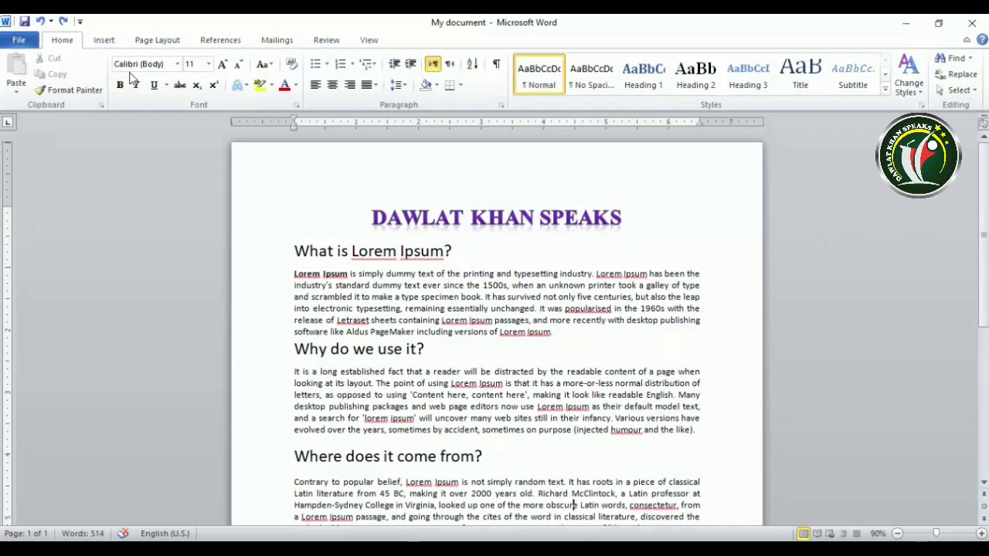
From the Insert tab, open the built-in Cover Page gallery with the caret at the document title.
left_click(105, 41)
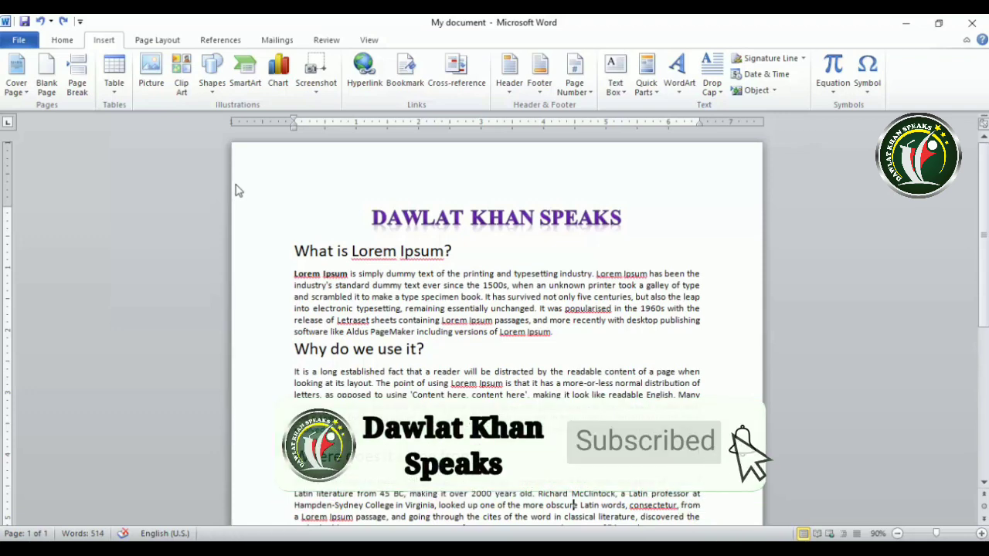
left_click(372, 217)
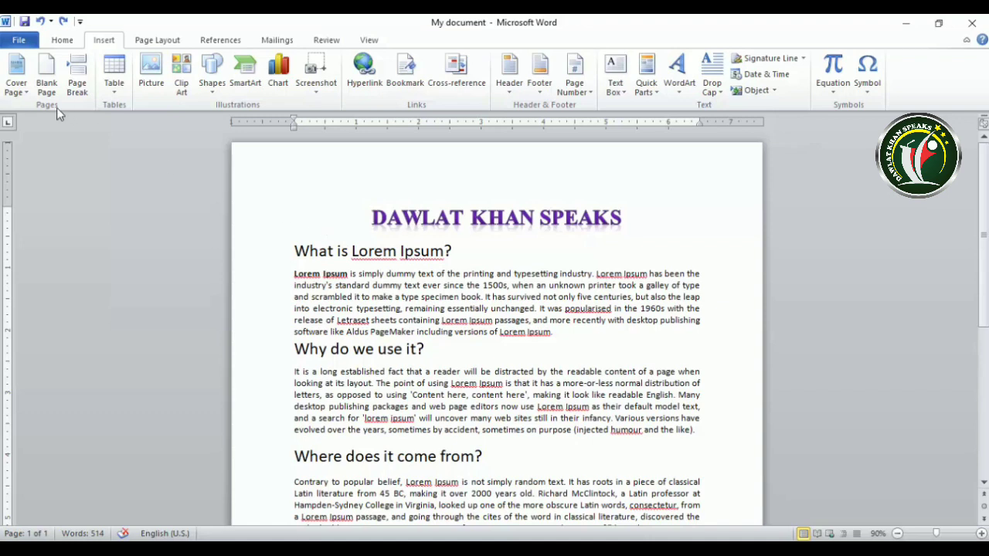
left_click(15, 77)
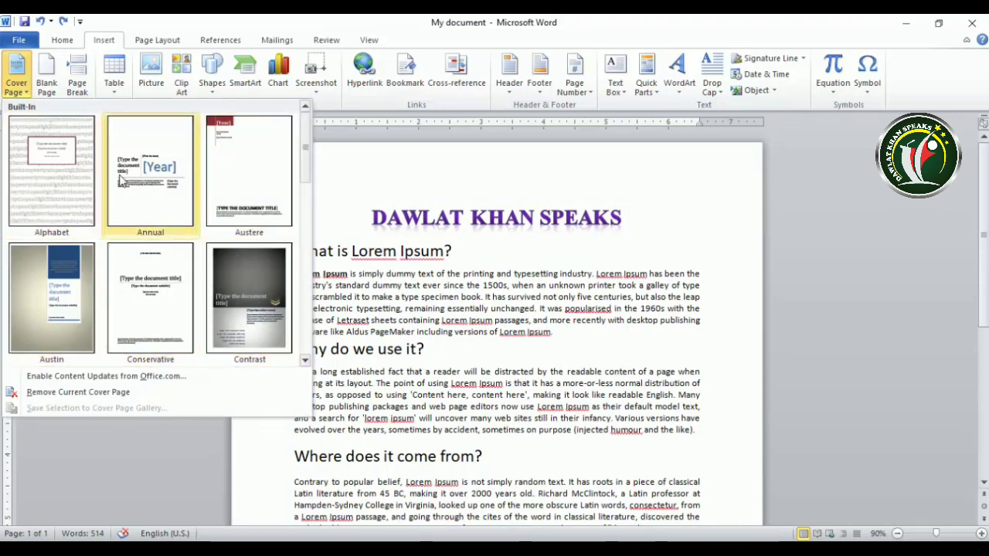
Insert the Annual cover page design and pick June 16, 2020 as its date.
left_click(163, 175)
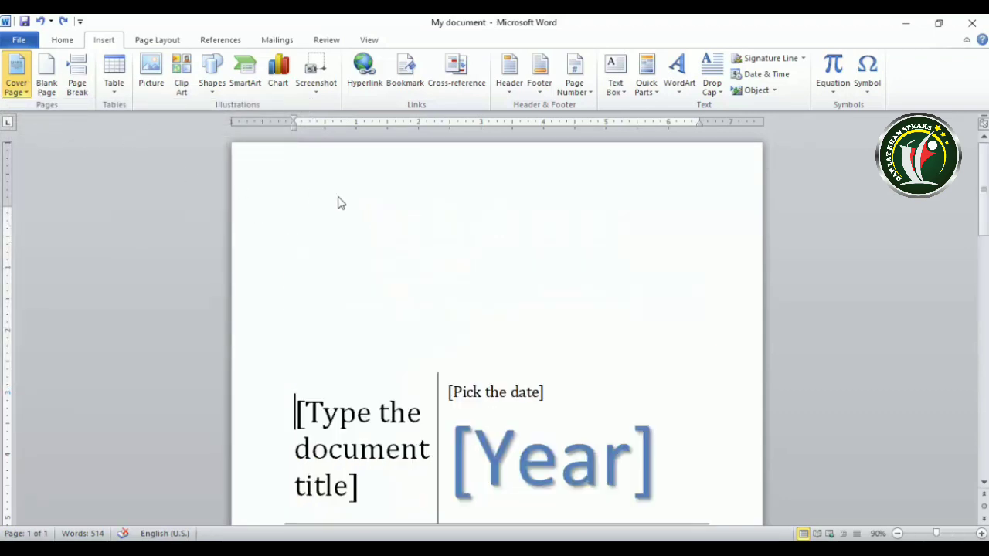
scroll(526, 402, "down", 1)
left_click(475, 334)
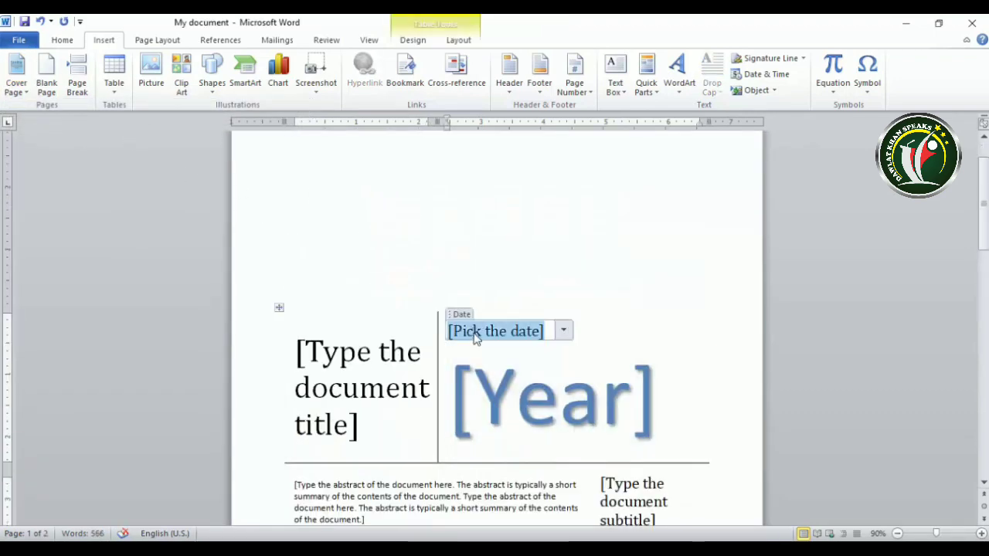
left_click(564, 332)
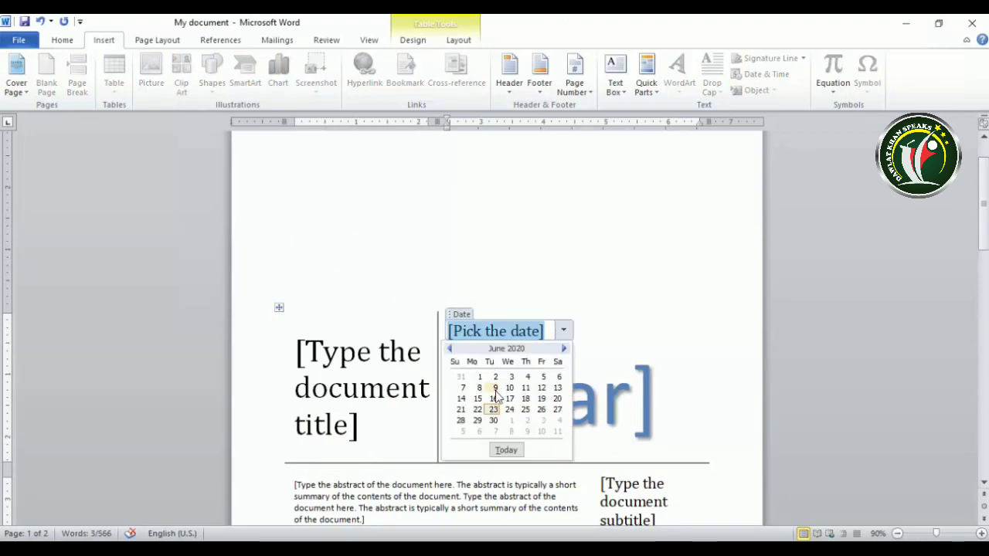
left_click(494, 399)
scroll(378, 364, "down", 1)
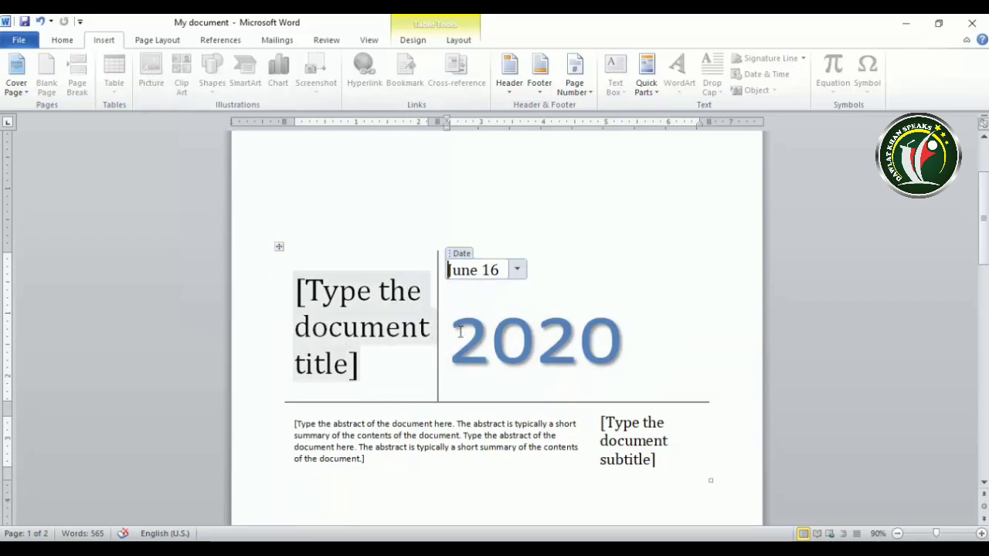
Replace the cover title placeholder with the channel name, fixing a typo.
left_click(326, 302)
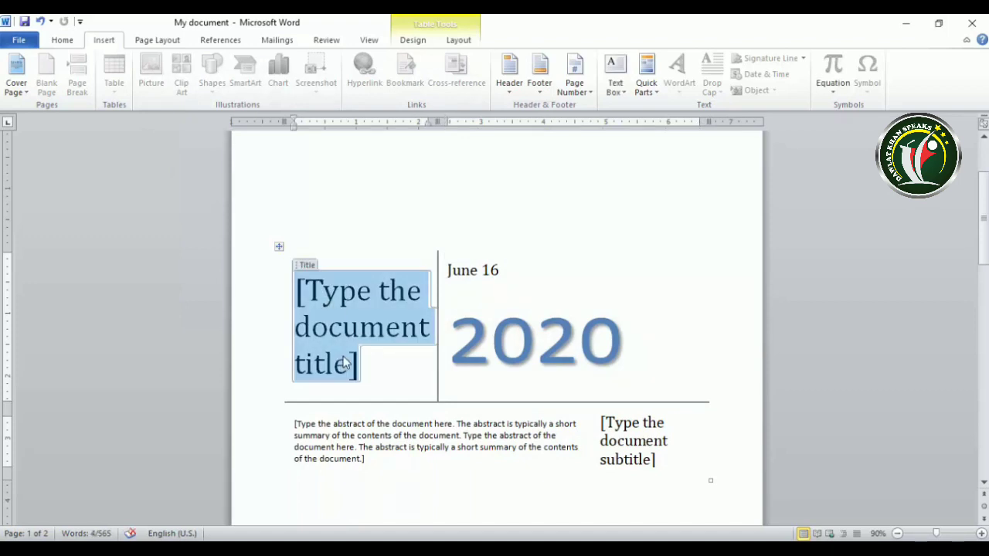
scroll(348, 367, "down", 1)
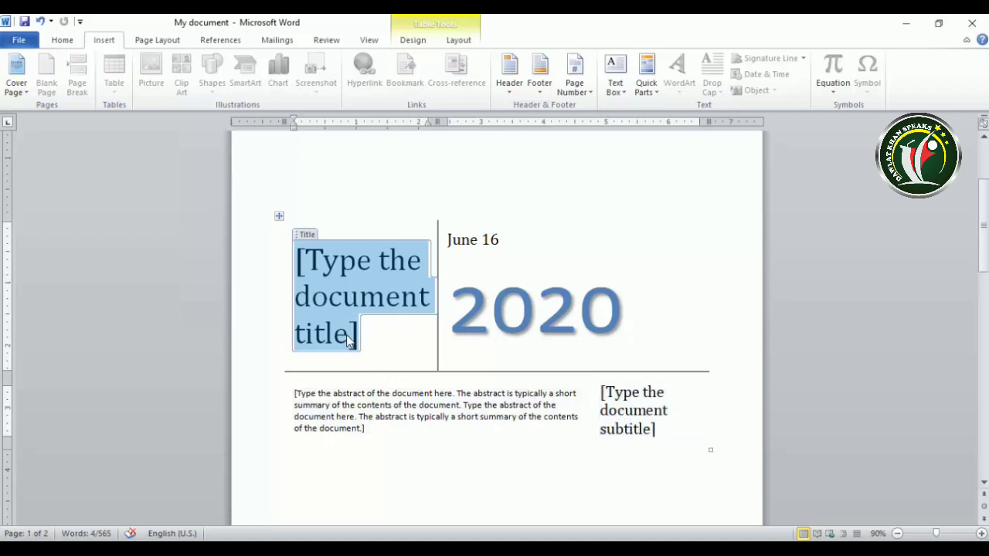
type("Dawlat")
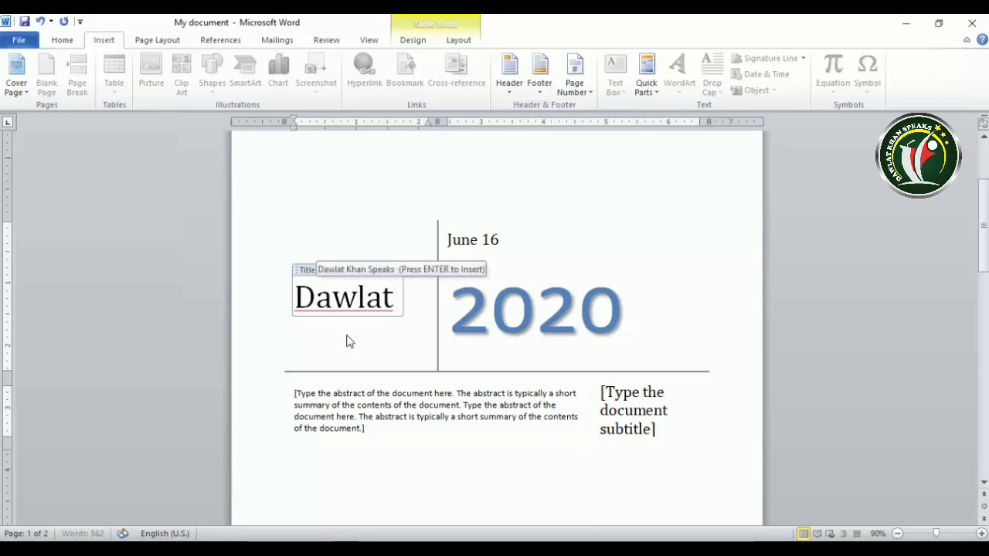
type(" kha n")
key("BackSpace")
key("BackSpace")
type("n")
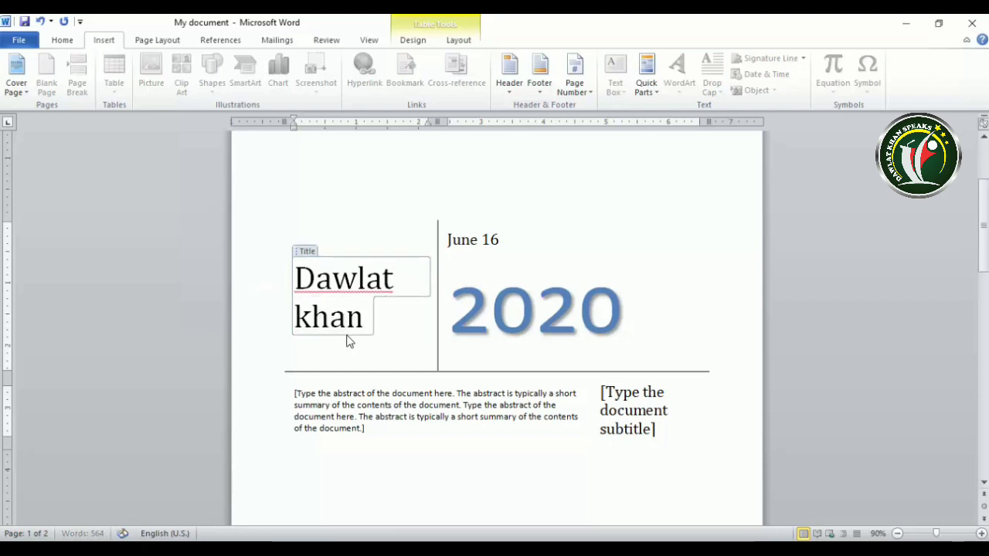
type(" Speaks")
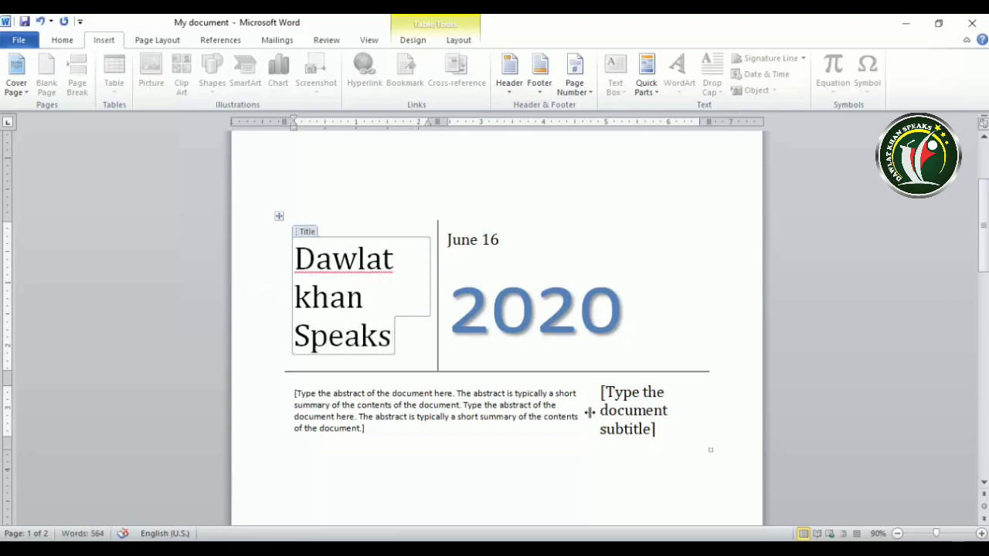
Set the cover subtitle to 'Come to learn leave to serve', correcting the misspelled ending.
left_click(645, 422)
type("Come to le")
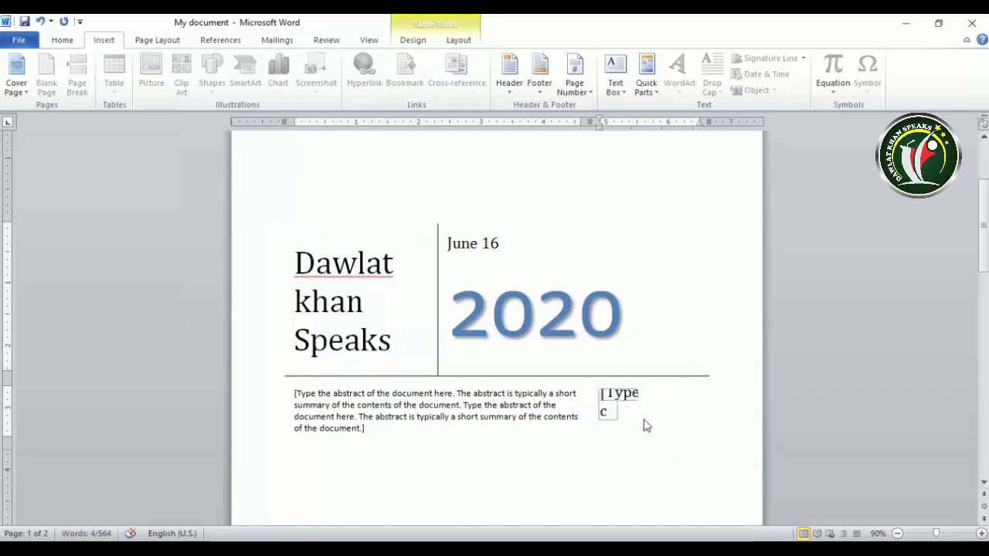
type("ar")
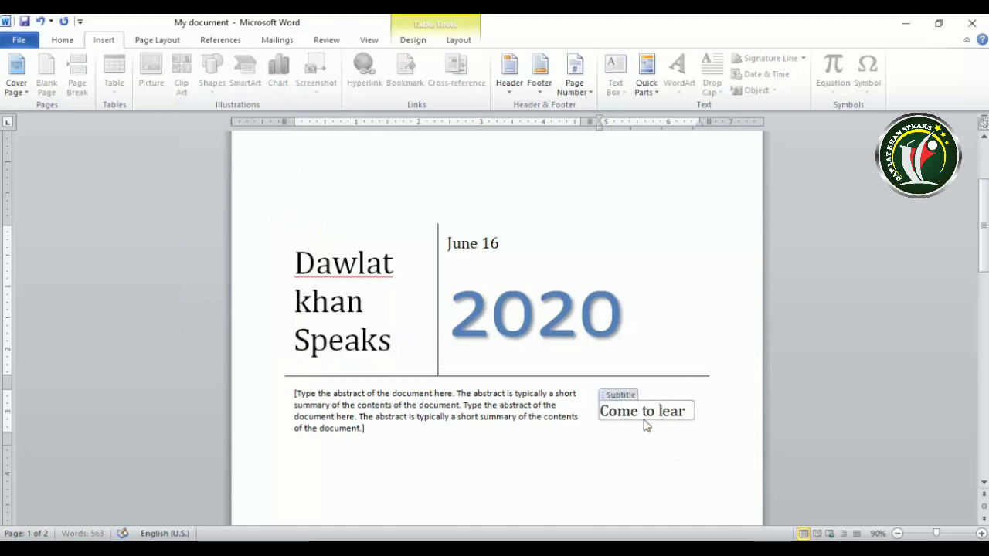
type("n leave")
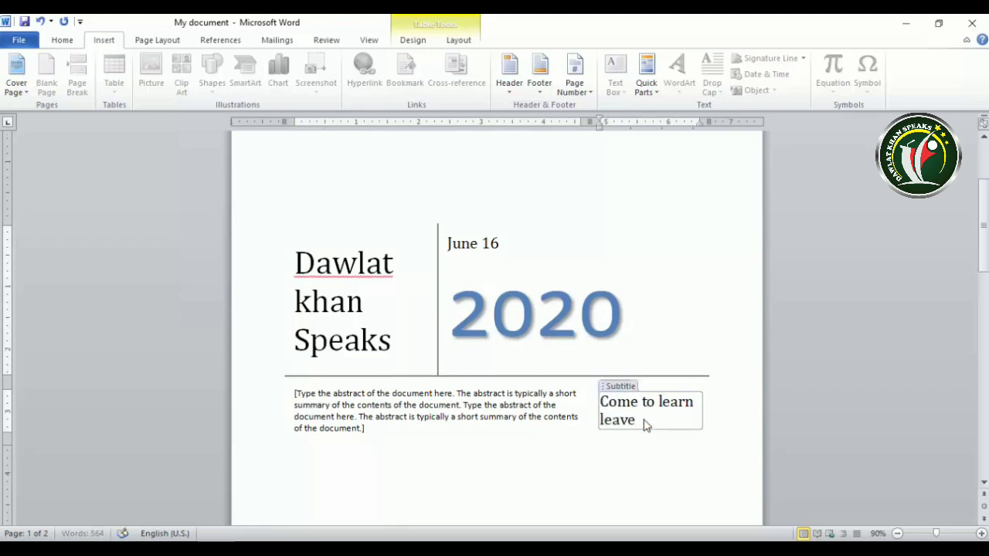
type(" to sever")
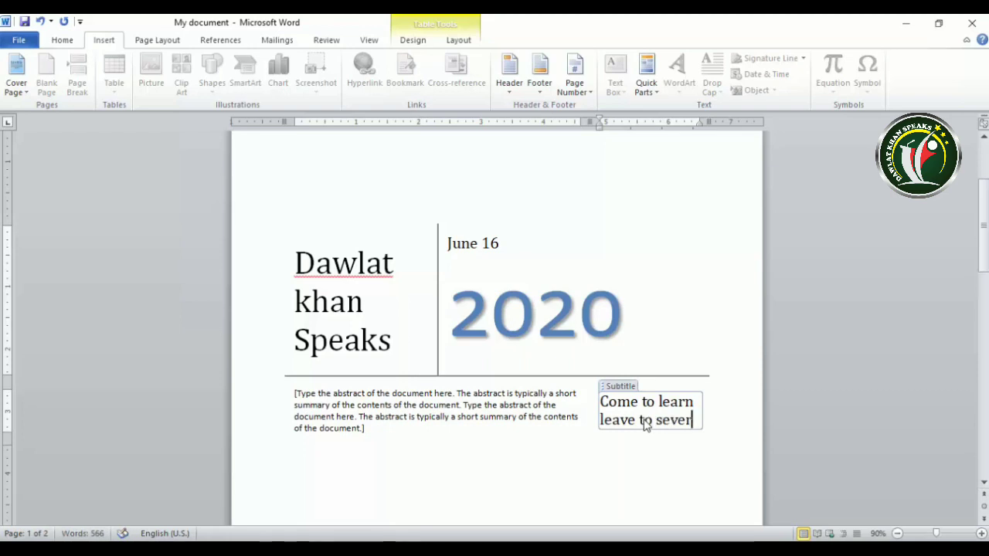
key("BackSpace")
key("BackSpace")
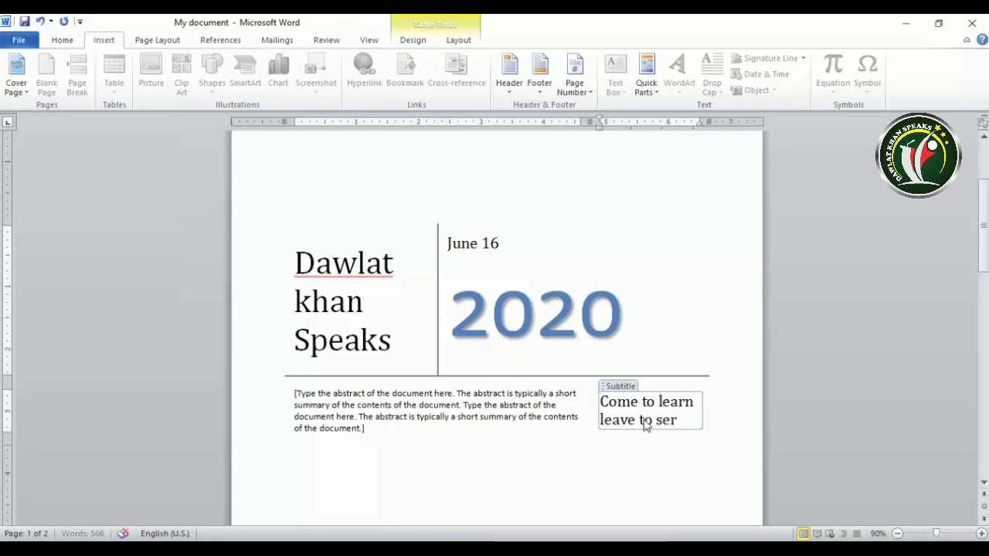
type("ve")
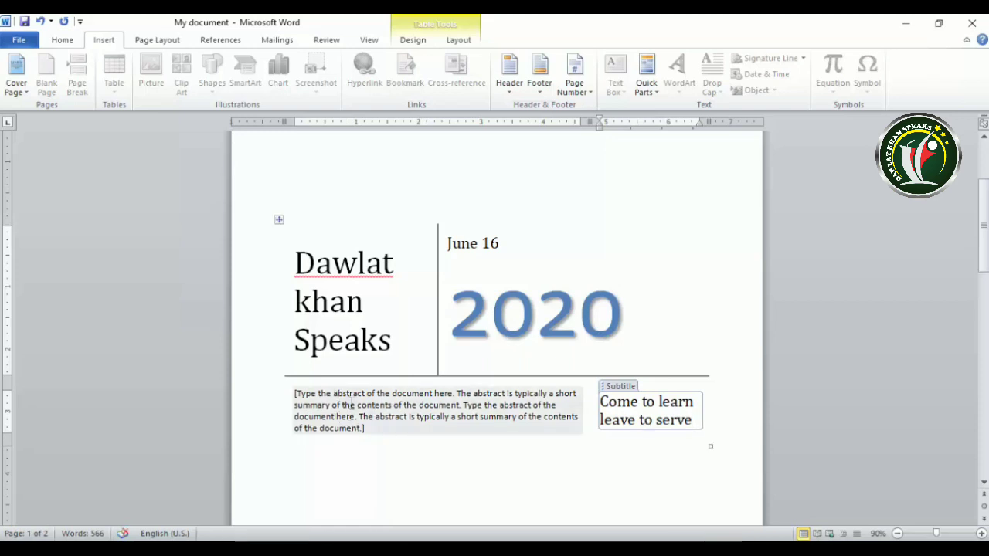
scroll(351, 403, "up", 1)
scroll(351, 403, "down", 2)
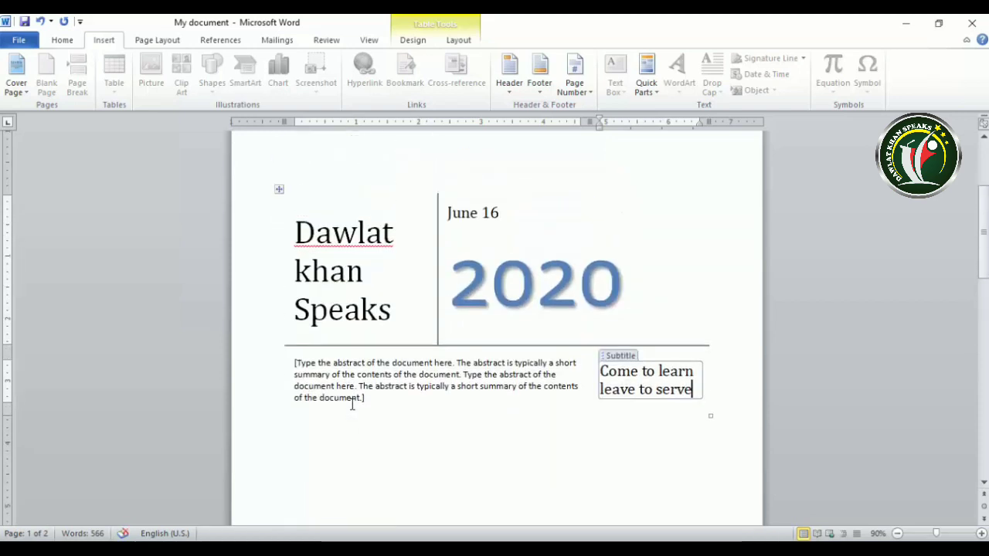
scroll(352, 402, "down", 1)
scroll(355, 397, "down", 2, "ctrl")
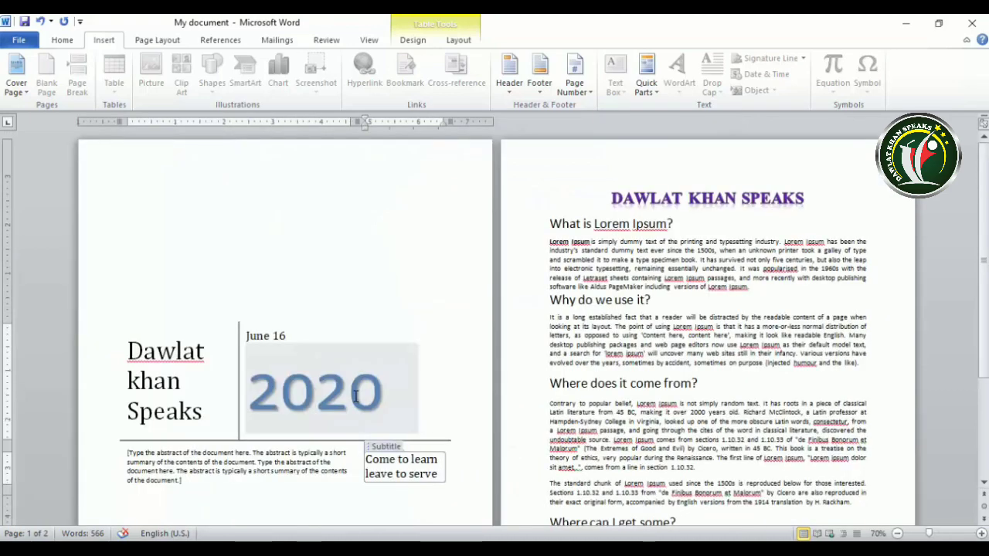
scroll(355, 397, "down", 3, "ctrl")
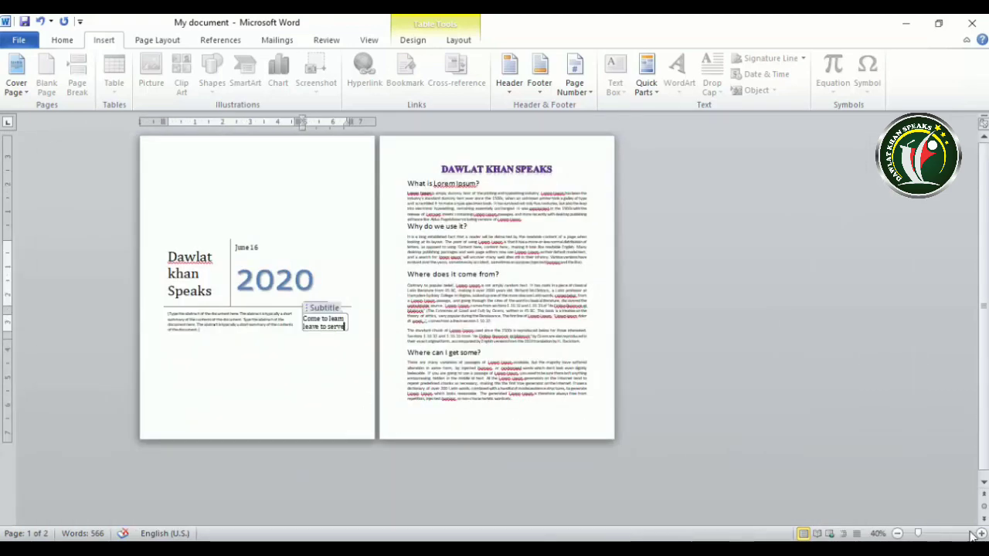
left_click_drag(918, 533, 934, 533)
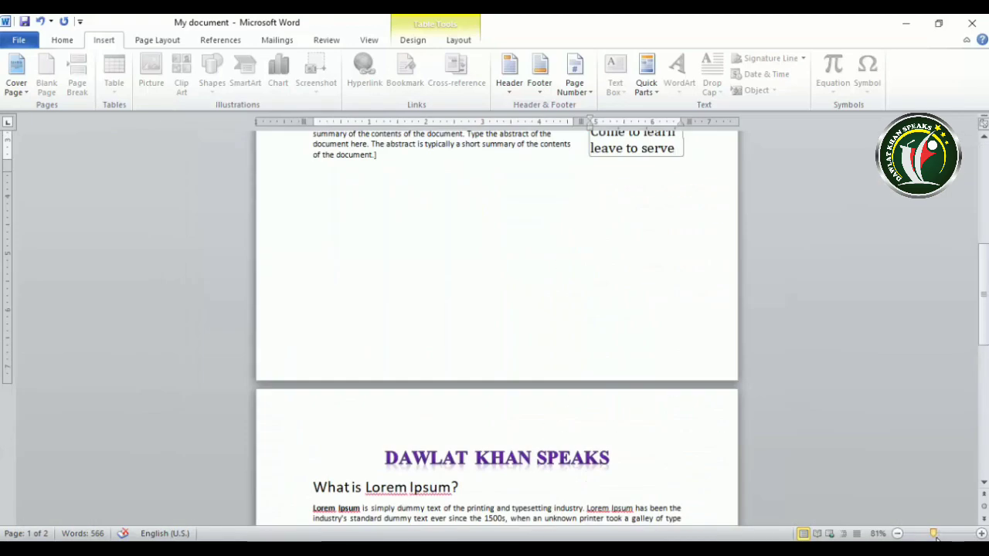
scroll(594, 470, "up", 3)
scroll(594, 470, "down", 5)
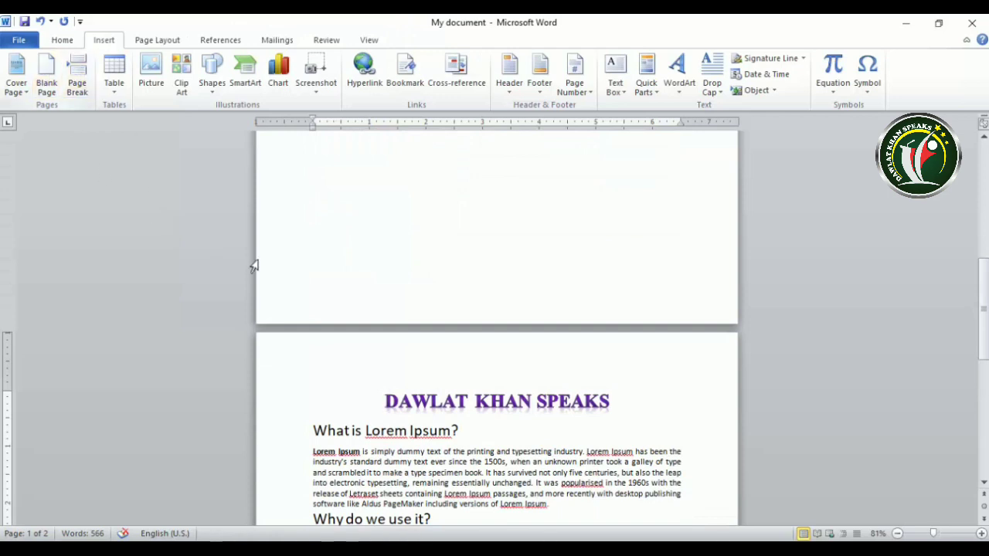
scroll(274, 278, "down", 1)
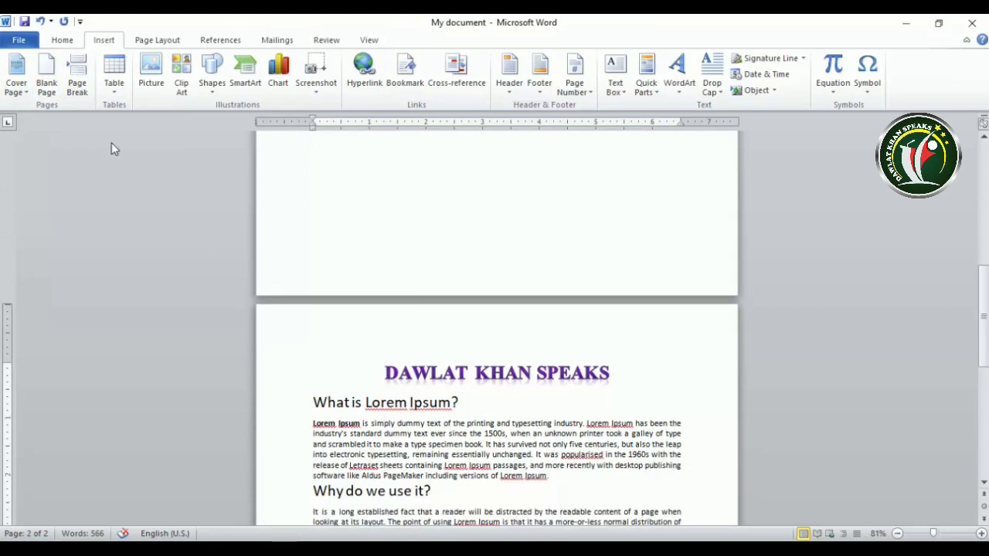
scroll(393, 293, "down", 12)
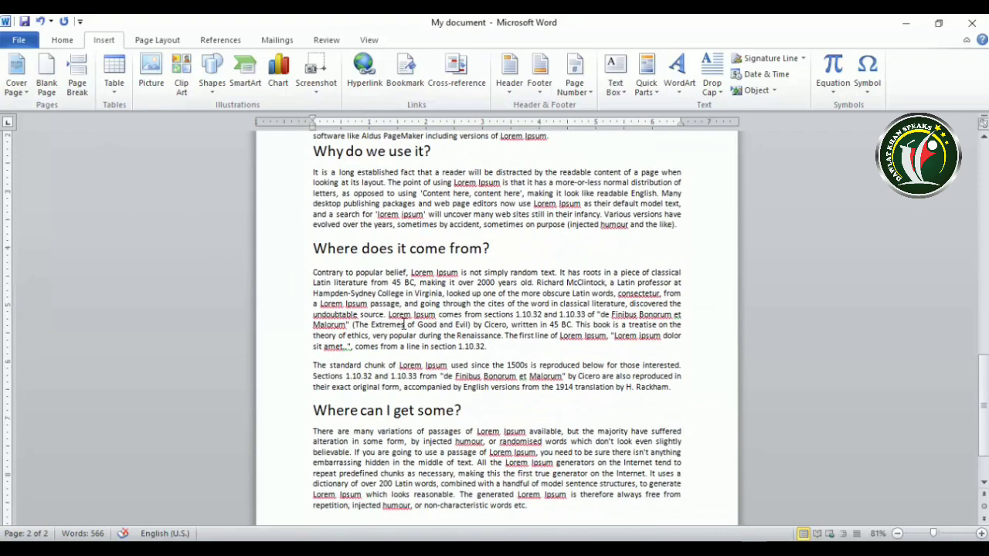
scroll(404, 325, "down", 3)
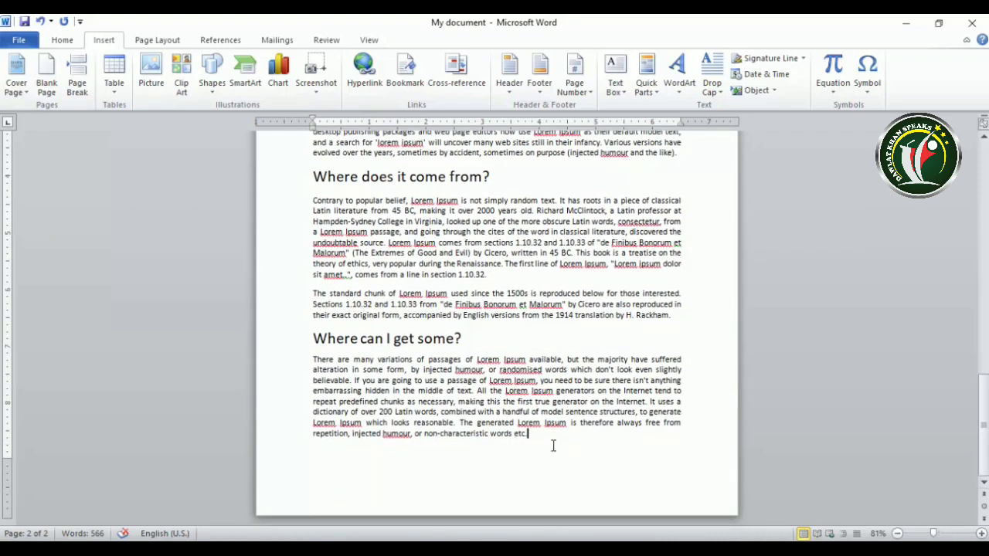
key("ctrl+Return")
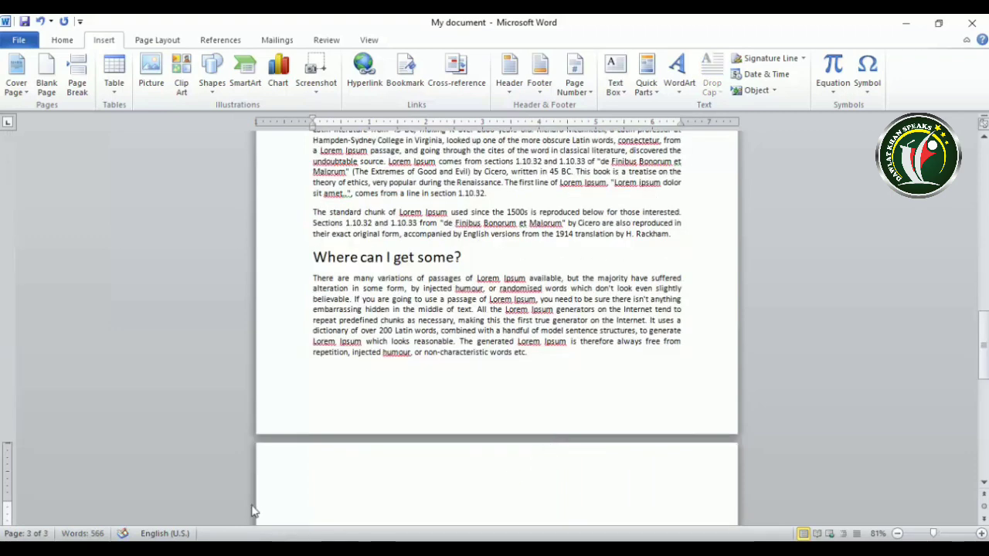
scroll(310, 476, "down", 2)
key("BackSpace")
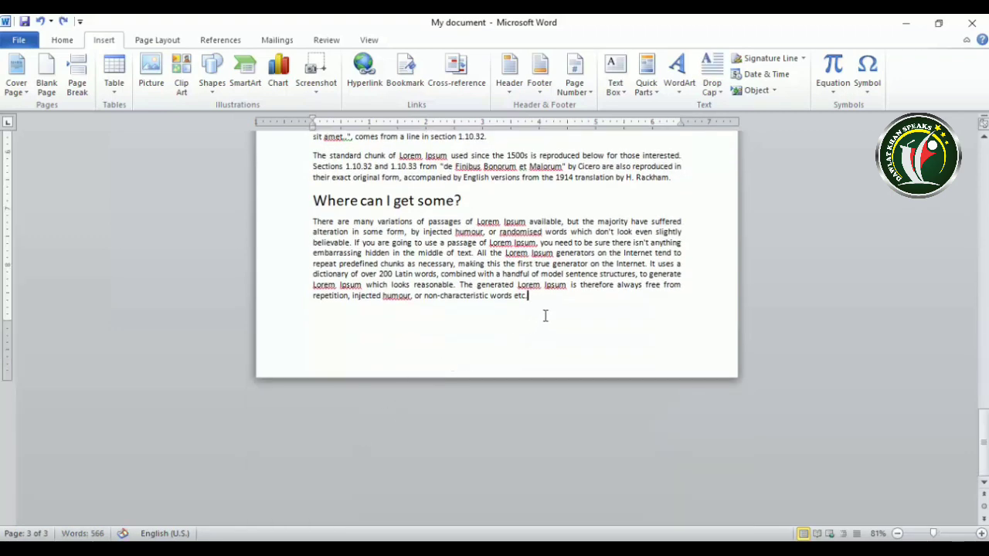
left_click(48, 77)
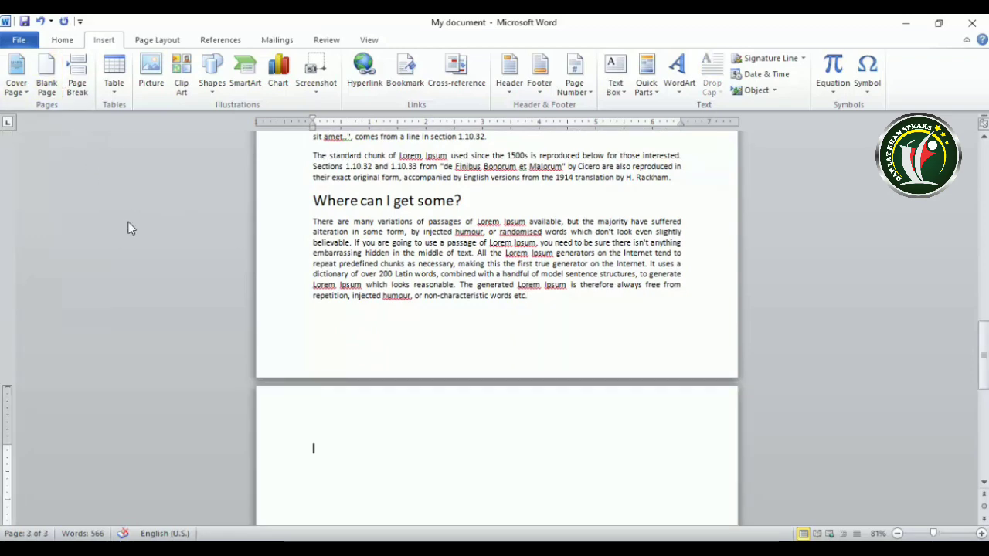
key("ctrl+z")
scroll(409, 364, "up", 15)
Insert a blank page before the cover title.
left_click(383, 220)
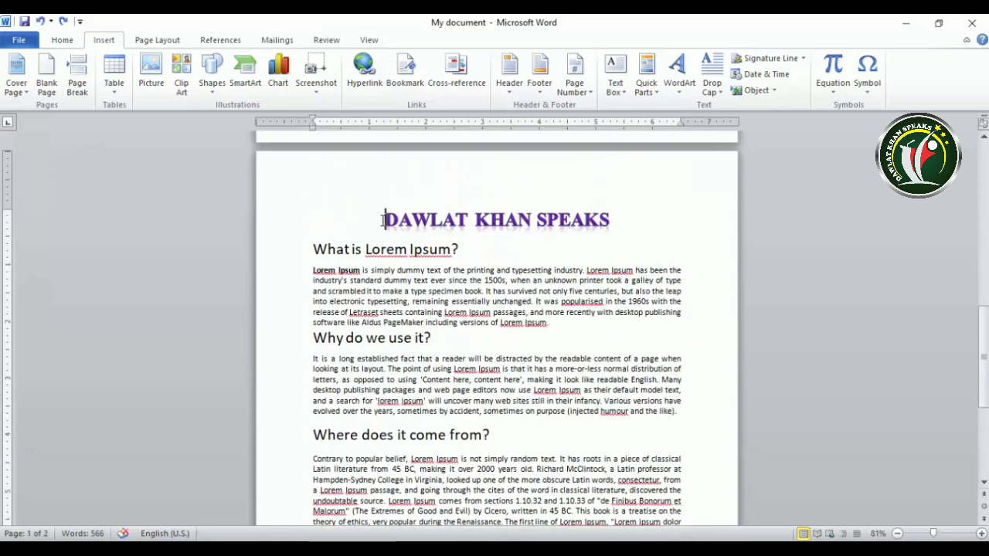
left_click(47, 77)
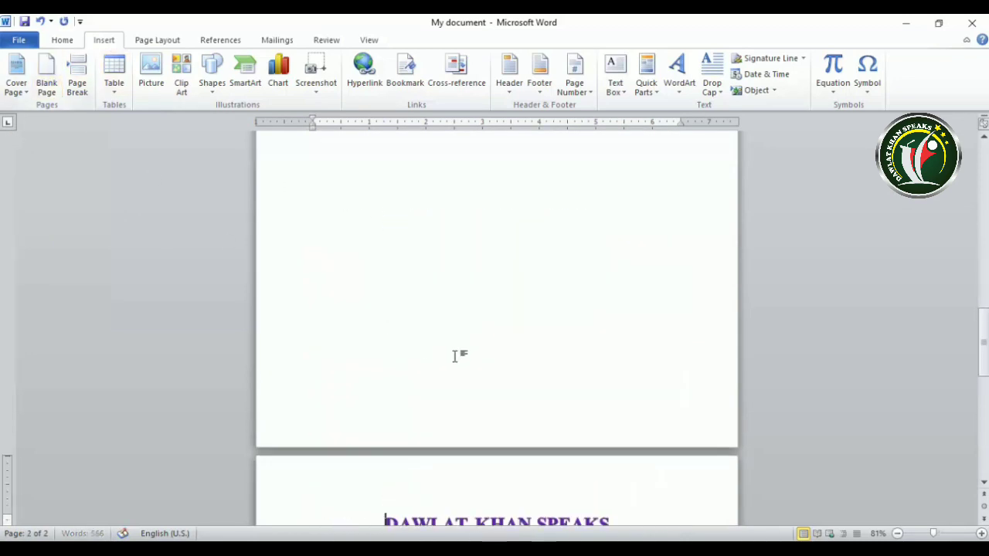
scroll(454, 356, "up", 5)
scroll(456, 327, "down", 10)
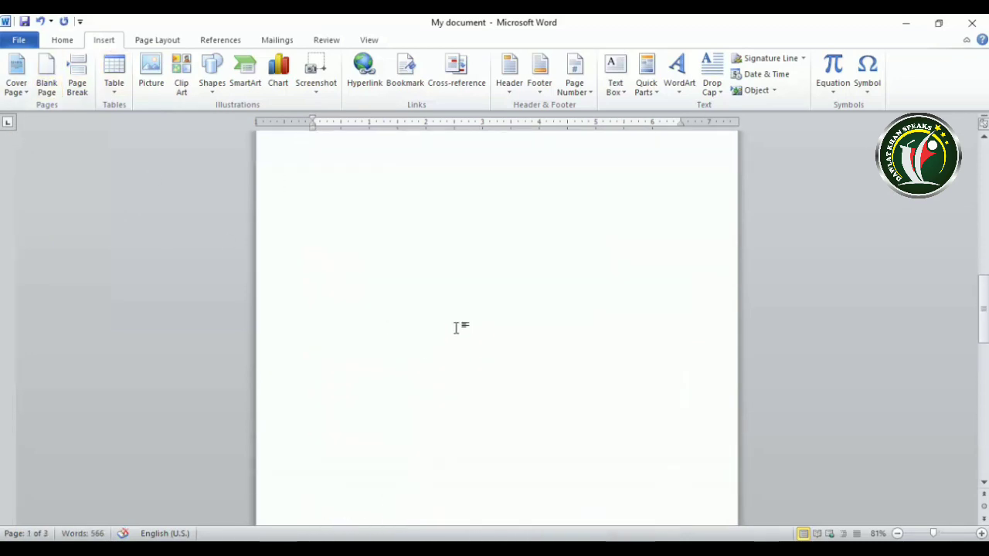
scroll(456, 328, "down", 9)
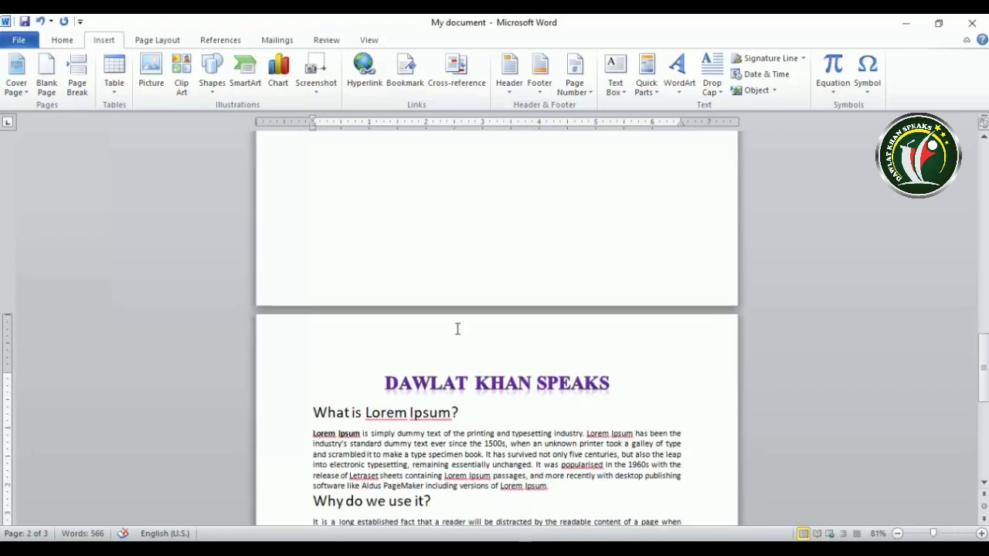
scroll(458, 329, "down", 1)
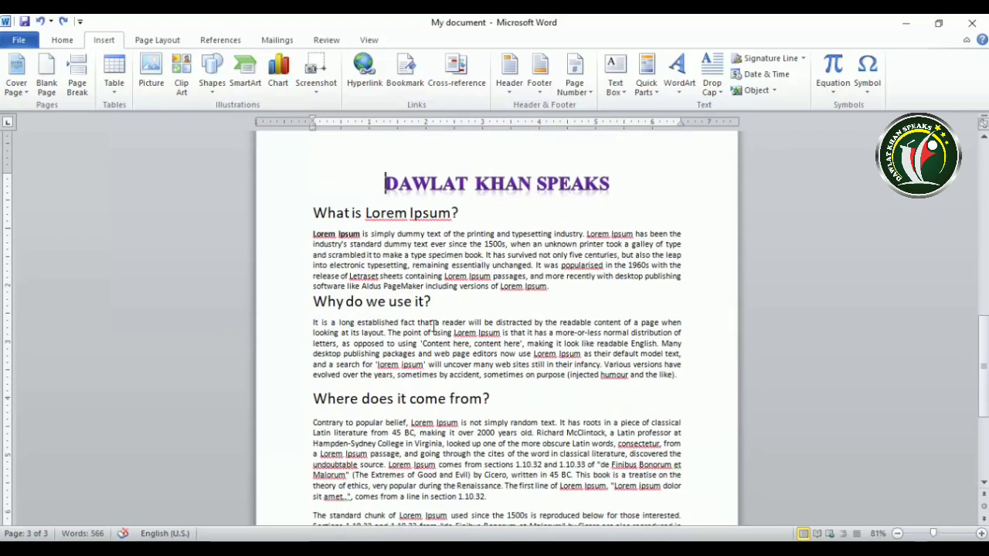
Add another blank page, then undo the extra blank pages.
left_click(51, 66)
scroll(546, 364, "down", 8)
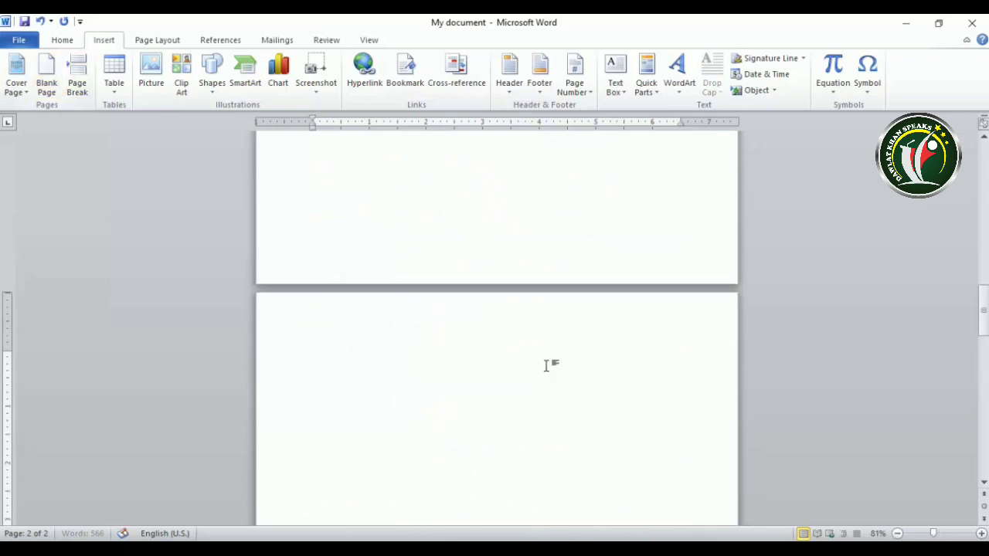
scroll(545, 364, "up", 5)
scroll(544, 367, "down", 1)
scroll(544, 367, "down", 10)
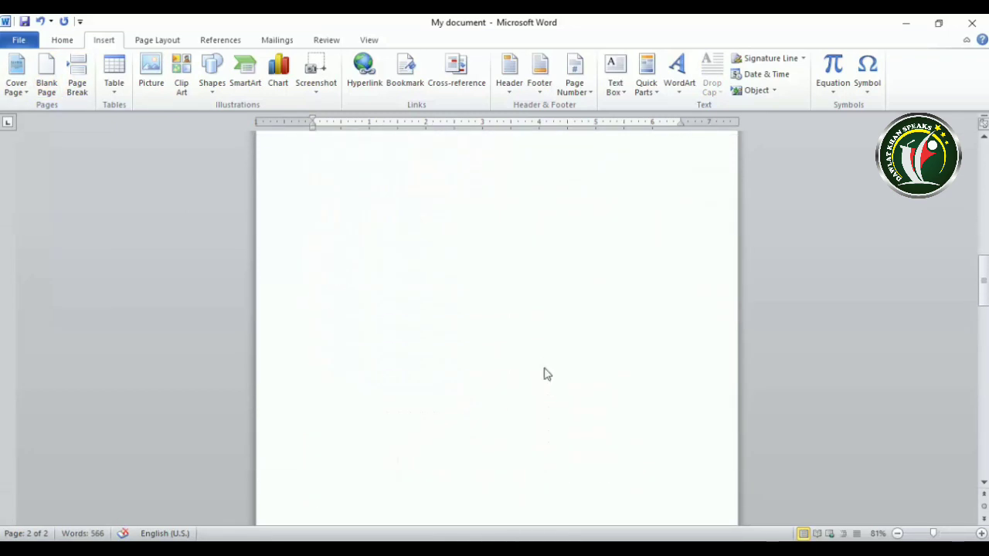
scroll(543, 369, "up", 5)
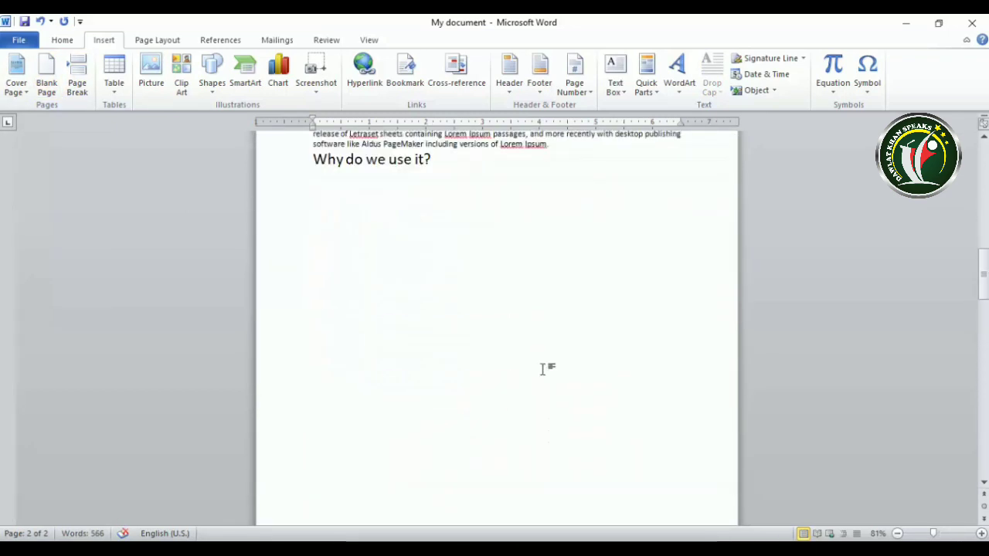
scroll(543, 366, "down", 15)
scroll(544, 374, "down", 7)
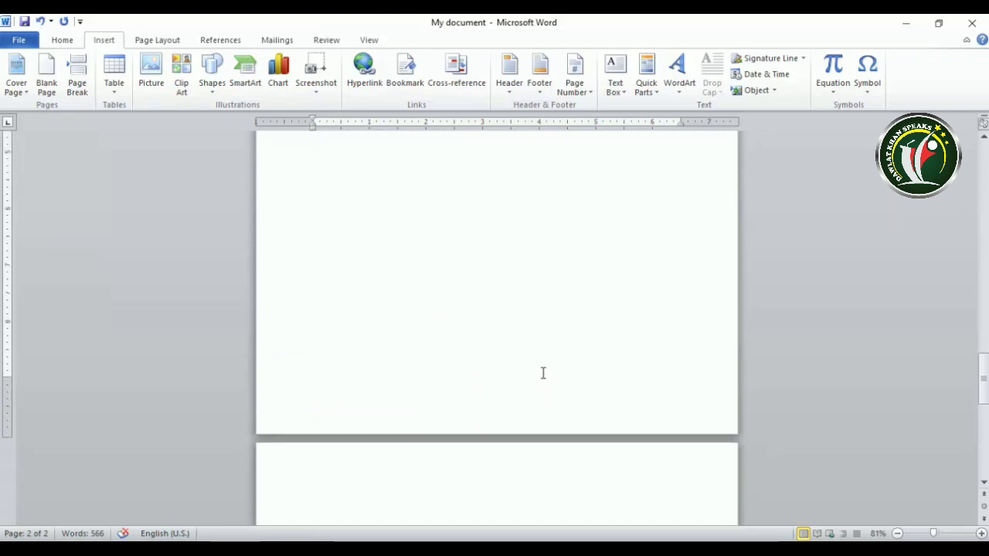
scroll(543, 373, "up", 1)
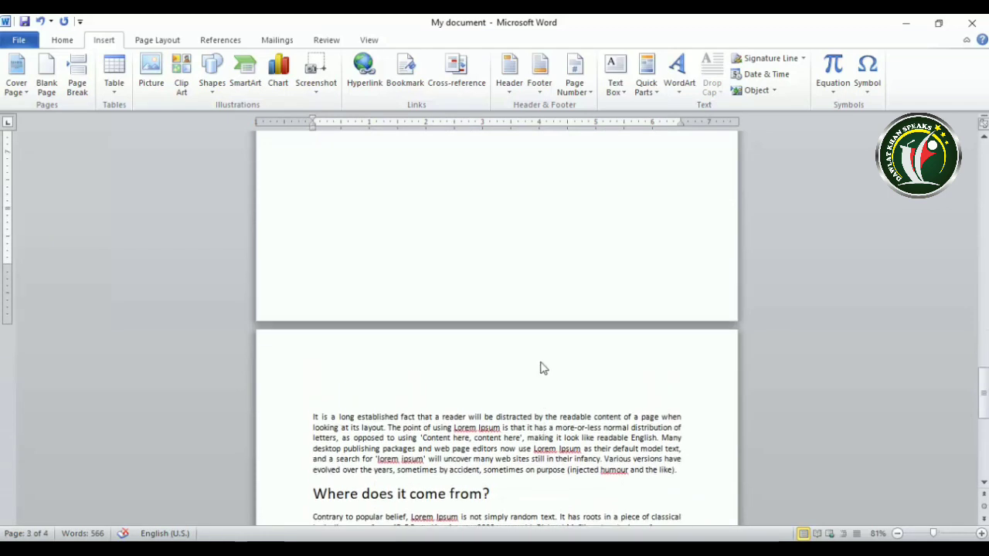
scroll(540, 367, "up", 3)
scroll(540, 363, "down", 3)
type("DAWLAT KHAN SPEAKS What is Lorem Ipsum? Lorem Ipsum is simply dummy text of the printing and typesetting industry. Lorem Ipsum has been the industry's standard dummy text ever since the 1500s, when an unknown printer took a galley of type and scrambled it to make a type specimen book. It has survived not only five centuries, but also the leap into electronic typesetting, remaining essentially unchanged. It was popularised in the 1960s with the release of Letraset sheets containing Lorem Ipsum passages, and more recently with desktop publishing software like Aldus PageMaker including versions of Lorem Ipsum. Why do we use it?")
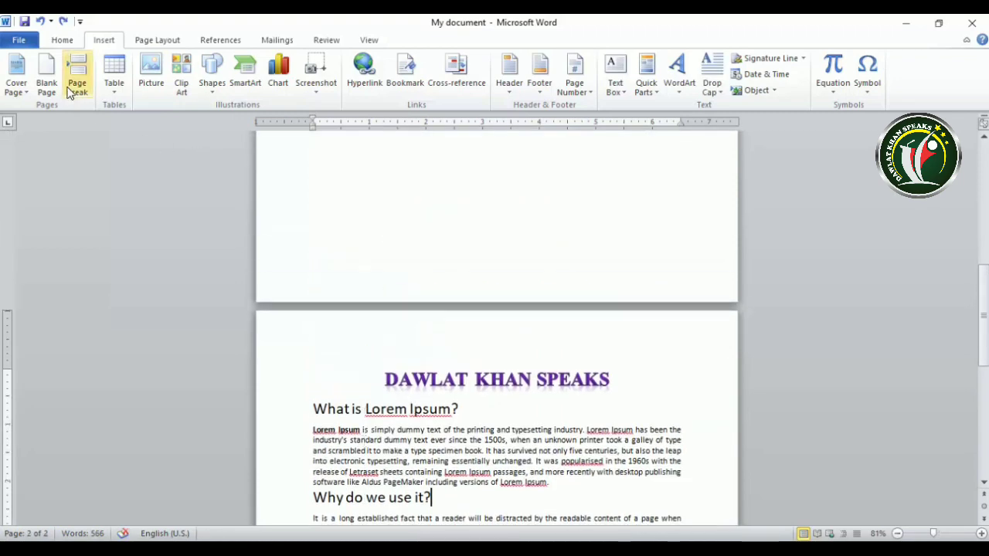
scroll(415, 352, "down", 1)
scroll(388, 351, "down", 2)
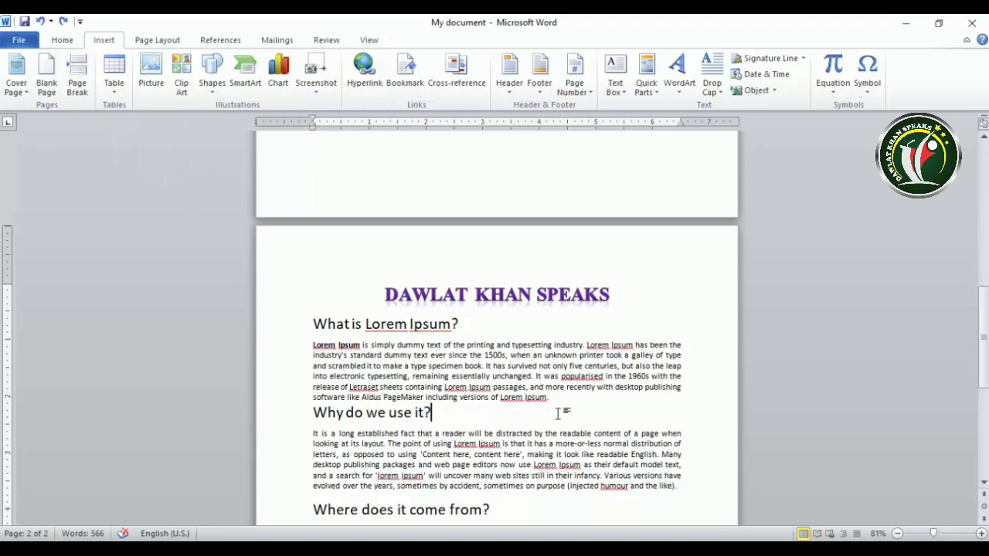
scroll(437, 415, "down", 3)
scroll(437, 415, "up", 1)
scroll(438, 415, "down", 3, "ctrl")
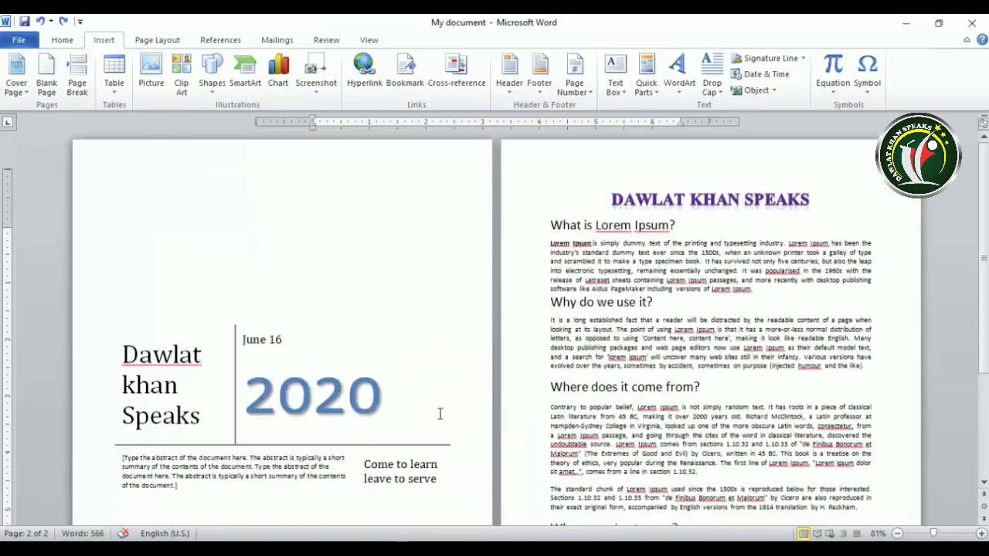
Delete the words after 'Come' in the subtitle.
left_click(456, 254)
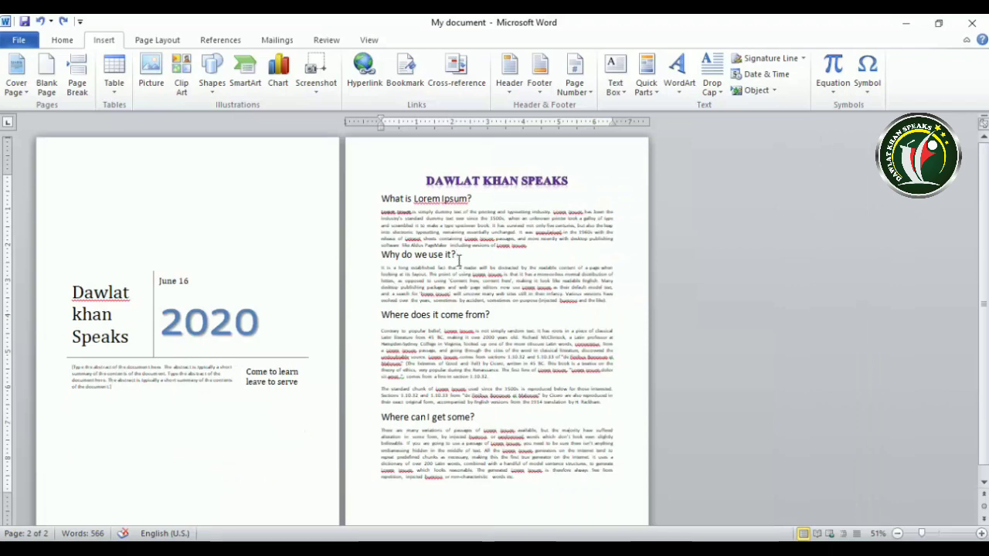
left_click_drag(298, 371, 298, 382)
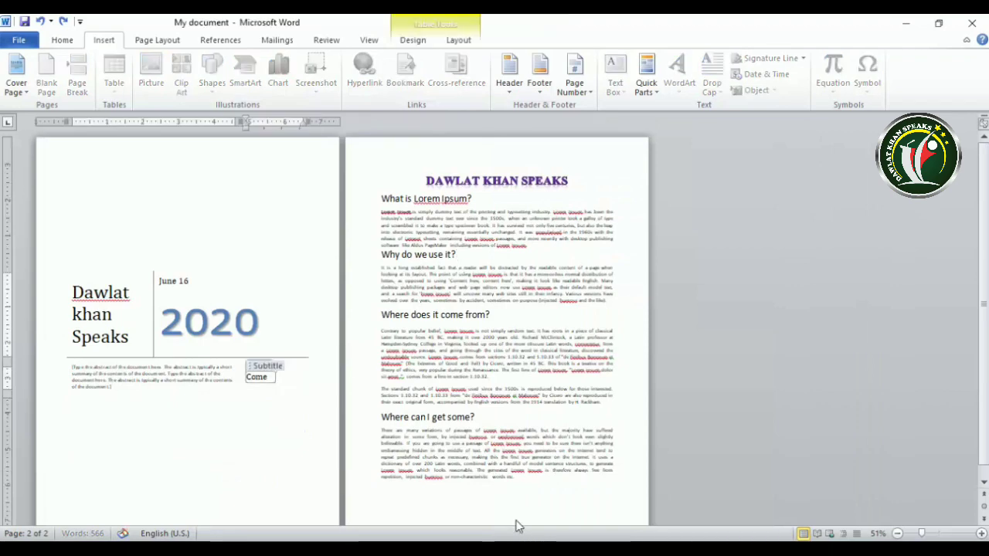
key("BackSpace")
scroll(510, 480, "up", 5, "ctrl")
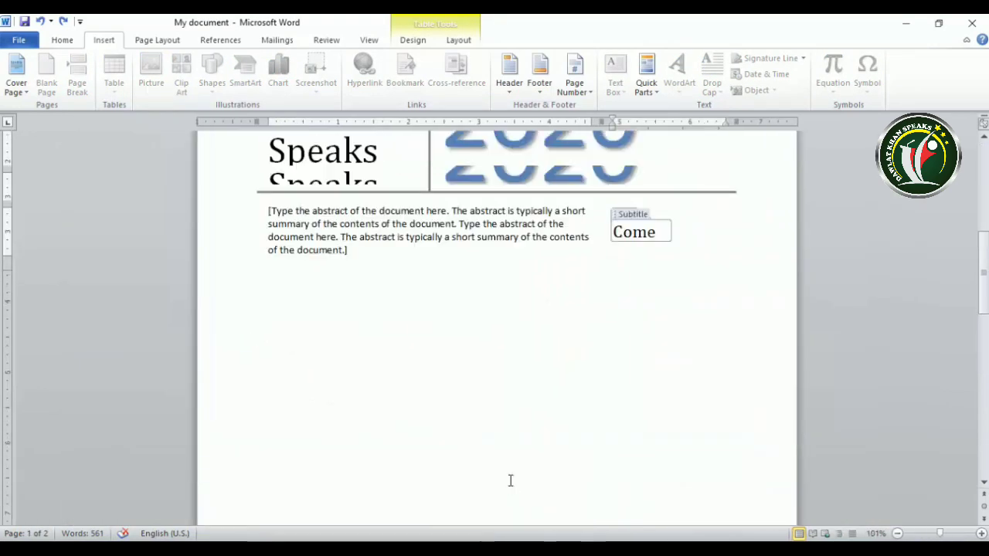
scroll(508, 485, "down", 8)
scroll(514, 484, "down", 2)
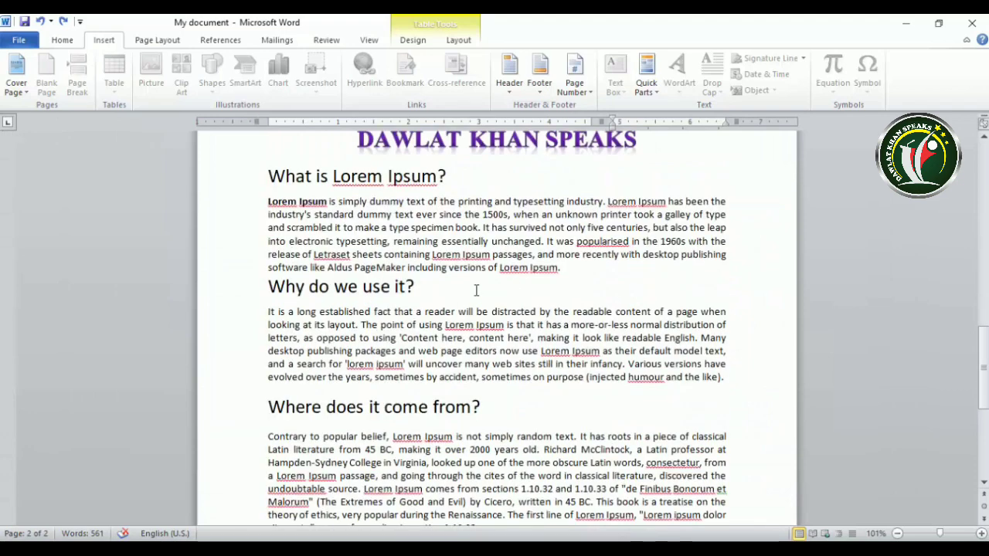
Try starting 'Why do we use it?' on a new page, then undo that page break.
left_click(281, 286)
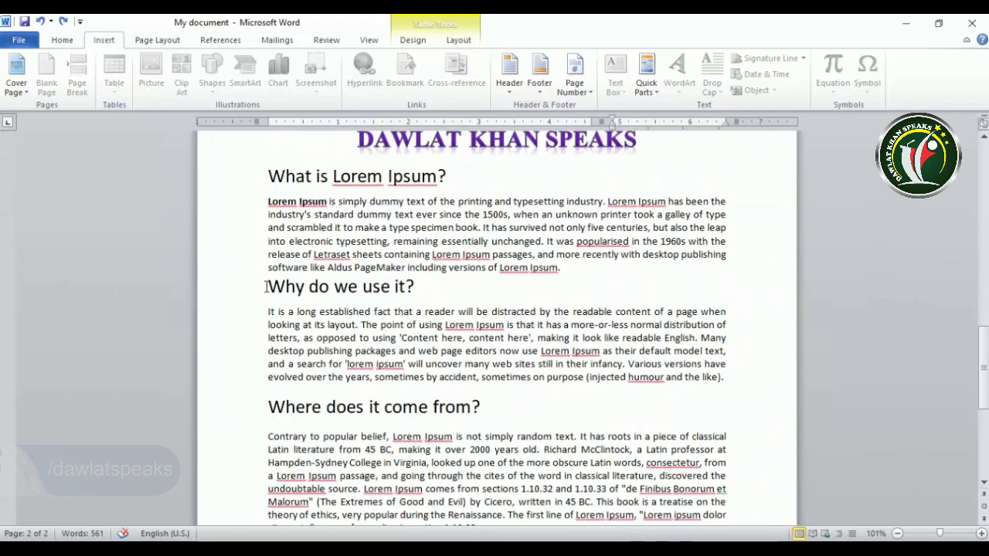
left_click(595, 272)
left_click(77, 77)
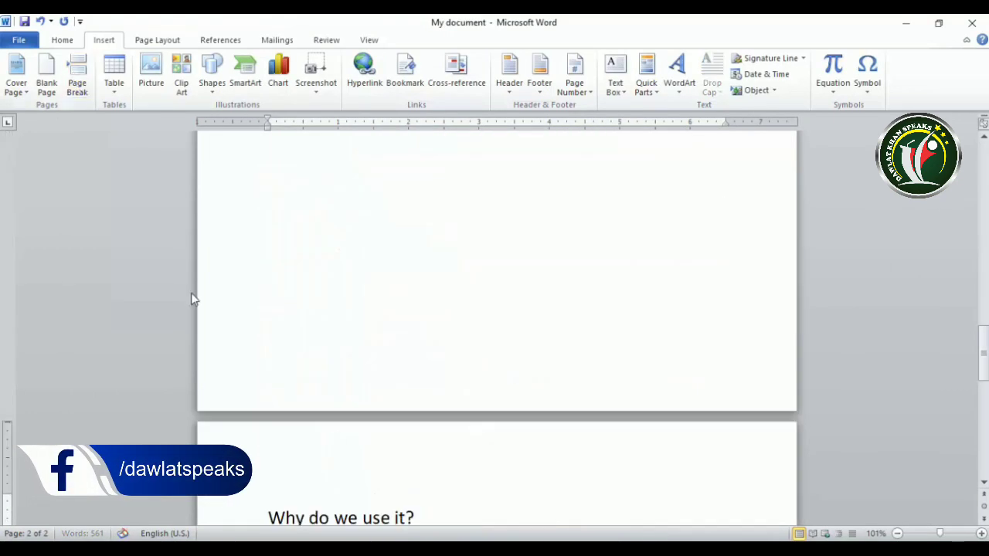
scroll(400, 480, "down", 1)
scroll(400, 481, "up", 20)
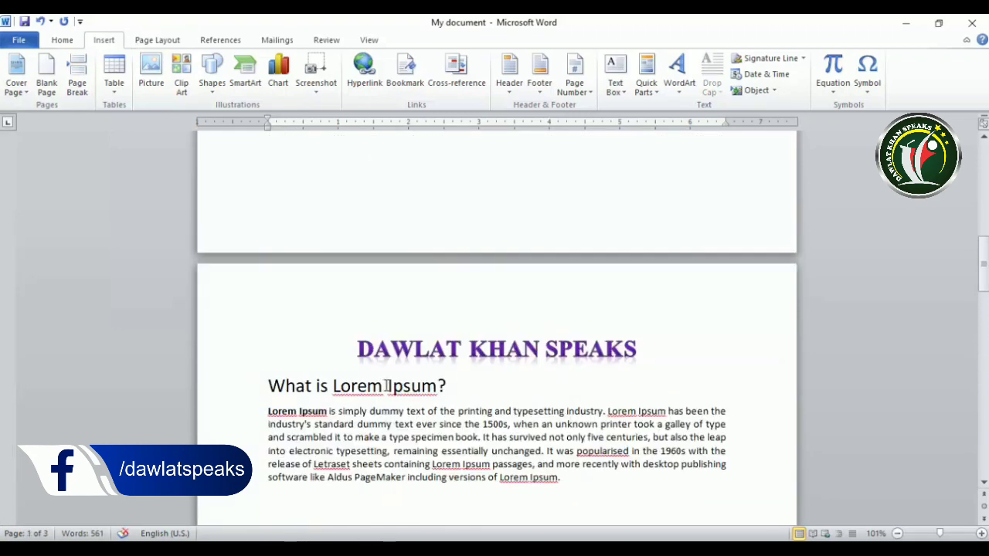
key("ctrl+z")
scroll(348, 348, "down", 2)
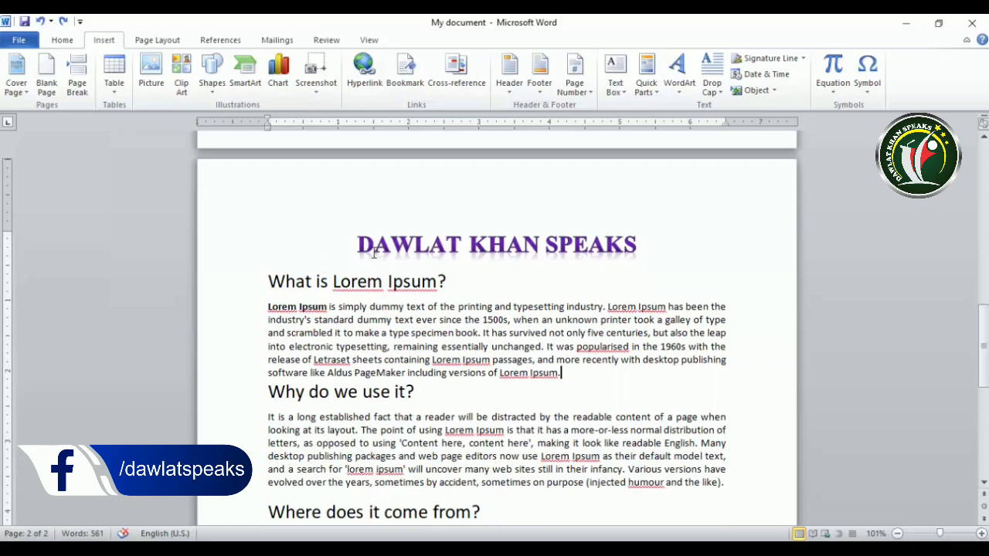
scroll(408, 344, "down", 10)
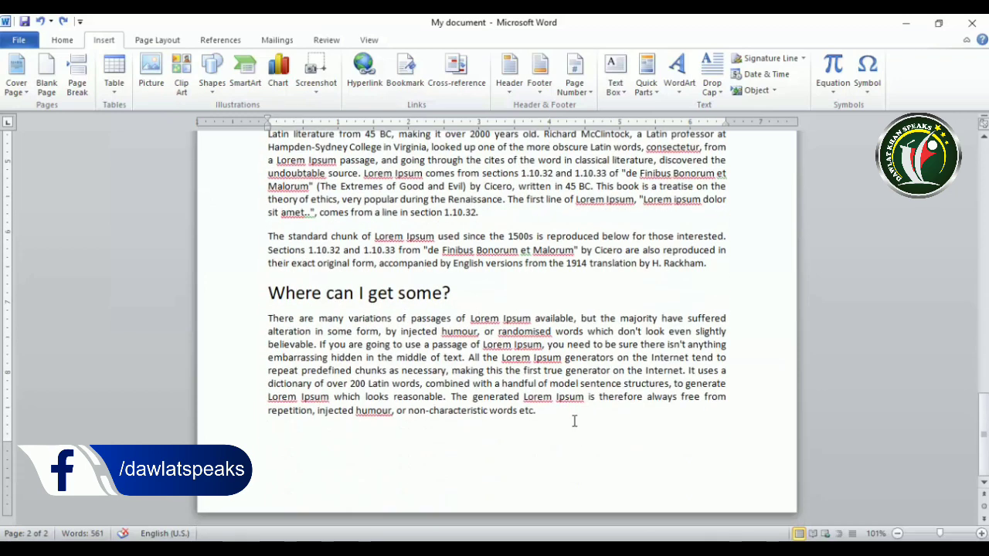
Insert and undo a page break after the last paragraph, then add one before the title.
left_click(79, 77)
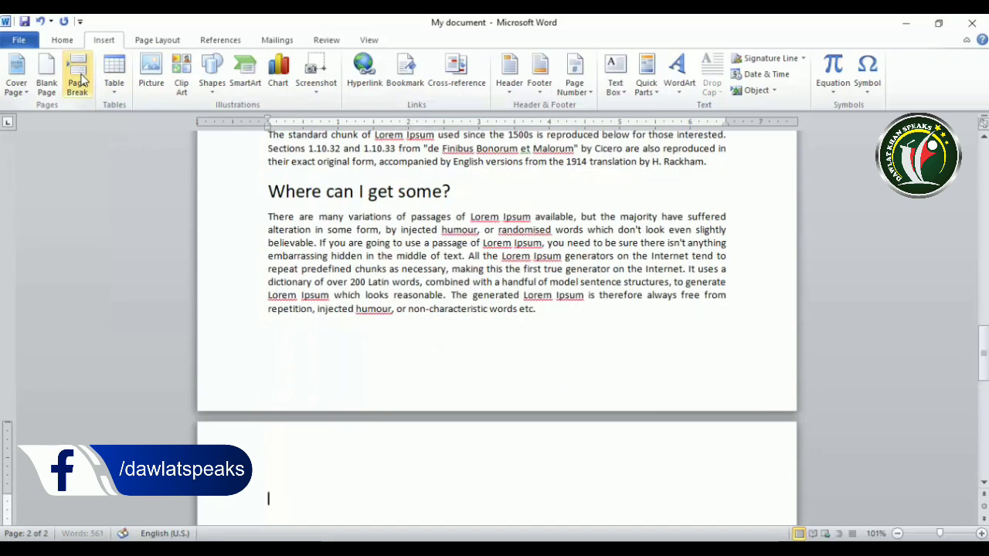
key("ctrl+z")
scroll(331, 225, "up", 13)
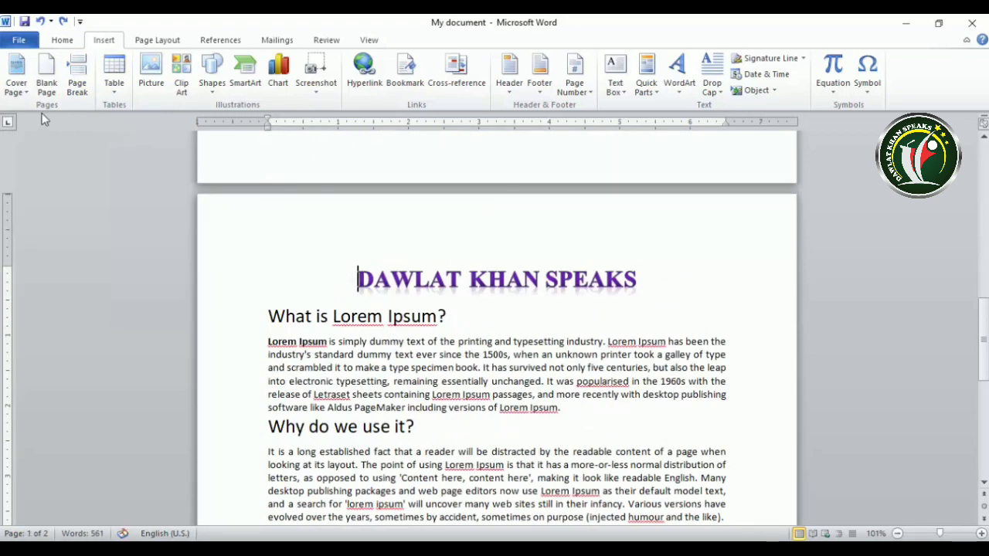
left_click(75, 77)
scroll(366, 393, "up", 3)
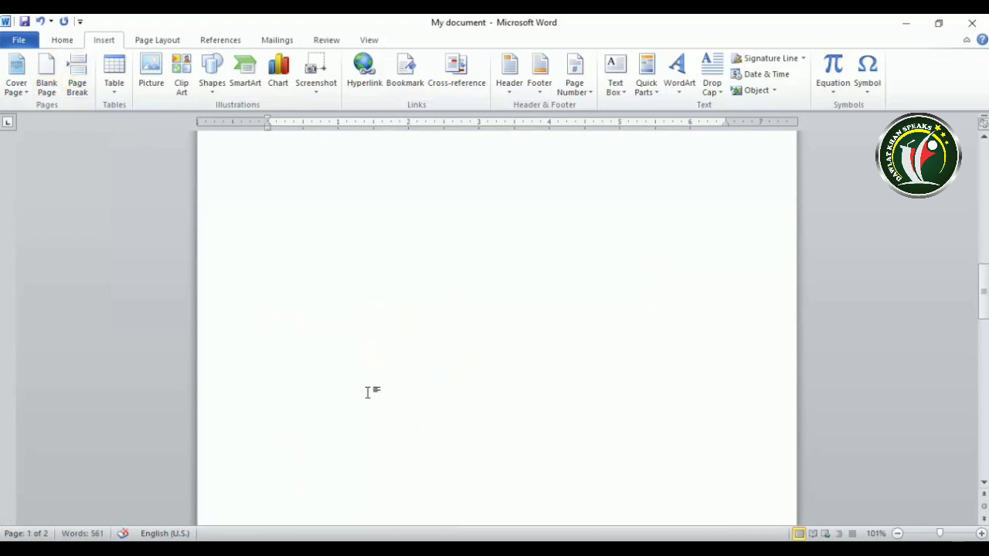
scroll(368, 392, "up", 3)
scroll(368, 393, "down", 4)
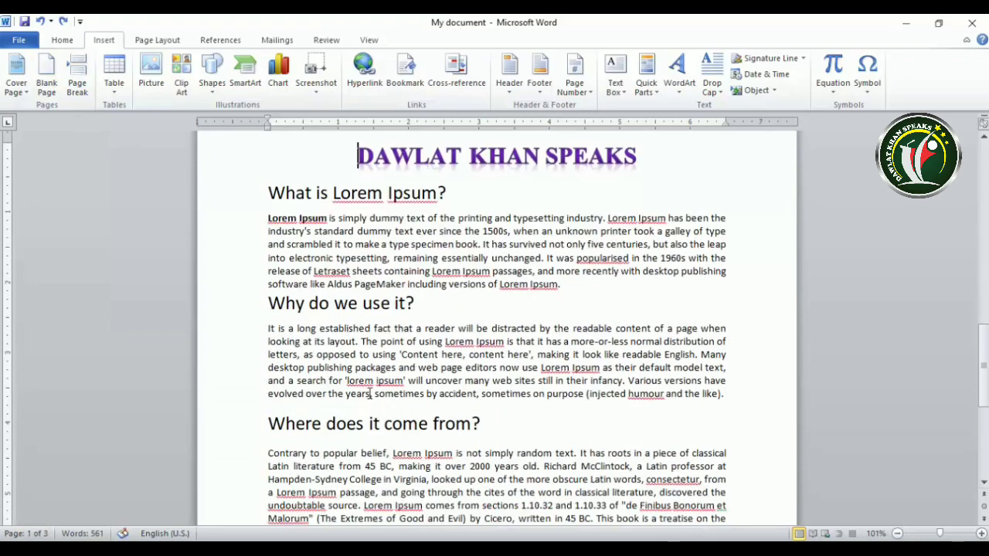
scroll(369, 392, "up", 20)
scroll(370, 399, "down", 20)
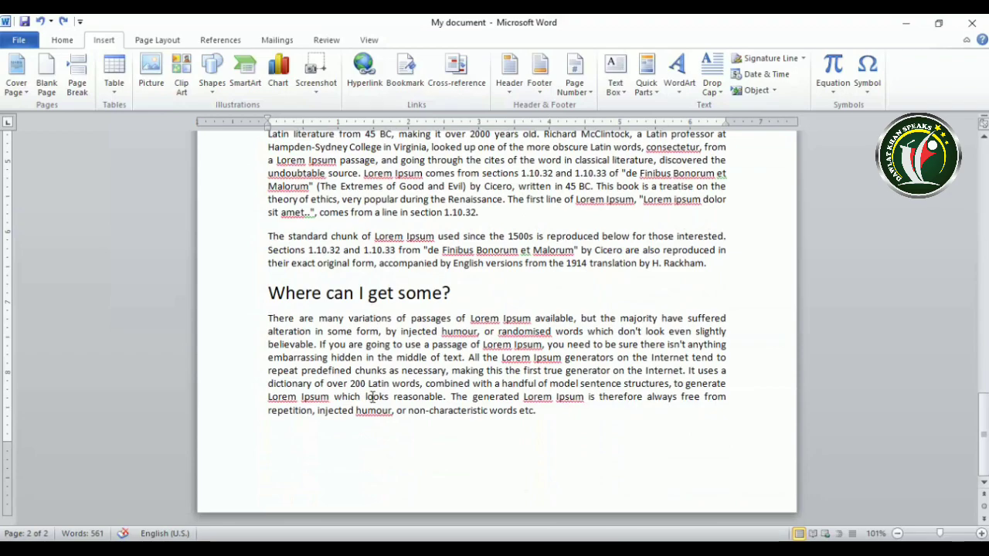
scroll(338, 346, "up", 5)
scroll(338, 346, "up", 3)
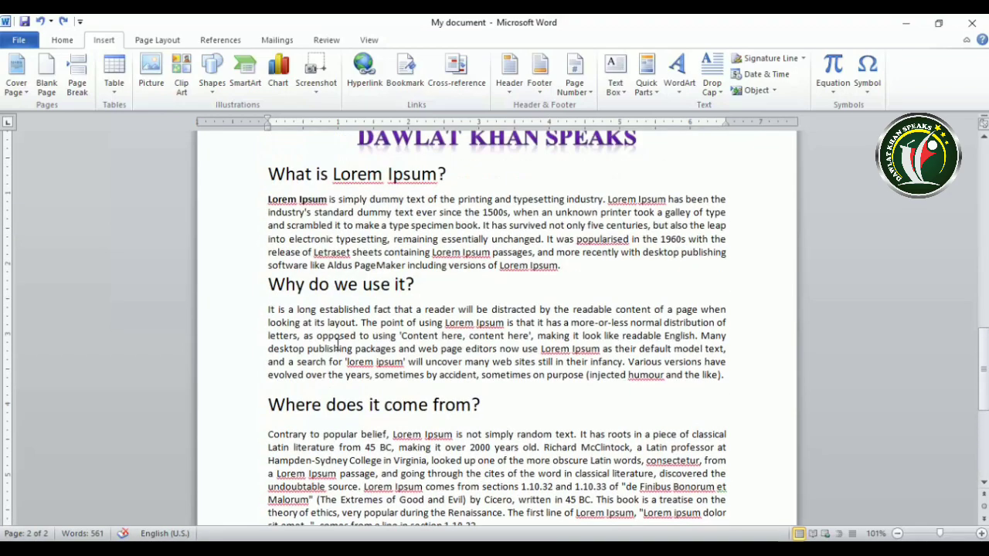
scroll(324, 291, "down", 4)
scroll(323, 292, "up", 5)
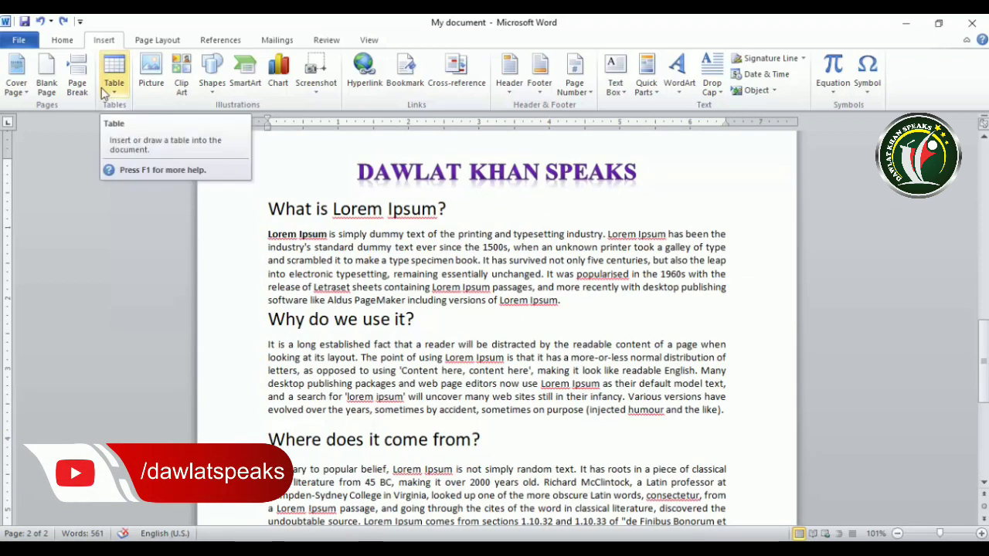
Start a new page 3 with Ctrl+Enter on the empty line after the text.
left_click(64, 40)
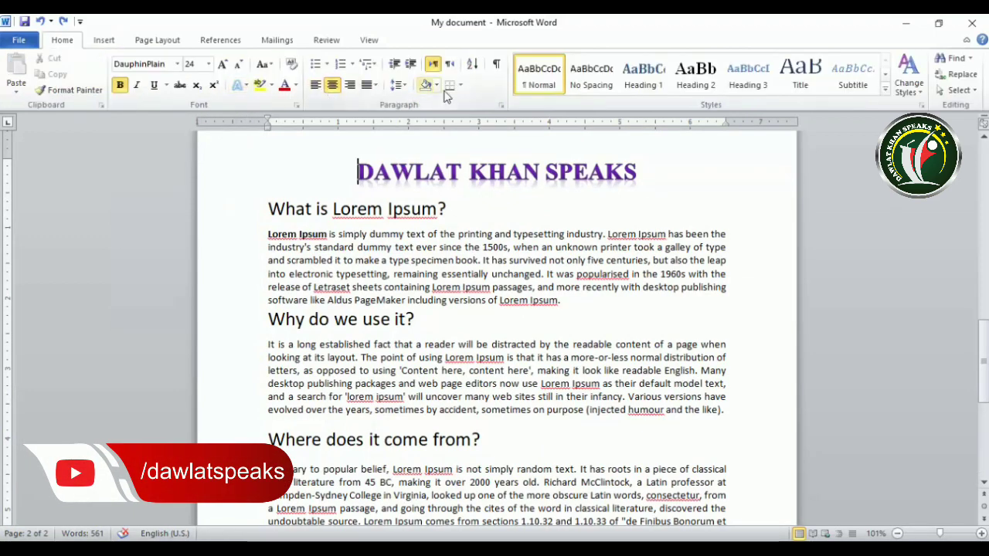
scroll(464, 329, "down", 4)
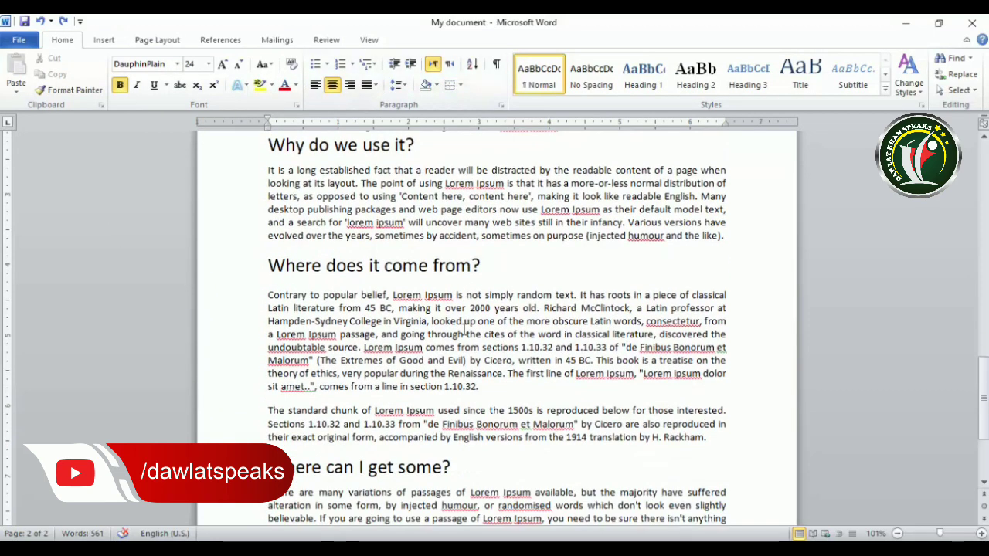
scroll(464, 328, "down", 4)
left_click(590, 446)
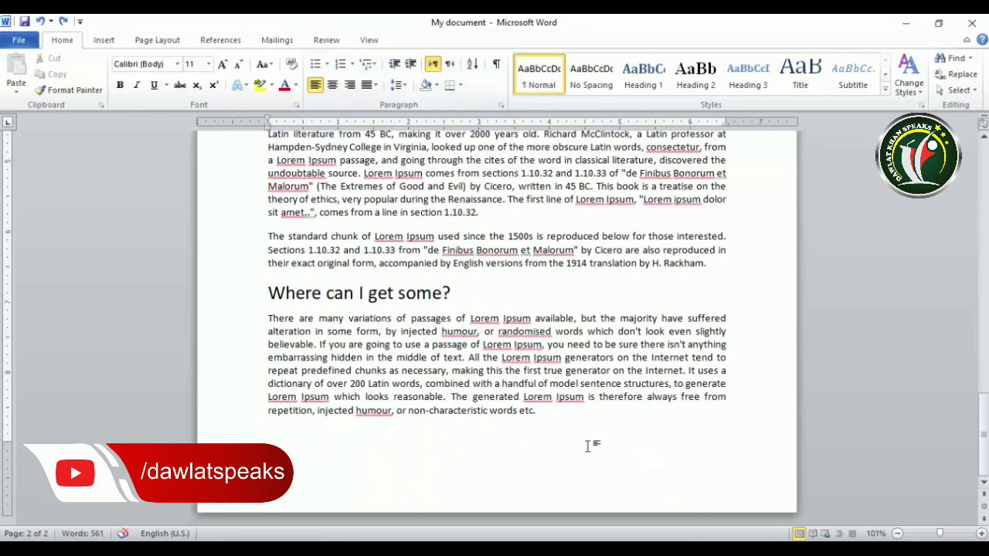
key("ctrl+Return")
scroll(315, 324, "down", 6)
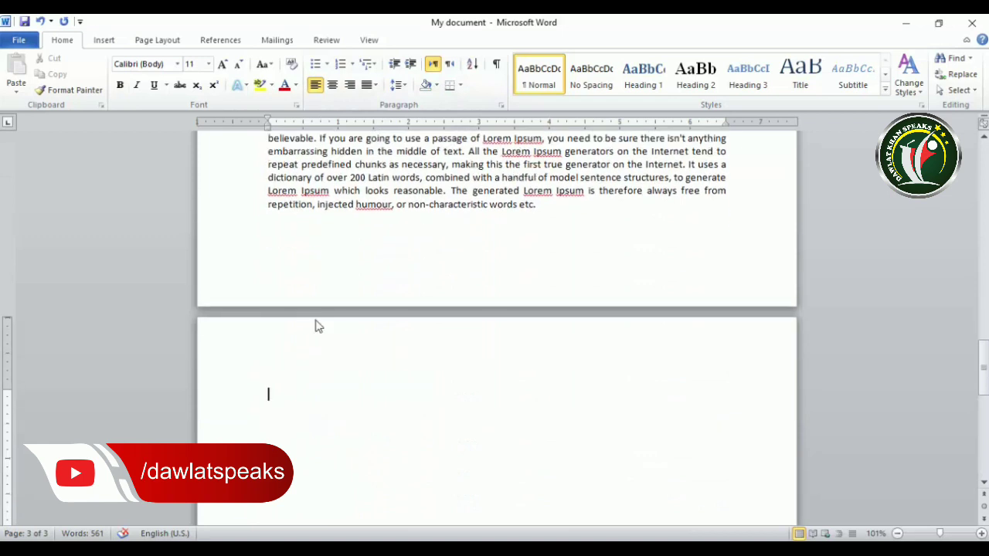
Insert a 3-column by 2-row table at the top of page 3 from the Table grid.
left_click(104, 40)
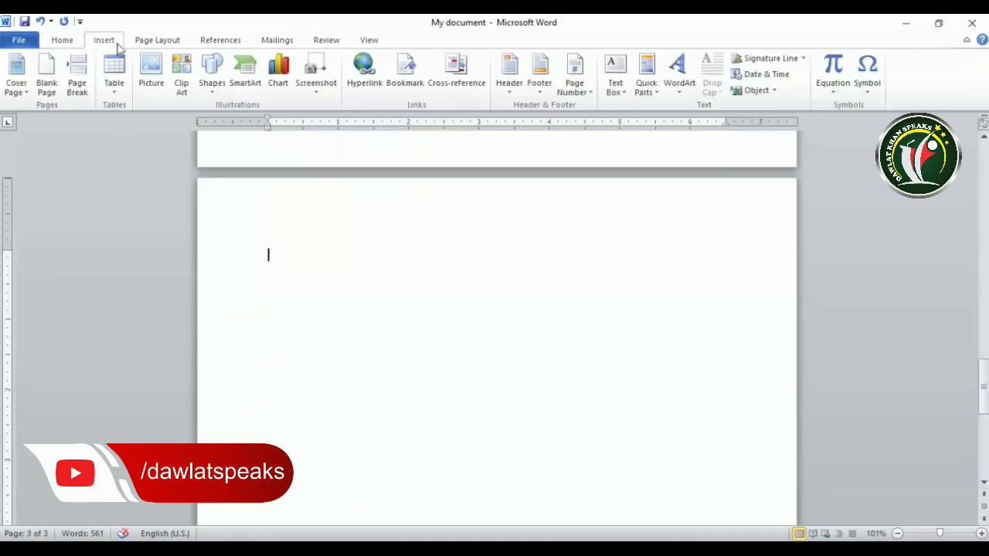
left_click(114, 99)
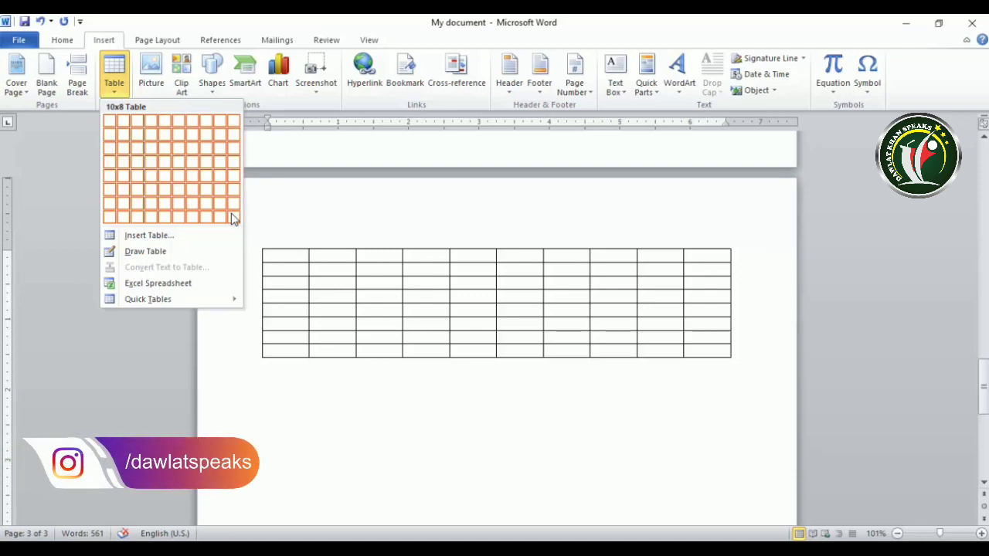
left_click(136, 144)
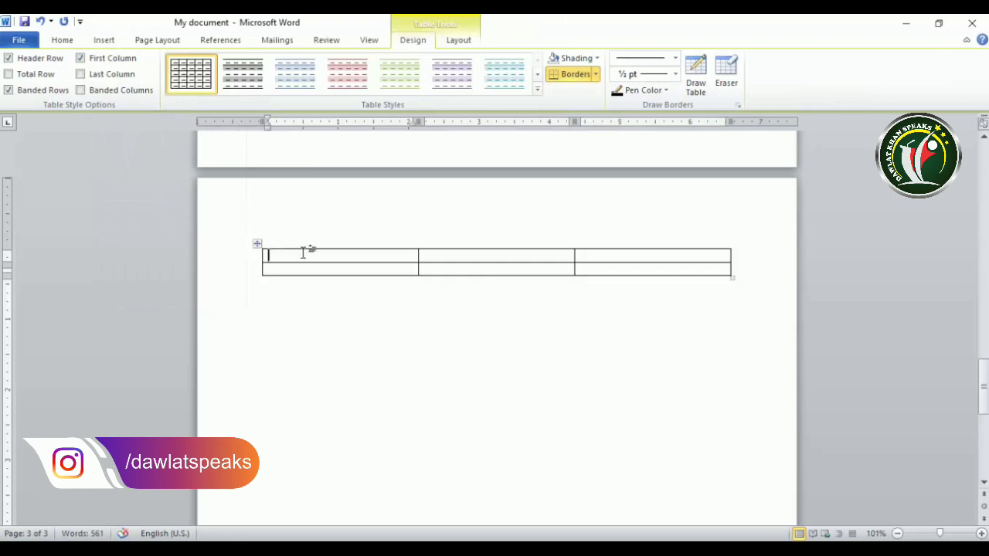
Practise selecting the table's first row, third column and whole table.
left_click_drag(295, 255, 623, 259)
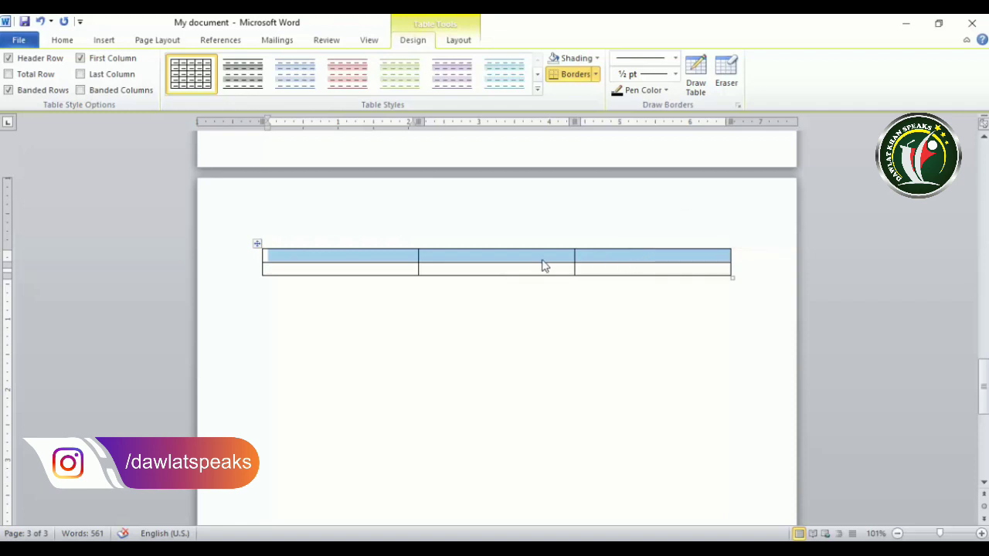
left_click(608, 258)
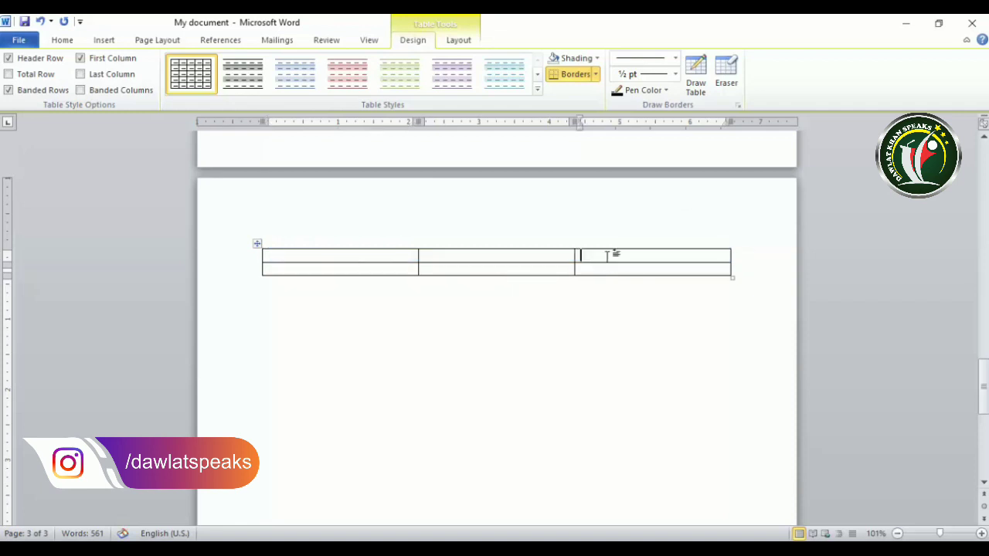
left_click_drag(608, 257, 614, 269)
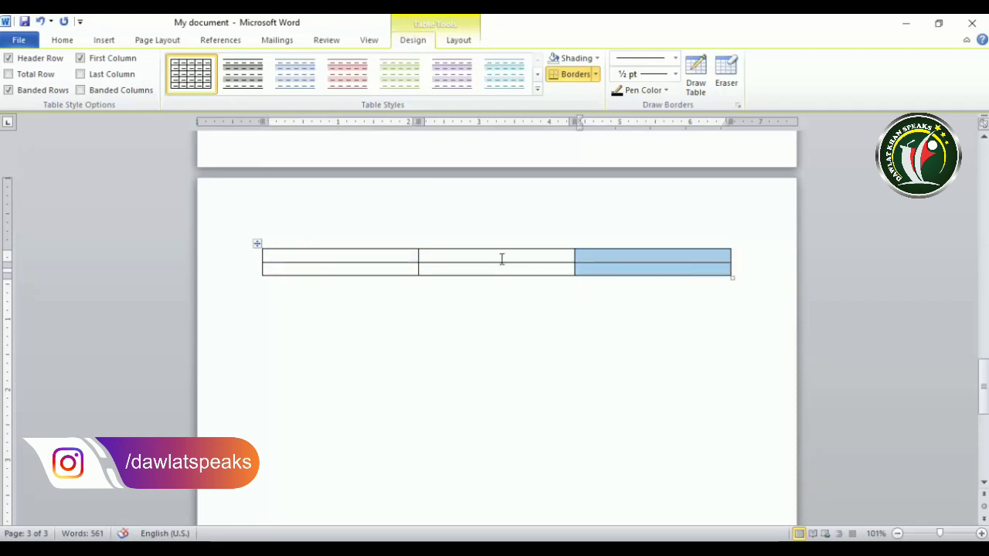
left_click_drag(501, 258, 500, 279)
left_click(366, 256)
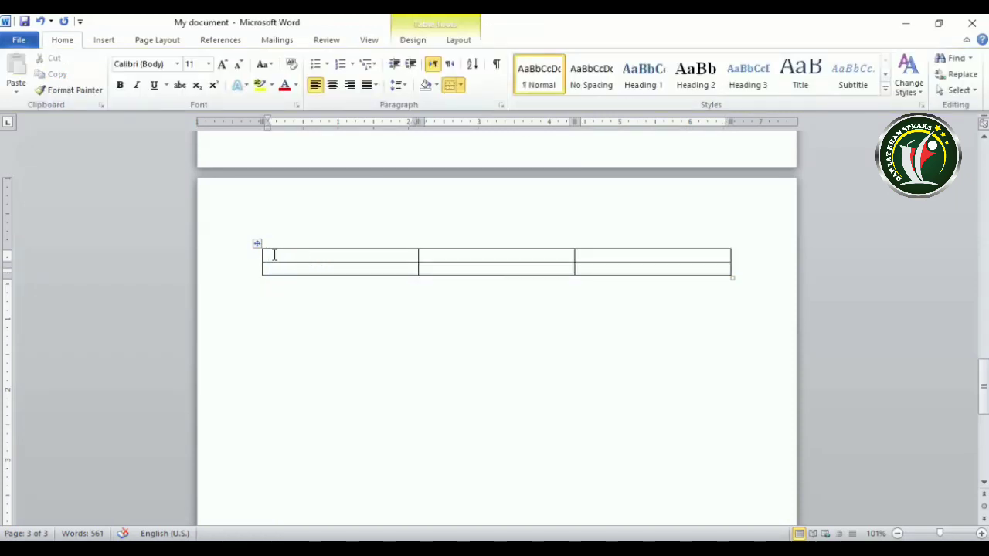
left_click_drag(414, 259, 647, 255)
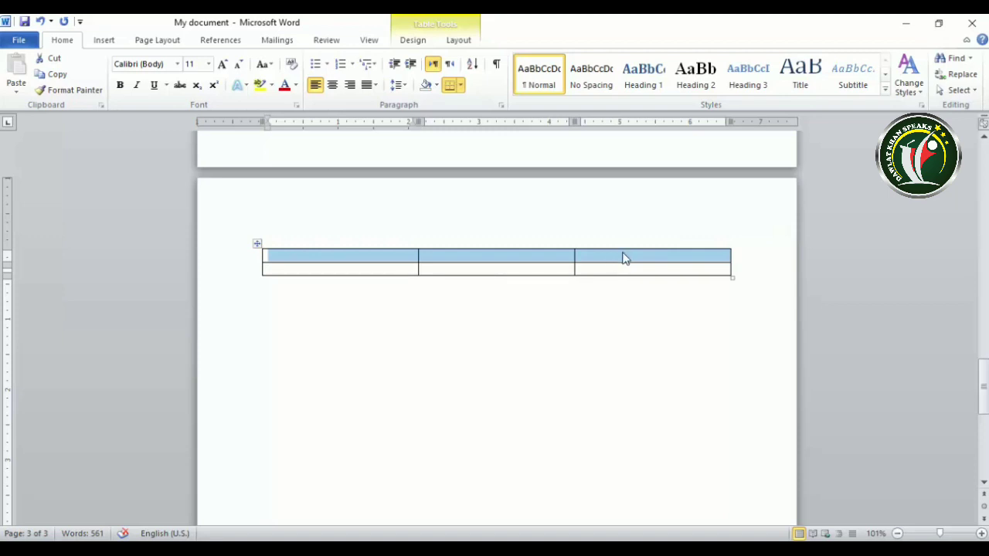
left_click(623, 246)
left_click(510, 263)
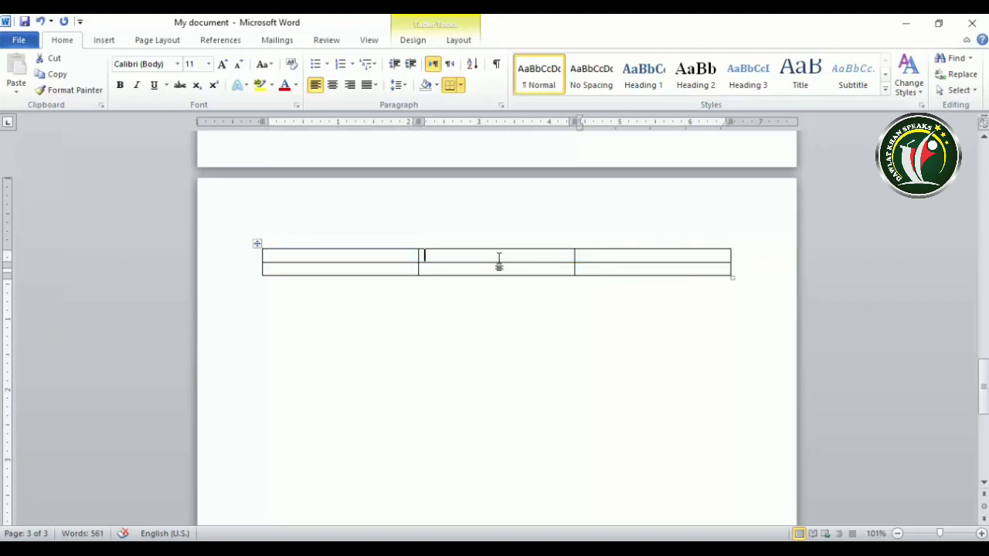
Move to the empty line below the table and open the Insert Table choices.
left_click(296, 295)
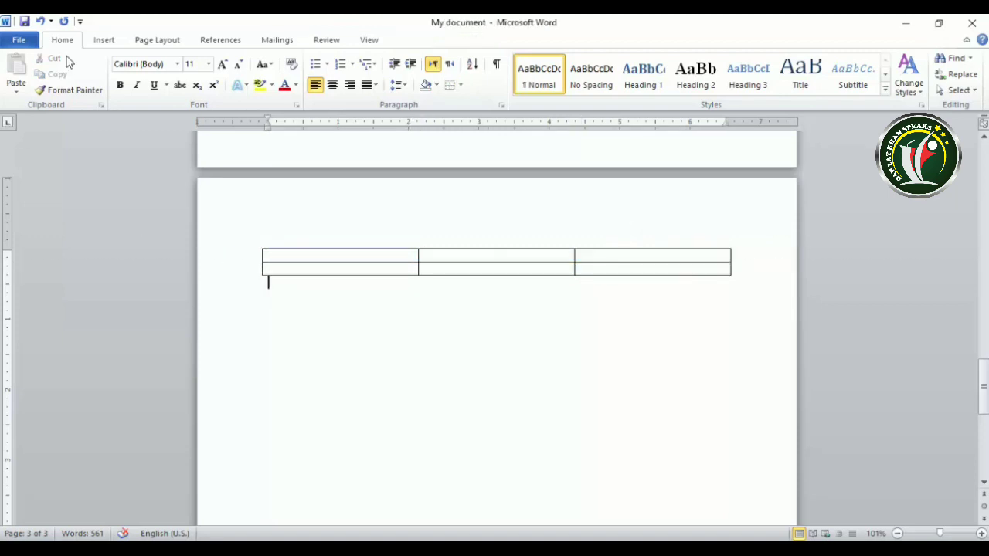
left_click(100, 42)
left_click(111, 85)
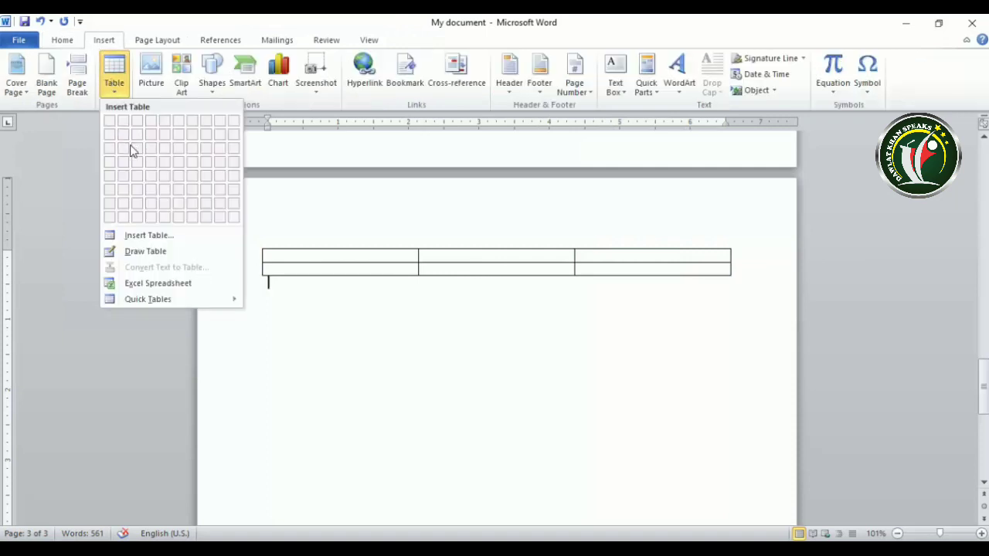
left_click(334, 313)
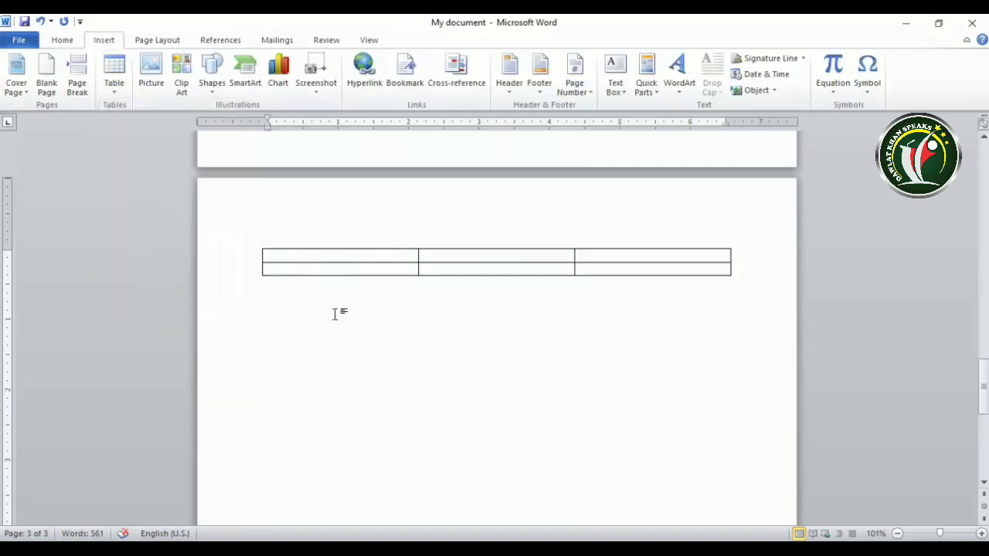
left_click(114, 75)
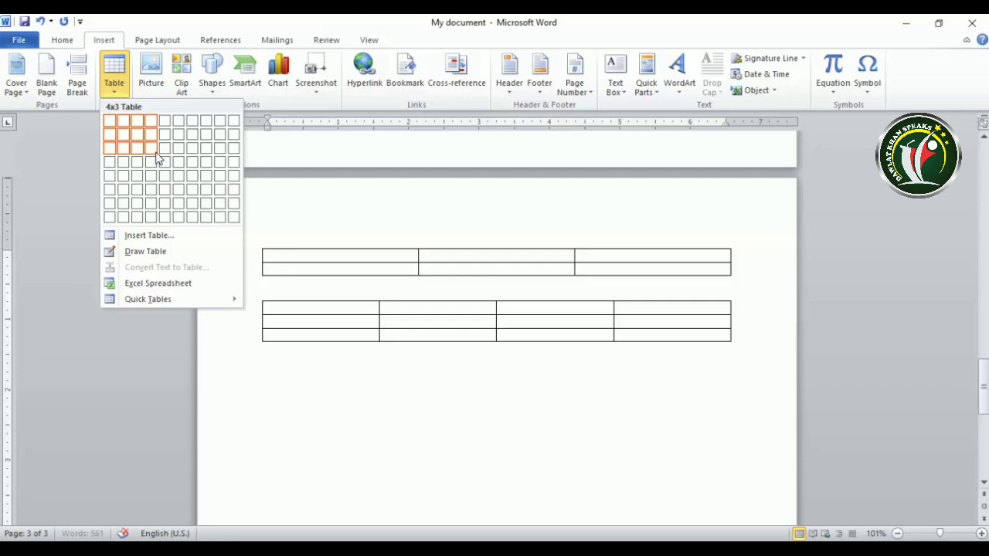
left_click(342, 334)
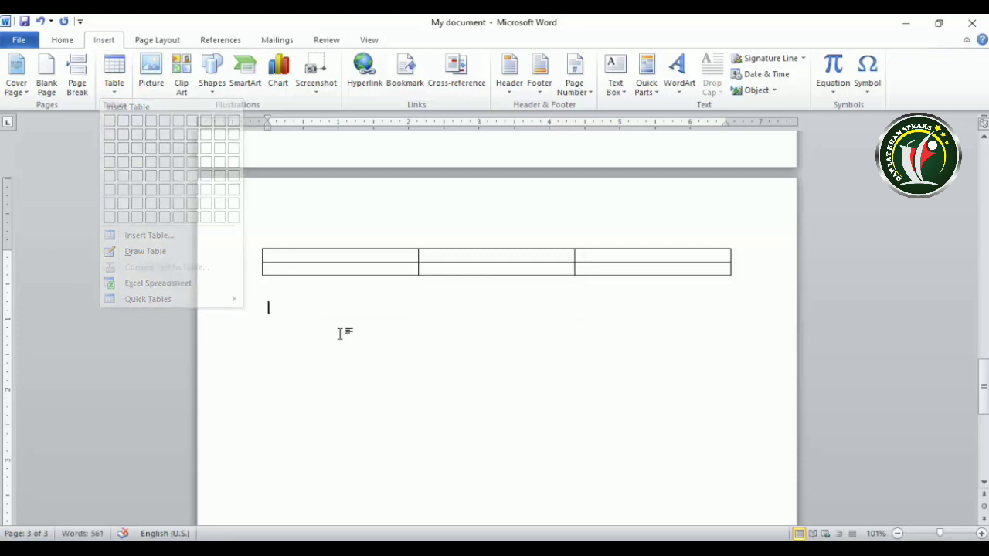
left_click(295, 255)
left_click(117, 85)
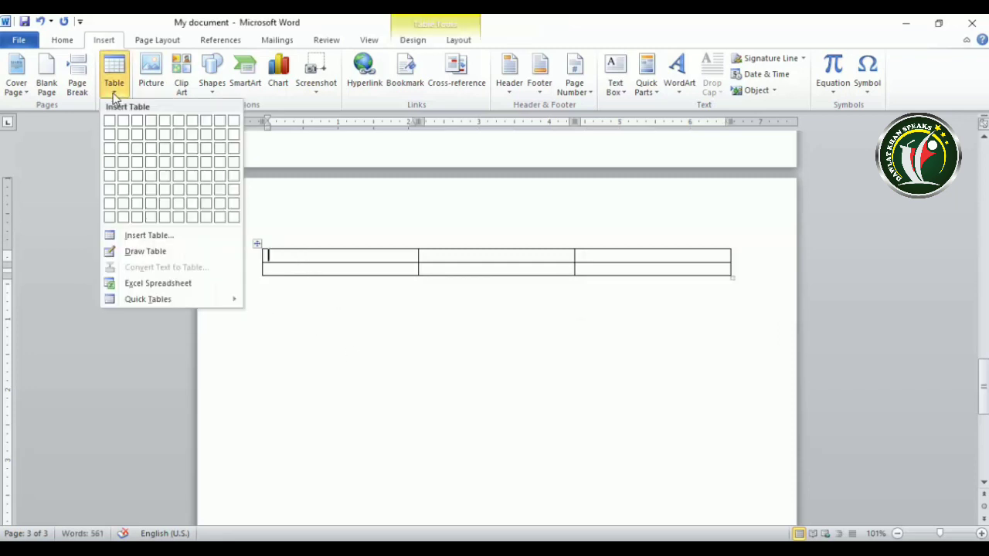
left_click(379, 419)
left_click(296, 316)
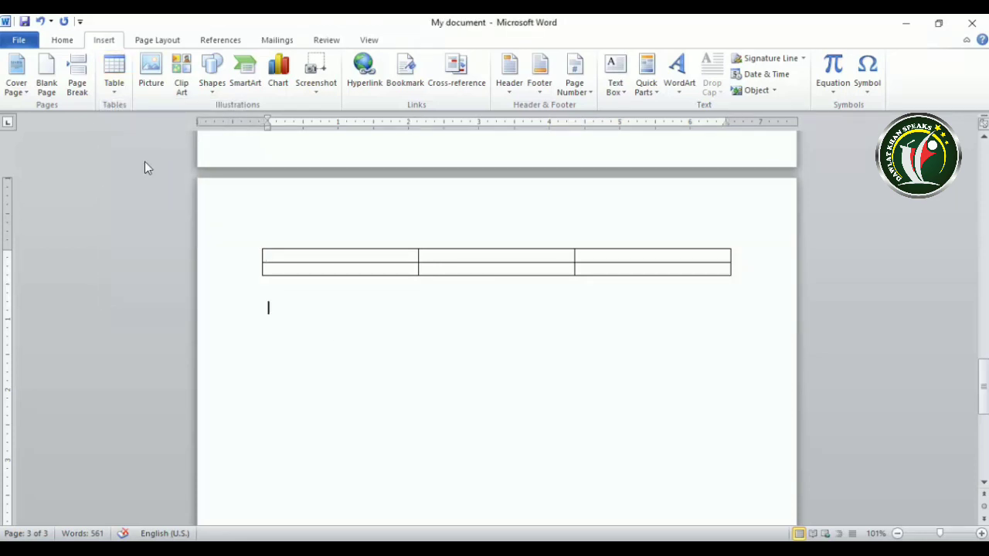
left_click(116, 91)
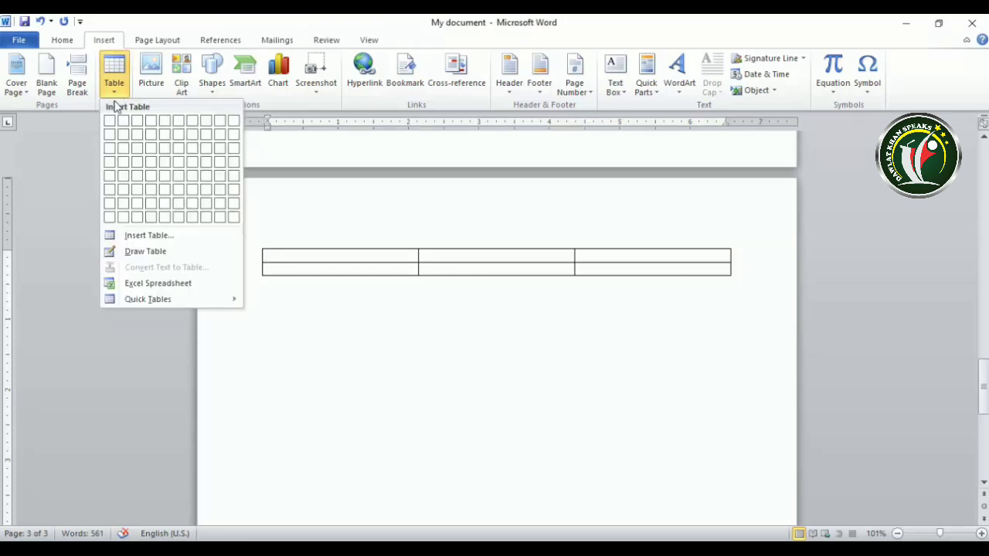
left_click(158, 237)
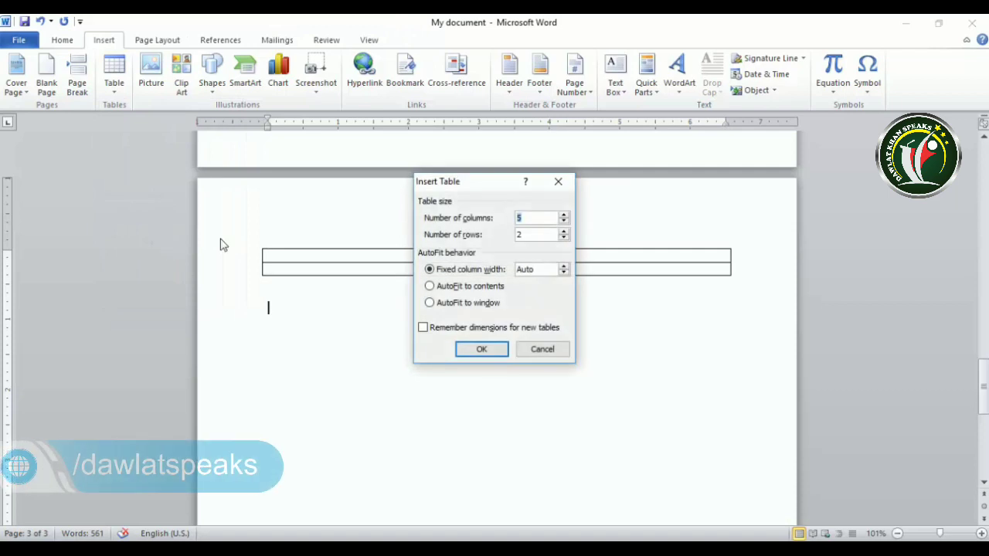
left_click_drag(484, 187, 458, 196)
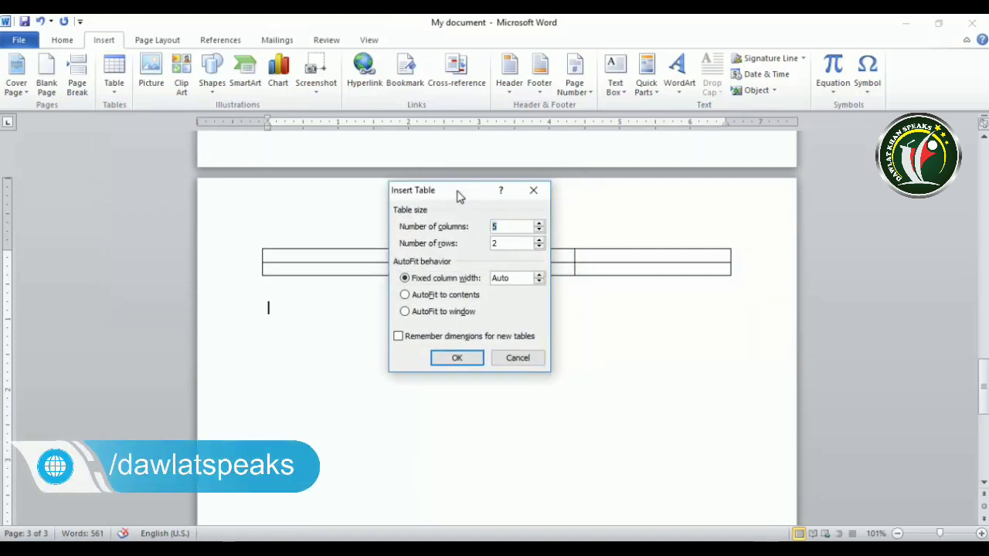
double_click(515, 245)
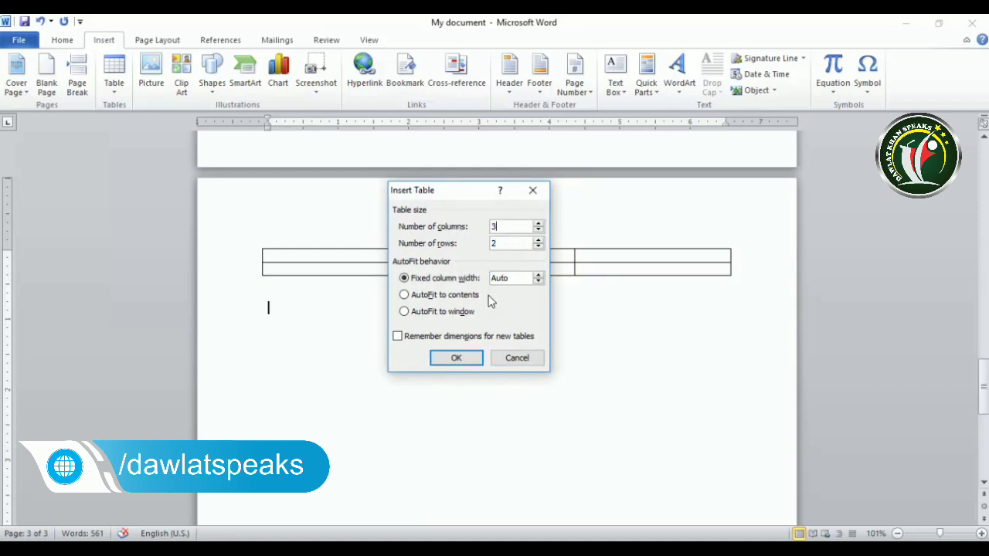
left_click(538, 280)
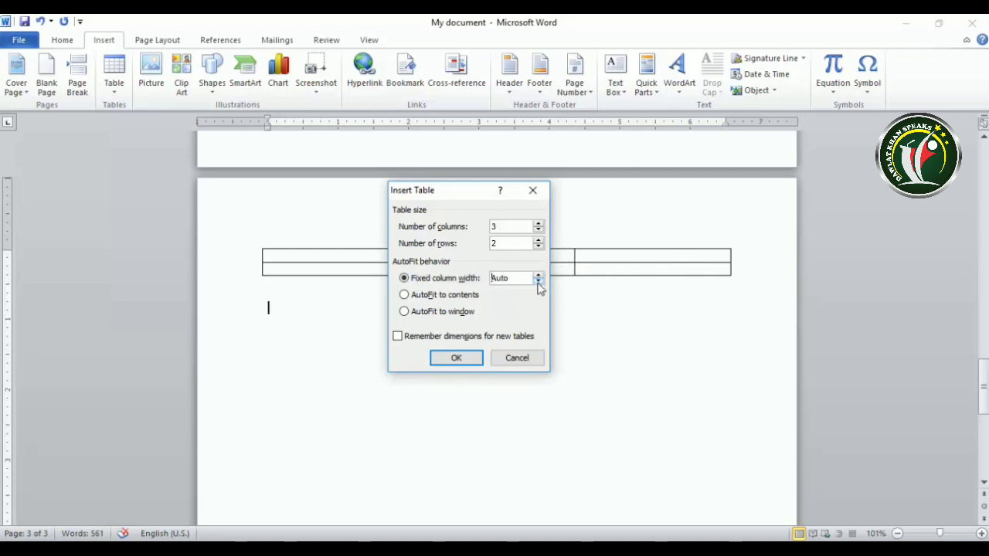
left_click(538, 277)
left_click(523, 361)
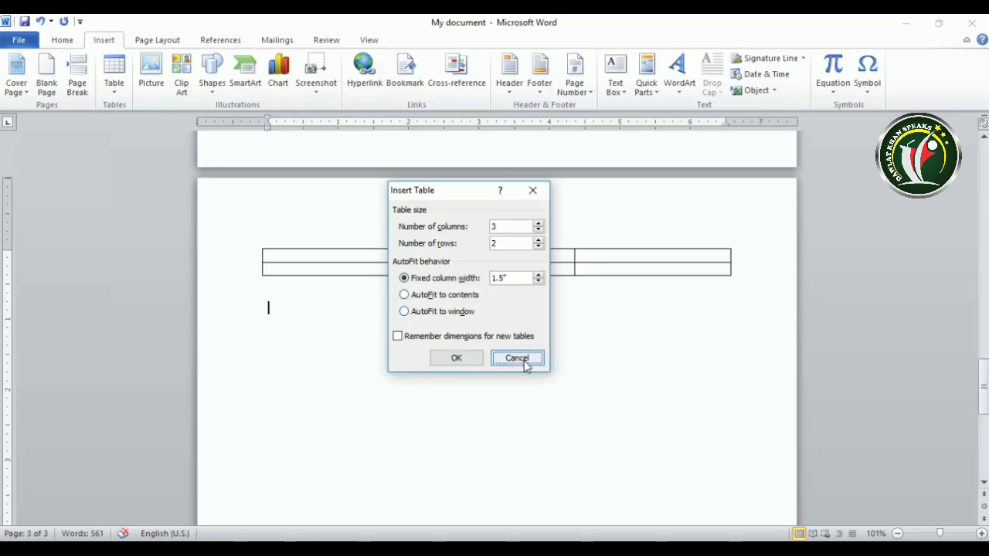
left_click(307, 258)
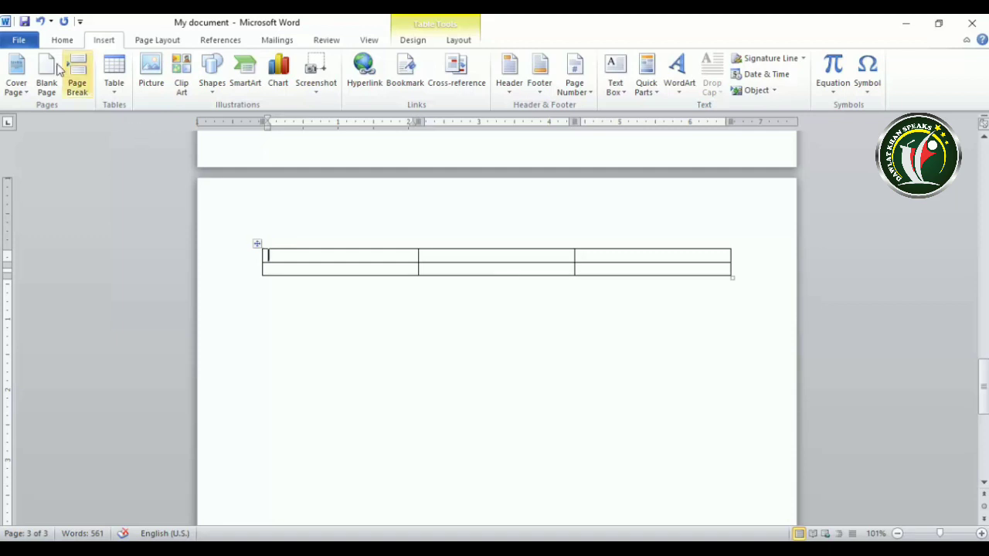
Close the table choices and browse the Table Tools Design and Layout tabs.
left_click(114, 85)
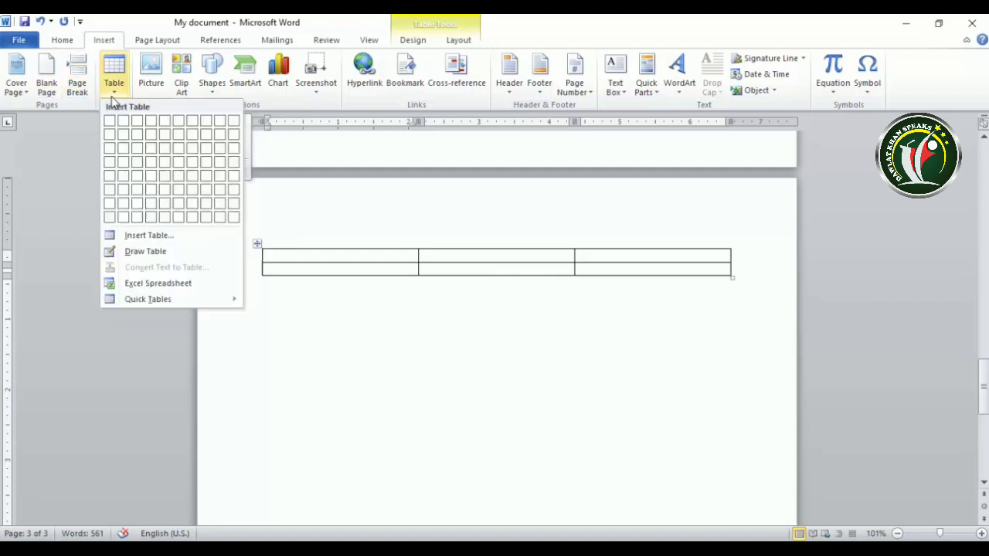
left_click(455, 361)
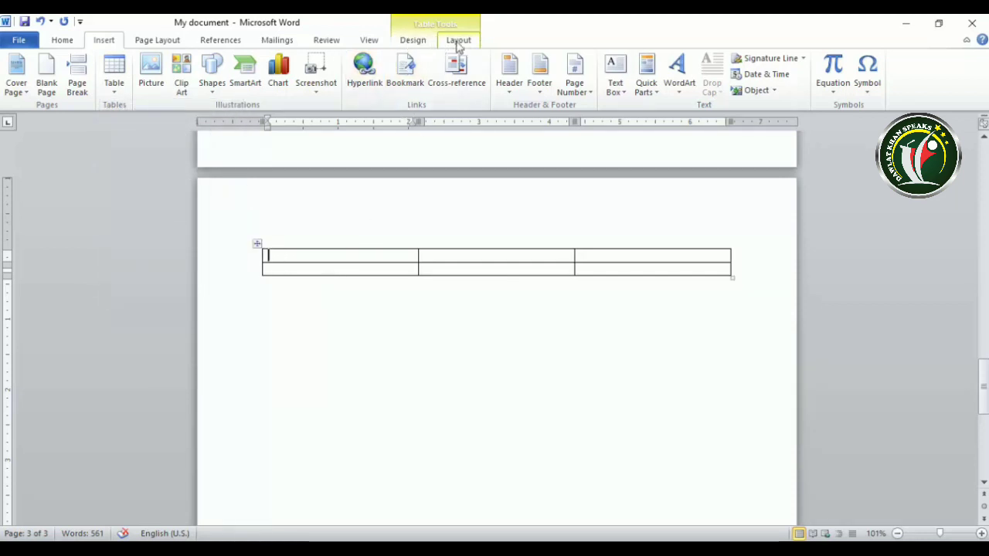
left_click(420, 43)
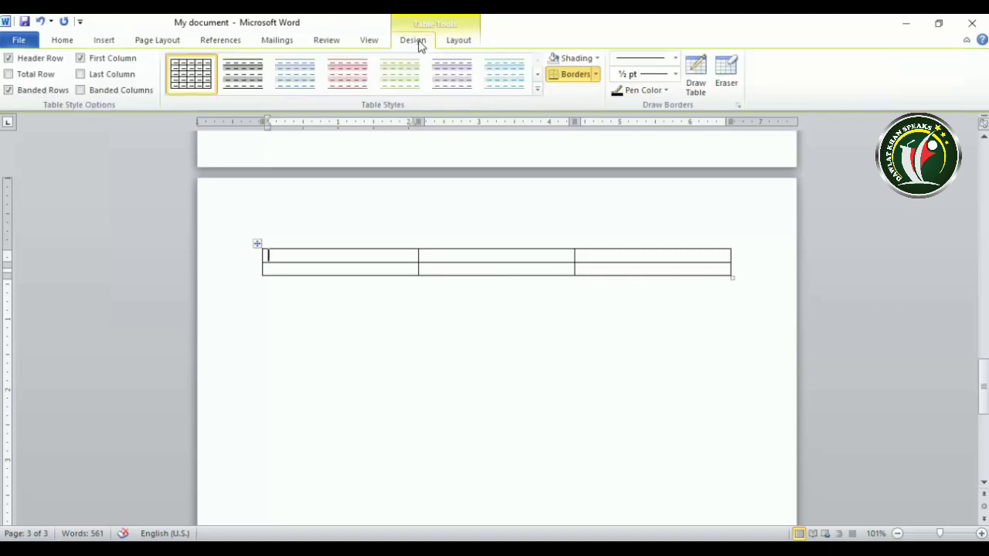
left_click(455, 46)
left_click(425, 42)
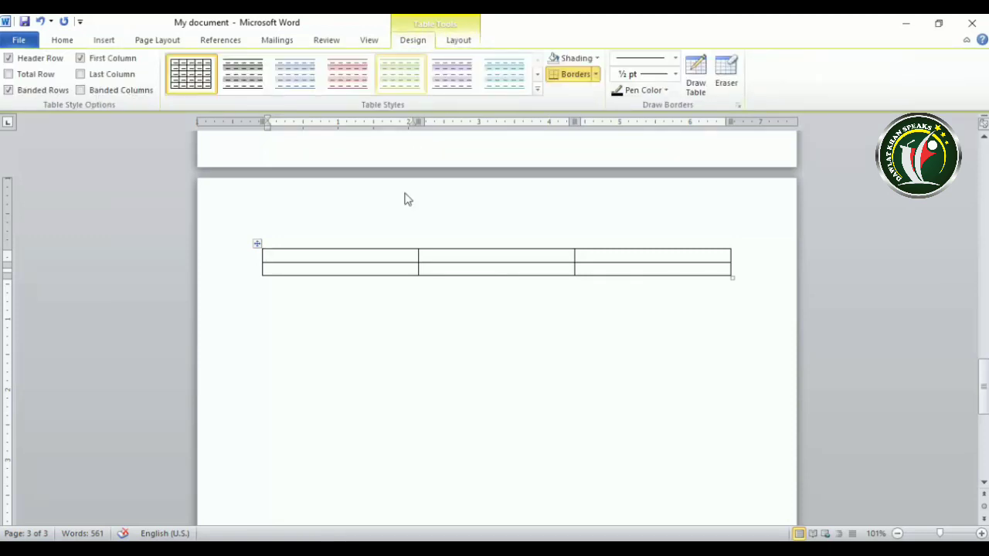
left_click(457, 45)
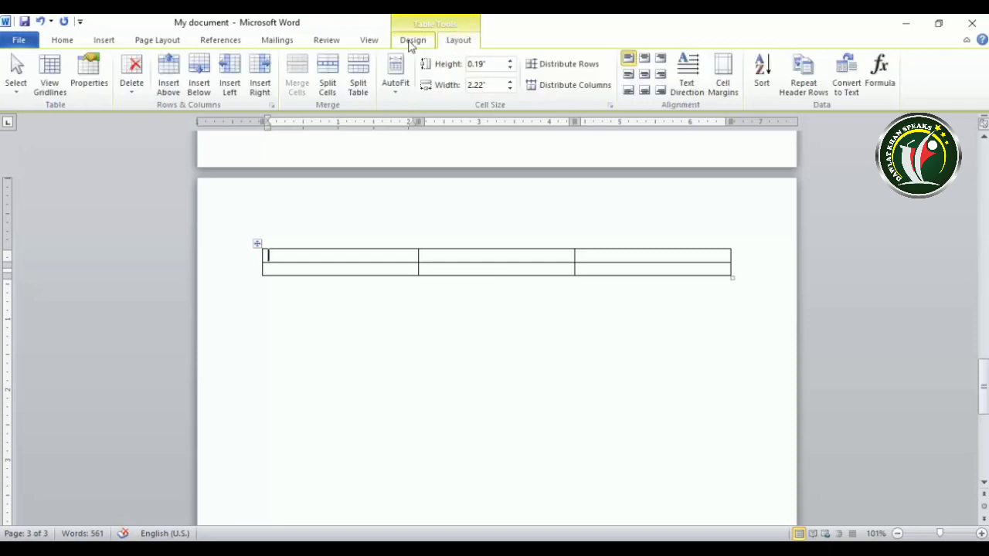
left_click(411, 43)
left_click(458, 43)
left_click(423, 43)
Return to the table's first cell and reopen the Insert Table choices for Draw Table.
left_click(303, 327)
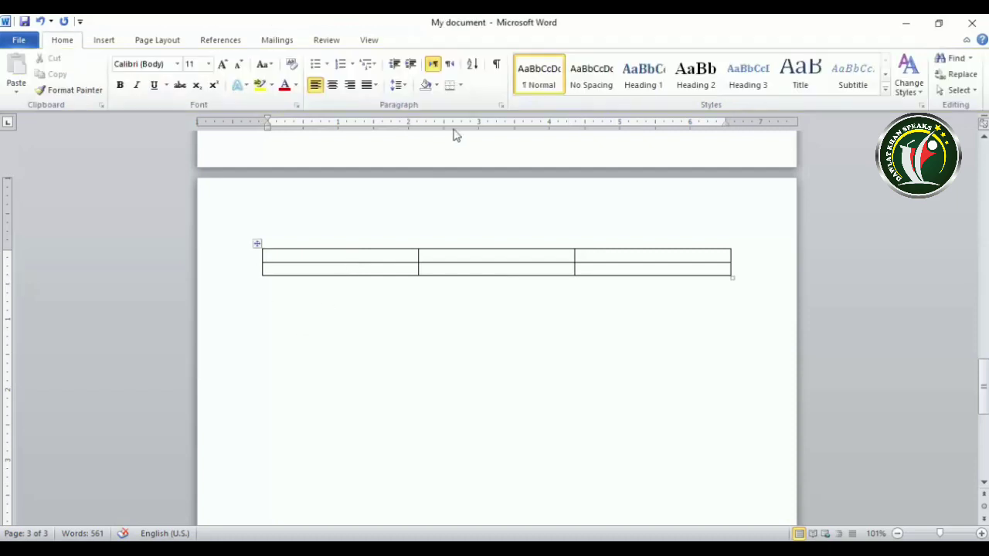
left_click(302, 255)
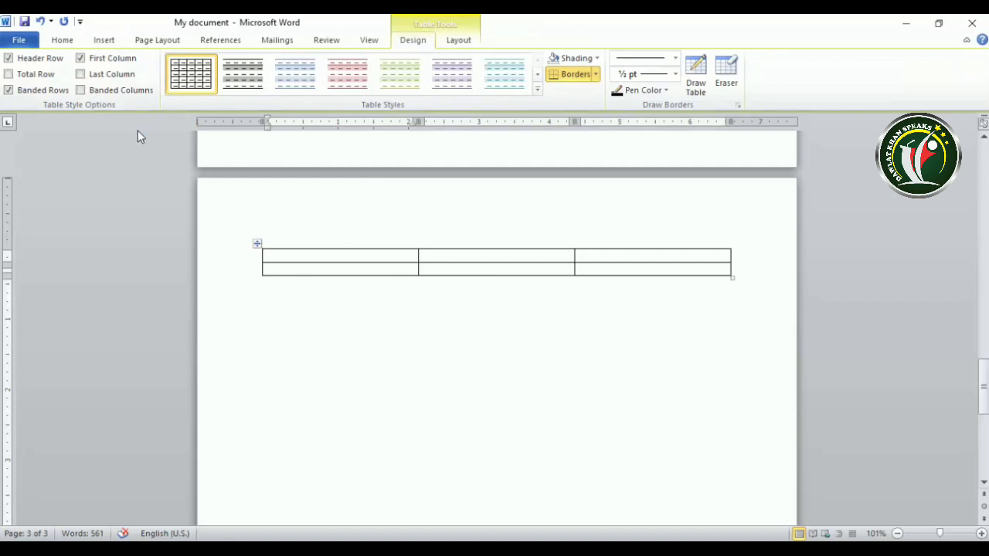
left_click(101, 42)
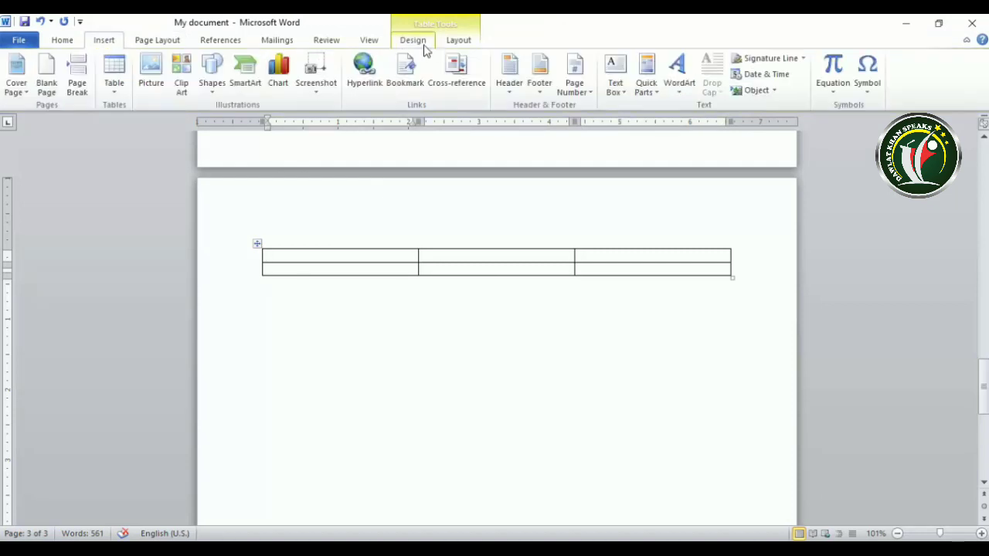
left_click(424, 44)
left_click(104, 41)
left_click(113, 87)
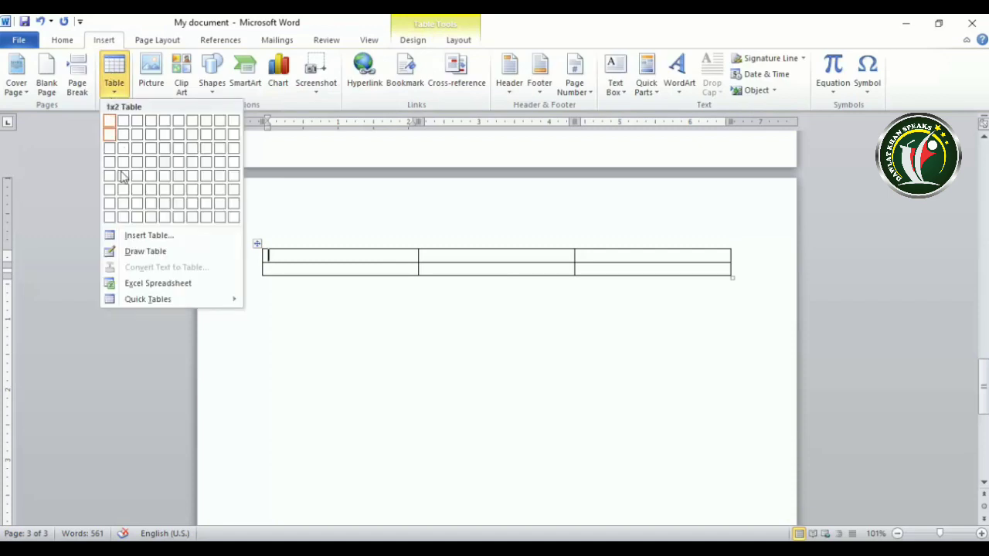
left_click(162, 253)
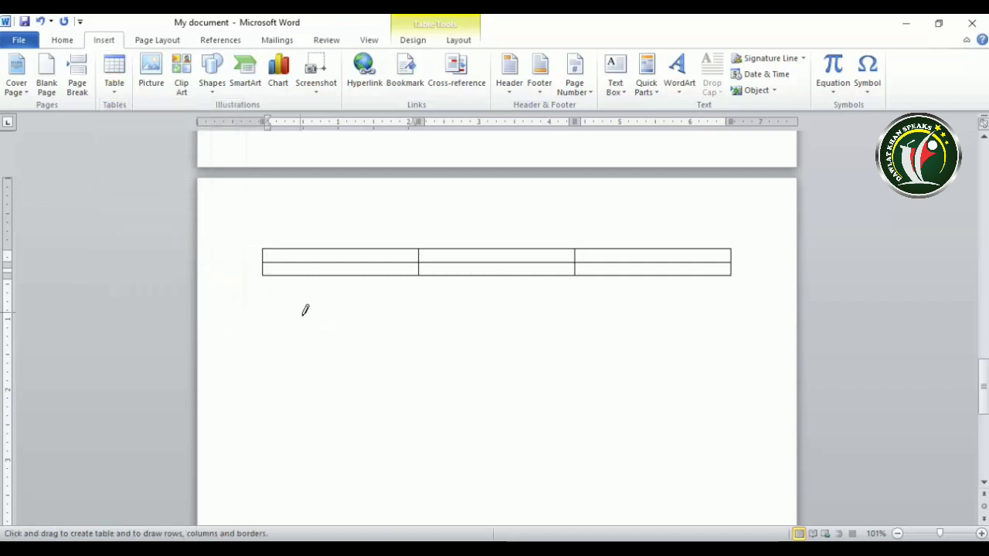
mouse_move(301, 313)
left_mouse_down()
mouse_move(409, 367)
mouse_move(408, 357)
mouse_move(498, 377)
mouse_move(498, 413)
left_mouse_up()
mouse_move(431, 301)
left_mouse_down()
mouse_move(448, 322)
mouse_move(501, 336)
left_mouse_up()
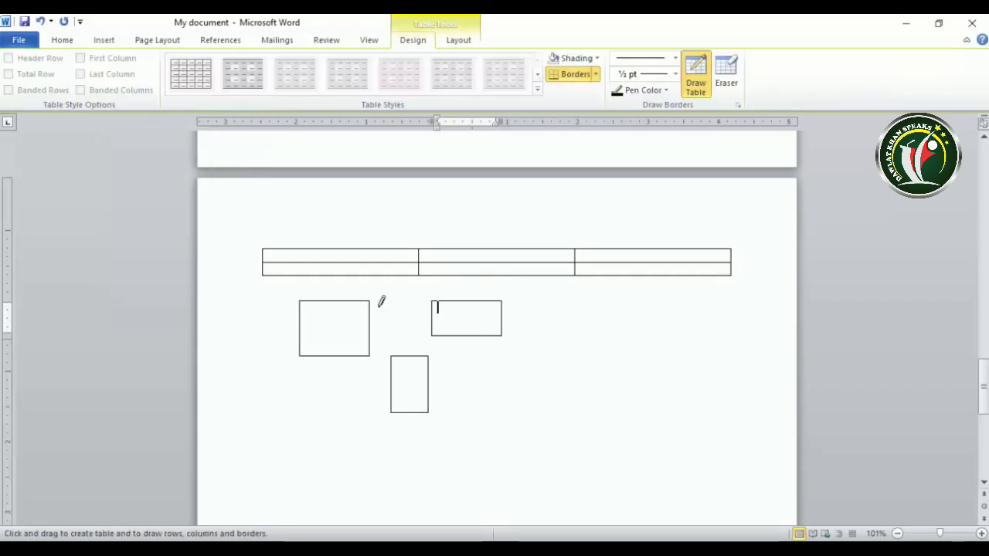
mouse_move(368, 305)
left_mouse_down()
mouse_move(316, 343)
mouse_move(371, 349)
left_mouse_up()
left_click_drag(476, 307, 449, 319)
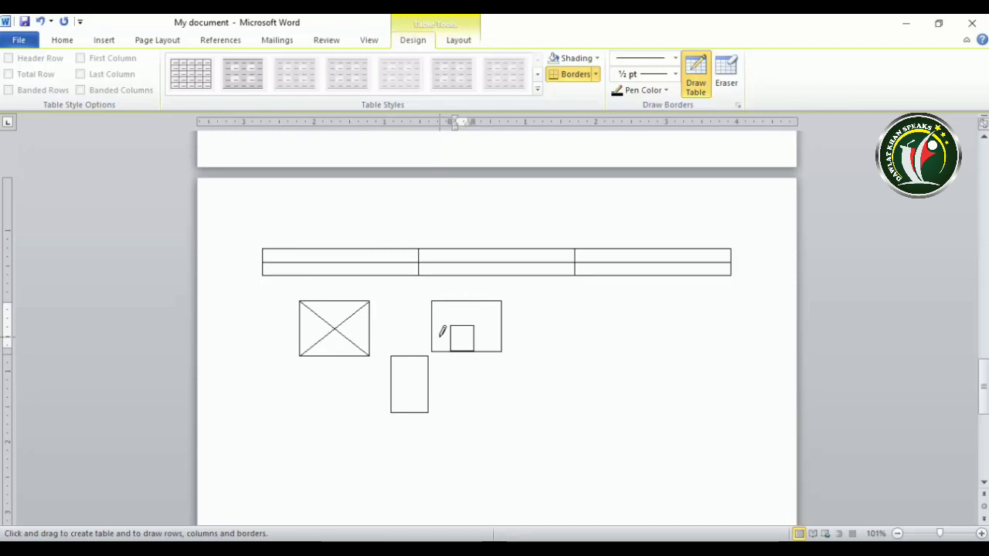
key("ctrl+z")
key("ctrl+z")
key("ctrl+z")
key("ctrl+z")
key("ctrl+z")
key("ctrl+z")
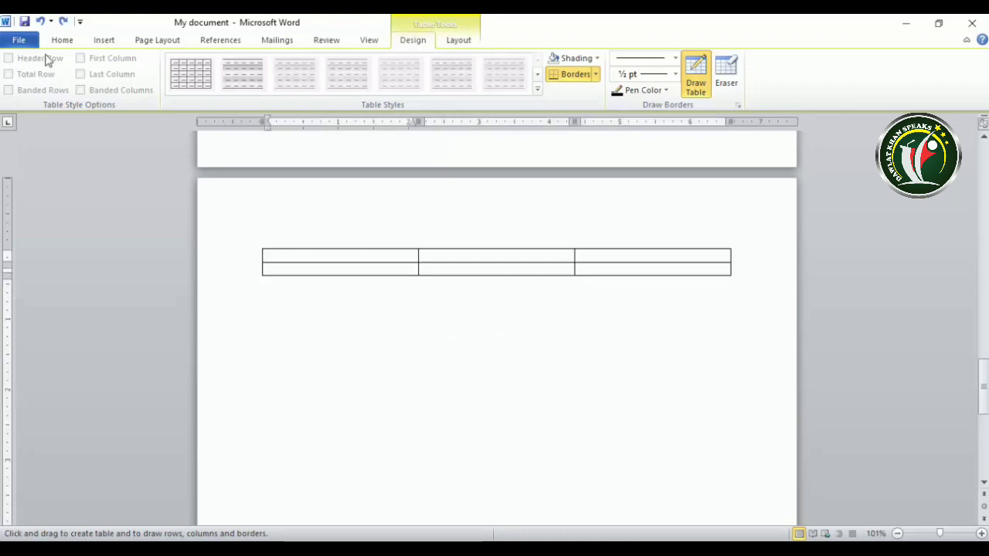
left_click(98, 41)
left_click(116, 85)
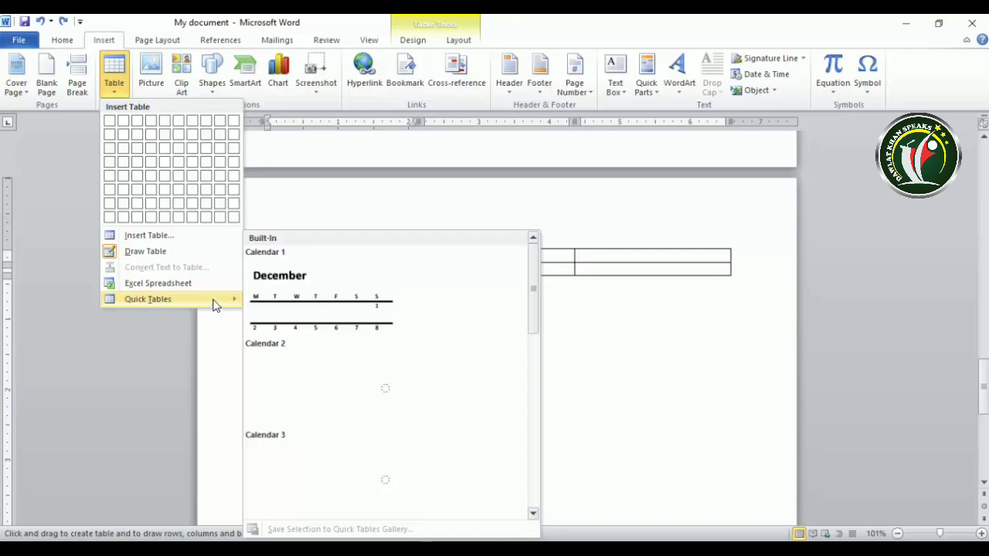
left_click(379, 206)
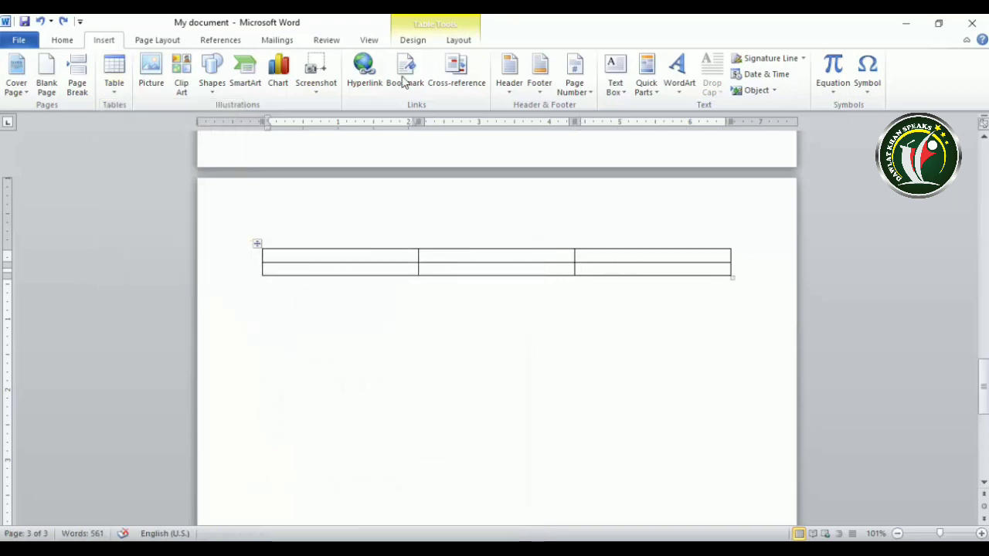
left_click(415, 41)
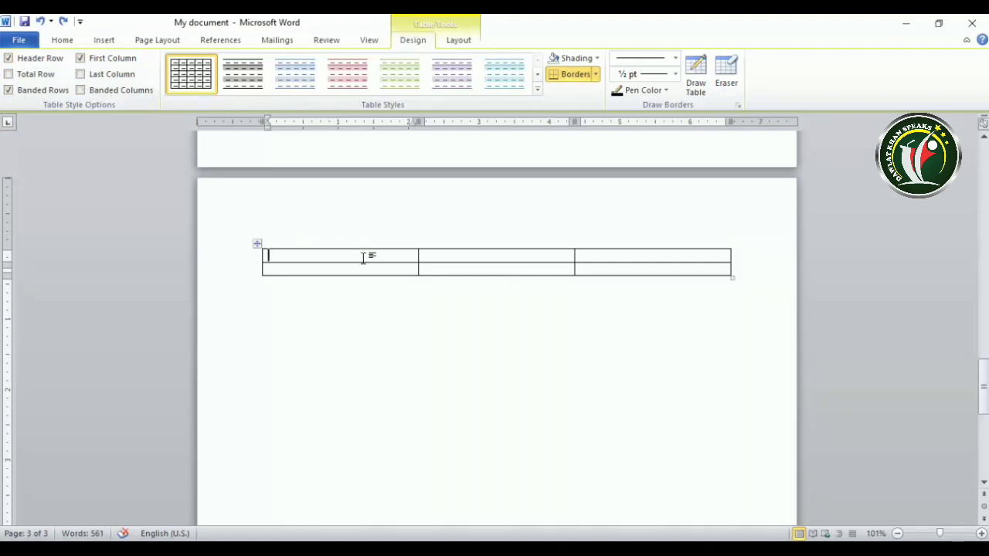
Type the headers Name, Father Name and Roll NO across the first row.
type("name")
key("Tab")
type("fa")
key("BackSpace")
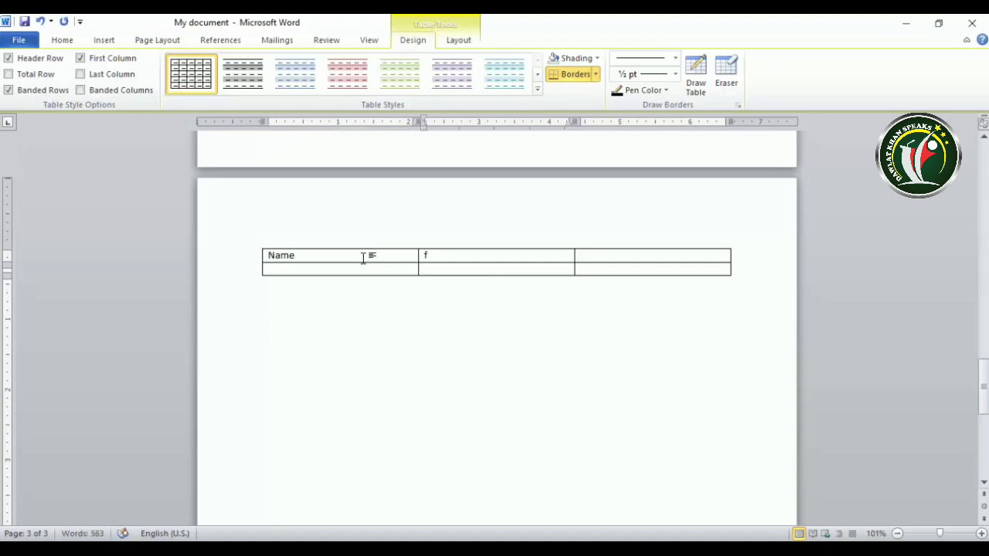
type("ather Name")
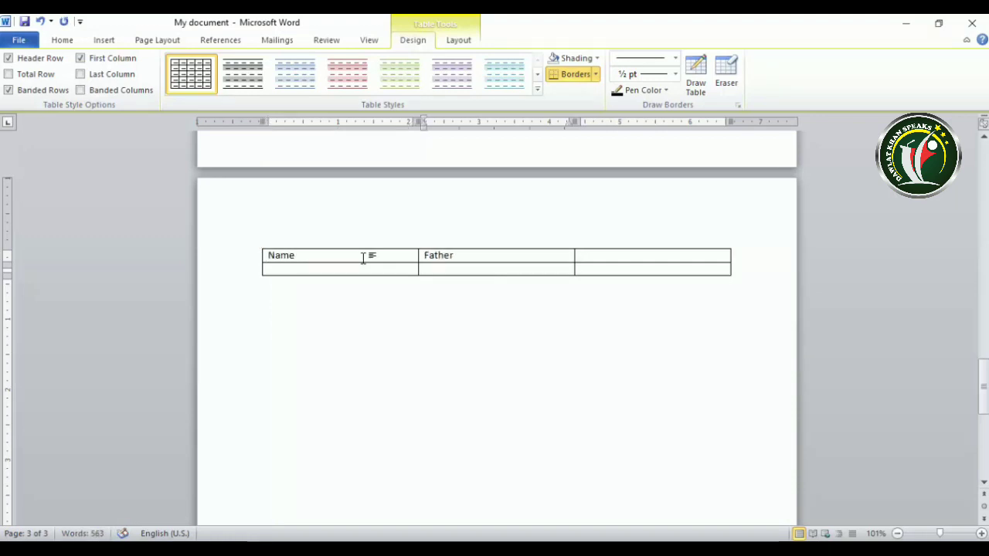
key("Tab")
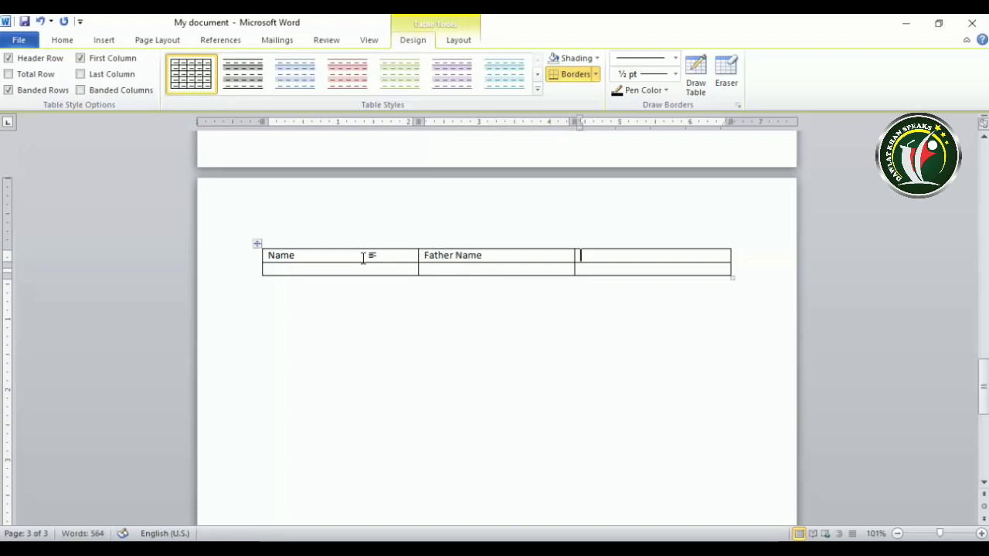
type("Ro")
key("BackSpace")
key("BackSpace")
type("Roll N")
key("BackSpace")
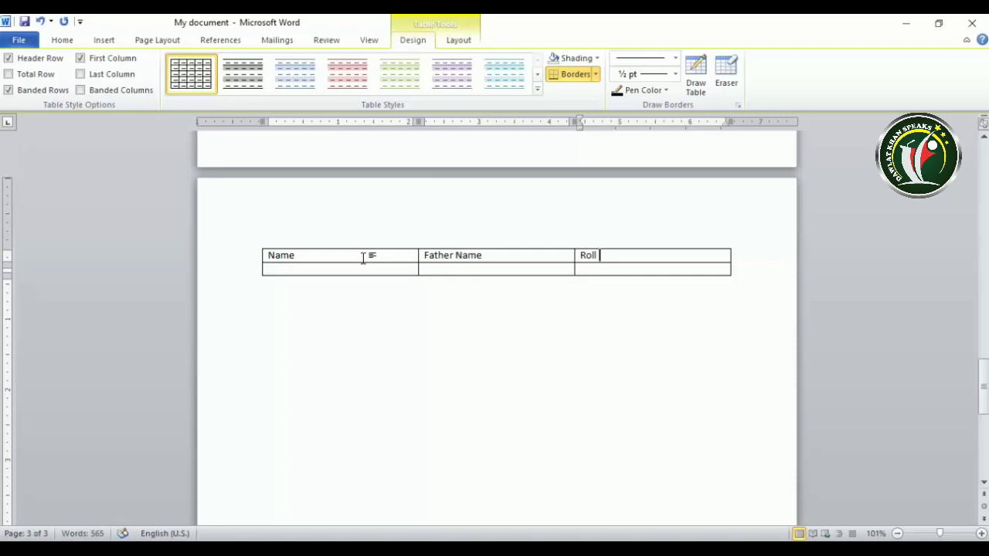
type("NO")
key("Tab")
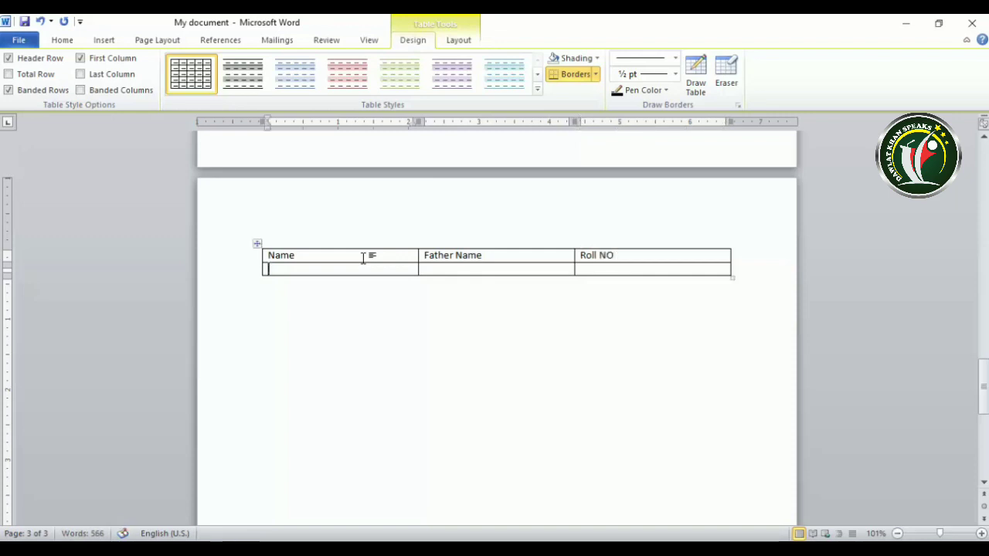
Add three student rows of names, father names and roll numbers 12, 124 and 12.
type("Khan\t")
type("Jan\t")
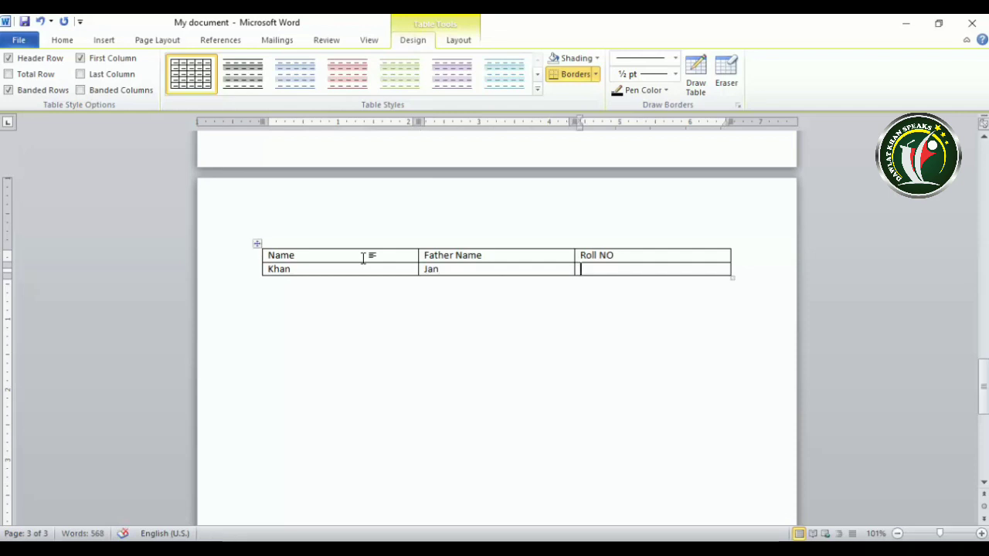
type("12")
key("Return")
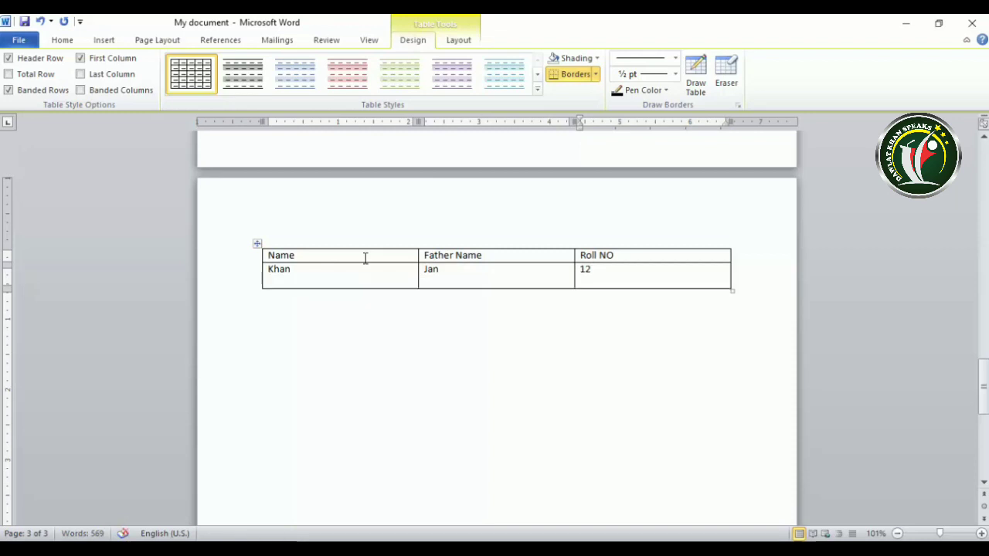
key("BackSpace")
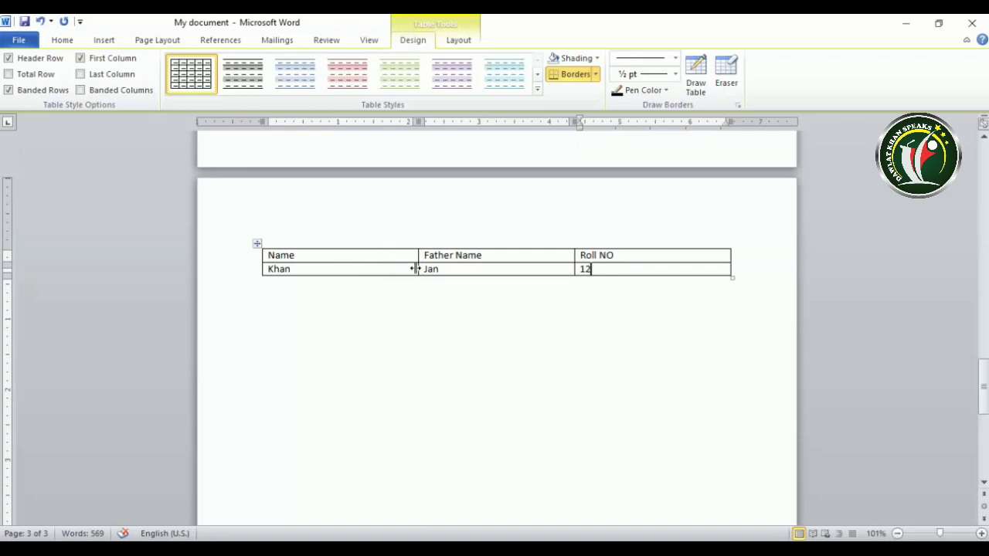
key("Tab")
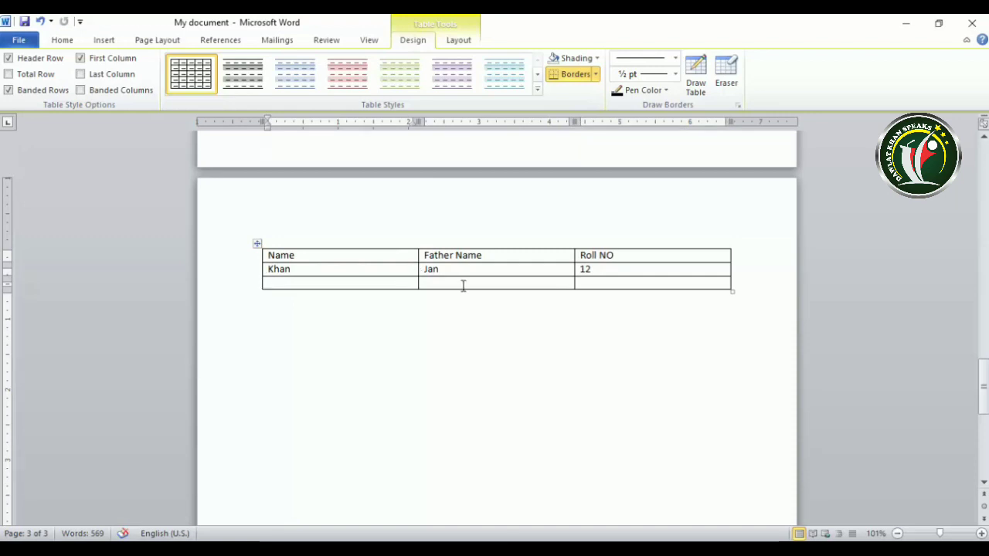
type("Kaka ")
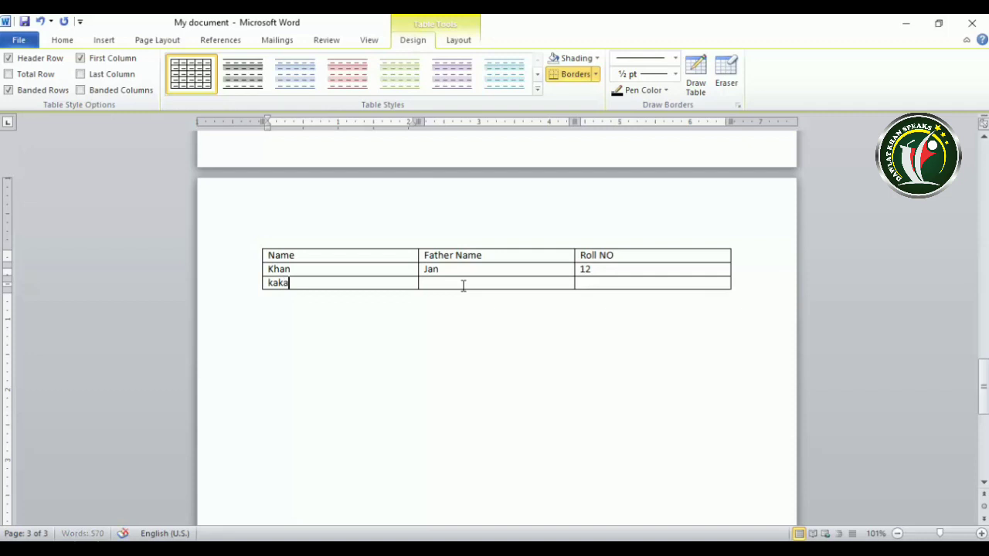
type("Mama ")
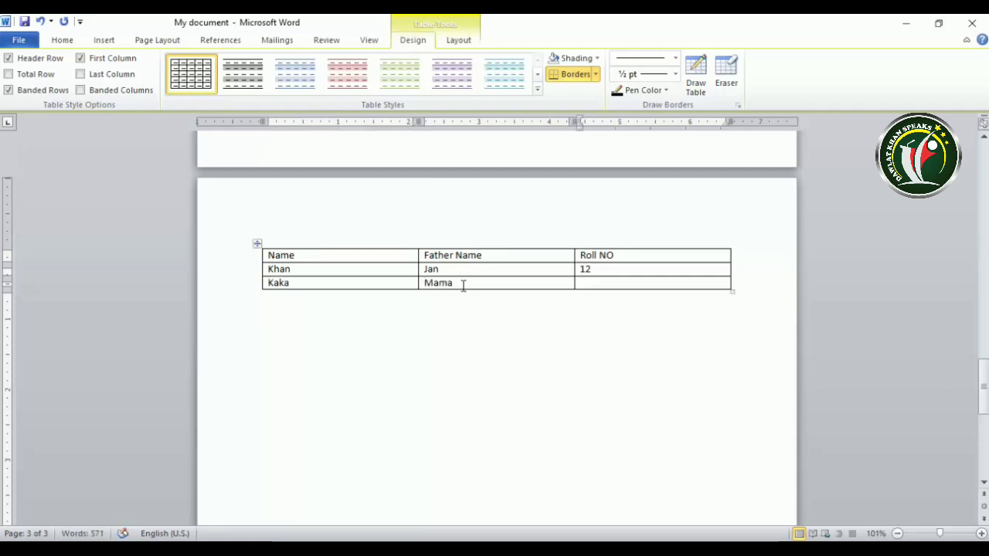
type("124")
key("Tab")
type("lala")
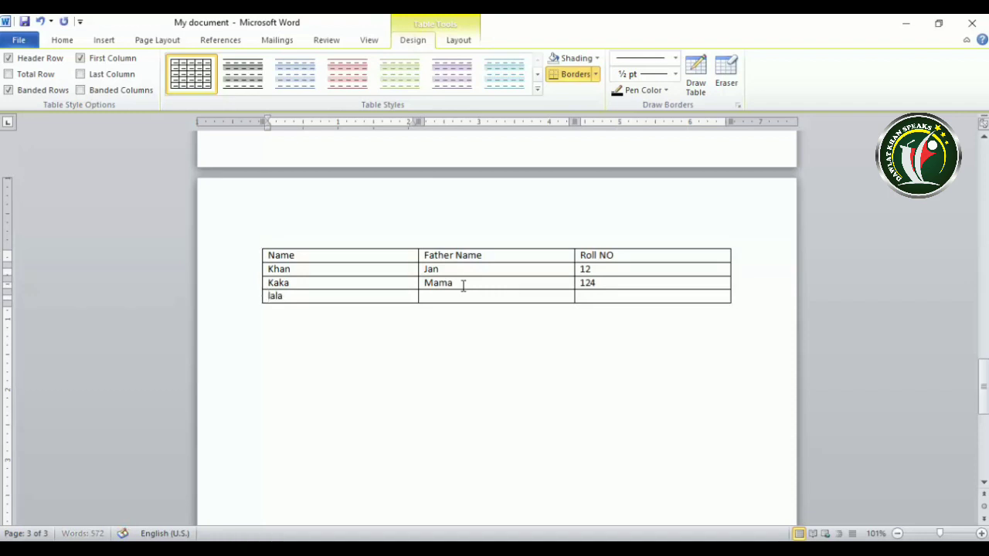
key("Tab")
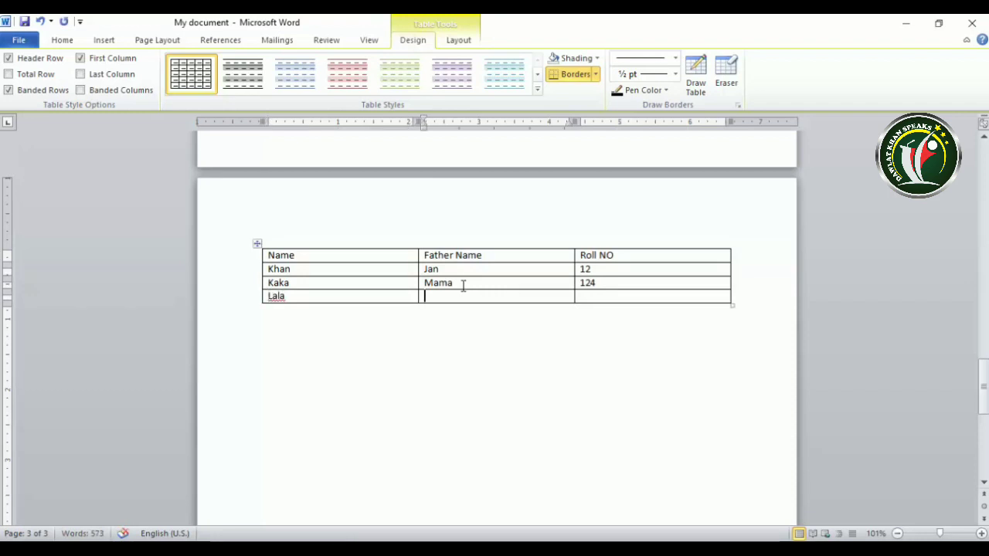
type("abo")
key("Tab")
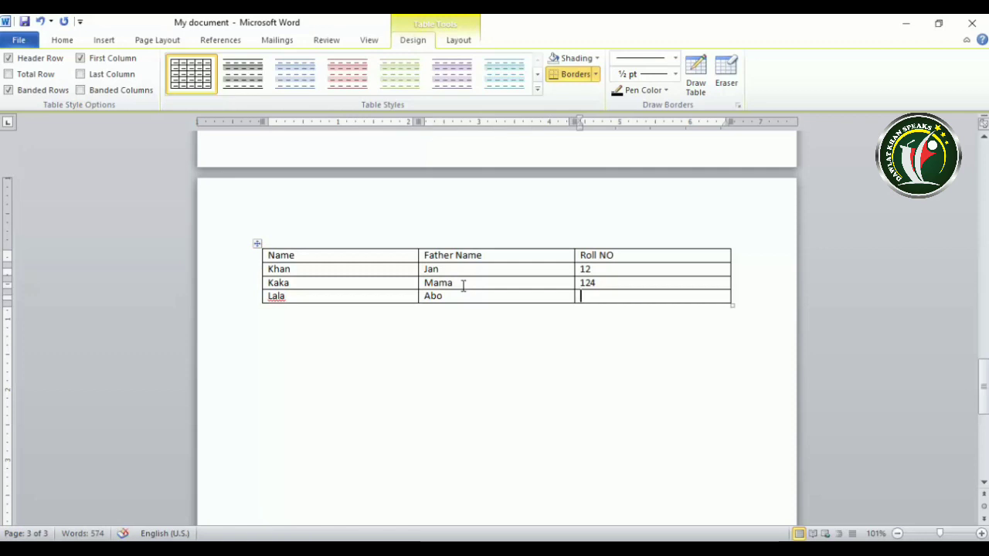
type("12")
Try green, black, red and blue table styles, finishing on the black-header-row style.
left_click(302, 268)
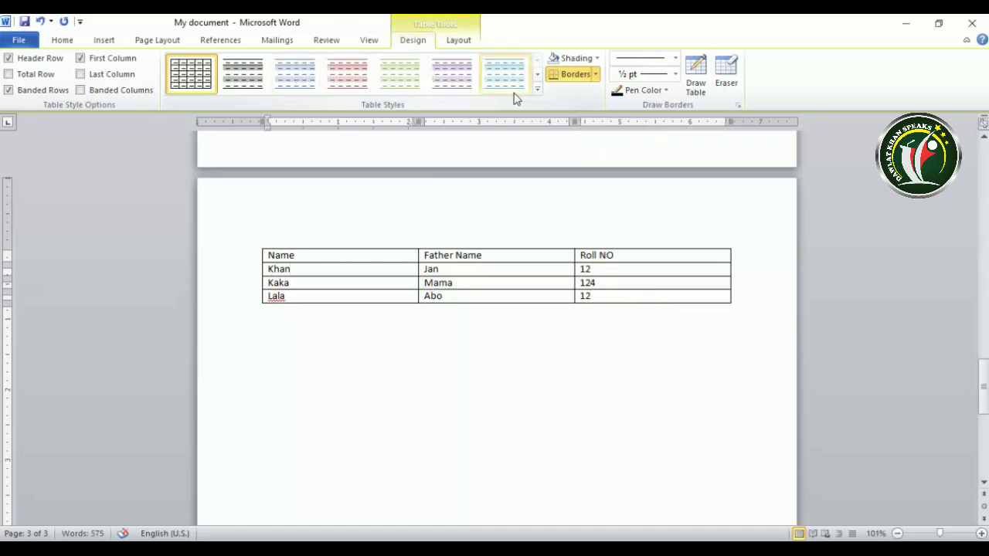
left_click(537, 89)
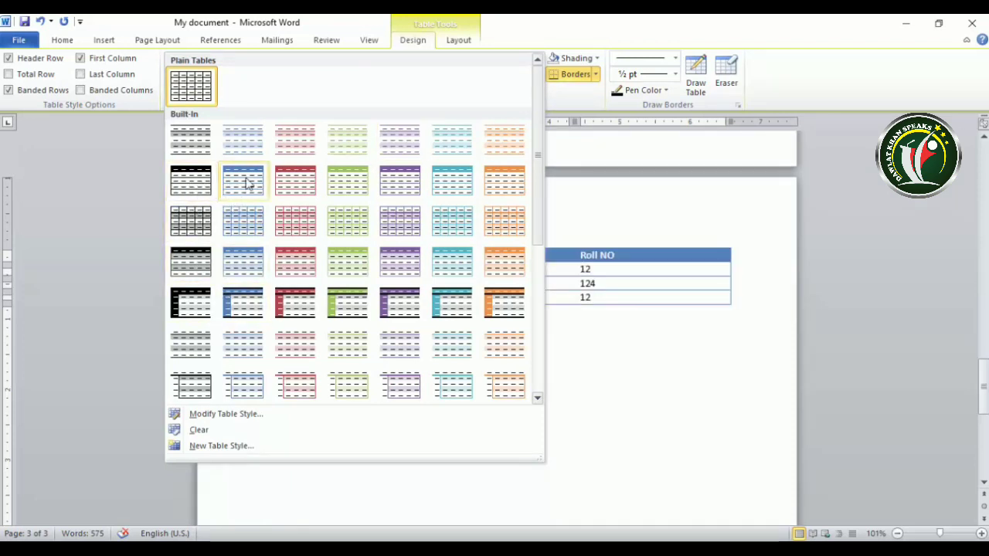
left_click(347, 181)
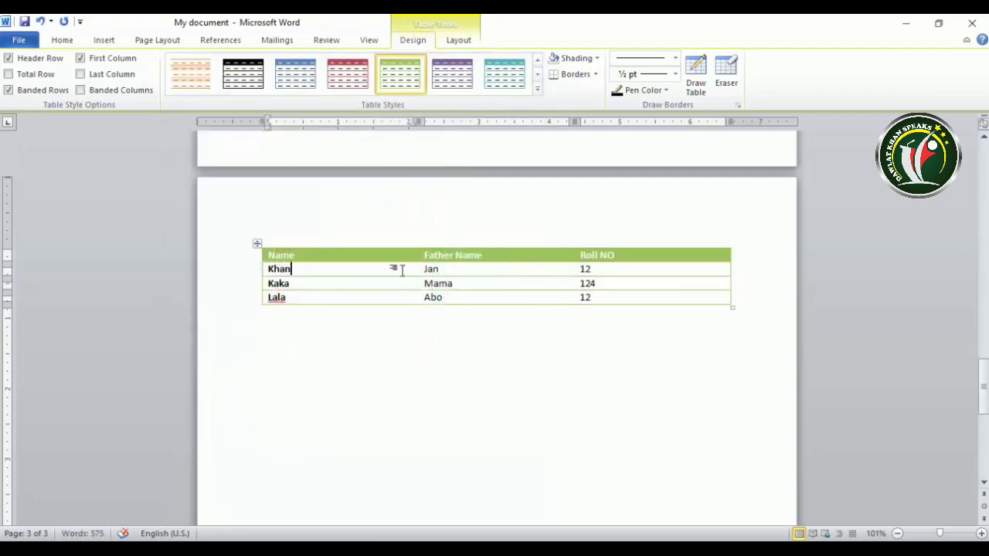
left_click(248, 88)
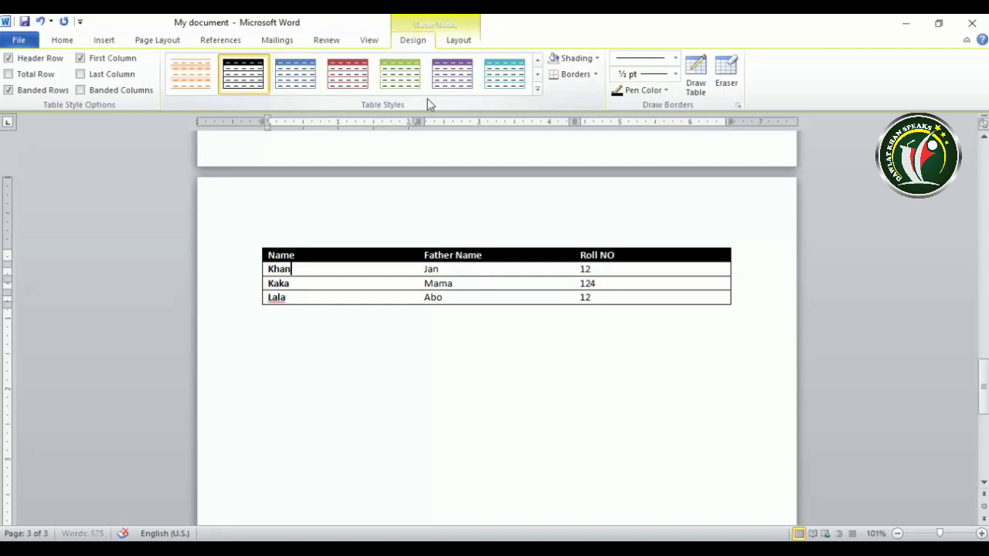
left_click(538, 91)
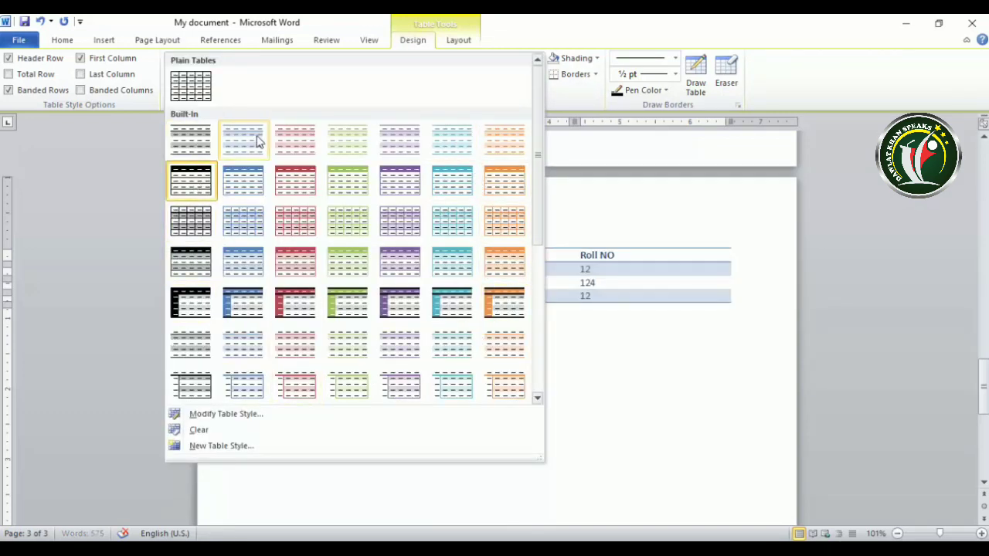
left_click(304, 185)
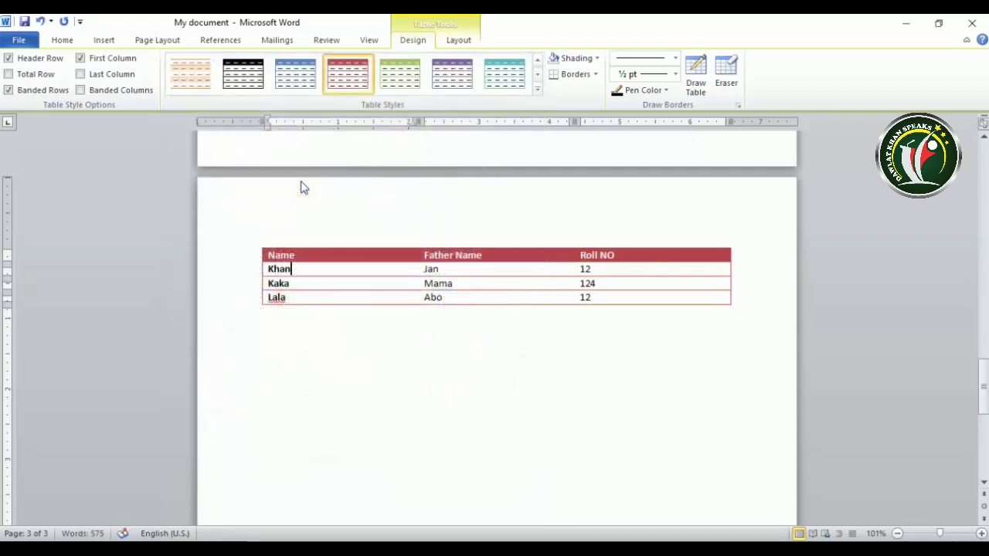
left_click(300, 78)
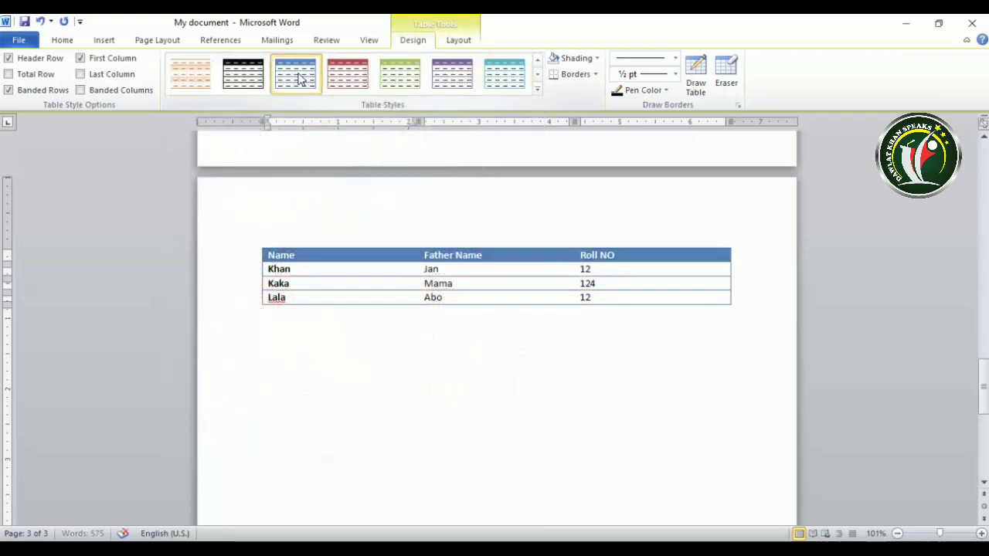
left_click(537, 90)
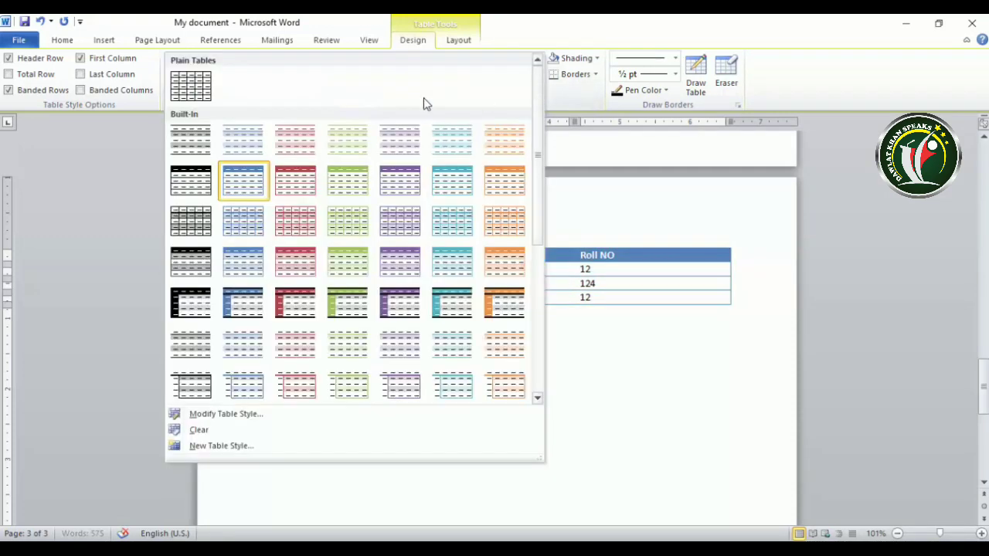
left_click(270, 141)
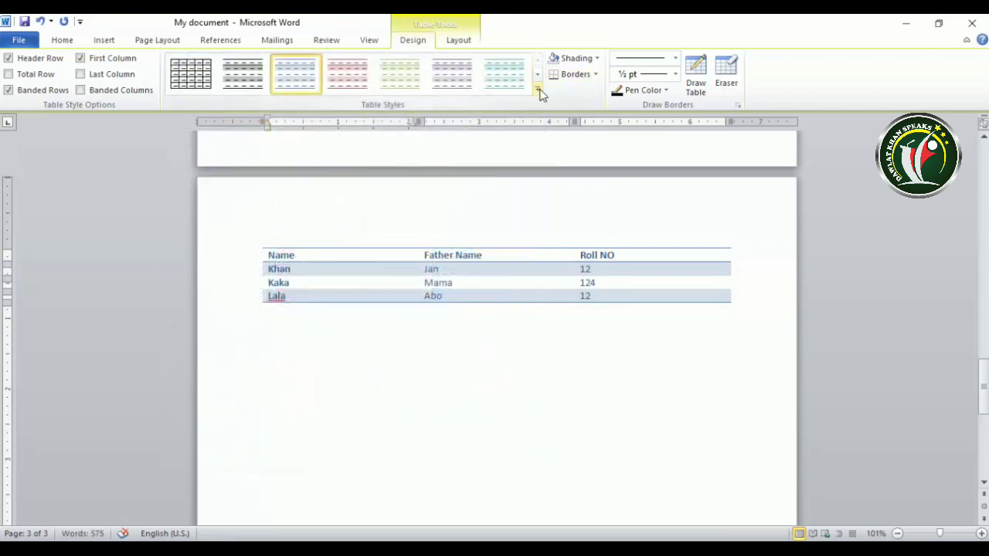
left_click(537, 90)
left_click(181, 192)
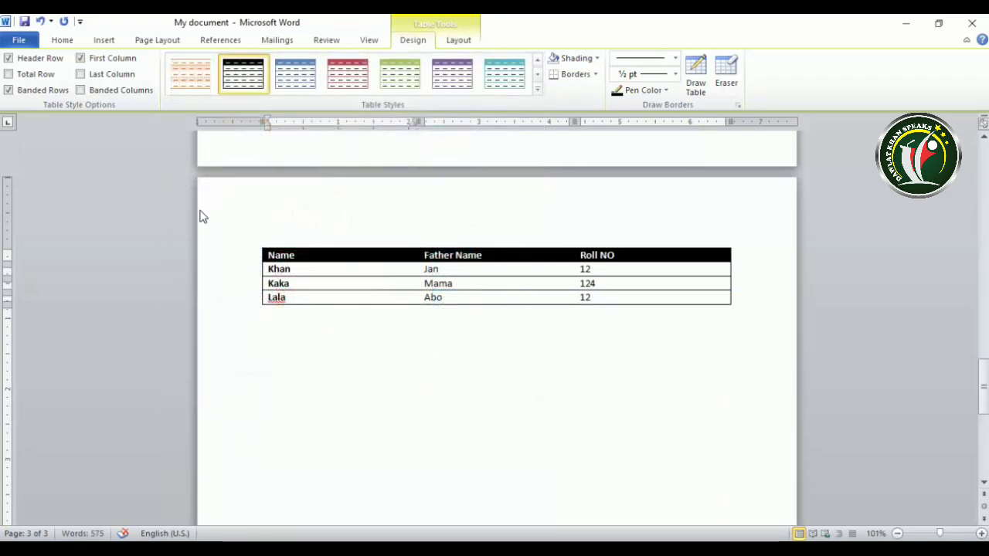
Apply the teal table style and switch Header Row formatting off and on twice.
left_click(505, 80)
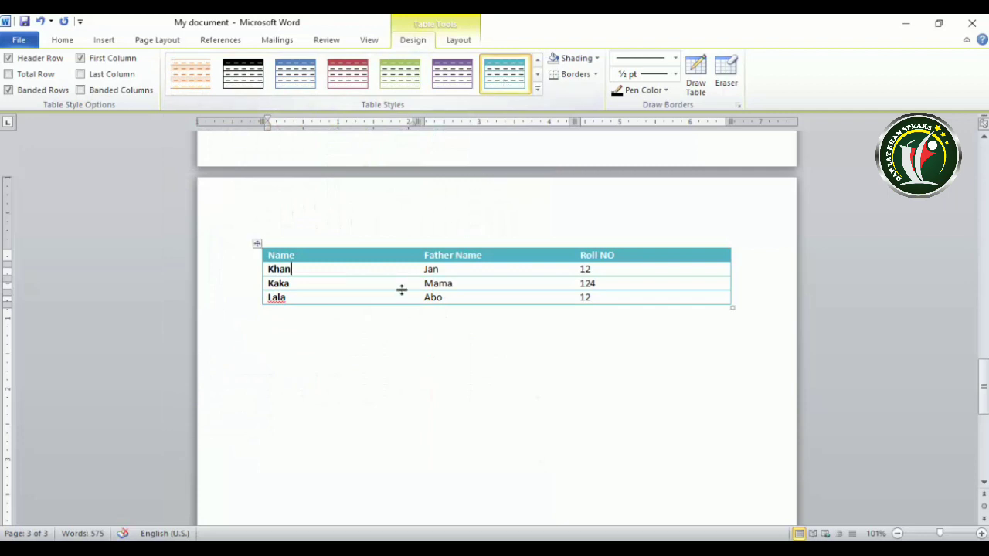
left_click(8, 58)
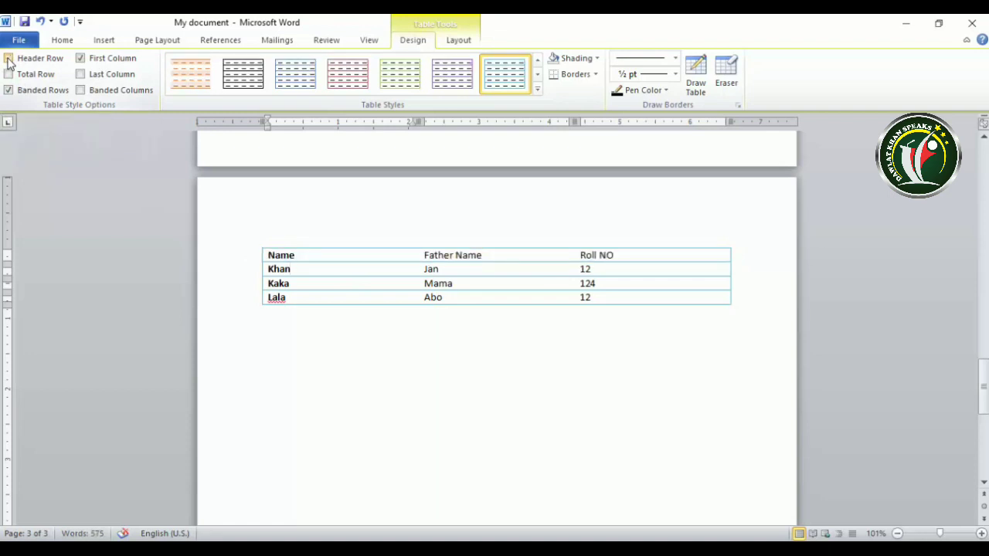
left_click(8, 59)
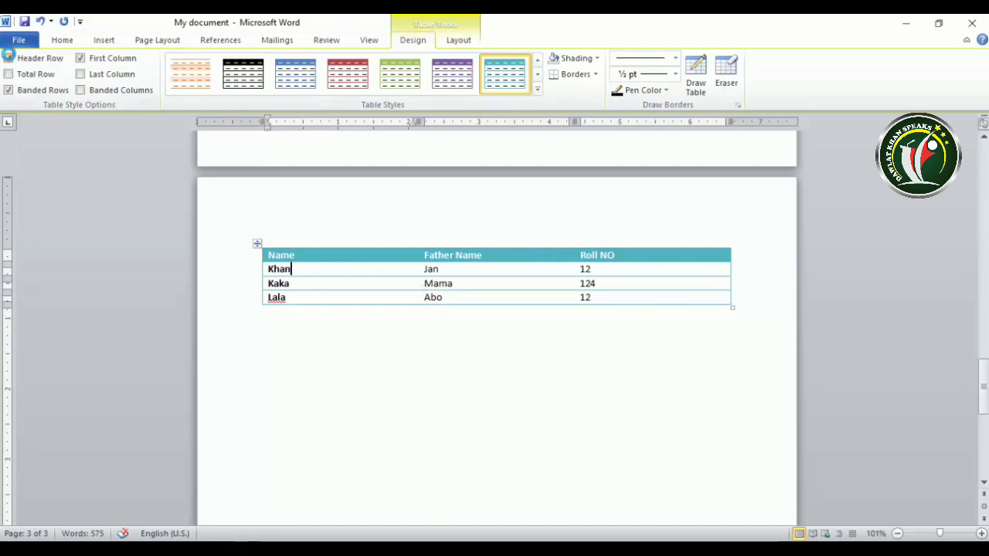
left_click(8, 58)
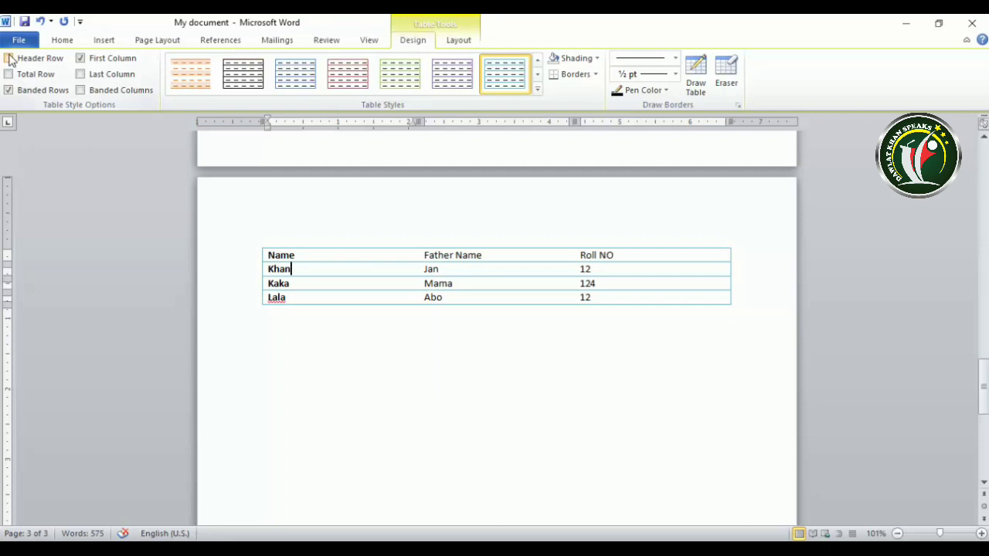
left_click(8, 58)
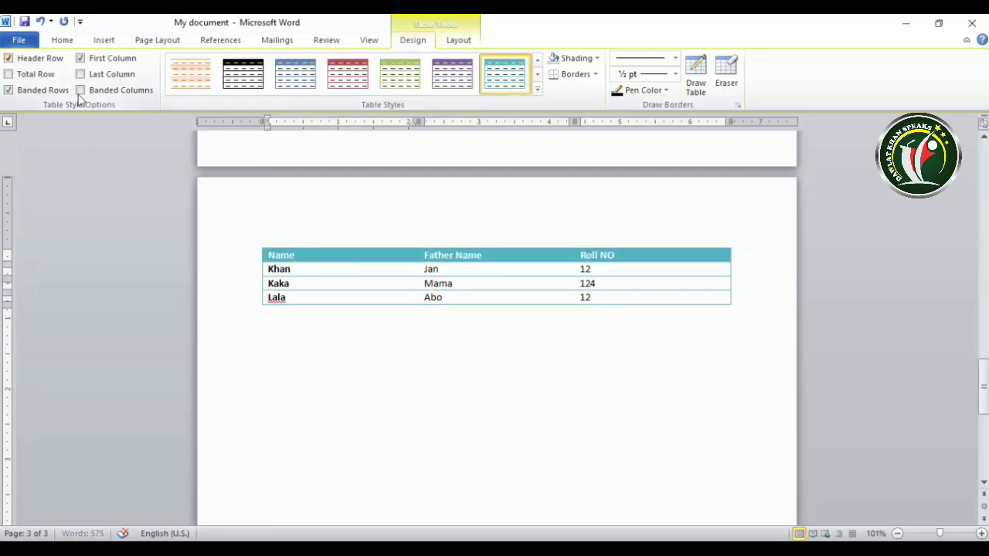
Toggle Total Row on and off twice, then Banded Rows off and back on.
left_click(9, 75)
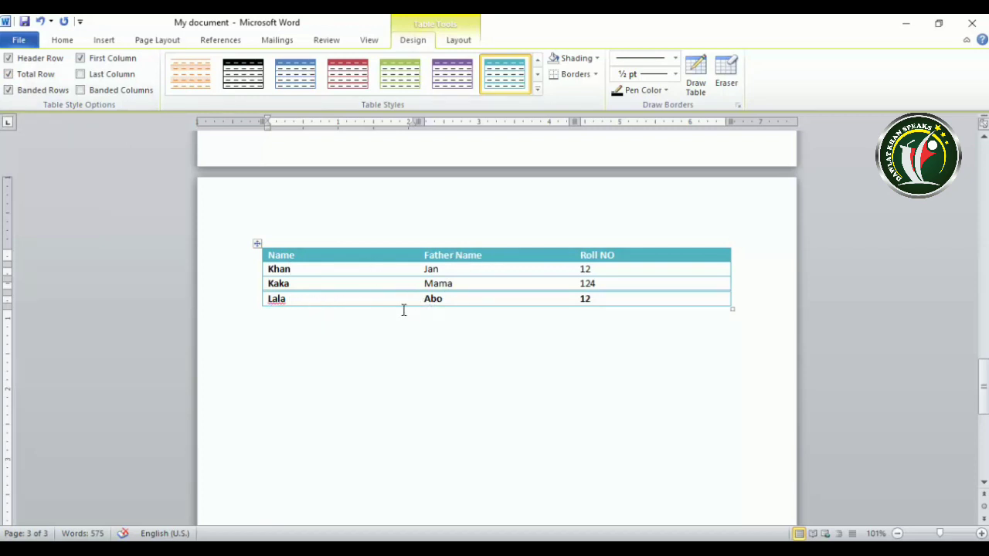
left_click(8, 74)
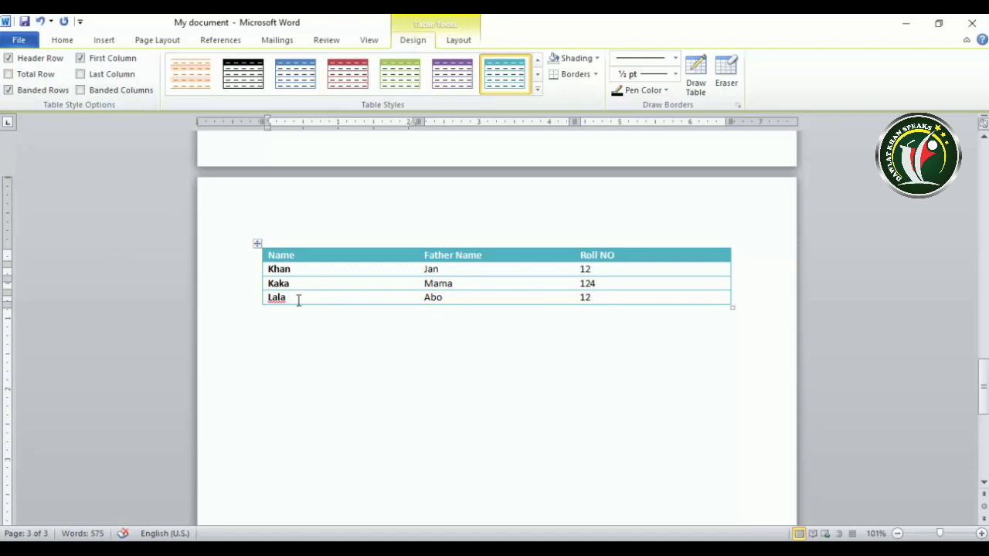
left_click(9, 74)
left_click(8, 74)
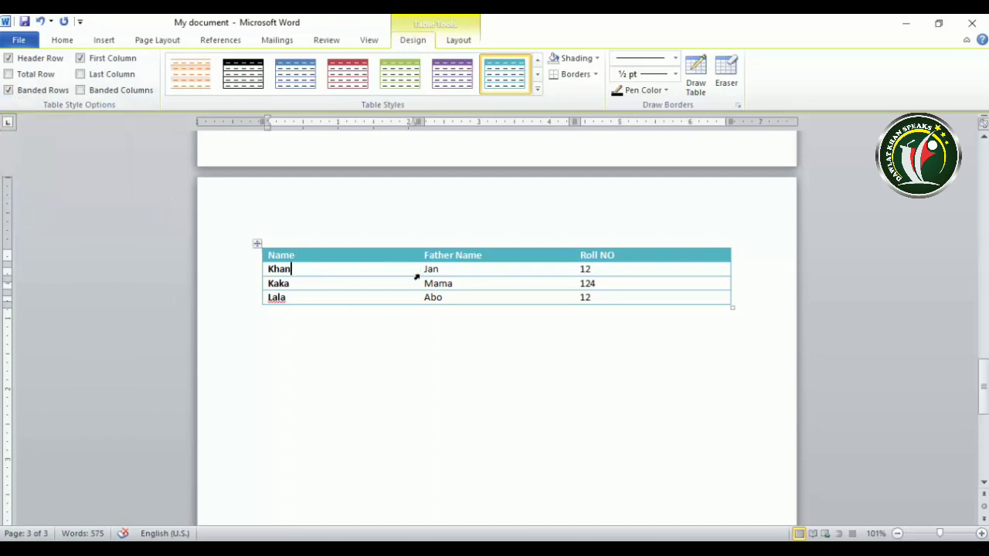
left_click(10, 91)
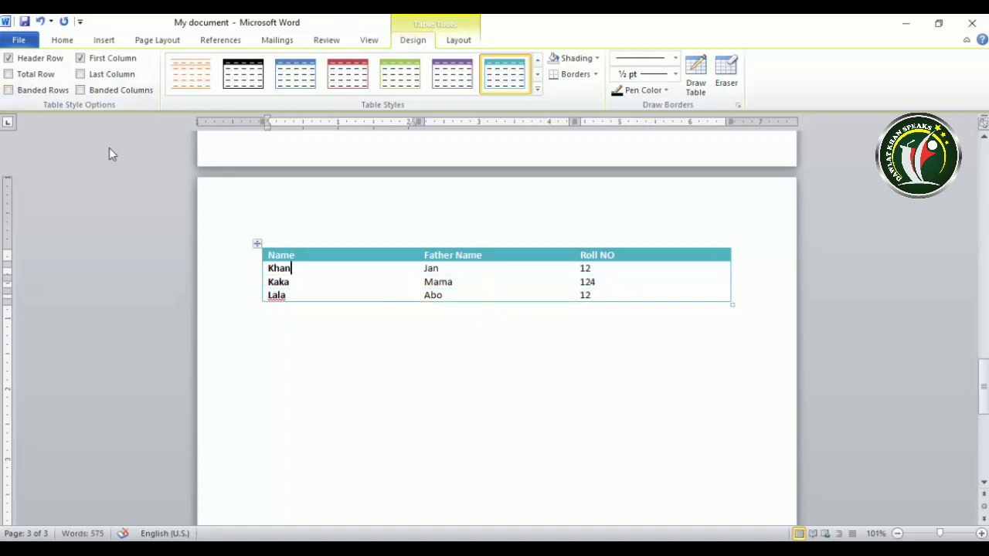
left_click(10, 91)
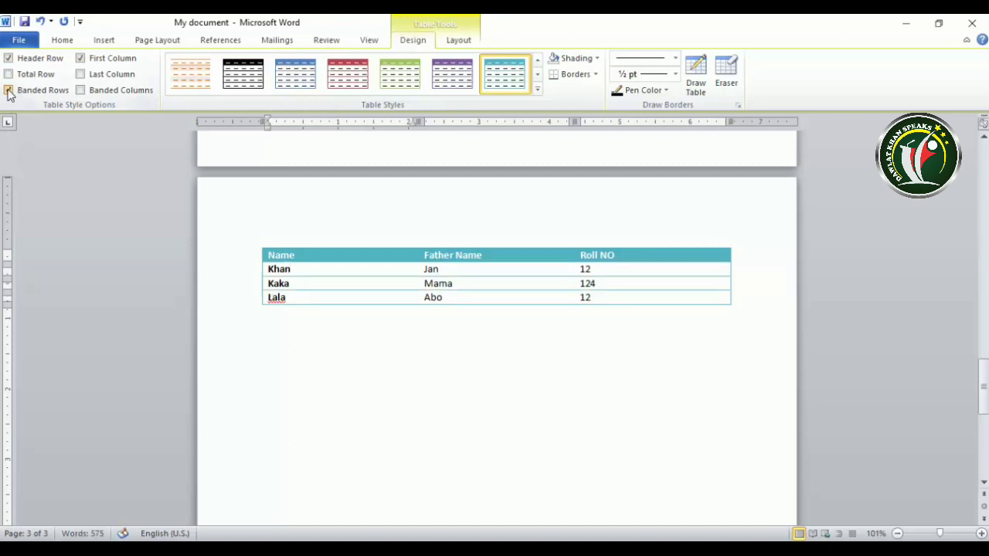
left_click(538, 91)
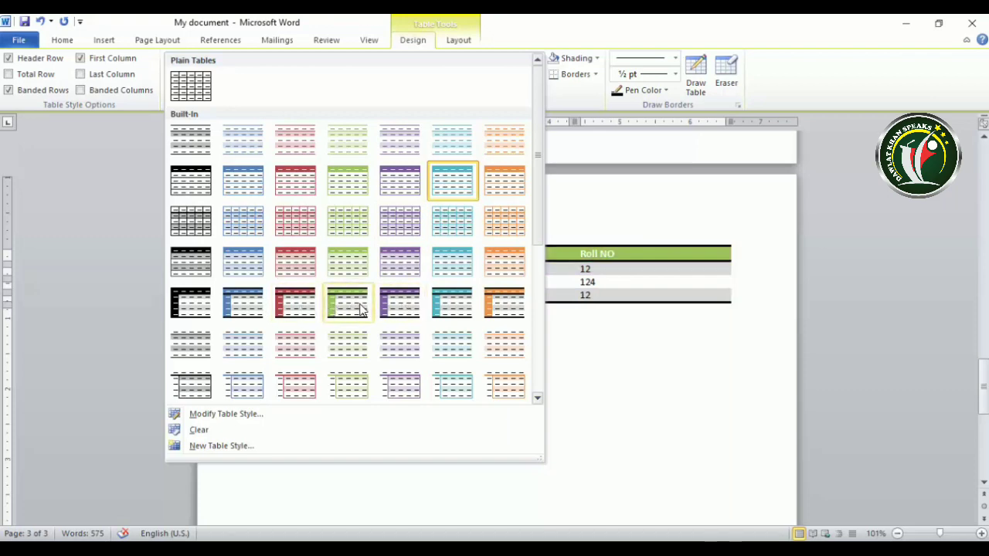
Apply the teal heavy-border style, then toggle Total Row and Banded Rows off and on.
left_click(448, 300)
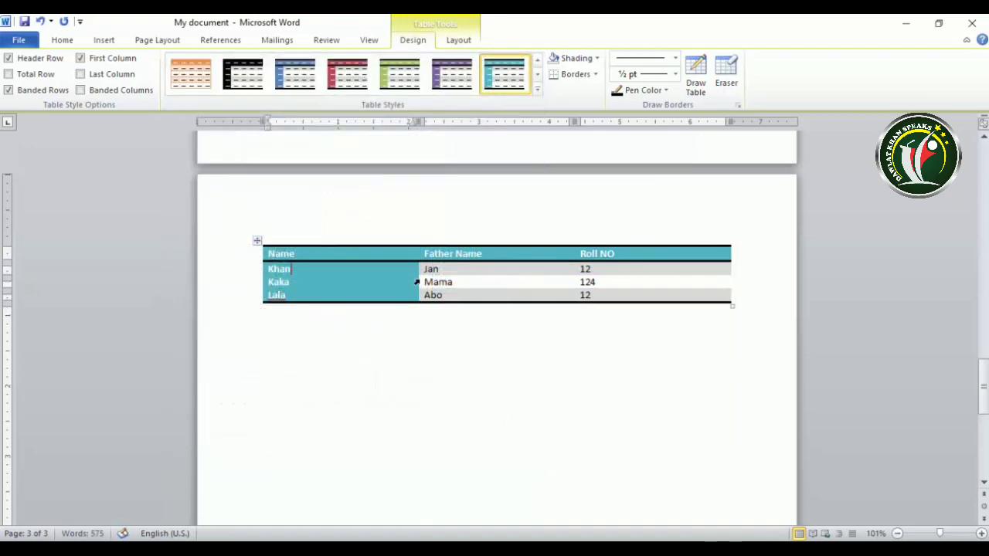
left_click(8, 74)
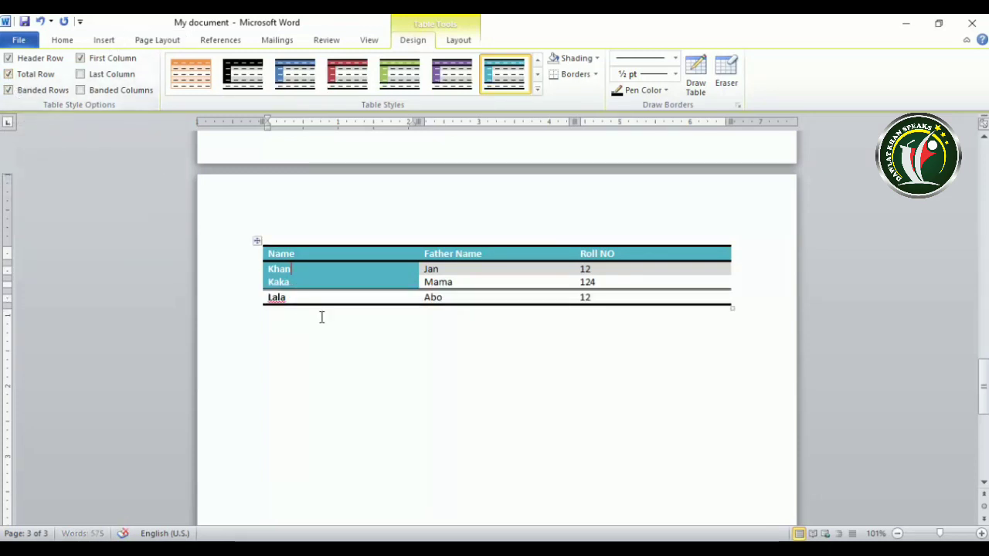
left_click(8, 74)
left_click(8, 90)
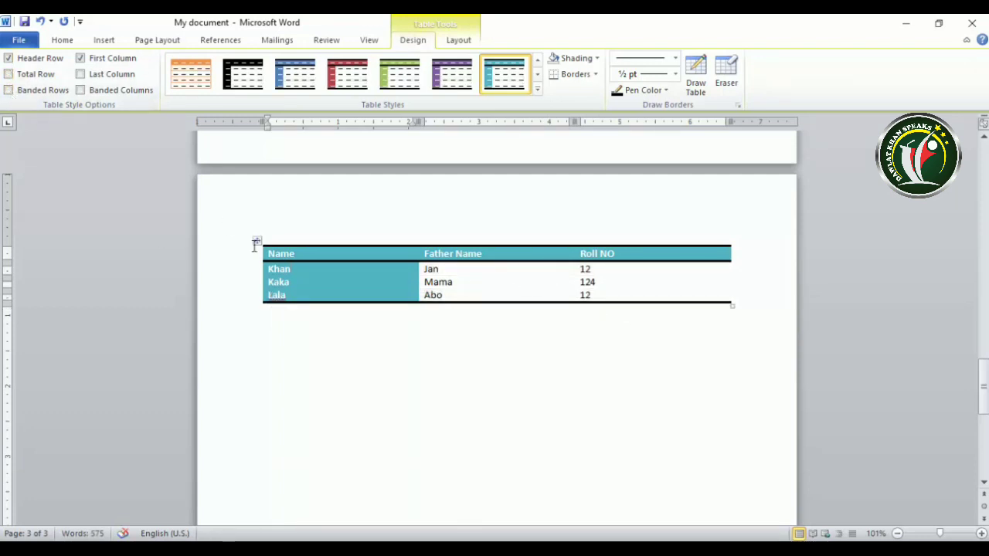
left_click(9, 90)
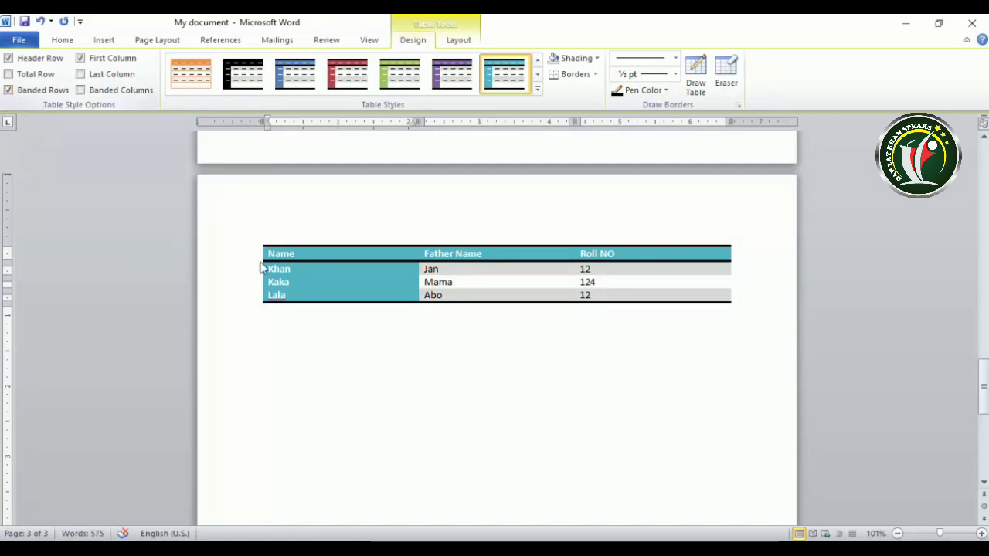
left_click(9, 91)
left_click(9, 90)
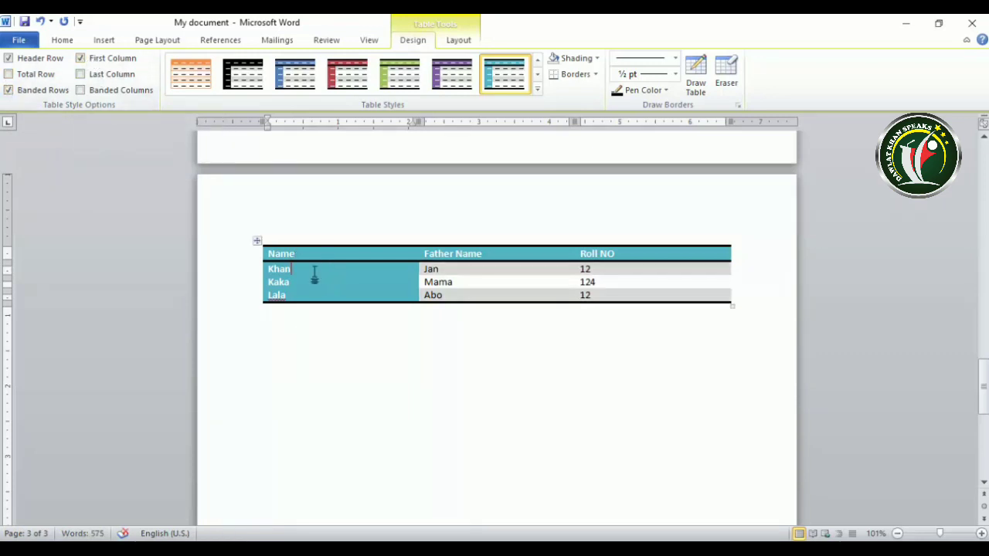
Try First Column, Last Column and Banded Columns, keeping only First Column emphasis on.
left_click(81, 59)
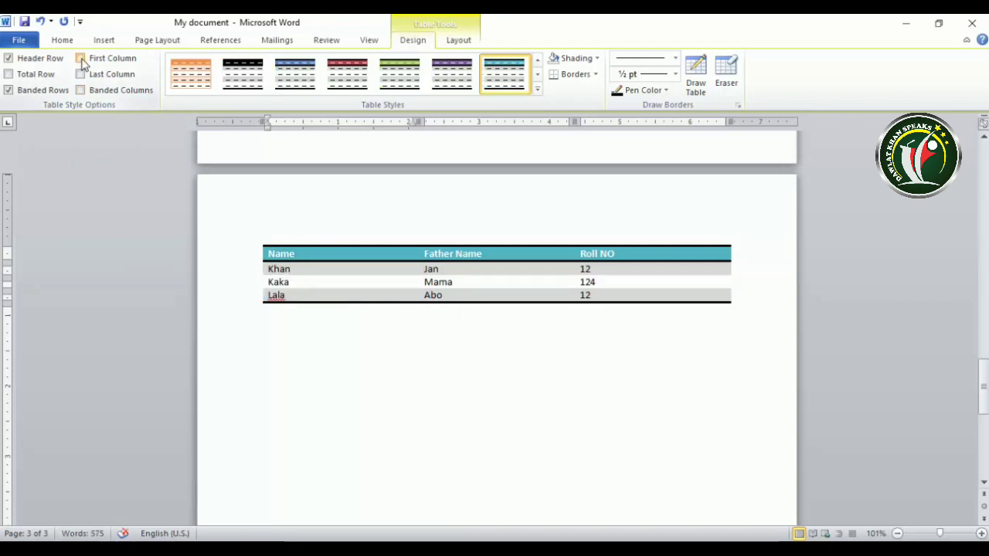
left_click(81, 59)
left_click(80, 59)
left_click(81, 74)
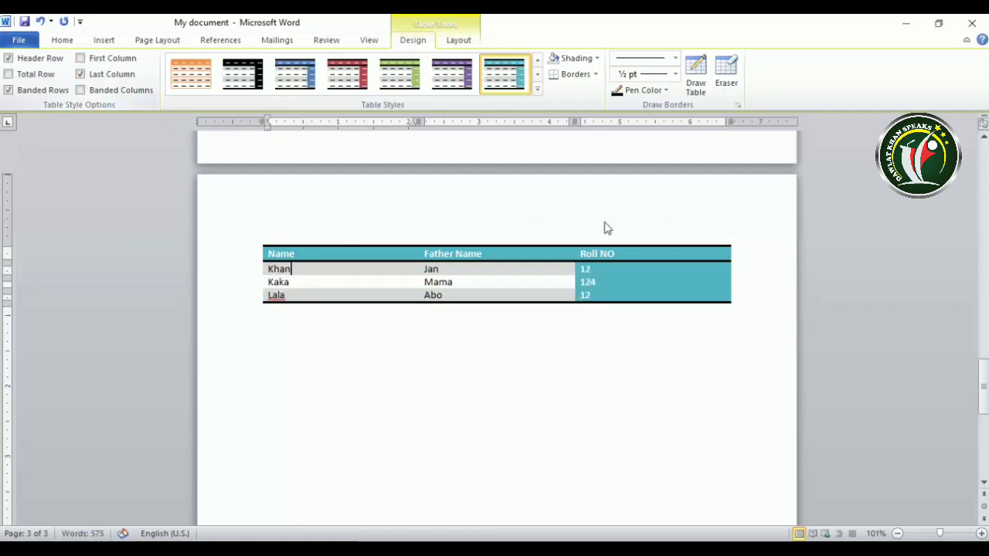
left_click(81, 75)
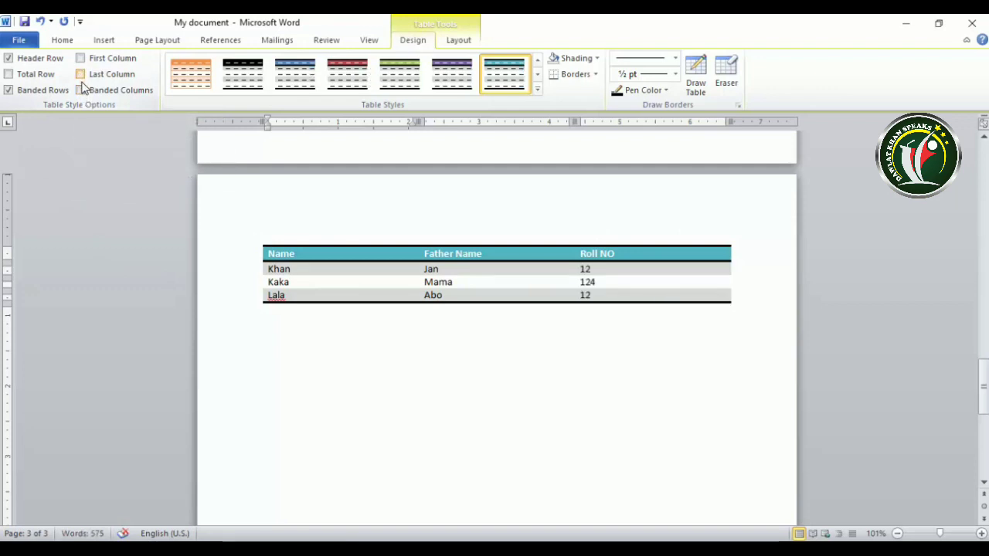
left_click(81, 91)
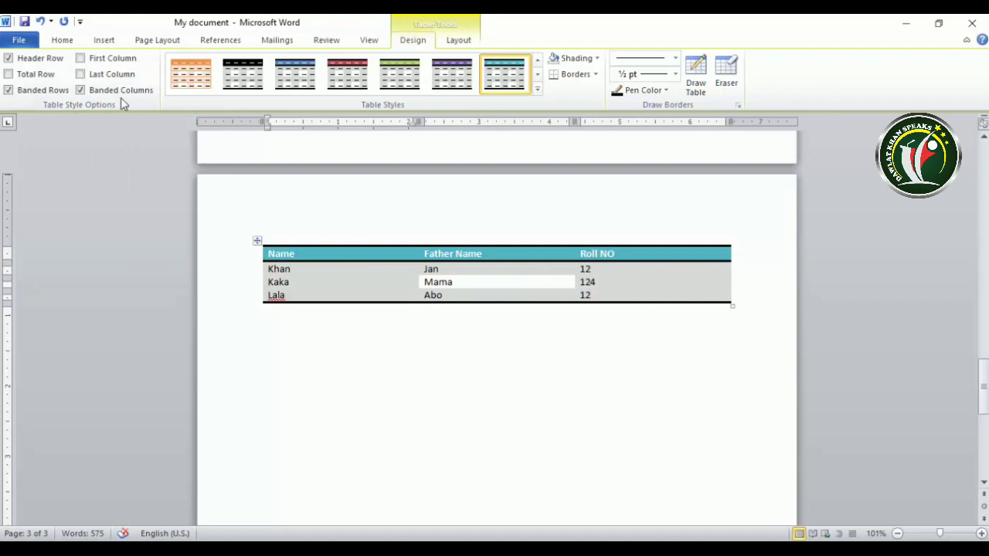
left_click(80, 90)
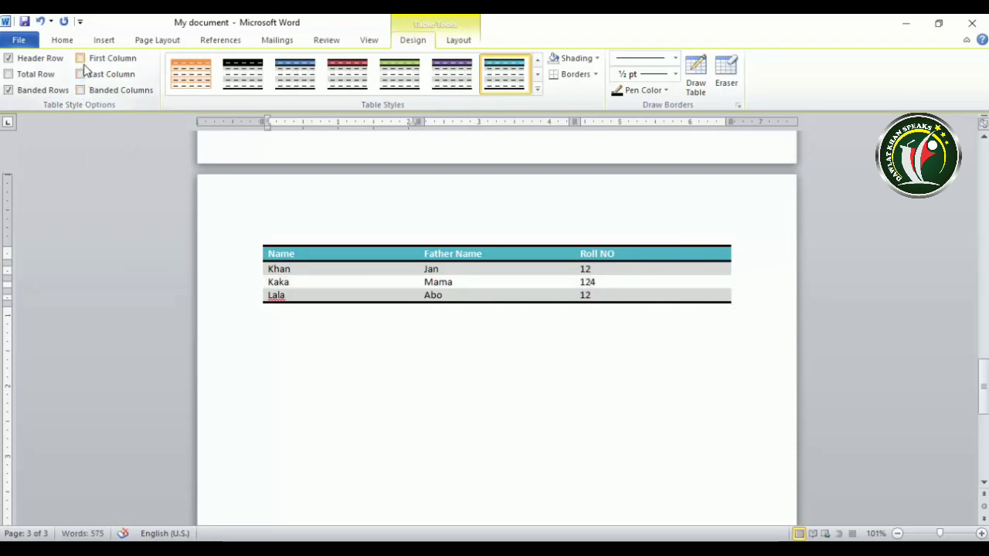
left_click(81, 59)
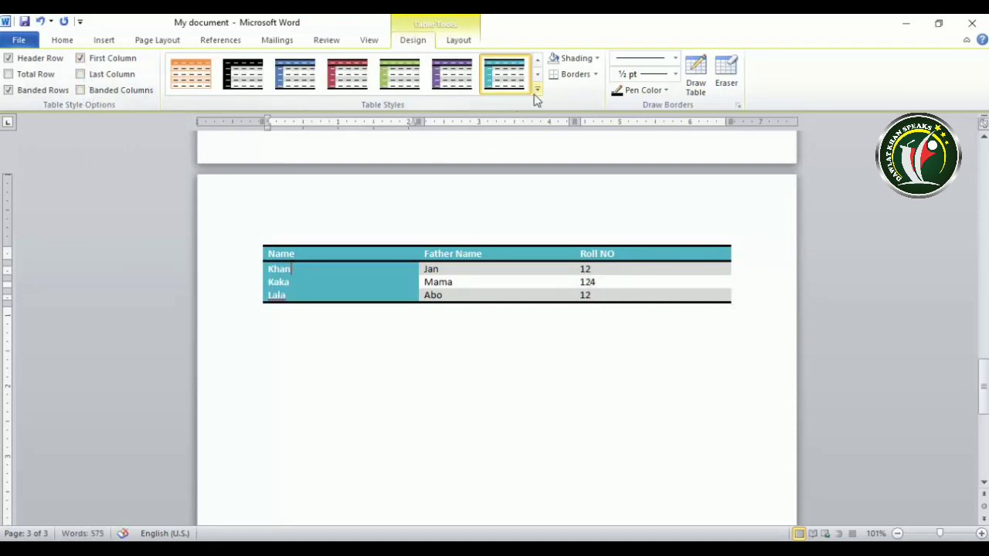
left_click(537, 90)
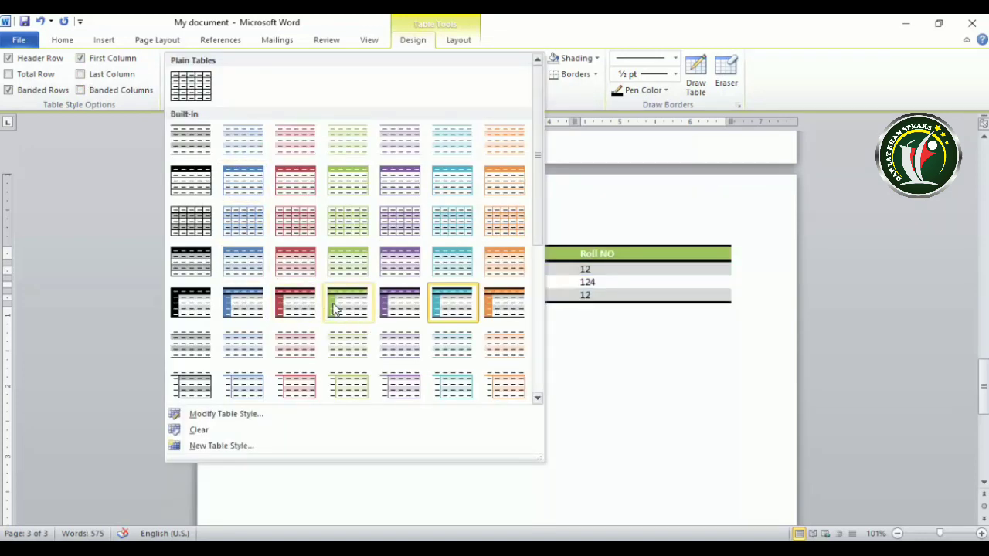
Try the light teal banded style, then switch the table to plain Table Grid.
left_click(453, 267)
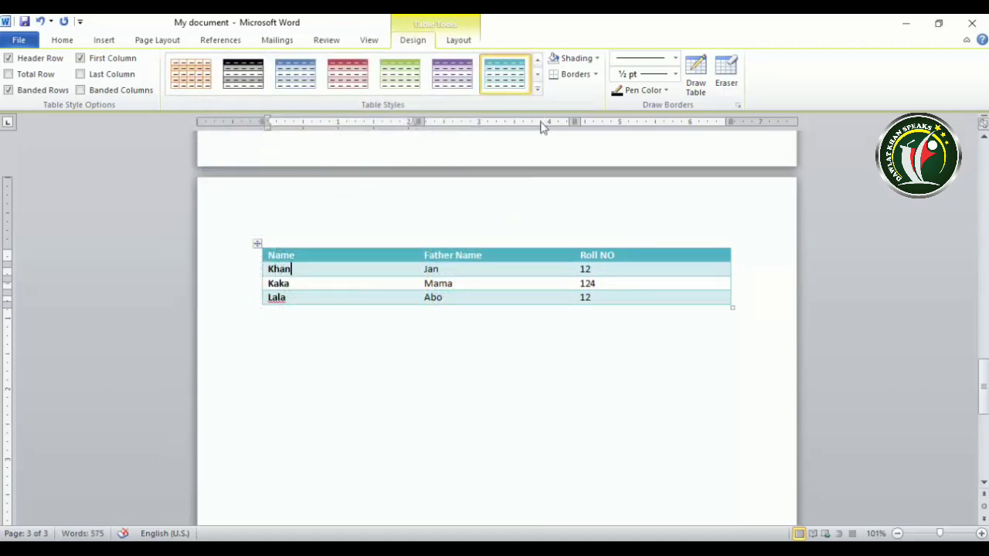
left_click(593, 65)
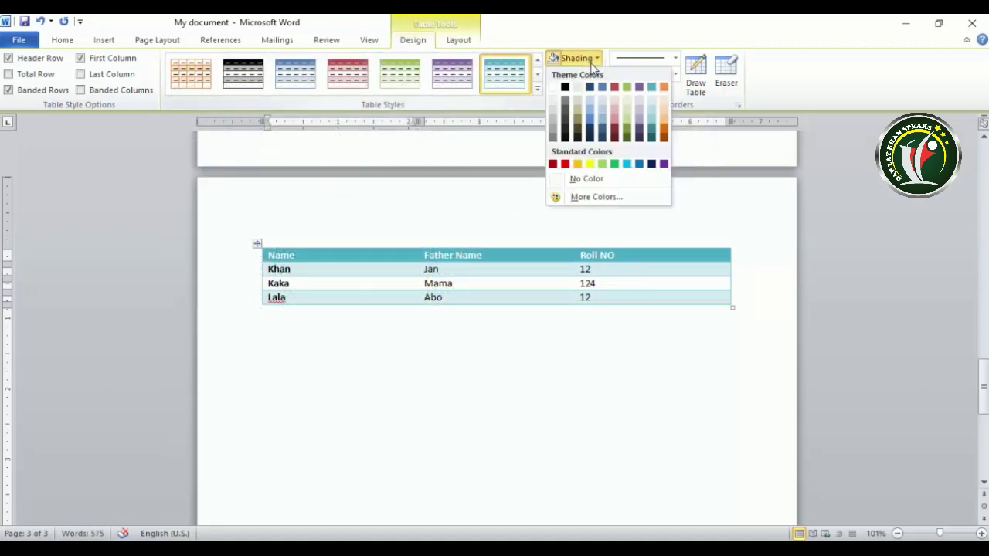
left_click(539, 277)
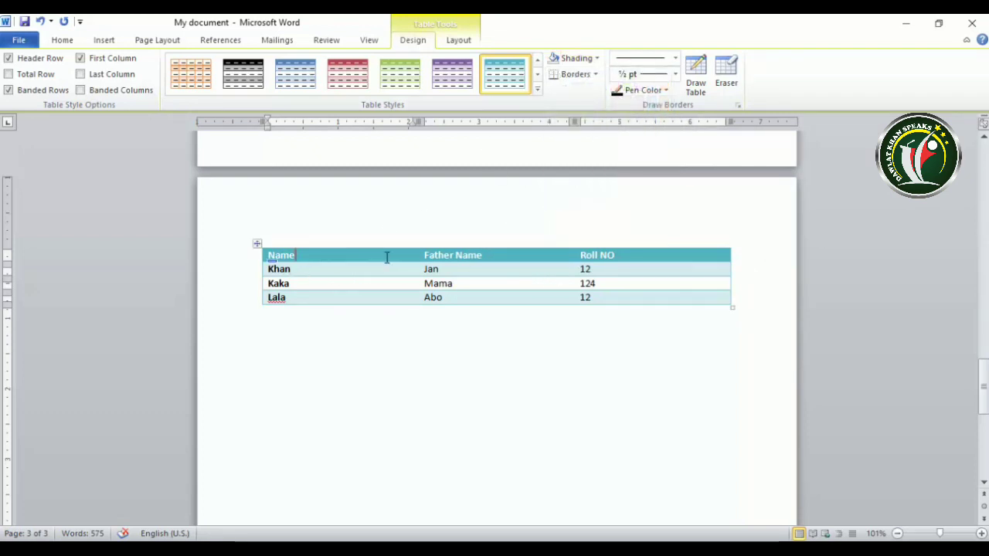
left_click_drag(387, 258, 585, 260)
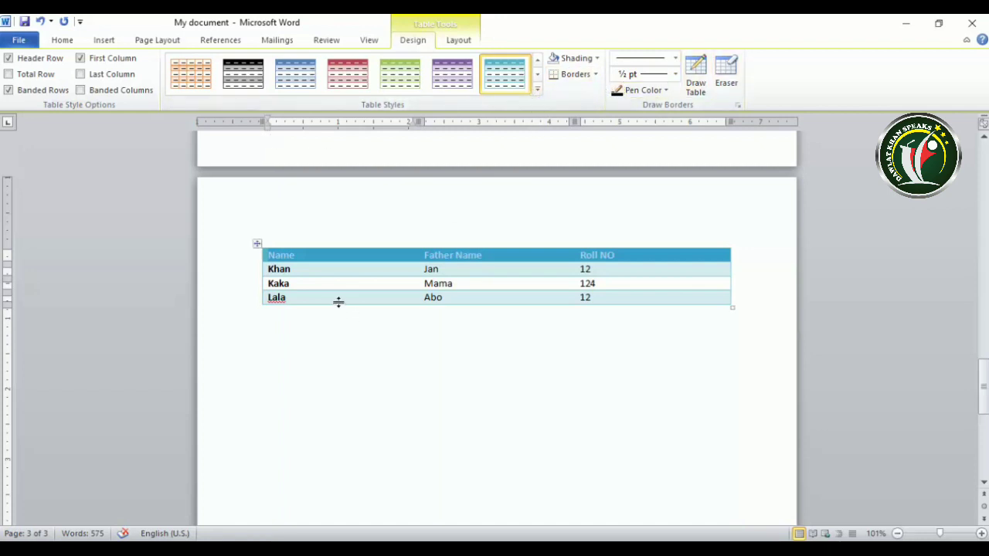
left_click(537, 90)
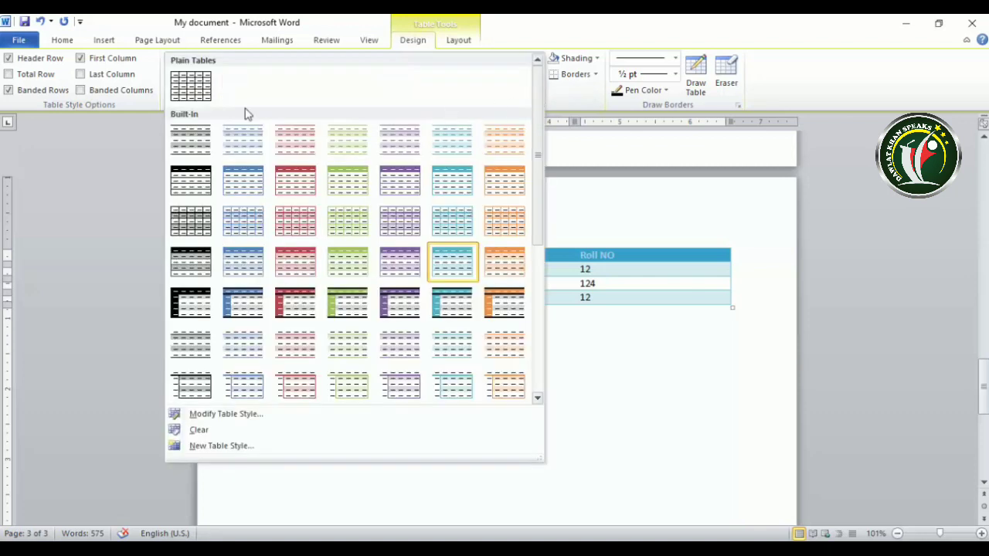
left_click(188, 88)
Shade the header row dark blue and the Khan, Kaka and Lala cells red.
left_click(433, 378)
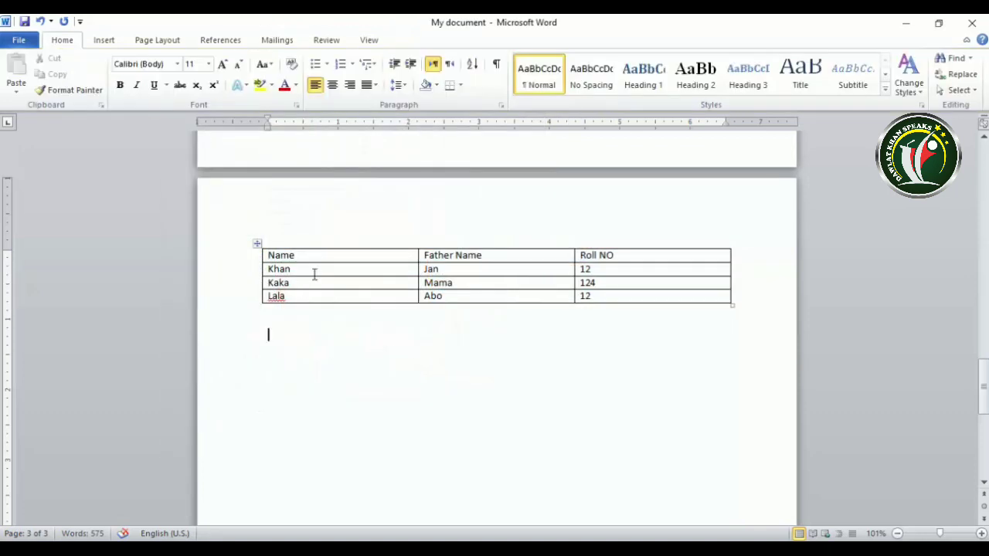
left_click_drag(310, 256, 704, 255)
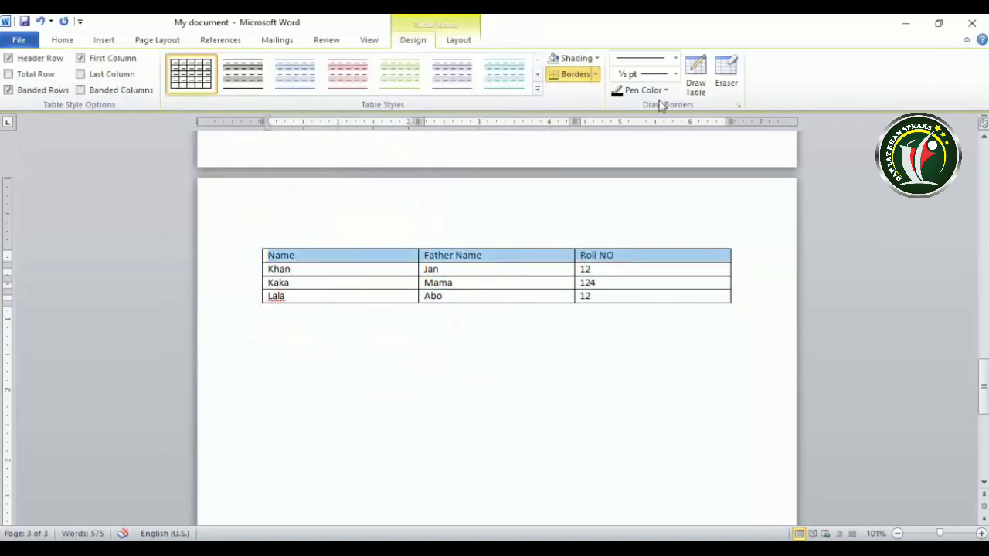
left_click(592, 60)
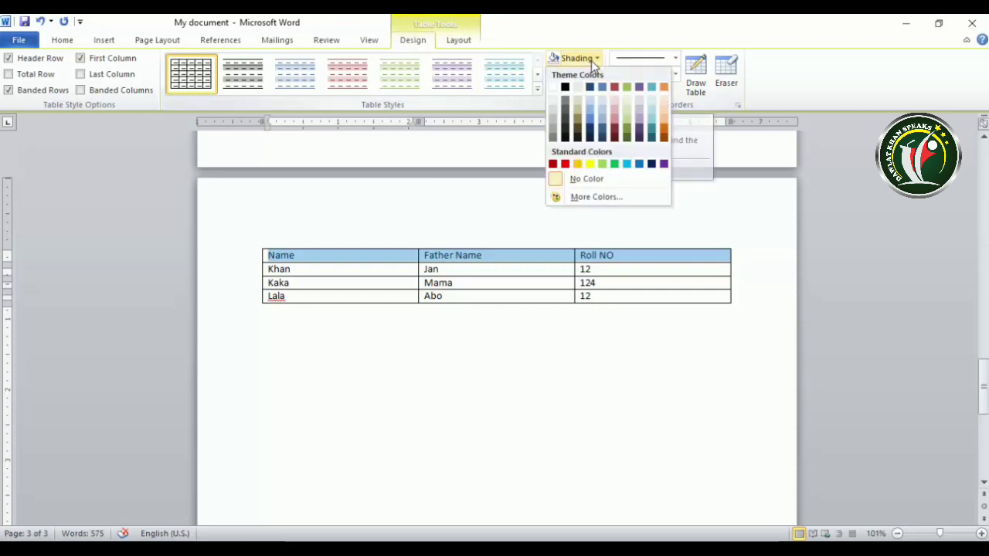
left_click(591, 133)
left_click(472, 285)
left_click_drag(370, 271, 368, 294)
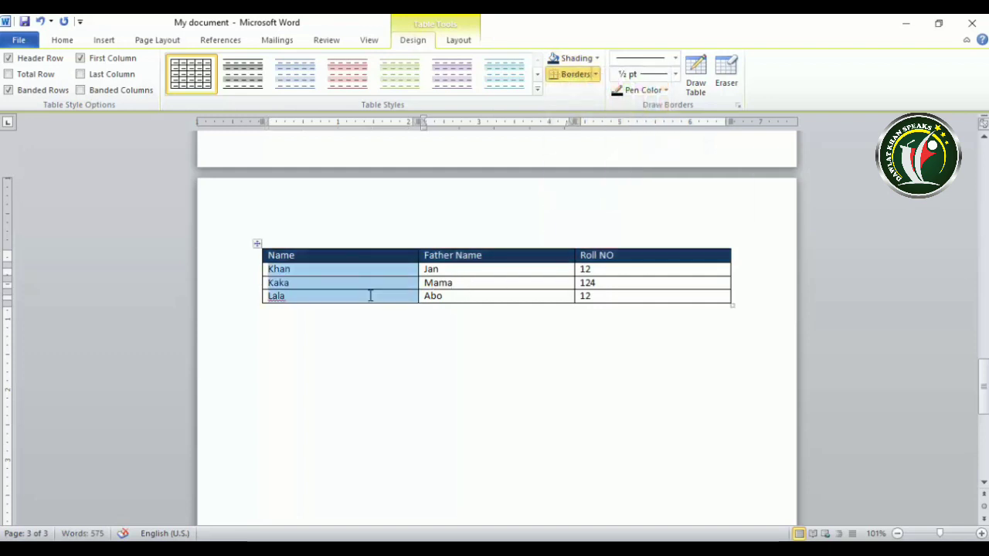
left_click(573, 60)
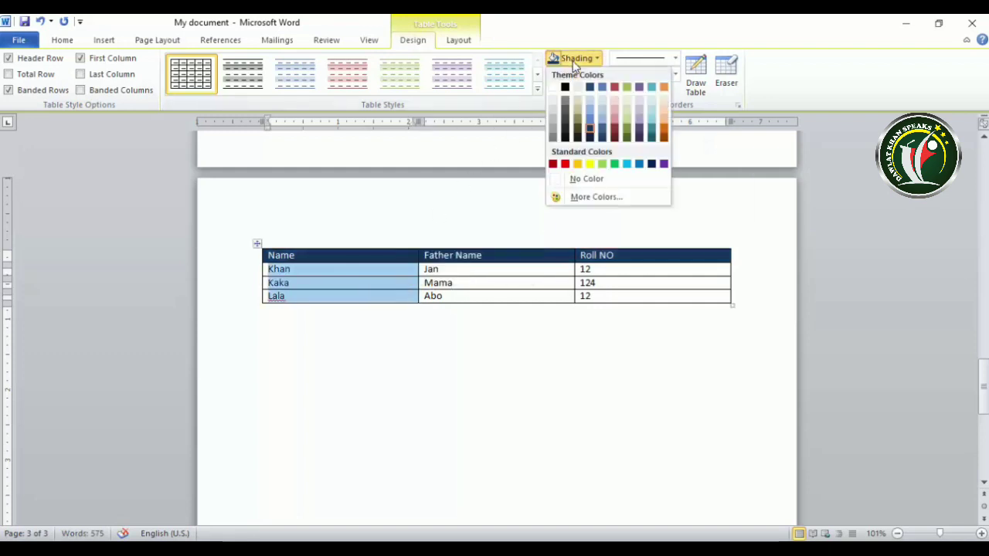
left_click(565, 164)
Remove the shading from the Name header cell with No Color.
left_click(494, 269)
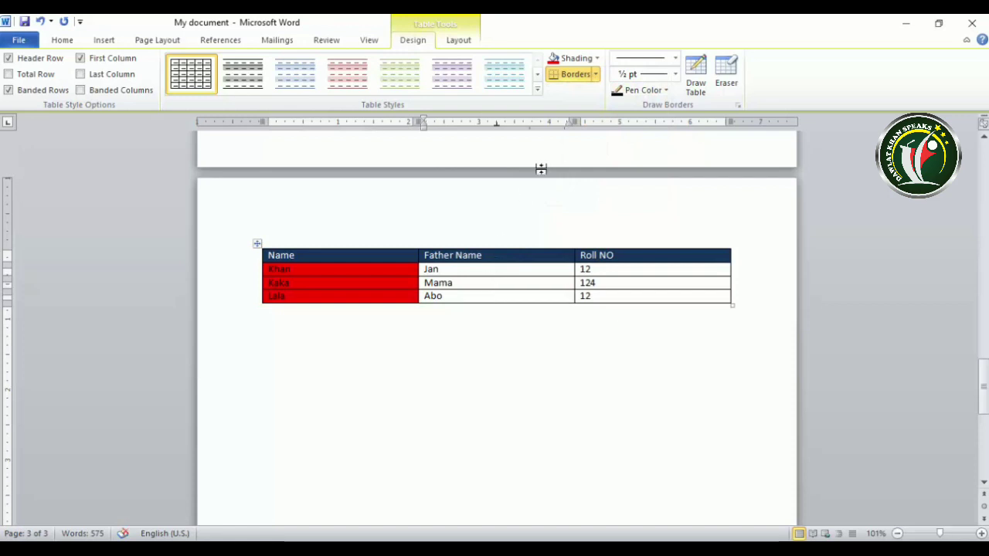
left_click(587, 61)
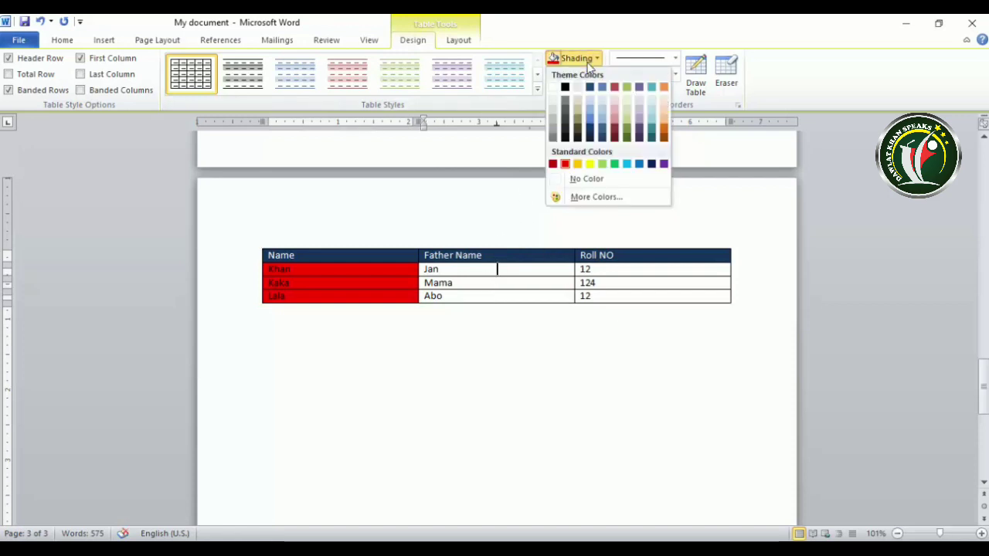
left_click(451, 269)
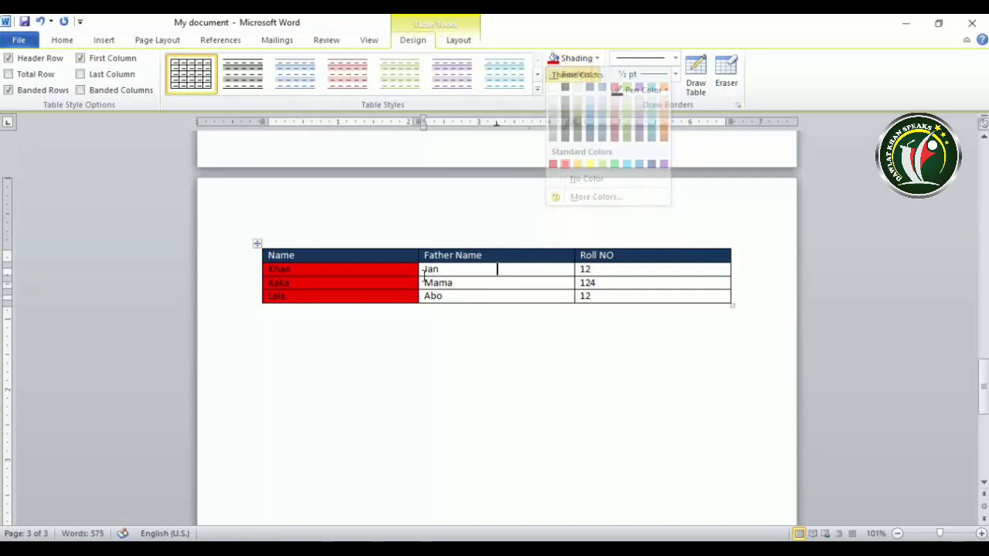
left_click(352, 259)
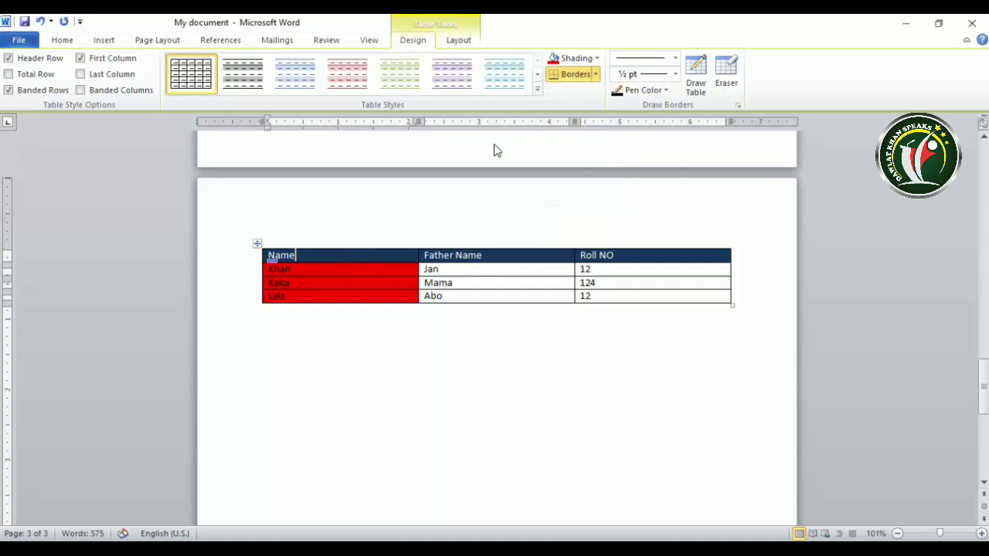
left_click(591, 62)
left_click(591, 62)
left_click(593, 61)
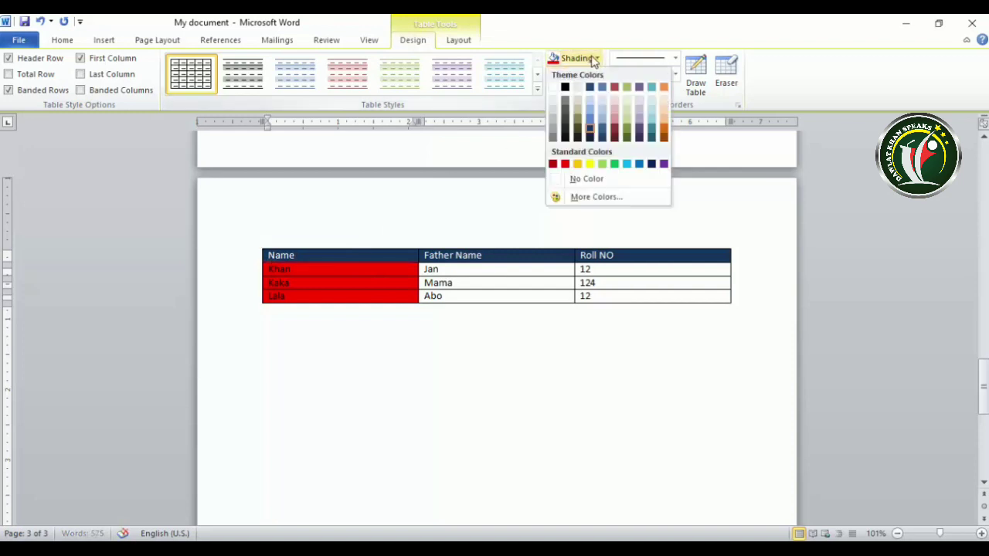
left_click(584, 179)
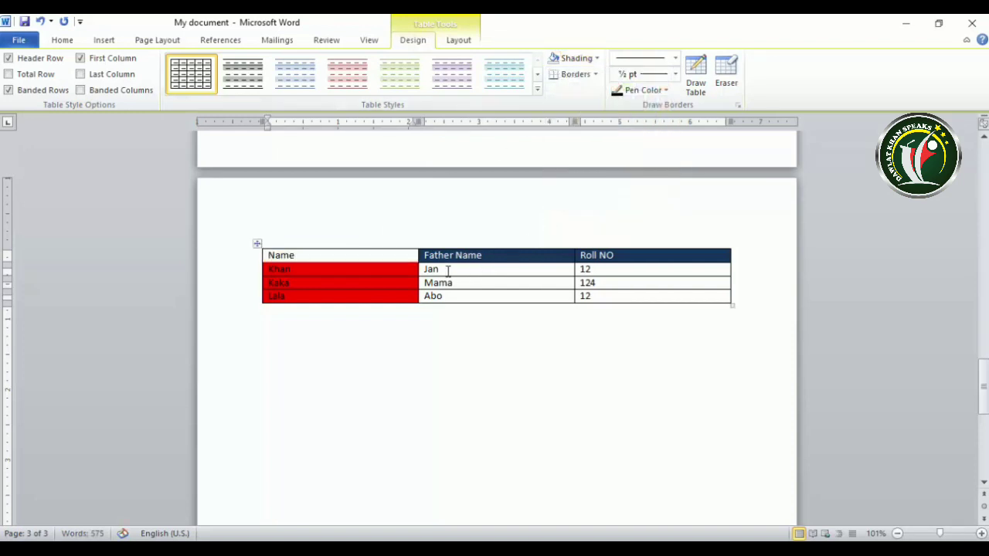
Clear the dark header-row shading and the red first-column shading with No Color.
left_click_drag(371, 255, 600, 259)
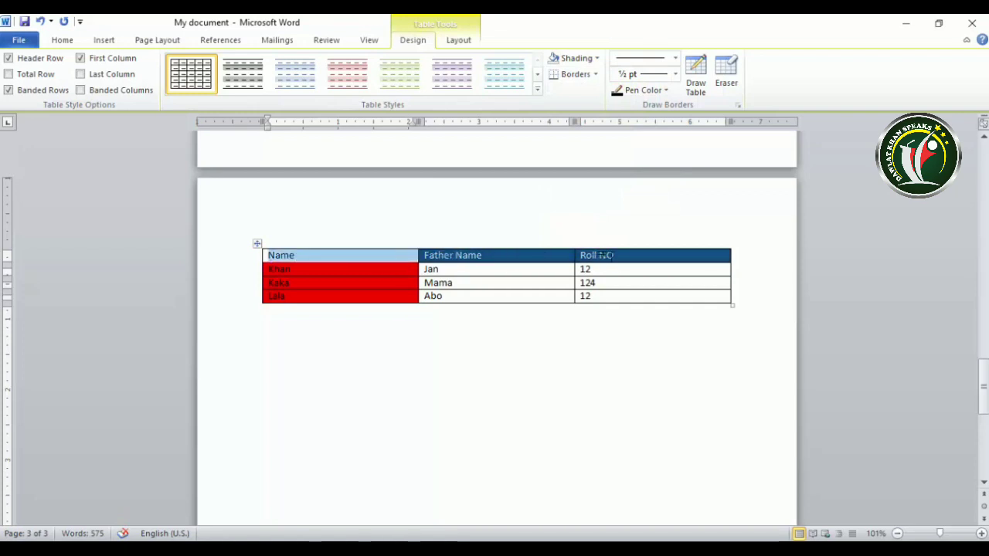
left_click(581, 59)
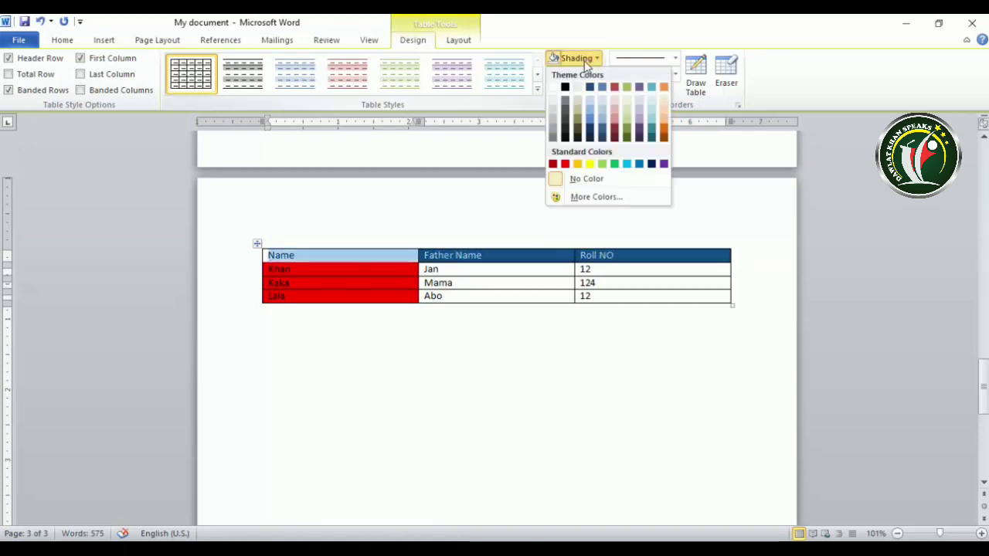
left_click(574, 180)
left_click_drag(387, 269, 379, 298)
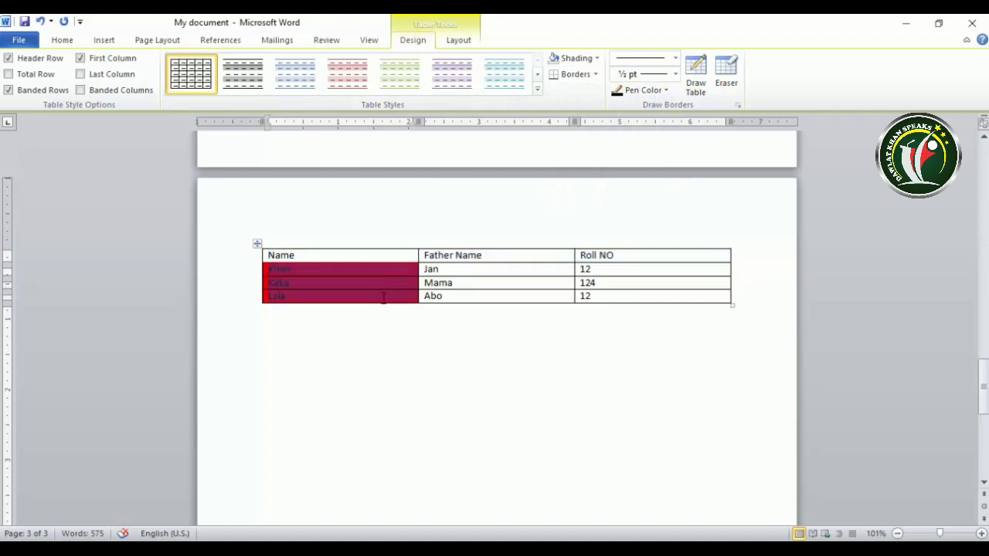
left_click(576, 59)
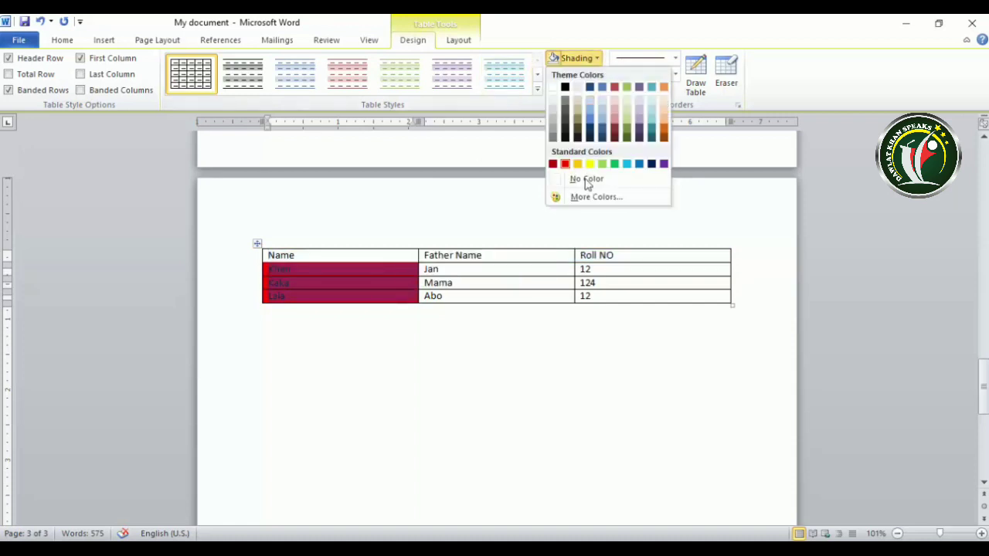
left_click(586, 180)
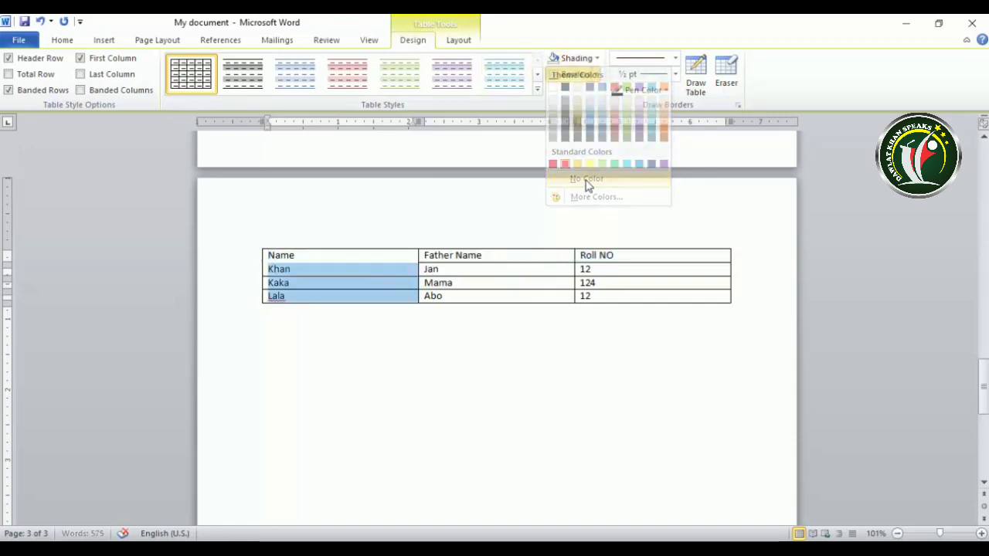
Select the header row, then the first column, then the whole table.
left_click(380, 256)
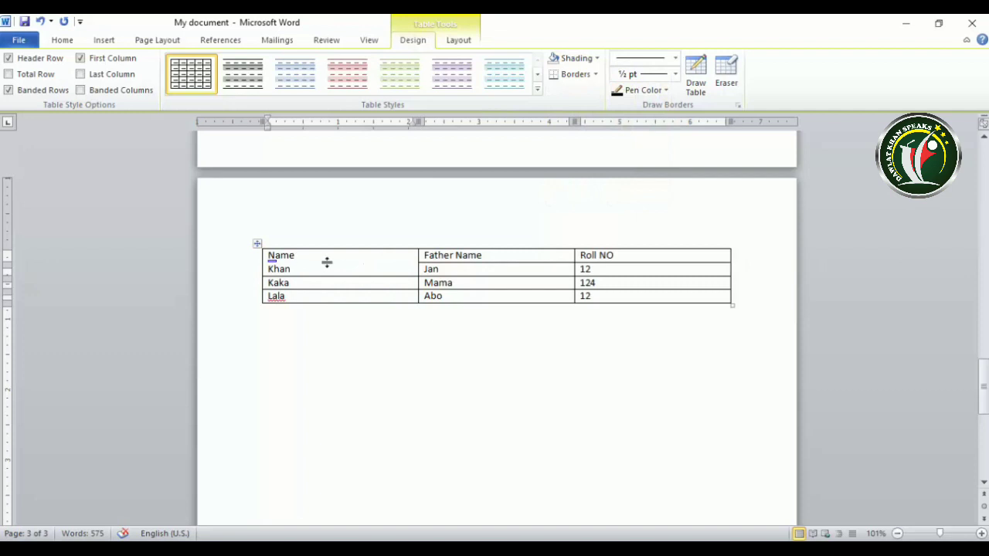
left_click(576, 76)
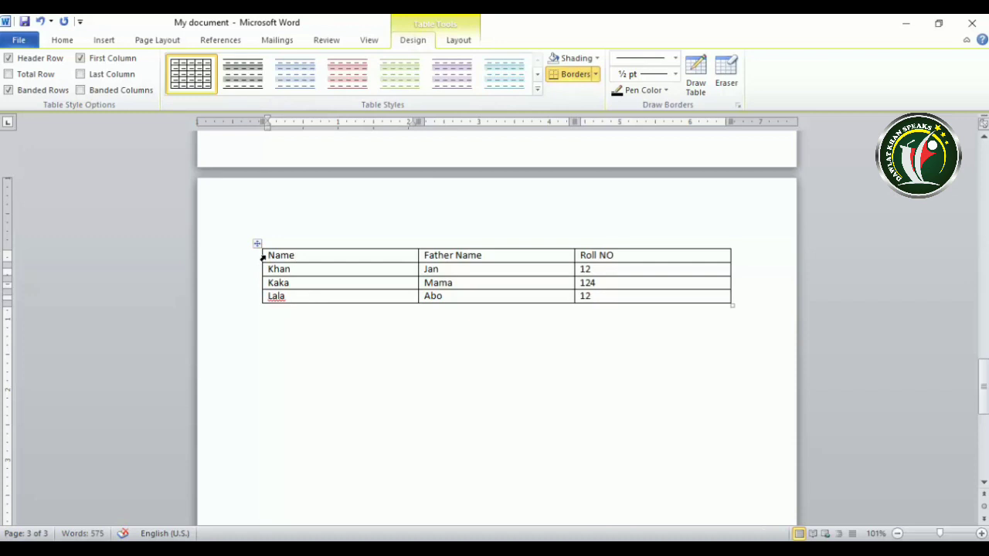
left_click_drag(263, 258, 351, 292)
left_click(622, 258)
left_click(352, 272)
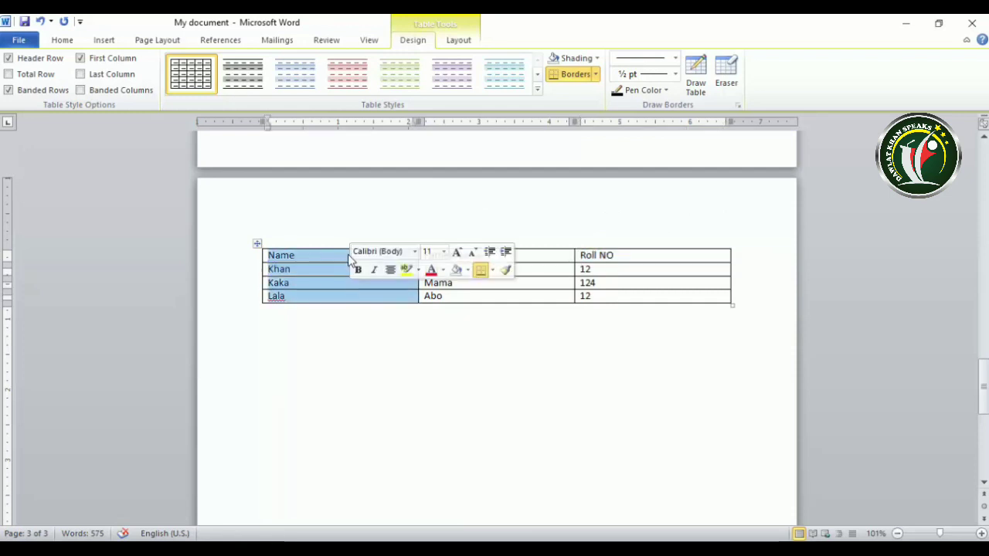
left_click(338, 254)
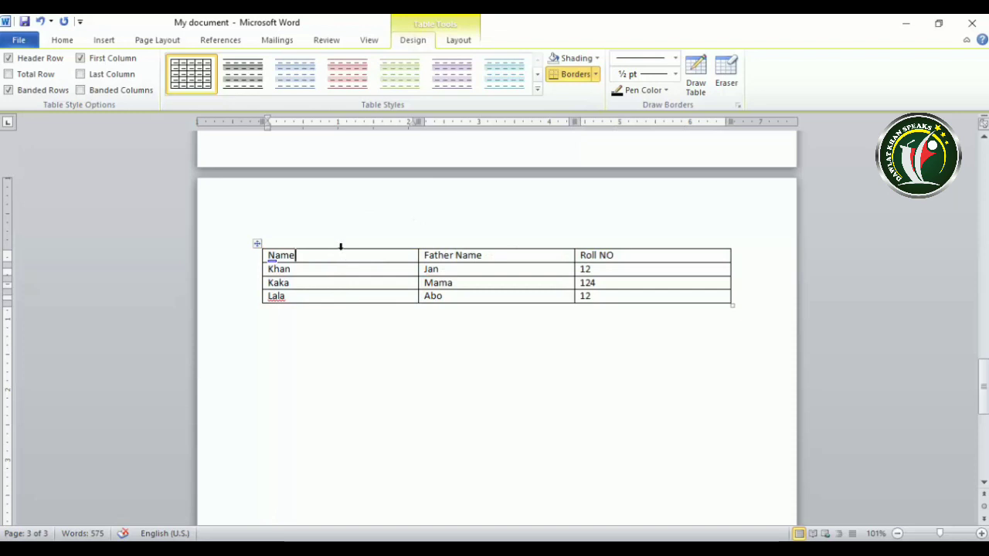
left_click(341, 247)
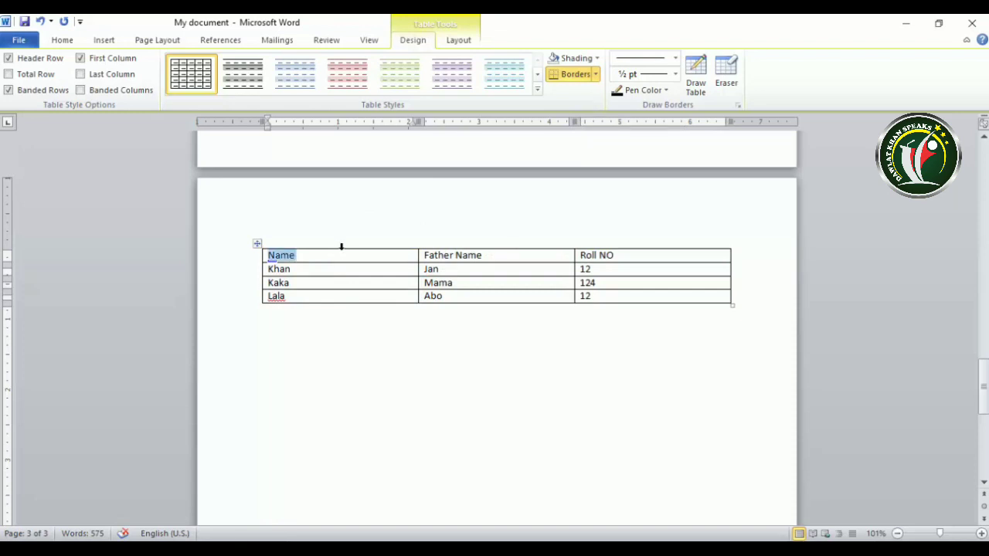
left_click(336, 261)
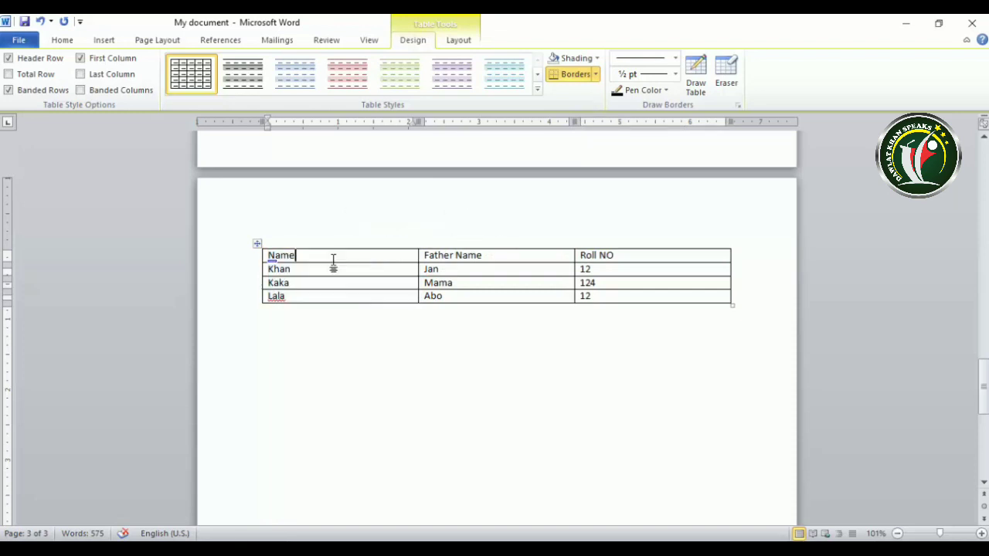
left_click(254, 243)
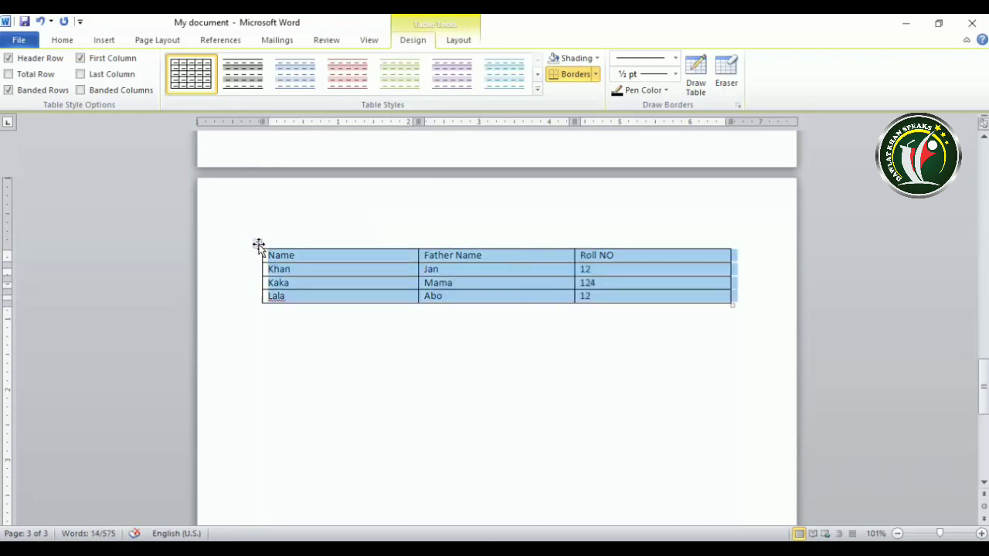
left_click(504, 261)
left_click(596, 58)
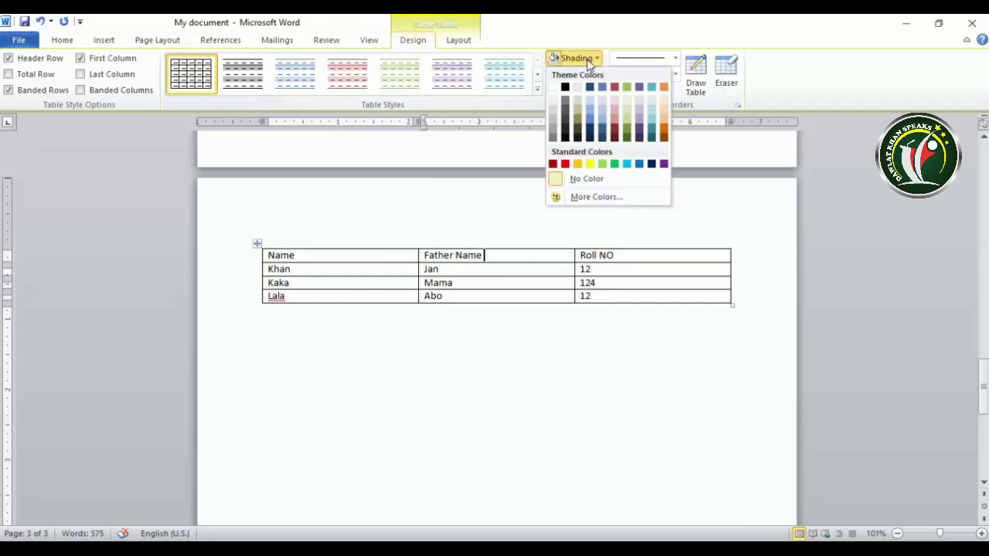
left_click(595, 197)
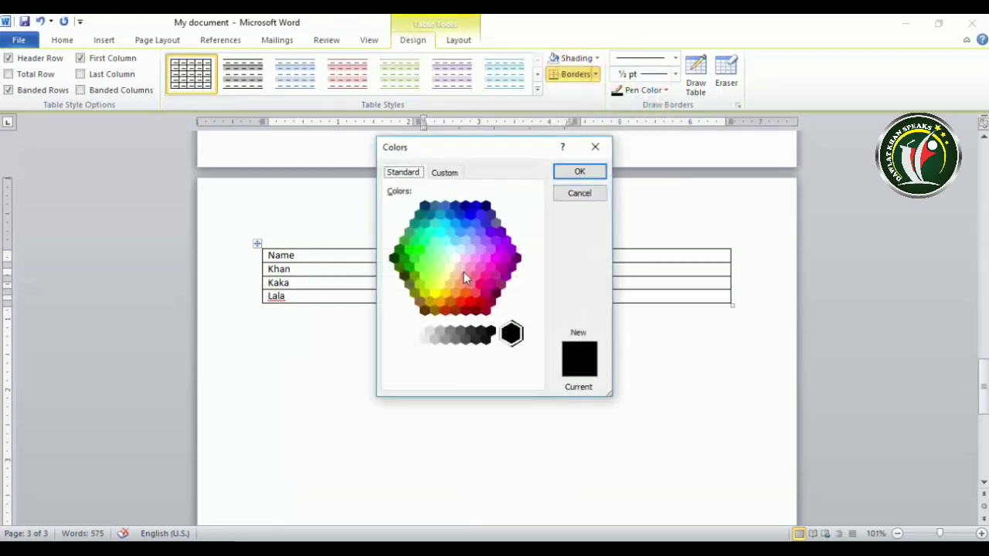
left_click(456, 240)
left_click(455, 223)
left_click(476, 206)
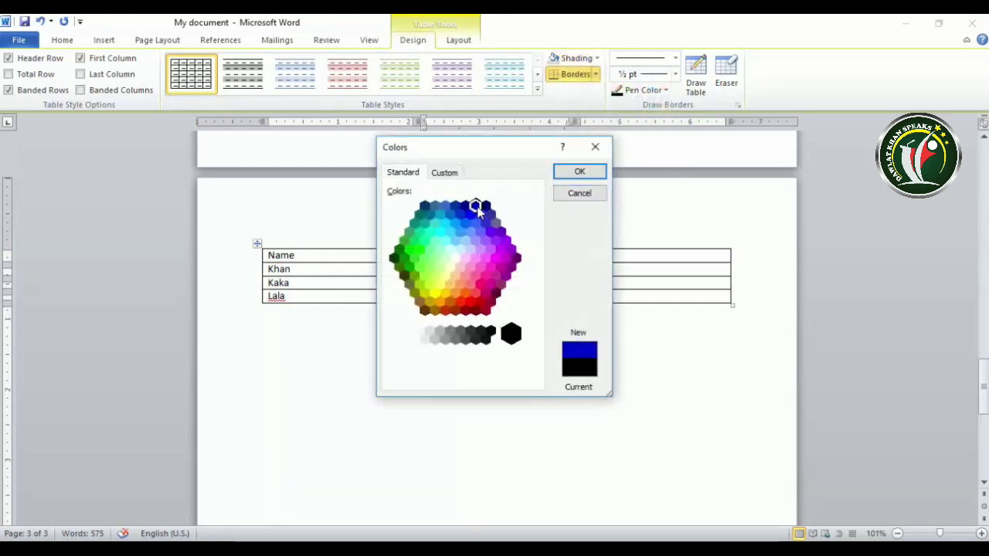
left_click(580, 173)
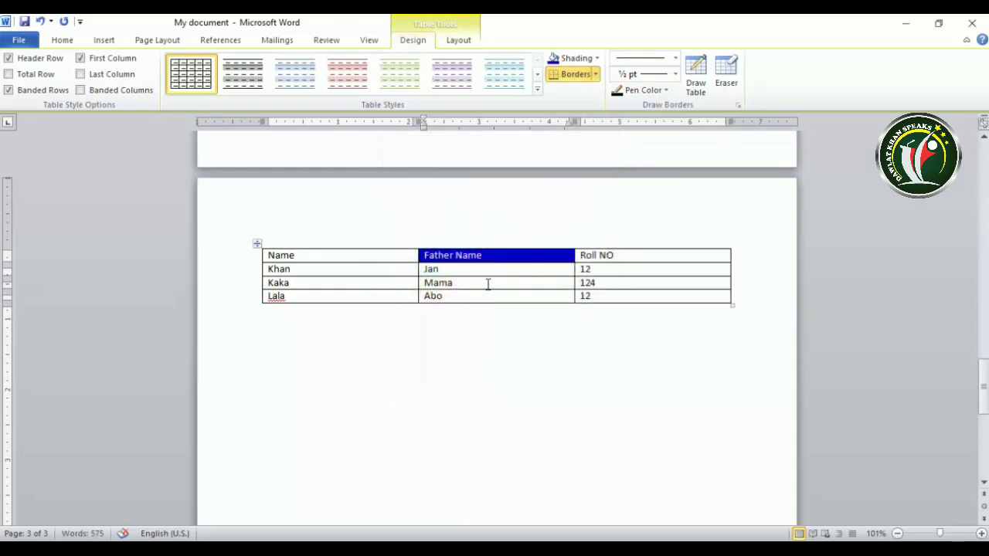
key("ctrl+z")
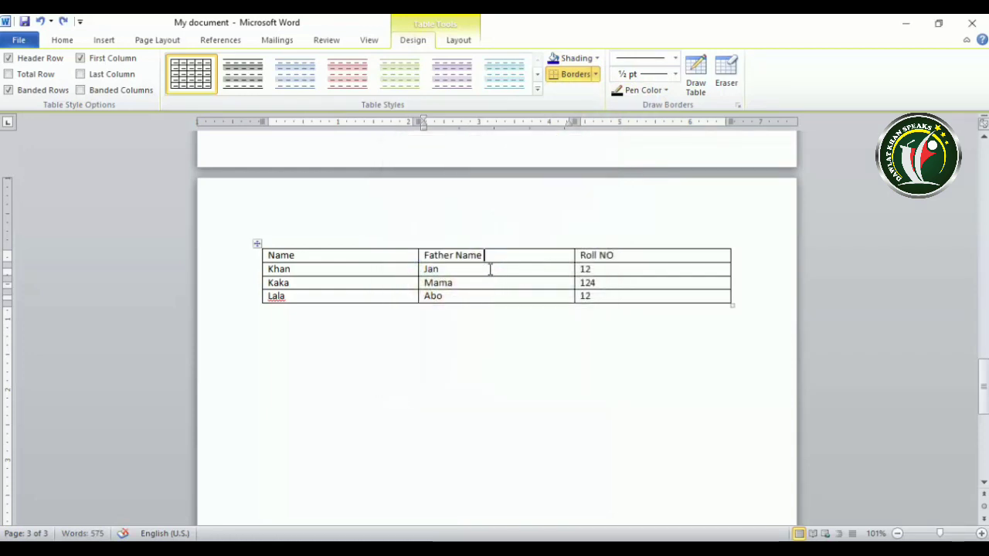
Select the whole table and remove all of its borders.
left_click(596, 75)
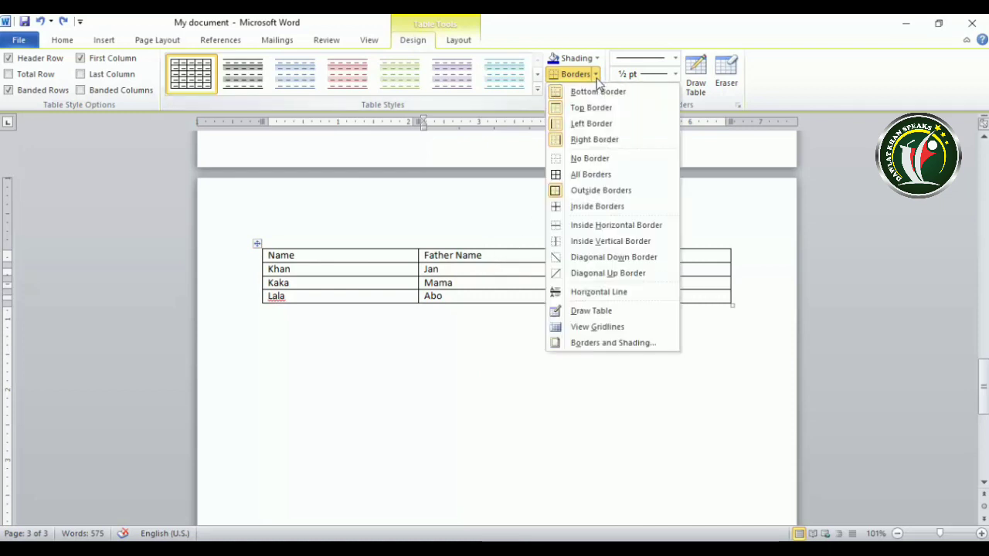
left_click(59, 41)
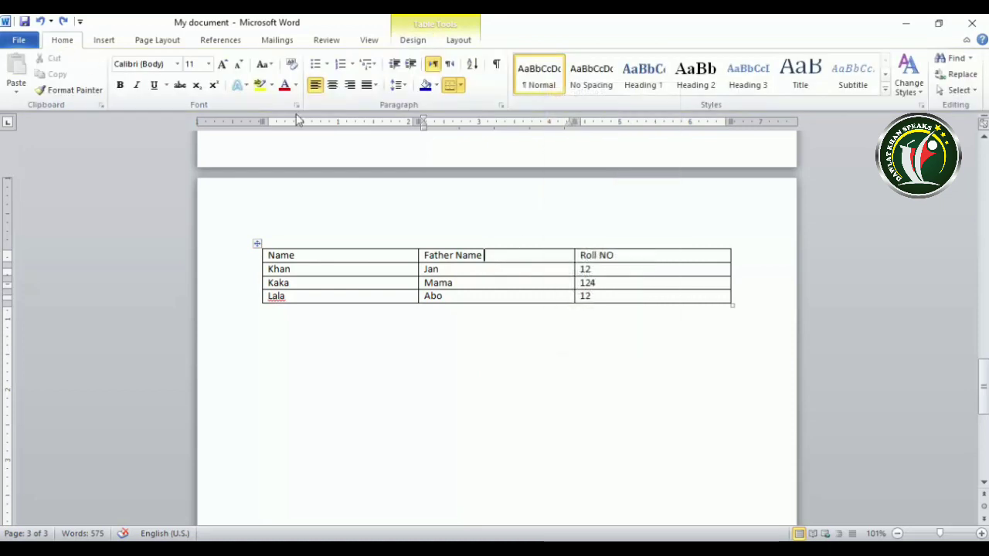
left_click(414, 40)
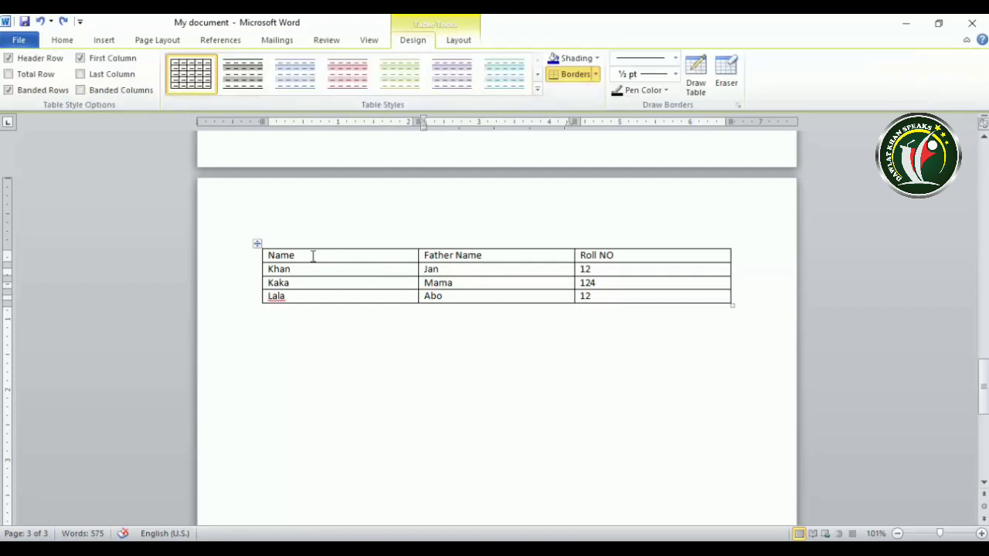
left_click(257, 244)
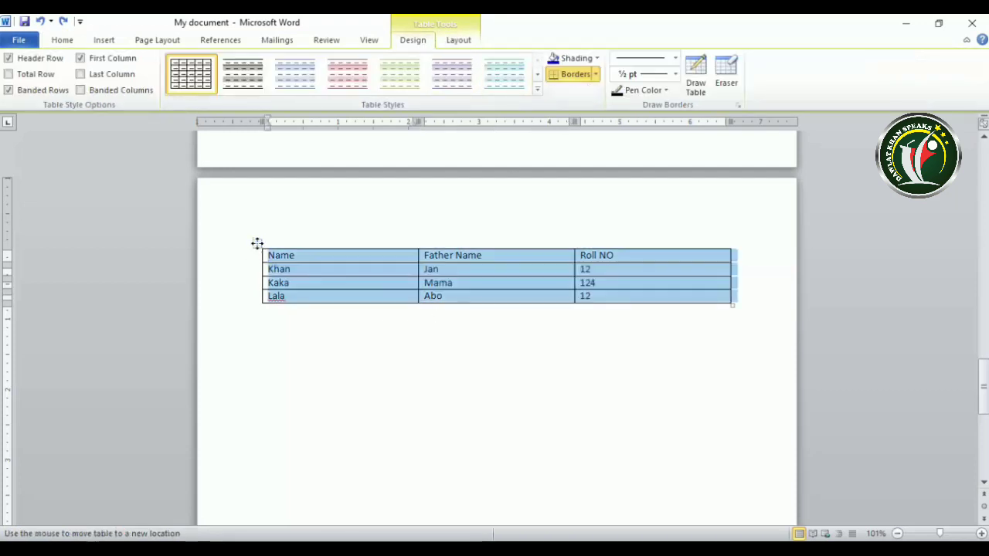
left_click(596, 74)
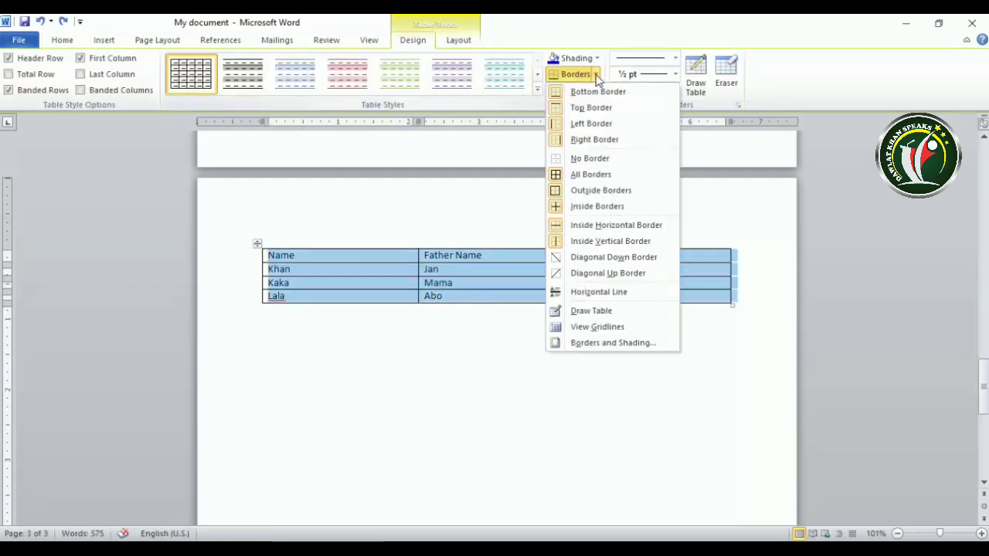
left_click(578, 158)
left_click(466, 307)
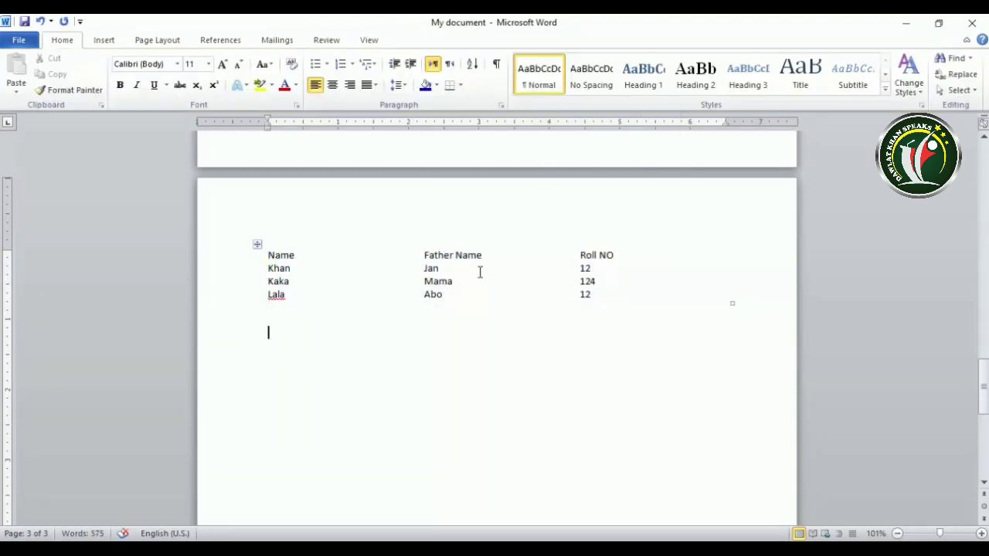
Put a border around the Khan cell, then apply All Borders to the whole table.
left_click(399, 269)
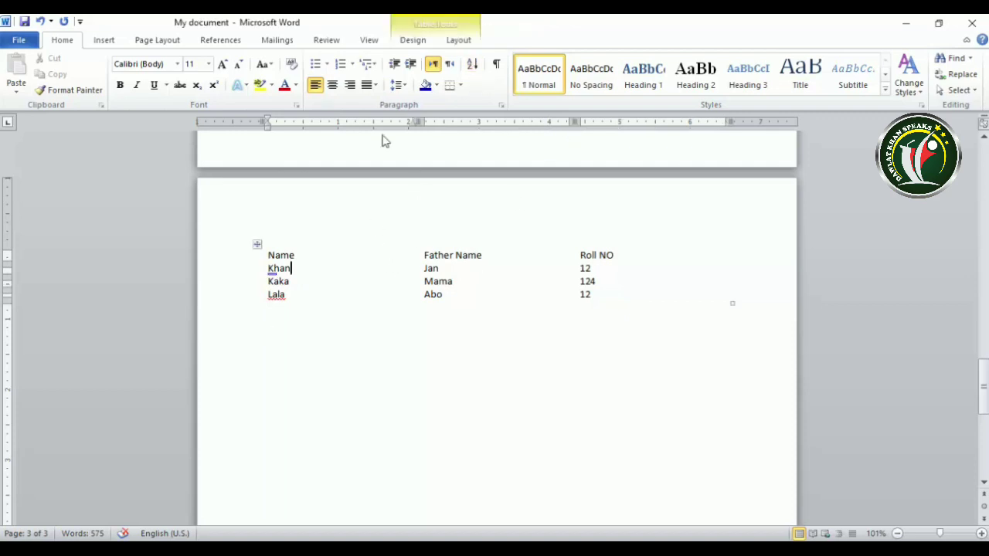
left_click(414, 41)
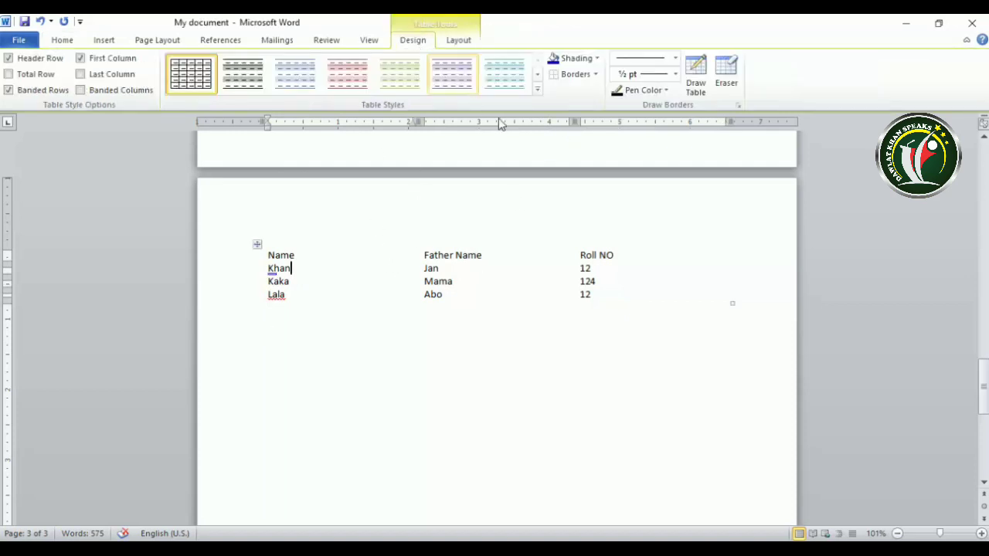
left_click(596, 75)
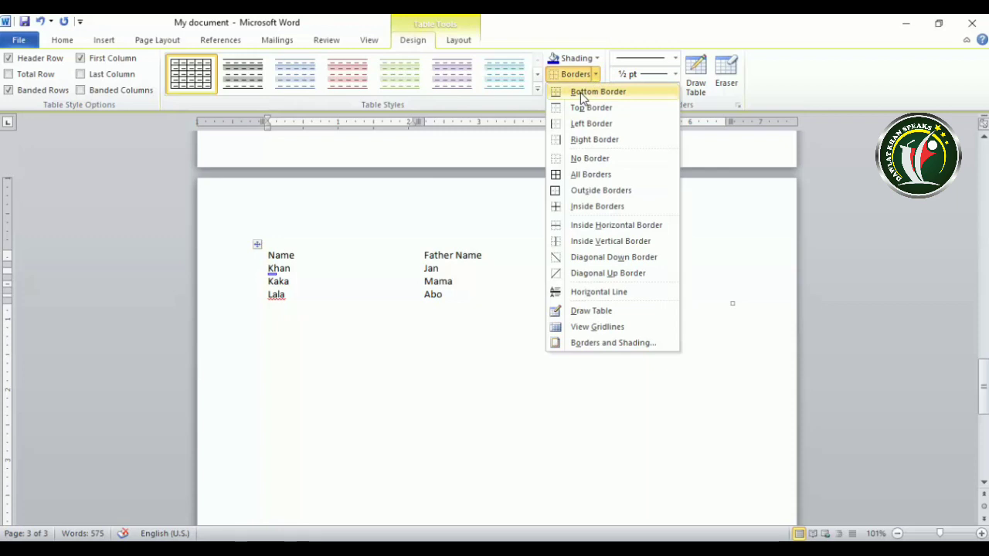
left_click(588, 176)
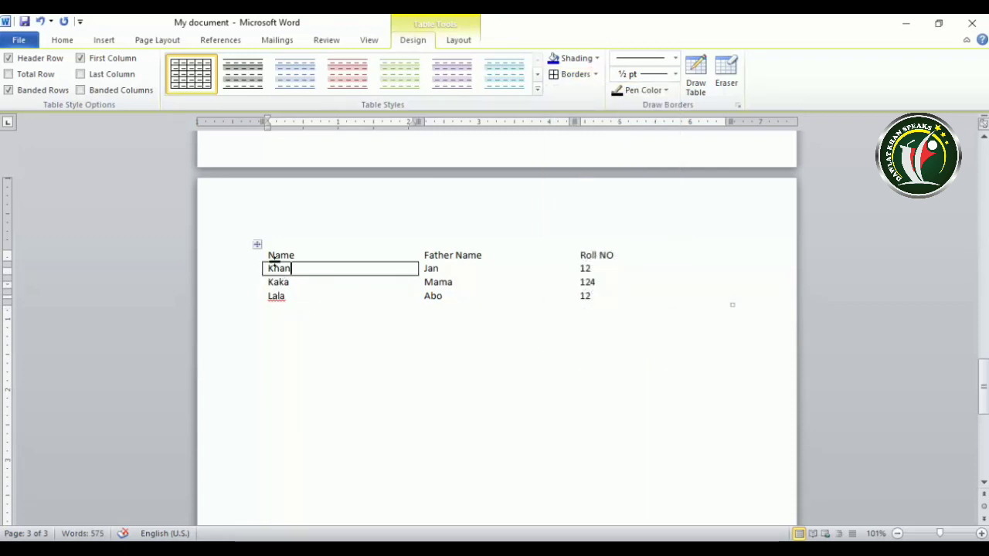
left_click(257, 244)
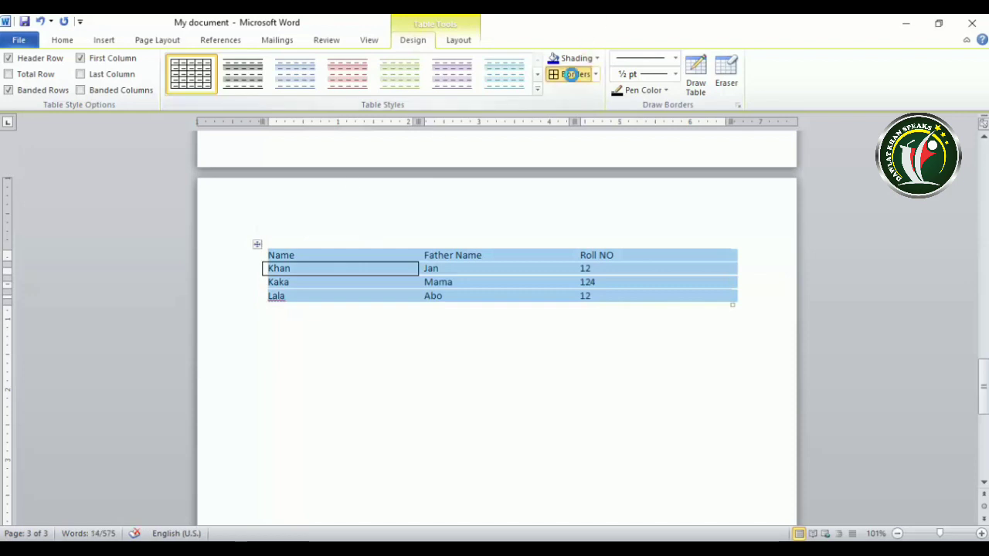
left_click(570, 74)
Apply Bottom Border to the table twice, then select the Jan and Mama cells.
left_click(596, 74)
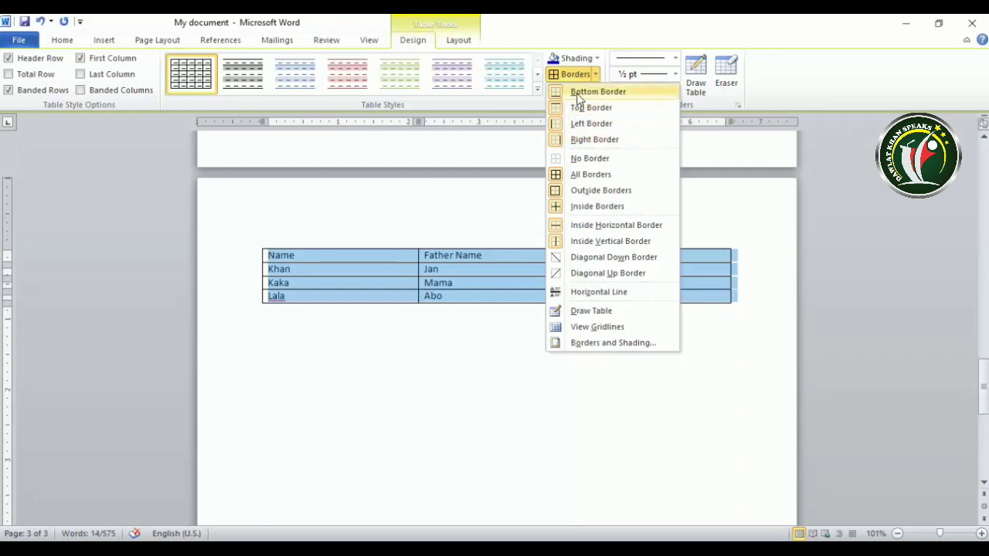
left_click(579, 95)
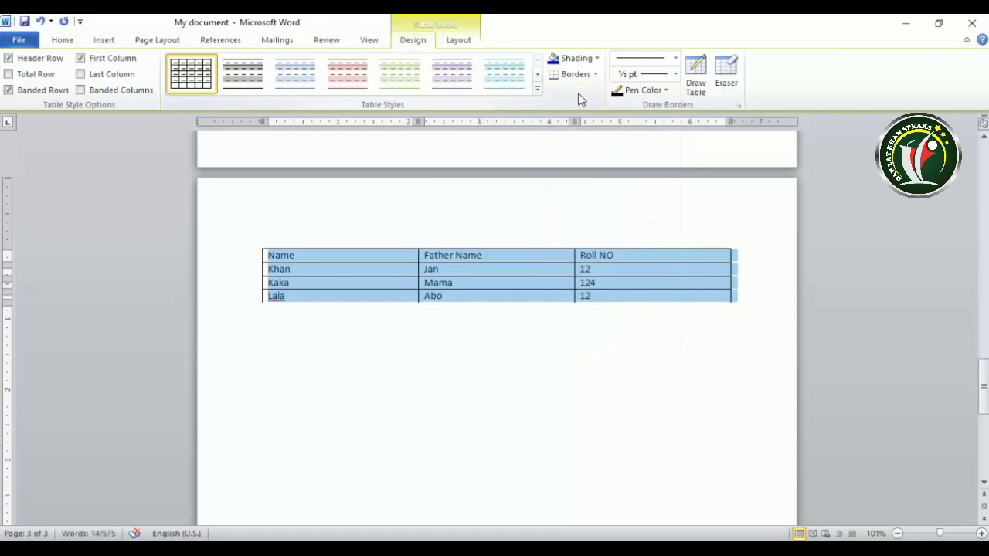
left_click(596, 75)
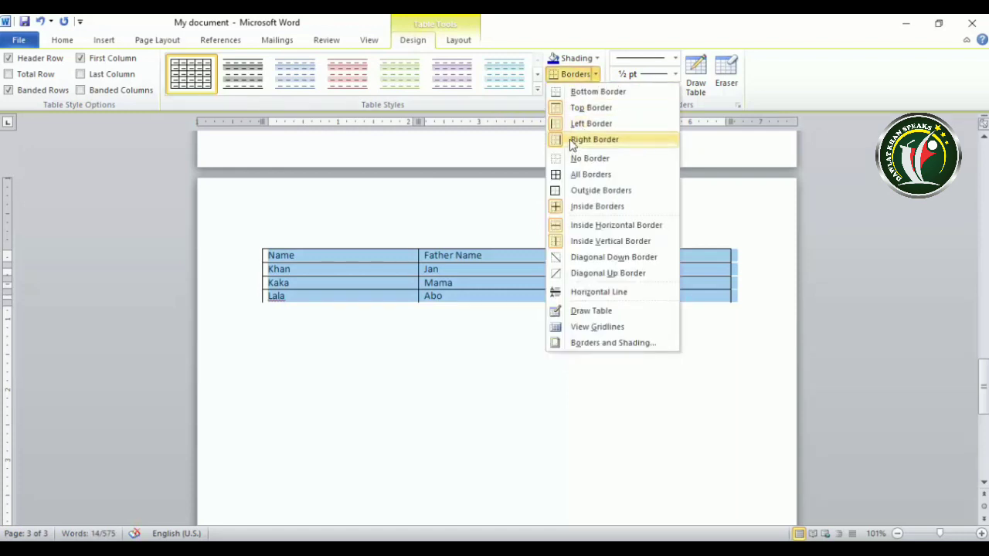
left_click(595, 91)
left_click(343, 260)
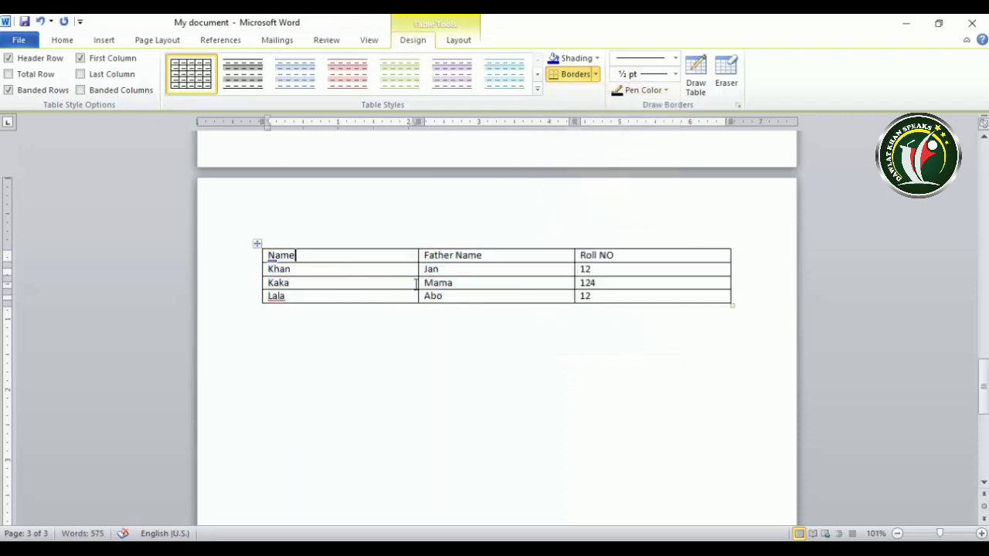
left_click_drag(427, 269, 552, 278)
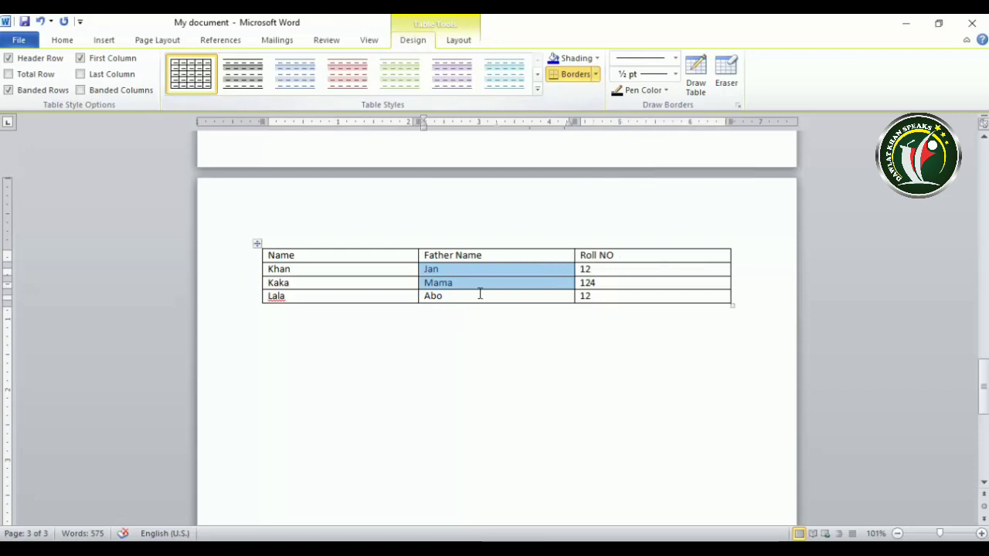
Give the Jan and Mama cells inside borders, then all borders.
left_click(595, 74)
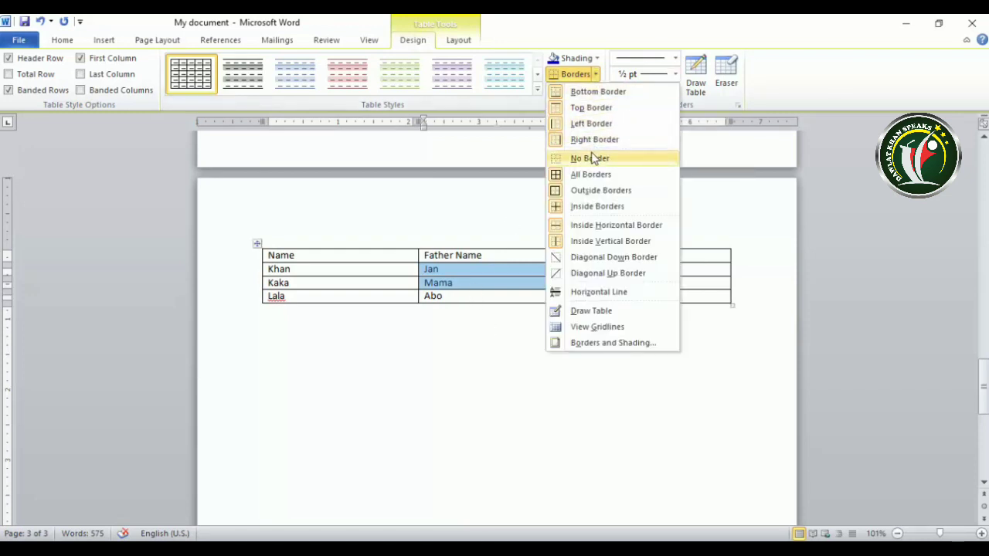
left_click(594, 208)
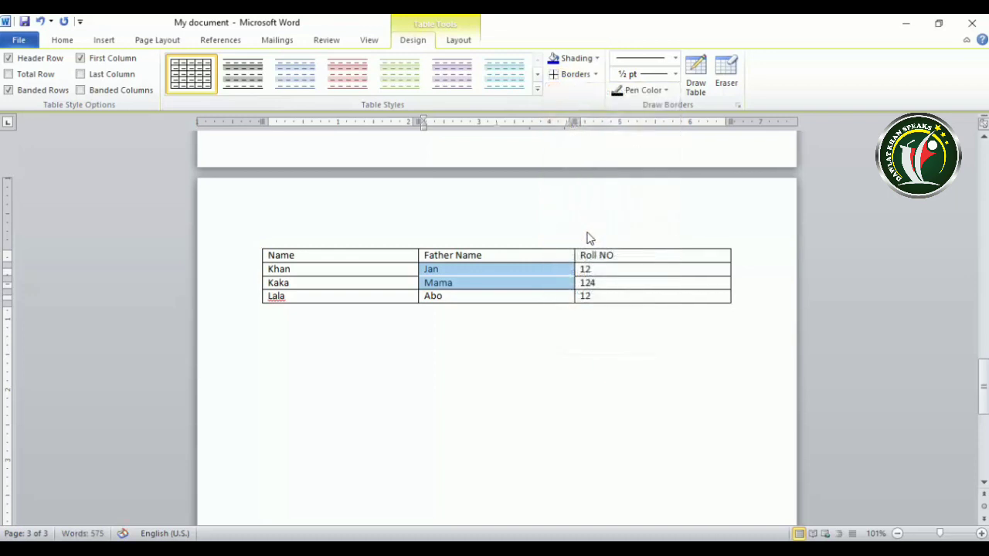
left_click(539, 285)
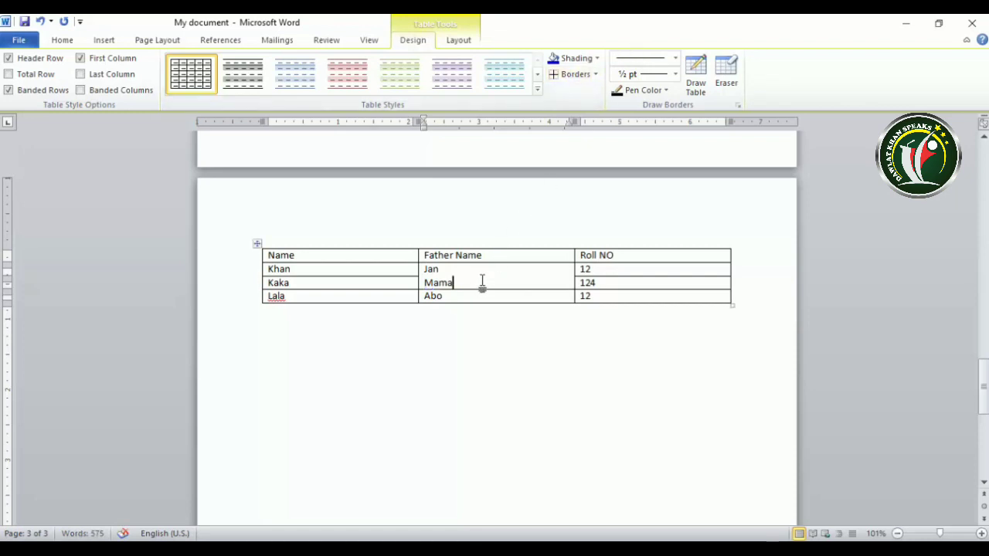
left_click_drag(494, 284, 486, 272)
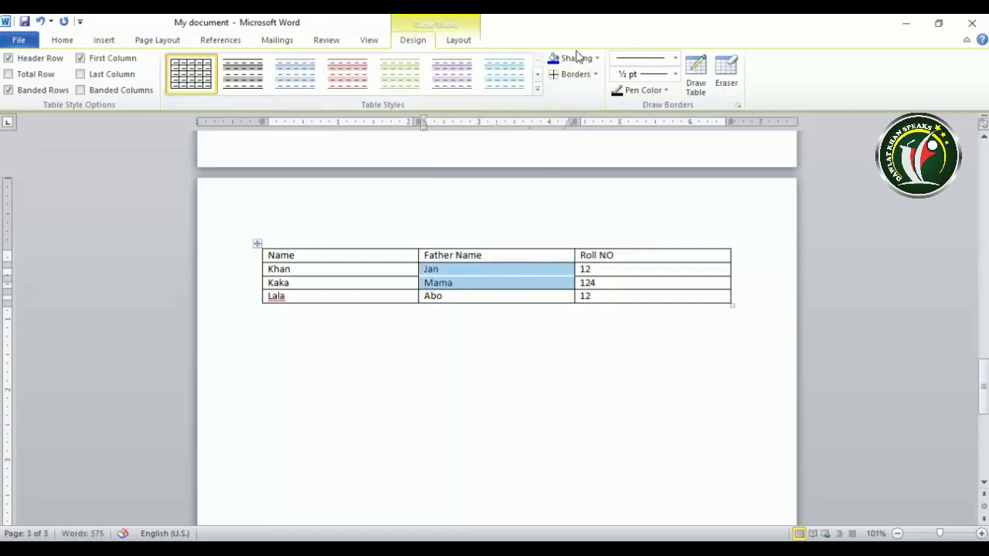
left_click(595, 75)
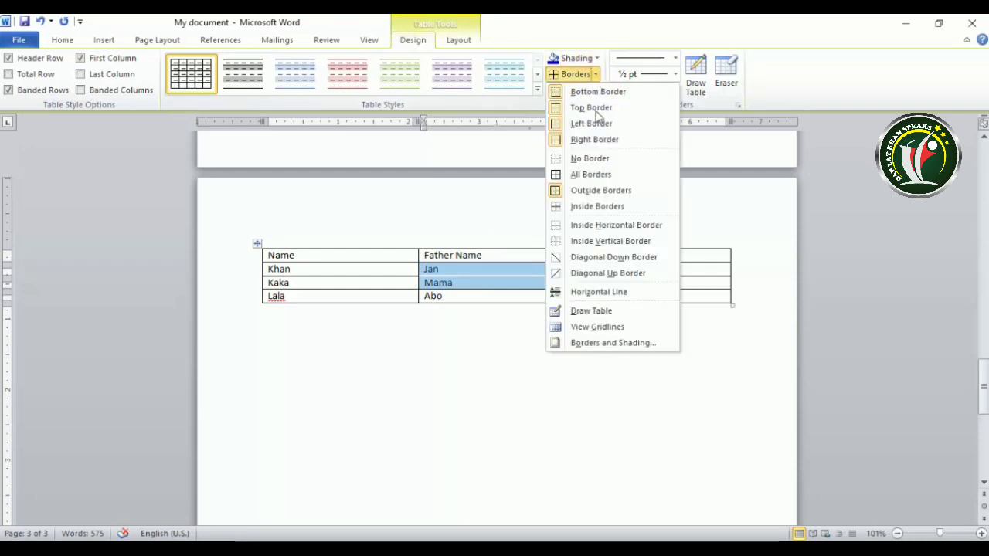
left_click(588, 176)
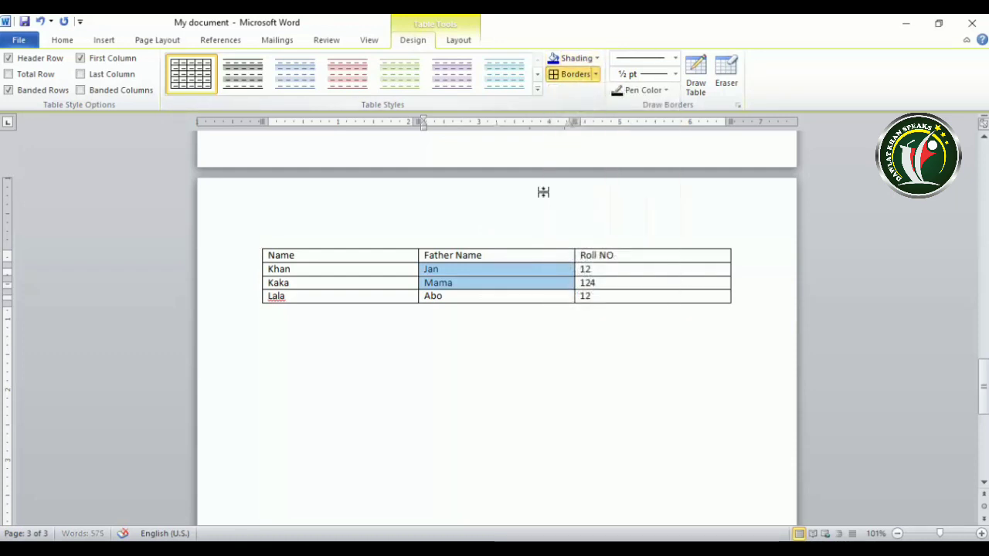
Remove all table borders, then add an outside border and inside gridlines.
left_click(258, 244)
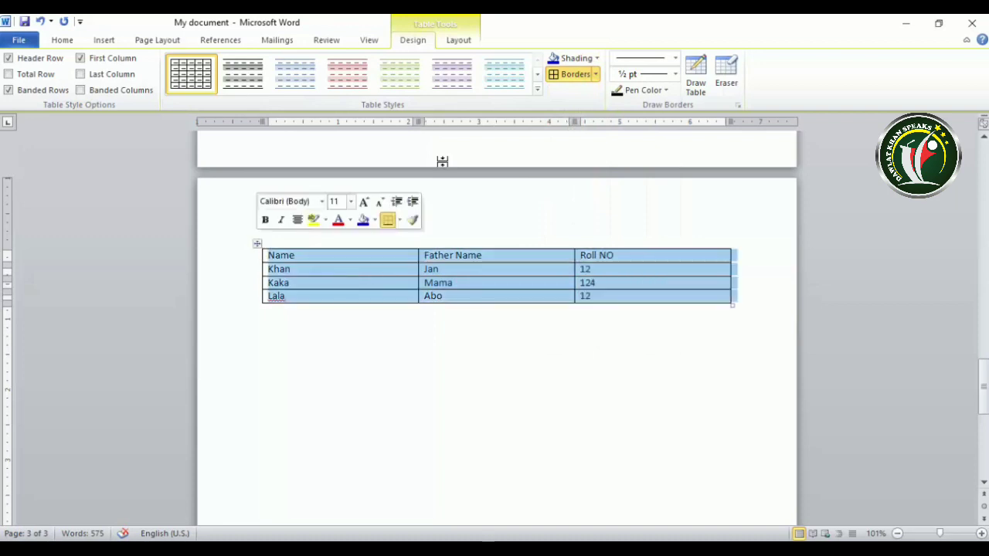
left_click(595, 74)
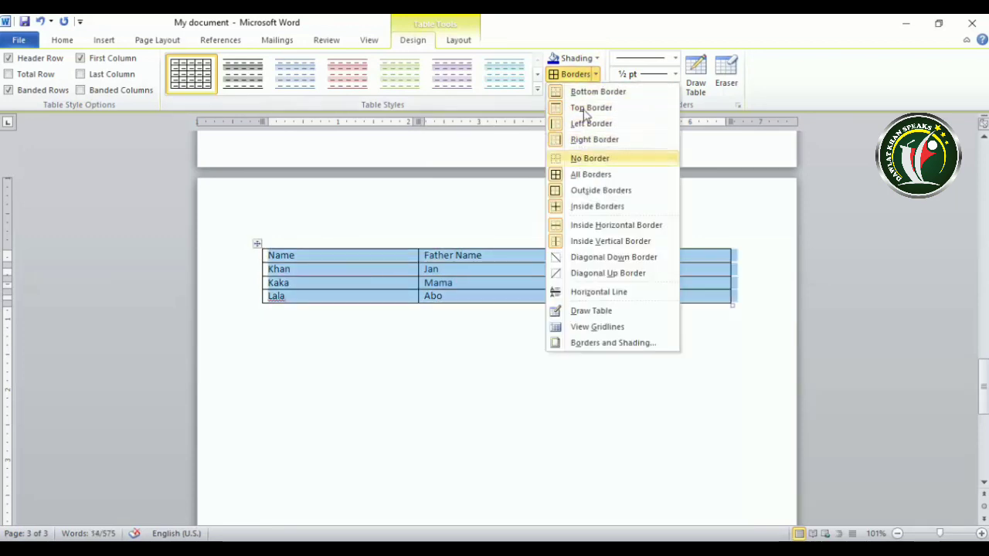
left_click(587, 158)
left_click(597, 74)
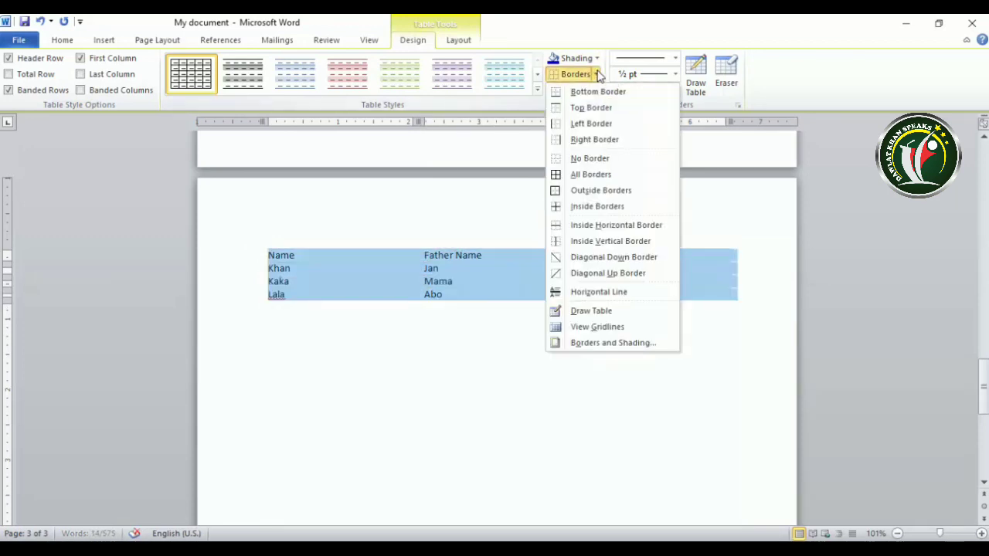
left_click(593, 191)
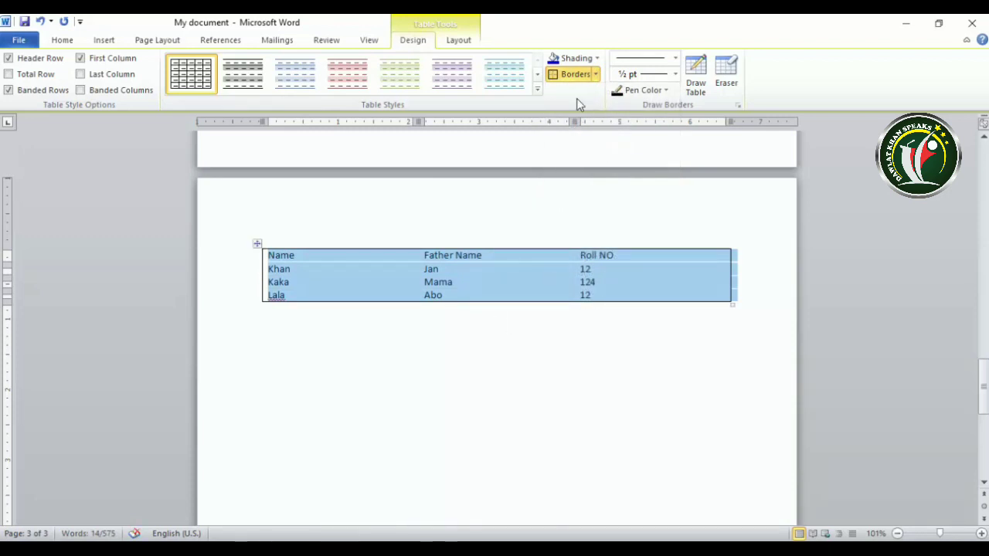
left_click(597, 76)
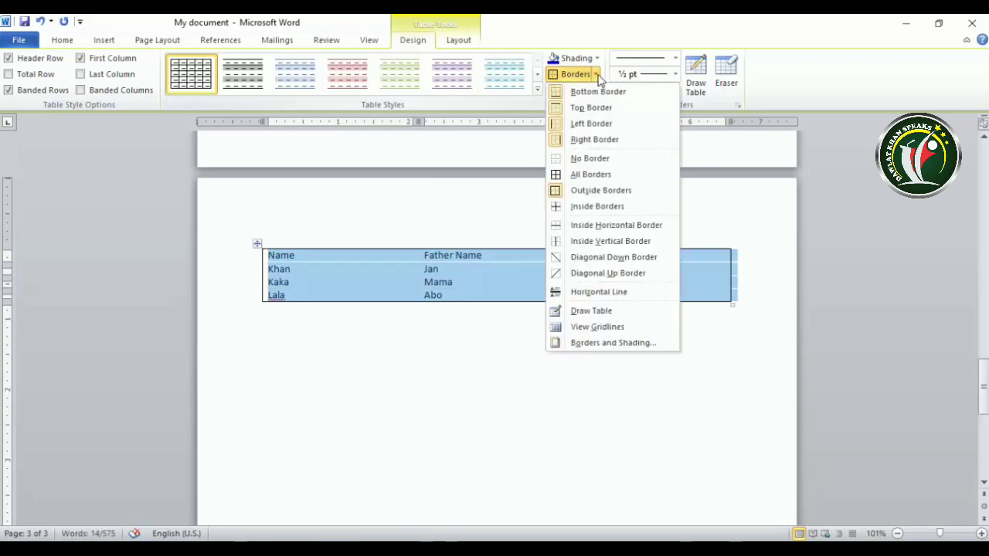
left_click(589, 210)
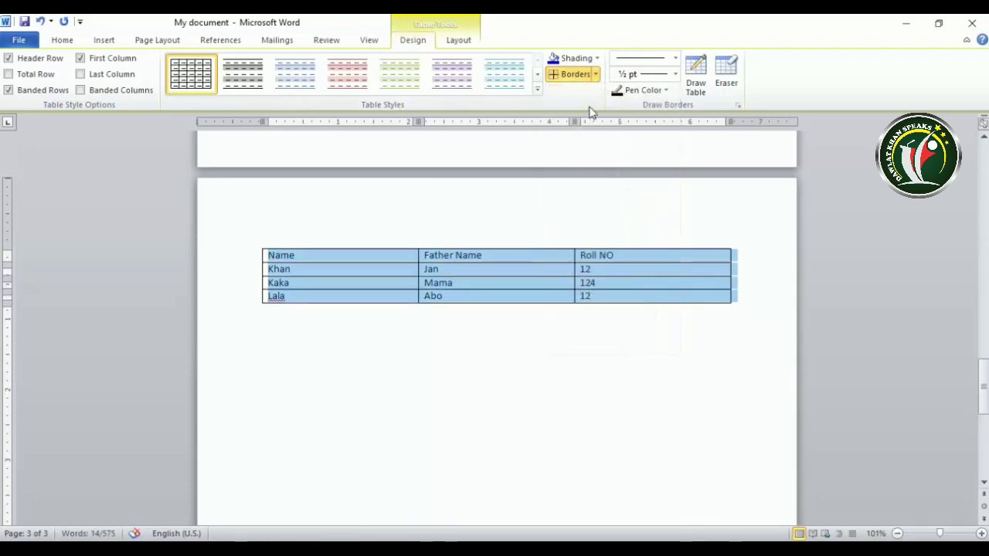
Toggle the table's inside horizontal lines.
left_click(597, 75)
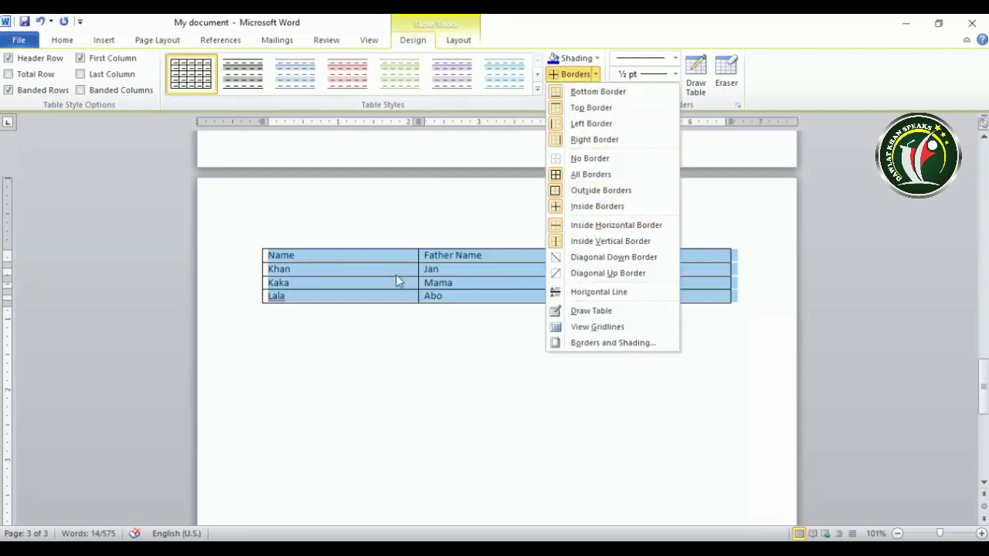
left_click(567, 228)
left_click(476, 305)
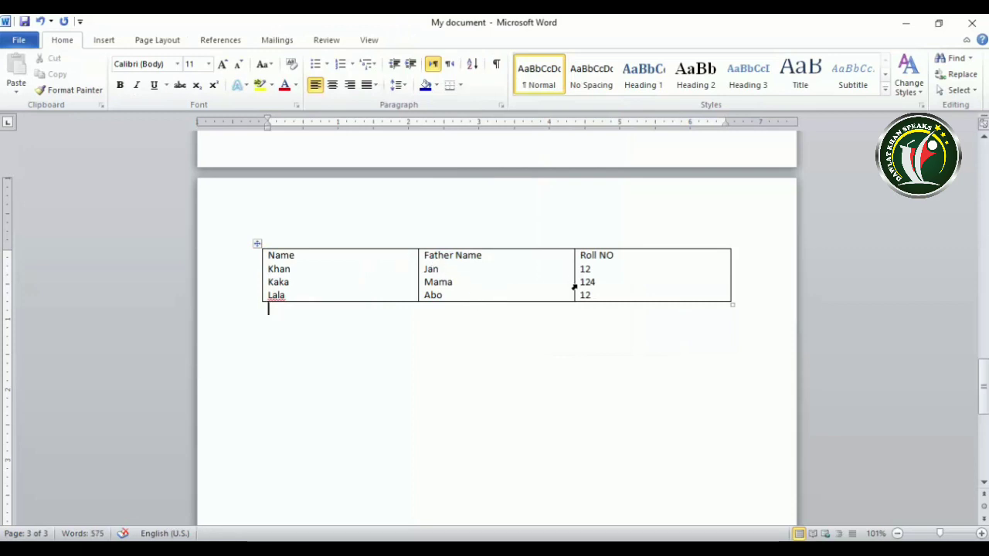
left_click(490, 282)
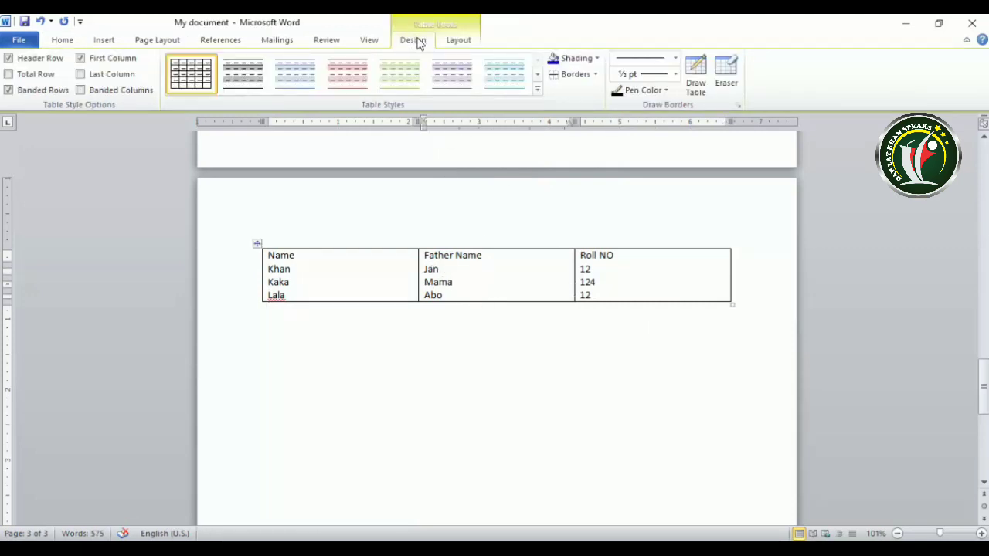
left_click(595, 74)
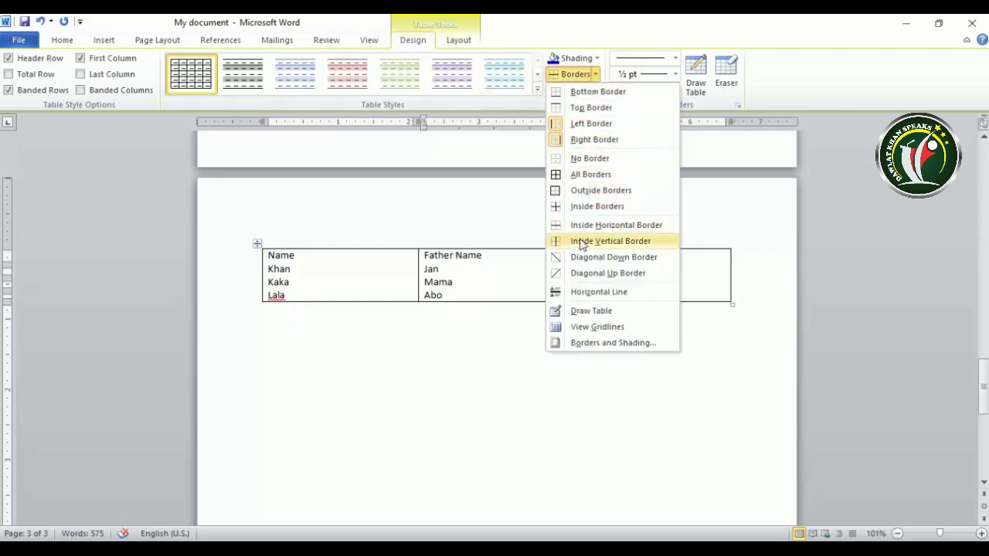
left_click(256, 246)
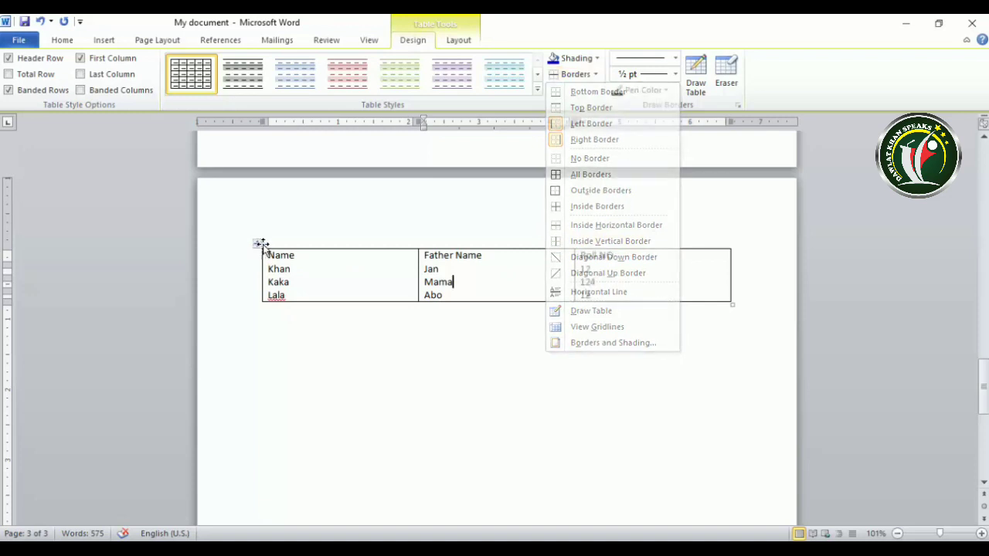
Remove the table's inside vertical lines, then restore all inside lines.
left_click(256, 245)
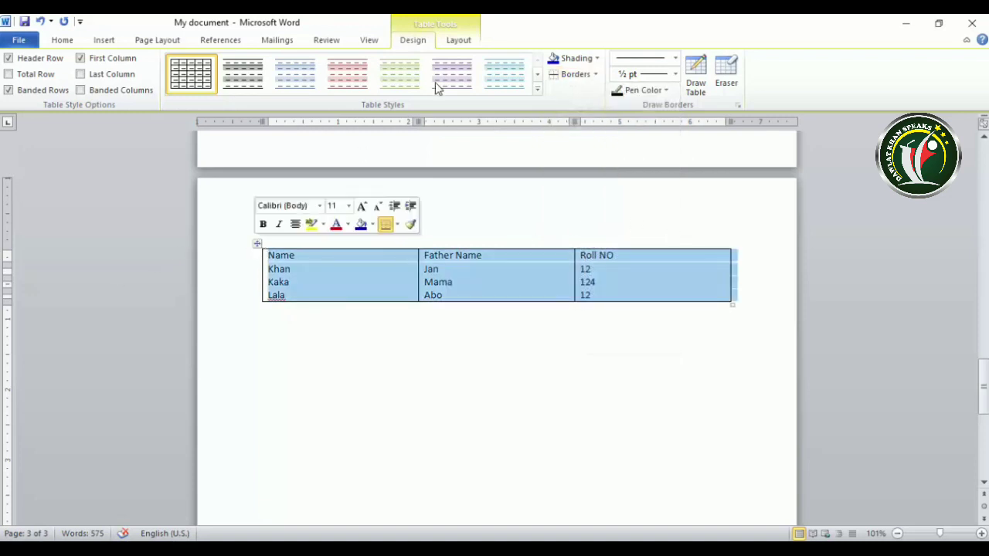
left_click(596, 77)
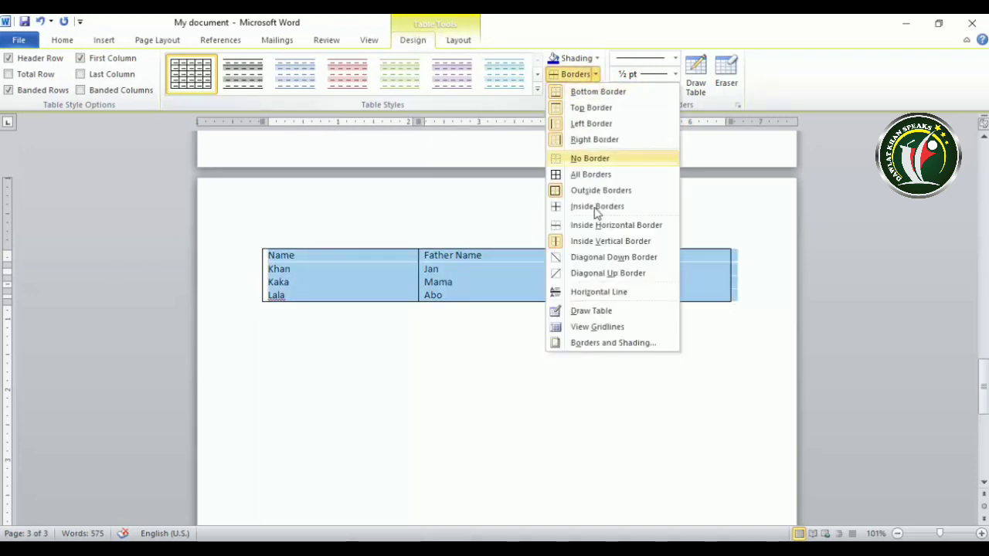
left_click(570, 243)
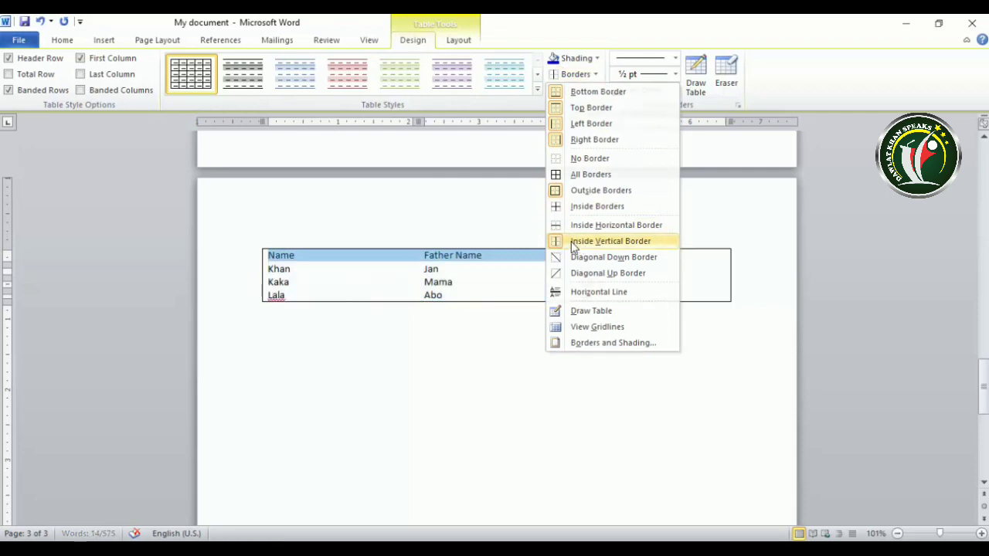
left_click(593, 75)
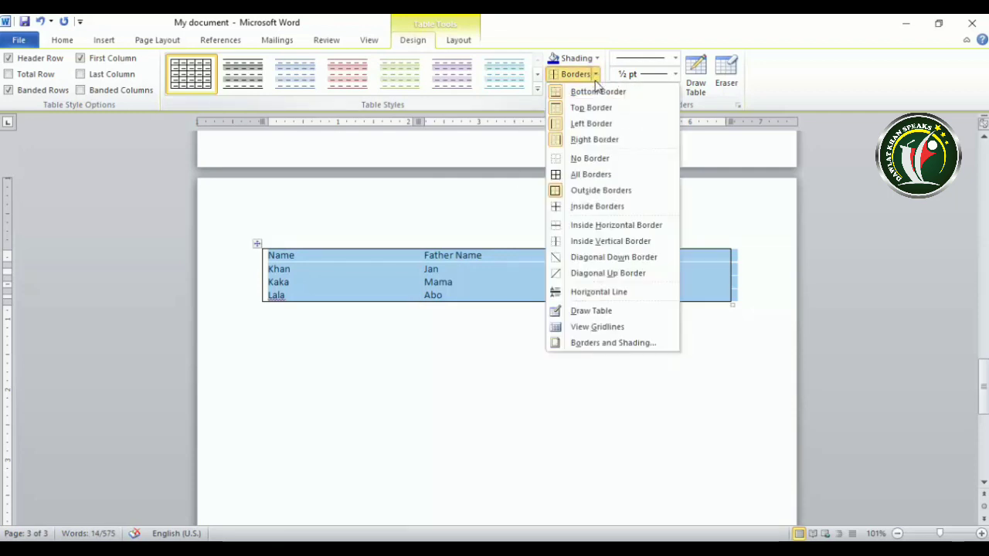
left_click(591, 206)
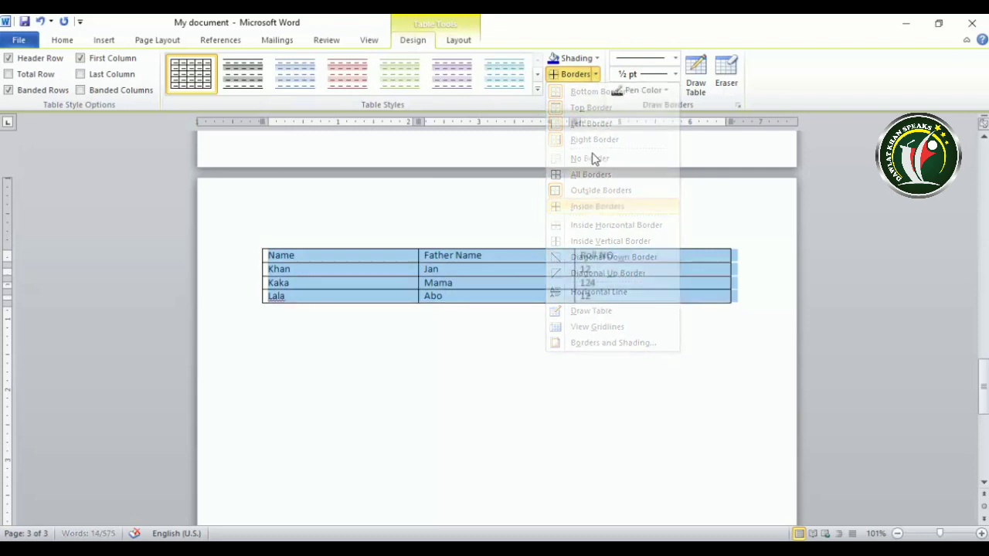
left_click(594, 75)
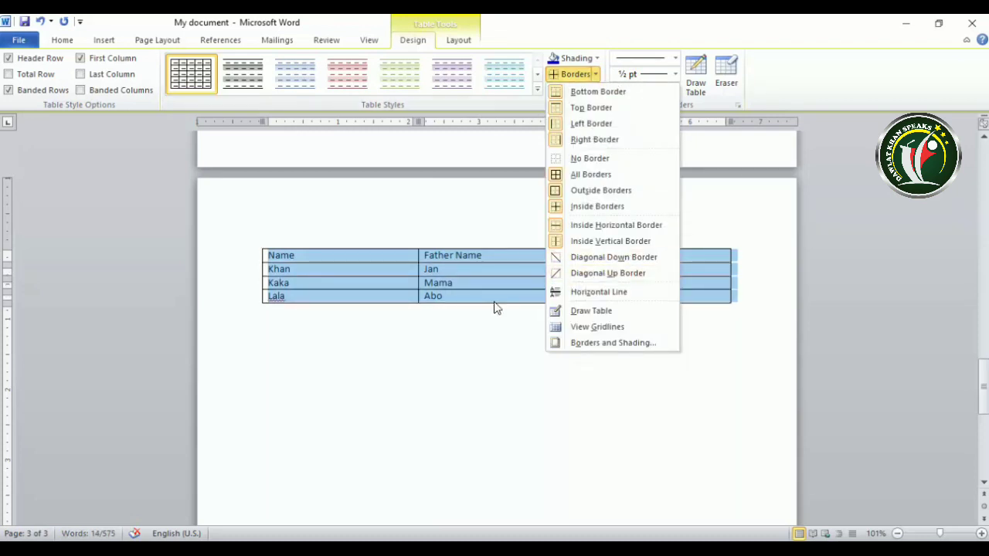
left_click(499, 281)
left_click(497, 271)
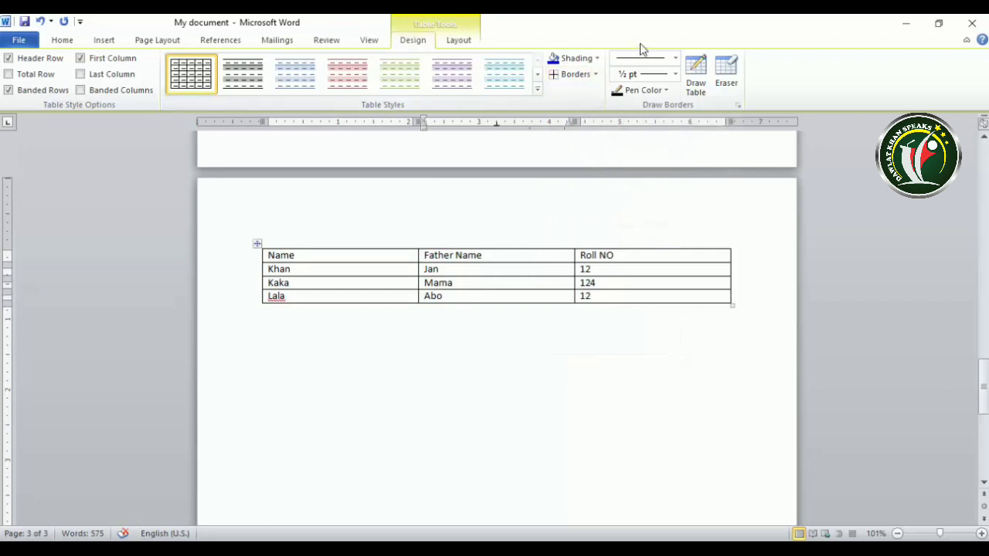
Add and remove down and up diagonals in the Jan cell, then insert a horizontal line there.
left_click(595, 74)
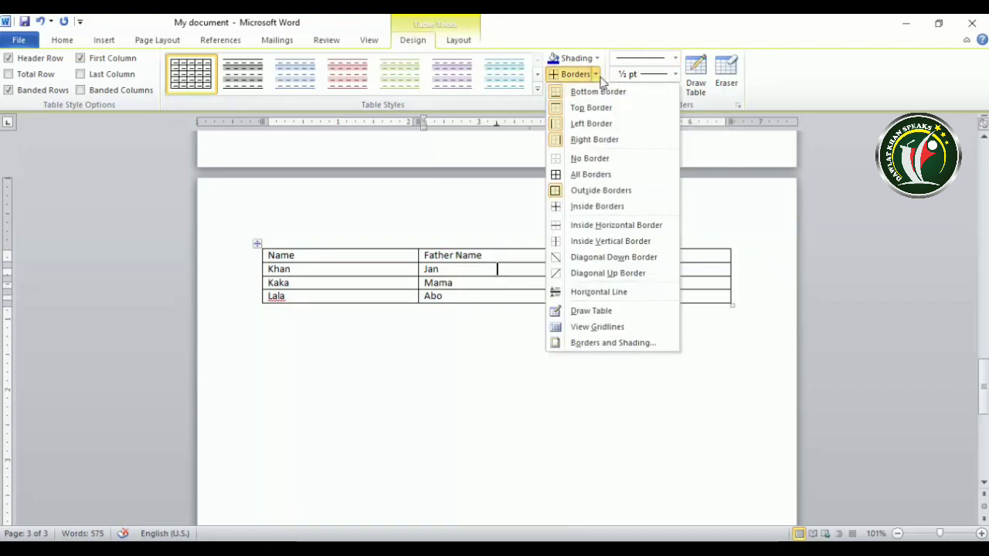
left_click(572, 263)
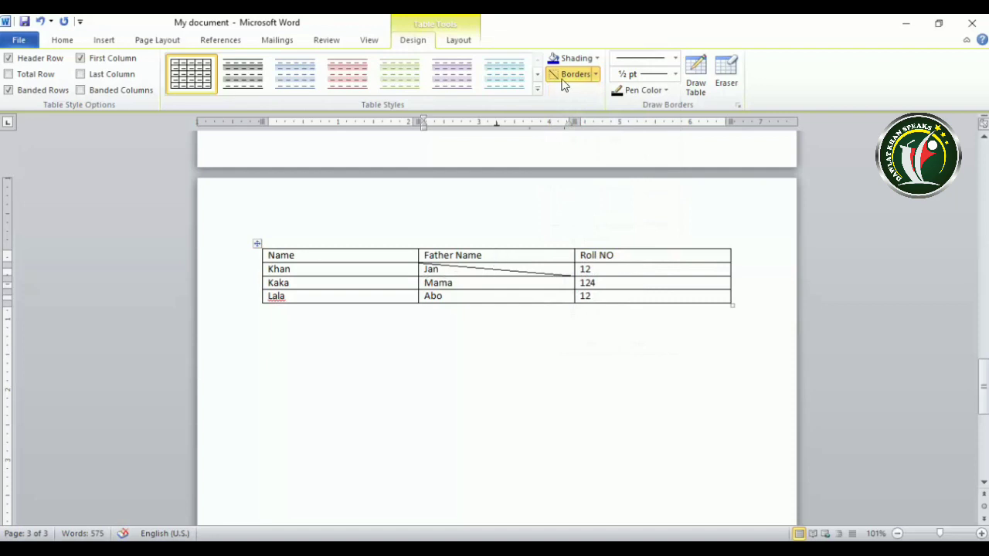
left_click(597, 74)
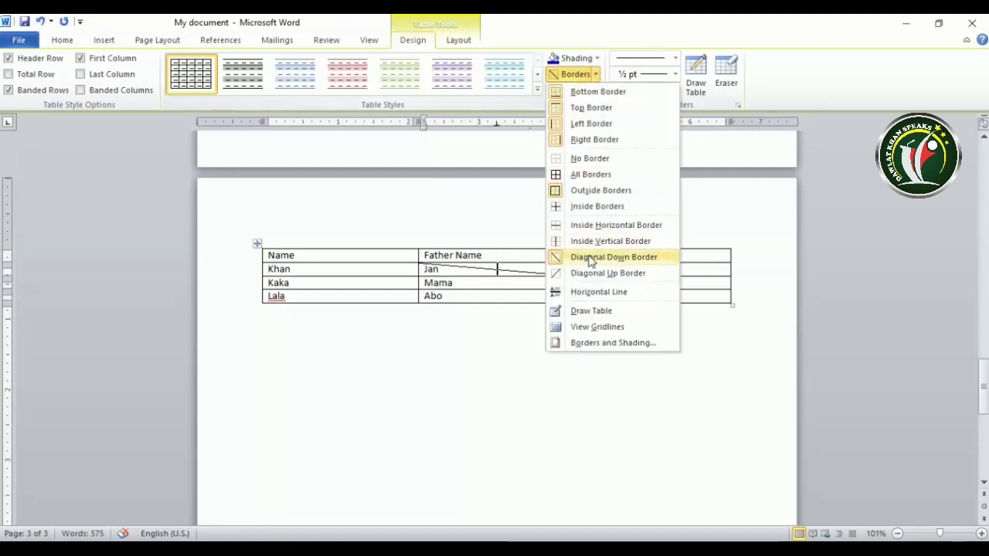
left_click(575, 271)
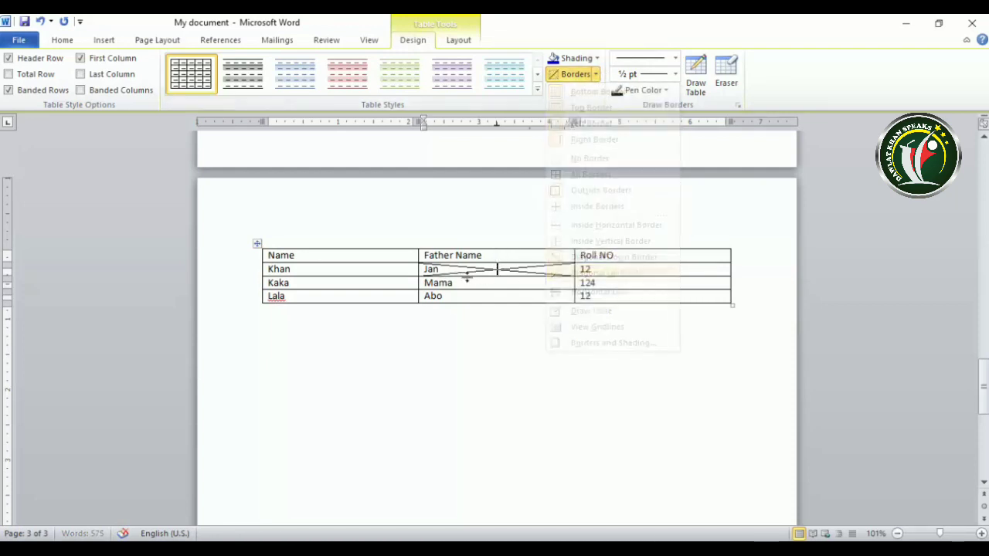
left_click(596, 74)
left_click(589, 256)
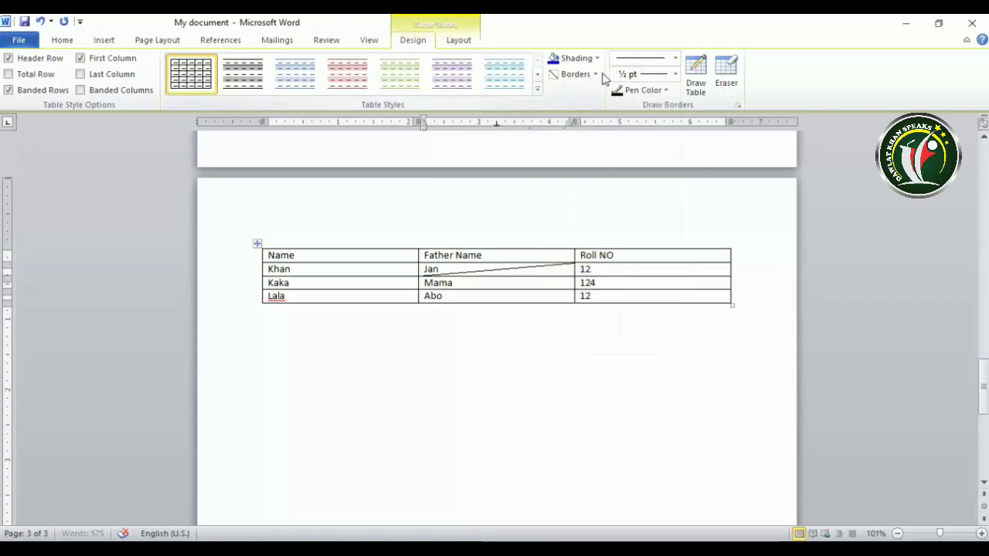
left_click(596, 74)
left_click(593, 272)
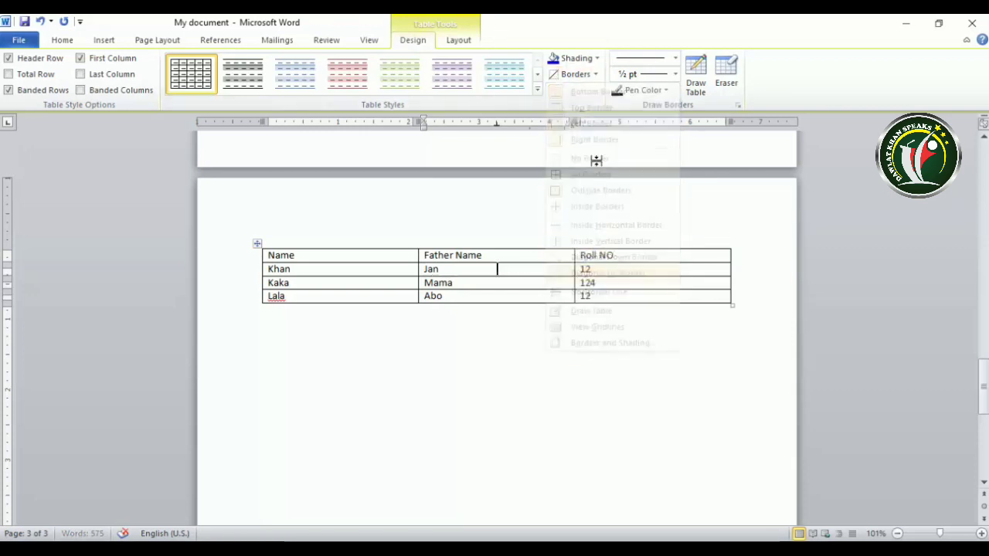
left_click(596, 75)
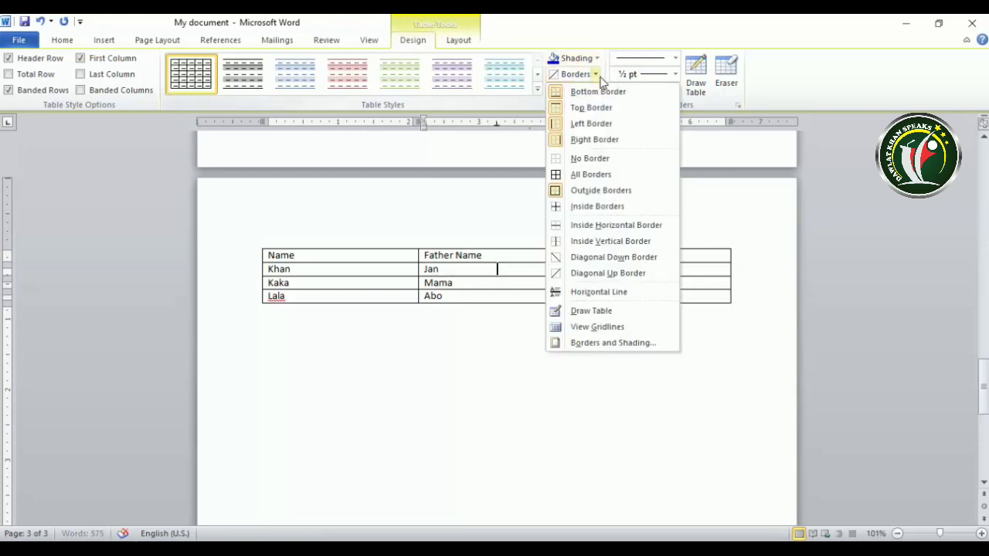
left_click(590, 294)
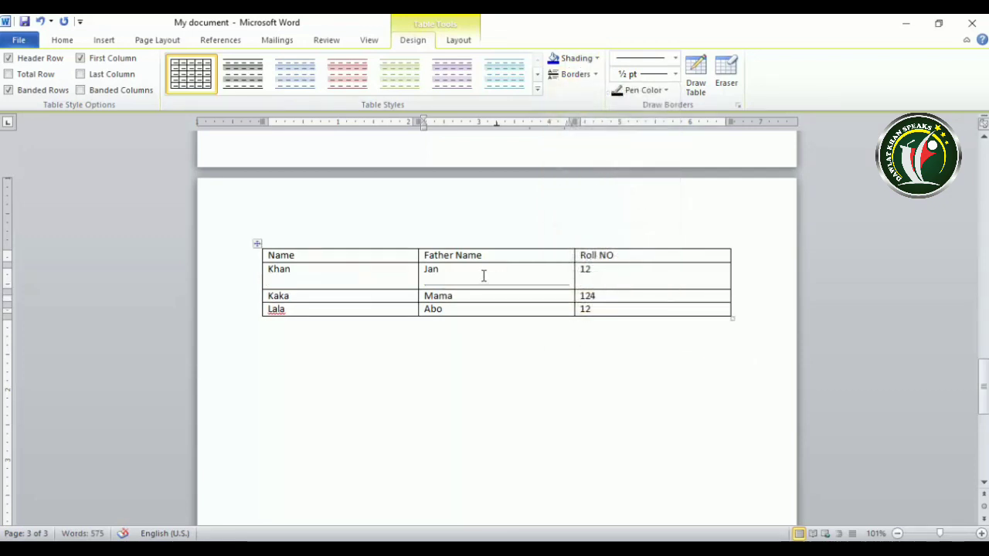
Undo the Jan-cell line, add horizontal lines below the table, then undo them.
key("ctrl+z")
left_click(381, 324)
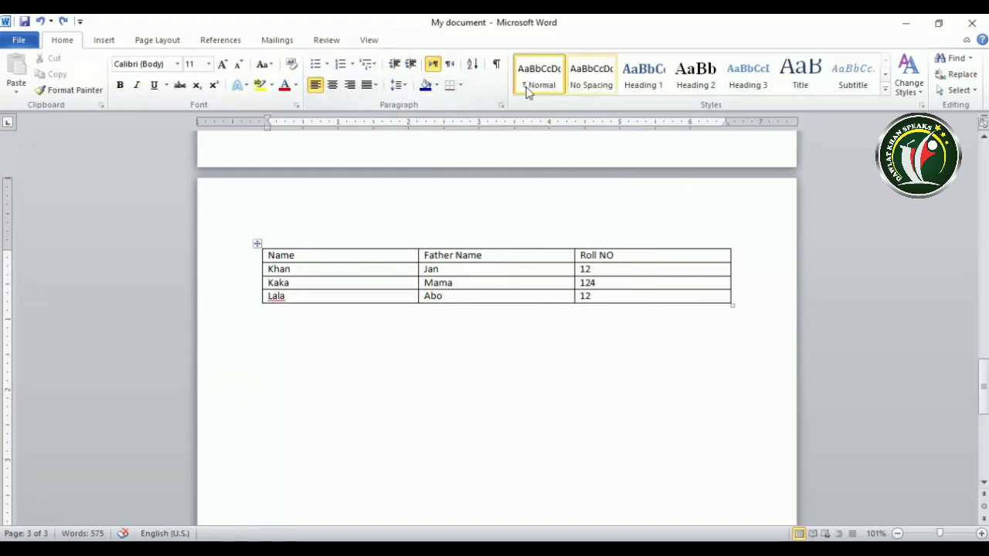
left_click(461, 85)
left_click(484, 304)
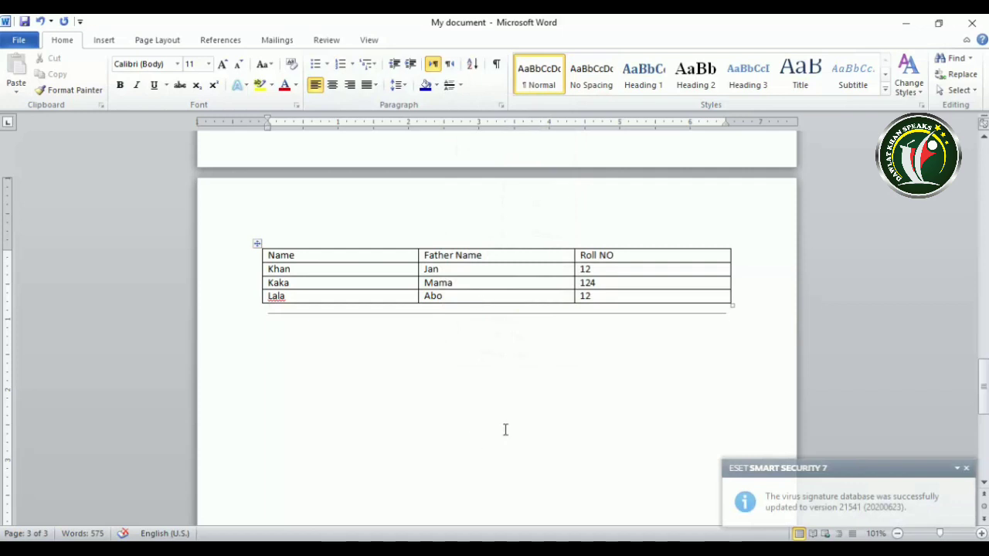
left_click(449, 86)
left_click(449, 86)
left_click(450, 87)
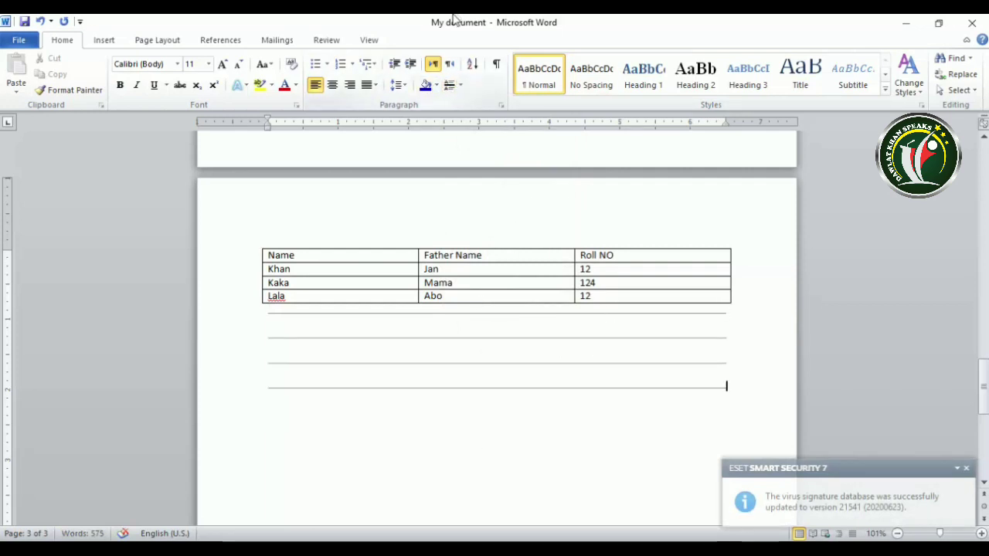
key("ctrl+z")
key("ctrl+z")
key("ctrl+z")
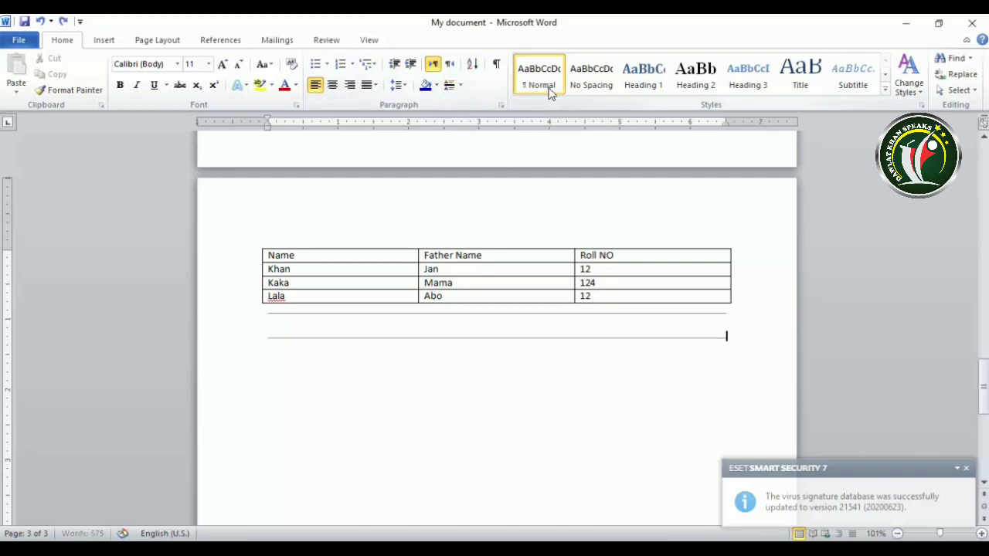
key("ctrl+z")
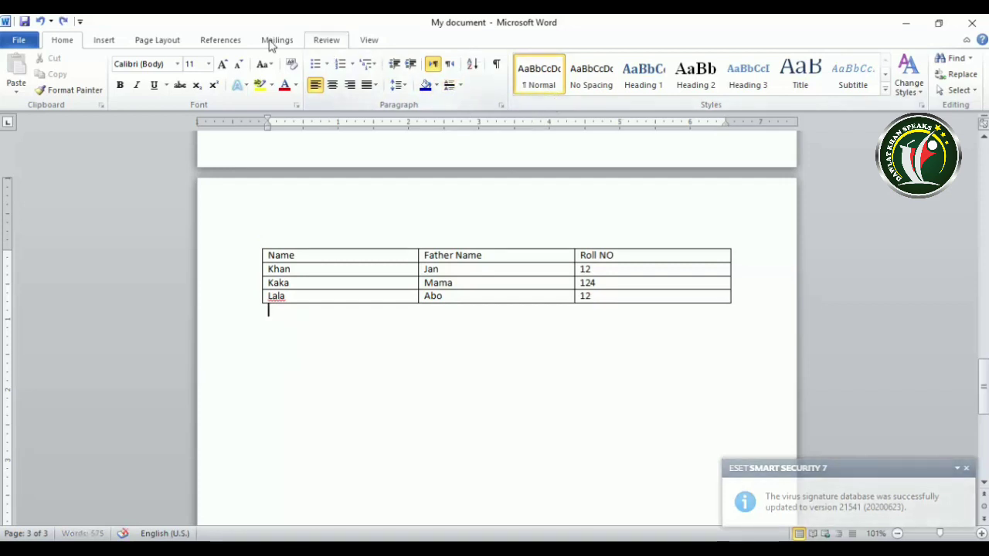
Use the Draw Table pencil to sketch a small extra table below the student table.
left_click(489, 270)
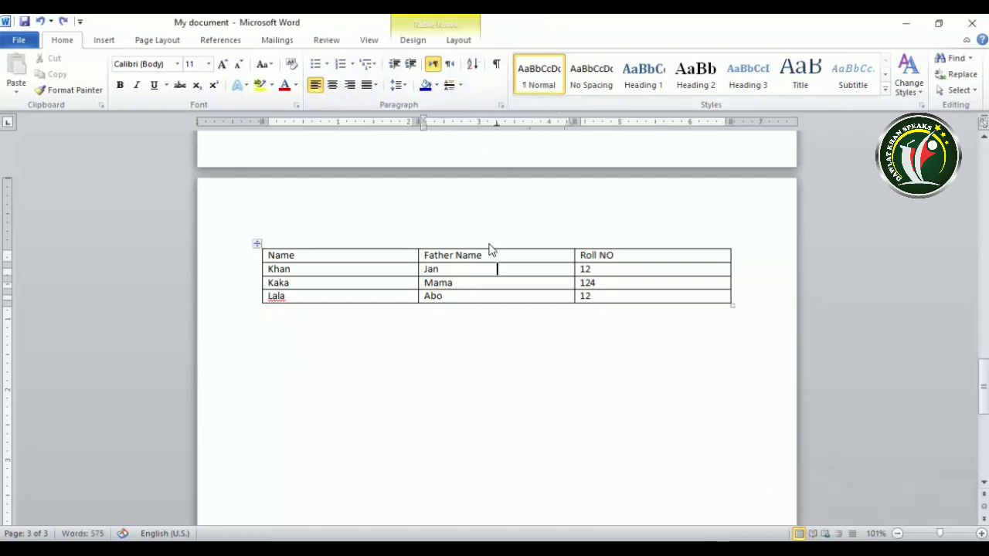
left_click(413, 43)
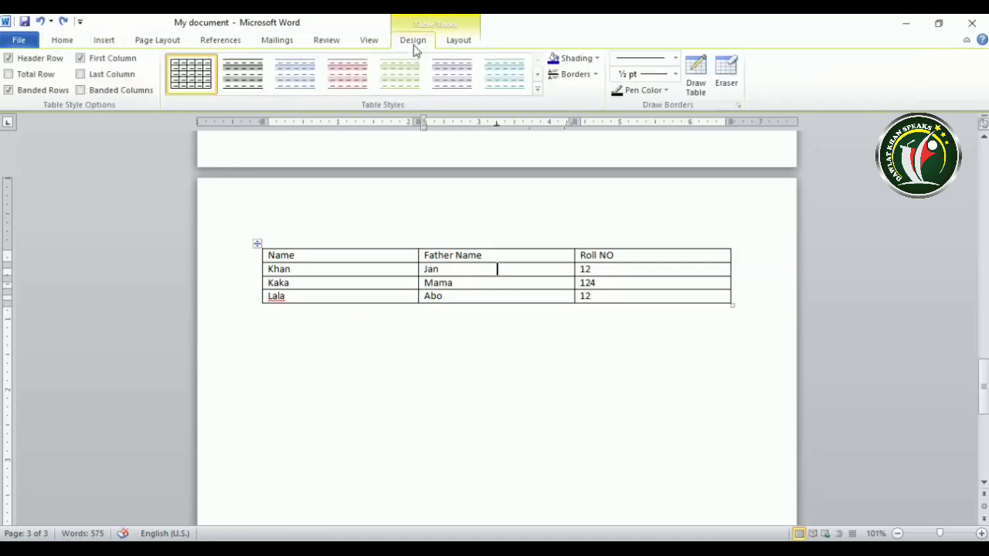
left_click(595, 74)
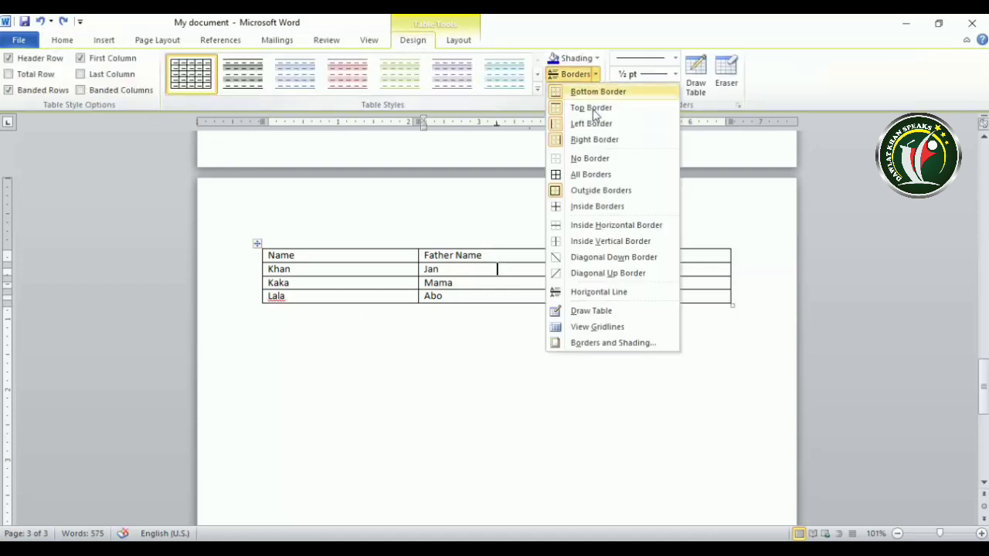
left_click(595, 313)
mouse_move(317, 329)
left_mouse_down()
mouse_move(479, 421)
mouse_move(479, 409)
left_mouse_up()
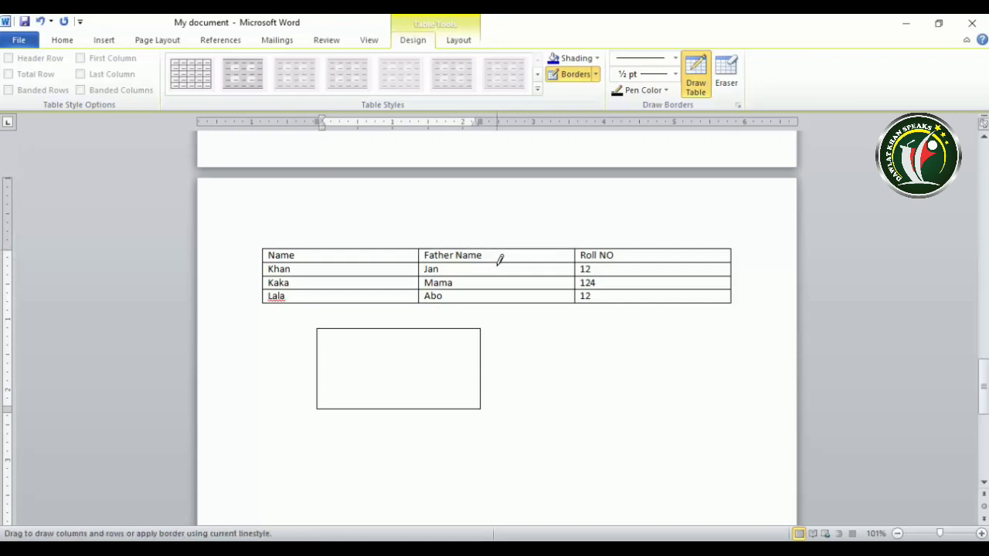
Draw column borders in Father Name, Name and Roll NO, then undo back to the Jan diagonal.
left_click_drag(501, 290, 501, 298)
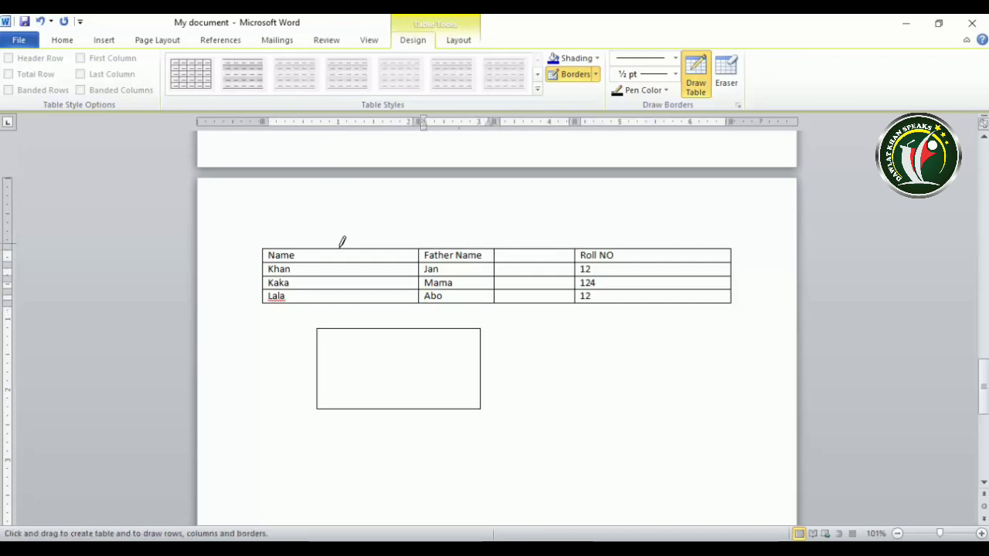
left_click_drag(342, 241, 342, 301)
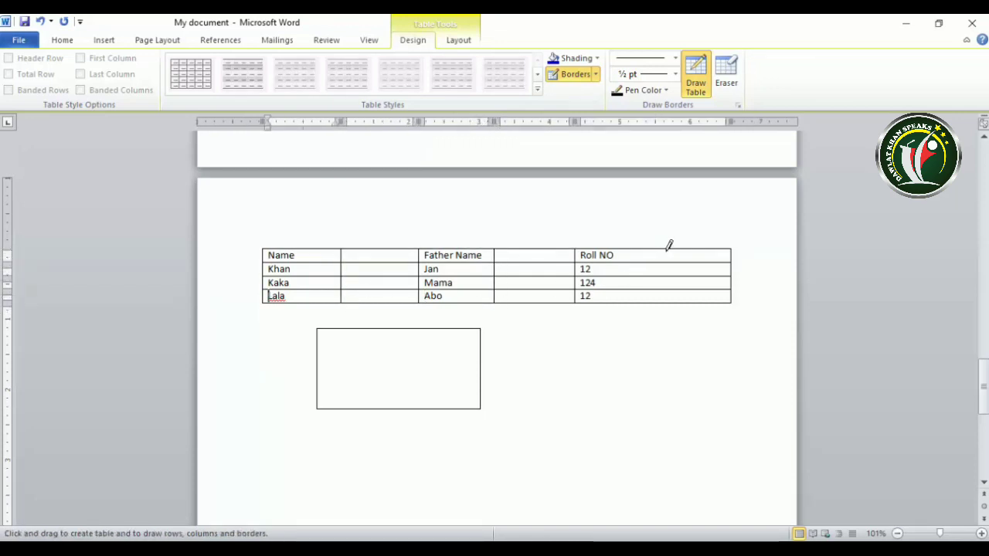
mouse_move(667, 248)
left_mouse_down()
mouse_move(669, 301)
mouse_move(678, 303)
left_mouse_up()
key("ctrl+z")
left_click_drag(676, 244, 674, 296)
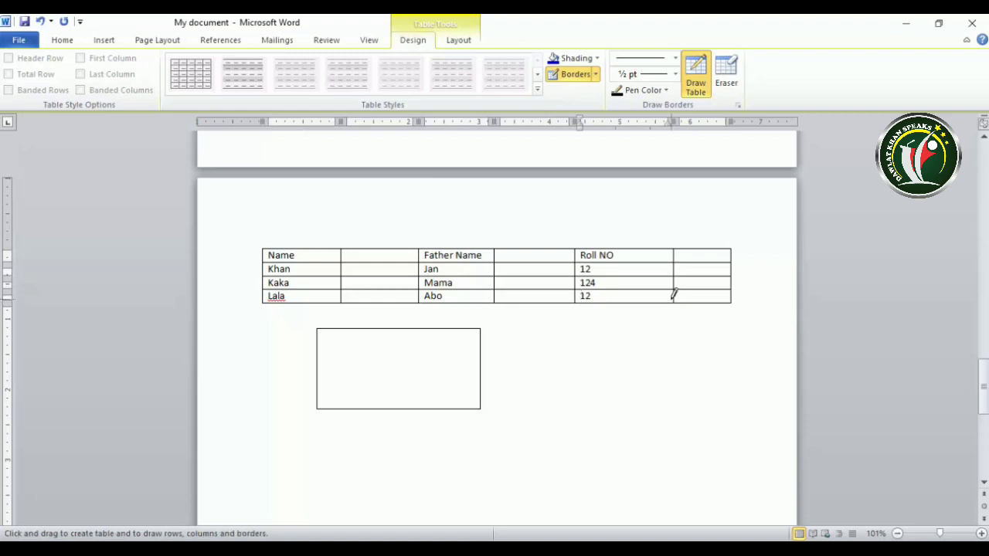
key("ctrl+z")
key("ctrl+z")
key("ctrl+z")
key("ctrl+z")
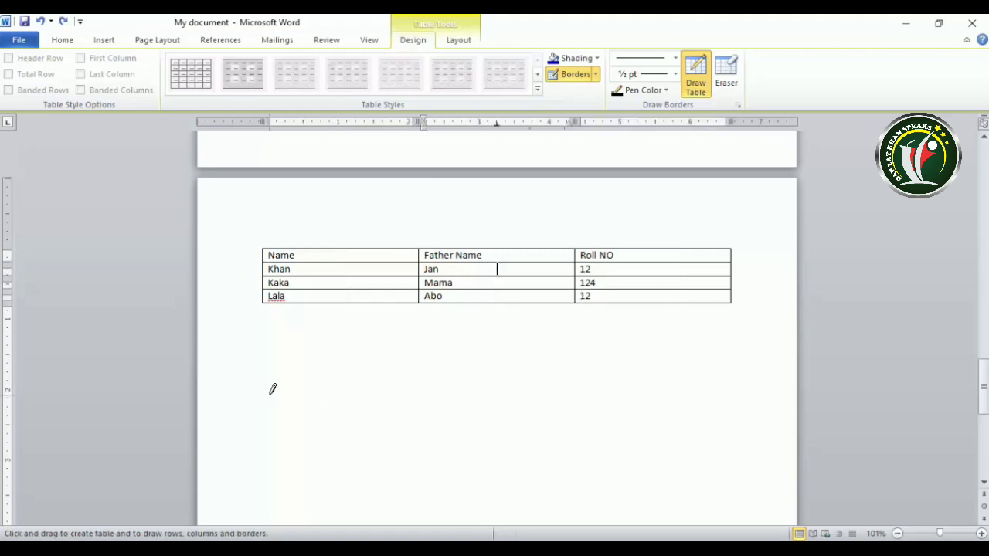
key("ctrl+z")
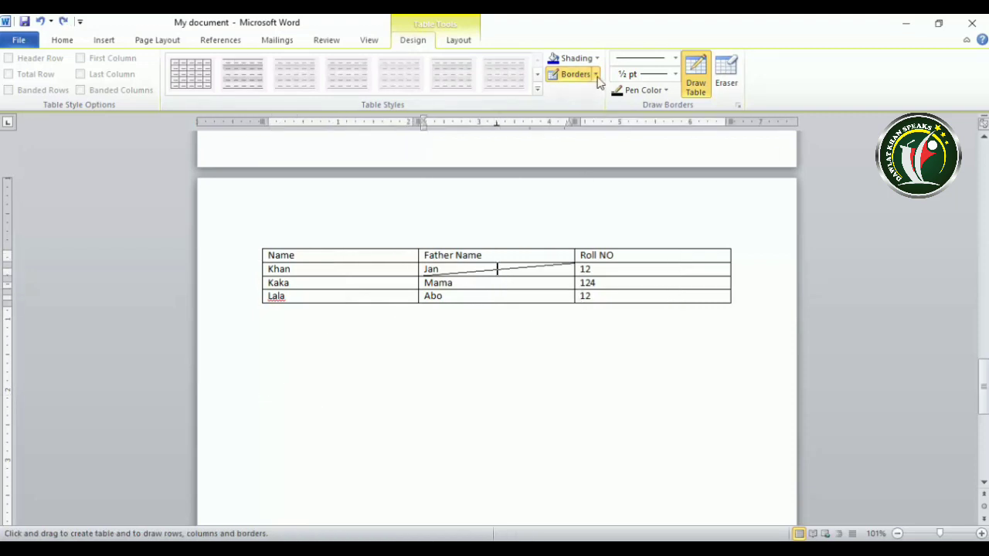
Apply No Border to the Jan cell, then undo to restore its borders and diagonal.
left_click(597, 77)
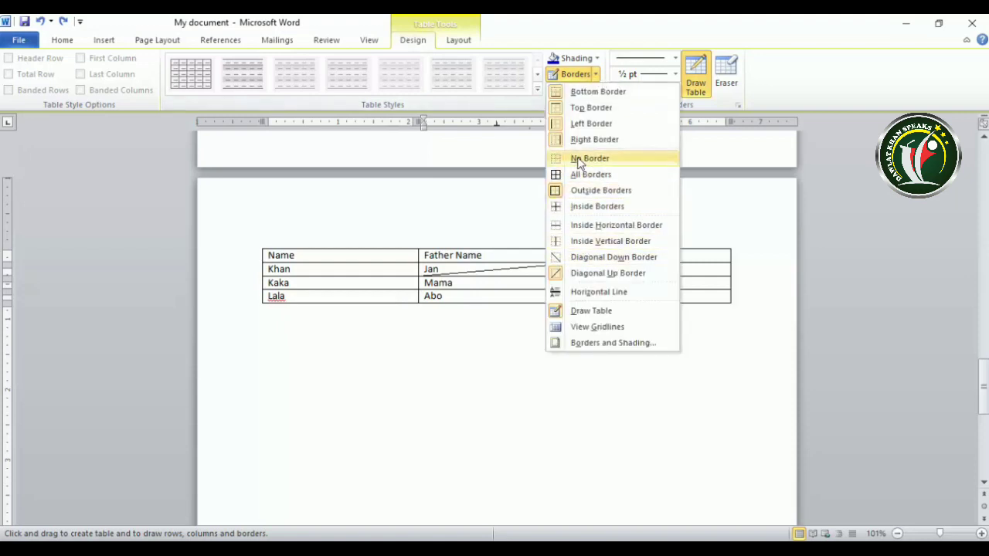
left_click(589, 158)
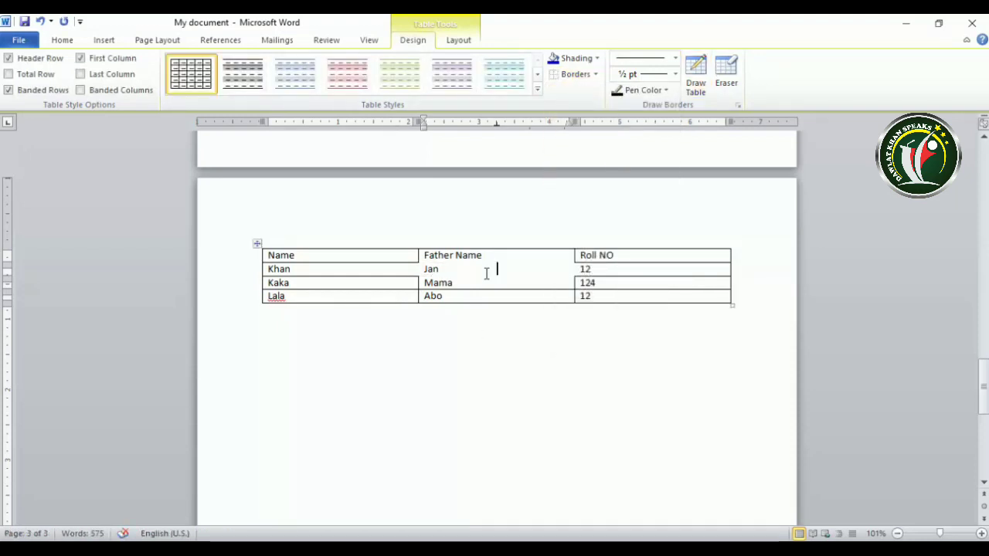
key("ctrl+z")
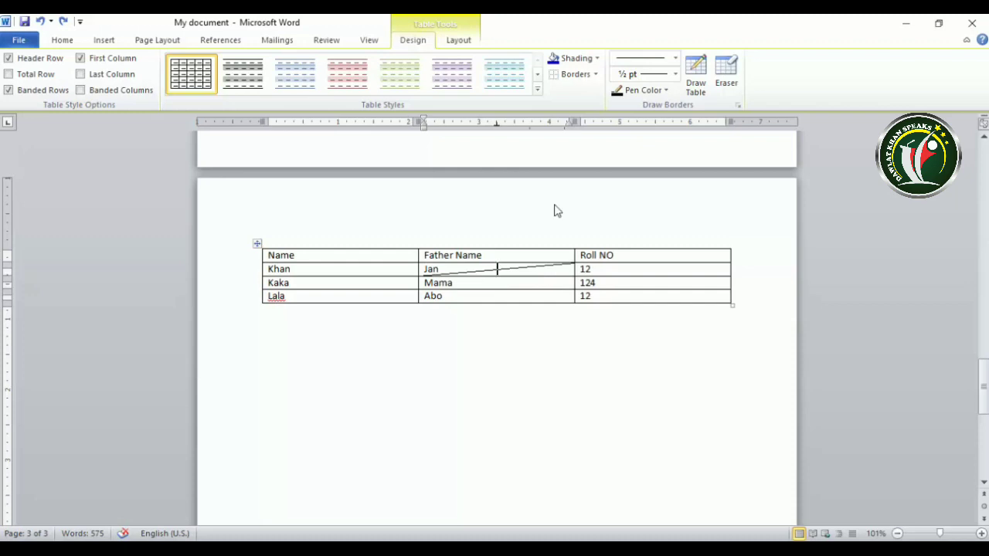
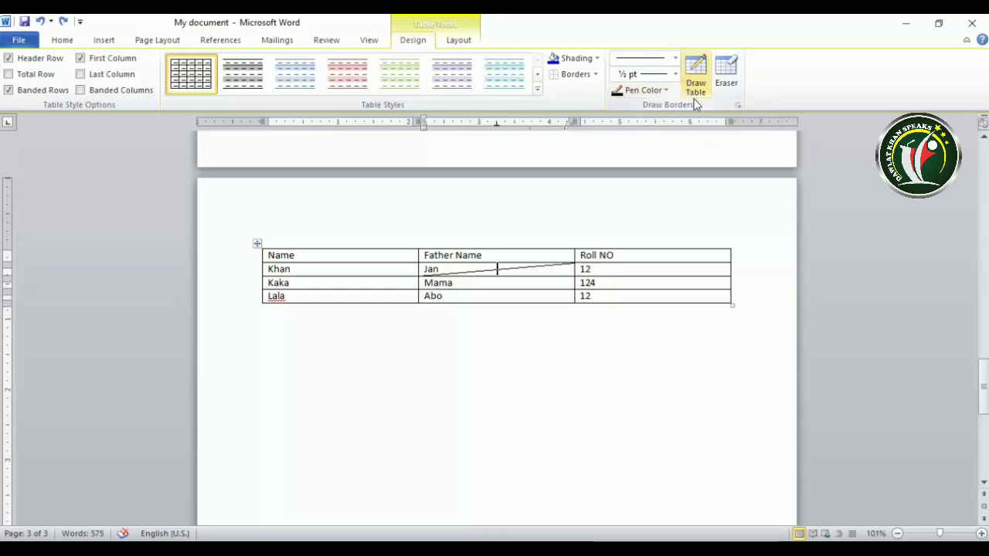
Select the whole student table and apply No Border so no cell borders remain.
left_click(595, 74)
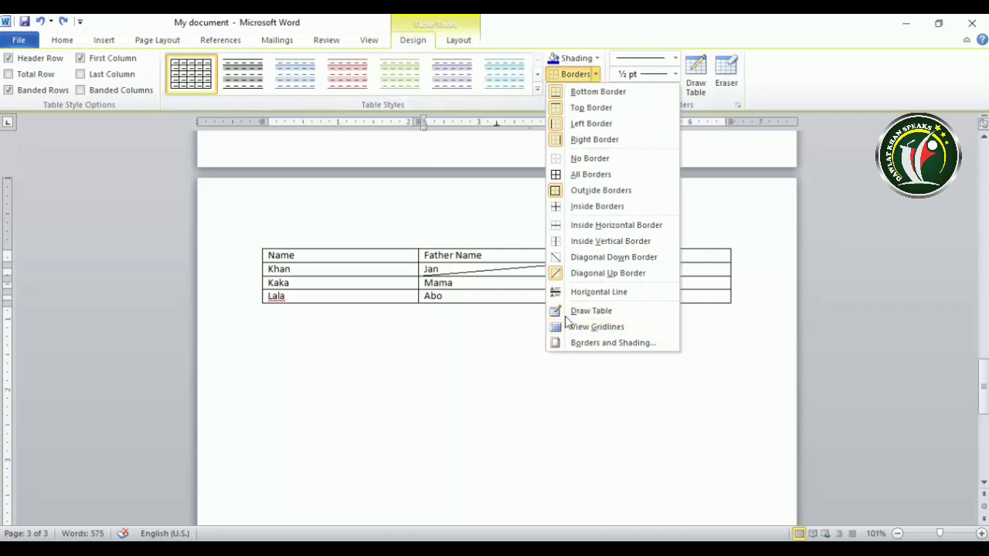
left_click(457, 40)
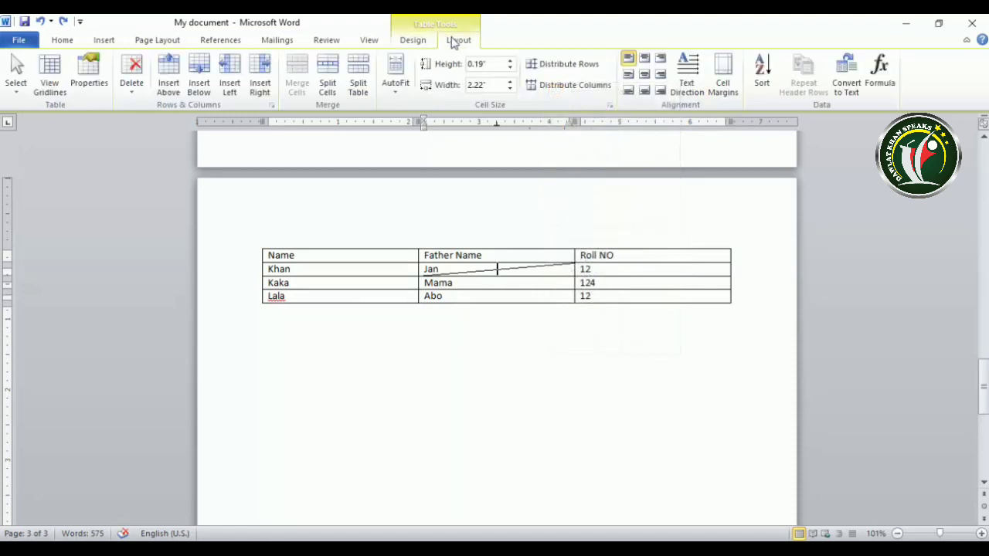
left_click(412, 41)
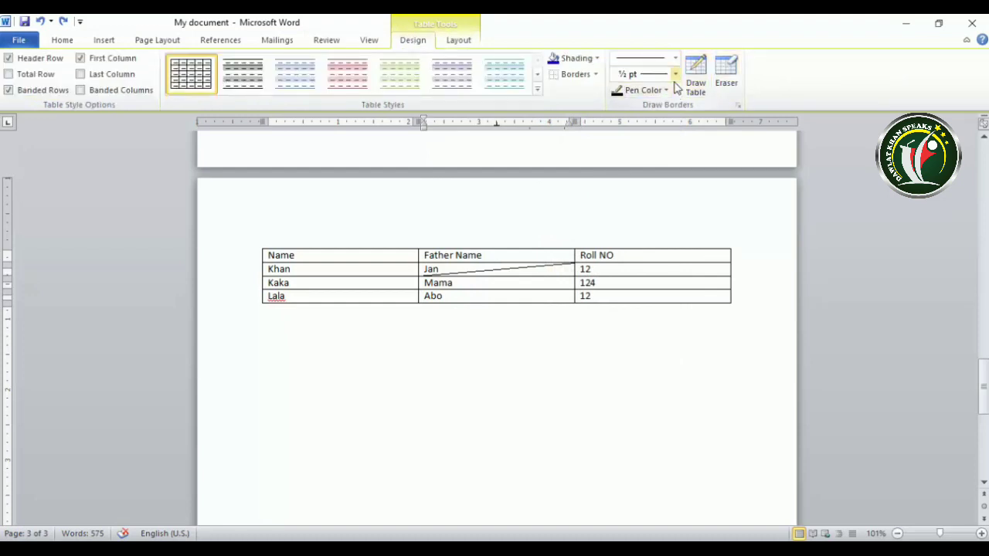
left_click(594, 75)
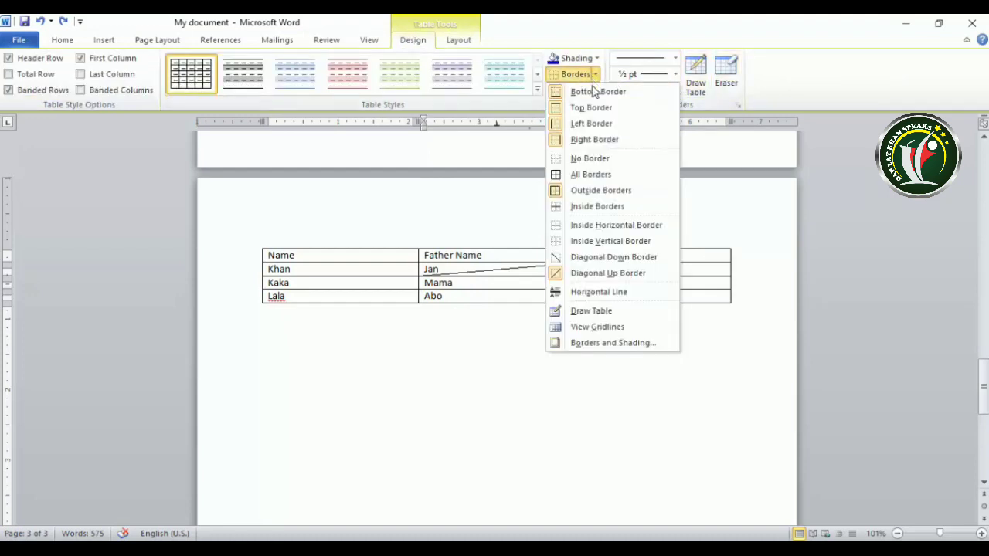
left_click(497, 268)
left_click(257, 243)
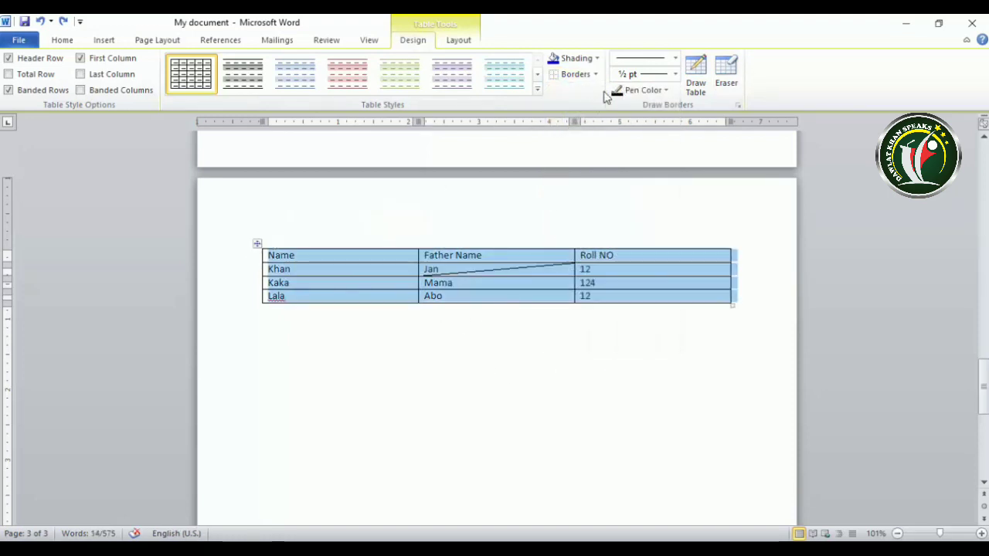
left_click(595, 74)
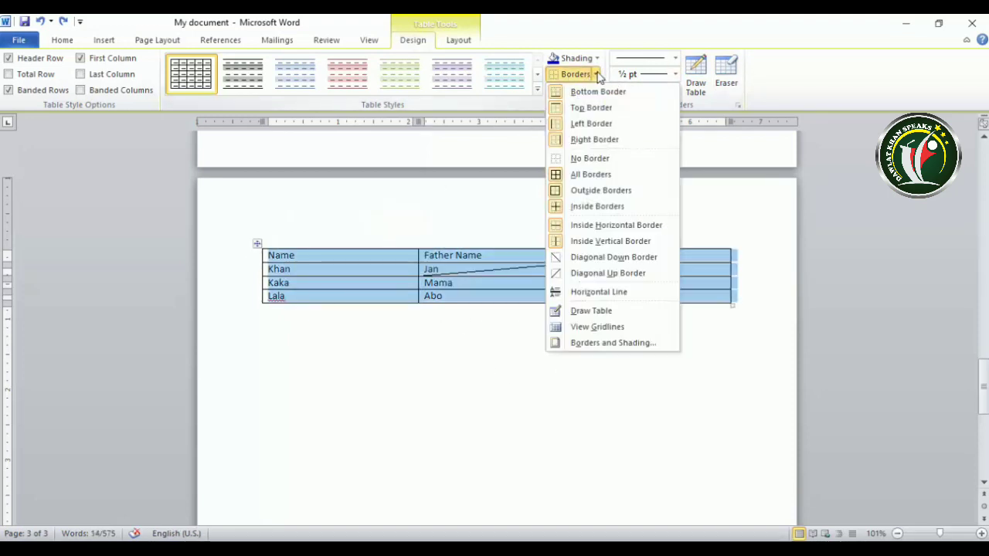
left_click(572, 159)
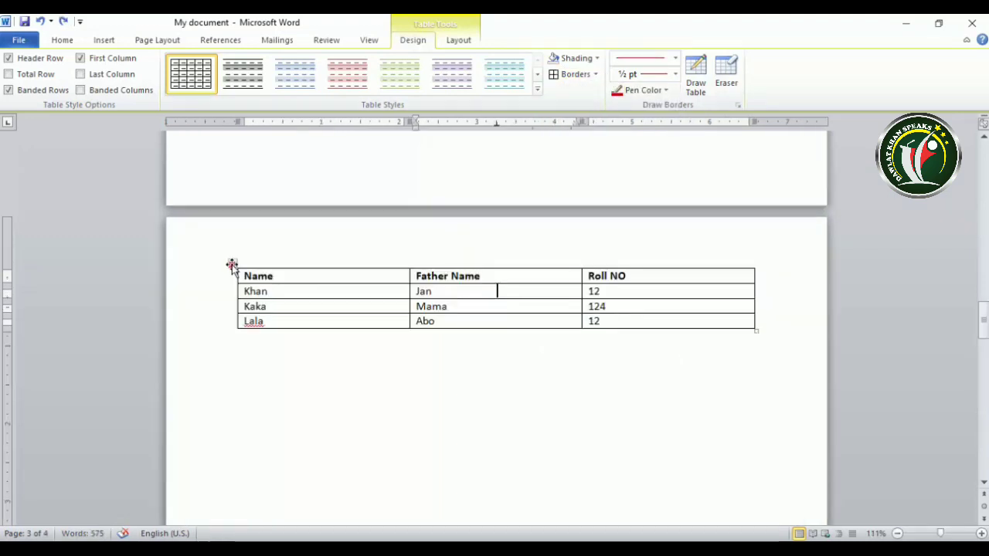
left_click(232, 264)
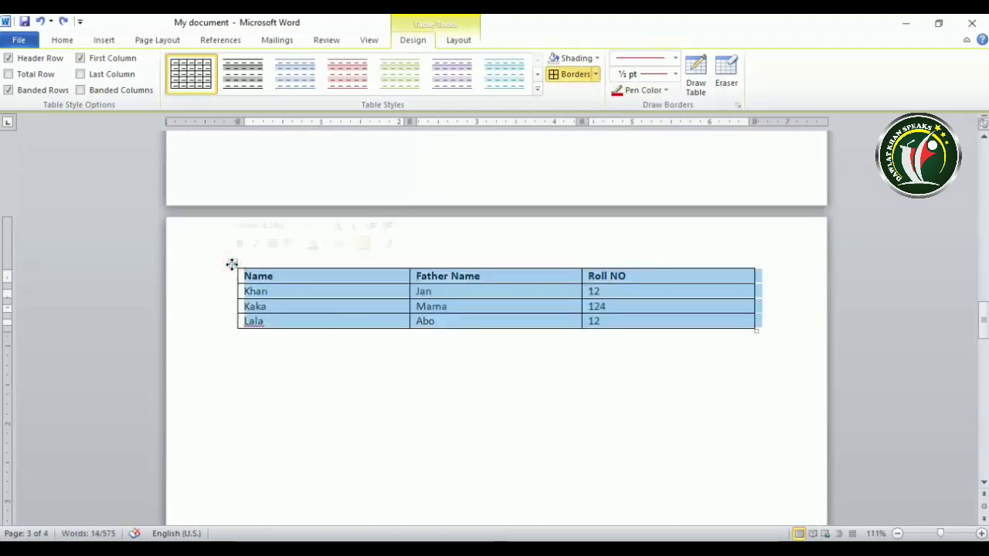
left_click(596, 74)
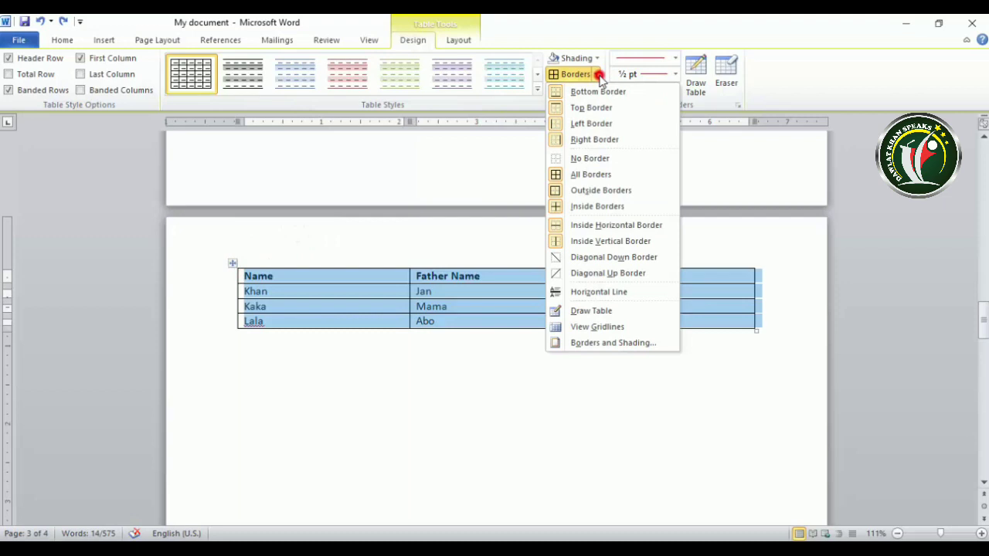
left_click(584, 159)
left_click(368, 303)
With the cursor in the Khan cell, turn on View Gridlines from the table Layout tools.
left_click(376, 354)
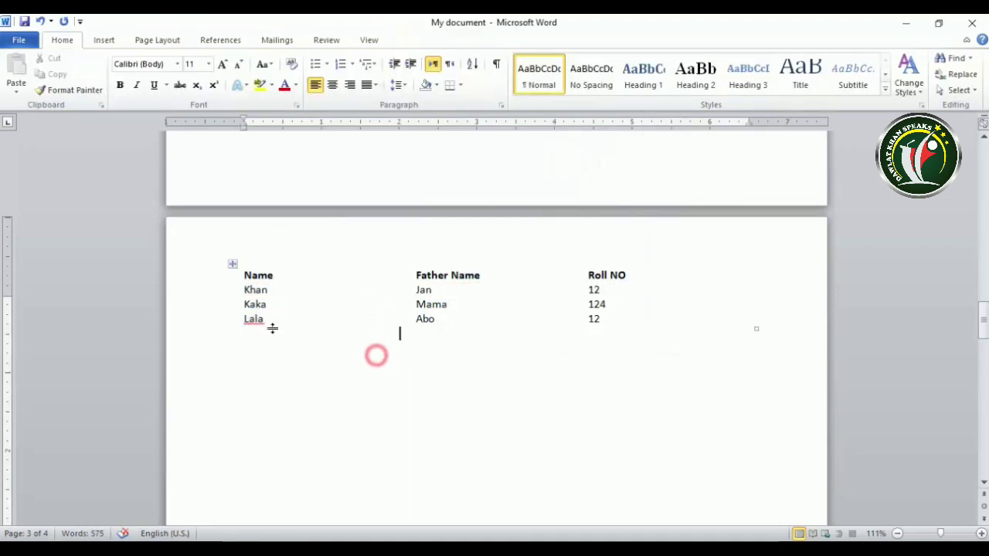
left_click(333, 297)
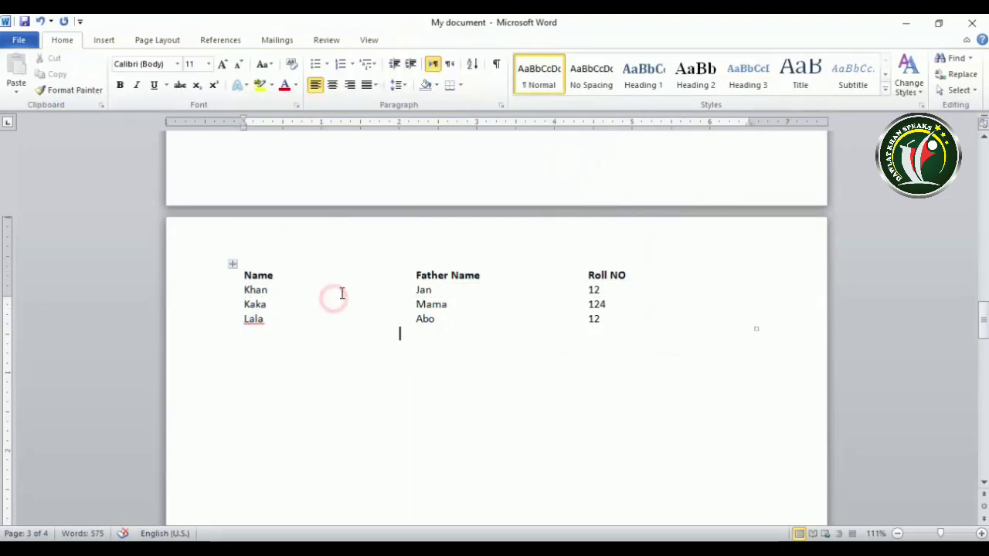
left_click(596, 74)
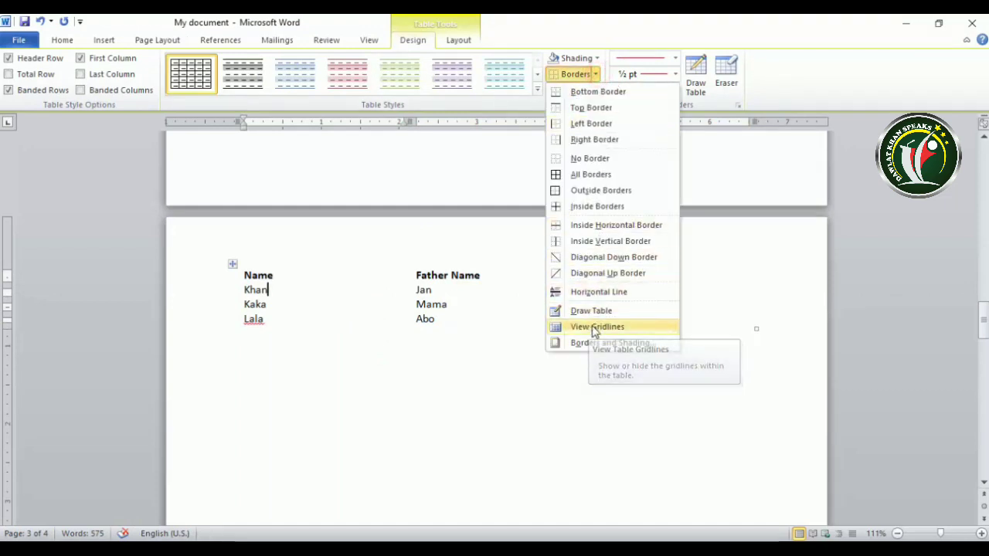
left_click(458, 40)
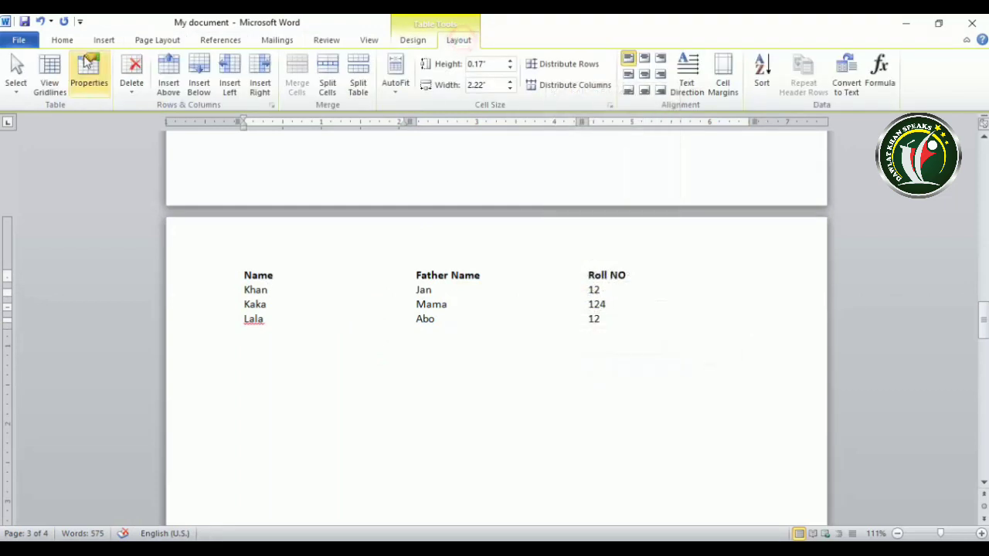
left_click(49, 75)
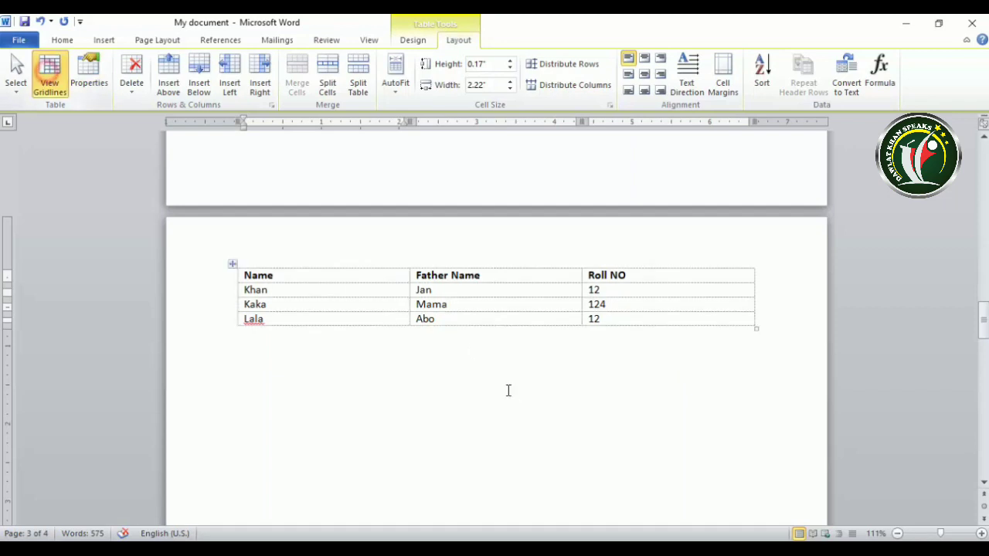
left_click(412, 40)
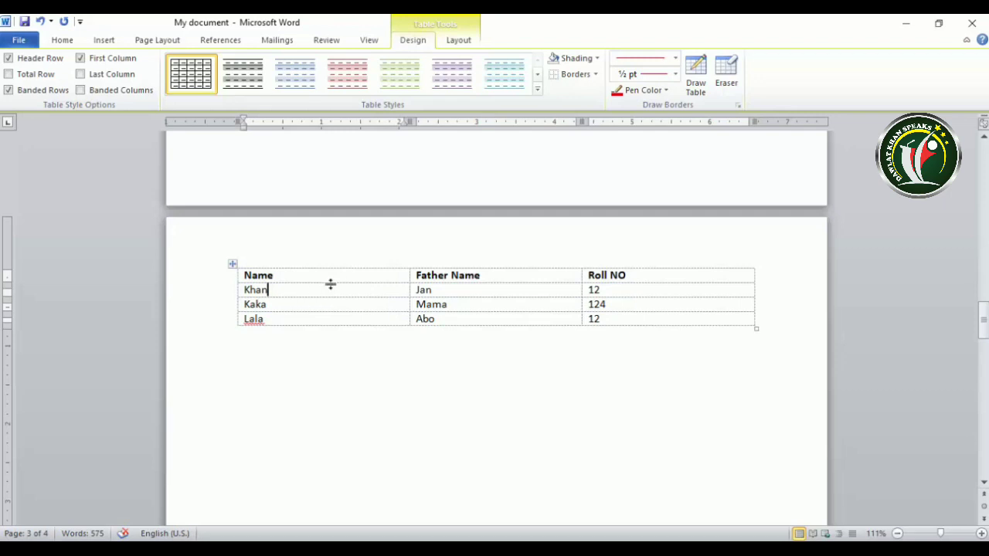
Turn off the table gridlines.
left_click(595, 75)
left_click(582, 328)
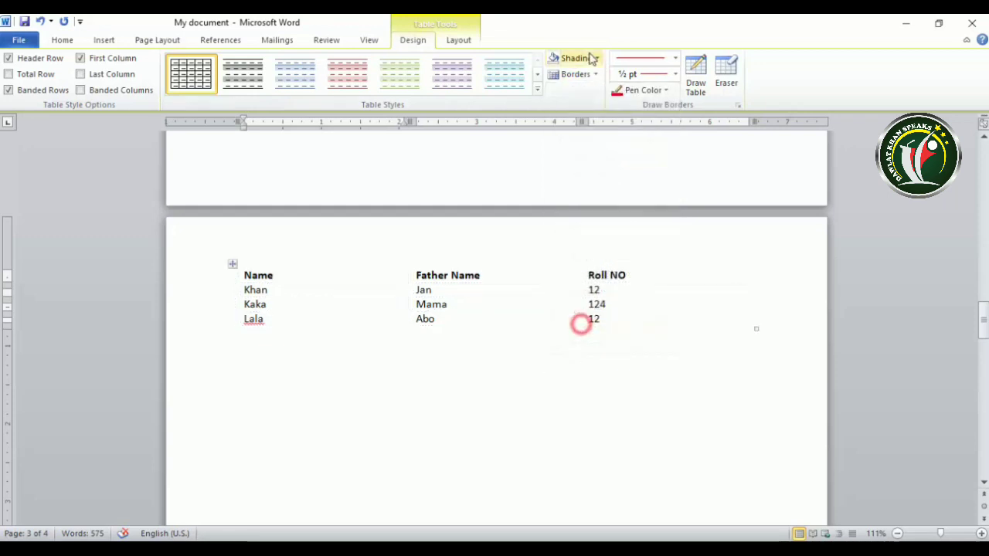
left_click(596, 74)
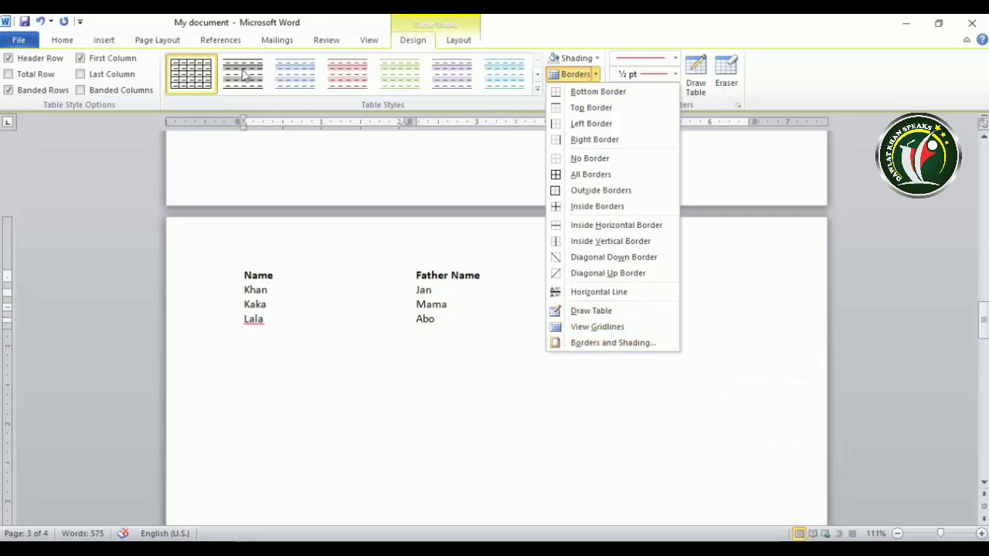
left_click(157, 40)
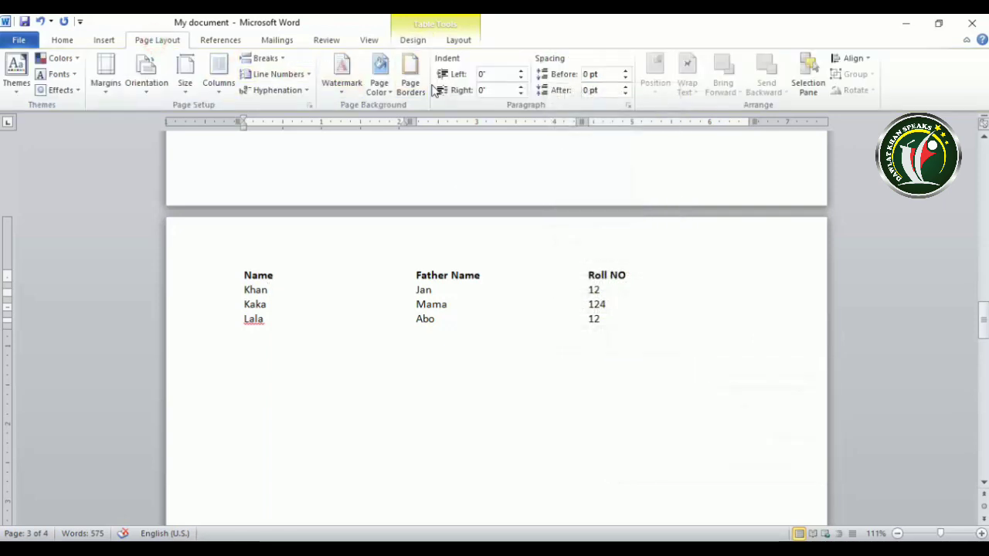
left_click(104, 40)
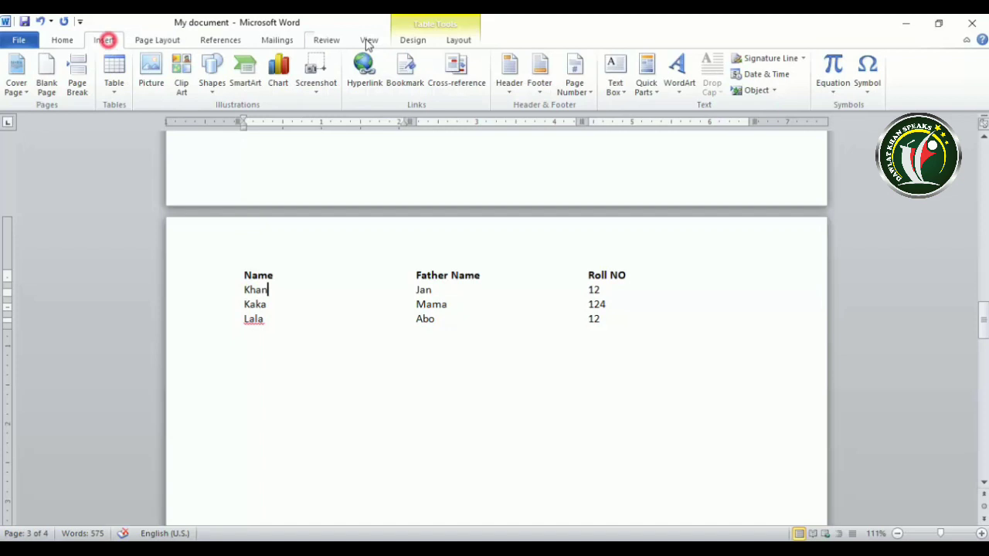
left_click(412, 39)
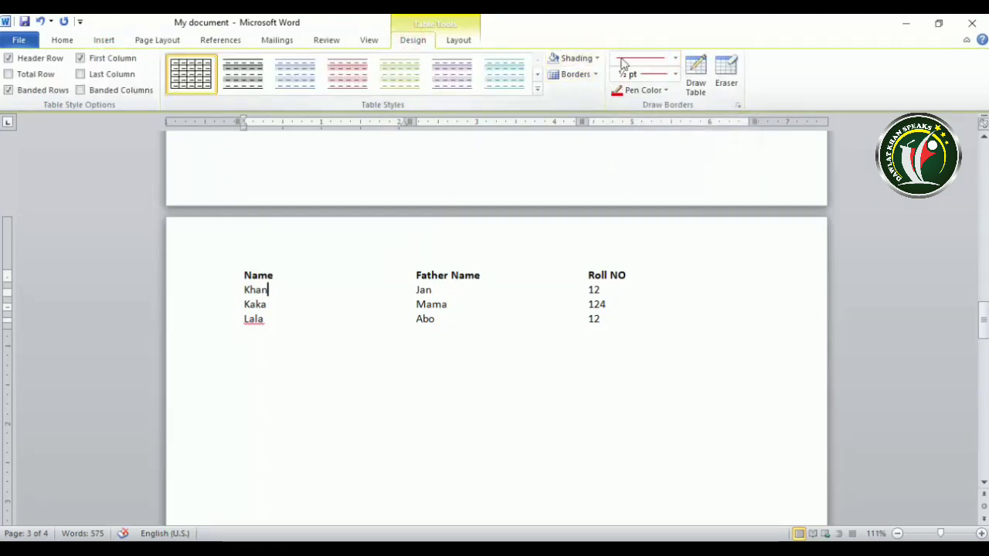
Set the border pen to a solid 1½ pt dark blue line.
left_click(675, 58)
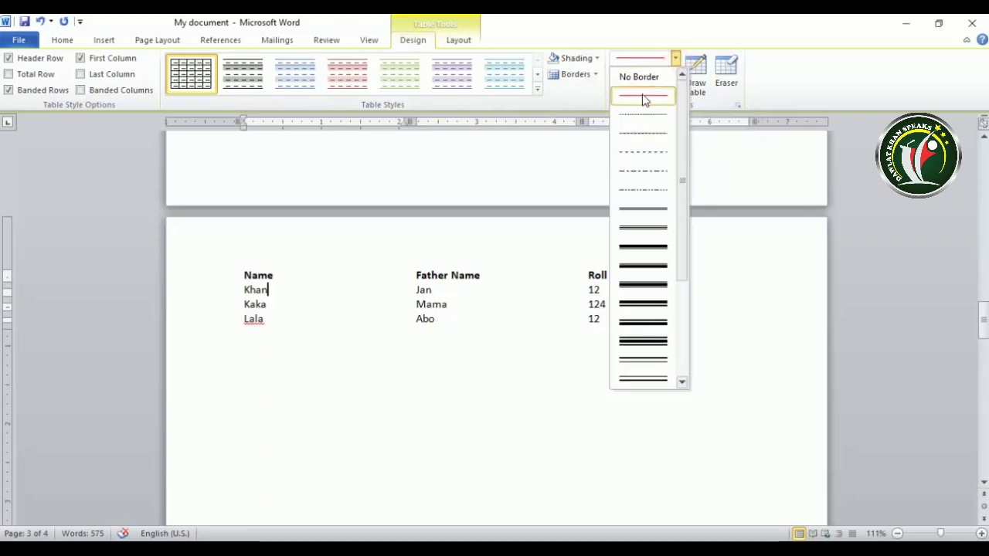
left_click(643, 96)
left_click(676, 74)
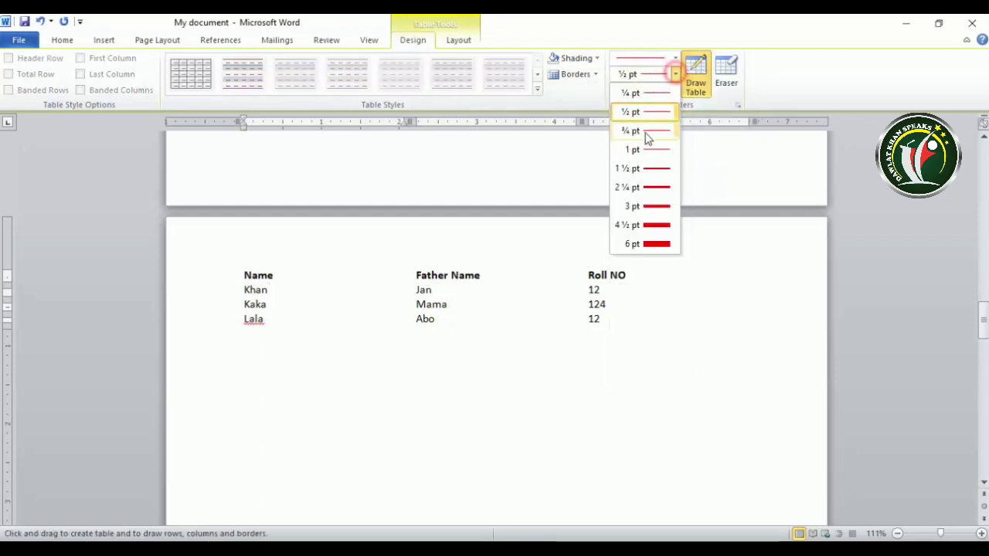
left_click(649, 168)
left_click(665, 91)
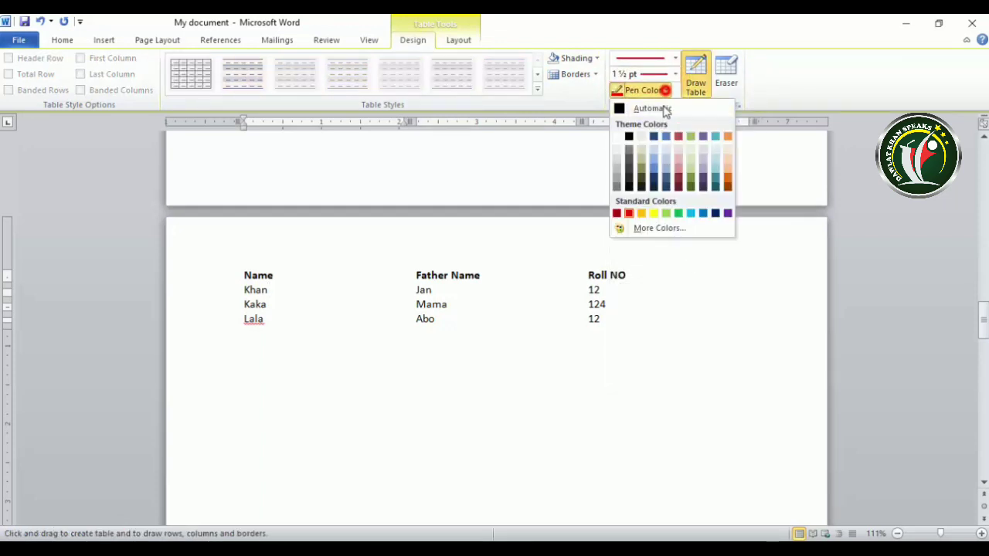
left_click(715, 214)
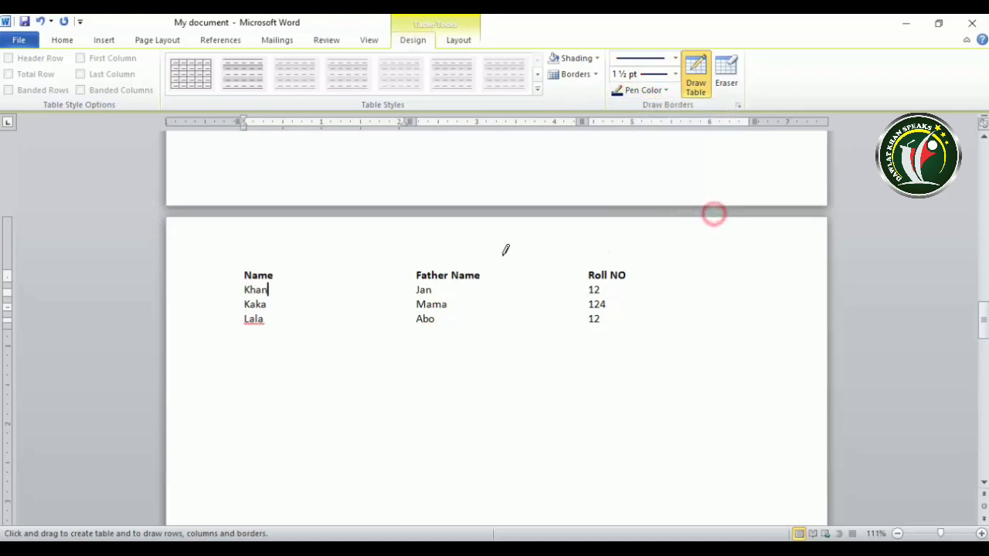
left_click(594, 74)
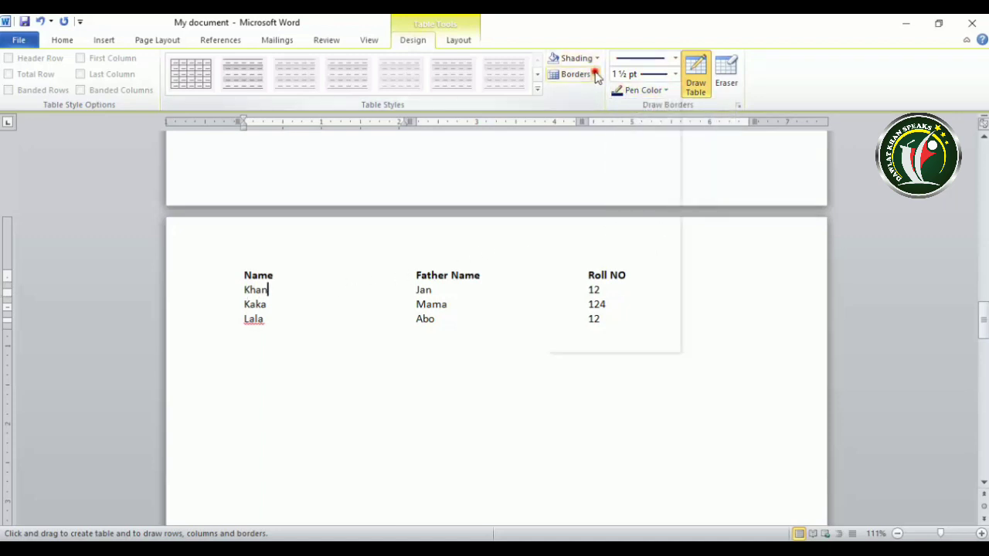
Apply the 1½ pt borders to the Khan cell and then to the whole table.
left_click(576, 175)
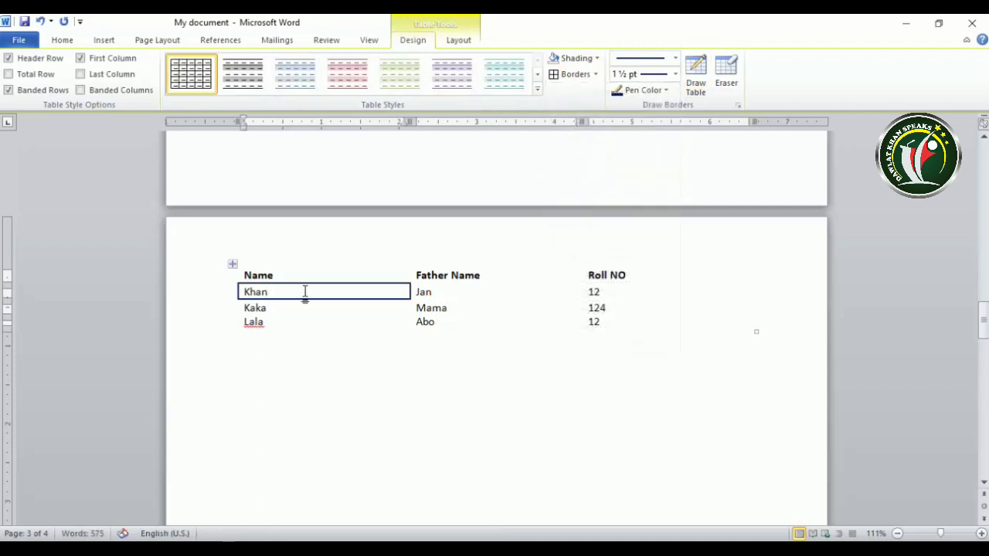
left_click(231, 265)
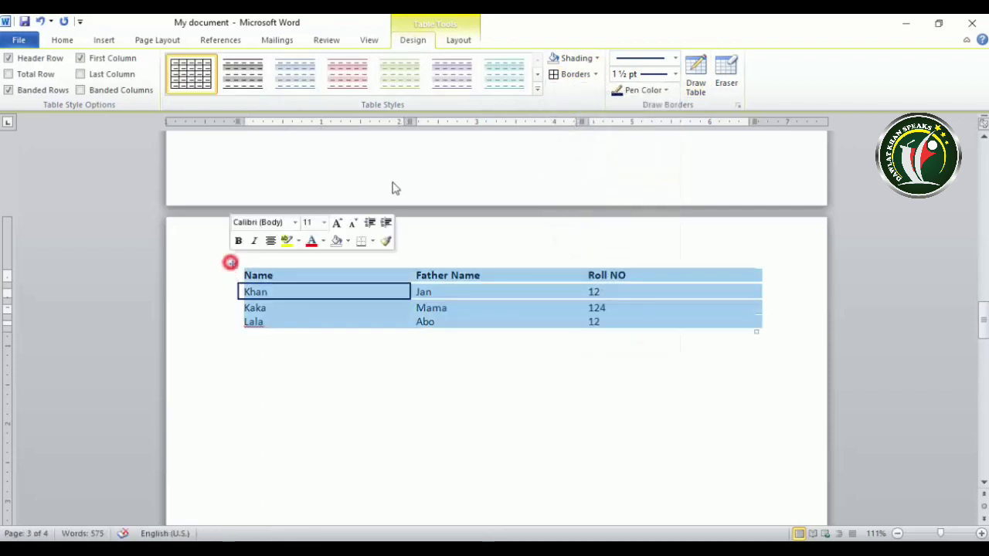
left_click(569, 78)
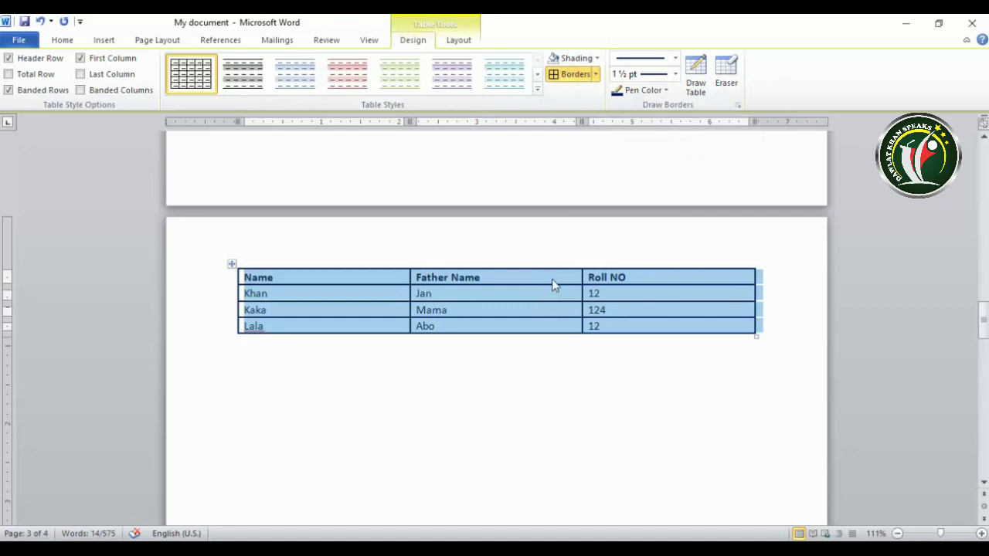
left_click(595, 74)
left_click(594, 74)
Reset the border pen to a solid ½ pt automatic-colour line and stop drawing borders.
left_click(675, 58)
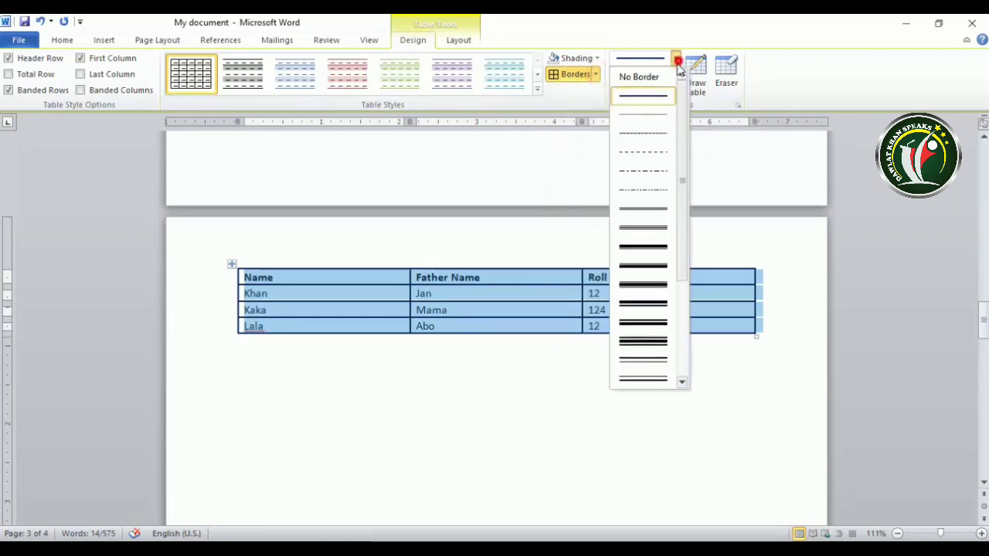
left_click(649, 94)
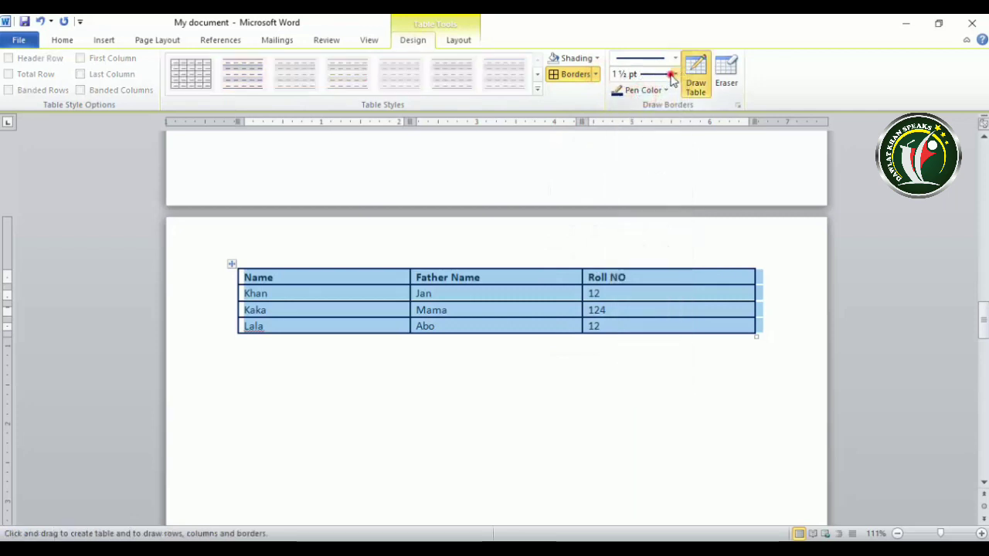
left_click(675, 74)
left_click(637, 110)
left_click(632, 91)
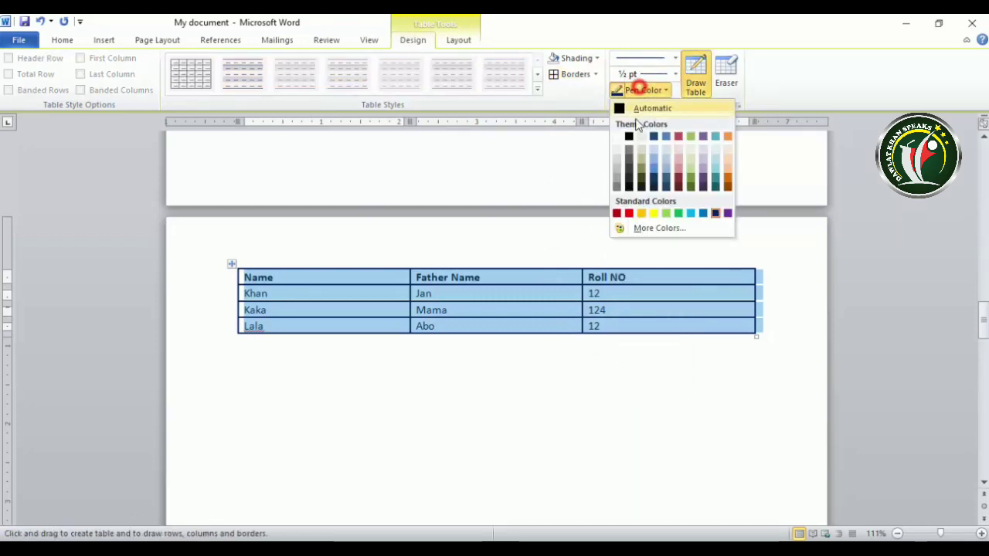
left_click(628, 113)
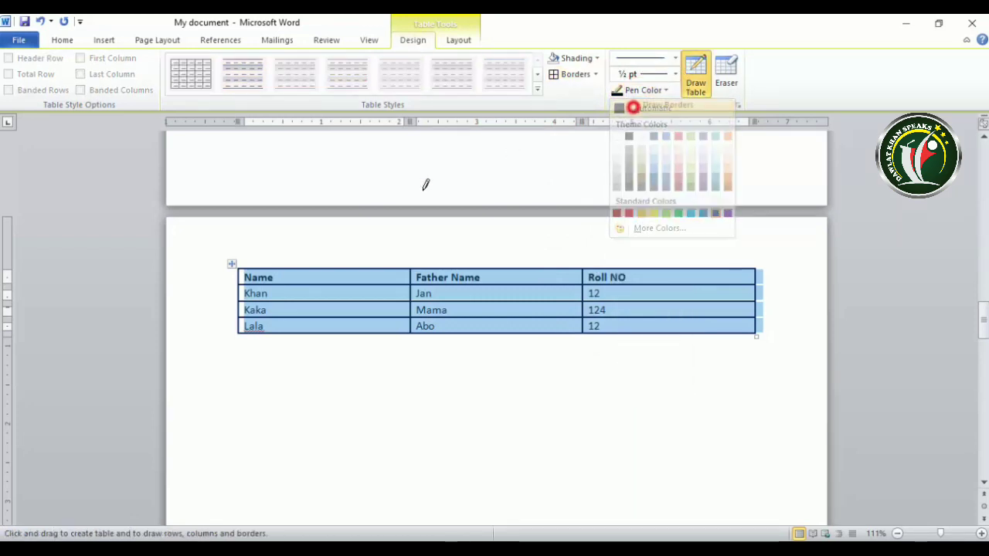
left_click(561, 75)
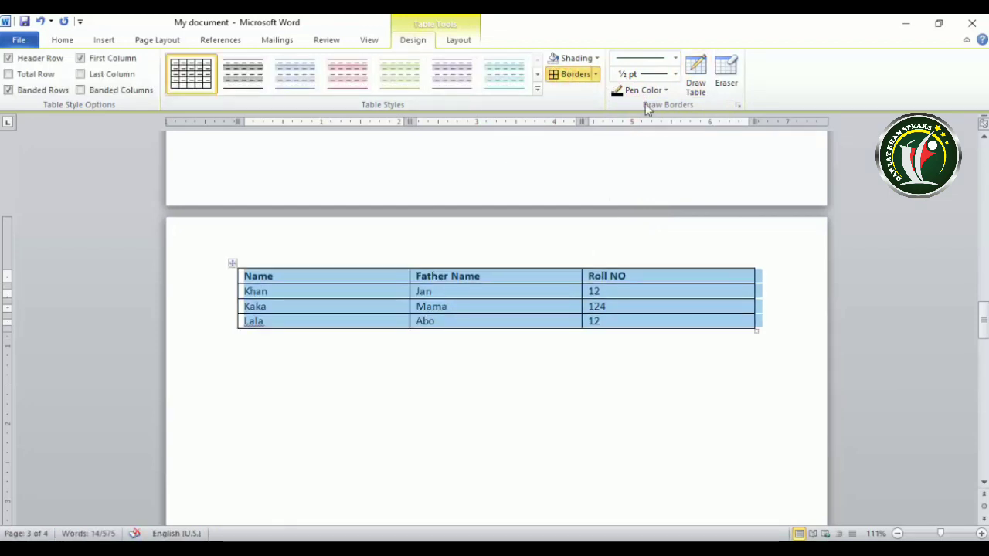
Set the border pen to a thick 3 pt red line.
left_click(674, 58)
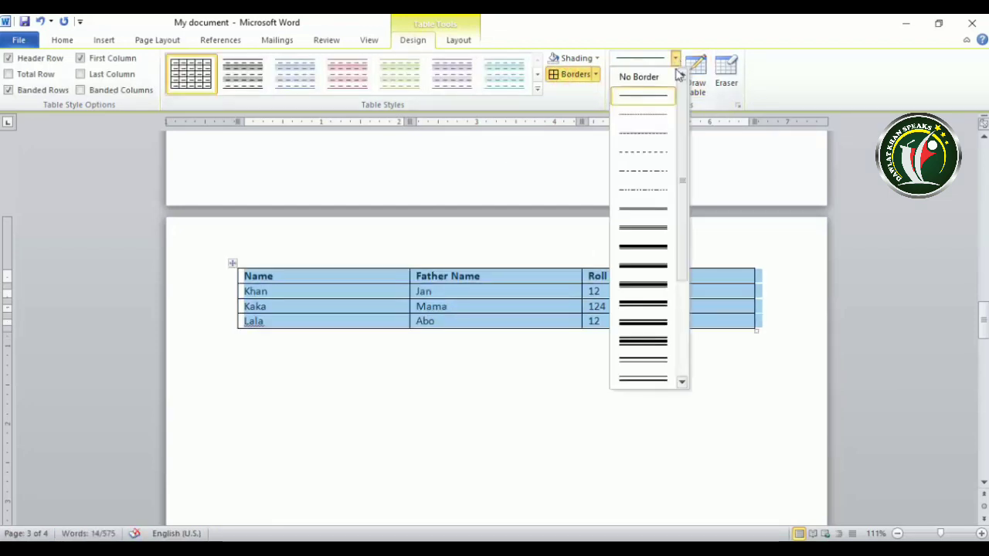
left_click(645, 283)
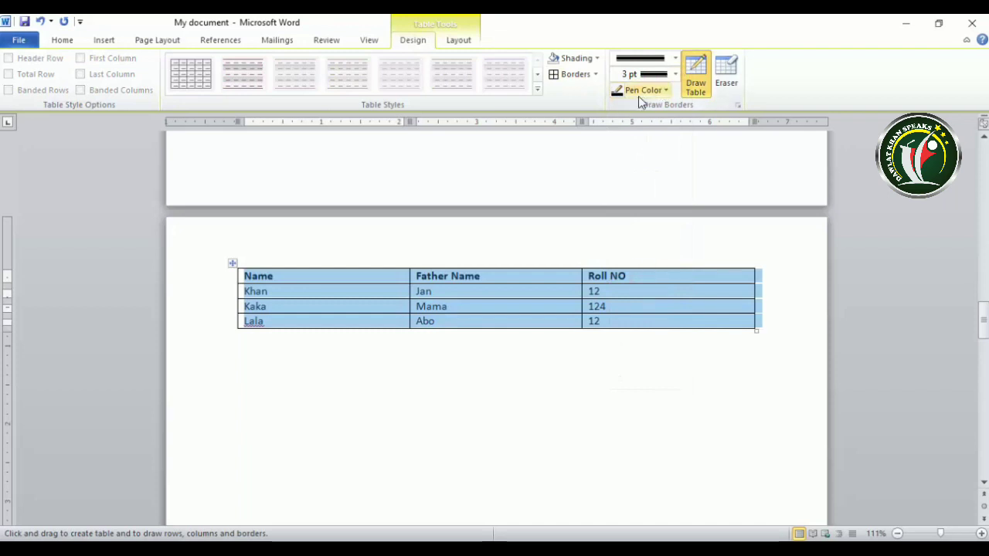
left_click(645, 91)
left_click(629, 213)
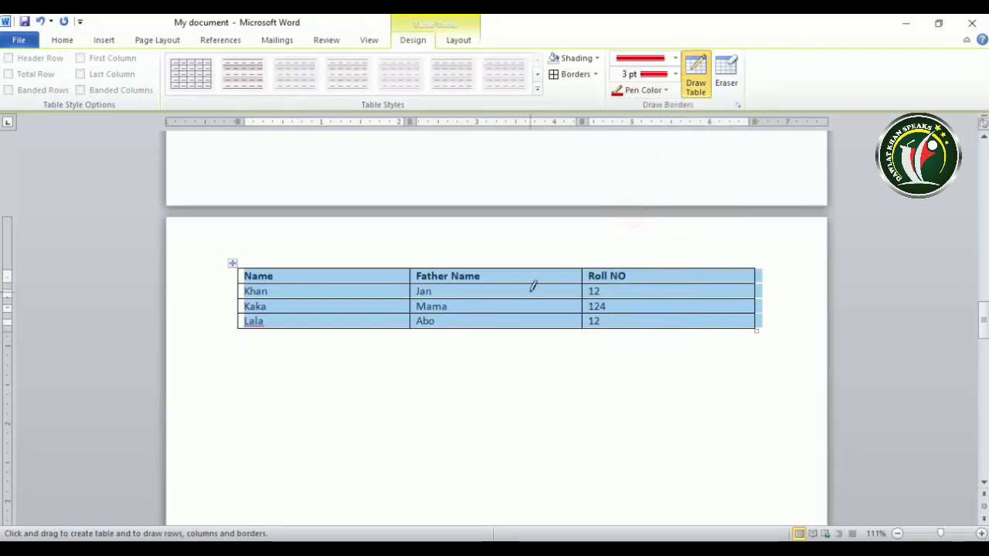
Draw red lines down both inner column dividers and beneath the Khan row.
left_click_drag(414, 265, 414, 323)
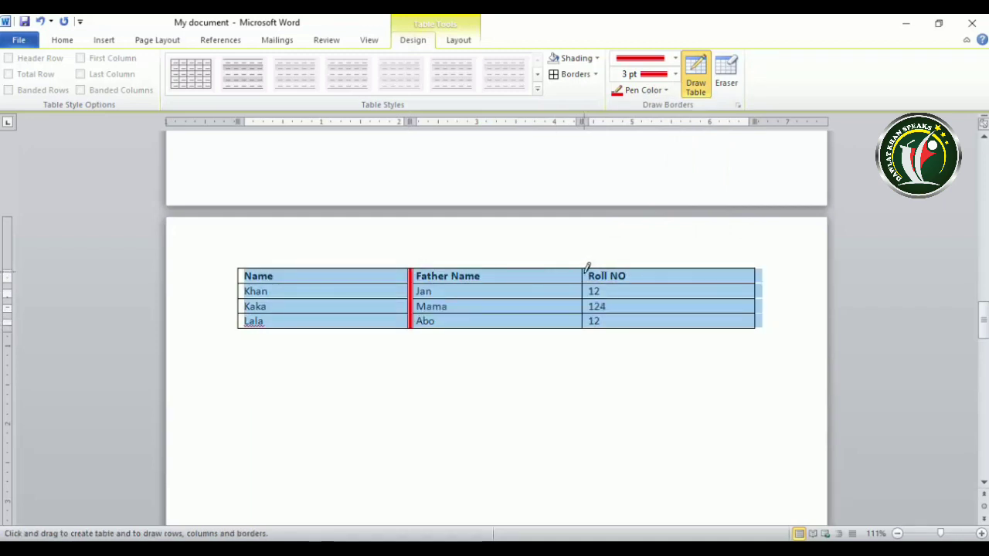
left_click_drag(586, 268, 588, 317)
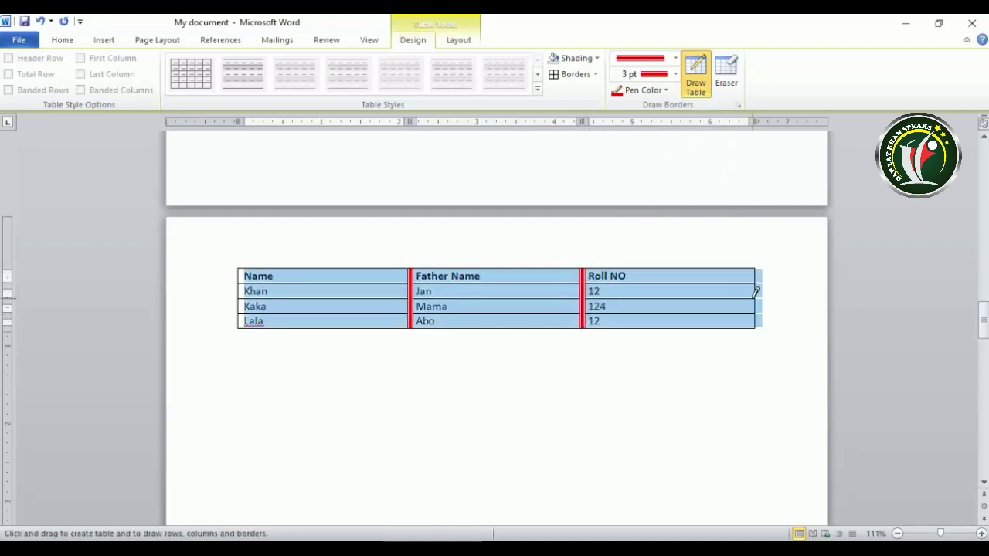
left_click_drag(755, 297, 354, 300)
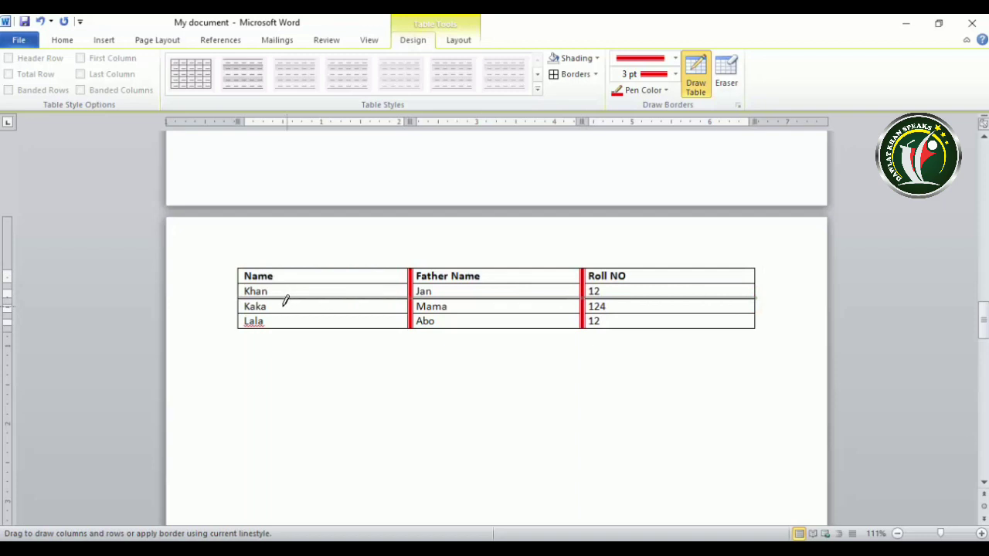
left_click_drag(285, 301, 286, 300)
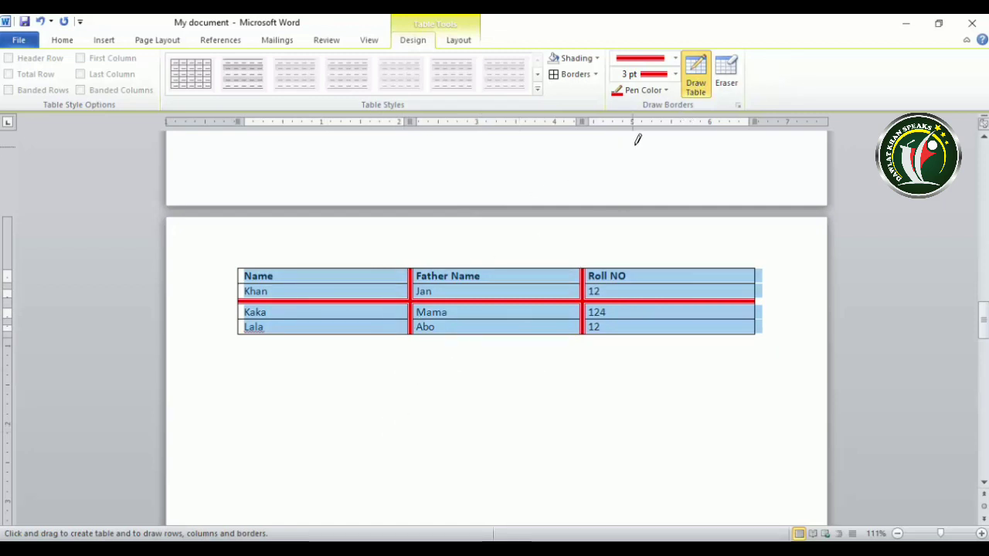
left_click(696, 77)
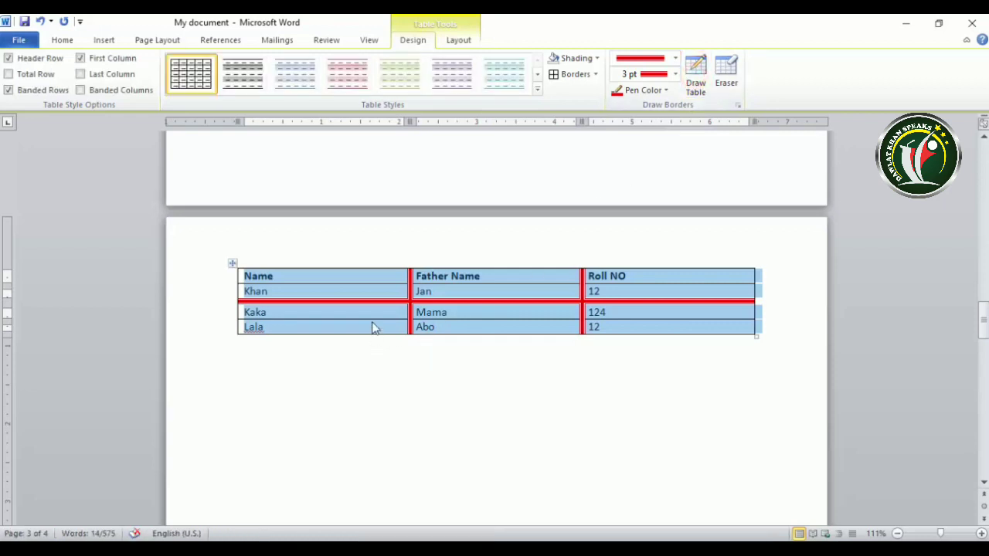
Undo the red borders, trial-erase several borders with Eraser, then undo the erasures.
key("ctrl+z")
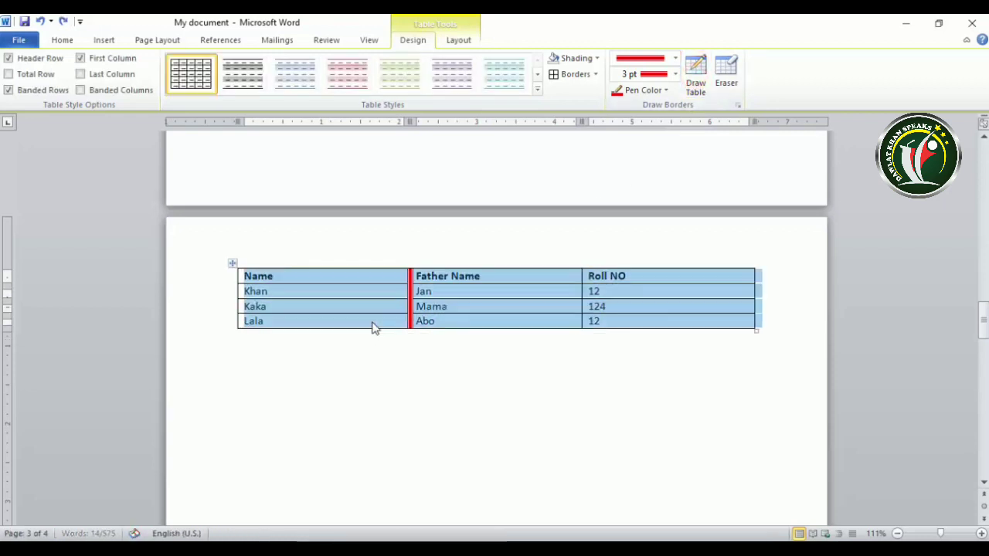
key("ctrl+z")
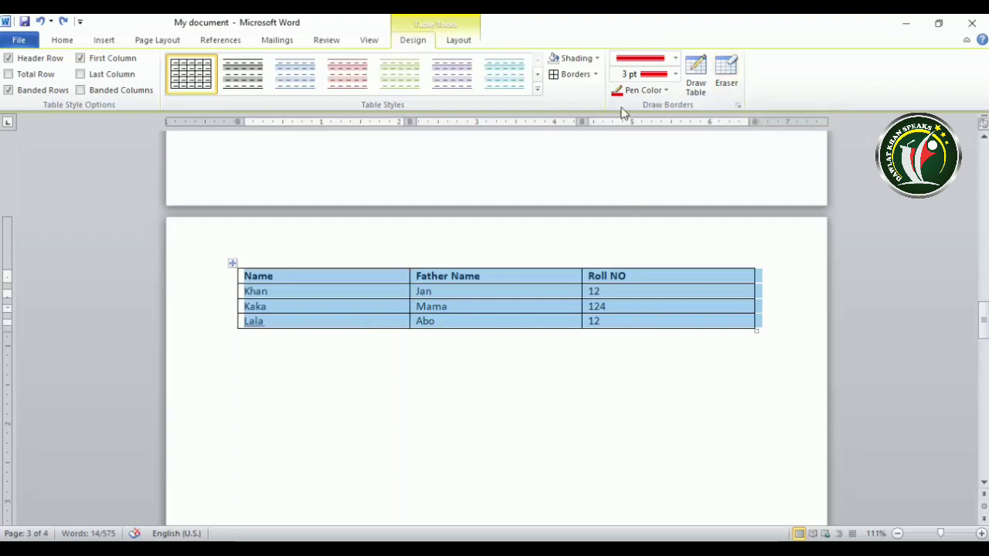
left_click(727, 73)
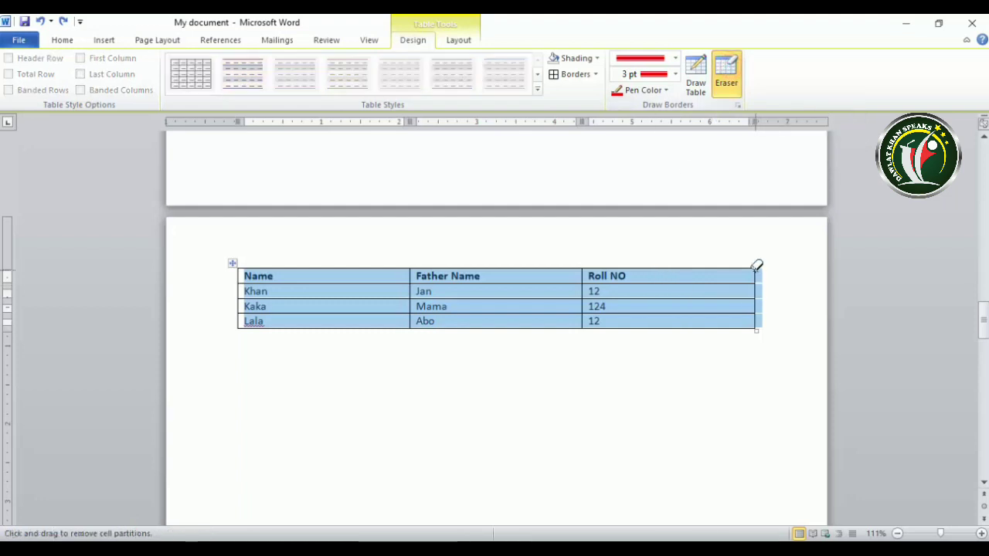
left_click_drag(757, 265, 757, 322)
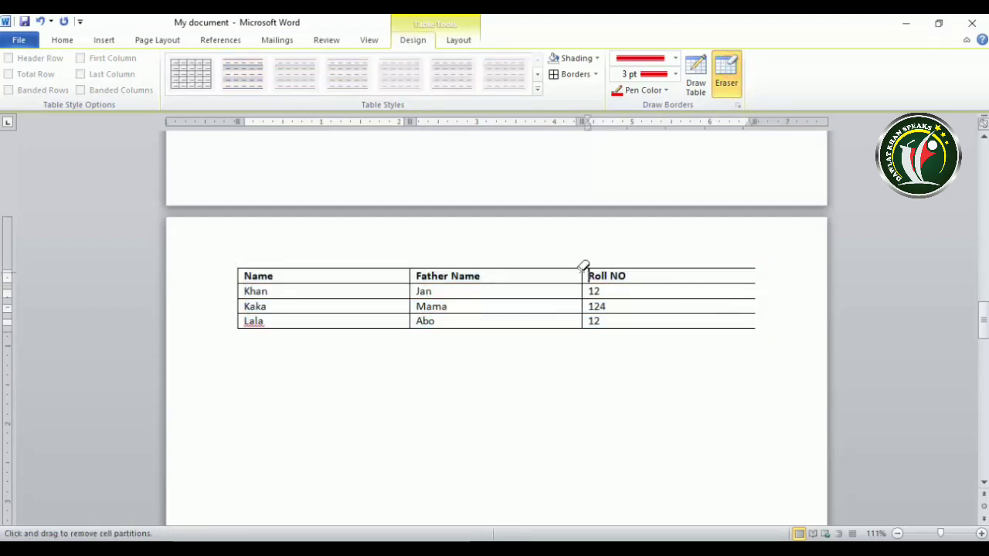
left_click_drag(584, 267, 585, 323)
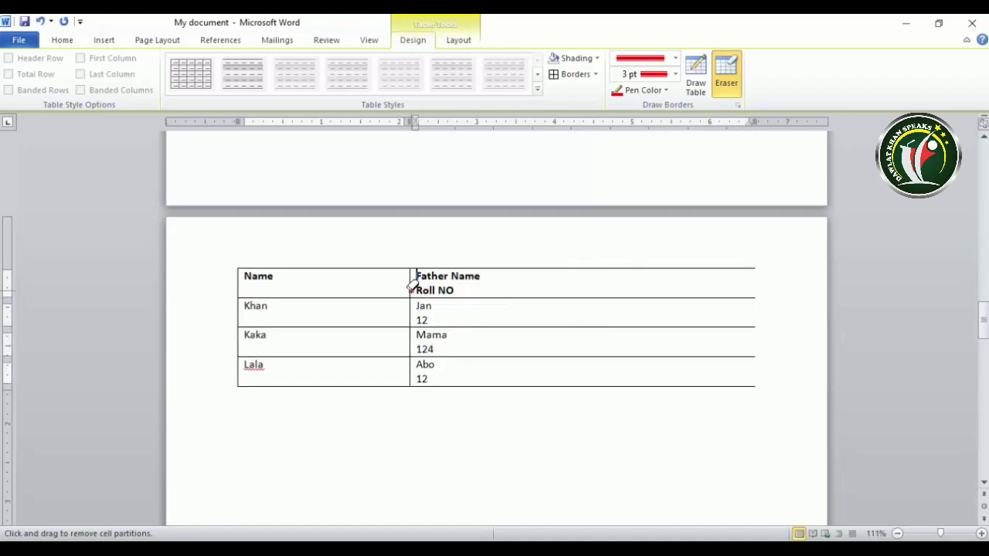
left_click_drag(411, 284, 409, 285)
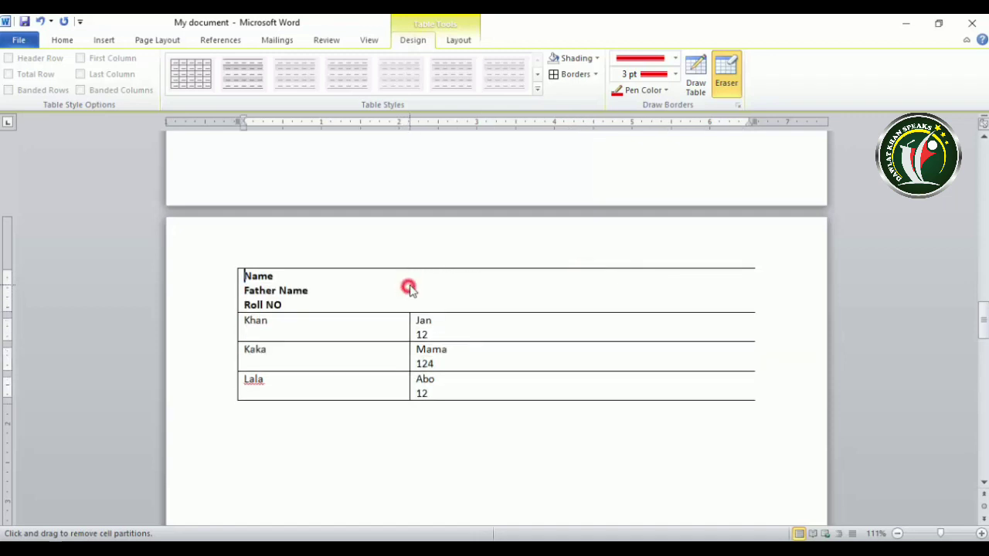
left_click(351, 311)
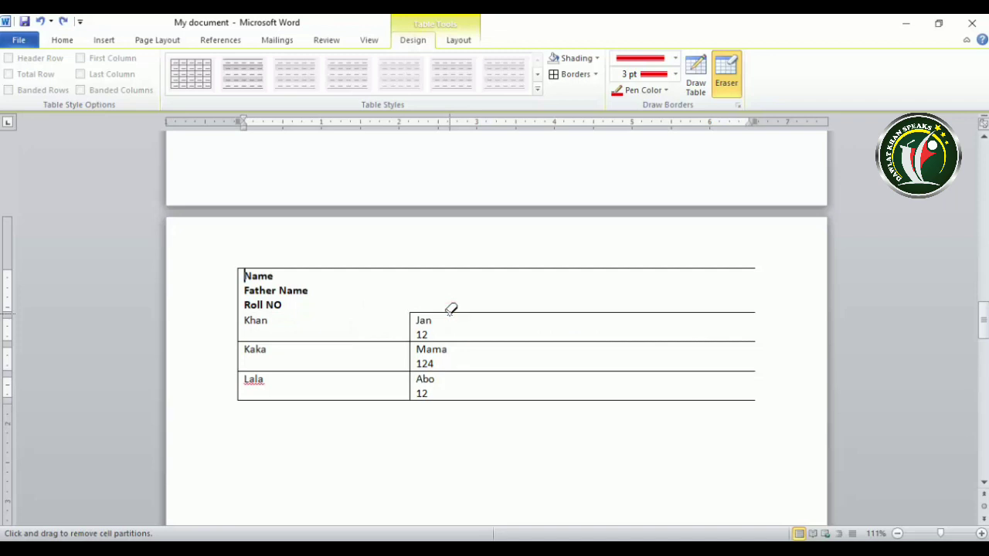
key("ctrl+z")
key("ctrl+z")
key("ctrl+z")
key("ctrl+a")
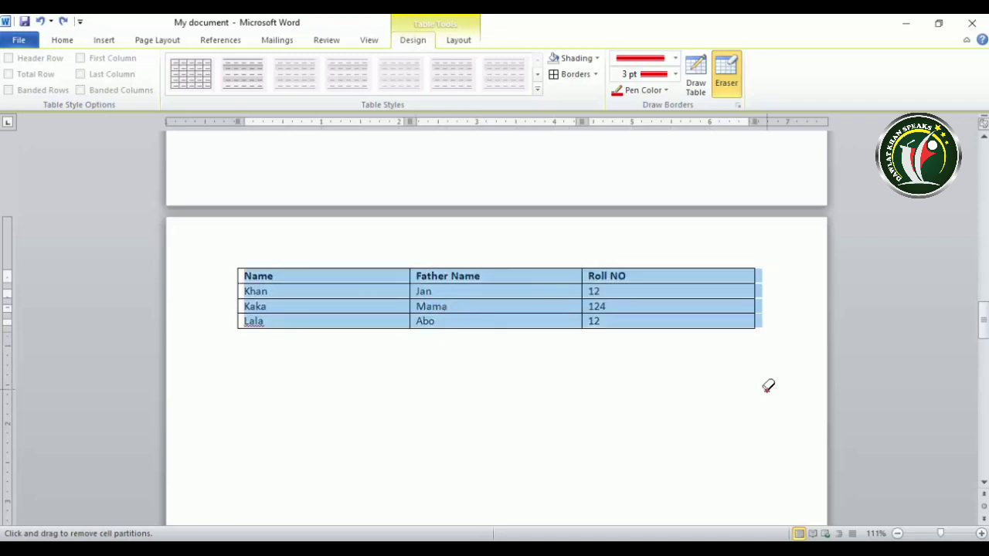
key("Escape")
Undo an accidental erasure of the table's borders and turn off the Eraser.
left_click(777, 358)
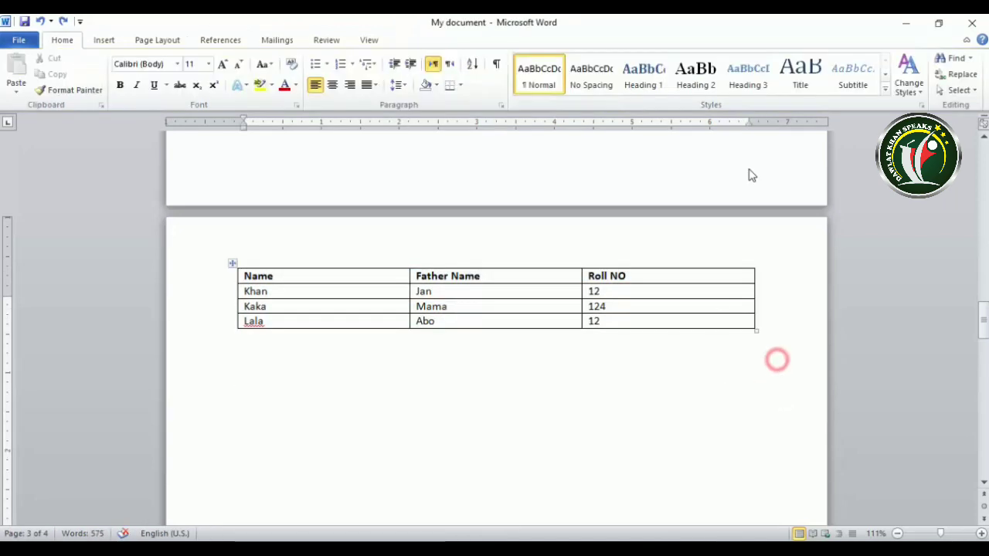
left_click(672, 306)
left_click(726, 77)
mouse_move(765, 365)
left_mouse_down()
mouse_move(315, 228)
mouse_move(220, 230)
left_mouse_up()
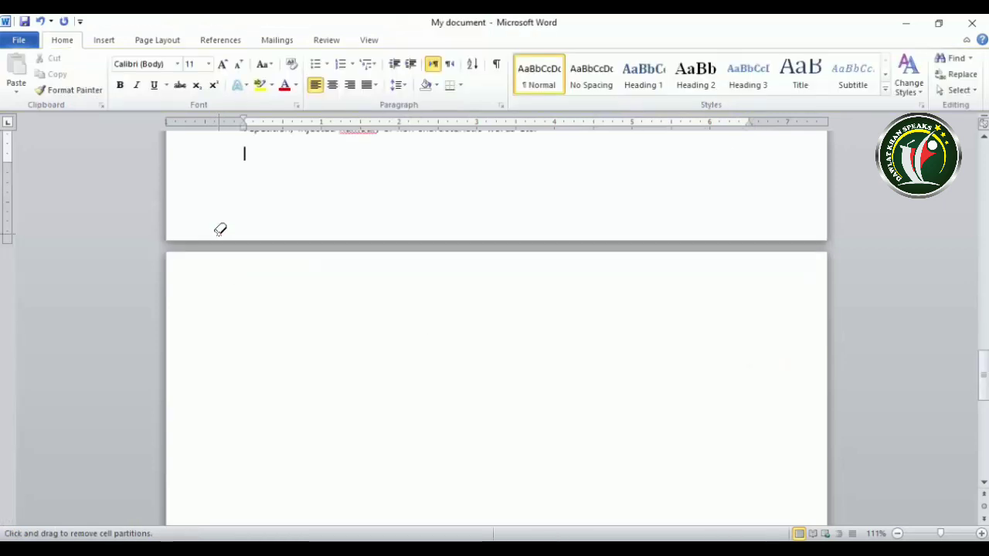
key("ctrl+z")
left_click(455, 41)
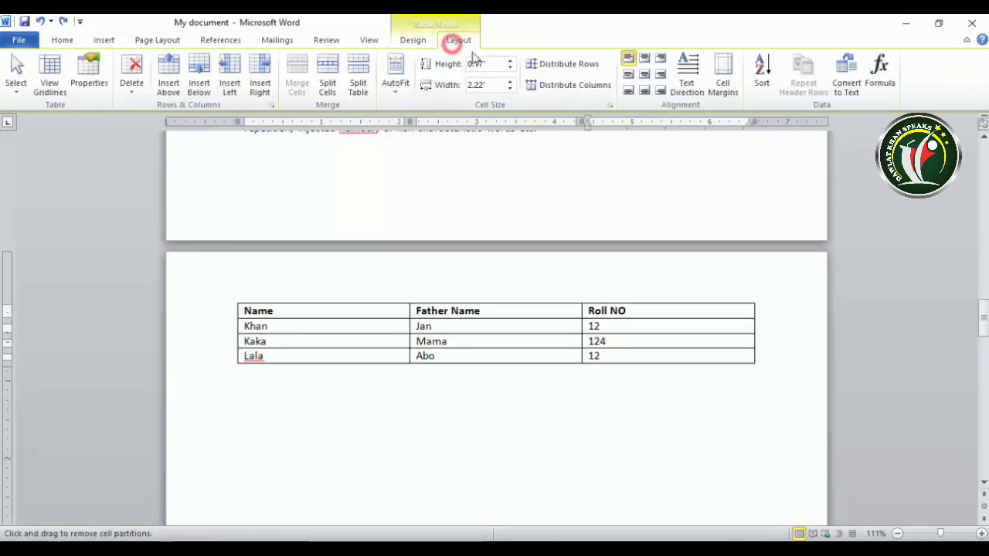
left_click(421, 40)
left_click(735, 76)
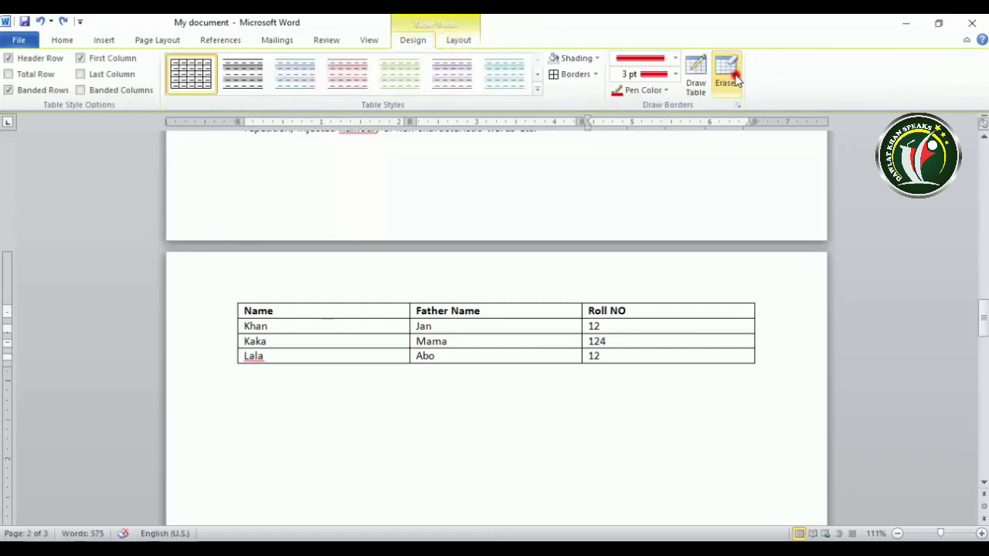
Select the Khan cell using Layout > Select > Select Cell.
left_click(464, 40)
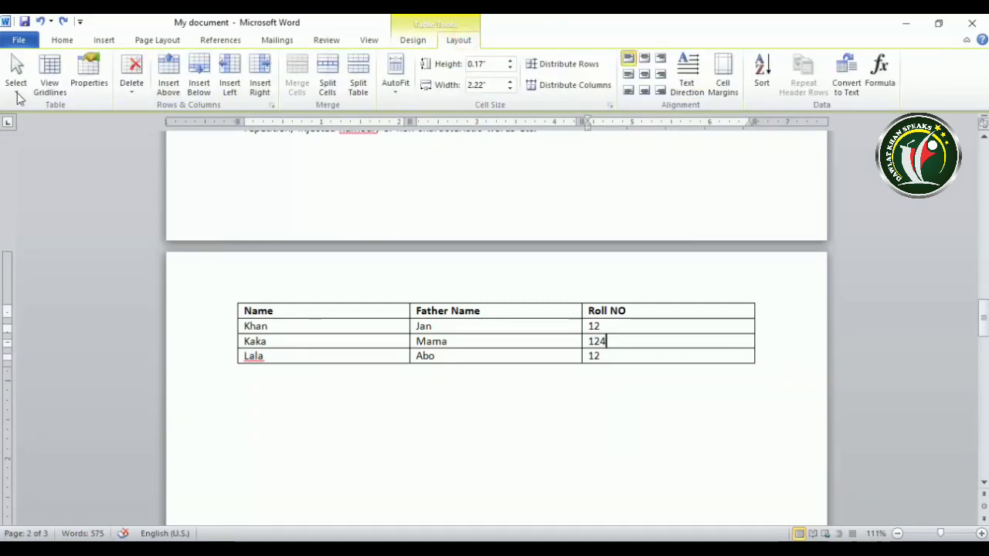
left_click(337, 327)
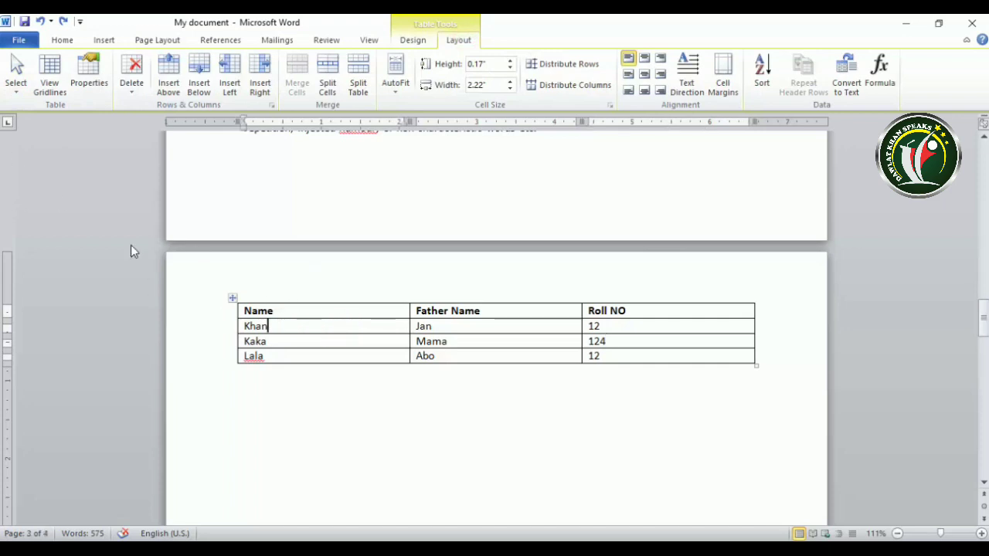
left_click(15, 85)
left_click(32, 103)
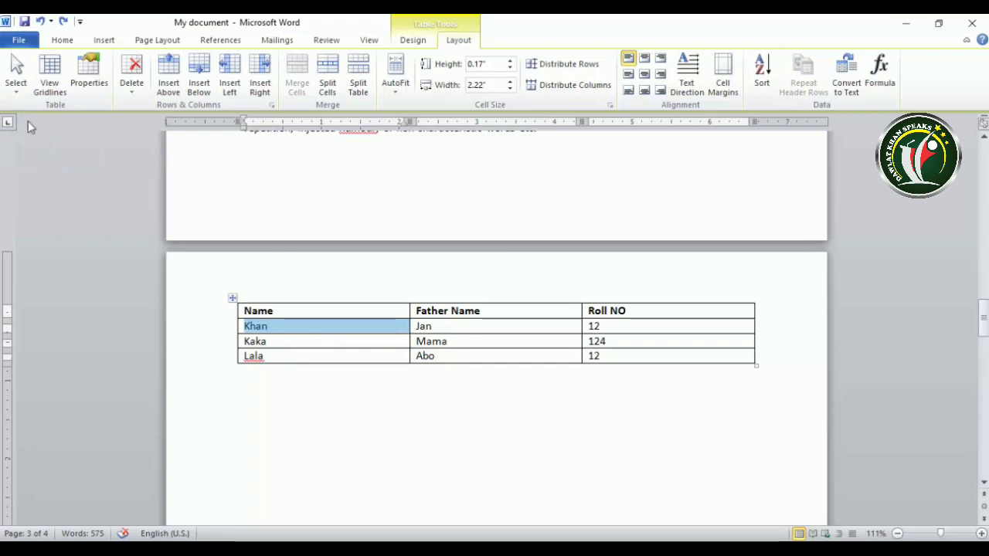
left_click(309, 341)
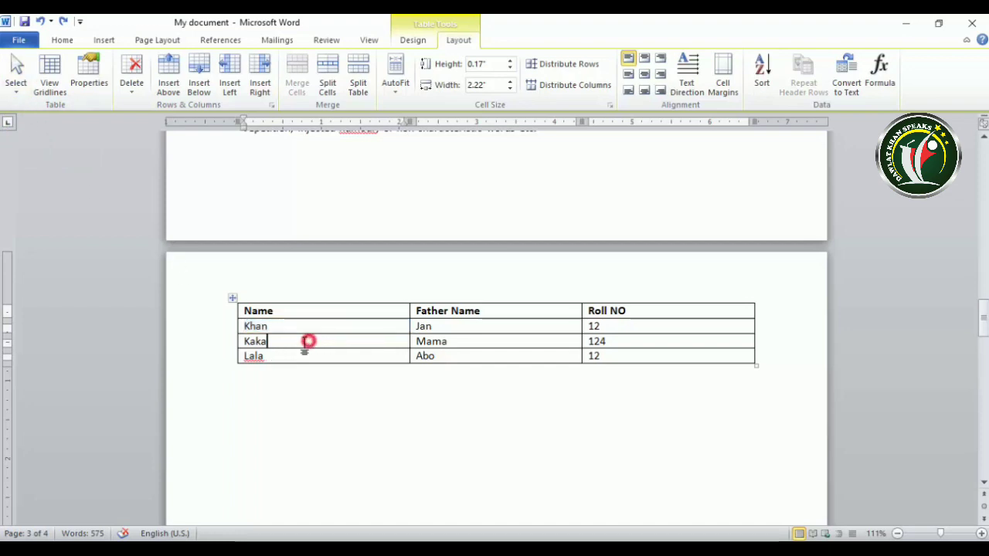
left_click(237, 330)
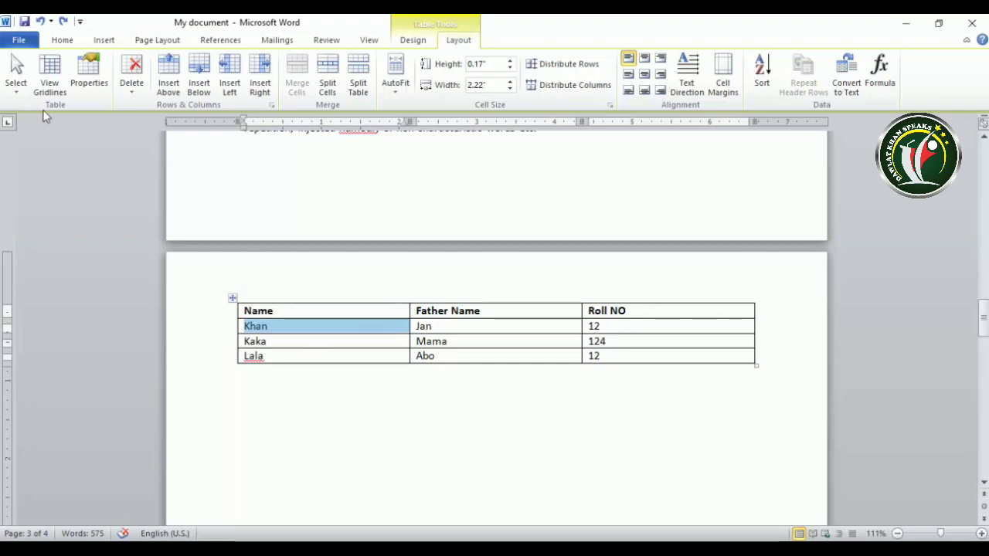
left_click(339, 328)
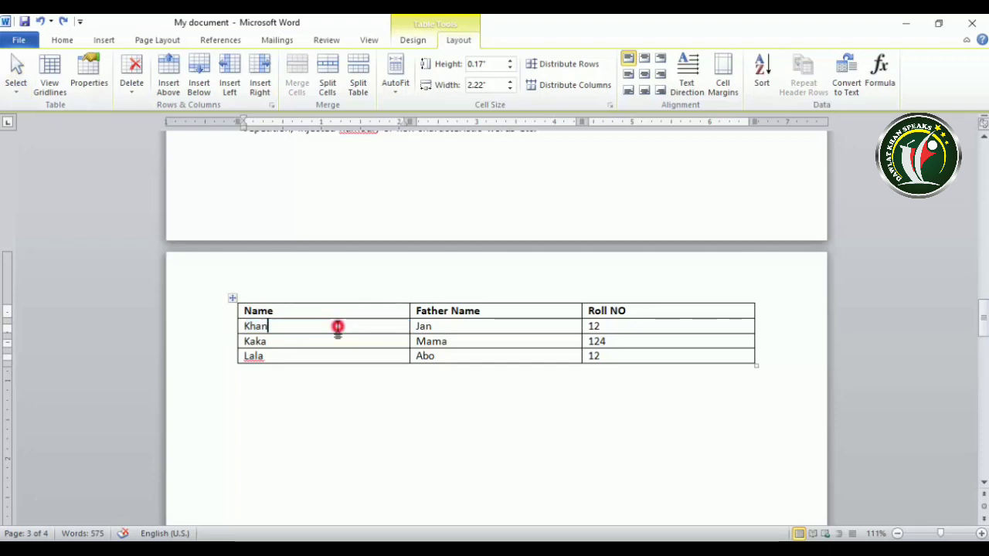
Select the Name column with Select > Select Column, then clear the selection.
left_click(16, 86)
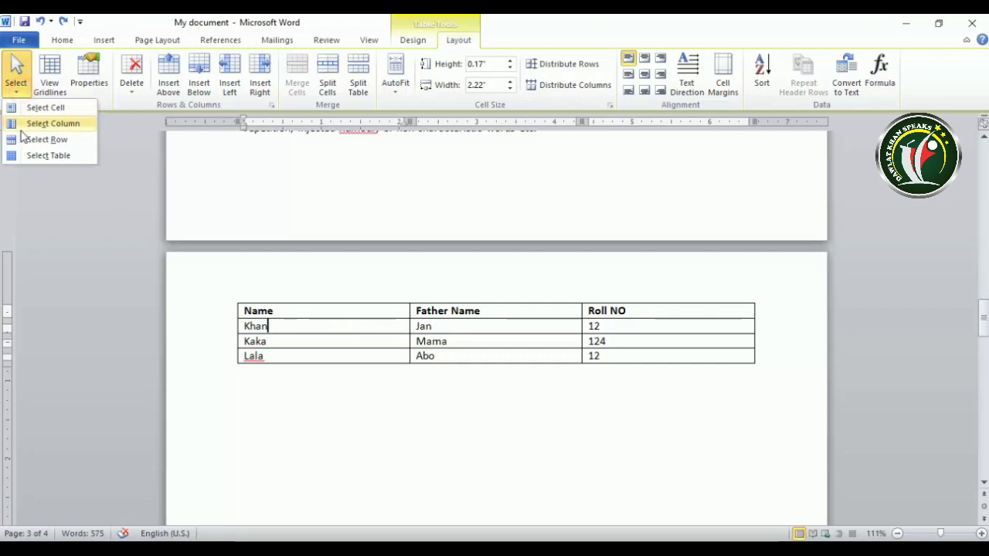
left_click(23, 126)
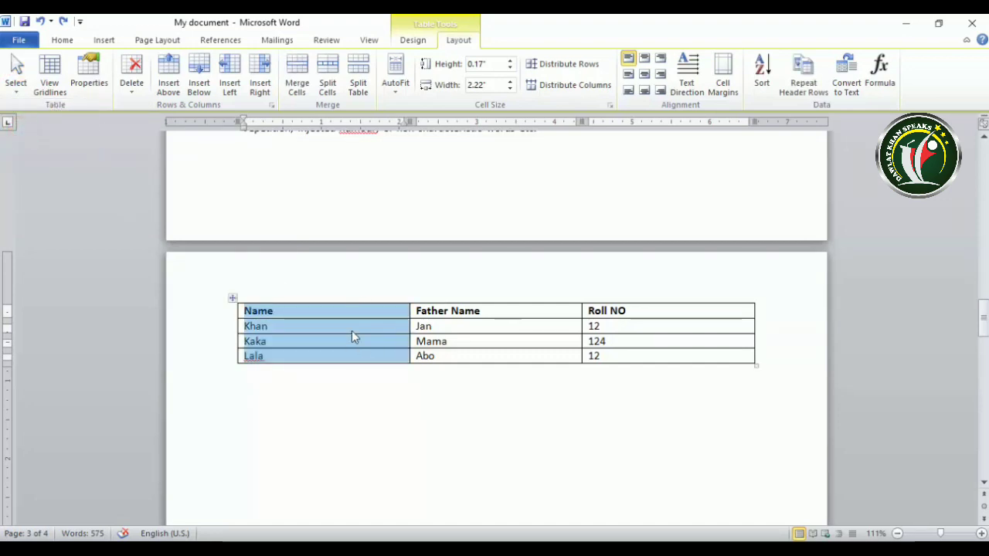
left_click(354, 329)
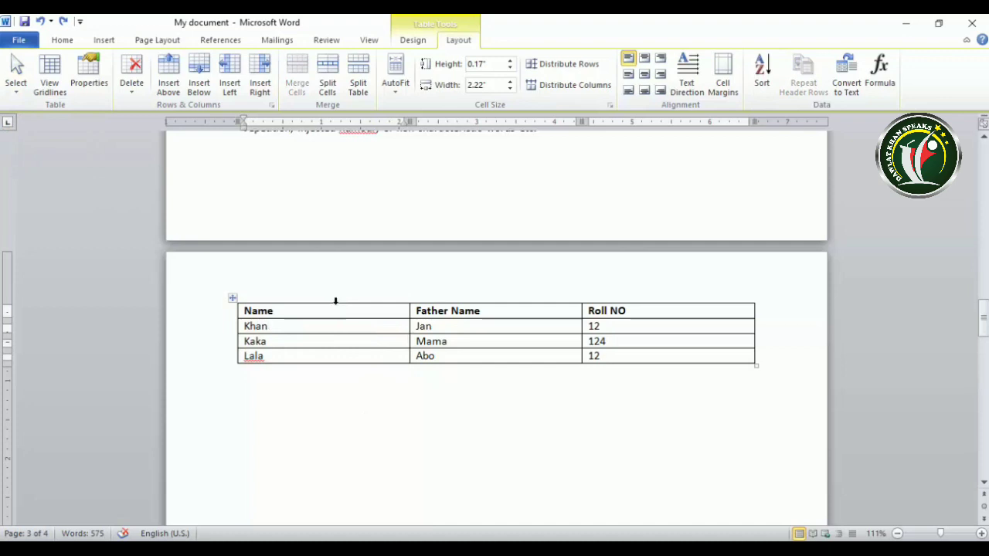
left_click(336, 300)
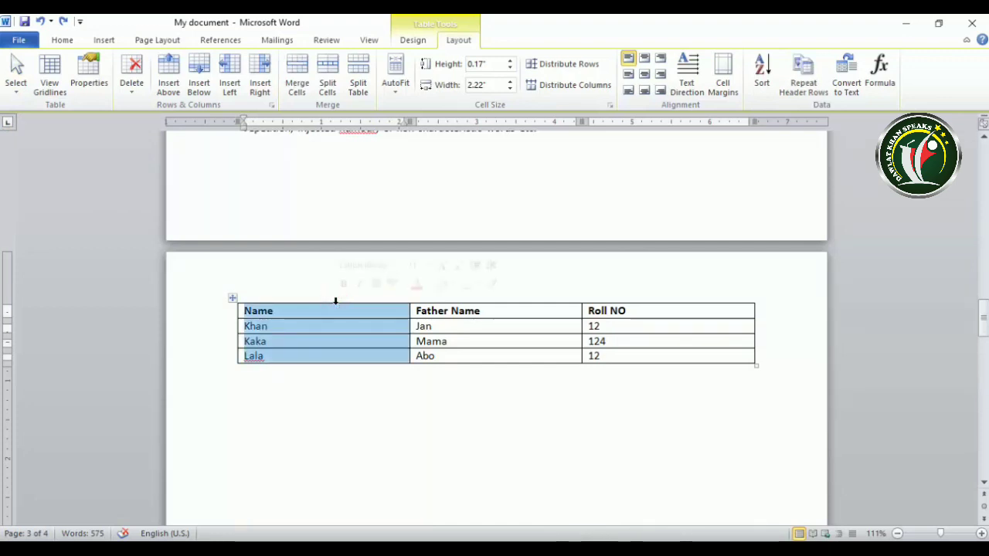
left_click(16, 77)
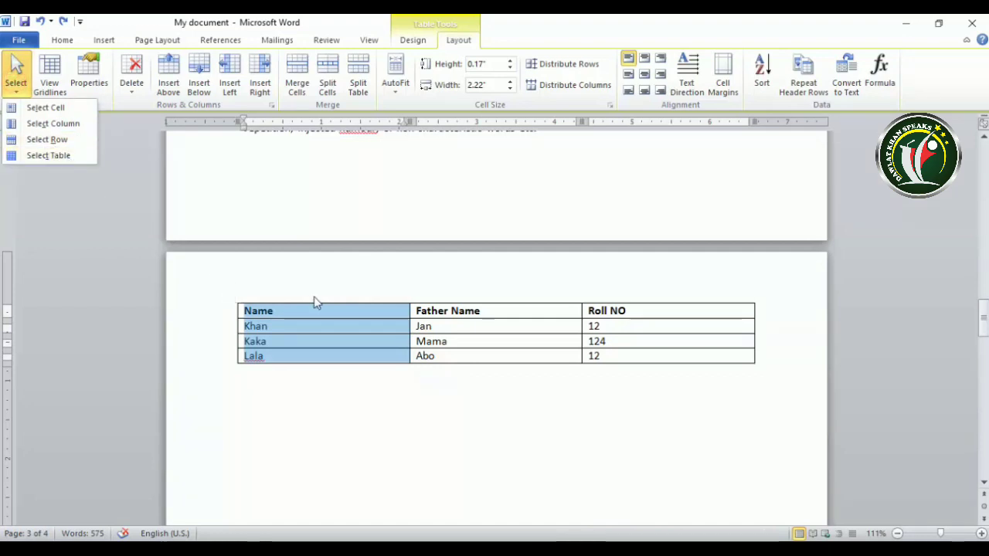
left_click(322, 325)
Select the Khan row by dragging across it and with Select > Select Row.
left_click(296, 337)
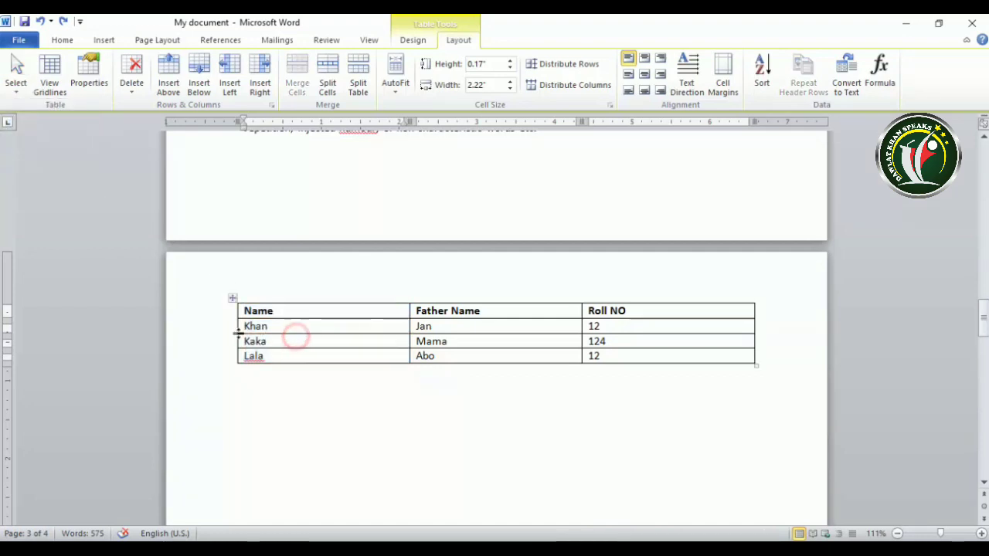
left_click_drag(239, 327, 657, 332)
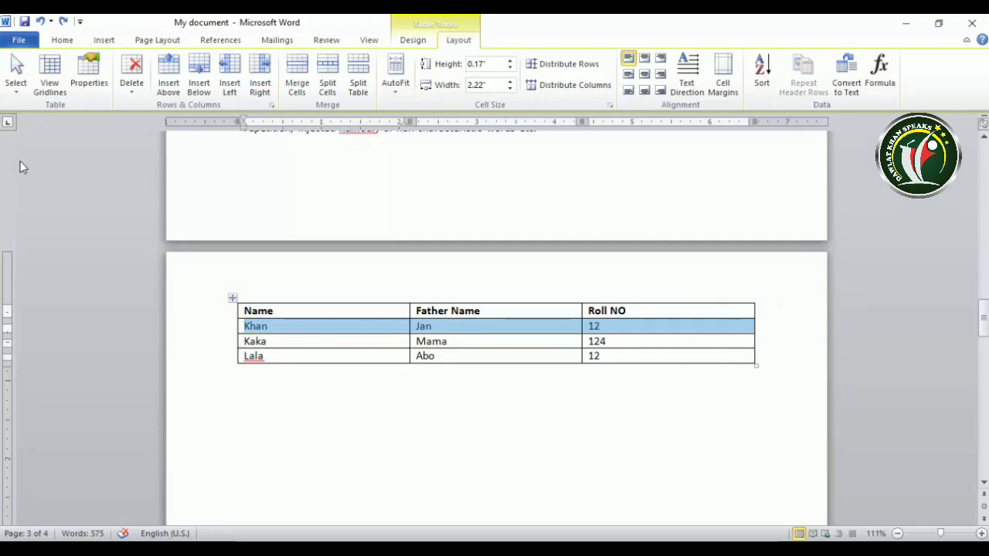
left_click(15, 74)
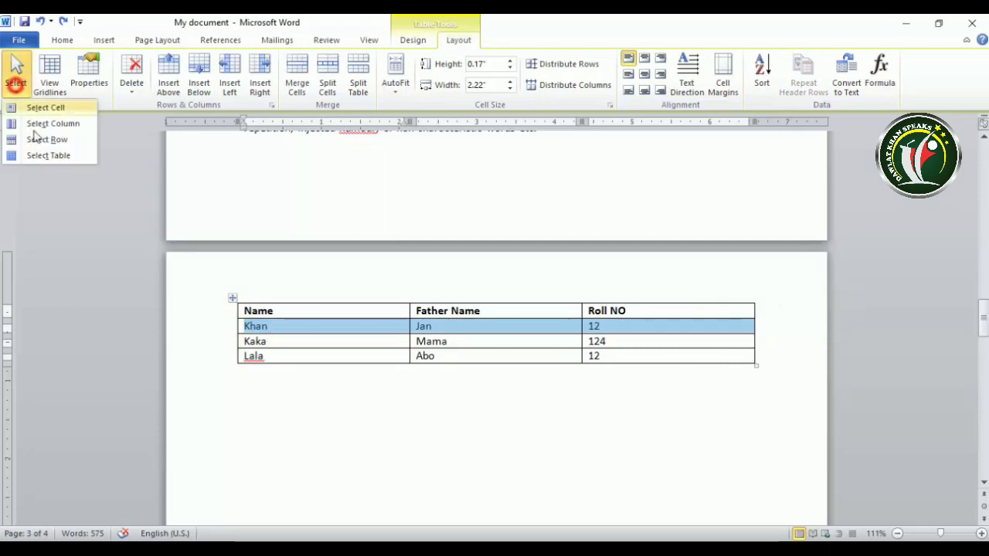
left_click(342, 331)
left_click(342, 325)
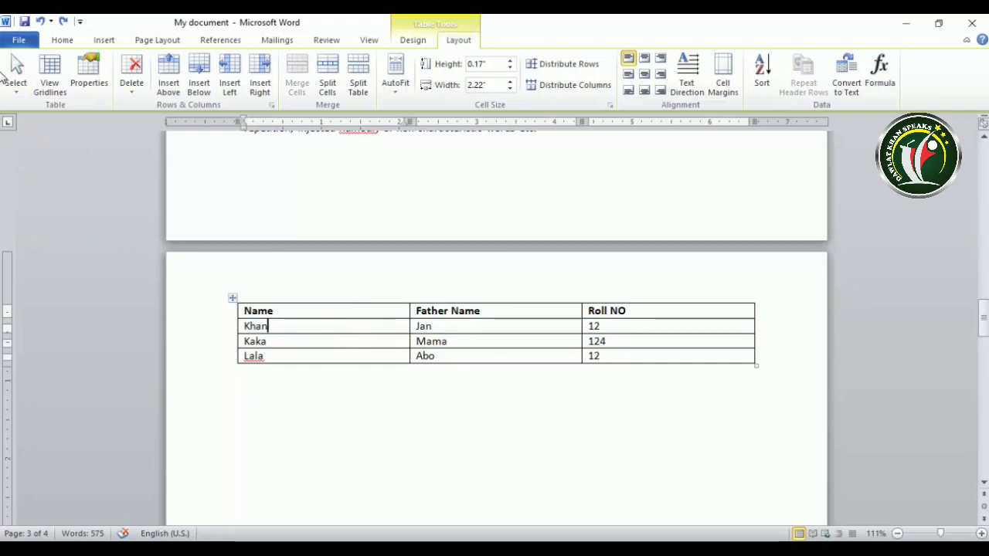
left_click(15, 74)
left_click(38, 137)
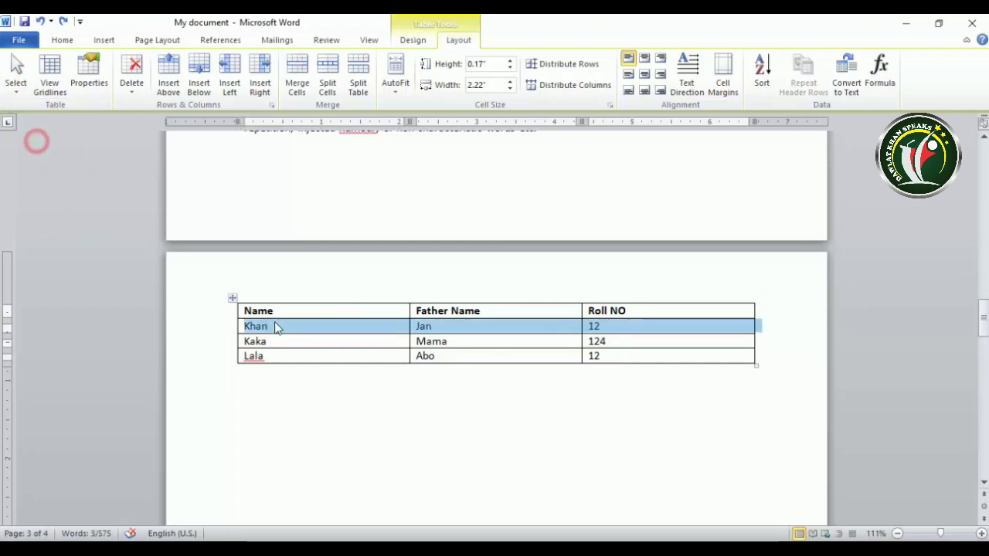
Select the entire table with Select Table and again with the move handle.
left_click(22, 91)
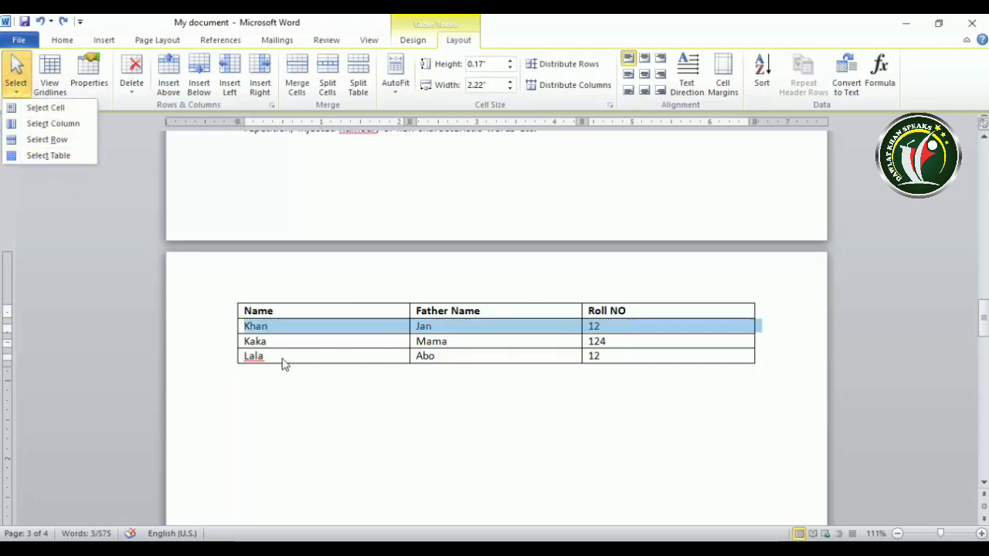
left_click(51, 158)
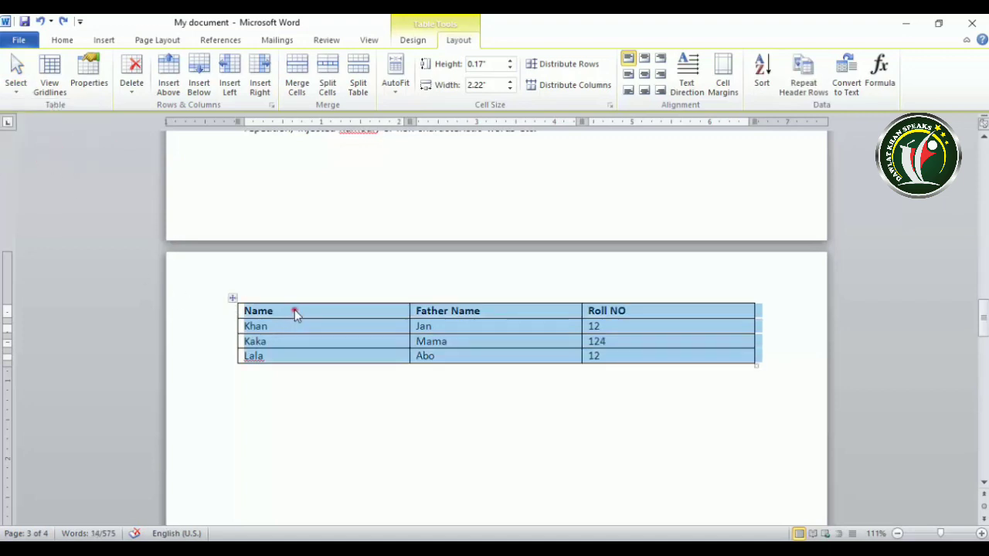
left_click(294, 310)
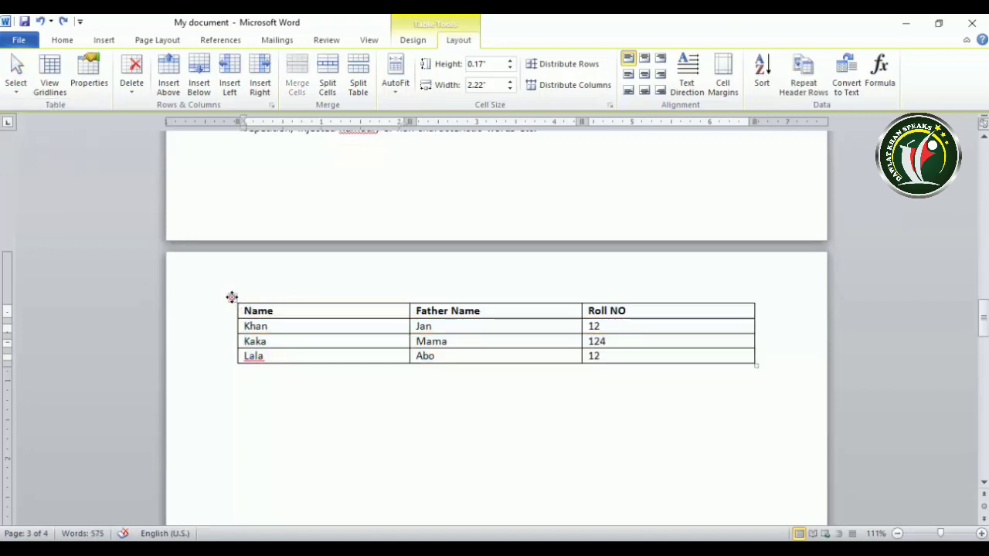
left_click(232, 298)
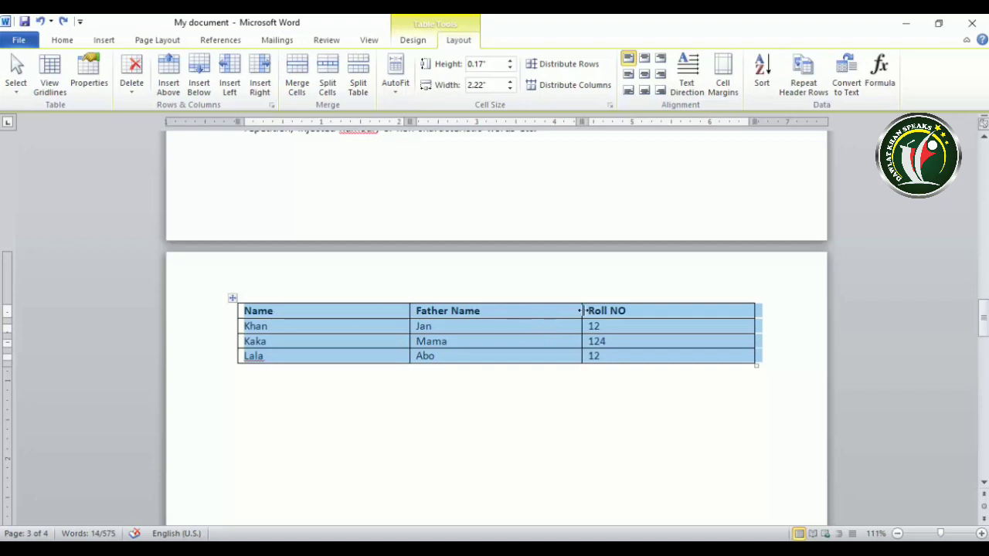
Set the table's preferred width to 5 inches in Table Properties.
left_click(87, 92)
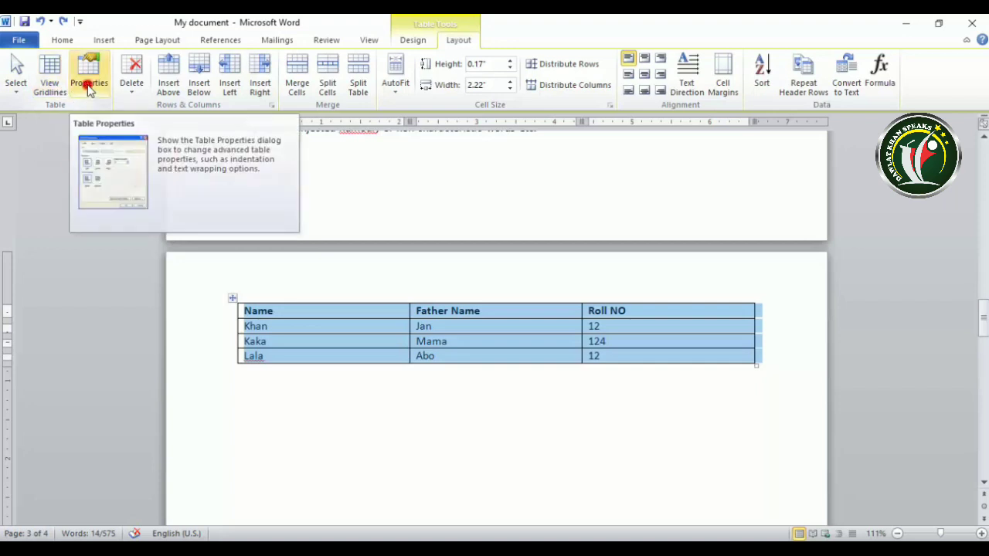
left_click(368, 144)
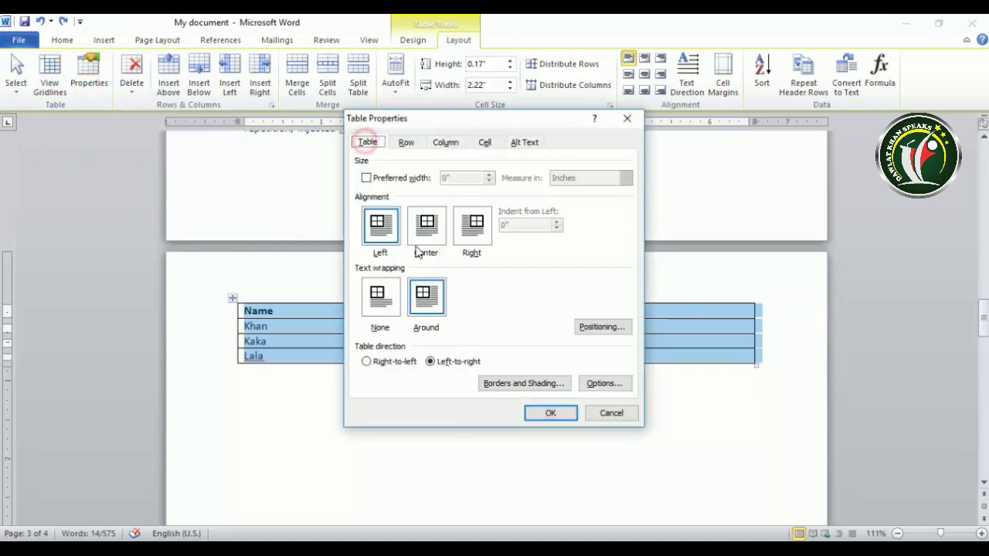
left_click_drag(423, 126, 595, 126)
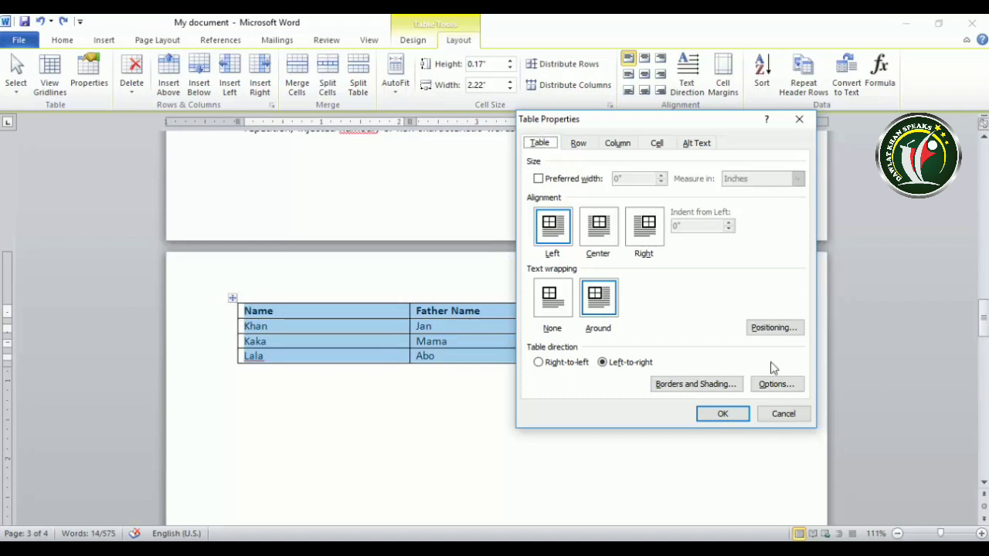
left_click_drag(680, 124, 520, 211)
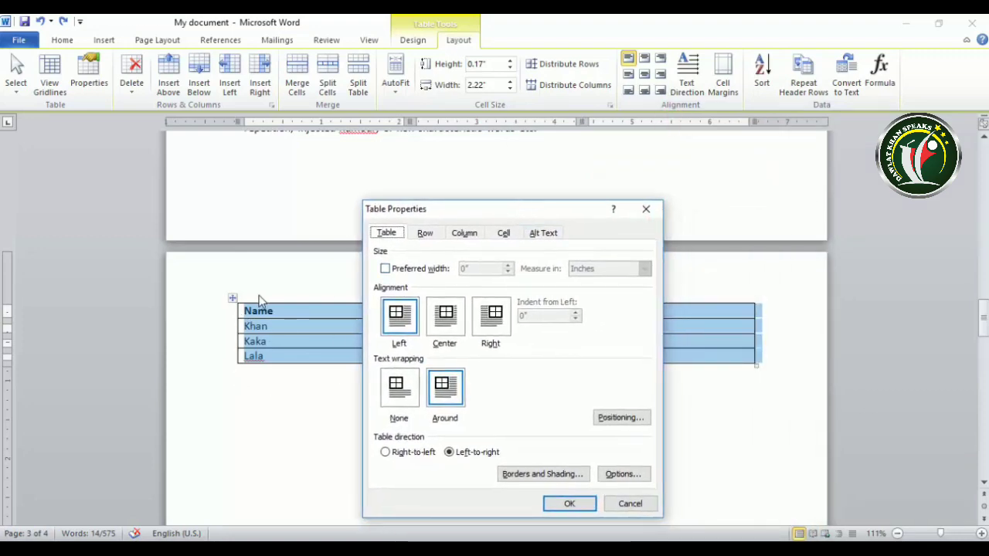
left_click(384, 269)
left_click(508, 265)
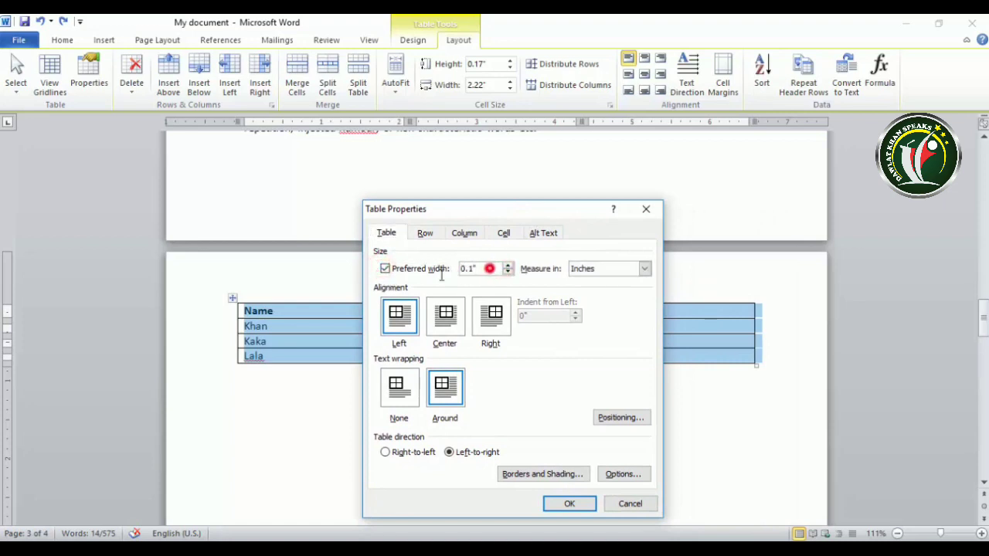
type("5")
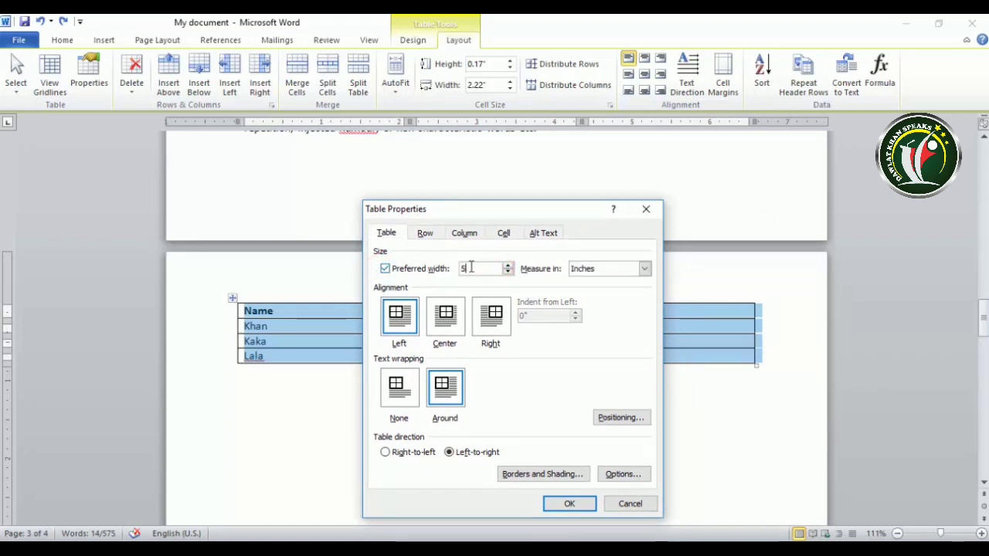
left_click(644, 269)
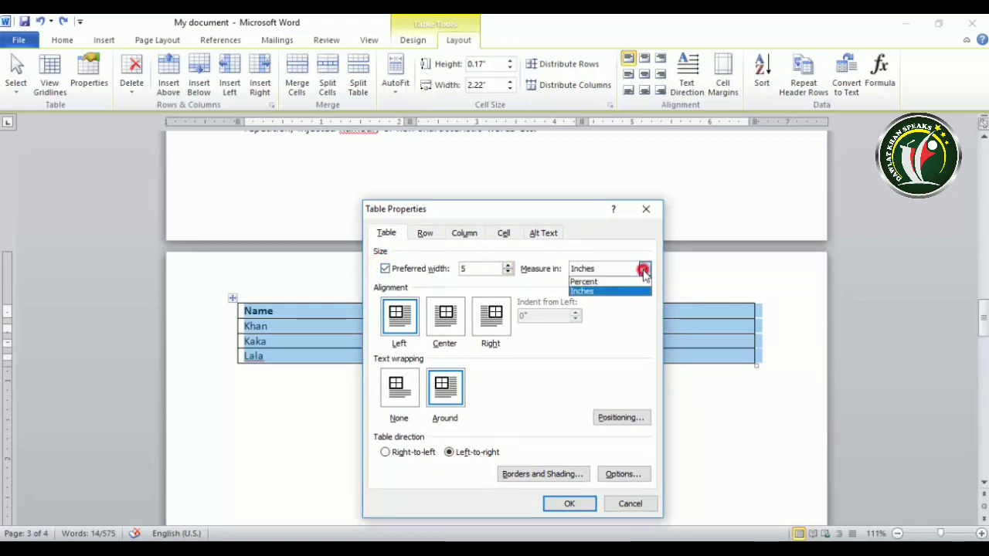
left_click(588, 290)
left_click(569, 504)
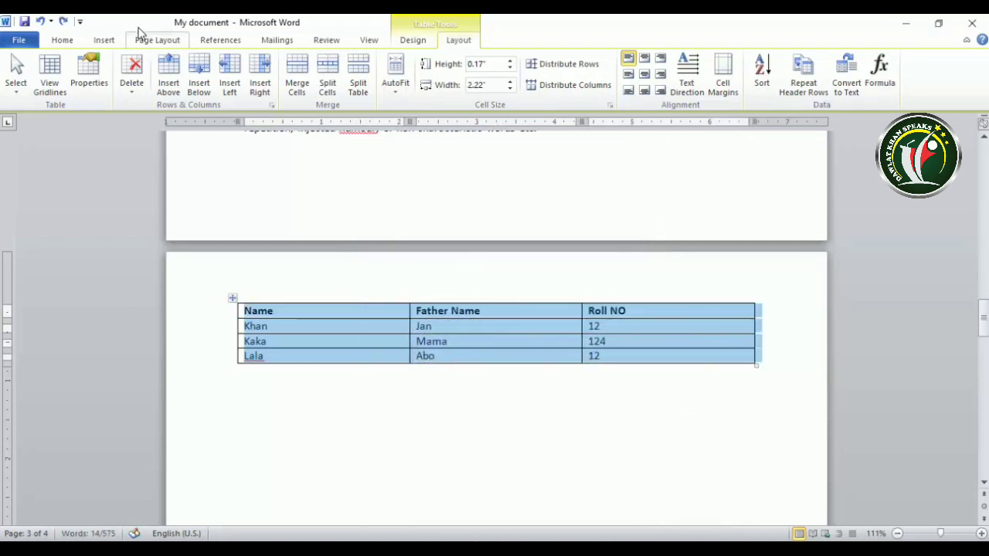
Drag the table's right border left to shrink the Roll NO column.
left_click(91, 83)
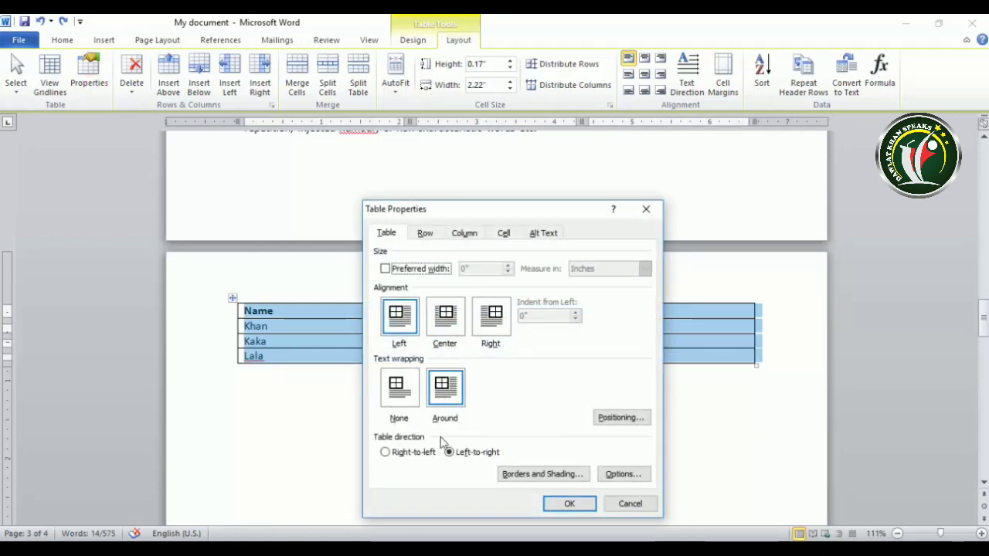
left_click(630, 503)
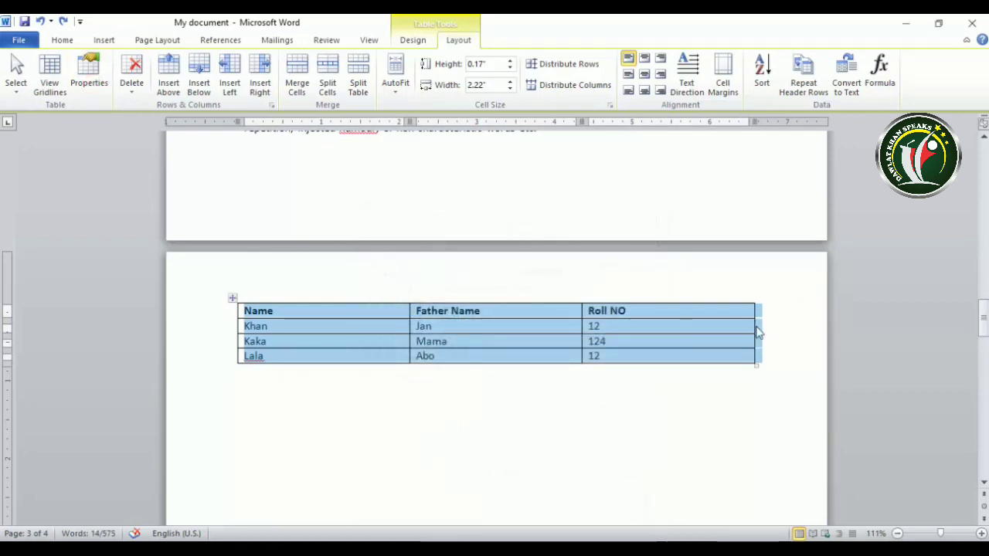
left_click_drag(755, 330, 500, 331)
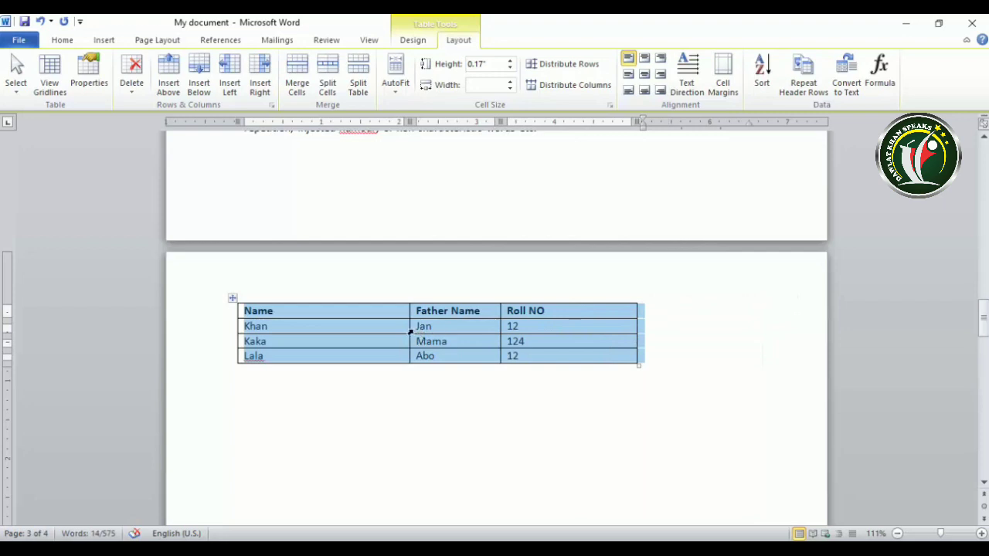
Narrow the Name column, then drag the table into the 'Where does it come from?' paragraph.
left_click_drag(410, 327, 302, 331)
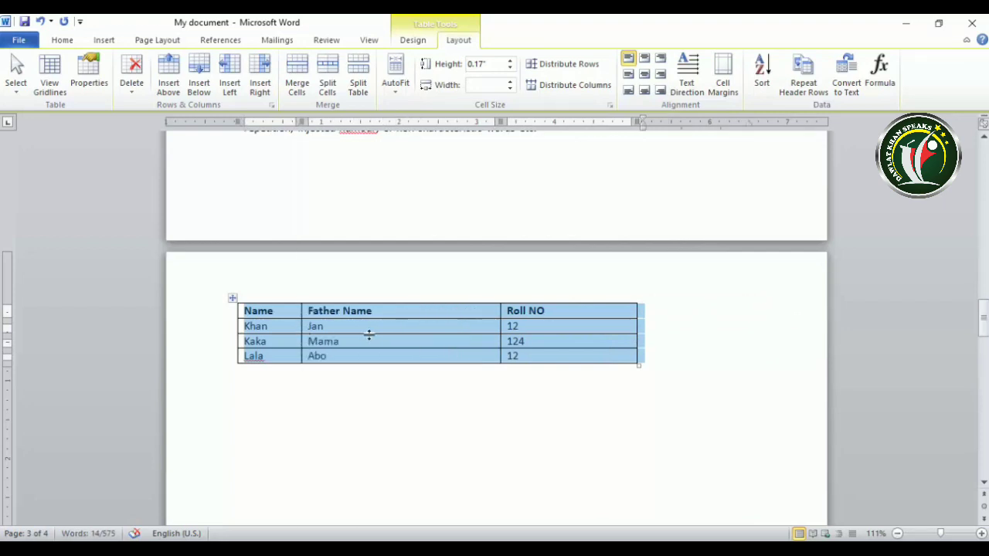
scroll(271, 322, "up", 1)
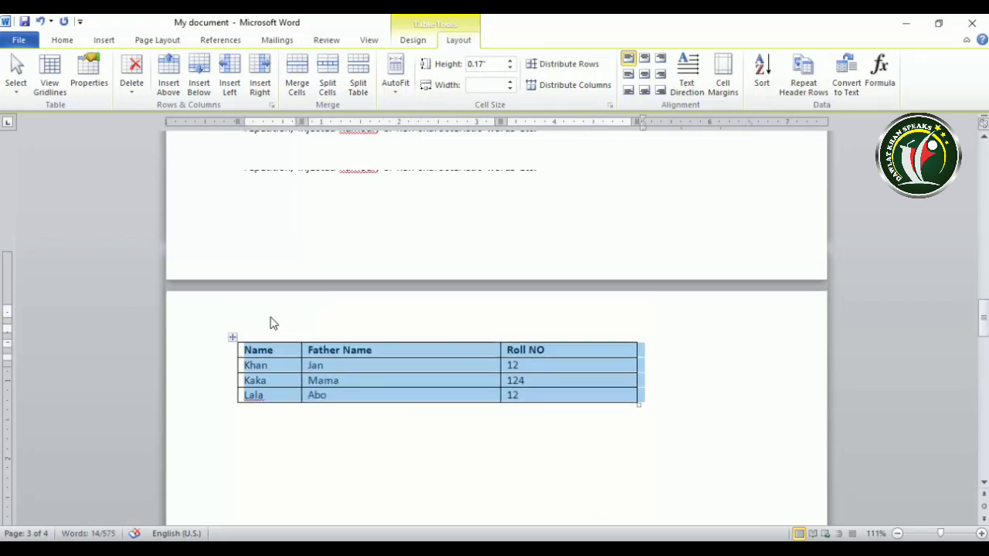
left_click_drag(233, 341, 320, 159)
scroll(379, 263, "up", 2)
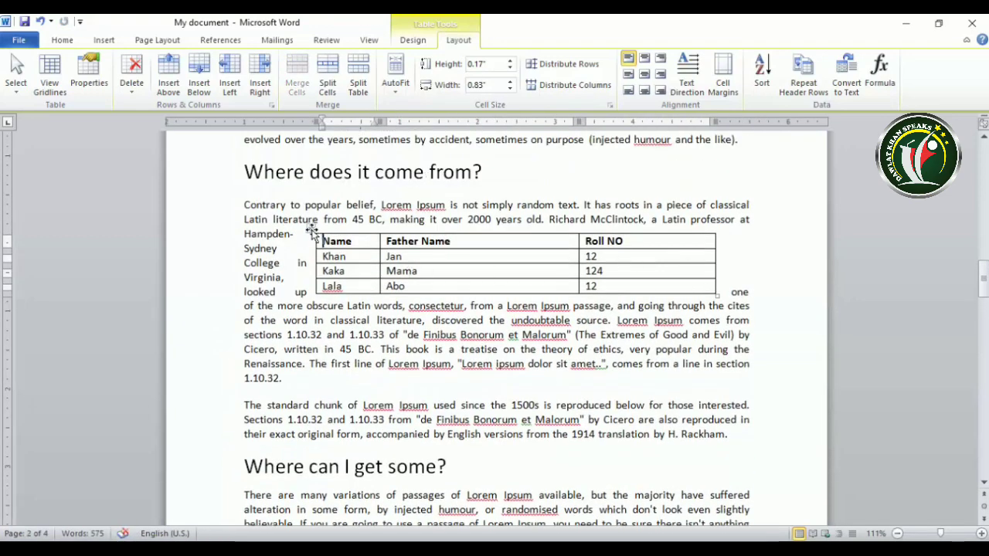
mouse_move(310, 228)
left_mouse_down()
mouse_move(303, 264)
mouse_move(289, 250)
mouse_move(306, 235)
left_mouse_up()
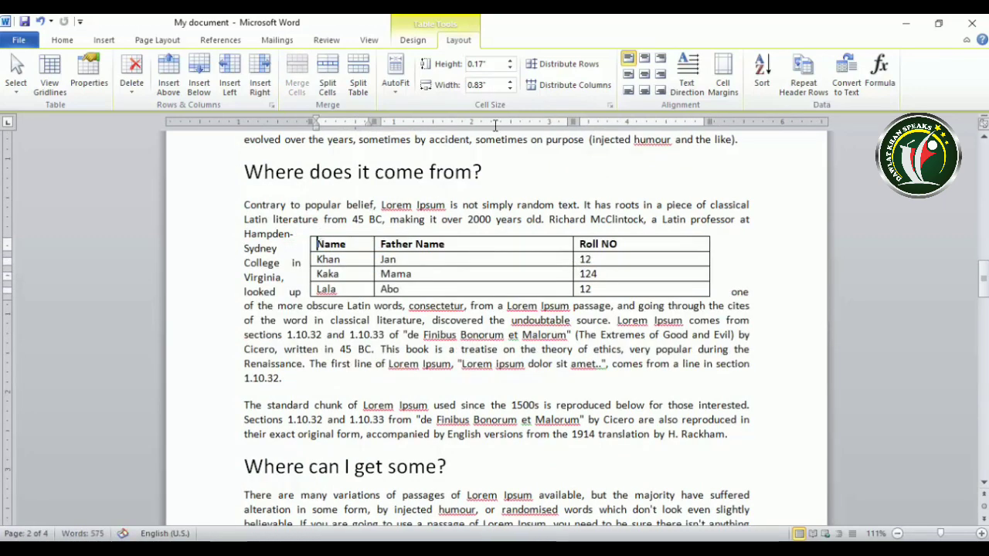
Set the student table's text wrapping to None in Table Properties.
left_click(90, 85)
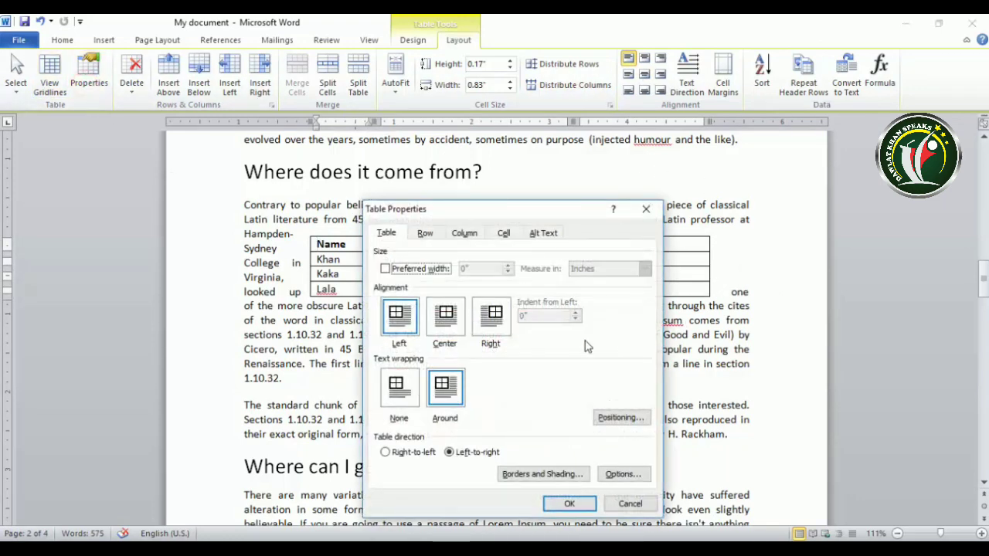
left_click(398, 387)
left_click(570, 504)
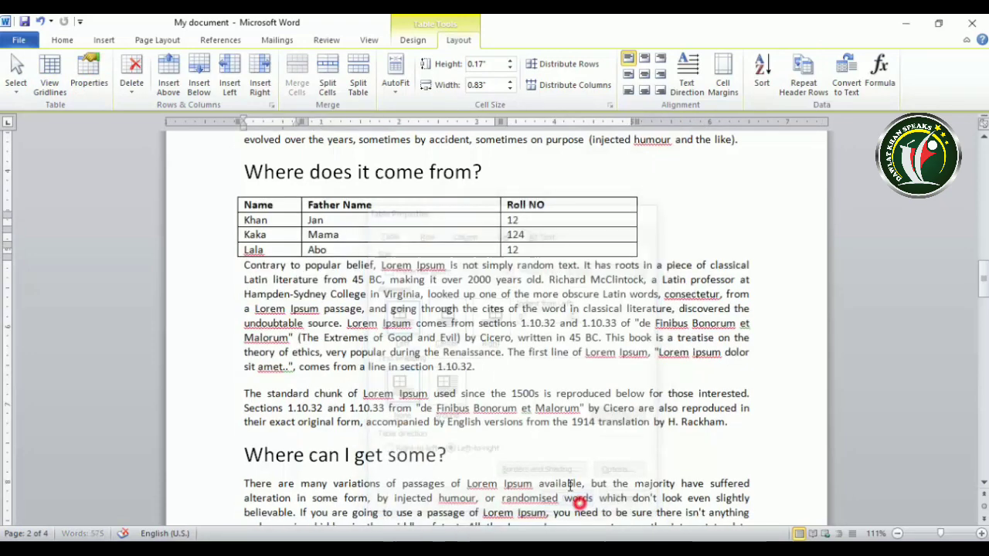
scroll(541, 262, "up", 1)
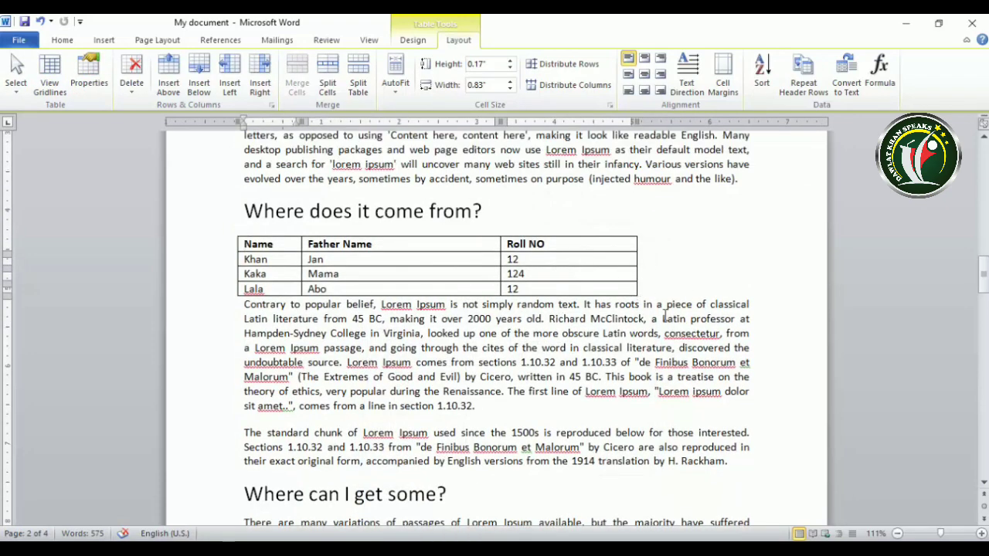
Try centred then right table alignment, and drag the table to the next page's top.
left_click(88, 74)
left_click(450, 325)
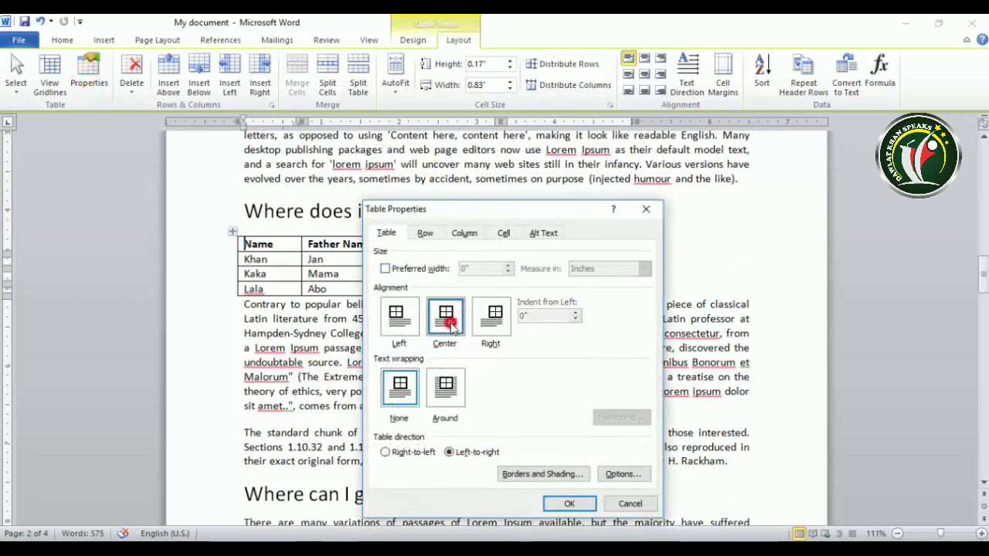
left_click(576, 506)
left_click(85, 75)
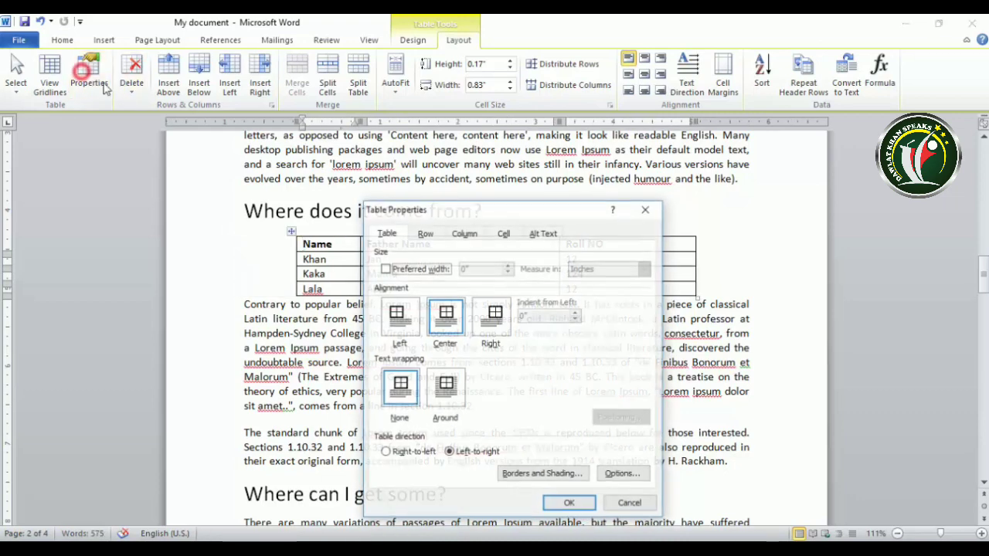
left_click(491, 317)
left_click(572, 504)
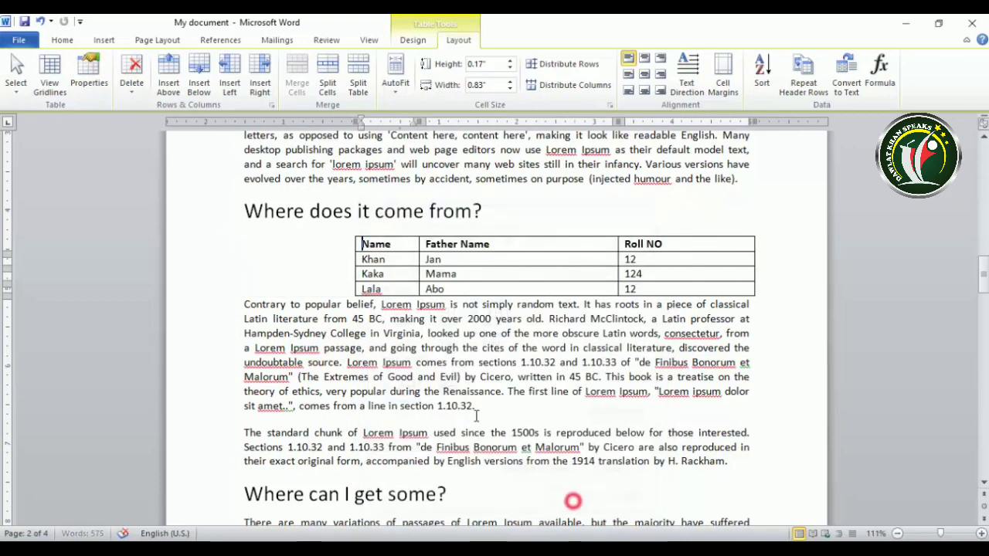
left_click_drag(350, 231, 232, 439)
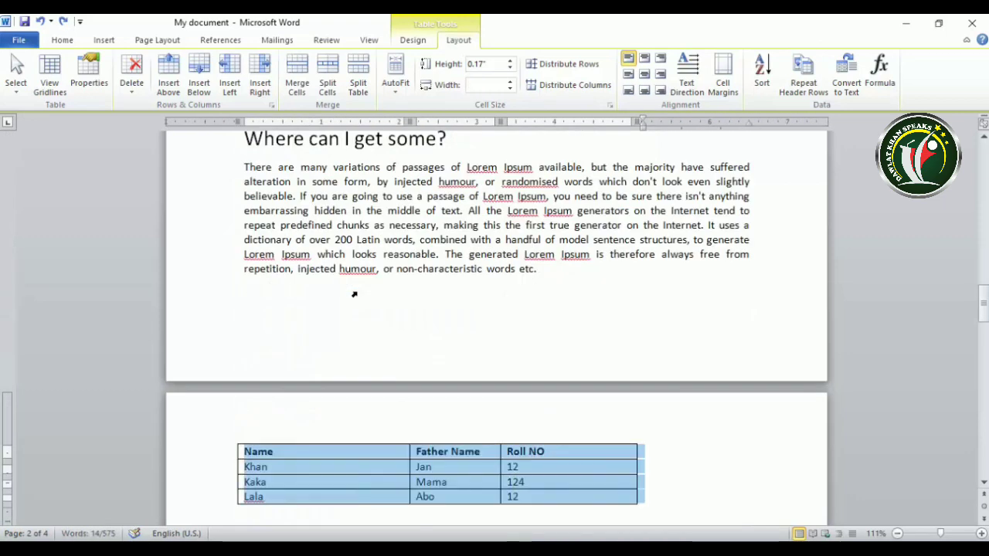
scroll(363, 298, "down", 2)
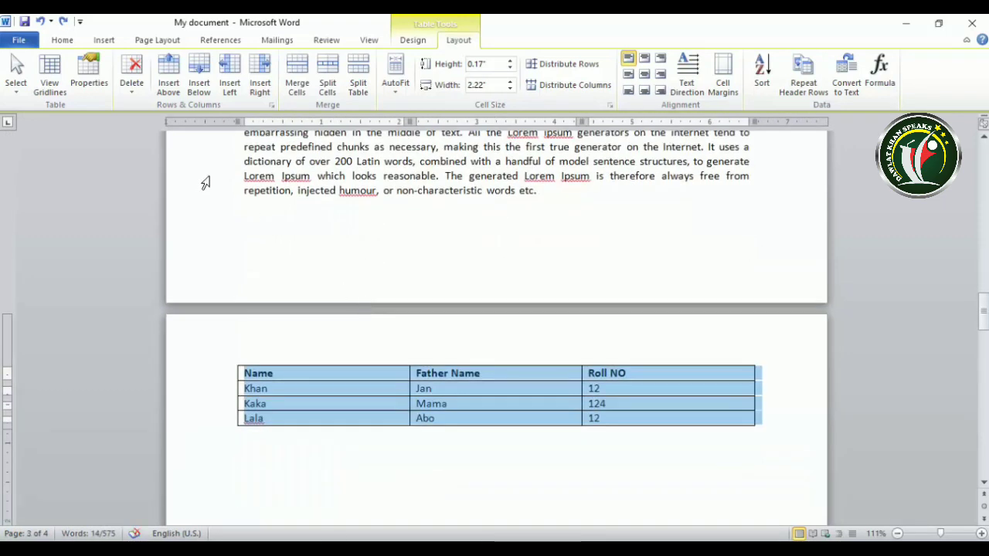
left_click(89, 87)
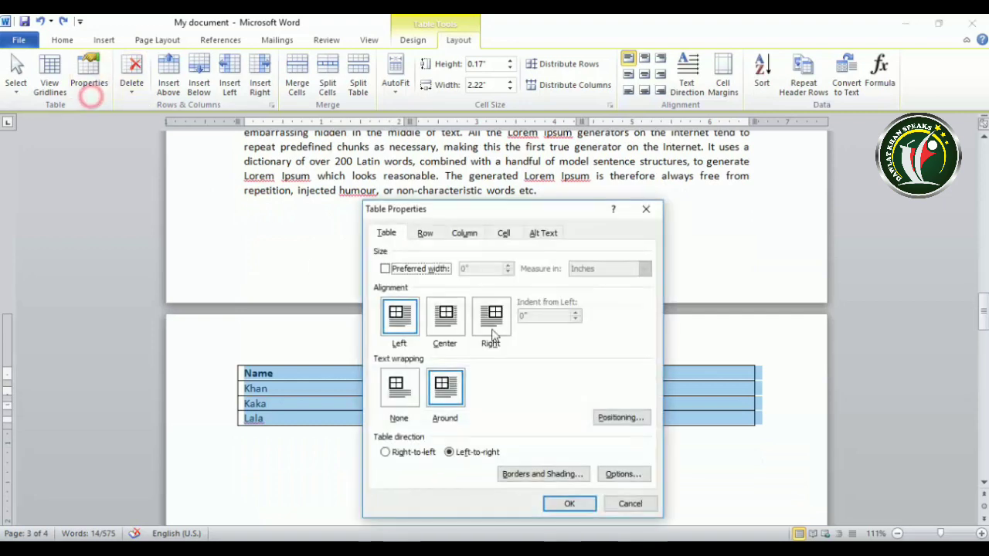
left_click(425, 238)
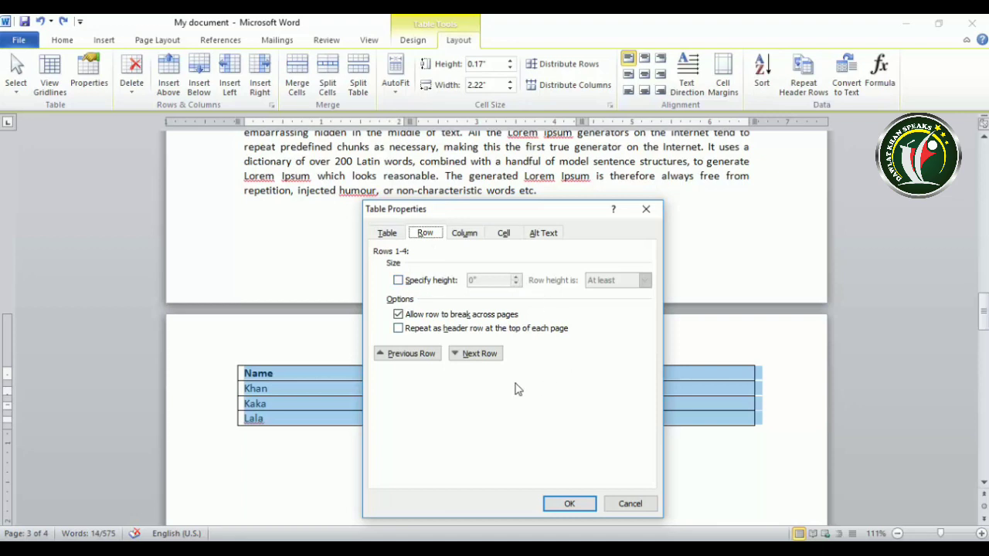
left_click(460, 234)
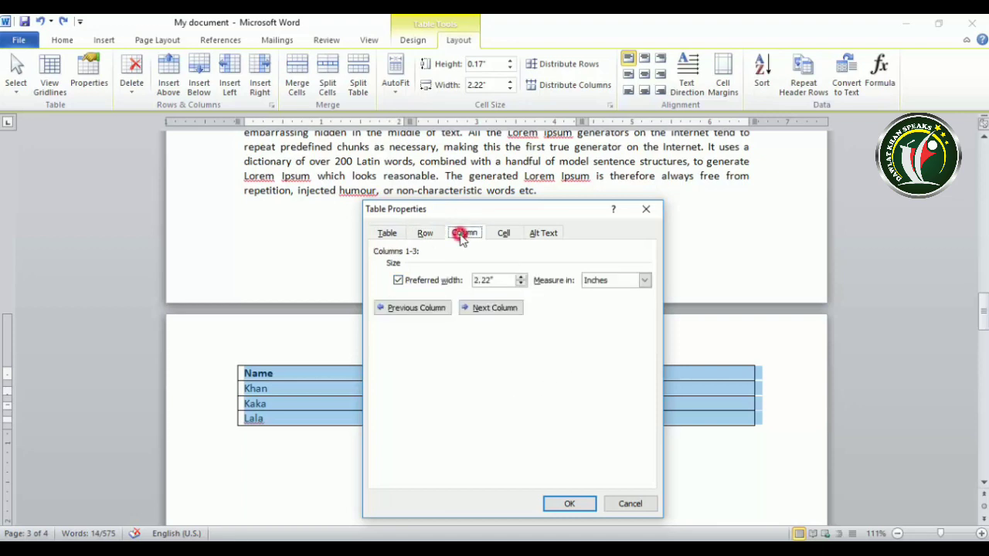
left_click(502, 232)
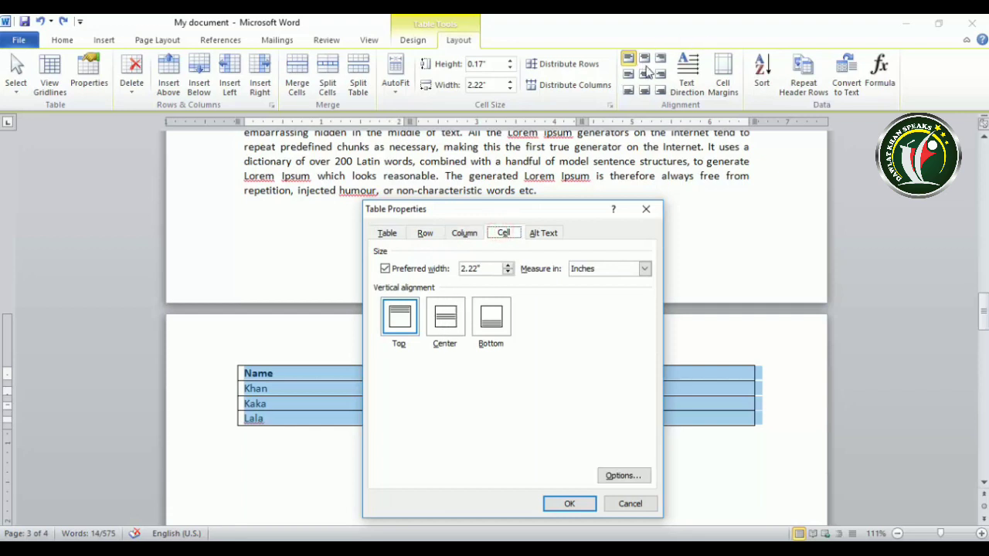
left_click(541, 234)
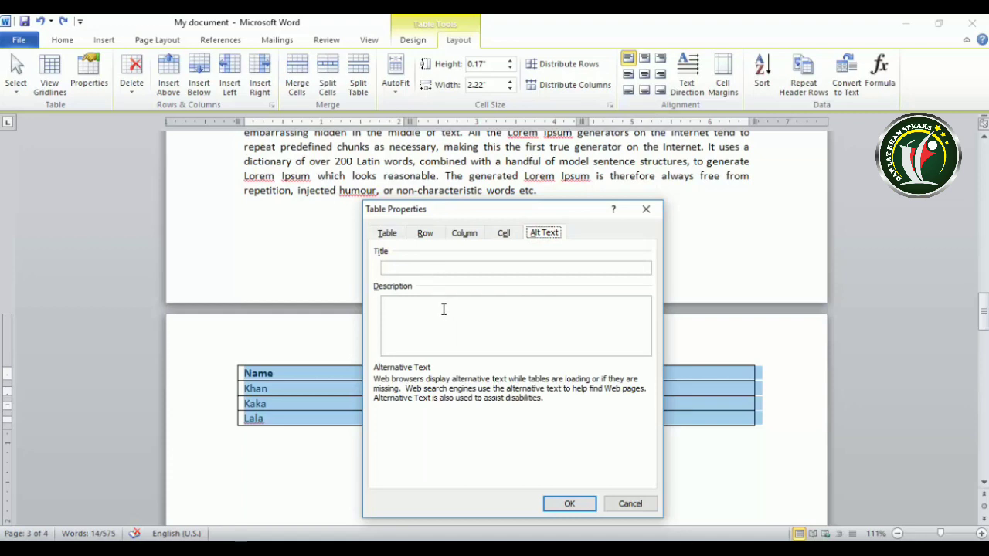
left_click(630, 504)
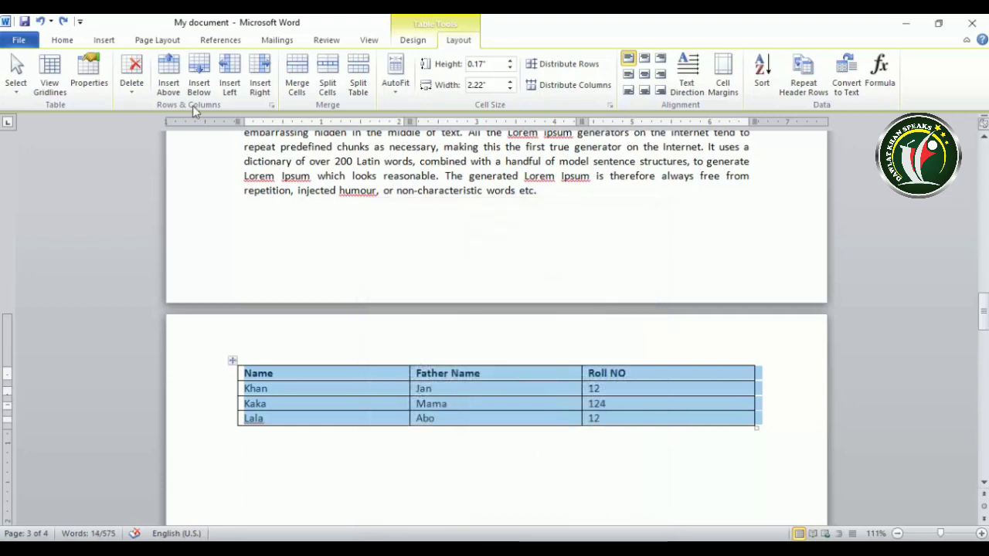
left_click(334, 376)
left_click(131, 86)
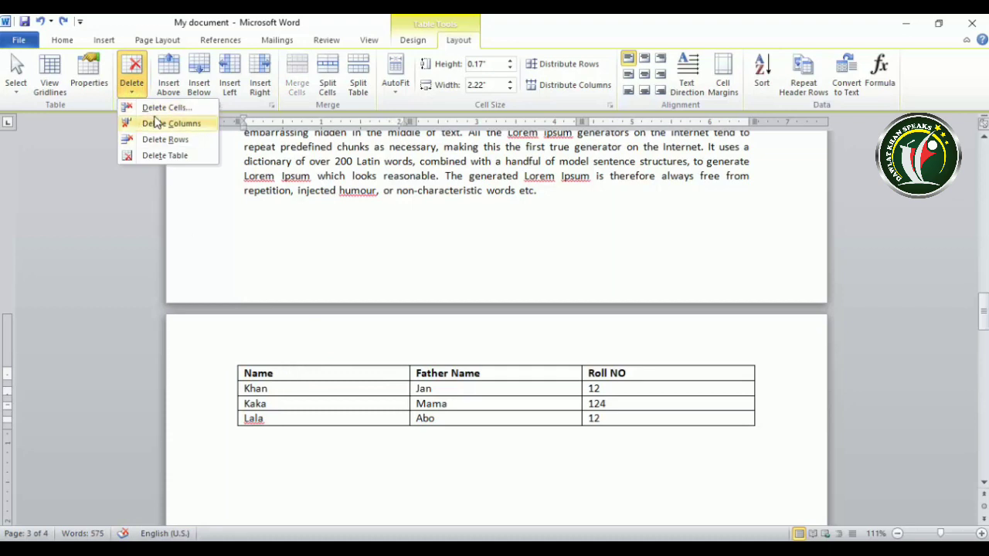
left_click(164, 108)
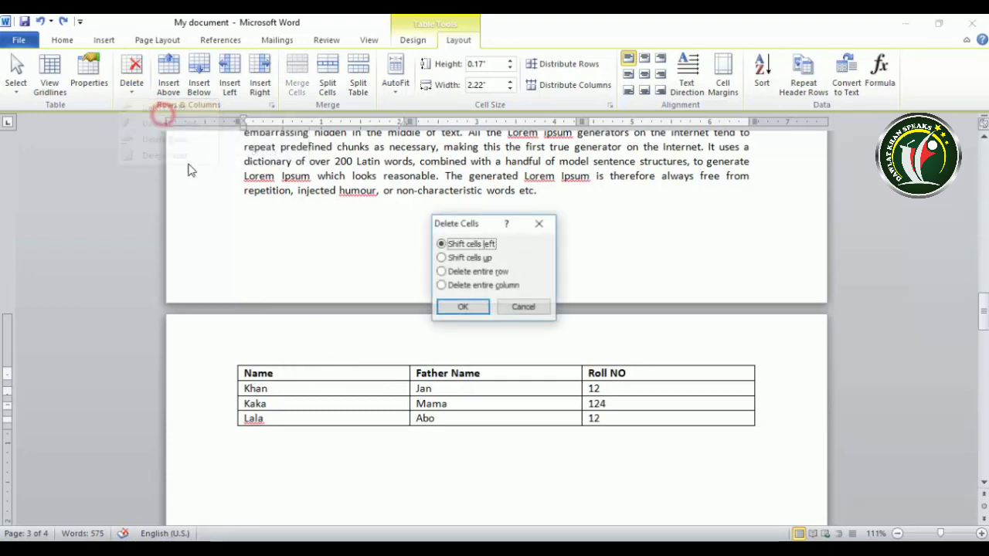
left_click(469, 307)
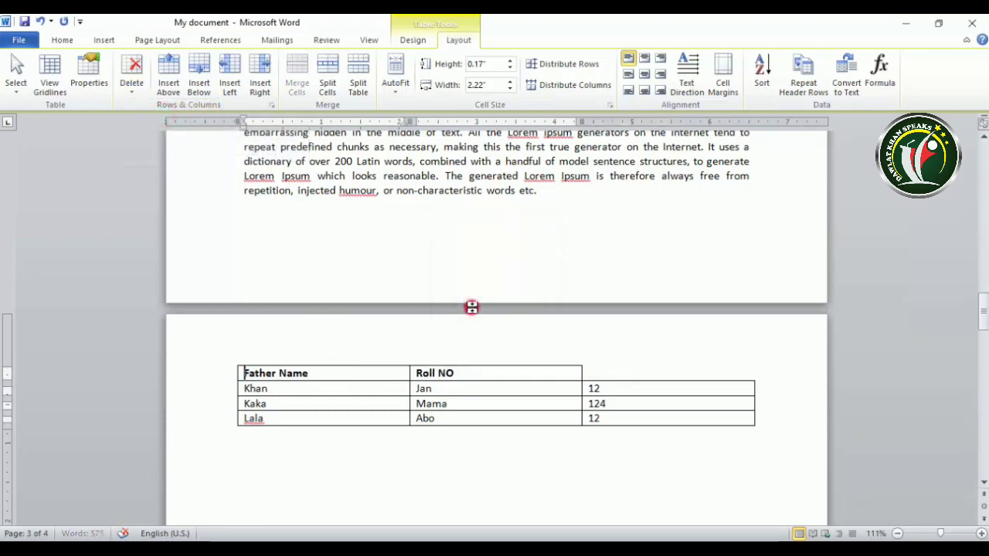
key("ctrl+z")
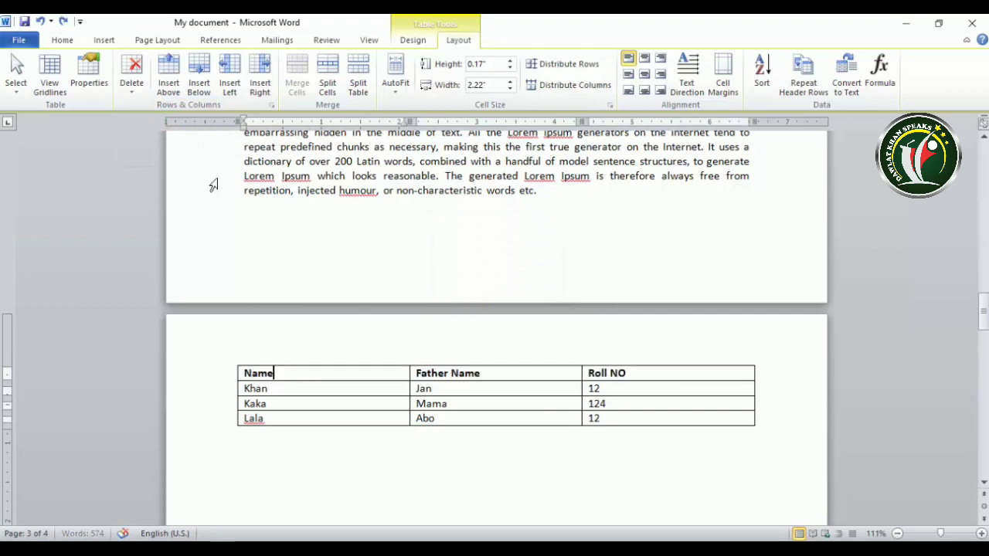
left_click(131, 73)
left_click(137, 126)
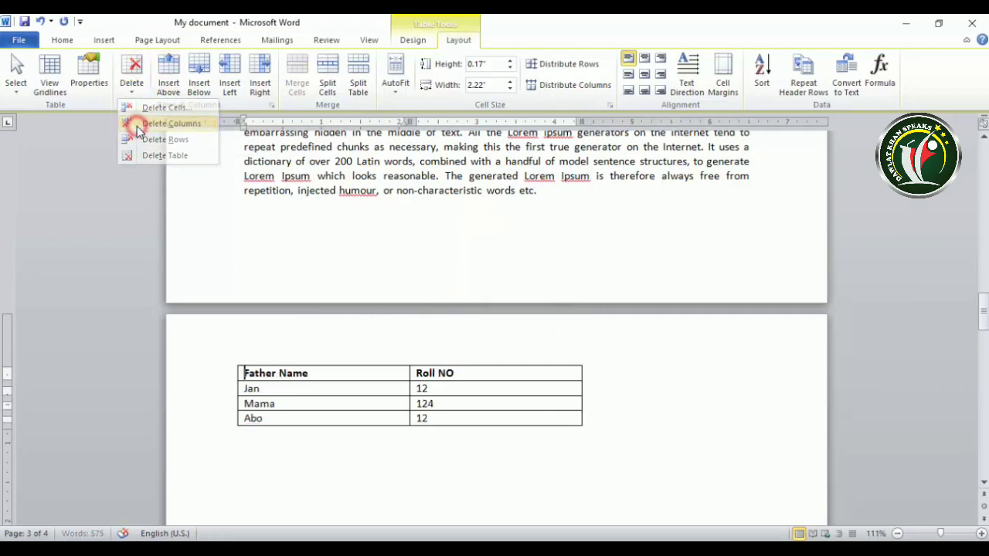
key("ctrl+z")
left_click(136, 93)
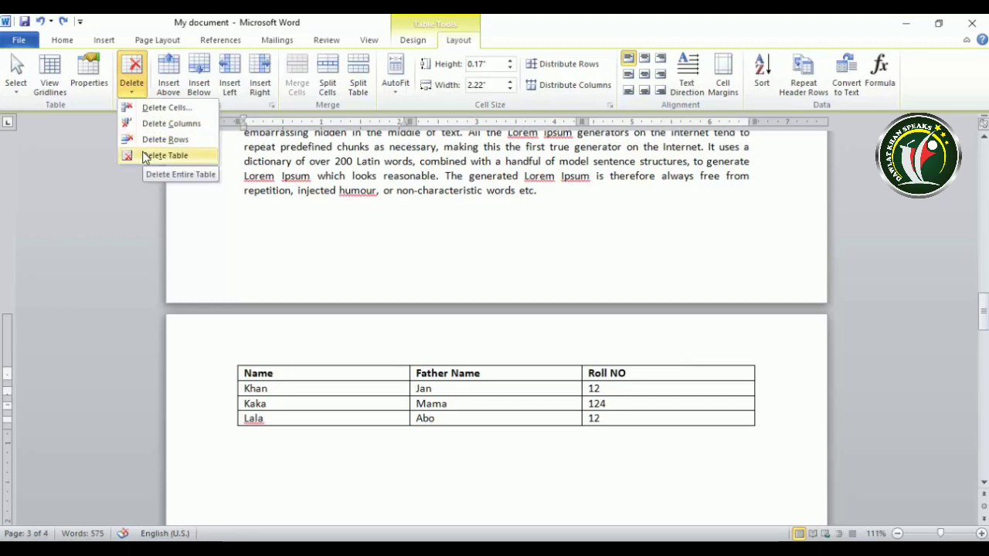
left_click(338, 394)
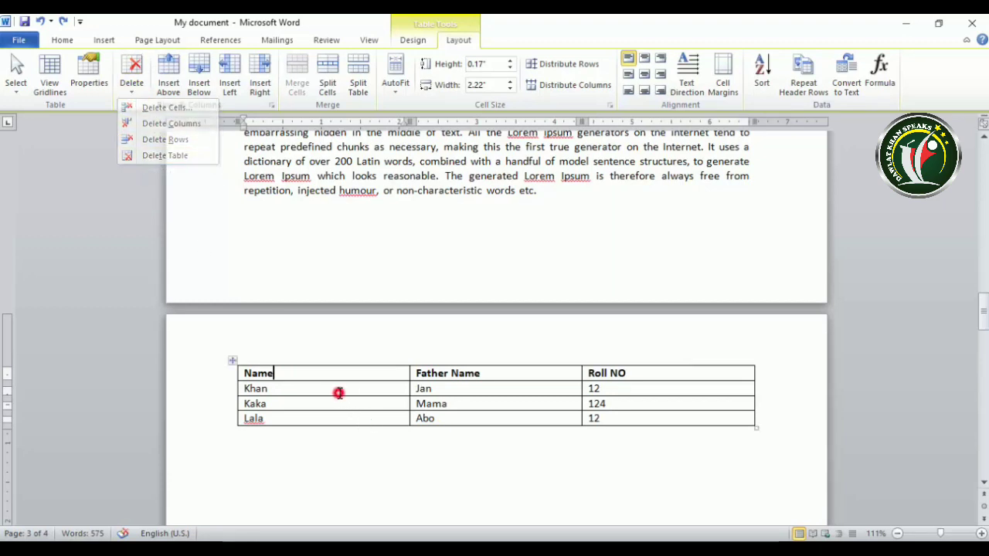
left_click(329, 377)
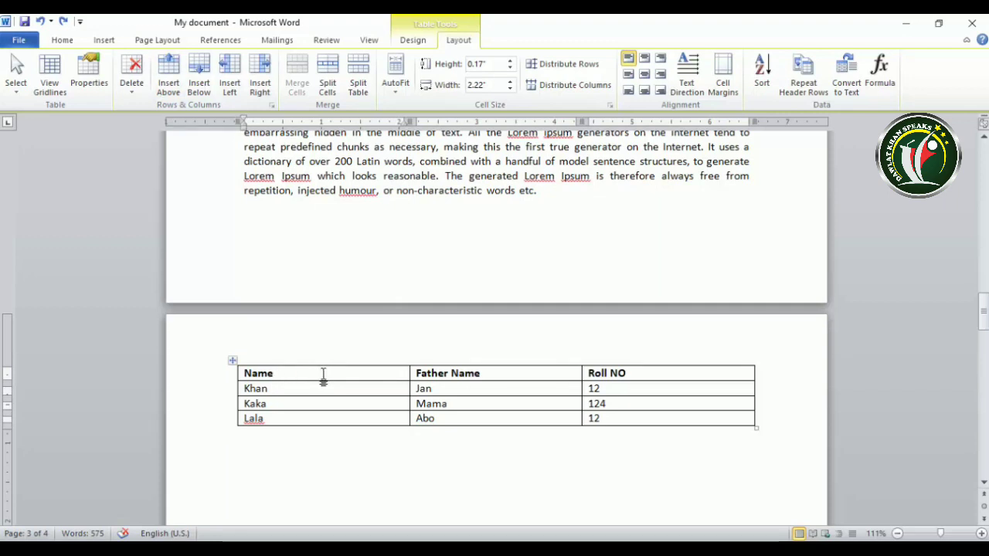
Insert an empty row above the header row; try a row below and remove it.
left_click(169, 77)
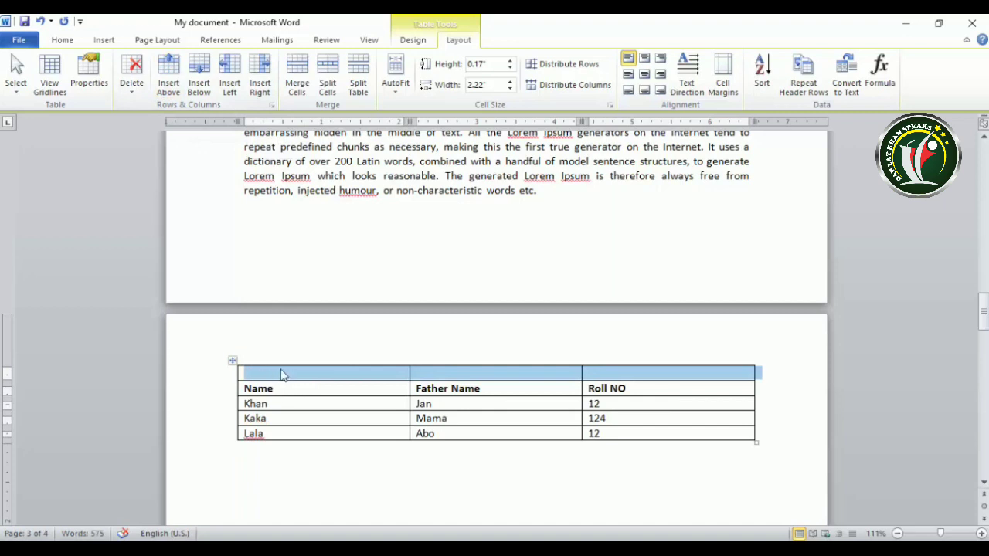
left_click(301, 391)
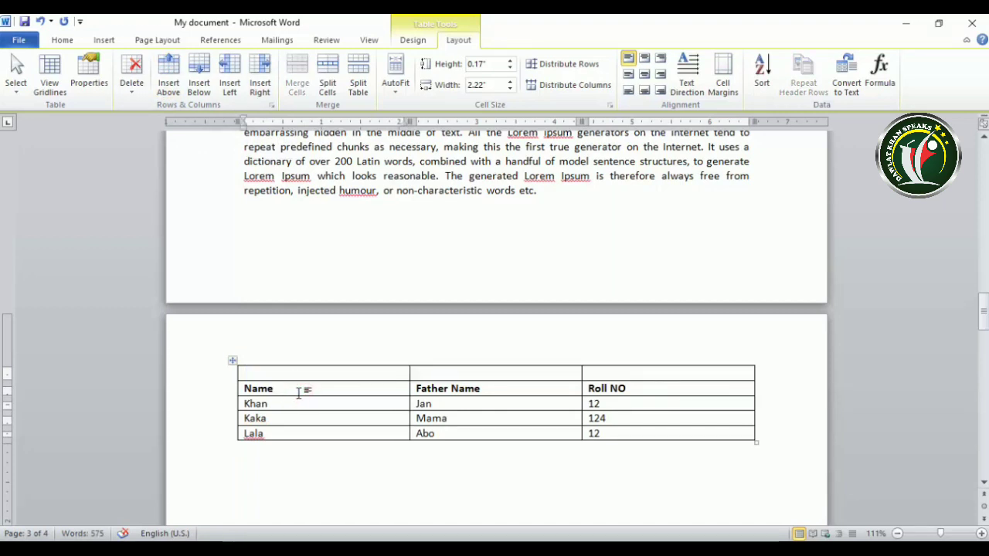
left_click(199, 77)
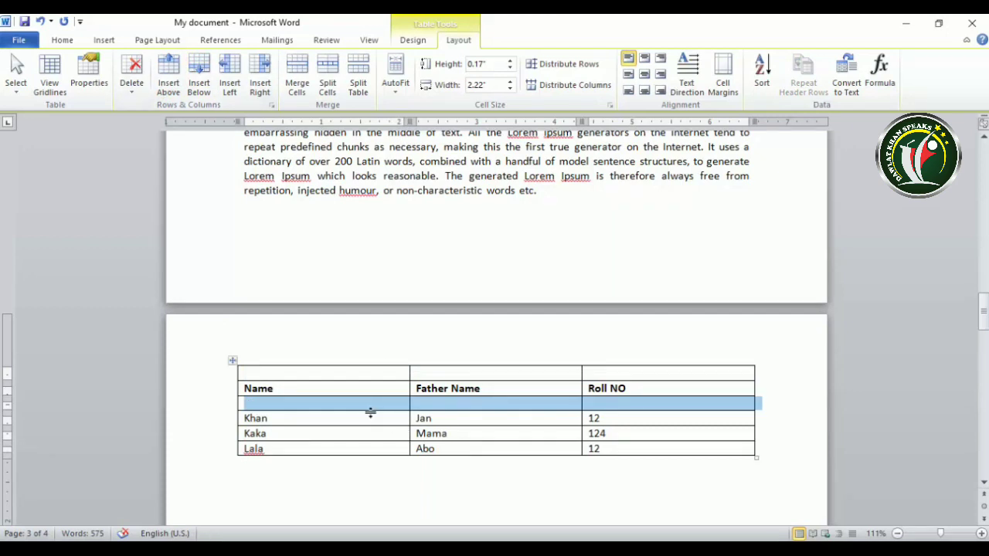
key("BackSpace")
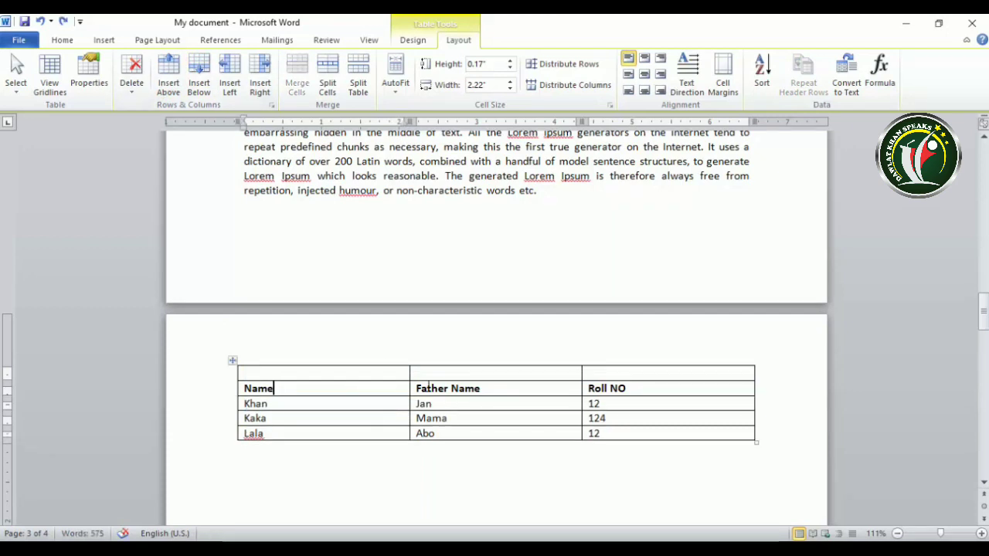
Try inserting columns left and right of Name and after Father Name, undoing each.
left_click(230, 75)
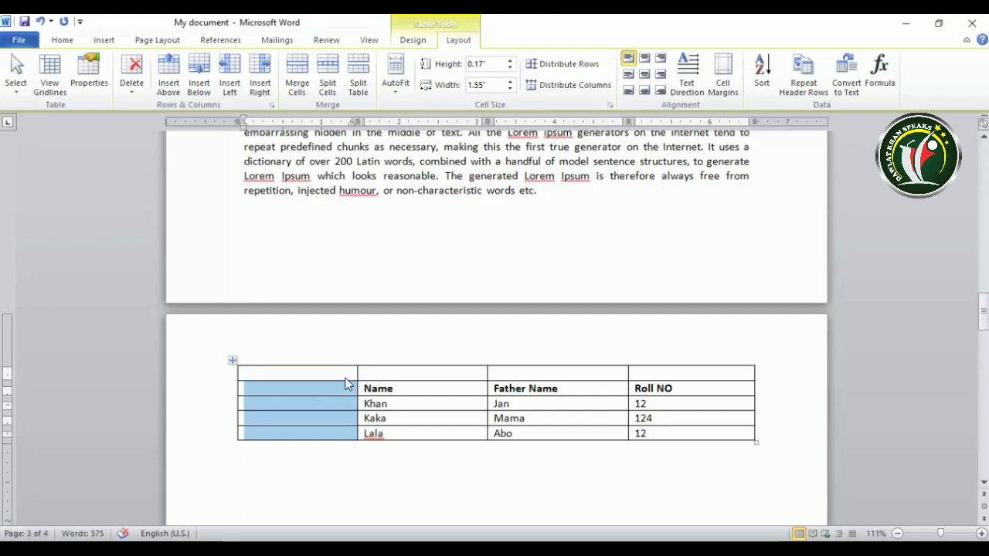
key("ctrl+z")
left_click(260, 75)
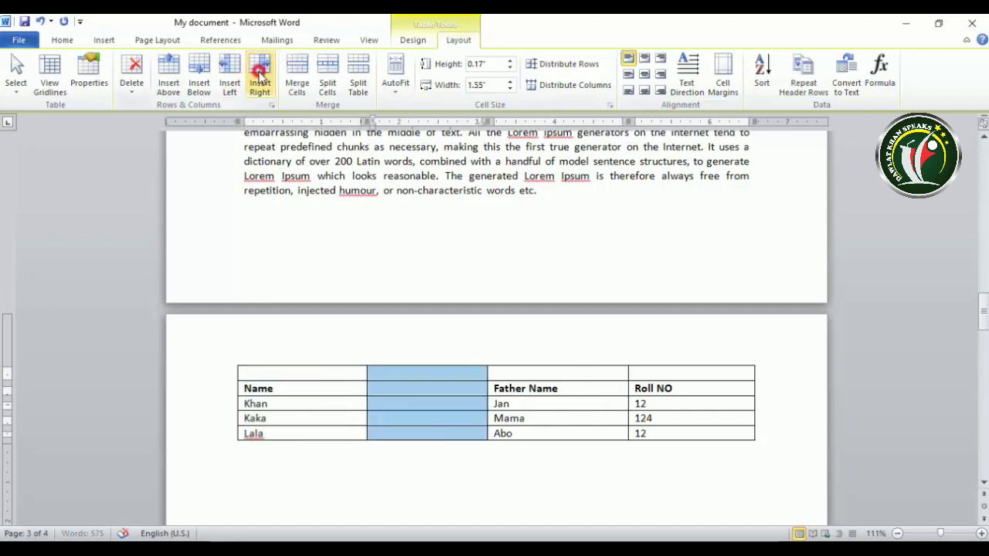
left_click(450, 378)
key("ctrl+z")
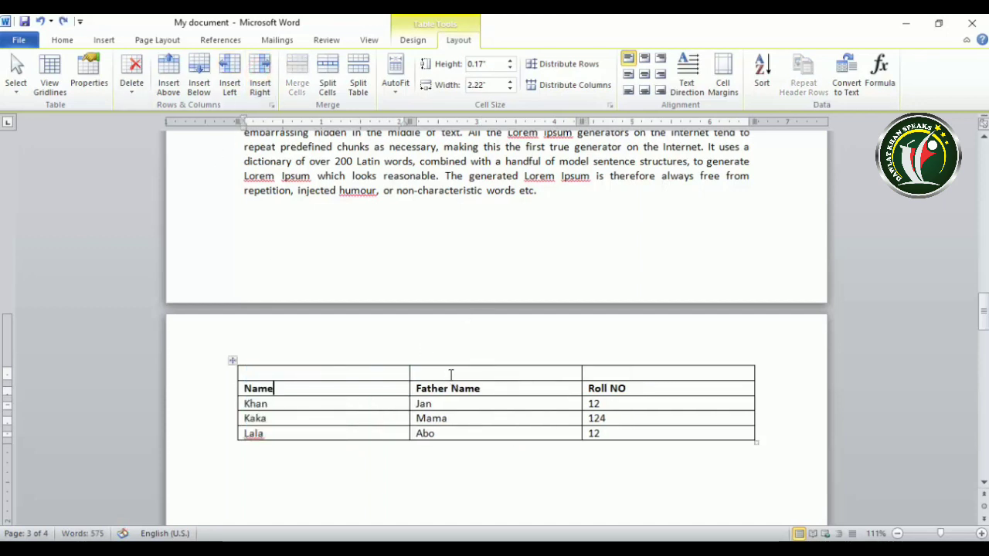
left_click(519, 393)
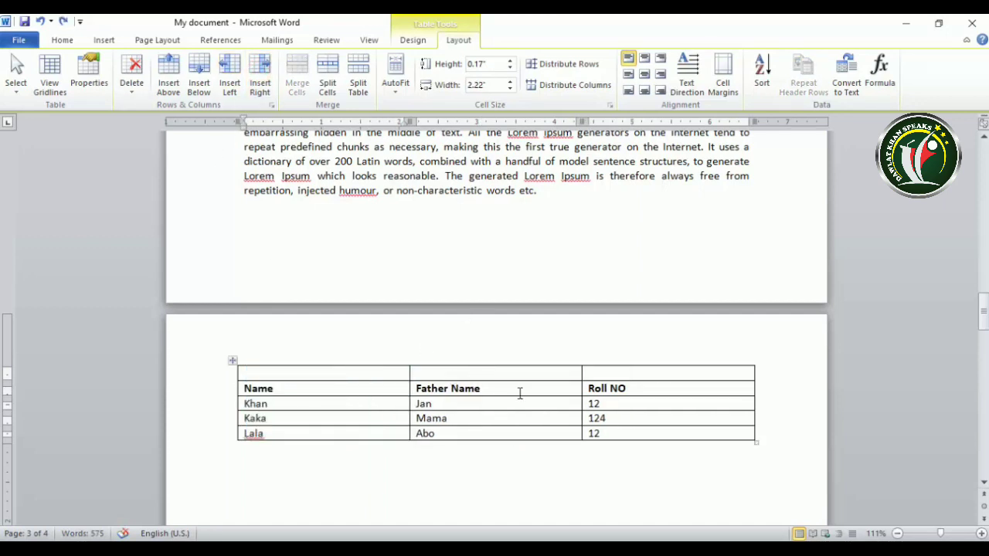
left_click(260, 75)
left_click(638, 403)
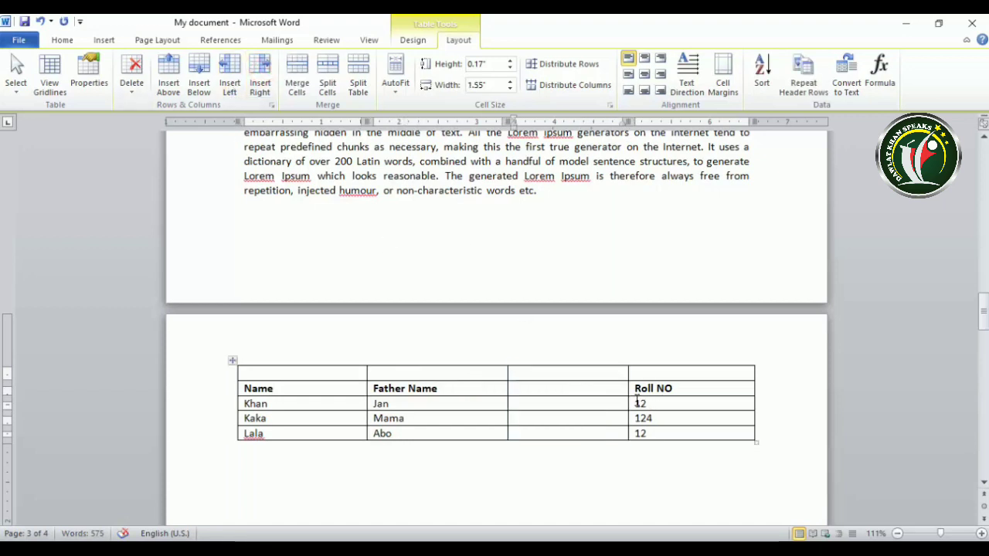
key("ctrl+z")
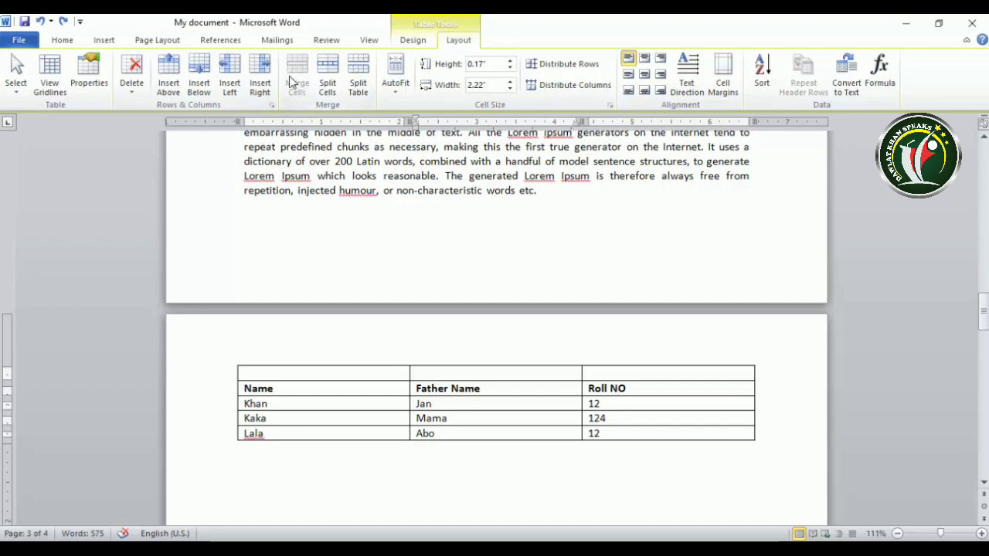
left_click(387, 391)
left_click_drag(330, 374, 687, 375)
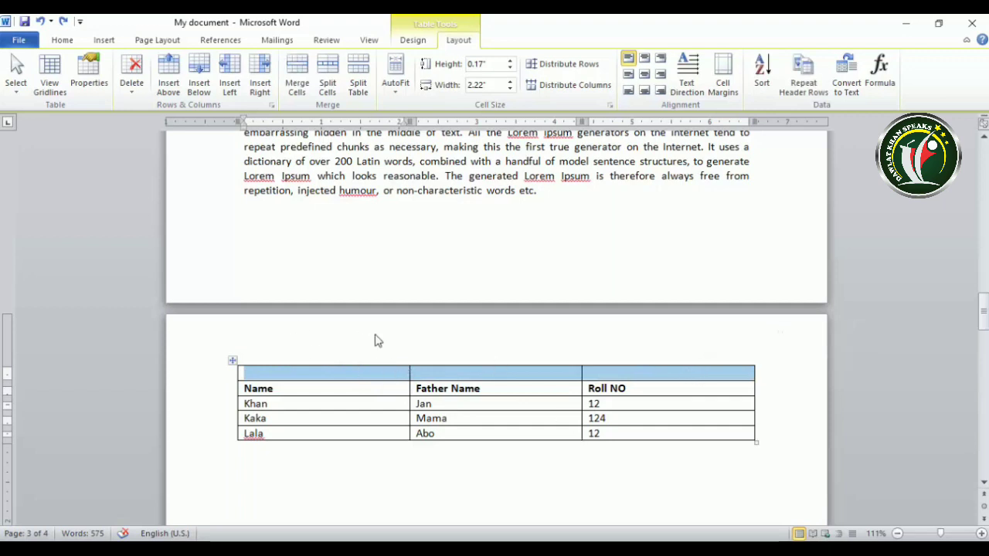
left_click(298, 77)
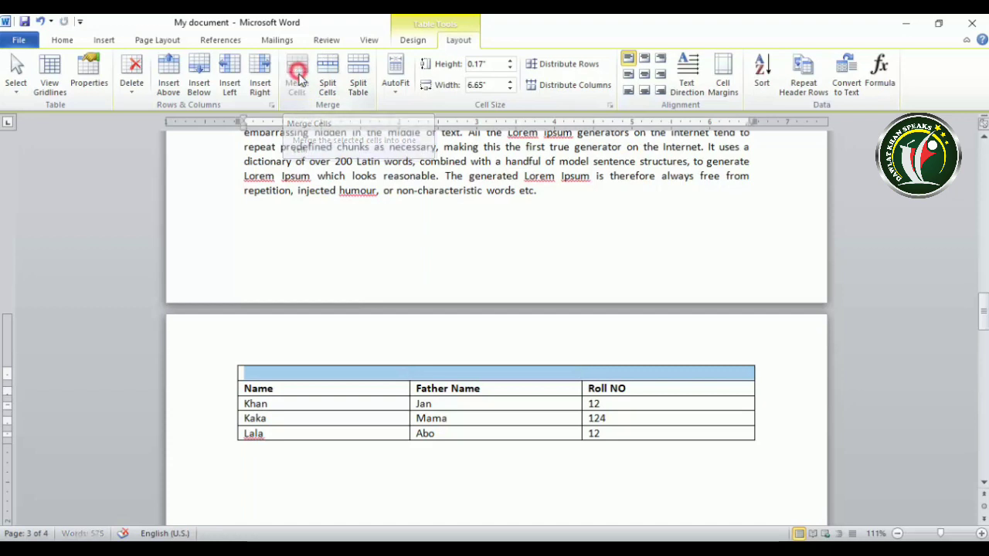
left_click(451, 372)
left_click_drag(534, 392, 533, 431)
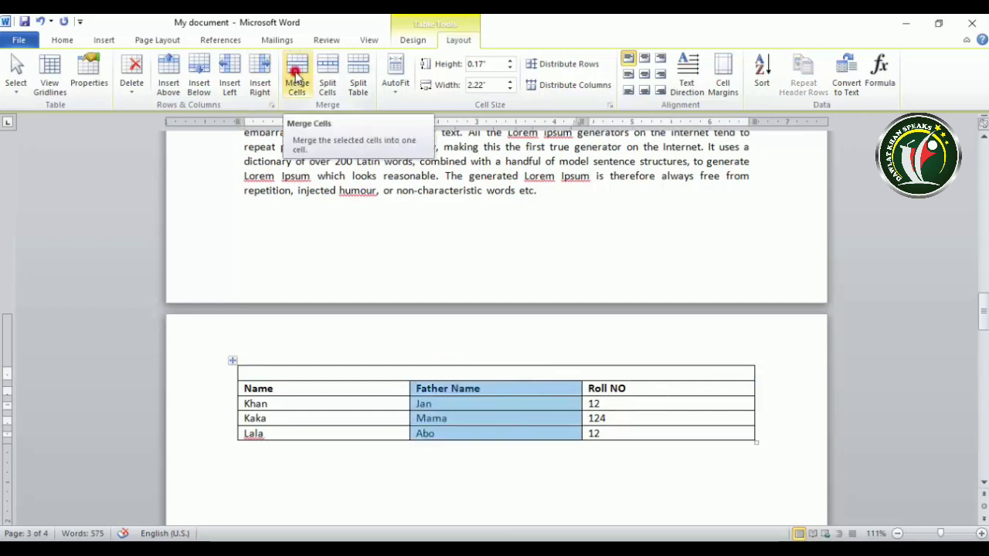
left_click(297, 75)
left_click(484, 418)
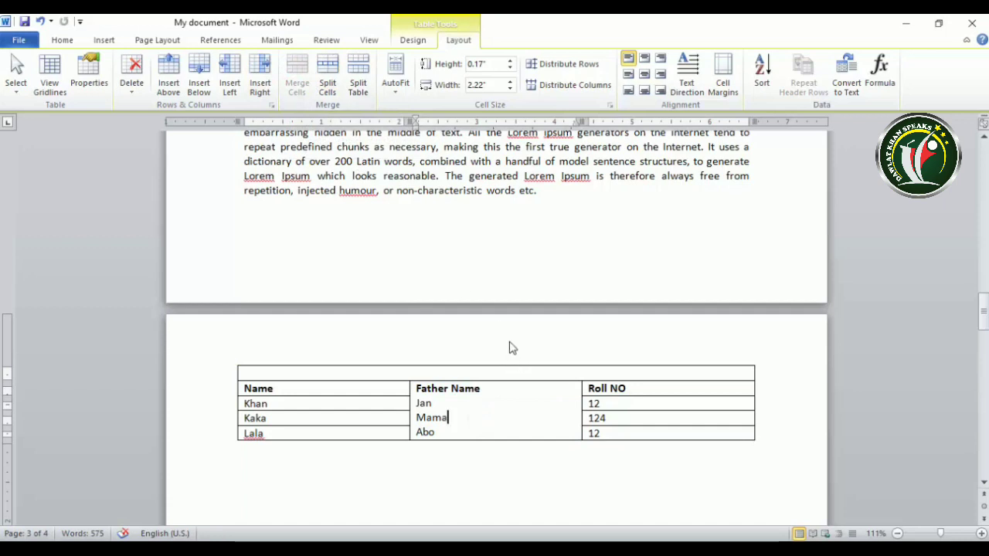
key("ctrl+z")
left_click(505, 375)
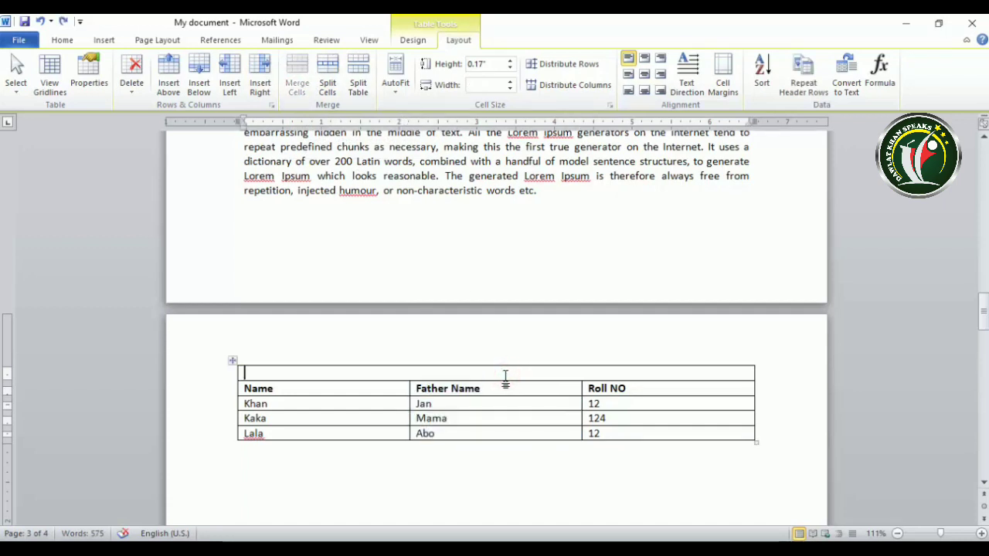
type("Dawlat")
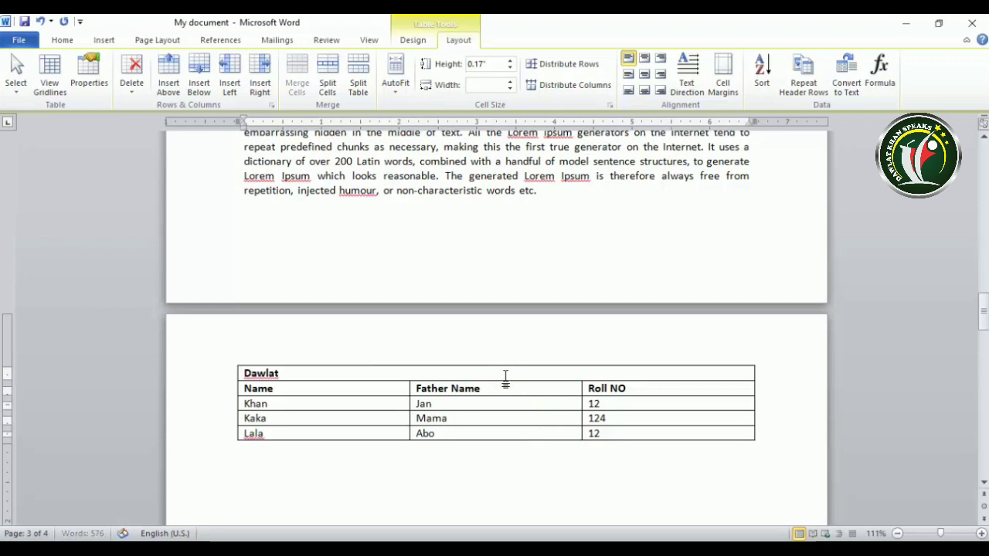
key("BackSpace")
key("BackSpace")
key("BackSpace")
key("BackSpace")
key("BackSpace")
type("Nam")
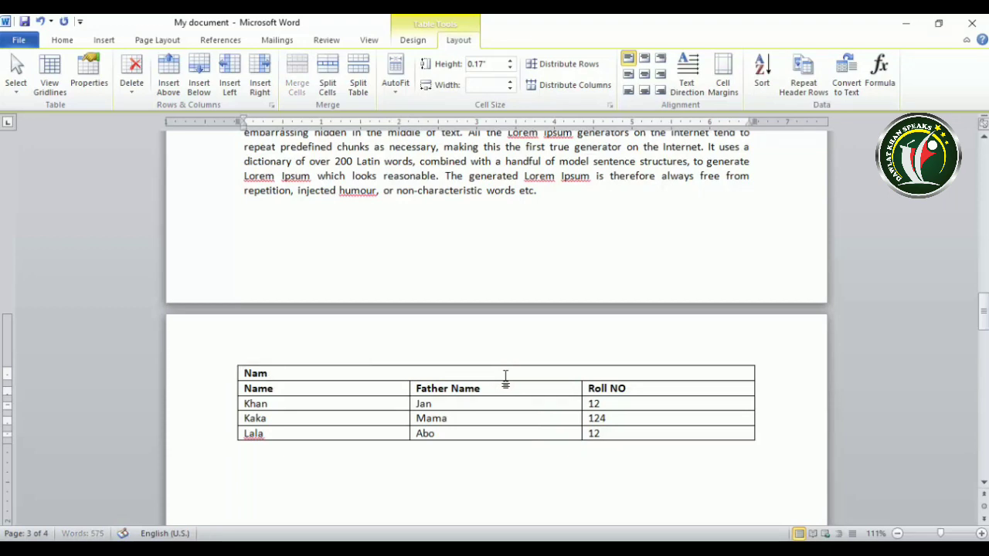
type("e of Student")
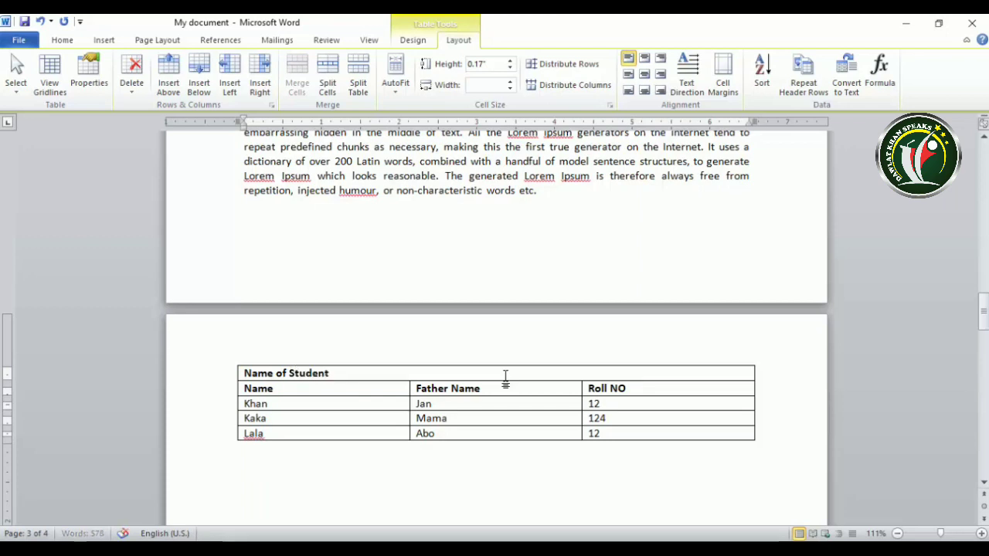
type("s")
left_click(371, 395)
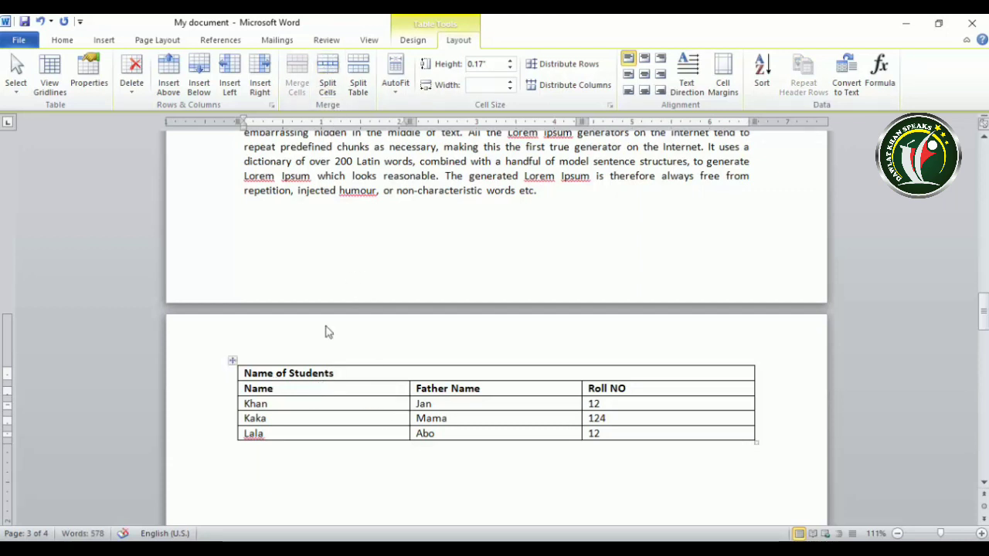
left_click(328, 81)
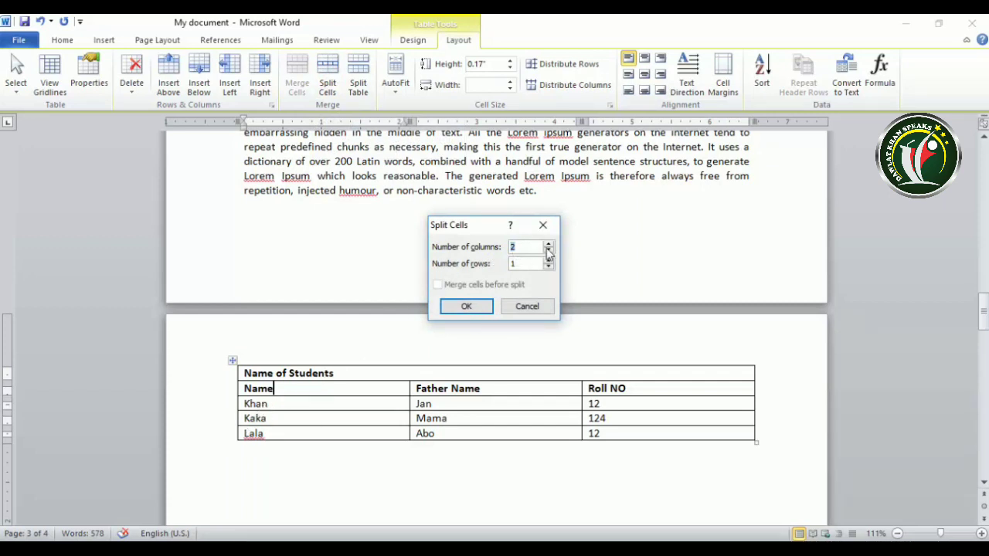
left_click(467, 306)
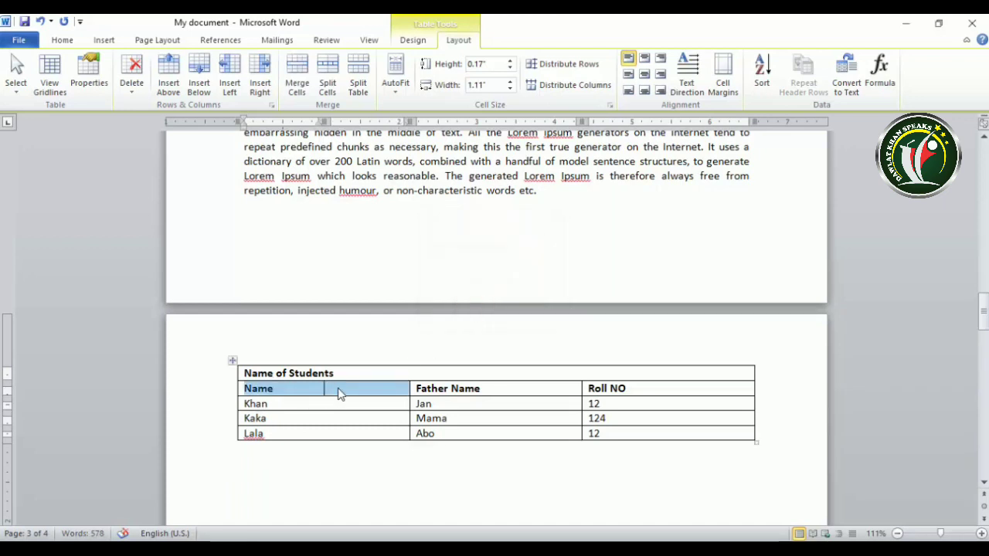
key("ctrl+z")
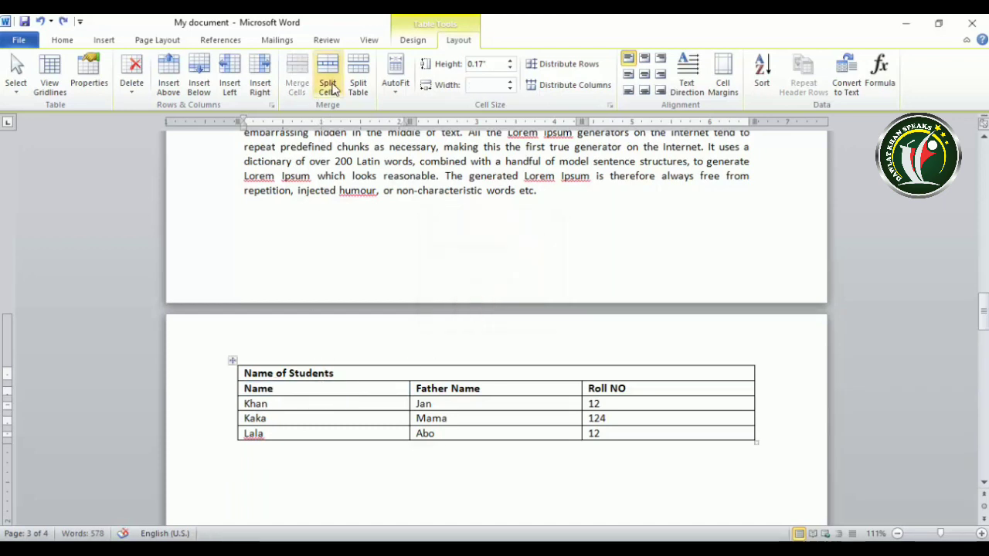
left_click(328, 83)
left_click(549, 261)
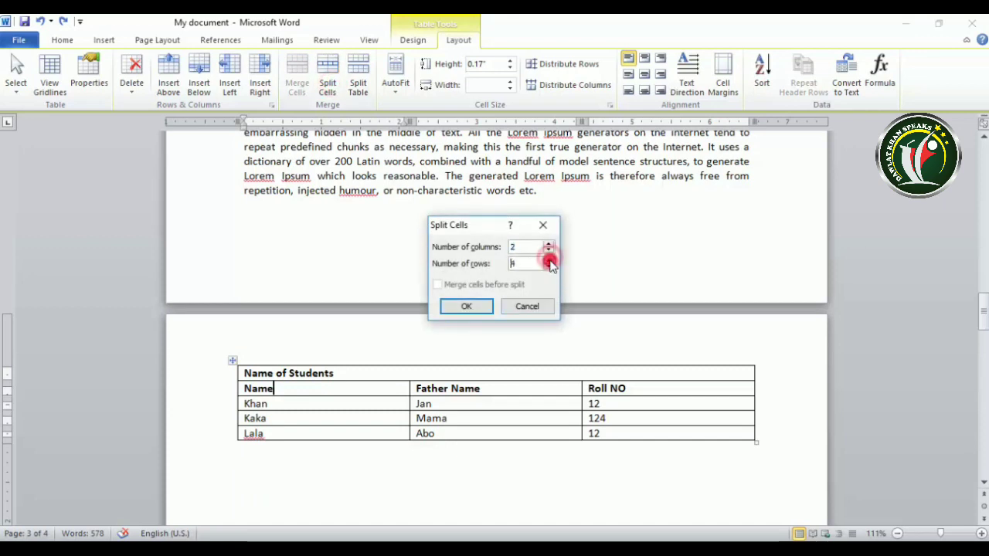
left_click(549, 261)
left_click(549, 261)
left_click(549, 244)
left_click(549, 244)
left_click(548, 244)
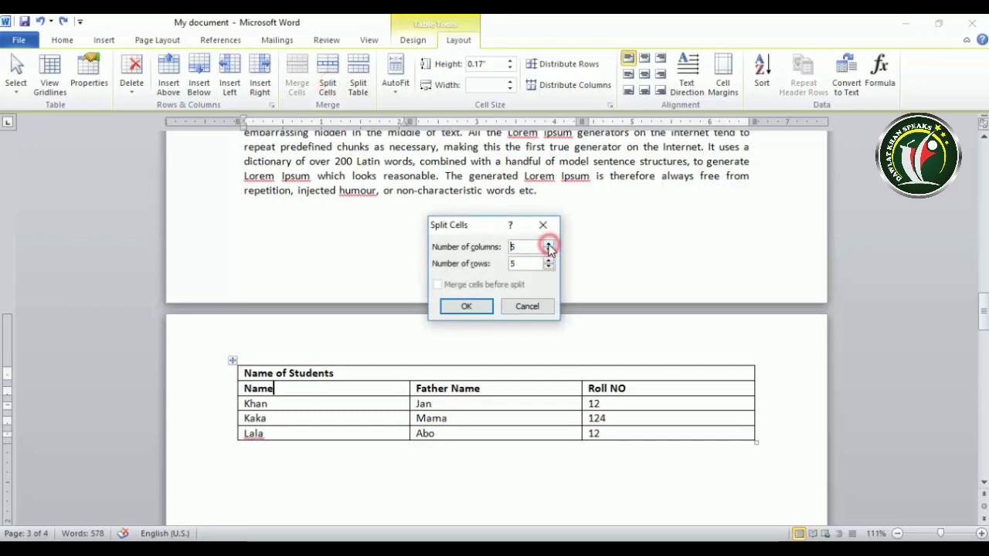
left_click(464, 306)
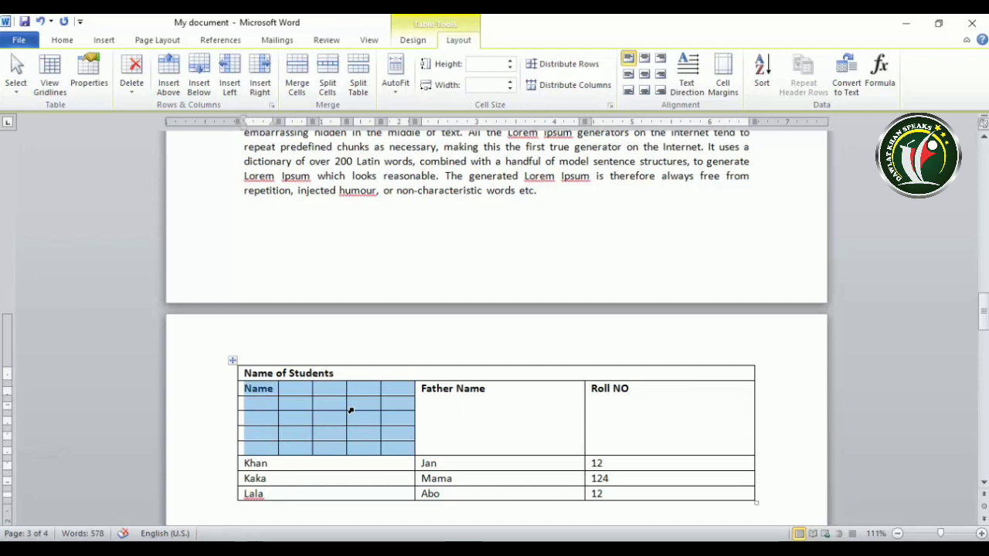
key("ctrl+z")
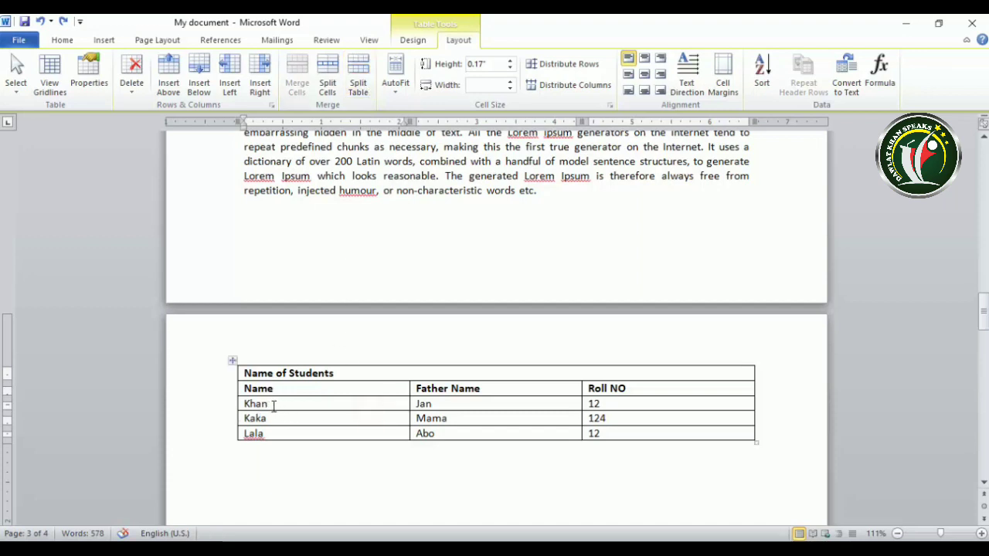
Split the student table just above the Khan row.
left_click_drag(241, 404, 663, 401)
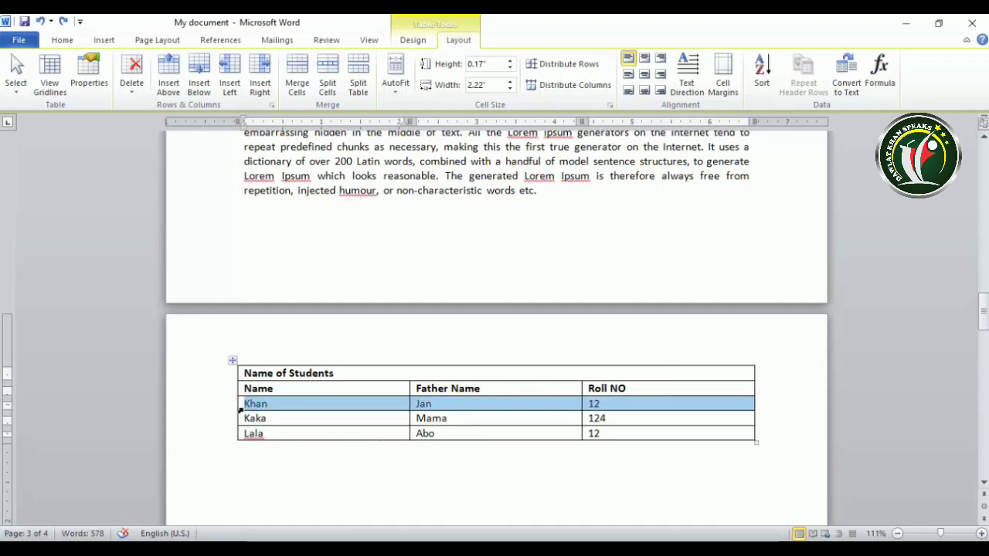
left_click(276, 413)
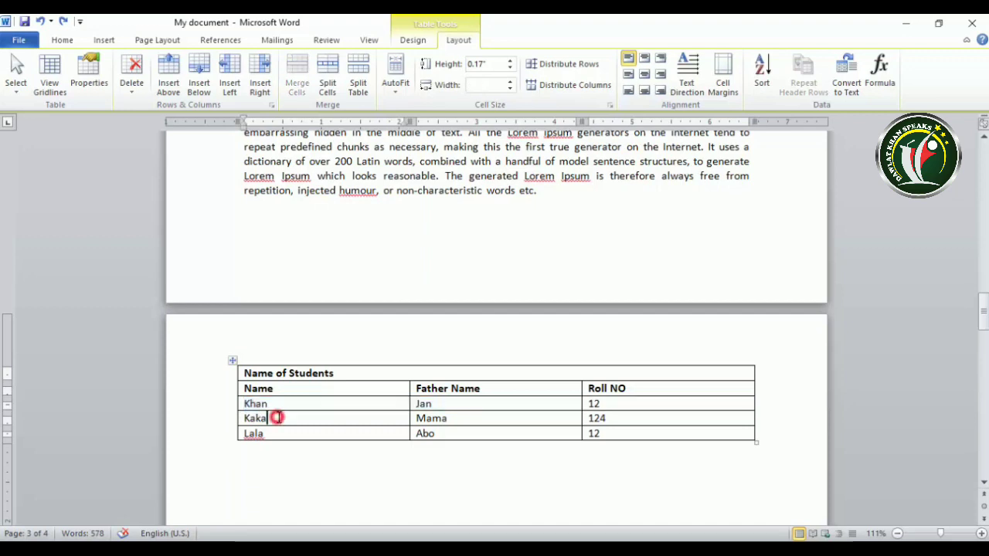
left_click(275, 408)
left_click(357, 77)
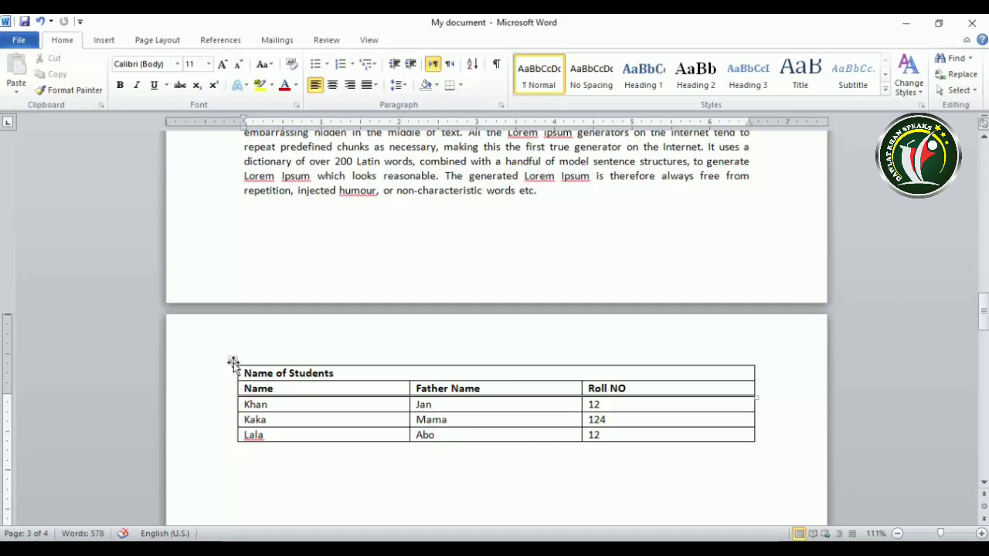
Drag the header part to the previous page, then undo to rejoin the table.
left_click(233, 360)
left_click_drag(232, 360, 272, 164)
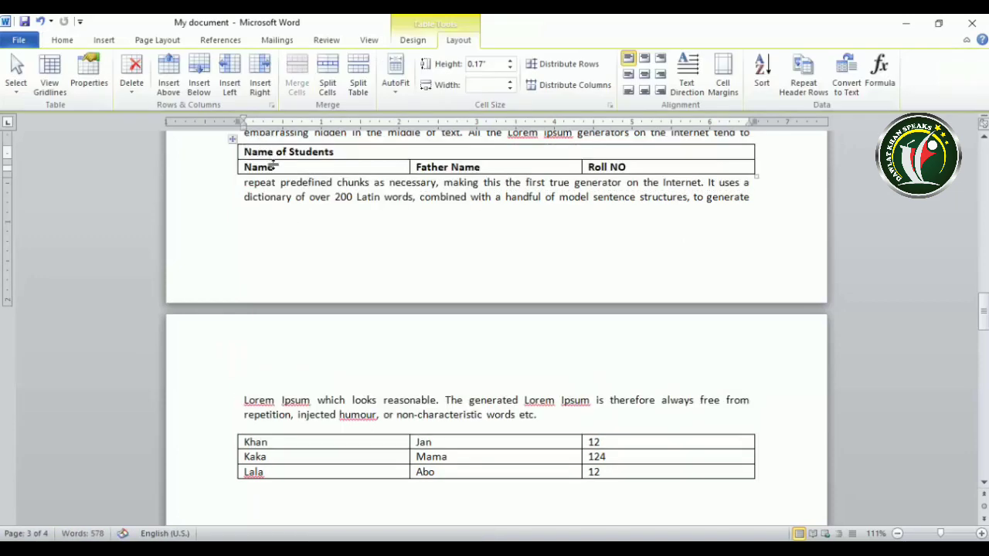
scroll(314, 247, "up", 1)
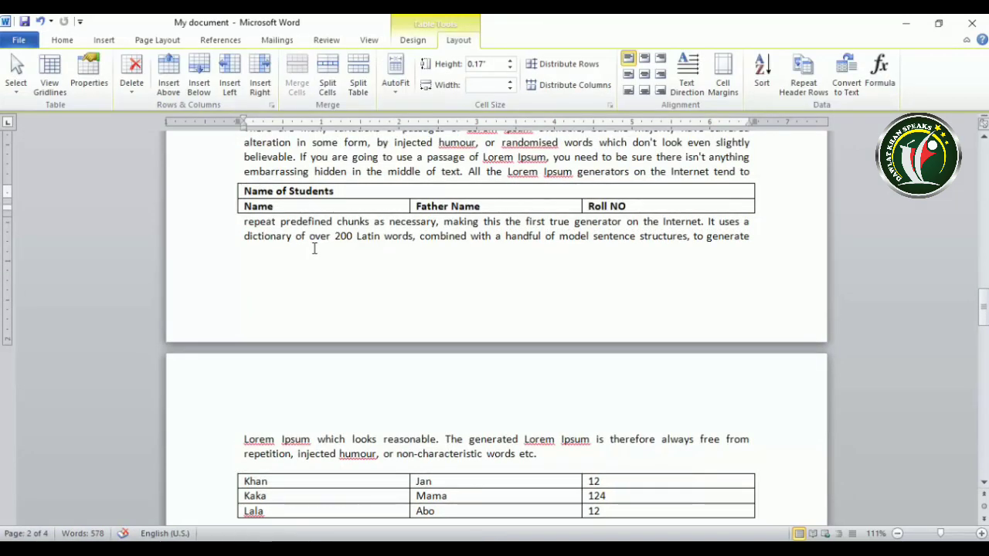
key("ctrl+z")
key("ctrl+z")
key("ctrl+z")
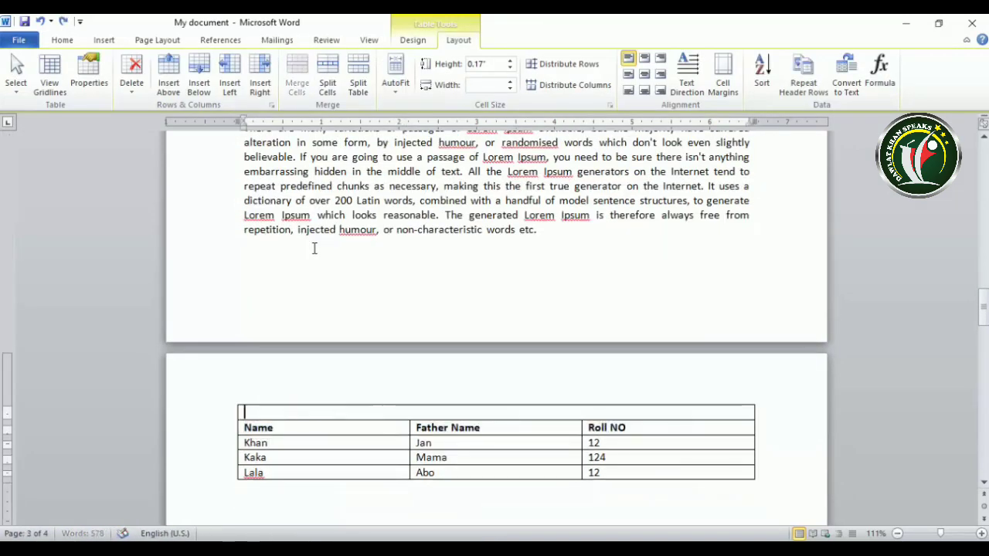
left_click(312, 415)
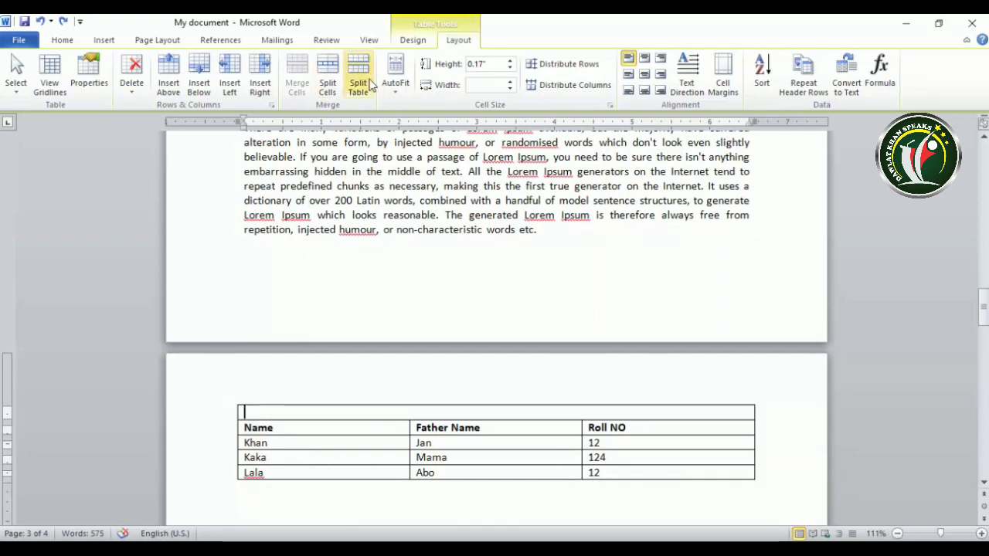
Narrow the table by dragging its right edge, then apply AutoFit Contents.
left_click(396, 87)
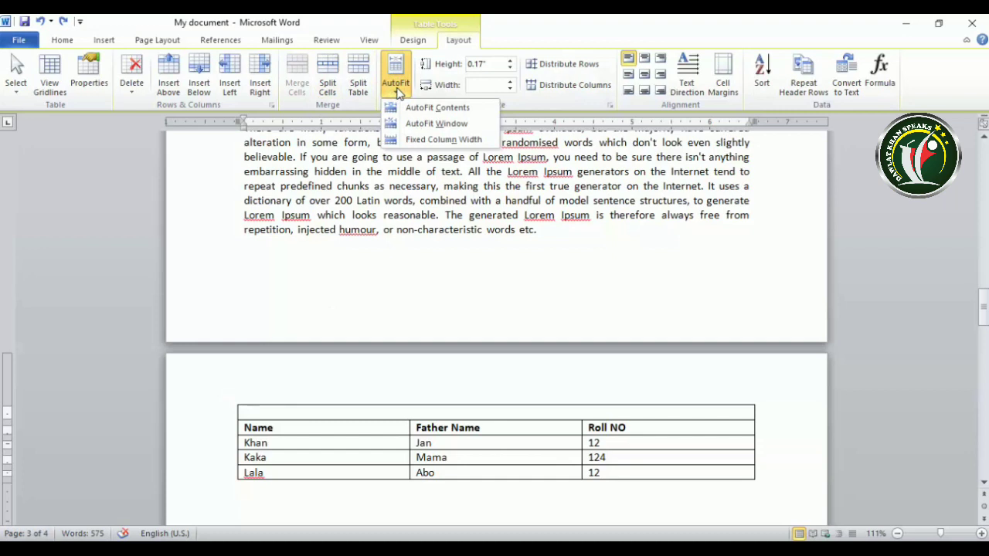
left_click(516, 435)
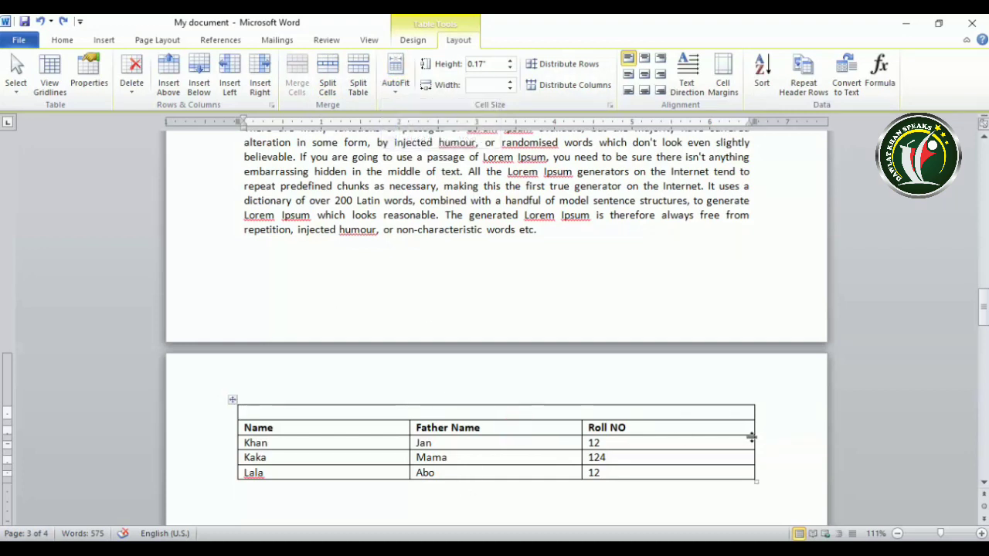
left_click_drag(754, 431, 520, 438)
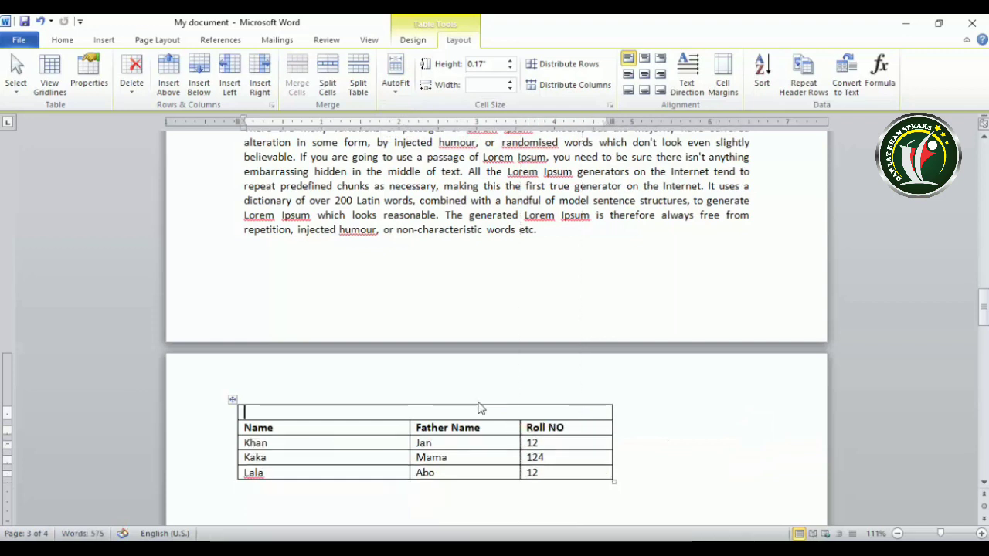
left_click(396, 77)
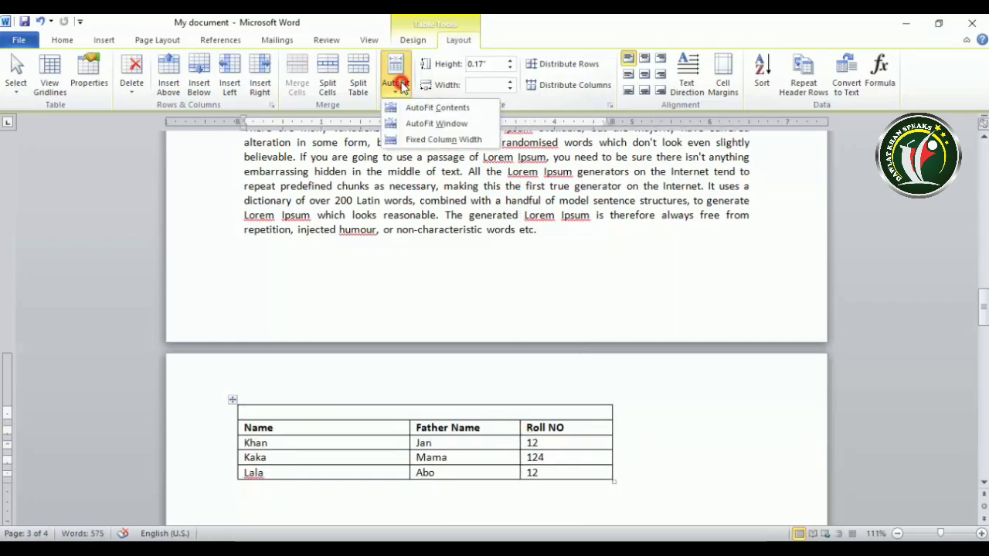
left_click(444, 113)
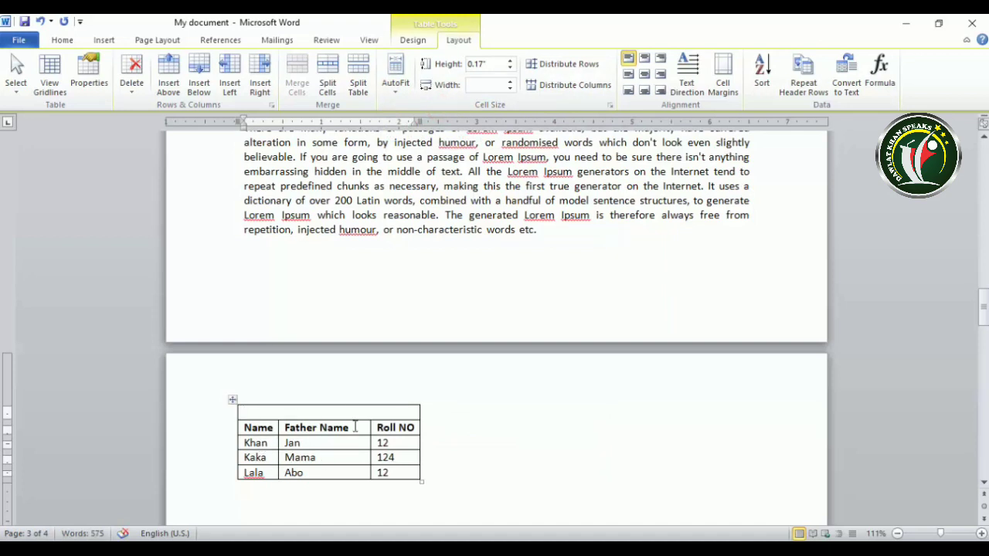
Apply AutoFit Window, then switch the table to Fixed Column Width.
left_click(396, 82)
left_click(416, 125)
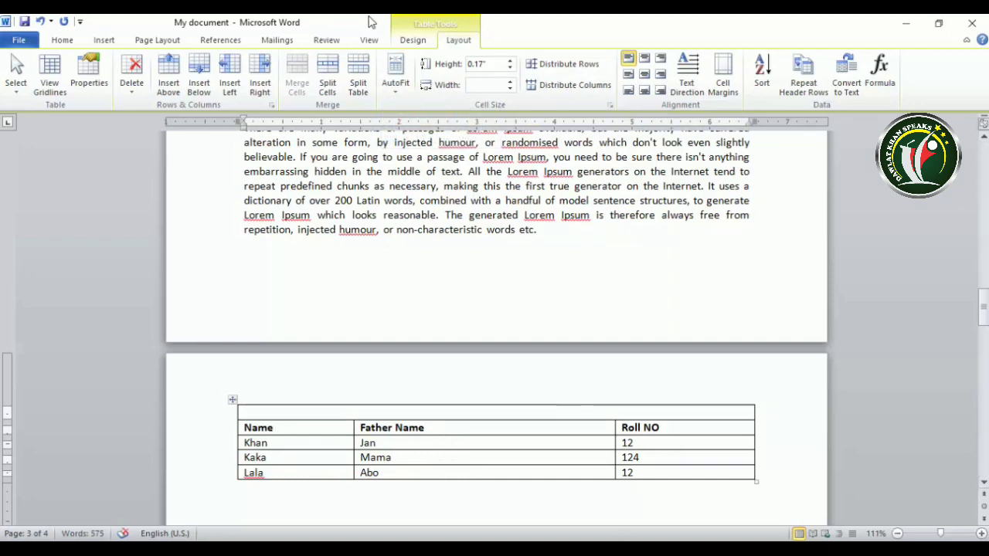
left_click(396, 82)
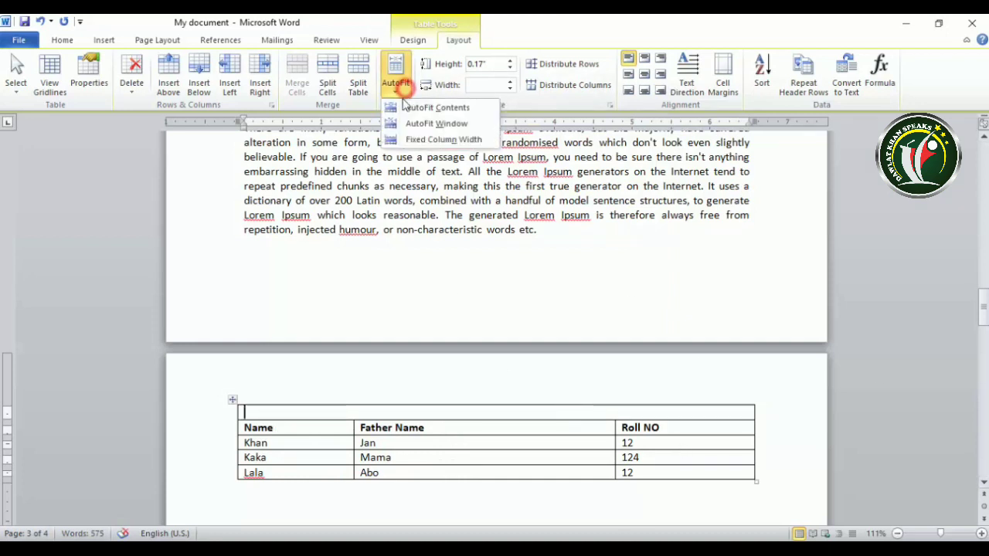
left_click(438, 141)
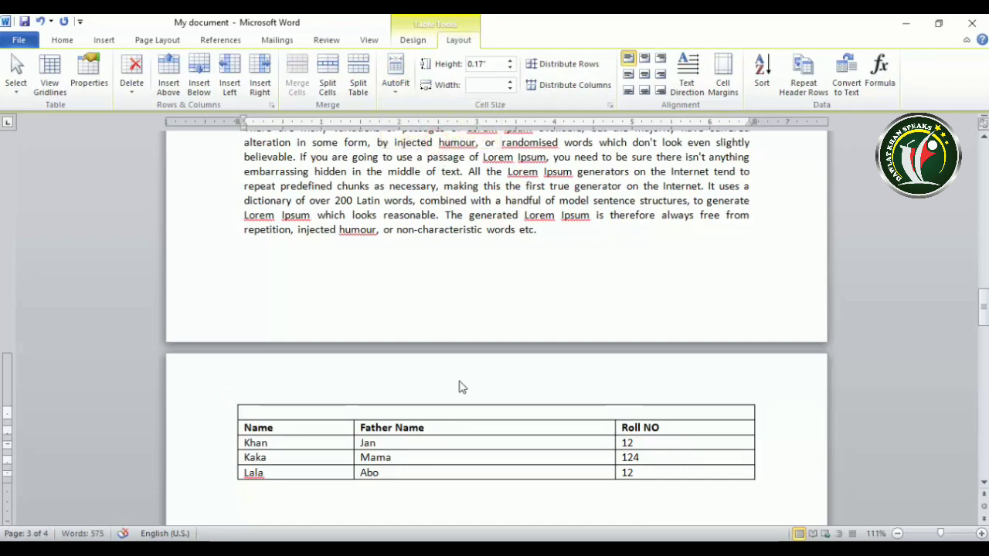
left_click(481, 427)
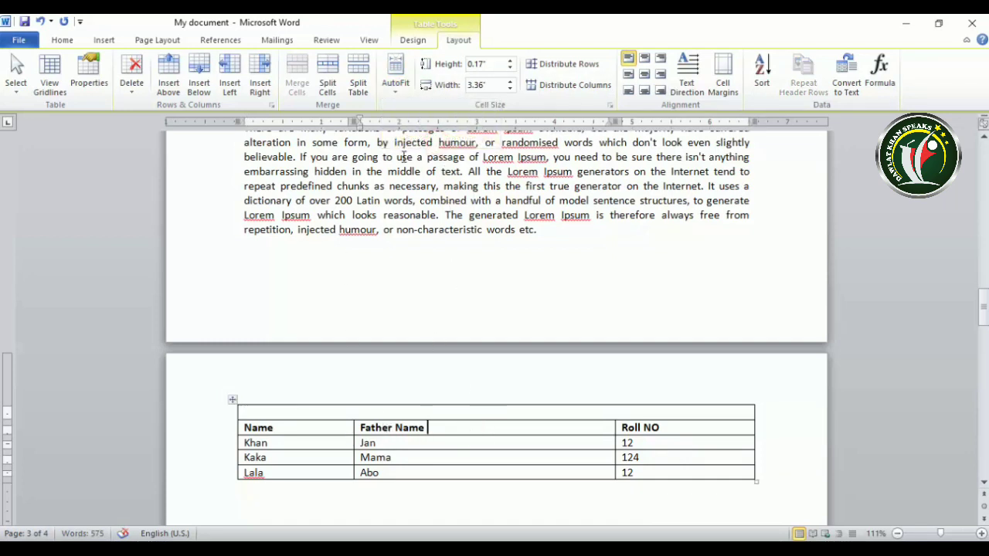
left_click(396, 82)
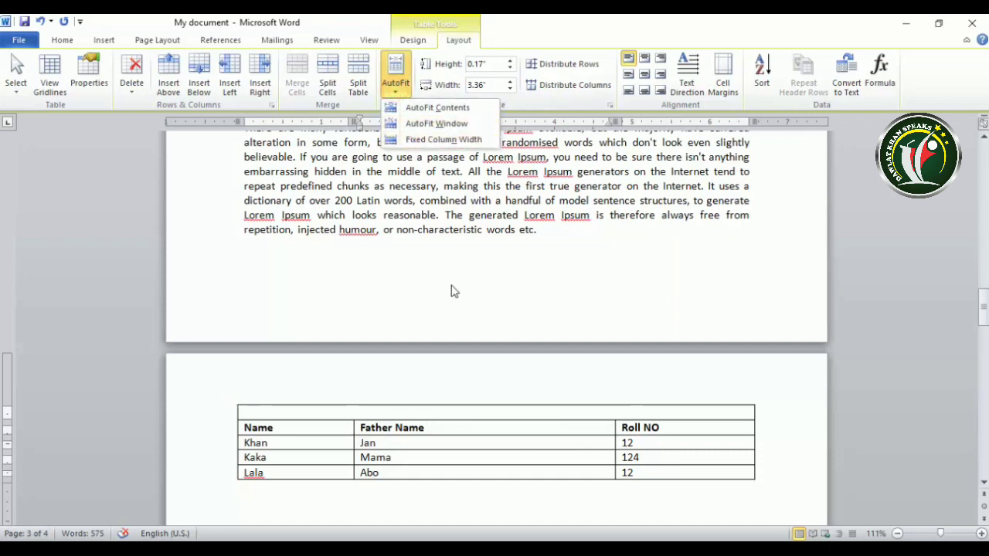
left_click(457, 434)
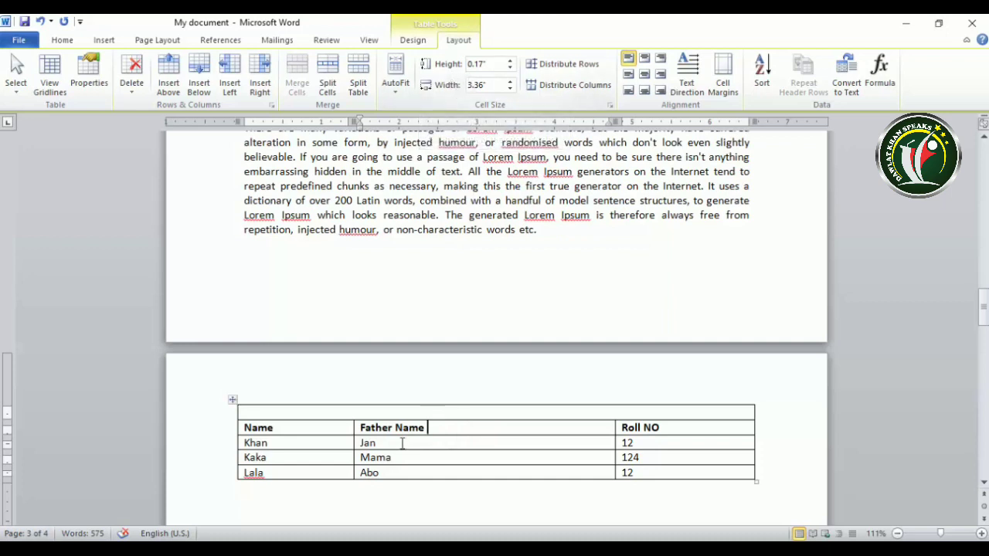
Set the header row height to 0.7" and the Father Name column width to 2.8".
left_click(510, 61)
left_click(509, 61)
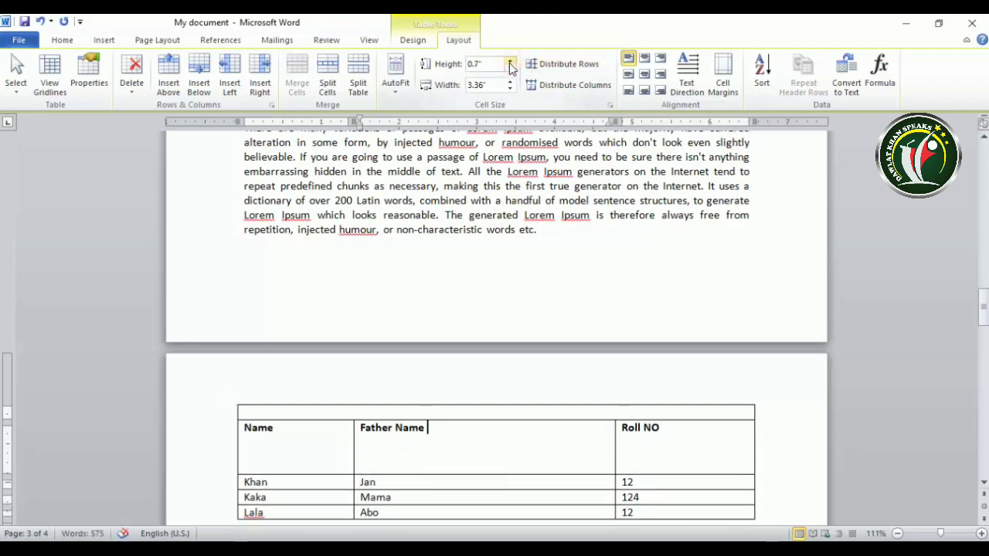
left_click(511, 82)
left_click(512, 82)
left_click(512, 82)
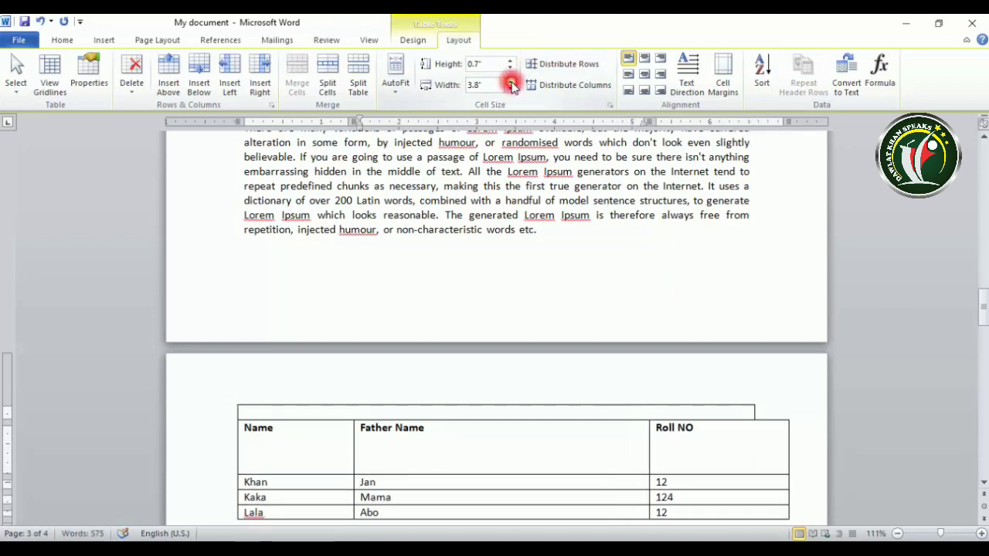
left_click(510, 89)
left_click(510, 90)
left_click(510, 90)
left_click(510, 90)
left_click(510, 90)
left_click(510, 89)
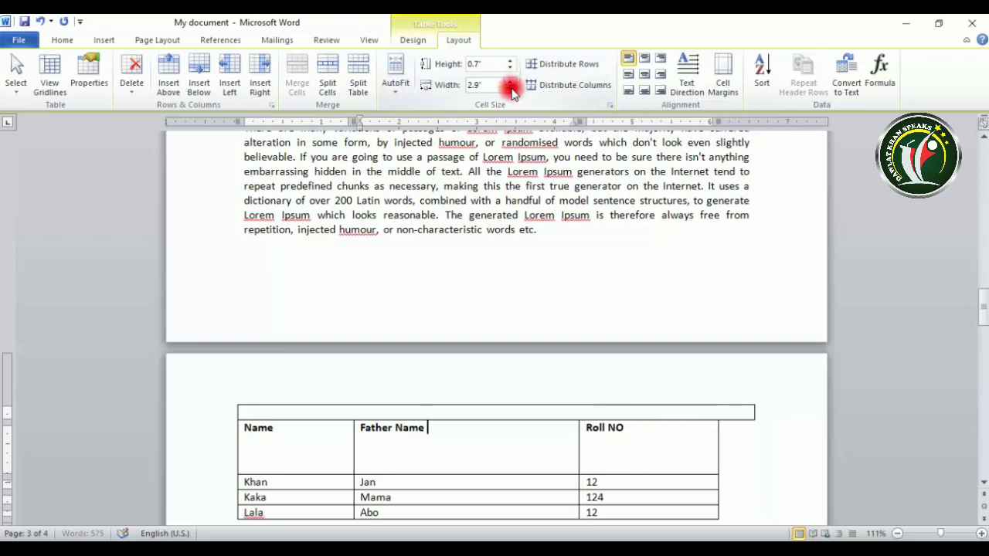
left_click(510, 90)
Drag borders to narrow Father Name, widen Name, deepen the empty top row, and select the header row.
scroll(552, 362, "down", 1)
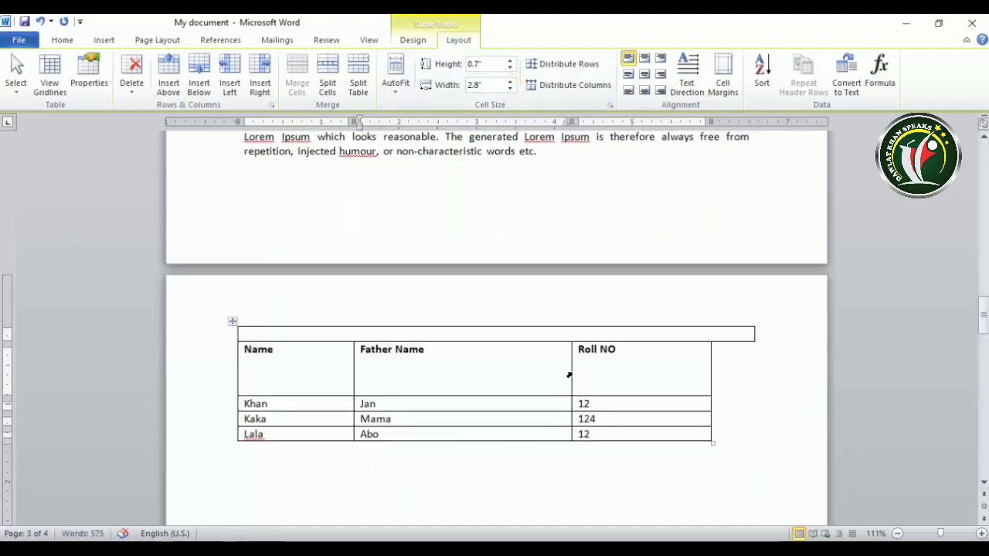
left_click_drag(571, 375, 500, 374)
mouse_move(353, 375)
left_mouse_down()
mouse_move(304, 370)
mouse_move(390, 369)
left_mouse_up()
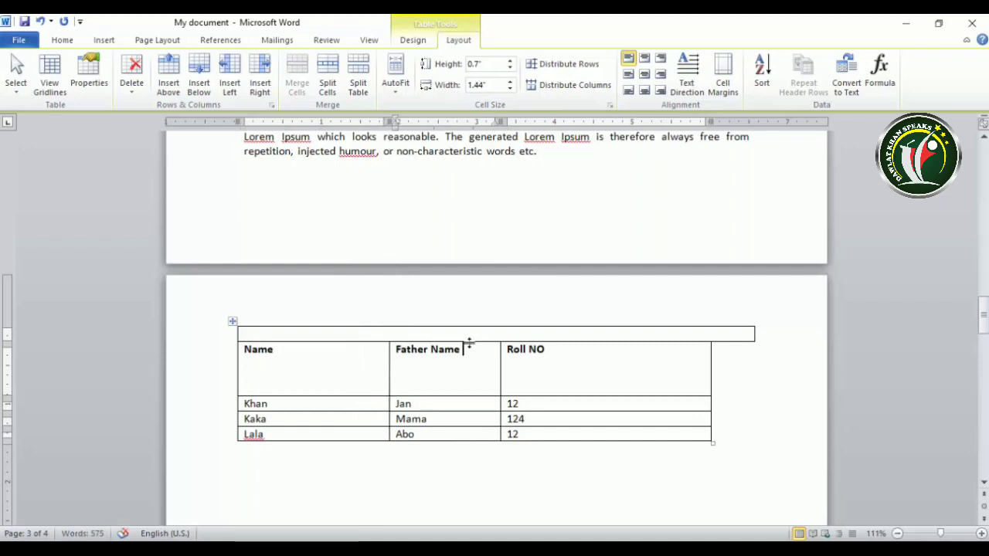
left_click_drag(468, 341, 468, 365)
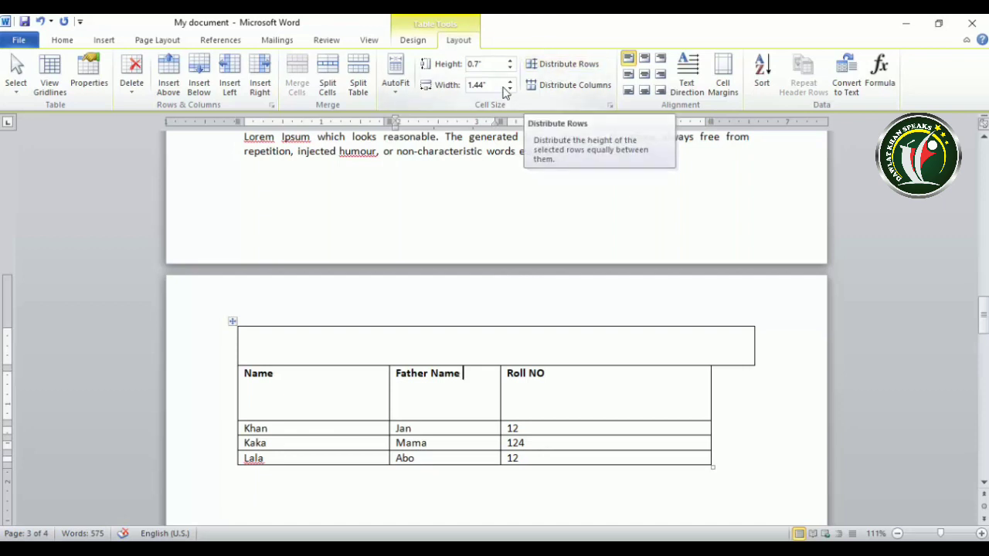
left_click(696, 396)
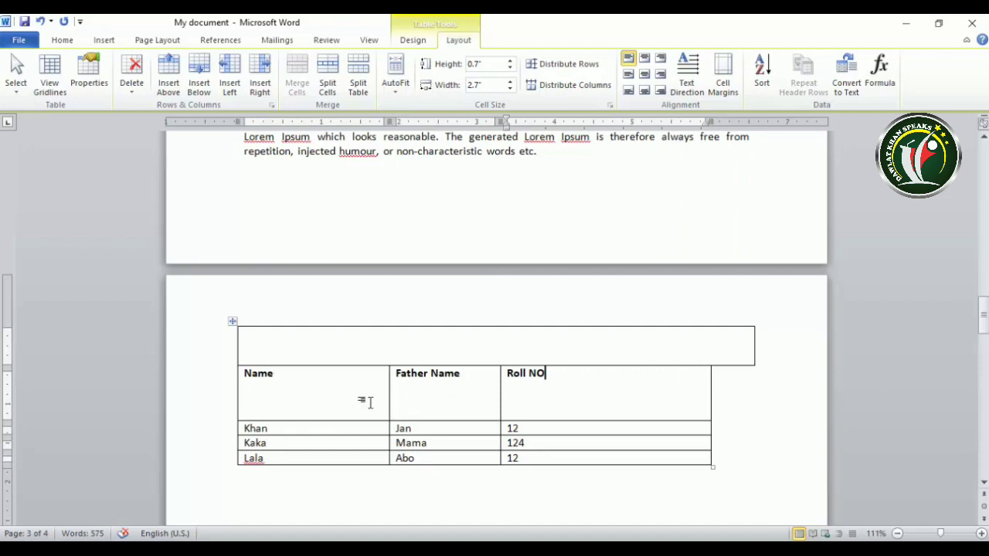
left_click_drag(639, 384, 282, 414)
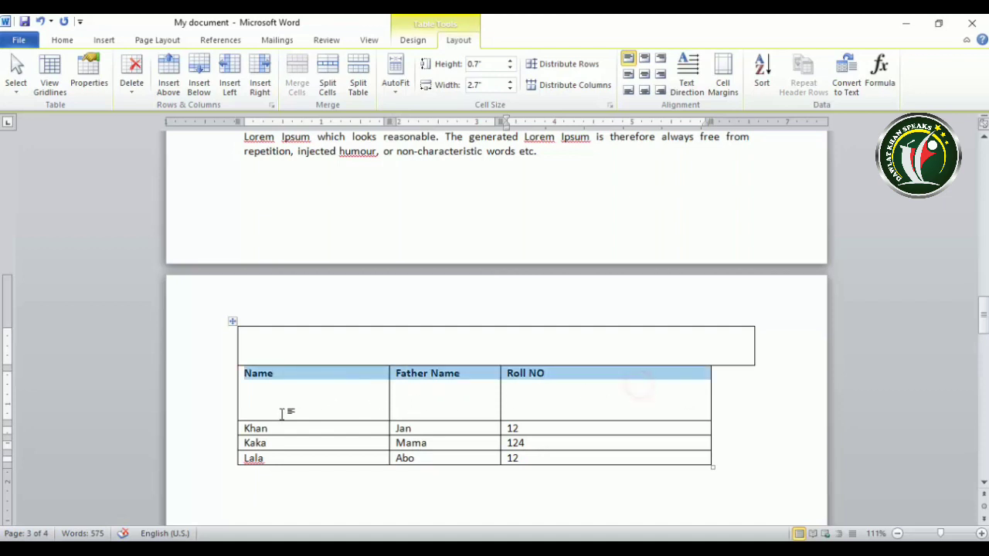
Shorten the header row and distribute all table rows to equal height.
left_click(510, 68)
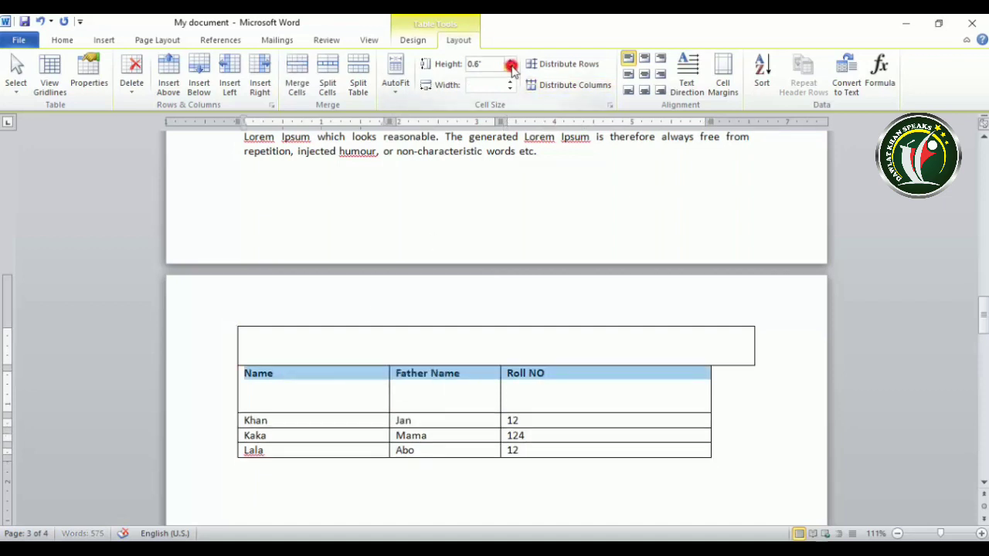
left_click(510, 68)
left_click(510, 68)
left_click(510, 68)
left_click(510, 68)
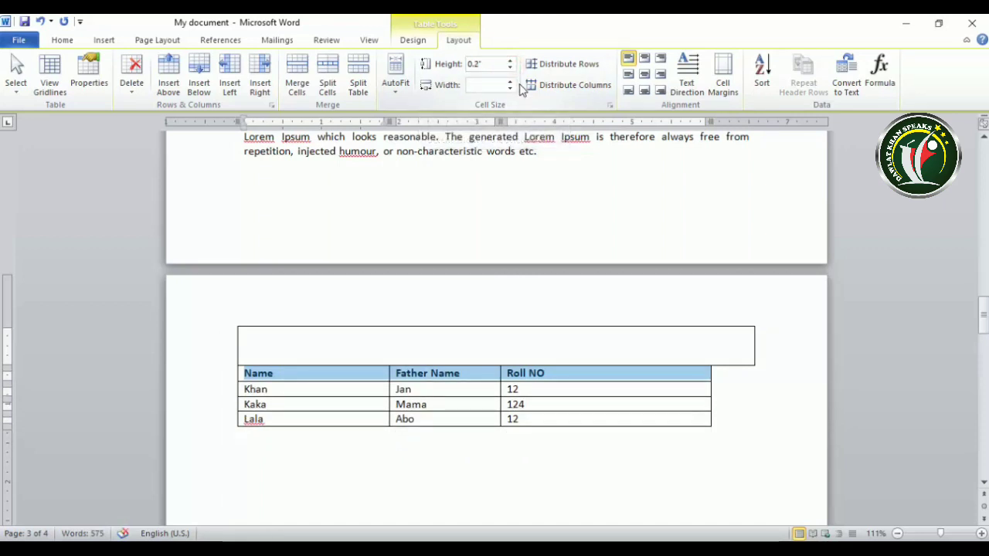
left_click(546, 70)
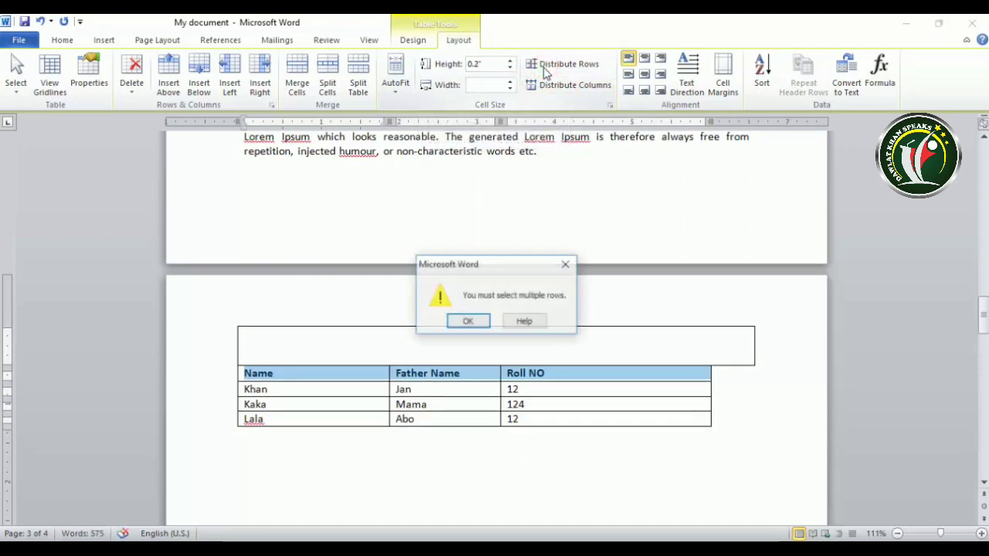
left_click(468, 323)
left_click(569, 392)
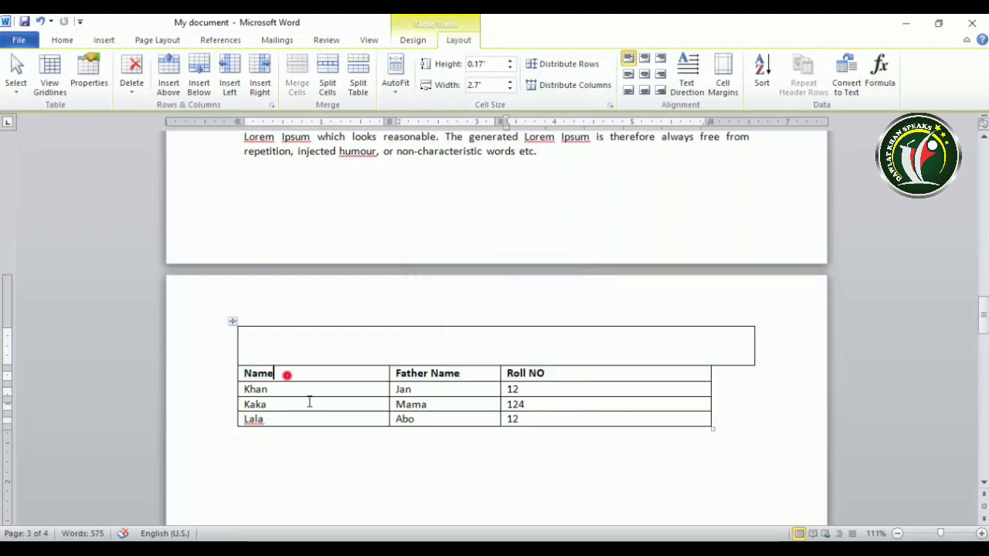
left_click_drag(309, 401, 620, 415)
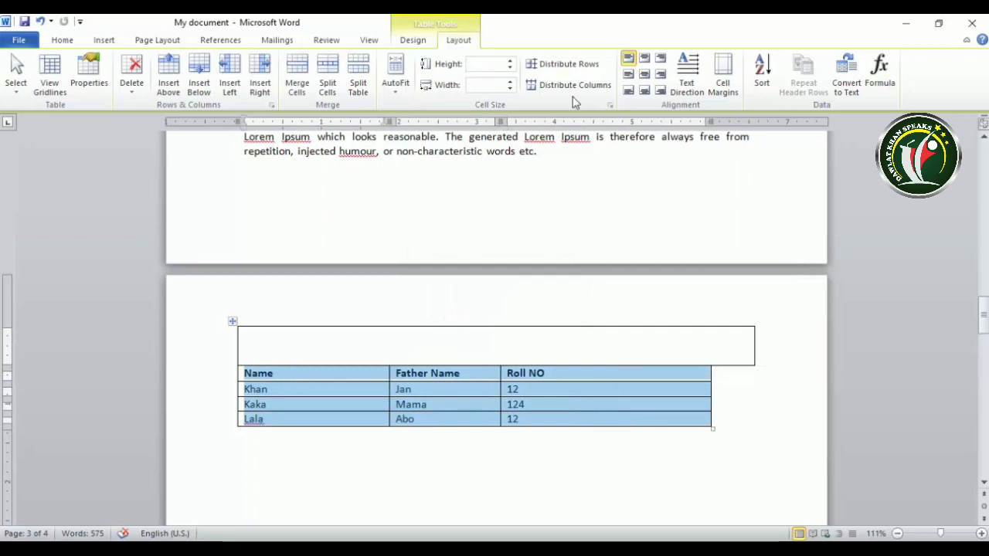
left_click(545, 63)
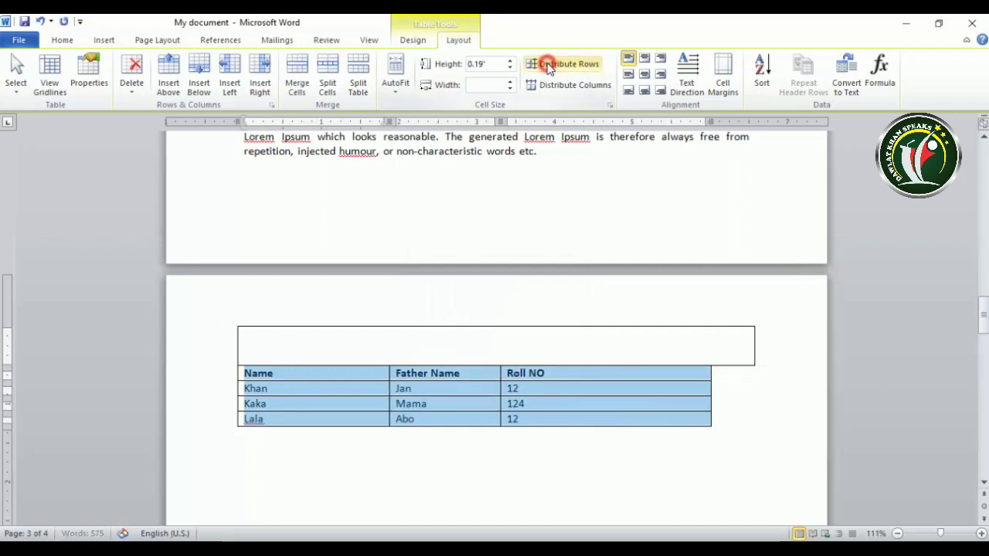
left_click(357, 377)
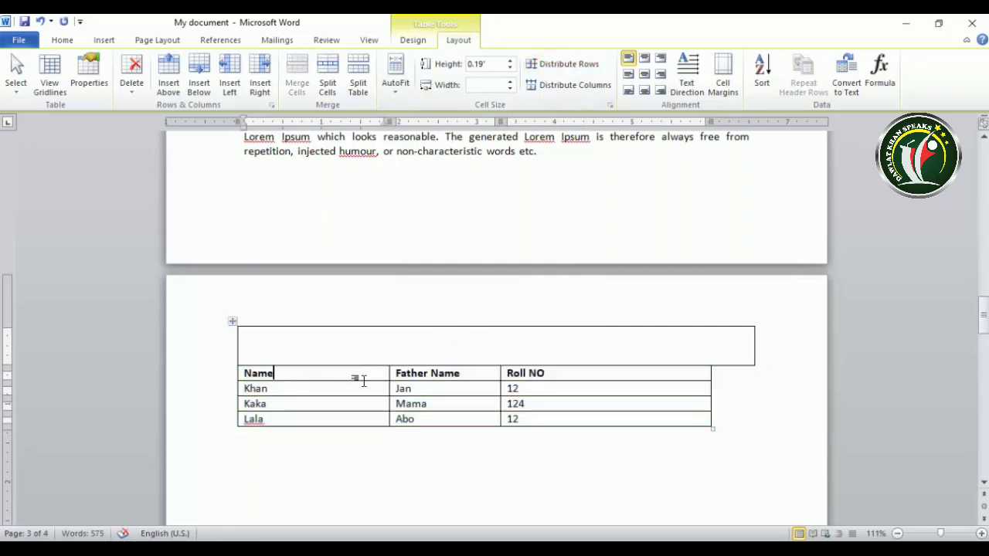
Raise the header row to 0.5" and try distributing the Name column rows, then undo.
left_click(510, 60)
left_click(510, 60)
left_click(510, 61)
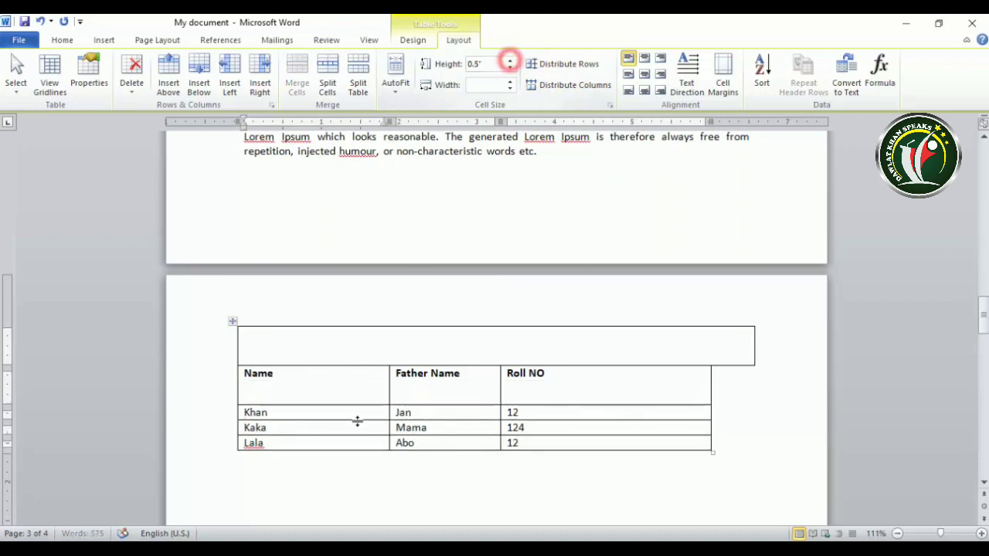
left_click_drag(291, 377, 313, 446)
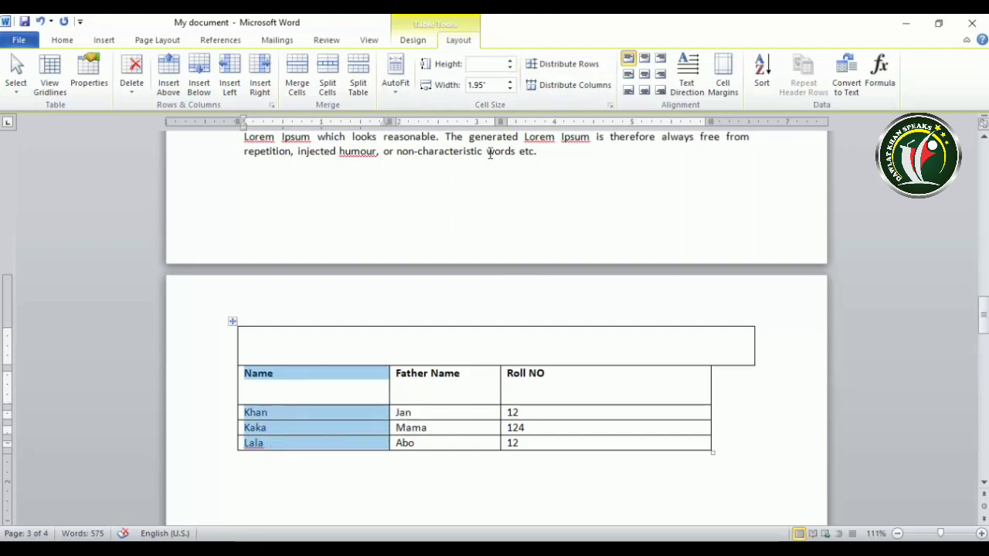
left_click(568, 64)
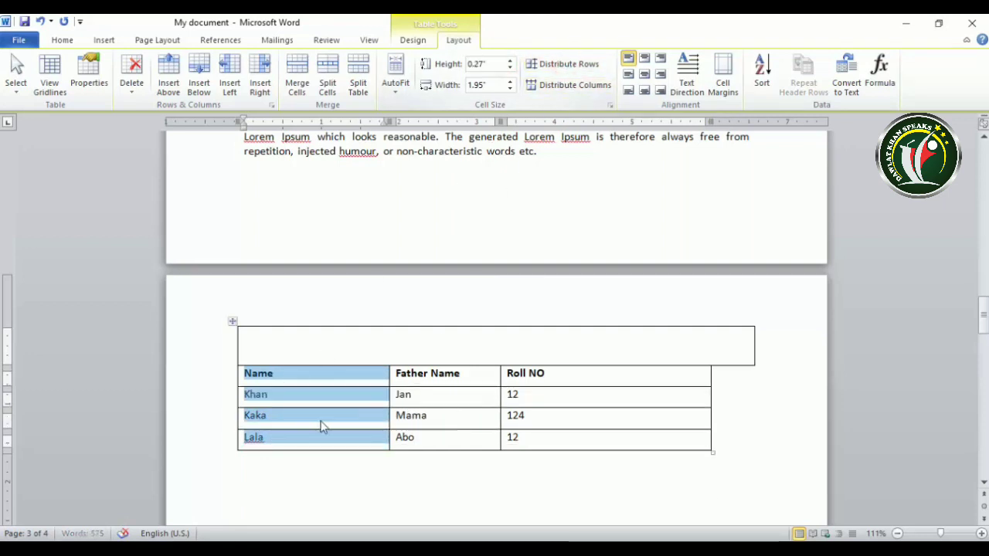
left_click(350, 399)
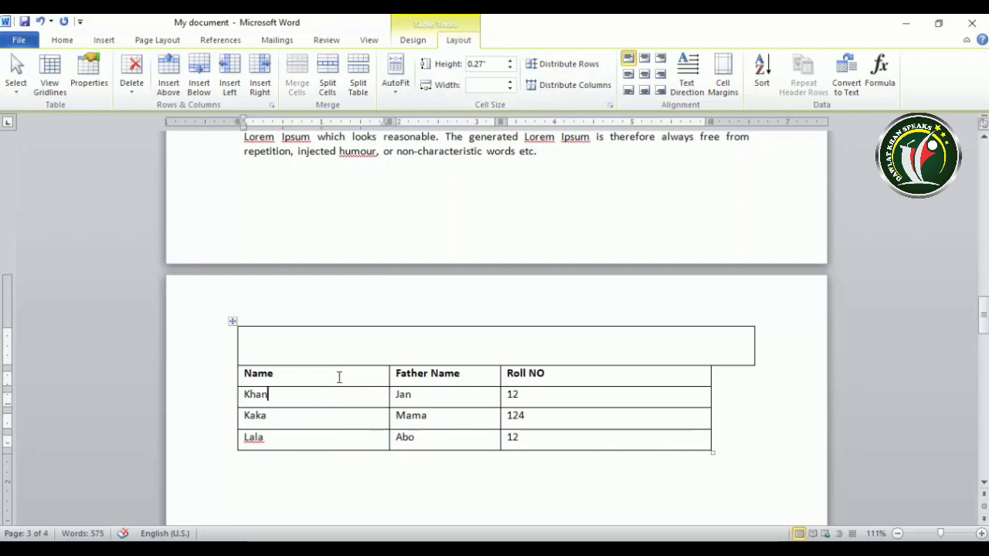
key("ctrl+z")
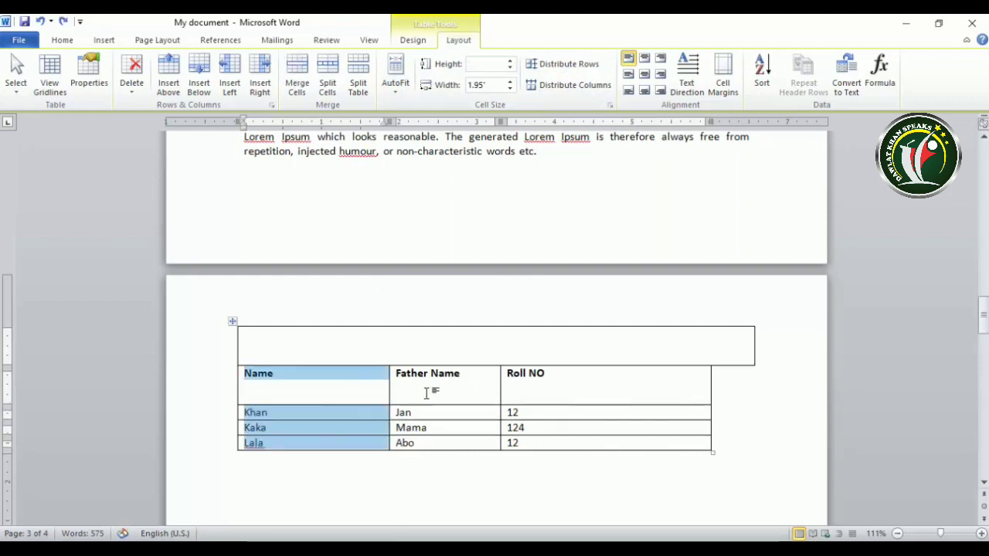
Widen Father Name against Roll NO, and try equal header column widths before undoing.
left_click_drag(500, 391, 642, 389)
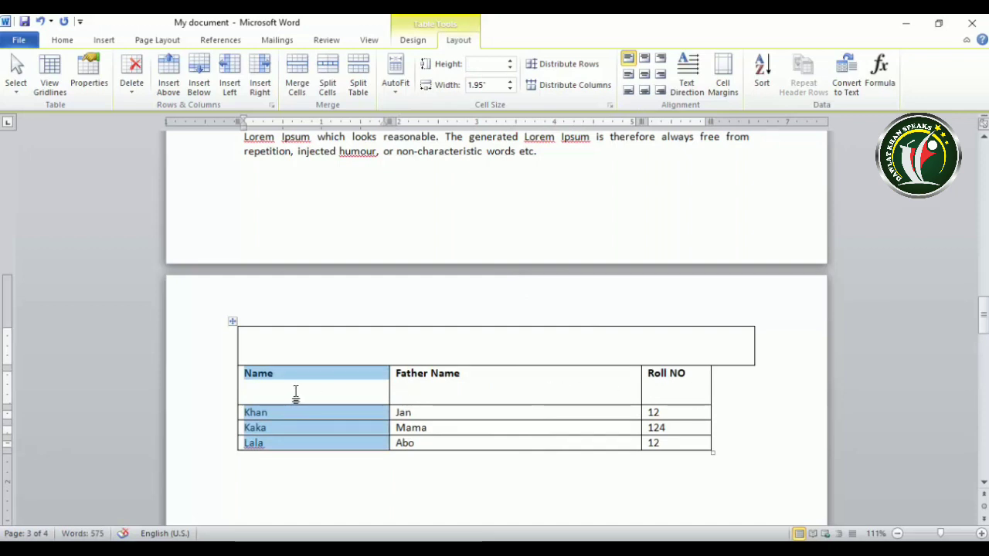
left_click_drag(295, 394, 656, 385)
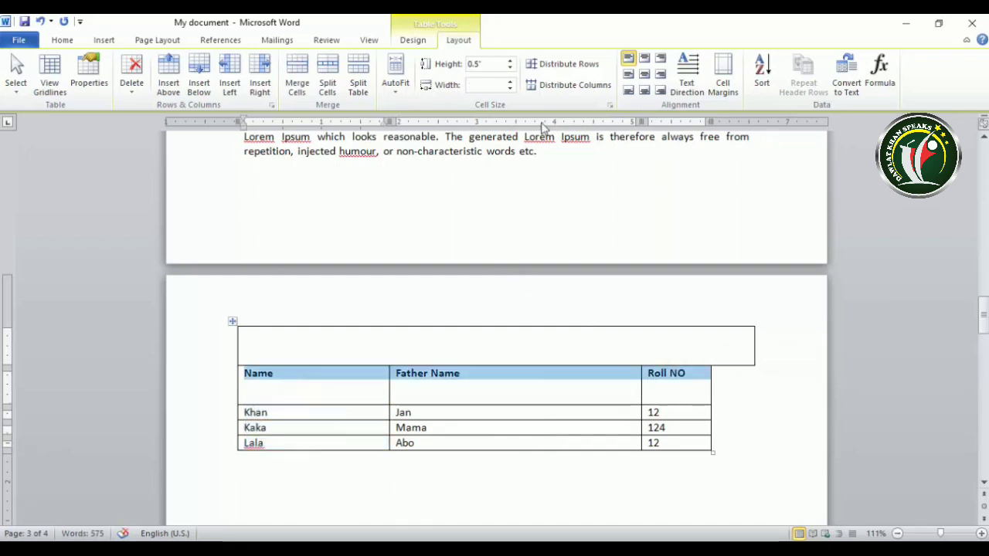
left_click(590, 87)
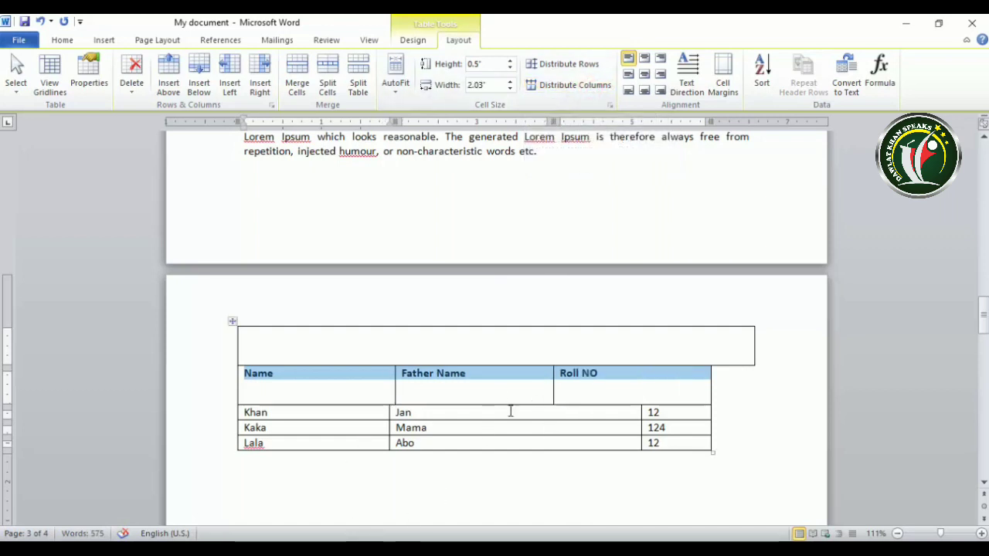
key("ctrl+z")
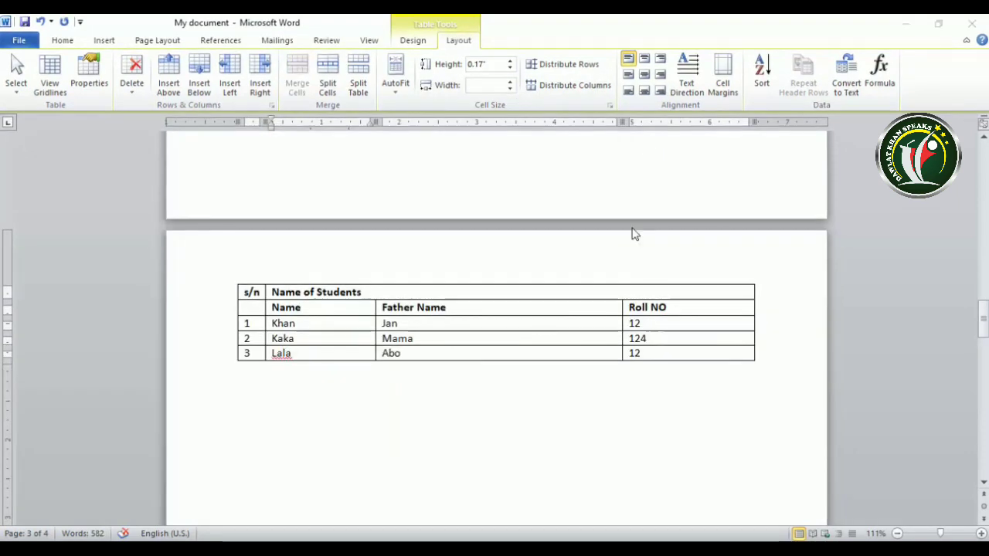
left_click(405, 323)
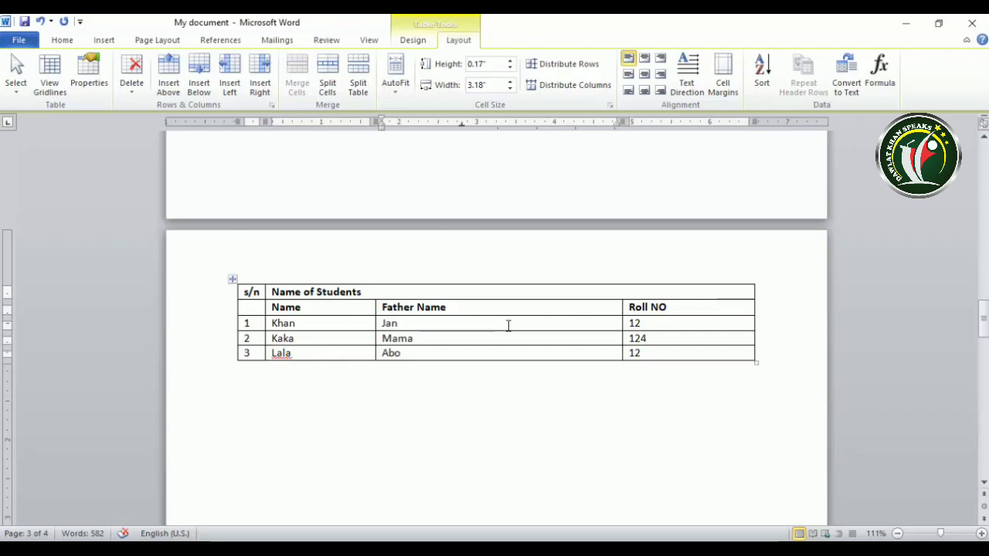
left_click(644, 58)
left_click(662, 59)
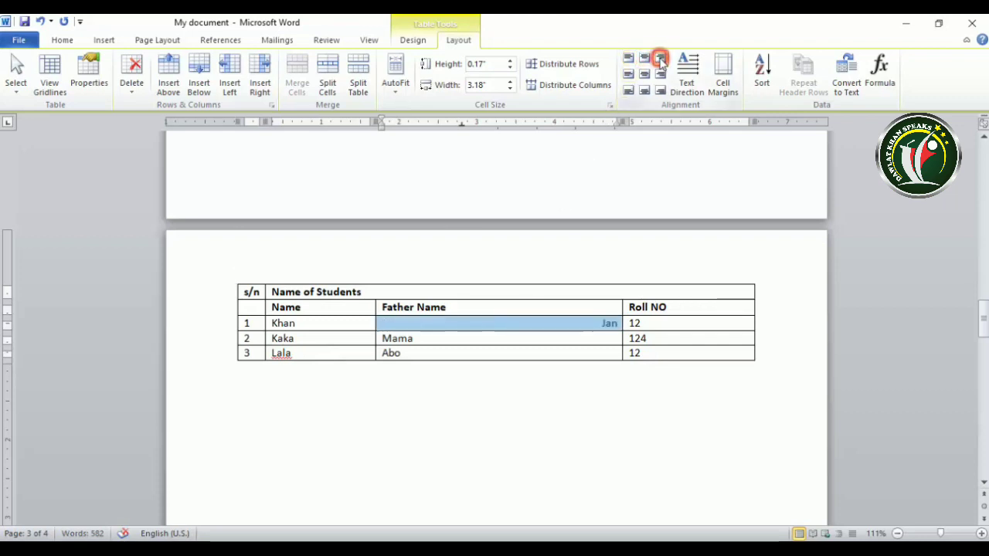
left_click(644, 58)
left_click(629, 59)
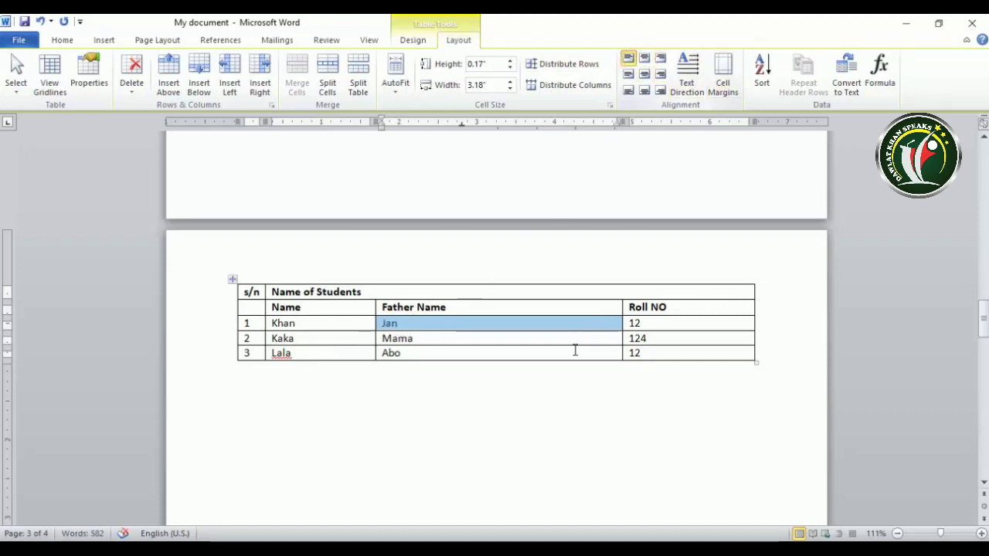
left_click_drag(597, 332, 596, 348)
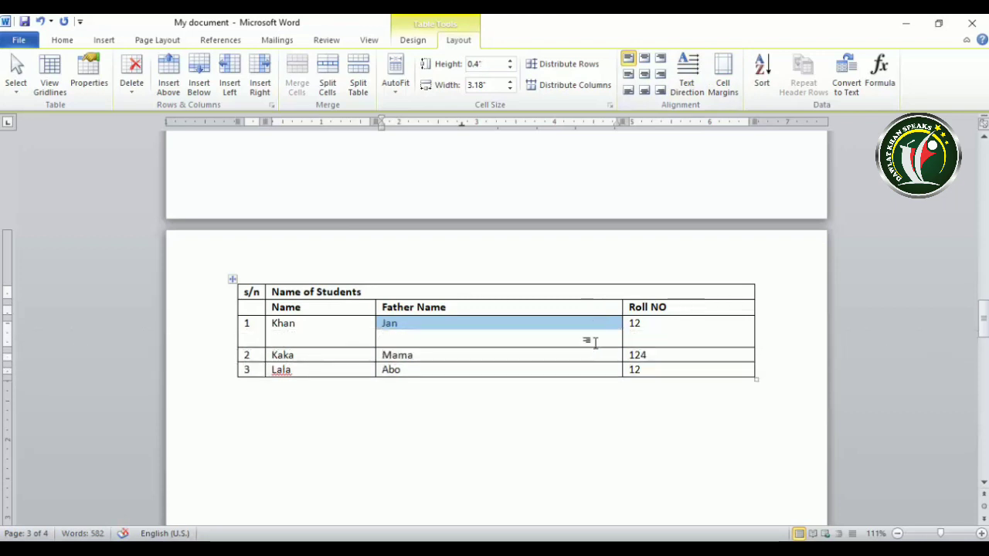
left_click(645, 74)
left_click(645, 91)
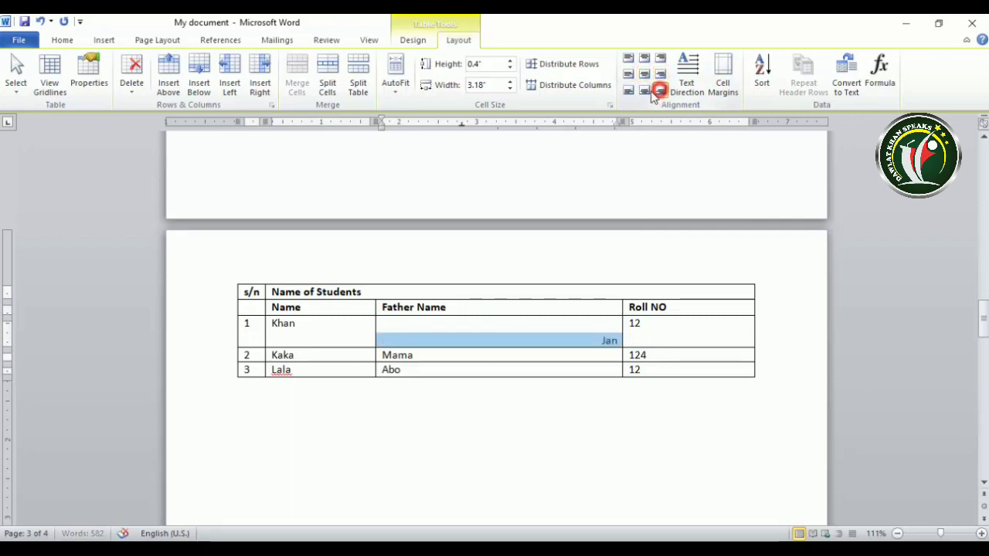
left_click(627, 91)
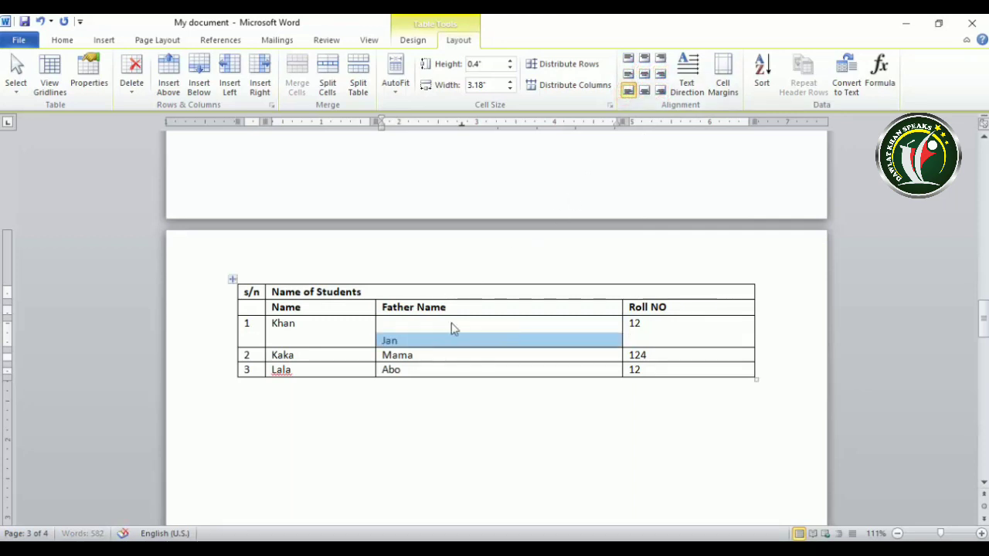
left_click(628, 58)
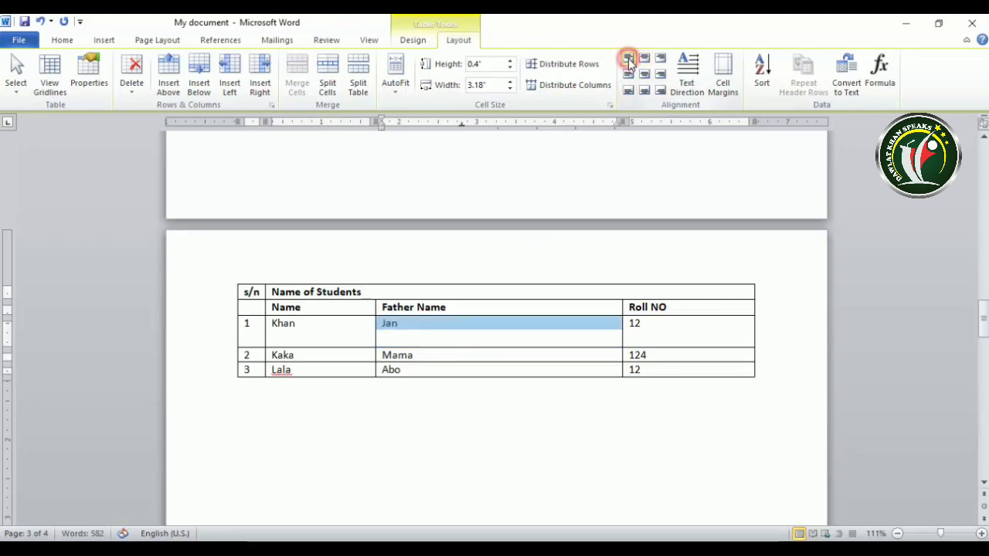
left_click(660, 90)
left_click(644, 74)
left_click(628, 74)
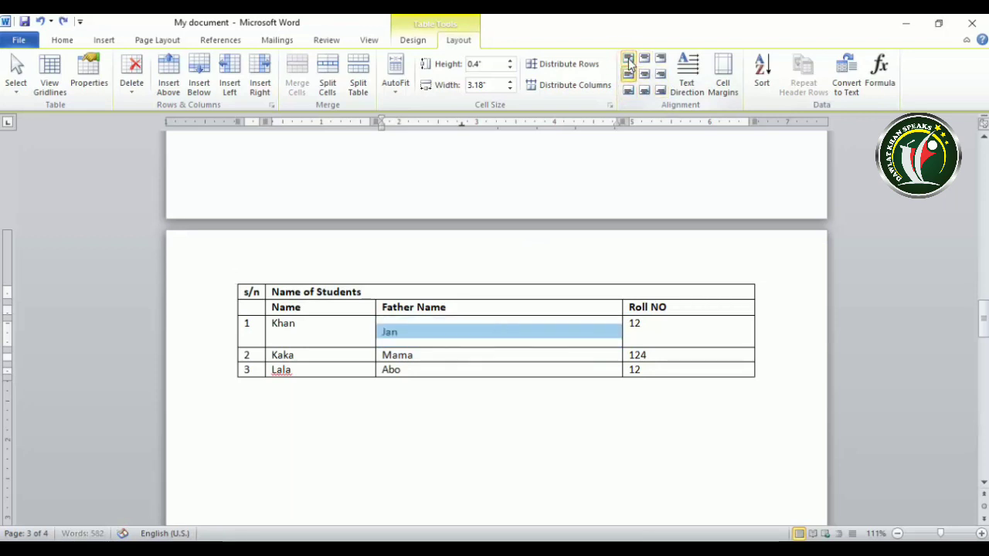
left_click(628, 58)
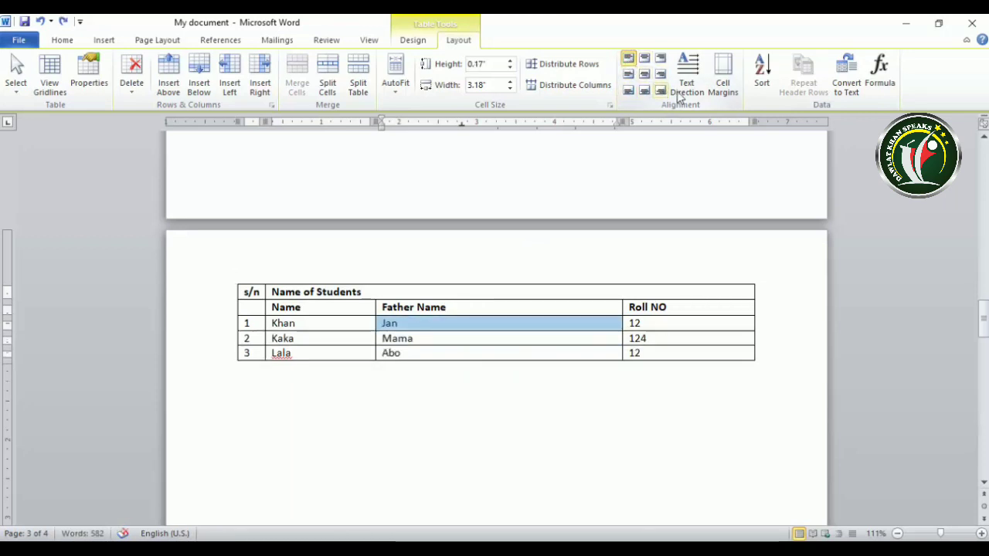
left_click(432, 328)
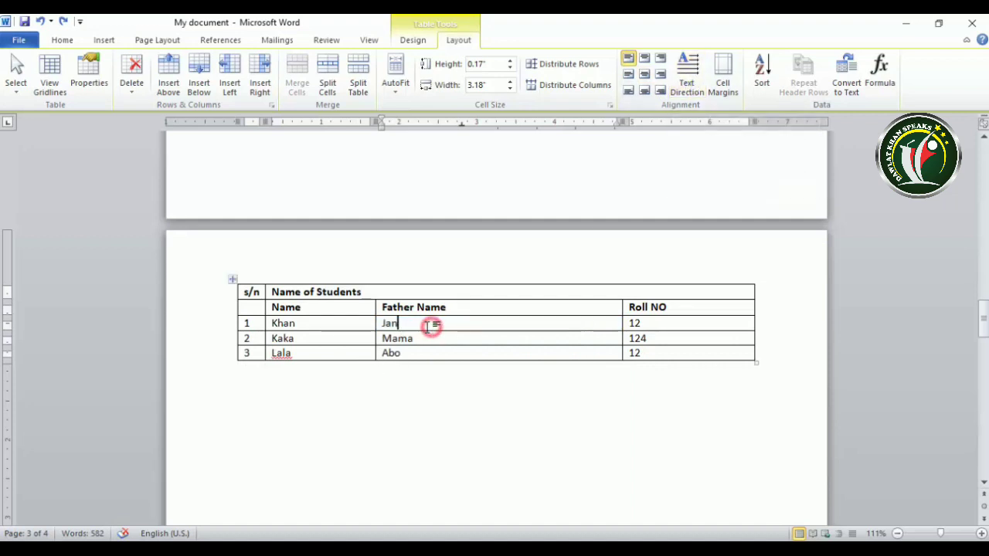
Rotate Jan's text to read bottom to top and align it top centre.
left_click(693, 69)
left_click(684, 66)
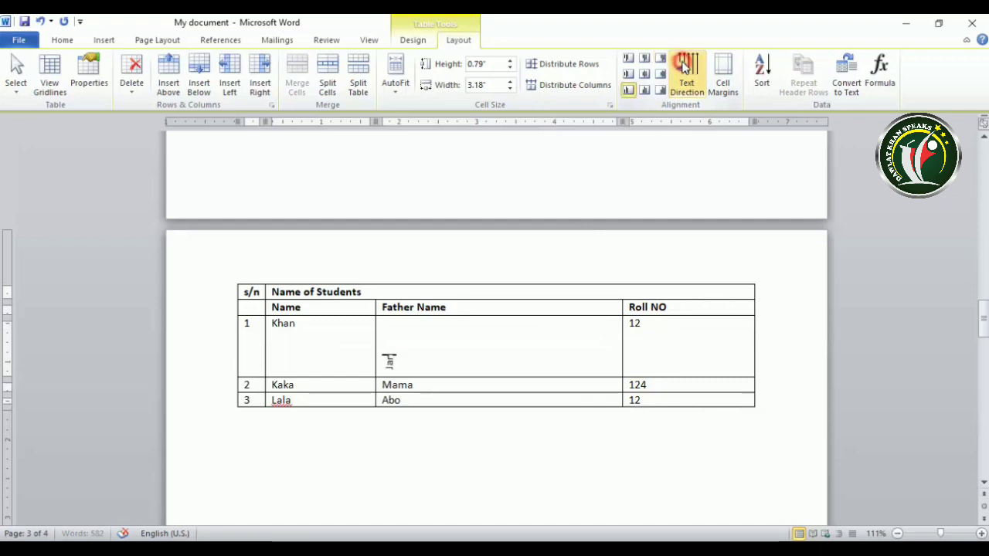
left_click(685, 67)
left_click(685, 68)
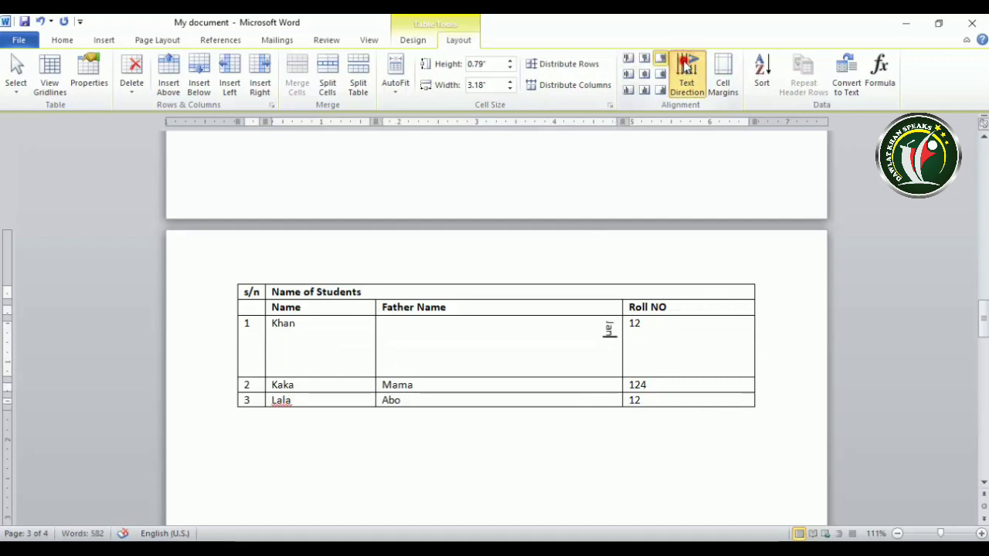
left_click(686, 67)
left_click(685, 67)
left_click(685, 67)
left_click(685, 67)
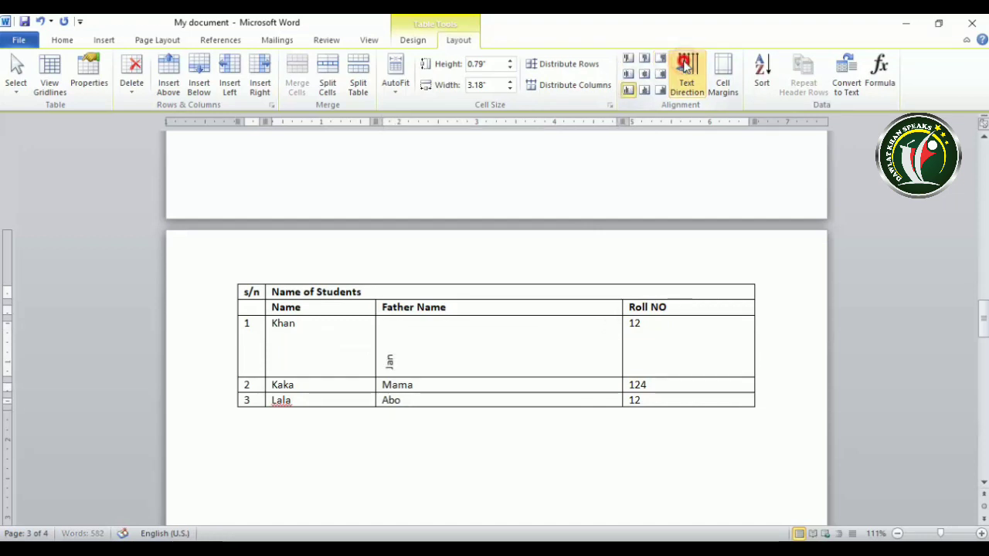
left_click(633, 74)
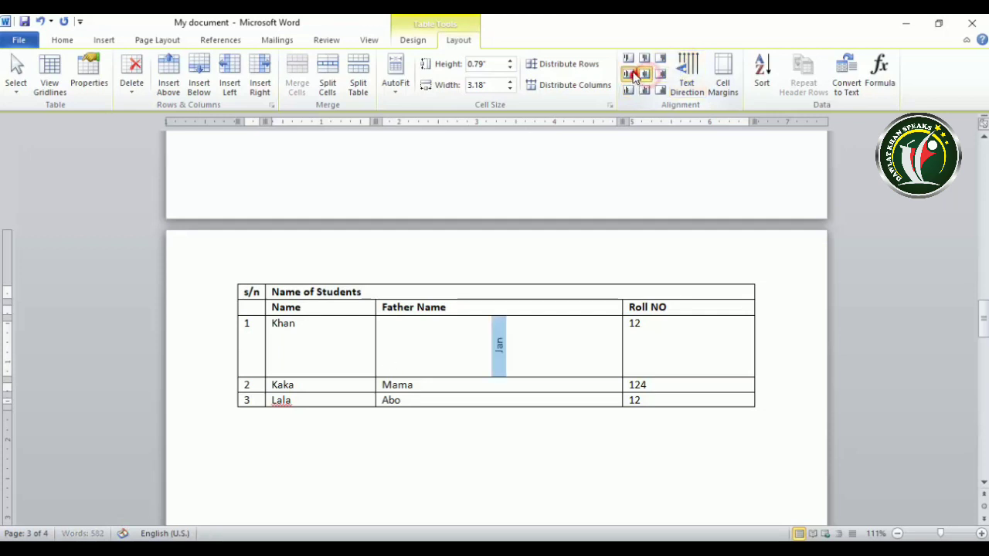
left_click(628, 58)
left_click(644, 58)
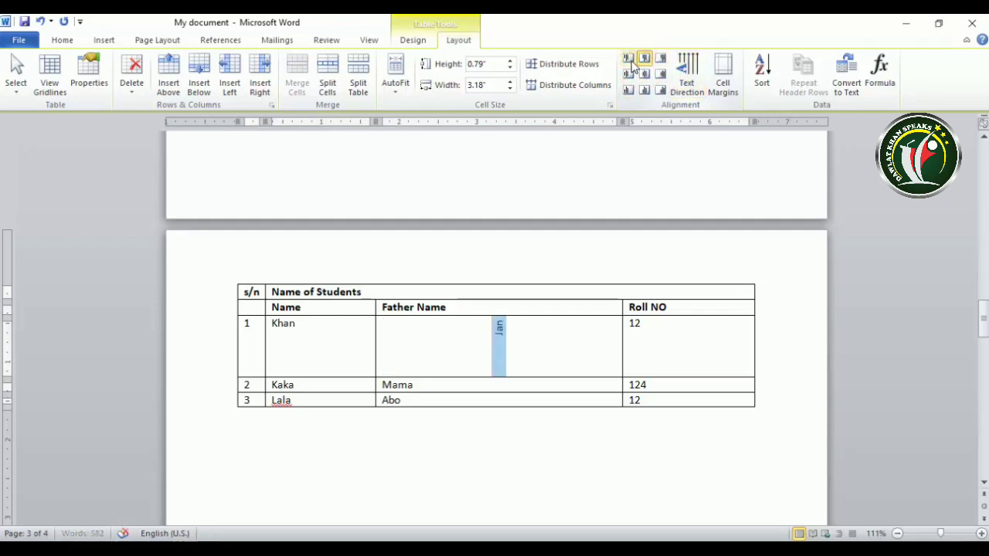
Return Jan to horizontal text aligned top left in its cell.
left_click(629, 60)
left_click(688, 75)
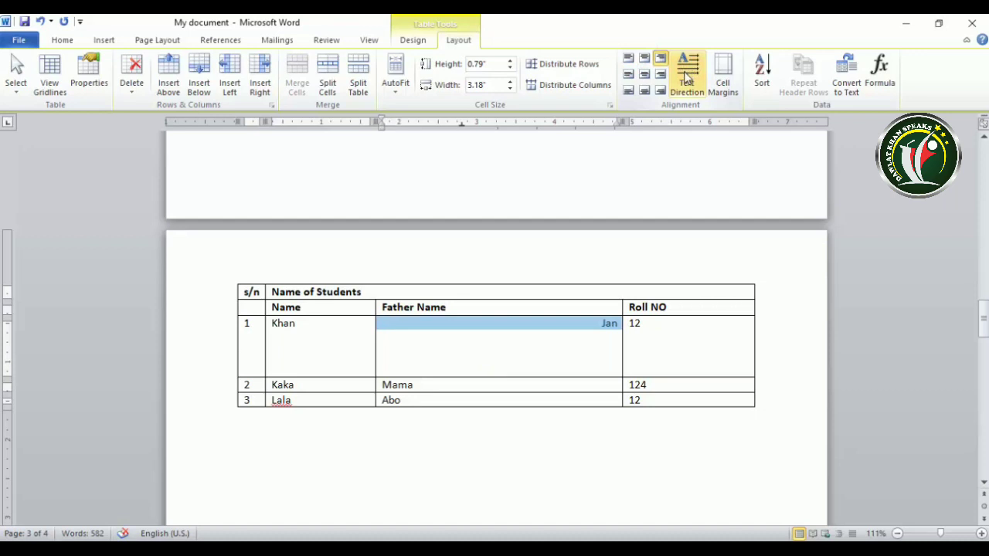
left_click(687, 75)
left_click(686, 75)
left_click(686, 75)
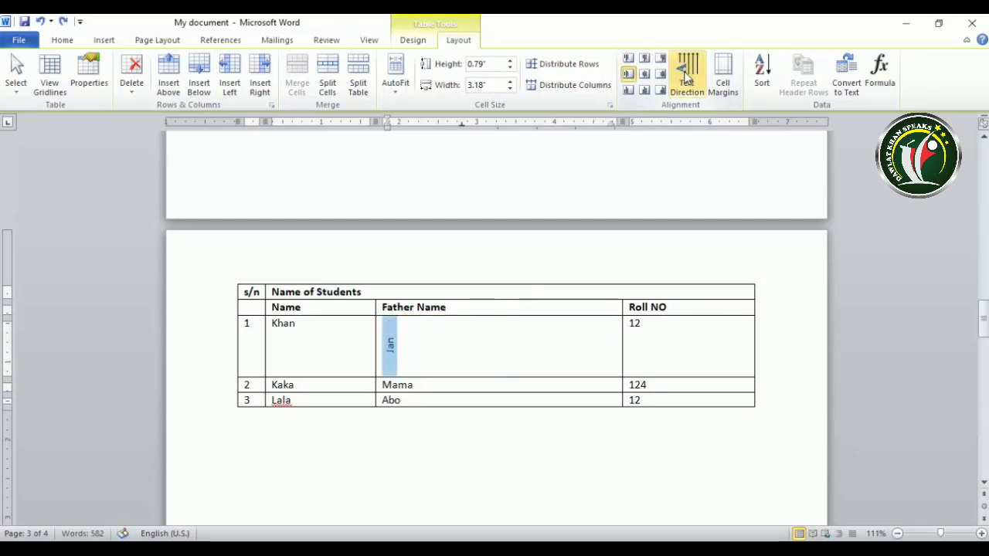
left_click(686, 75)
left_click(686, 75)
left_click(686, 75)
left_click(686, 75)
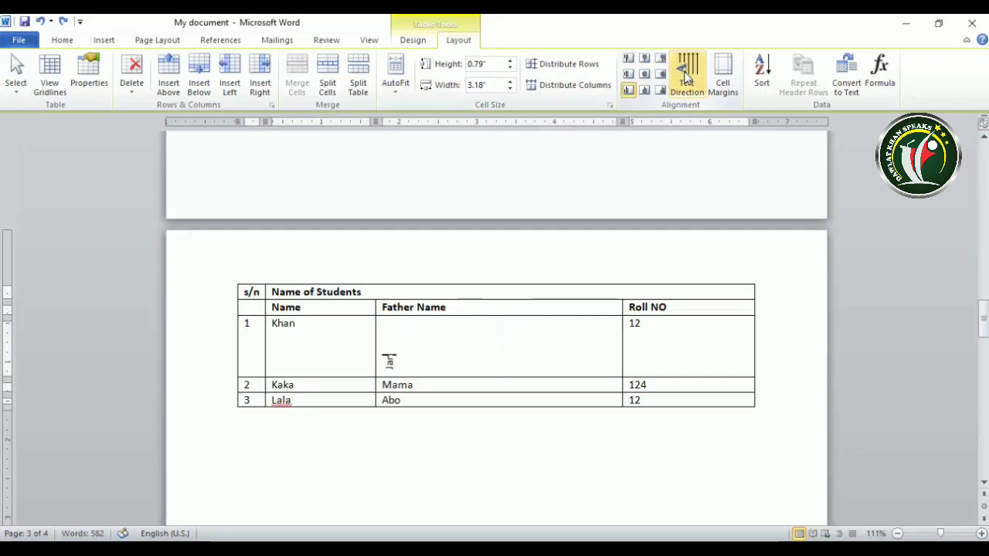
left_click(686, 75)
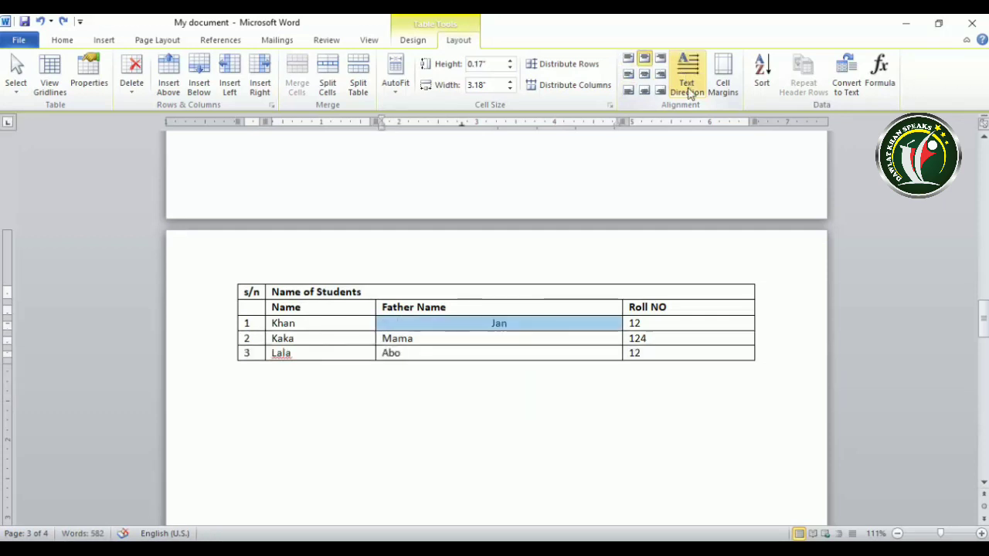
left_click(530, 324)
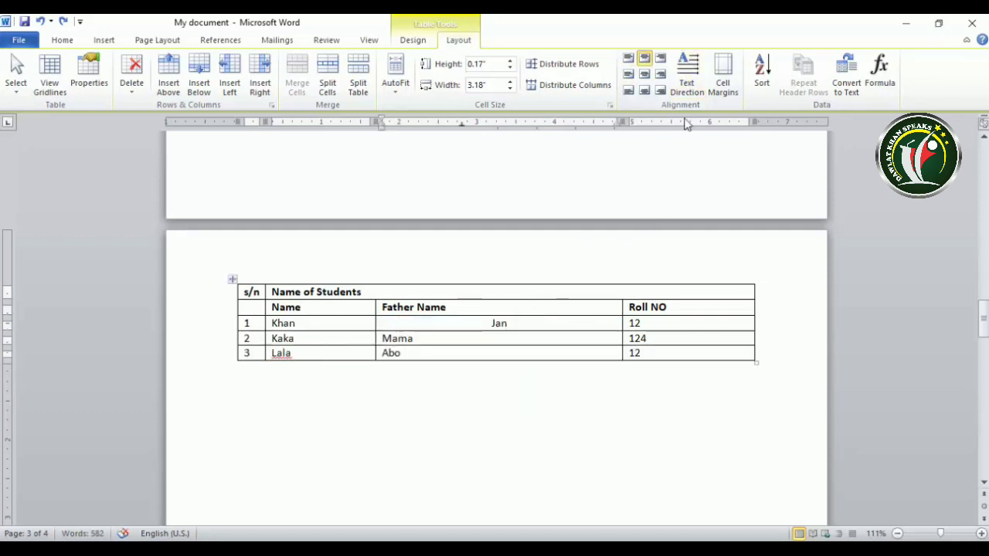
left_click(628, 58)
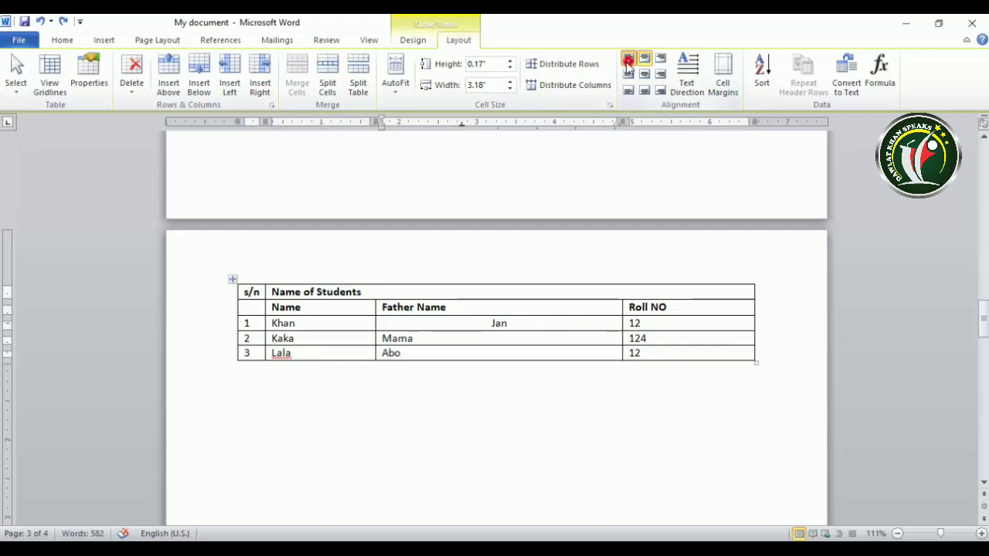
left_click(493, 327)
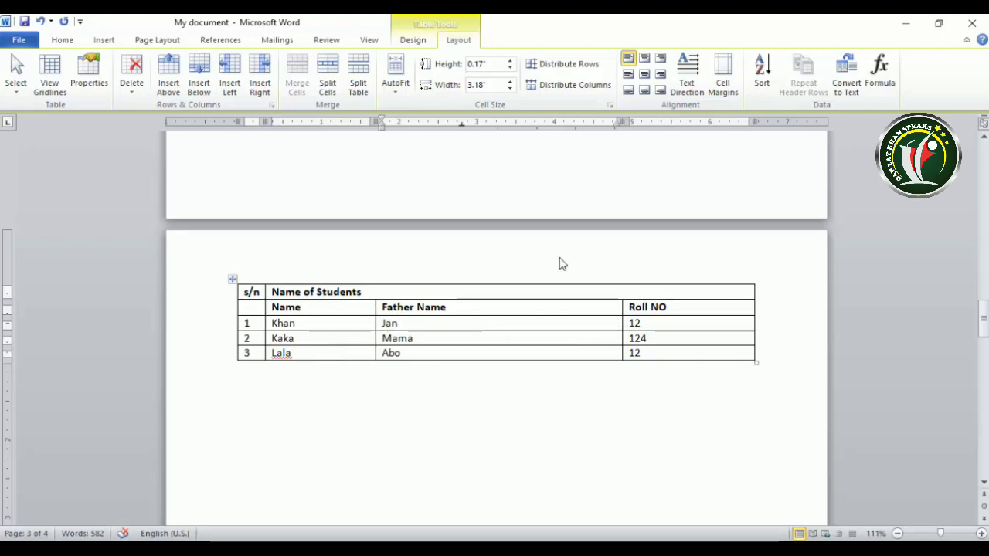
Set the Left and Right default cell margins to 0 in Table Options and apply.
left_click(718, 67)
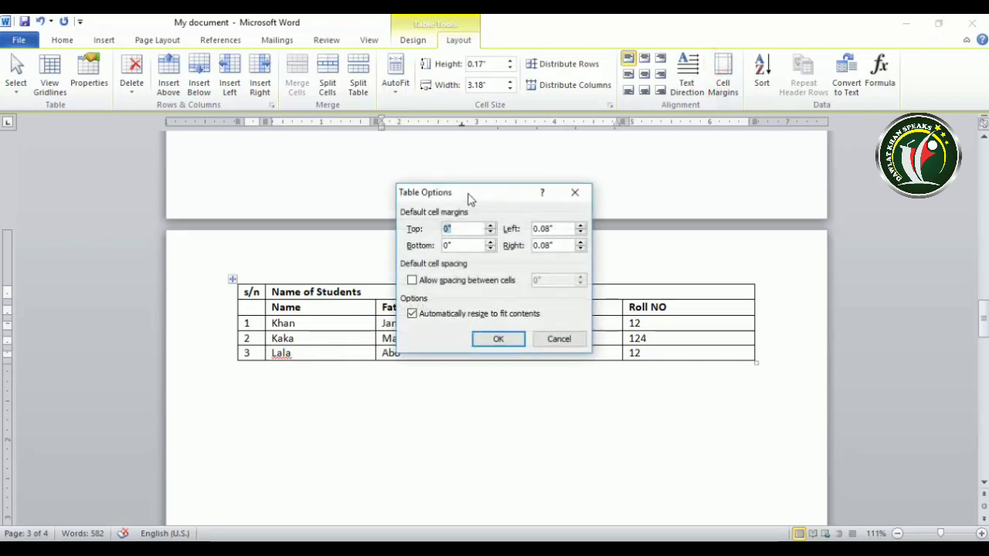
left_click_drag(470, 199, 632, 194)
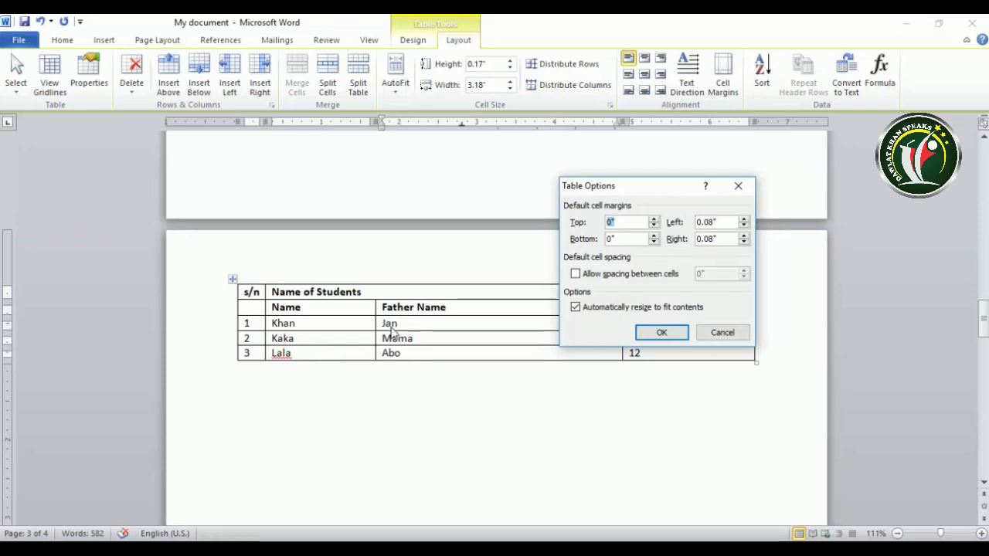
double_click(713, 239)
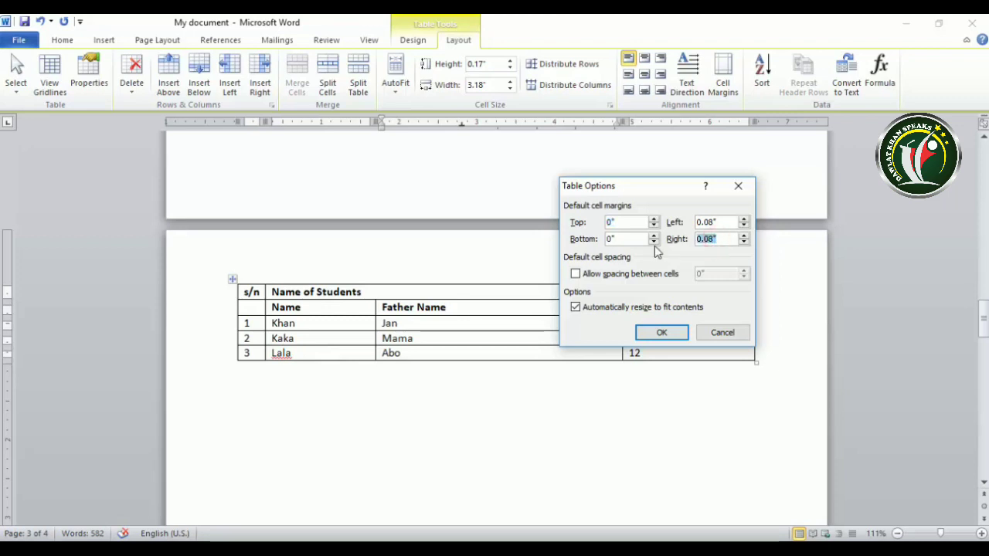
type("0")
double_click(713, 223)
type("0")
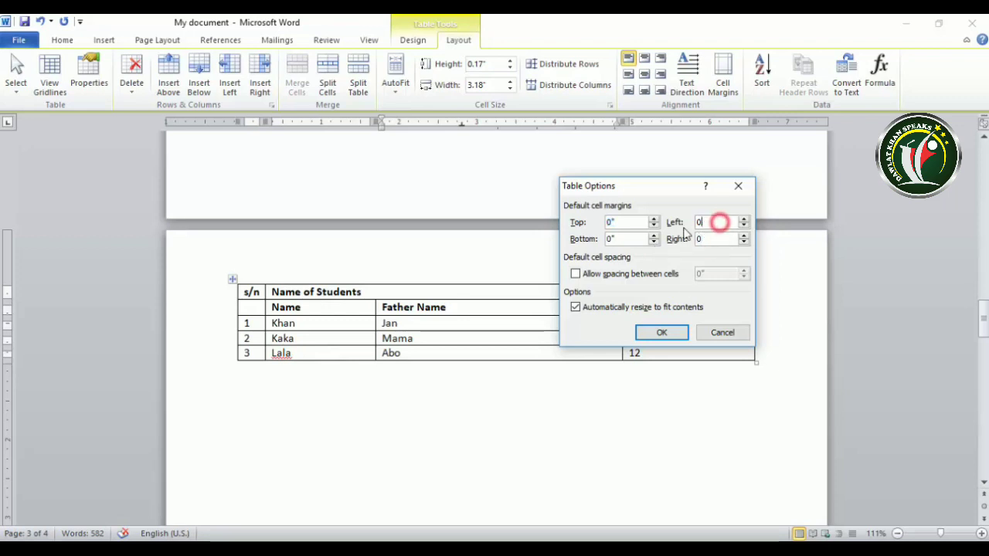
left_click(661, 332)
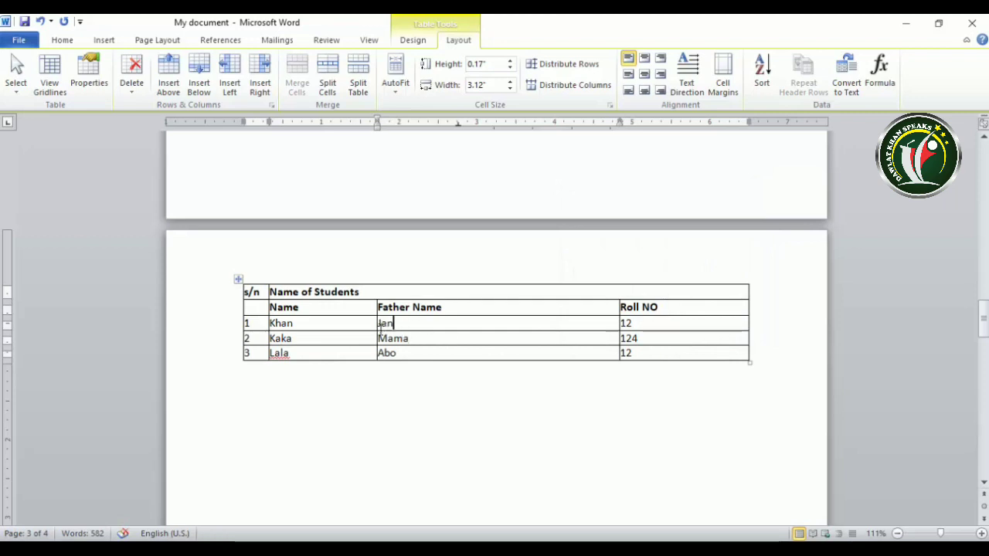
Start editing the left and right values in the cell margin settings.
left_click(722, 75)
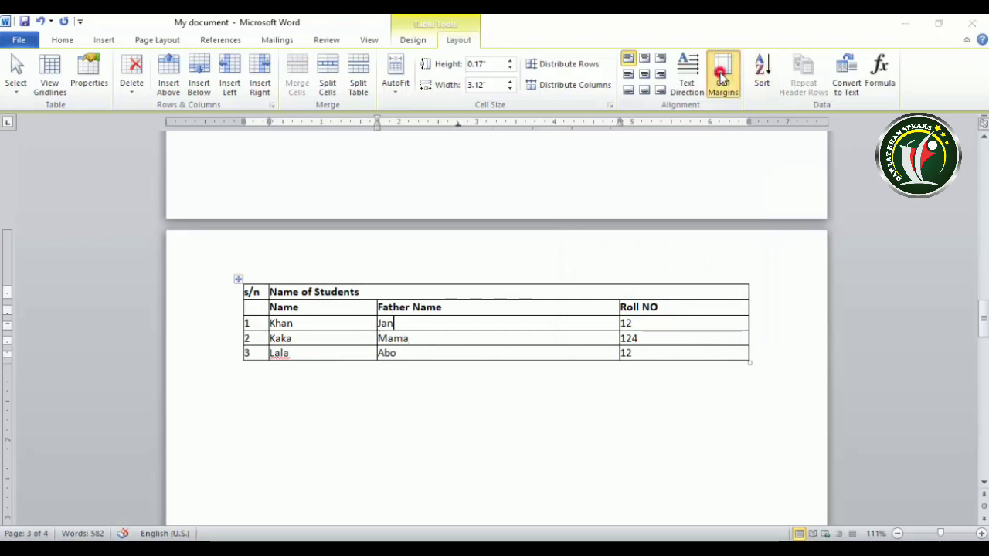
double_click(725, 222)
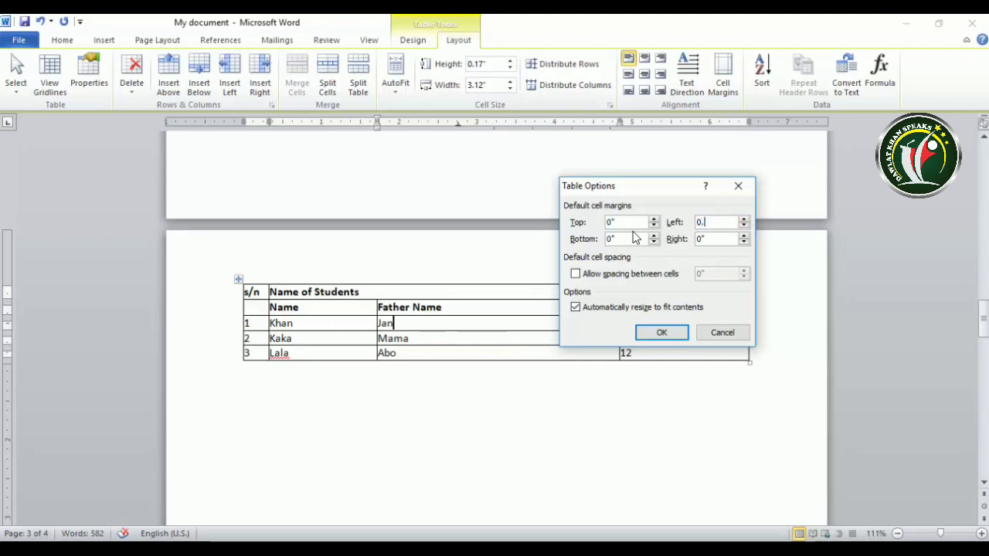
double_click(710, 241)
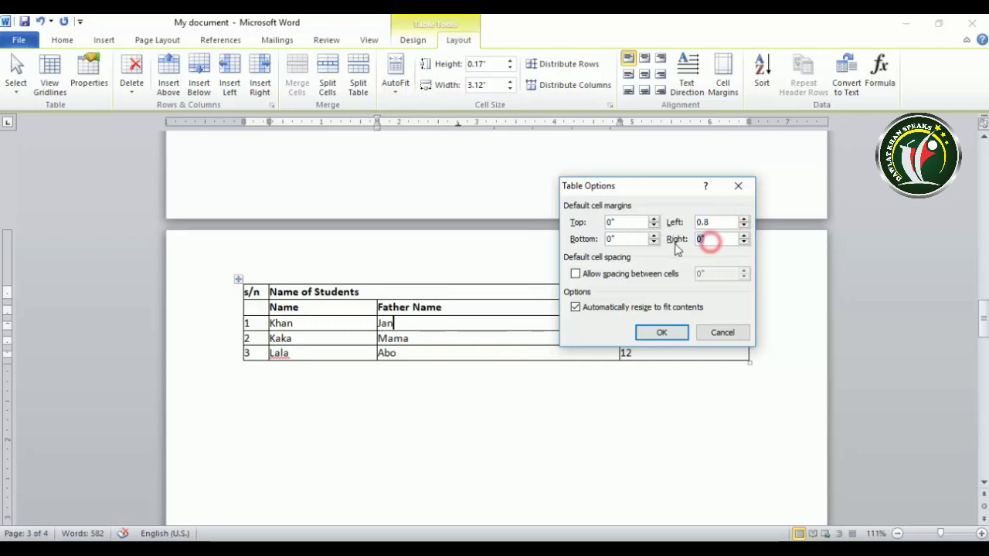
type("0.8")
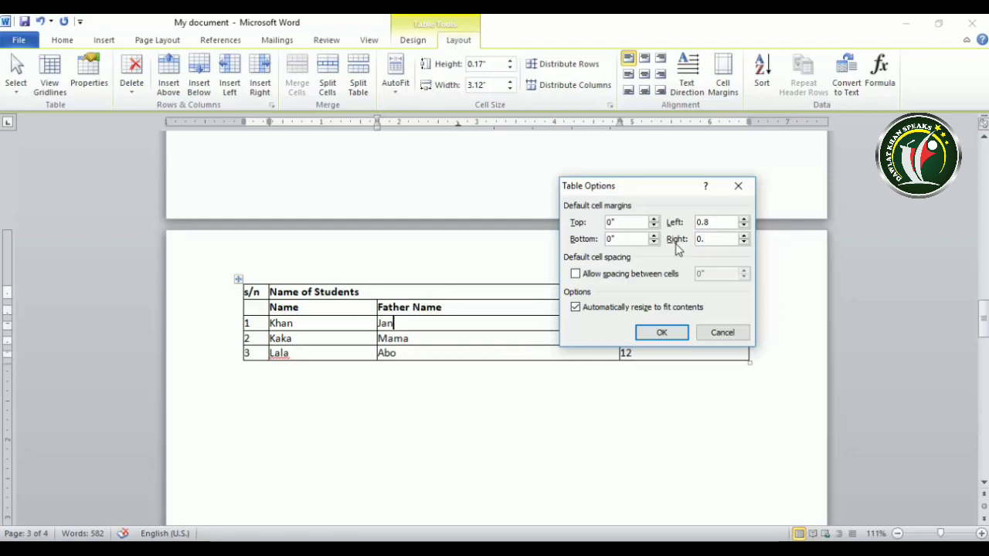
left_click(744, 221)
left_click(744, 220)
Apply 1-inch left and right cell margins, then undo them.
double_click(715, 223)
type("1")
double_click(714, 240)
type("1")
left_click(663, 332)
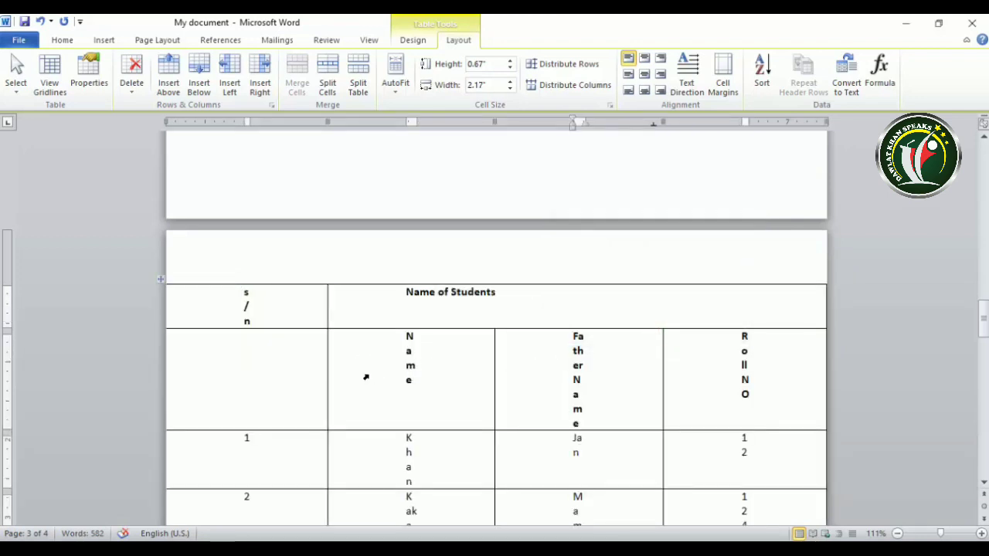
key("ctrl+z")
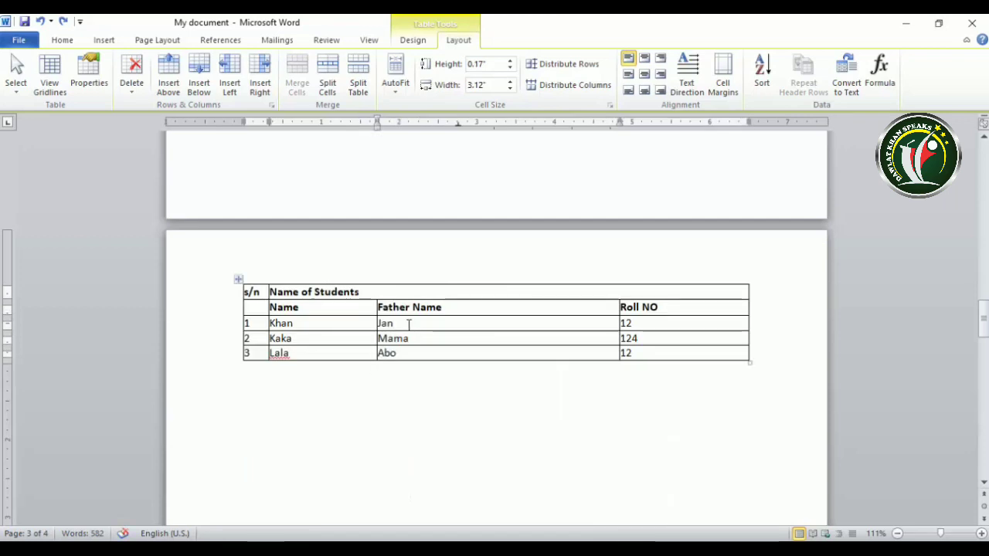
left_click(720, 80)
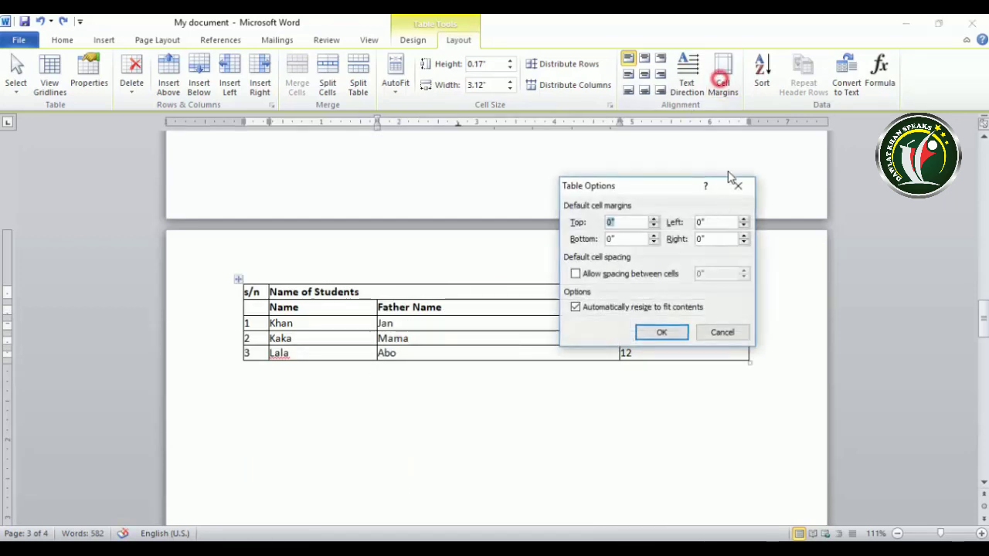
Apply 0.8" left and right and 0.09" top cell margins, then undo them.
left_click(724, 223)
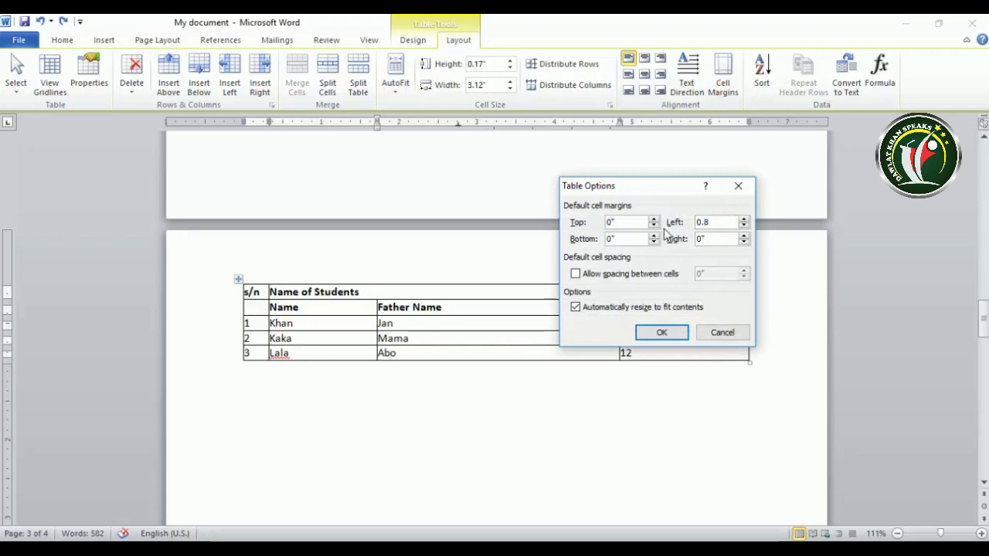
left_click(717, 238)
type("0.8")
left_click(634, 223)
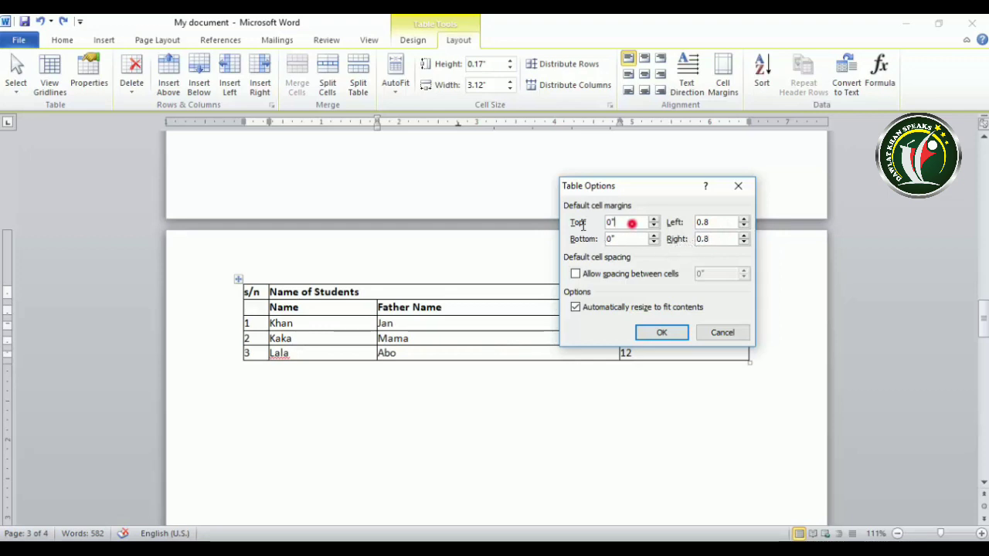
left_click(654, 219)
left_click(654, 219)
left_click(654, 219)
left_click(654, 218)
left_click(654, 219)
left_click(653, 219)
left_click(654, 219)
left_click(653, 219)
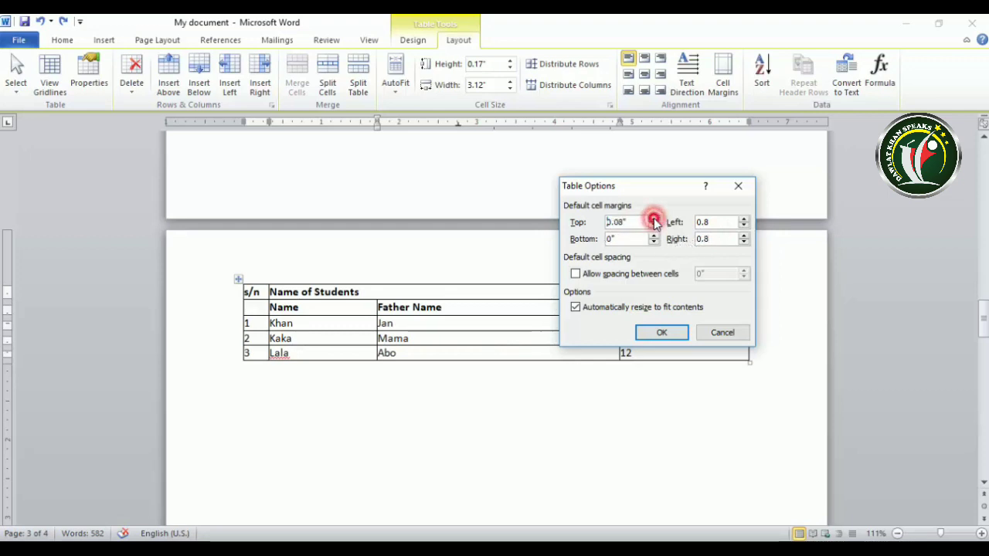
left_click(654, 219)
left_click(655, 332)
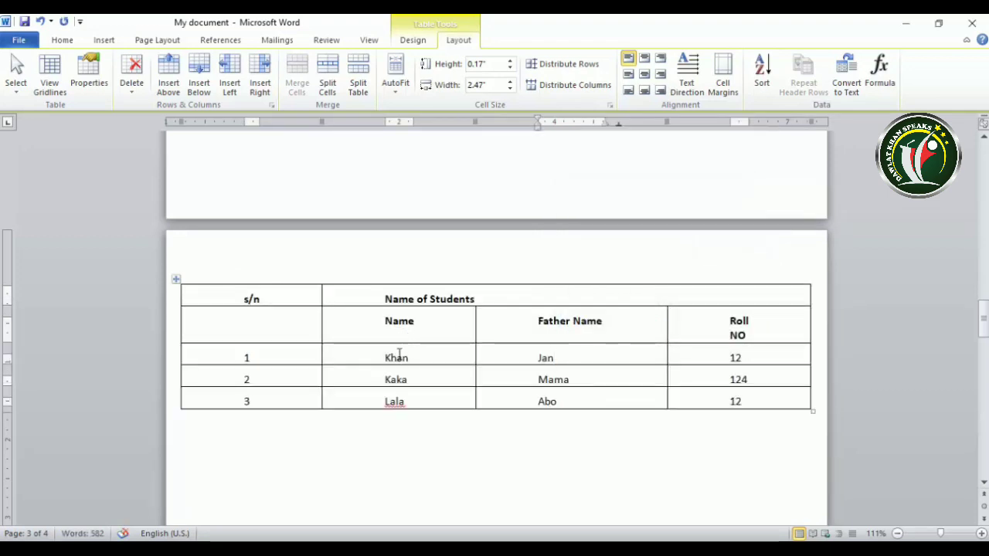
key("ctrl+z")
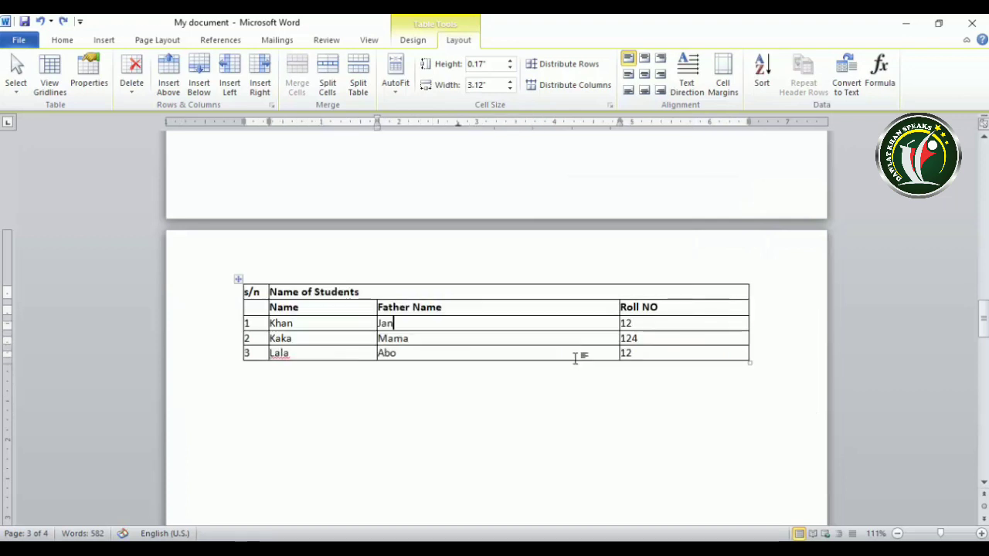
Set the table's left and right cell margins to 0.8" and allow 0.01" spacing between cells.
left_click(723, 78)
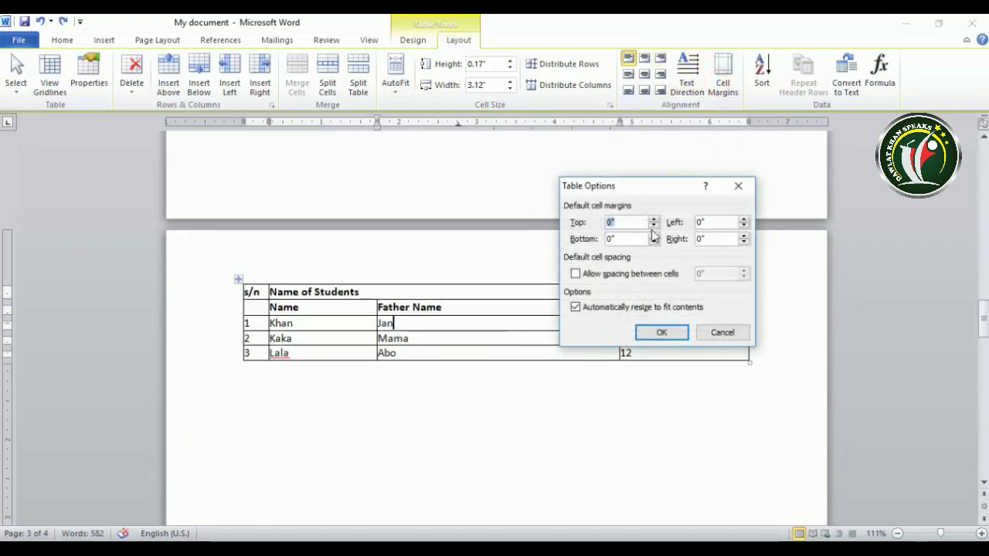
left_click(724, 222)
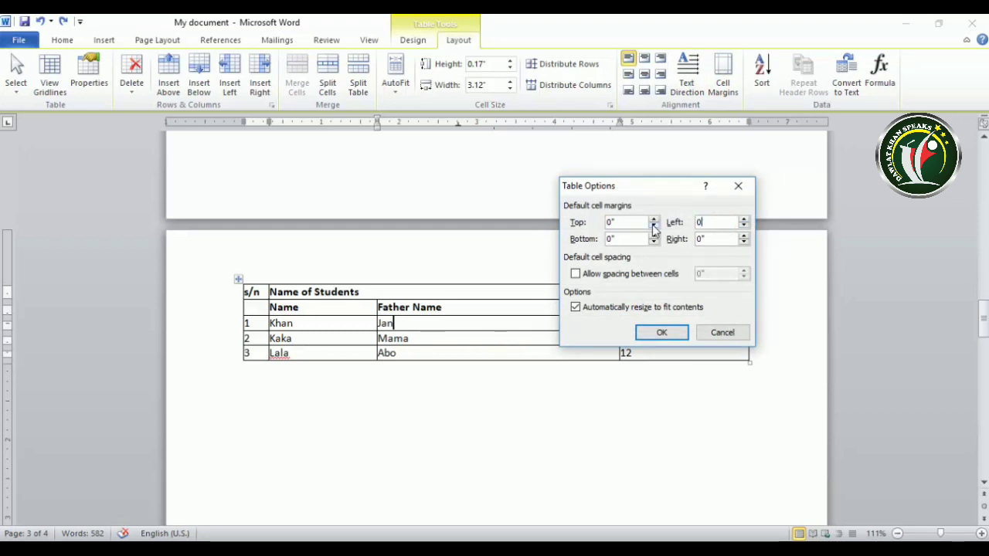
left_click(711, 238)
type("0.8")
left_click(576, 275)
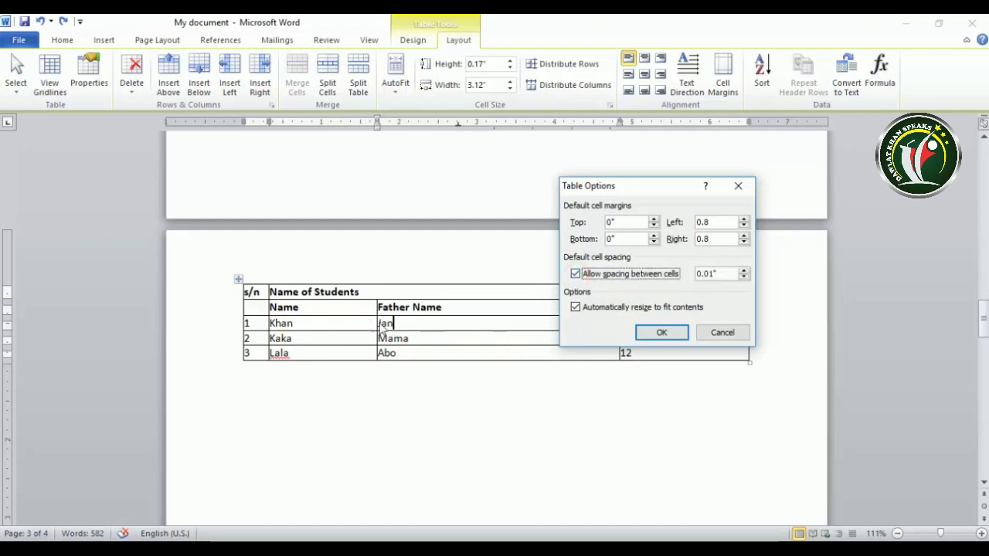
left_click(657, 332)
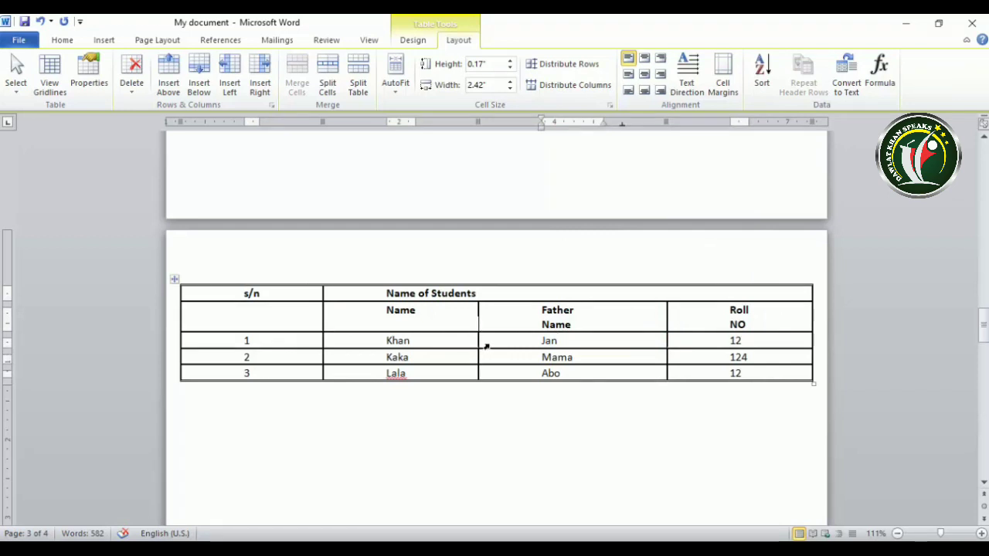
scroll(486, 345, "up", 4, "ctrl")
scroll(481, 310, "up", 3, "ctrl")
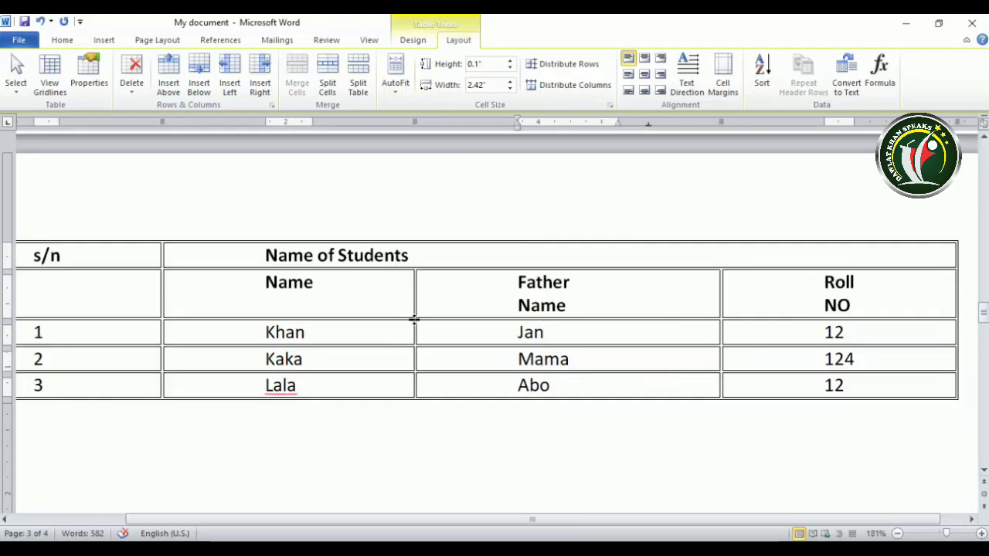
Increase the spacing between the table's cells in Table Options.
left_click(722, 75)
left_click(575, 274)
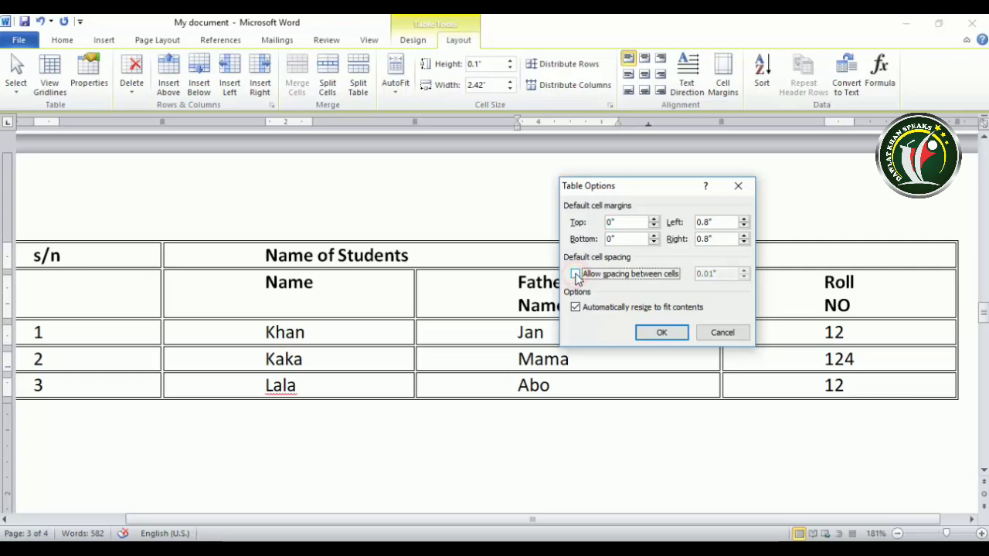
left_click(575, 274)
left_click(744, 272)
left_click(743, 272)
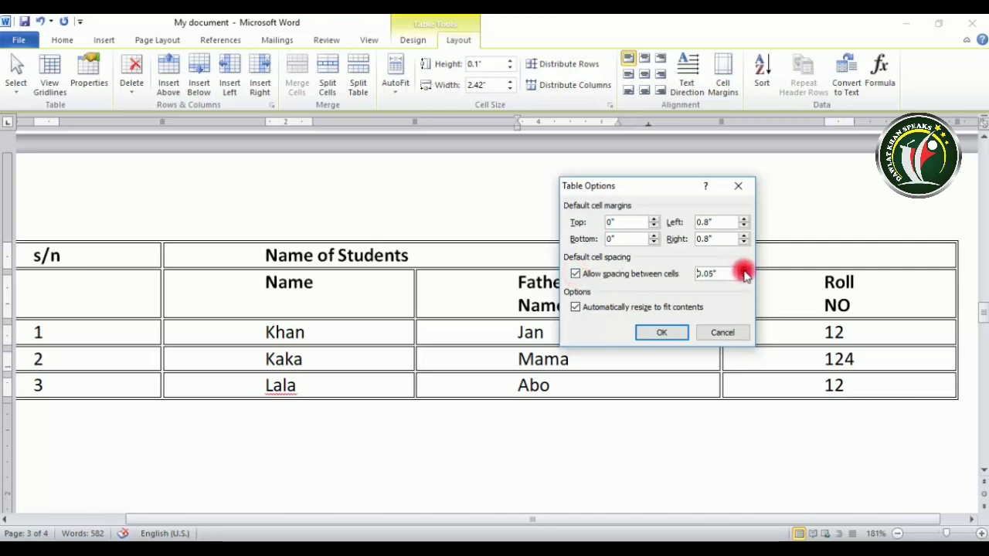
left_click(743, 273)
left_click(661, 333)
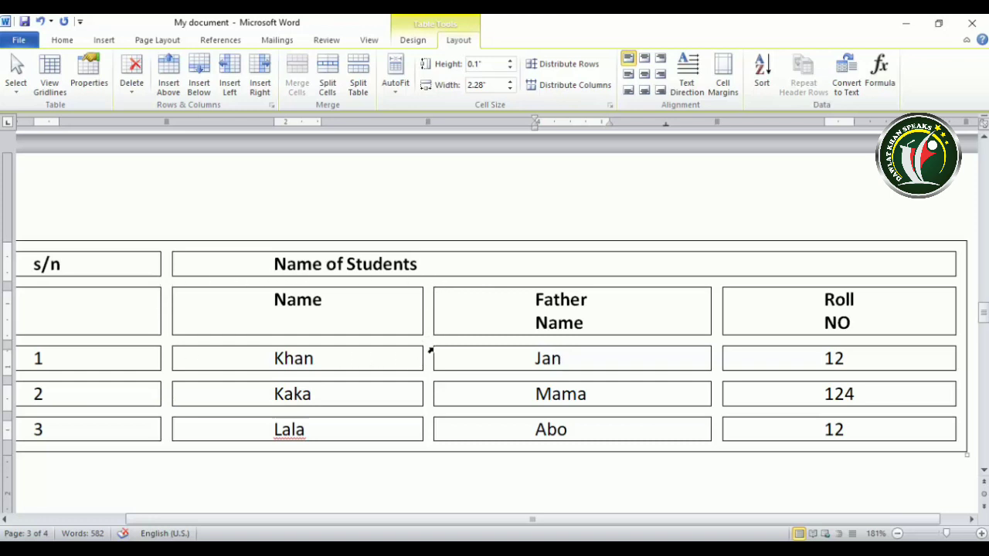
Turn off spacing between cells so the table cells sit flush.
left_click(723, 77)
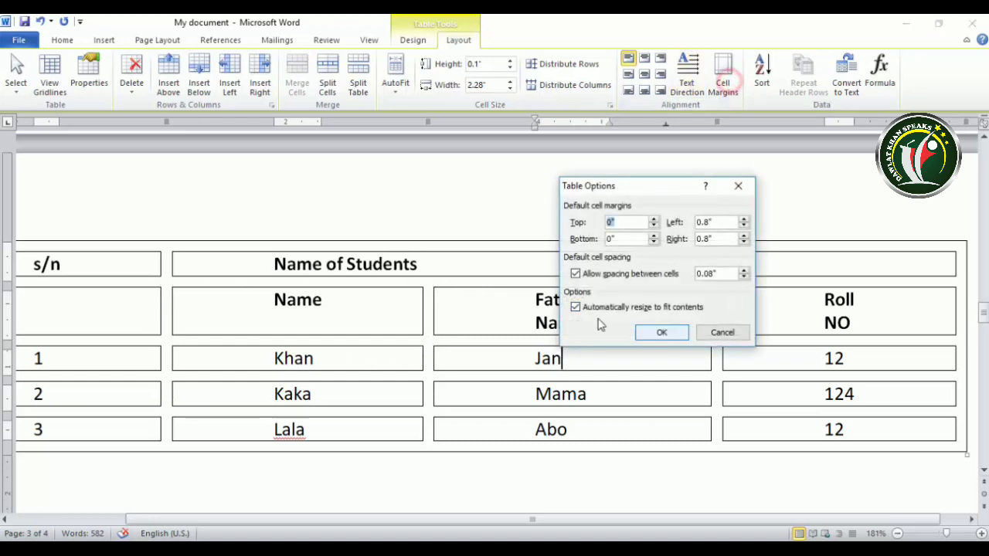
left_click(583, 276)
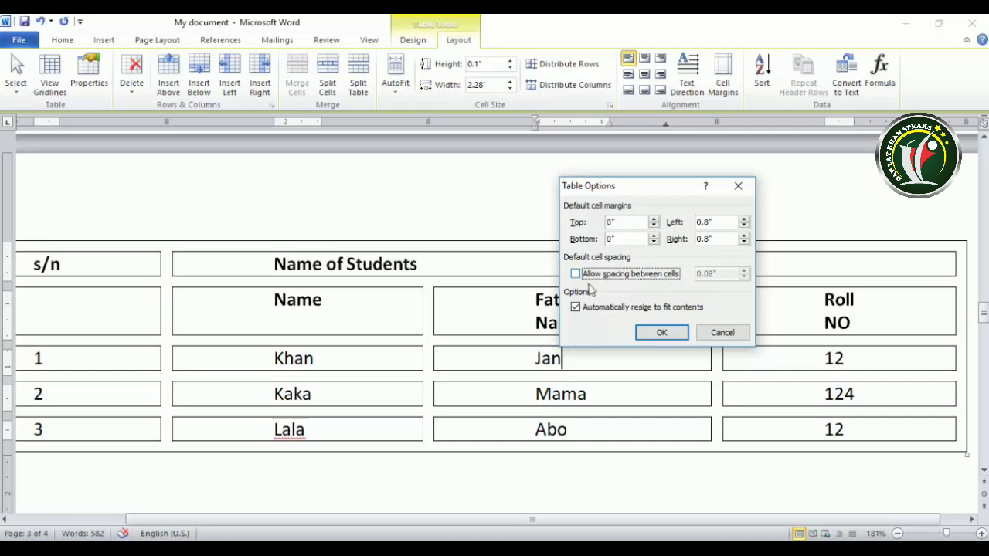
left_click(659, 338)
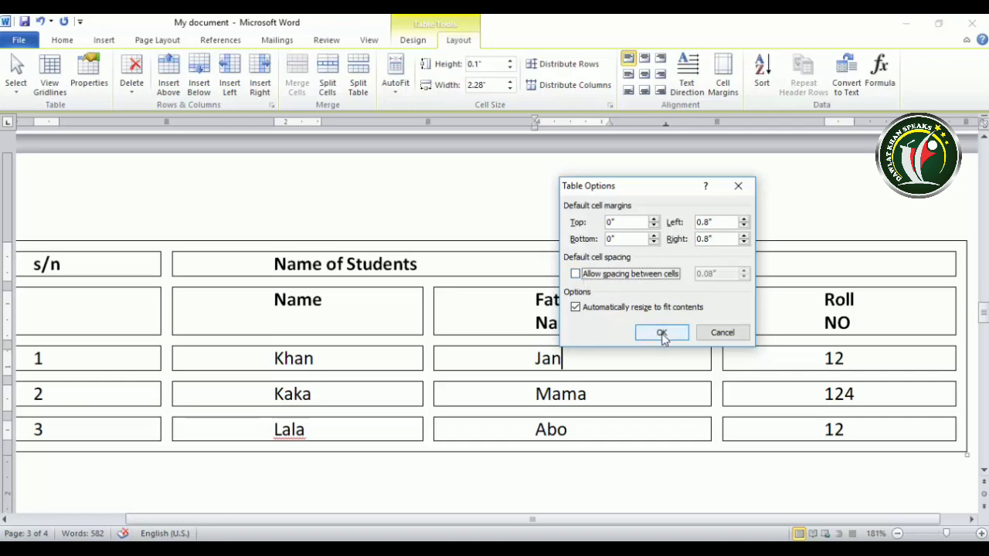
left_click(662, 334)
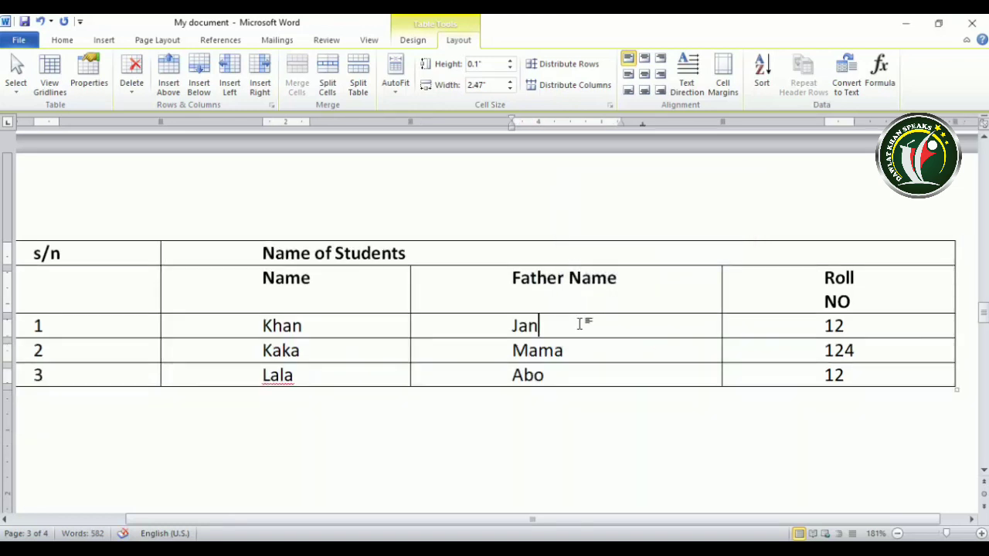
scroll(581, 323, "down", 4)
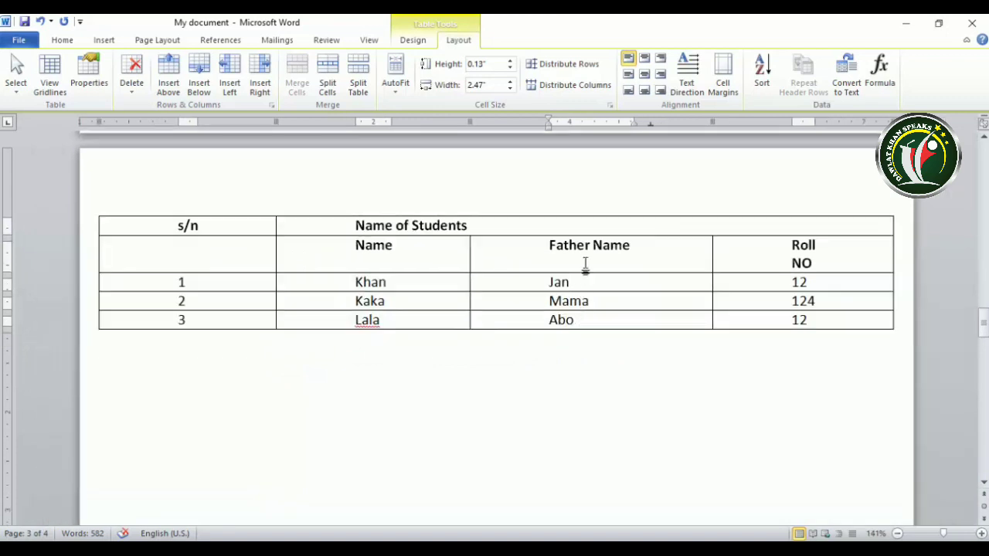
left_click(585, 263)
Undo the table formatting with Ctrl+Z and select rows 1–4 across all columns.
key("ctrl+z")
key("ctrl+z")
key("ctrl+z")
key("ctrl+z")
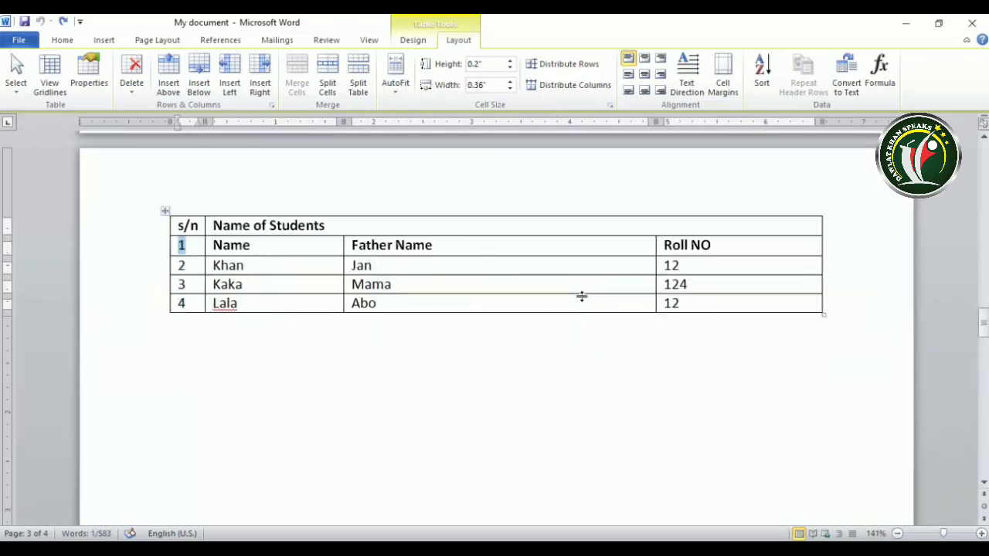
left_click(525, 270)
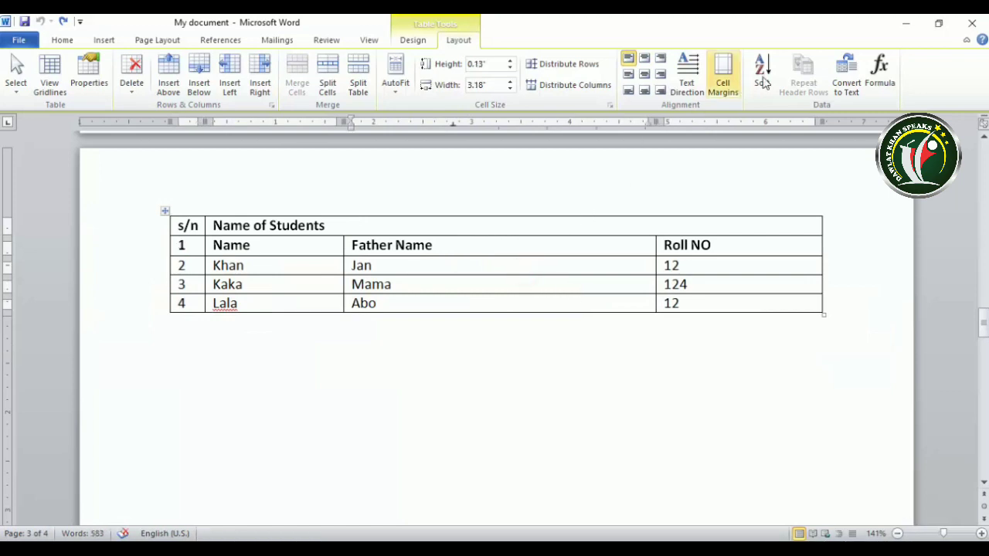
left_click(185, 245)
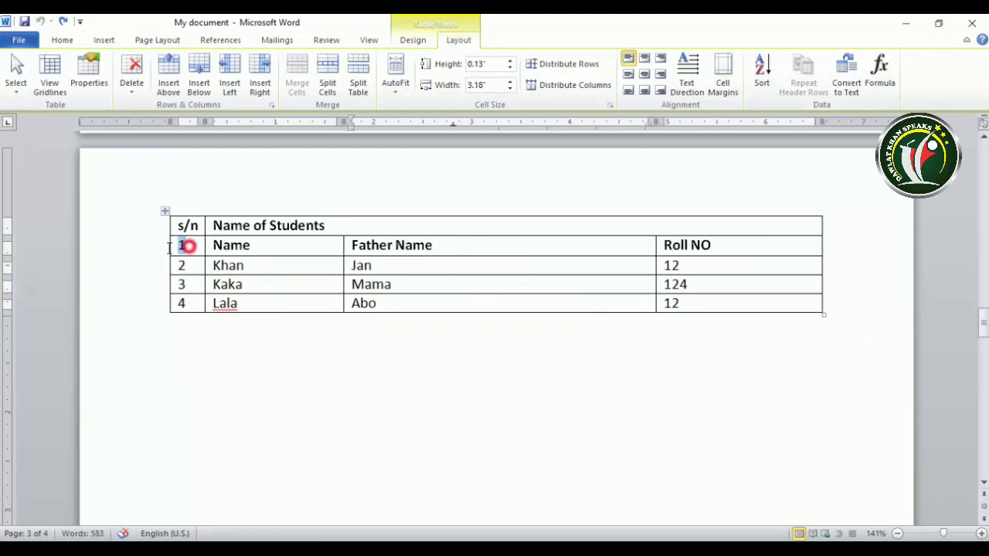
left_click(262, 245)
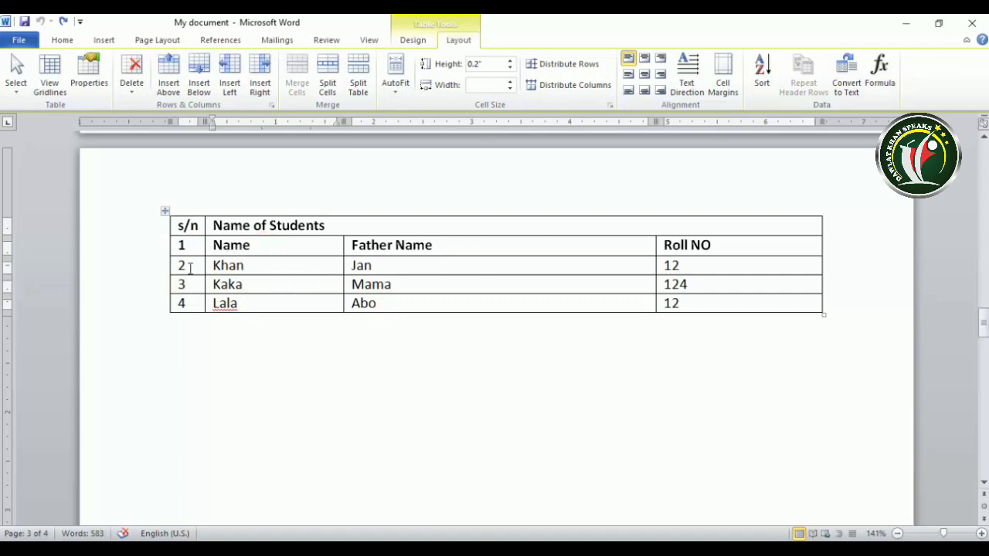
left_click_drag(186, 246, 706, 292)
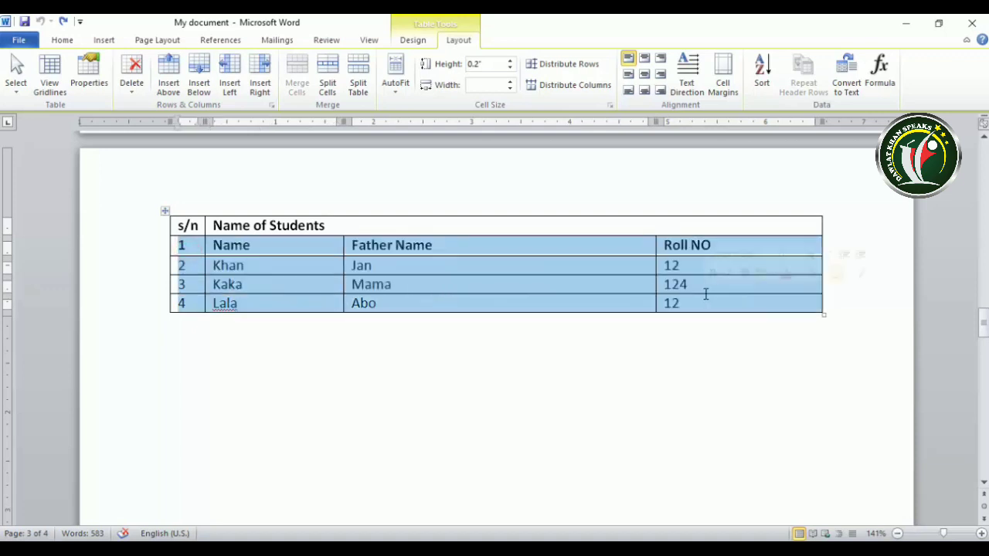
Set the sort key to Column 1, type Number, using Paragraphs.
left_click(762, 70)
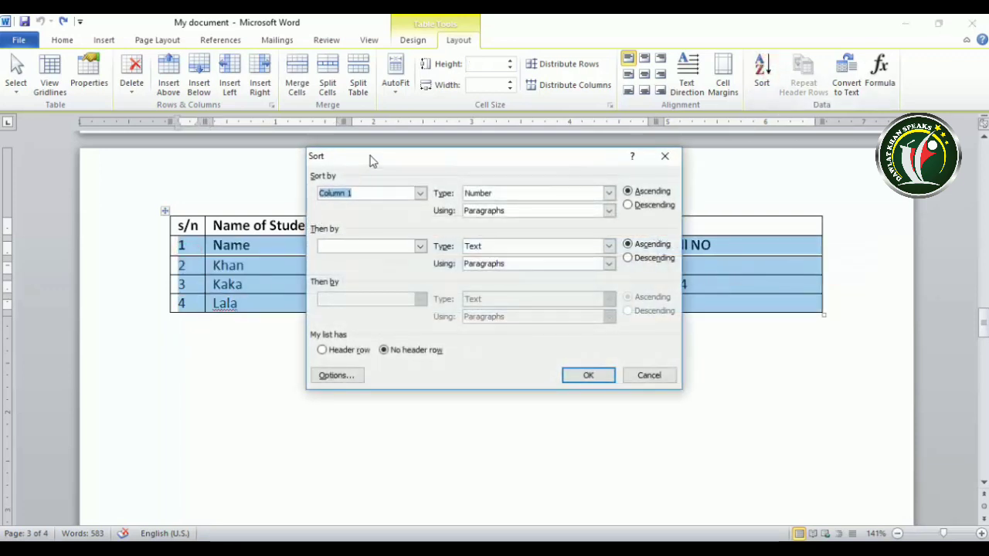
left_click_drag(371, 160, 461, 164)
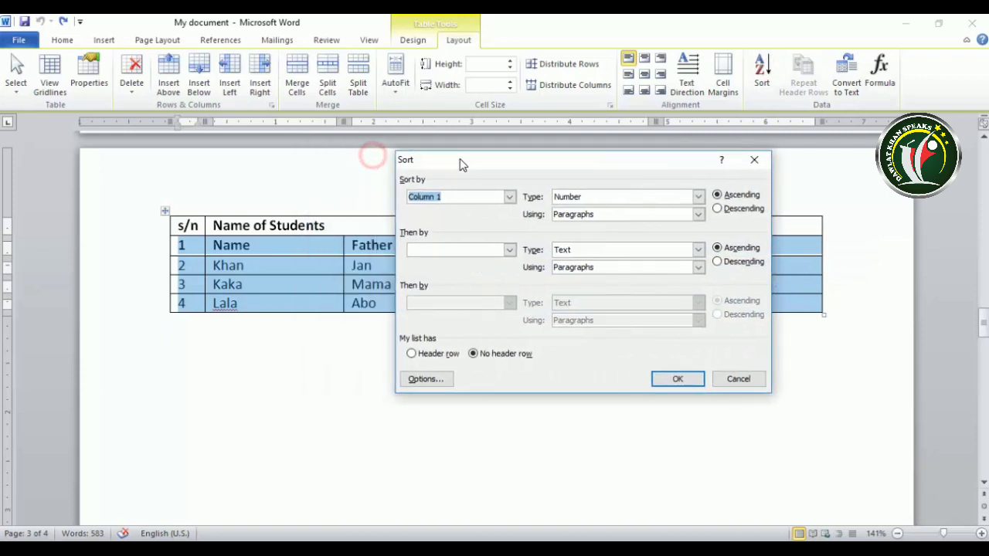
left_click(509, 197)
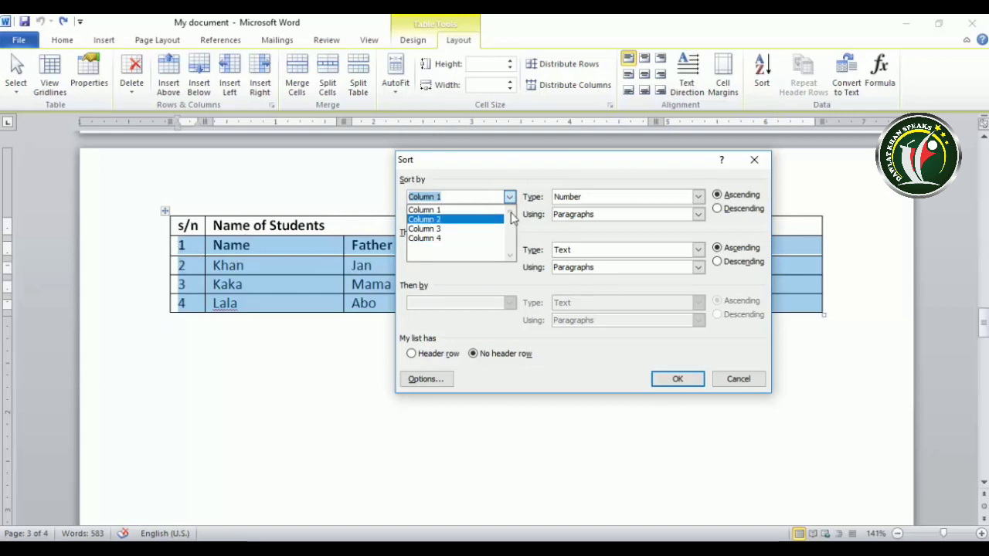
left_click(448, 209)
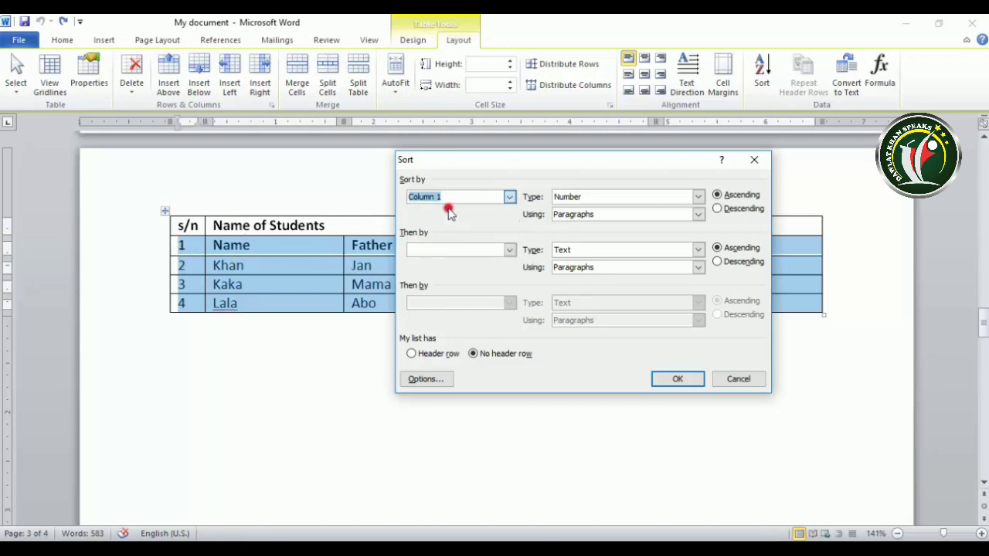
left_click(698, 197)
left_click(698, 198)
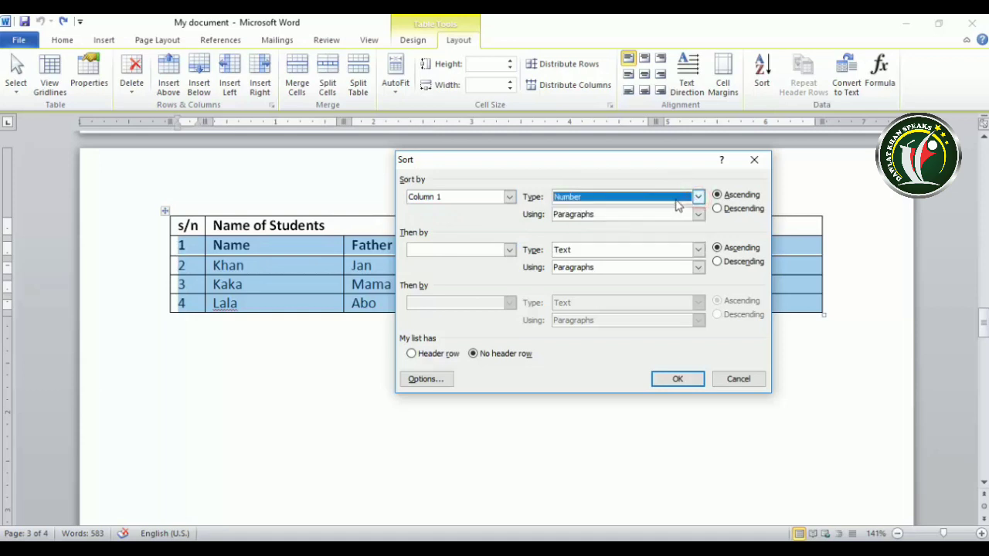
left_click(698, 217)
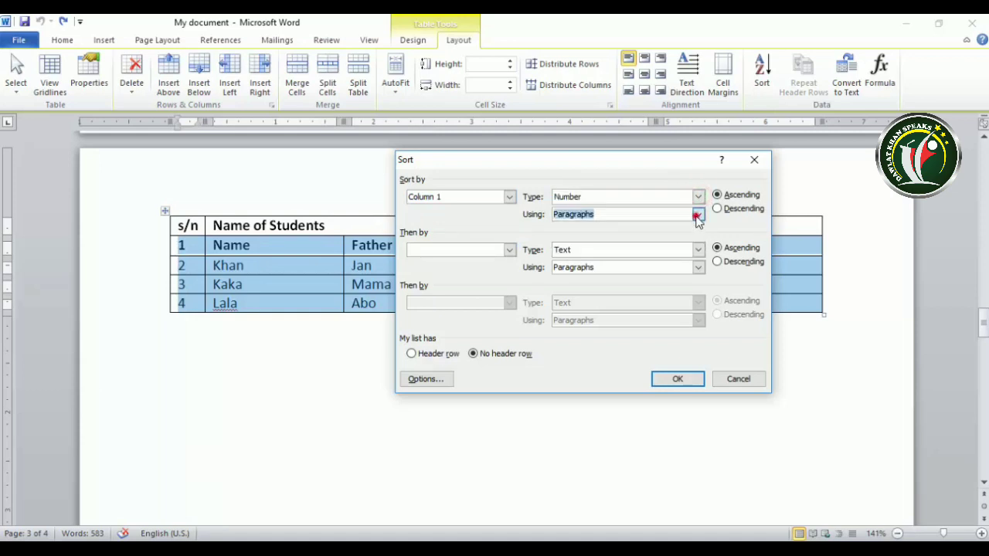
left_click(699, 218)
Sort the selected rows by Column 1 in descending order.
left_click(718, 208)
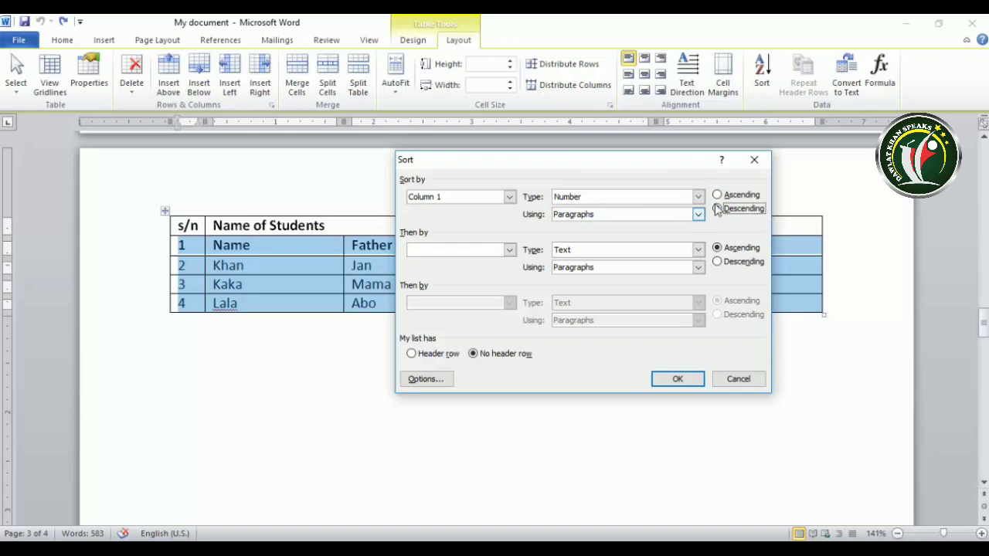
left_click(718, 195)
left_click(718, 208)
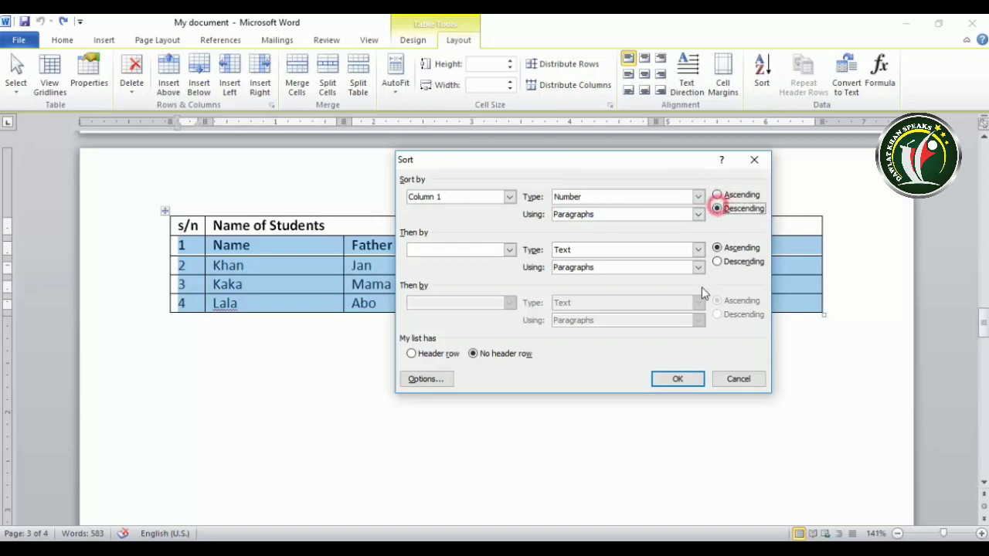
left_click(677, 379)
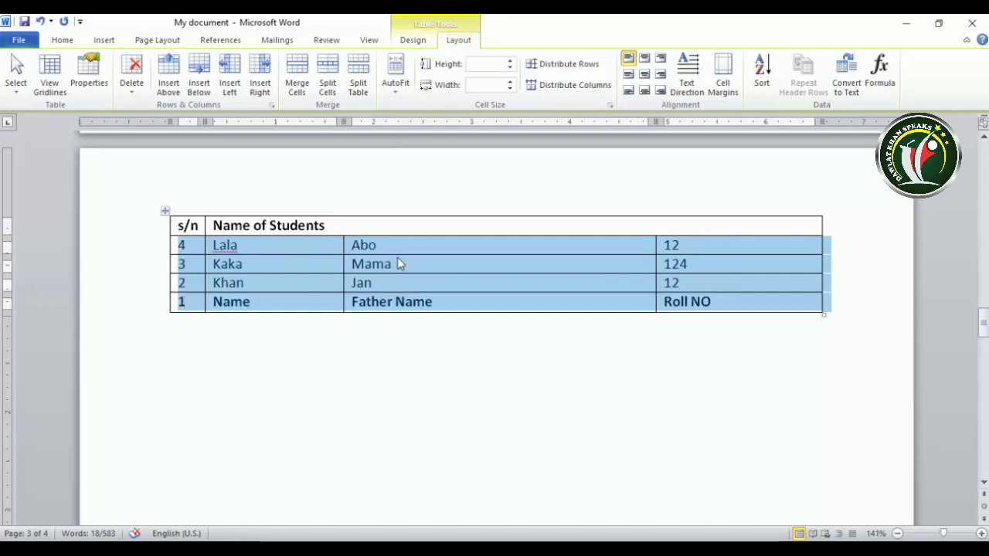
left_click(747, 72)
Re-sort the rows ascending by s/n to restore the 1–4 order.
left_click(718, 195)
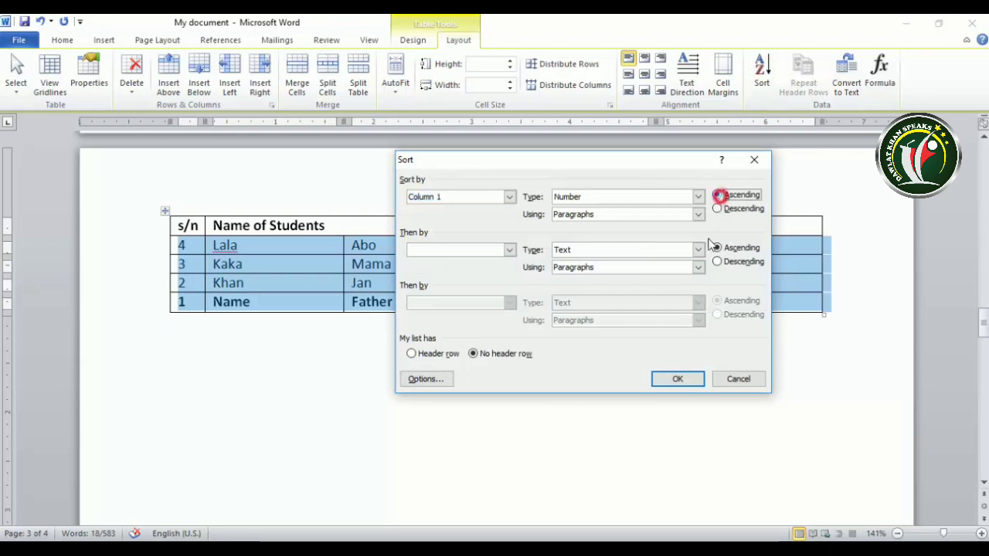
left_click(678, 380)
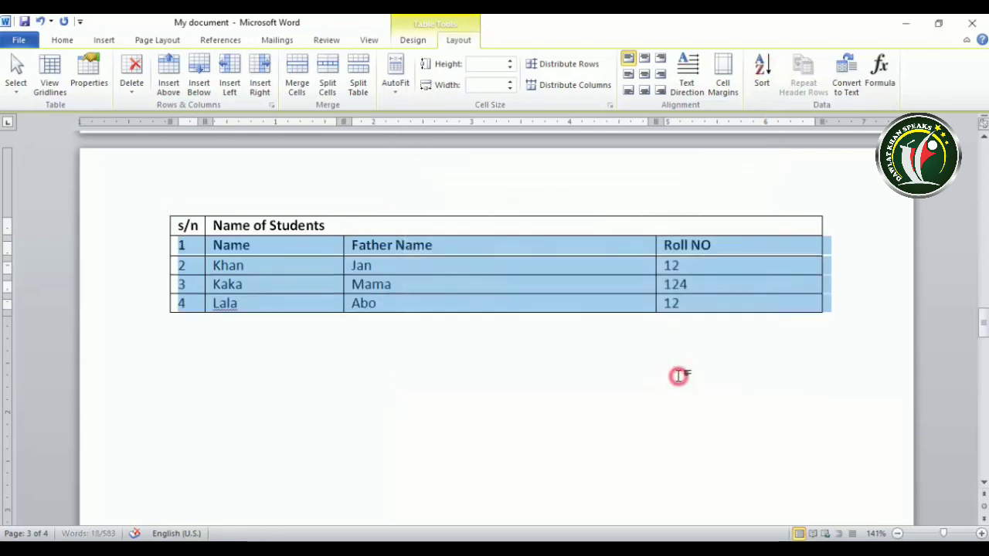
left_click(762, 71)
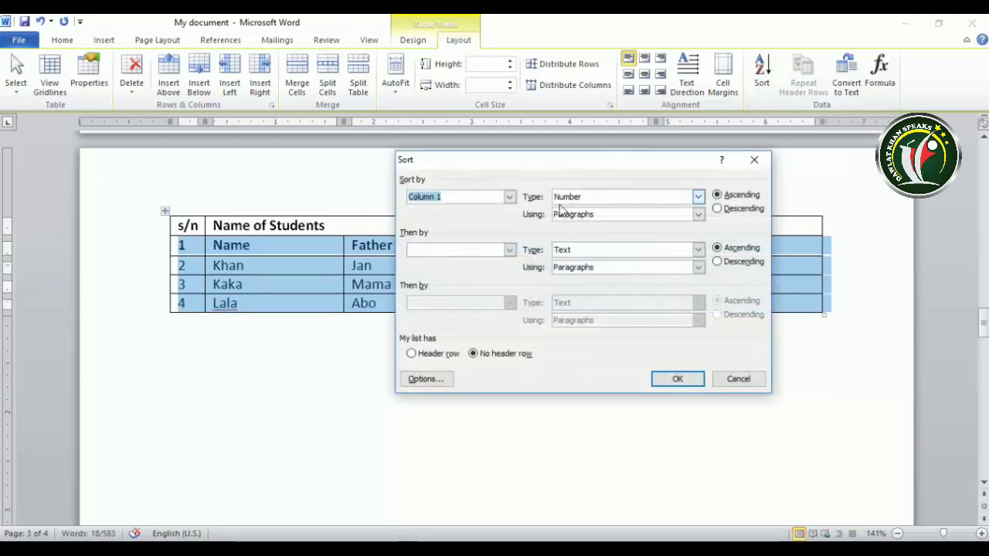
Sort the rows by Column 2 (Name) in descending order.
left_click(510, 197)
left_click(437, 227)
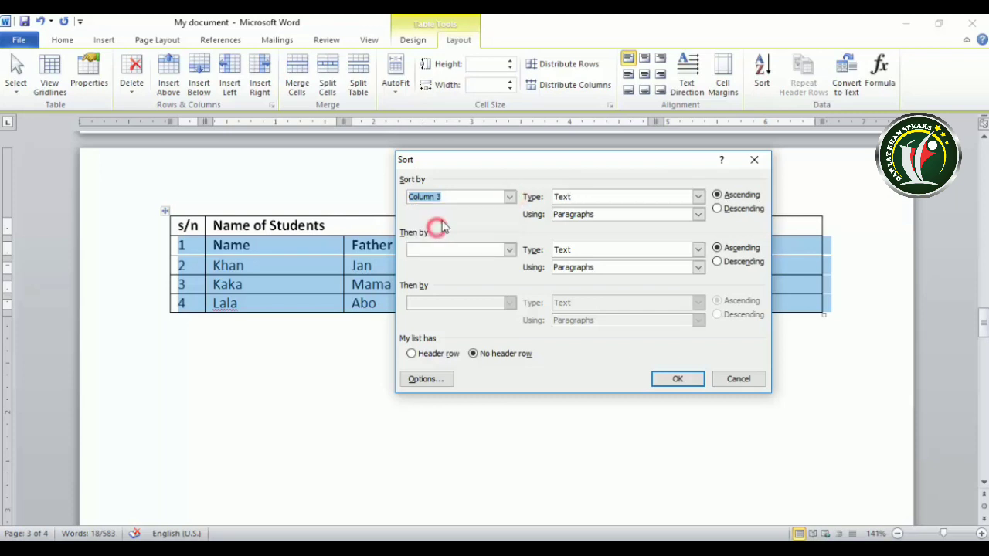
left_click(510, 197)
left_click(442, 218)
left_click_drag(473, 159, 614, 149)
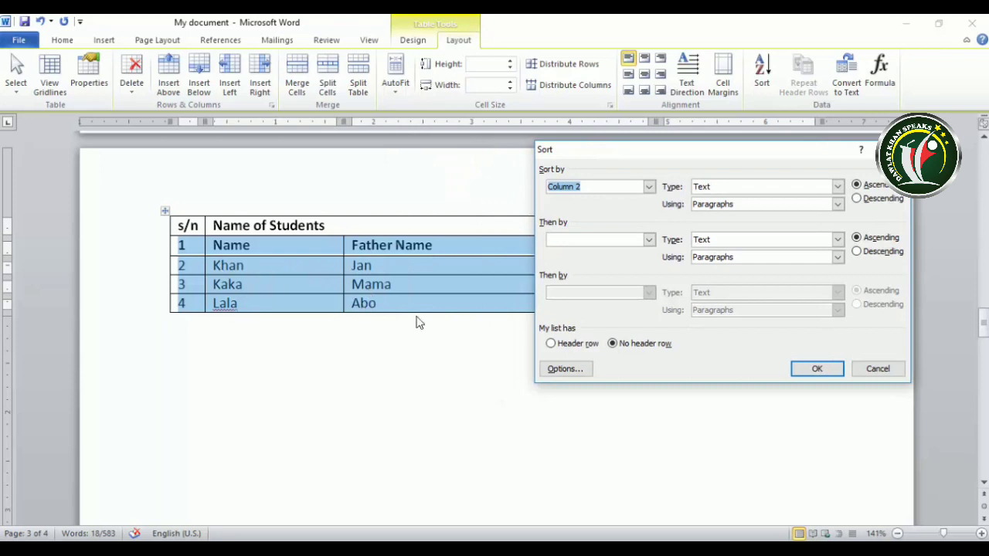
left_click(857, 198)
left_click(817, 369)
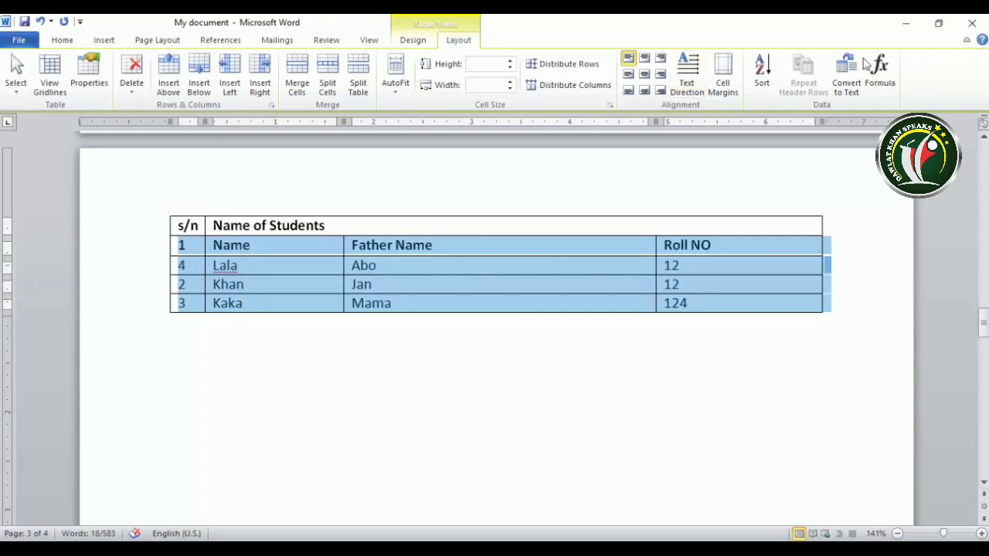
Sort the student rows by Column 1 (s/n) in ascending order.
left_click(762, 73)
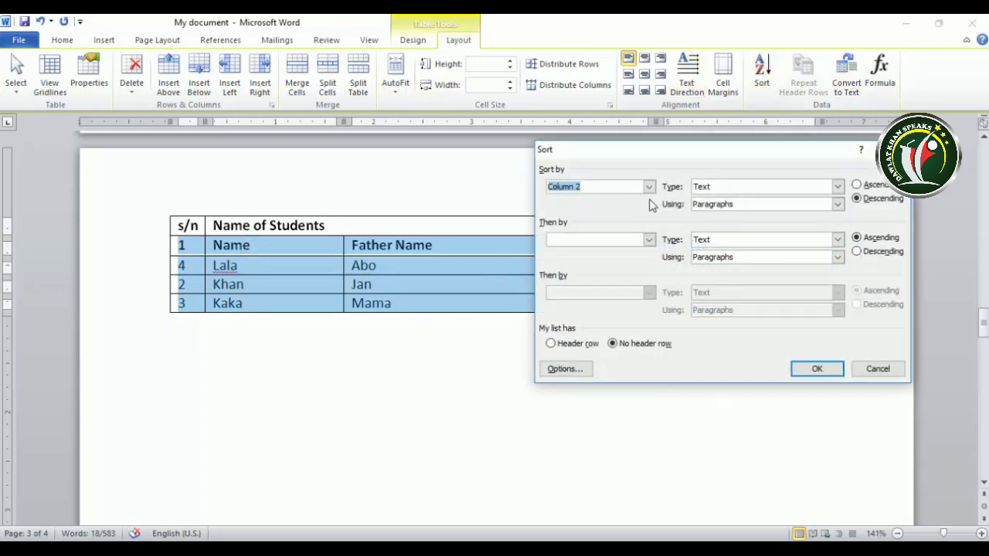
left_click(649, 187)
left_click(572, 195)
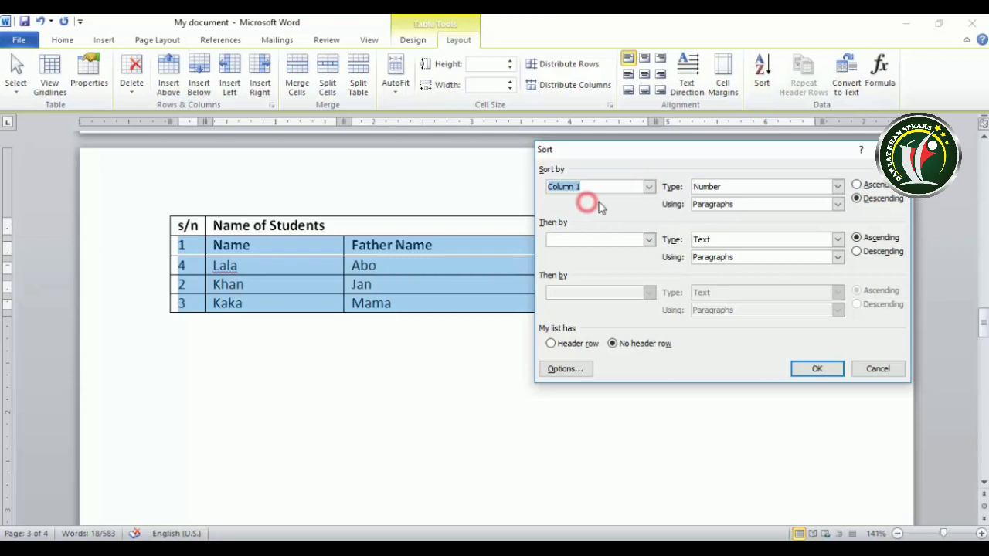
left_click(856, 186)
left_click(817, 368)
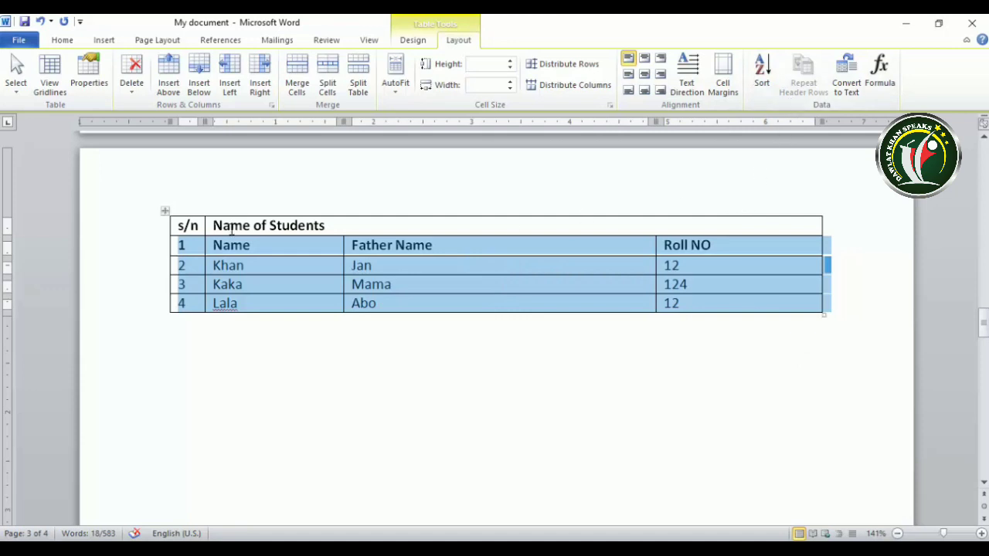
Centre the 'Name of Students' title text in its cell.
left_click(354, 224)
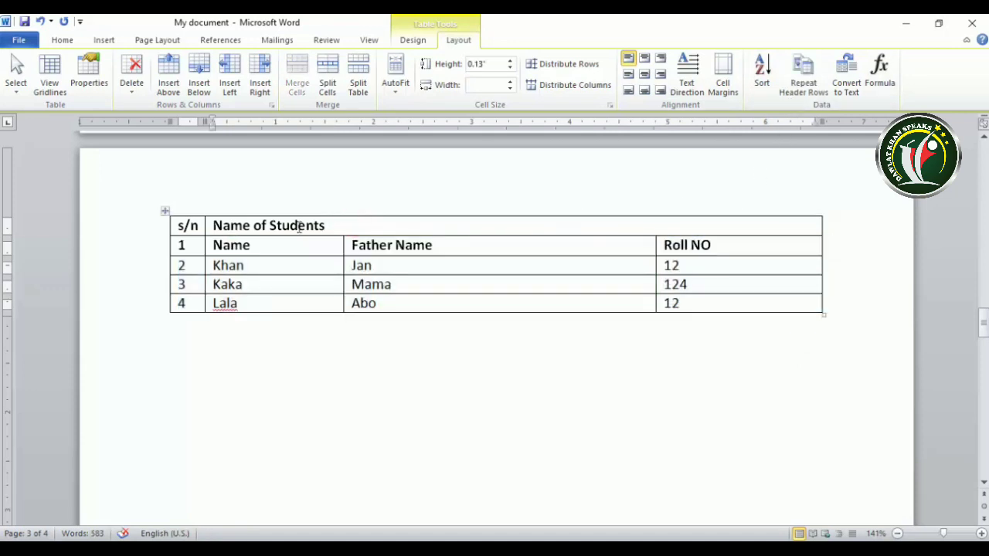
left_click_drag(354, 224, 585, 225)
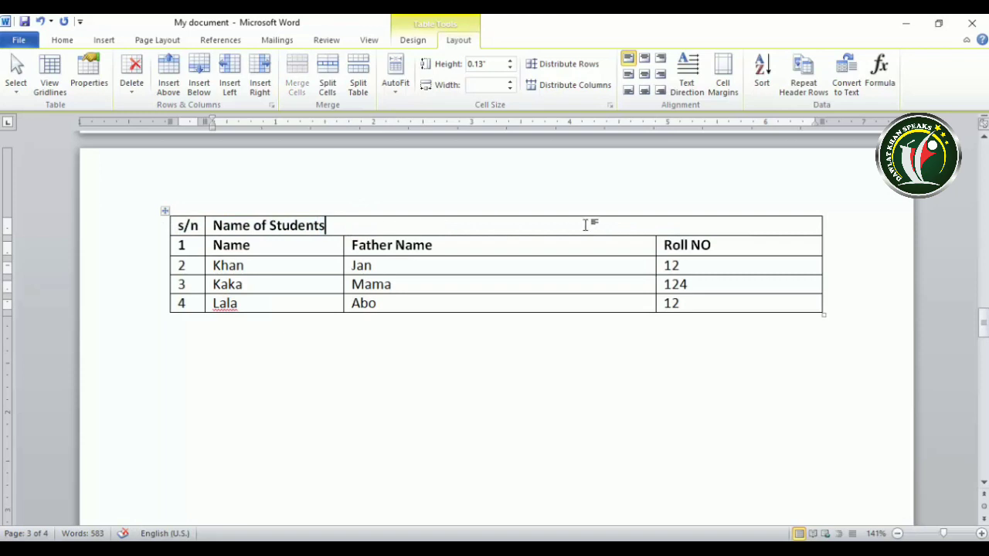
left_click(645, 74)
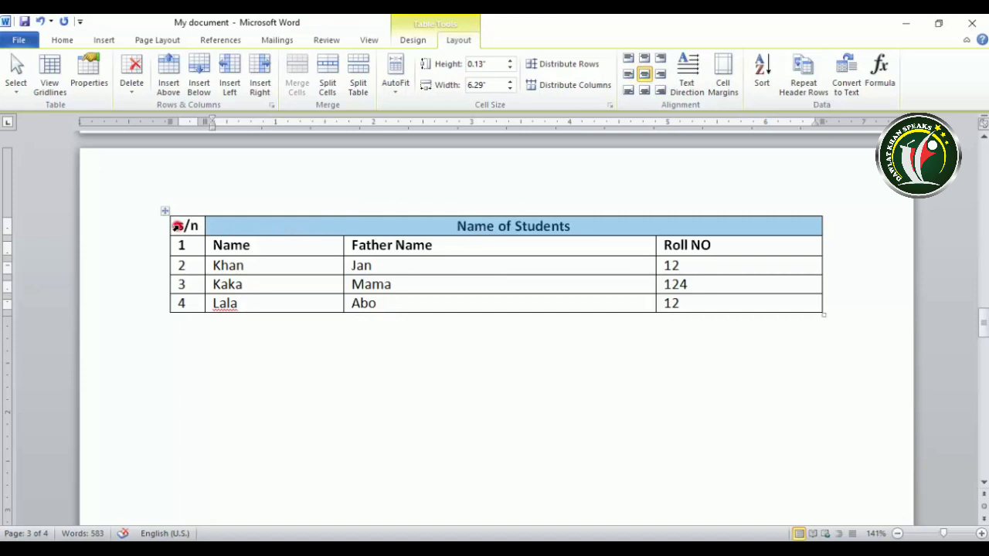
Merge the s/n and title cells of the top row and delete the leftover 's/n' text.
left_click_drag(177, 226, 618, 227)
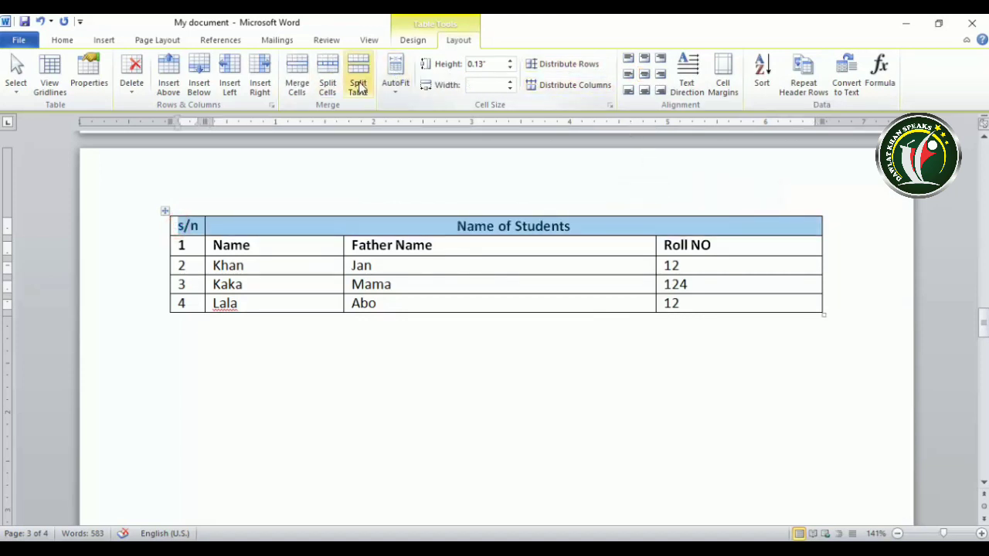
left_click(297, 77)
left_click(391, 237)
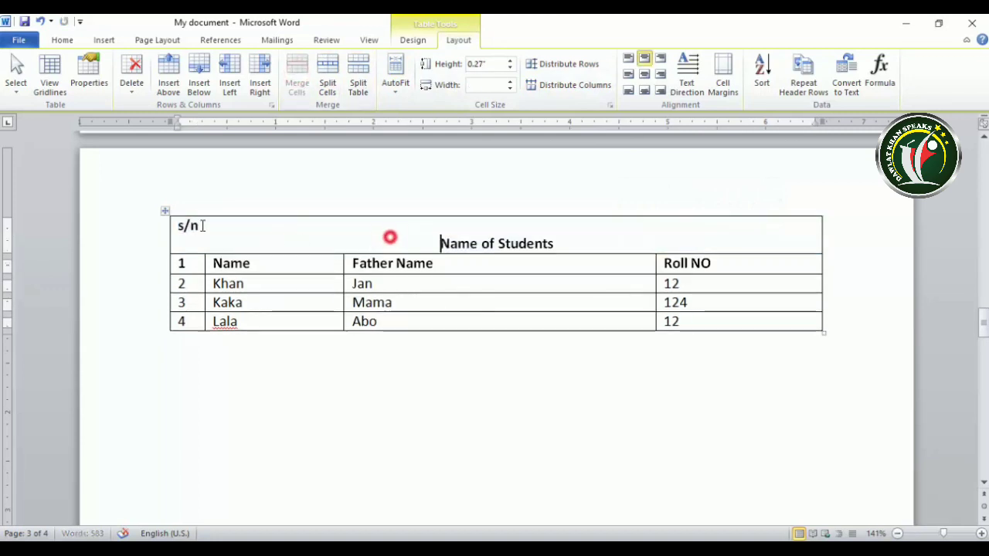
left_click_drag(203, 226, 139, 229)
key("Delete")
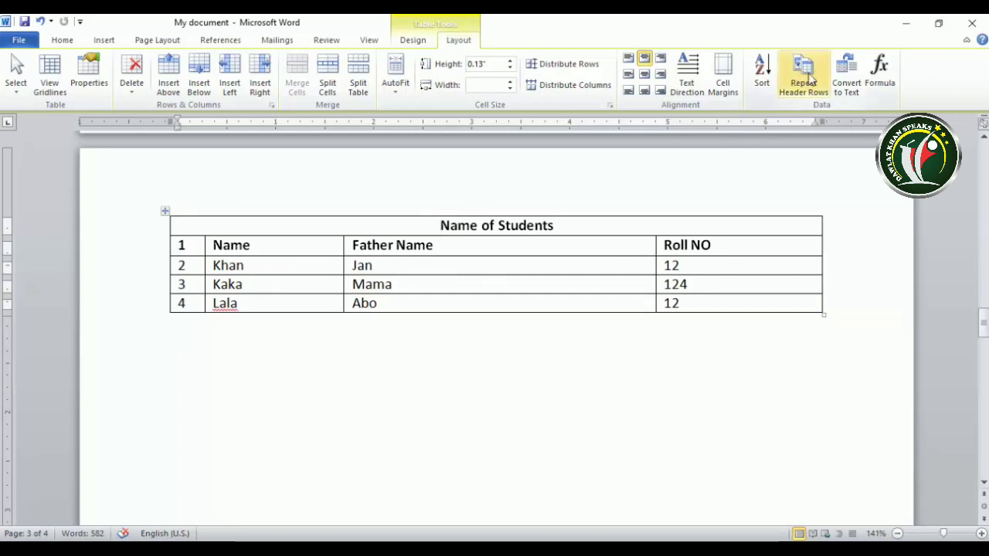
left_click(569, 264)
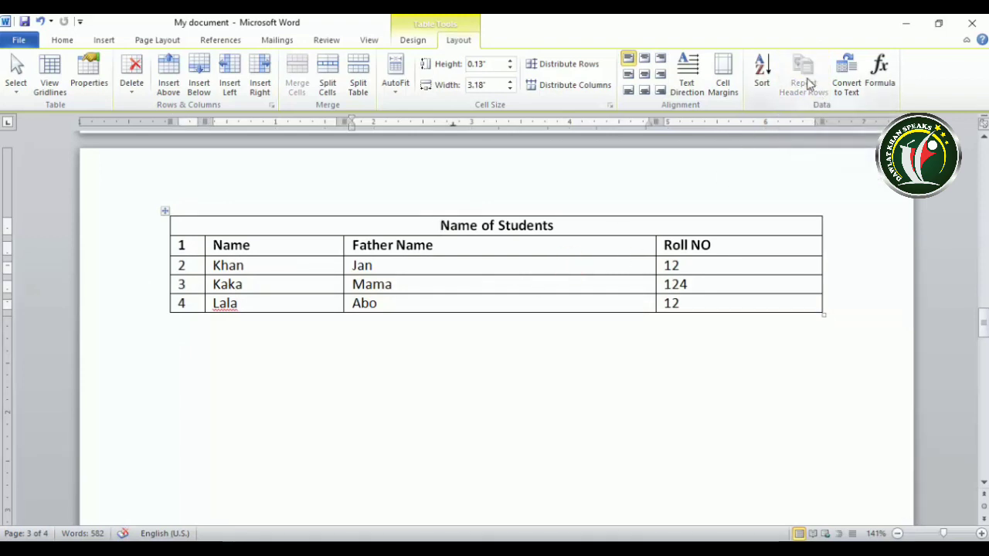
left_click(575, 225)
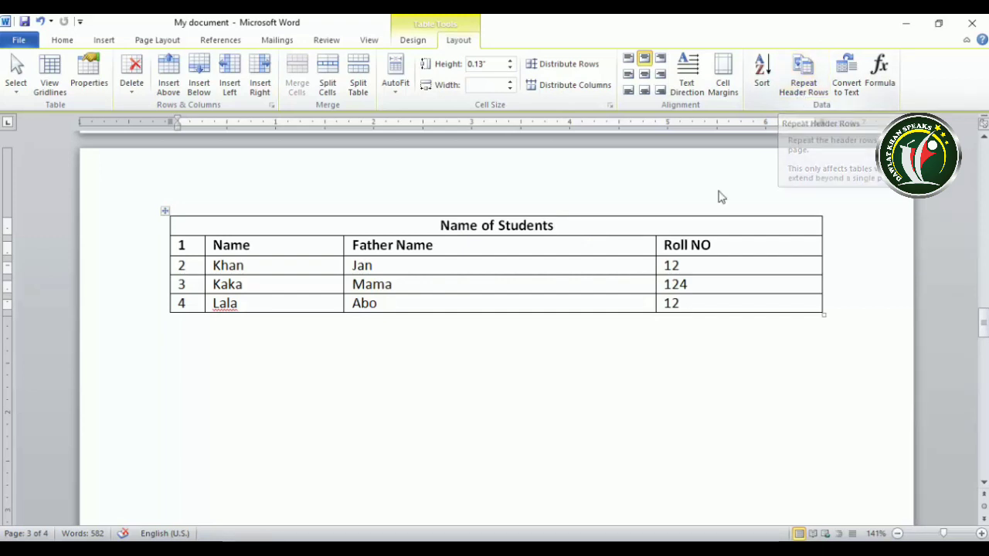
left_click(803, 77)
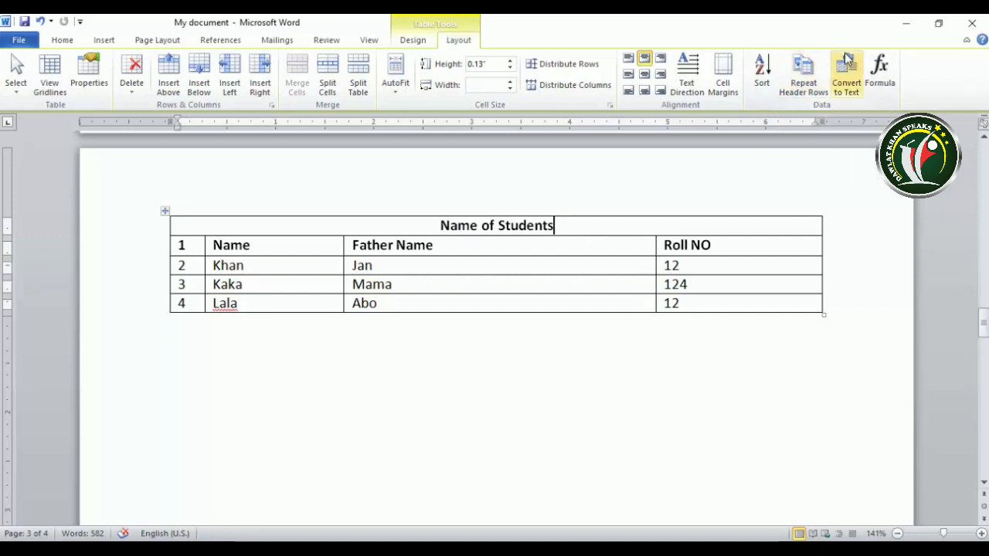
left_click(803, 78)
left_click(680, 304)
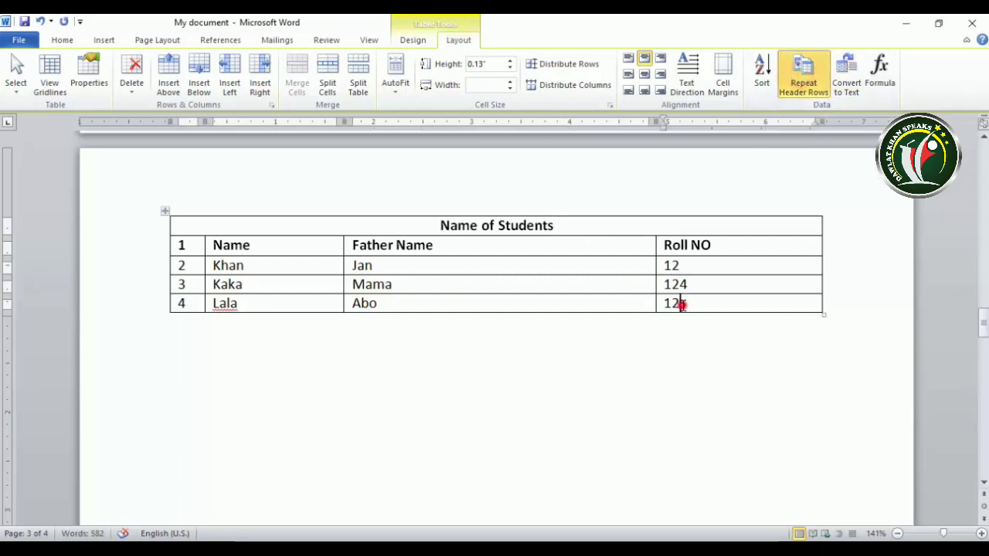
scroll(683, 306, "down", 2, "ctrl")
scroll(683, 306, "down", 6, "ctrl")
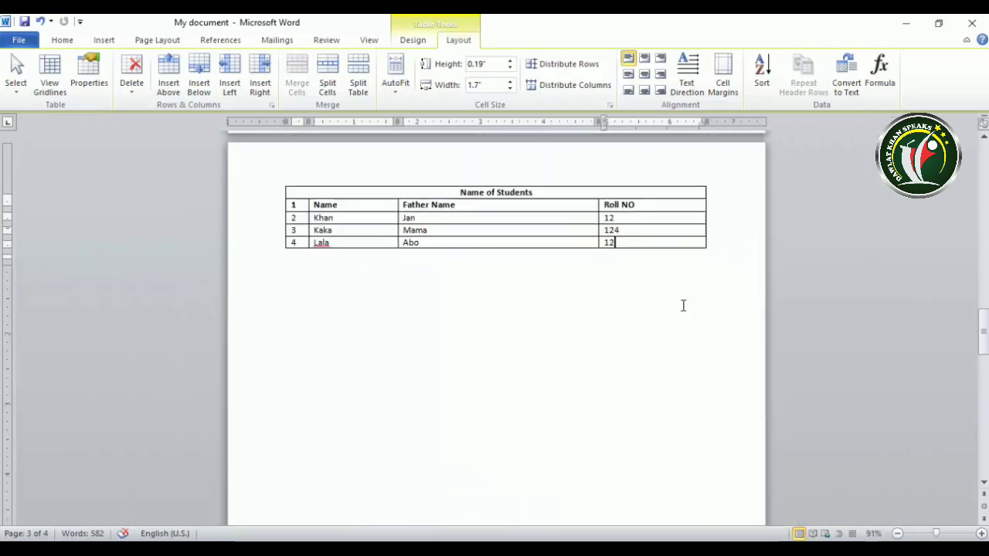
scroll(609, 304, "down", 1, "ctrl")
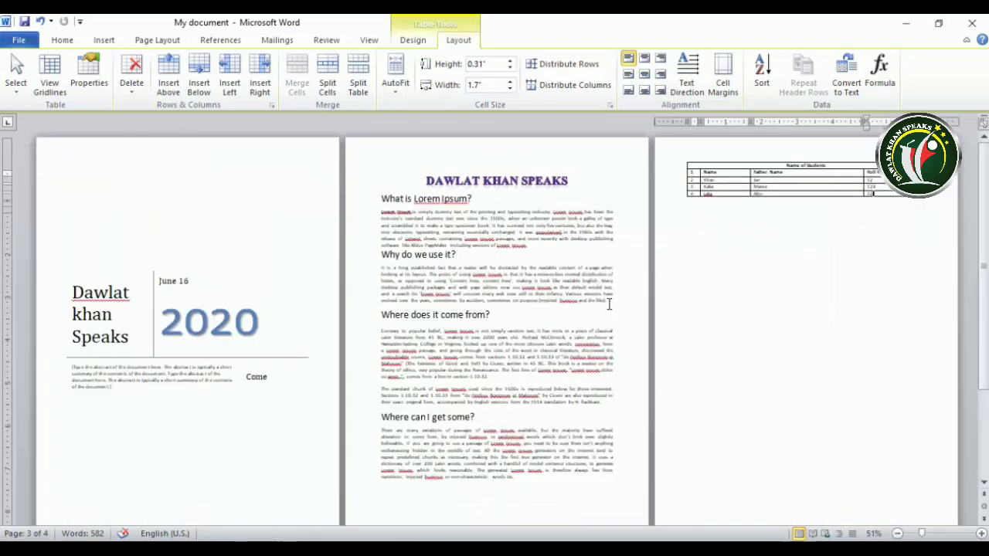
scroll(612, 303, "up", 6, "ctrl")
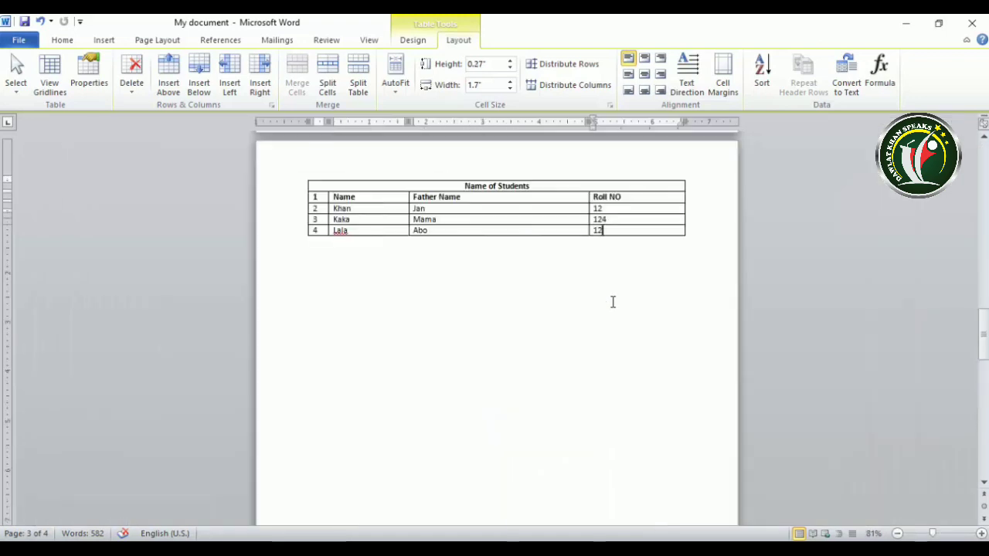
scroll(613, 302, "up", 2, "ctrl")
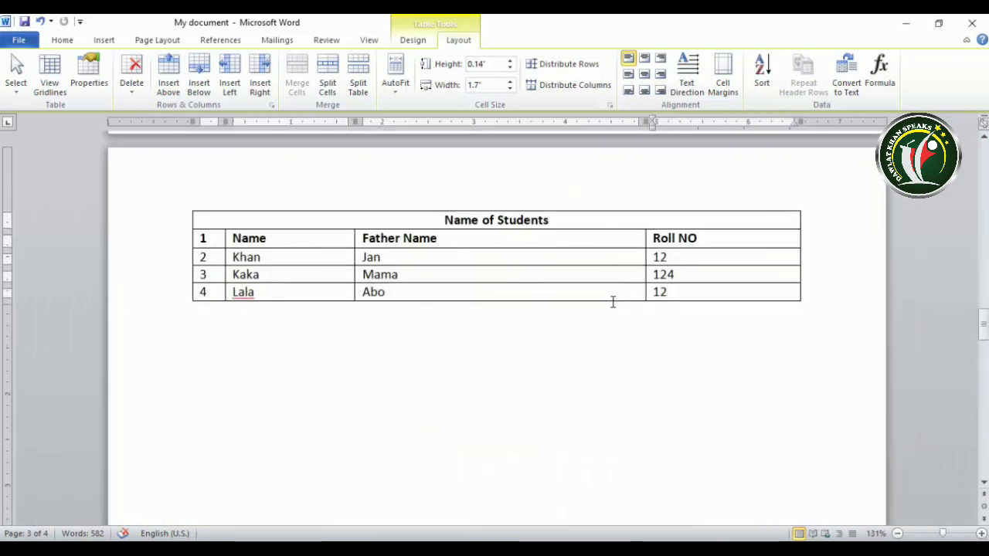
Add empty rows to the table until it runs onto the next page.
key("Return")
key("Return")
key("Return")
key("Return")
key("Return")
key("Return")
key("Return")
key("Return")
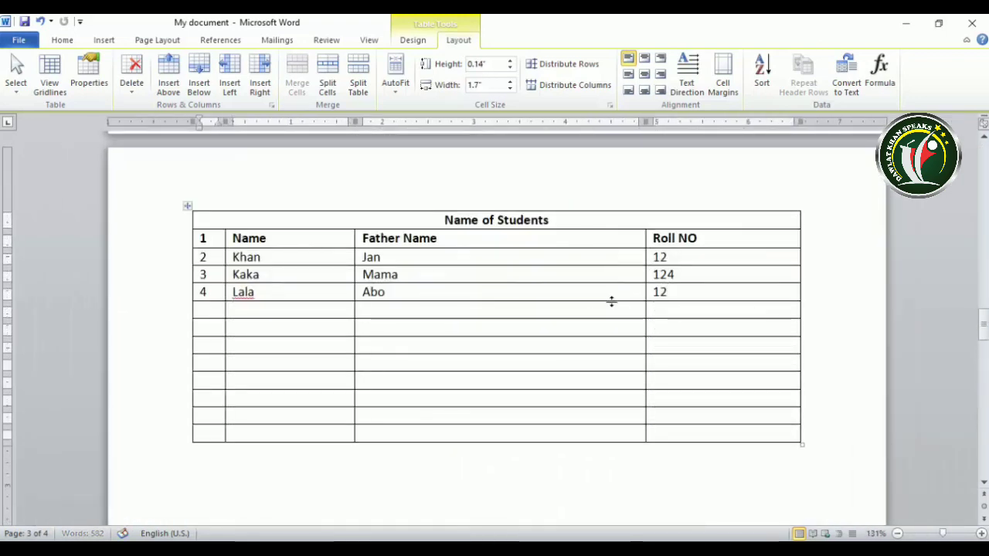
key("Tab")
key("Tab")
key("Tab")
key("Tab")
key("Tab")
key("Tab")
key("Tab")
key("Tab")
key("Tab")
key("Tab")
key("Tab")
key("Tab")
key("Tab")
key("Tab")
key("Tab")
key("Tab")
key("Tab")
key("Tab")
key("Tab")
key("Tab")
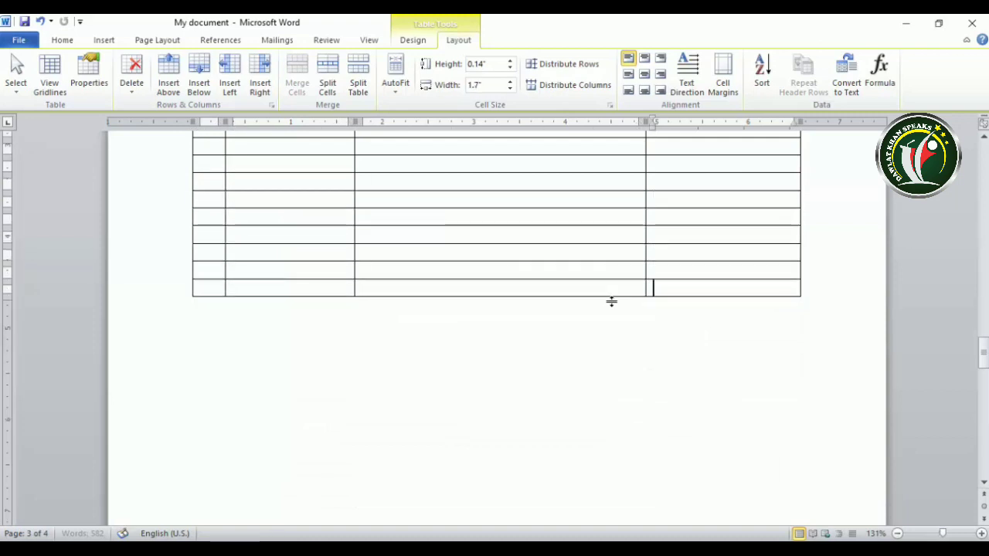
key("Tab")
key("Tab")
key("Tab")
key("Tab")
key("Tab")
key("Tab")
key("Tab")
key("Tab")
key("Tab")
key("Tab")
key("Tab")
key("Tab")
key("Tab")
key("Tab")
key("Tab")
key("Tab")
key("Tab")
key("Tab")
key("Tab")
key("Tab")
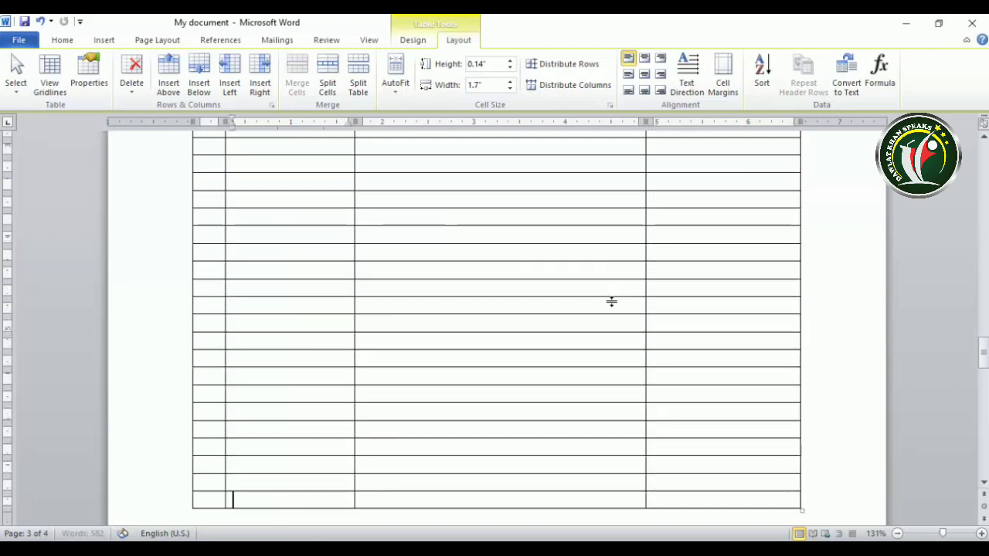
key("Tab")
key("Tab")
key("Tab")
key("Tab")
key("Tab")
key("Tab")
key("Tab")
key("Tab")
key("Tab")
key("Tab")
key("Tab")
key("Tab")
key("Tab")
key("Tab")
key("Tab")
key("Tab")
key("Tab")
key("Tab")
key("Tab")
key("Tab")
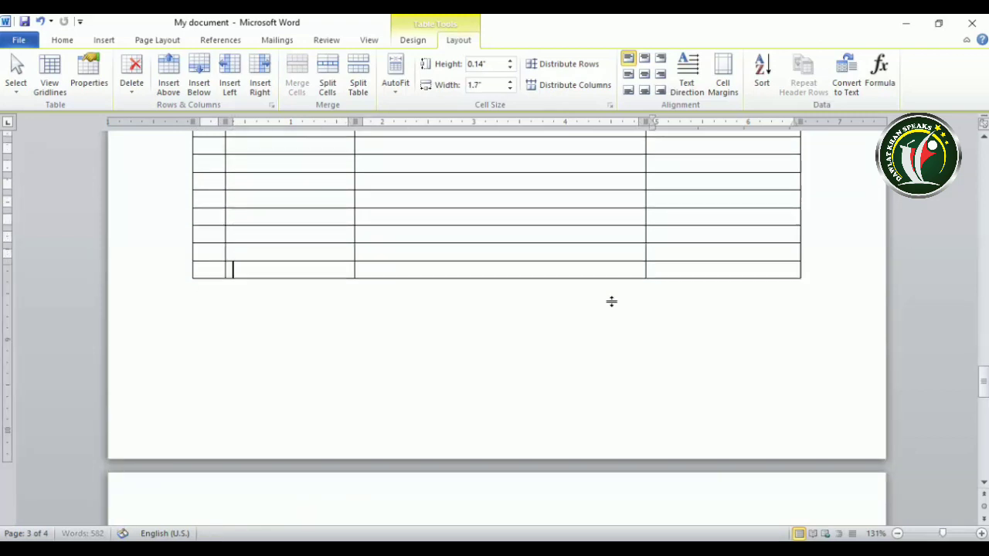
key("Tab")
key("Tab")
key("Tab")
key("Tab")
key("Tab")
key("Tab")
key("Tab")
key("Tab")
key("Tab")
key("Tab")
key("Tab")
key("Tab")
key("Tab")
key("Tab")
key("Tab")
key("Tab")
key("Tab")
key("Tab")
key("Tab")
key("Tab")
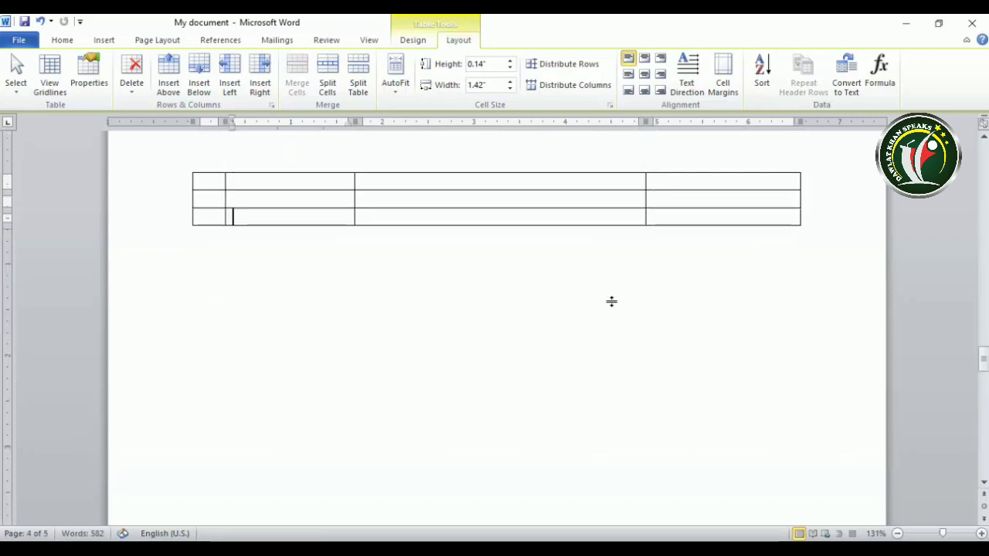
key("Tab")
key("Tab")
key("Tab")
key("Tab")
key("Tab")
key("Tab")
key("Tab")
key("Tab")
key("Tab")
key("Tab")
key("Tab")
key("Tab")
key("Tab")
key("Tab")
key("Tab")
key("Tab")
key("Tab")
key("Tab")
key("Tab")
key("Tab")
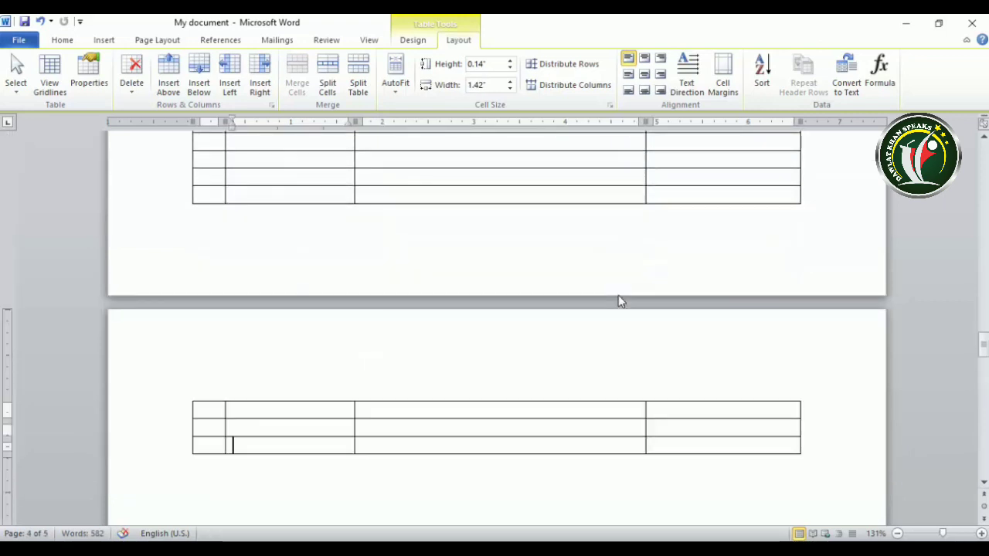
scroll(620, 301, "up", 2)
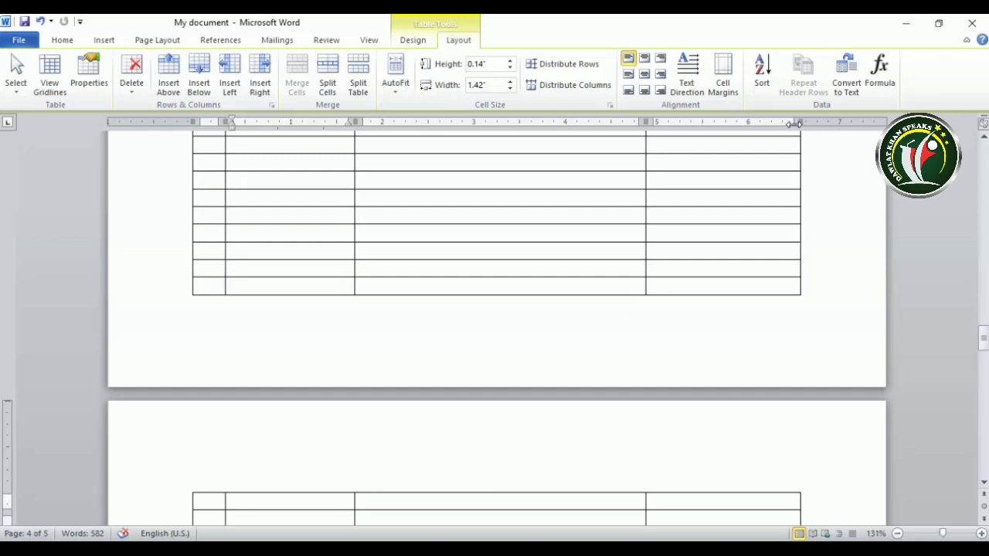
scroll(570, 299, "up", 20)
scroll(510, 384, "down", 3)
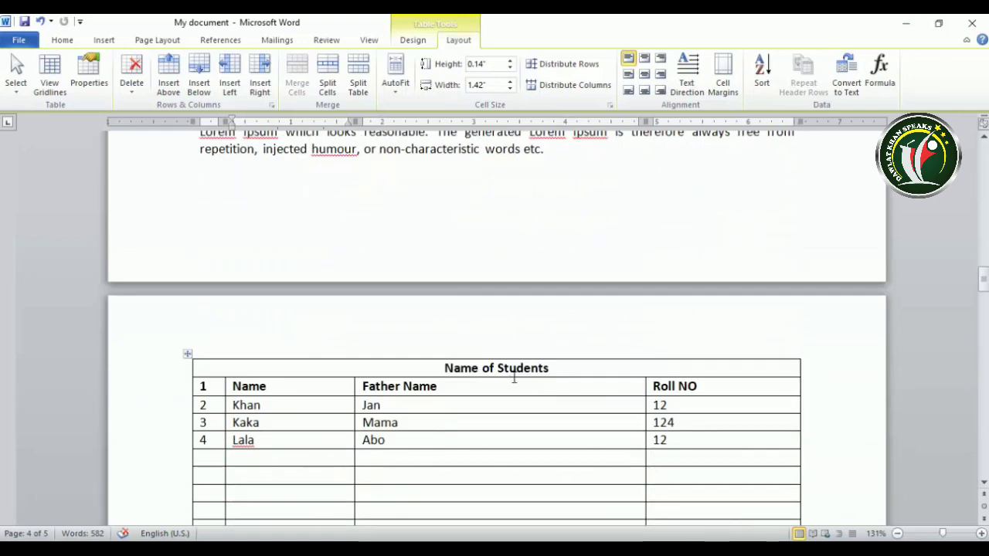
Turn on Repeat Header Rows so the title row repeats on the next page.
left_click(574, 368)
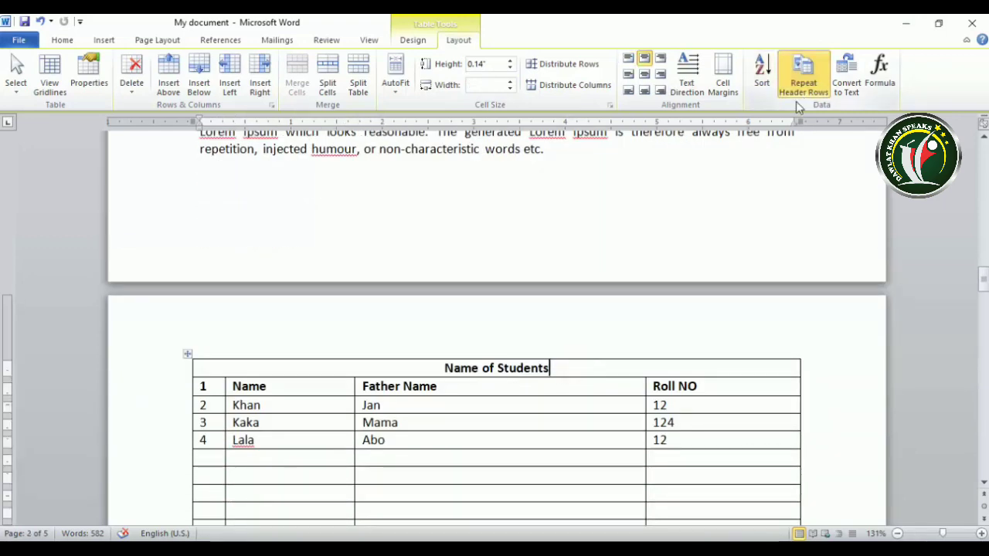
scroll(548, 328, "down", 3)
scroll(547, 332, "down", 8)
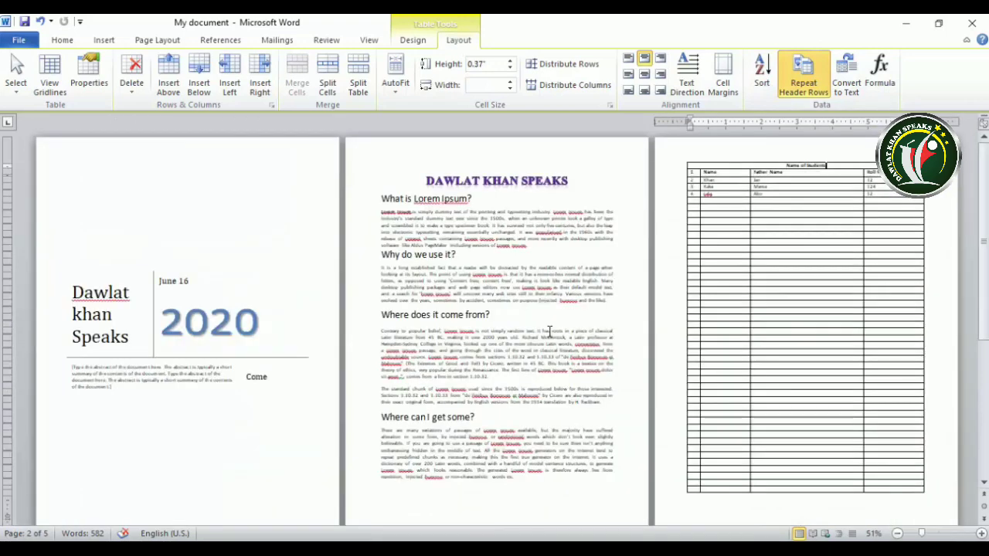
scroll(591, 328, "down", 5)
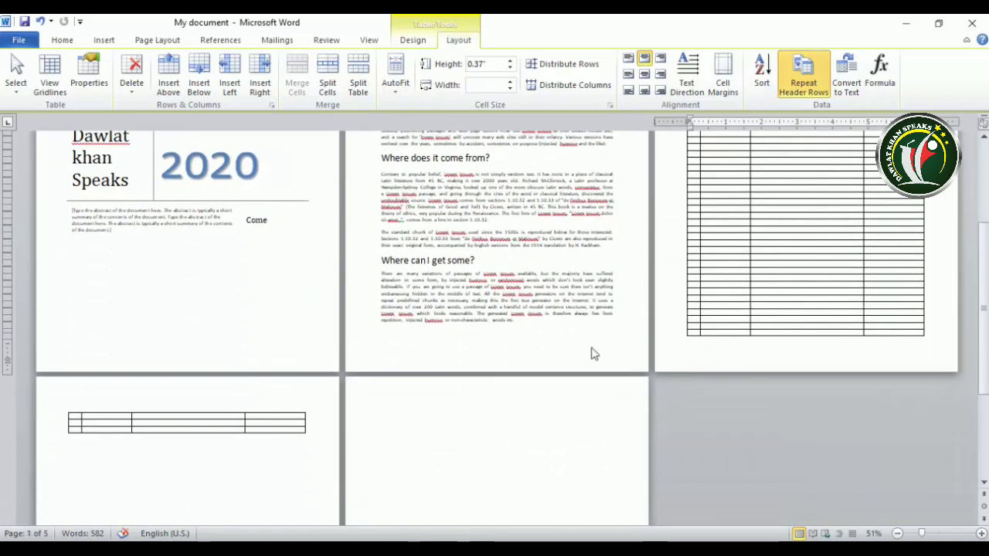
scroll(592, 348, "up", 2)
scroll(616, 362, "up", 3)
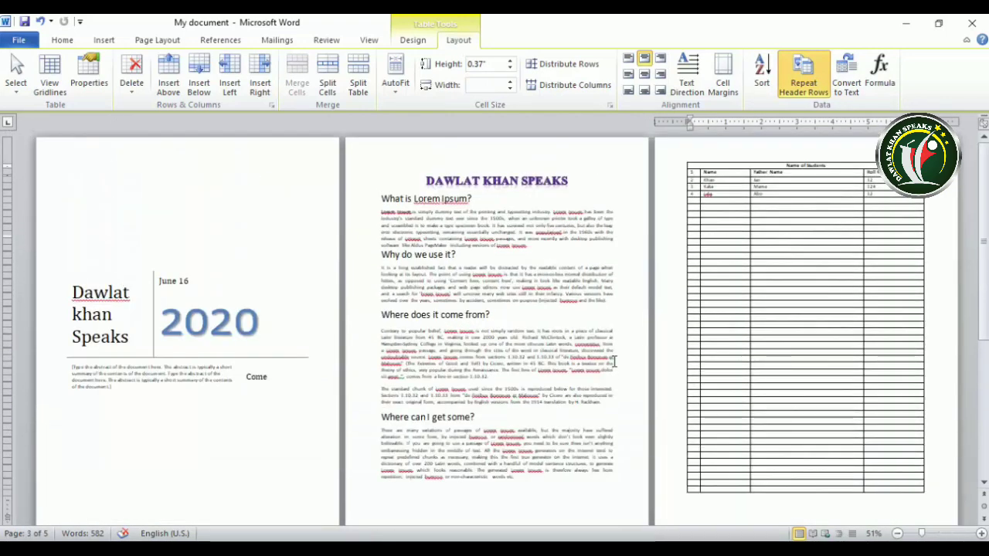
left_click(808, 90)
scroll(791, 217, "down", 3)
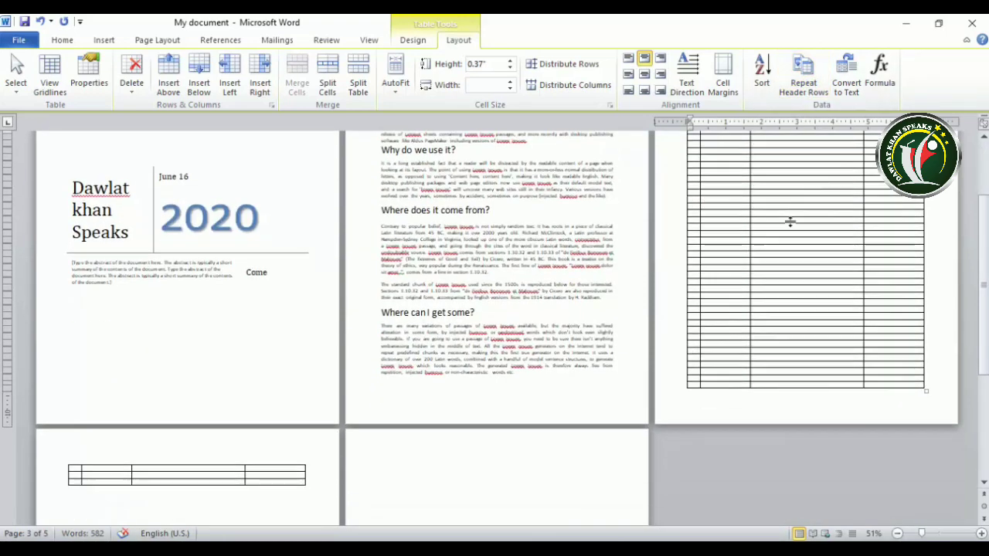
scroll(791, 222, "up", 2)
scroll(794, 193, "down", 2)
scroll(799, 159, "up", 2)
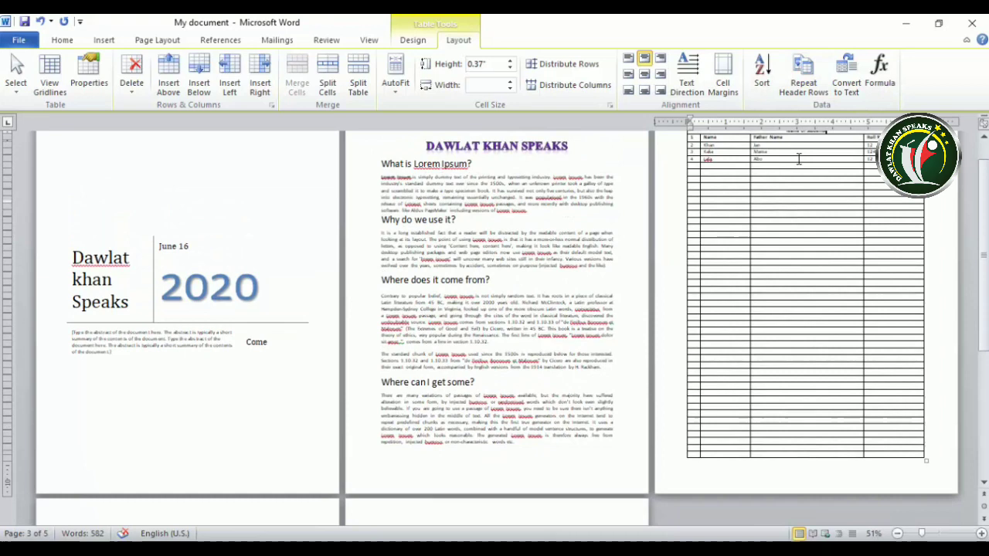
left_click(808, 82)
Toggle Repeat Header Rows again, then start a new blank document with Ctrl+N.
scroll(802, 189, "up", 1)
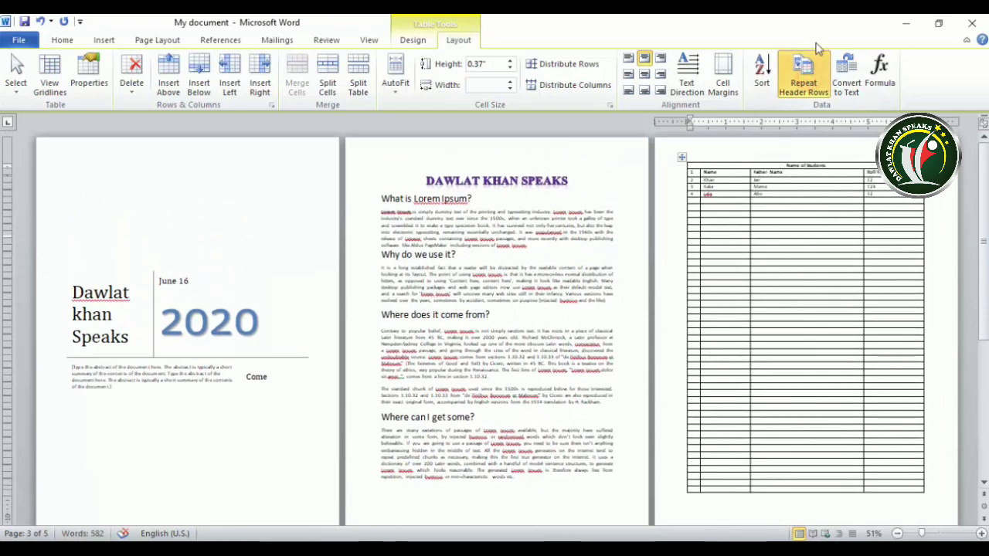
left_click(804, 76)
scroll(760, 165, "down", 5)
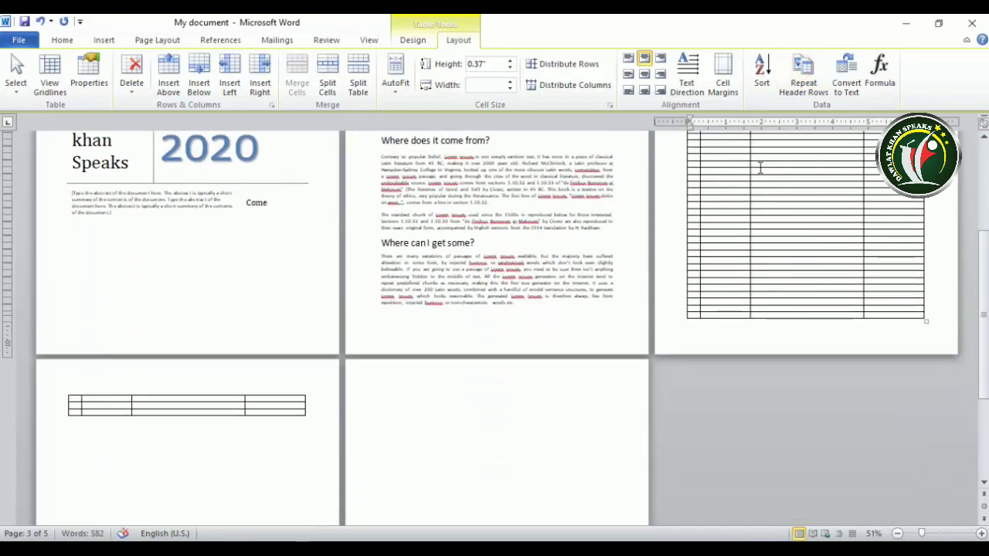
scroll(761, 167, "up", 4)
scroll(759, 168, "down", 1)
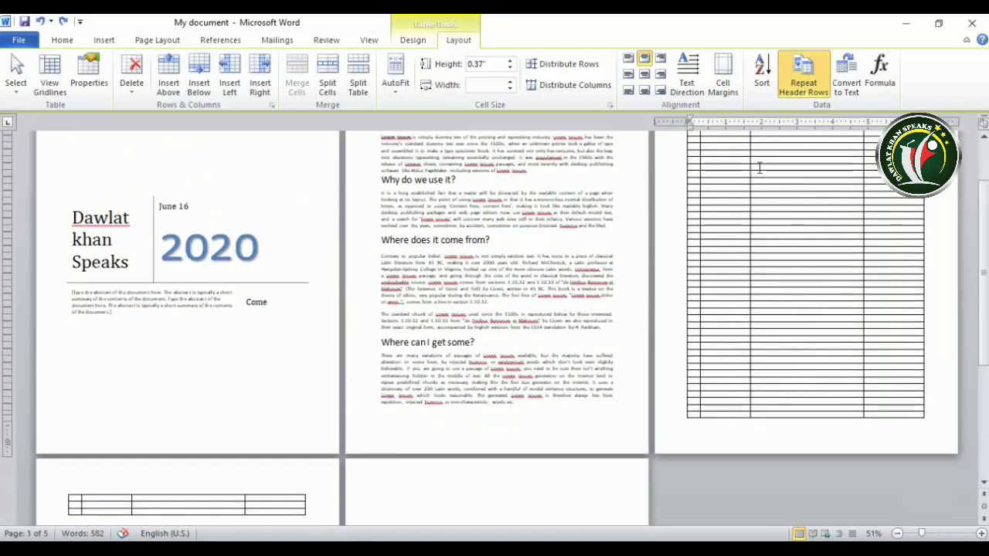
key("ctrl+n")
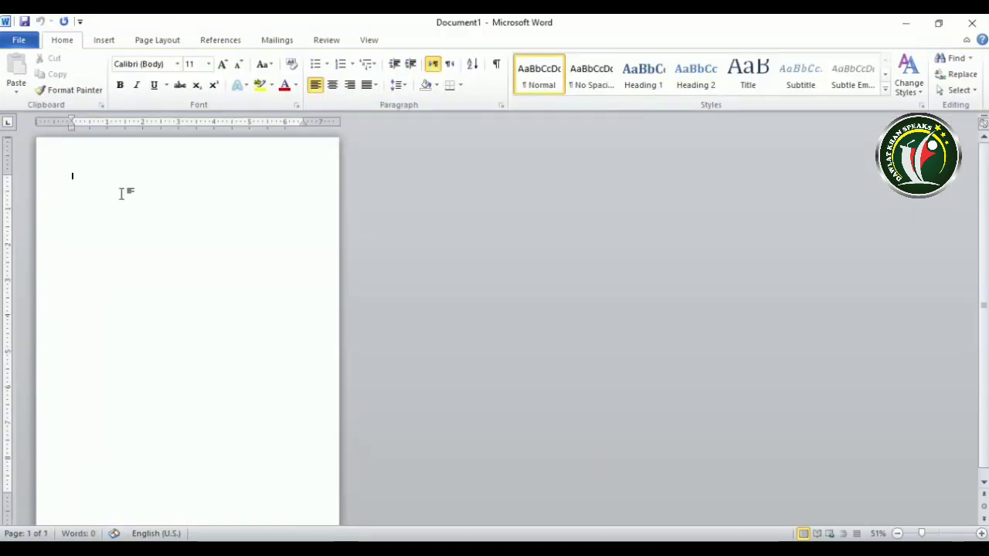
Insert a 3-column, 2-row table into Document1.
scroll(124, 193, "up", 3)
left_click(104, 40)
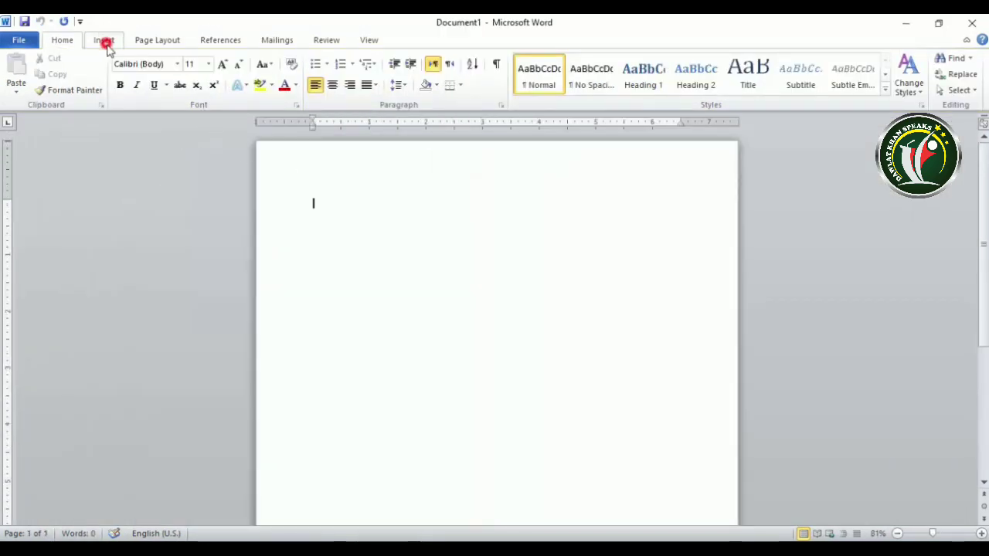
left_click(114, 77)
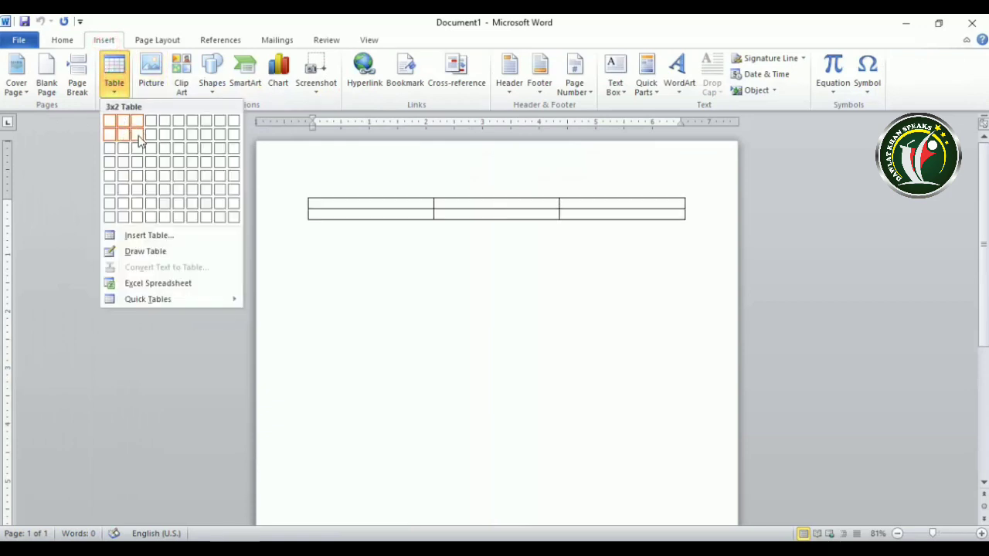
left_click(139, 135)
Merge the first row into one cell and enter a centred 'khan' header.
left_click(401, 204)
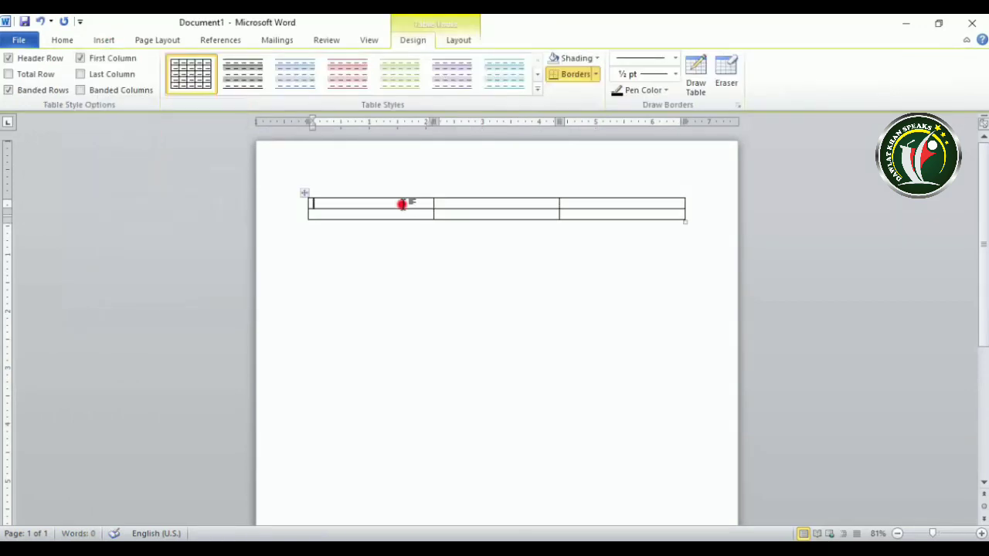
left_click(611, 203)
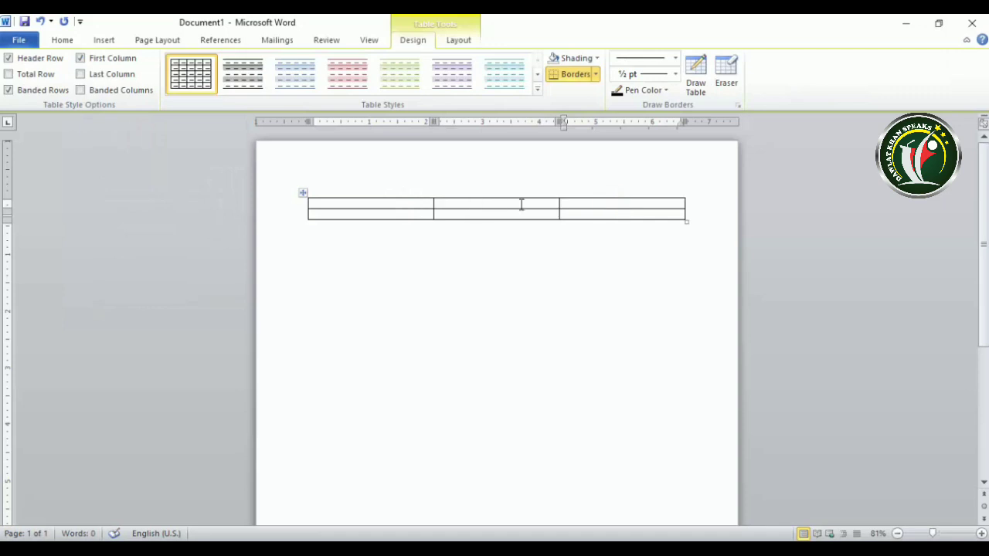
left_click_drag(576, 201, 363, 204)
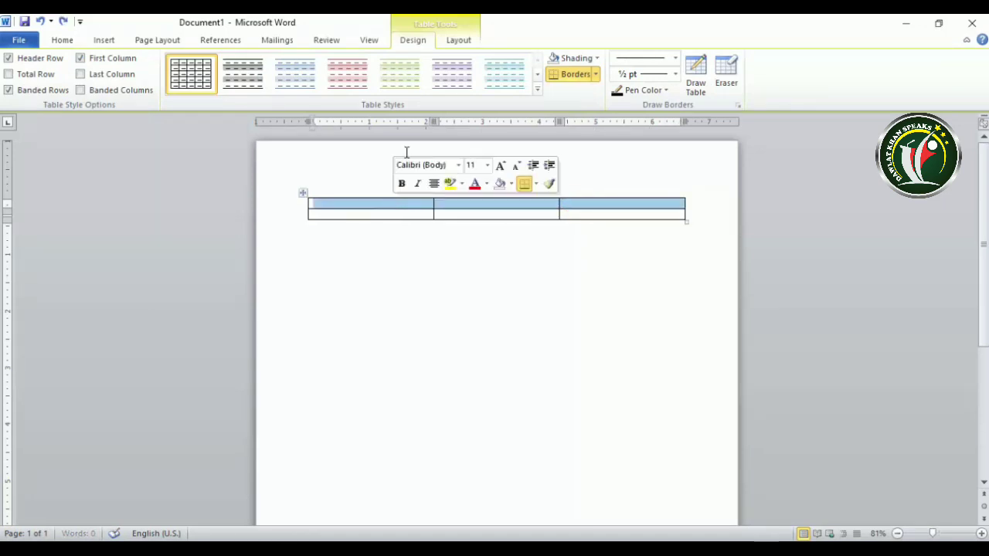
left_click(461, 39)
left_click(296, 78)
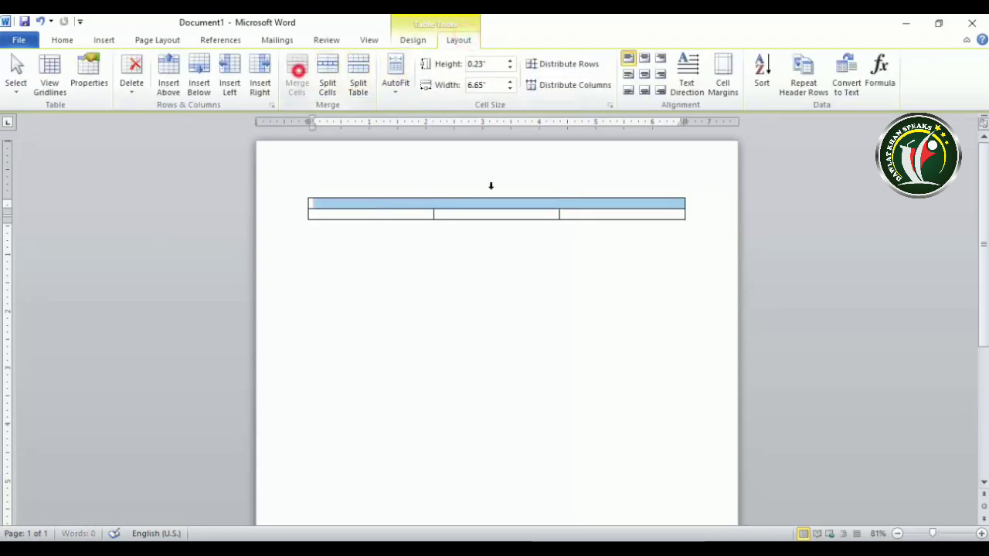
left_click(522, 203)
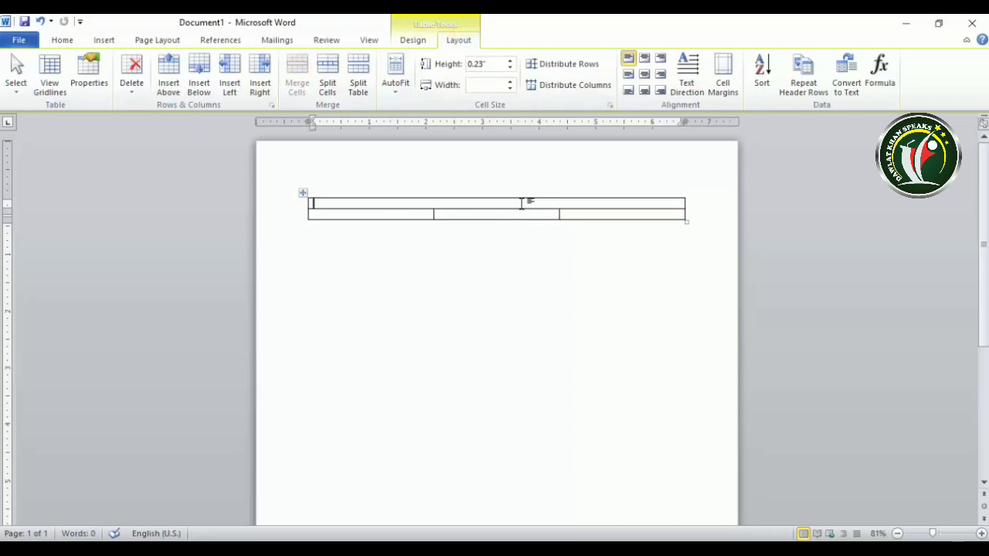
type("khan")
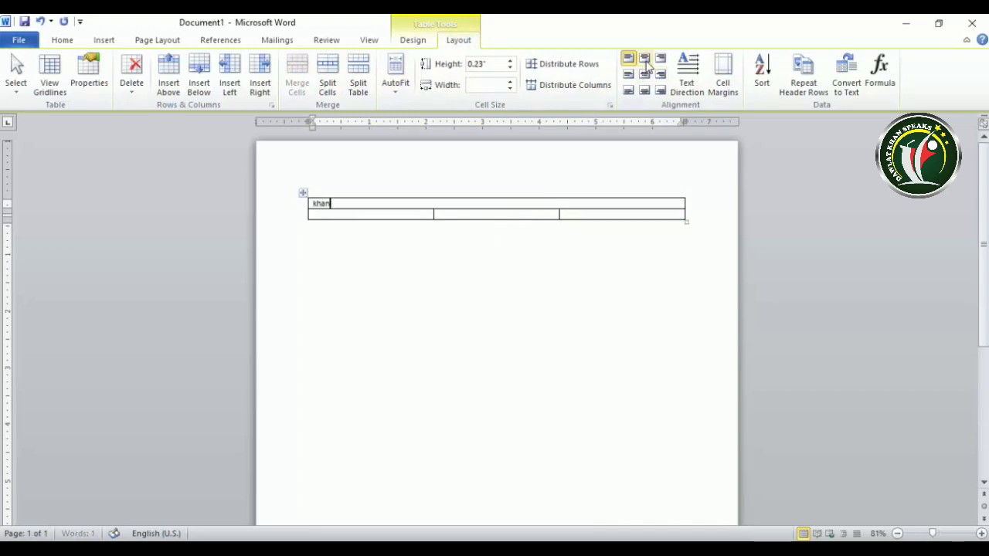
left_click(647, 63)
Add rows below the last cell until the table extends onto page 2.
left_click(595, 210)
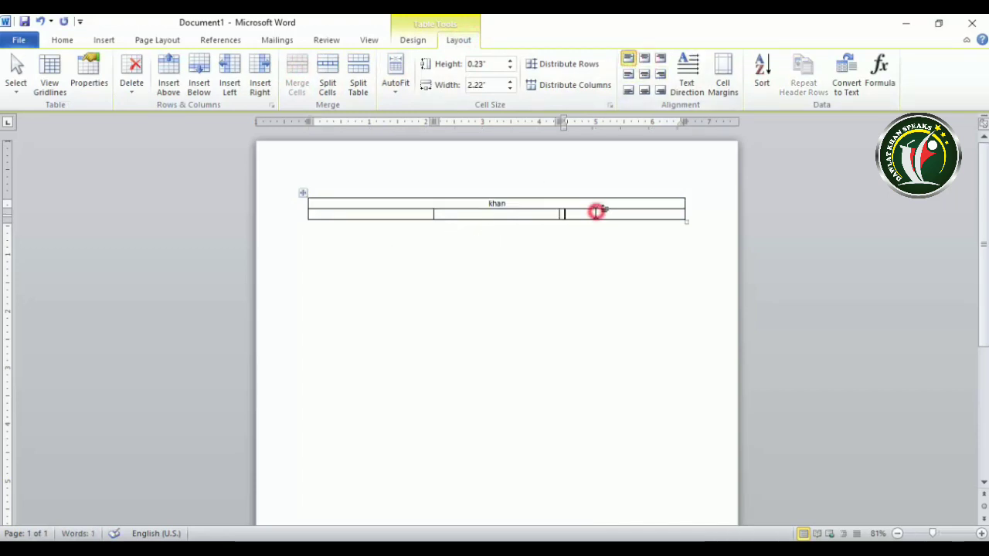
key("Tab")
key("Tab")
key("Tab")
key("Tab")
key("Tab")
key("Tab")
key("Tab")
key("Tab")
key("Tab")
key("Tab")
key("Tab")
key("Tab")
key("Tab")
key("Tab")
key("Tab")
key("Tab")
key("Tab")
key("Tab")
key("Tab")
key("Tab")
key("Tab")
key("Tab")
key("Tab")
key("Tab")
key("Tab")
key("Tab")
key("Tab")
key("Tab")
key("Tab")
key("Tab")
key("Tab")
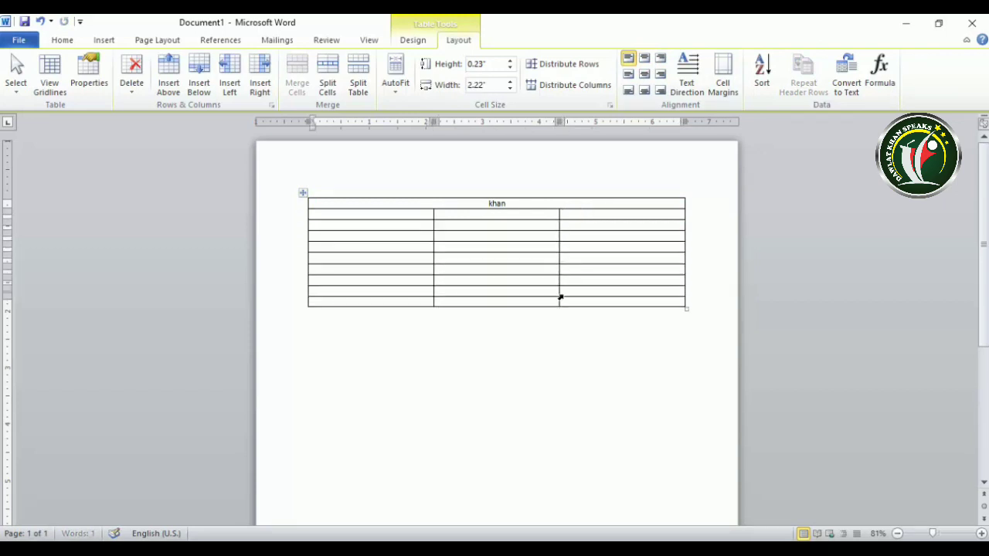
key("Tab")
key("Tab")
key("Tab")
key("Tab")
key("Tab")
key("Tab")
key("Tab")
key("Tab")
key("Tab")
key("Tab")
key("Tab")
key("Tab")
key("Tab")
key("Tab")
key("Tab")
key("Tab")
key("Tab")
key("Tab")
key("Tab")
key("Tab")
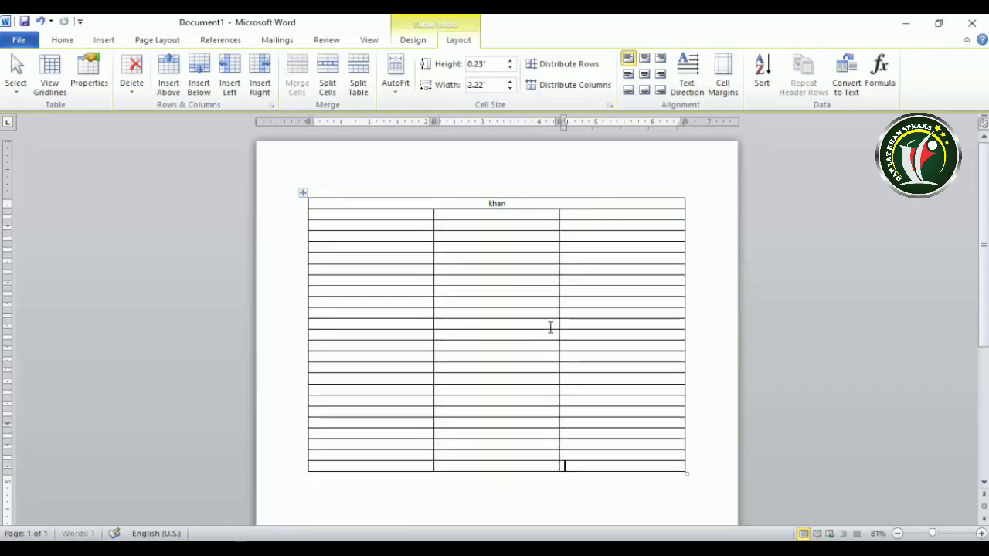
key("Tab")
key("Tab")
key("Tab")
key("Tab")
key("Tab")
key("Tab")
key("Tab")
key("Tab")
key("Tab")
key("Tab")
key("Tab")
key("Tab")
key("Tab")
key("Tab")
key("Tab")
key("Tab")
key("Tab")
key("Tab")
key("Tab")
key("Tab")
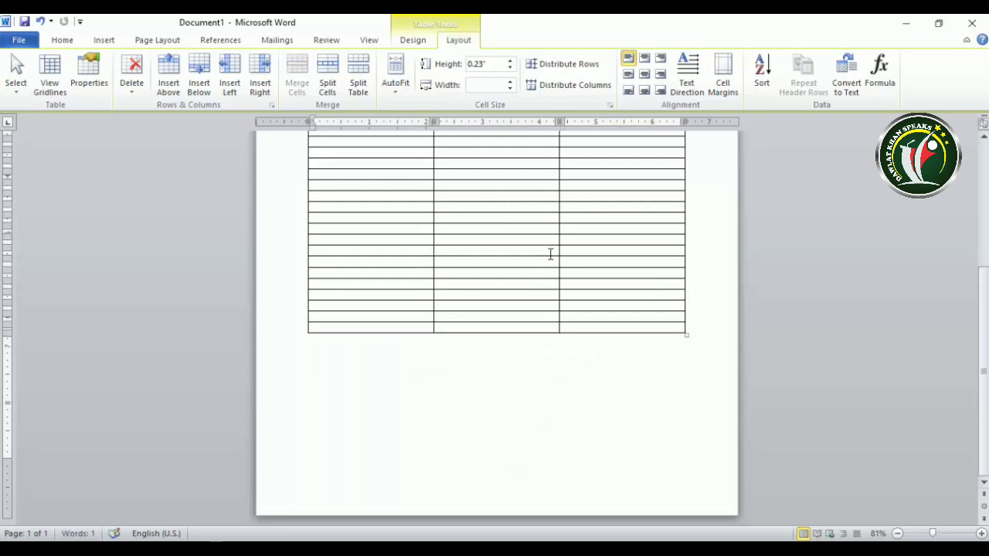
key("Tab")
key("Tab")
key("Tab")
key("Tab")
key("Tab")
key("Tab")
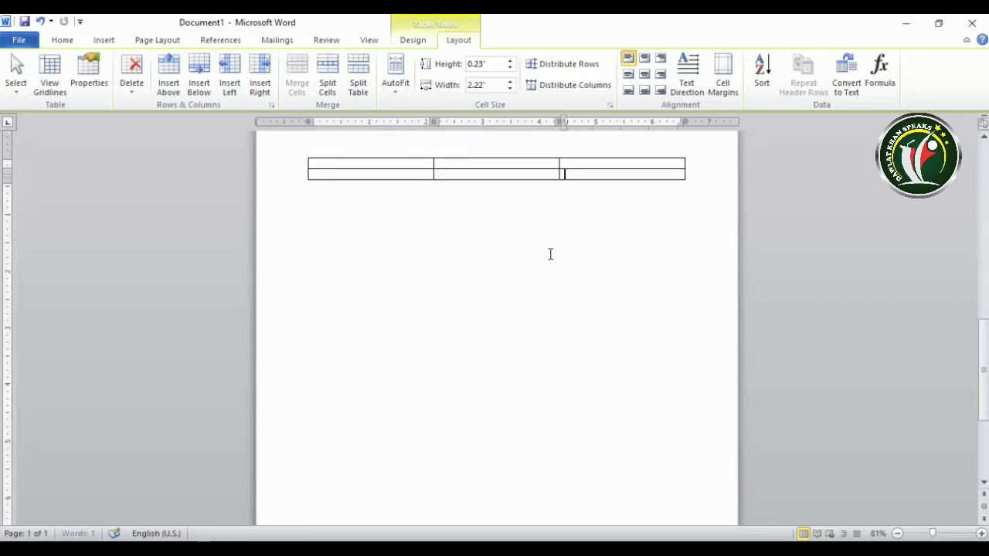
Turn on Repeat Header Rows so 'khan' repeats on page 2.
scroll(495, 248, "up", 5)
scroll(510, 271, "up", 10)
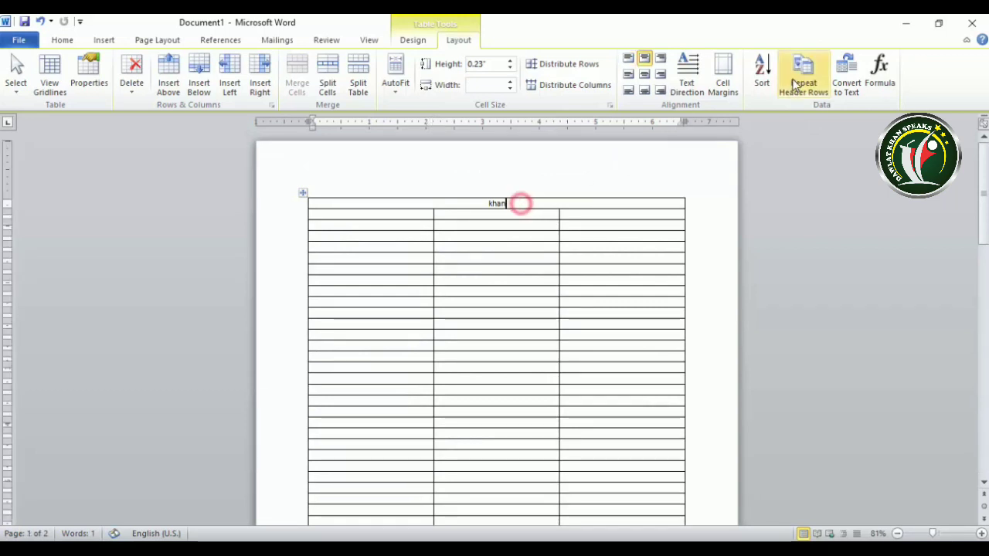
left_click(804, 74)
scroll(611, 259, "down", 8)
scroll(611, 258, "down", 1)
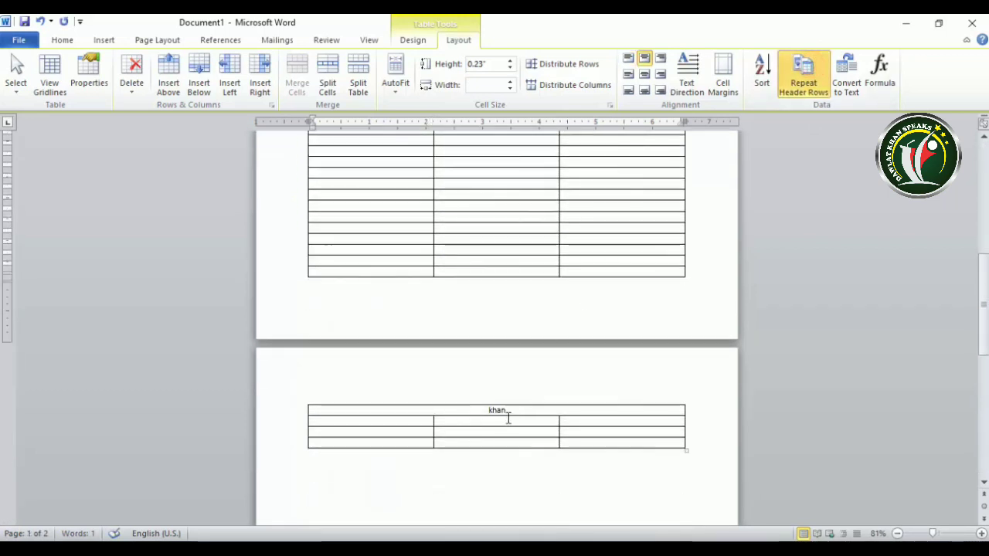
scroll(508, 418, "down", 1, "ctrl")
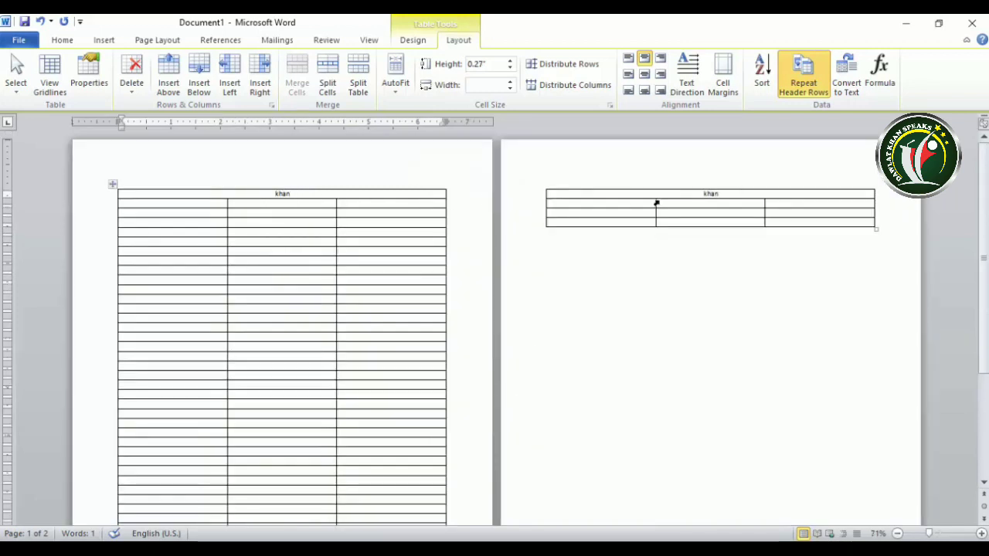
left_click(283, 198)
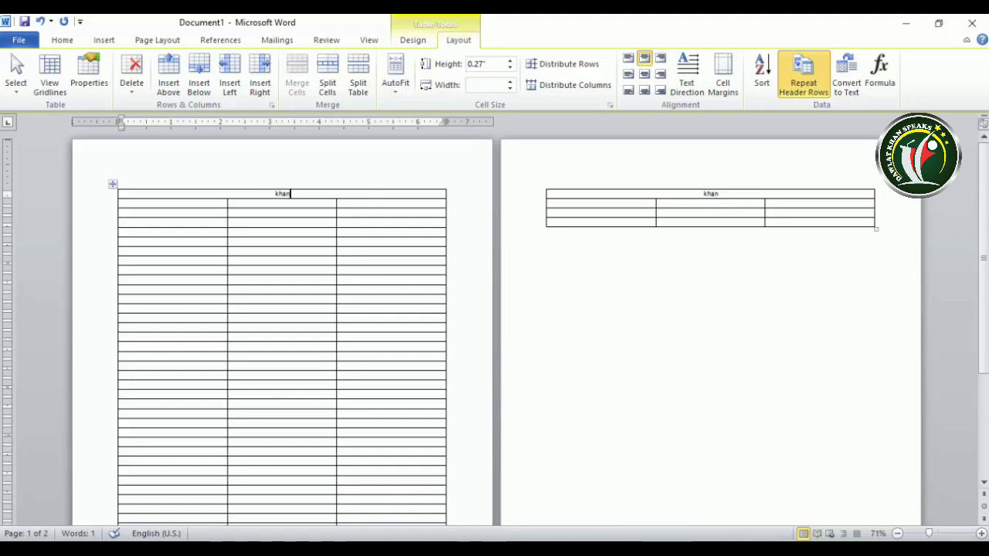
Back in My document, undo three times to remove the blank rows at the table's bottom.
left_click(327, 494)
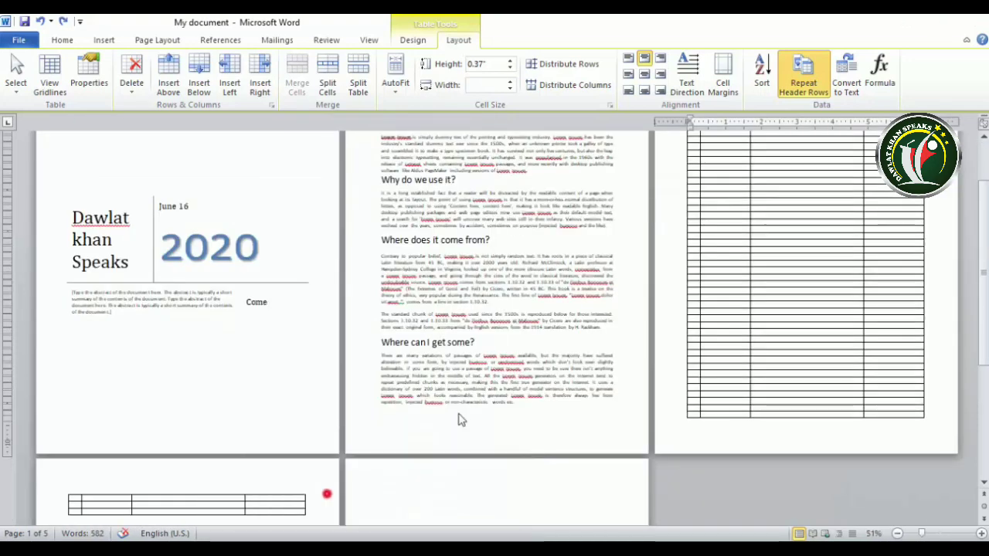
scroll(653, 343, "down", 3, "ctrl")
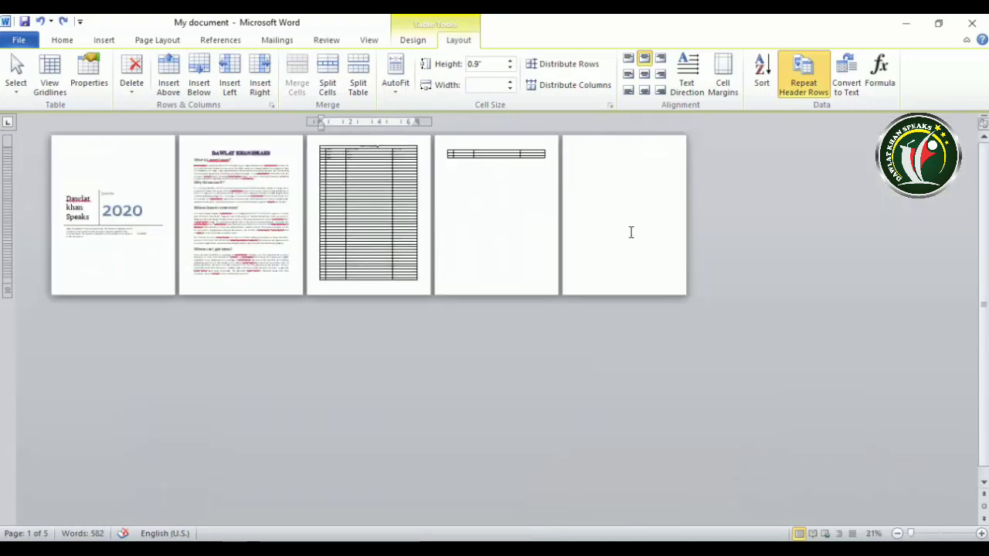
scroll(384, 194, "up", 6, "ctrl")
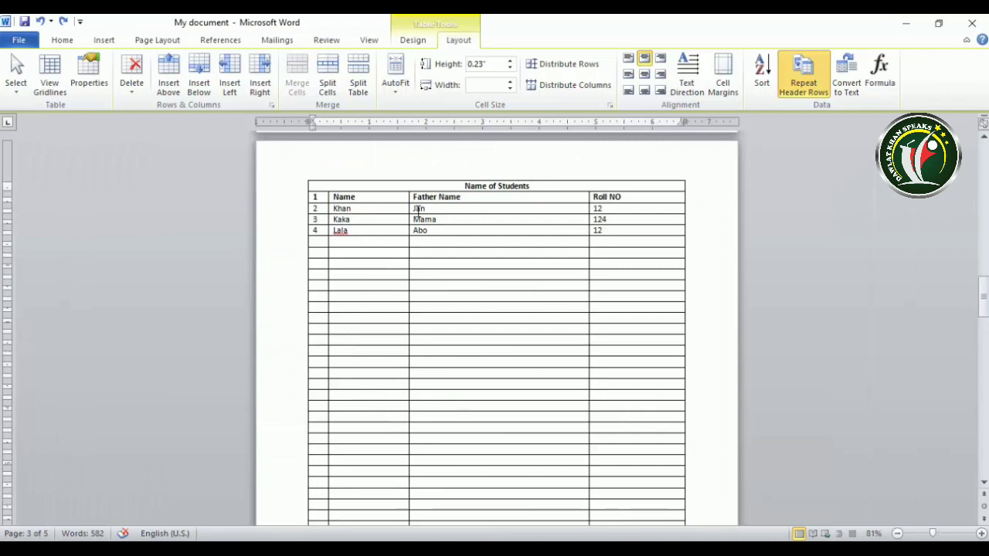
key("ctrl+z")
key("ctrl+z")
key("ctrl+z")
key("ctrl+z")
key("ctrl+z")
key("ctrl+z")
key("ctrl+z")
key("ctrl+z")
key("ctrl+z")
key("ctrl+z")
key("ctrl+z")
key("ctrl+z")
key("ctrl+z")
key("ctrl+z")
key("ctrl+z")
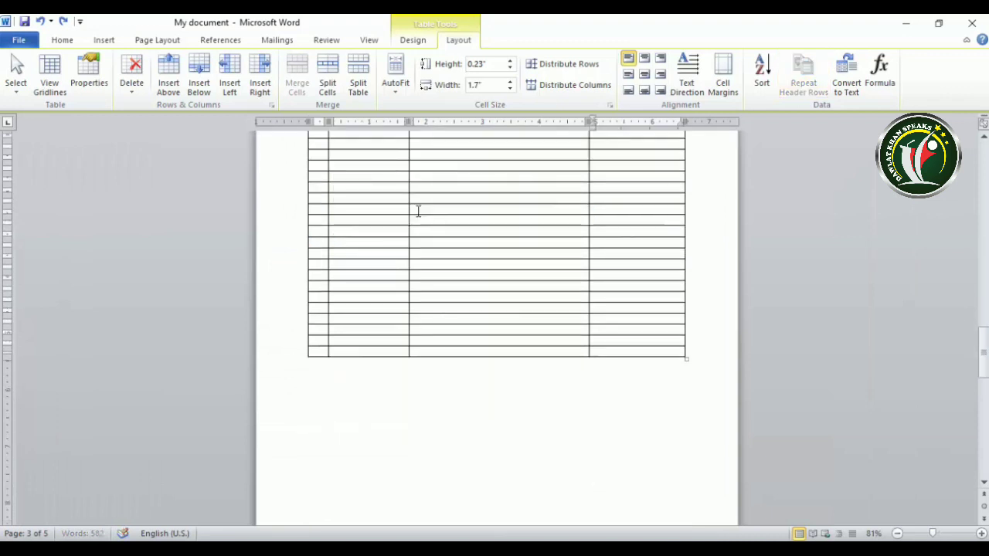
key("ctrl+z")
key("ctrl+z")
key("ctrl+z")
key("ctrl+z")
key("ctrl+z")
key("ctrl+z")
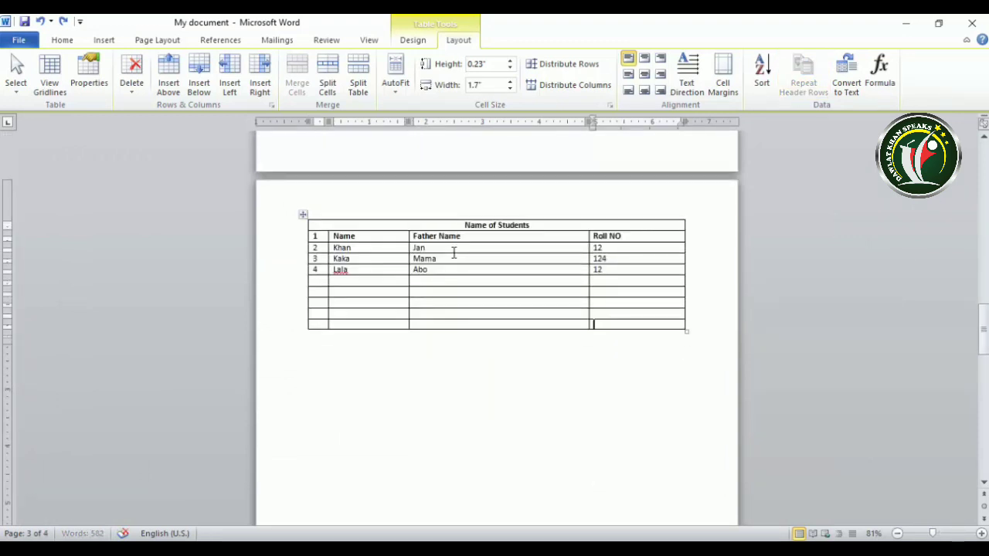
key("ctrl+z")
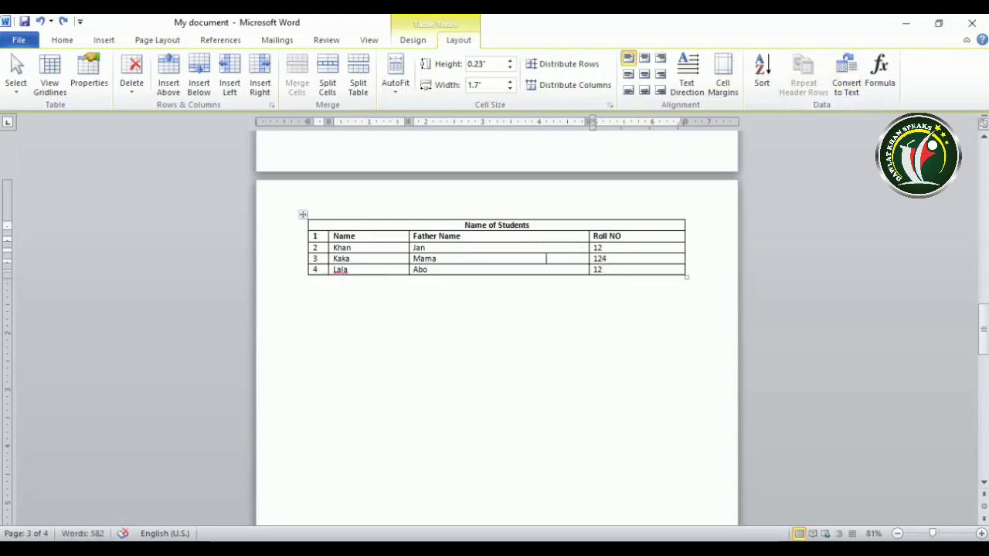
Convert the student table to text with tabs separating the columns.
left_click(844, 74)
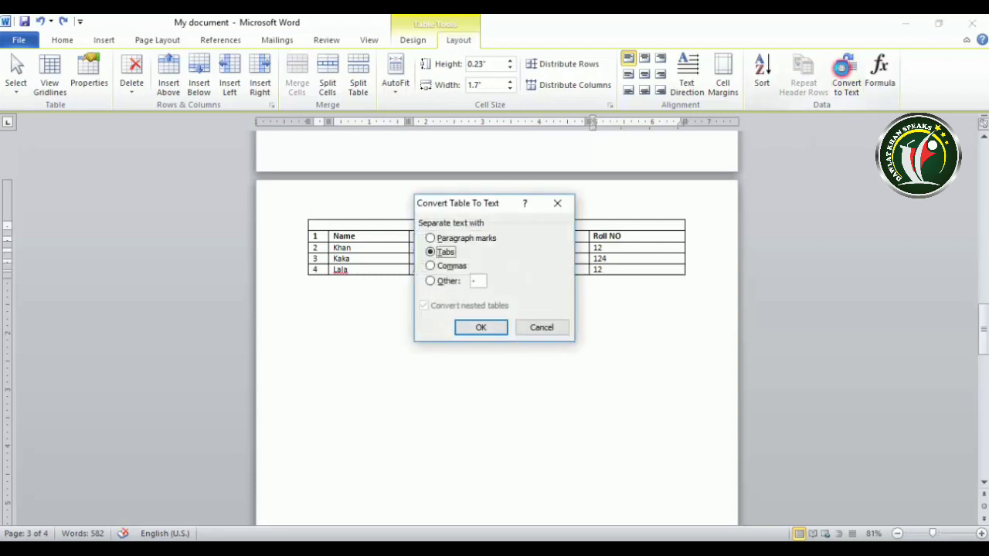
left_click(482, 328)
left_click(501, 347)
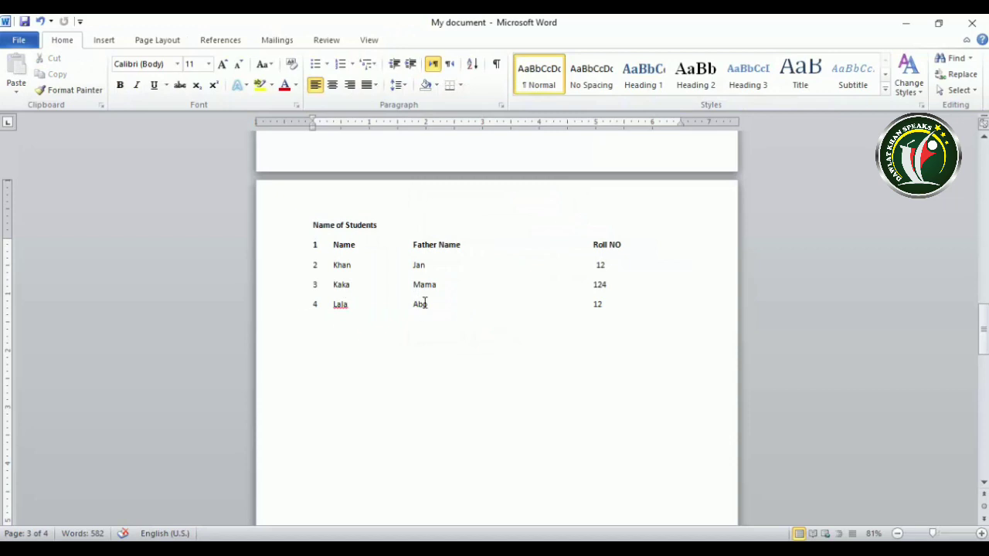
Undo the conversion to restore the bordered table and show the Table Tools Layout commands.
left_click(482, 296)
left_click(464, 340)
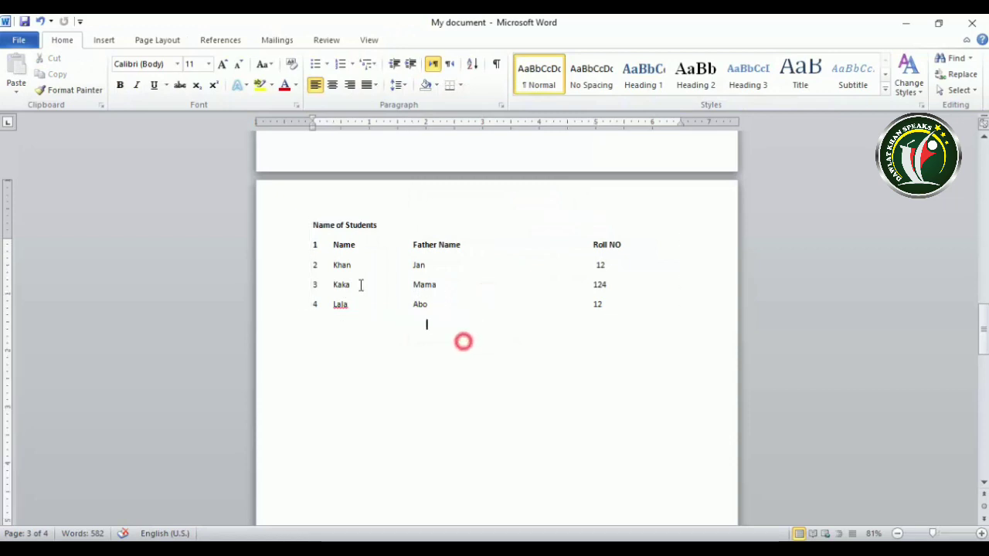
left_click(489, 284)
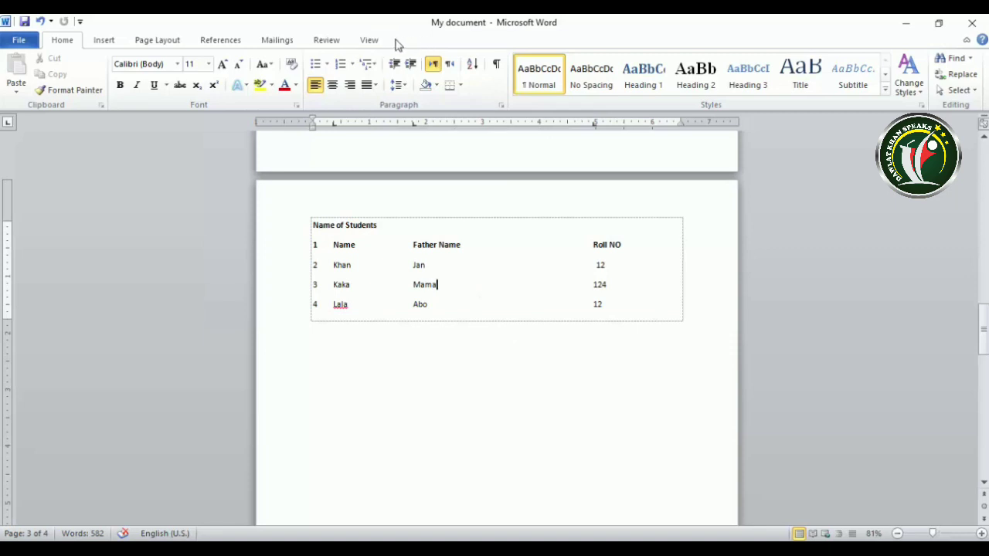
key("ctrl+z")
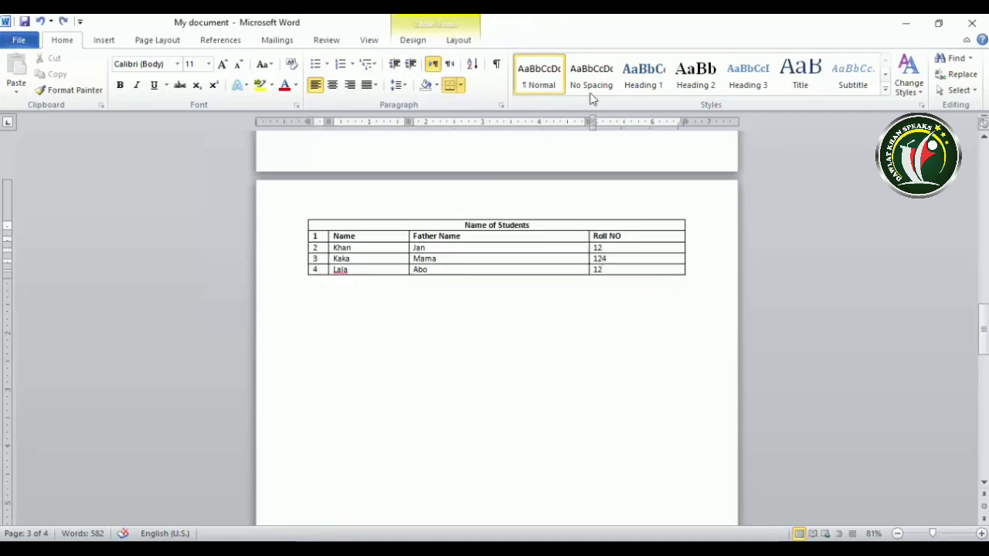
left_click(459, 40)
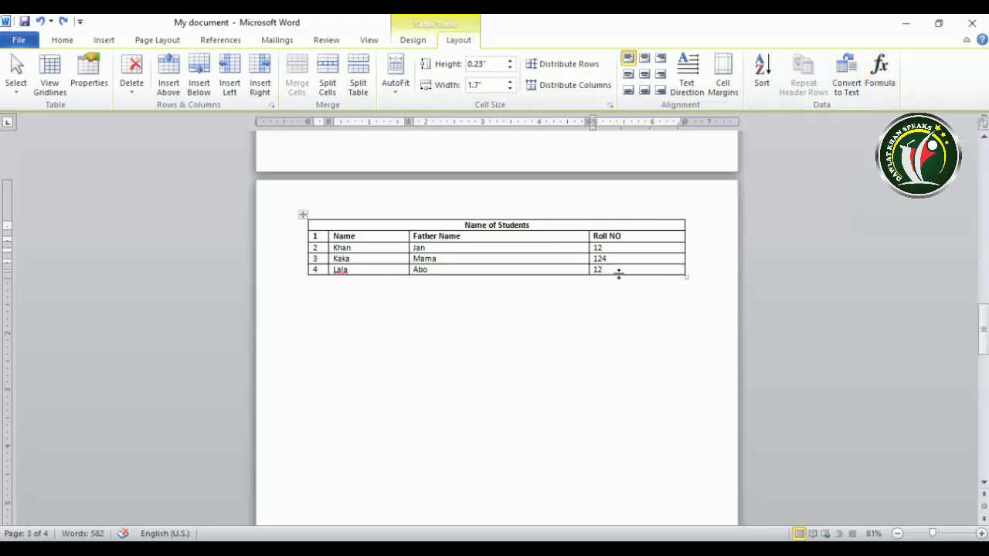
Add a bottom row and put =SUM(ABOVE) in its Roll NO cell, giving 148.
key("Tab")
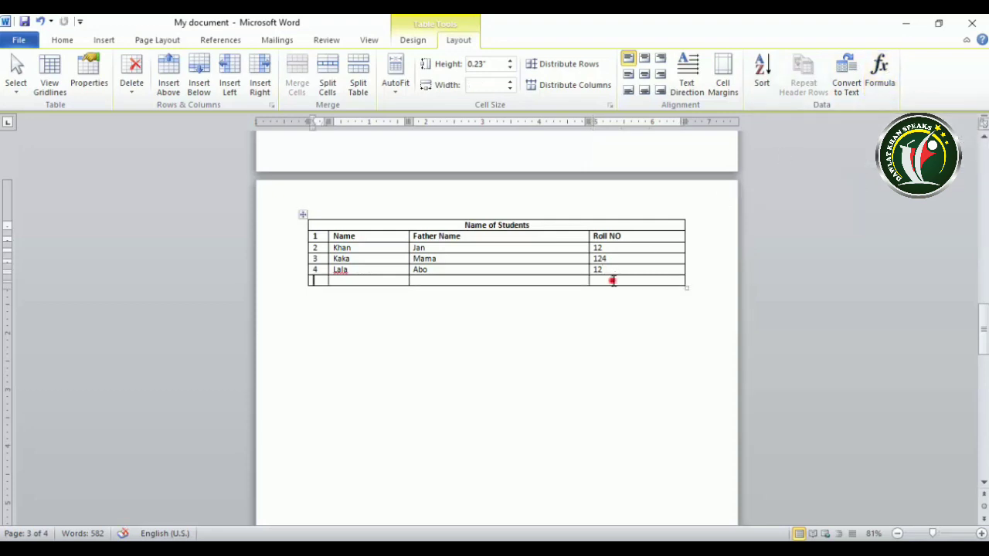
left_click(612, 280)
left_click(878, 73)
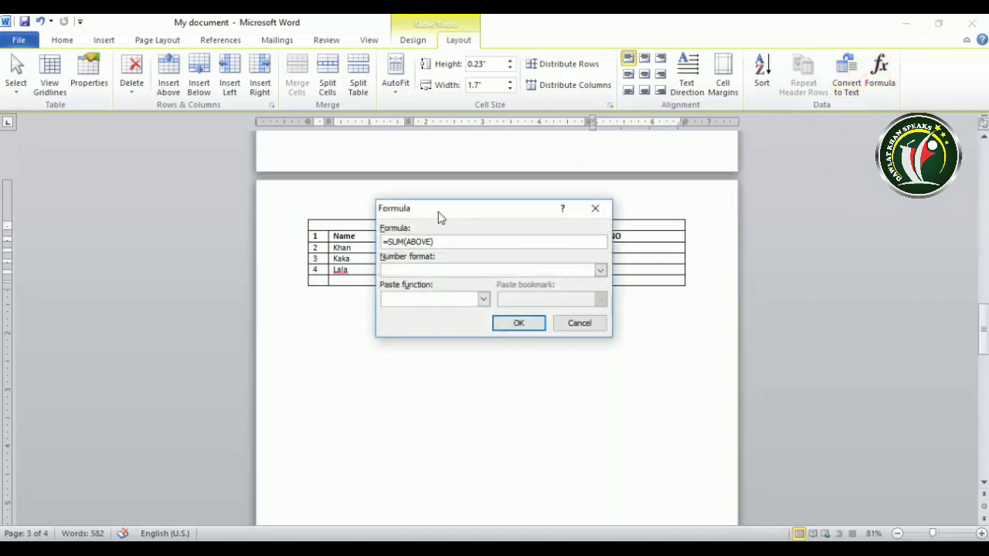
left_click_drag(441, 207, 769, 182)
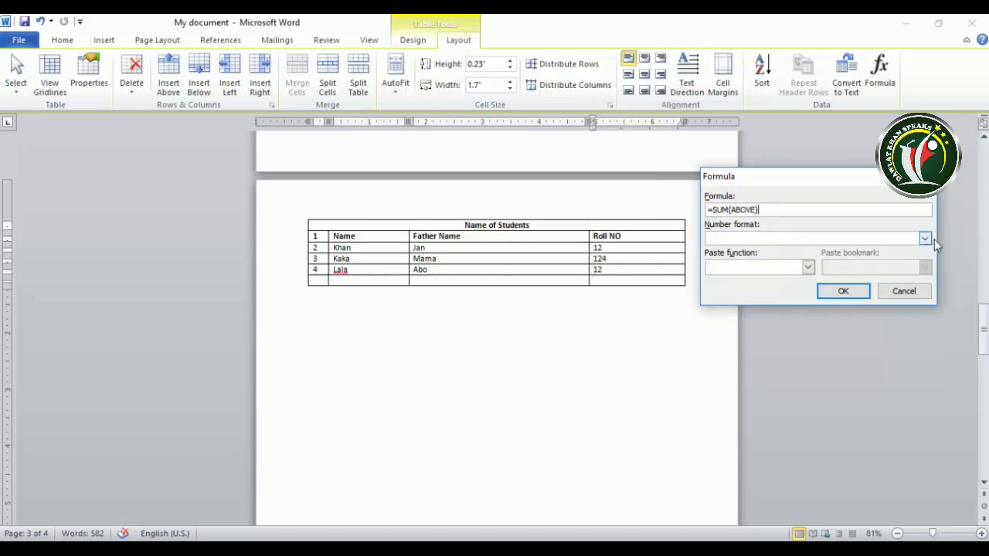
left_click(835, 294)
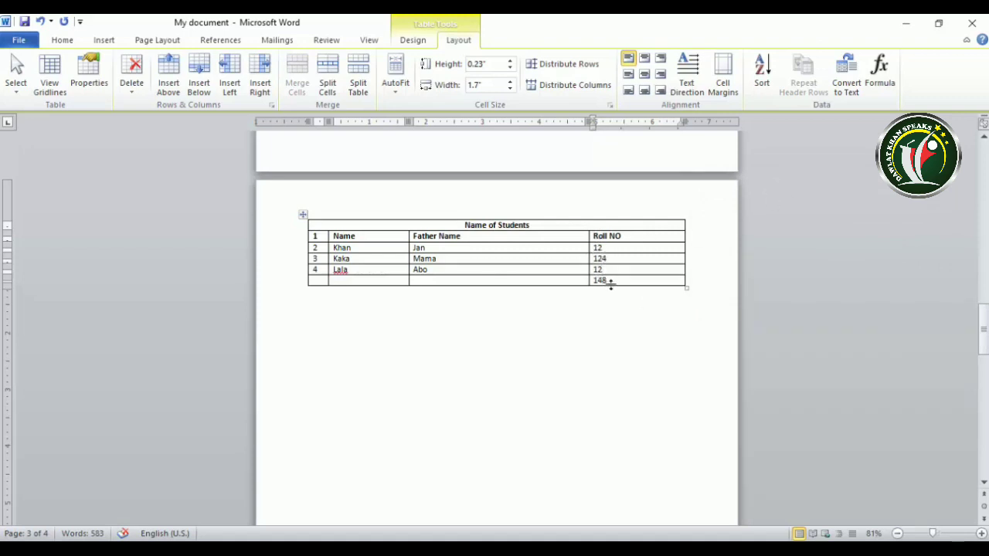
Fill the new row's first three cells with 12, 12 and 23.
left_click(365, 280)
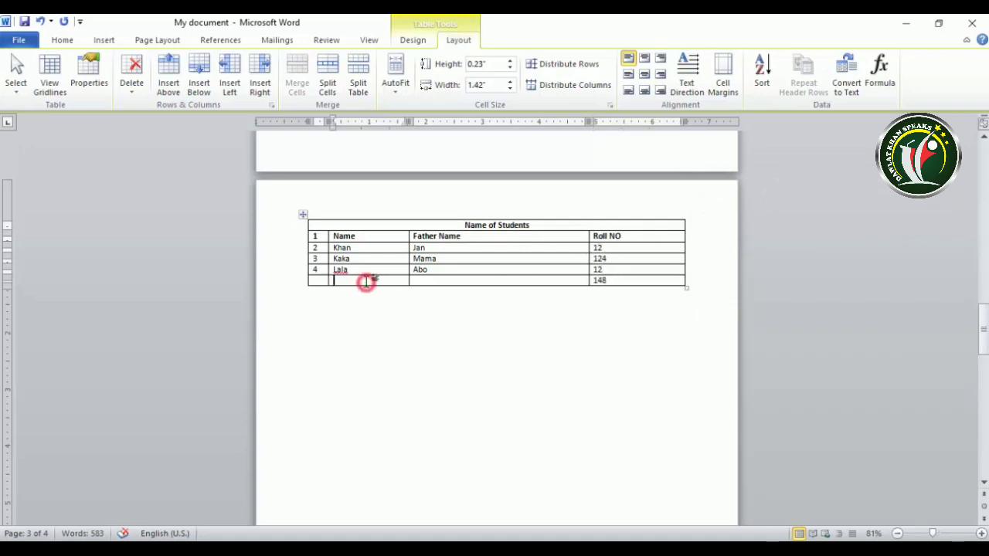
type("12")
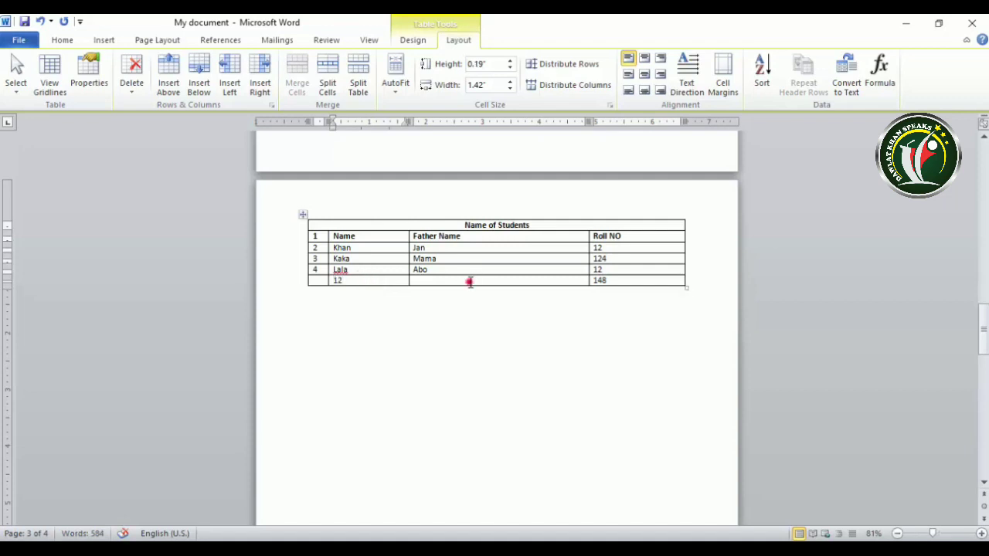
left_click(471, 280)
type("23")
left_click(317, 281)
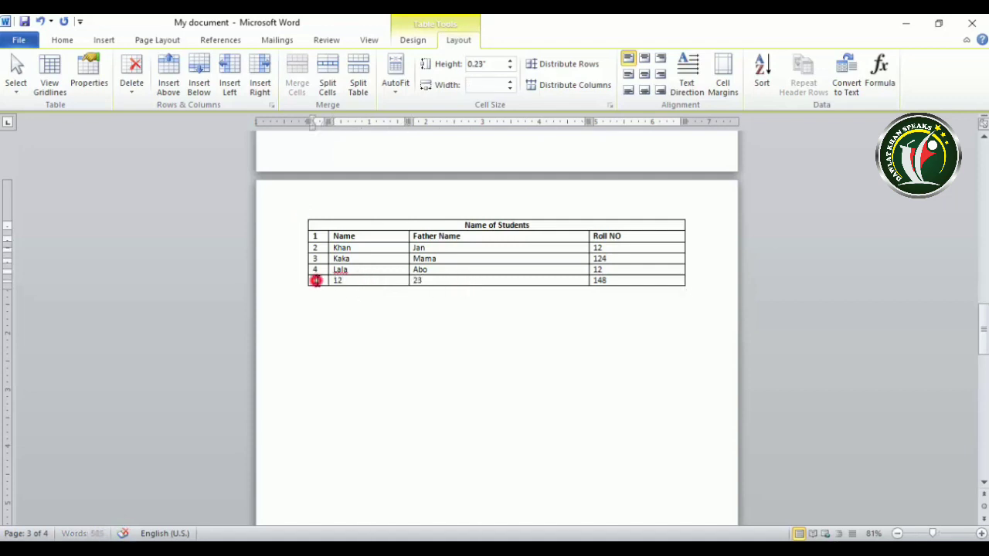
type("12")
Replace the 148 total with the formula =SUM(LEFT), giving 47.
left_click(620, 281)
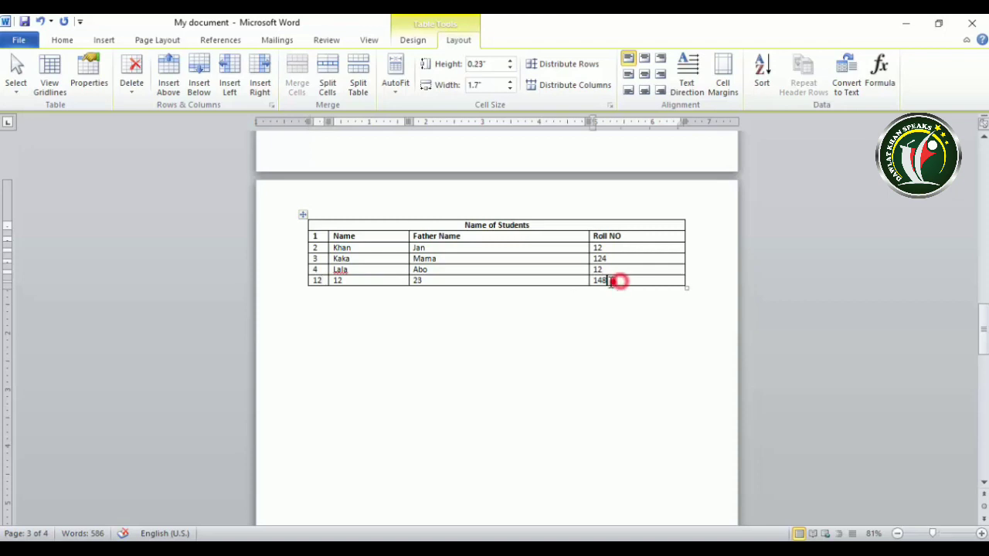
double_click(610, 281)
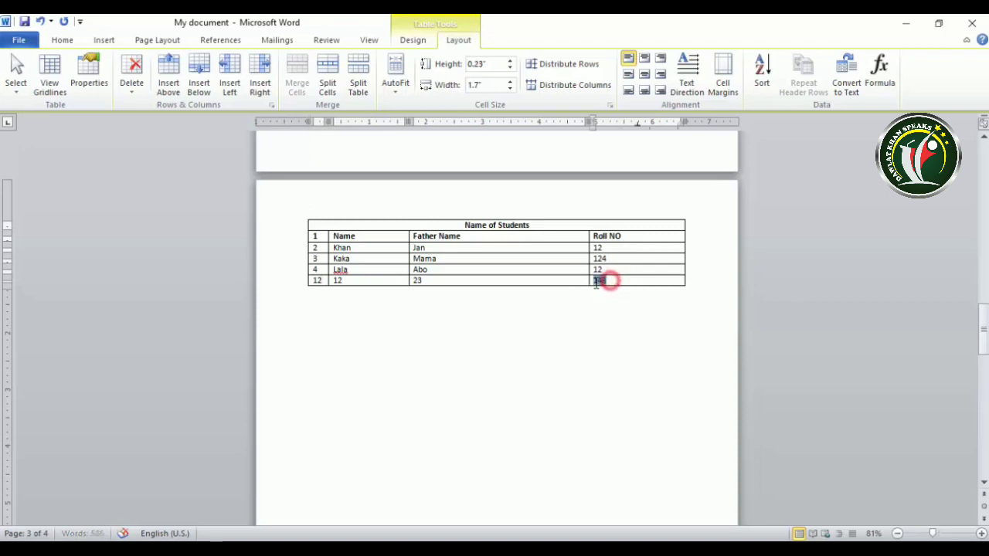
key("Delete")
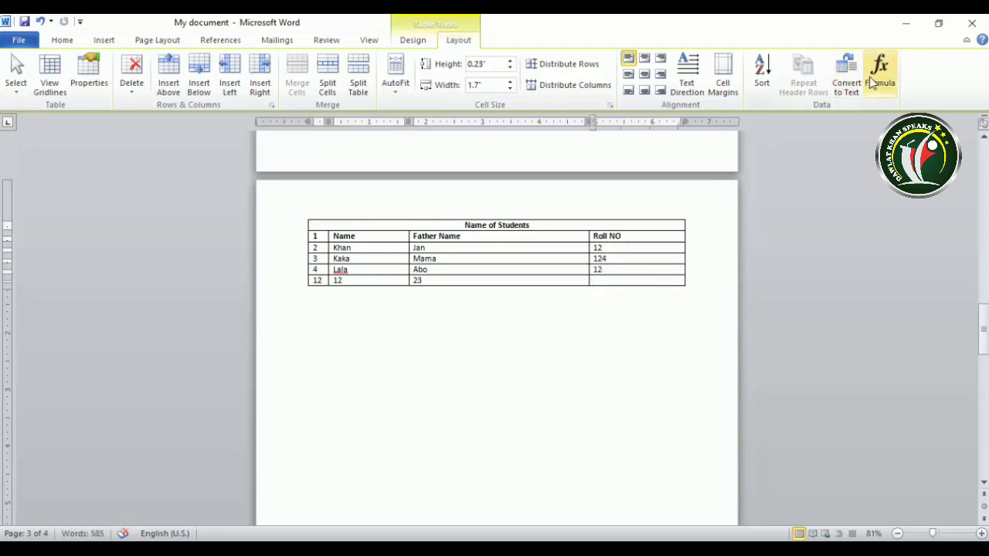
left_click(879, 73)
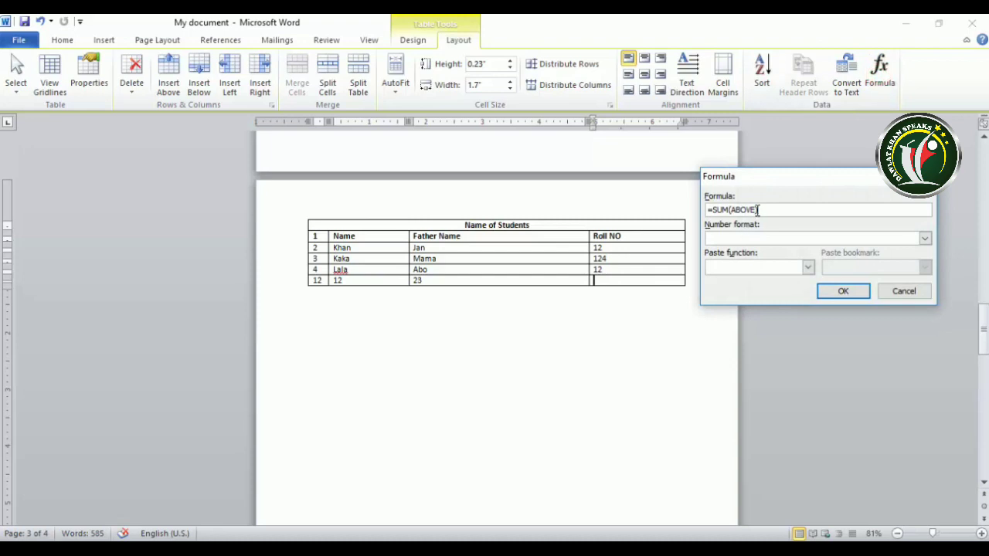
left_click_drag(756, 210, 737, 214)
key("BackSpace")
type("left)")
left_click(843, 292)
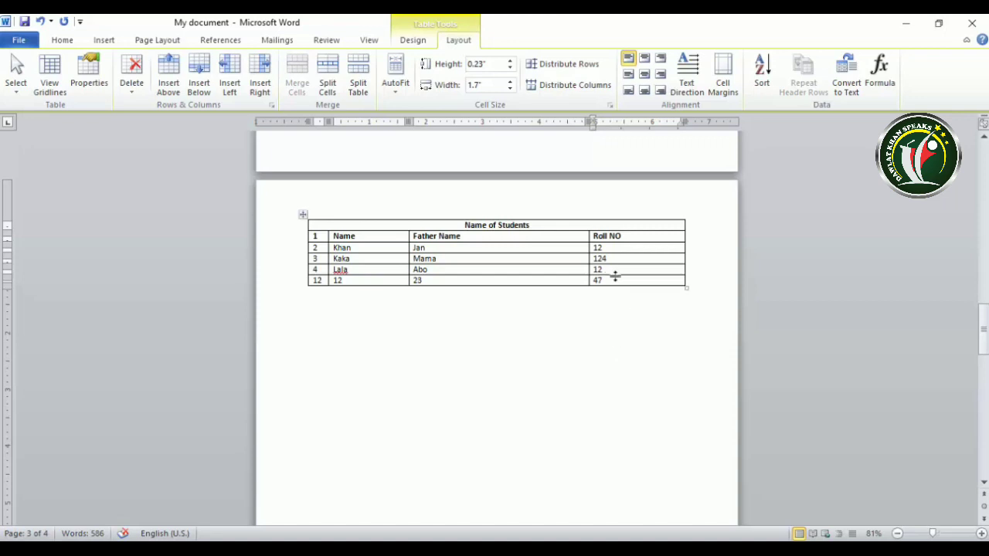
Replace 23 in the Father Name cell with =SUM(RIGHT), giving 47.
left_click_drag(475, 280, 417, 280)
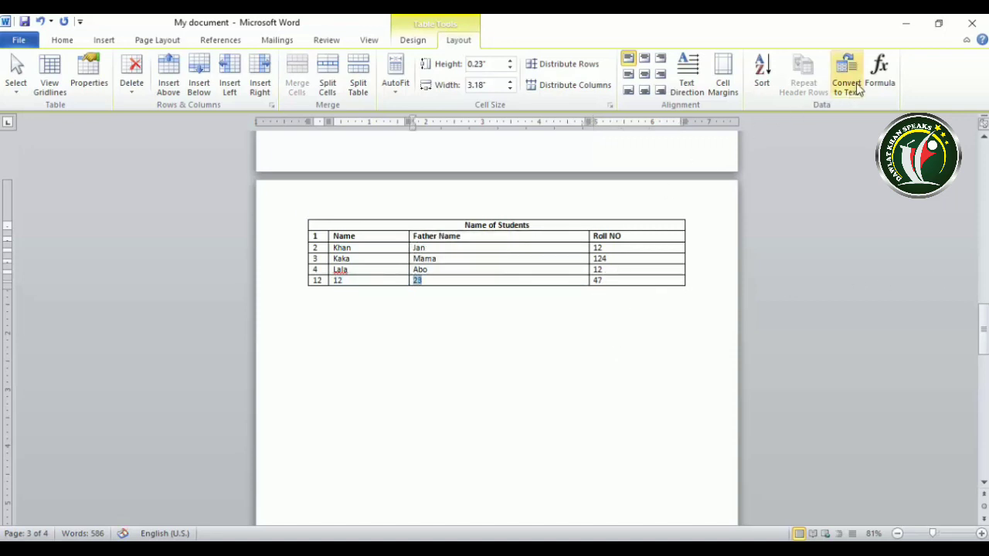
left_click(879, 74)
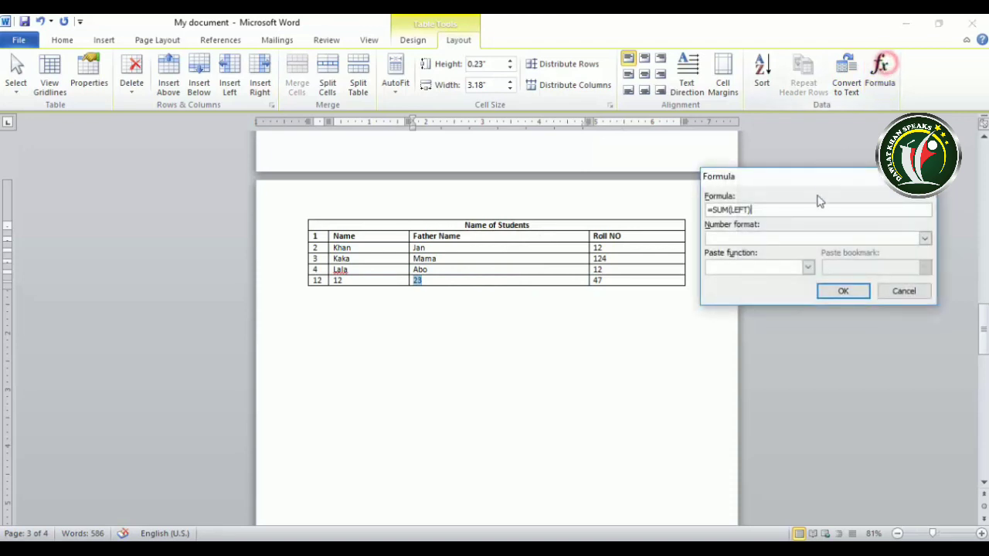
left_click(745, 210)
left_click_drag(745, 210, 734, 210)
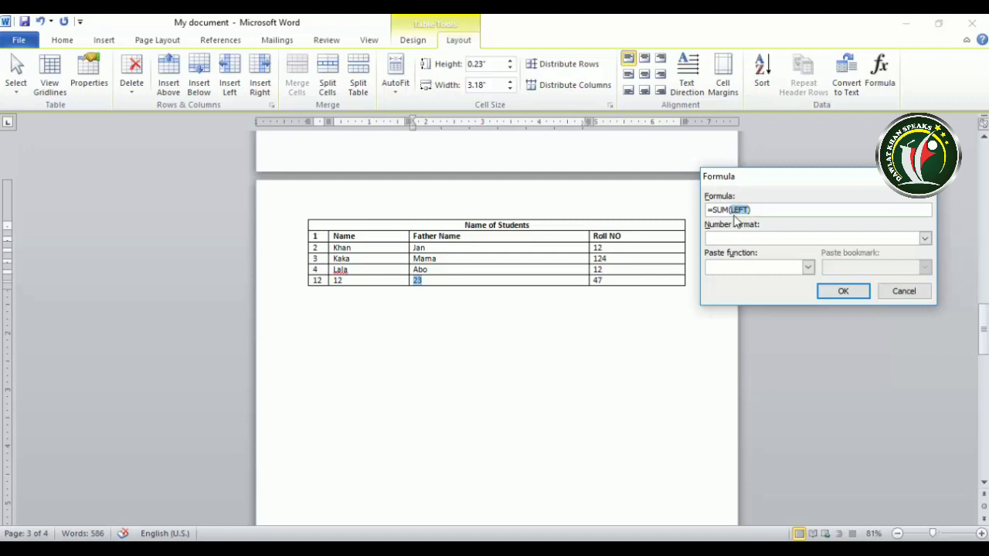
type("right")
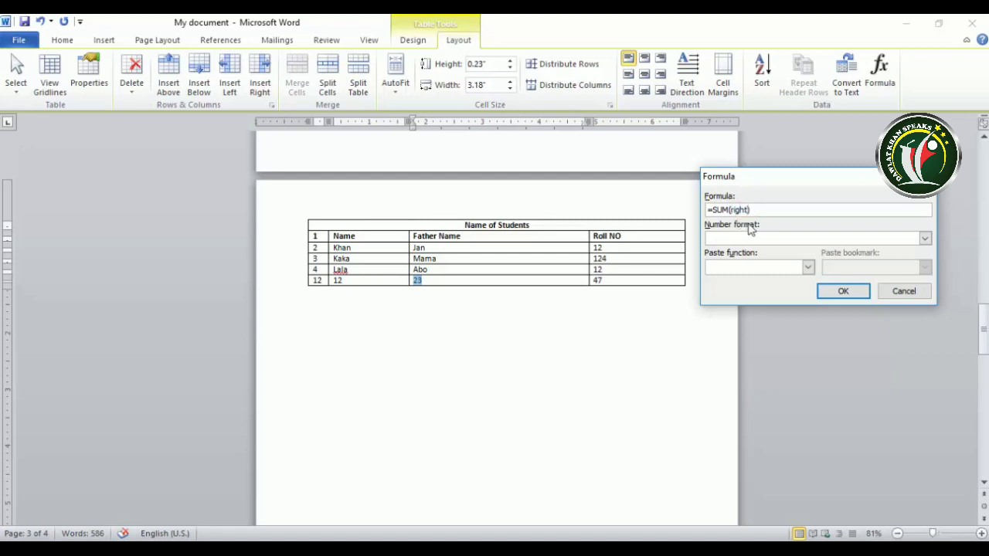
left_click(846, 291)
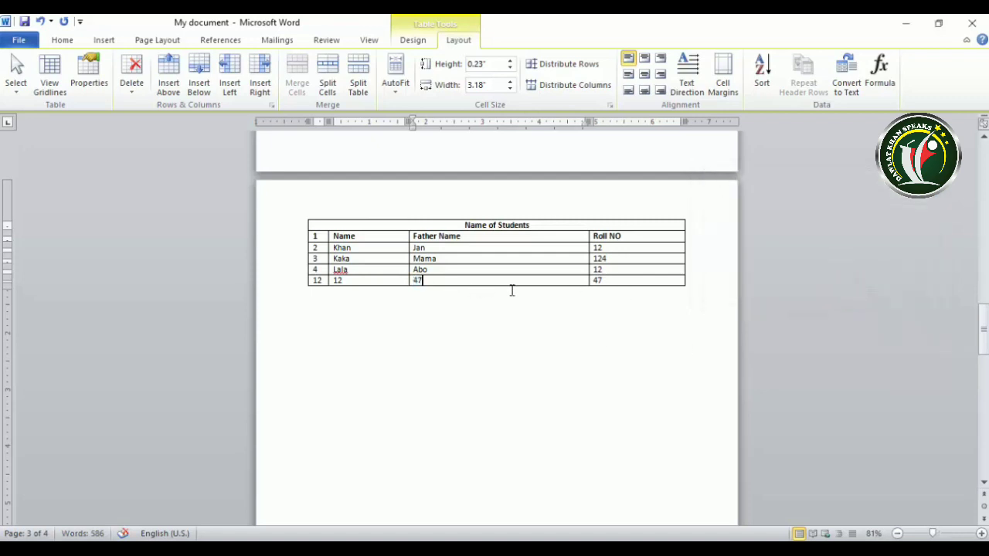
Reopen the Formula dialog and browse its Number format and Paste function lists.
left_click(880, 74)
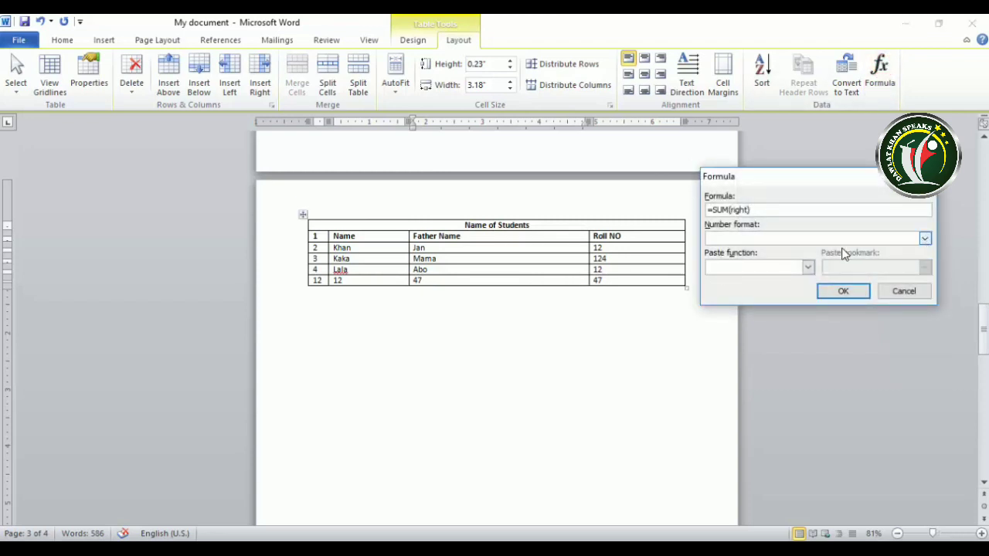
left_click(924, 239)
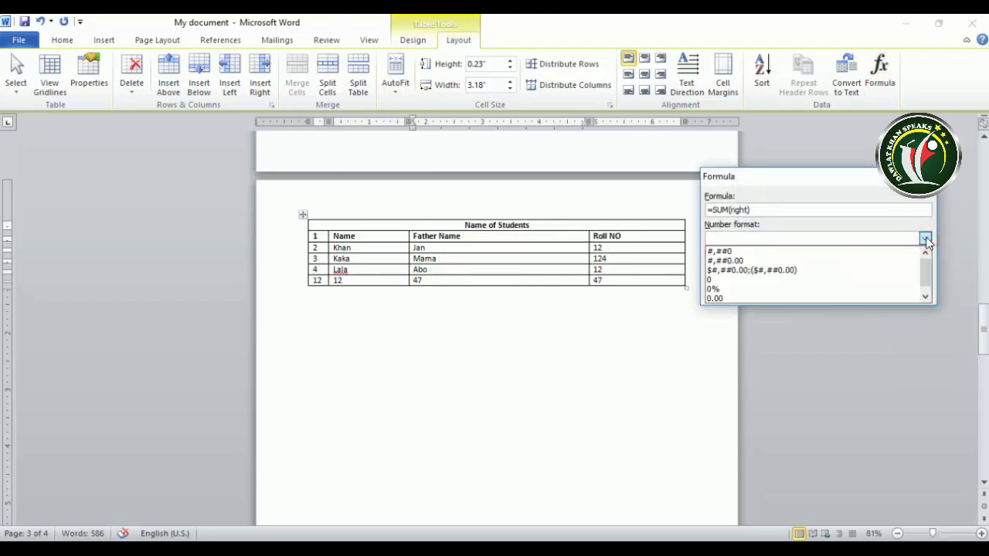
left_click(925, 239)
left_click(808, 266)
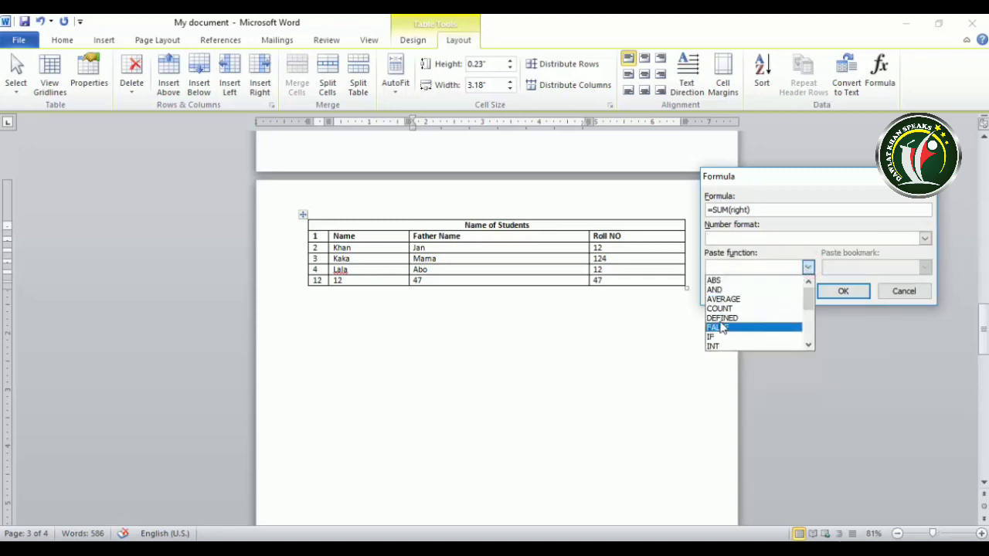
left_click(772, 178)
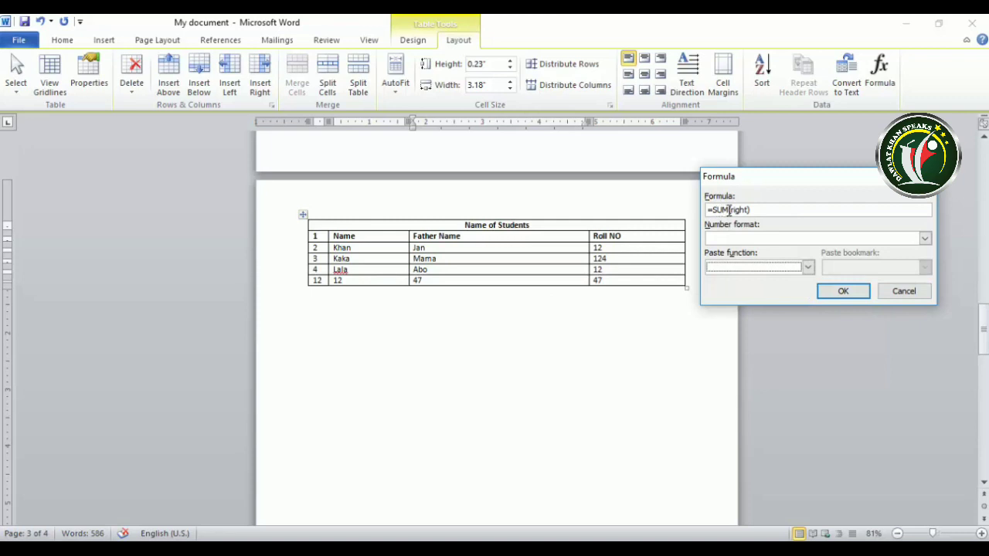
left_click_drag(730, 209, 713, 213)
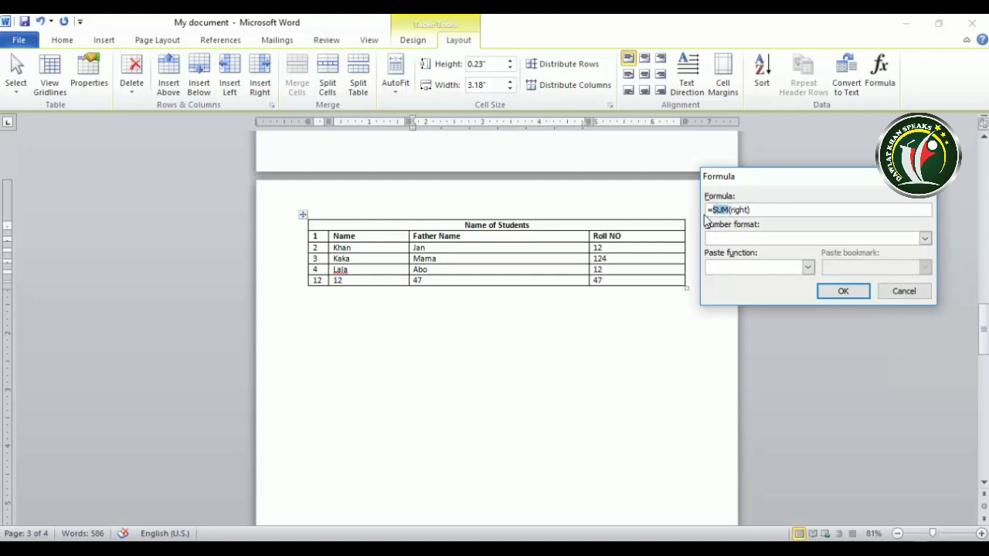
left_click(773, 211)
left_click_drag(750, 213, 801, 225)
Close the Formula dialog without changes and place the caret on the empty line below the table.
left_click(910, 296)
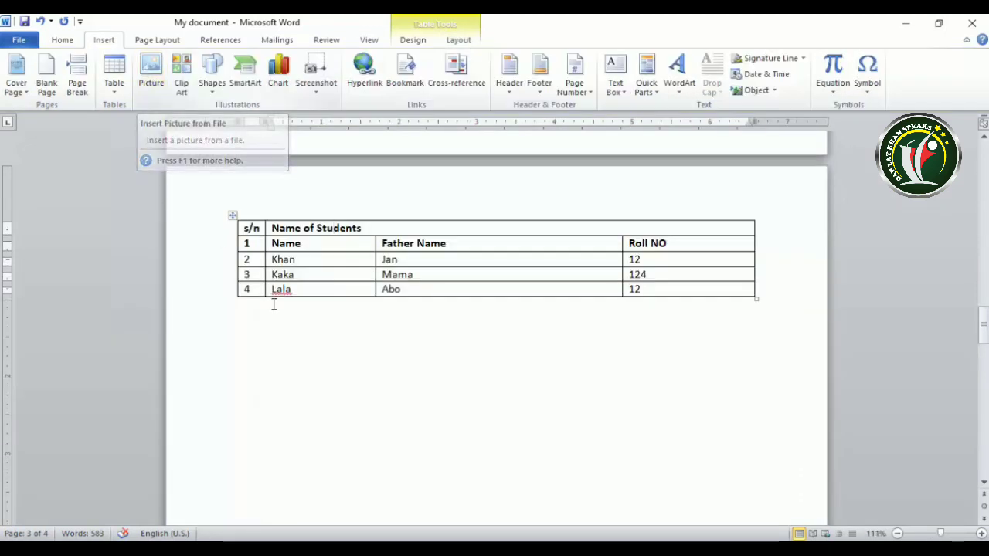
left_click(301, 347)
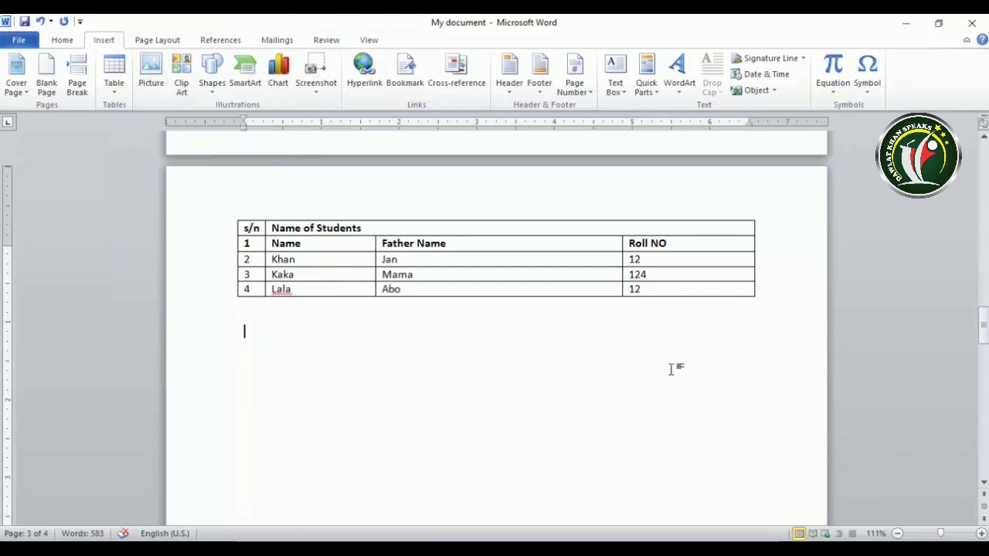
Insert the man photo from the Desktop folder below the student table.
left_click(150, 73)
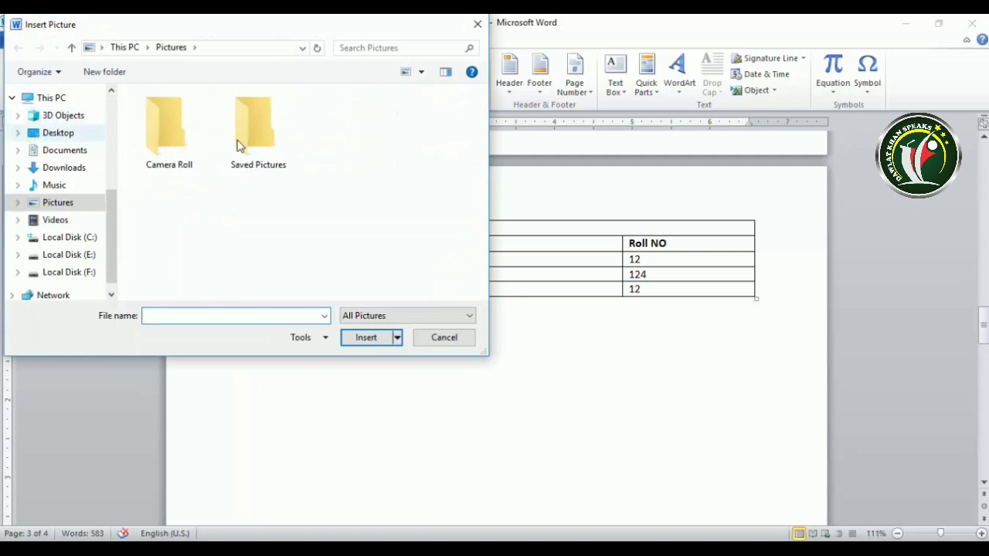
left_click_drag(145, 19, 322, 44)
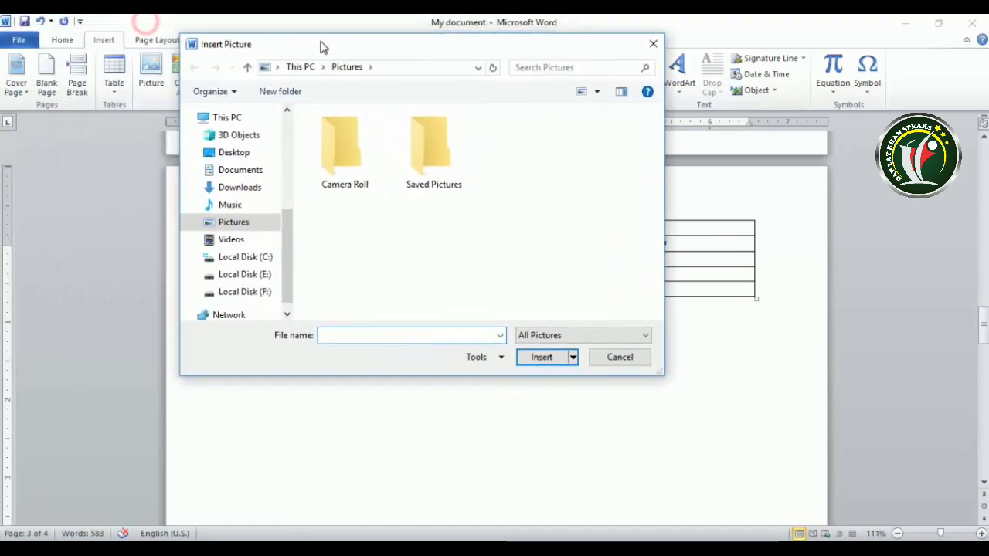
left_click(236, 154)
left_click(340, 148)
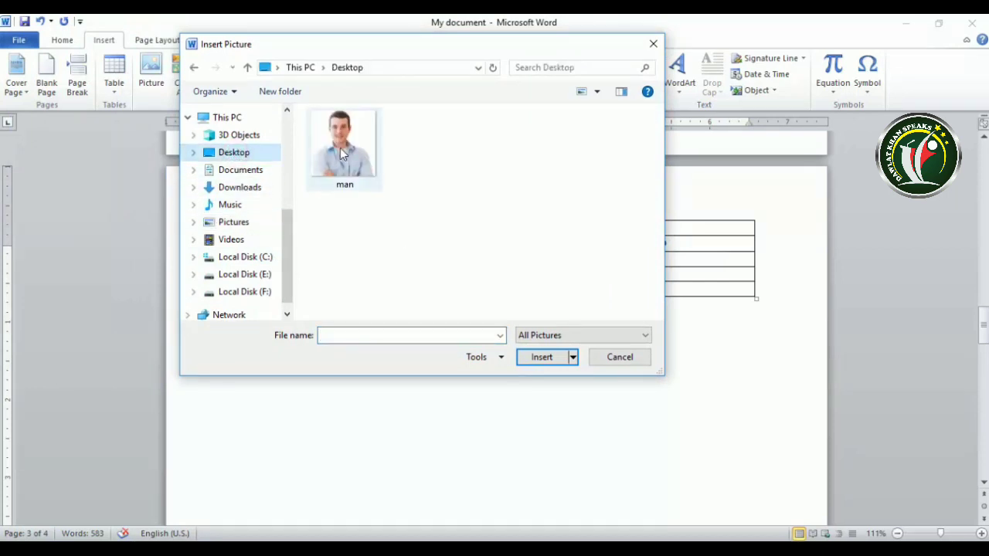
left_click(541, 357)
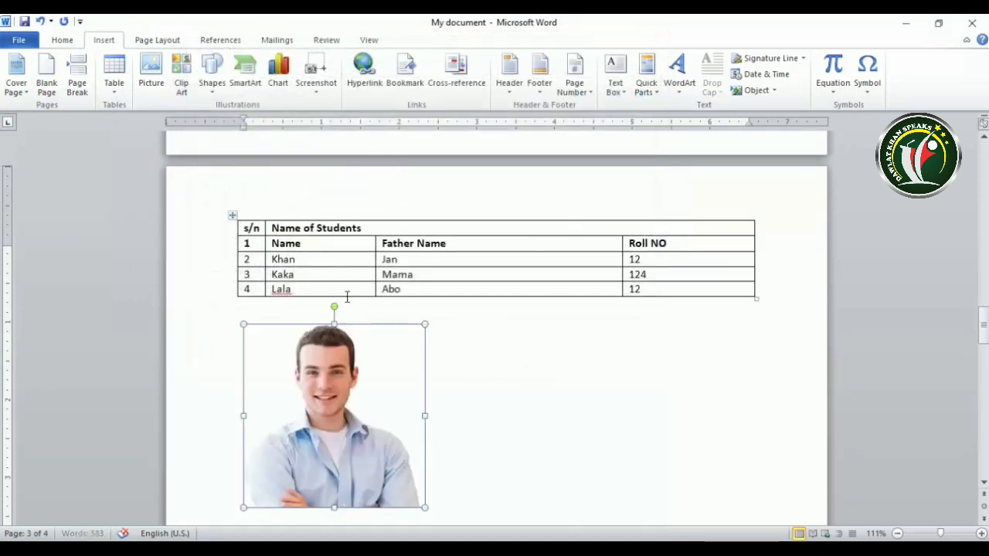
Scroll down and select the man photo under the table.
scroll(325, 402, "down", 1)
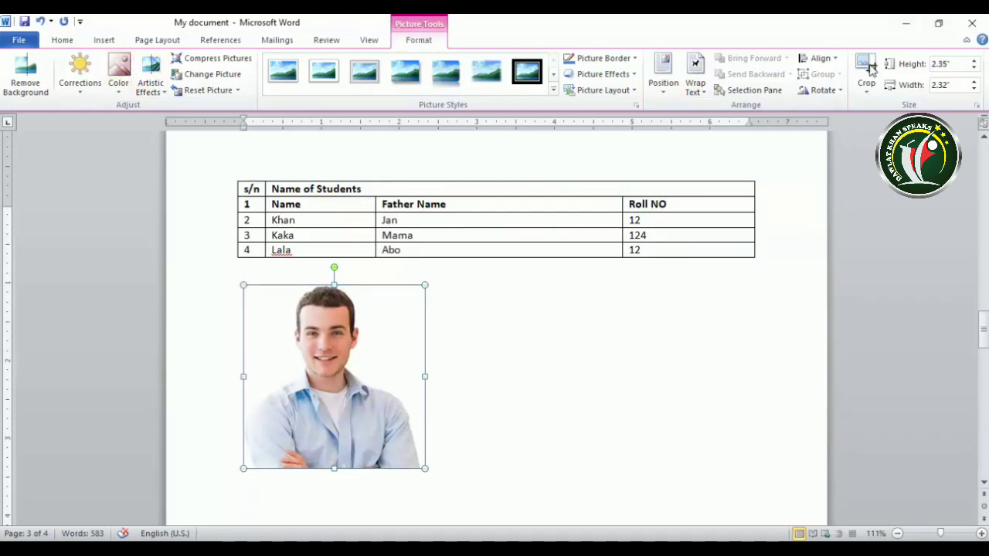
left_click(511, 420)
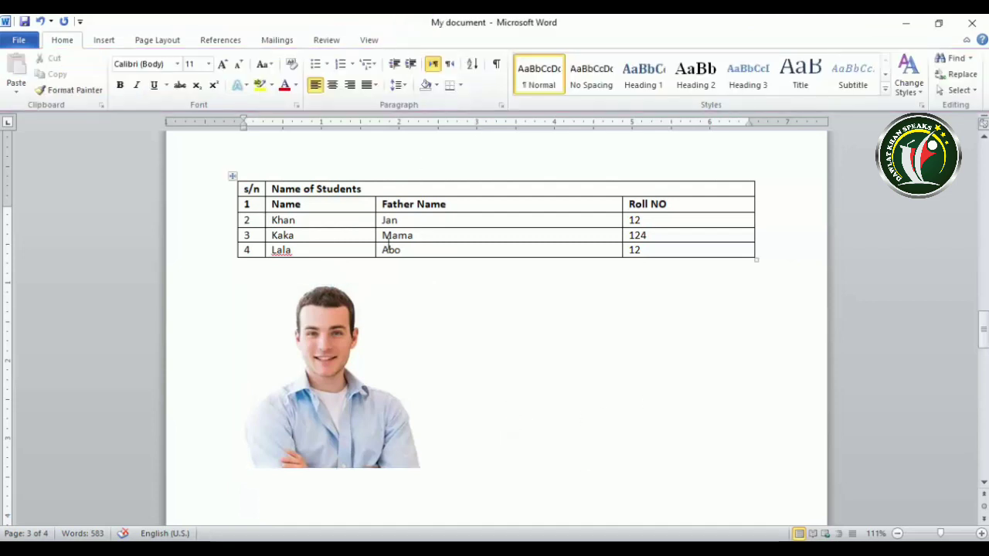
left_click(343, 363)
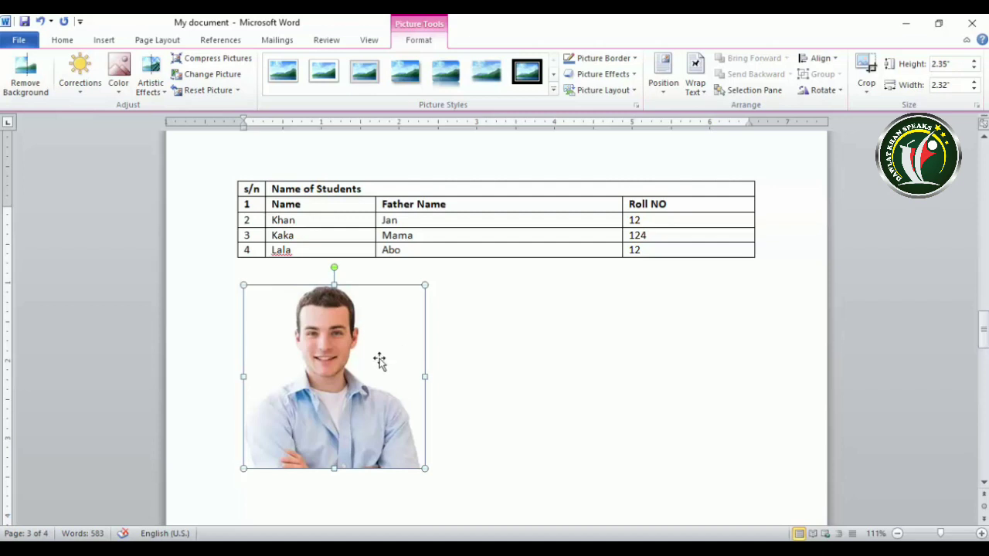
Remove the photo's background, keep the change, and reselect the photo.
scroll(386, 340, "down", 1)
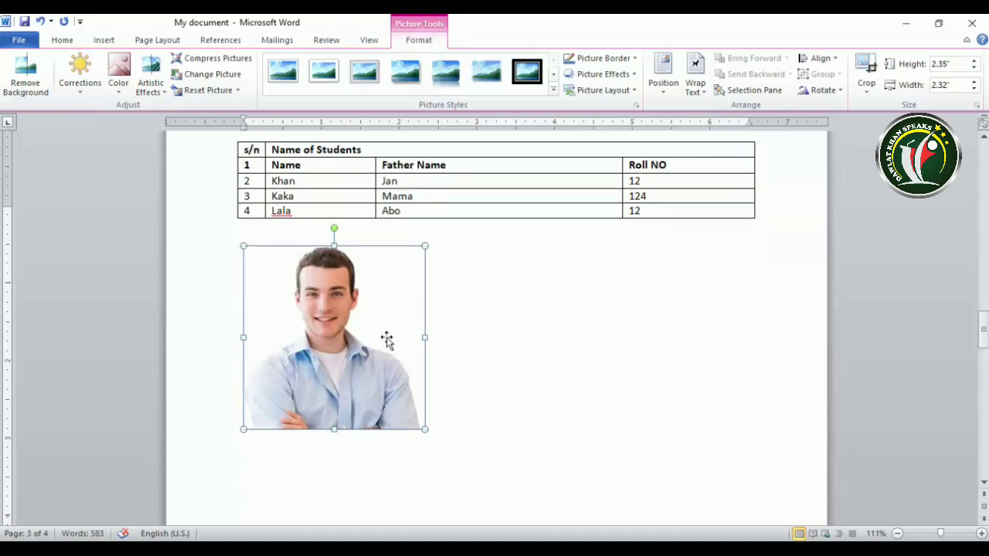
left_click(26, 78)
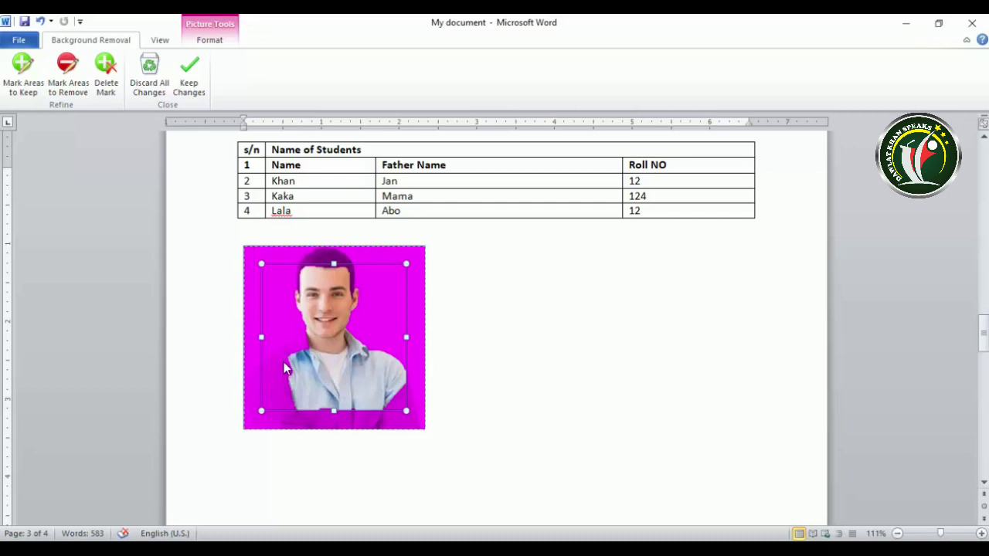
left_click(189, 77)
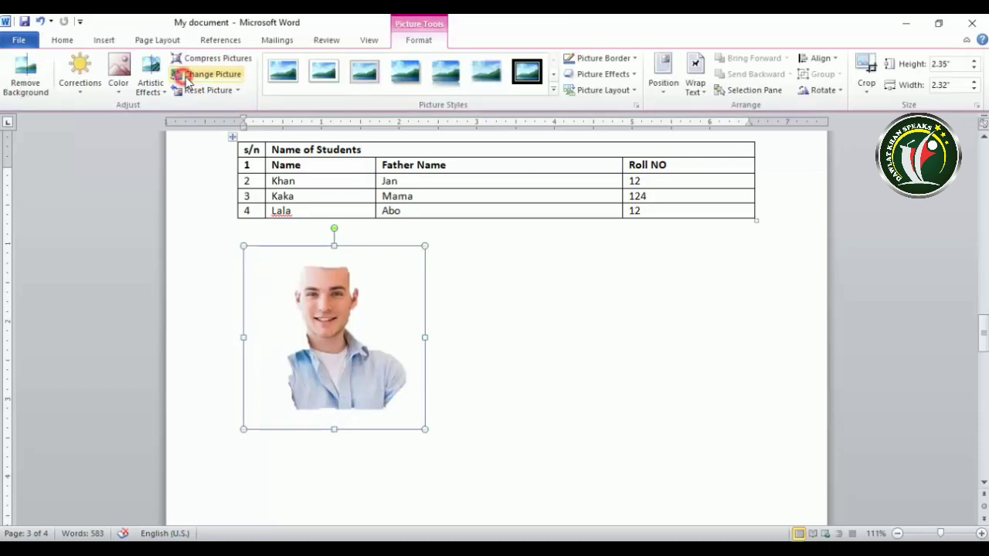
left_click(579, 404)
left_click(319, 332)
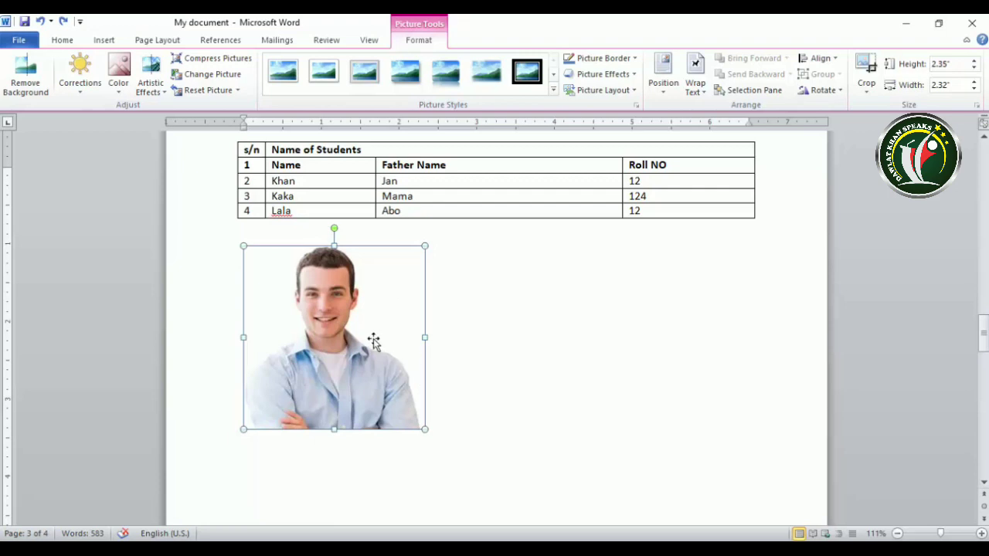
Apply the Brightness -40% Contrast -40% correction, then open Picture Corrections Options.
left_click(78, 93)
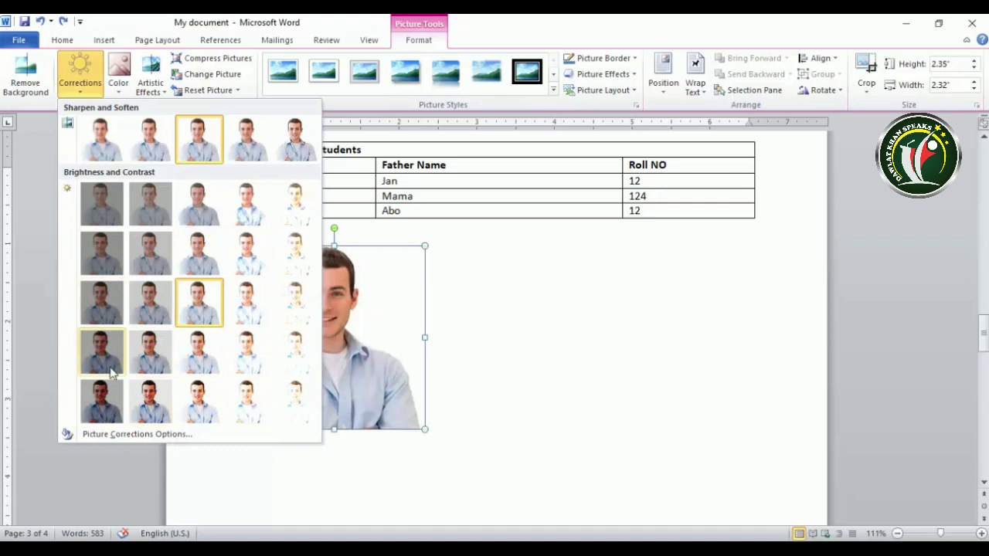
left_click(100, 205)
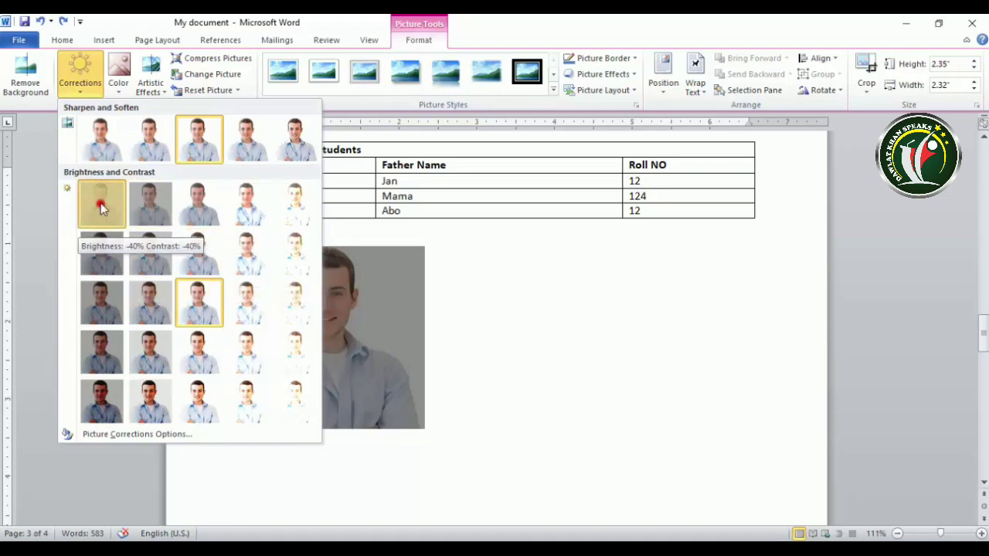
left_click(79, 72)
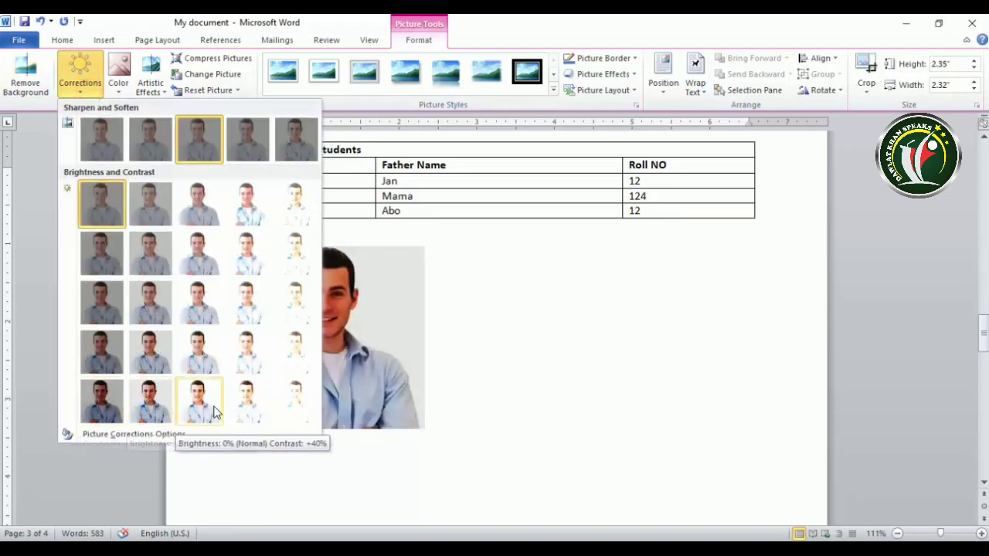
left_click(131, 436)
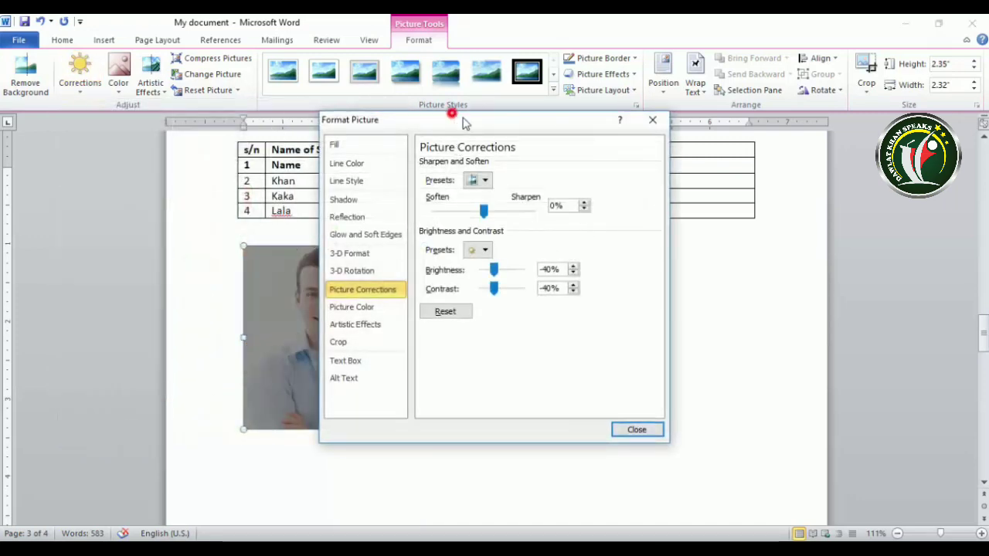
Soften the photo to about -69% and apply the Brightness 0% Contrast -40% preset.
left_click_drag(464, 123, 688, 136)
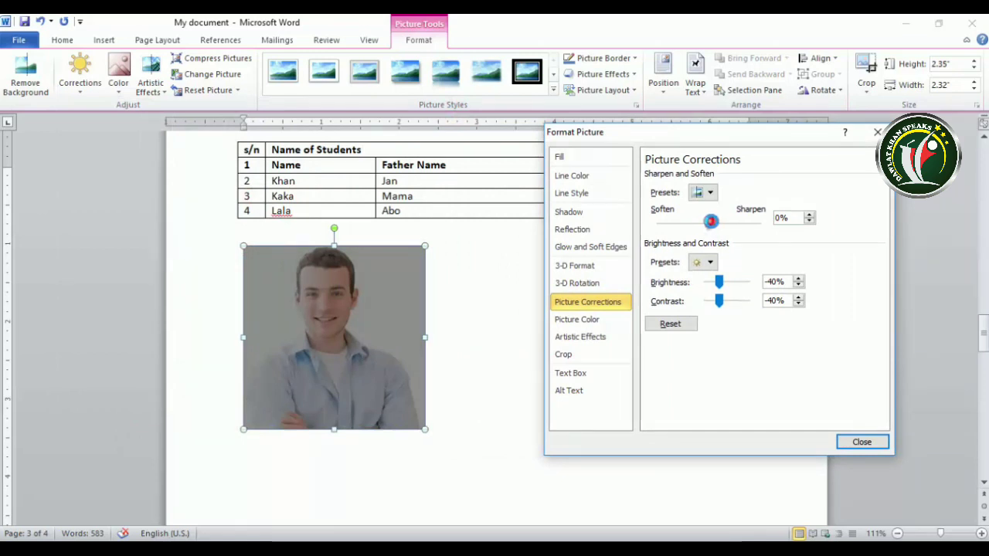
left_click_drag(710, 221, 676, 224)
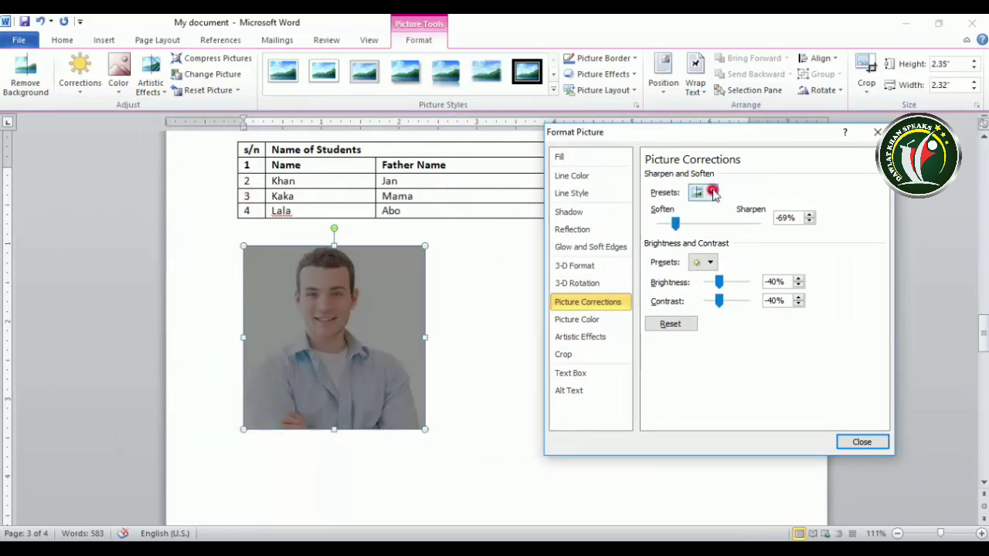
left_click(713, 193)
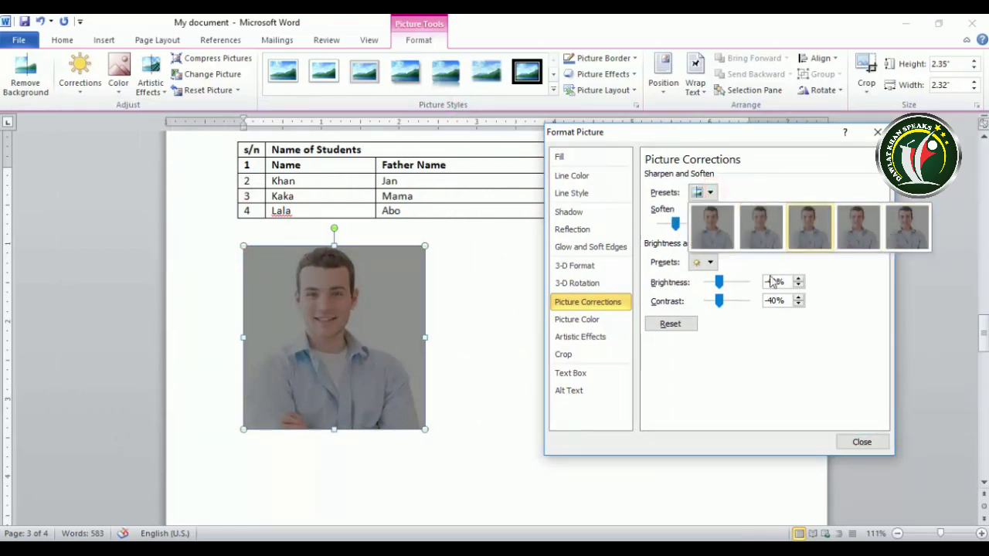
left_click(702, 262)
left_click(701, 262)
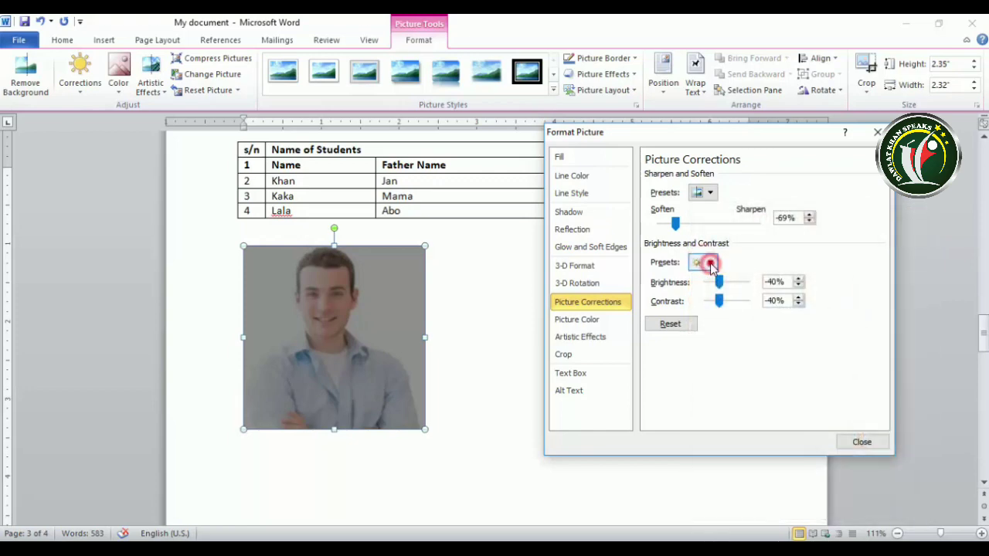
left_click(702, 262)
left_click(821, 309)
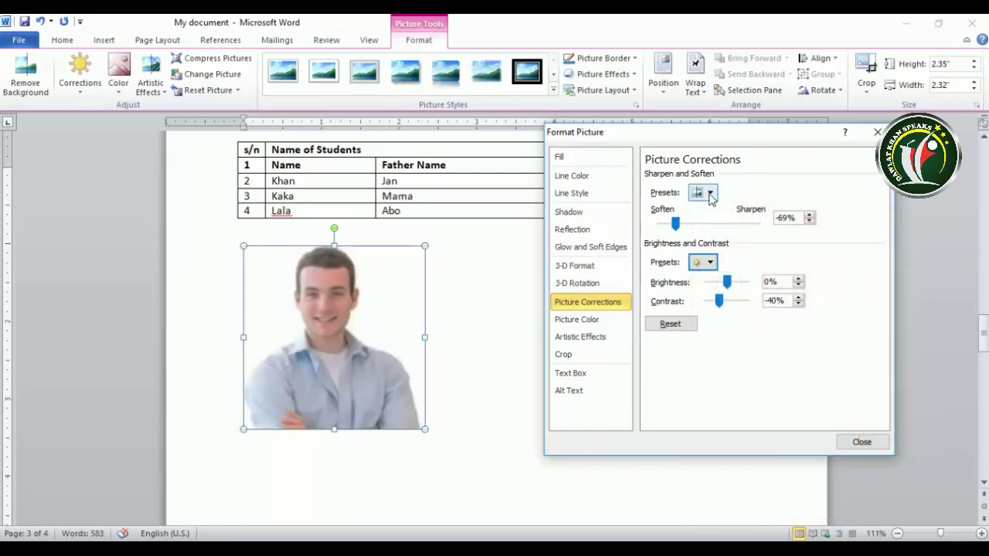
Nudge the photo's contrast up and close the Format Picture settings.
left_click(710, 192)
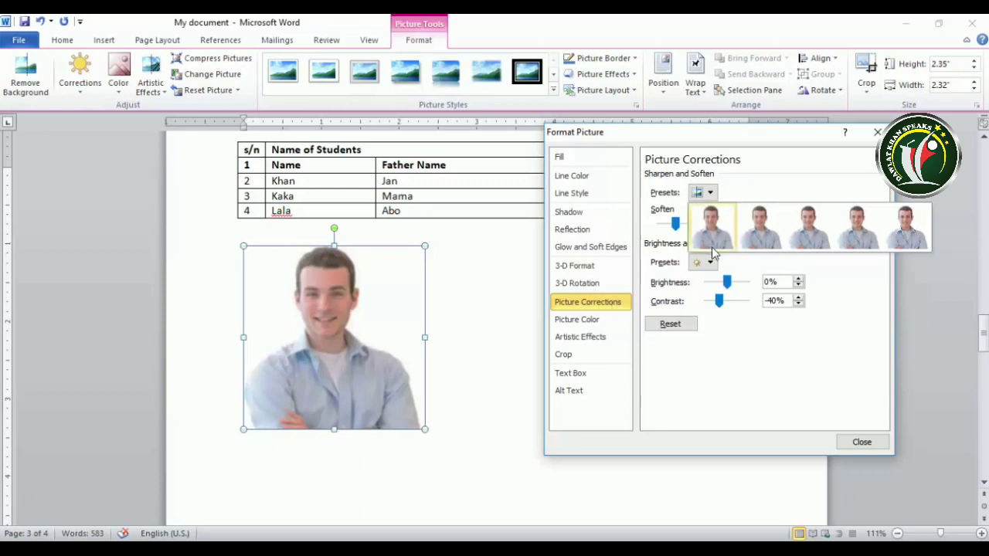
left_click(729, 283)
mouse_move(719, 301)
left_mouse_down()
mouse_move(734, 301)
mouse_move(692, 286)
mouse_move(742, 283)
mouse_move(724, 301)
left_mouse_up()
left_click(863, 443)
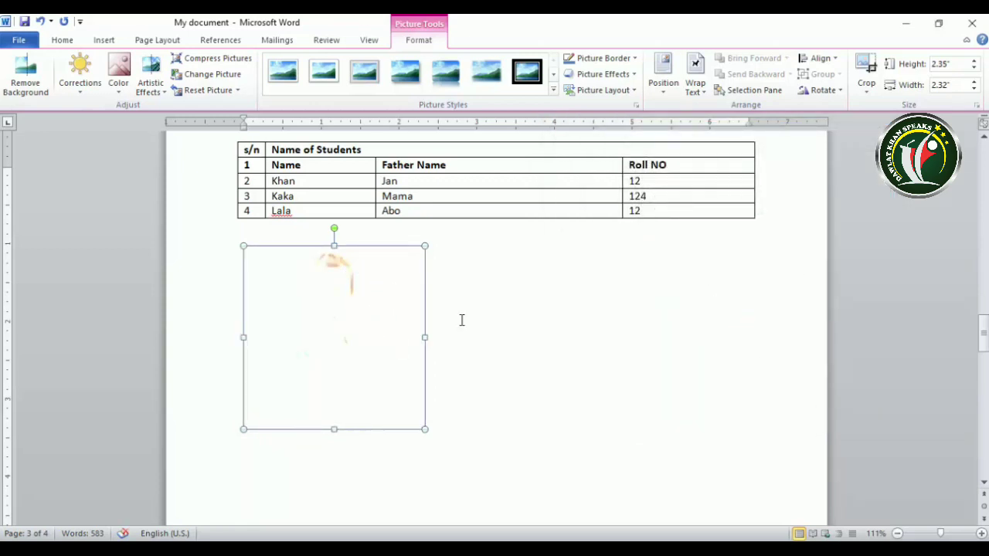
Try another brightness and contrast preset from Corrections, then undo it.
left_click(83, 80)
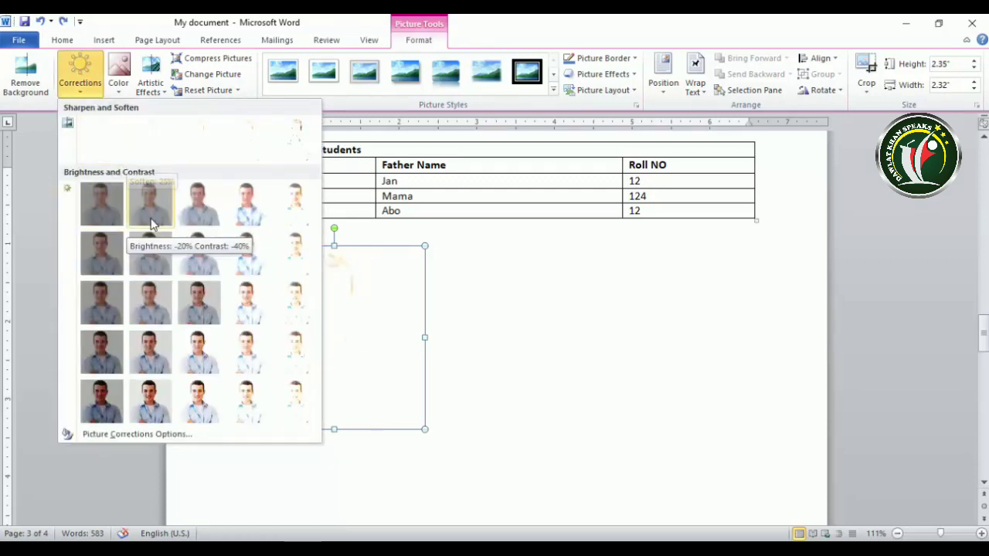
left_click(200, 205)
left_click(512, 300)
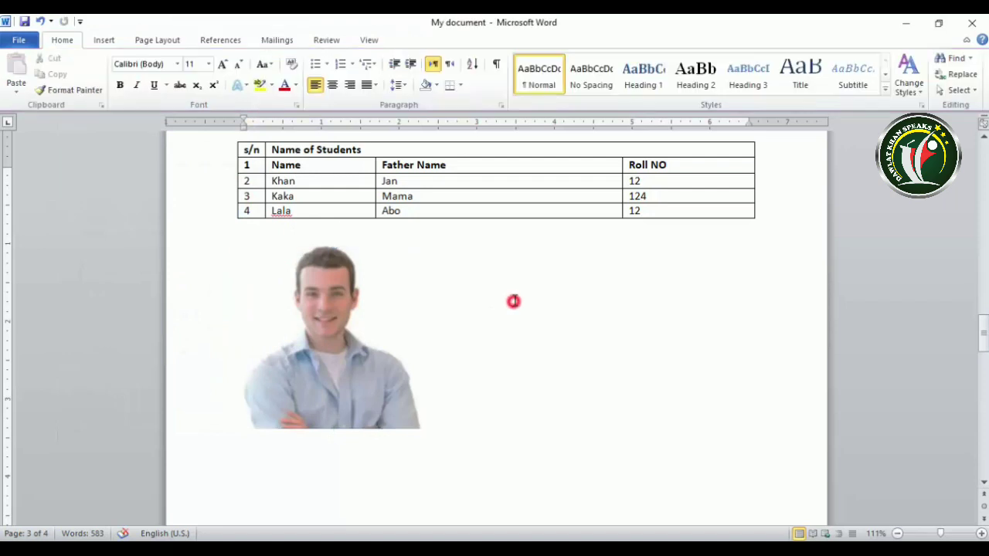
key("shift+Left")
key("ctrl+z")
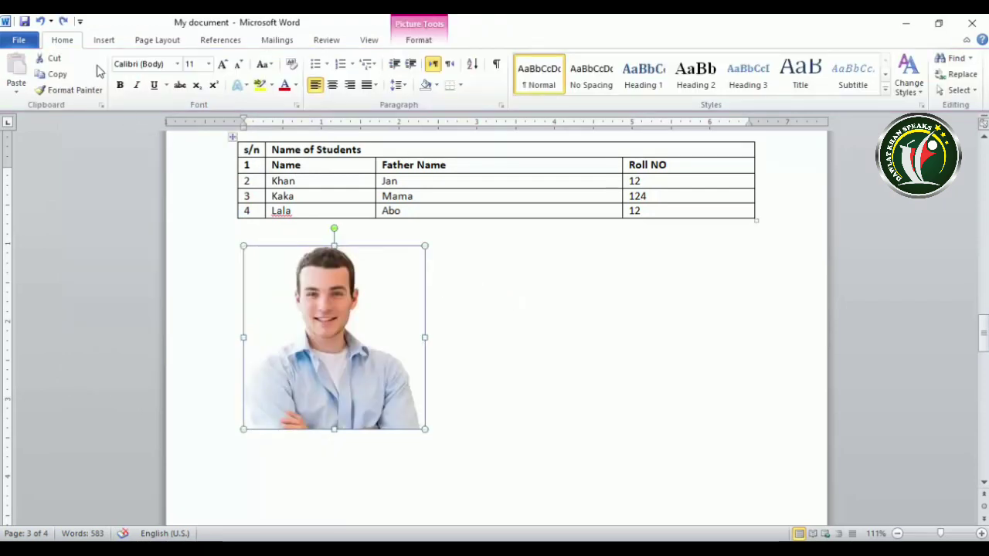
Recolour the photo aqua, then undo an accidental page break beside it.
left_click(417, 40)
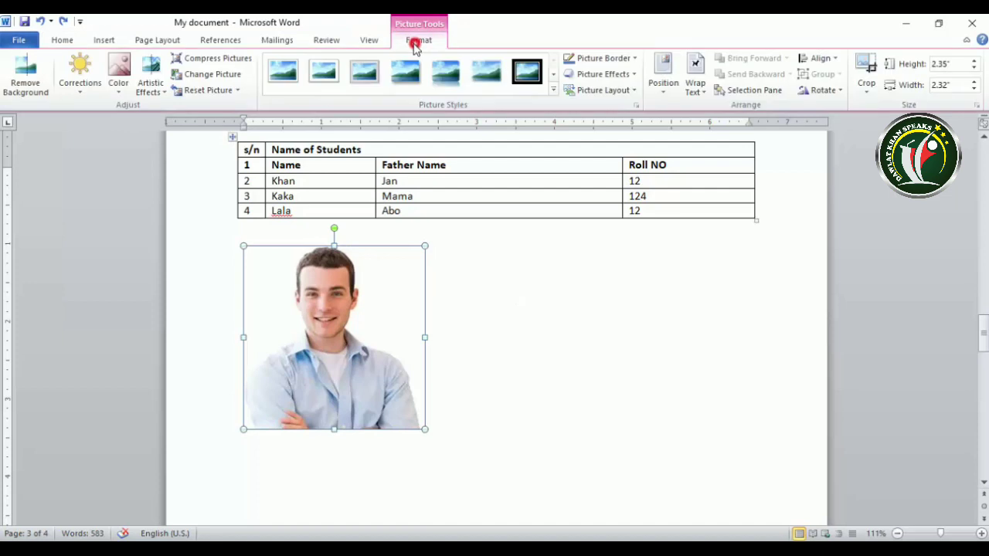
left_click(119, 91)
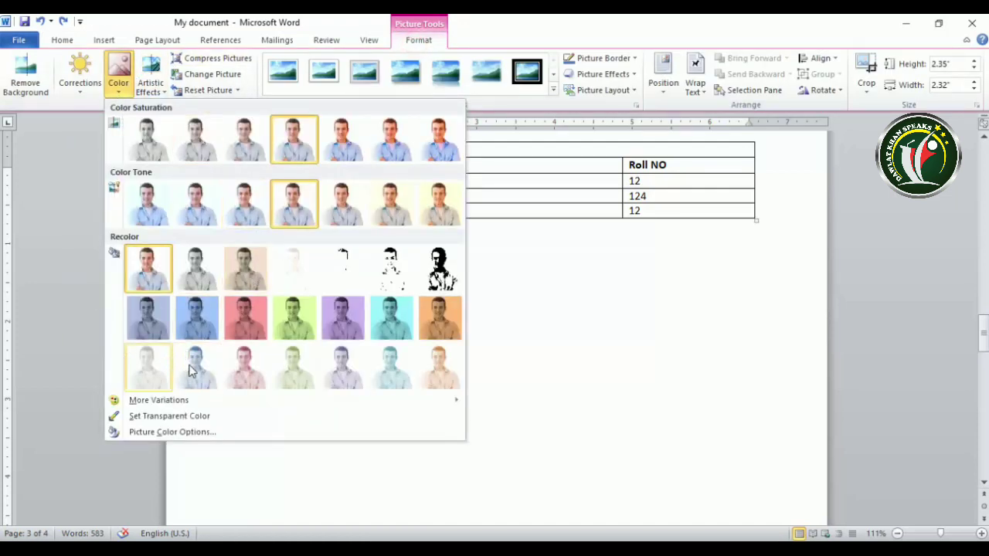
left_click(390, 317)
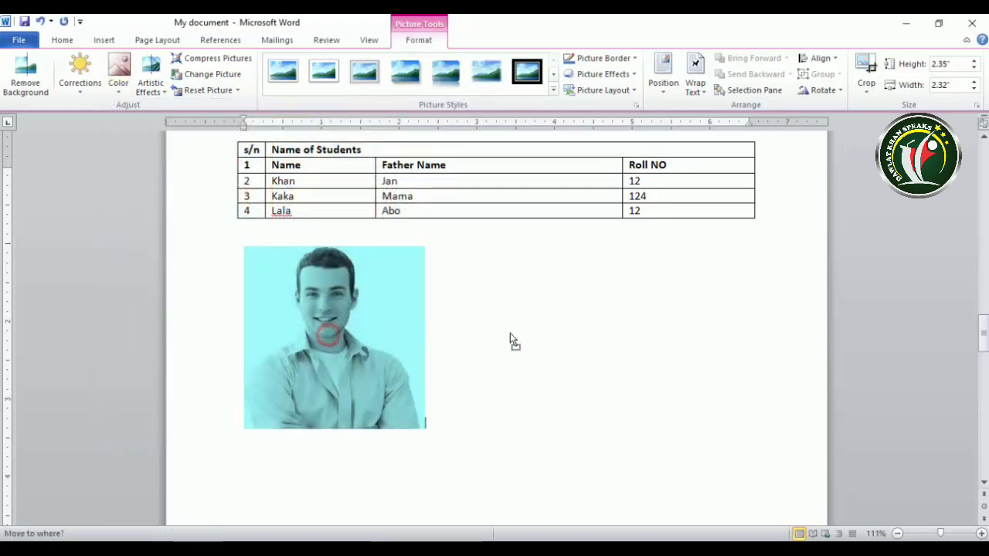
left_click(571, 331)
key("ctrl+Return")
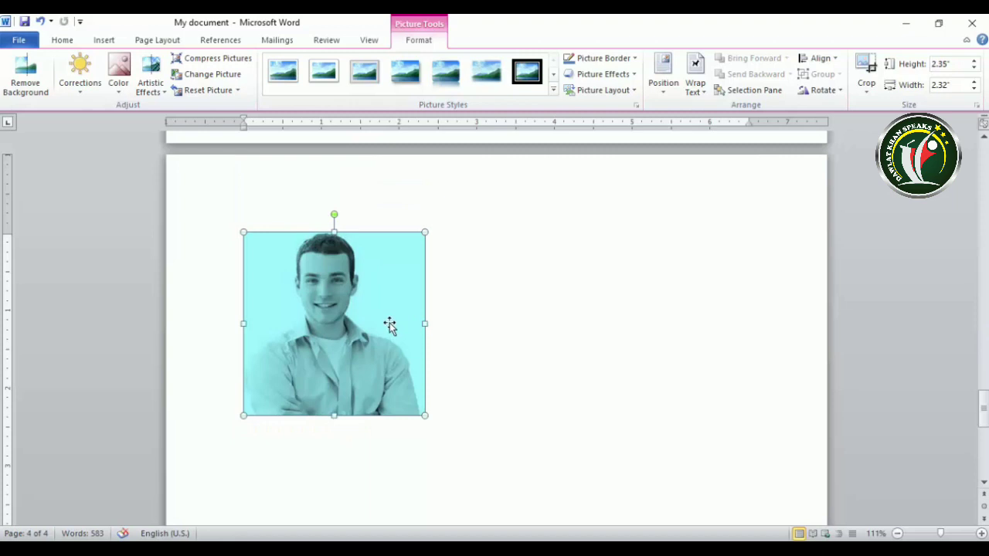
key("ctrl+z")
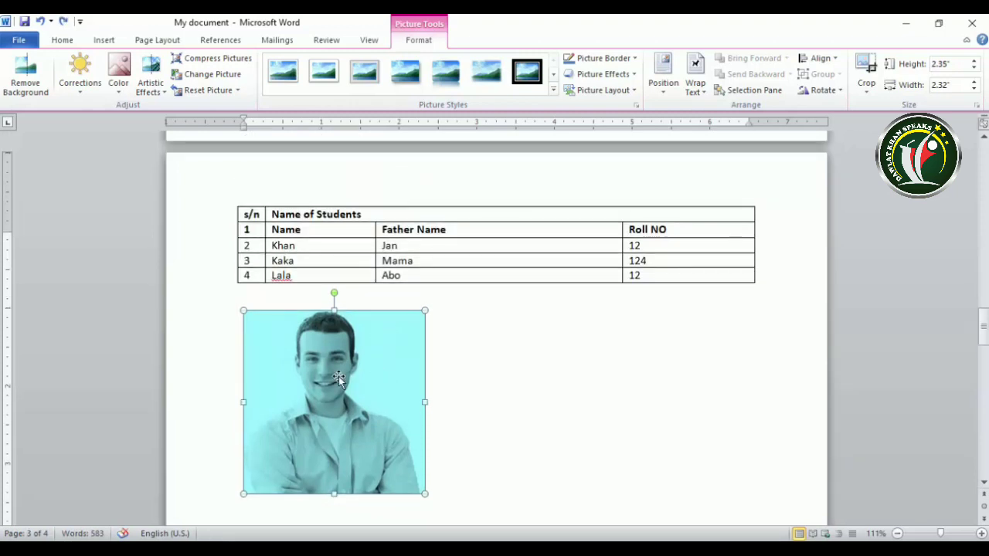
Recolour the photo orange, then try making the skin tone transparent and undo it.
left_click(119, 87)
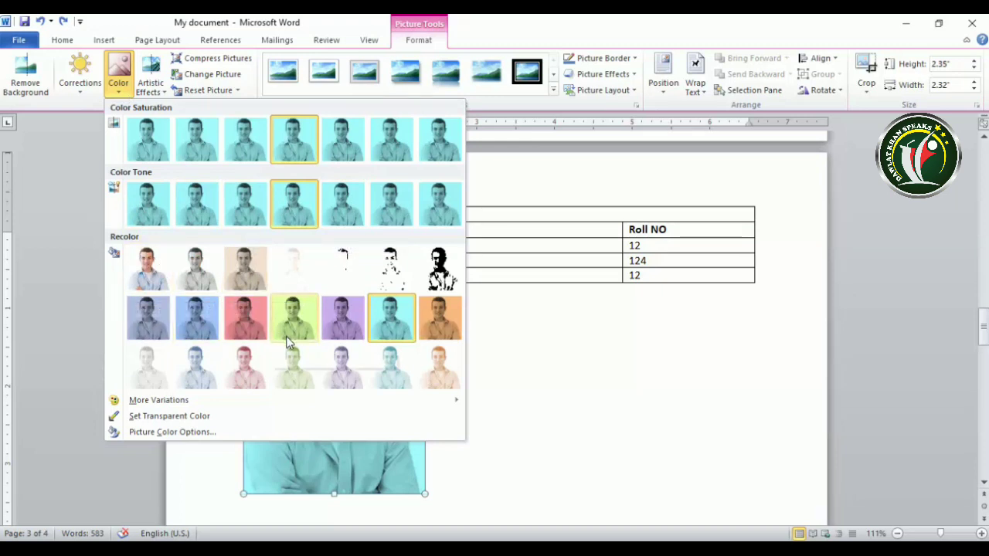
mouse_move(163, 407)
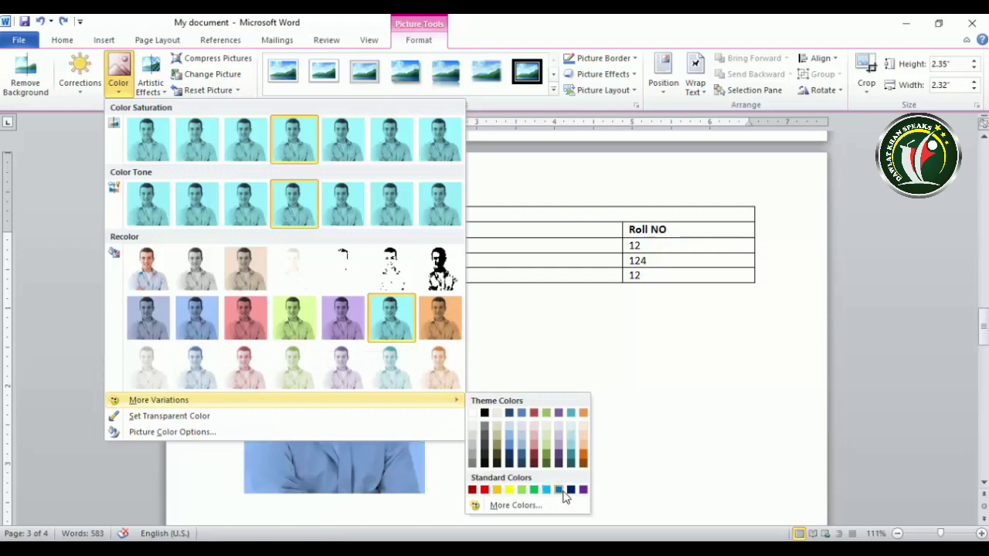
left_click(583, 456)
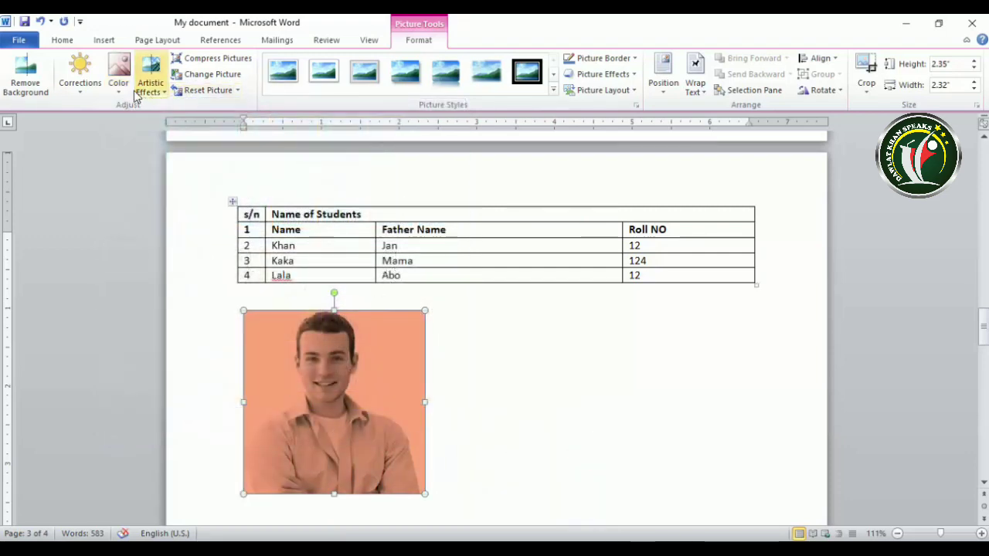
left_click(120, 86)
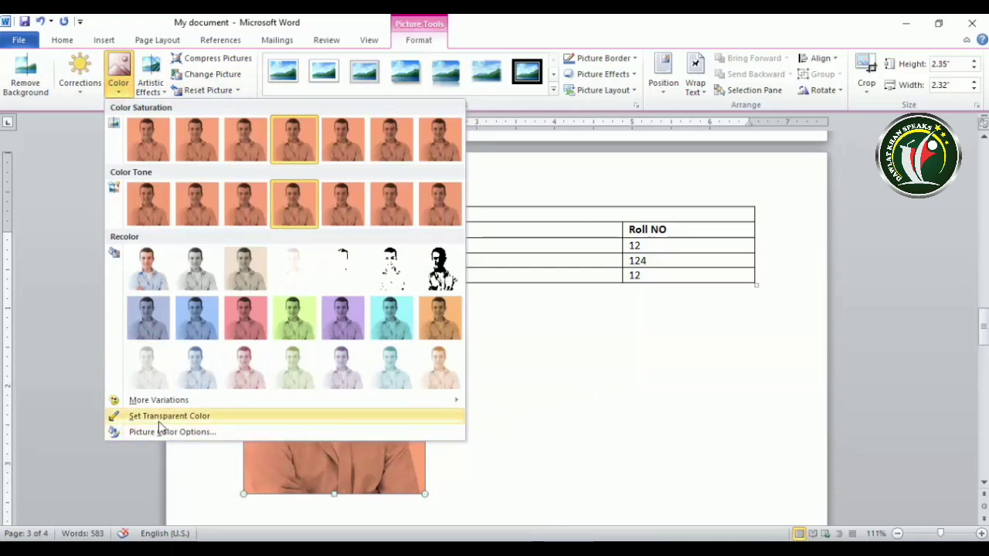
left_click(227, 419)
left_click(340, 341)
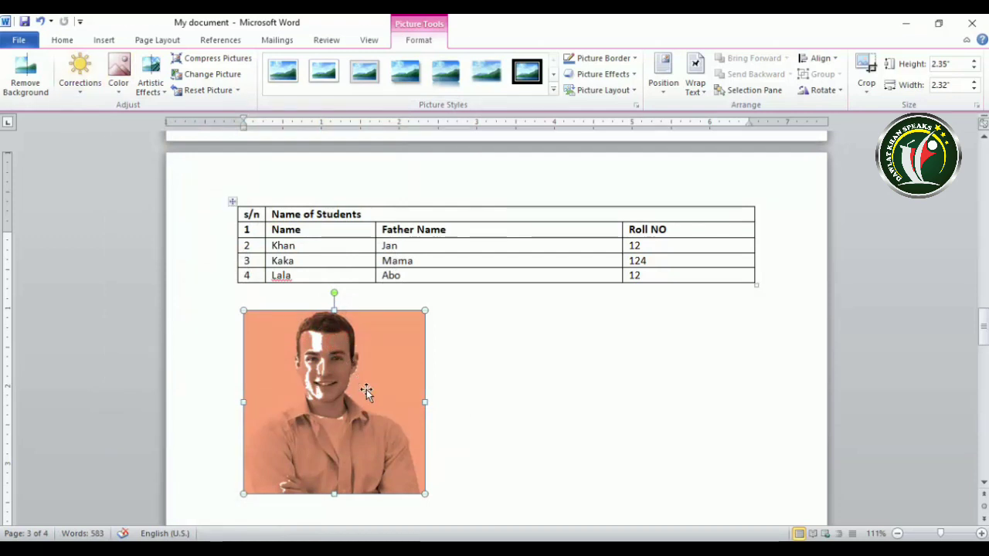
key("ctrl+z")
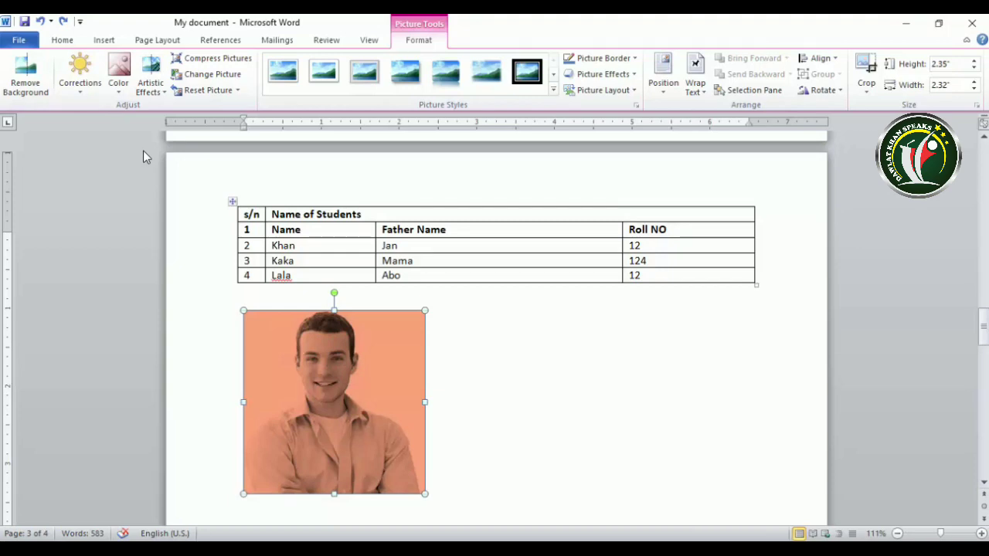
Review the Picture Color Options saturation and temperature, then close them.
left_click(118, 71)
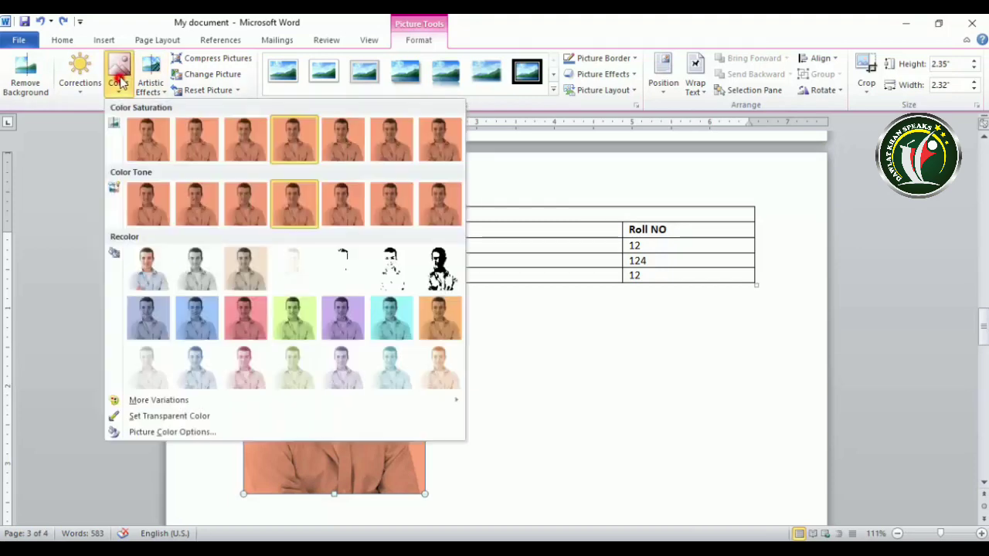
left_click(188, 432)
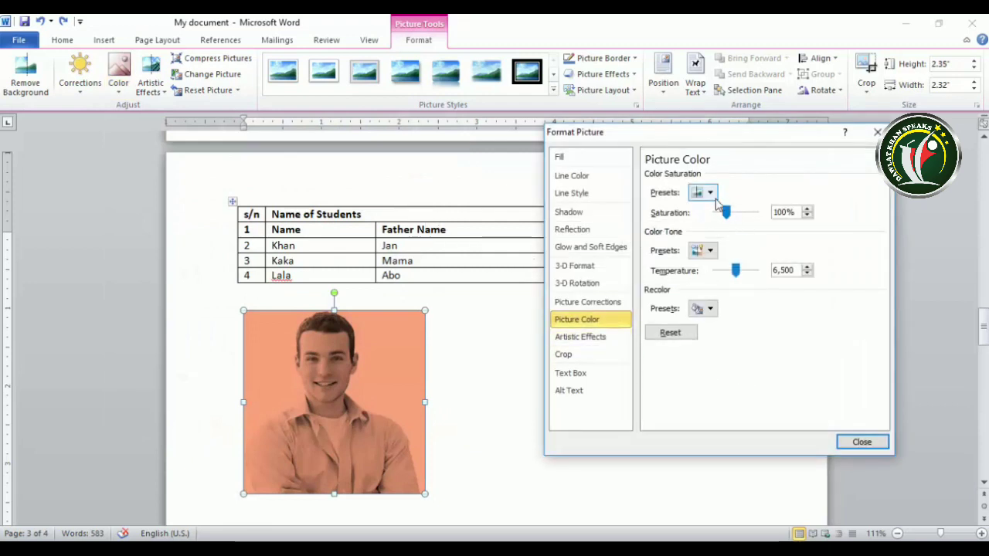
left_click(864, 442)
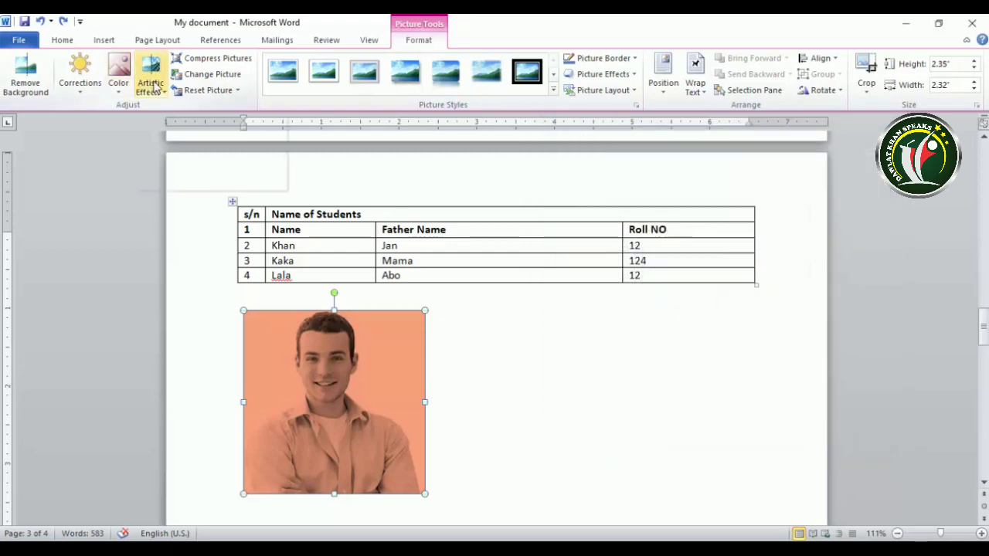
Delete the orange-tinted man photo.
left_click(154, 91)
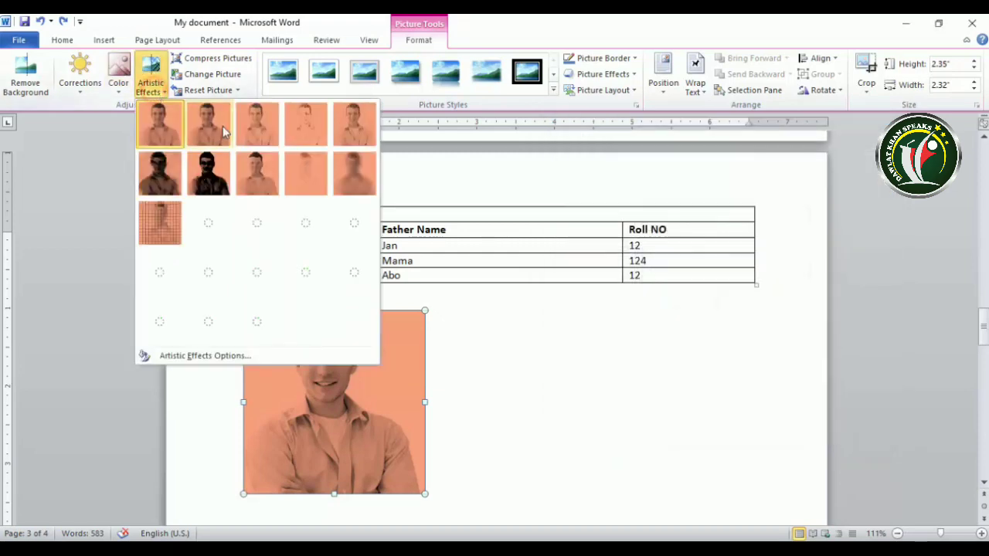
left_click(564, 382)
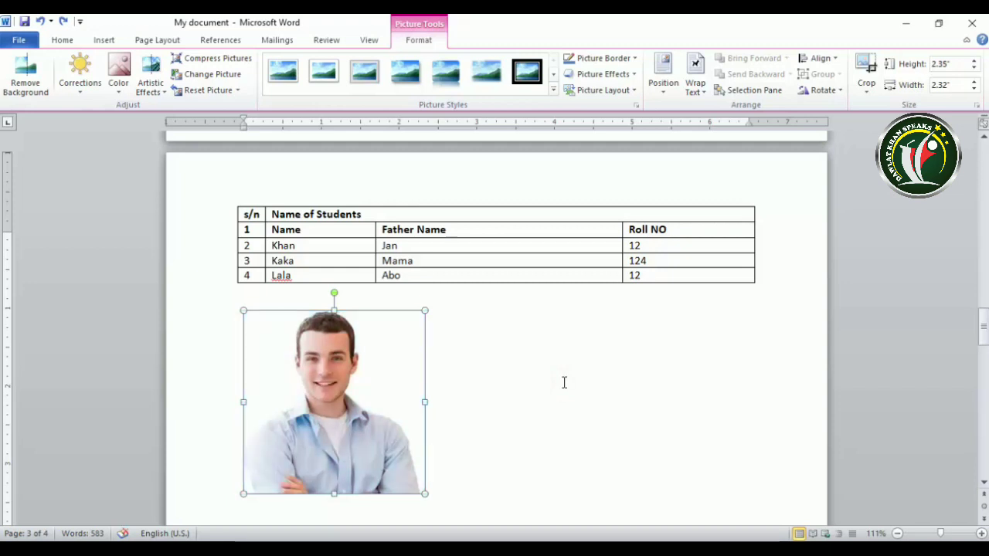
key("Delete")
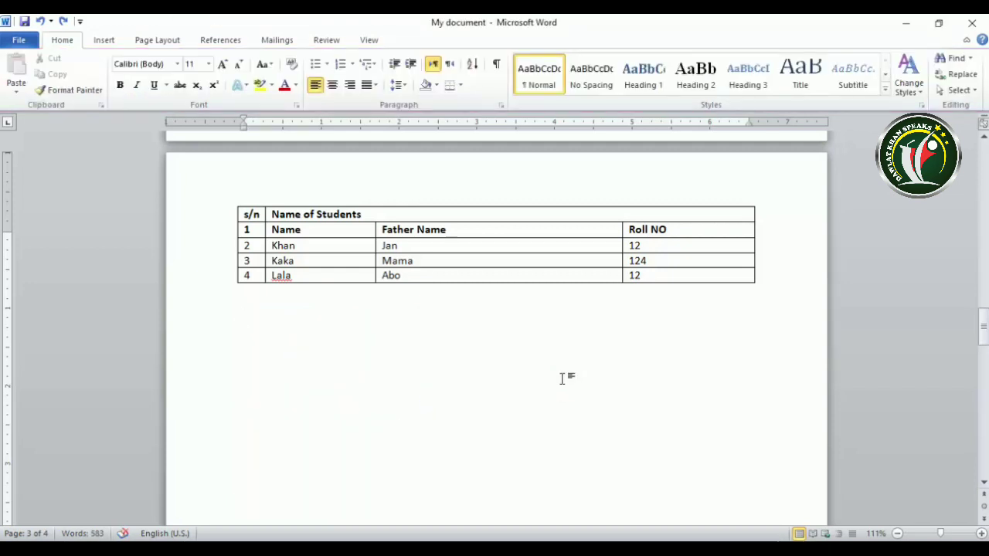
Insert a fresh copy of the man picture and open Artistic Effects Options.
left_click(108, 40)
left_click(151, 77)
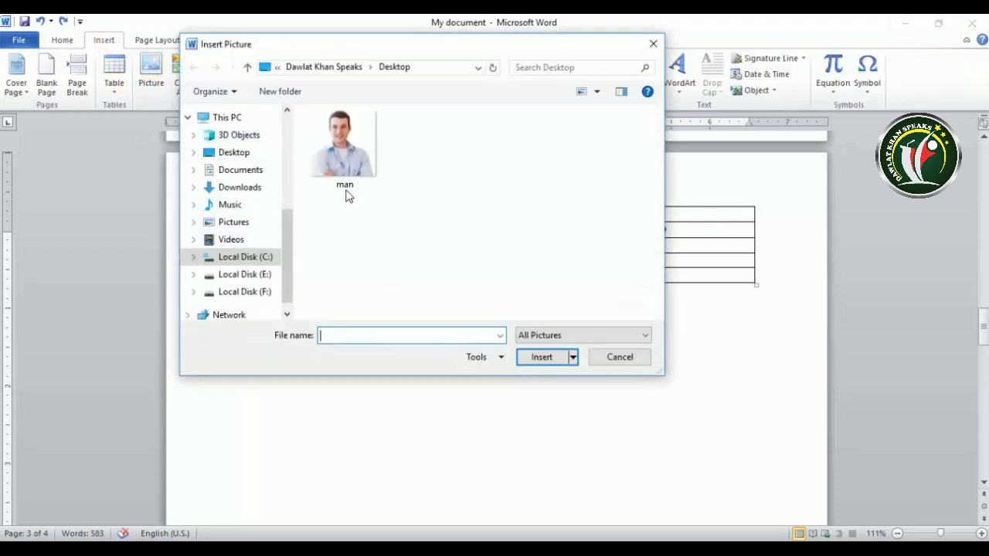
left_click(345, 162)
left_click(544, 357)
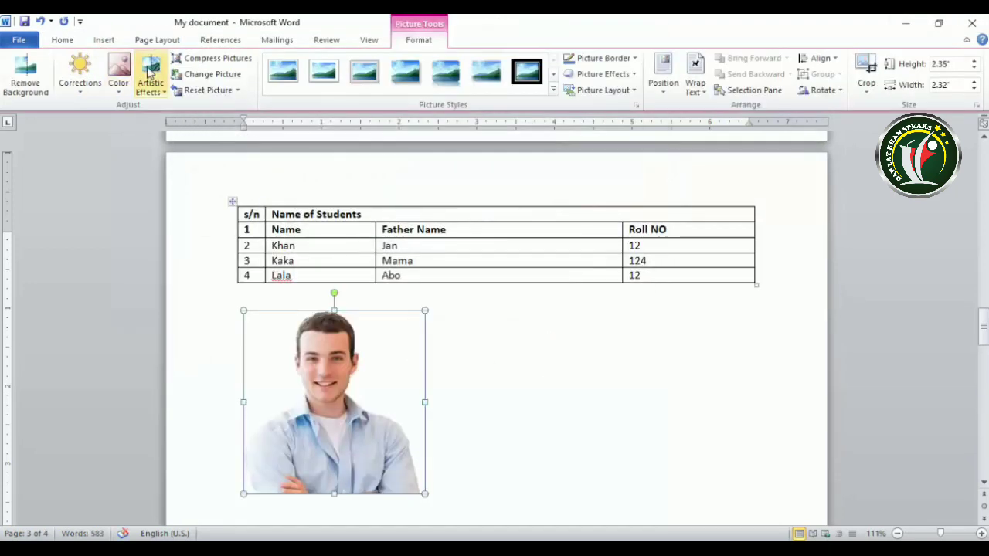
left_click(150, 74)
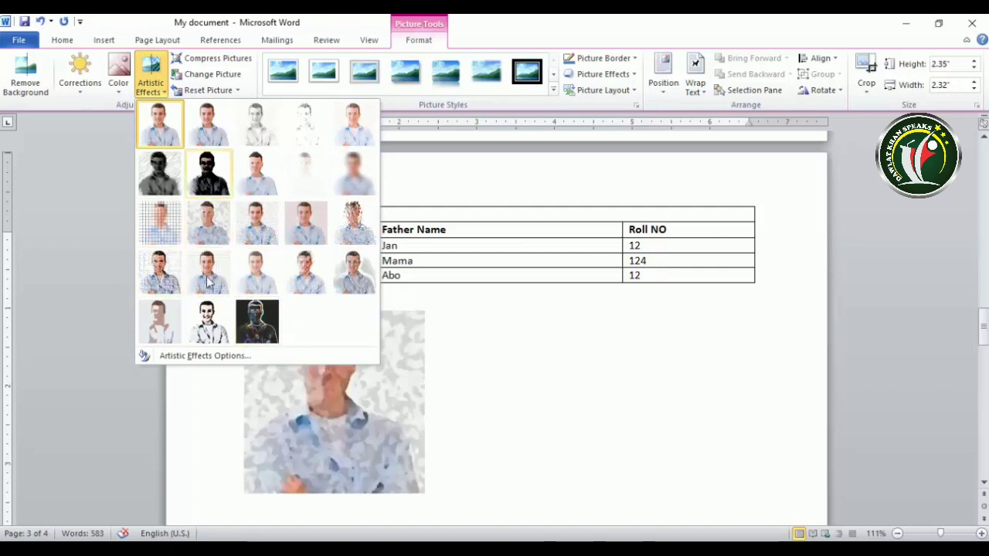
left_click(226, 357)
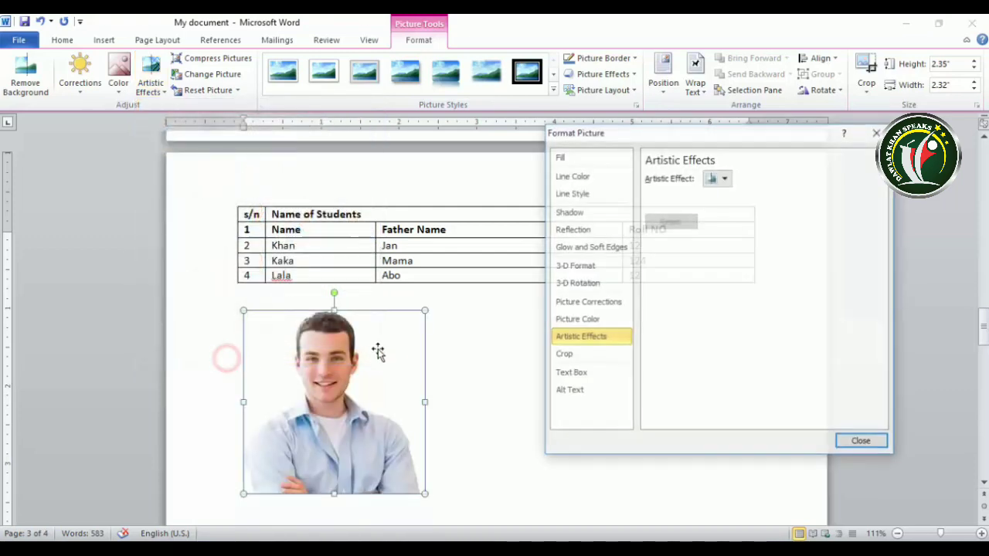
Try an artistic effect with adjusted transparency and pressure, then set it to None and close.
left_click(722, 177)
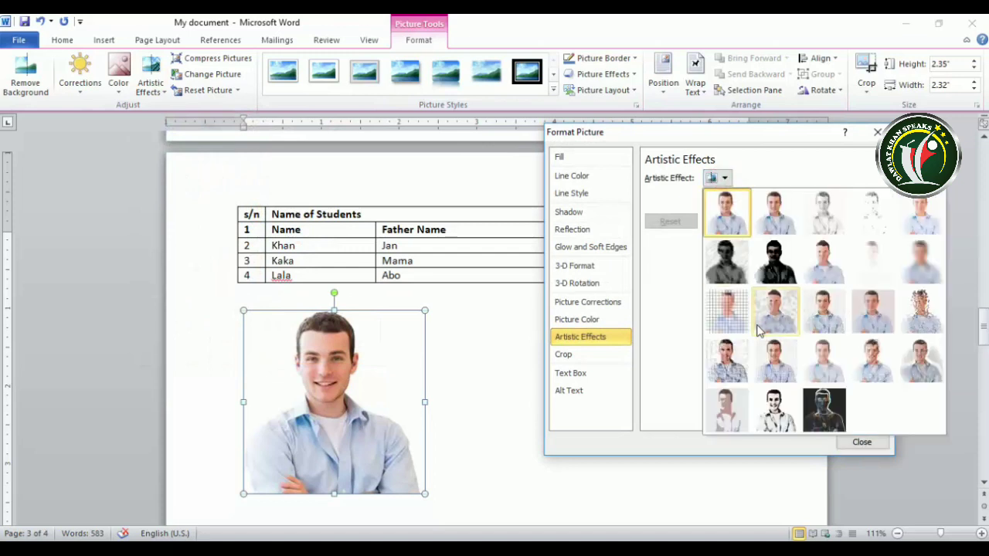
left_click(817, 353)
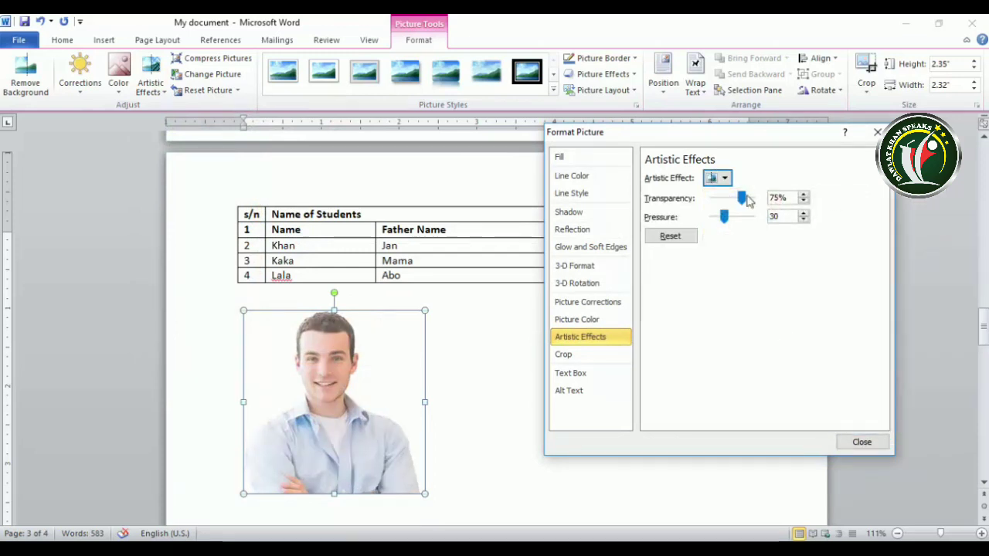
left_click_drag(742, 198, 733, 218)
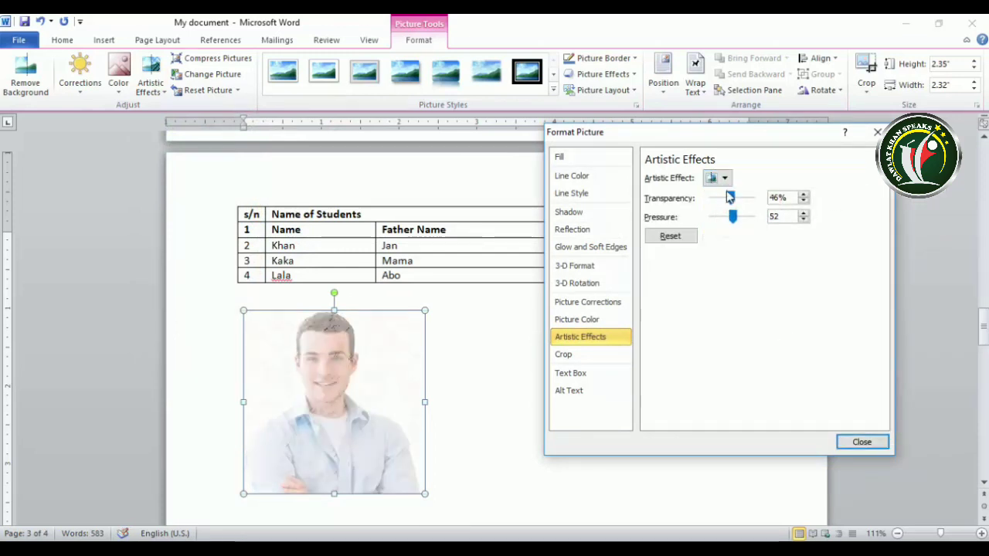
left_click(725, 178)
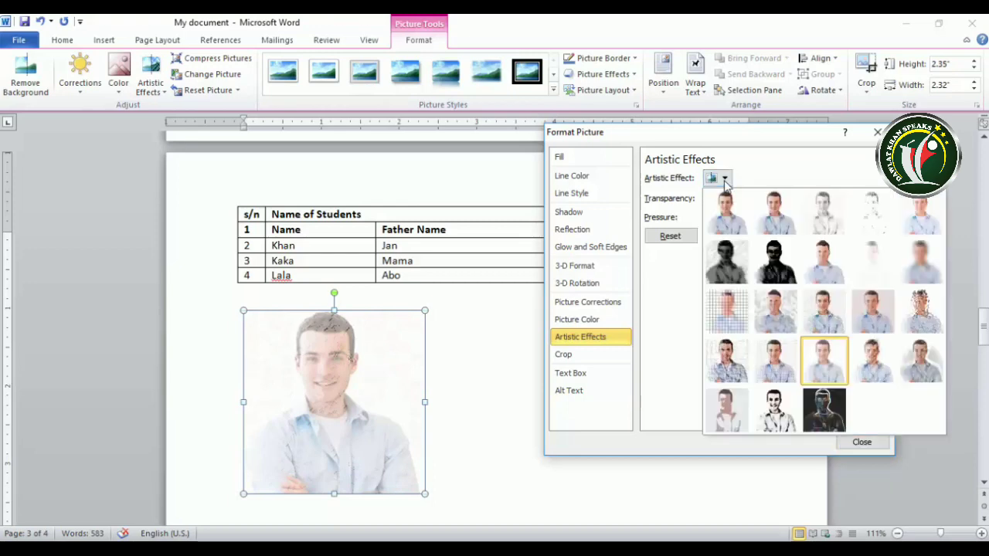
left_click(730, 212)
left_click(862, 442)
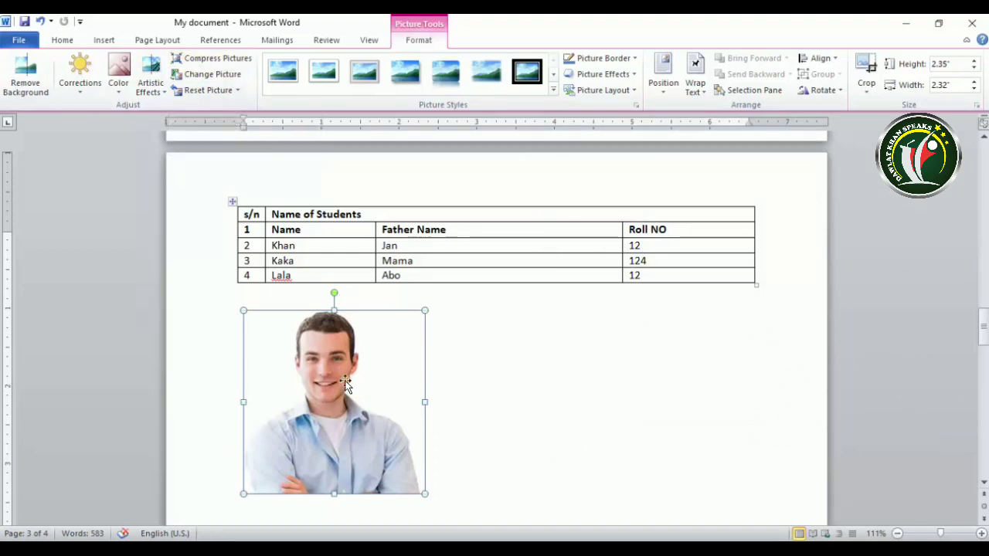
scroll(347, 380, "down", 1)
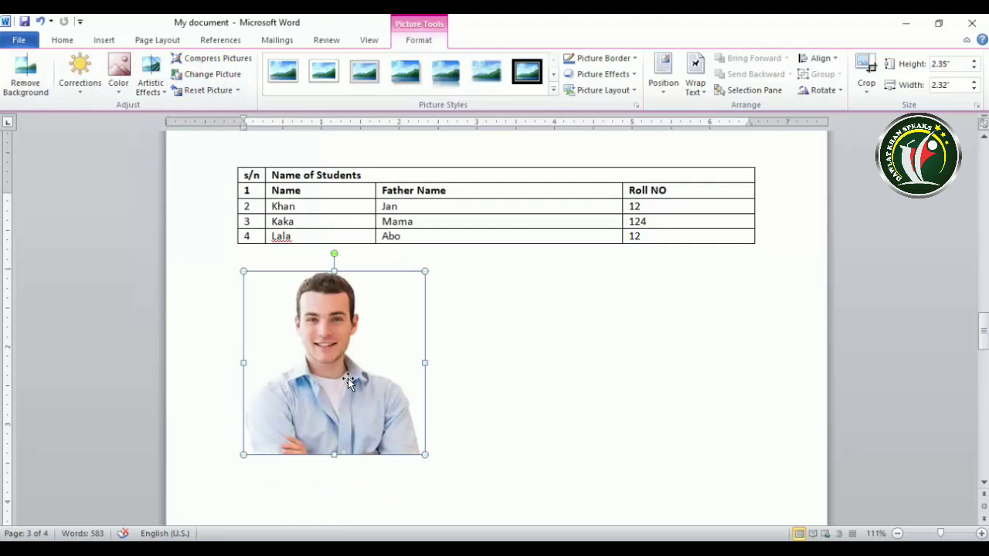
Compress the photo using document resolution, then start Change Picture.
left_click(217, 59)
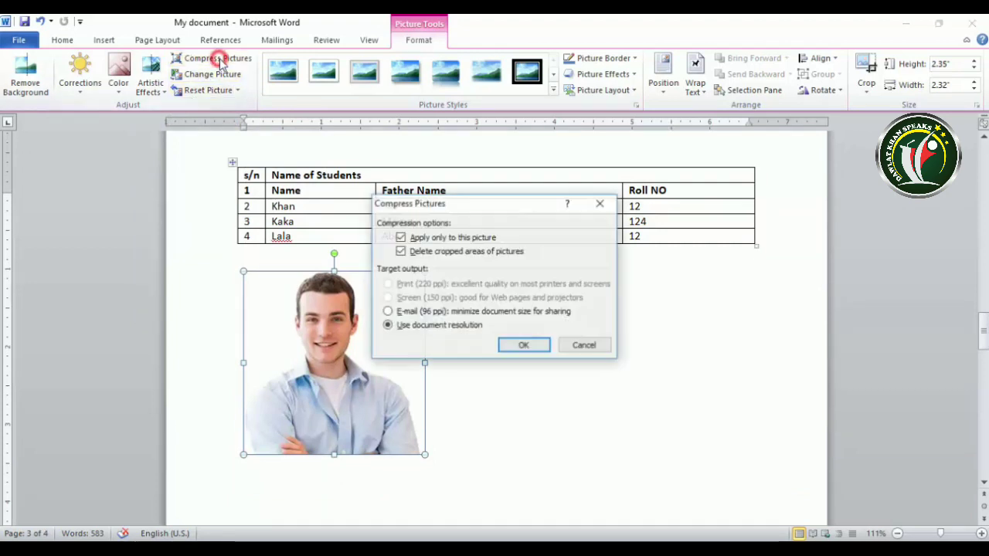
left_click(526, 347)
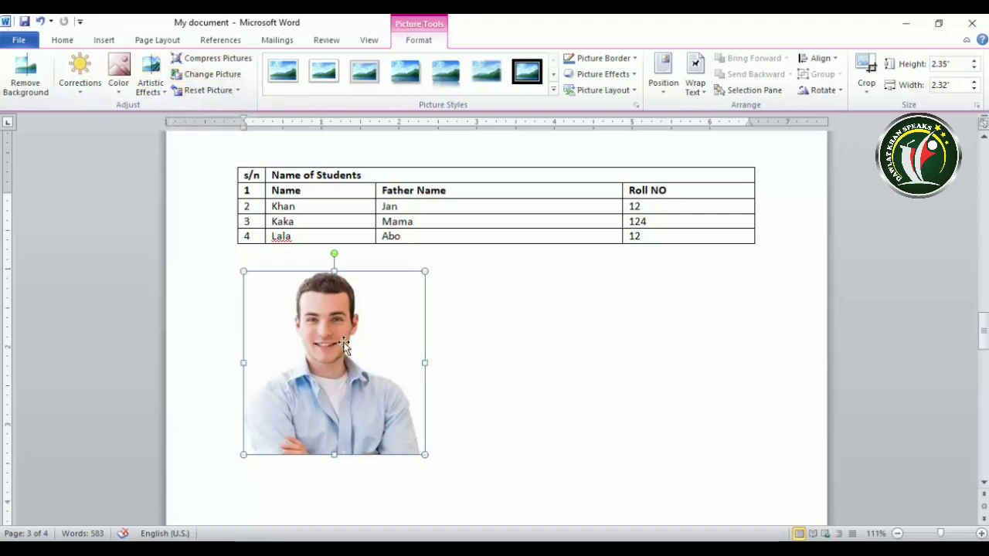
left_click(218, 77)
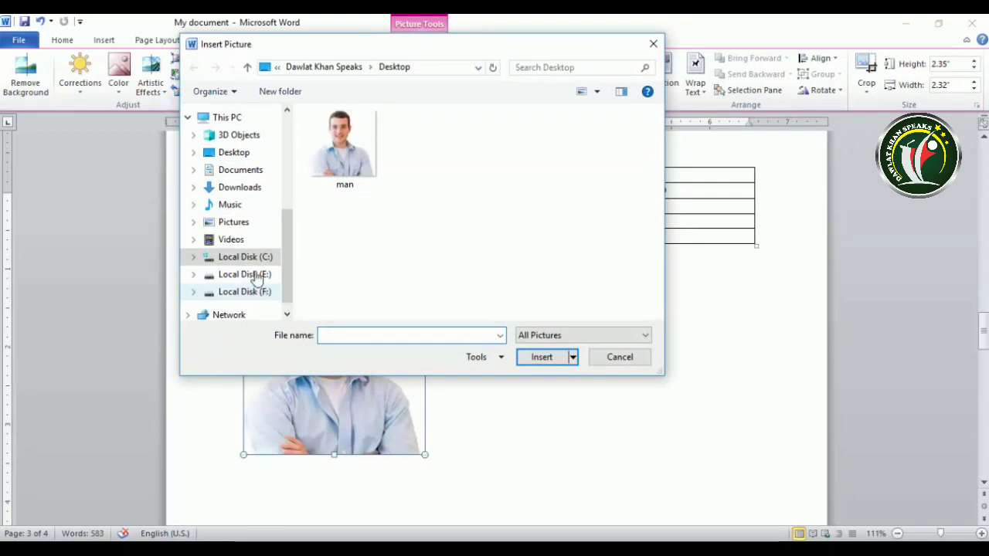
Swap in IZHAR COUNTY LOGO from Local Disk (E:), then undo to keep the man photo.
left_click(240, 188)
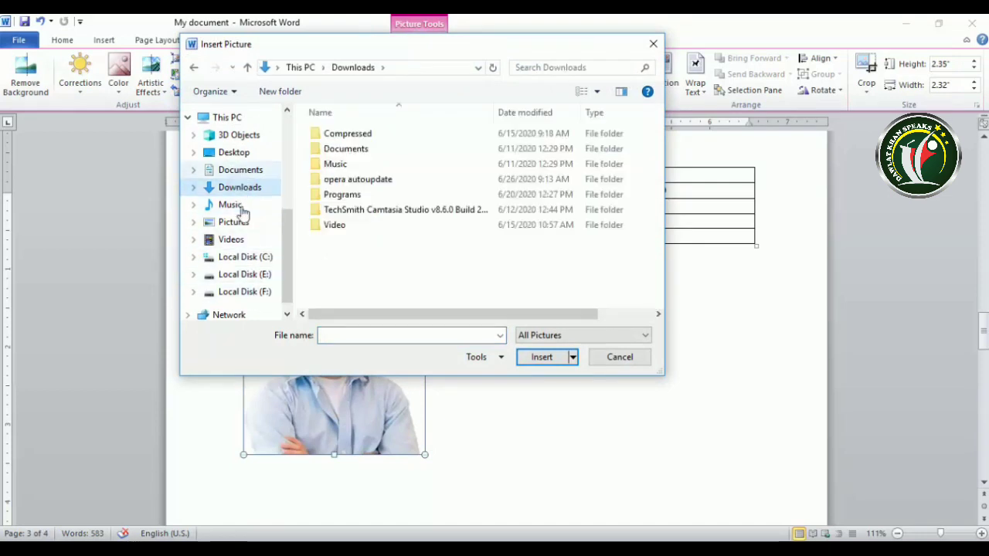
left_click(238, 222)
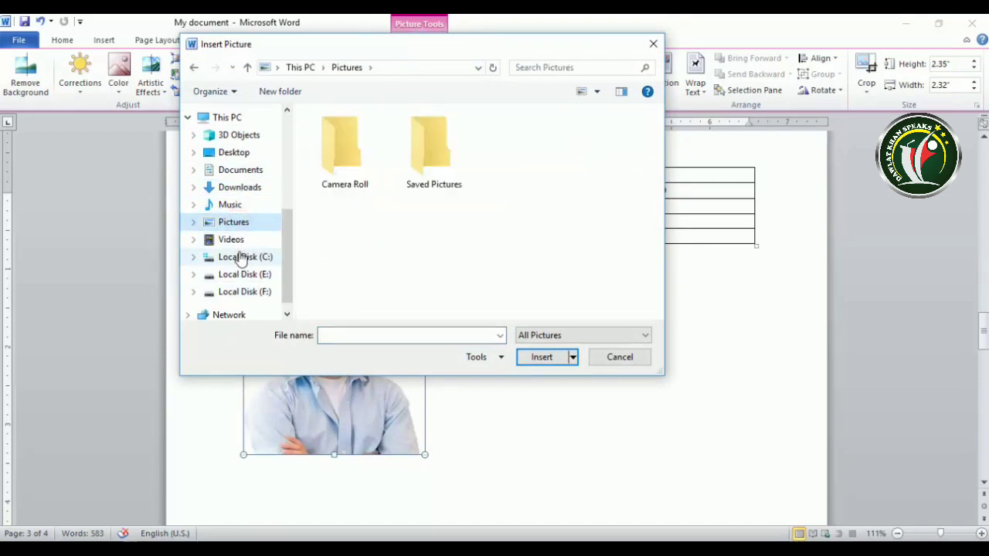
left_click(241, 190)
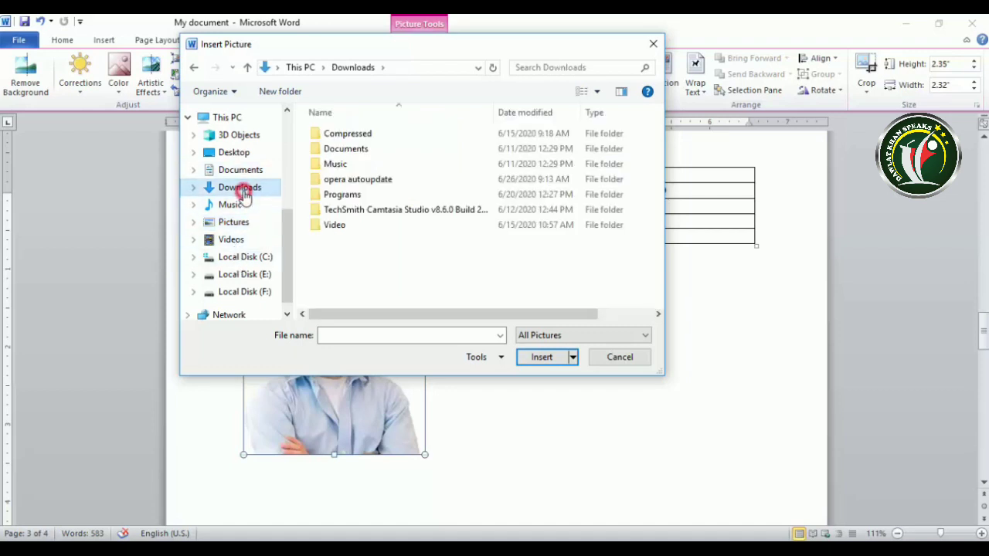
left_click(247, 274)
scroll(381, 215, "down", 1)
scroll(381, 215, "down", 3)
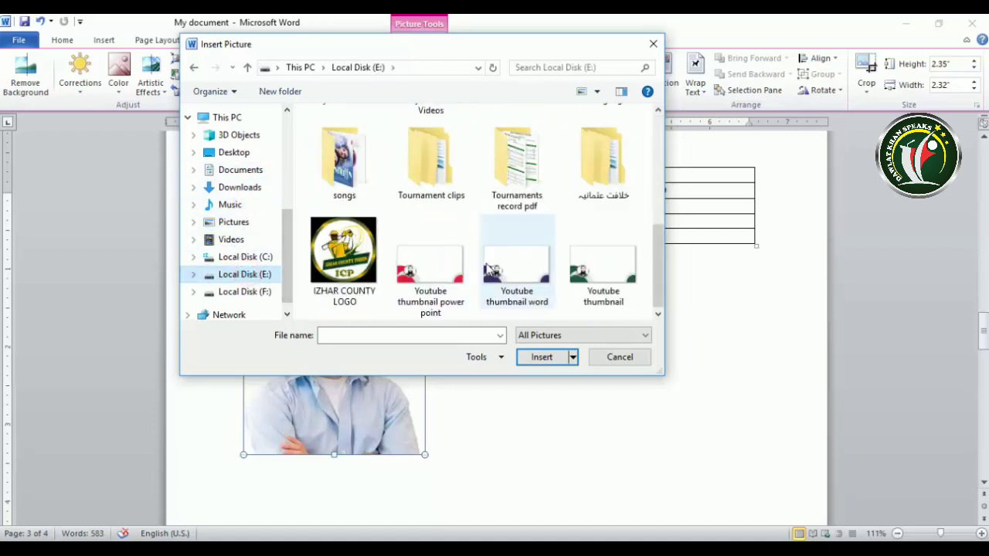
left_click(363, 253)
scroll(359, 234, "up", 5)
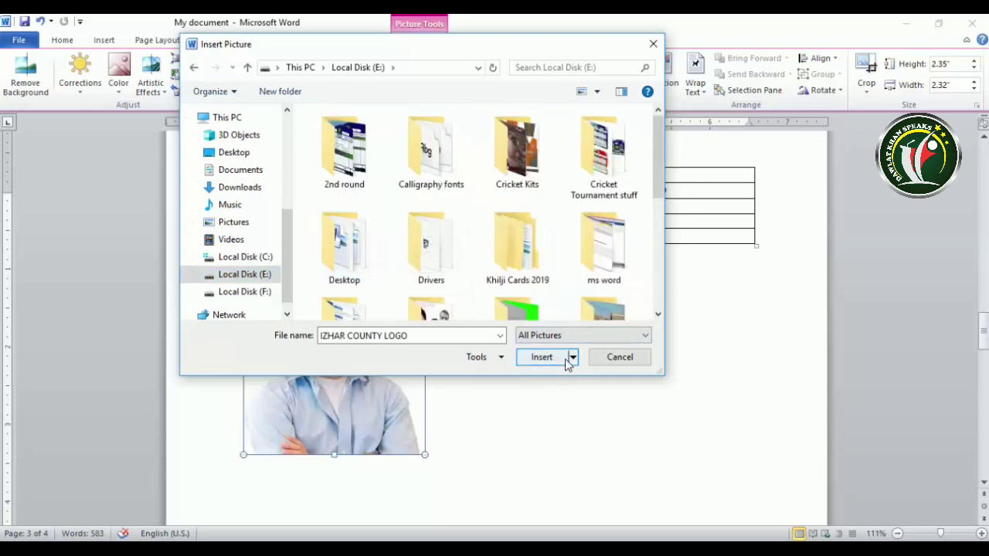
scroll(324, 239, "down", 2)
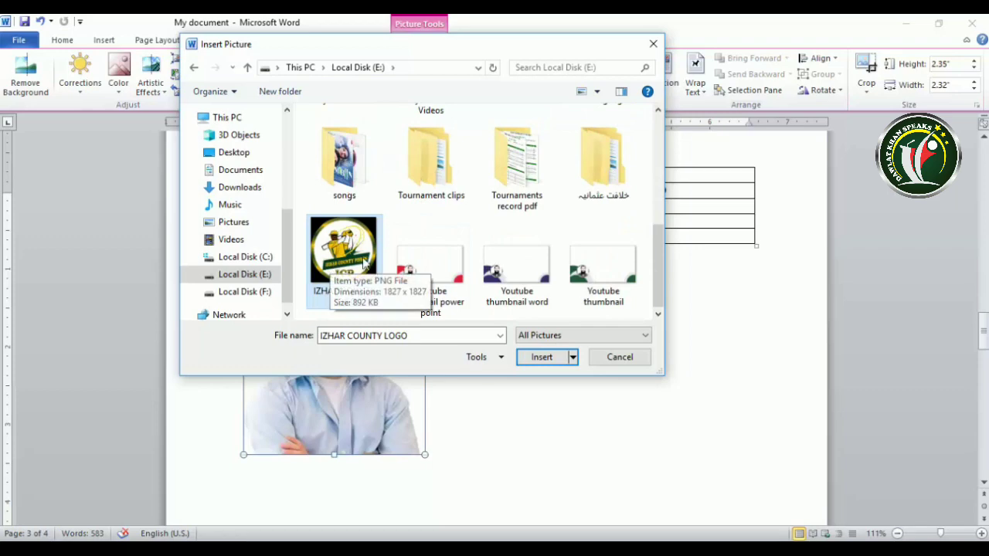
left_click(539, 357)
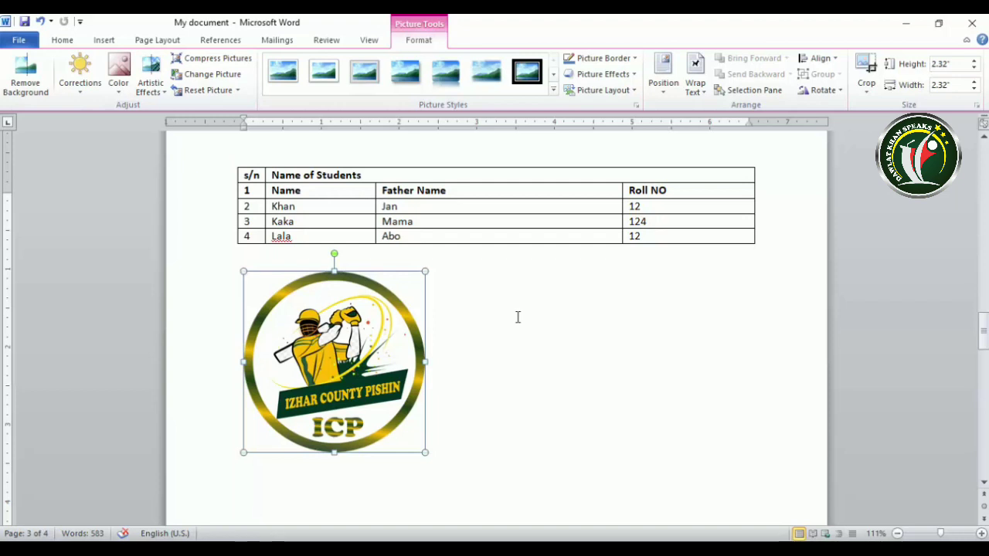
key("ctrl+z")
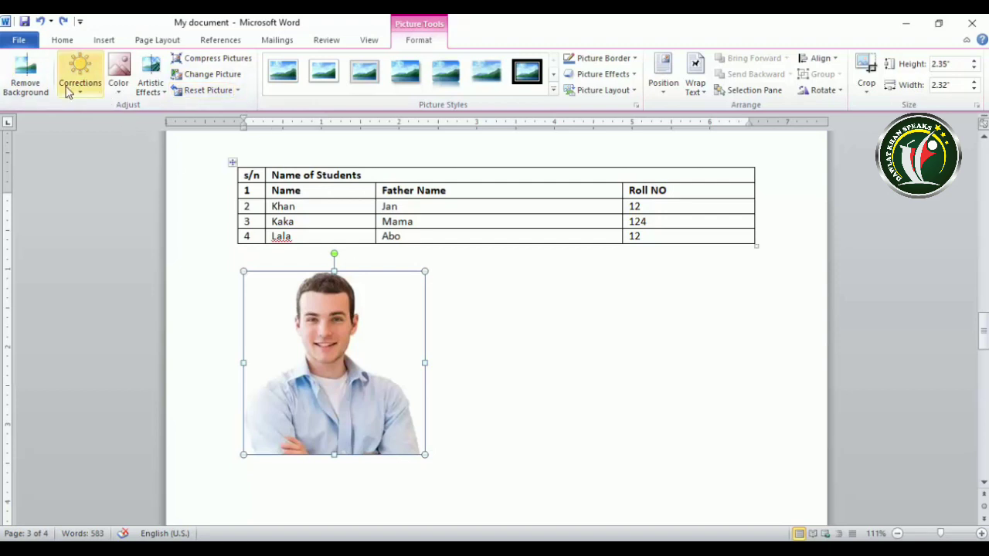
Cancel background removal, then apply a brightness/contrast correction and a green recolour.
left_click(25, 85)
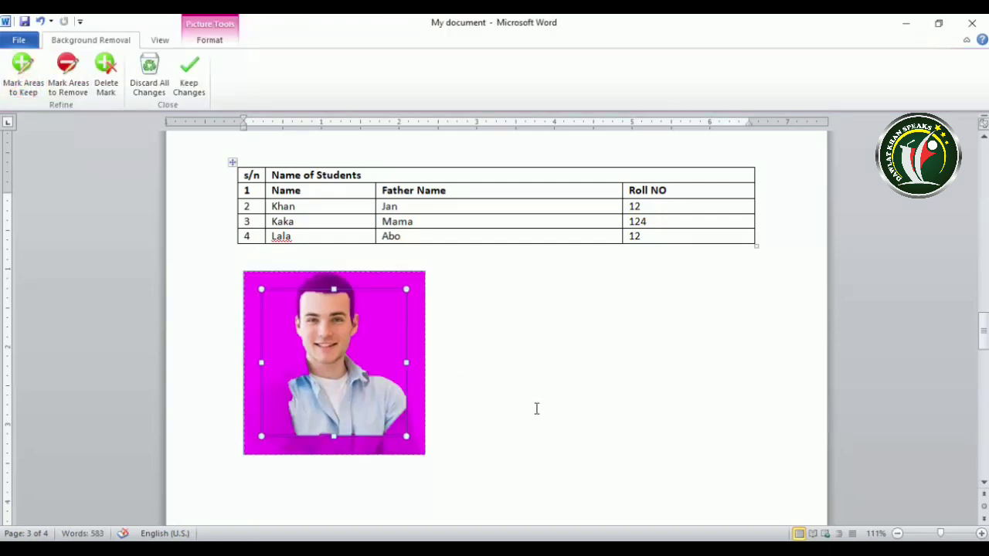
left_click(149, 77)
left_click(80, 74)
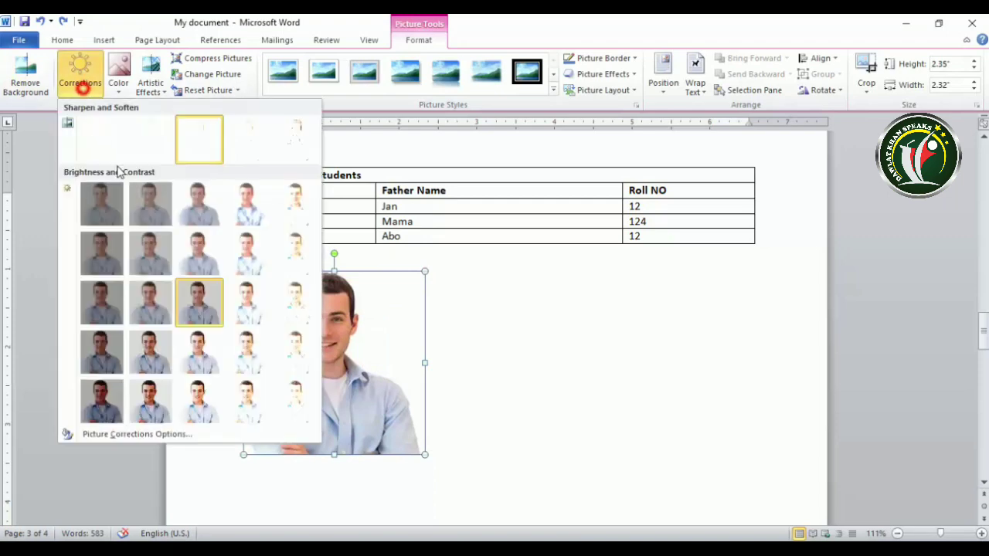
left_click(103, 311)
left_click(118, 74)
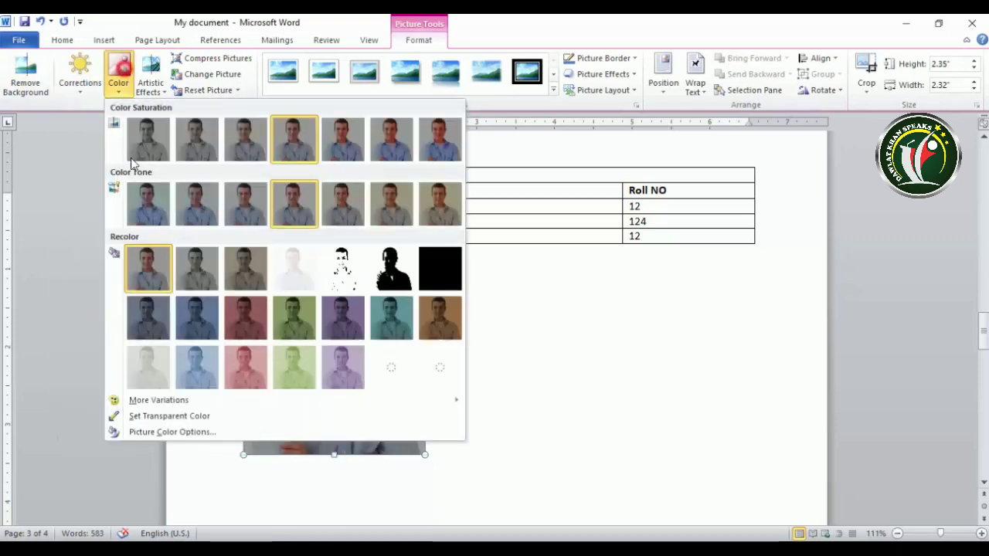
left_click(288, 320)
Apply an artistic effect, then Reset Picture to restore the original look.
left_click(150, 77)
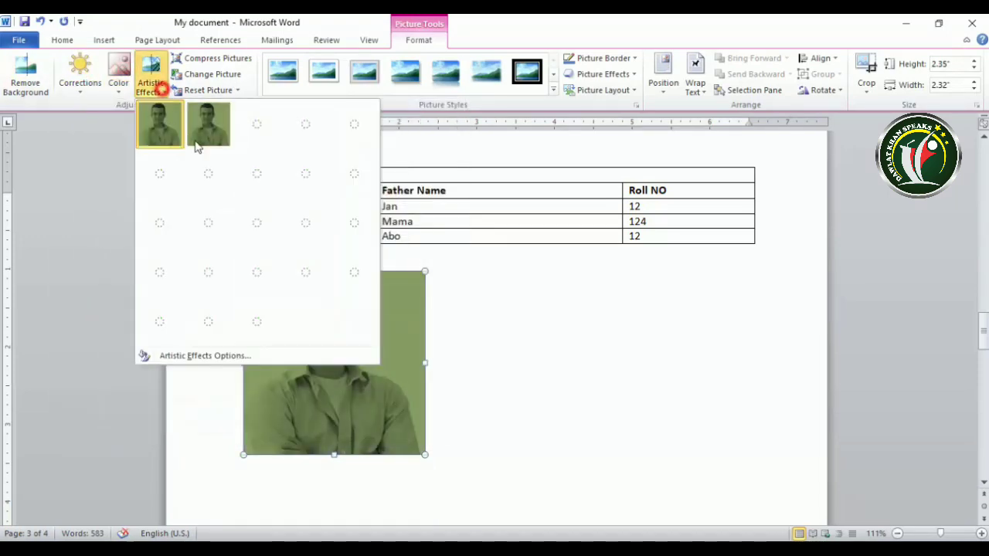
left_click(207, 271)
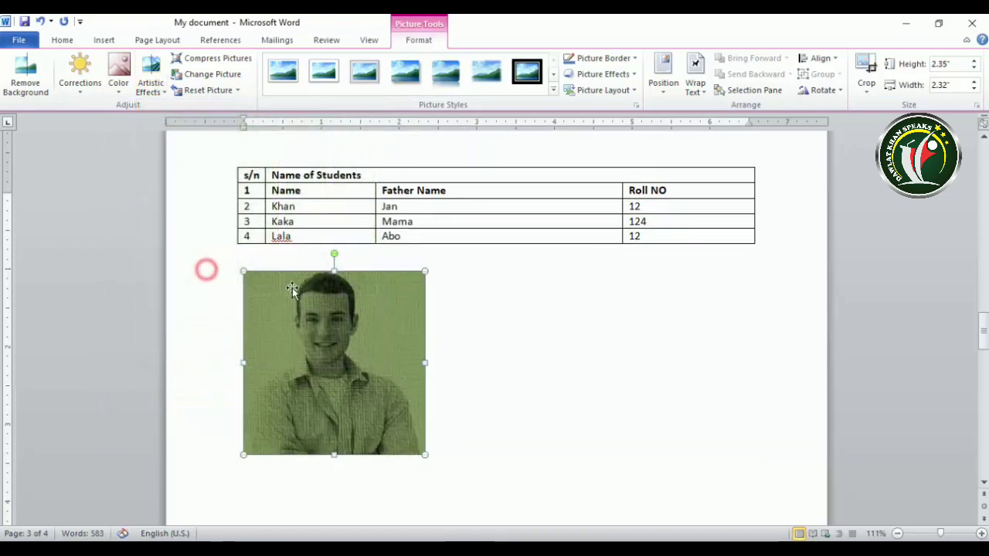
left_click(238, 90)
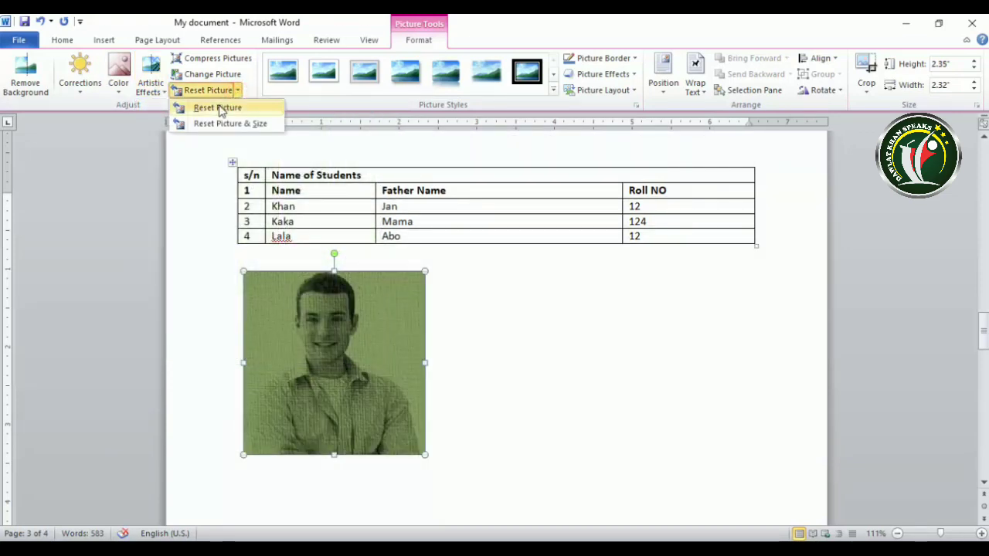
left_click(220, 109)
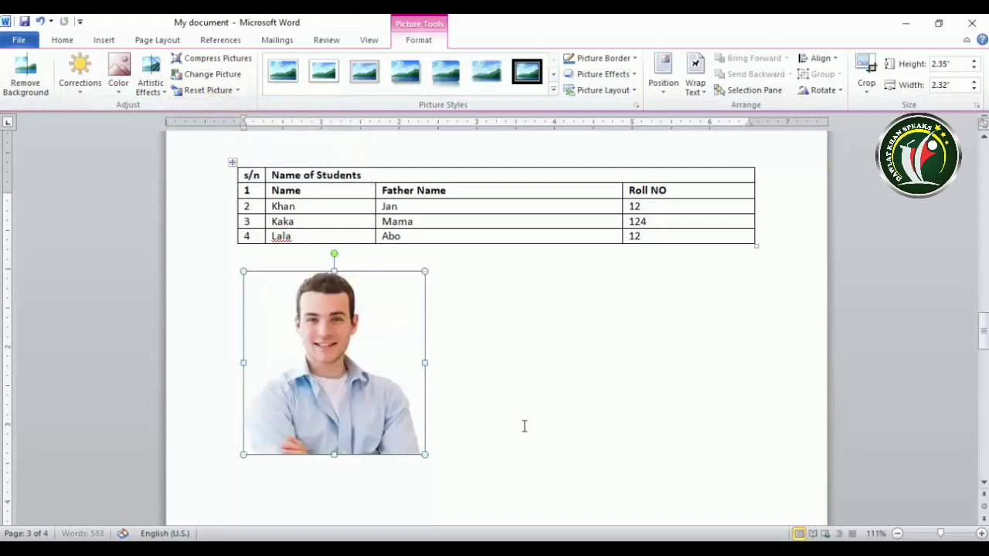
scroll(397, 396, "down", 2)
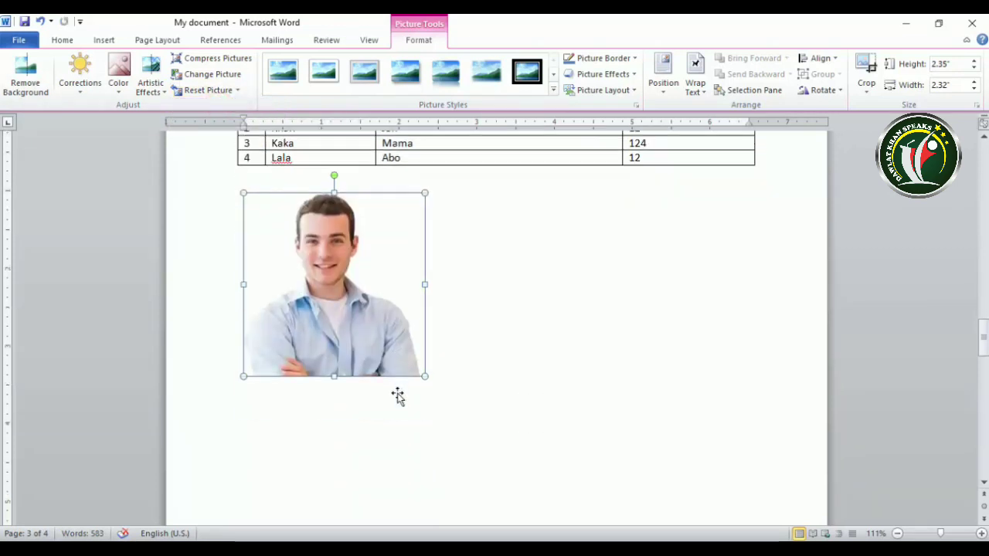
left_click_drag(424, 377, 516, 435)
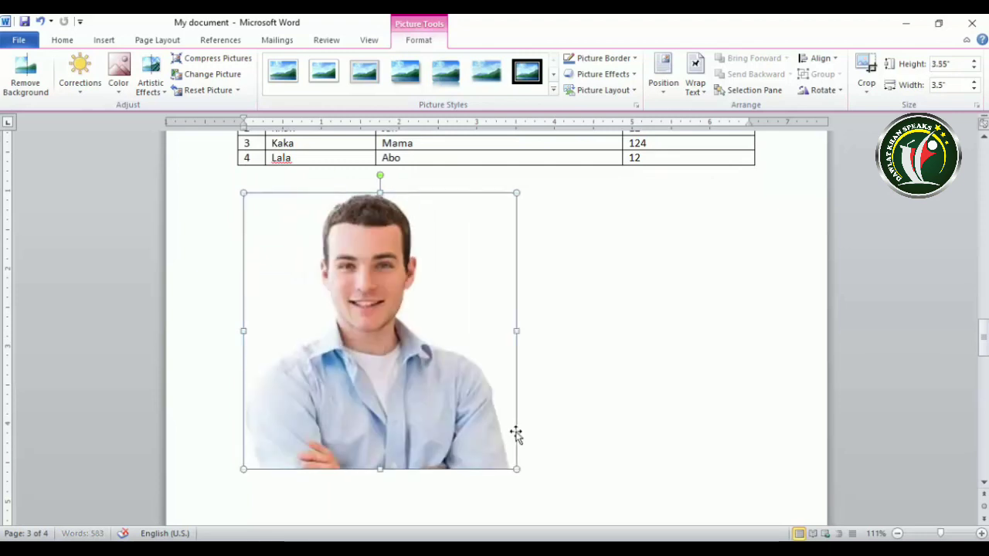
left_click(237, 90)
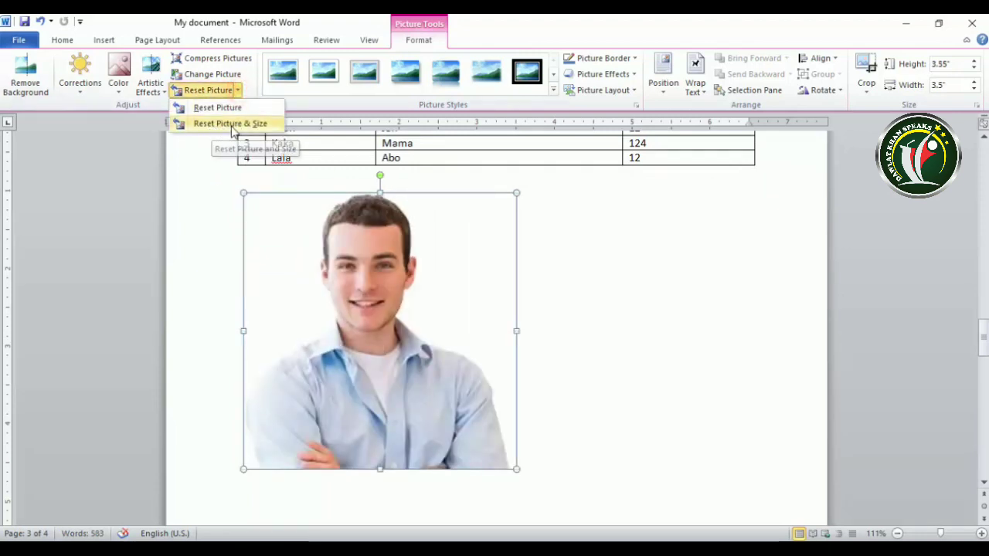
left_click(250, 123)
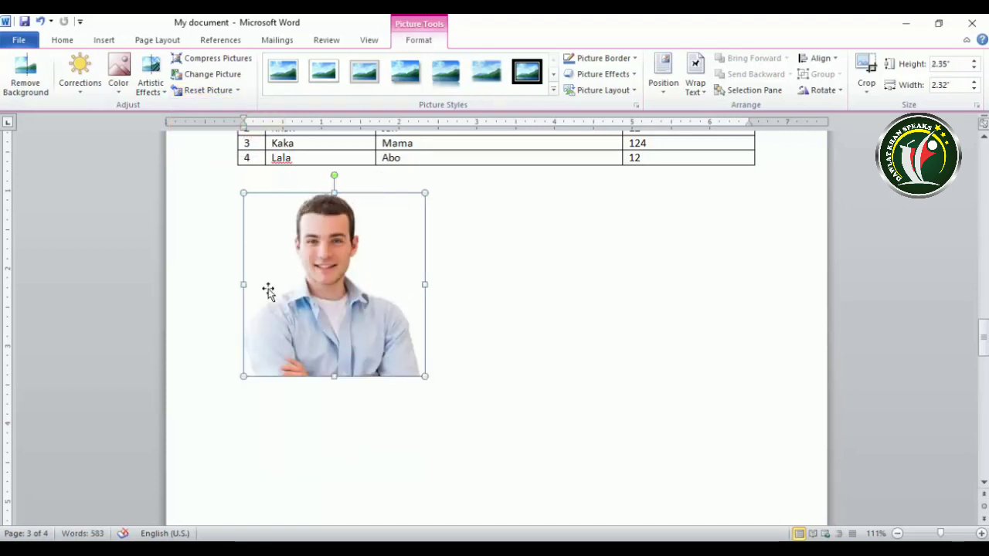
left_click(552, 93)
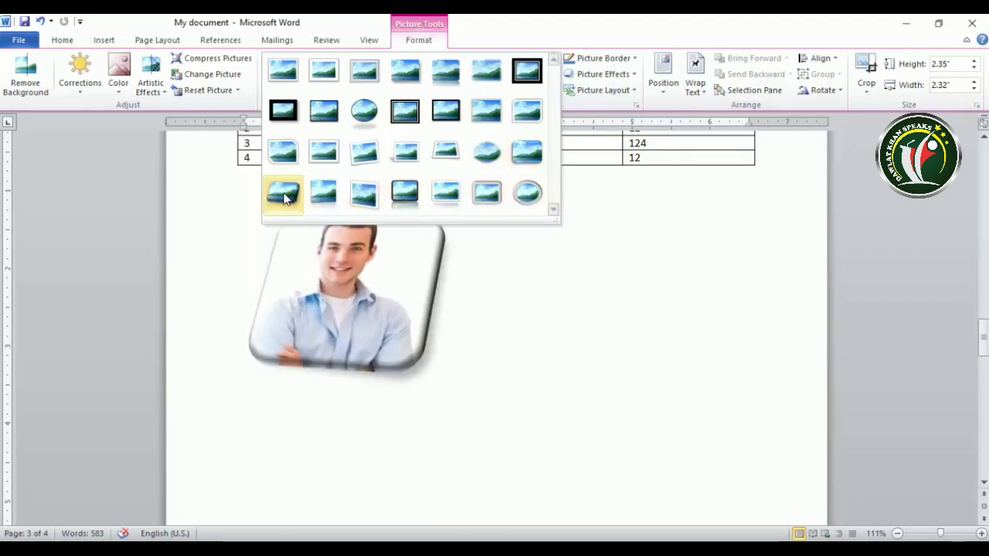
Apply the bottom-left Picture Styles gallery style: rounded, tilted, with soft shaded edges.
left_click(285, 197)
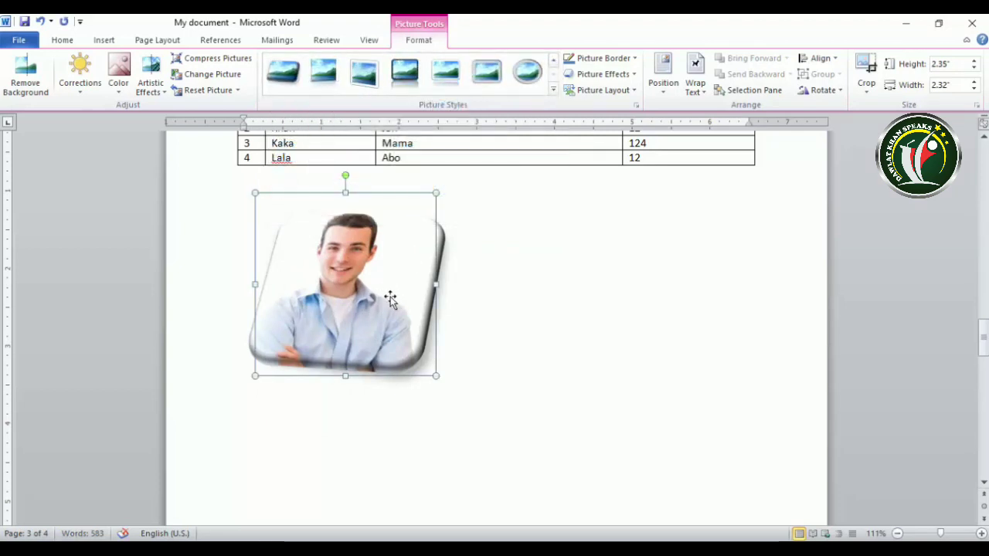
left_click(633, 58)
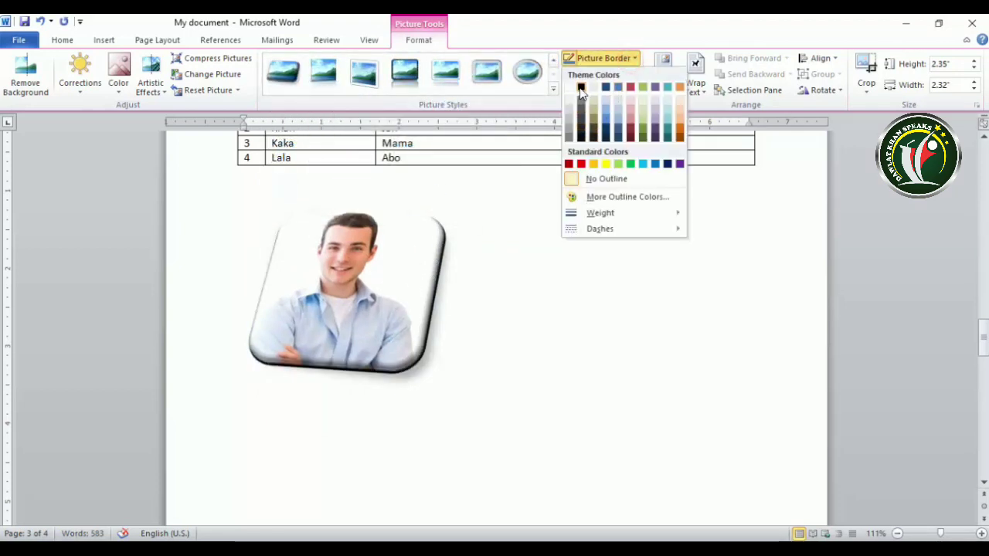
Give the man photo a red border 6 pt thick.
left_click(581, 164)
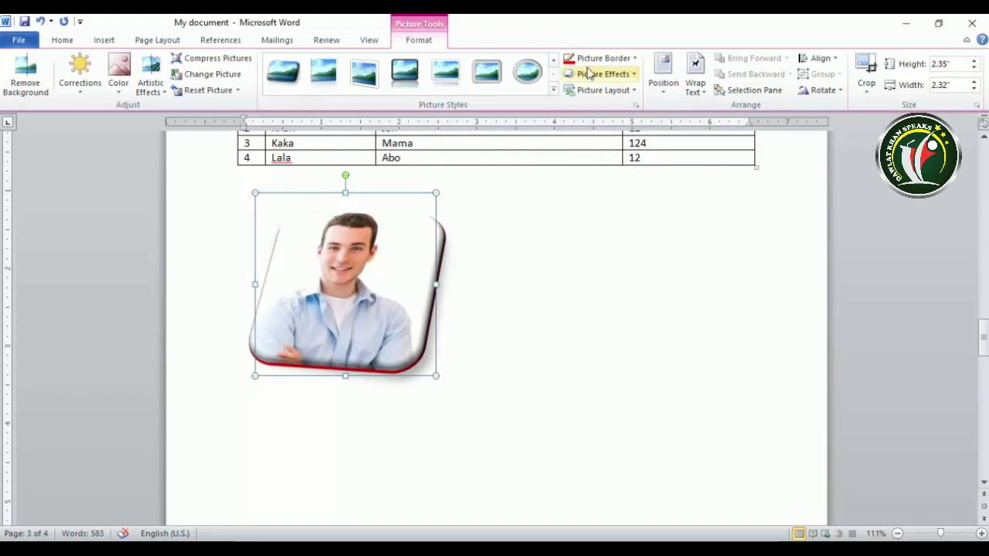
left_click(635, 58)
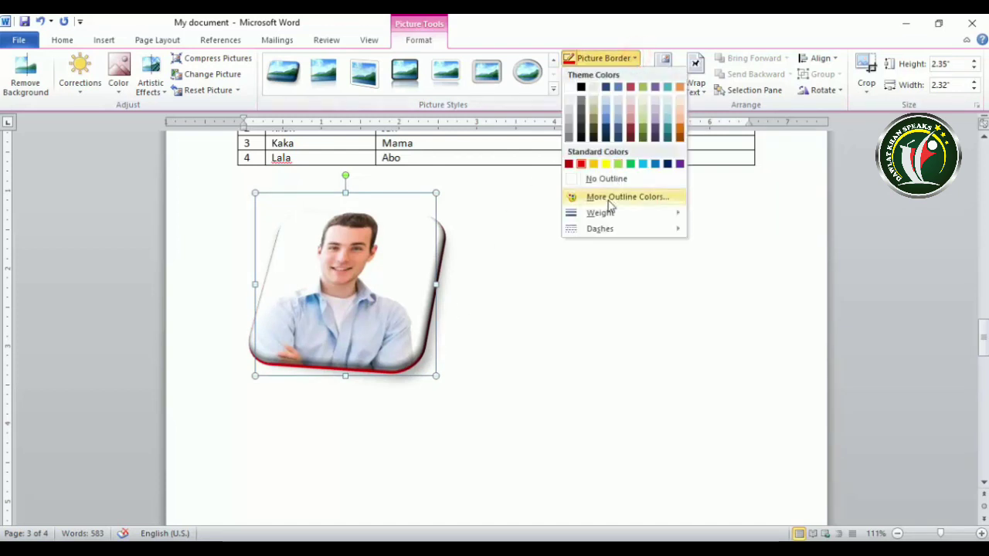
mouse_move(610, 213)
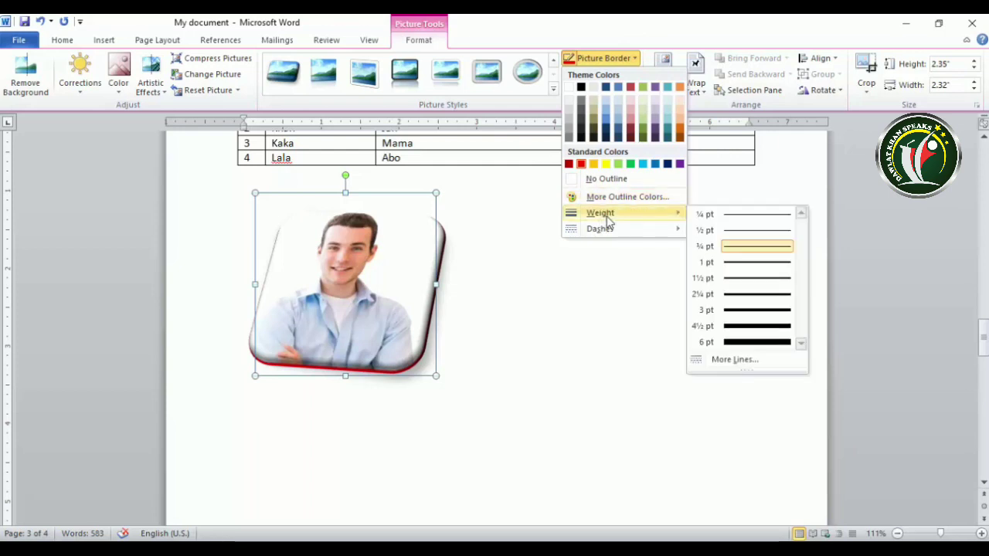
left_click(748, 343)
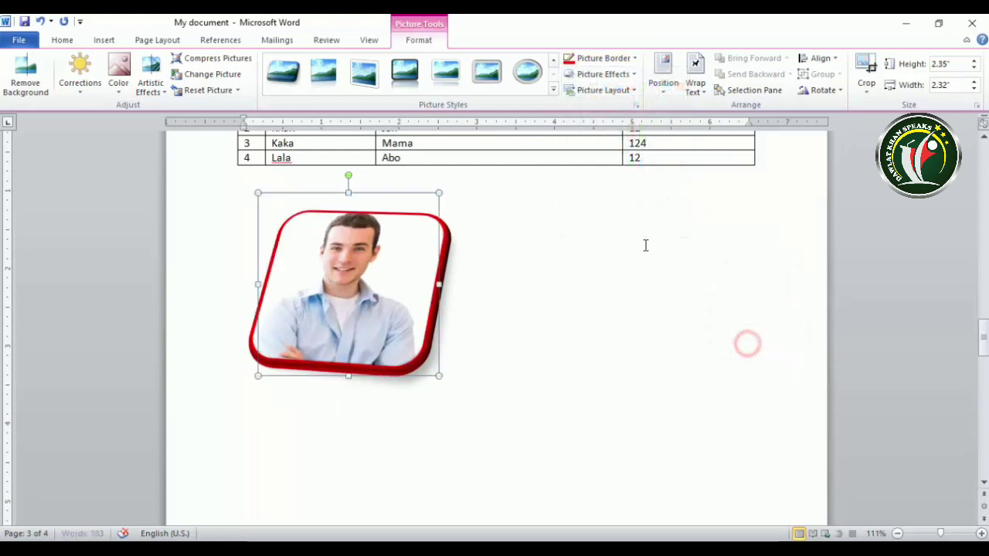
Try a dashed border line style, then set the border back to solid.
left_click(630, 59)
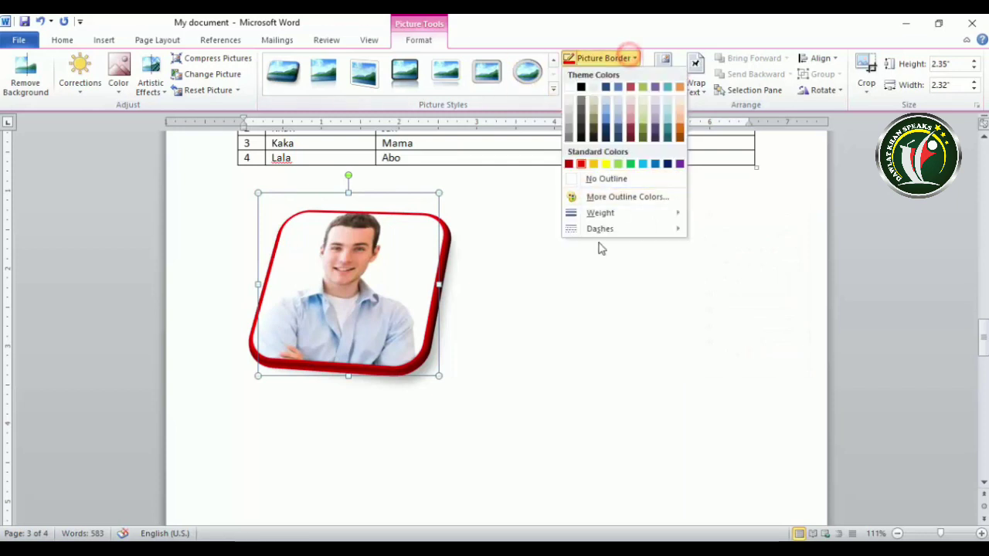
mouse_move(603, 230)
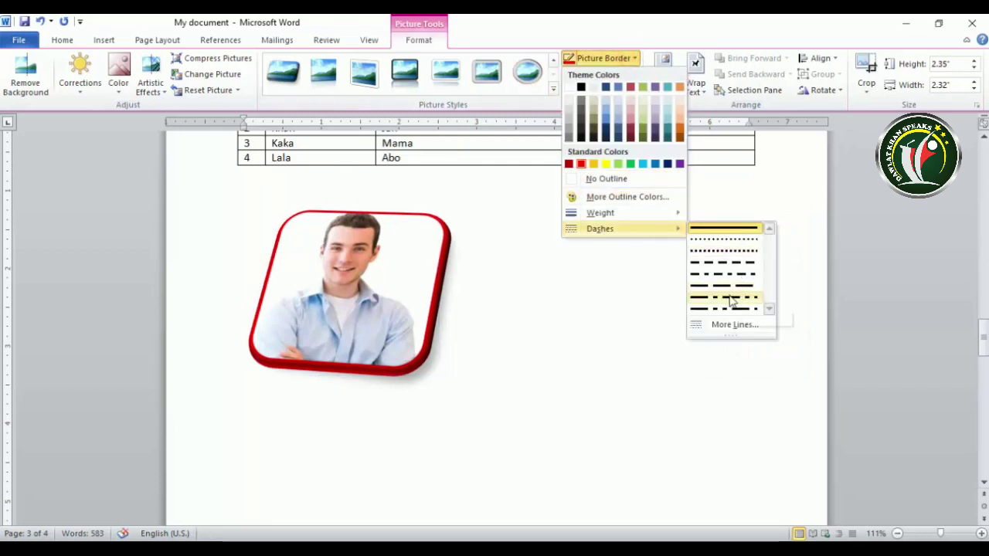
left_click(731, 302)
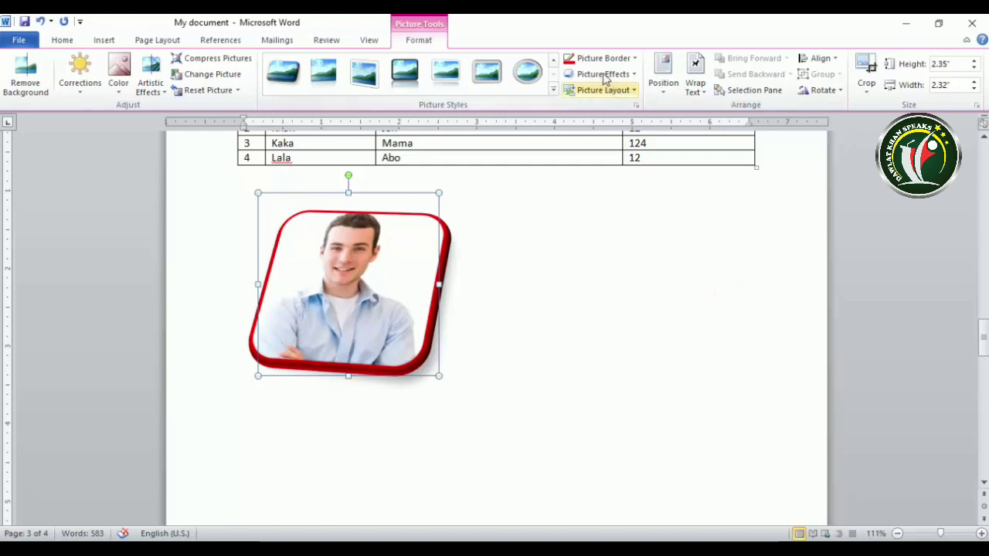
left_click(624, 61)
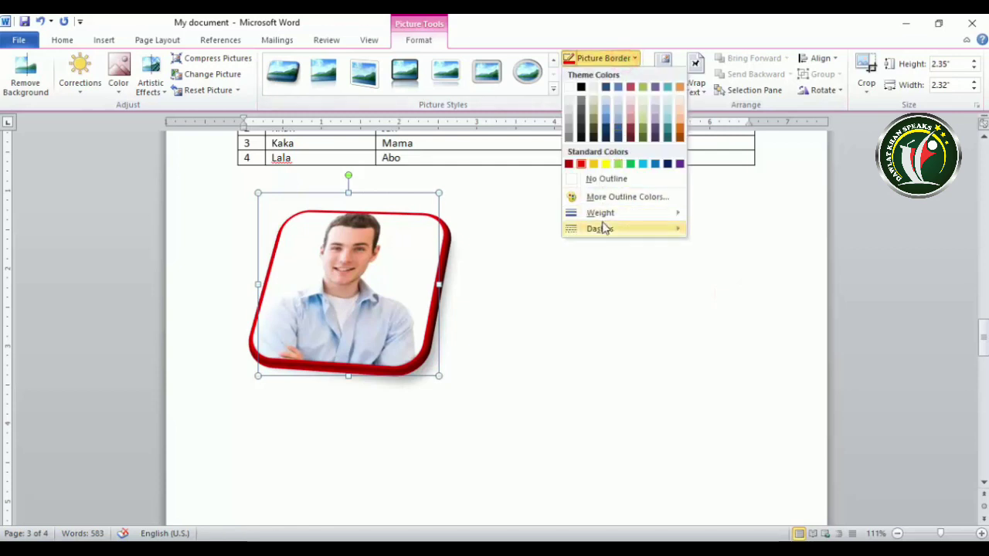
mouse_move(611, 232)
left_click(728, 230)
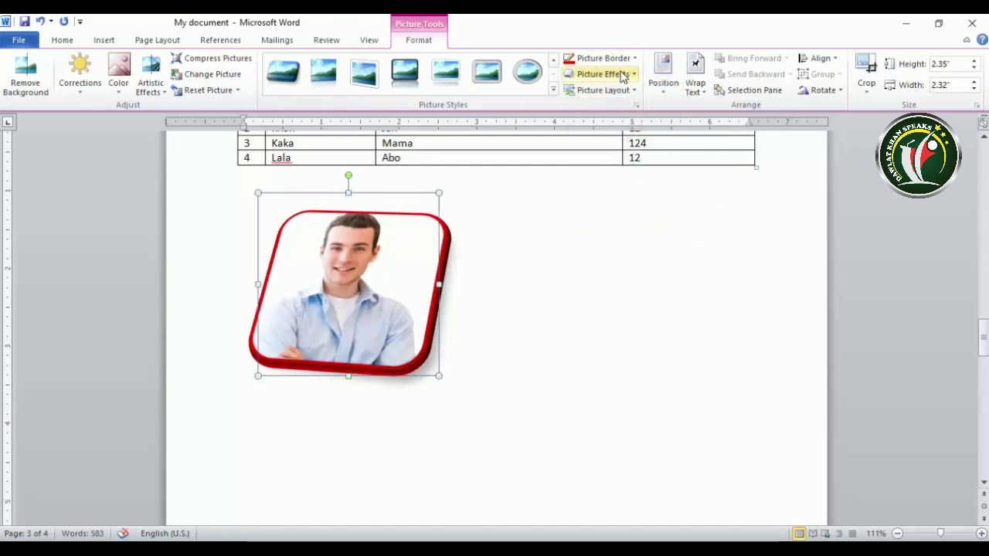
left_click(619, 73)
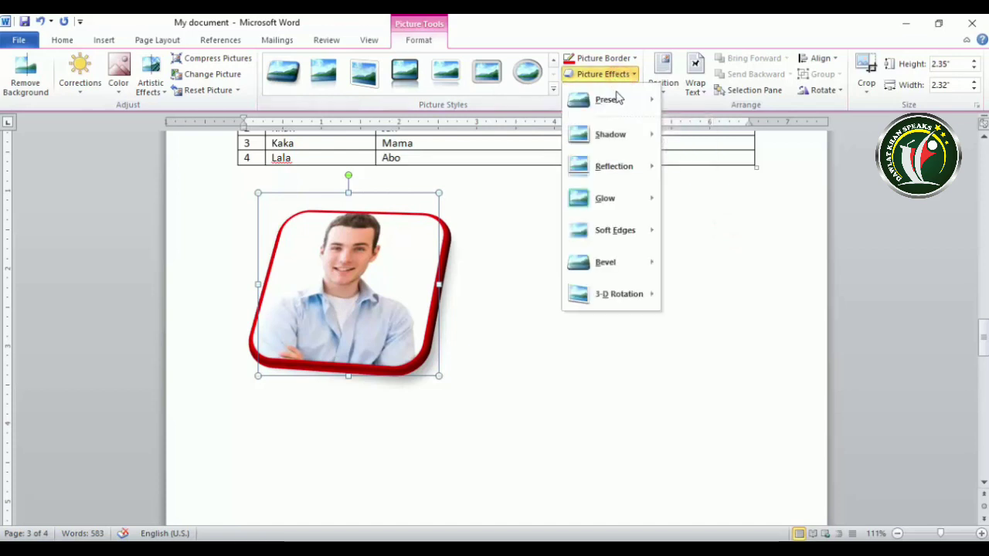
Preview the Preset and Shadow picture effects without keeping them, then show all picture styles.
mouse_move(610, 103)
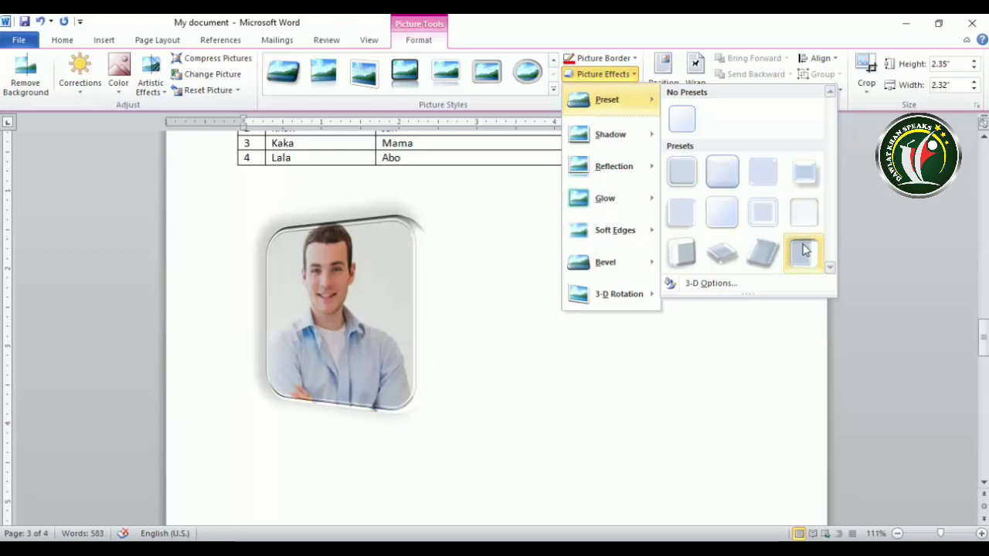
mouse_move(620, 135)
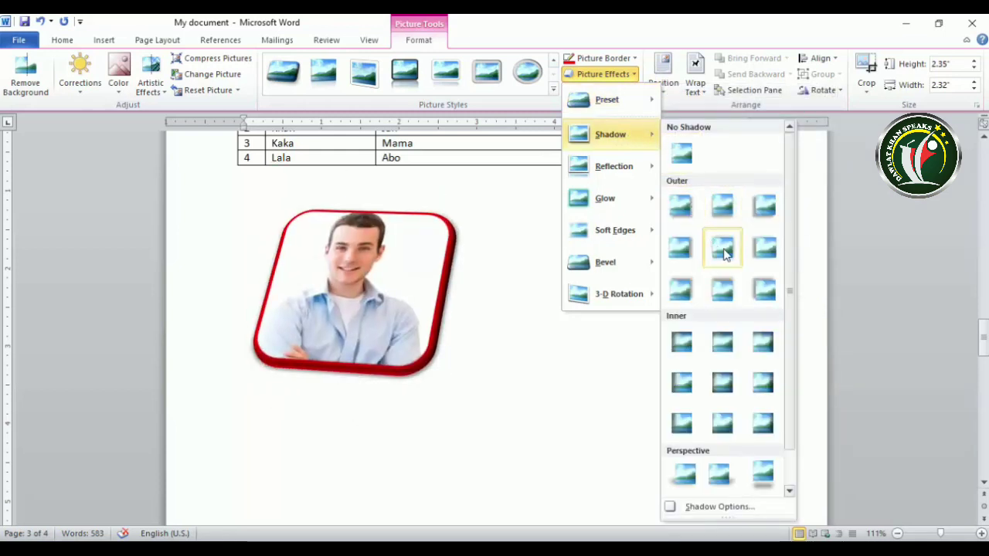
left_click(518, 204)
left_click(553, 90)
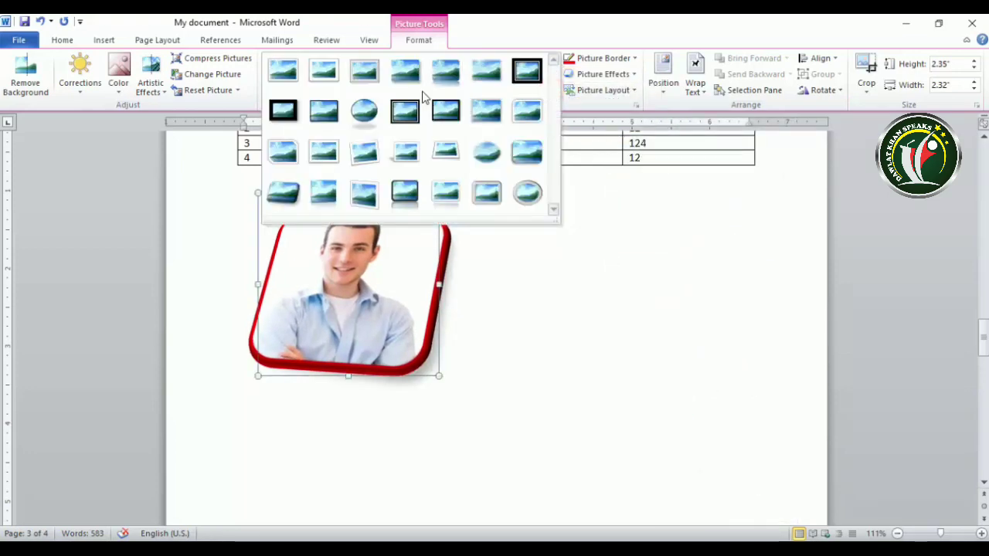
Apply a plain white frame picture style to the photo and reselect it.
left_click(283, 71)
left_click(645, 368)
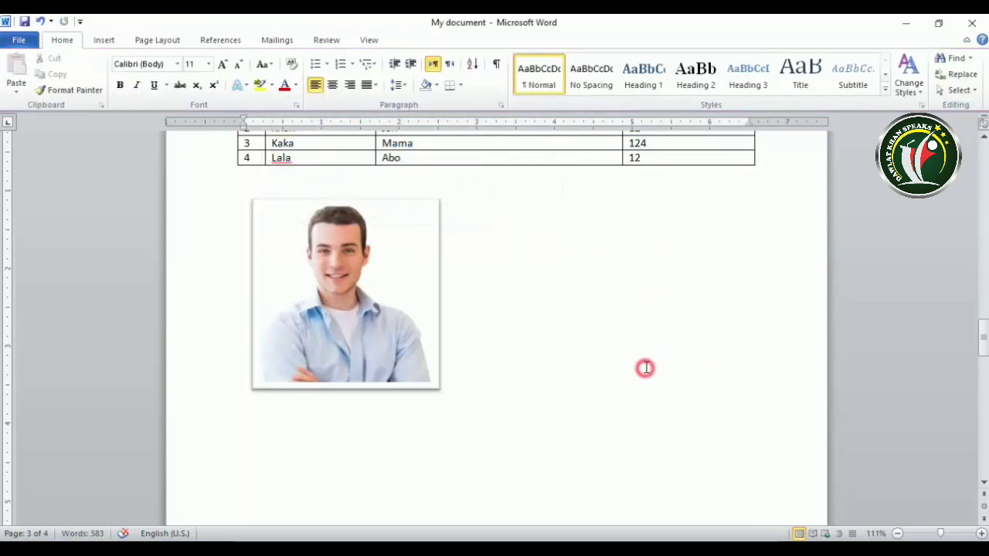
double_click(424, 304)
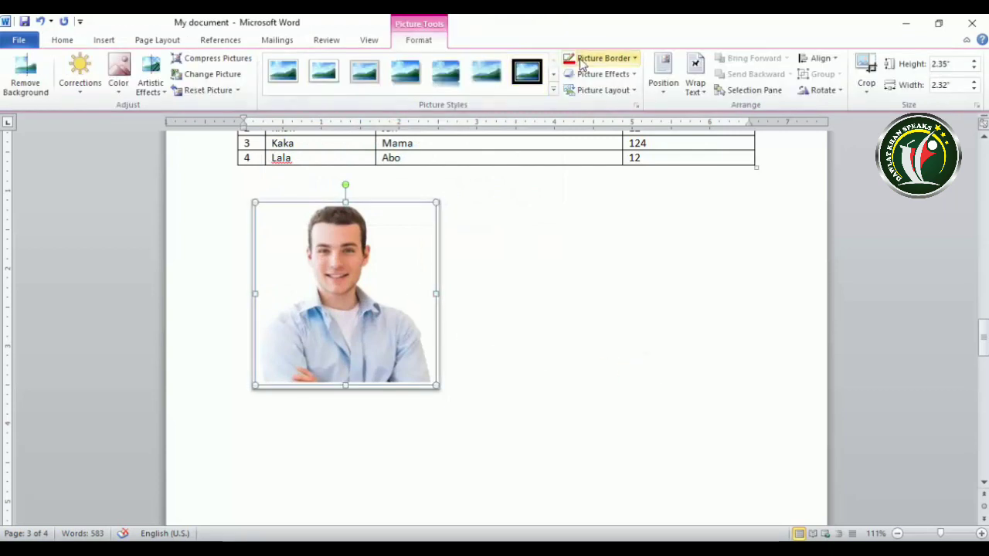
Apply a 5 Point soft edges effect to the man photo.
left_click(605, 73)
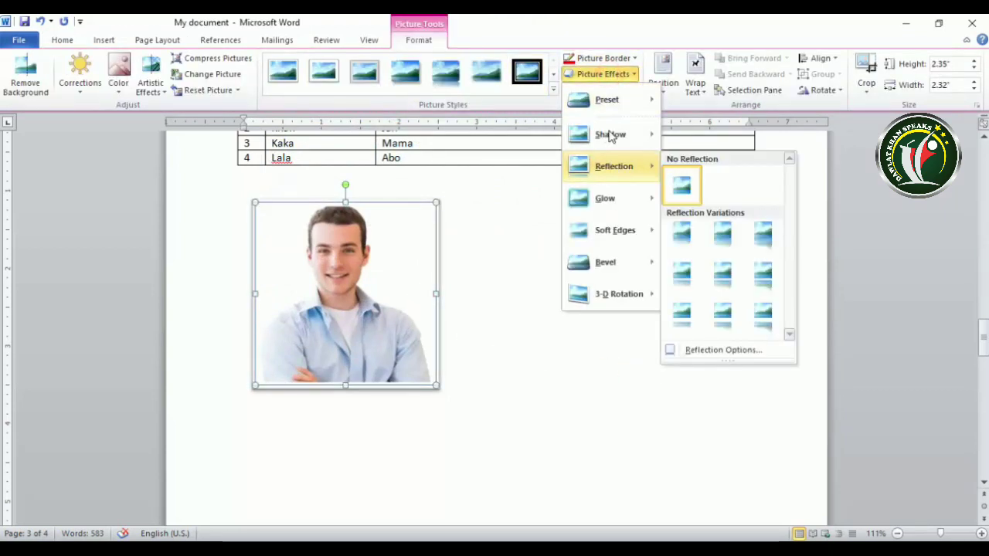
mouse_move(610, 135)
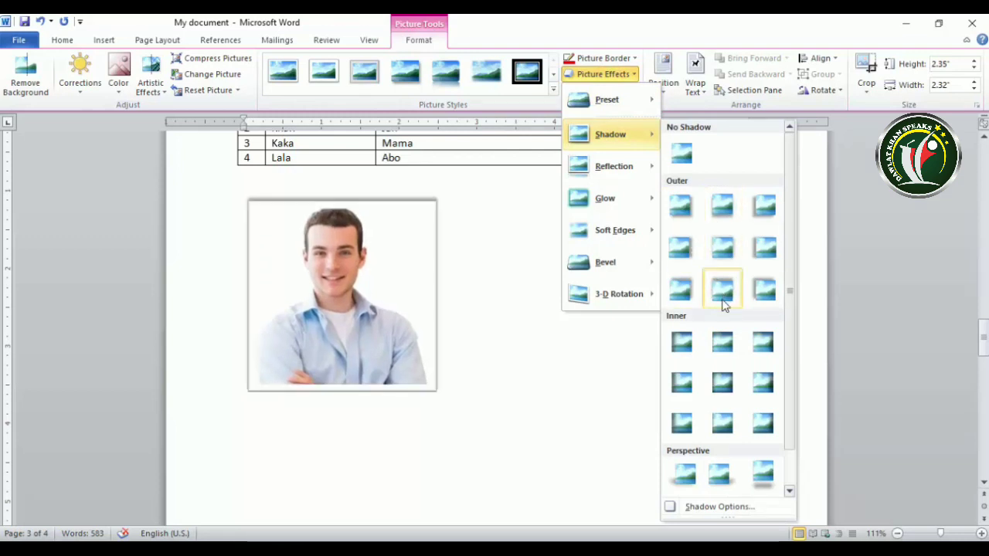
scroll(745, 340, "down", 1)
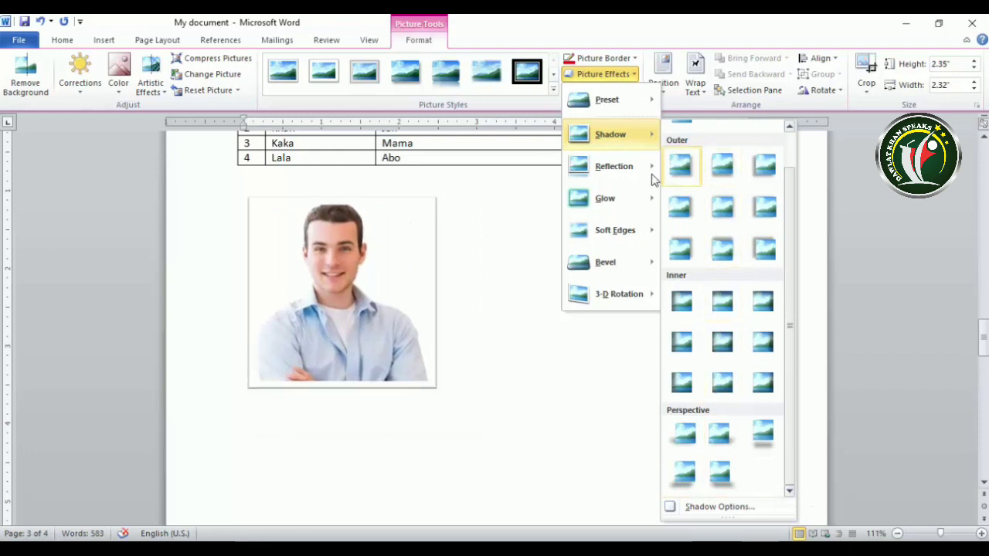
mouse_move(624, 171)
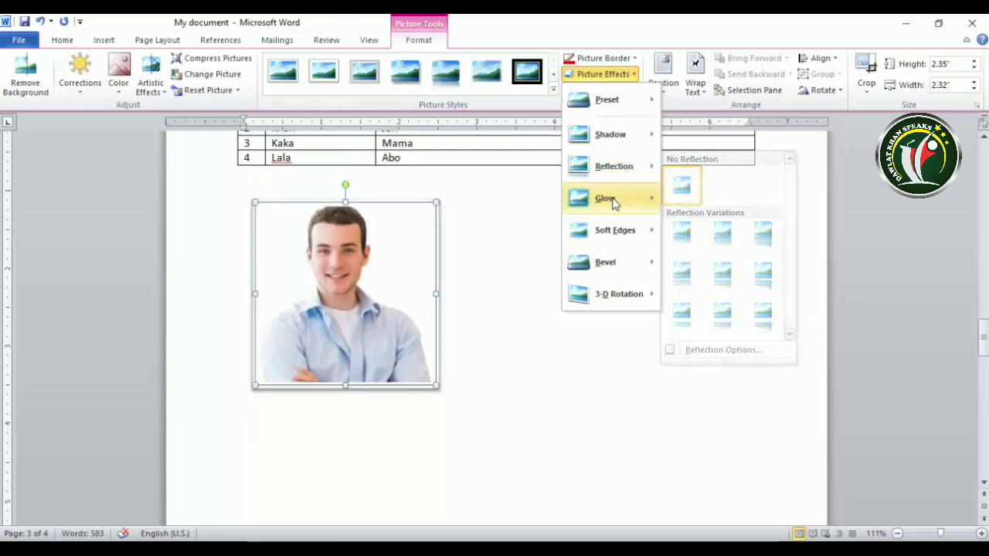
mouse_move(618, 199)
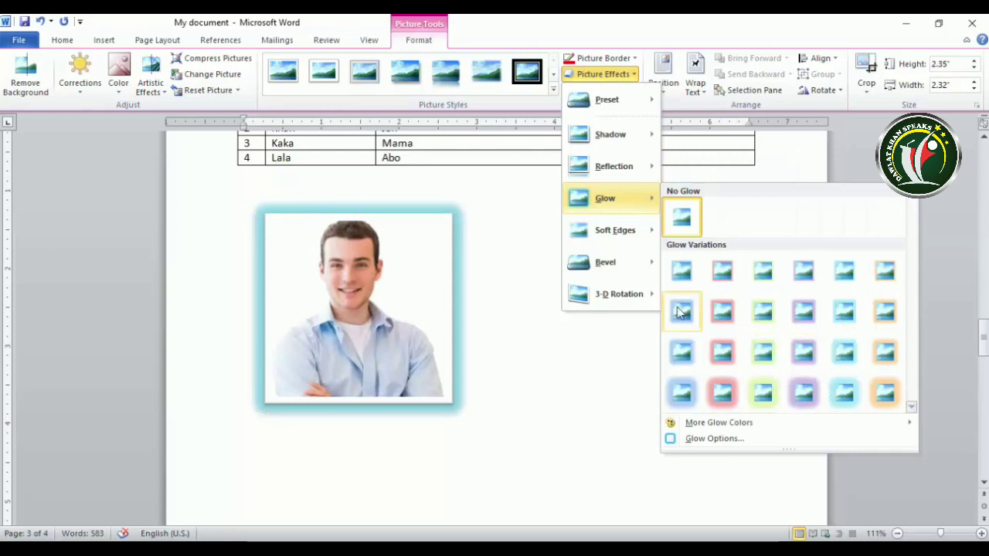
mouse_move(610, 263)
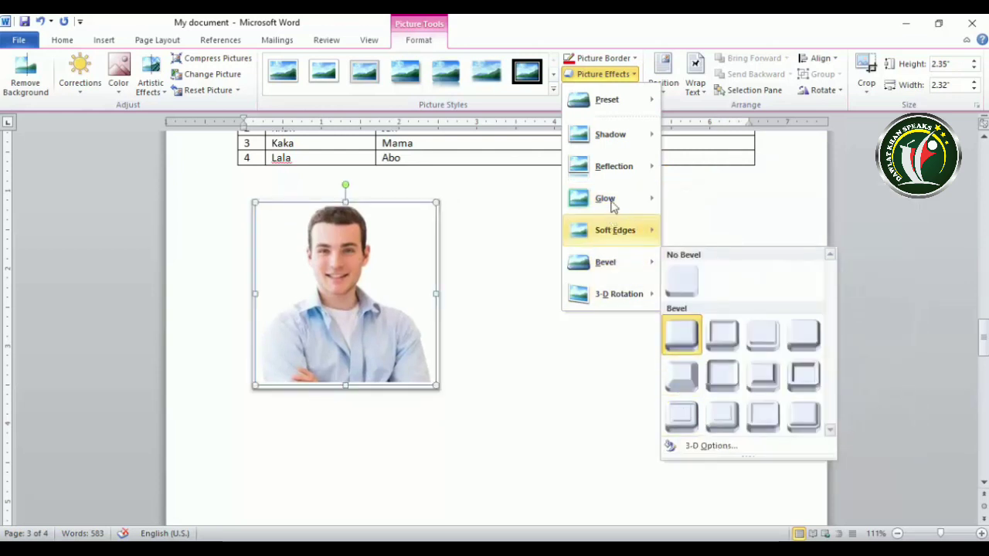
mouse_move(748, 424)
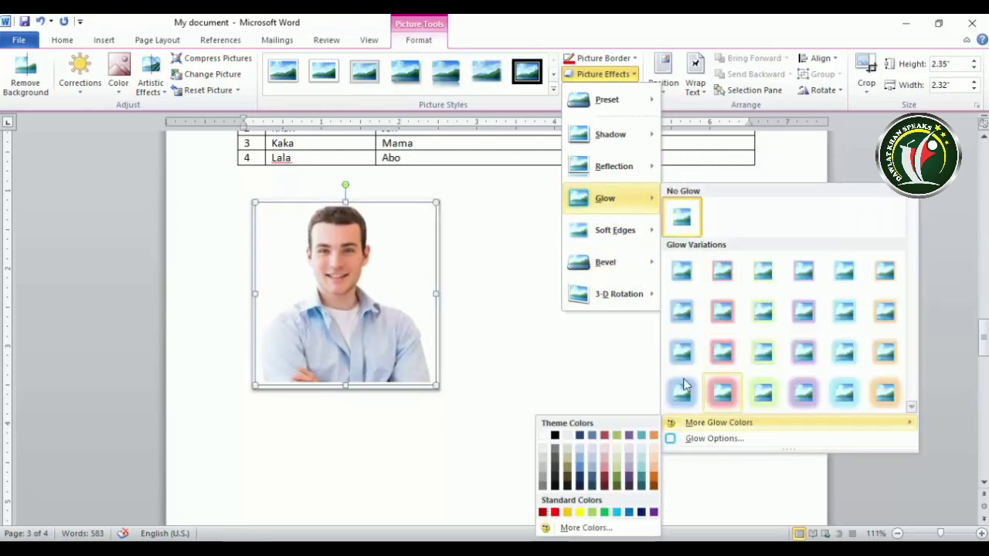
mouse_move(622, 238)
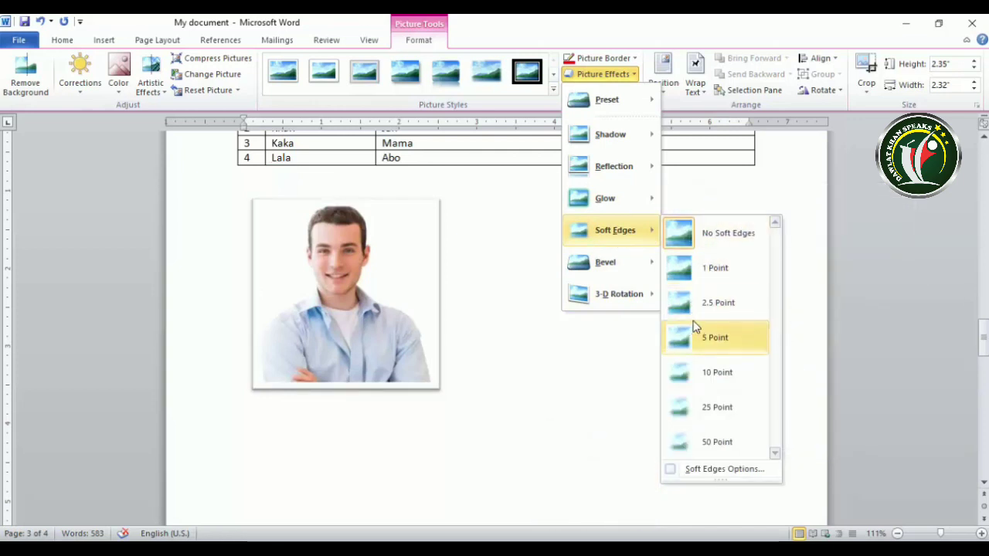
left_click(687, 353)
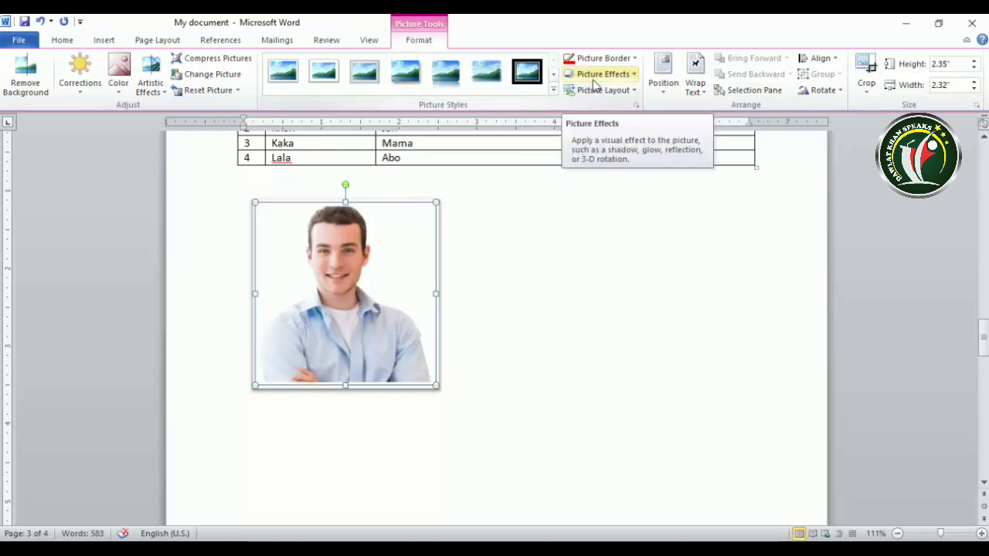
Apply a 50 Point soft edge, then reset the photo to its plain formatting.
left_click(636, 68)
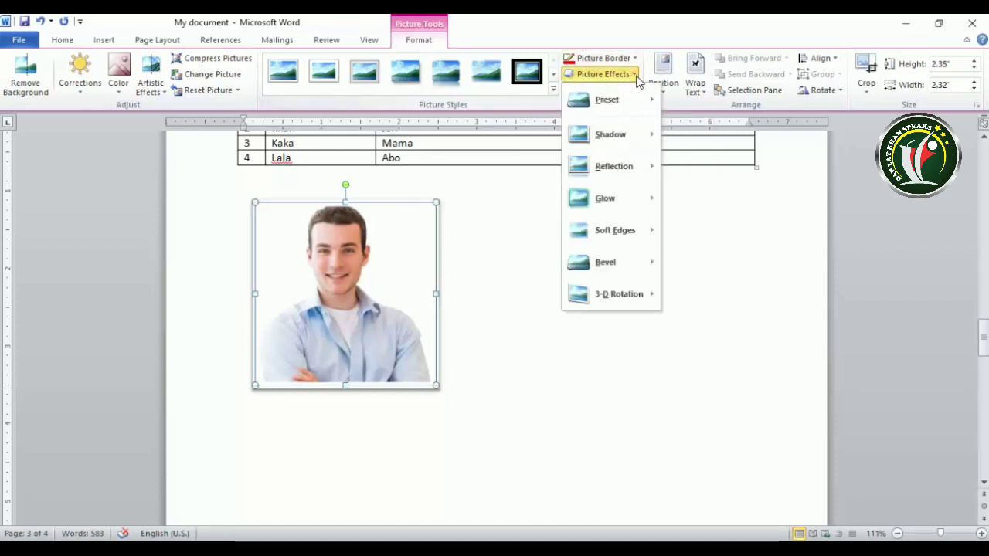
mouse_move(605, 248)
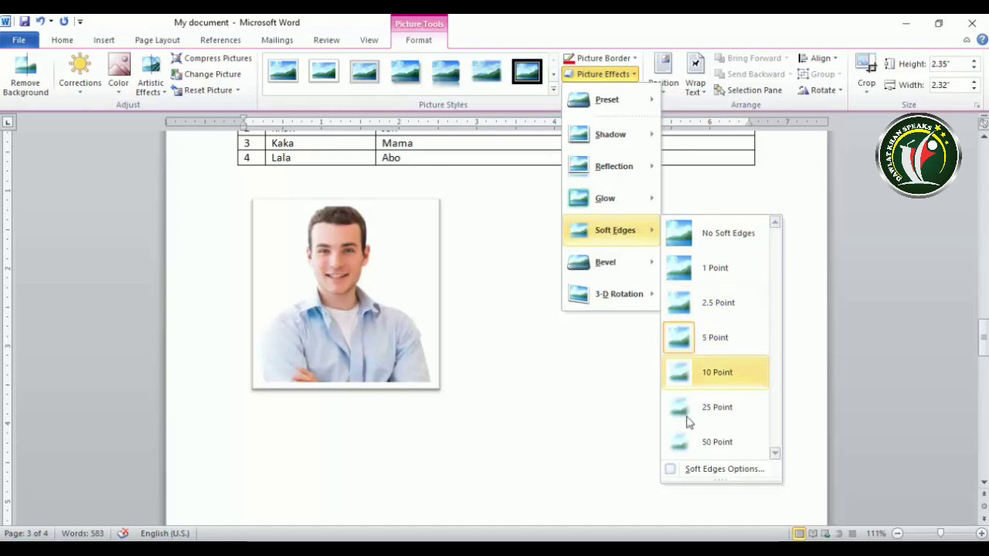
left_click(687, 449)
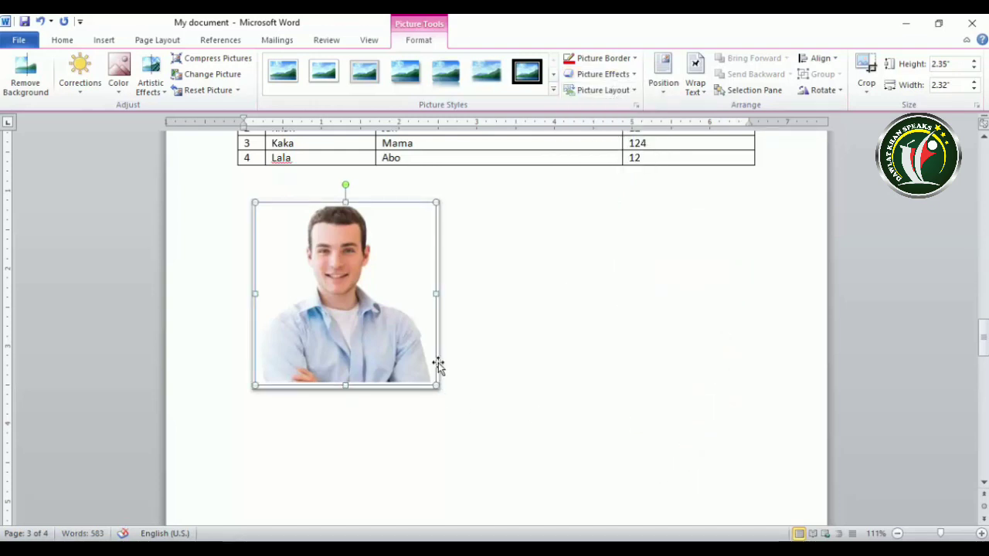
left_click(224, 93)
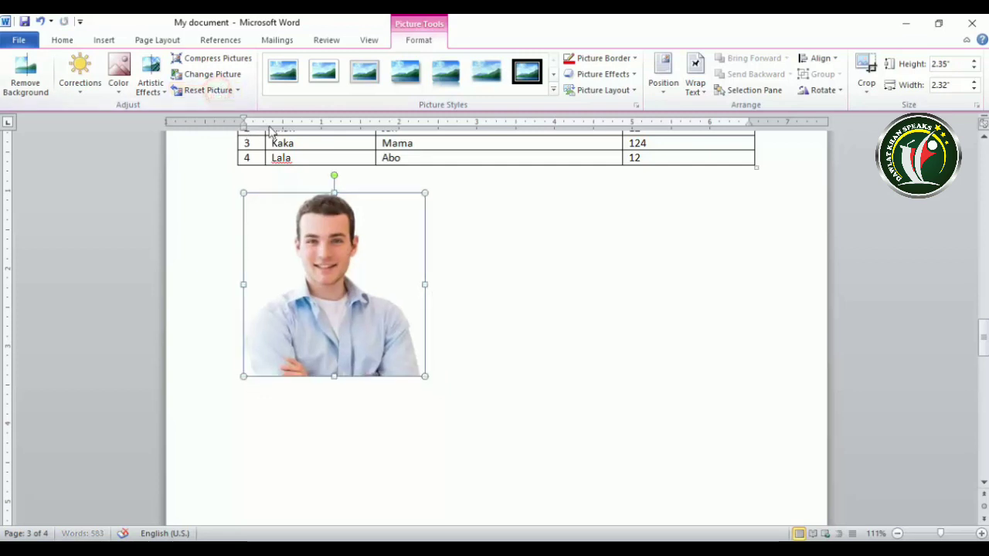
Browse the picture effects again without applying any, then show the Picture Layout choices.
left_click(620, 76)
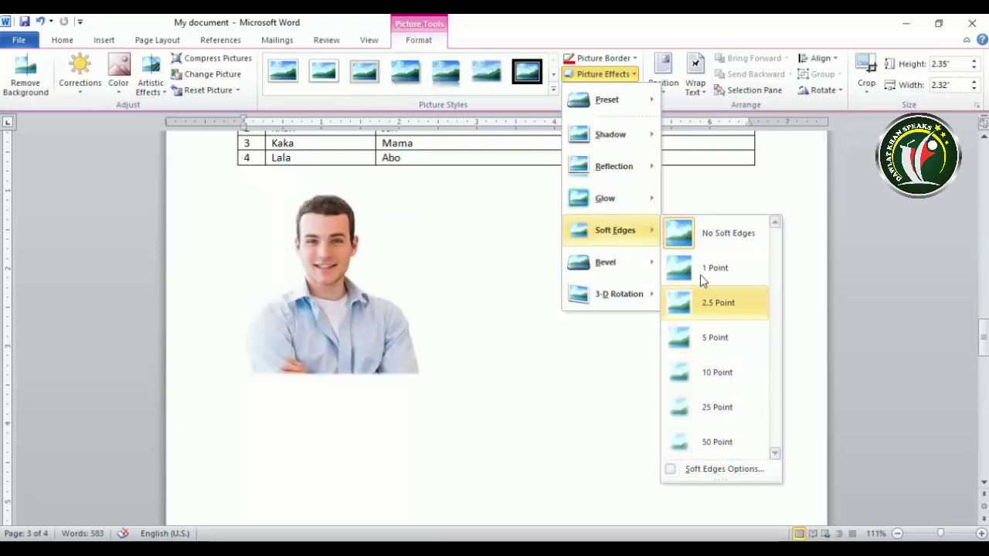
mouse_move(650, 267)
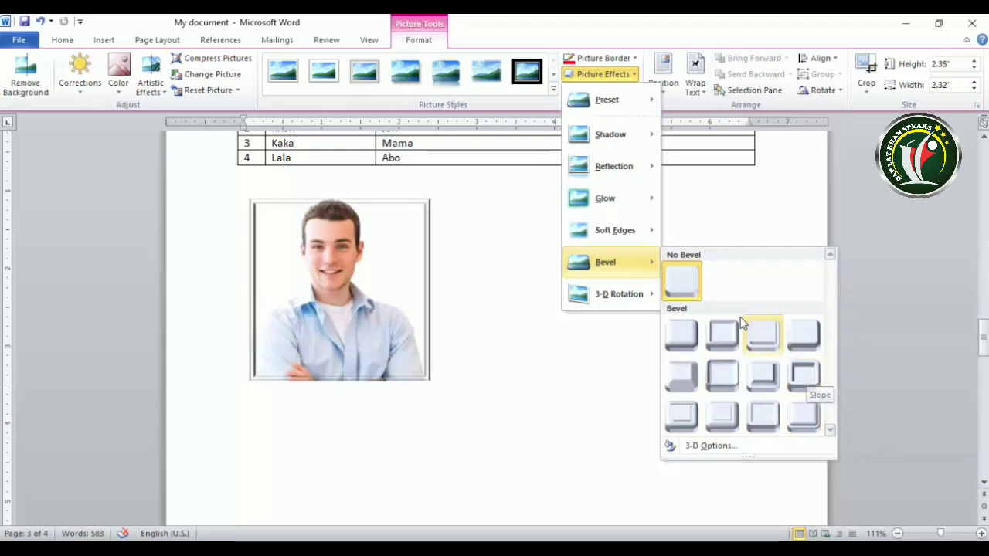
mouse_move(599, 300)
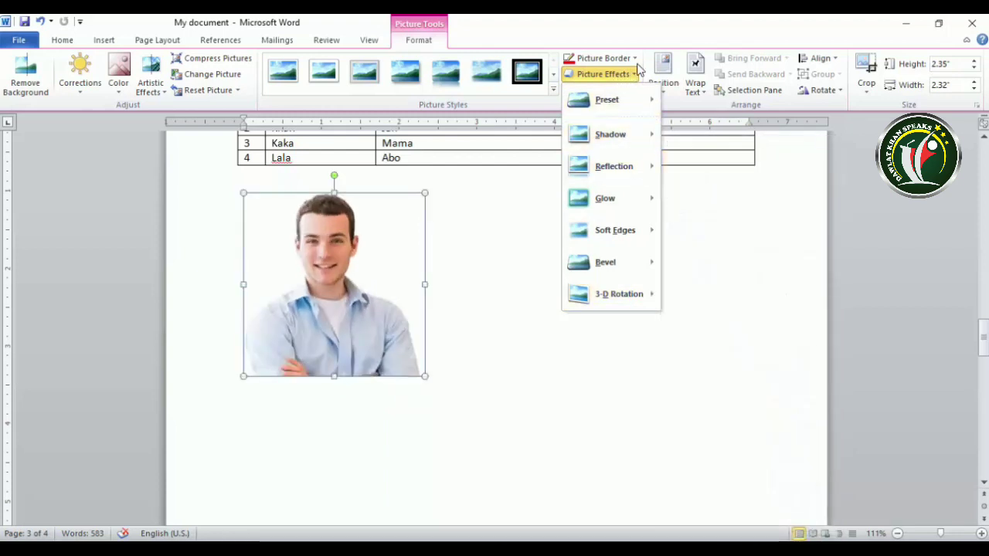
left_click(620, 25)
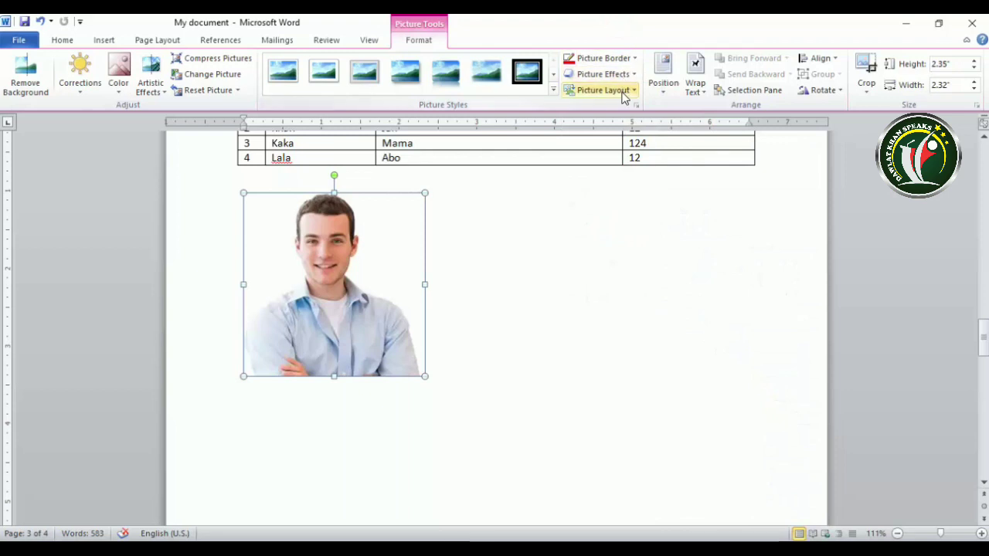
left_click(625, 91)
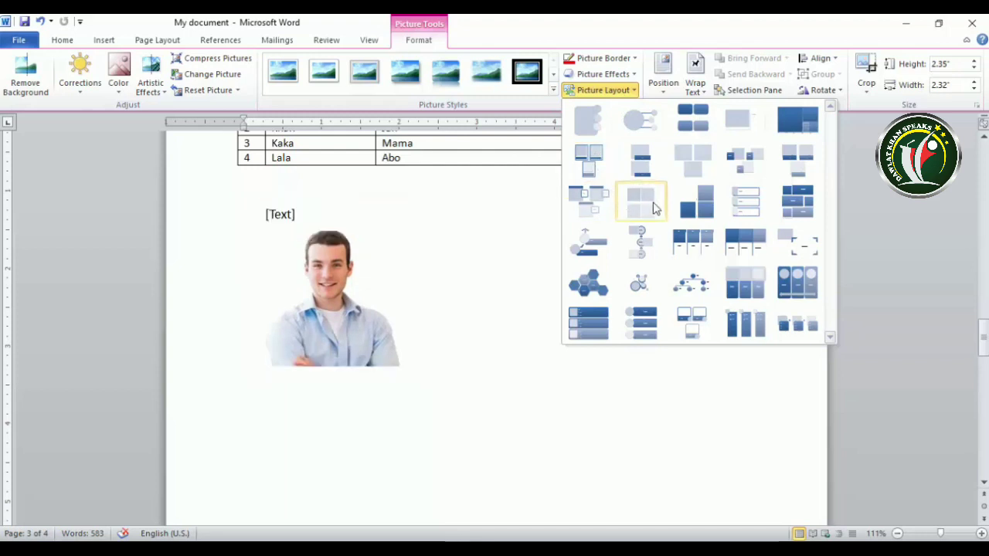
left_click(105, 40)
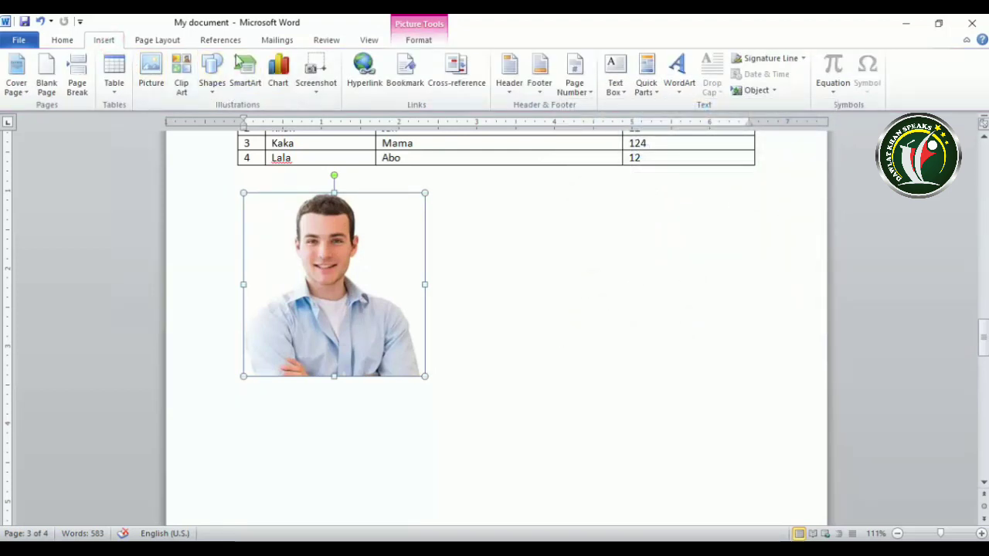
left_click(417, 39)
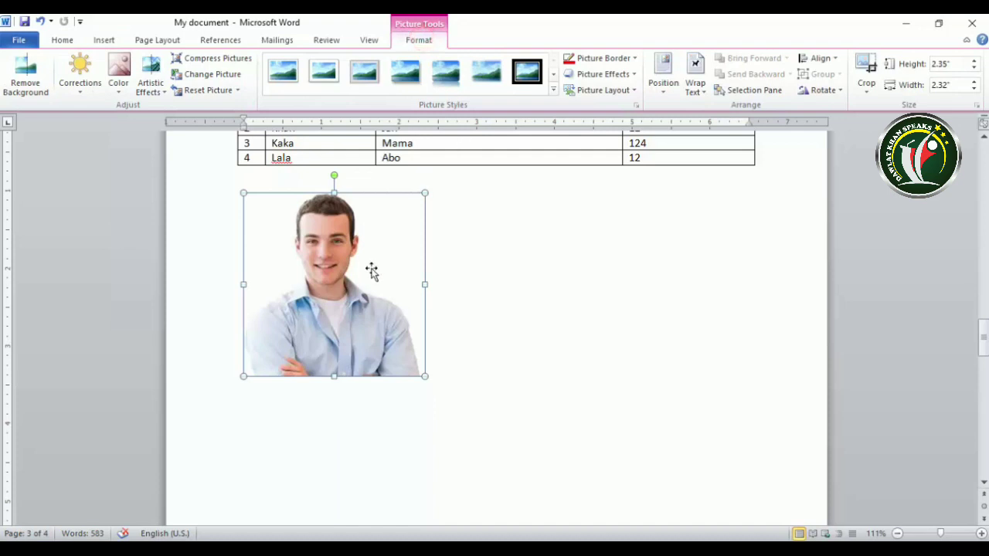
left_click(632, 90)
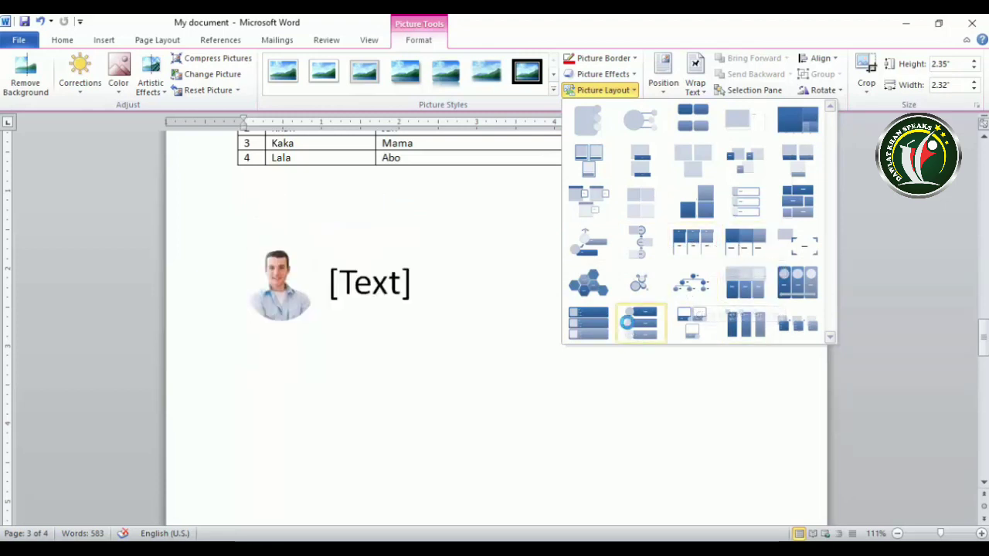
left_click(586, 318)
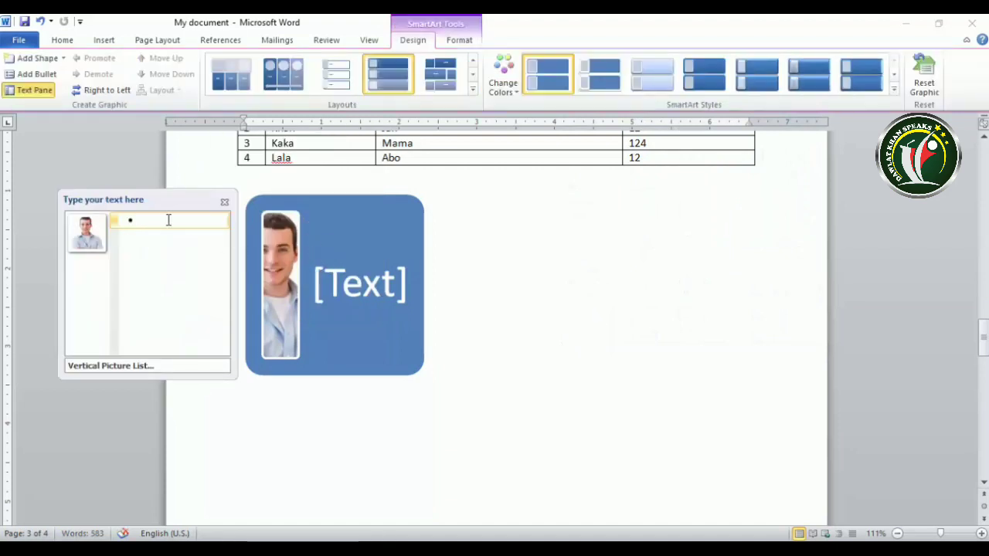
type("dawkat")
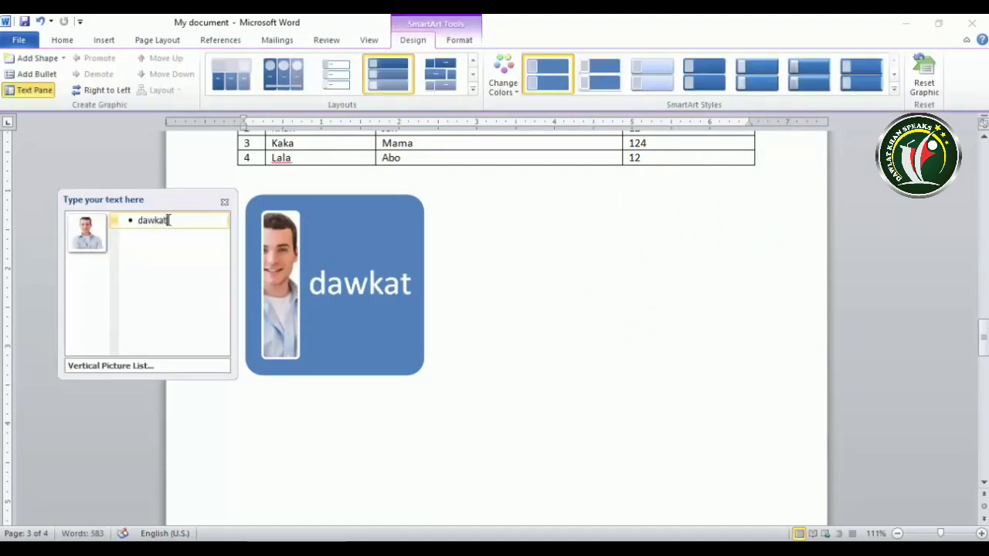
left_click(224, 202)
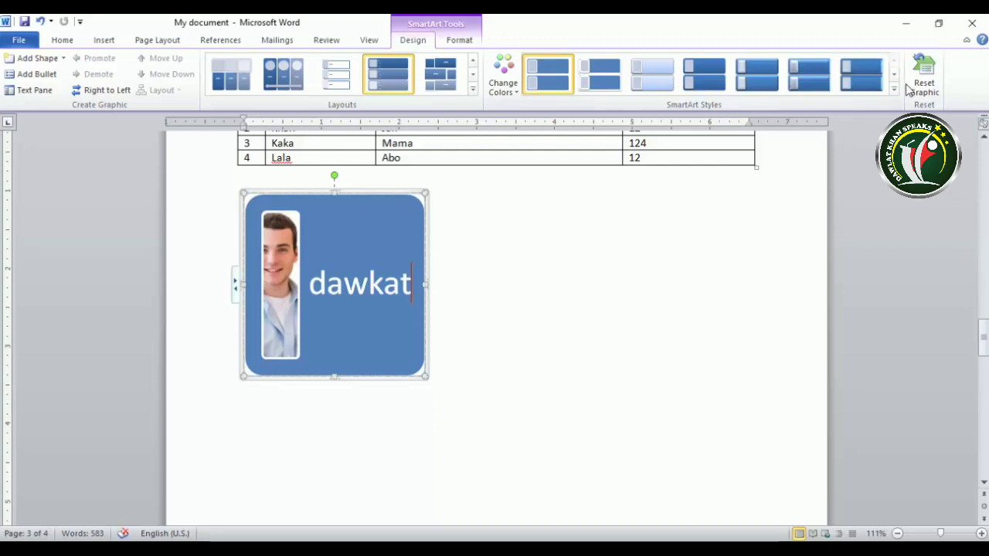
key("ctrl+z")
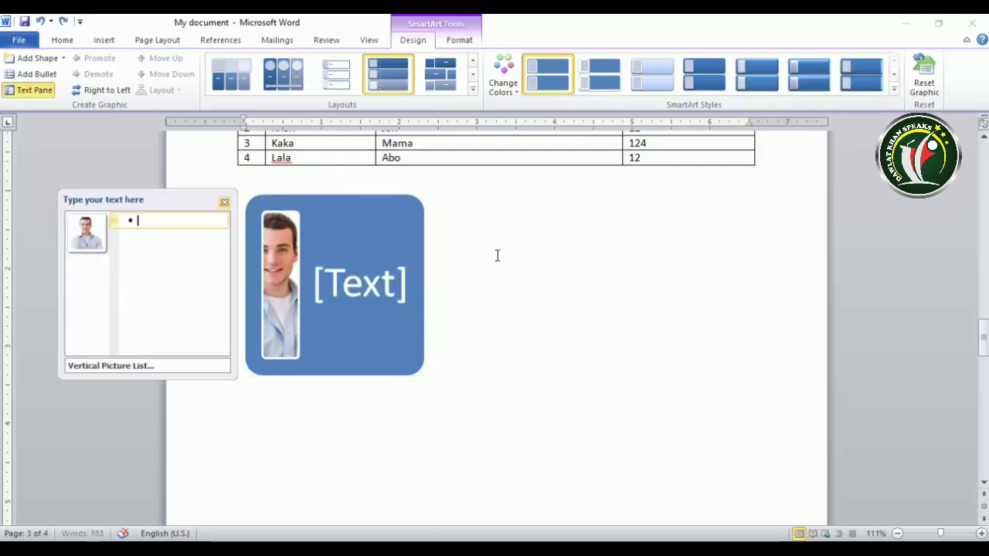
key("ctrl+z")
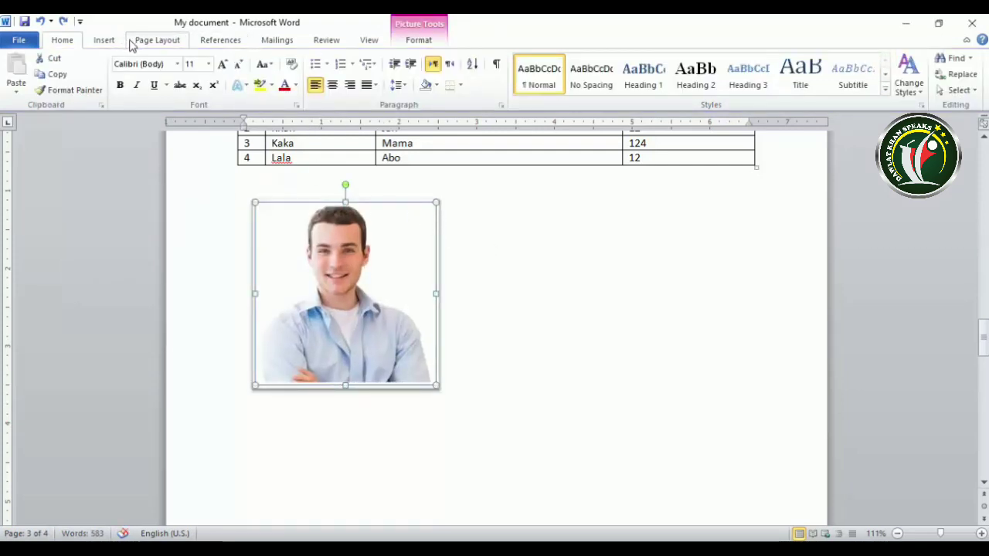
Glance at Insert and Position presets unchanged, then scroll to the photo and show Wrap Text options.
left_click(108, 40)
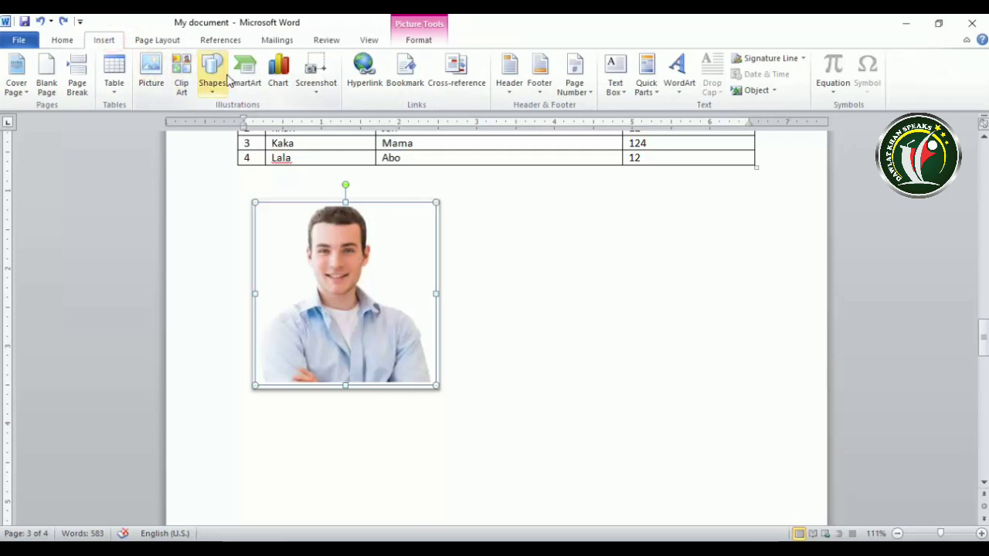
left_click(420, 40)
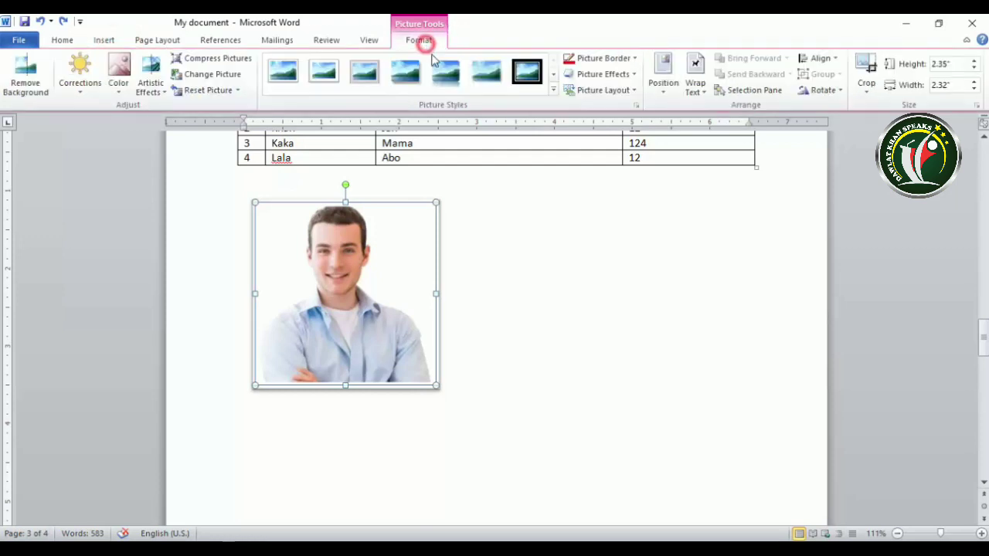
left_click(662, 85)
left_click(622, 425)
scroll(623, 426, "up", 7)
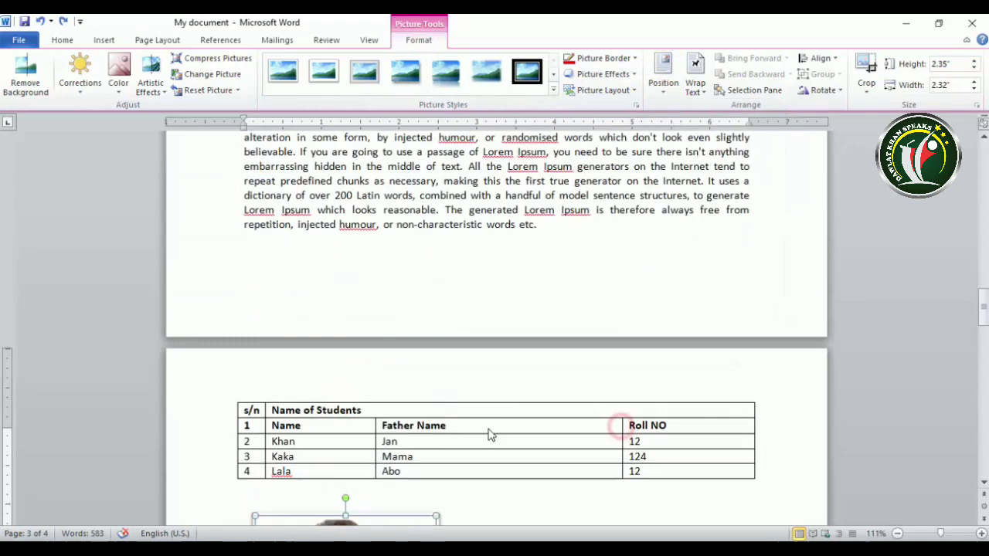
scroll(489, 435, "down", 5)
mouse_move(361, 421)
left_mouse_down()
mouse_move(395, 399)
mouse_move(360, 440)
left_mouse_up()
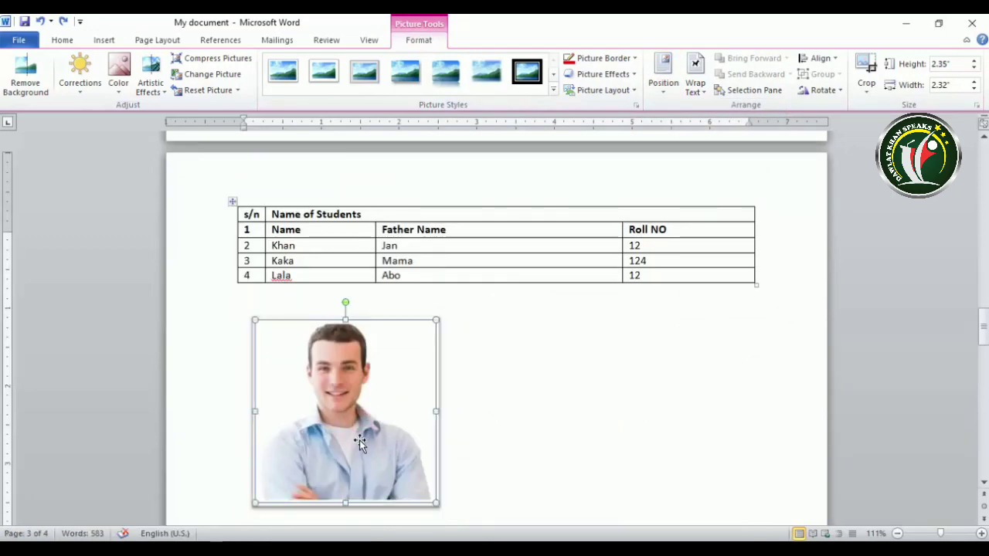
scroll(353, 435, "down", 2)
mouse_move(343, 294)
left_mouse_down()
mouse_move(323, 346)
mouse_move(332, 309)
left_mouse_up()
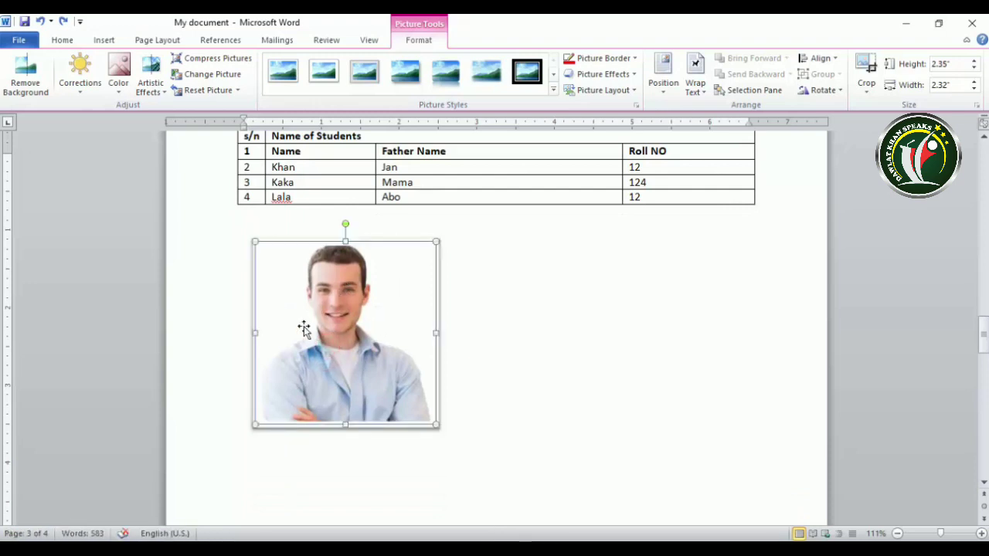
left_click(695, 86)
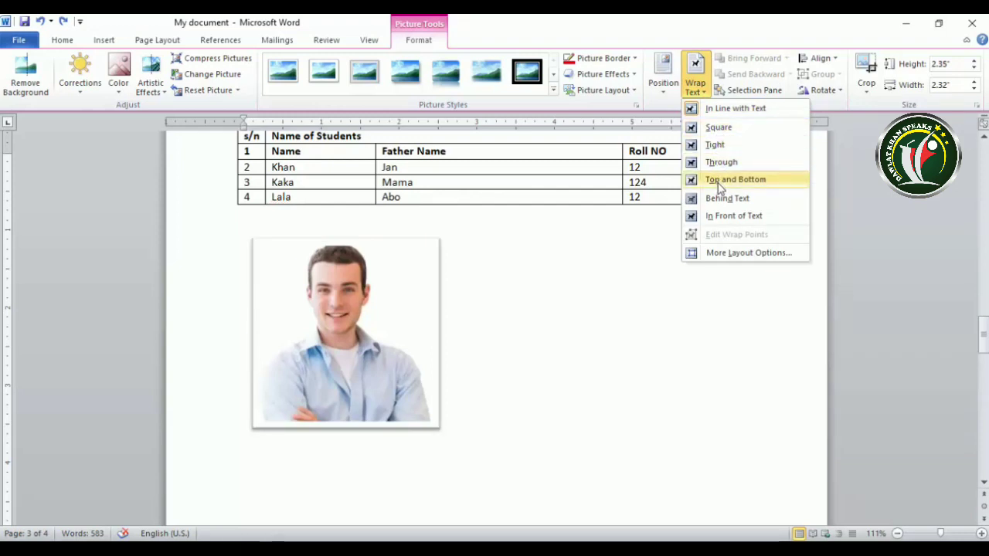
Set Square wrapping and drag the photo into the 'Where does it come from?' paragraph.
left_click(718, 128)
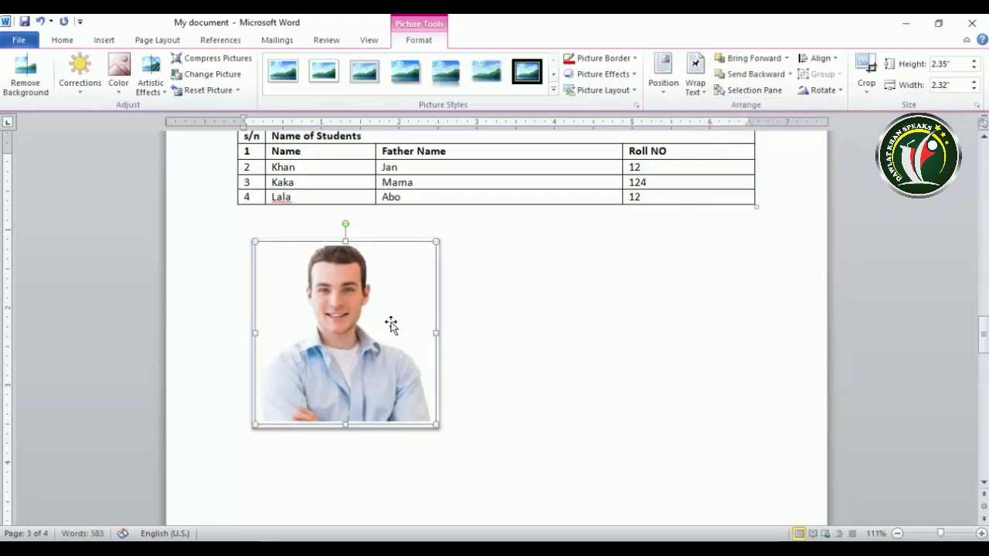
left_click_drag(351, 337, 445, 261)
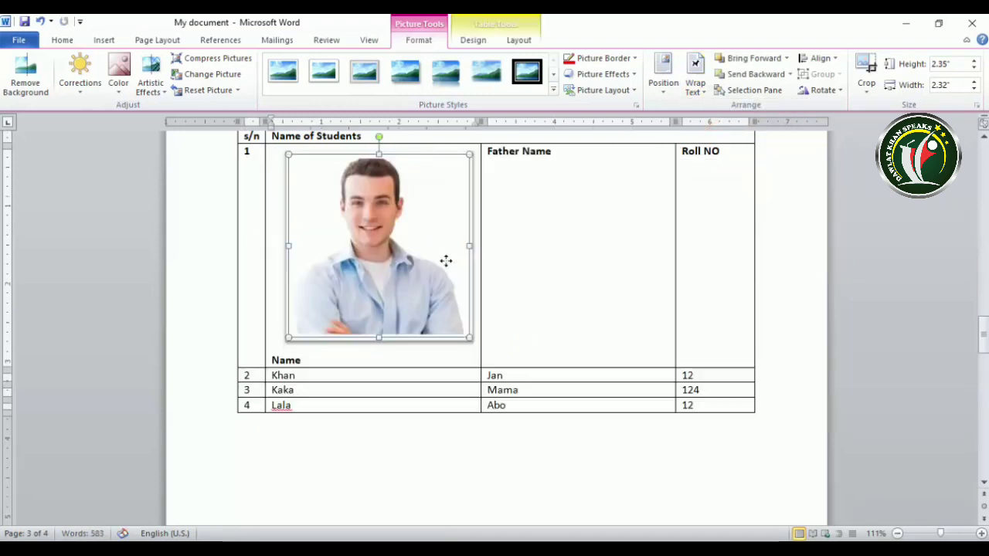
scroll(446, 262, "up", 3)
left_click_drag(382, 363, 480, 173)
scroll(479, 173, "up", 5)
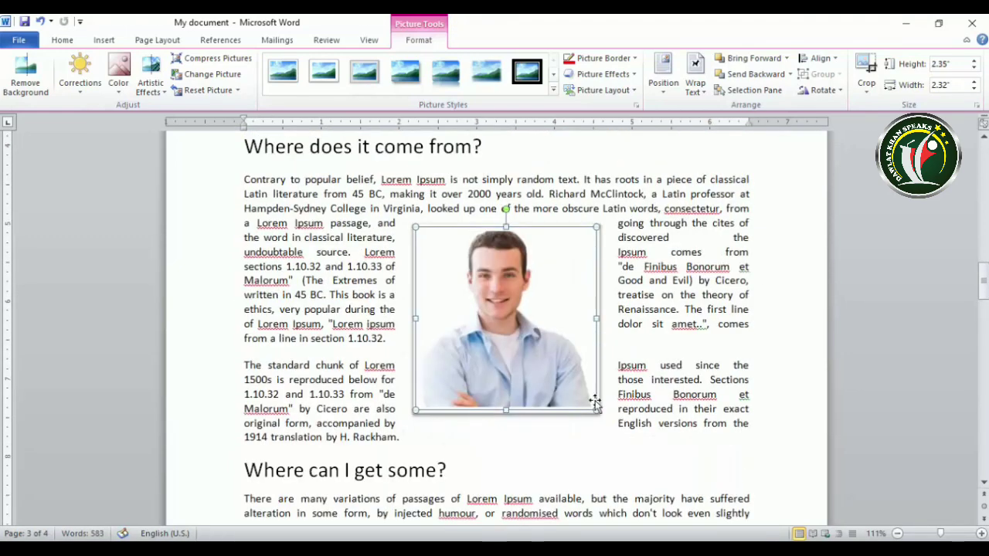
Shrink the photo to about 1.43 by 1.41 inches and move it left.
left_click_drag(596, 411, 525, 339)
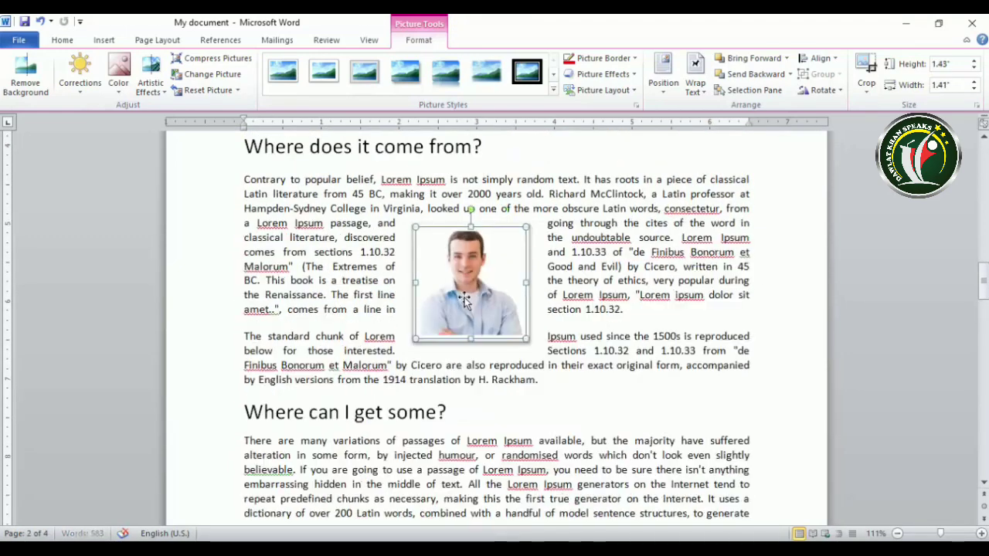
left_click_drag(460, 264, 392, 265)
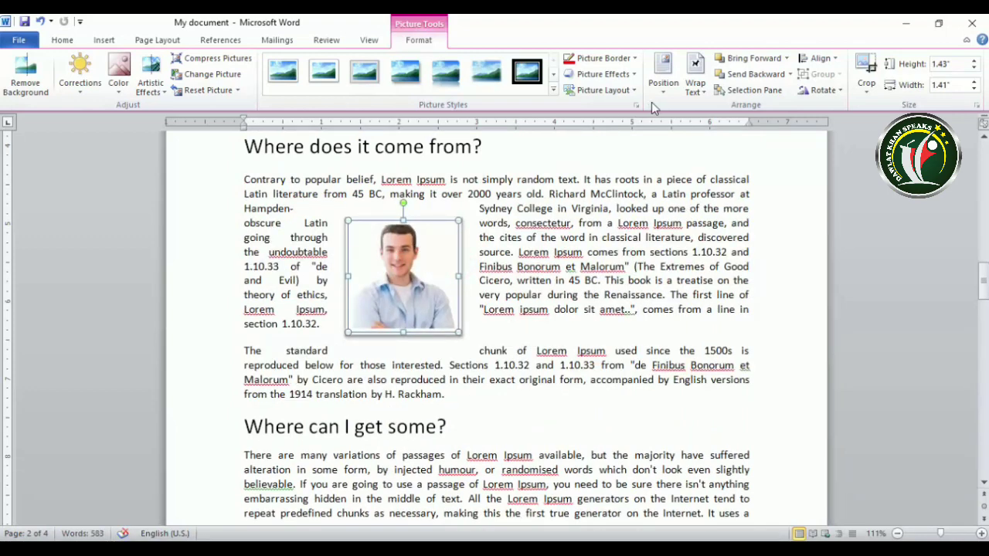
left_click(694, 81)
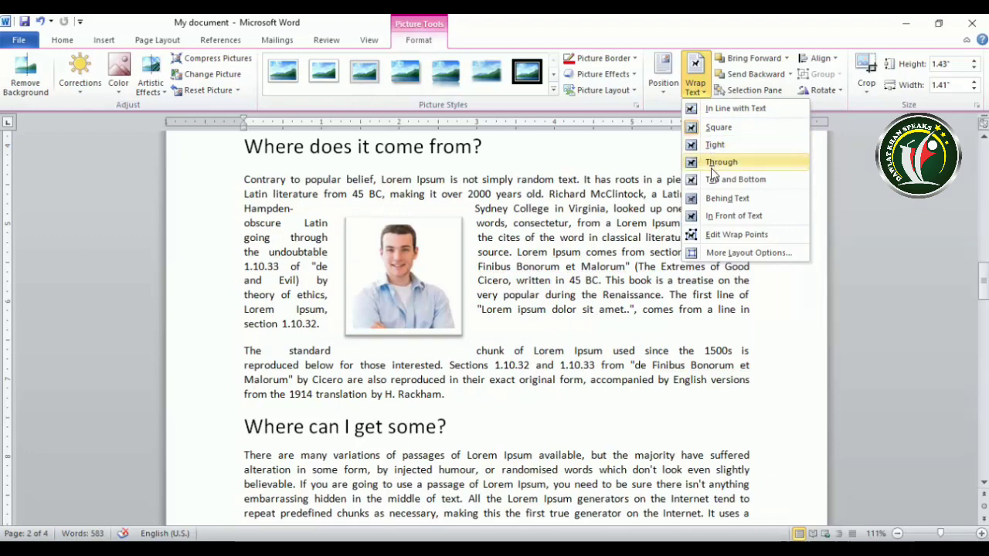
Set Through wrapping and move the photo to the middle of the paragraph.
left_click(715, 163)
left_click_drag(398, 267, 479, 255)
left_click(695, 75)
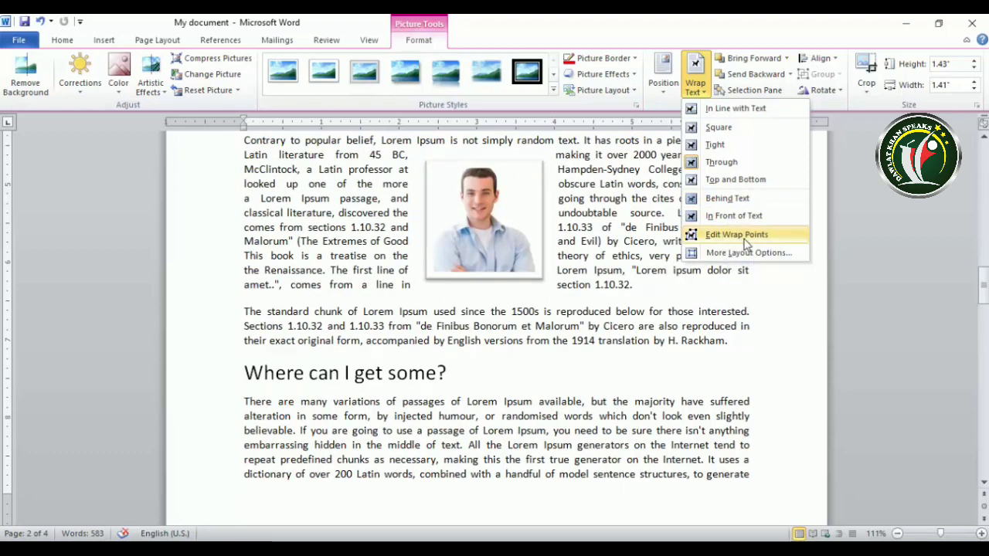
Reshape the photo's wrap outline by dragging and adding points on both sides.
left_click(744, 239)
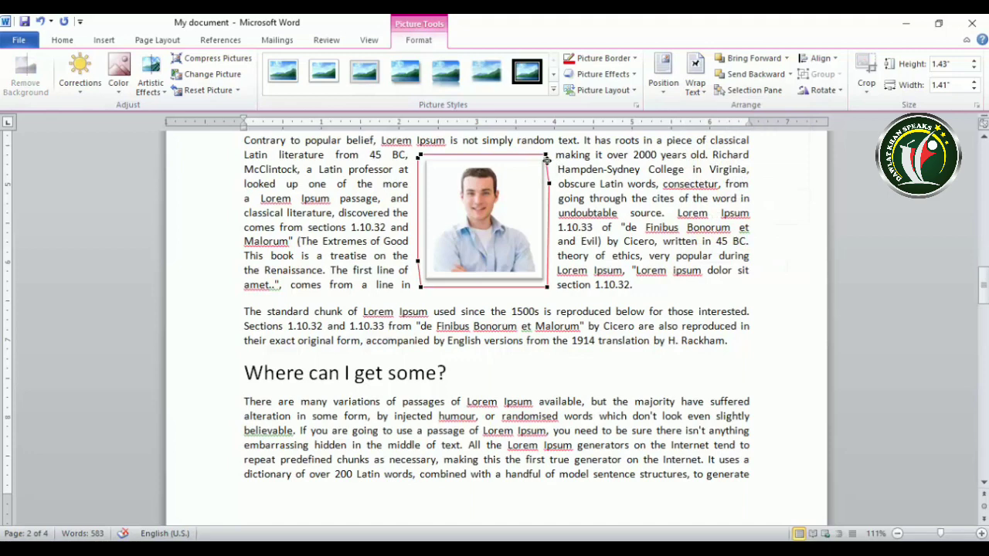
left_click_drag(546, 159, 596, 160)
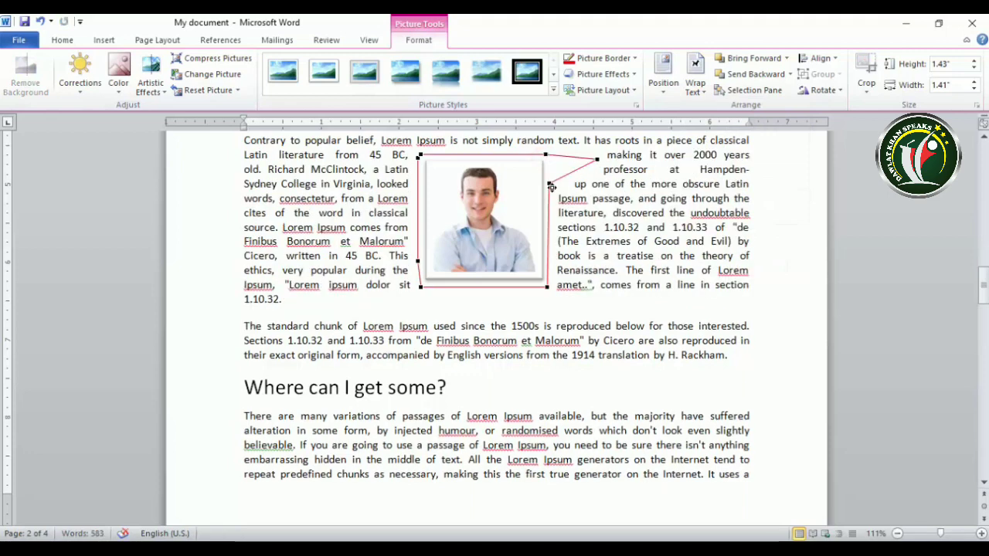
left_click_drag(551, 186, 579, 210)
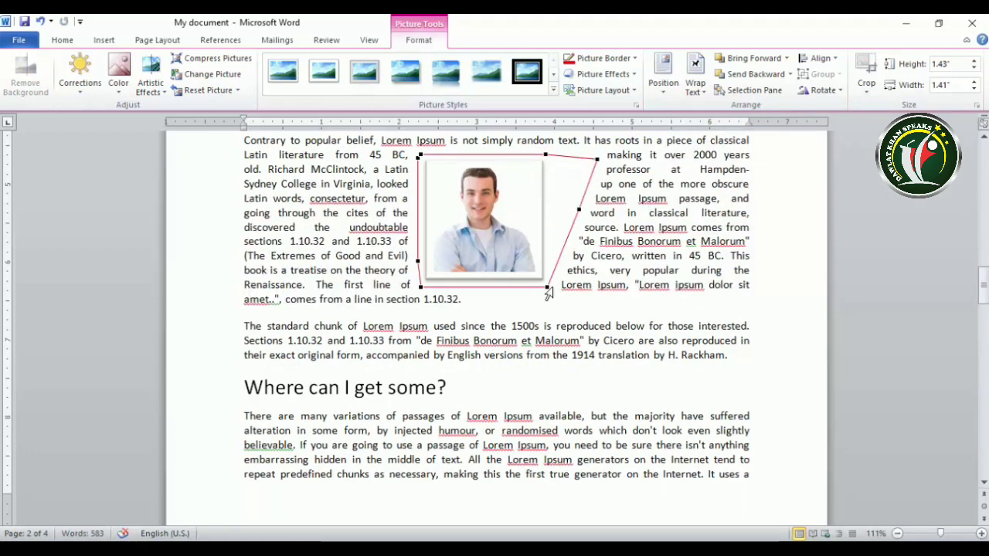
left_click_drag(547, 288, 625, 273)
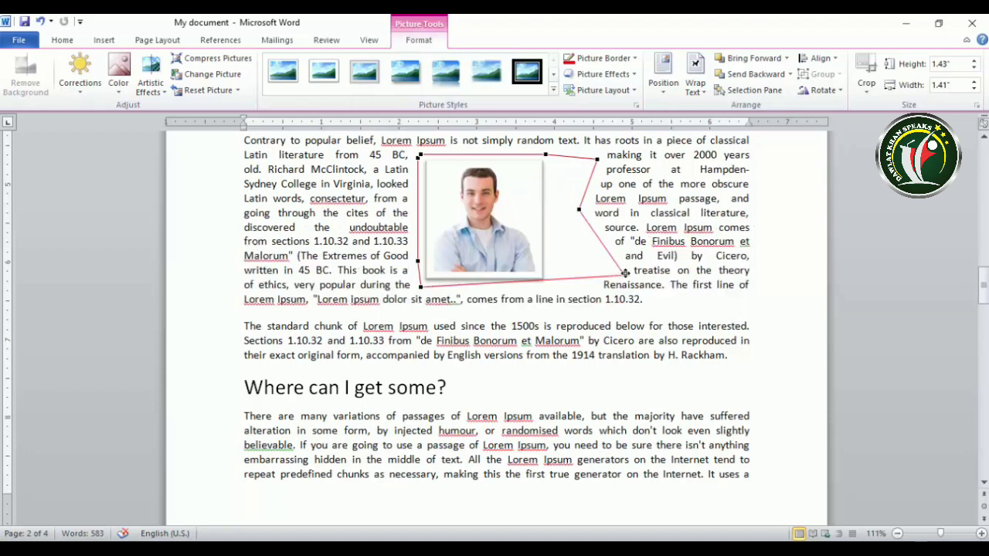
left_click_drag(597, 159, 612, 154)
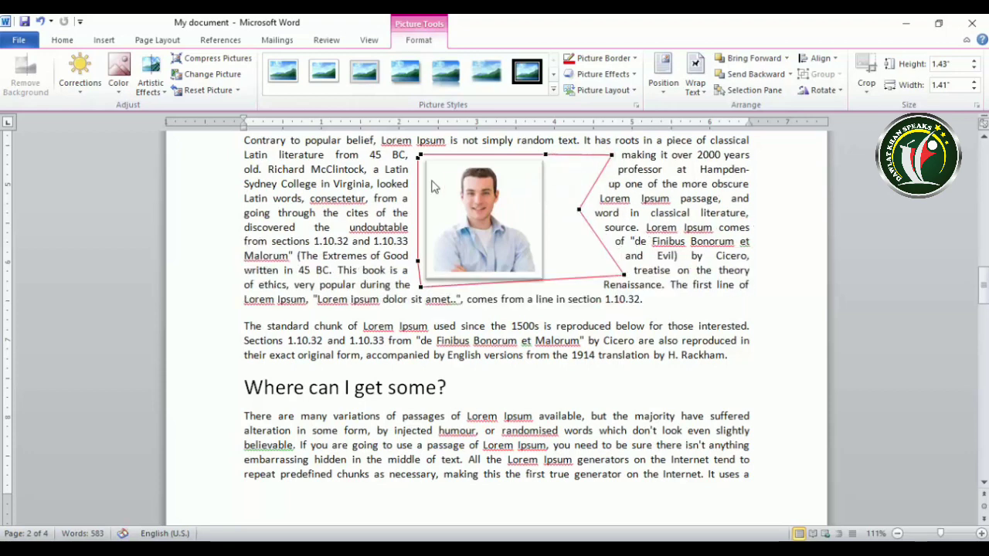
left_click_drag(417, 158, 375, 169)
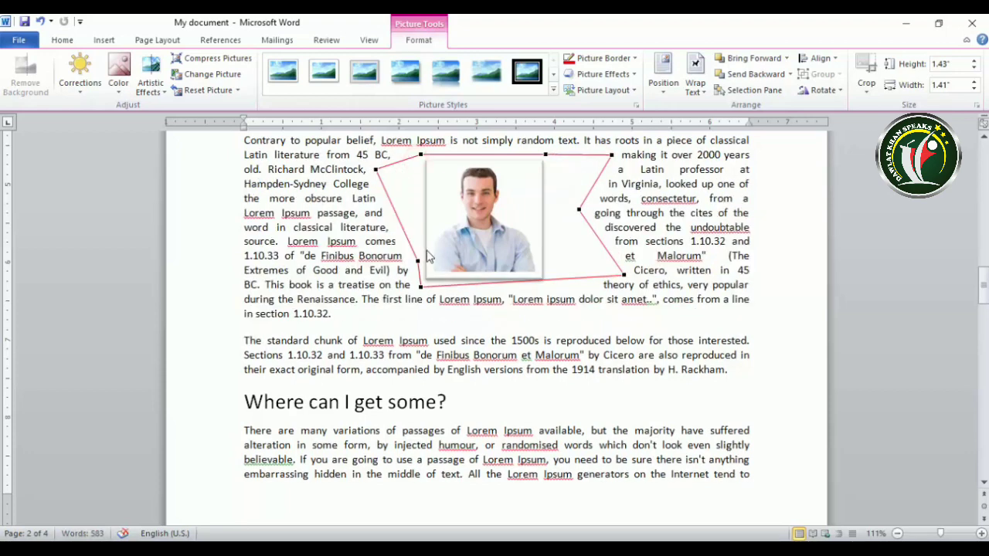
left_click(694, 86)
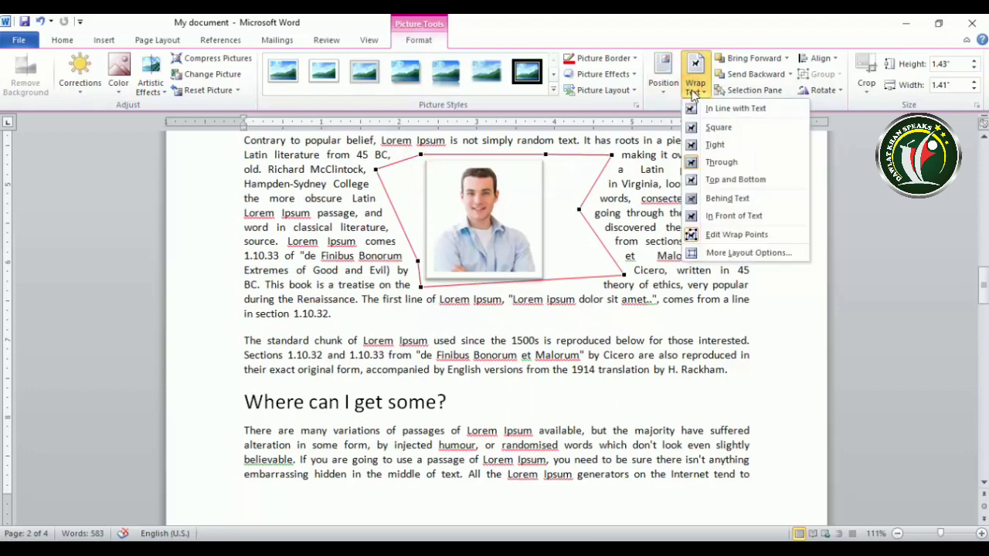
left_click(730, 252)
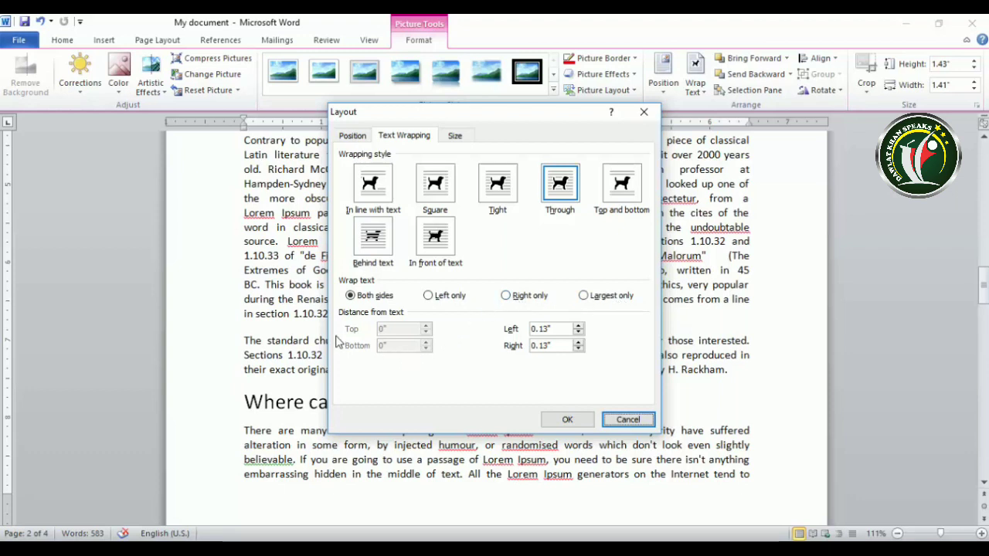
left_click(429, 295)
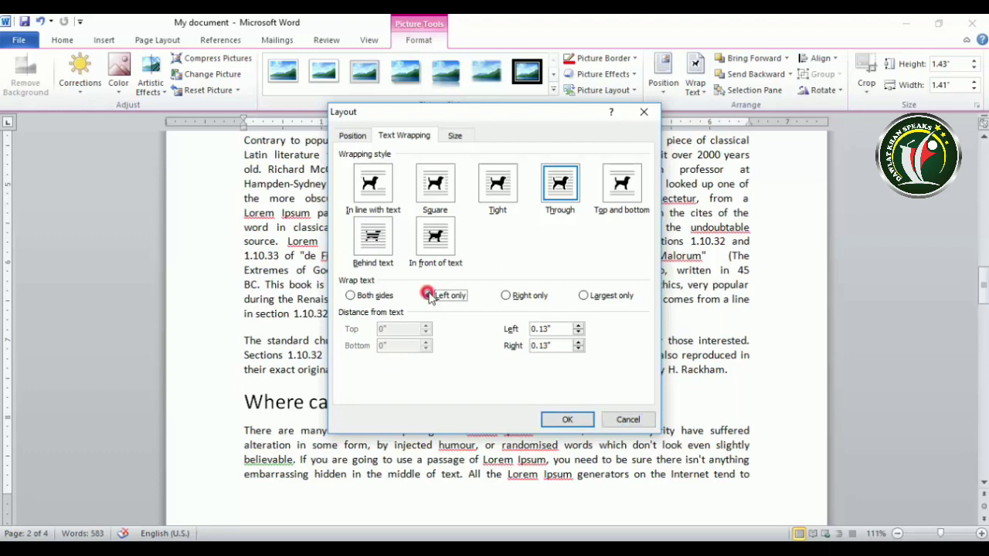
left_click(504, 296)
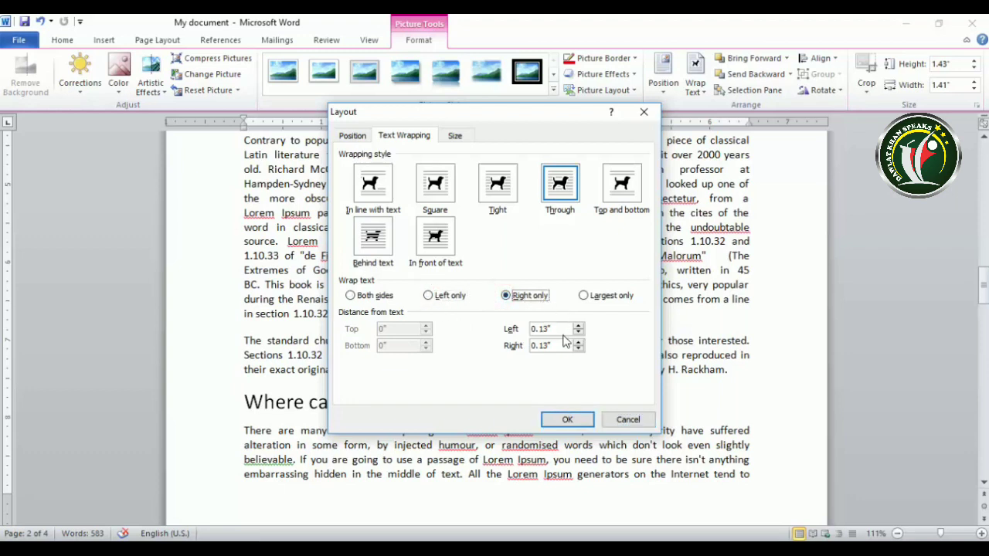
left_click(582, 297)
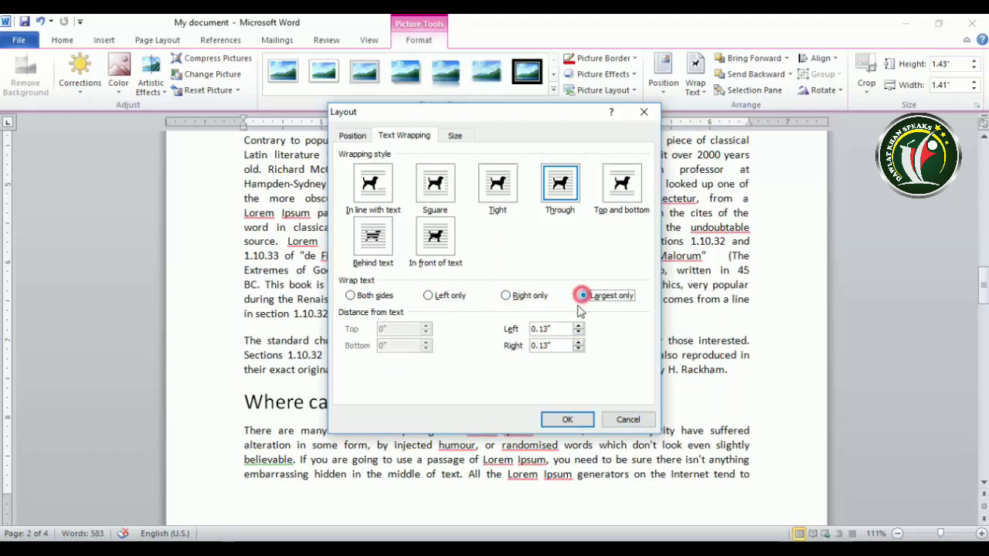
left_click(430, 297)
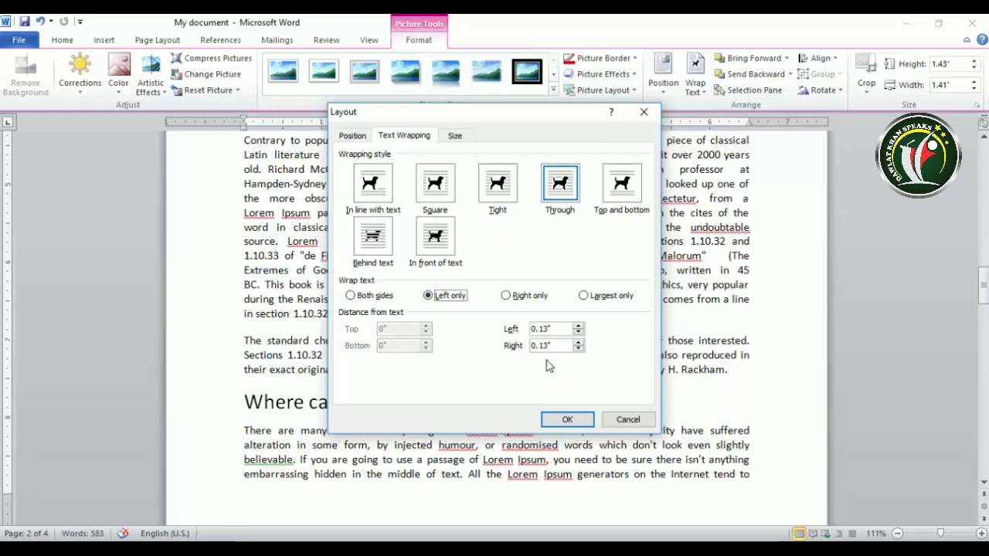
left_click(497, 183)
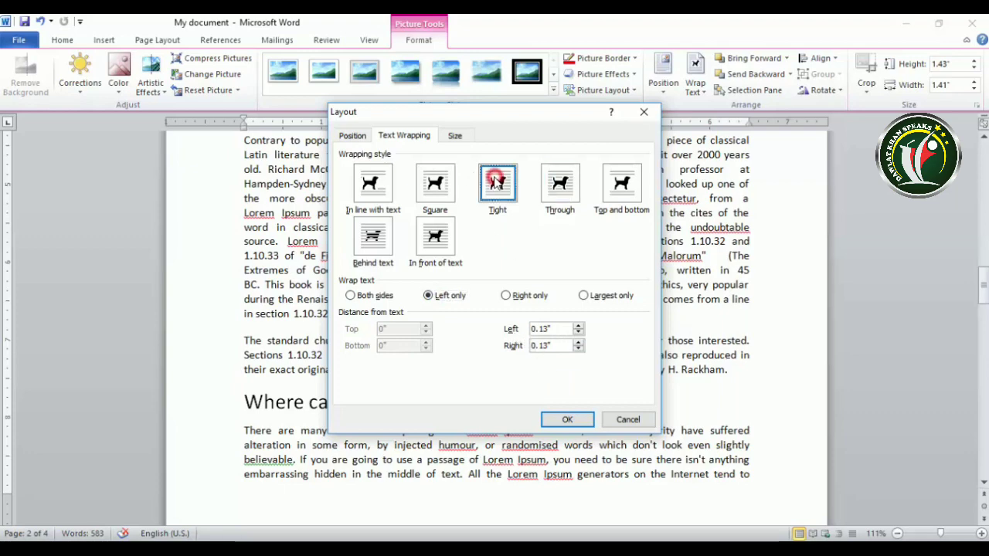
left_click(631, 421)
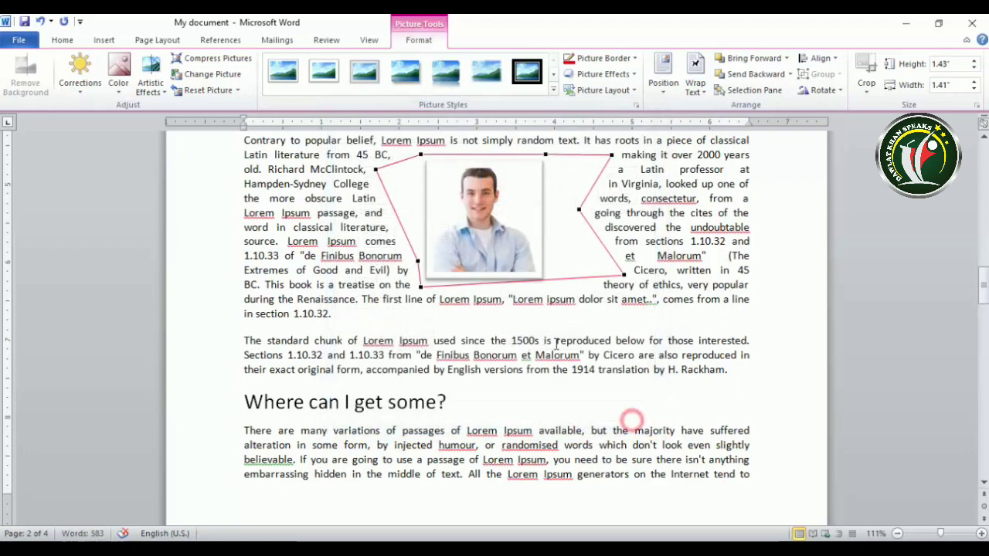
Apply Square wrapping and try the top-centre position preset on the photo.
left_click(694, 87)
left_click(719, 126)
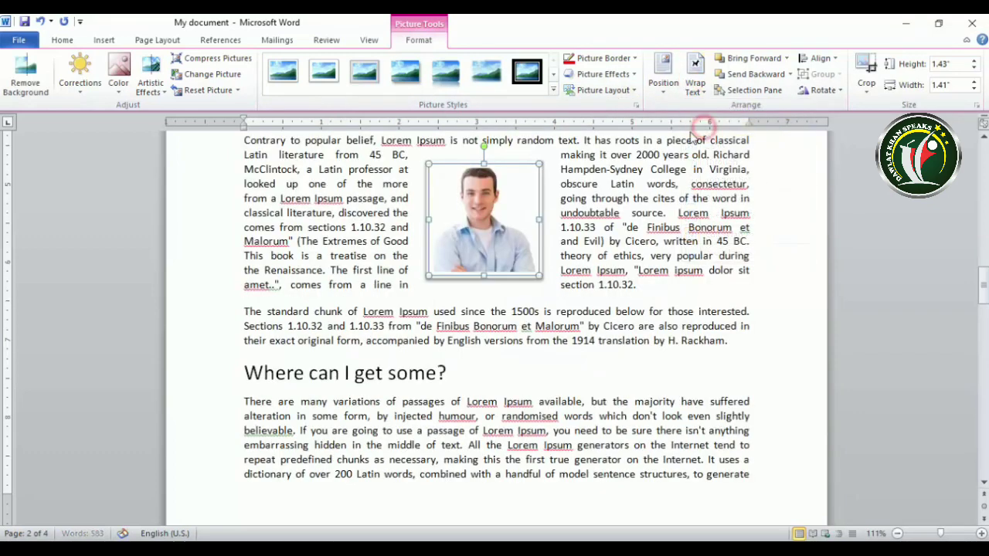
left_click(664, 78)
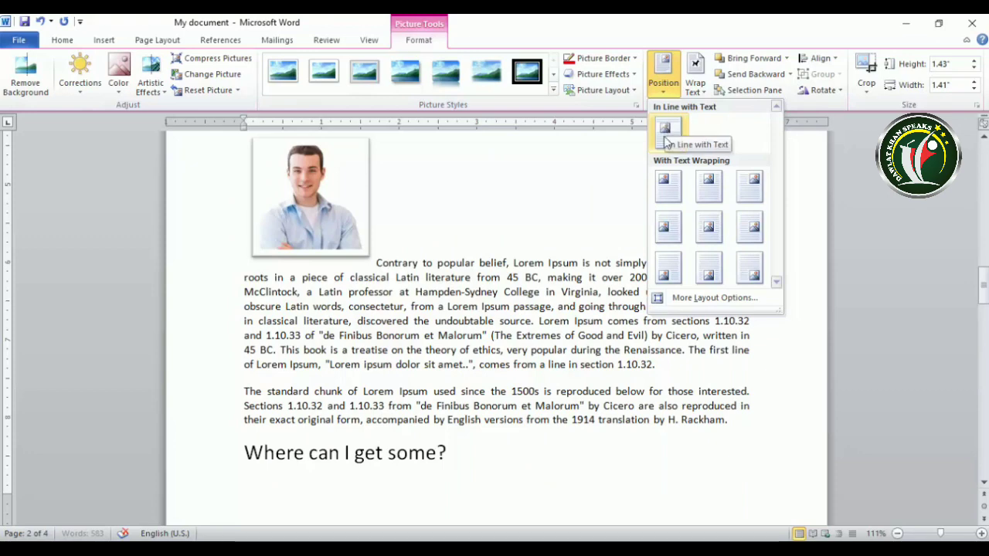
left_click(707, 188)
left_click(474, 302)
Return the 2.35" by 2.32" photo beneath the student table, In Line with Text.
scroll(473, 300, "down", 5)
scroll(483, 288, "up", 4)
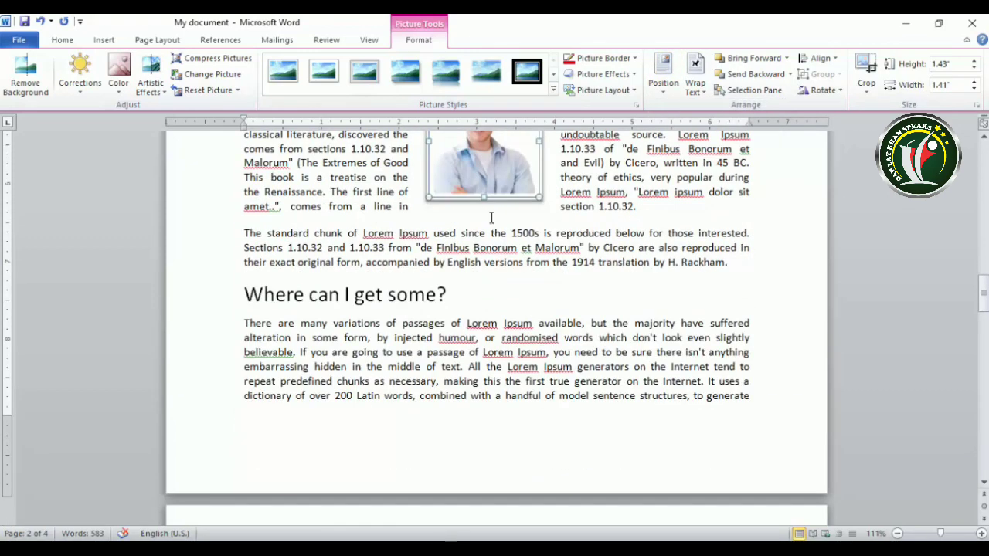
scroll(486, 210, "up", 4)
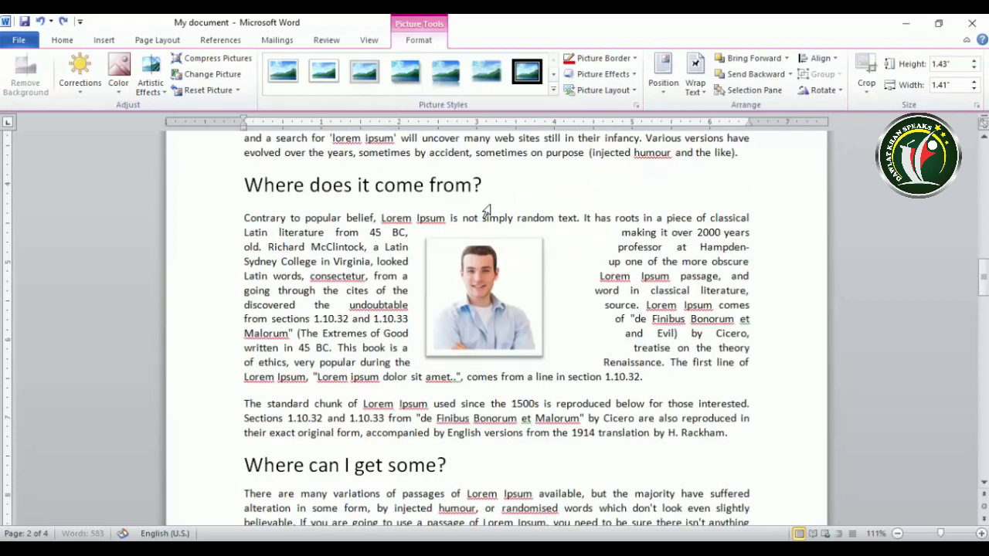
scroll(486, 210, "down", 5)
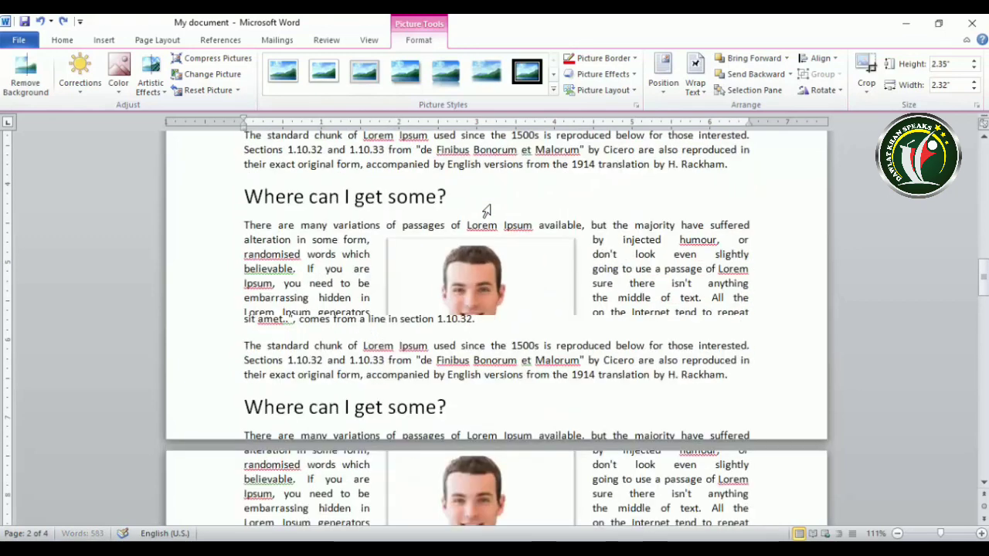
scroll(489, 207, "down", 2)
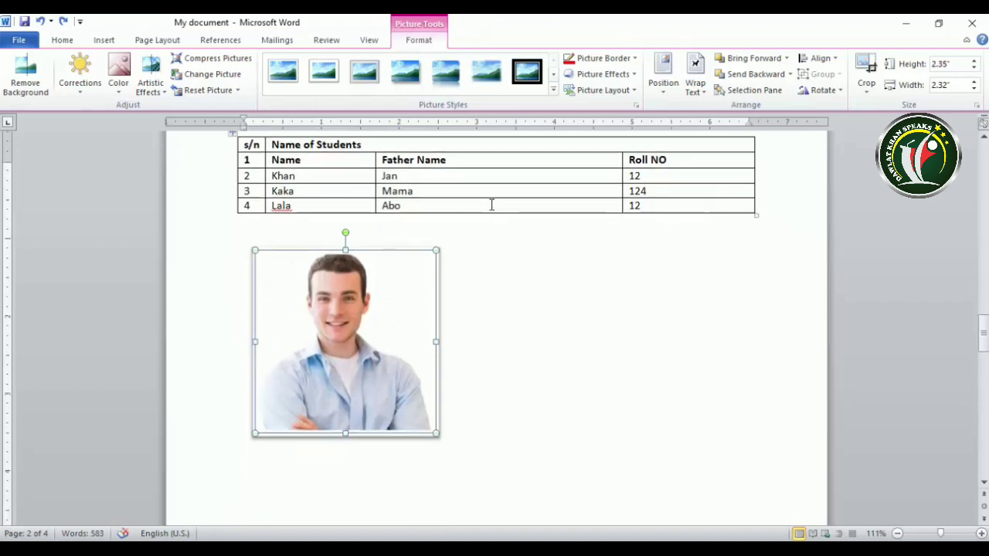
left_click(695, 76)
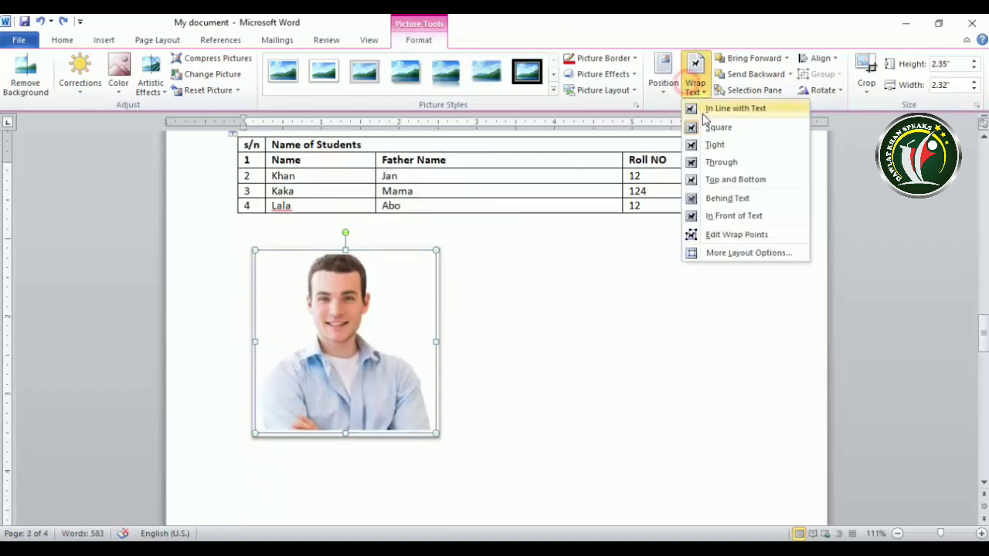
left_click(709, 110)
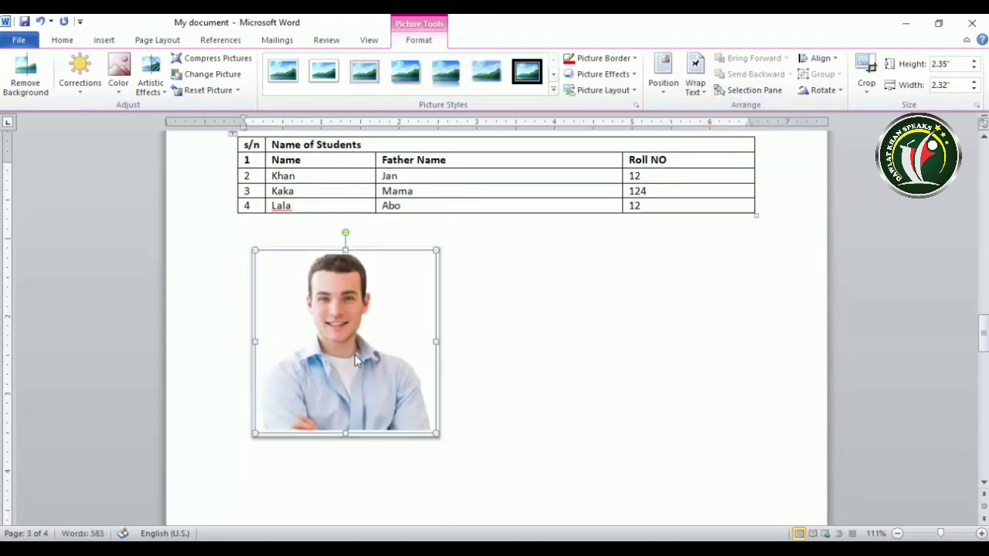
left_click(664, 77)
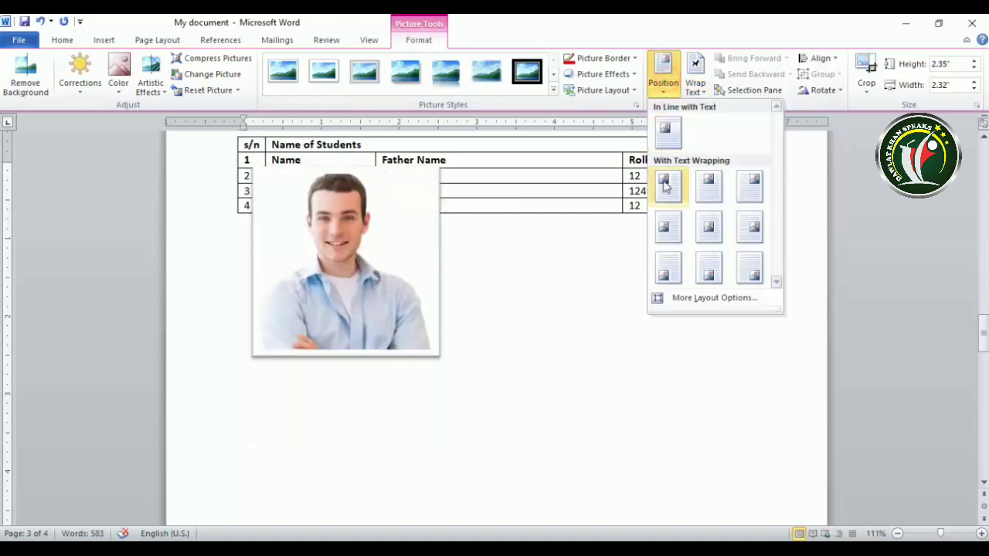
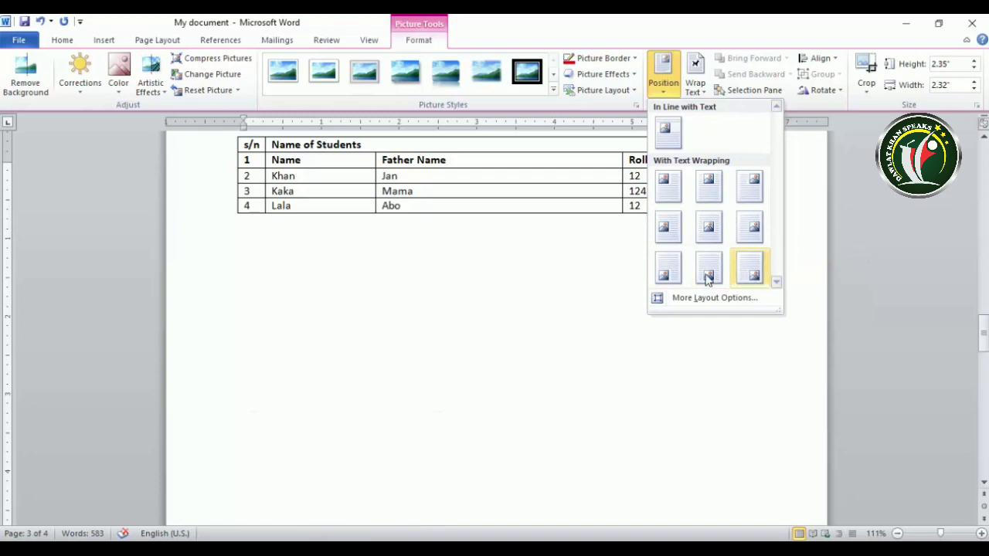
Review the framed photo's position settings without changing them, then deselect it.
left_click(716, 299)
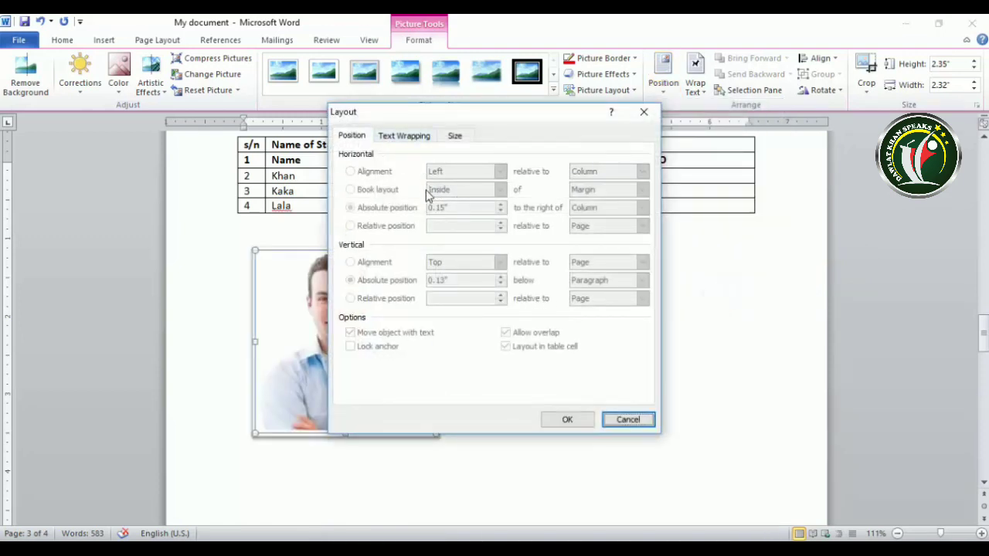
left_click(629, 420)
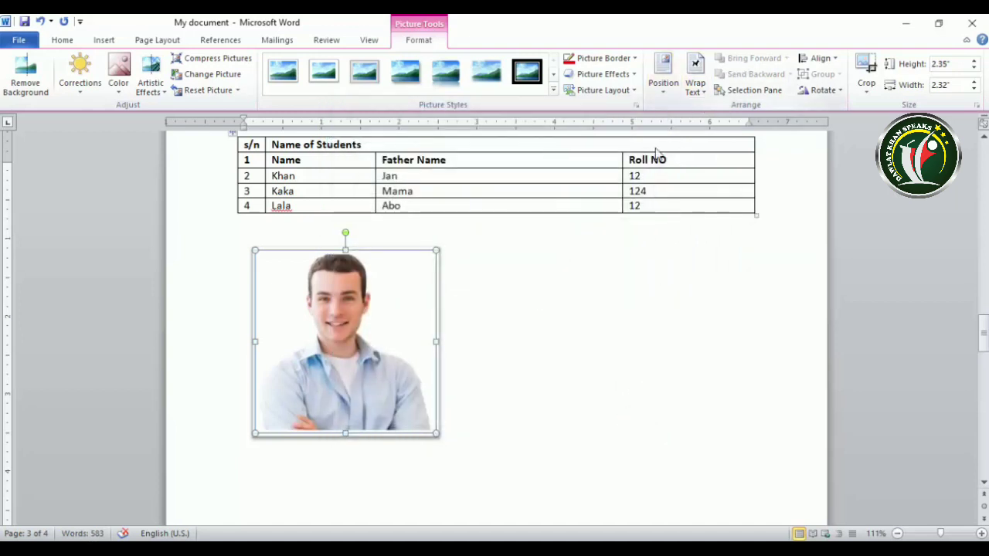
left_click(379, 342)
left_click(587, 333)
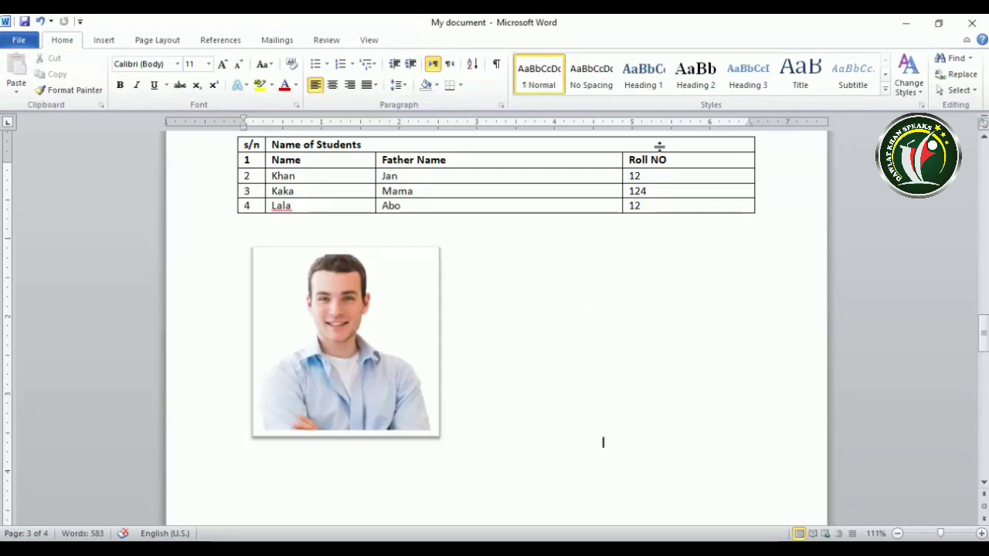
Insert the 'man' picture from the Desktop folder into the document.
left_click(105, 40)
left_click(150, 78)
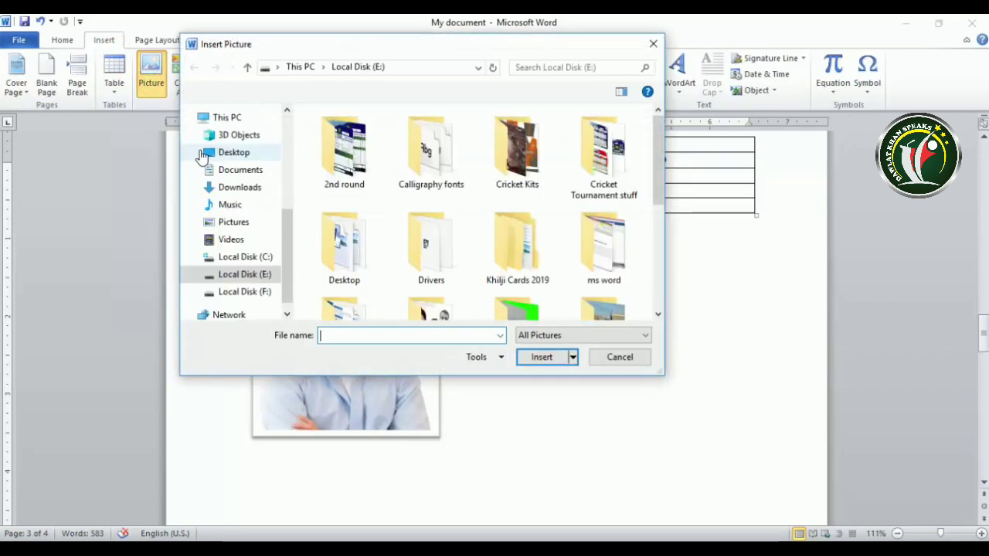
left_click(237, 170)
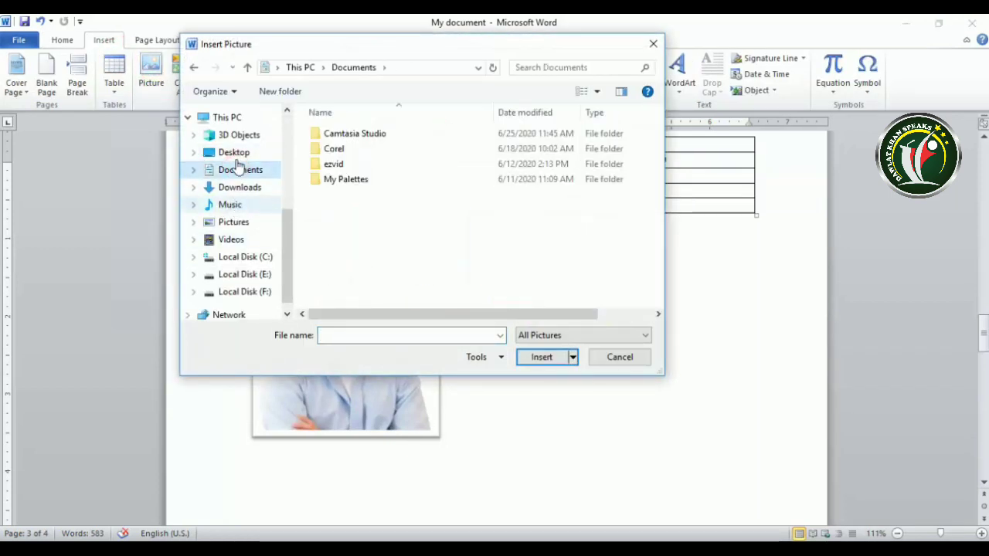
left_click(234, 153)
left_click(346, 155)
left_click(540, 357)
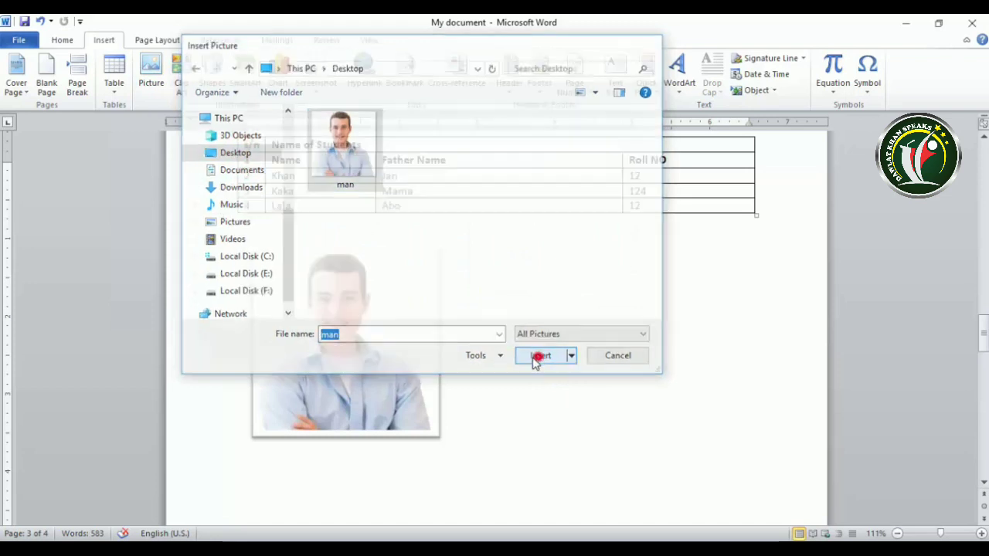
scroll(444, 347, "down", 2)
scroll(444, 346, "up", 1)
scroll(445, 347, "up", 2)
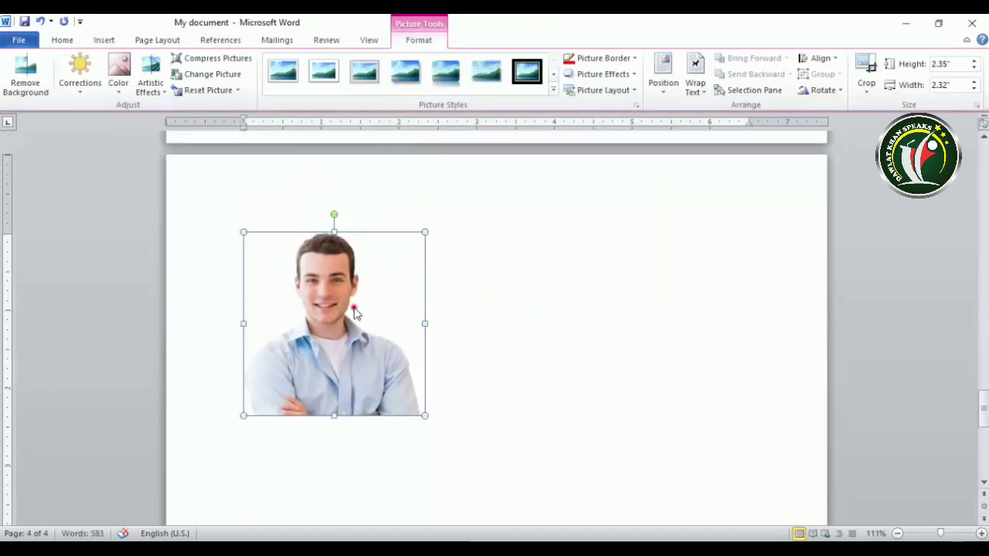
Set the new photo to Square wrapping and place it just below the table.
left_click(693, 90)
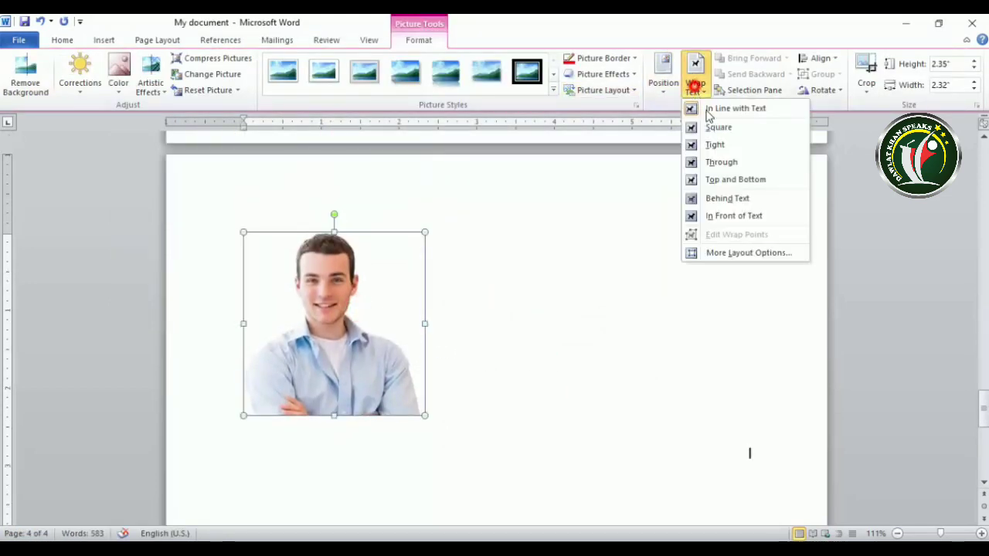
left_click(711, 128)
scroll(510, 209, "up", 3)
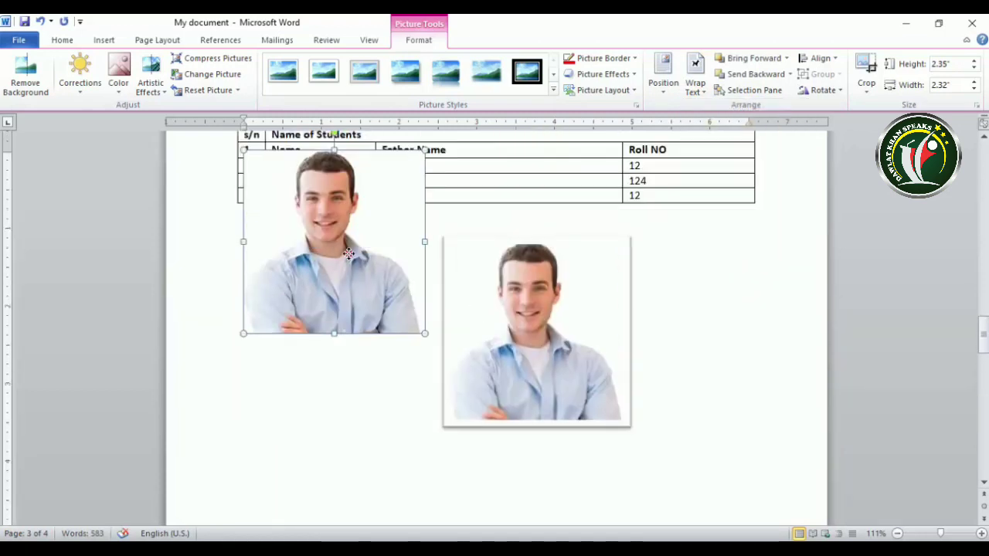
left_click_drag(348, 312, 346, 343)
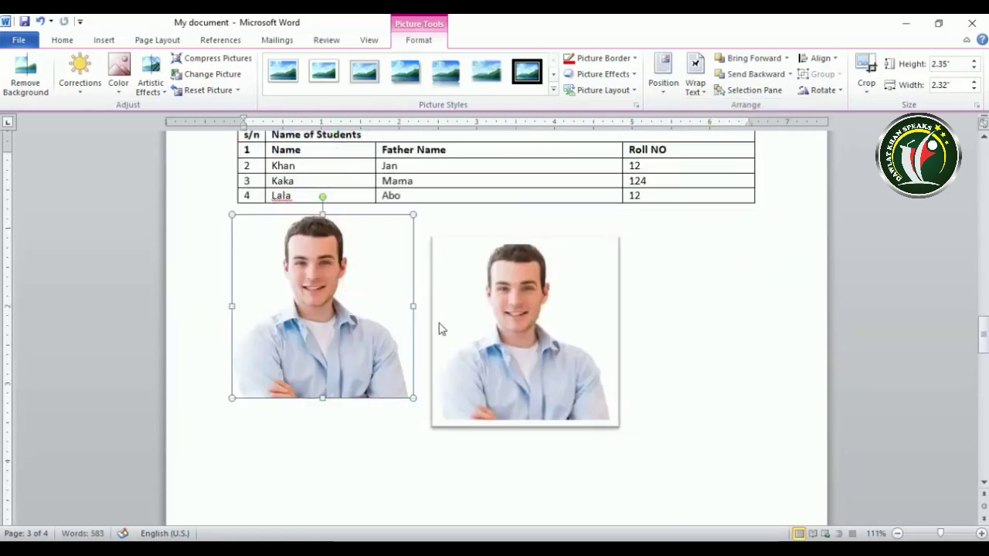
Give the white-background photo Square wrapping and move it to the right side.
mouse_move(455, 319)
left_mouse_down()
mouse_move(424, 328)
mouse_move(487, 317)
left_mouse_up()
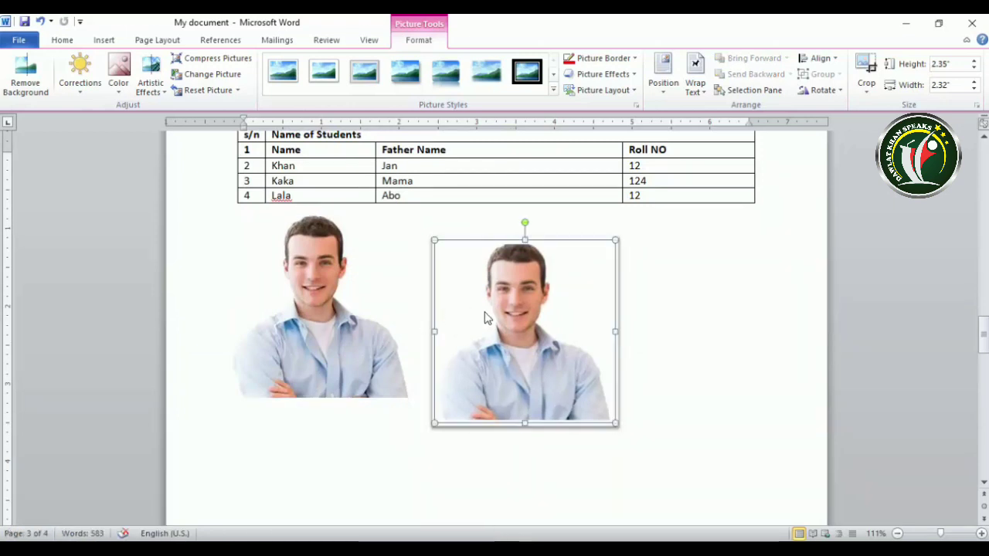
left_click(705, 98)
left_click(707, 126)
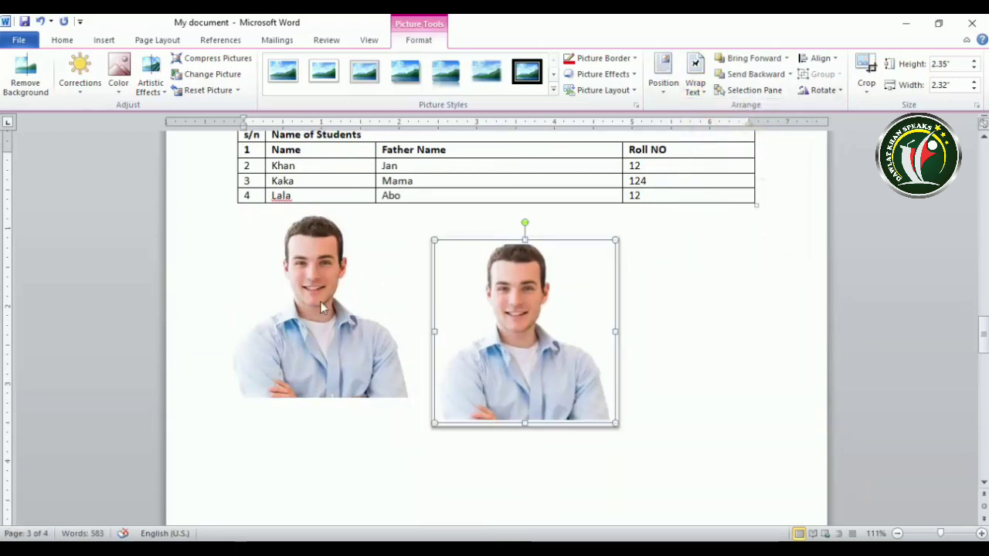
left_click_drag(320, 307, 584, 369)
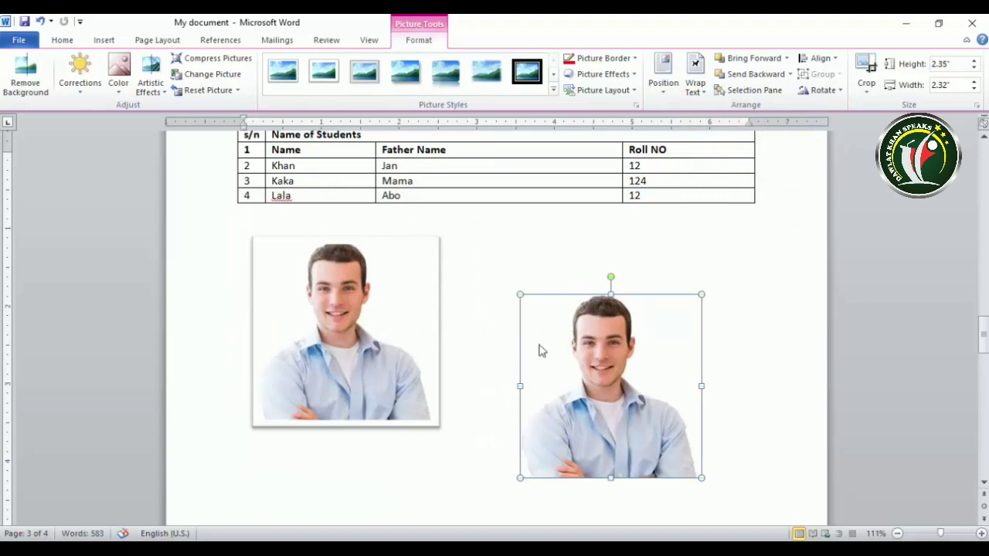
Recolour the unframed photo blue, overlap it with the framed photo, and adjust its layering.
left_click(126, 99)
left_click(194, 313)
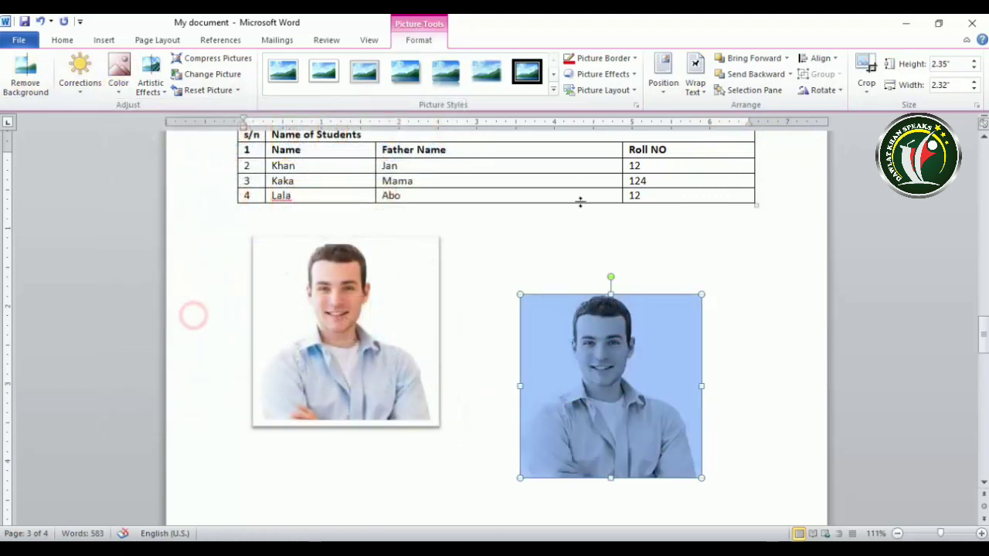
left_click_drag(602, 386, 466, 396)
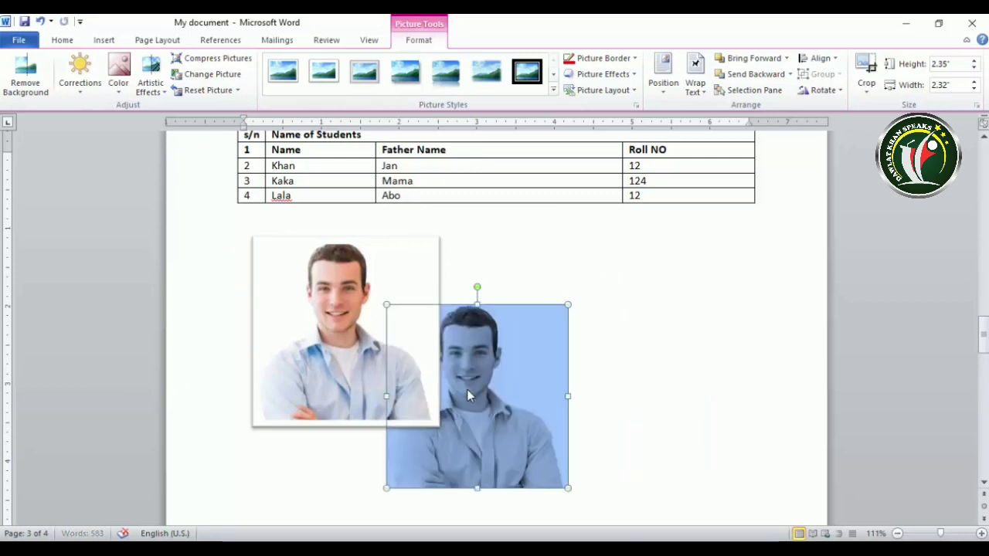
scroll(479, 326, "down", 1)
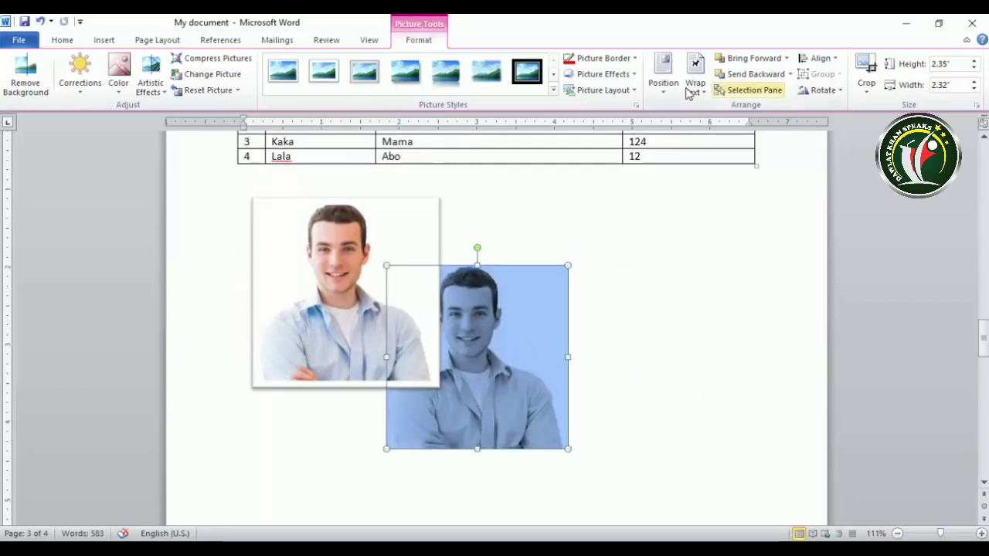
left_click(761, 60)
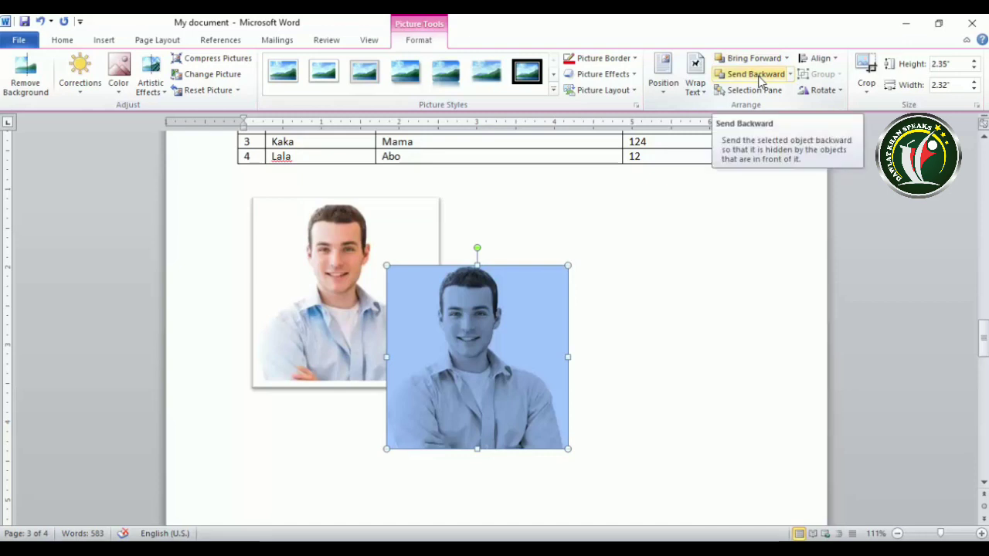
left_click(761, 77)
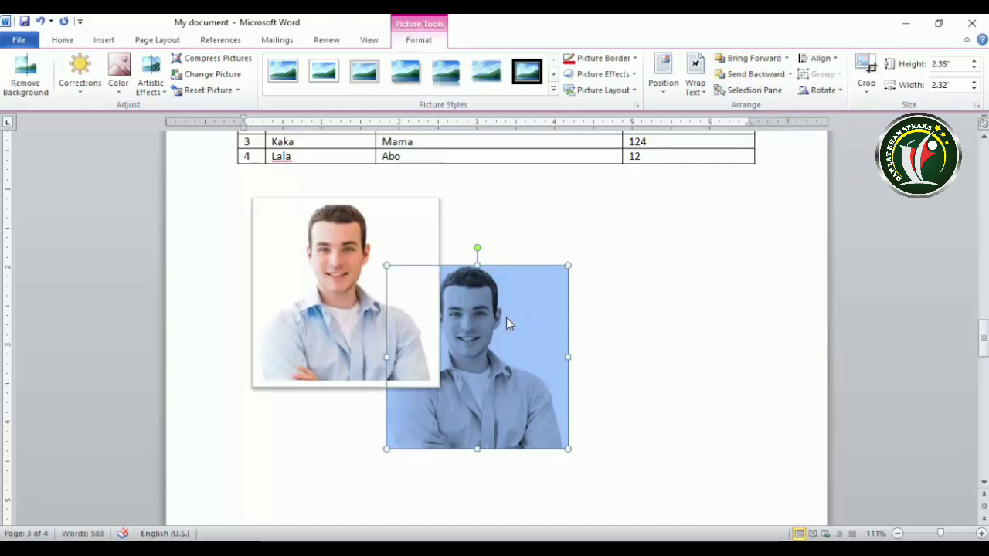
Duplicate the blue photo, recolour the copy orange, and reposition the photos to overlap.
key("ctrl+c")
key("ctrl+v")
left_click_drag(506, 352, 566, 392)
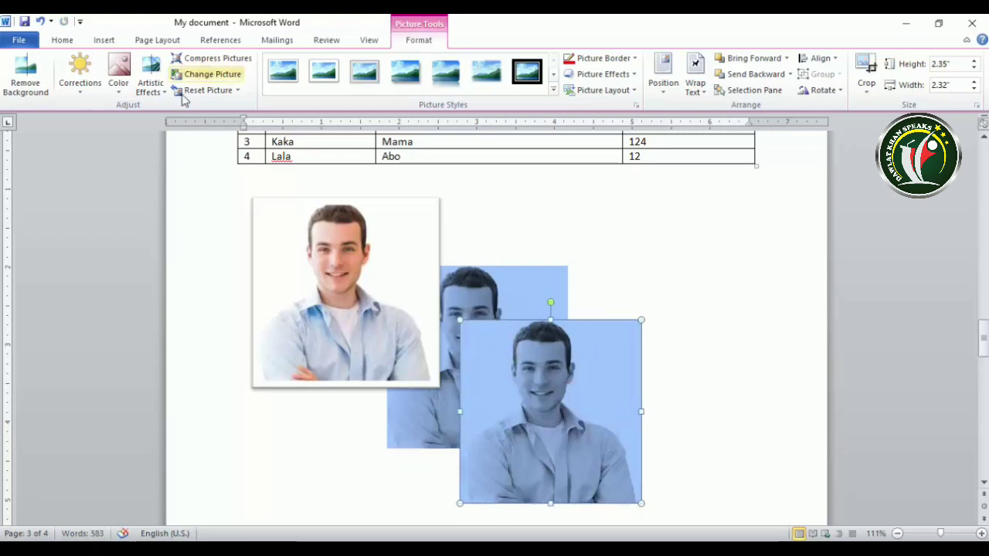
left_click(117, 91)
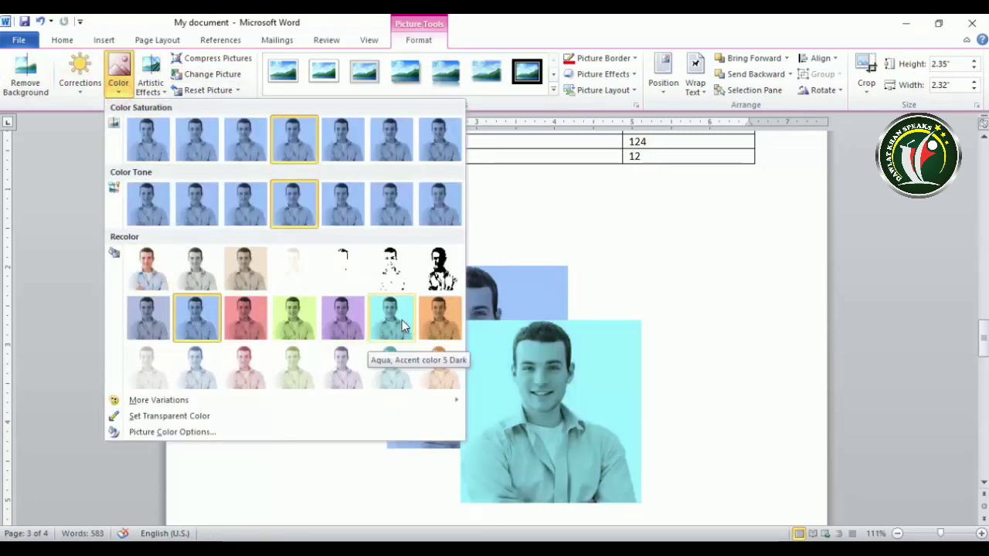
left_click(440, 318)
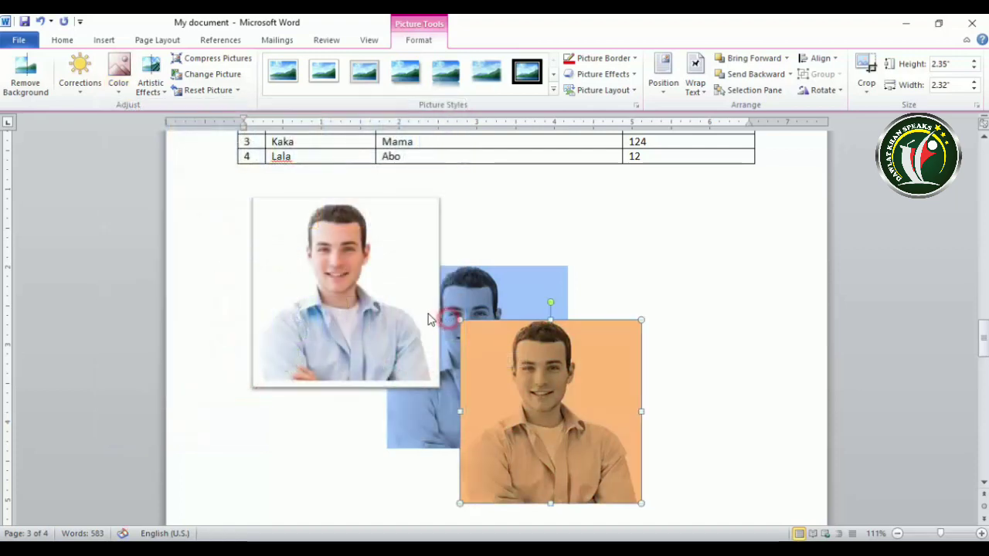
scroll(446, 319, "down", 1)
left_click_drag(515, 330, 520, 301)
left_click_drag(394, 263, 683, 316)
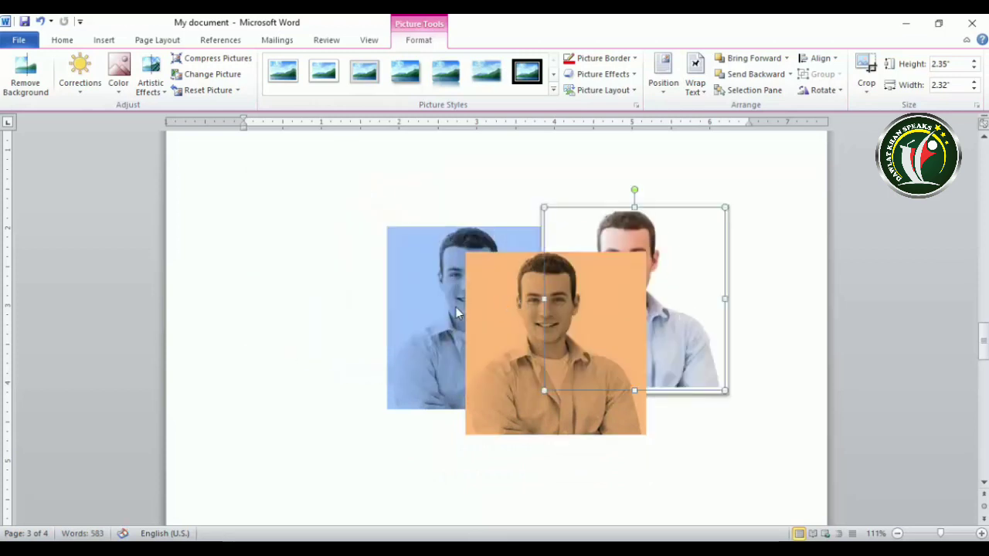
Move the blue photo down-left and step the orange photo forward and backward through layers.
left_click_drag(427, 305, 422, 365)
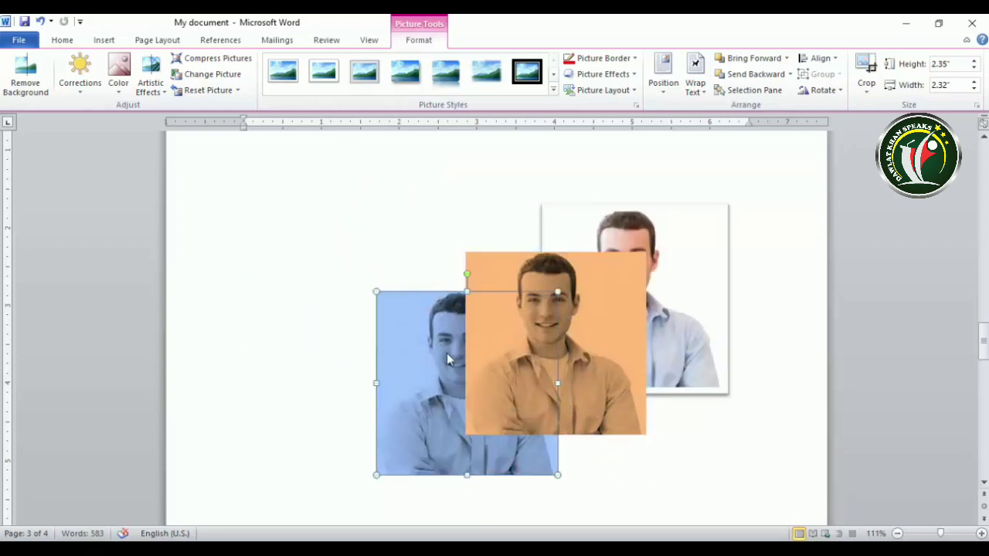
left_click(593, 278)
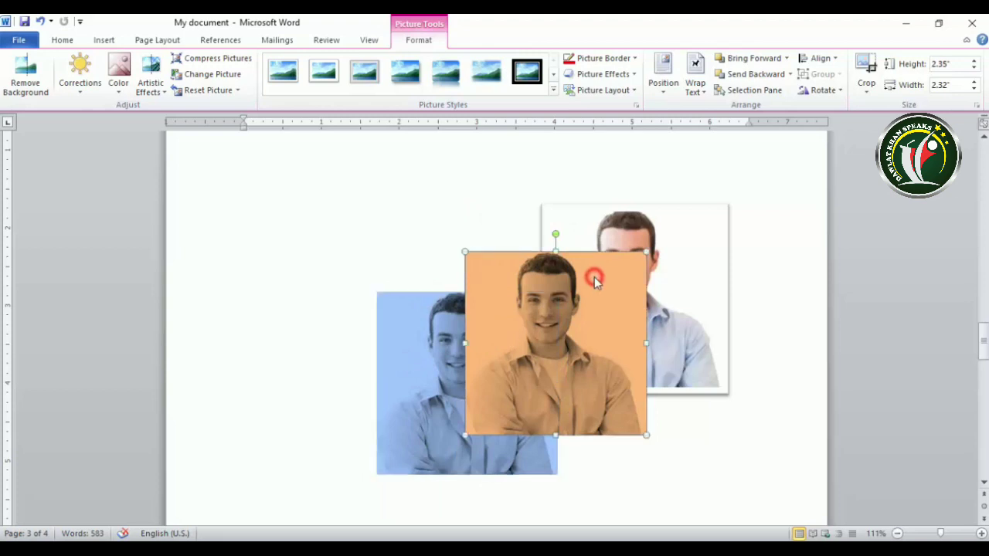
left_click(754, 75)
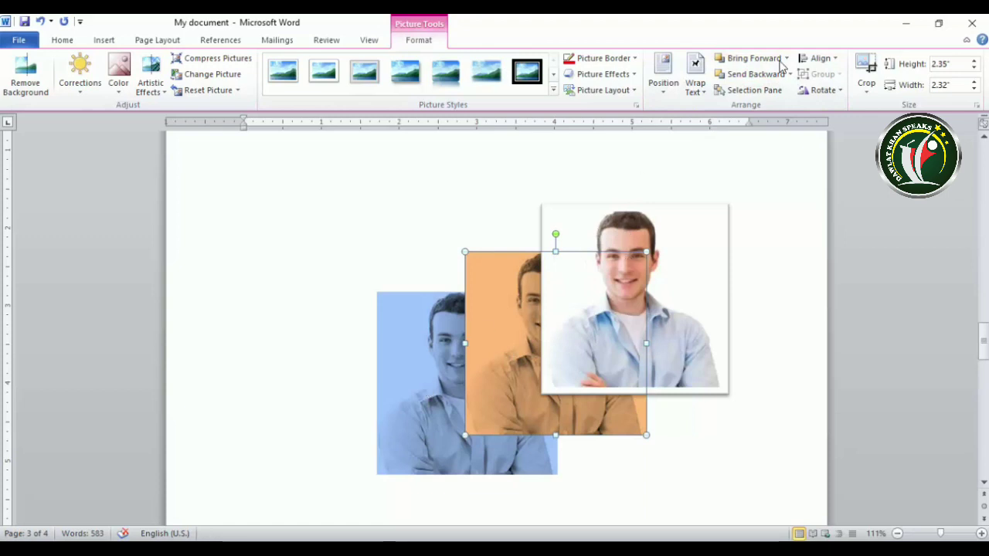
left_click(754, 59)
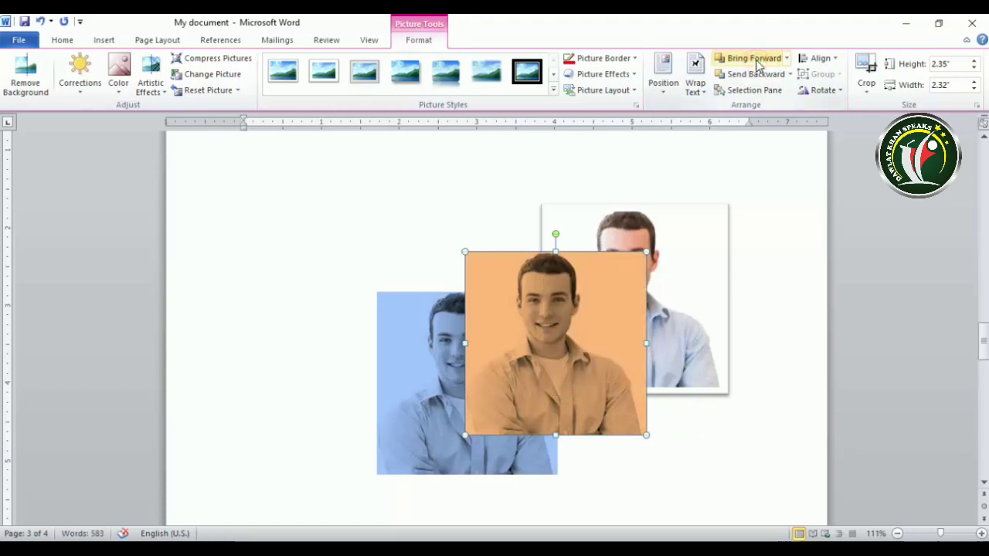
left_click(752, 74)
left_click(752, 75)
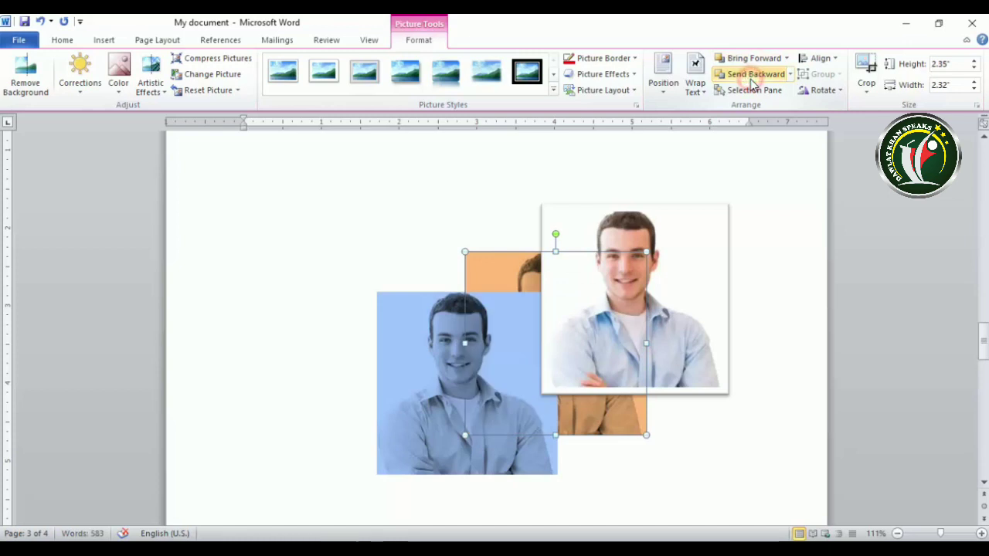
left_click(753, 59)
left_click(754, 58)
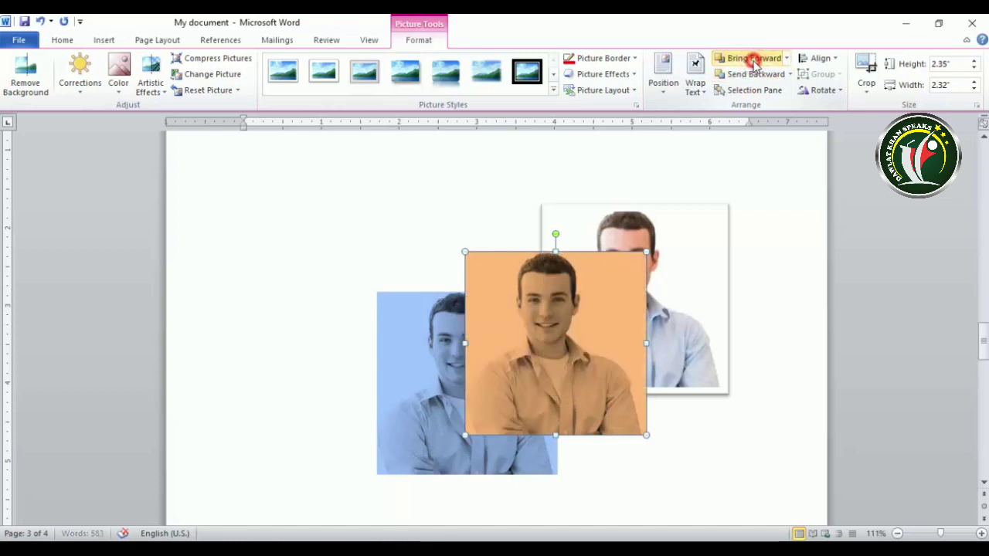
left_click(752, 75)
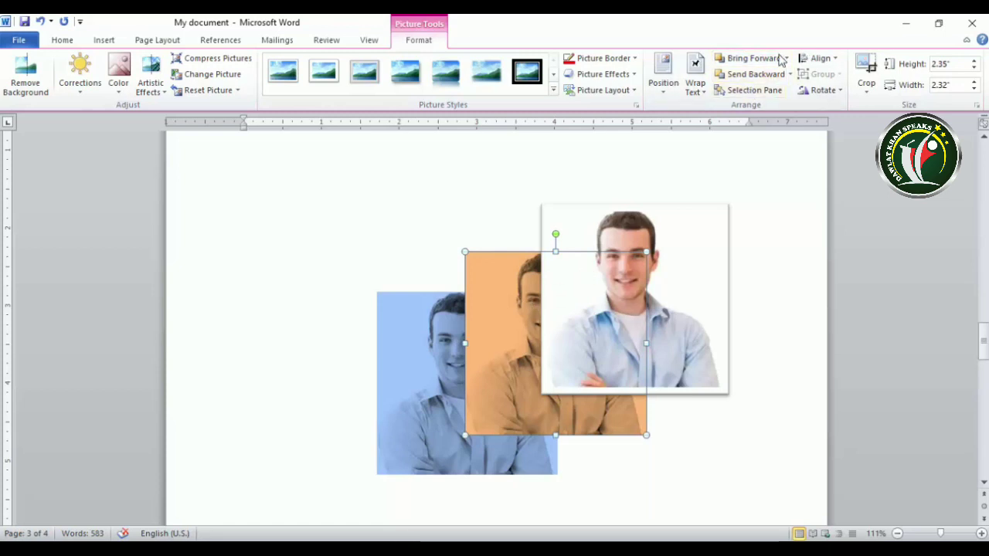
left_click(750, 60)
Send the orange photo to back, then Bring to Front, and show the Selection Pane.
left_click(787, 58)
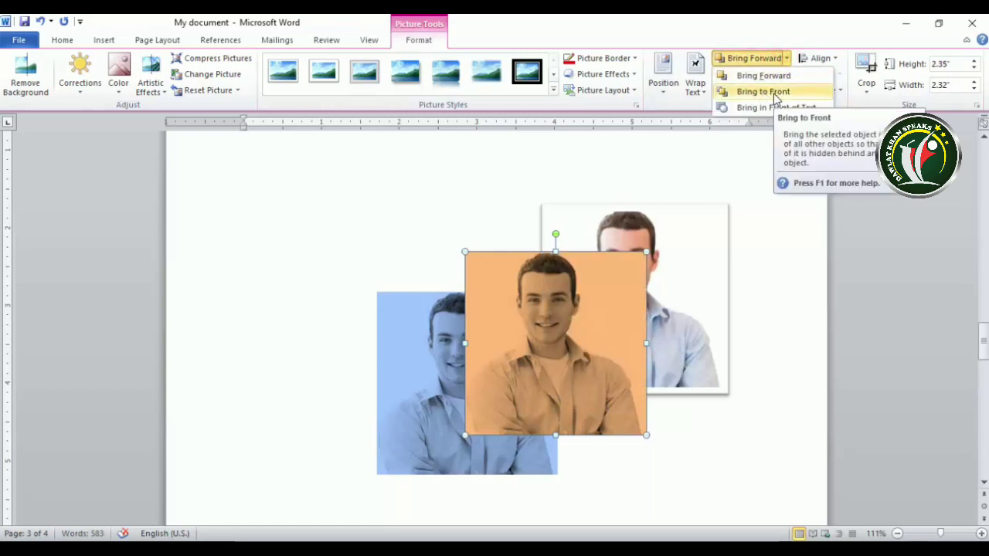
left_click(585, 276)
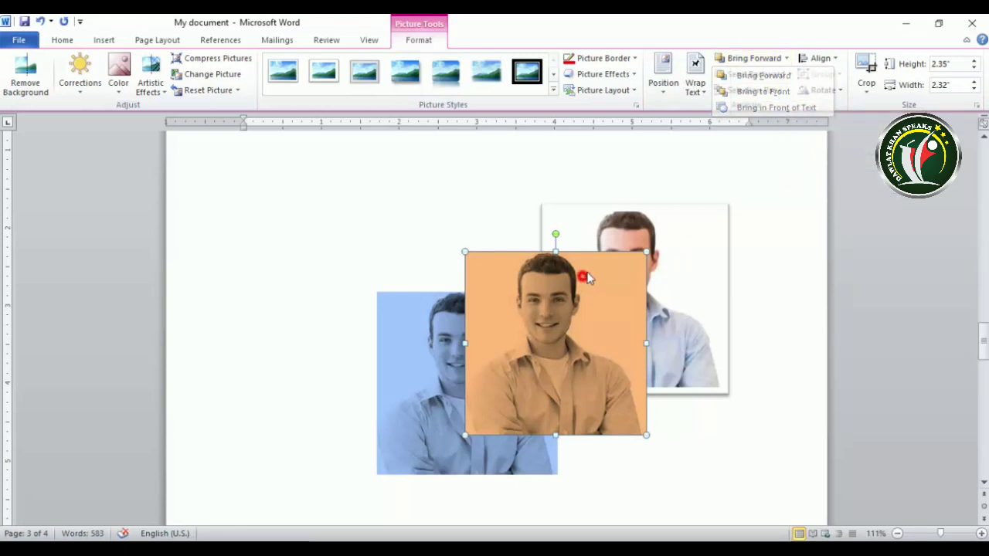
left_click(789, 74)
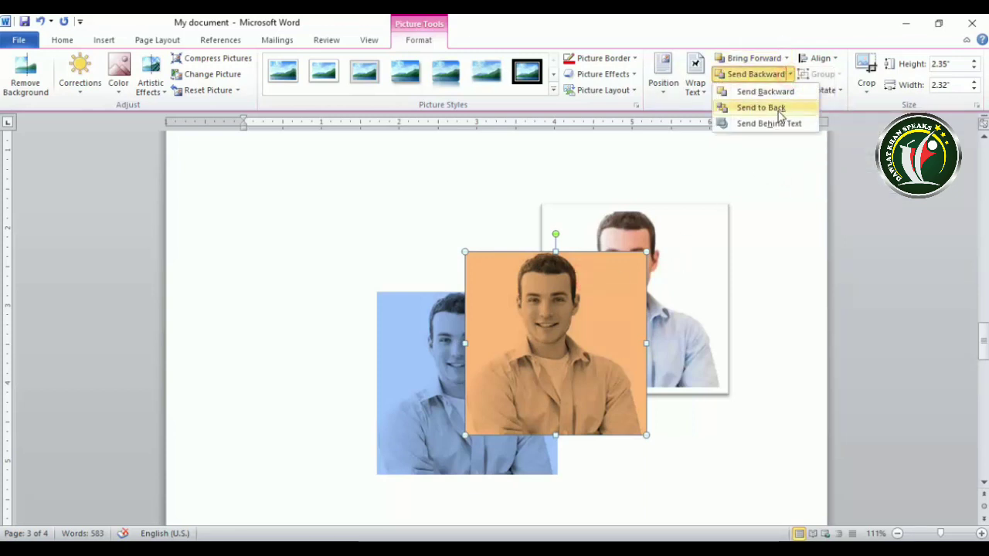
left_click(776, 109)
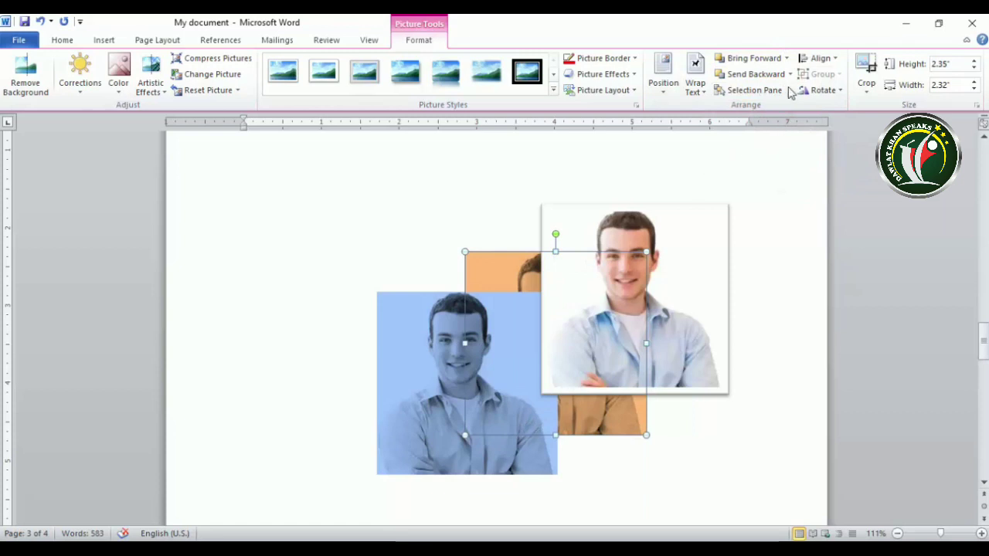
left_click(790, 74)
left_click(787, 58)
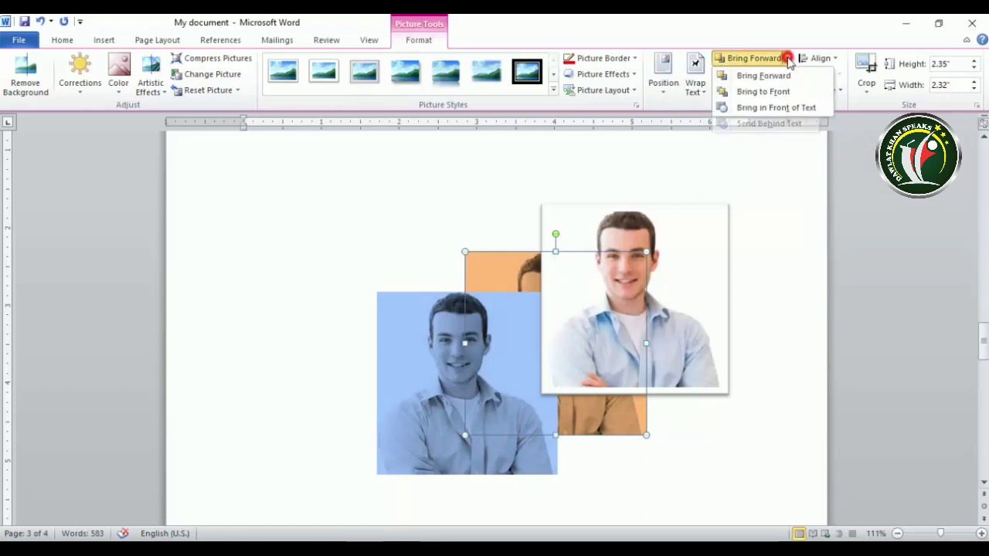
left_click(759, 92)
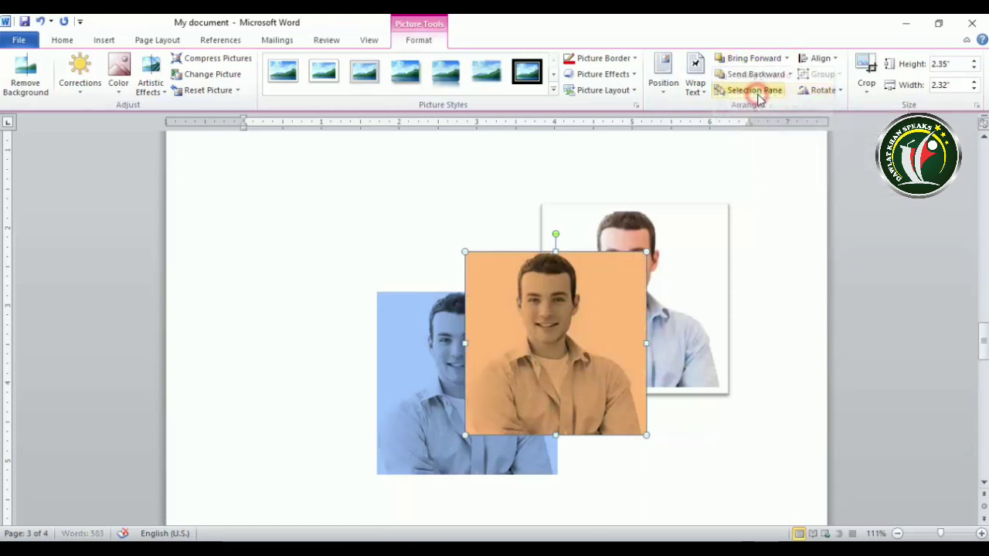
left_click(786, 58)
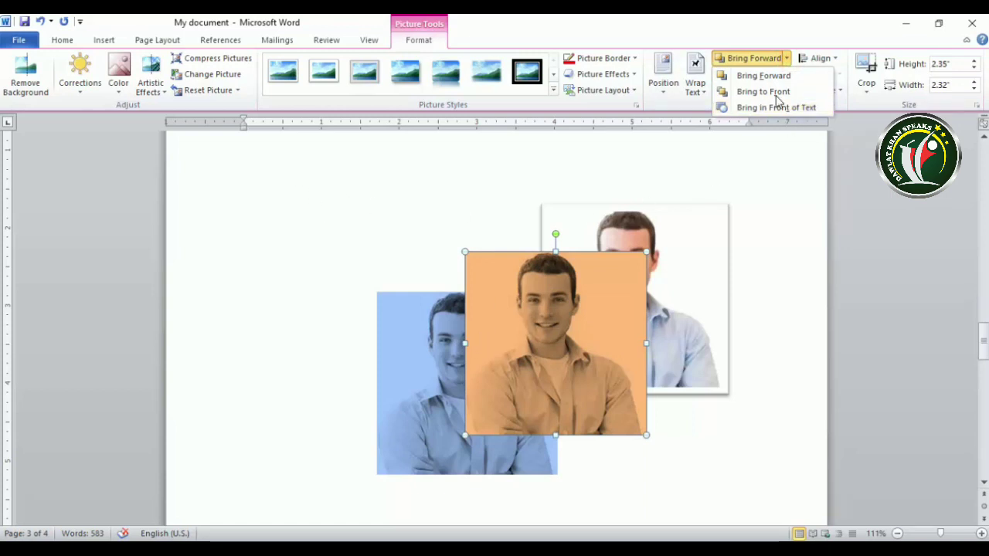
left_click(786, 58)
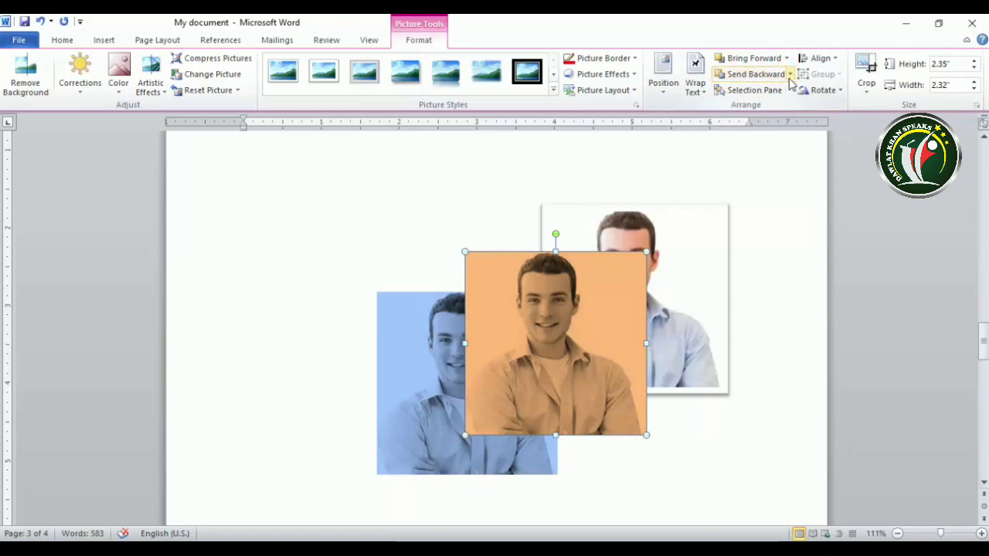
left_click(754, 89)
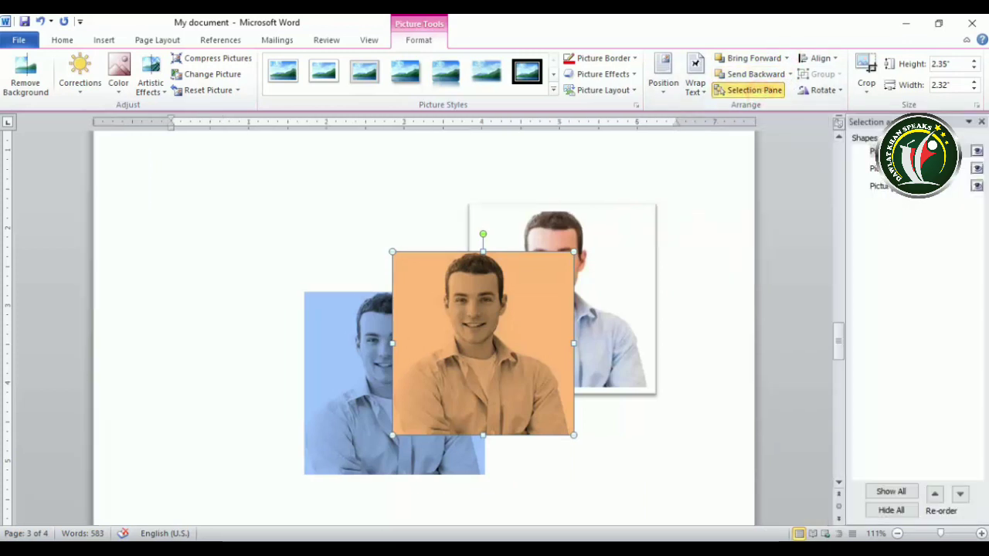
Hide the white, orange and blue pictures in the Selection Pane, then show them again.
left_click(881, 168)
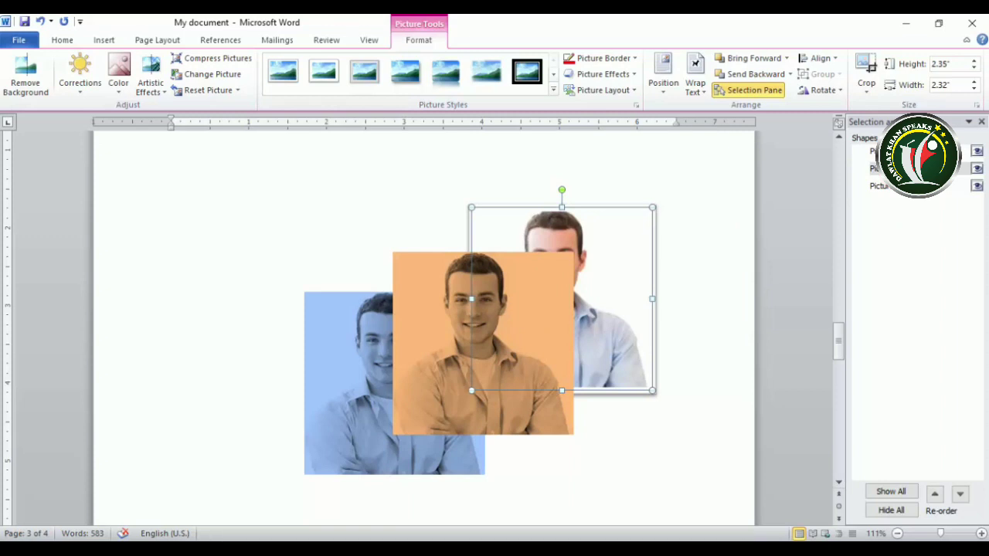
left_click(976, 168)
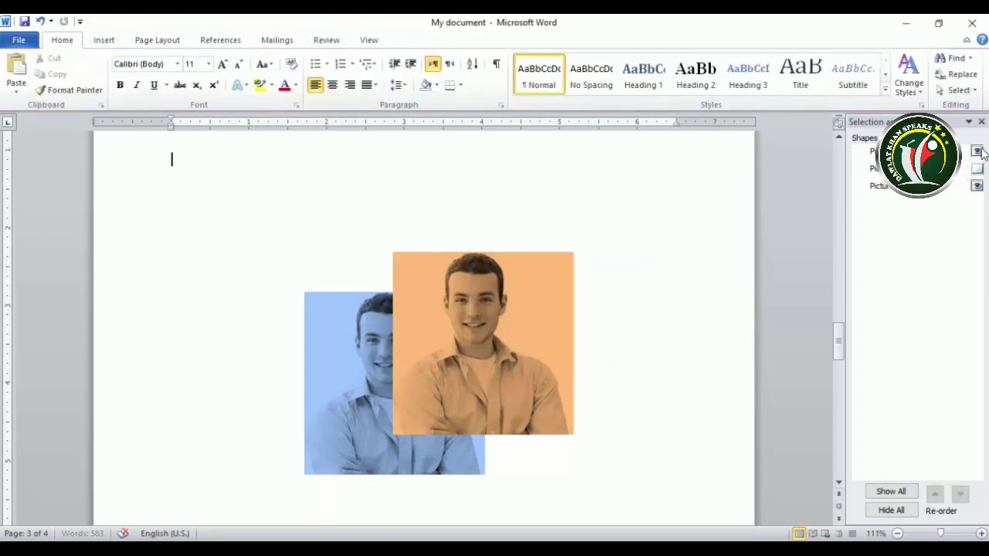
left_click(977, 152)
left_click(976, 186)
left_click(977, 168)
left_click(976, 152)
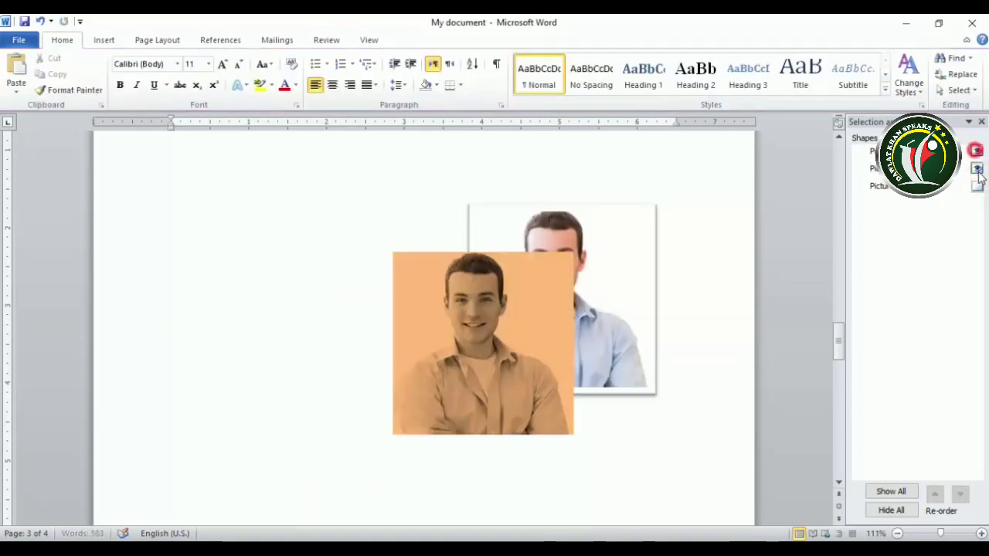
left_click(976, 185)
Select the orange, white and blue pictures from the list in turn, then close the pane.
left_click(876, 152)
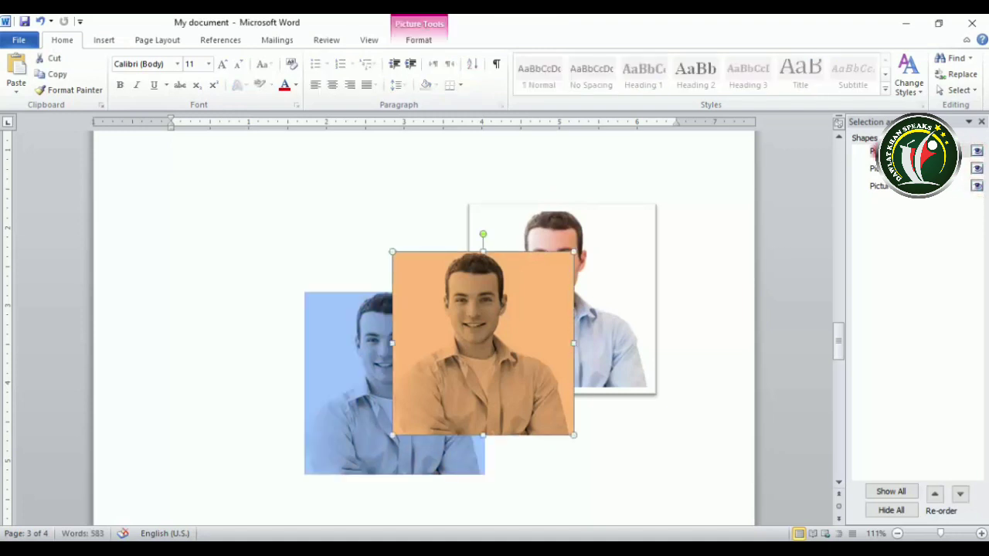
left_click(878, 168)
left_click(885, 186)
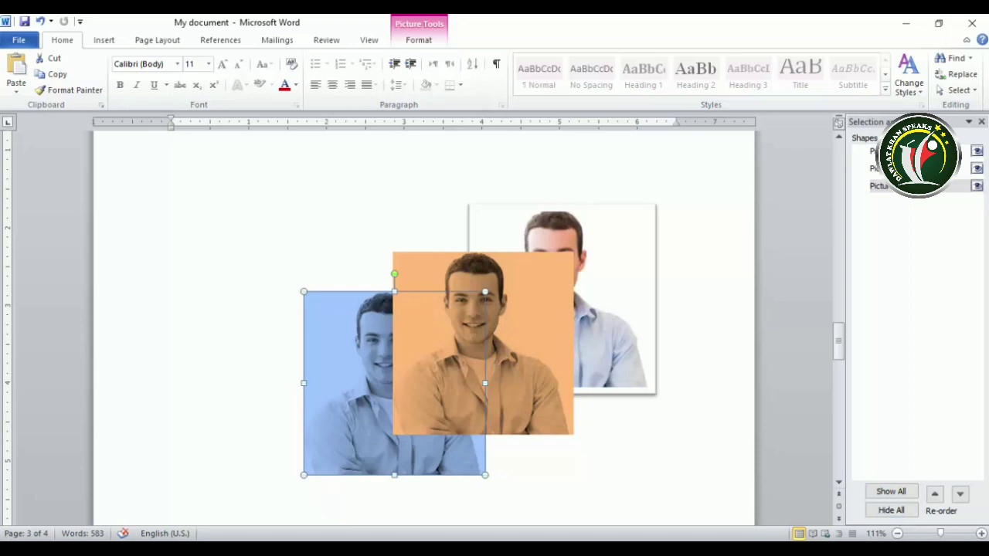
left_click(982, 121)
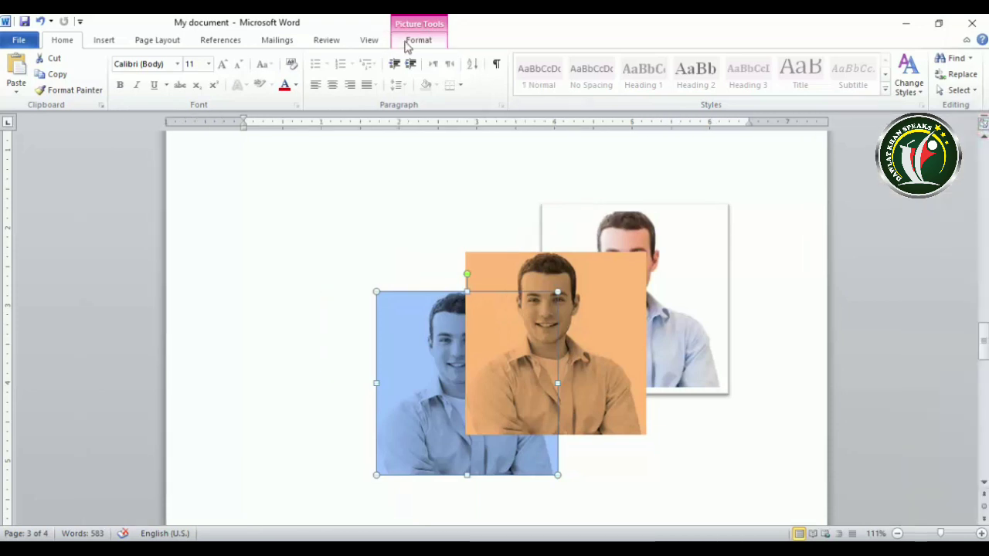
left_click(417, 40)
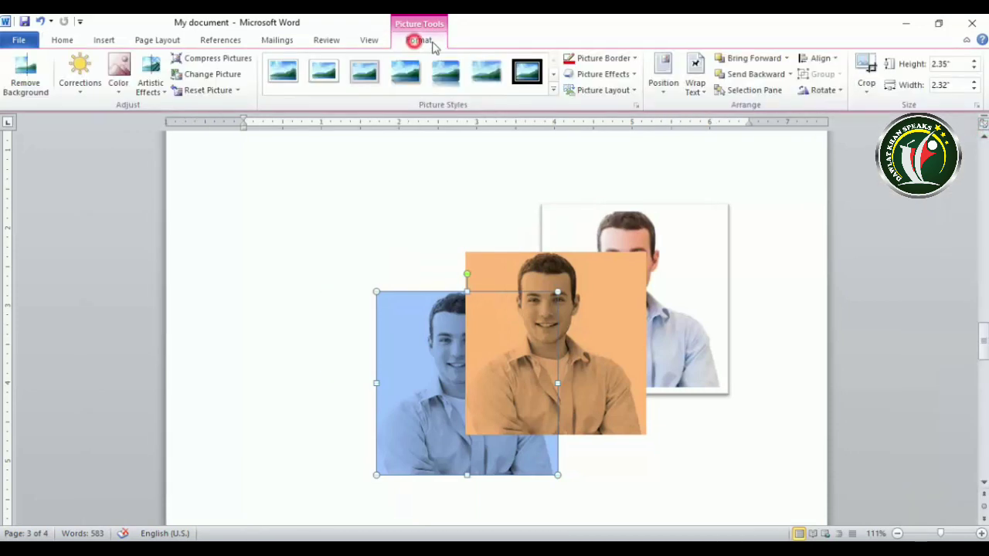
left_click(833, 68)
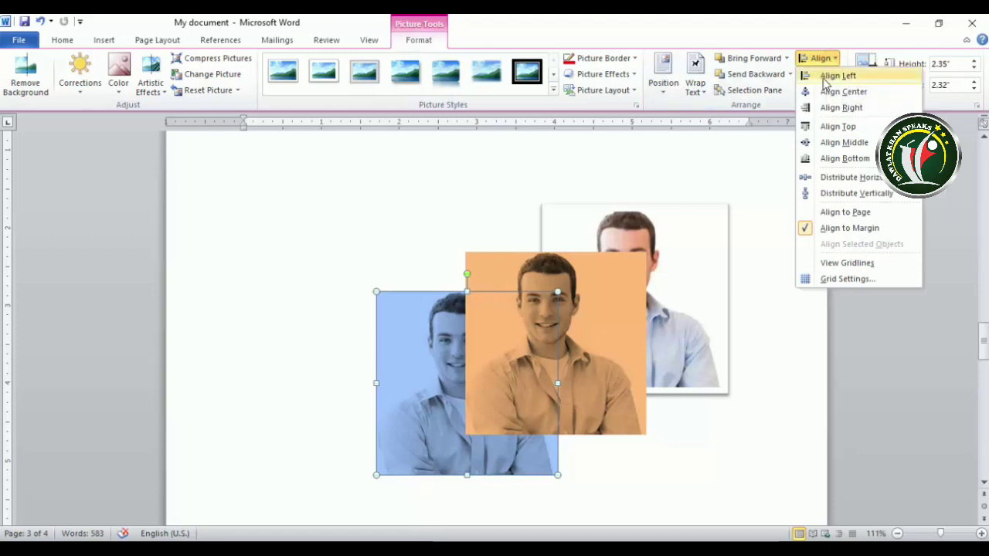
Select the orange photo and align it left, then centre, then right.
left_click(600, 338)
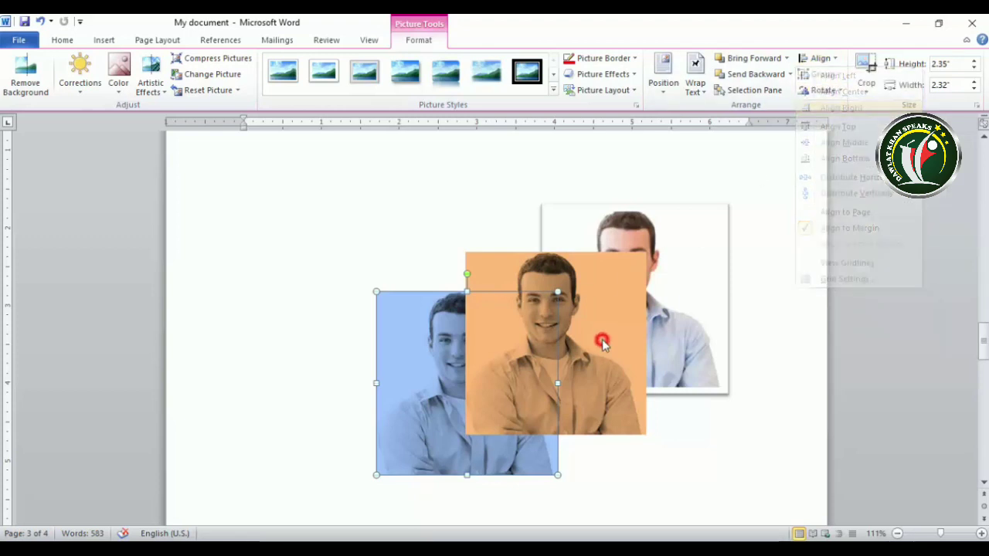
scroll(596, 337, "up", 1)
left_click(597, 340)
scroll(599, 343, "up", 2)
scroll(598, 343, "down", 6)
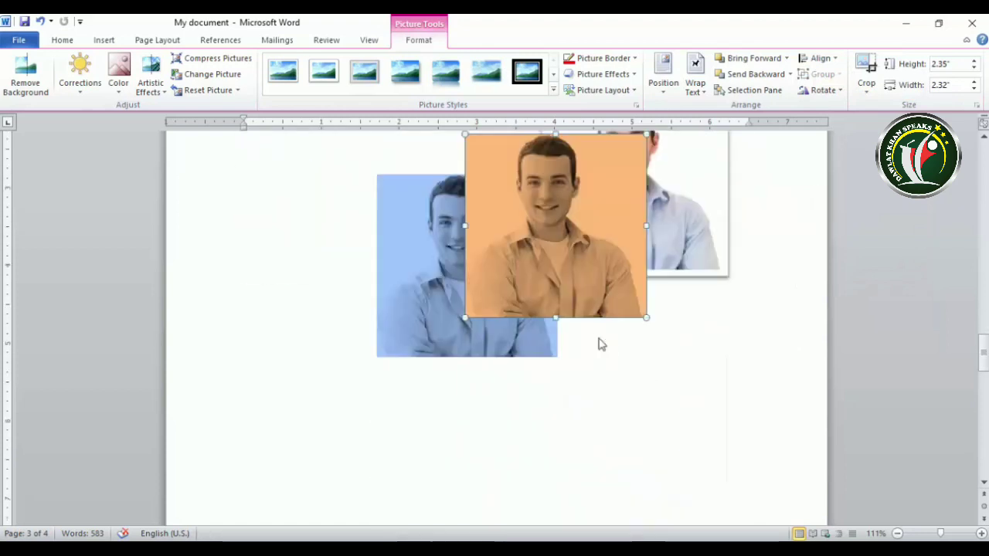
scroll(599, 342, "up", 4)
left_click(822, 59)
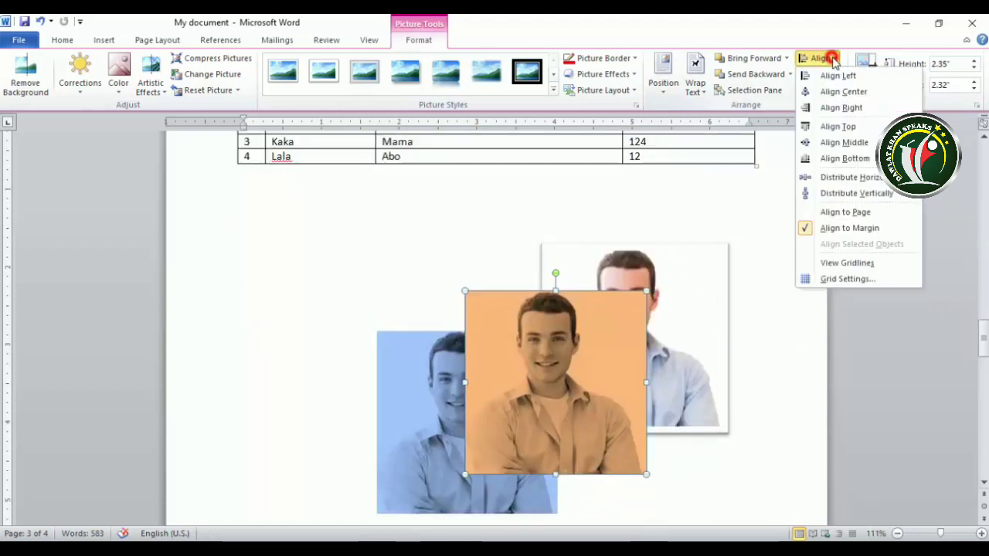
left_click(832, 75)
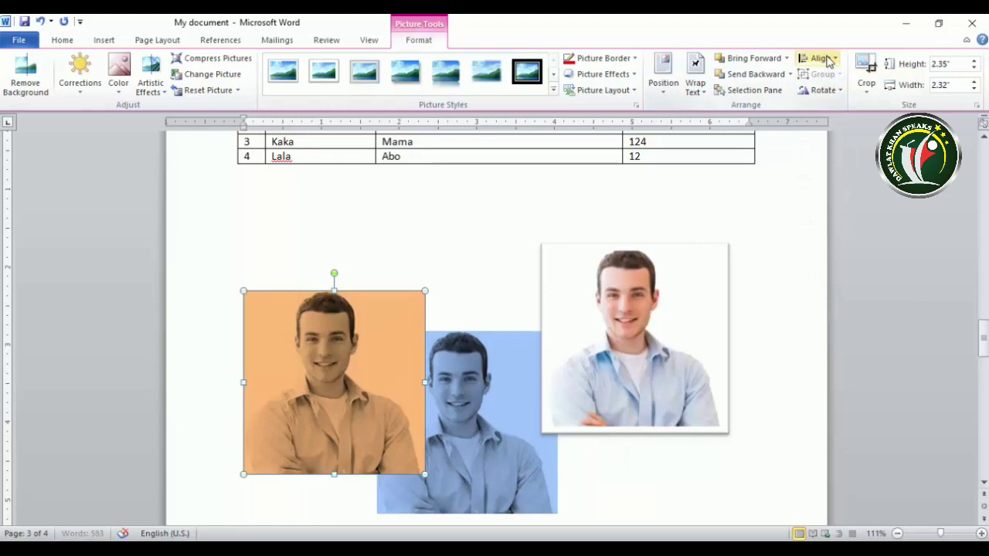
left_click(820, 59)
left_click(825, 91)
left_click(822, 59)
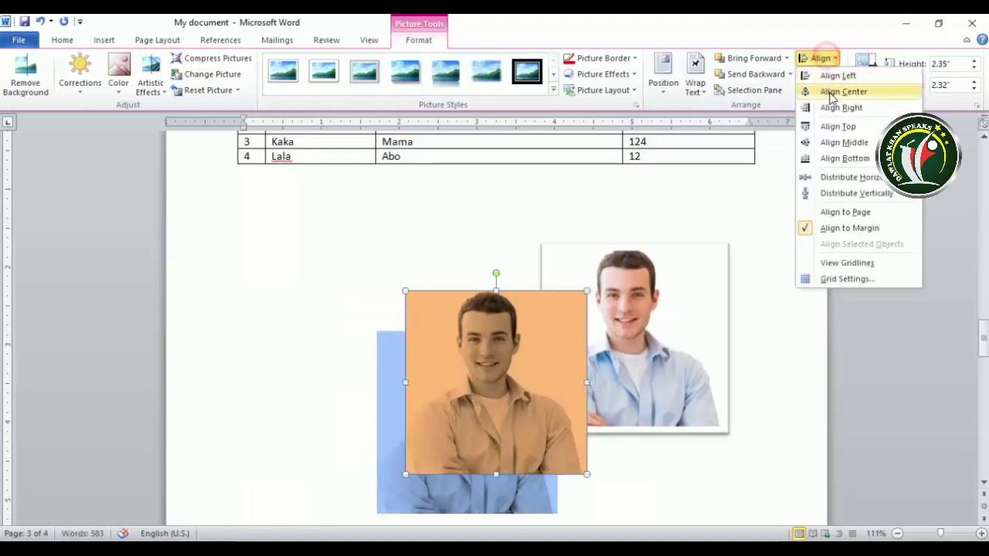
left_click(841, 107)
Move the orange photo up-left and distribute it horizontally and vertically.
left_click(824, 62)
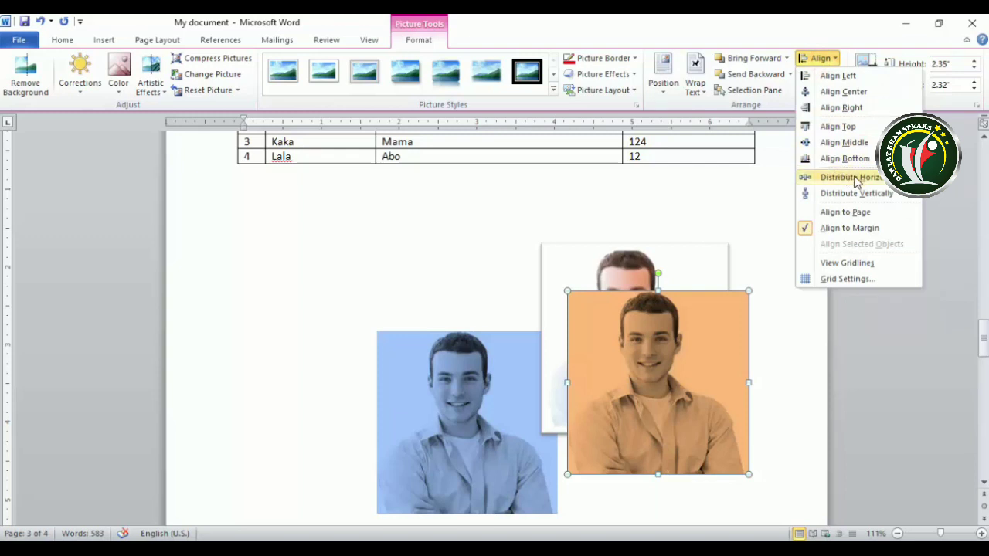
left_click(646, 412)
left_click_drag(662, 370, 516, 270)
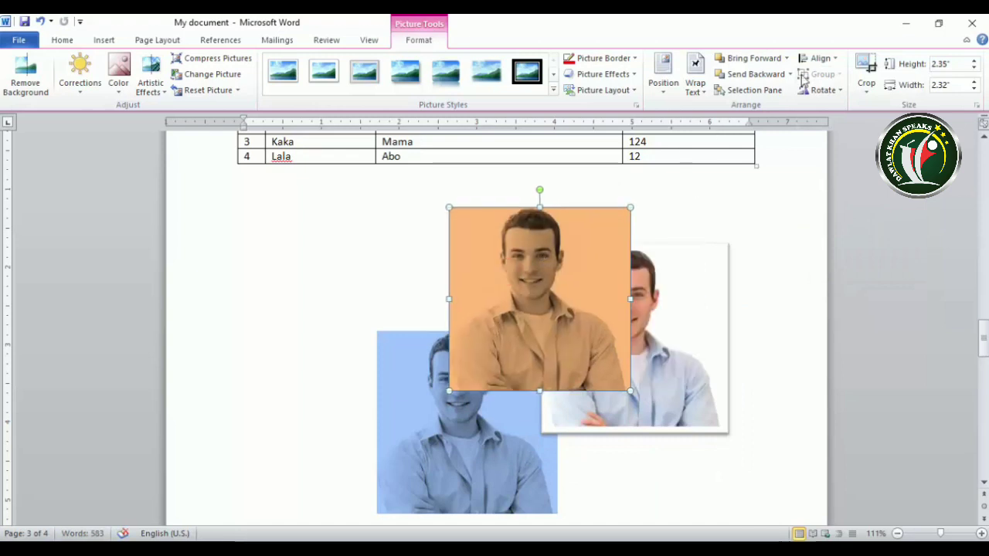
left_click(819, 59)
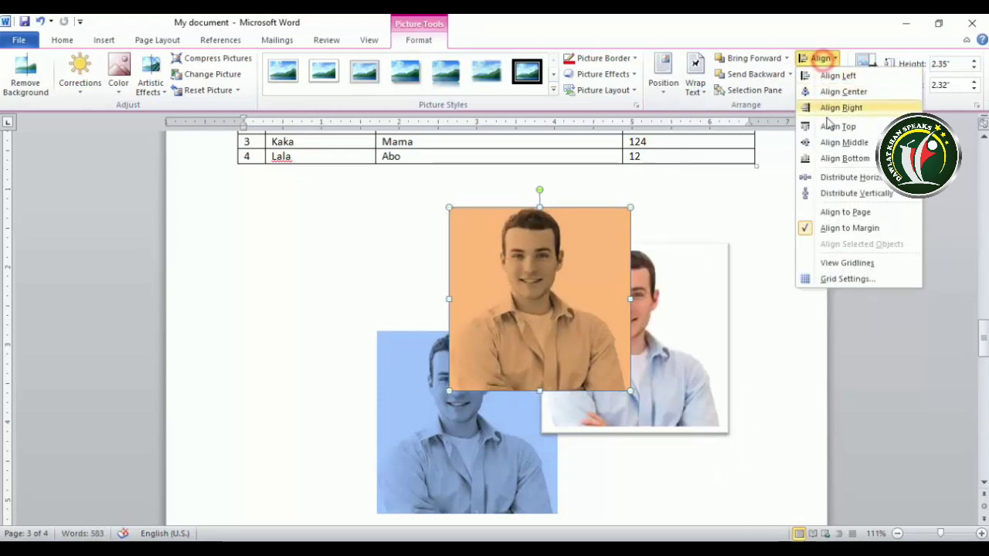
left_click(838, 179)
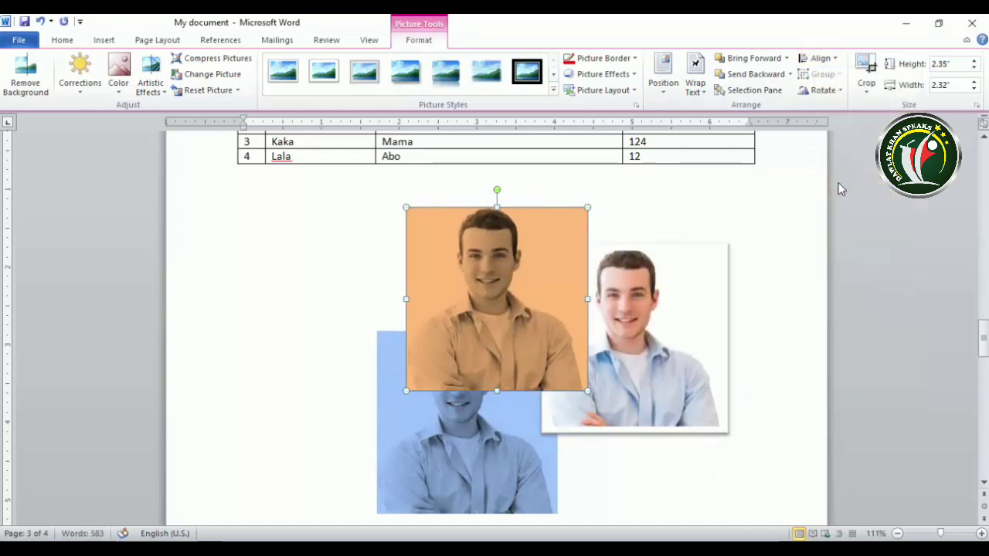
left_click(820, 59)
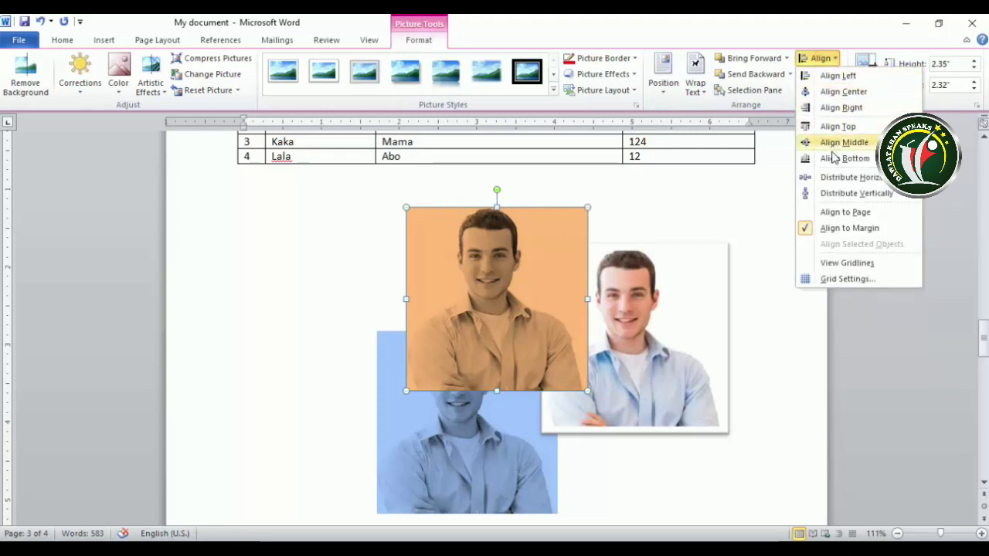
left_click(834, 195)
Switch the alignment reference to Align to Page instead of the margins.
scroll(538, 301, "down", 5)
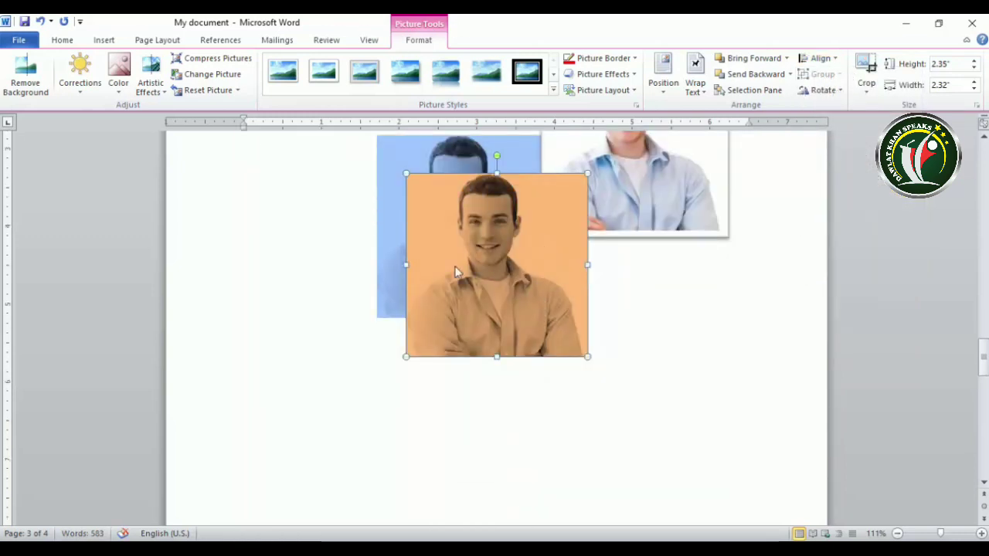
left_click(821, 58)
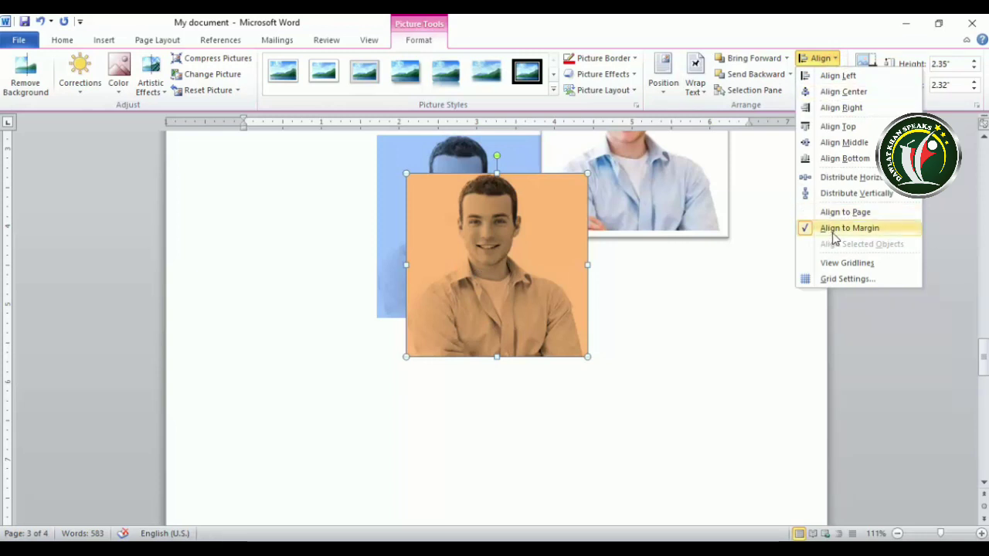
scroll(320, 319, "up", 3)
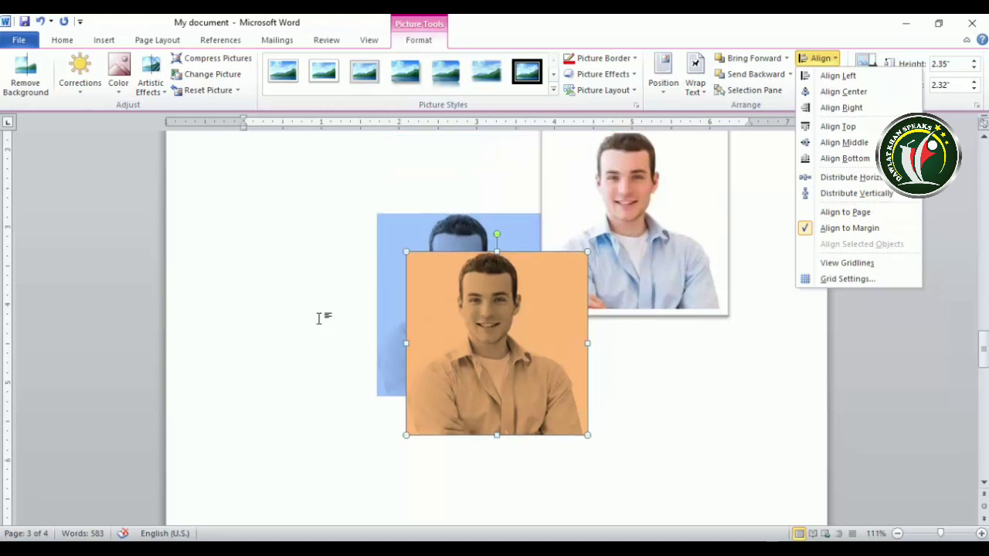
scroll(320, 325, "up", 6)
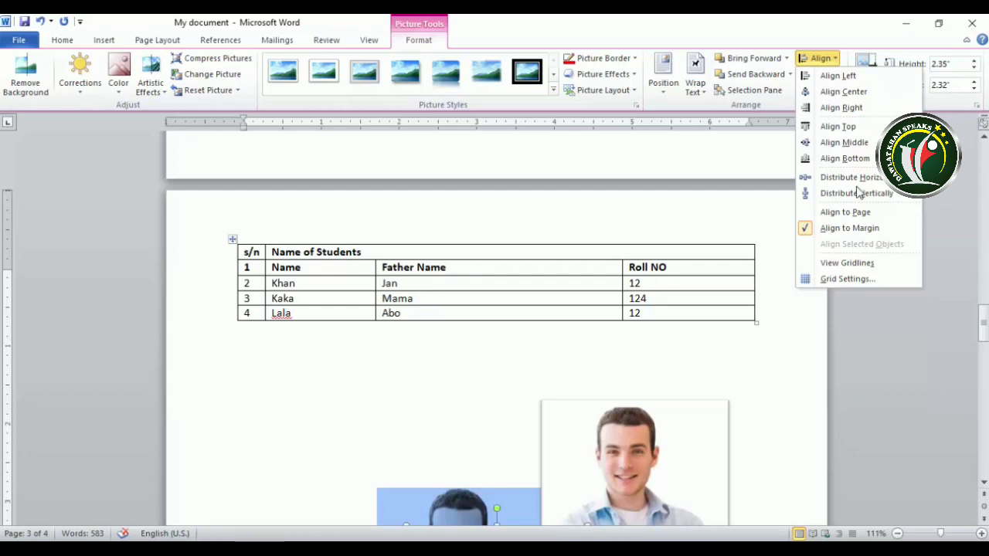
scroll(518, 459, "down", 3)
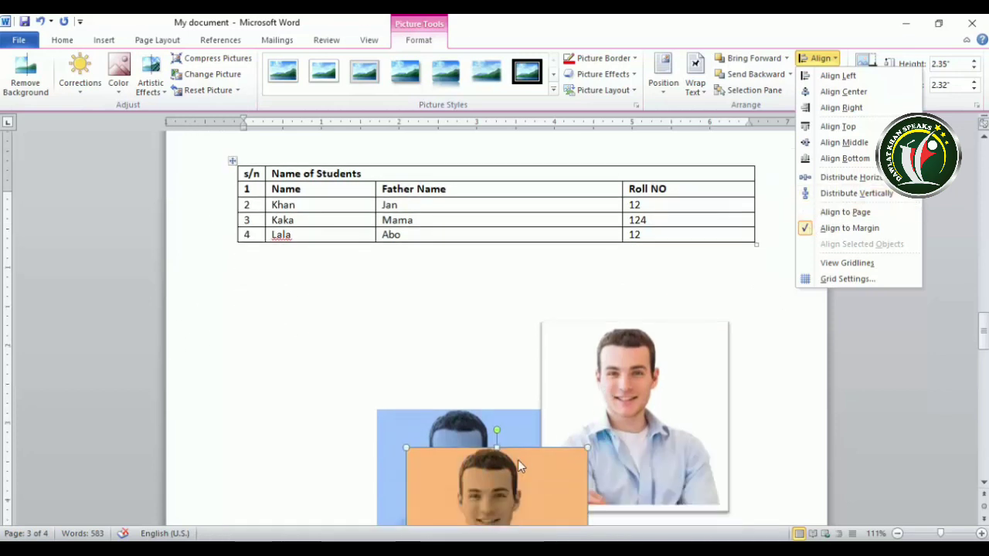
left_click(833, 211)
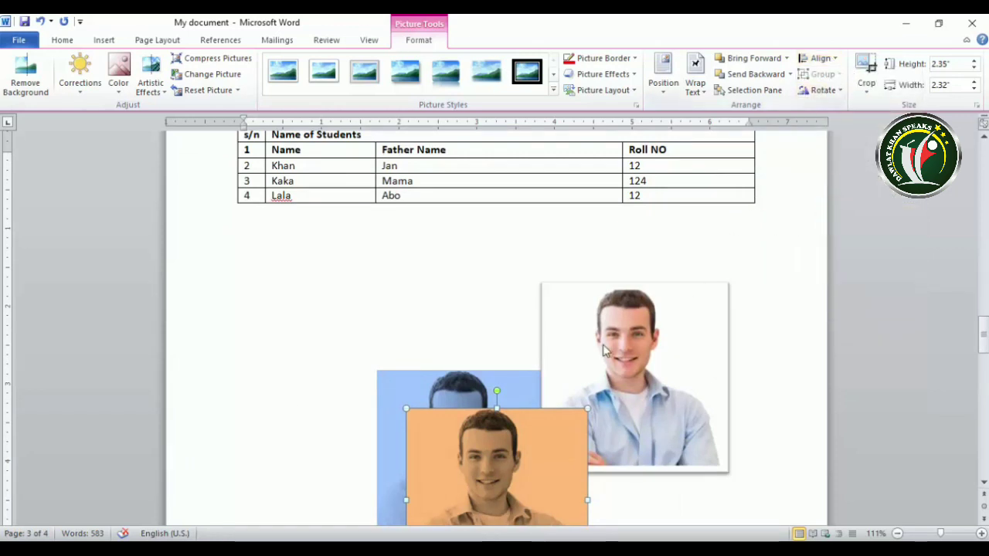
scroll(488, 333, "down", 4)
left_click(819, 59)
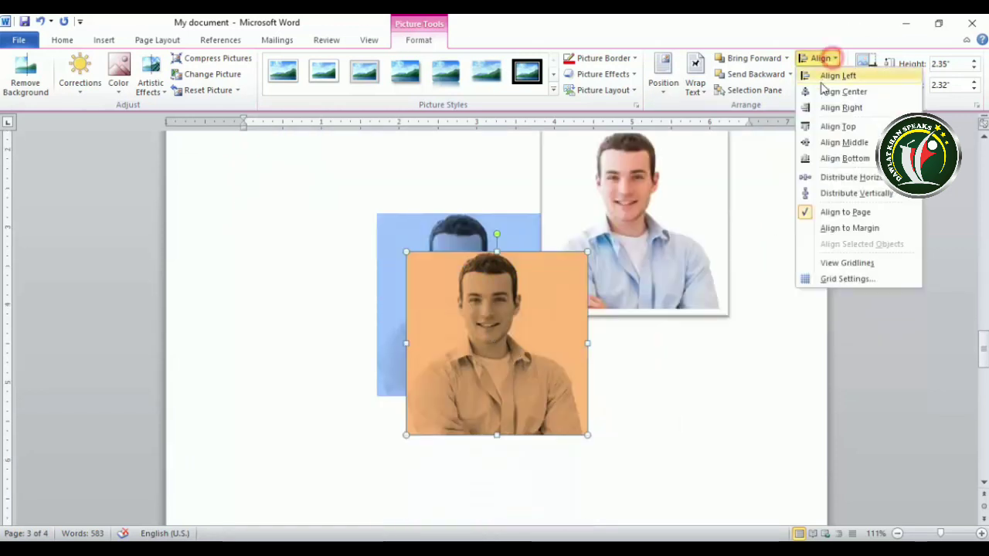
left_click(831, 110)
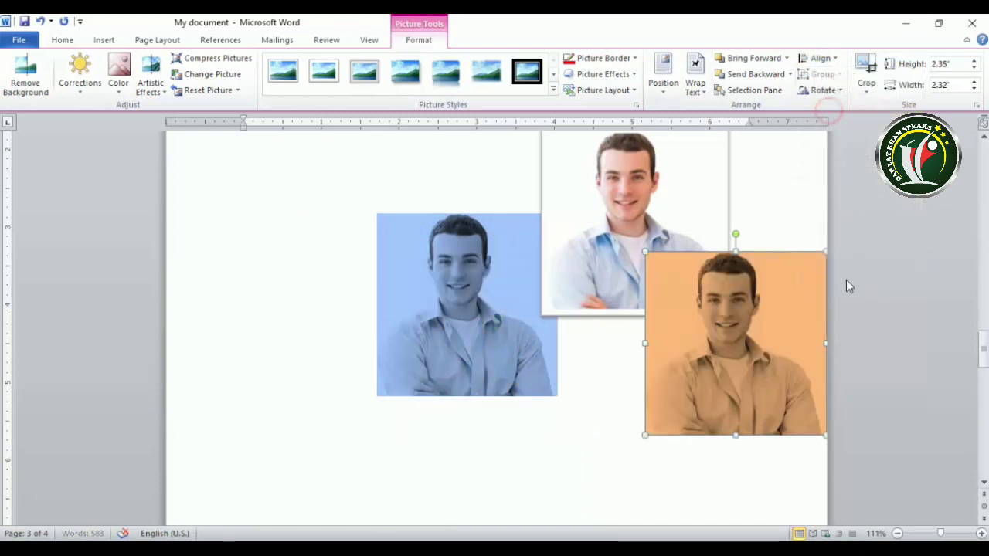
left_click(819, 59)
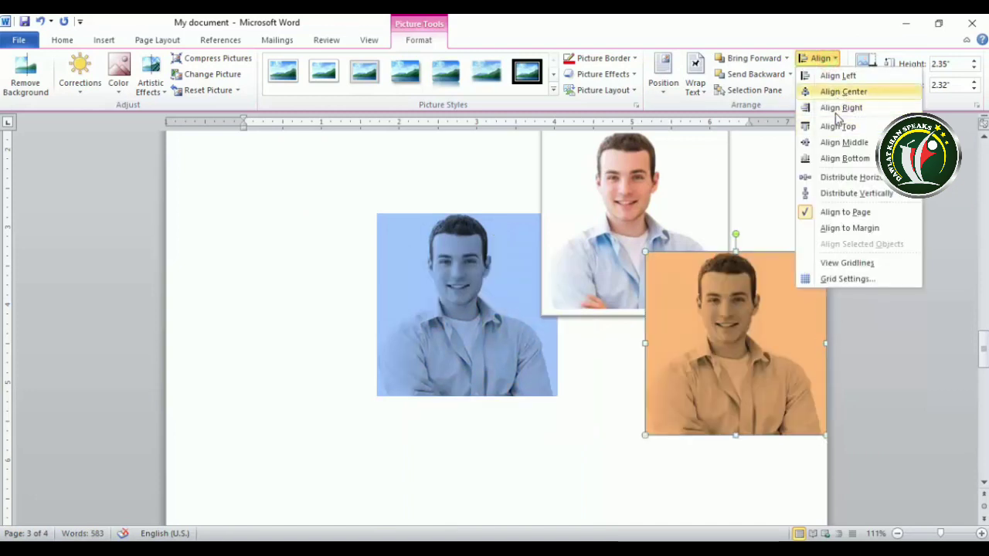
left_click(833, 75)
left_click(815, 58)
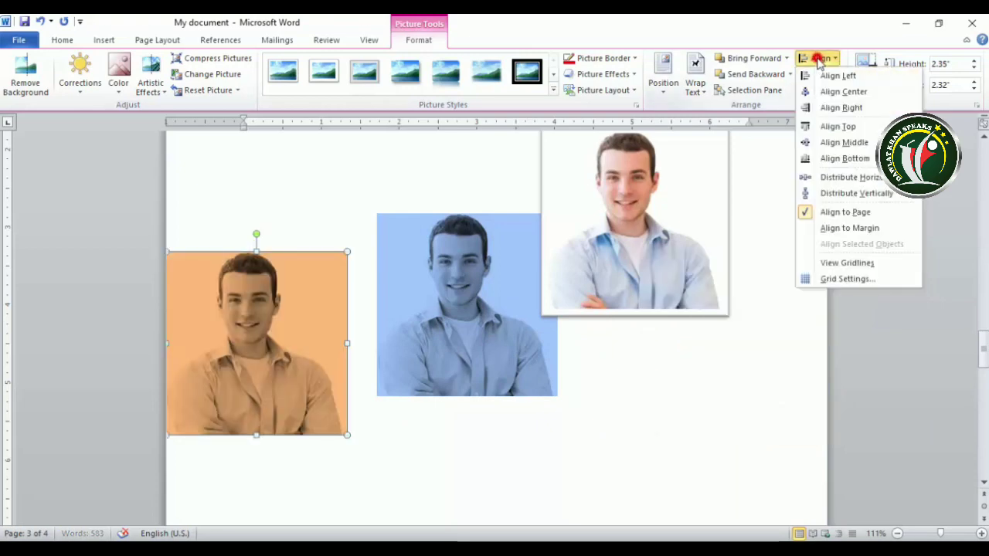
left_click(825, 124)
left_click(821, 58)
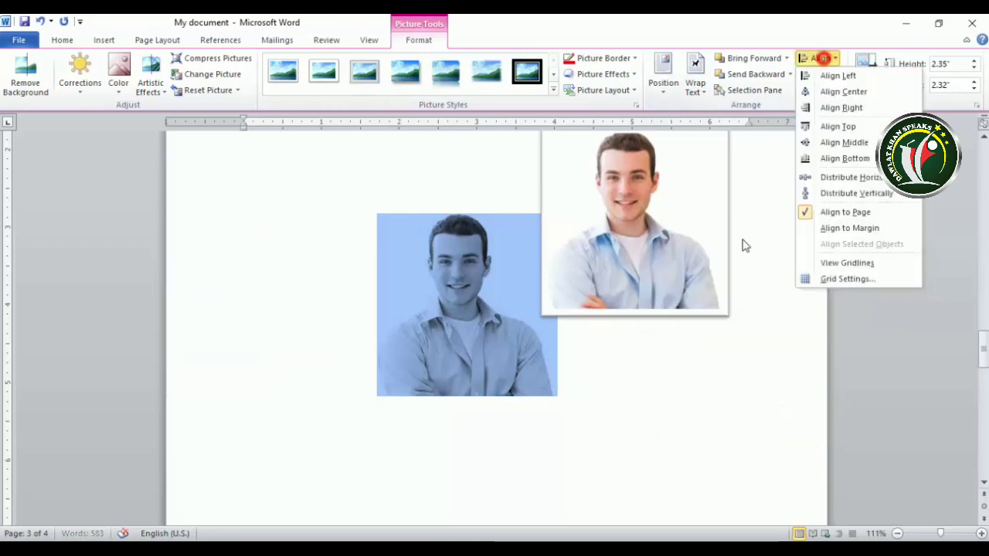
scroll(325, 340, "up", 5)
scroll(379, 314, "down", 4)
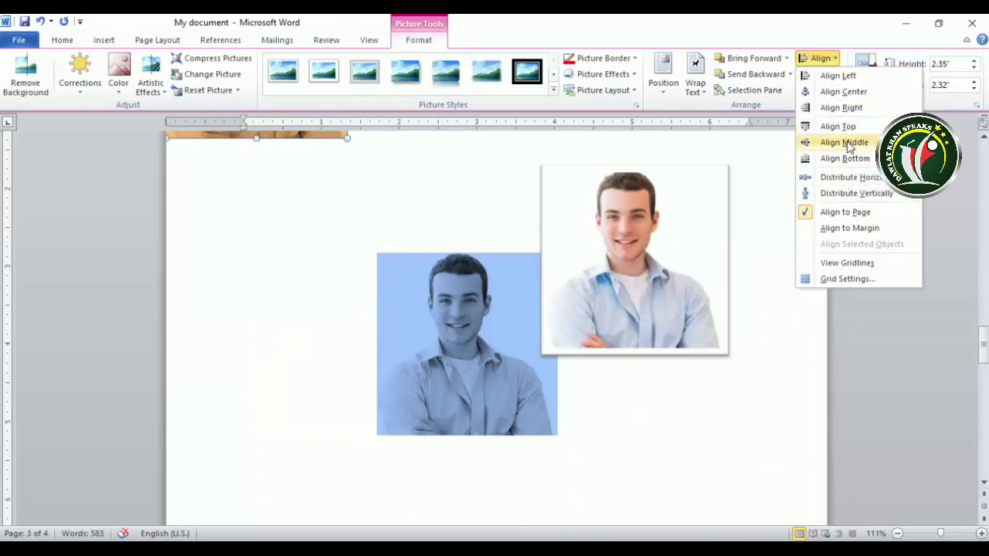
left_click(850, 92)
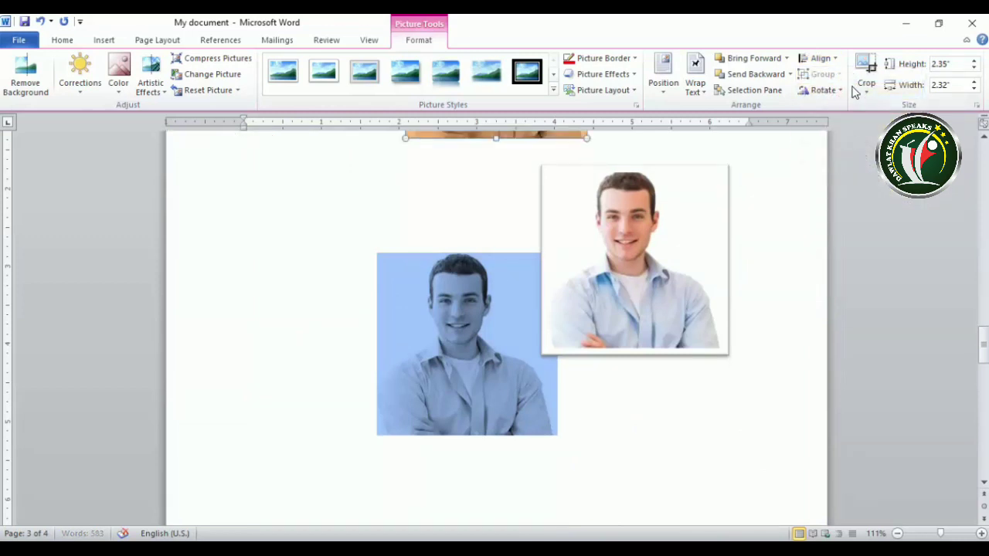
left_click(830, 59)
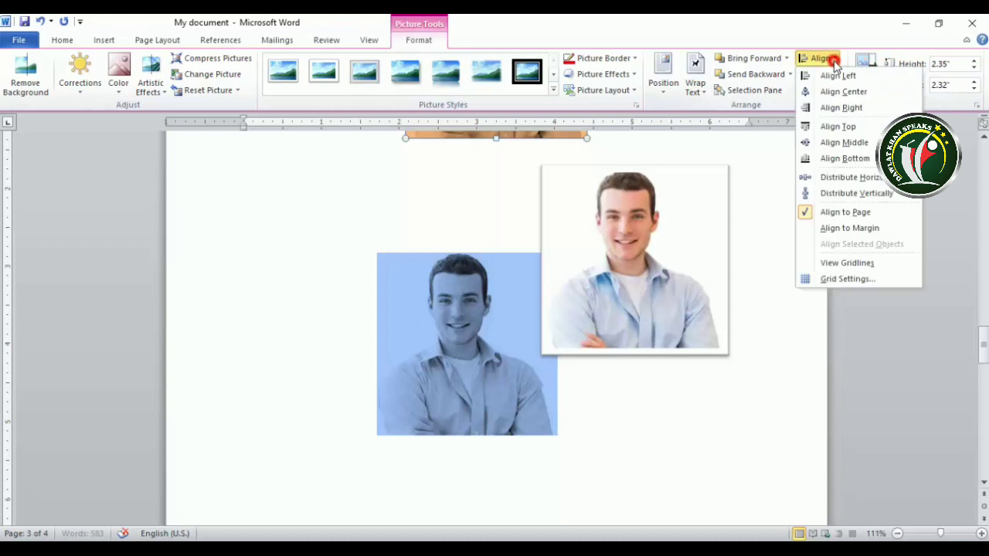
left_click(850, 193)
scroll(690, 254, "down", 1)
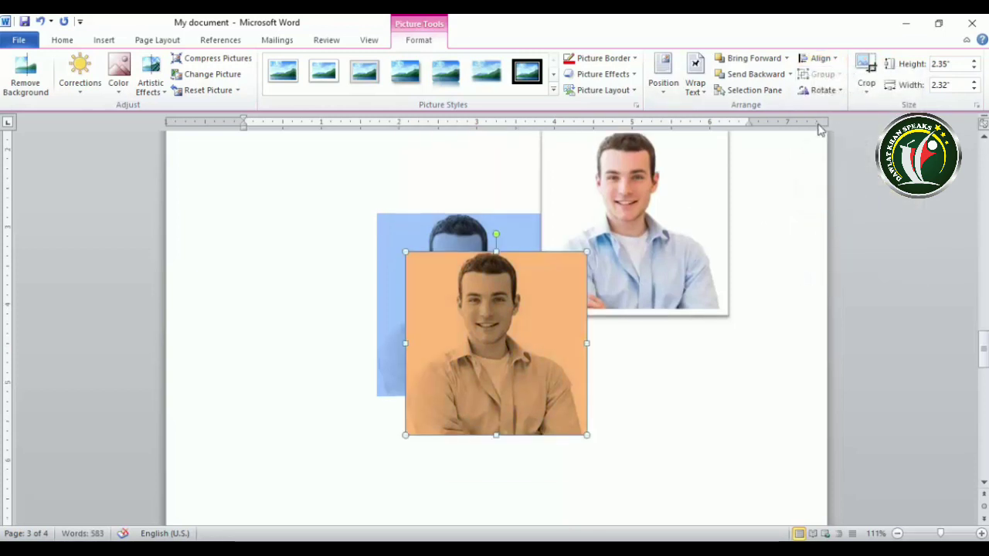
left_click(831, 58)
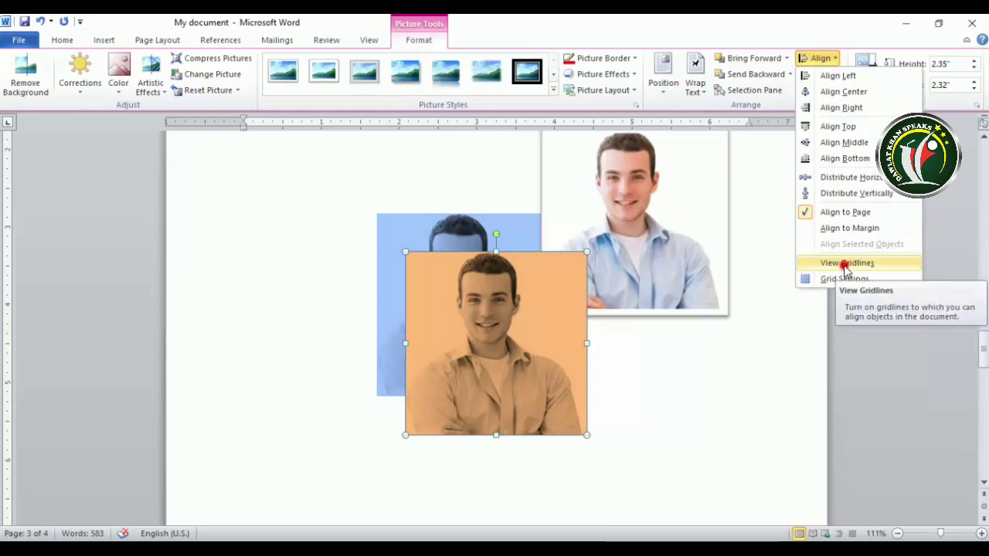
Turn on View Gridlines to show the drawing grid across the page.
left_click(844, 263)
scroll(383, 303, "up", 2)
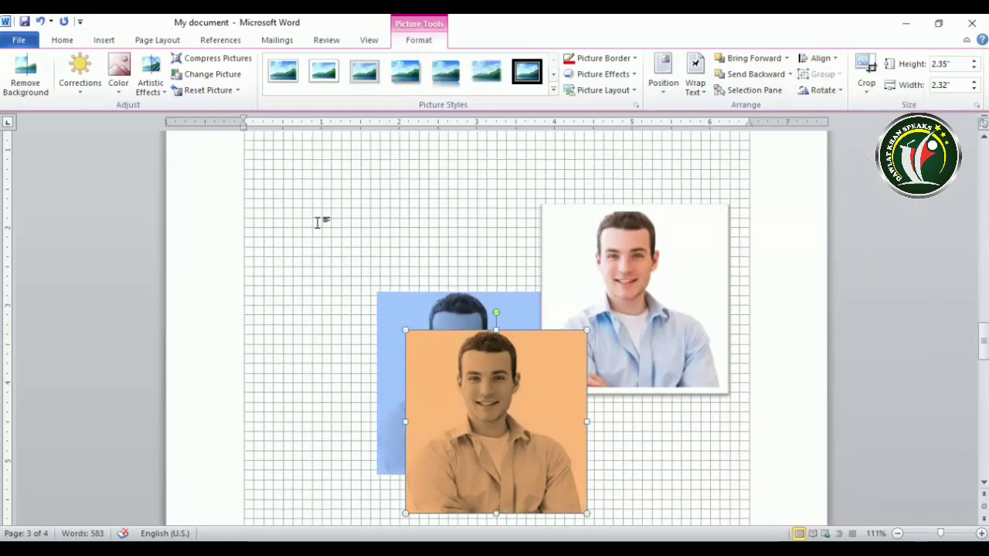
scroll(321, 227, "up", 3)
scroll(407, 295, "down", 15)
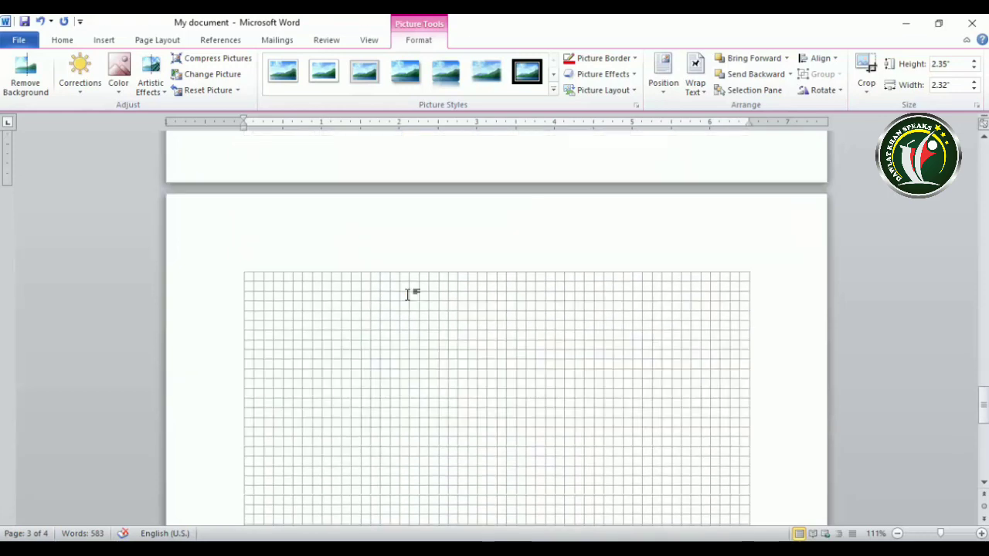
scroll(408, 295, "down", 4)
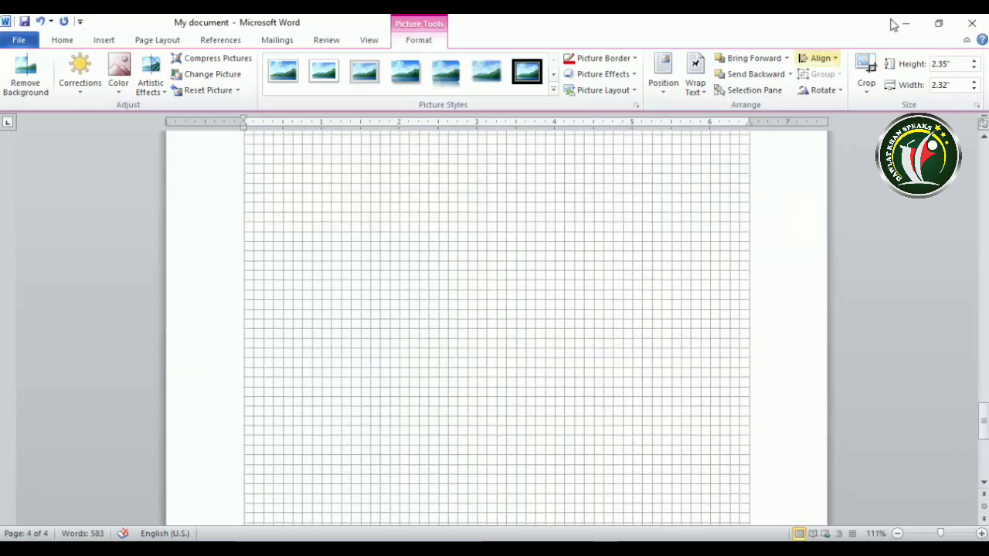
scroll(500, 291, "up", 5)
scroll(500, 296, "up", 5)
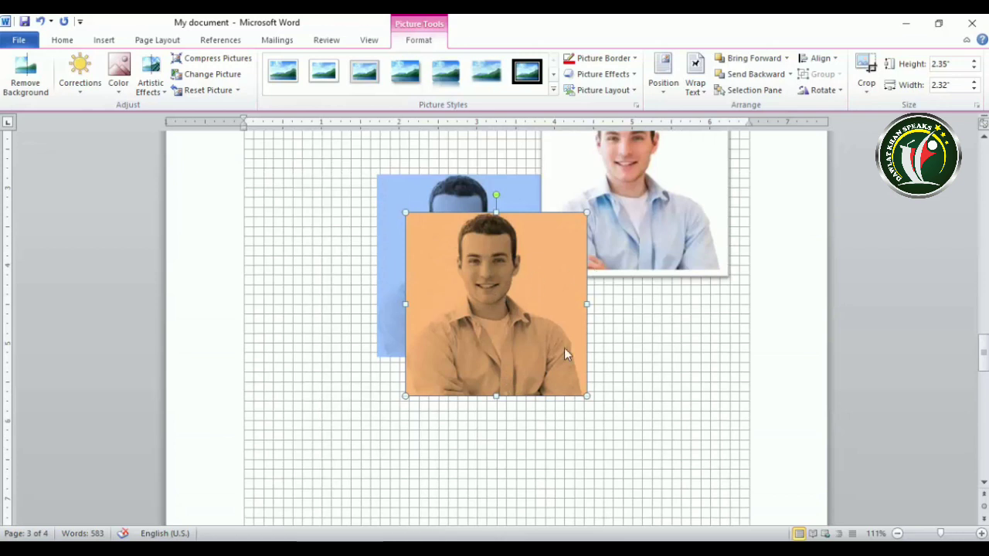
Shrink the orange photo and move it onto the grid, then undo back to 2.35 × 2.32 inches.
left_click(530, 376)
left_click_drag(586, 397, 448, 256)
left_click_drag(408, 230, 295, 213)
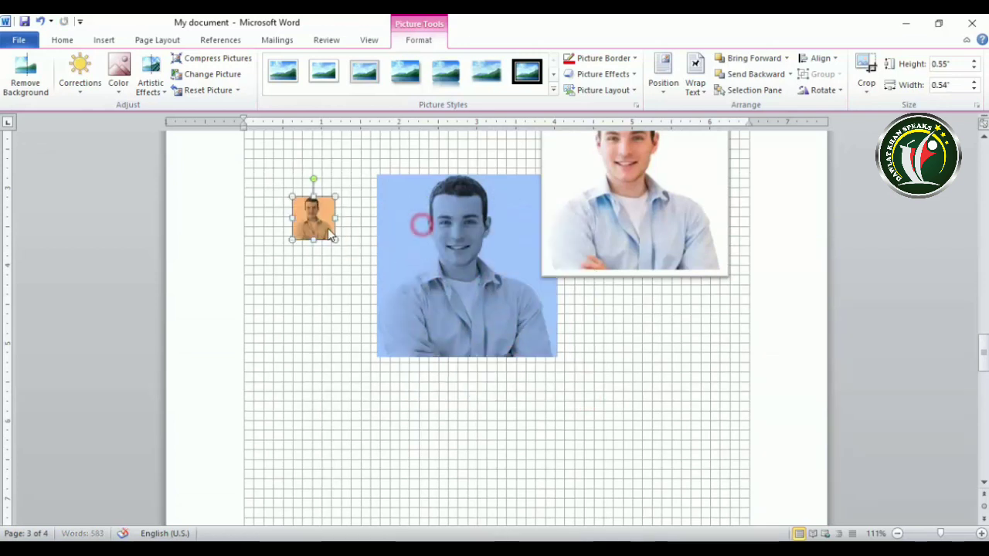
left_click_drag(337, 241, 302, 205)
scroll(304, 232, "up", 5)
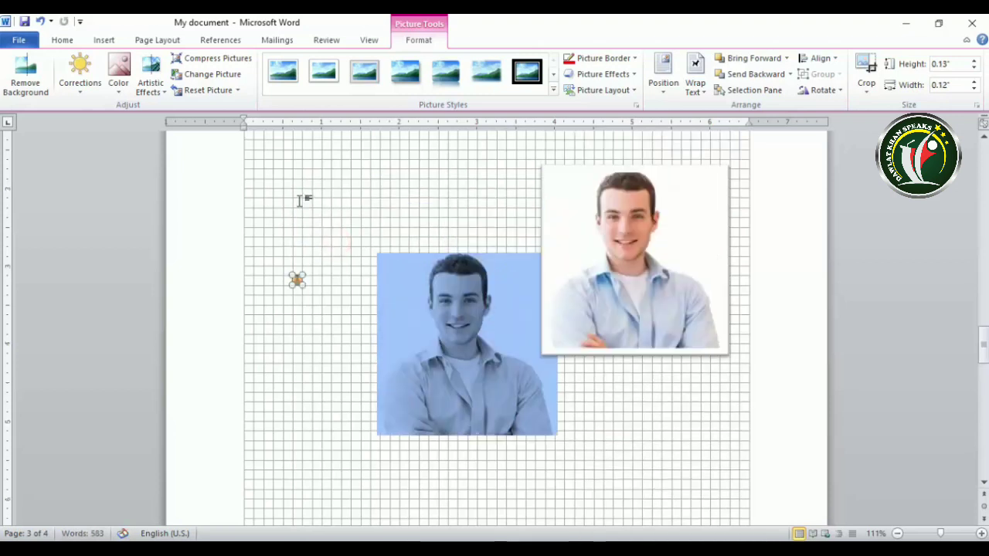
scroll(295, 377, "up", 1)
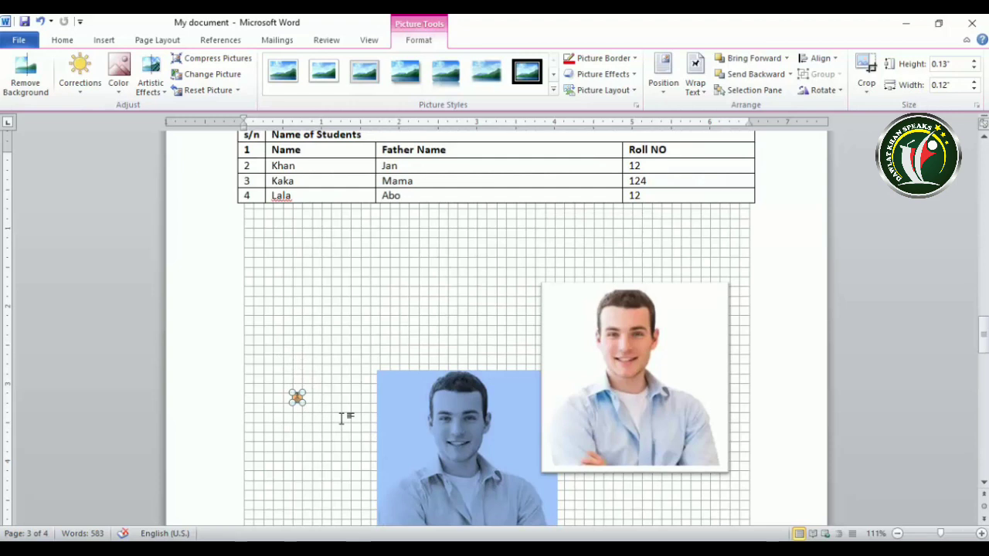
key("ctrl+z")
key("ctrl+z")
key("ctrl+z")
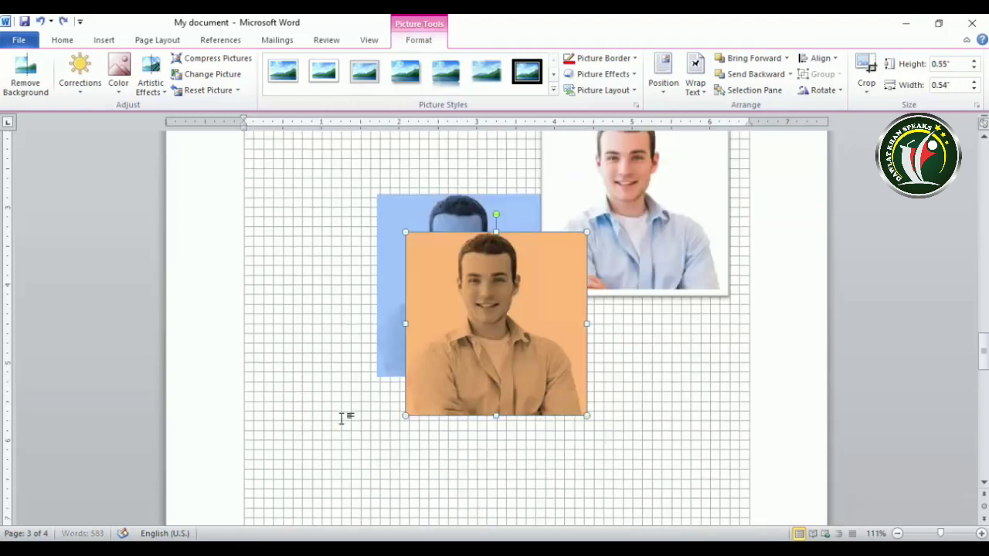
left_click(833, 60)
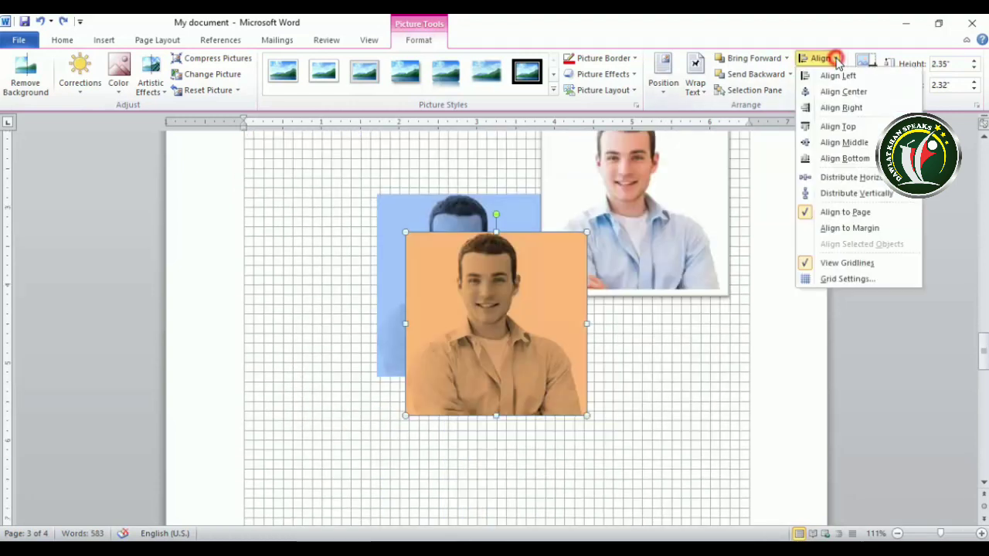
Try raising the grid's Horizontal every and Vertical every values, then cancel the changes.
left_click(843, 280)
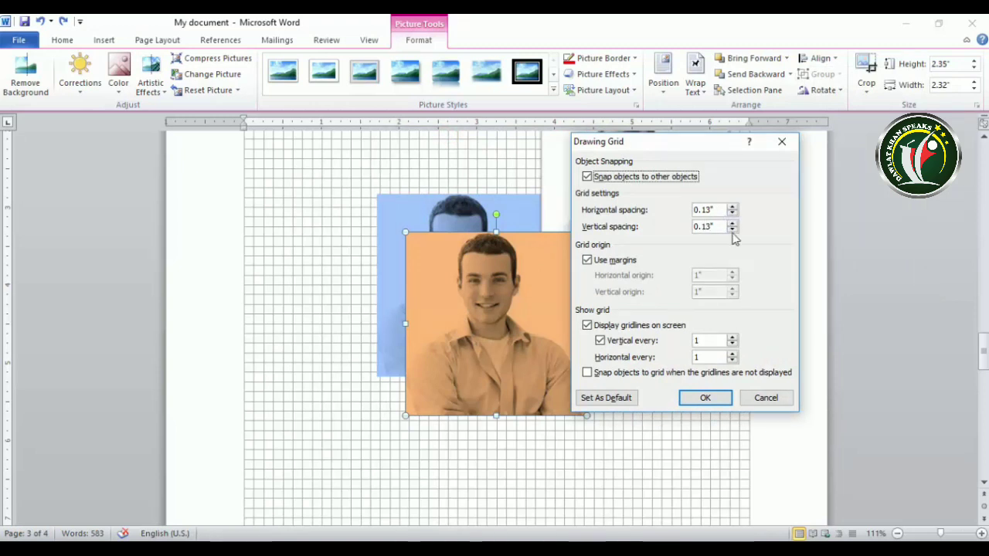
left_click(732, 338)
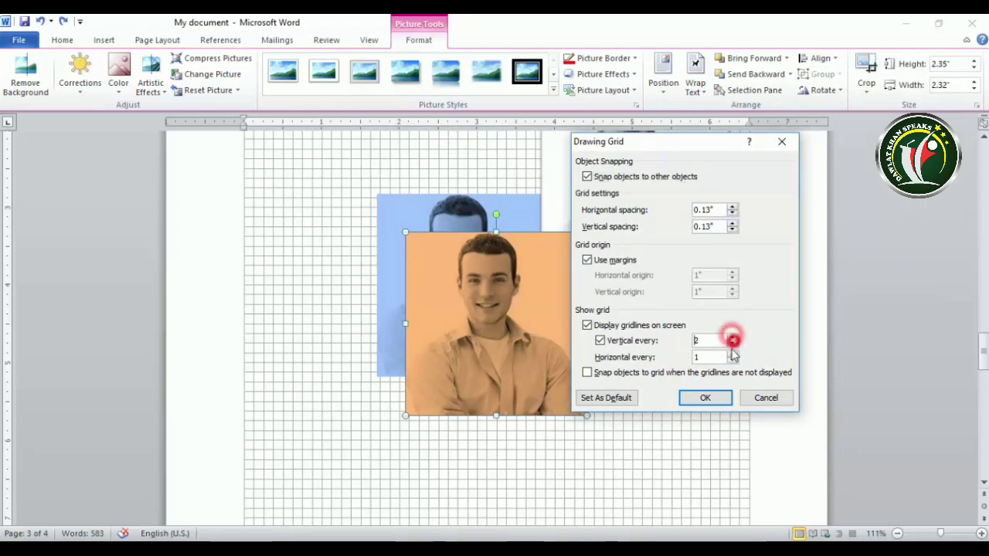
left_click(732, 354)
left_click(732, 354)
left_click(732, 354)
left_click(732, 354)
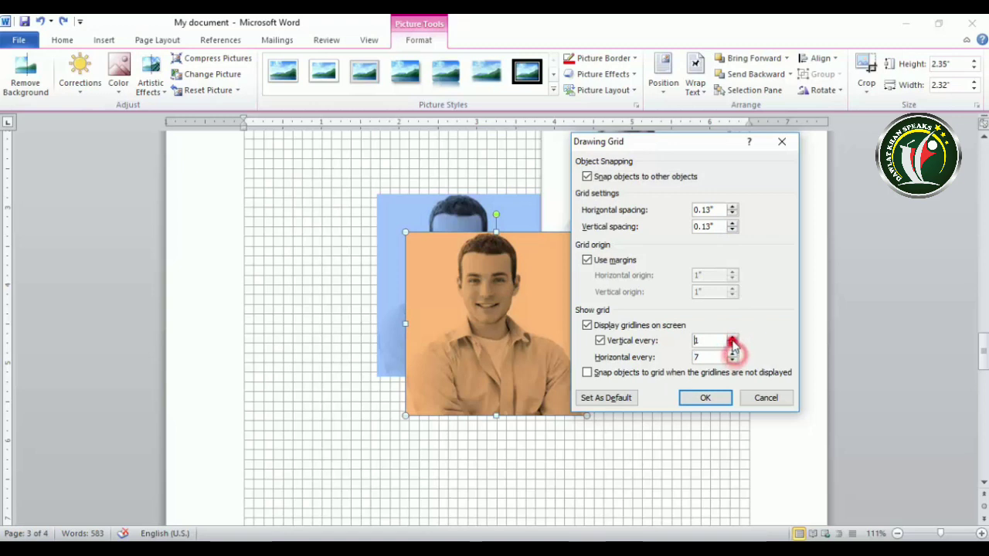
left_click(732, 338)
left_click(731, 338)
left_click(732, 338)
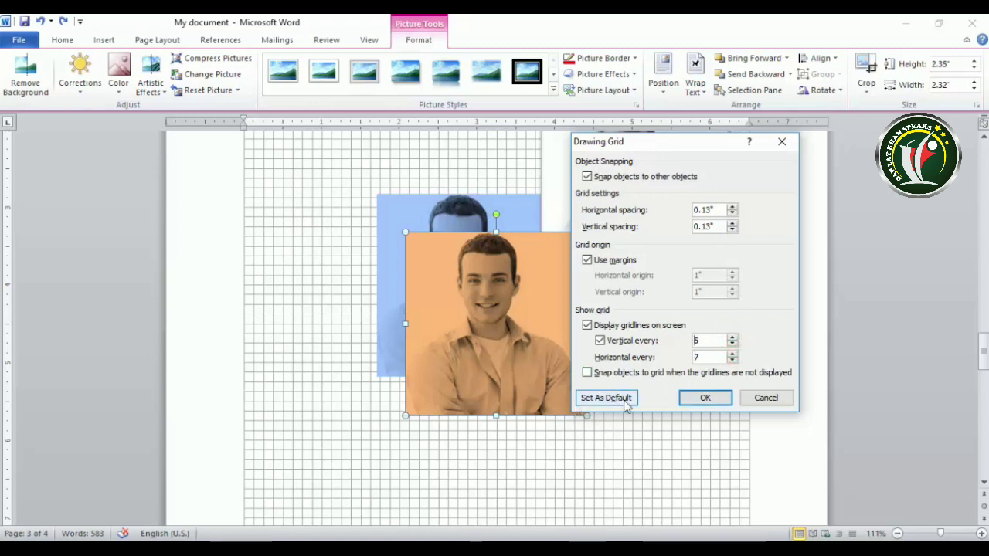
left_click(746, 398)
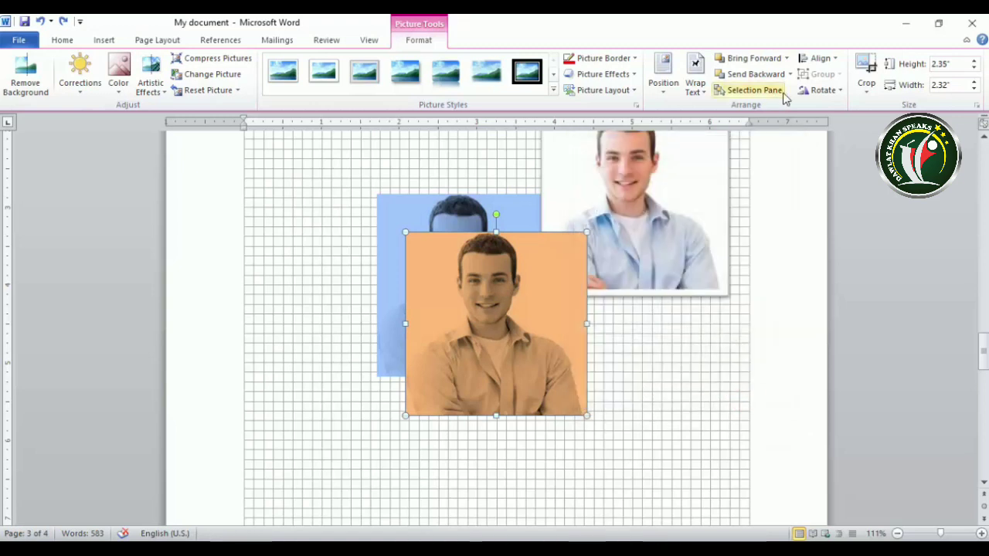
Set the drawing grid's horizontal and vertical spacing both to 4 inches and apply.
left_click(832, 65)
left_click(824, 276)
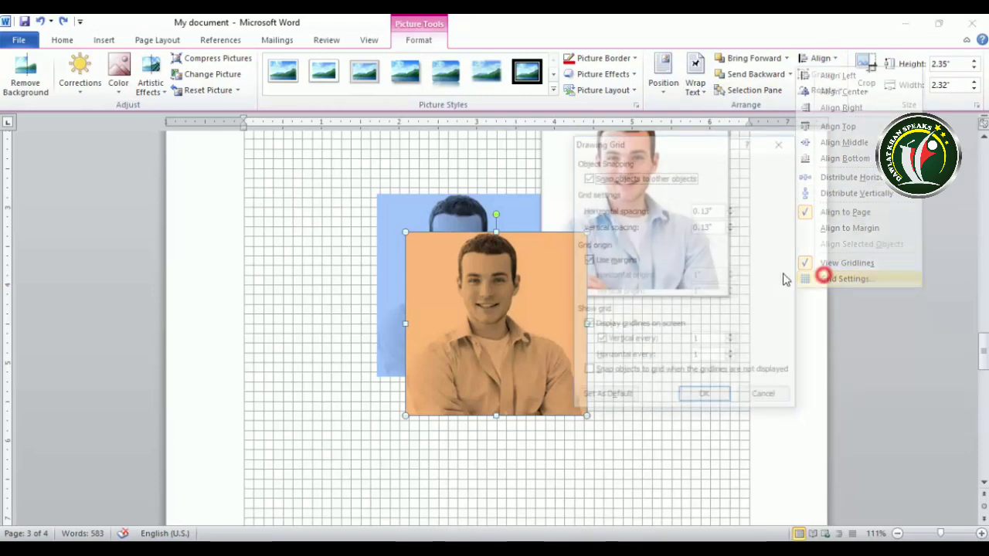
left_click(733, 206)
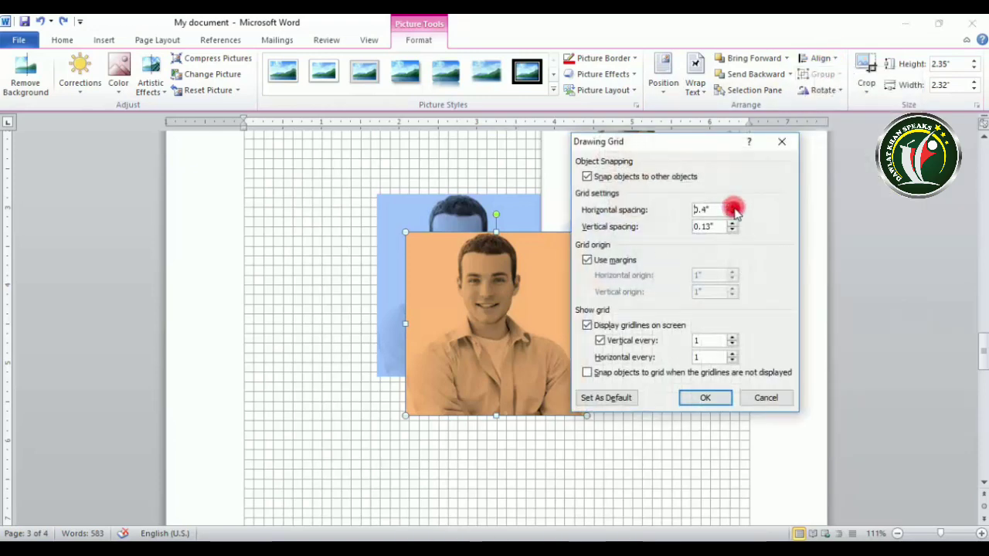
double_click(709, 210)
type("4")
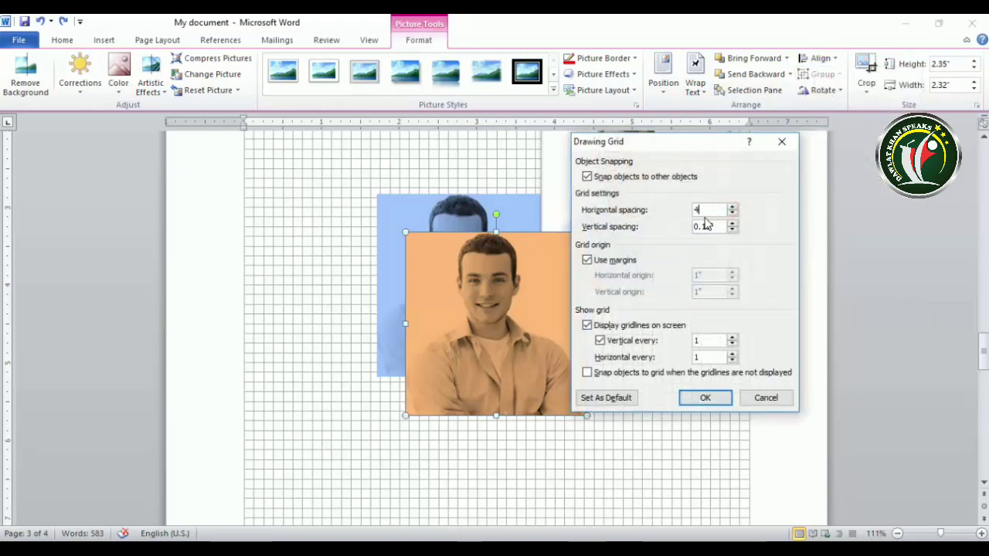
double_click(710, 226)
type("4")
left_click(704, 398)
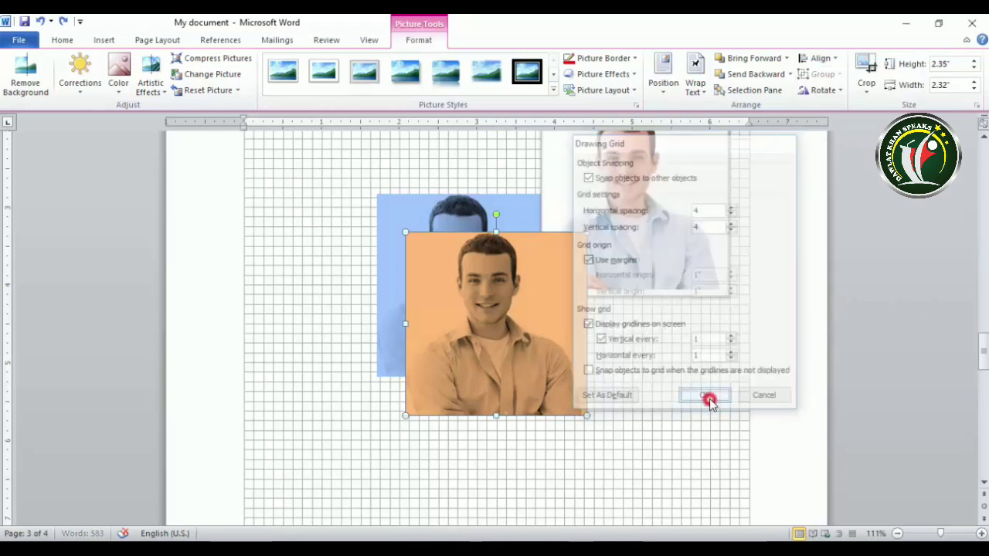
scroll(363, 239, "up", 5)
scroll(315, 267, "down", 10)
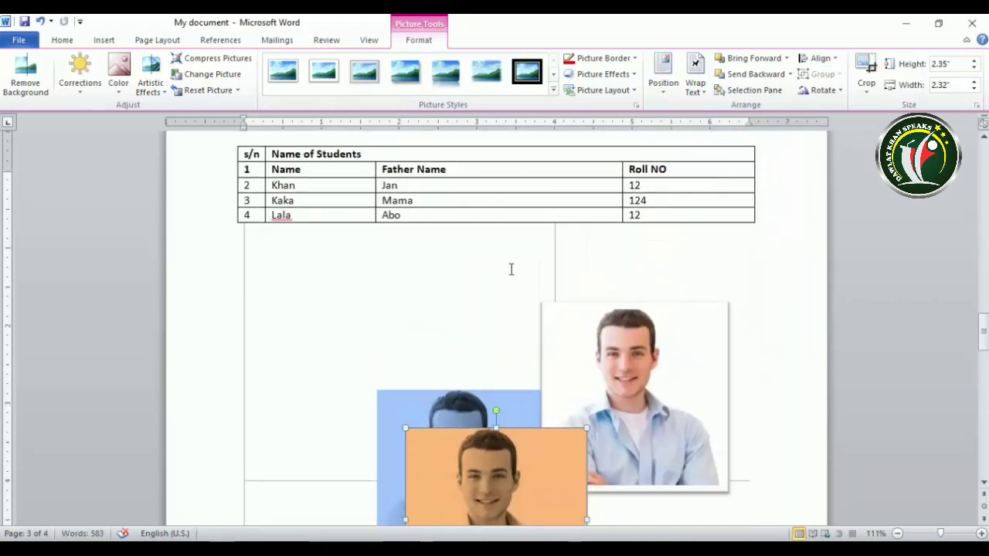
Undo the last change with Ctrl+Z.
scroll(394, 306, "down", 4)
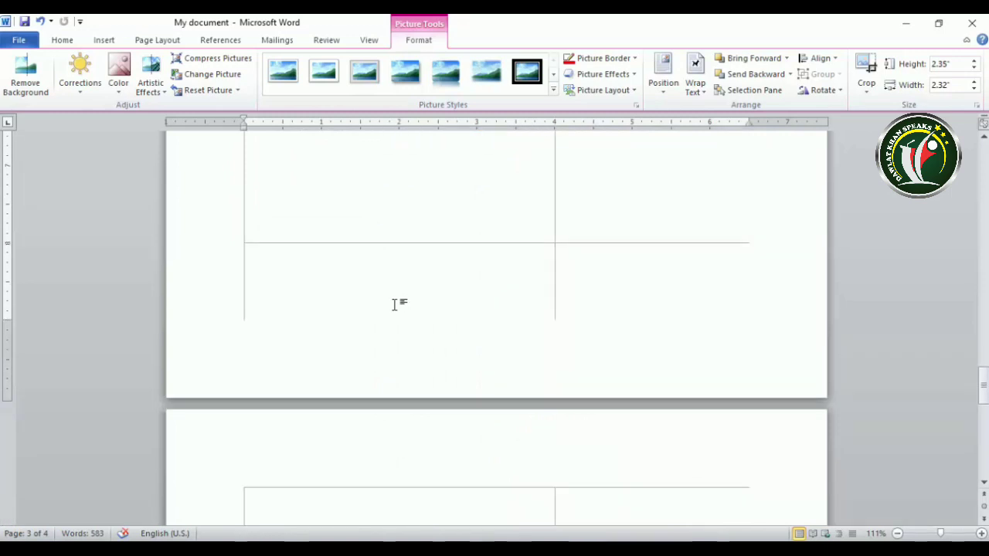
key("ctrl+z")
scroll(398, 307, "up", 1)
scroll(401, 308, "up", 5)
scroll(432, 304, "down", 2)
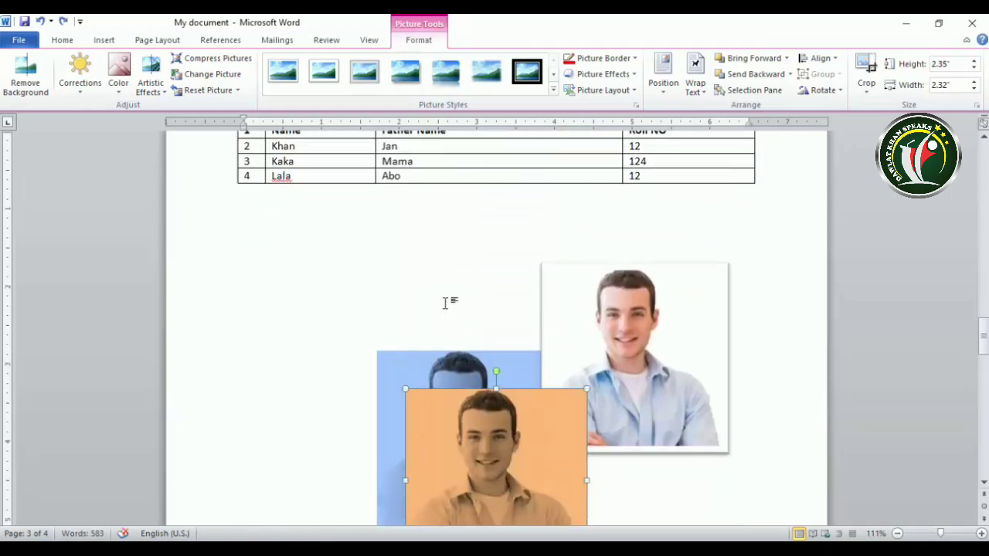
Select the orange photo, leave it unrotated and unflipped, and start cropping it.
left_click(827, 91)
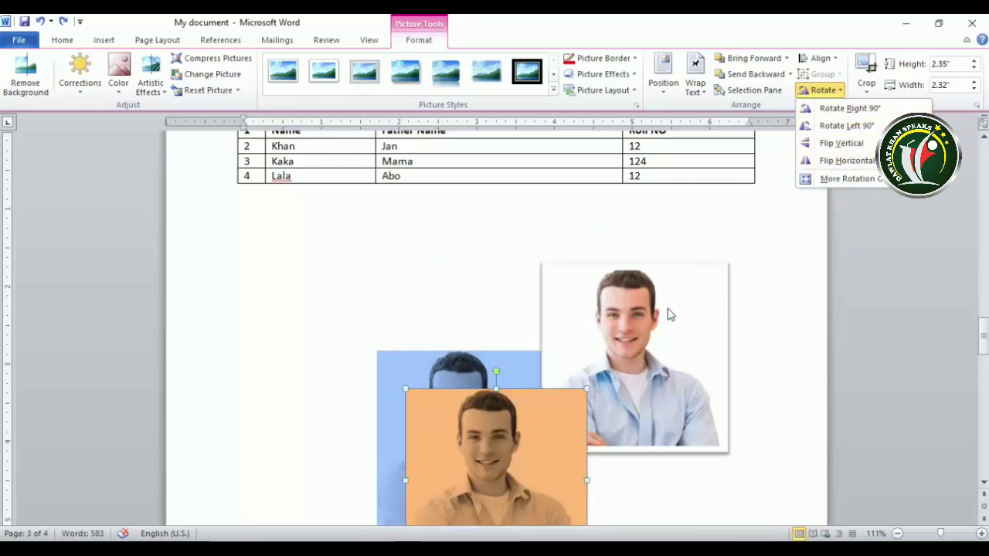
left_click(638, 334)
scroll(494, 468, "down", 3)
left_click(484, 382)
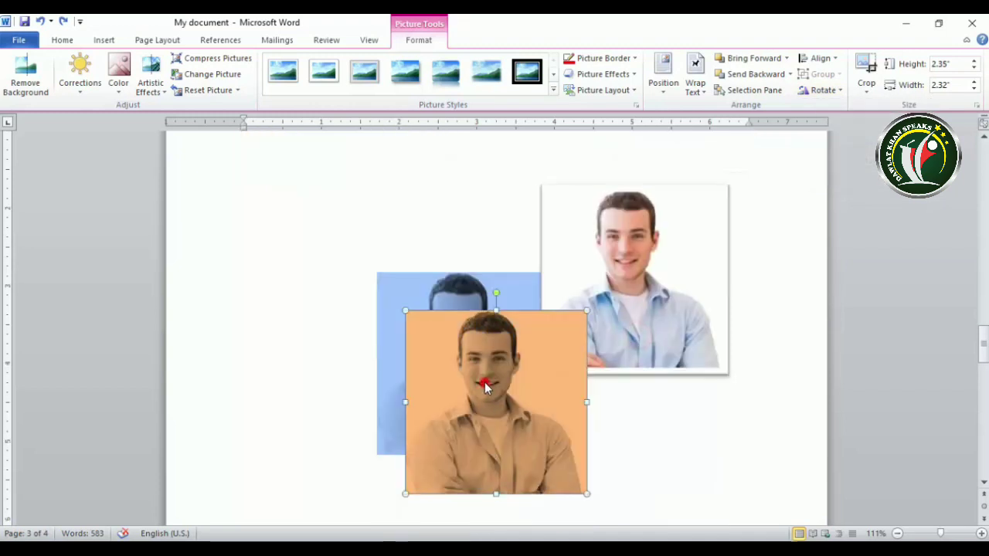
left_click(821, 90)
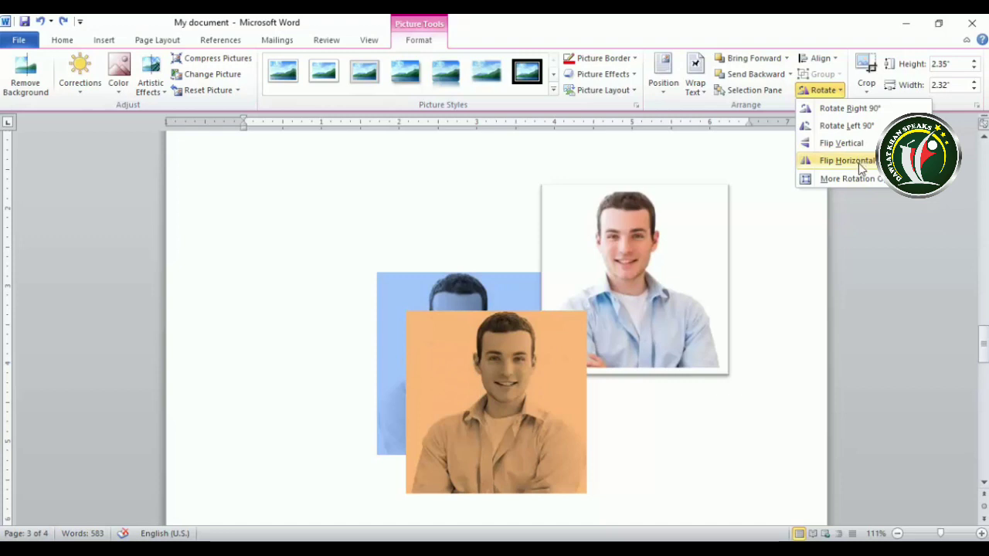
left_click(555, 347)
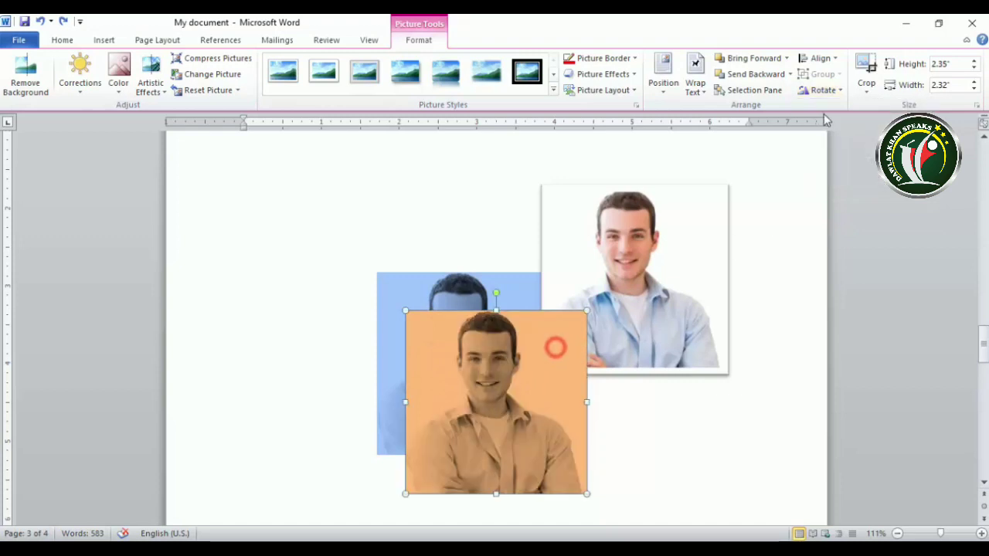
left_click(868, 85)
Crop away the top and left edges of the orange-tinted photo.
left_click(881, 107)
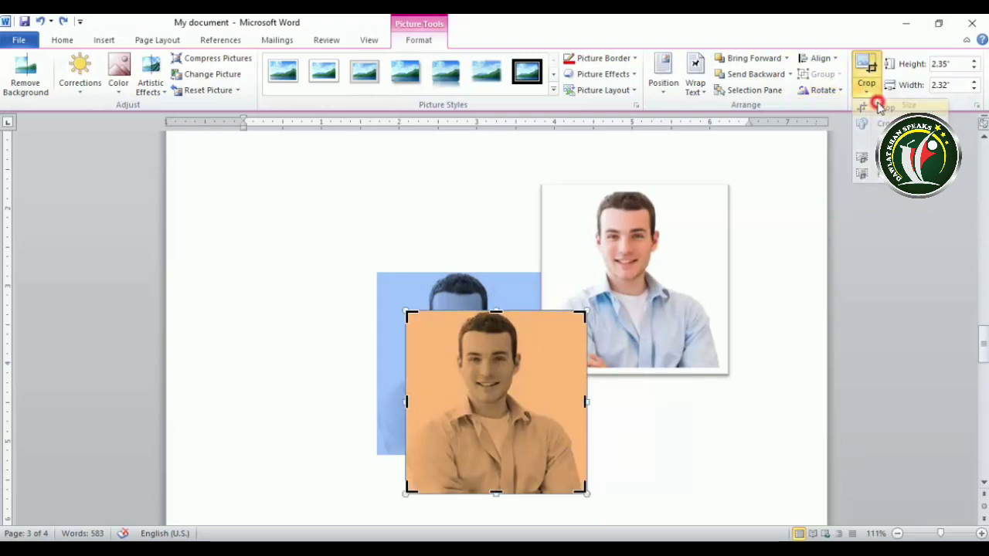
left_click_drag(408, 313, 446, 343)
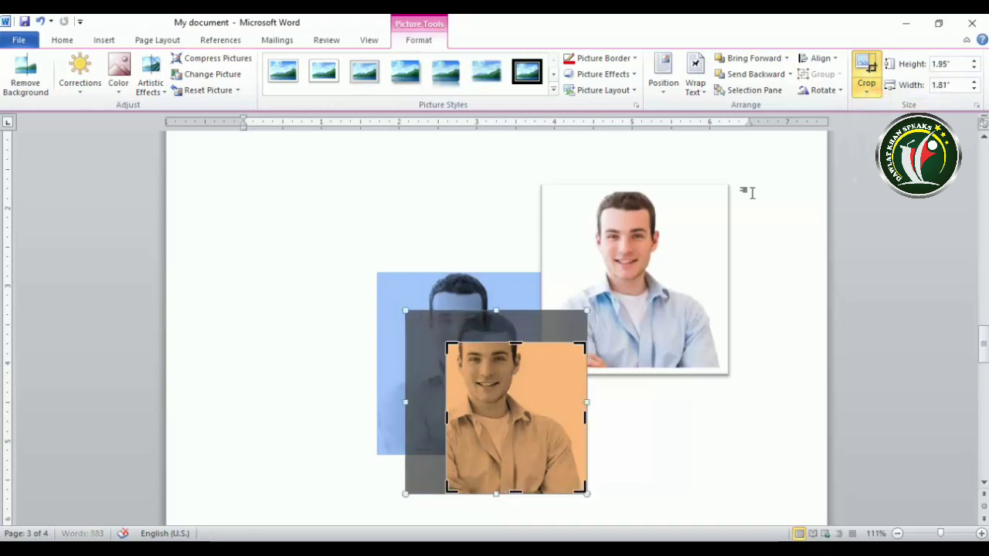
left_click(866, 61)
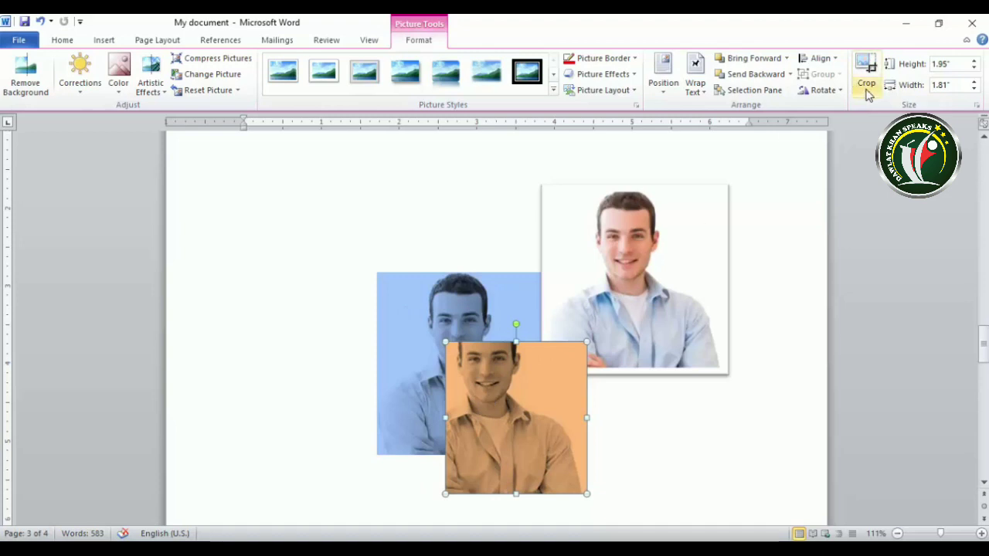
Crop the orange photo to the Flowchart: Delay shape, straight left and rounded right.
left_click(867, 68)
left_click(867, 91)
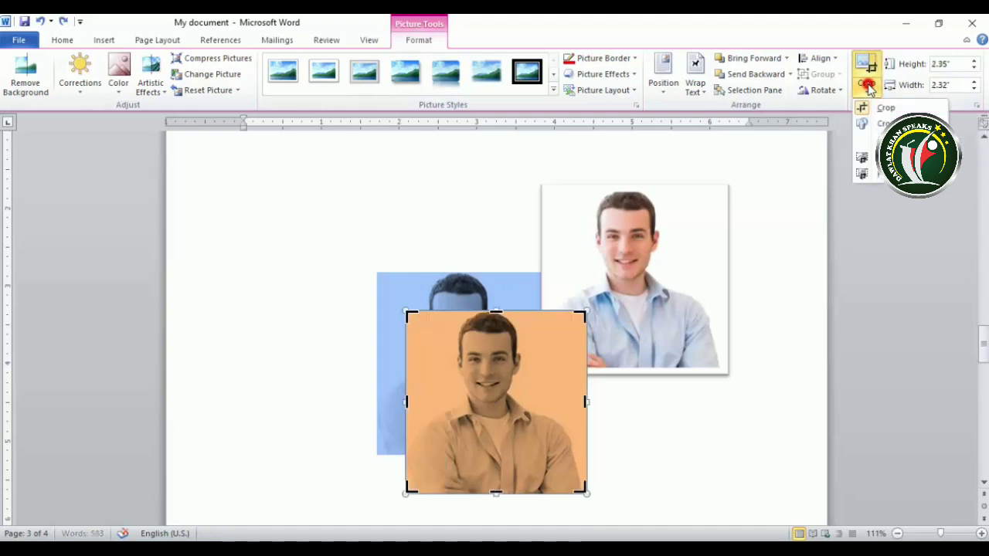
mouse_move(881, 125)
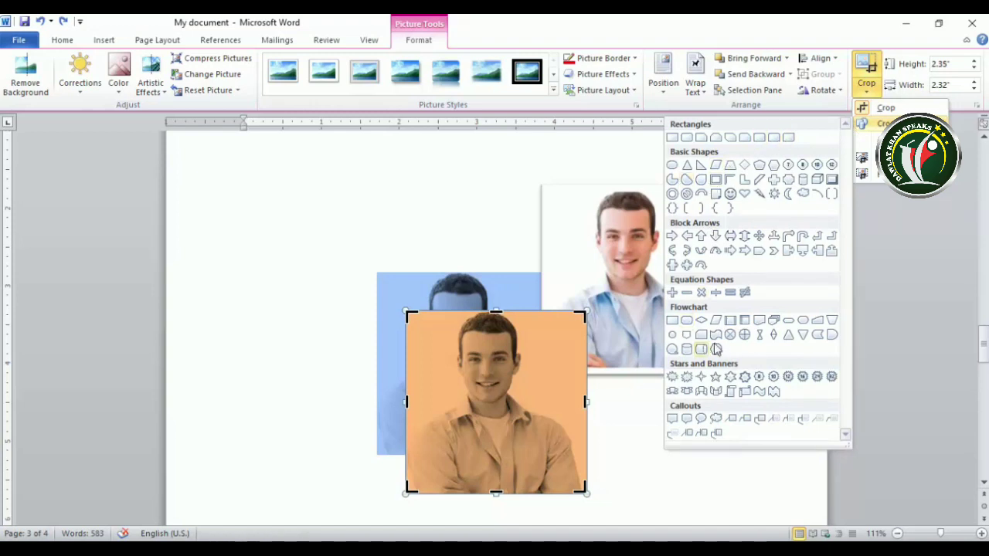
left_click(832, 335)
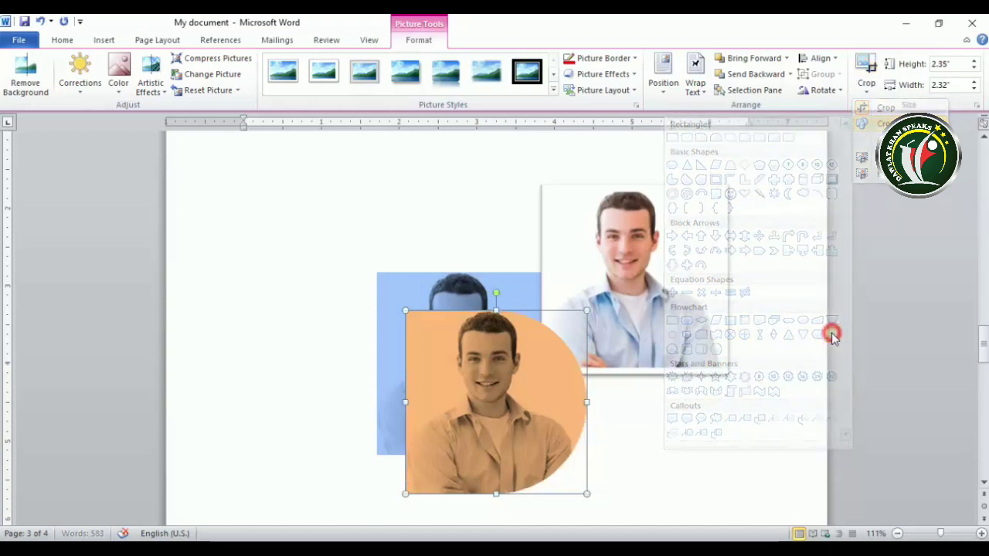
left_click(866, 85)
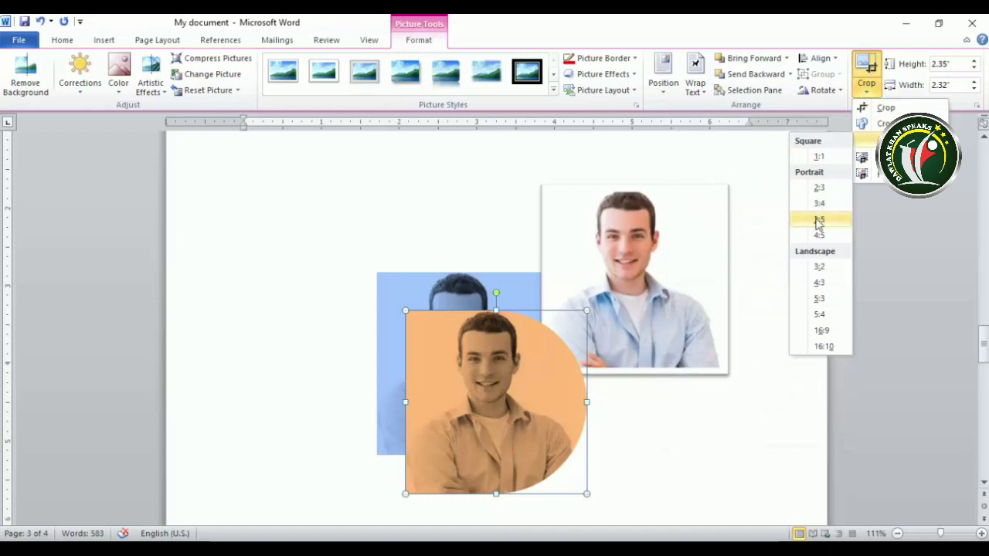
Crop the rounded photo to a 3:5 aspect ratio, then apply Fill.
left_click(819, 220)
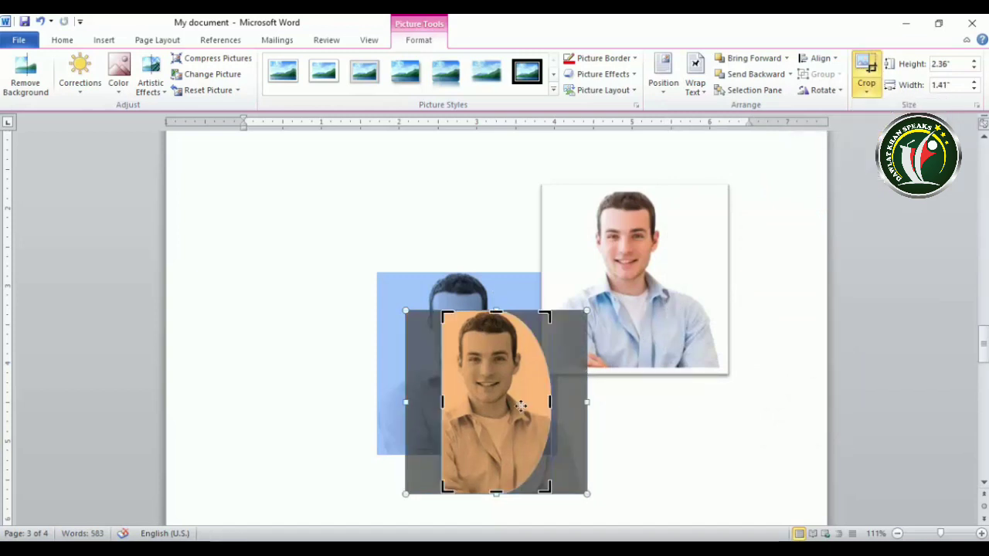
left_click(867, 65)
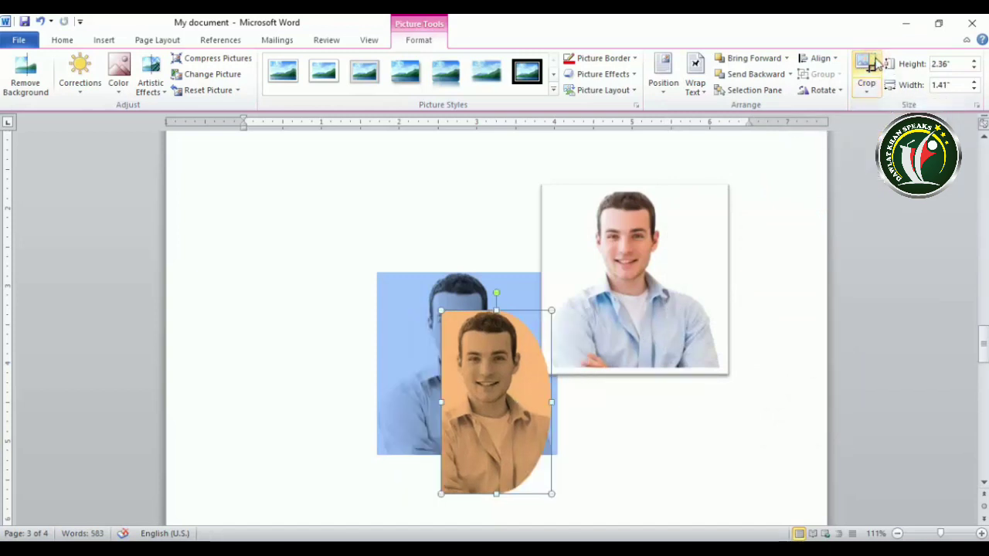
left_click(866, 89)
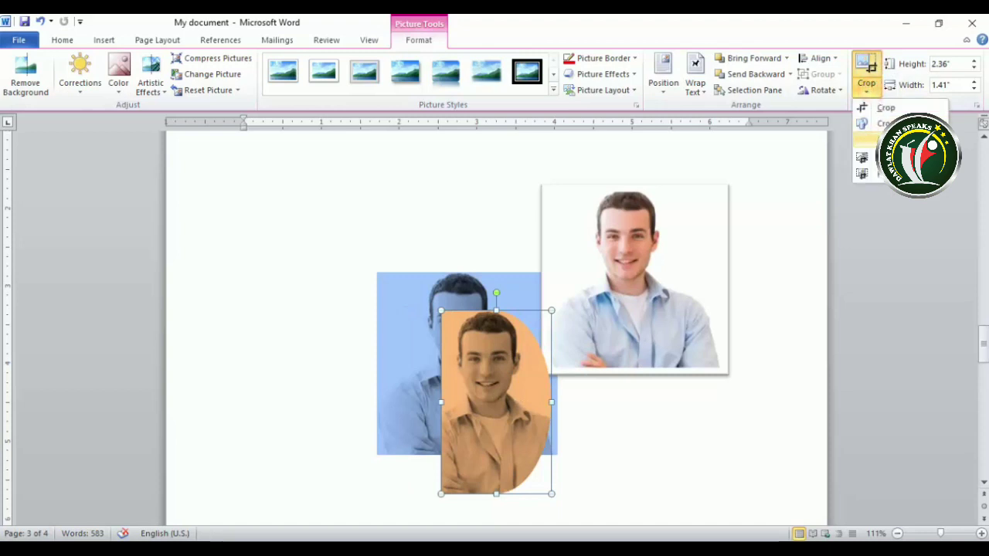
mouse_move(873, 140)
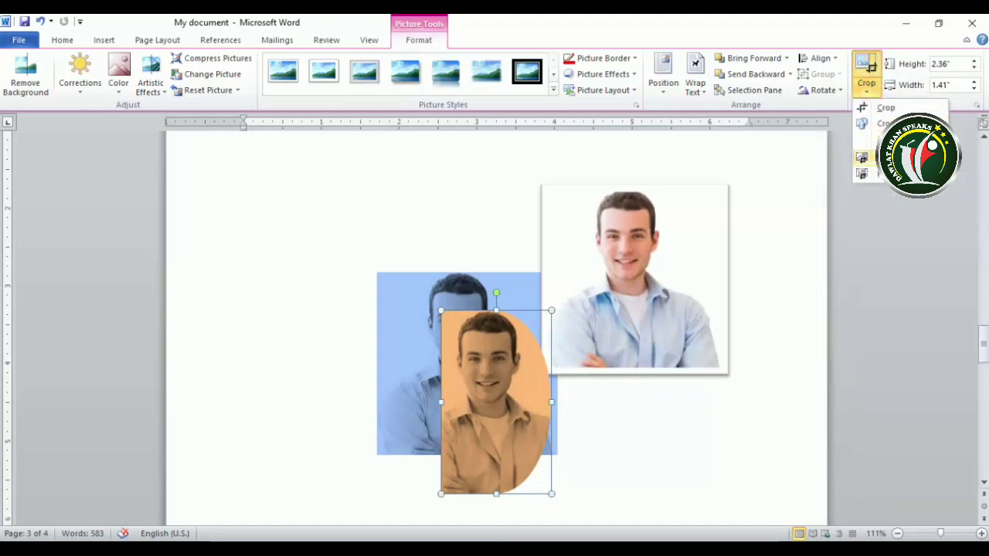
left_click(880, 157)
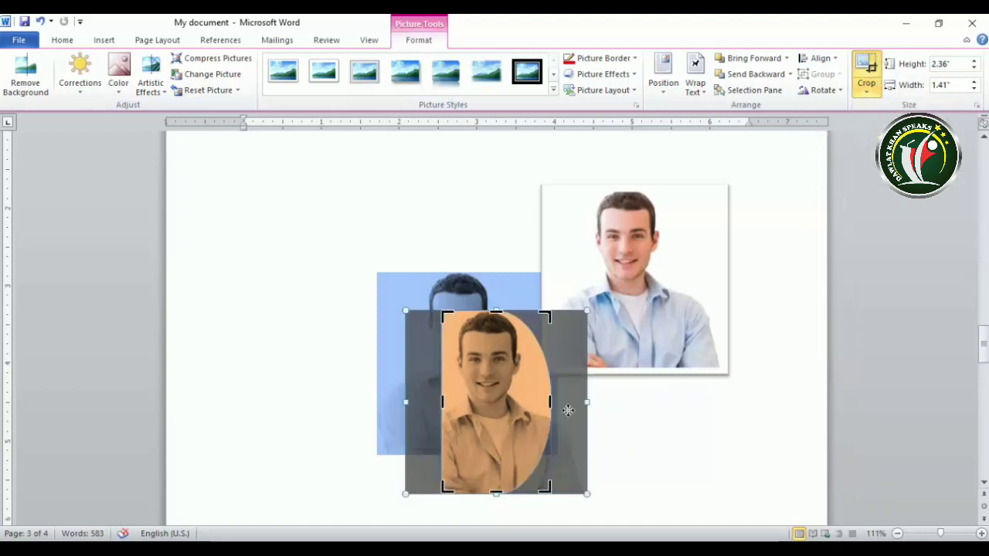
left_click(869, 65)
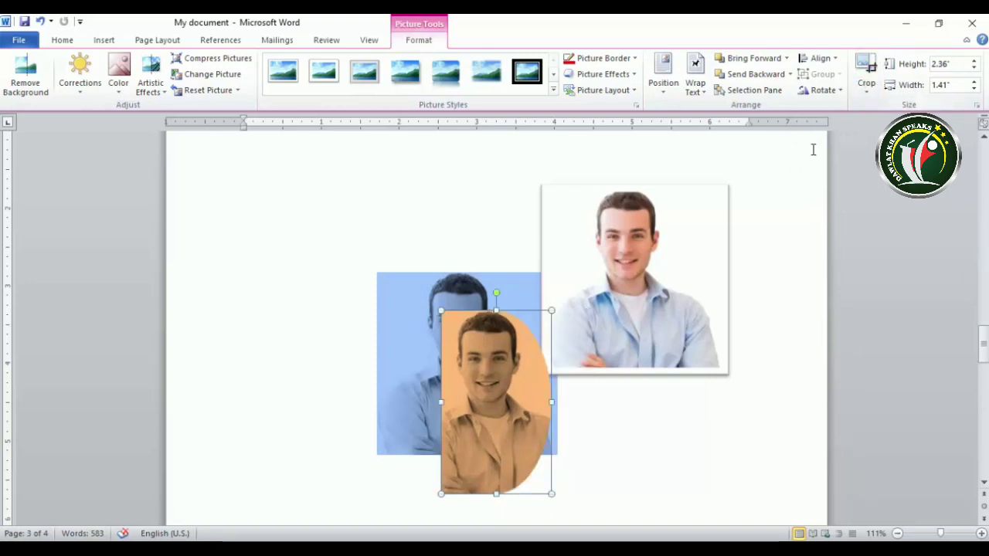
Drag the top-left crop handle outward to widen the crop to about 2.37 by 2.53 inches.
left_click(866, 85)
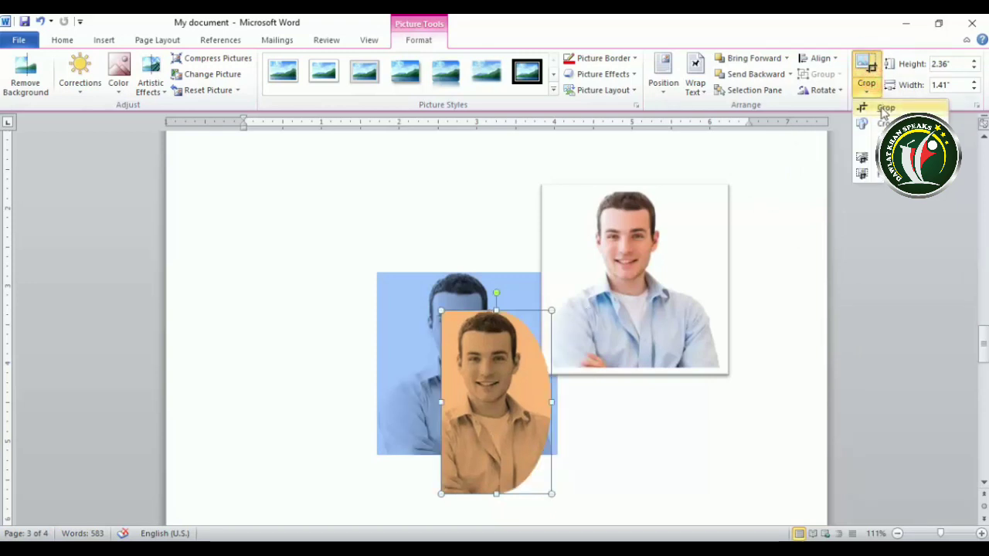
left_click(881, 105)
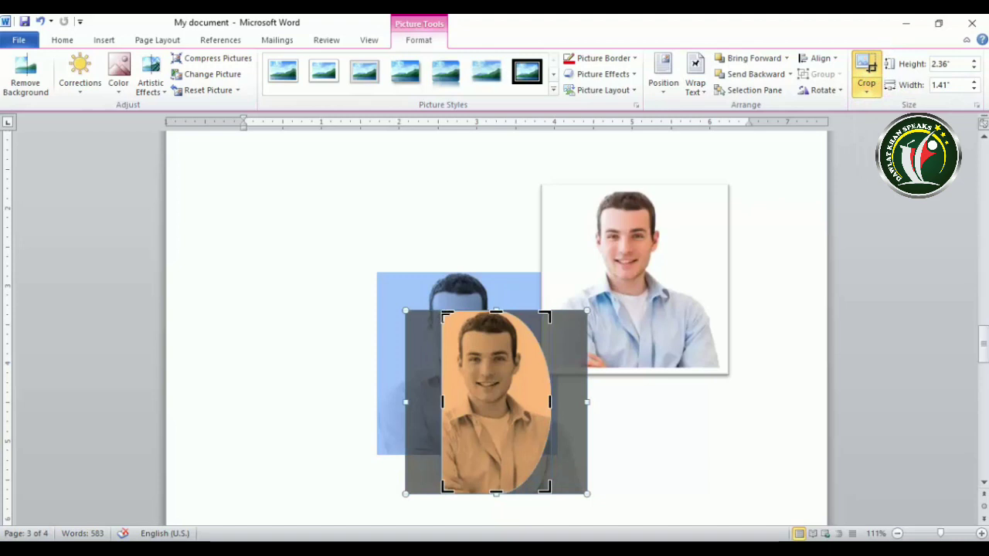
left_click_drag(427, 320, 391, 306)
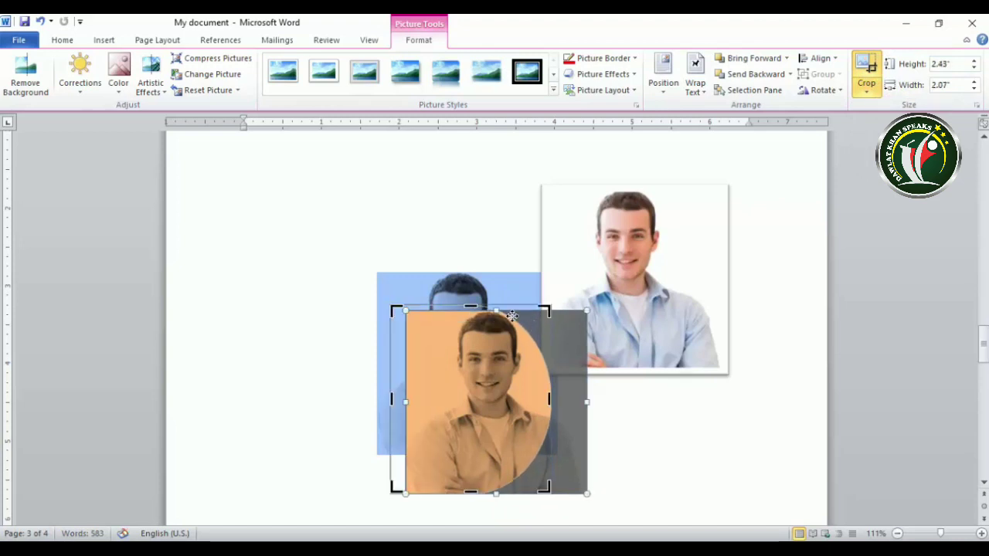
left_click(547, 308)
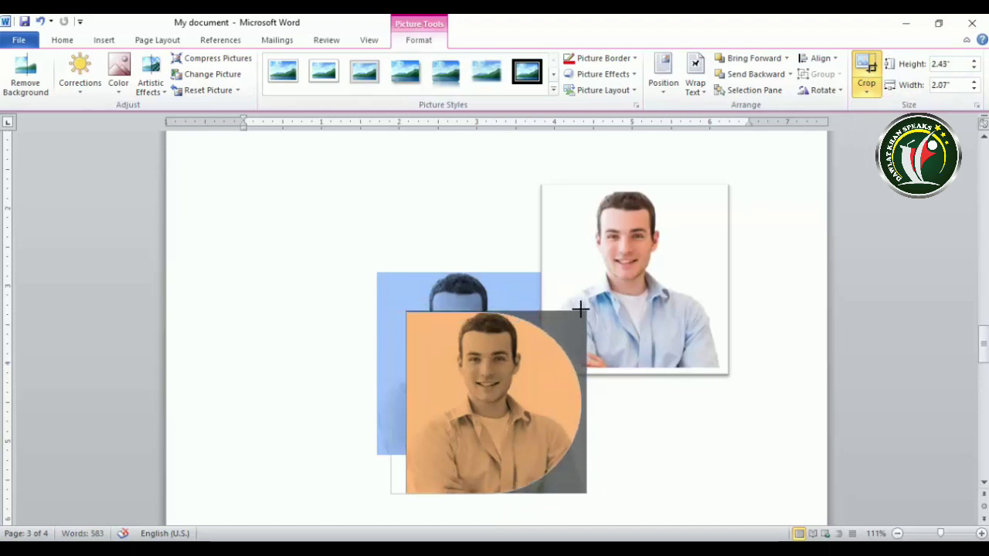
left_click(587, 310)
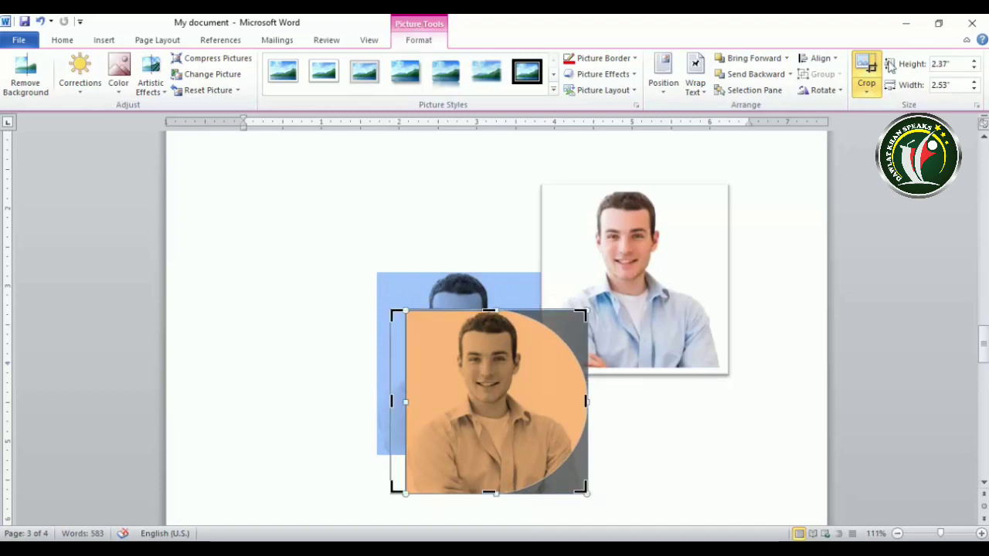
left_click(866, 69)
Select the right-hand portrait photo and adjust its height and width with the size spinners.
left_click(681, 224)
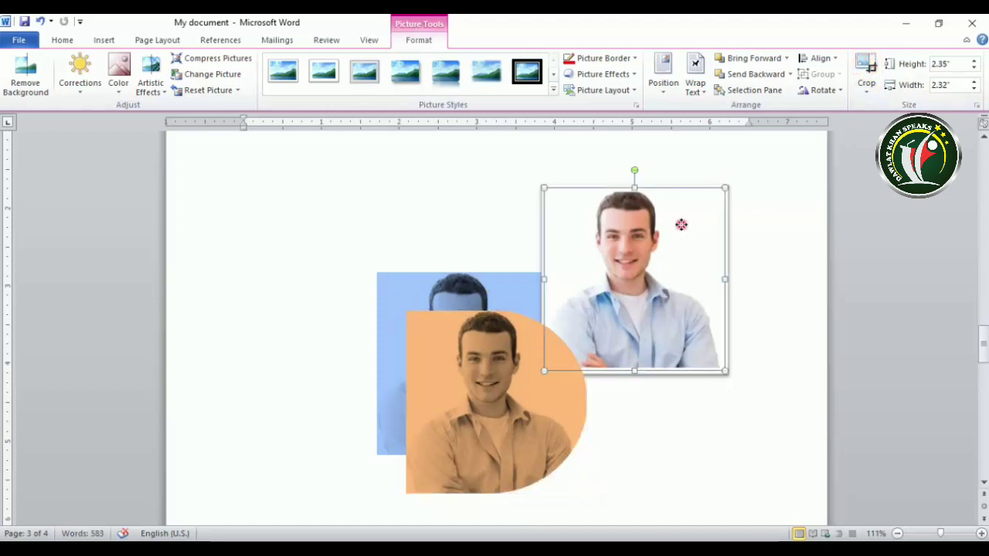
left_click(500, 354)
left_click(629, 209)
left_click(974, 62)
left_click(974, 62)
left_click(975, 62)
left_click(974, 62)
left_click(974, 61)
left_click(974, 61)
left_click(974, 68)
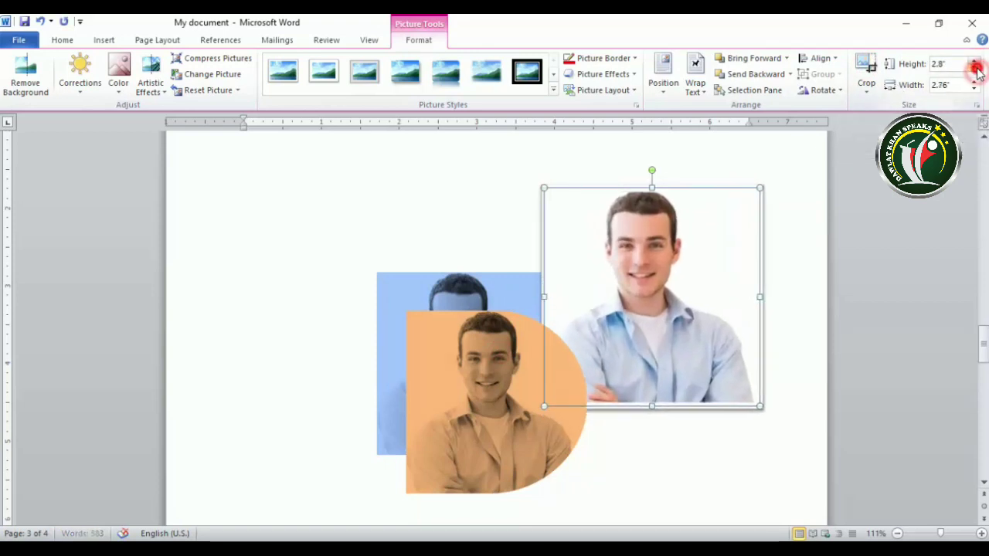
left_click(974, 68)
left_click(974, 81)
left_click(974, 82)
left_click(974, 81)
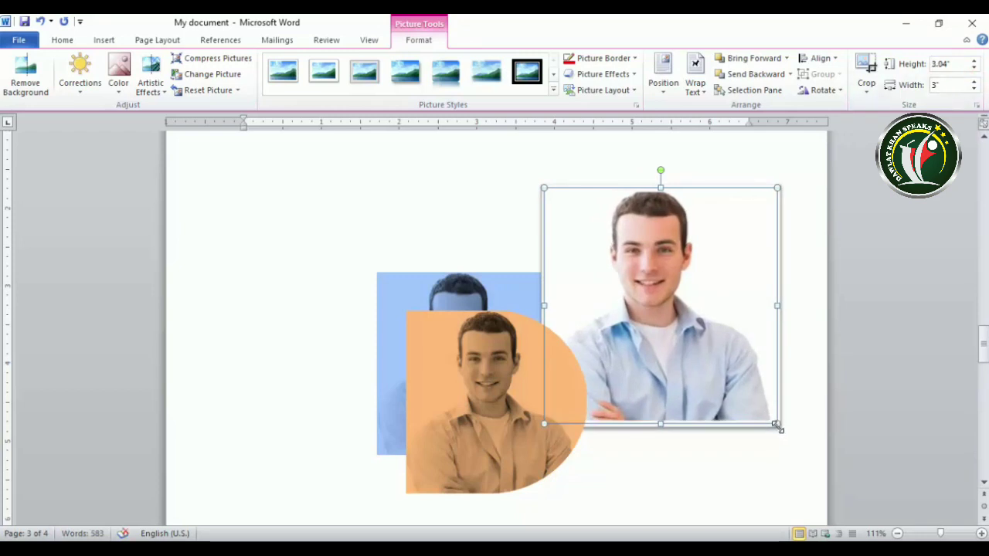
Resize the portrait with its handles to 1.12 by 1.29 inches and tilt it about 30 degrees.
left_click_drag(778, 427, 584, 252)
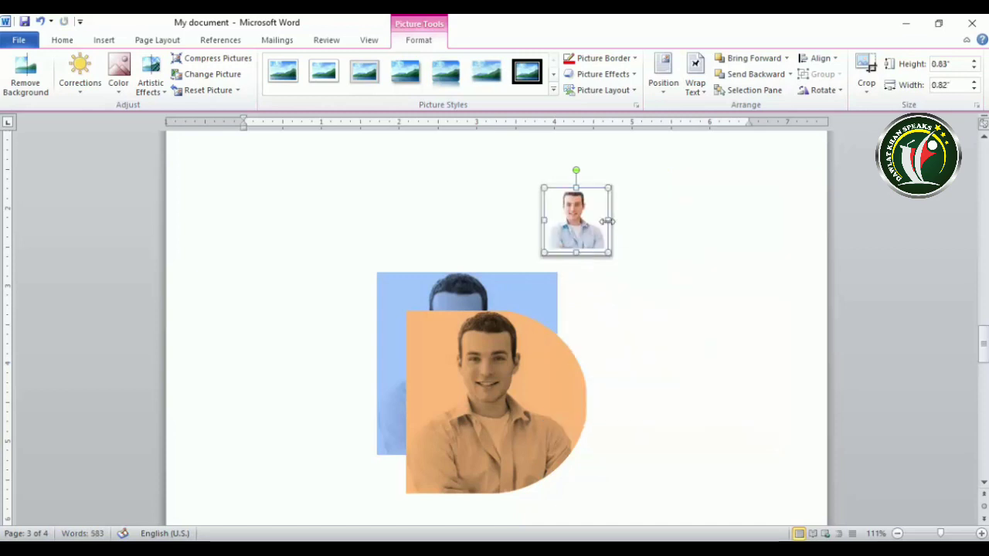
left_click_drag(609, 222, 677, 221)
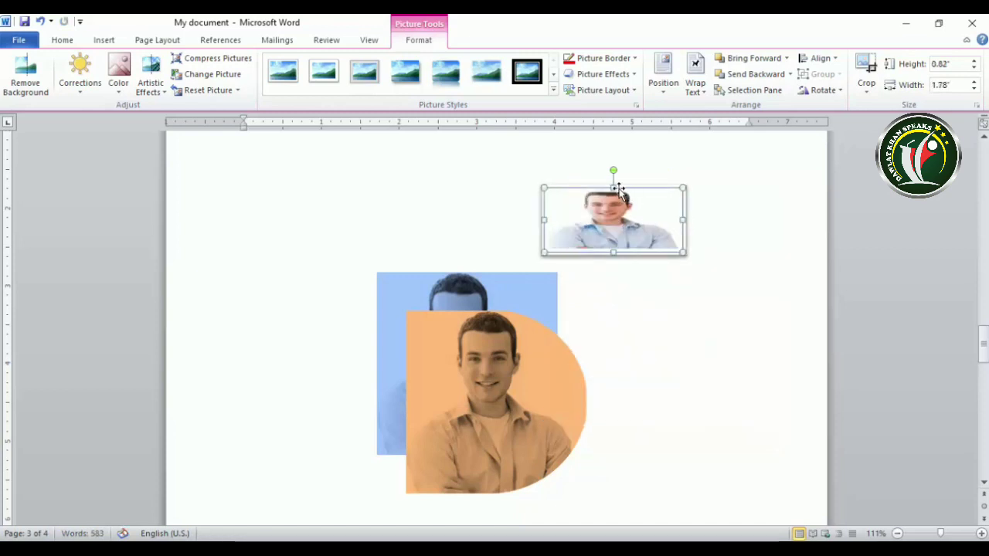
left_click_drag(612, 184, 613, 153)
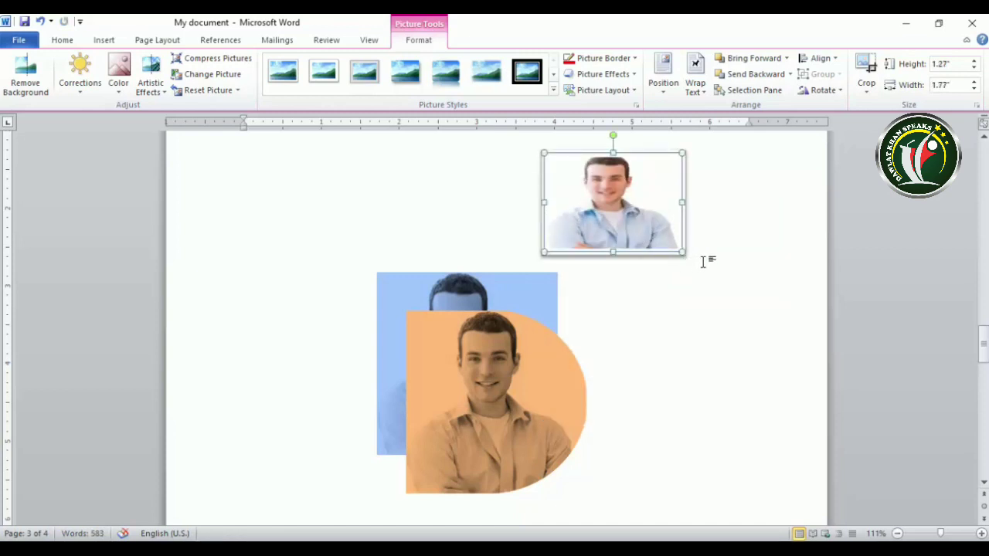
left_click_drag(683, 207, 628, 204)
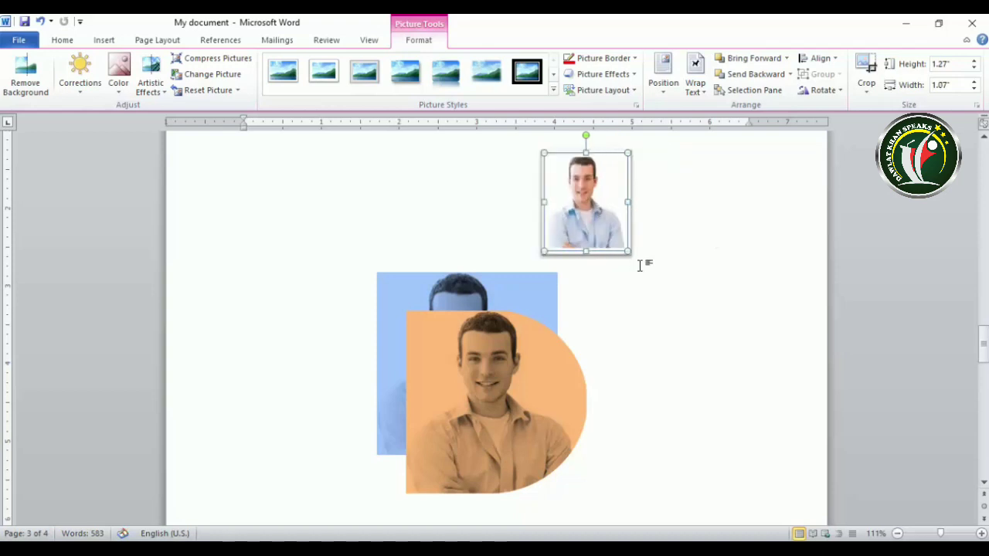
left_click_drag(629, 252, 725, 340)
left_click_drag(745, 359, 616, 241)
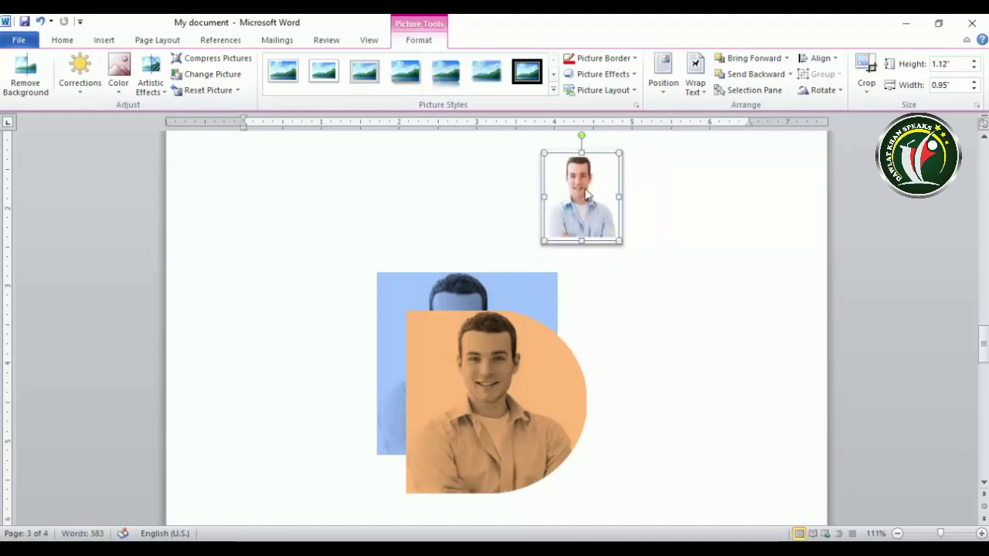
left_click_drag(620, 197, 645, 201)
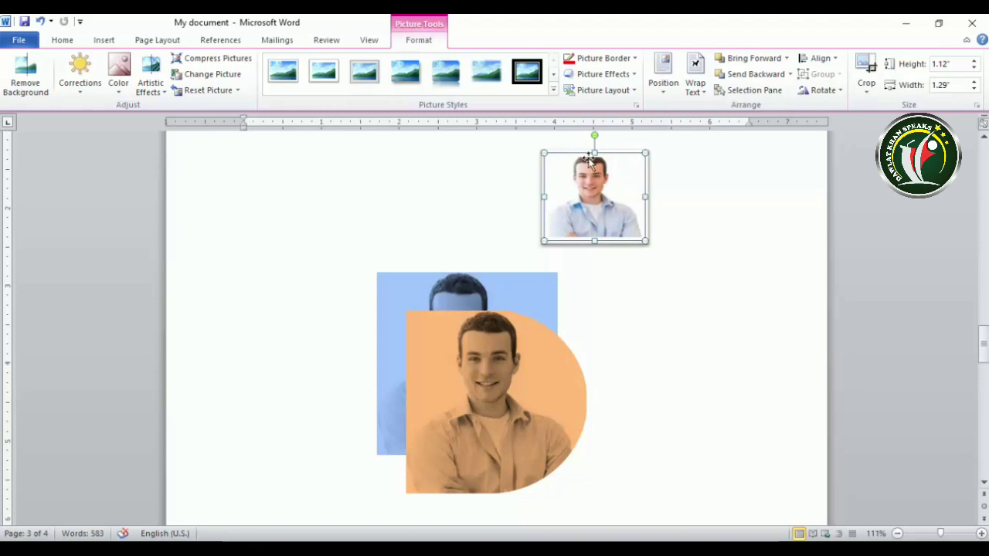
scroll(603, 201, "up", 2)
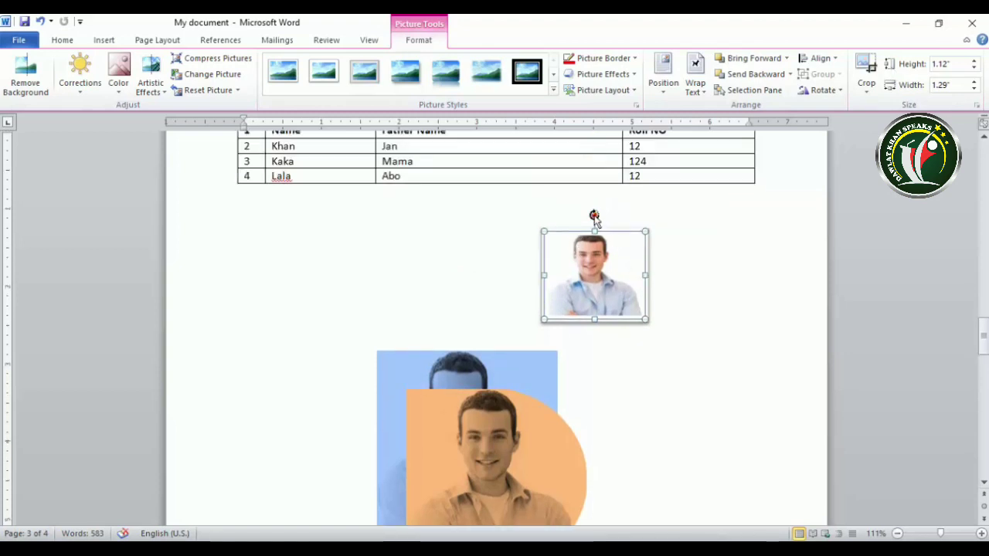
left_click_drag(593, 217, 666, 232)
Search clip art for 'car' in the Clip Art pane.
scroll(670, 234, "up", 4)
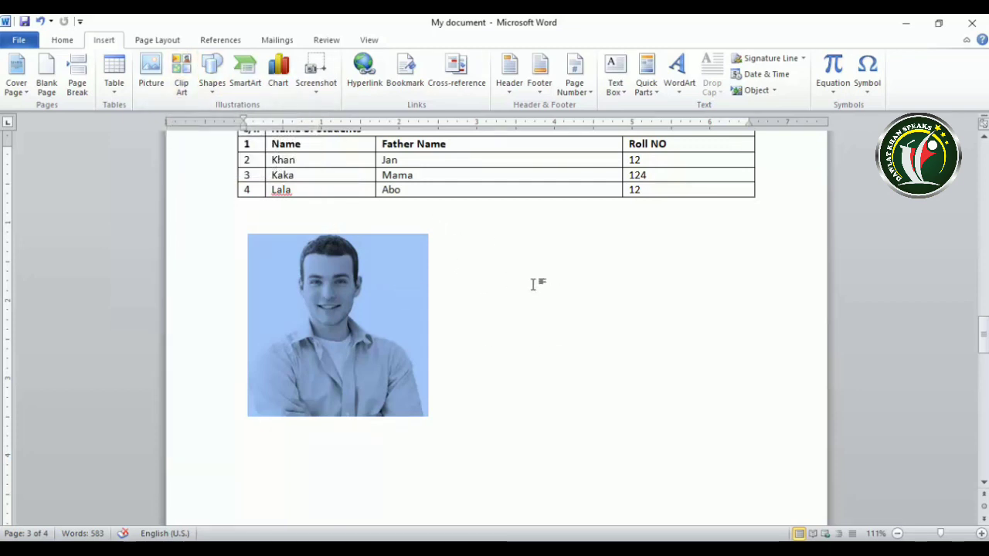
left_click(181, 74)
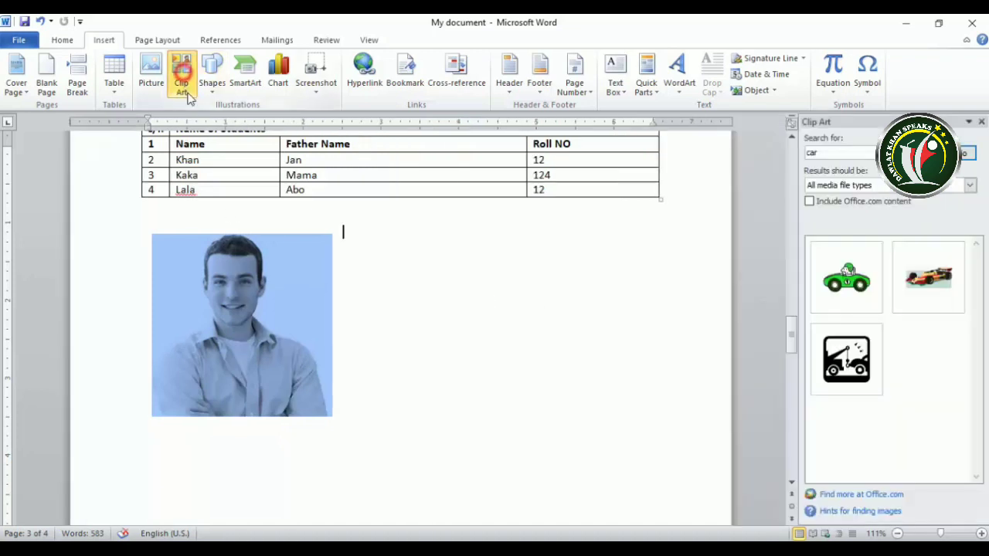
double_click(822, 150)
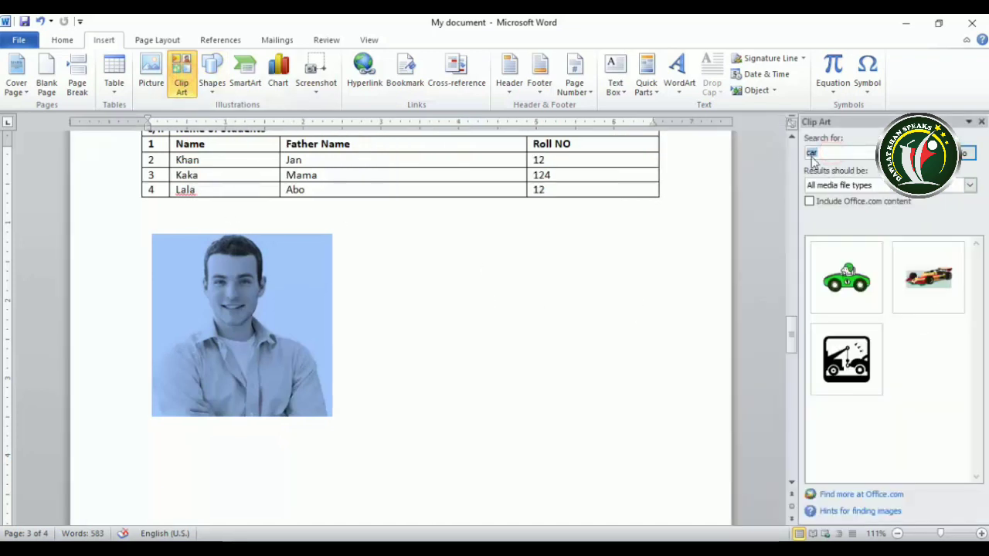
key("BackSpace")
type("d")
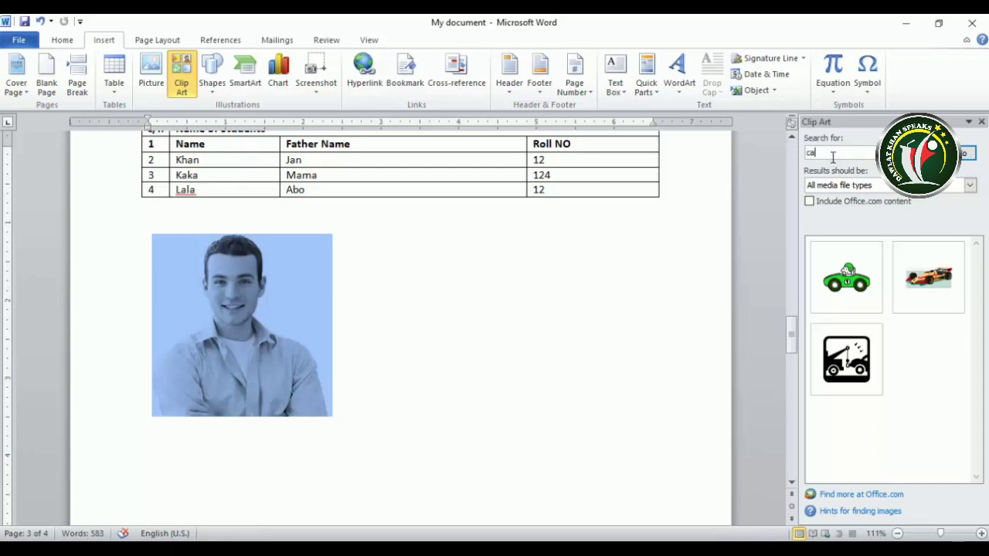
type("at")
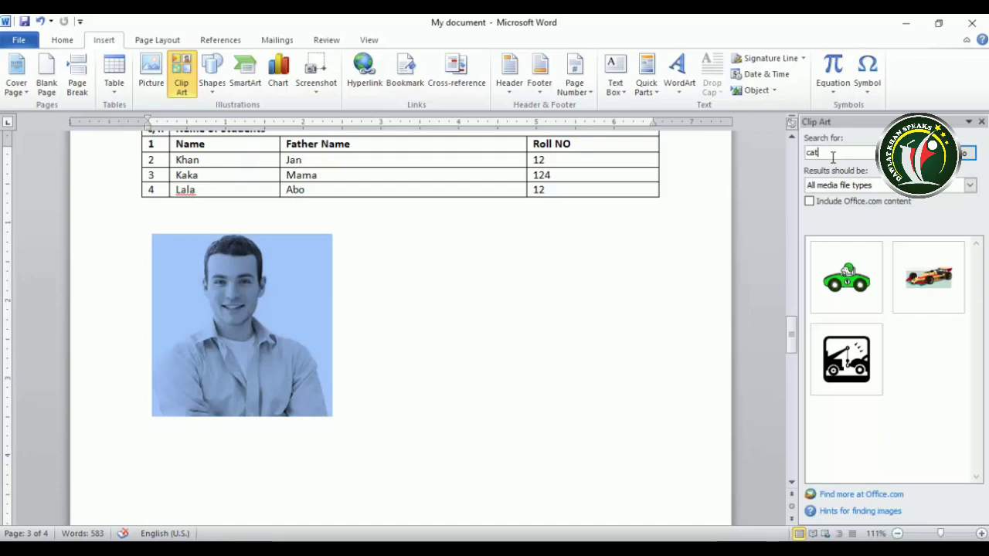
key("Return")
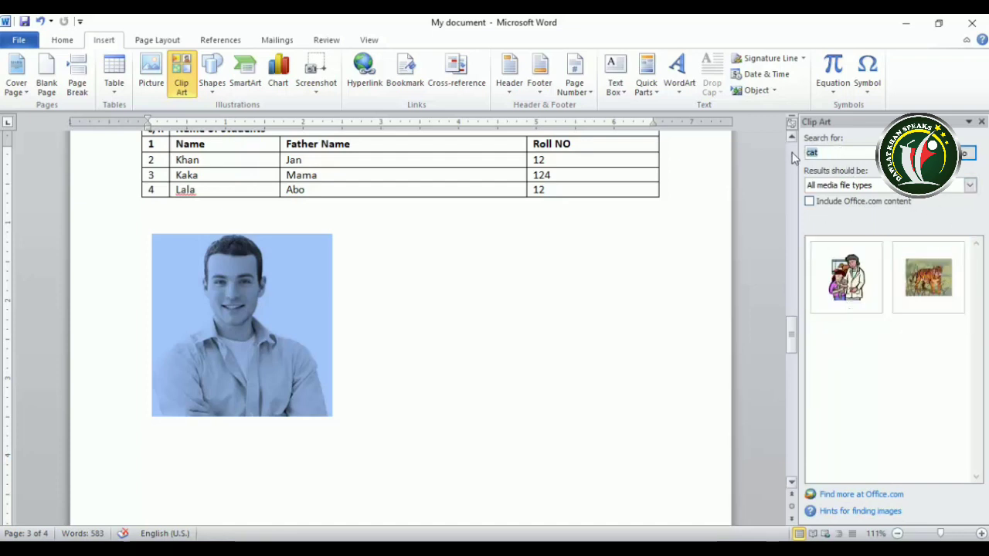
double_click(828, 153)
key("Return")
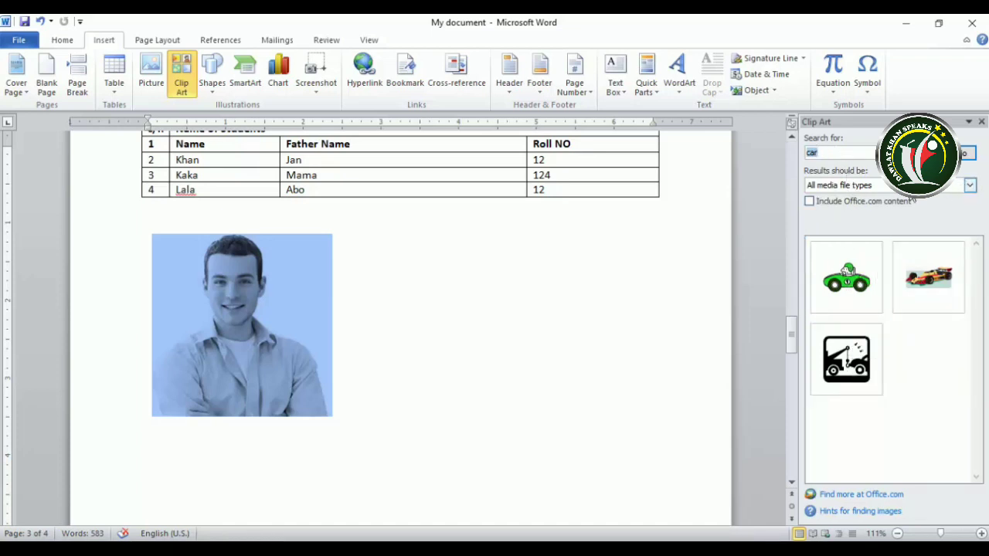
Include Office.com content, rerun the car search, and insert the yellow Camaro photo.
left_click(969, 186)
left_click(969, 186)
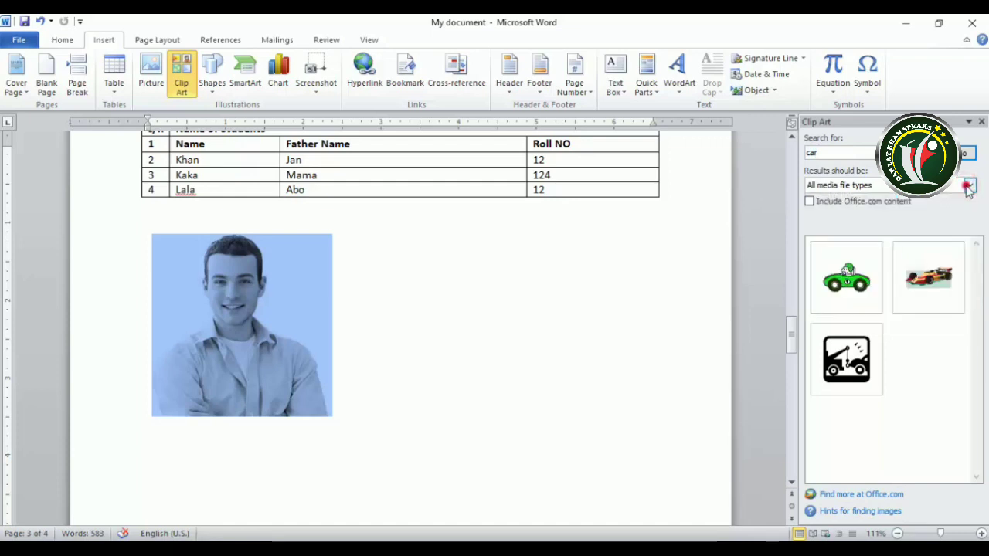
left_click(812, 202)
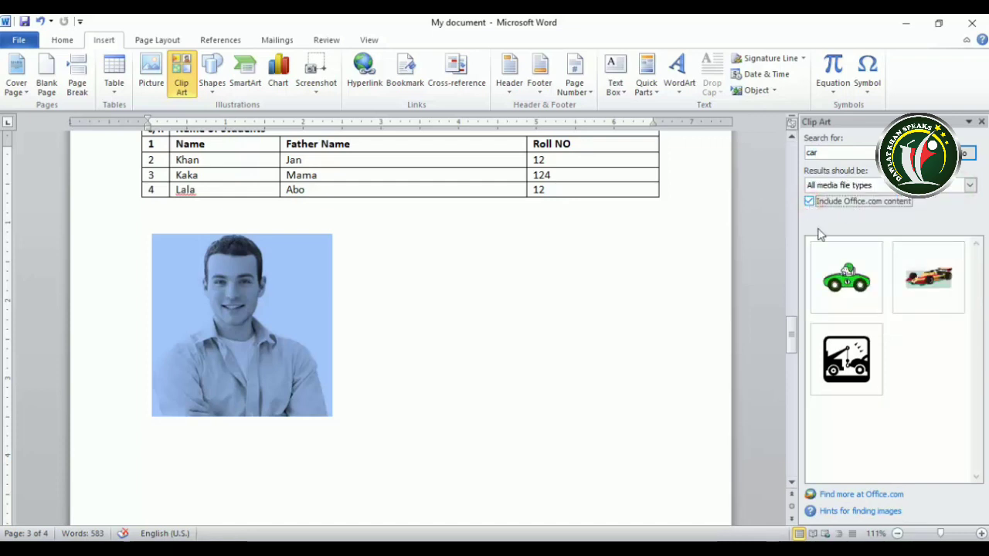
left_click(966, 153)
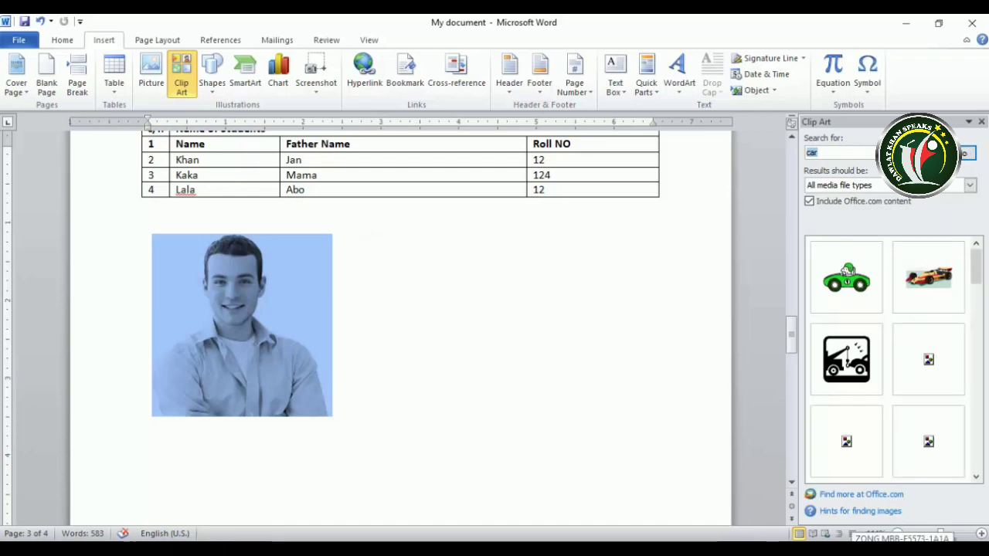
left_click(976, 270)
left_click_drag(980, 278, 982, 288)
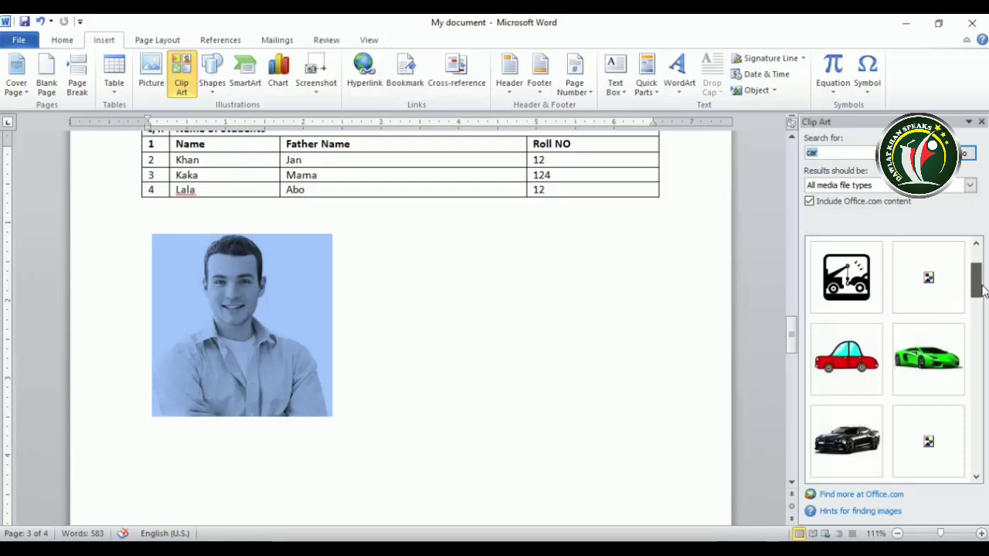
left_click_drag(982, 294, 975, 332)
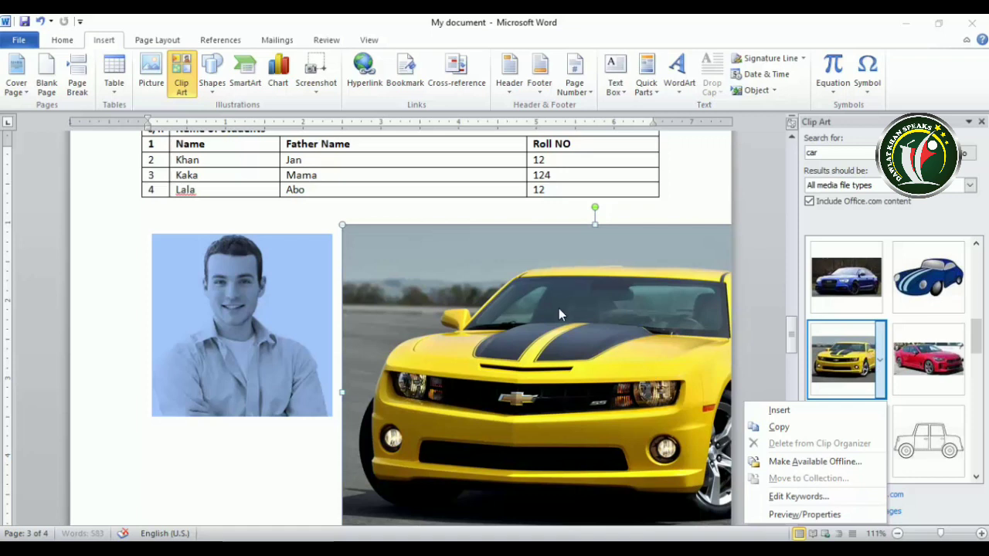
scroll(558, 309, "down", 2)
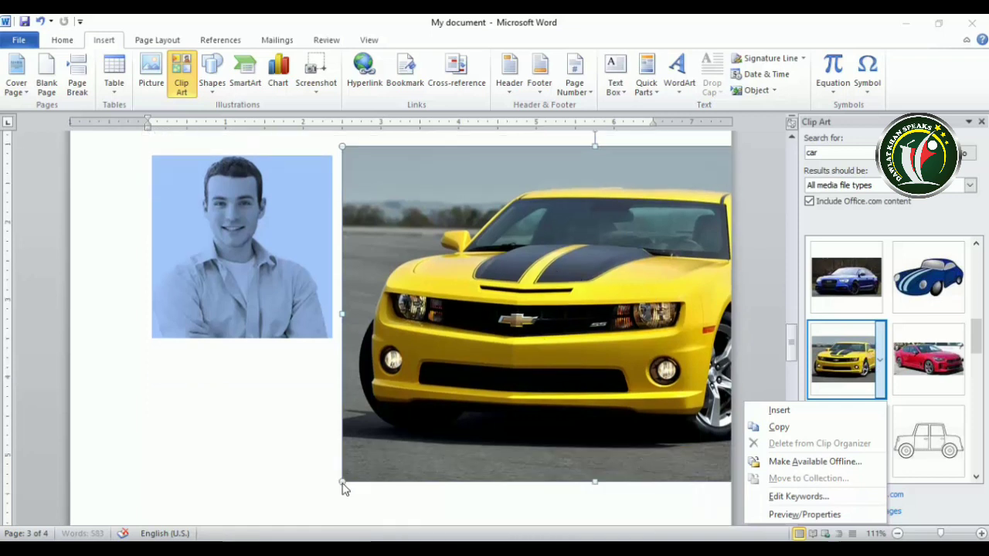
scroll(624, 288, "down", 1)
scroll(624, 288, "up", 2)
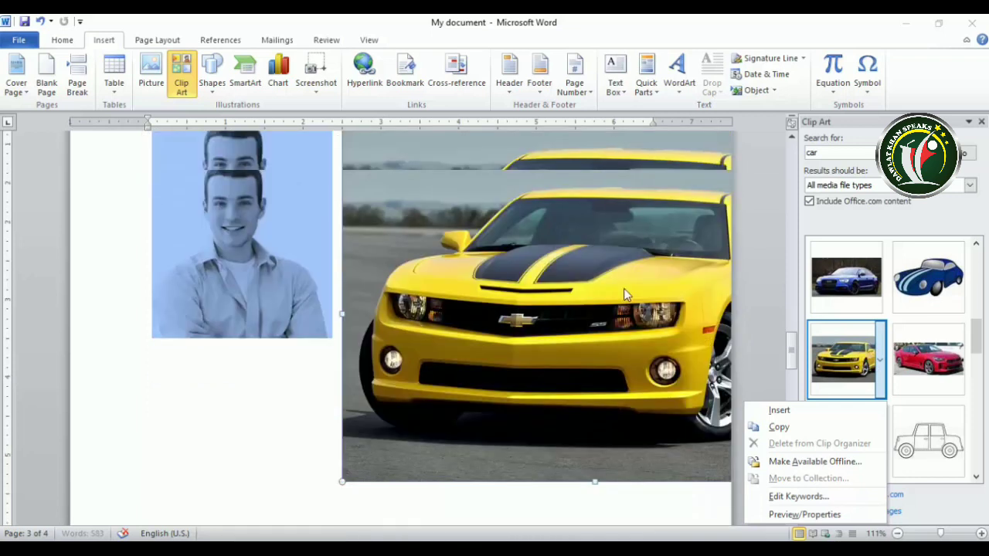
left_click(698, 153)
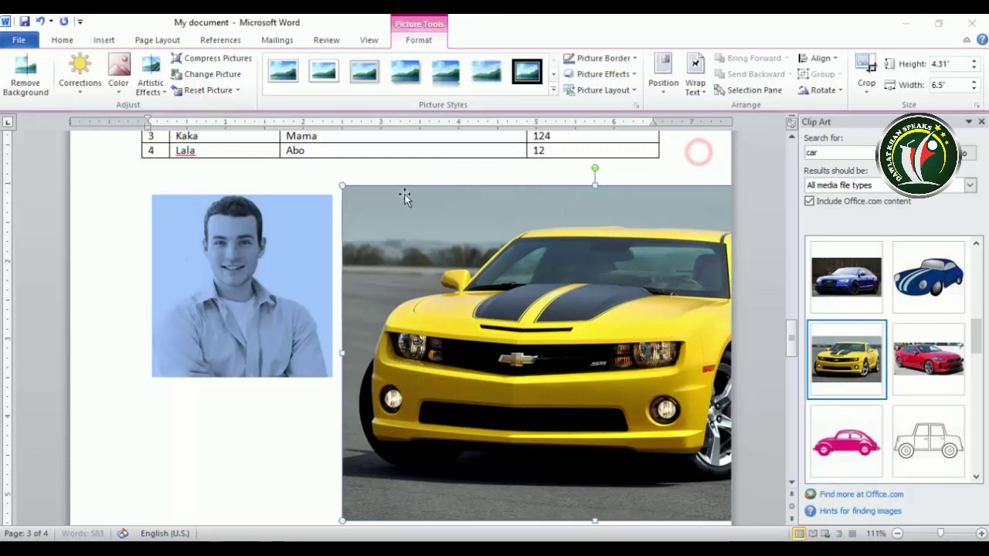
Move the car picture beside the portrait and shrink it to 1.79 by 2.71 inches.
left_click_drag(348, 193, 461, 254)
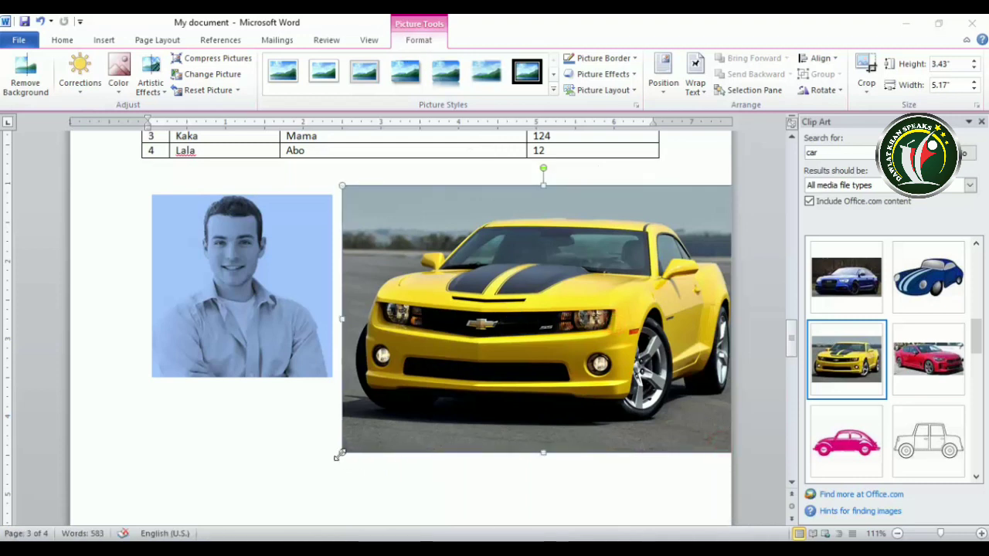
left_click_drag(338, 456, 552, 320)
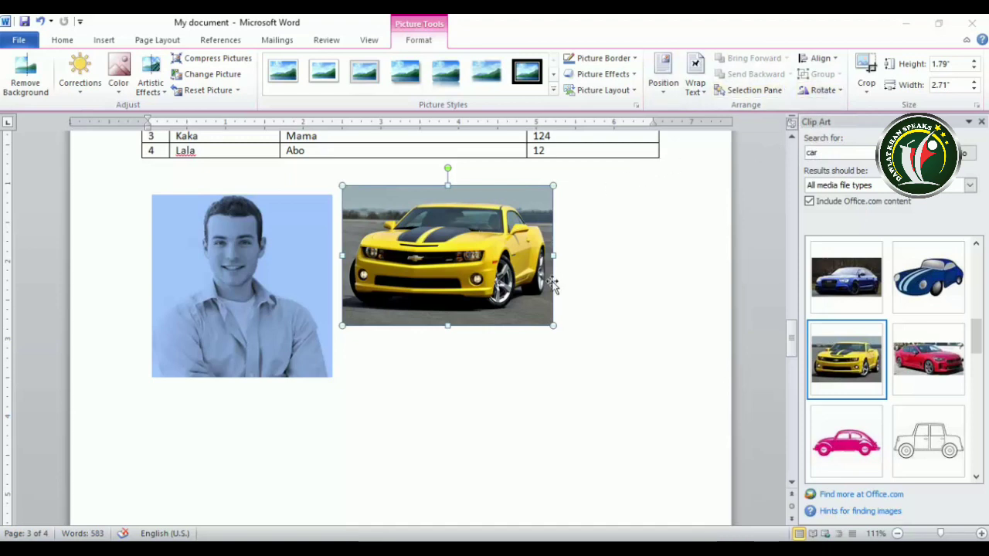
left_click(238, 292)
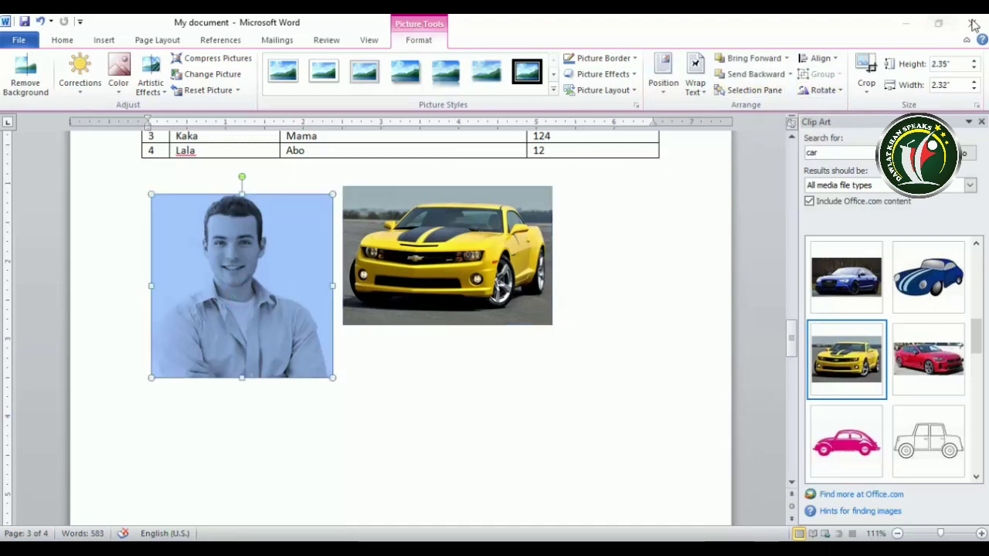
left_click(490, 261)
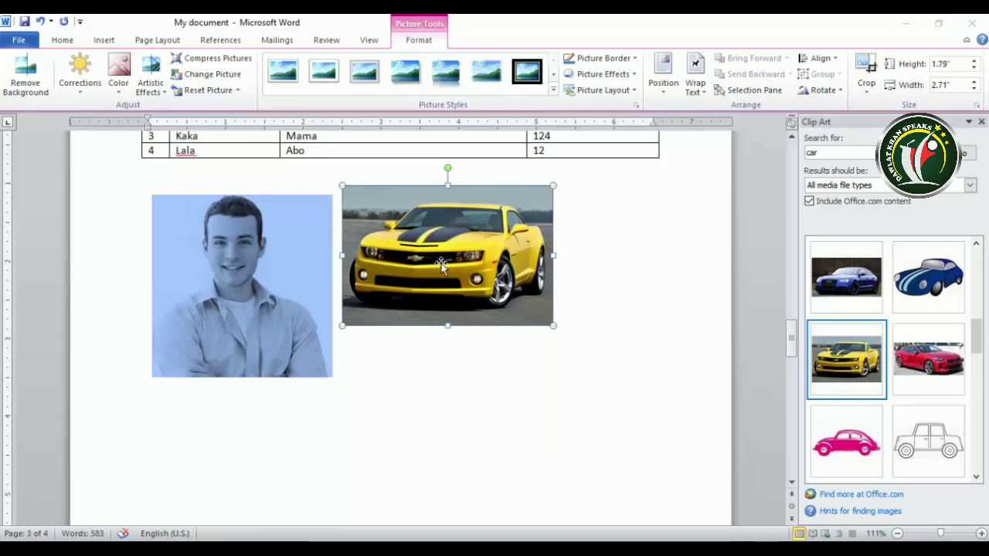
Paste two more car copies, set the bottom one to Square wrapping, and move it up-right.
key("ctrl+v")
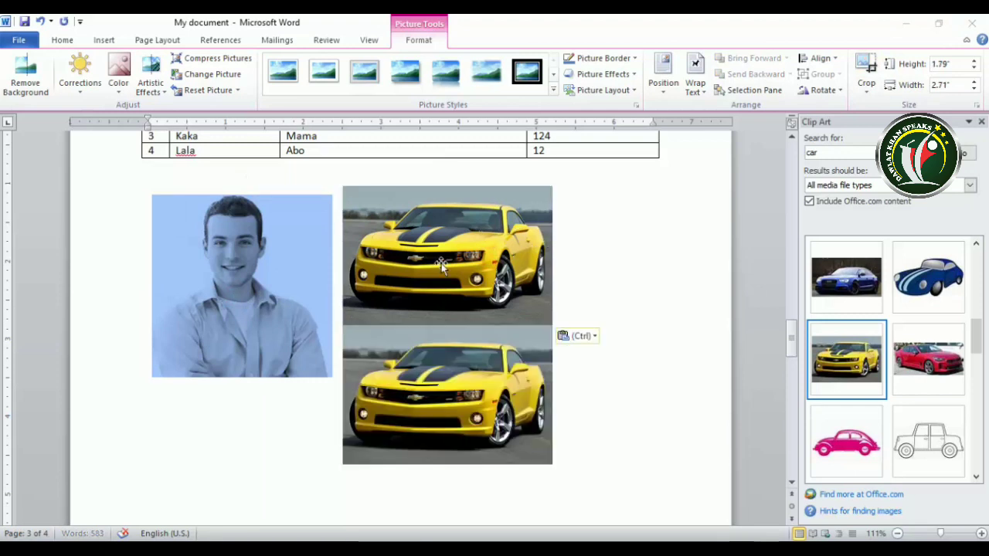
key("ctrl+v")
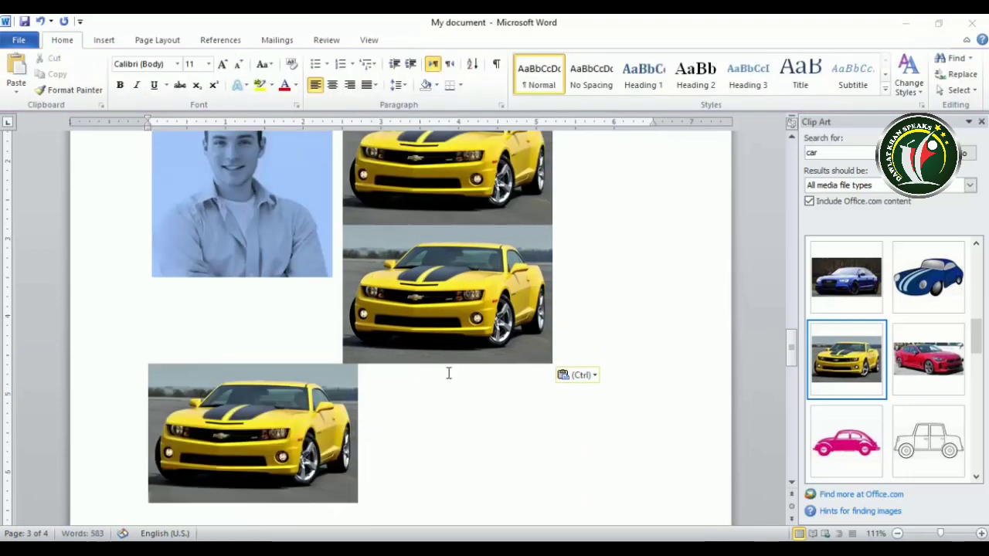
left_click(315, 421)
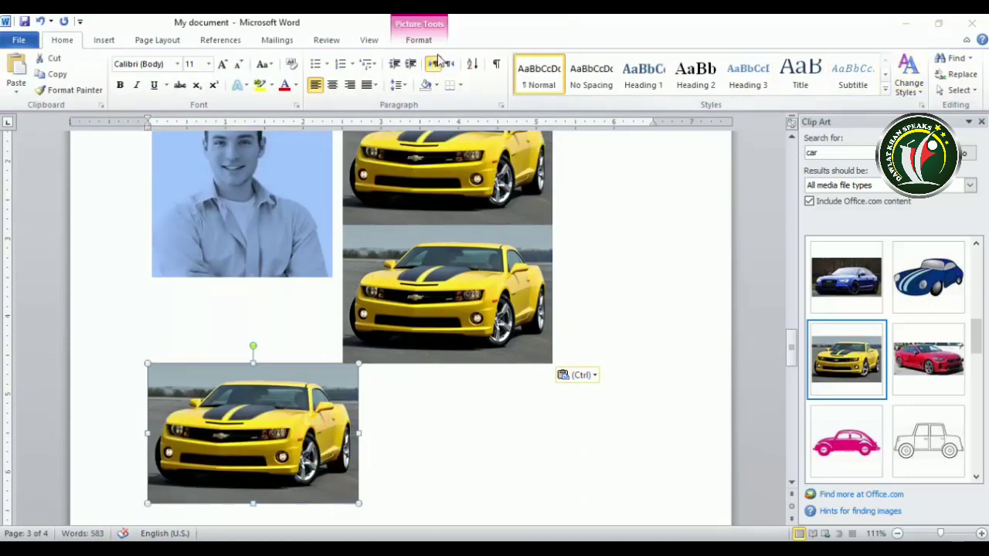
left_click(418, 39)
left_click(692, 87)
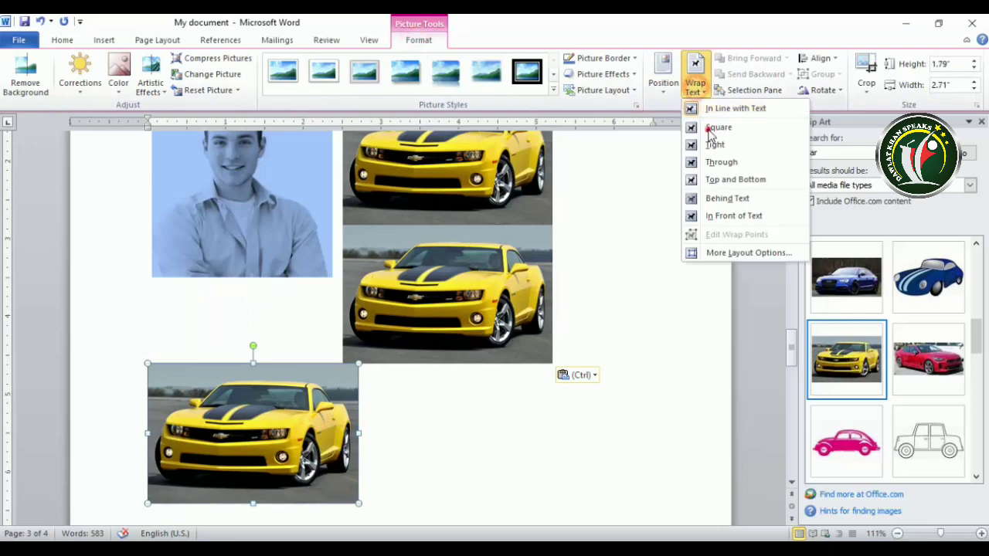
left_click(713, 126)
left_click_drag(354, 369, 588, 258)
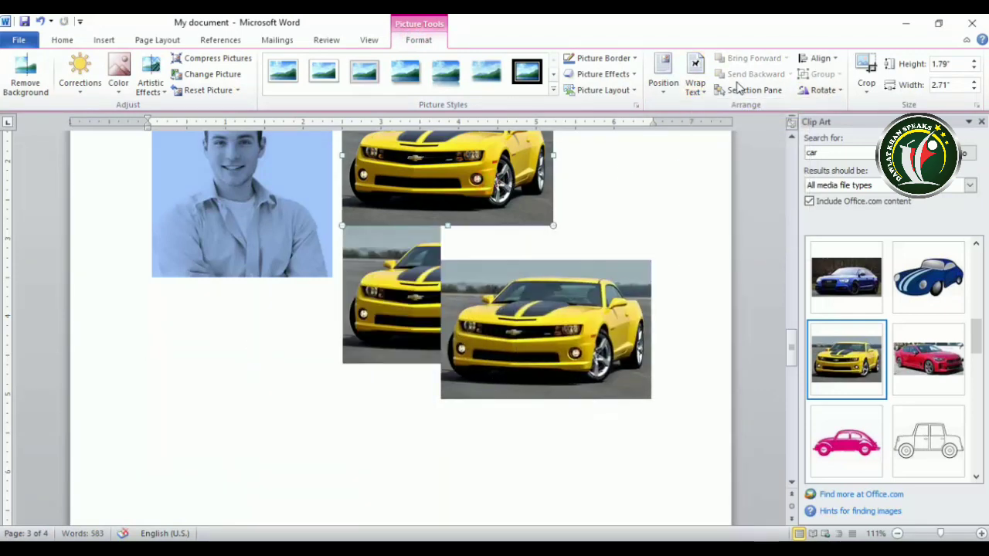
Float the other cars with Square wrapping, overlap all three diagonally, and select them together.
left_click(819, 58)
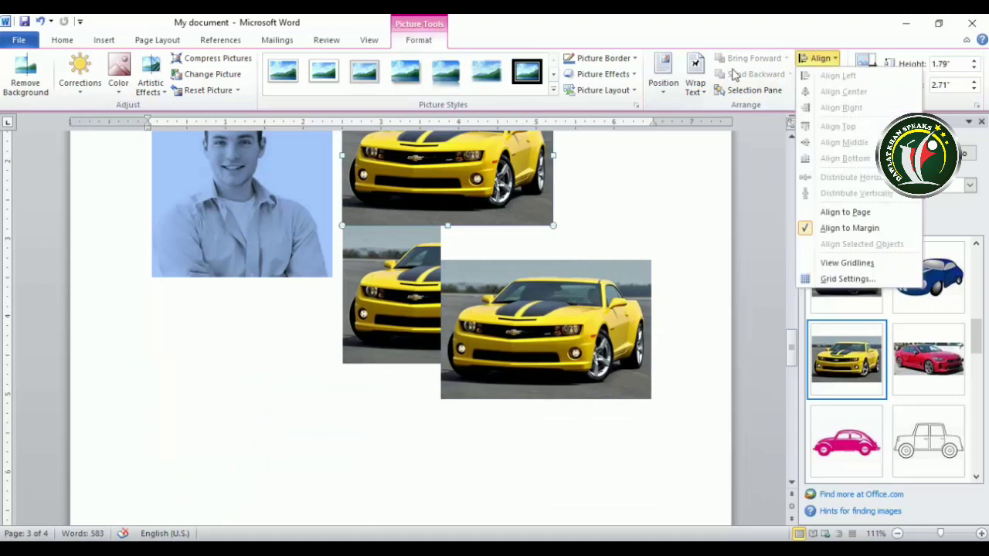
left_click(694, 87)
left_click(703, 106)
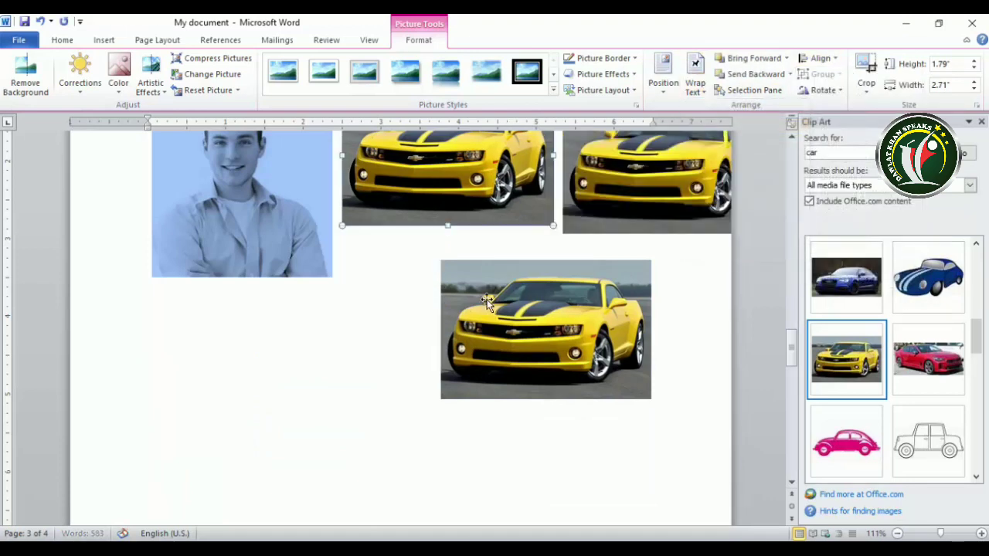
left_click_drag(487, 302, 646, 203)
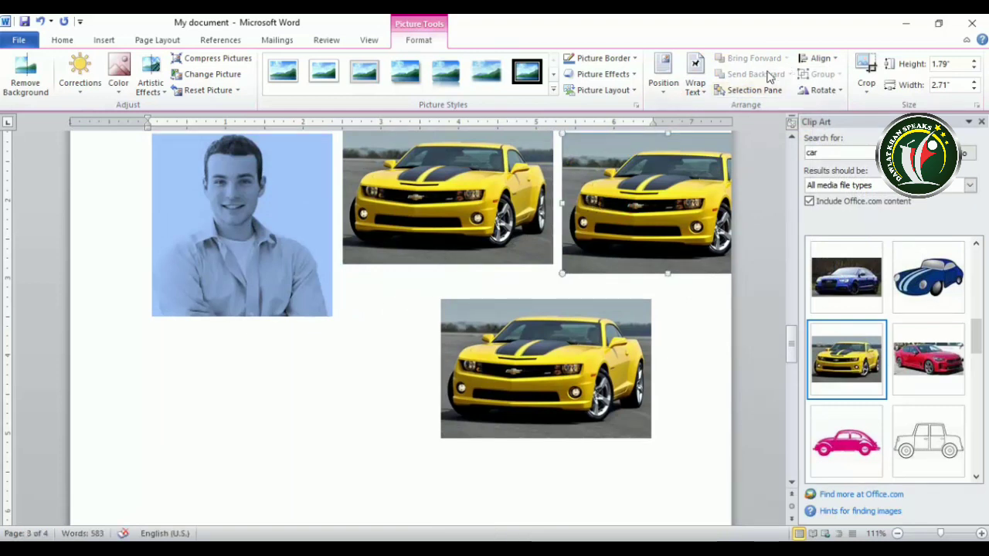
left_click(694, 85)
left_click(722, 128)
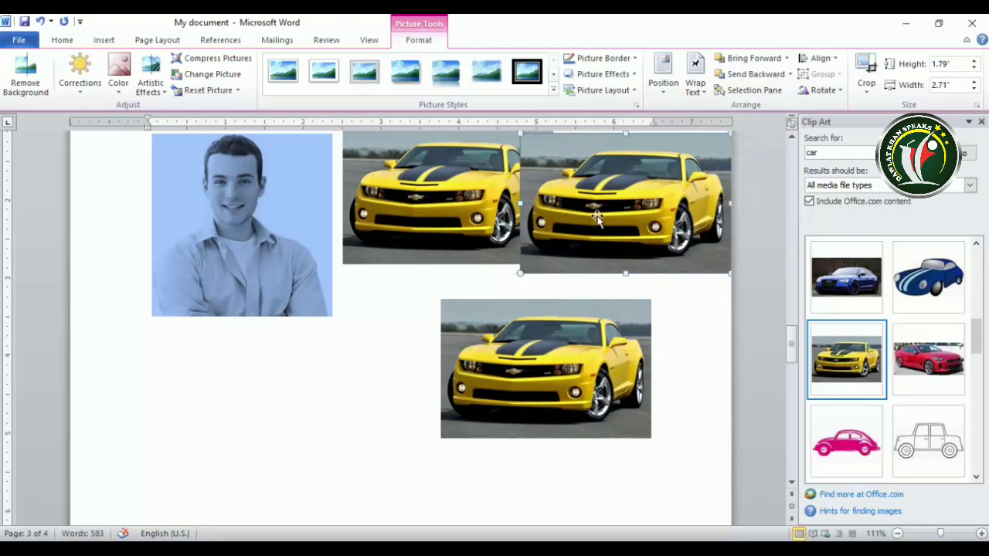
left_click_drag(596, 217, 455, 294)
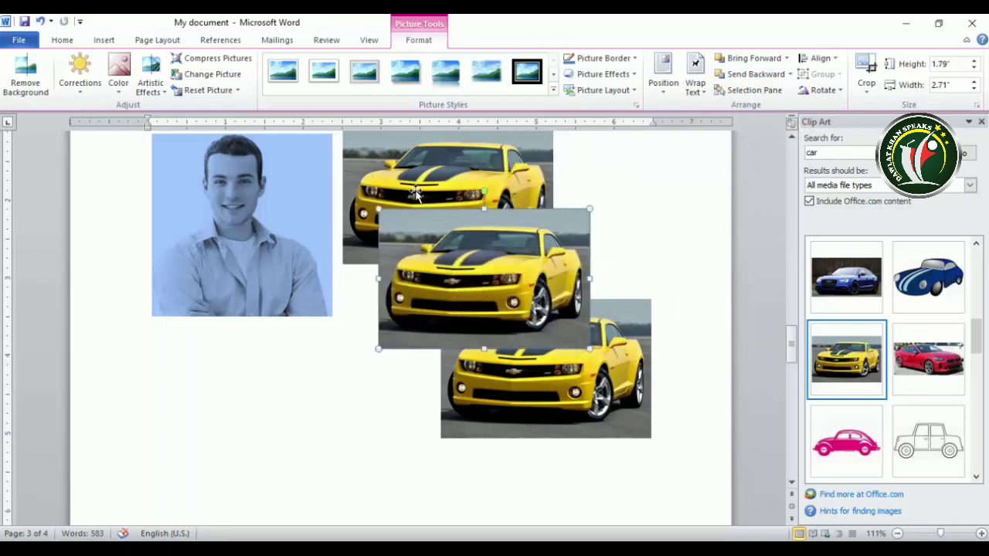
left_click(453, 176, "ctrl")
left_click(536, 390, "ctrl")
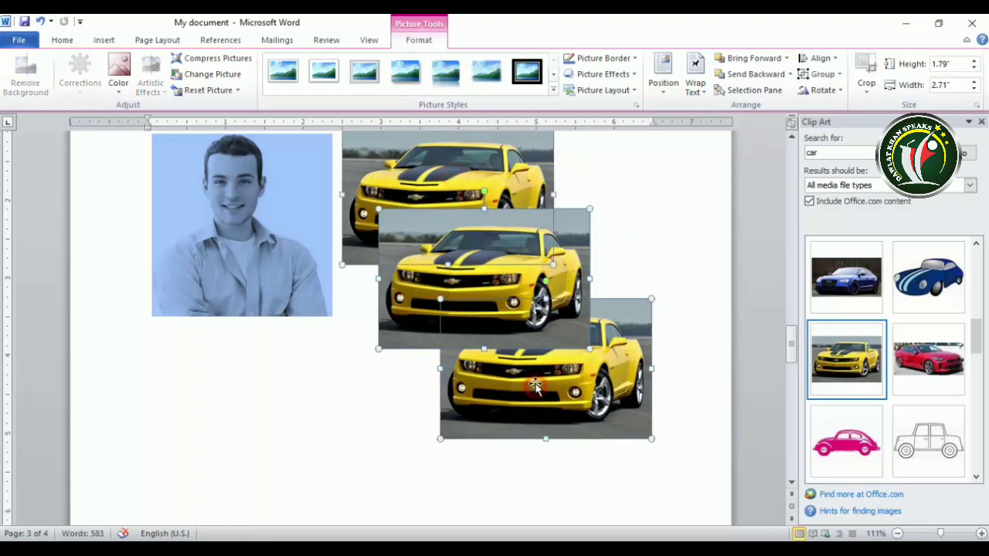
Group the three cars, shrink and reposition the group, then ungroup them.
left_click(823, 74)
left_click(824, 91)
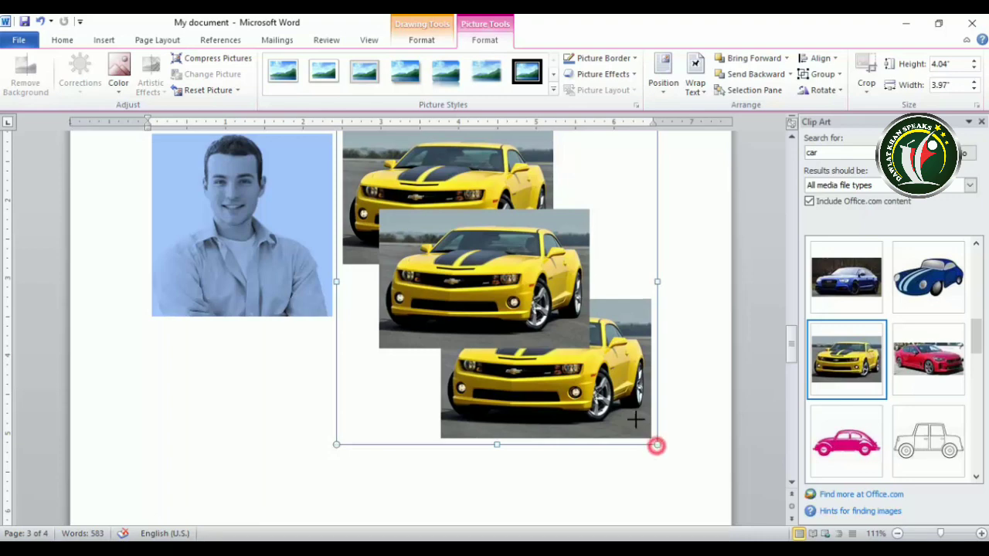
left_click_drag(656, 444, 519, 299)
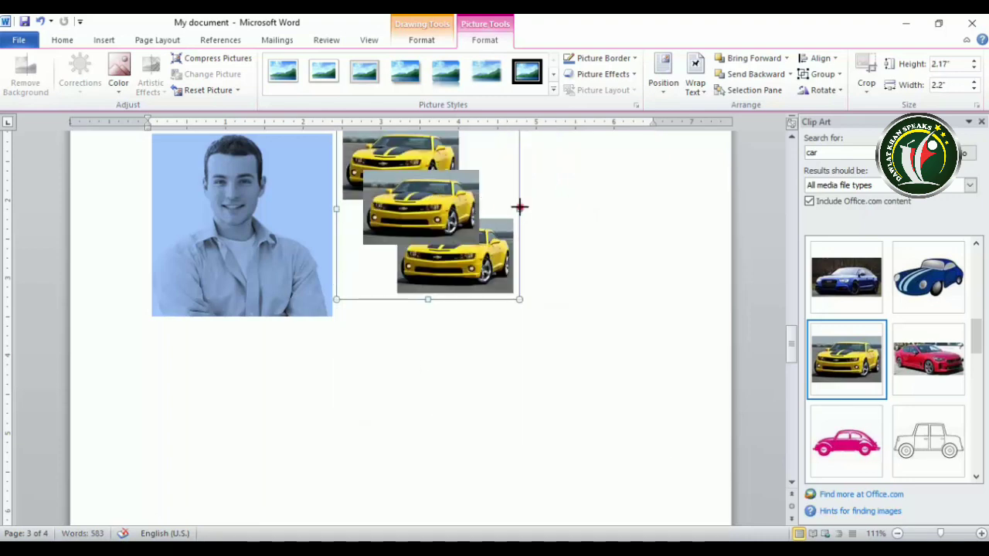
left_click_drag(519, 207, 545, 209)
left_click_drag(459, 235, 493, 270)
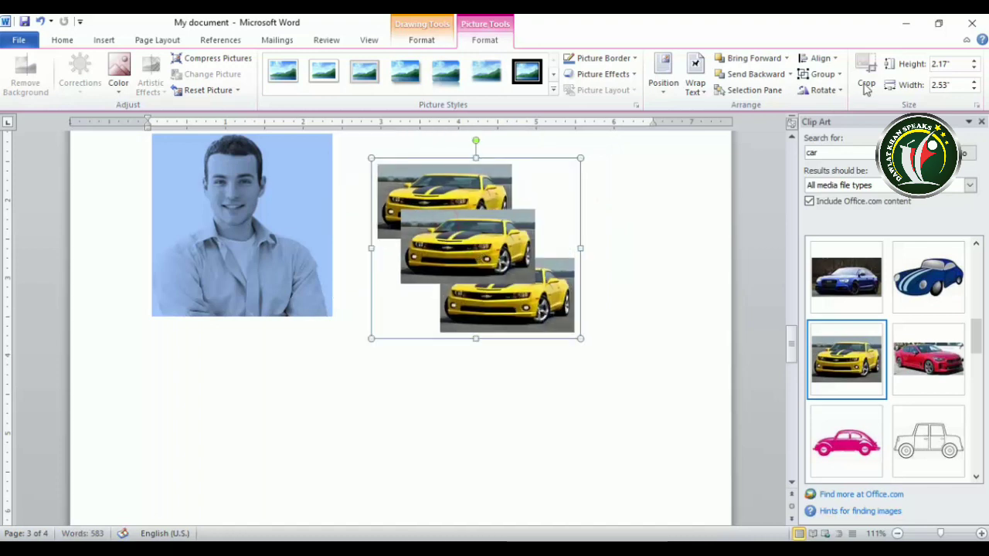
left_click(823, 74)
left_click(834, 109)
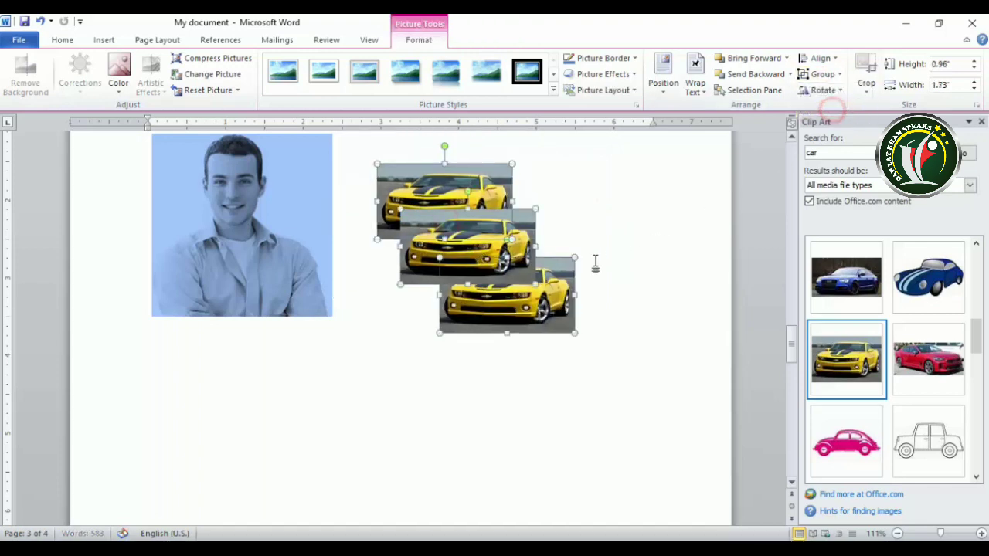
left_click(542, 372)
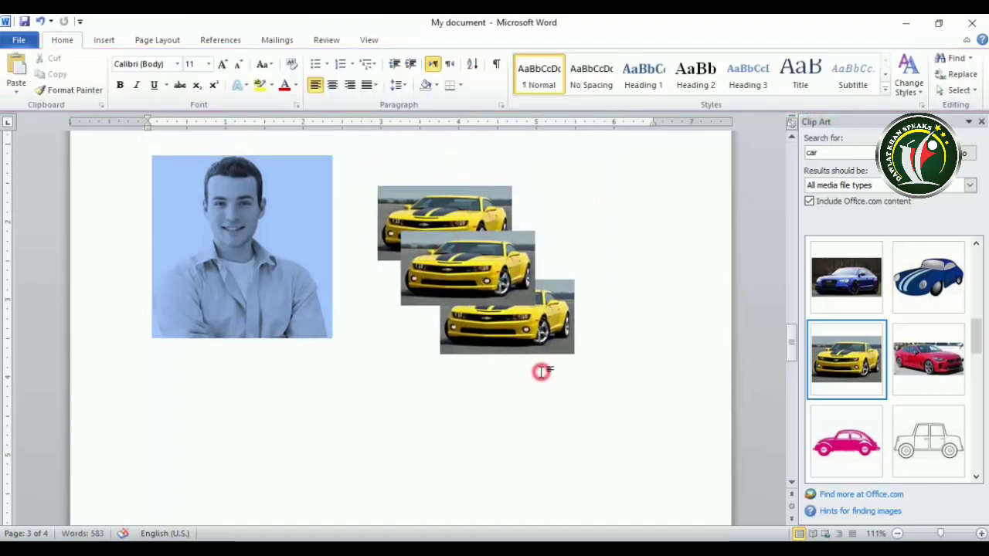
Close the Clip Art pane and insert blank lines above the pictures to push them down.
left_click(982, 122)
left_click(502, 225)
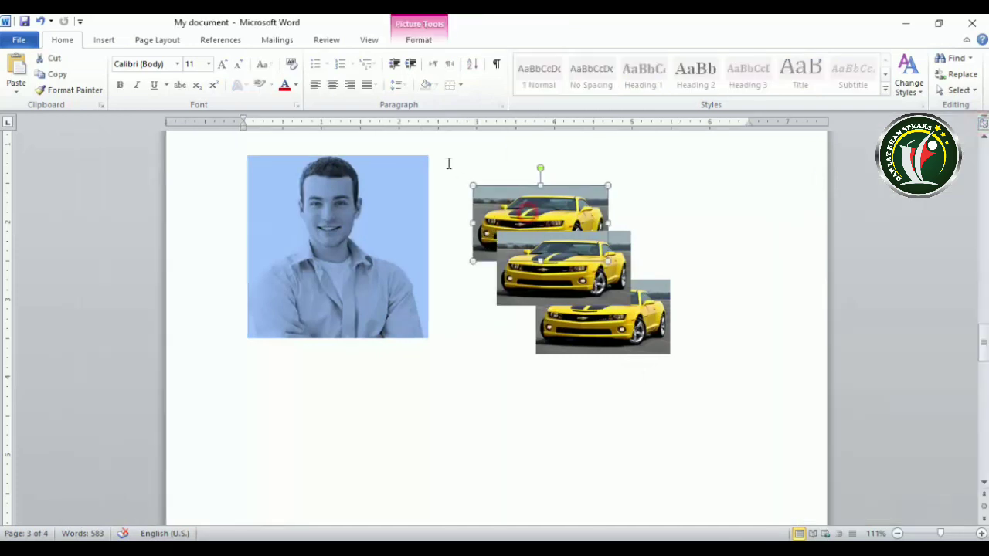
left_click(418, 40)
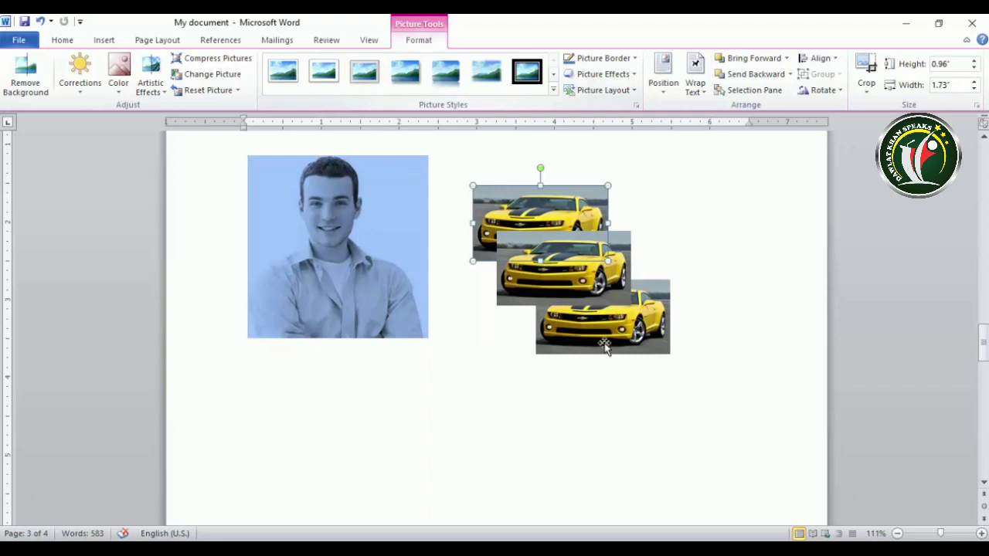
left_click(293, 393)
key("ctrl+a")
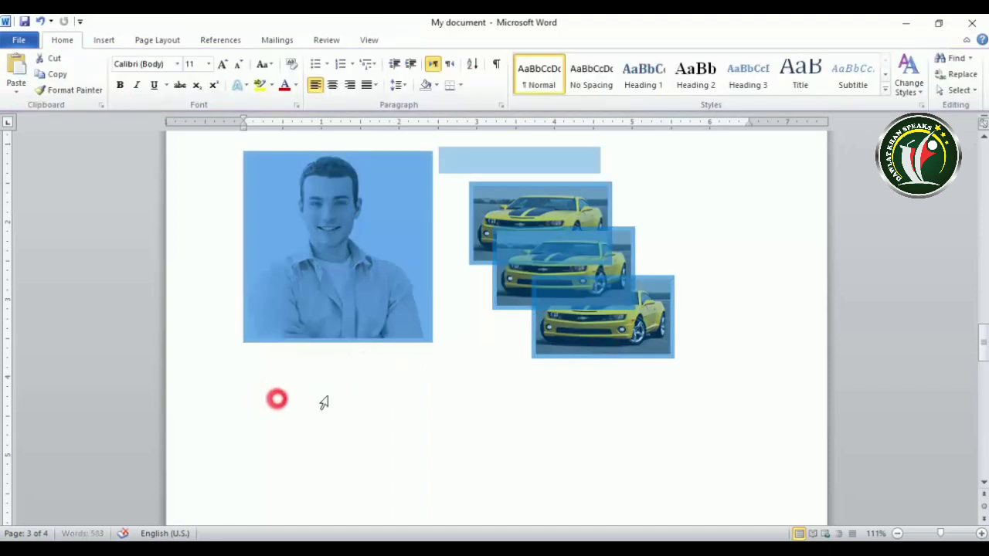
scroll(446, 355, "down", 1)
left_click(446, 355)
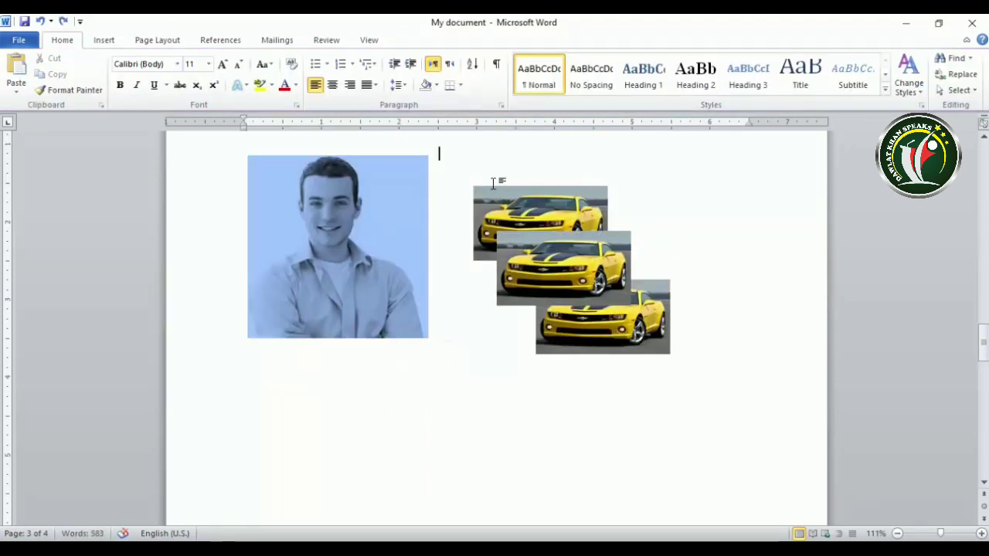
key("Return")
key("Return")
key("Return")
key("Return")
key("Return")
key("Return")
key("Return")
key("Return")
key("Return")
key("Return")
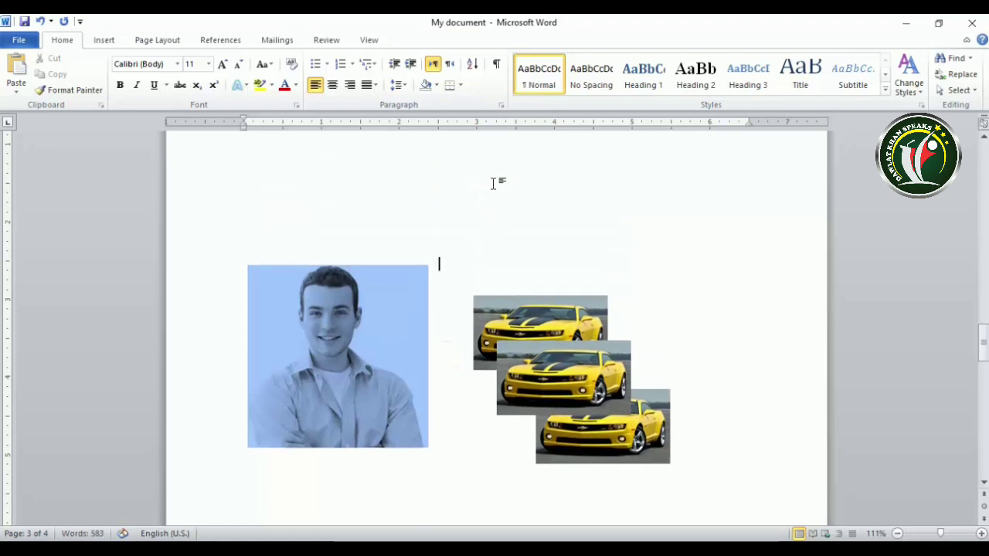
scroll(483, 182, "up", 3)
left_click(337, 309)
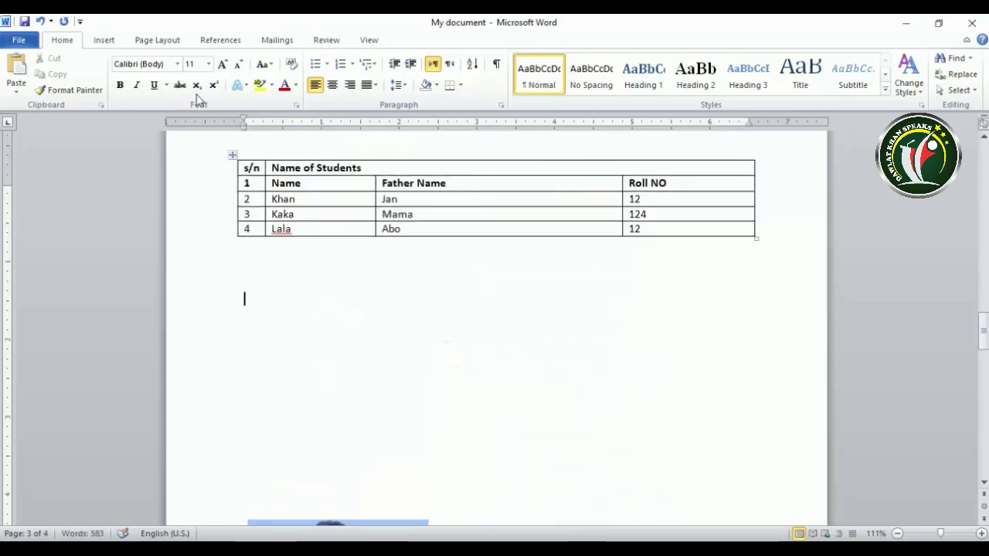
Draw a blue rounded rectangle below the student table.
left_click(100, 43)
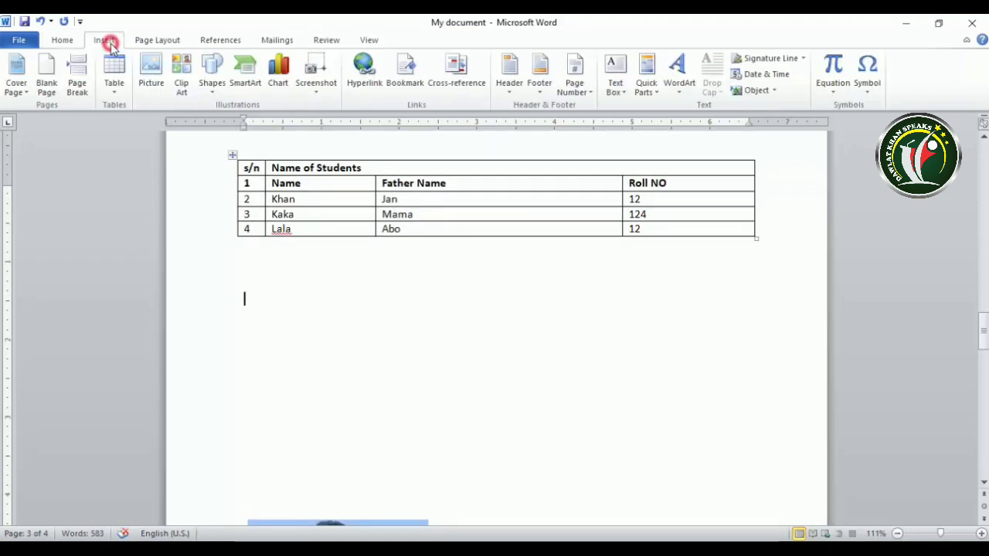
left_click(211, 86)
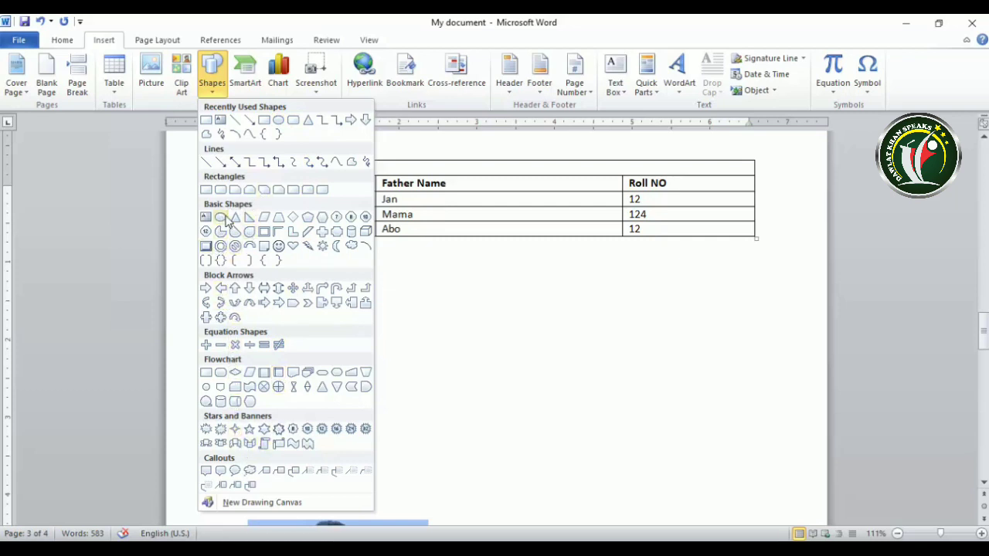
left_click(295, 120)
mouse_move(345, 308)
left_mouse_down()
mouse_move(415, 333)
mouse_move(429, 353)
left_mouse_up()
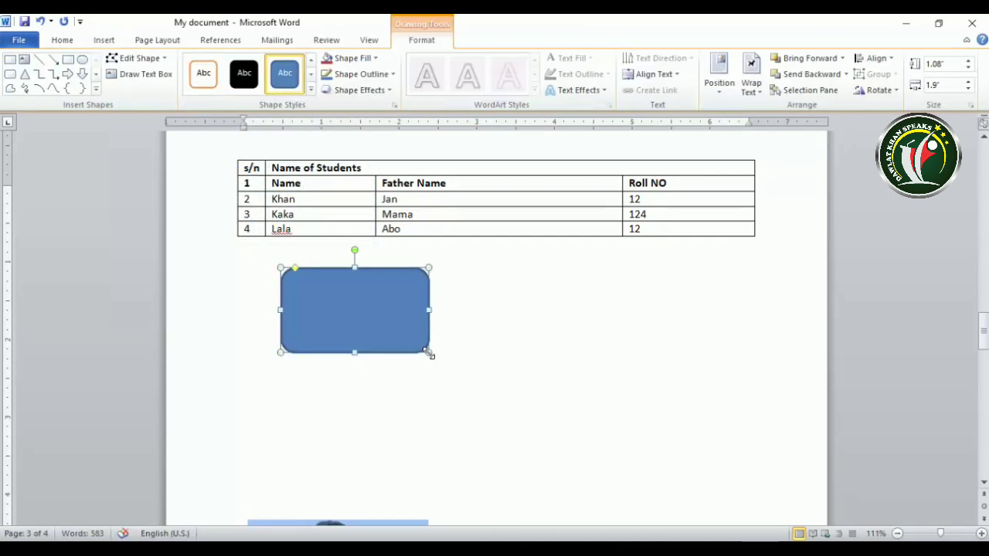
Draw a 1.19 by 1.62 inch cross shape to the right of the rounded rectangle.
left_click(97, 90)
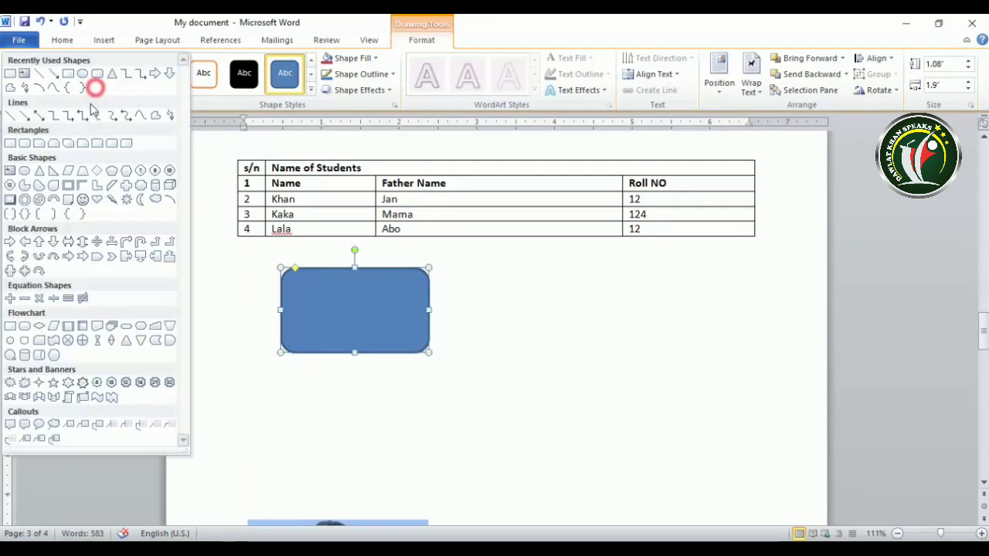
left_click(127, 186)
mouse_move(461, 268)
left_mouse_down()
mouse_move(503, 313)
mouse_move(588, 360)
left_mouse_up()
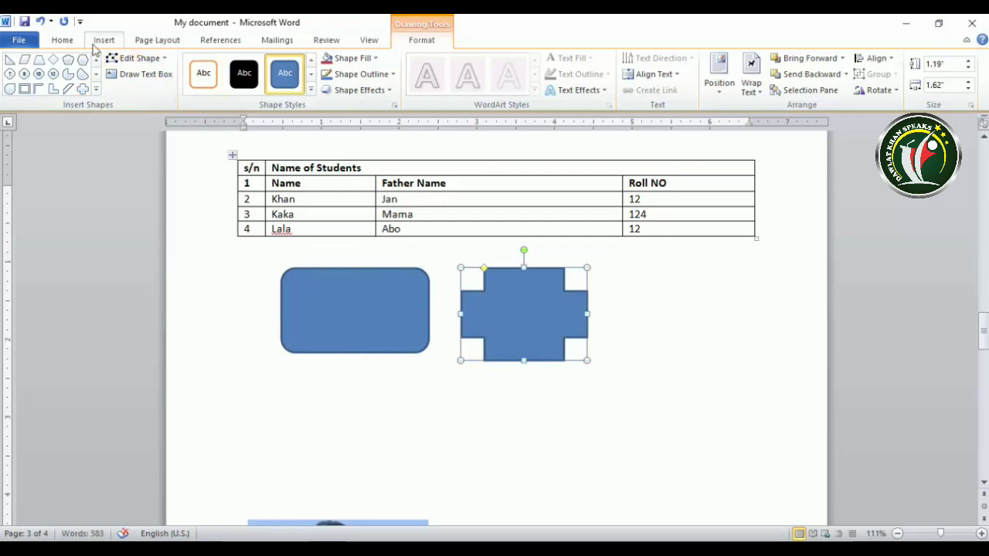
left_click(142, 62)
mouse_move(147, 76)
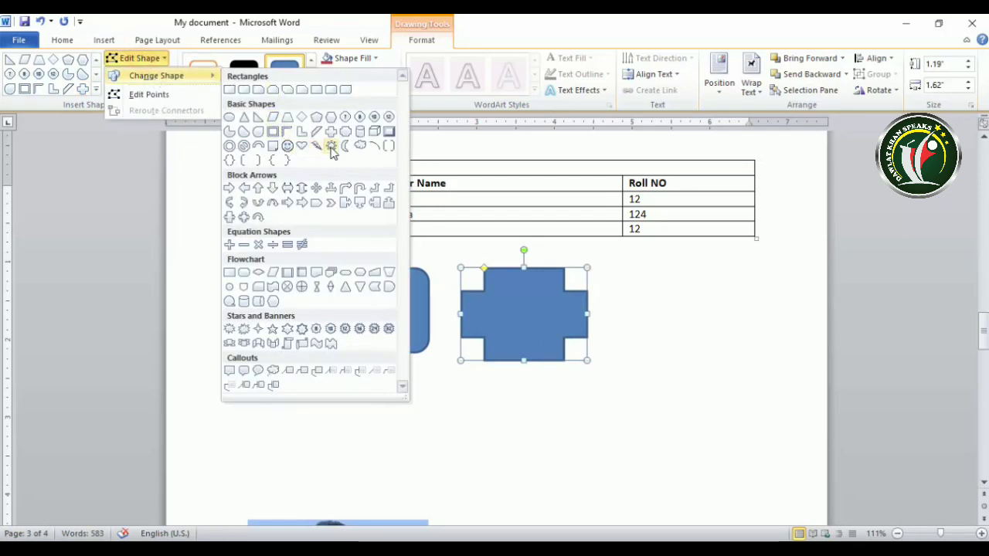
Change the cross into an X shape, then into a Left Arrow Callout.
left_click(258, 245)
left_click(152, 58)
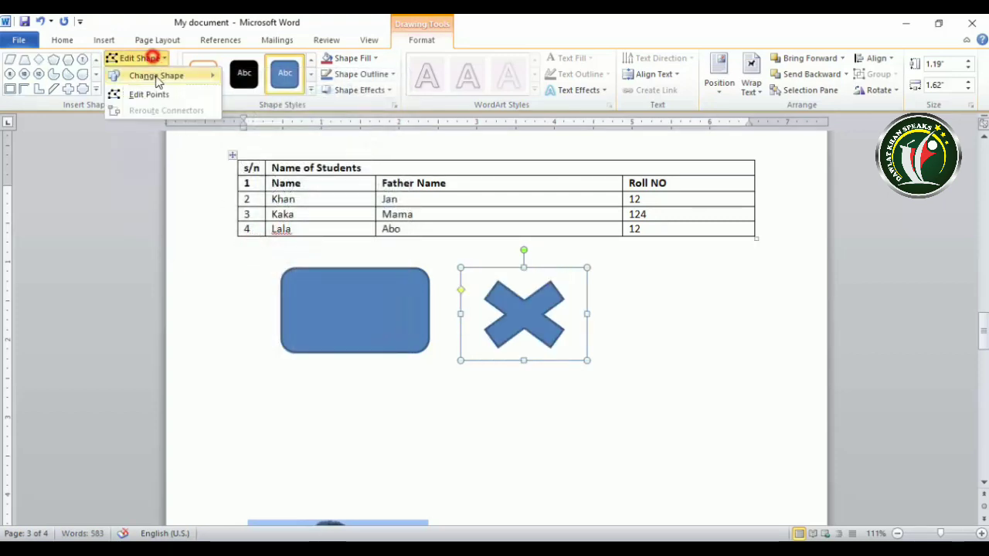
mouse_move(162, 76)
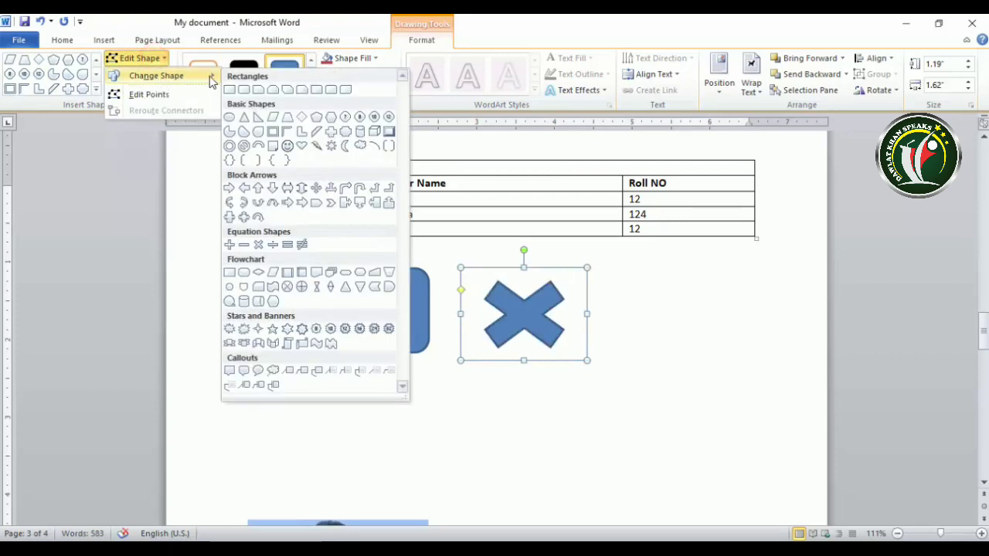
left_click(374, 203)
left_click(137, 58)
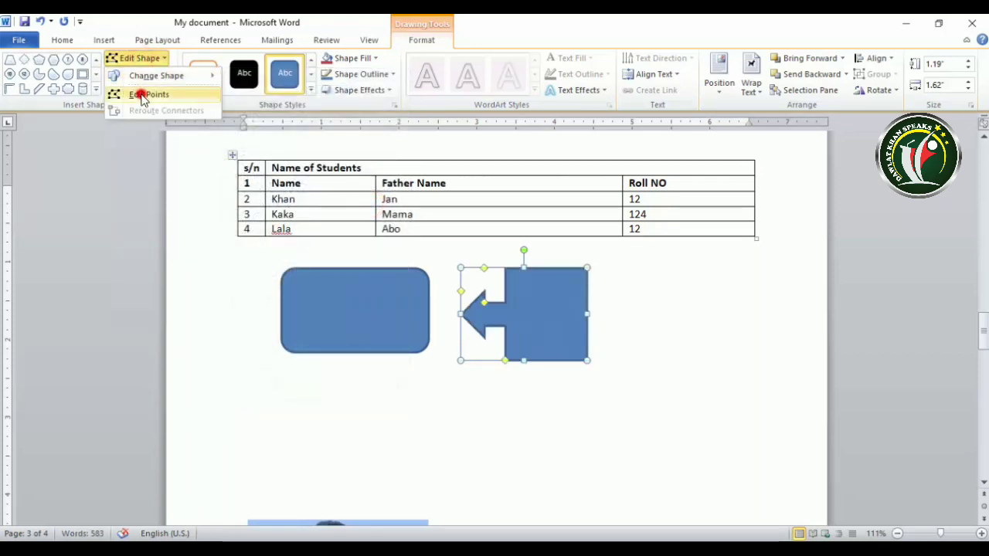
Use Edit Points to pull the callout's bottom corners outward into a trapezoid body.
left_click(147, 95)
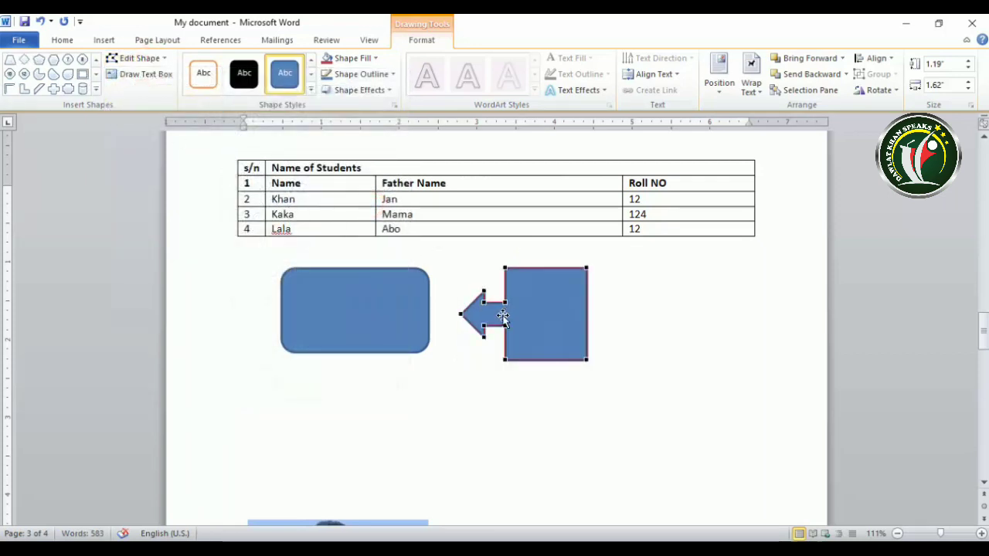
left_click_drag(503, 358, 496, 379)
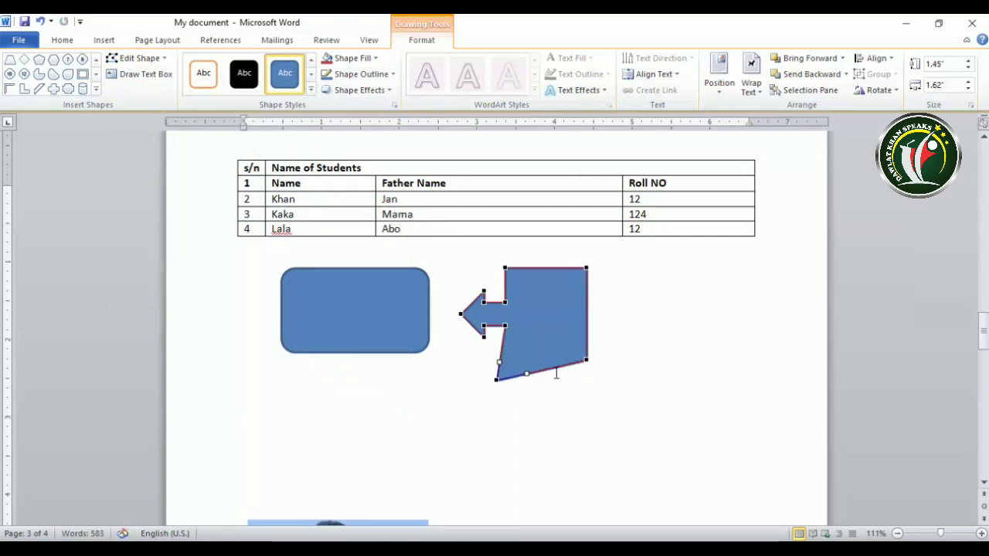
left_click_drag(584, 361, 607, 381)
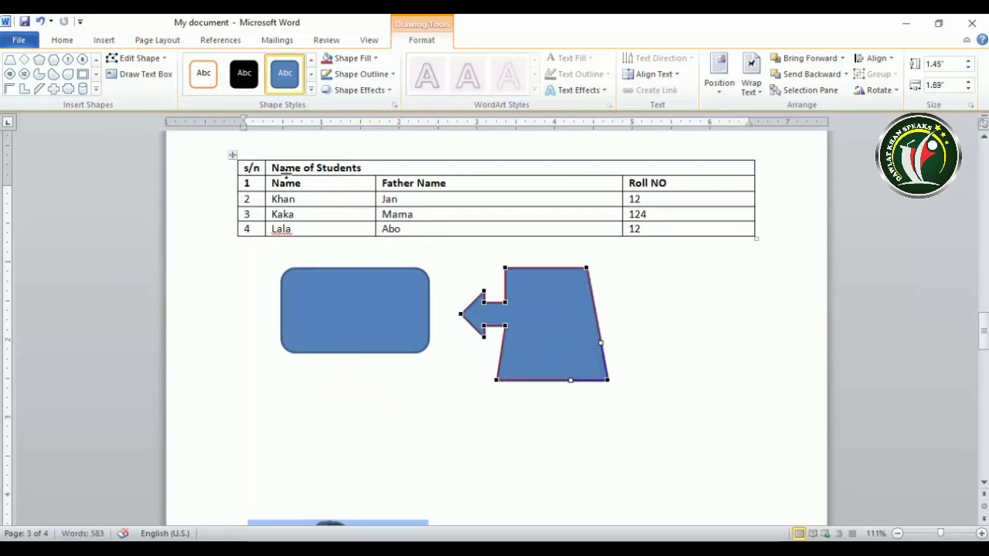
left_click(155, 59)
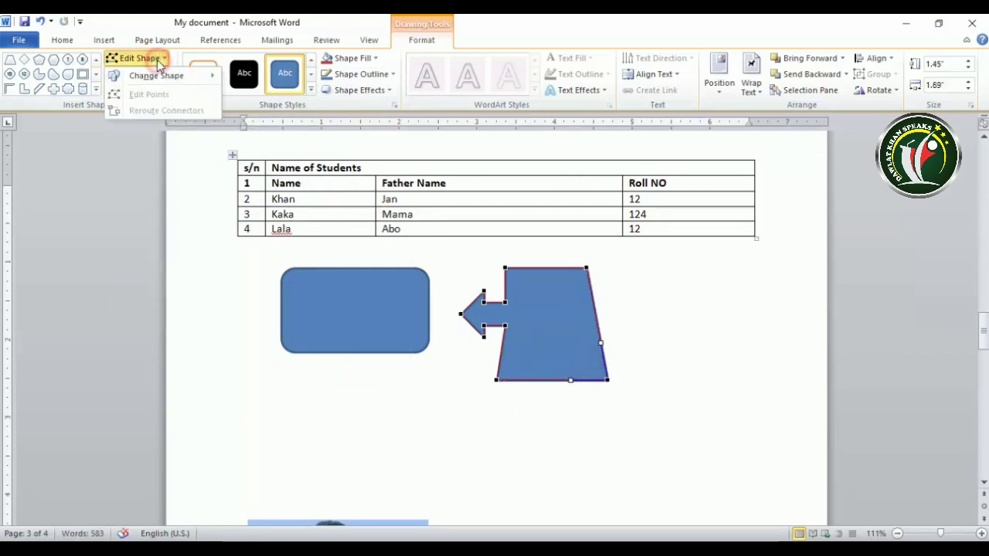
left_click(568, 343)
Tilt the arrow callout slightly clockwise with its rotation handle.
left_click(431, 311)
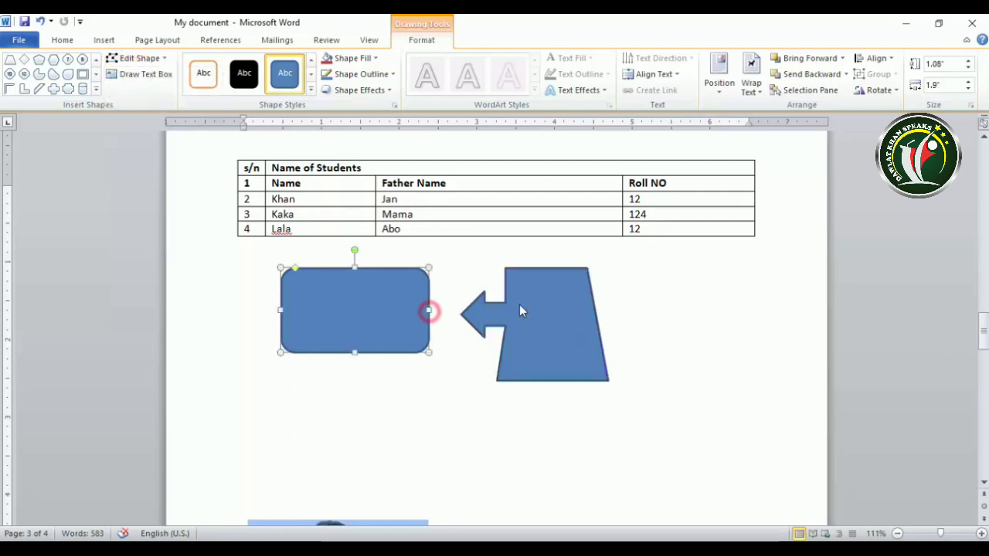
left_click(521, 306)
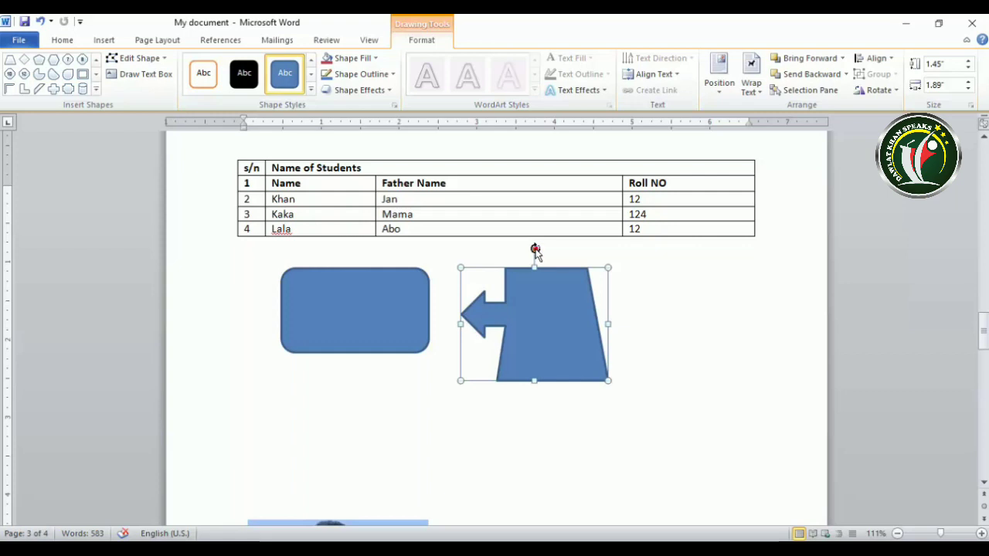
mouse_move(534, 251)
left_mouse_down()
mouse_move(515, 260)
mouse_move(528, 252)
mouse_move(574, 258)
mouse_move(548, 246)
mouse_move(503, 265)
mouse_move(515, 256)
left_mouse_up()
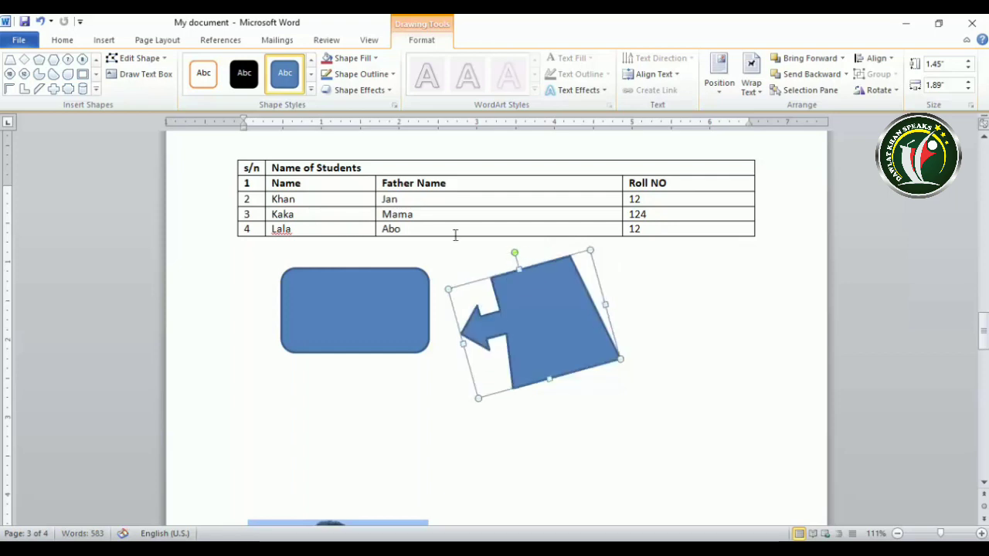
left_click(139, 58)
left_click(139, 58)
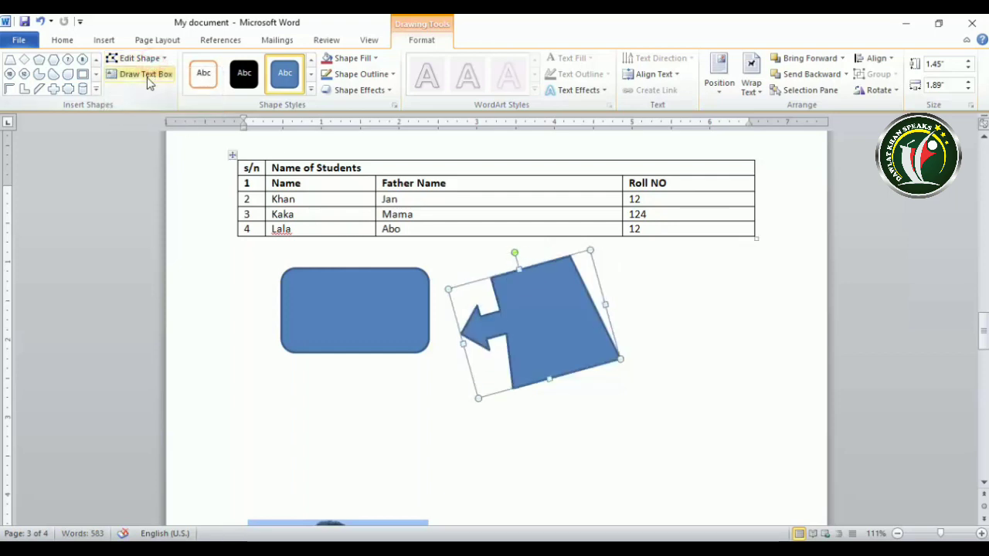
Draw a text box over the blue rounded rectangle and type 'khan is the bseest'.
left_click(360, 300)
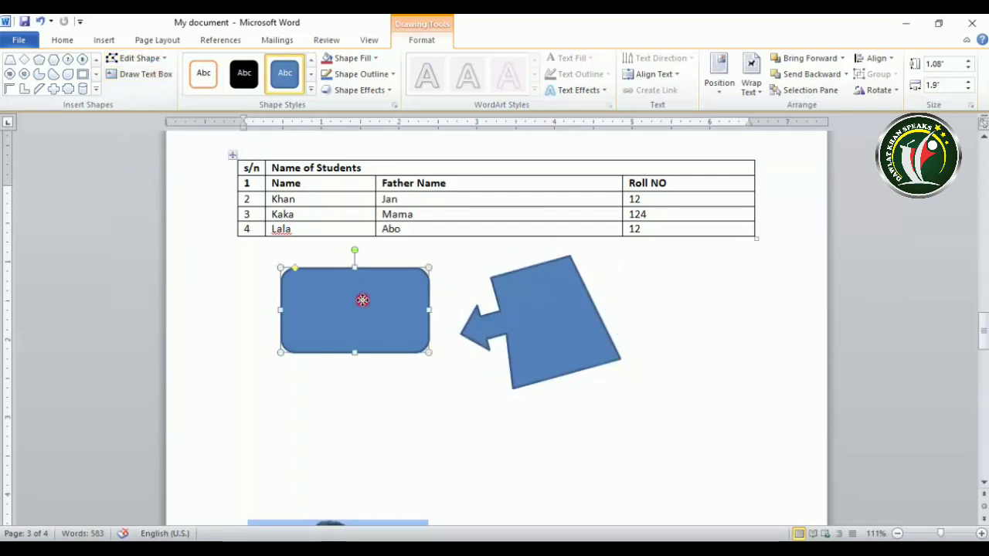
left_click(96, 91)
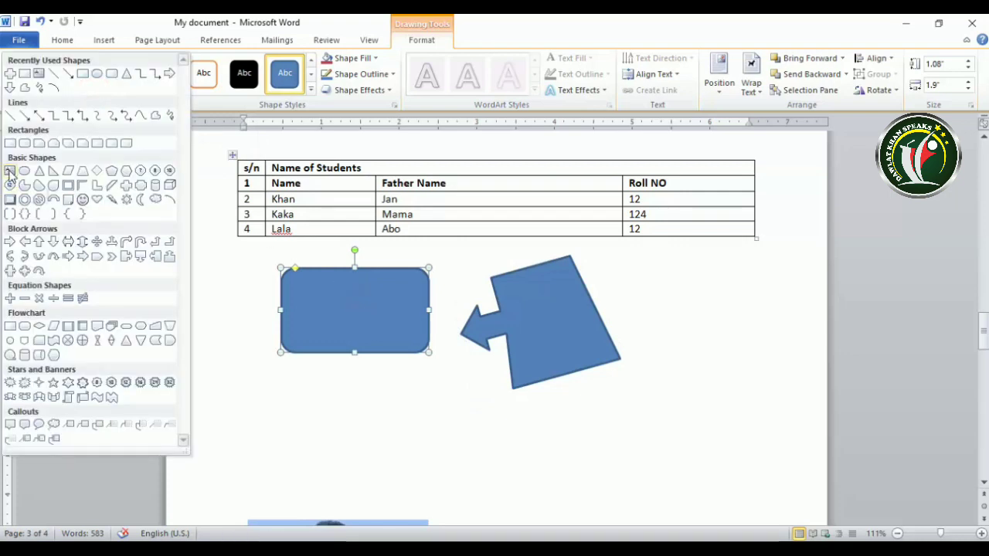
left_click(207, 106)
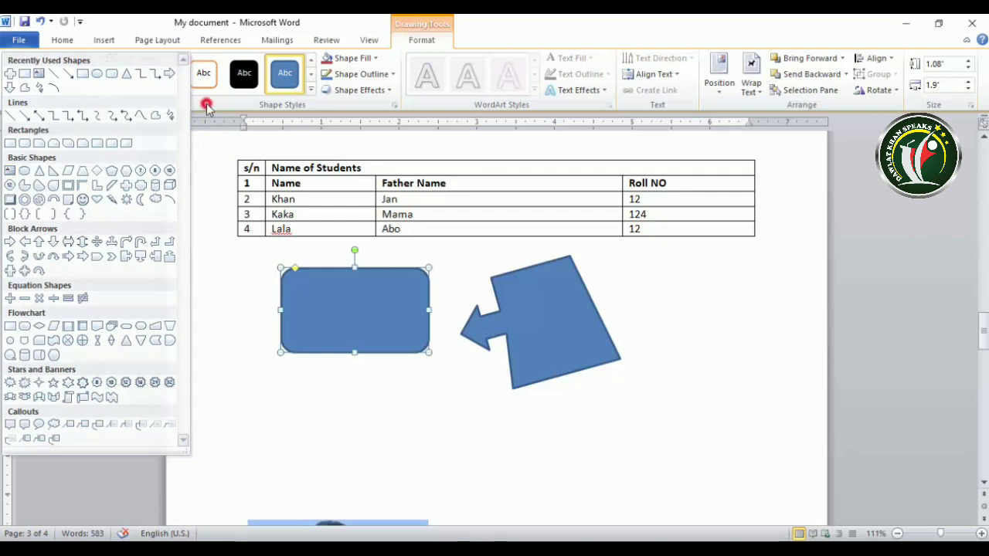
left_click(121, 73)
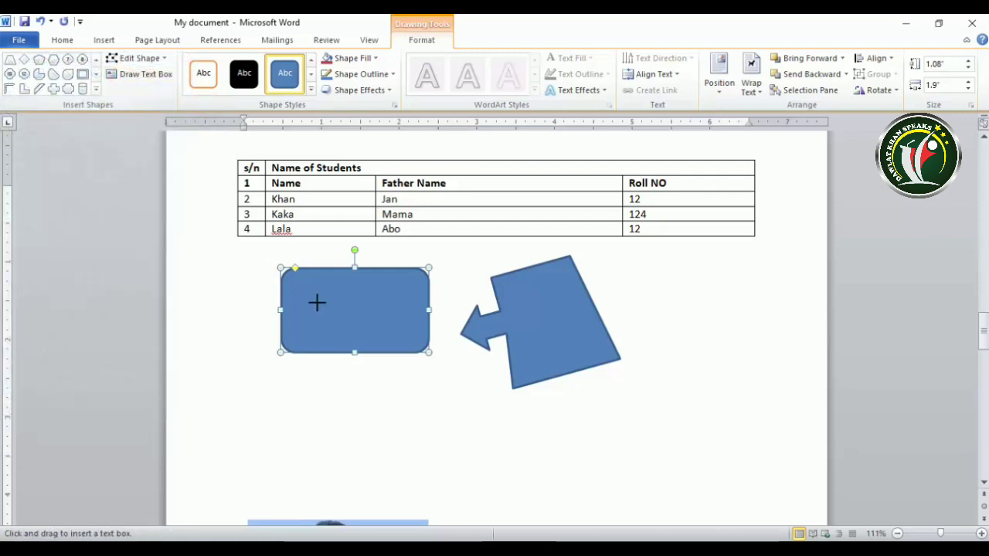
left_click_drag(336, 303, 361, 382)
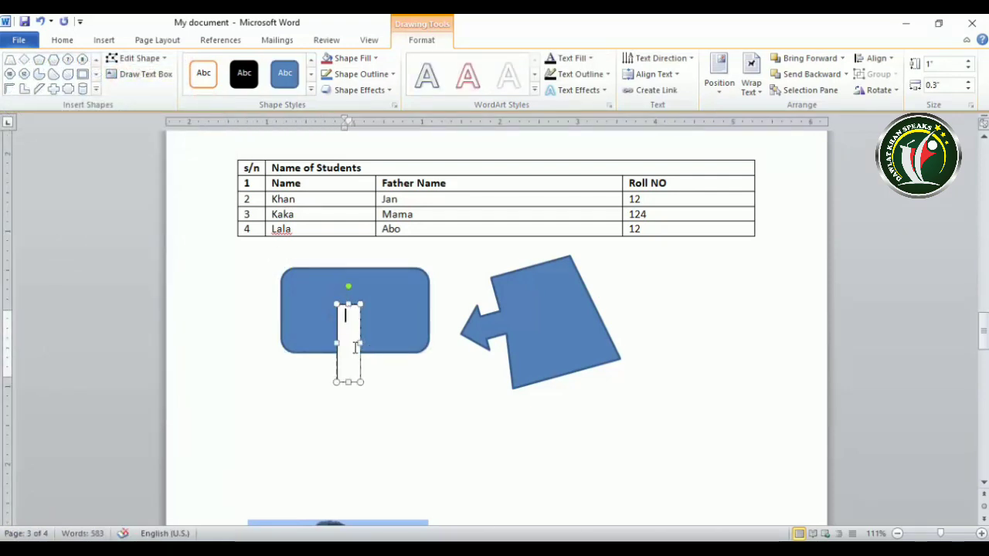
left_click_drag(361, 344, 429, 343)
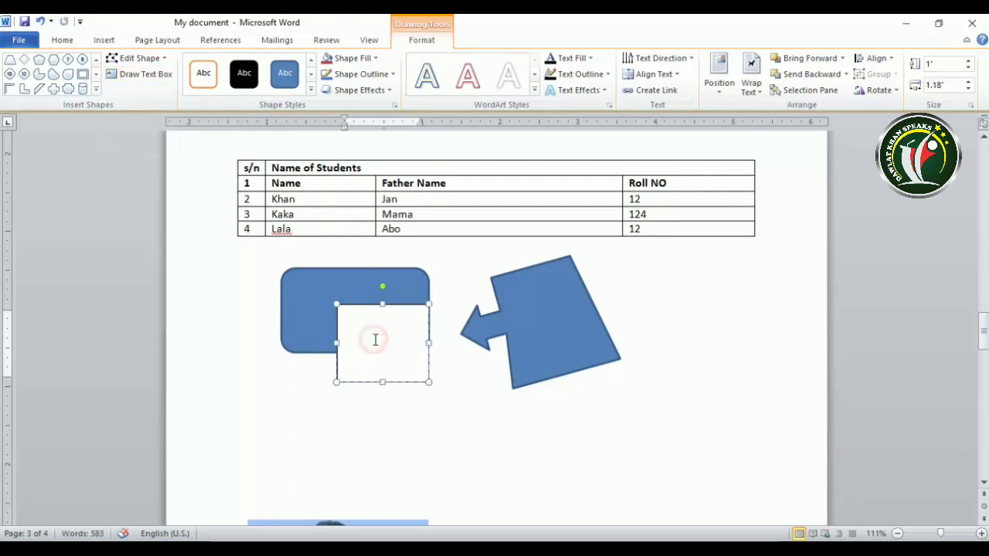
type("khan is the ")
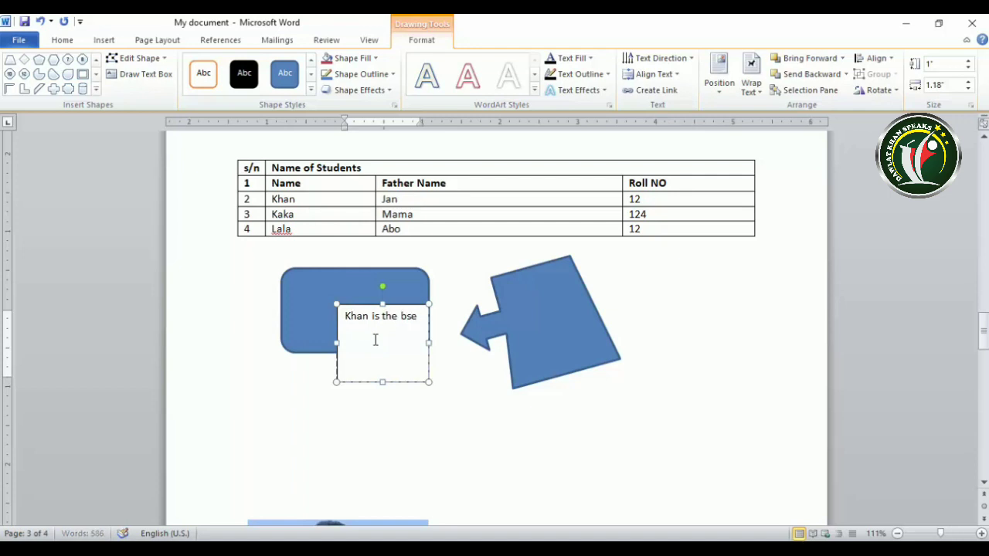
type("b")
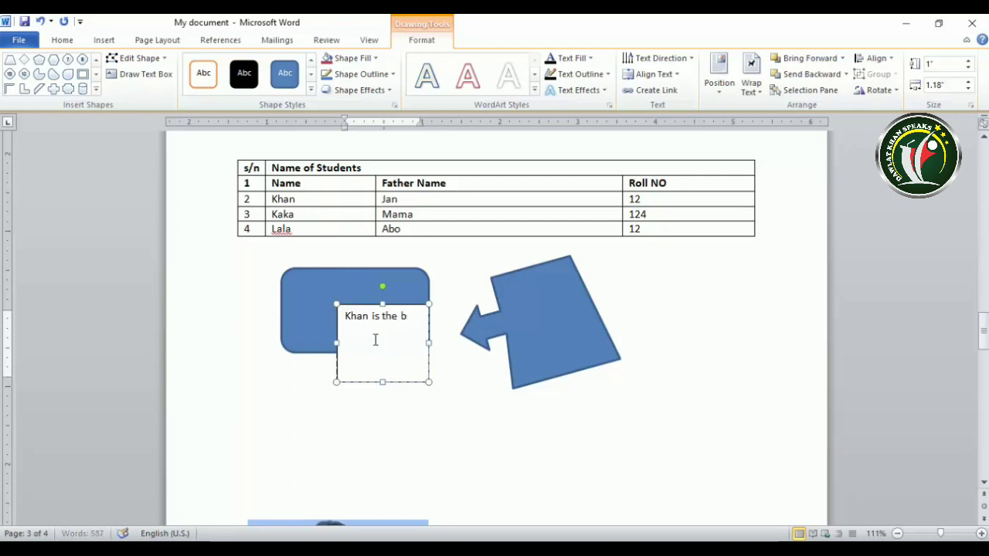
type("seest")
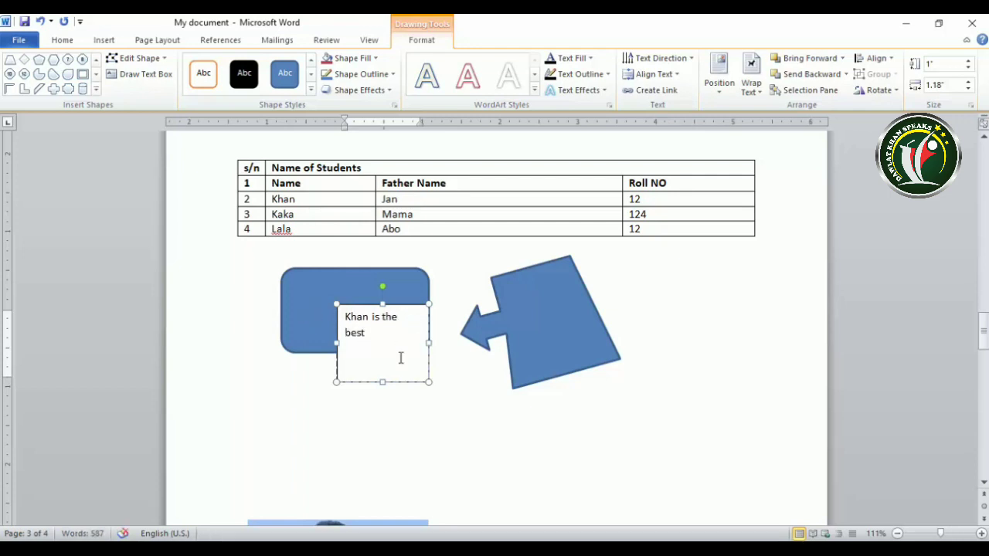
Resize the text box to about 0.83 by 1.36 inches so 'Khan is the best' fits on one line.
left_click_drag(428, 382, 455, 398)
left_click(401, 347)
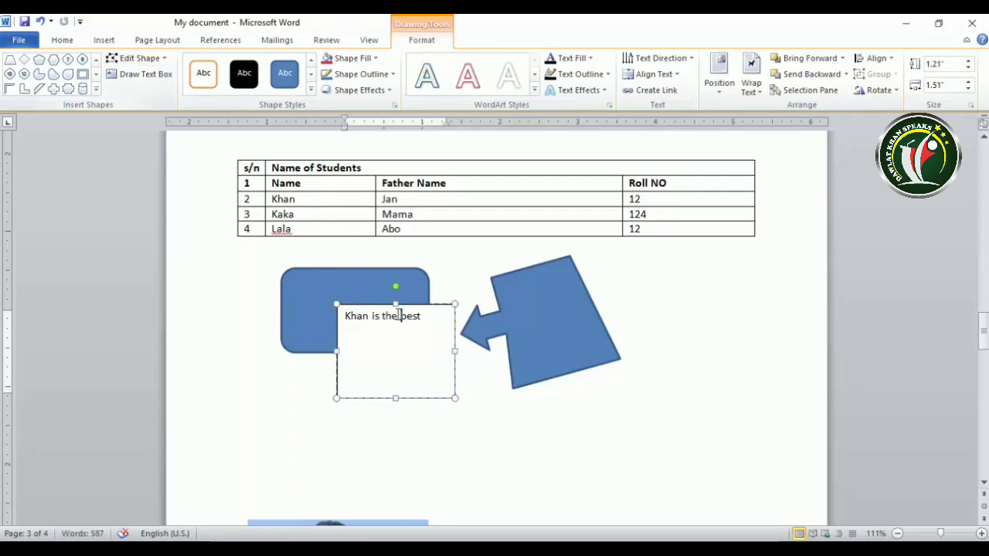
left_click(480, 259)
left_click(391, 318)
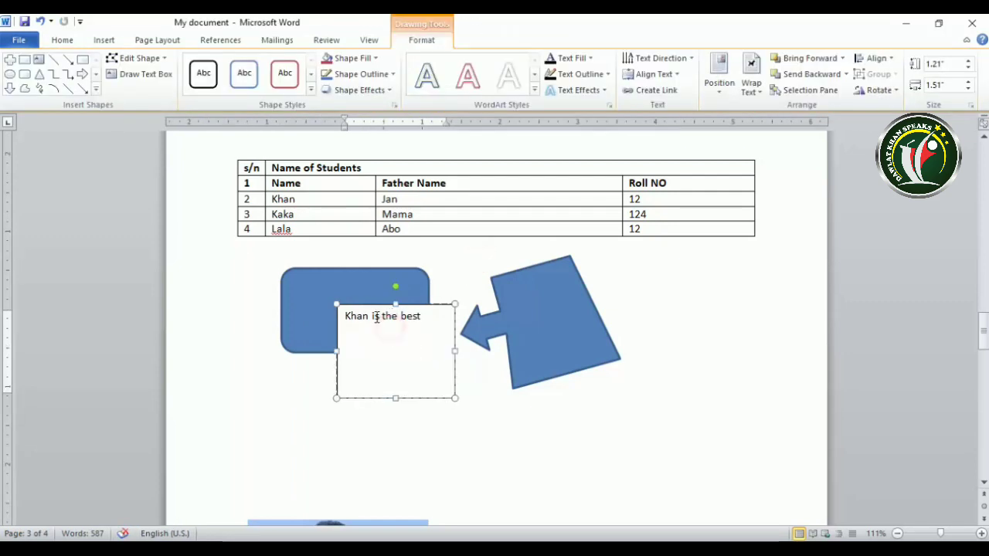
left_click_drag(456, 400, 404, 362)
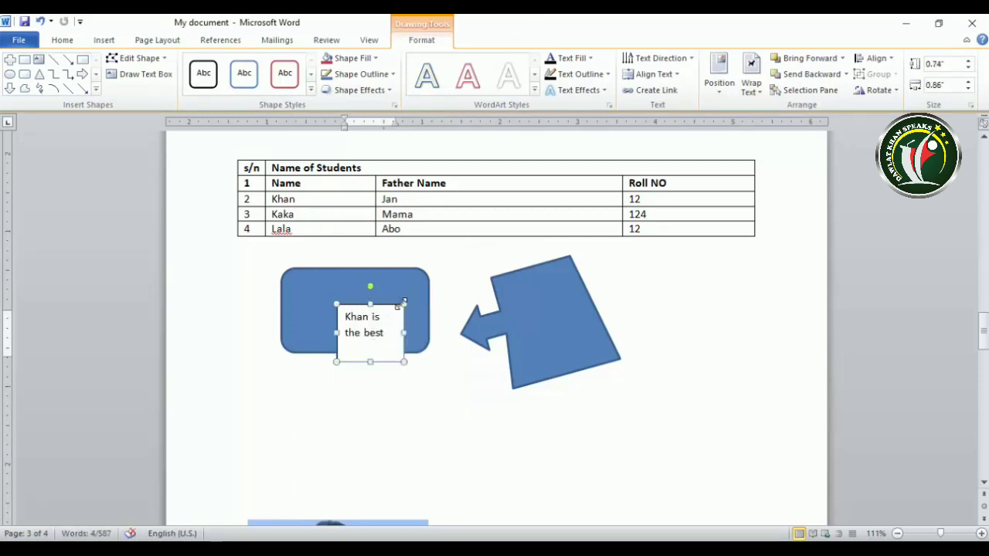
left_click_drag(422, 302, 441, 294)
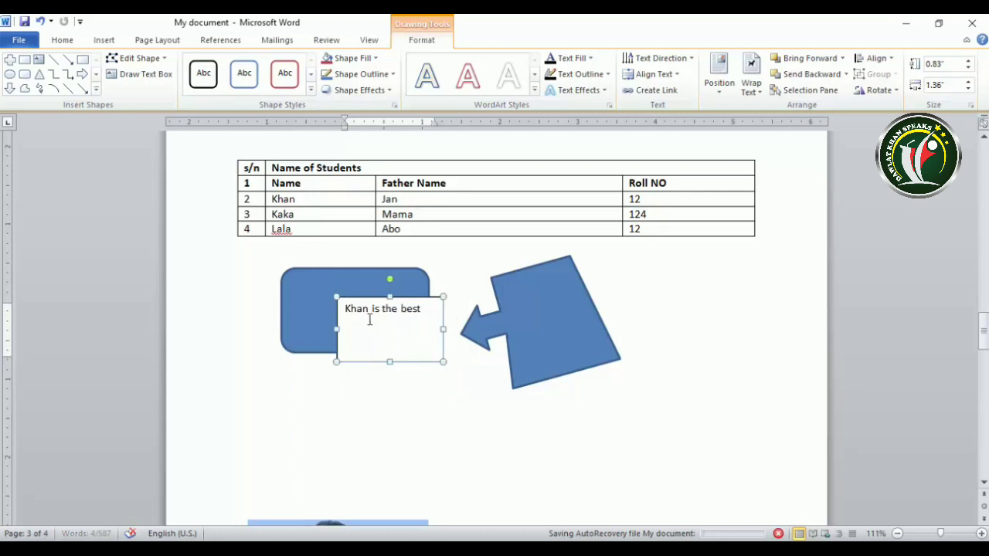
left_click(316, 293)
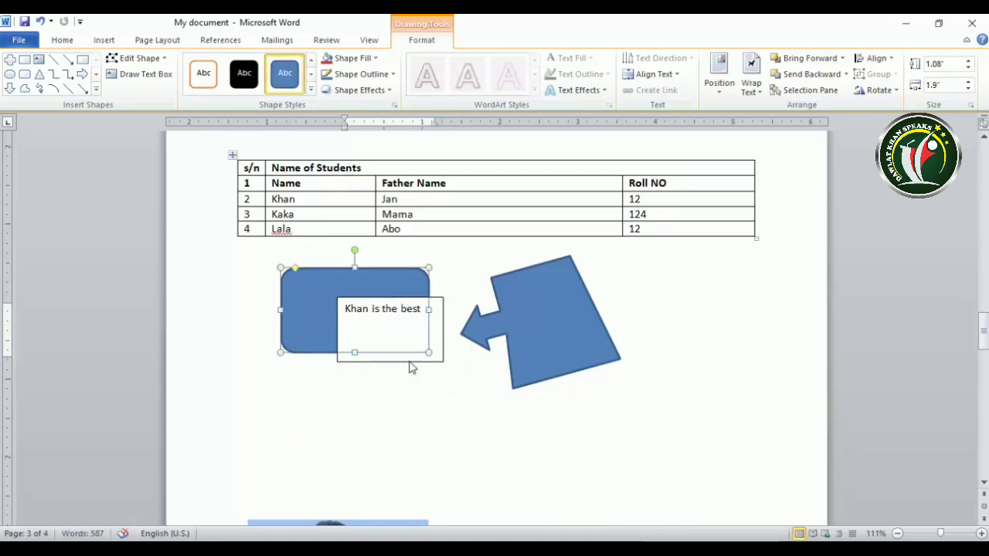
left_click(435, 359)
left_click(431, 342)
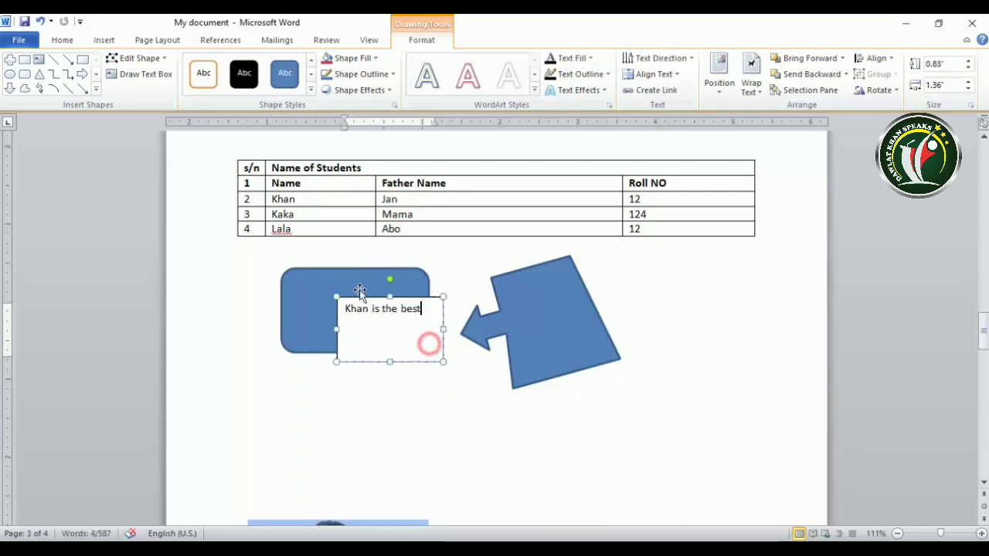
left_click(340, 280)
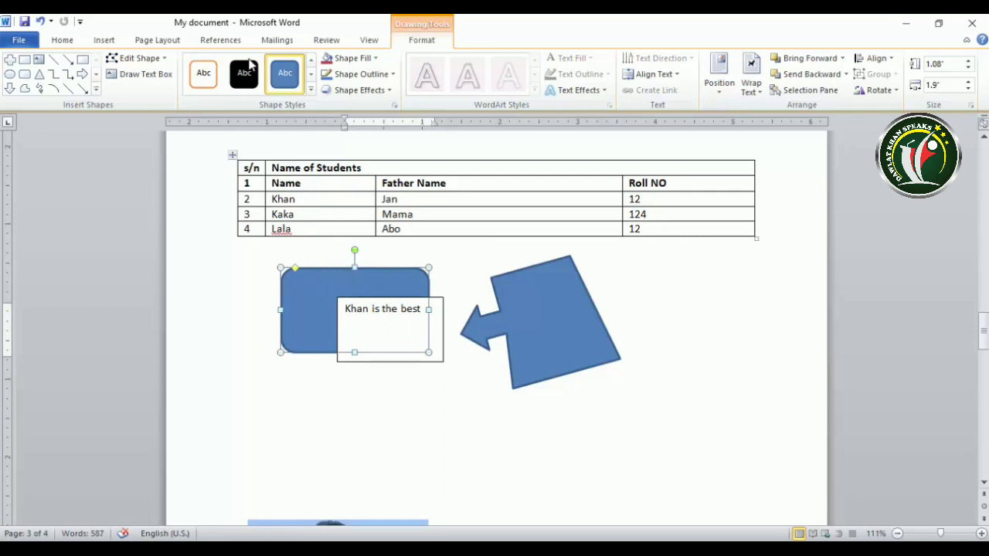
Move the blue rounded rectangle below the text box and apply a red shape style.
left_click(324, 283)
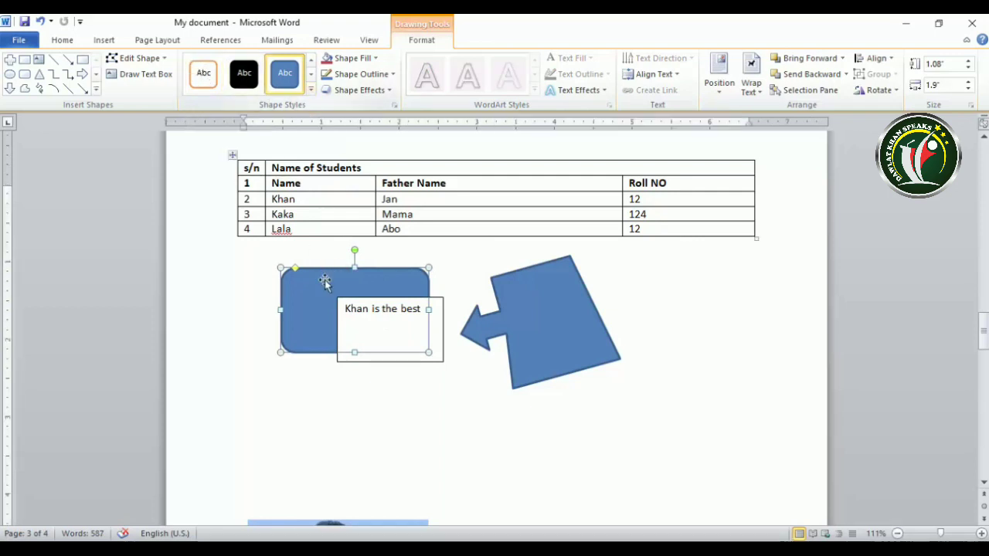
left_click_drag(317, 304, 408, 431)
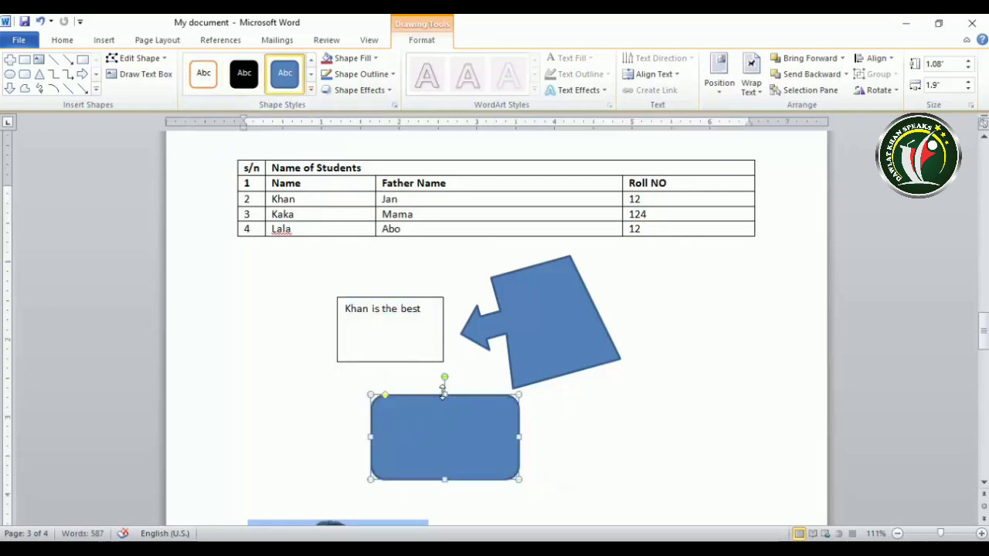
left_click(311, 89)
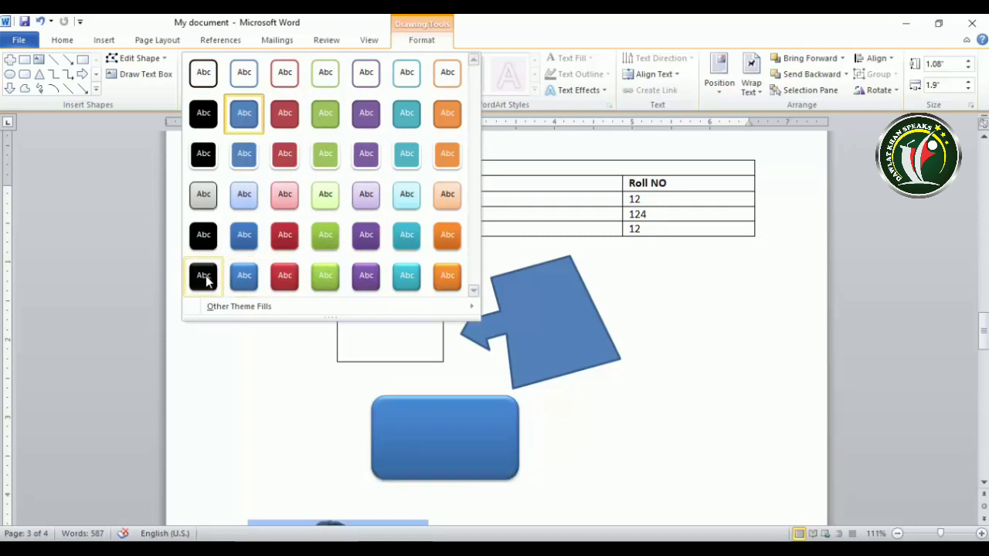
left_click(286, 276)
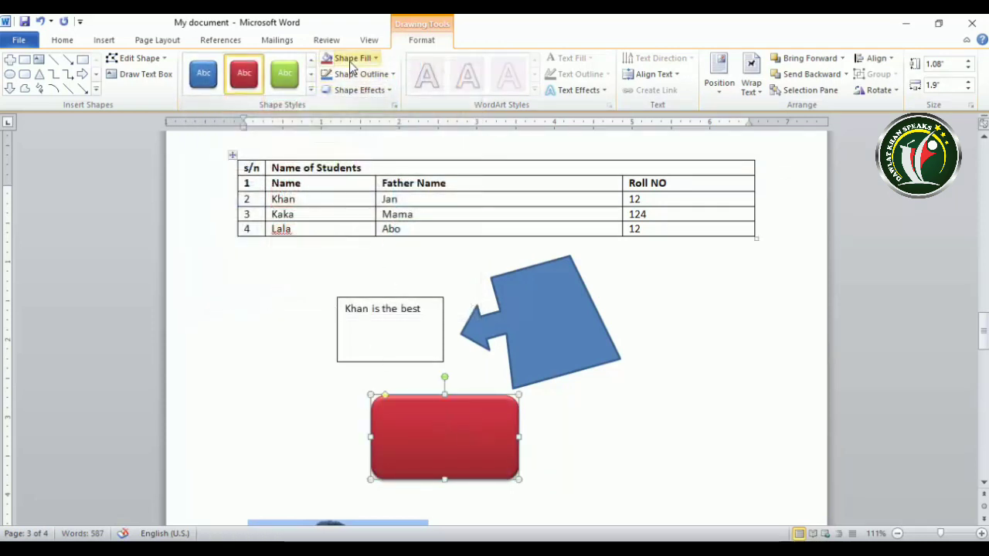
right_click(430, 437)
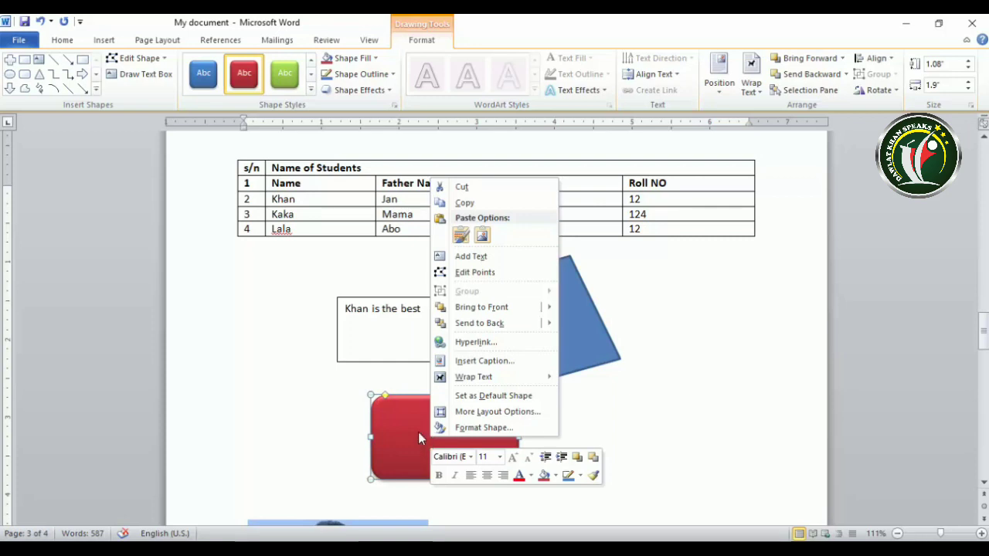
Add the text 'khan' to the red rectangle in bold 14 pt Algerian.
left_click(468, 261)
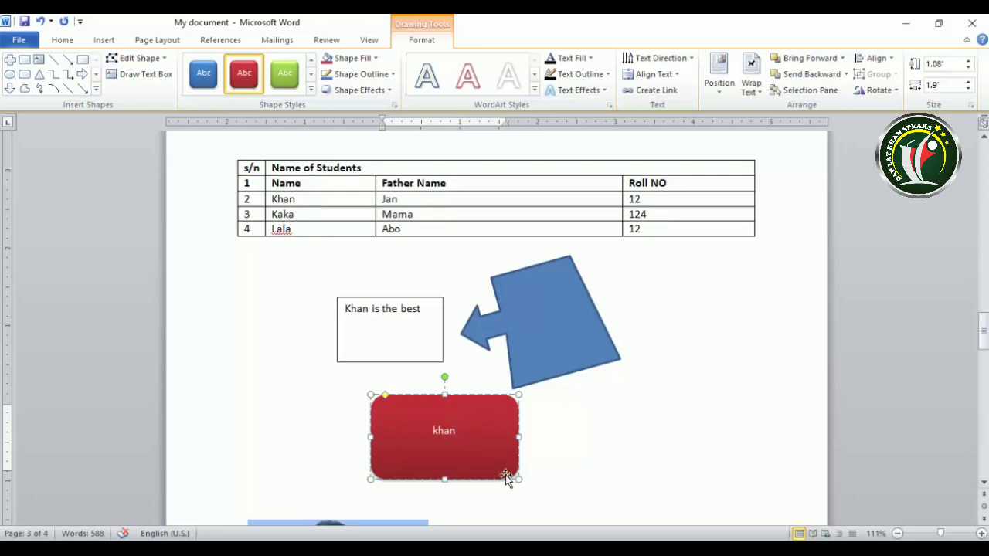
left_click_drag(469, 435, 446, 464)
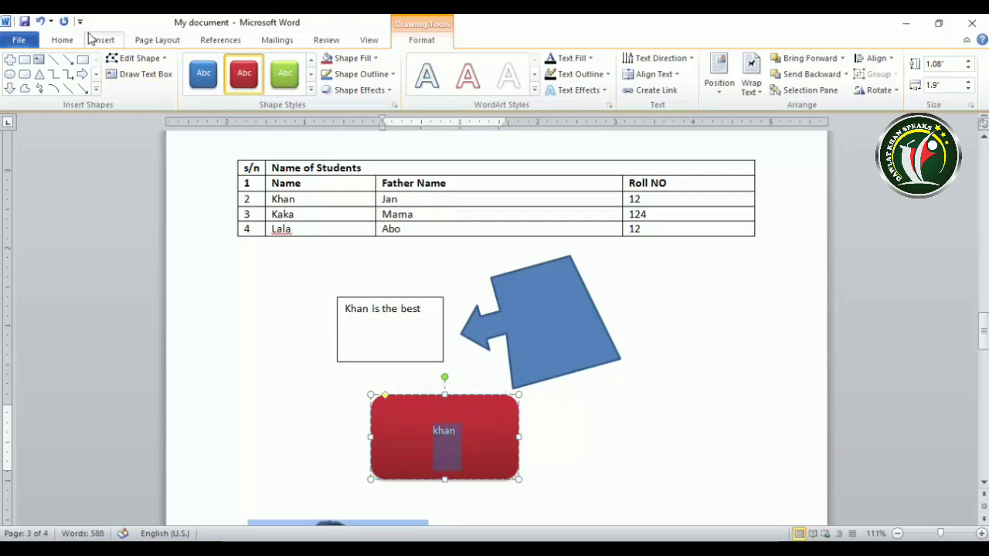
left_click(62, 39)
left_click(120, 85)
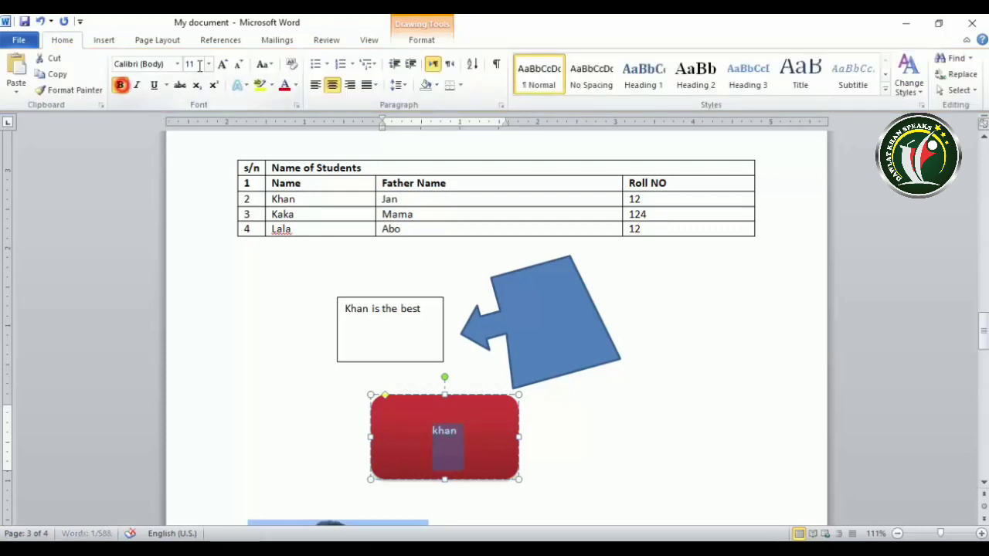
left_click(177, 64)
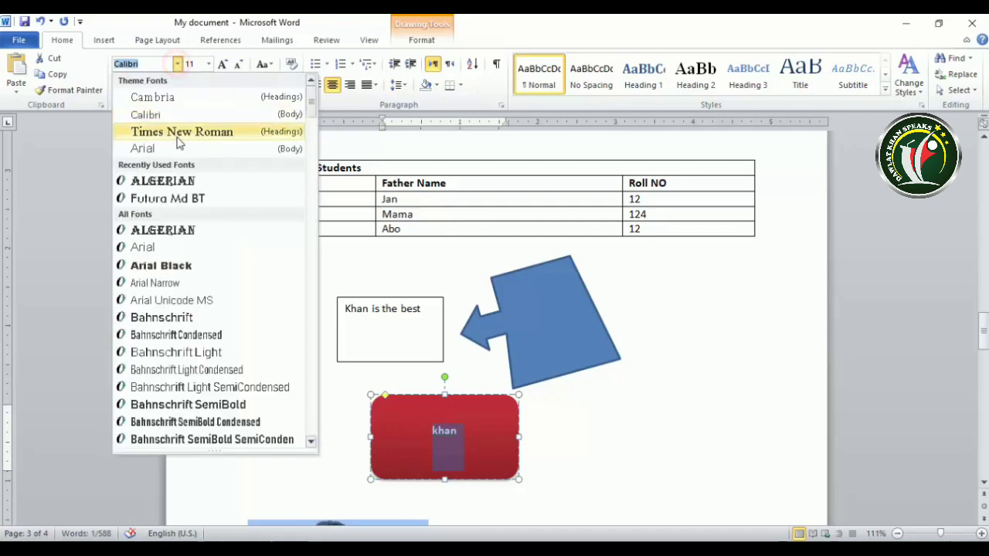
left_click(162, 182)
left_click(221, 64)
left_click(222, 64)
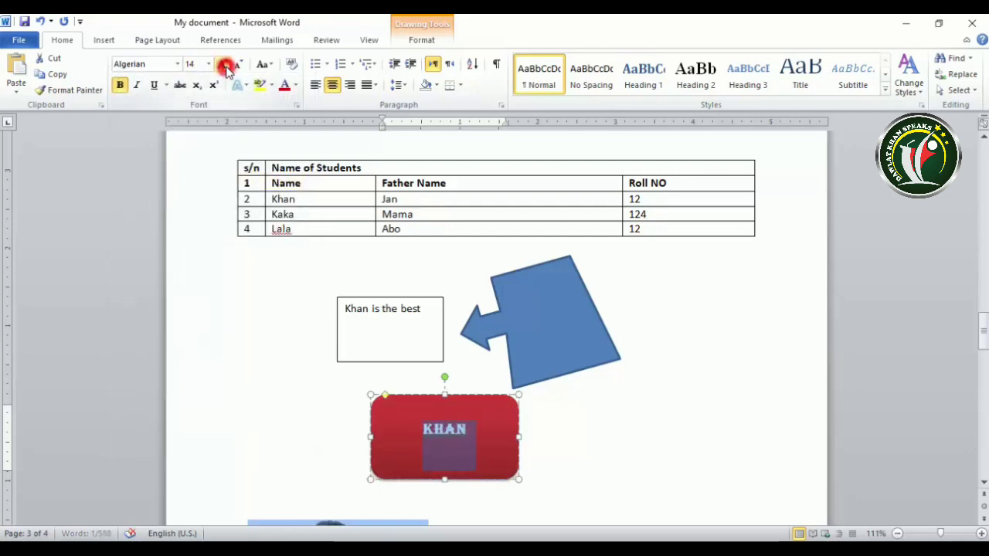
Deselect the text, then reselect the whole red KHAN shape.
left_click(490, 441)
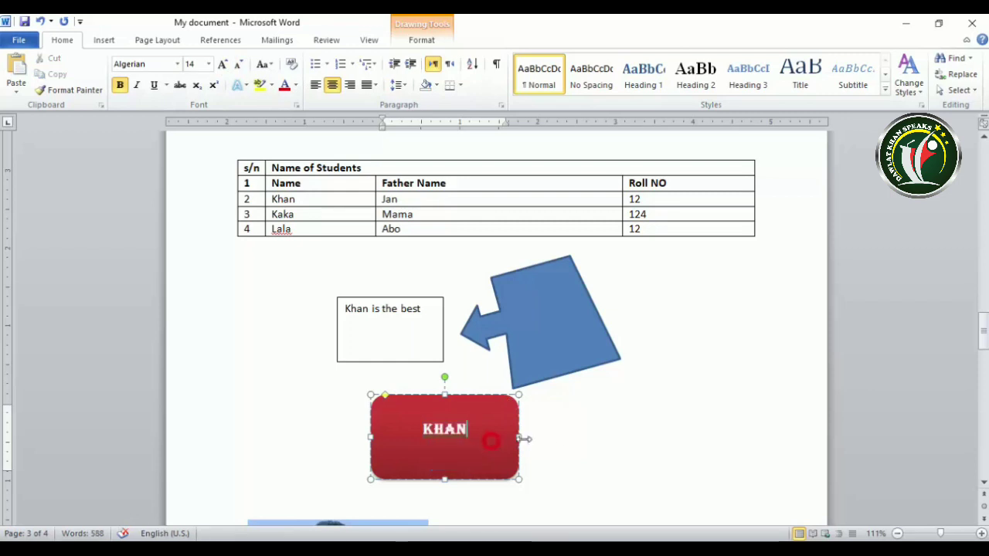
left_click(611, 440)
left_click(481, 438)
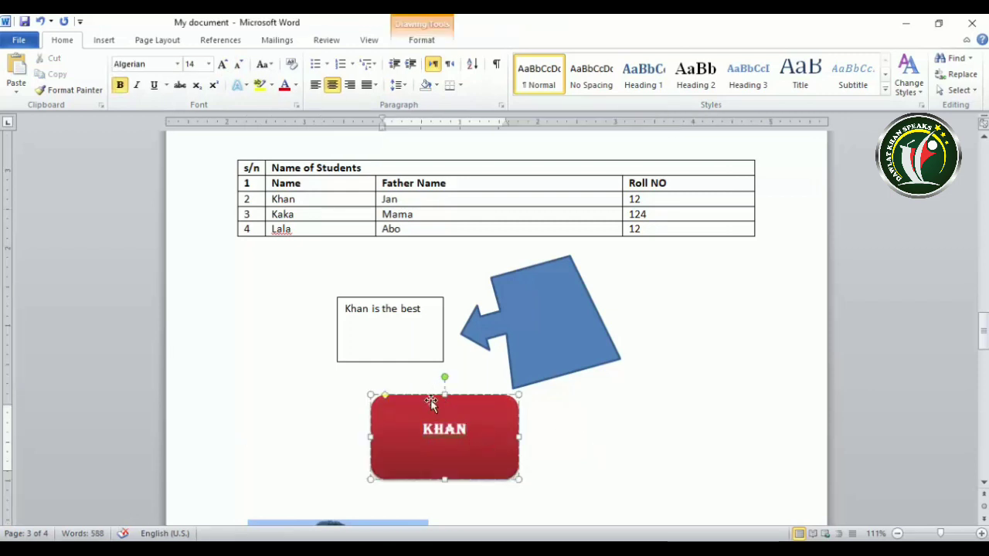
left_click(432, 397)
left_click(421, 39)
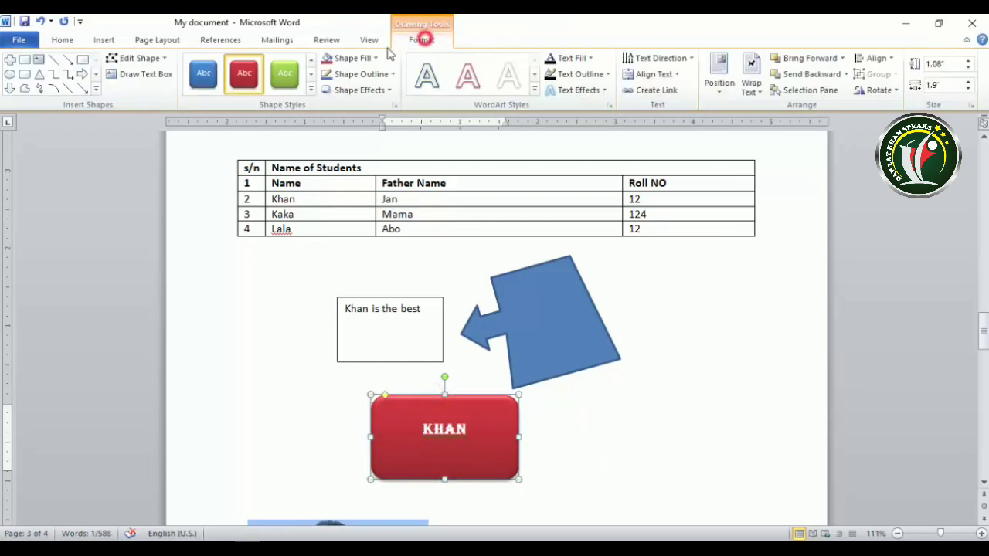
Fill the blue arrow shape with the man picture from the Desktop.
left_click(363, 60)
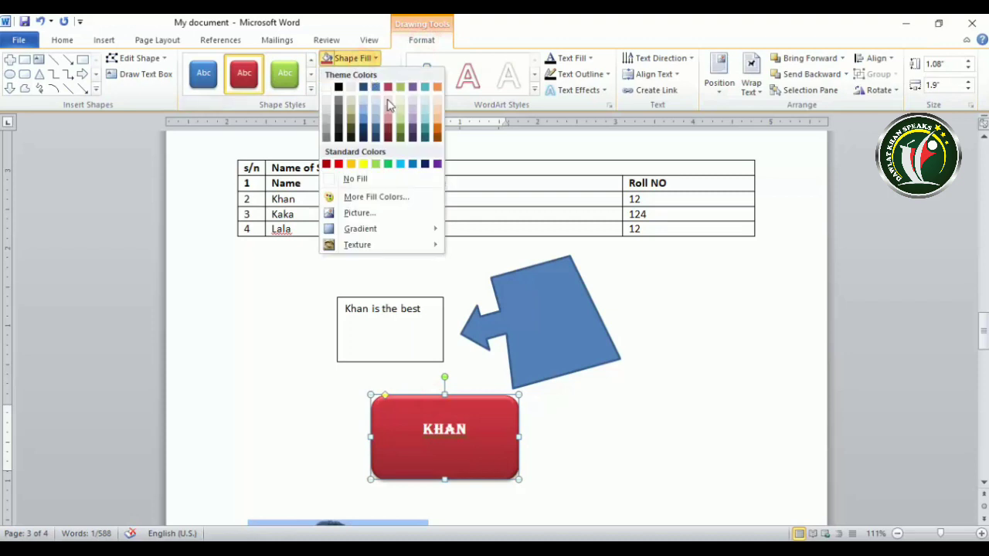
left_click(547, 335)
left_click(546, 329)
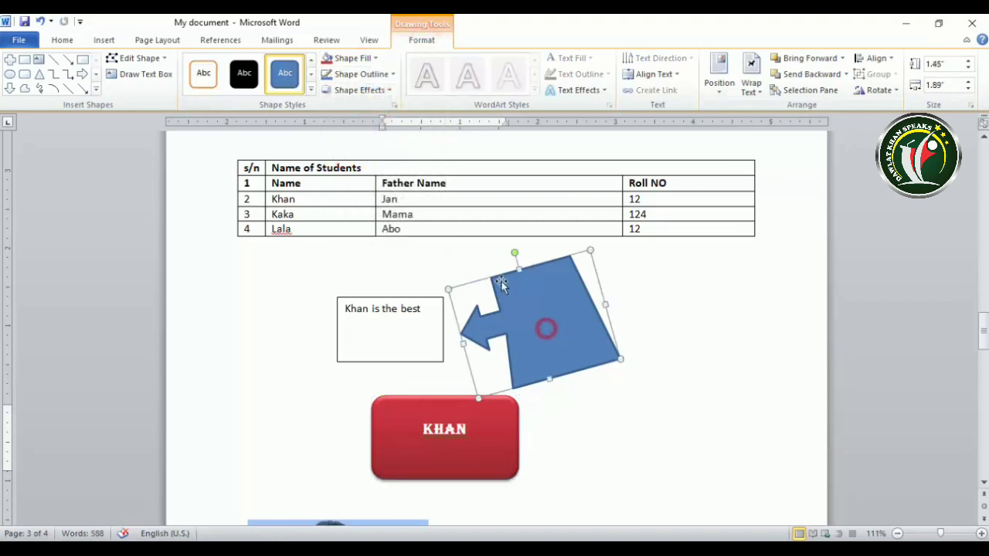
left_click(357, 59)
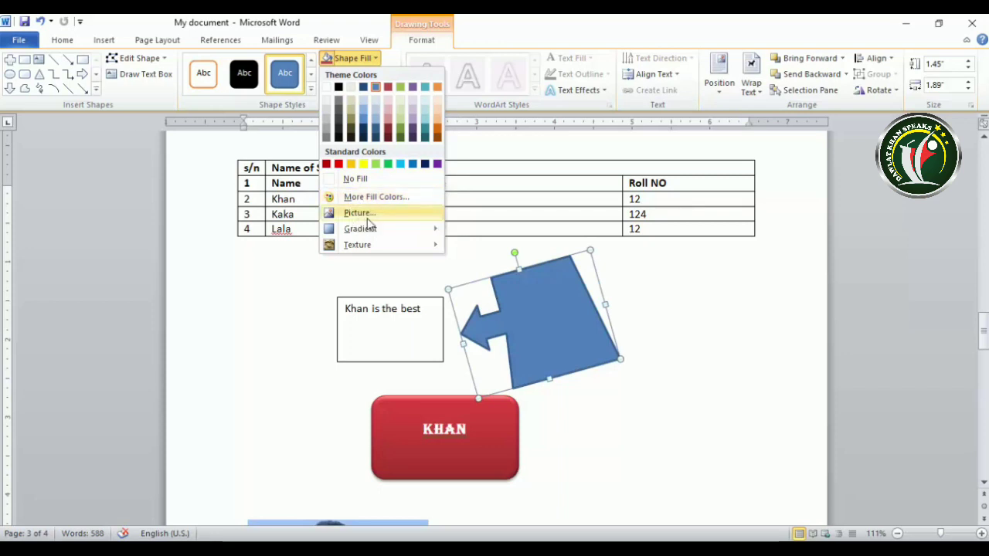
left_click(363, 213)
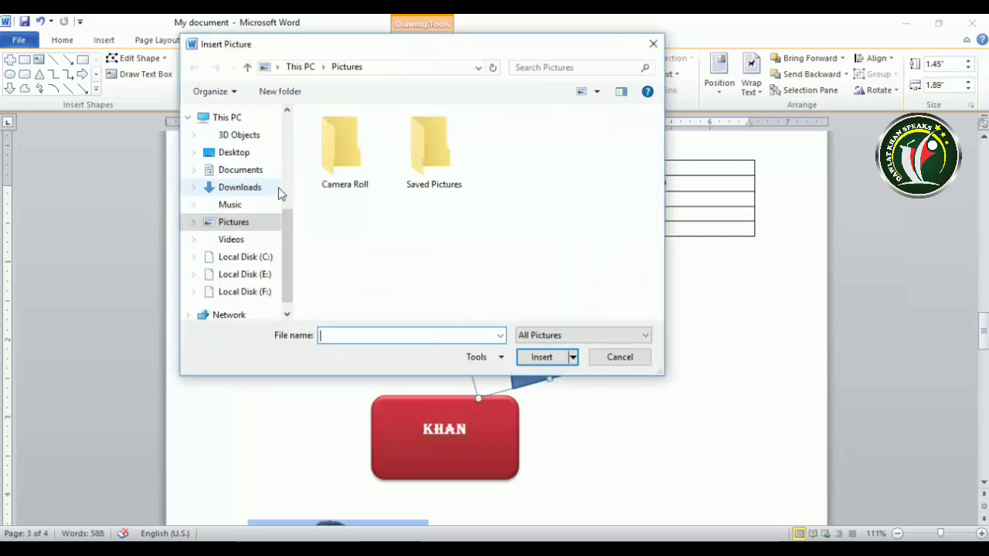
left_click(232, 153)
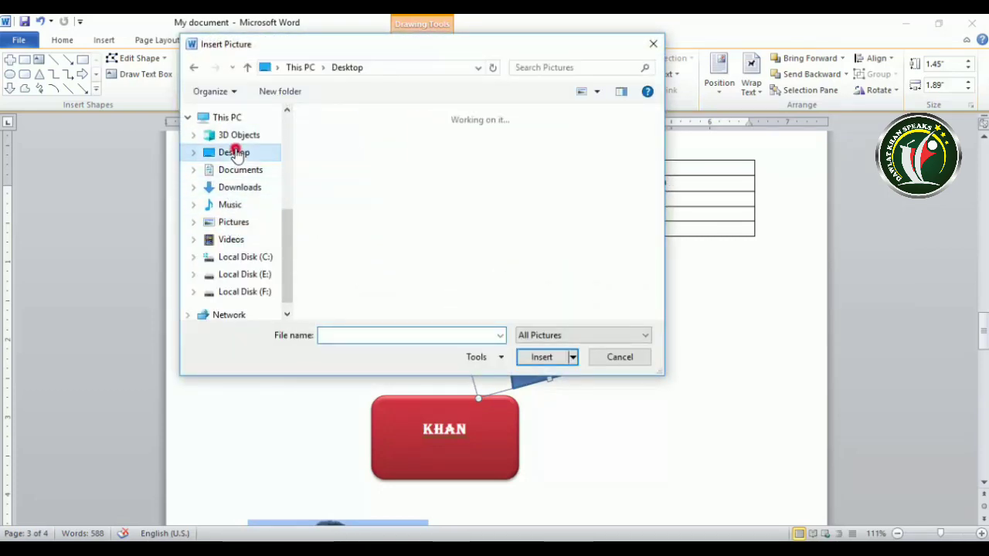
left_click(345, 148)
left_click(541, 357)
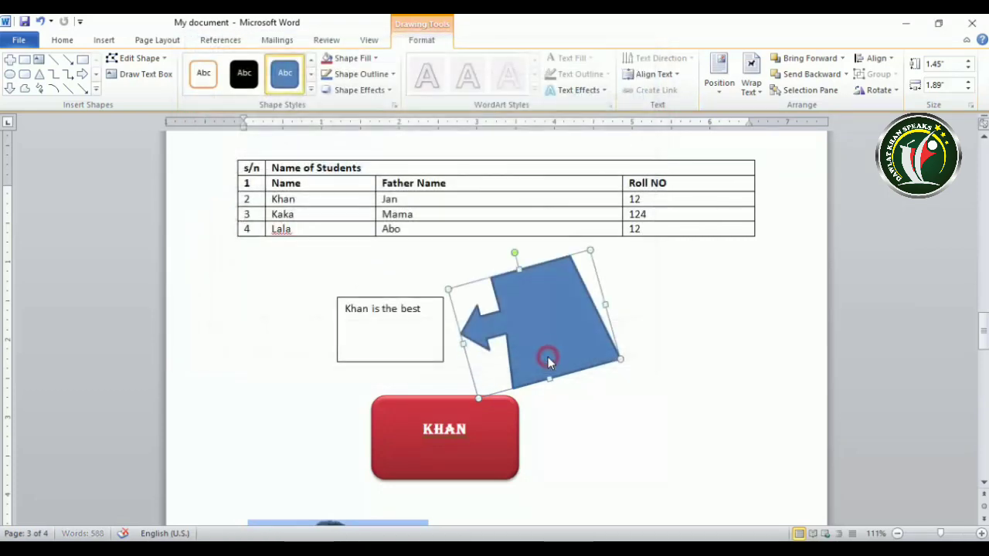
Change the arrow's fill to a dark blue radial gradient.
left_click(352, 57)
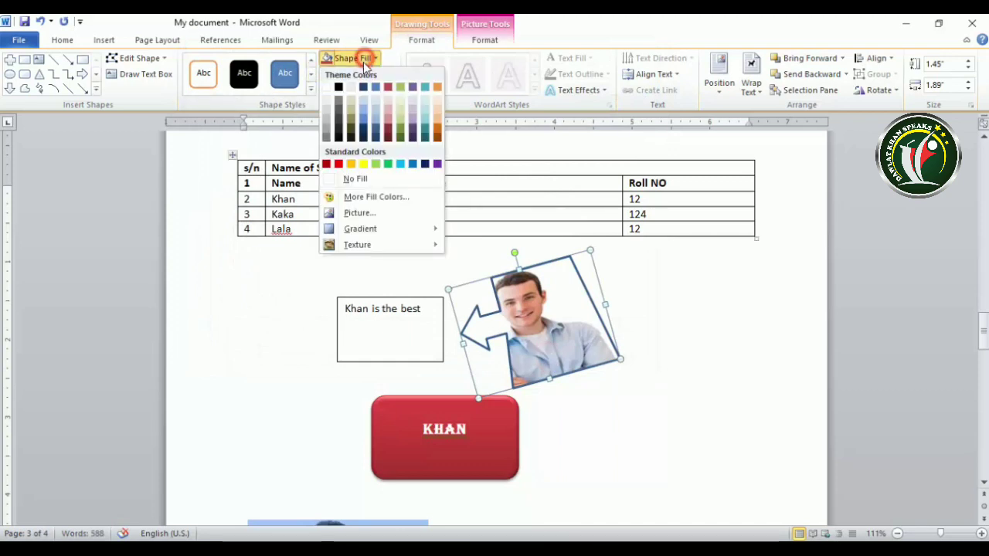
mouse_move(376, 233)
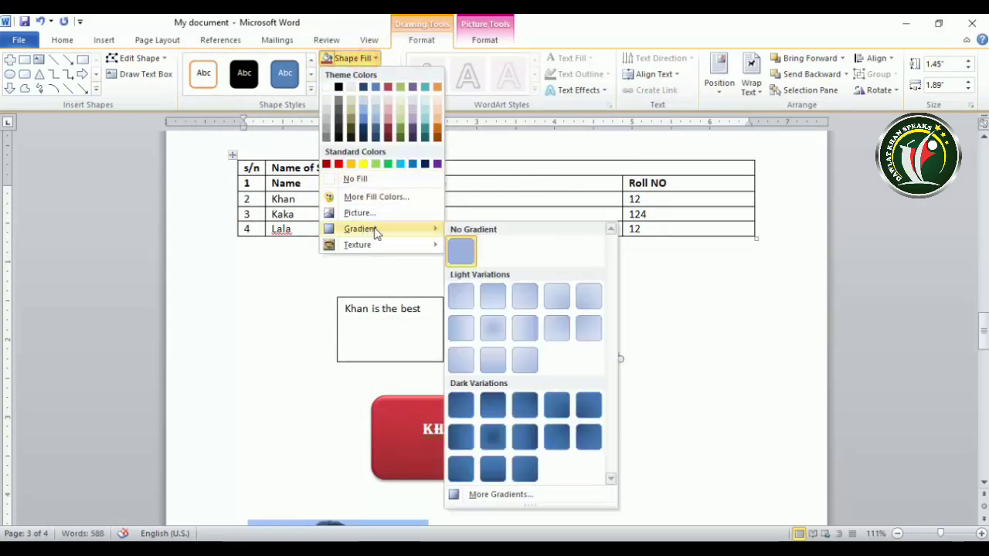
left_click(493, 441)
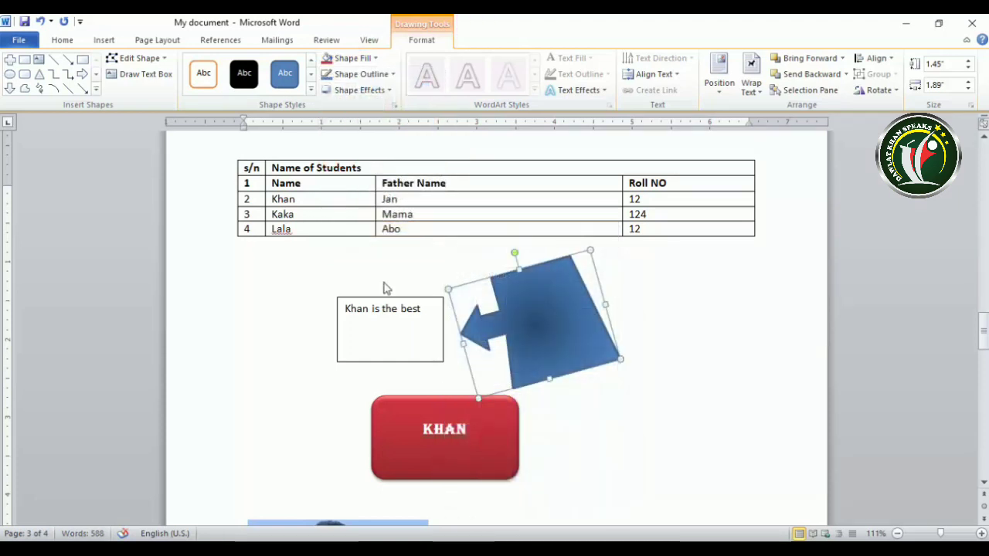
Apply the Water droplets texture fill to the arrow and shift it further right.
left_click(349, 58)
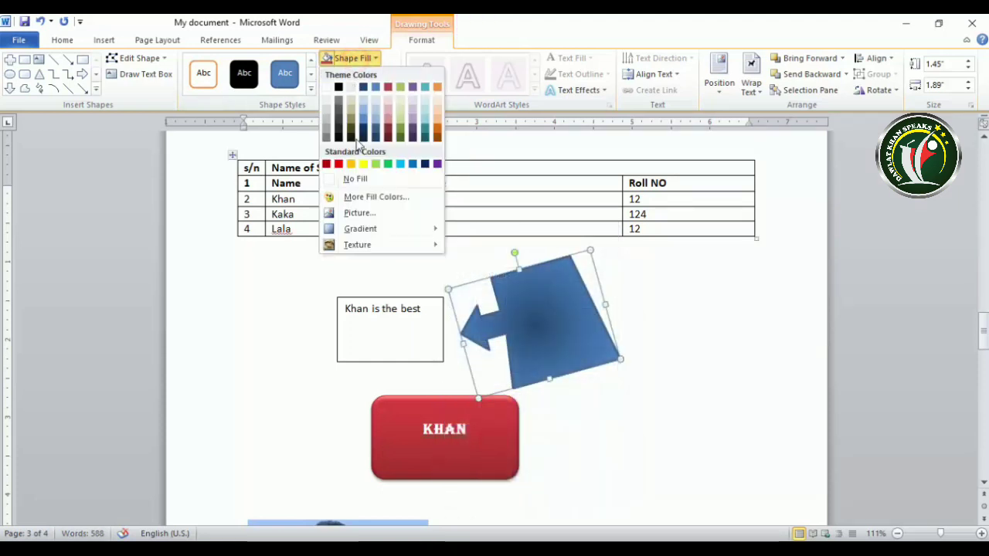
mouse_move(360, 251)
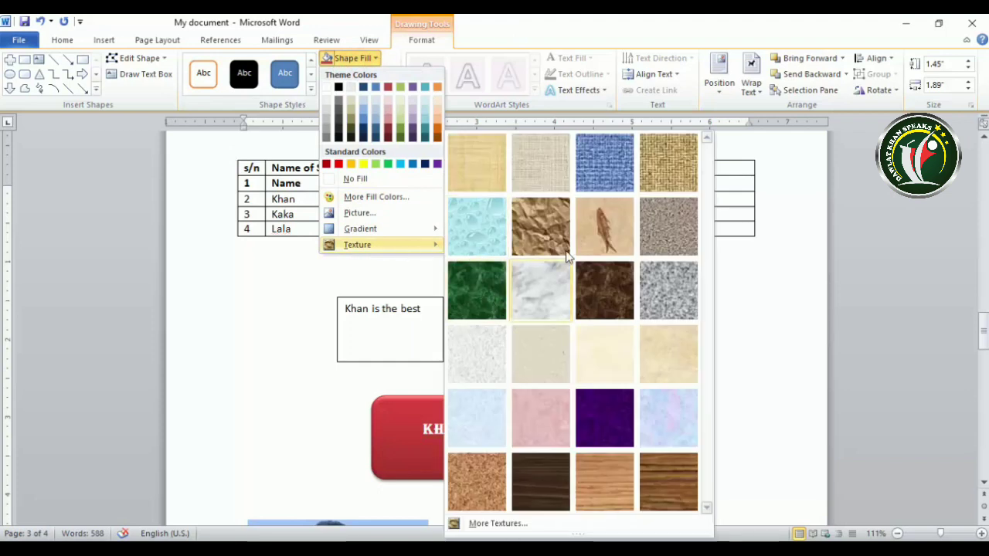
left_click(486, 225)
left_click_drag(573, 336, 652, 342)
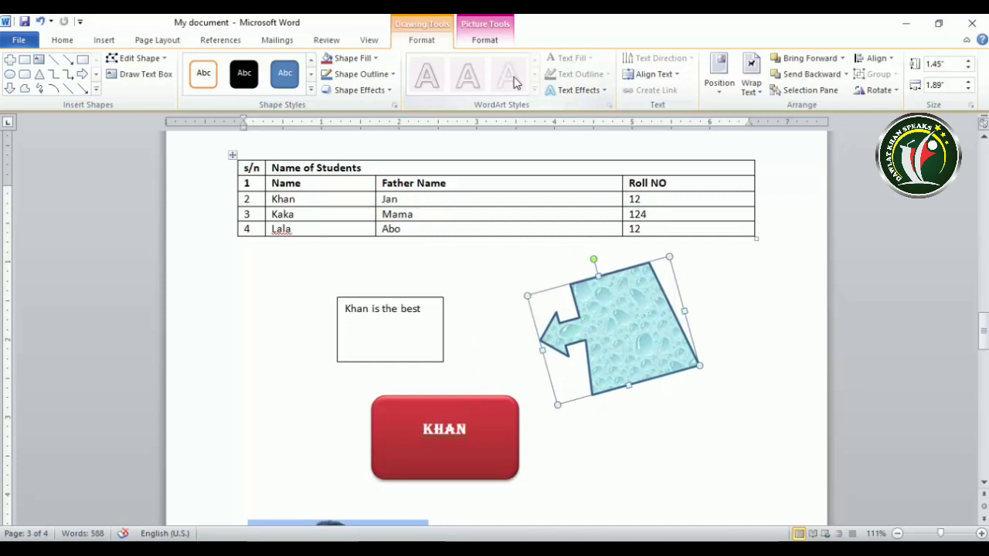
Select the red KHAN shape and expand the WordArt Styles gallery.
left_click(467, 434)
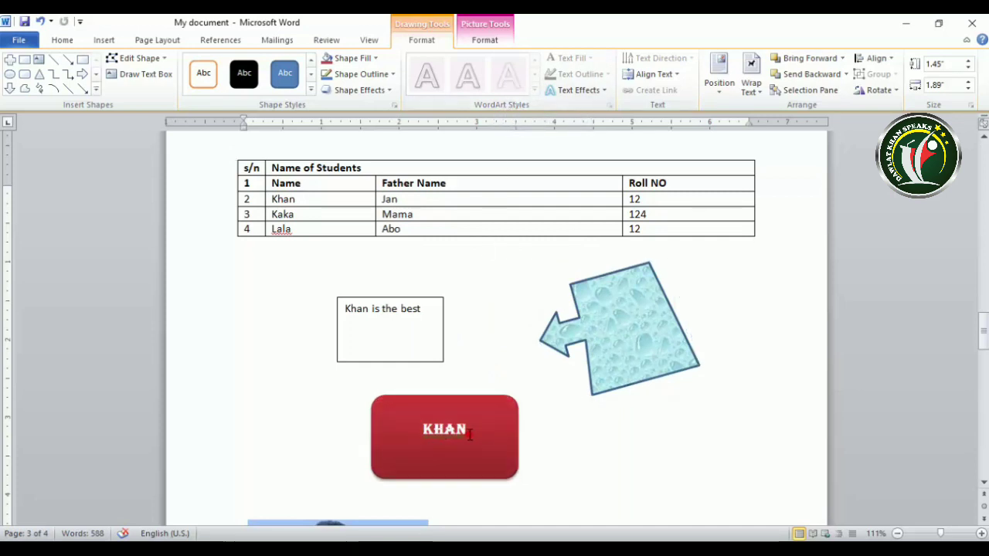
left_click(462, 397)
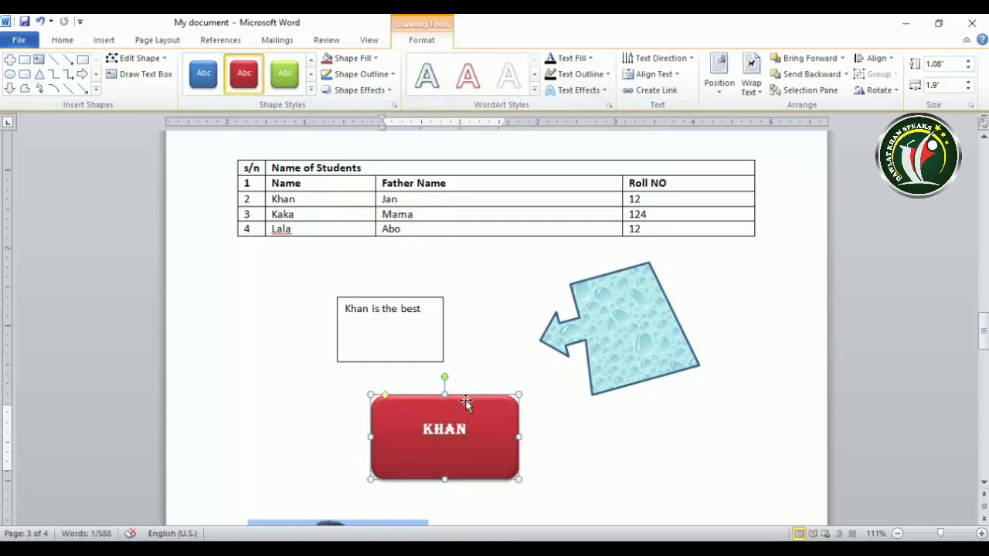
left_click(533, 91)
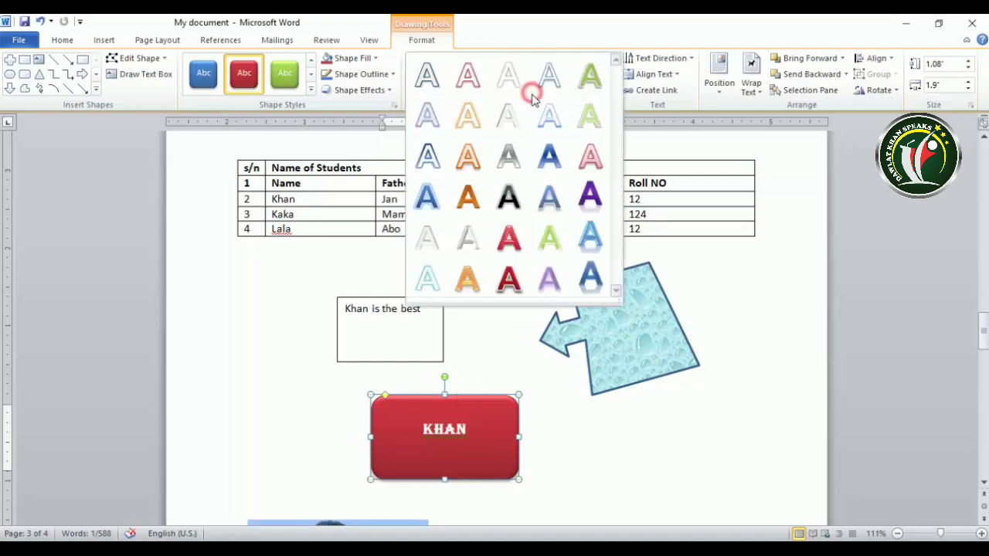
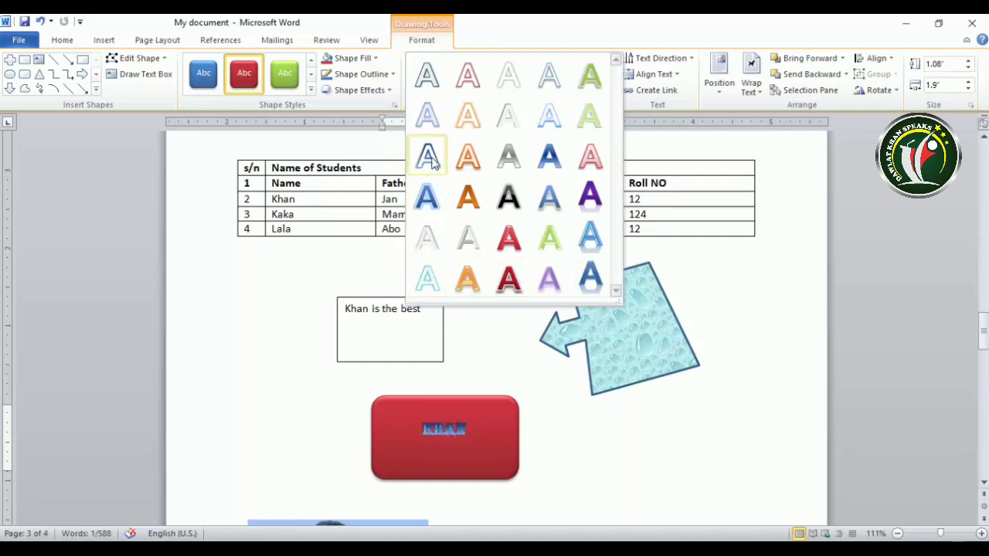
Apply a WordArt style to KHAN, fill it yellow and give it a coloured outline.
left_click(549, 118)
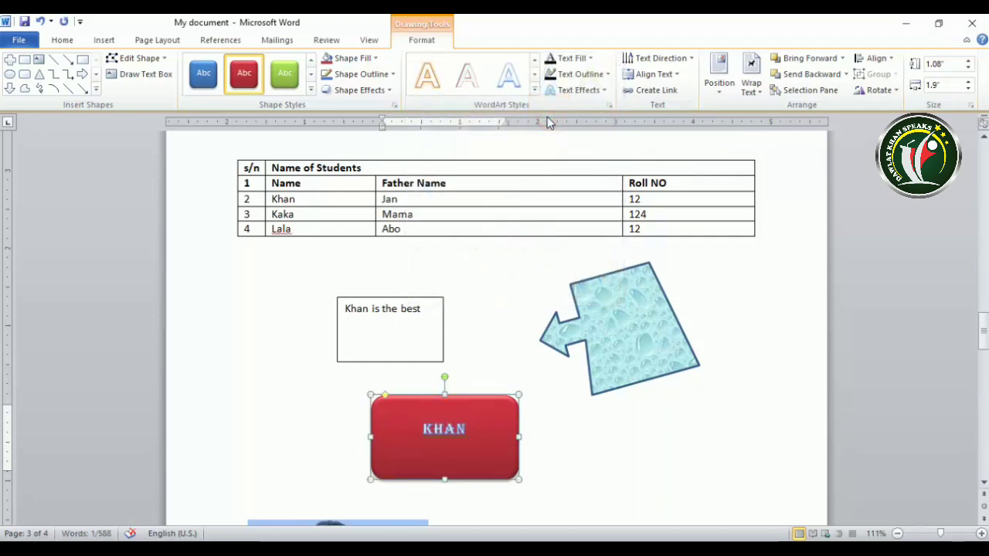
left_click(570, 59)
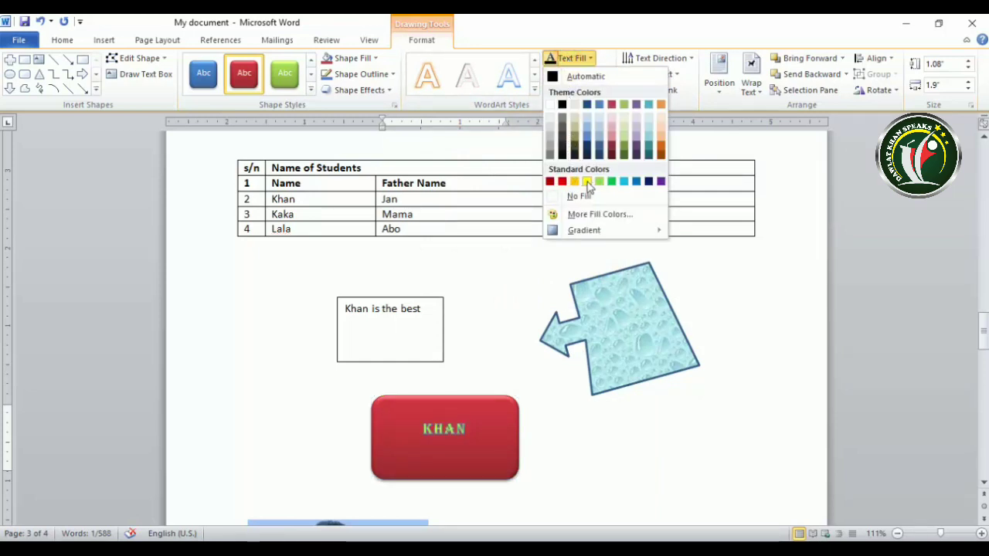
left_click(586, 182)
left_click(581, 74)
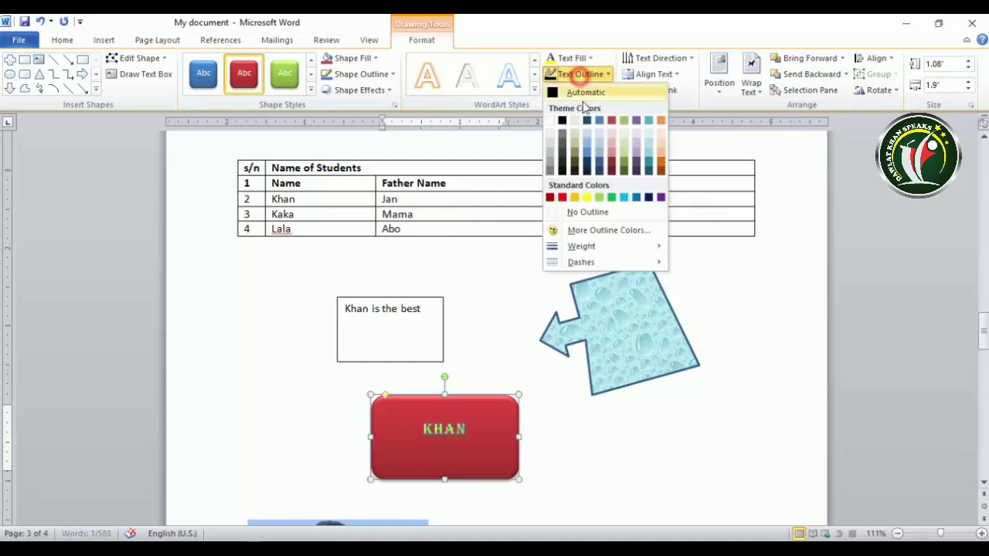
left_click(638, 160)
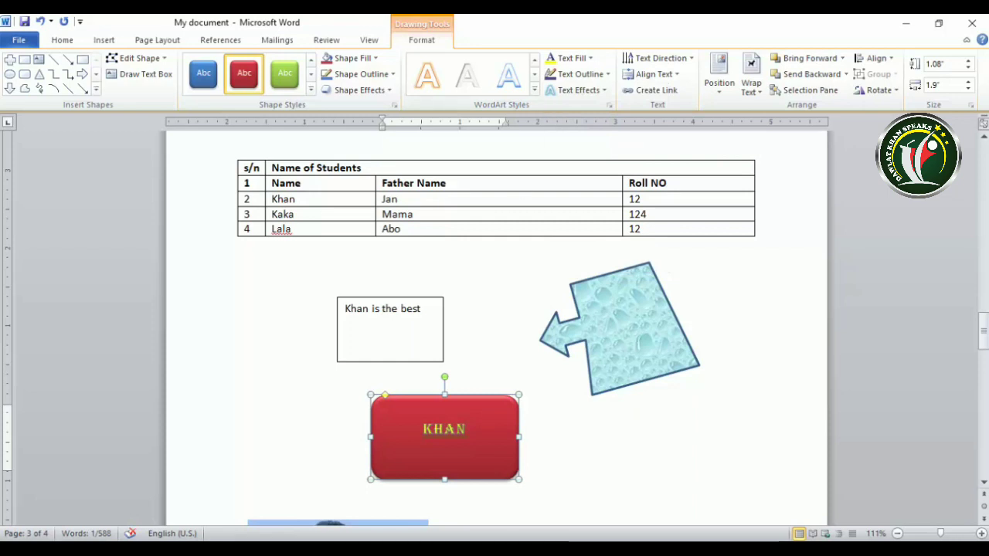
Set KHAN's text fill to No Fill and enlarge the red rectangle to 1.56 by 3 inches.
left_click(570, 59)
mouse_move(593, 234)
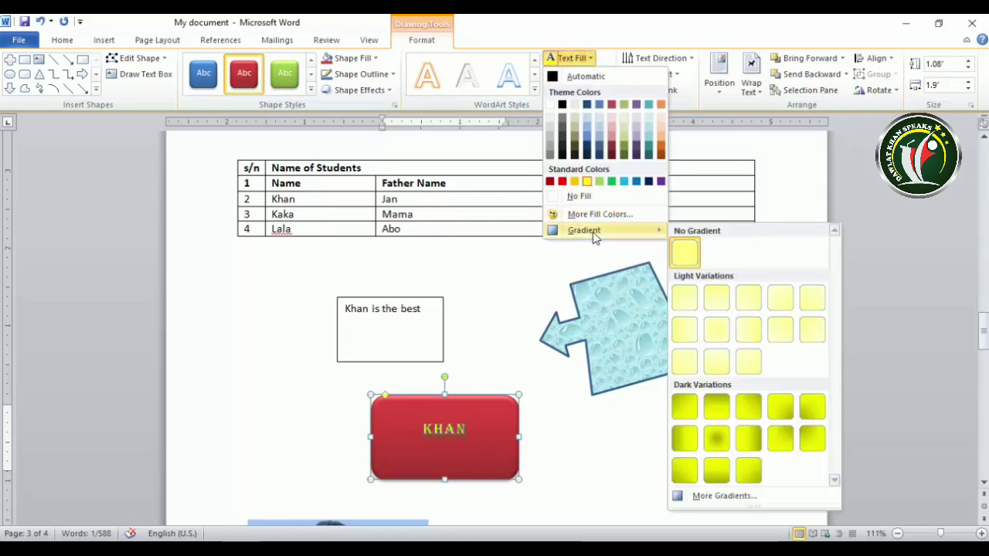
left_click(718, 440)
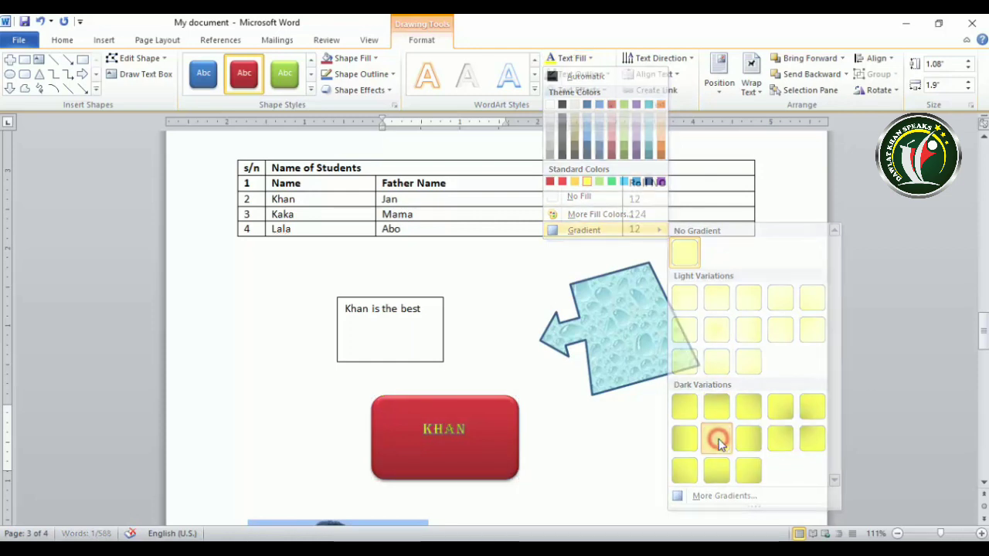
left_click(581, 59)
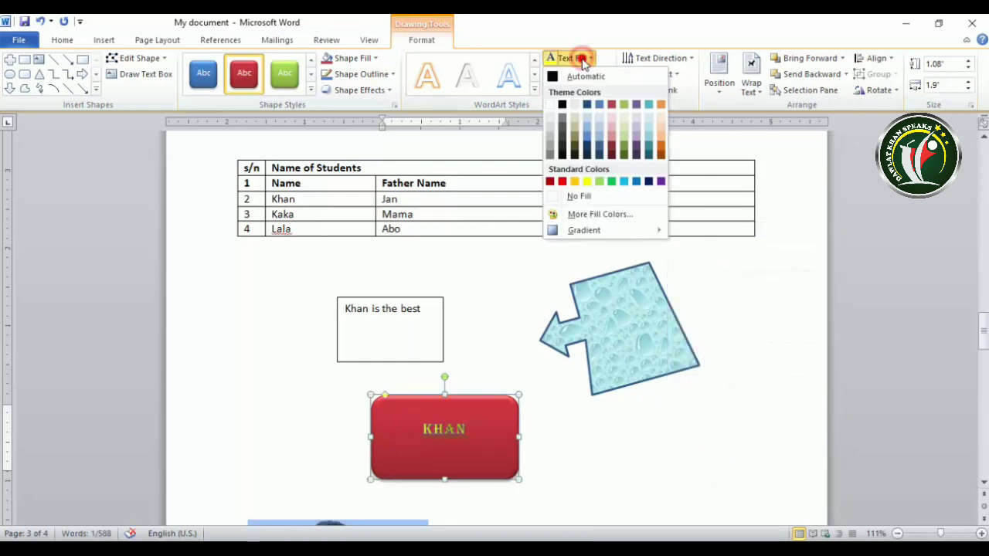
left_click(580, 58)
left_click(580, 59)
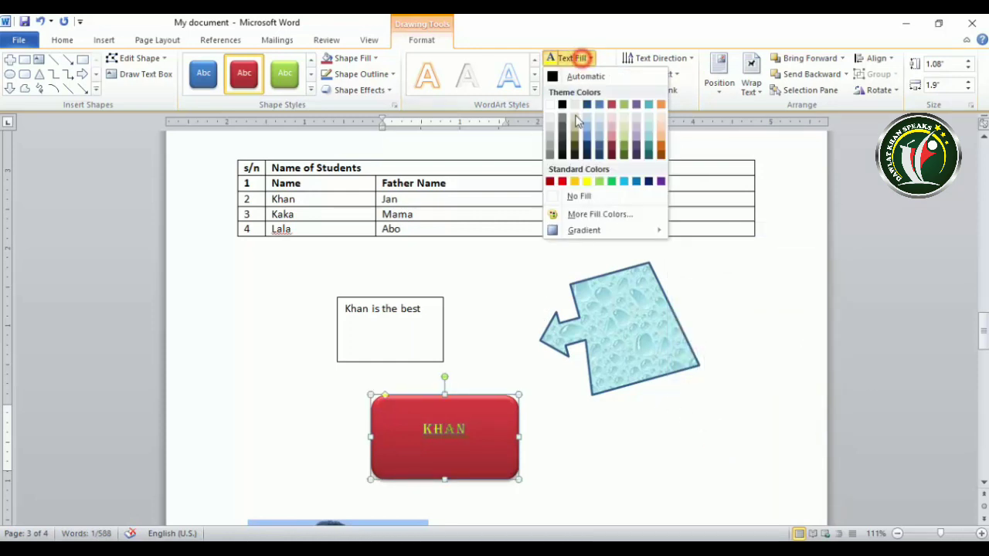
left_click(567, 195)
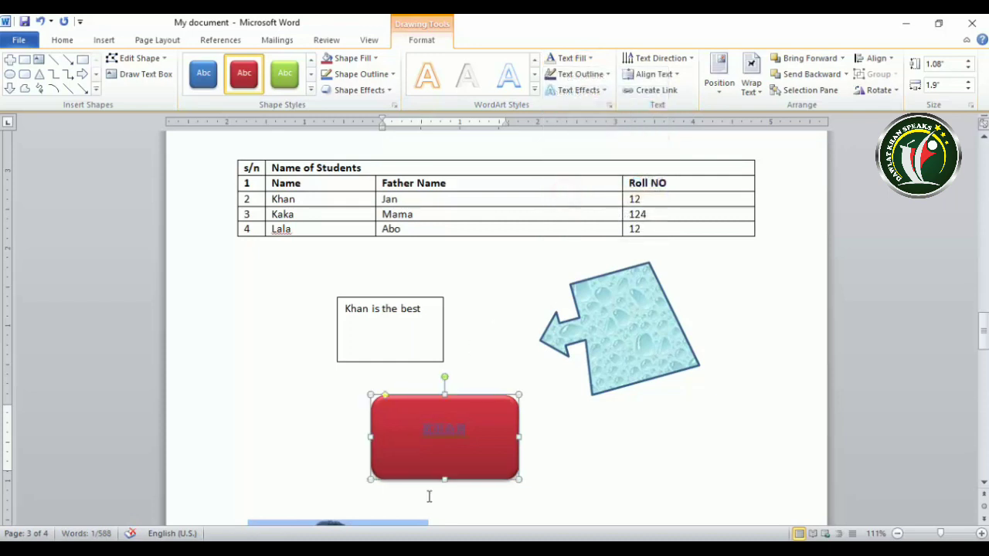
left_click_drag(519, 479, 604, 517)
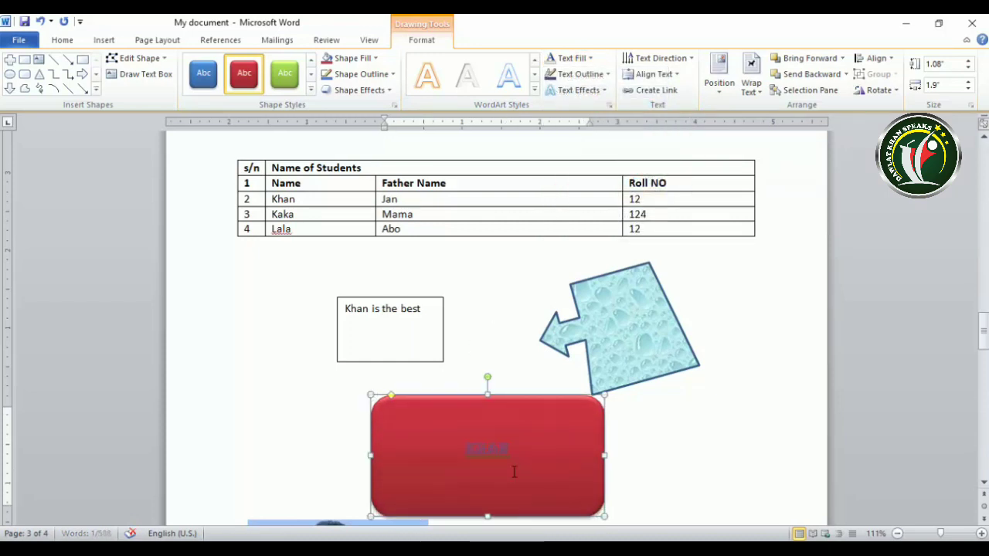
Give the KHAN lettering a blue standard-colour text fill and set its outline to No Outline.
left_click(573, 58)
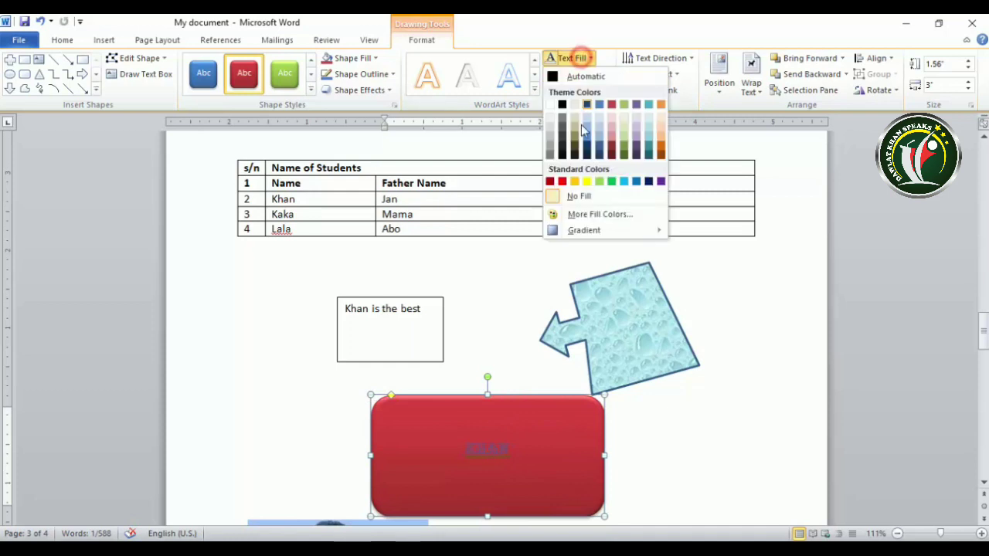
left_click(636, 182)
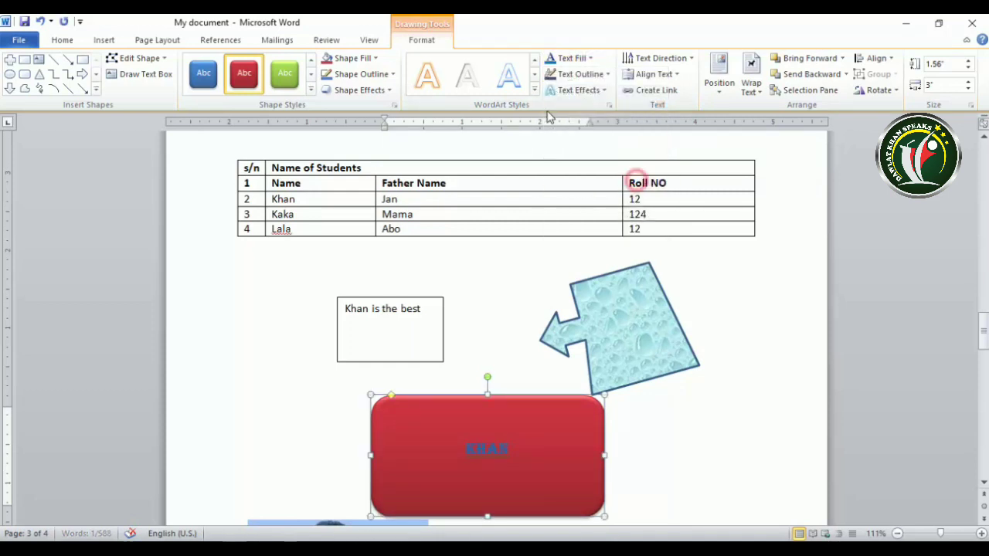
left_click(578, 74)
mouse_move(653, 251)
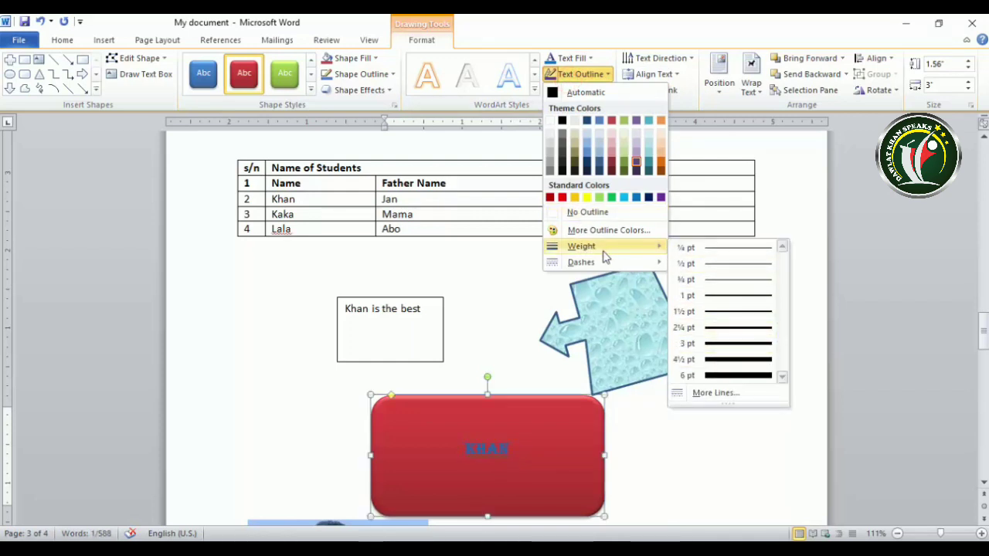
mouse_move(610, 262)
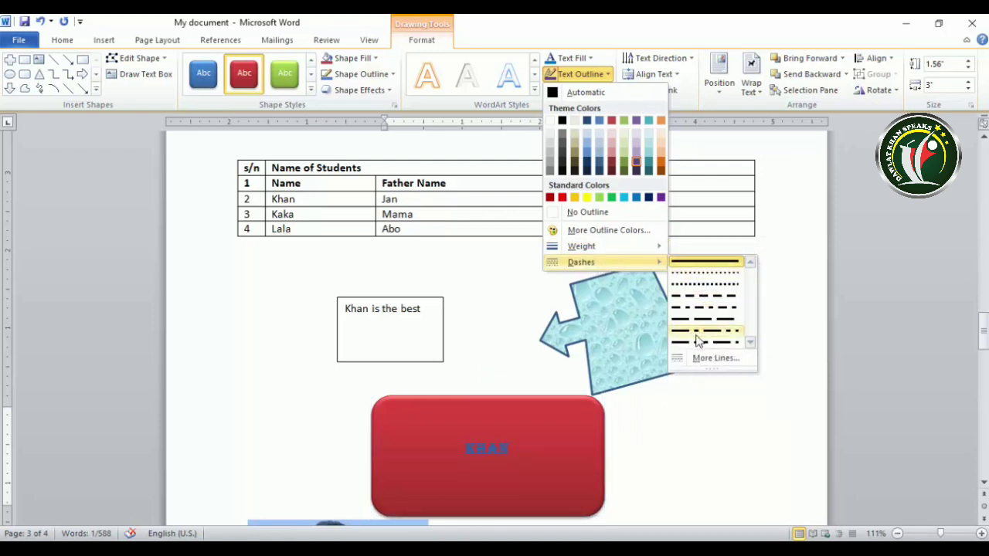
left_click(583, 215)
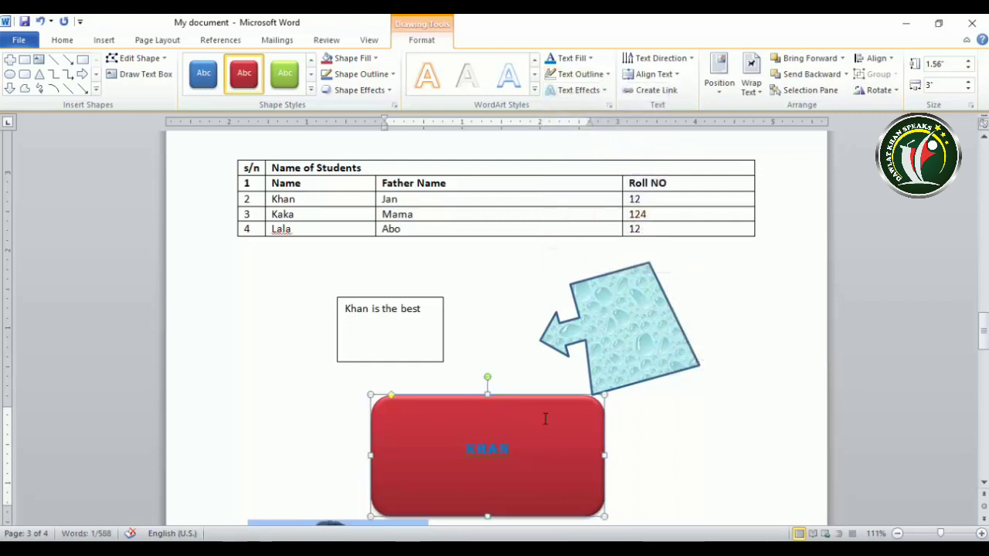
scroll(592, 175, "down", 1)
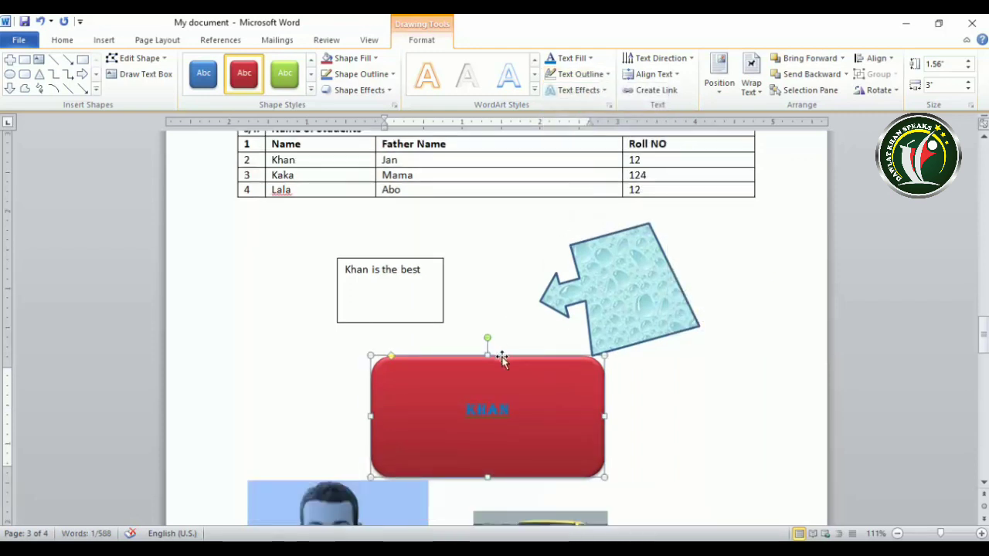
left_click(586, 89)
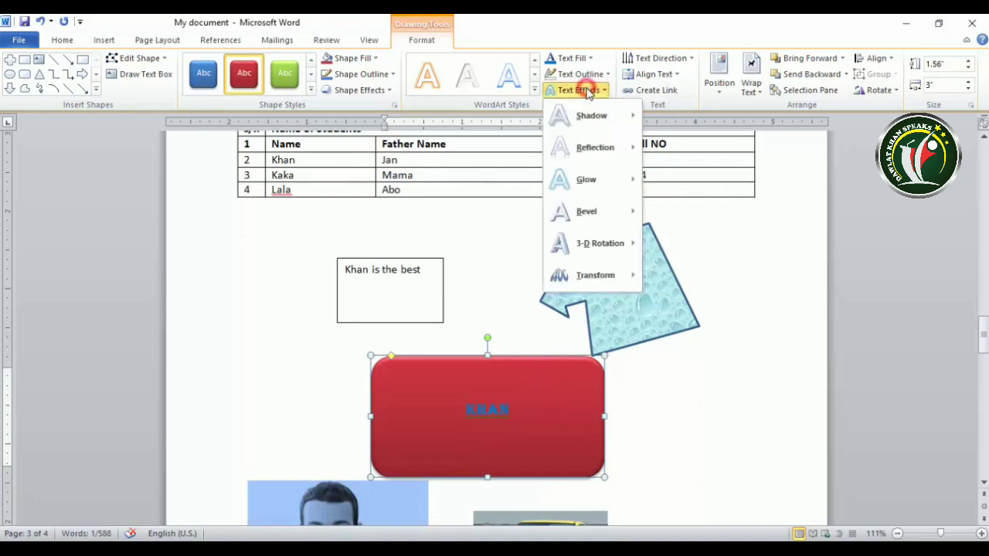
mouse_move(589, 113)
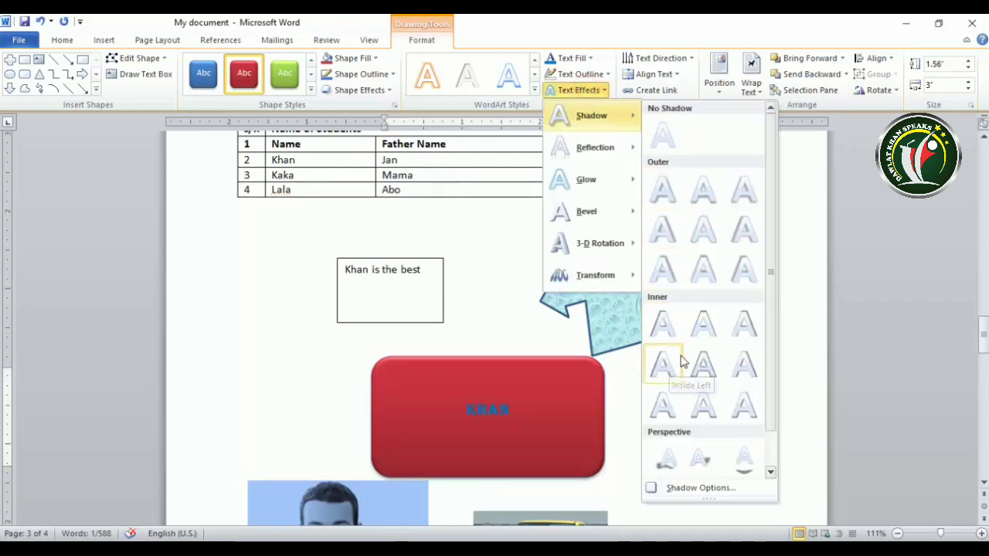
mouse_move(597, 153)
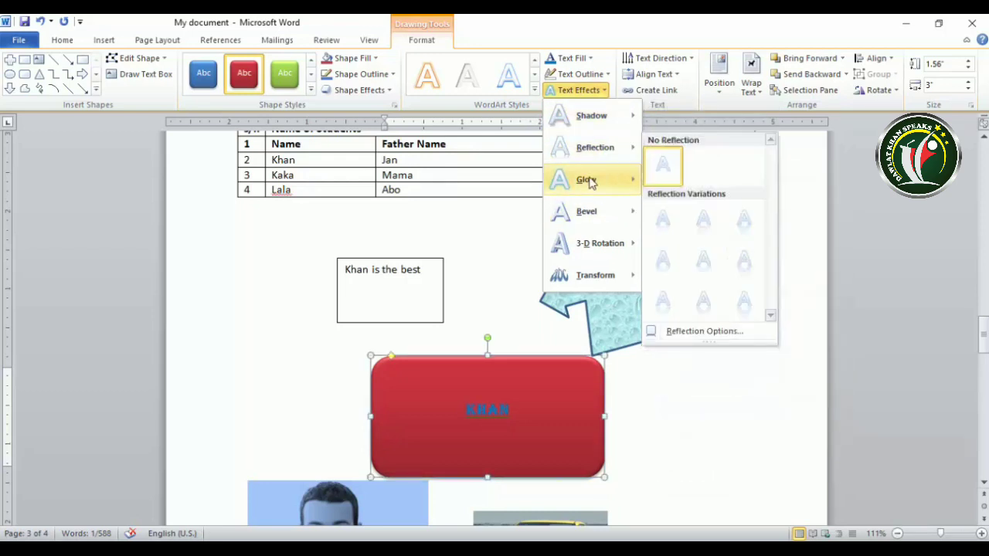
mouse_move(583, 248)
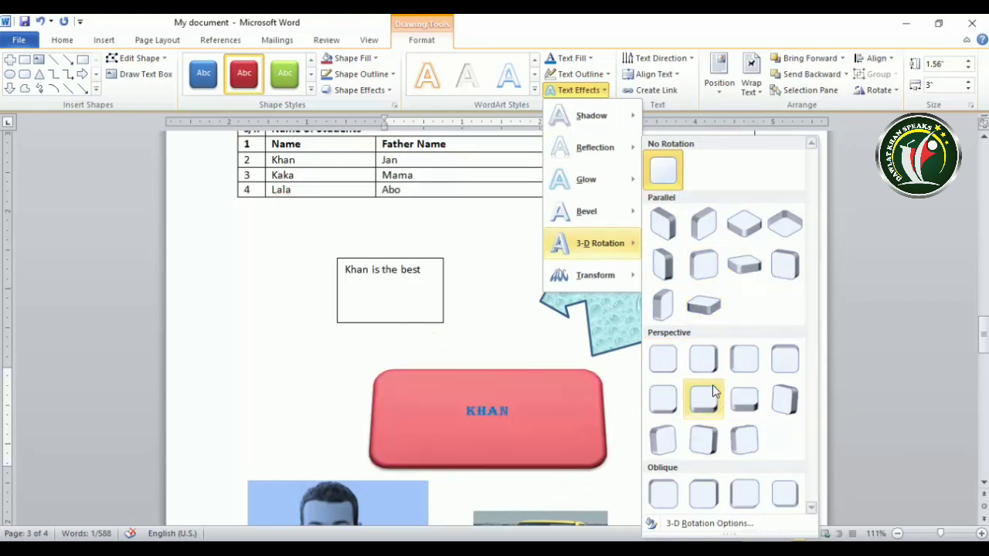
mouse_move(597, 278)
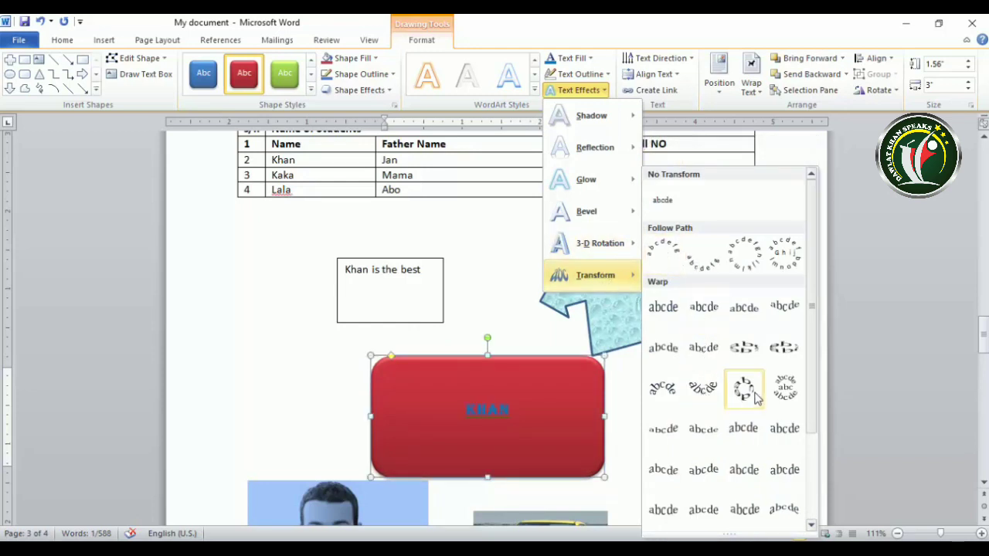
scroll(680, 452, "down", 3)
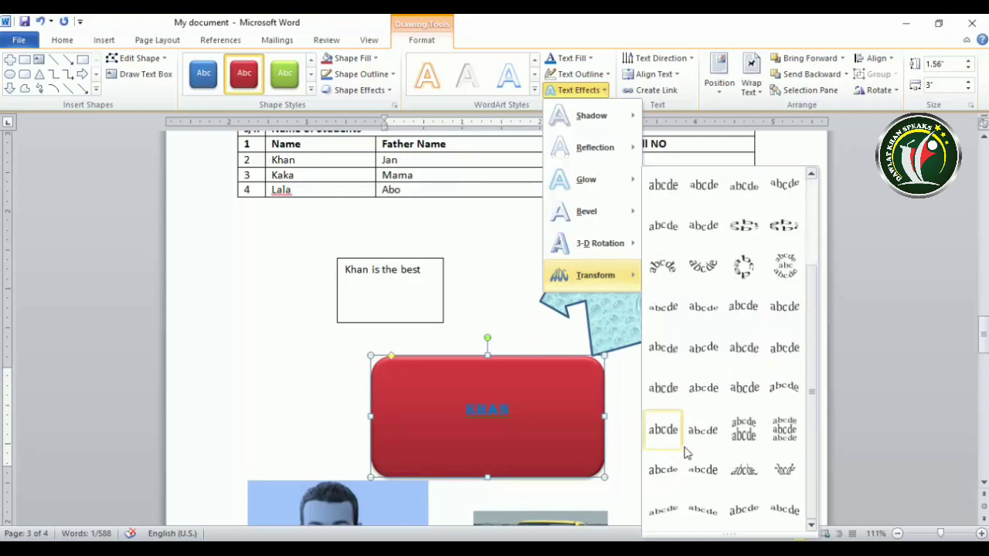
scroll(672, 267, "up", 3)
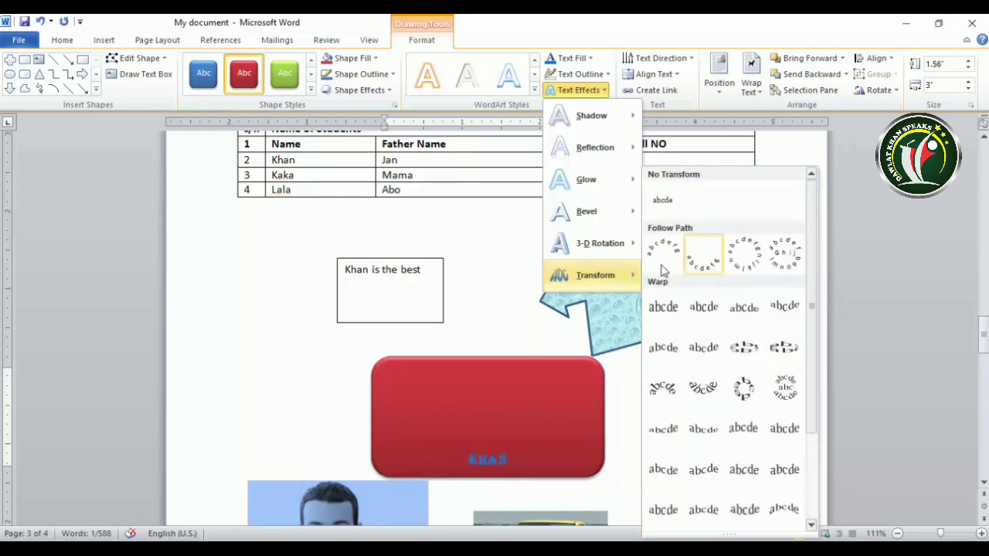
left_click(663, 307)
scroll(470, 322, "down", 2)
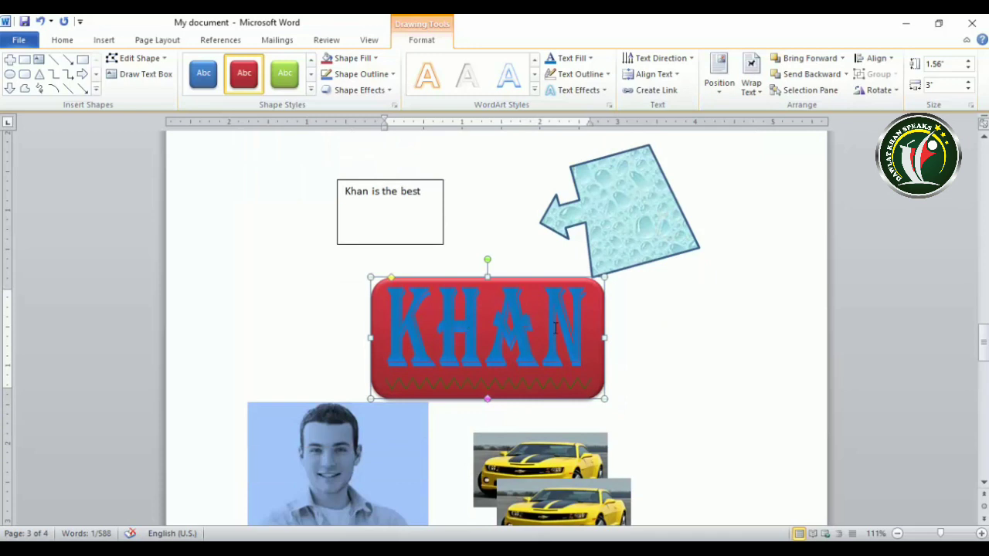
left_click(575, 89)
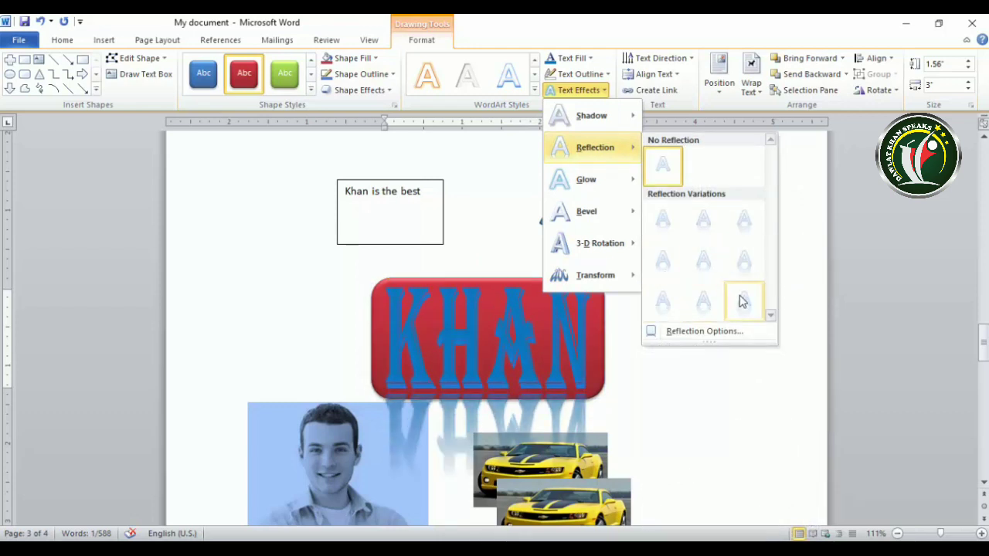
left_click(583, 31)
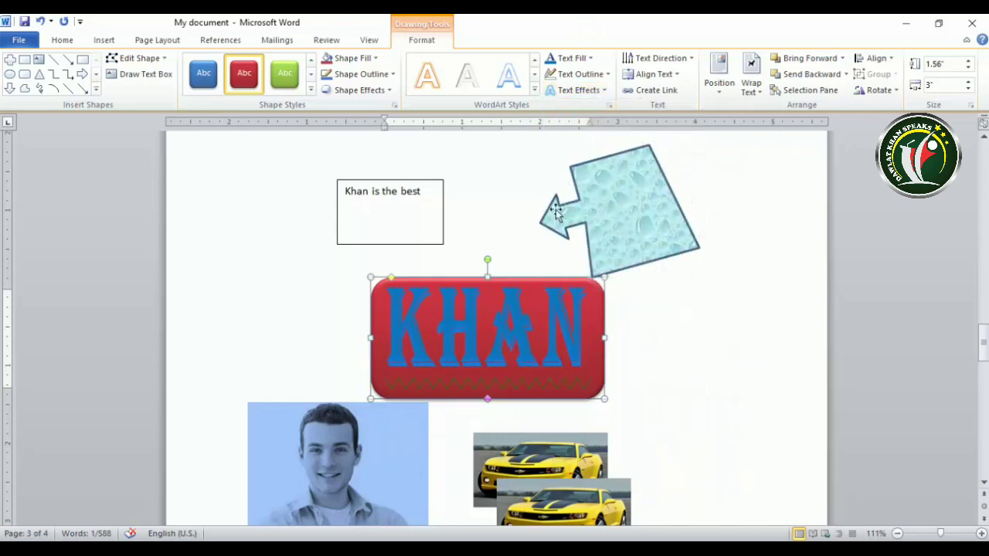
key("ctrl+z")
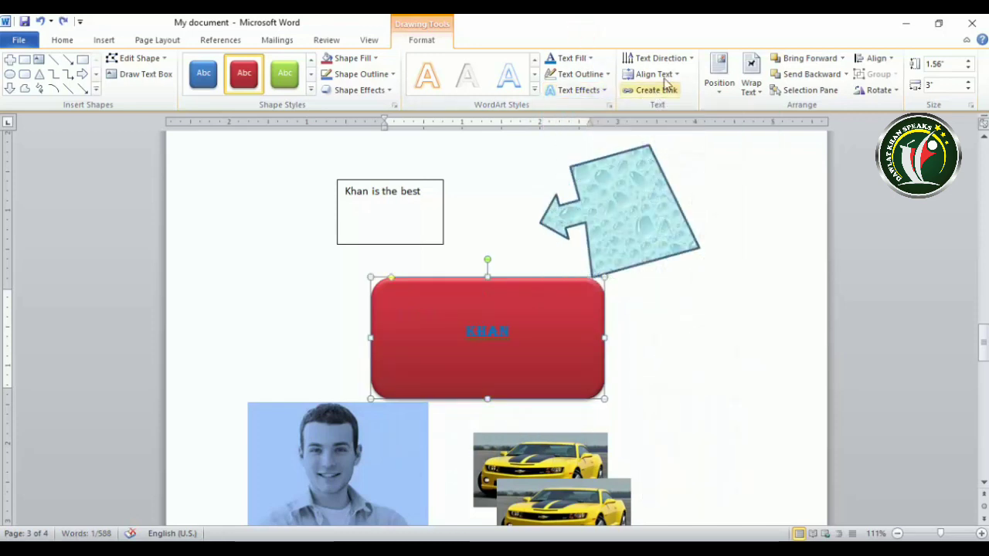
Try KHAN at 90° and 270° text direction, then return it to horizontal.
left_click(640, 60)
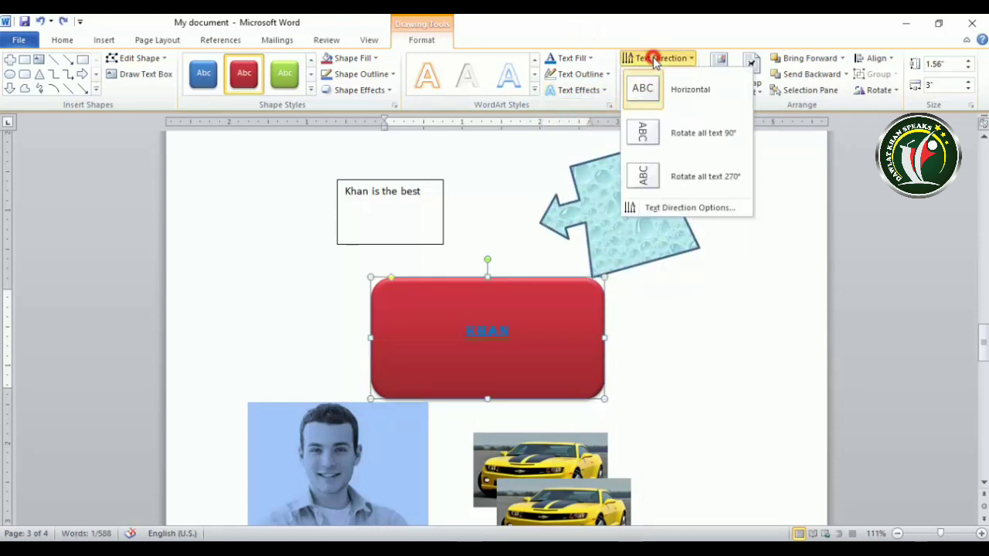
left_click(655, 138)
left_click(650, 61)
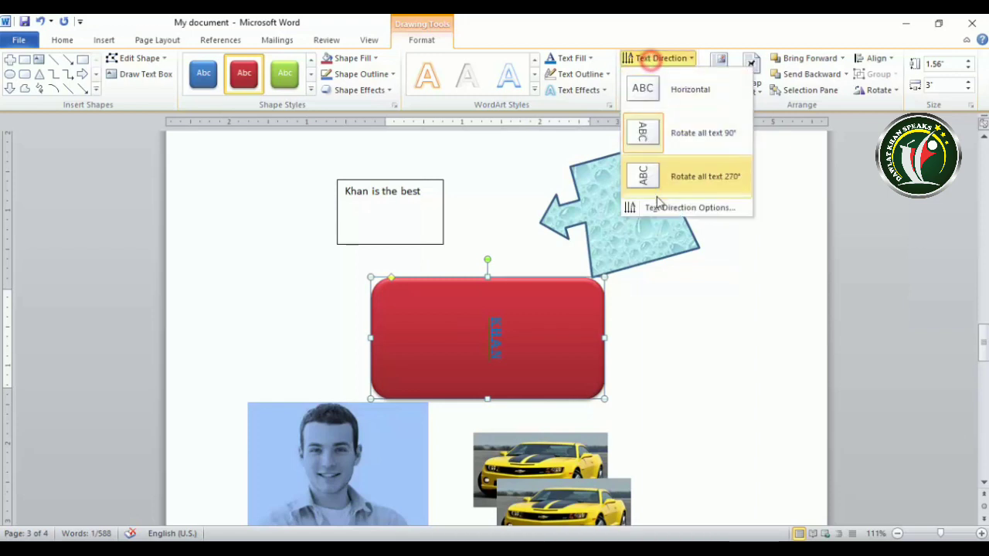
left_click(660, 178)
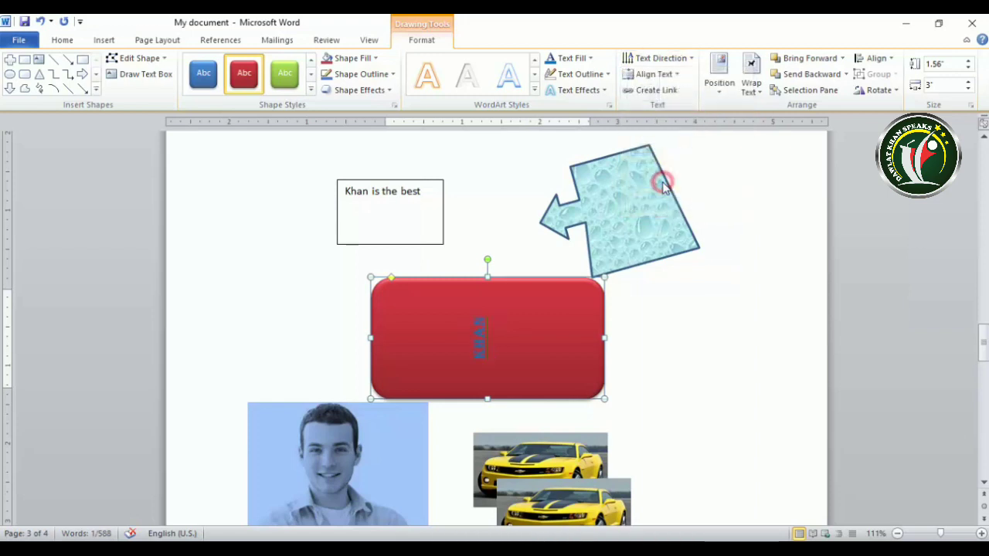
left_click(662, 60)
left_click(655, 98)
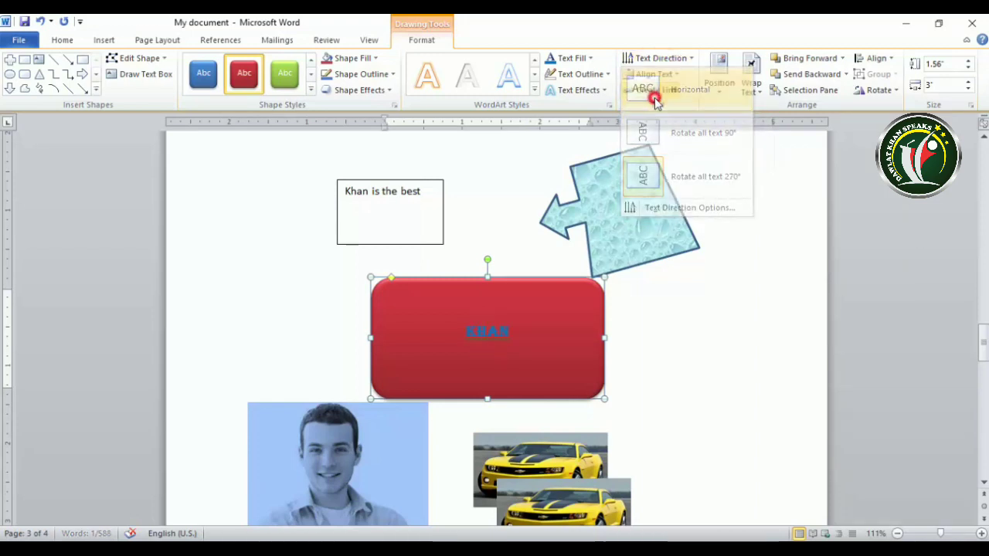
left_click(649, 58)
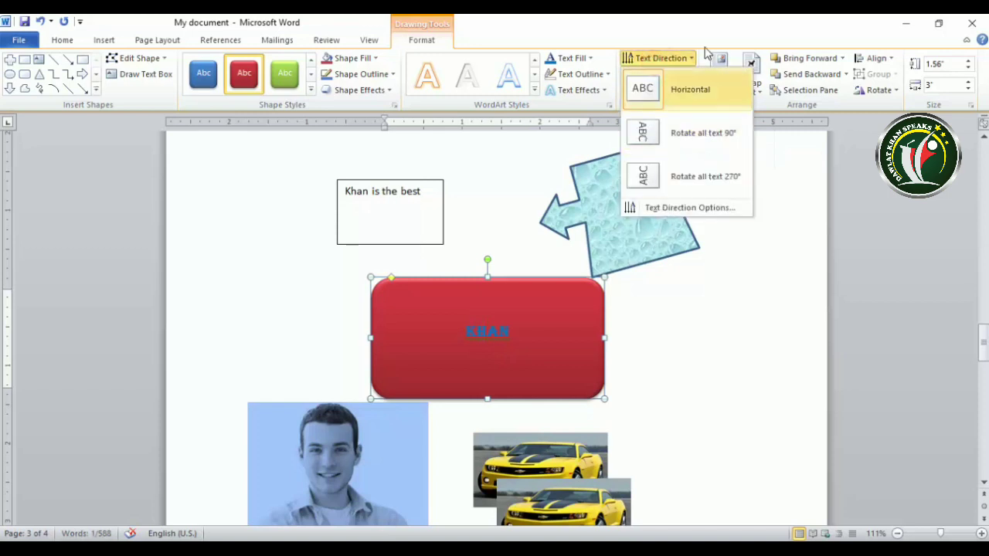
left_click(682, 31)
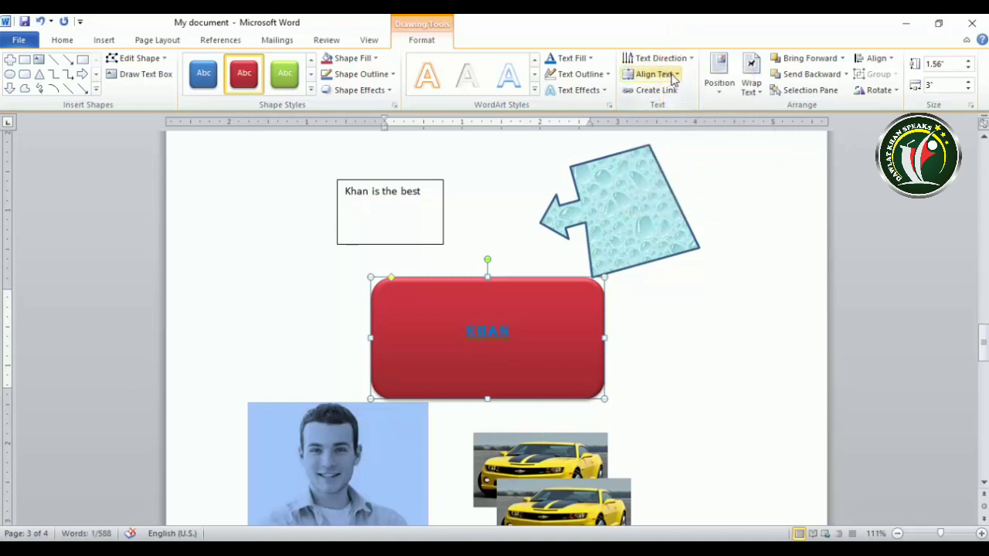
Keep KHAN middle-aligned and shrink the red shape to about 0.86 by 1.47 inches.
left_click(673, 77)
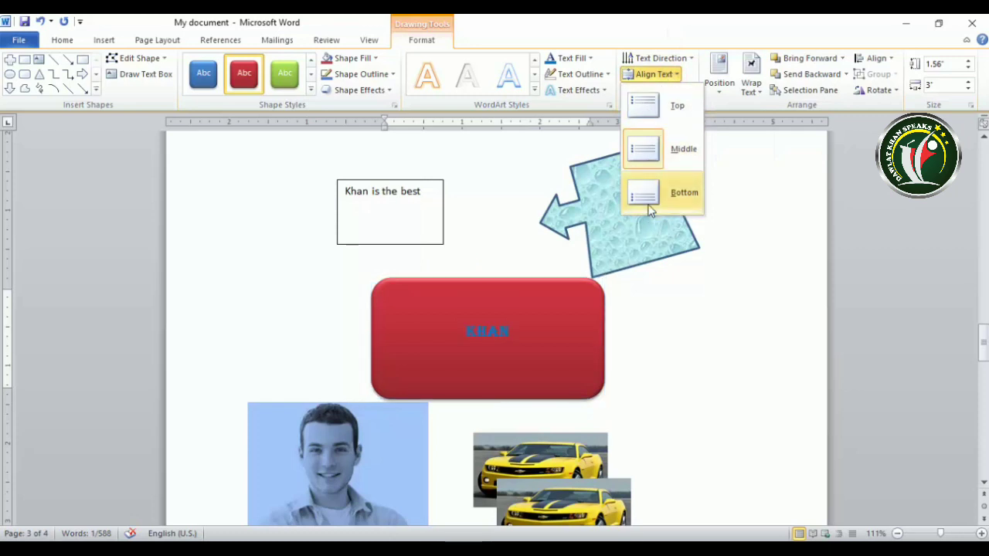
left_click(684, 44)
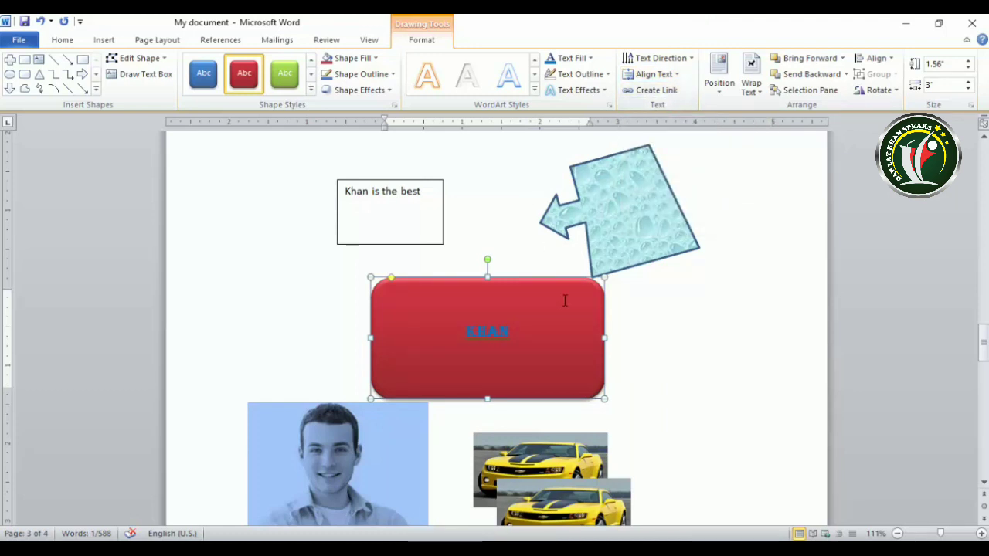
left_click_drag(607, 400, 486, 345)
Draw a blue rectangle right of the red shape and add filler letters after KHAN.
left_click(83, 59)
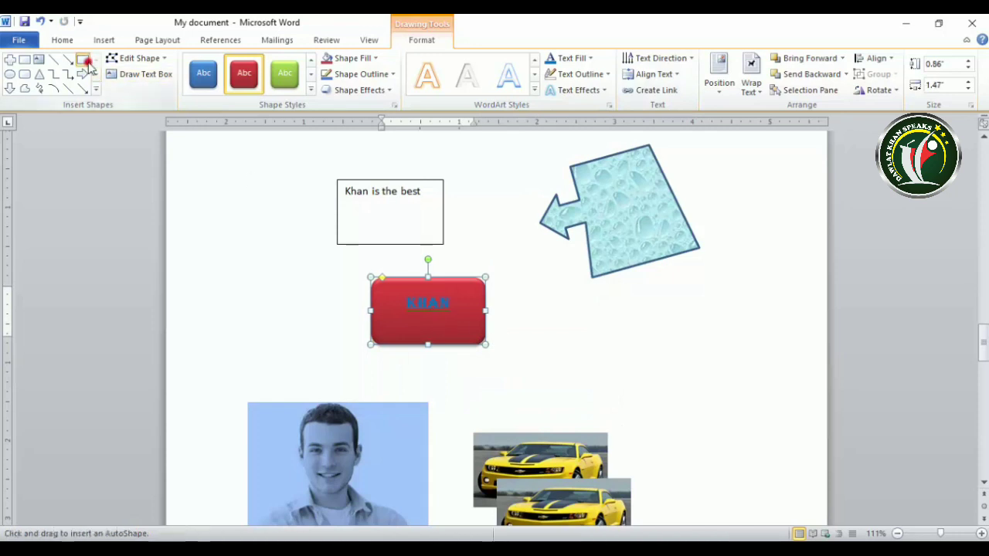
left_click_drag(536, 312, 626, 385)
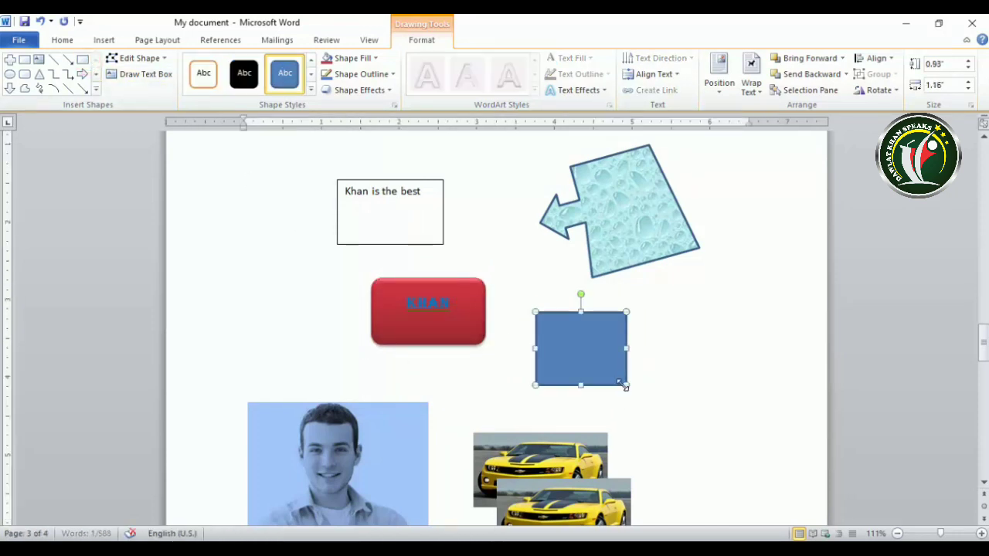
left_click(466, 317)
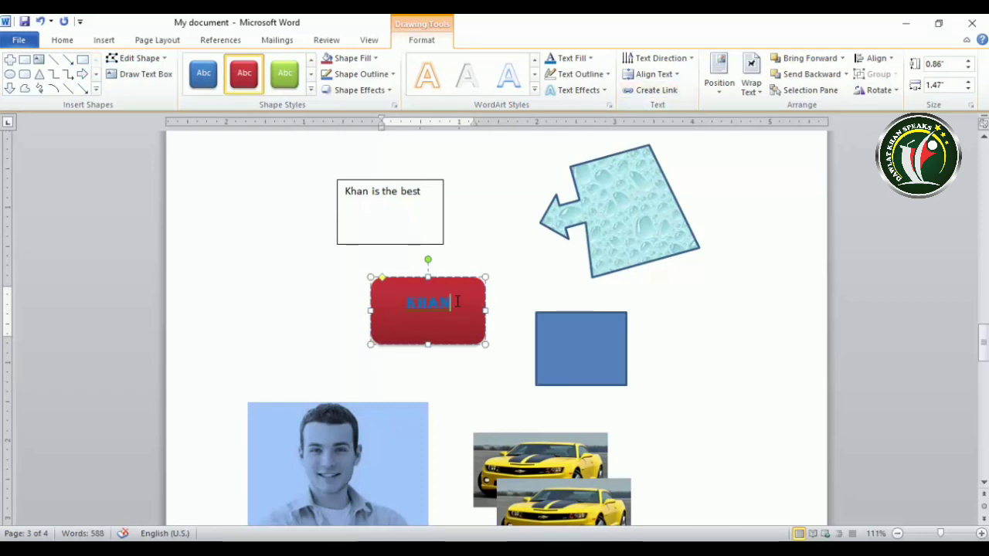
type("AI")
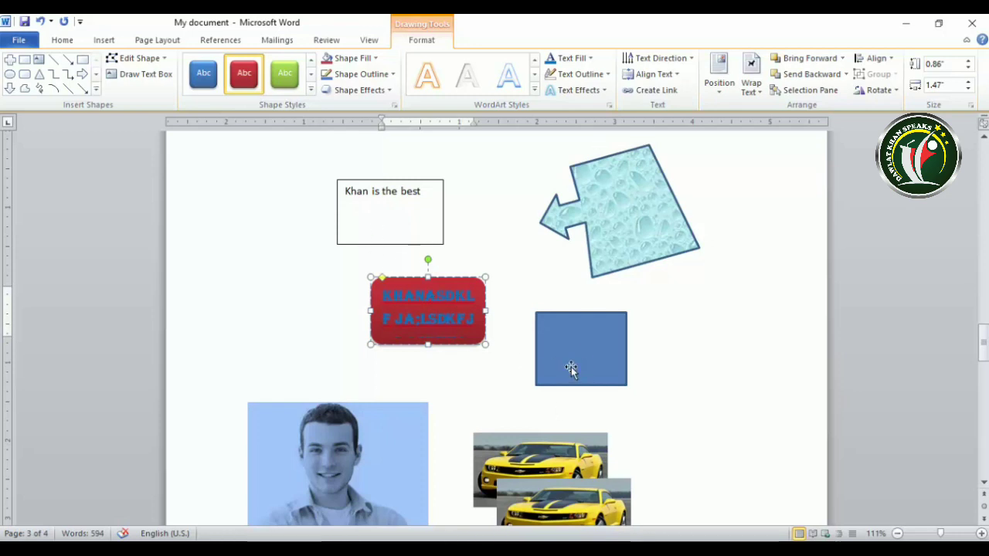
Attempt to link the red shape's text to the blue rectangle and other targets, dismissing each warning.
left_click(654, 91)
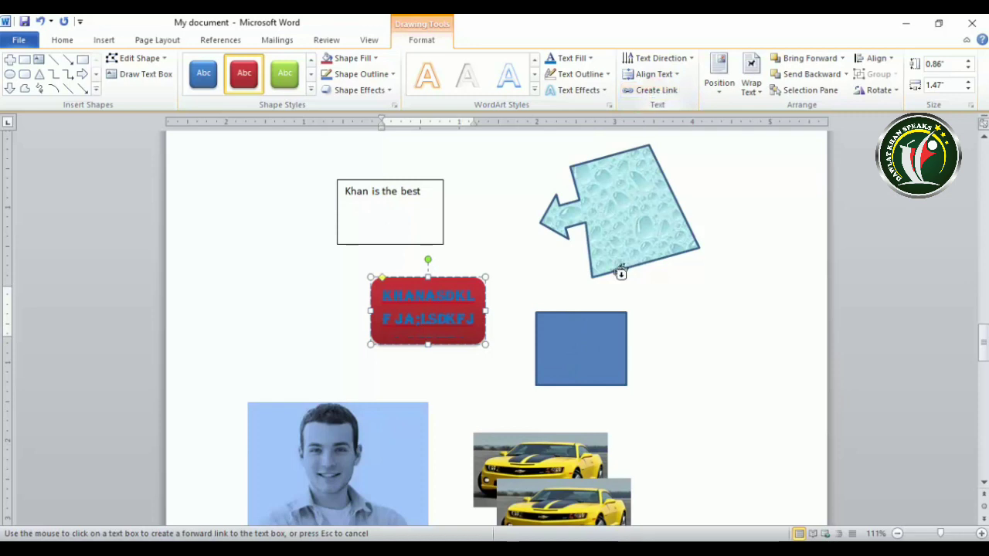
left_click(551, 343)
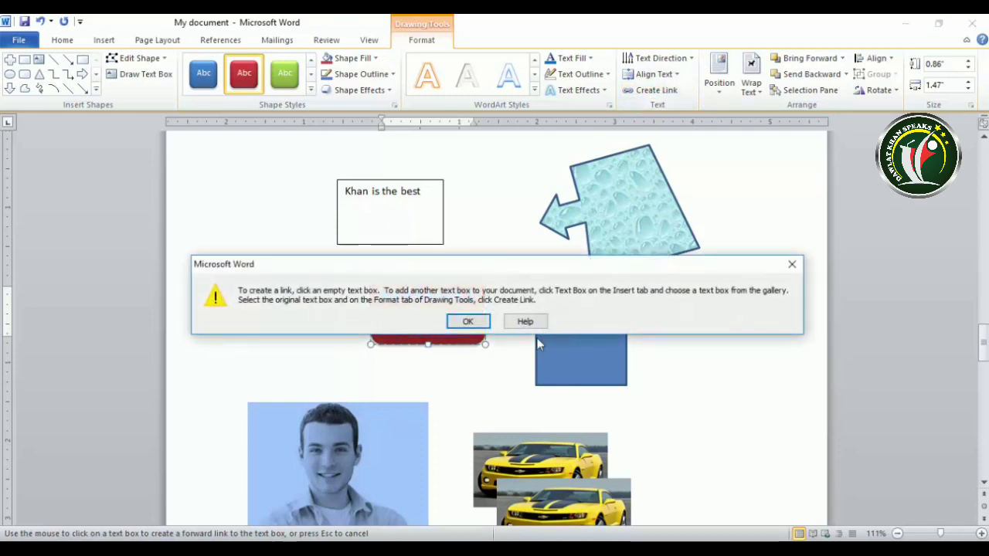
left_click(466, 321)
left_click(401, 327)
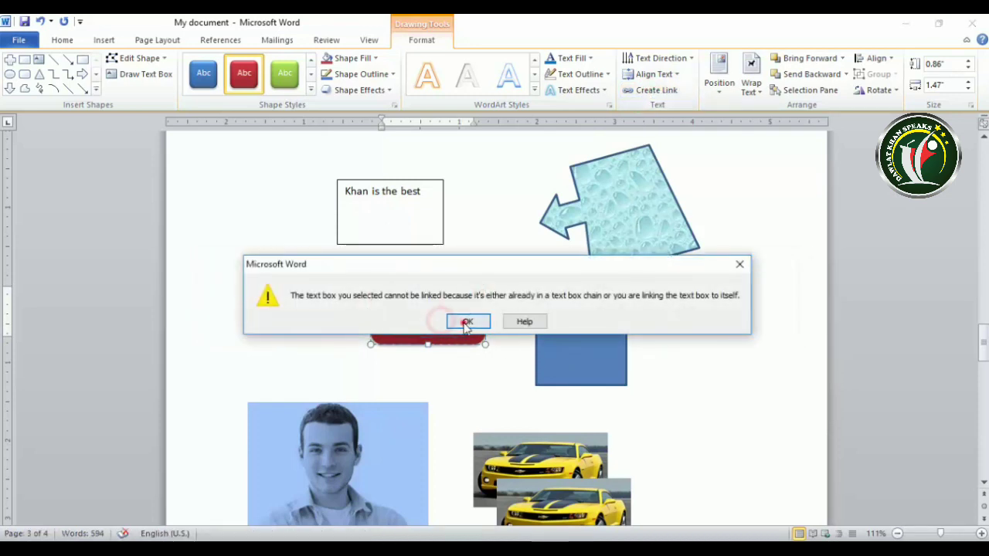
left_click(466, 322)
left_click(562, 360)
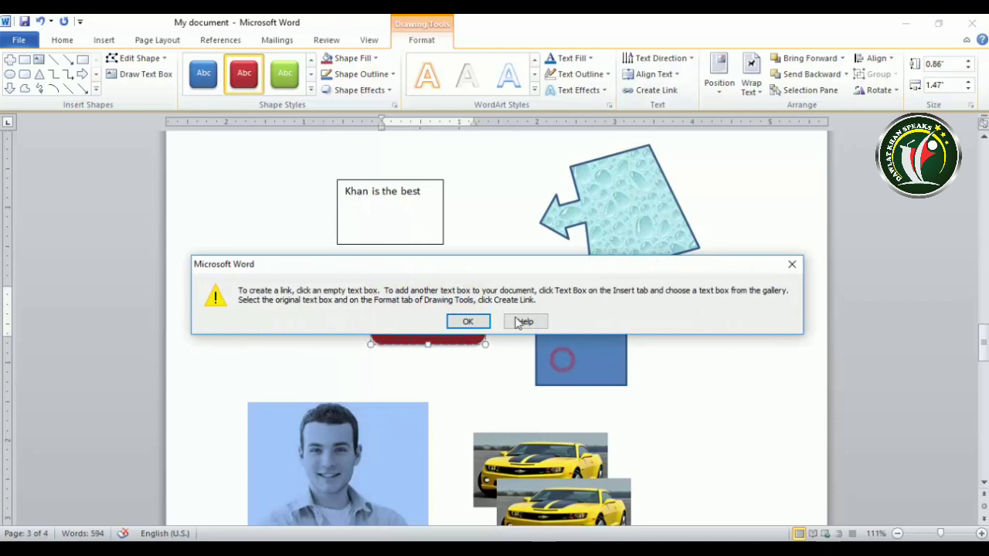
left_click(469, 322)
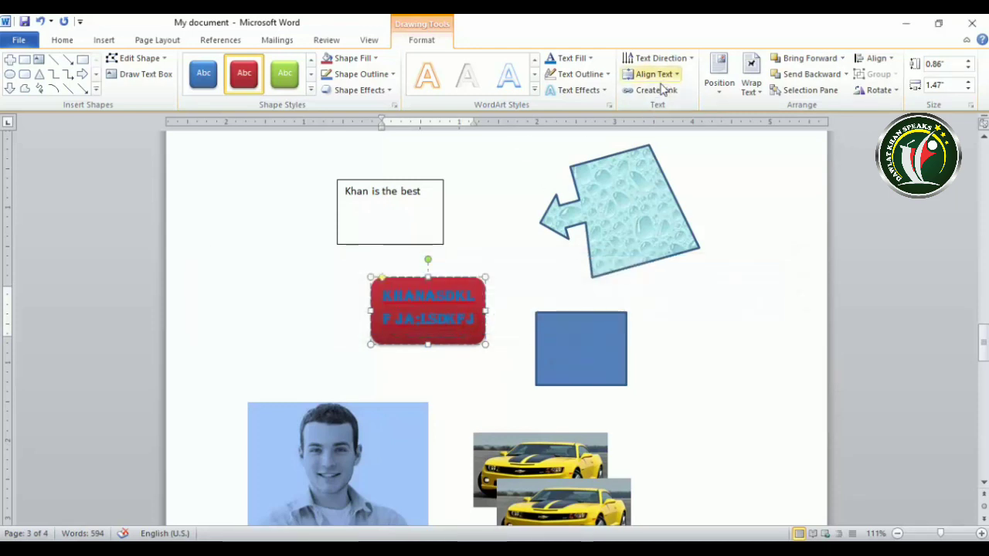
left_click(657, 91)
left_click(670, 313)
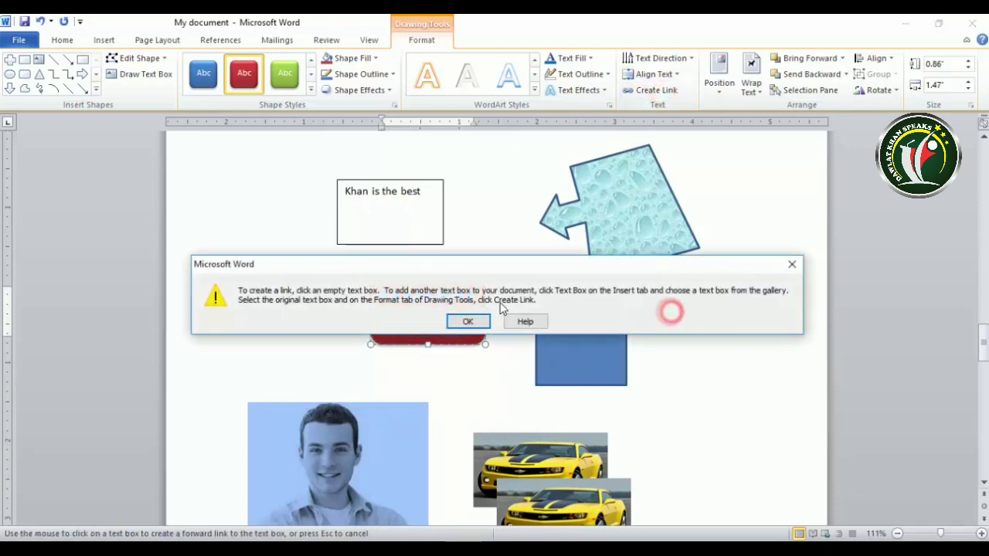
left_click(468, 322)
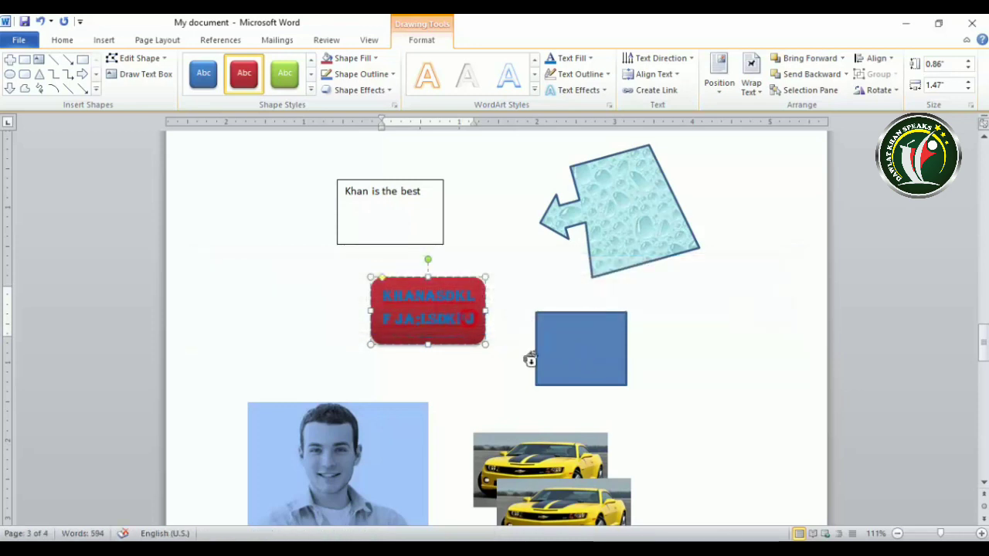
left_click(464, 404)
left_click(468, 322)
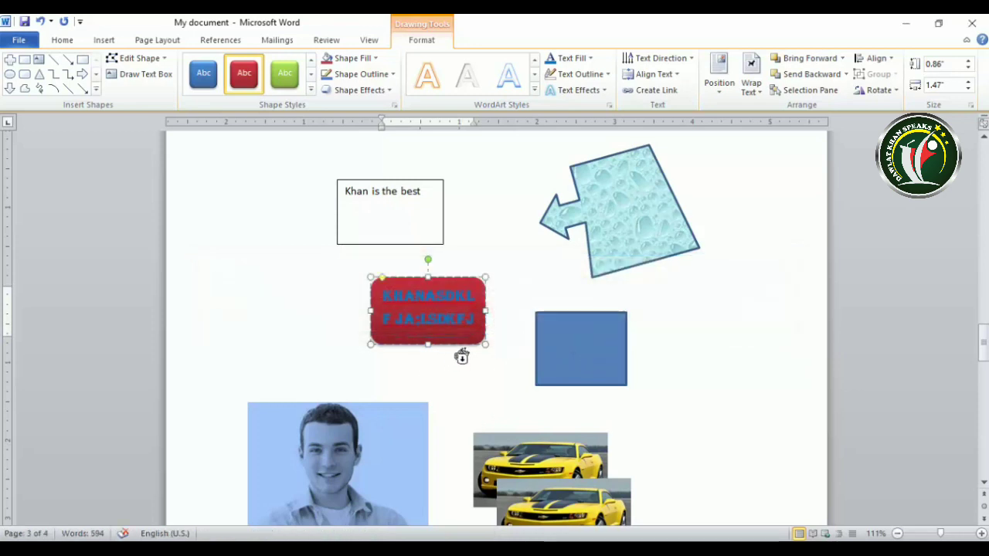
left_click(439, 327)
left_click(465, 321)
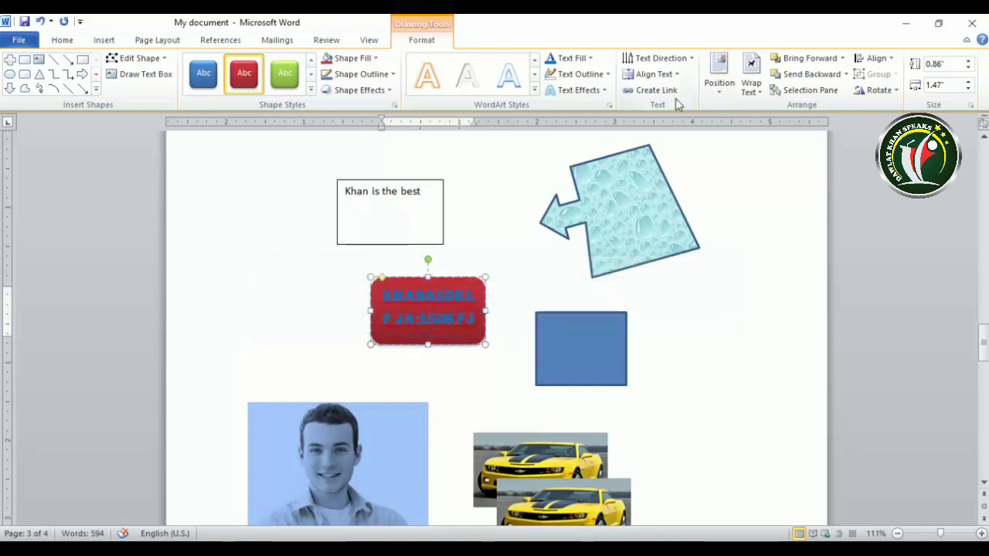
Retype the red shape's second text line so it reads 'F ALKDJFA'.
key("BackSpace")
key("BackSpace")
key("BackSpace")
key("BackSpace")
key("BackSpace")
key("BackSpace")
key("BackSpace")
key("BackSpace")
key("BackSpace")
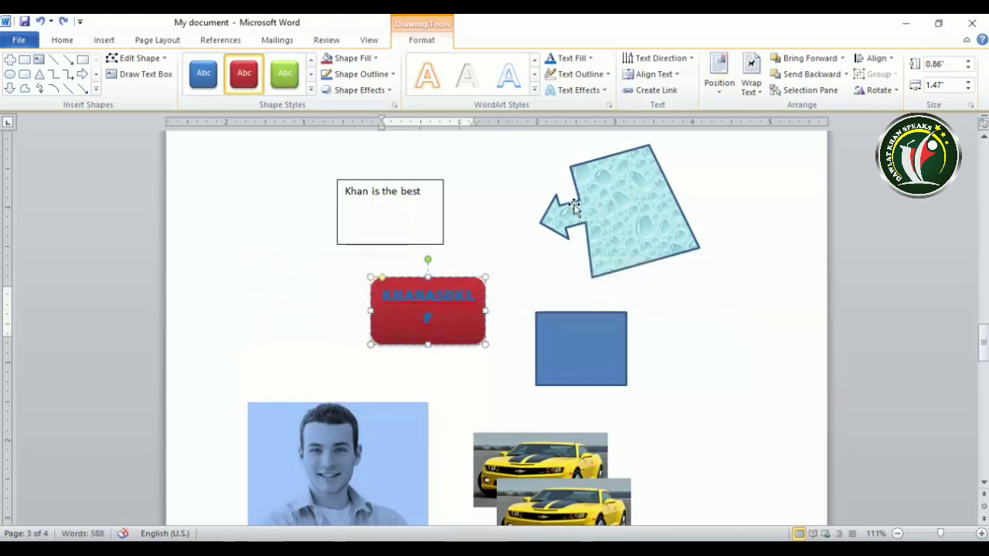
type("a")
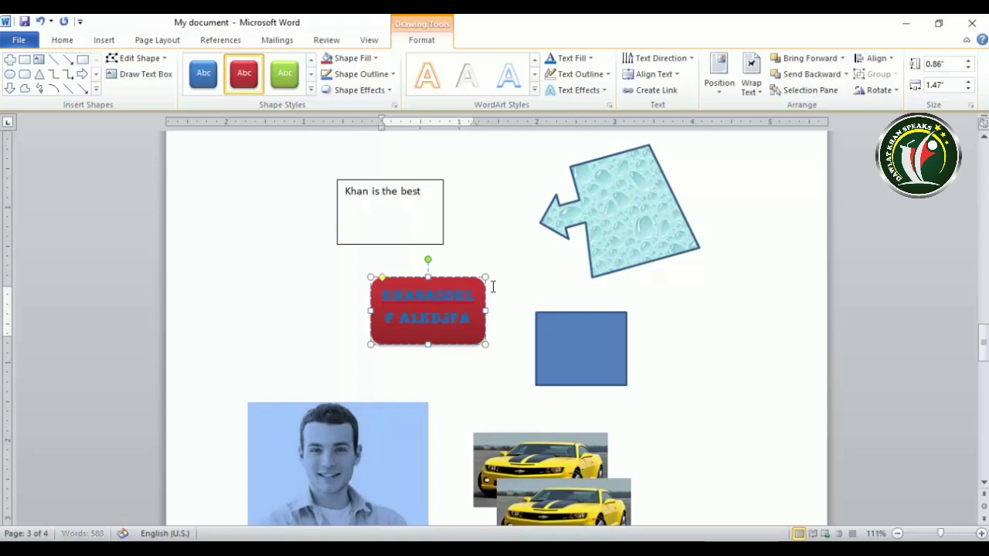
left_click(554, 363)
left_click(440, 320)
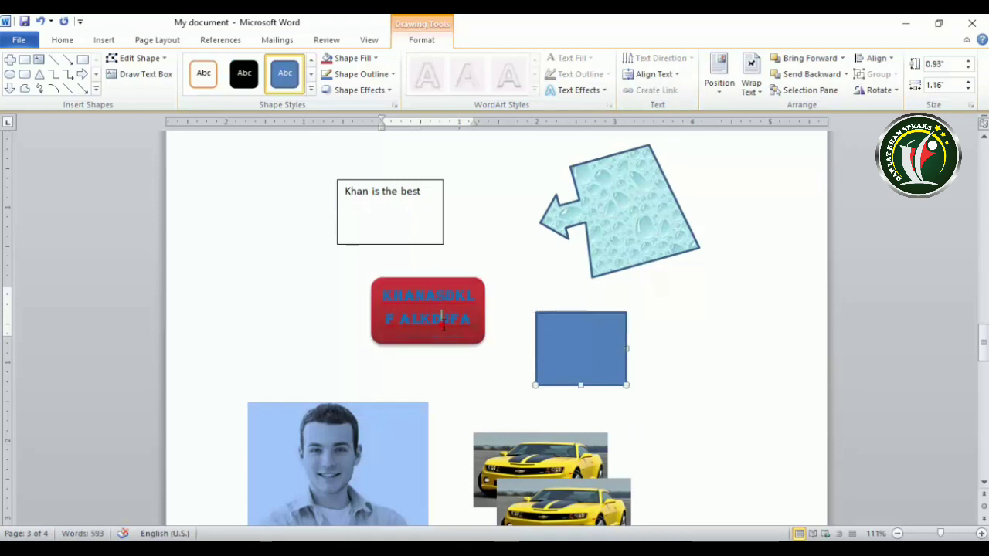
Enlarge the red shape to three text lines and draw a narrow 1 by 0.3 inch text box beside the blue rectangle.
left_click_drag(486, 343, 504, 354)
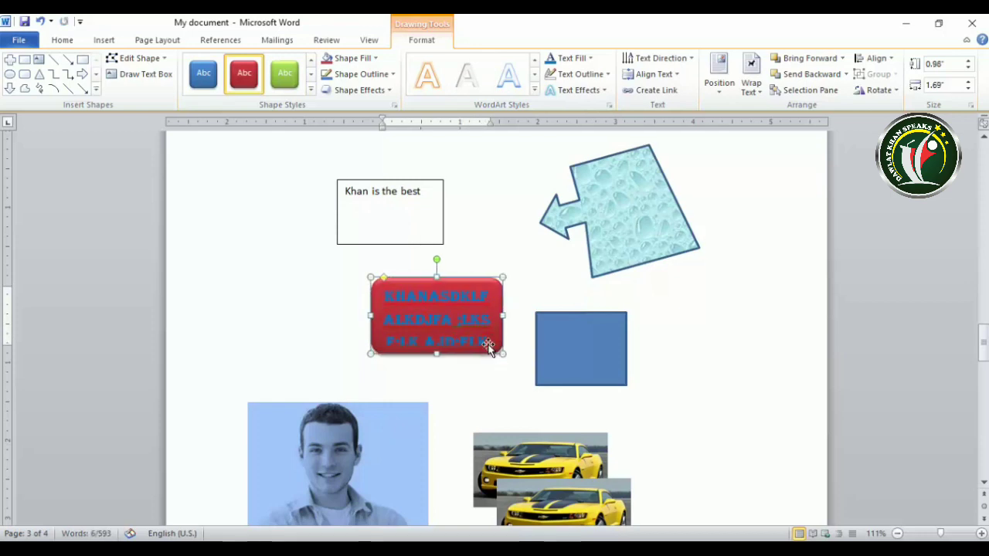
left_click(659, 92)
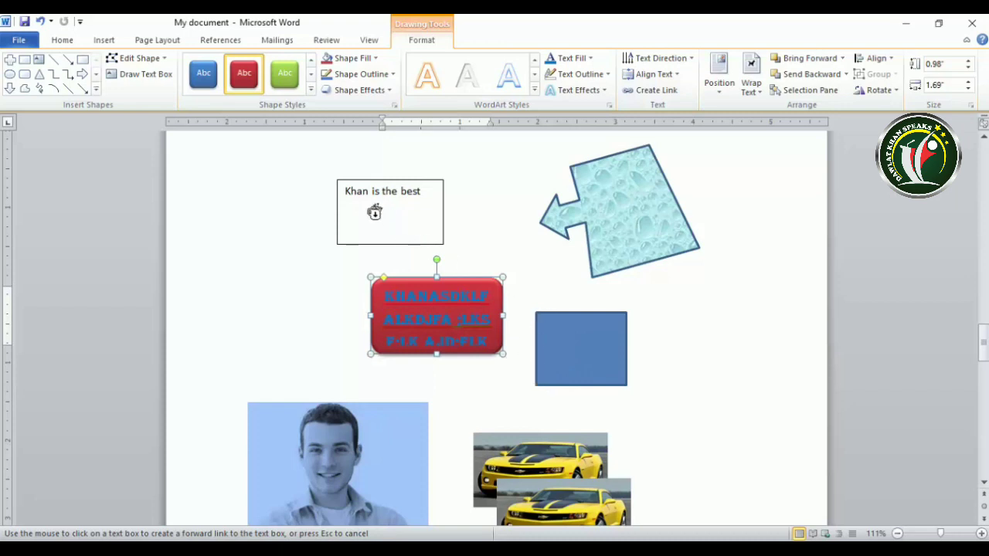
left_click(566, 344)
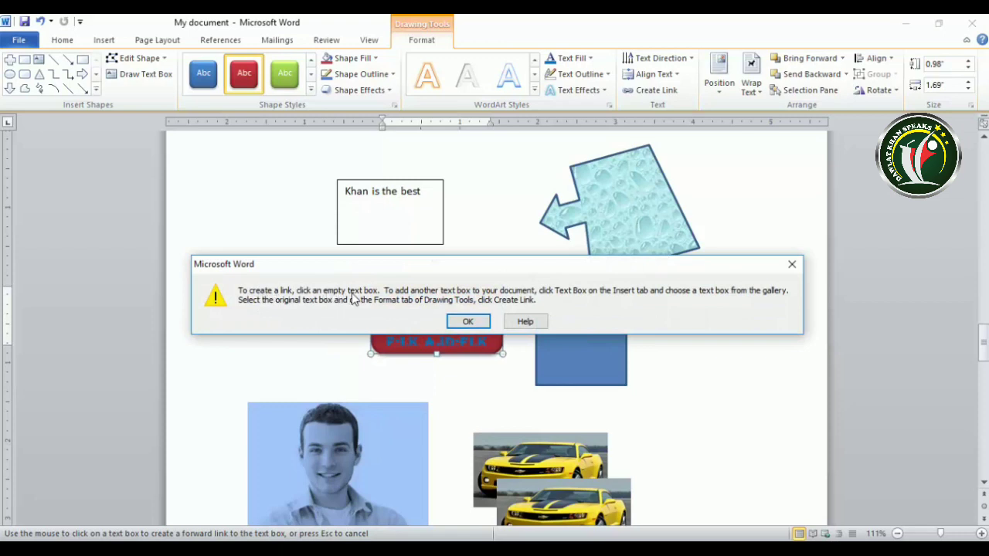
left_click(468, 321)
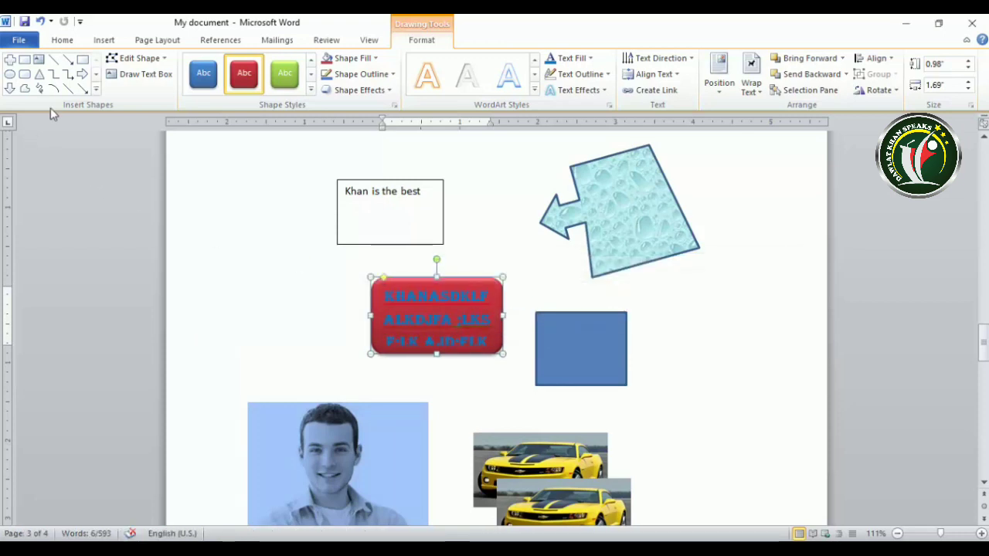
left_click(39, 58)
left_click_drag(680, 304, 704, 382)
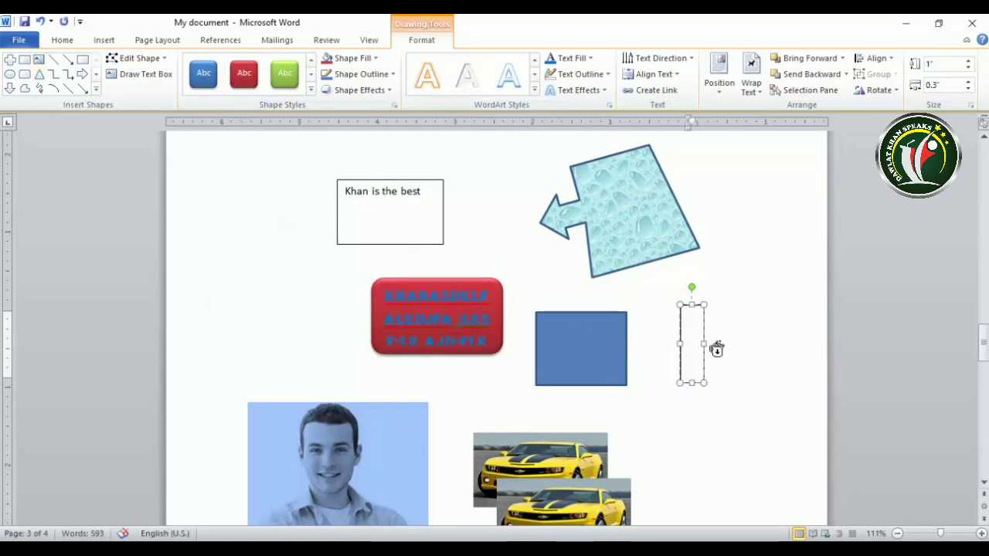
Link the red shape's overflow into the new text box and type 'fasdfasdfa' in the blue rectangle.
left_click(677, 324)
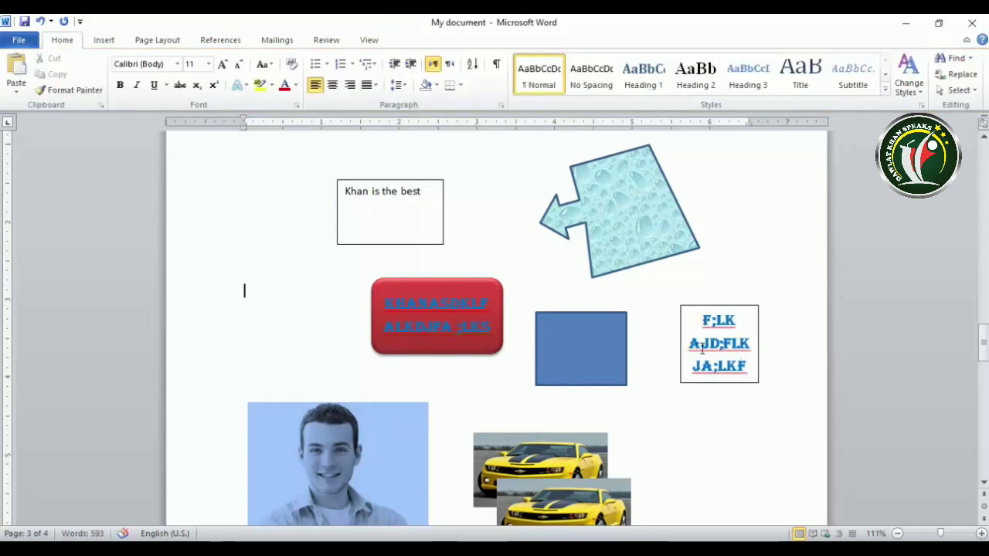
left_click(583, 367)
right_click(589, 349)
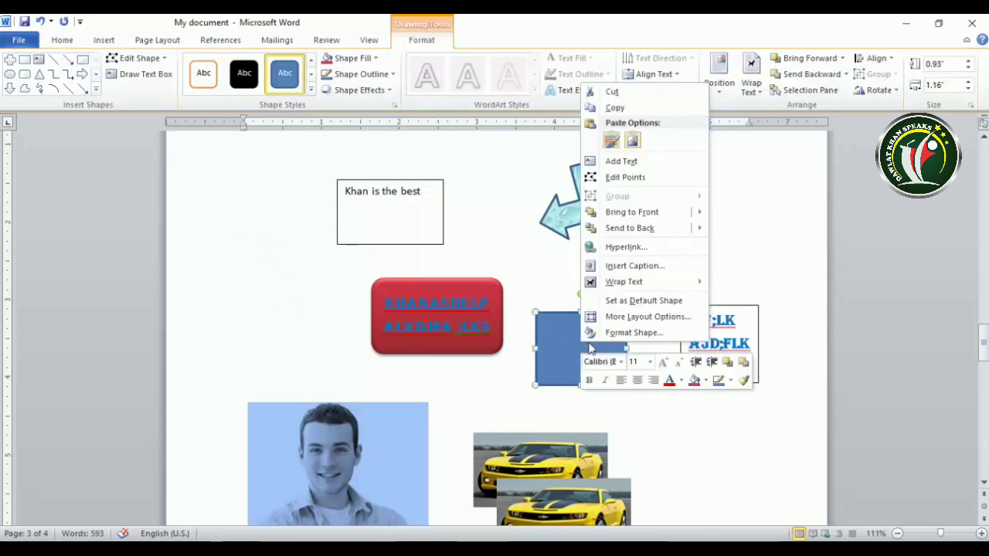
left_click(623, 161)
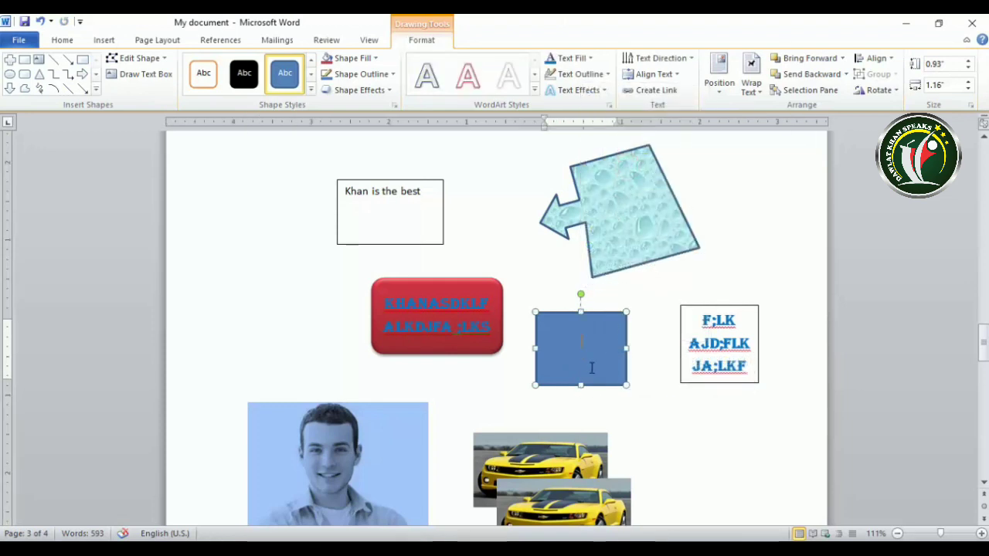
type("fasdfasdfa")
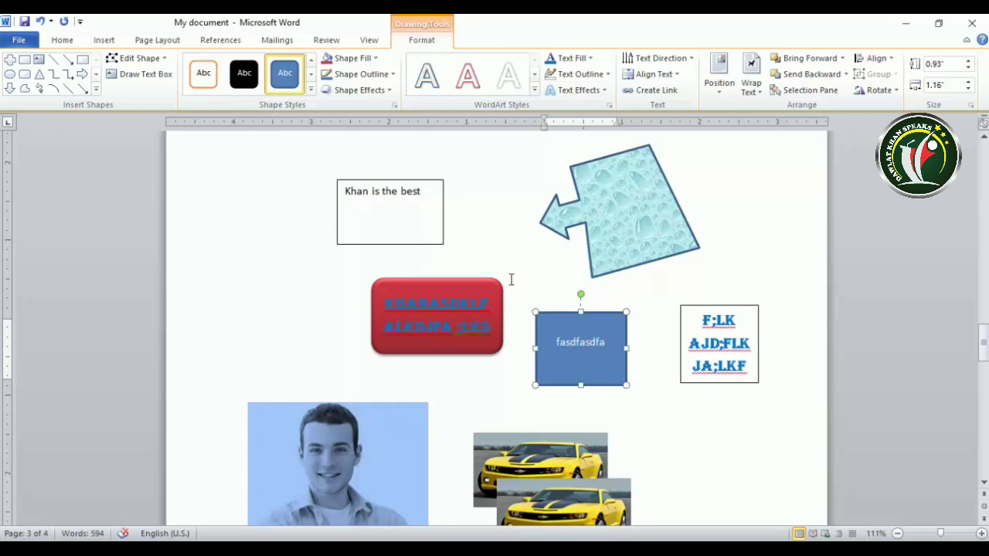
Draw a small empty text box below and link the blue rectangle's text to it.
scroll(680, 409, "down", 1)
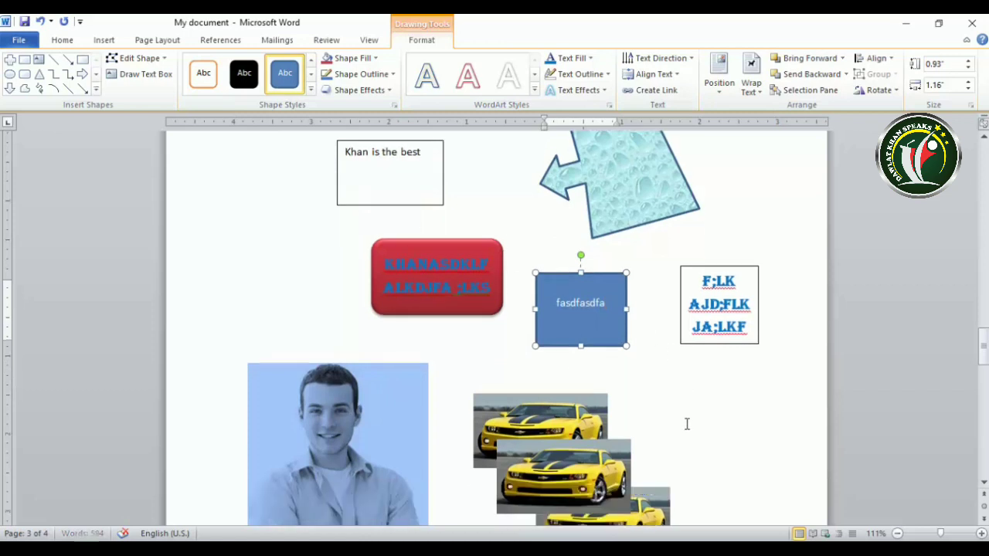
left_click(38, 60)
left_click_drag(669, 364, 725, 406)
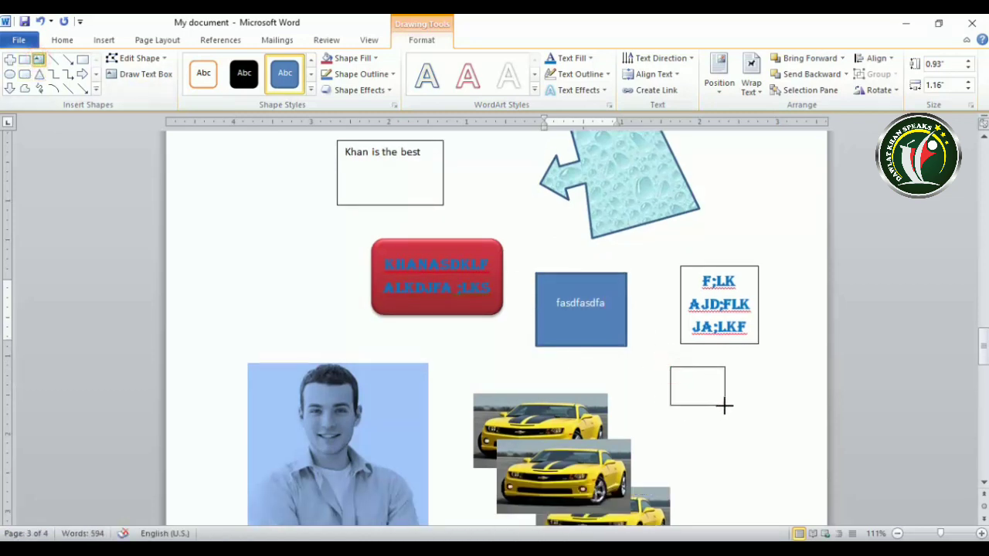
left_click(586, 302)
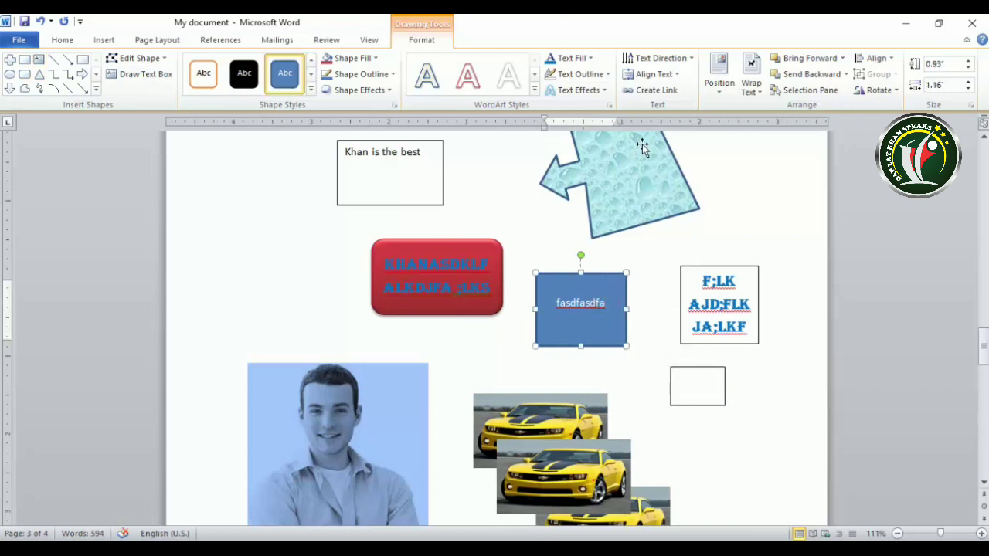
left_click(656, 90)
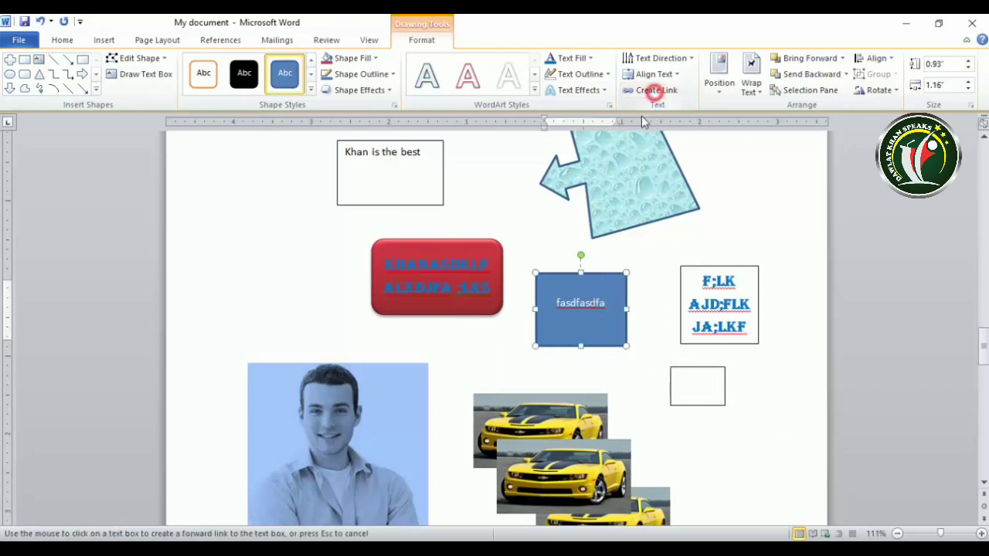
left_click(674, 380)
Add more filler text to the blue rectangle, then break its link to the small box.
type("w fasdflakjsd;flka js;dfl kajs;ldfk ja;lsdk fj;alskdf")
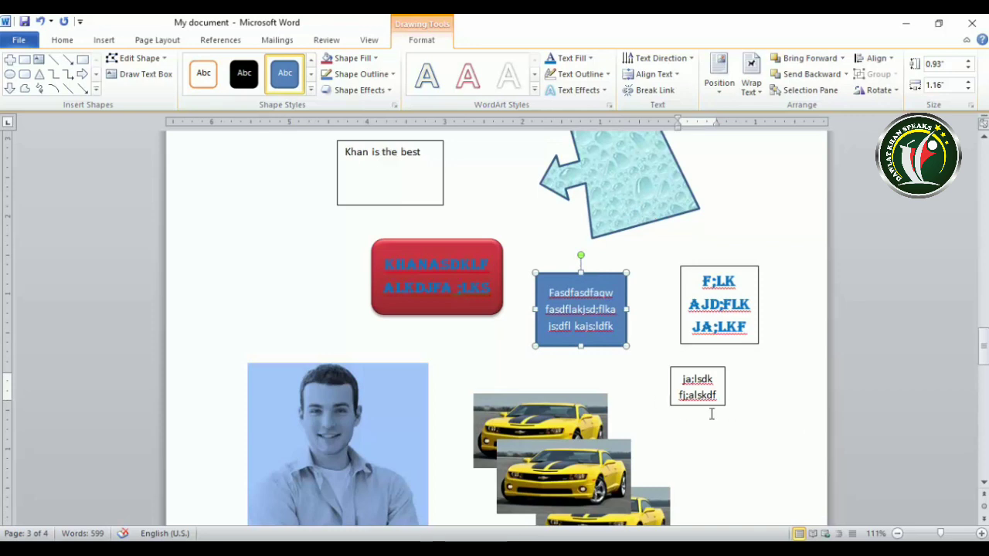
left_click(657, 91)
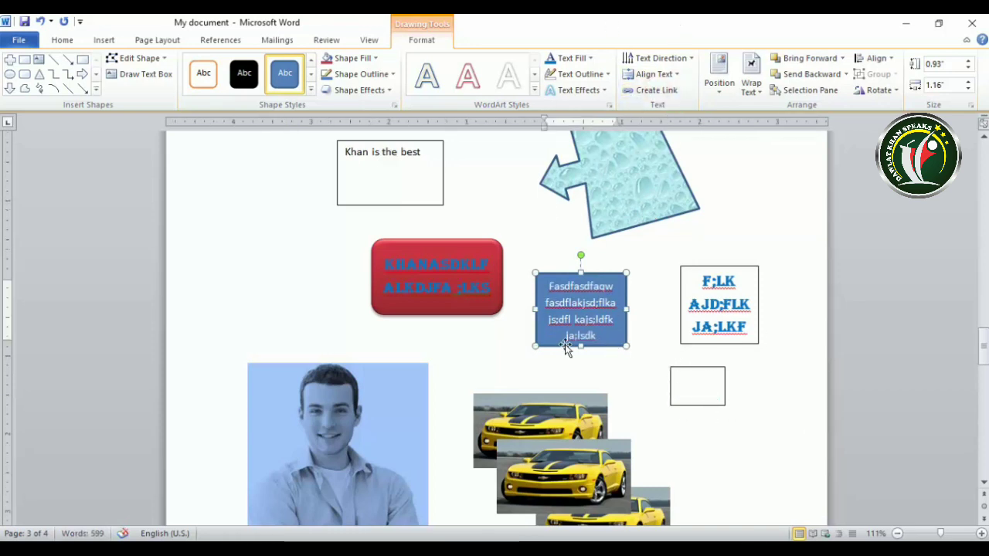
scroll(566, 348, "up", 15)
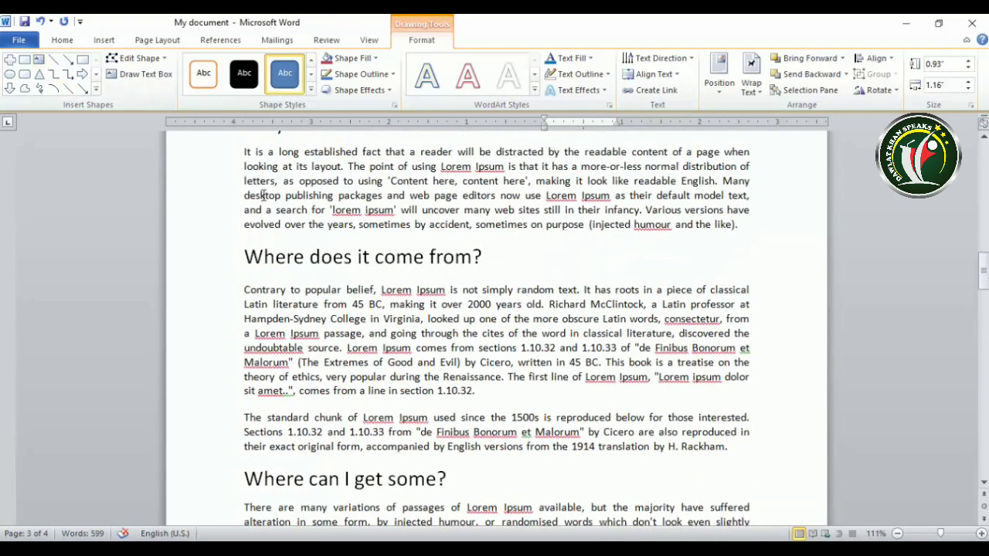
Draw a text box over the 'Where does it come from?' paragraph and type the draft 'Kha nn is the bs'.
left_click(38, 59)
left_click_drag(367, 284, 468, 388)
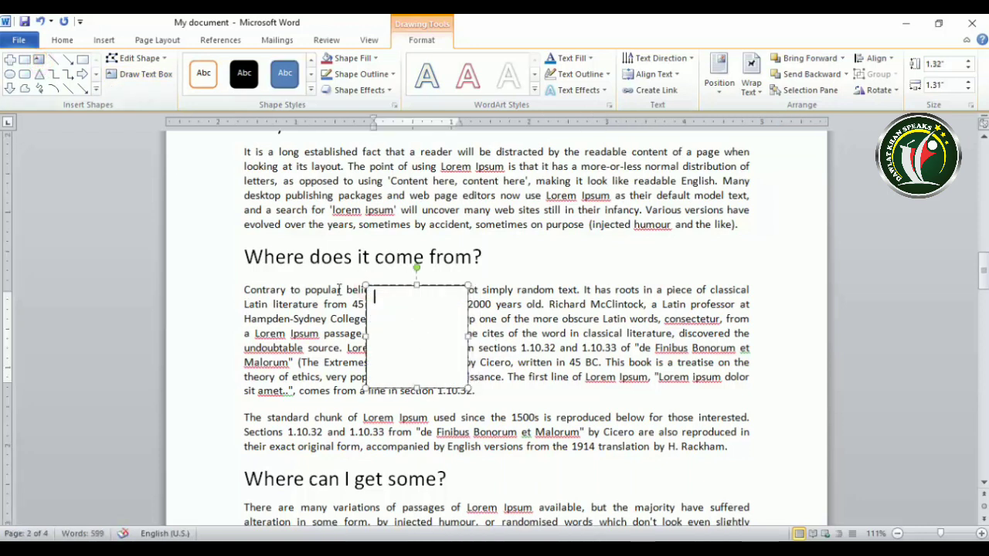
left_click_drag(392, 289, 484, 304)
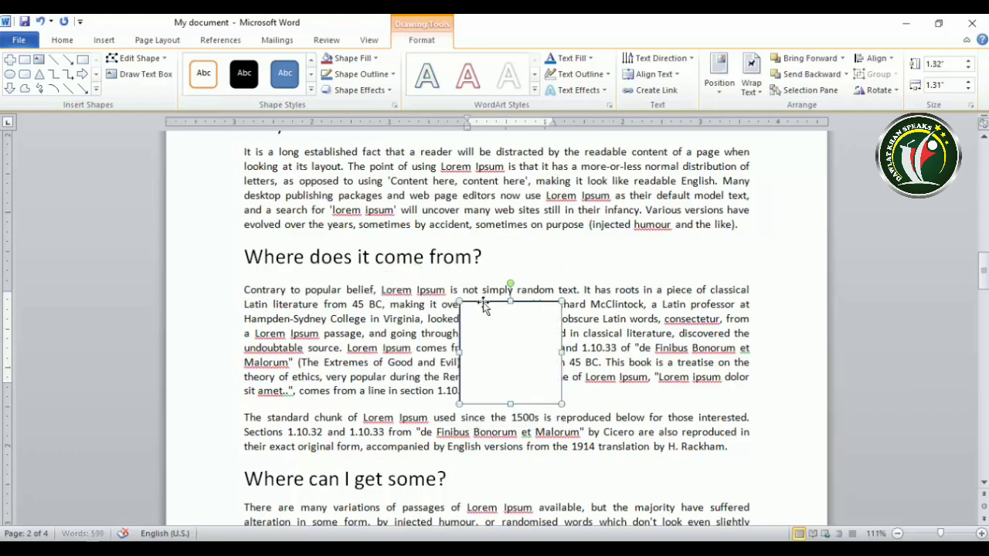
type("Kha n")
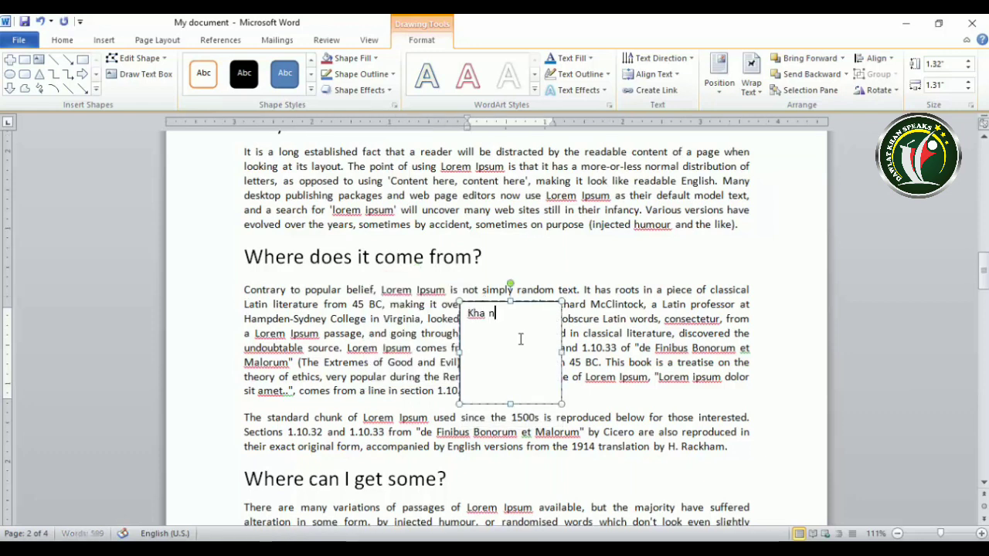
type("n is the")
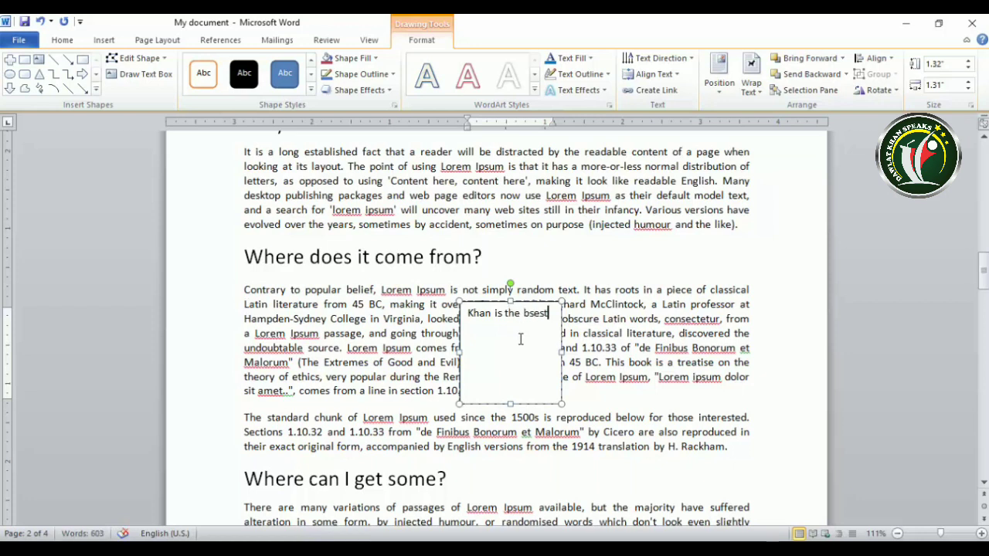
type(" bs")
Correct the text to 'Khan is the best' and shrink the box to about 0.9 by 1.17 inches.
key("Home")
type("e")
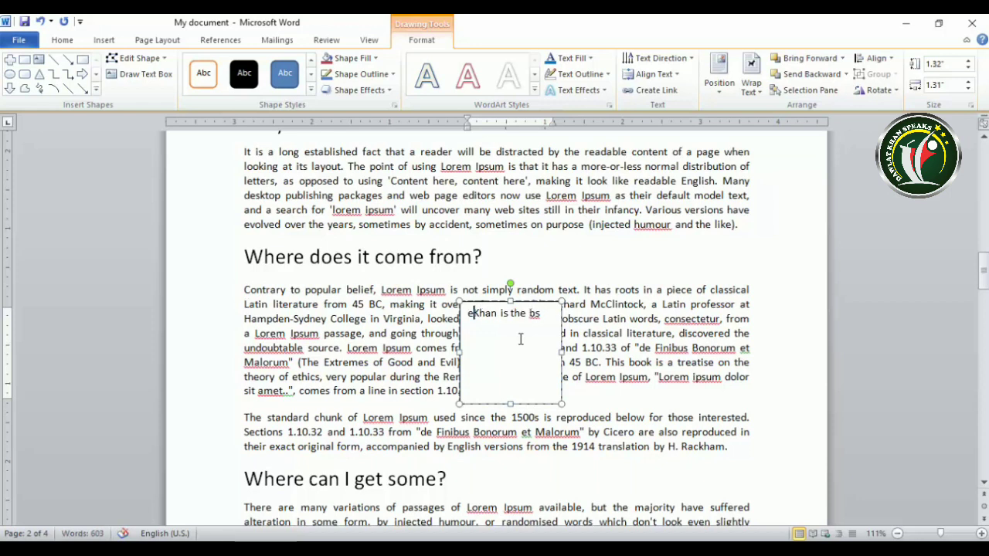
key("BackSpace")
double_click(532, 315)
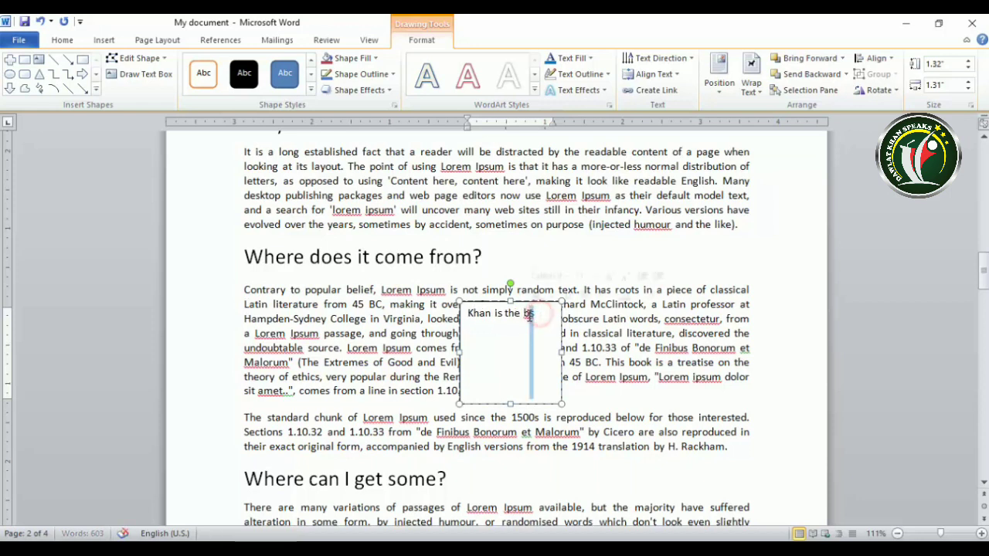
type("best")
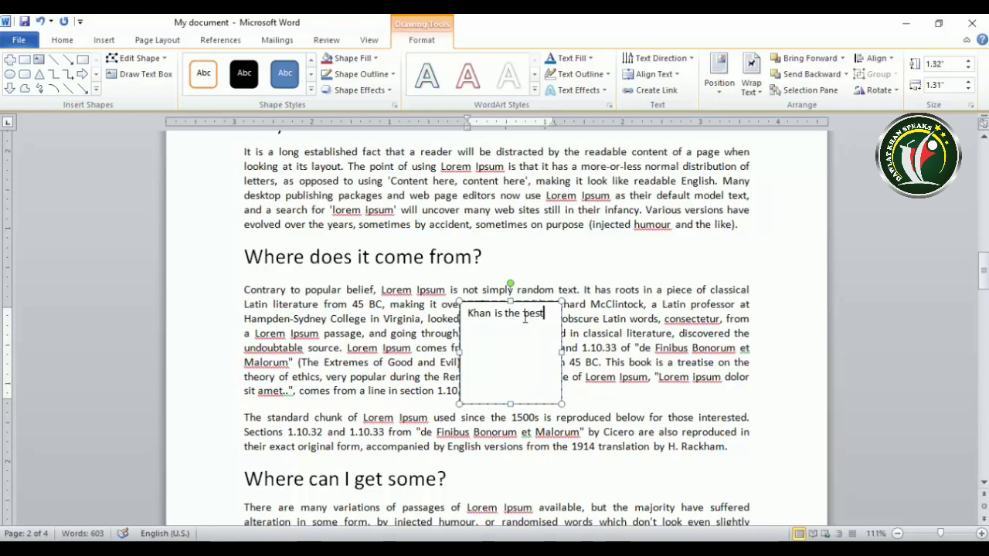
left_click_drag(561, 403, 550, 372)
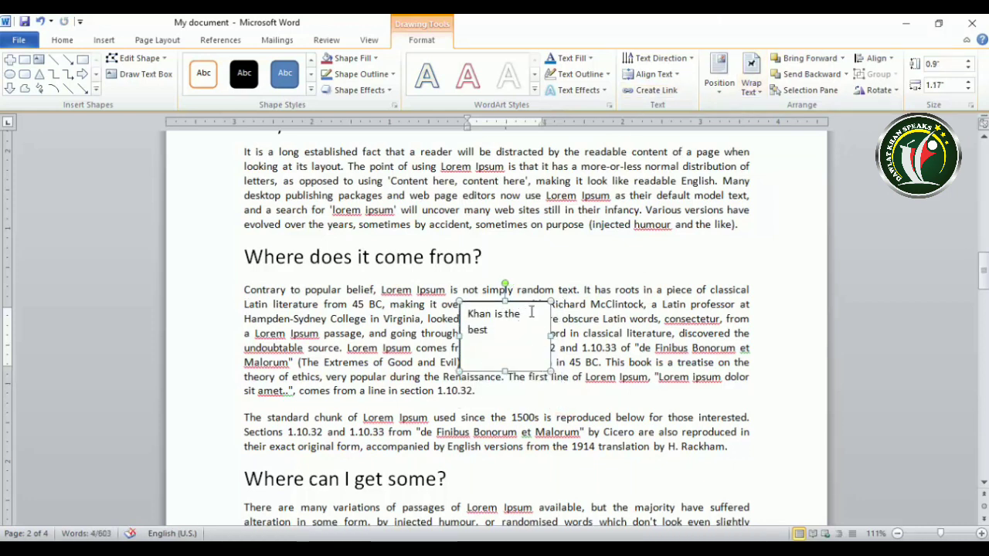
Position the text box Middle Center with square wrapping, remove its fill, and nudge it down-right.
left_click(718, 81)
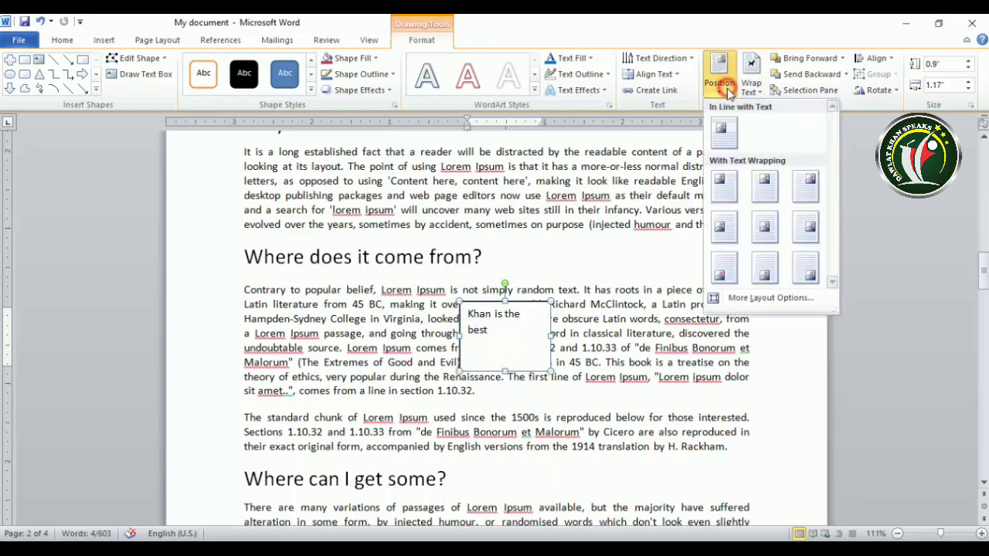
left_click(753, 89)
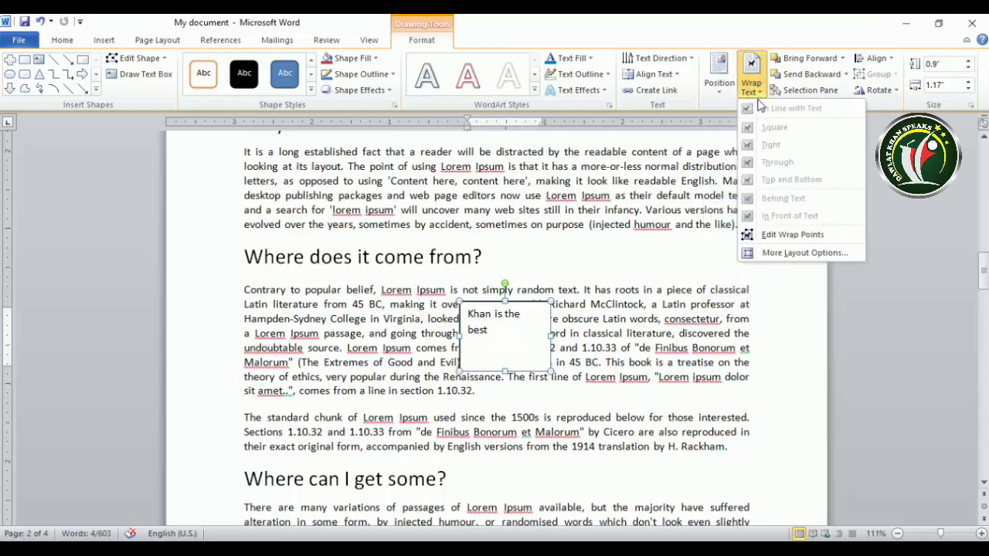
left_click(719, 81)
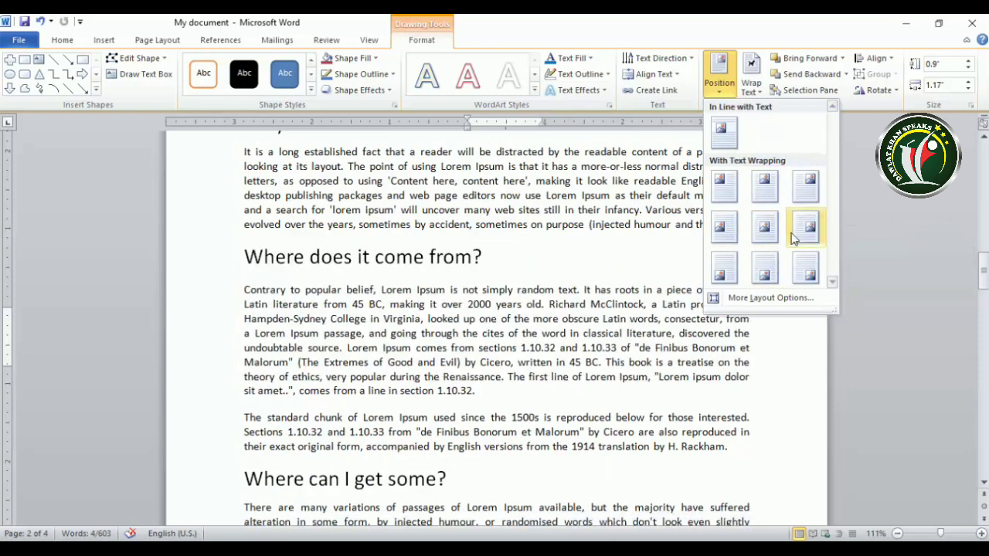
left_click(765, 226)
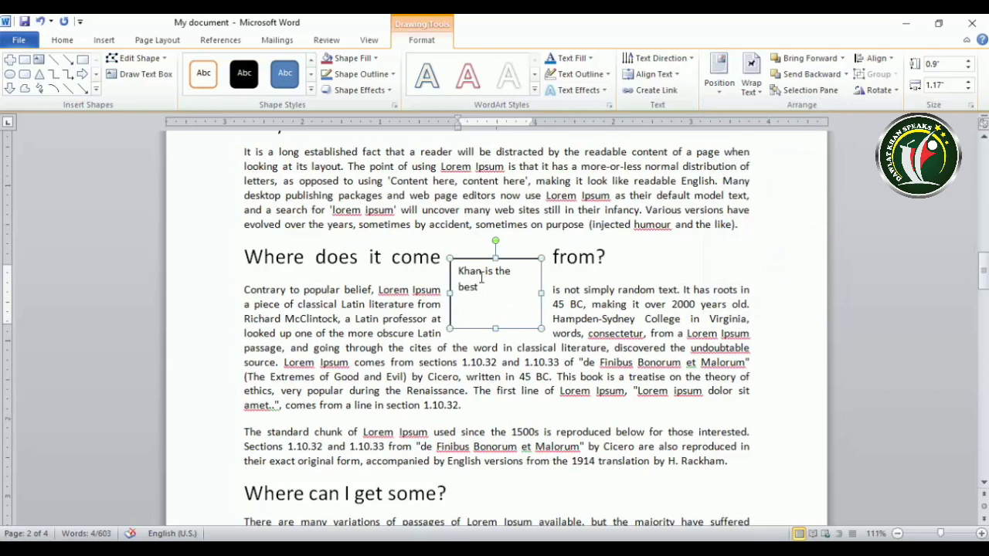
left_click(360, 58)
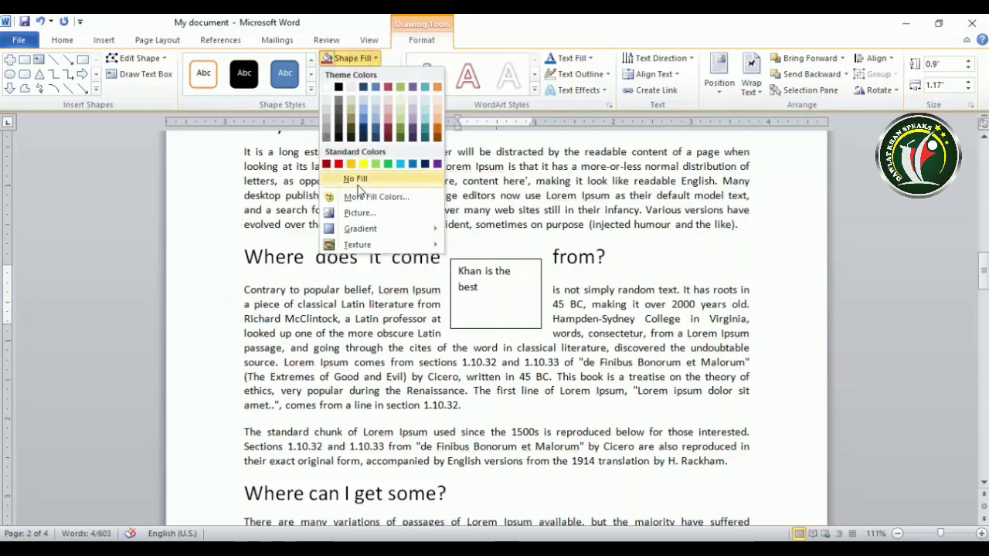
left_click(360, 183)
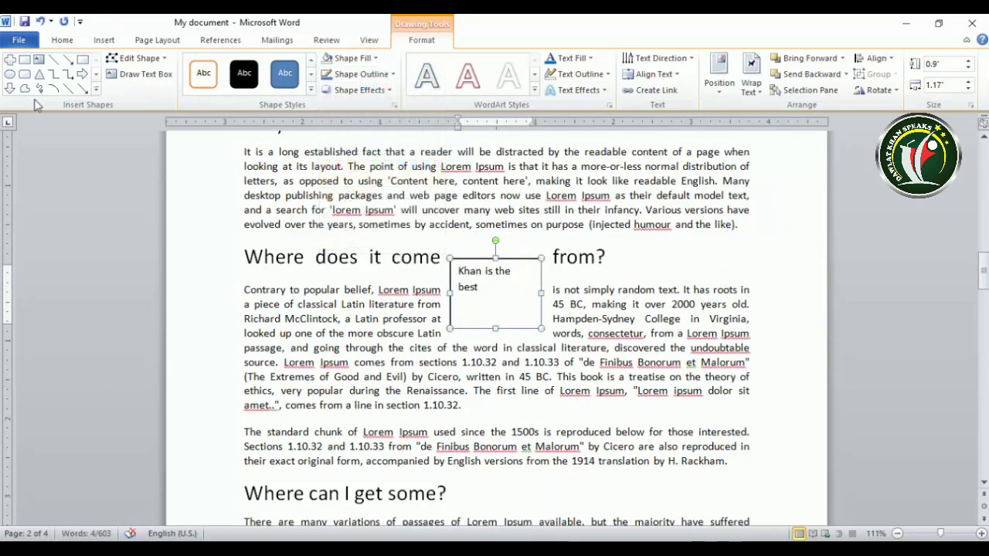
left_click_drag(471, 264, 492, 307)
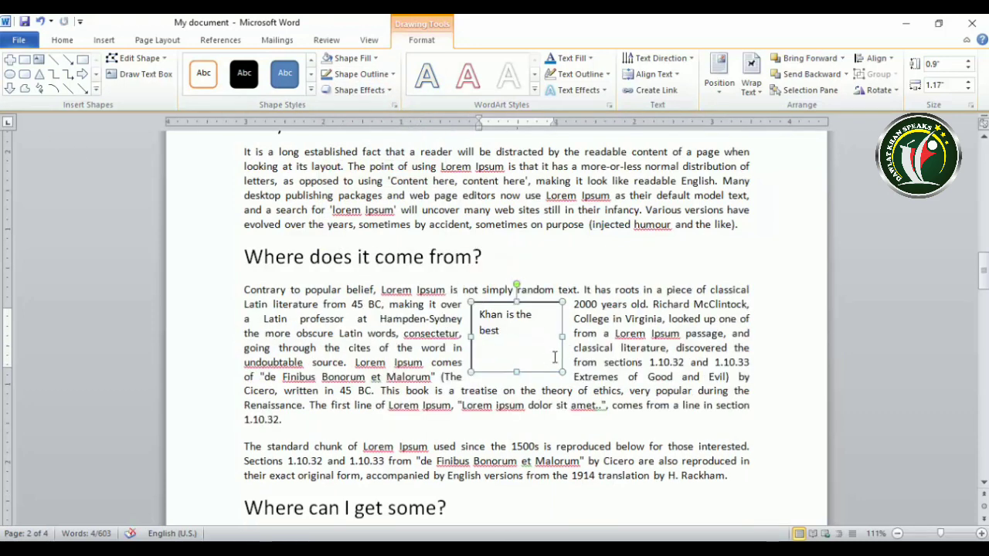
Select the red rounded shape and review its position and wrapping options without changing them.
scroll(554, 357, "down", 4)
scroll(552, 357, "up", 2)
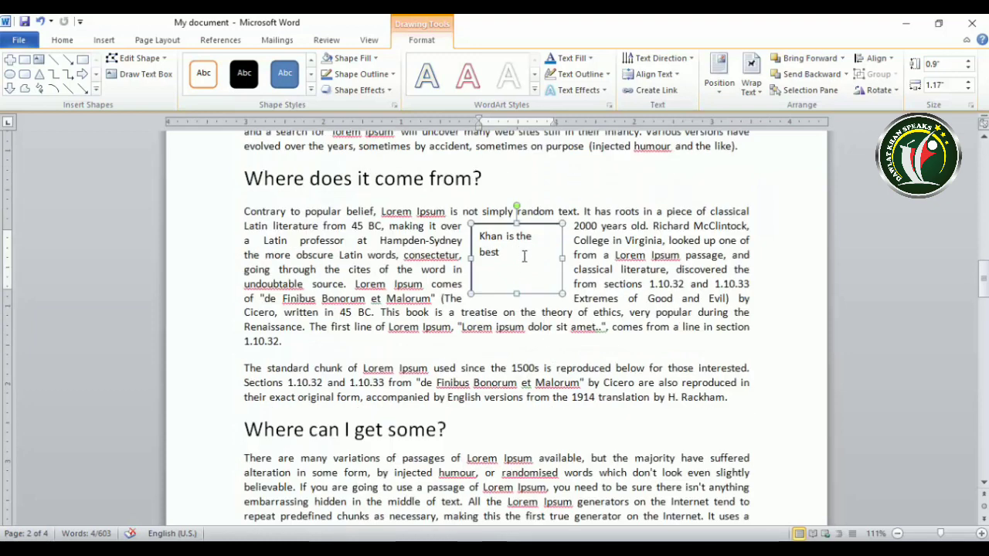
scroll(543, 284, "down", 20)
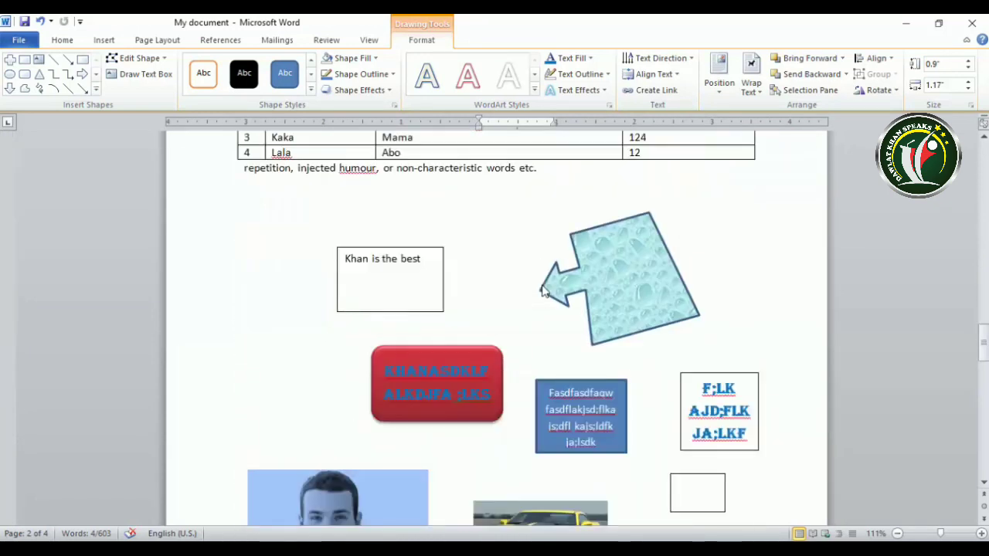
left_click(679, 289)
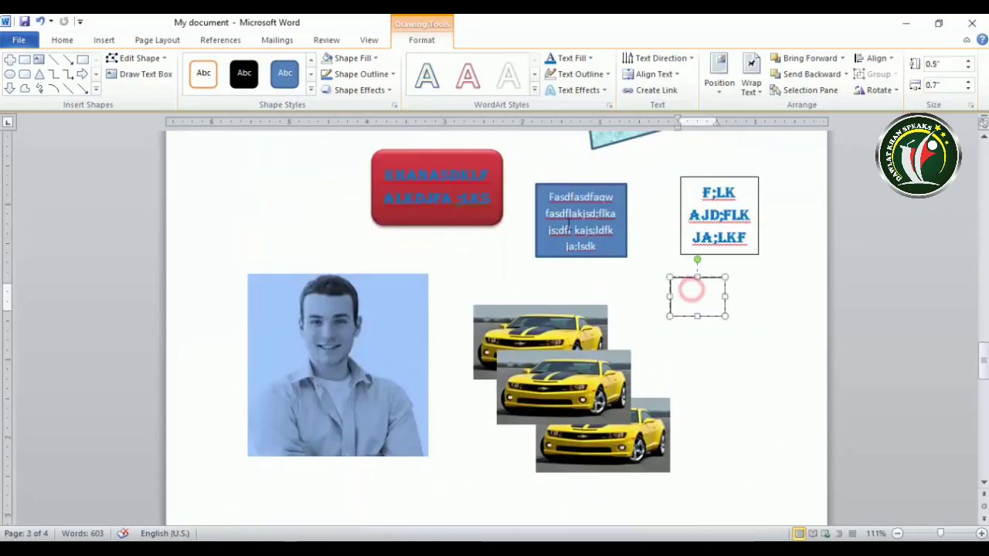
left_click(455, 196)
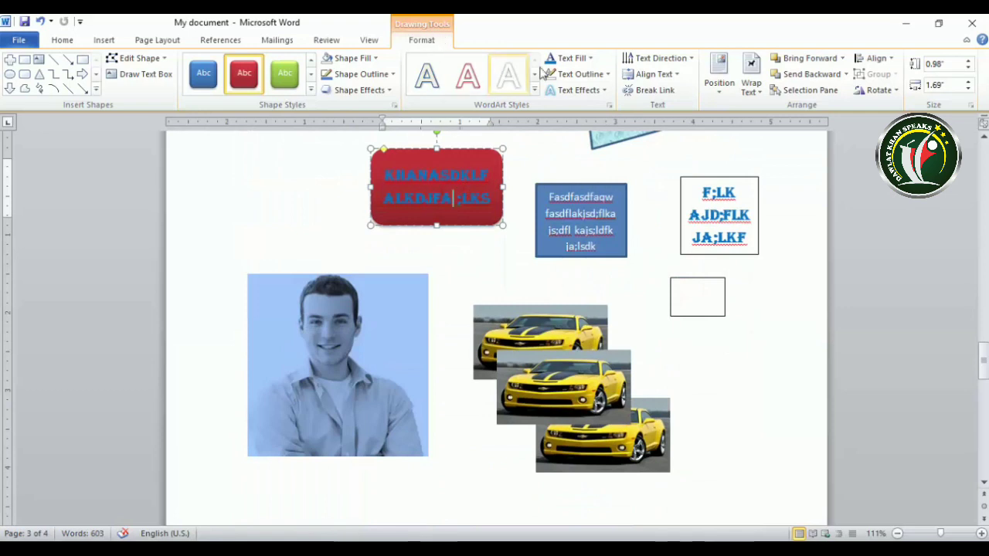
left_click(720, 81)
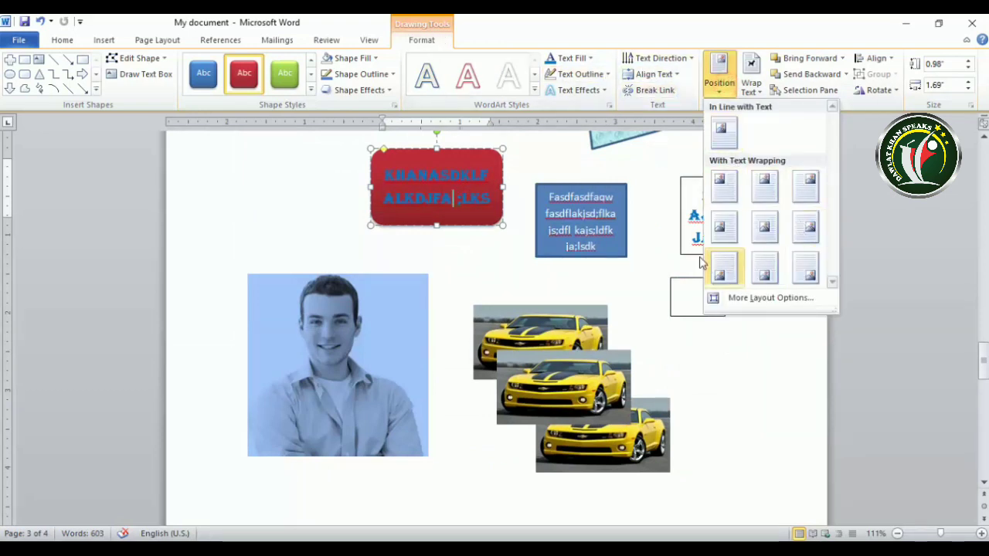
left_click(418, 147)
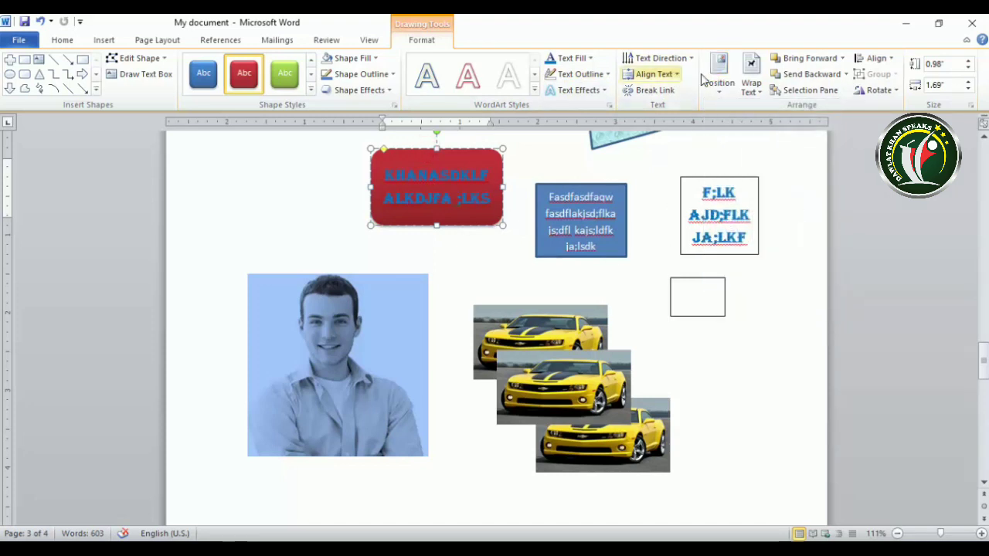
left_click(750, 71)
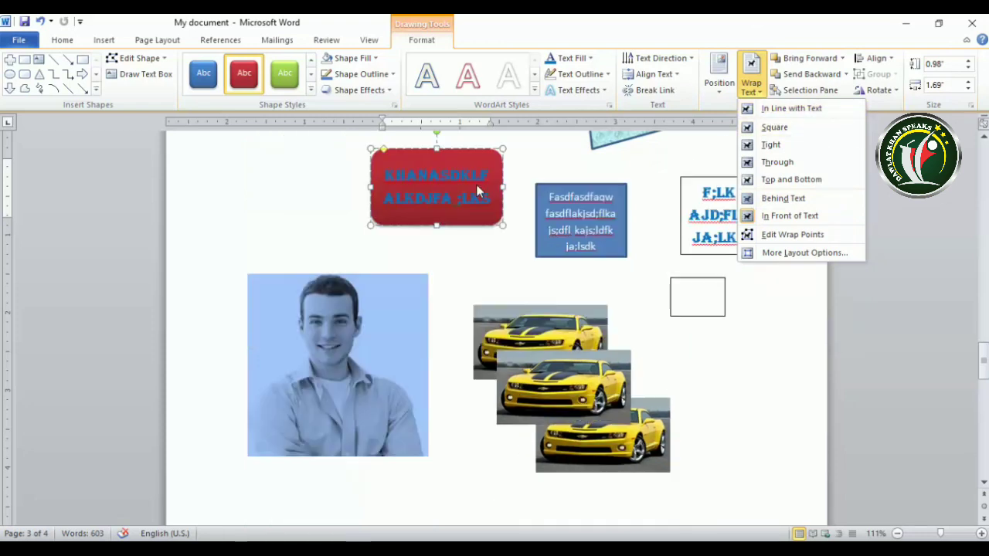
left_click(476, 184)
scroll(462, 212, "up", 1)
scroll(462, 213, "up", 2)
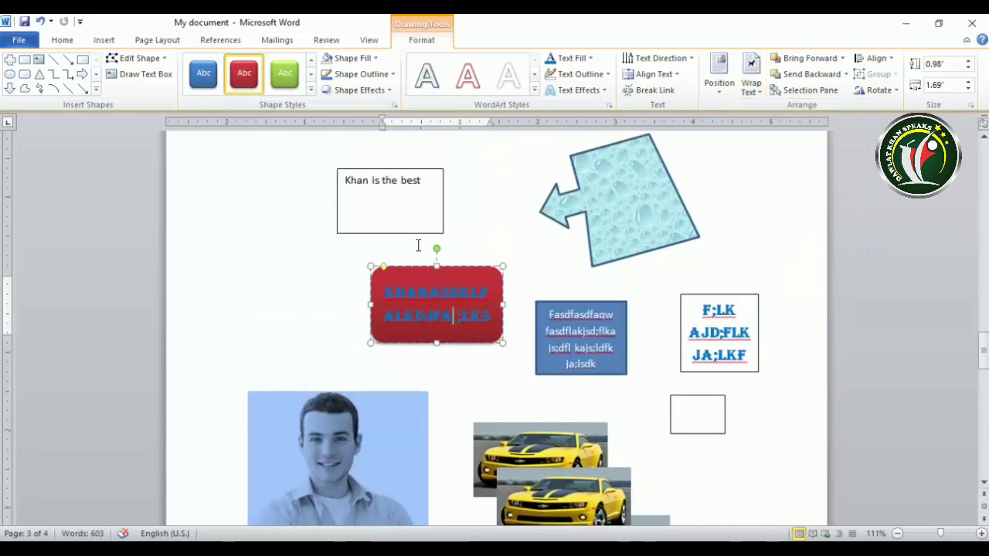
Tilt the red KHAN shape about 10° clockwise and round it into a pill.
left_click(385, 268)
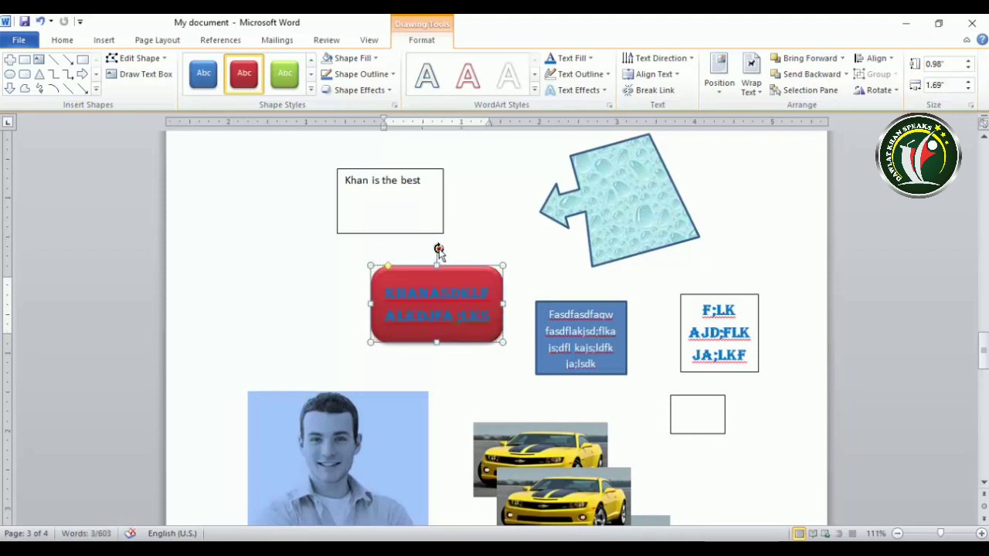
left_click_drag(438, 248, 378, 255)
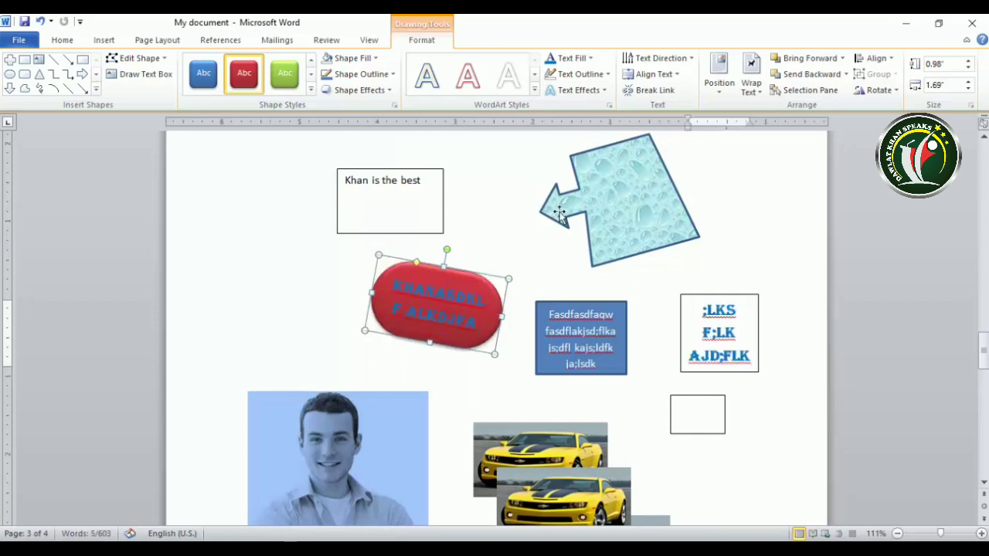
left_click(567, 210)
scroll(600, 182, "up", 1)
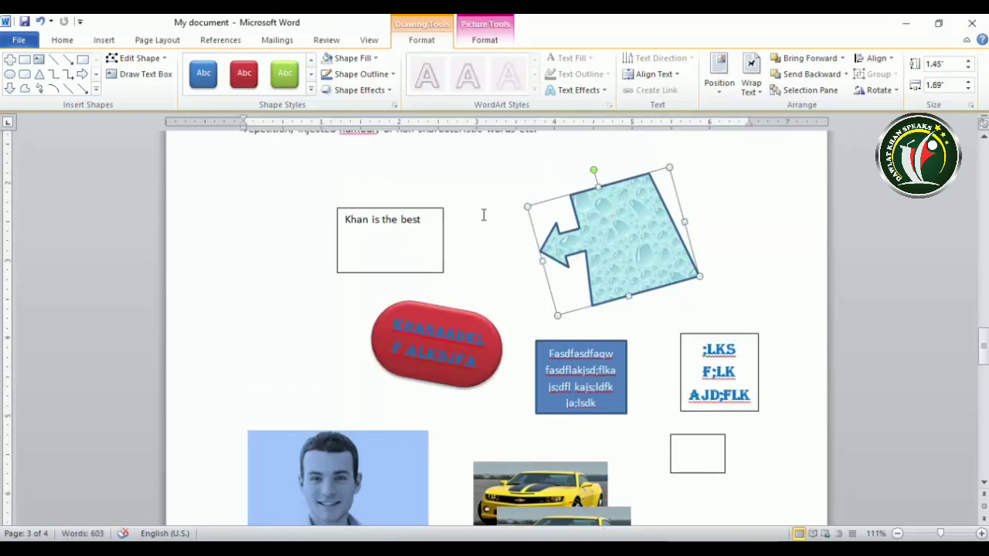
left_click(292, 268)
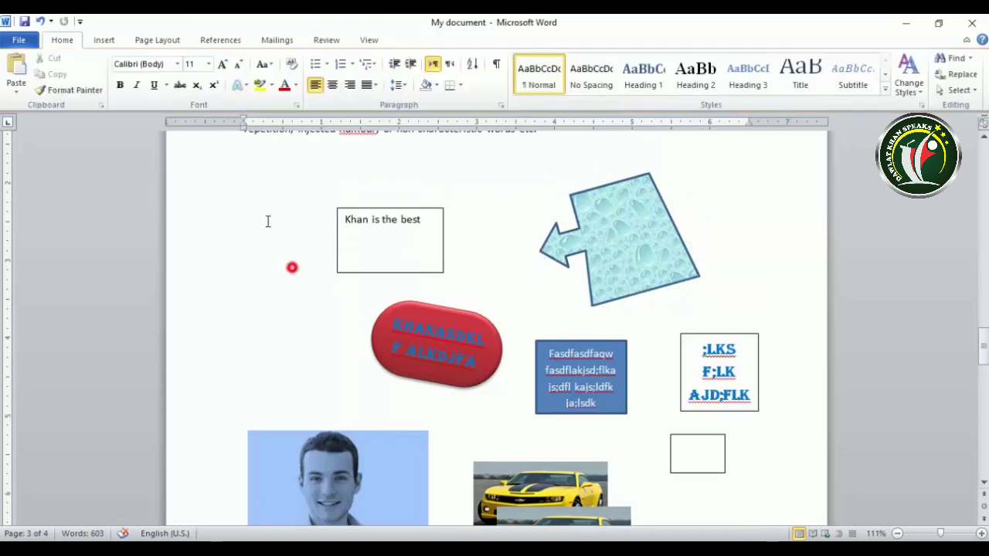
left_click(103, 39)
left_click(211, 69)
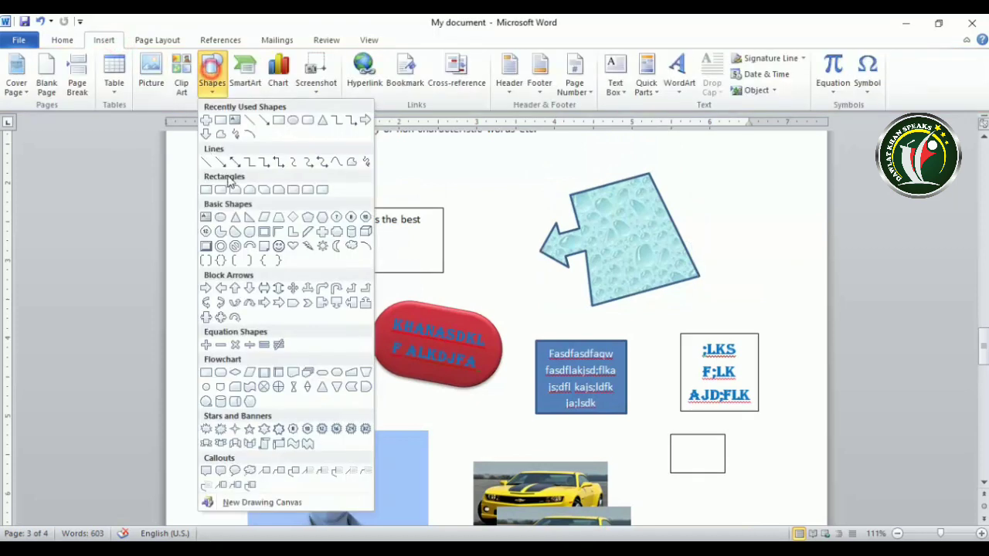
left_click(265, 287)
left_click_drag(246, 287, 350, 347)
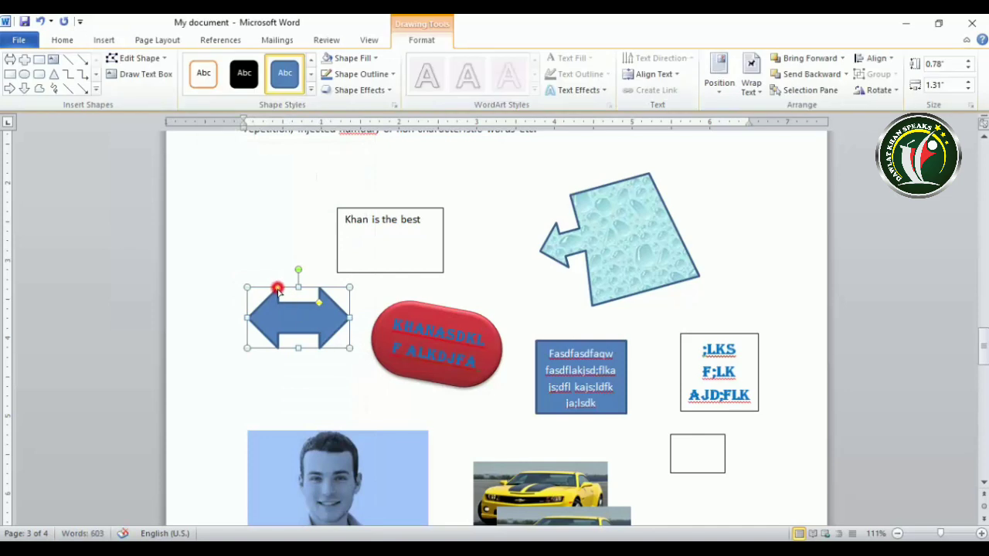
left_click_drag(277, 288, 313, 307)
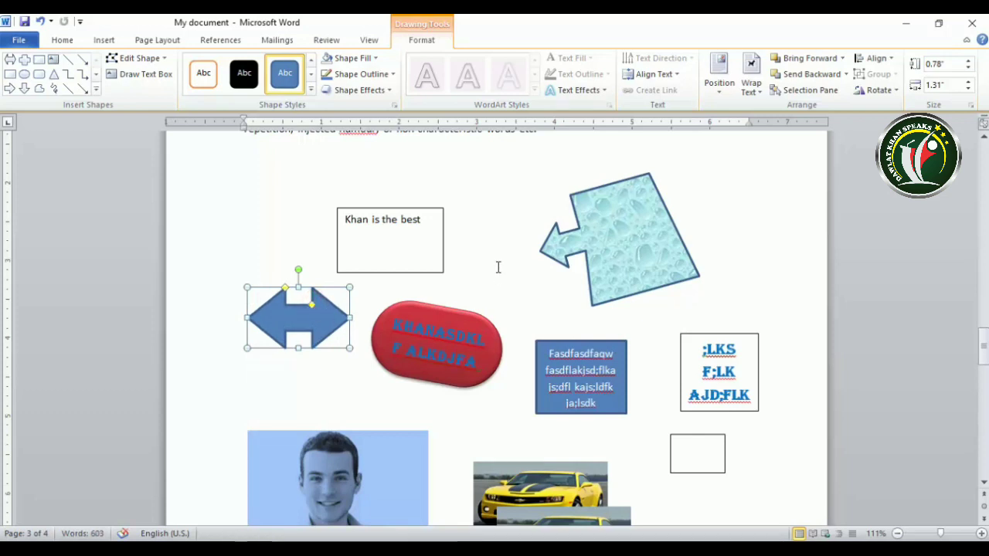
left_click(104, 39)
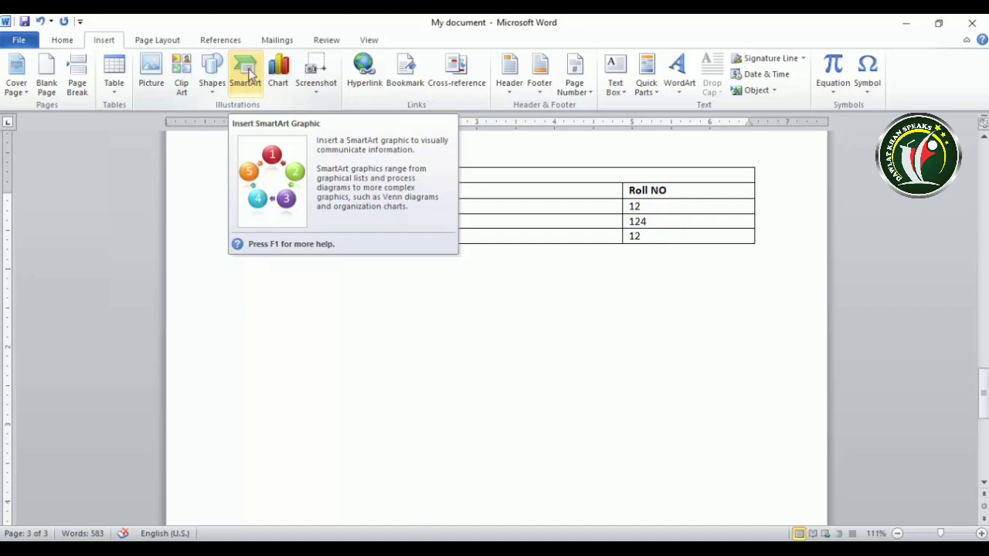
Browse the List, Process, Cycle, Hierarchy, Relationship and Picture SmartArt categories, then pick Vertical Picture List.
left_click(250, 73)
left_click_drag(353, 146, 386, 152)
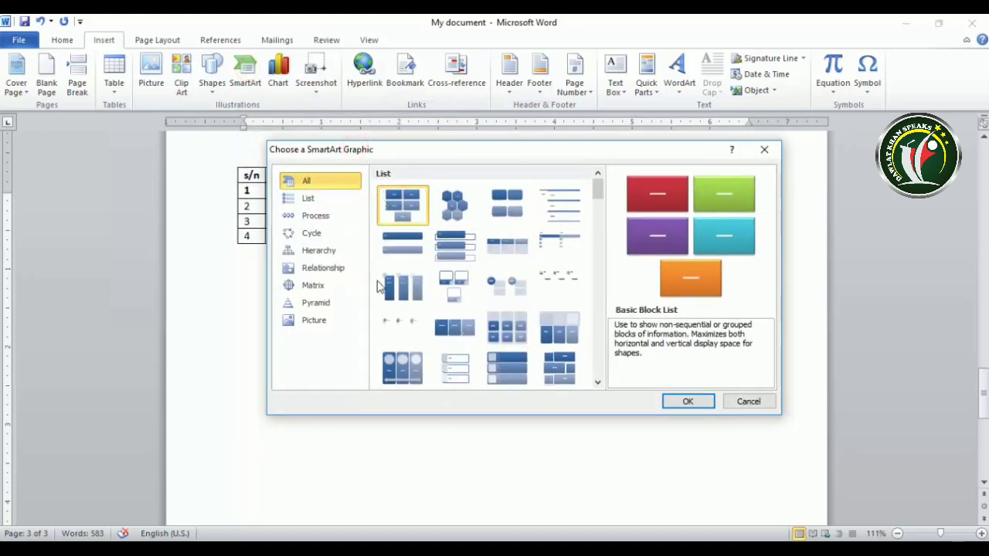
mouse_move(598, 192)
left_mouse_down()
mouse_move(601, 340)
mouse_move(600, 179)
left_mouse_up()
left_click(310, 203)
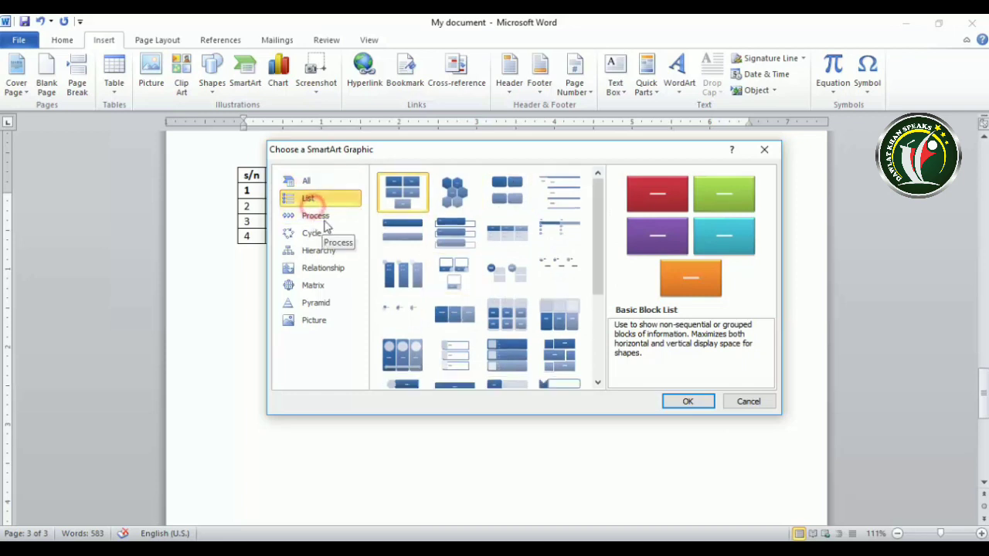
left_click(321, 216)
left_click(317, 234)
left_click(321, 251)
left_click(324, 268)
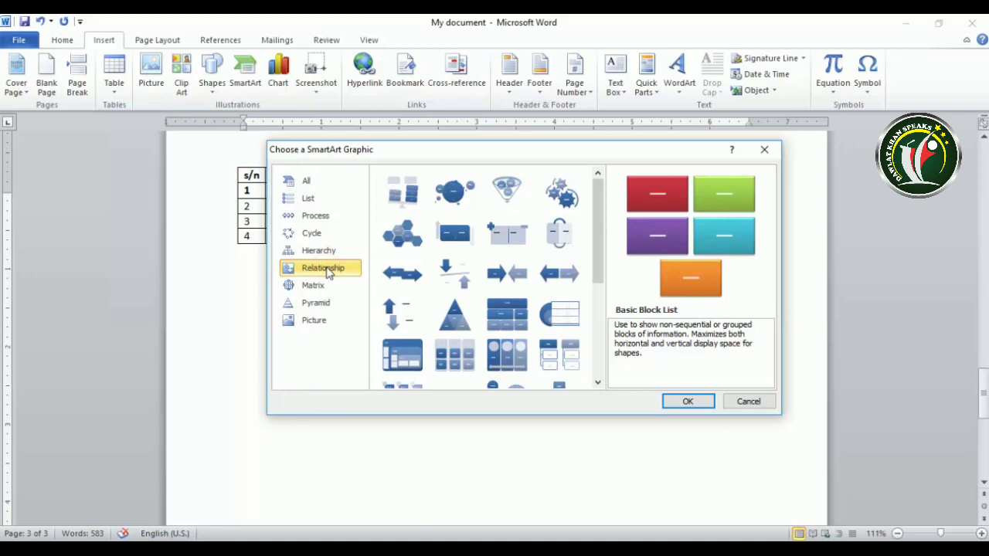
left_click(305, 320)
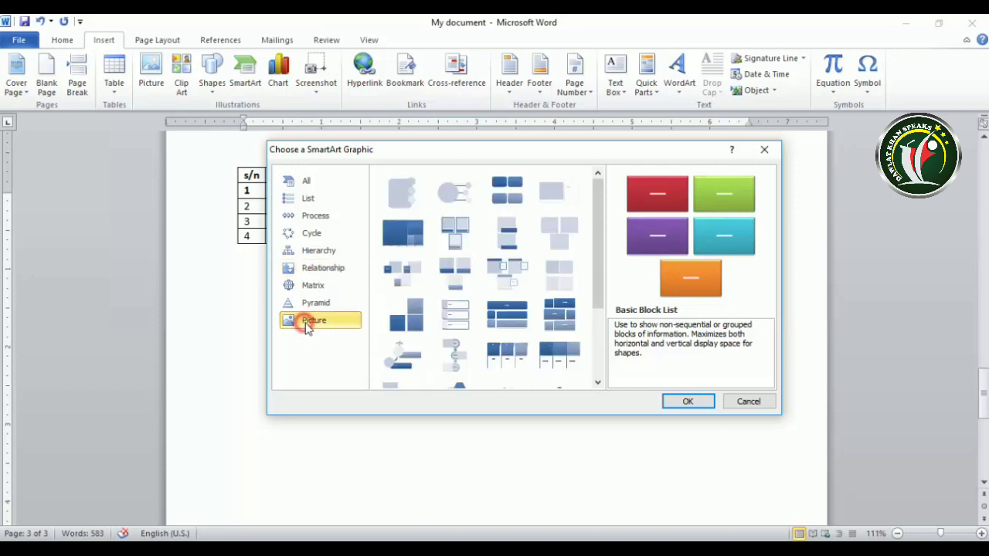
left_click(313, 183)
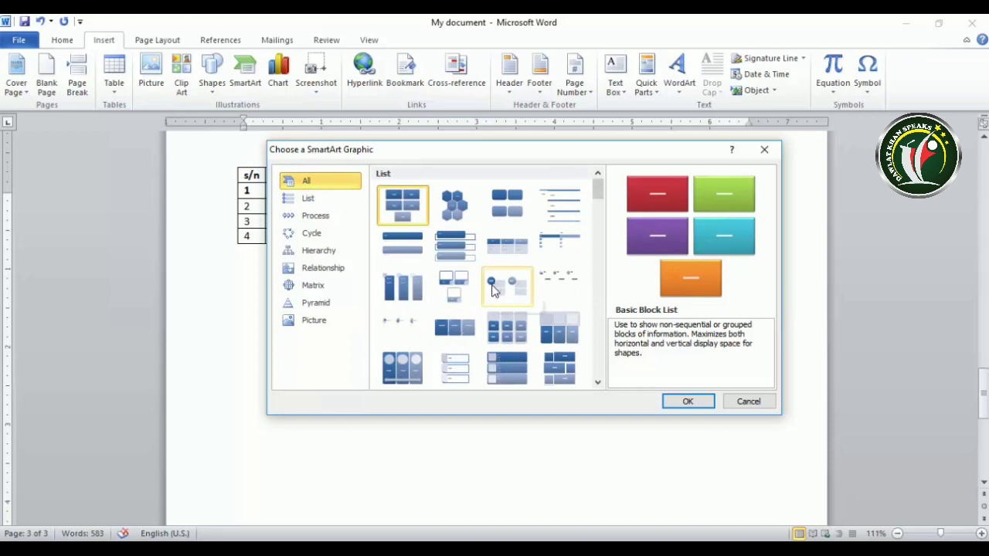
left_click(511, 372)
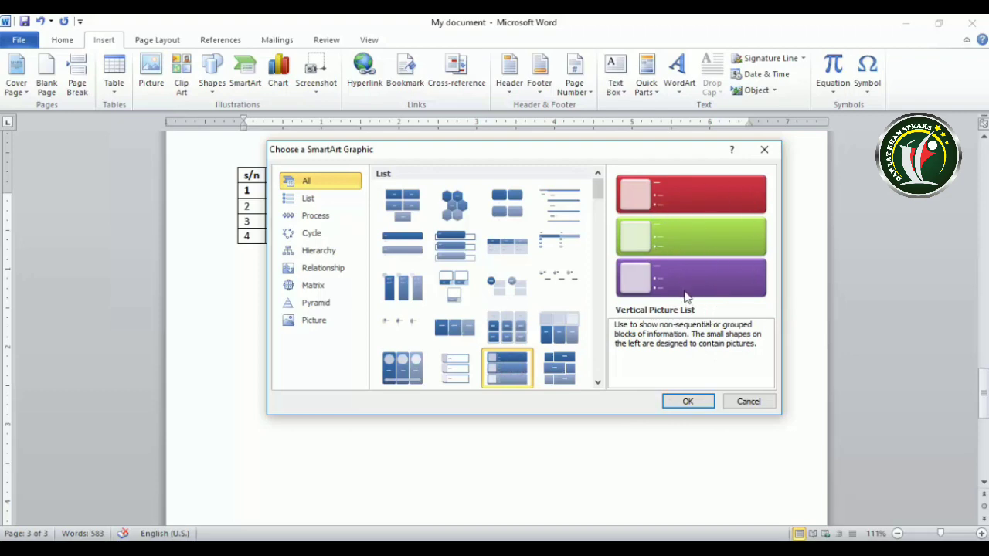
left_click(687, 400)
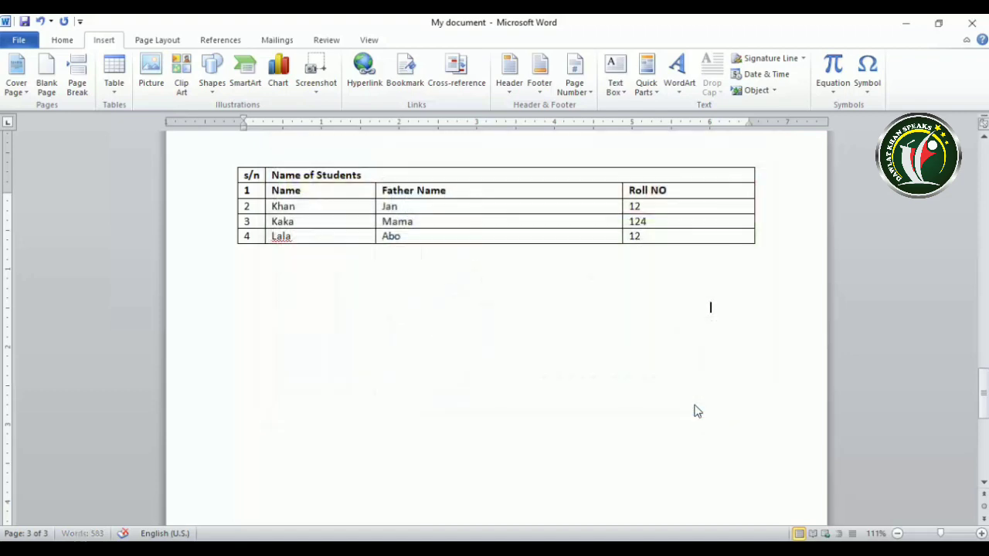
scroll(476, 268, "down", 1)
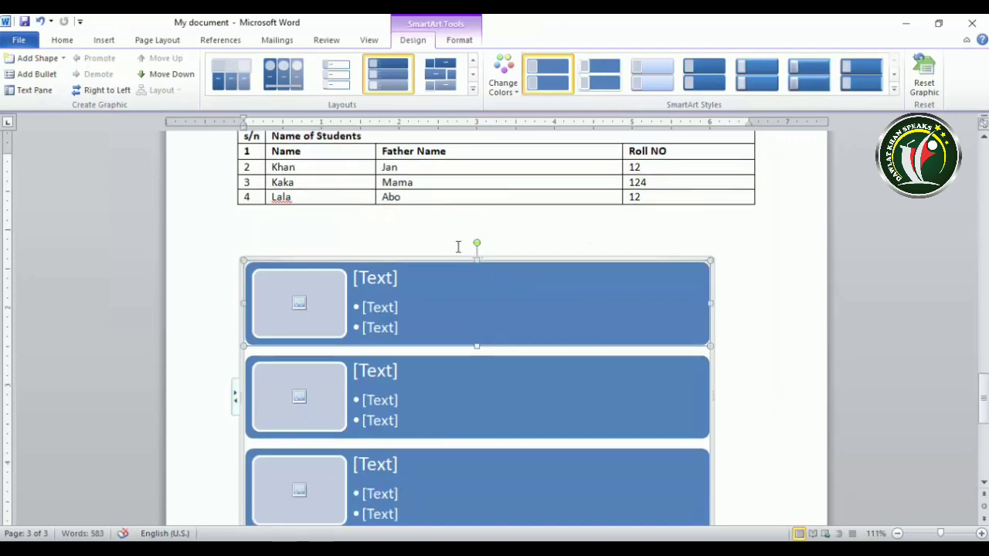
left_click(457, 42)
left_click(412, 40)
left_click(461, 41)
left_click(418, 42)
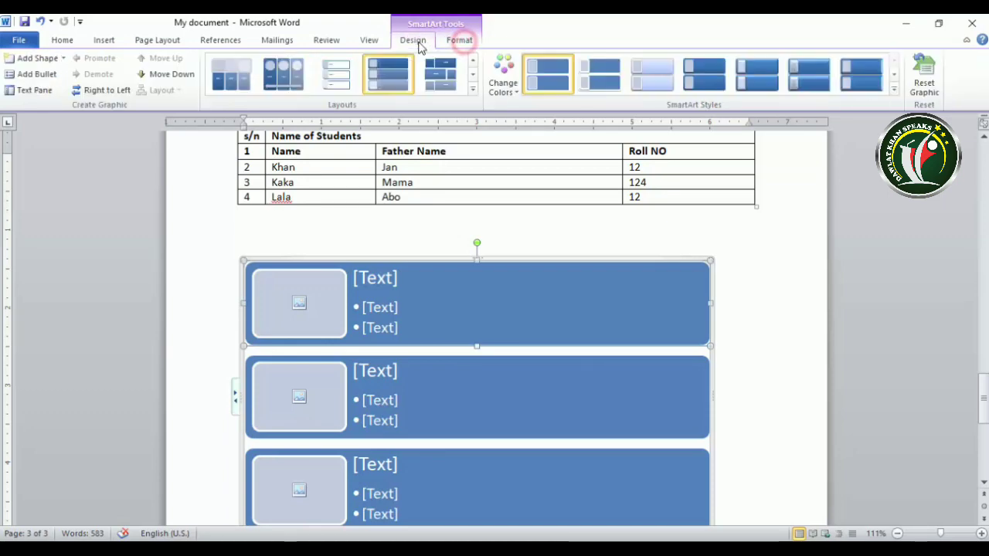
left_click(665, 221)
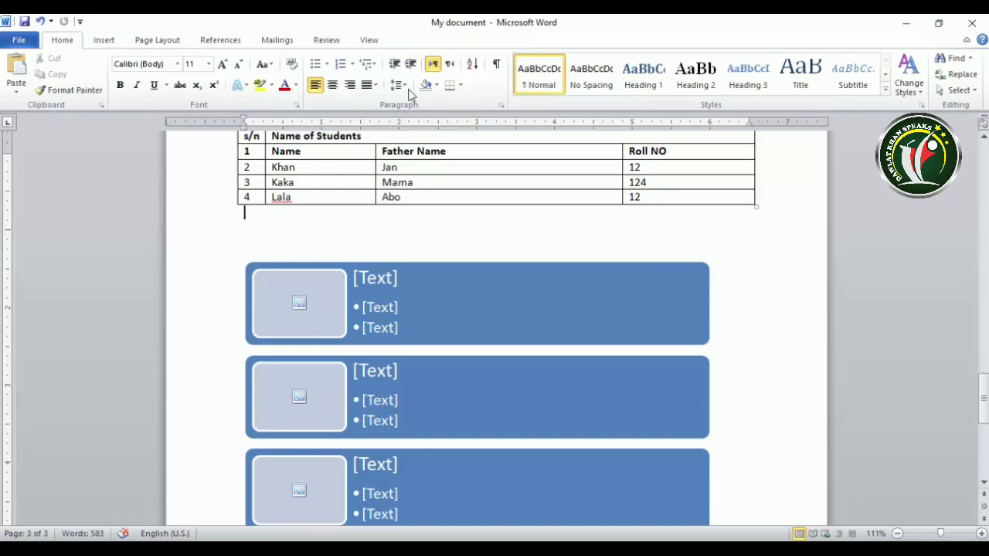
left_click(435, 284)
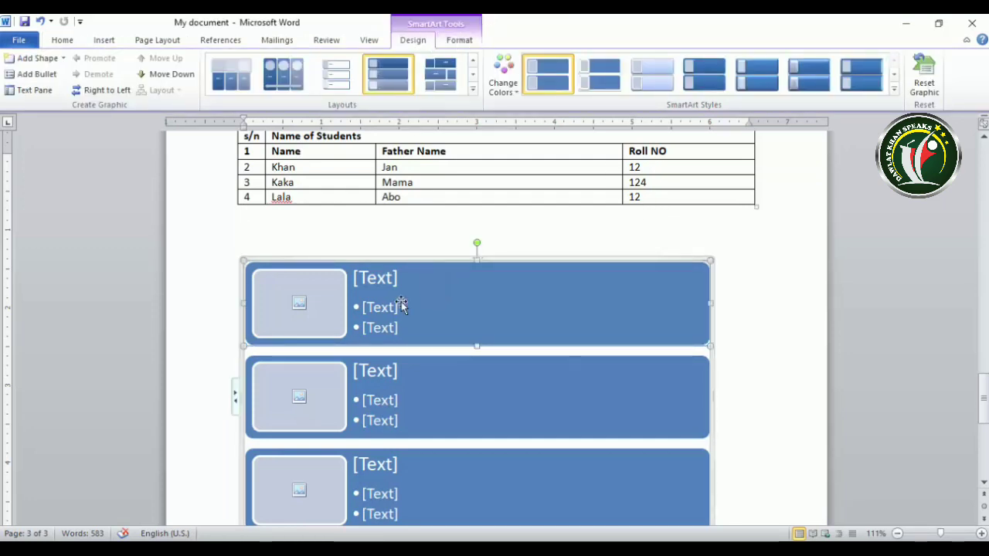
scroll(305, 322, "down", 1)
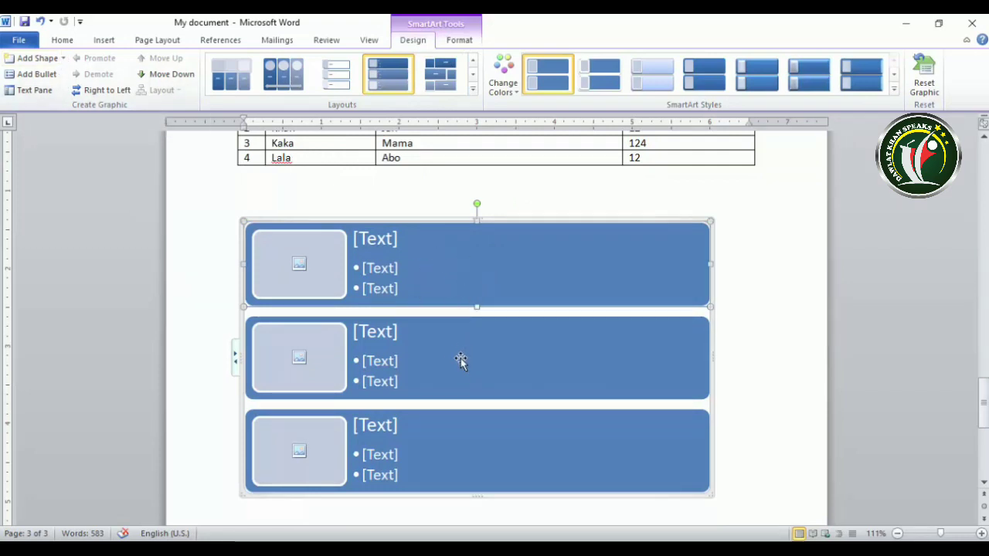
left_click(448, 339)
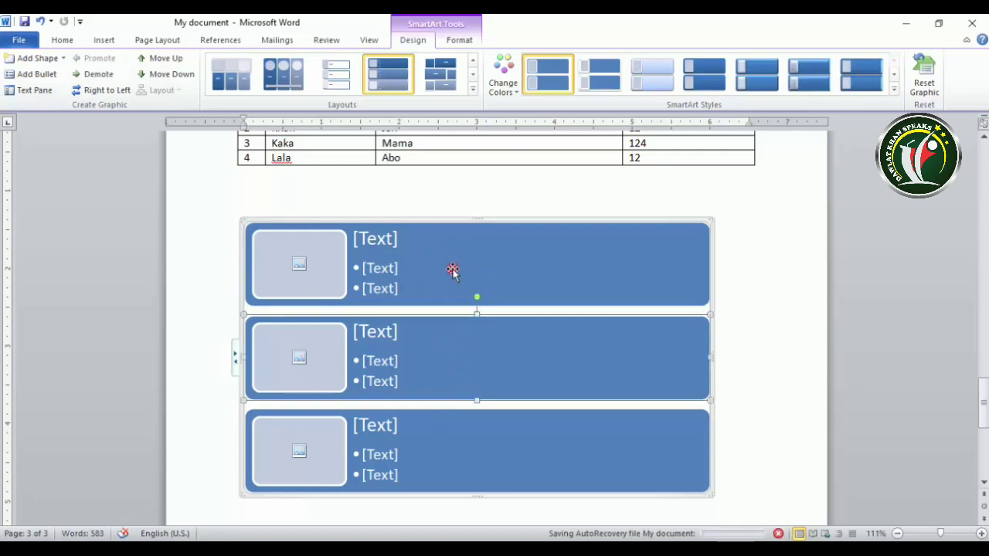
left_click(437, 265)
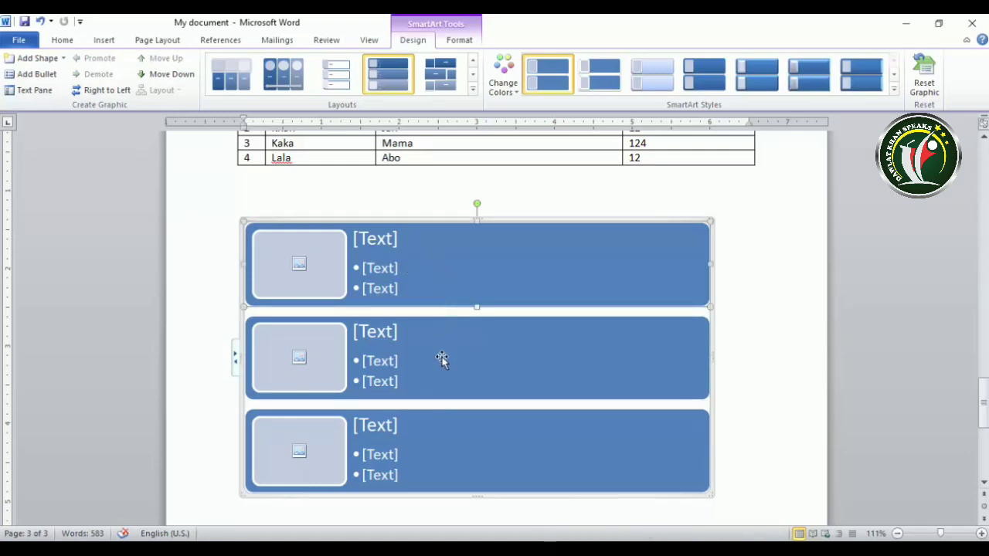
left_click(441, 356)
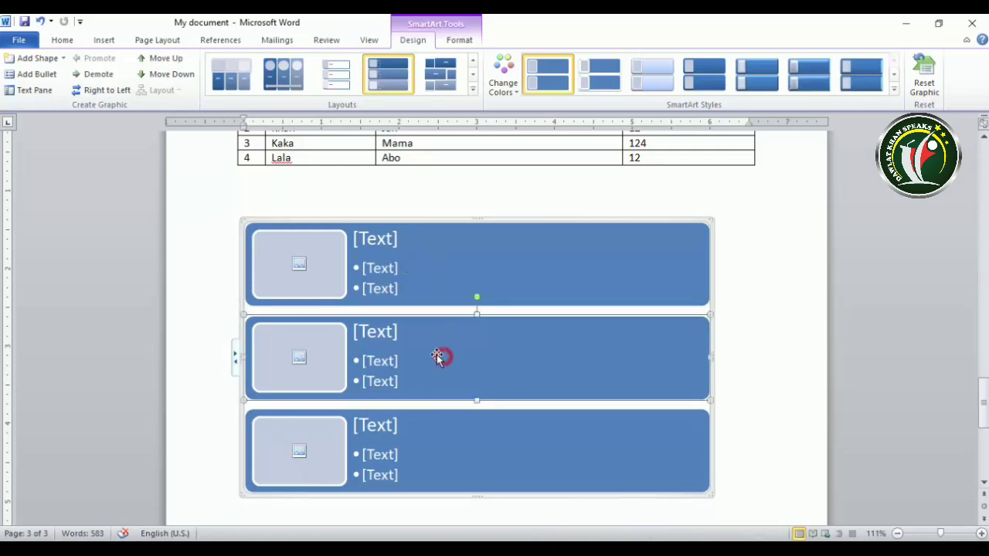
left_click(35, 61)
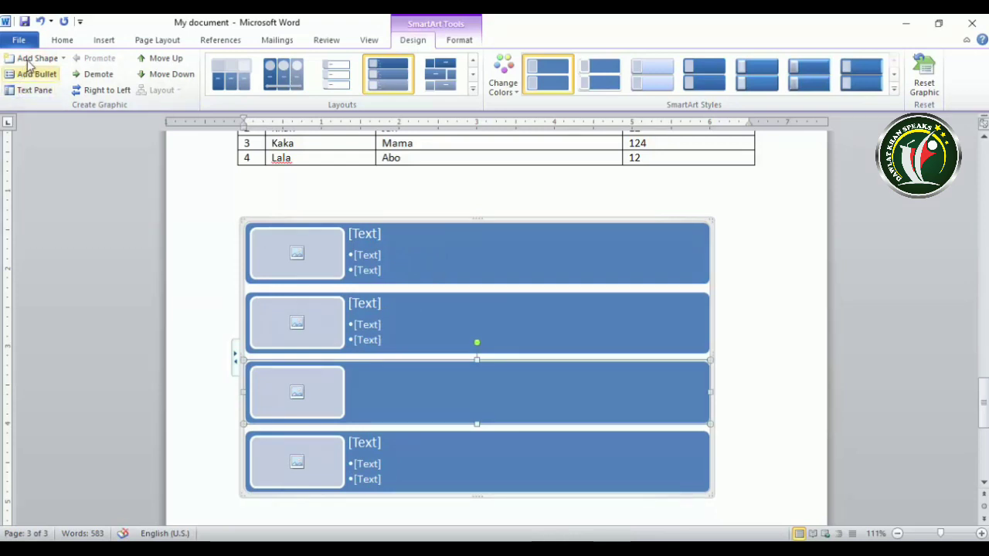
left_click(35, 60)
left_click(36, 60)
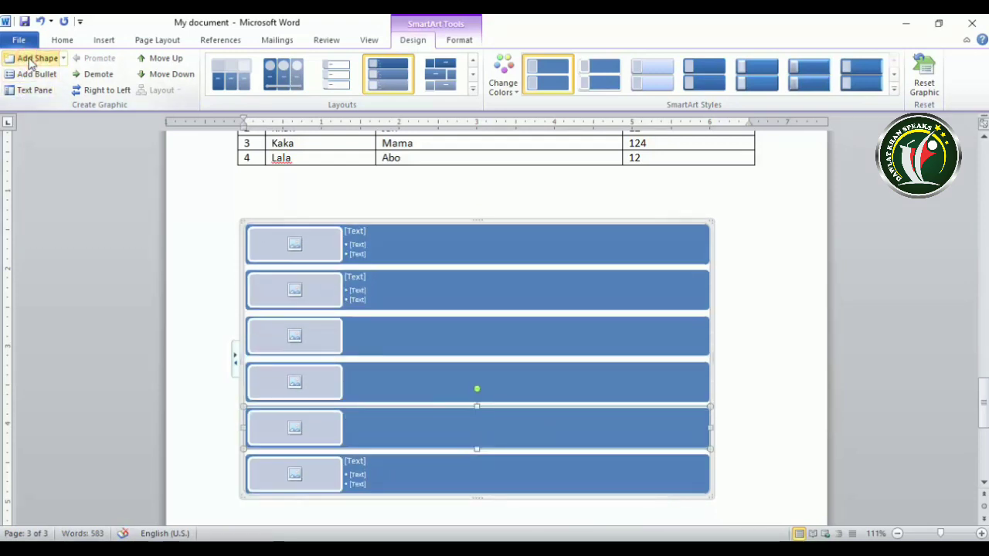
key("ctrl+z")
key("ctrl+z")
key("ctrl+z")
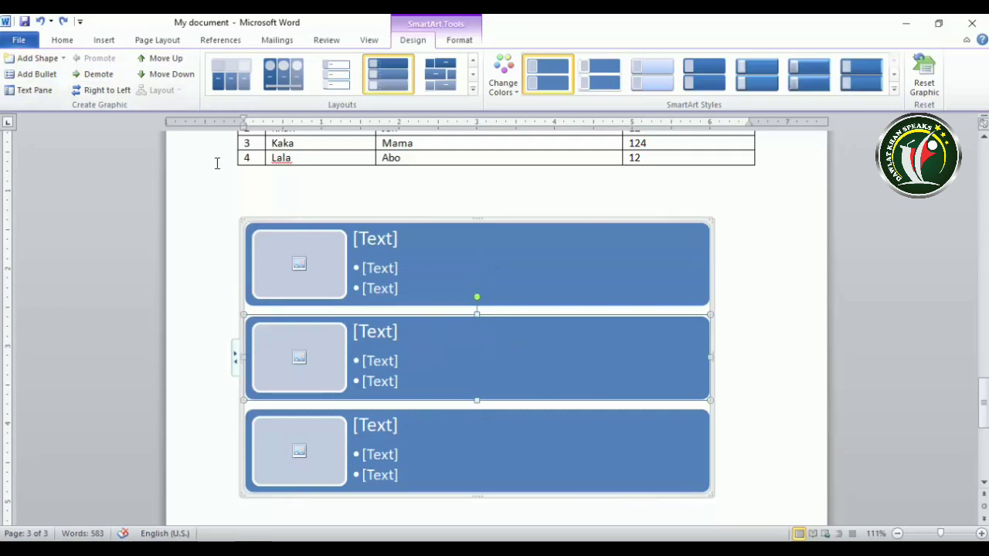
left_click(63, 58)
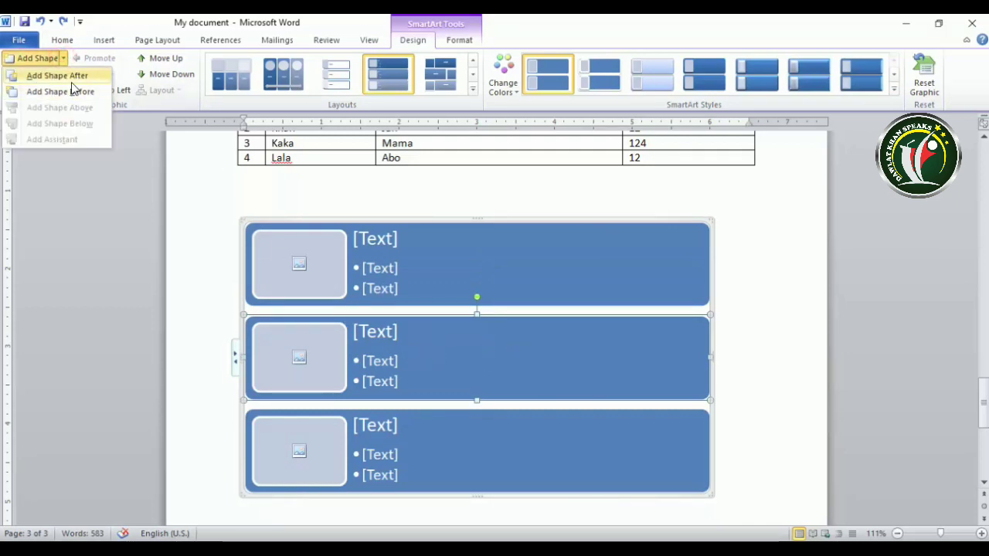
left_click(57, 76)
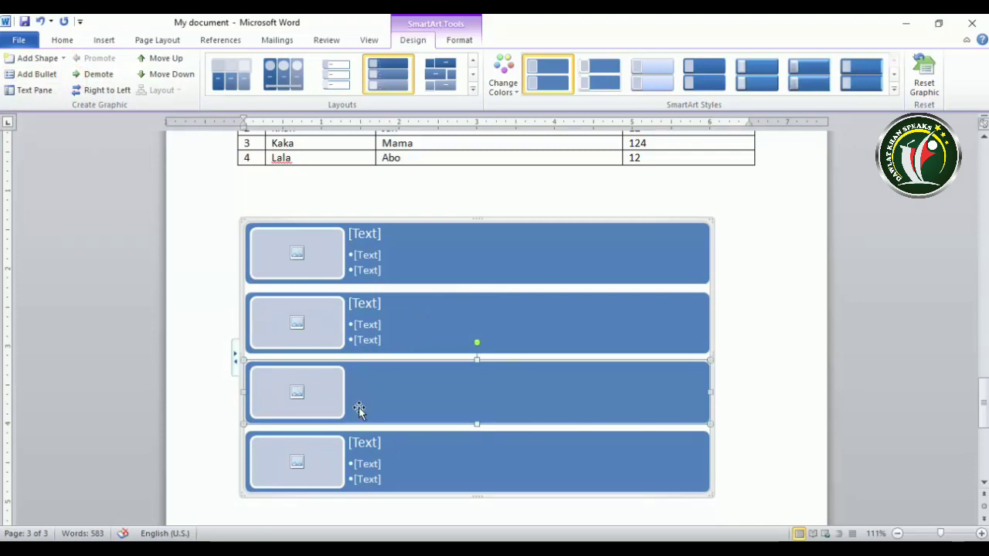
key("Delete")
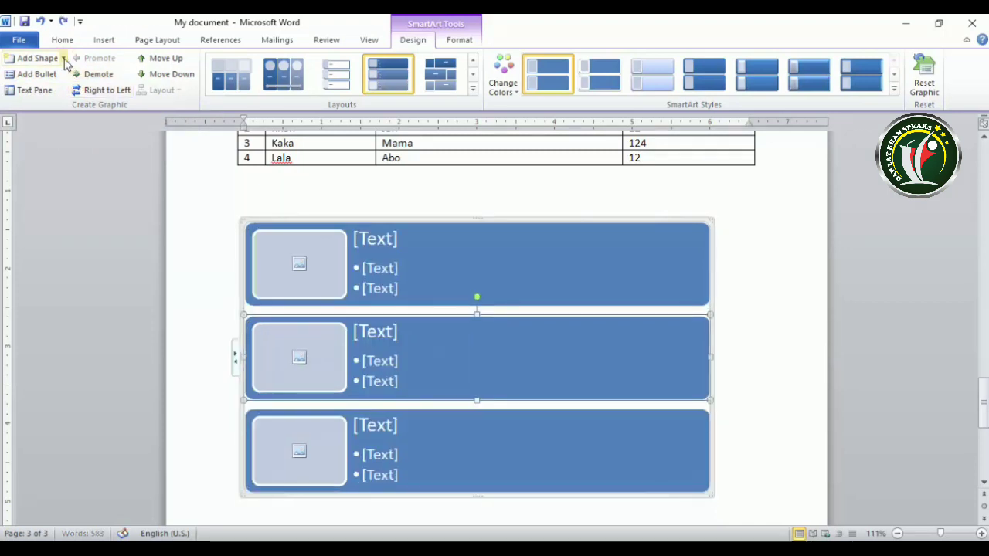
left_click(64, 58)
left_click(73, 94)
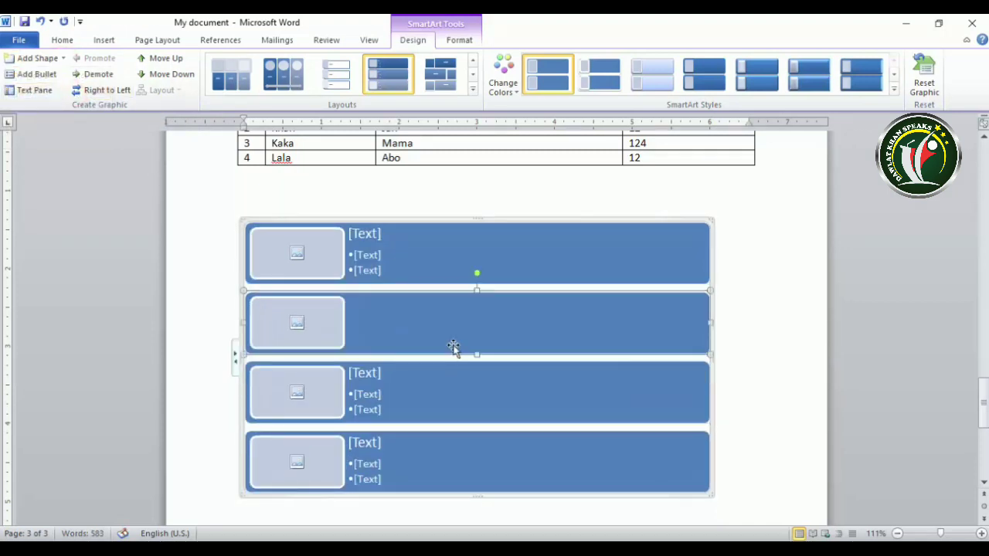
key("Delete")
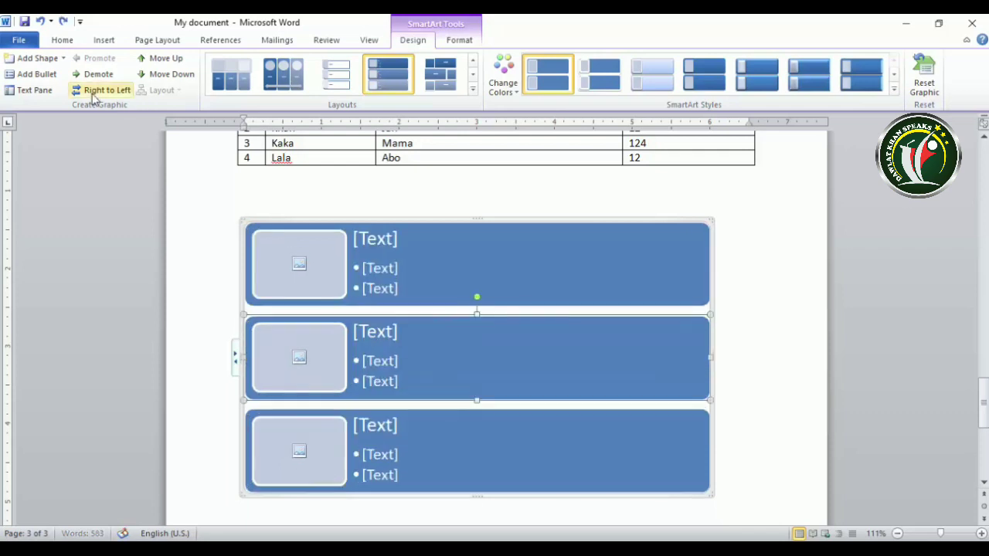
left_click(64, 60)
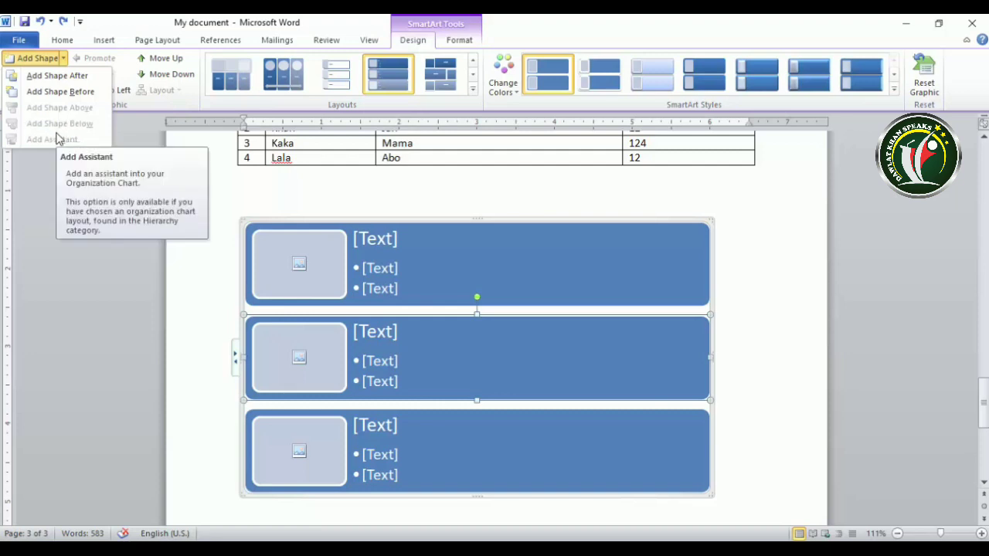
Fill the top row with heading Language and bullets speaking and Writing.
left_click(522, 335)
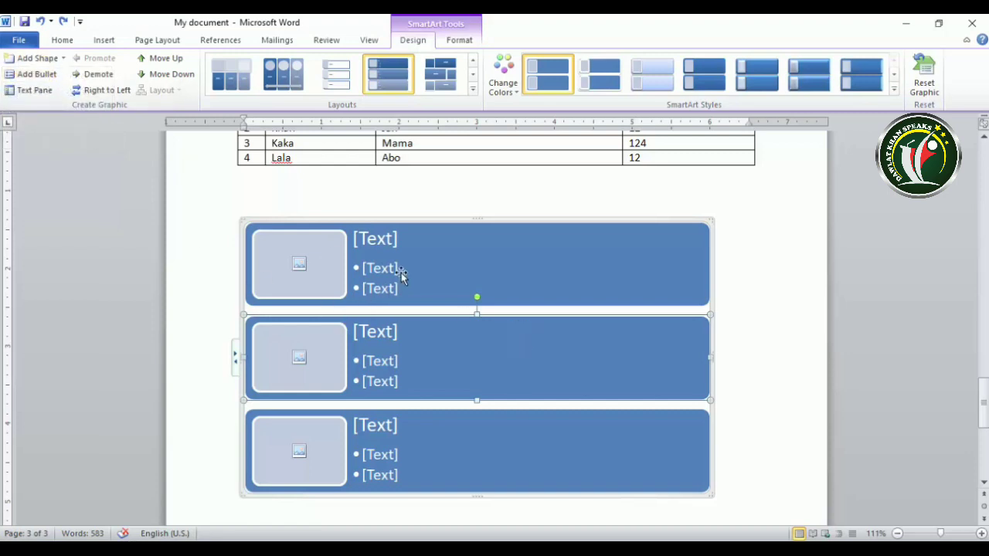
left_click(387, 238)
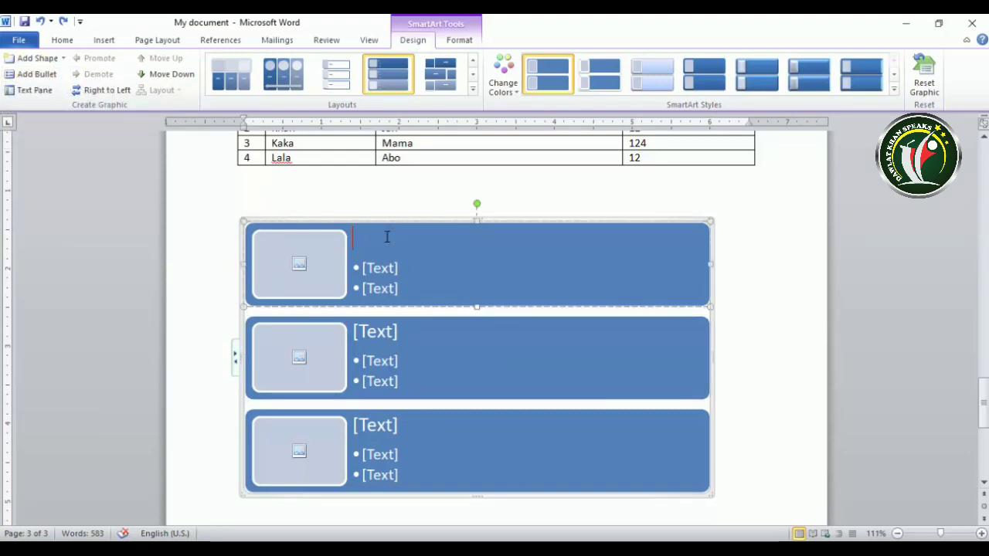
type("Language")
left_click(394, 267)
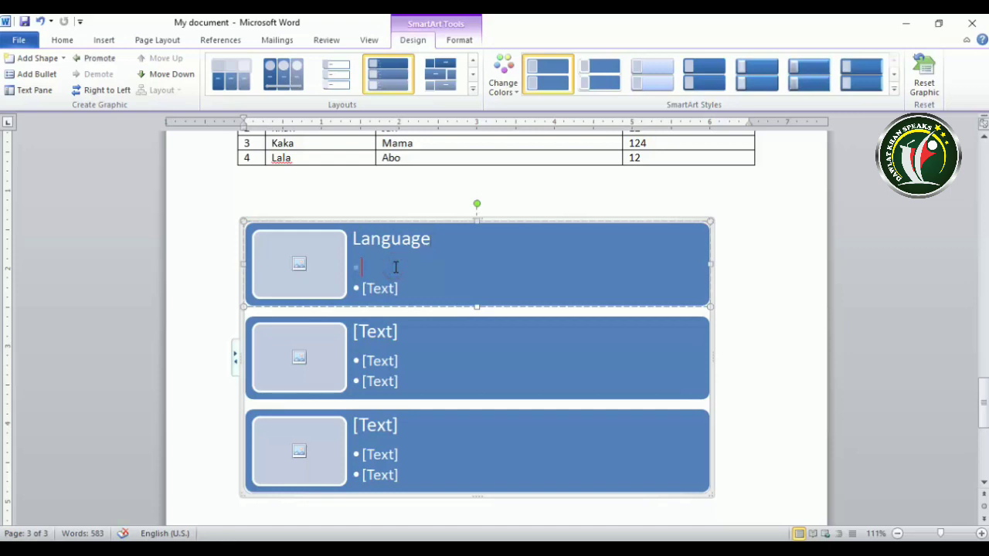
type("speaking")
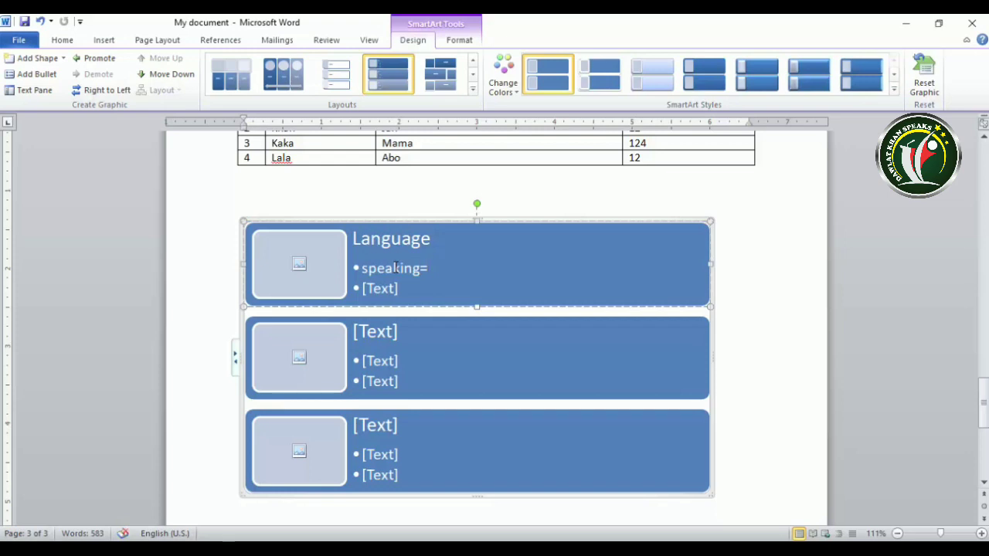
type("=")
key("BackSpace")
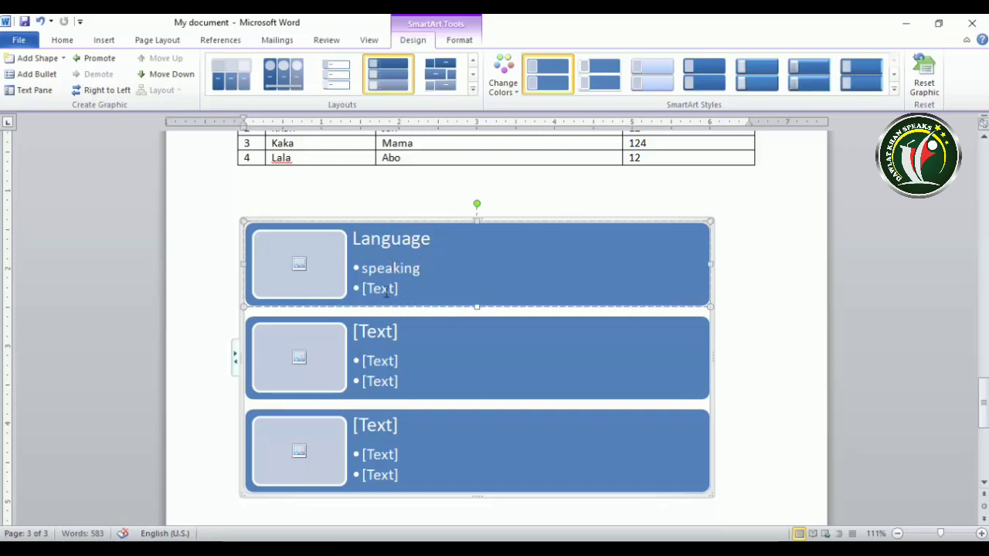
left_click(386, 292)
type("Writing")
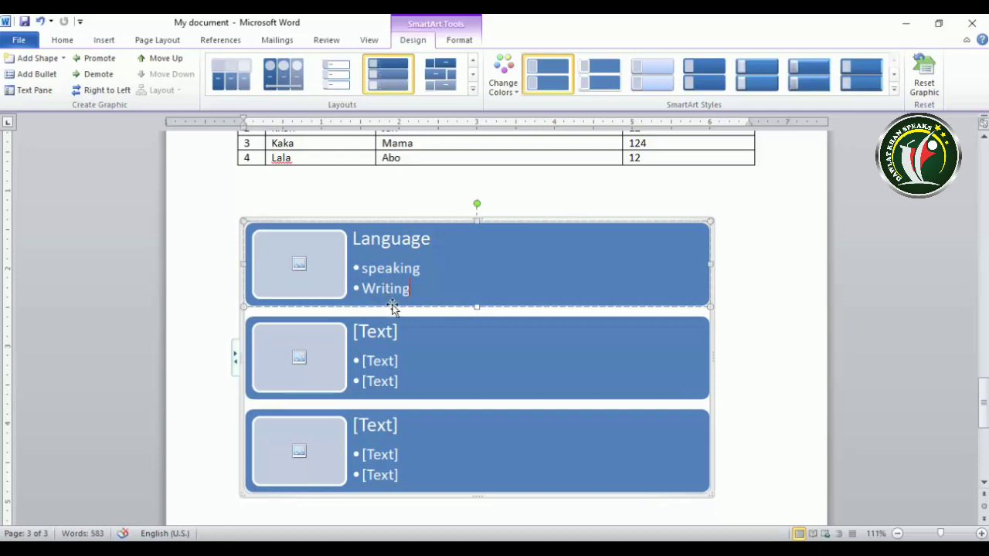
Title the second row Urdu with bullets spelling and listening.
left_click(383, 336)
type("Urdu")
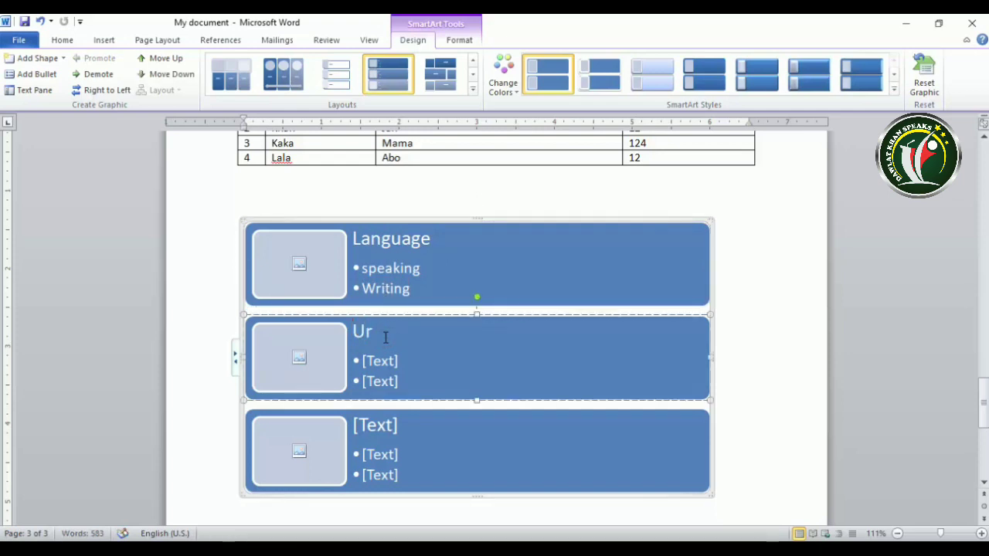
left_click(389, 362)
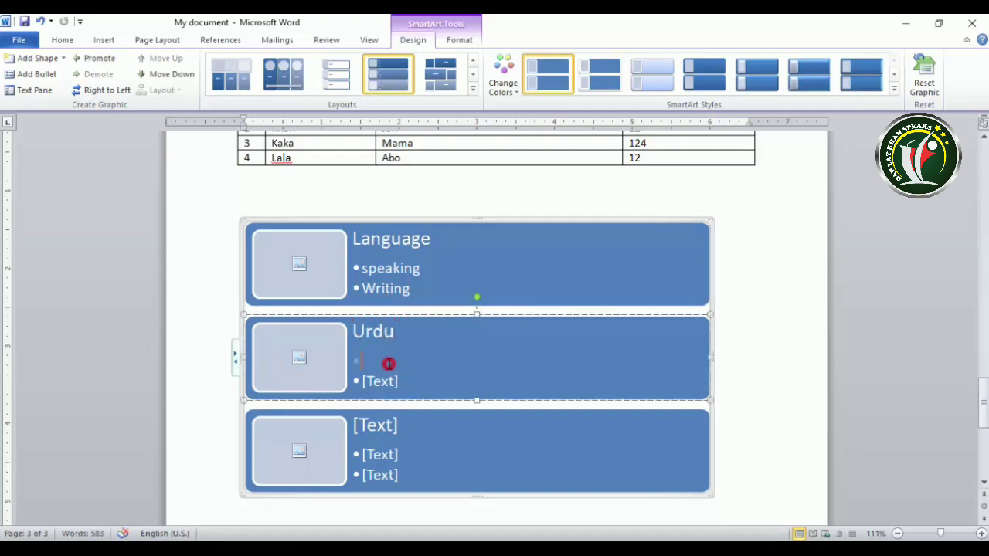
type("spelli")
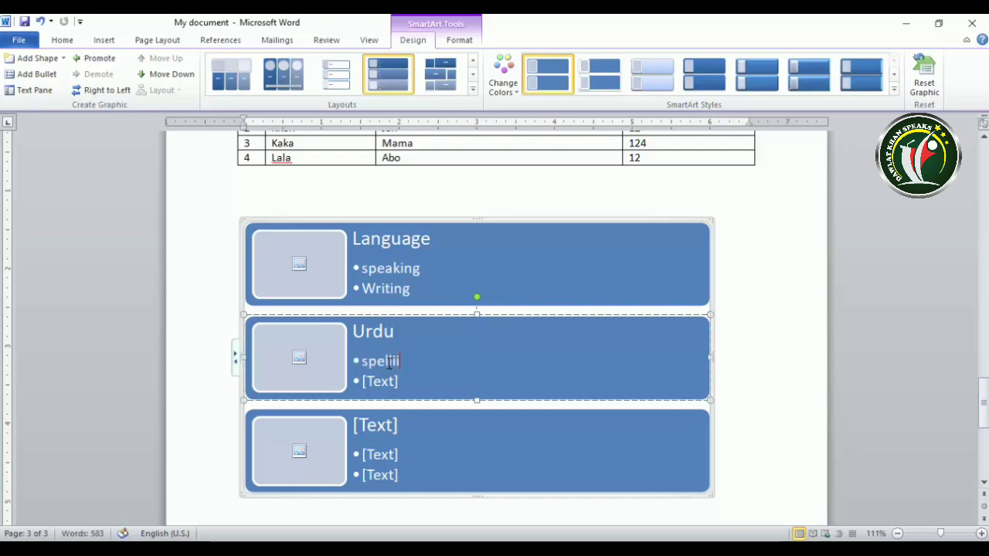
type("ng")
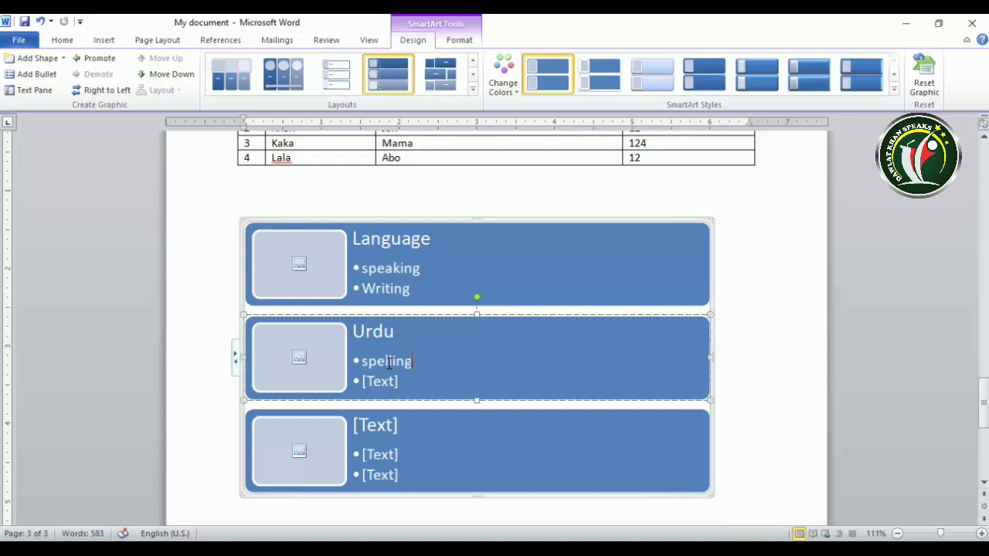
left_click(389, 382)
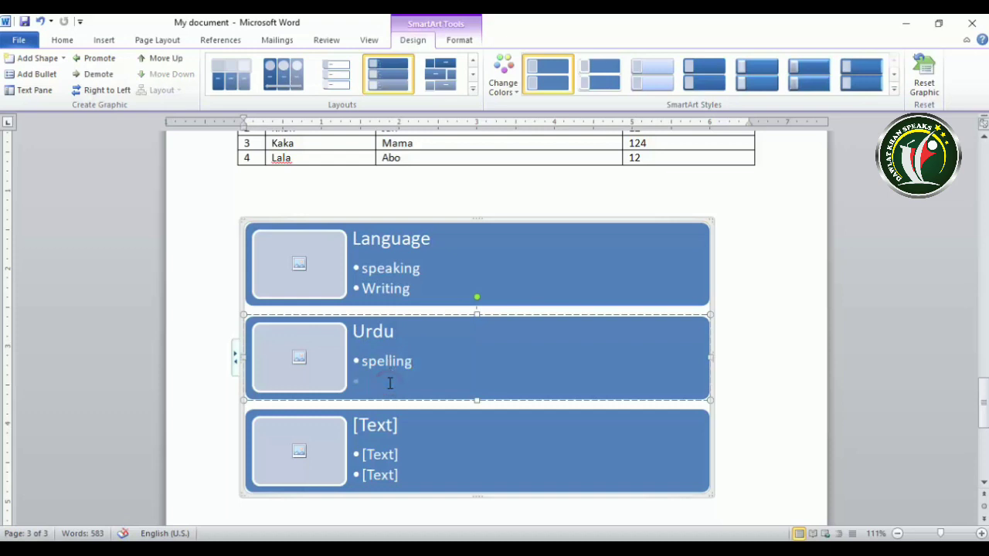
type("lis")
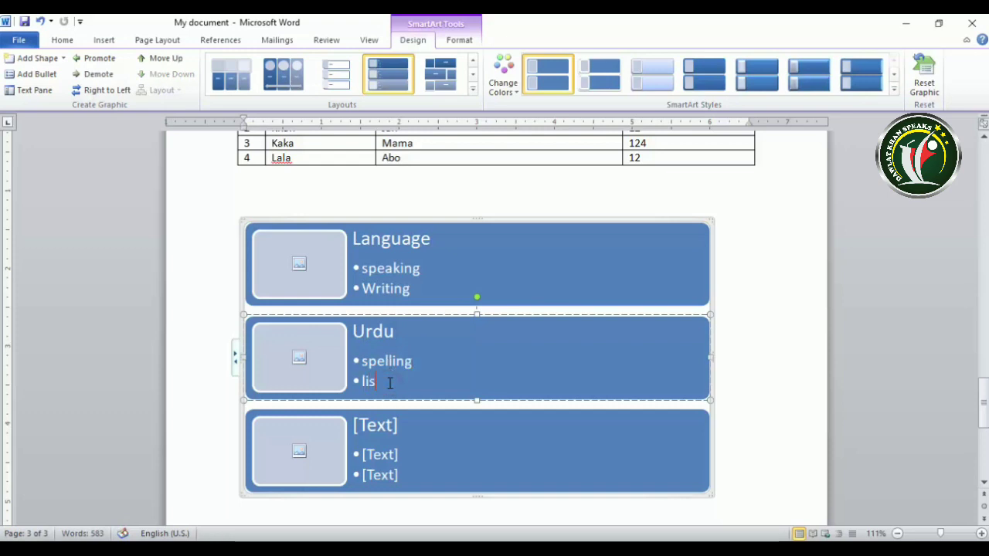
type("t")
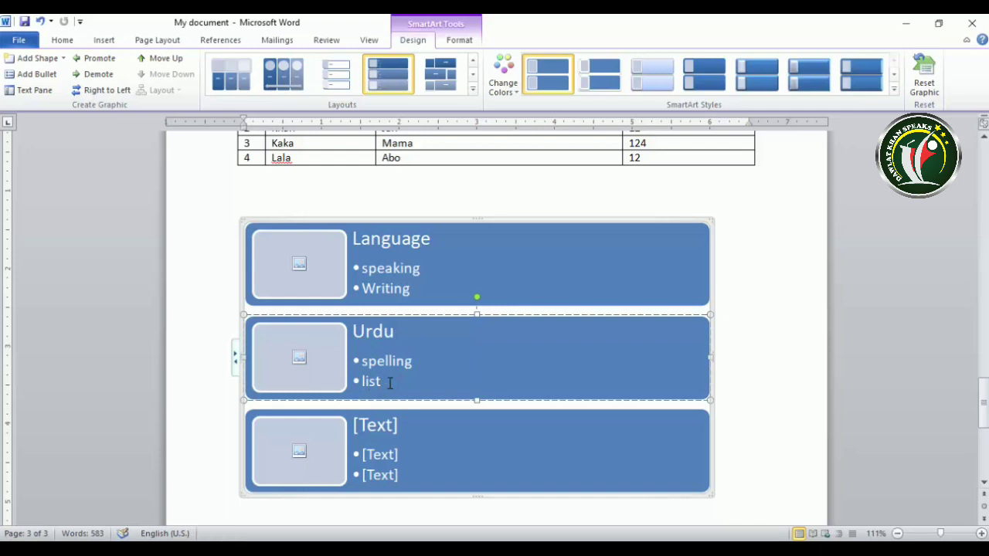
type("enin")
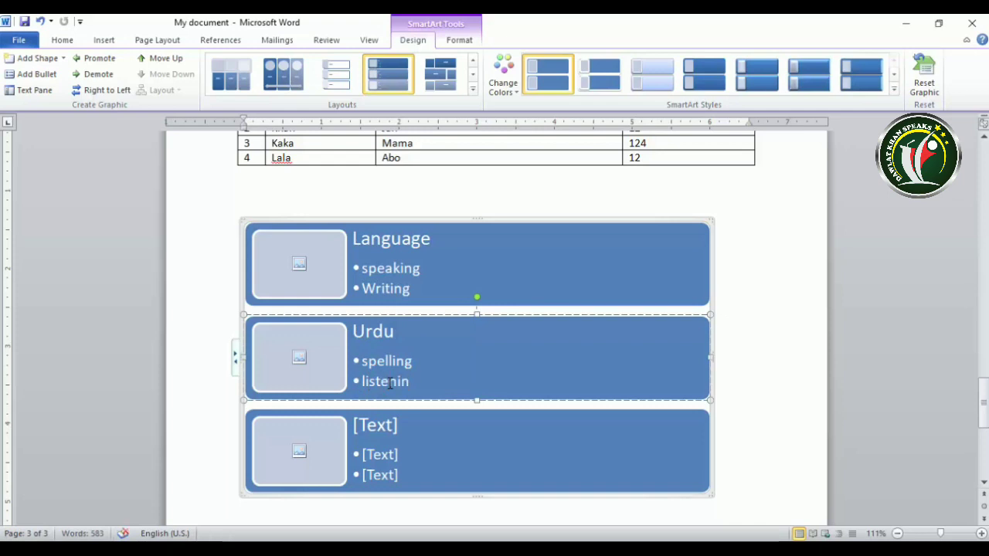
type("ig")
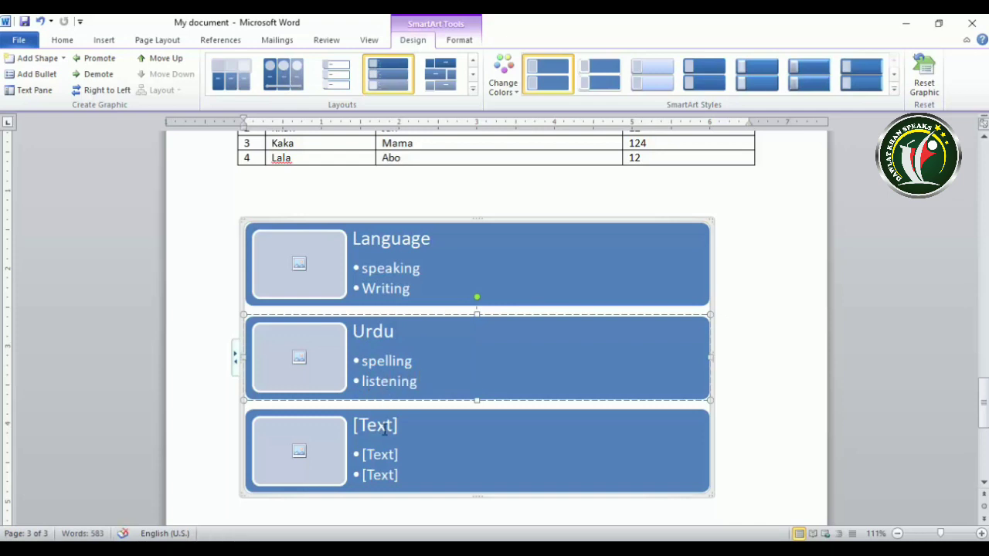
left_click(384, 430)
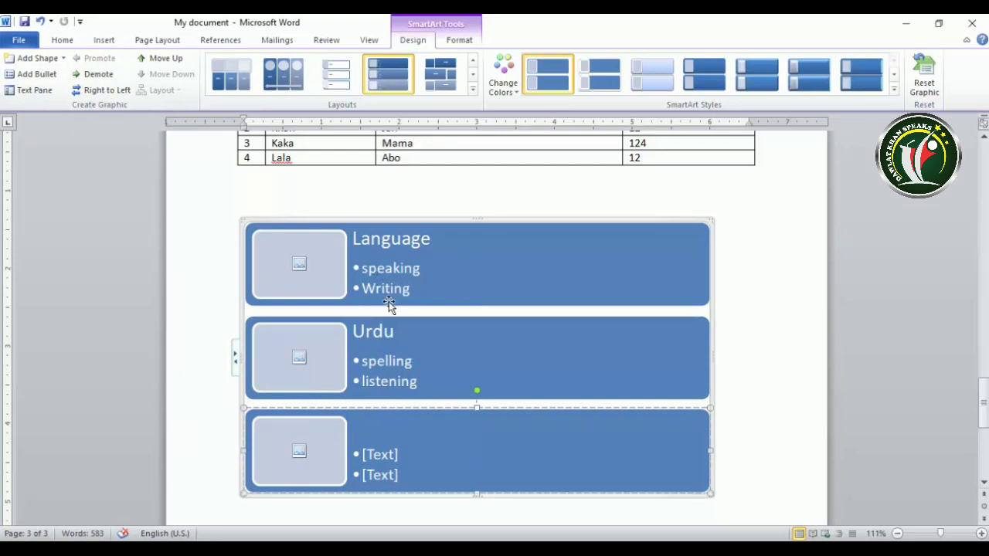
left_click(487, 262)
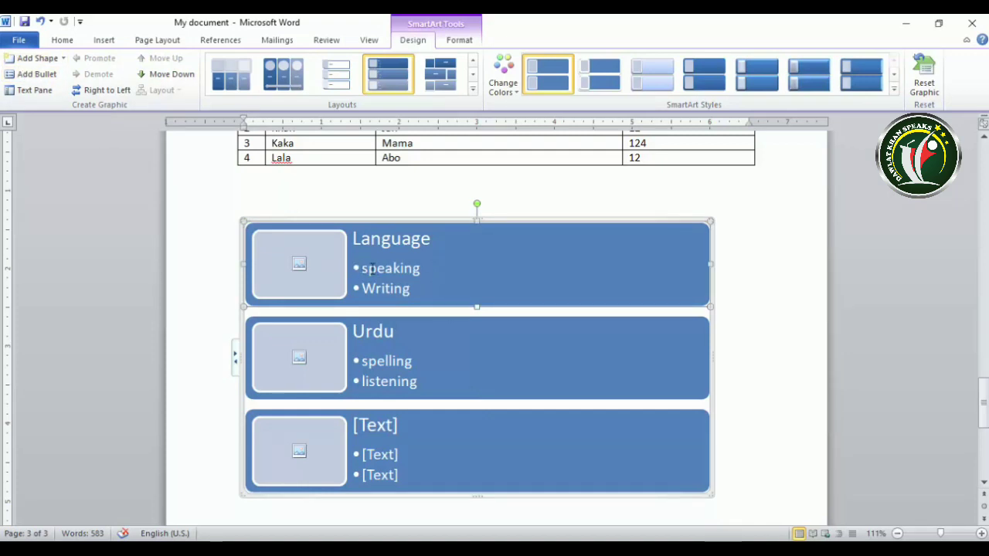
left_click(426, 269)
Insert the Desktop 'man' photo into the Language row's picture slot.
left_click(300, 266)
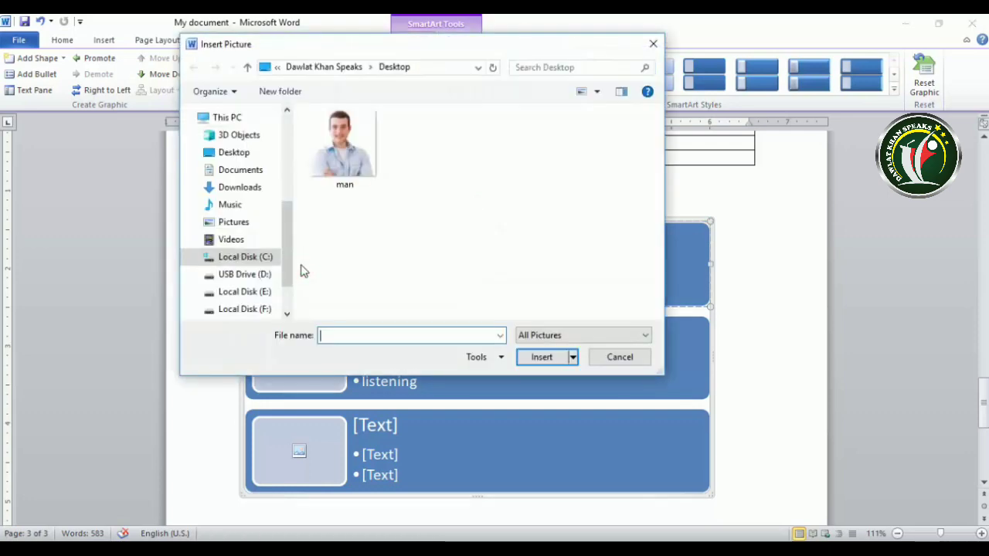
left_click(344, 146)
left_click(543, 358)
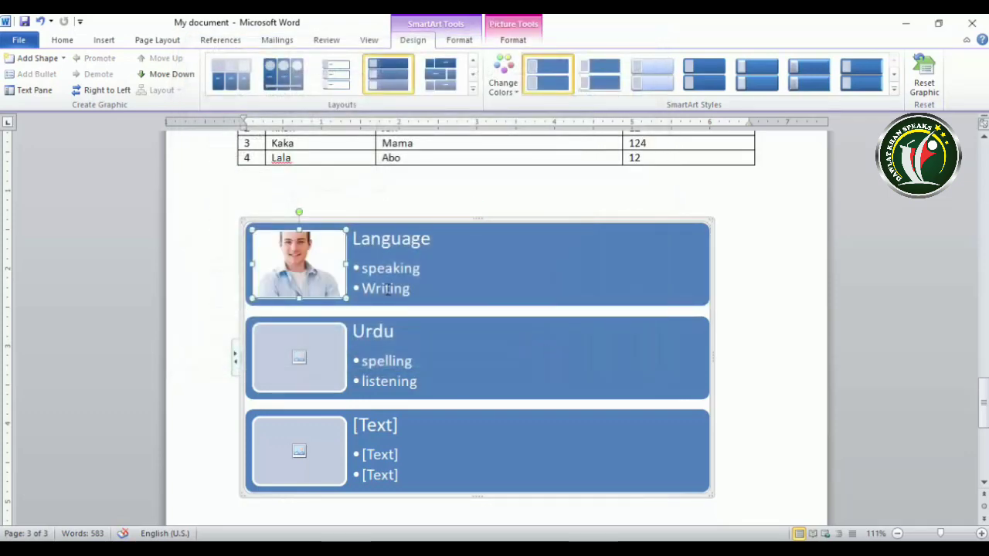
left_click(435, 271)
left_click(399, 268)
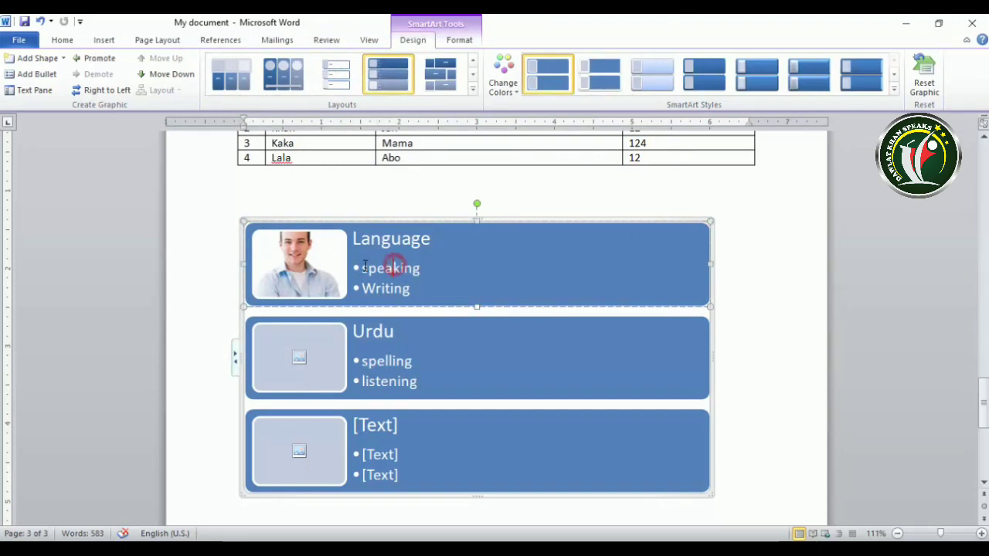
Add a 'spelling' bullet under Writing, undoing an extra duplicate bullet.
left_click(423, 287)
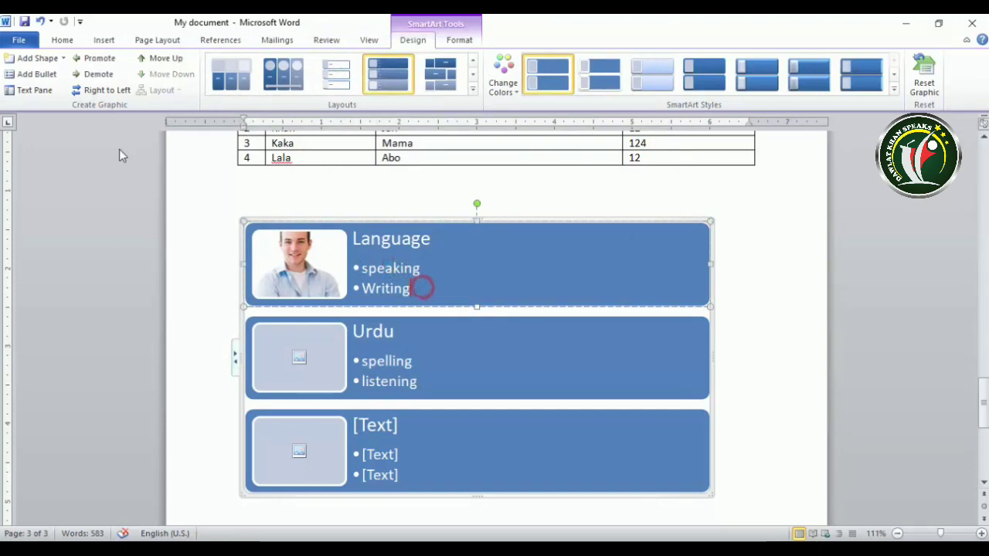
left_click(35, 73)
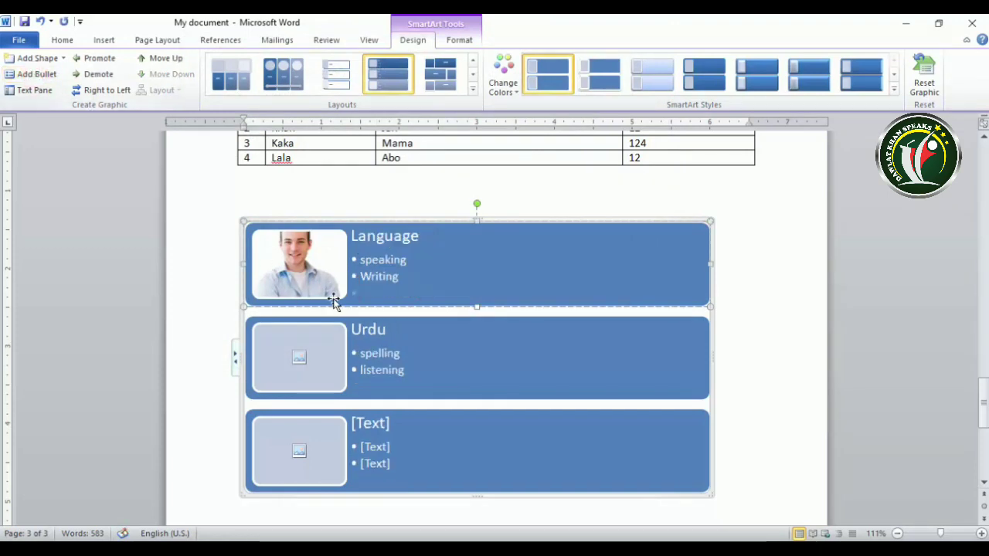
type("w")
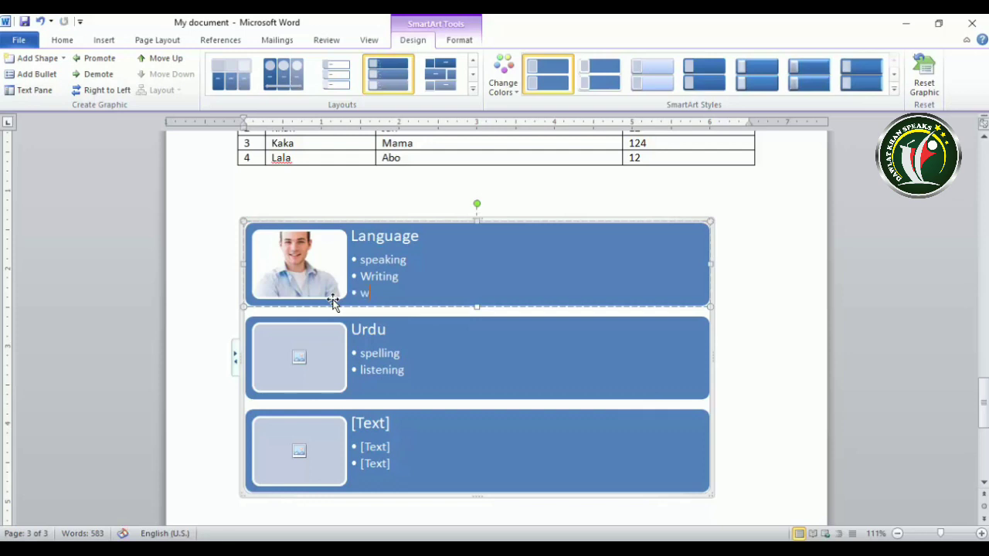
key("BackSpace")
type("spe")
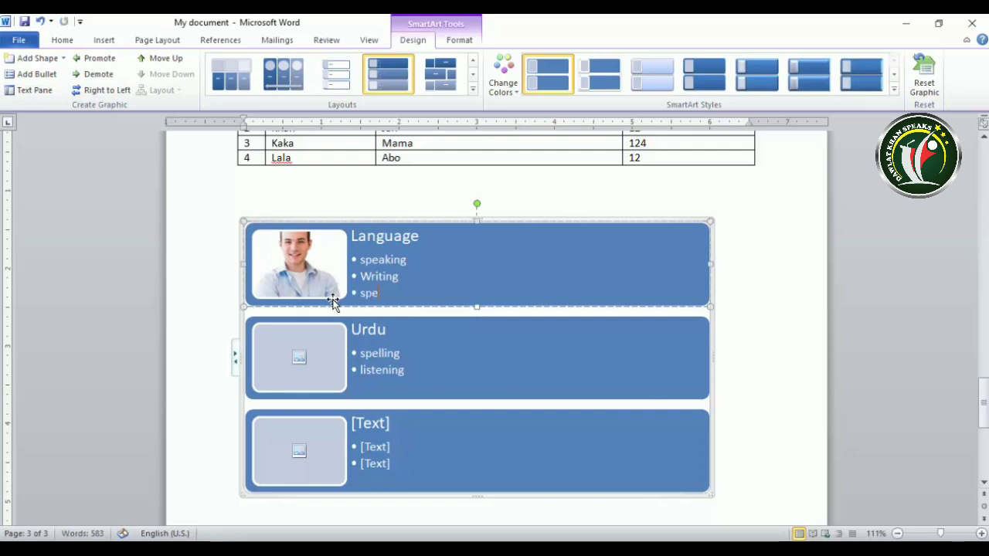
type("iling")
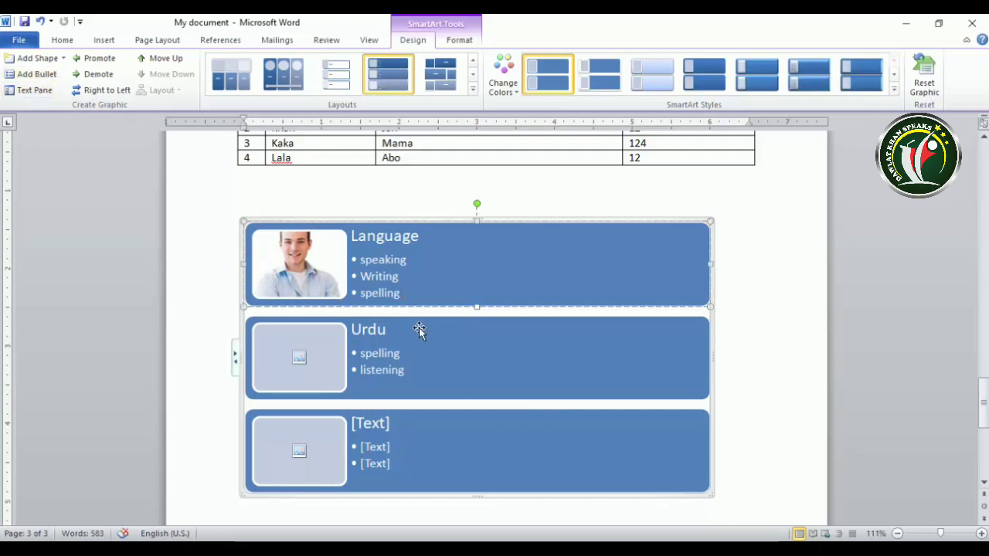
left_click(38, 75)
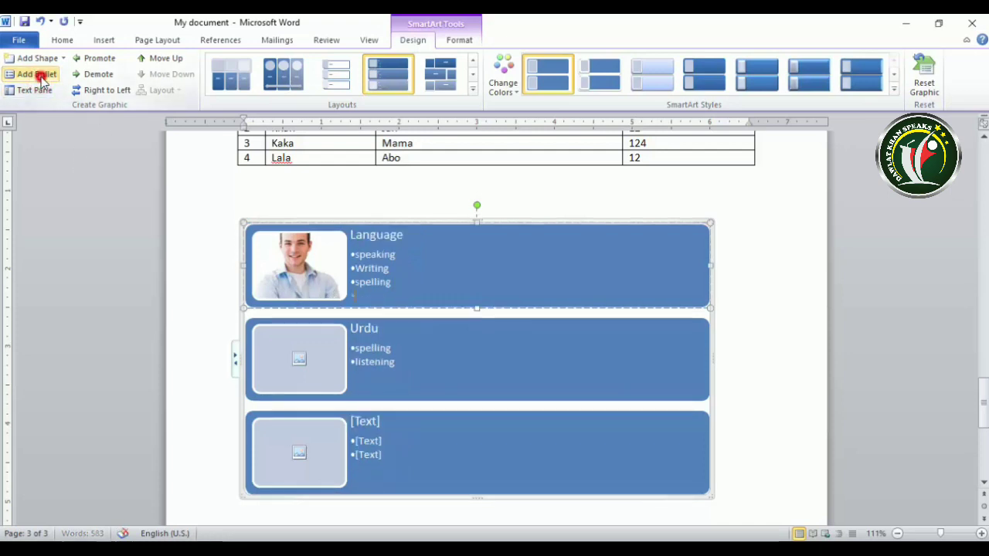
type("spelling")
key("ctrl+z")
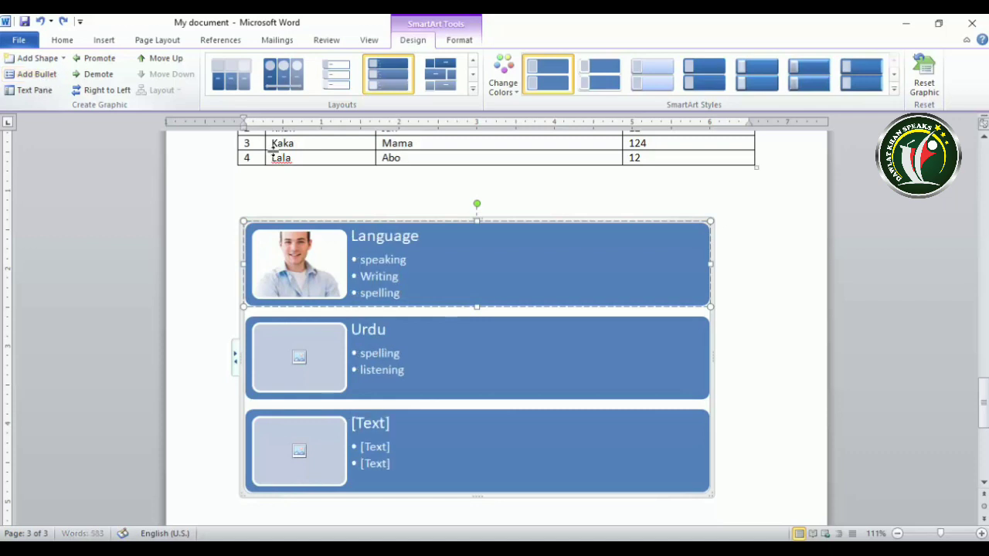
In the Text Pane, enter khan with bullets jan and kaka for the third row.
left_click(27, 91)
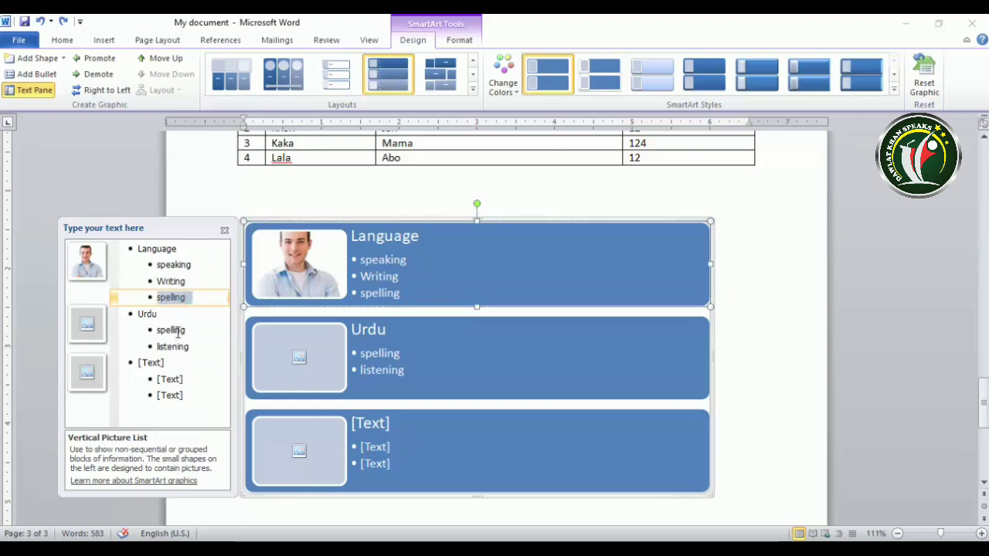
left_click(175, 330)
left_click(157, 363)
type("khan")
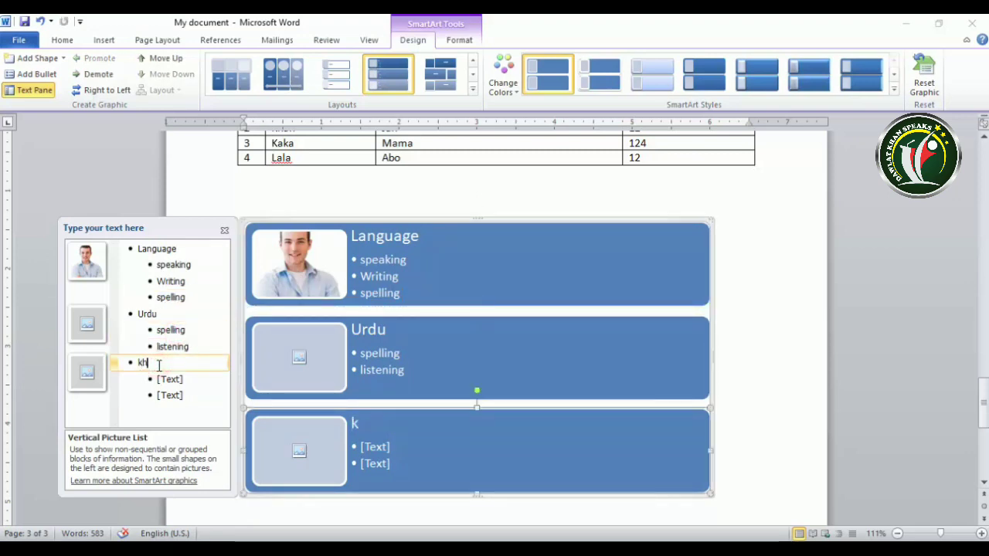
left_click(163, 379)
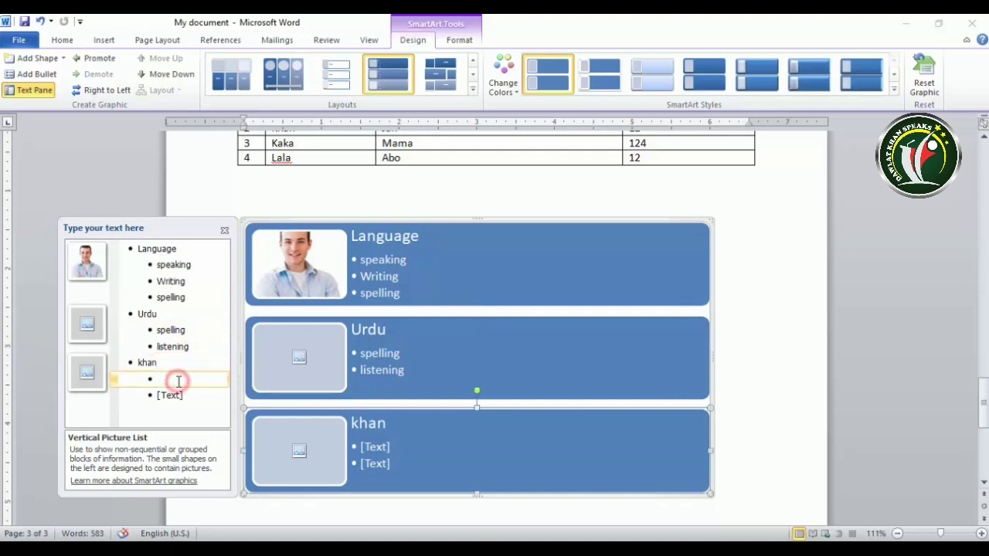
type("jan")
left_click(177, 395)
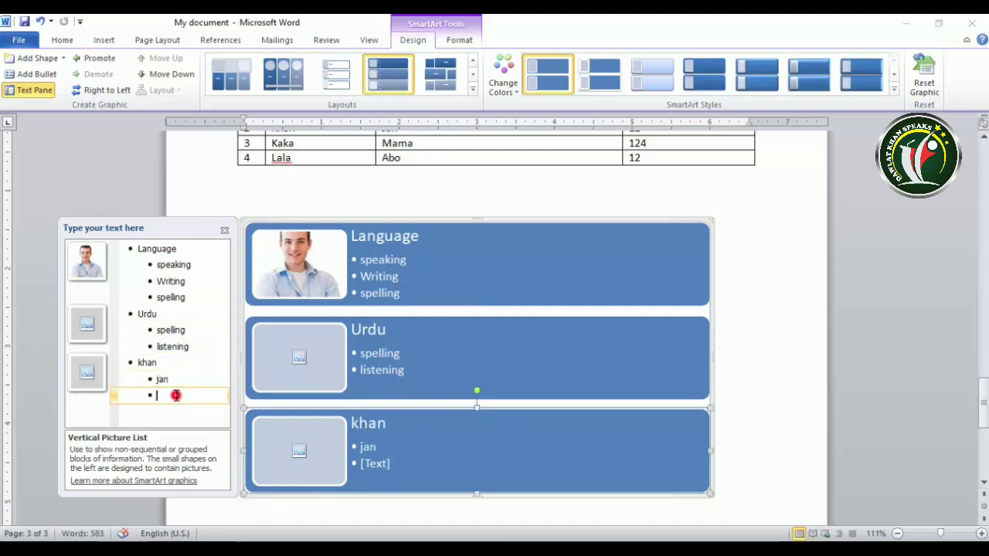
type("kaka")
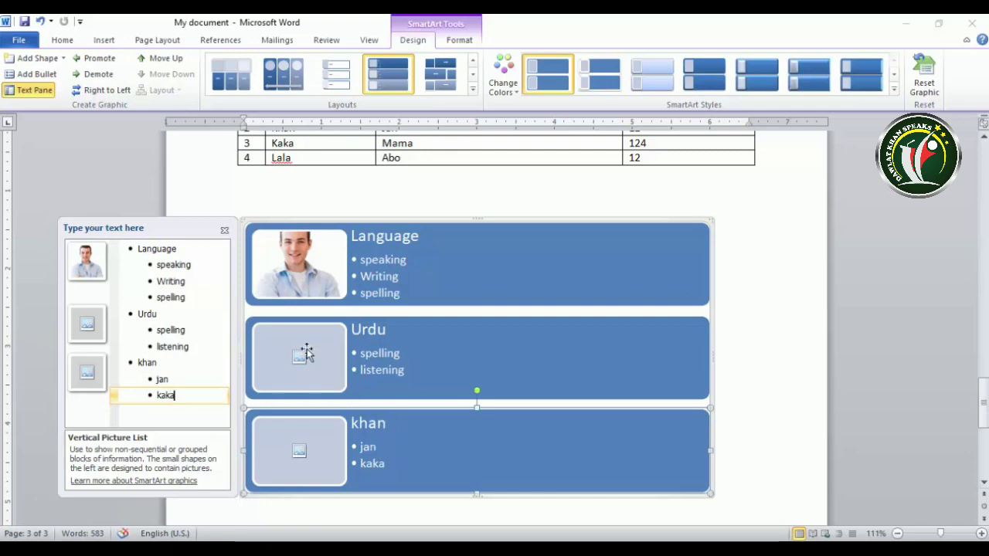
left_click(224, 232)
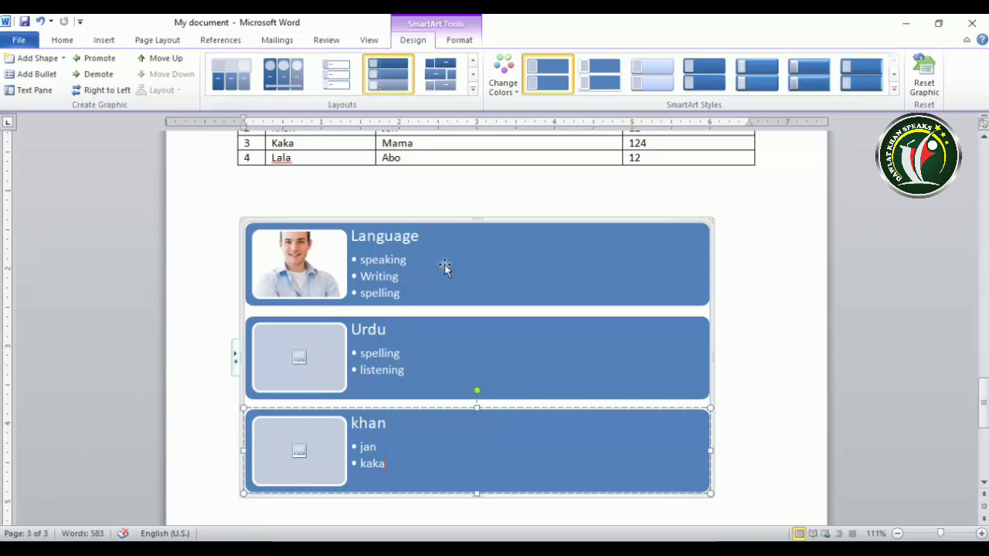
Promote the spelling bullet to its own shape, then remove the empty shape.
left_click(470, 262)
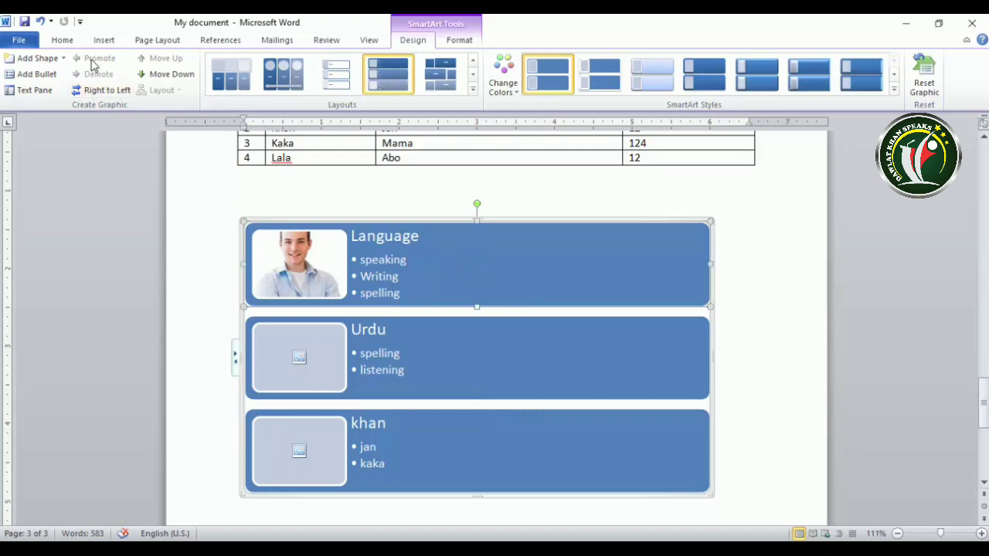
left_click(403, 259)
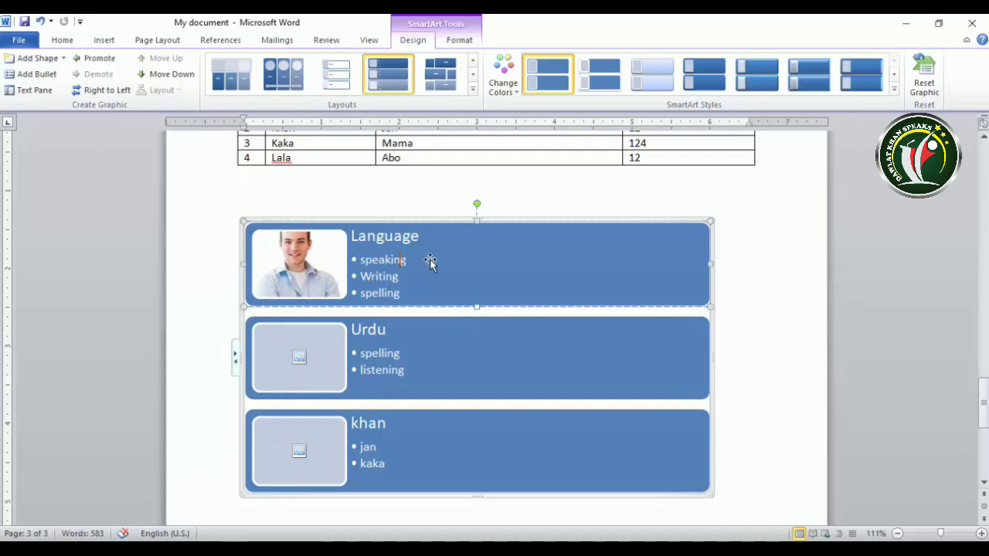
left_click(408, 293)
left_click(360, 294)
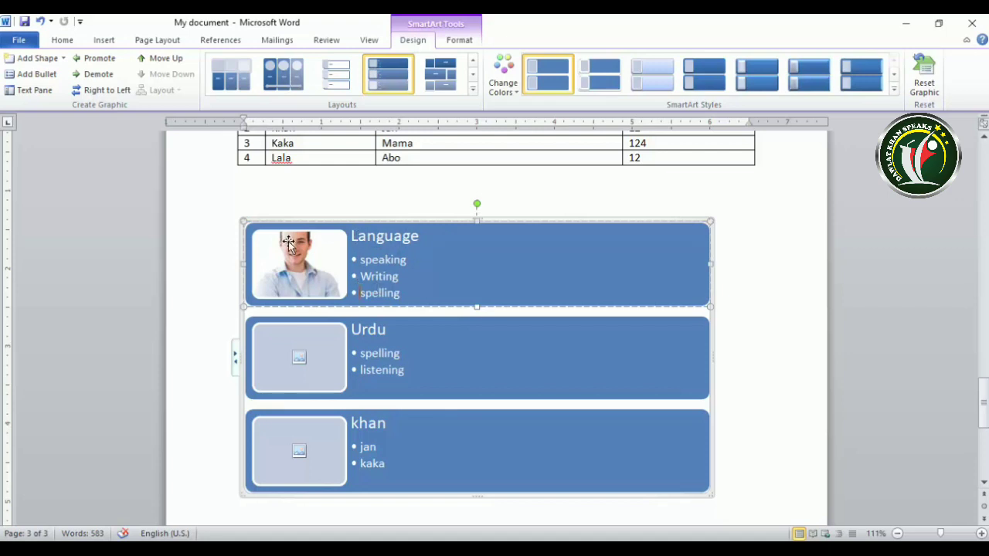
left_click(98, 59)
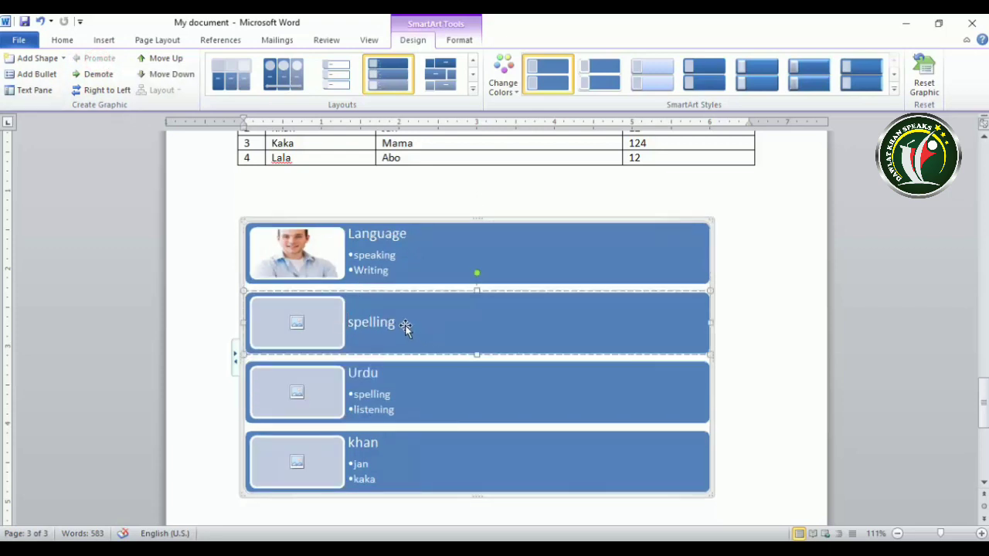
left_click(42, 79)
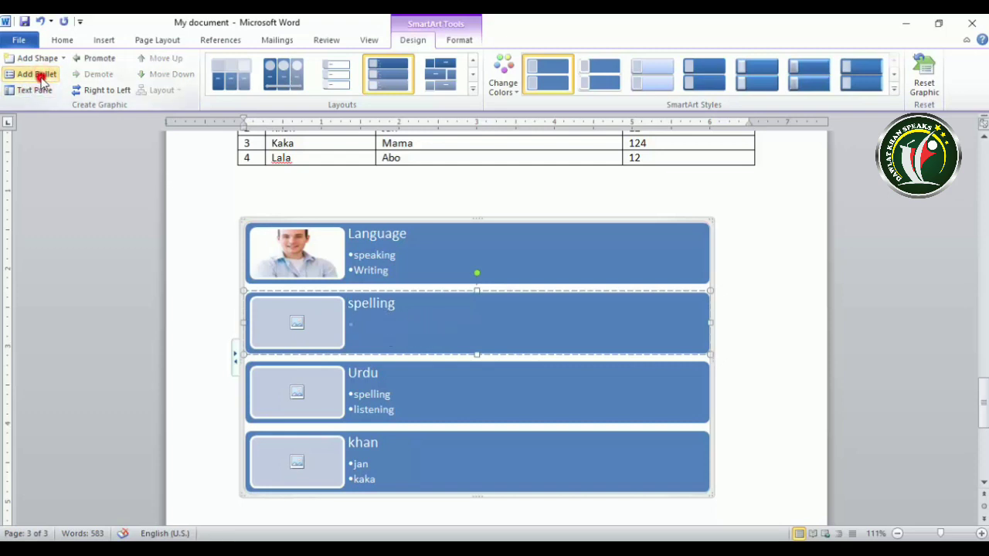
left_click(37, 74)
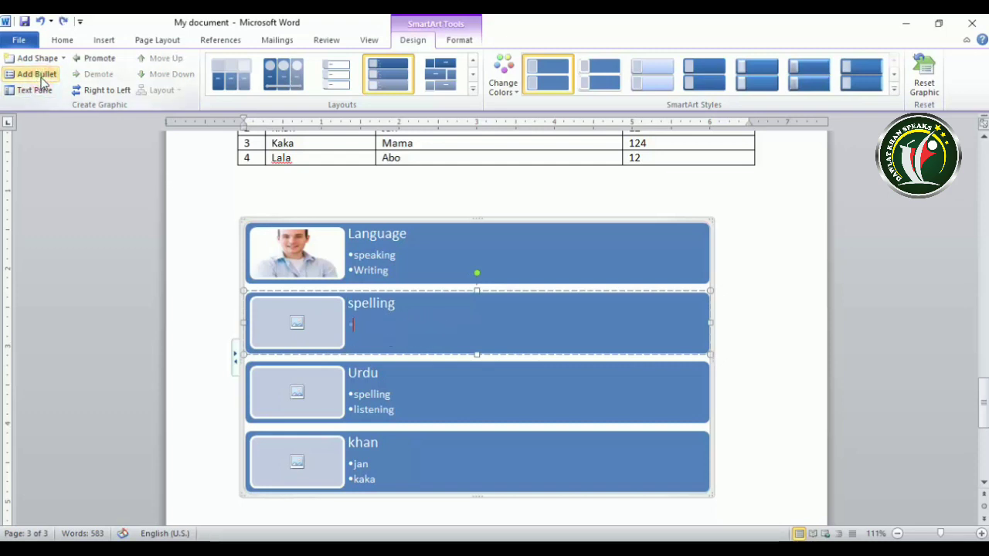
key("Escape")
key("Delete")
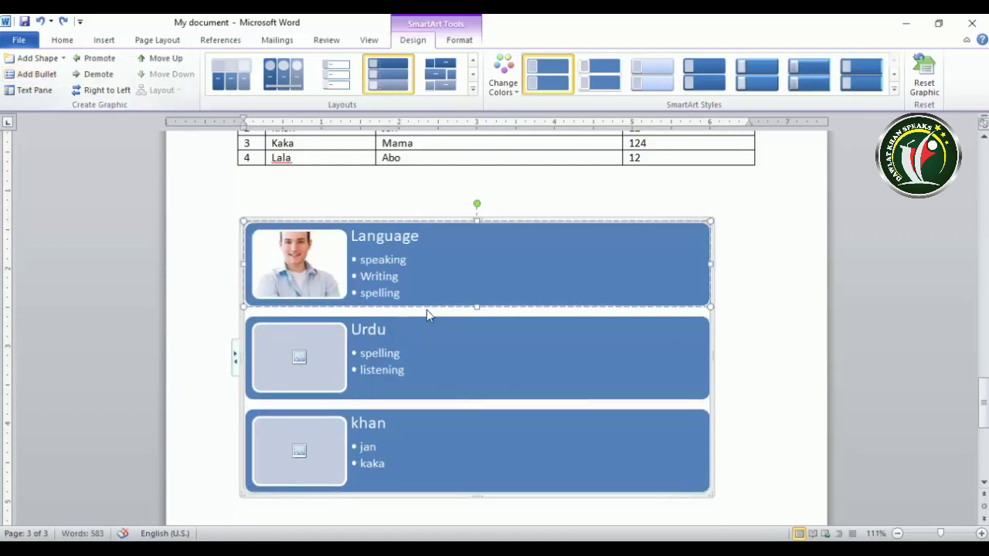
Promote then demote spelling back under Language, and toggle Right to Left twice.
left_click(99, 59)
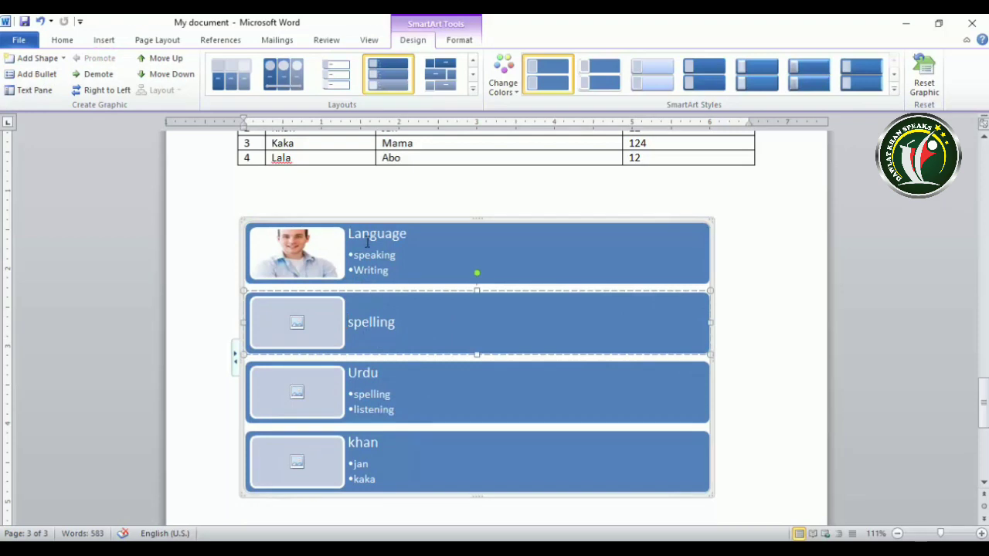
left_click(98, 74)
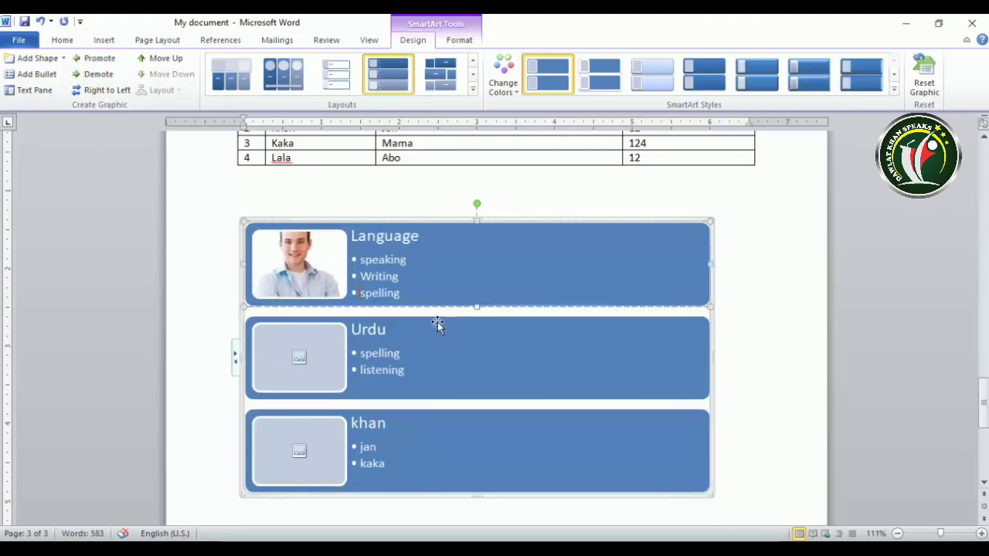
left_click(104, 91)
left_click(104, 91)
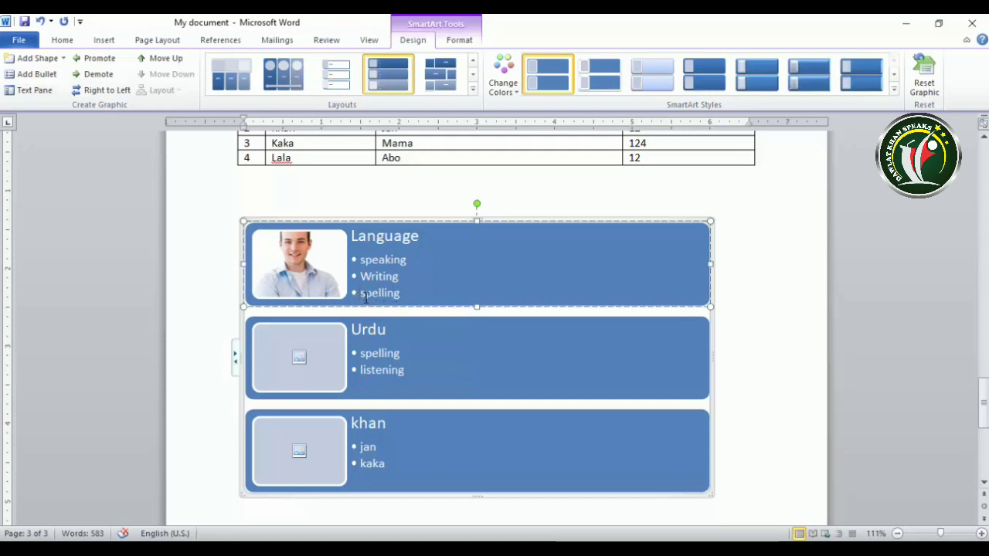
left_click(154, 60)
left_click(154, 60)
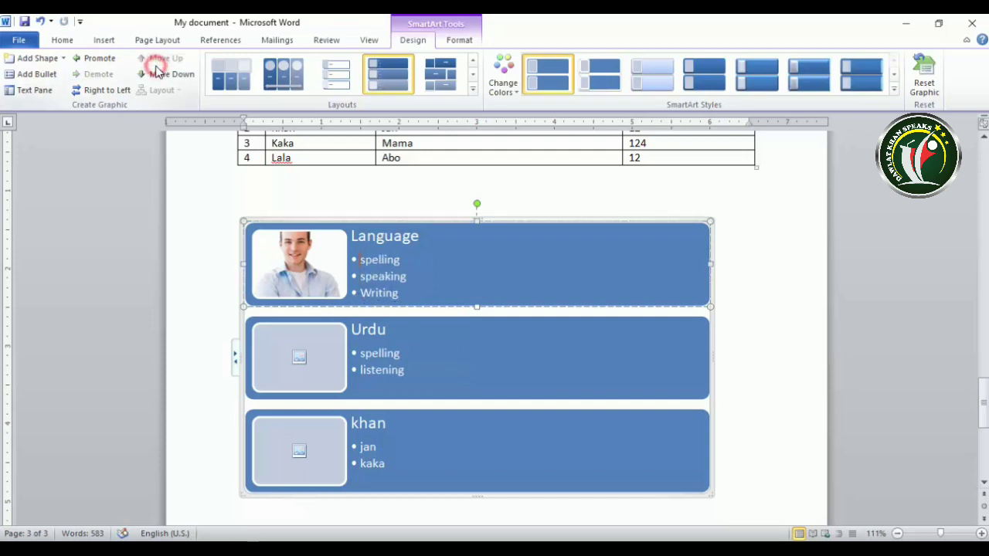
left_click(156, 75)
left_click(157, 75)
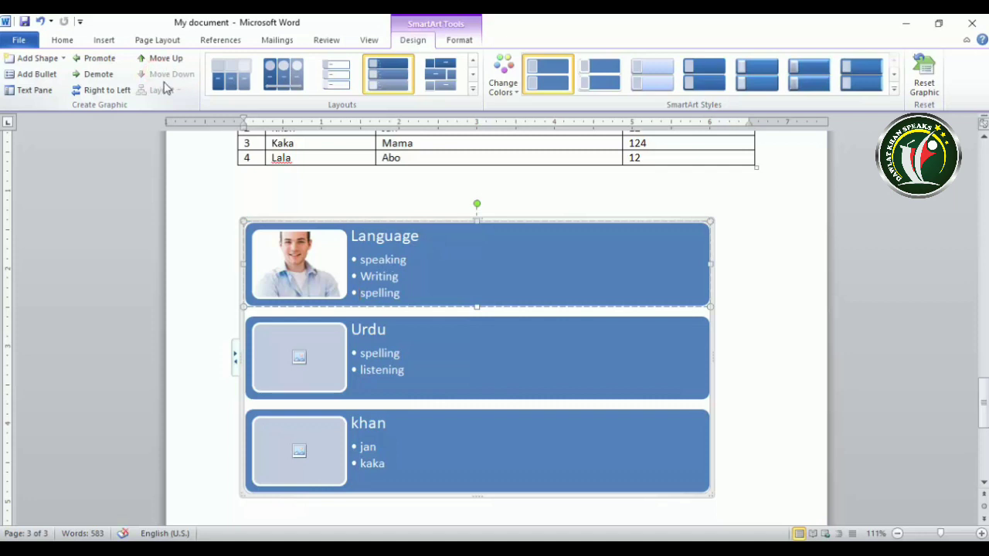
left_click(428, 345)
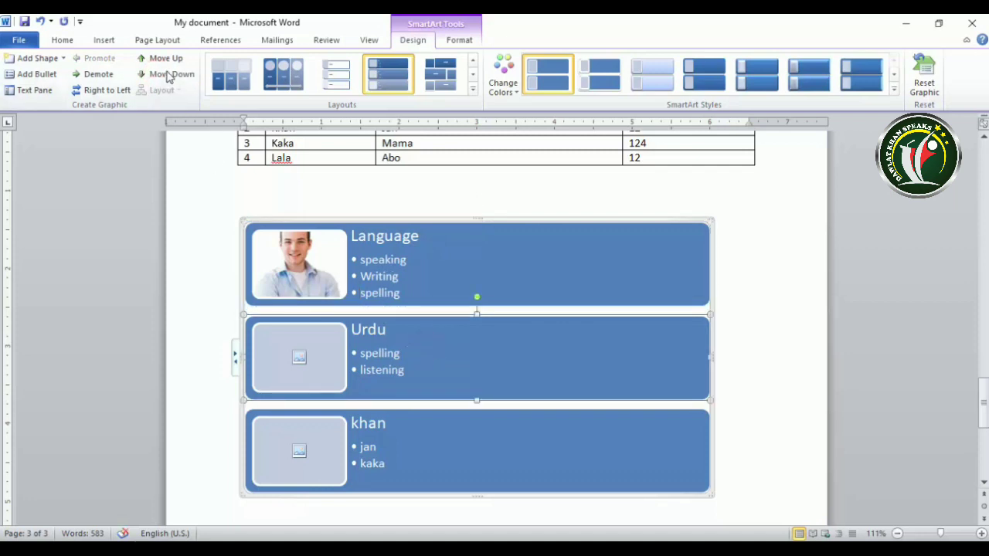
left_click(160, 59)
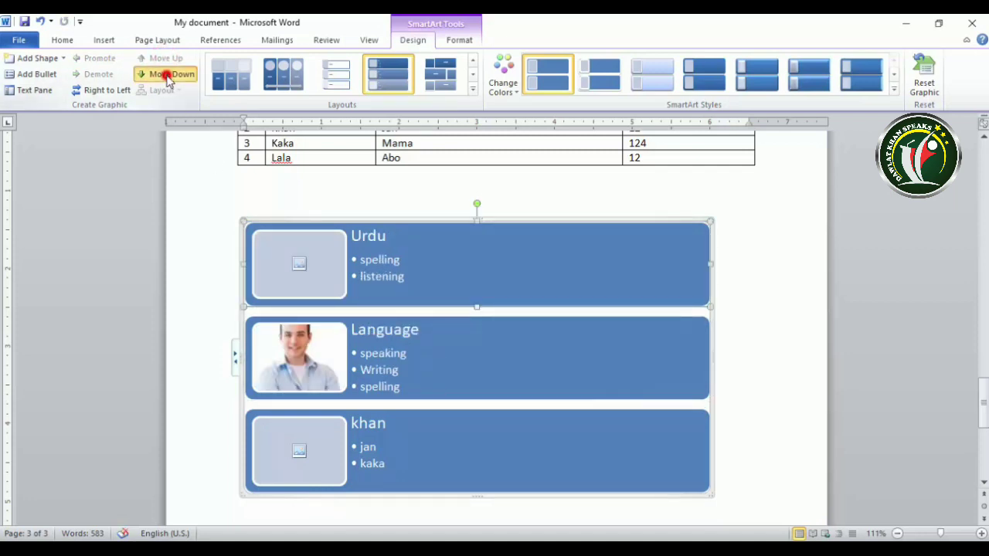
left_click(166, 75)
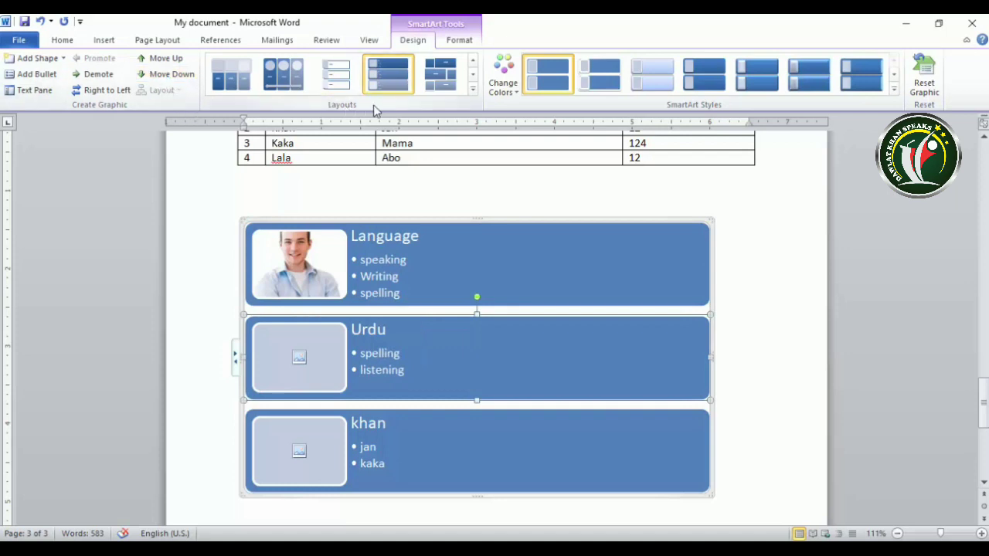
Try the Segmented Process layout, then settle on the Trapezoid List layout.
left_click(473, 90)
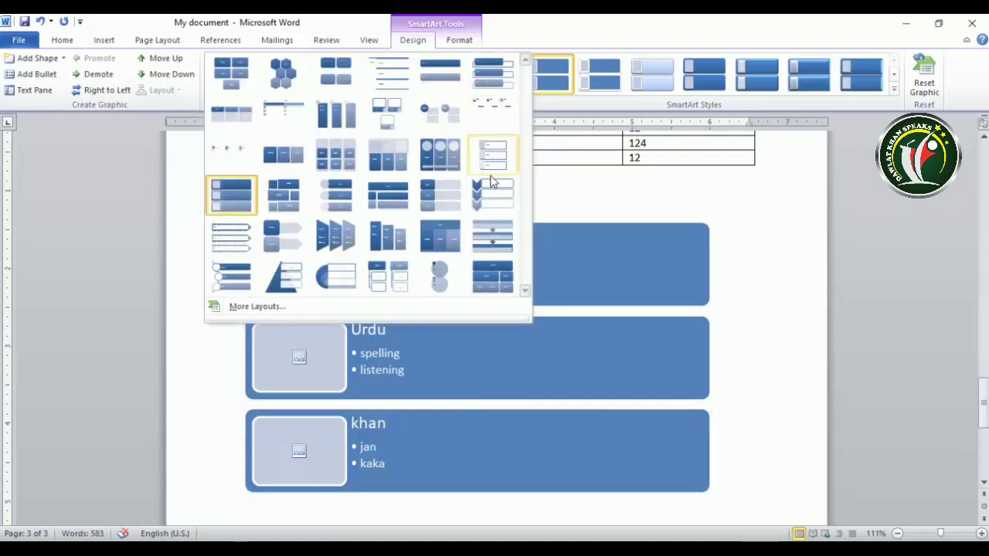
left_click(495, 243)
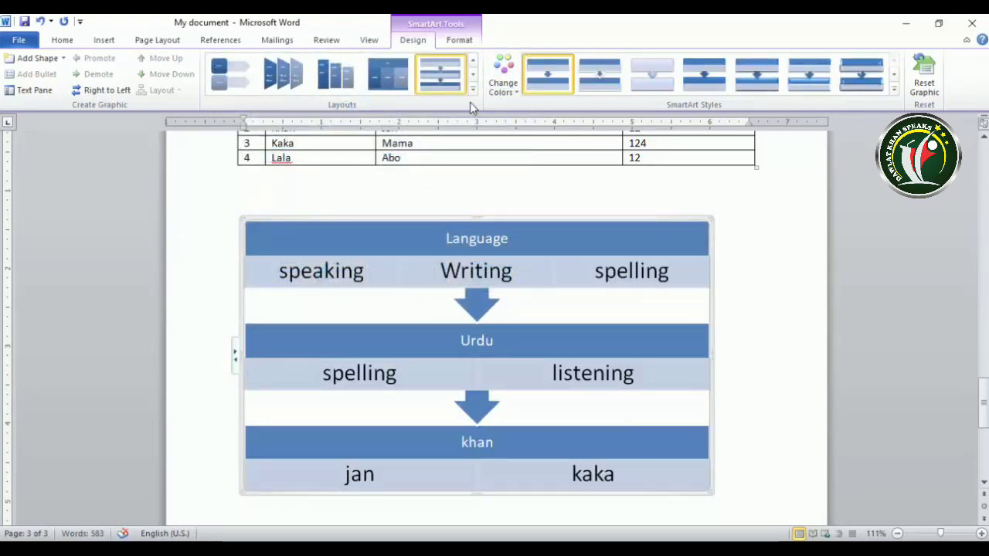
left_click(471, 89)
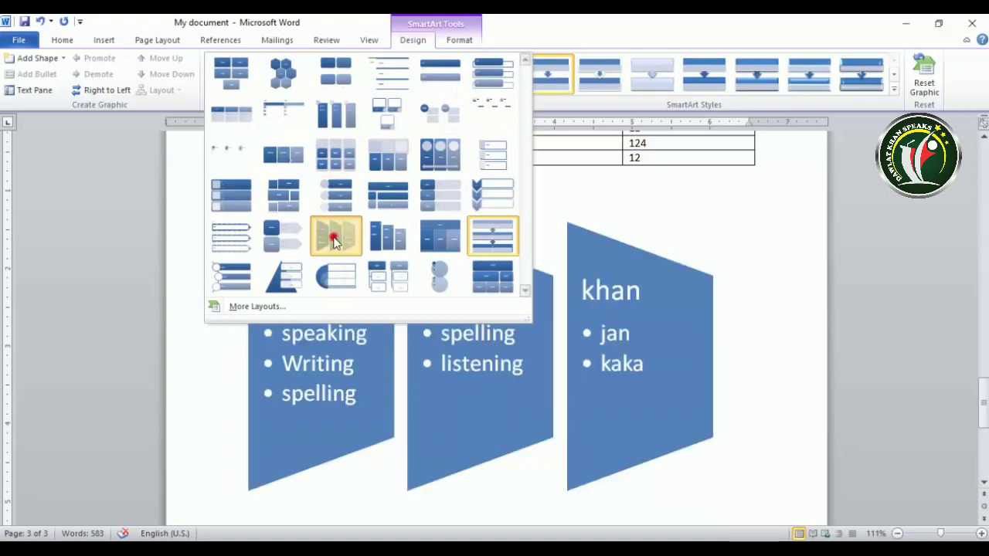
left_click(335, 237)
left_click(472, 89)
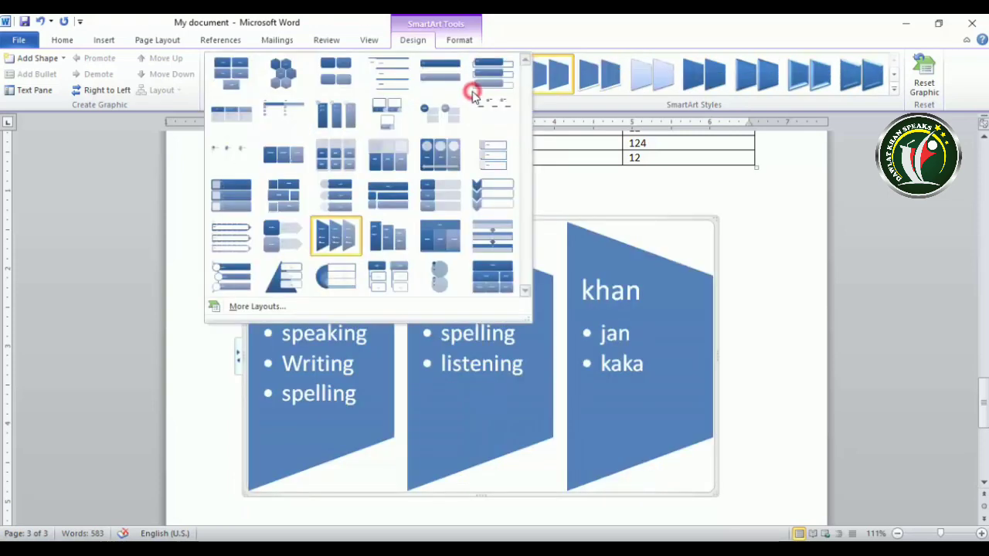
left_click(341, 236)
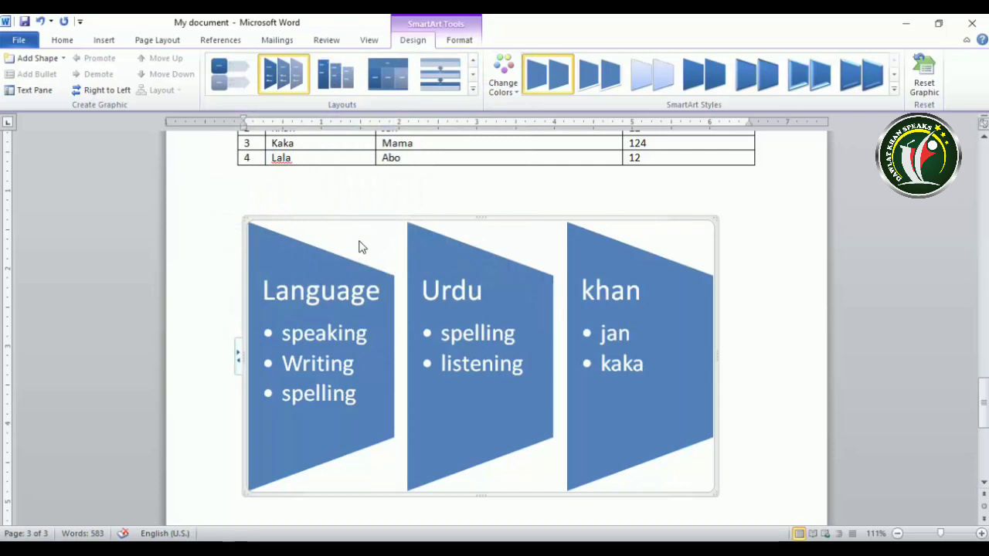
left_click(503, 84)
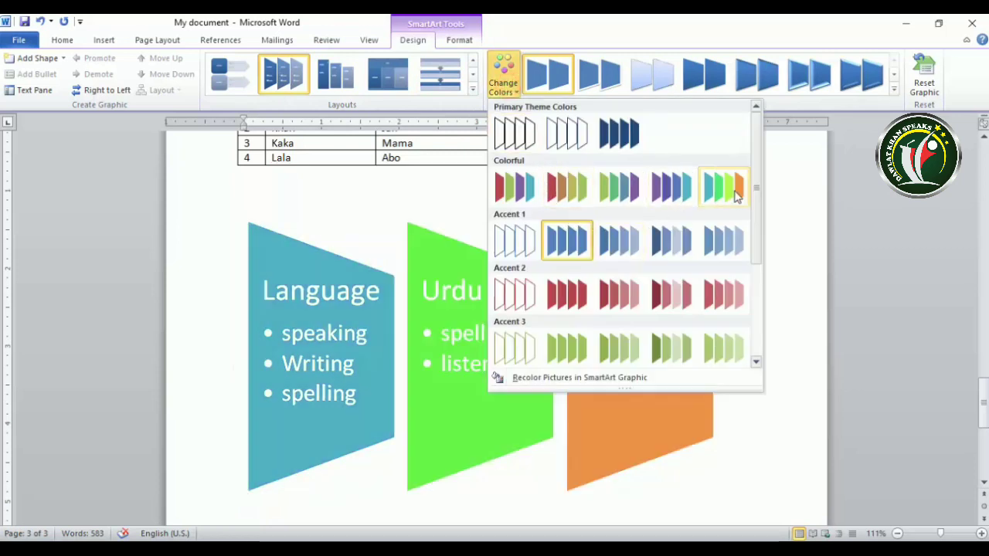
left_click_drag(760, 205, 748, 221)
left_click(756, 321)
left_click(719, 188)
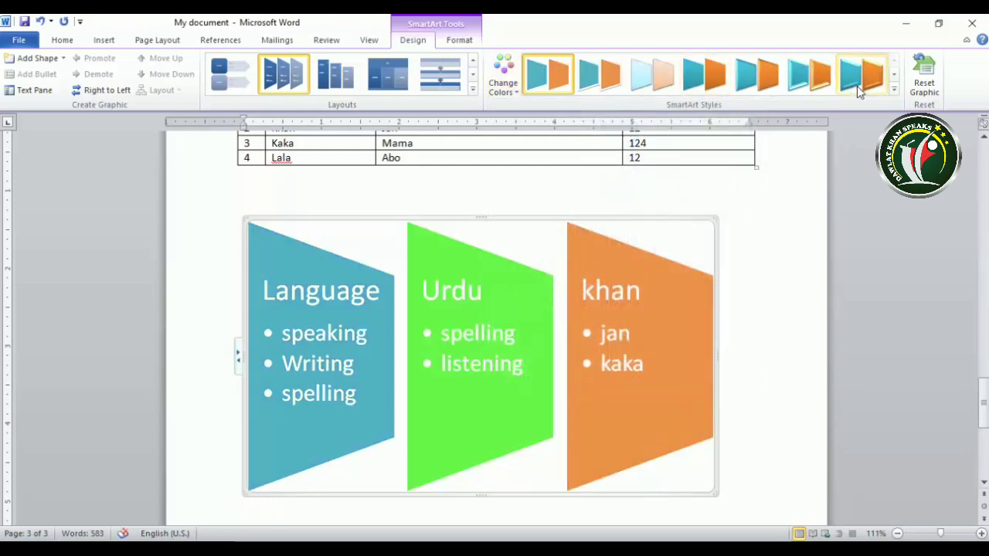
left_click(893, 89)
left_click(893, 60)
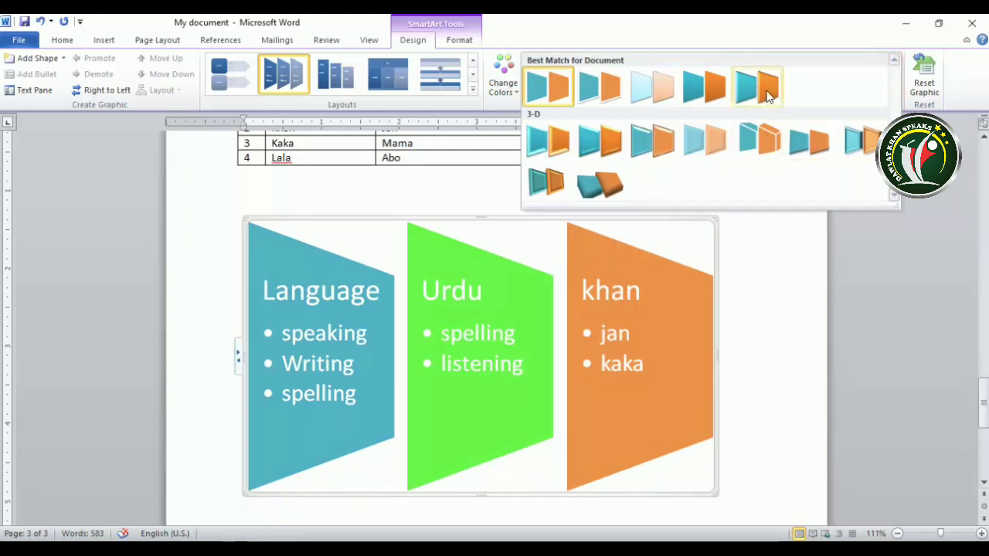
left_click(604, 180)
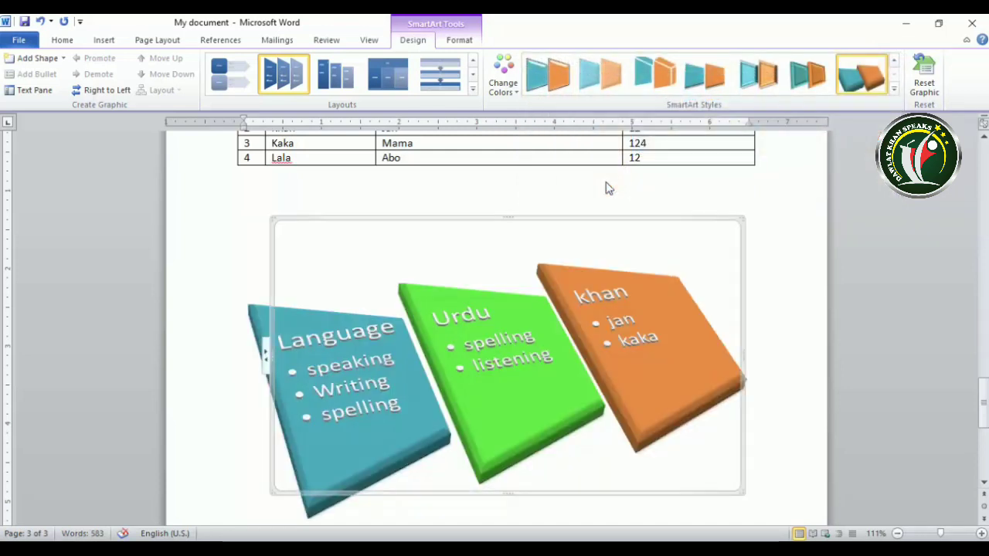
left_click(803, 78)
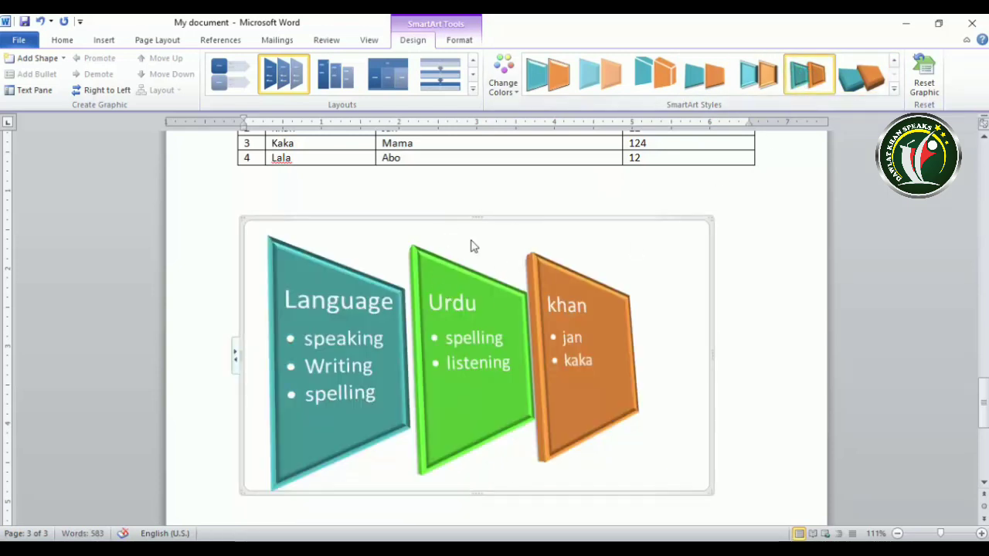
left_click(926, 73)
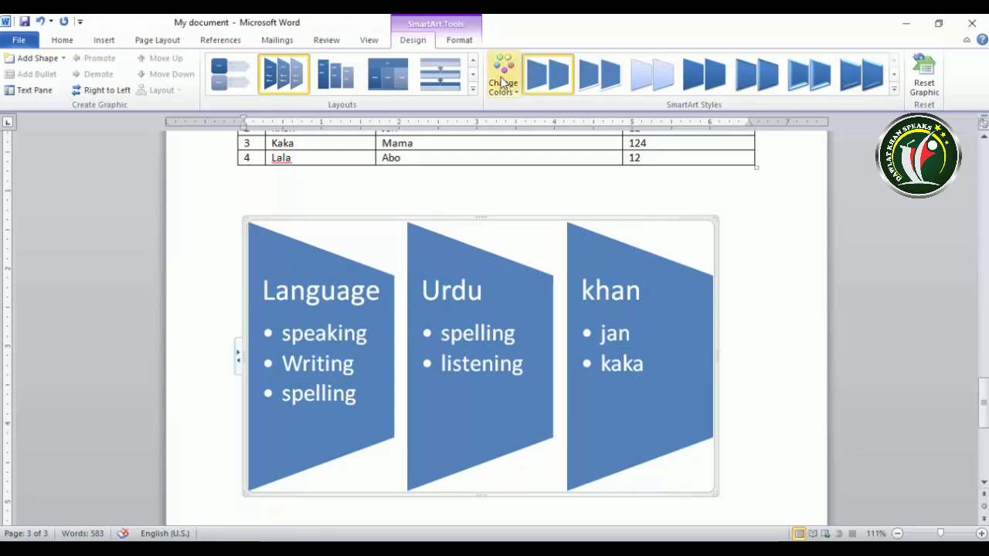
Try punched-tape, wavy and cube shapes for Language, then undo back to the trapezoid.
left_click(459, 40)
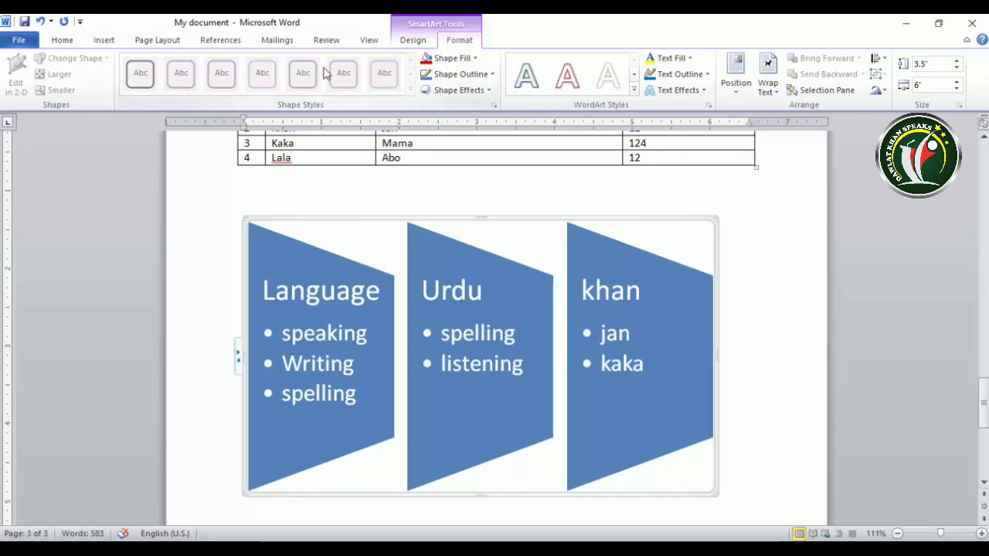
left_click(334, 292)
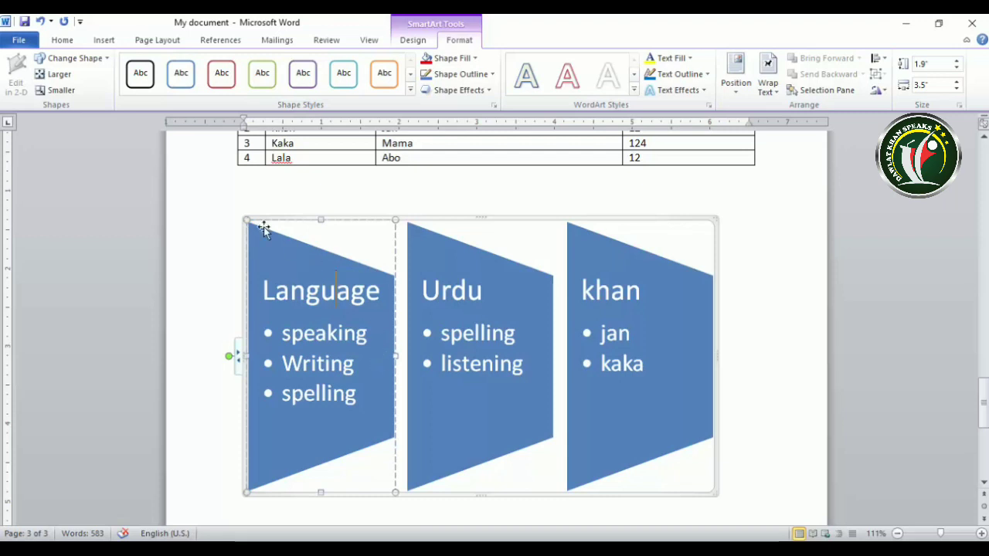
left_click(98, 58)
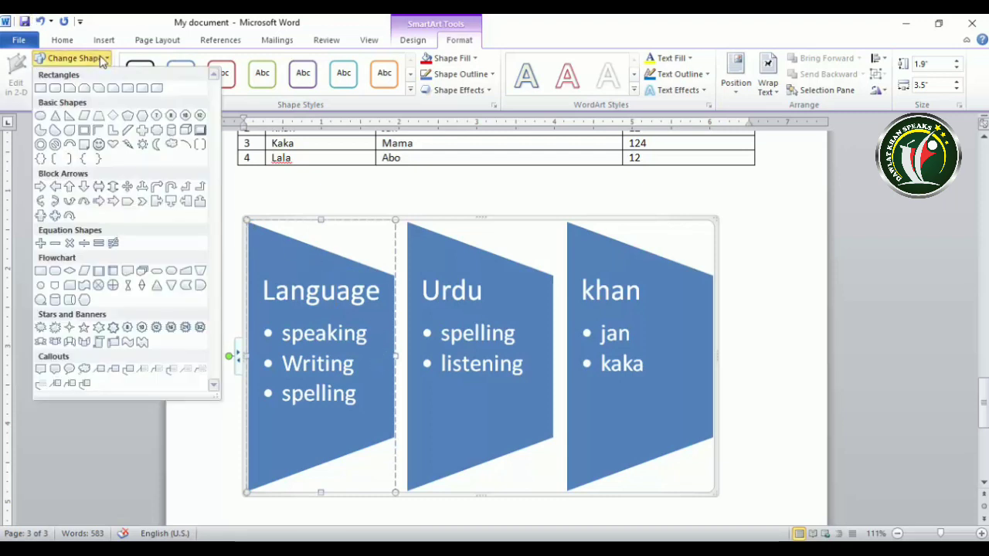
left_click(84, 286)
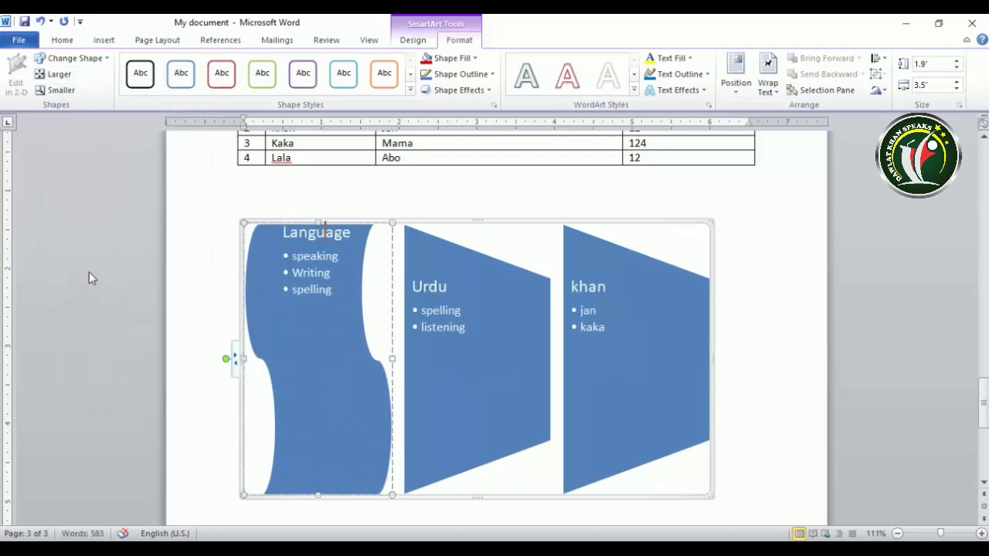
left_click(73, 58)
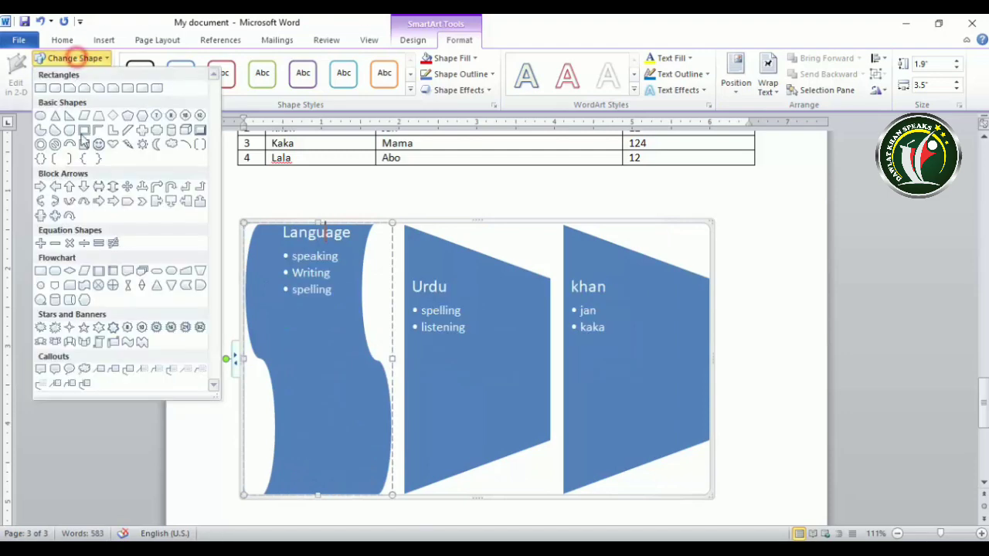
left_click(130, 272)
left_click(77, 58)
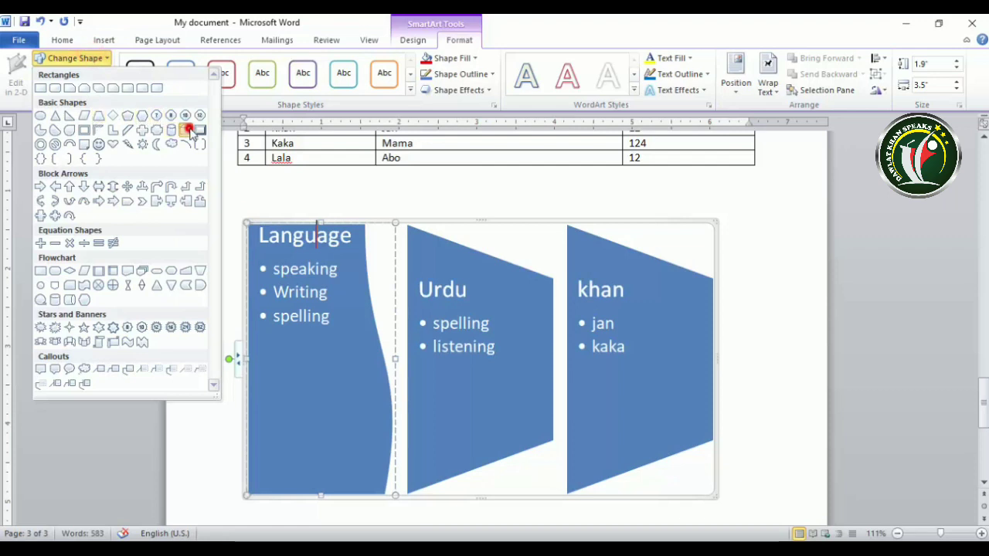
left_click(188, 130)
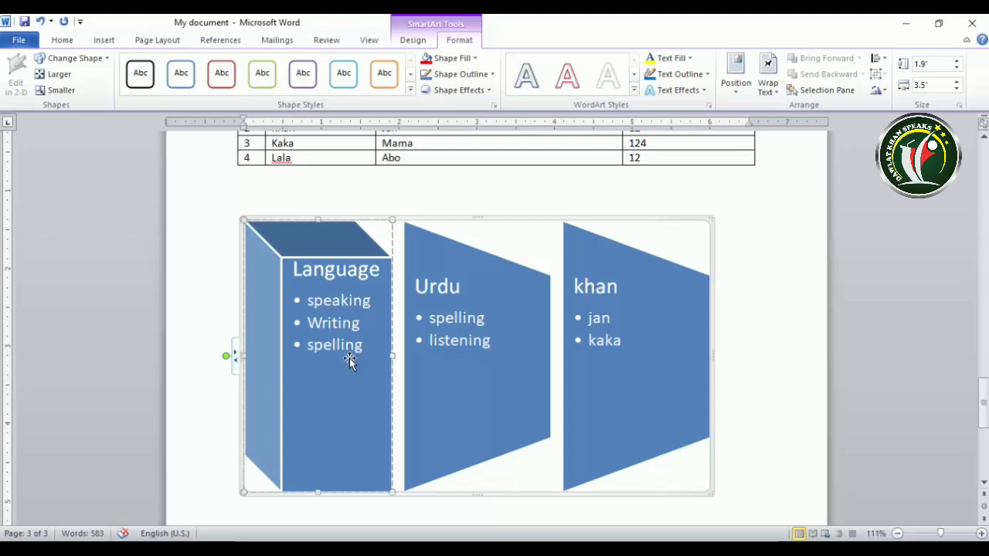
key("ctrl+z")
key("ctrl+z")
key("ctrl+z")
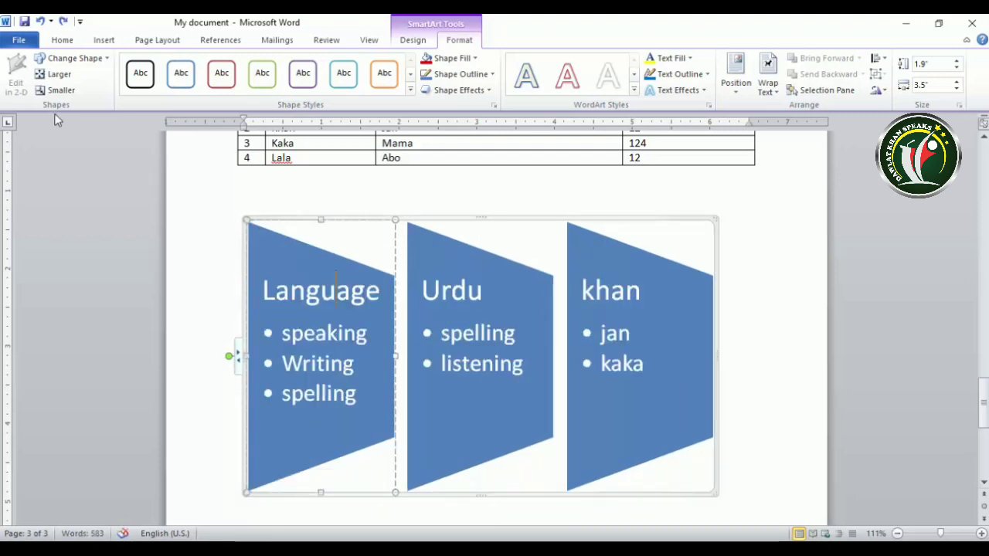
Resize the Language shape with Larger and Smaller, ending at an enlarged size.
left_click(51, 74)
left_click(51, 74)
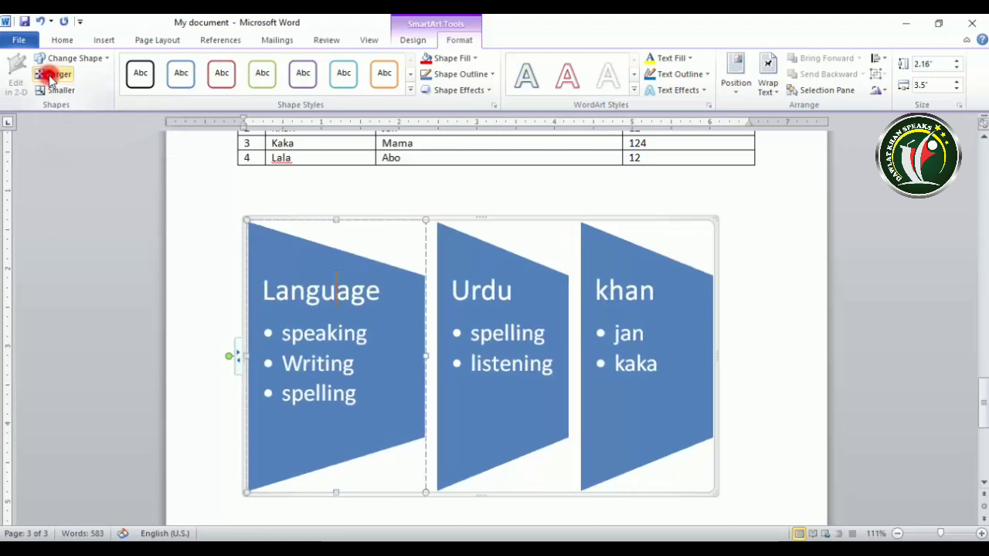
left_click(51, 74)
left_click(51, 74)
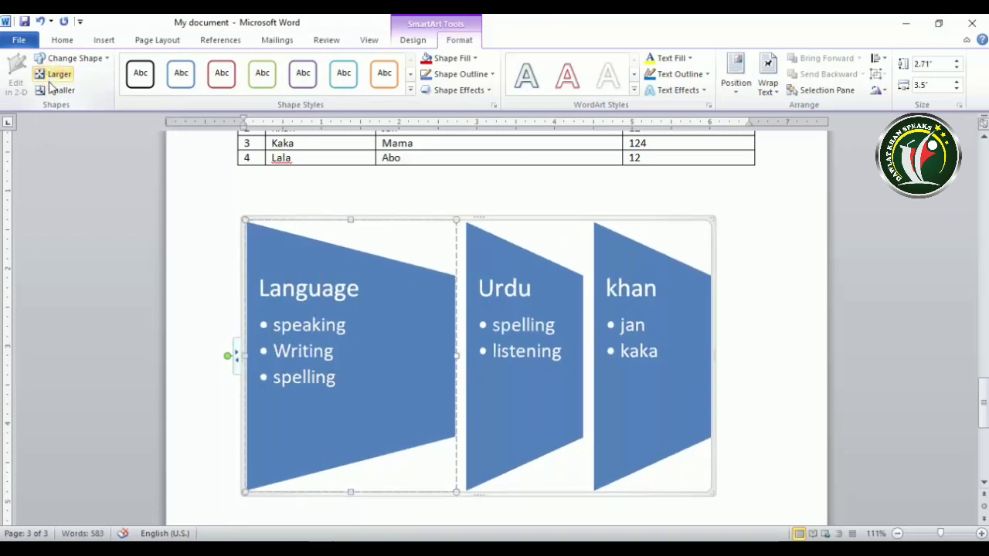
left_click(54, 90)
left_click(54, 89)
left_click(55, 89)
left_click(54, 90)
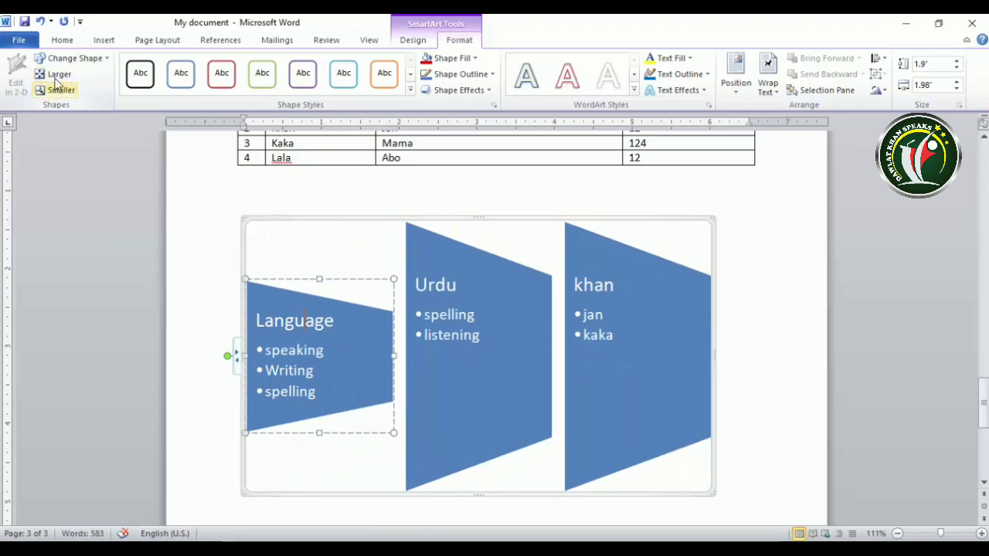
left_click(54, 75)
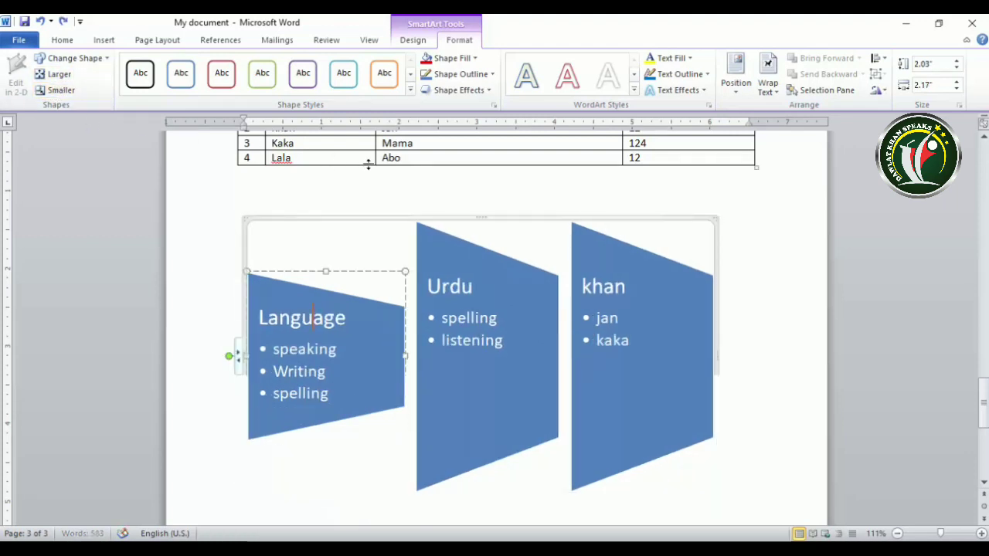
left_click(54, 74)
left_click(54, 74)
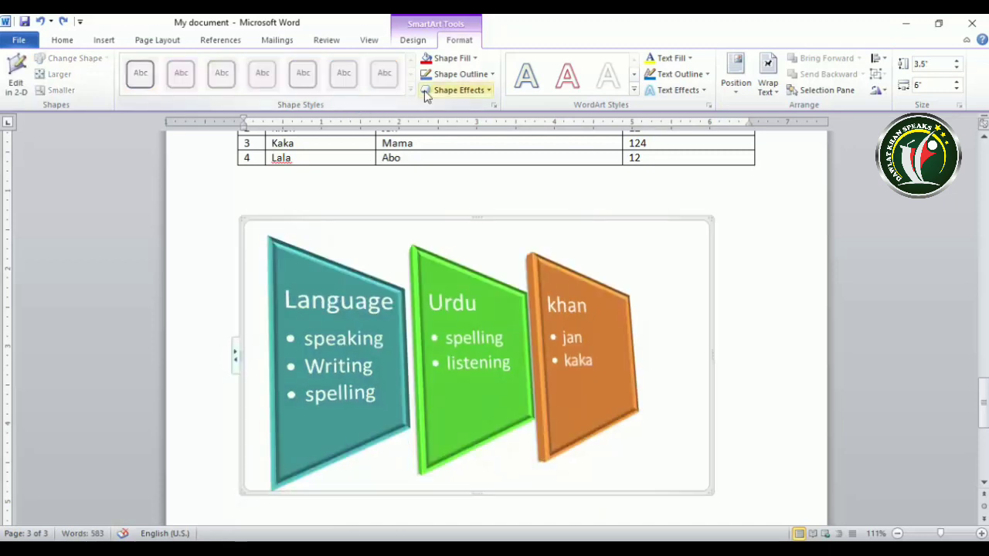
Apply the black shape style from the Shape Styles gallery to the khan column.
left_click(577, 341)
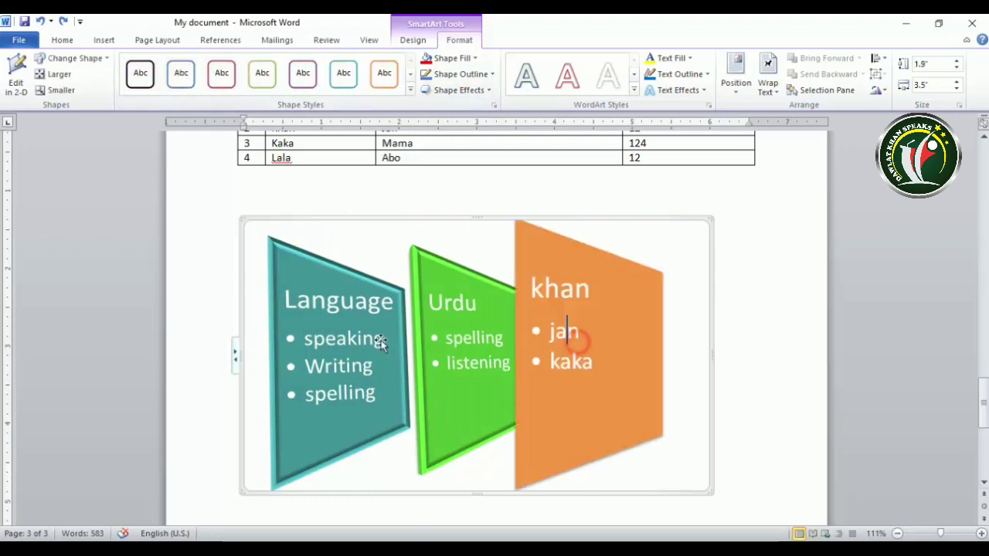
left_click(410, 91)
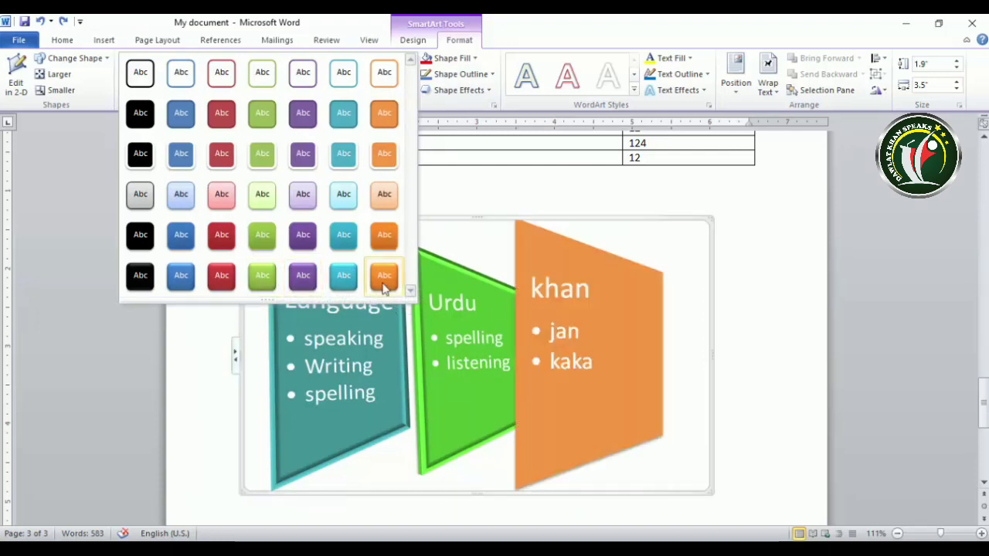
left_click(140, 277)
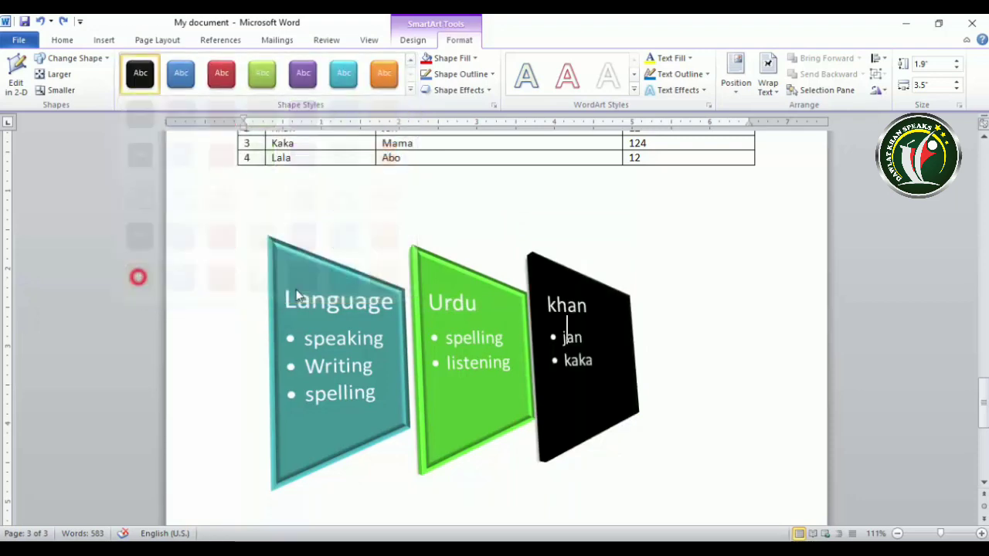
left_click(480, 332)
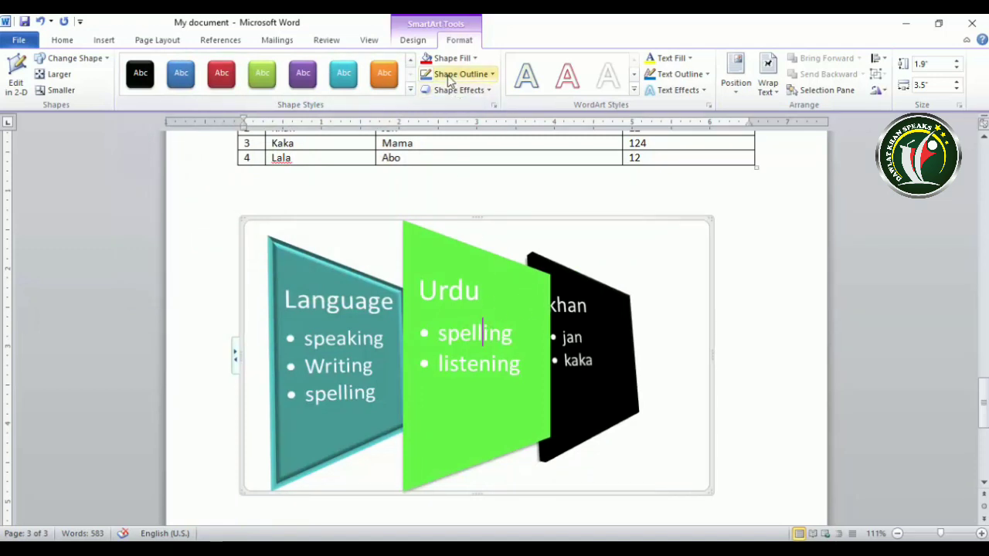
left_click(101, 40)
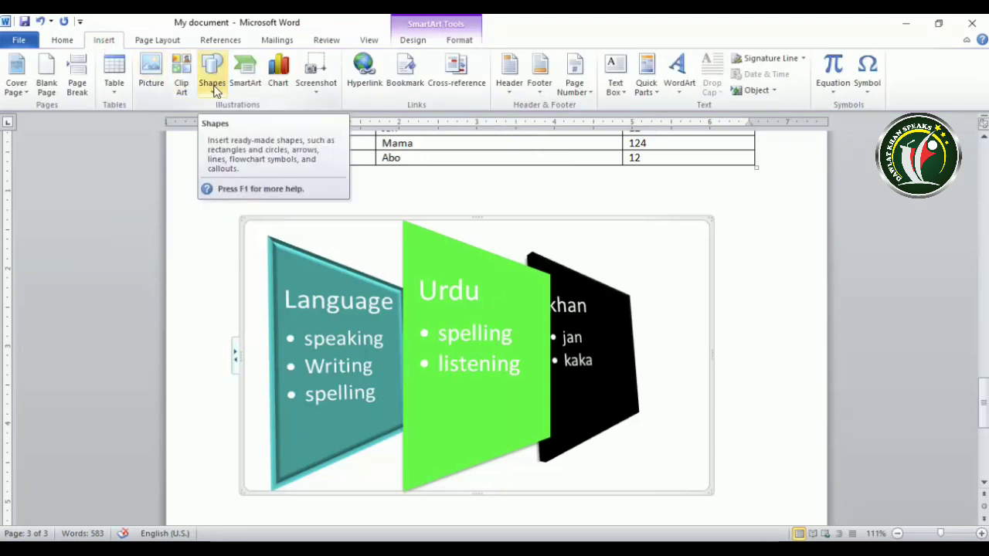
left_click(456, 39)
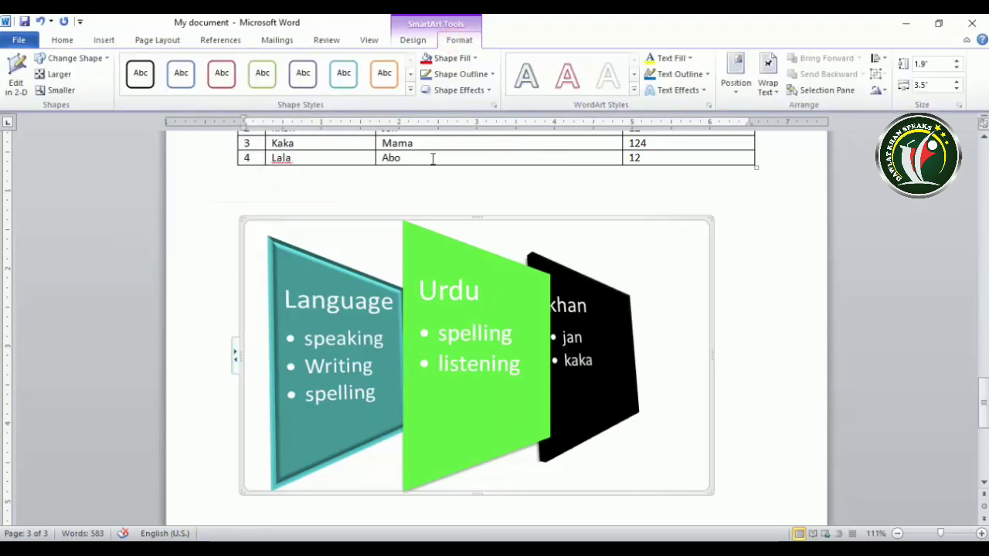
Try a red fill, then a man picture fill, on the Urdu shape, undoing the picture.
left_click(462, 58)
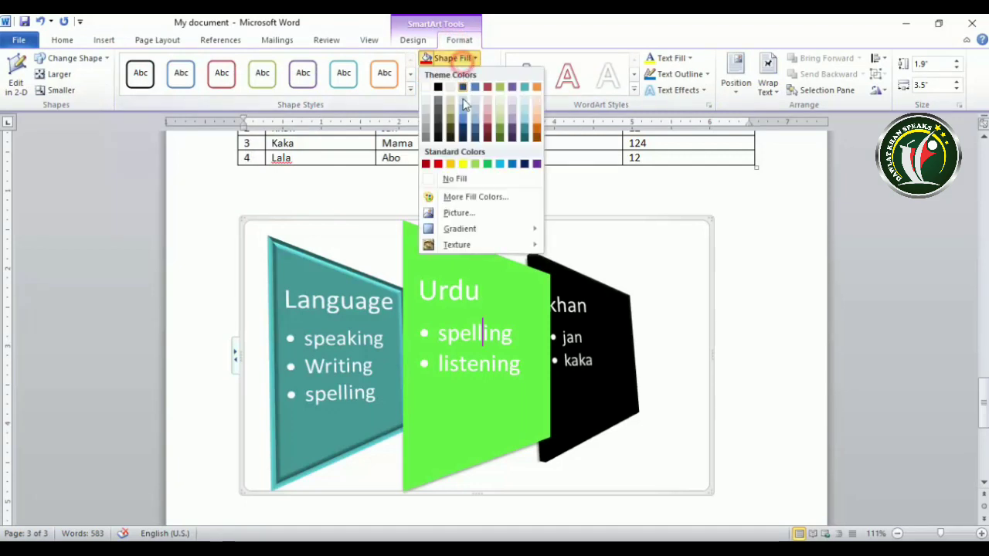
left_click(438, 164)
left_click(452, 58)
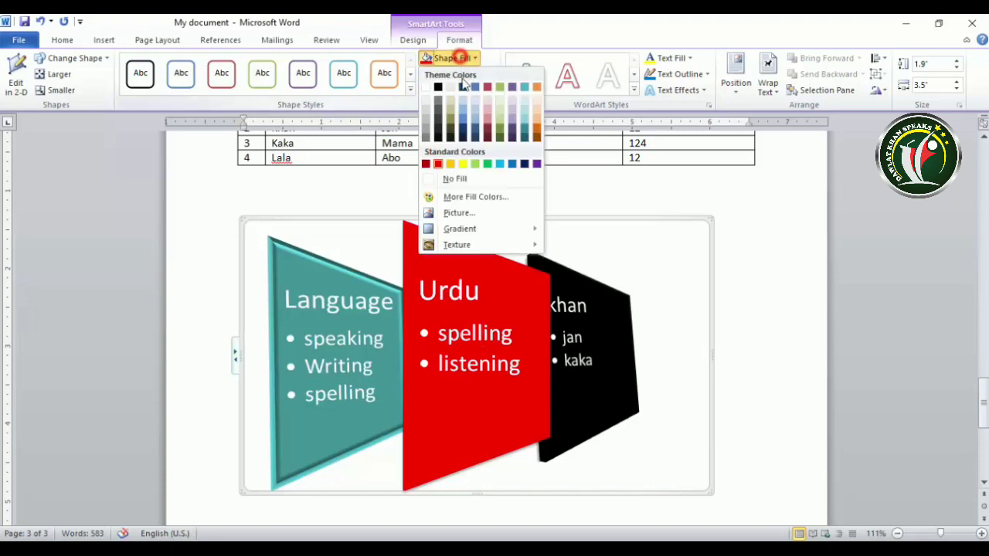
left_click(446, 213)
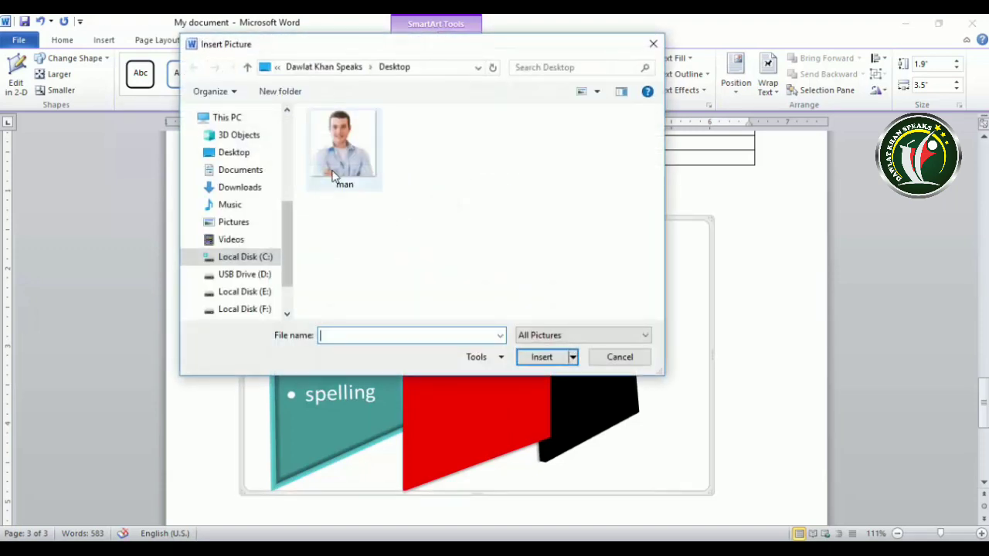
left_click(332, 166)
left_click(544, 356)
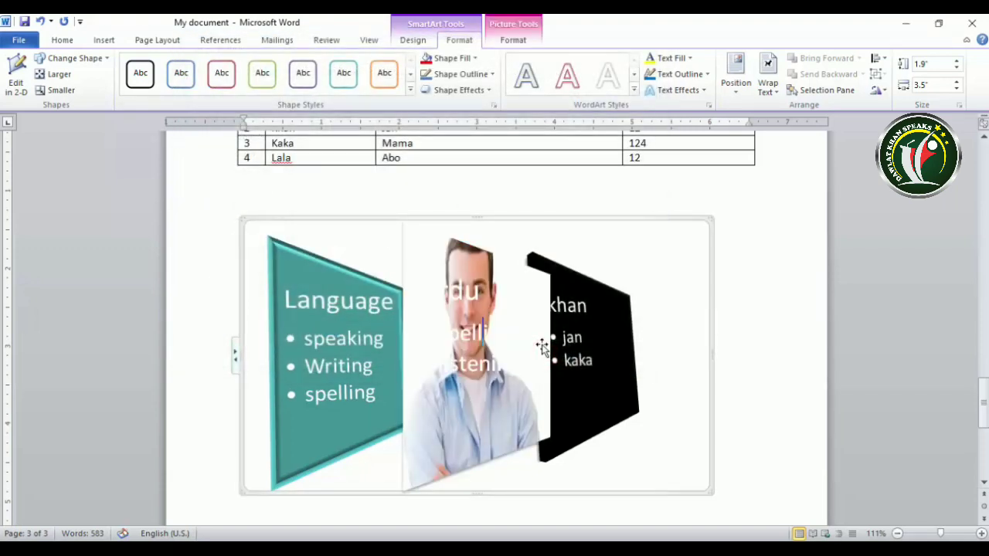
key("ctrl+z")
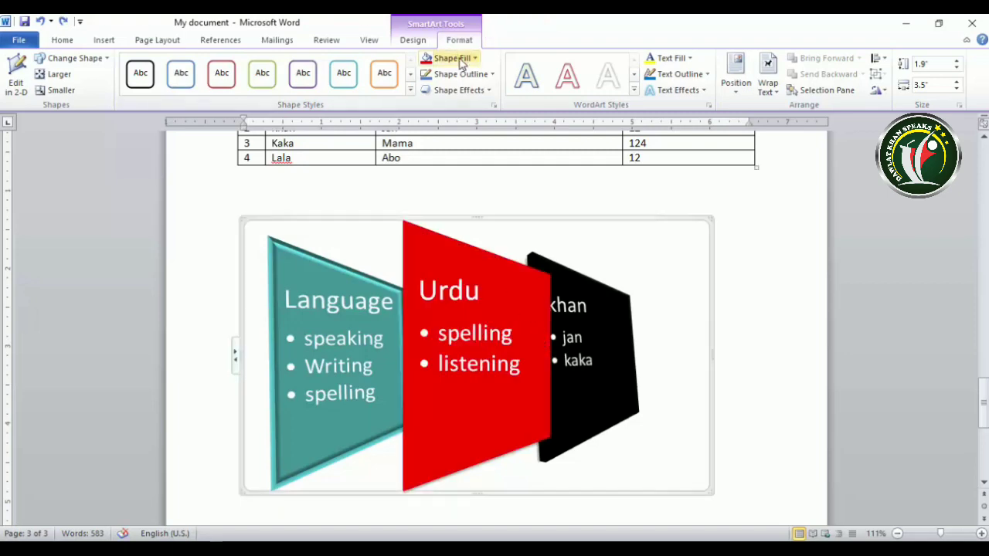
After trying a dark red gradient, give the Urdu shape a purple texture fill and a red outline.
left_click(445, 58)
mouse_move(460, 229)
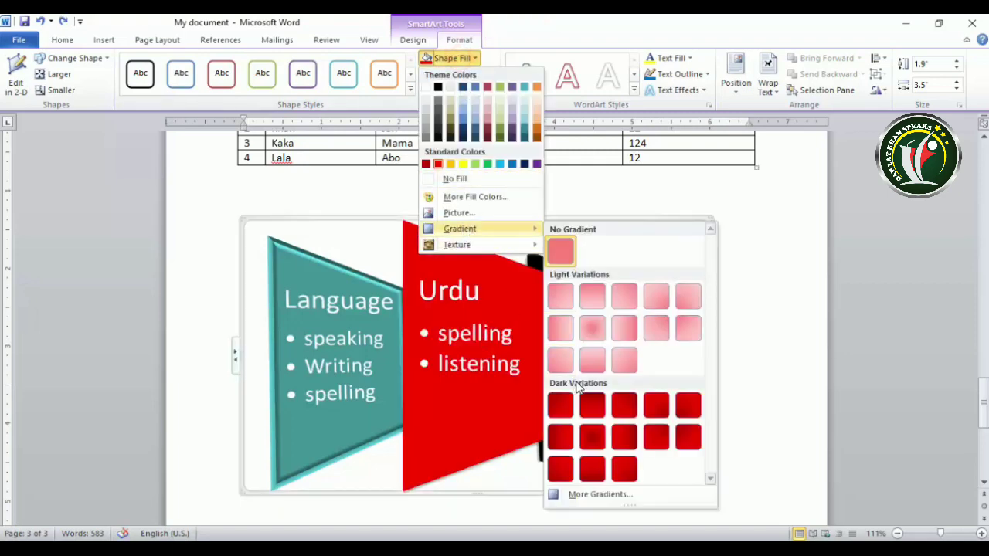
left_click(592, 438)
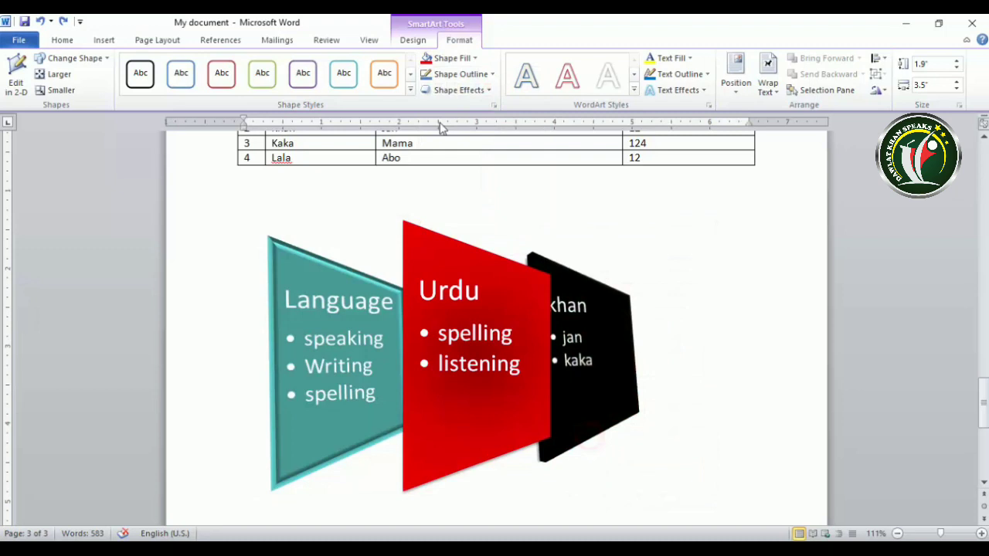
left_click(456, 58)
mouse_move(457, 244)
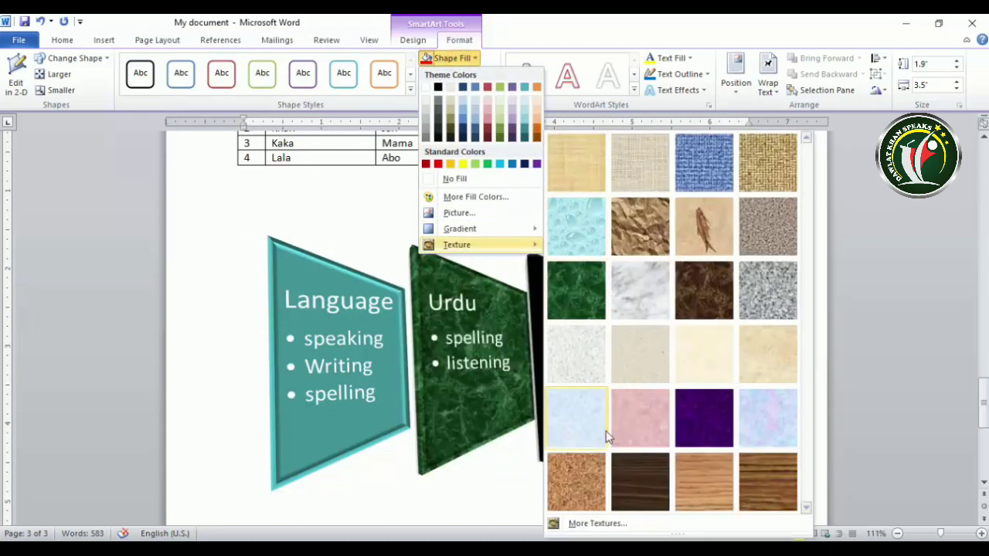
left_click(704, 427)
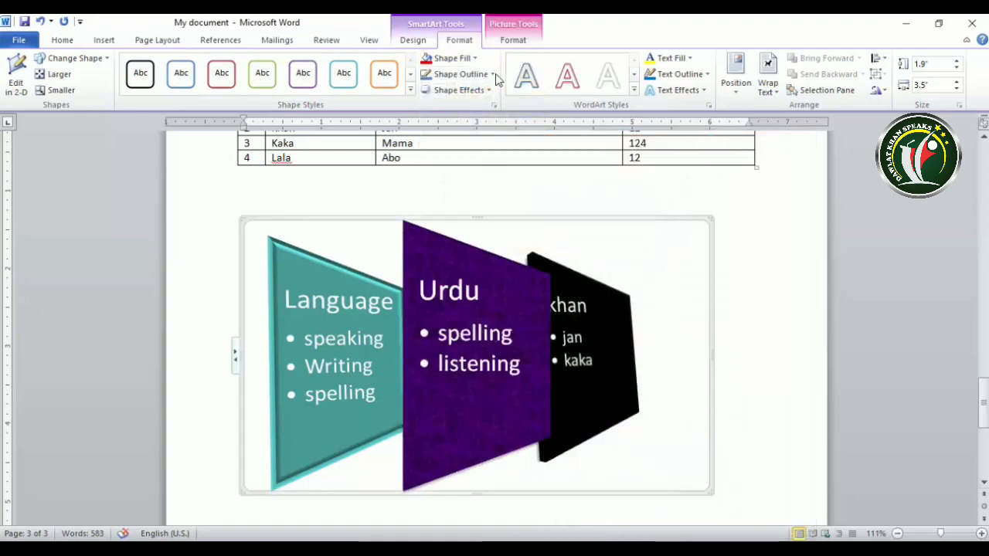
left_click(490, 74)
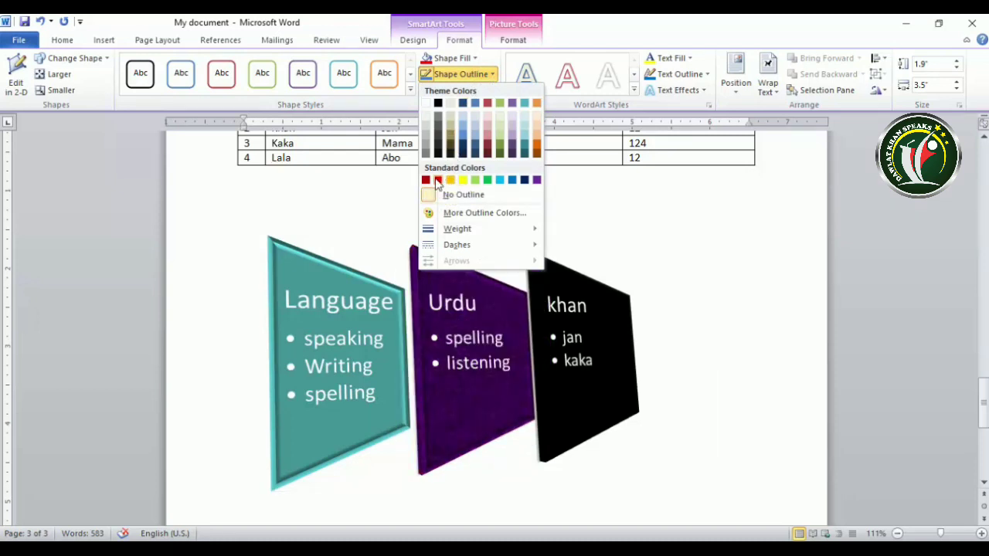
left_click(437, 182)
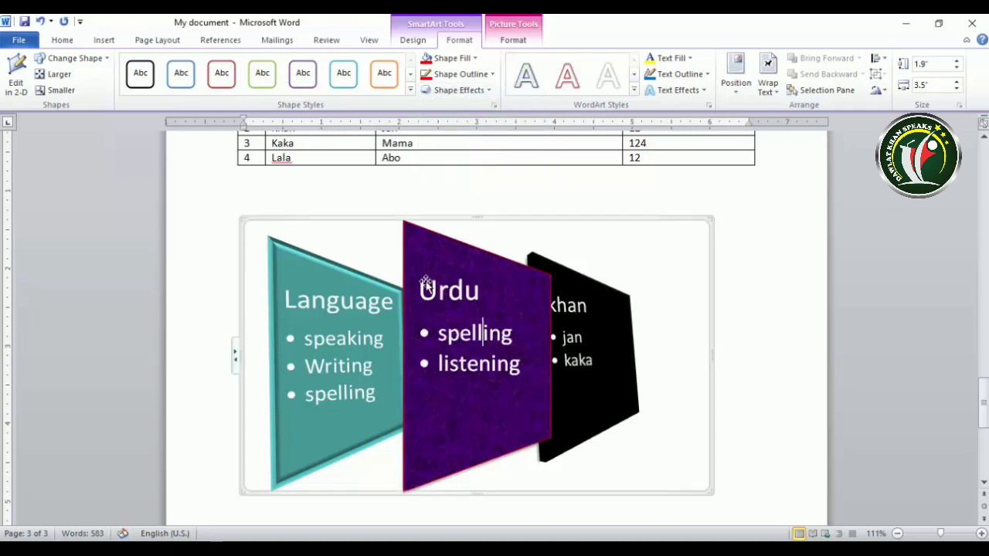
Give the khan shape a dashed red outline.
left_click(603, 307)
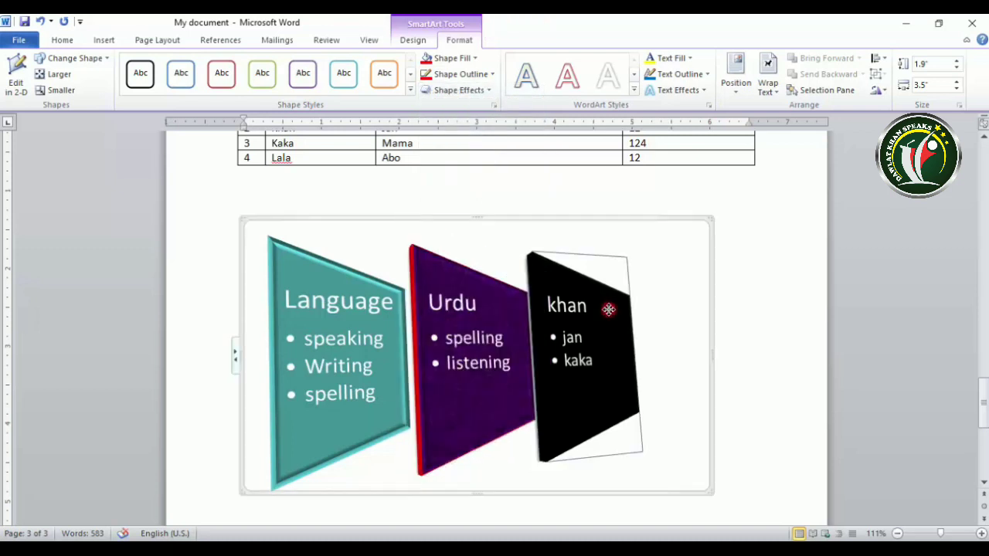
left_click(462, 74)
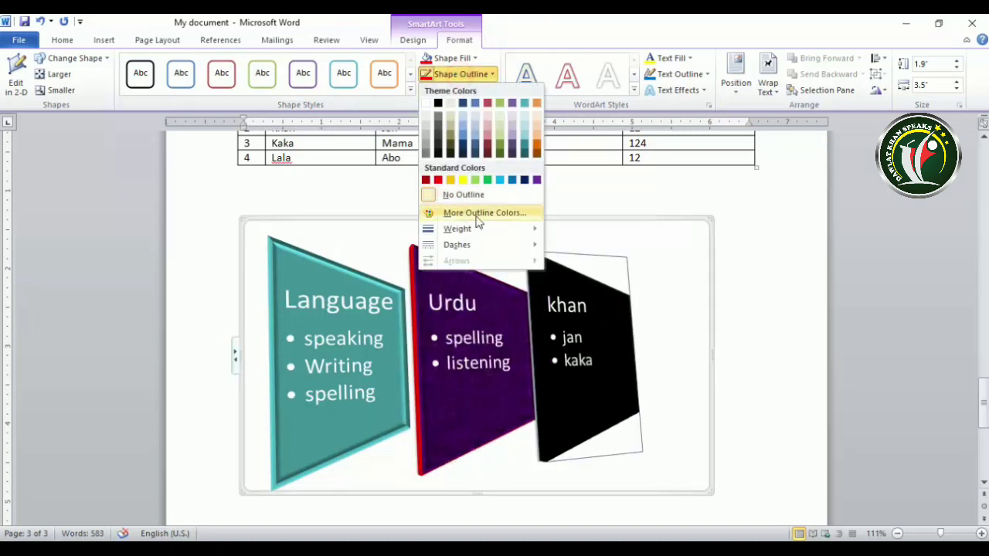
mouse_move(464, 230)
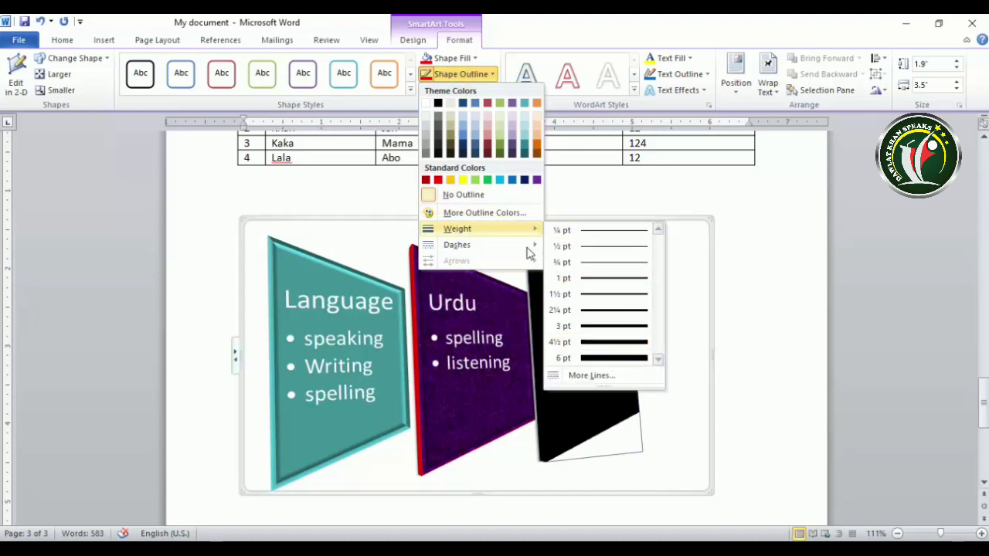
mouse_move(512, 245)
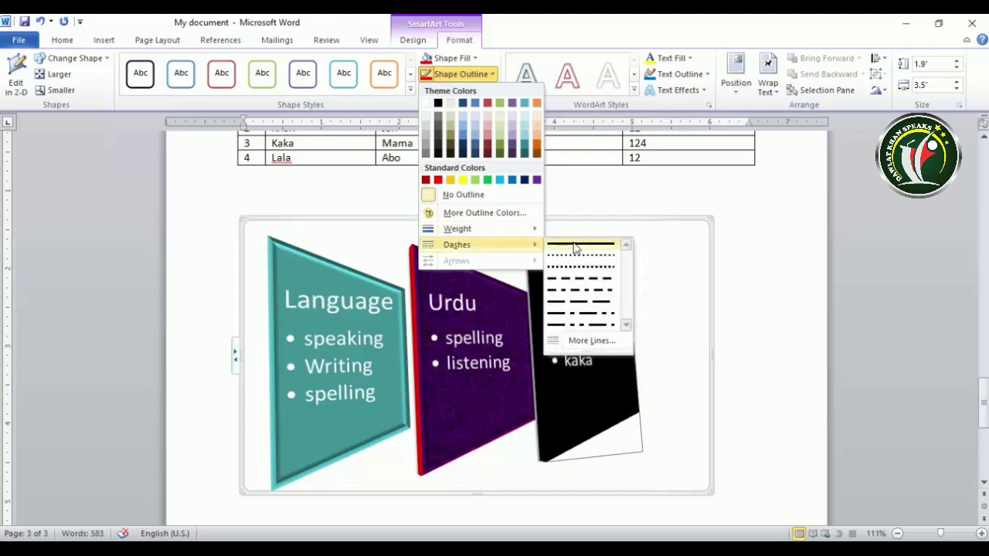
left_click(581, 320)
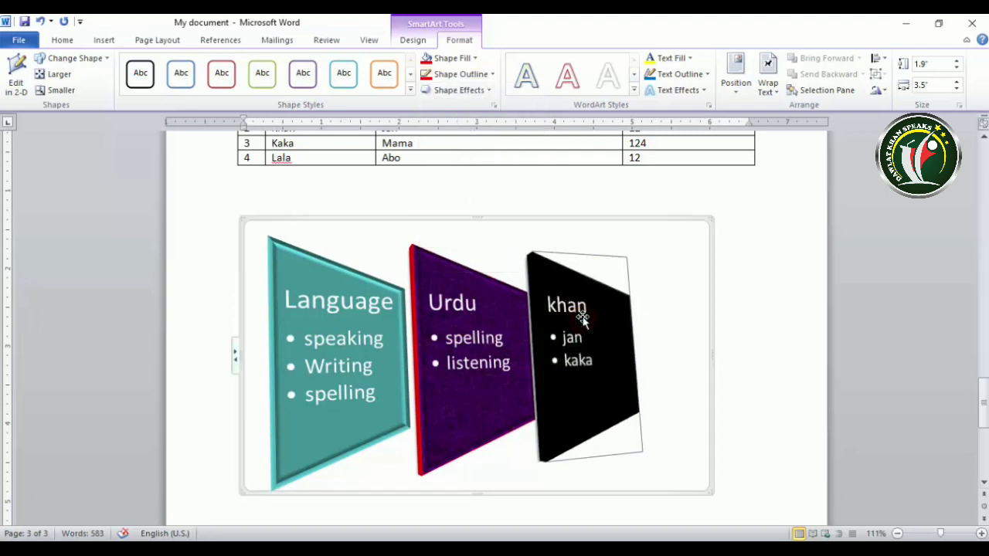
left_click(457, 90)
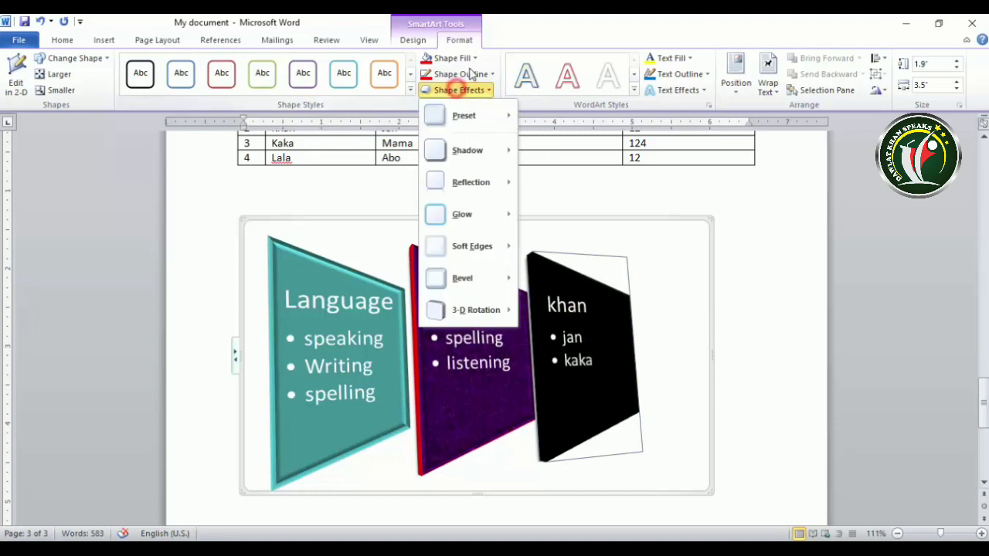
left_click(470, 74)
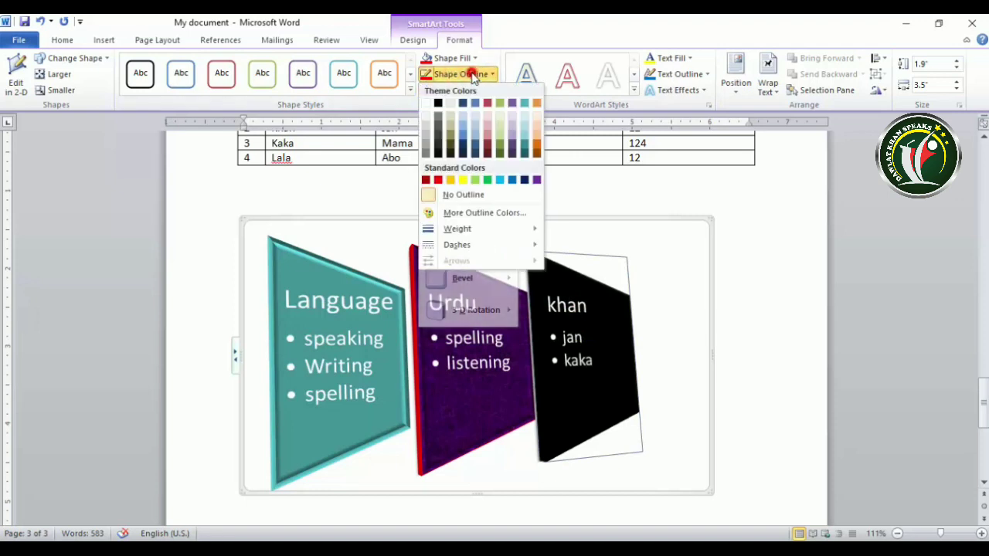
left_click(438, 180)
Select the Urdu shape and browse the Shape Effects presets.
left_click(459, 281)
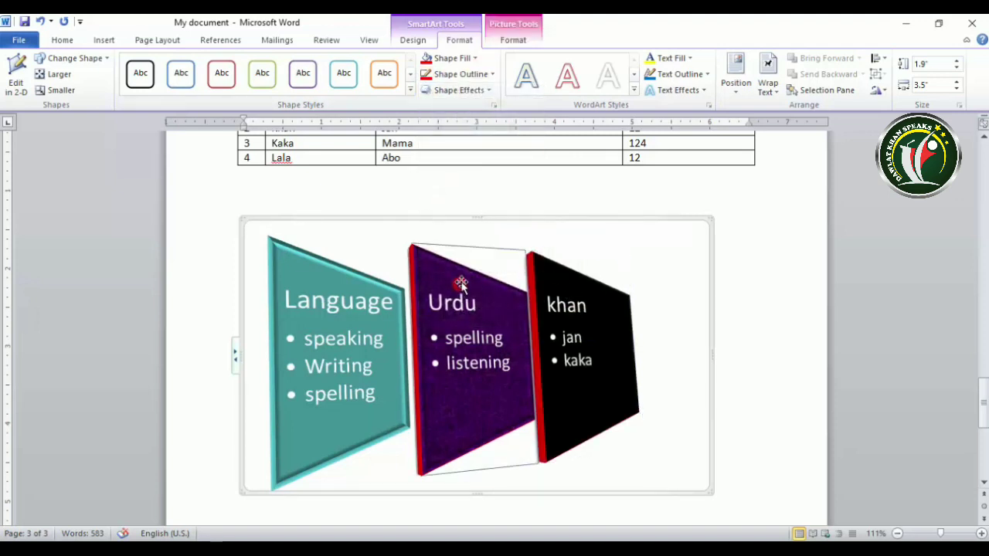
left_click(462, 90)
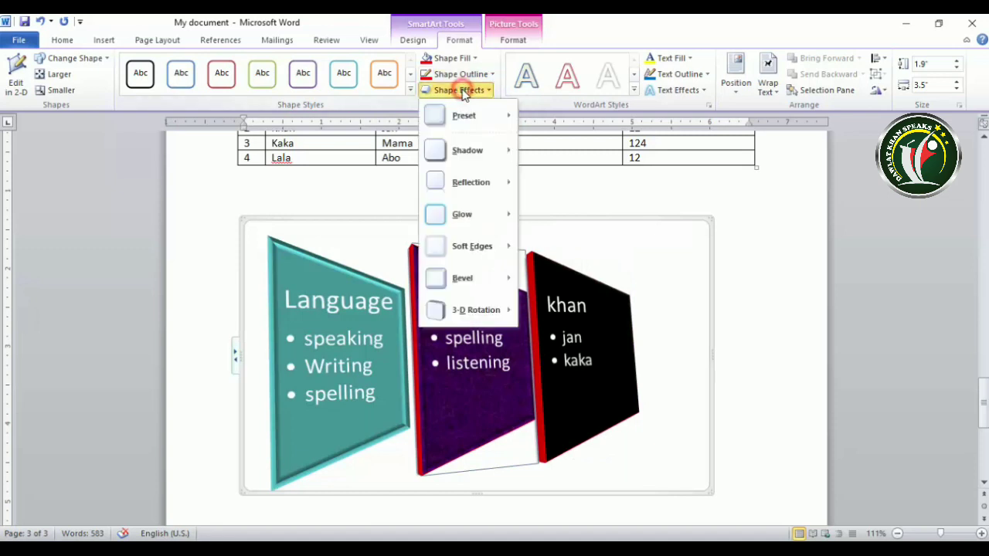
mouse_move(460, 117)
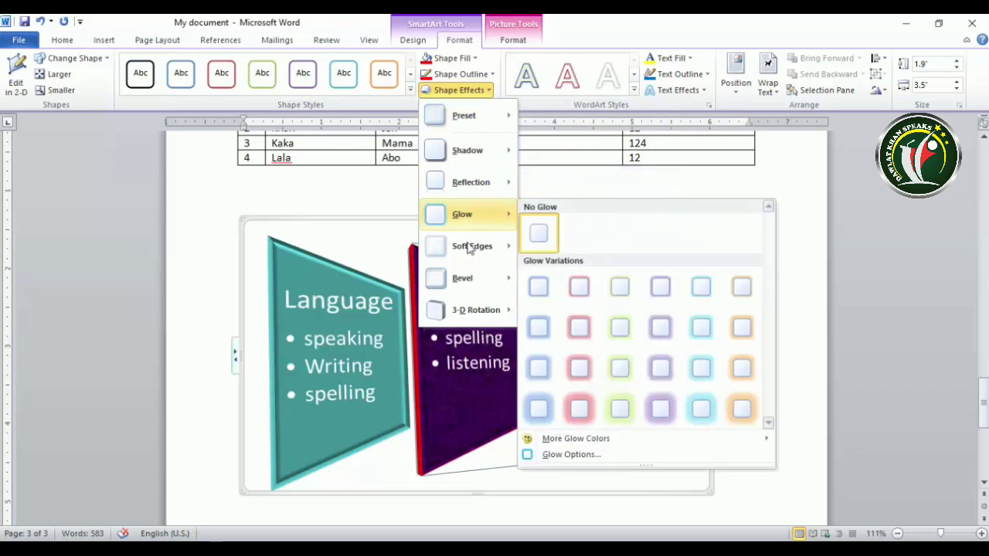
mouse_move(471, 313)
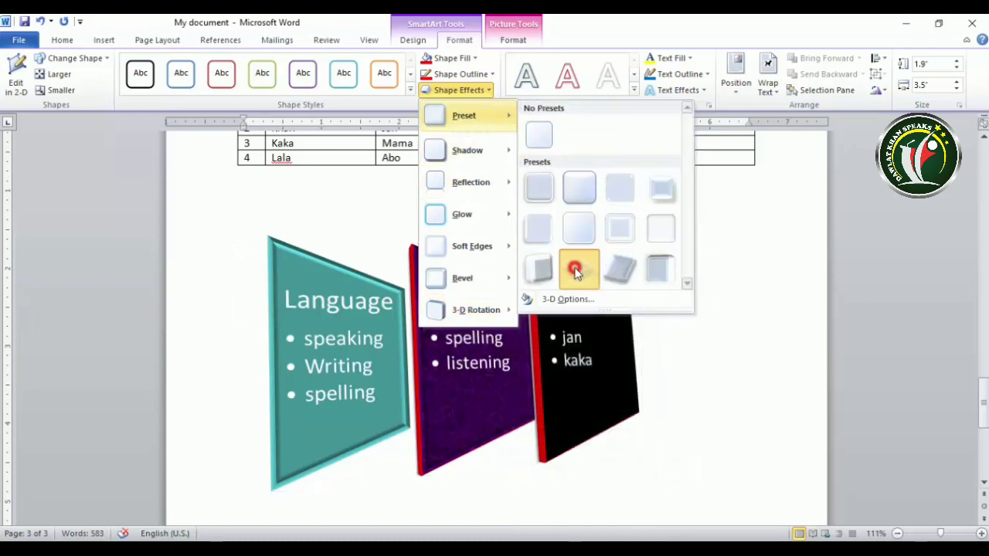
Apply a 3-D preset effect to the shapes, then reselect the SmartArt graphic.
left_click(578, 269)
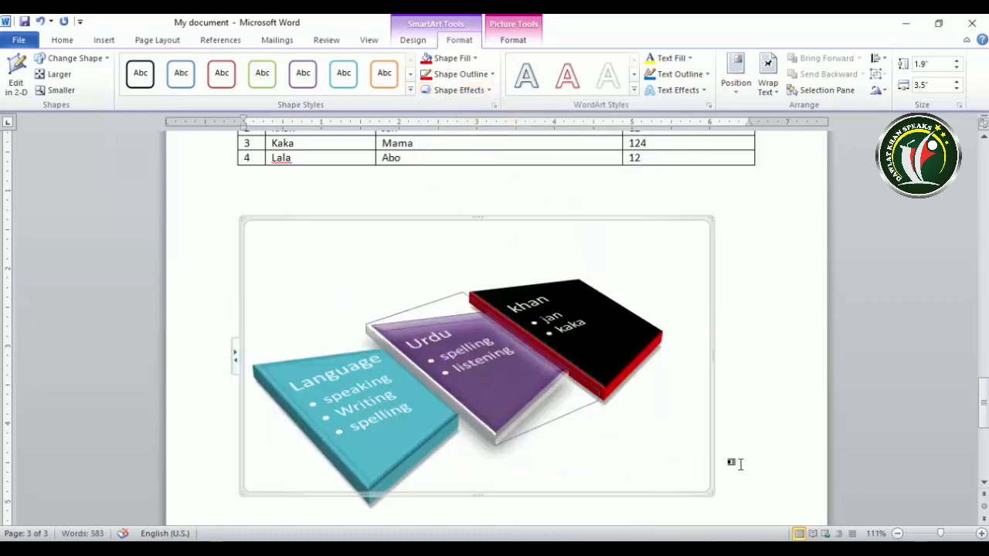
left_click(739, 464)
left_click(628, 357)
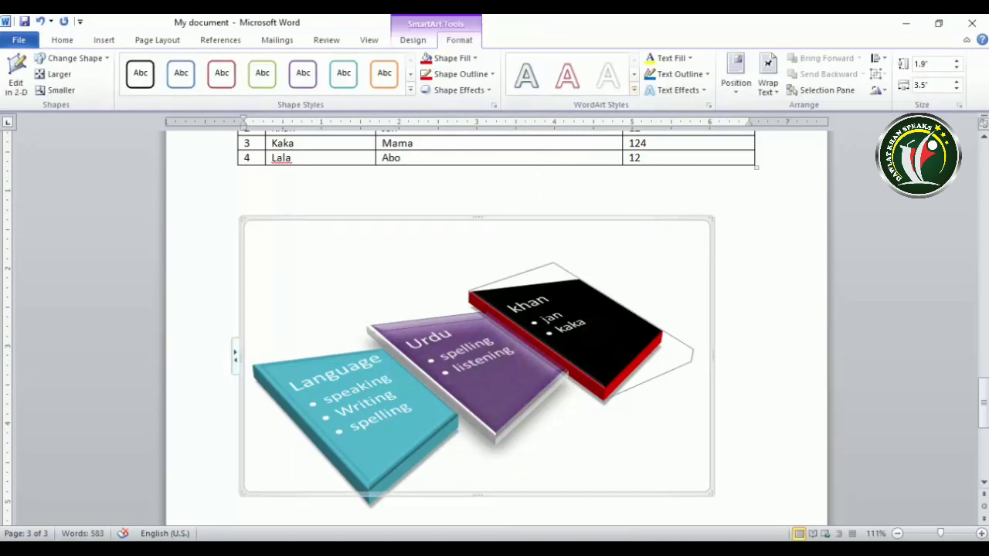
Apply a light outlined WordArt style to the khan text.
left_click(633, 89)
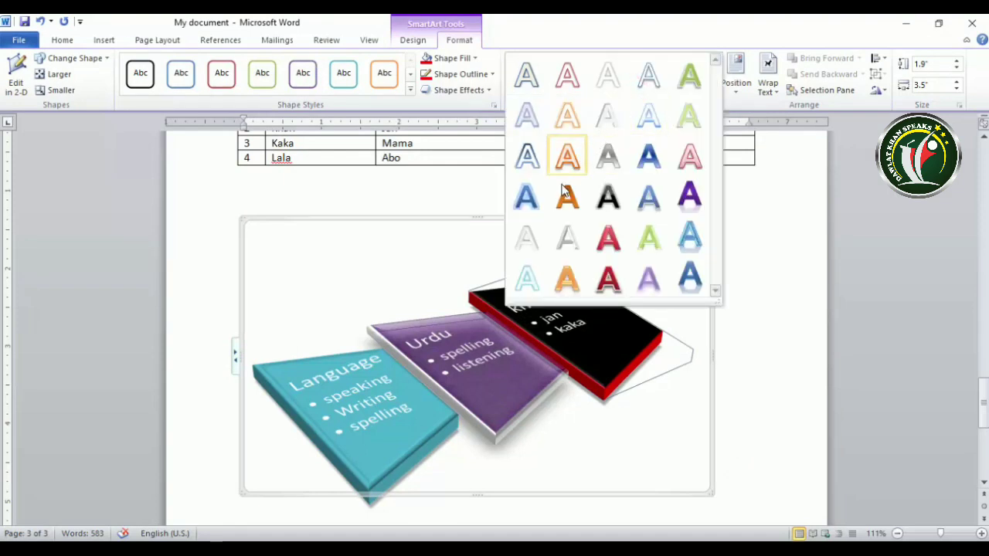
left_click(575, 242)
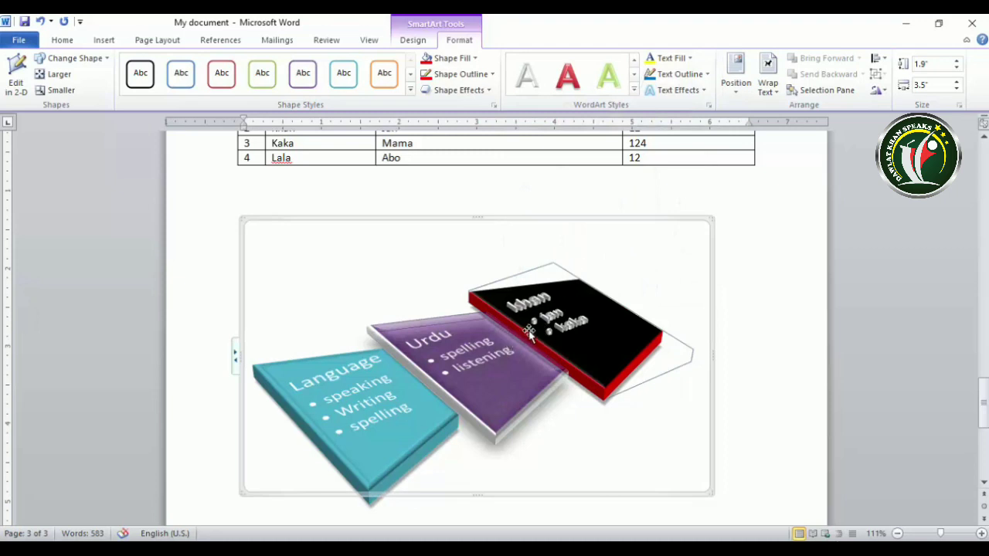
left_click(413, 41)
Reset the SmartArt graphic to plain blue, then try and undo a 3-D preset on the third shape.
left_click(941, 80)
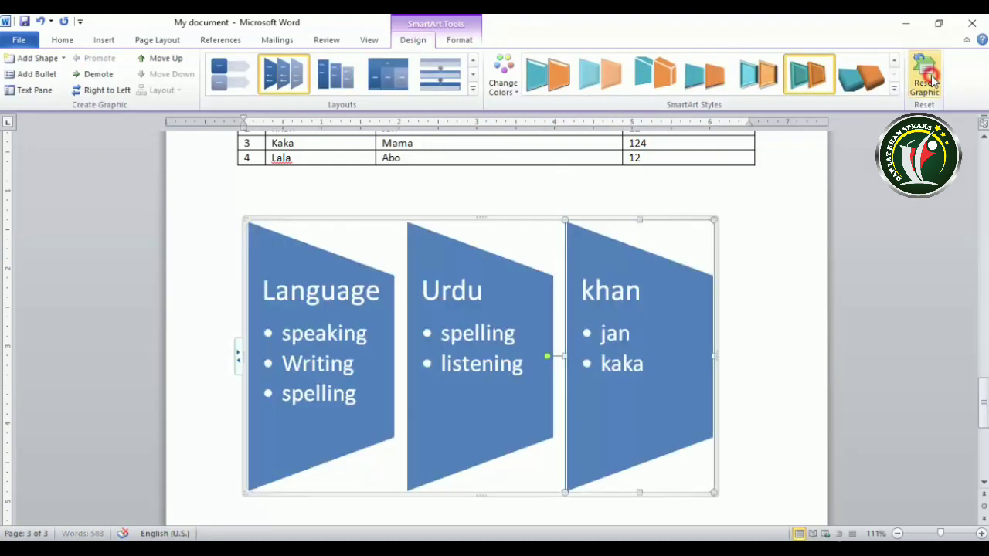
left_click(439, 39)
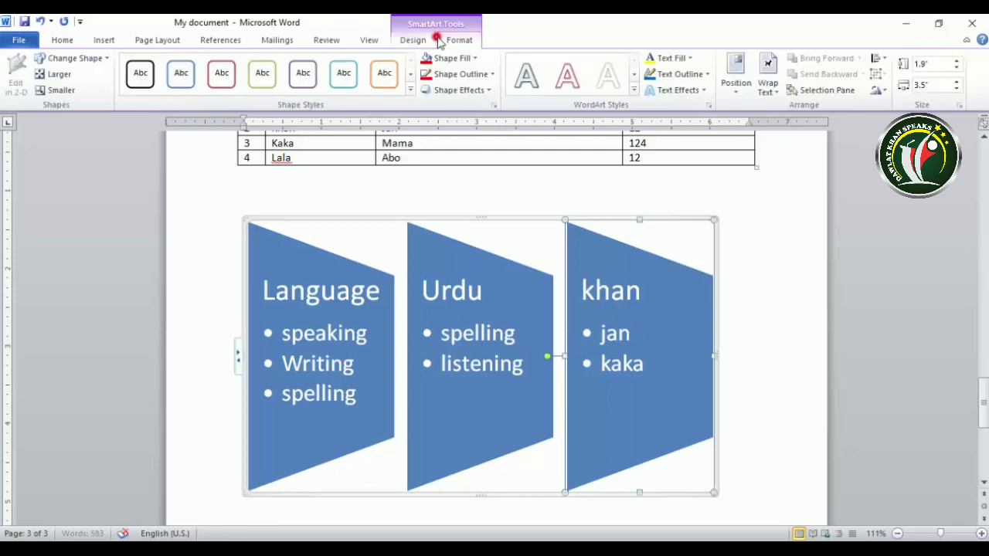
left_click(455, 90)
mouse_move(472, 115)
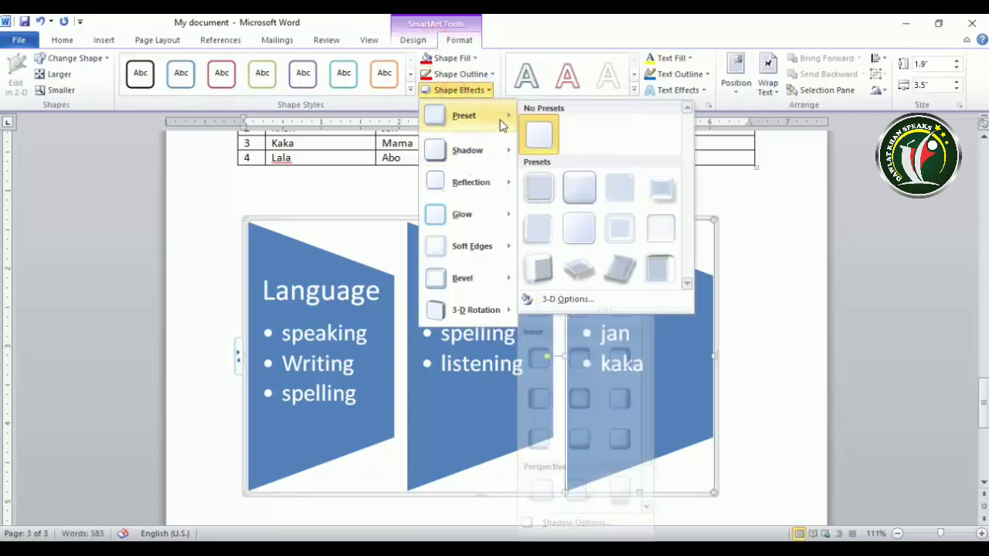
left_click(585, 267)
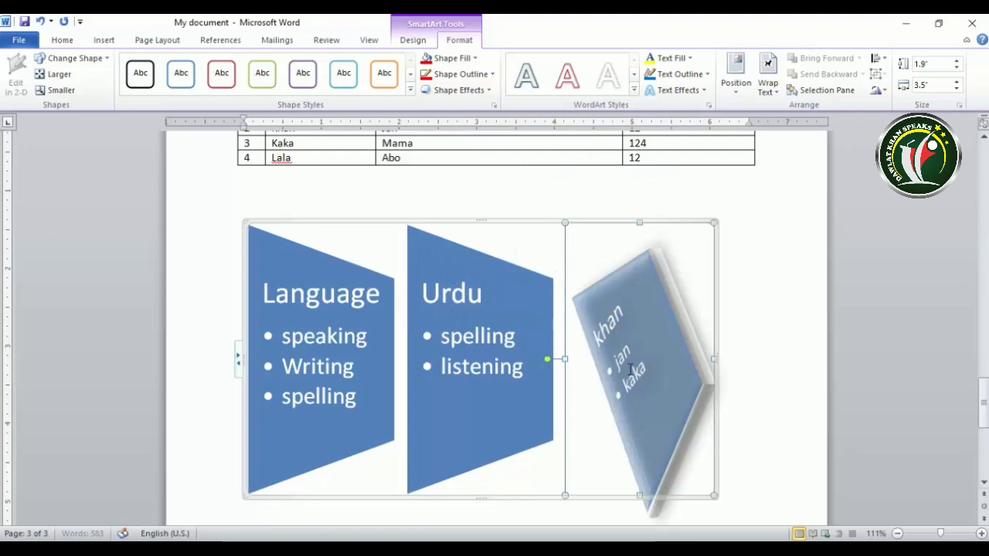
key("ctrl+z")
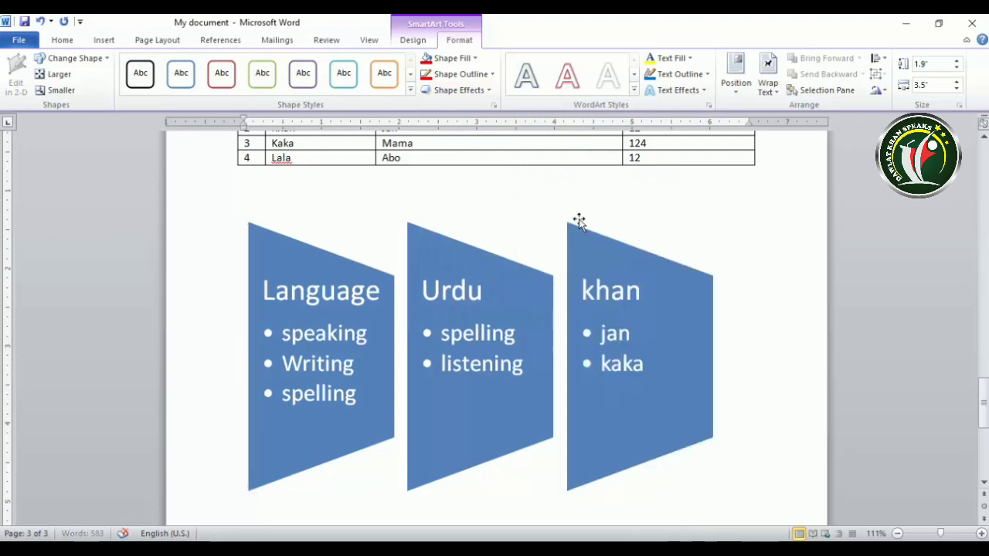
Apply a pale WordArt style from the gallery to the khan text.
left_click(463, 90)
mouse_move(473, 118)
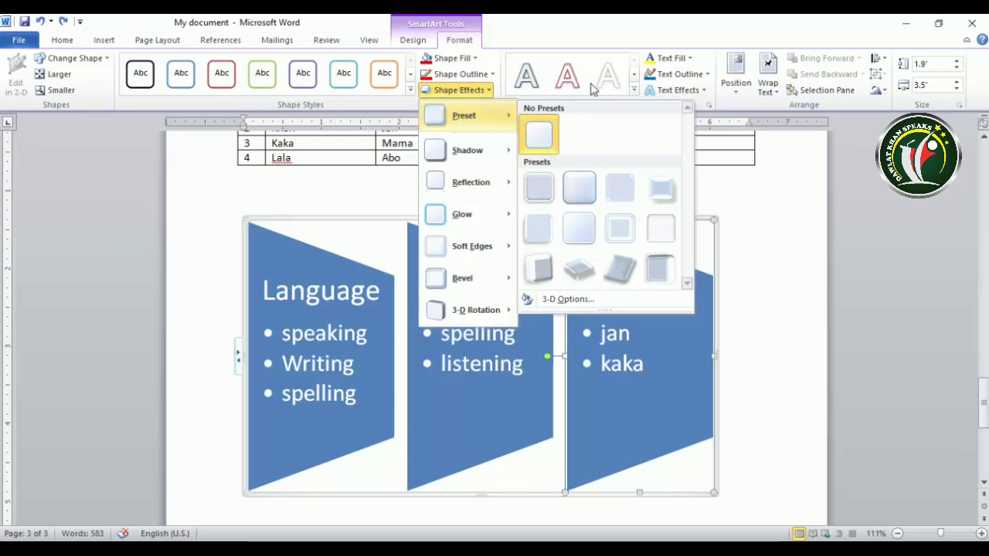
left_click(632, 91)
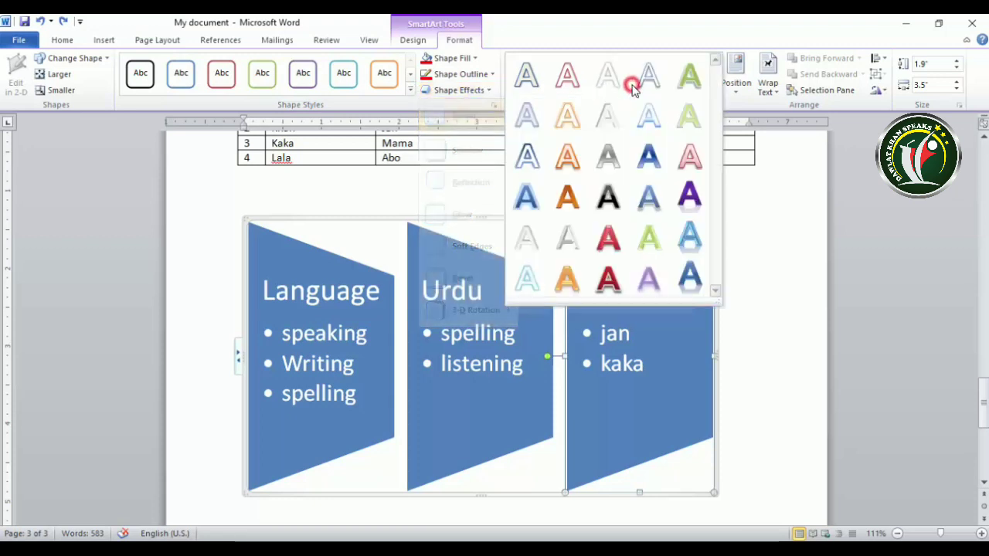
left_click(569, 245)
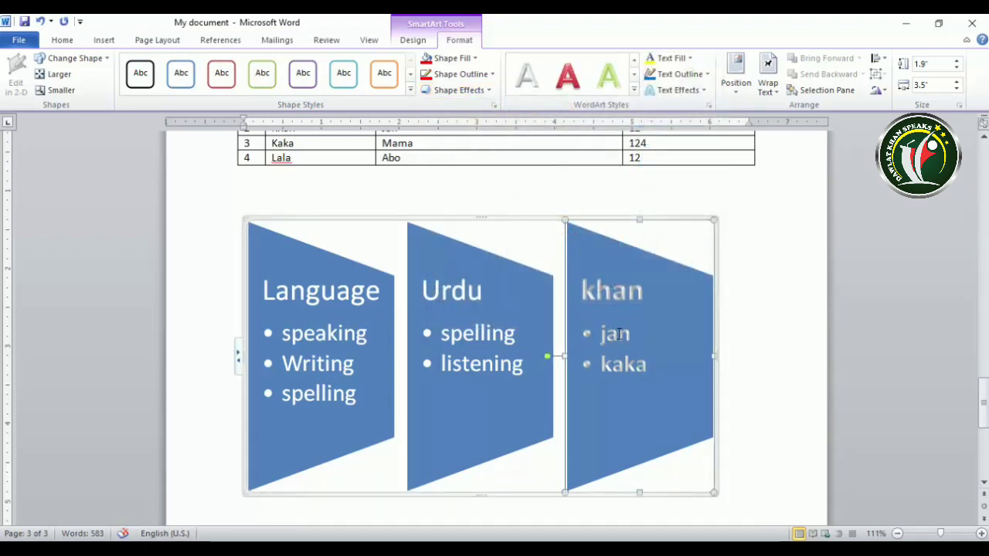
Make the khan text red with a blue text outline and an offset bottom shadow.
left_click(671, 58)
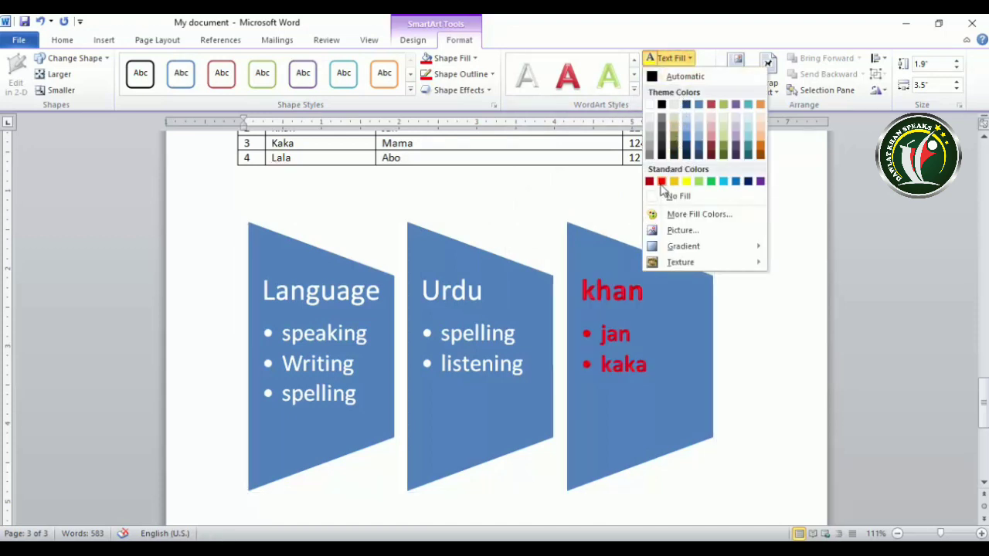
left_click(661, 180)
left_click(663, 75)
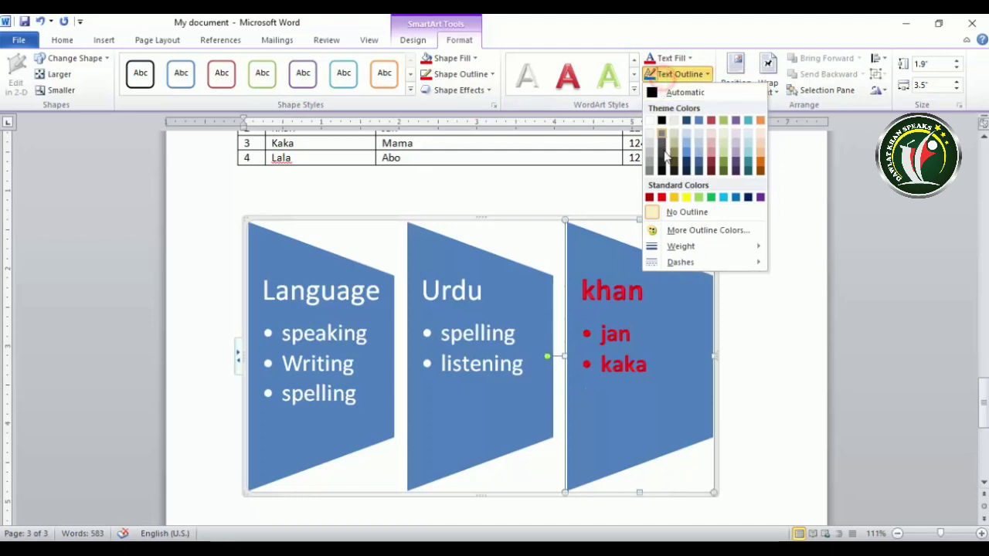
left_click(739, 201)
left_click(676, 93)
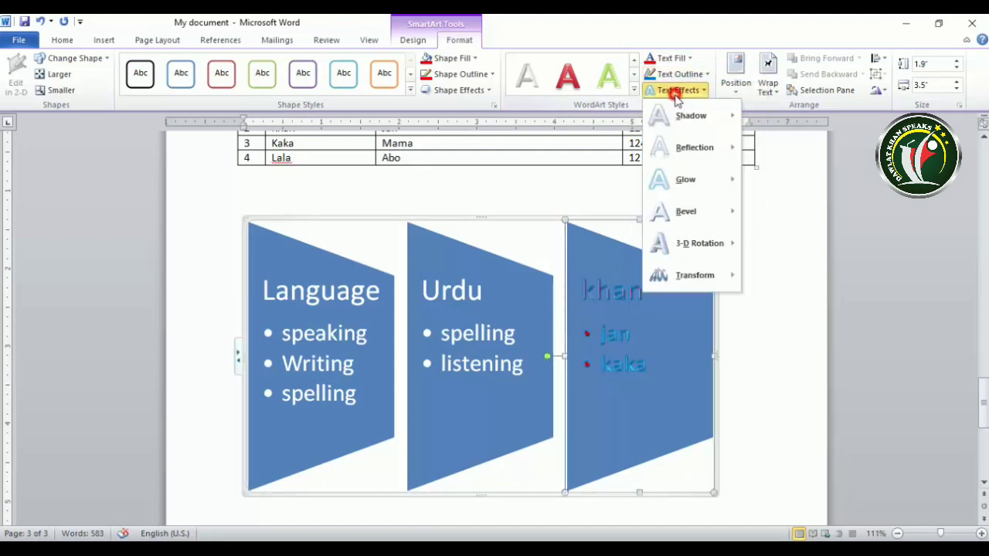
mouse_move(691, 115)
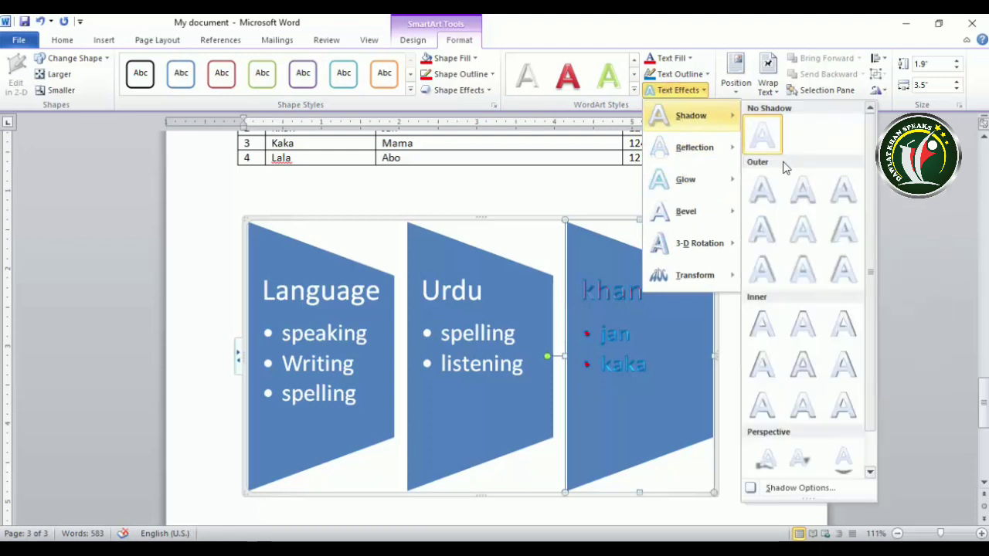
left_click(800, 192)
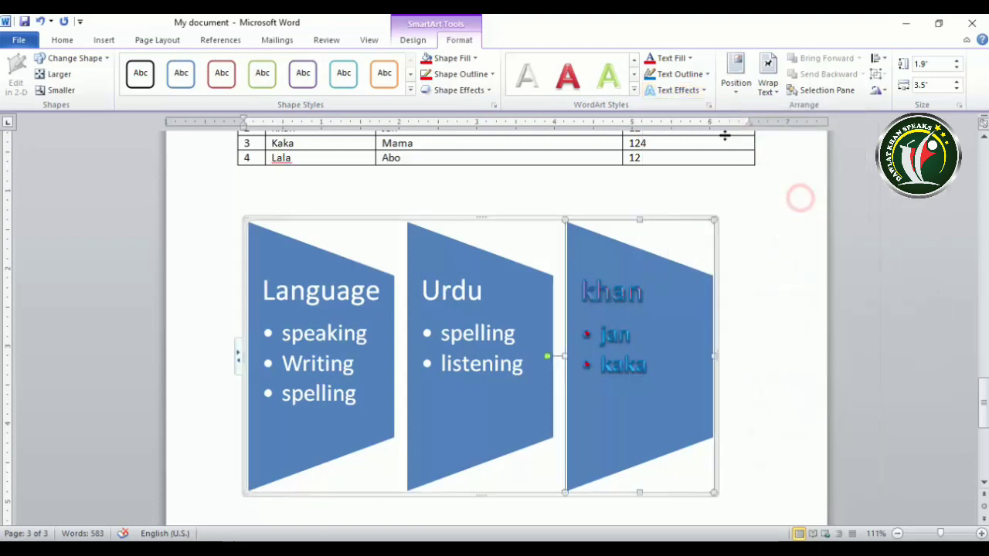
left_click(680, 90)
mouse_move(740, 277)
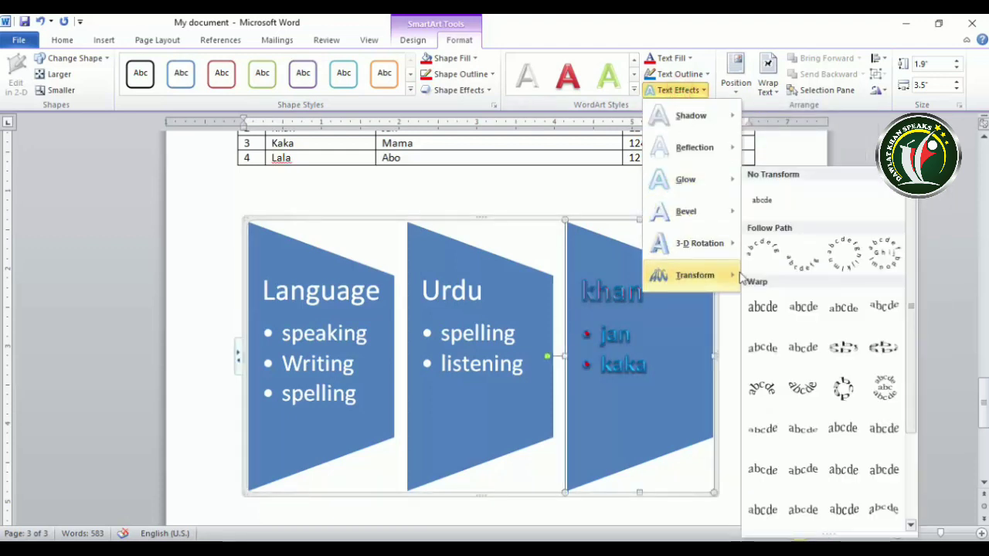
left_click(737, 80)
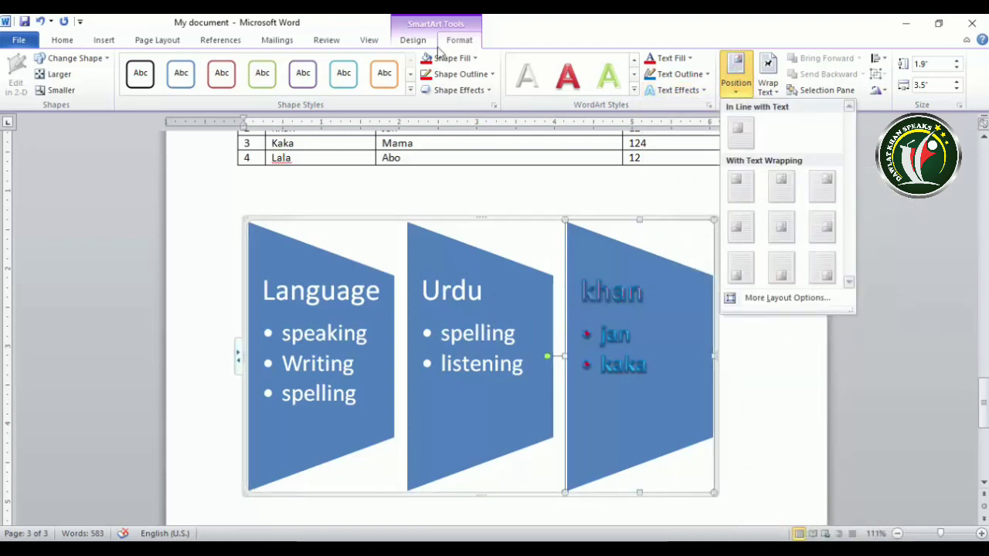
Resize the SmartArt graphic to 2.1" high by 4.1" wide.
left_click(523, 219)
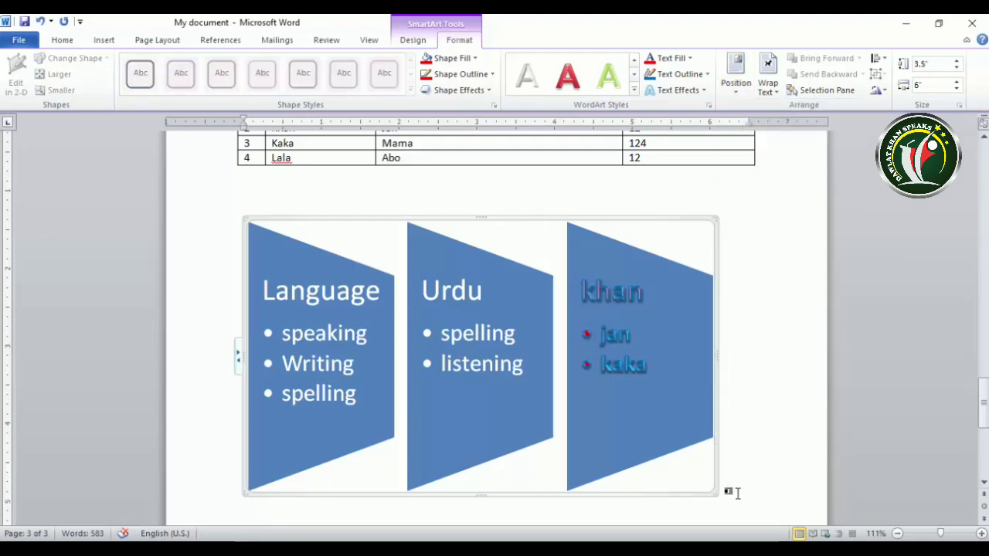
left_click_drag(713, 493, 537, 352)
mouse_move(533, 279)
left_mouse_down()
mouse_move(647, 279)
mouse_move(521, 279)
left_mouse_up()
left_click(957, 60)
left_click(956, 61)
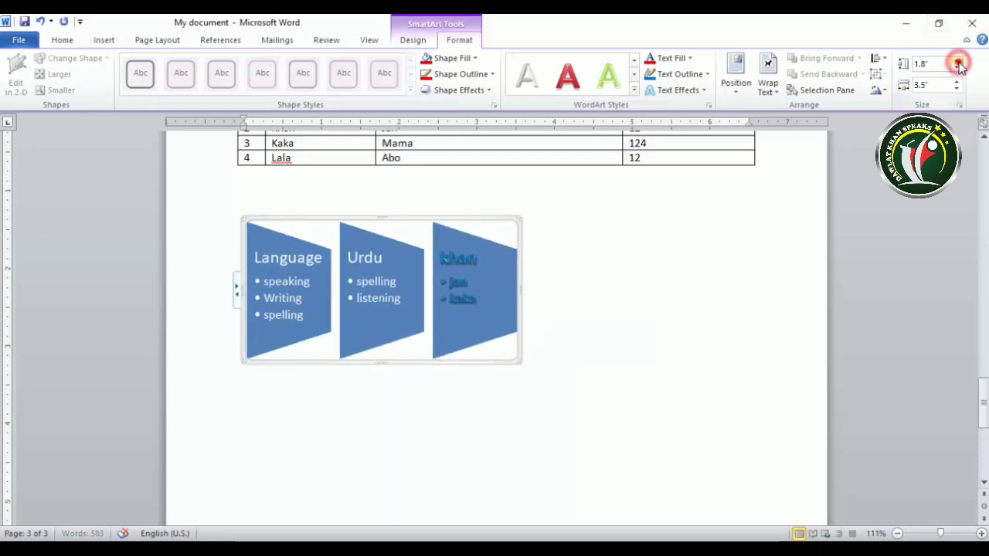
left_click(956, 60)
left_click(957, 60)
left_click(956, 81)
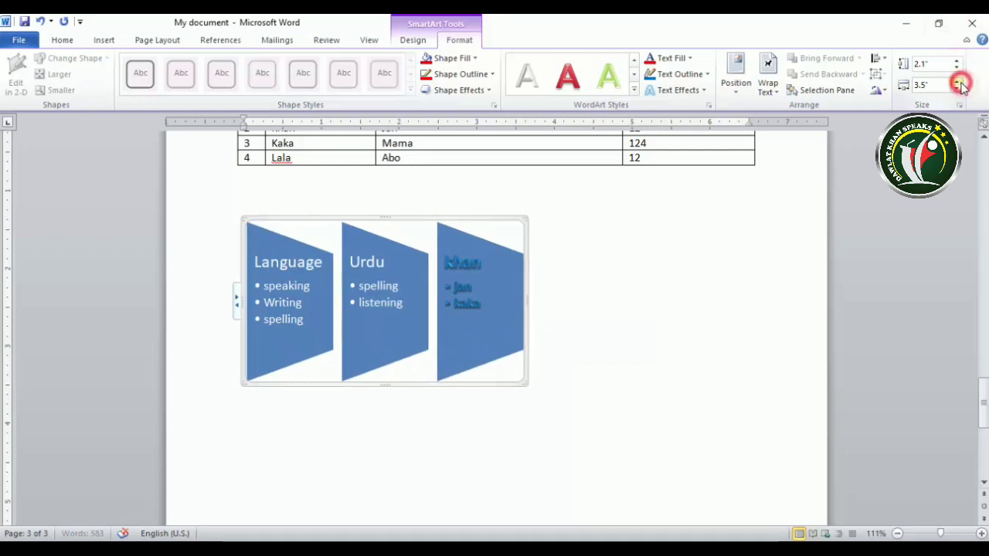
left_click(956, 81)
left_click(957, 81)
left_click(956, 81)
left_click(957, 81)
left_click(957, 81)
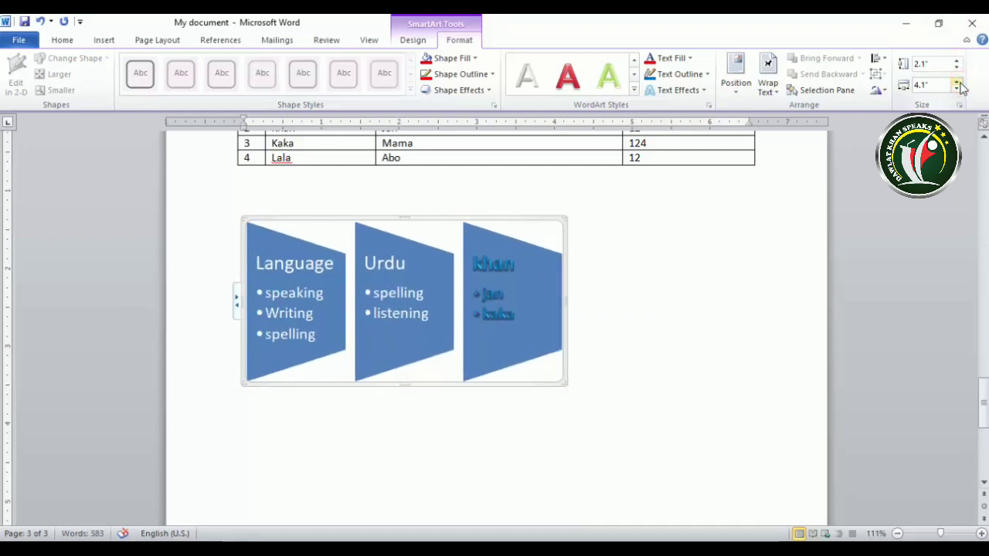
Leave the positioning unchanged and move the cursor to the empty line below the graphic.
left_click(736, 77)
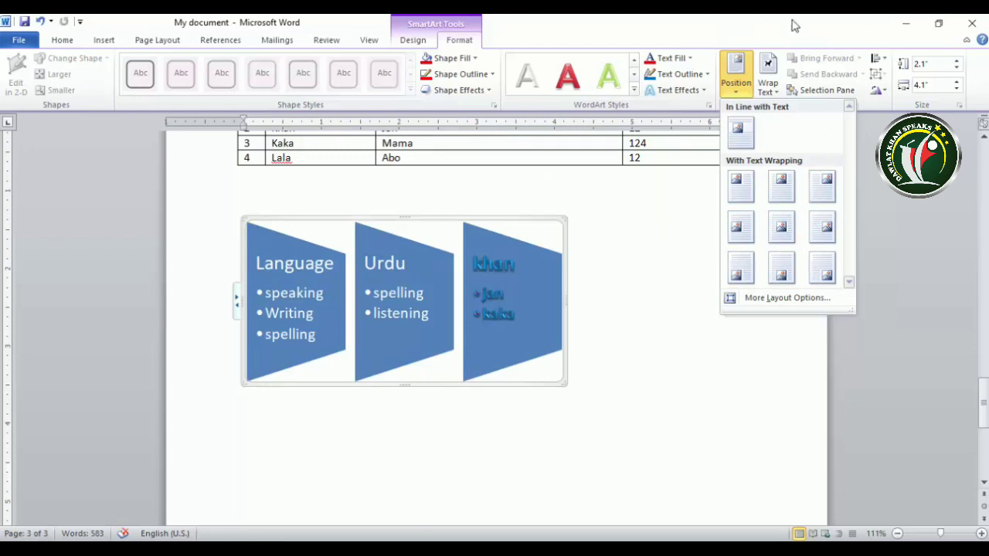
left_click(914, 105)
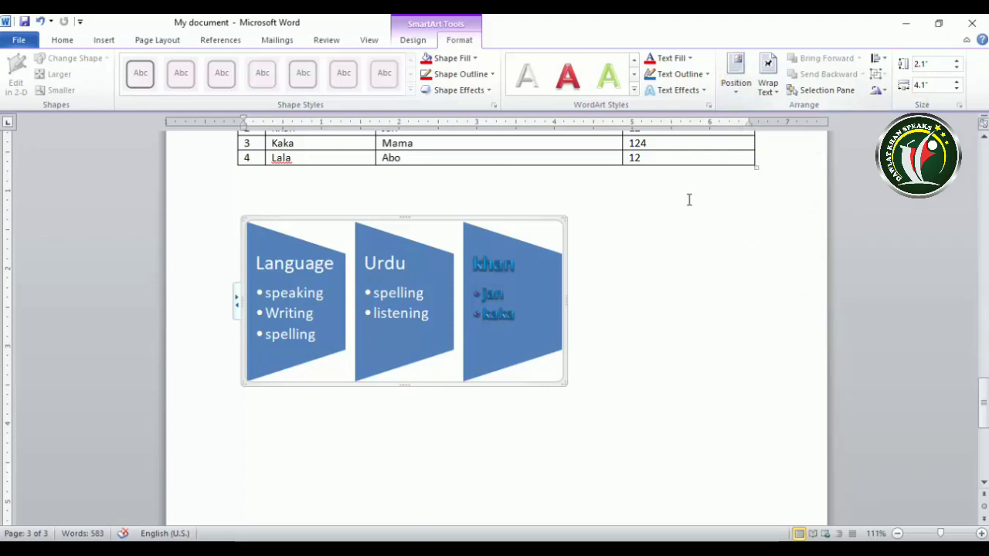
key("ctrl+End")
left_click(103, 39)
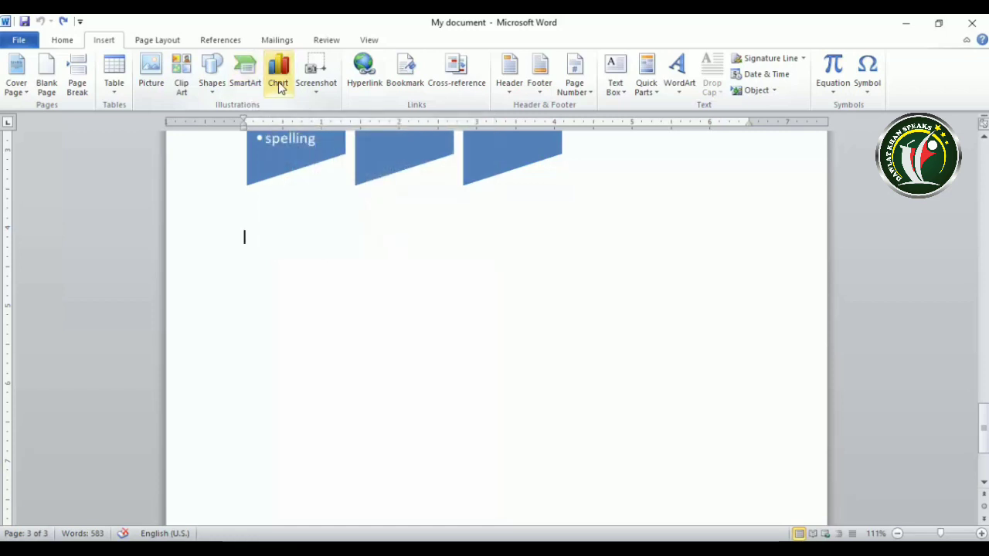
Browse the chart categories, then insert a Column > Clustered Column chart.
left_click(280, 75)
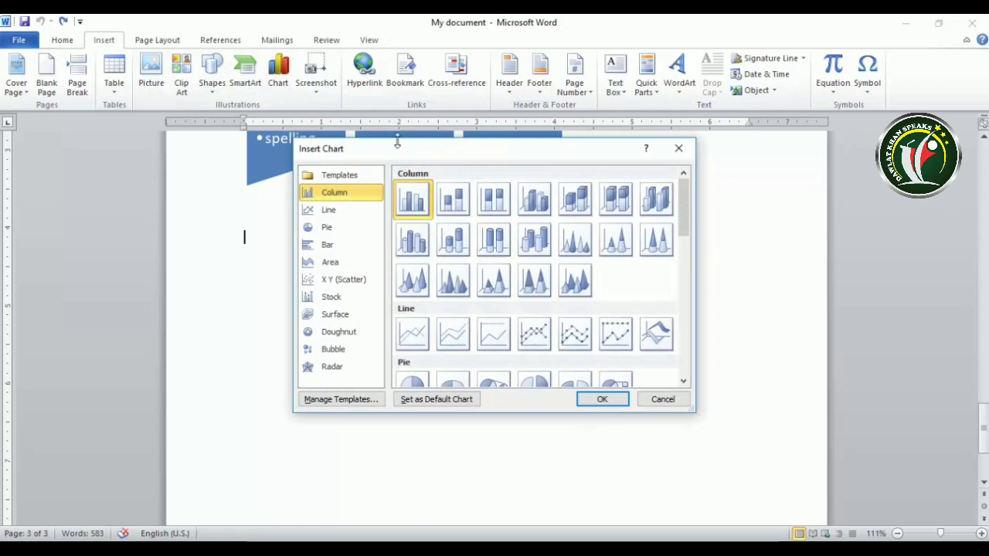
left_click_drag(430, 160, 455, 175)
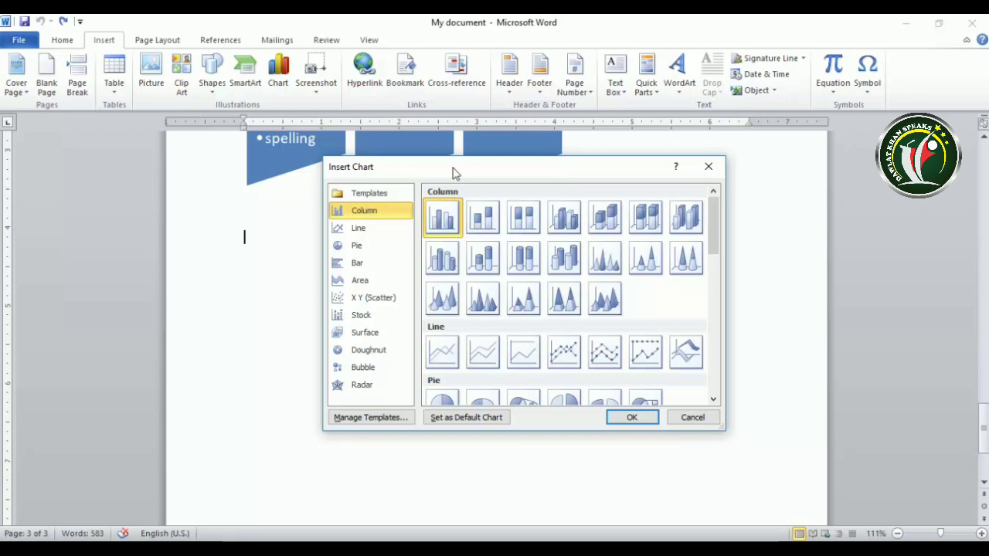
left_click(360, 229)
left_click(356, 246)
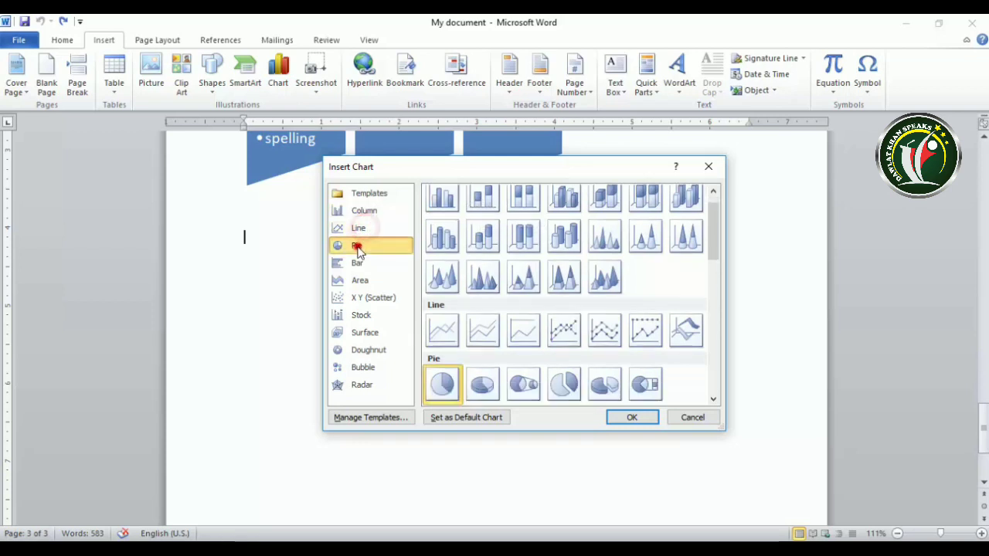
left_click(356, 264)
left_click(359, 281)
left_click(361, 297)
left_click(361, 316)
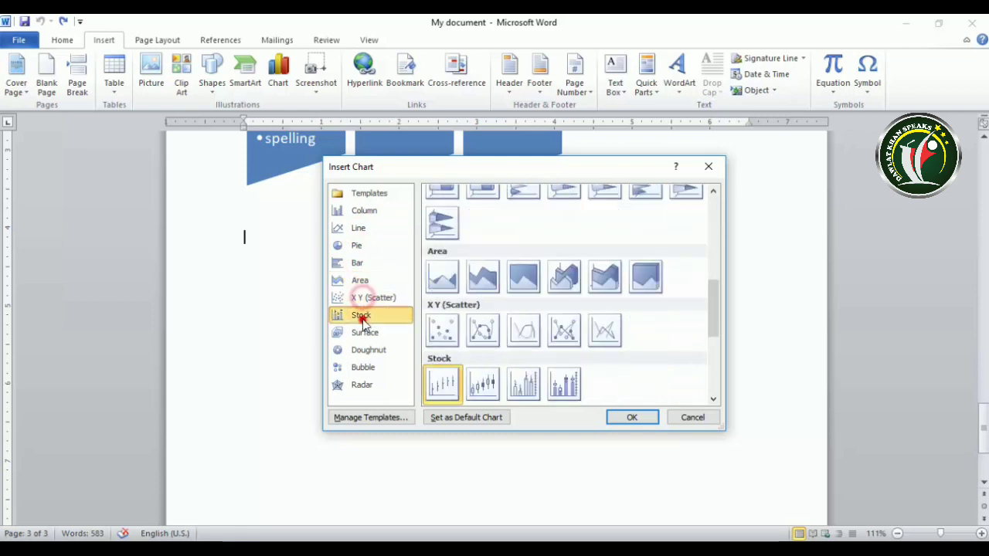
left_click(361, 347)
left_click(361, 384)
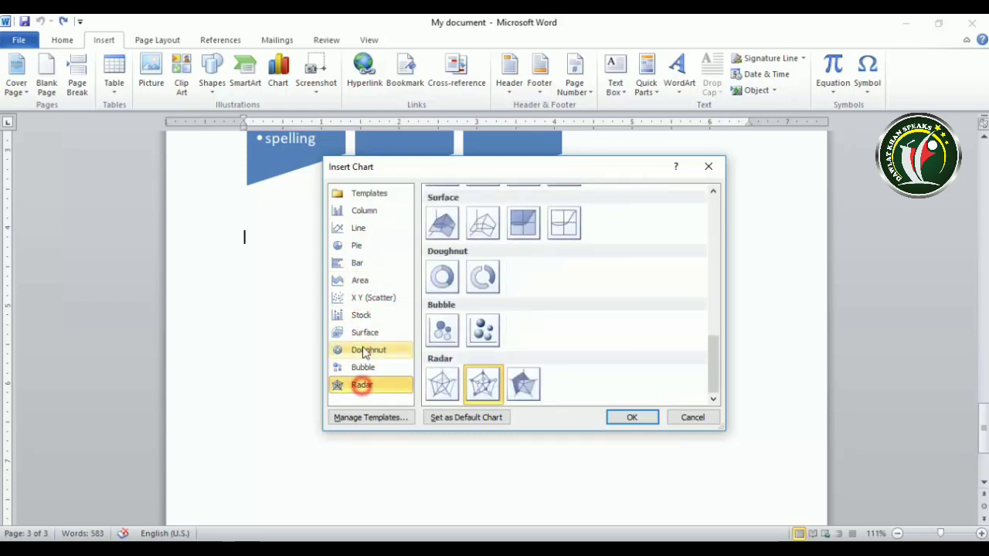
left_click(360, 211)
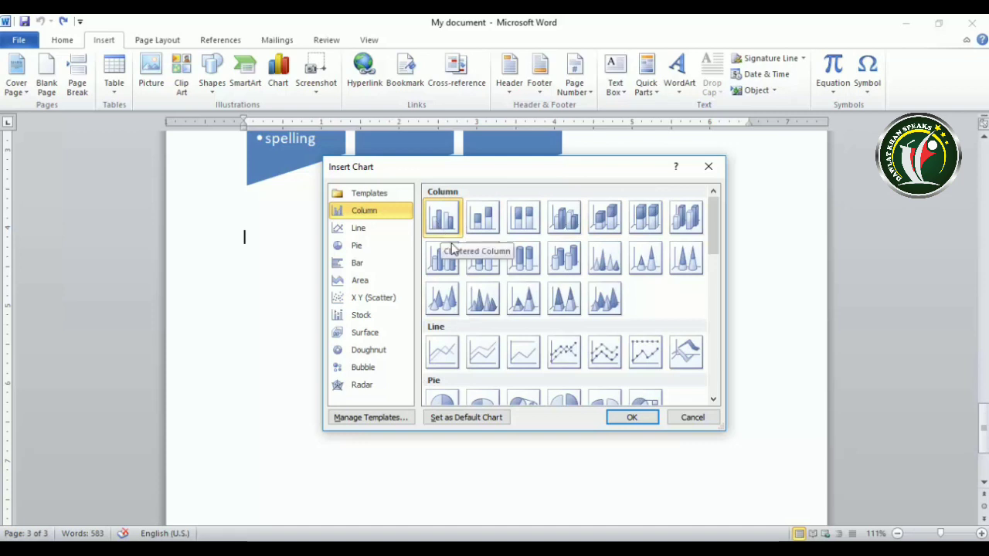
left_click(632, 418)
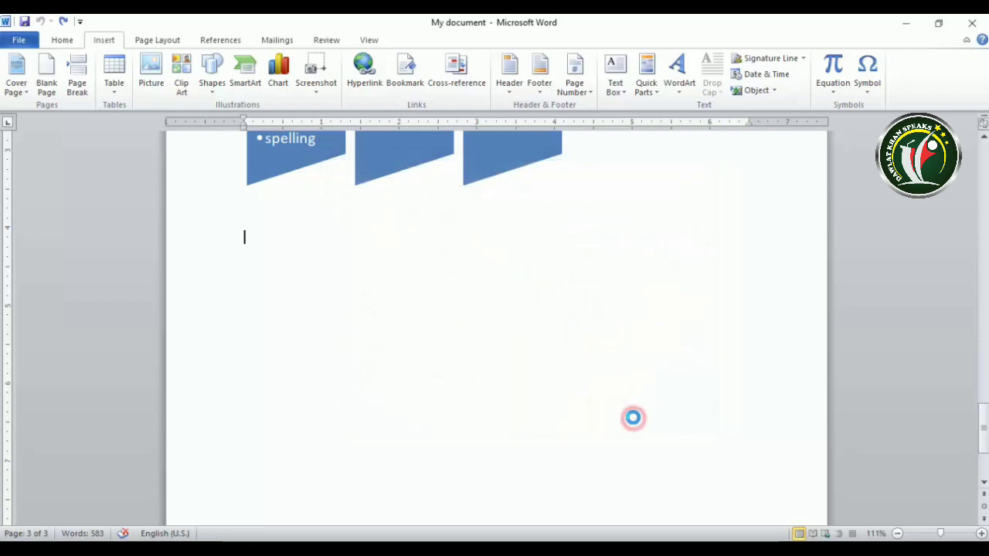
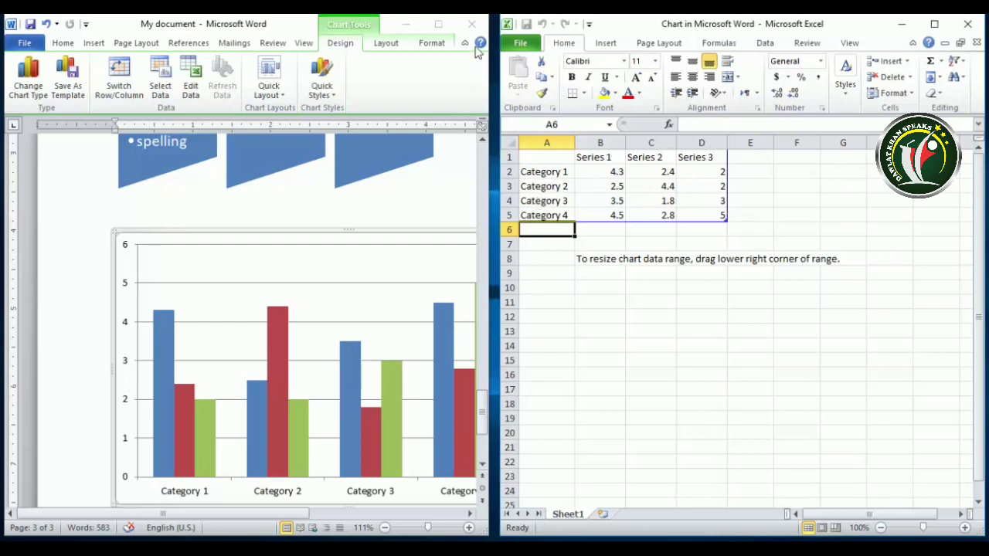
Arrange the Word window beside the chart's Excel data sheet.
left_click(438, 26)
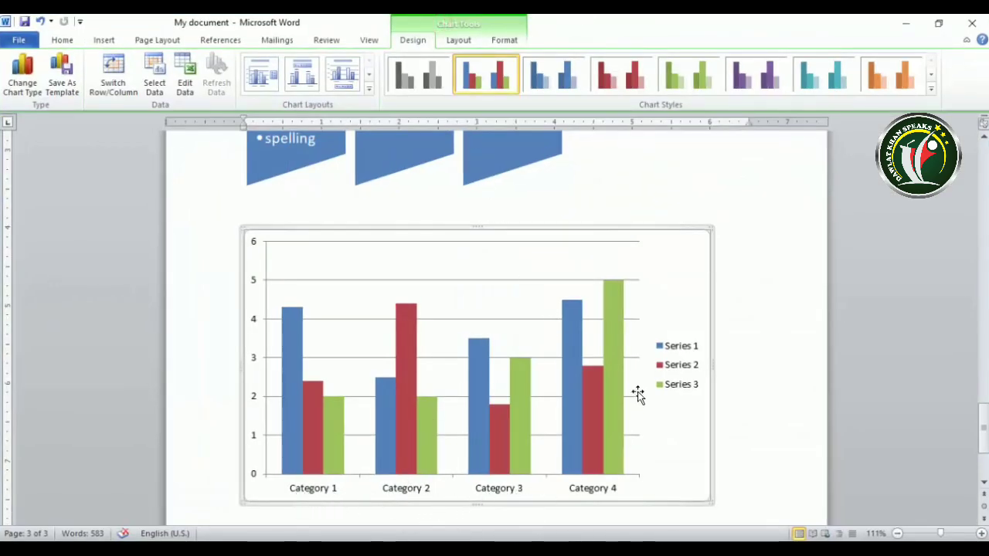
mouse_move(293, 422)
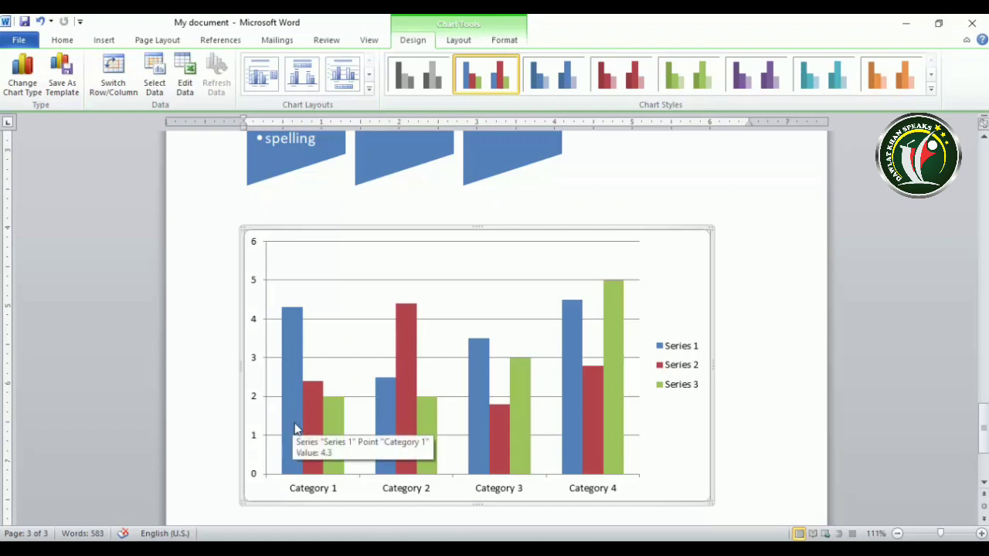
left_click(938, 30)
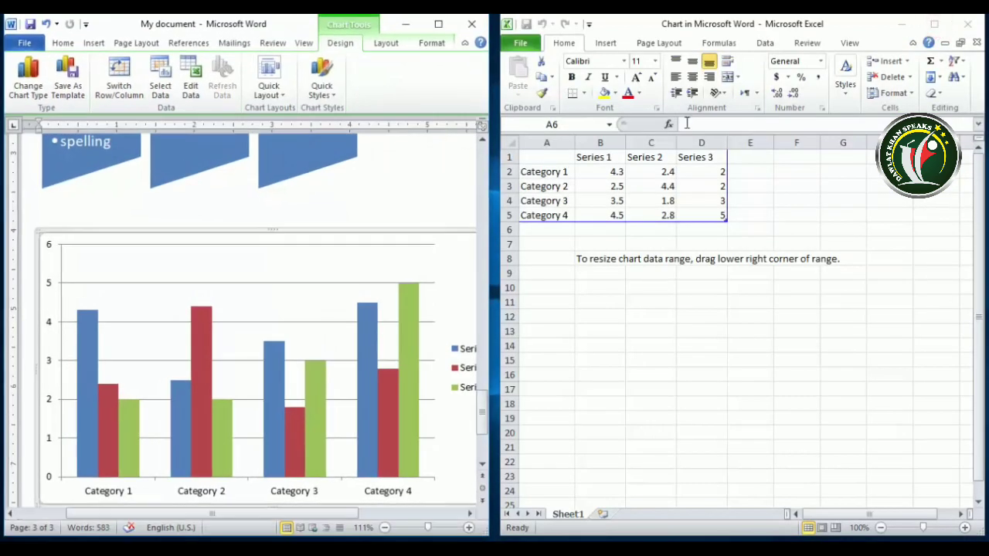
Rename the categories in A2:A5 to Jan, Feb, March and April.
left_click(547, 171)
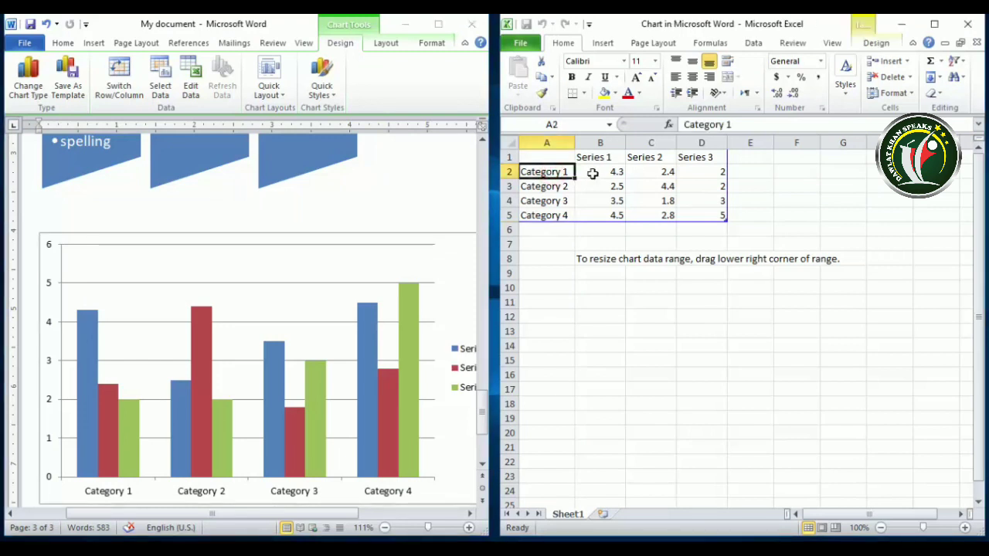
type("Jan")
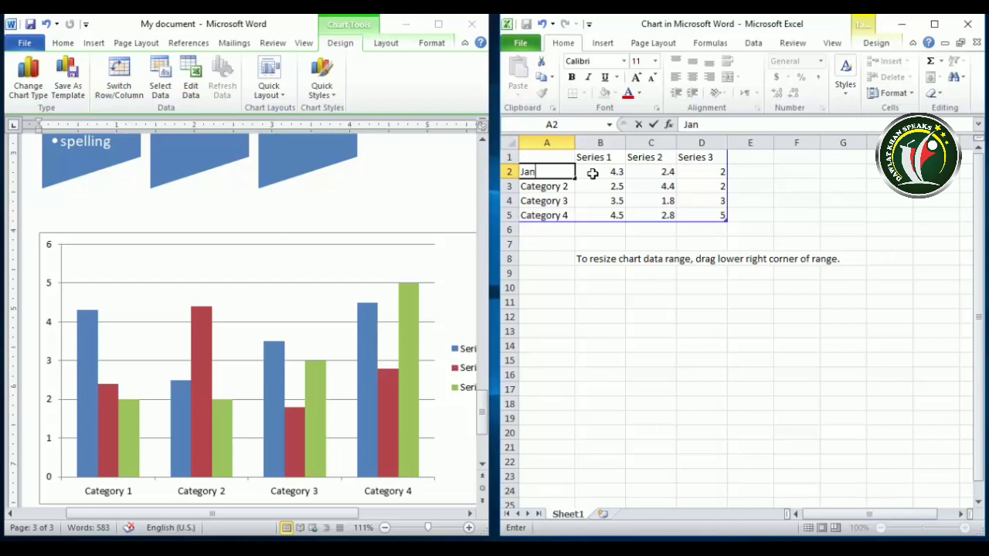
key("Return")
type("f")
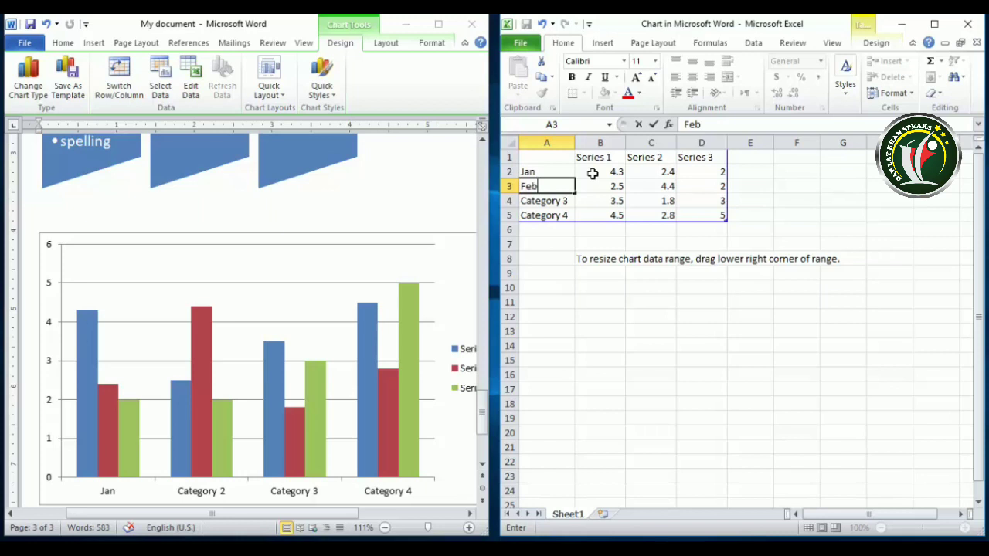
type("eb")
key("Return")
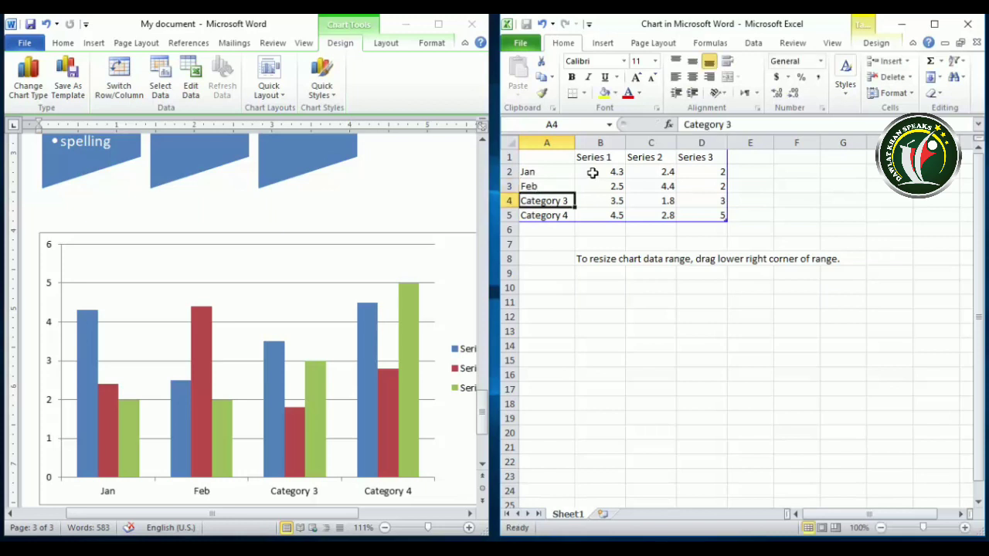
type("Mafr")
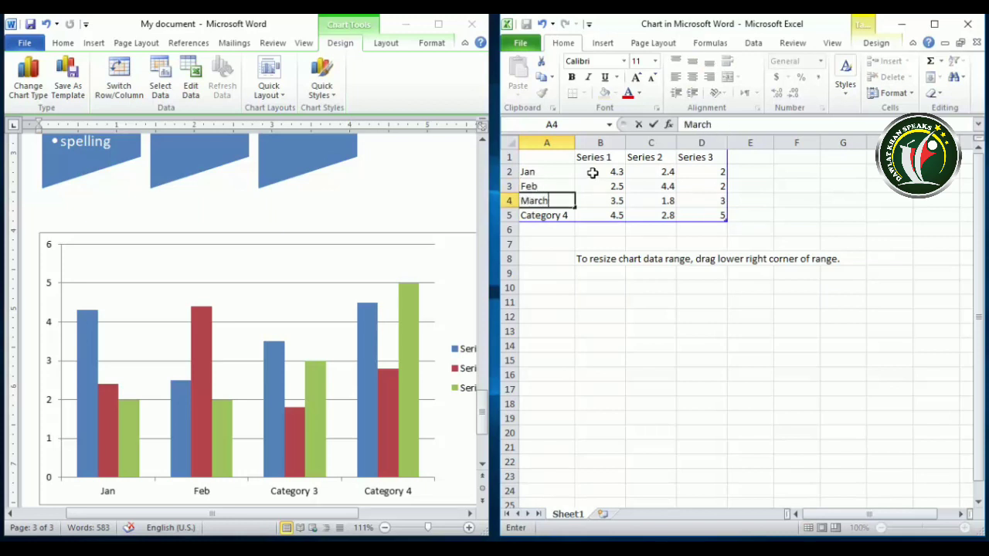
key("Return")
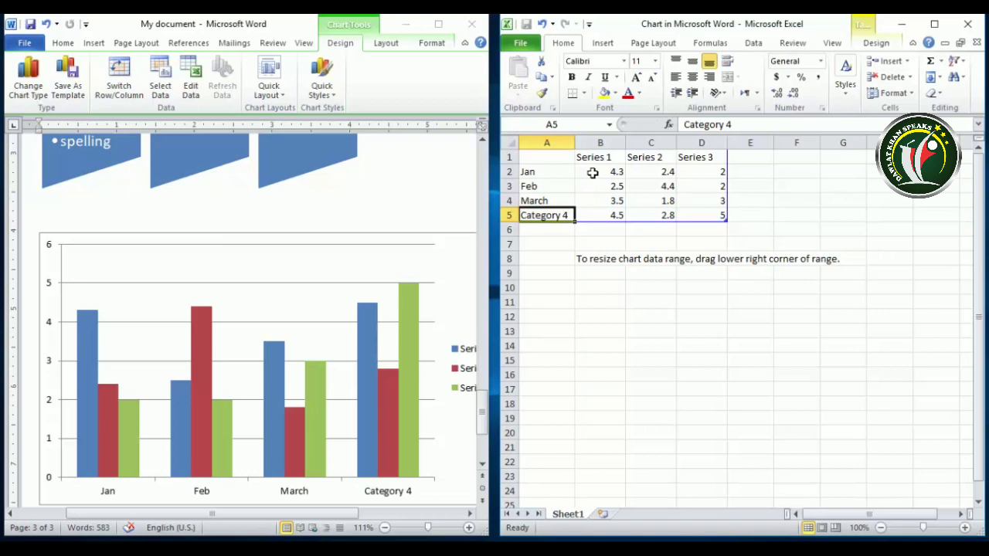
type("Ap")
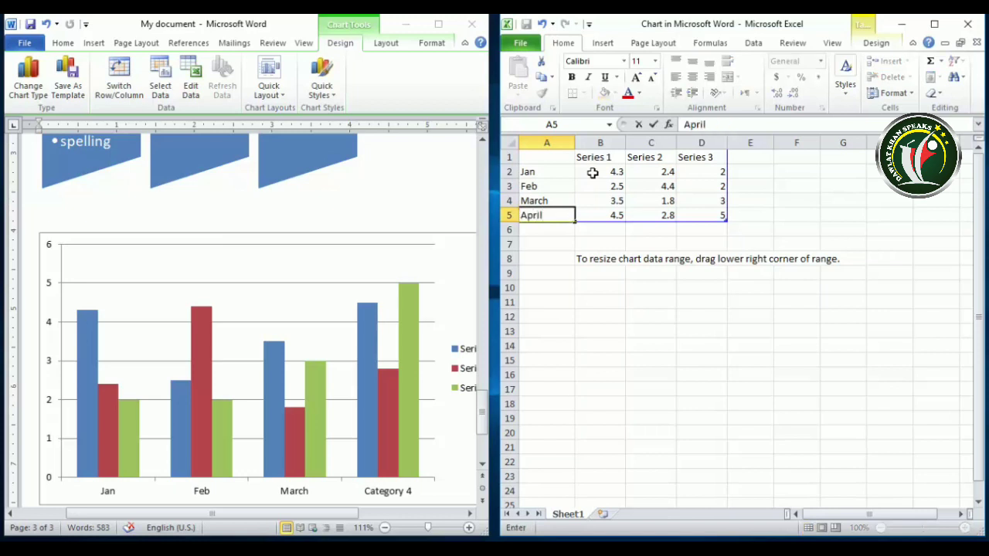
type("ril")
left_click(594, 157)
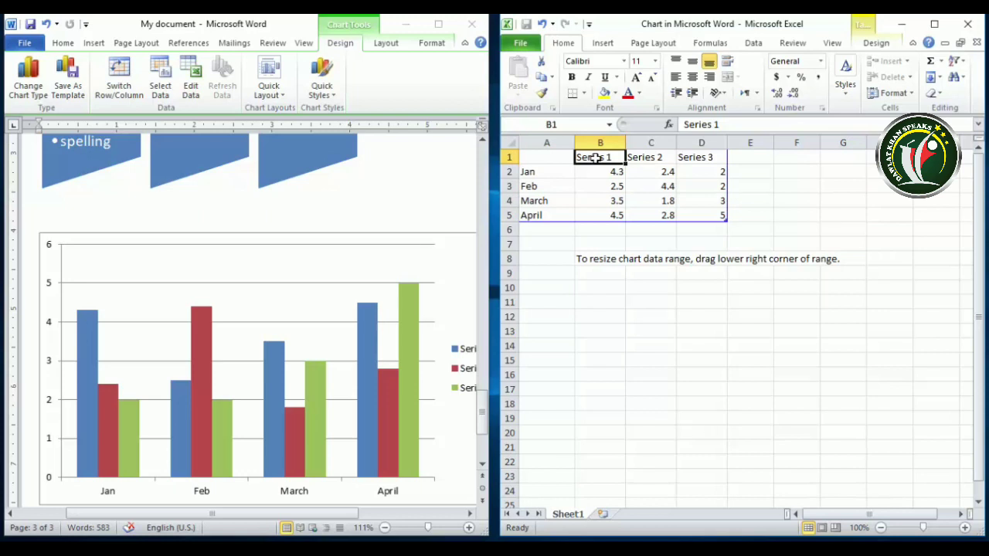
Name the first two series Shampo and Sope, and start typing Surf as the third.
type("Shampo")
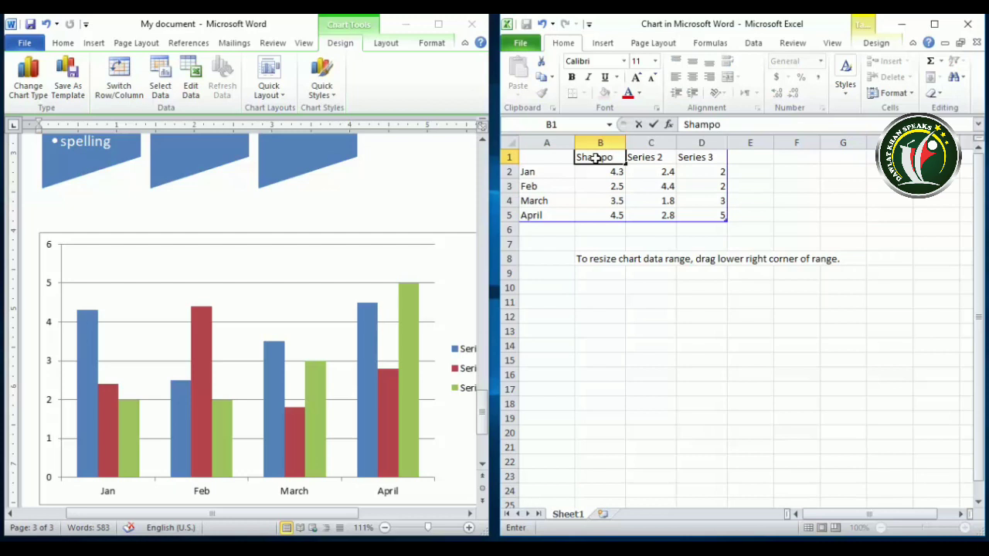
key("Tab")
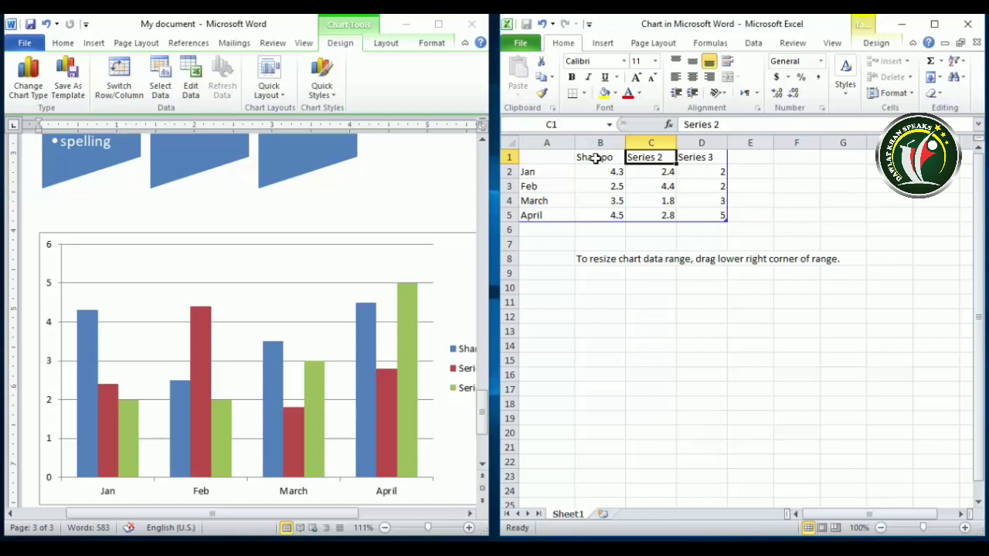
type("Sope")
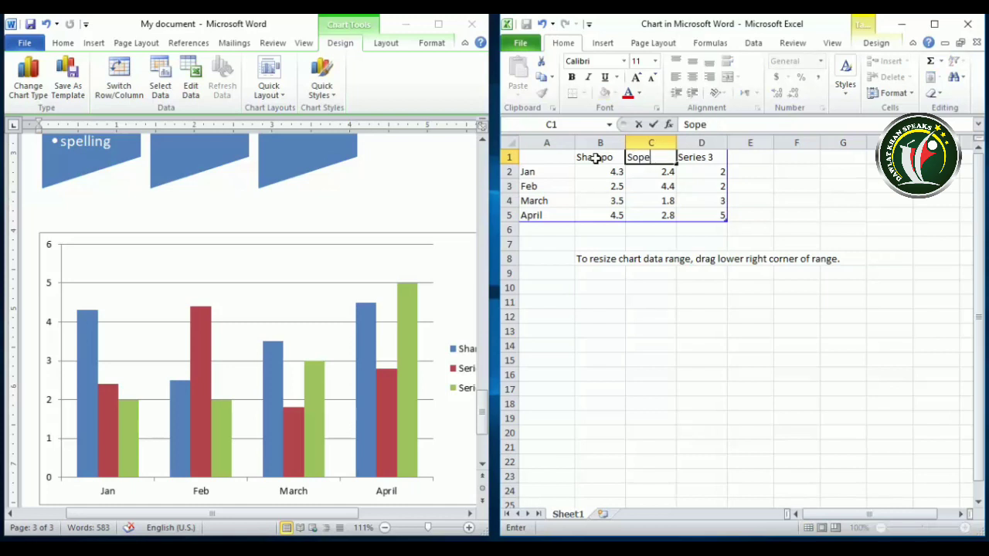
key("Tab")
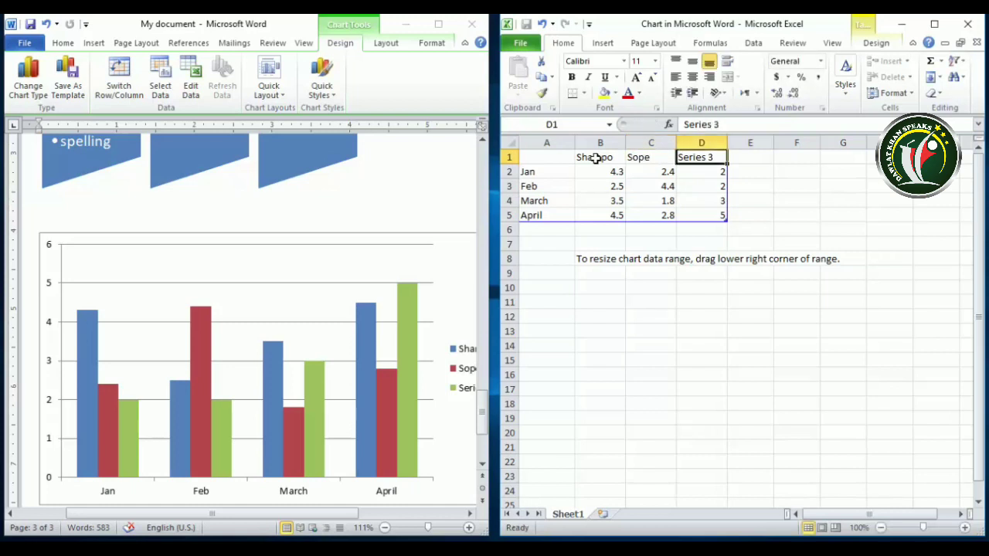
type("Surf")
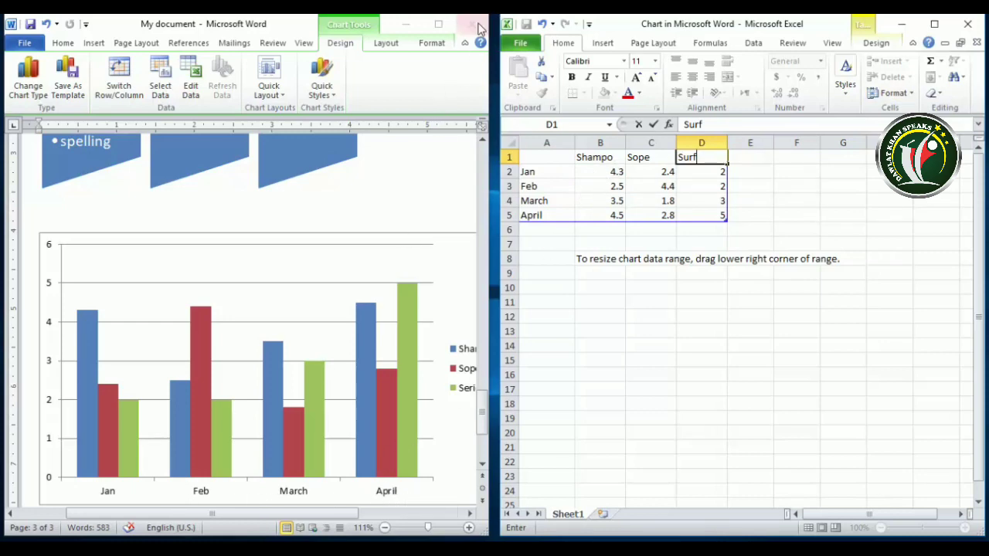
Commit Surf as the third series name in cell D1.
left_click(438, 24)
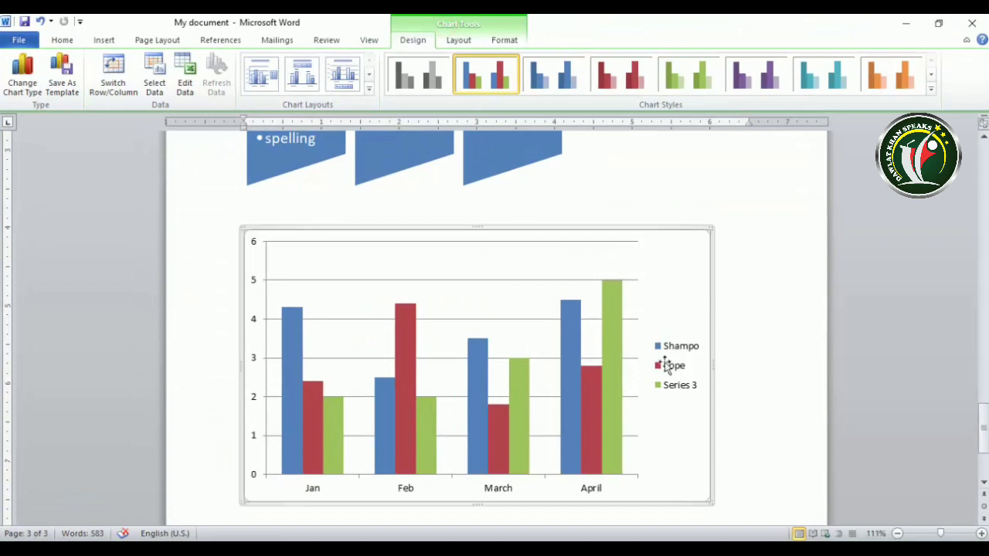
scroll(657, 367, "down", 1)
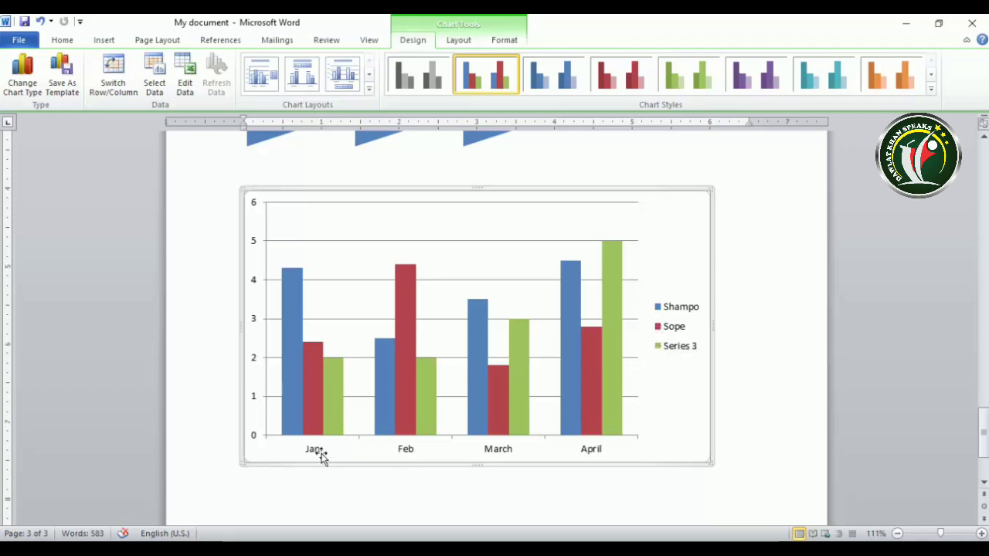
left_click(939, 23)
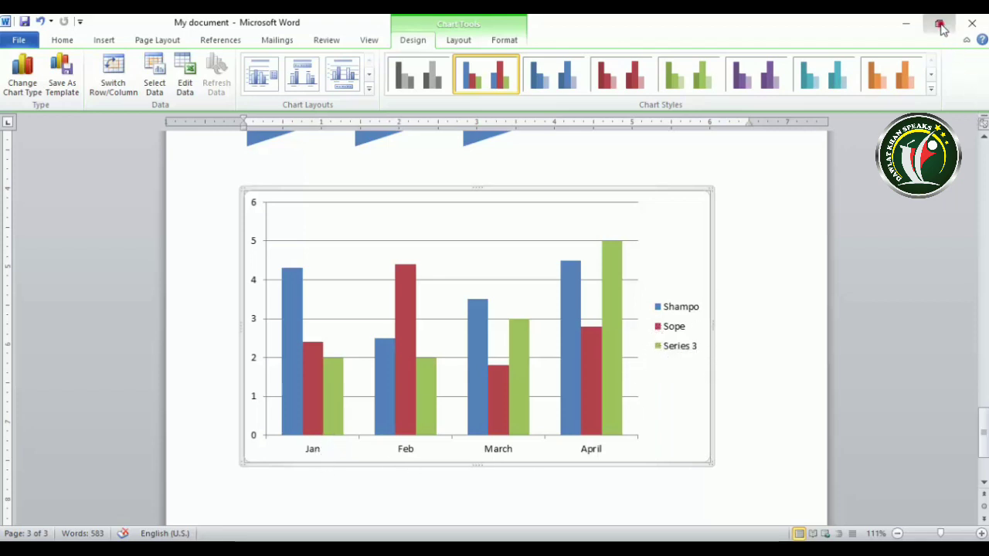
left_click(690, 158)
type("Surf")
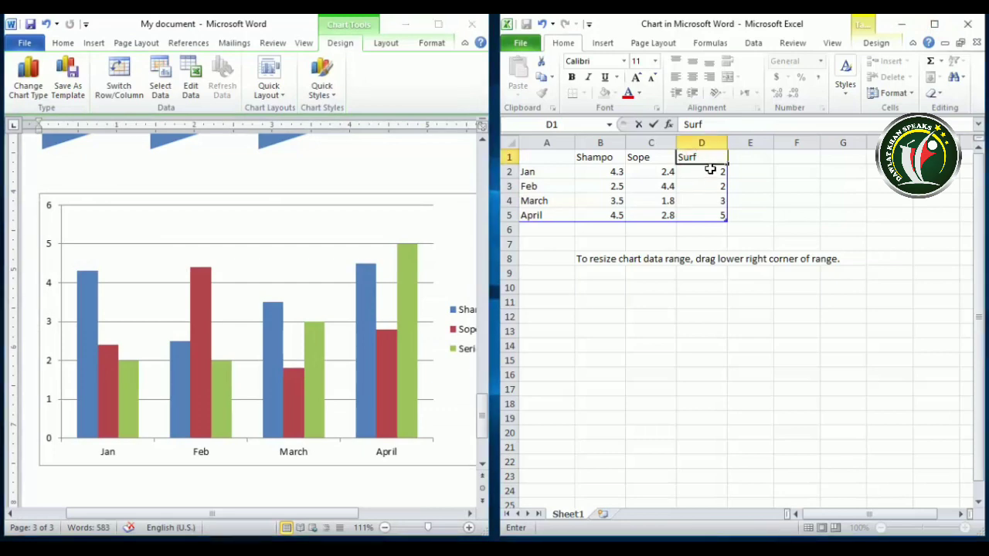
key("Return")
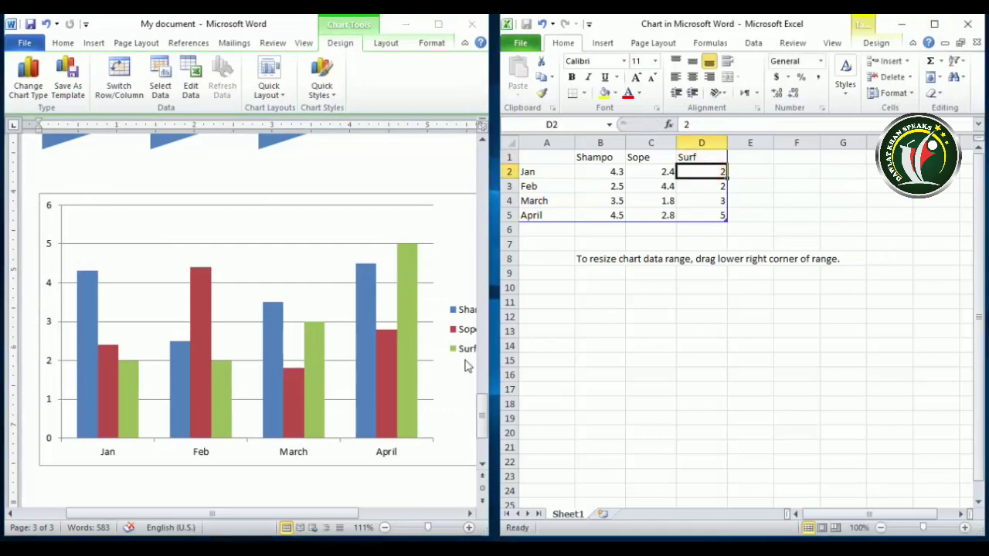
Review the updated chart full-window, then put Word back beside the data sheet.
left_click(439, 26)
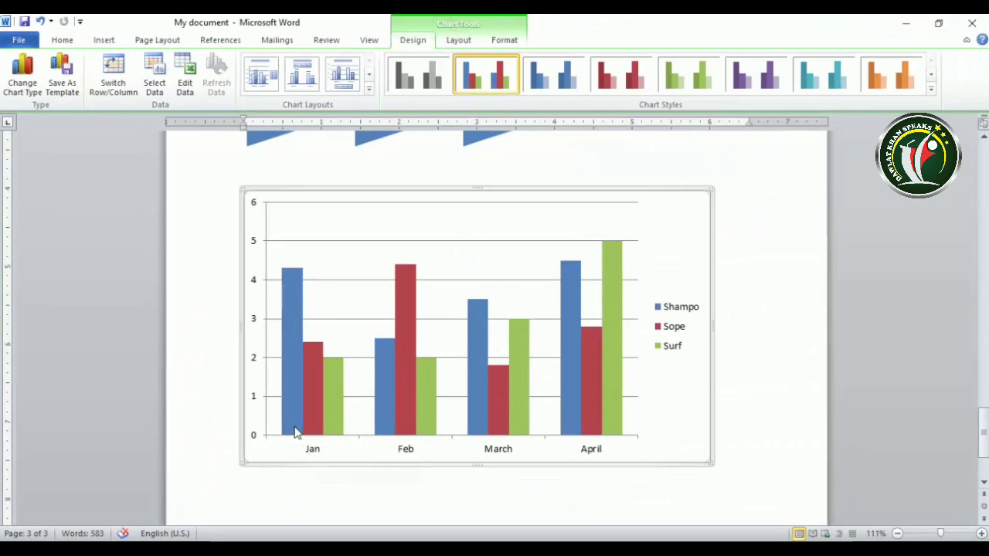
mouse_move(294, 404)
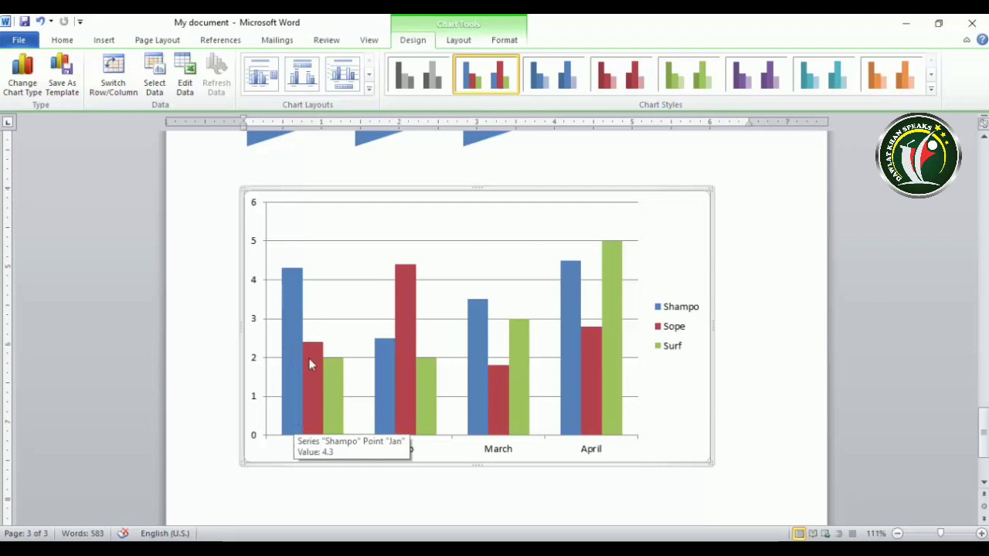
mouse_move(324, 394)
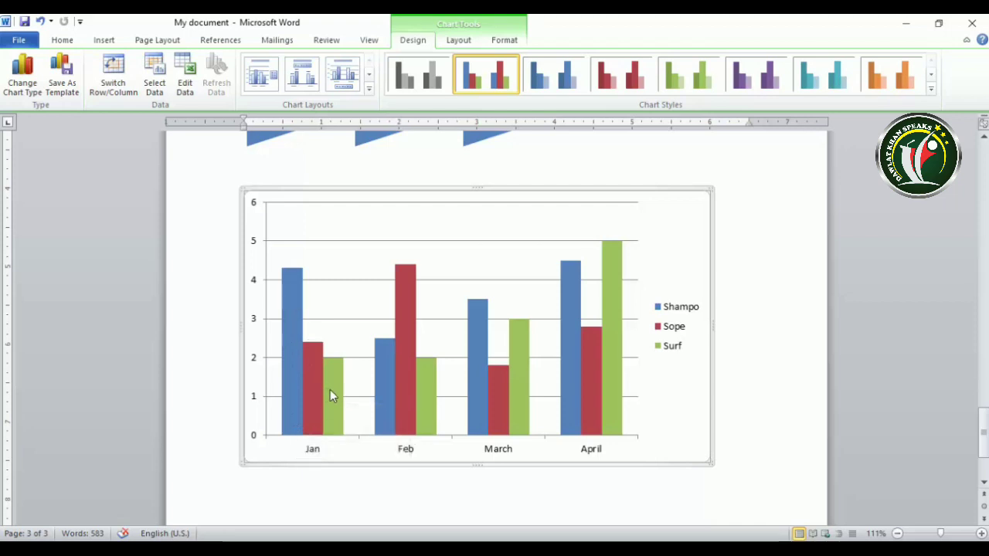
mouse_move(297, 274)
mouse_move(382, 407)
mouse_move(480, 424)
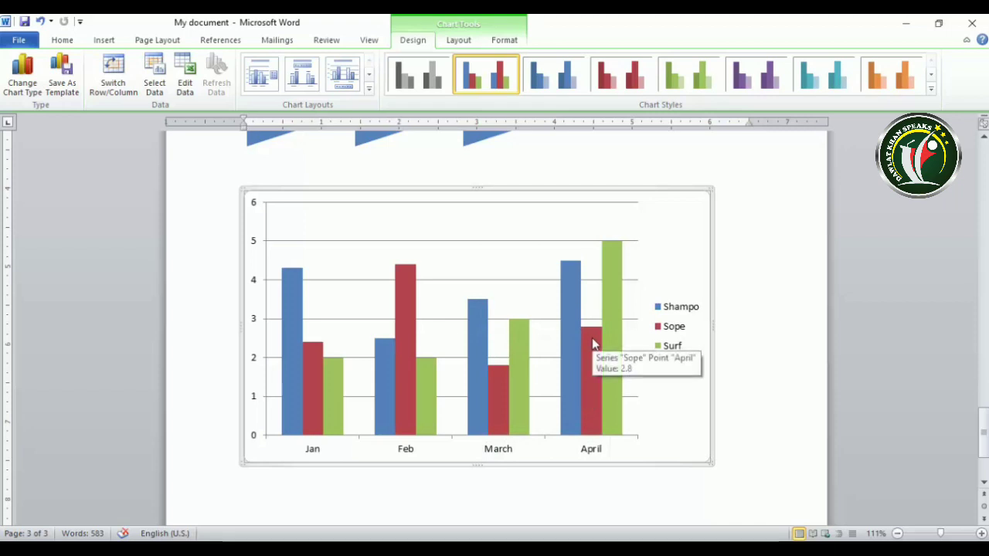
mouse_move(618, 257)
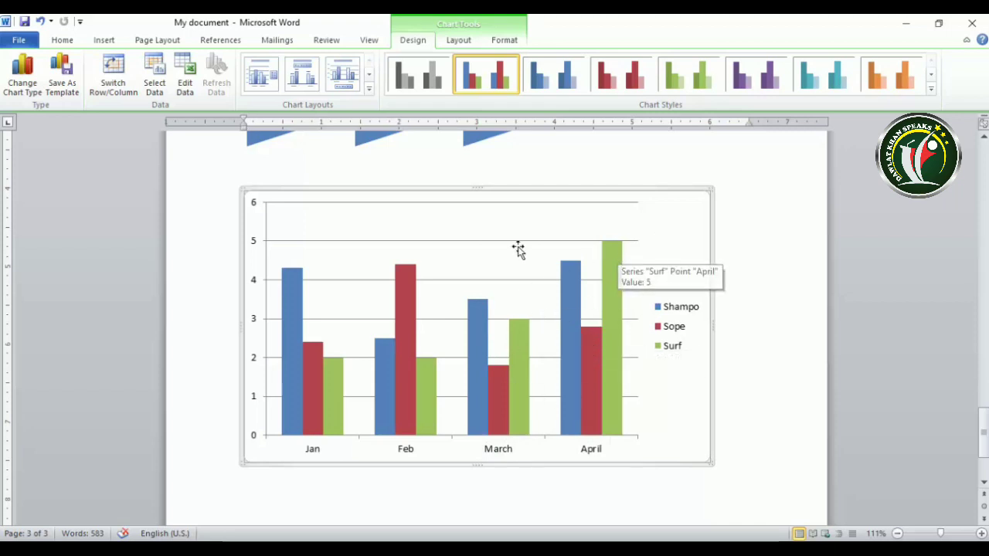
left_click(940, 23)
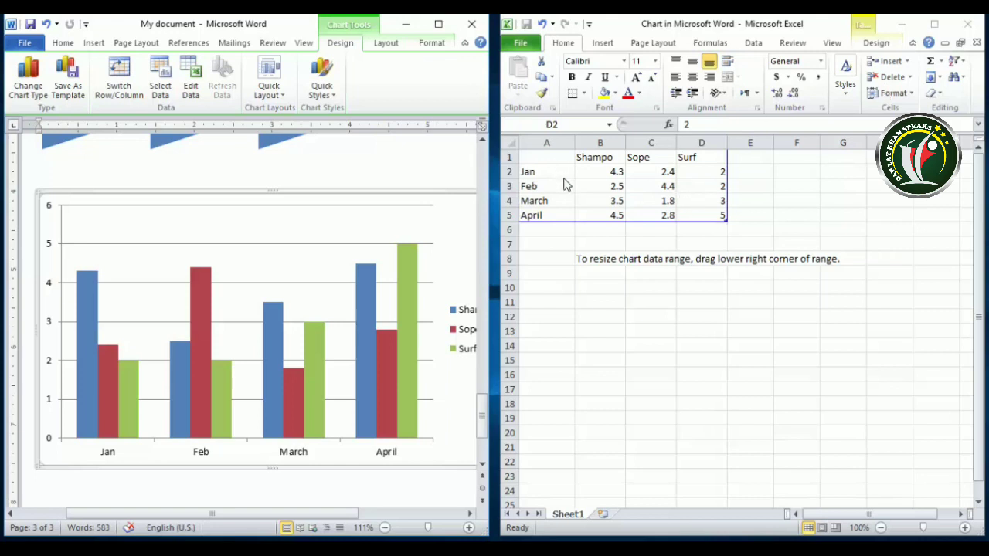
Enter the Shampo values 12, 14, 10 and 9 for Jan–April.
left_click(607, 172)
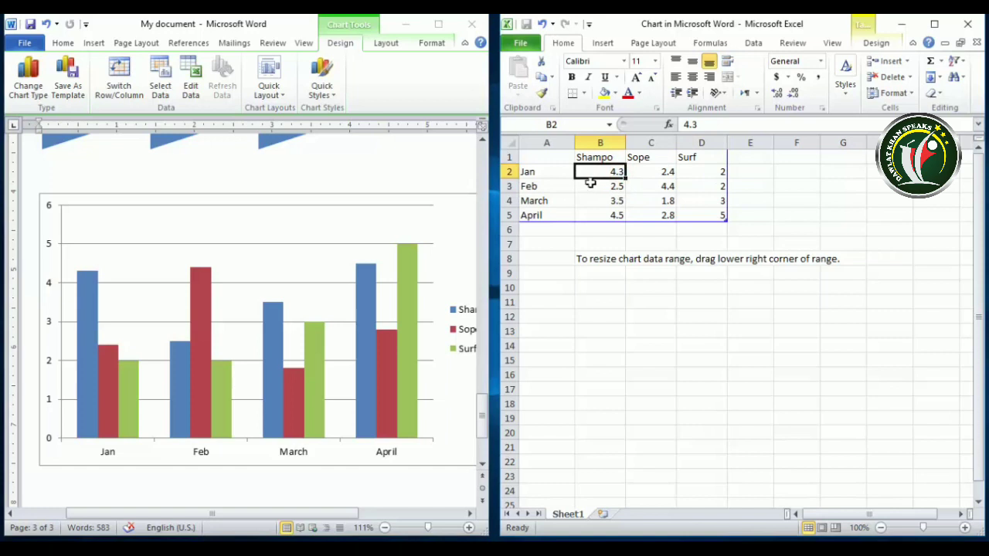
type("12")
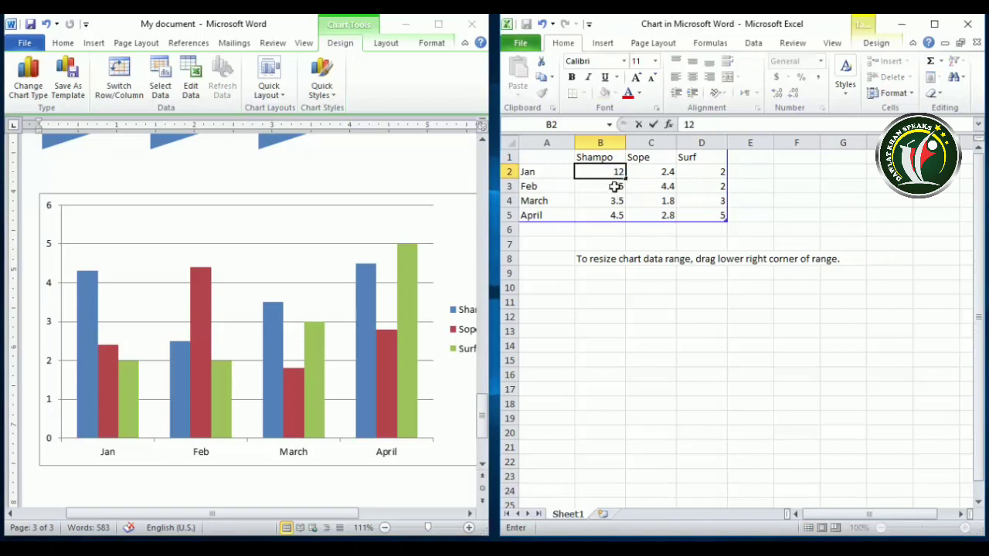
key("Return")
type("1")
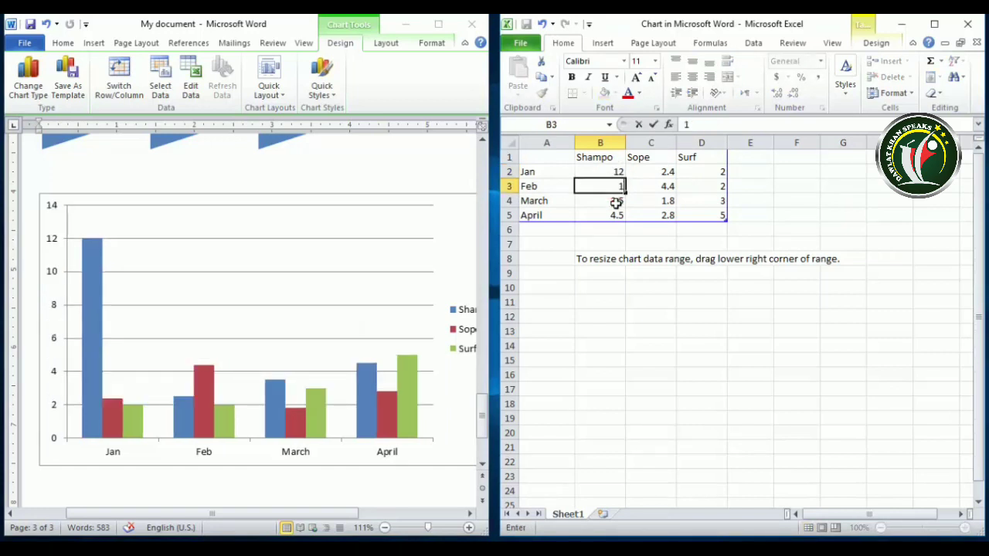
type("4")
key("Return")
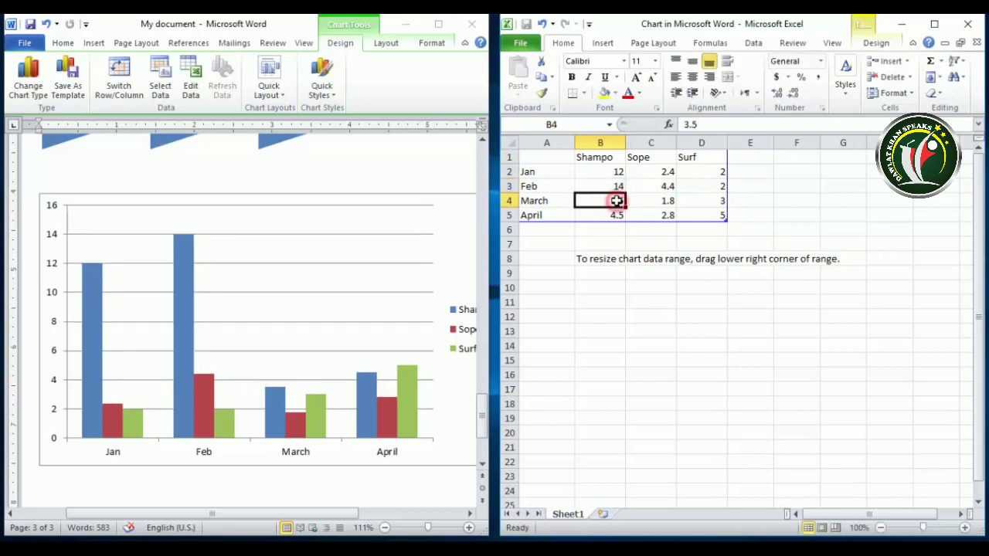
type("10")
key("Return")
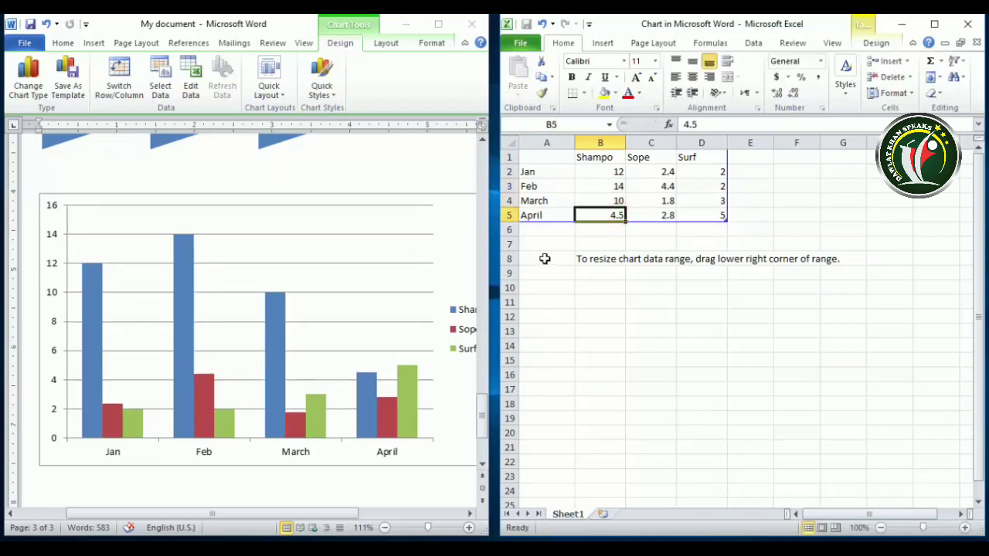
type("9")
left_click(668, 172)
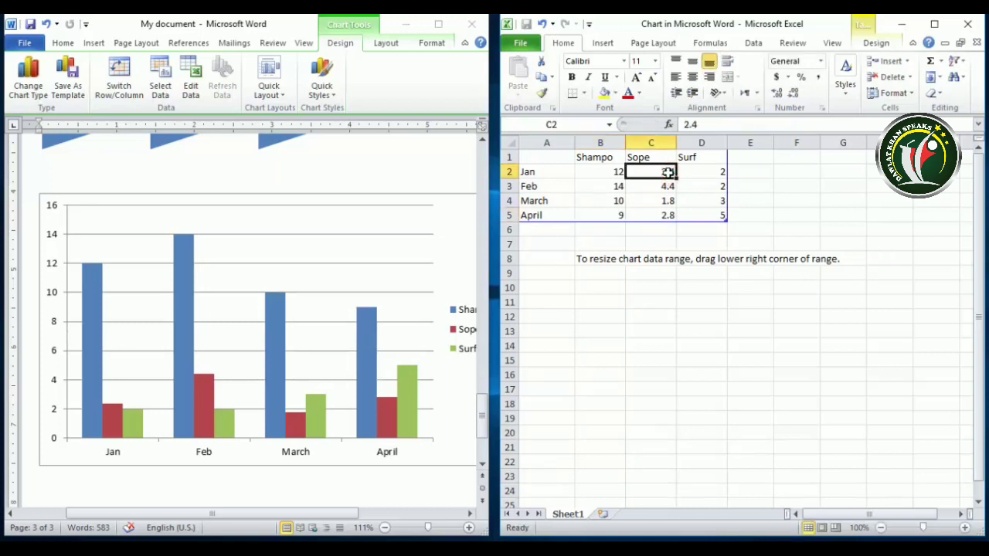
Enter the Sope values 13, 12, 10 and 8 for Jan–April.
type("13")
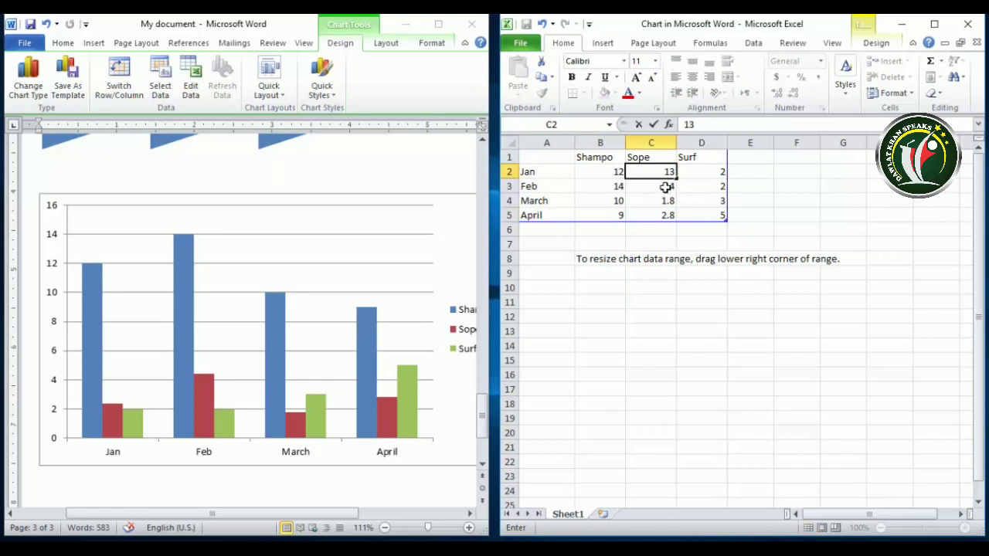
left_click(665, 187)
type("12")
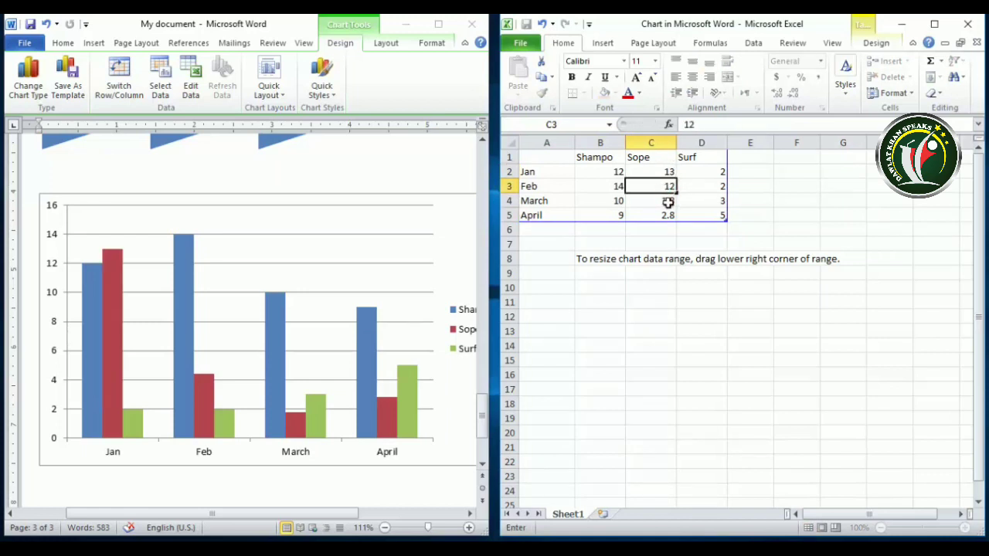
left_click(668, 201)
type("1")
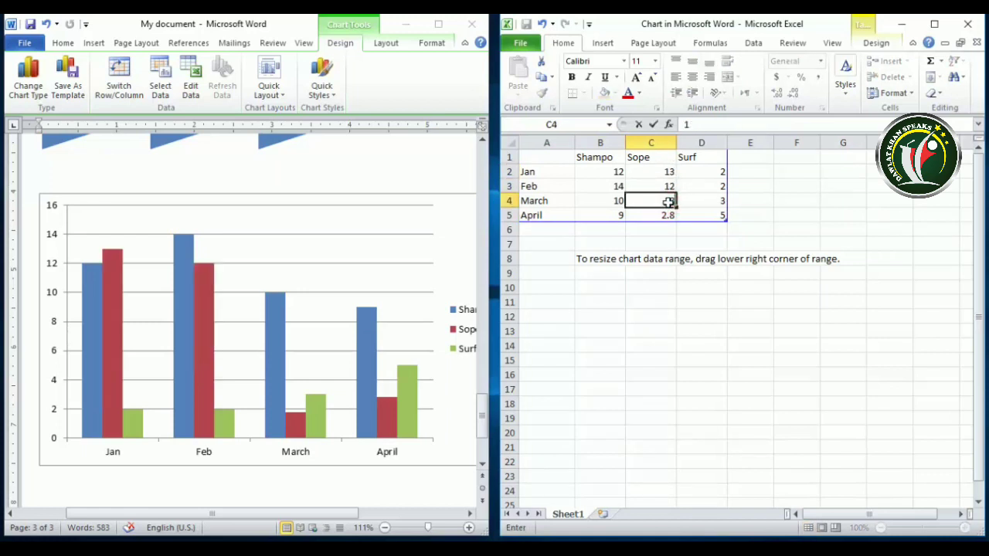
type("2")
left_click(667, 214)
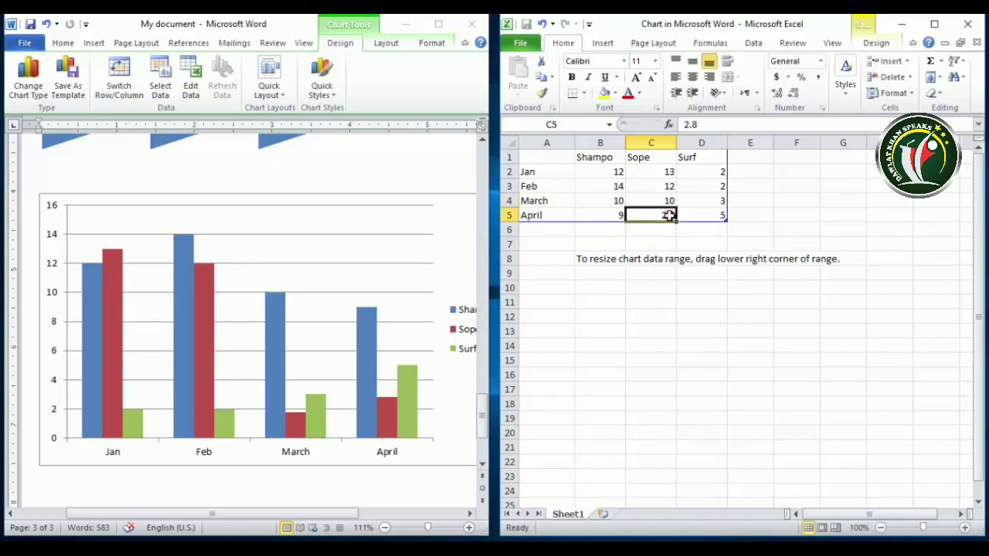
type("8")
left_click(722, 169)
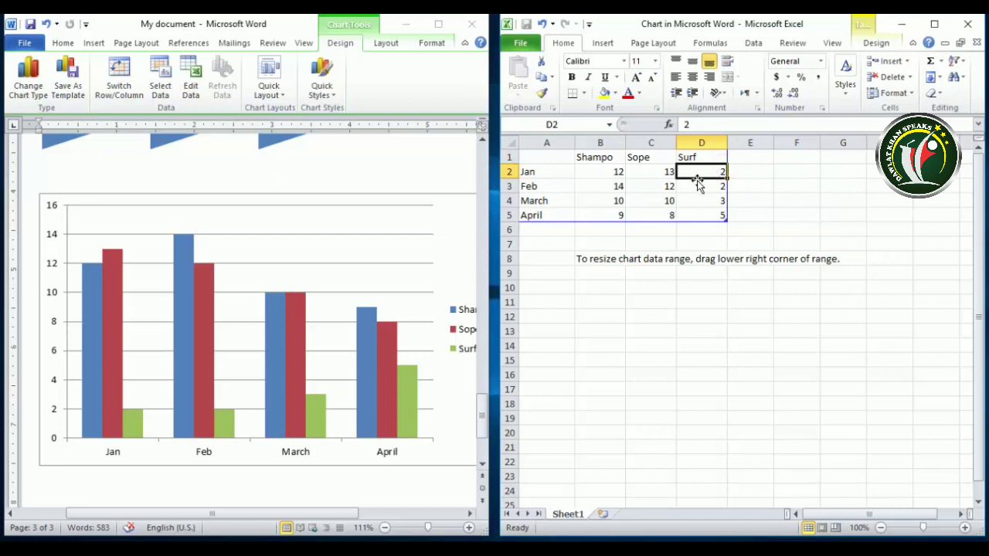
Enter the Surf values 13, 15, 12 and 9, and view the chart full-window.
type("13")
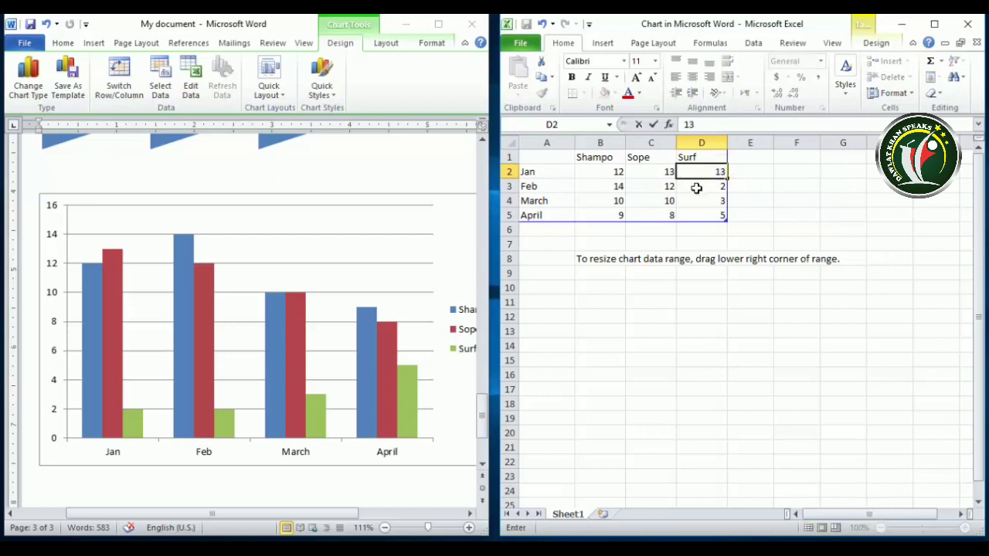
left_click(697, 186)
type("15")
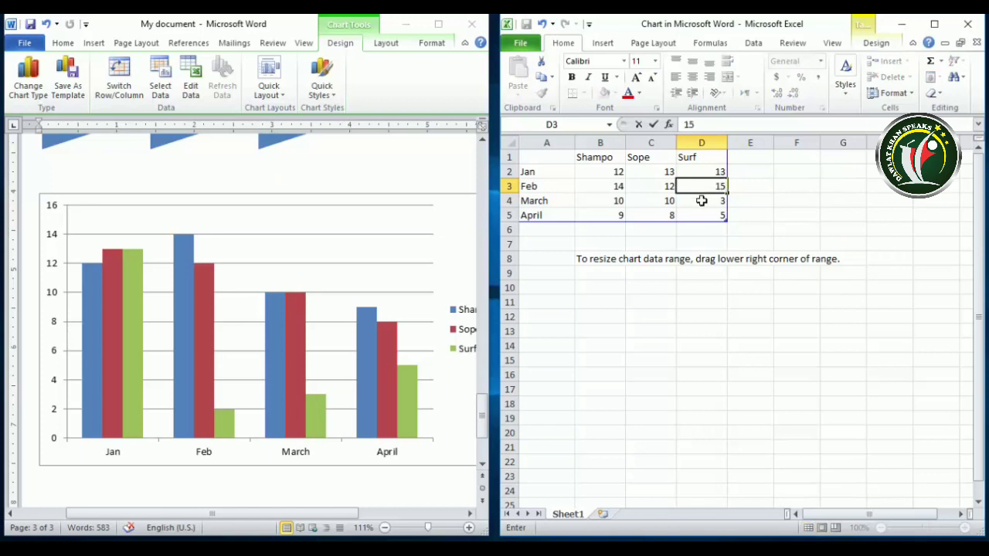
left_click(701, 199)
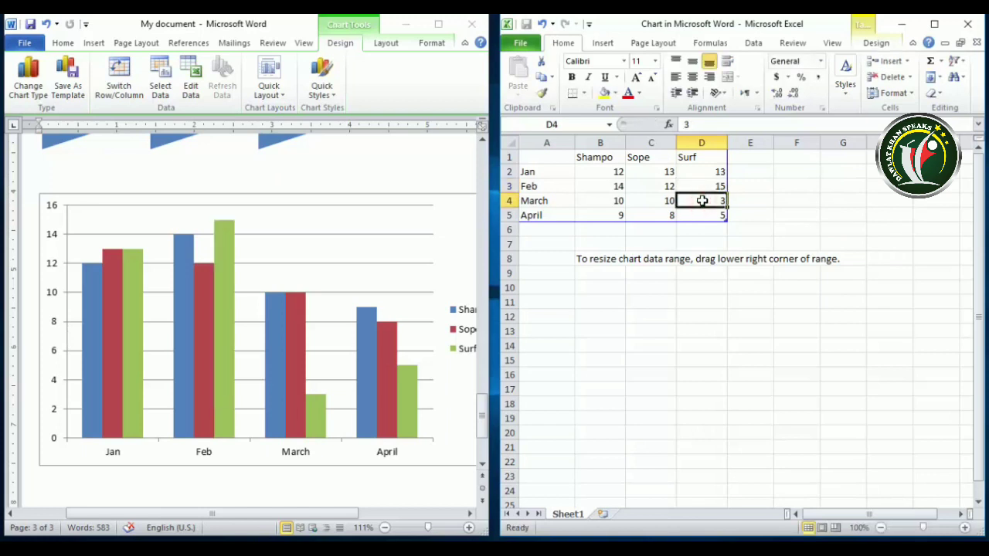
type("12")
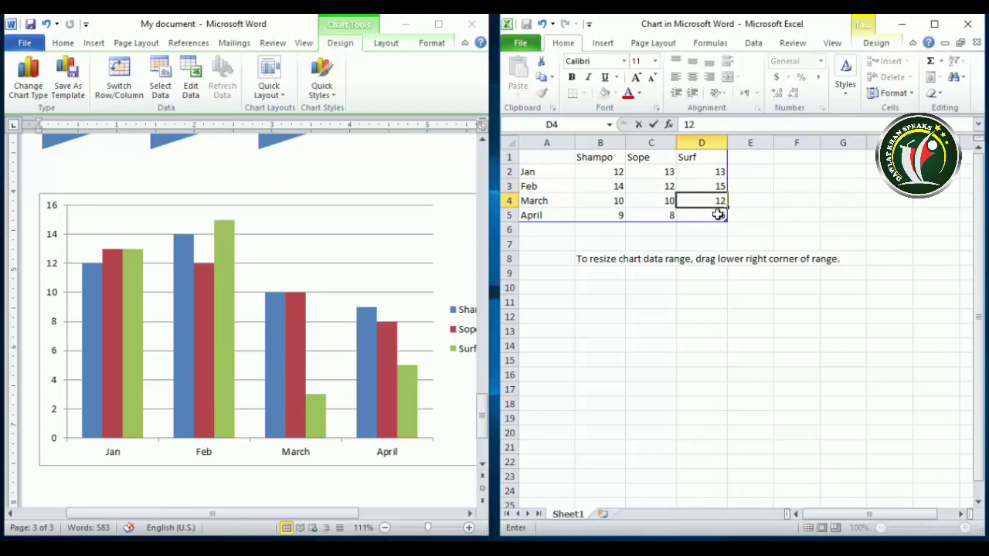
left_click(718, 215)
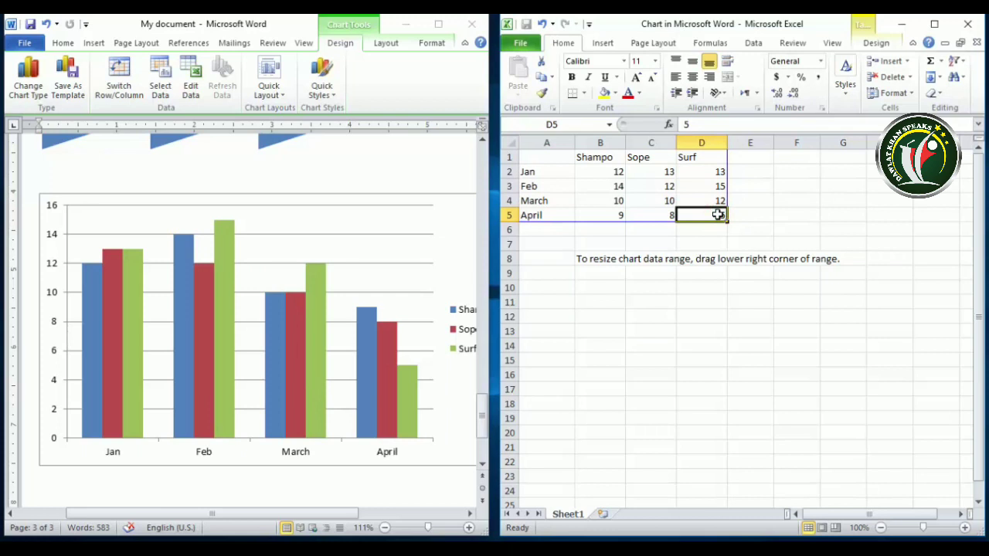
type("9")
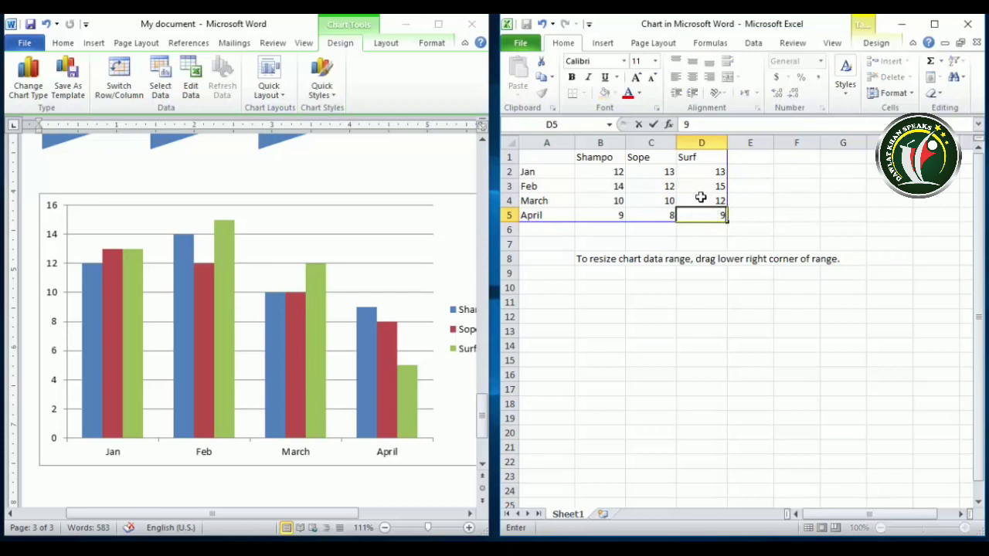
left_click(654, 214)
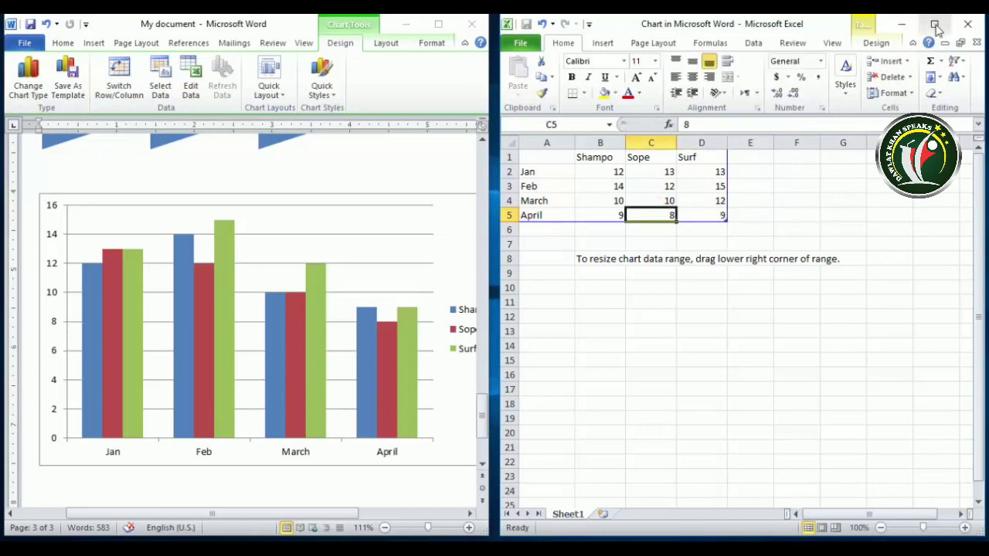
left_click(437, 25)
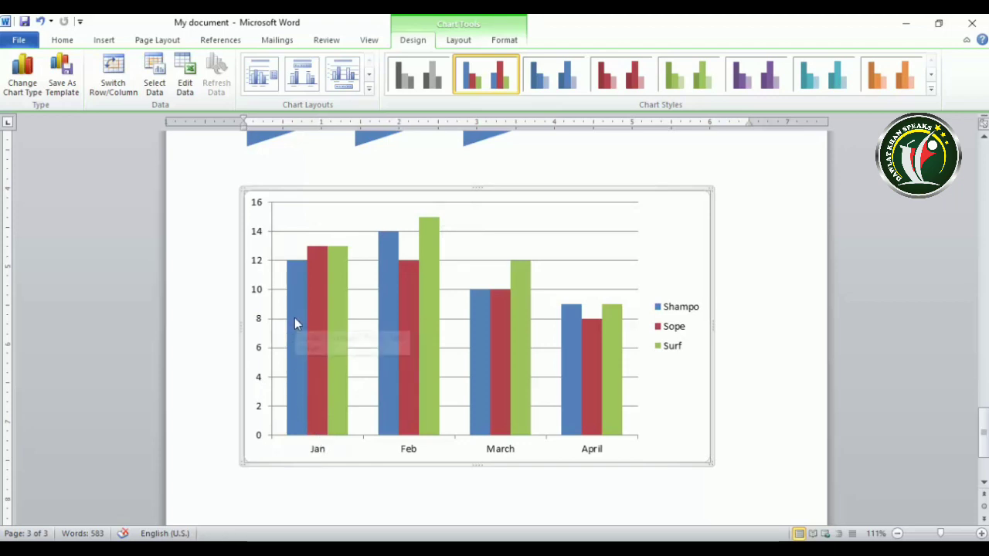
Check the updated bars' values, then bring the Excel data sheet back up.
mouse_move(294, 318)
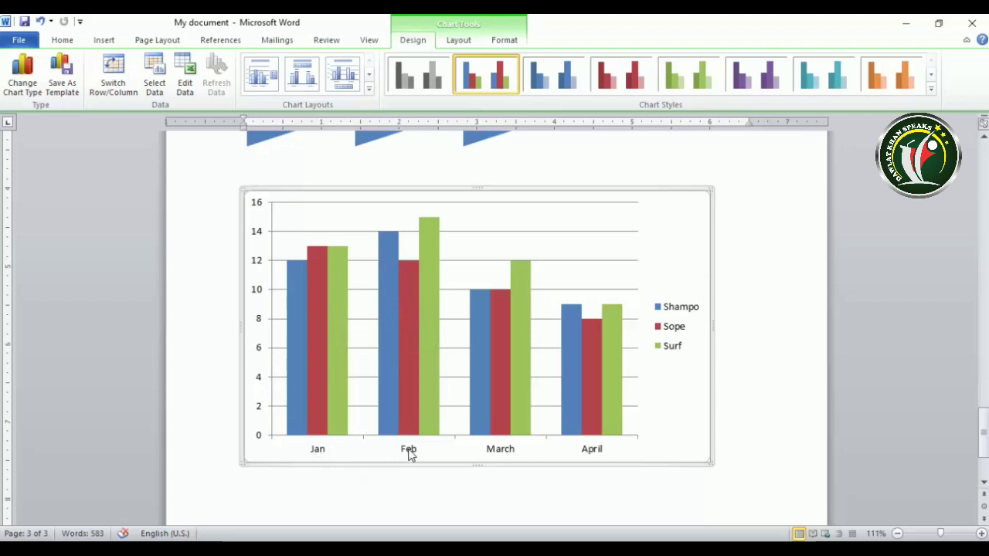
mouse_move(329, 435)
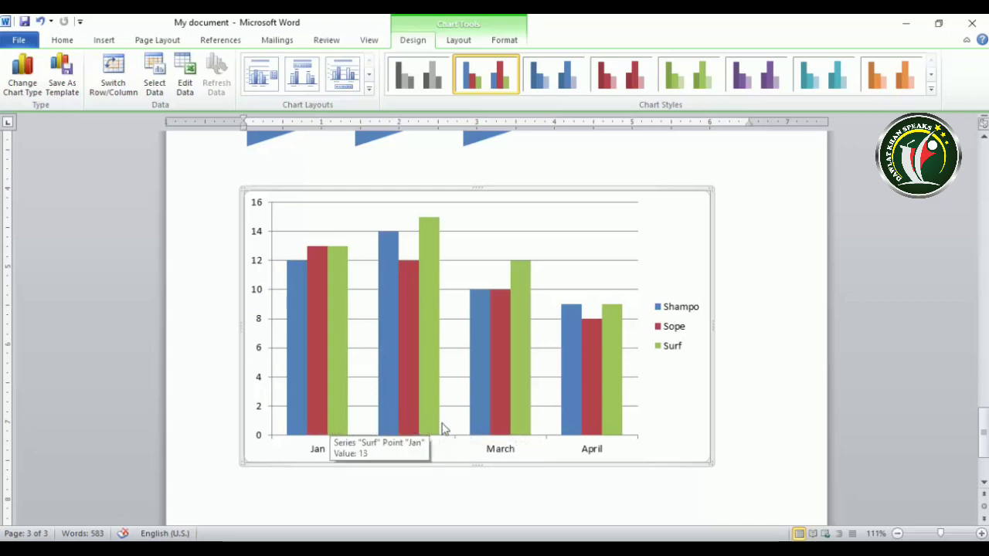
mouse_move(524, 435)
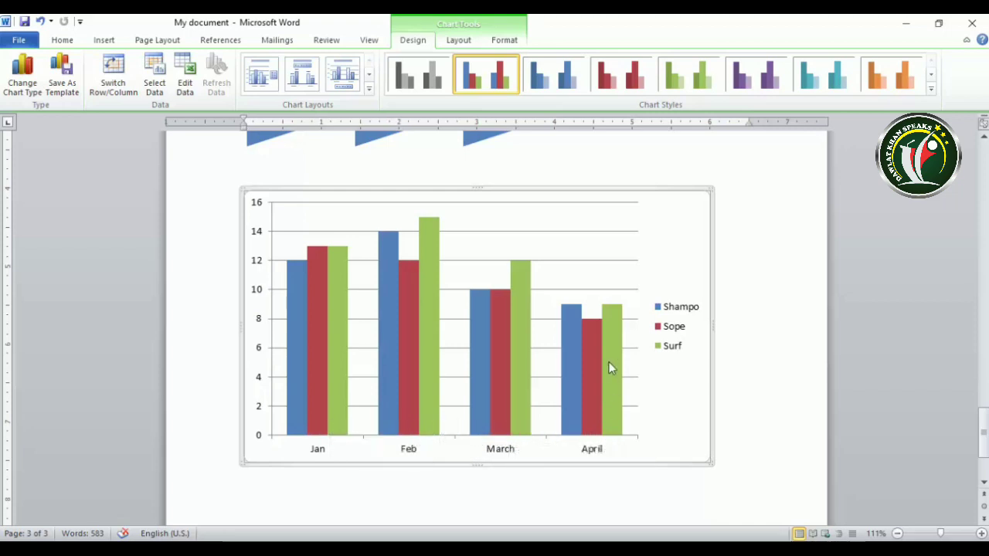
mouse_move(603, 392)
mouse_move(612, 319)
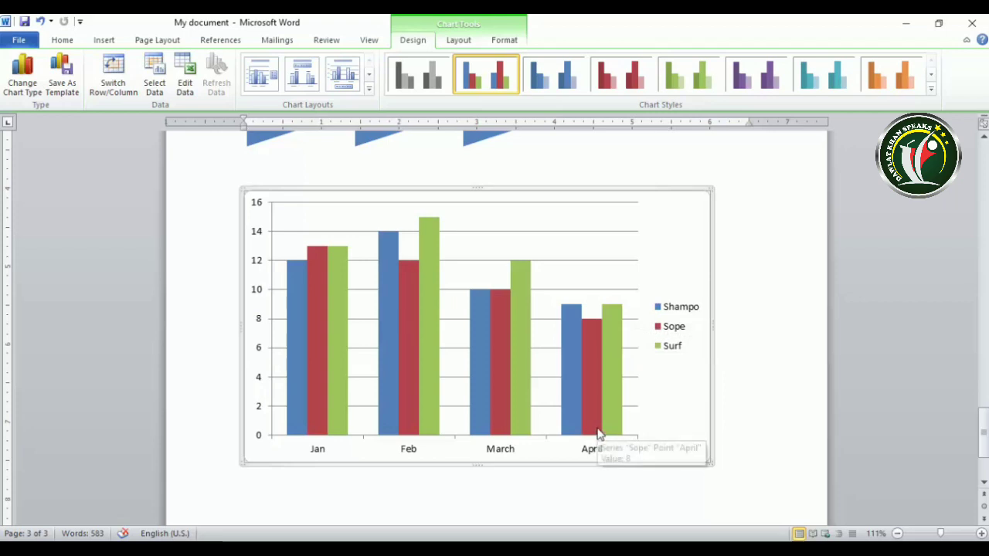
mouse_move(416, 270)
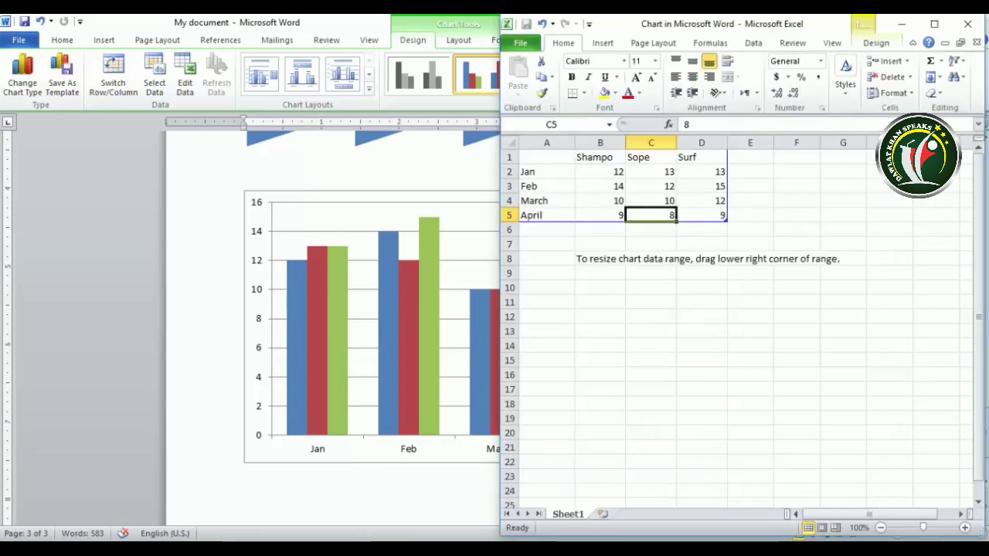
Close the Excel data sheet and browse the Layout and Format tabs before returning to Design.
left_click(967, 25)
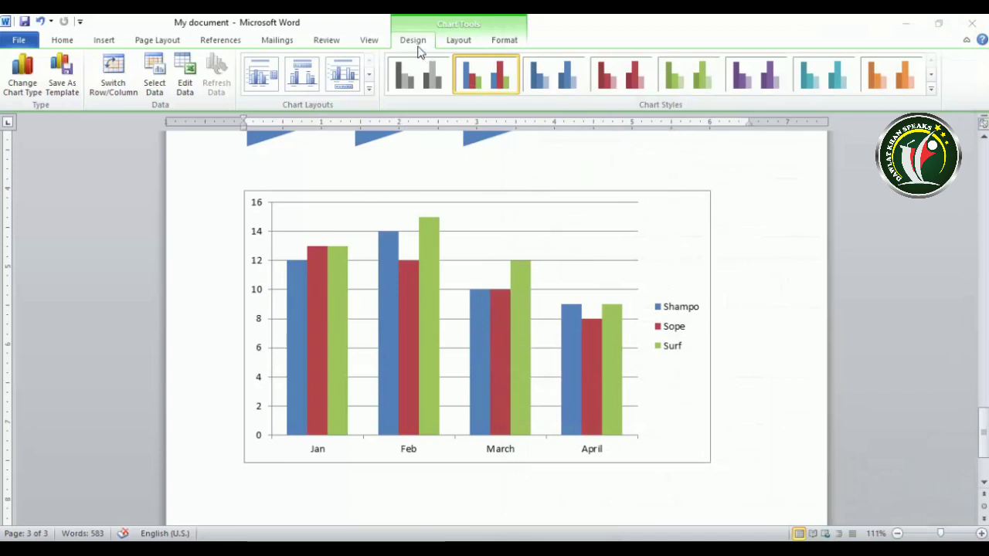
left_click(467, 42)
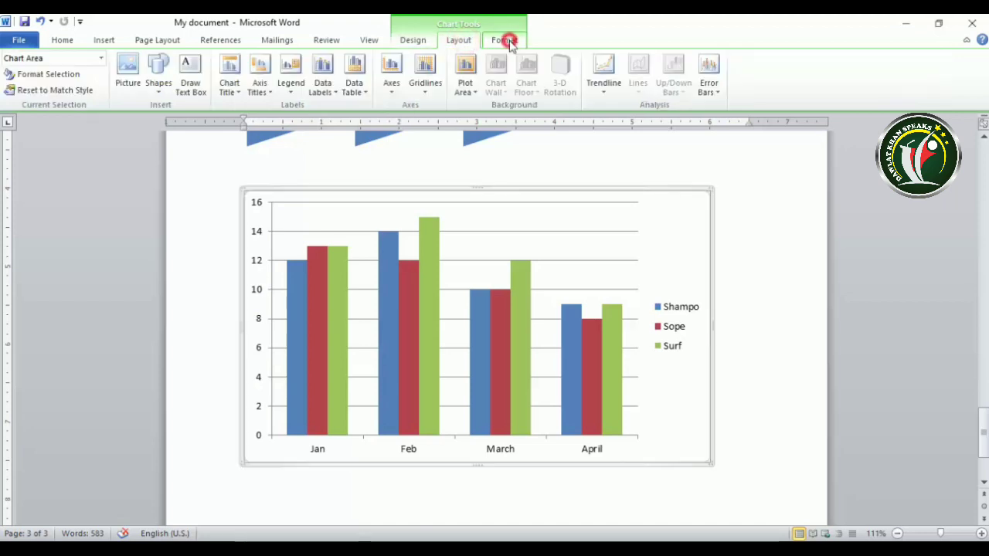
left_click(507, 39)
left_click(427, 41)
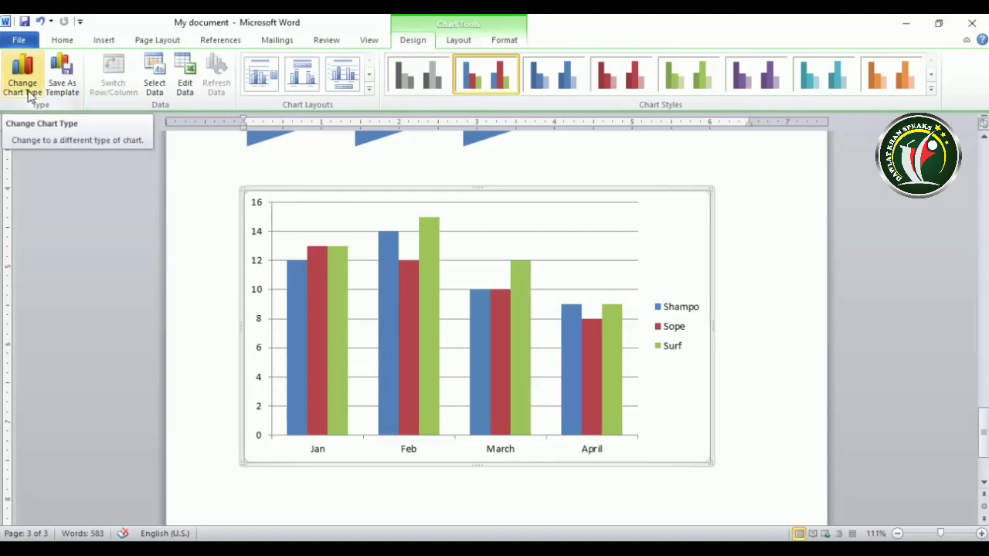
Try out other chart types, such as stacked column and pie, via Change Chart Type.
left_click(23, 78)
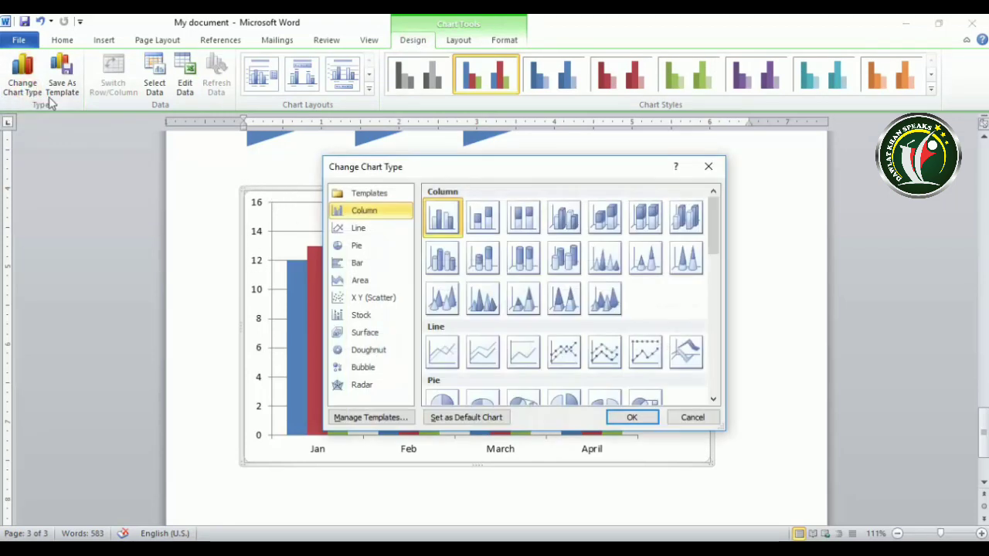
left_click_drag(445, 178, 515, 179)
left_click(552, 217)
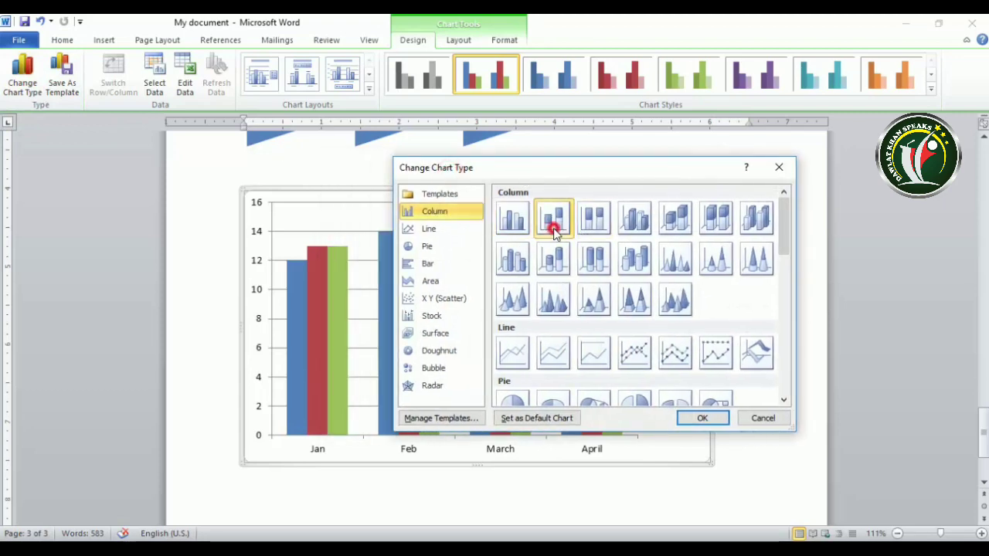
left_click(696, 420)
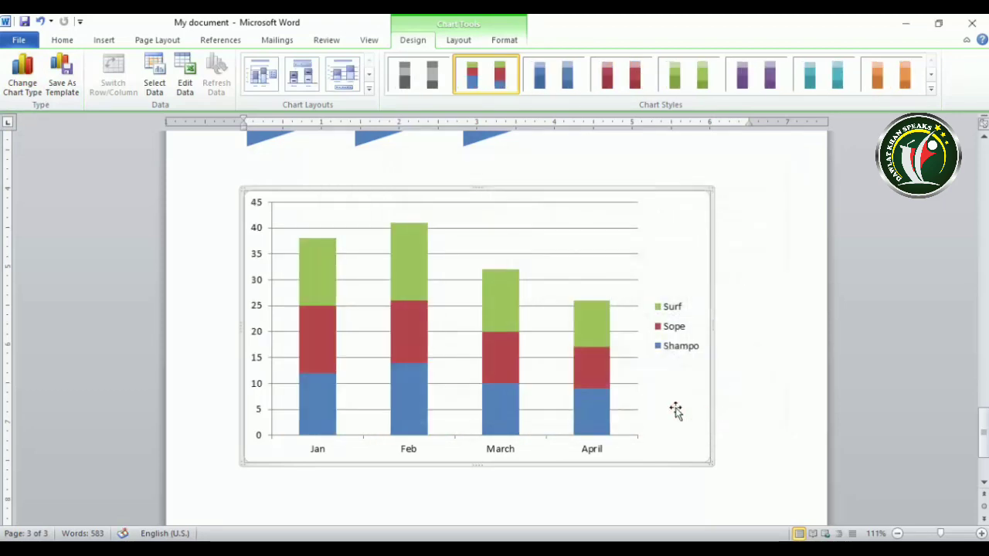
left_click(33, 92)
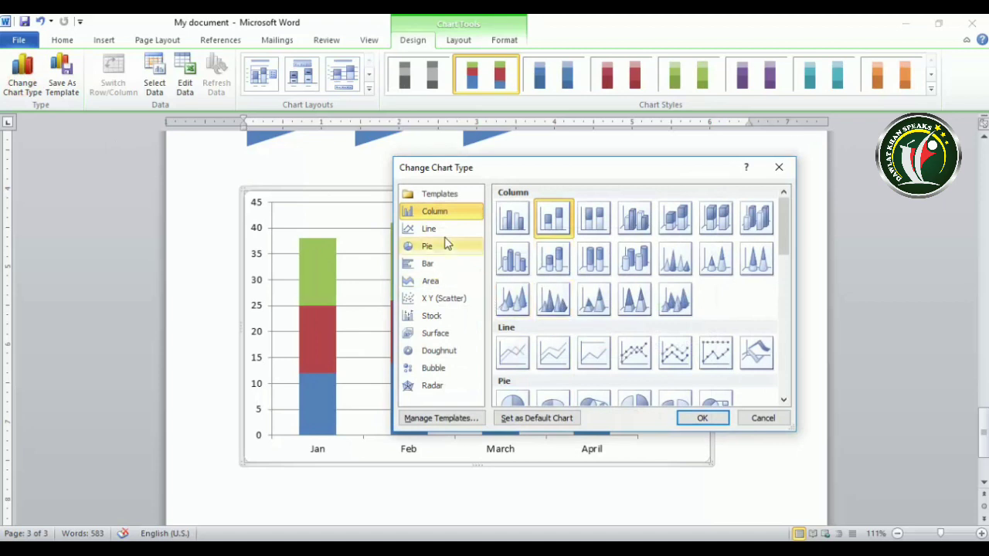
left_click(431, 232)
left_click(427, 246)
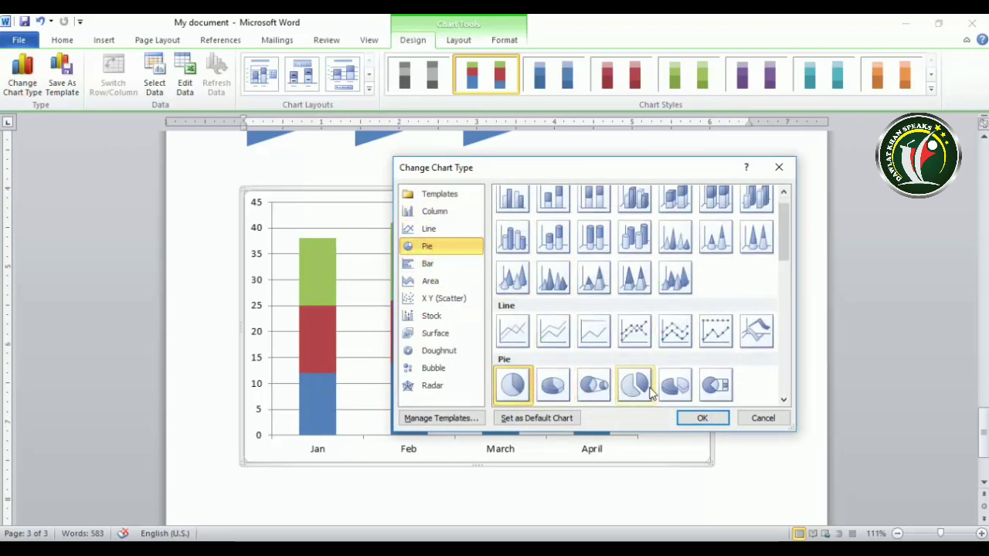
left_click(702, 417)
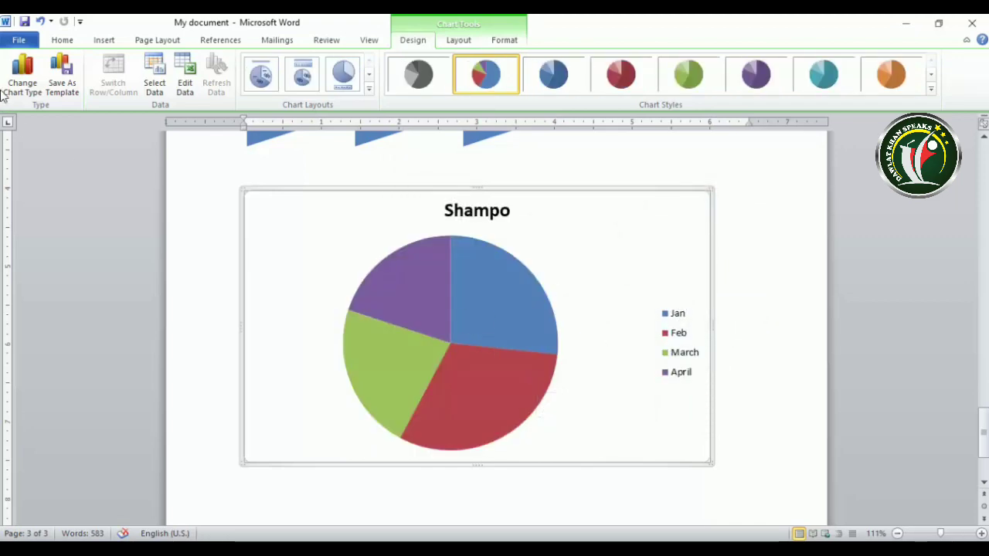
Switch the chart to Line with Markers, then back to Clustered Column.
left_click(23, 78)
left_click(513, 201)
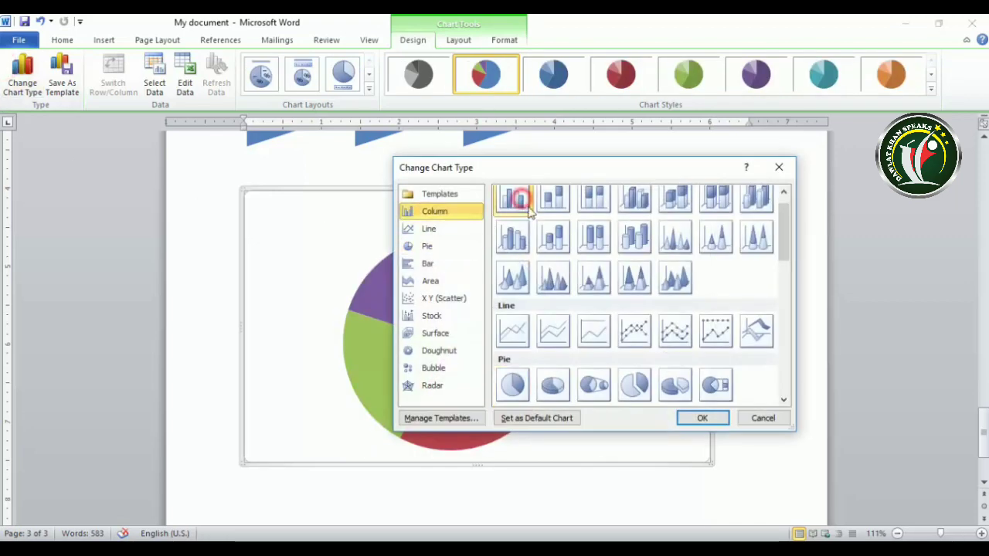
left_click(424, 228)
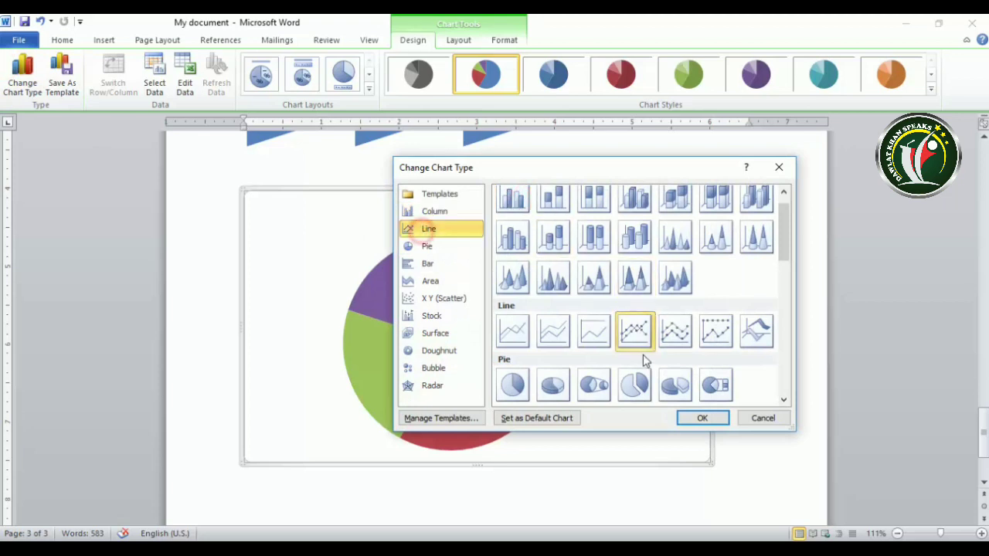
left_click(694, 418)
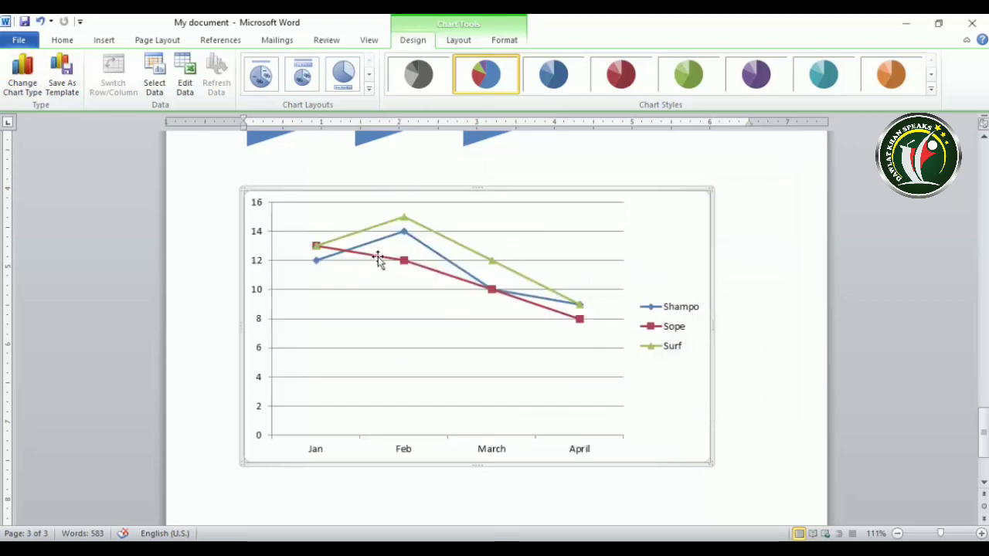
left_click(22, 77)
left_click(512, 217)
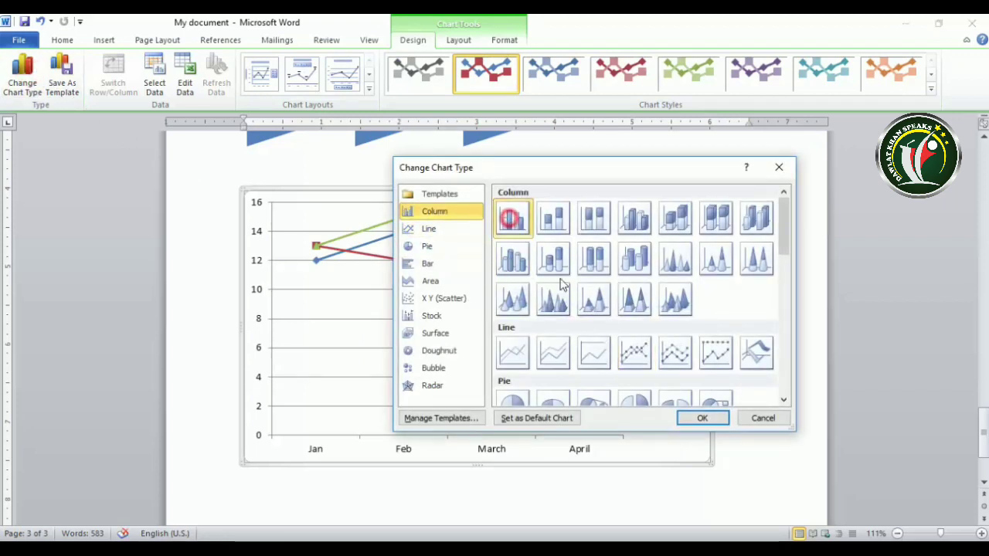
left_click(695, 416)
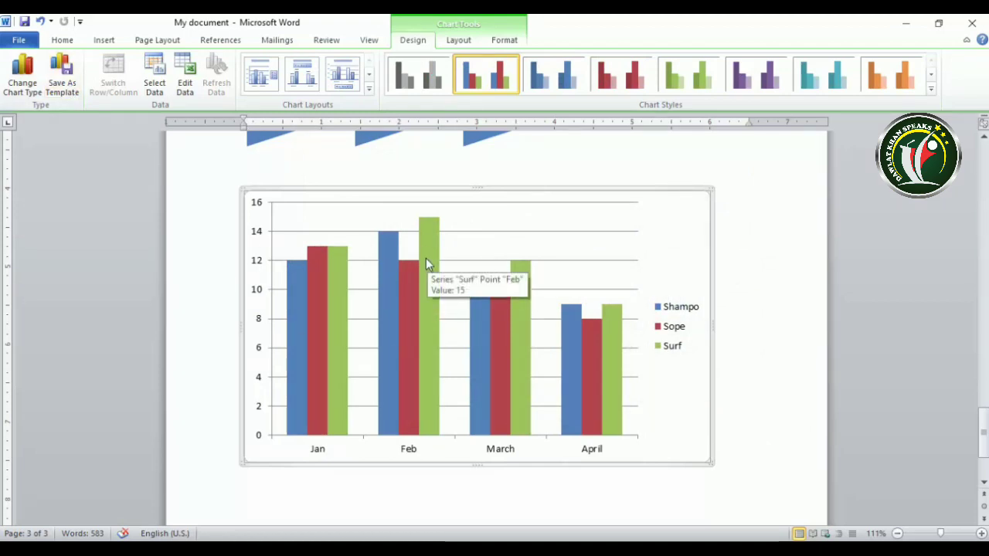
Save the clustered column chart as the chart template Chart1 on the Desktop.
left_click(407, 293)
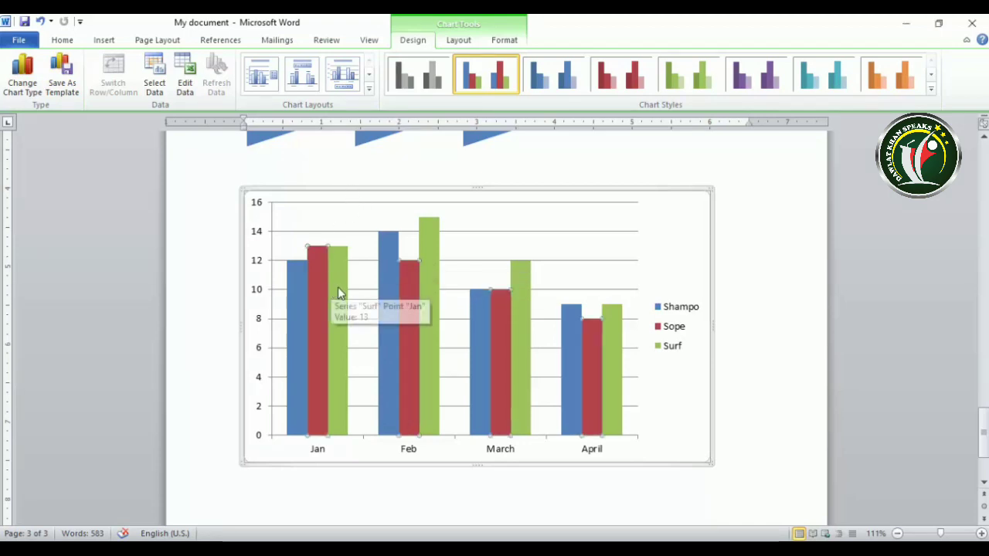
mouse_move(407, 304)
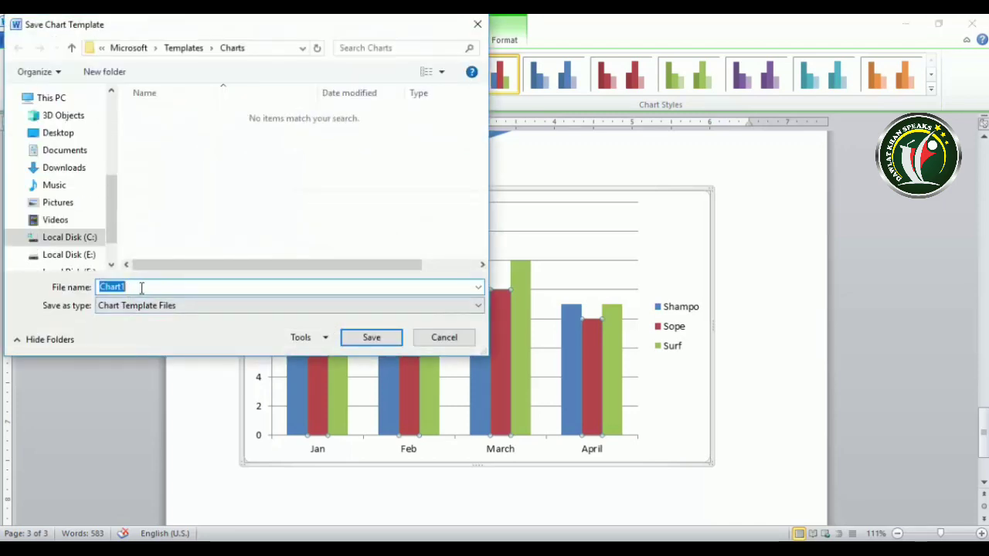
double_click(139, 287)
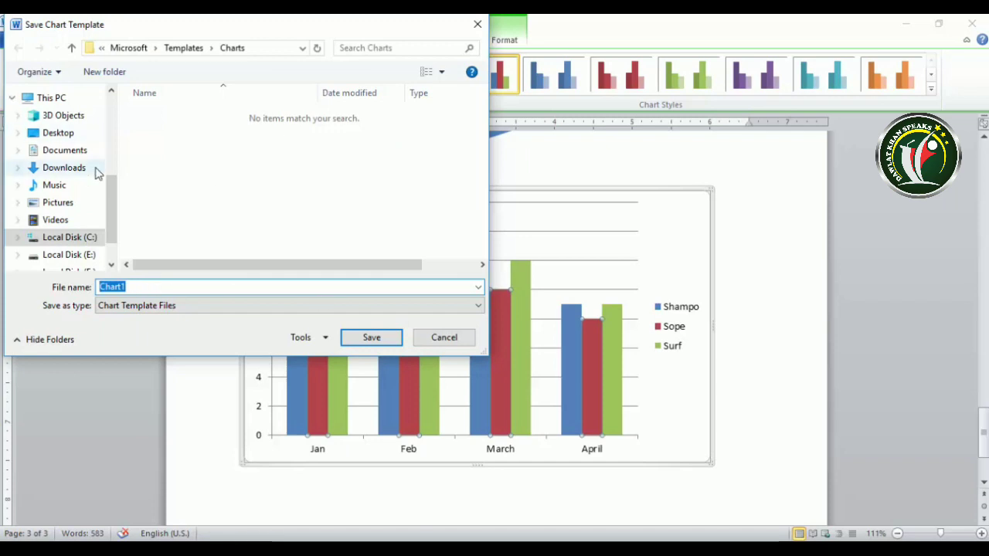
left_click(68, 136)
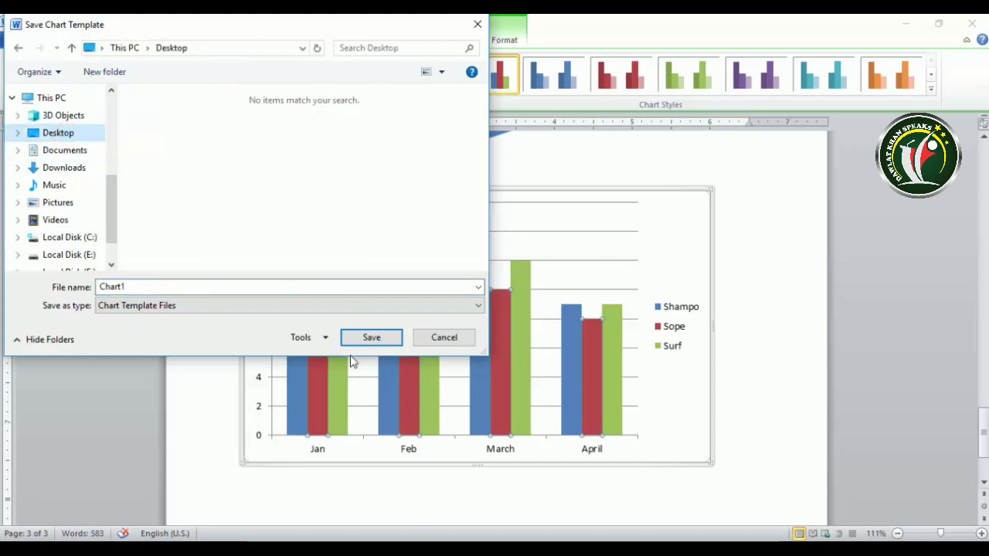
left_click(367, 344)
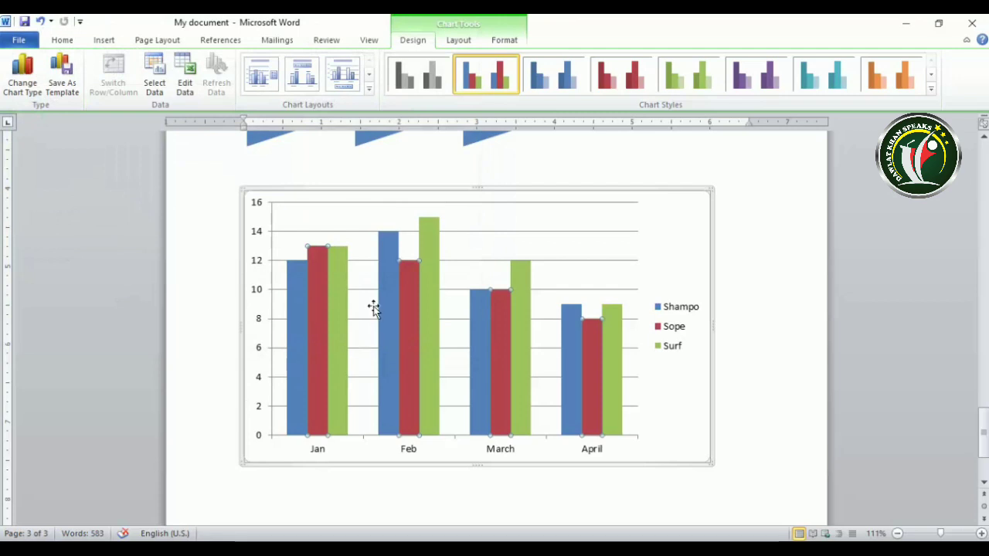
left_click(904, 23)
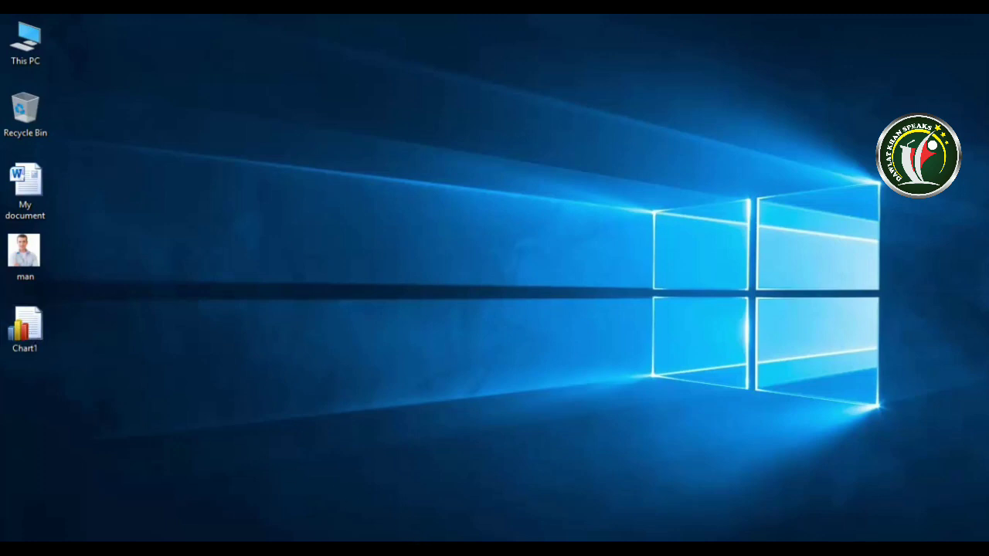
key("alt+Tab")
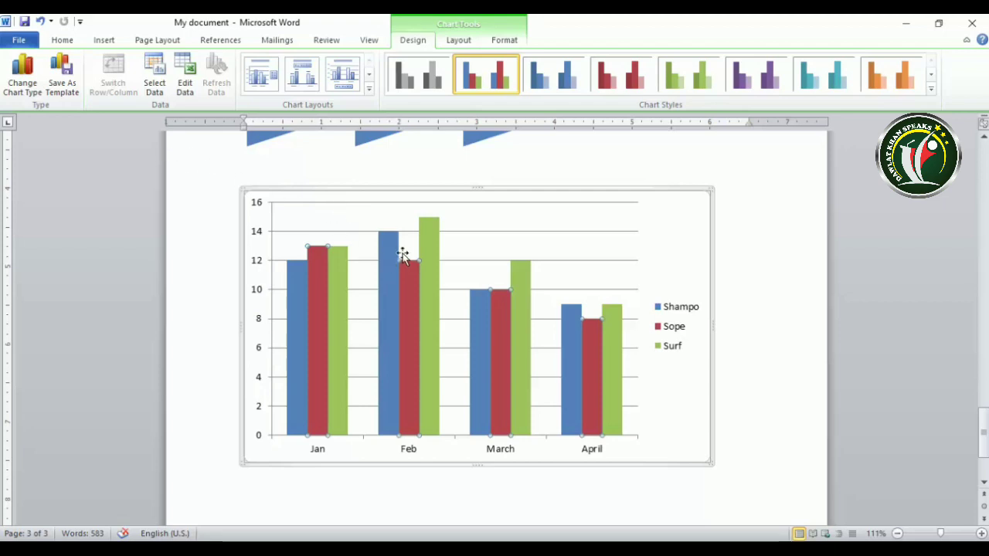
Open the chart's Select Data dialog and switch rows and columns.
left_click(371, 194)
left_click(159, 71)
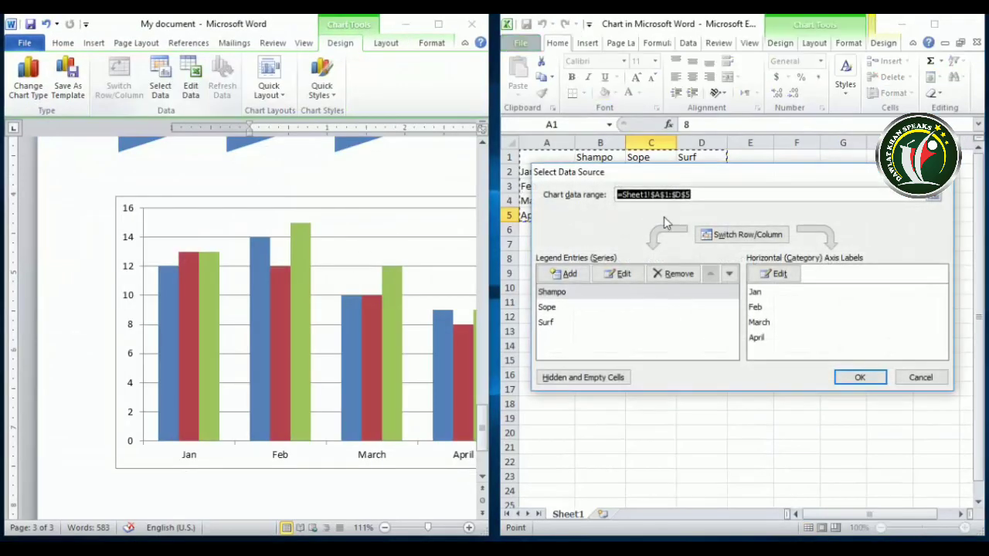
left_click_drag(731, 173, 719, 190)
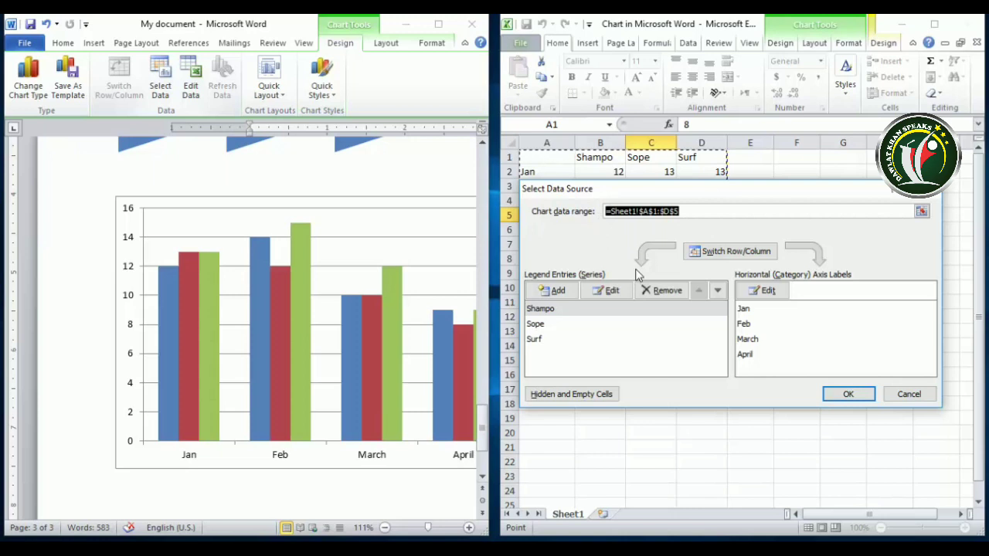
mouse_move(579, 188)
left_mouse_down()
mouse_move(608, 202)
mouse_move(584, 199)
left_mouse_up()
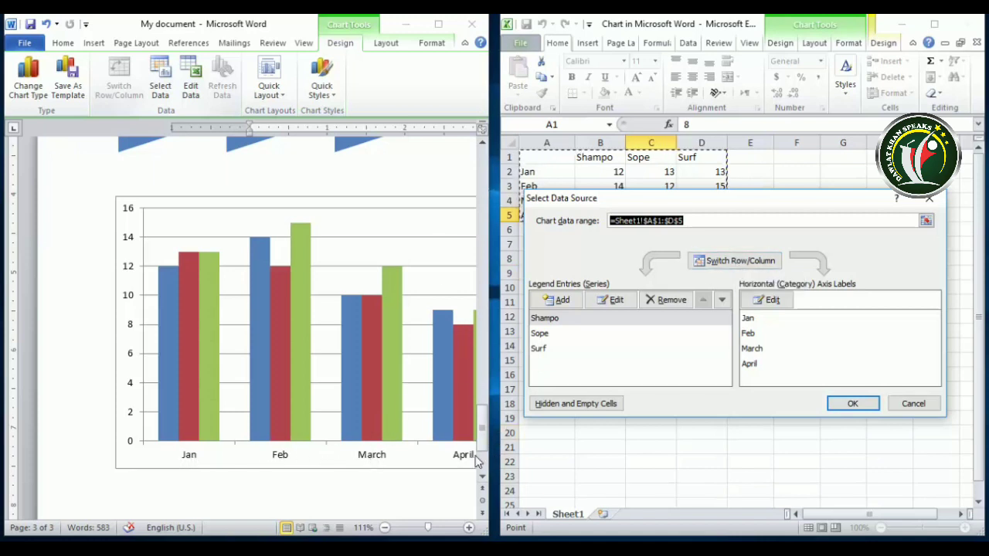
left_click_drag(717, 199, 716, 220)
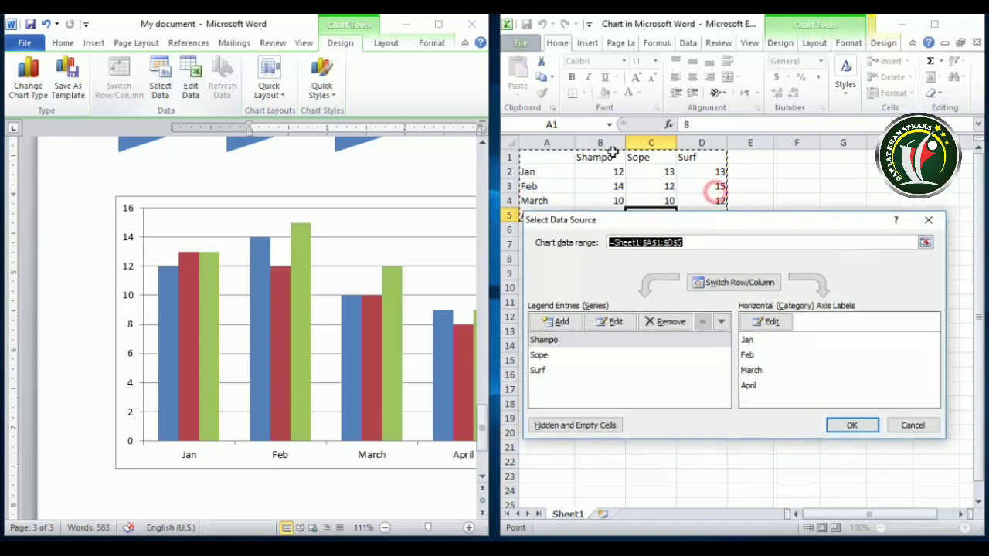
left_click(735, 283)
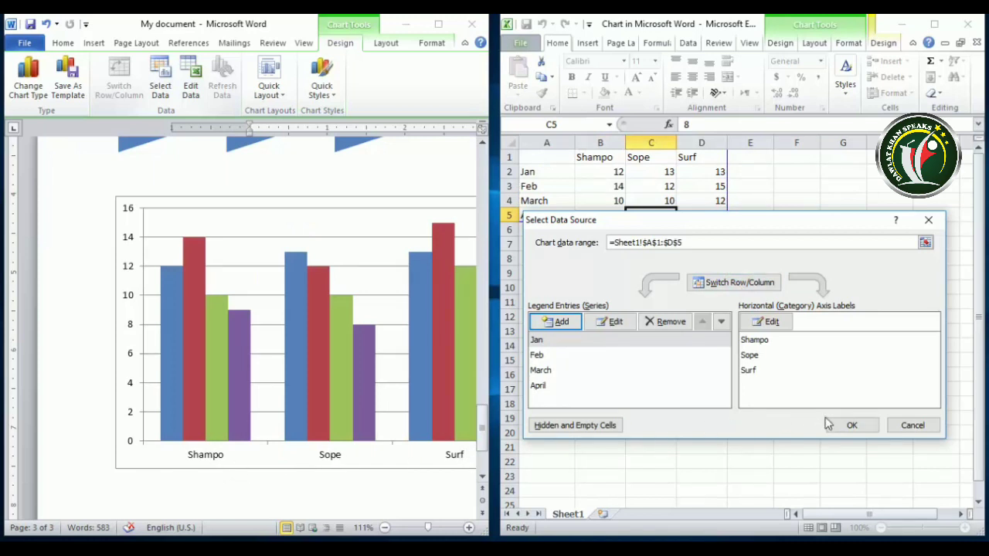
Remove the April entry, switch rows and columns back, and confirm the data changes.
left_click(441, 28)
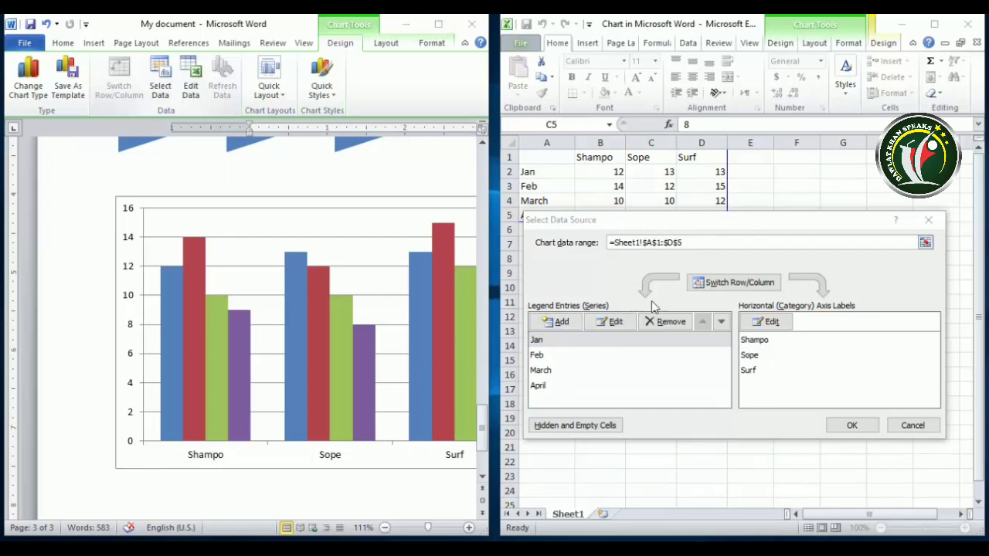
left_click(537, 340)
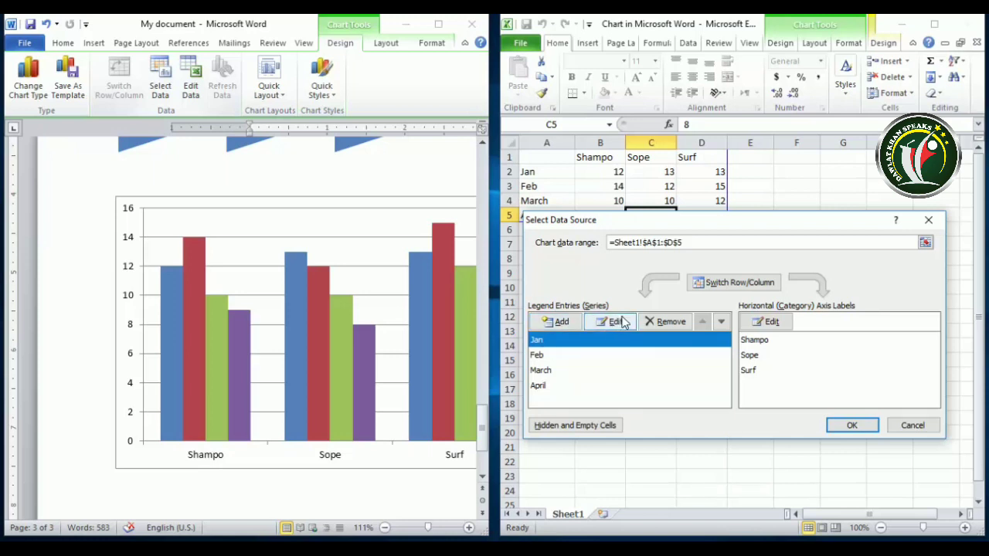
left_click(539, 386)
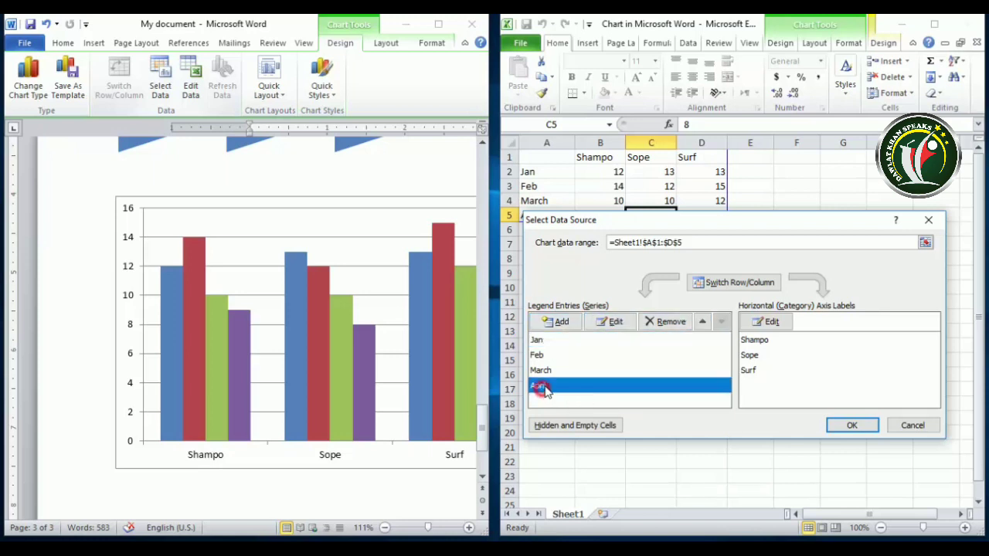
left_click(669, 323)
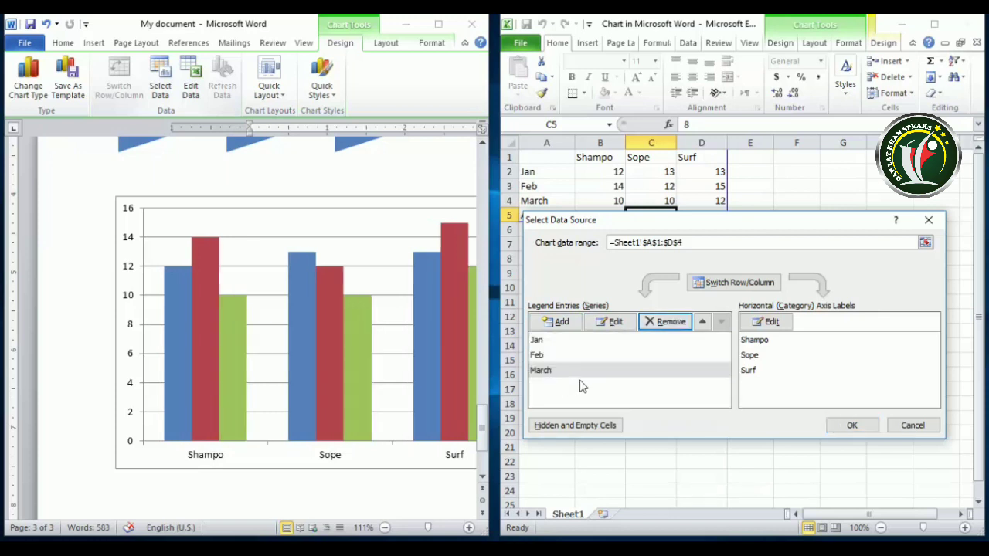
left_click(756, 377)
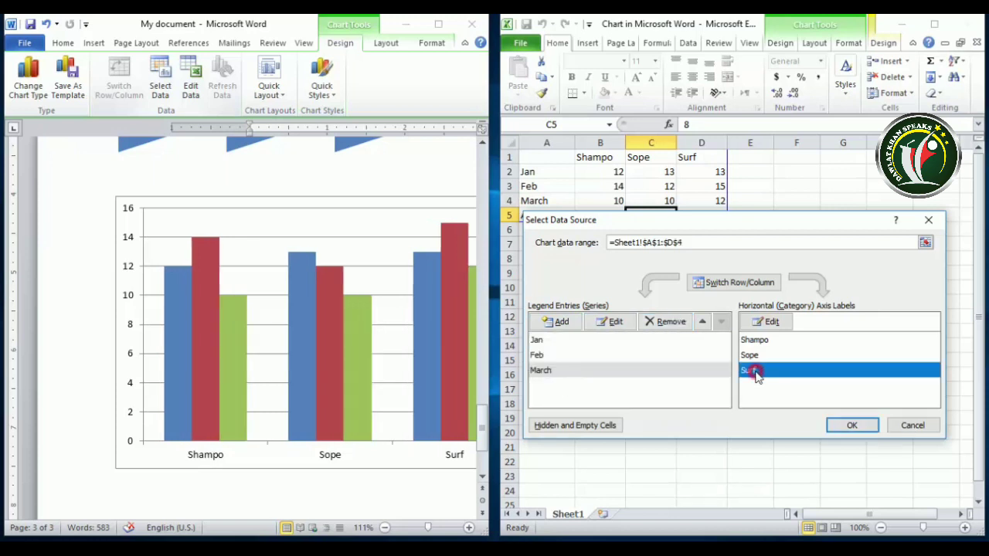
left_click(743, 283)
left_click(537, 372)
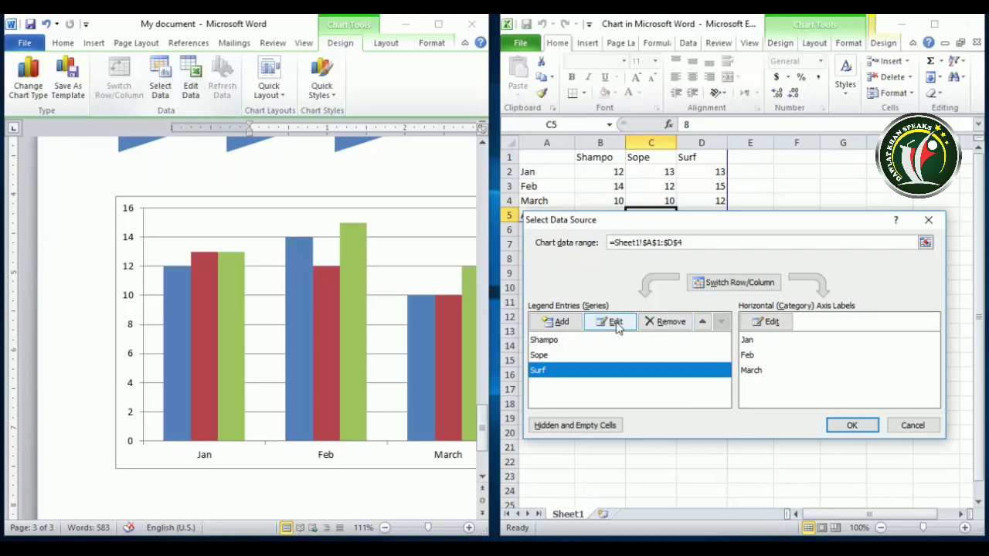
left_click(869, 425)
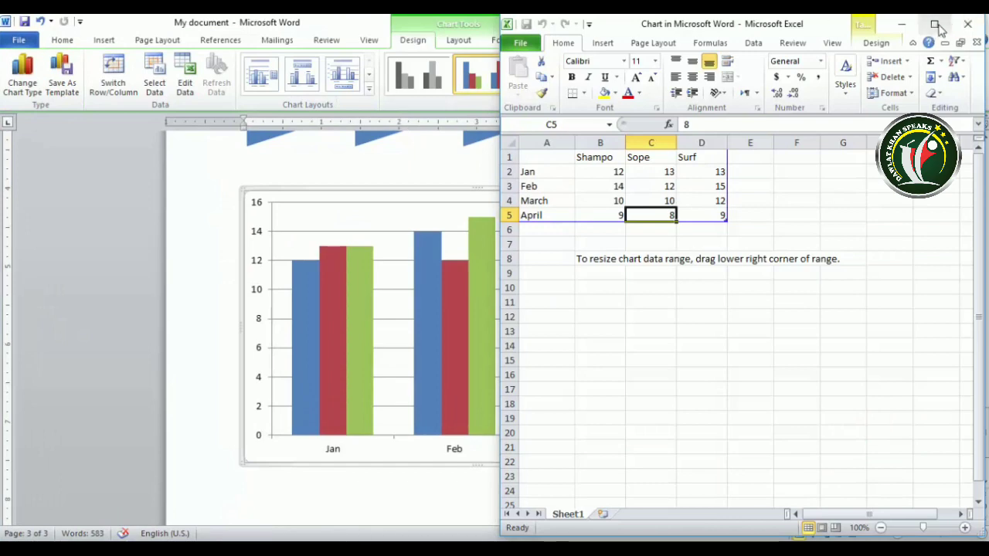
Close the data sheet, reopen it to check cells B3–C3, then close it again.
left_click(972, 28)
mouse_move(613, 384)
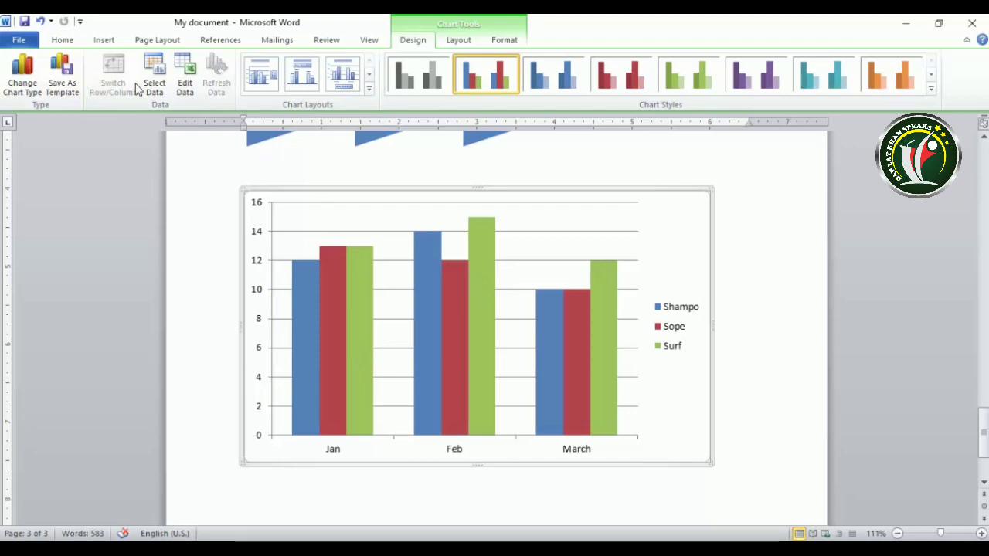
left_click(184, 78)
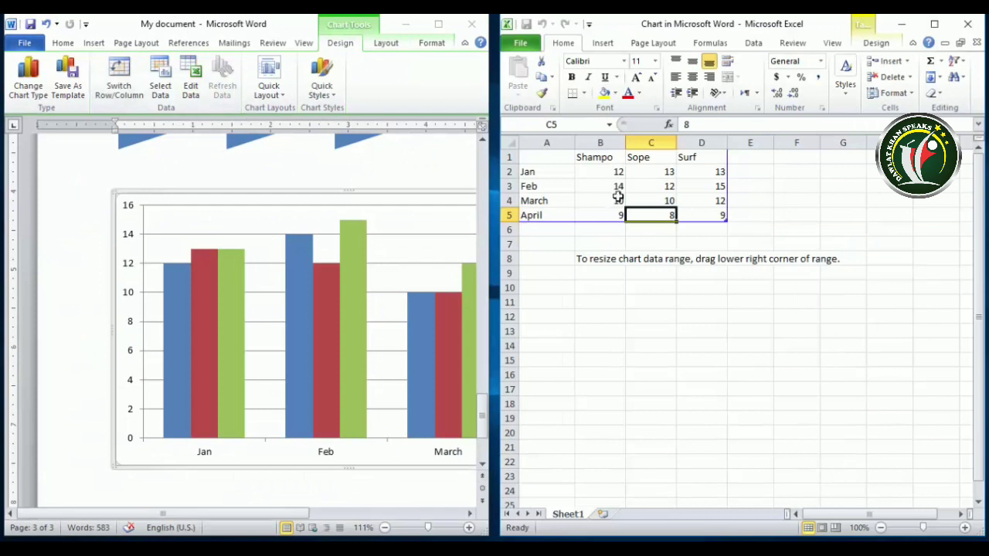
left_click(618, 198)
left_click(615, 215)
left_click(614, 185)
left_click(668, 186)
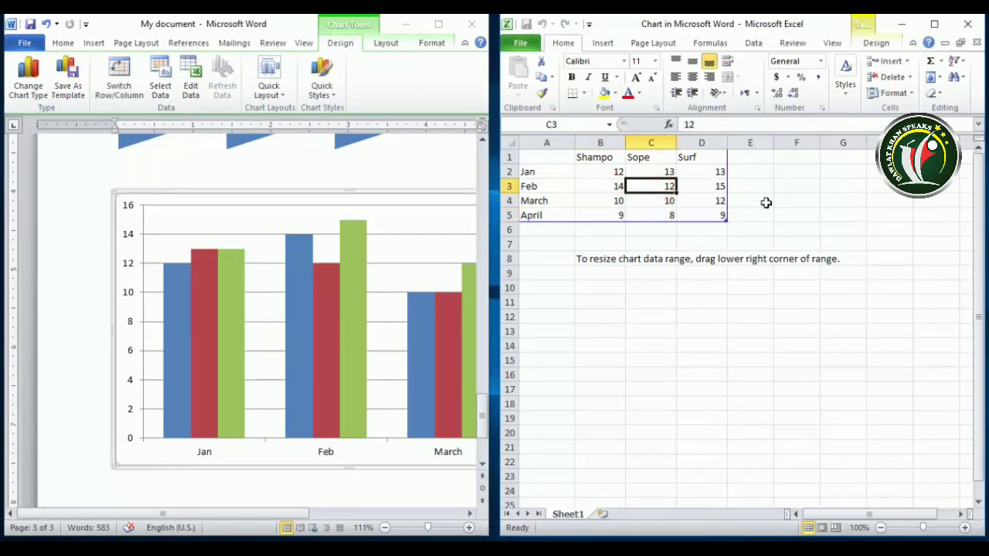
left_click(968, 24)
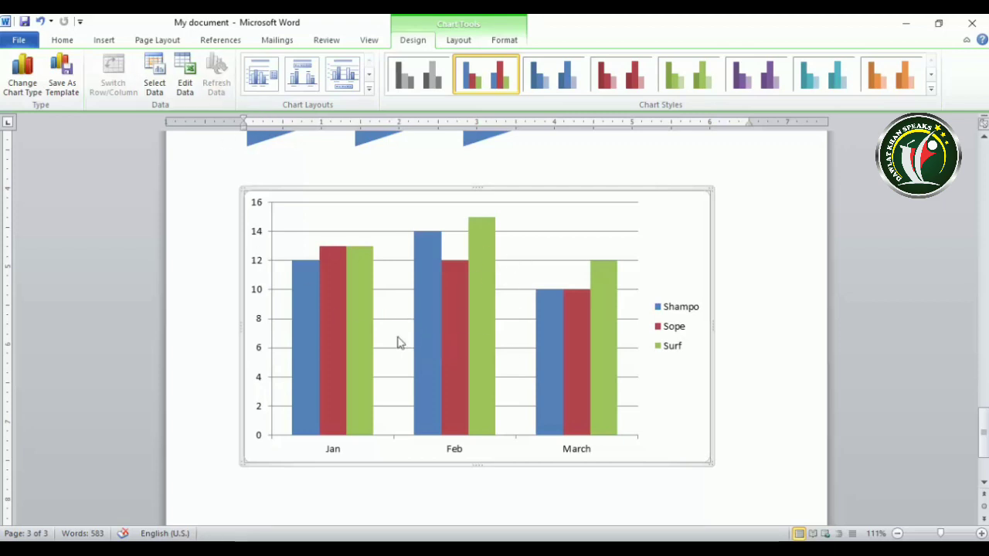
Apply a chart layout with a chart title, vertical axis title and data table with legend keys.
left_click(477, 191)
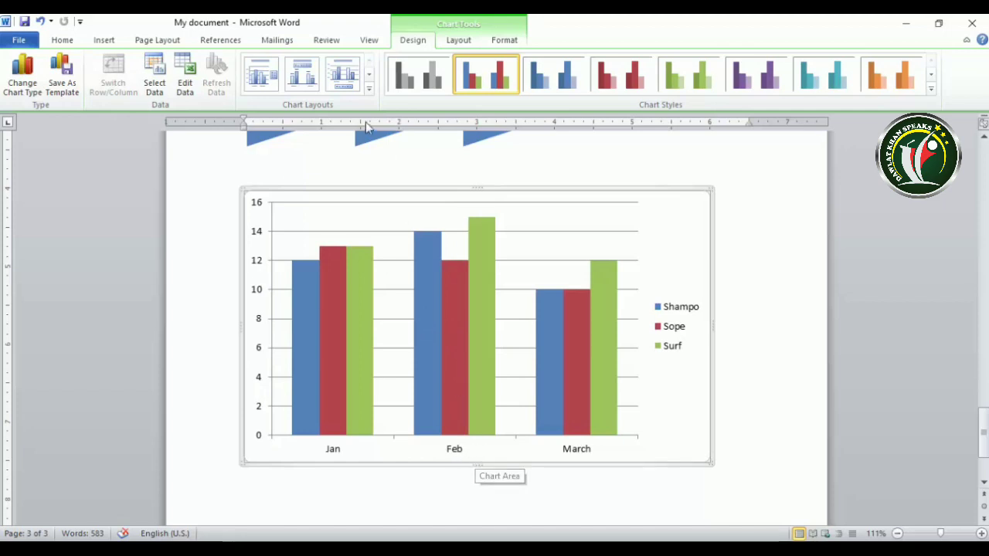
left_click(369, 89)
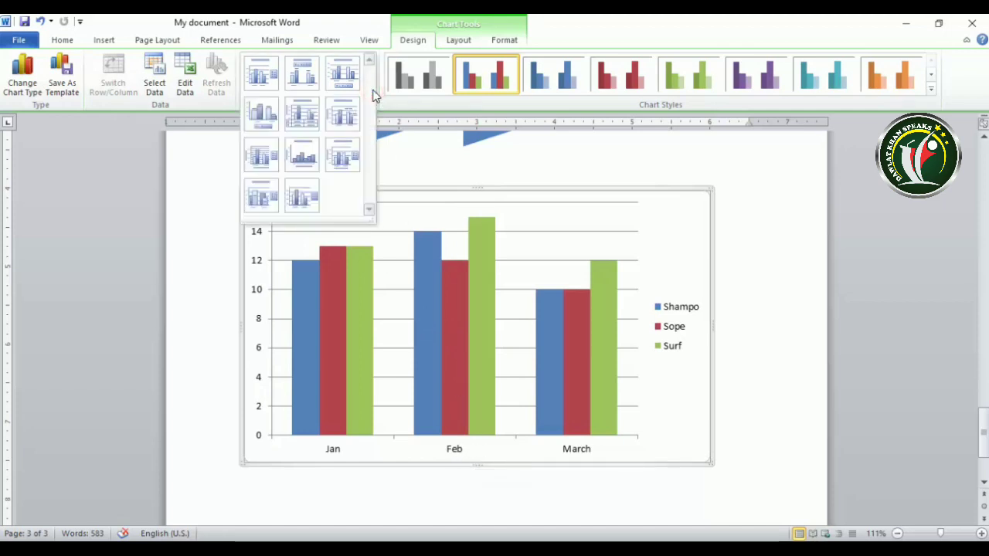
left_click(263, 74)
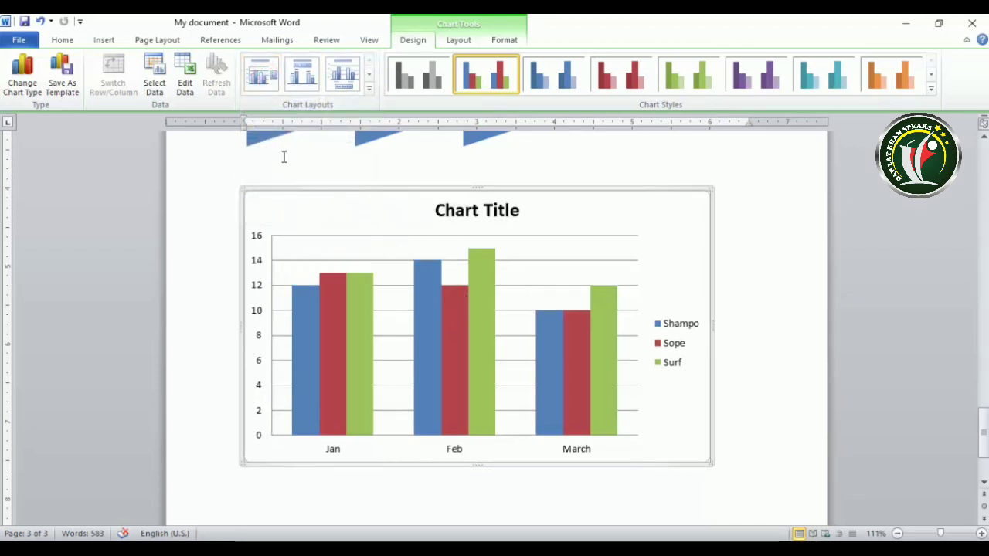
left_click(368, 89)
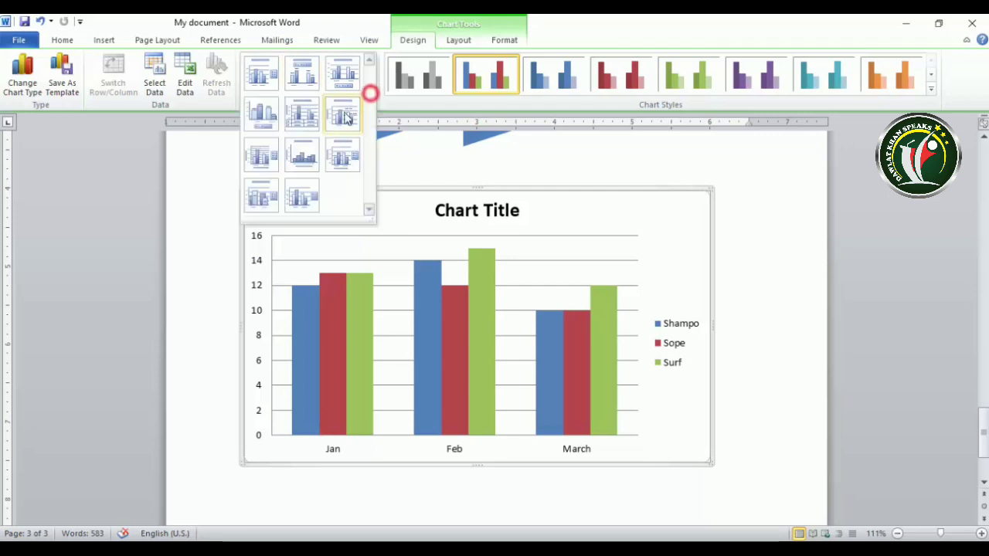
left_click(302, 116)
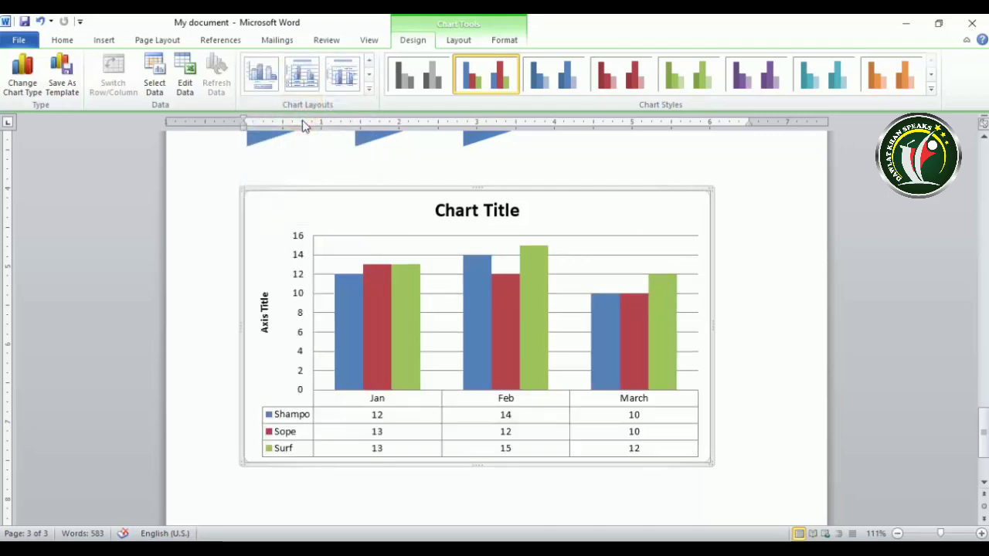
Replace the chart title placeholder with 'My Shop'.
left_click(506, 210)
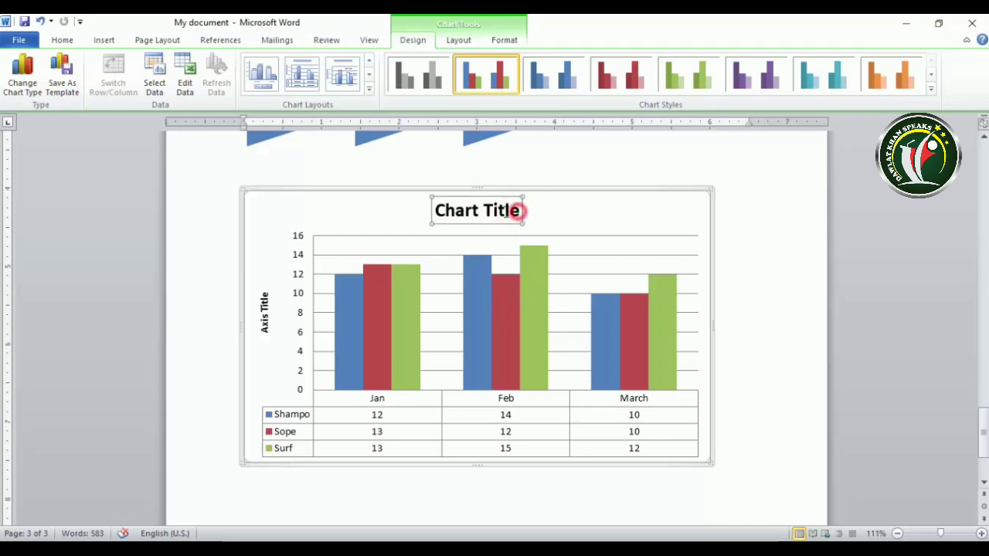
left_click_drag(514, 210, 433, 211)
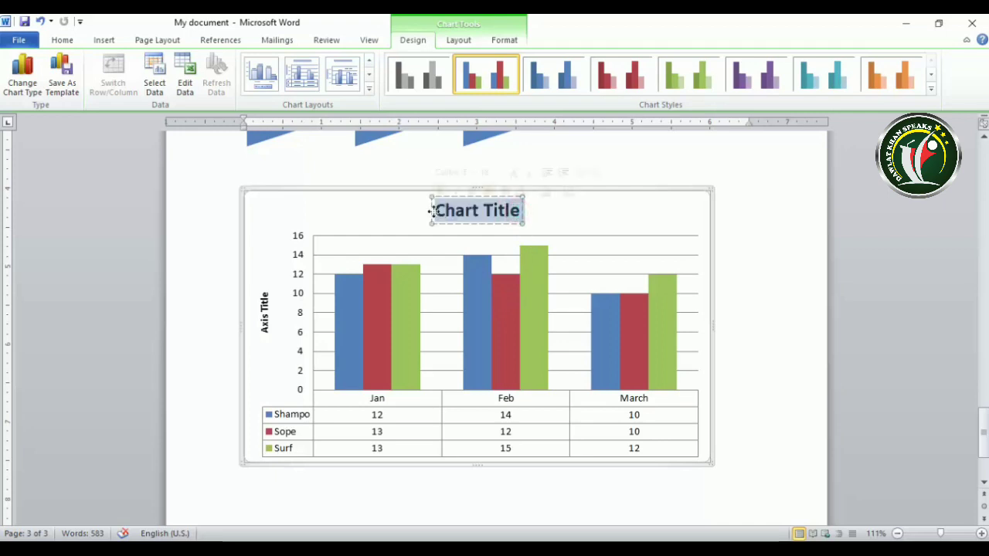
type("My")
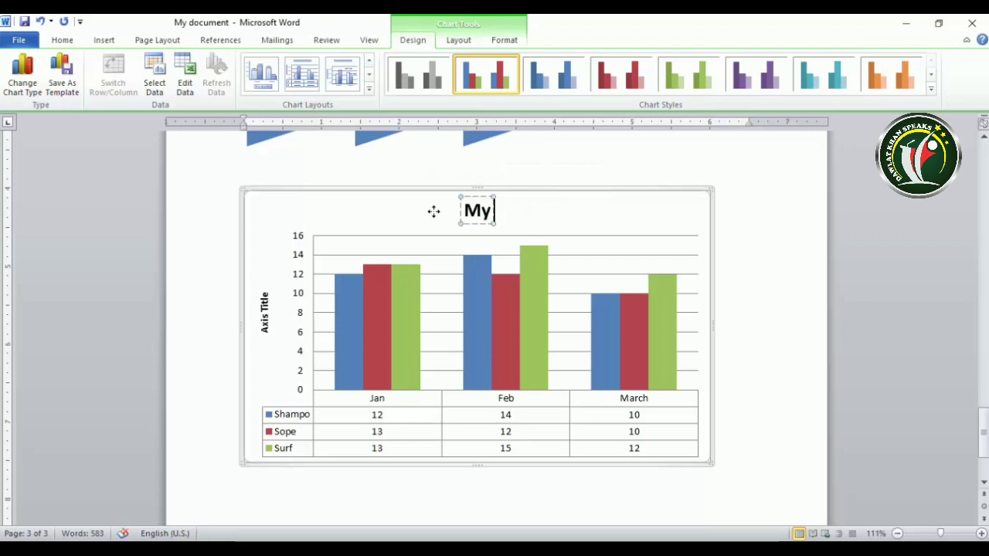
type(" Shop")
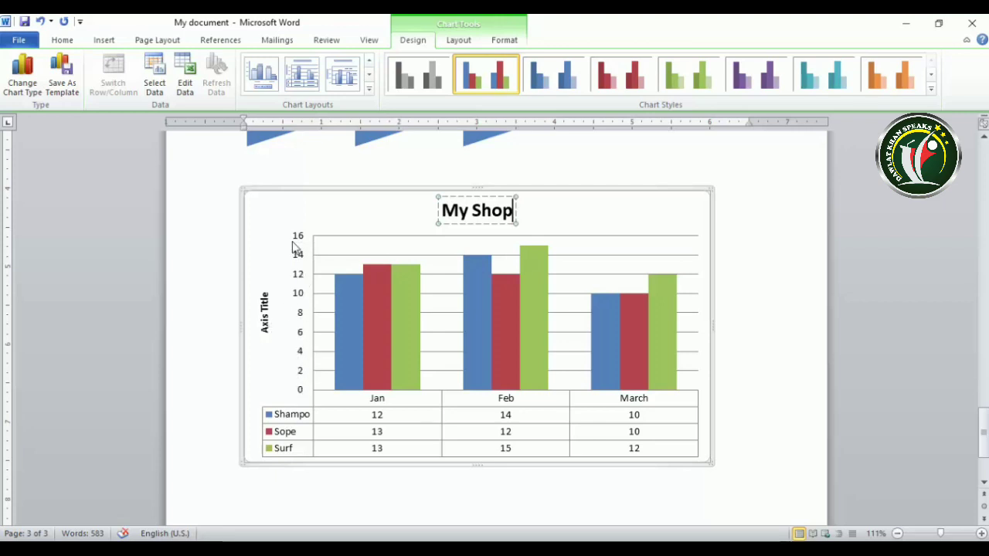
Rename the vertical axis title to 'Quantity'.
left_click(264, 323)
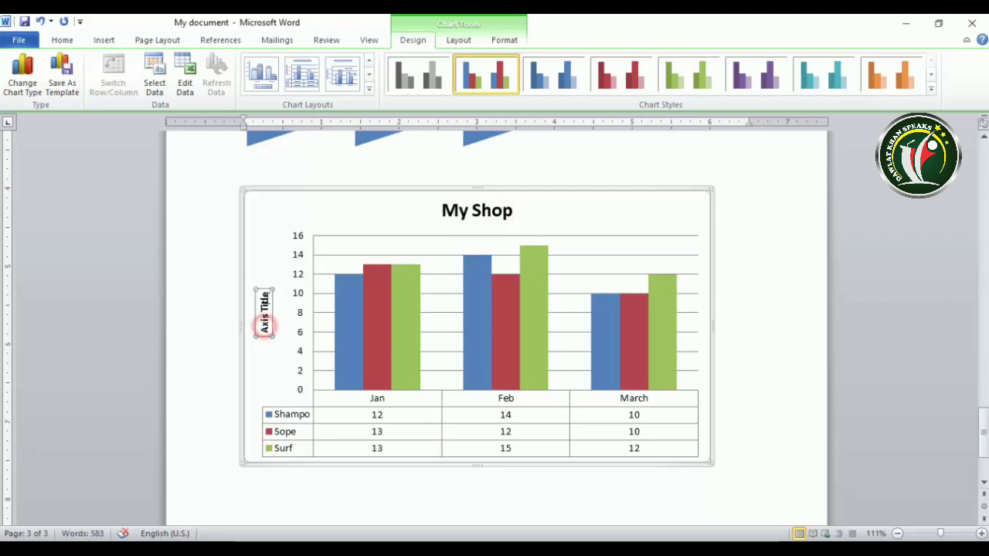
double_click(265, 323)
left_click(638, 459)
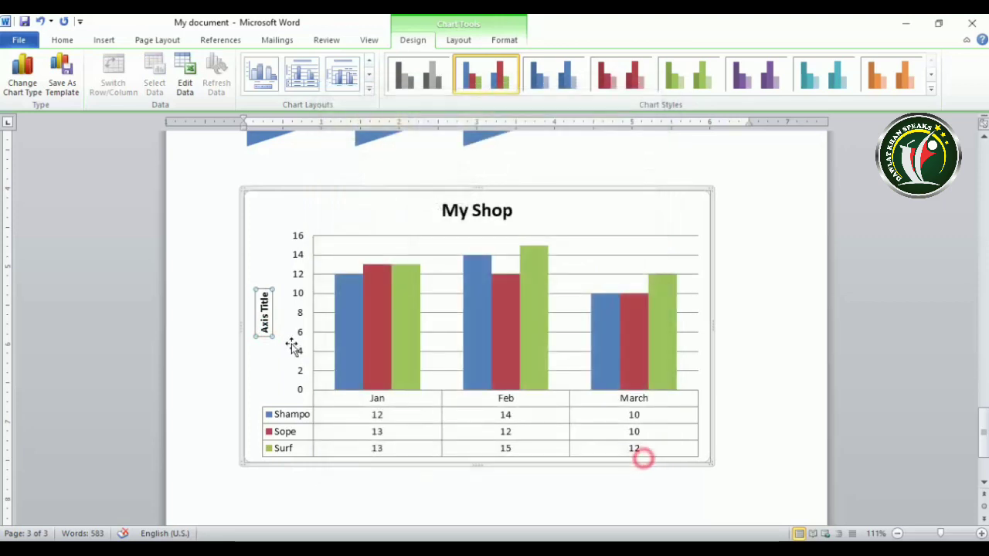
left_click_drag(263, 296, 266, 338)
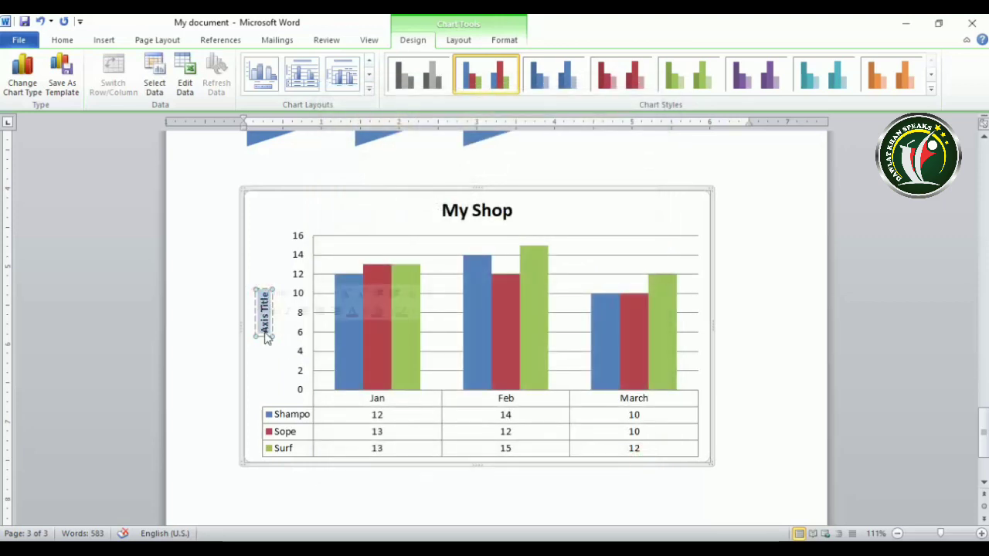
type("Quan")
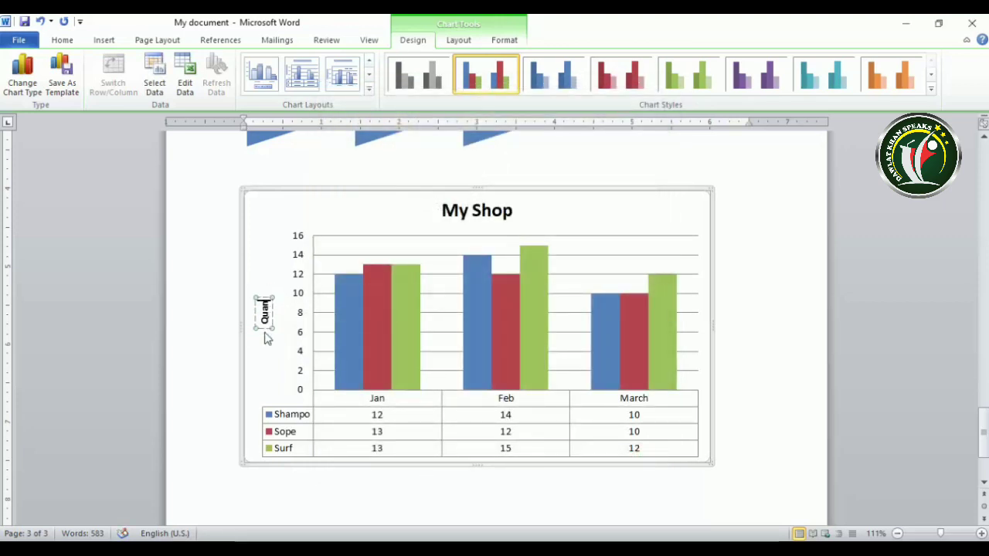
type("tity")
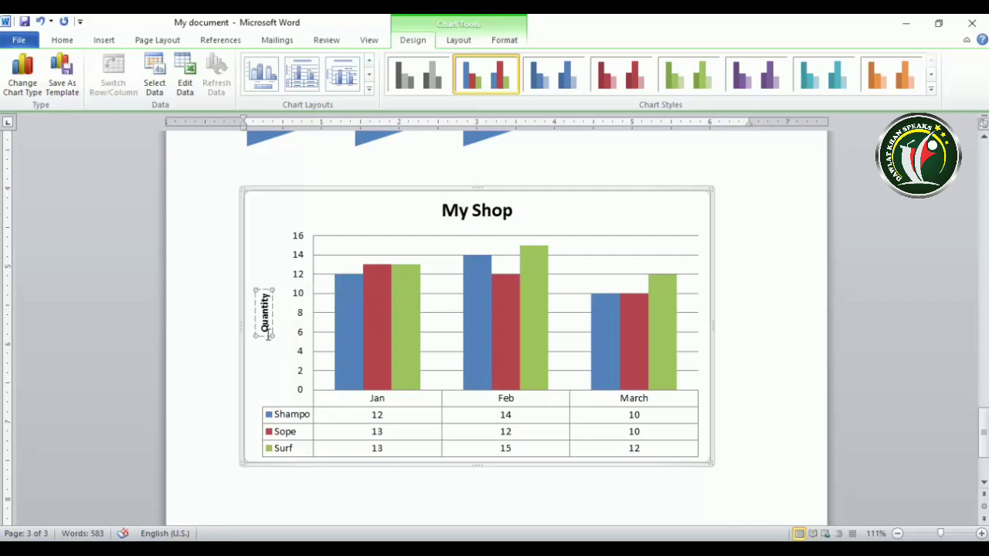
left_click(380, 421)
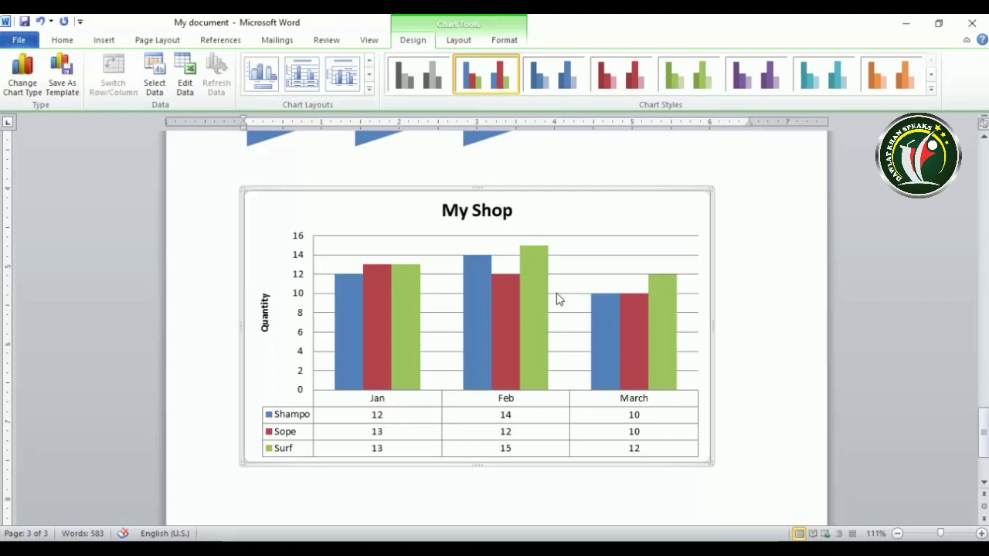
left_click(931, 91)
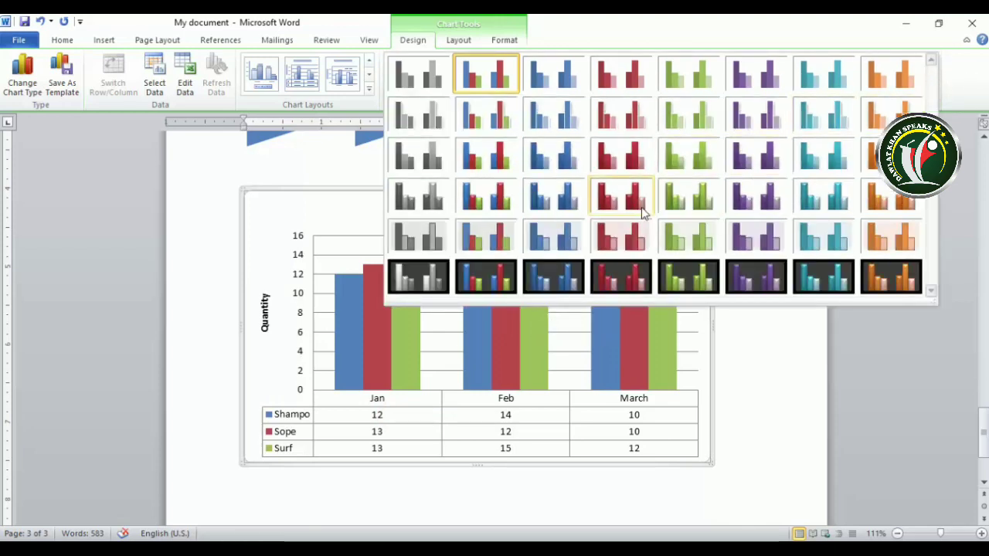
left_click(705, 207)
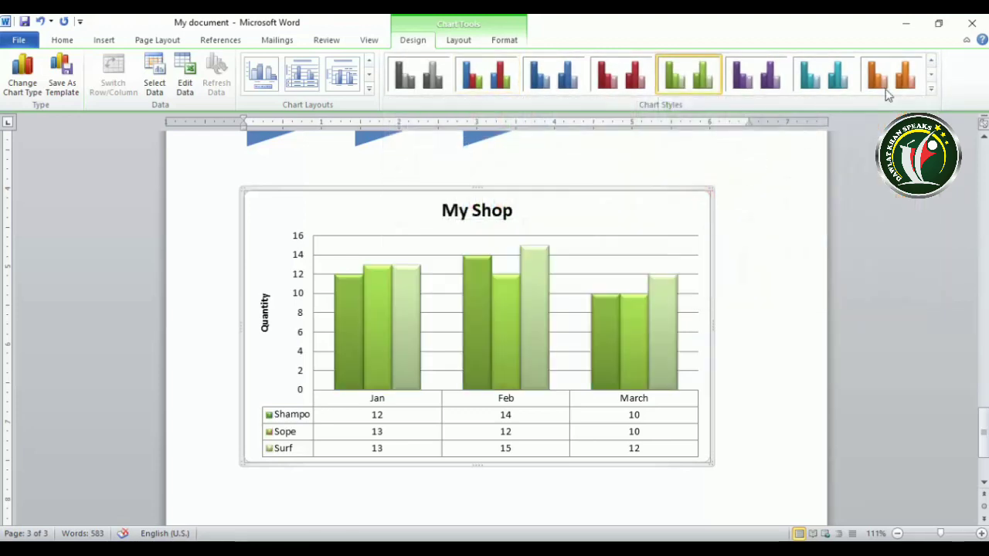
left_click(918, 91)
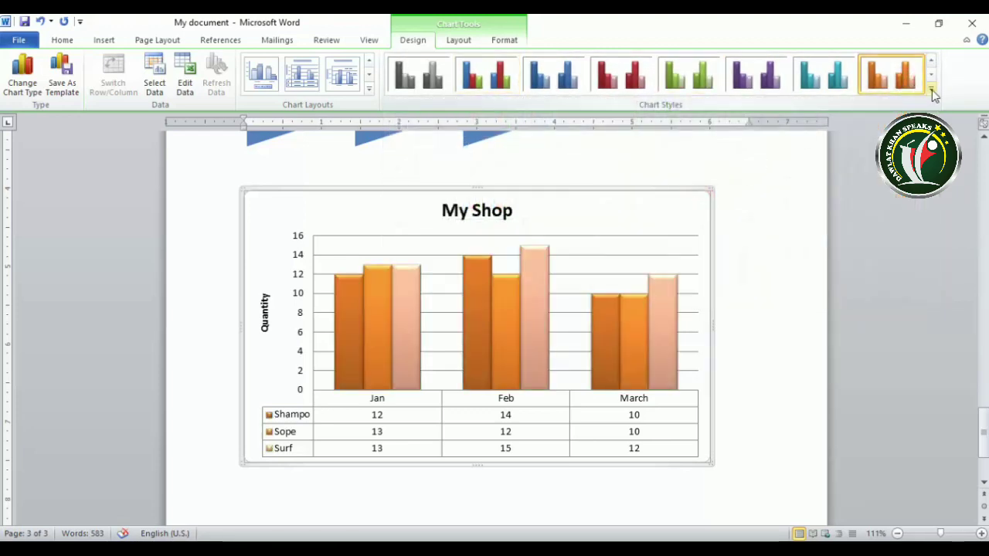
left_click(931, 91)
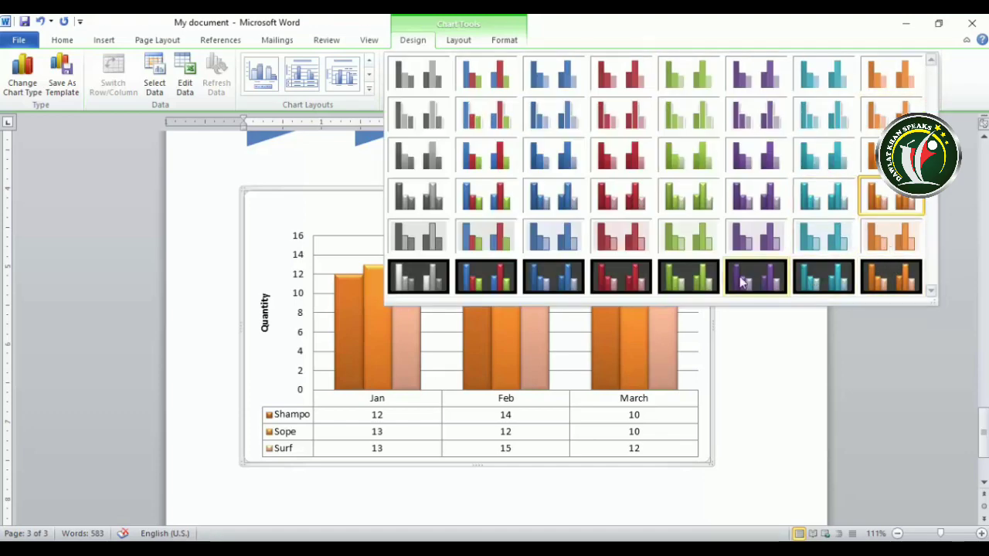
left_click(499, 281)
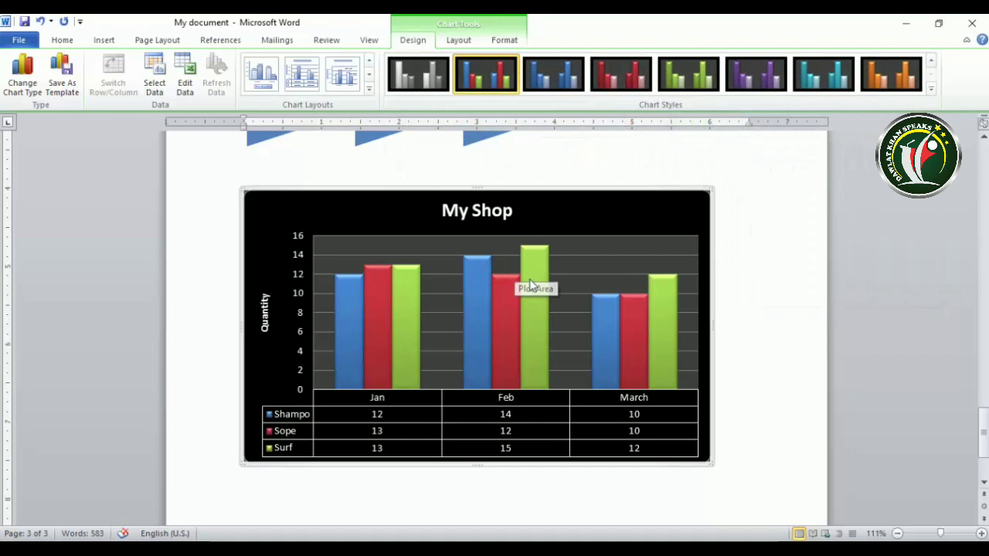
mouse_move(528, 285)
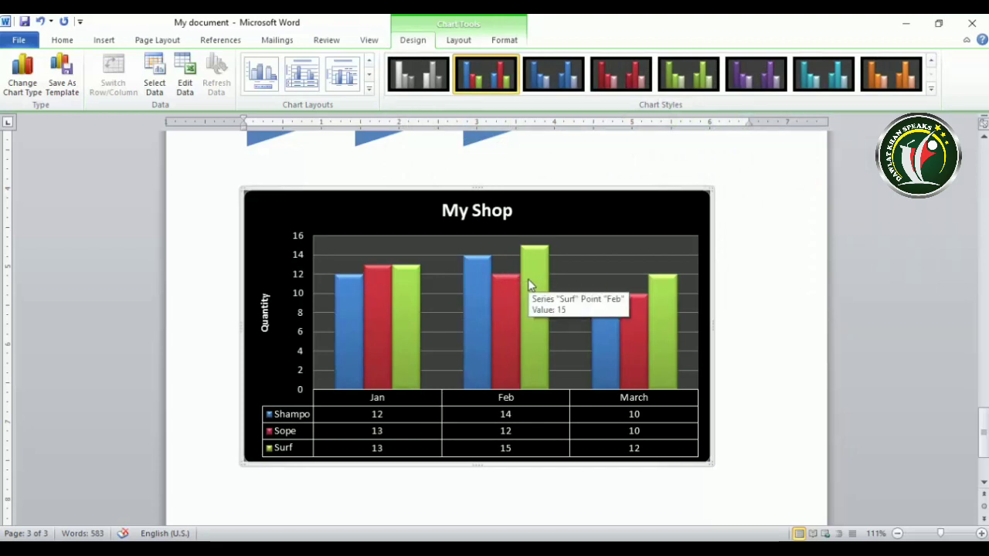
key("ctrl+z")
From the Layout tab's Chart Elements list, select the chart title, horizontal axis, then plot area.
left_click(459, 41)
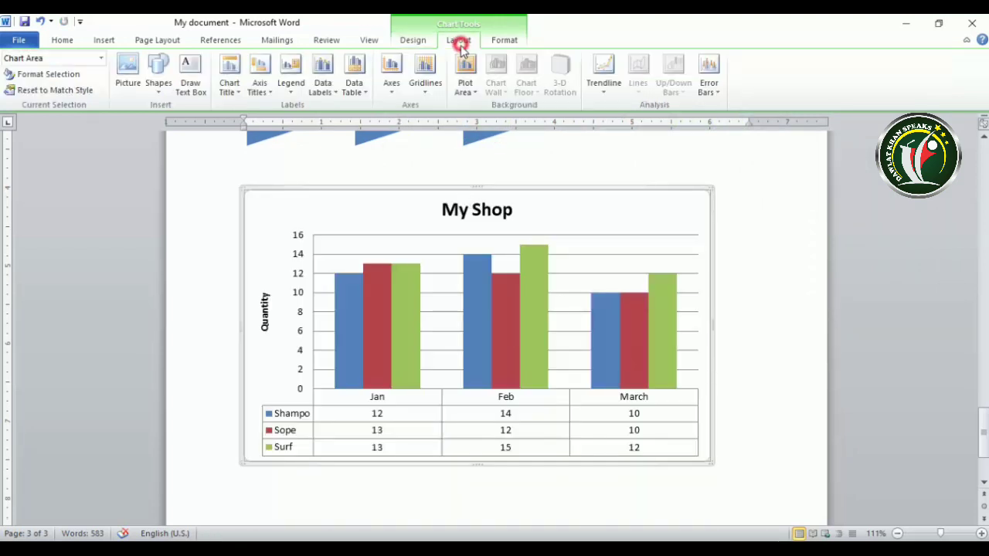
left_click(101, 59)
left_click(28, 87)
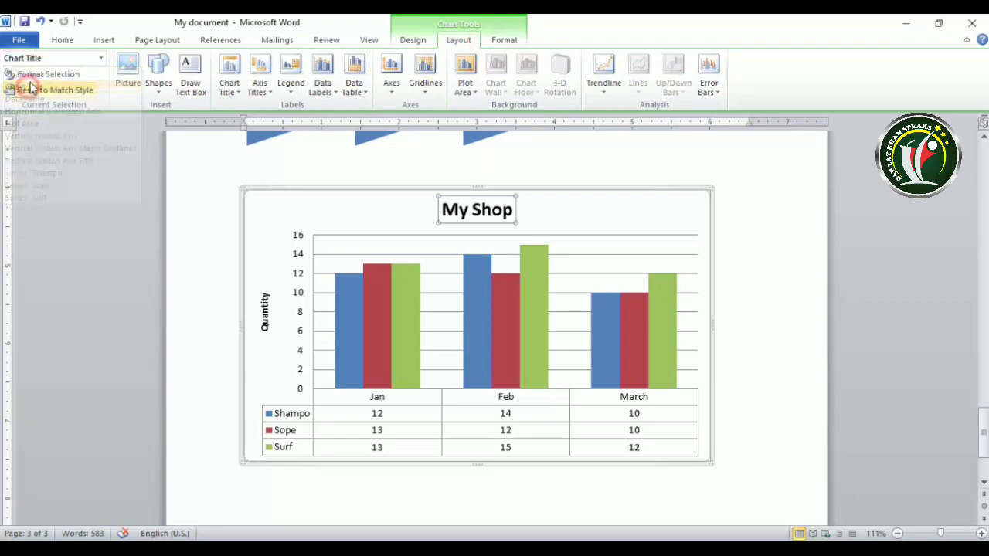
left_click(102, 59)
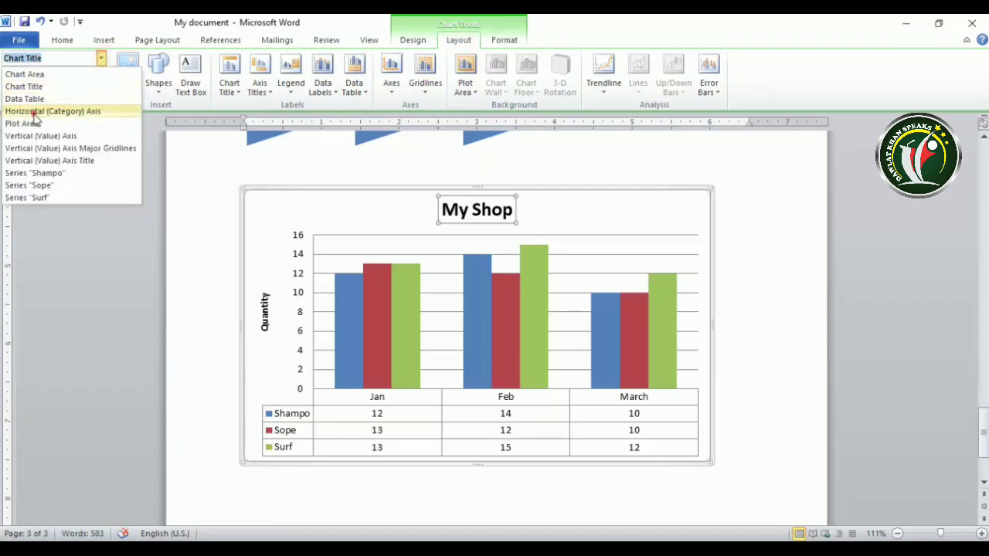
left_click(33, 112)
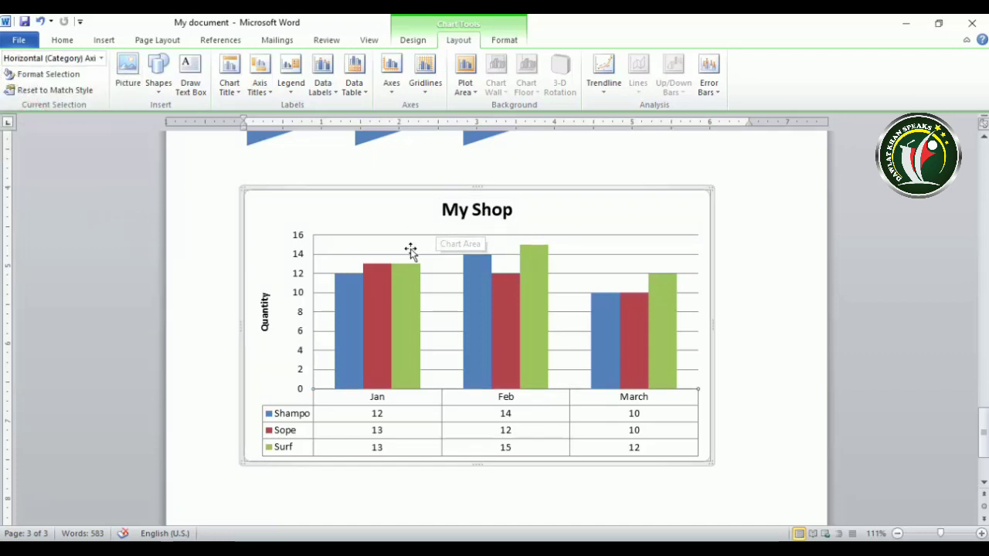
left_click(100, 58)
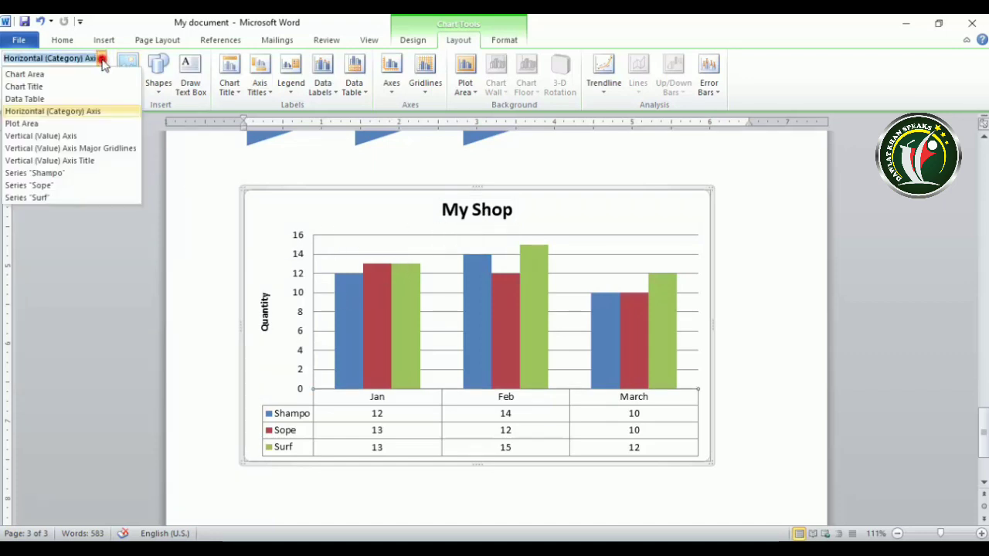
left_click(31, 123)
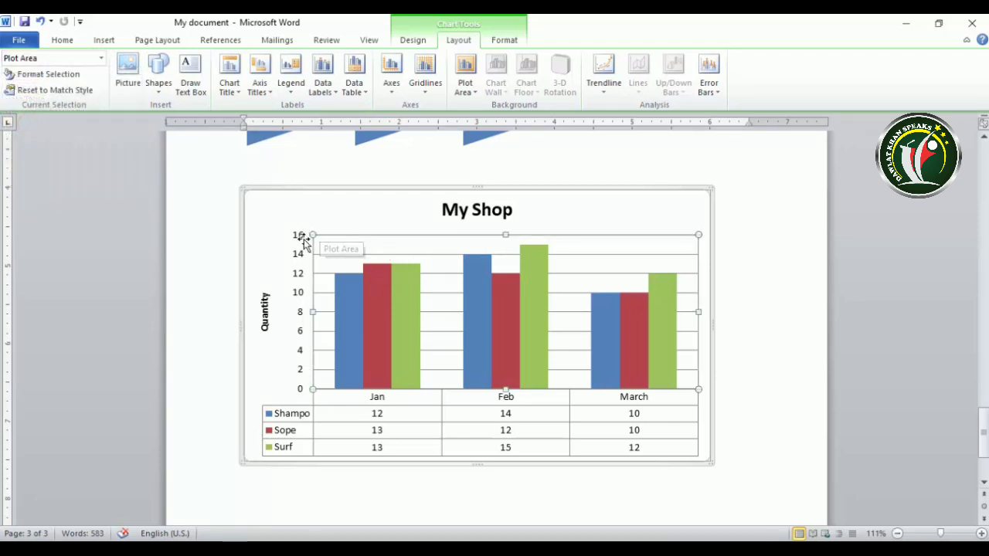
Select the My Shop title, plot area, vertical value axis and Quantity axis title on the chart.
left_click(467, 210)
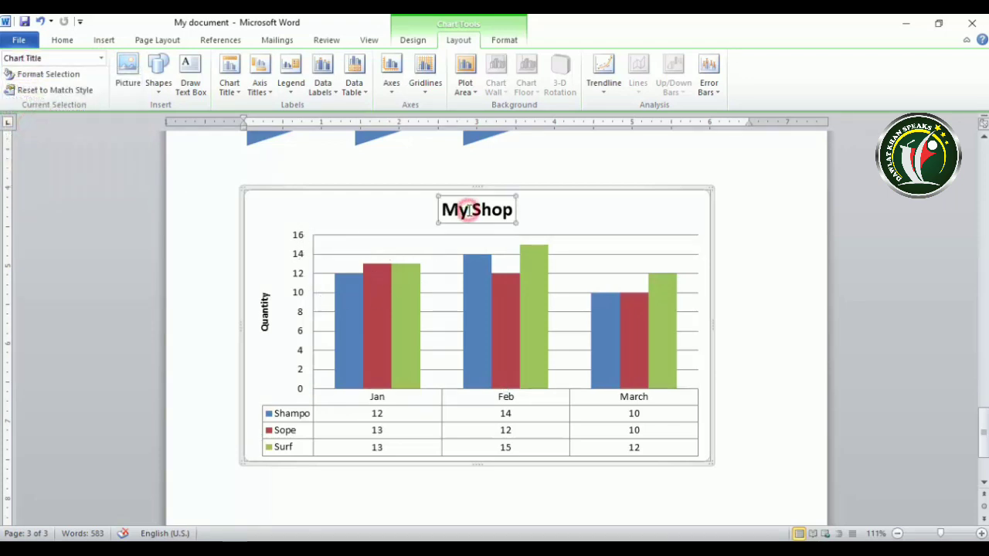
left_click(370, 252)
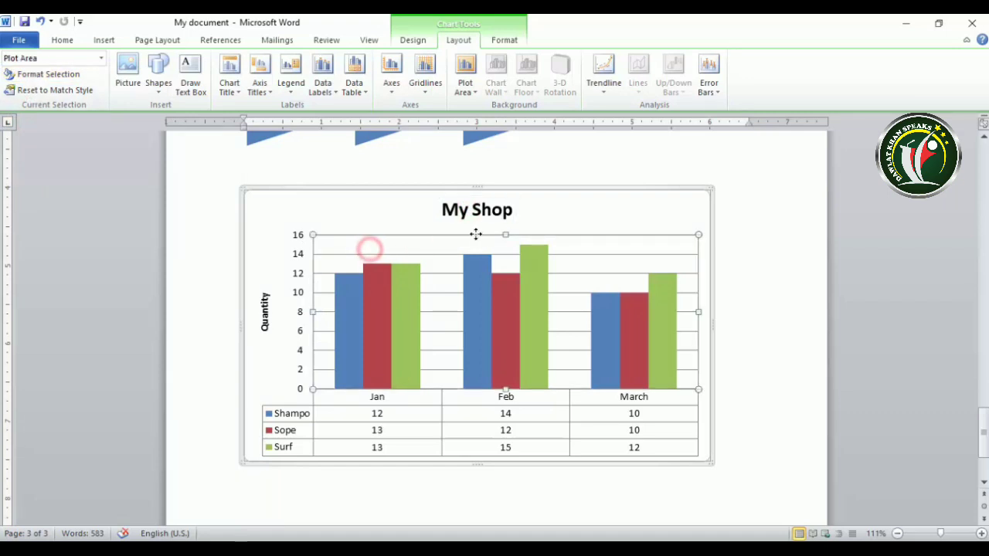
left_click(487, 211)
left_click(303, 259)
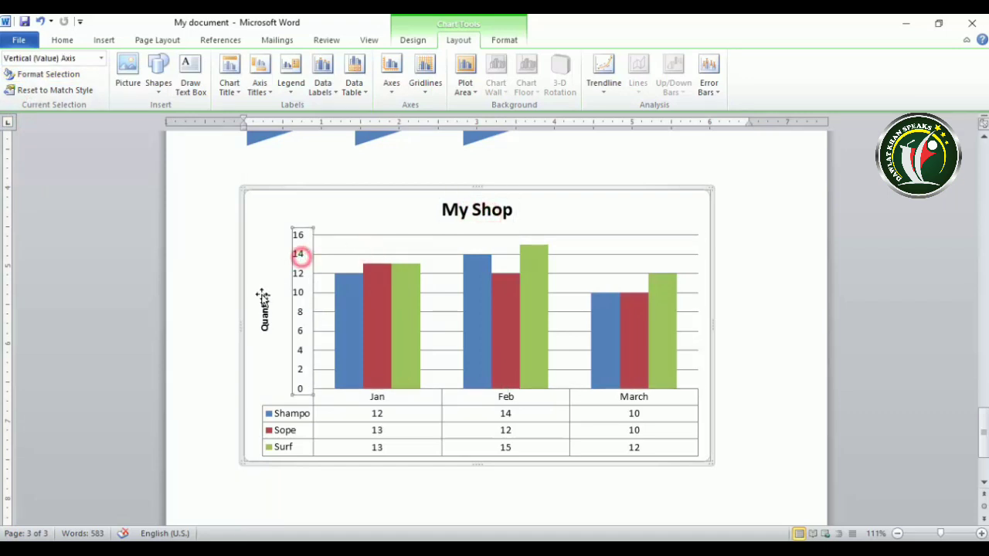
left_click(303, 259)
left_click(302, 258)
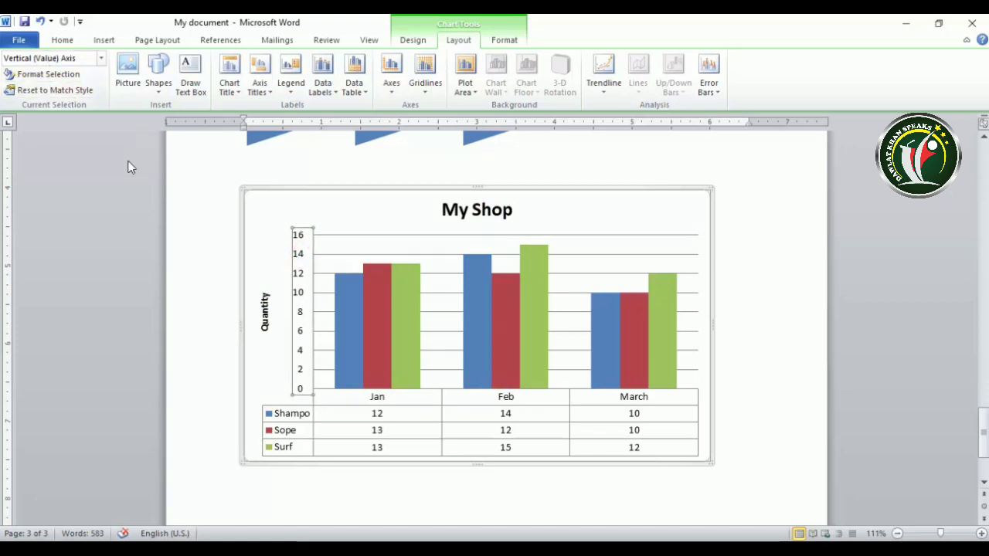
left_click(271, 328)
Select the chart area, data table, Sope and Surf series, ending on the plot area.
left_click(286, 206)
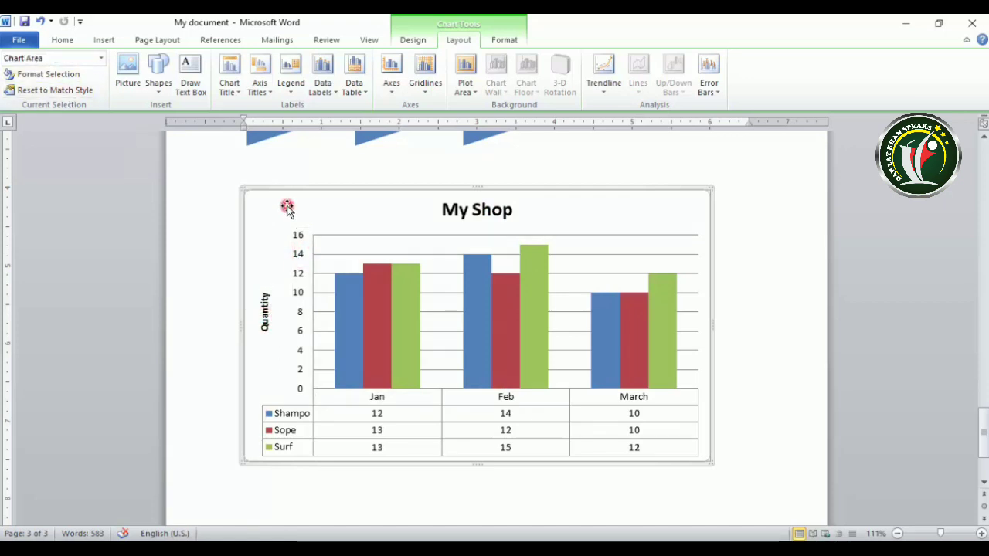
left_click(286, 412)
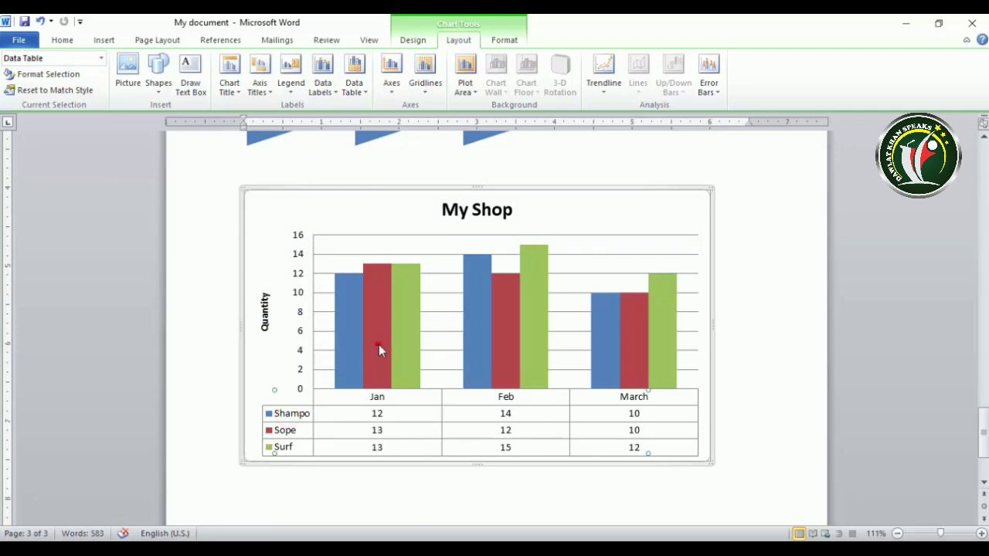
left_click(379, 344)
left_click(403, 345)
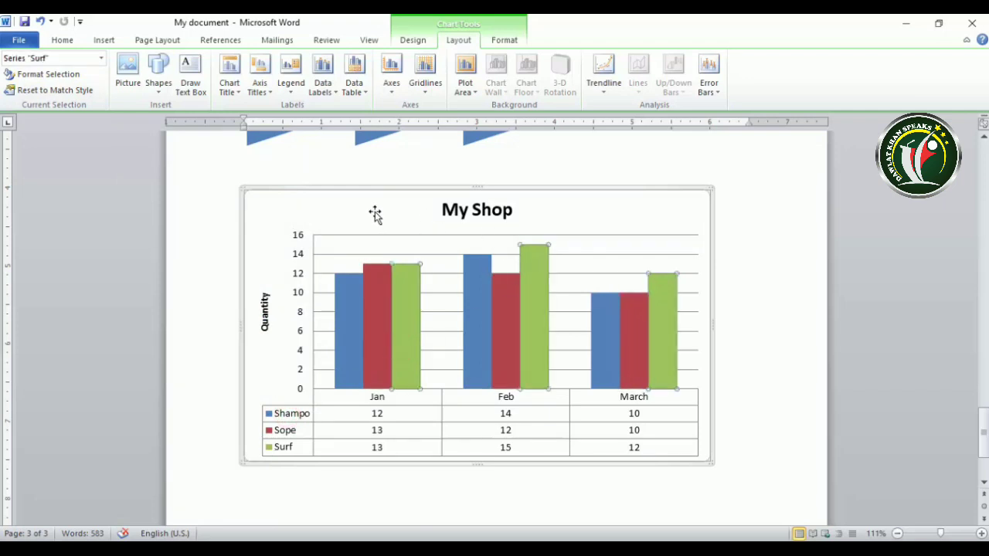
left_click(349, 228)
left_click(344, 243)
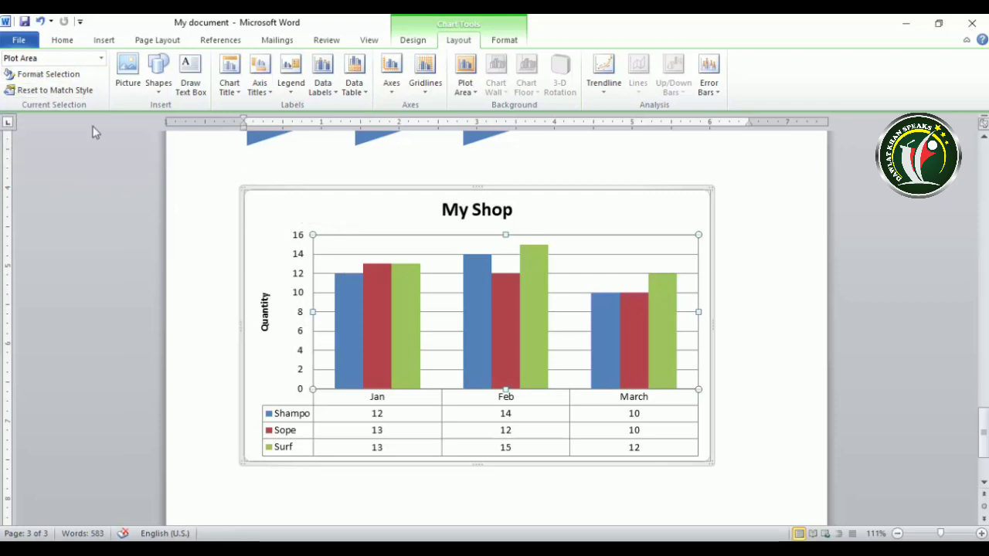
Give the plot area a half-transparent solid fill, then try a gradient fill.
left_click(48, 75)
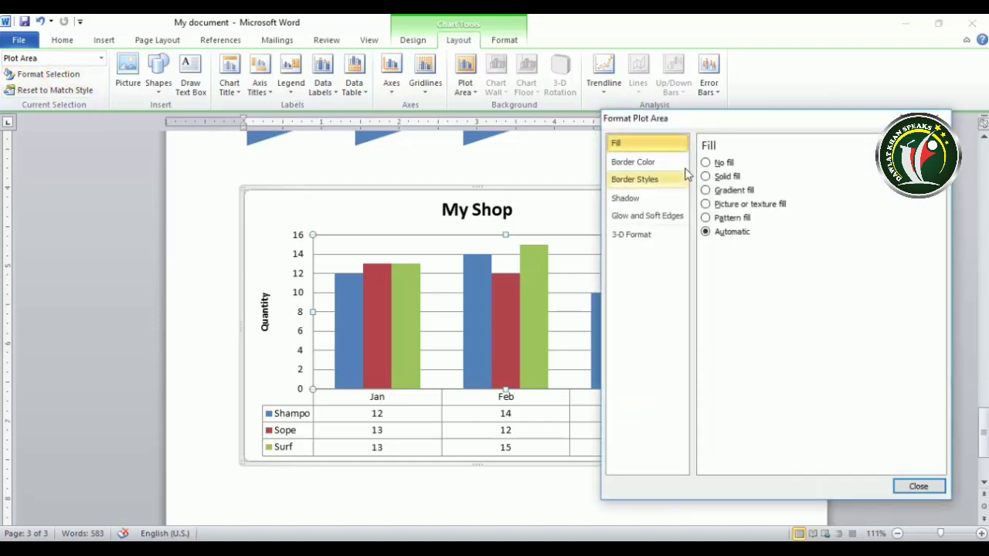
left_click(706, 178)
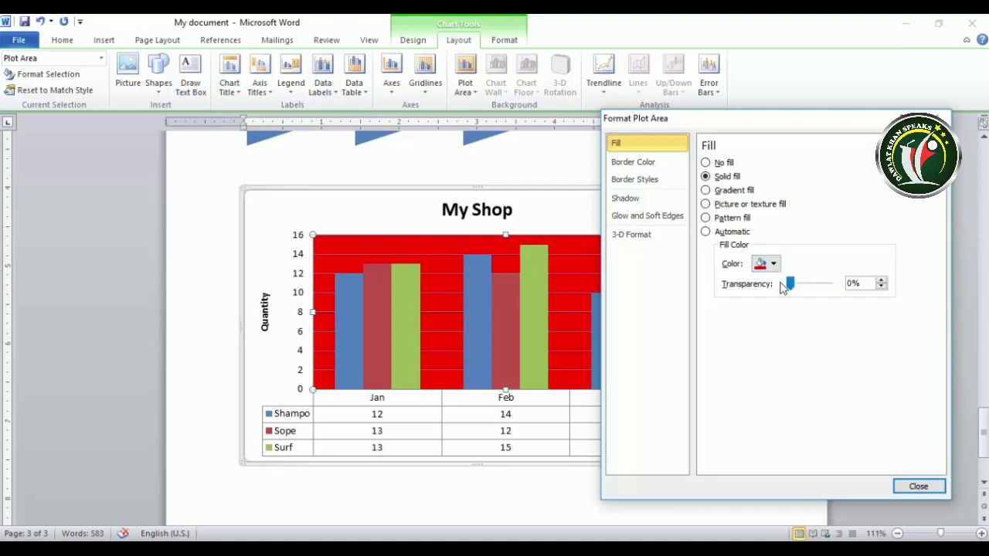
left_click_drag(792, 286, 819, 290)
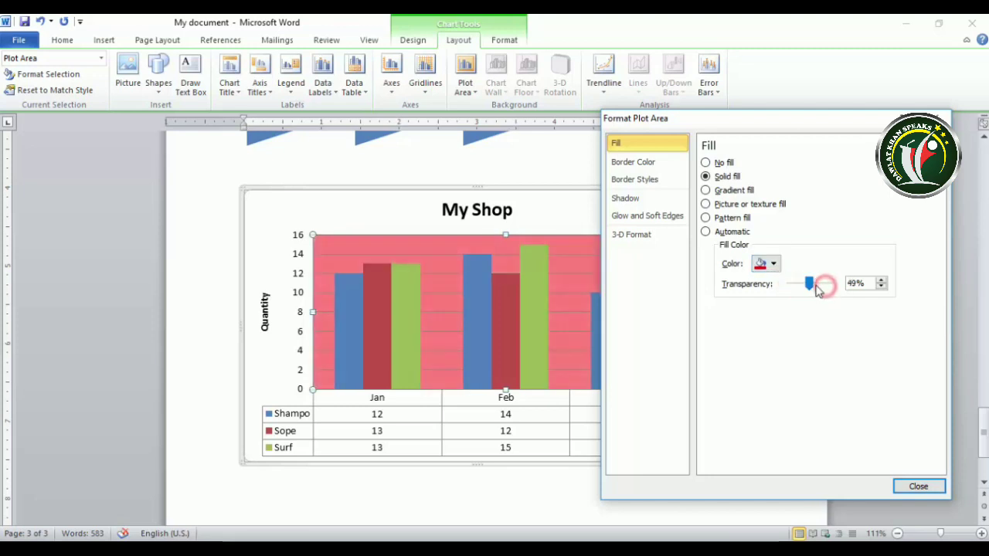
left_click(706, 191)
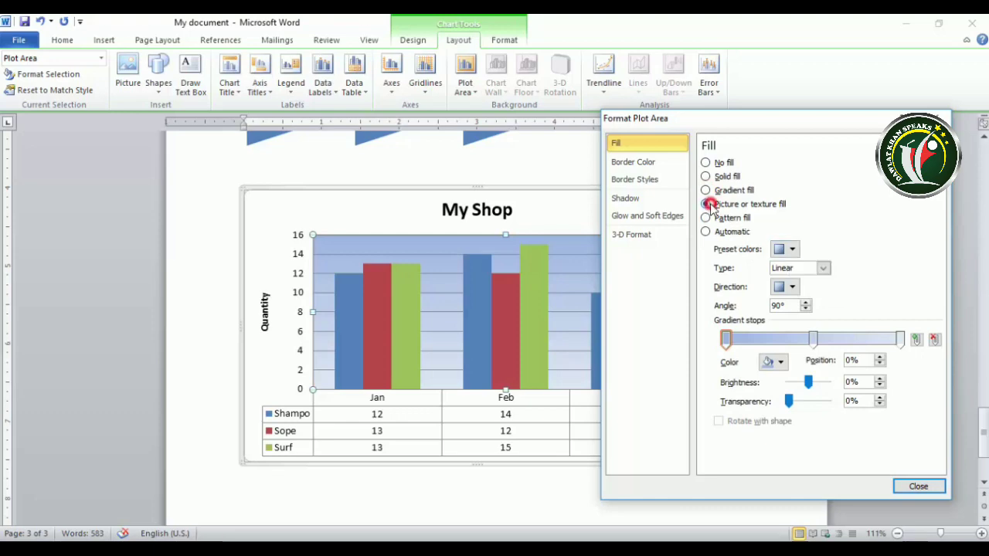
Fill the plot area with the green texture, then with the man photo.
left_click(709, 204)
left_click(773, 249)
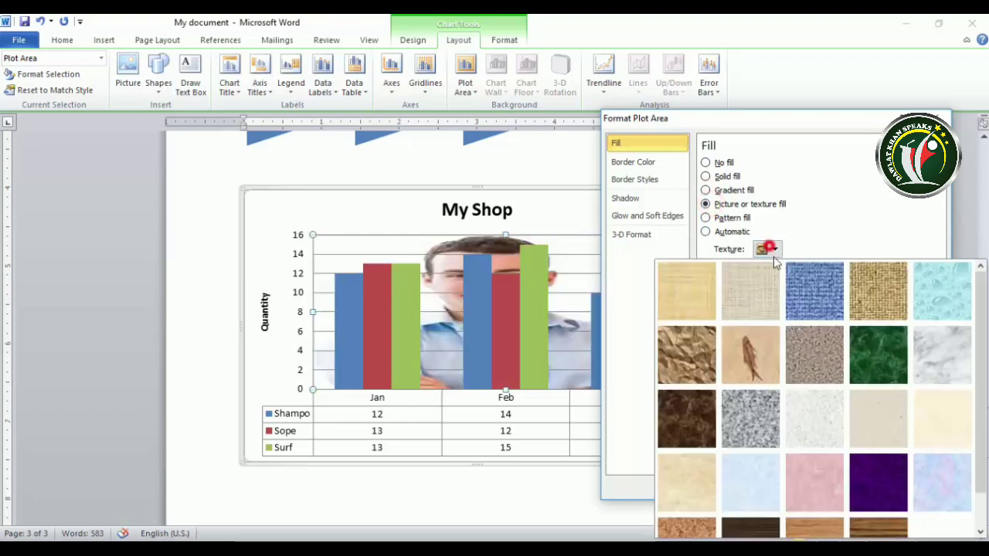
left_click(887, 361)
left_click(740, 281)
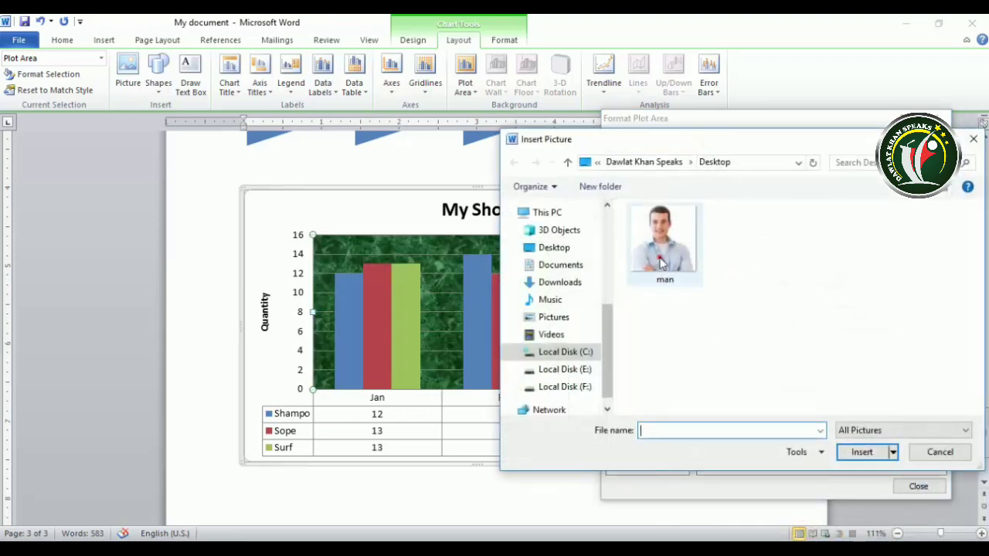
left_click(660, 265)
left_click(875, 452)
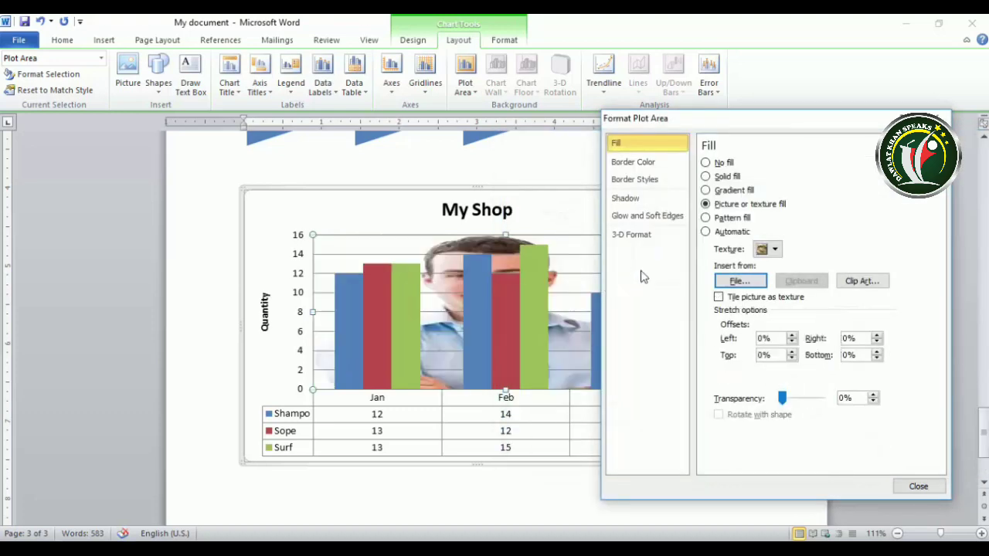
Apply a red pattern fill with blue background and light blue foreground.
left_click(708, 219)
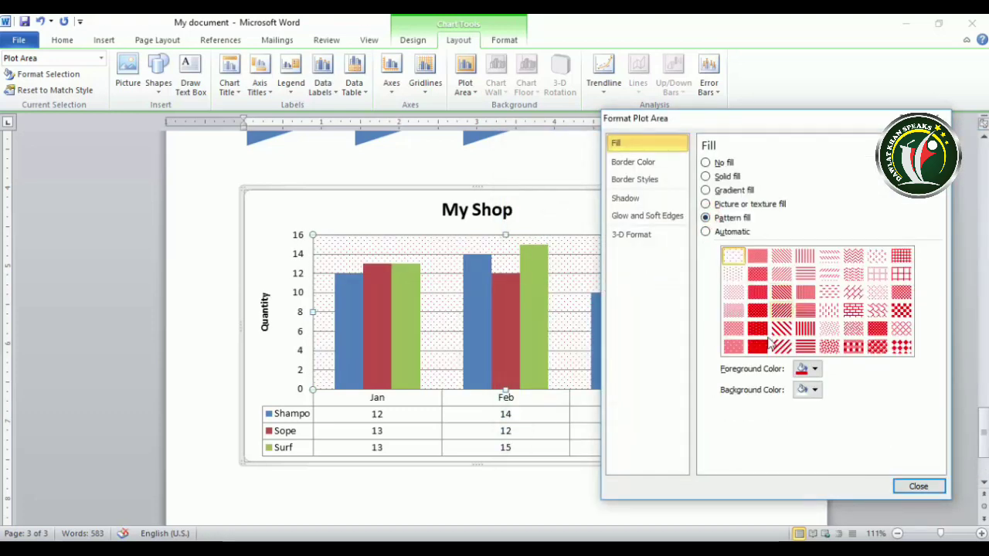
left_click(758, 332)
left_click(760, 349)
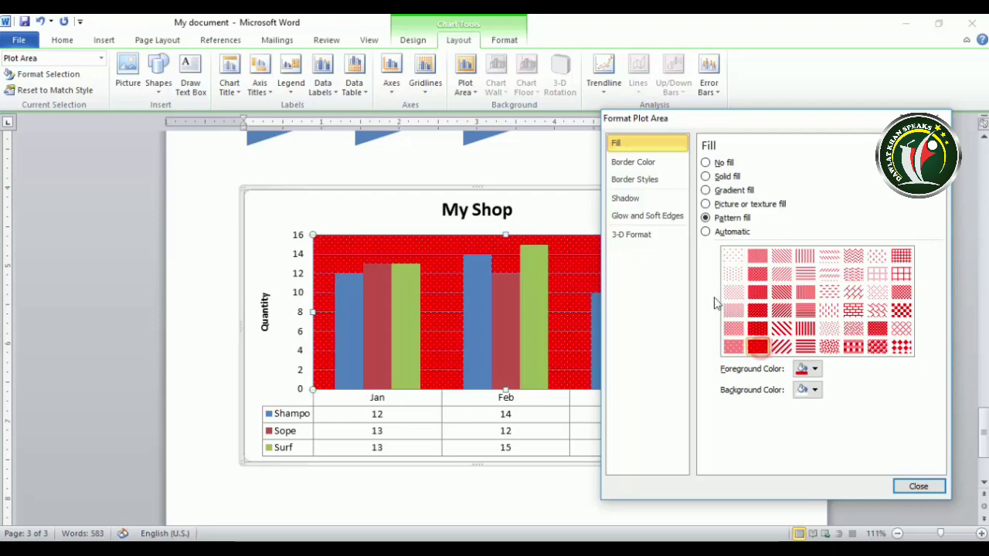
left_click(815, 389)
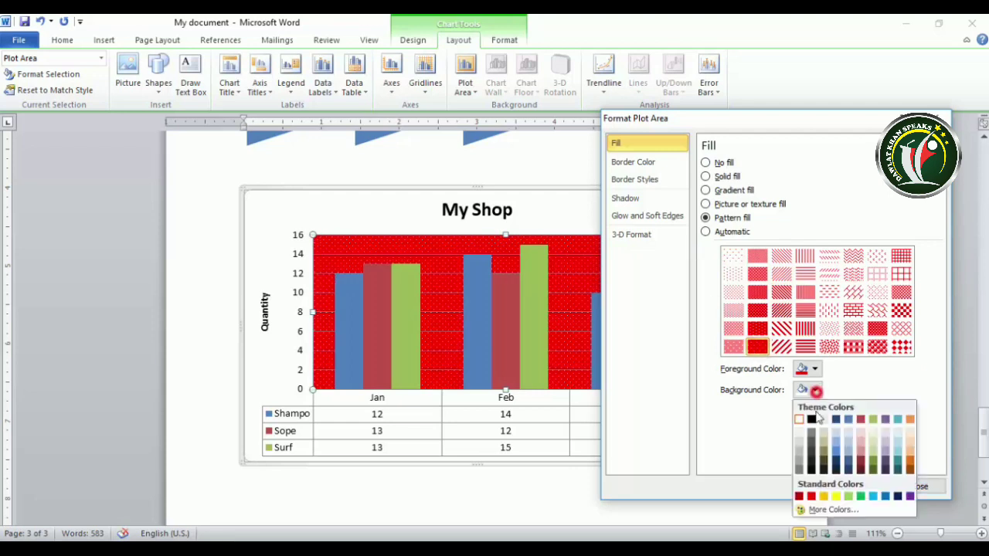
left_click(886, 496)
left_click(808, 369)
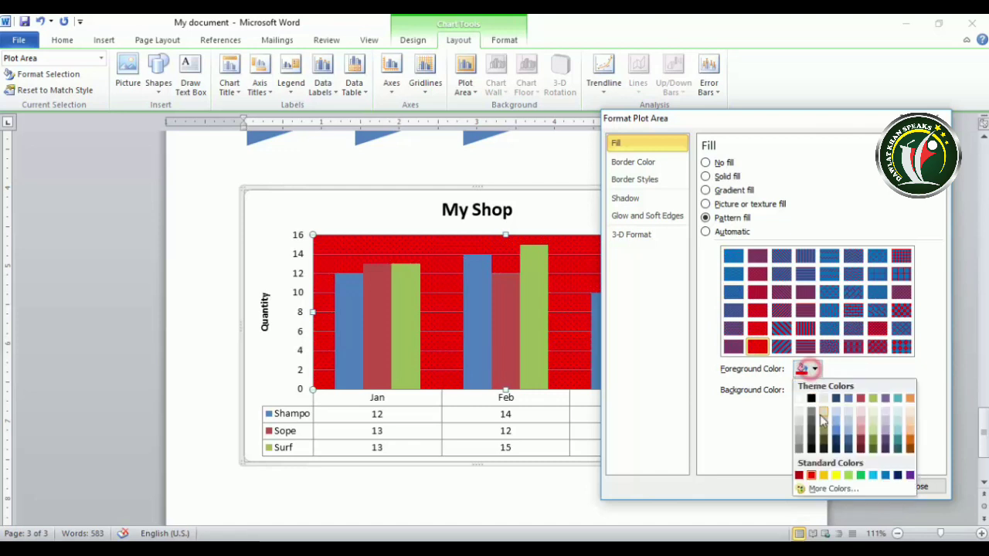
left_click(872, 475)
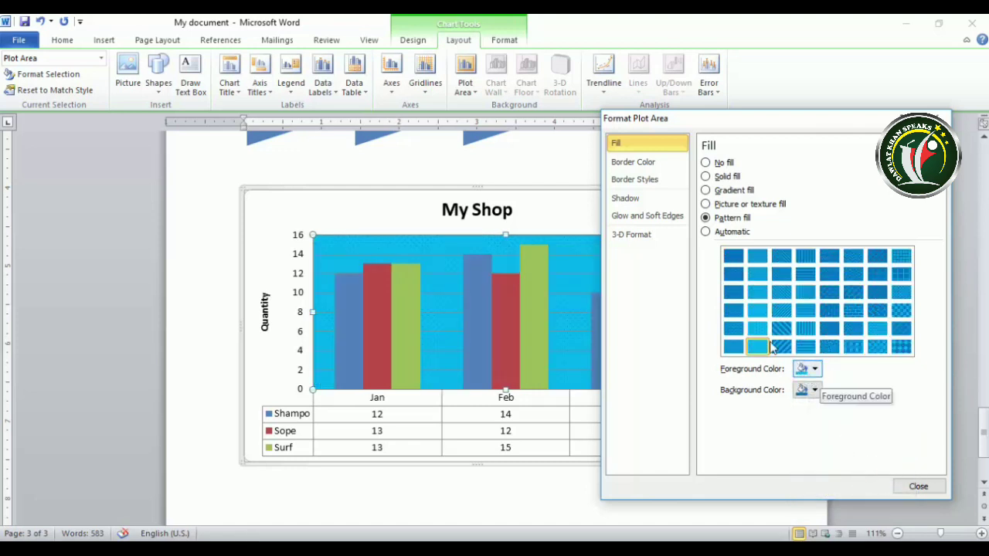
Reset the plot area fill to Automatic and bring up the border colour options.
left_click(705, 232)
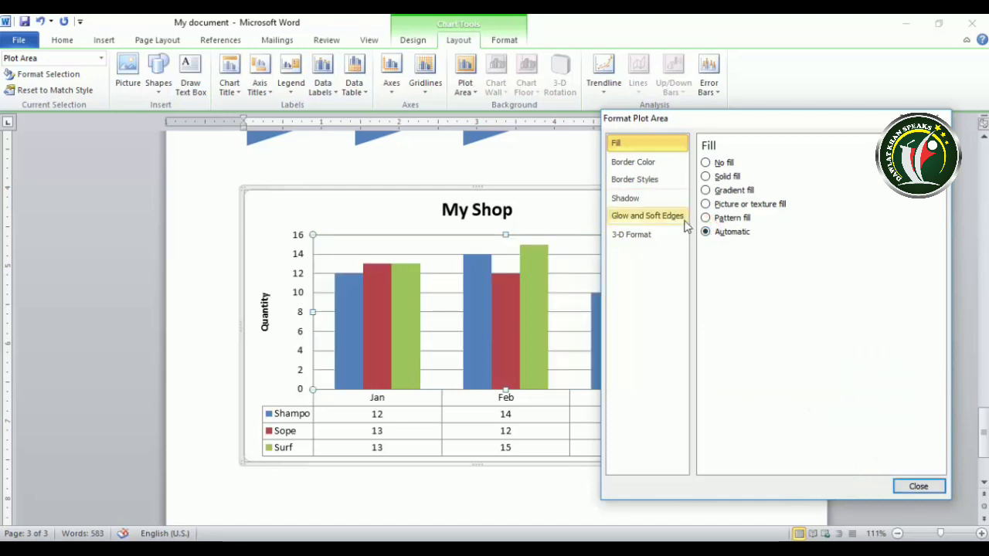
left_click(635, 181)
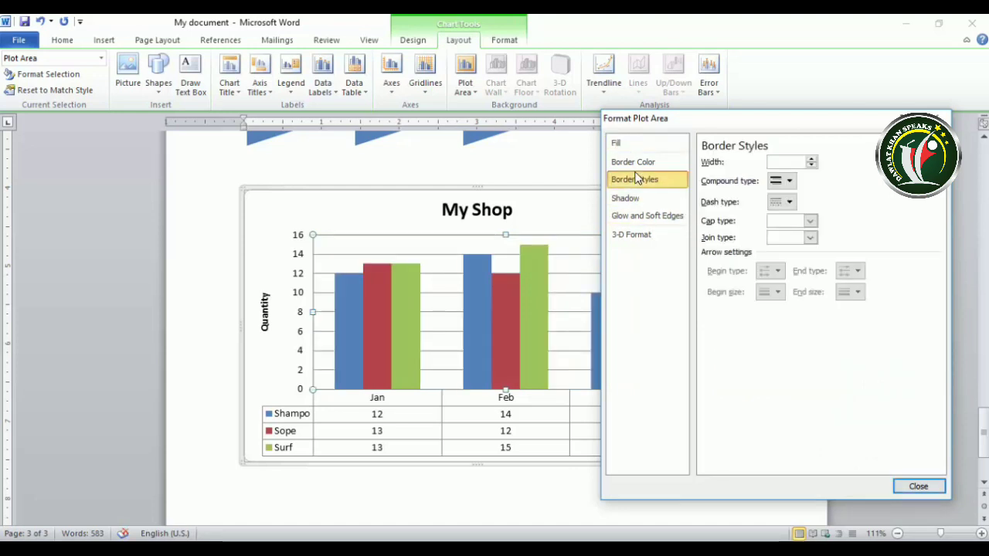
left_click(634, 164)
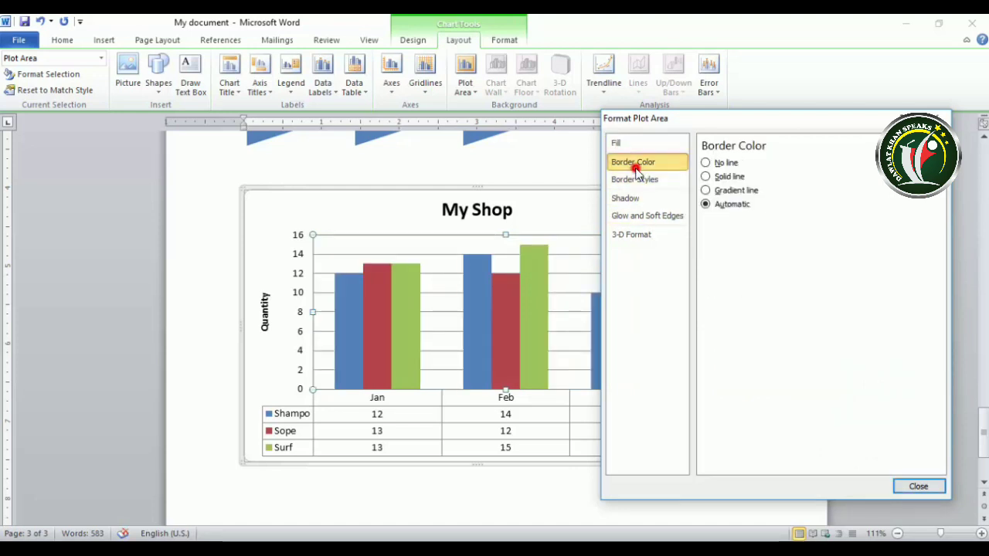
left_click(706, 177)
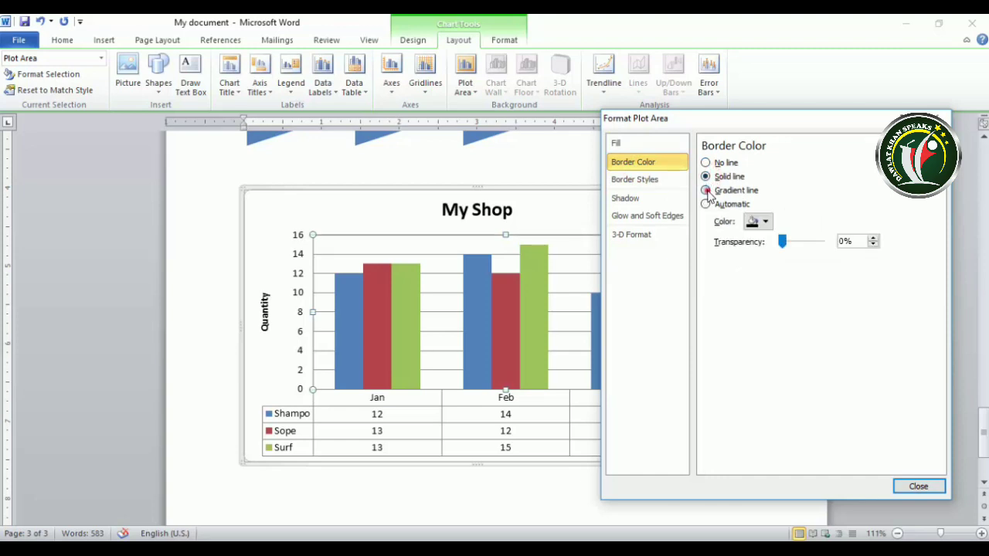
left_click(706, 191)
left_click(706, 203)
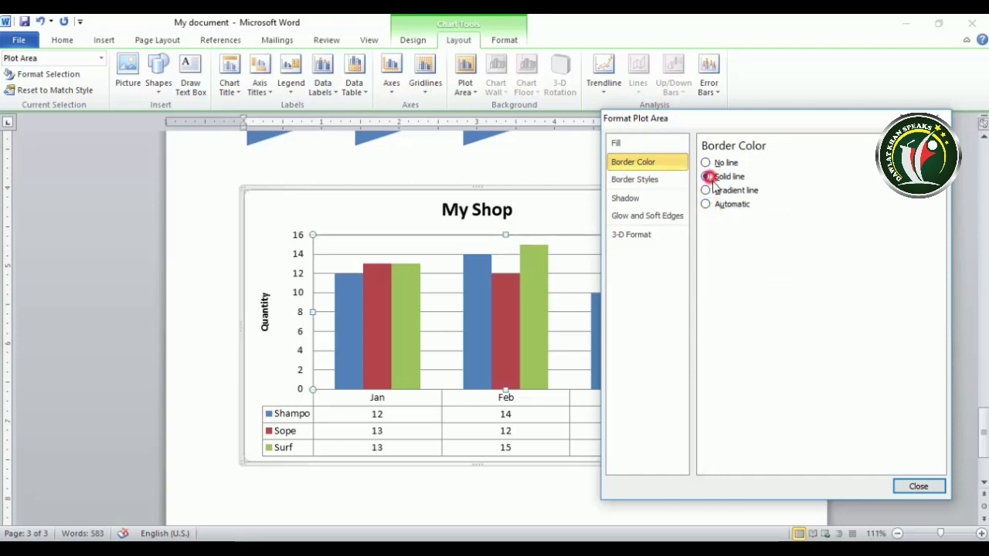
left_click(707, 177)
left_click(760, 221)
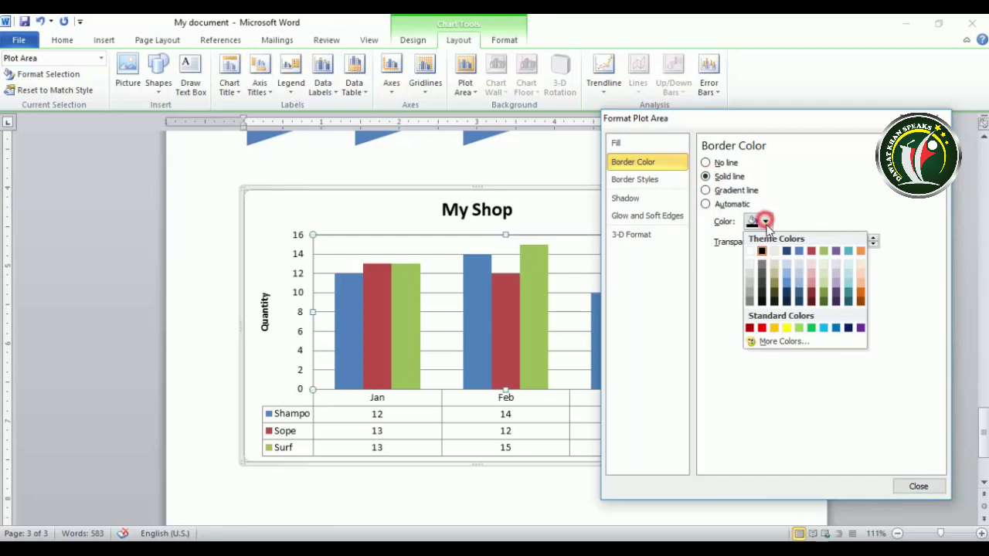
left_click(762, 328)
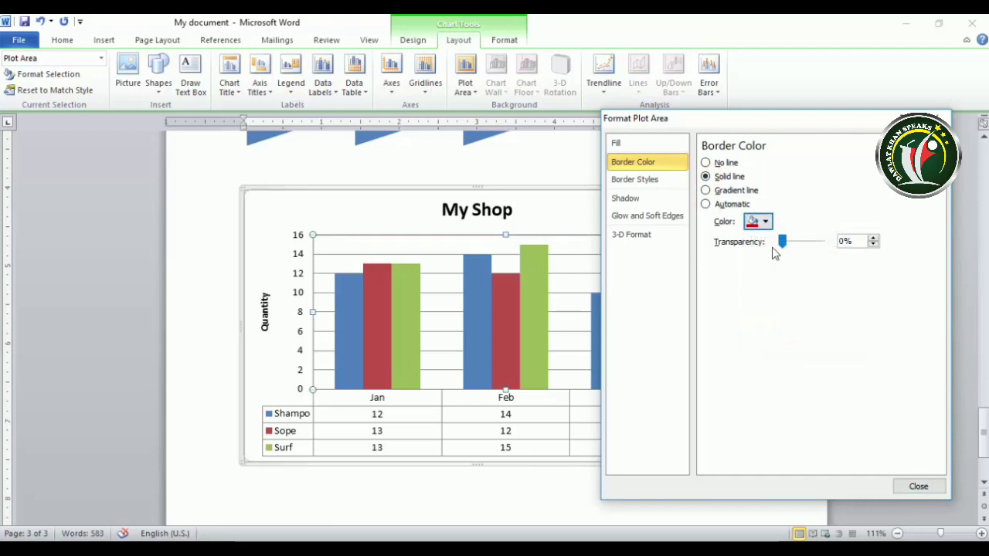
left_click(327, 188)
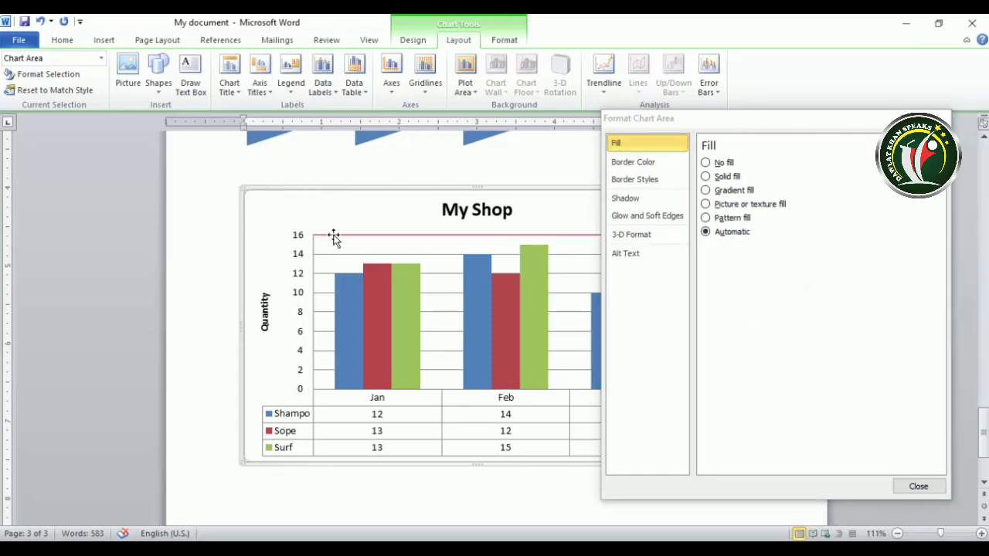
left_click(352, 238)
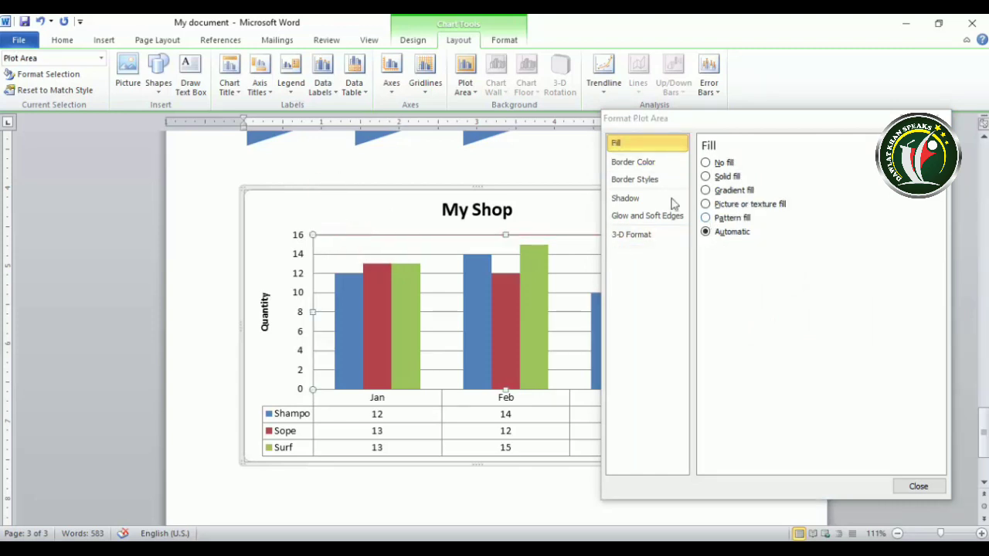
left_click(633, 163)
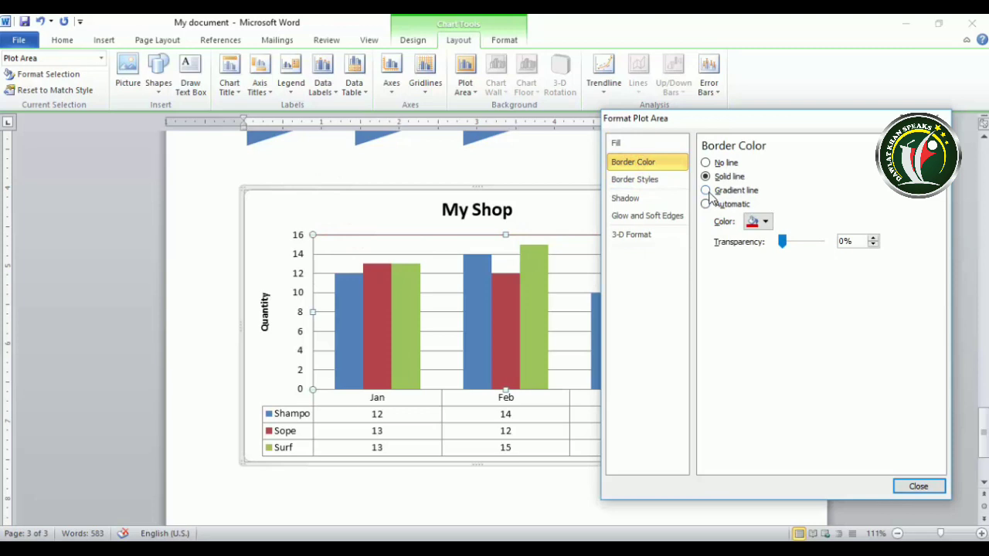
left_click(707, 191)
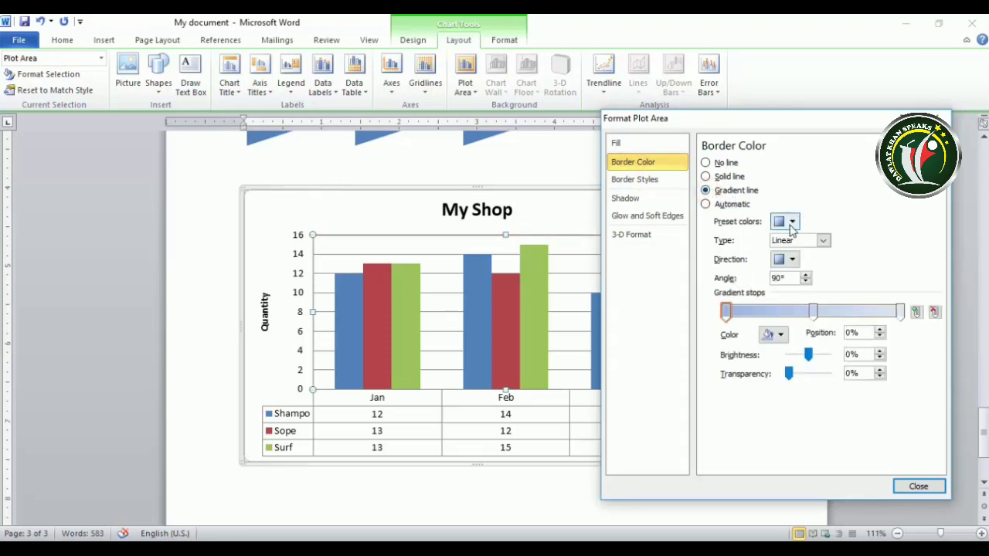
left_click(706, 205)
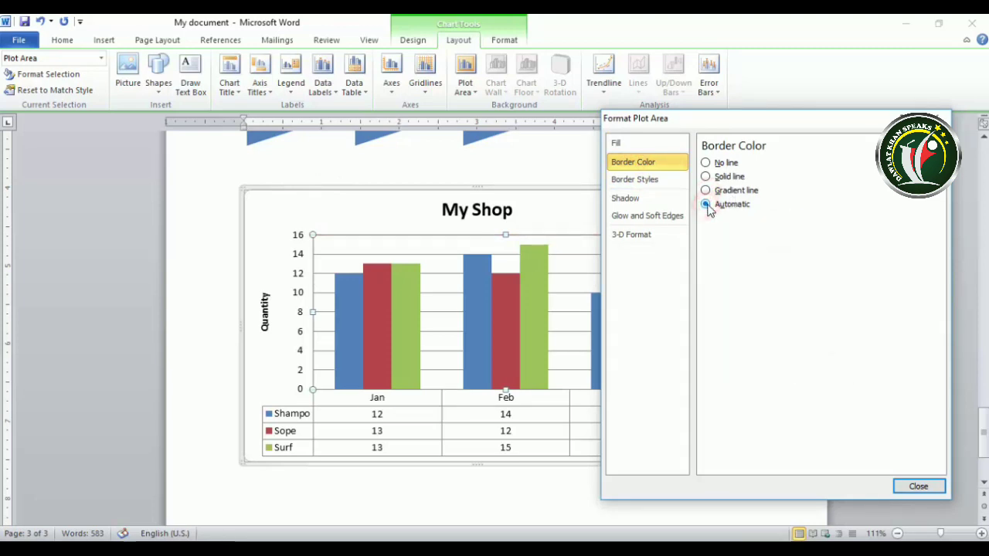
left_click(318, 226)
left_click(353, 199)
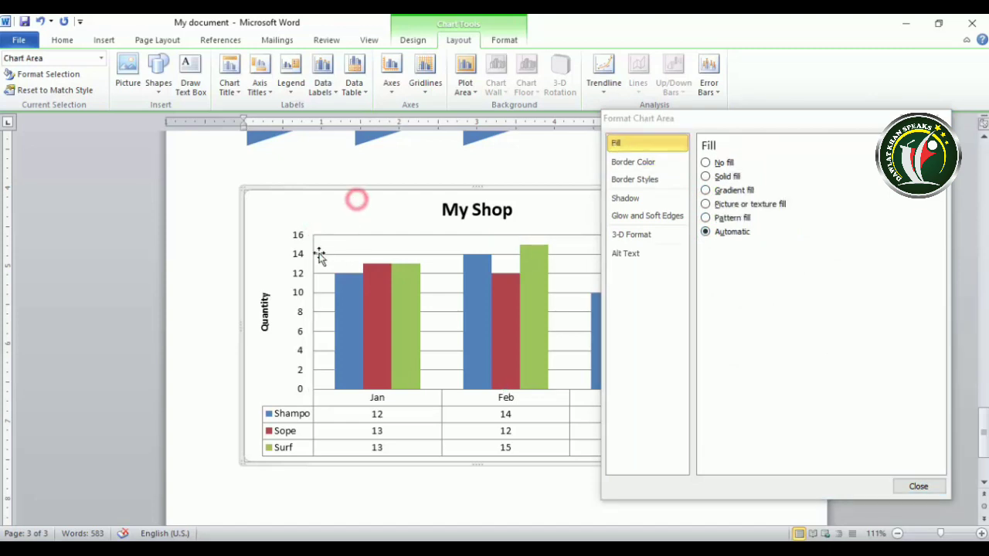
left_click(349, 246)
left_click(635, 162)
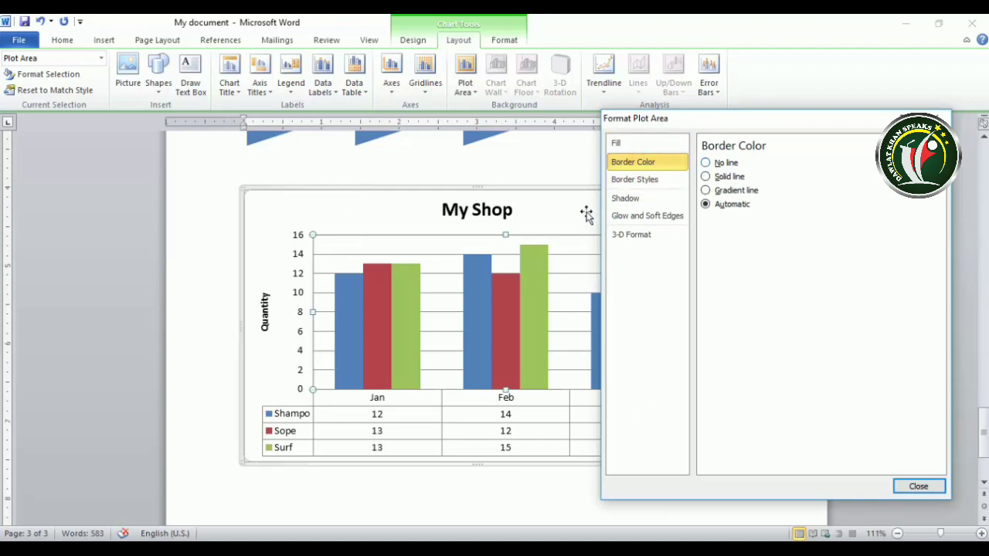
Give the plot area a solid red border 2 pt wide.
left_click(653, 181)
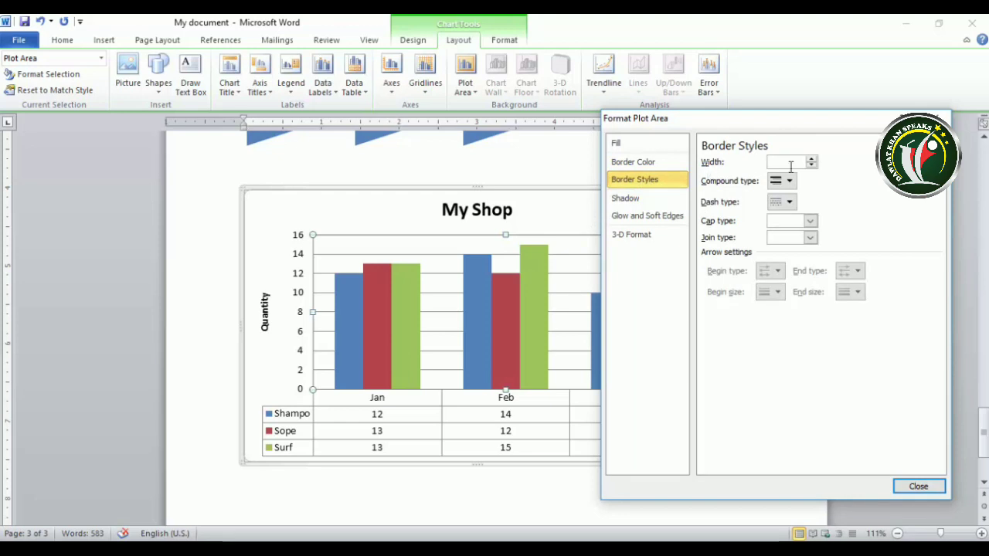
key("BackSpace")
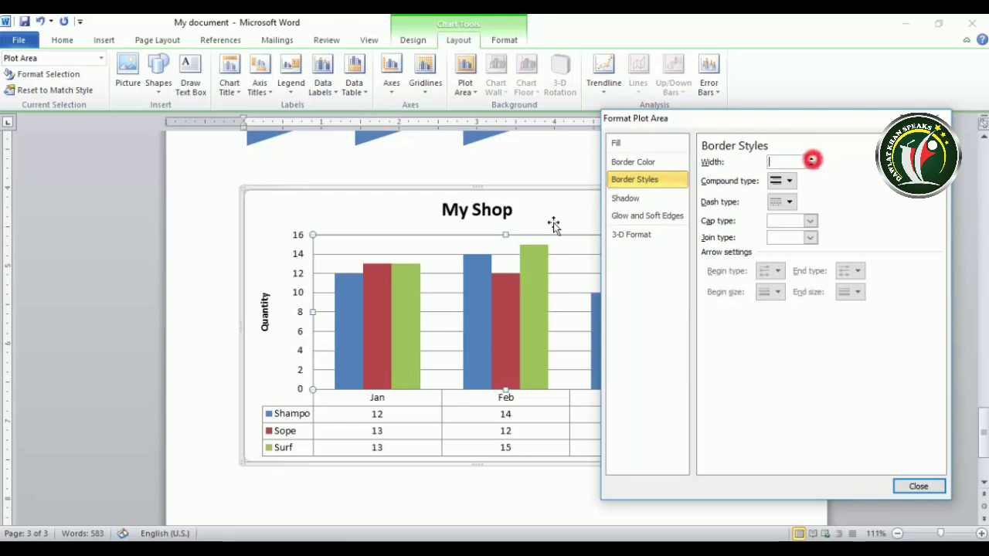
left_click(658, 169)
left_click(706, 176)
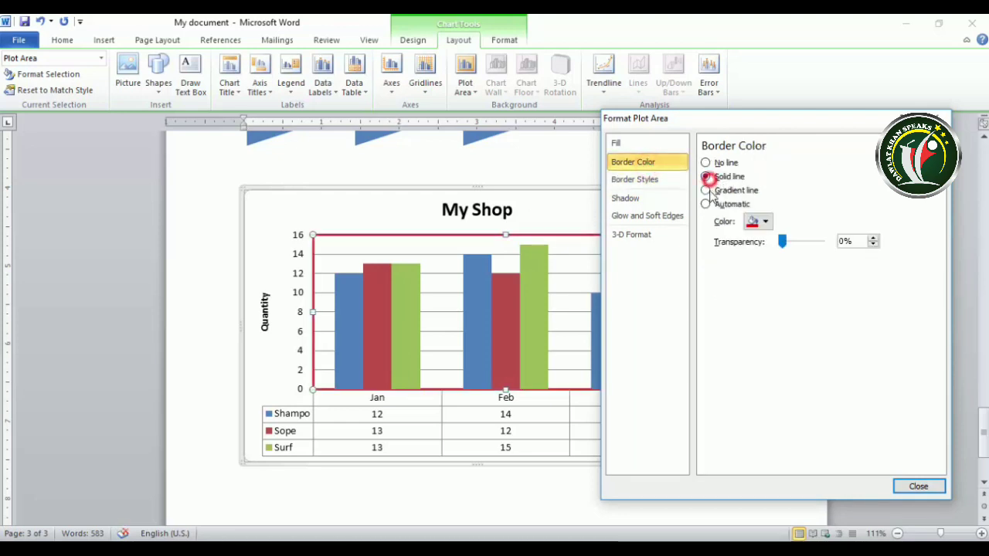
left_click(627, 180)
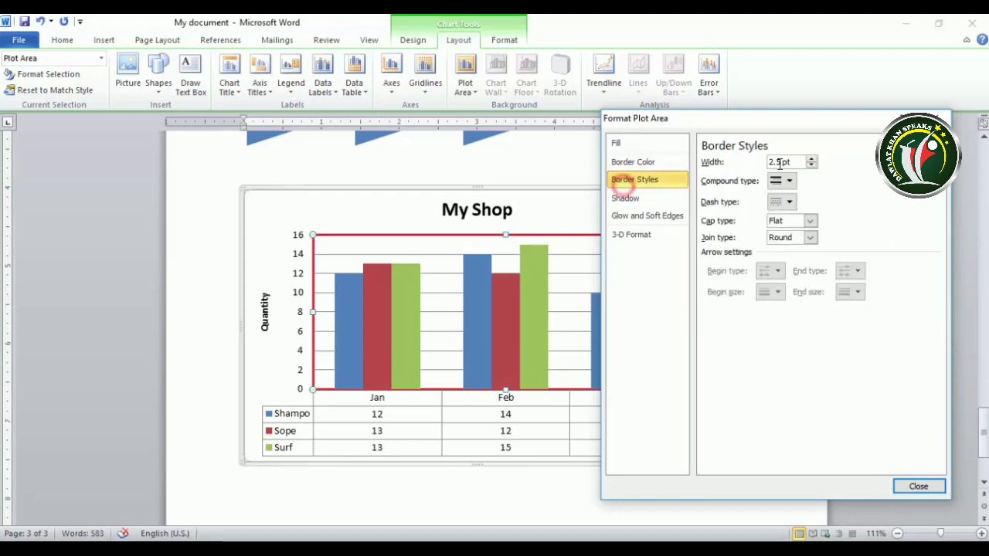
left_click(811, 165)
left_click(811, 165)
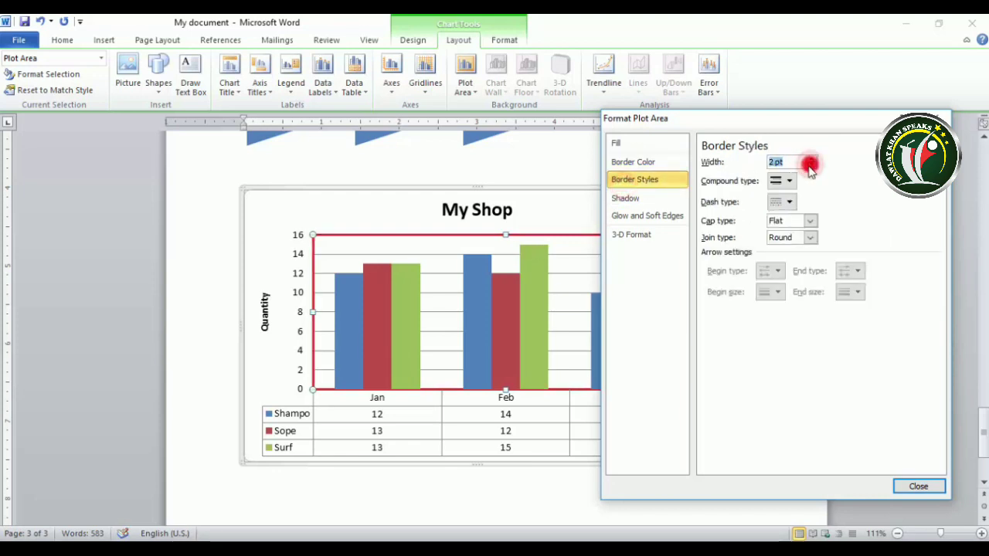
Set the border to a multi-line compound type with a dash-dot dash type.
left_click(782, 181)
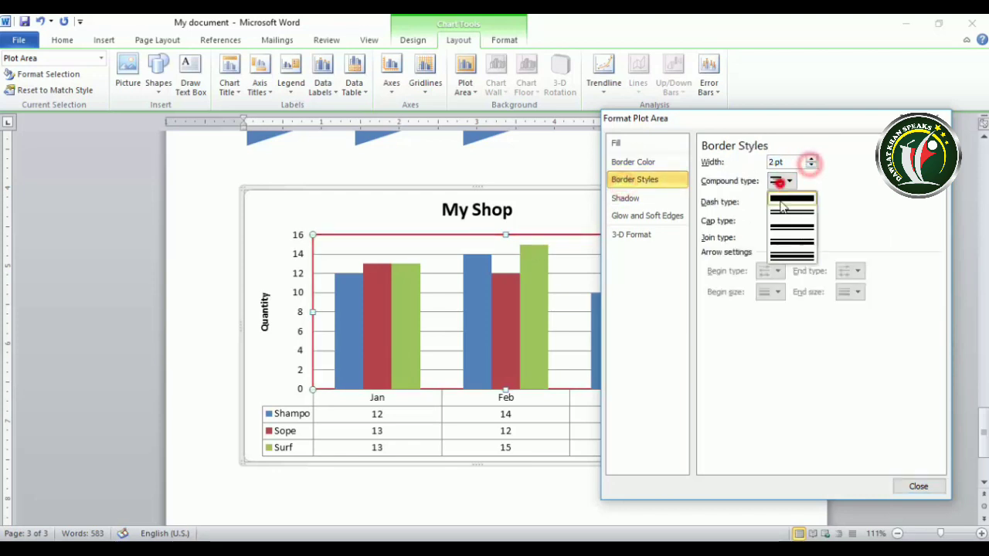
left_click(787, 241)
left_click(782, 181)
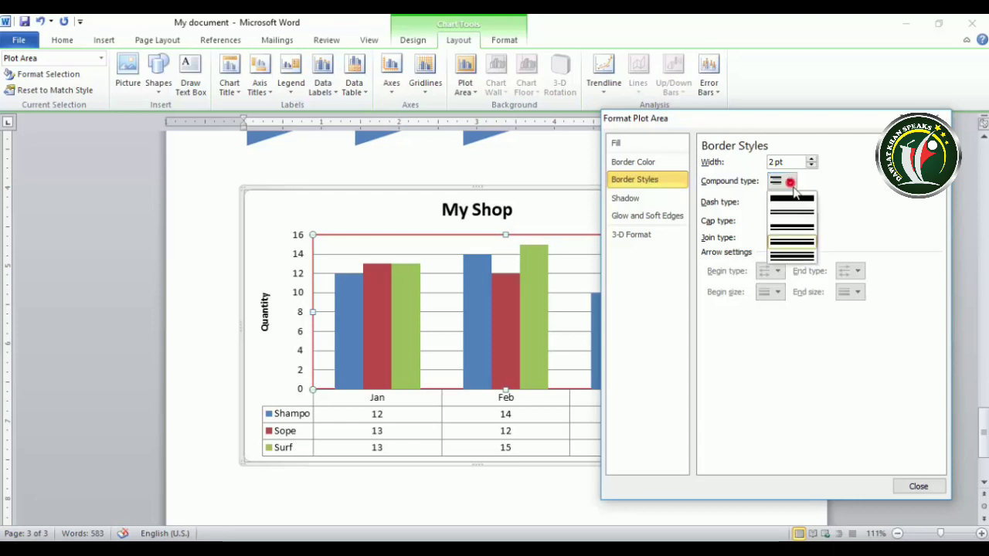
left_click(792, 229)
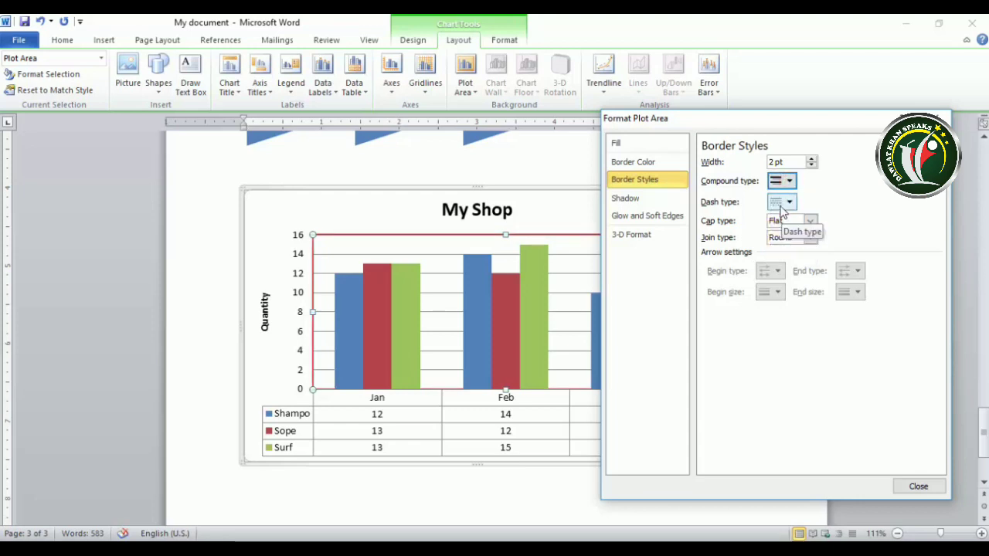
left_click(790, 202)
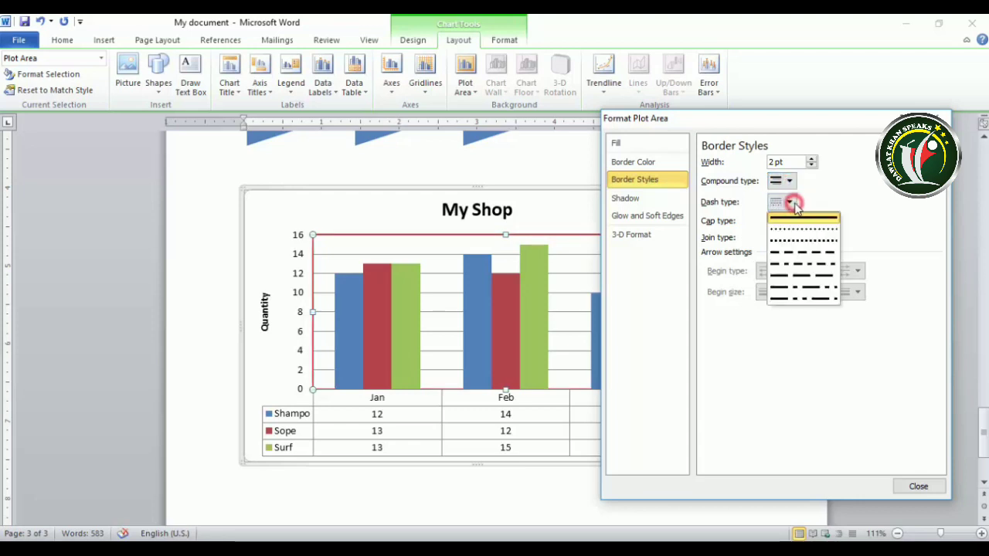
left_click(795, 257)
Try Round and Square line caps, settling on Flat caps for the border.
left_click(809, 221)
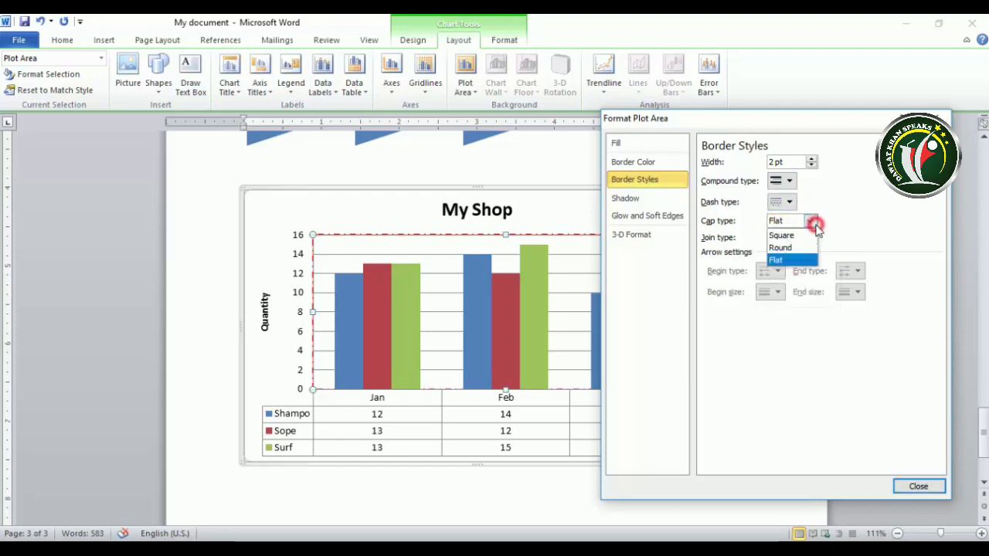
left_click(796, 248)
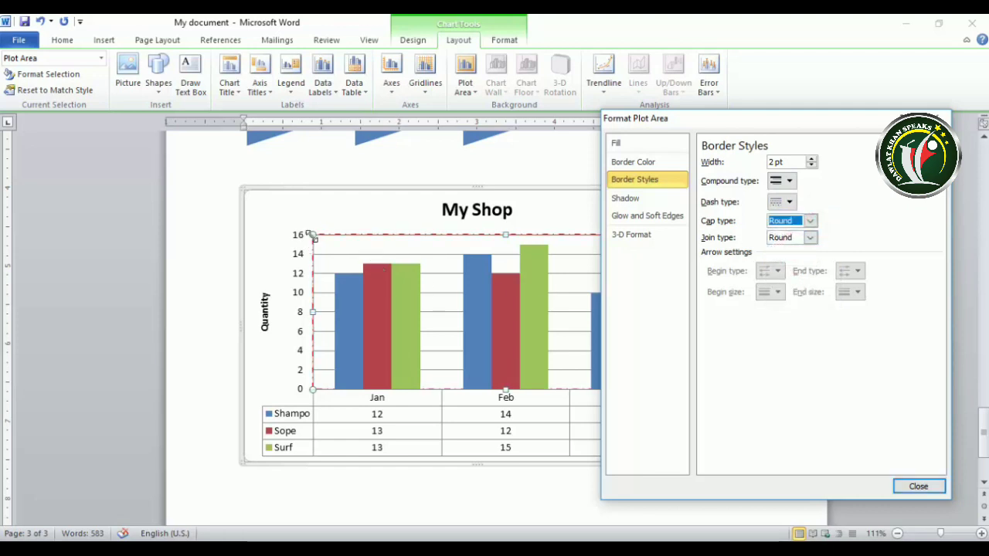
left_click(810, 221)
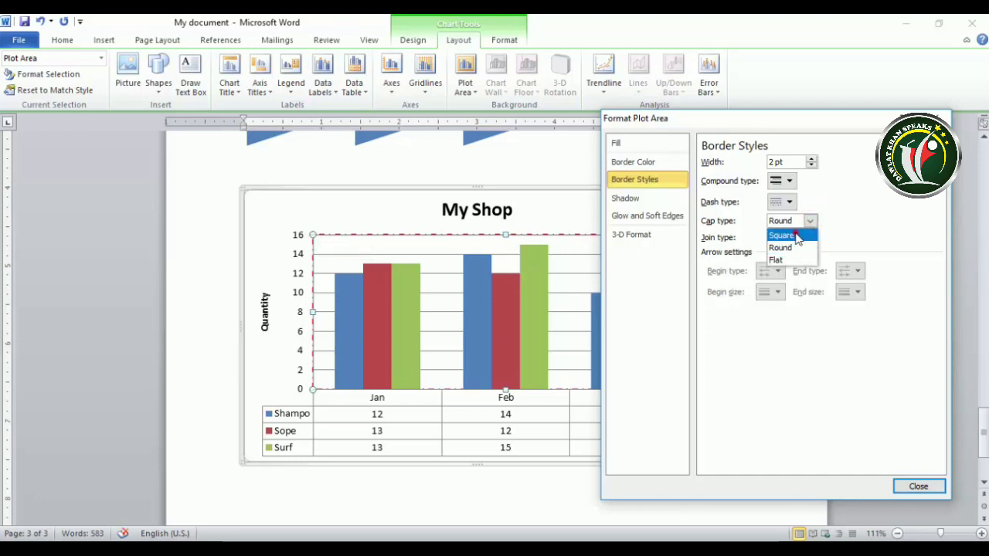
left_click(791, 238)
left_click(810, 221)
left_click(782, 259)
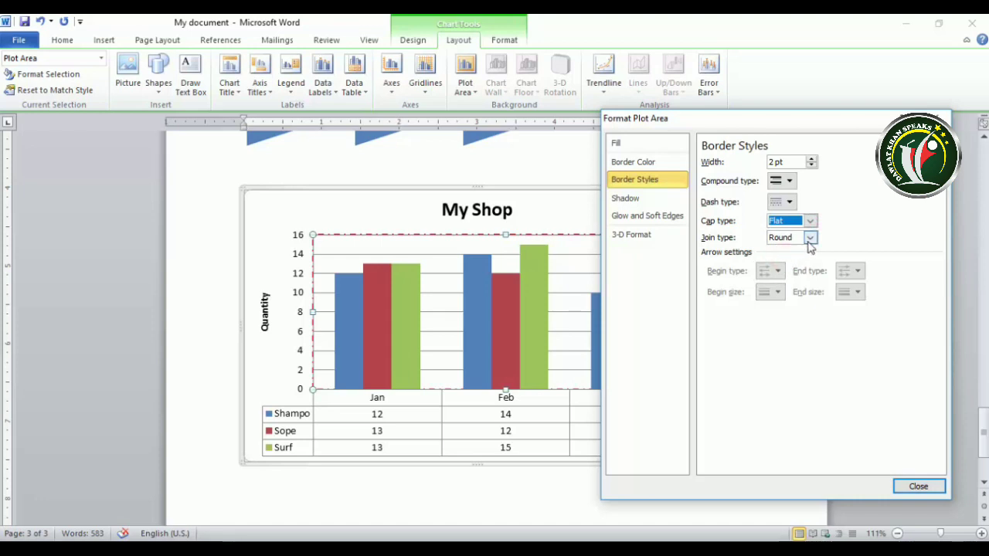
Apply an Offset Diagonal Top Right shadow in red at 0% transparency to the plot area.
left_click(630, 198)
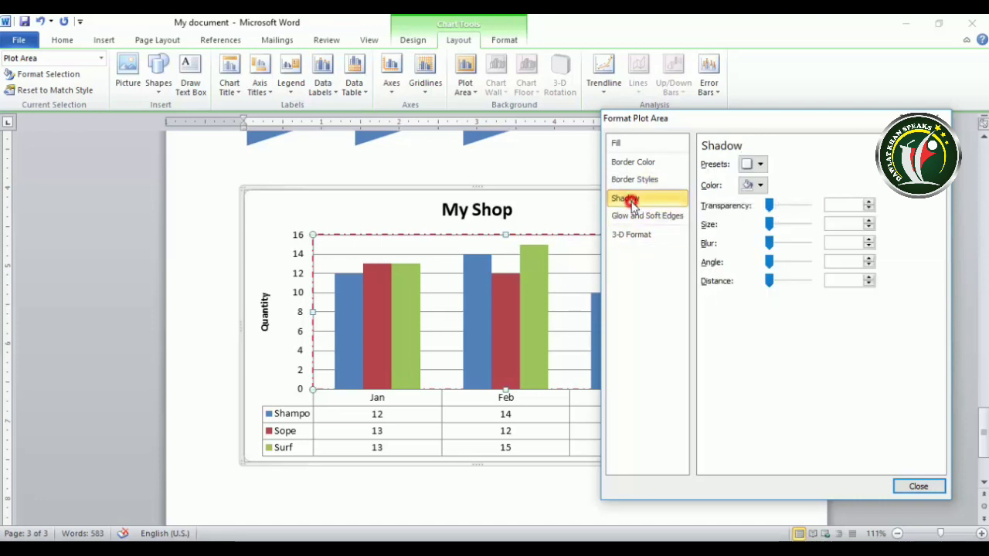
left_click(764, 164)
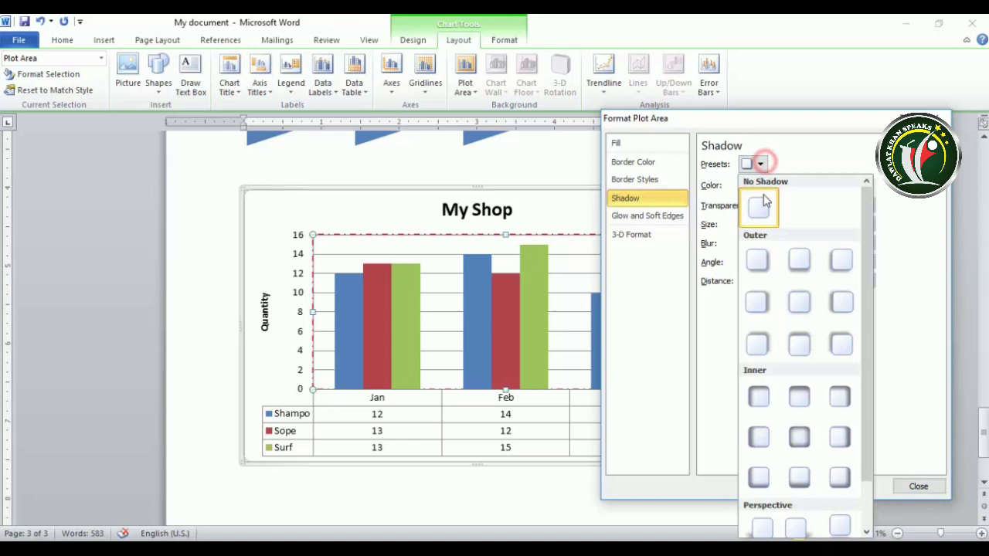
left_click(760, 350)
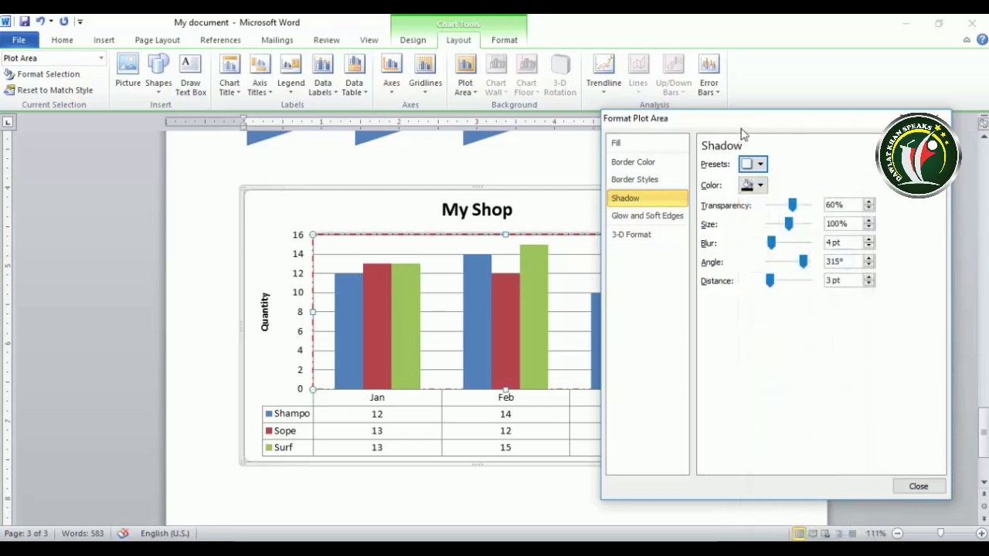
left_click_drag(745, 120, 790, 125)
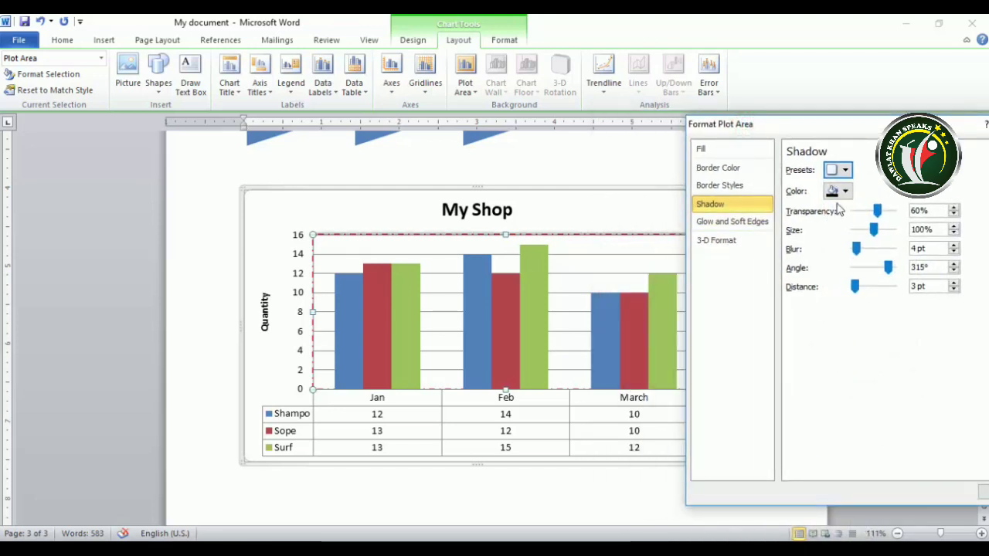
left_click(845, 191)
left_click(844, 295)
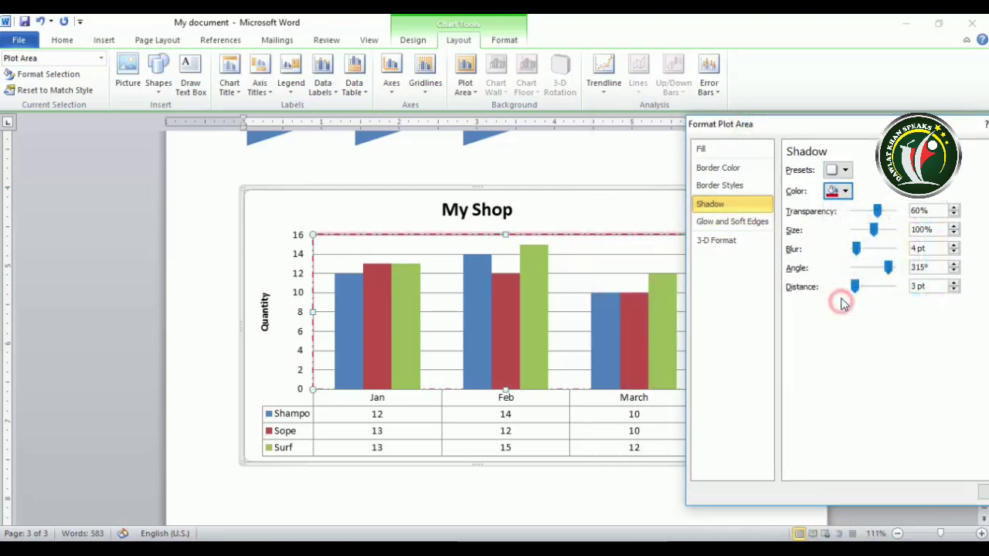
left_click_drag(878, 210, 867, 292)
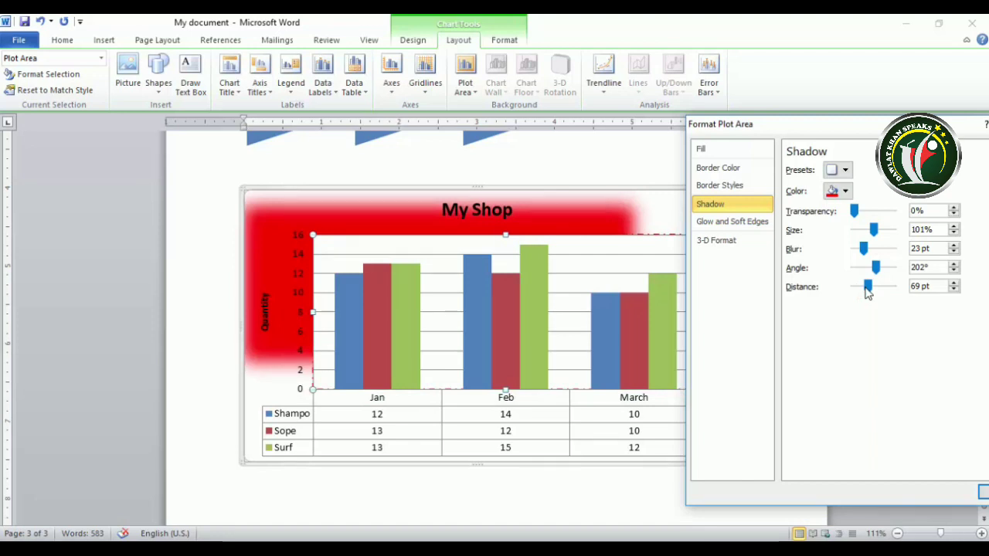
Feather the plot area's edges, add a red glow, and remove the shadow.
left_click(734, 222)
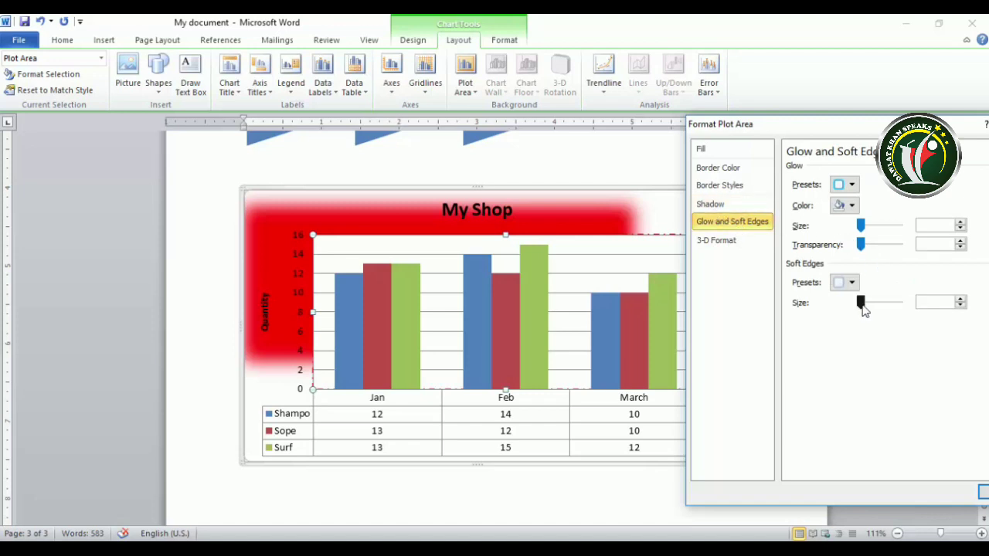
left_click_drag(863, 303, 871, 306)
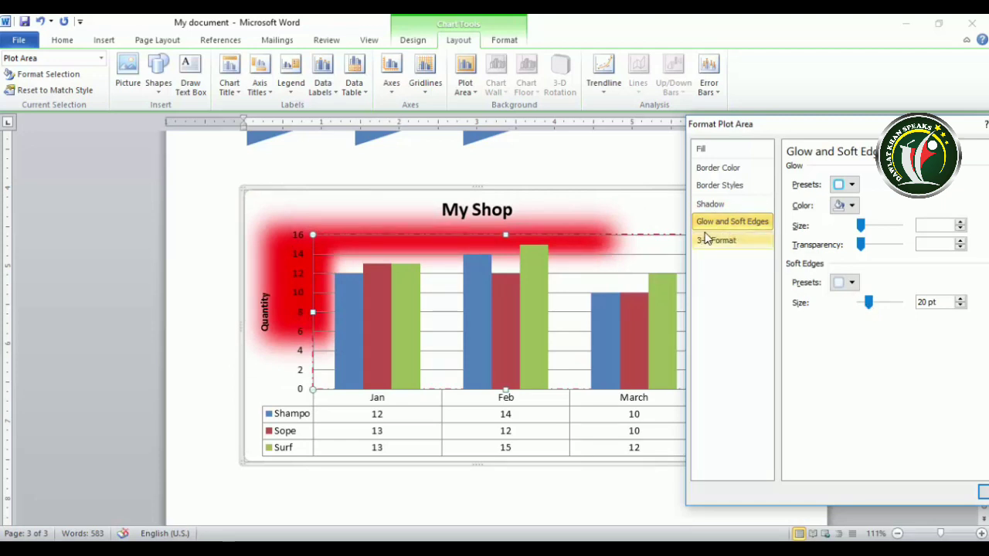
left_click(851, 187)
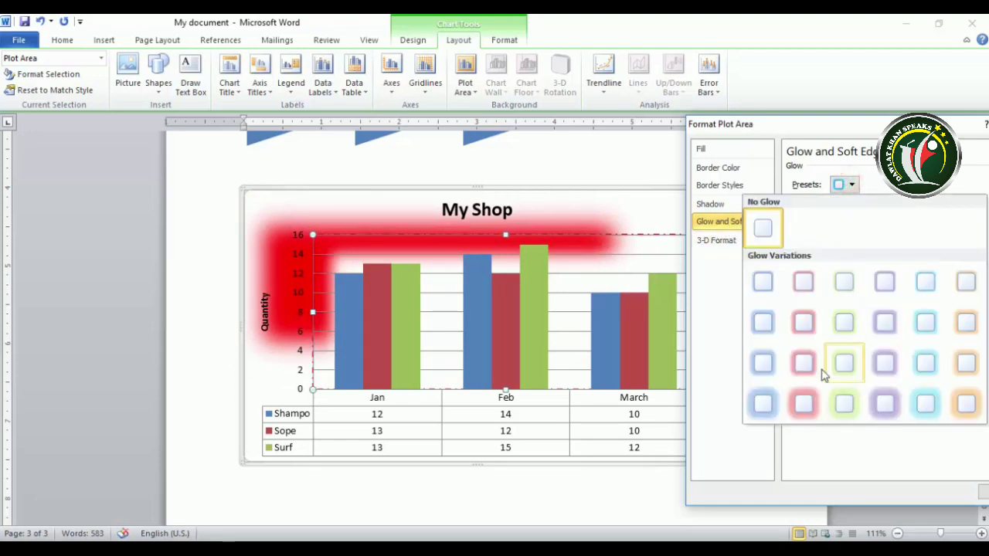
left_click(803, 404)
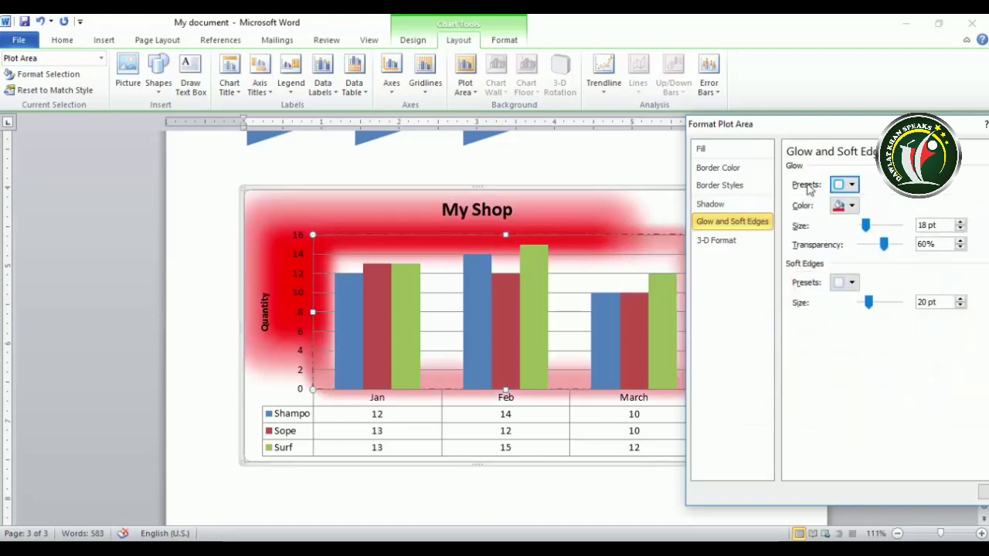
left_click(710, 204)
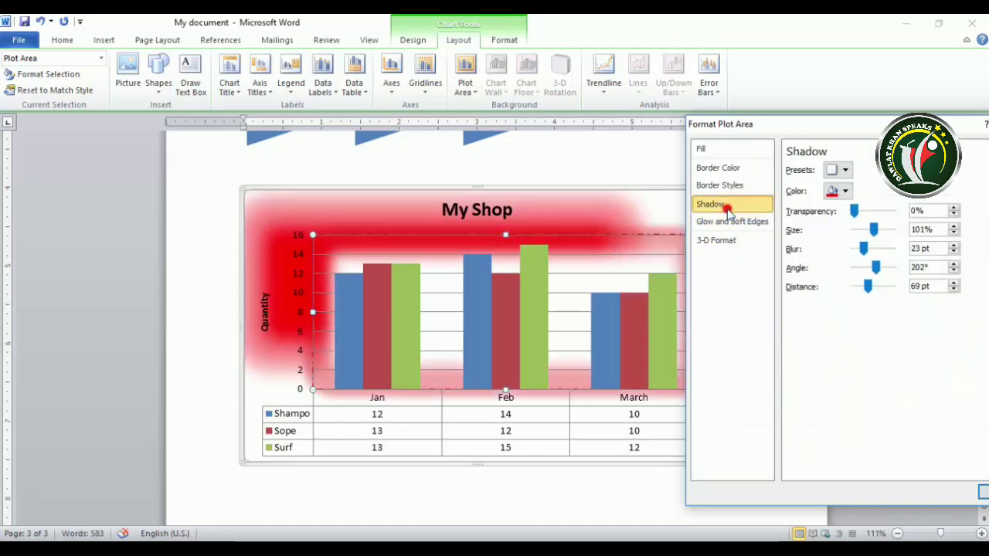
left_click(841, 170)
left_click(843, 213)
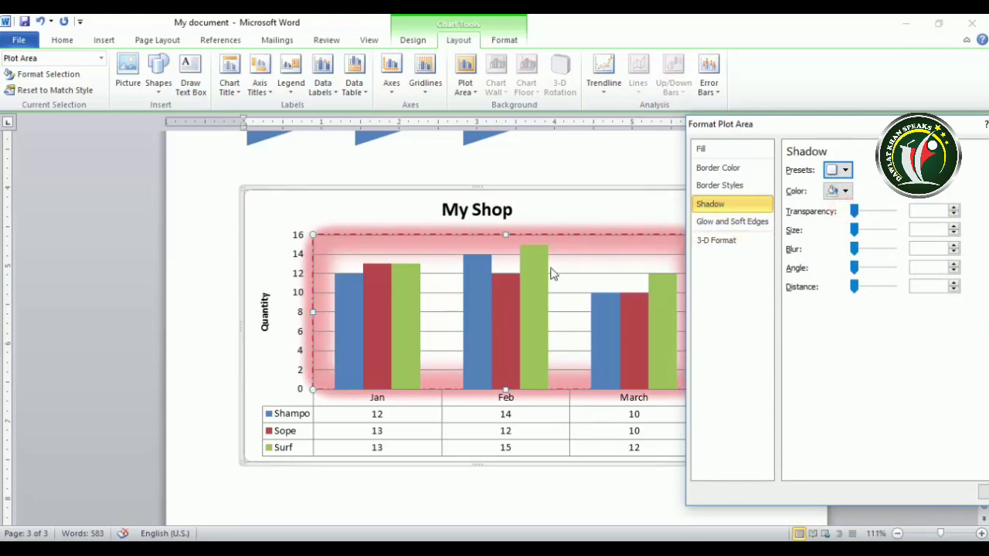
Change the glow to a resized light blue variation and apply 5 Point soft edges.
left_click(734, 222)
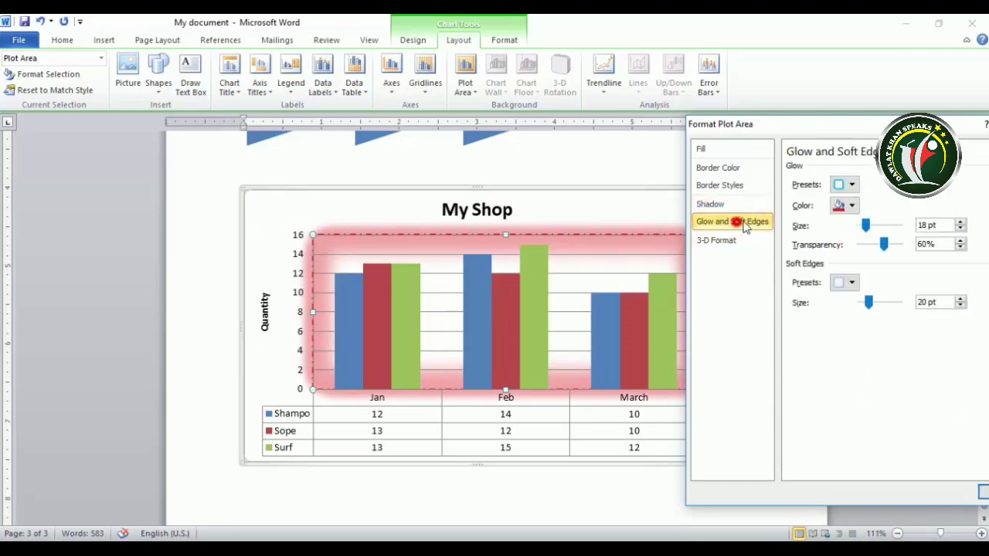
left_click(842, 184)
left_click(803, 361)
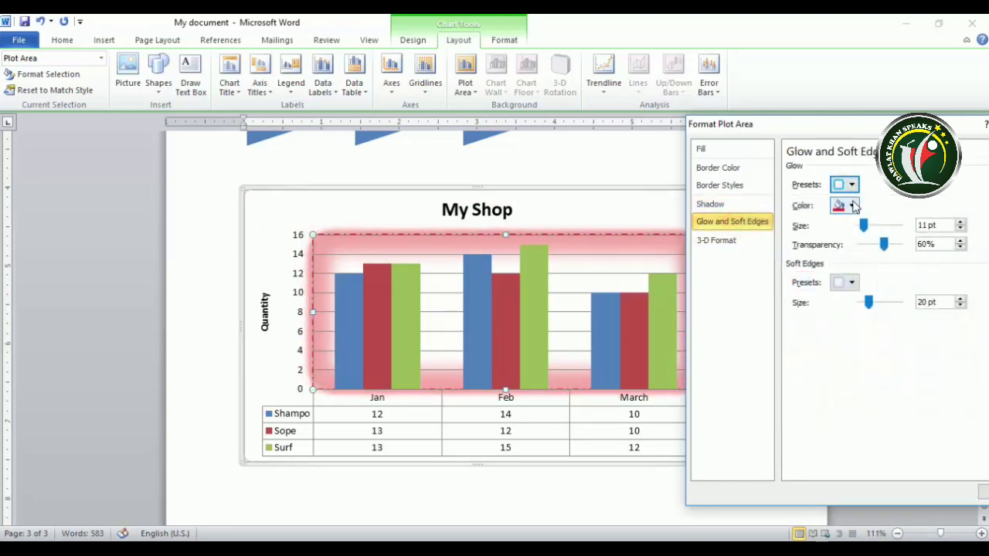
left_click(853, 205)
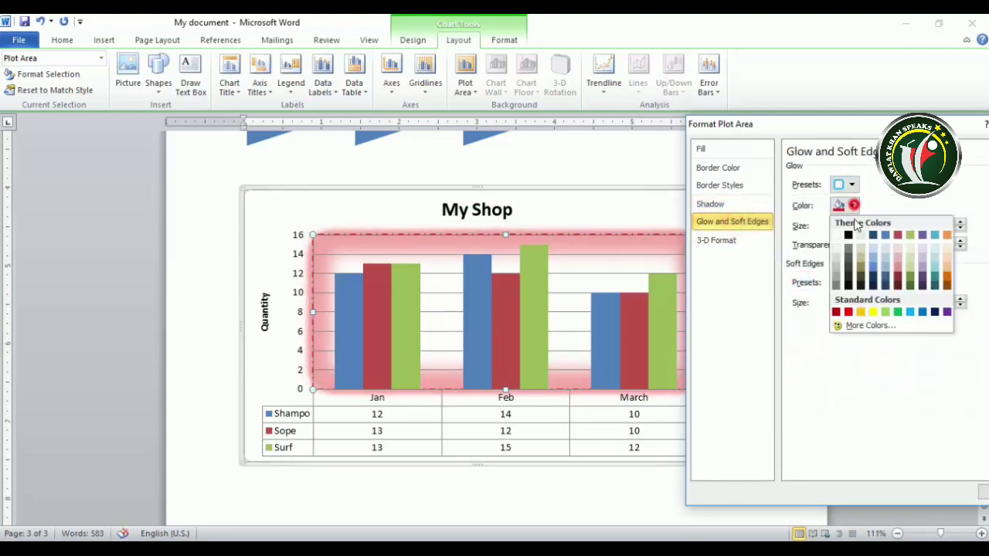
left_click(911, 311)
left_click_drag(861, 224, 892, 252)
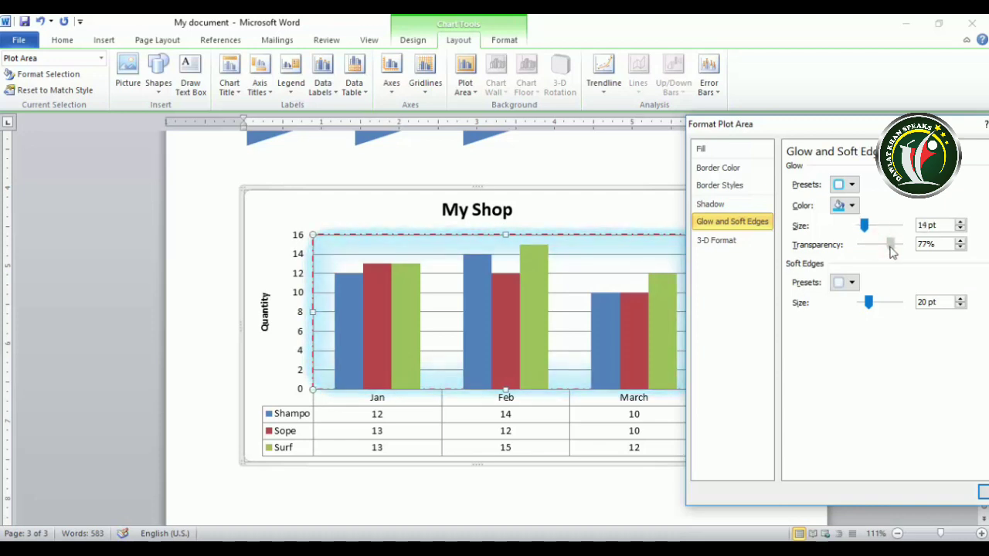
left_click(846, 283)
left_click(853, 410)
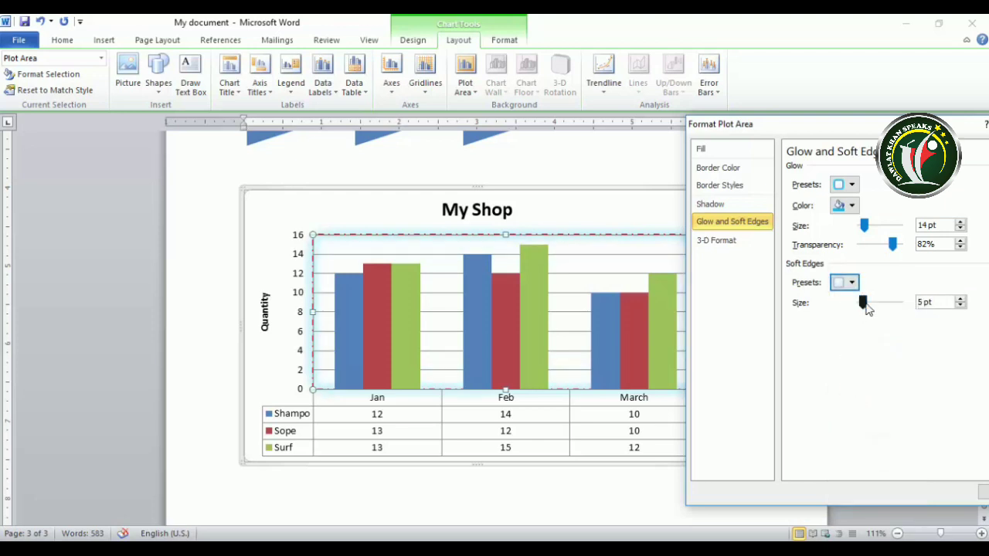
mouse_move(864, 306)
left_mouse_down()
mouse_move(885, 309)
mouse_move(862, 309)
left_mouse_up()
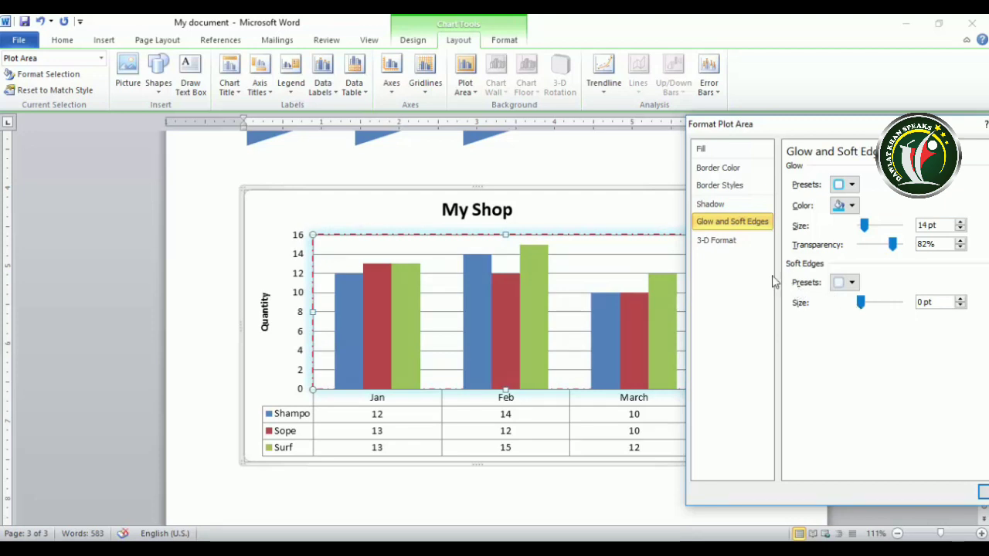
Remove the glow from the plot area.
left_click(716, 240)
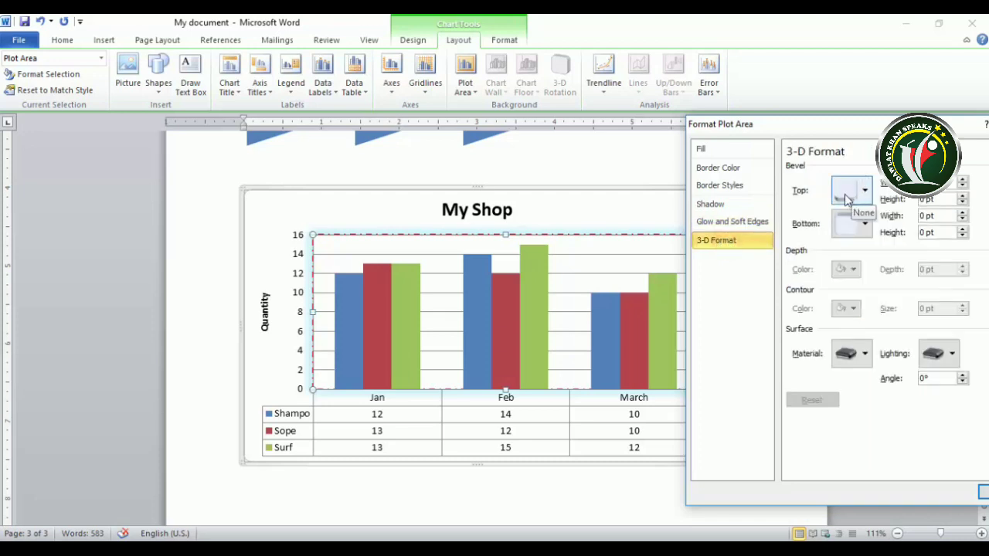
left_click(753, 222)
left_click(843, 184)
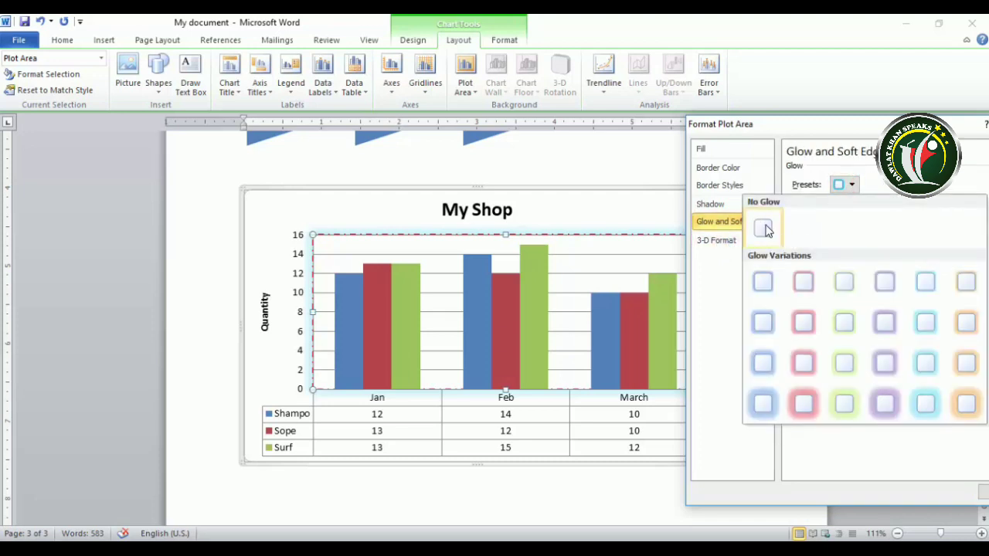
left_click(763, 228)
Add top and bottom bevels to the plot area in 3-D Format and close the dialog.
left_click(715, 240)
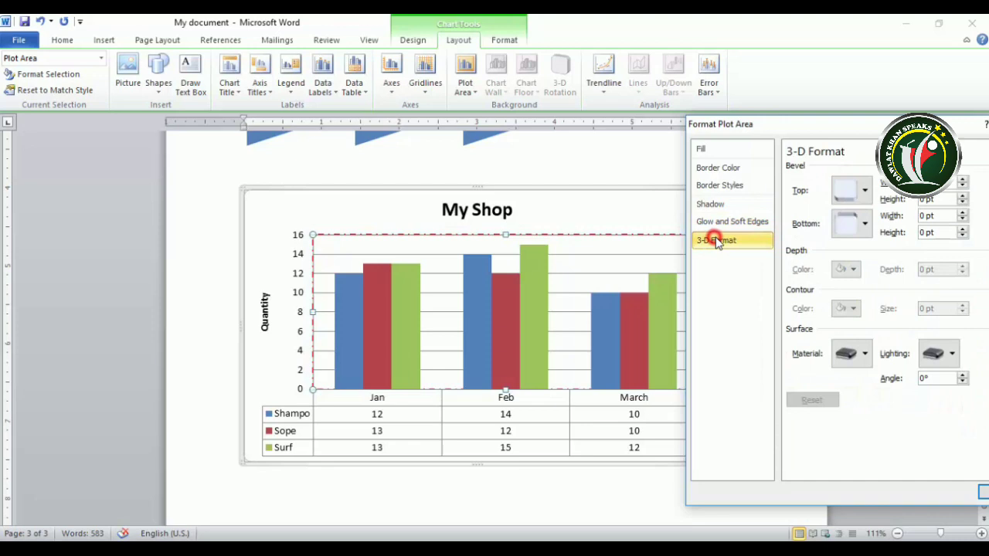
left_click(851, 193)
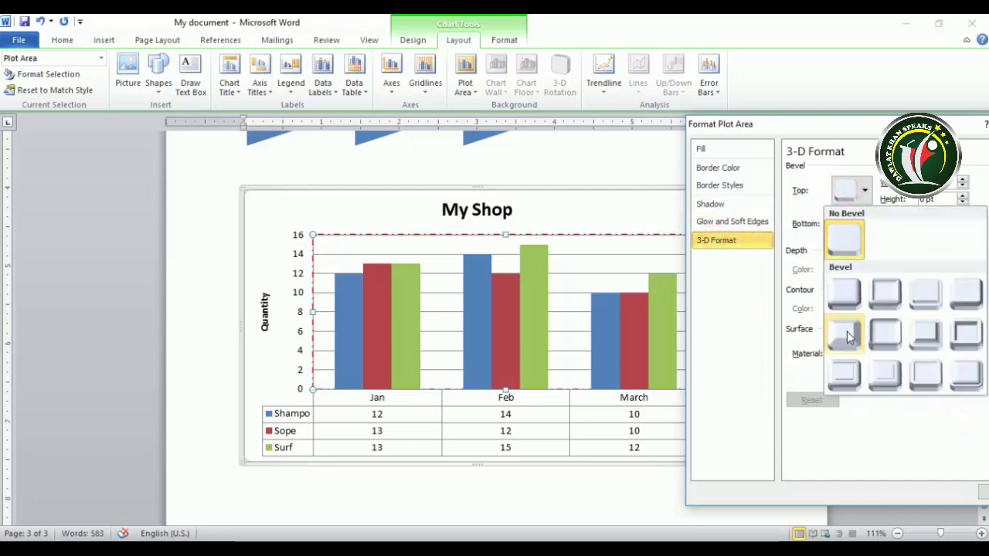
left_click(887, 335)
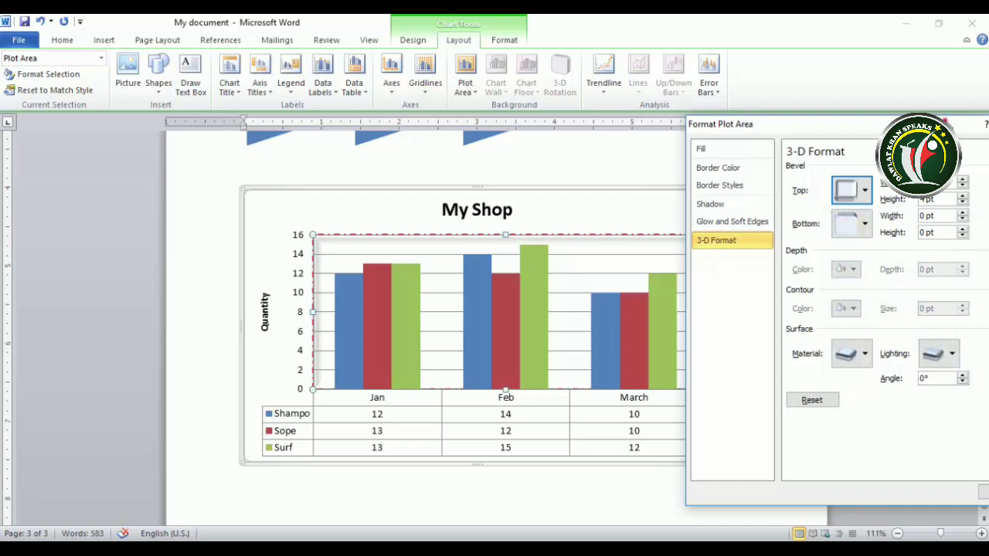
left_click(782, 221)
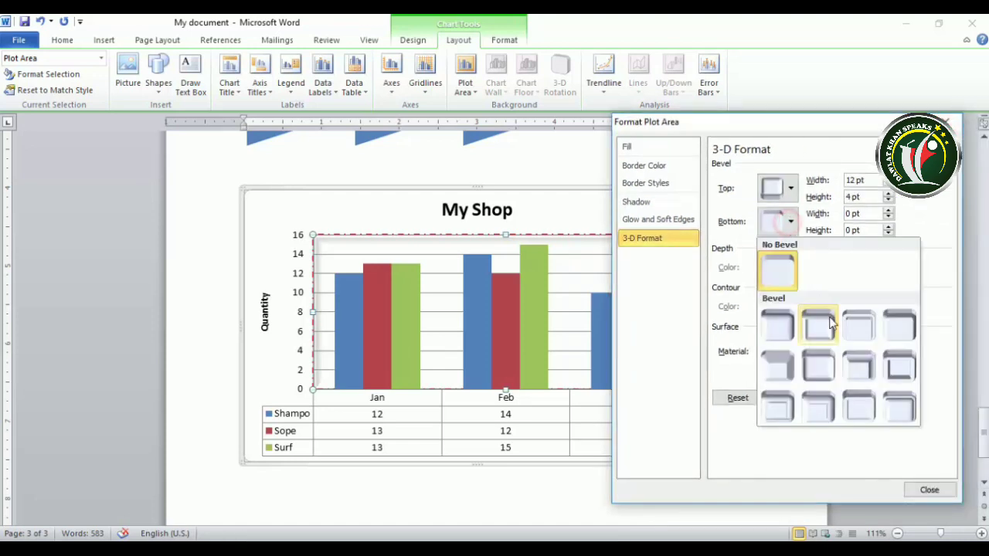
left_click(827, 325)
left_click(929, 489)
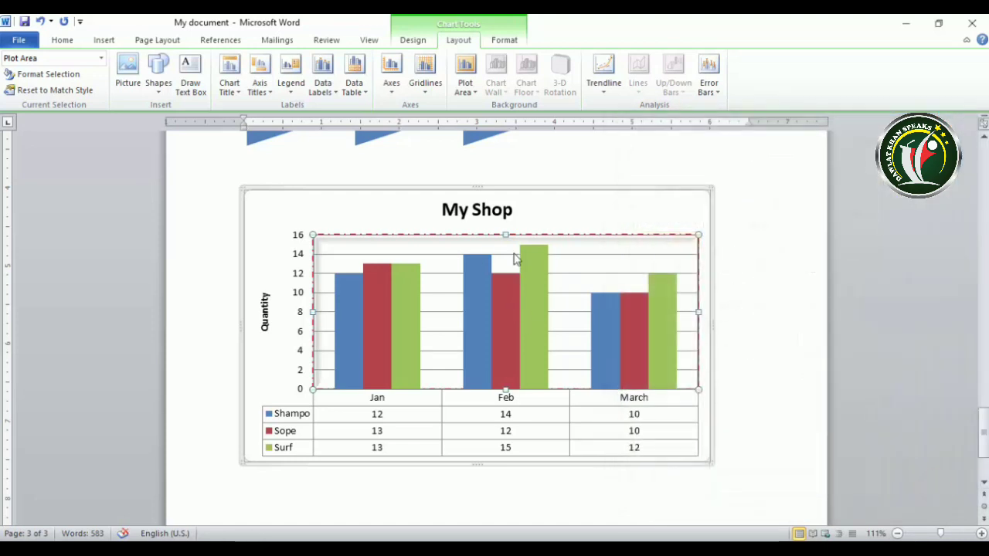
Give the green Surf series bars a top bevel via 3-D Format.
left_click(473, 294)
left_click(405, 315)
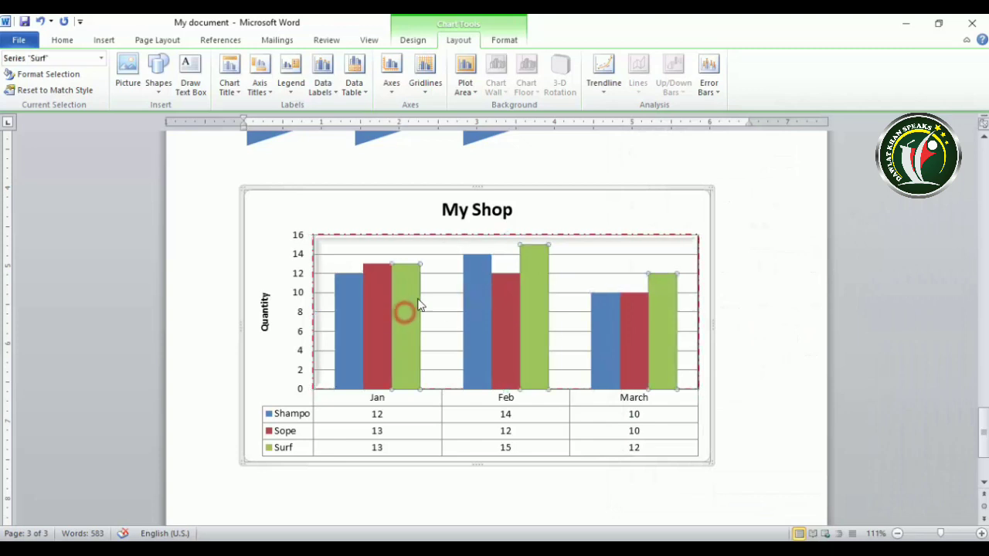
left_click(57, 75)
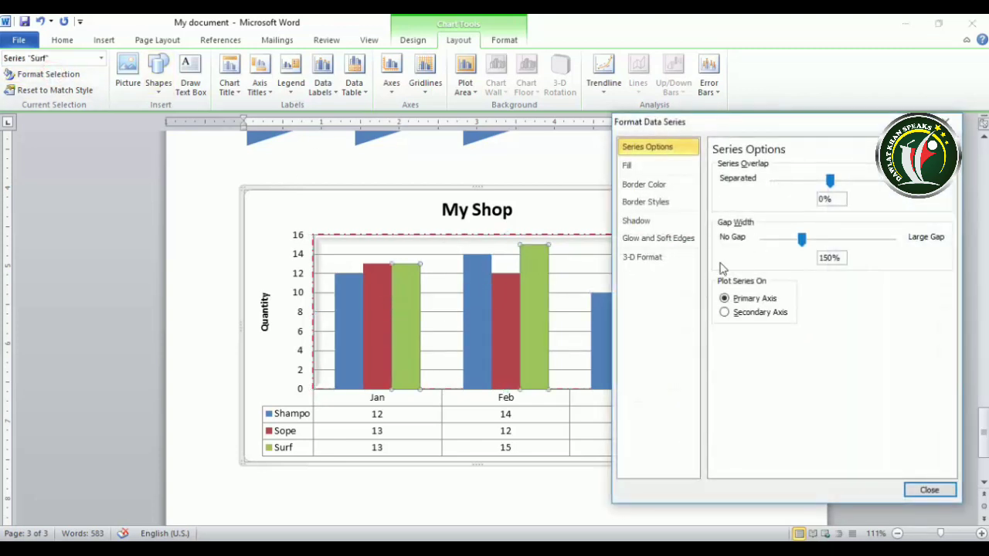
left_click(642, 257)
left_click(790, 188)
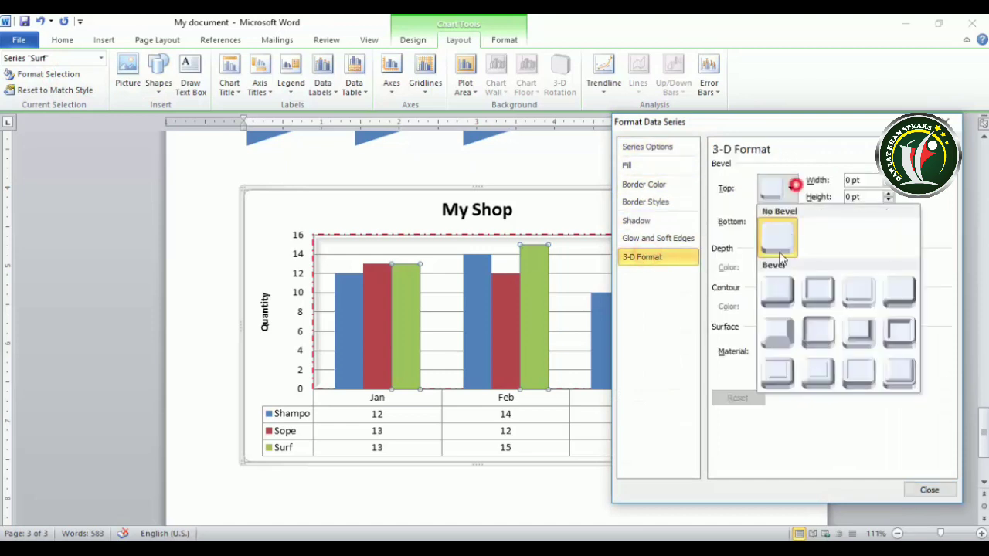
left_click(812, 369)
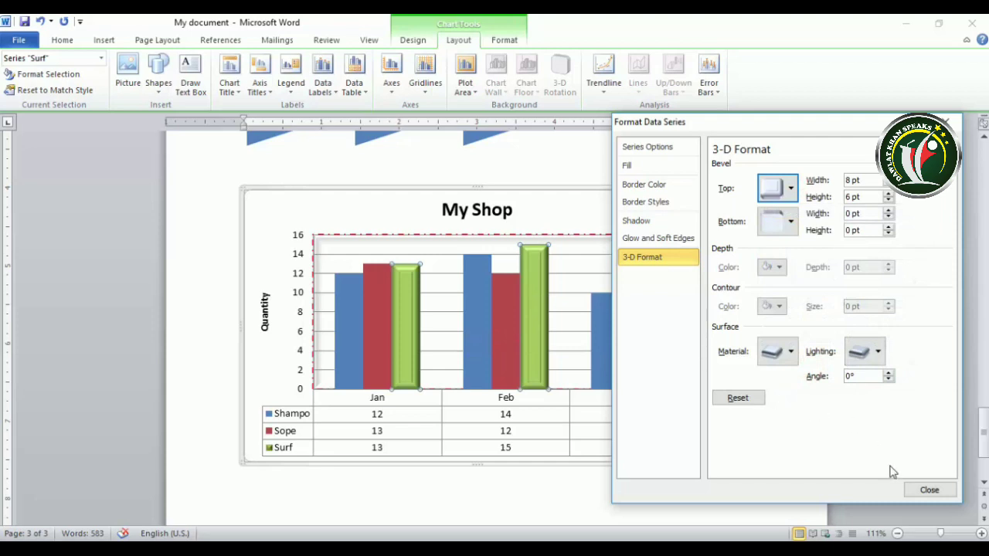
left_click(930, 490)
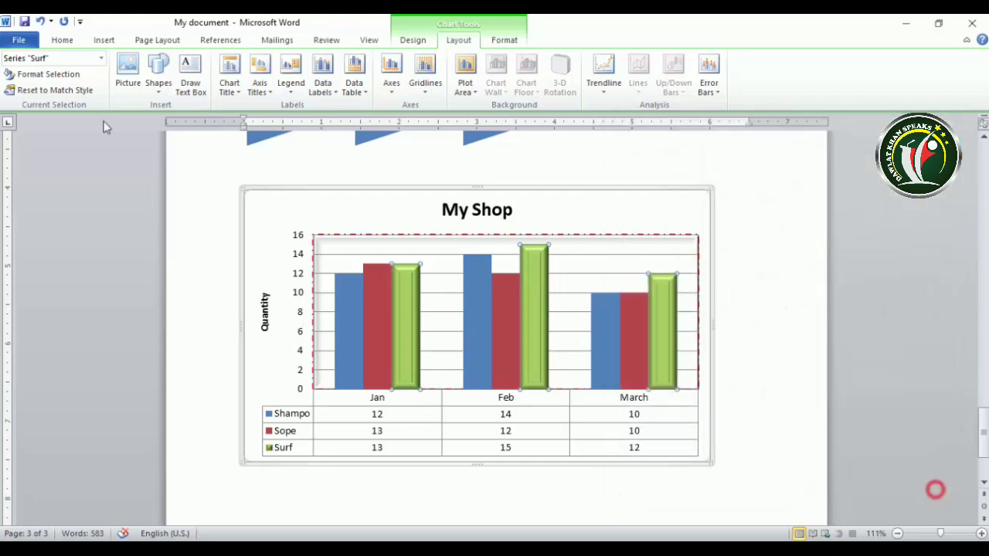
Reset the Surf series and the plot area to match the chart style.
left_click(51, 92)
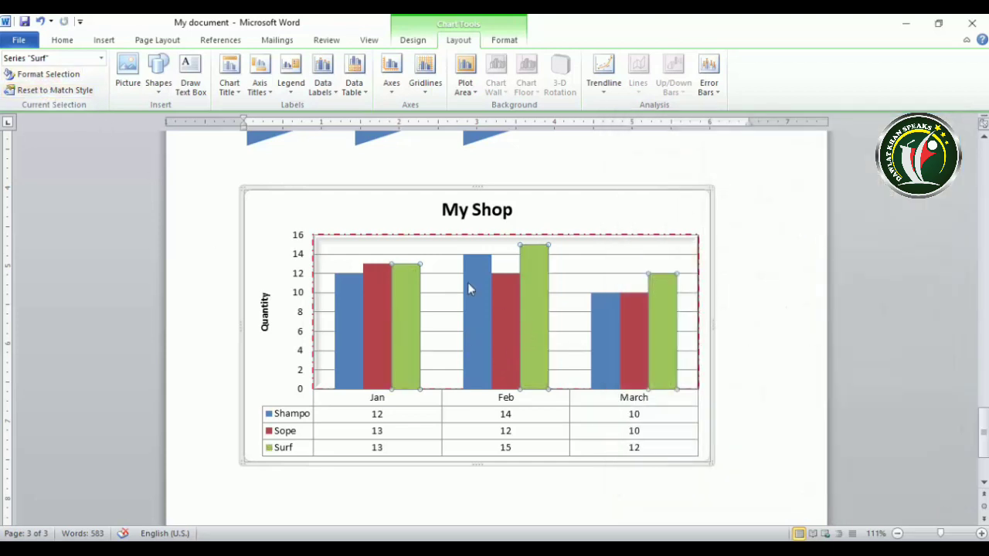
left_click(355, 244)
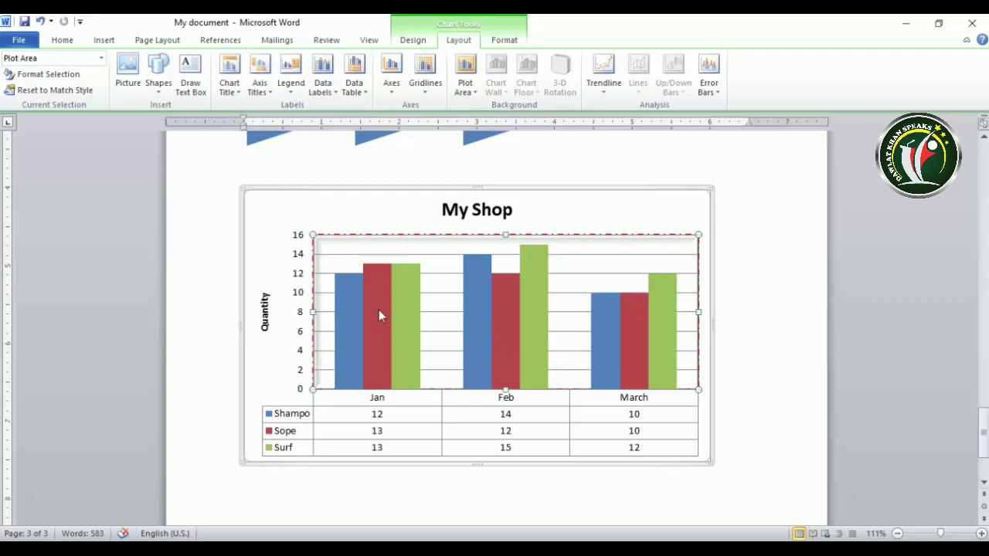
left_click(43, 90)
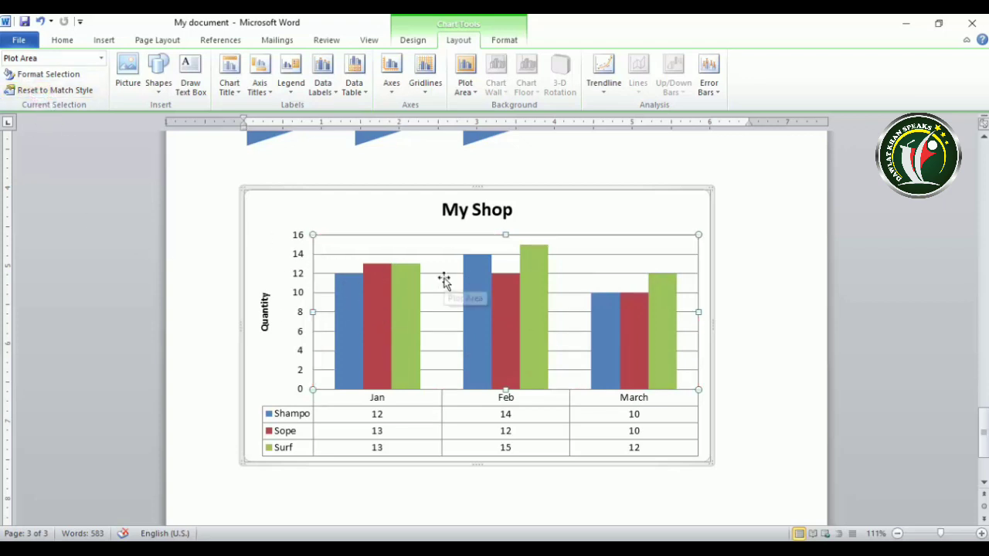
left_click(294, 191)
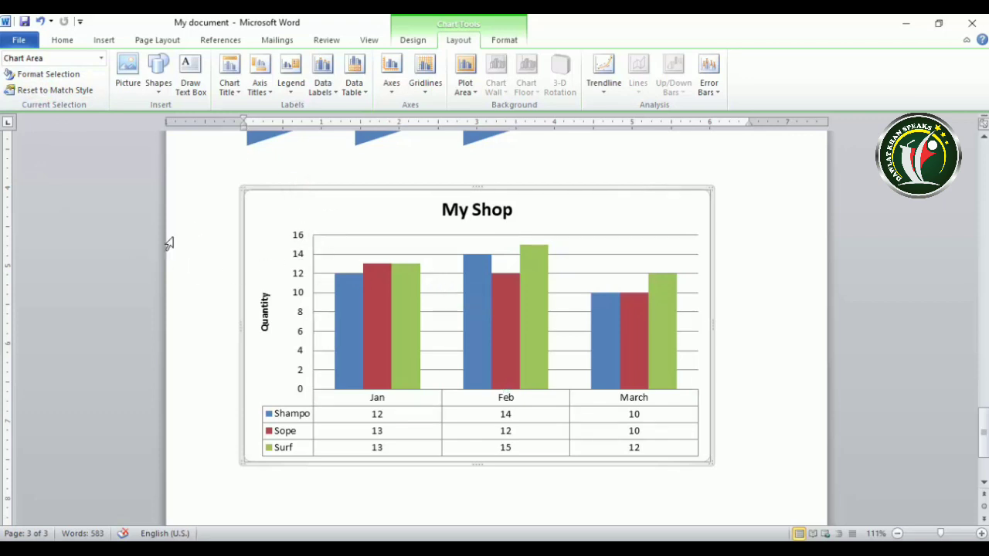
Insert the man photo into the chart and shrink it into the top-left corner.
left_click(128, 69)
left_click(167, 130)
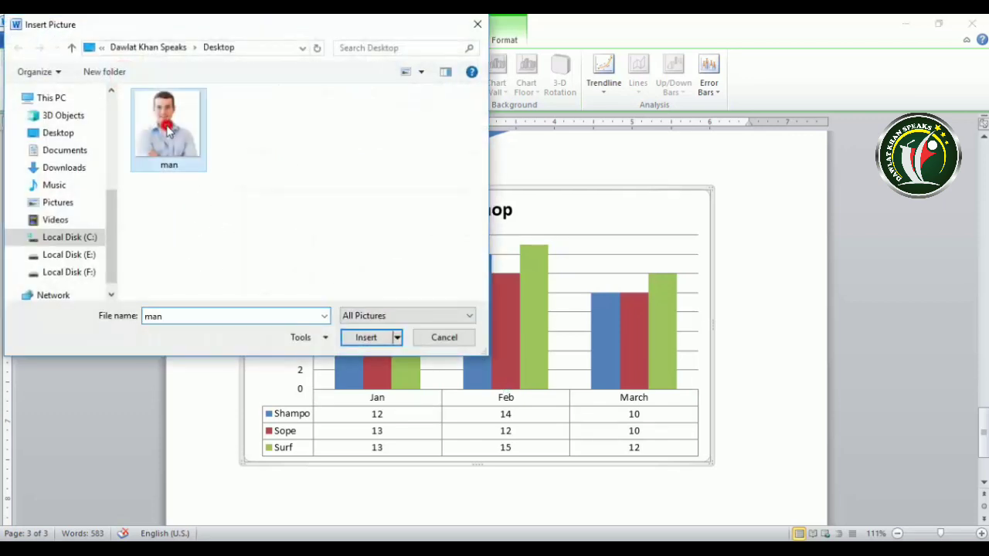
left_click(366, 337)
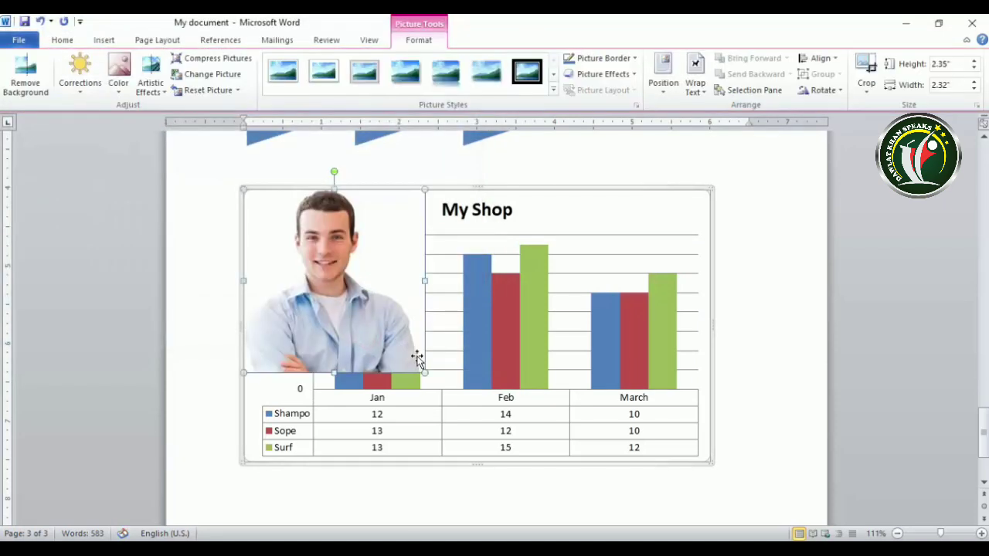
left_click_drag(424, 371, 271, 223)
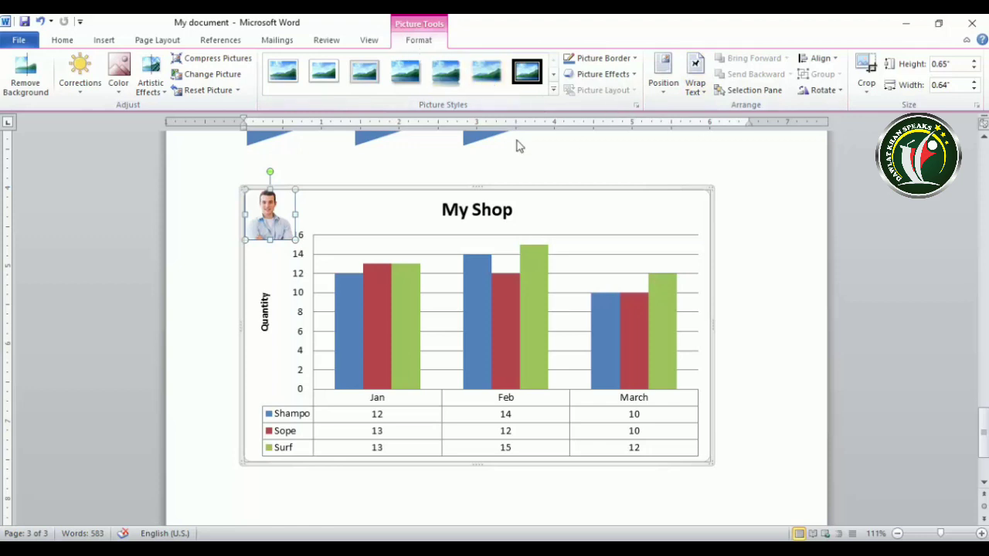
Reselect the chart and bring back its Chart Tools Layout commands.
left_click(103, 40)
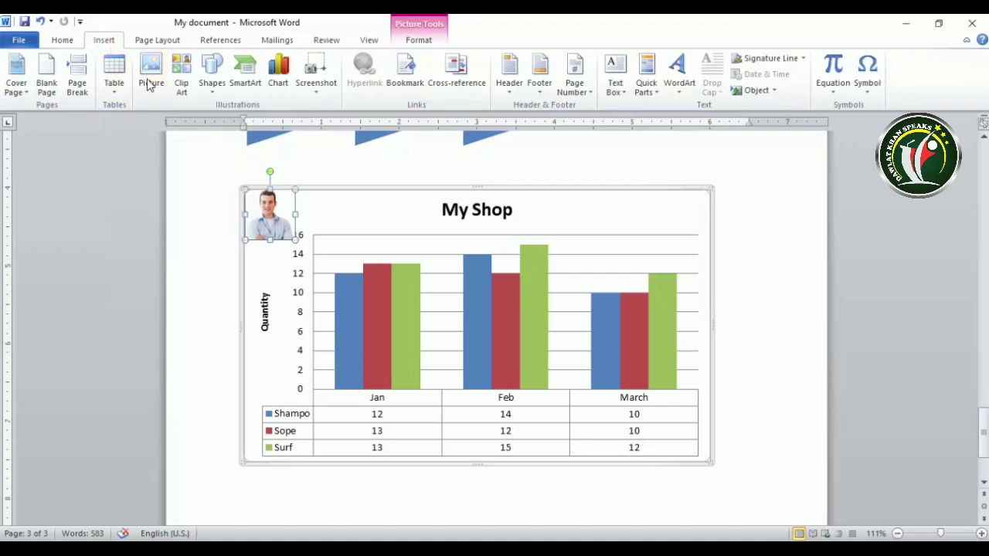
left_click(419, 41)
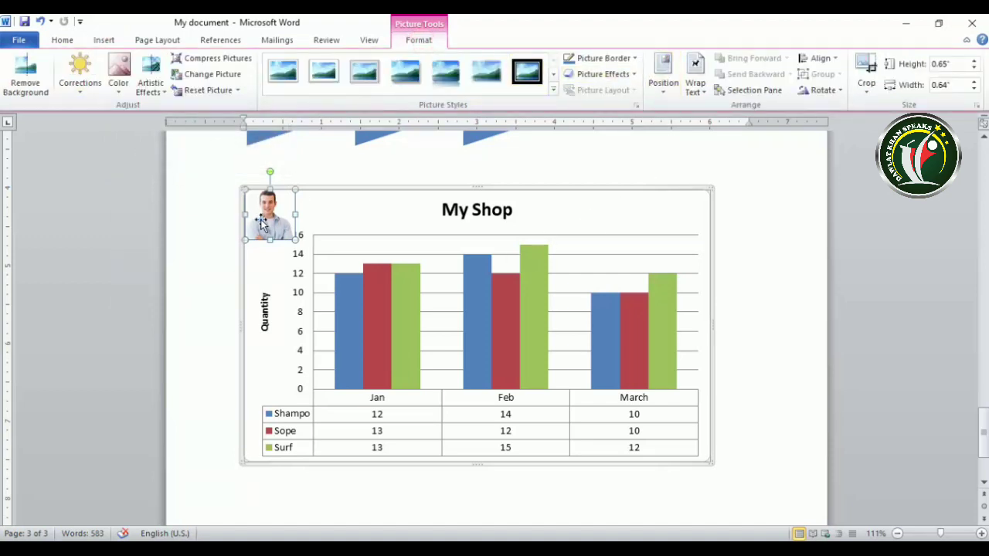
left_click(105, 42)
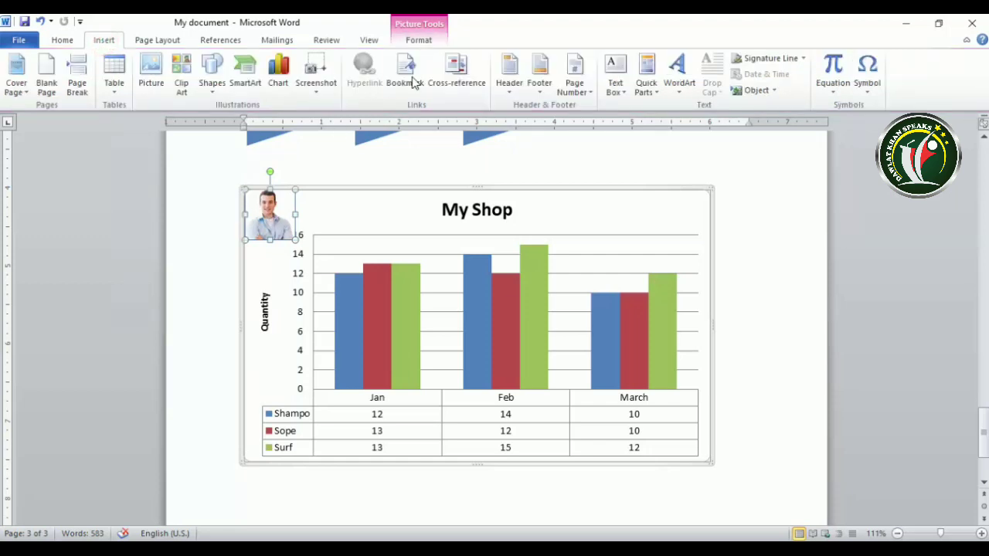
left_click(371, 206)
left_click(455, 40)
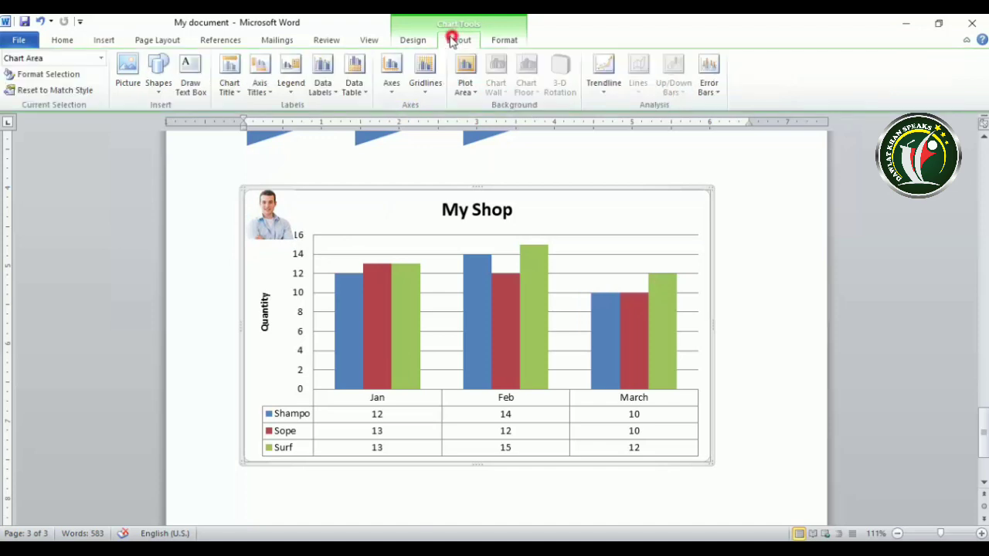
Draw a rounded rectangle left of the chart title, then delete it.
left_click(157, 86)
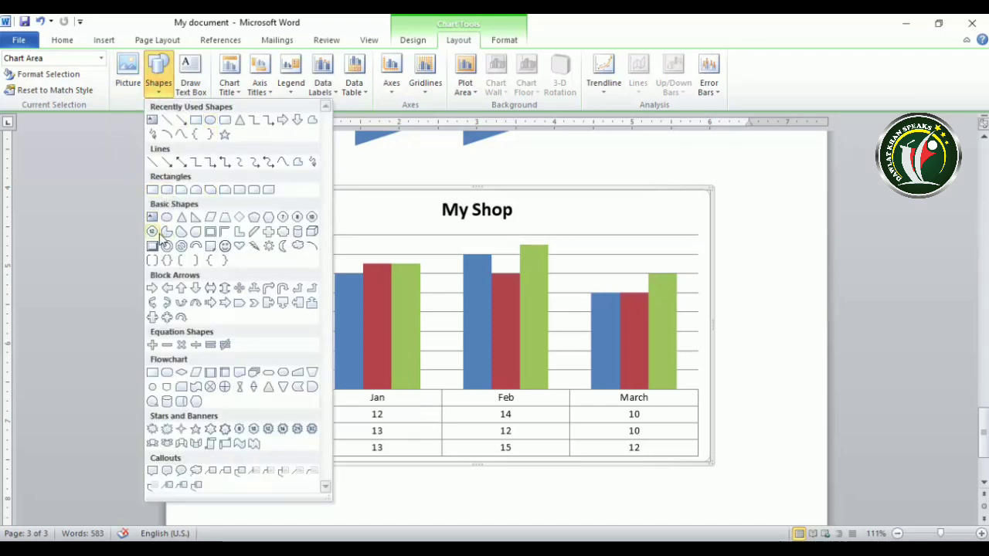
left_click(166, 190)
mouse_move(365, 200)
left_mouse_down()
mouse_move(407, 243)
mouse_move(421, 236)
mouse_move(371, 209)
left_mouse_up()
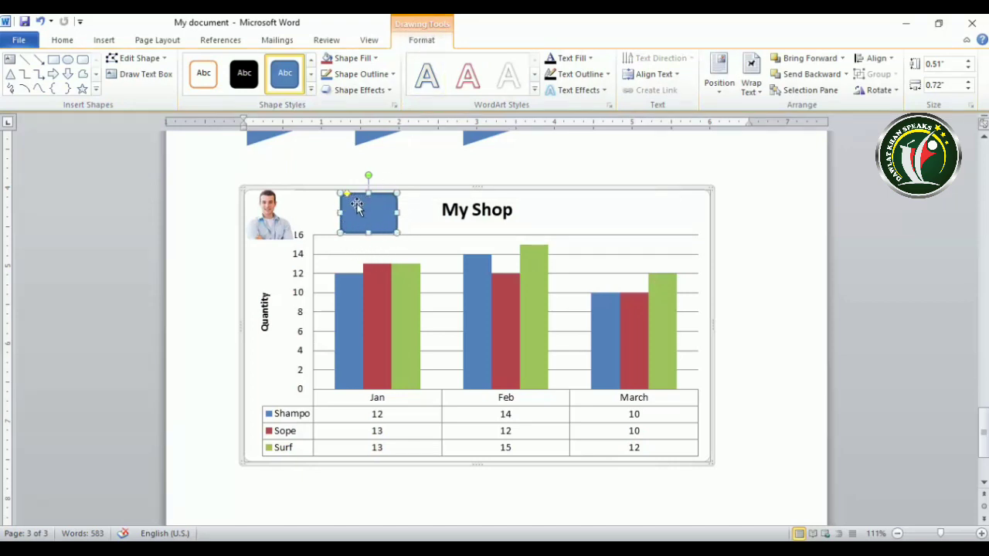
key("Delete")
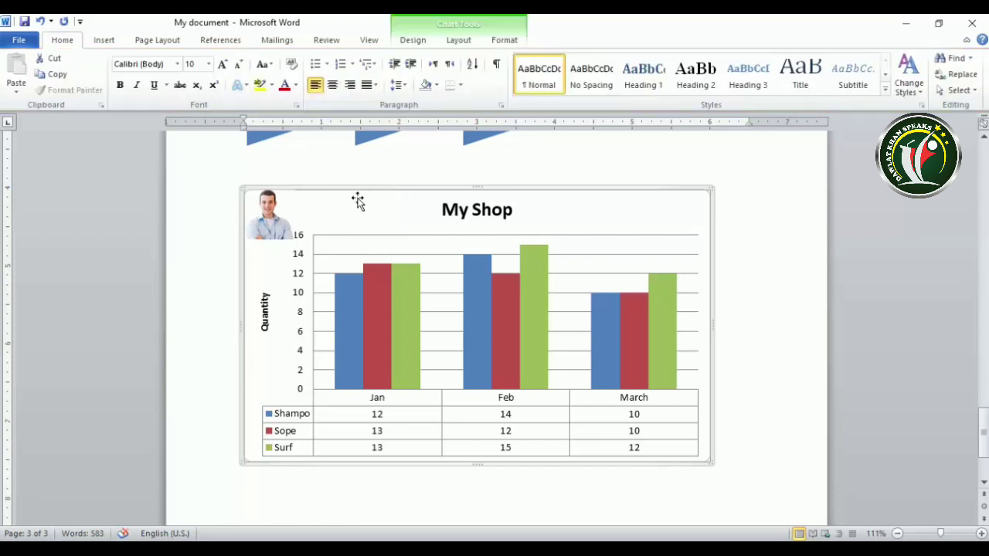
Draw a tiny text box near the chart title and deselect it.
left_click(458, 40)
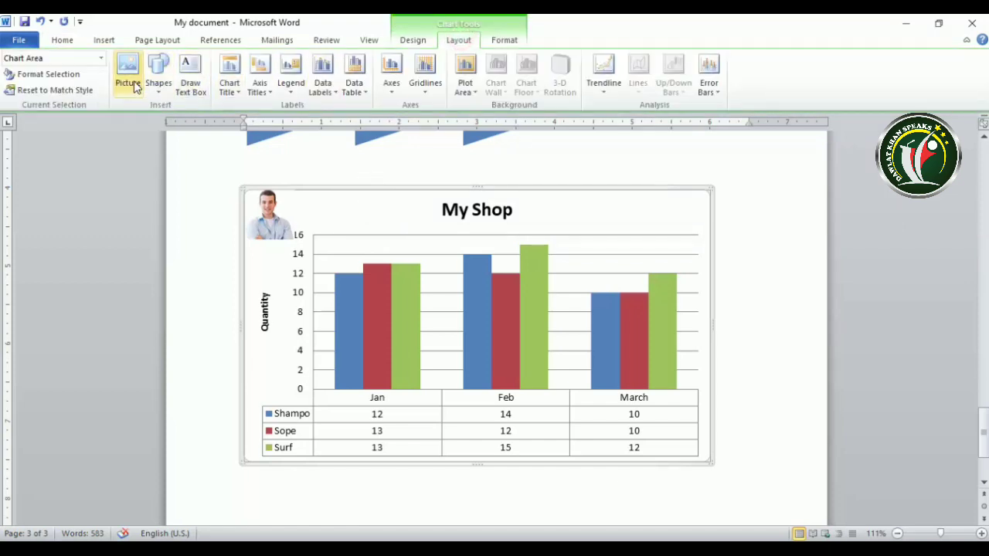
left_click(160, 86)
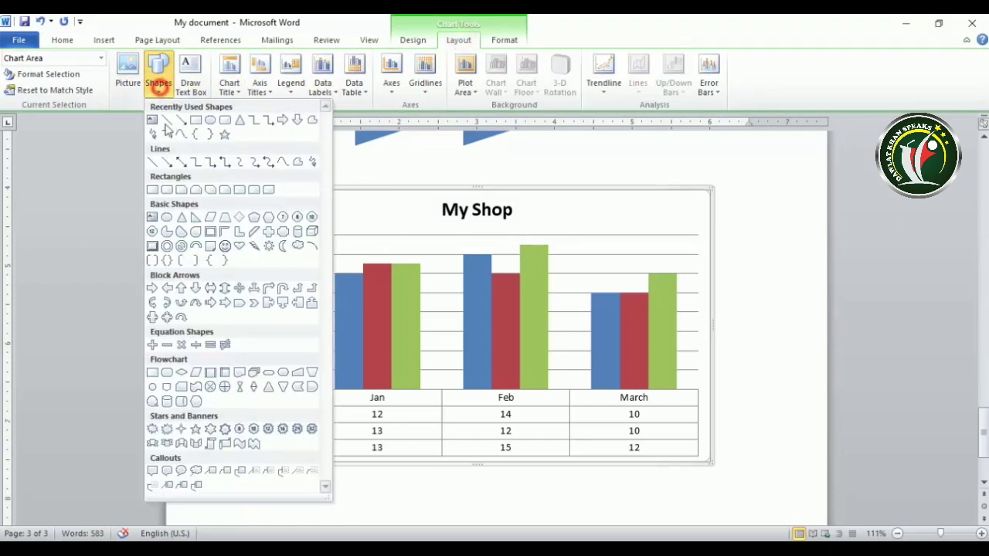
left_click(153, 212)
left_click_drag(572, 206, 585, 214)
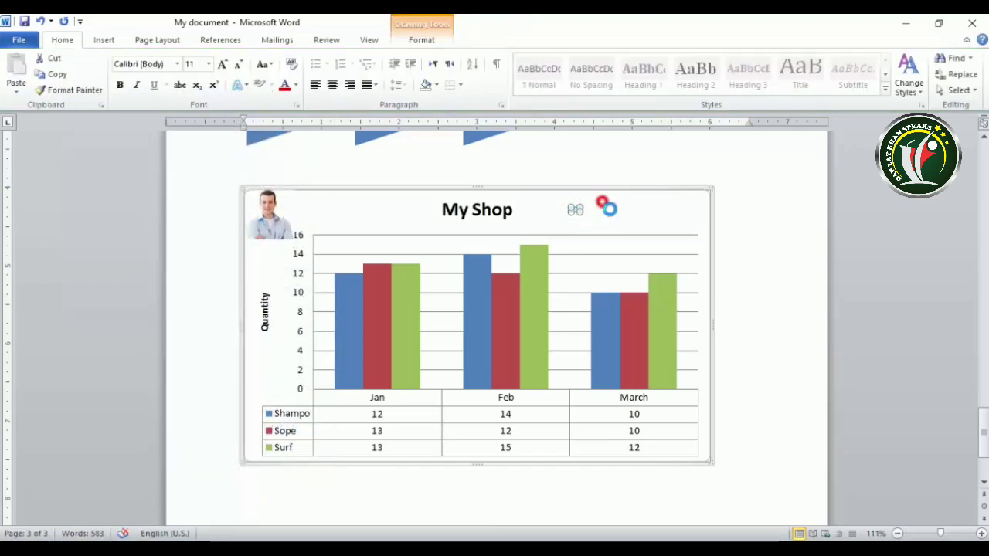
left_click(605, 206)
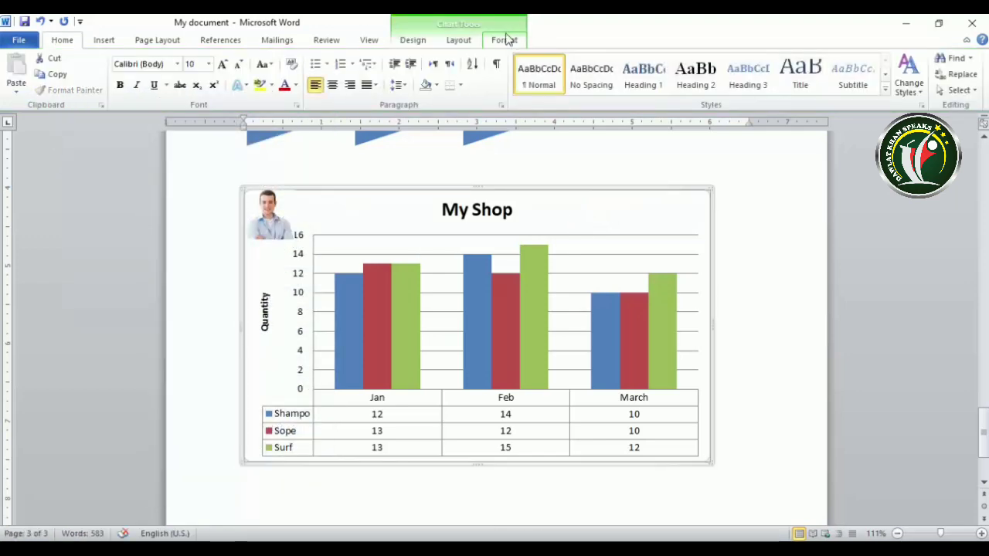
Draw a text box below the title on the right containing 'khan'.
left_click(455, 39)
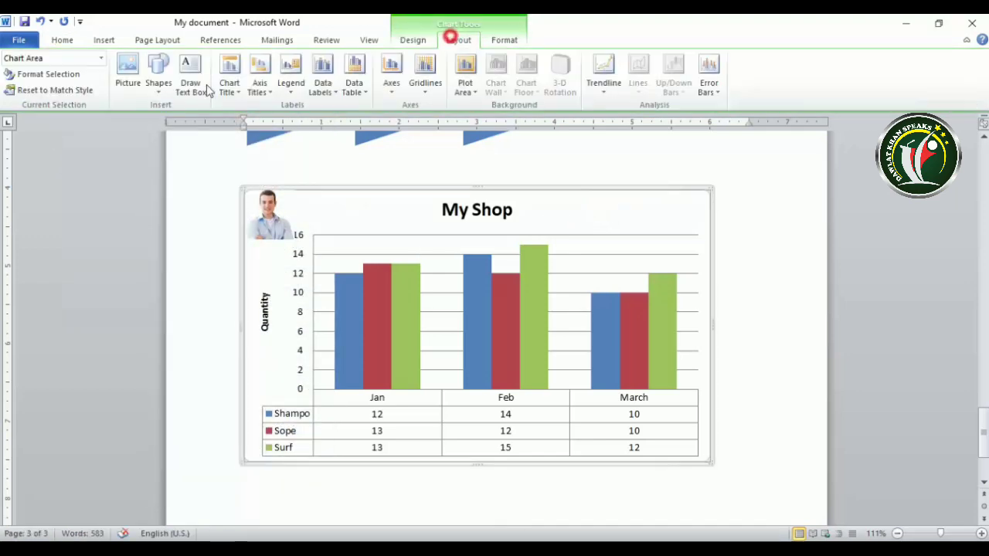
left_click(160, 85)
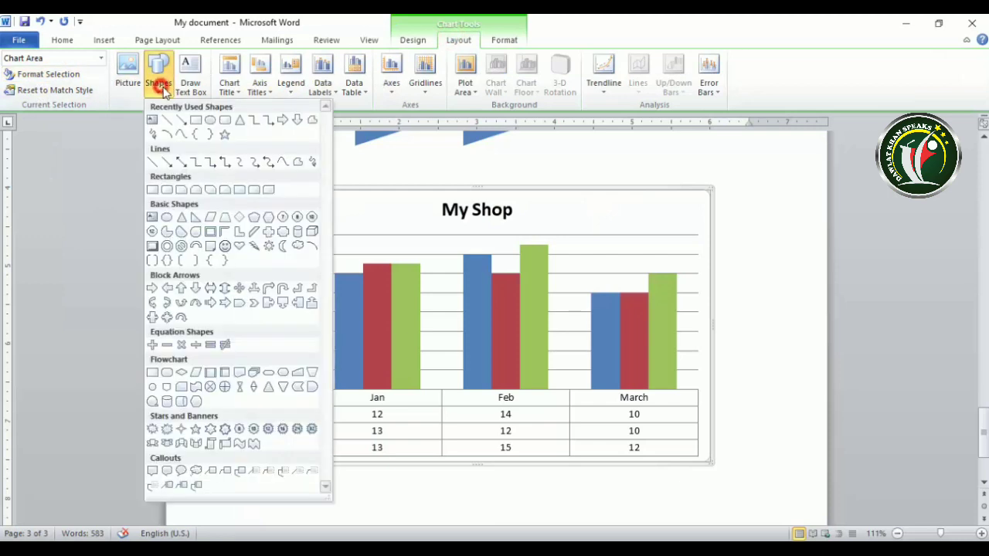
left_click(151, 216)
left_click_drag(555, 209, 620, 246)
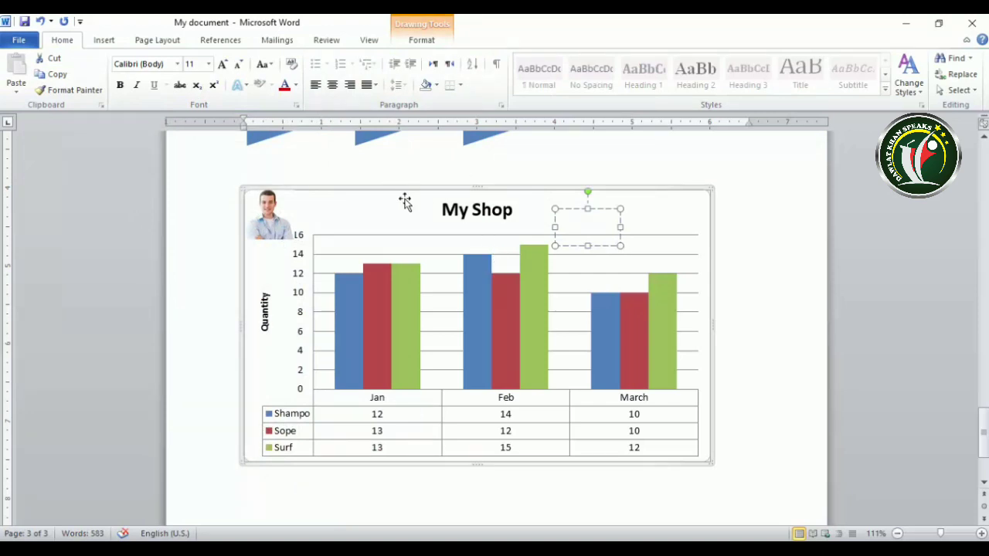
type("khan")
left_click(394, 200)
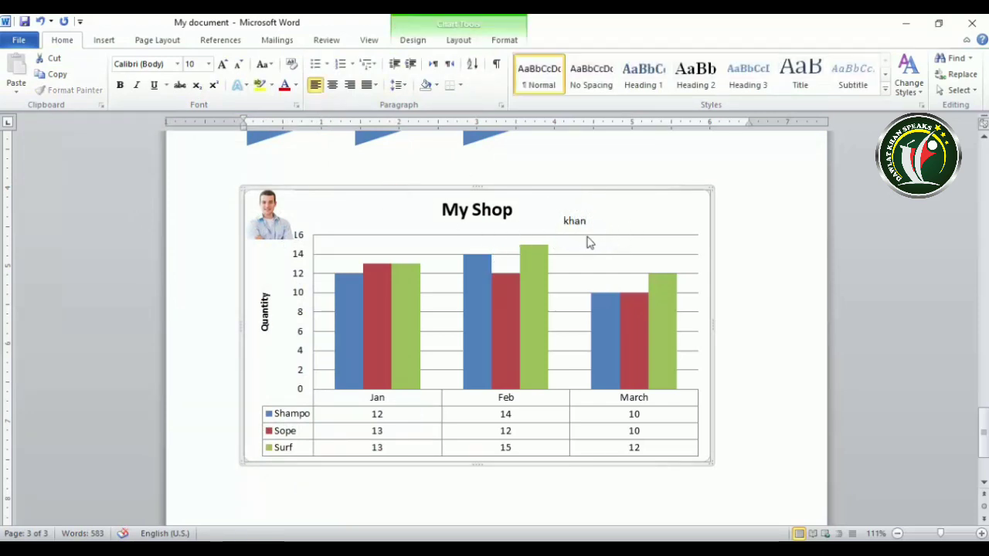
left_click(467, 40)
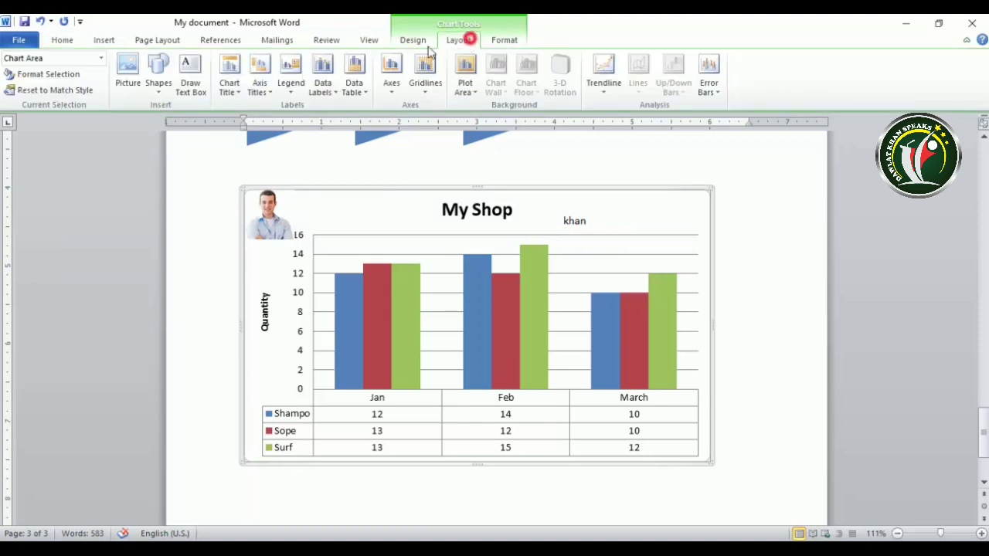
Draw another text box left of the chart title, then reselect the chart.
left_click(190, 71)
mouse_move(333, 200)
left_mouse_down()
mouse_move(378, 221)
mouse_move(415, 214)
left_mouse_up()
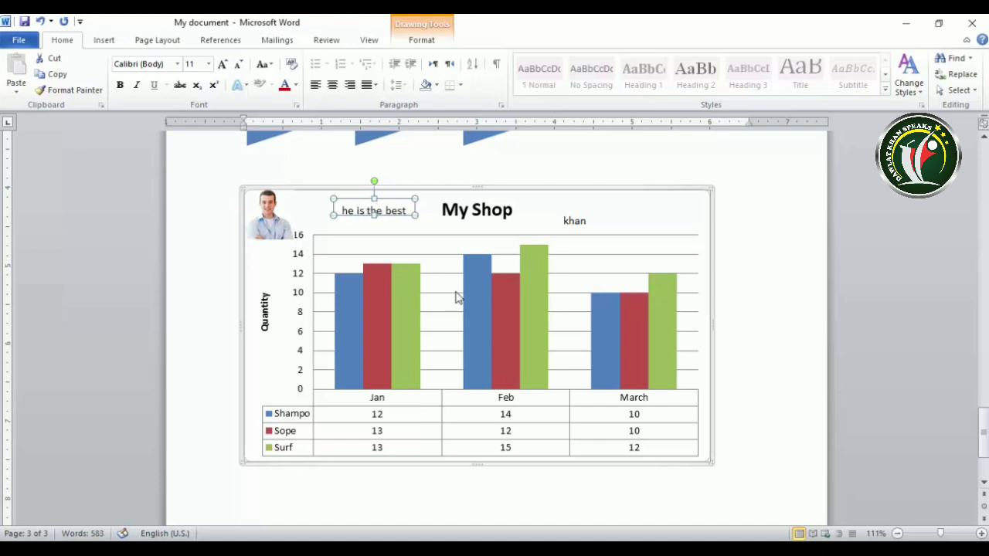
left_click(492, 232)
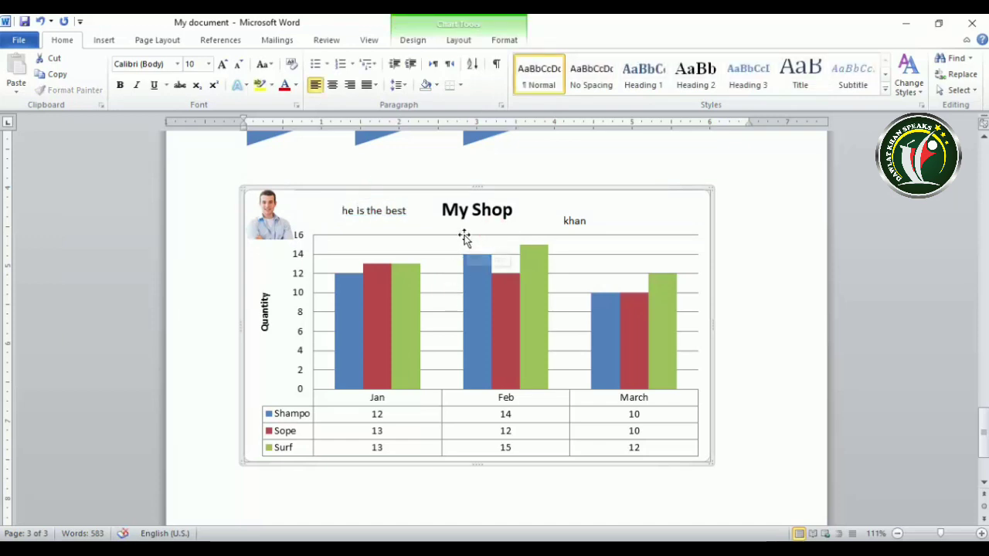
left_click(459, 37)
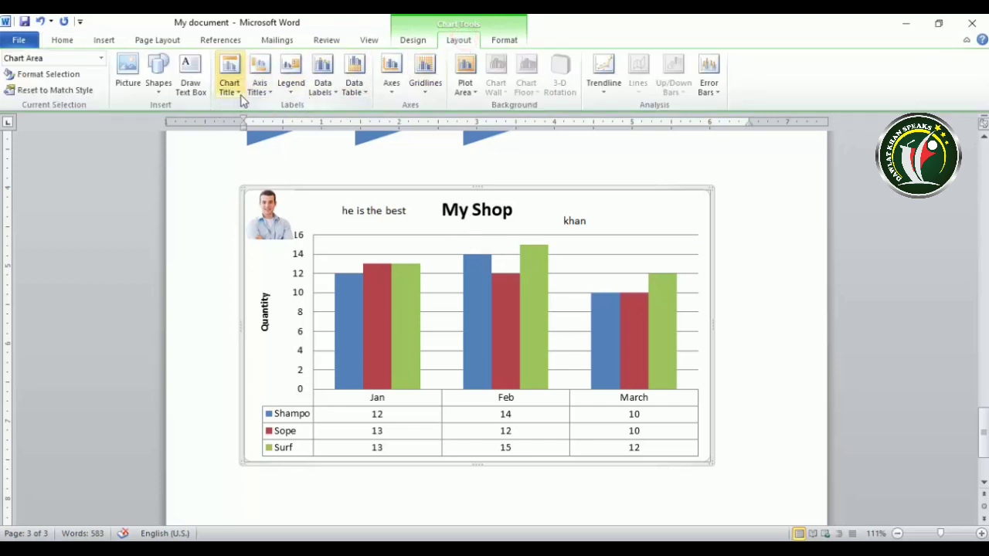
Delete the 'khan' and 'he is the best' text boxes and the corner photo.
left_click(572, 220)
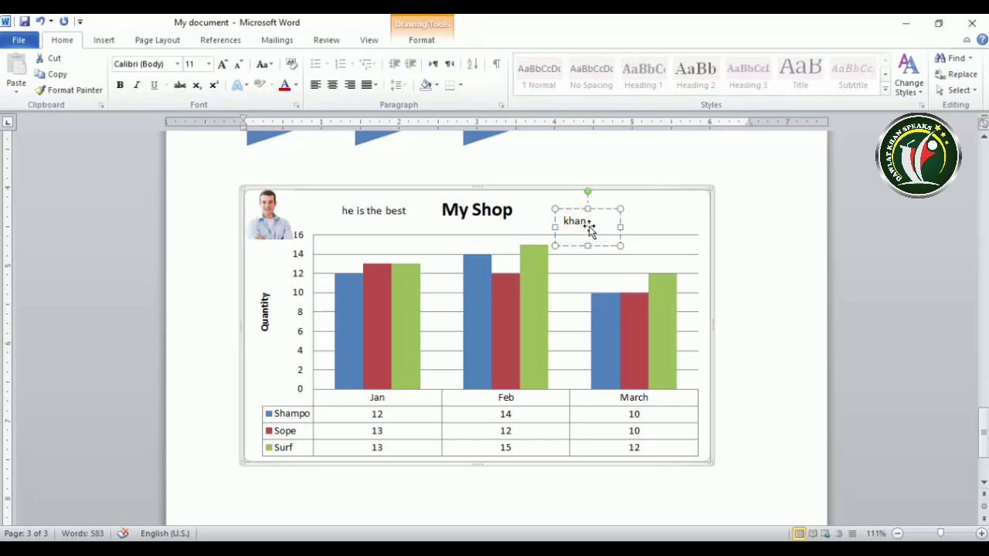
left_click(587, 208)
key("Delete")
left_click(397, 210)
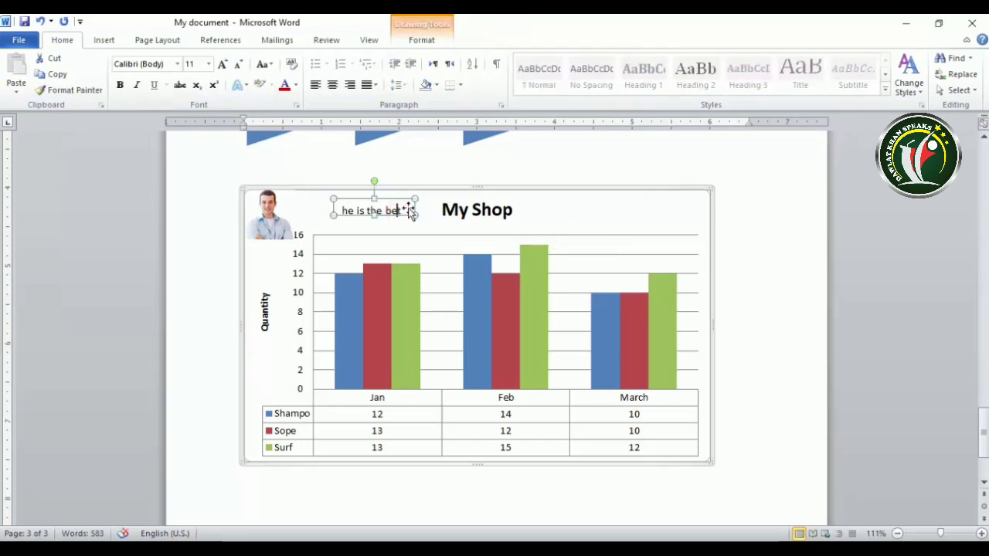
left_click(402, 201)
key("Delete")
left_click(273, 214)
left_click(274, 214)
key("Delete")
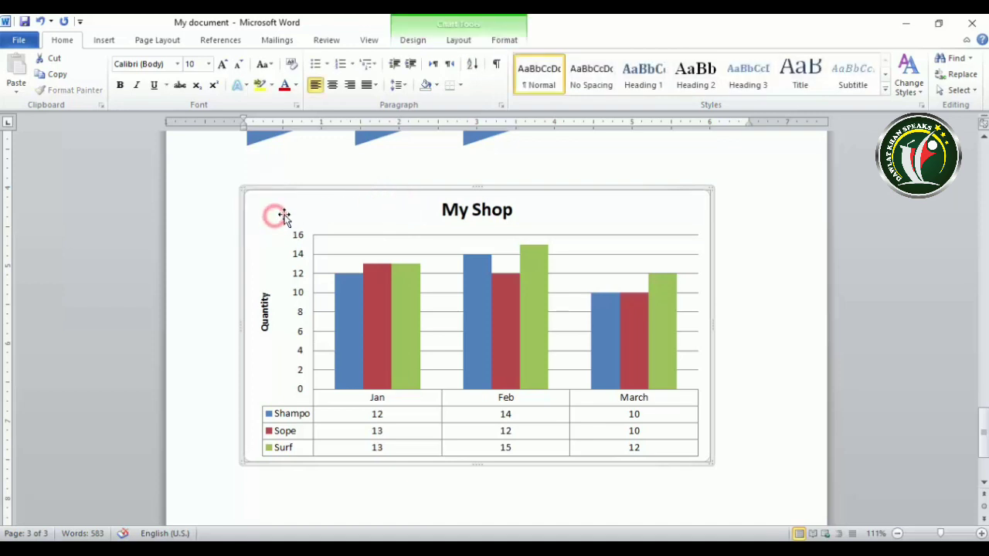
left_click(467, 41)
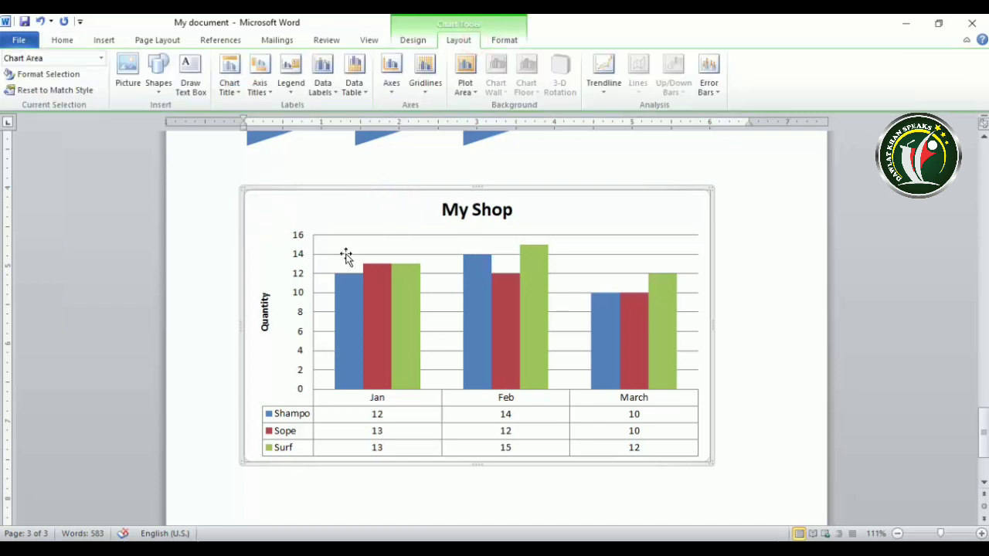
Remove the My Shop title, try Above Chart, and settle on Centered Overlay Title.
left_click(230, 85)
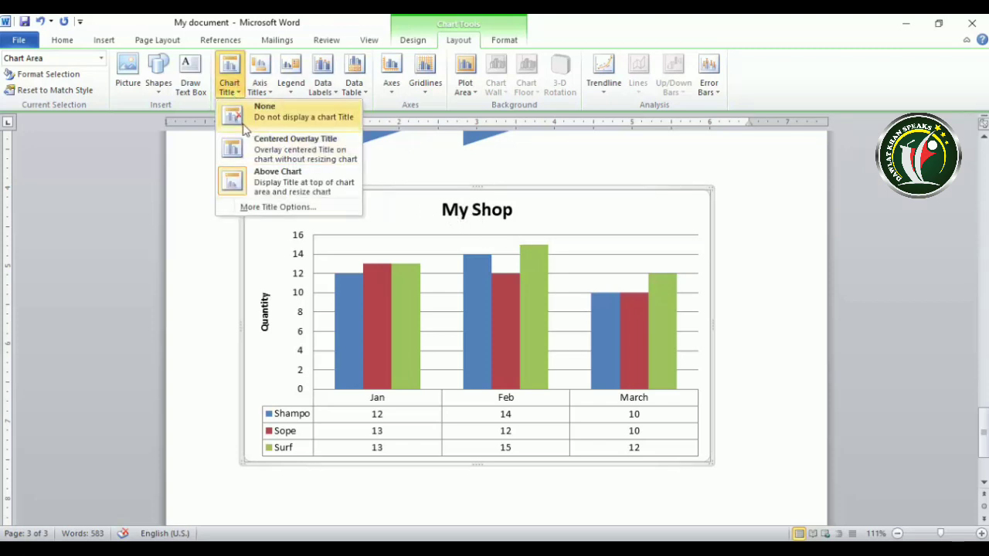
left_click(243, 123)
left_click(229, 83)
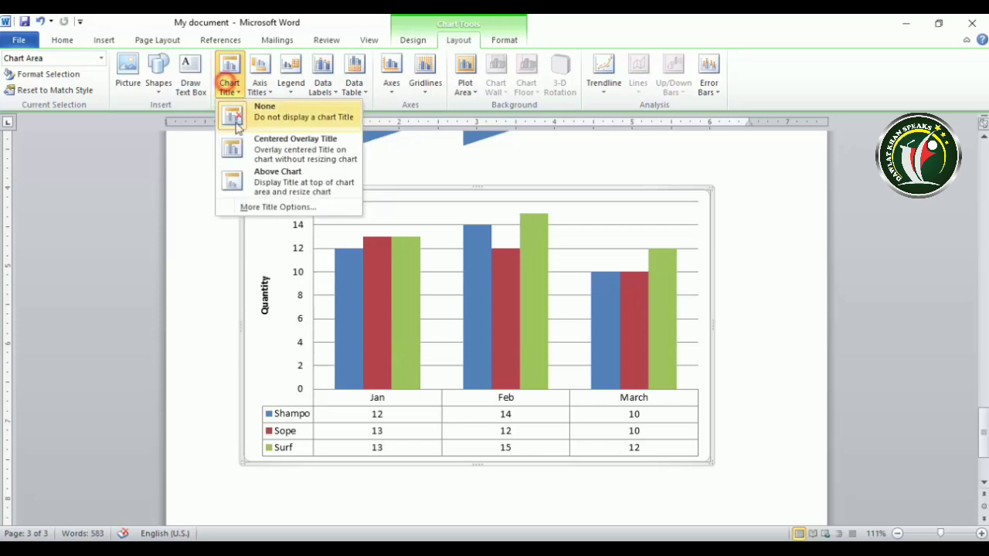
left_click(248, 148)
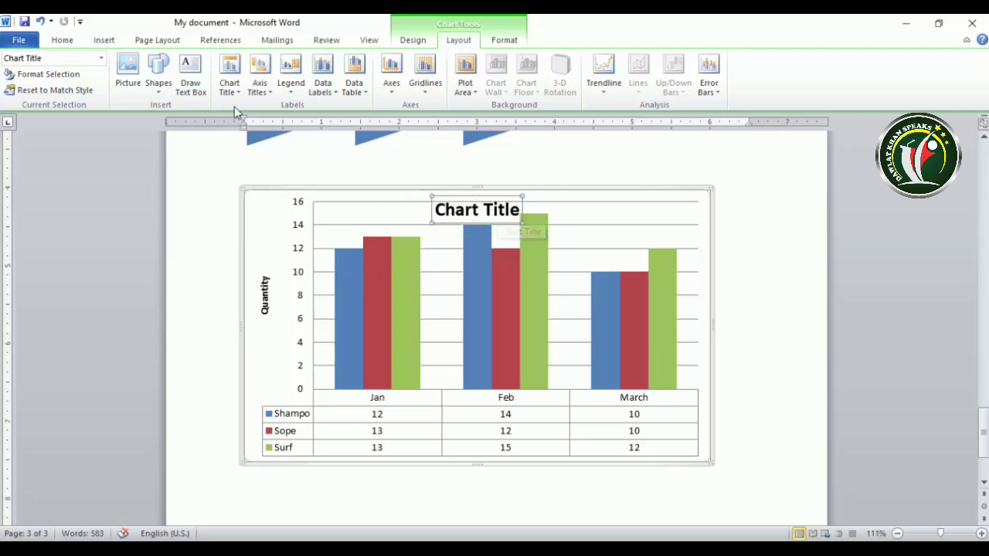
left_click(230, 81)
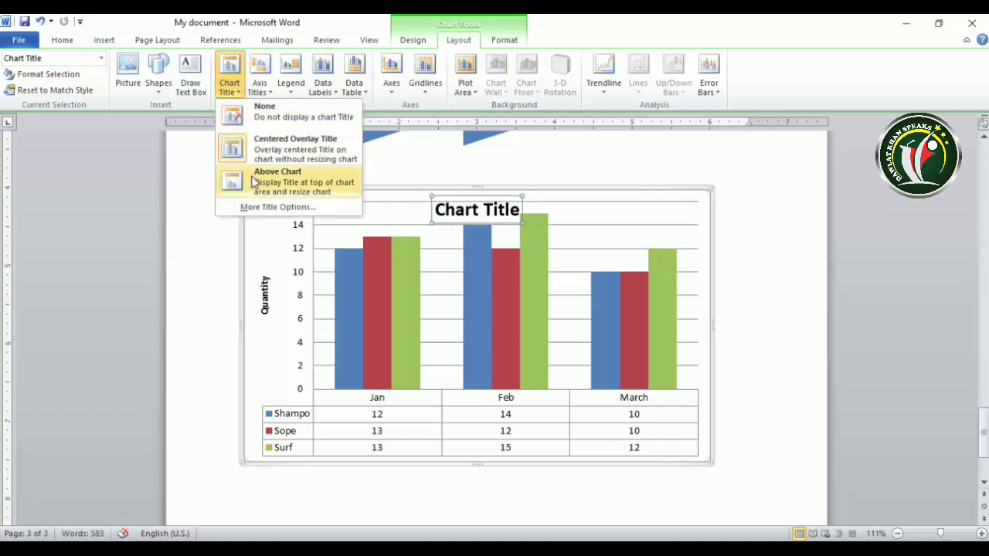
left_click(252, 179)
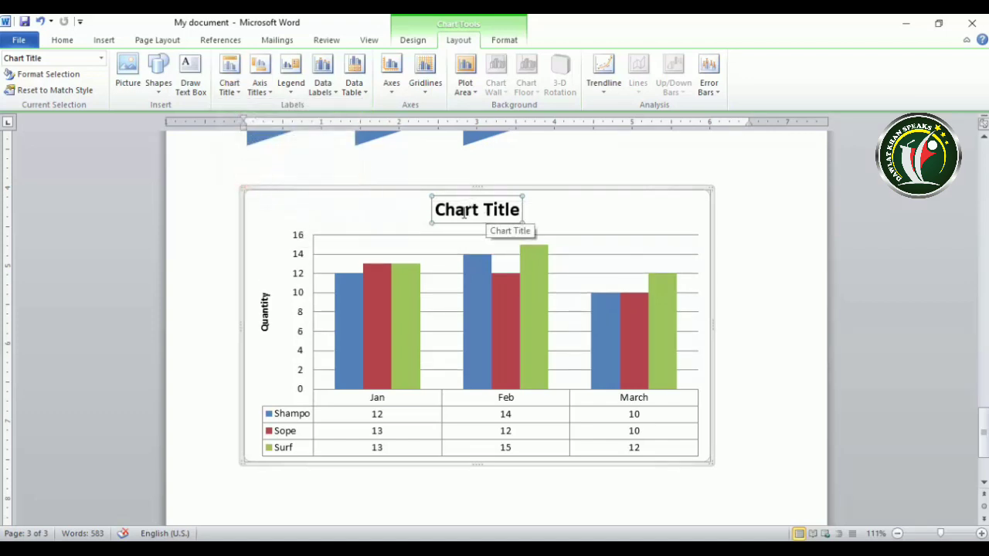
left_click(224, 93)
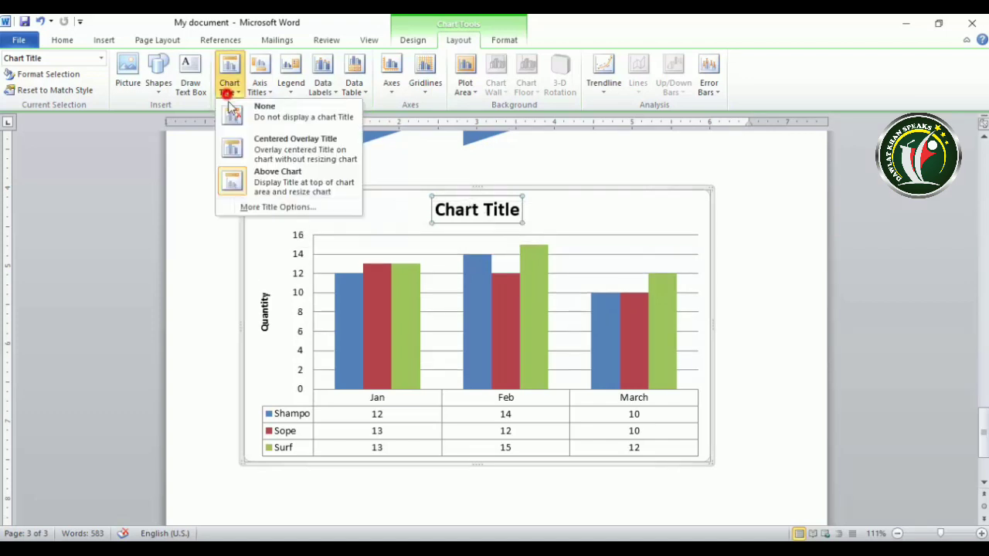
left_click(248, 146)
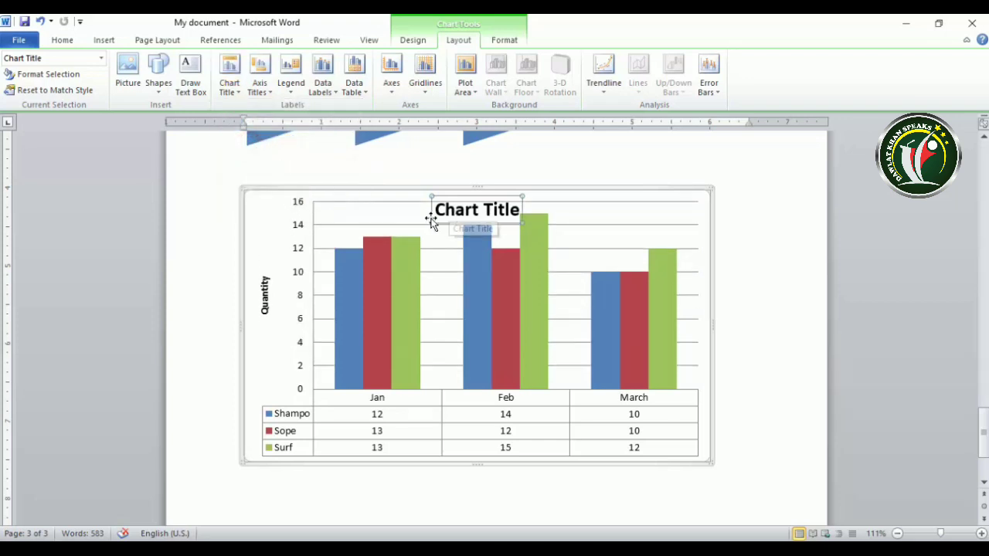
Turn the title off, then give it a Solid fill via More Title Options.
left_click(229, 91)
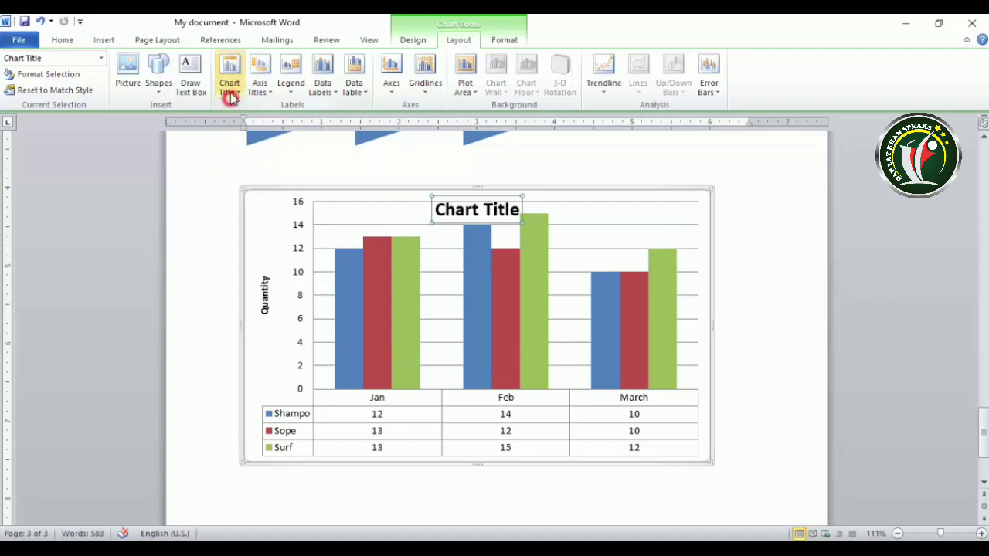
left_click(261, 123)
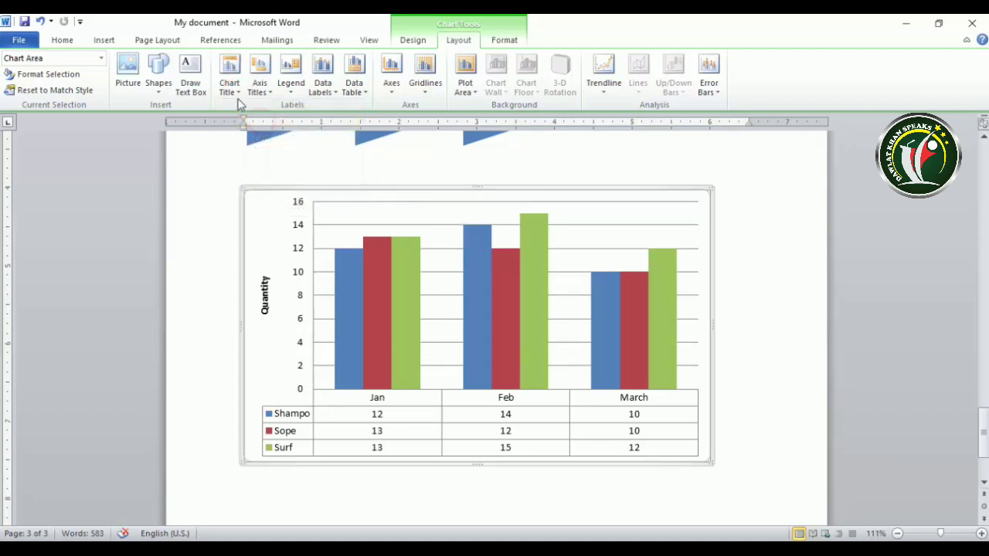
left_click(230, 87)
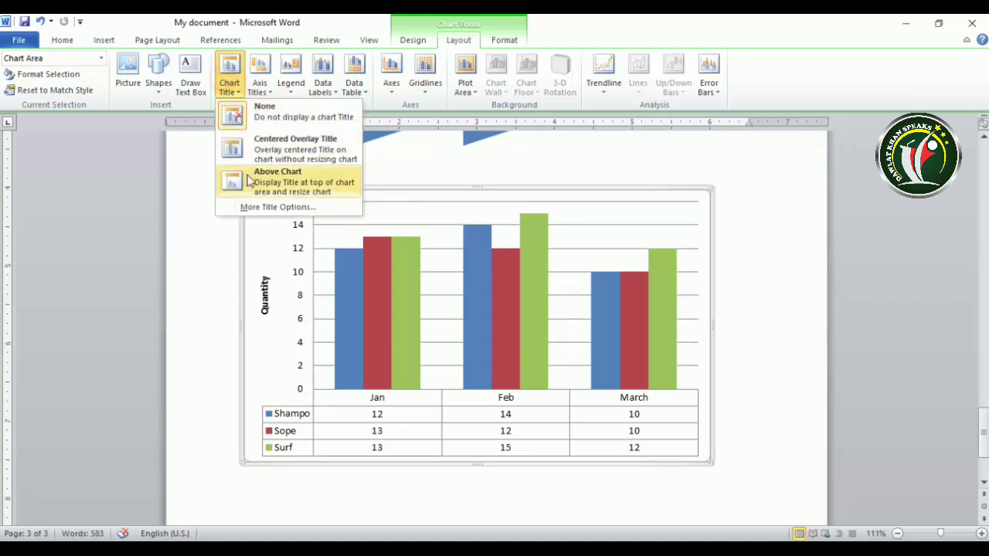
left_click(275, 207)
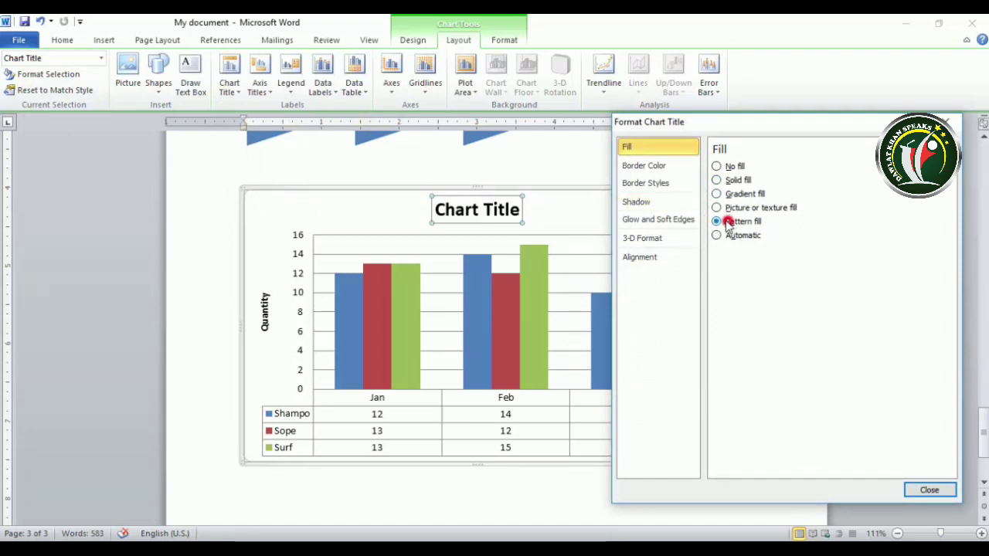
left_click(716, 207)
left_click(716, 194)
left_click(716, 166)
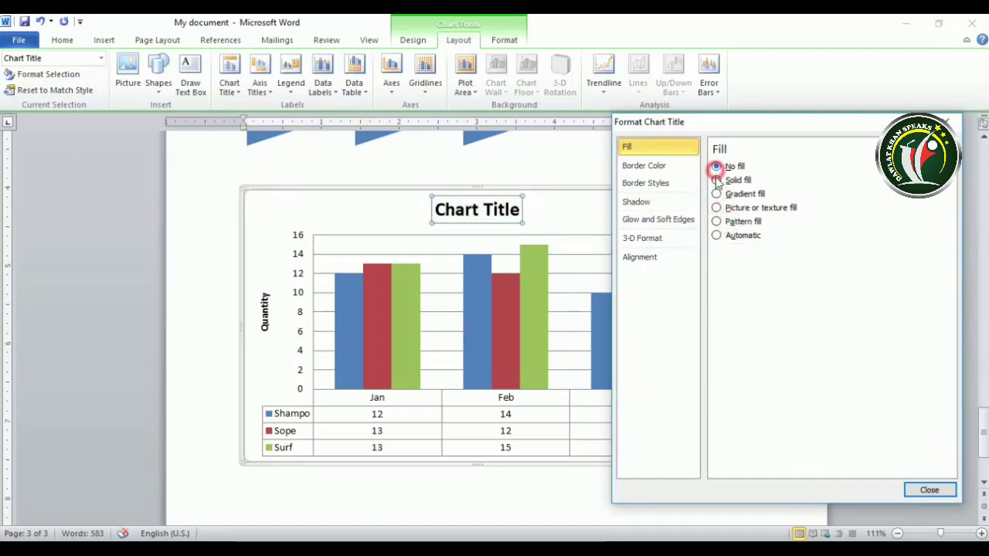
left_click(716, 180)
left_click(929, 489)
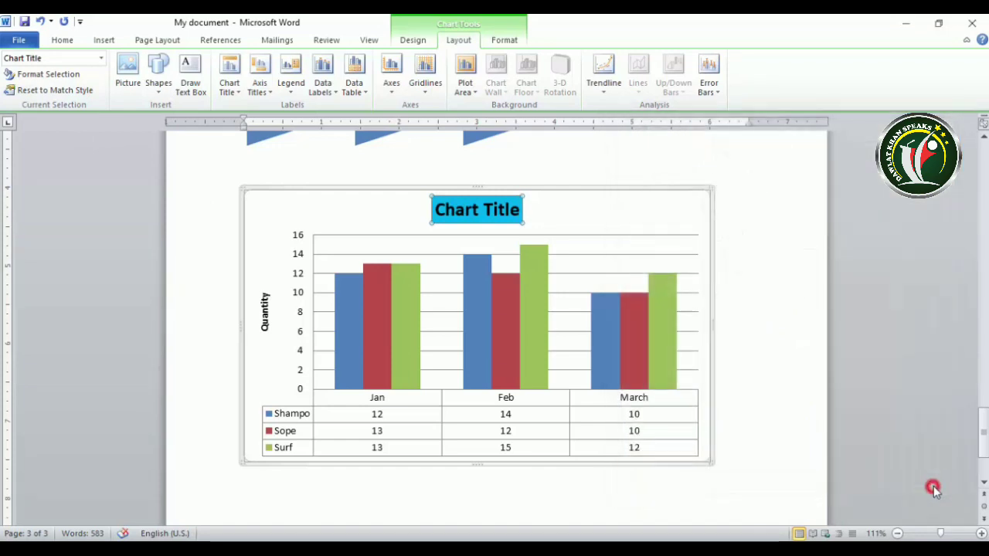
left_click(230, 77)
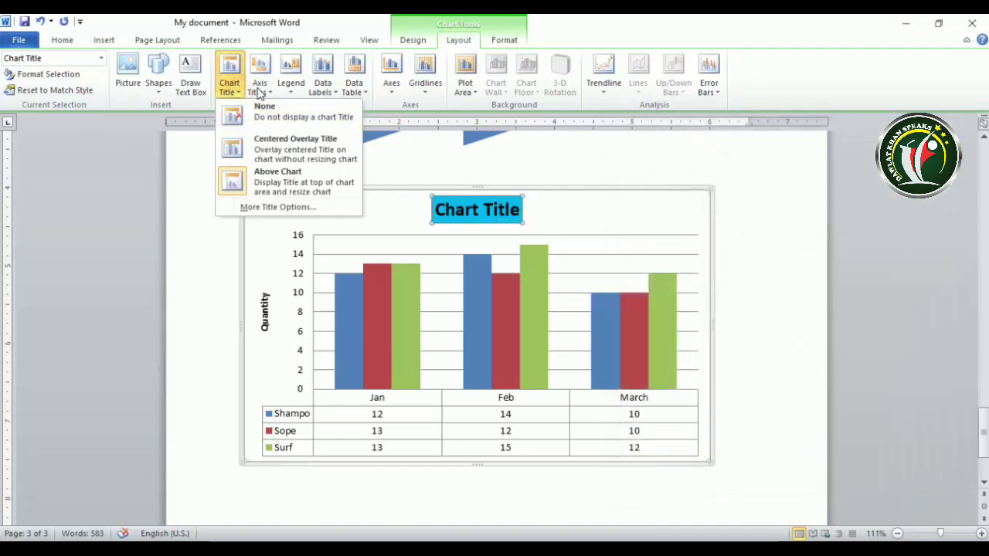
Add then remove a horizontal axis title, and remove the vertical Quantity axis title.
left_click(265, 92)
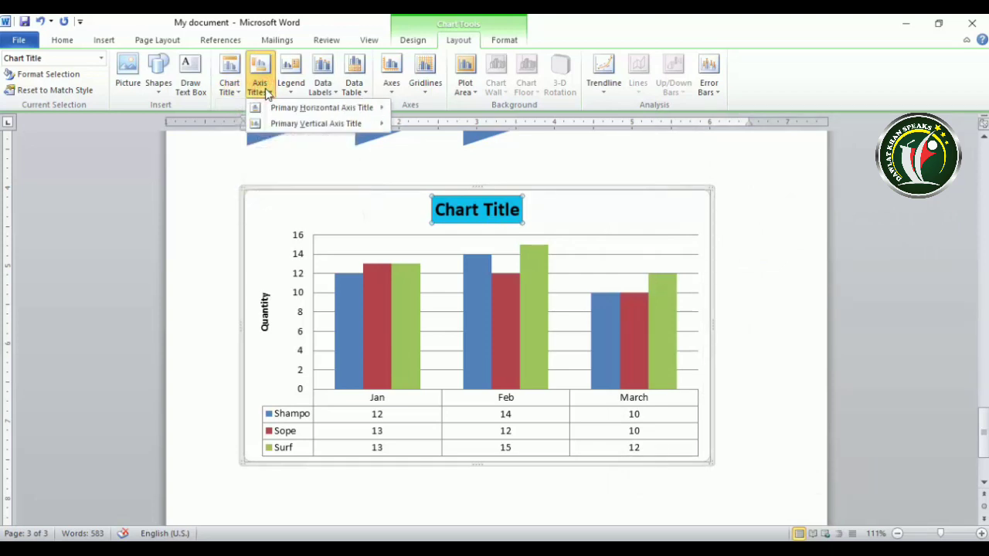
mouse_move(346, 114)
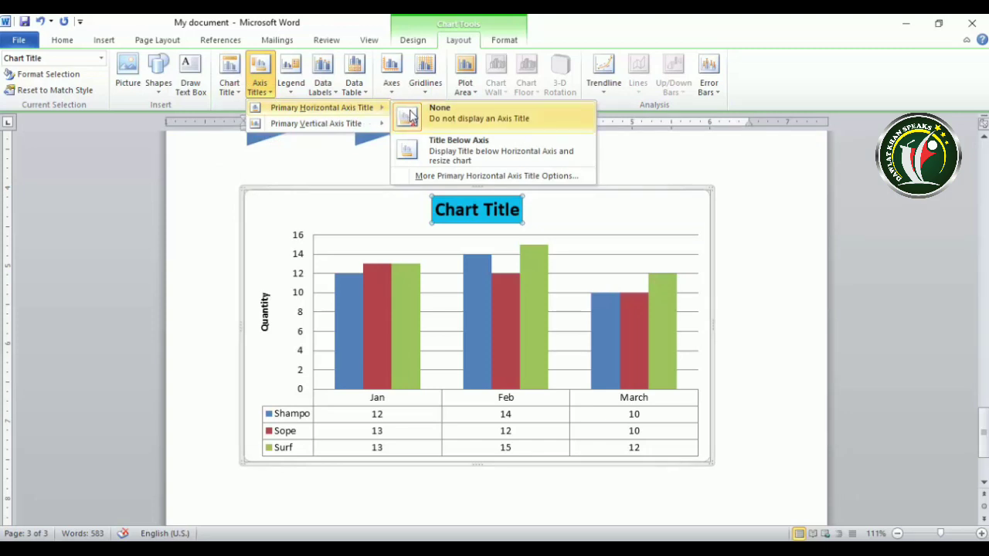
left_click(418, 155)
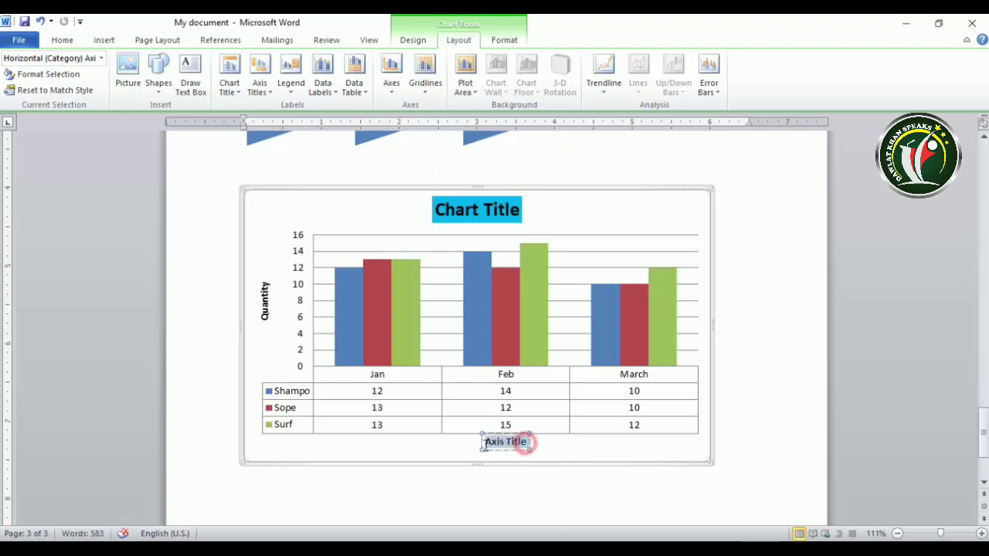
left_click_drag(527, 443, 481, 442)
left_click(259, 85)
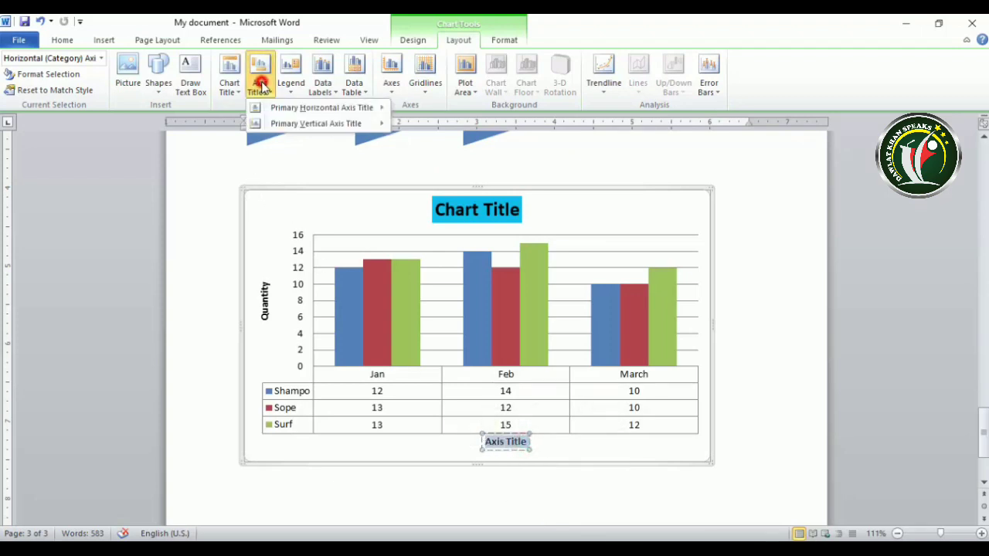
mouse_move(289, 111)
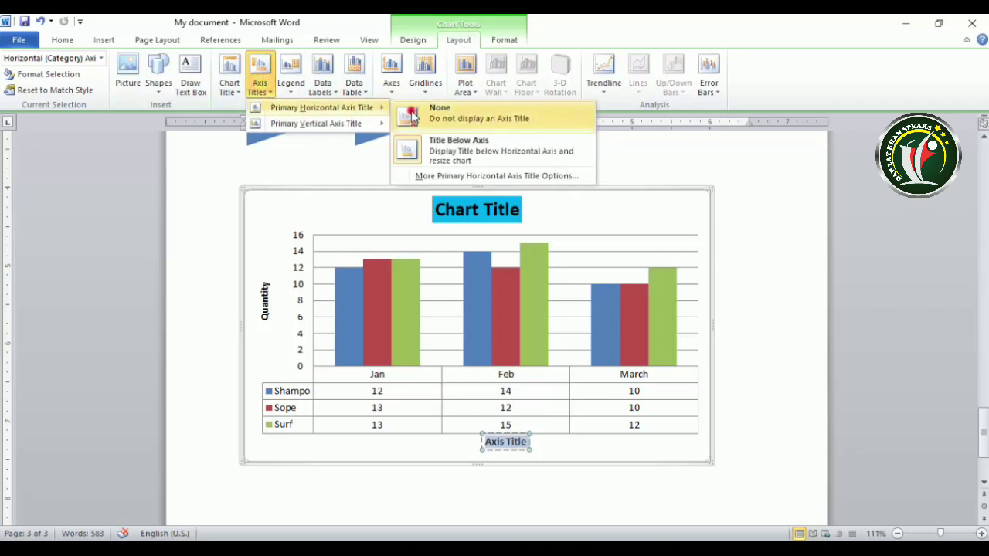
left_click(411, 114)
left_click(256, 86)
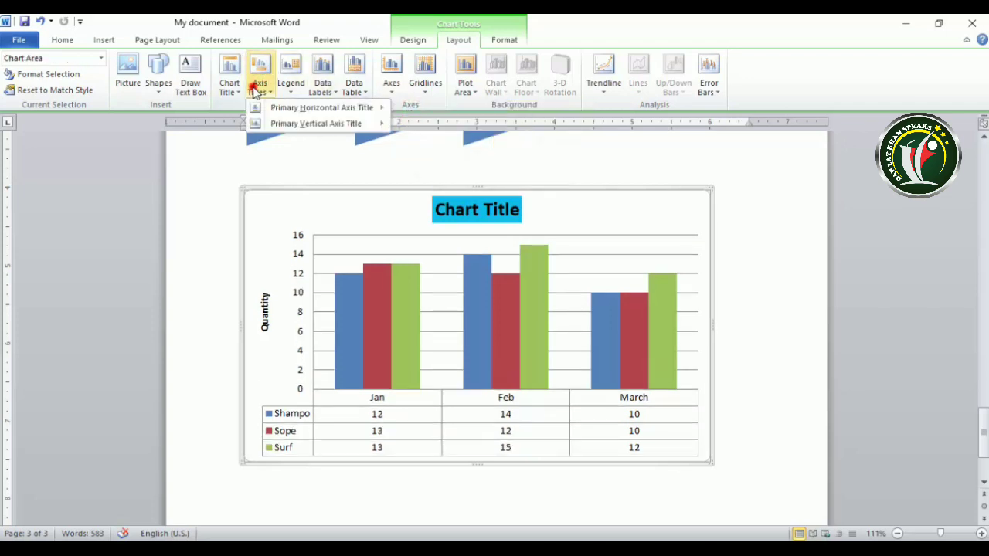
mouse_move(298, 126)
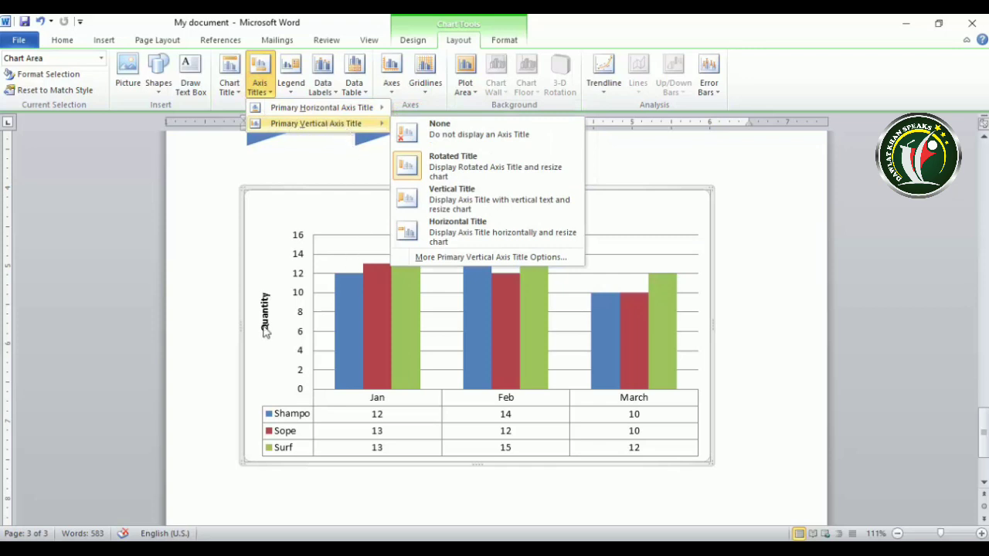
left_click(446, 136)
Try Vertical and Horizontal layouts for the value axis title, ending on Rotated Title.
left_click(263, 90)
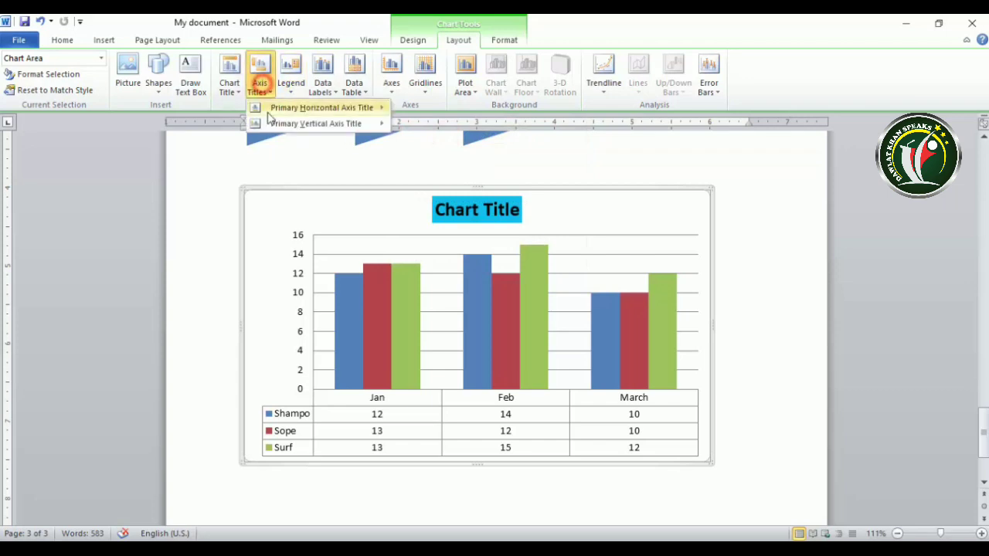
mouse_move(309, 124)
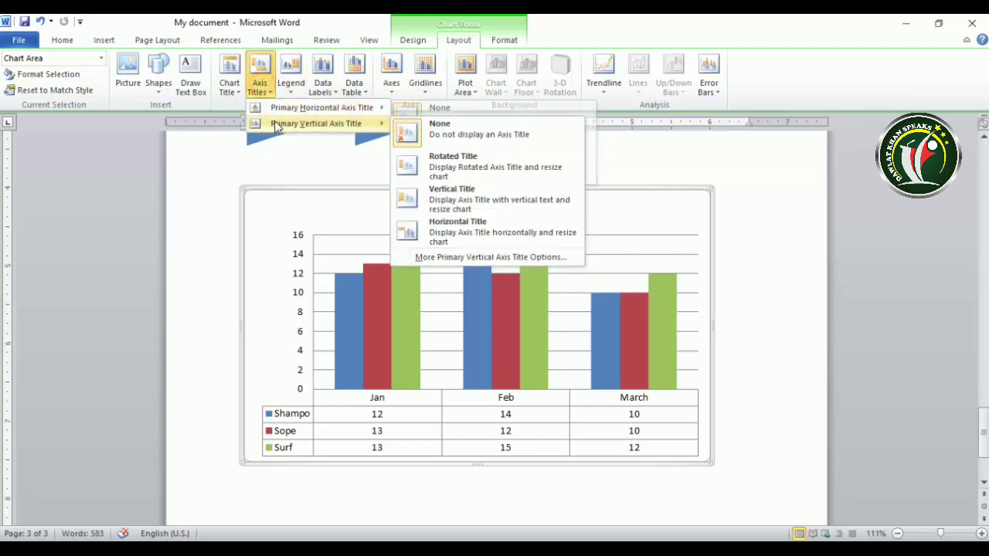
left_click(425, 198)
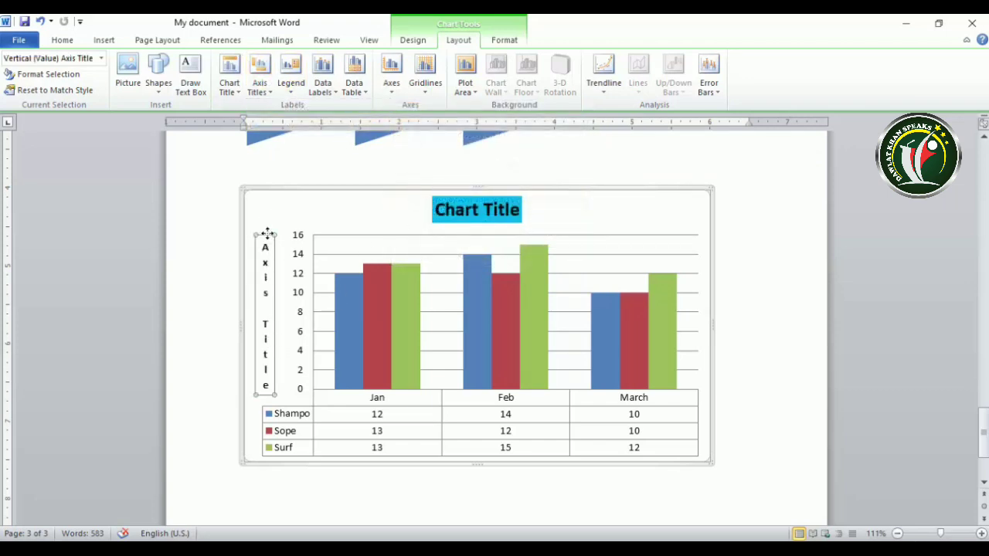
left_click(259, 81)
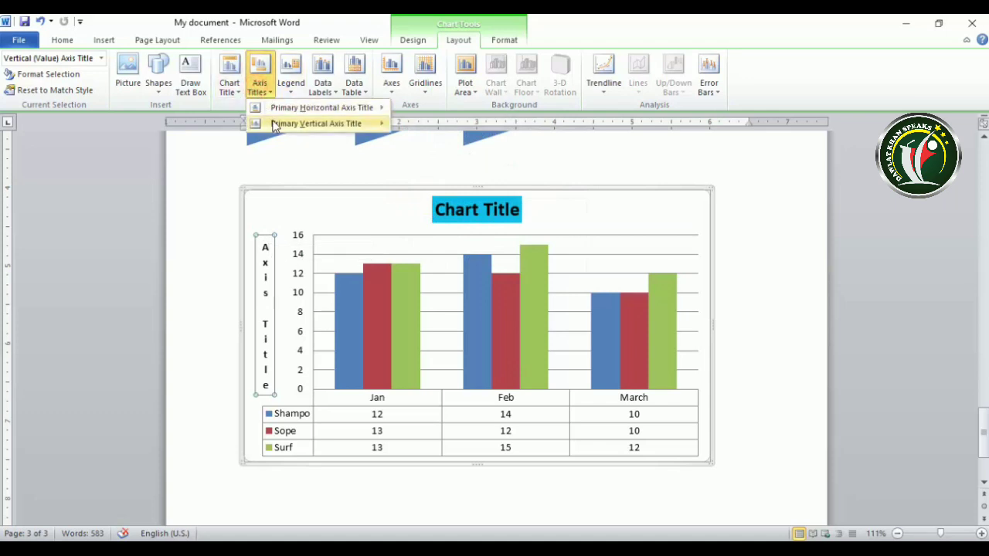
mouse_move(276, 125)
left_click(489, 237)
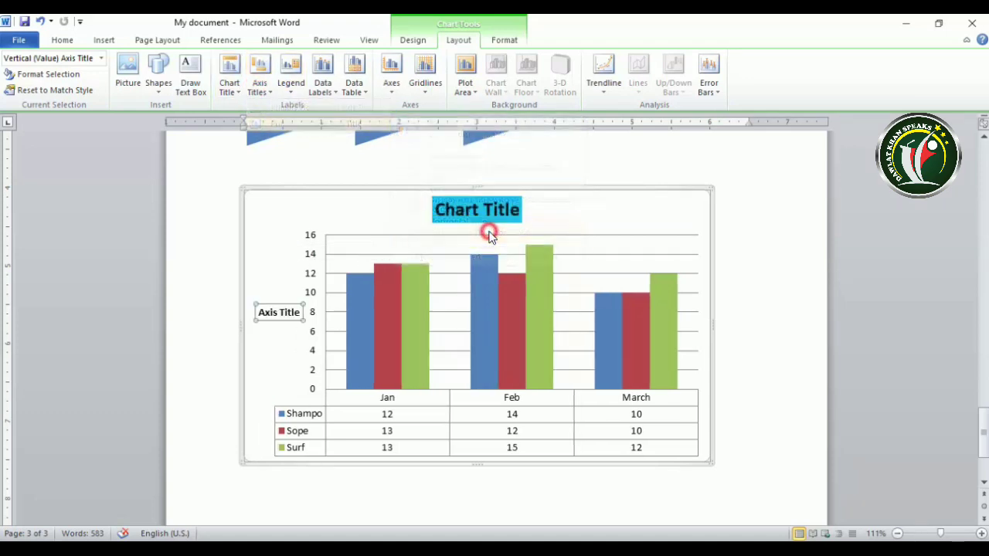
left_click(261, 77)
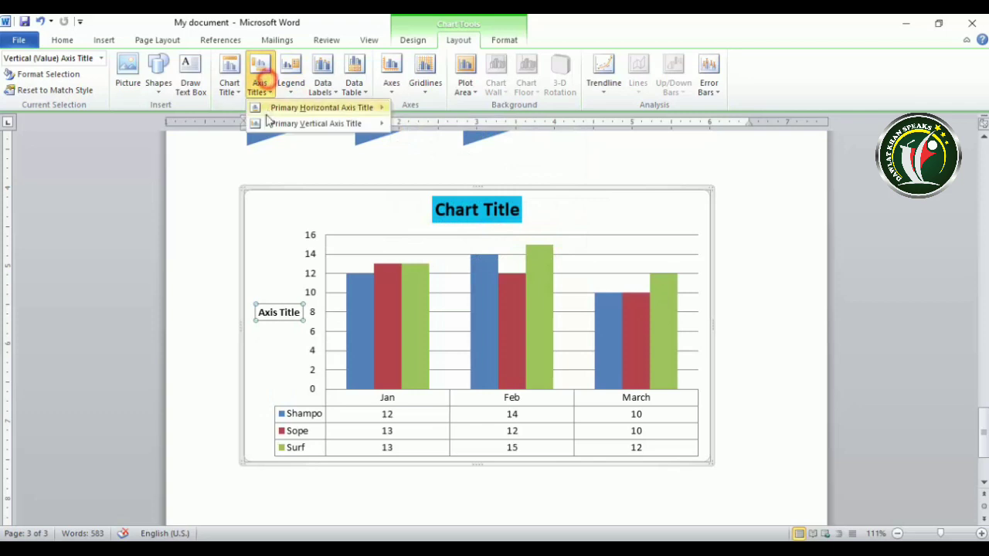
mouse_move(272, 124)
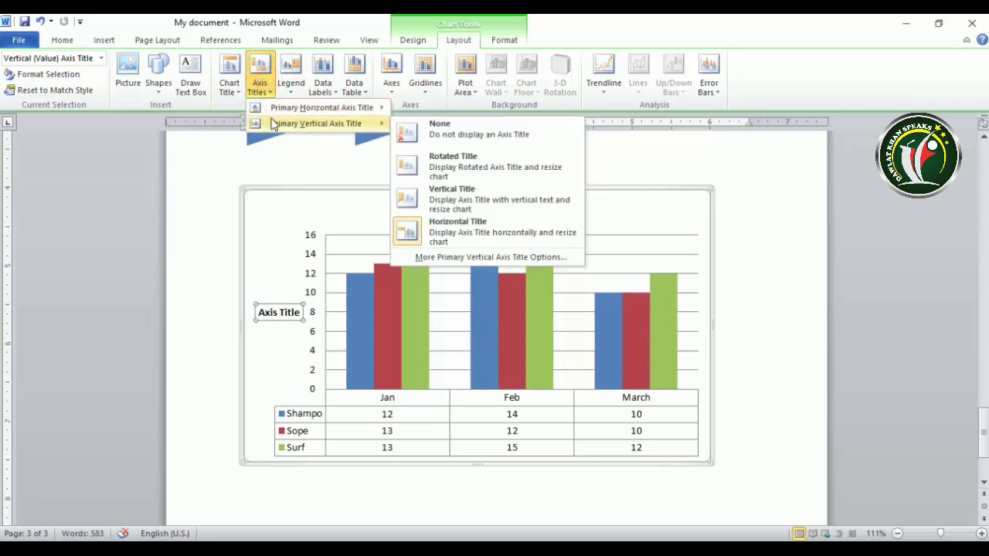
left_click(467, 168)
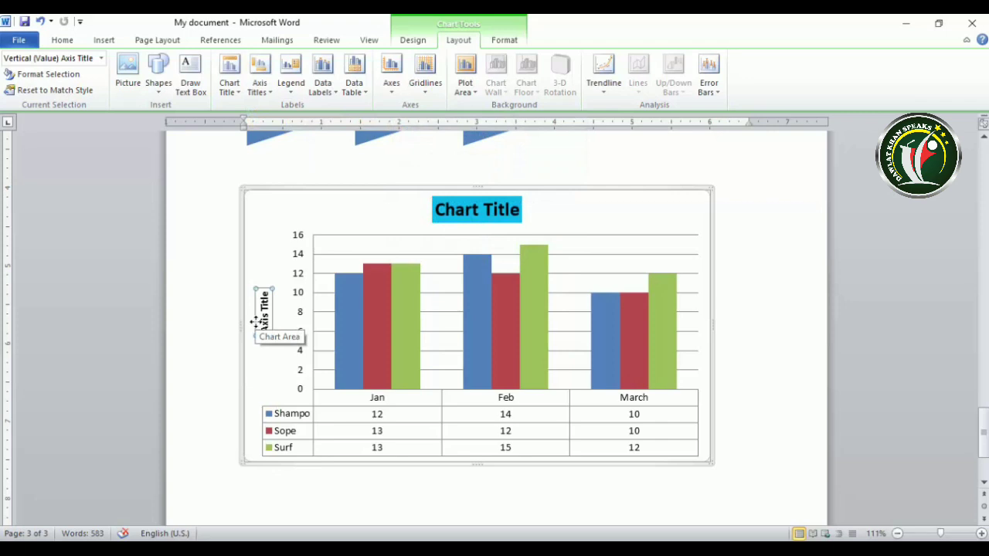
left_click(289, 88)
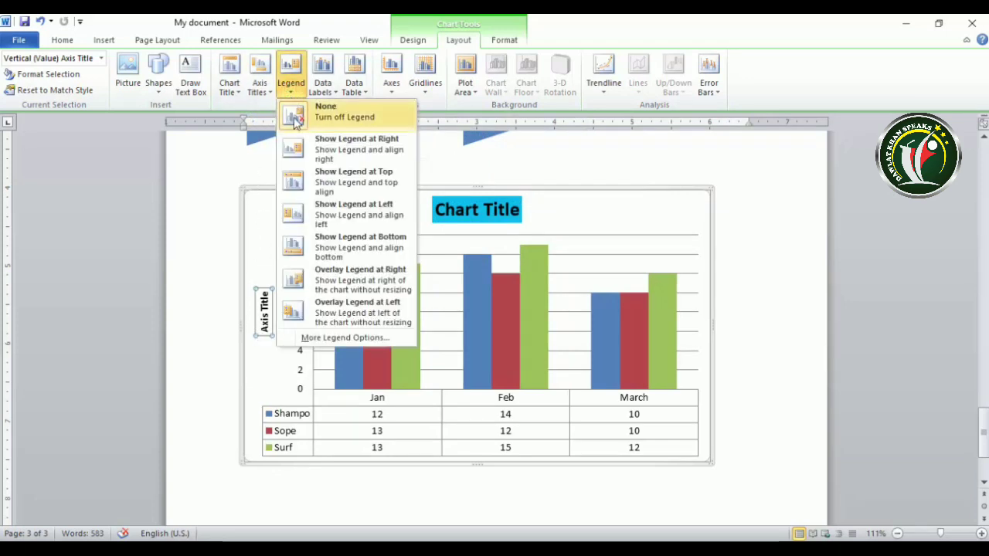
Try Top, Left and overlay legend positions, then place the legend at Right.
left_click(374, 149)
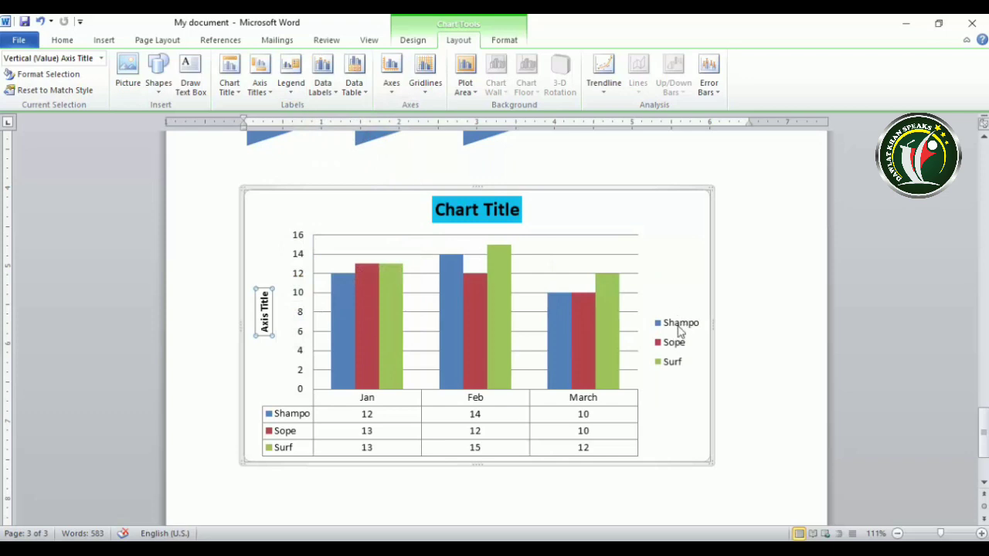
left_click(287, 86)
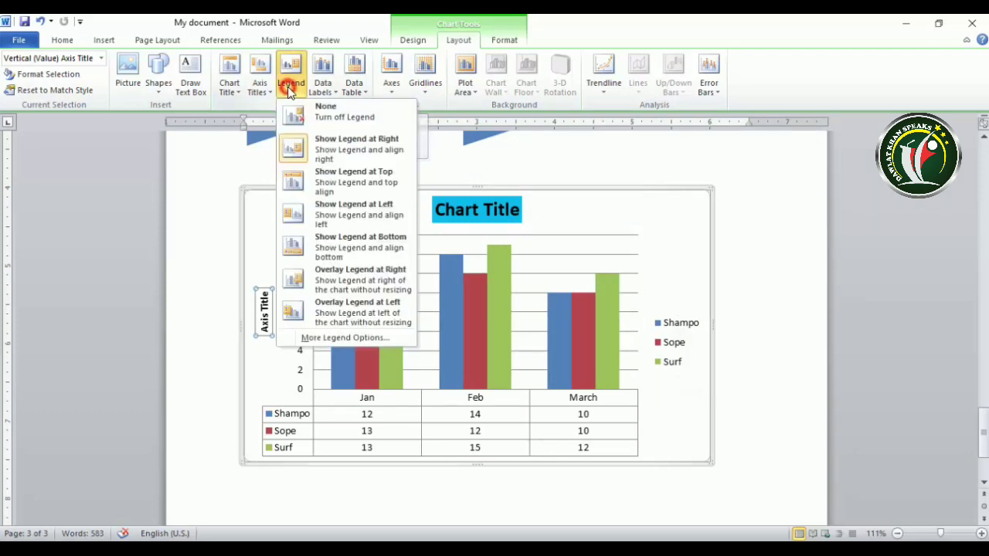
left_click(306, 184)
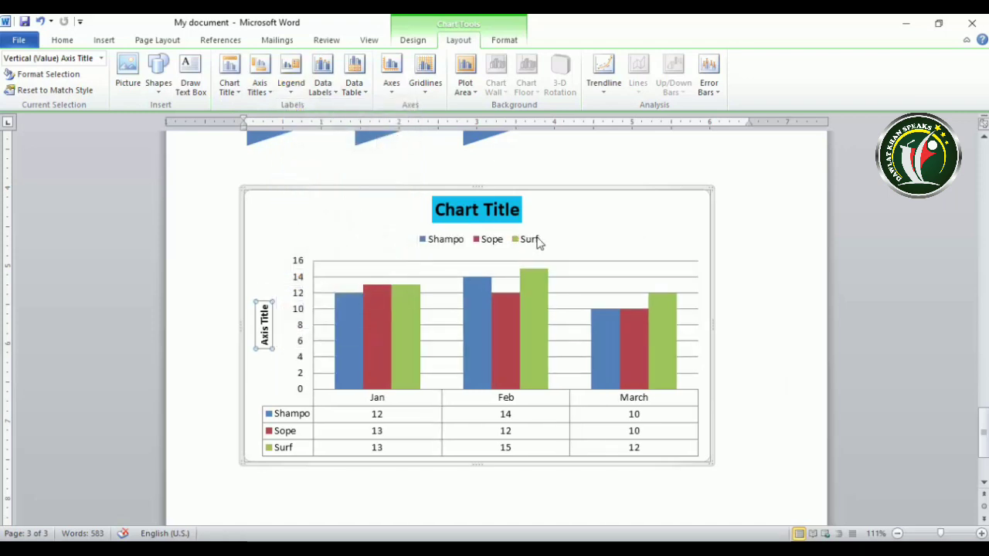
left_click(291, 77)
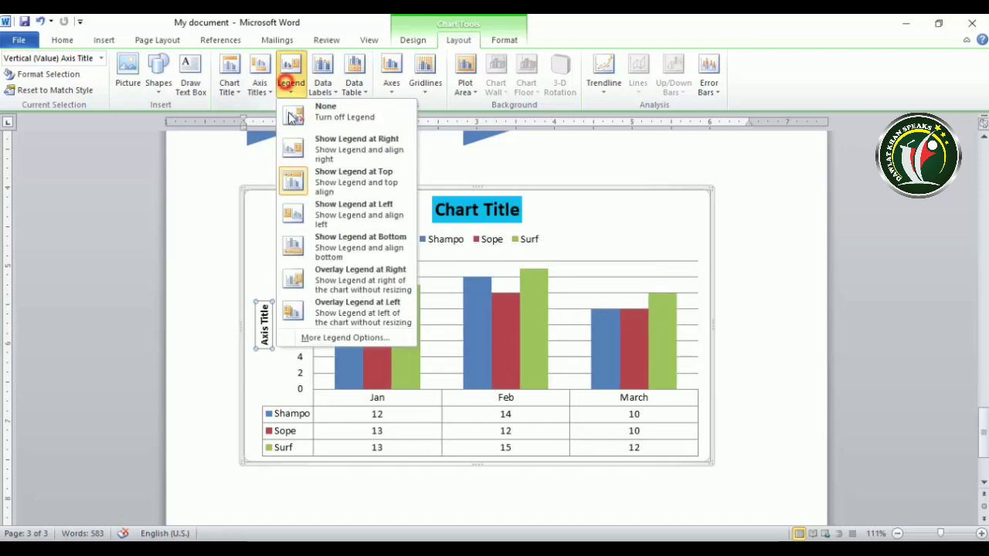
left_click(301, 221)
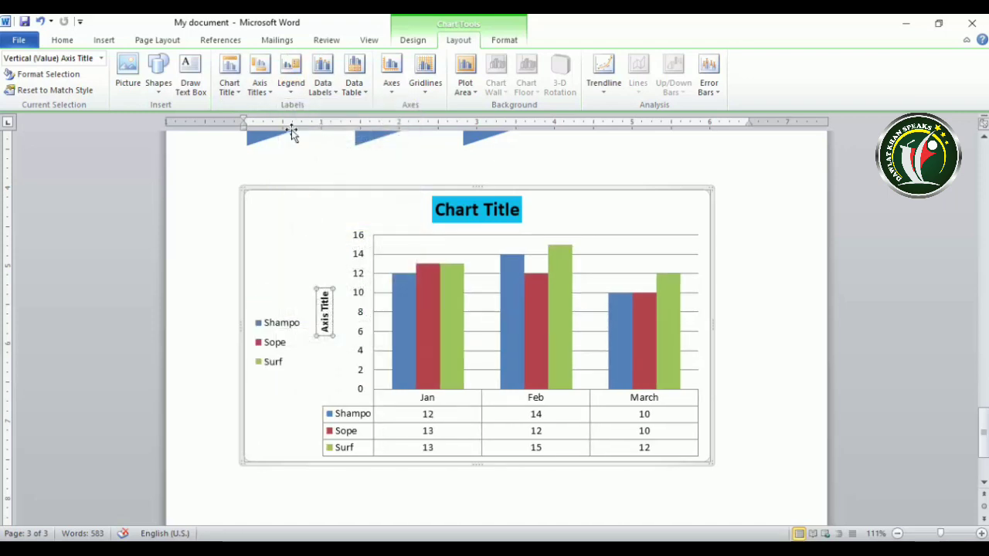
left_click(291, 77)
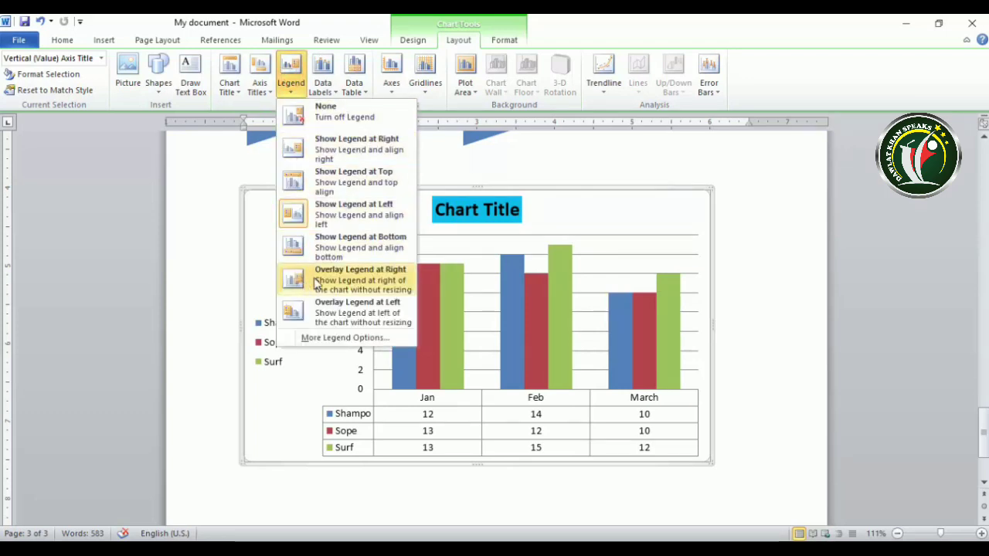
left_click(348, 284)
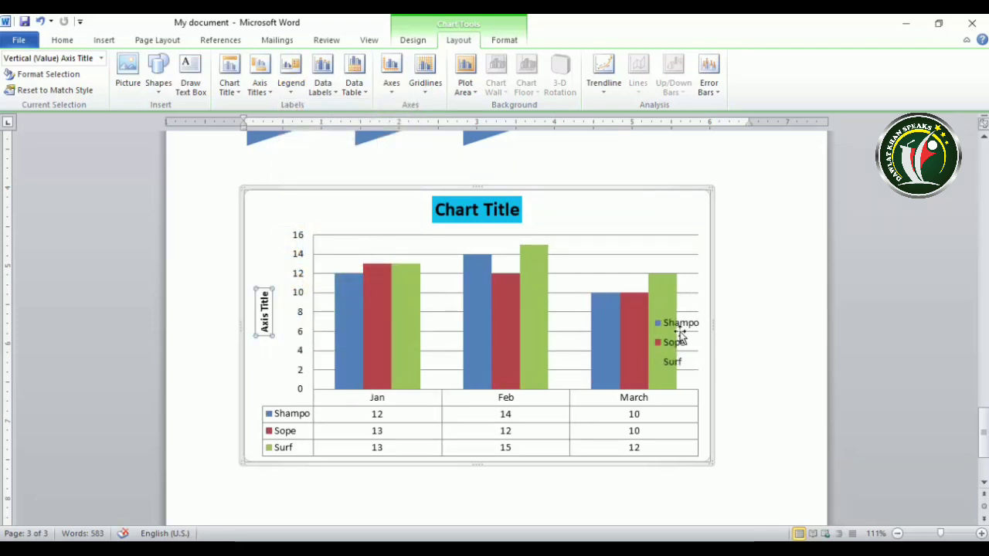
left_click(292, 74)
left_click(318, 311)
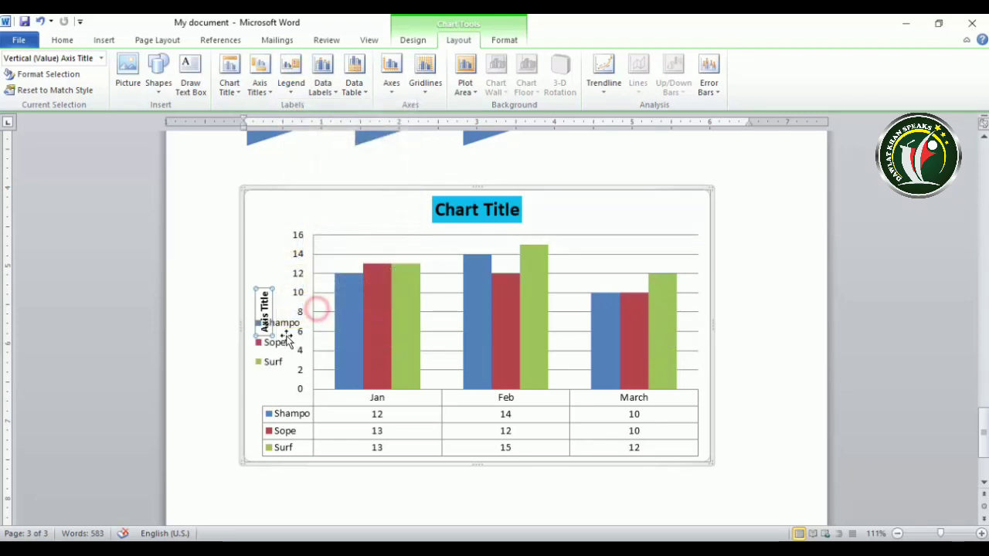
left_click(287, 86)
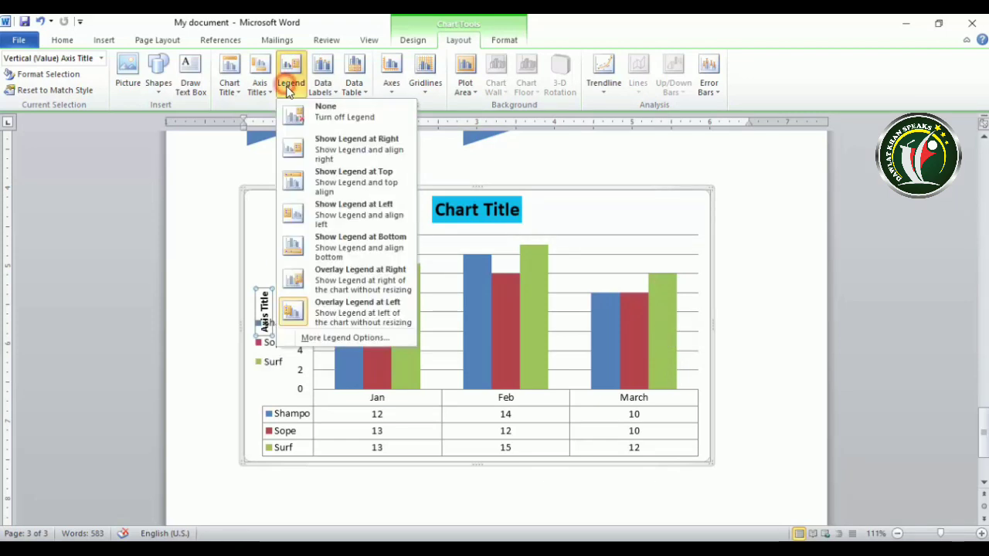
left_click(301, 148)
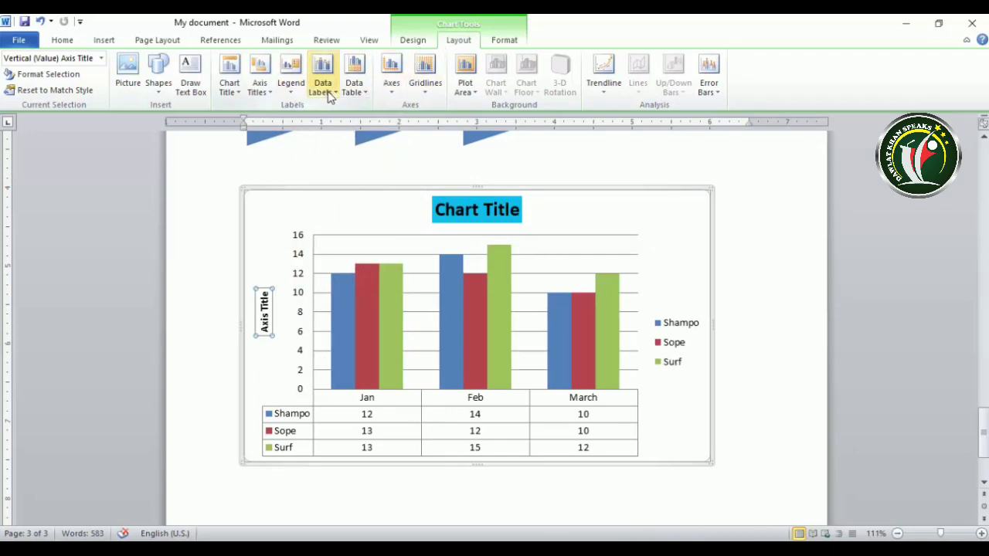
Cycle data labels through None, Center, Inside End and Inside Base, finishing on Outside End.
left_click(292, 91)
left_click(323, 88)
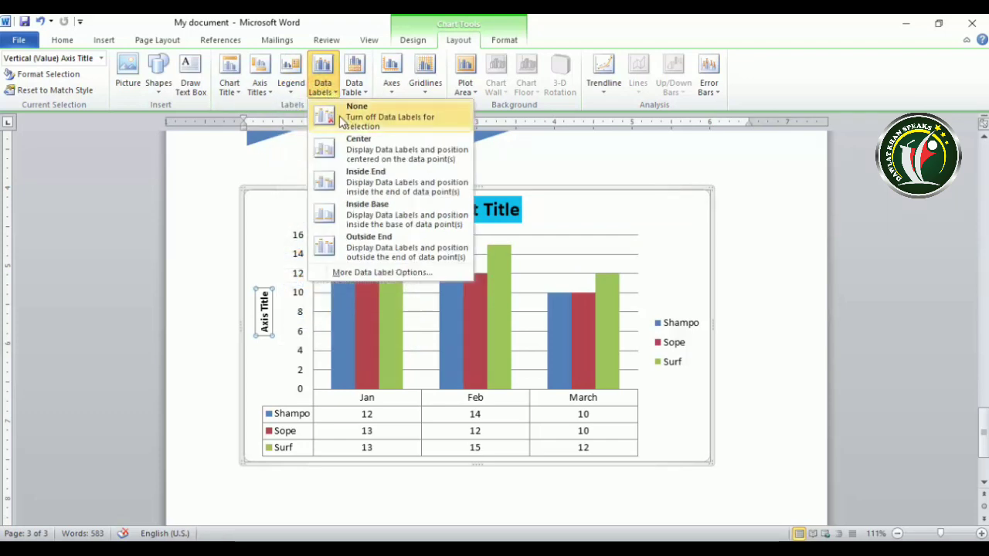
left_click(340, 120)
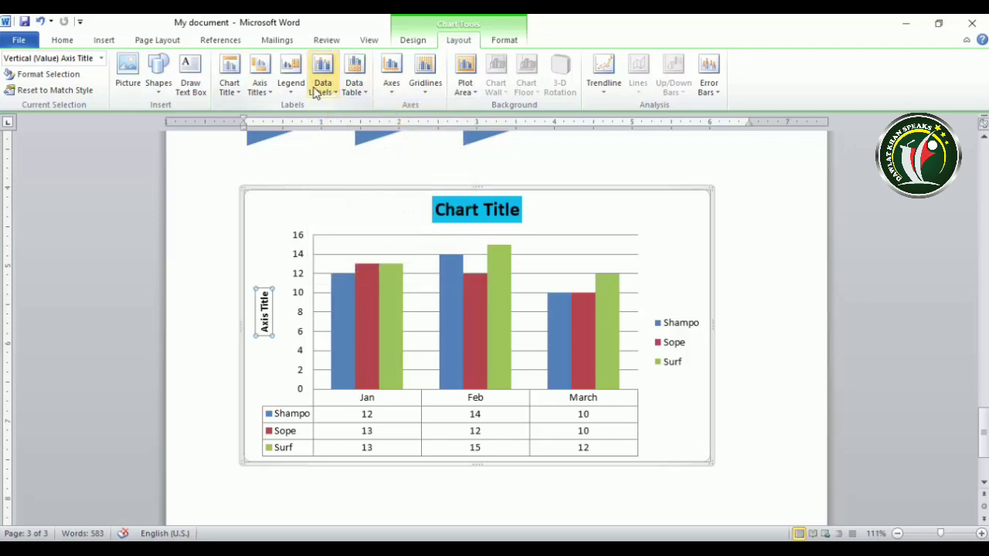
left_click(319, 87)
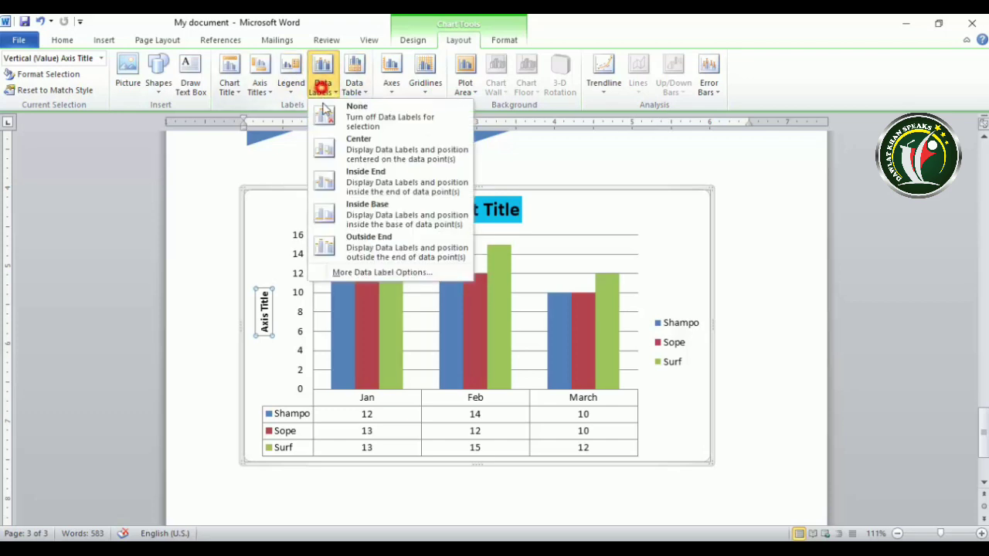
left_click(342, 151)
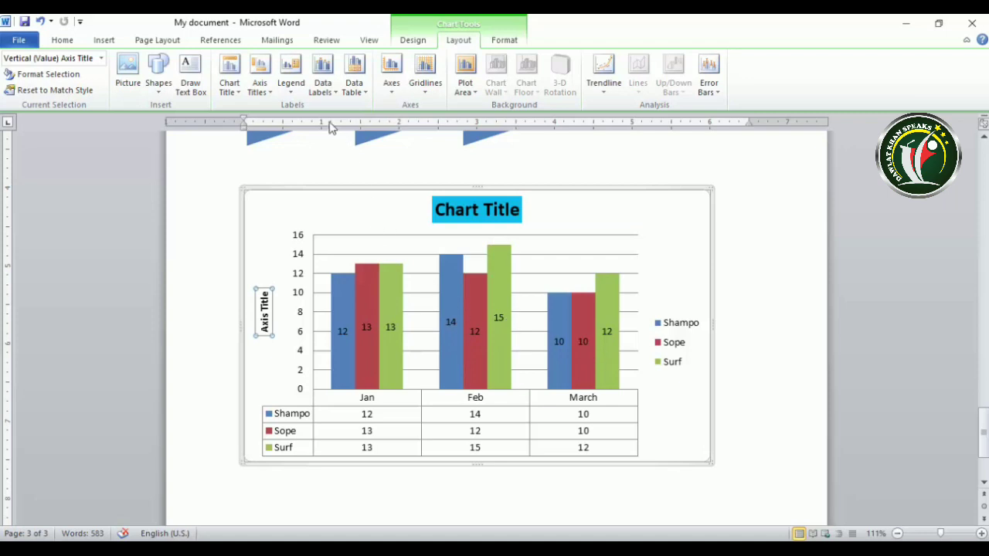
left_click(330, 91)
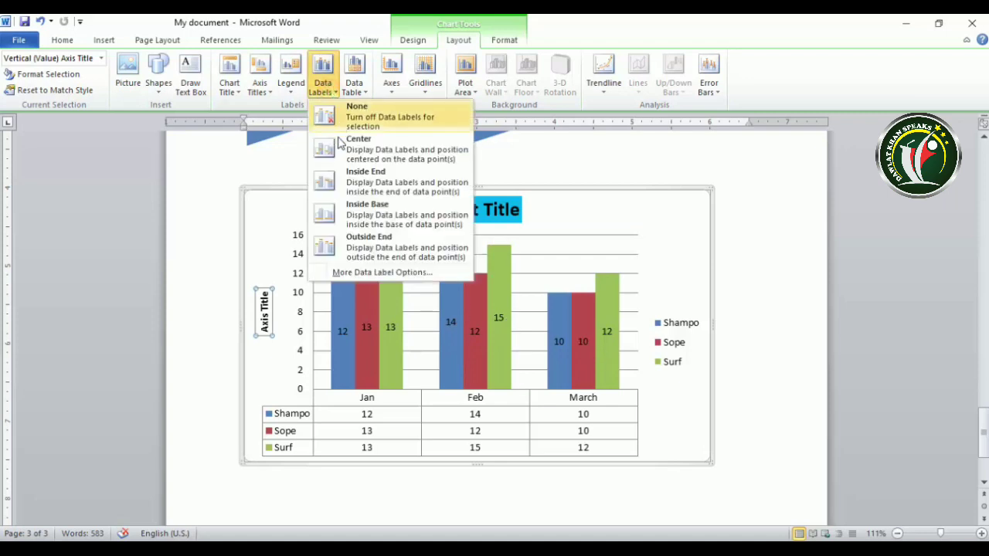
left_click(345, 178)
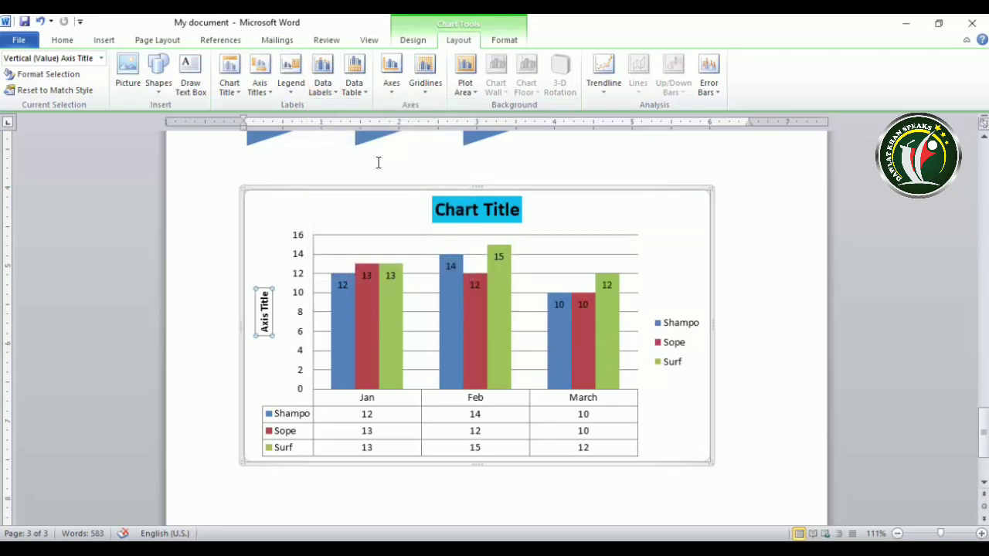
left_click(322, 89)
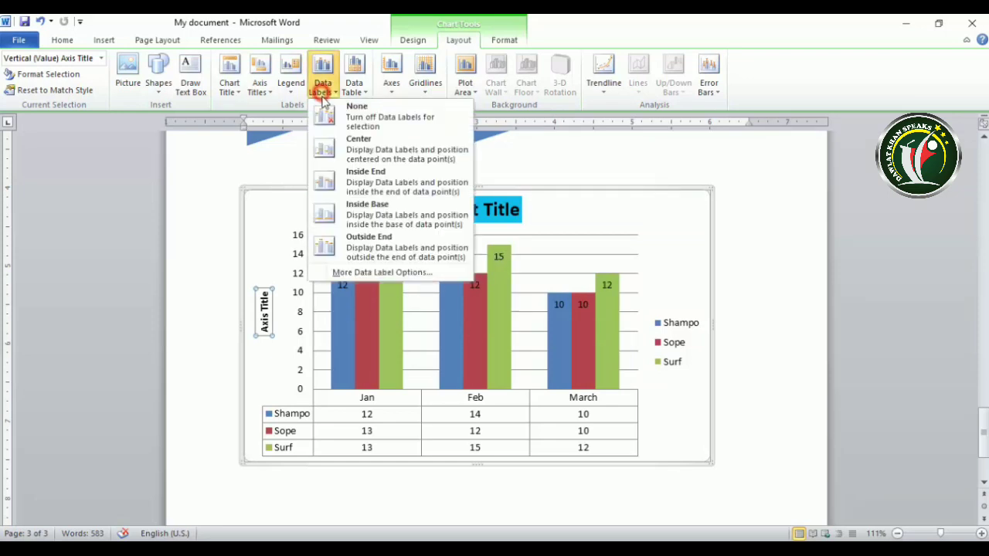
left_click(332, 214)
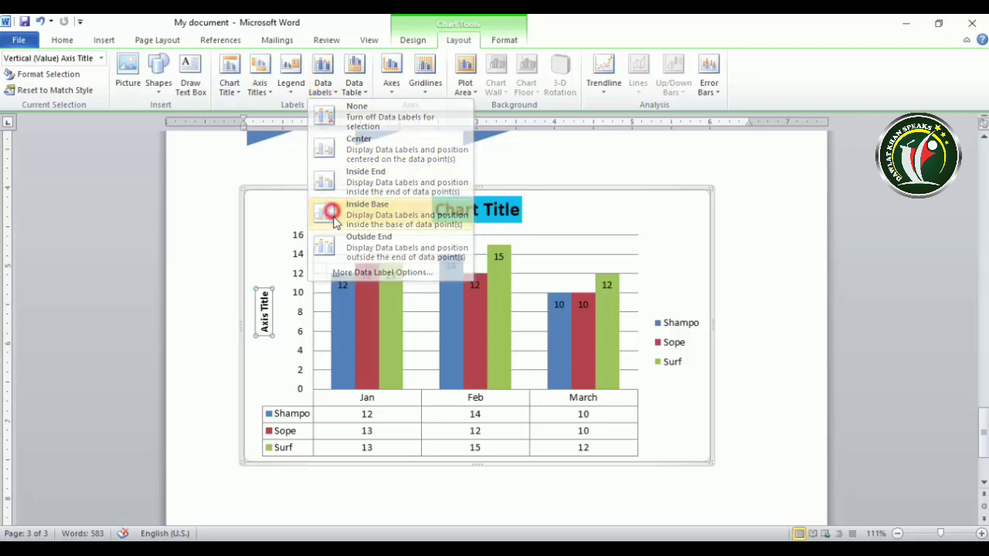
left_click(323, 89)
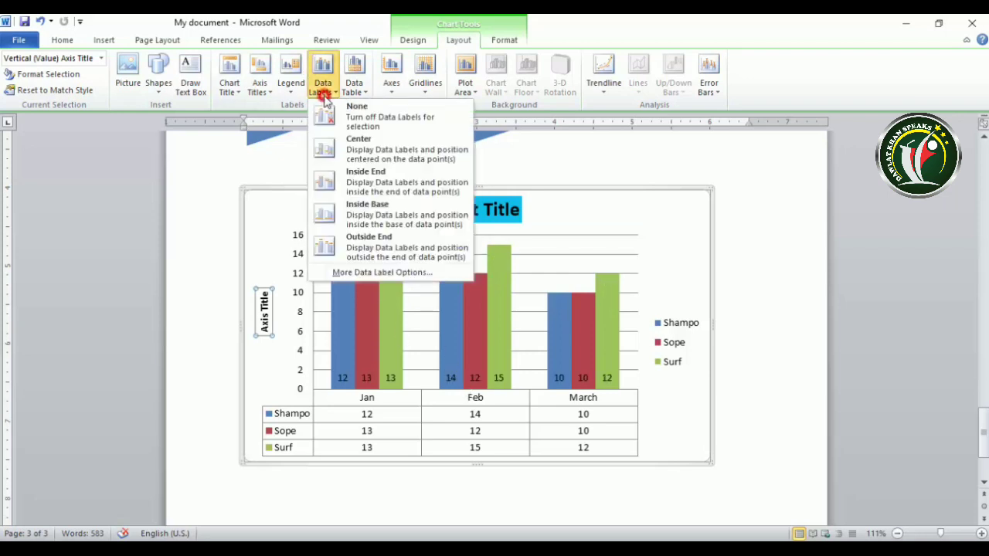
left_click(345, 247)
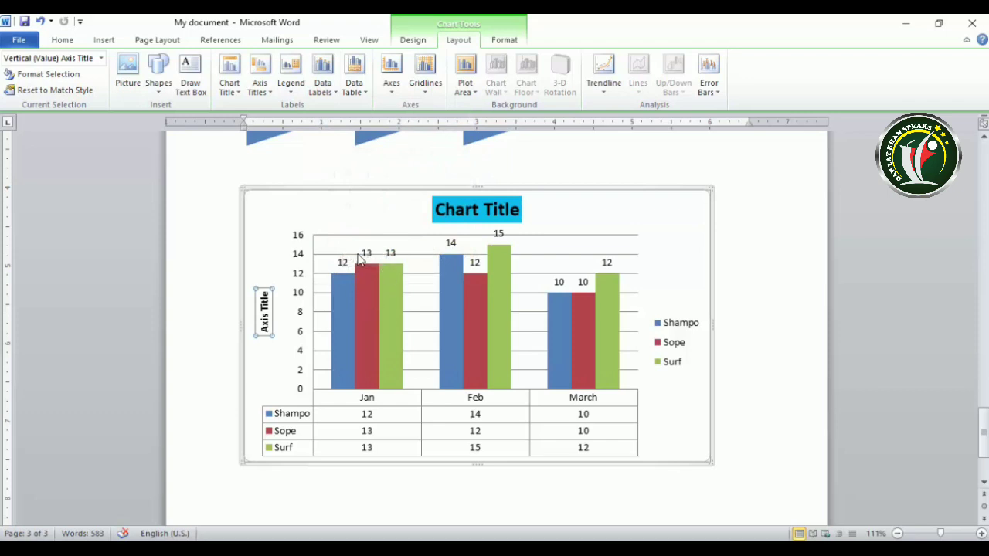
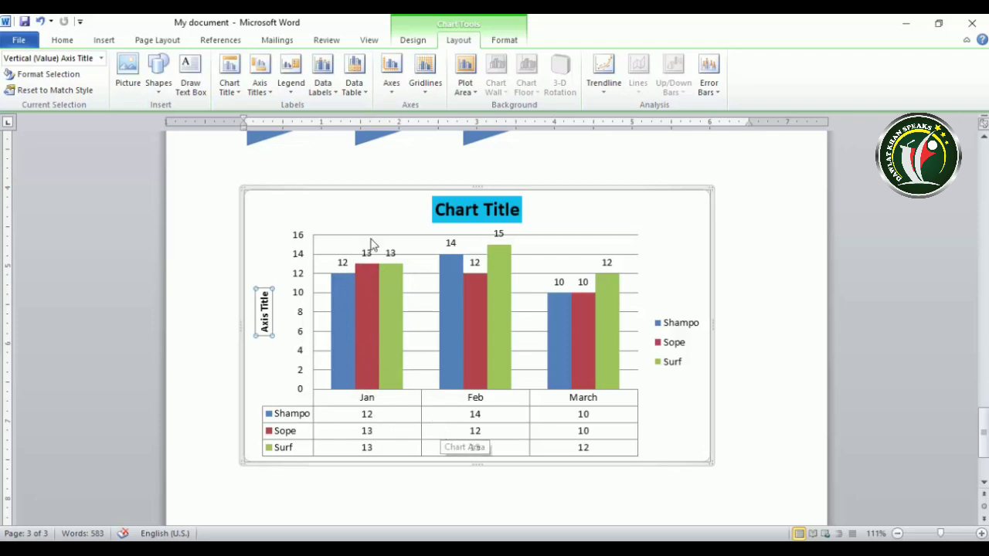
Apply chart Layout 1 to drop the data labels, axis title and data table.
left_click(417, 39)
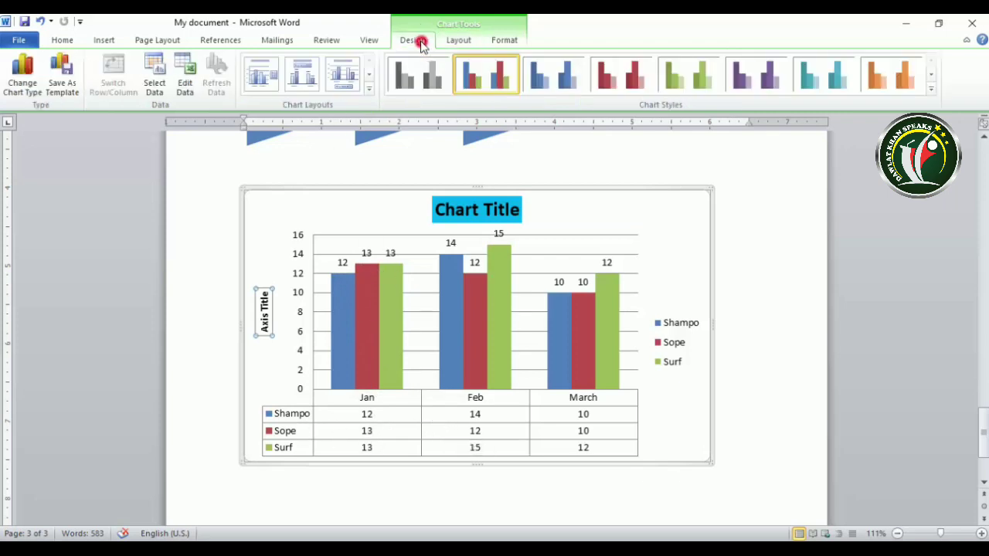
left_click(369, 90)
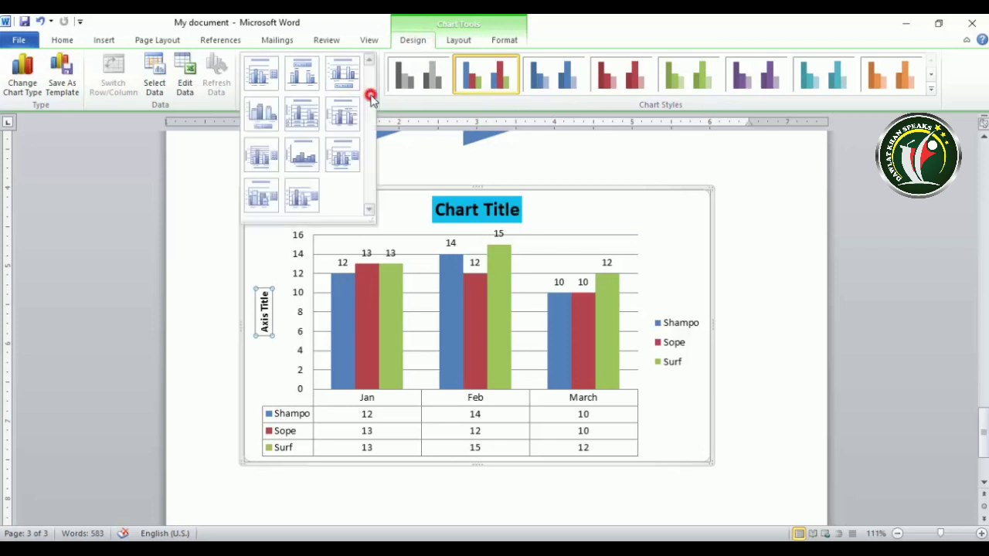
left_click(262, 74)
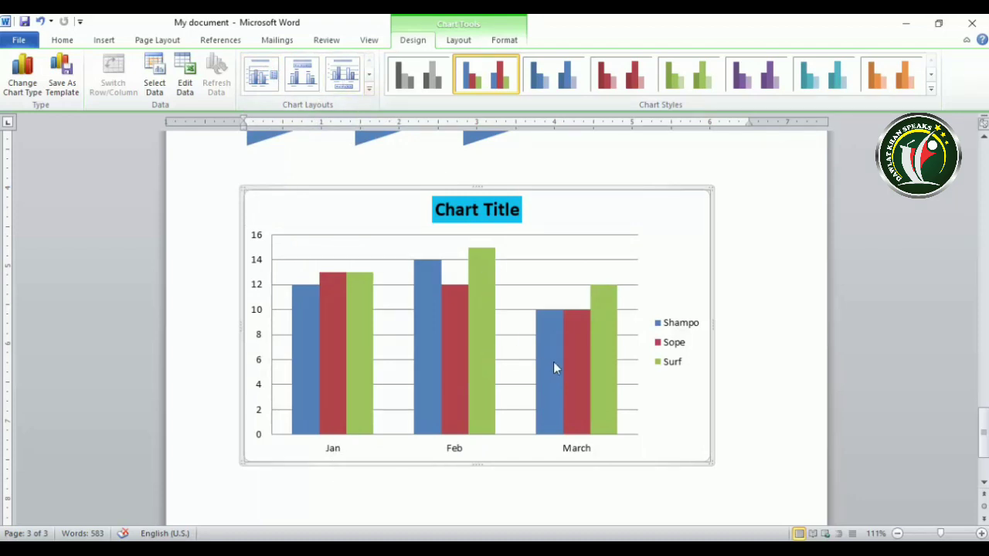
Show Outside End data labels above each column, after briefly trying a data table.
left_click(457, 38)
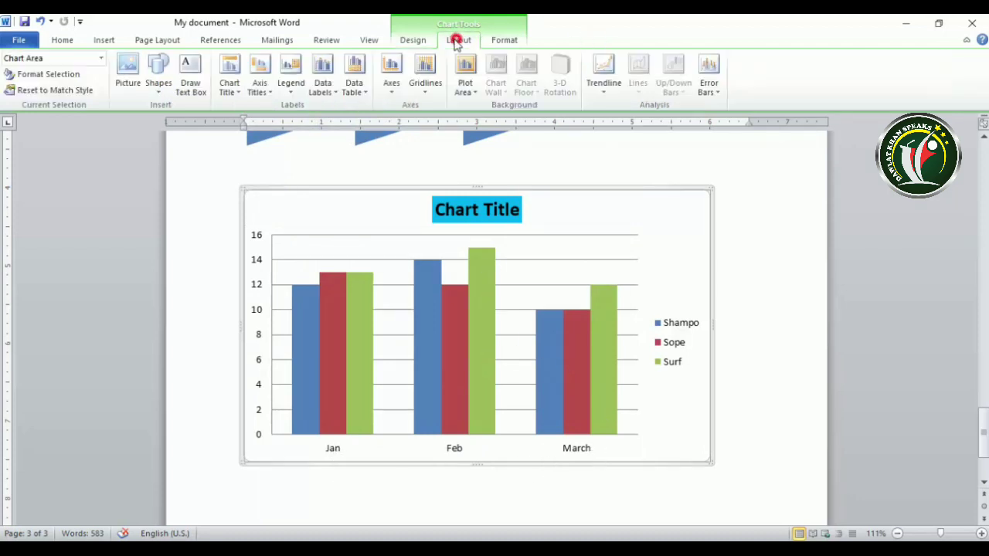
left_click(352, 86)
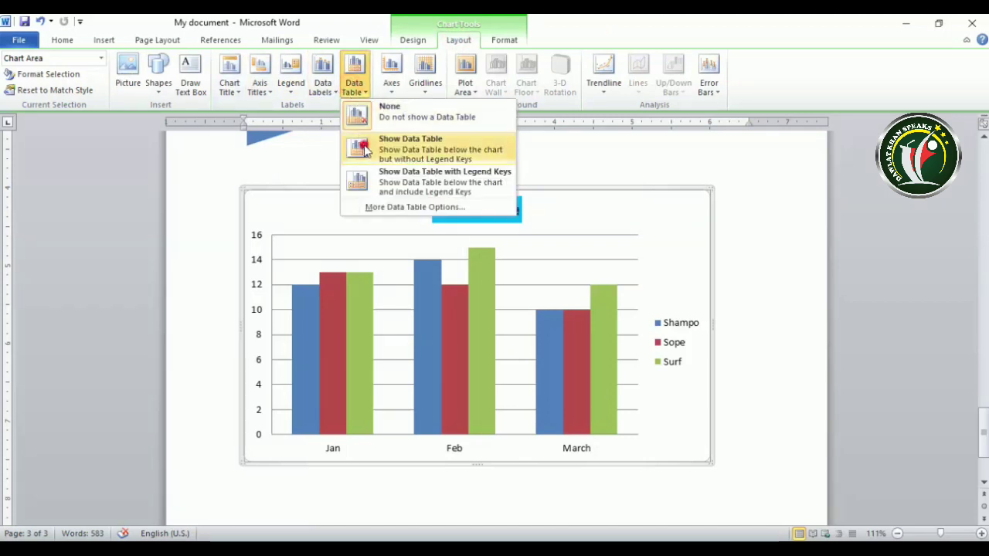
left_click(365, 149)
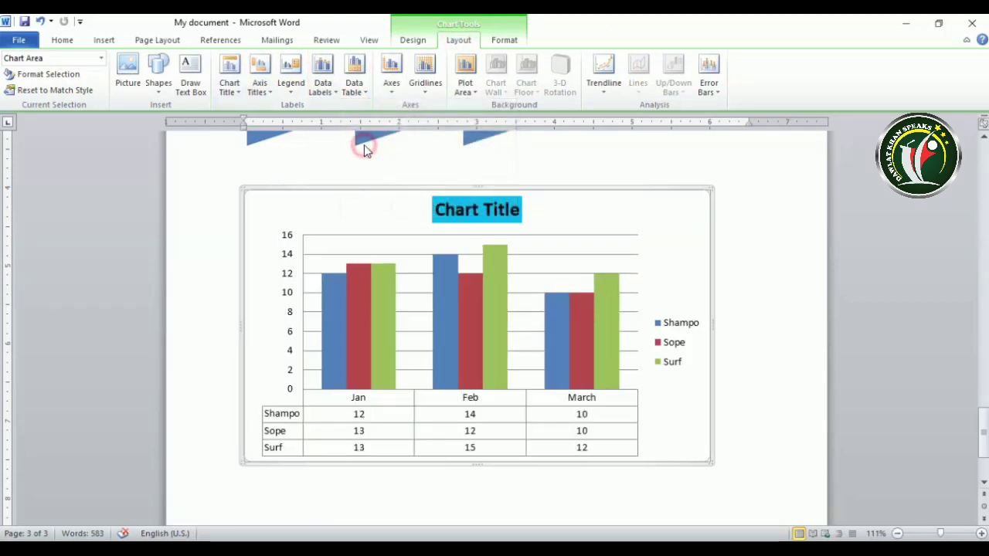
left_click(325, 91)
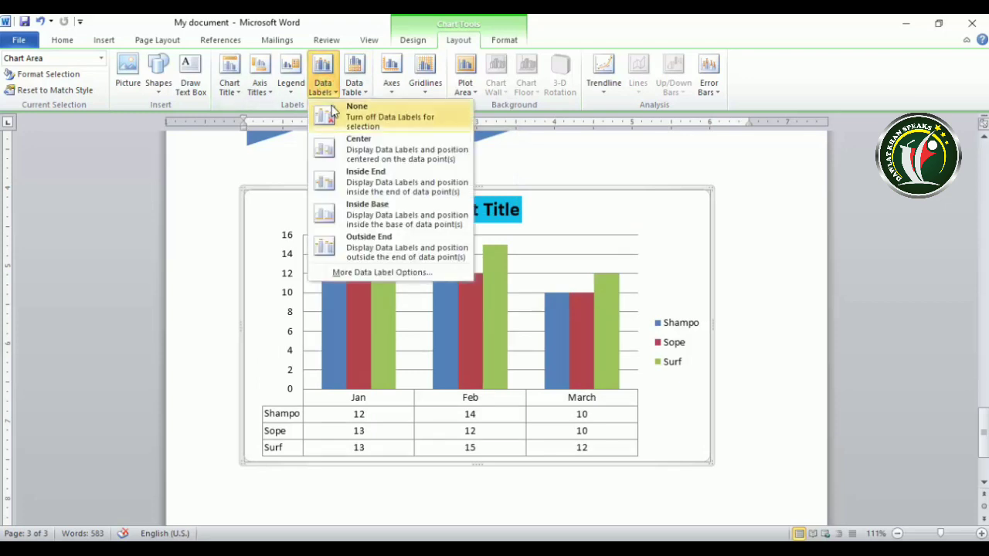
left_click(354, 85)
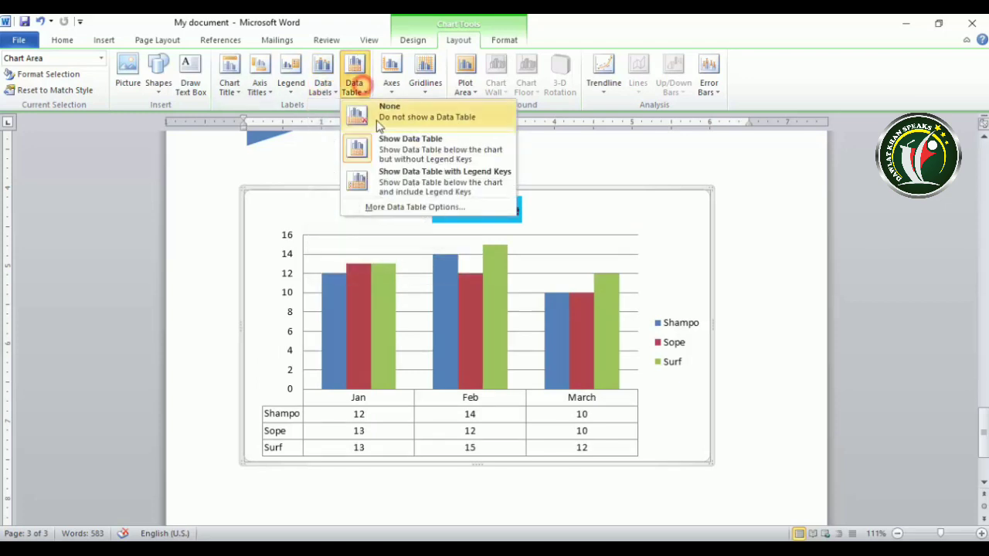
left_click(372, 110)
left_click(326, 88)
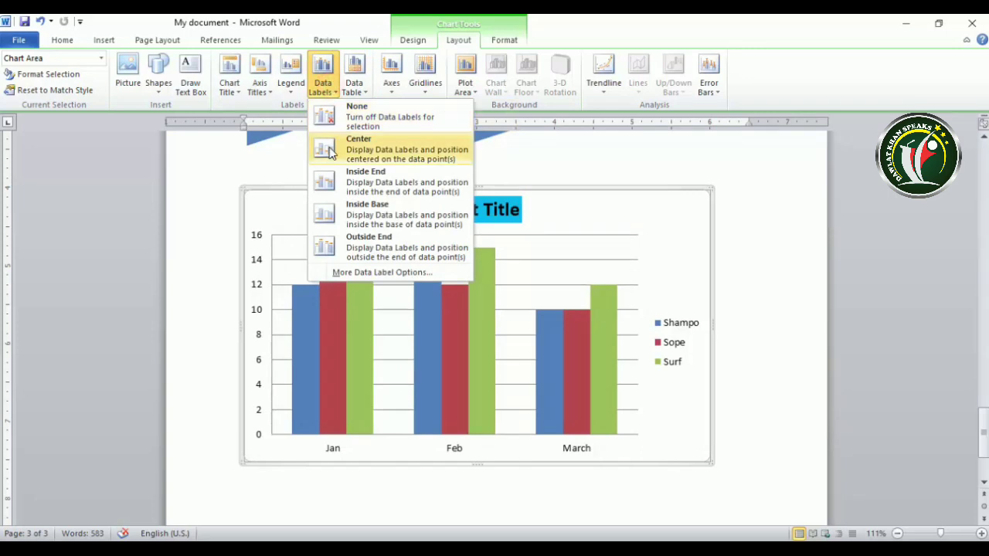
left_click(336, 244)
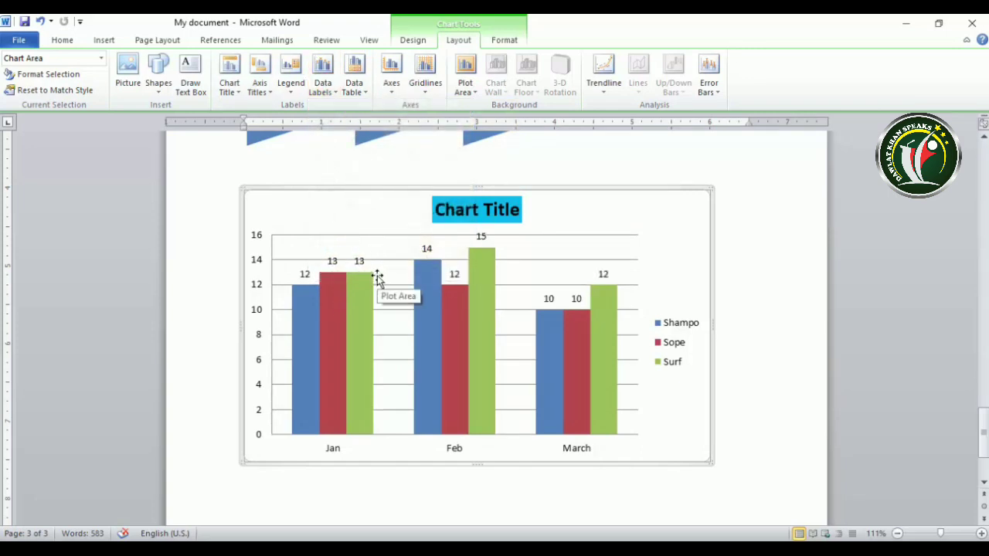
Add a data table with legend keys beneath the chart.
left_click(357, 89)
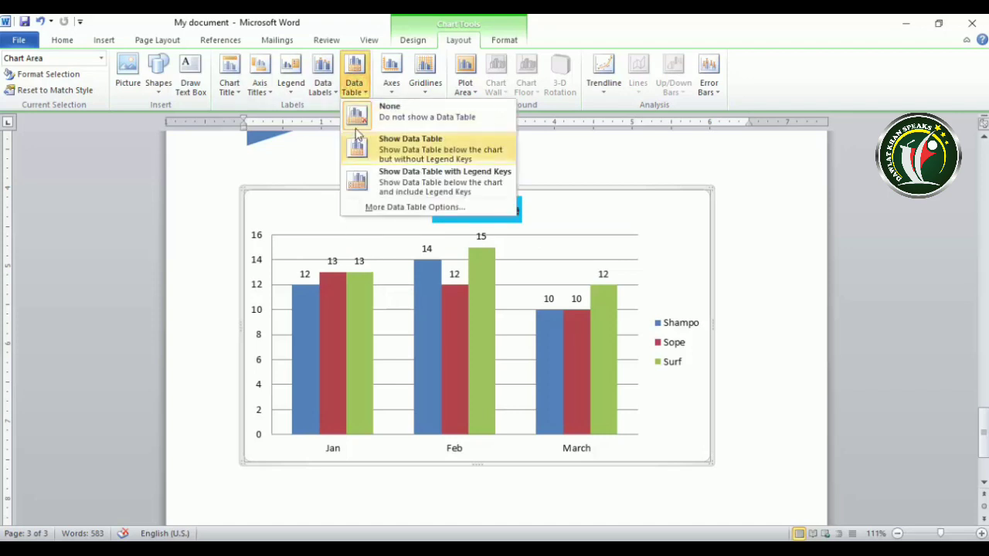
left_click(362, 154)
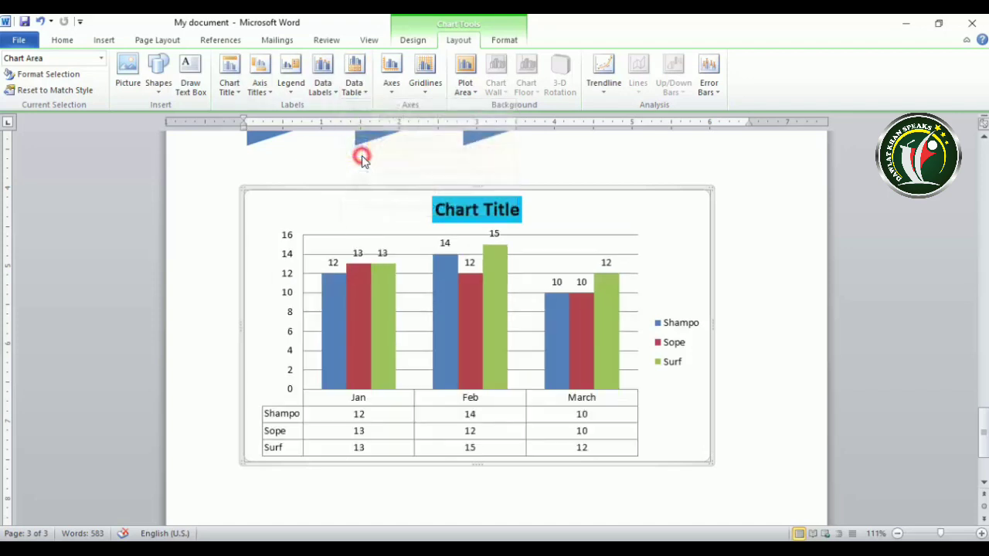
left_click(357, 91)
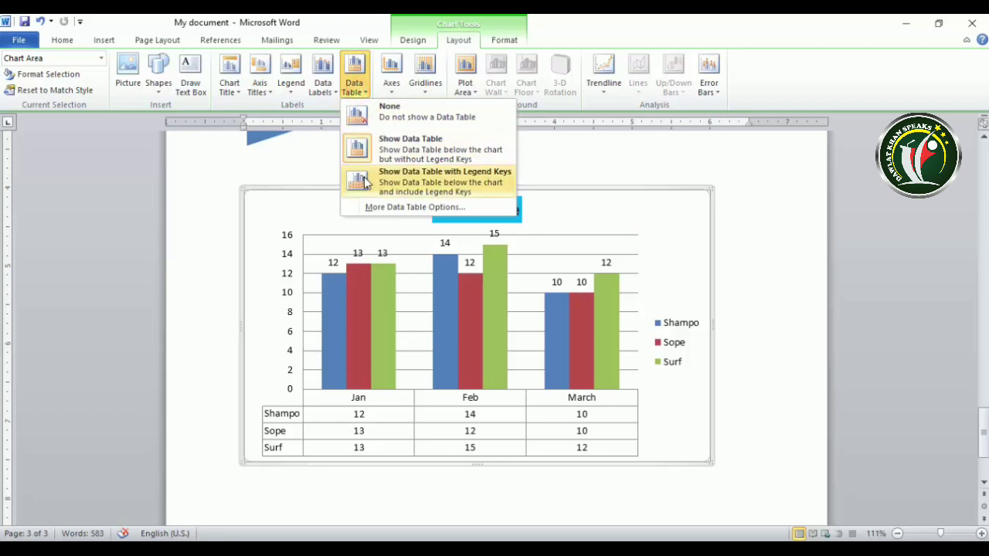
left_click(498, 182)
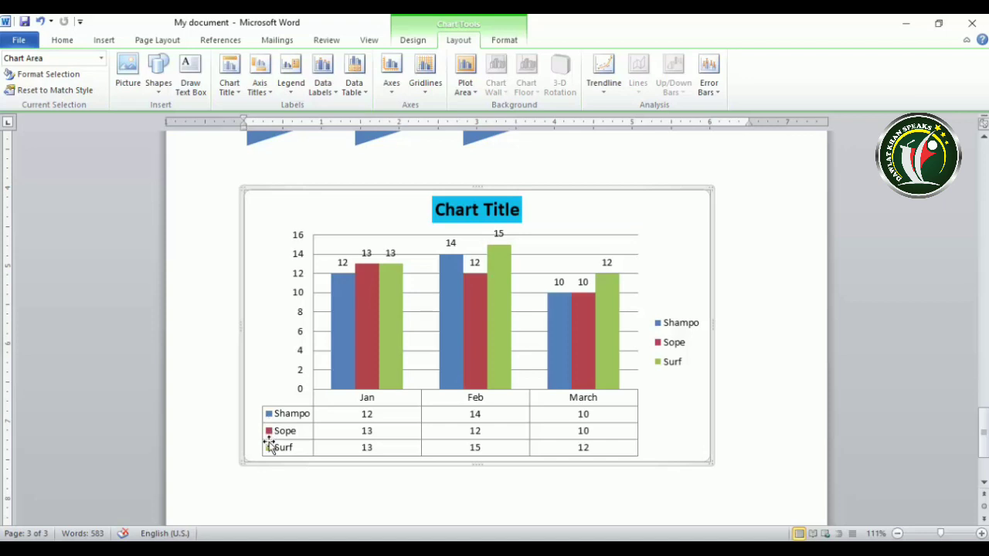
left_click(357, 91)
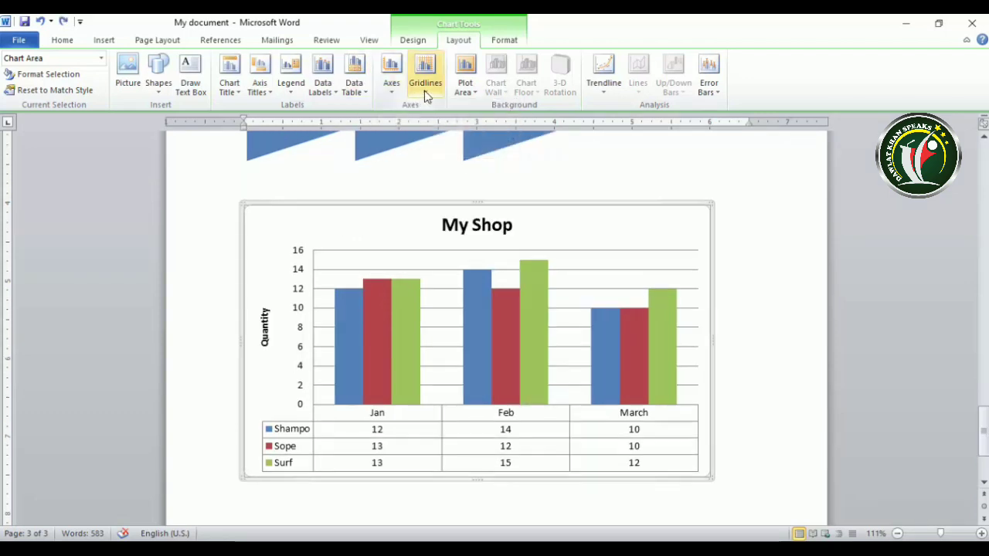
left_click(425, 90)
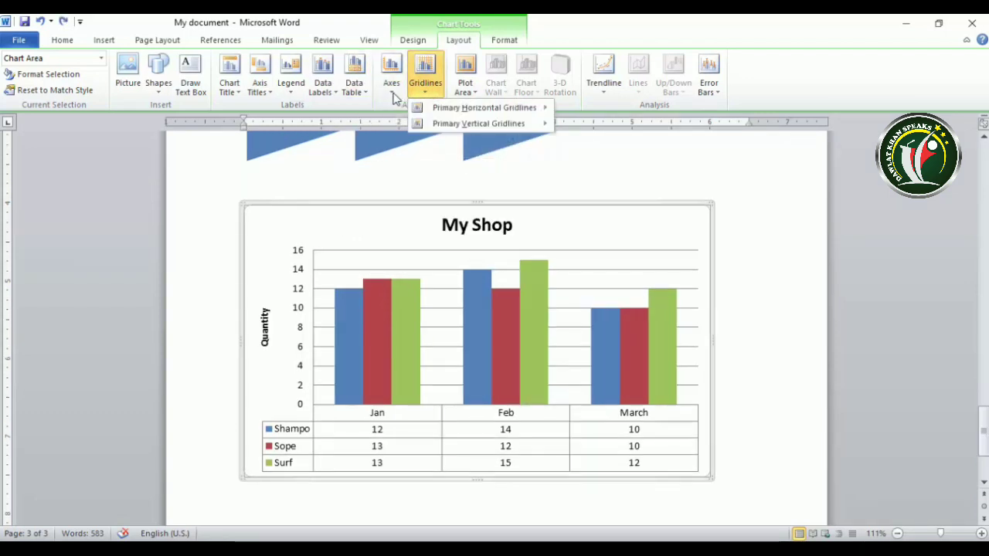
left_click(395, 93)
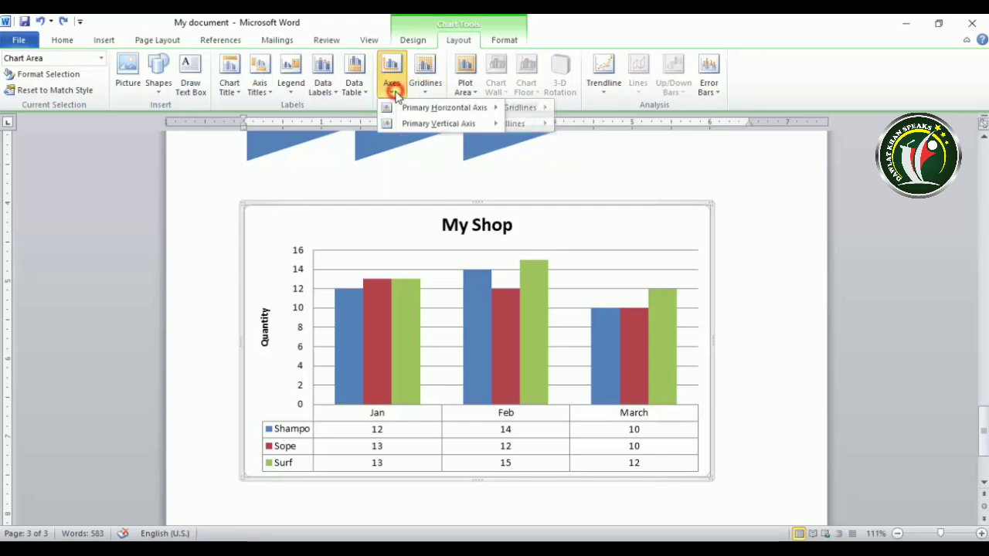
mouse_move(427, 109)
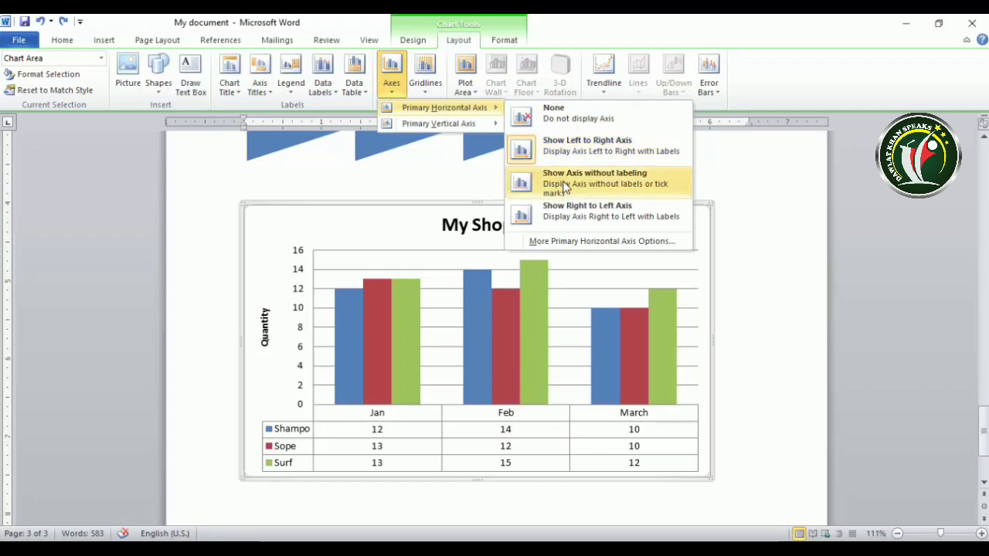
left_click(607, 185)
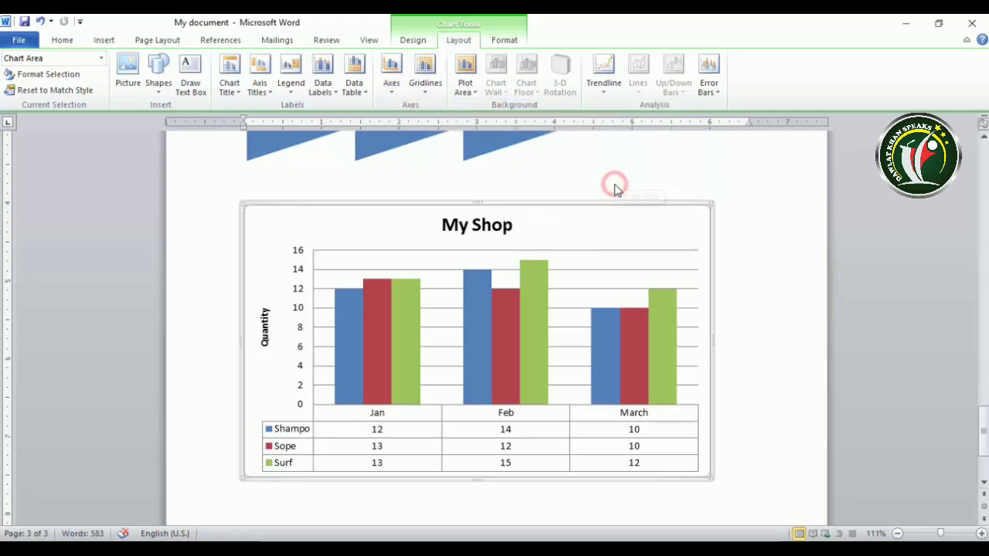
left_click(472, 91)
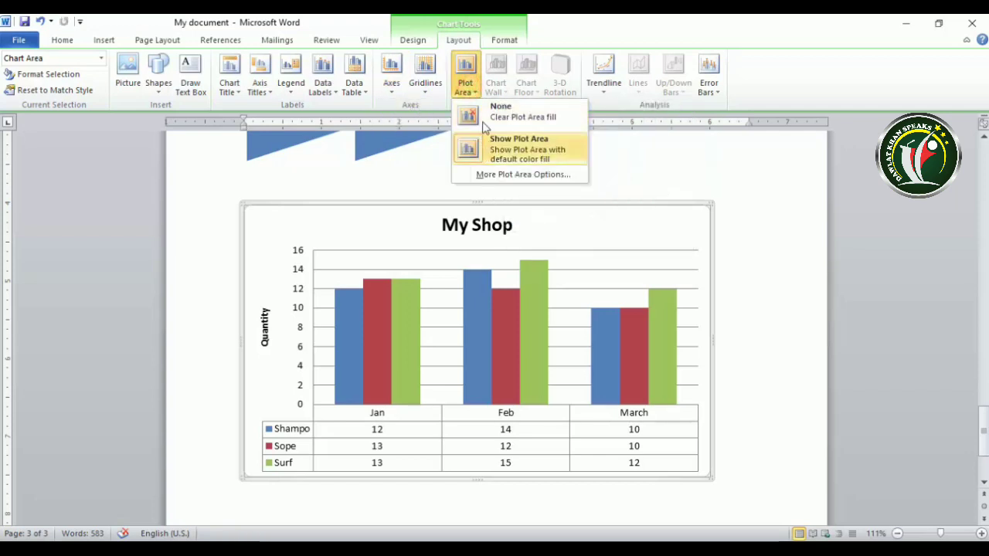
left_click(397, 84)
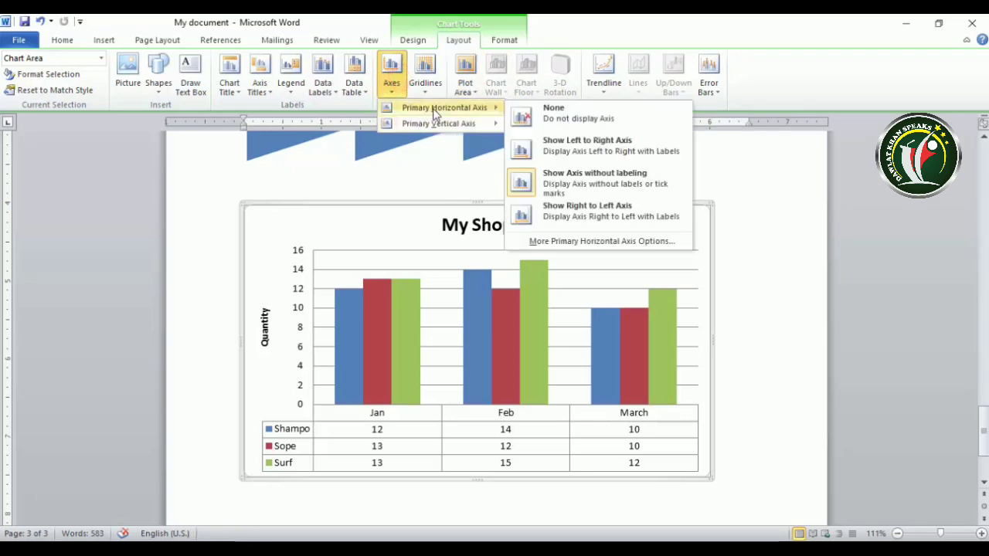
left_click(547, 115)
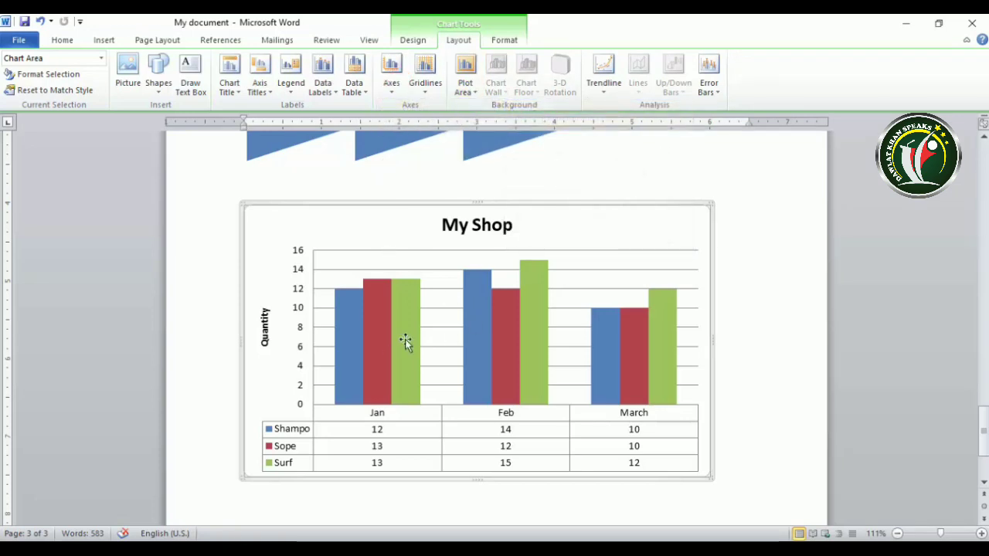
left_click(408, 202)
left_click(392, 77)
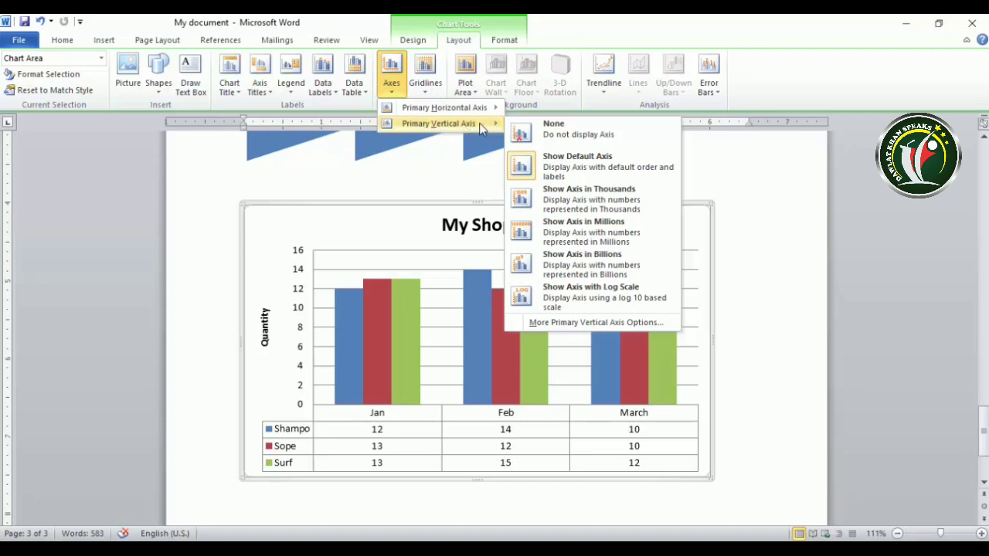
mouse_move(439, 111)
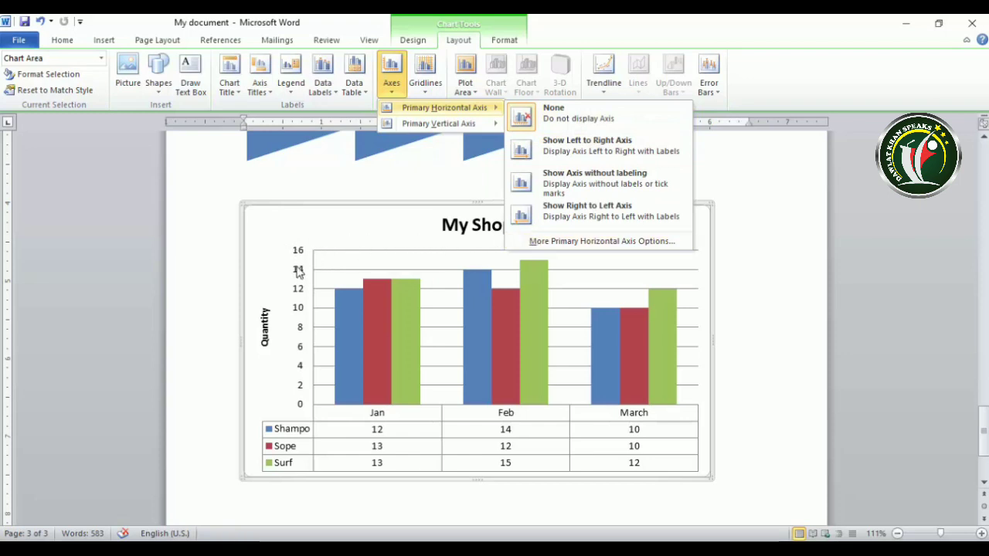
left_click(300, 292)
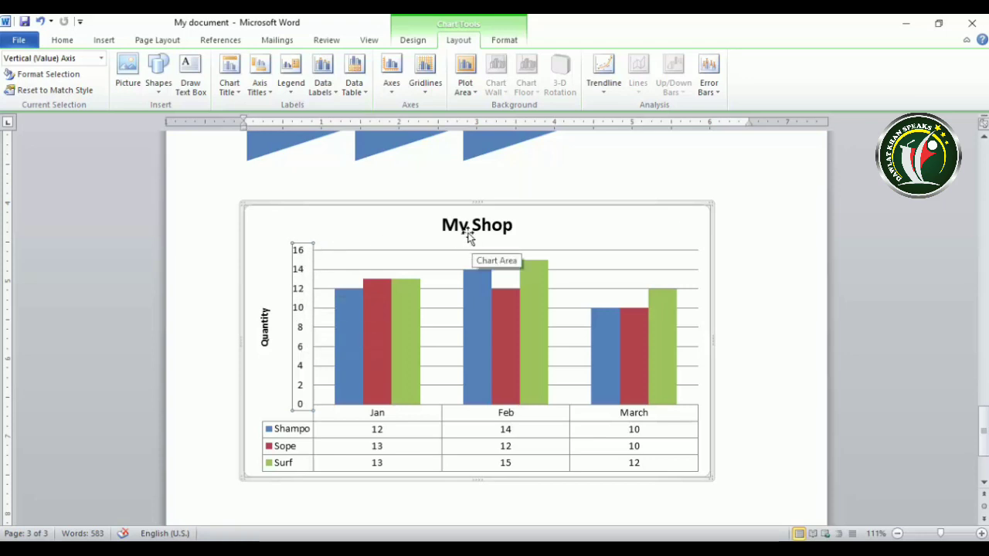
Hide the primary vertical axis, then restore it with its numbers.
left_click(390, 85)
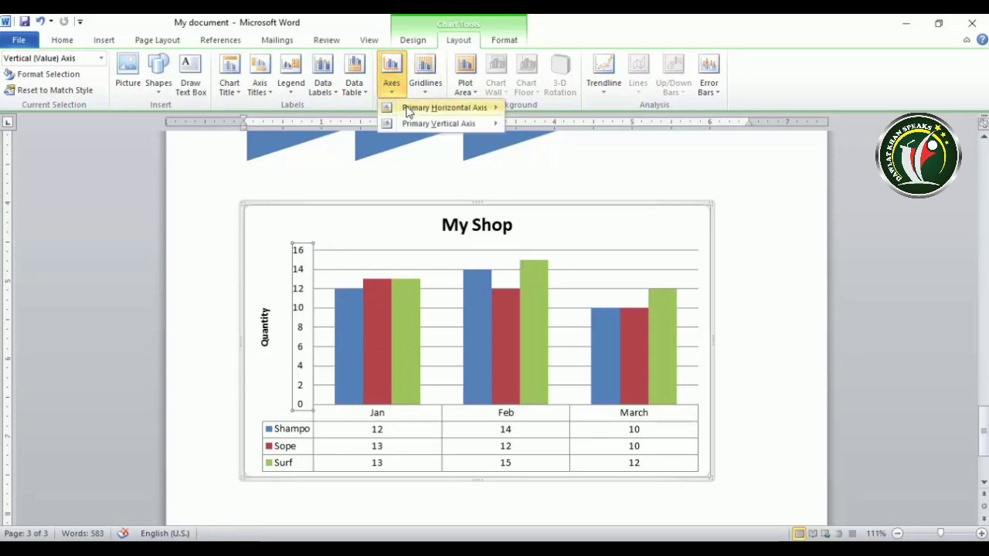
mouse_move(433, 108)
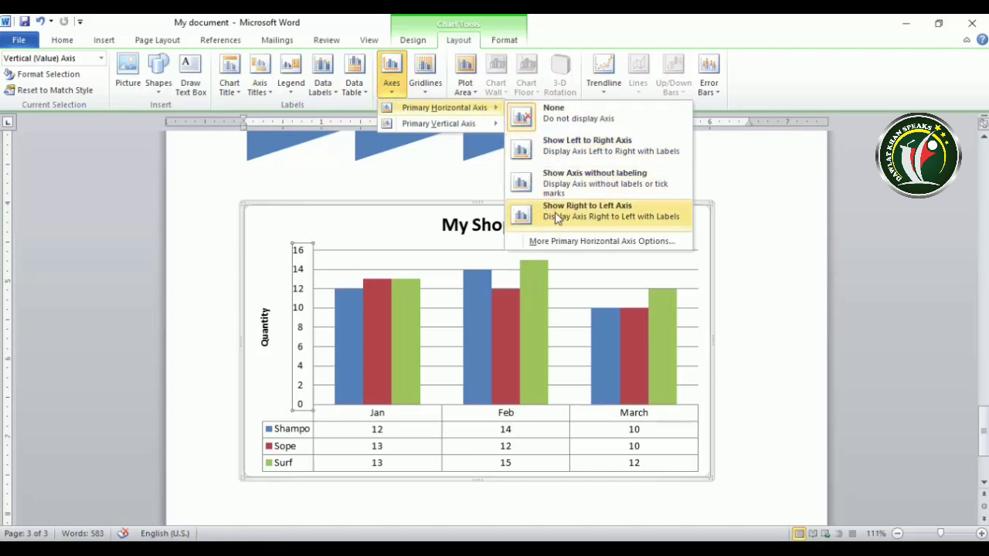
mouse_move(425, 125)
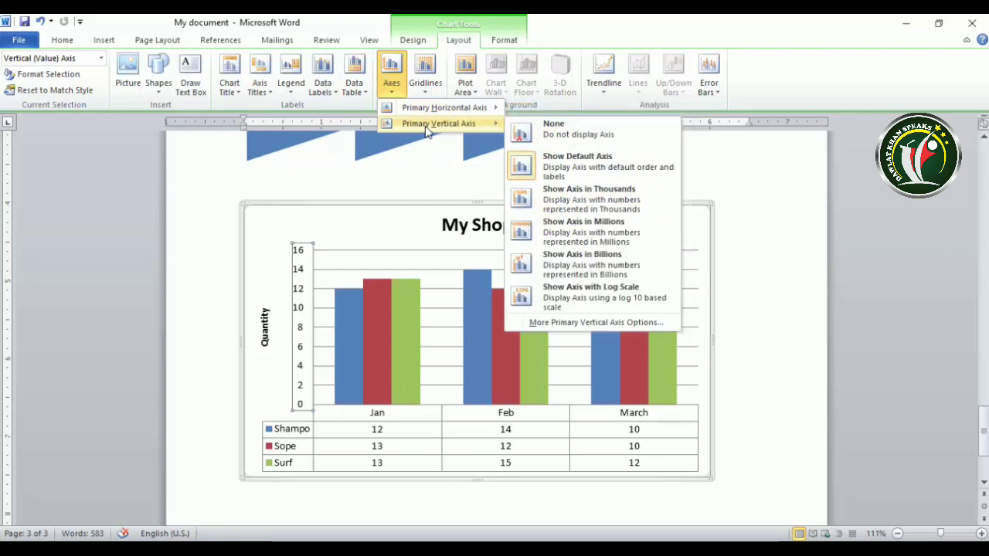
left_click(548, 133)
left_click(392, 78)
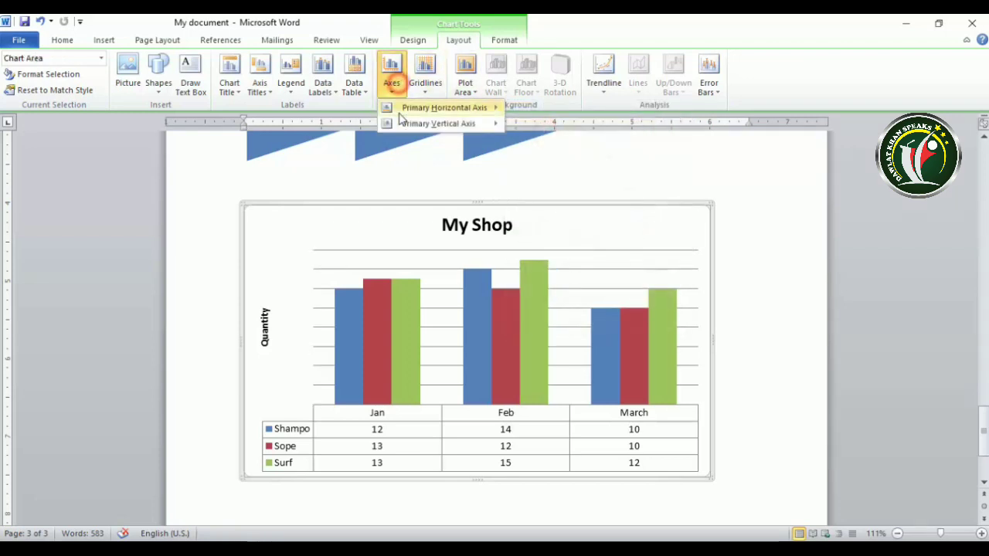
mouse_move(409, 123)
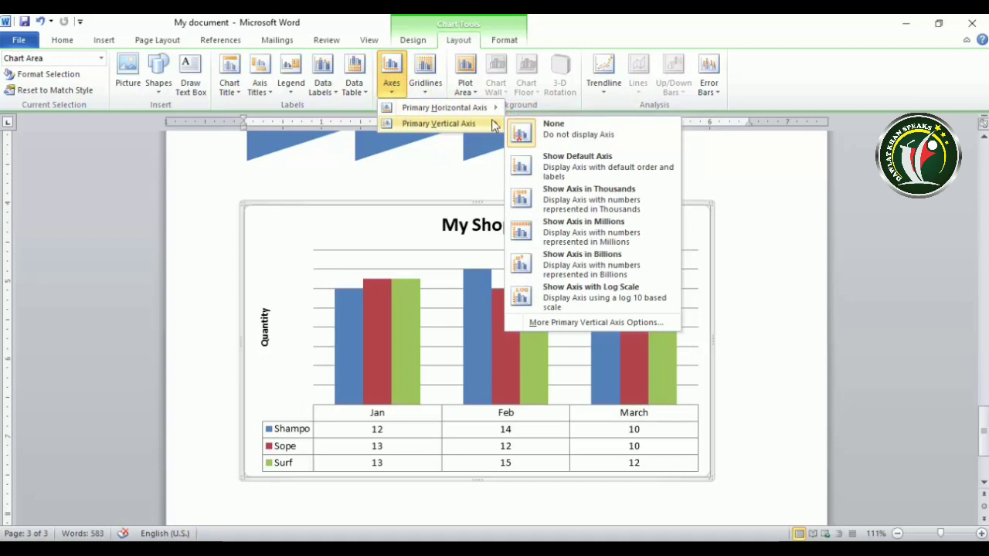
left_click(536, 166)
Show the vertical axis in thousands, hide it, then restore the default axis.
left_click(390, 91)
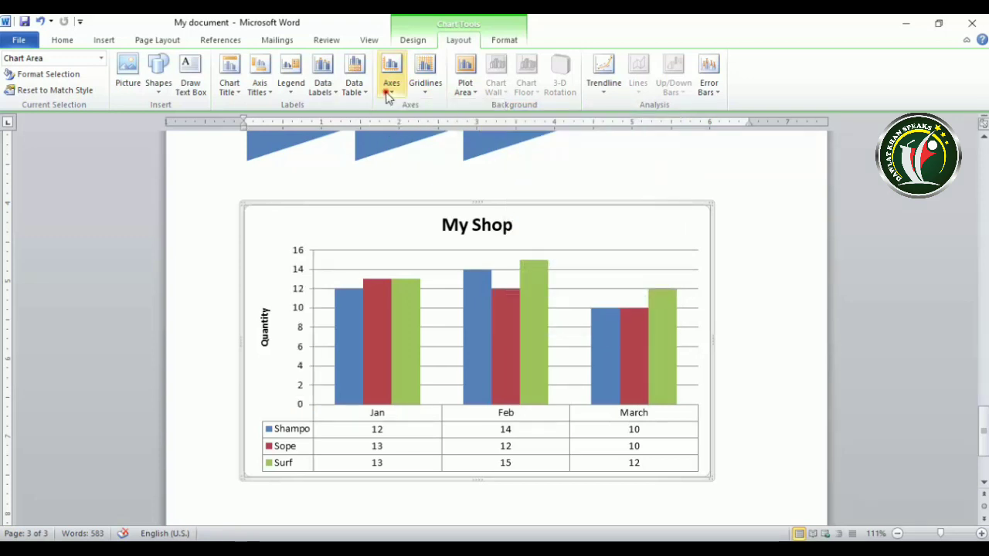
mouse_move(411, 125)
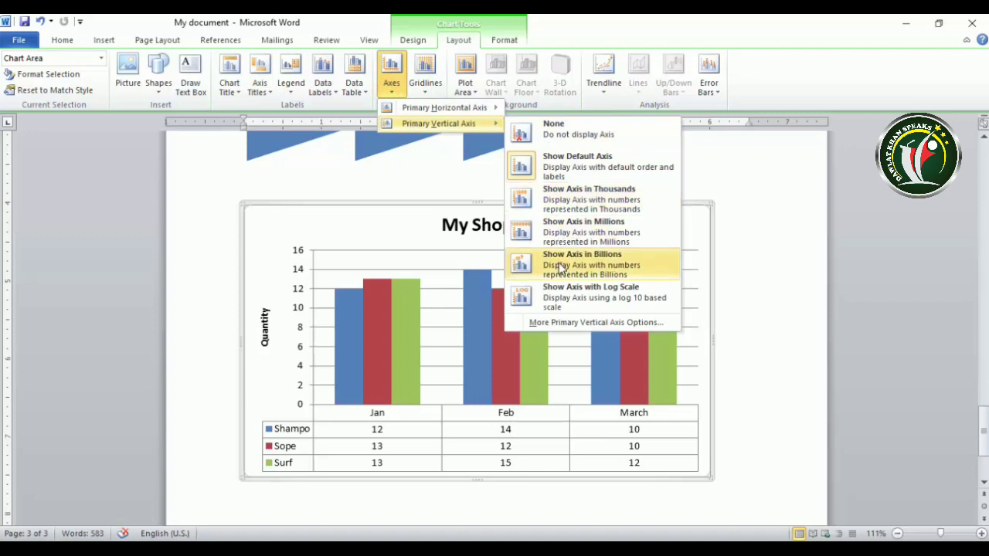
left_click(589, 207)
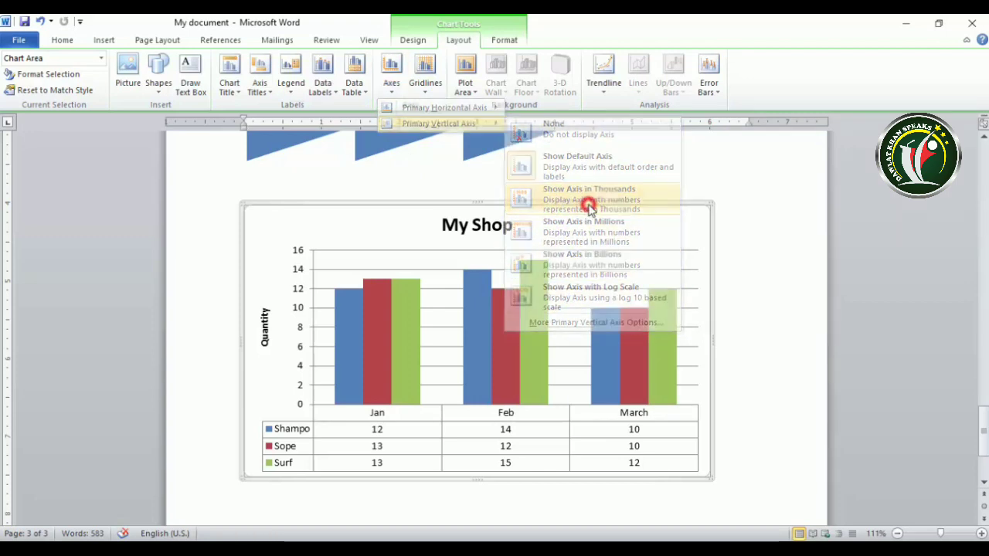
left_click(391, 91)
mouse_move(441, 124)
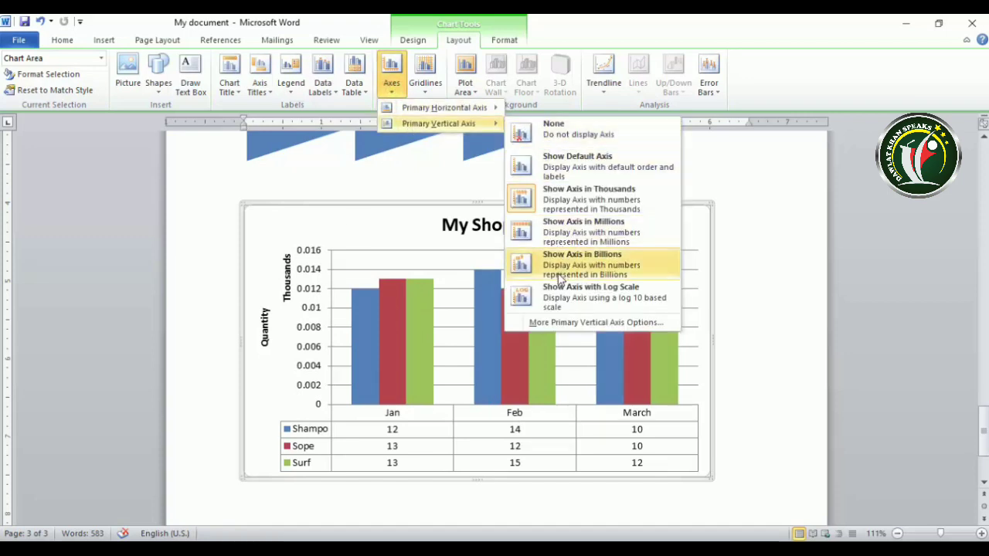
left_click(565, 137)
left_click(391, 87)
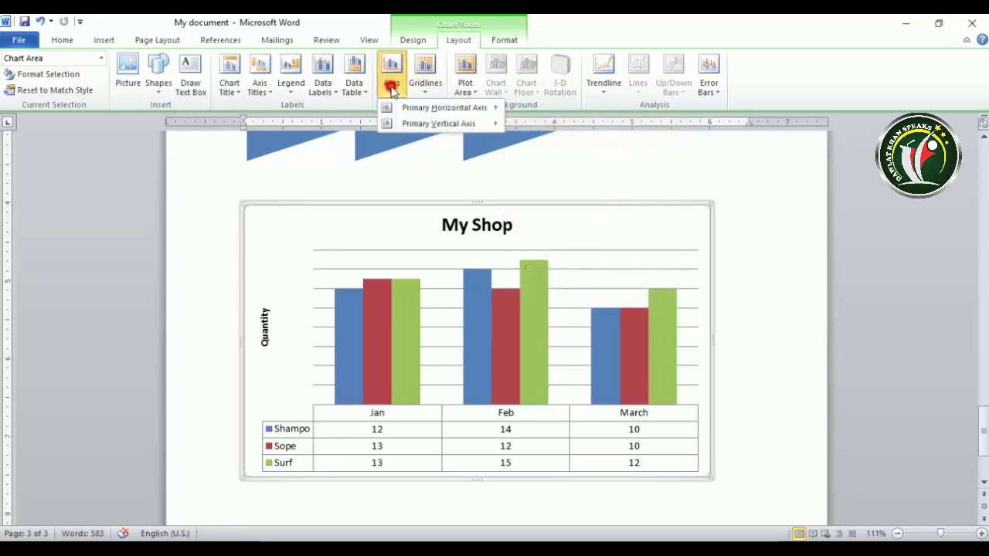
mouse_move(409, 125)
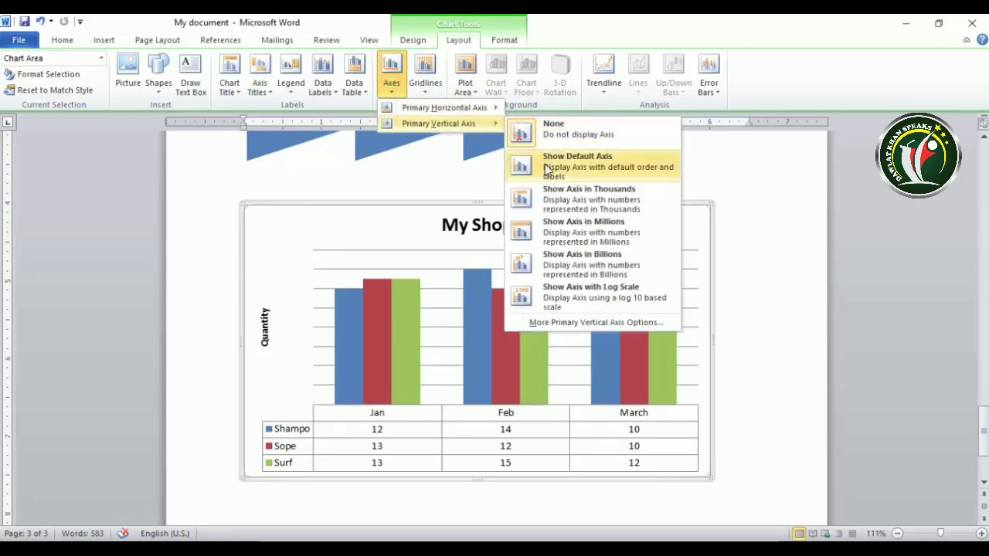
left_click(588, 170)
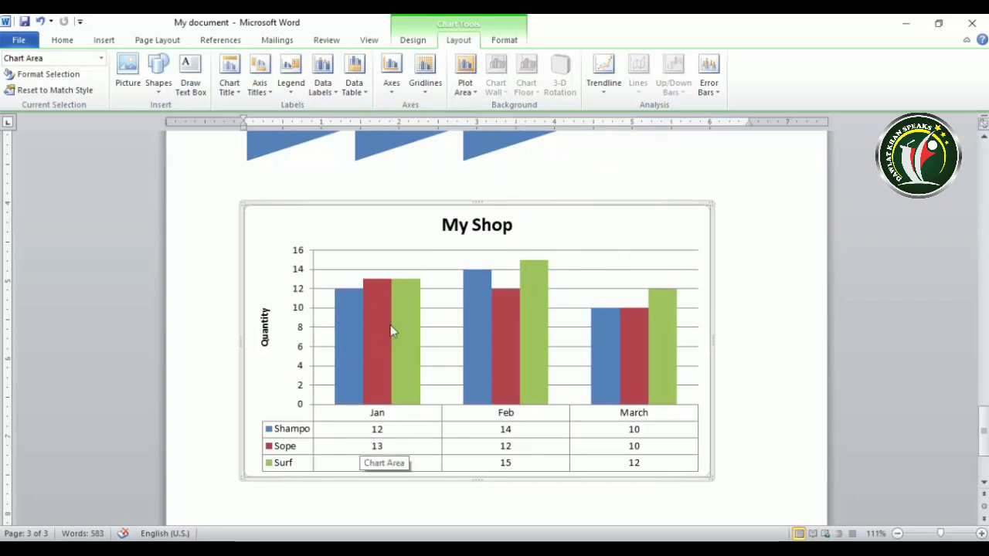
left_click(425, 85)
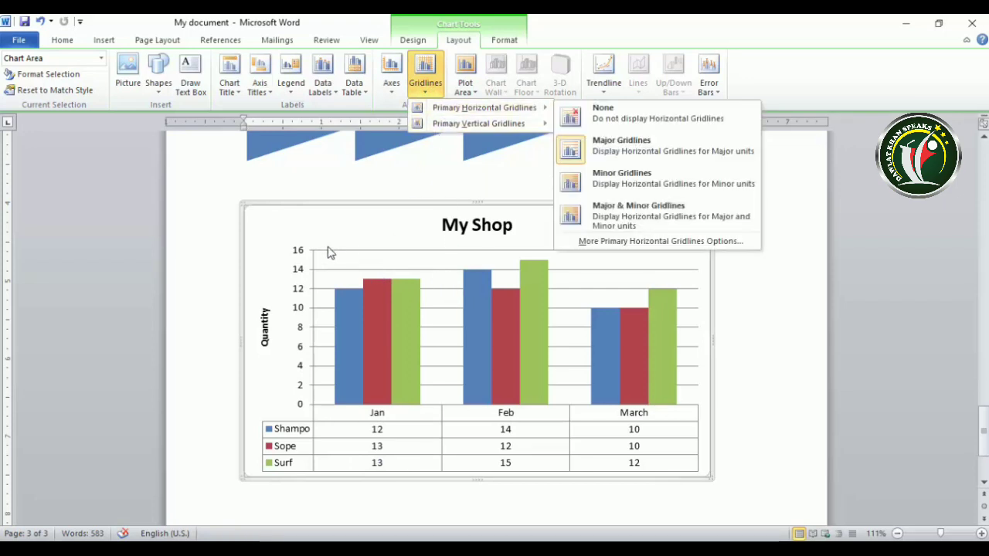
Try minor, major-and-minor and no horizontal gridlines, ending with major horizontal gridlines.
mouse_move(449, 113)
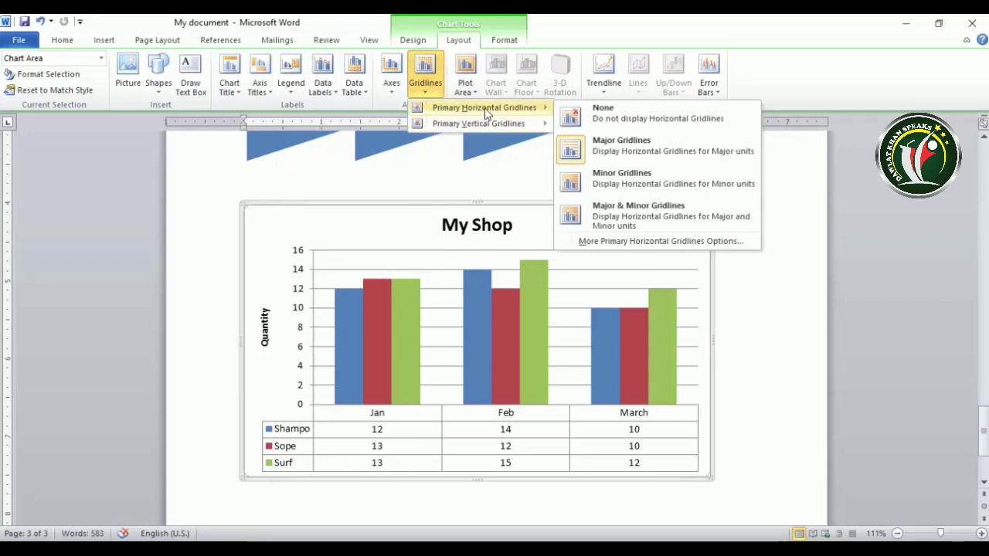
left_click(619, 182)
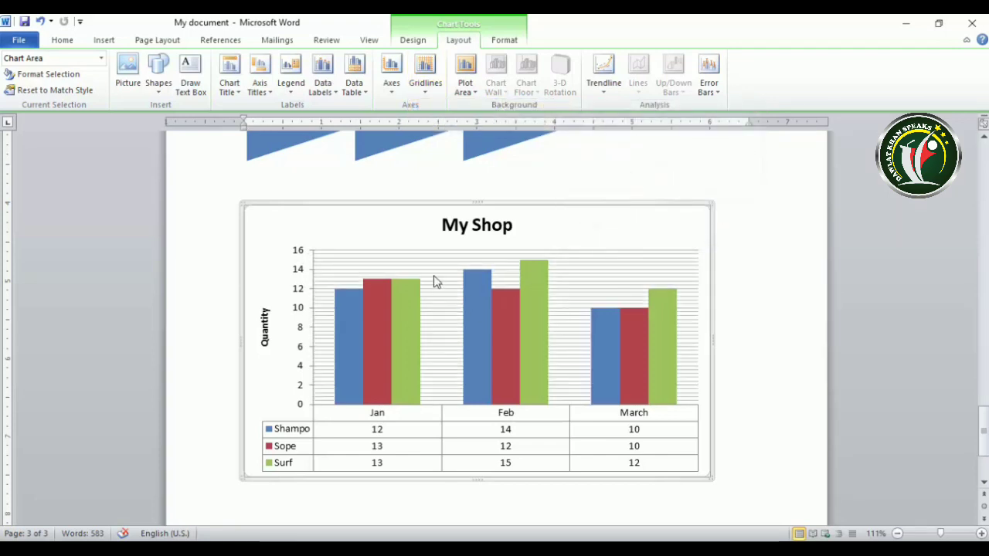
left_click(423, 72)
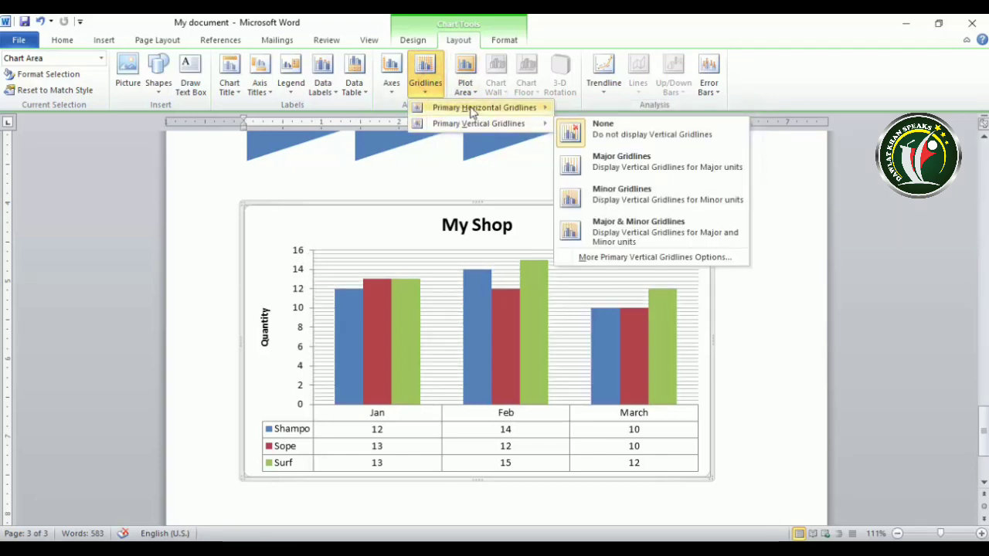
mouse_move(473, 109)
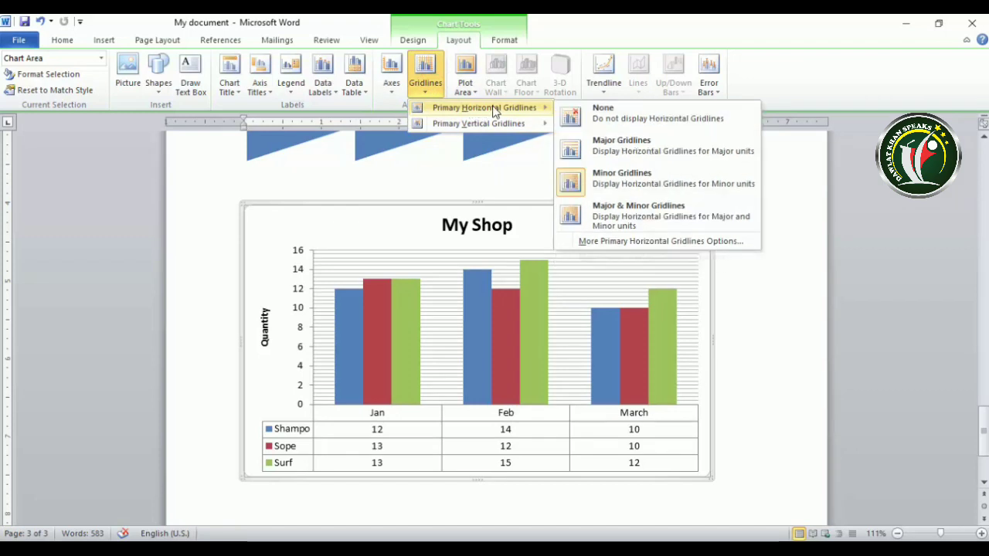
left_click(668, 215)
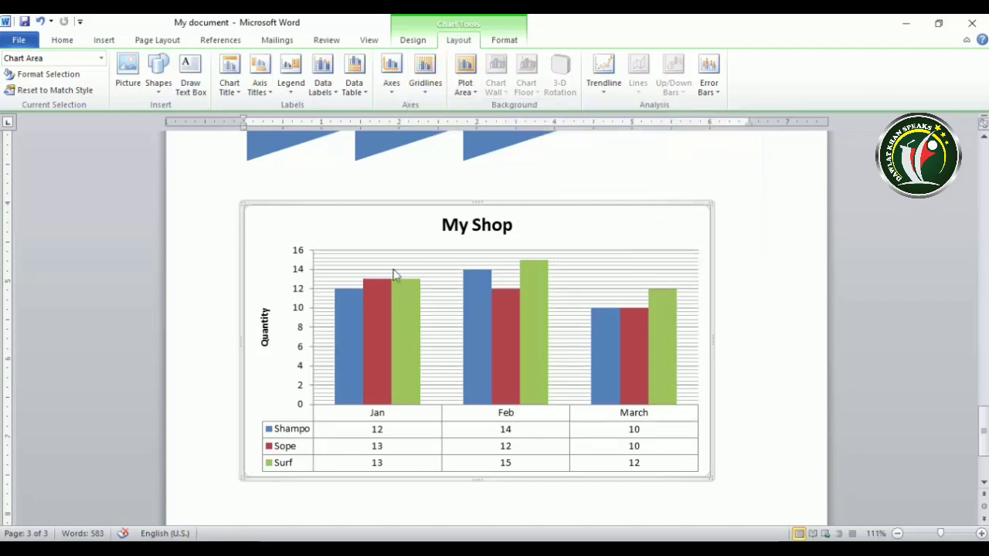
left_click(391, 73)
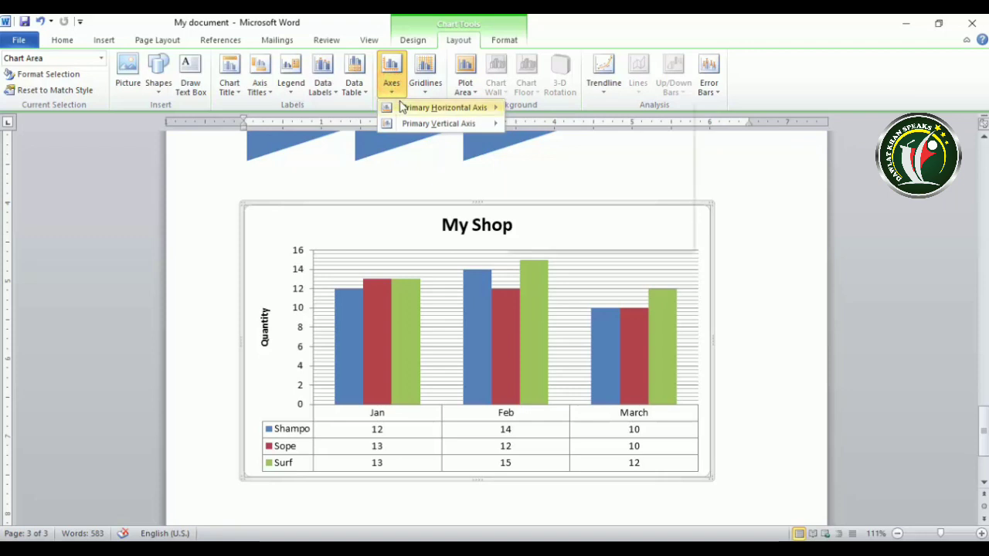
mouse_move(444, 107)
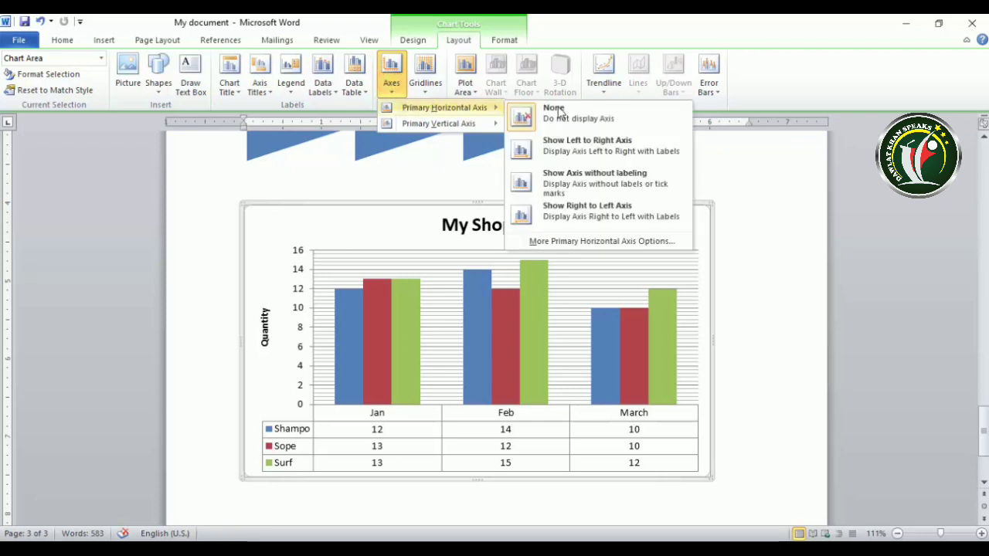
left_click(426, 87)
mouse_move(464, 107)
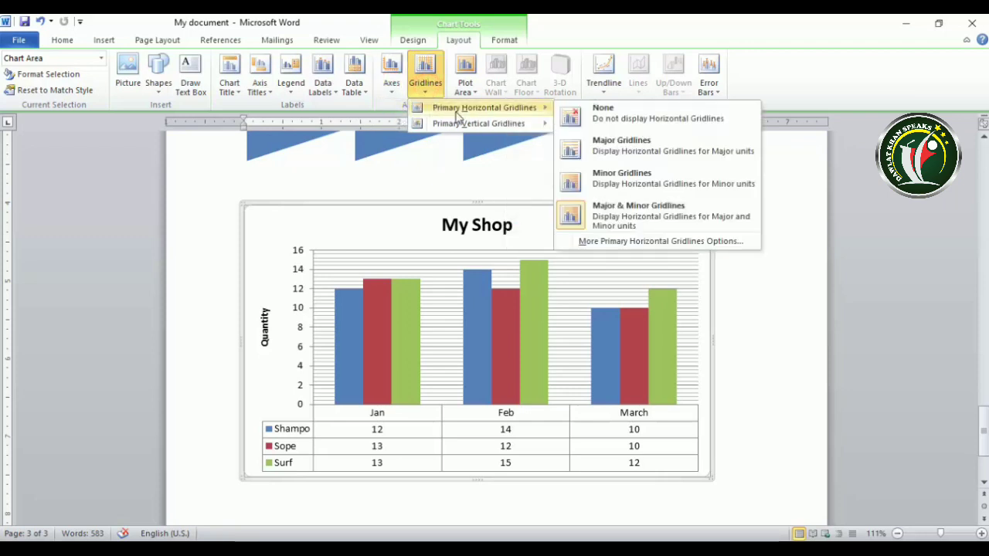
left_click(594, 124)
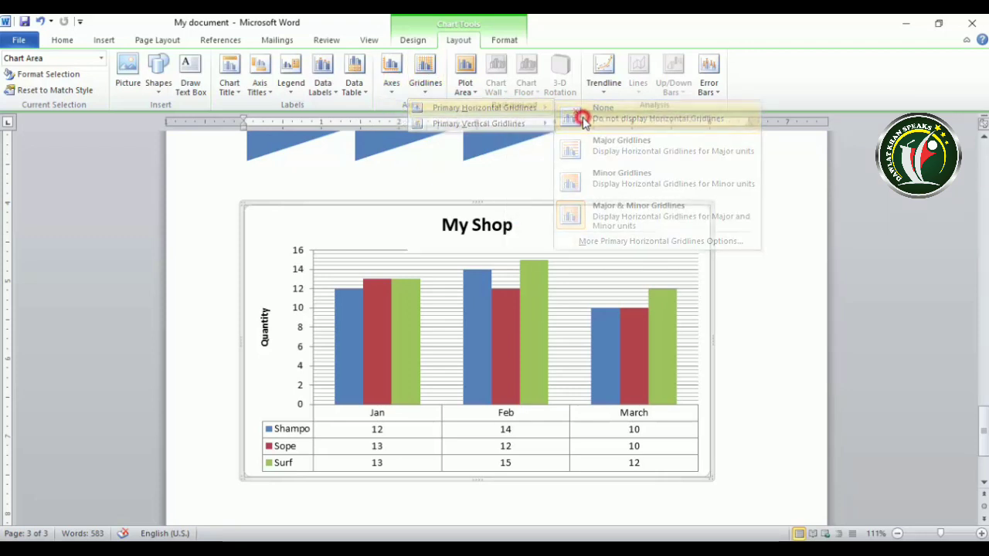
left_click(427, 86)
mouse_move(471, 108)
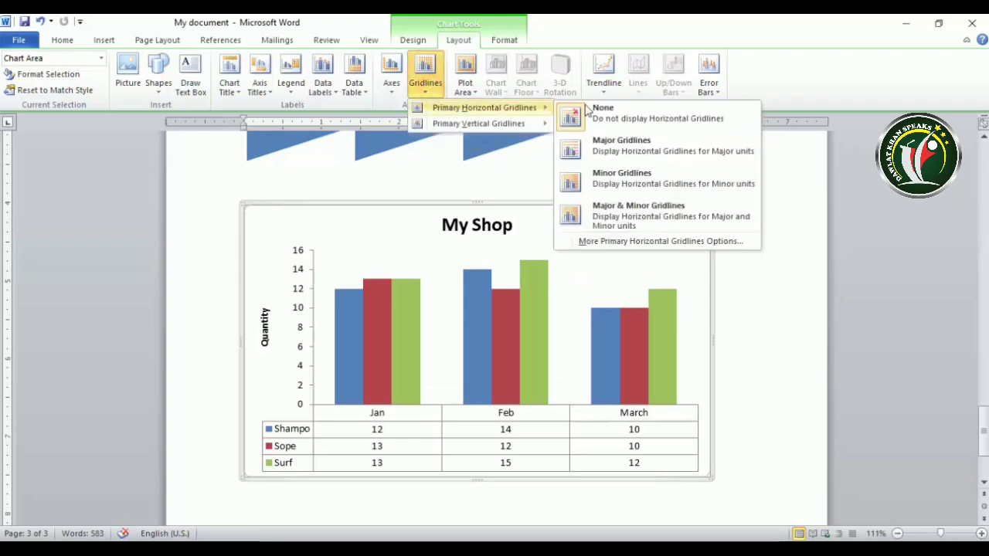
left_click(622, 151)
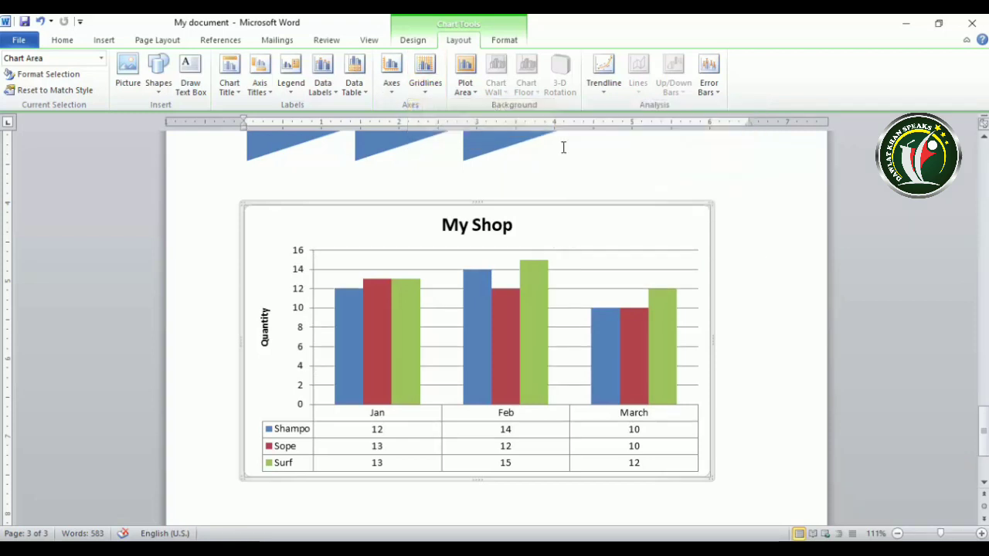
Try major, minor and major-and-minor vertical gridlines, settling on major vertical gridlines.
left_click(424, 86)
mouse_move(450, 124)
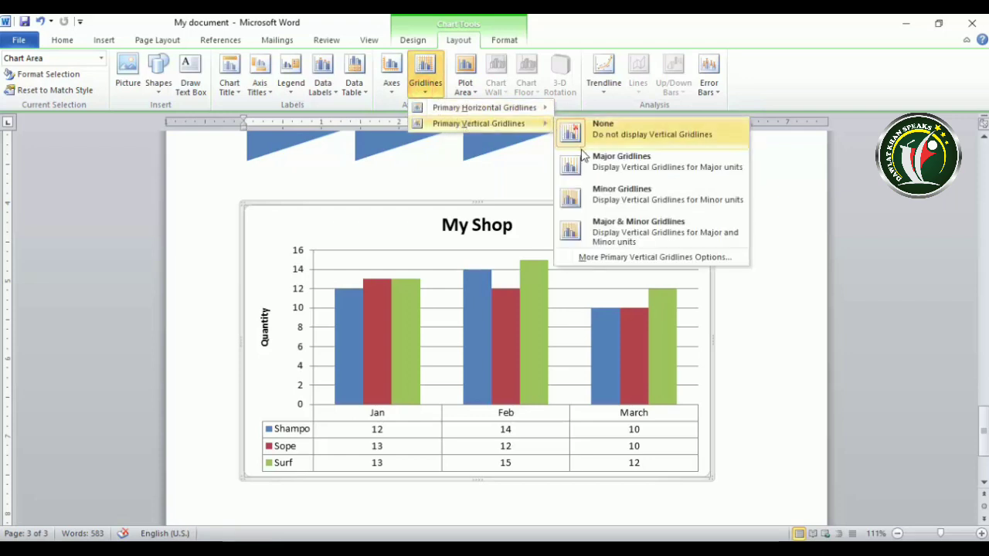
left_click(594, 165)
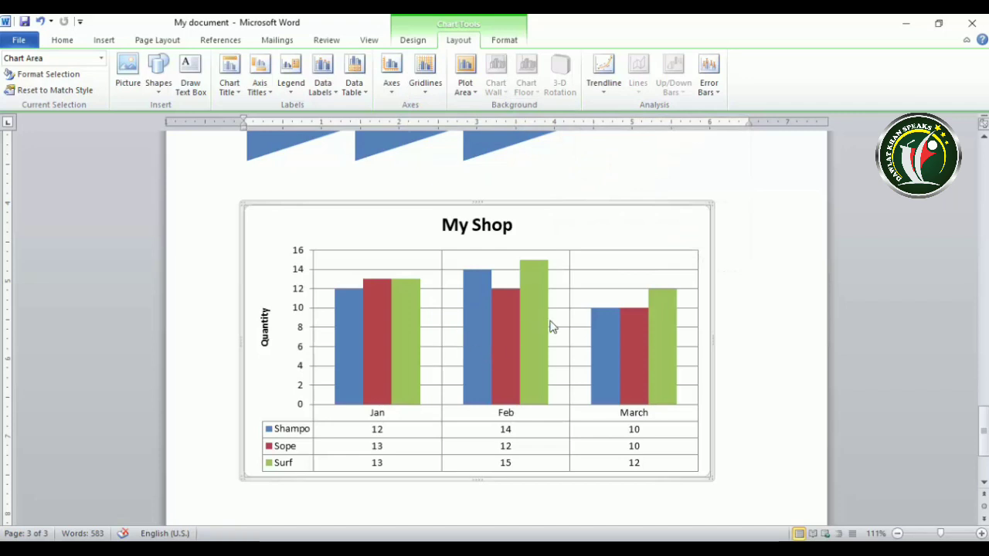
left_click(425, 85)
mouse_move(446, 126)
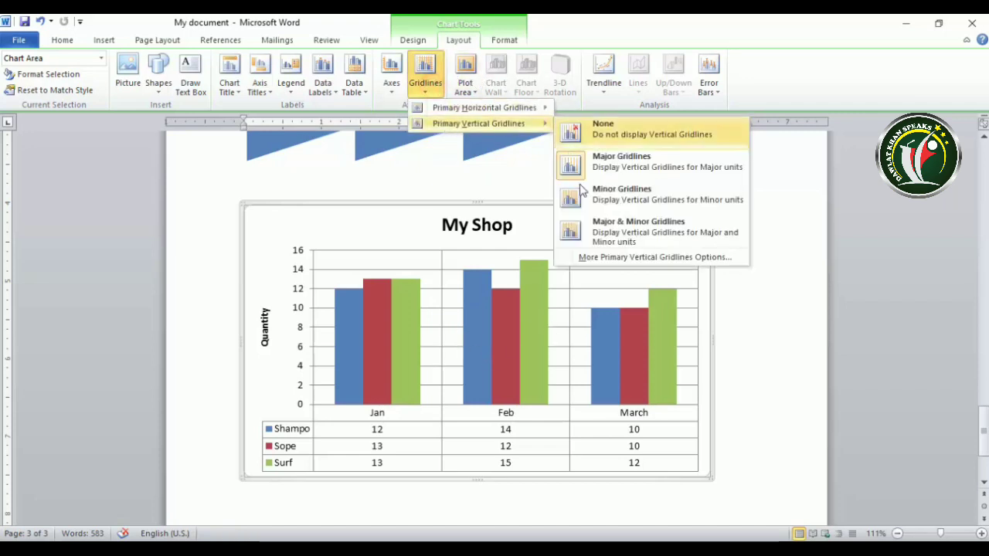
left_click(590, 192)
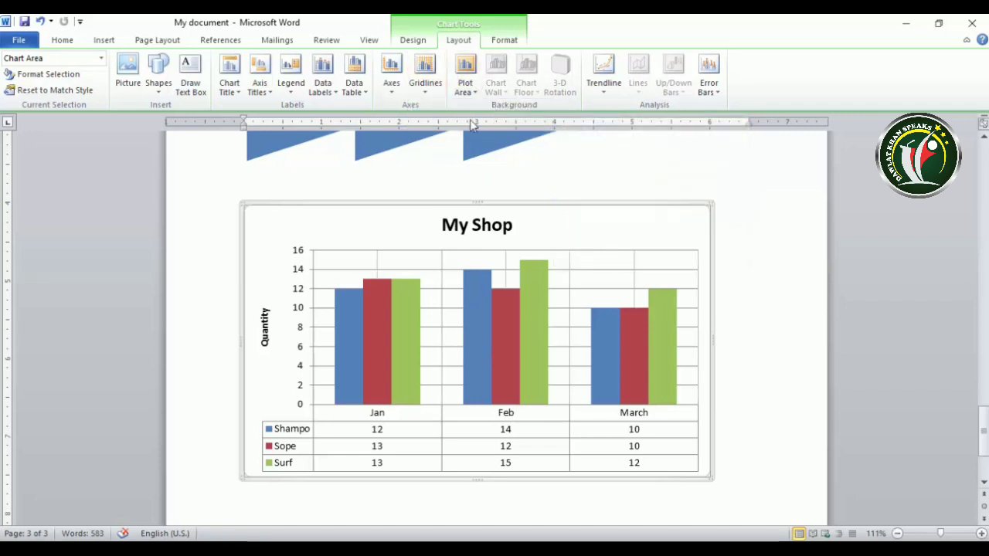
left_click(427, 87)
mouse_move(481, 123)
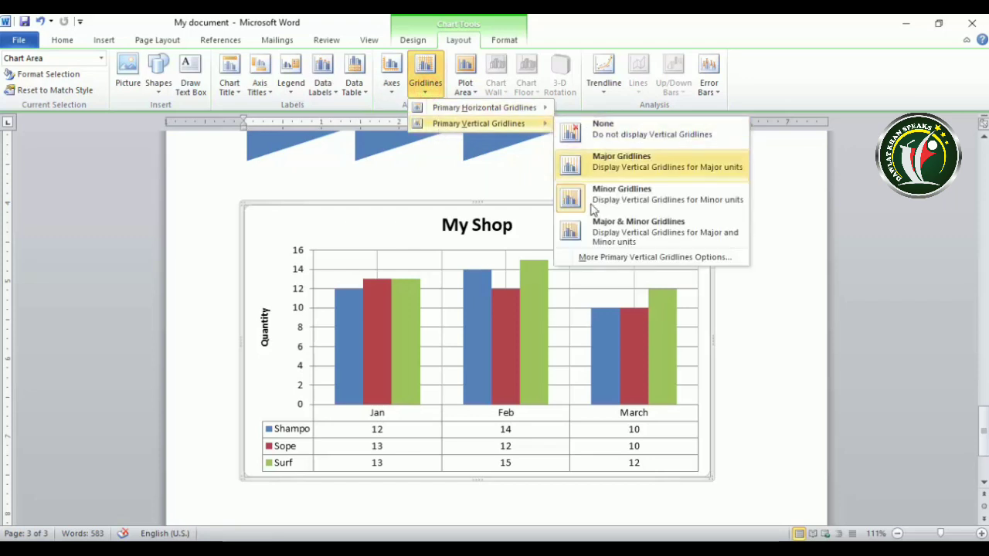
left_click(601, 228)
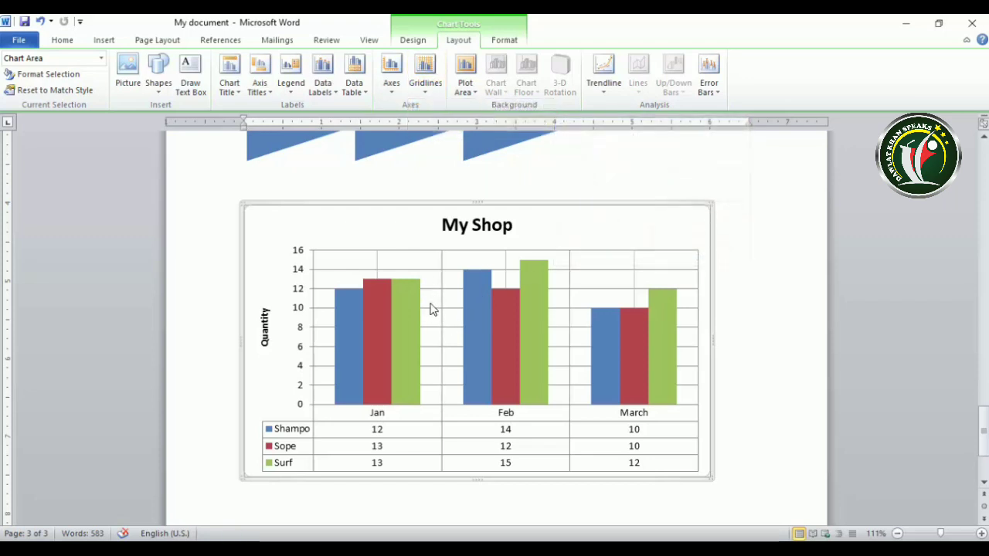
left_click(432, 91)
mouse_move(438, 126)
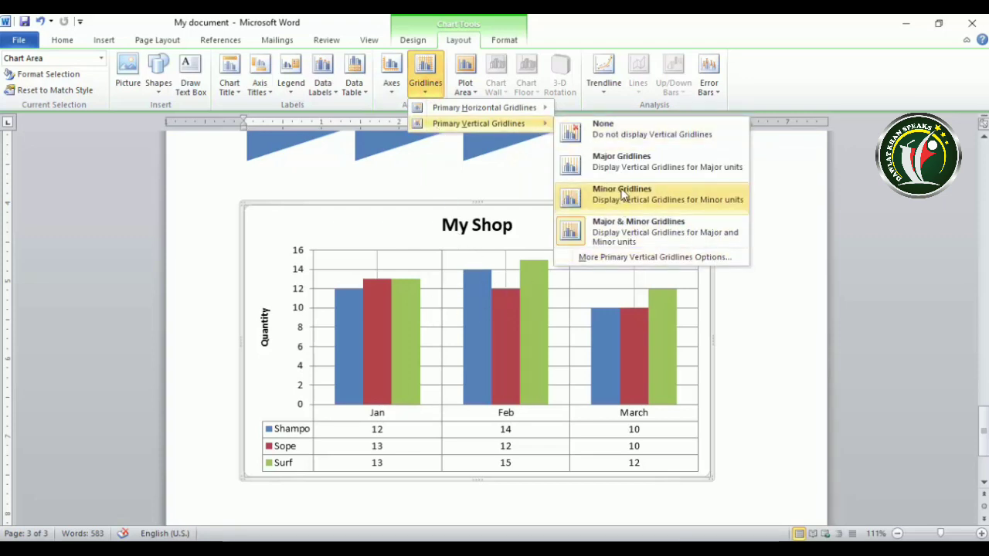
left_click(600, 163)
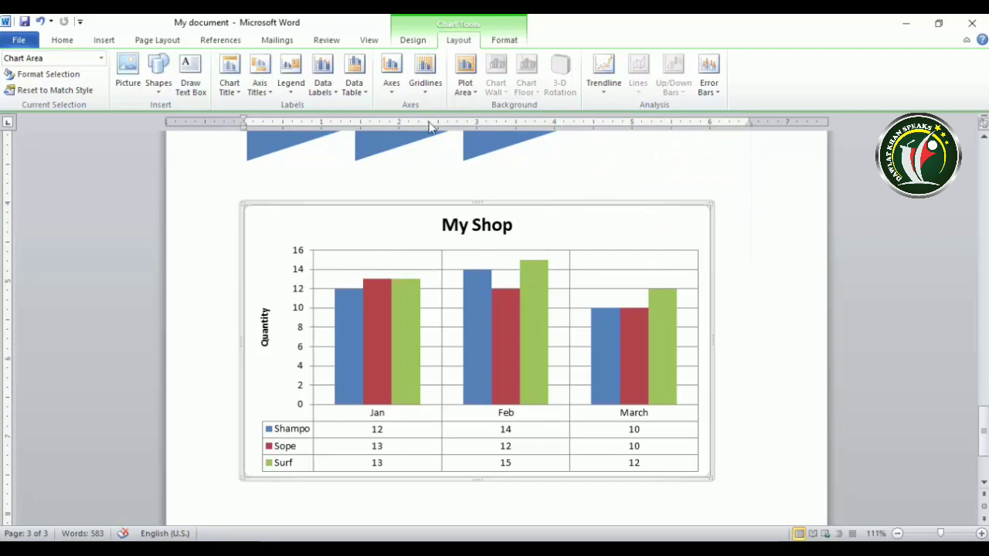
Select the plot area and set Primary Vertical Gridlines to None.
left_click(426, 87)
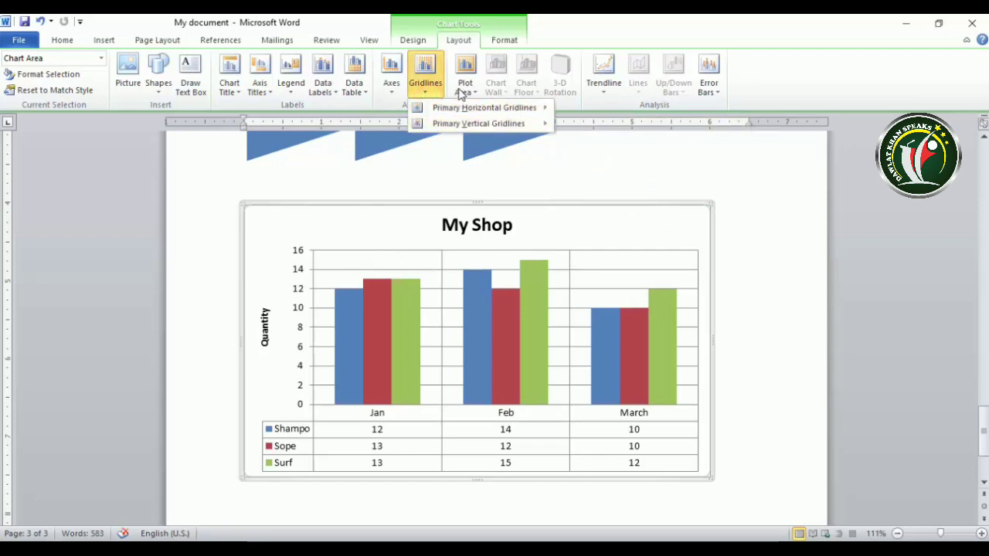
left_click(463, 86)
left_click(407, 263)
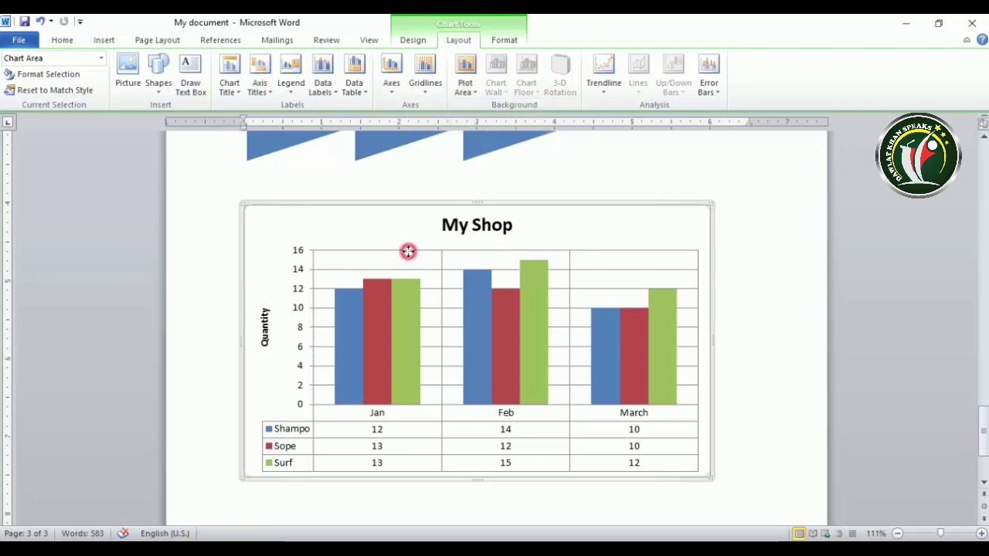
left_click(408, 251)
left_click(425, 81)
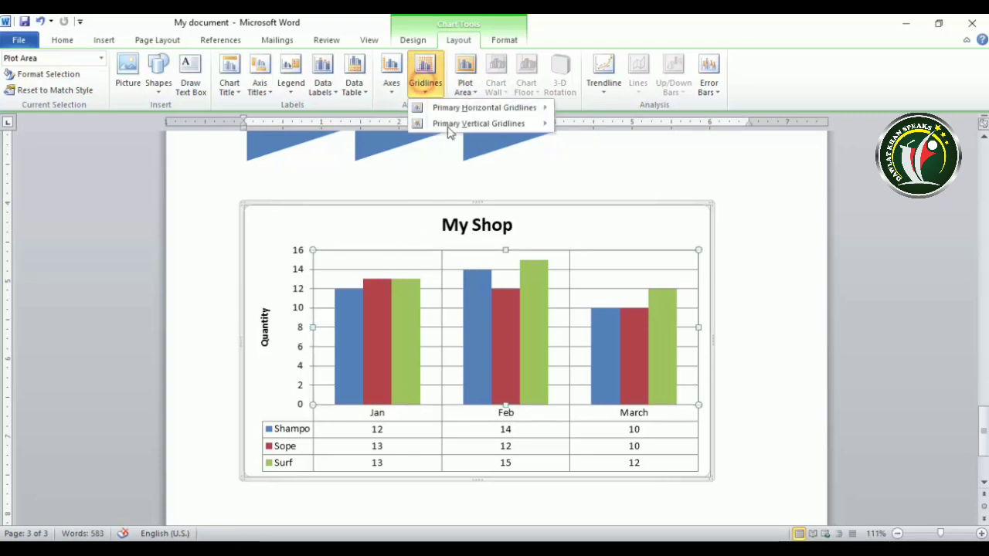
mouse_move(464, 124)
left_click(585, 133)
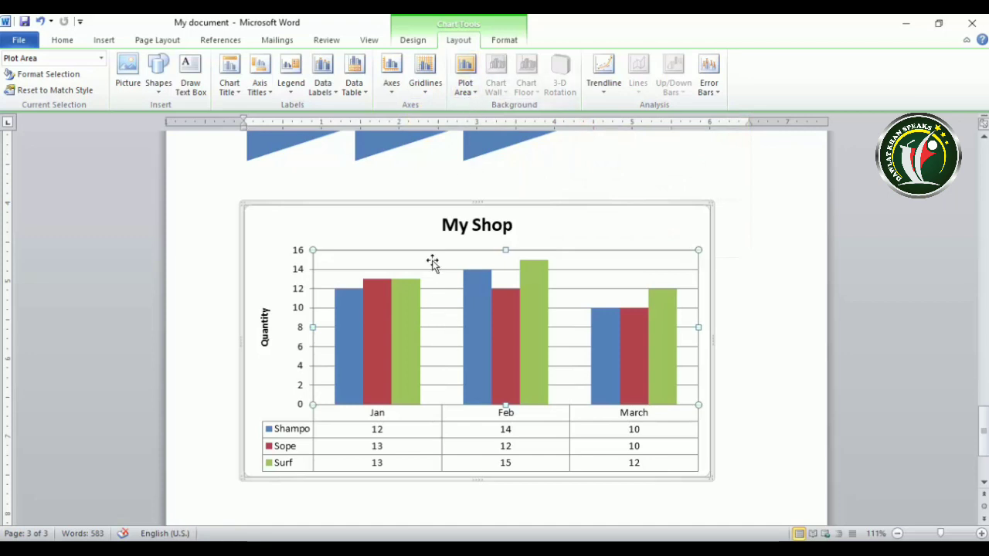
left_click(465, 75)
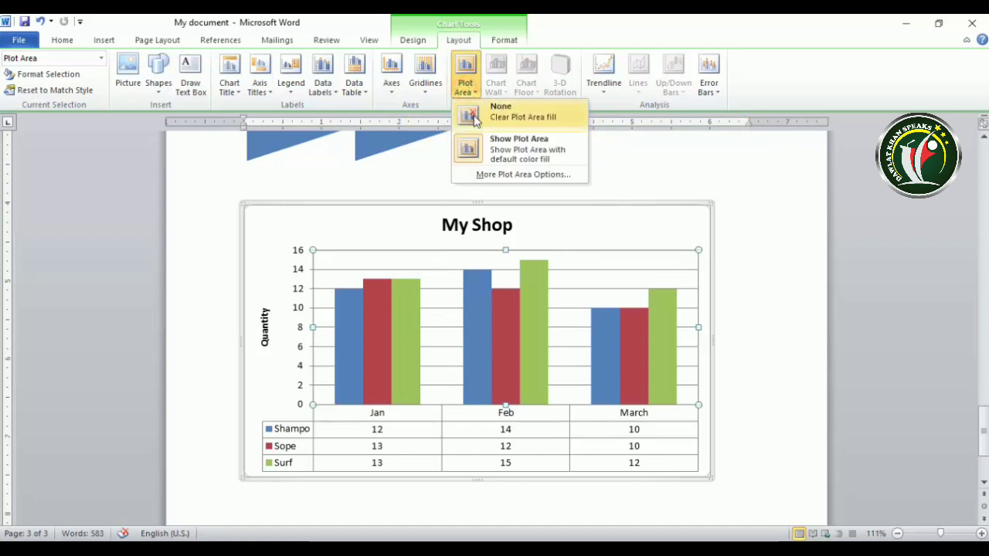
left_click(502, 114)
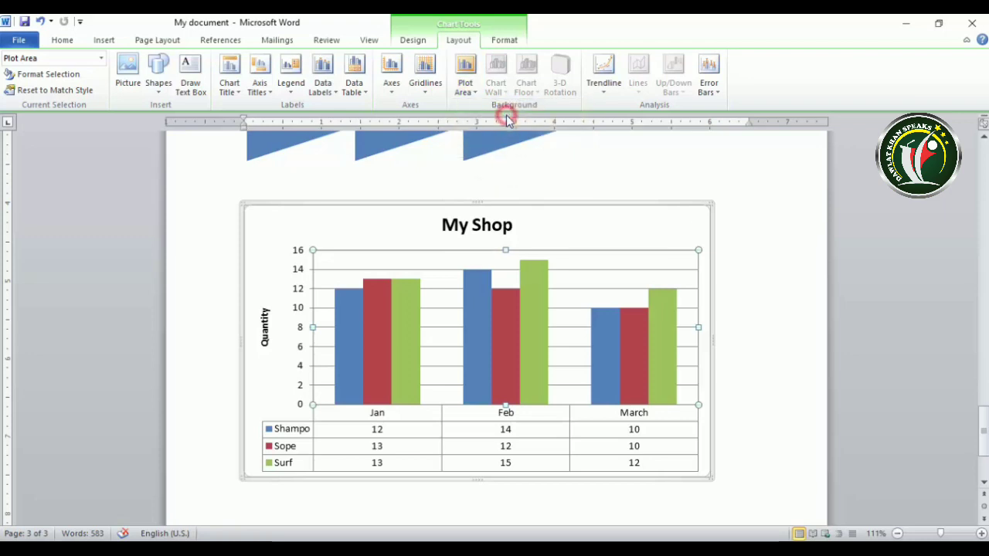
left_click(385, 214)
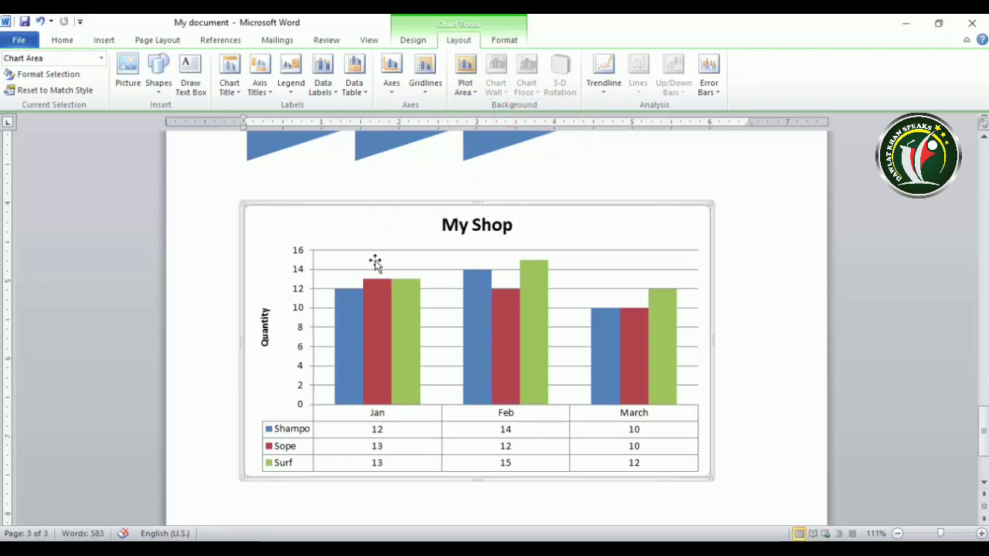
left_click(419, 260)
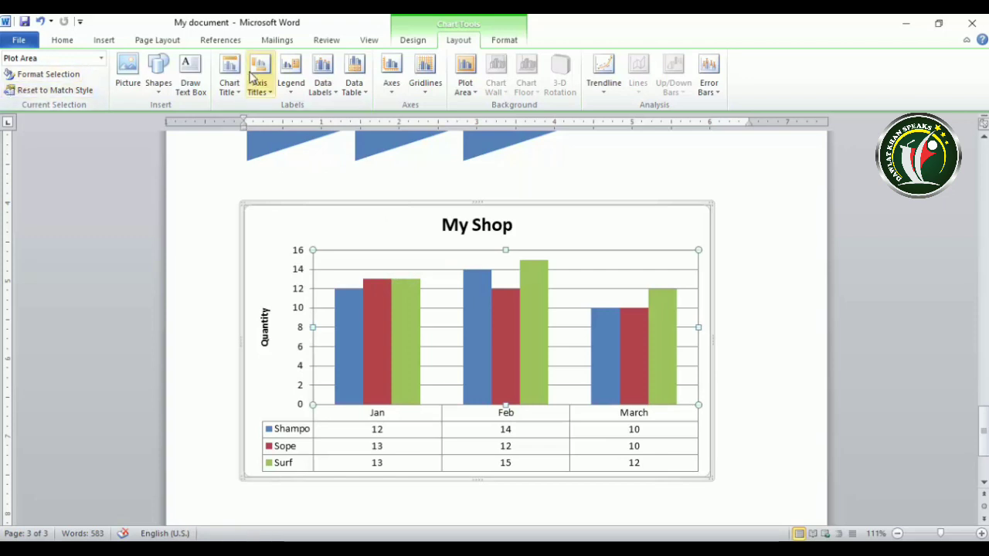
left_click(56, 79)
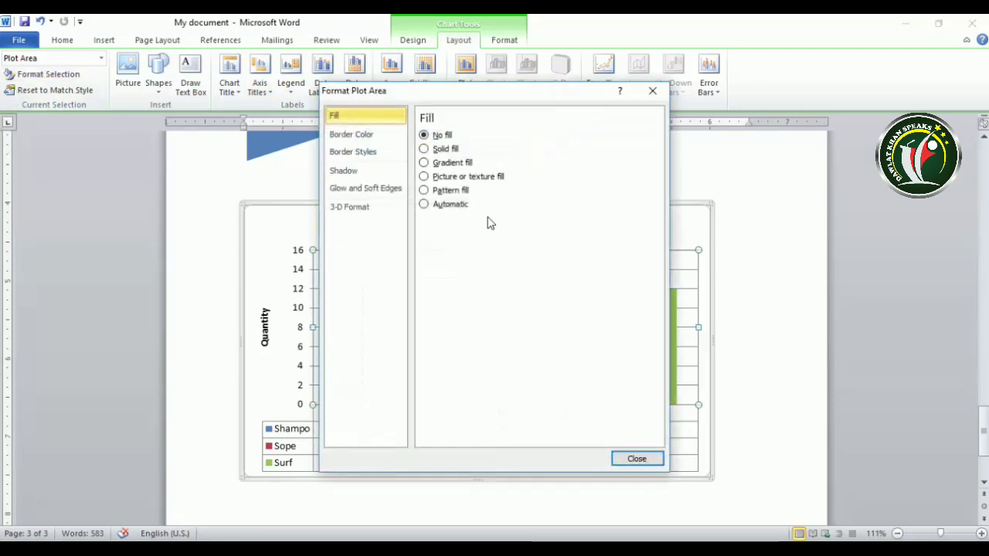
left_click(424, 148)
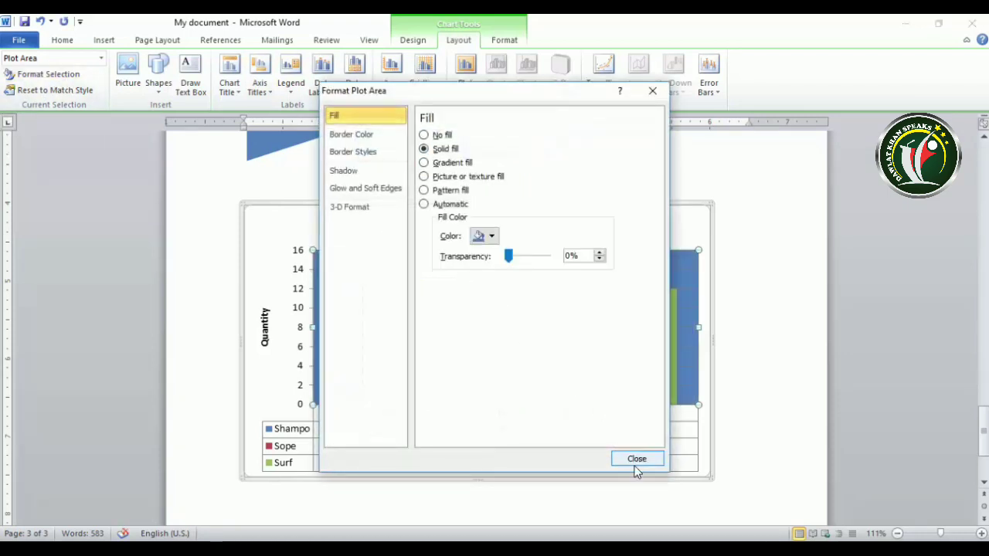
left_click(635, 459)
left_click(465, 74)
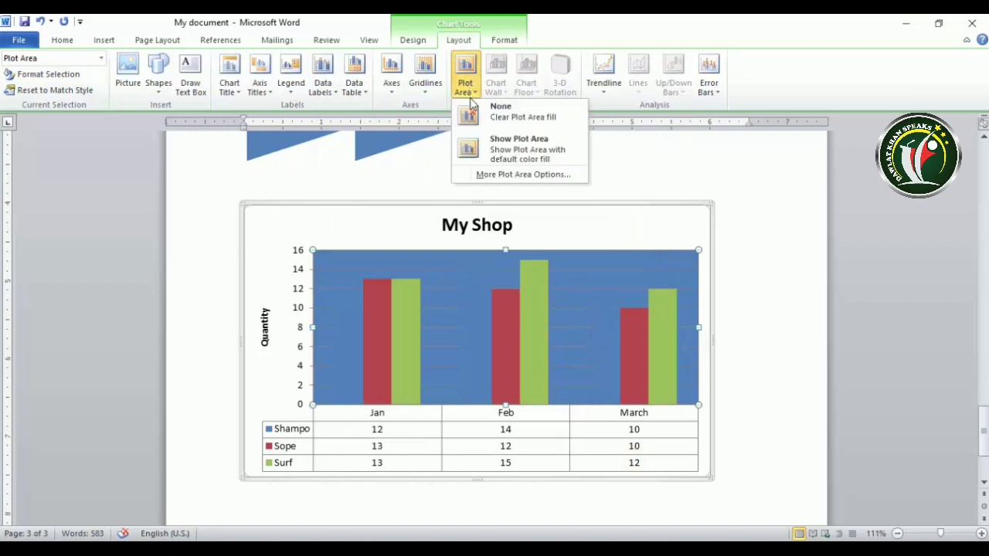
left_click(477, 113)
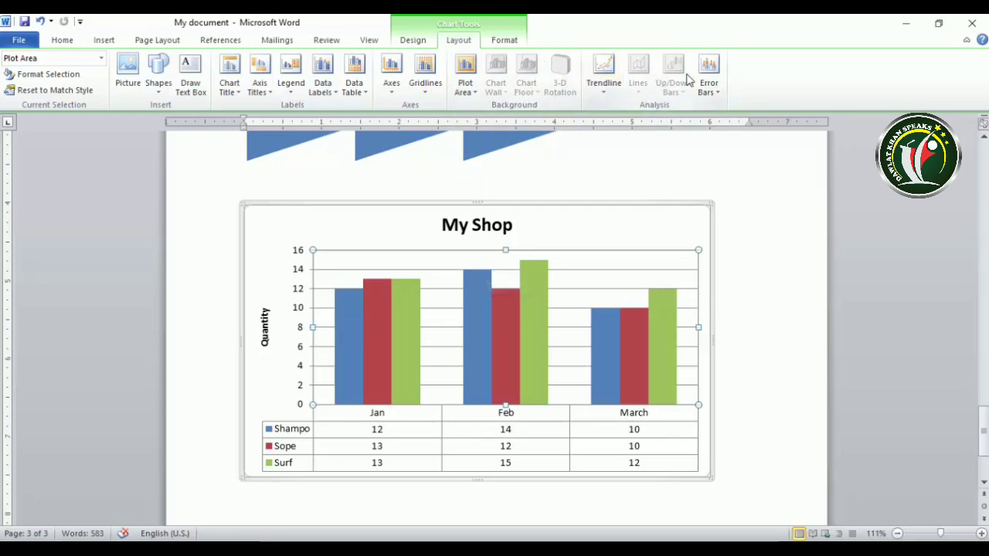
left_click(604, 91)
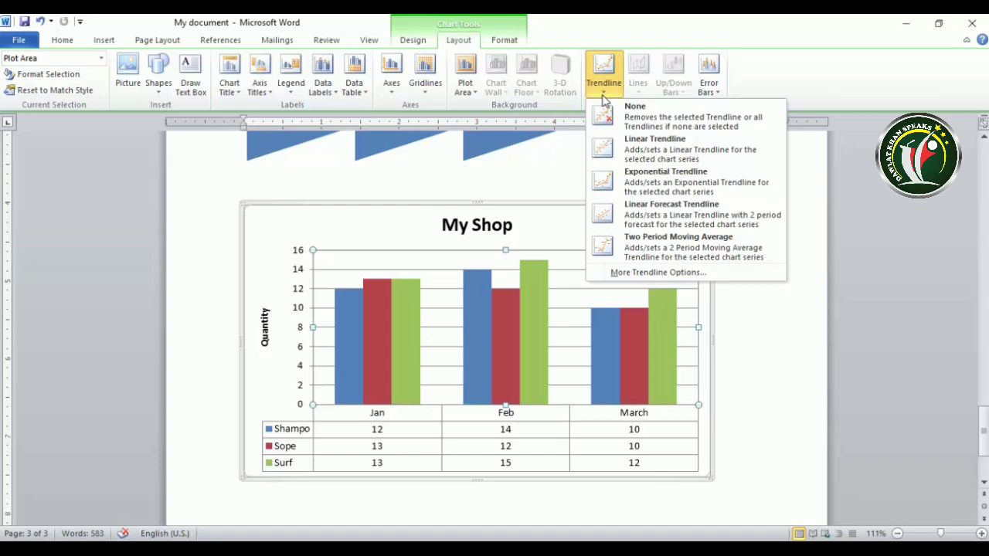
left_click(673, 149)
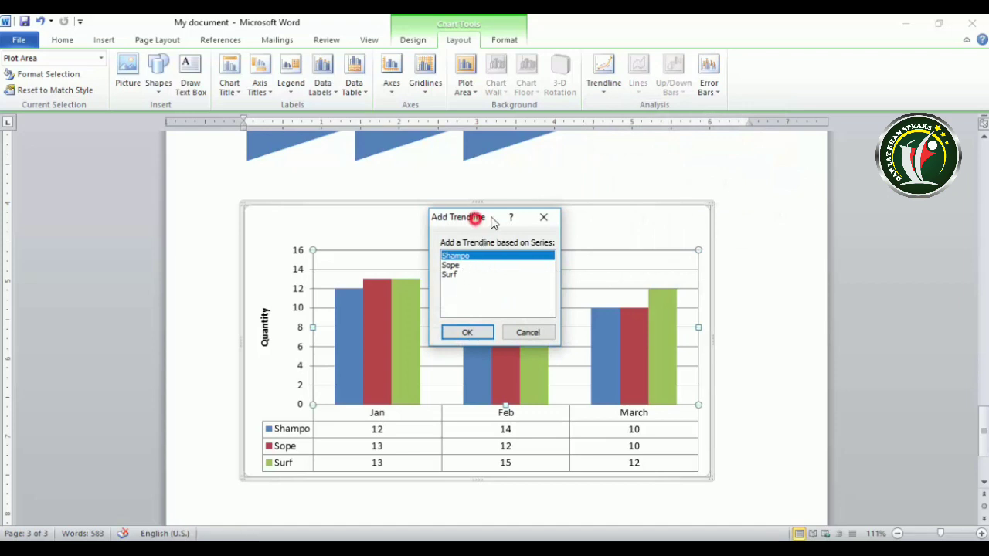
left_click_drag(486, 221, 622, 193)
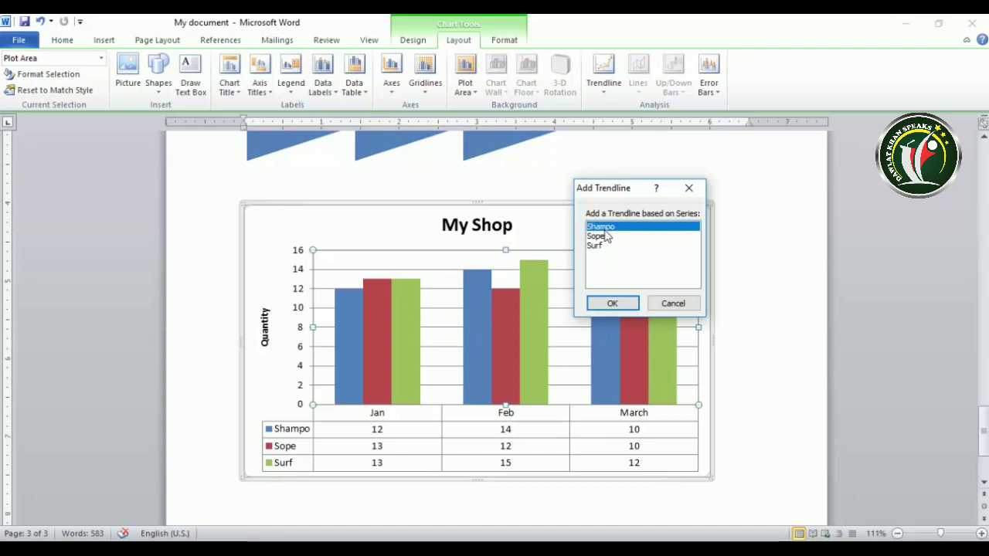
left_click(616, 303)
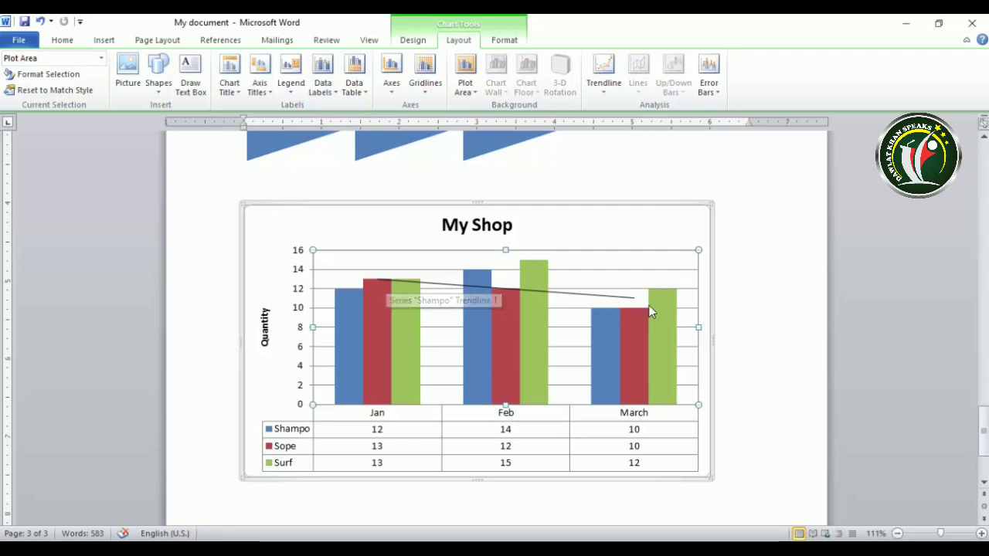
mouse_move(650, 310)
left_click(606, 84)
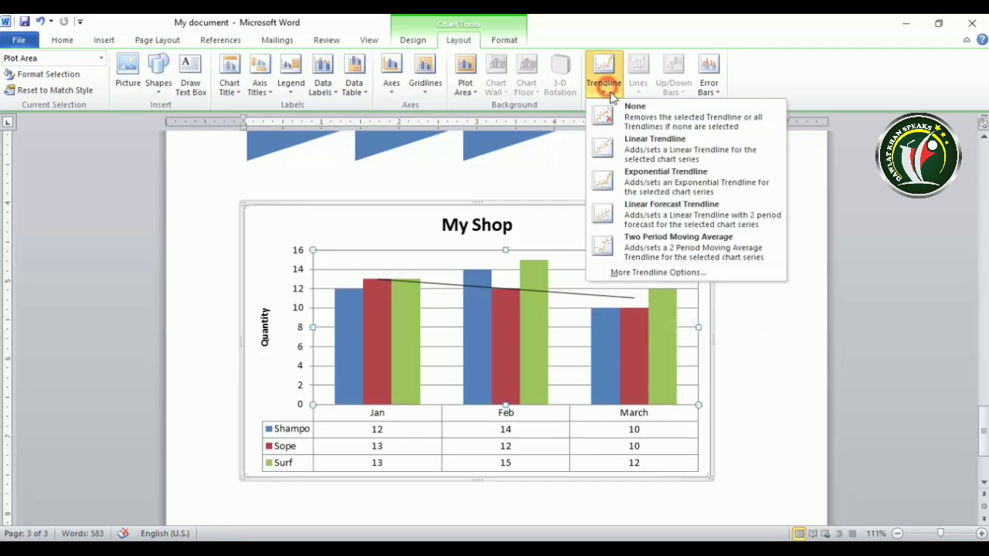
left_click(666, 186)
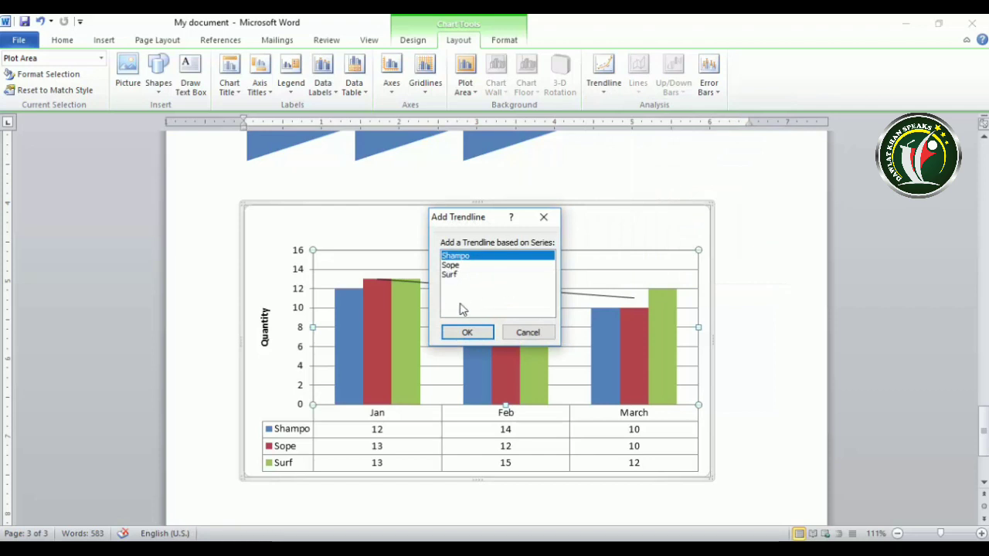
left_click(468, 332)
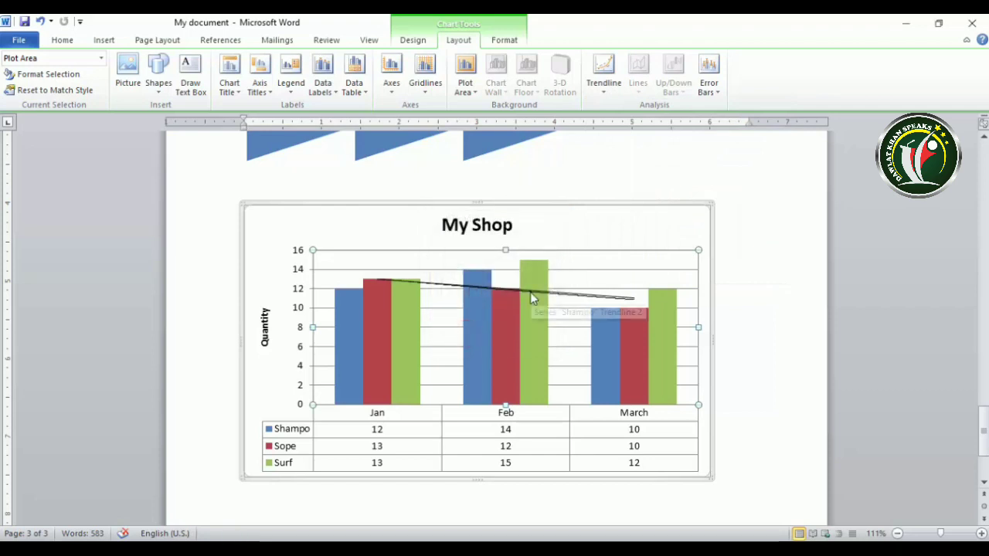
key("ctrl+z")
left_click(603, 76)
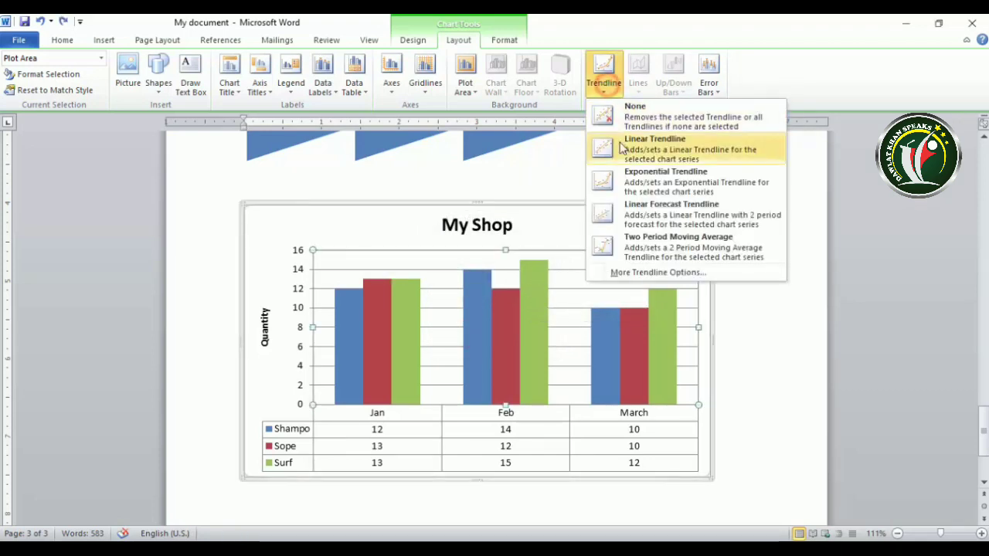
left_click(706, 210)
left_click(452, 274)
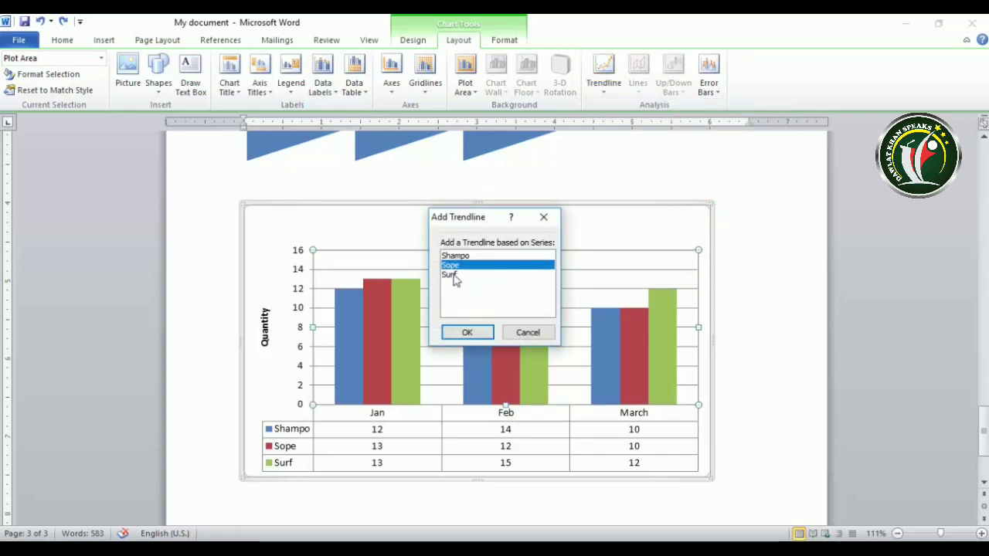
left_click(466, 333)
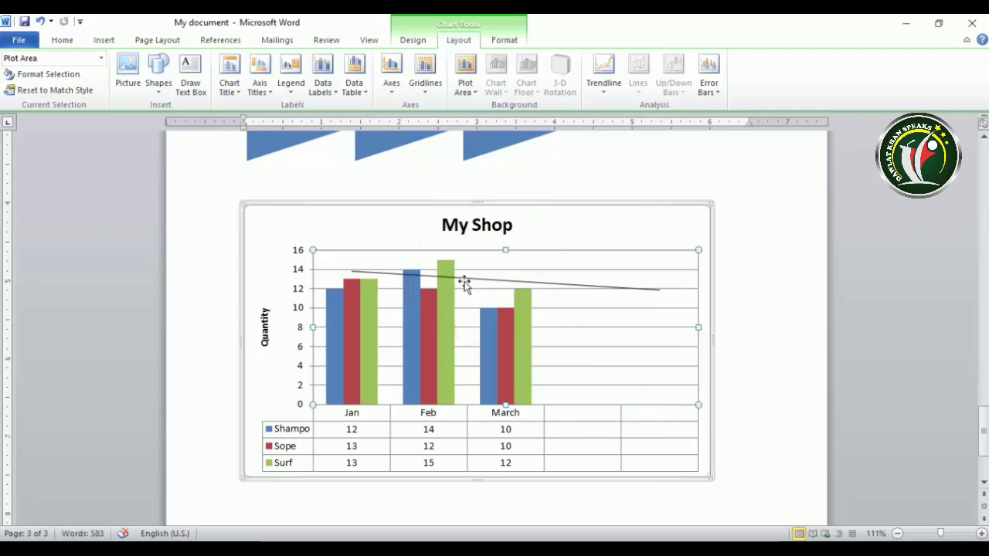
key("ctrl+z")
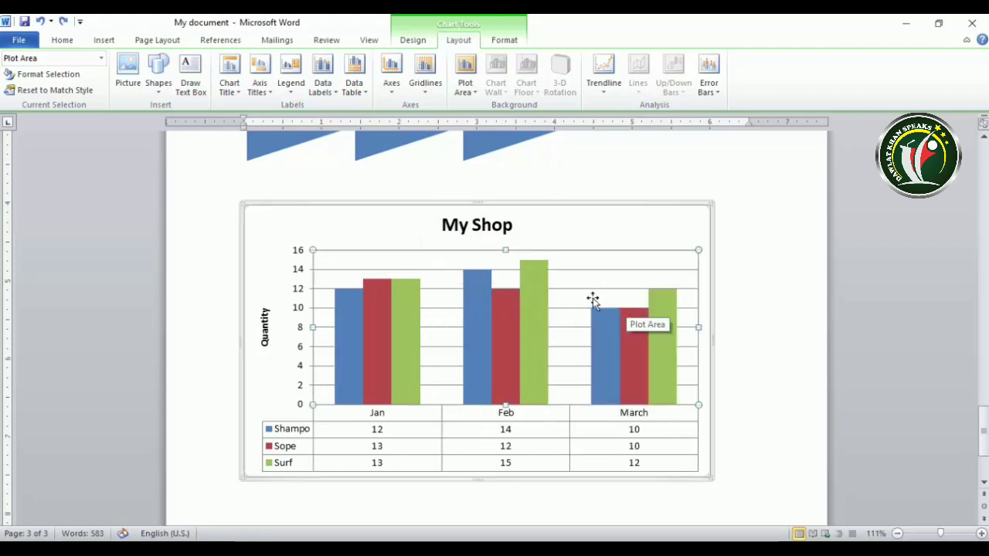
left_click(602, 91)
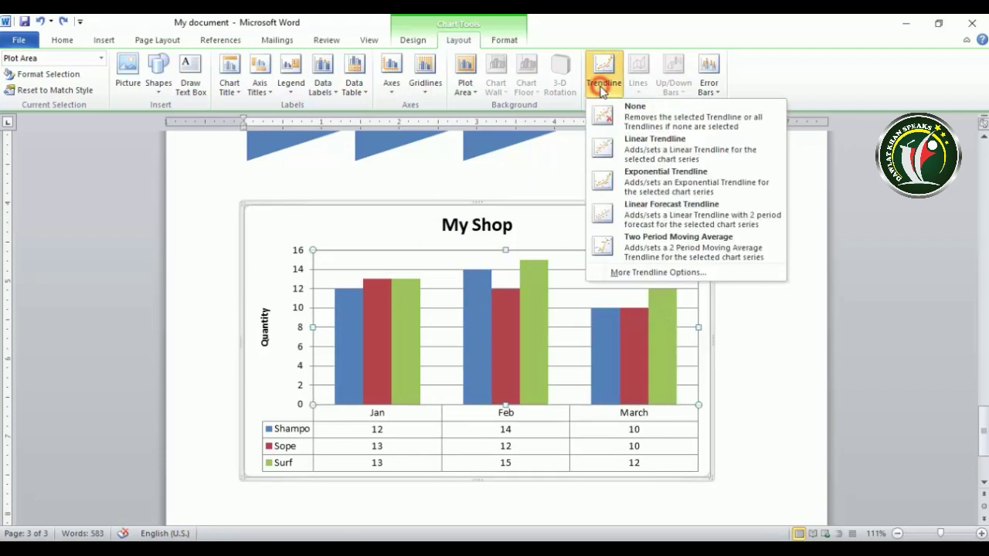
left_click(630, 112)
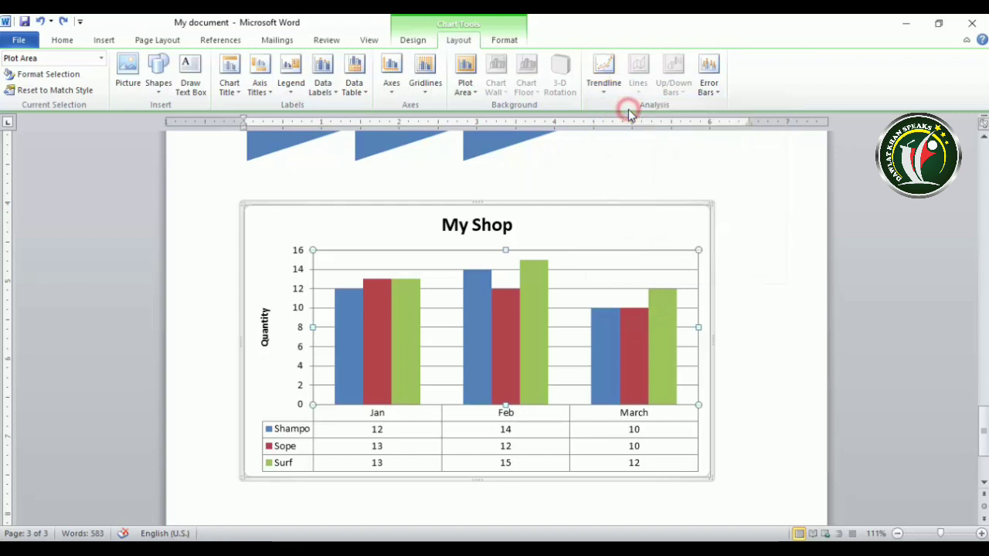
left_click(709, 84)
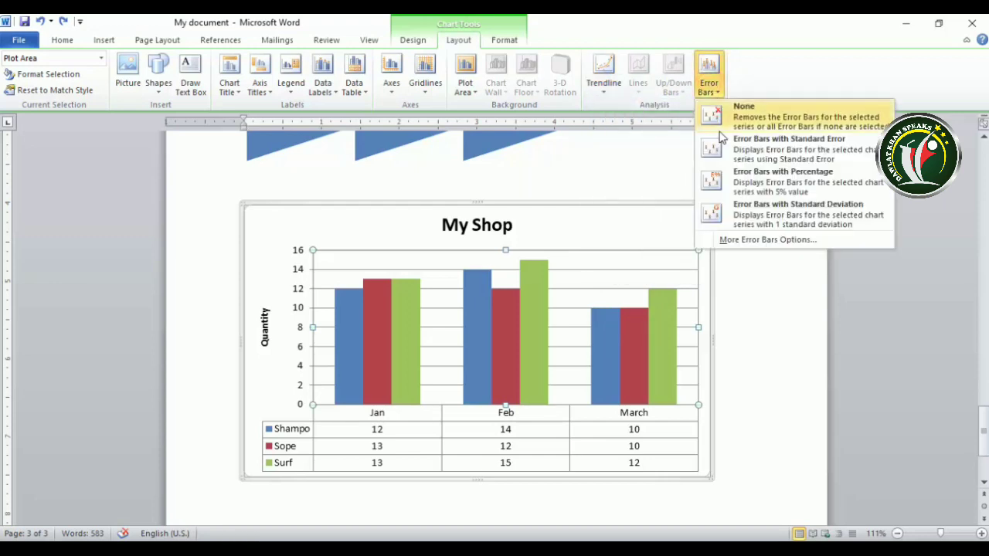
left_click(829, 143)
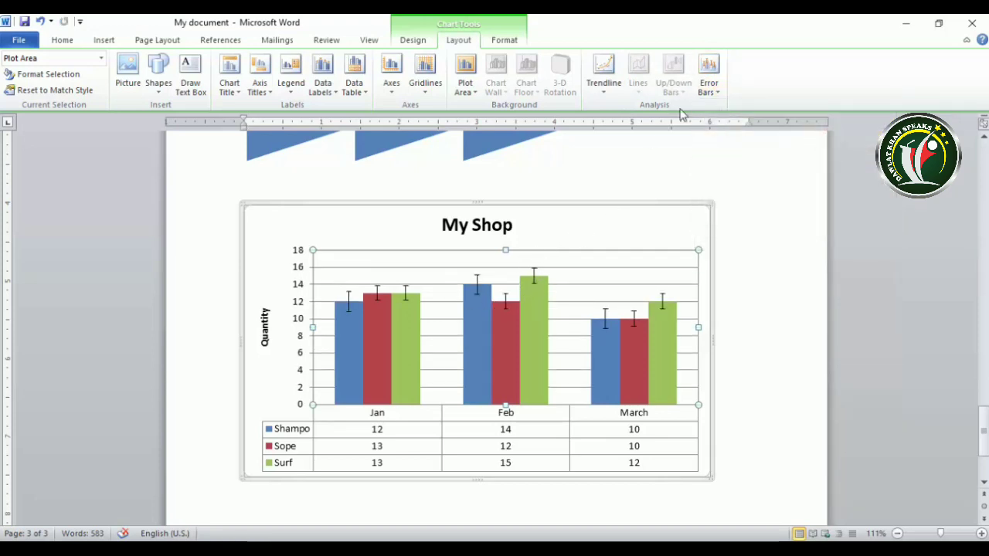
left_click(709, 78)
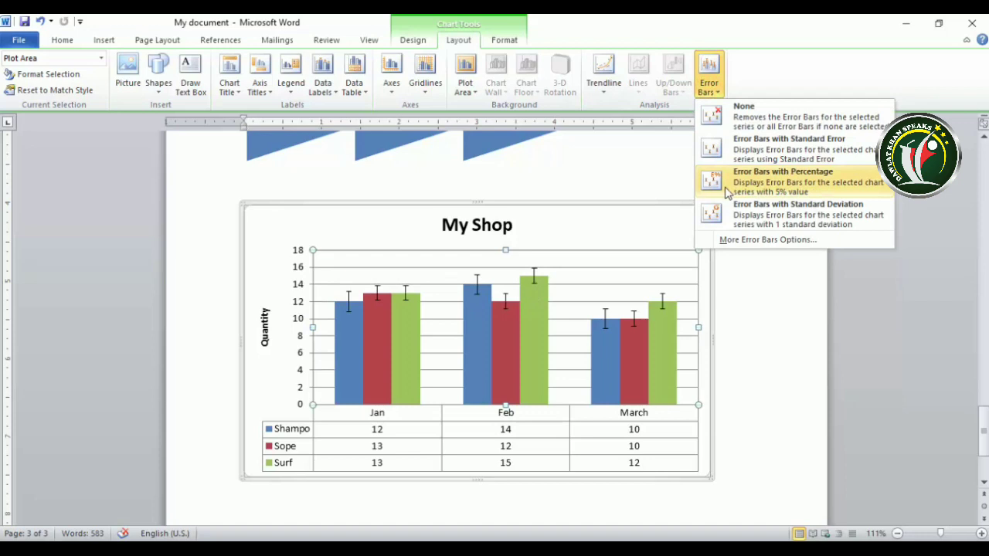
left_click(738, 211)
left_click(709, 89)
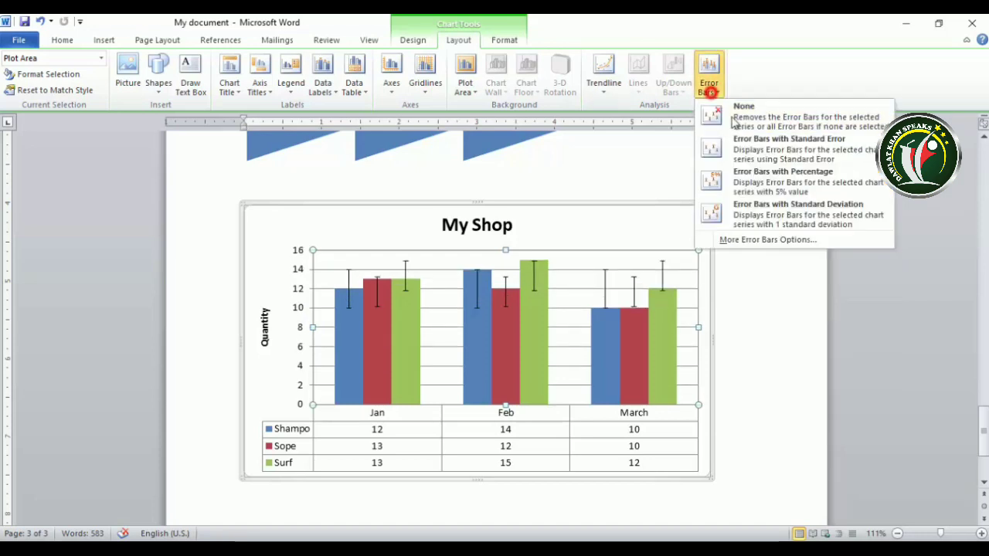
left_click(744, 175)
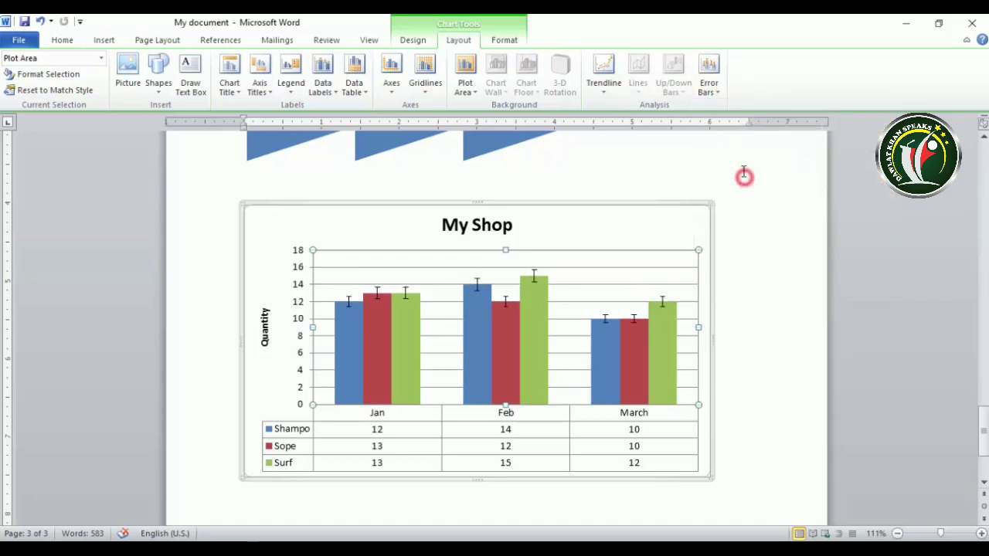
left_click(708, 68)
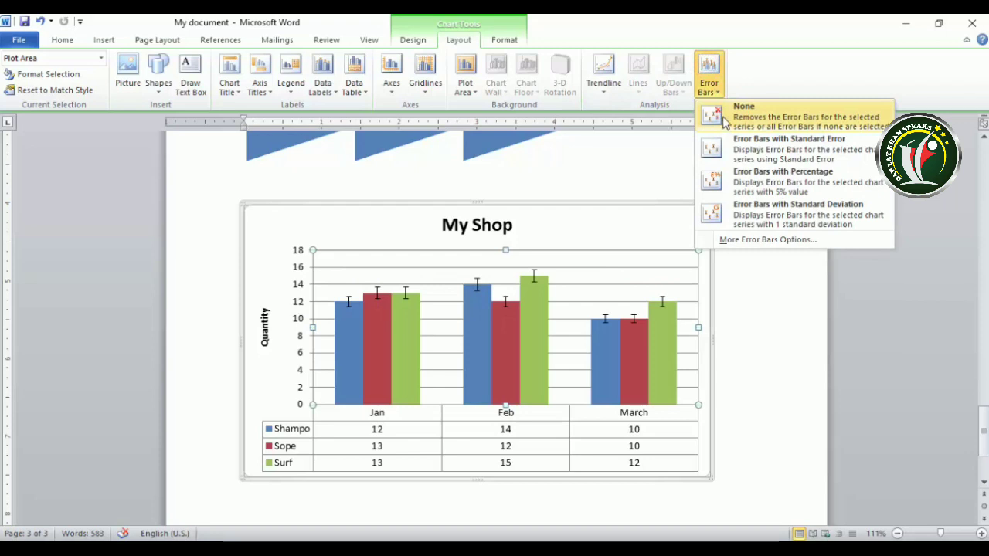
left_click(726, 120)
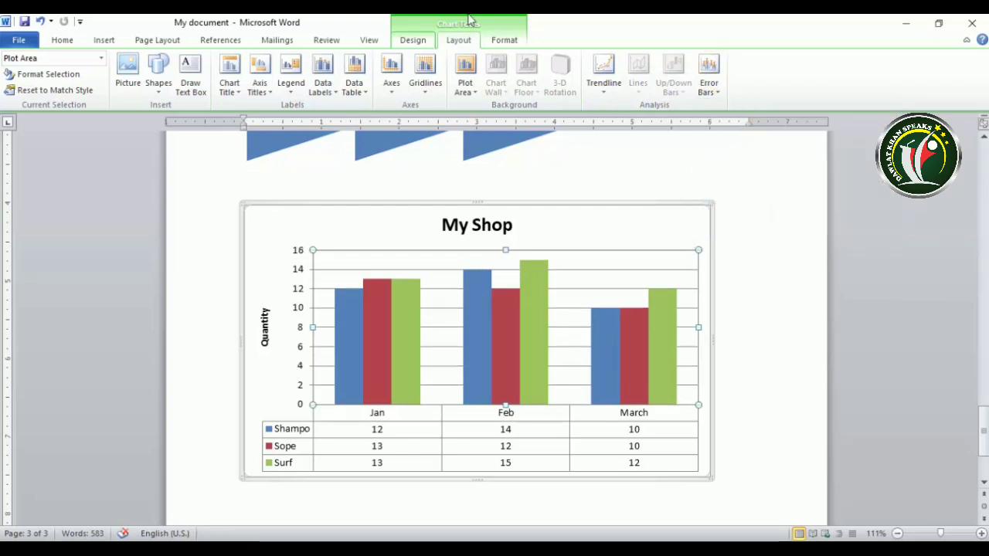
Select the chart's plot area and apply the orange shape style.
left_click(504, 40)
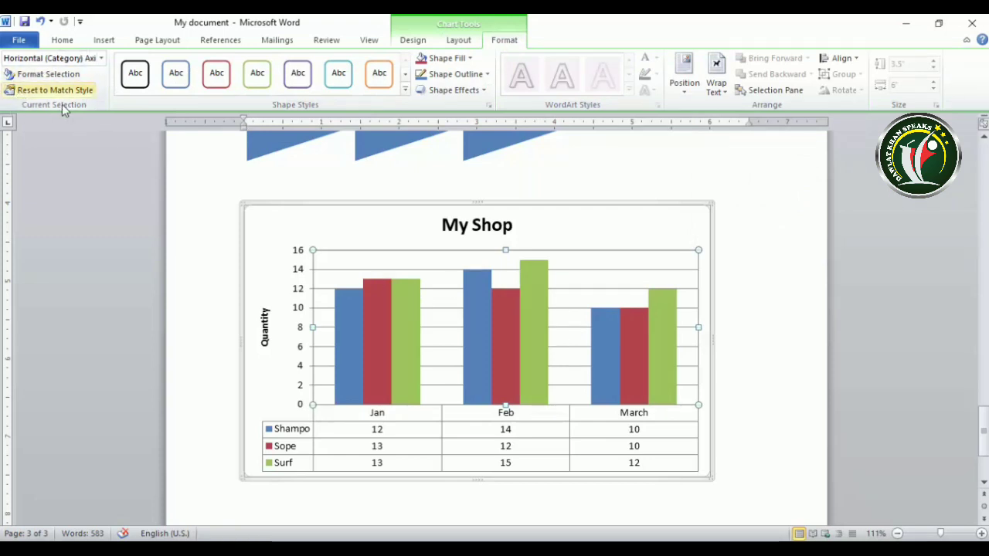
left_click(444, 40)
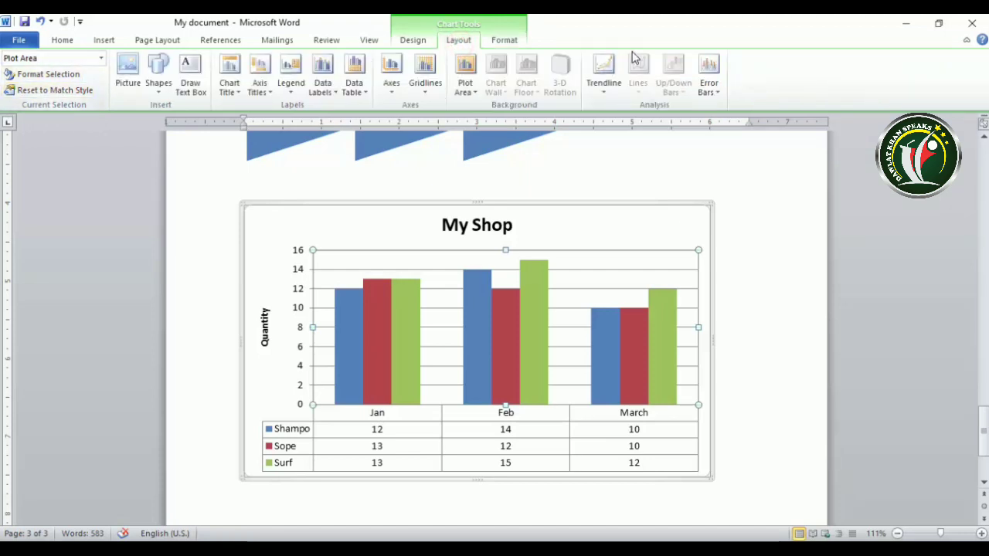
left_click(517, 39)
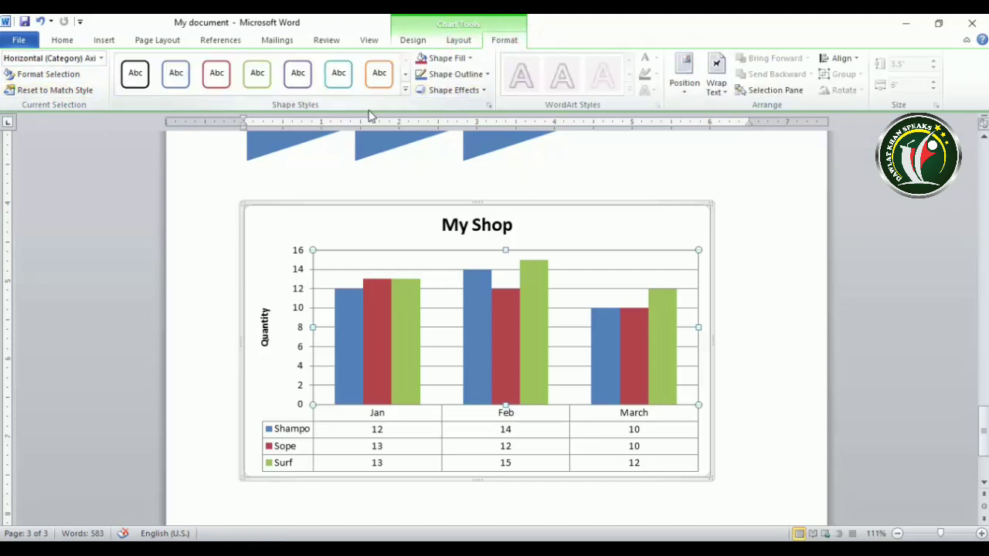
left_click(108, 40)
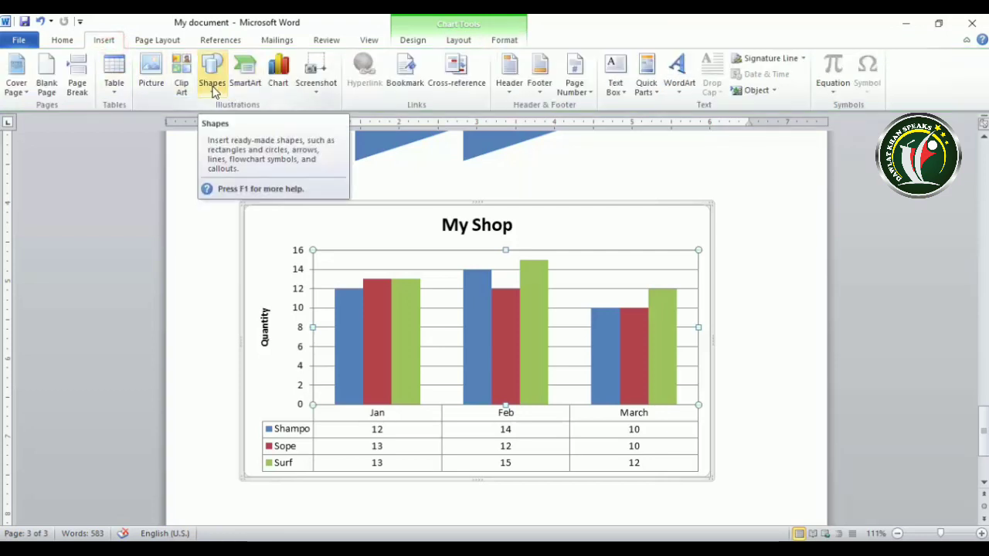
left_click(504, 39)
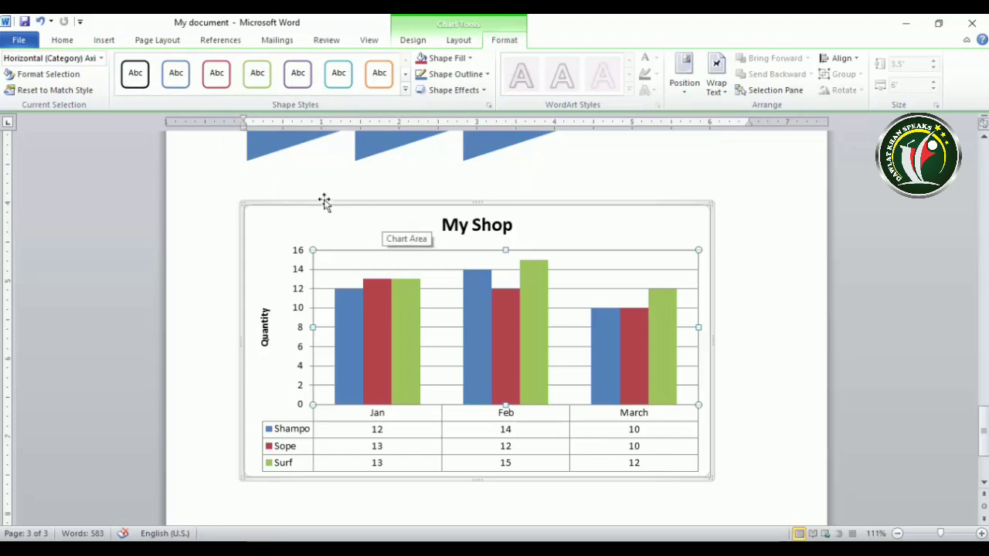
left_click(431, 256)
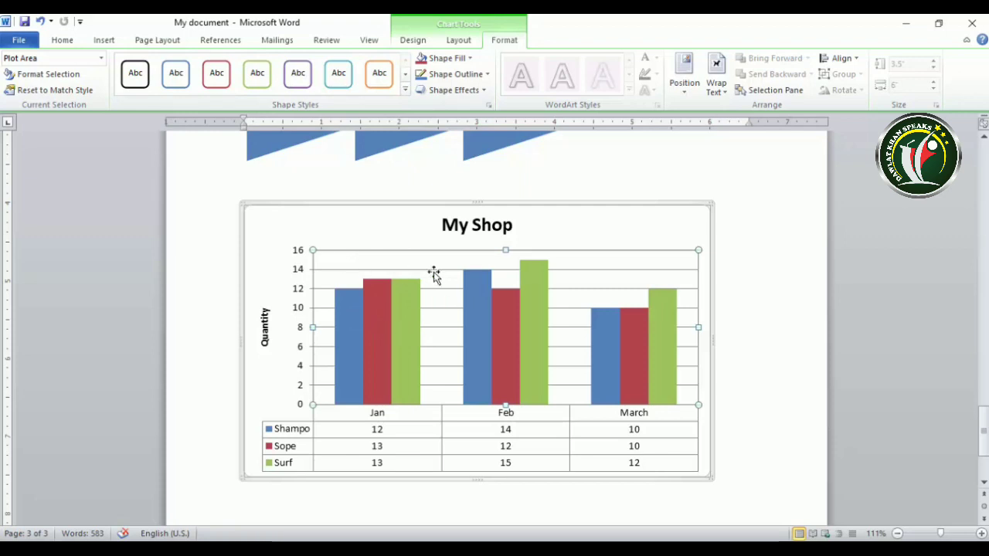
left_click(405, 90)
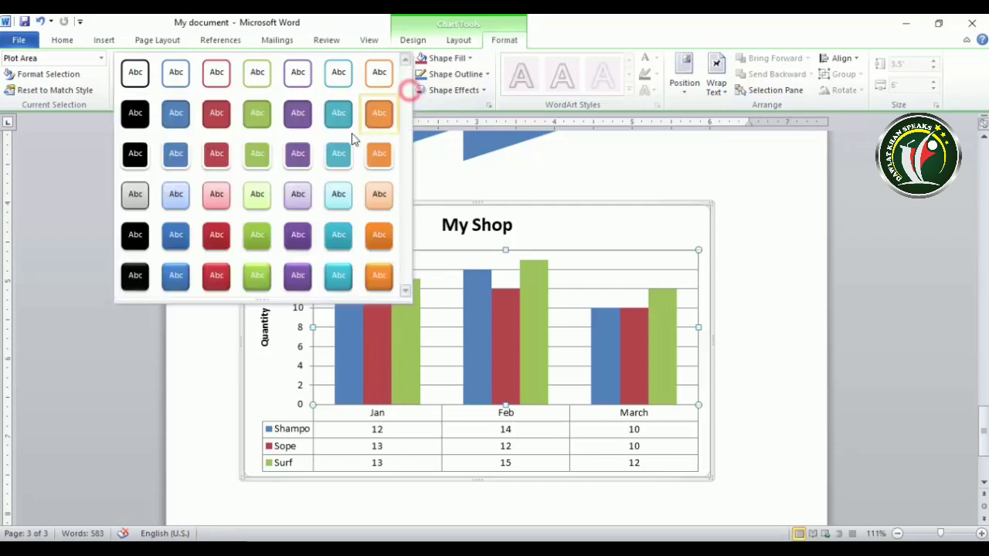
left_click(379, 273)
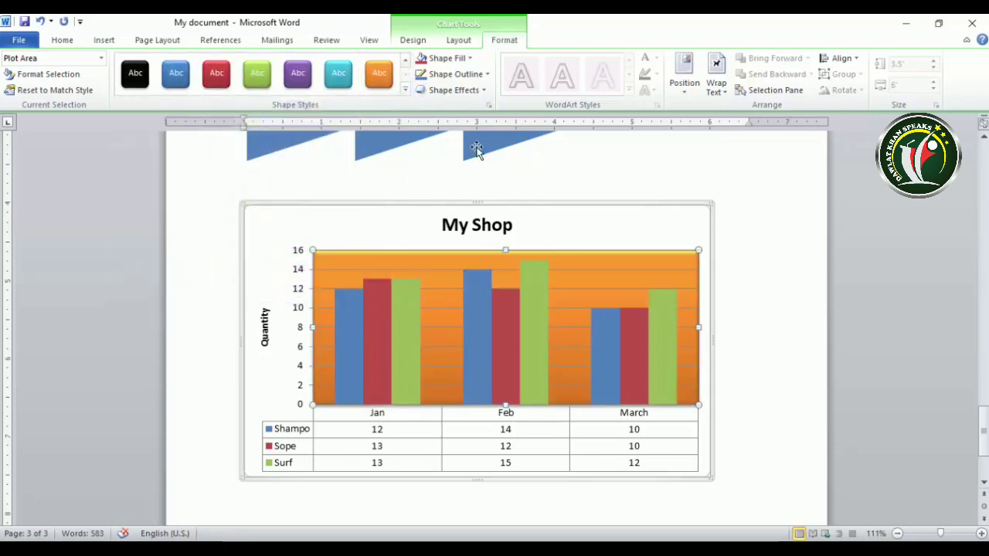
Give the plot area a red fill, an outline colour and a red 11 pt glow.
left_click(463, 58)
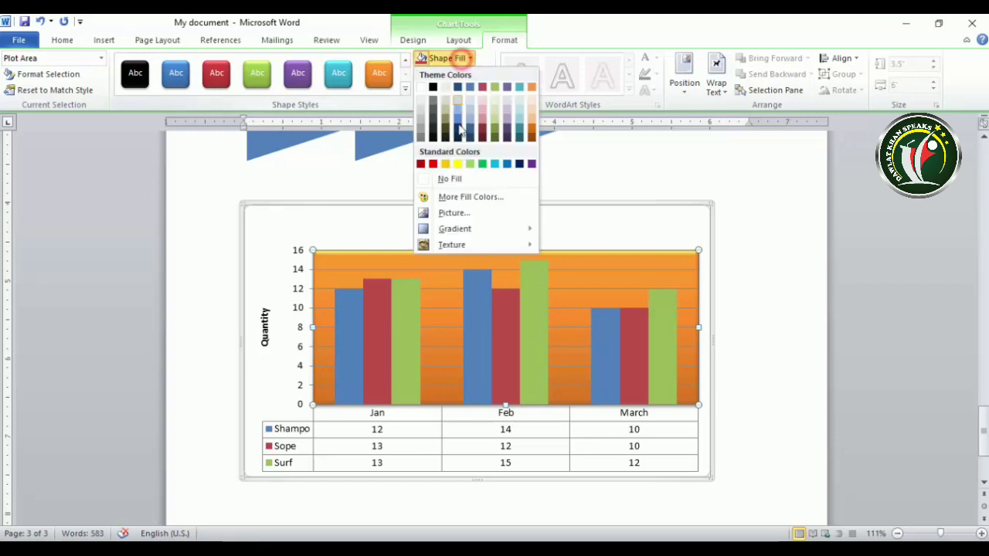
left_click(432, 164)
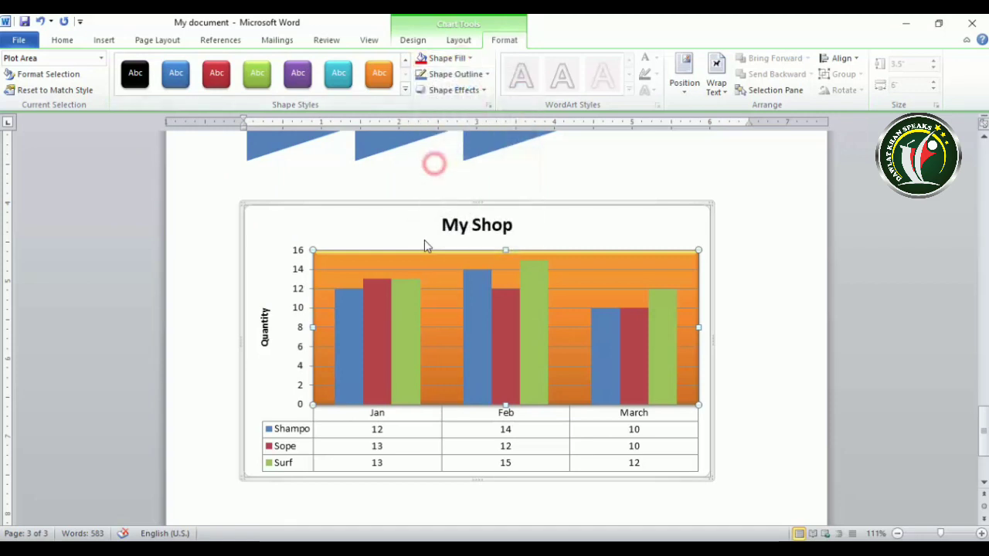
left_click(455, 73)
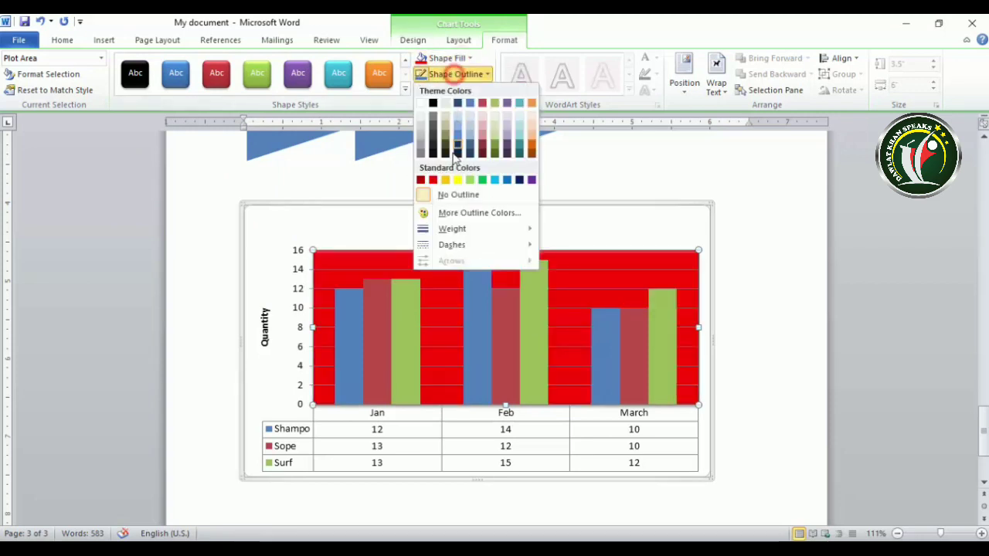
left_click(519, 179)
left_click(452, 89)
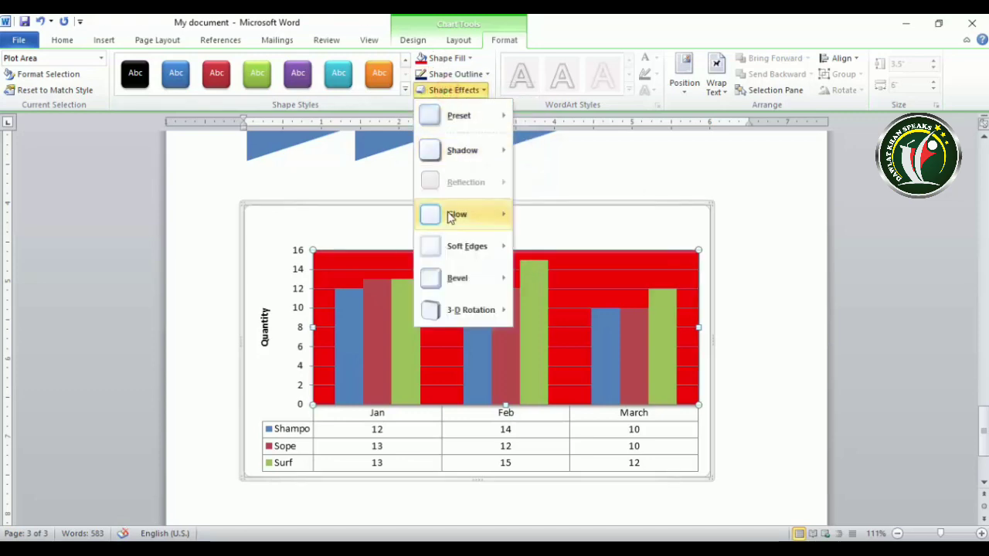
mouse_move(454, 216)
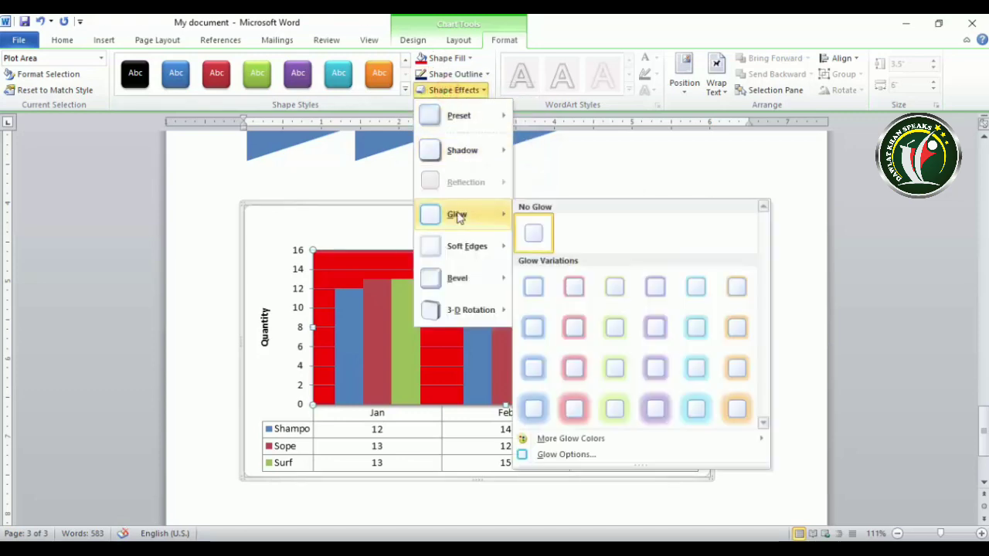
left_click(574, 369)
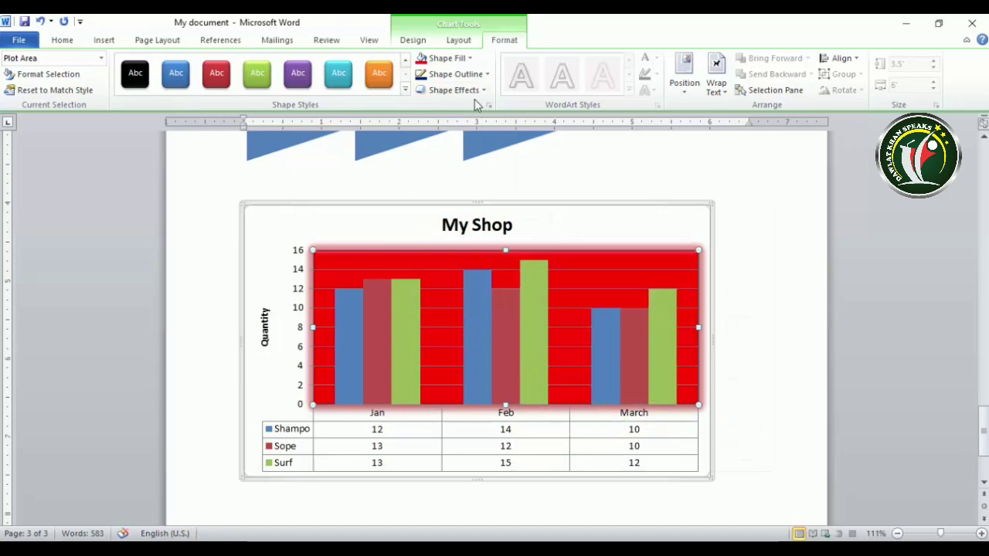
left_click(491, 226)
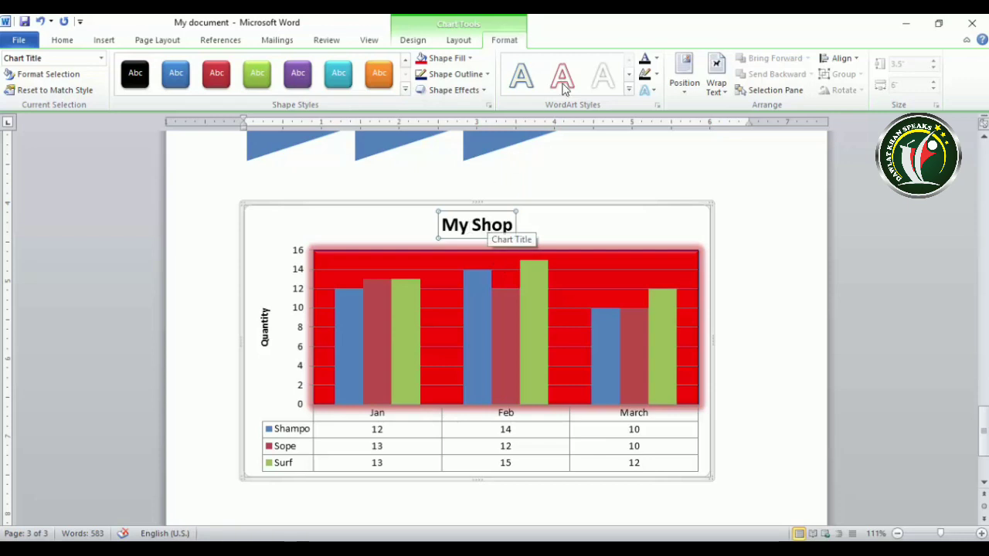
Select the My Shop chart title and apply the purple WordArt style.
left_click(552, 268)
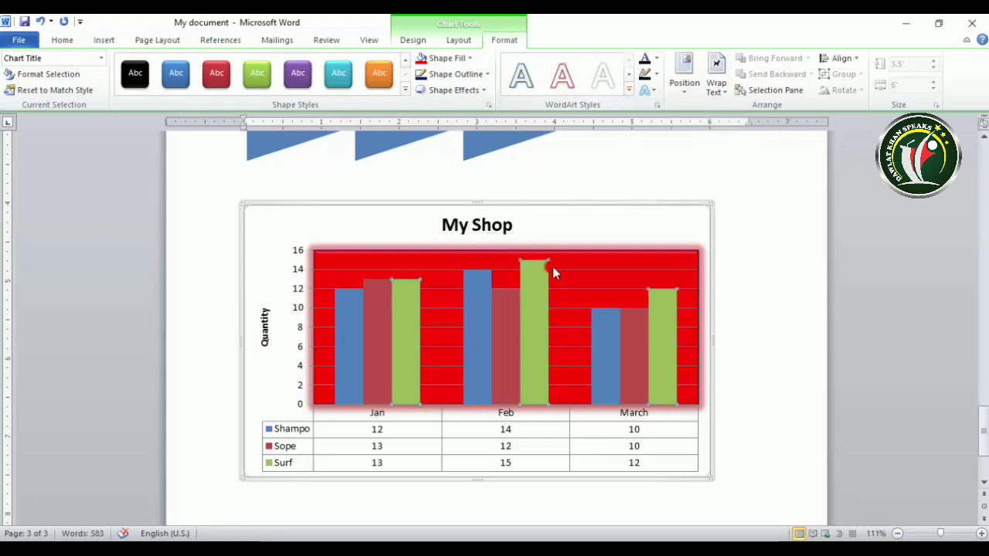
left_click(582, 265)
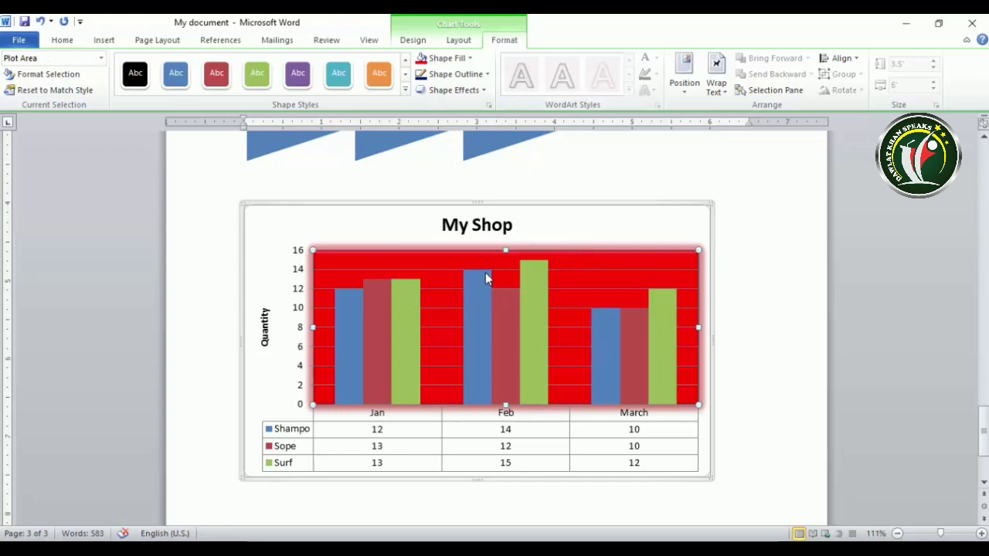
left_click(489, 226)
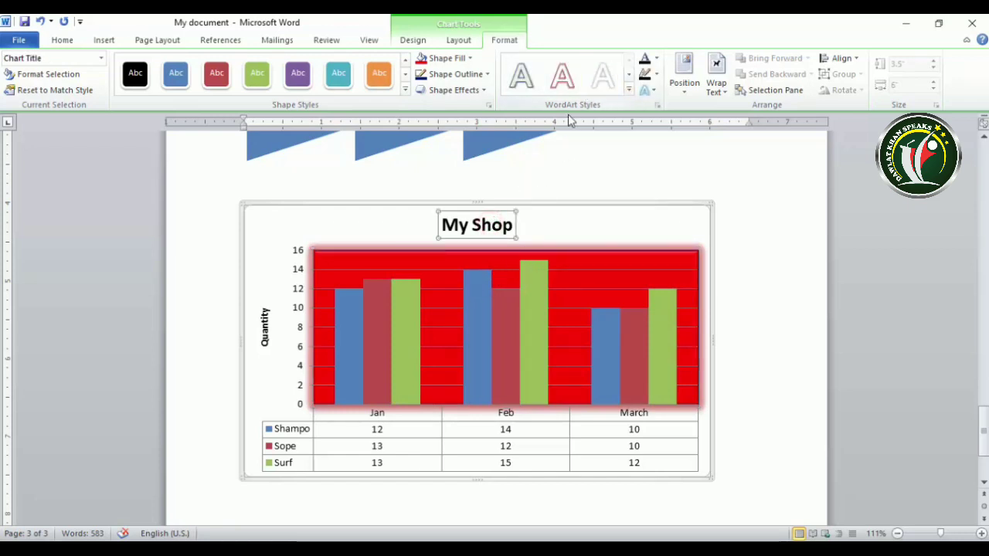
left_click(629, 90)
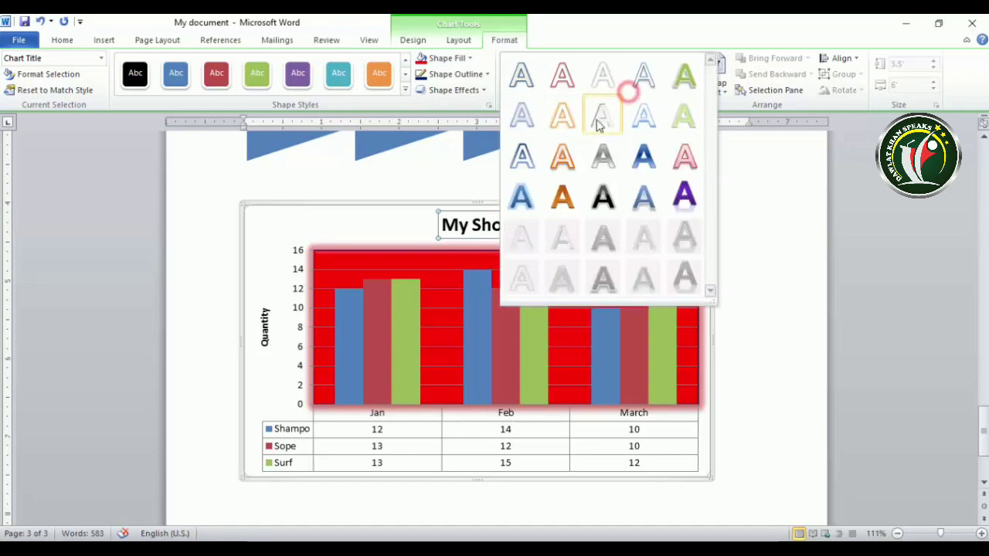
left_click(684, 197)
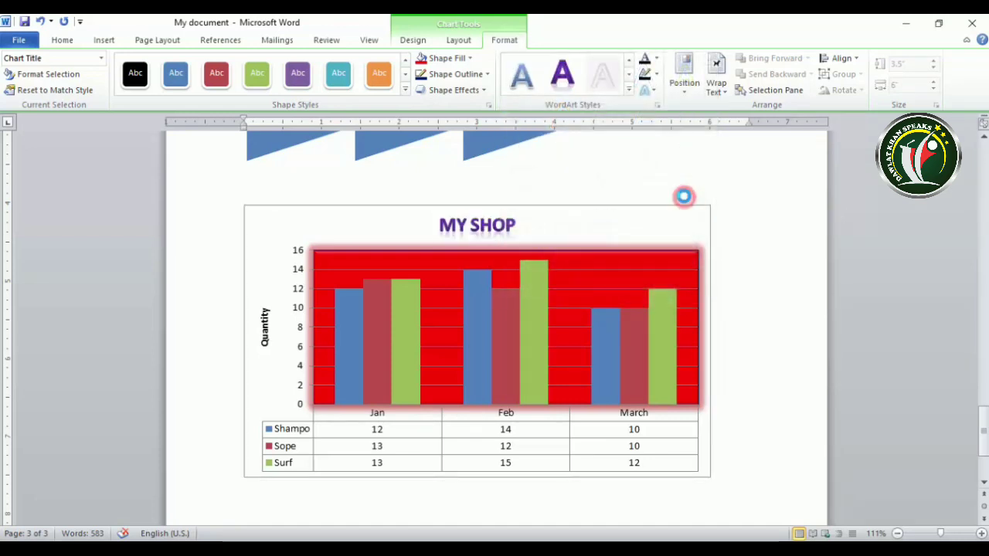
Set the MY SHOP title text fill to red, add an outline colour and a red glow.
left_click(657, 60)
left_click(658, 180)
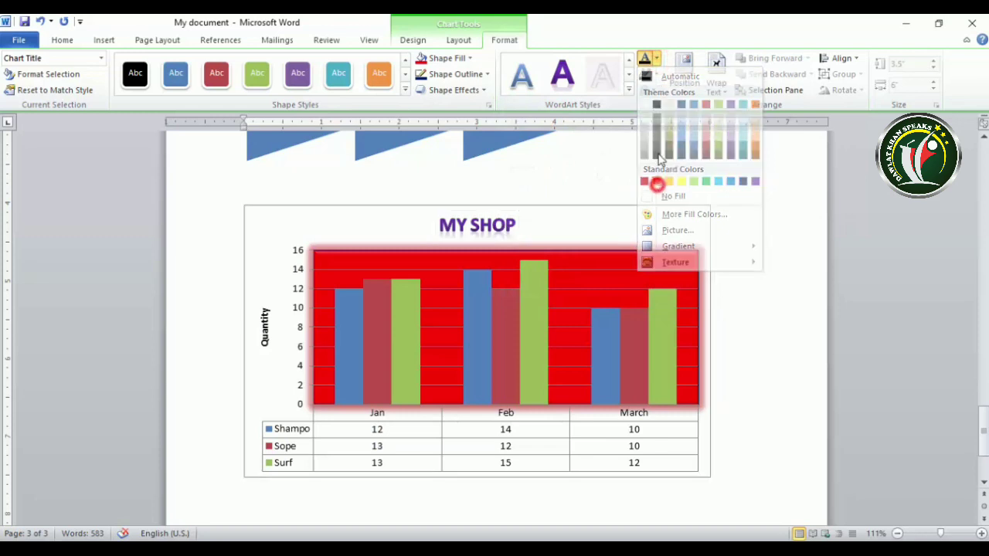
left_click(657, 75)
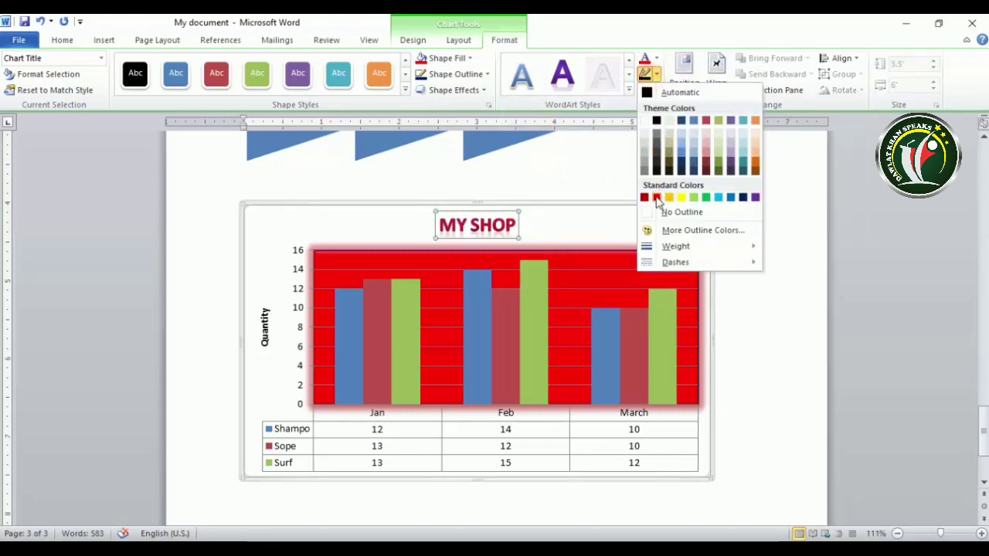
left_click(743, 198)
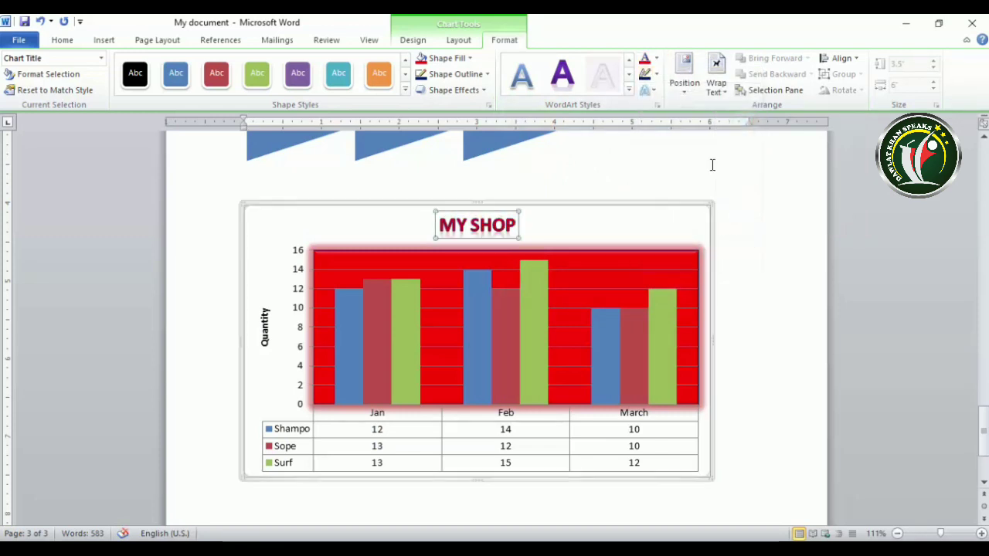
left_click(652, 90)
mouse_move(687, 180)
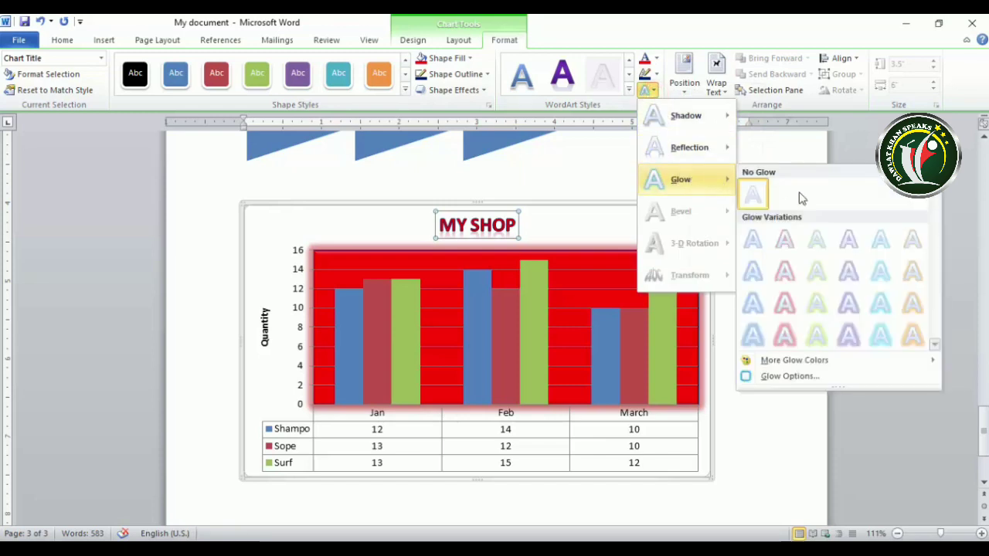
left_click(785, 303)
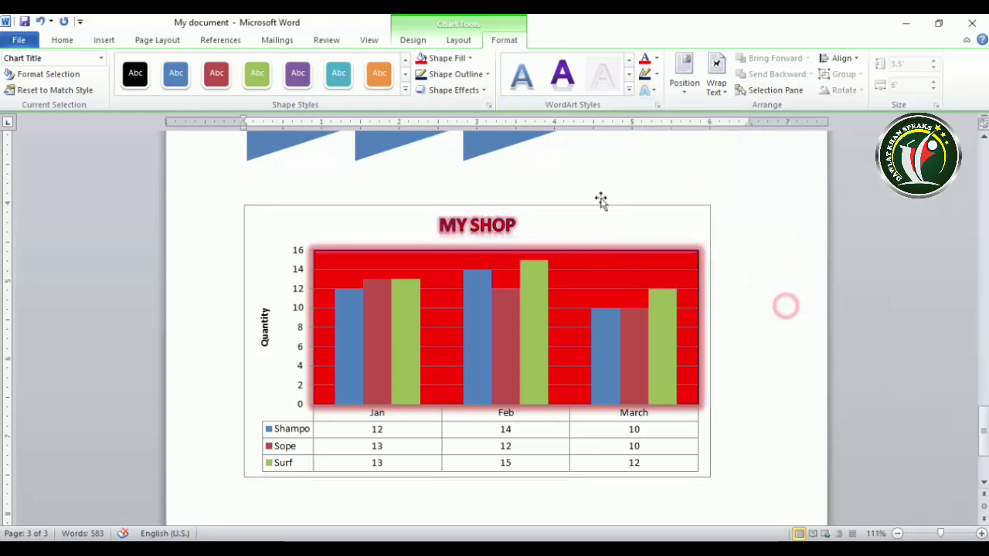
Try the Middle Center page position for the chart, then undo it.
left_click(687, 86)
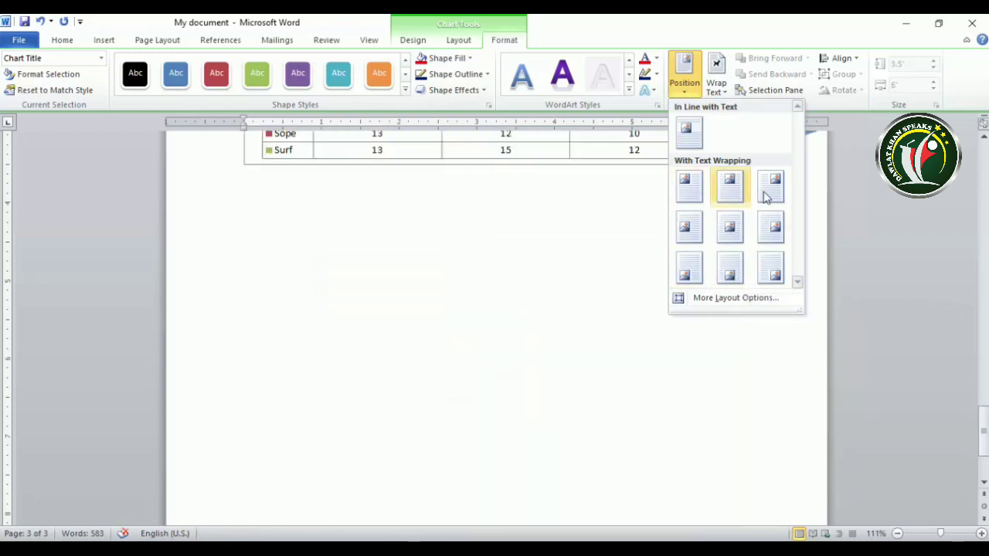
left_click(736, 233)
scroll(570, 227, "up", 4)
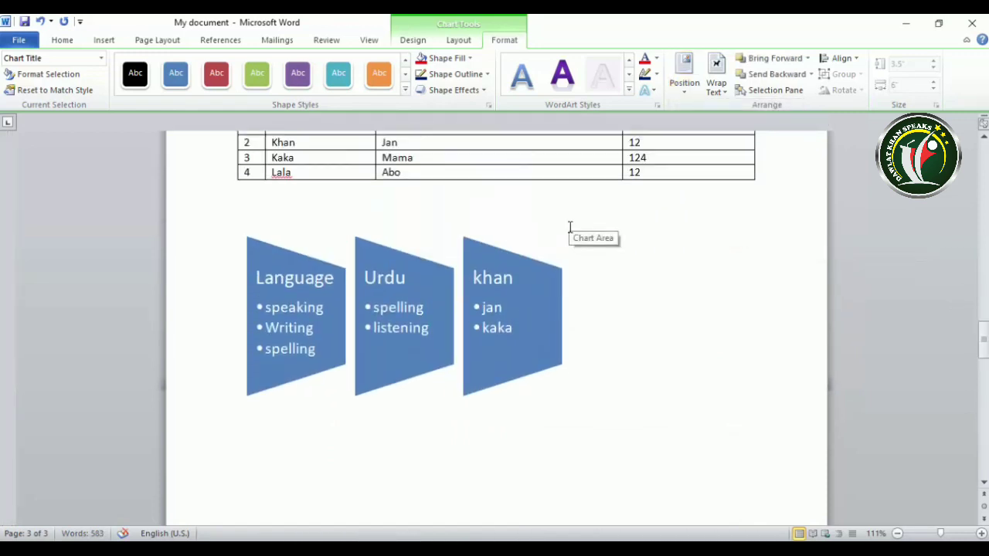
scroll(569, 227, "up", 4)
scroll(569, 229, "down", 8)
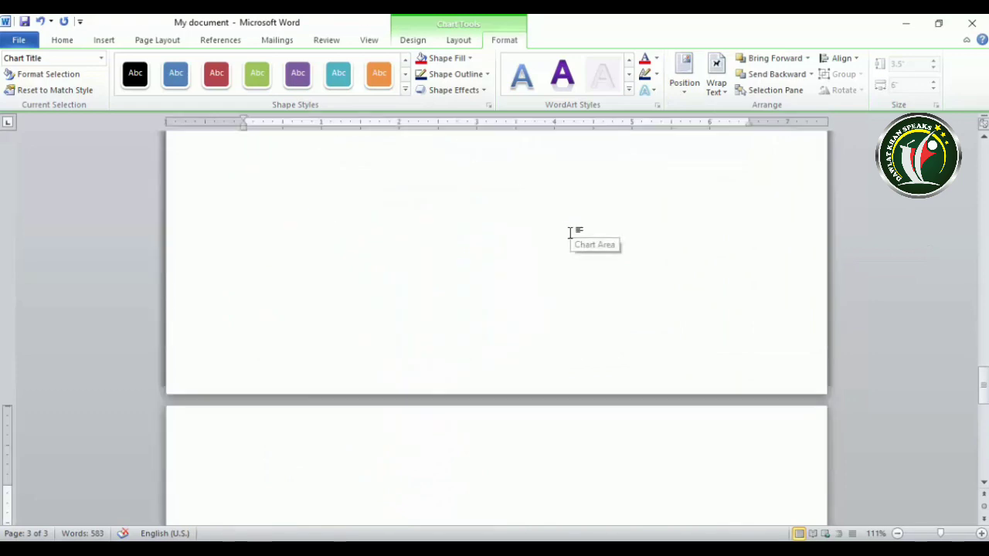
scroll(571, 233, "down", 10)
scroll(573, 236, "up", 6)
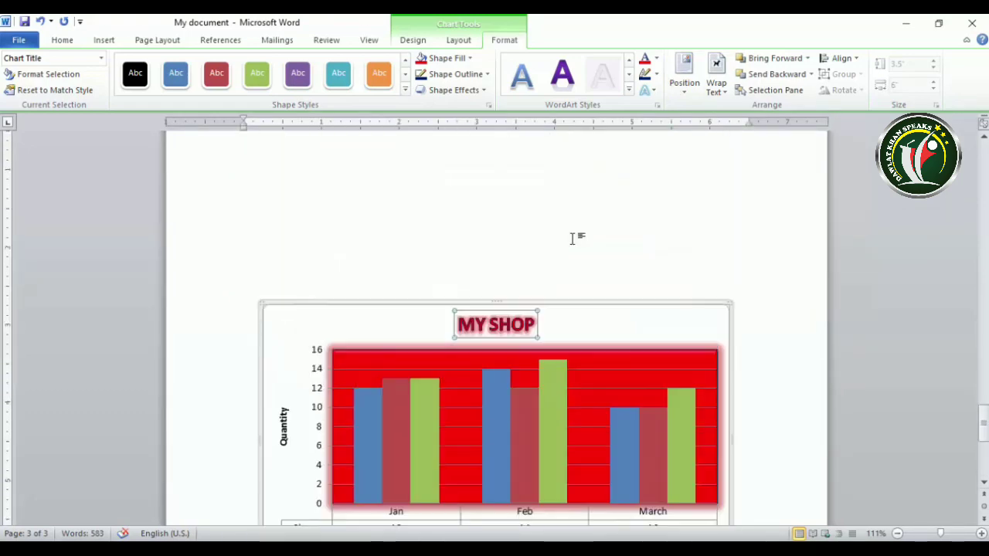
key("ctrl+z")
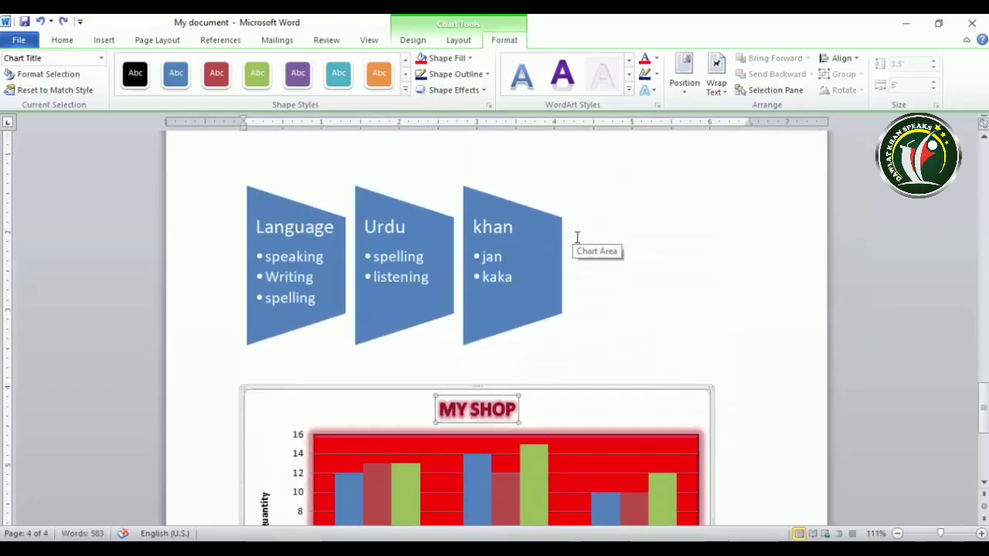
Drag the chart up to sit directly beneath the Language, Urdu and khan shapes.
scroll(577, 237, "down", 2)
scroll(577, 239, "down", 1)
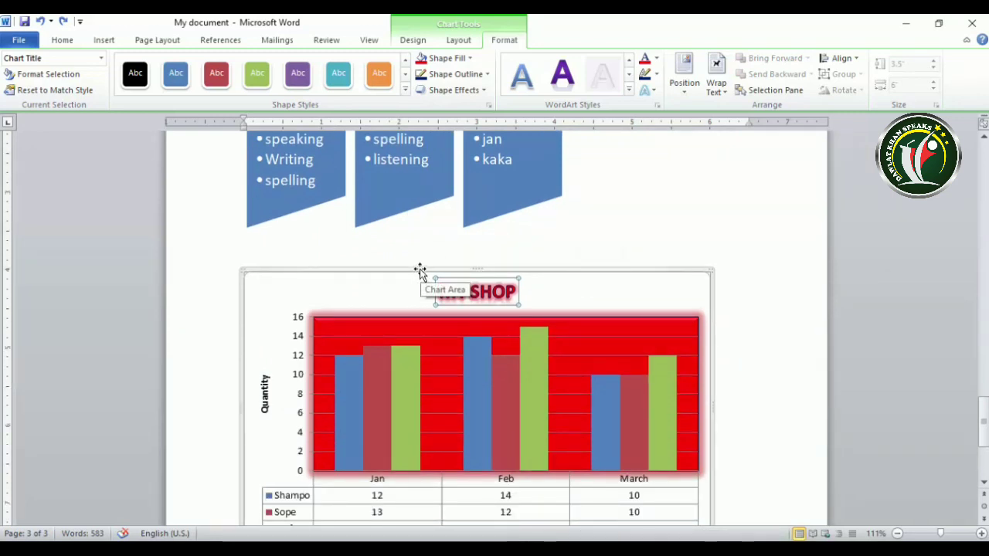
left_click_drag(419, 270, 441, 274)
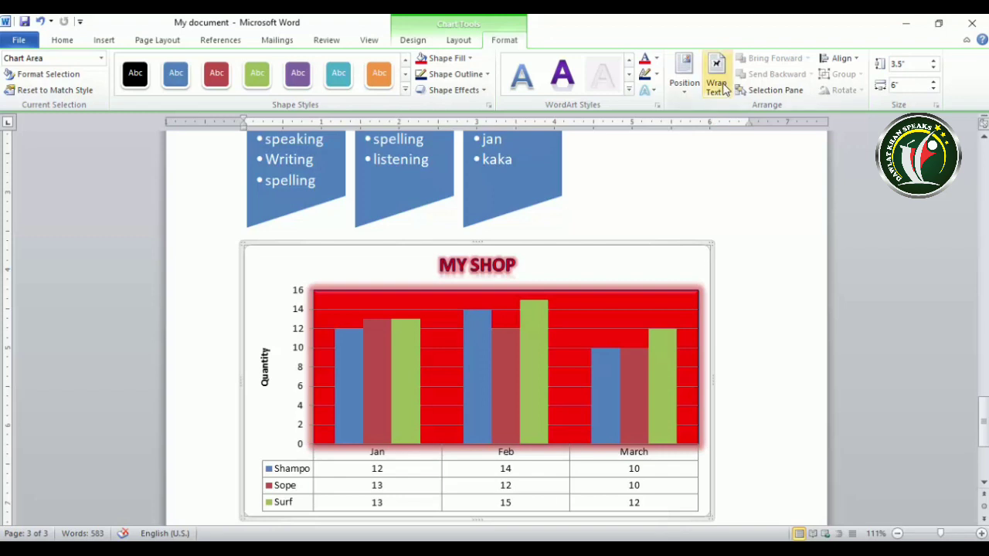
Set the chart In Line with Text, after trying Square wrap, and stretch it to 3.57 inches tall.
left_click(716, 81)
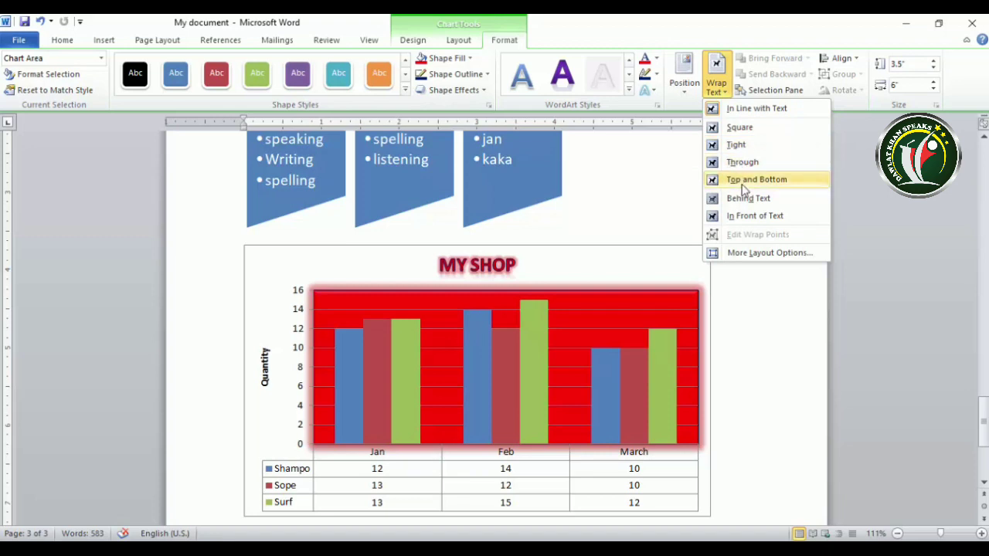
left_click(736, 128)
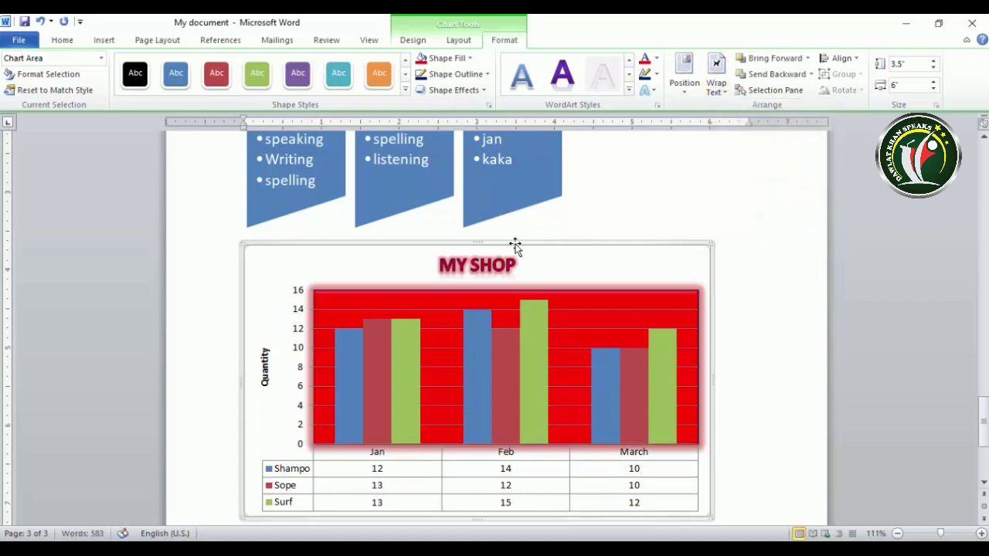
left_click(516, 245)
left_click_drag(516, 245, 518, 274)
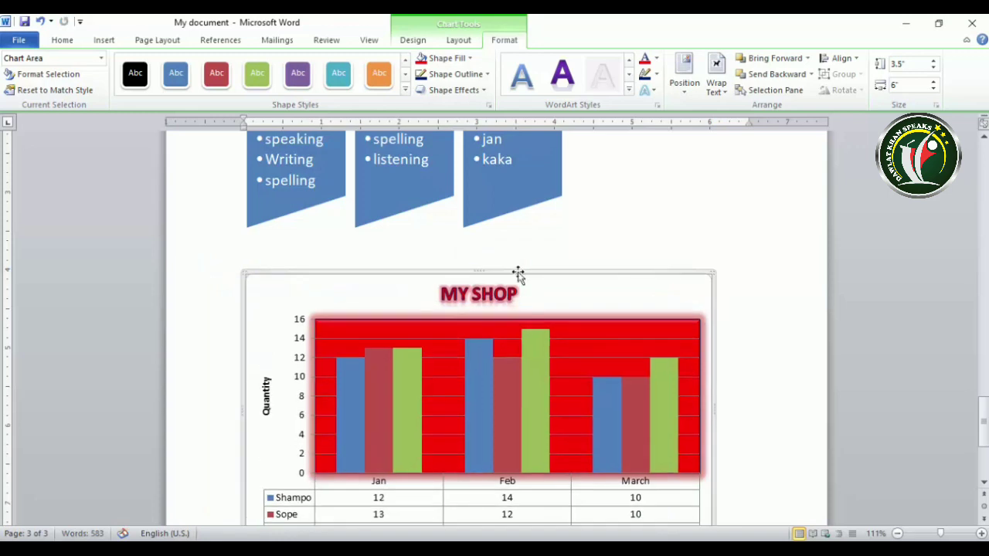
left_click(726, 81)
left_click(729, 105)
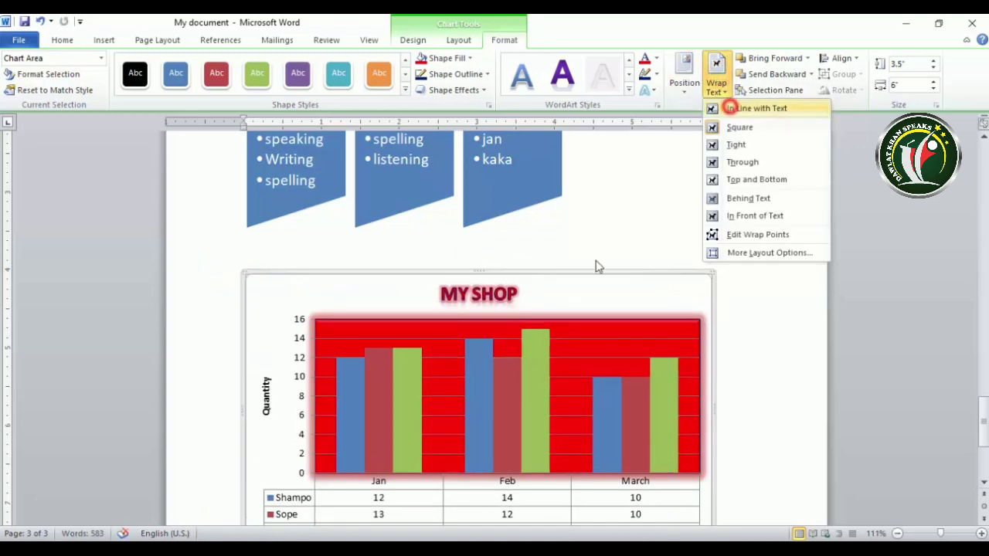
mouse_move(476, 272)
left_mouse_down()
mouse_move(486, 269)
mouse_move(476, 286)
mouse_move(487, 256)
left_mouse_up()
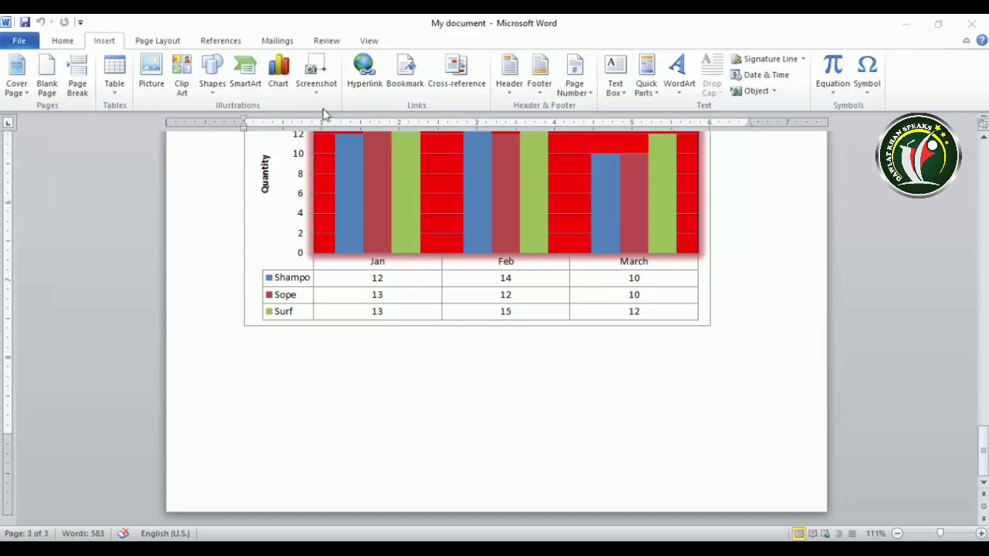
Dismiss the Screenshot dropdown below the chart without inserting anything, then bring up File Explorer.
left_click(314, 376)
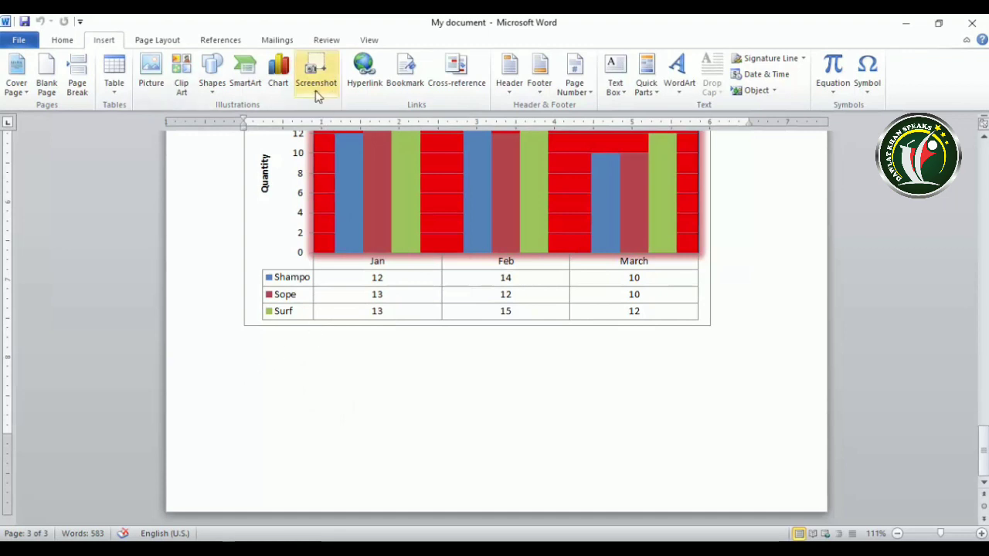
left_click(316, 85)
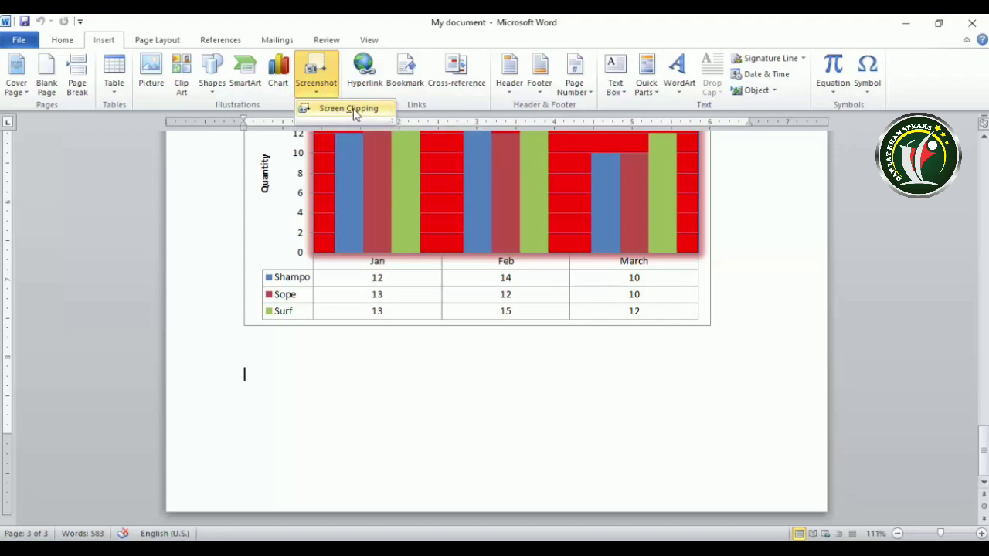
left_click(325, 92)
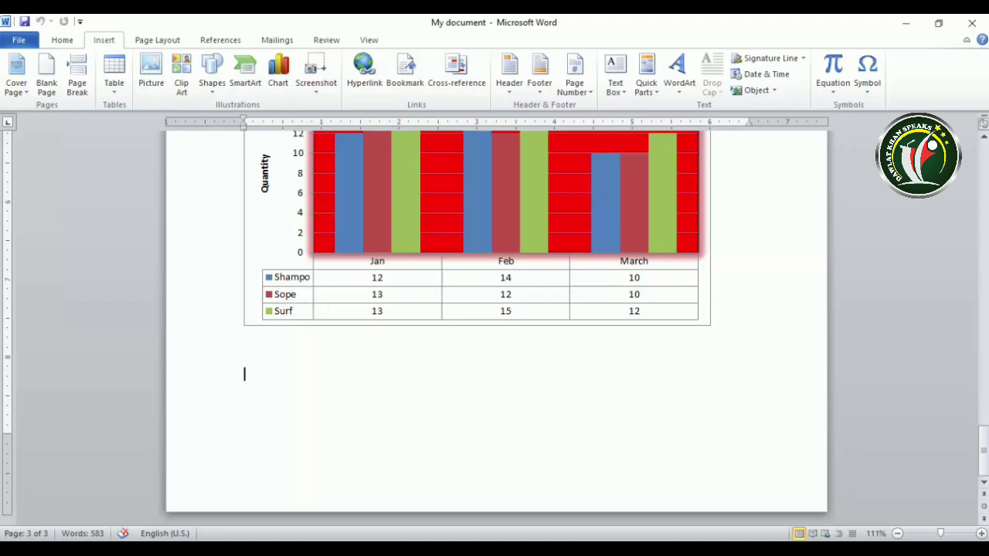
mouse_move(194, 548)
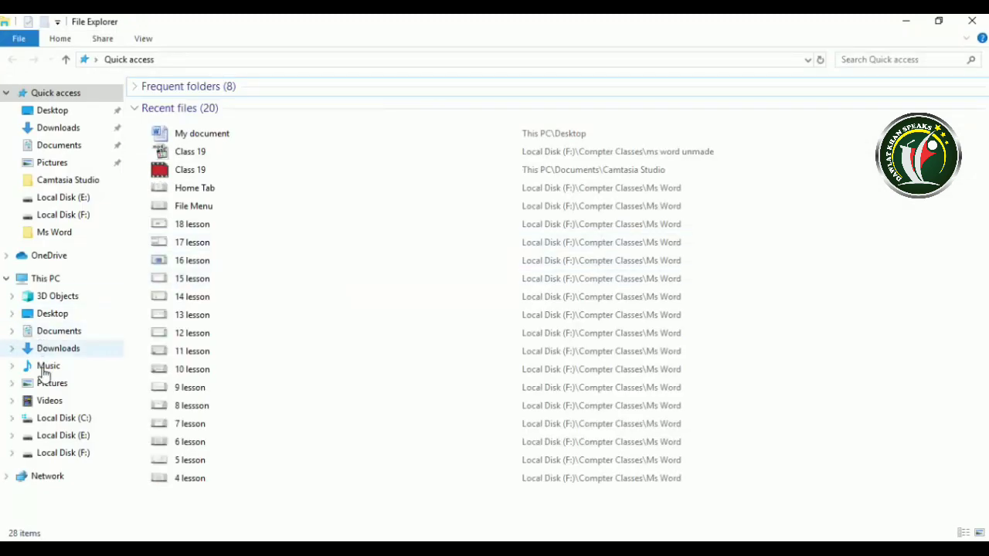
Browse Local Disk (E:), Local Disk (C:) and Pictures, then minimize Explorer back to Word.
left_click(80, 436)
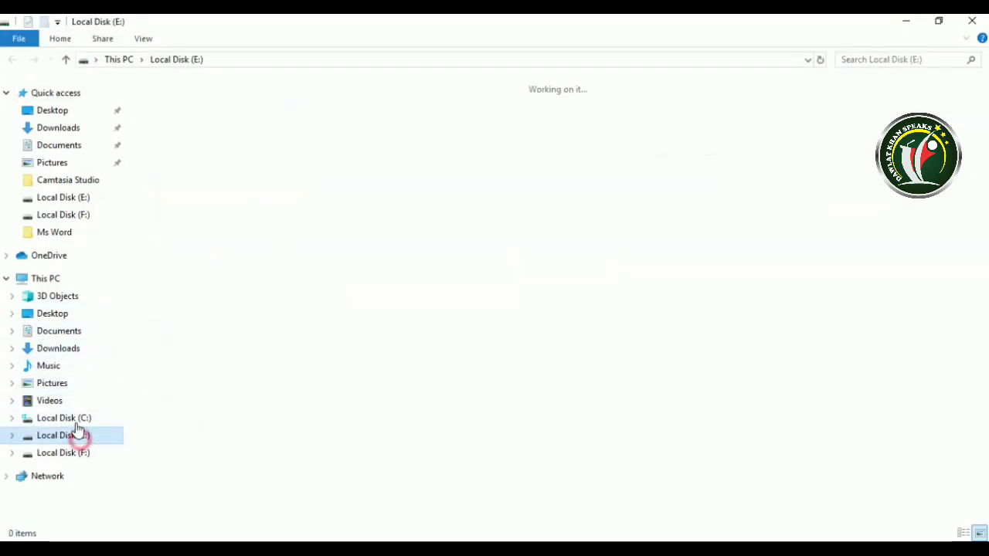
left_click(80, 419)
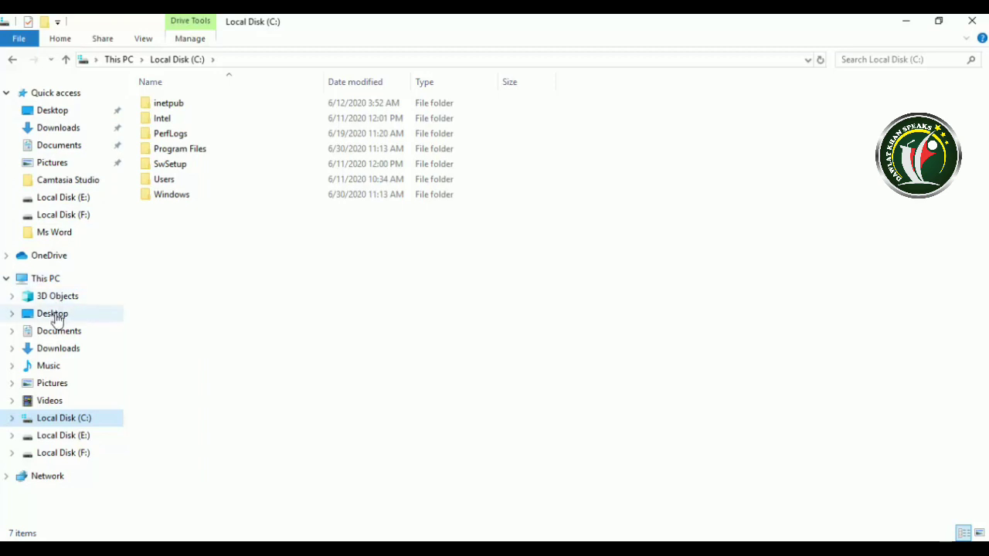
left_click(50, 382)
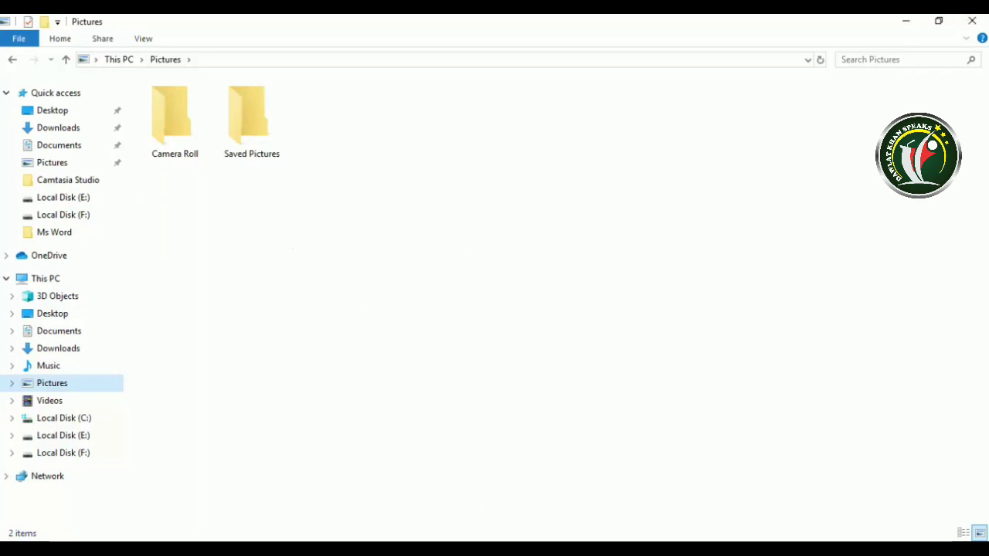
left_click(972, 21)
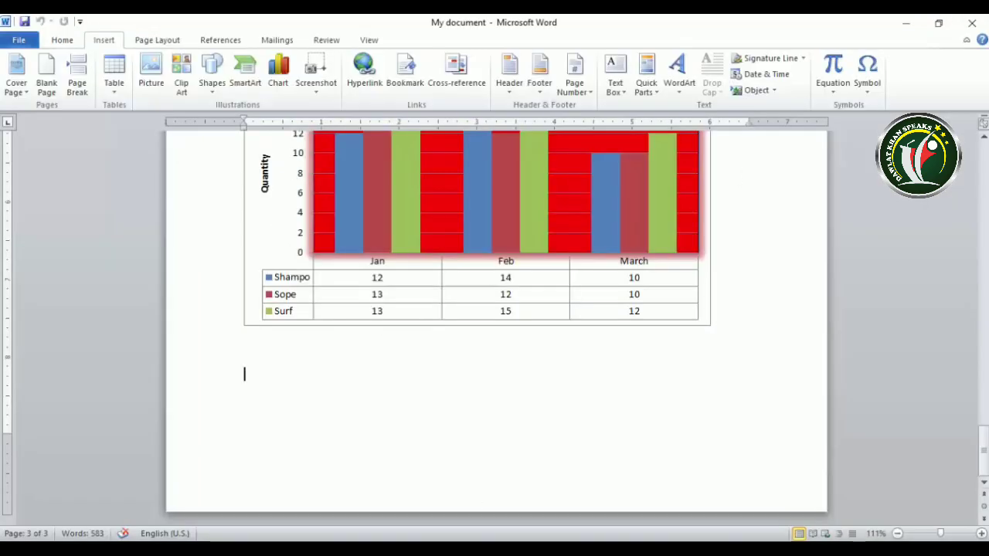
left_click(320, 99)
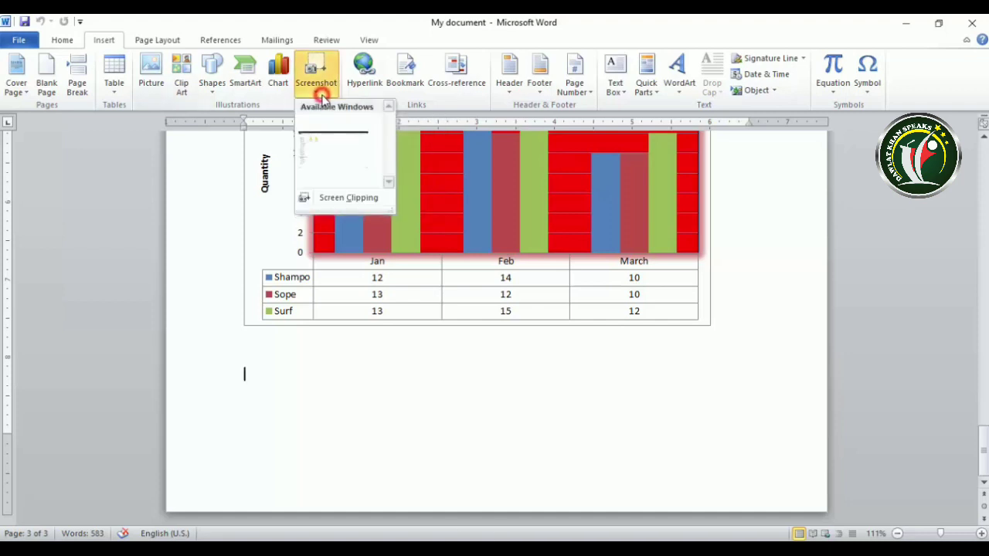
left_click(334, 137)
scroll(396, 283, "down", 3)
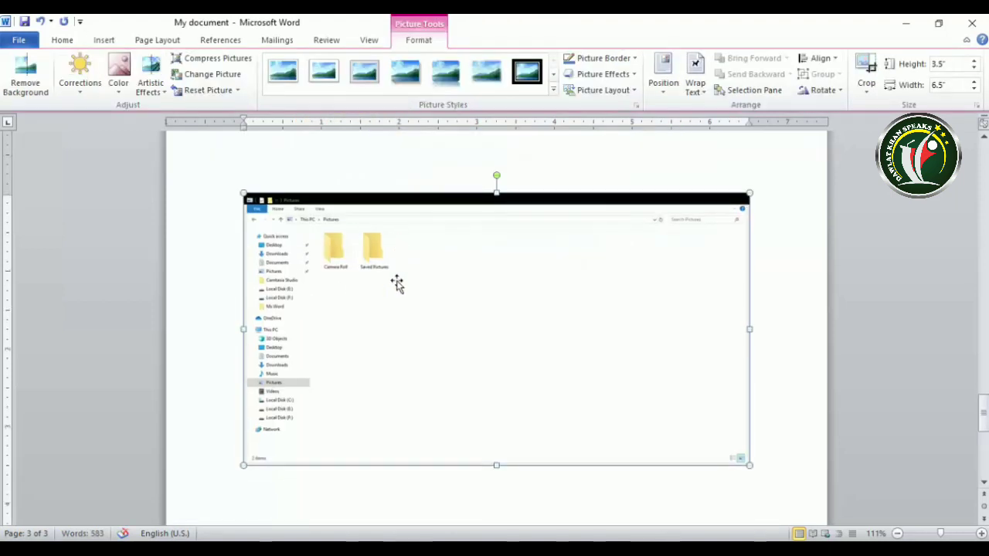
scroll(396, 284, "up", 1)
scroll(397, 284, "up", 1)
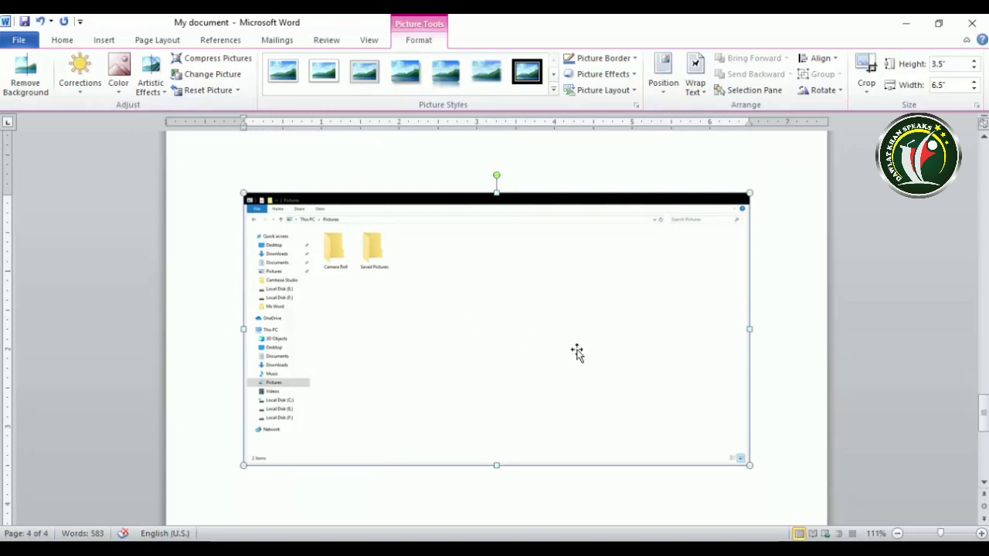
key("Delete")
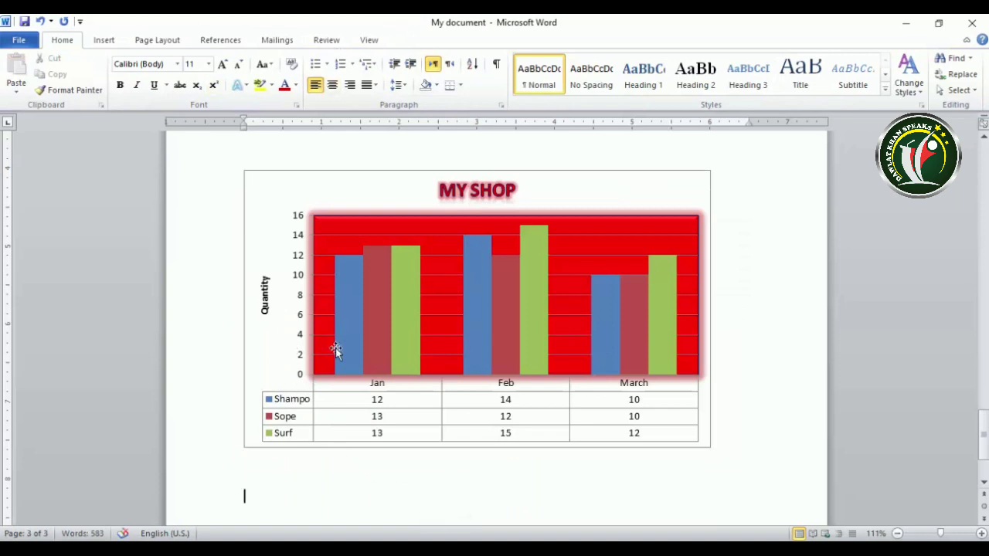
Insert a screen clipping of the Saved Pictures folder icon from Explorer.
left_click(107, 41)
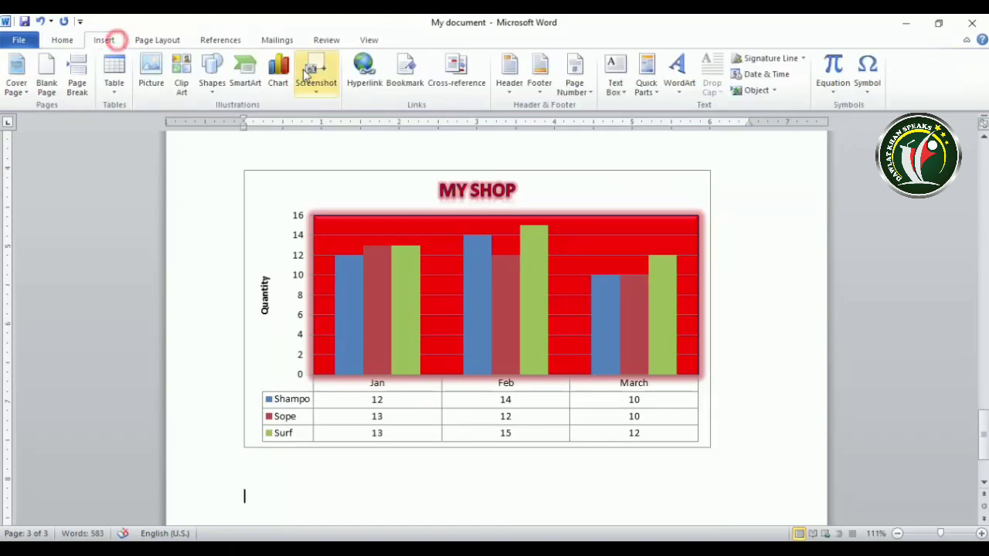
left_click(315, 85)
left_click(337, 199)
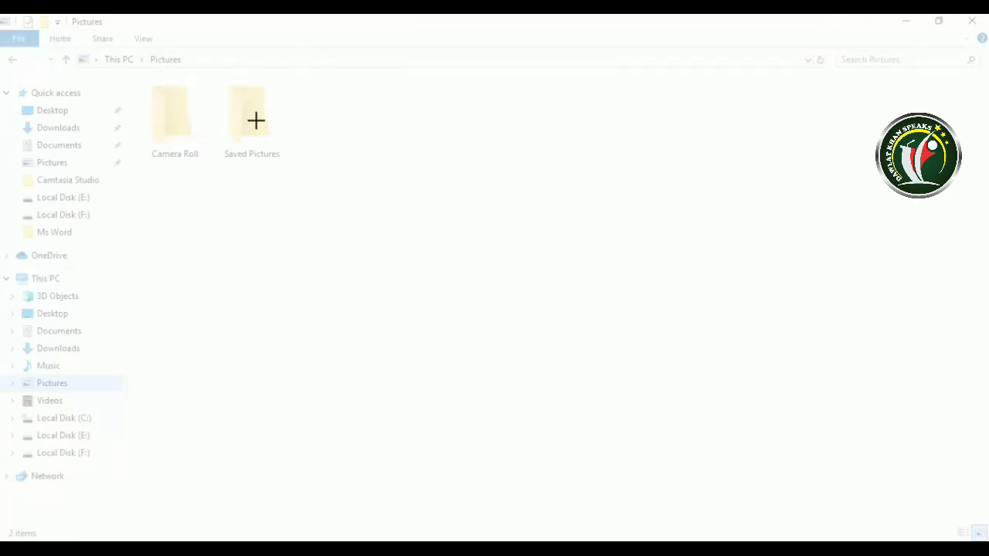
left_click_drag(222, 85, 284, 162)
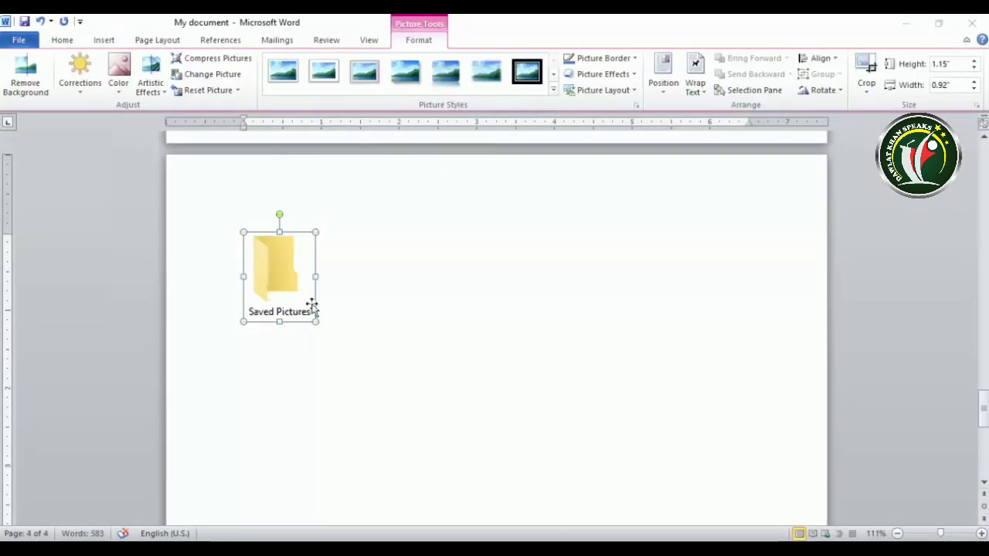
Minimize Word and Explorer, then restore the Word document from the taskbar.
left_click(905, 22)
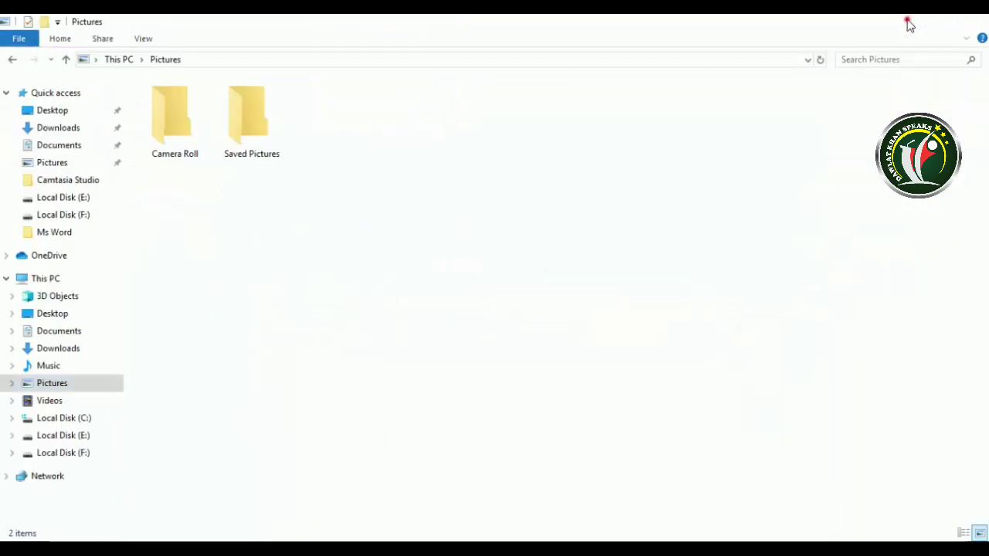
left_click(905, 22)
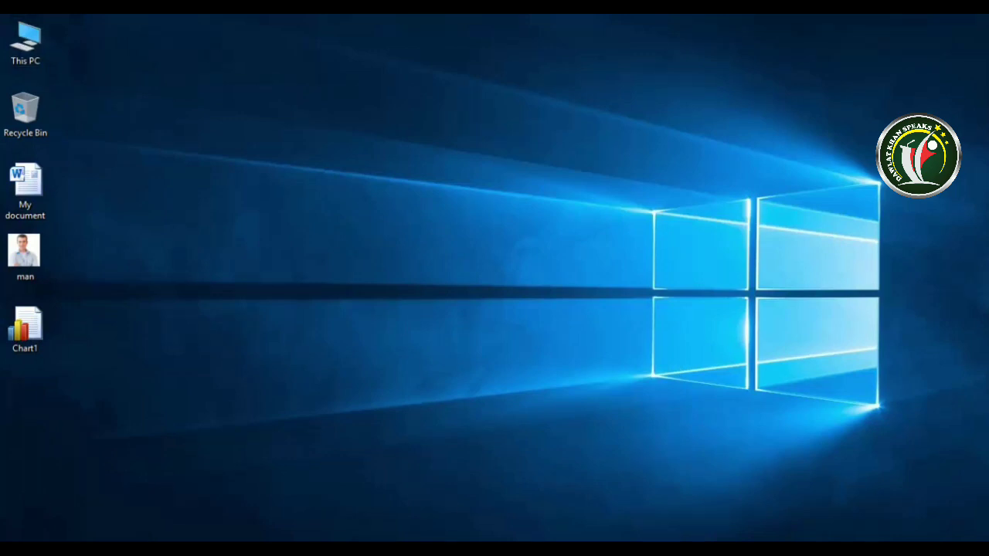
mouse_move(444, 547)
left_click(444, 494)
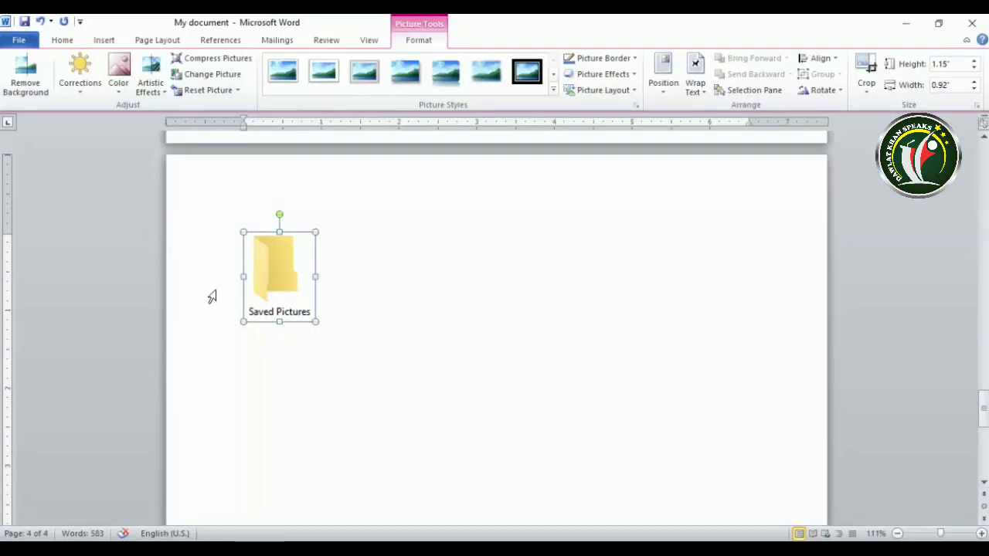
Insert a screen clipping of the This PC desktop icon.
left_click(406, 347)
left_click(106, 41)
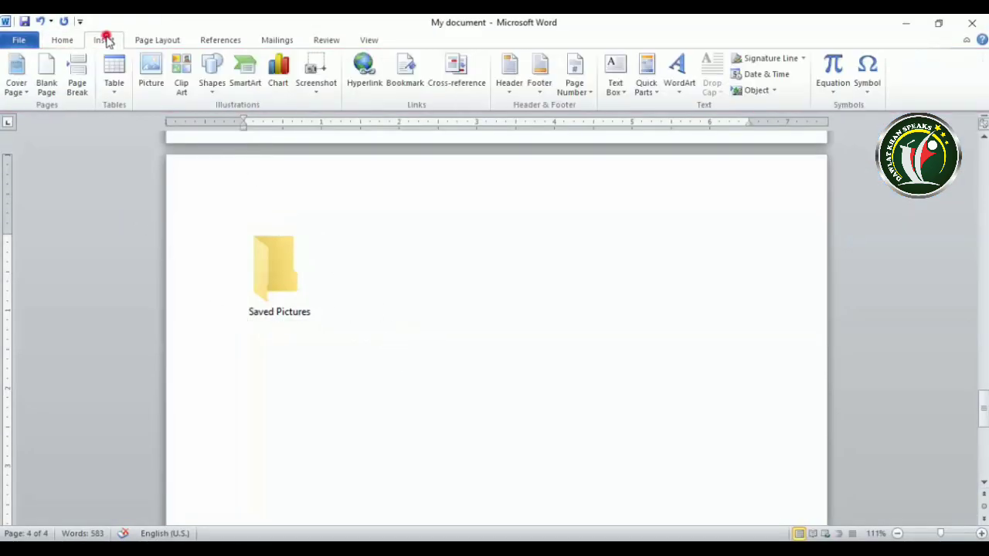
left_click(316, 77)
left_click(334, 110)
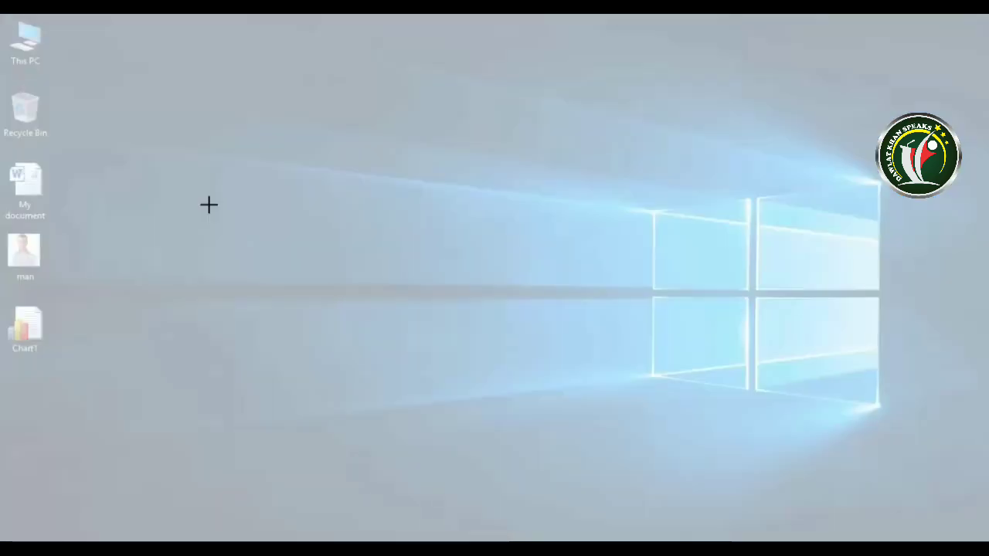
left_click_drag(1, 15, 49, 75)
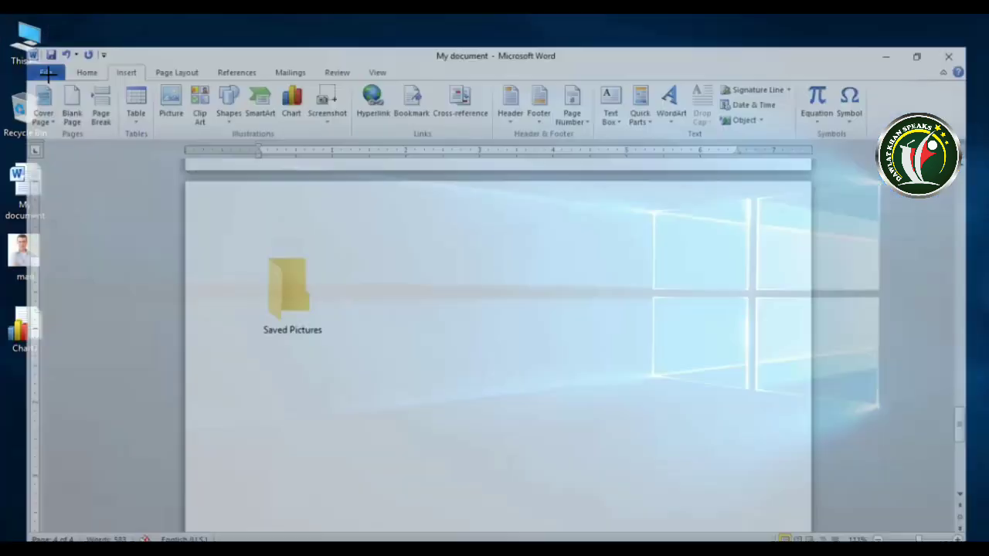
Give the This PC image Square text wrapping and move it right of the folder.
left_click(415, 288)
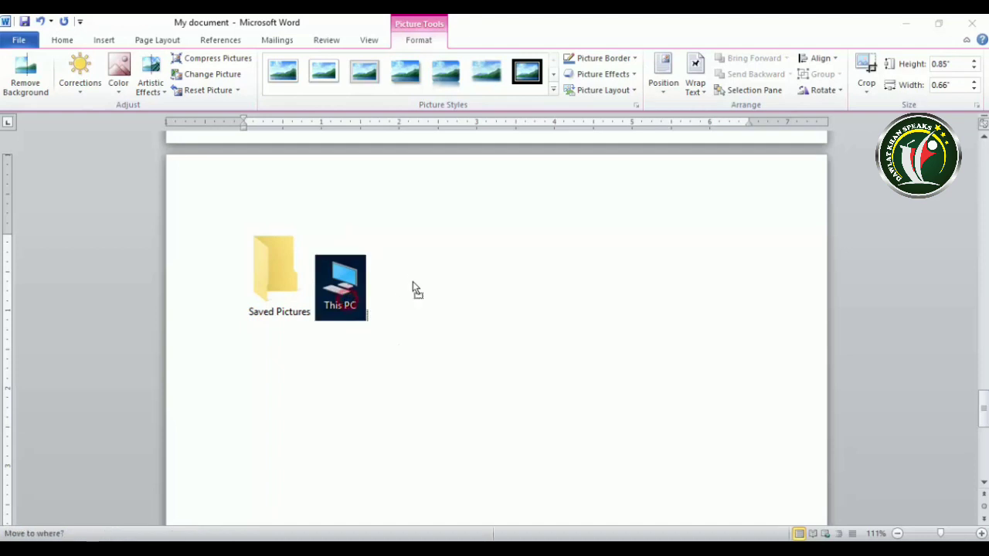
left_click(344, 292)
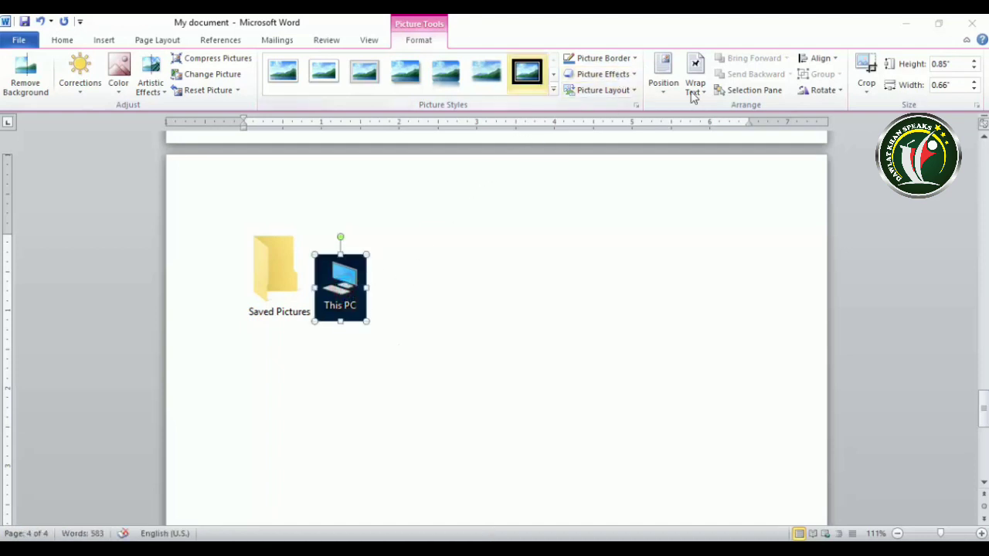
left_click(662, 77)
left_click(694, 79)
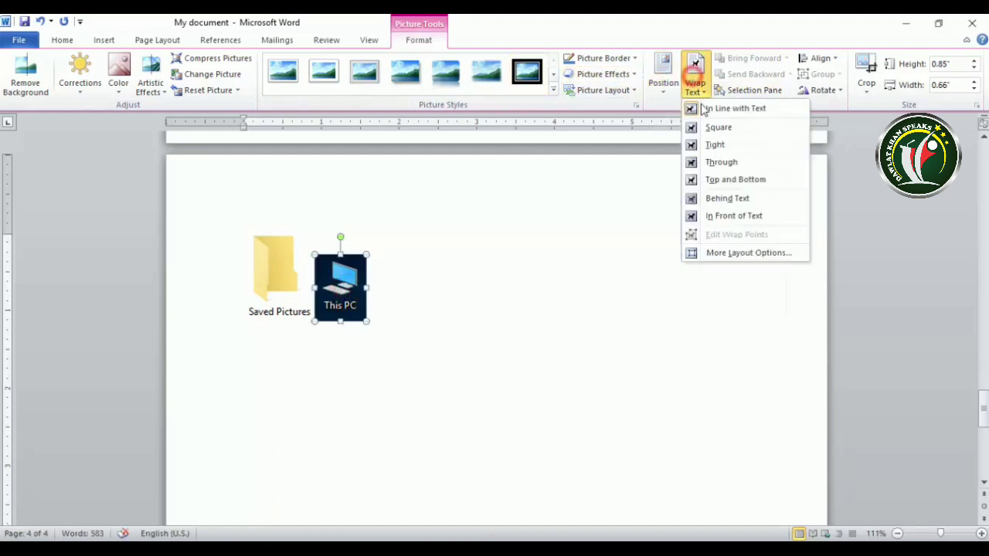
left_click(719, 126)
left_click_drag(340, 287, 461, 243)
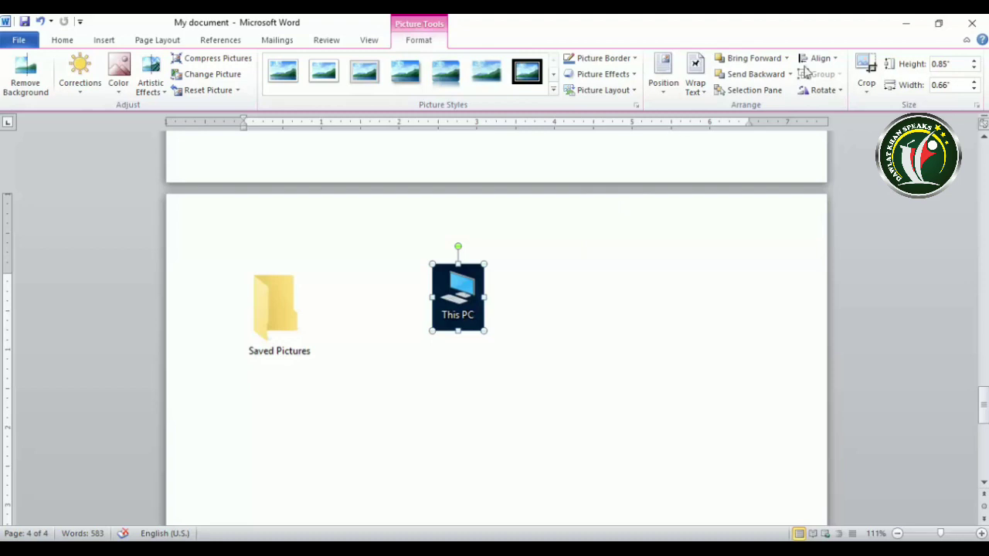
Delete the Saved Pictures image and pull the This PC image up below the chart.
left_click(108, 41)
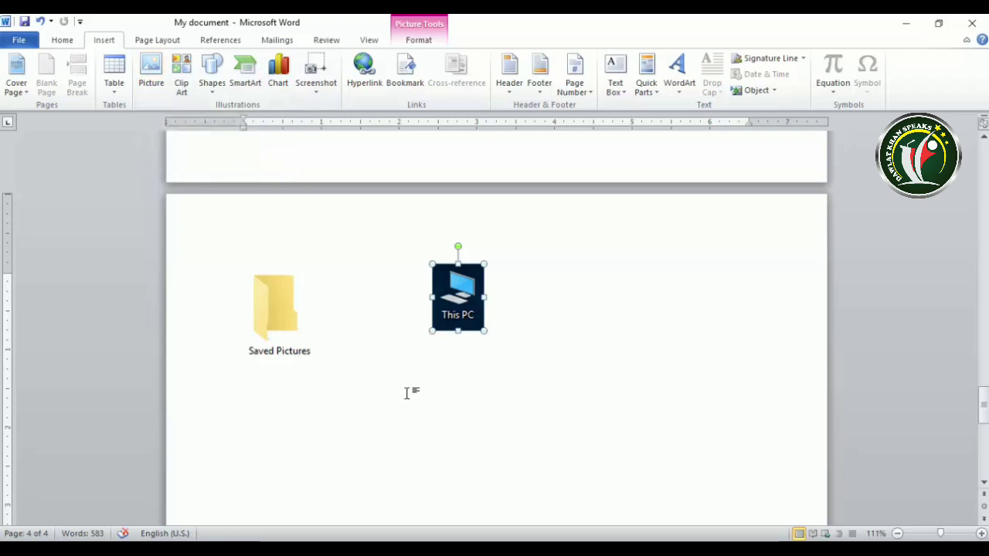
left_click(376, 380)
left_click(271, 326)
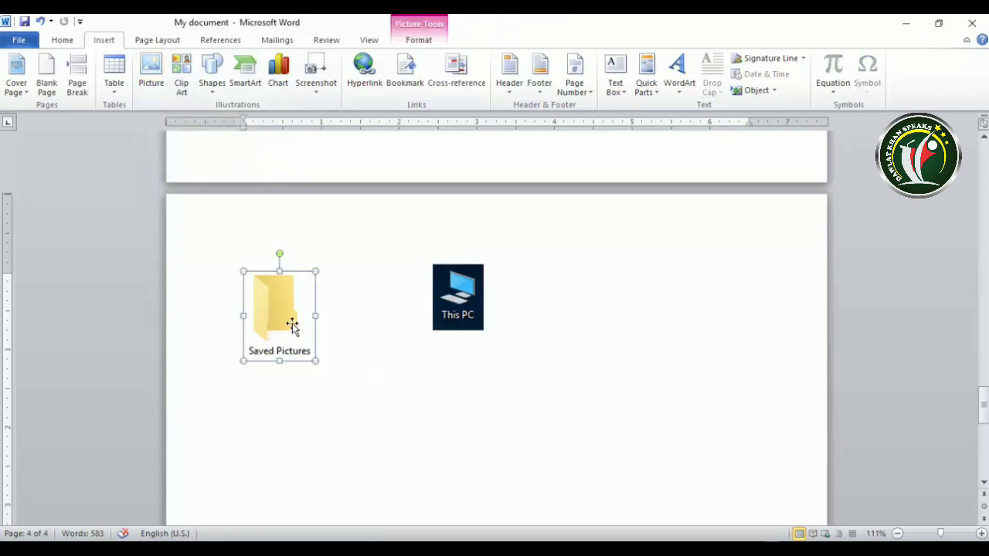
key("Delete")
key("BackSpace")
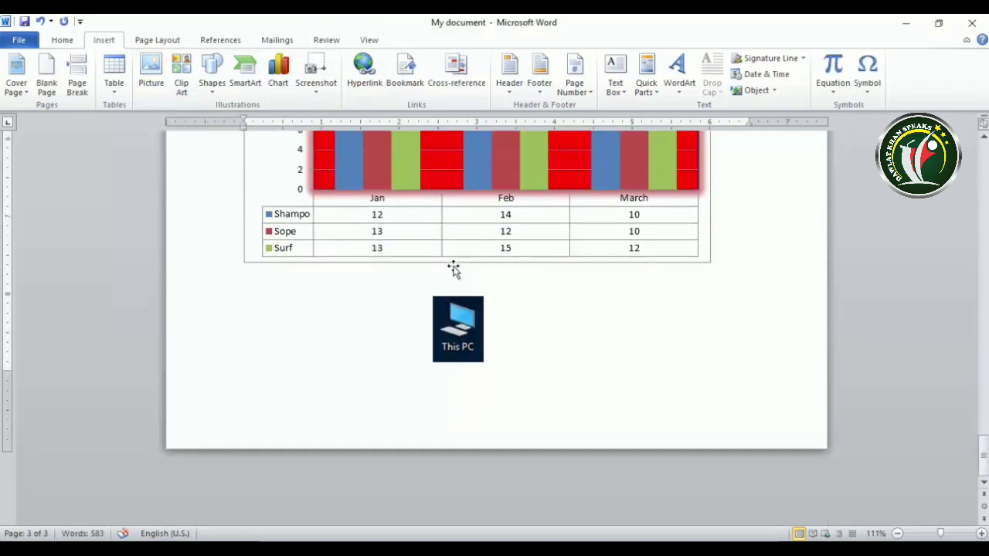
Delete the This PC image and scroll back up to the text.
left_click(461, 325)
key("Delete")
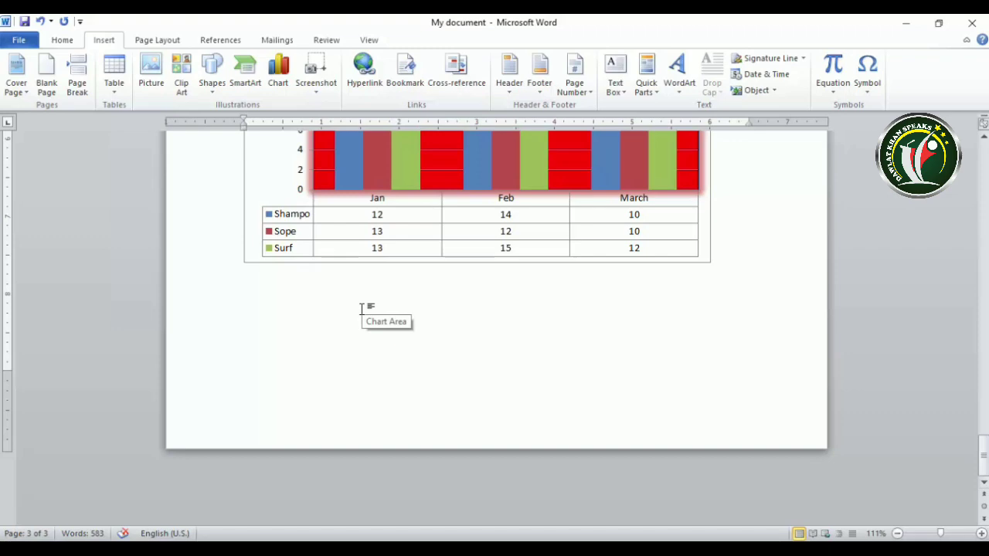
scroll(361, 309, "up", 10)
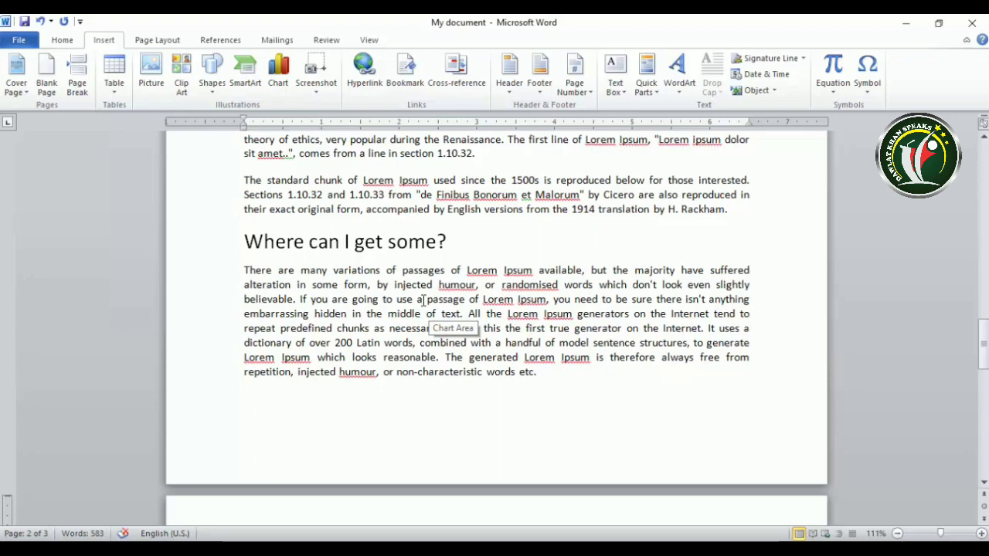
scroll(423, 300, "up", 3)
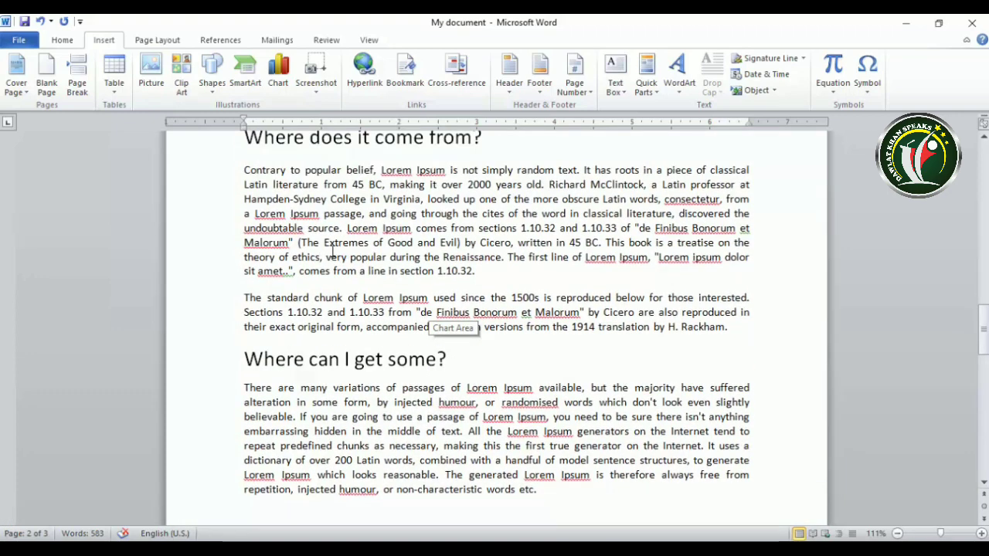
scroll(304, 218, "up", 3)
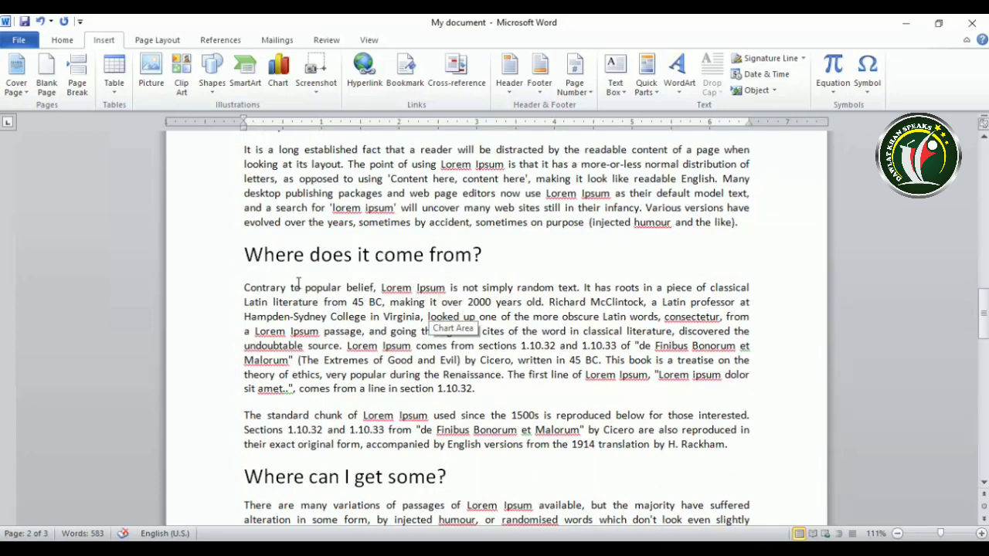
Type 'Khan' right after 'Lorem Ipsum' and start inserting a hyperlink there.
left_click(445, 286)
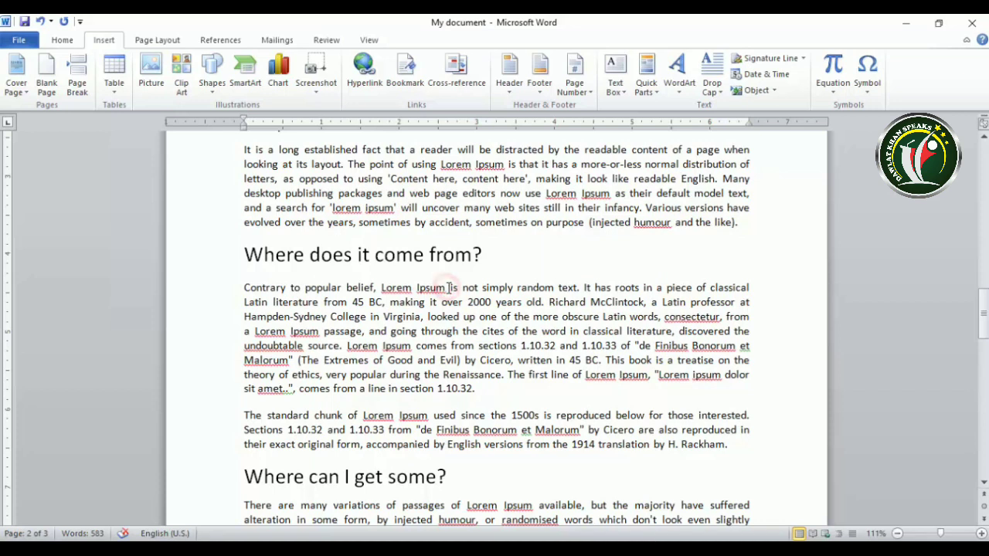
type("Khan")
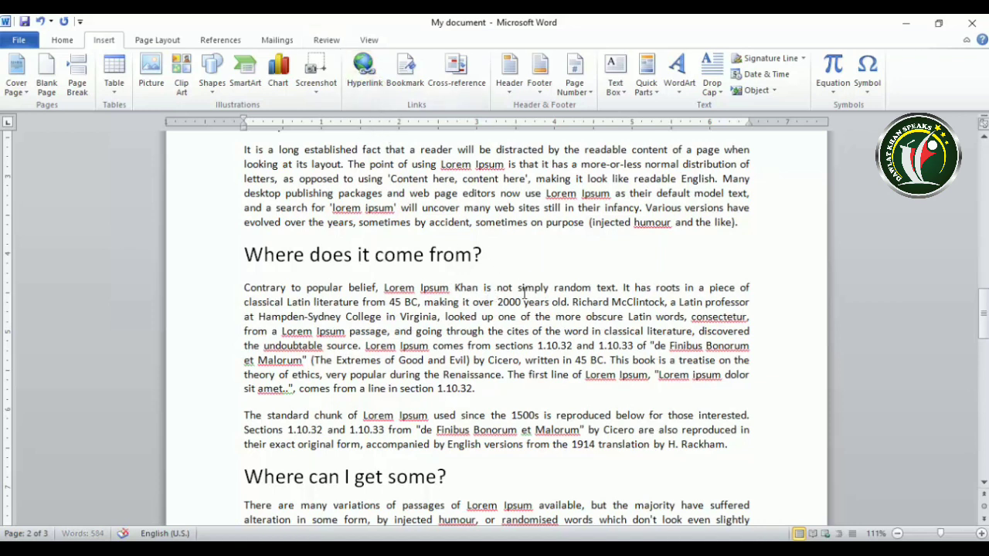
left_click(363, 71)
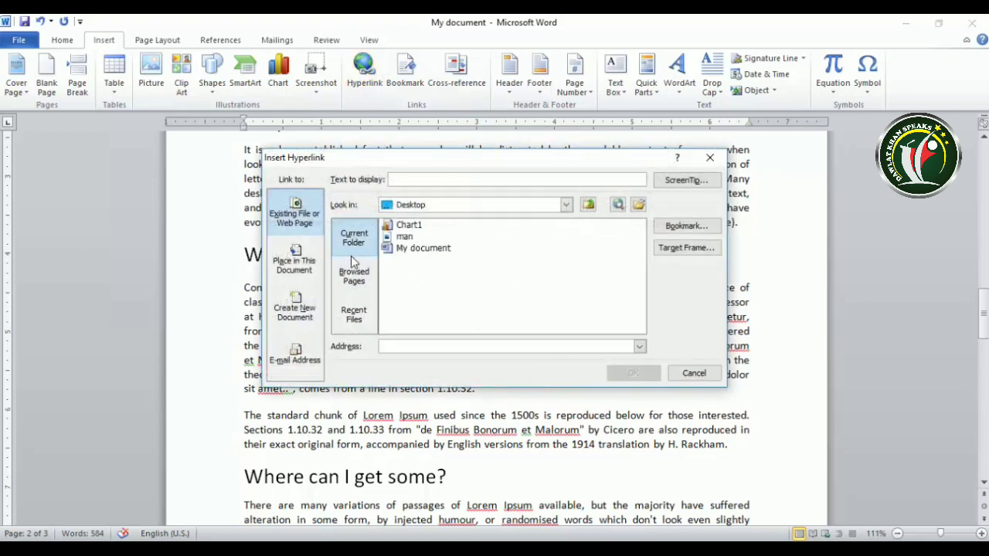
Insert a hyperlink to the Desktop picture man.jfif after 'Khan'.
left_click(567, 203)
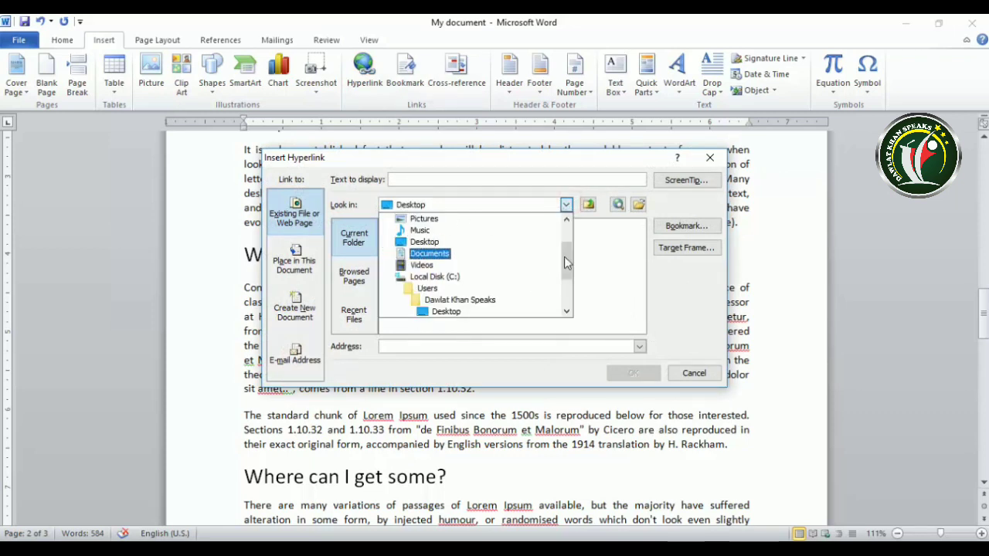
mouse_move(565, 259)
left_mouse_down()
mouse_move(568, 299)
mouse_move(571, 242)
left_mouse_up()
left_click(433, 287)
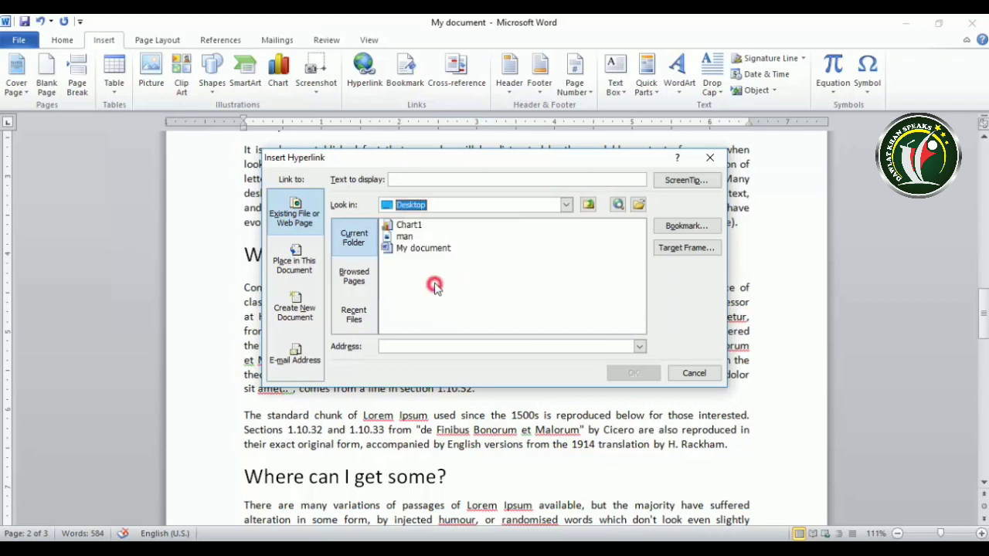
left_click(402, 238)
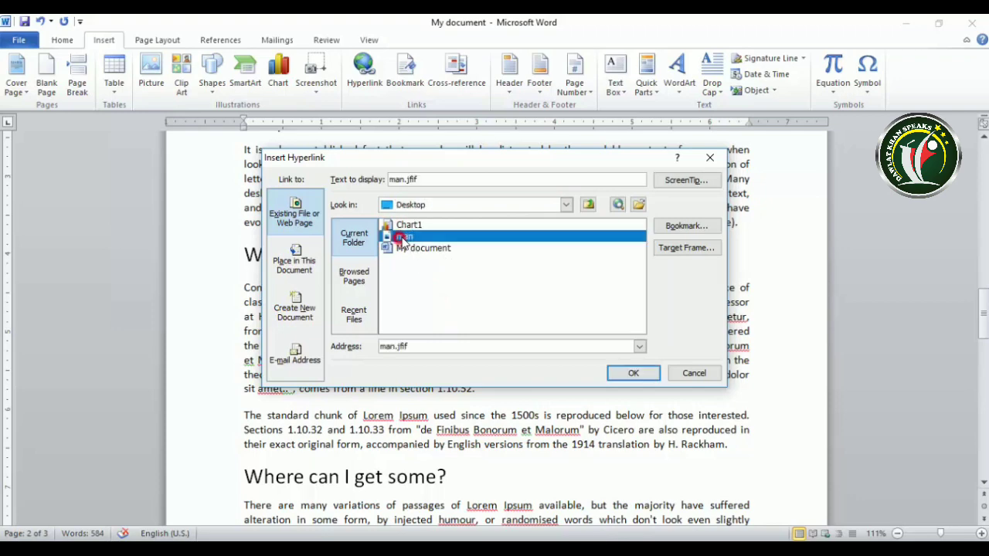
left_click(635, 373)
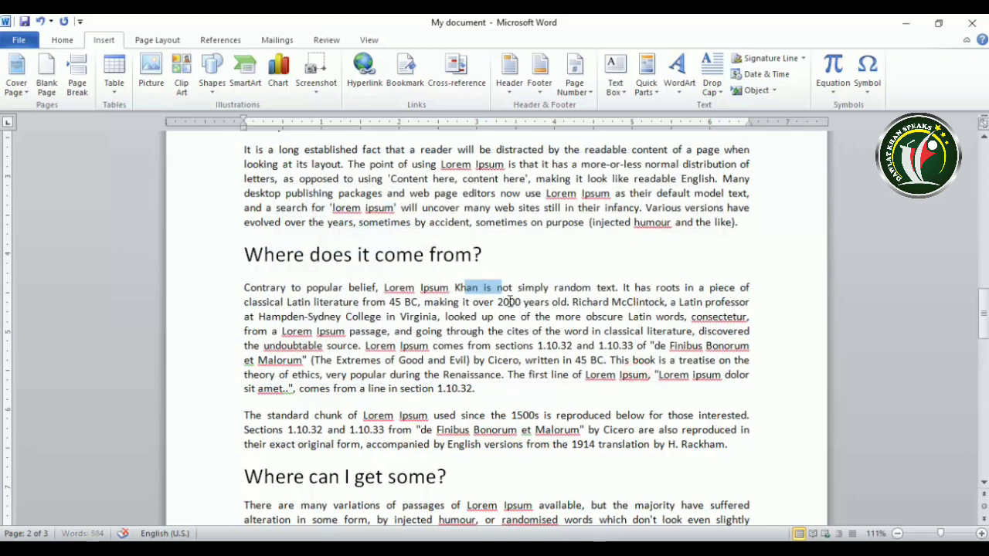
left_click(495, 346)
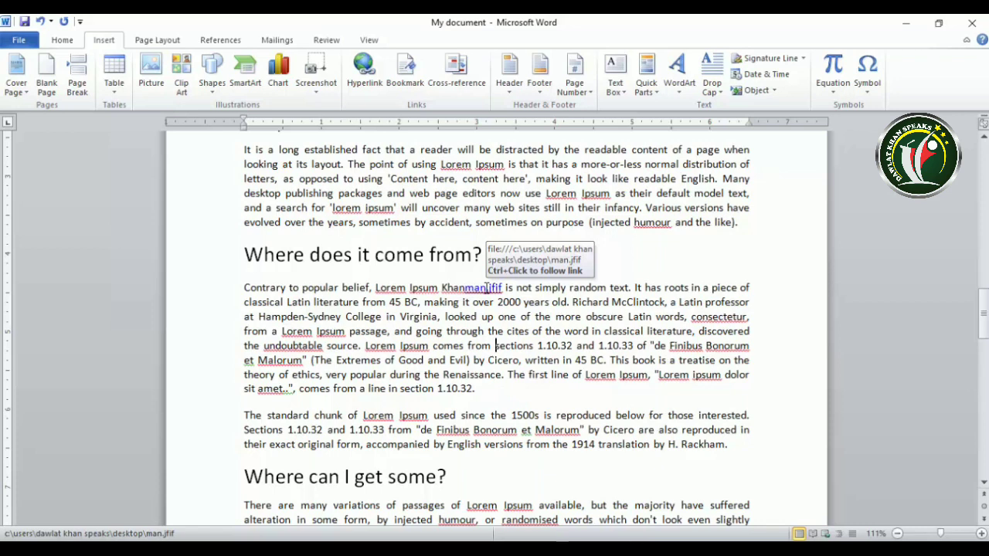
left_click(487, 287, "ctrl")
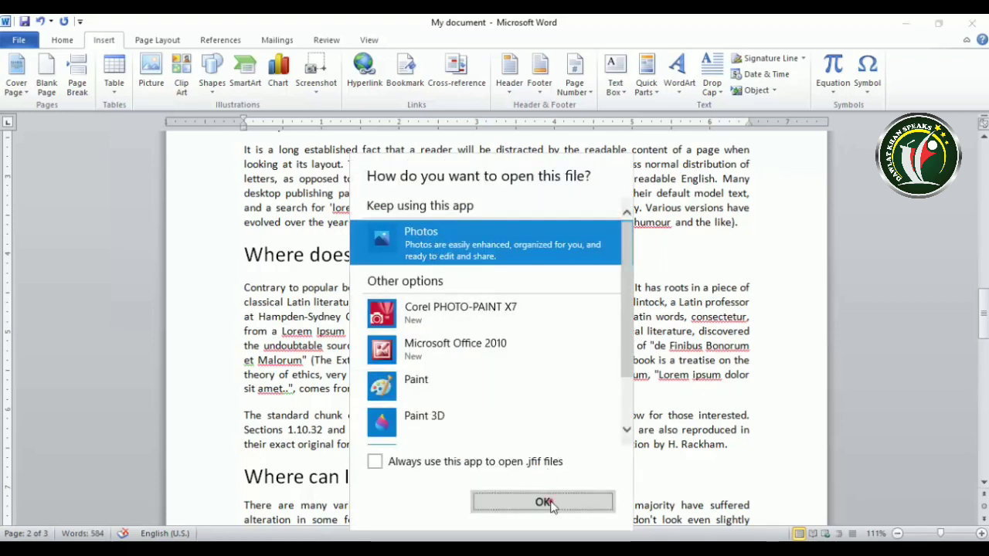
left_click(544, 503)
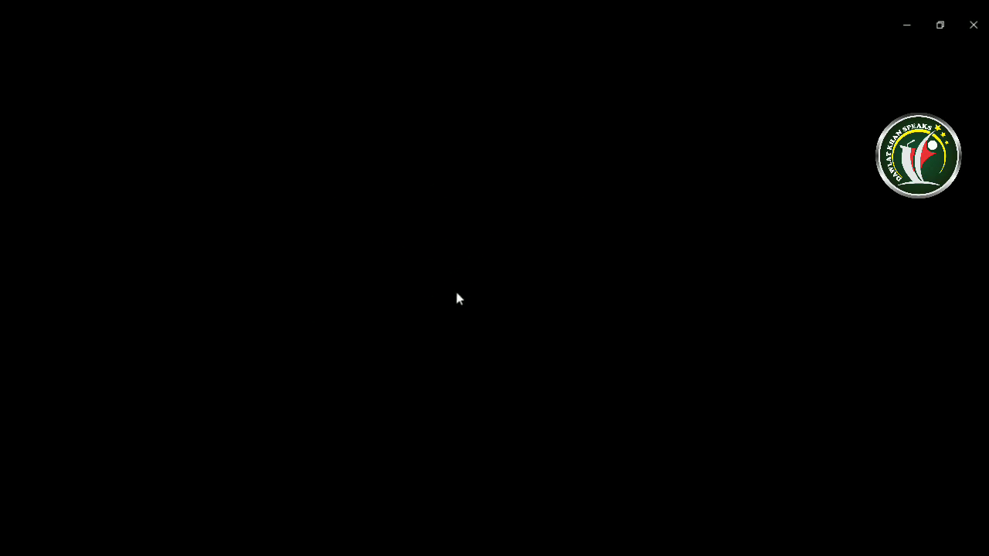
left_click(972, 27)
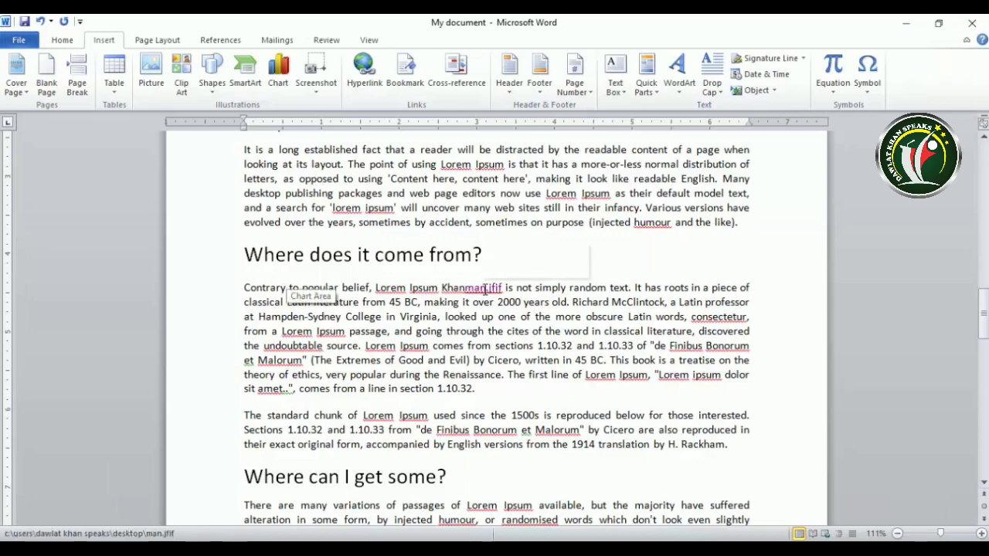
left_click(486, 288, "ctrl")
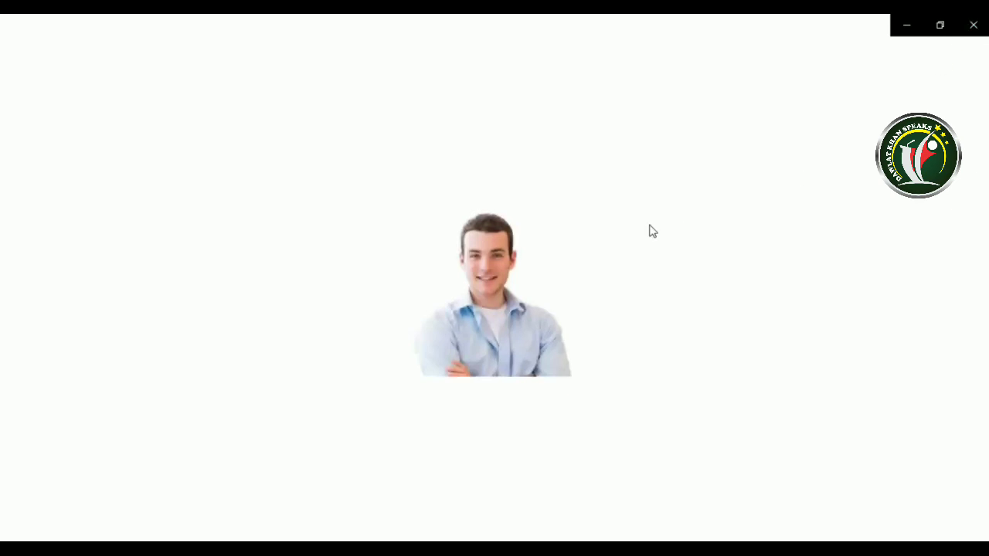
left_click(972, 24)
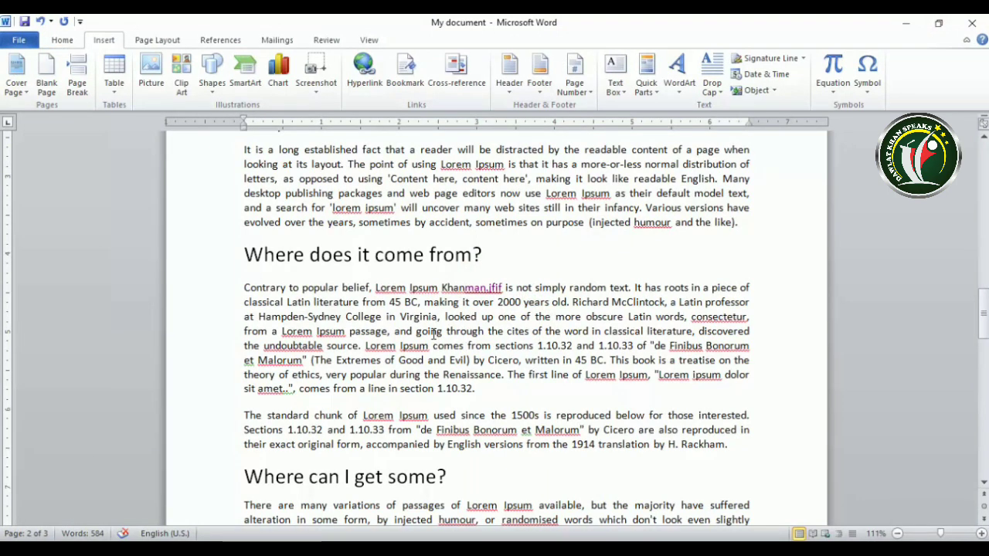
Type 'for more detail go to chart' before 'through', correcting the typos.
left_click(448, 333)
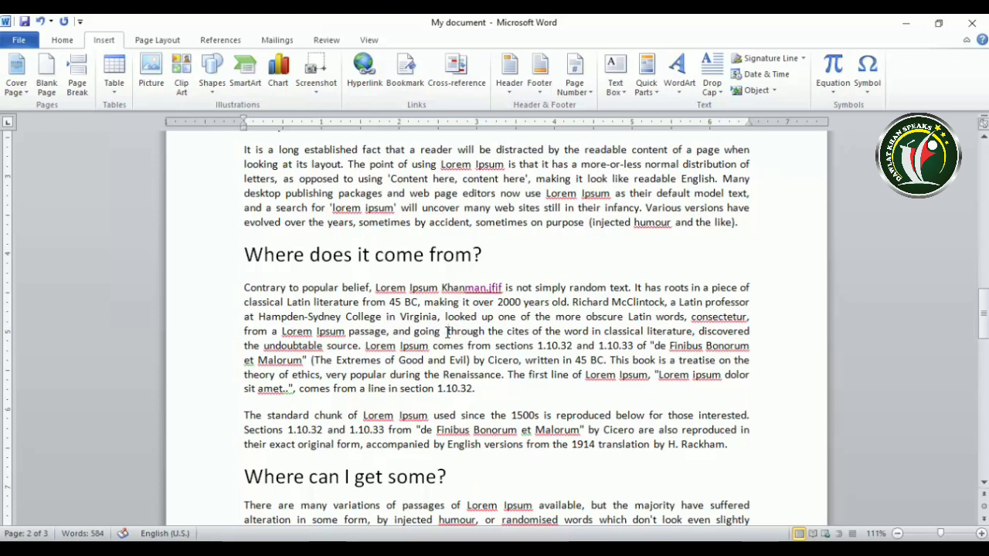
type("for more det")
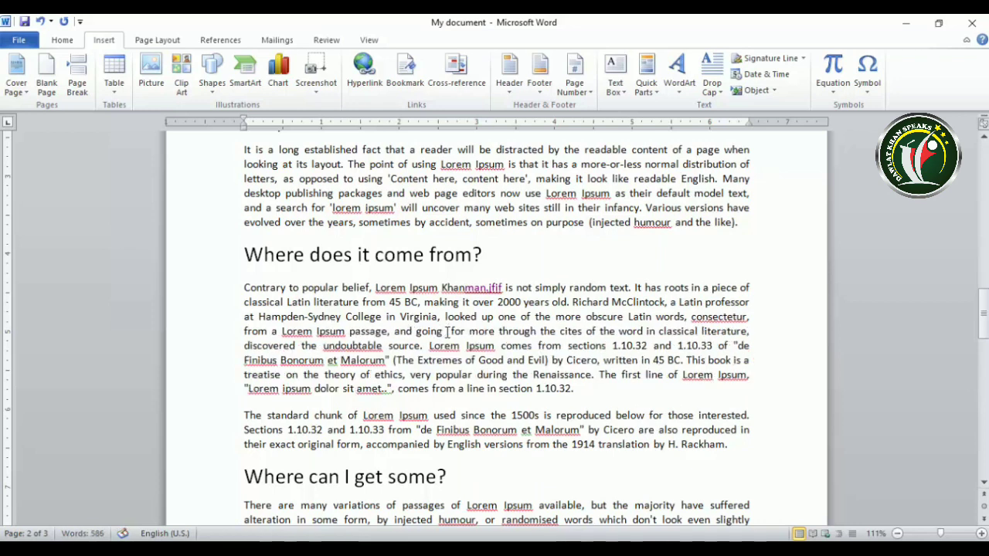
type("ail ")
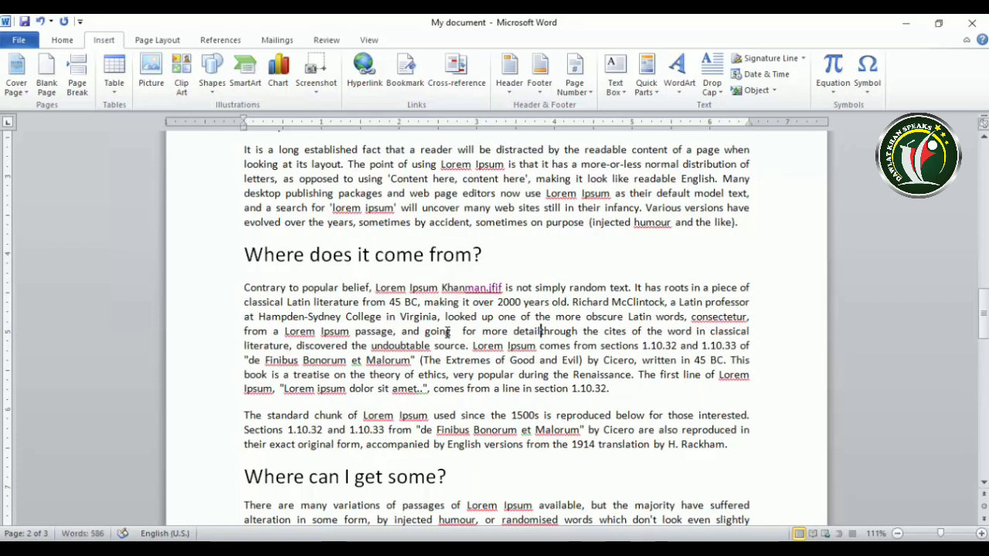
type("click")
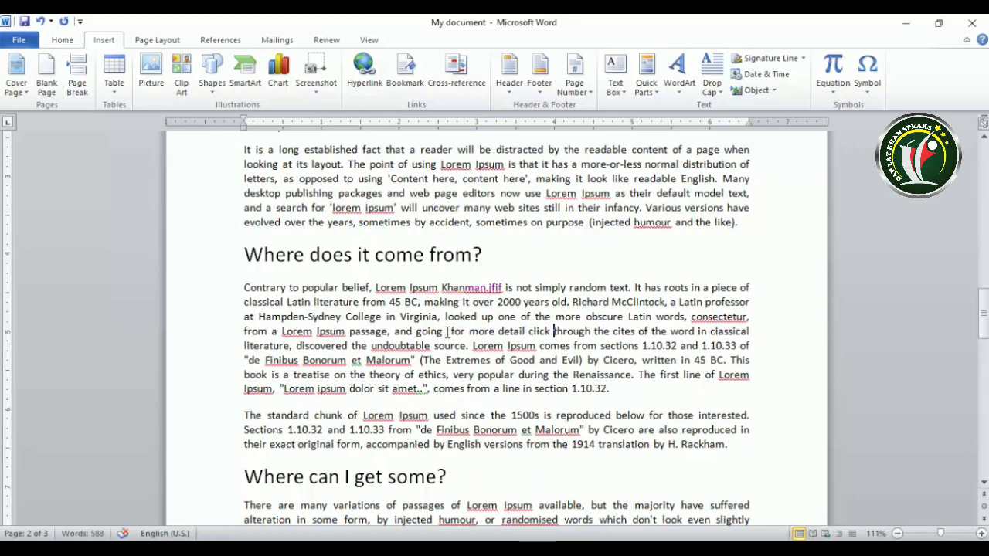
key("BackSpace")
key("BackSpace")
key("BackSpace")
key("BackSpace")
key("BackSpace")
key("BackSpace")
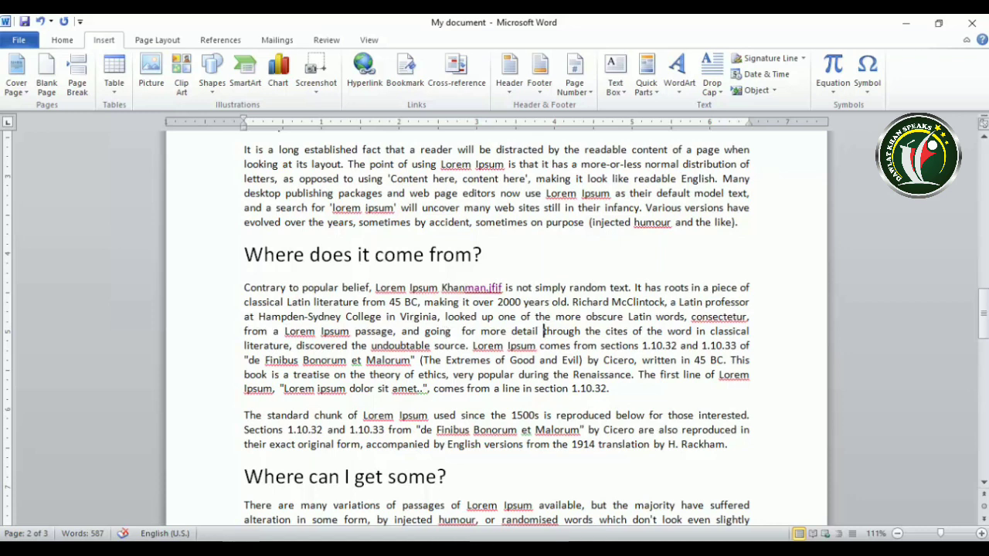
type("go to  ")
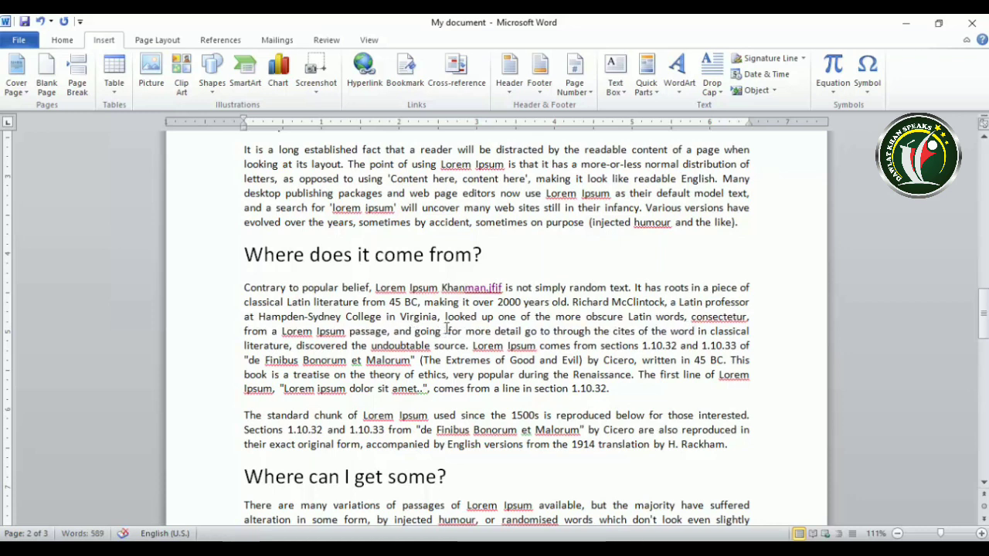
type("cahr")
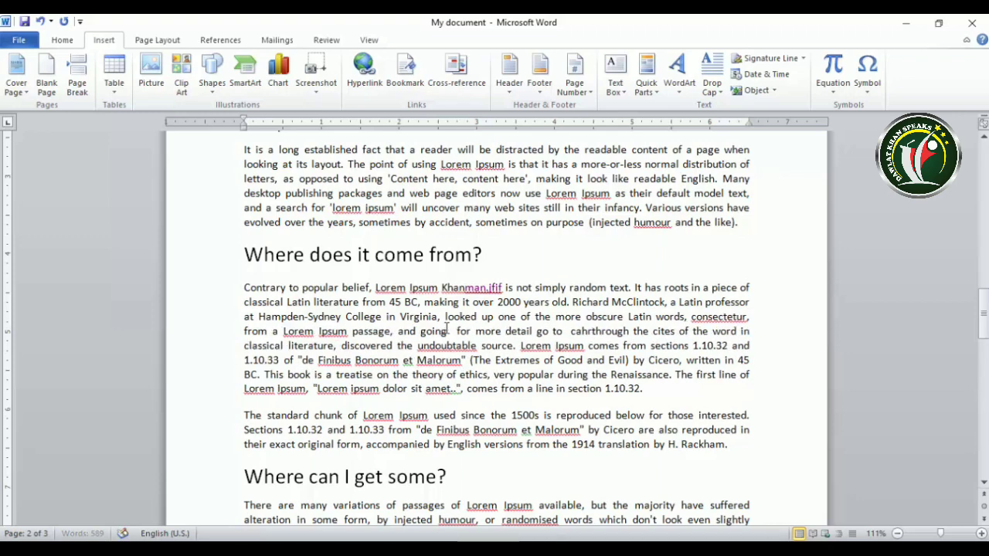
key("BackSpace")
key("BackSpace")
key("BackSpace")
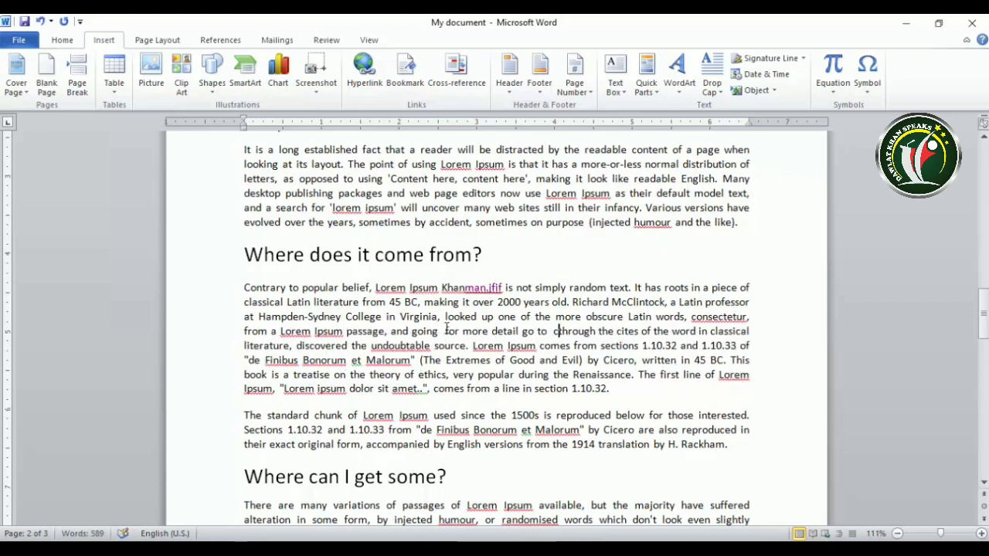
type("hart")
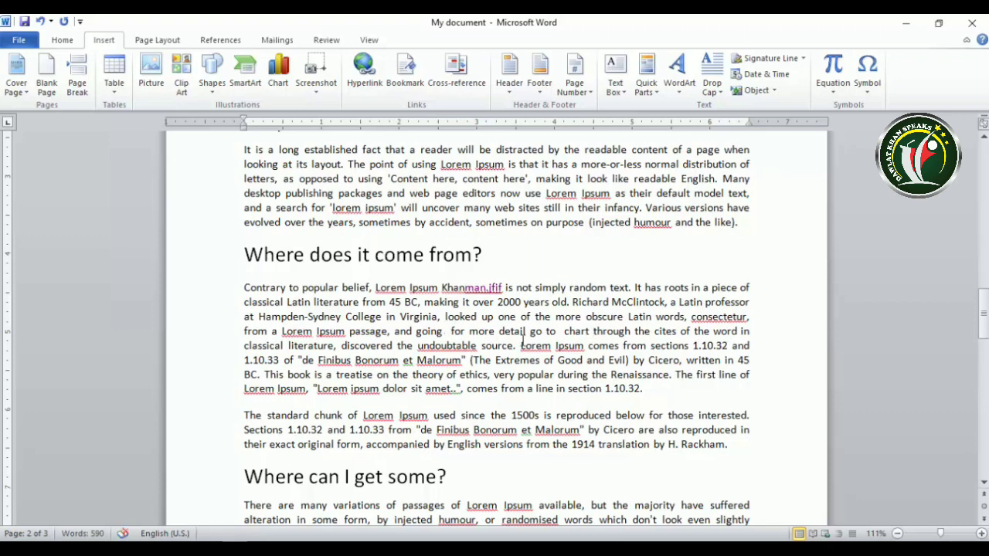
Insert a hyperlink to the Desktop file Chart1.crtx after 'chart'.
left_click(364, 71)
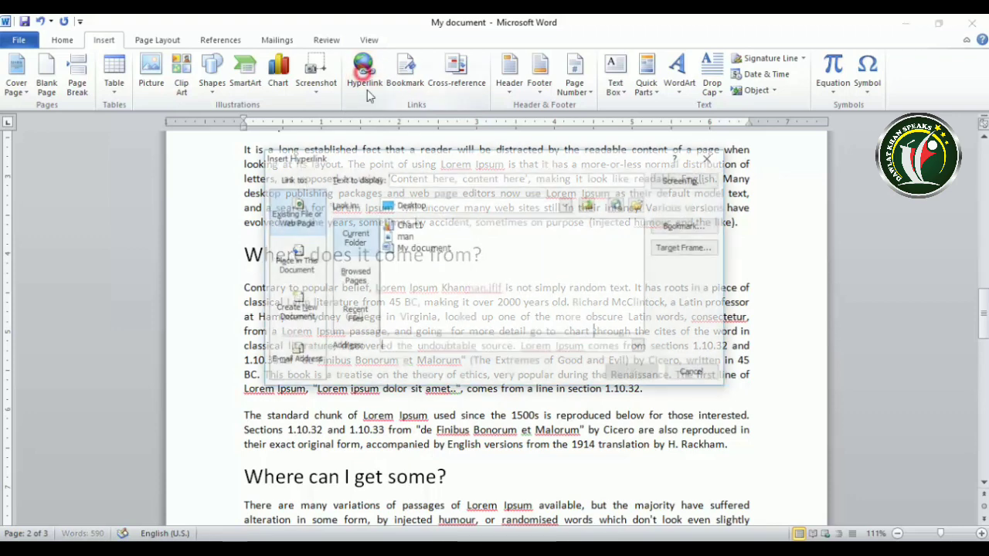
left_click(404, 244)
left_click(407, 224)
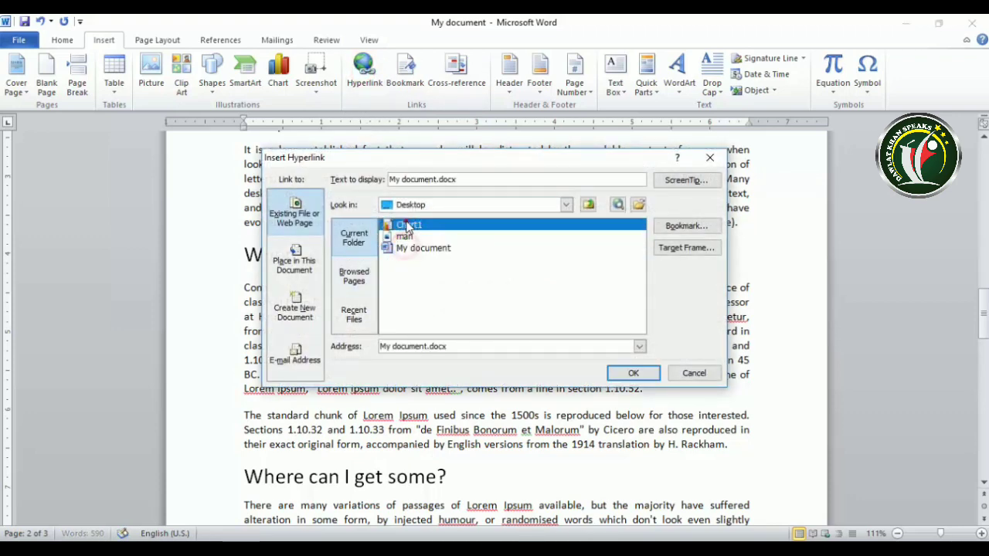
left_click(633, 373)
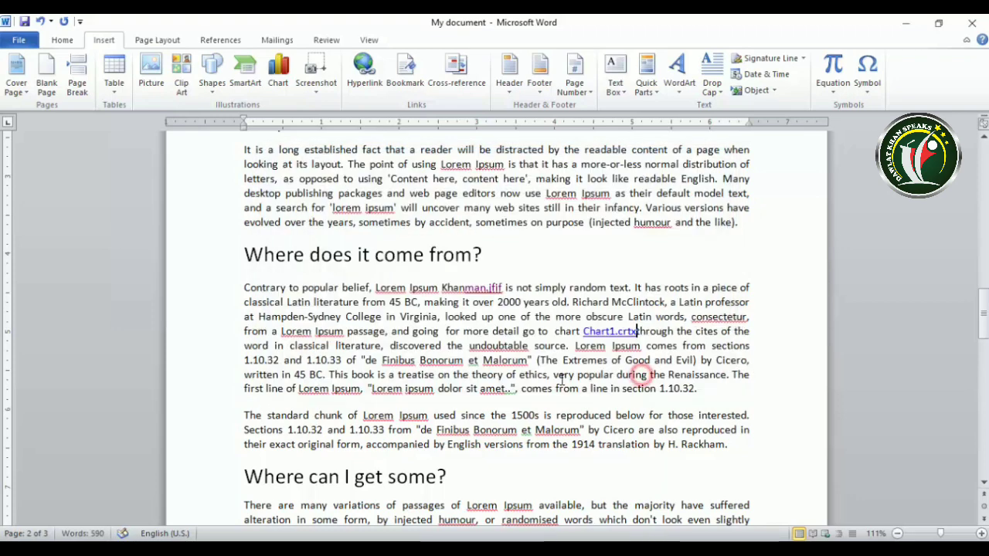
Test the Chart1.crtx link, dismiss the no-program error, and minimise Word.
left_click(612, 333, "ctrl")
left_click(554, 365)
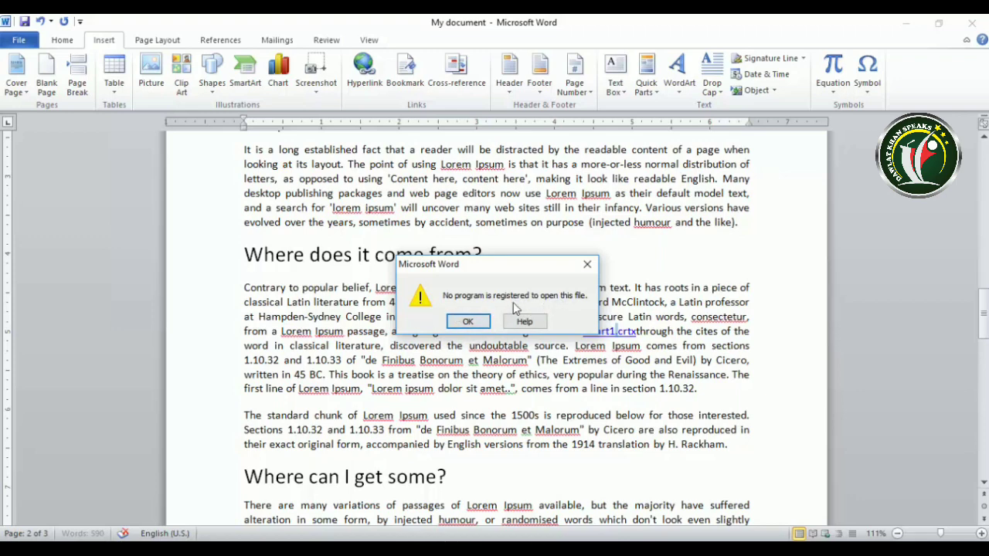
left_click(469, 321)
scroll(514, 471, "down", 2)
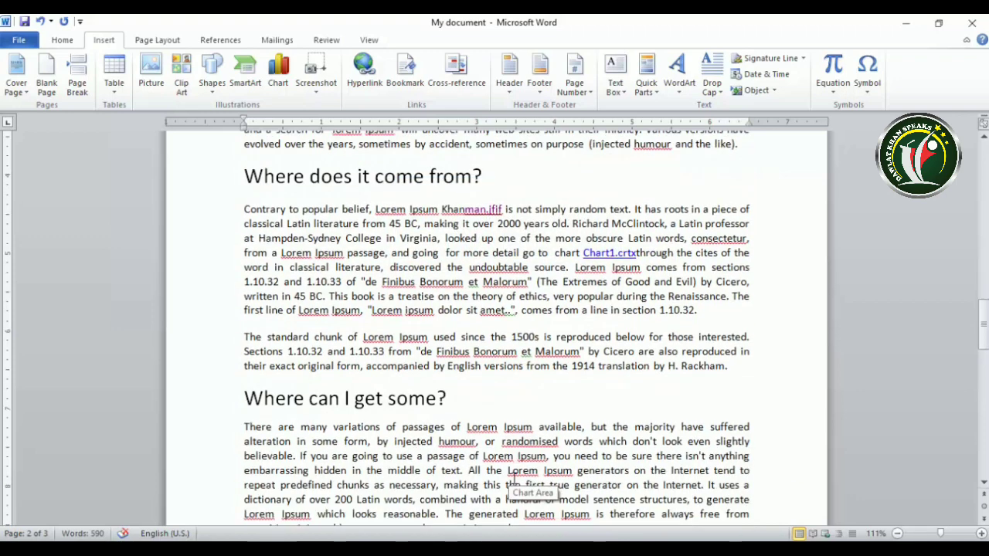
scroll(513, 479, "up", 4)
scroll(518, 471, "up", 3)
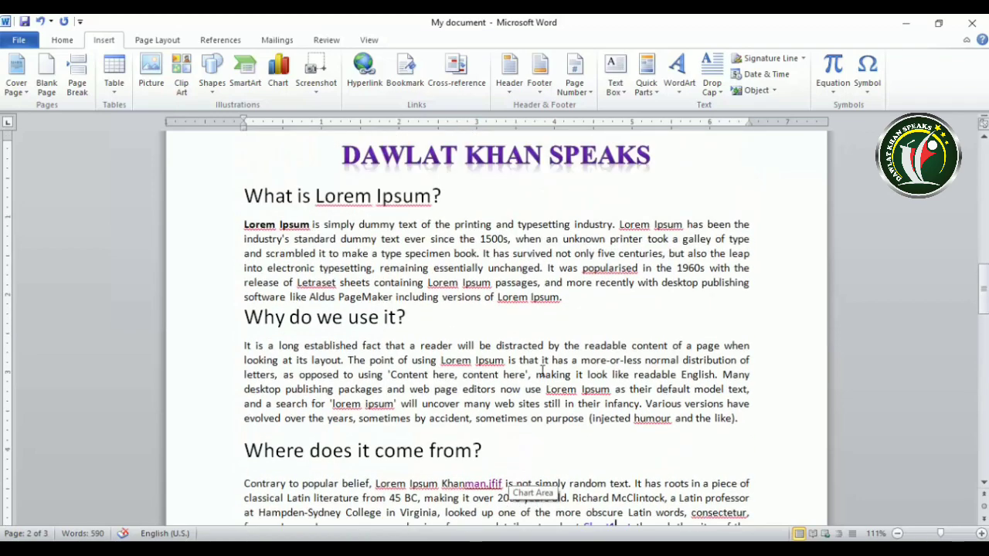
scroll(544, 371, "up", 3)
scroll(543, 374, "down", 9)
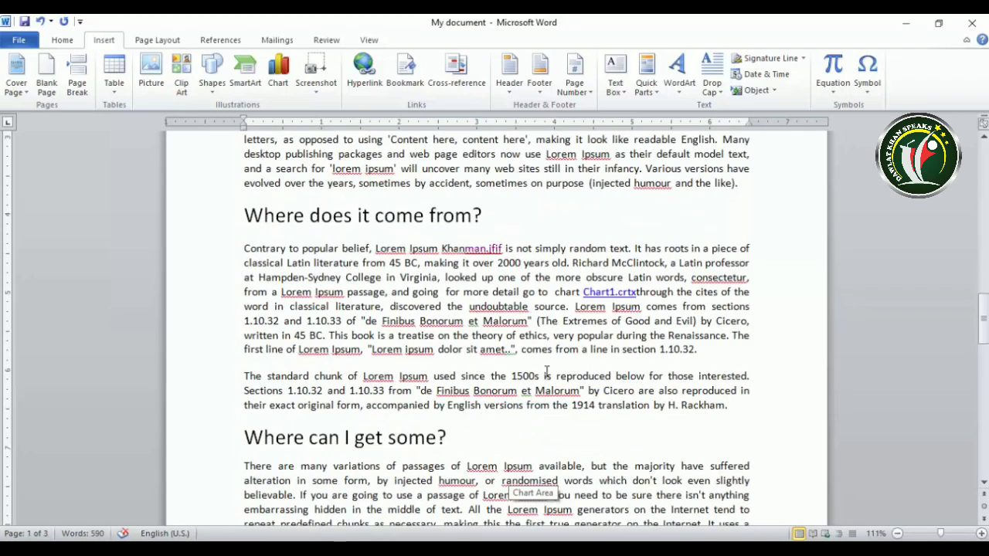
left_click(909, 26)
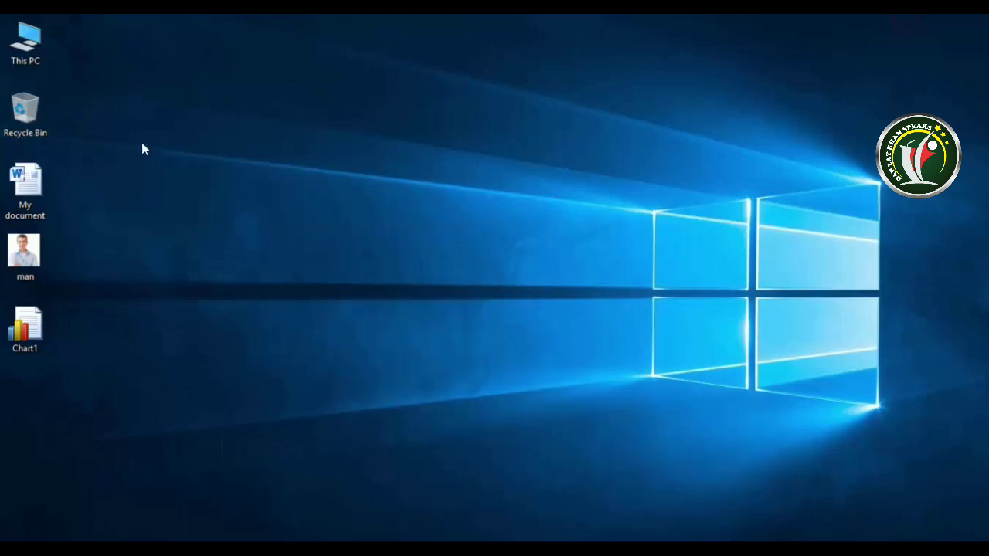
Create a new Word document named 'khan' on the desktop.
right_click(141, 142)
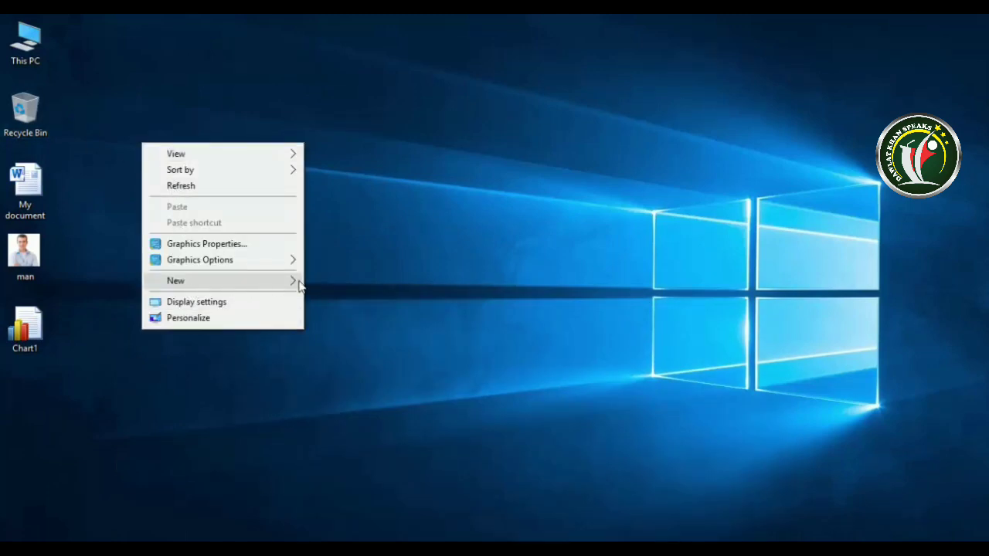
mouse_move(301, 282)
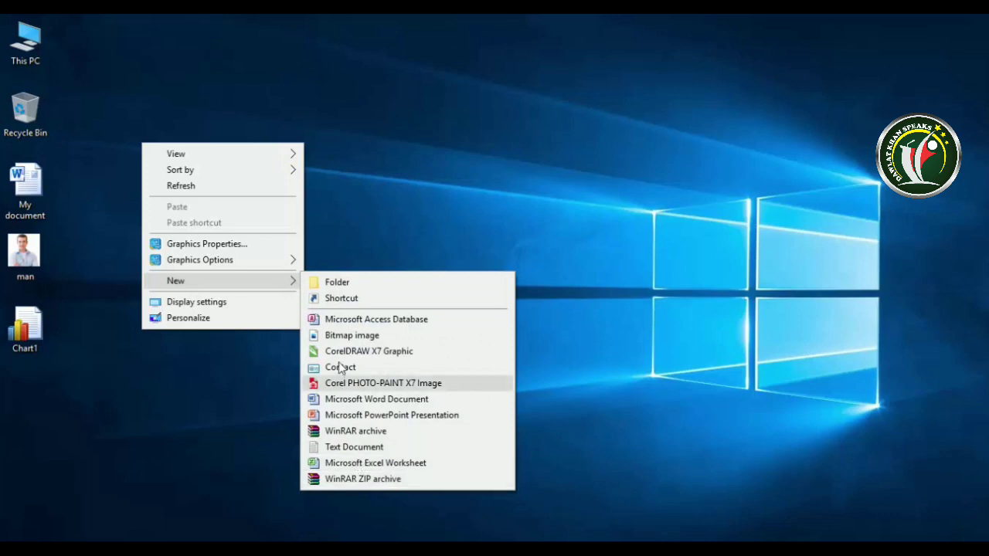
left_click(387, 399)
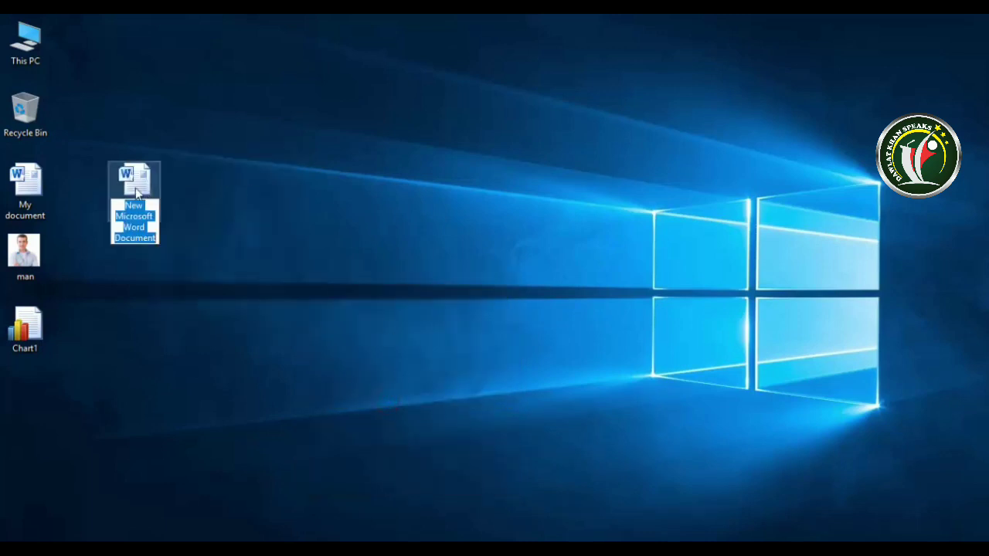
type("khan")
key("Return")
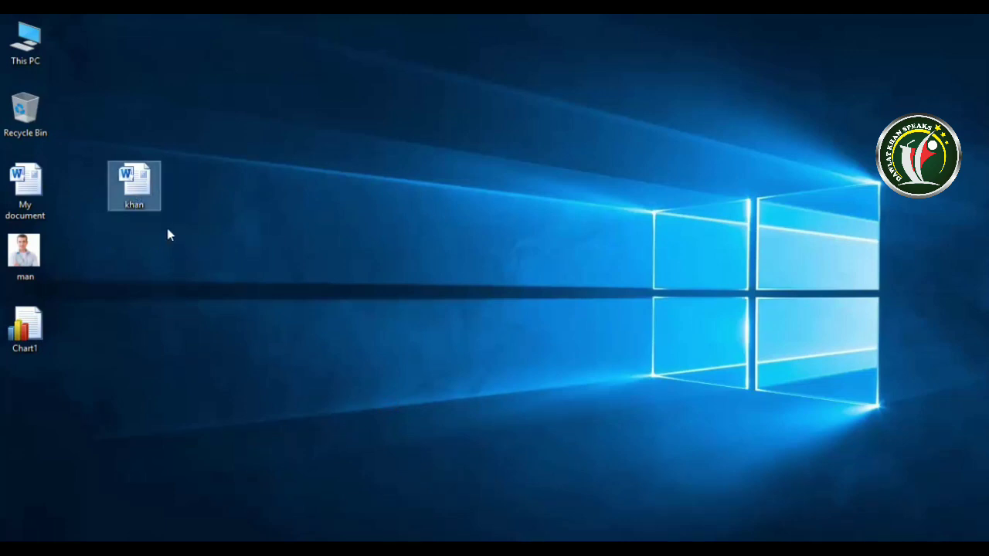
Open khan, type a line of filler text, select it, and close the document.
double_click(143, 191)
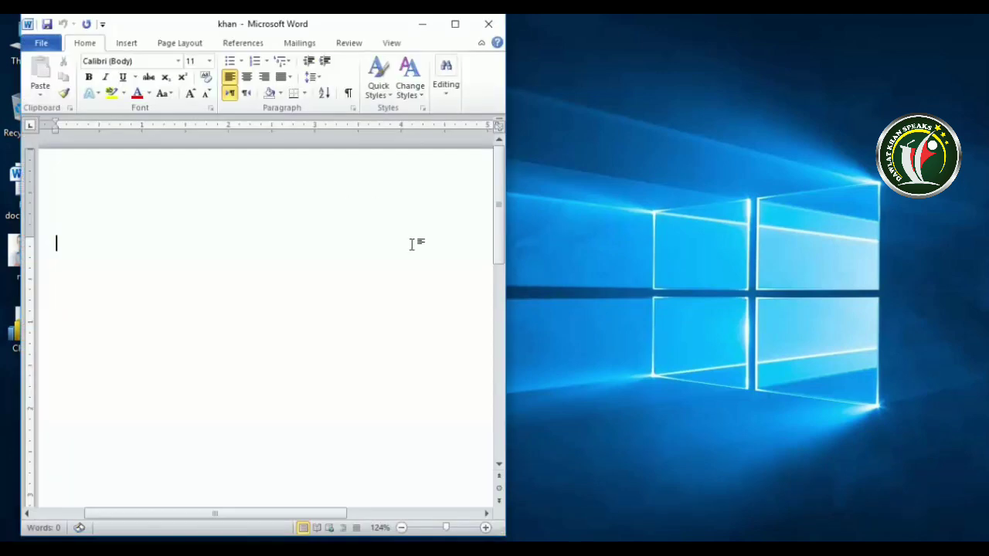
left_click(259, 229)
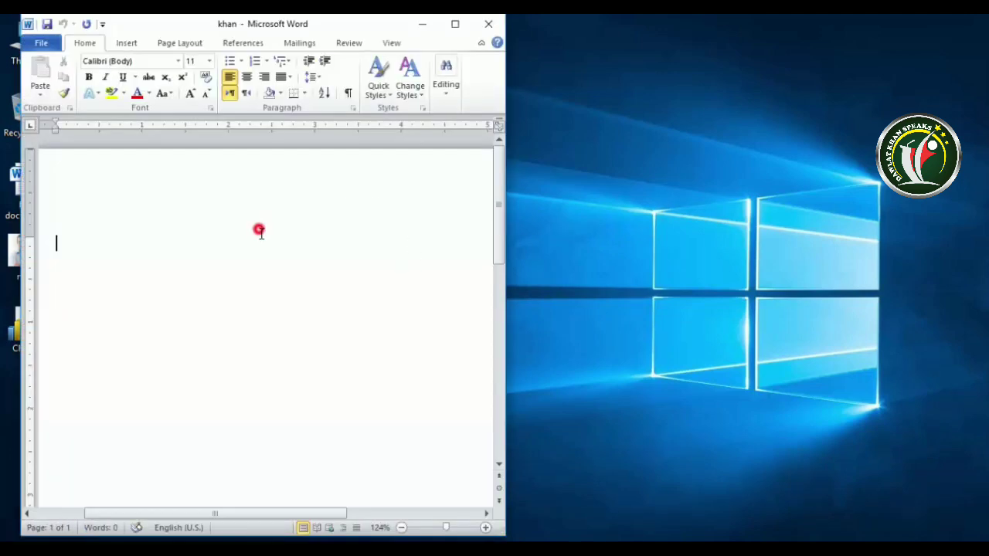
type("Lkdaja;flk sdja;flkjsd ;fl")
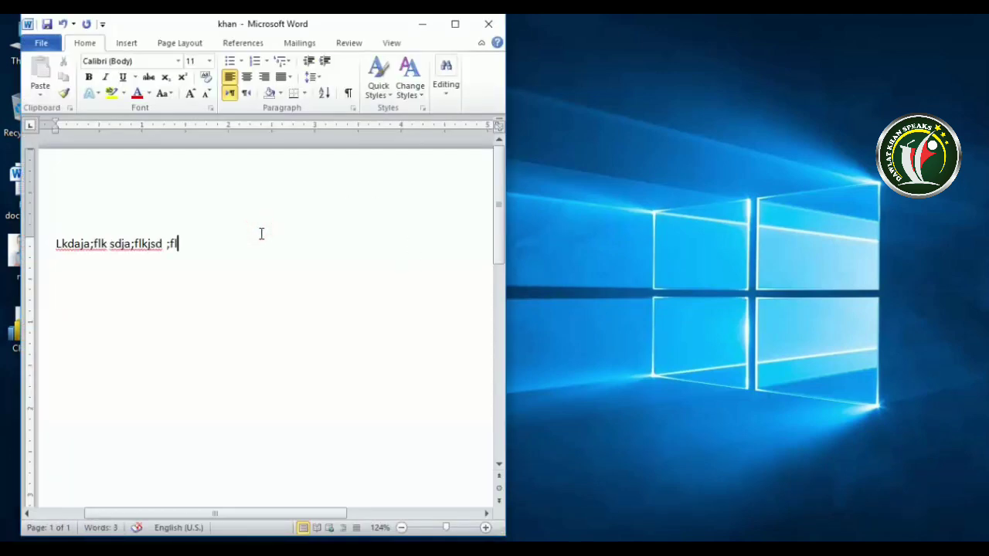
key("ctrl+a")
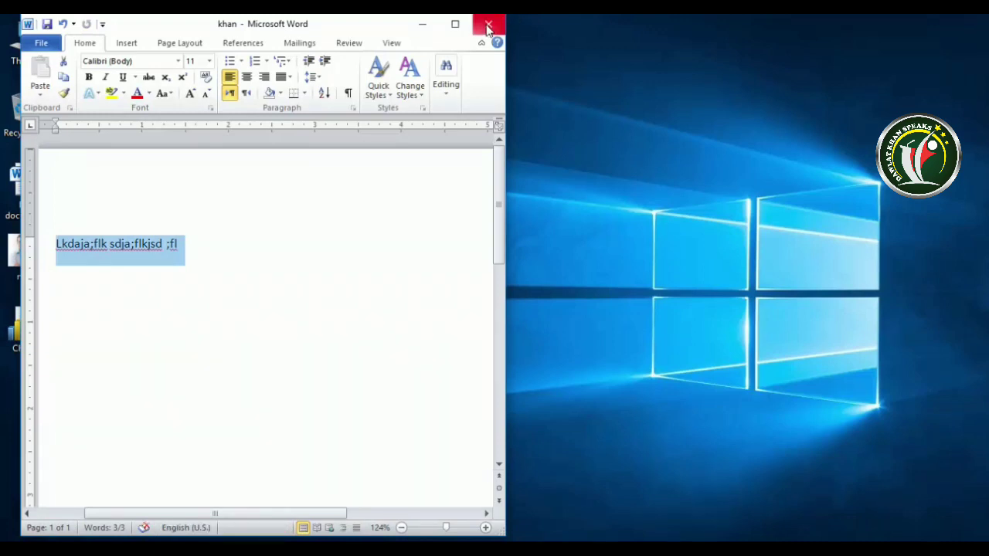
left_click(491, 25)
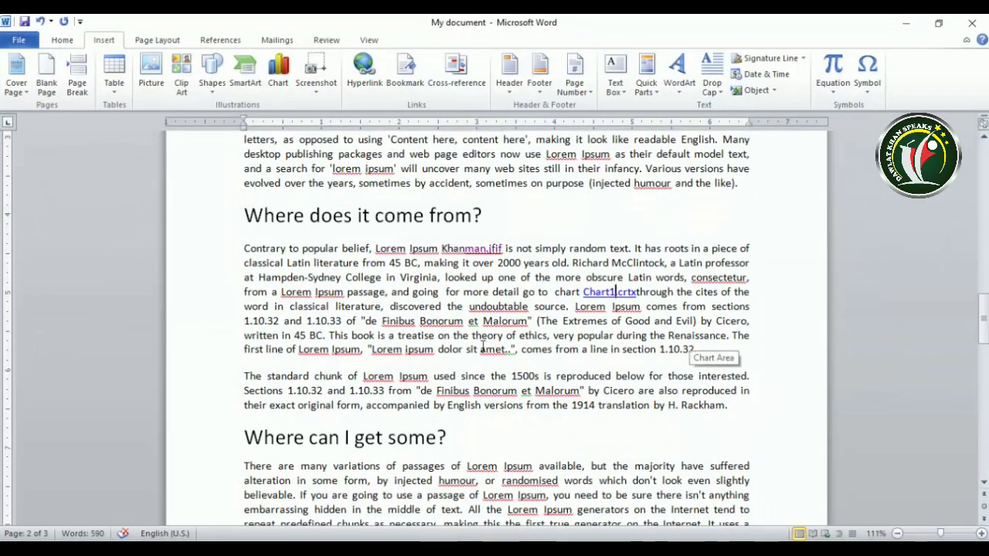
Insert a hyperlink to the Desktop document khan.docx right after 'sit amet'.
left_click(480, 347)
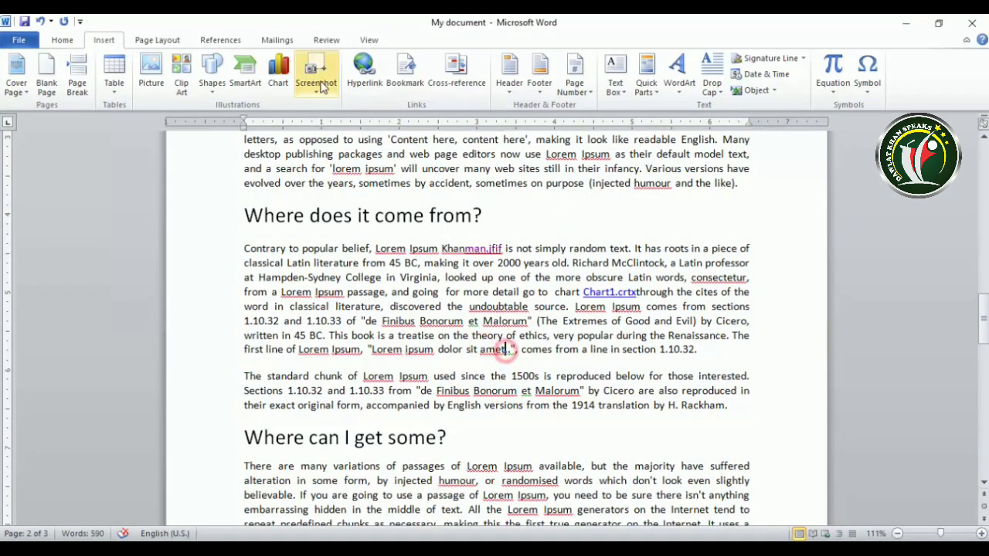
left_click(364, 70)
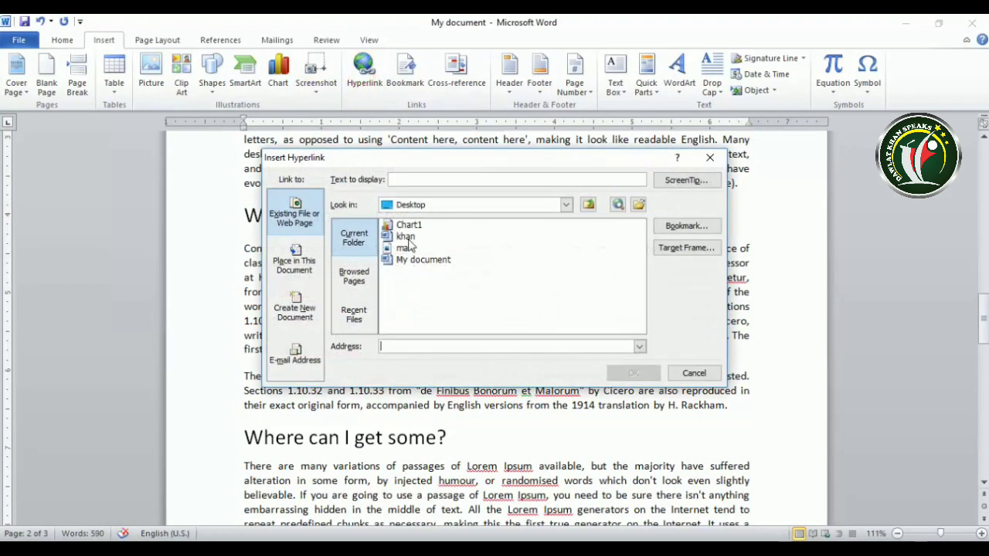
left_click(407, 237)
left_click(634, 372)
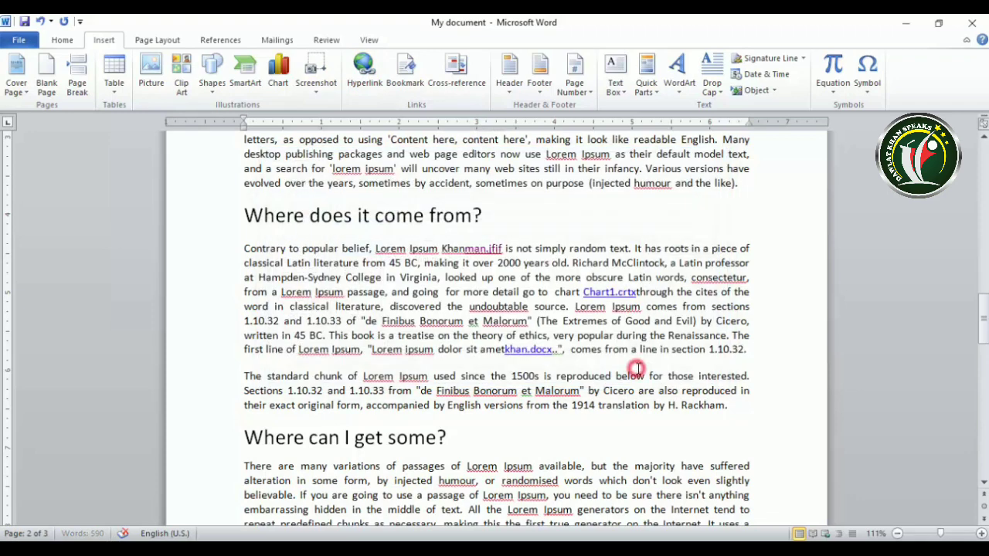
Follow the khan.docx link to test it, then close the opened khan document.
left_click(530, 351, "ctrl")
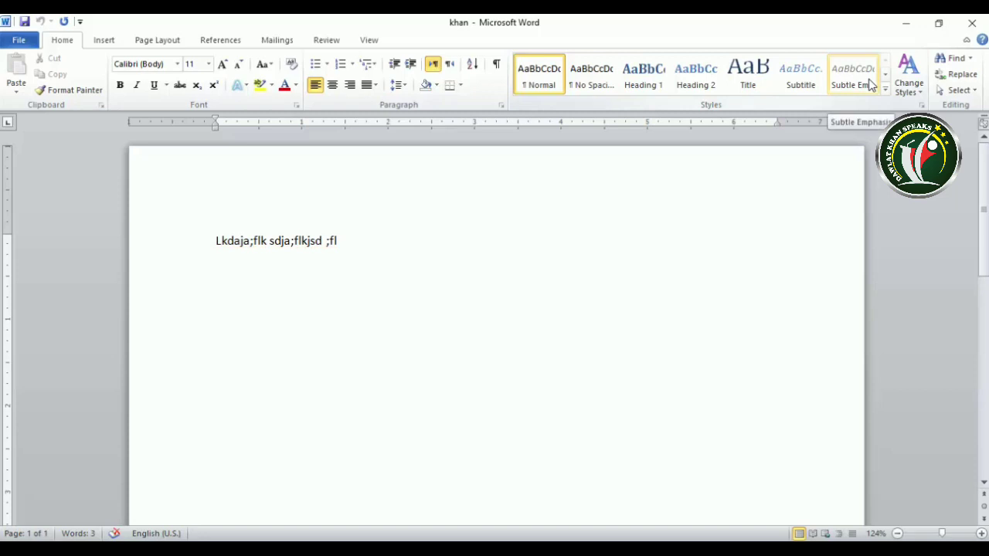
left_click(972, 23)
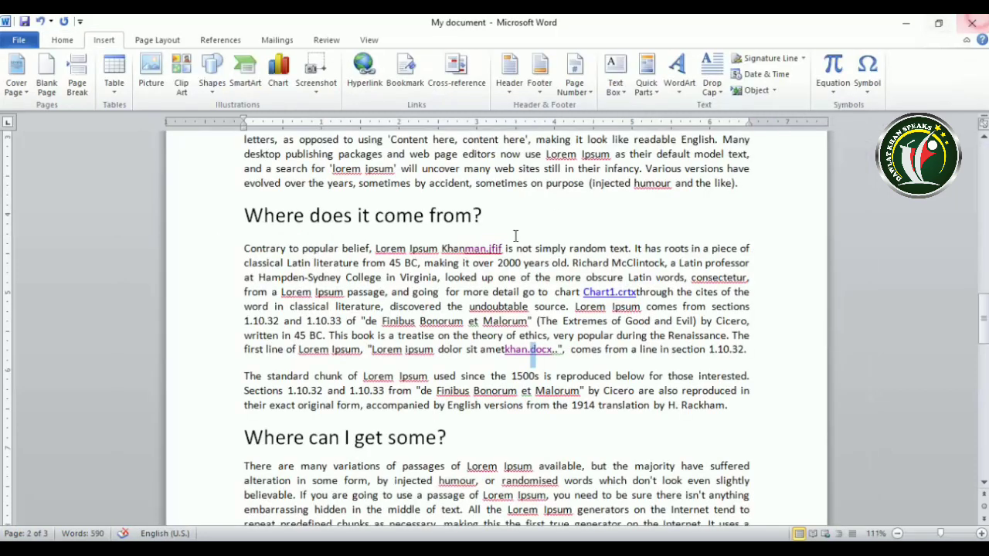
scroll(486, 338, "up", 6)
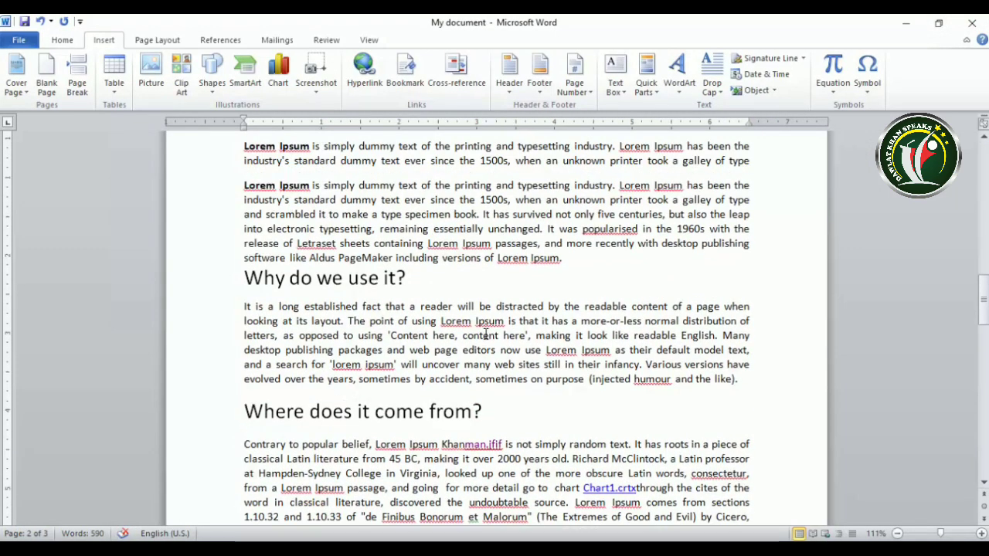
Select the word 'dummy' in the first paragraph under 'What is Lorem Ipsum?'.
scroll(402, 255, "up", 3)
scroll(402, 232, "down", 1)
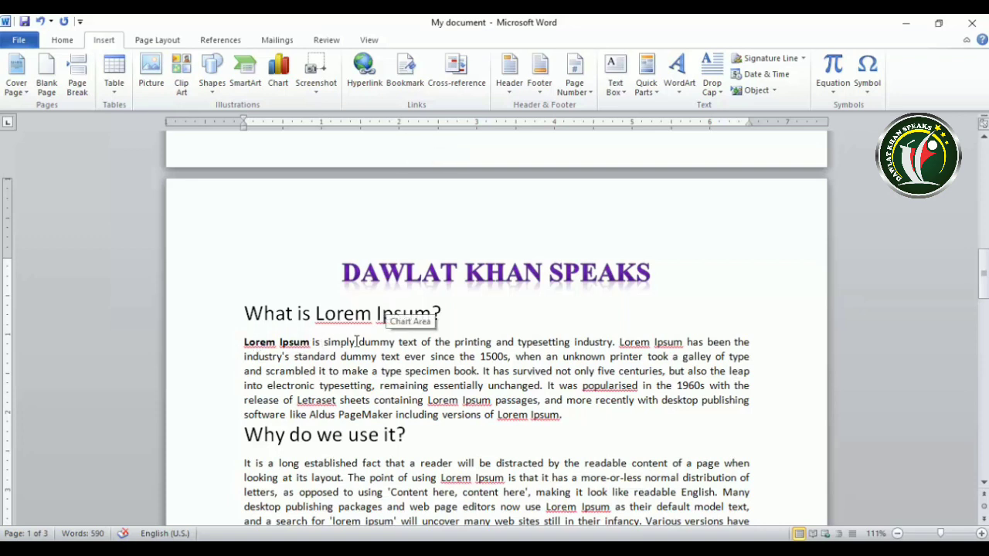
left_click_drag(359, 343, 391, 345)
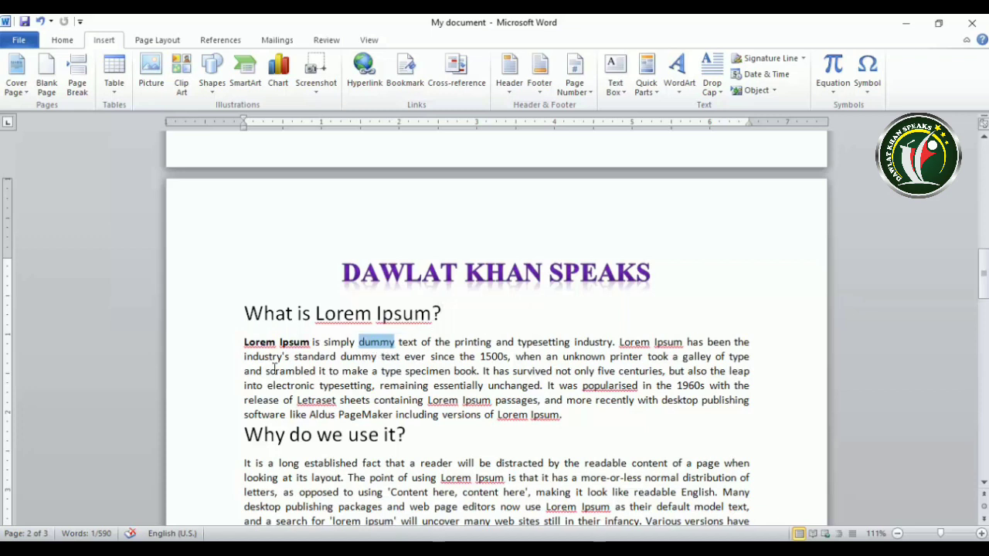
left_click(241, 341)
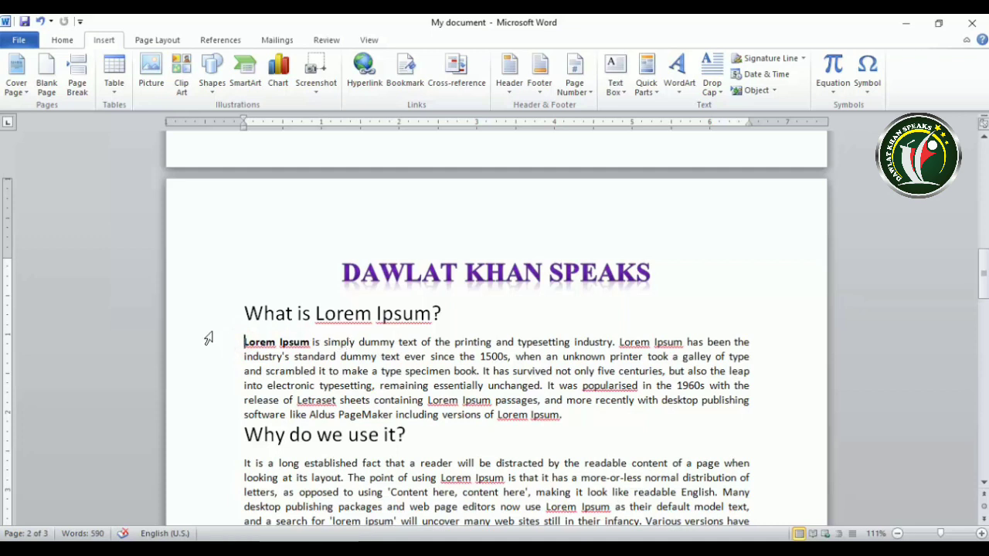
left_click_drag(242, 341, 316, 354)
left_click(382, 359)
left_click_drag(395, 342, 358, 347)
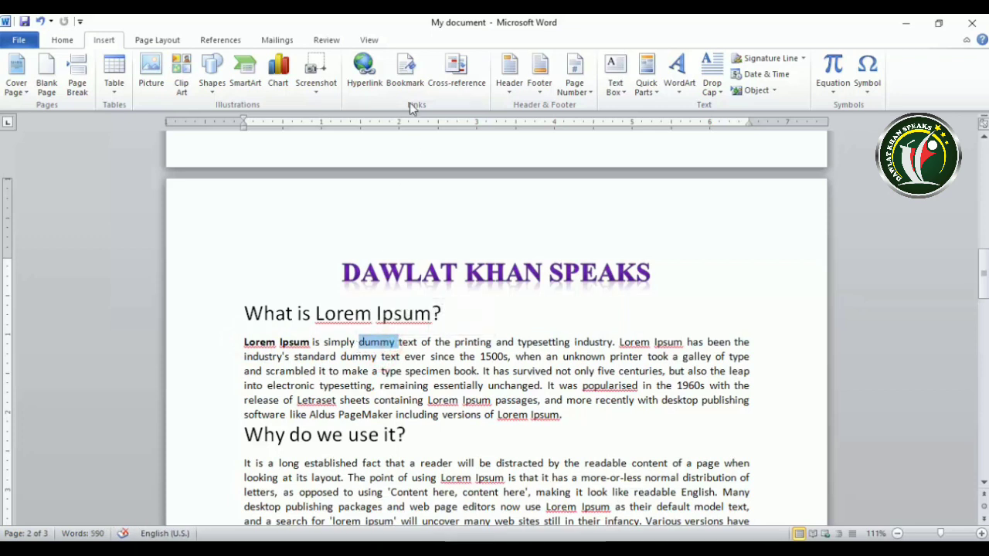
Delete the existing Ipsum and Lorem bookmarks.
left_click(404, 77)
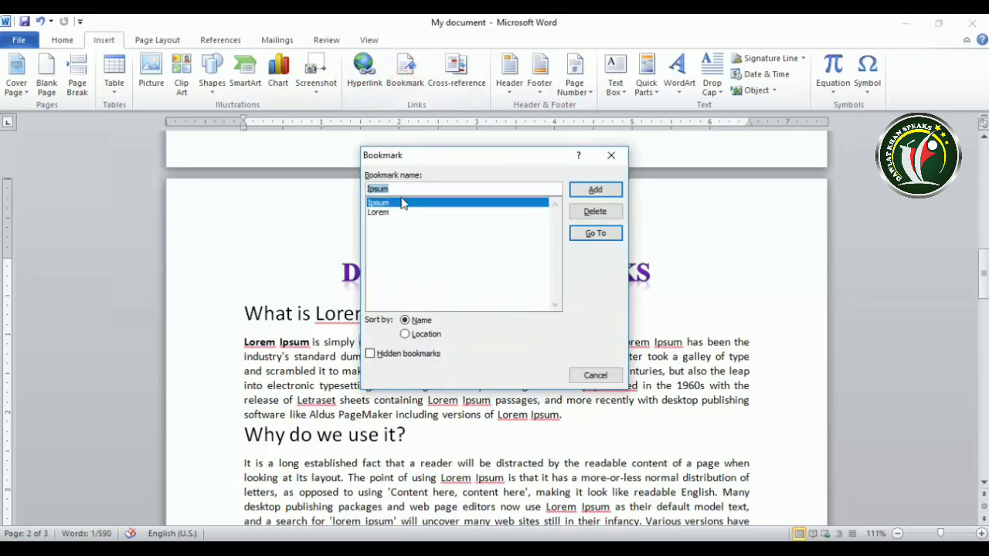
left_click(591, 210)
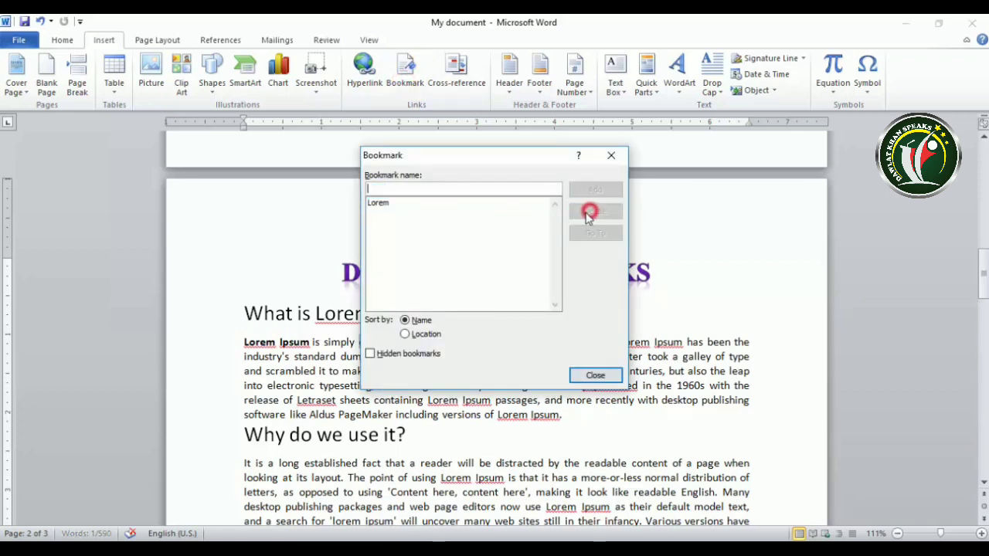
left_click(377, 203)
left_click(591, 212)
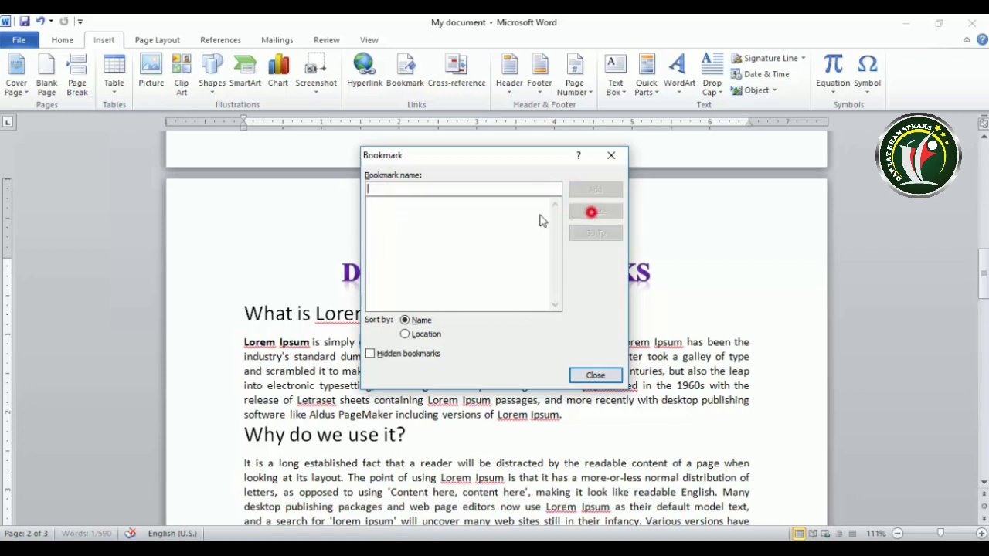
Bookmark the selected word as 'dummy'.
left_click(400, 187)
left_click_drag(444, 158, 530, 174)
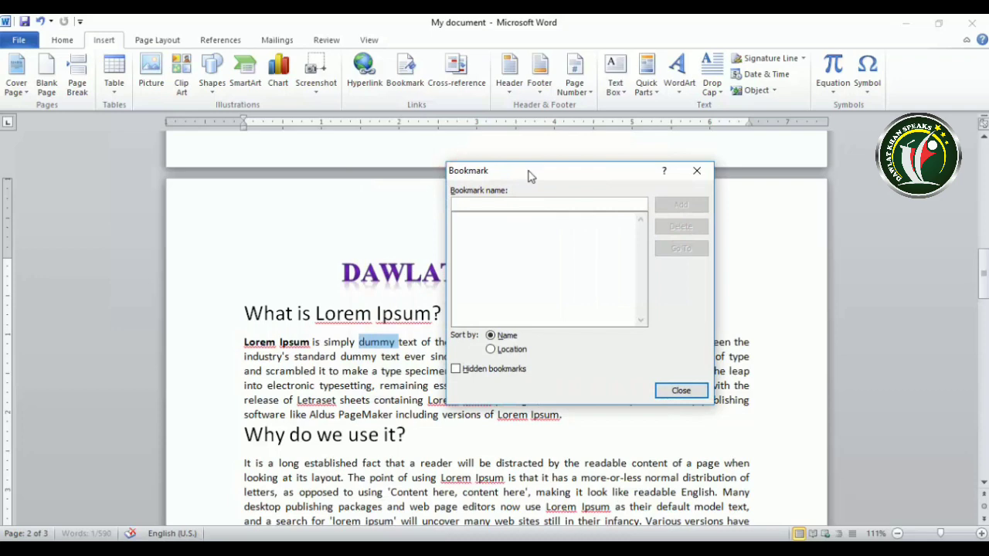
type("i")
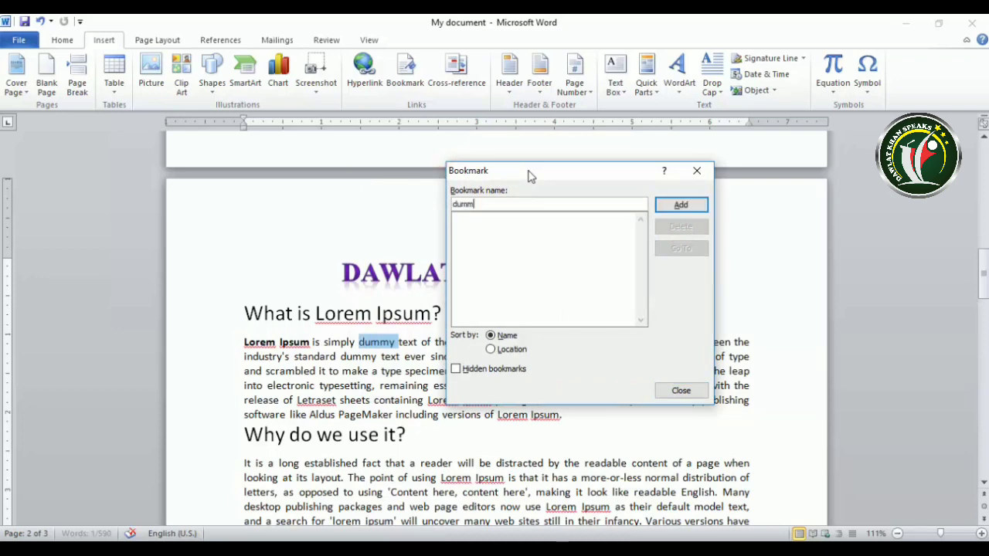
type("ummy")
left_click(682, 204)
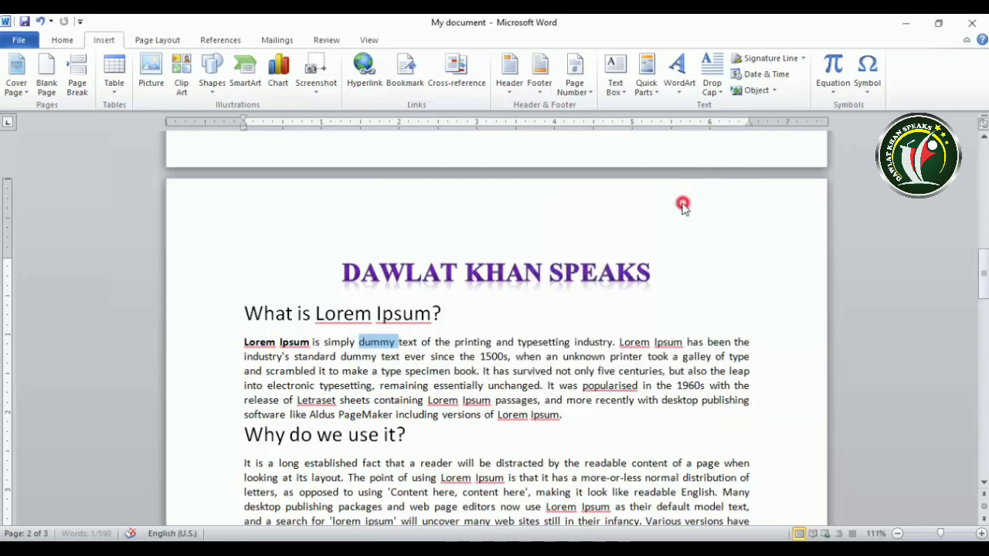
Select the year 1914 and bookmark it as 'juma'.
scroll(437, 417, "down", 8)
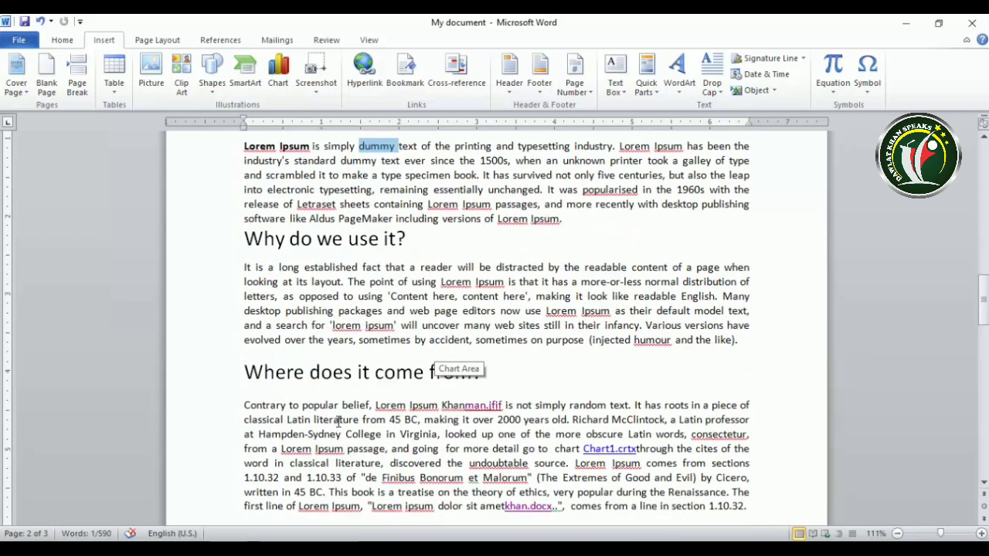
double_click(573, 407)
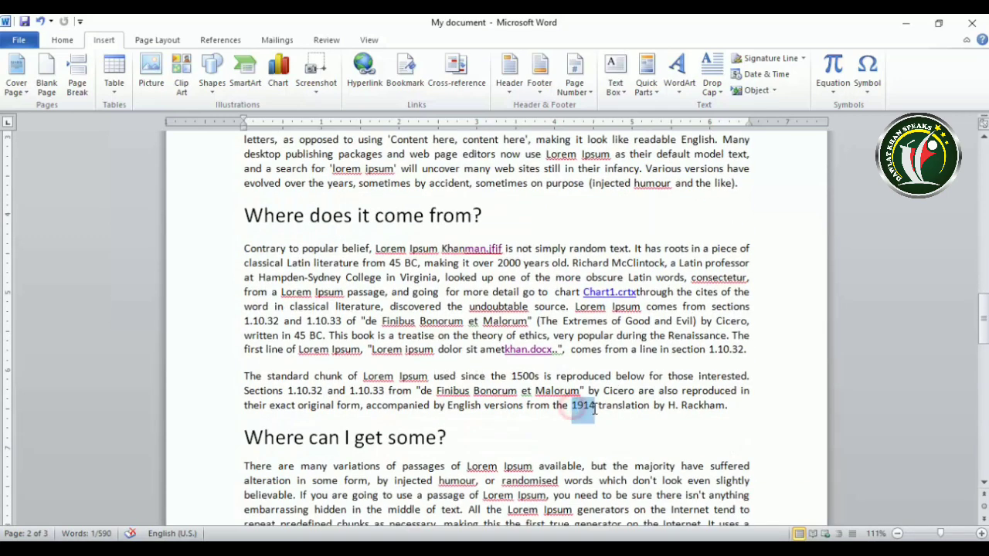
left_click(405, 69)
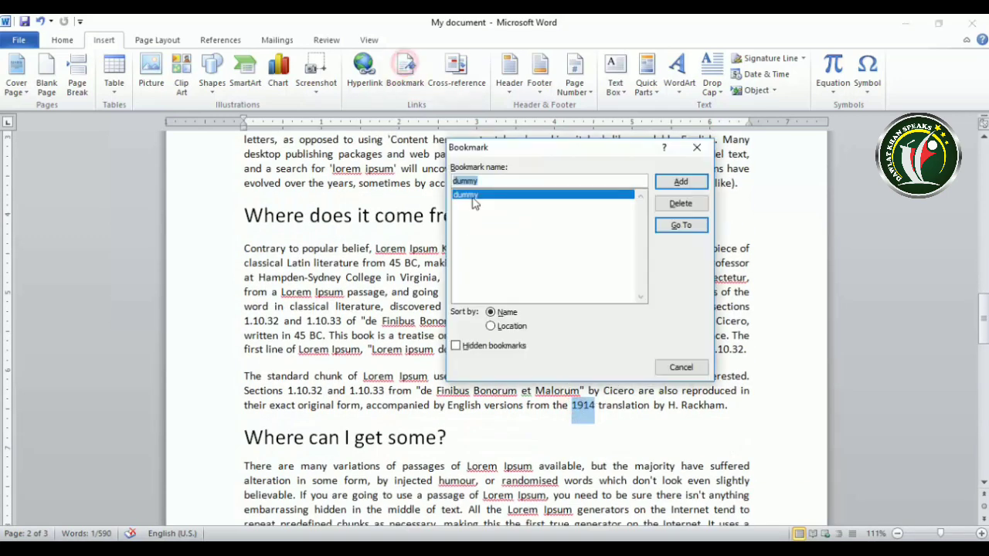
type("1914")
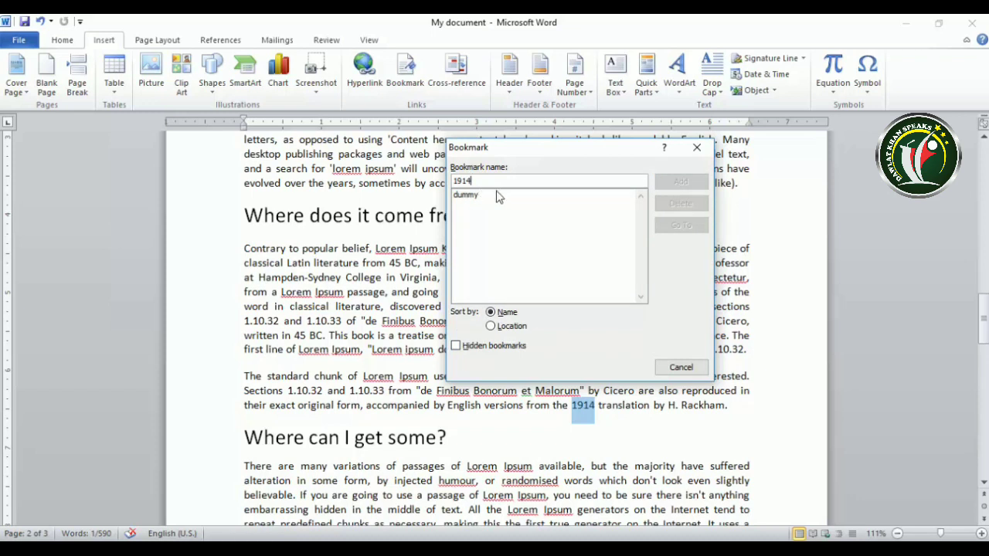
key("BackSpace")
key("BackSpace")
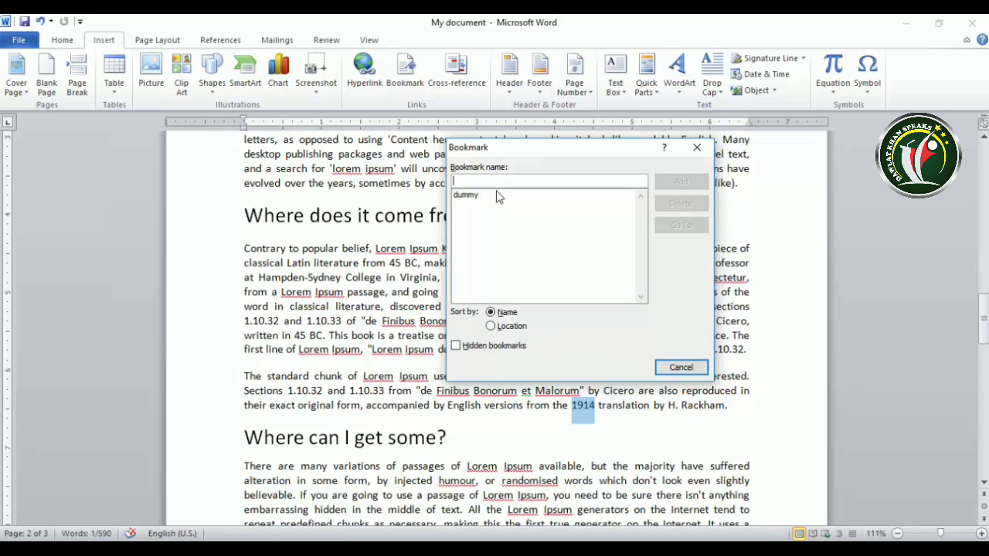
type("juma")
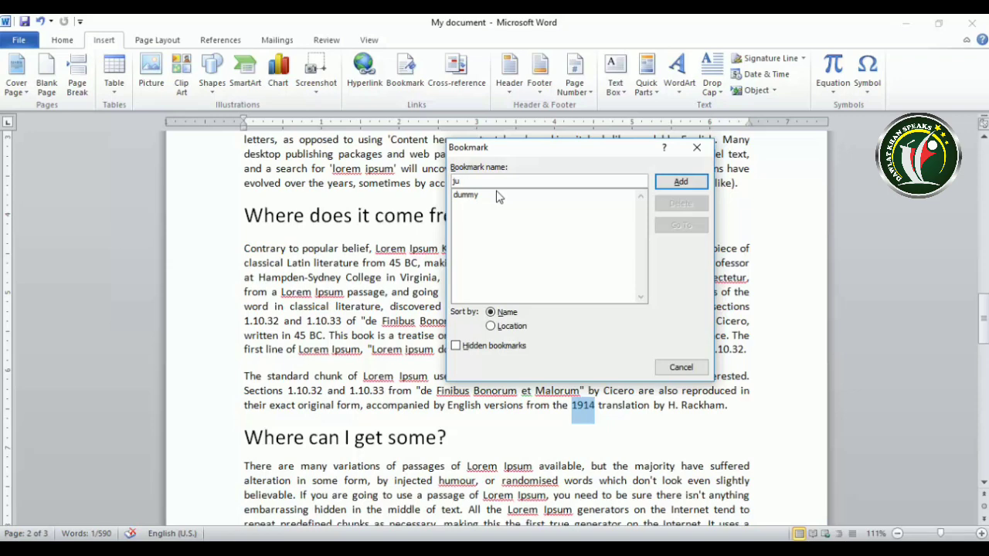
left_click(681, 182)
scroll(448, 405, "down", 10)
Bookmark the MY SHOP chart under the name chart.
scroll(449, 407, "down", 4)
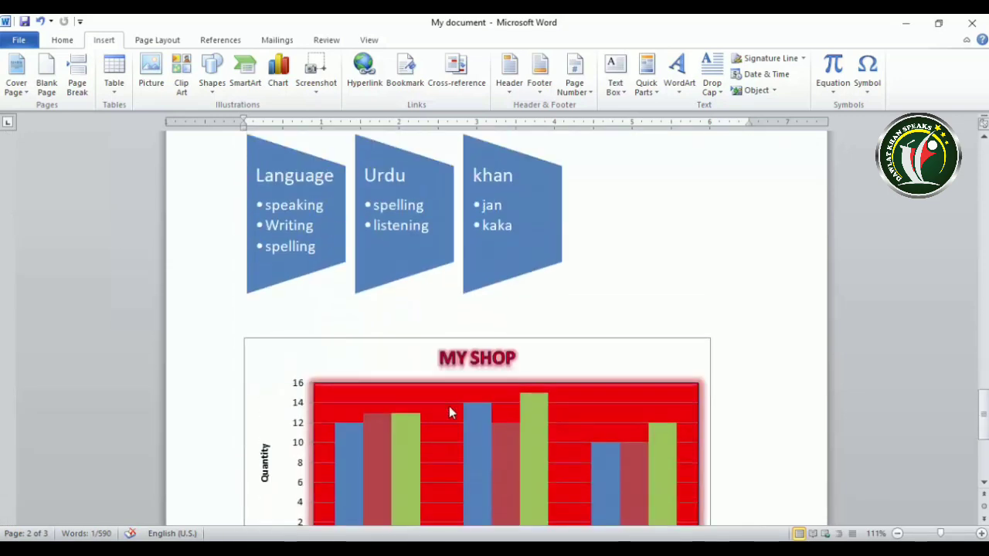
left_click(408, 347)
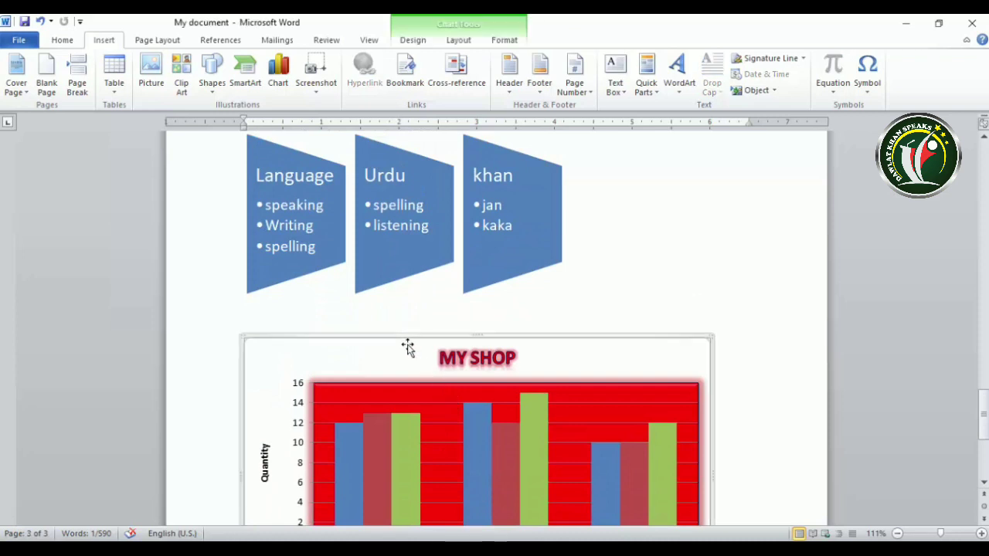
left_click(405, 71)
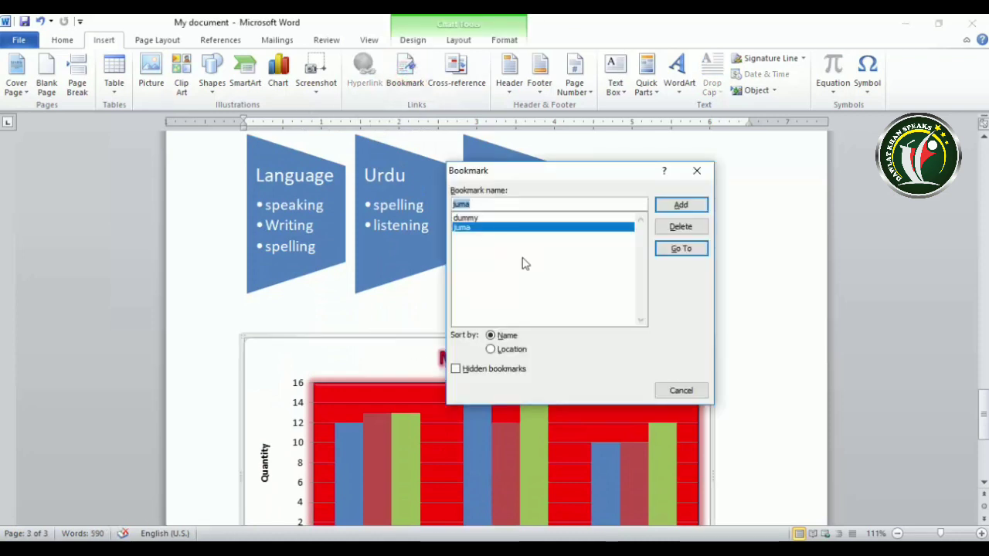
type("chart")
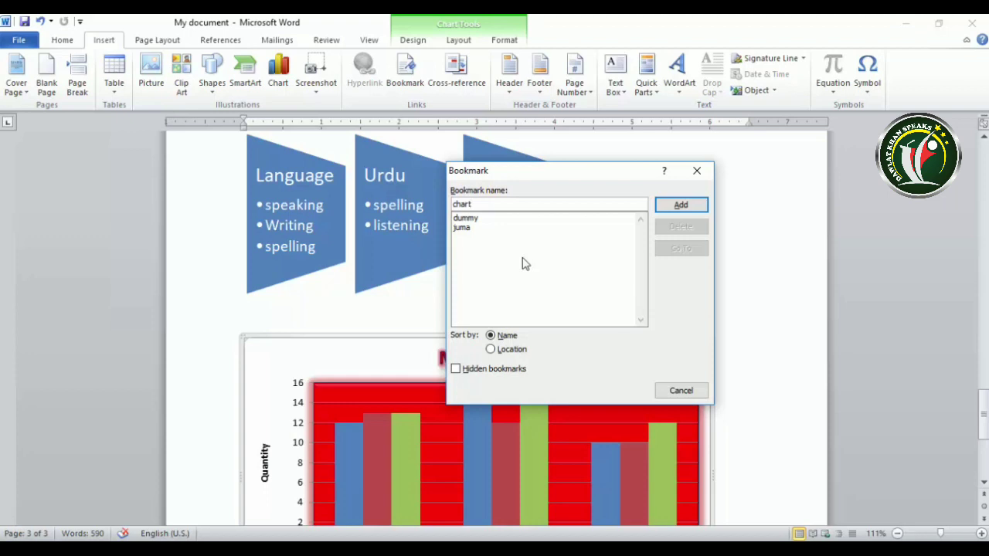
key("Return")
Add a bookmark named smartart to the SmartArt diagram.
left_click(519, 245)
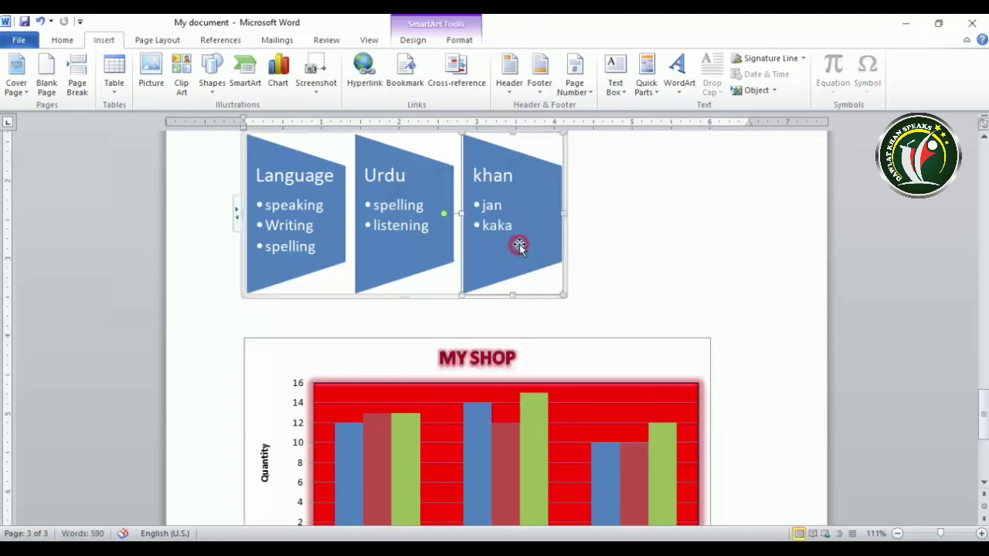
left_click(405, 71)
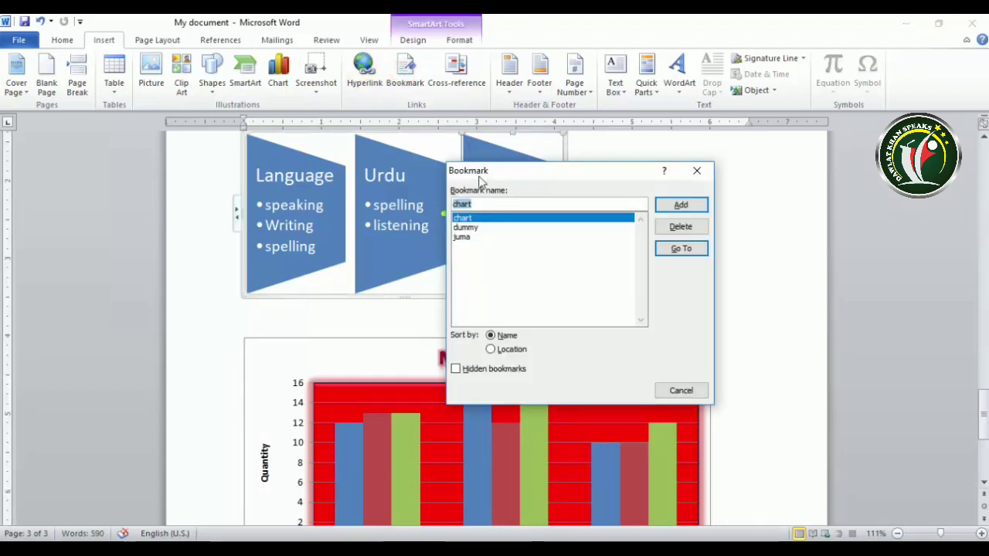
type("smart")
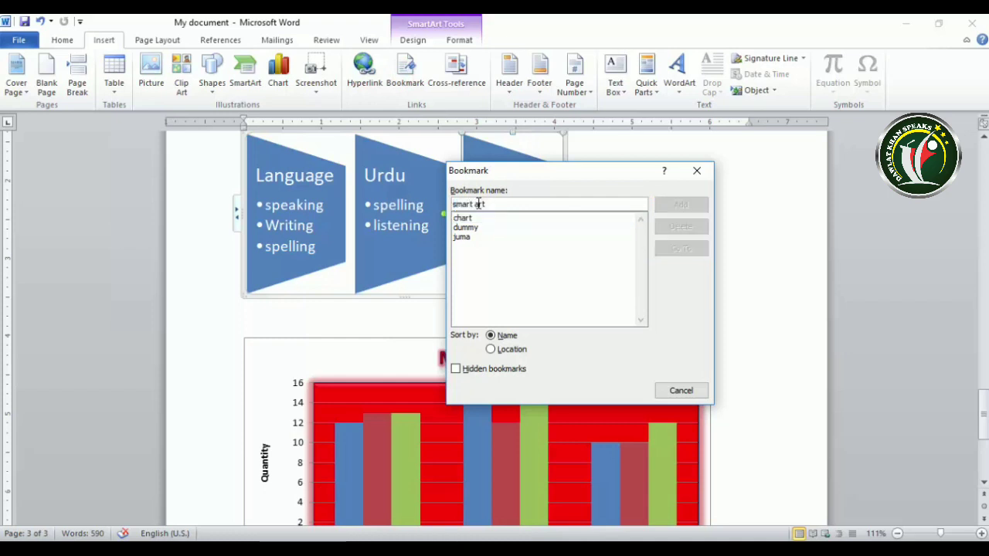
key("BackSpace")
key("BackSpace")
key("BackSpace")
key("BackSpace")
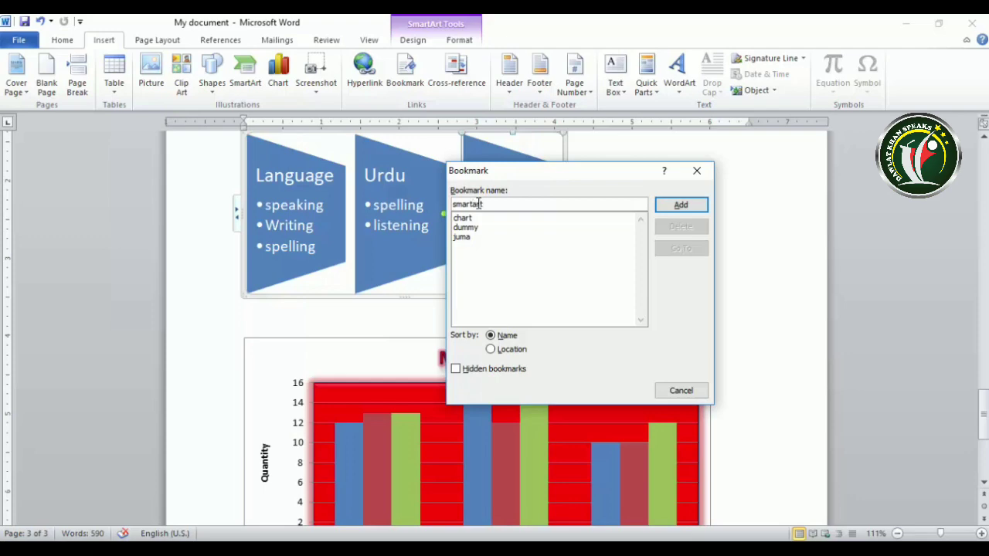
key("Return")
Place the insertion point at the start of the document.
scroll(561, 332, "up", 10)
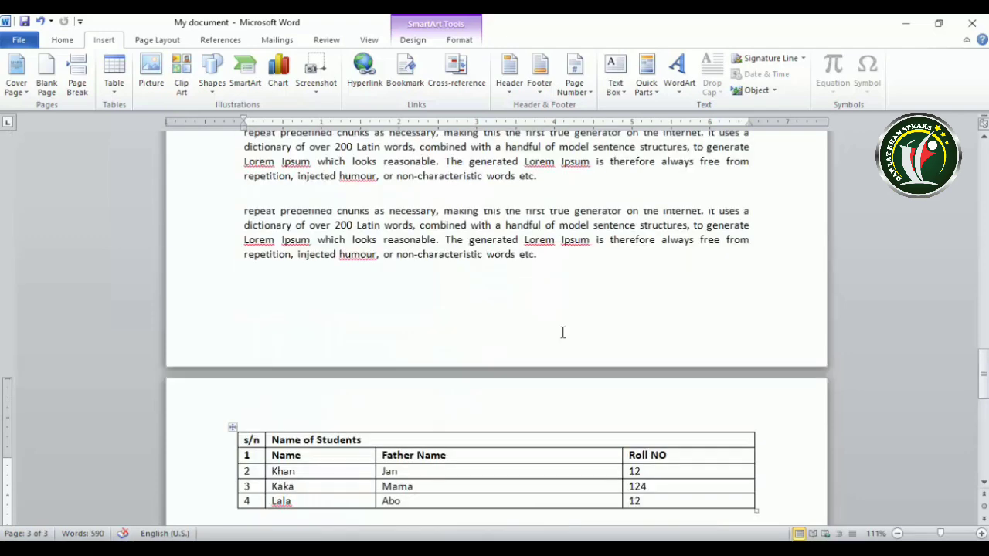
scroll(563, 333, "down", 8)
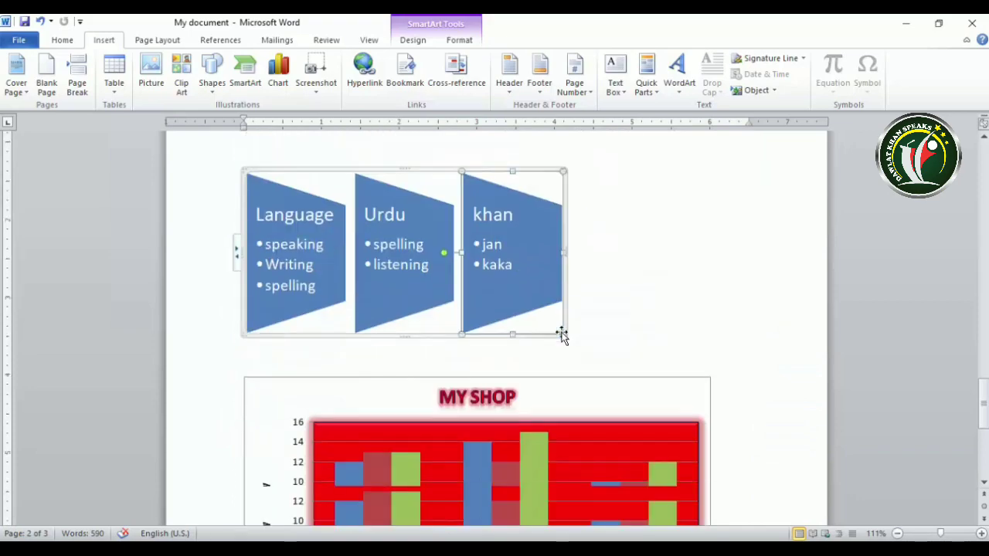
scroll(562, 332, "up", 10)
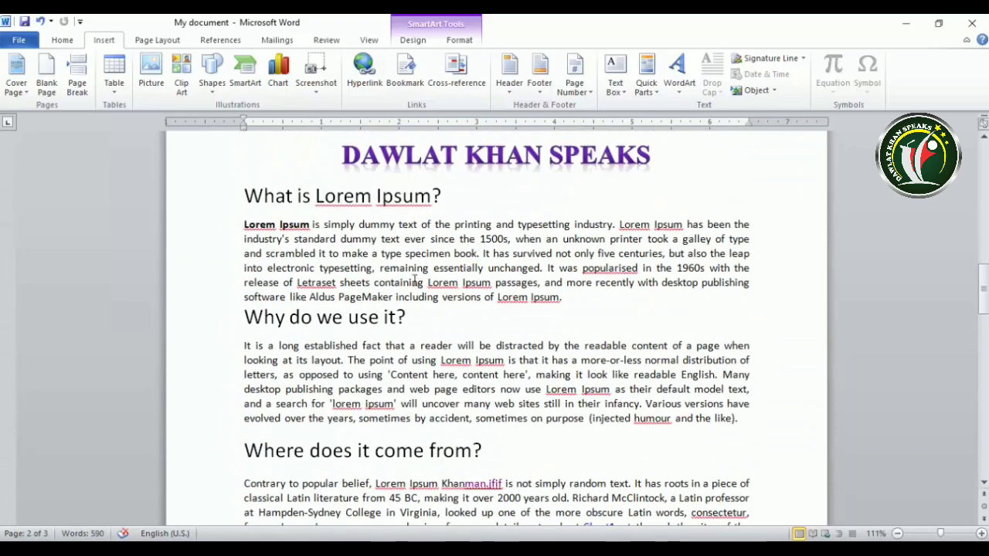
scroll(411, 301, "down", 3)
scroll(394, 309, "up", 5)
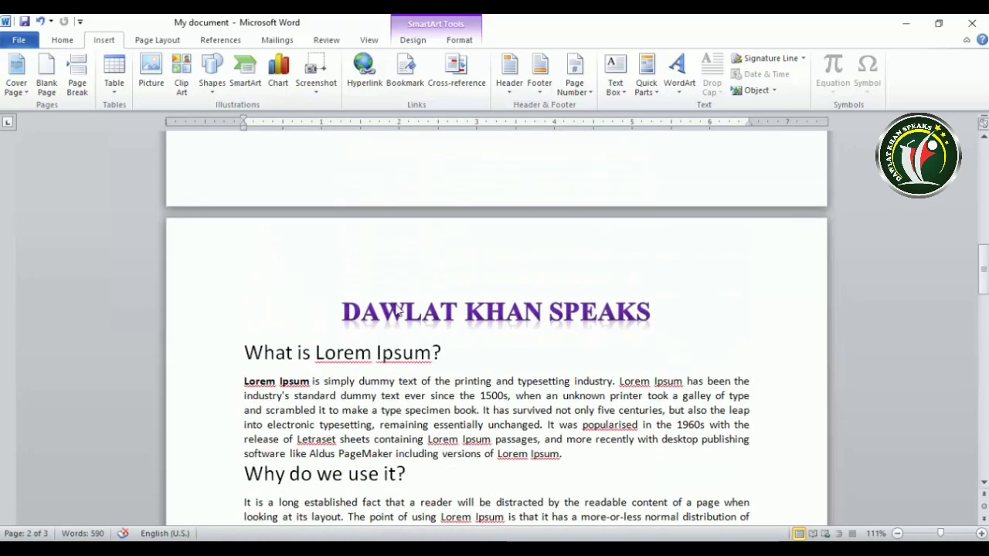
scroll(393, 316, "down", 4)
scroll(395, 325, "up", 7)
scroll(399, 334, "up", 10)
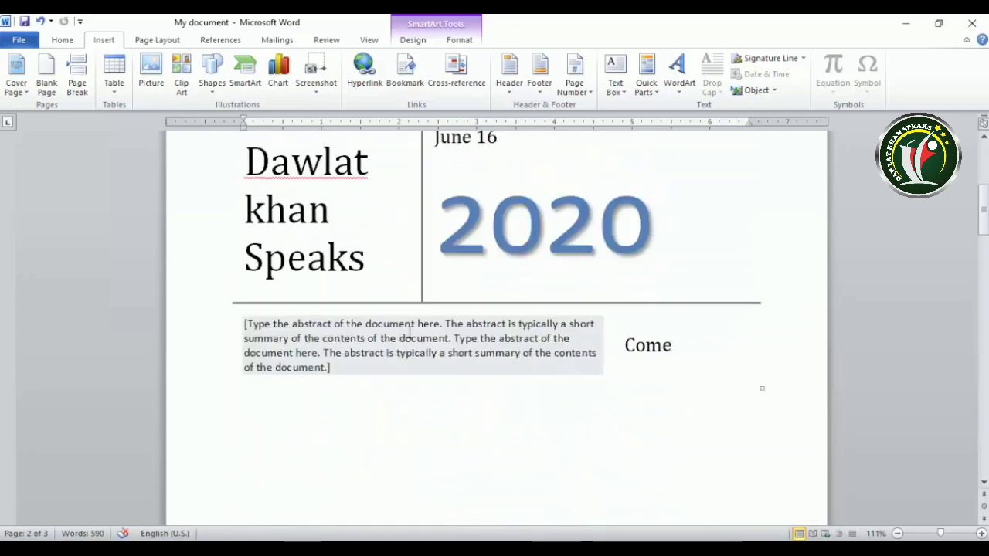
left_click(326, 287)
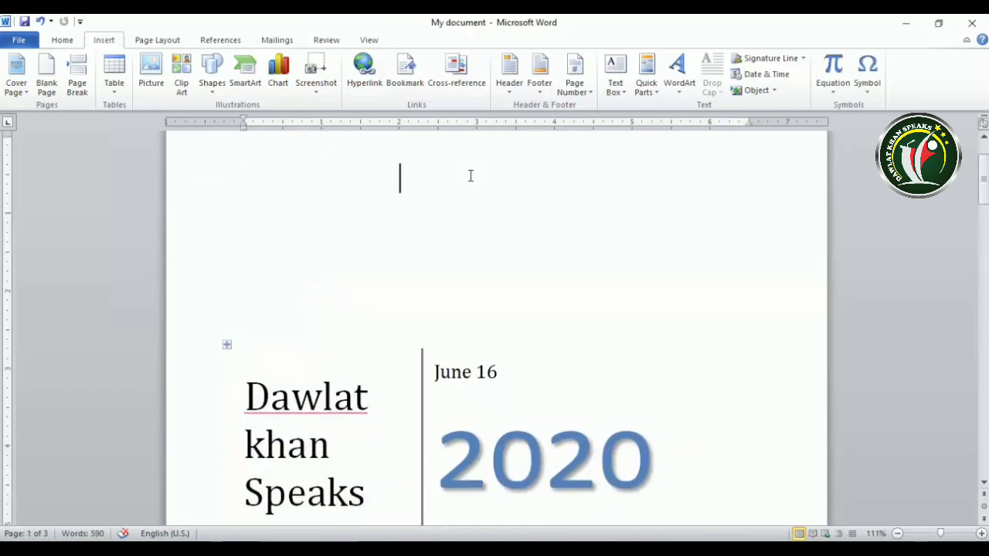
Jump to the chart bookmark from the Bookmark dialog, moving the dialog aside to view it.
left_click(406, 70)
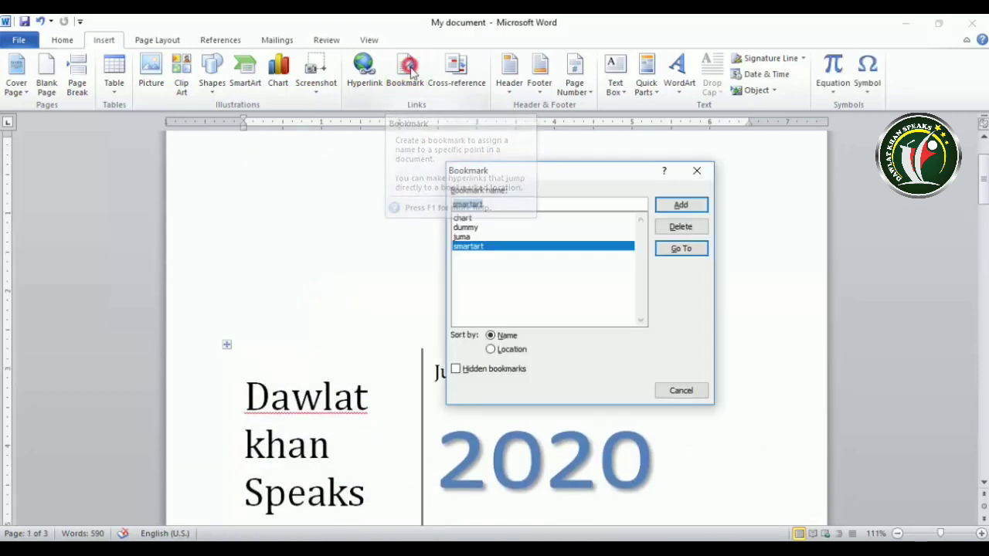
left_click(462, 236)
left_click(468, 218)
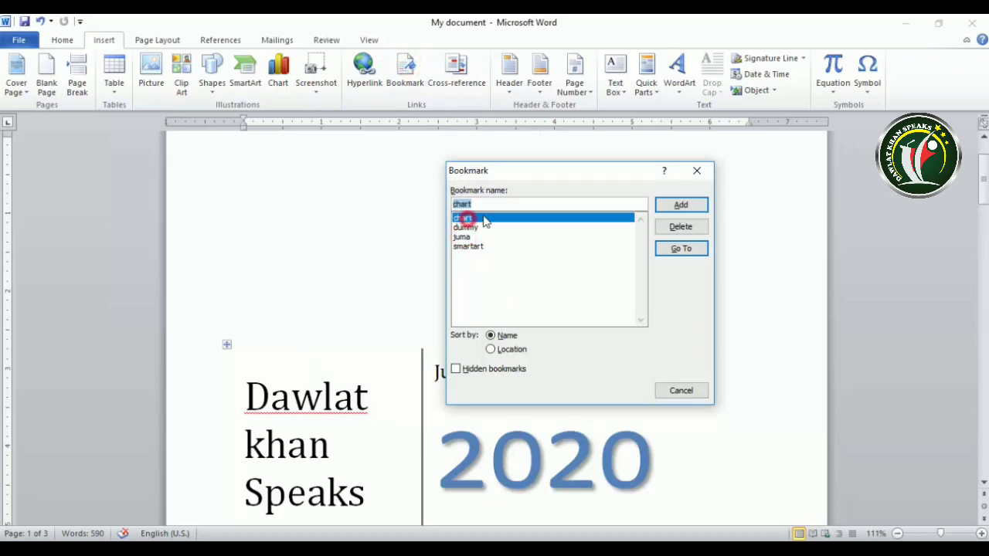
left_click(680, 249)
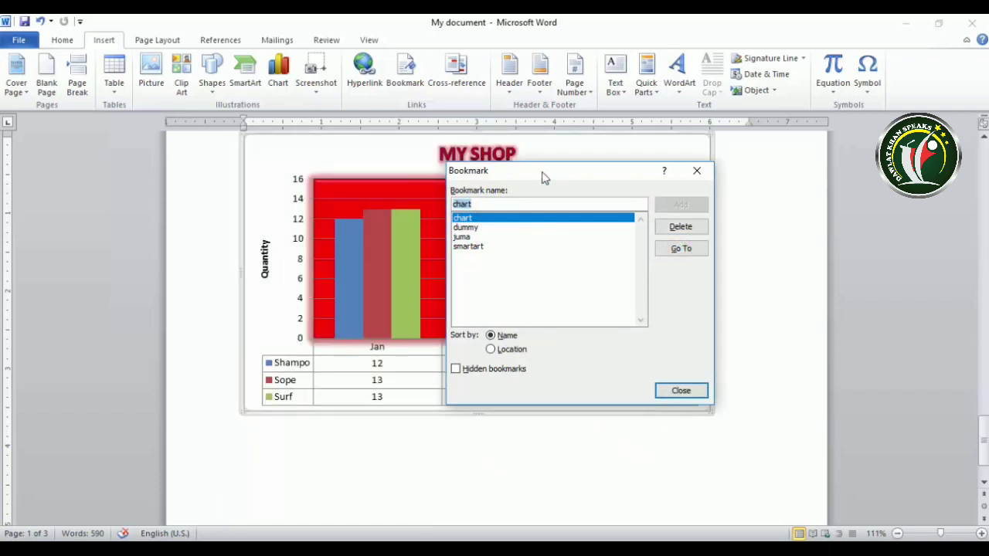
left_click_drag(547, 173, 653, 185)
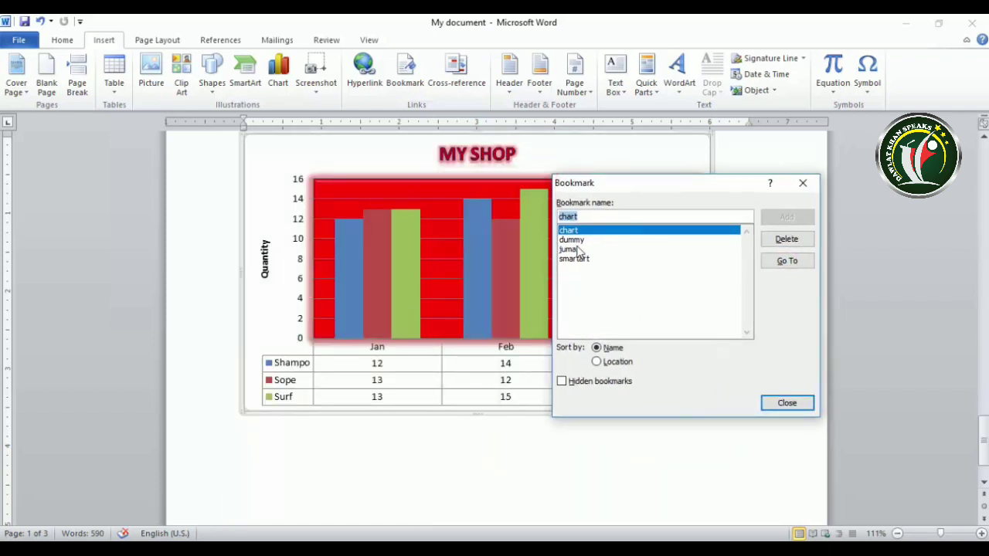
left_click(576, 240)
left_click(785, 218)
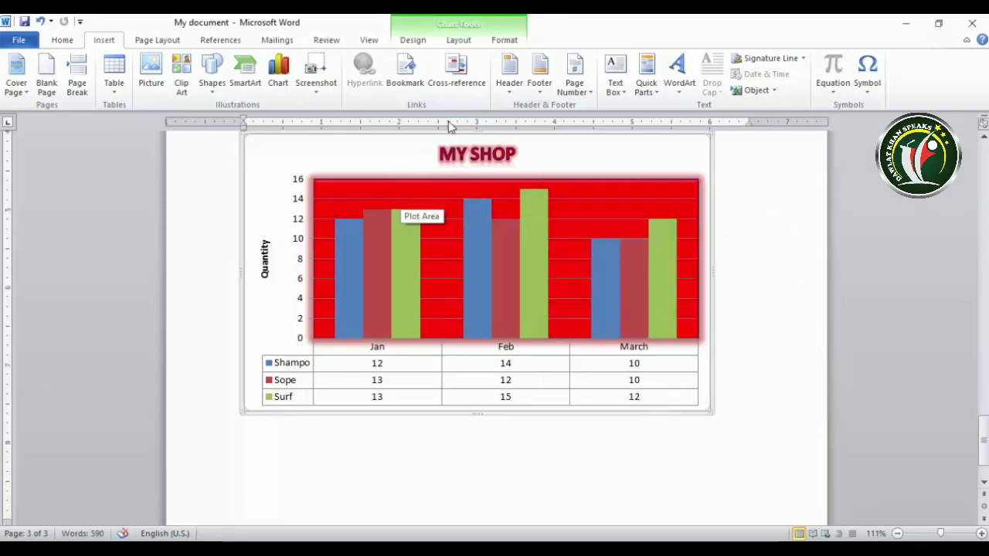
Jump to the dummy and juma bookmarks in turn, revealing the bookmarked 1914.
left_click(405, 74)
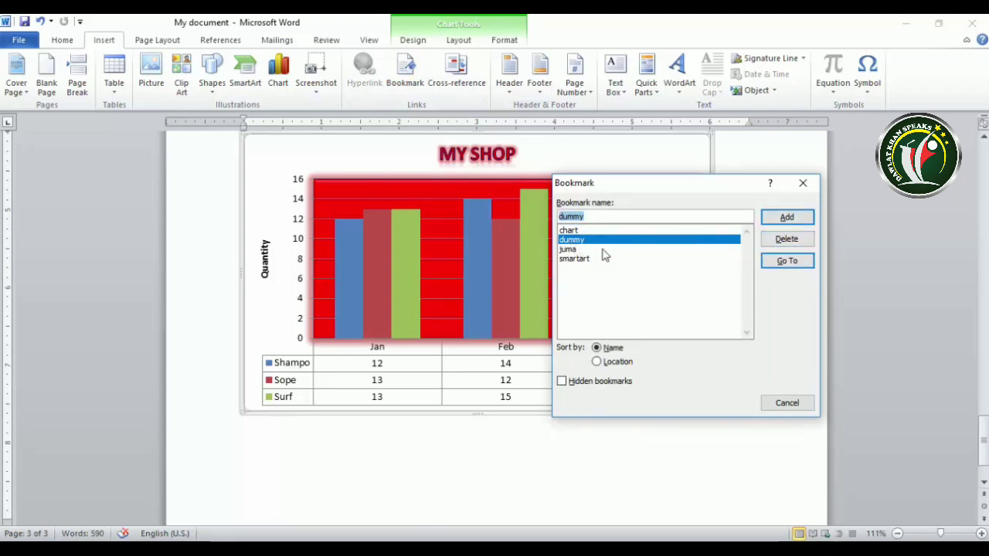
left_click(786, 261)
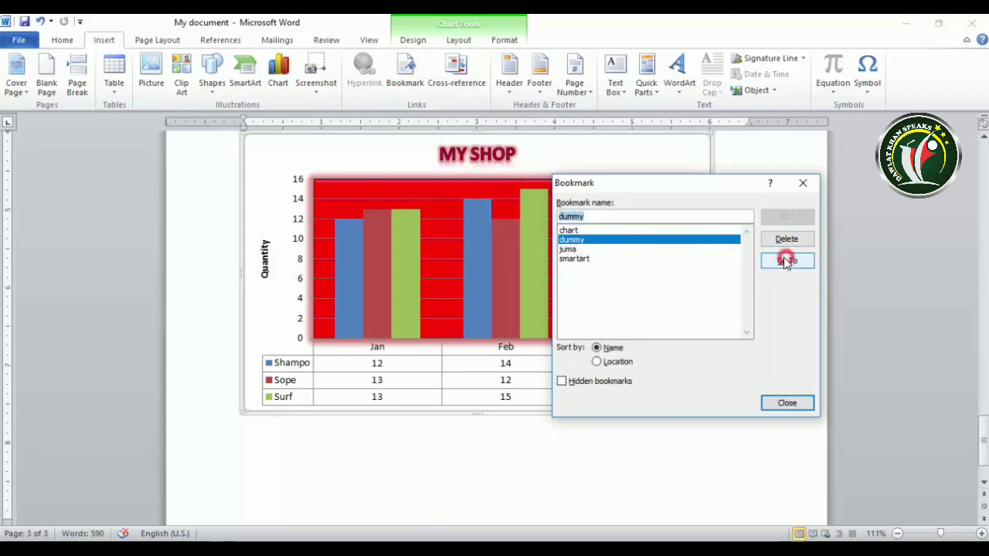
left_click(585, 248)
left_click(569, 230)
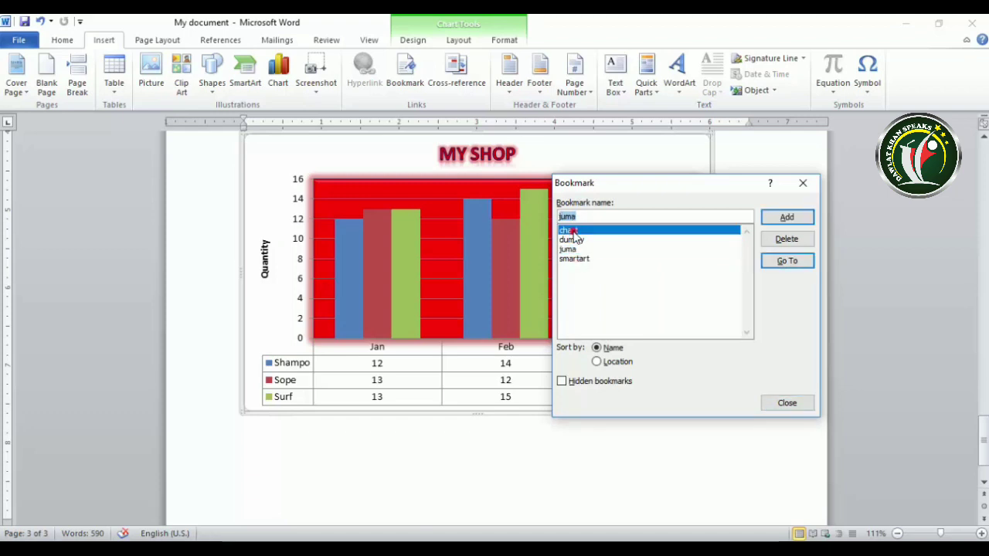
left_click(578, 249)
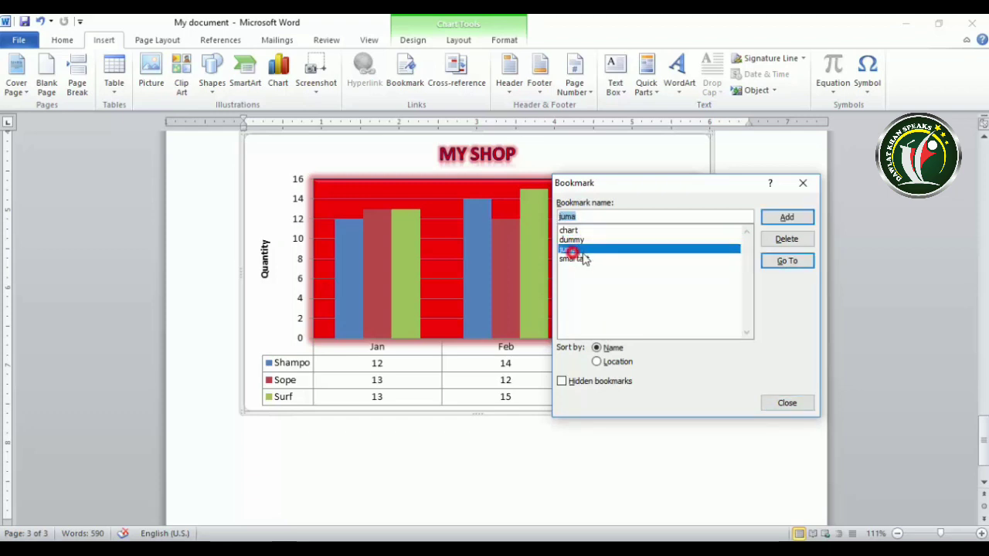
left_click(785, 262)
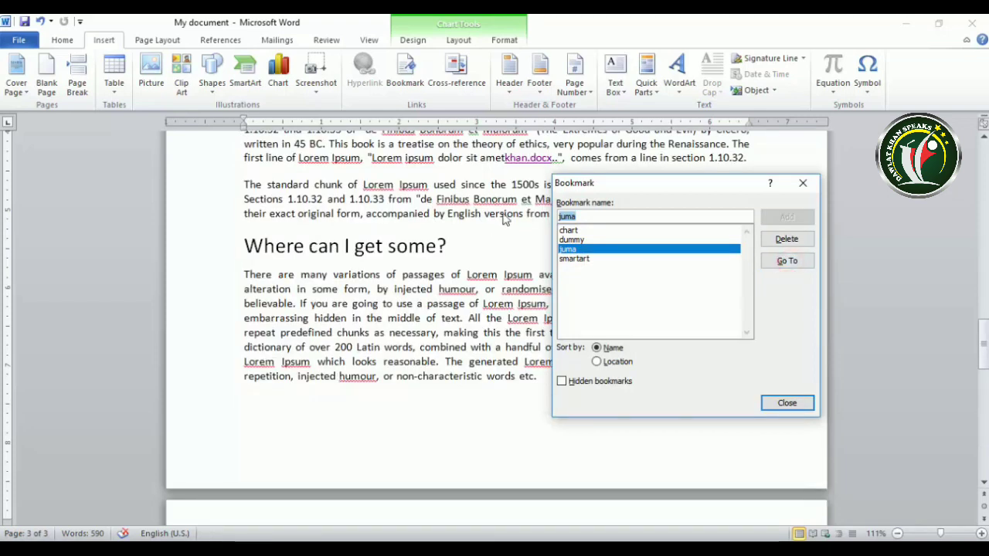
left_click_drag(612, 187, 719, 195)
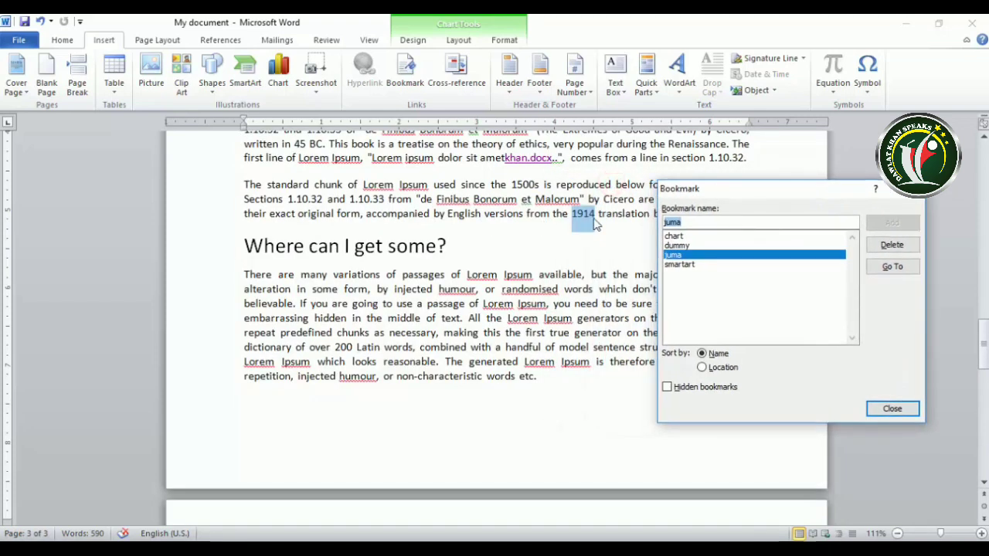
left_click(677, 246)
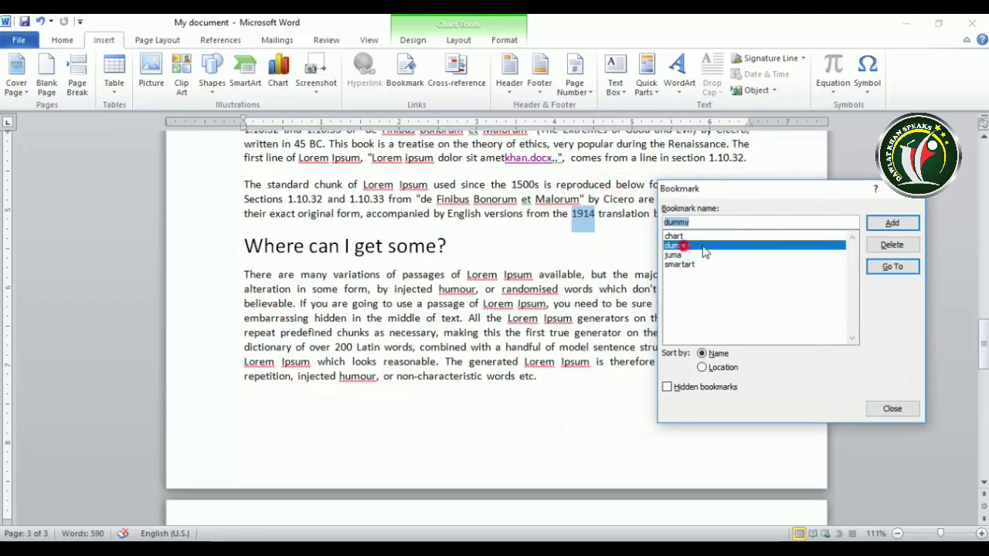
left_click(897, 269)
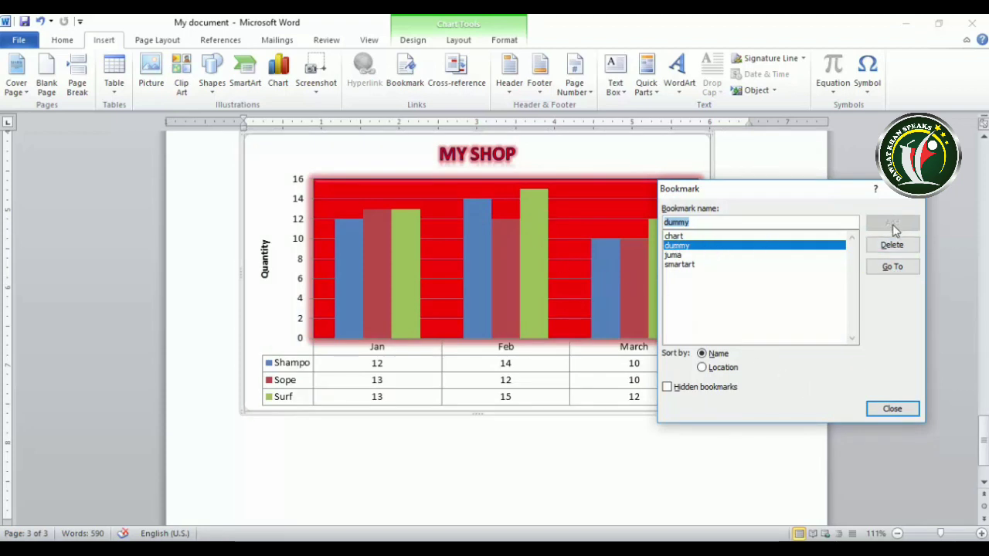
Go to the smartart bookmark to bring the SmartArt graphic into view.
left_click(682, 265)
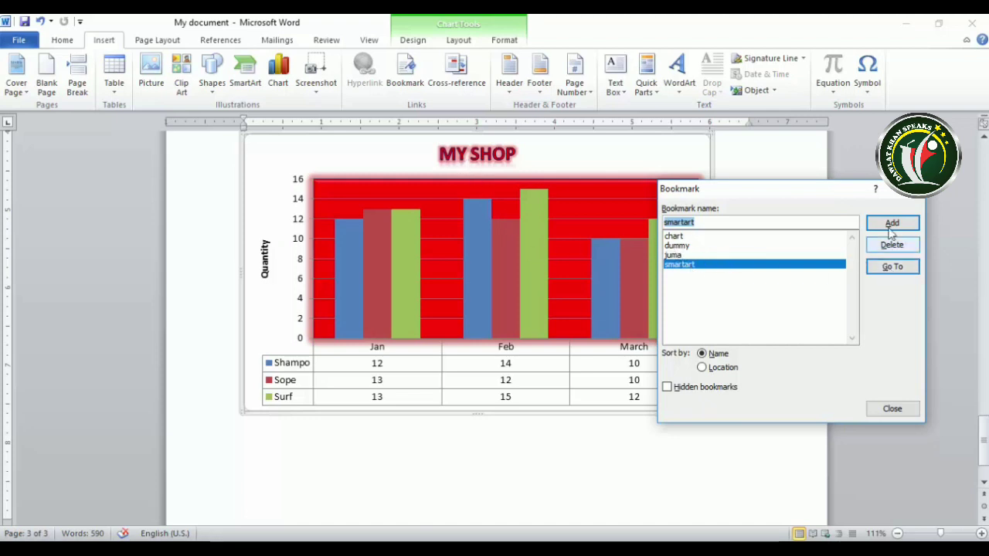
left_click(893, 270)
left_click(892, 269)
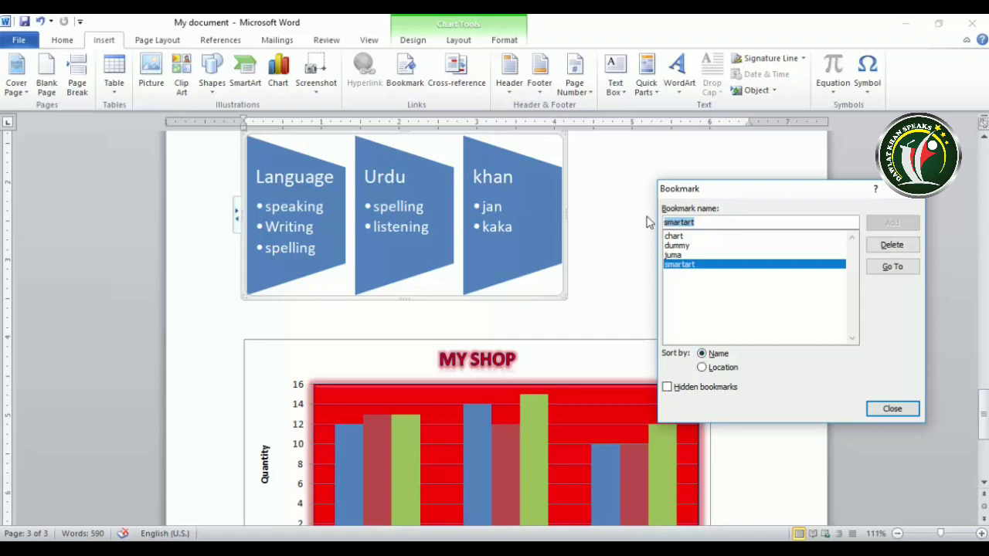
left_click(704, 369)
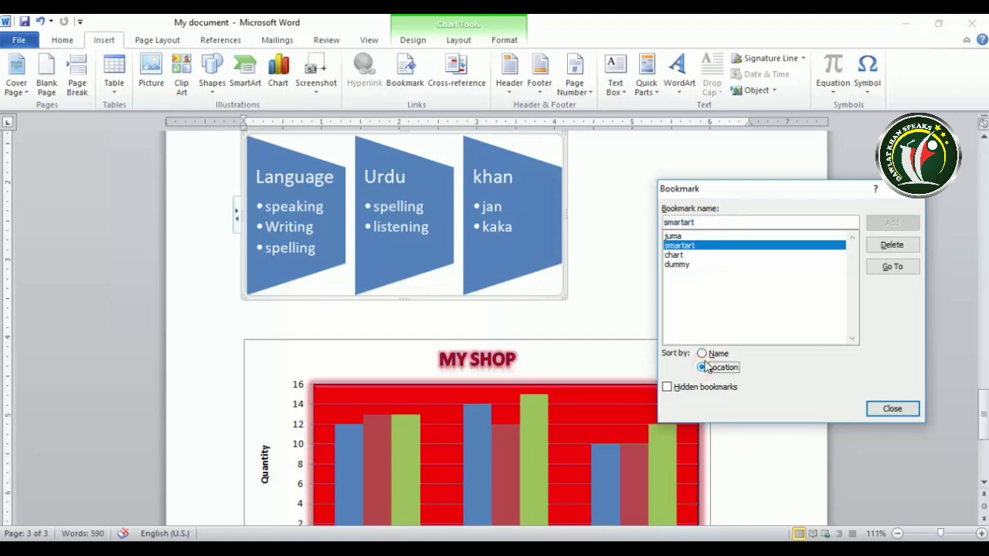
left_click(702, 353)
left_click(701, 367)
left_click(701, 353)
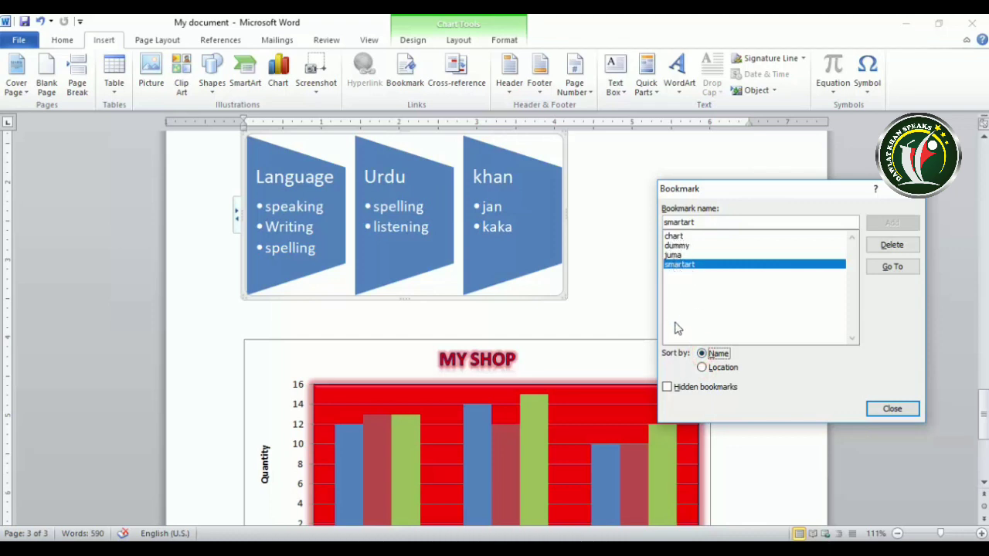
left_click(702, 367)
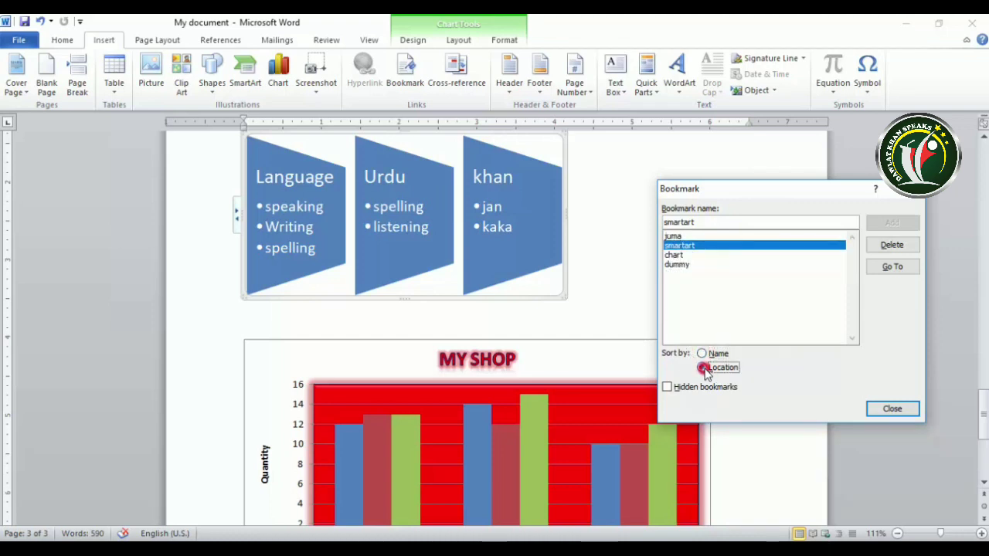
left_click(679, 236)
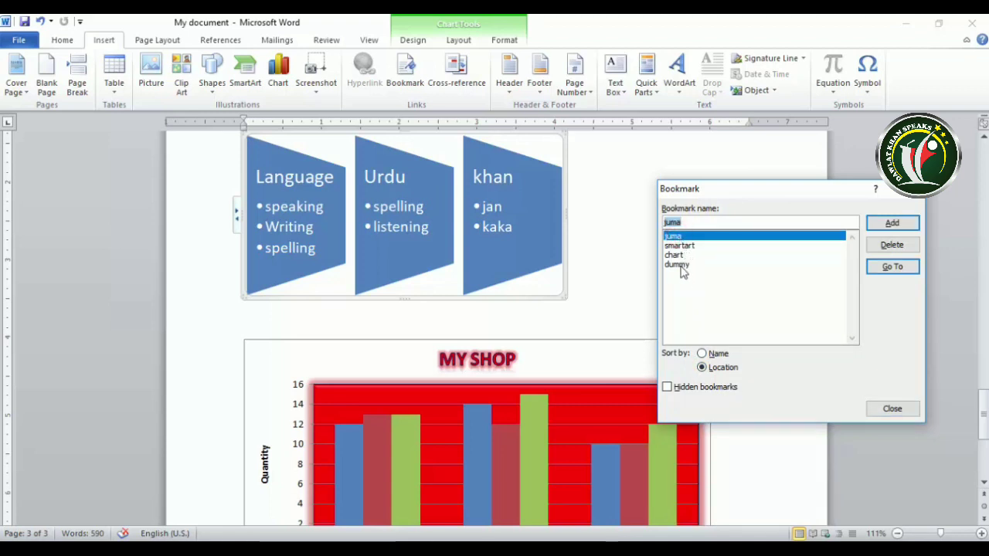
left_click(702, 353)
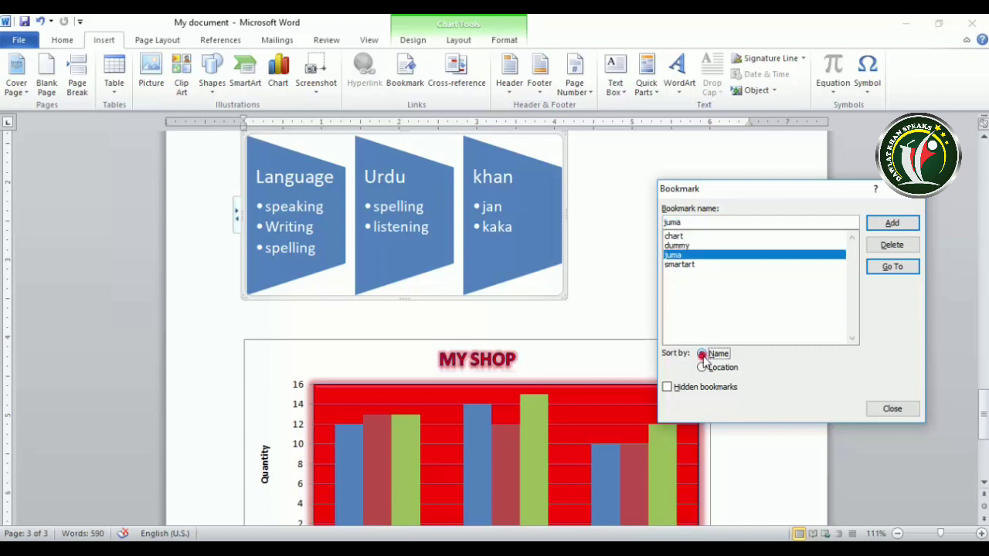
left_click(680, 239)
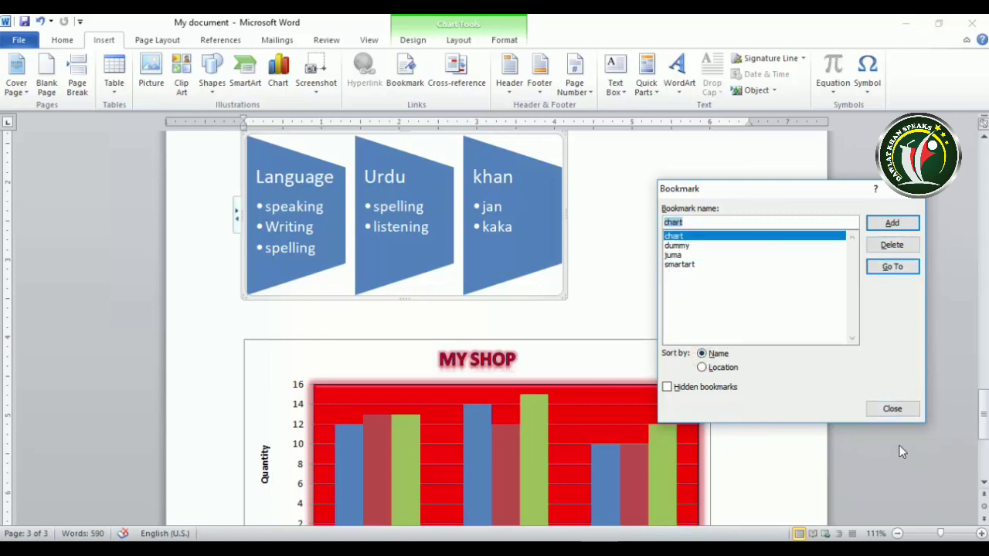
left_click(891, 409)
Select the word 'variations' and add it as a bookmark named variations, then deselect.
scroll(892, 409, "up", 10)
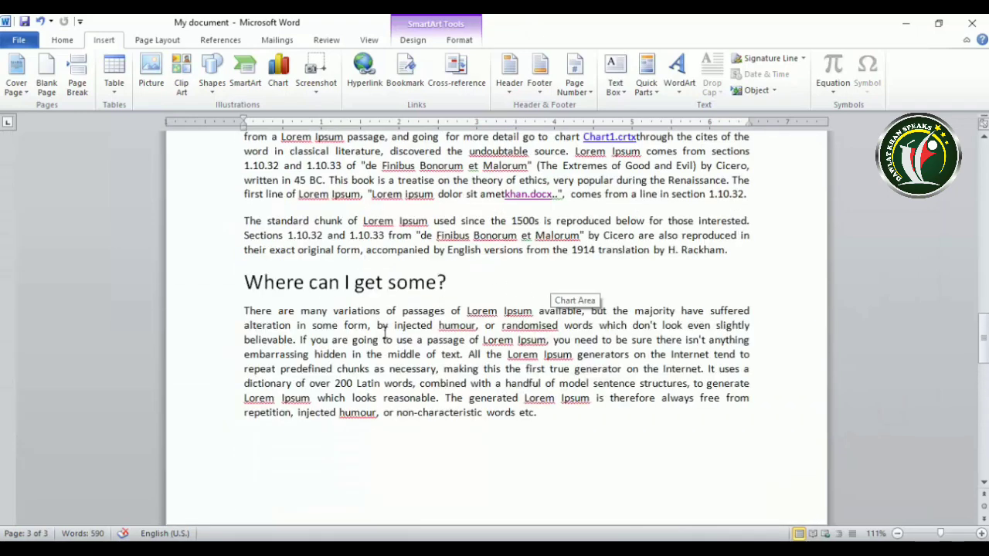
double_click(337, 312)
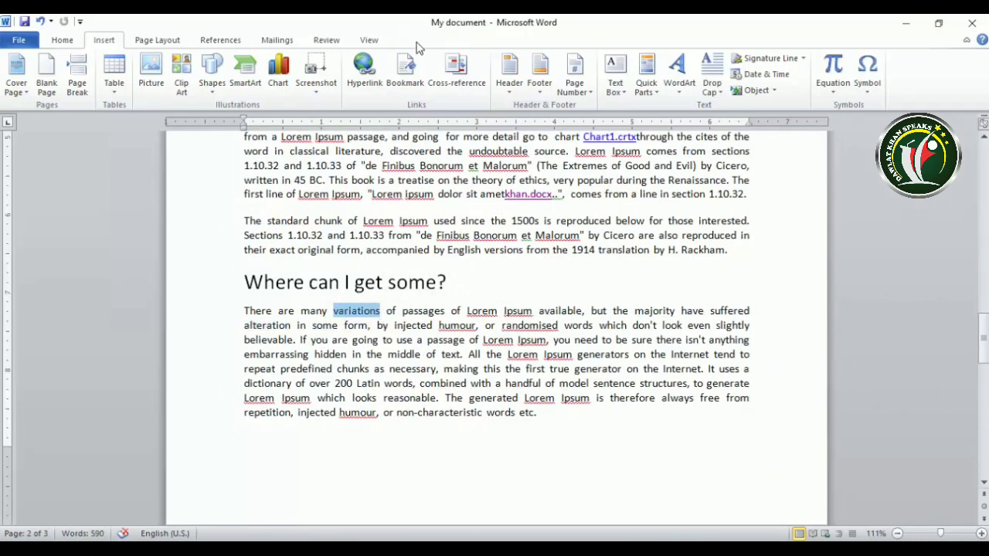
left_click(405, 74)
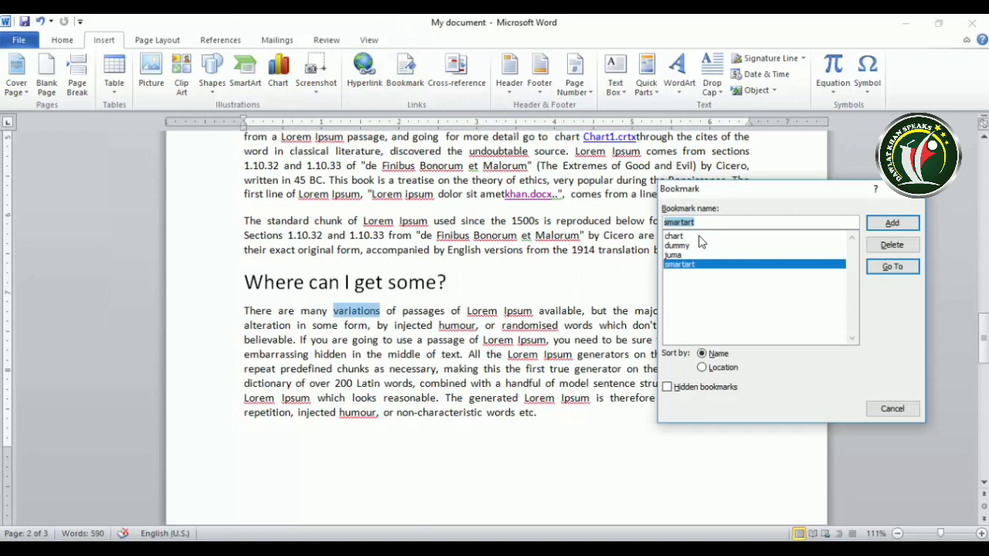
type("variations")
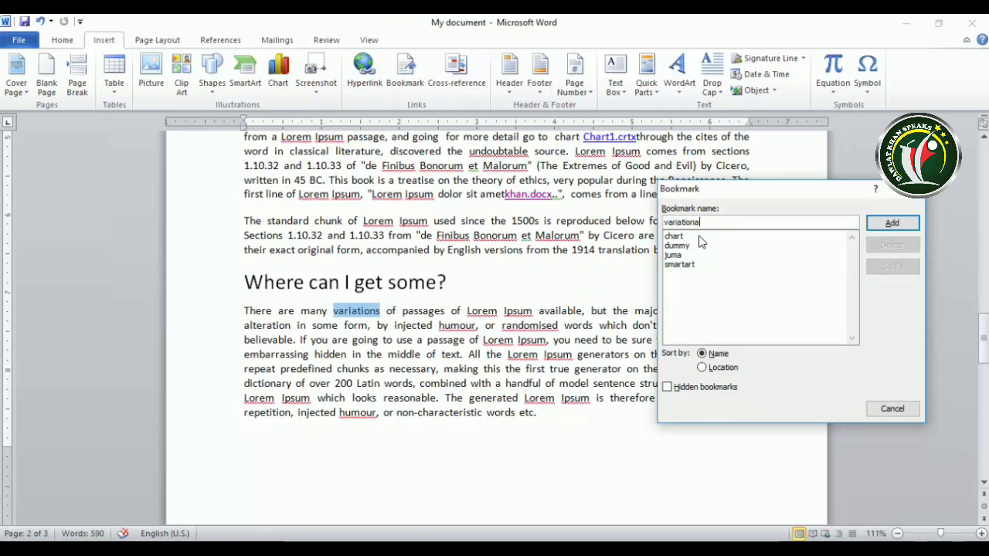
left_click(893, 222)
scroll(528, 306, "up", 6)
scroll(528, 306, "up", 6)
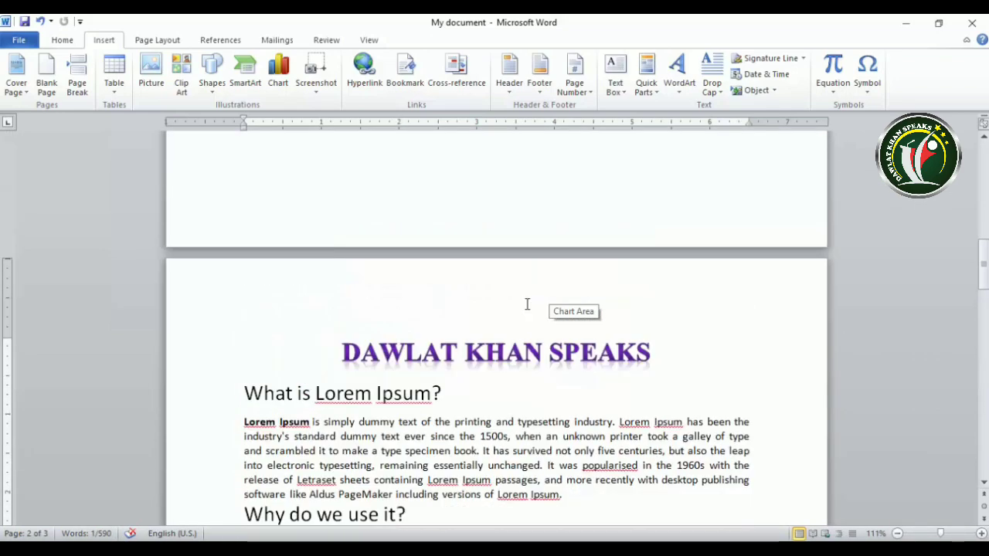
scroll(528, 306, "down", 3)
left_click(473, 307)
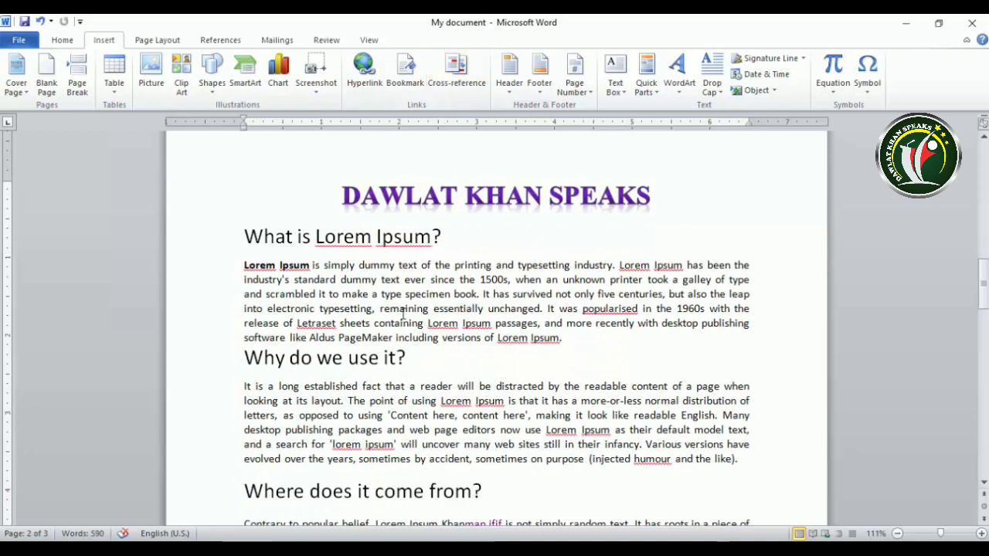
Select the word 'text' in the first 'What is Lorem Ipsum?' paragraph.
left_click(418, 265)
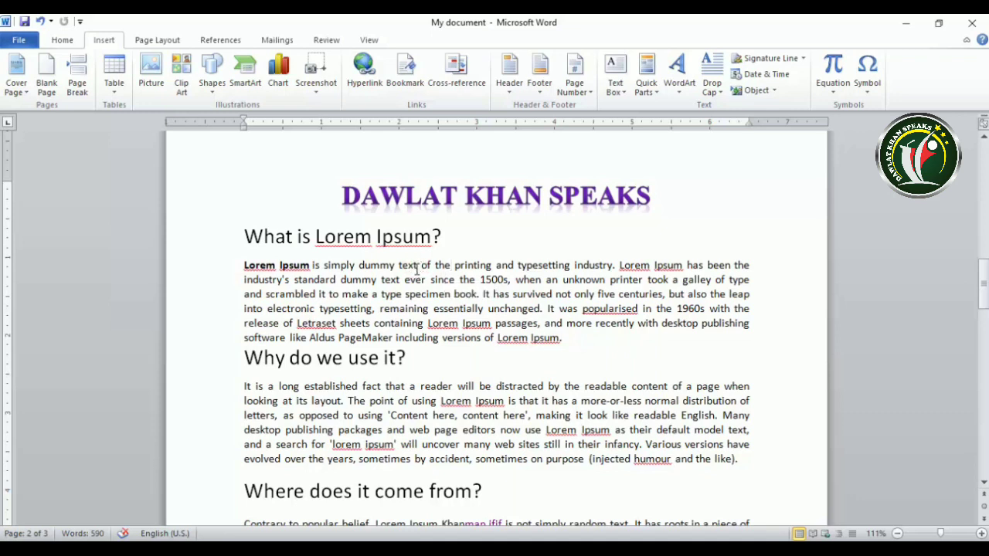
left_click_drag(417, 269, 404, 268)
scroll(418, 351, "down", 15)
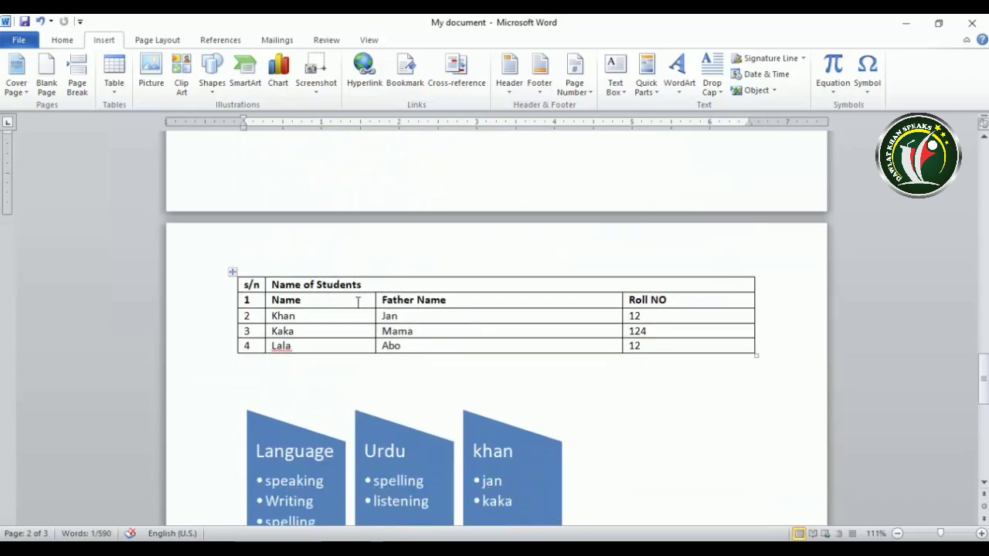
scroll(358, 301, "down", 10)
left_click(462, 397)
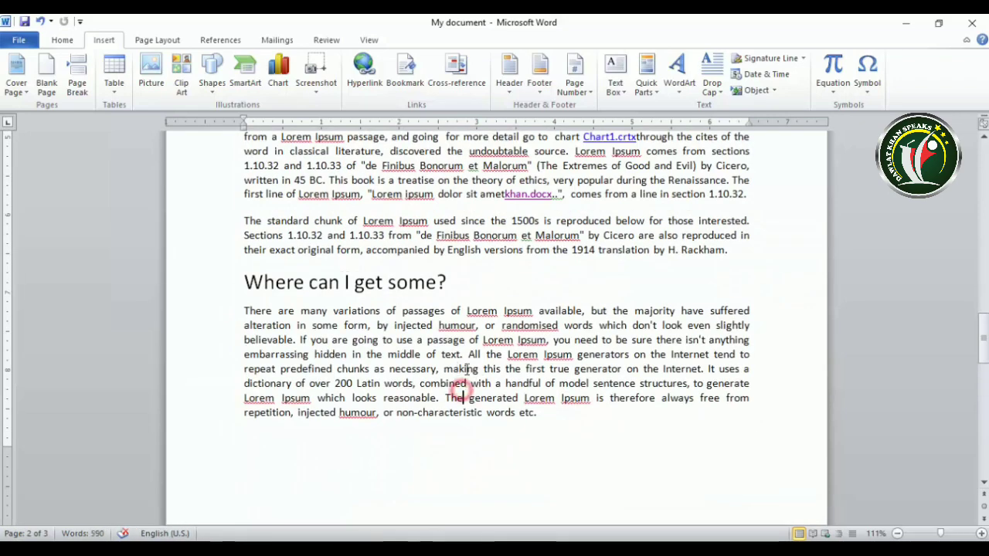
left_click_drag(442, 369, 480, 372)
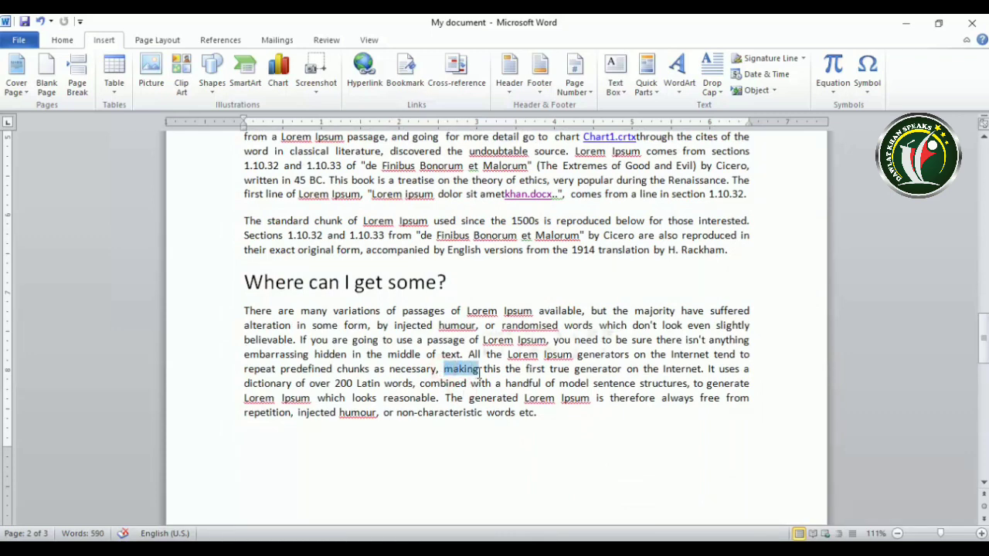
scroll(477, 374, "up", 14)
scroll(458, 370, "down", 2)
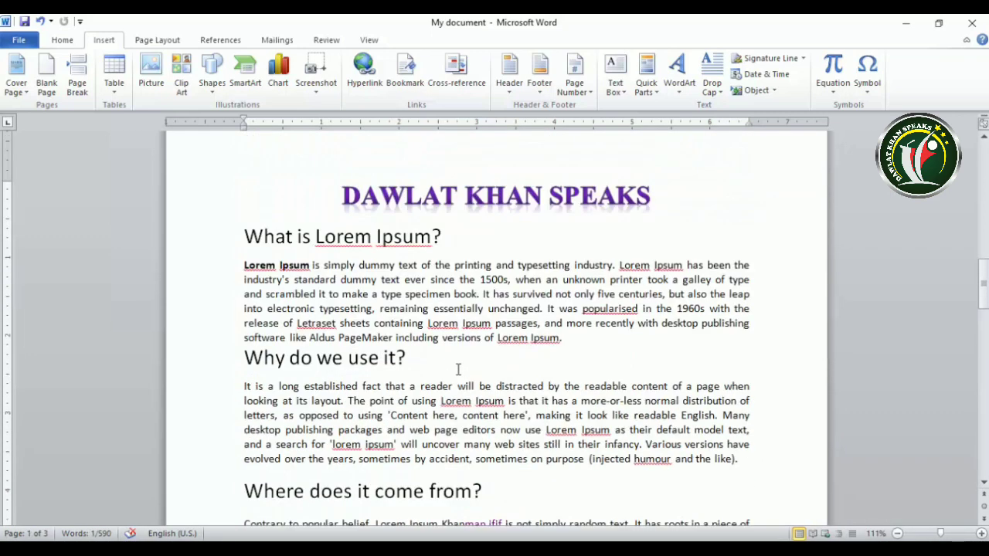
left_click(418, 266)
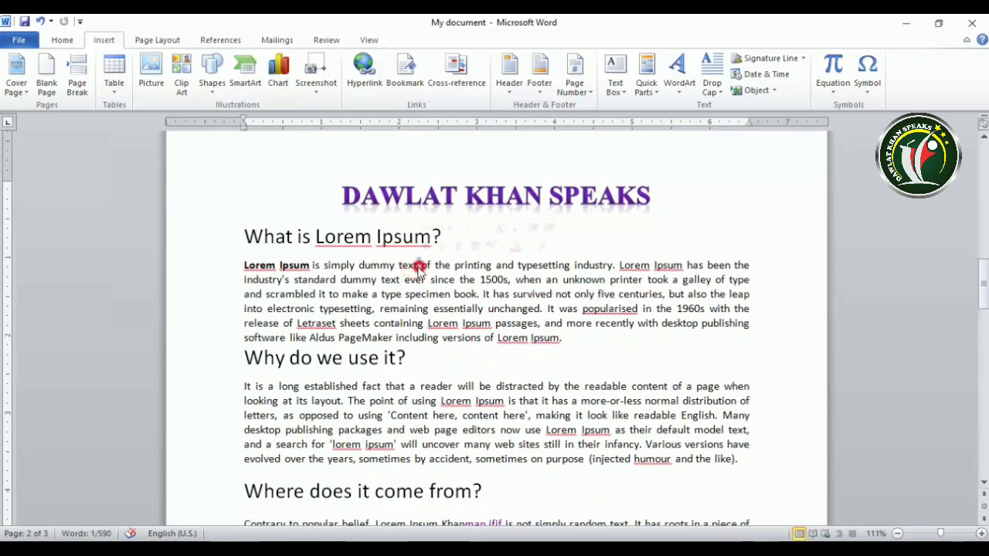
double_click(418, 266)
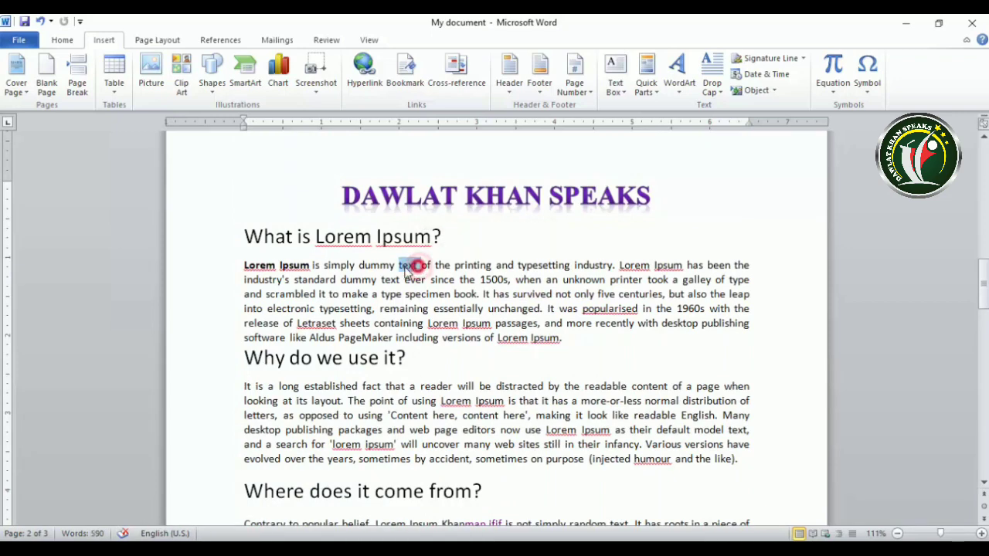
left_click(448, 77)
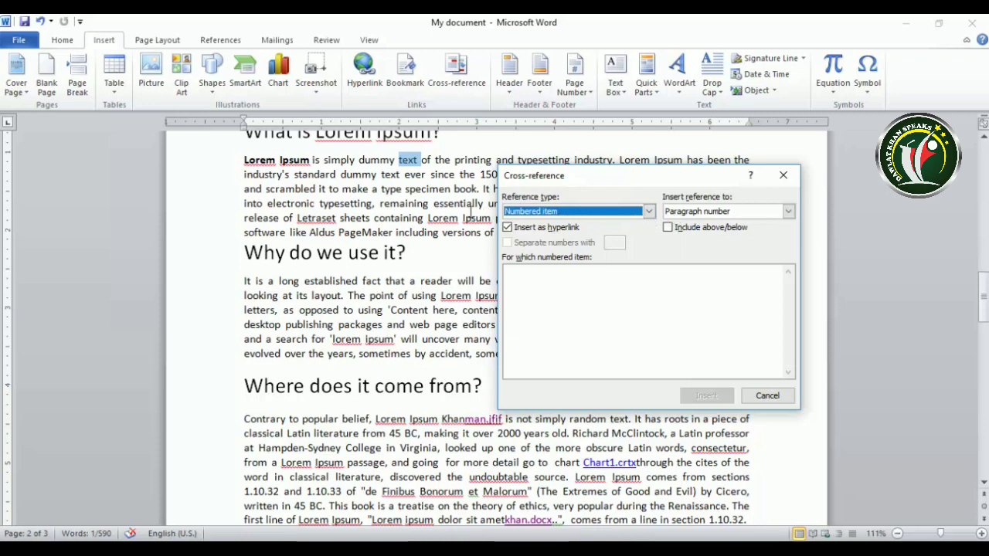
left_click(648, 214)
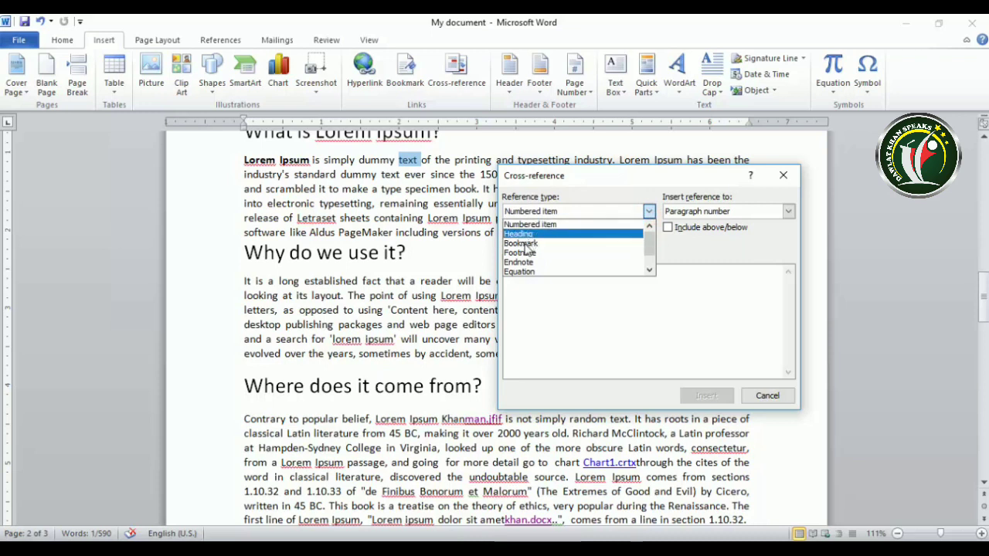
scroll(529, 277, "down", 1)
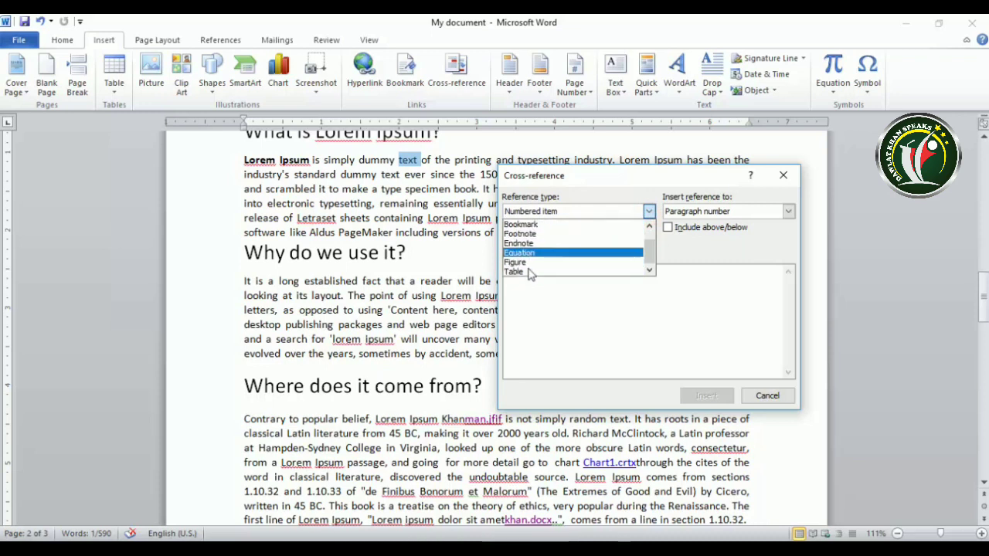
scroll(529, 272, "up", 1)
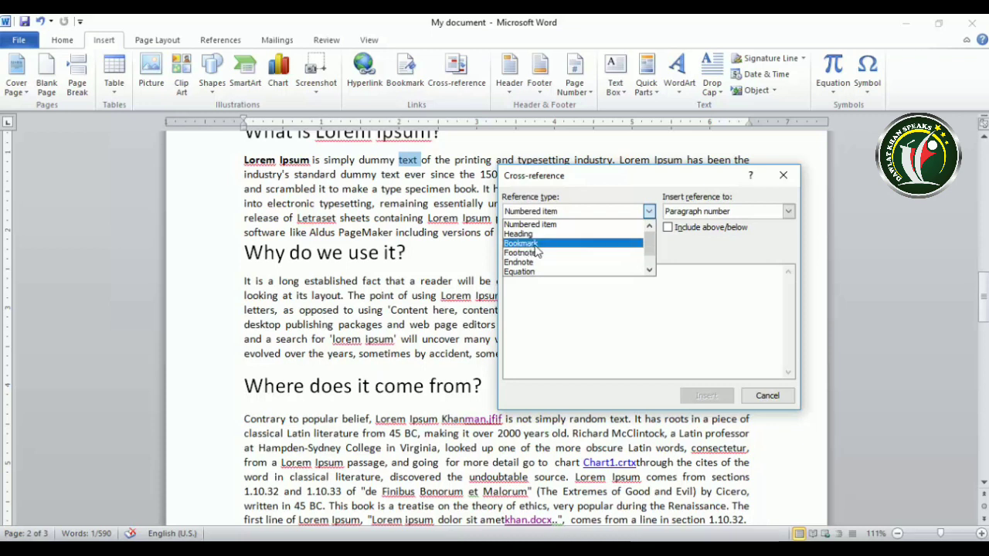
left_click(534, 244)
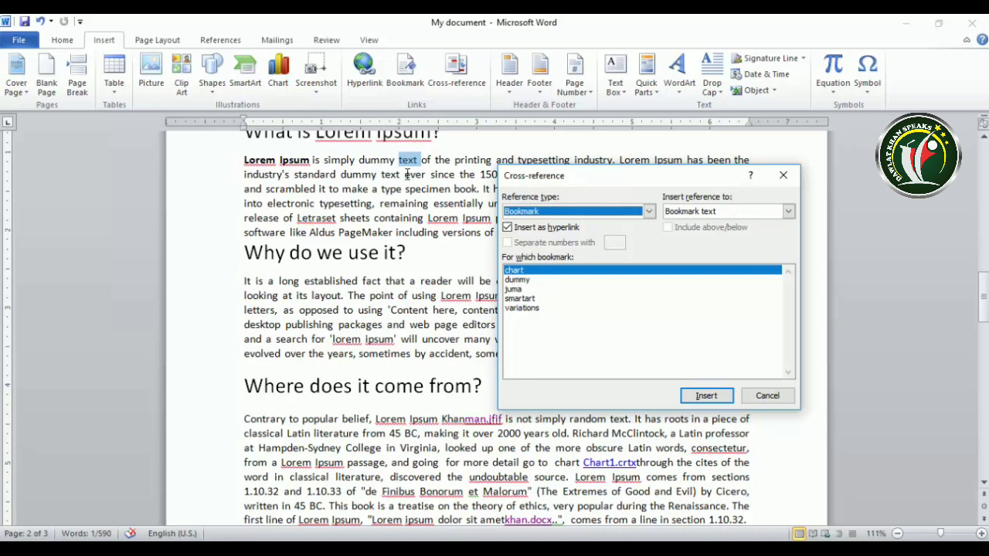
left_click(520, 280)
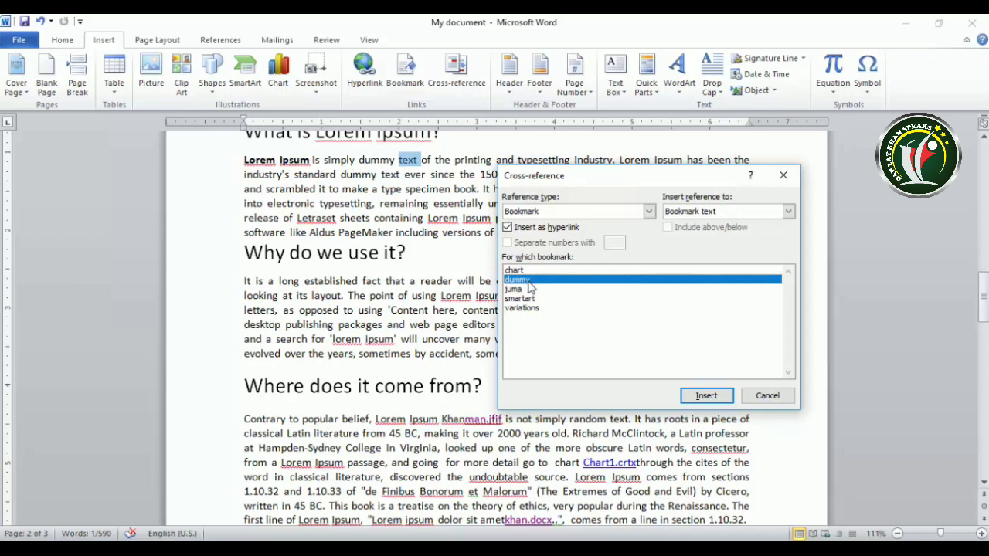
left_click(708, 397)
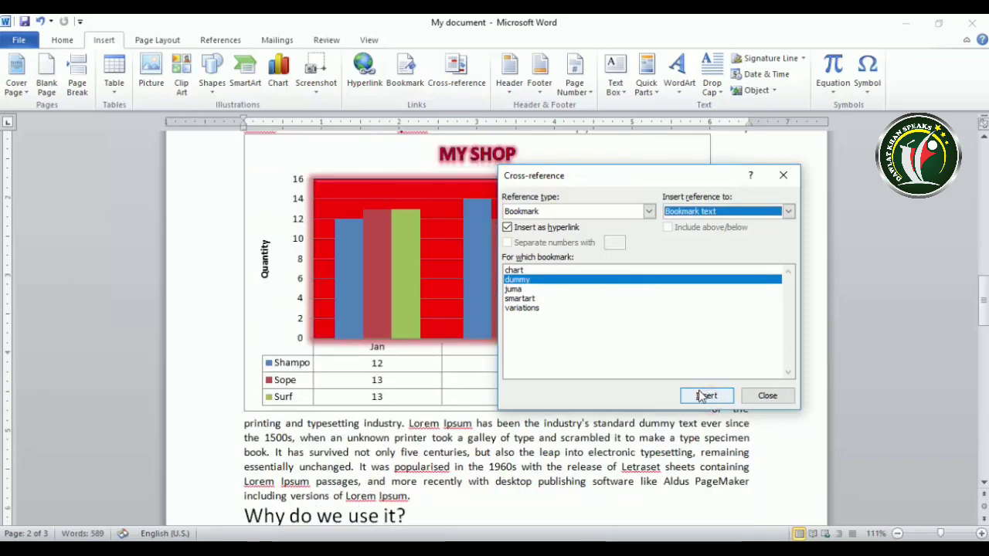
left_click(770, 398)
scroll(533, 391, "up", 15)
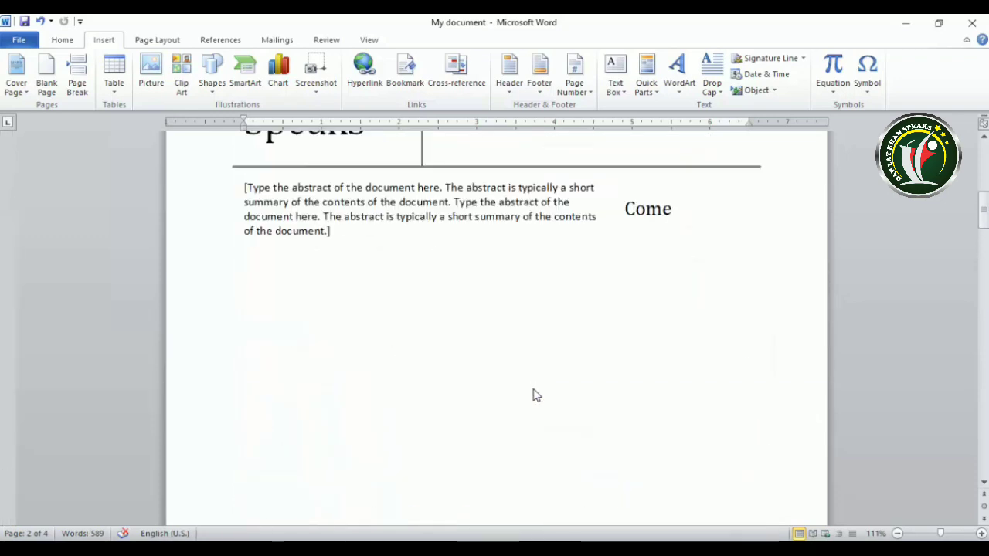
scroll(534, 389, "down", 13)
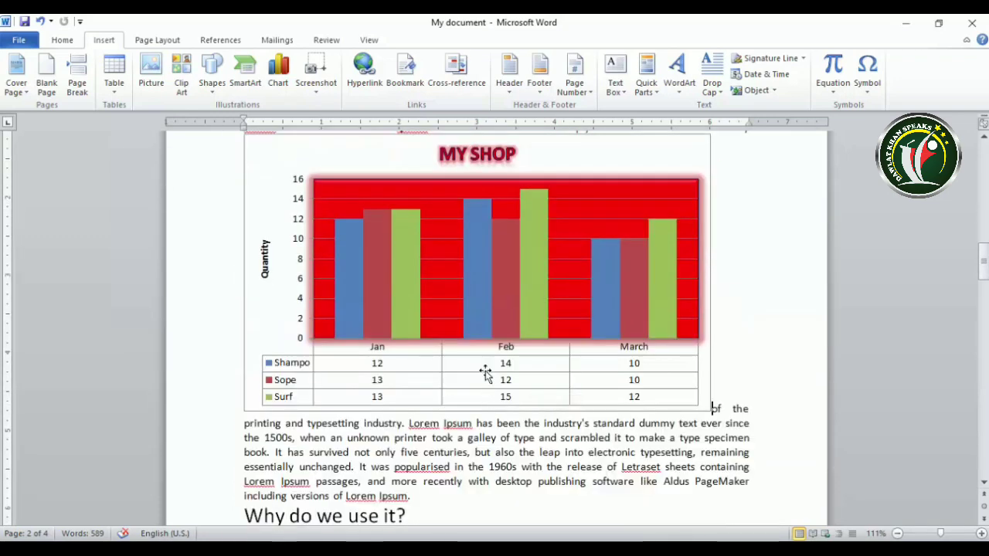
scroll(467, 284, "up", 2)
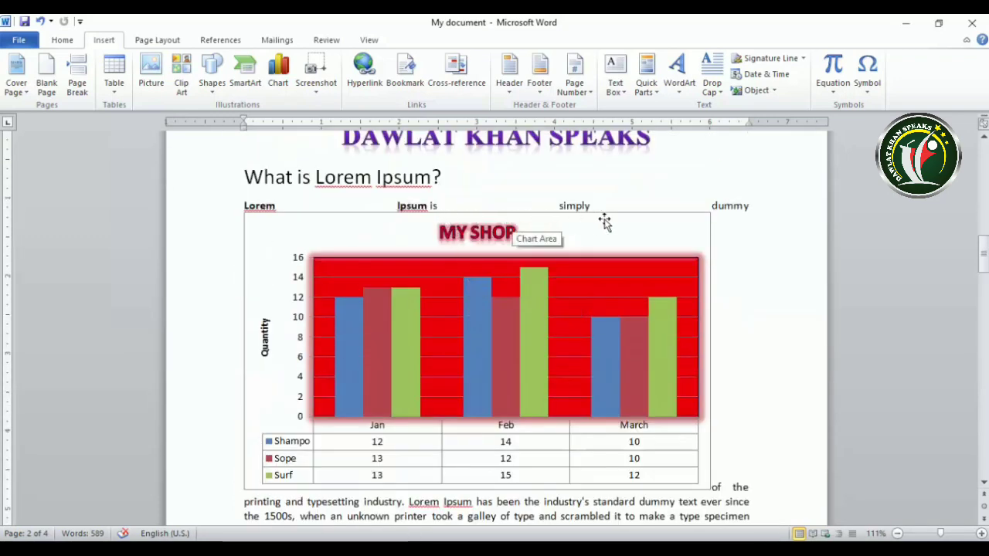
left_click(711, 485)
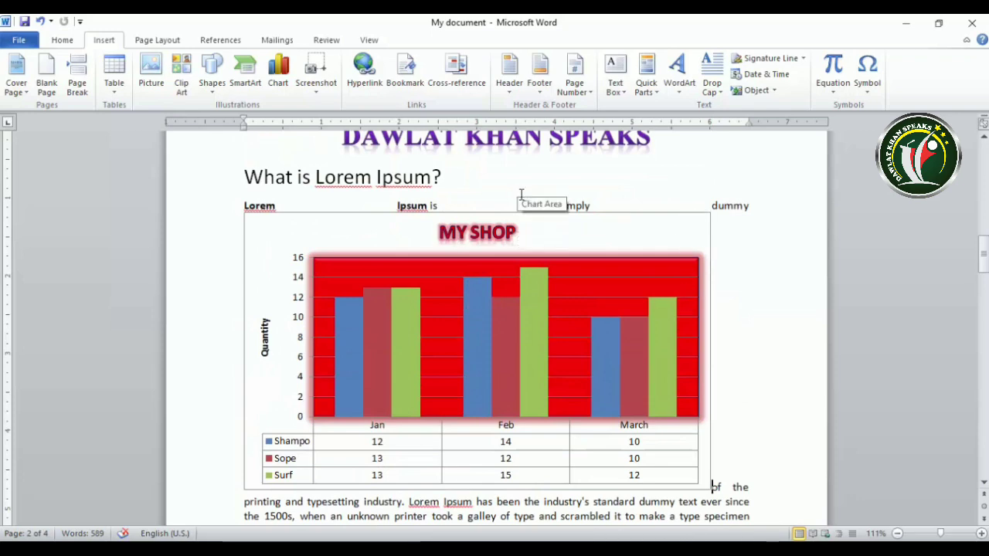
key("ctrl+z")
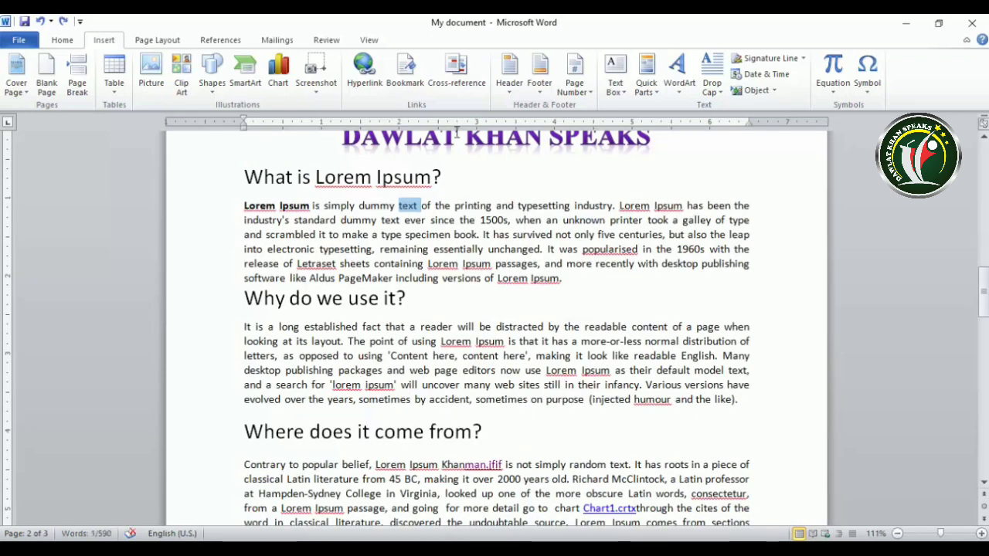
Replace 'text' with a cross-reference to the juma bookmark's text, 1914.
left_click(403, 75)
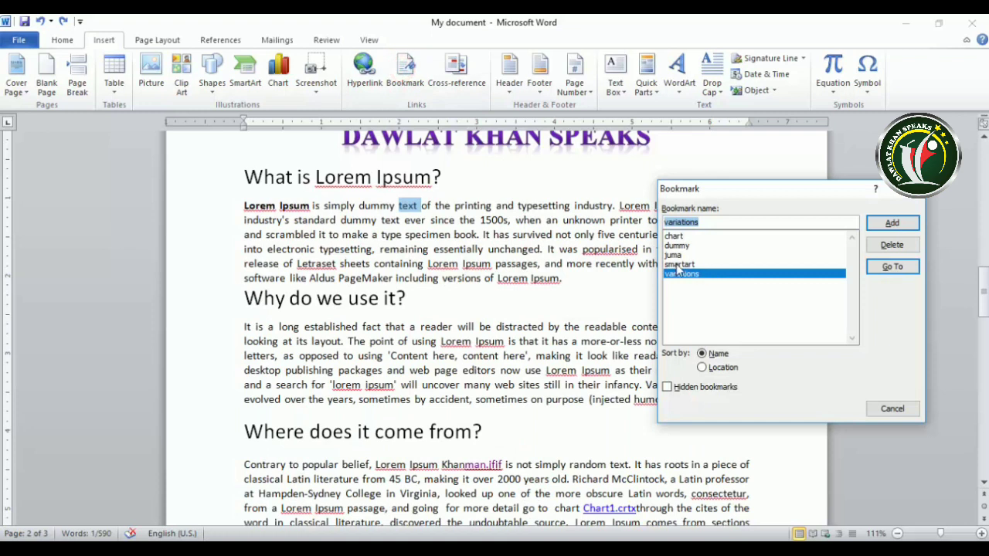
left_click(678, 256)
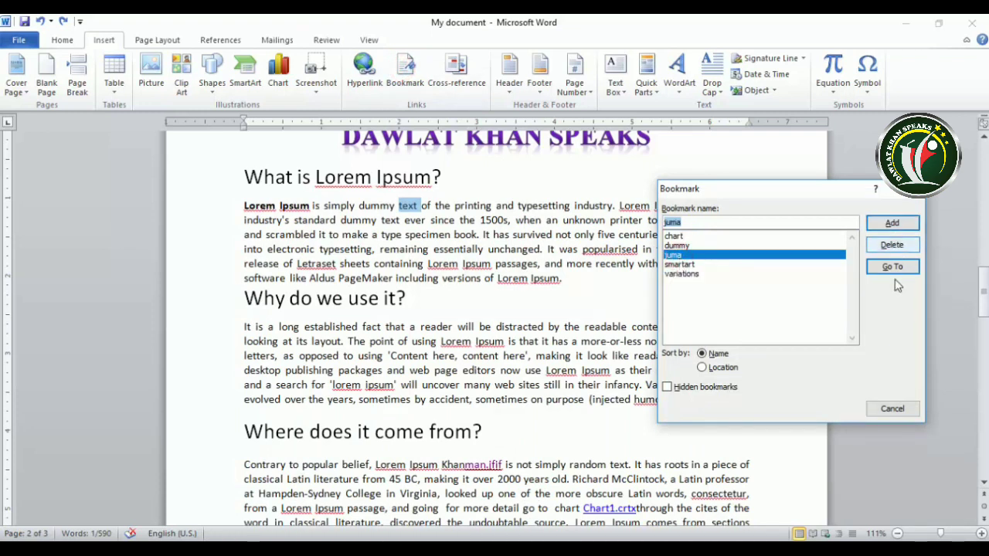
left_click(893, 409)
left_click(456, 73)
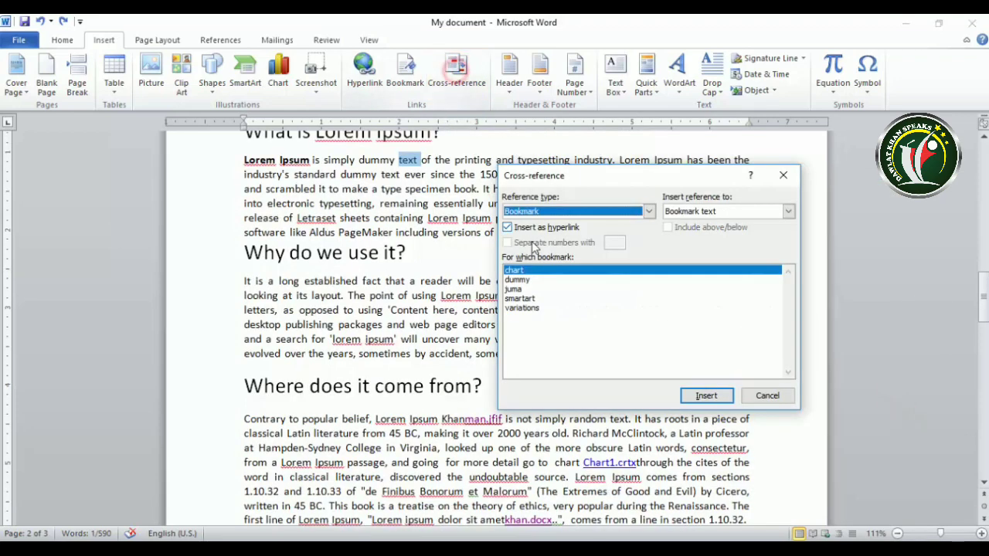
left_click(516, 289)
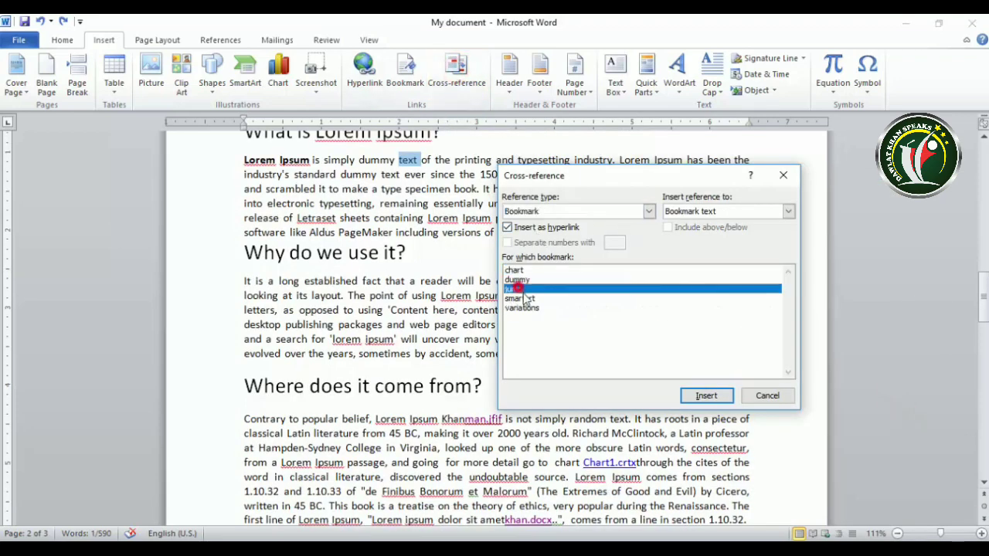
left_click(705, 396)
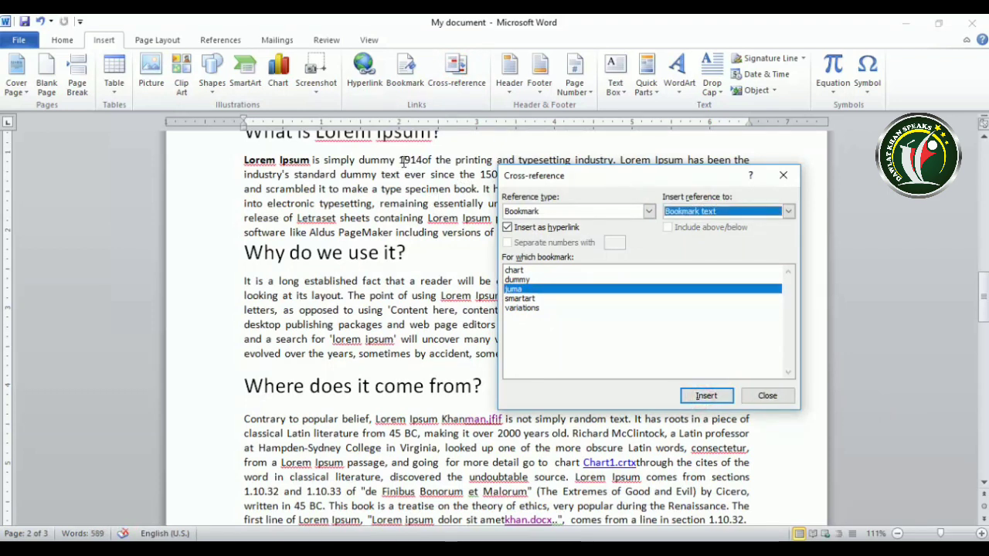
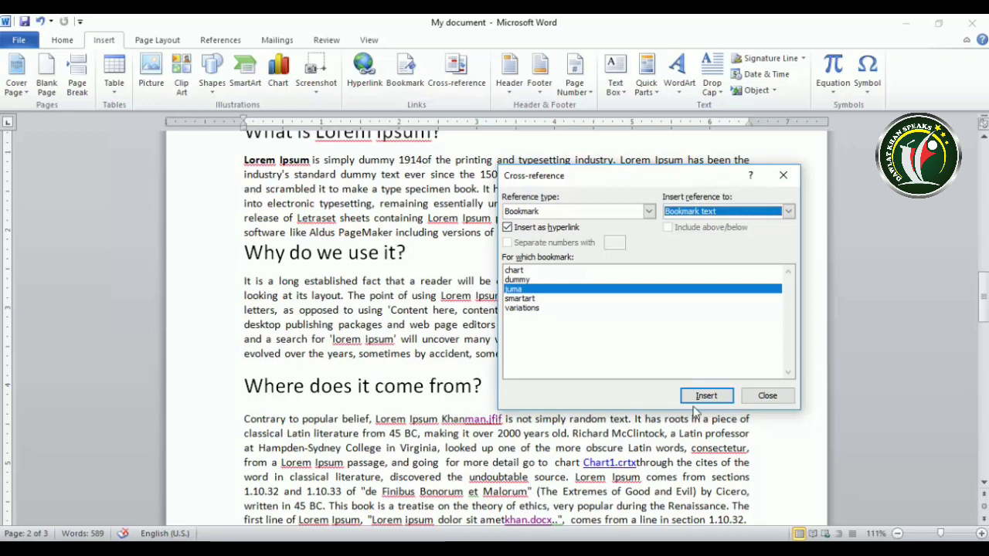
Insert a page-number cross-reference to the smartart bookmark after 1914.
left_click(522, 298)
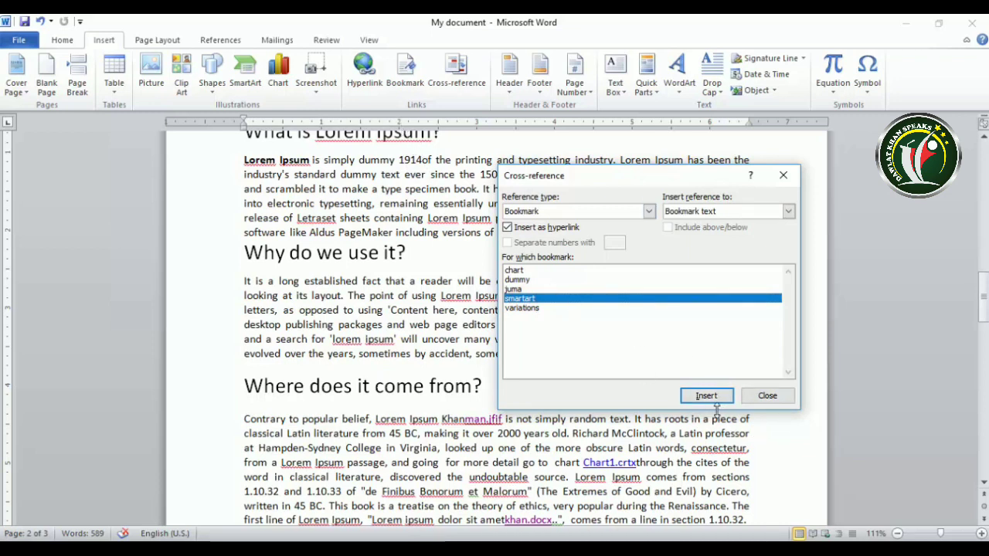
left_click(788, 210)
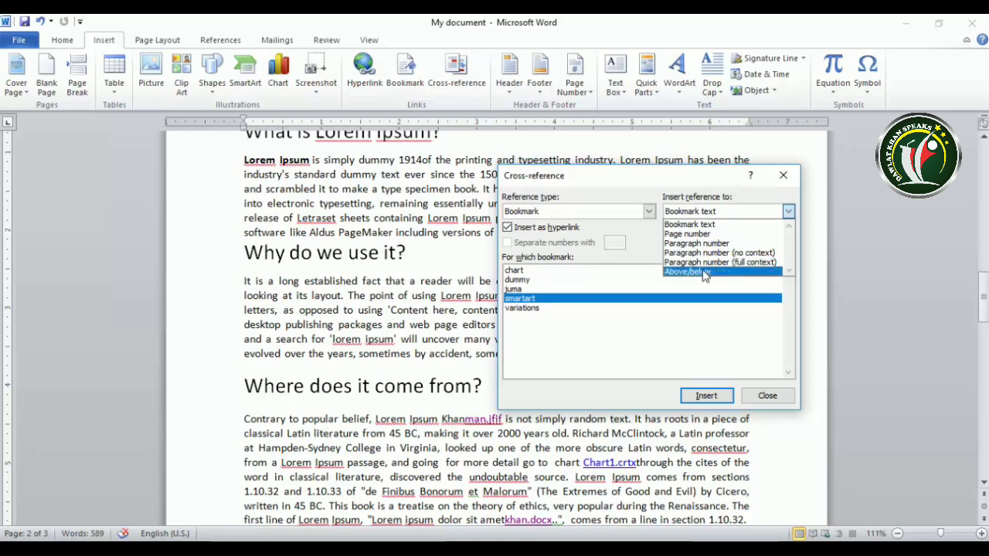
left_click(710, 233)
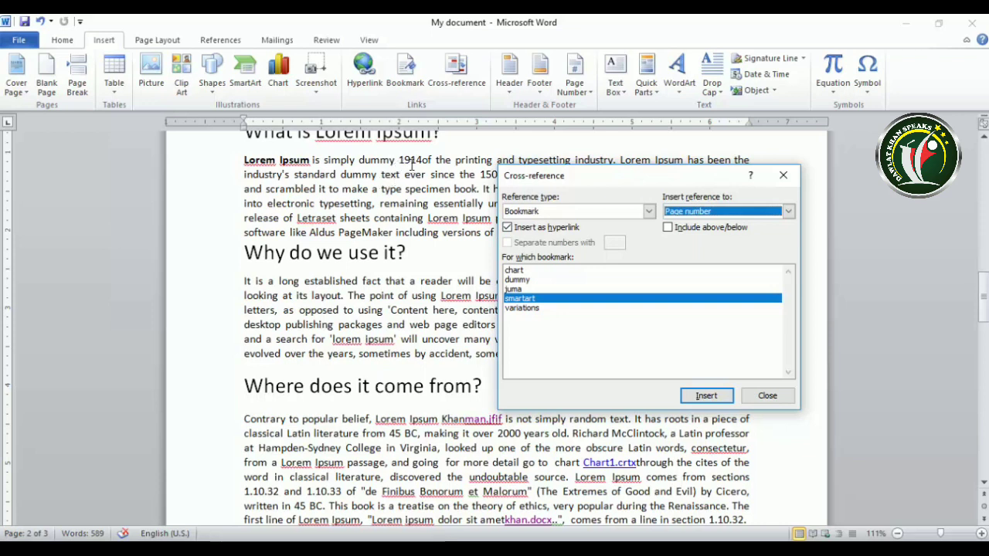
left_click(705, 396)
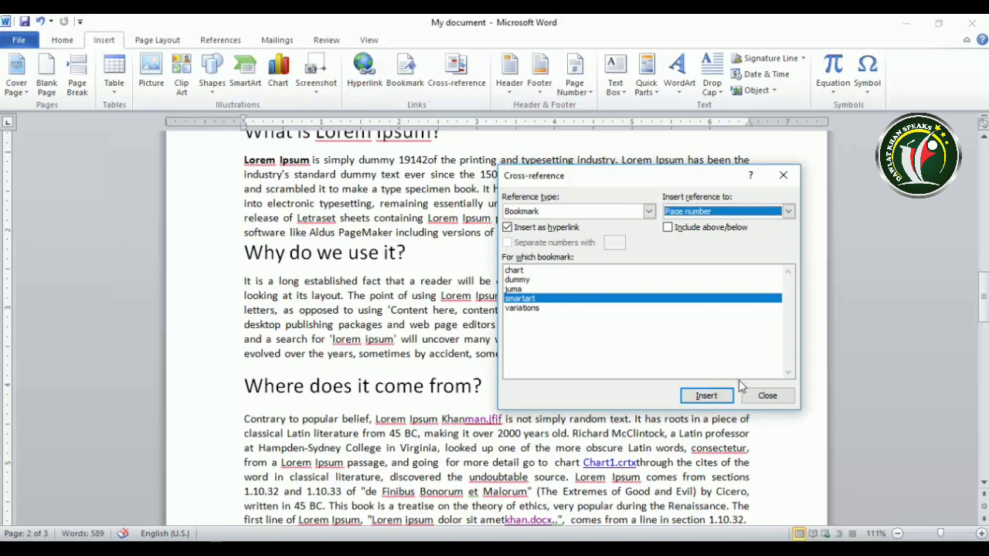
Add a second page-number cross-reference to the juma bookmark, then close the dialog.
left_click(525, 309)
left_click(514, 288)
left_click(513, 278)
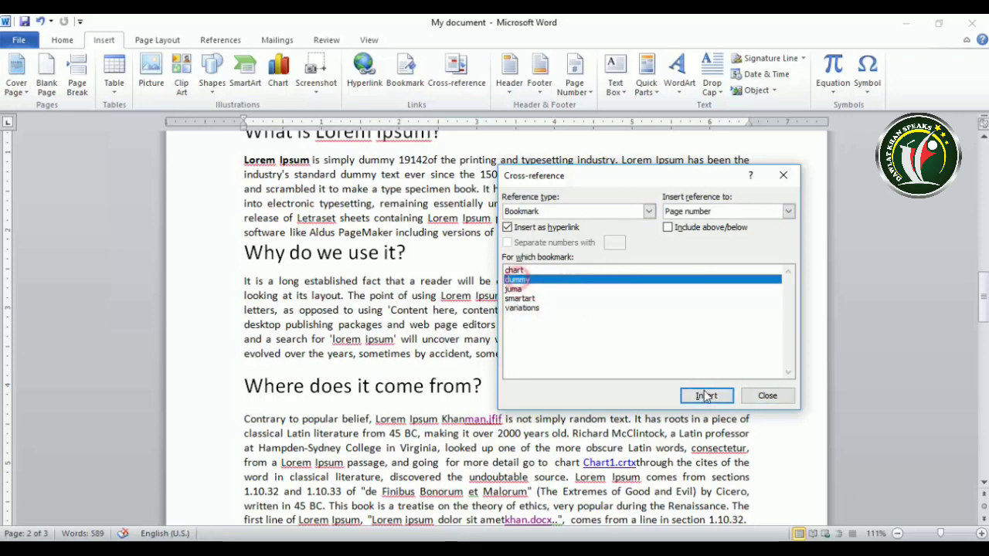
left_click(514, 288)
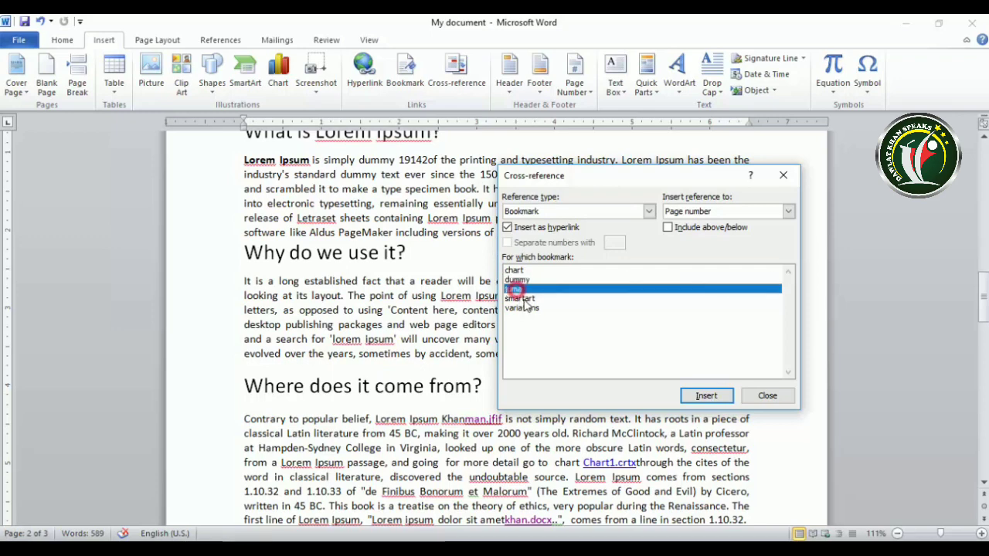
left_click(703, 397)
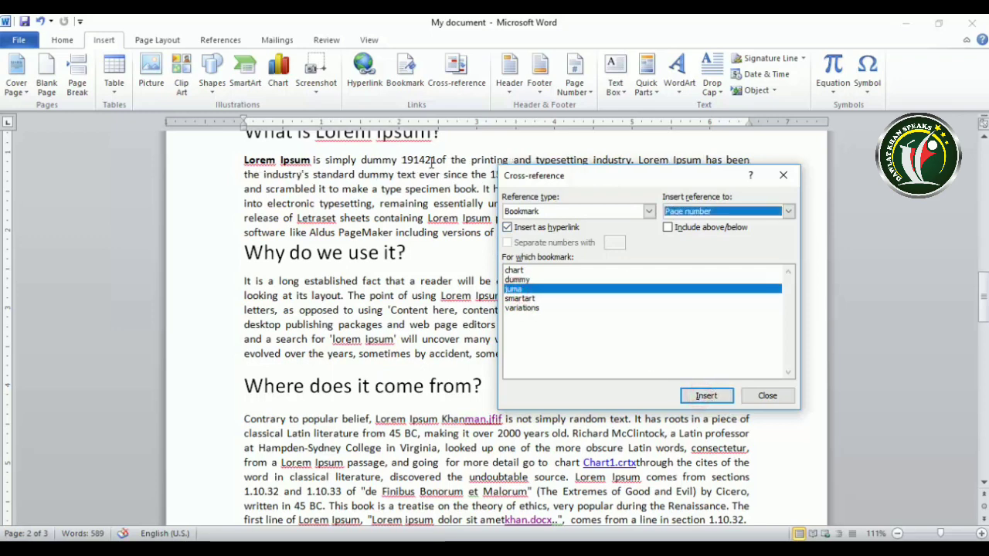
left_click(767, 396)
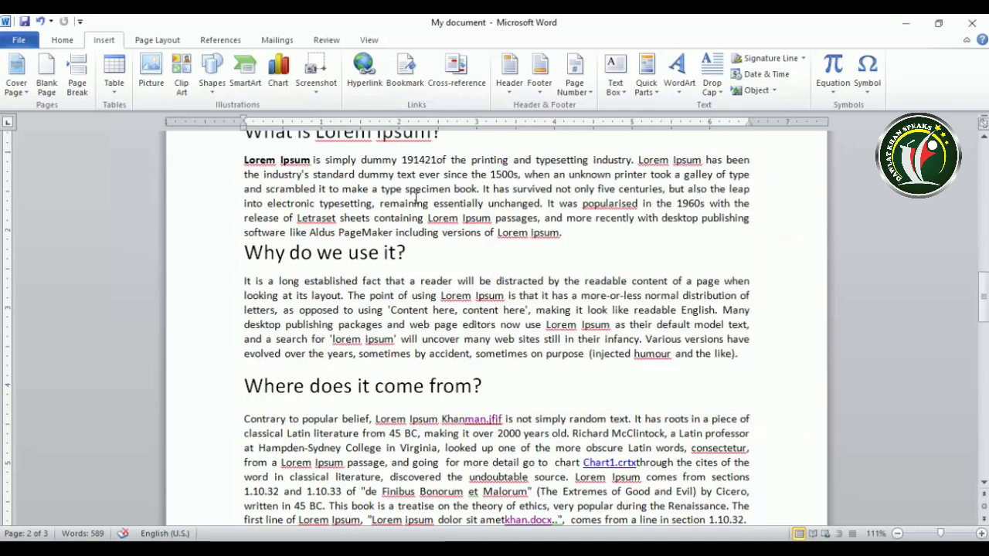
scroll(428, 214, "up", 1)
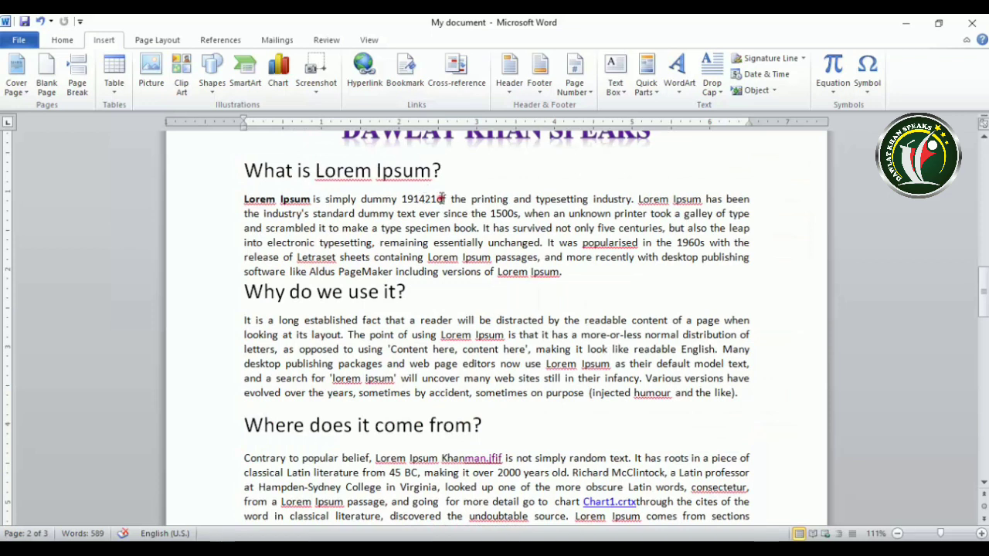
left_click(434, 199)
left_click_drag(434, 200, 401, 200)
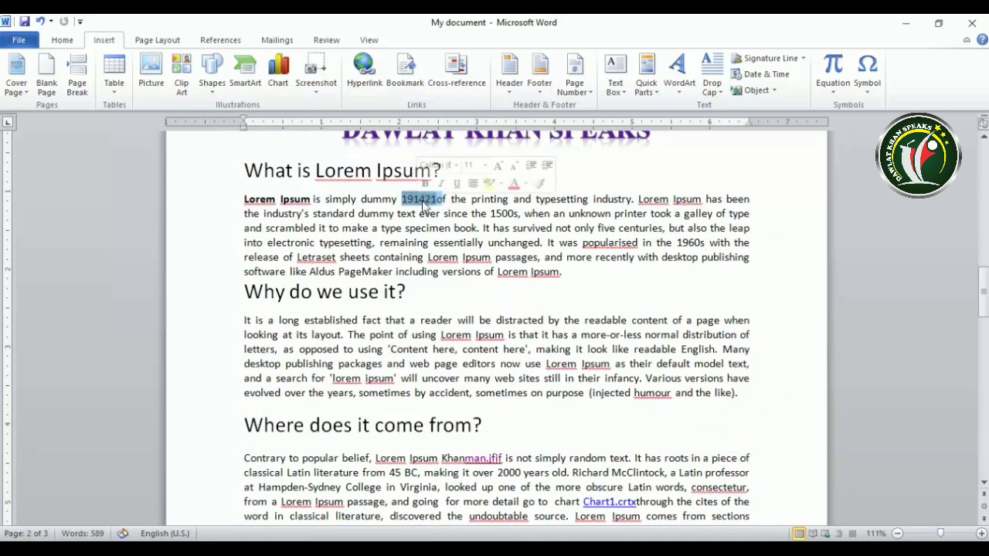
left_click(427, 222)
double_click(367, 199)
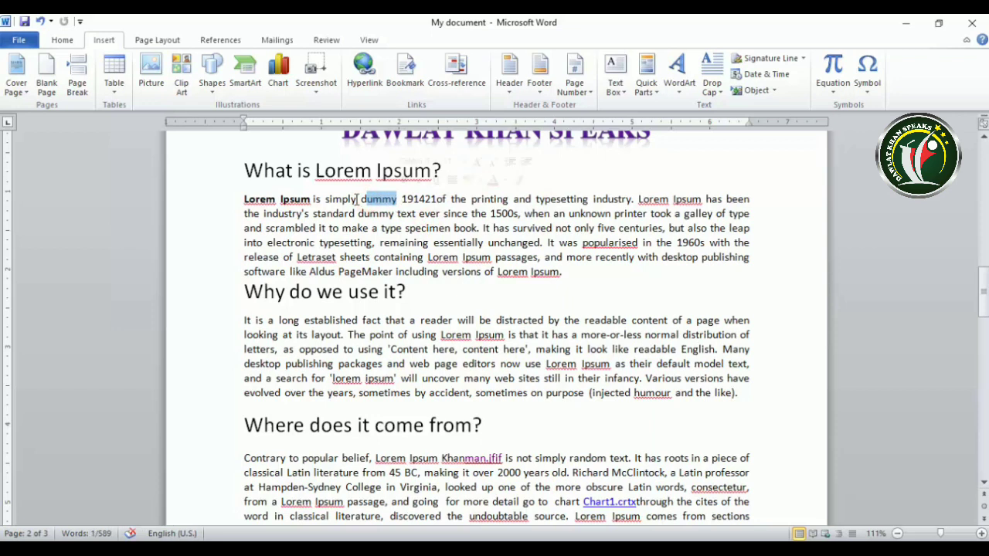
left_click_drag(363, 199, 435, 199)
double_click(423, 200)
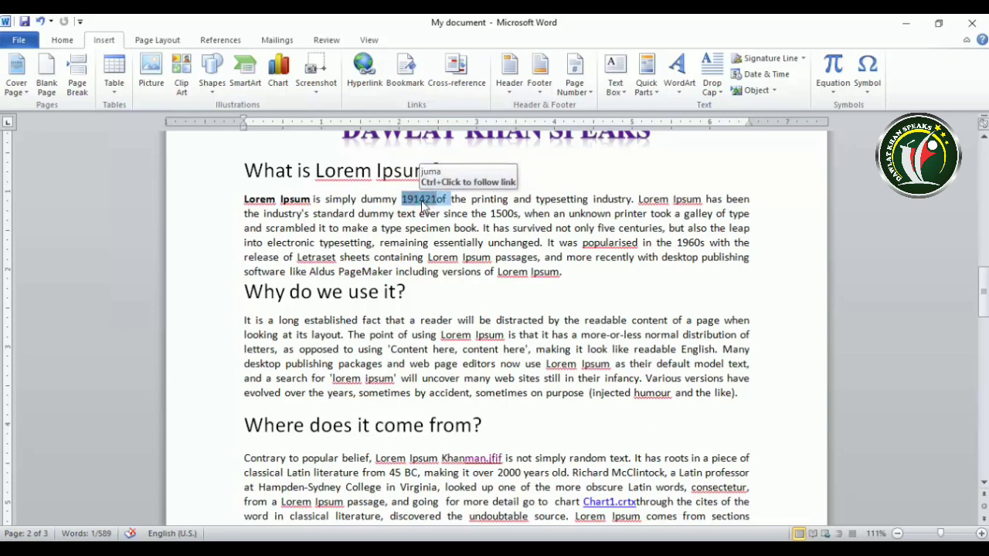
scroll(602, 224, "down", 9)
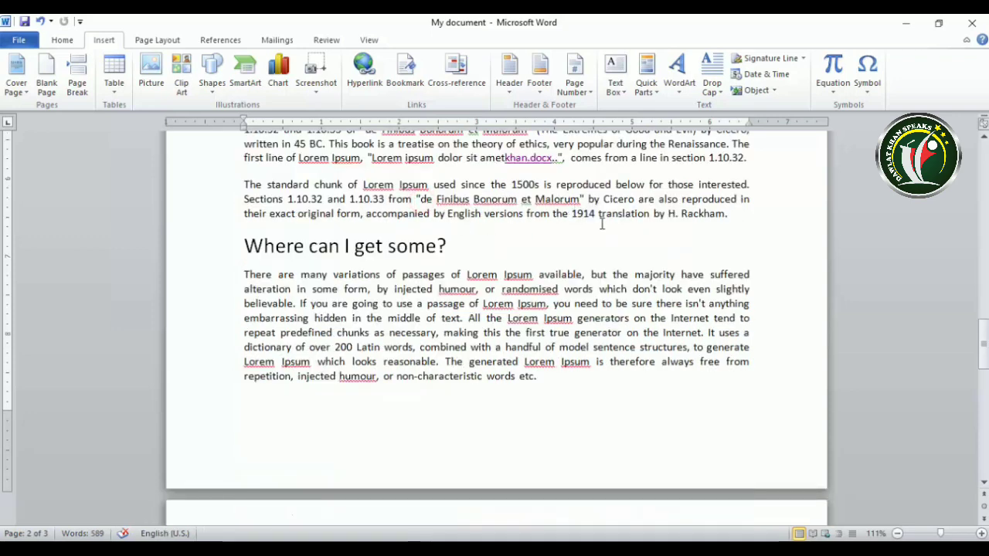
scroll(583, 223, "up", 4)
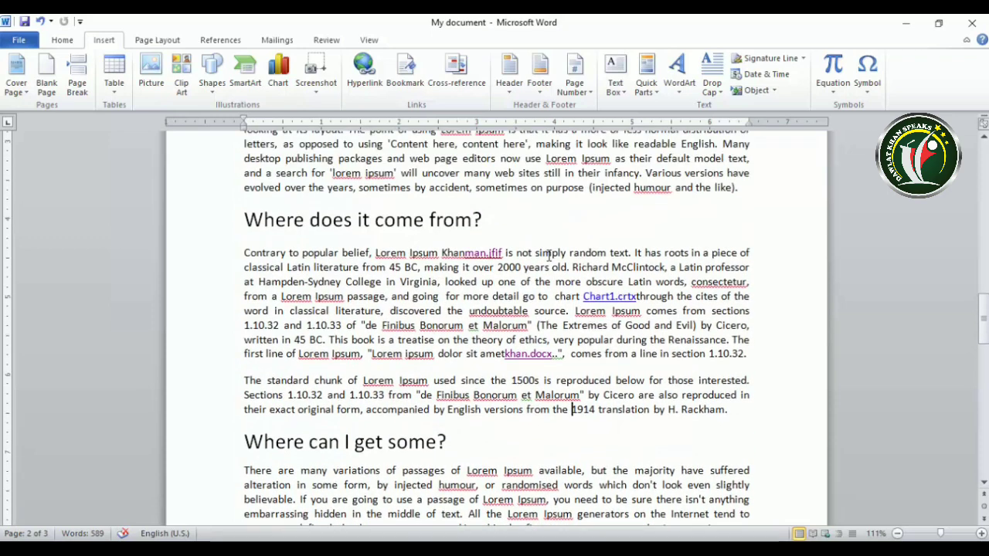
scroll(587, 258, "up", 2)
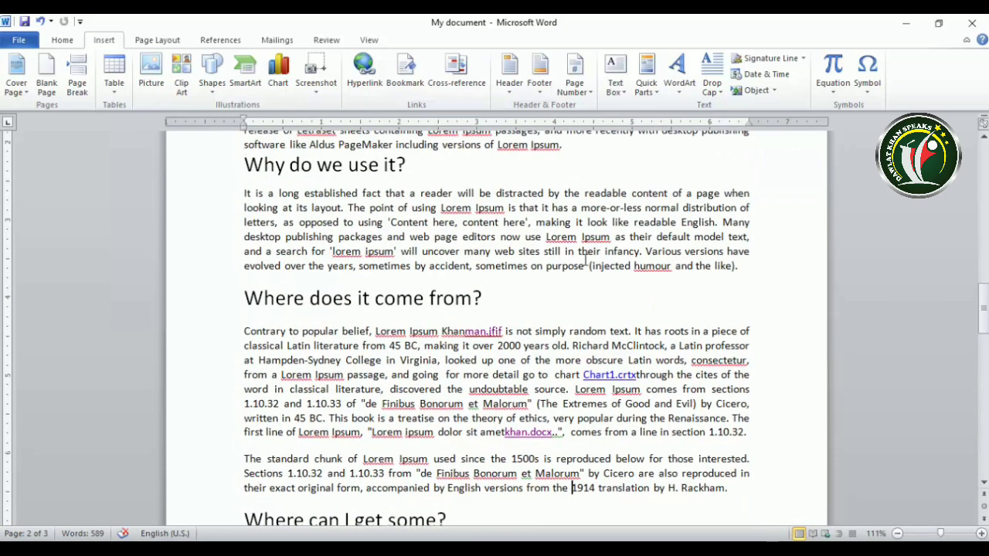
left_click(605, 331)
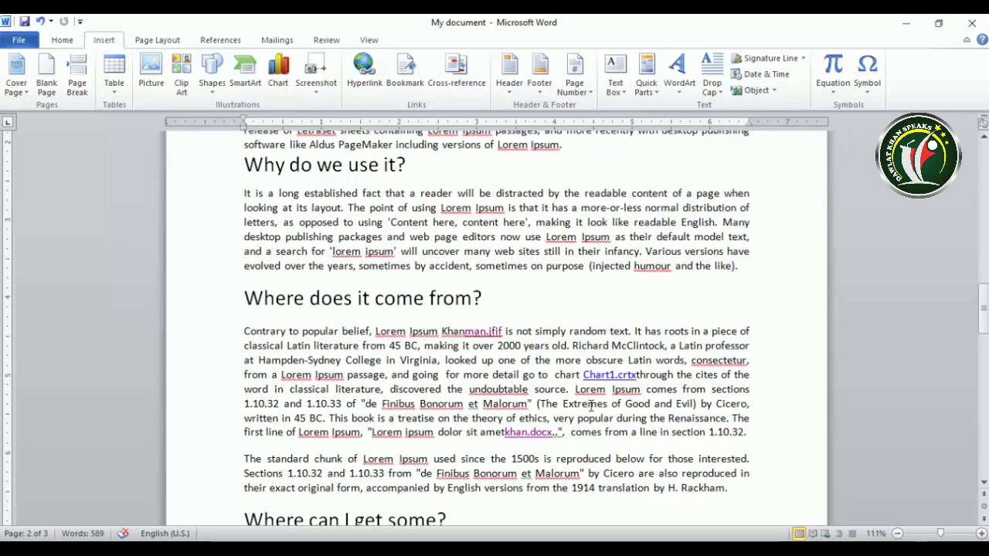
scroll(591, 405, "down", 1)
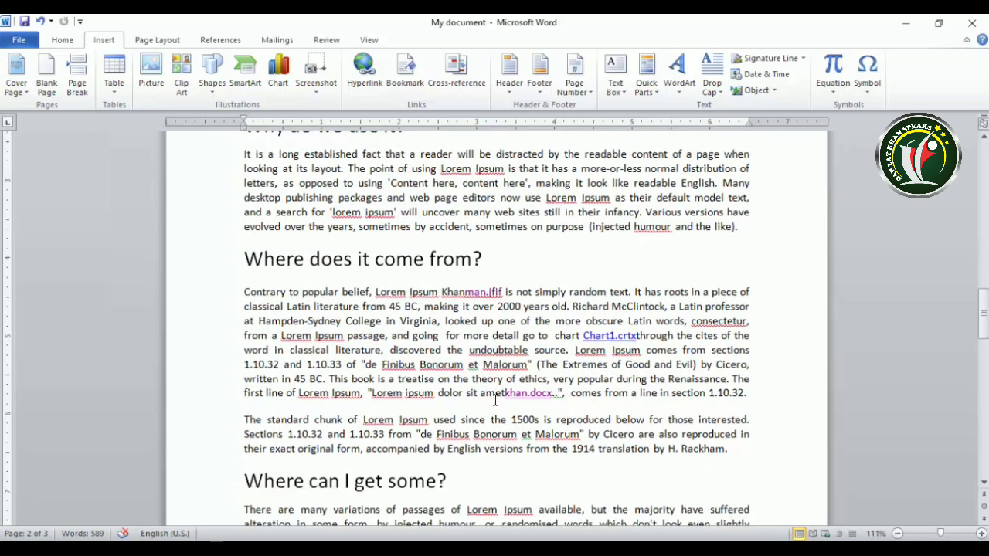
Insert a bookmark-text cross-reference to the variations bookmark after 'random'.
left_click(456, 74)
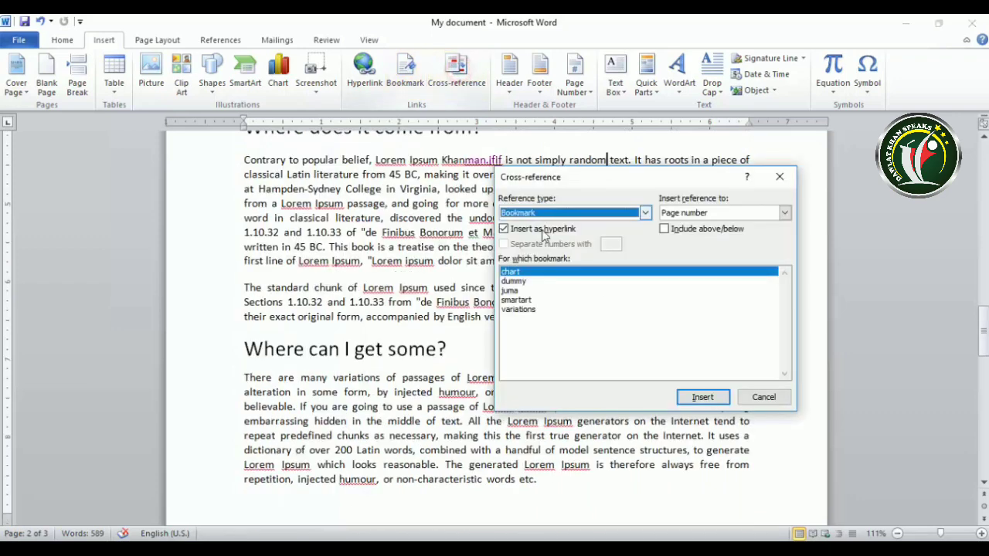
left_click(519, 311)
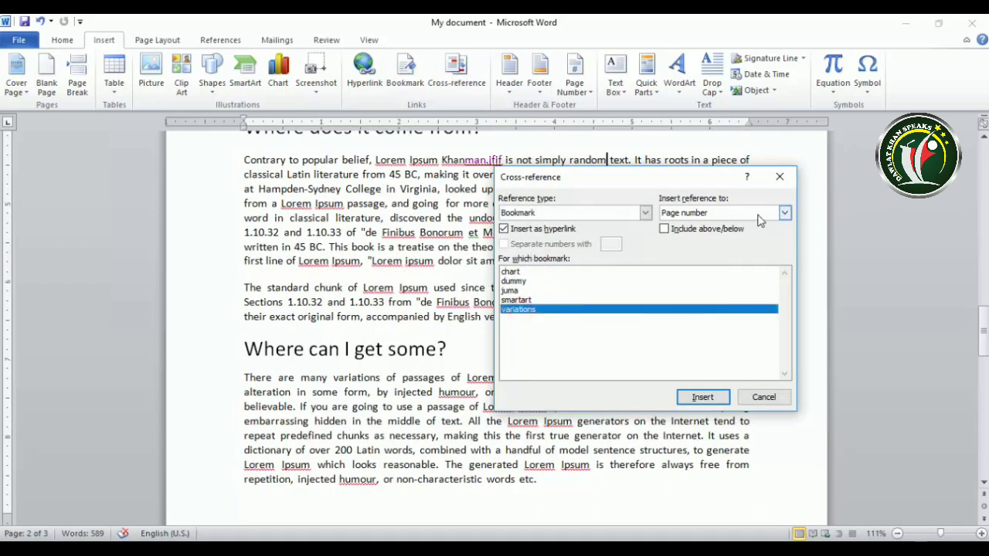
left_click(785, 214)
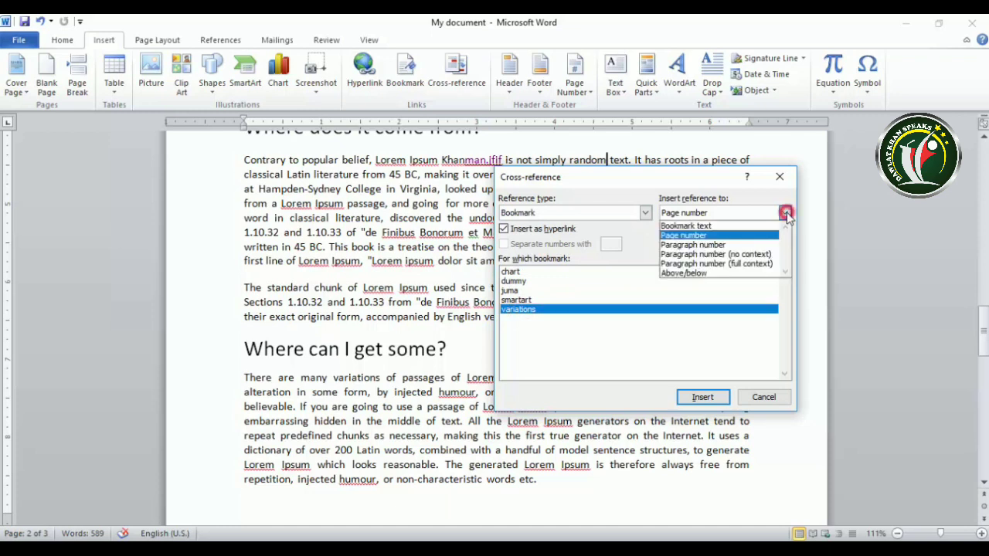
left_click(726, 227)
left_click(702, 397)
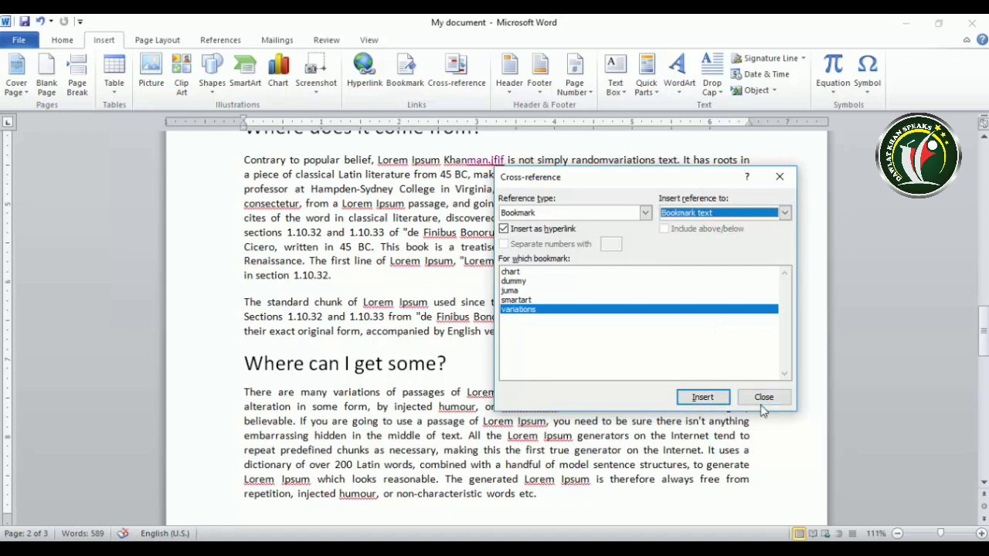
left_click(763, 398)
Follow the variations link to its target under 'Where can I get some?'.
scroll(777, 397, "up", 1)
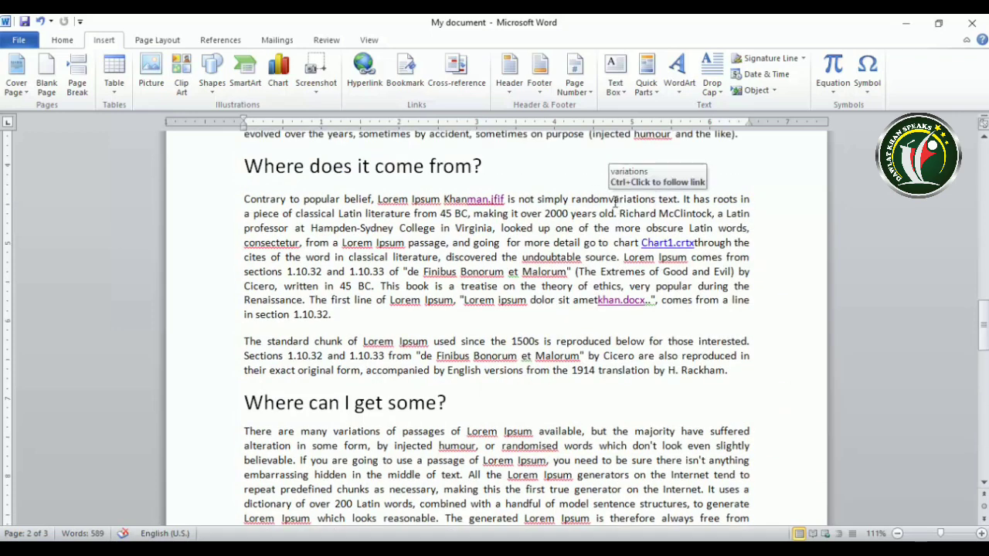
left_click(610, 203)
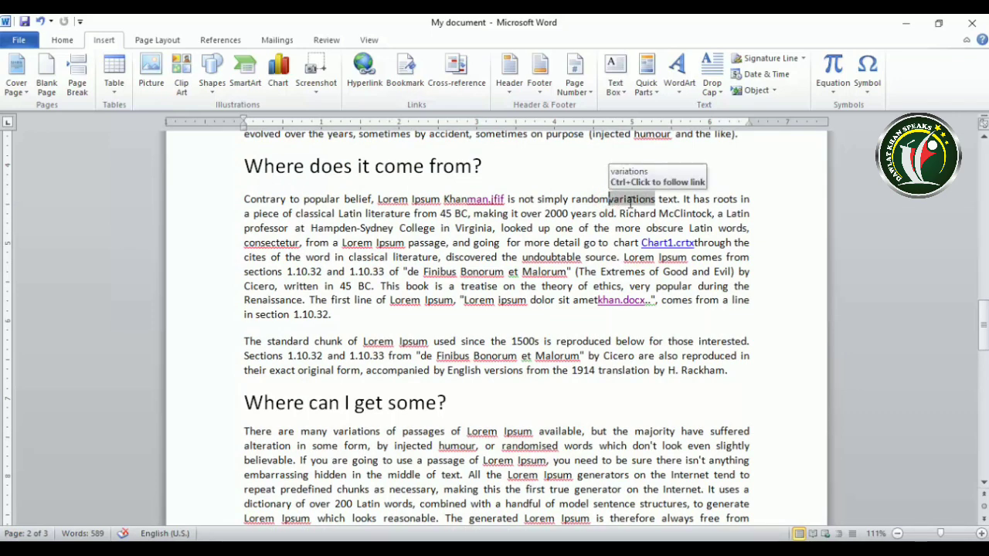
left_click(631, 202, "ctrl")
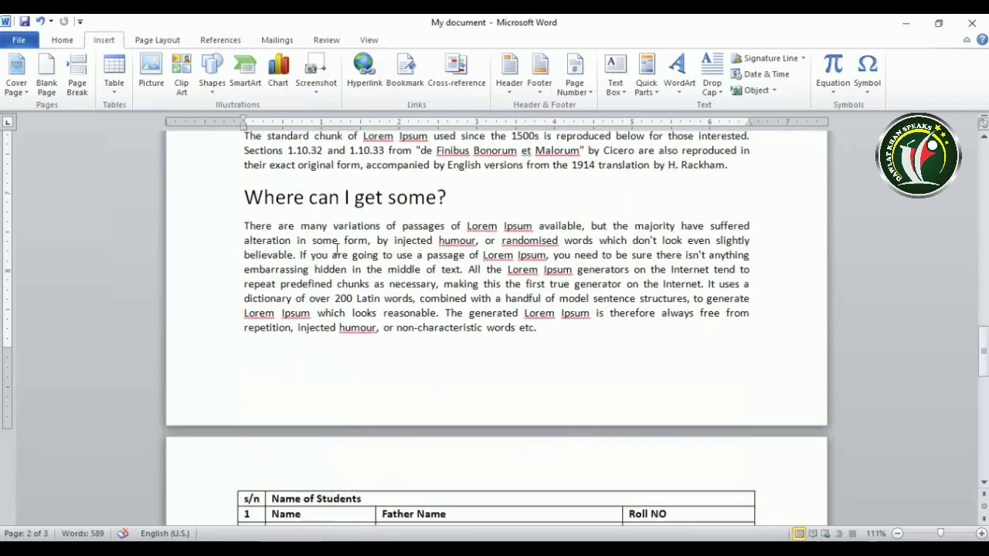
Apply the built-in Tiles header showing 'Dawlat khan Speaks' and '2020'.
scroll(784, 247, "up", 5)
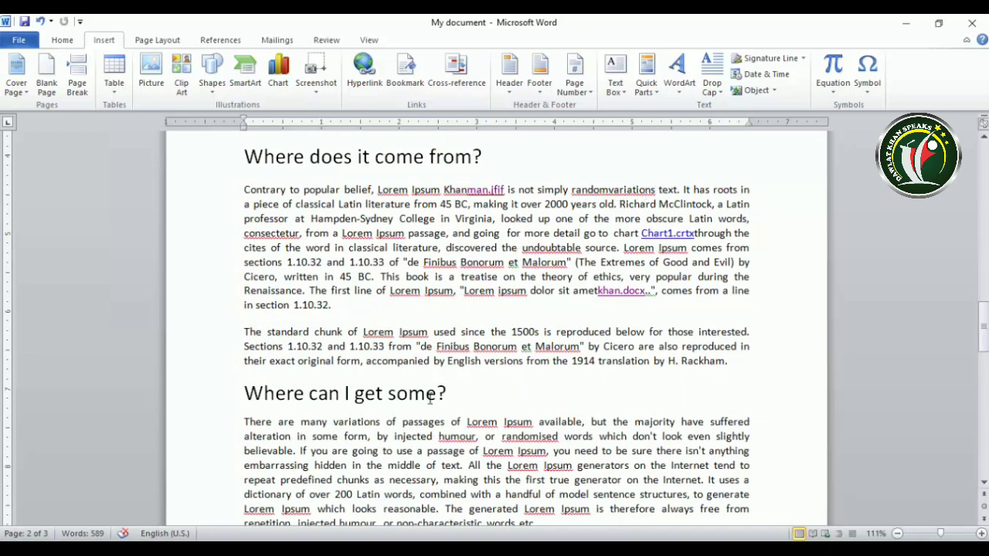
scroll(415, 401, "up", 15)
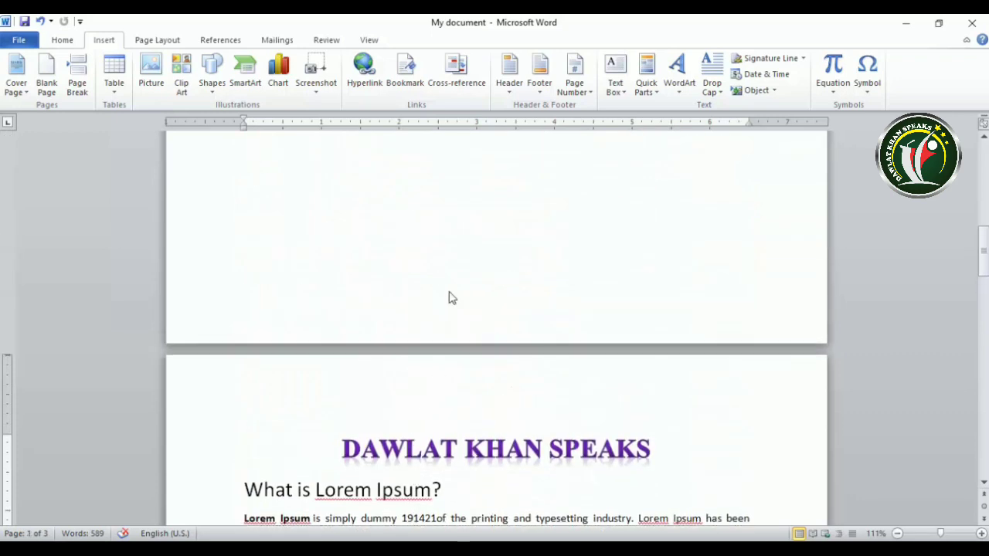
left_click(509, 71)
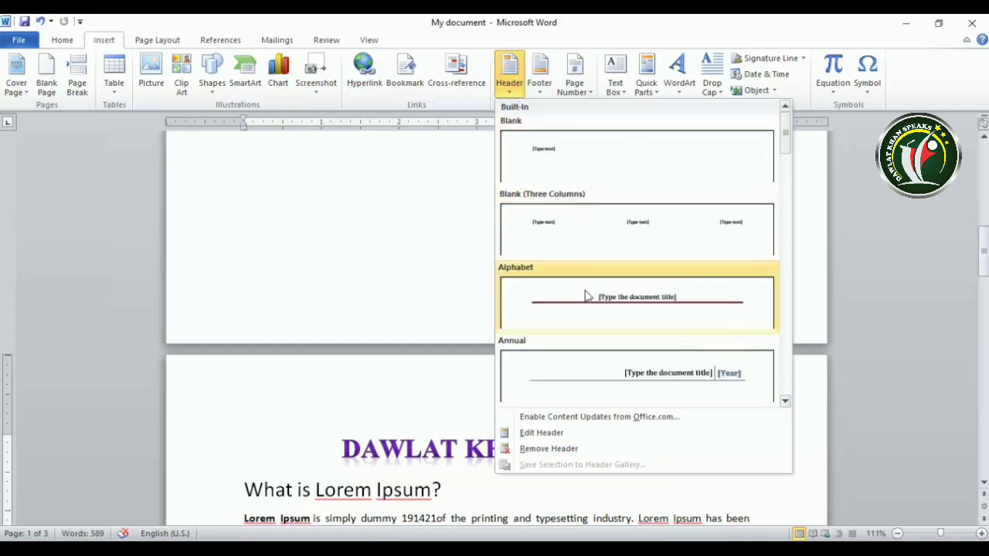
scroll(585, 293, "down", 3)
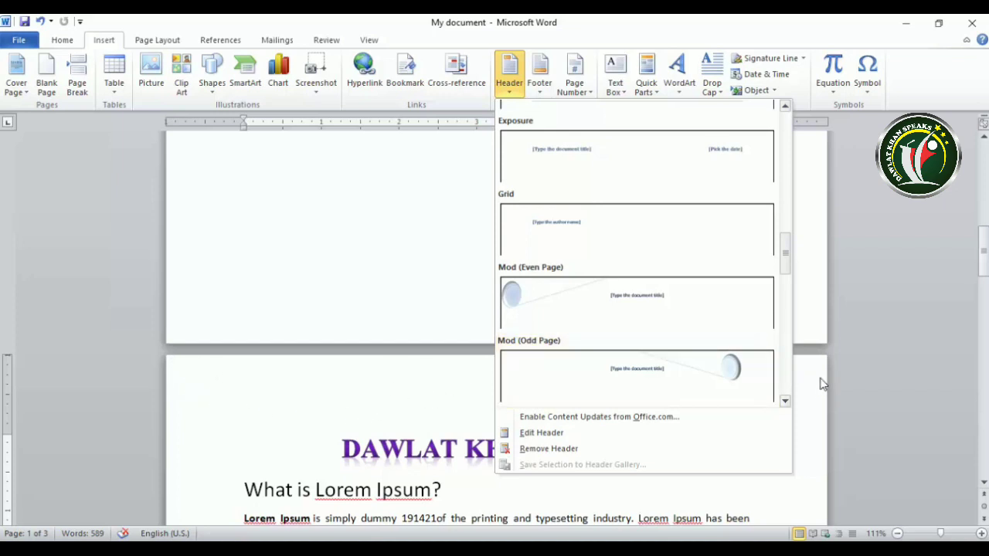
scroll(616, 353, "down", 6)
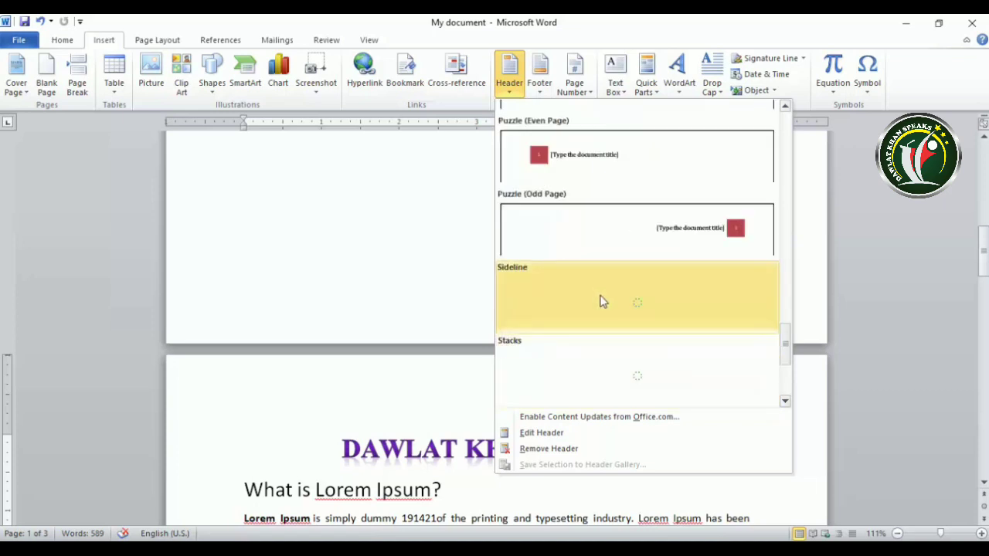
scroll(602, 299, "down", 3)
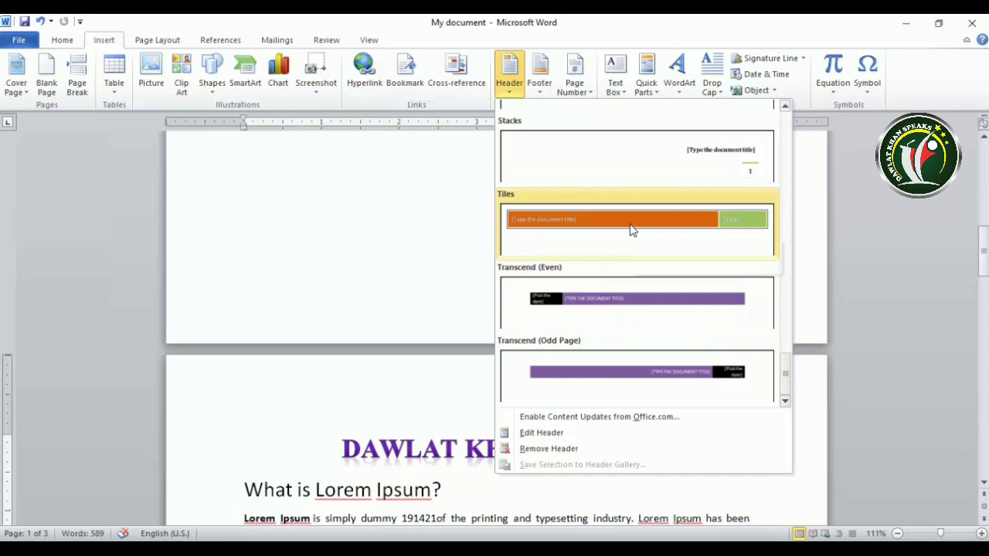
left_click(693, 224)
scroll(496, 337, "up", 3)
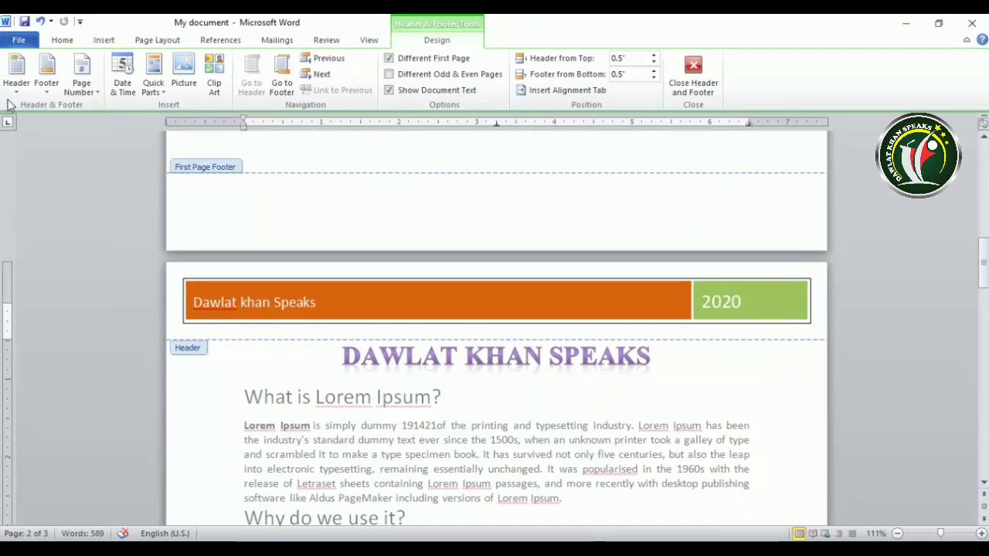
left_click(693, 77)
scroll(585, 345, "up", 3)
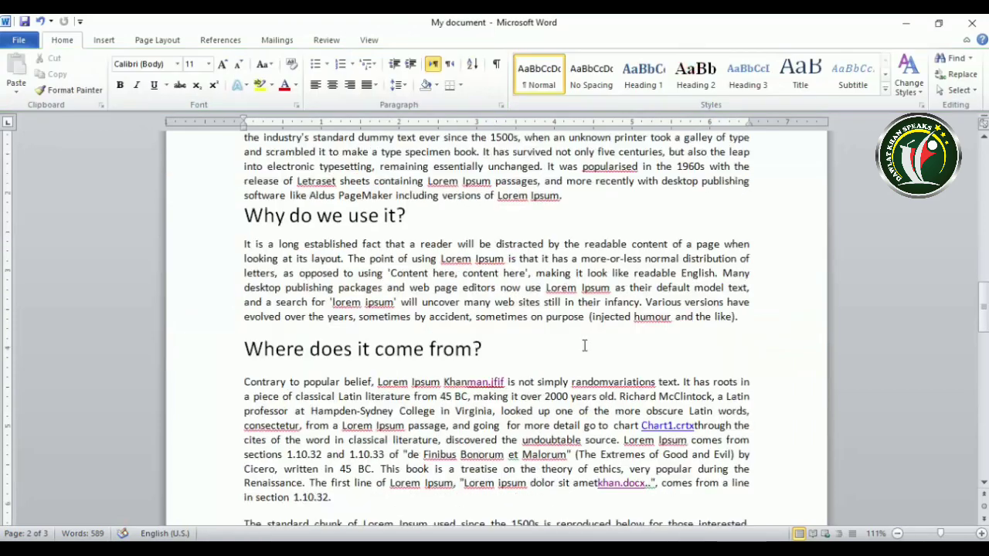
scroll(585, 345, "up", 10)
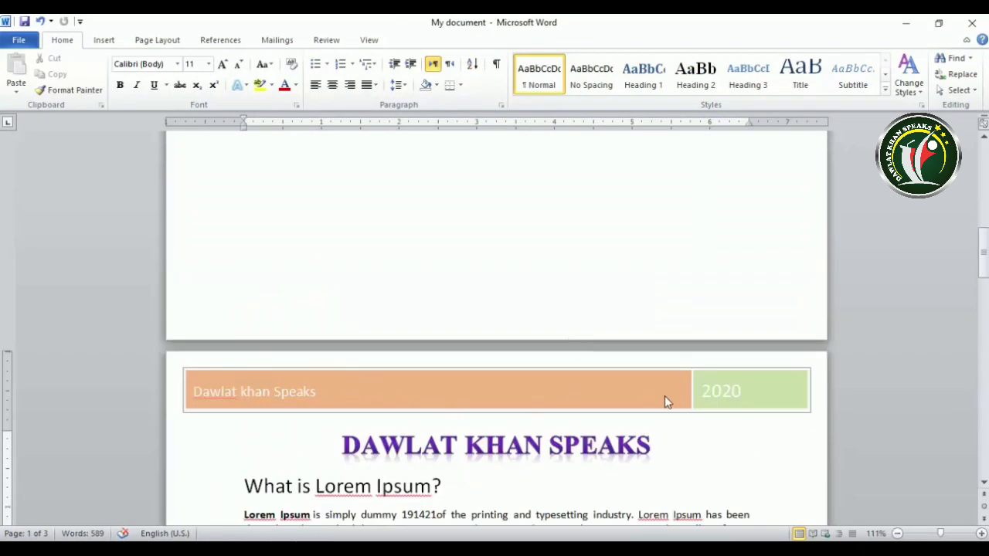
scroll(530, 420, "down", 2)
left_click(553, 409)
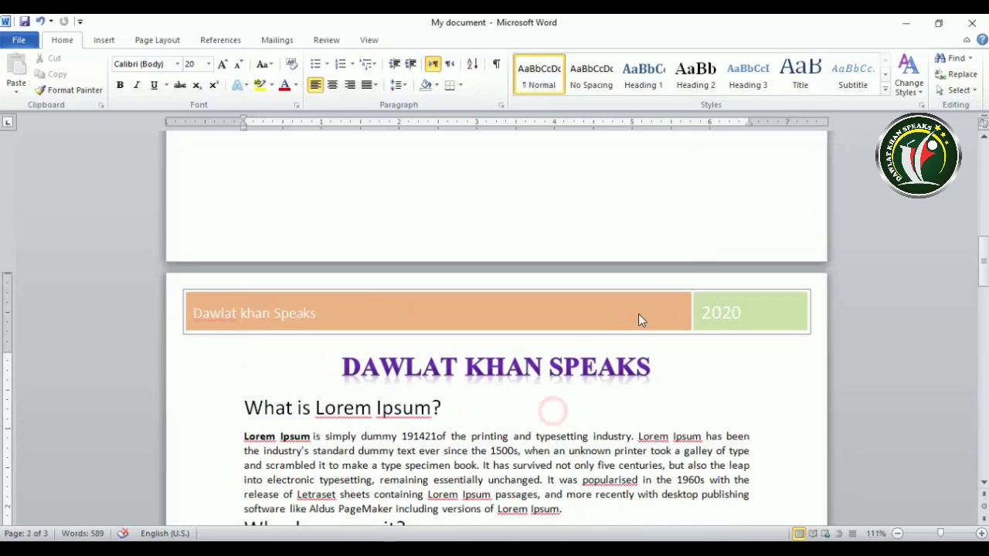
double_click(693, 325)
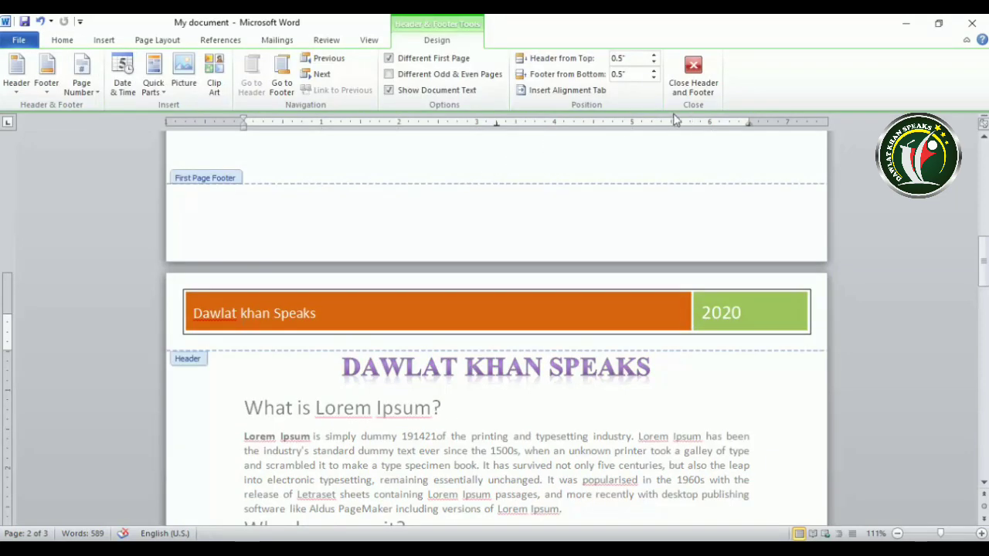
Insert a Blank (Three Columns) header with entries 'dk', 'khan' and 'dawlat speaks'.
left_click(16, 86)
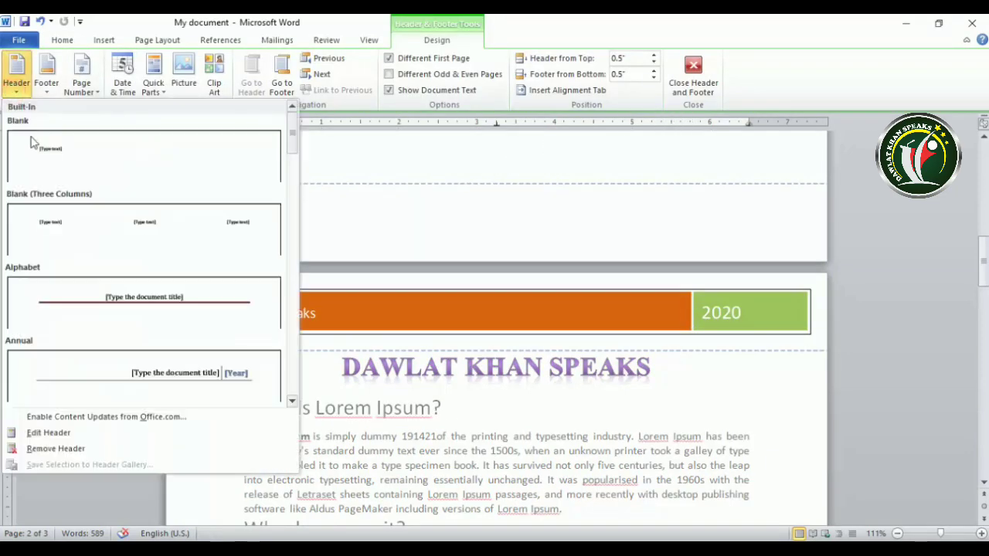
left_click(73, 225)
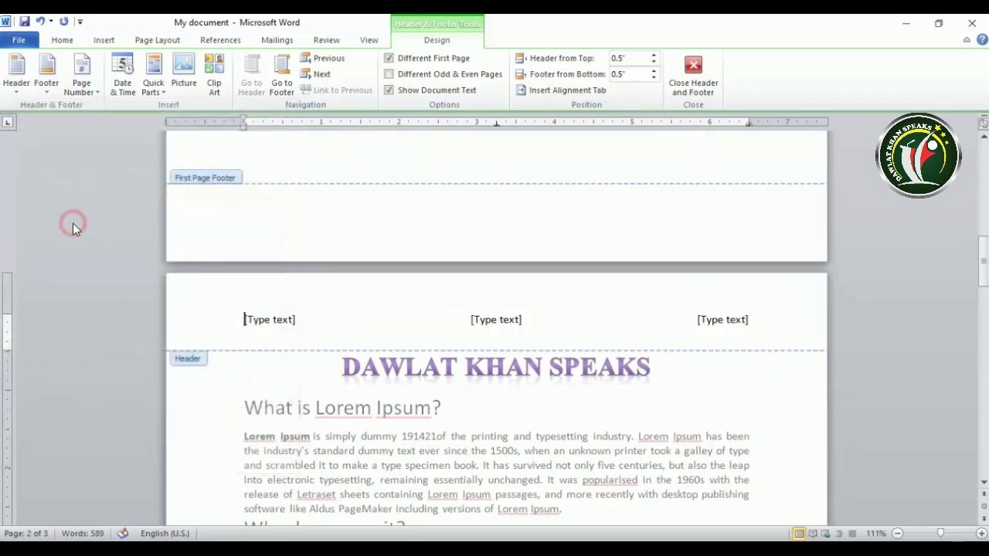
left_click(289, 320)
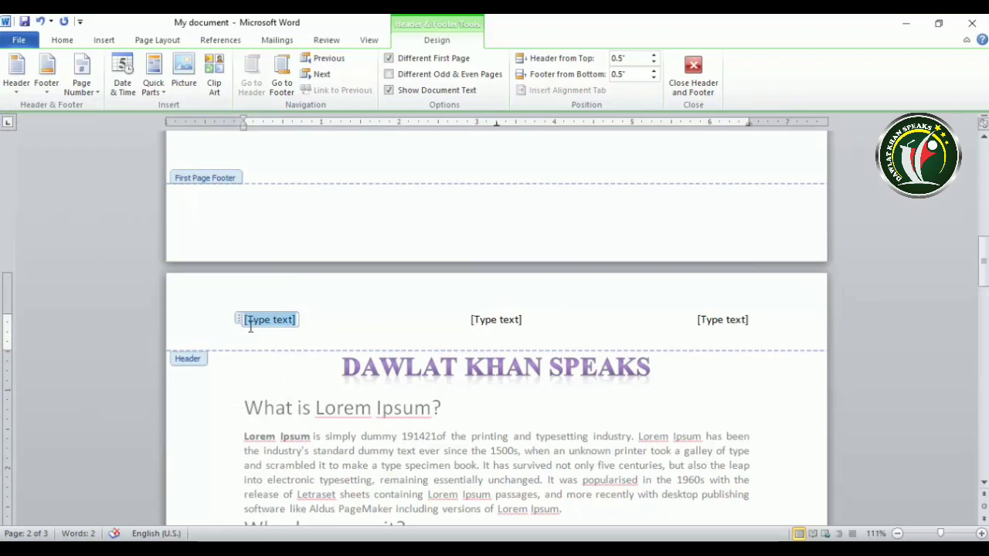
type("dk")
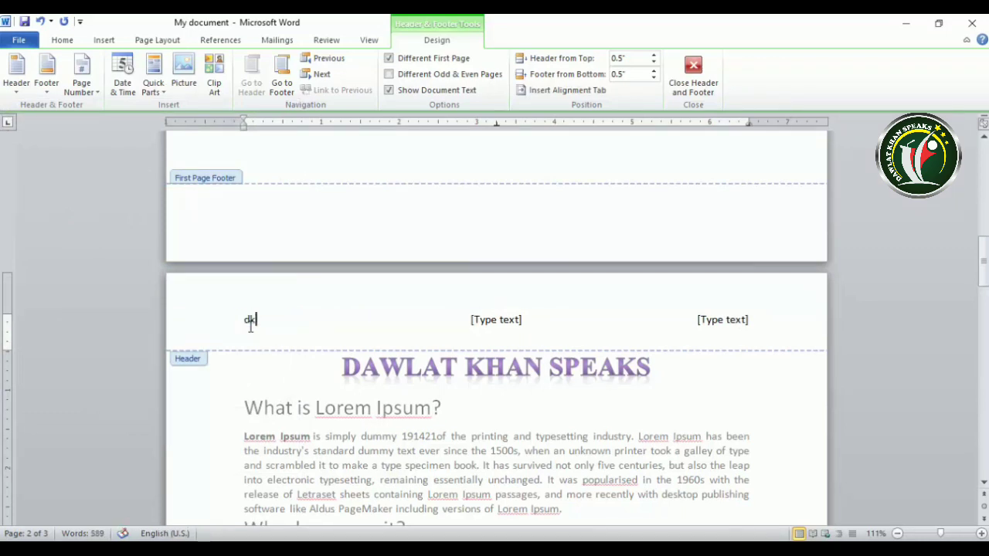
left_click(508, 319)
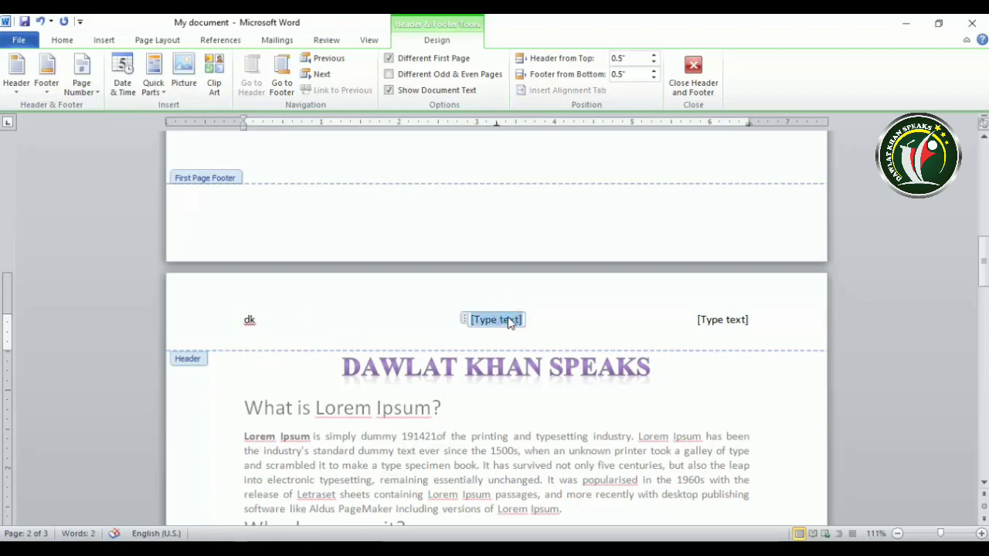
type("khan")
left_click(721, 322)
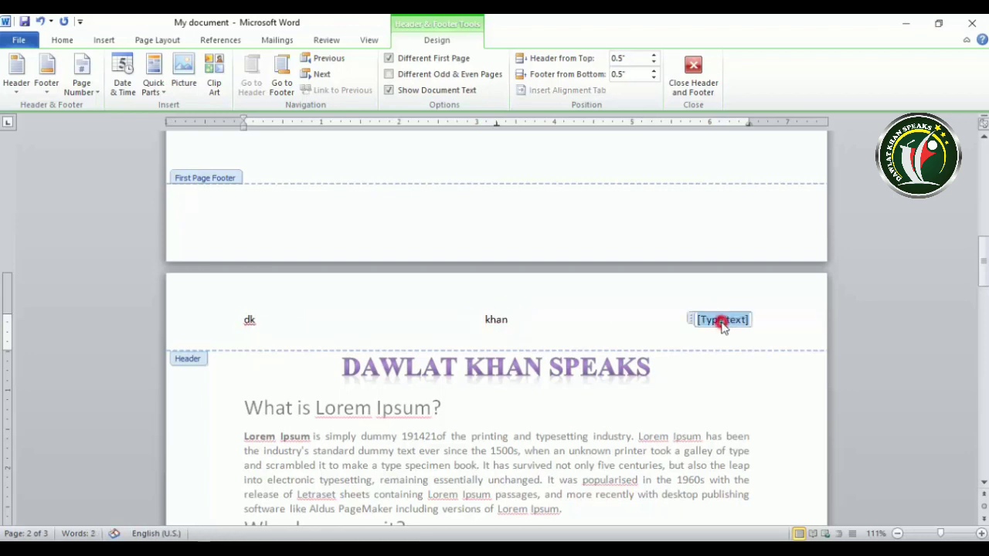
type("dawlat")
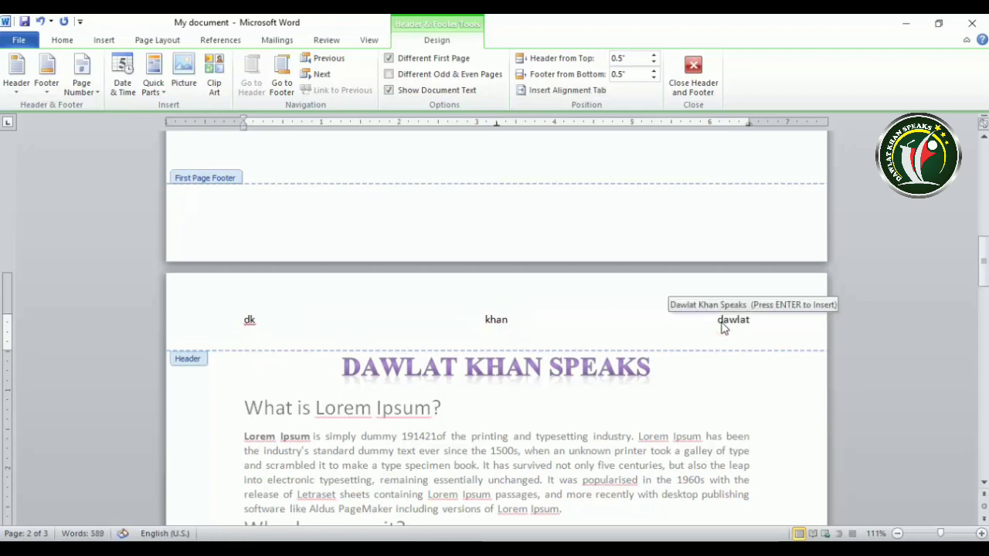
type(" speaks")
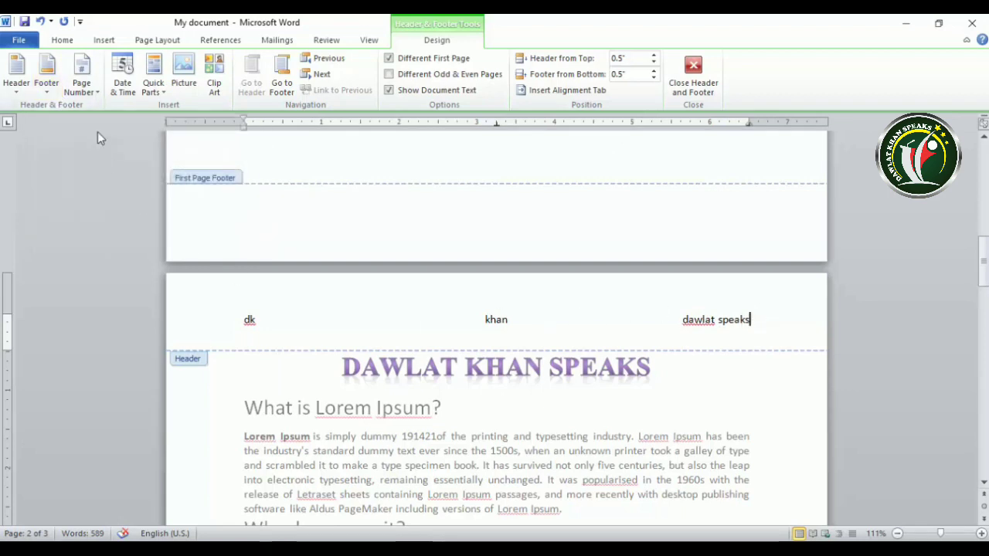
left_click(45, 87)
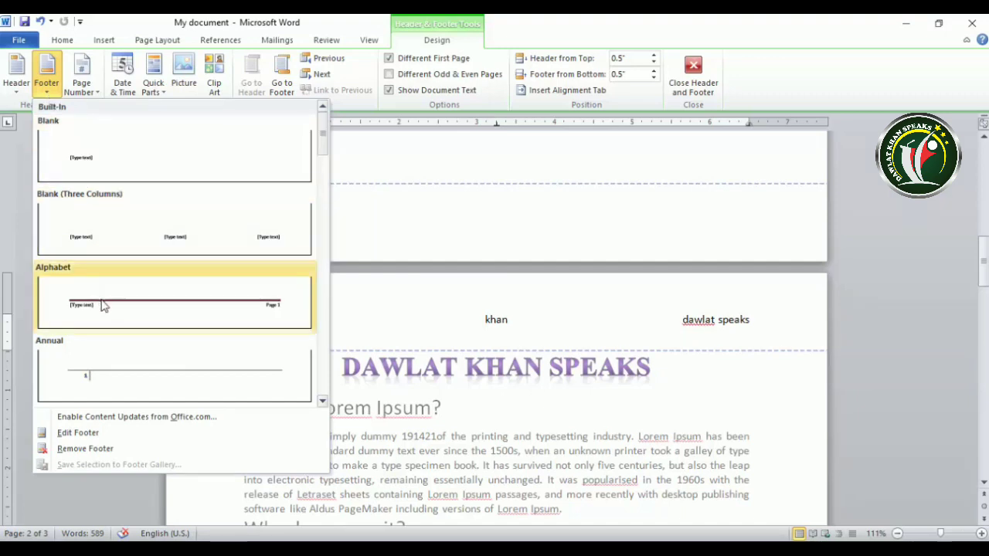
Choose the Mod (Even Page) design from the Footer gallery.
scroll(99, 298, "down", 4)
scroll(101, 295, "up", 2)
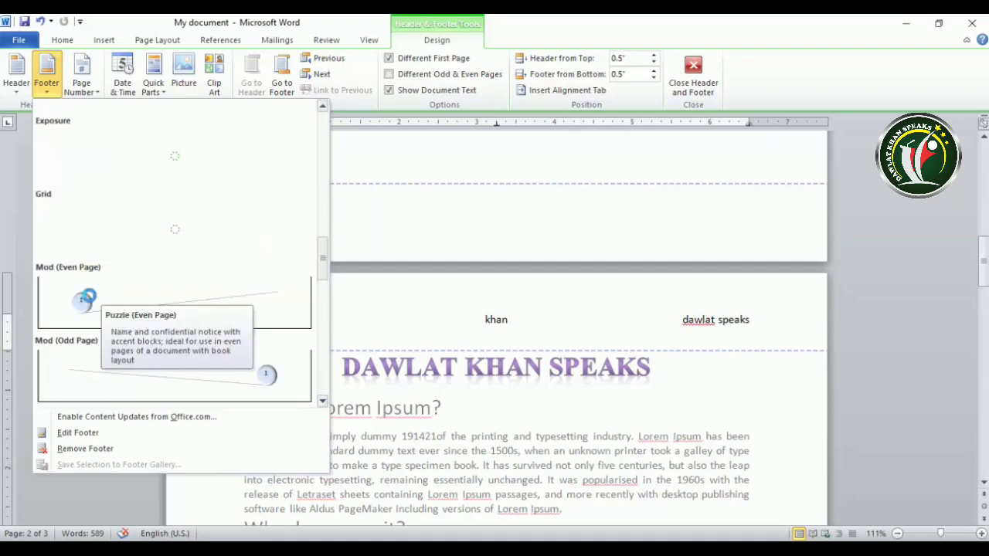
left_click(103, 298)
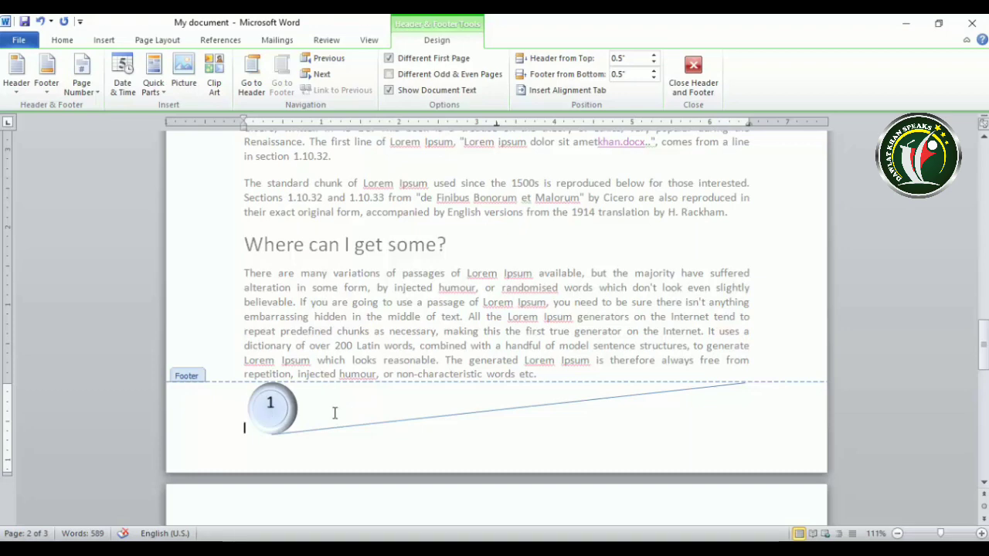
scroll(421, 362, "down", 15)
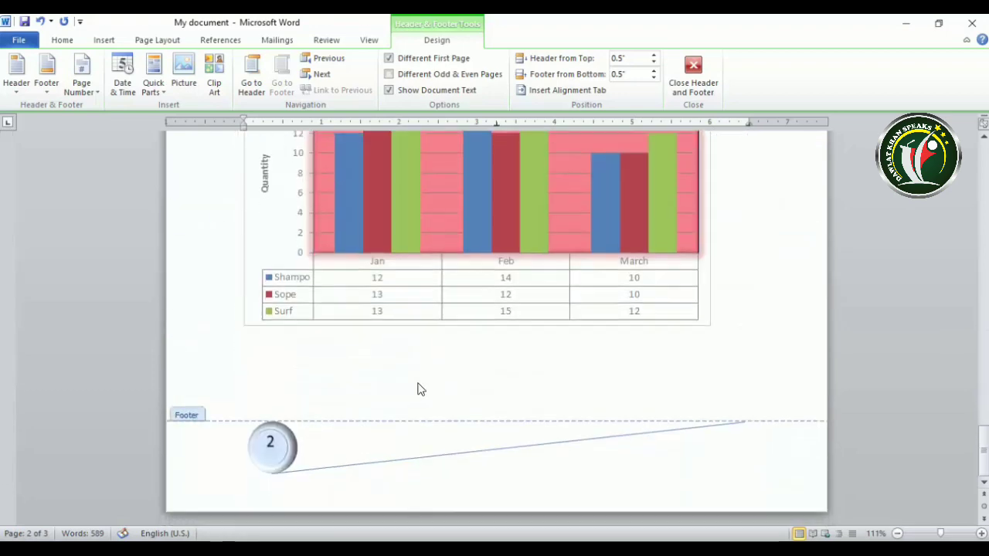
scroll(240, 474, "up", 15)
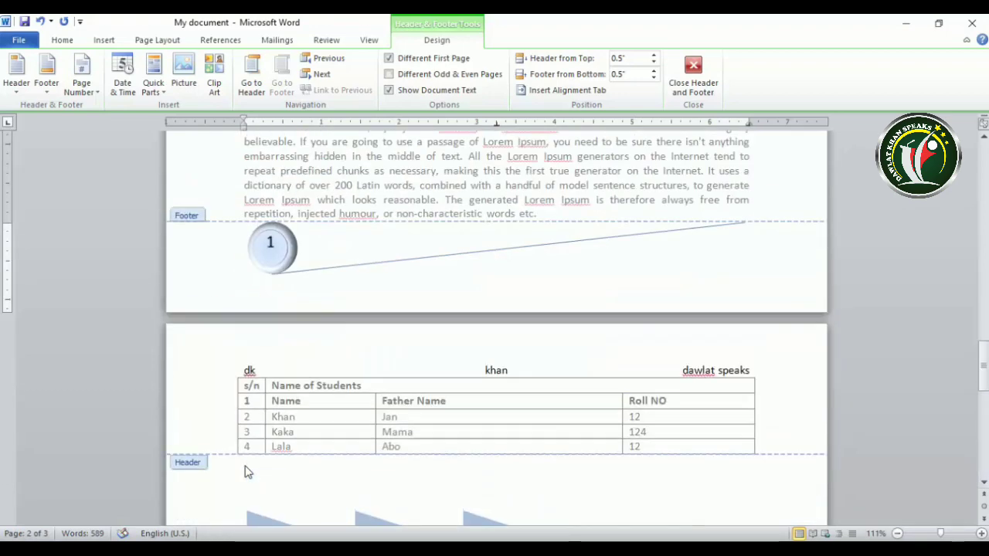
Insert the Accent Bar 1 top-of-page number reading '1 | Page'.
scroll(259, 456, "up", 12)
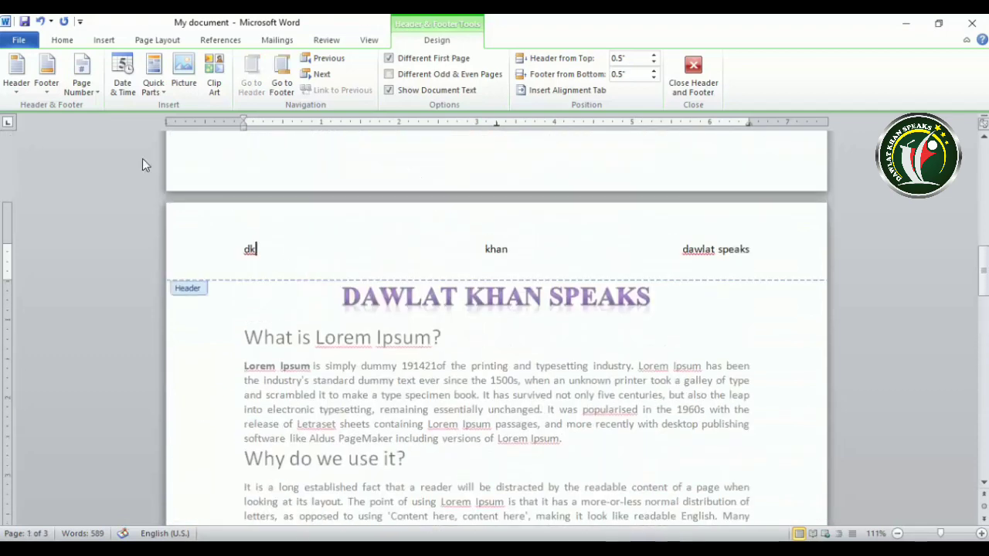
left_click(81, 85)
mouse_move(92, 112)
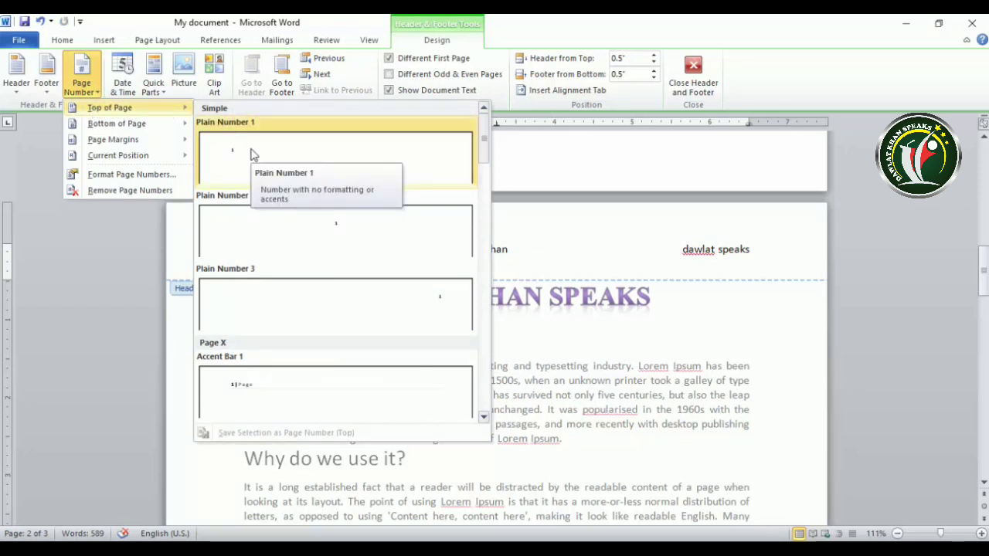
scroll(364, 314, "down", 10)
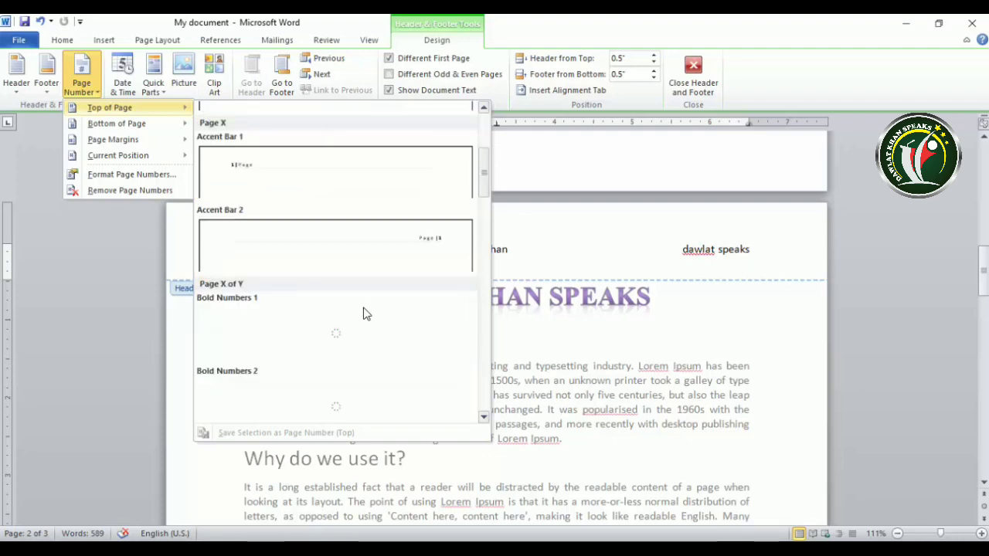
scroll(321, 282, "up", 3)
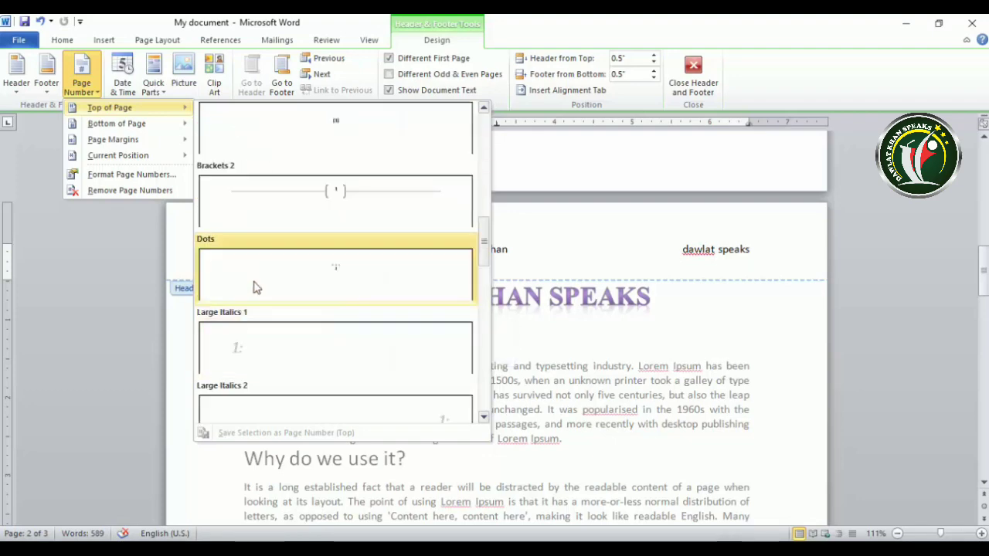
scroll(256, 285, "up", 3)
scroll(256, 285, "up", 3)
left_click(260, 187)
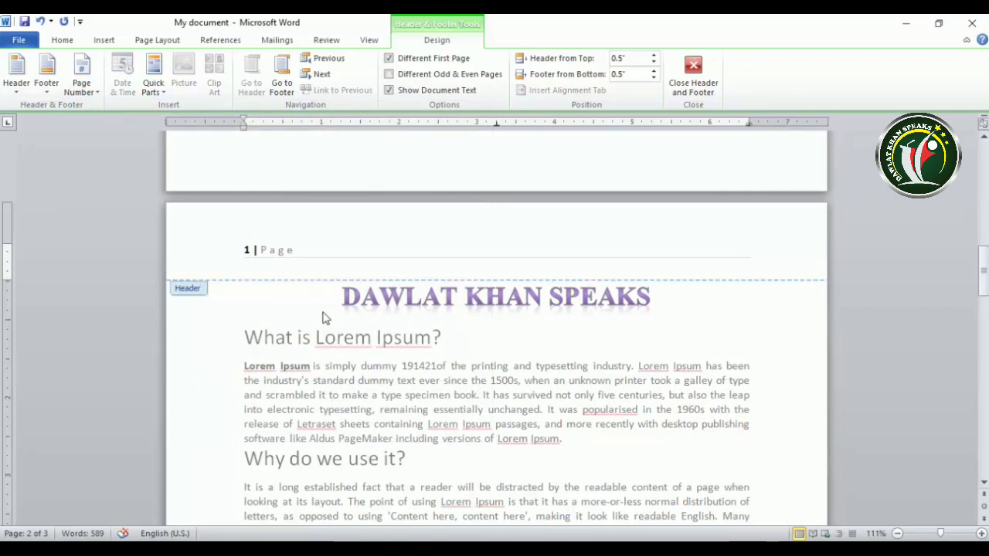
Close header editing and place the insertion point after 'What is Lorem Ipsum?'.
left_click(703, 81)
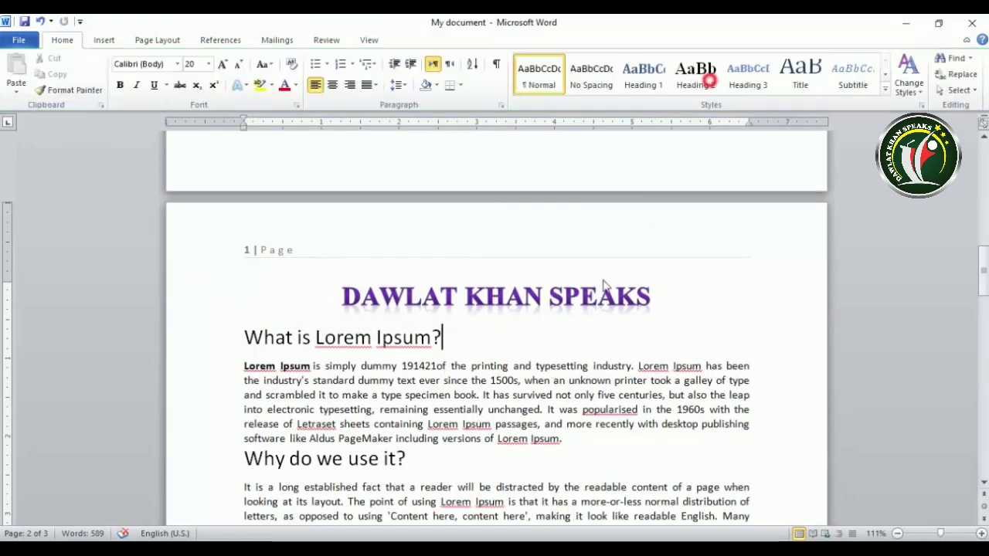
left_click(483, 348)
scroll(261, 265, "down", 20)
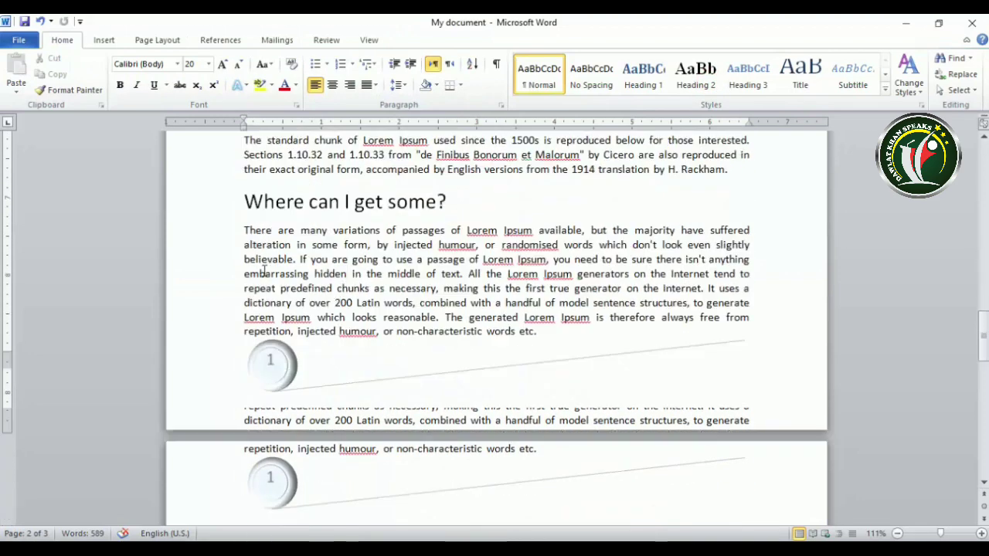
scroll(254, 221, "down", 13)
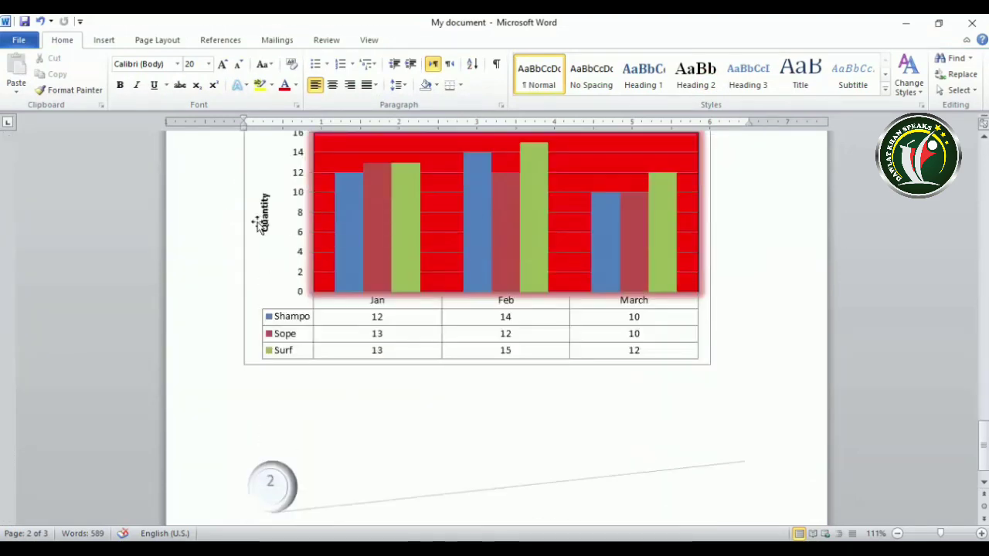
scroll(258, 224, "up", 5)
scroll(238, 460, "up", 15)
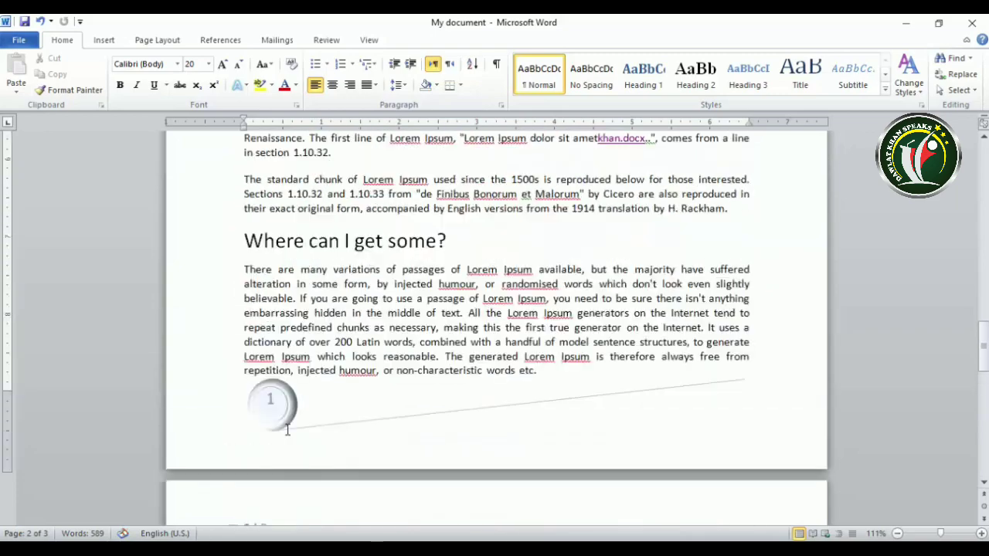
scroll(288, 429, "down", 3)
scroll(307, 299, "up", 5)
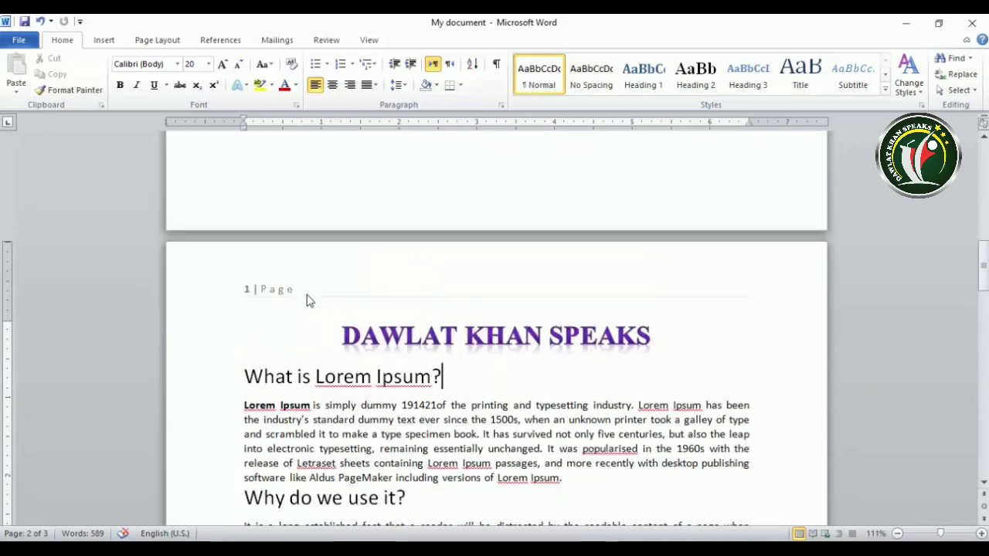
Add an Accent Bar, Left page number in the page margin.
double_click(316, 282)
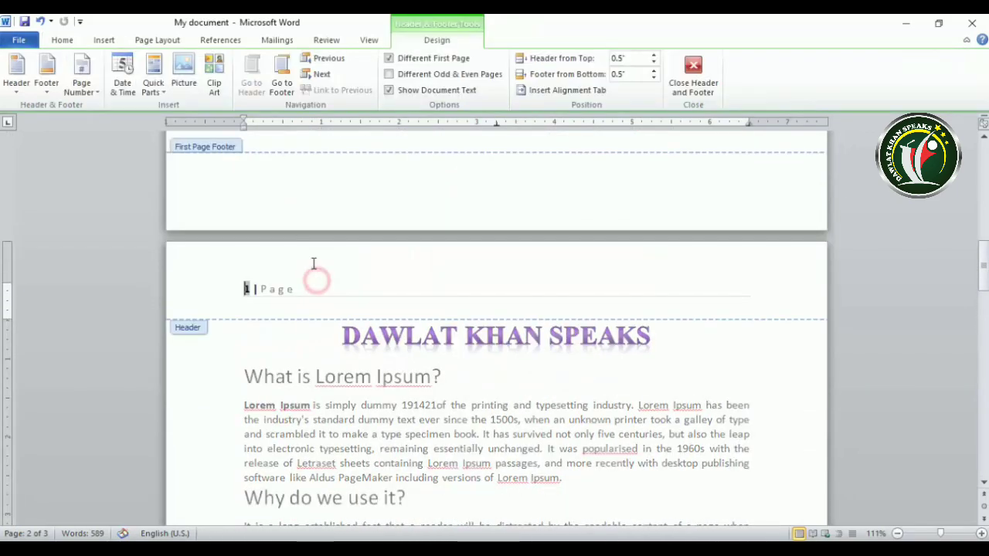
left_click(89, 88)
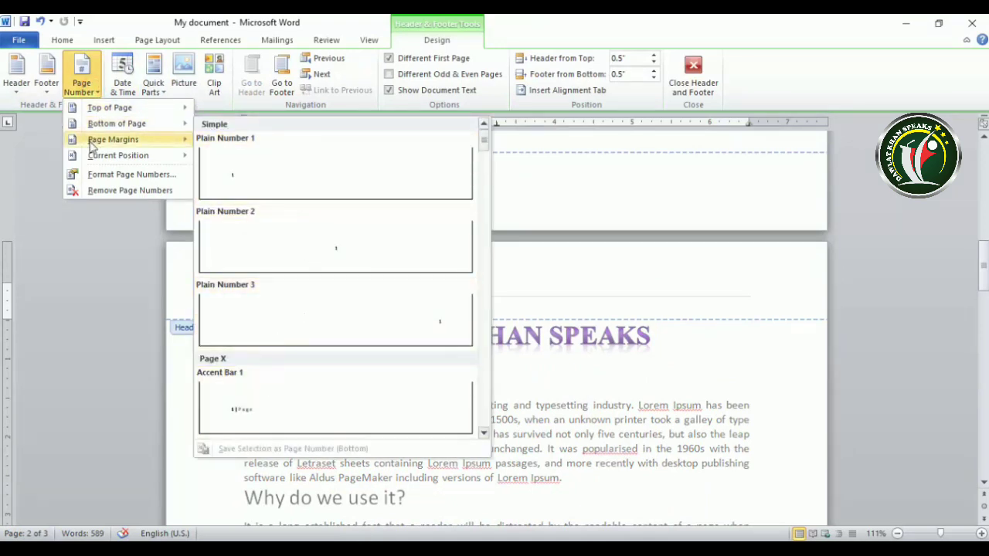
mouse_move(158, 147)
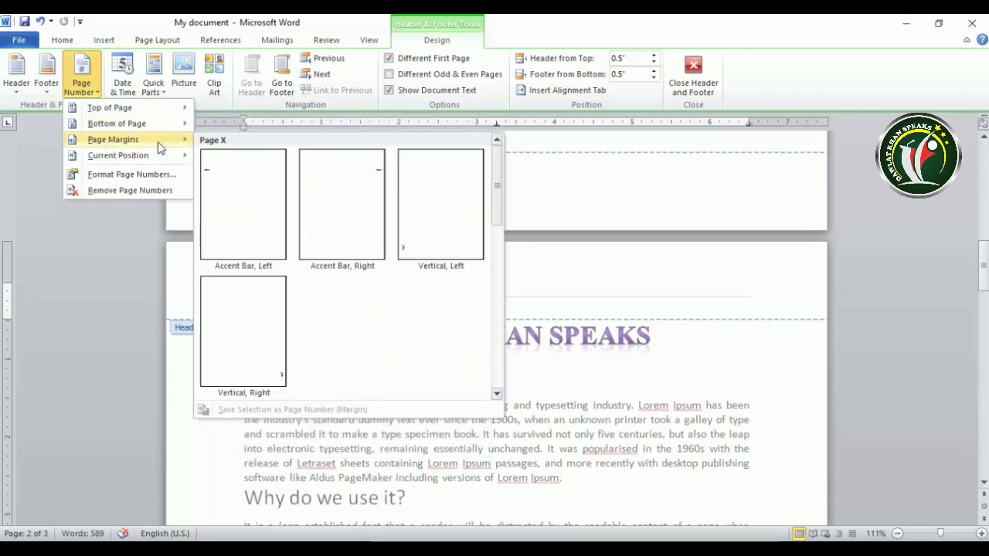
left_click(220, 197)
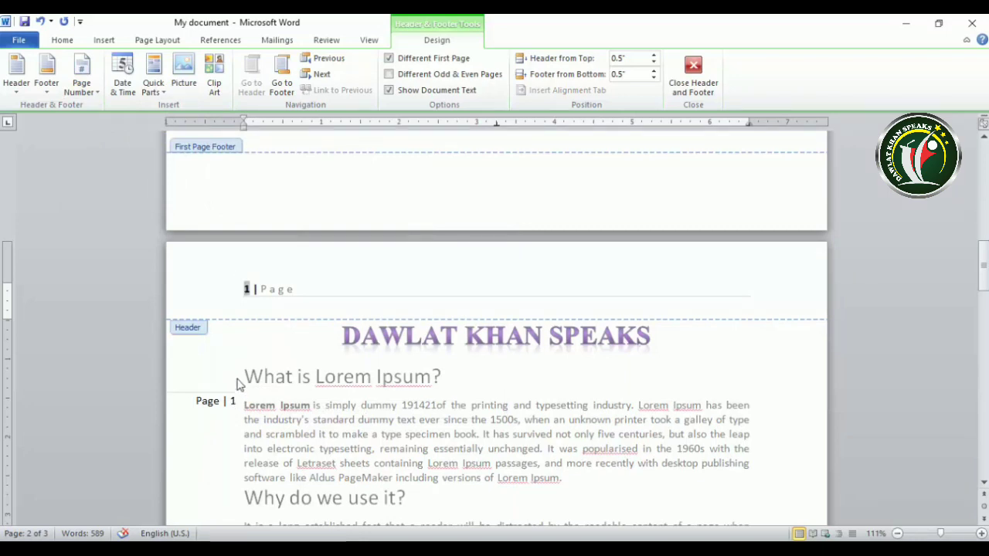
Apply the Austere (Even Page) header design.
left_click(16, 82)
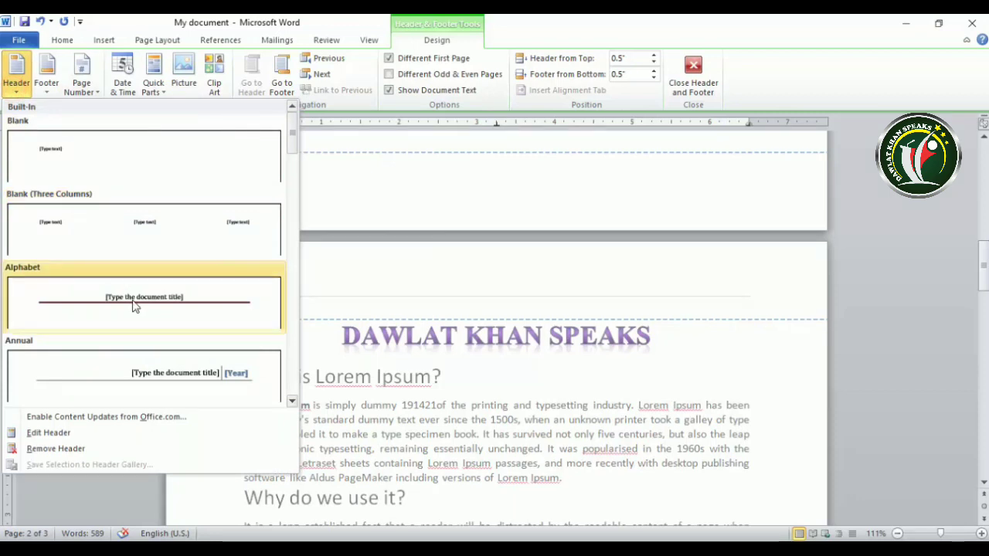
scroll(135, 306, "down", 3)
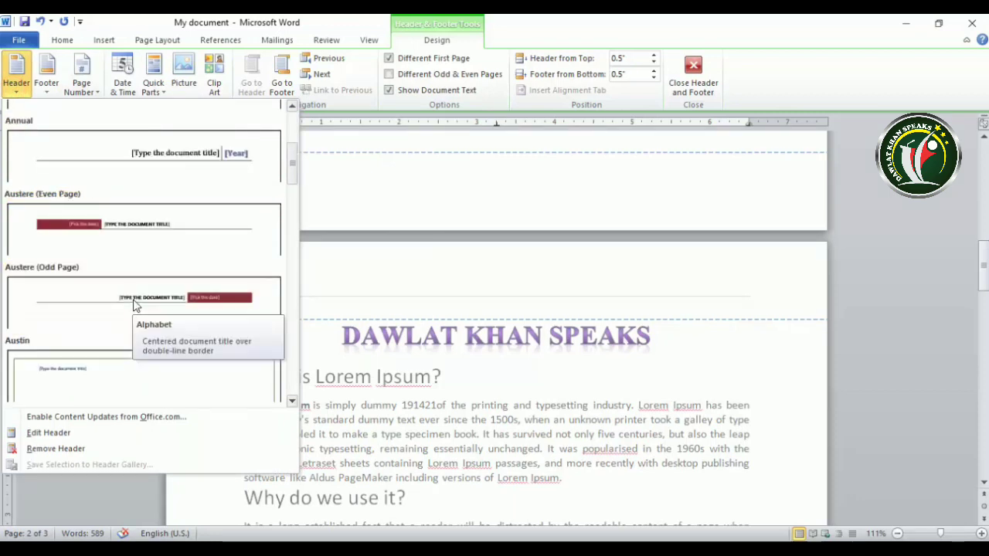
left_click(128, 238)
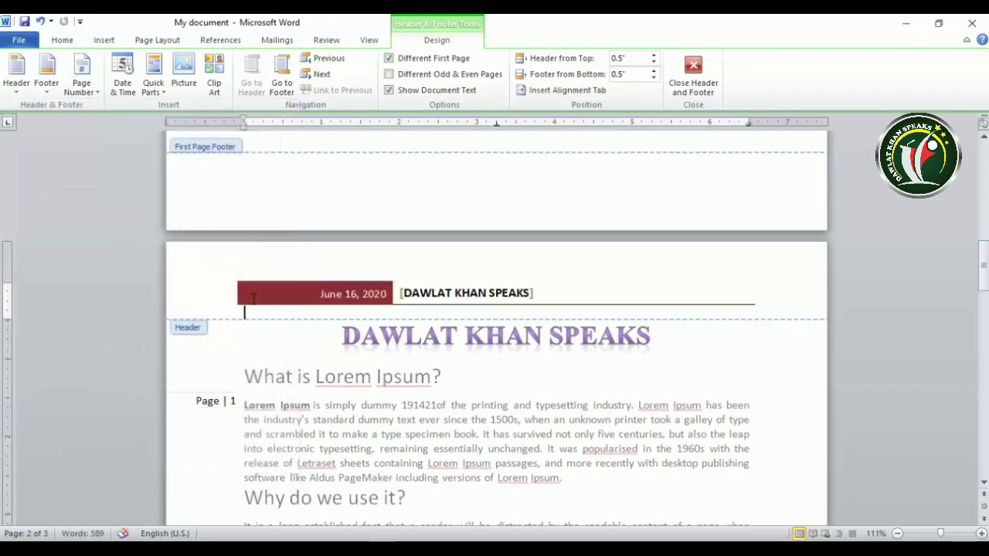
Browse the Page Margins and Current Position page number galleries.
left_click(90, 94)
mouse_move(112, 141)
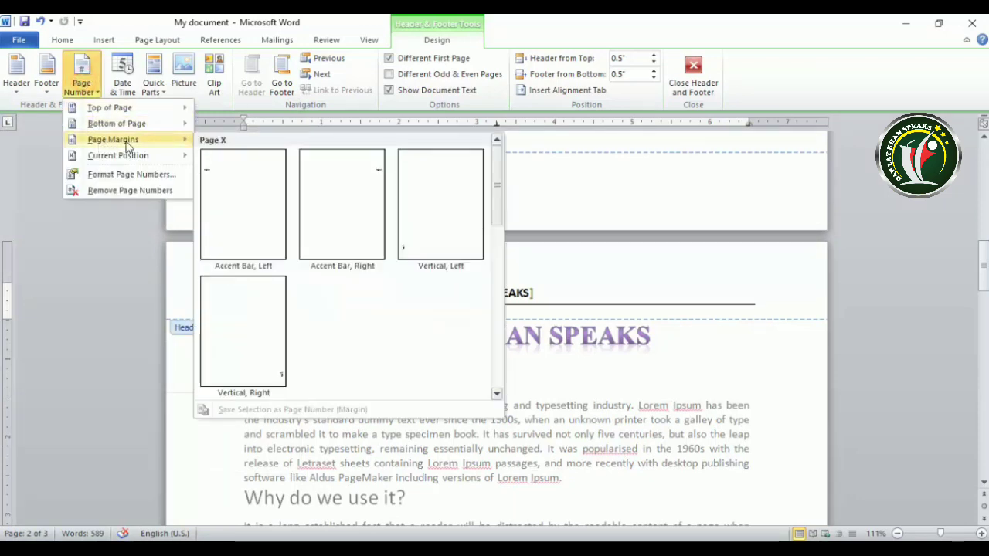
mouse_move(126, 158)
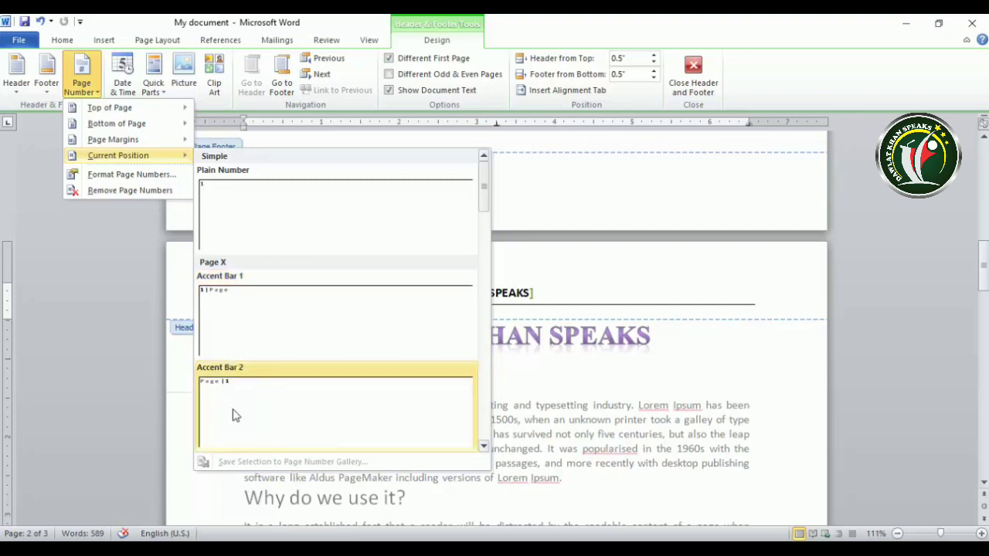
scroll(240, 411, "down", 3)
scroll(242, 406, "down", 3)
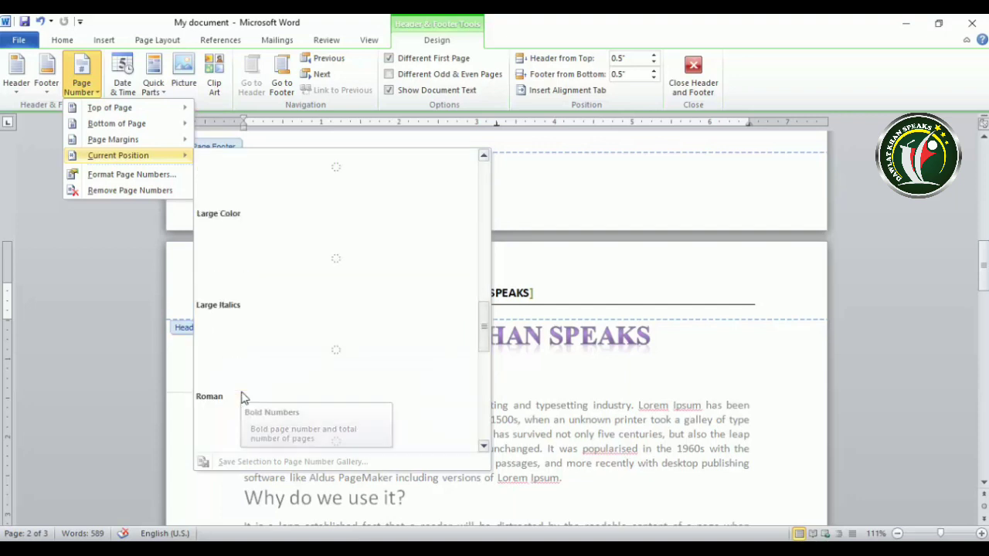
scroll(241, 291, "up", 10)
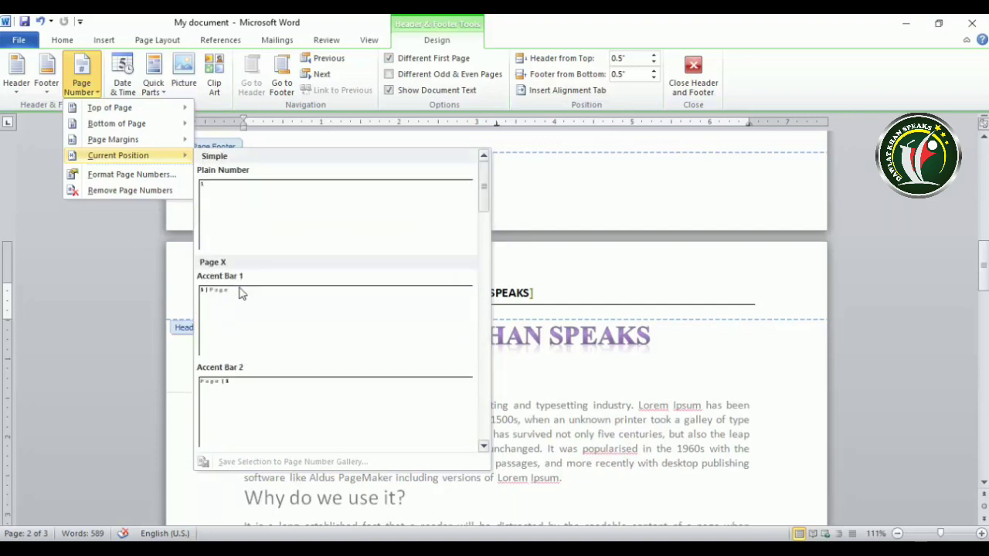
In Format Page Numbers, keep the 1, 2, 3 number format.
left_click(128, 175)
left_click_drag(492, 179, 528, 176)
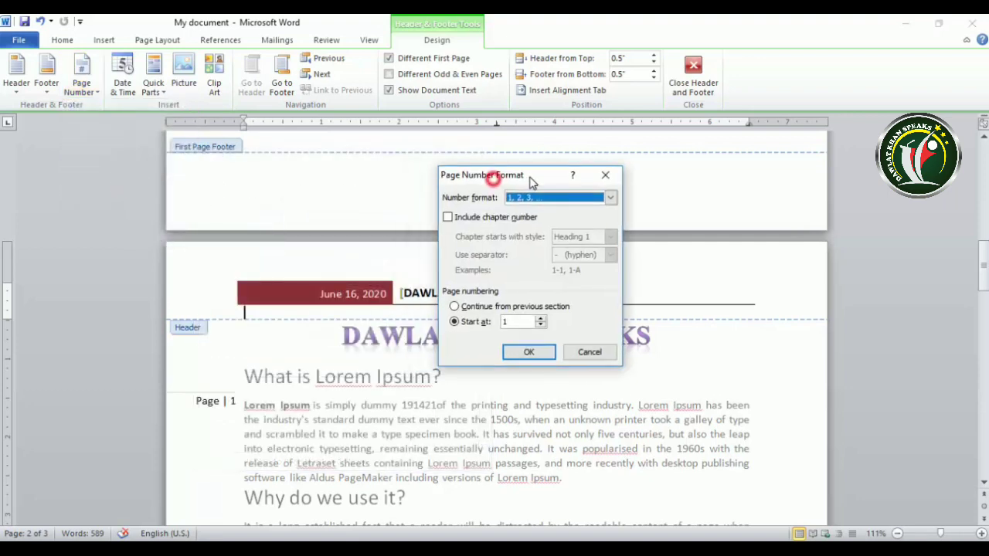
left_click(610, 199)
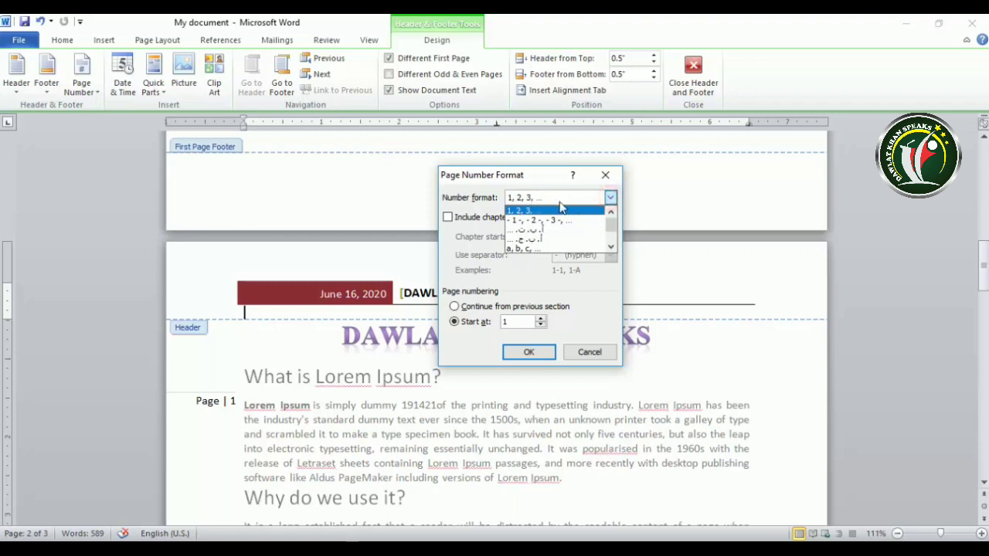
scroll(531, 253, "down", 1)
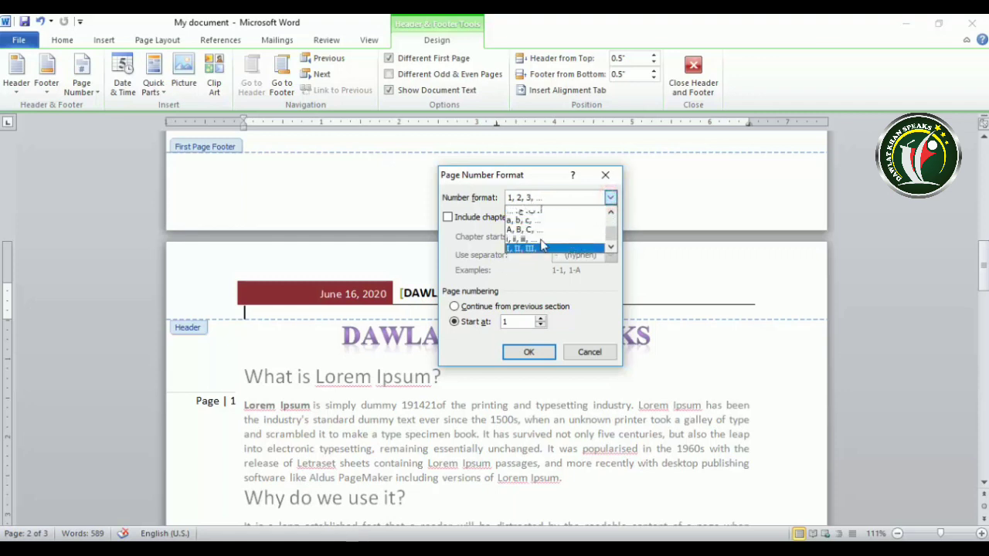
scroll(537, 240, "up", 2)
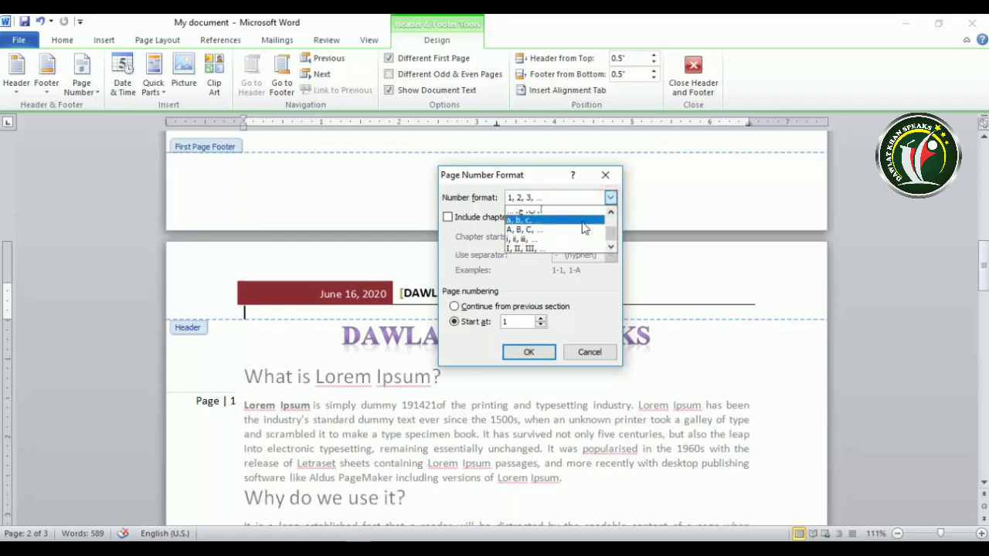
left_click(535, 171)
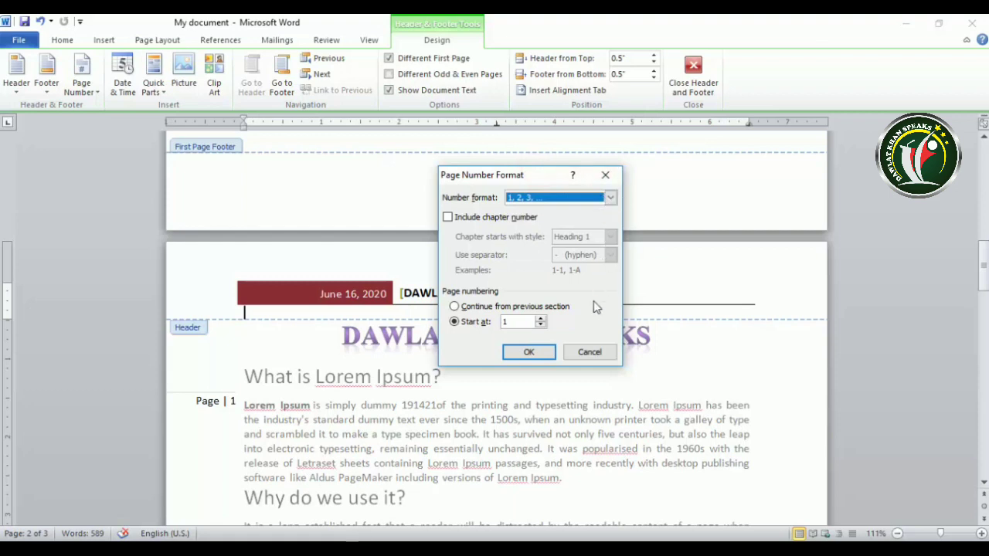
Set page numbering to start at 1 and confirm.
left_click(541, 321)
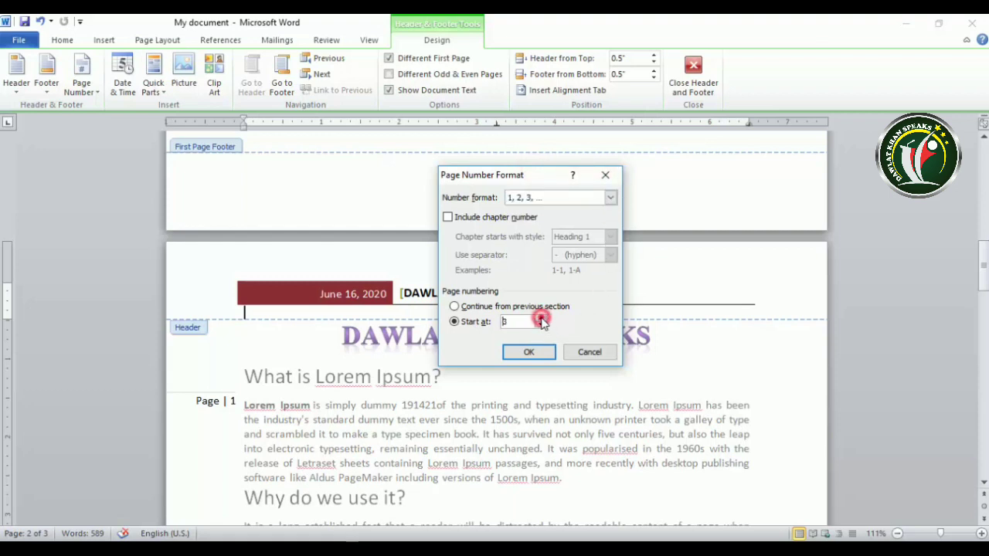
left_click(543, 326)
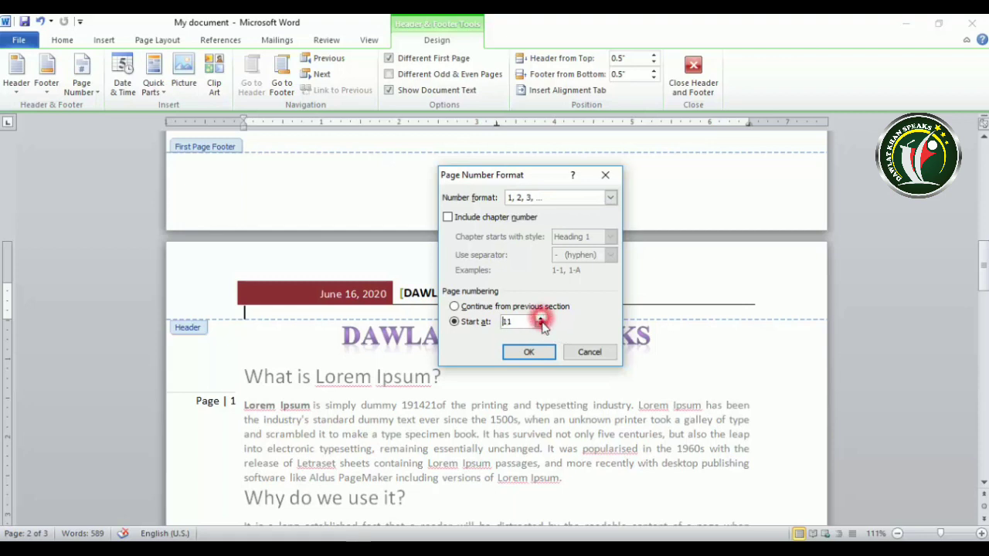
left_click(542, 326)
left_click(542, 325)
left_click(543, 326)
left_click(543, 327)
left_click(541, 325)
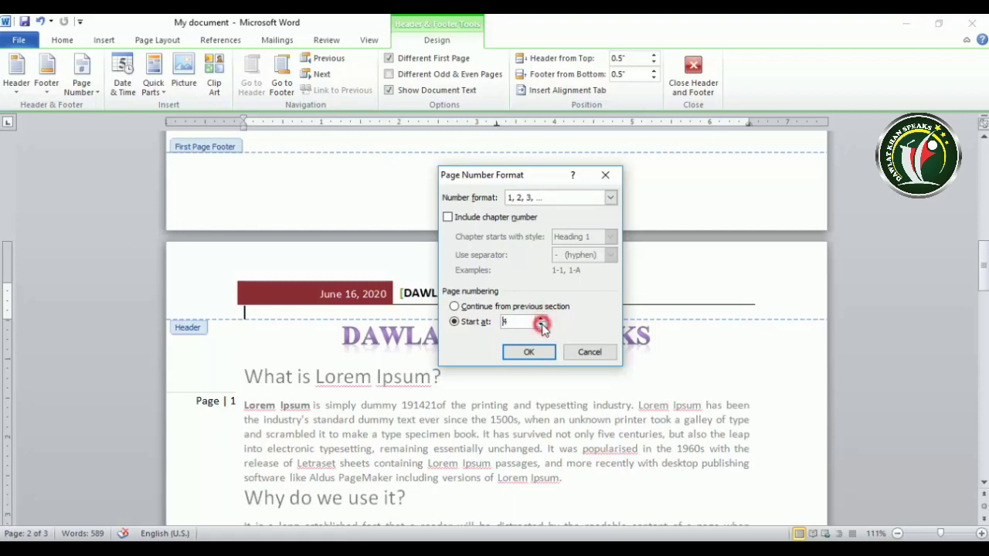
left_click(541, 325)
left_click(541, 325)
left_click(542, 326)
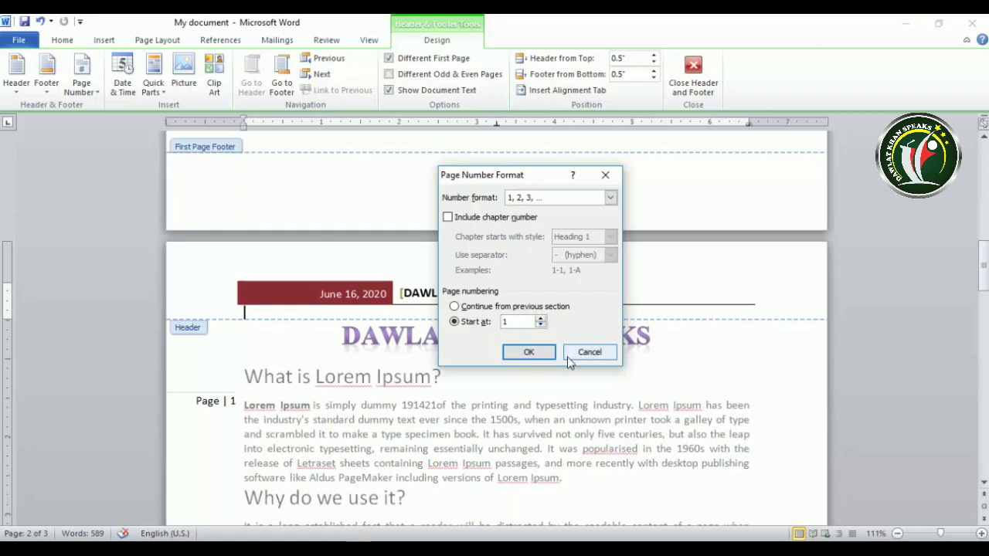
left_click(541, 354)
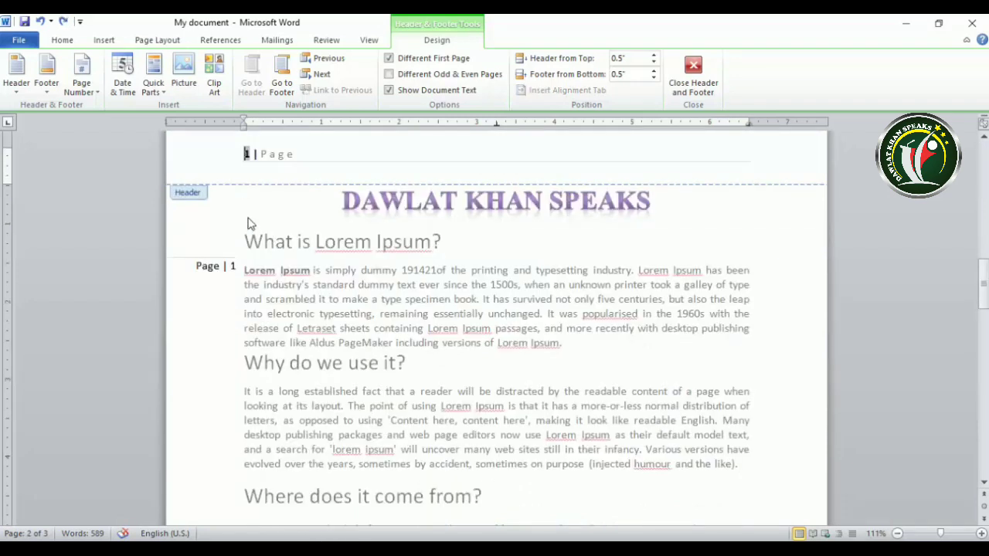
Remove the page numbers from the document.
left_click(81, 85)
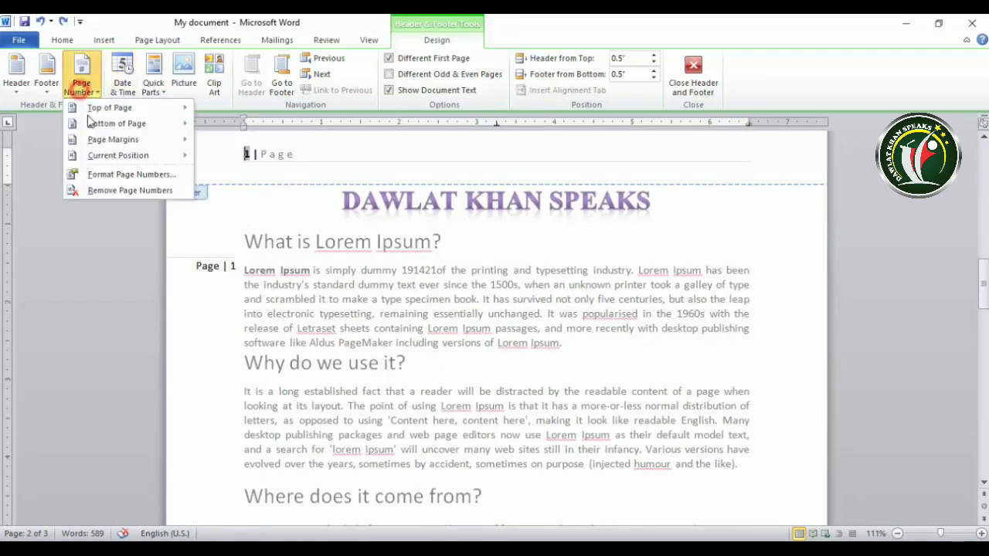
left_click(131, 188)
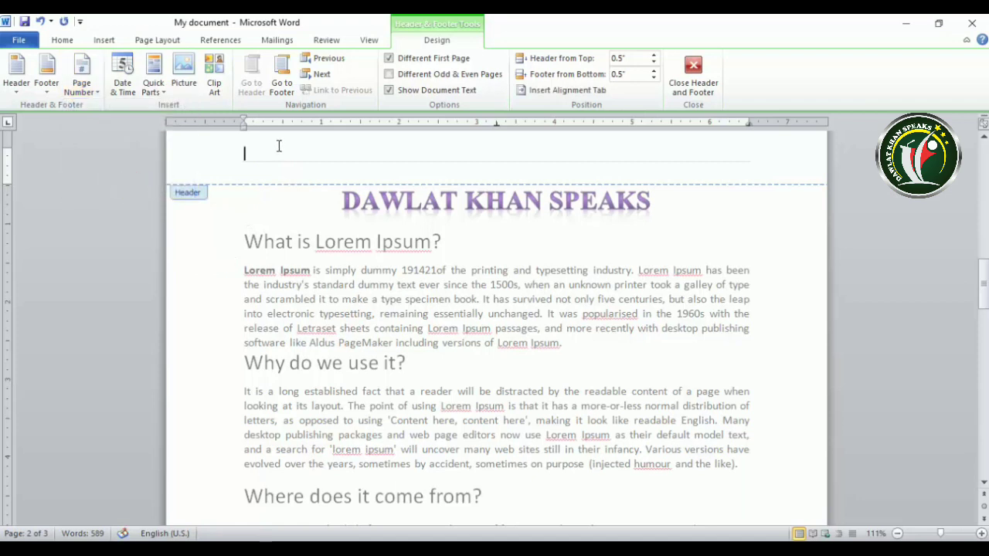
left_click(83, 87)
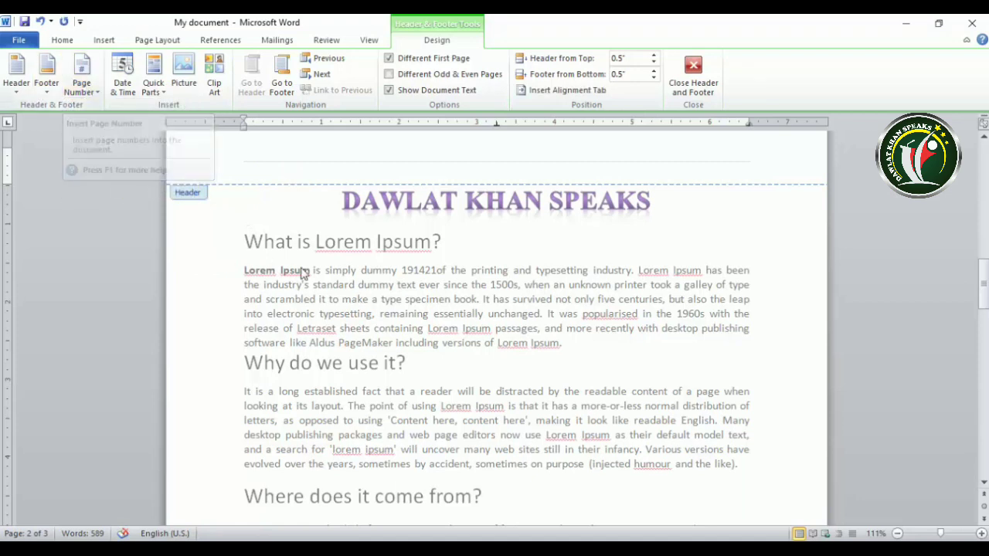
left_click(83, 86)
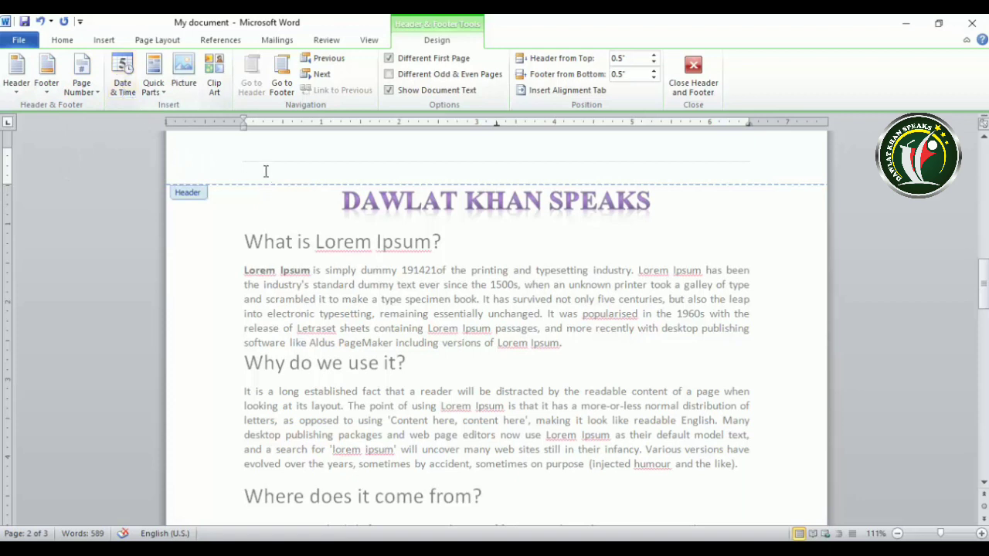
Insert the date in the Thursday, July 2, 2020 format into the header.
left_click(122, 77)
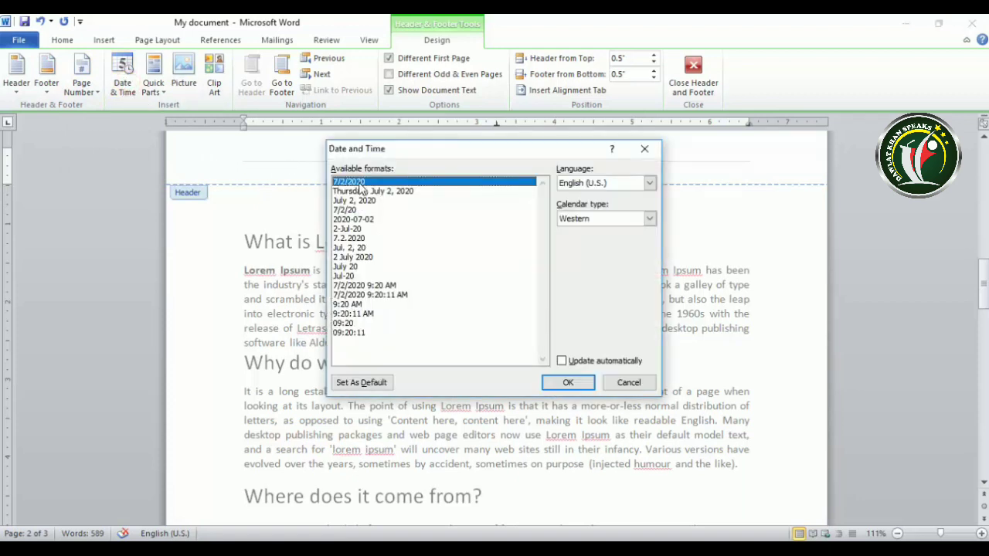
left_click(349, 182)
left_click(360, 191)
left_click(568, 382)
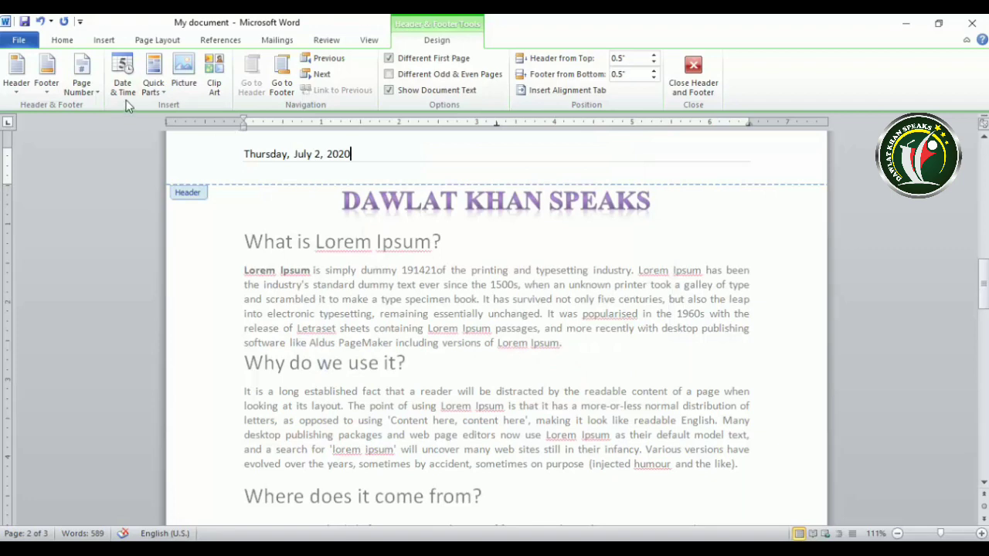
scroll(274, 210, "down", 4)
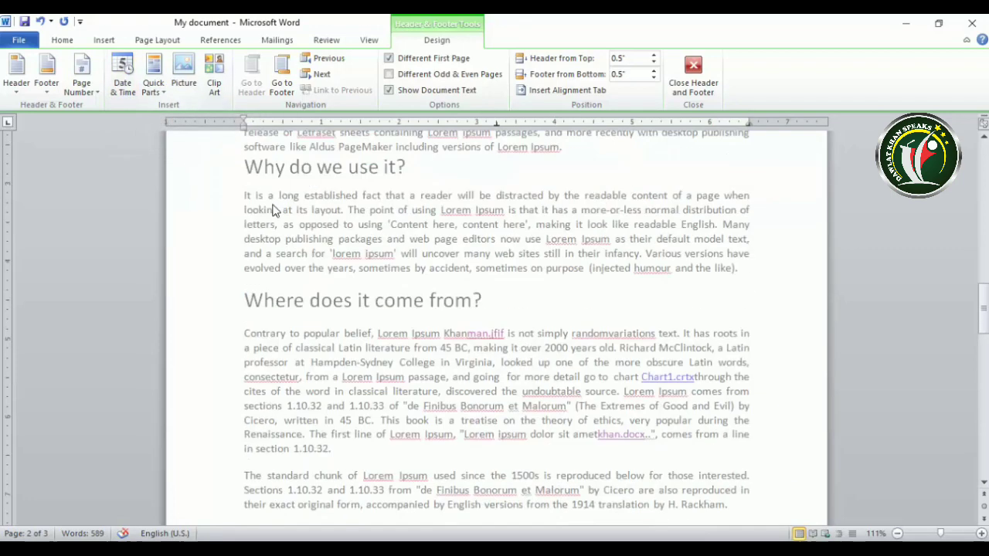
scroll(272, 211, "down", 10)
Insert a Blank footer and put the time in 9:20 AM format into it.
left_click(280, 236)
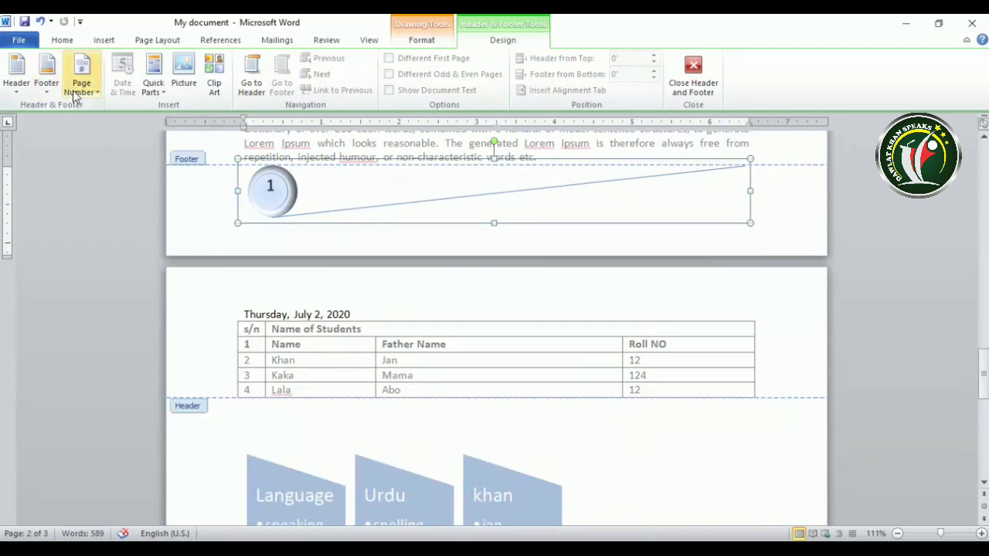
left_click(47, 90)
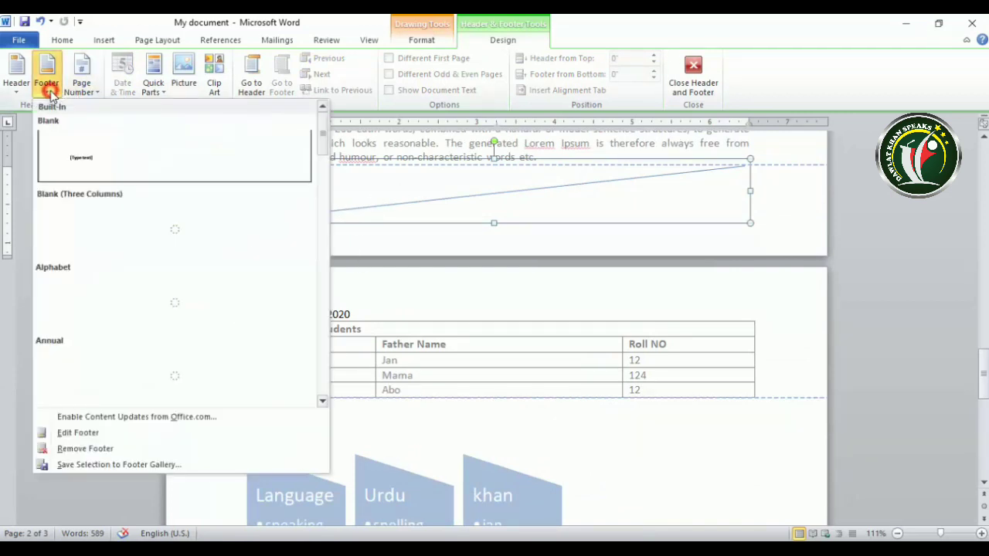
left_click(113, 147)
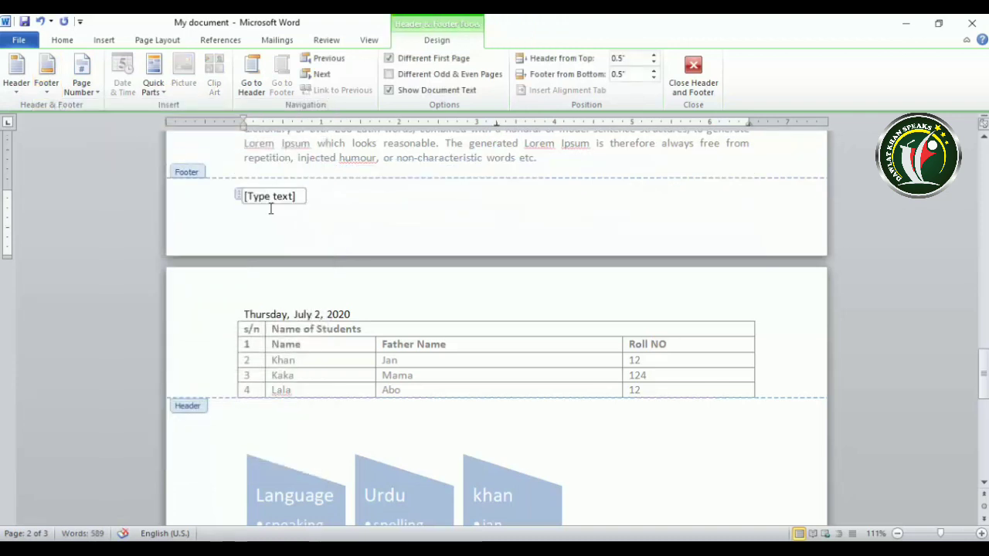
left_click(292, 199)
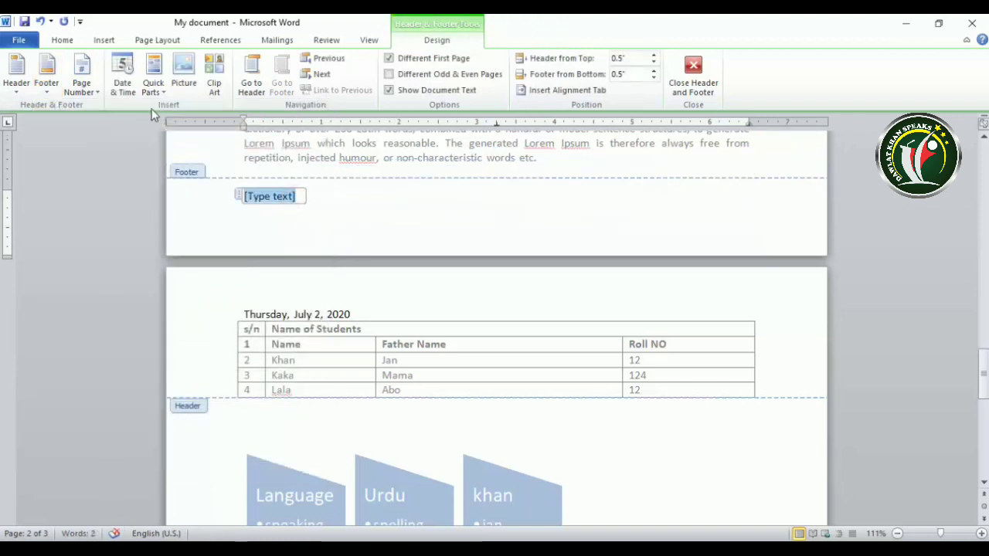
left_click(124, 81)
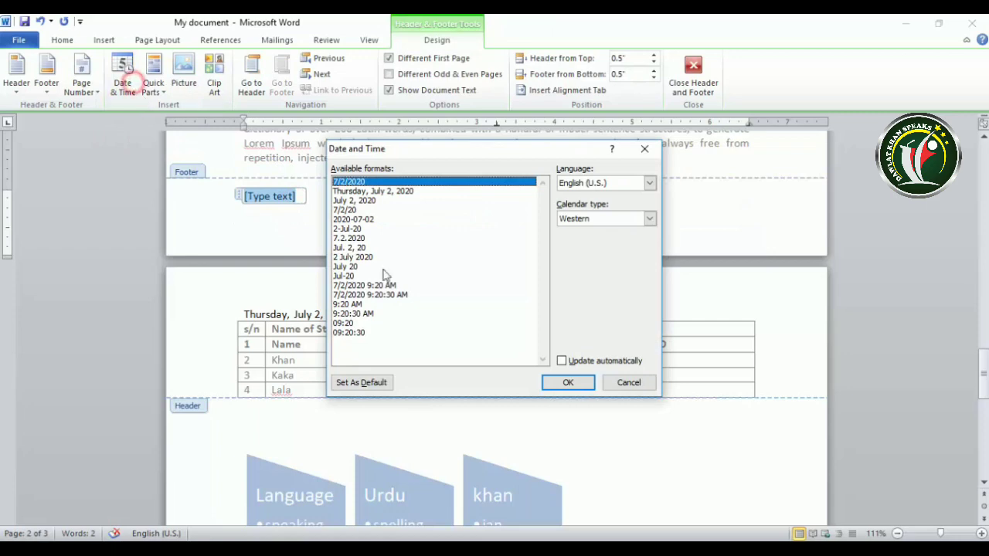
left_click(350, 305)
left_click(566, 382)
Insert a self-updating date with time including seconds on the header date line.
scroll(355, 263, "up", 1)
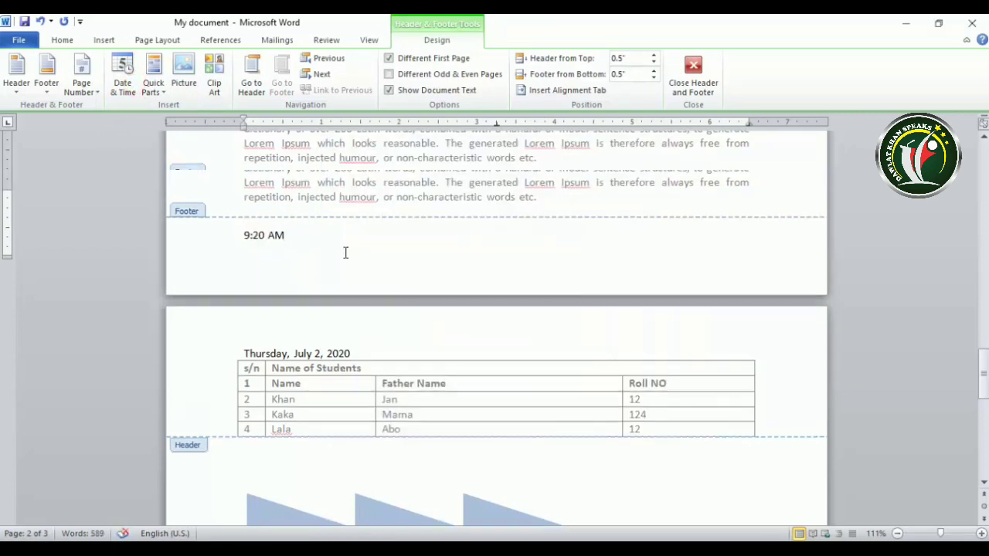
scroll(345, 252, "up", 18)
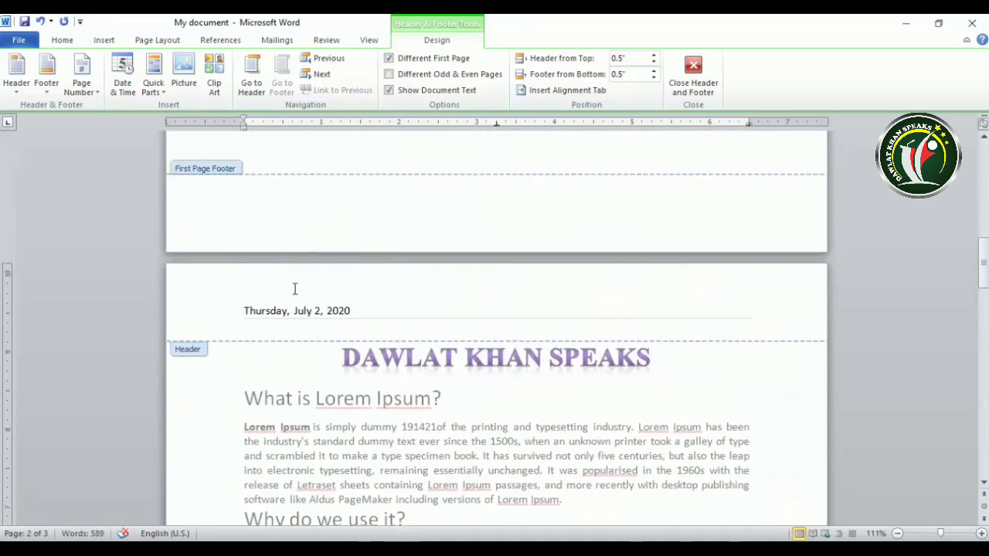
left_click(334, 312)
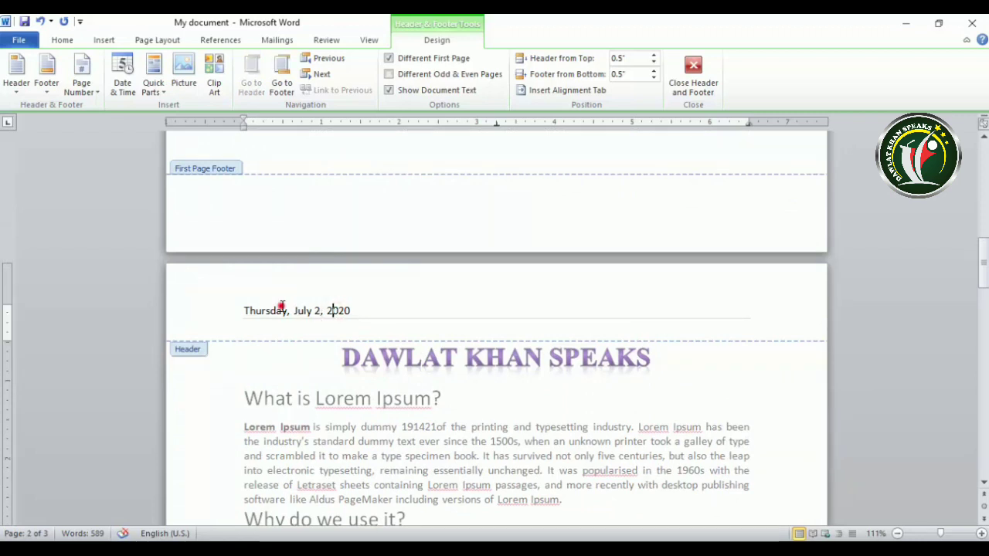
left_click(122, 82)
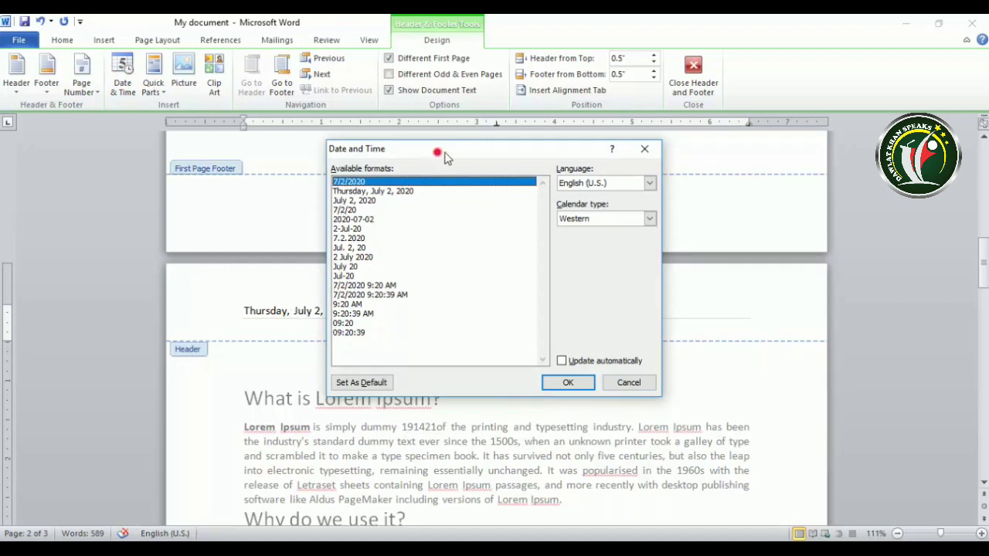
left_click_drag(445, 157, 558, 156)
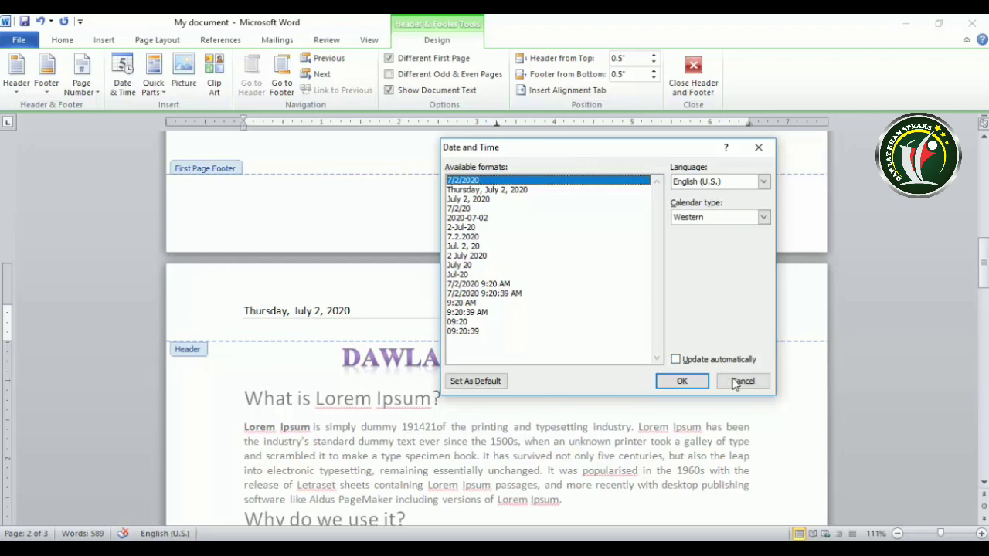
left_click(494, 284)
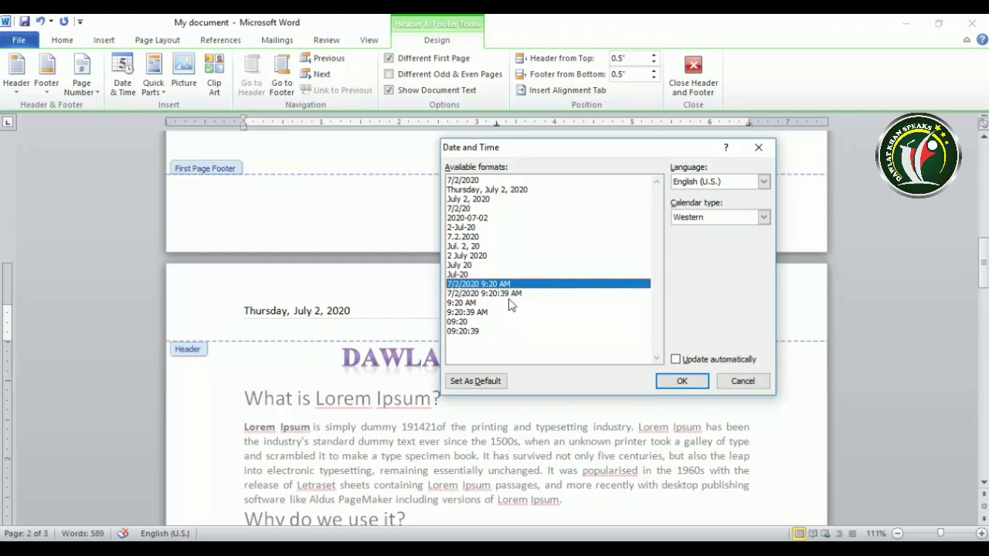
left_click(507, 294)
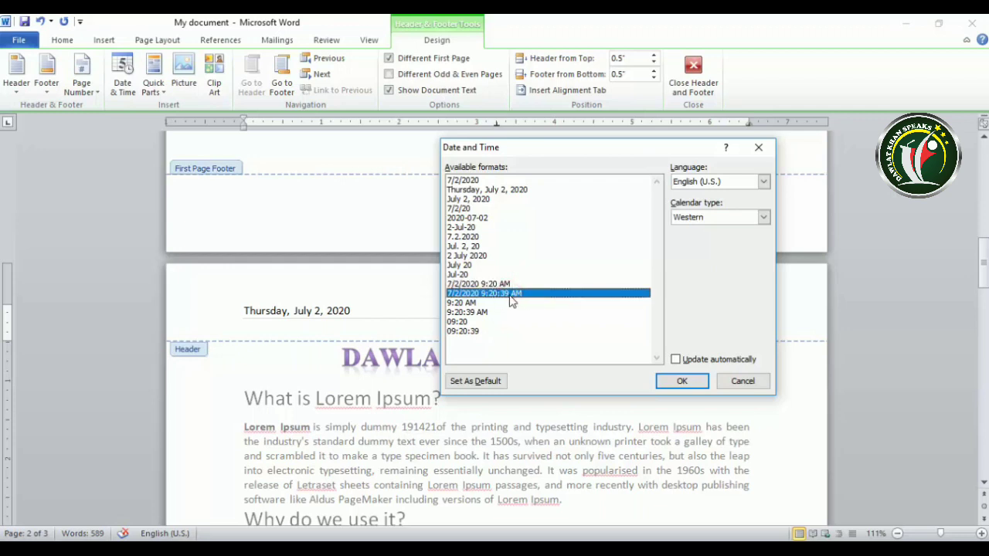
left_click(677, 360)
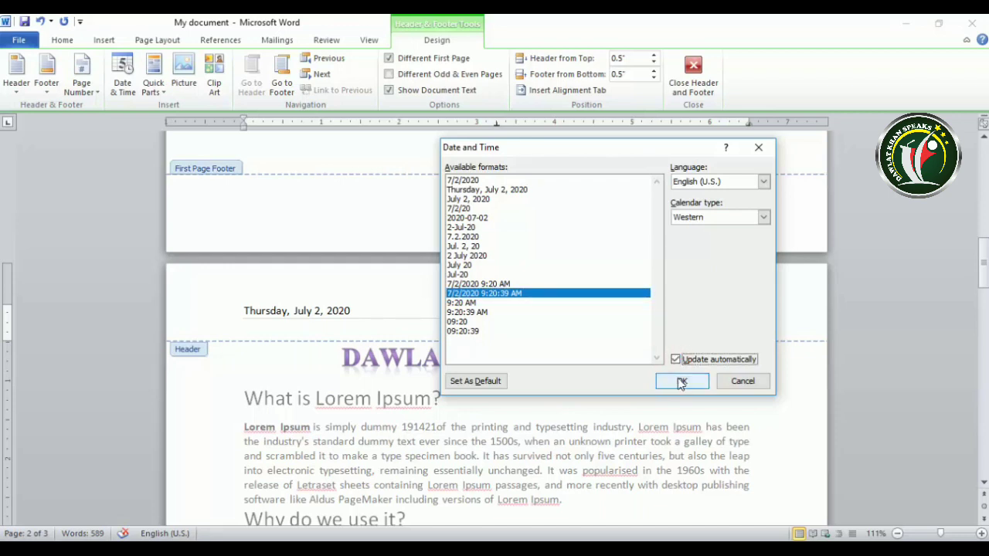
left_click(682, 382)
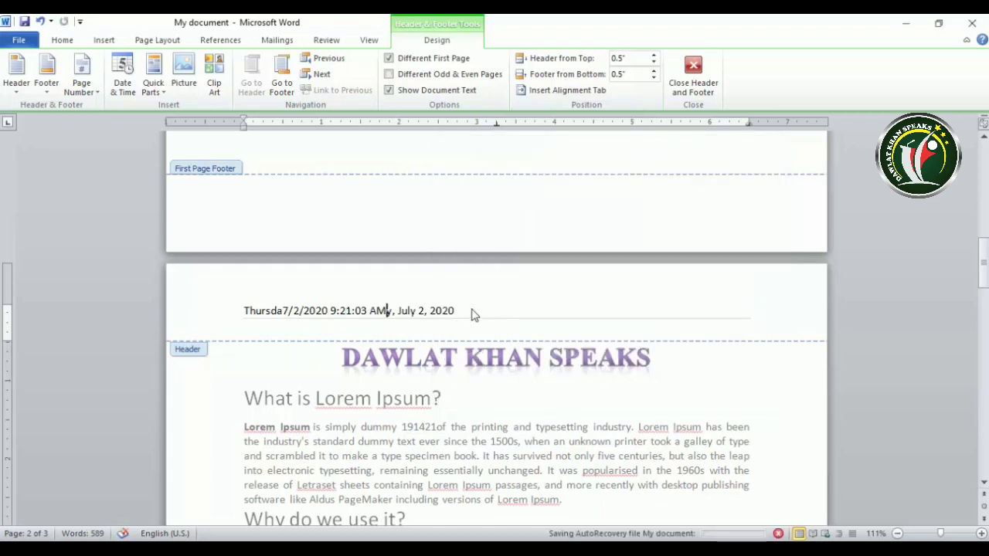
Delete the old July 2, 2020 date and close header and footer editing.
left_click_drag(460, 312, 403, 319)
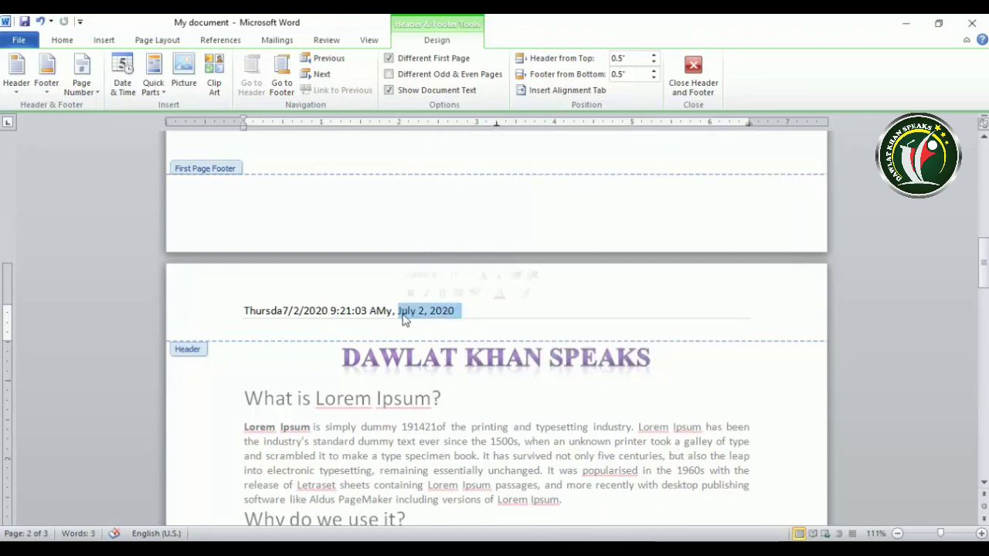
key("Delete")
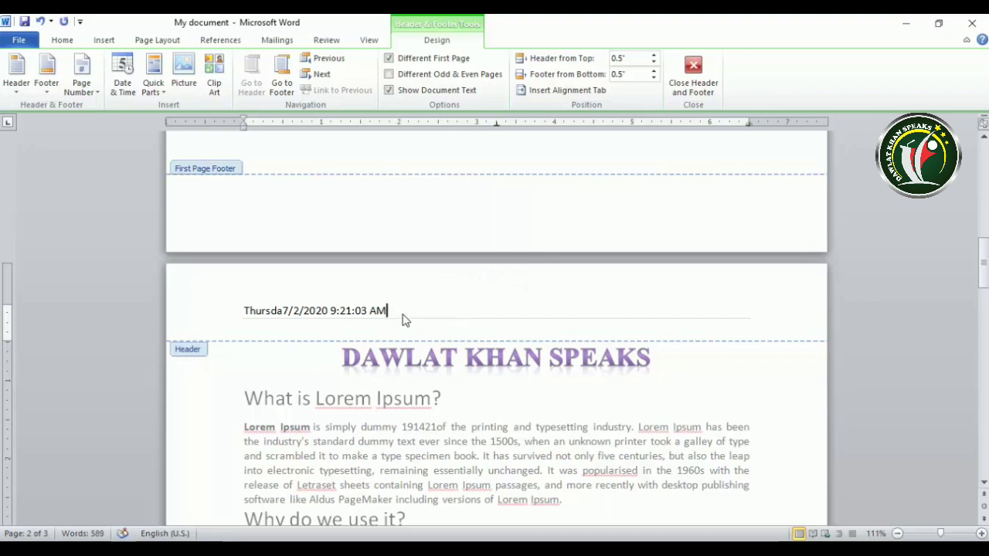
left_click(415, 306)
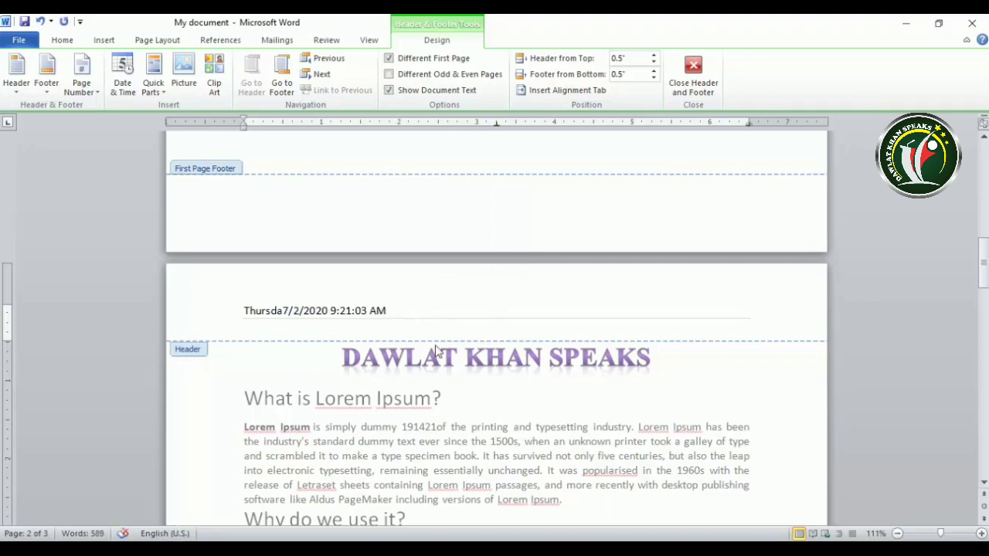
left_click(707, 82)
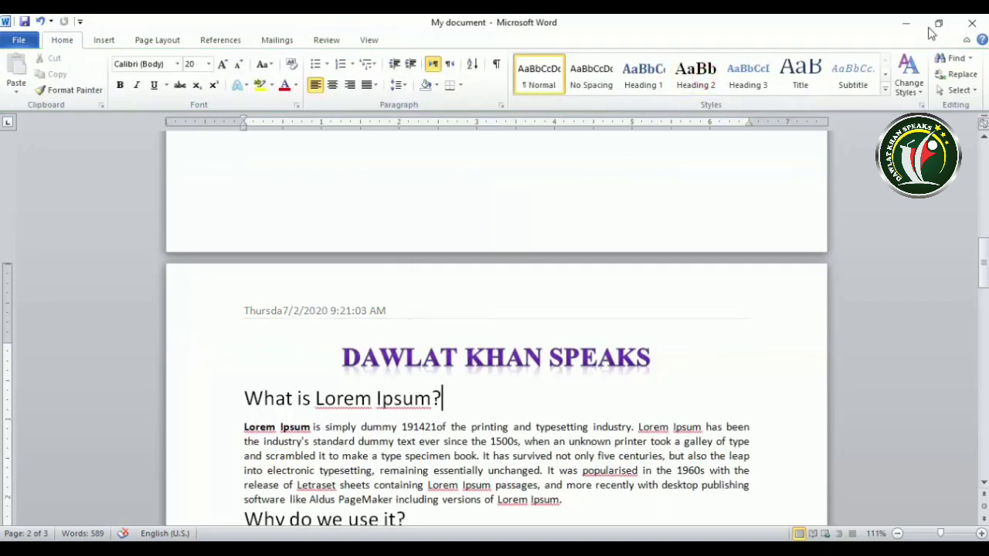
Close the document and reopen My document.
left_click(972, 23)
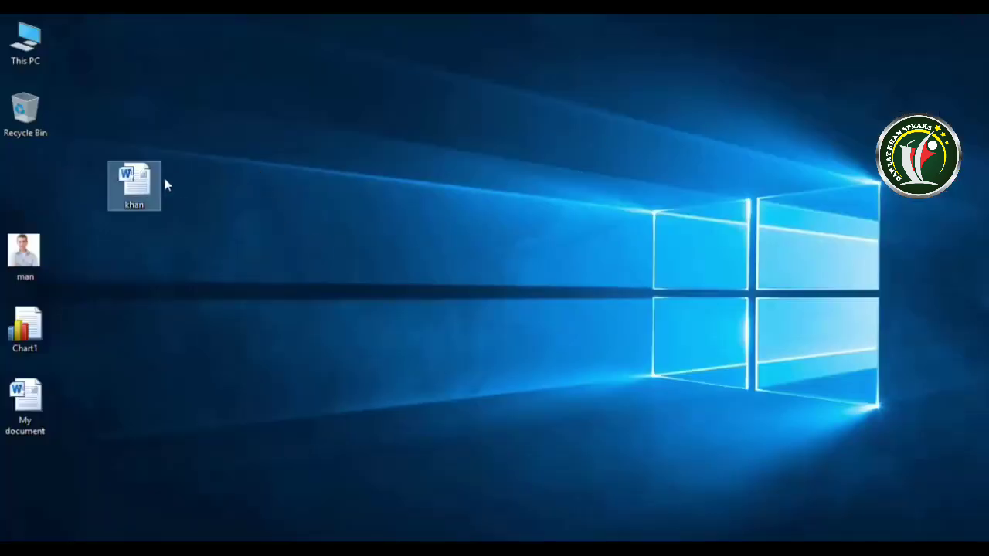
left_click_drag(137, 178, 28, 177)
left_click(33, 408)
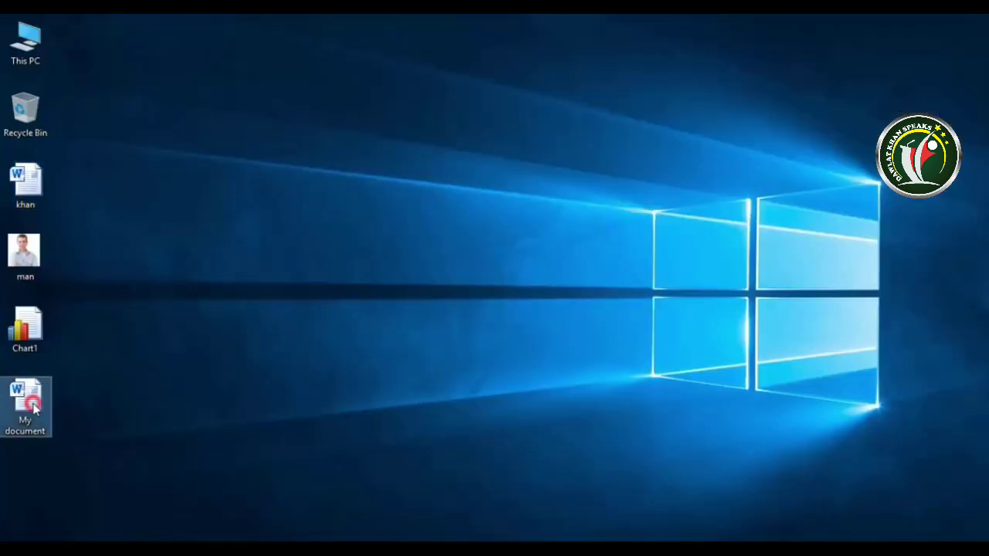
double_click(32, 408)
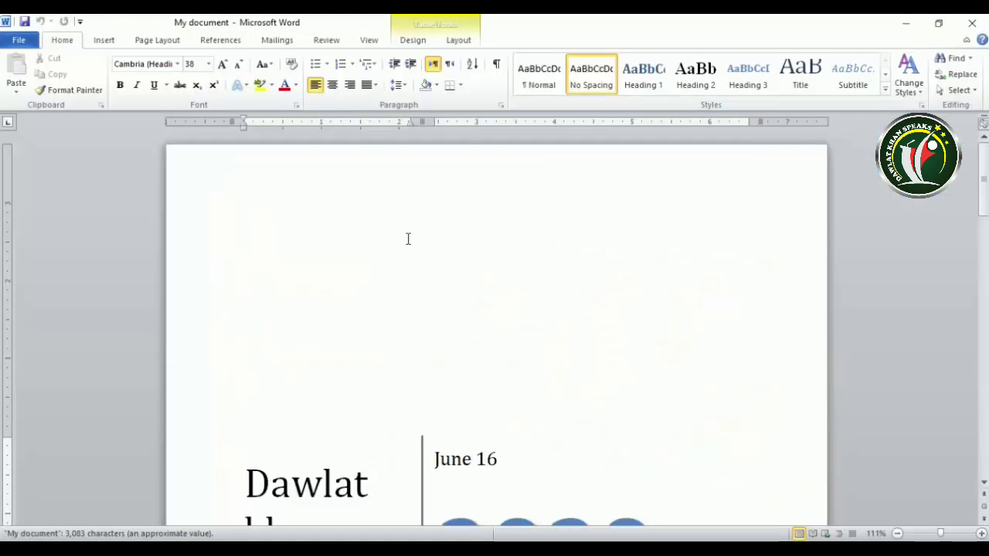
Open the page 2 header for editing and look through the Quick Parts list without inserting anything.
scroll(314, 329, "down", 15)
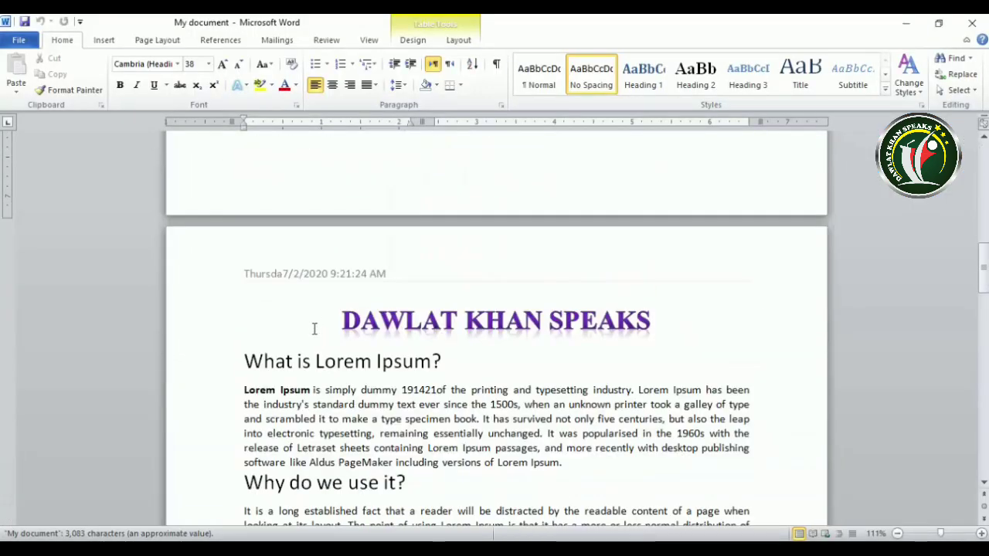
double_click(384, 277)
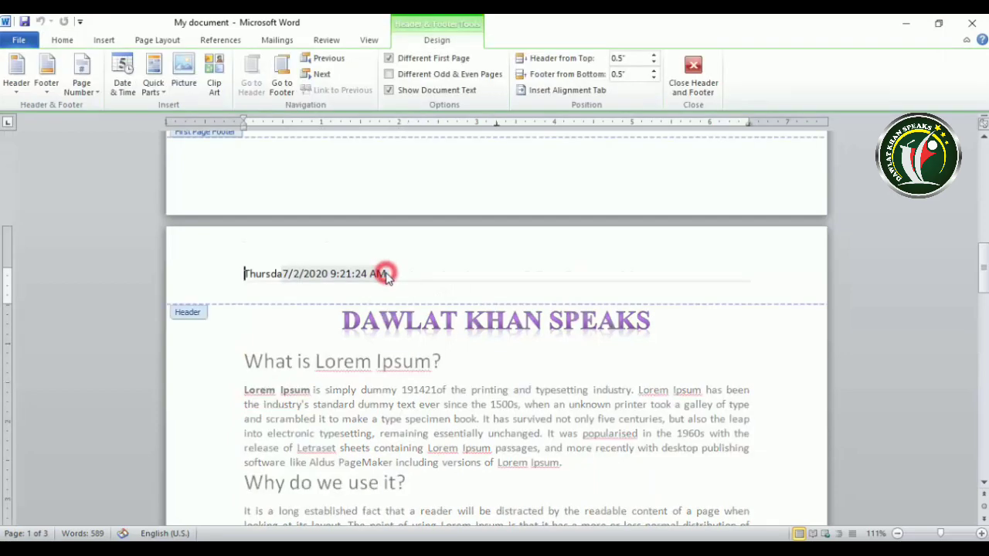
left_click(152, 91)
mouse_move(165, 110)
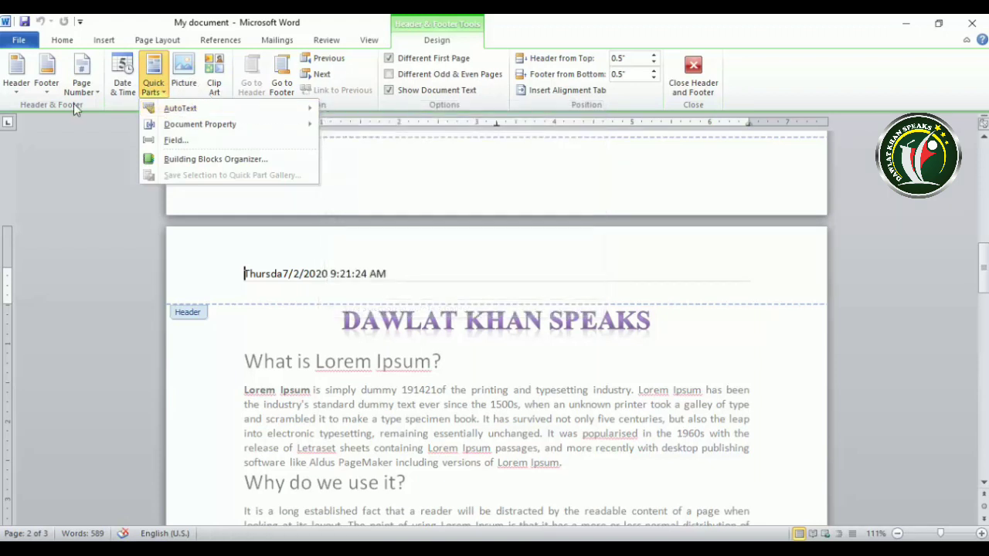
left_click(120, 106)
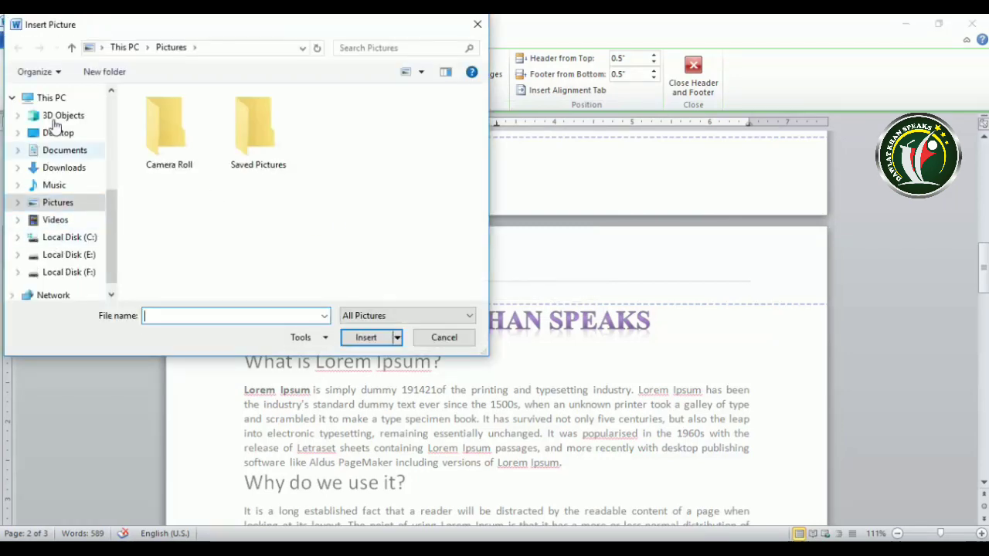
Insert the 'man' picture from the Desktop into the header, then delete it again.
left_click(55, 132)
left_click(195, 124)
left_click(349, 338)
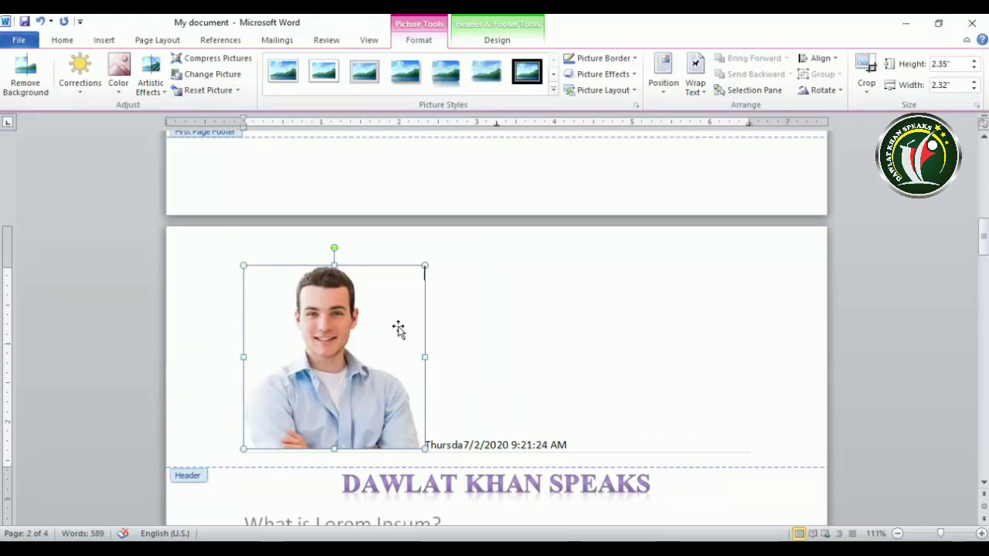
key("Delete")
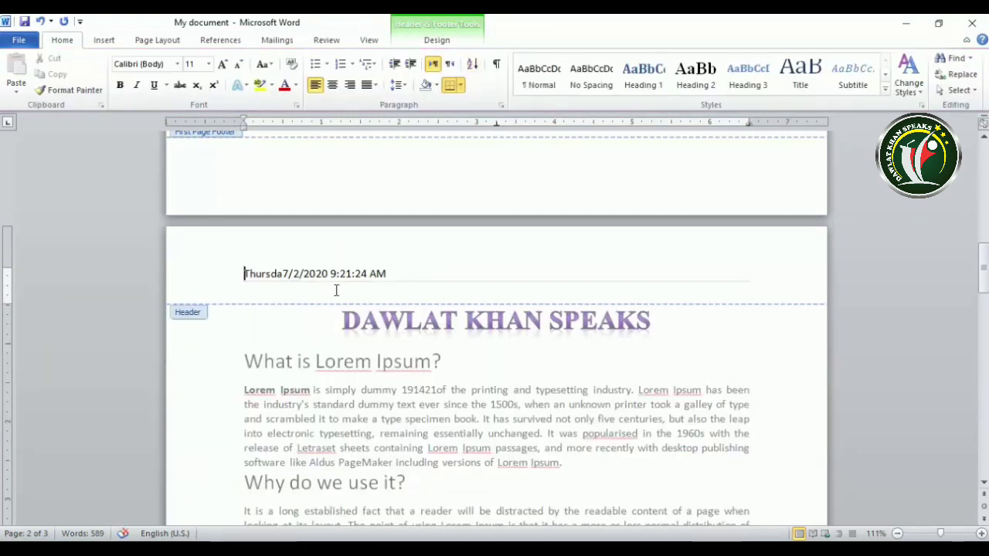
left_click(423, 286)
left_click(433, 39)
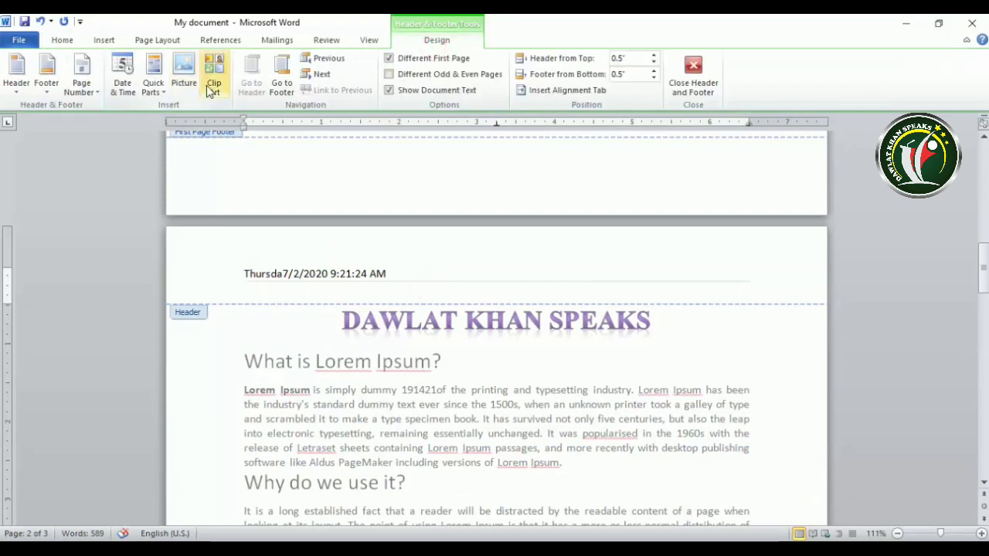
left_click(282, 86)
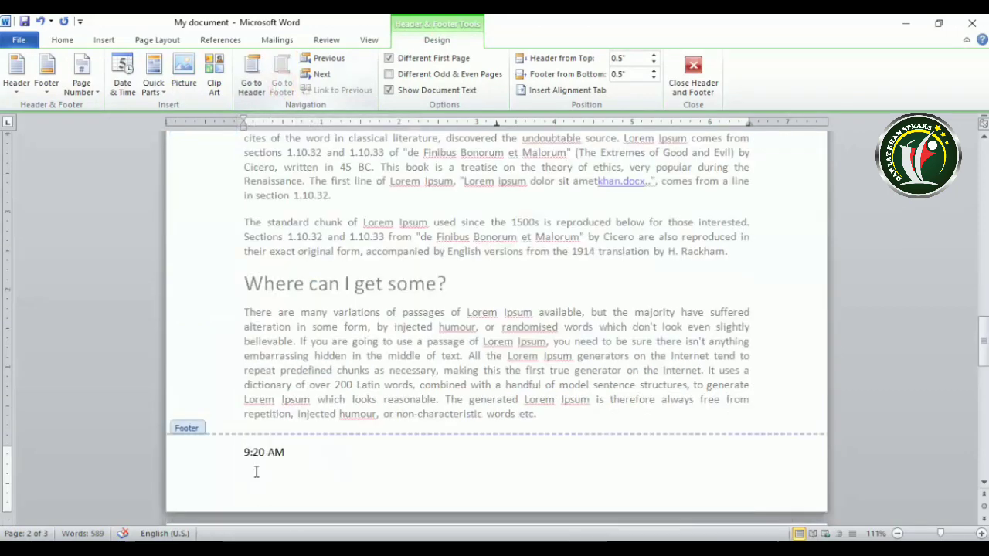
left_click(252, 83)
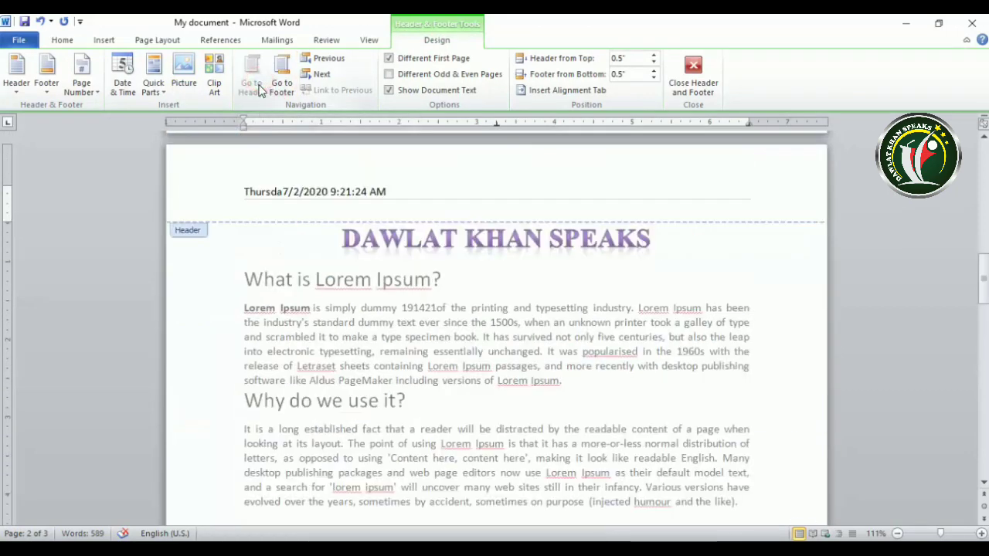
left_click(323, 74)
left_click(324, 61)
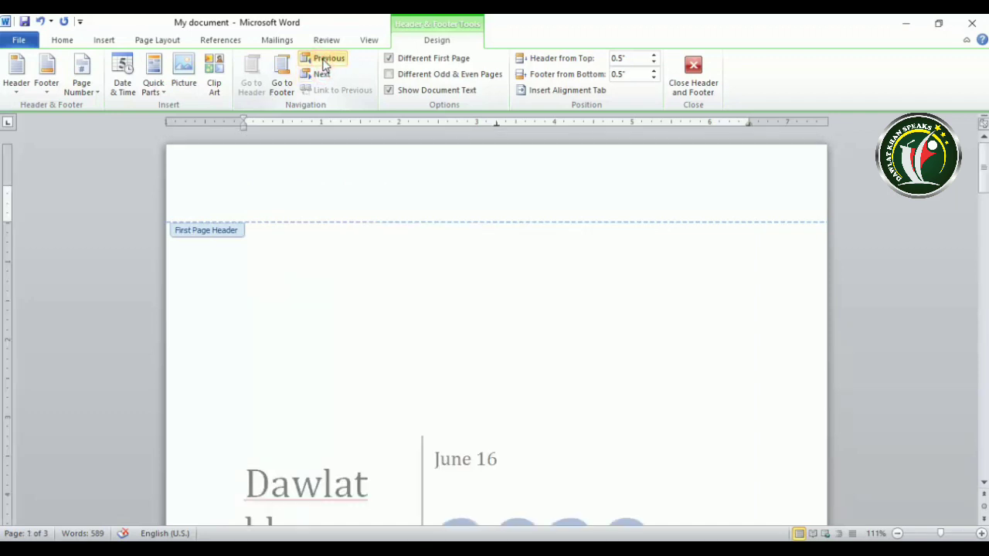
left_click(323, 74)
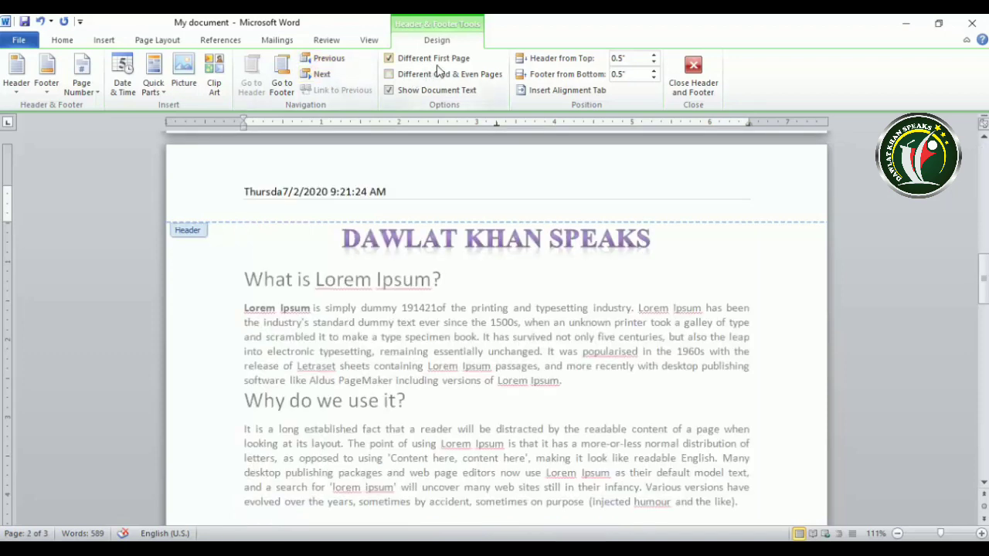
scroll(325, 220, "up", 1)
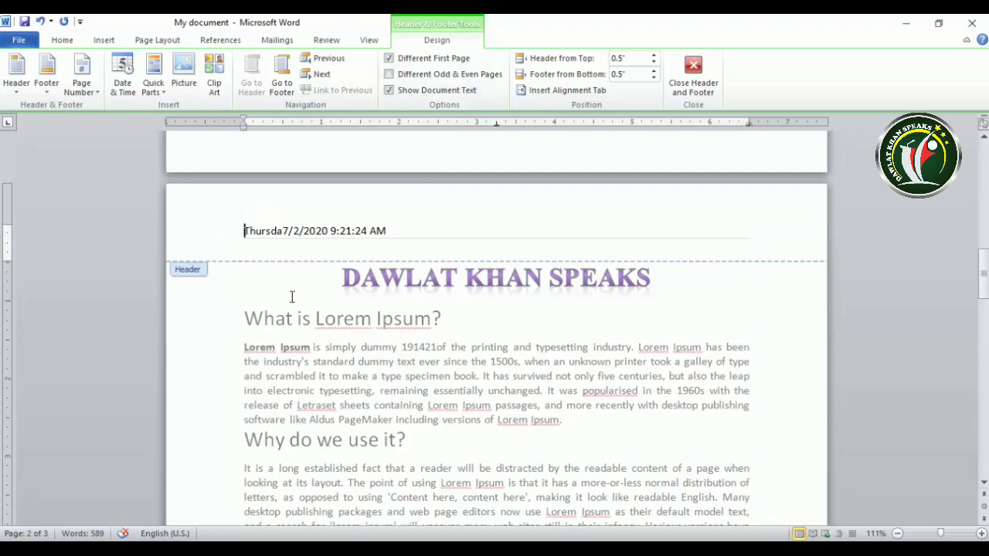
scroll(291, 294, "up", 15)
scroll(291, 294, "up", 3)
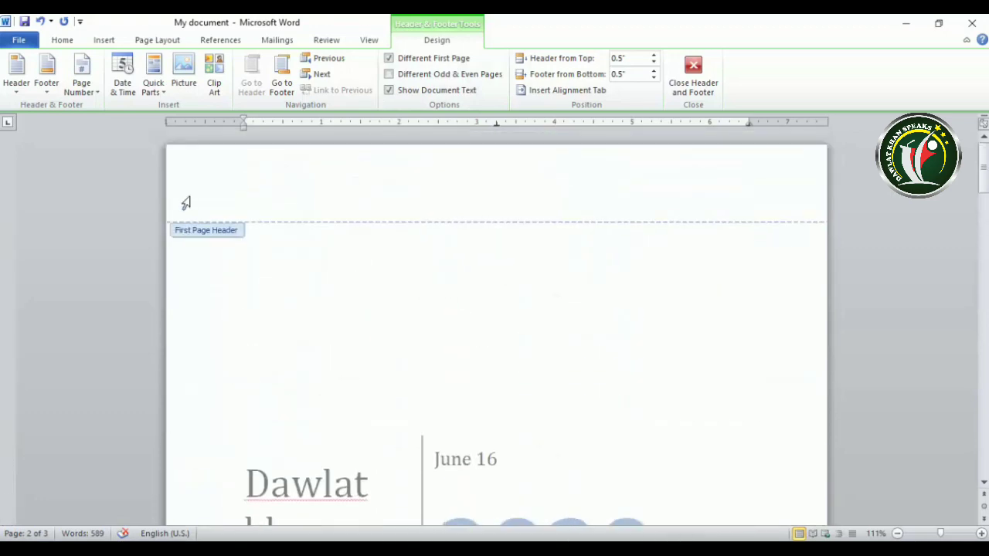
scroll(286, 195, "down", 20)
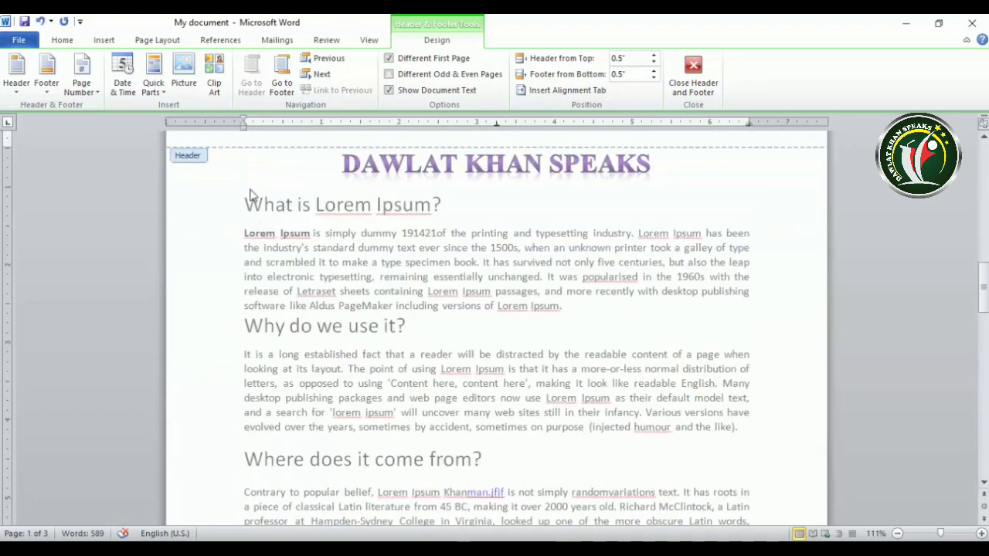
scroll(262, 213, "up", 3)
scroll(315, 220, "up", 5)
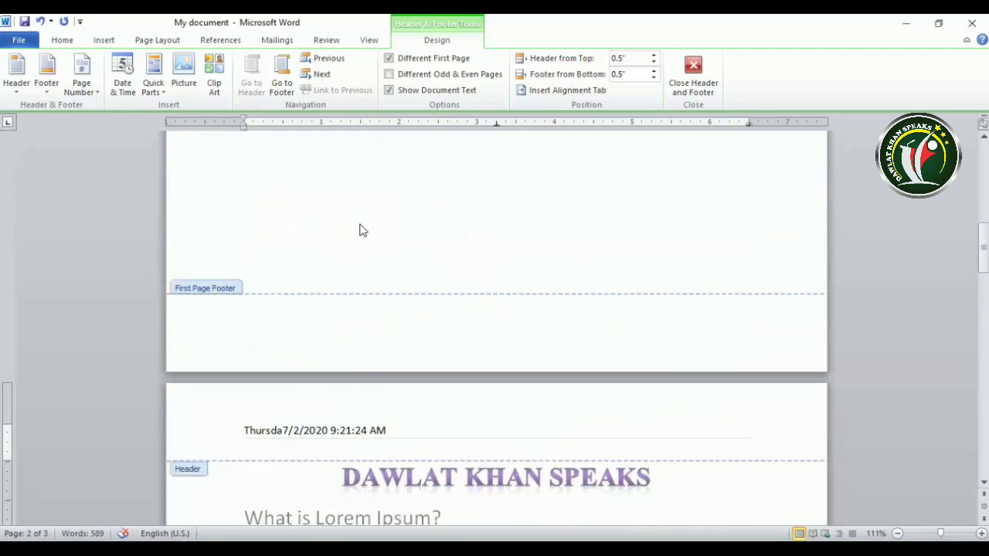
left_click(390, 59)
scroll(382, 269, "up", 20)
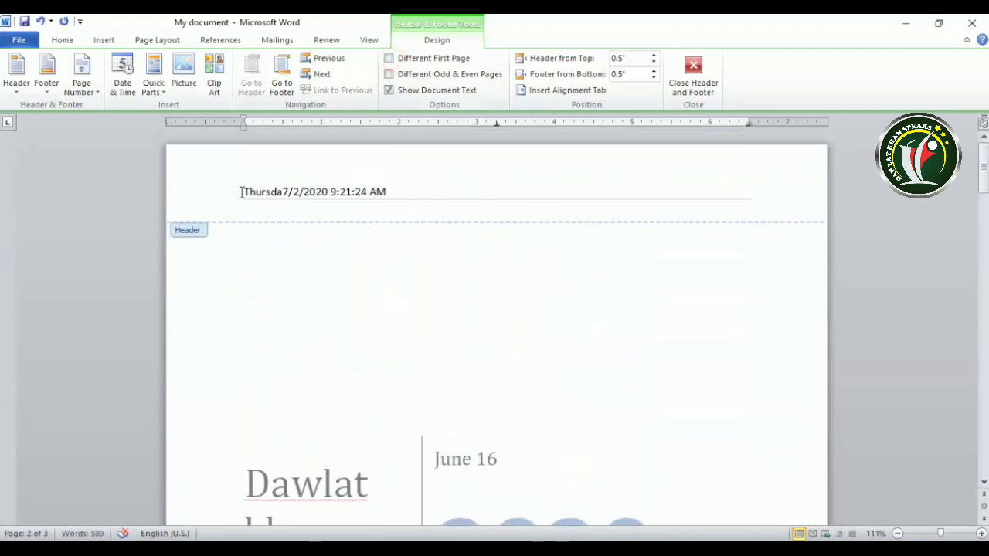
left_click(283, 193)
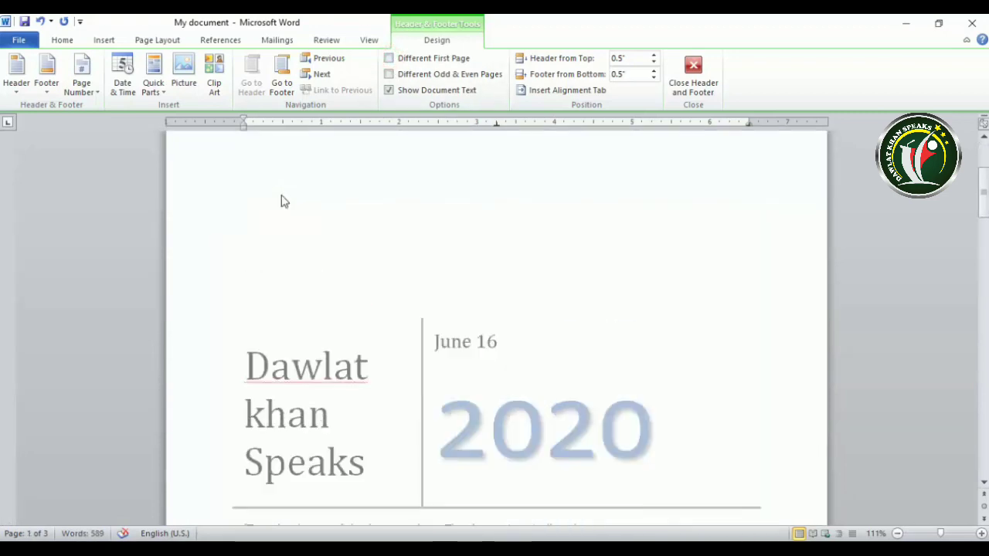
left_click(389, 59)
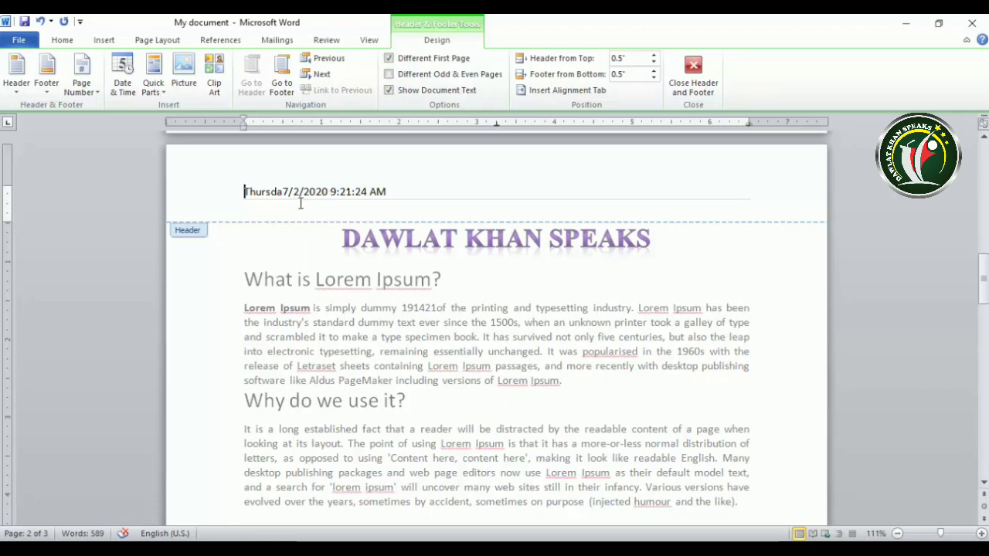
left_click(388, 74)
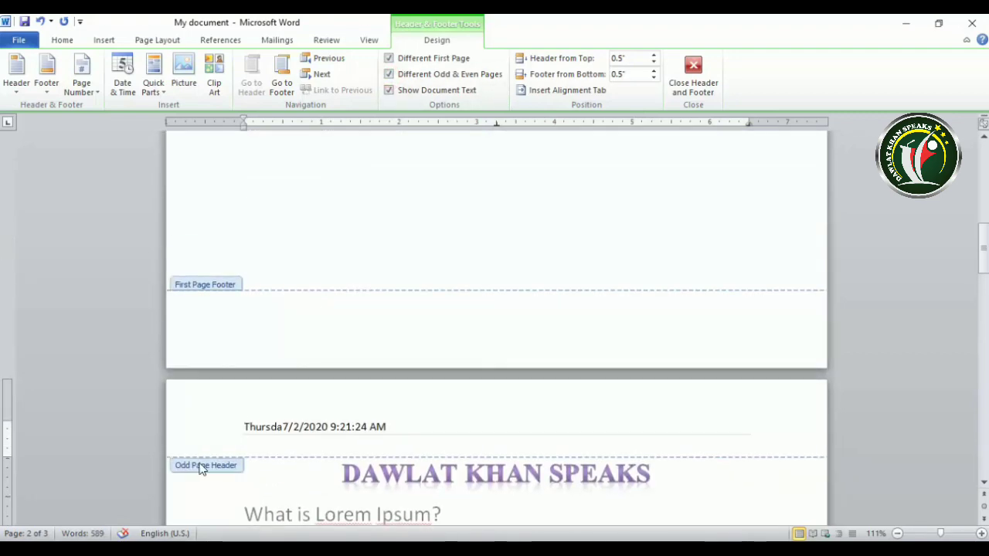
scroll(201, 469, "down", 15)
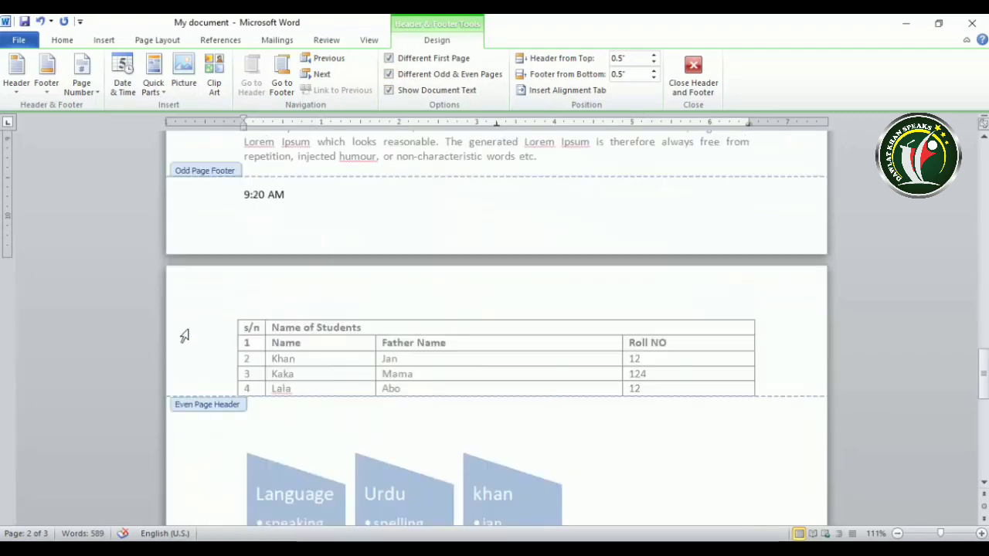
scroll(197, 410, "down", 2)
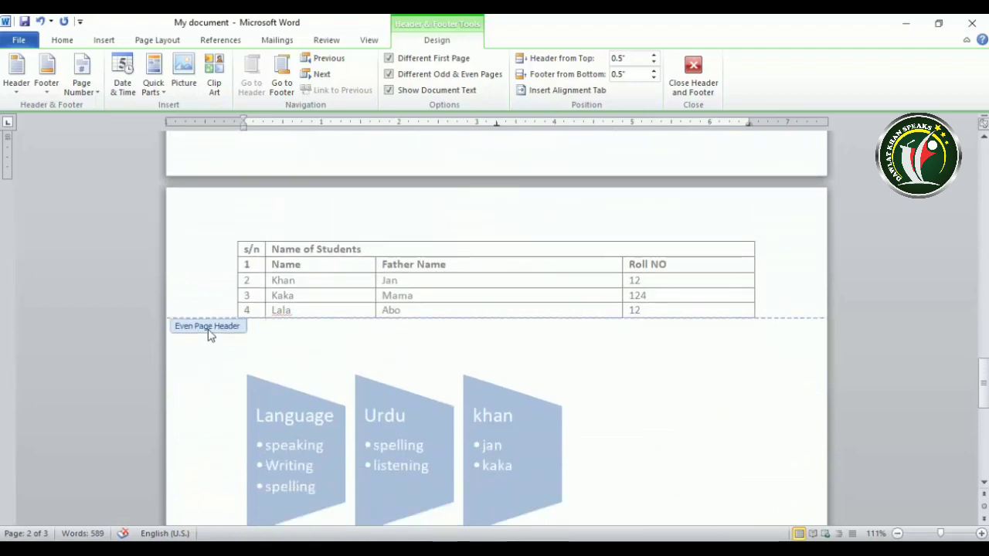
scroll(208, 334, "up", 15)
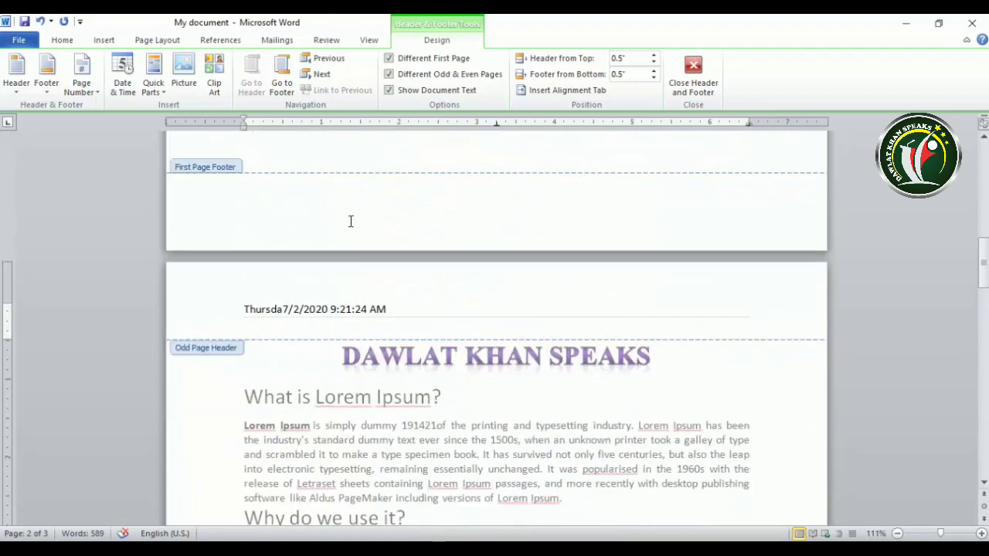
left_click(394, 75)
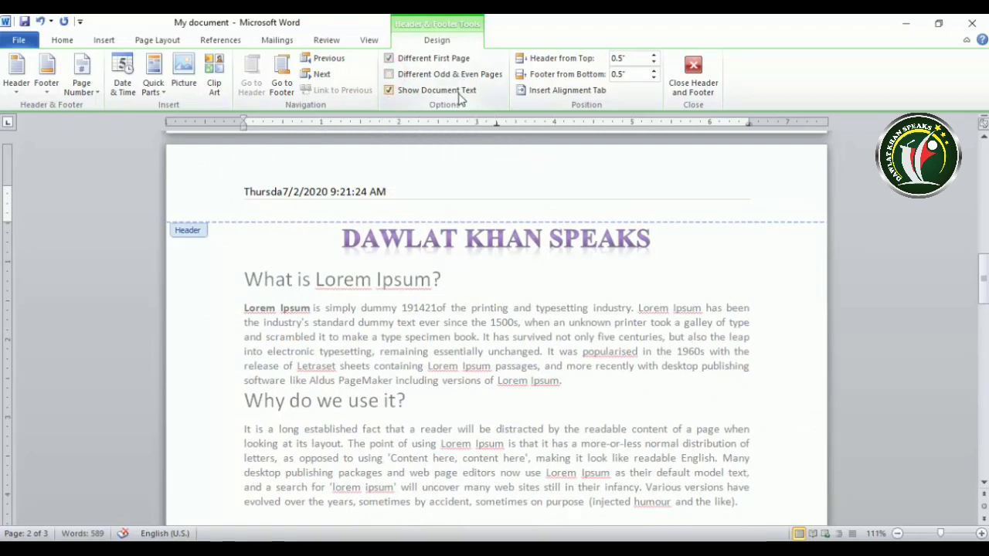
left_click(389, 90)
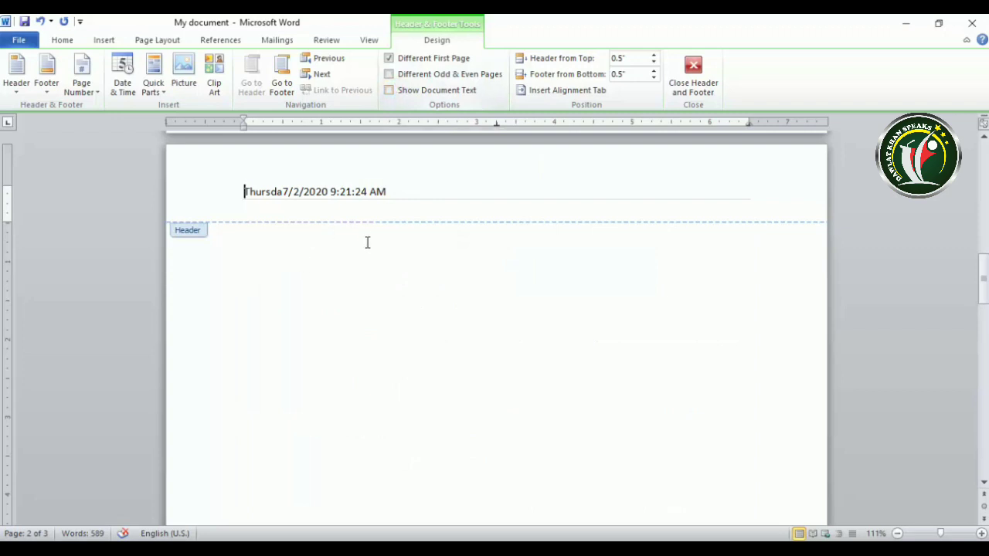
left_click(389, 90)
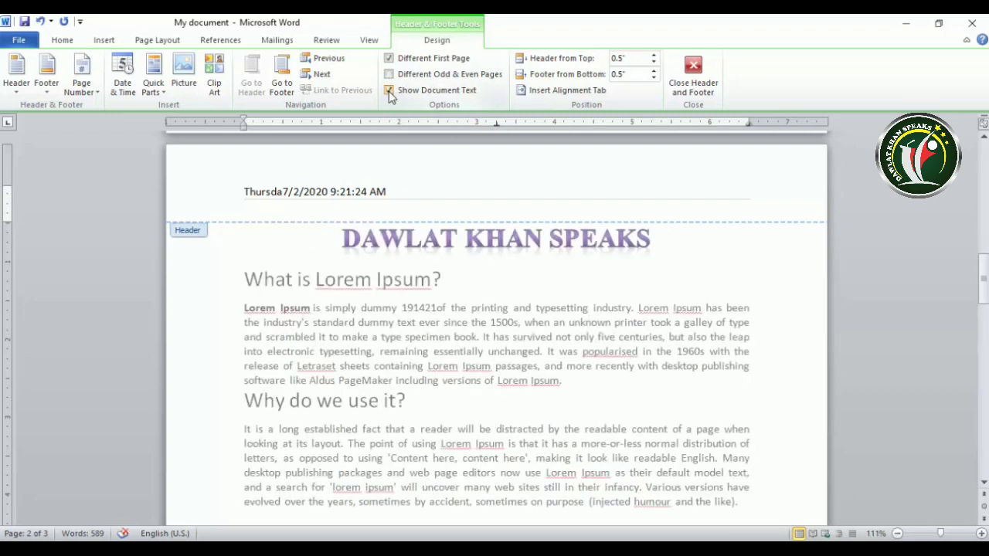
scroll(500, 255, "up", 3)
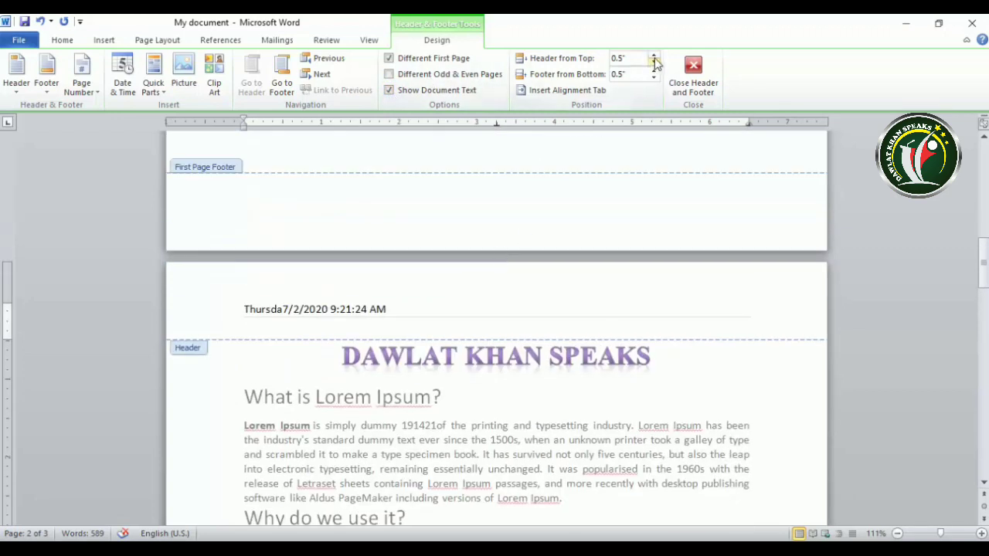
Adjust Header from Top up and down, ending back at 0.5".
left_click(655, 58)
left_click(654, 59)
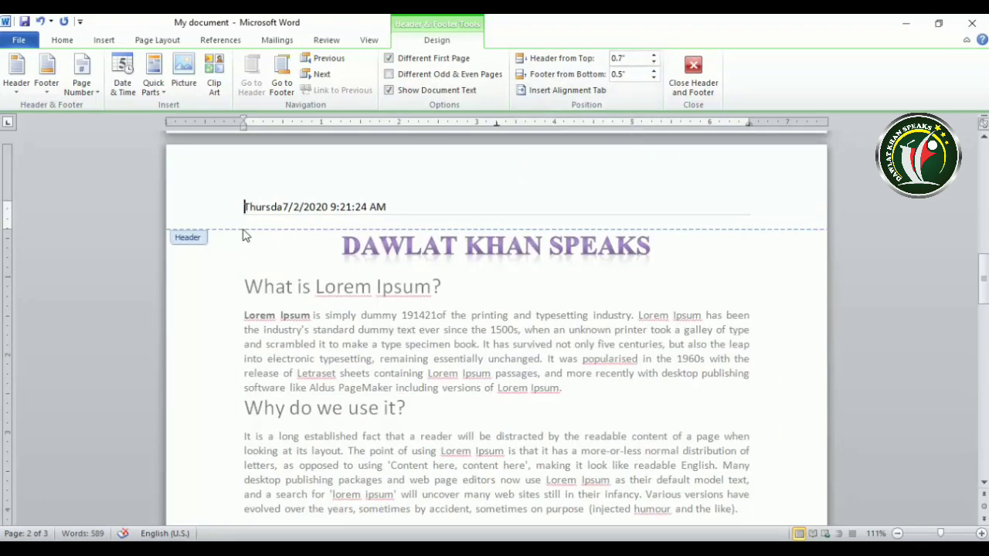
left_click(654, 68)
left_click(655, 67)
left_click(654, 67)
left_click(654, 68)
left_click(655, 67)
left_click(655, 67)
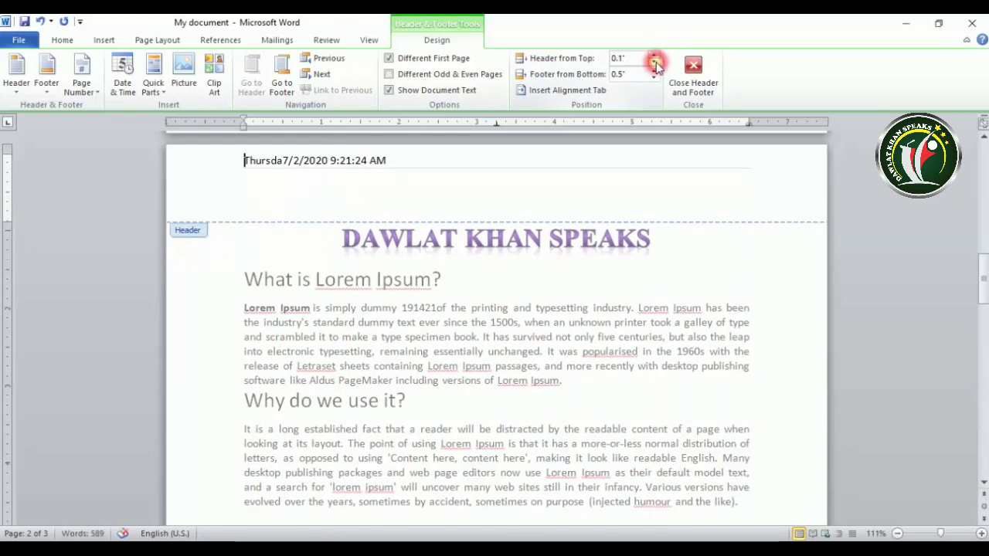
left_click(654, 57)
left_click(654, 57)
left_click(654, 57)
left_click(654, 57)
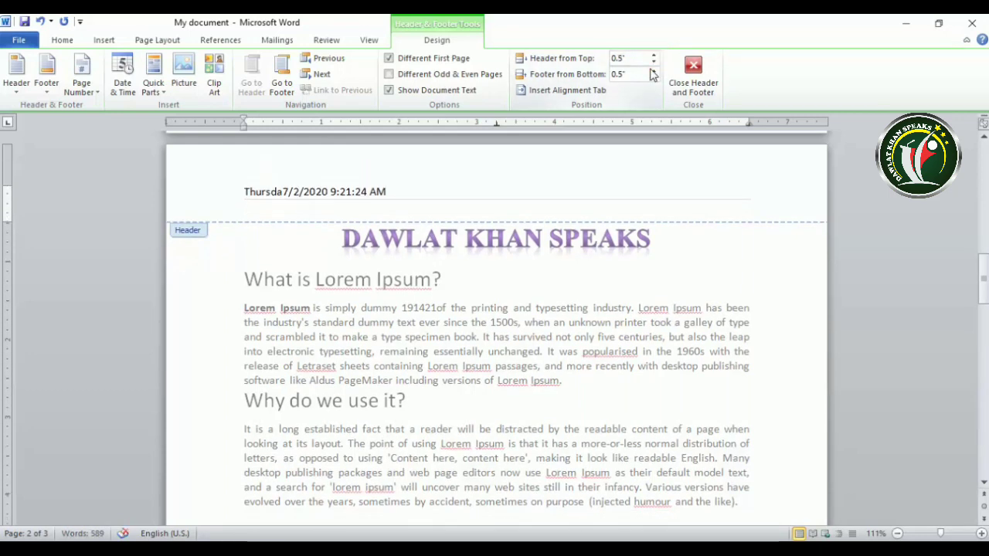
Raise Footer from Bottom to 1", then lower it to 0".
left_click(653, 71)
left_click(654, 71)
left_click(654, 71)
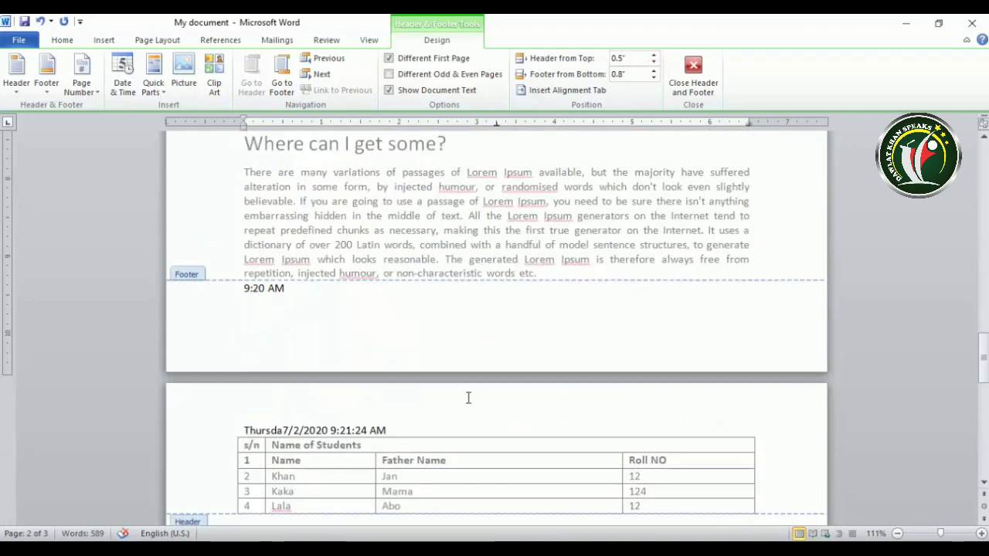
left_click(653, 71)
left_click(654, 71)
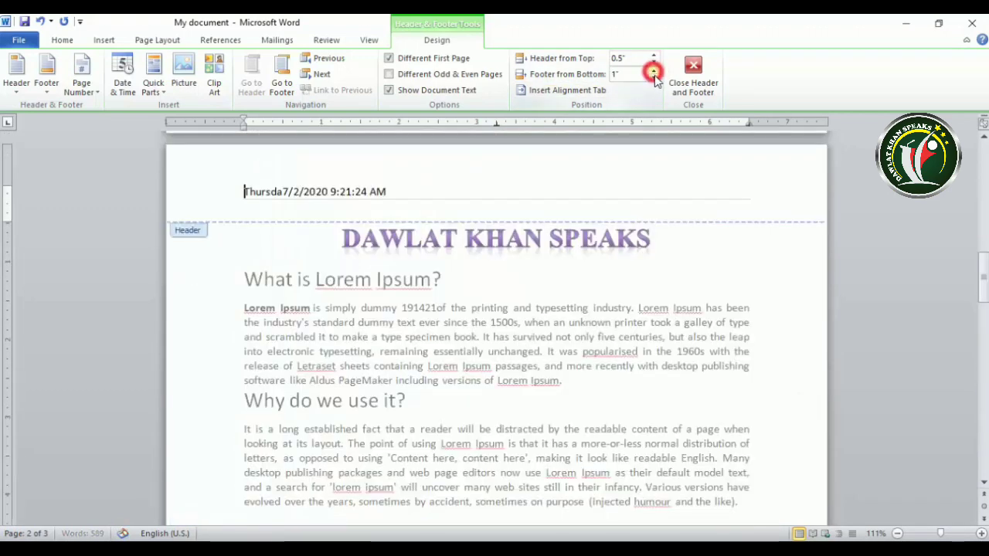
left_click(654, 78)
left_click(653, 78)
left_click(654, 78)
left_click(654, 78)
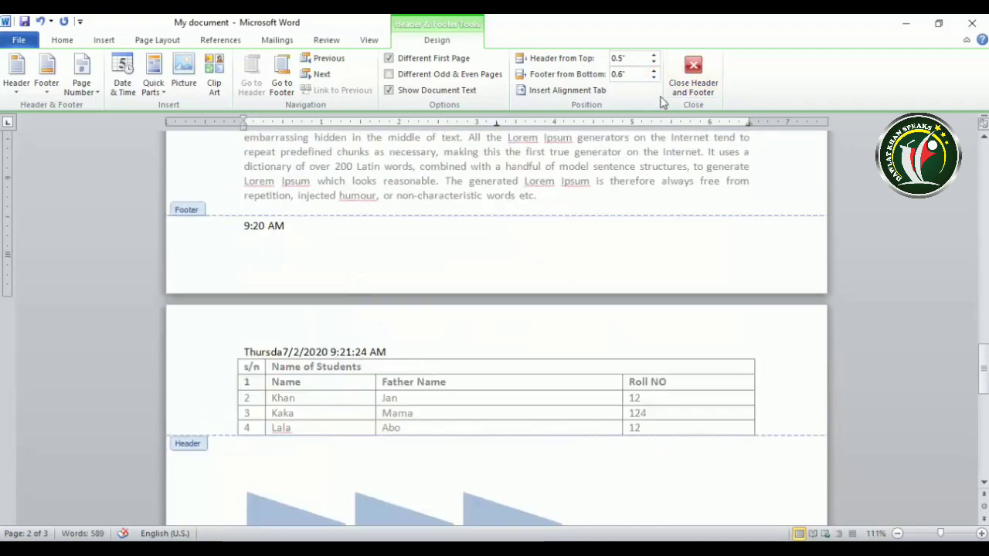
left_click(654, 78)
left_click(653, 78)
left_click(654, 79)
left_click(653, 78)
left_click(654, 78)
left_click(654, 78)
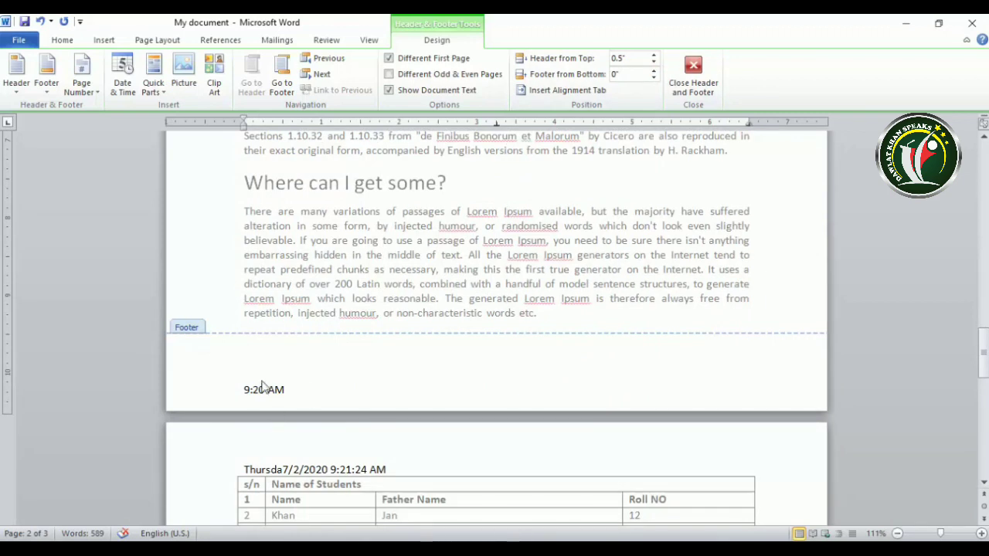
Apply a right-aligned tab with a dotted leader to the header date line.
left_click(562, 93)
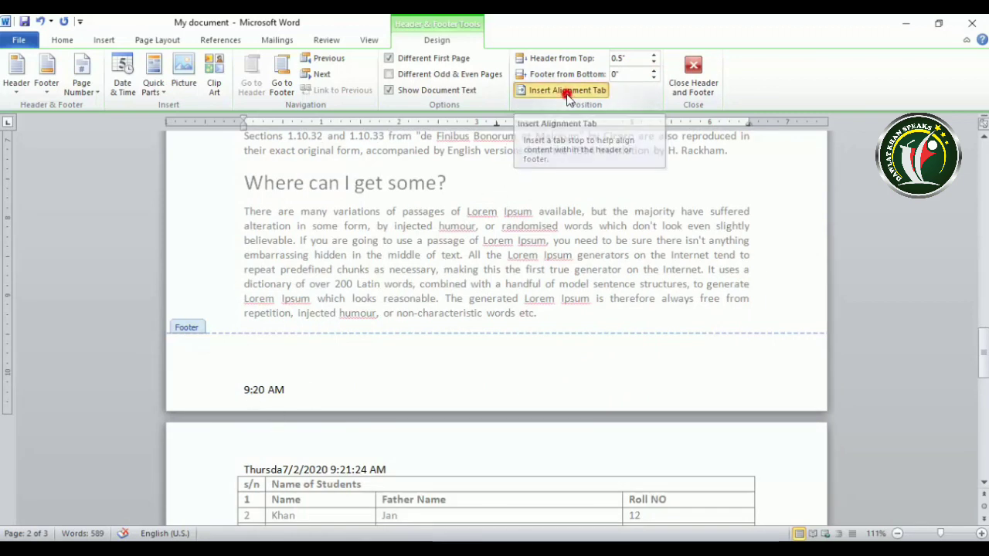
left_click(433, 238)
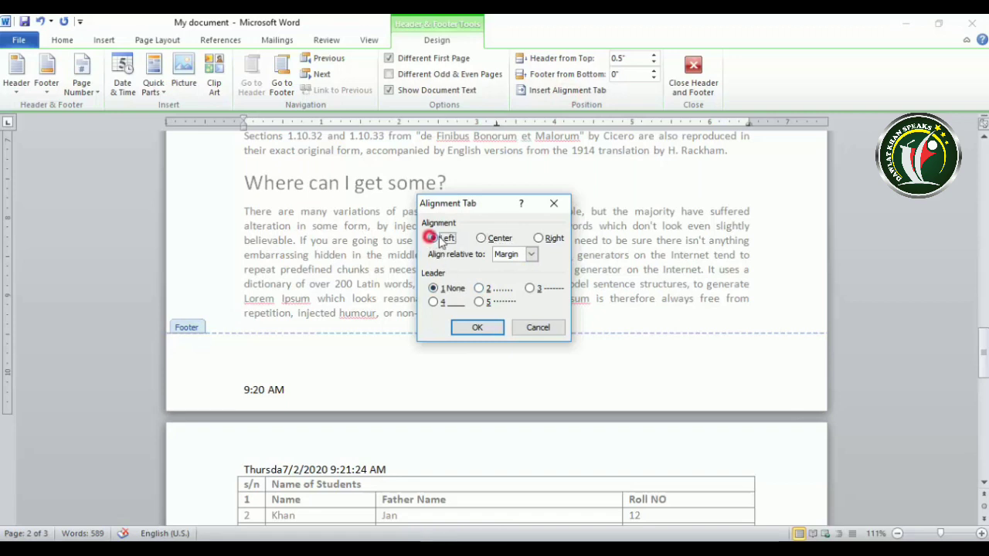
left_click(482, 238)
left_click(539, 238)
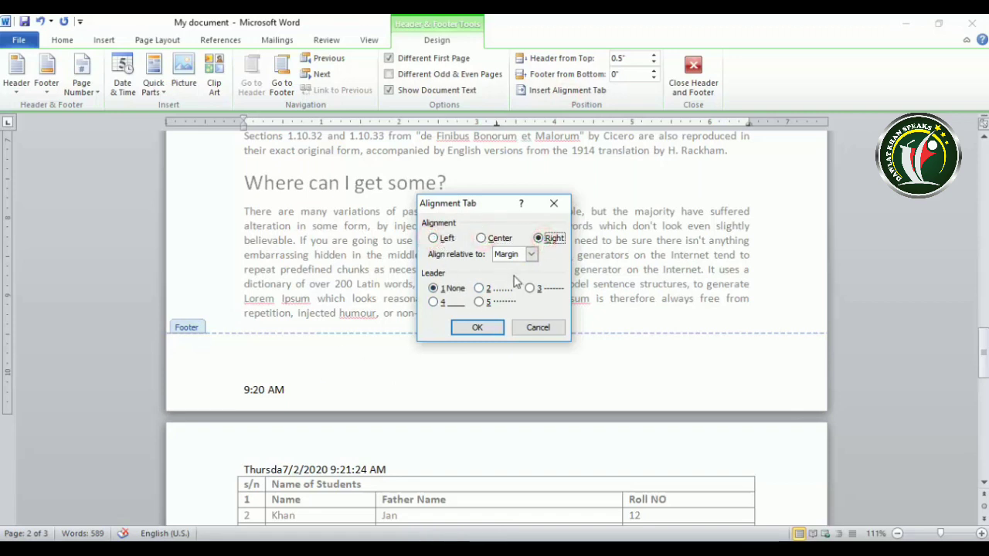
left_click(479, 289)
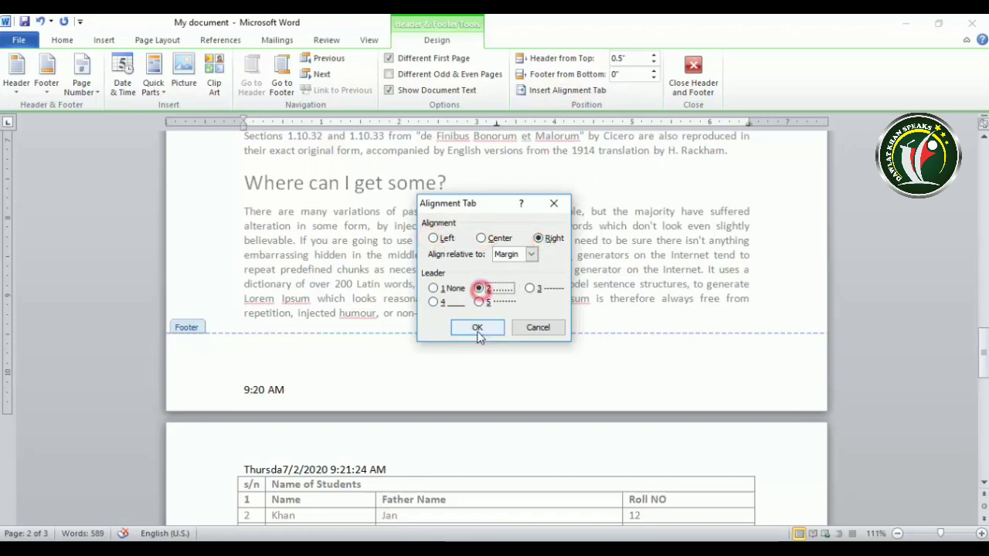
left_click(477, 327)
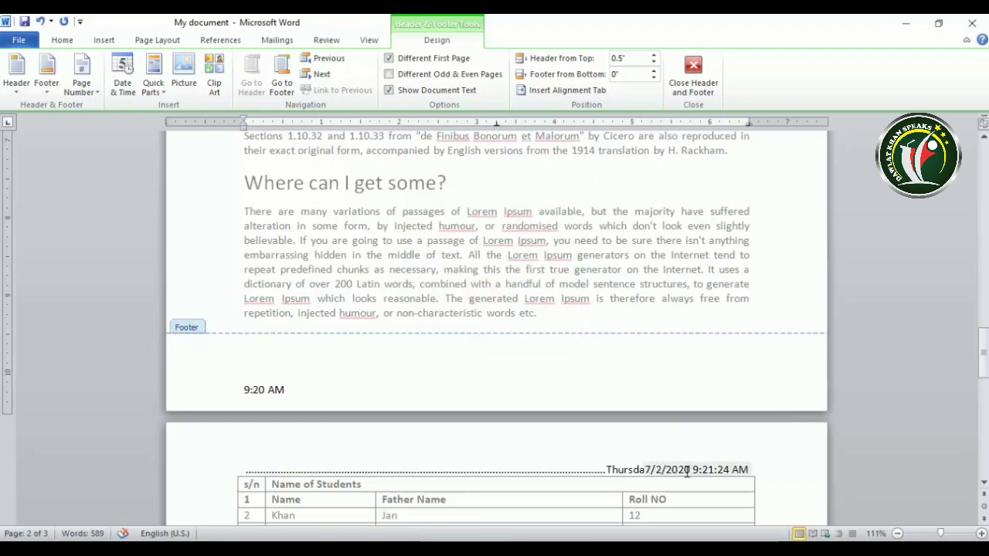
scroll(166, 329, "up", 15)
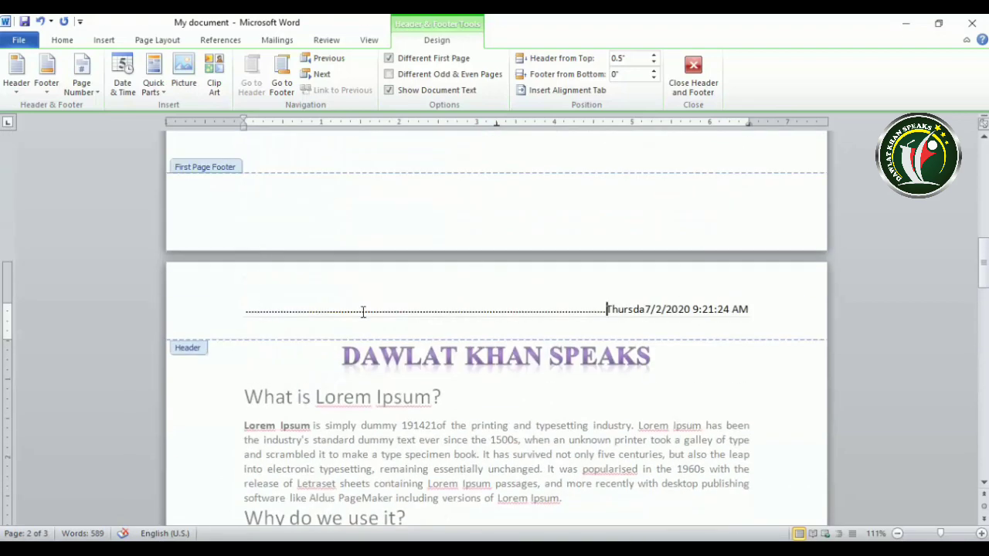
Change the tab to left alignment relative to the margin, then close header editing.
left_click(560, 90)
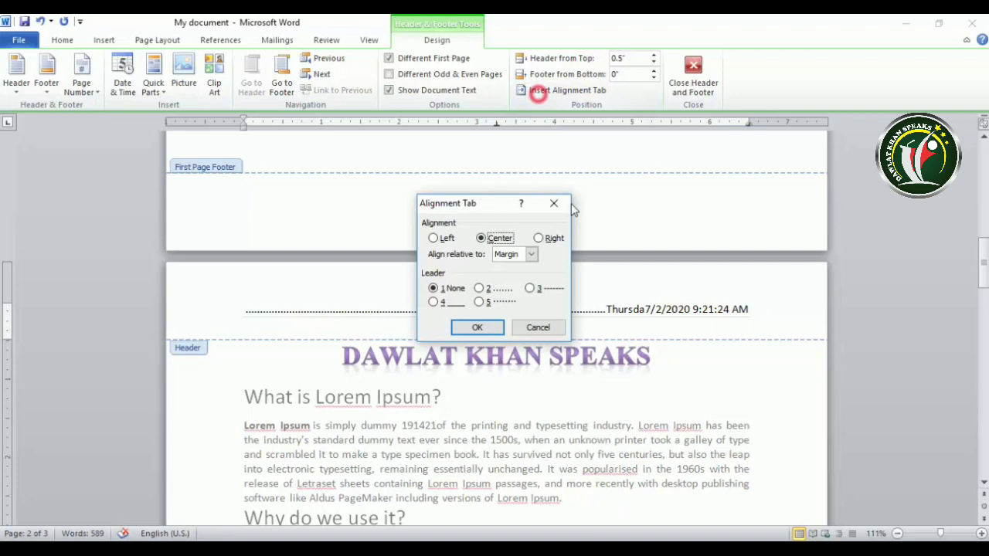
left_click(434, 238)
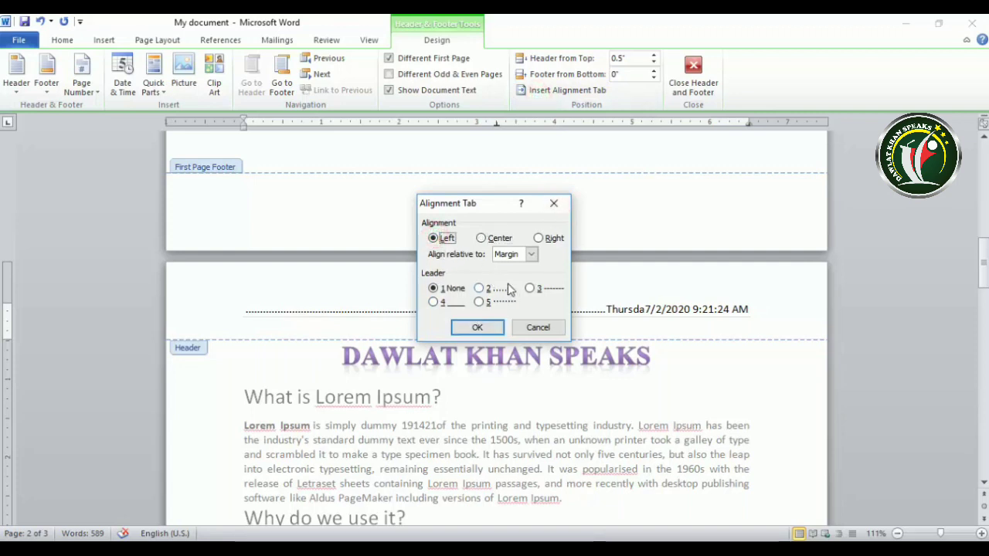
left_click(531, 254)
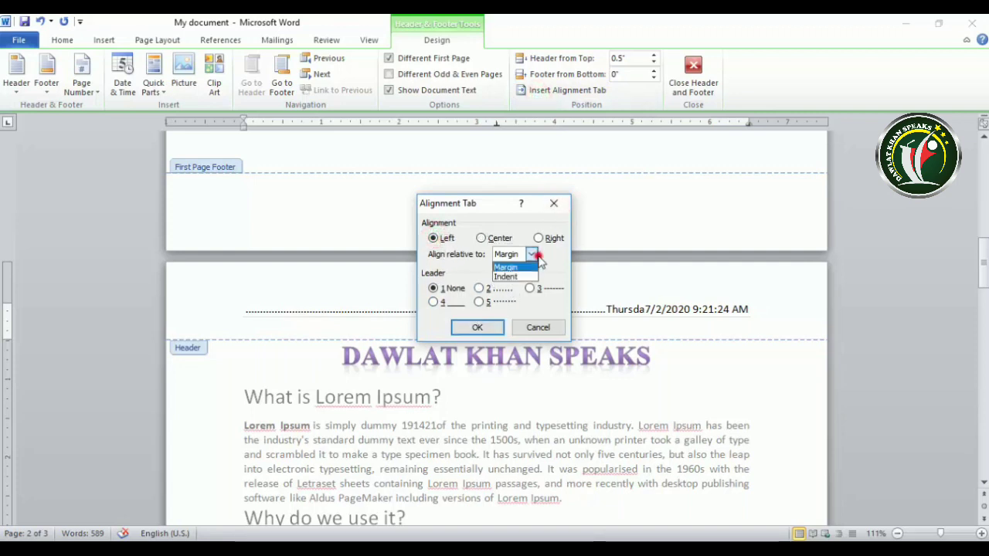
left_click(506, 267)
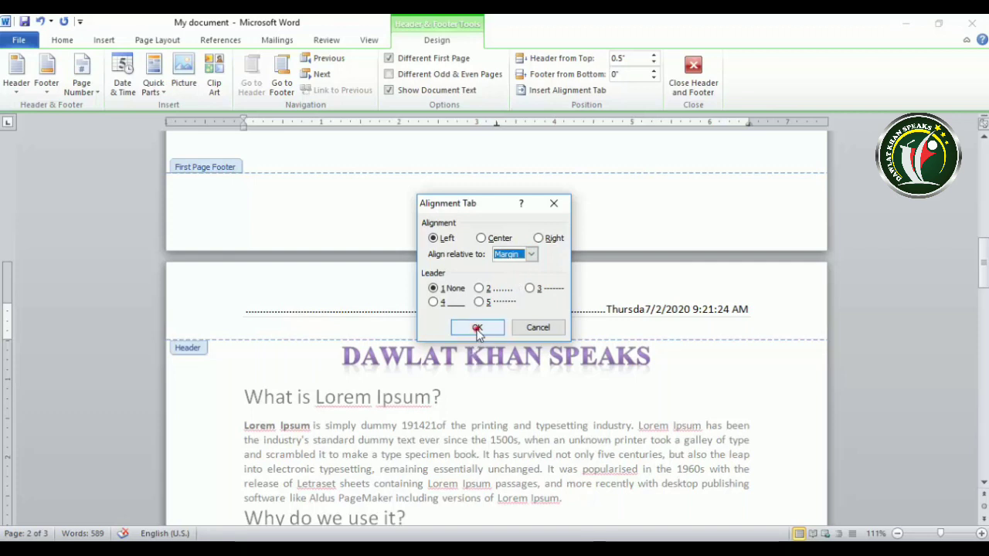
left_click(477, 329)
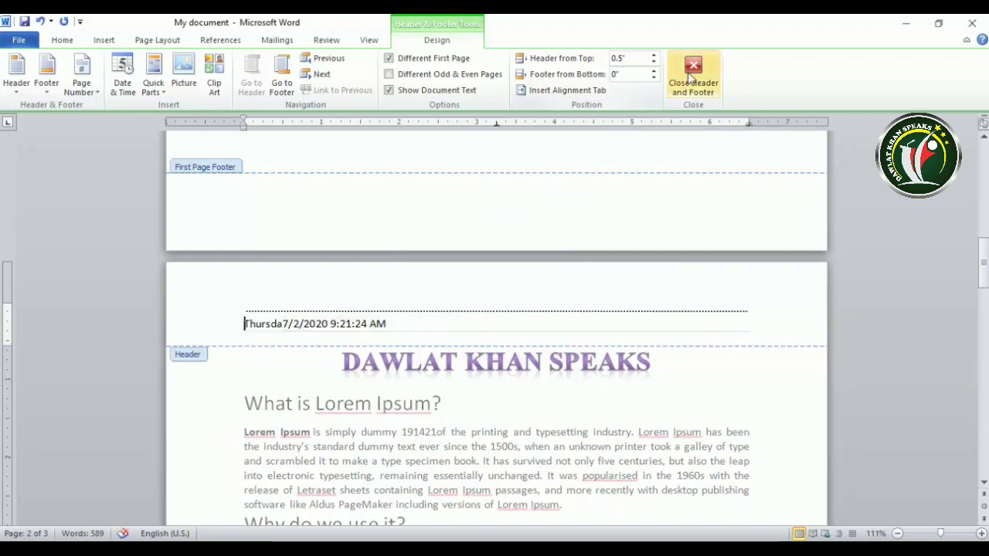
left_click(693, 72)
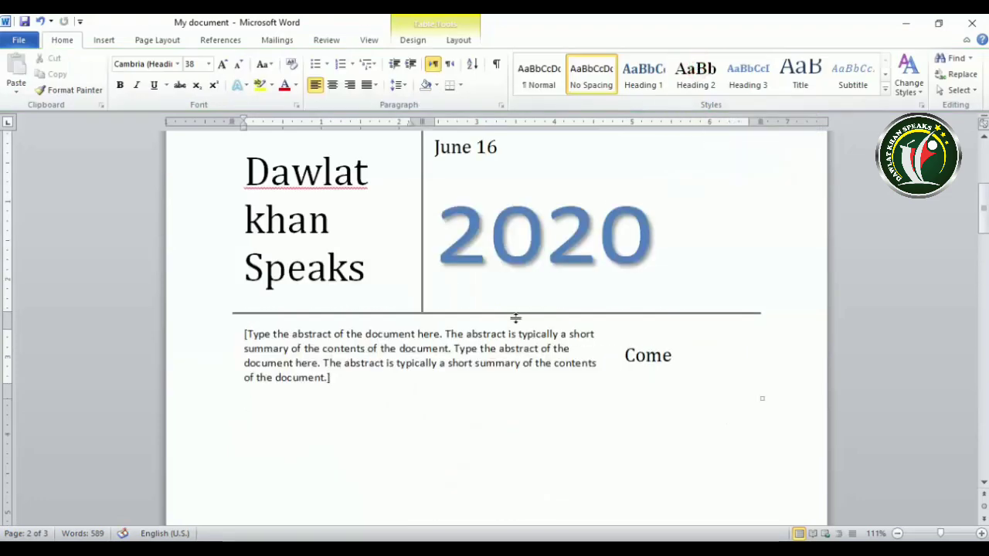
From the first paragraph, add a Vertical Outline 1 page number at the top of the page.
scroll(516, 318, "up", 4)
scroll(517, 318, "down", 10)
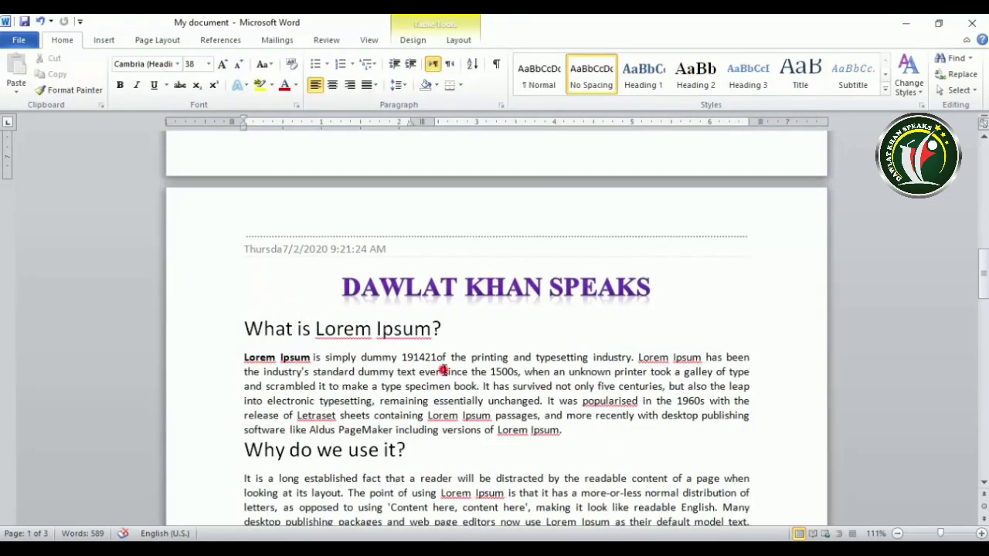
left_click(443, 371)
scroll(442, 371, "down", 6)
scroll(443, 371, "up", 6)
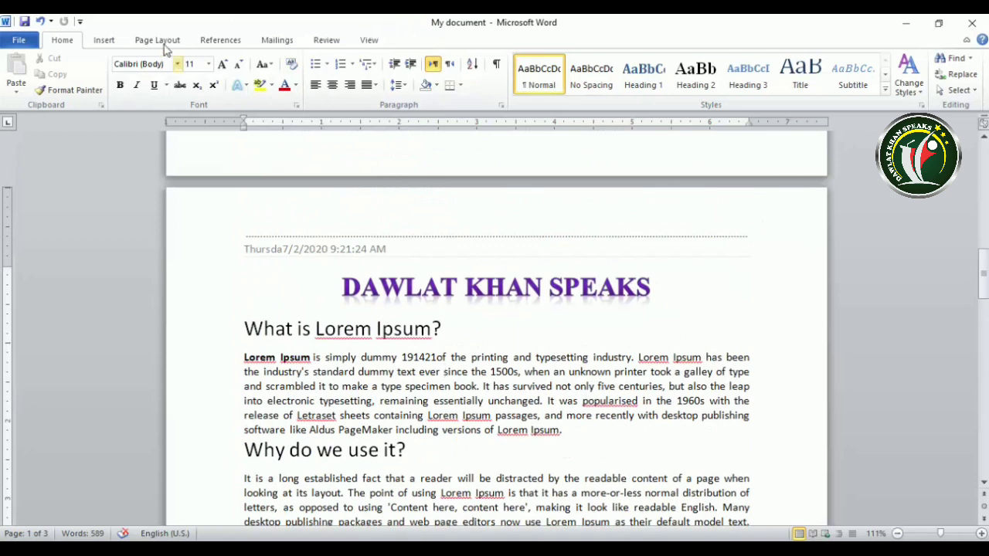
left_click(104, 40)
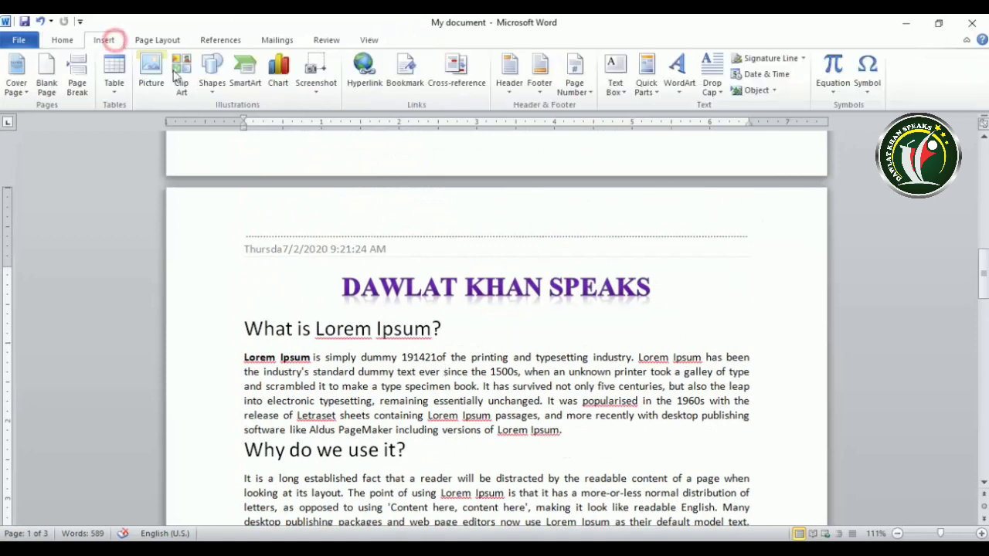
left_click(585, 95)
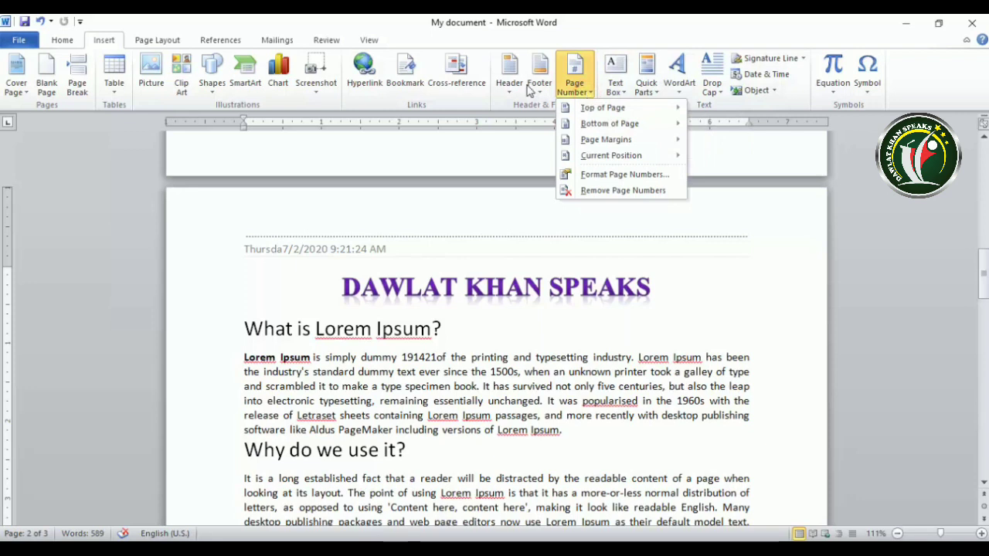
mouse_move(599, 108)
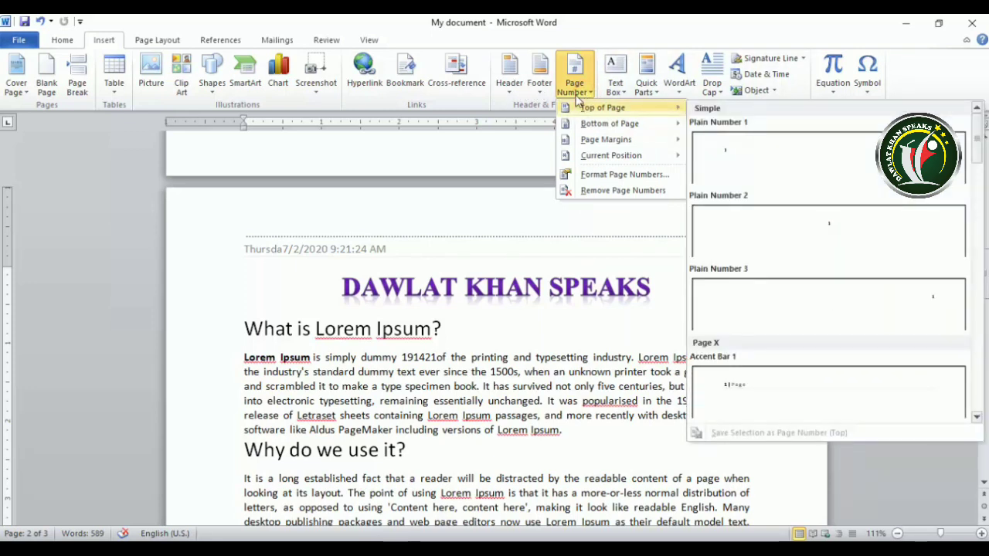
scroll(782, 228, "down", 5)
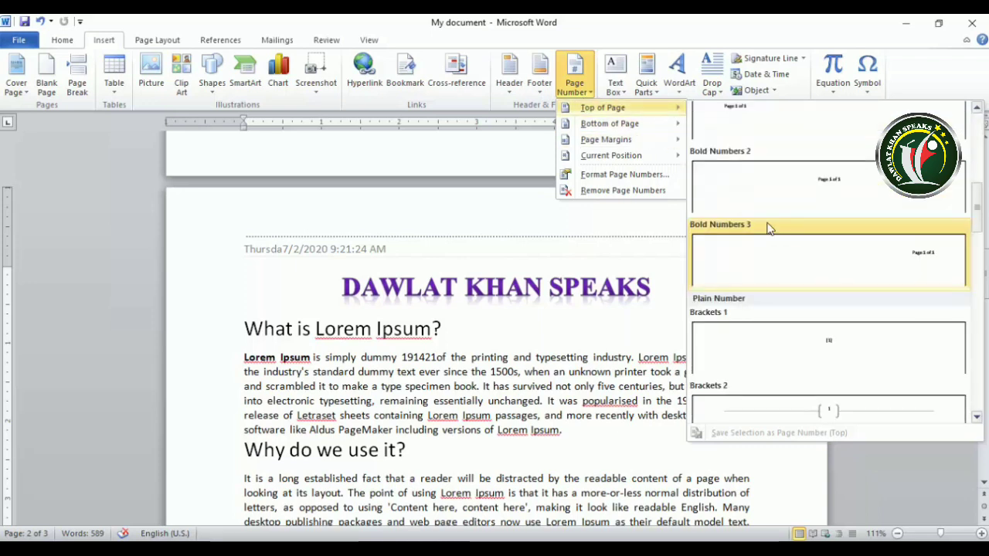
scroll(796, 227, "down", 6)
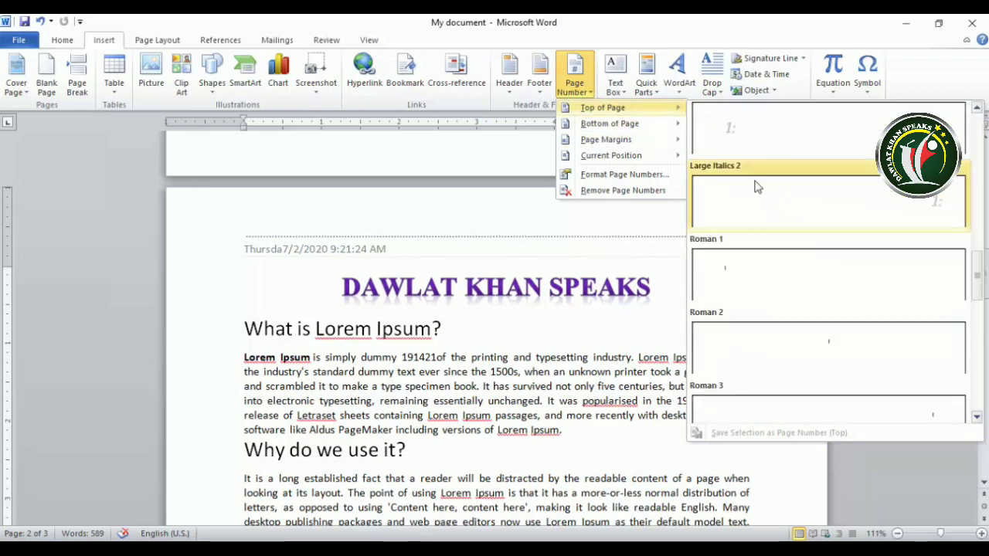
scroll(757, 193, "down", 3)
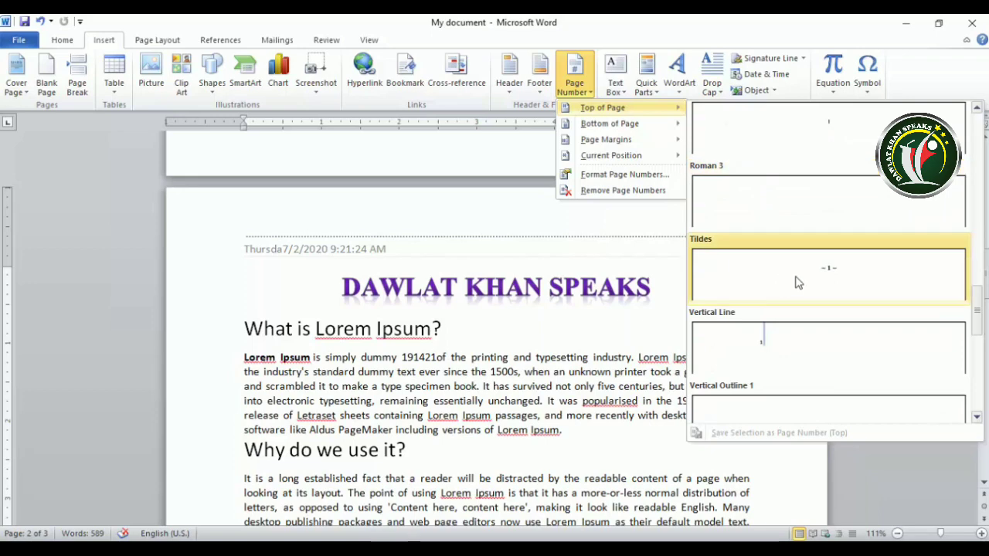
scroll(799, 283, "down", 3)
left_click(738, 205)
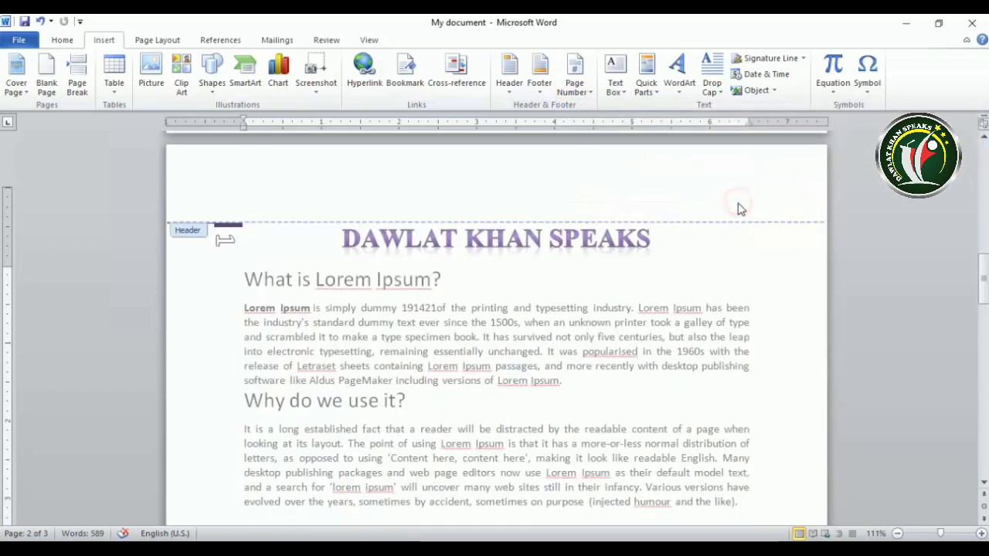
Close header and footer editing and return to the body text.
scroll(224, 274, "down", 12)
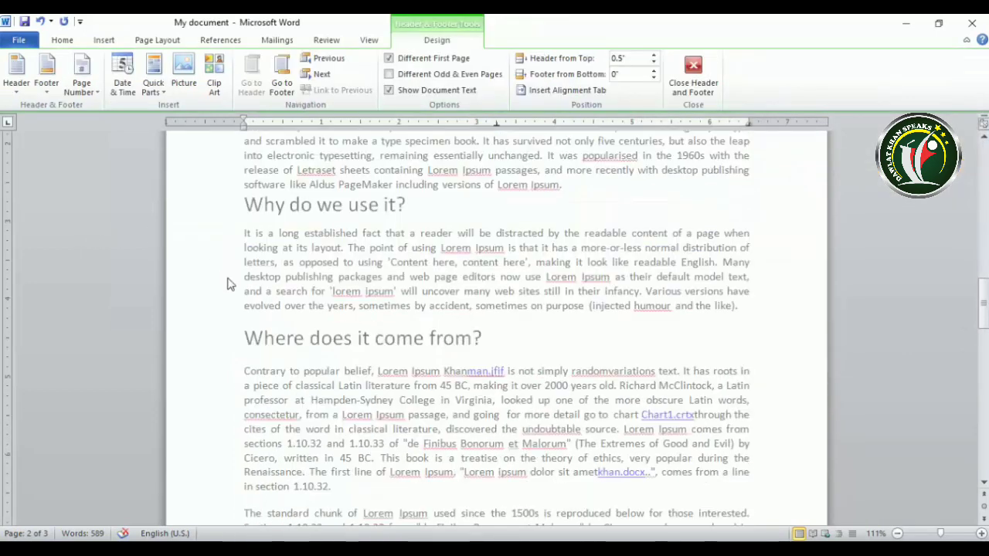
scroll(224, 287, "up", 15)
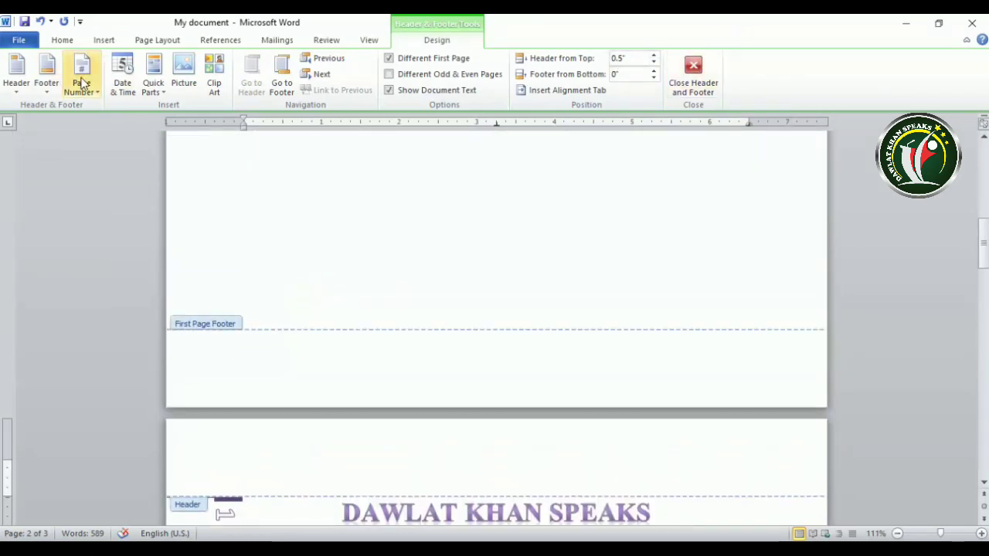
left_click(684, 91)
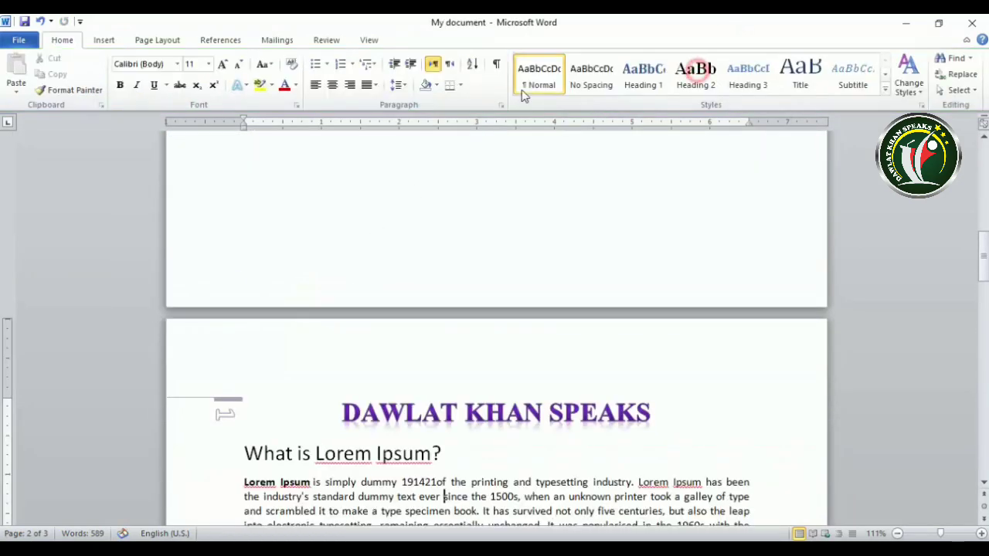
left_click(104, 40)
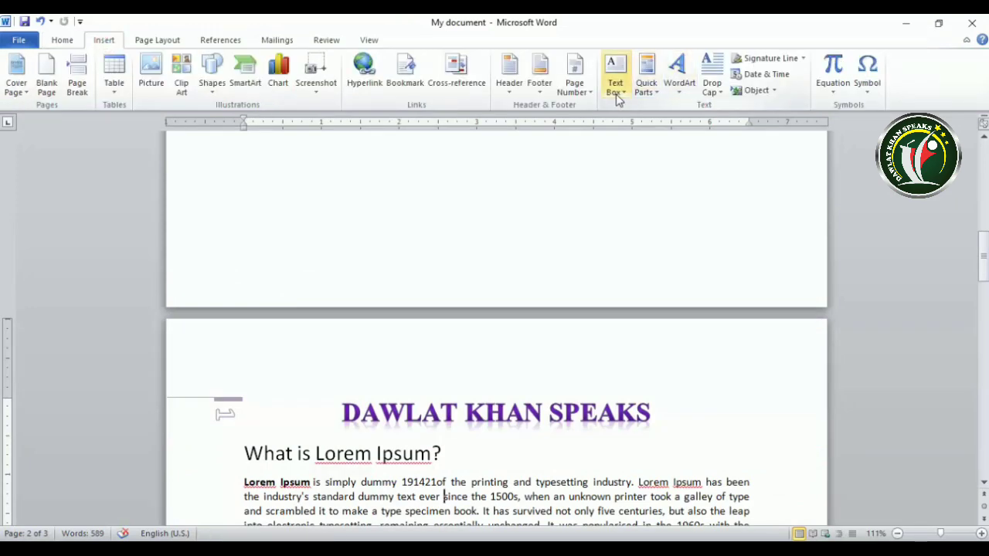
Insert a round Mod Quote text box and fill it with placeholder gibberish text.
scroll(615, 189, "down", 10)
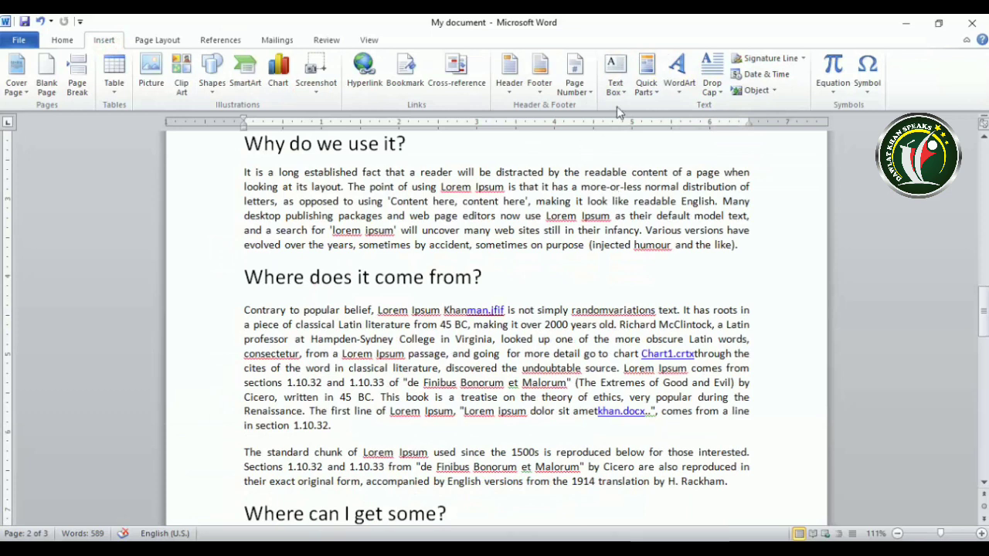
left_click(615, 77)
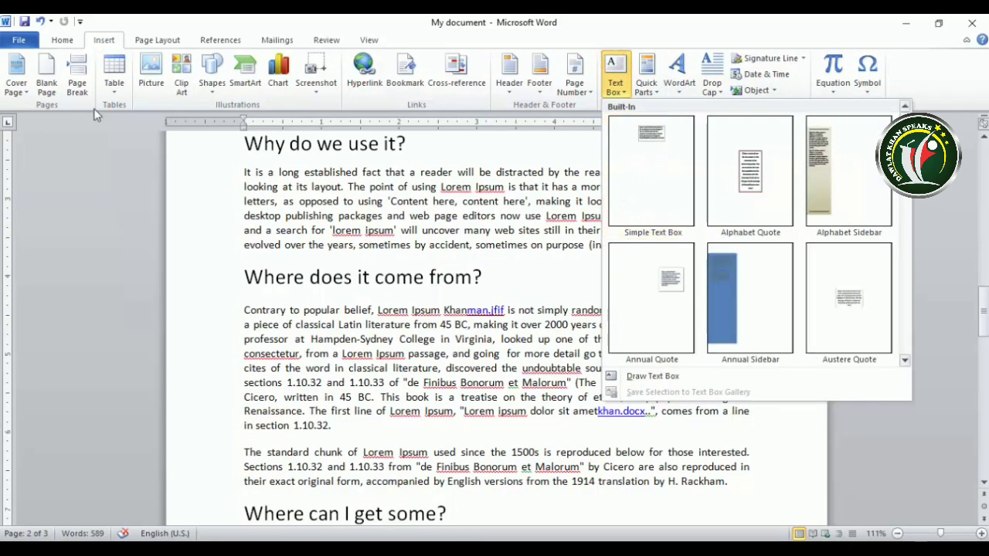
scroll(861, 258, "down", 6)
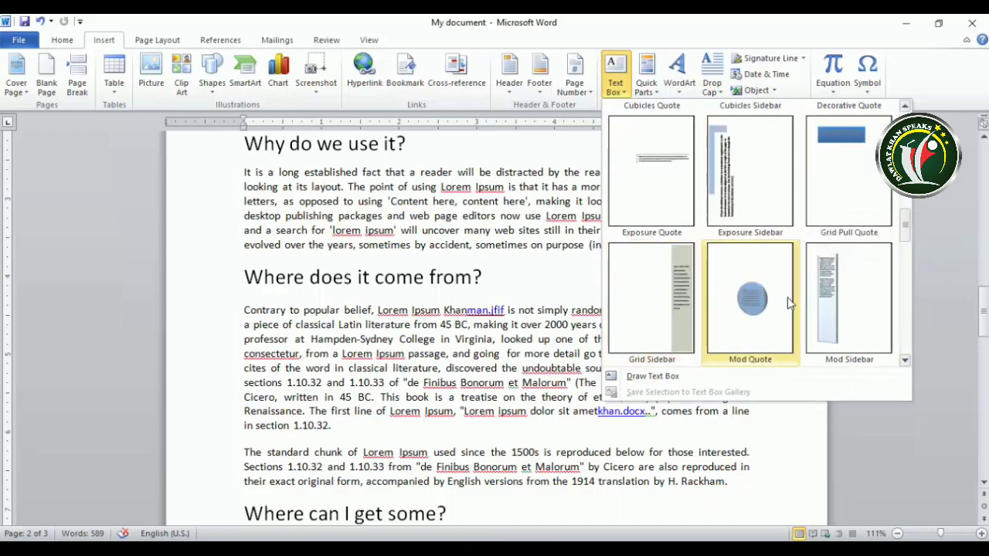
left_click(748, 302)
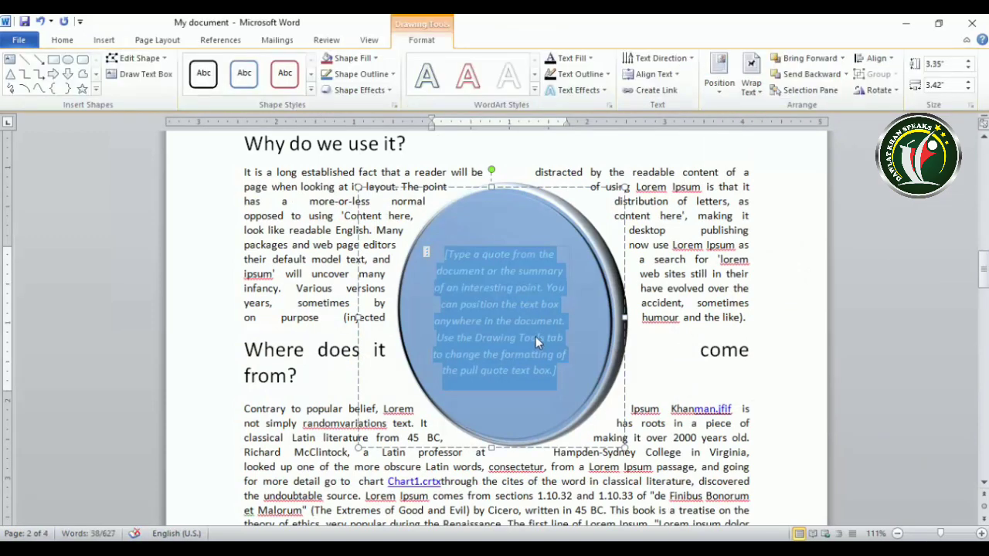
type("Kajh;ldjfa;l ksdfj;la k")
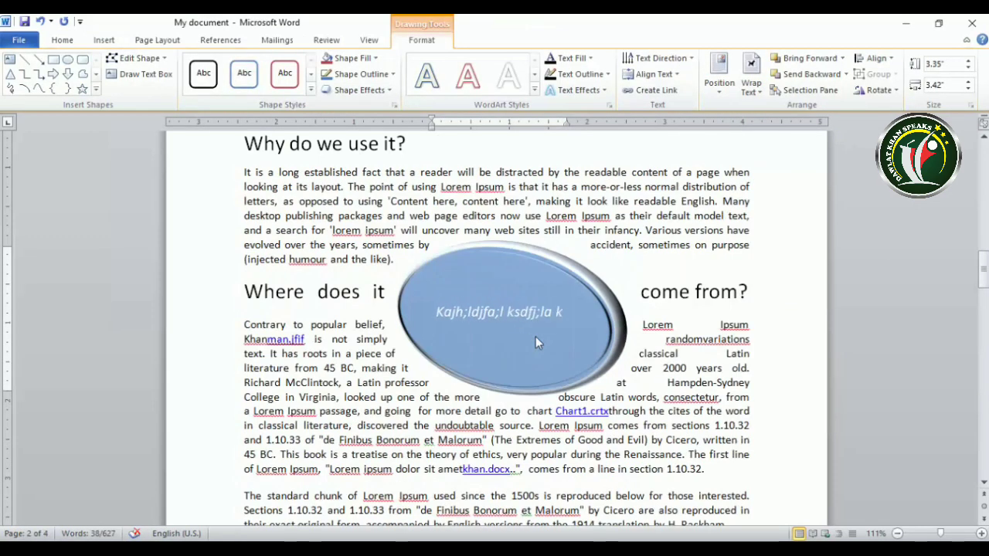
type("jsd;flkaj ;dfklja;lsdf")
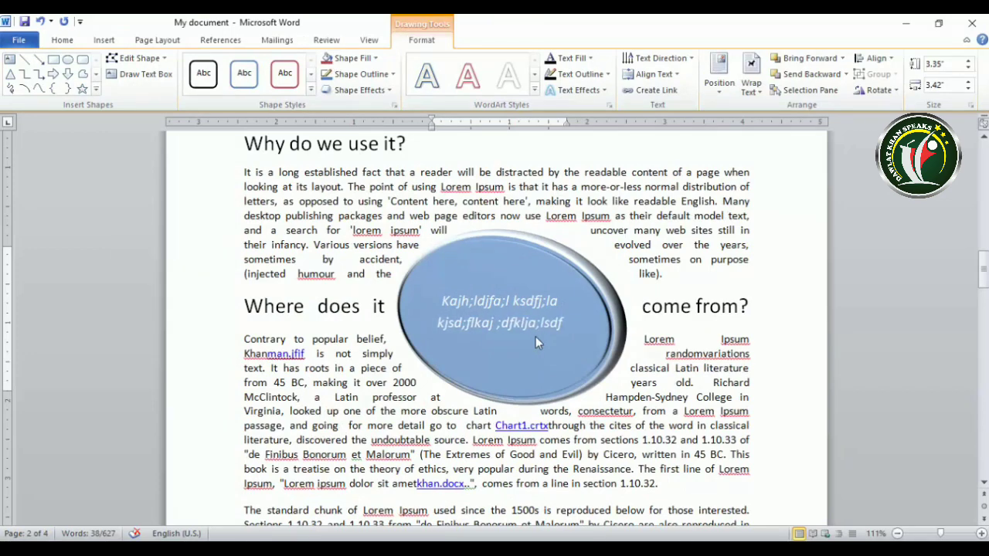
type("hka ;lsdfj;a l;lzkj;vlakjsd ;fl")
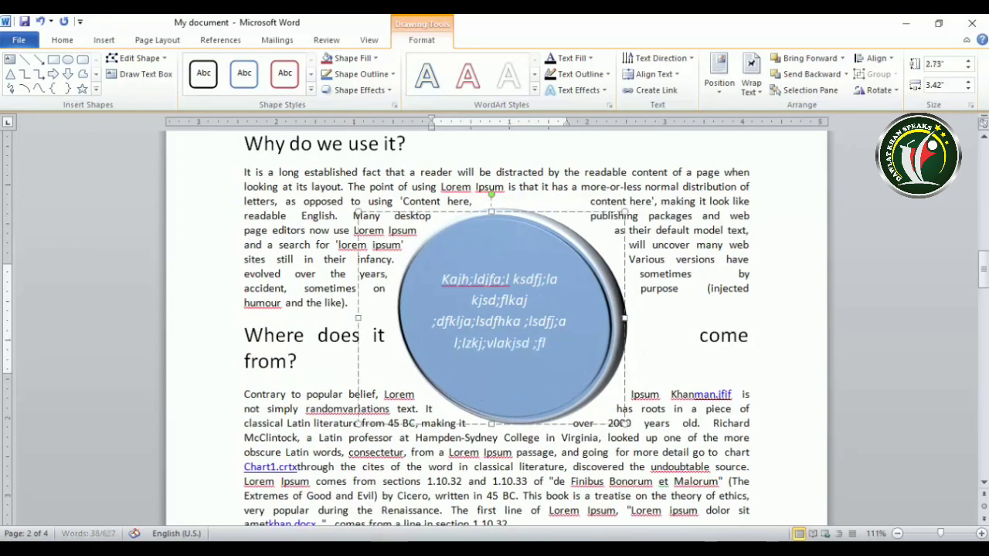
Browse the Shapes gallery without adding a shape, then deselect the quote box.
left_click(103, 39)
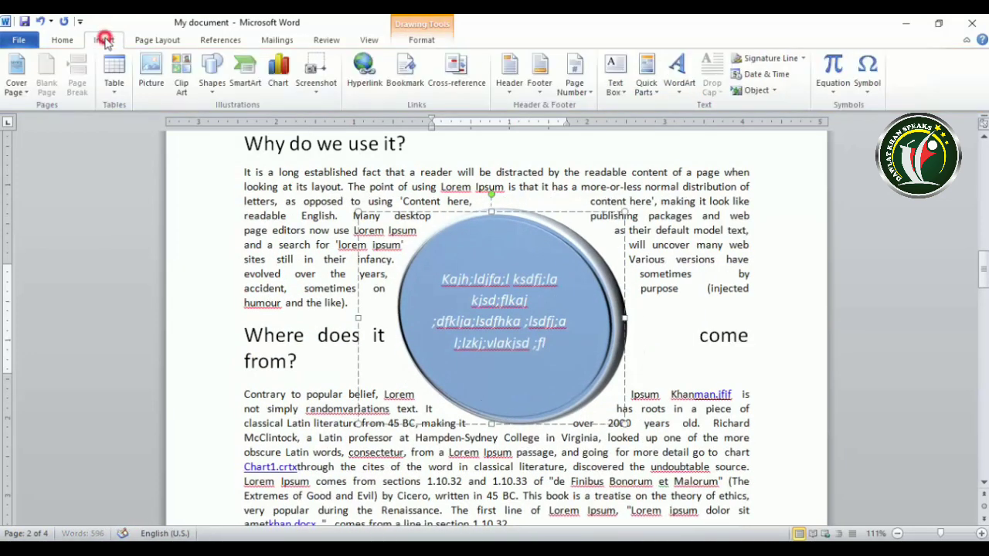
left_click(211, 77)
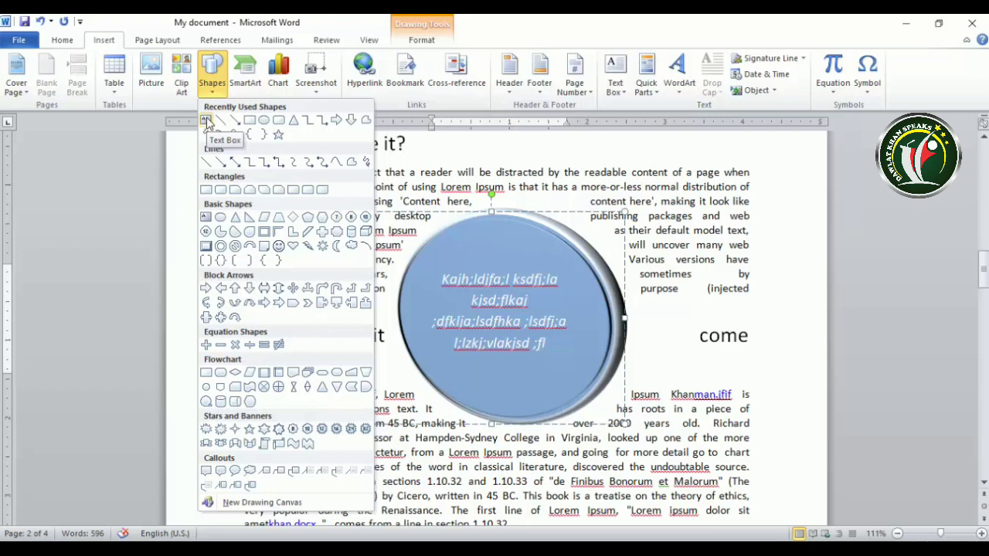
left_click(422, 40)
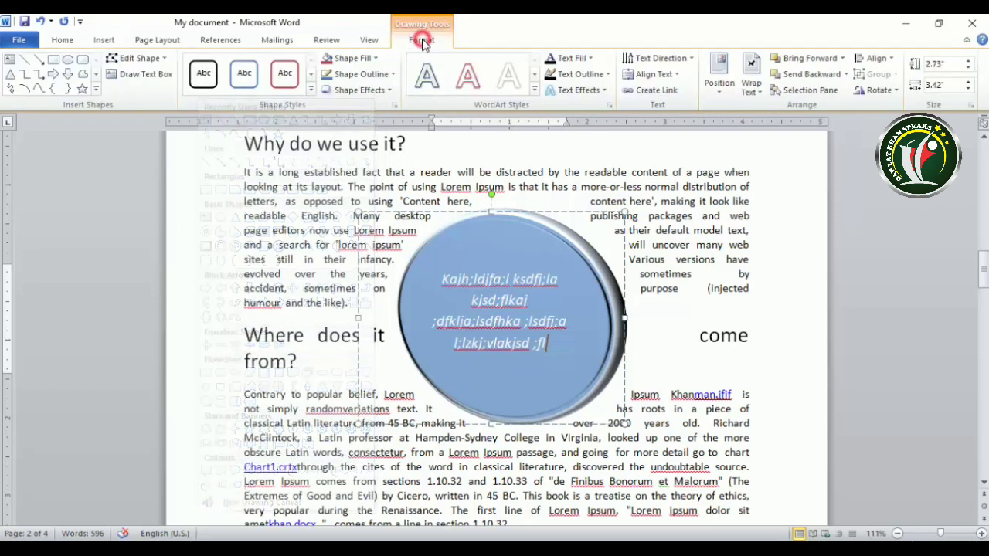
left_click(673, 292)
Draw a small red-outlined text box in the Where does it come from? paragraph.
scroll(523, 246, "down", 3)
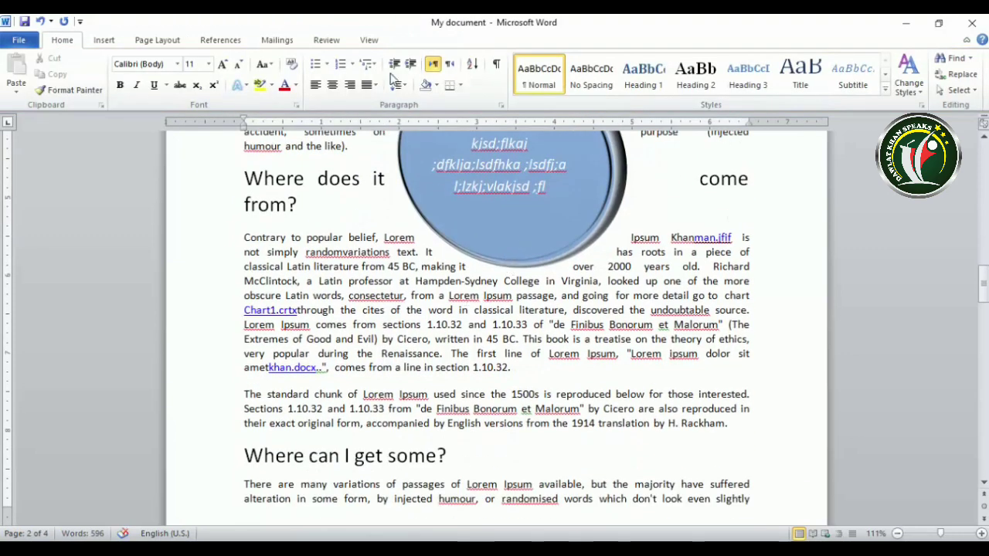
left_click(105, 40)
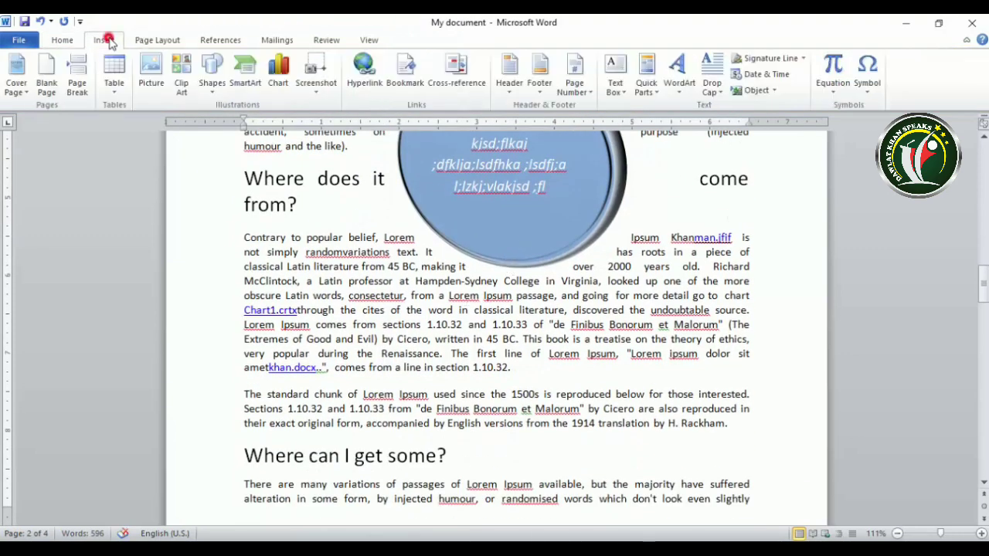
left_click(618, 91)
left_click(658, 377)
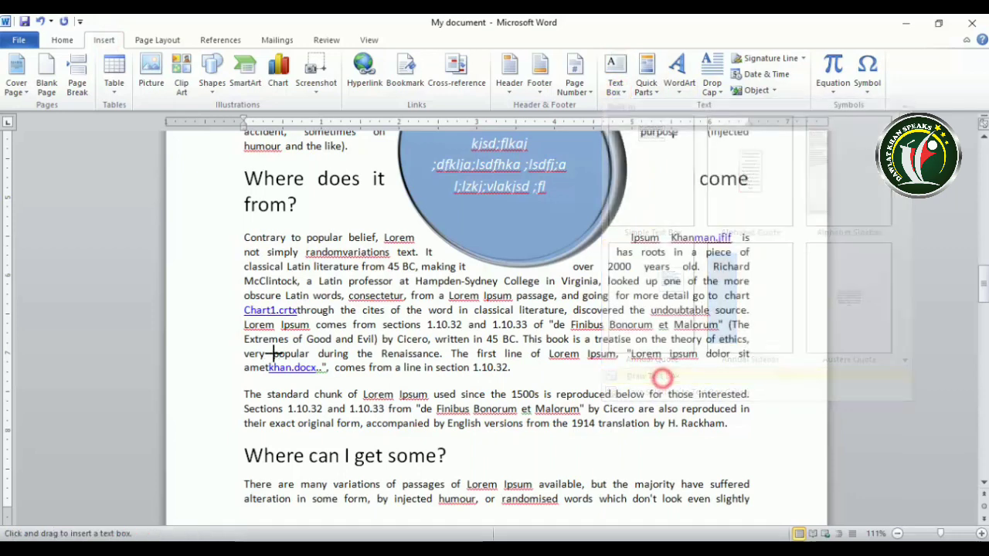
left_click_drag(288, 297, 372, 374)
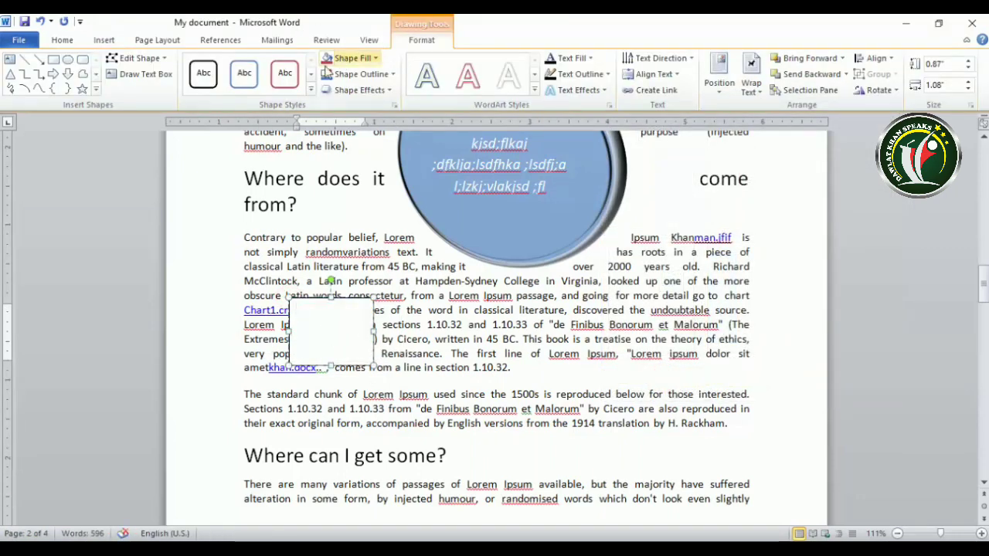
left_click(284, 73)
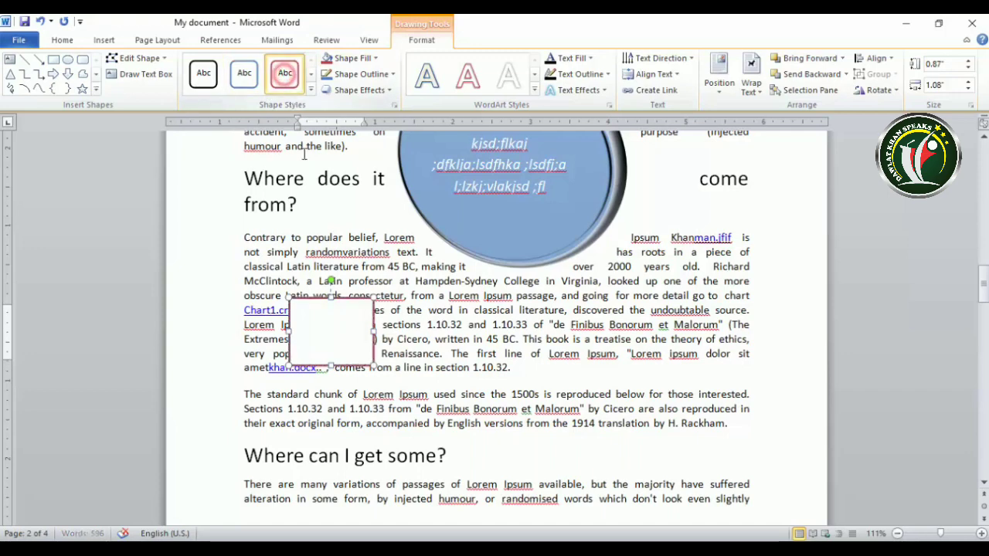
left_click(436, 303)
scroll(440, 303, "down", 10)
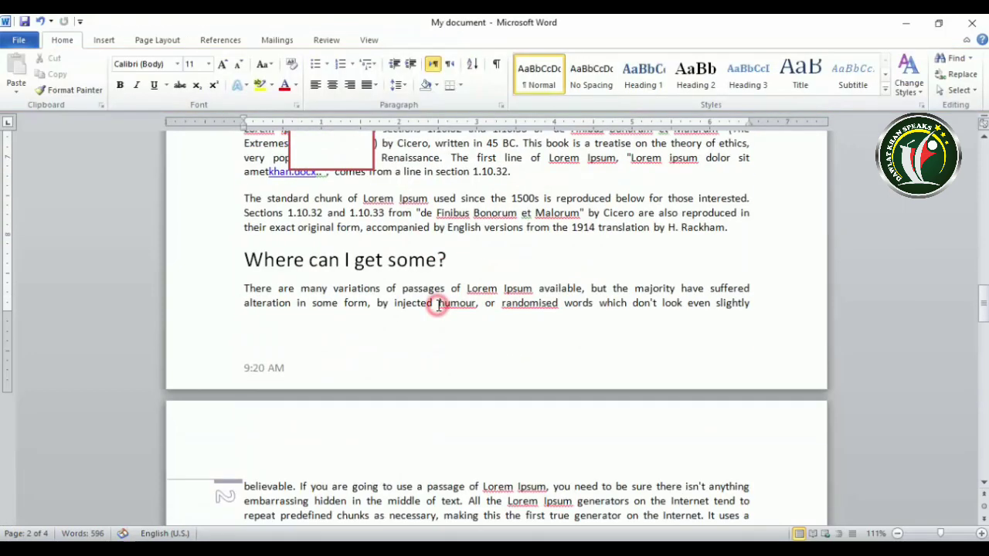
Insert the saved 'Dawlat Khan Speaks' AutoText entry on a new line below the sales chart.
left_click(103, 39)
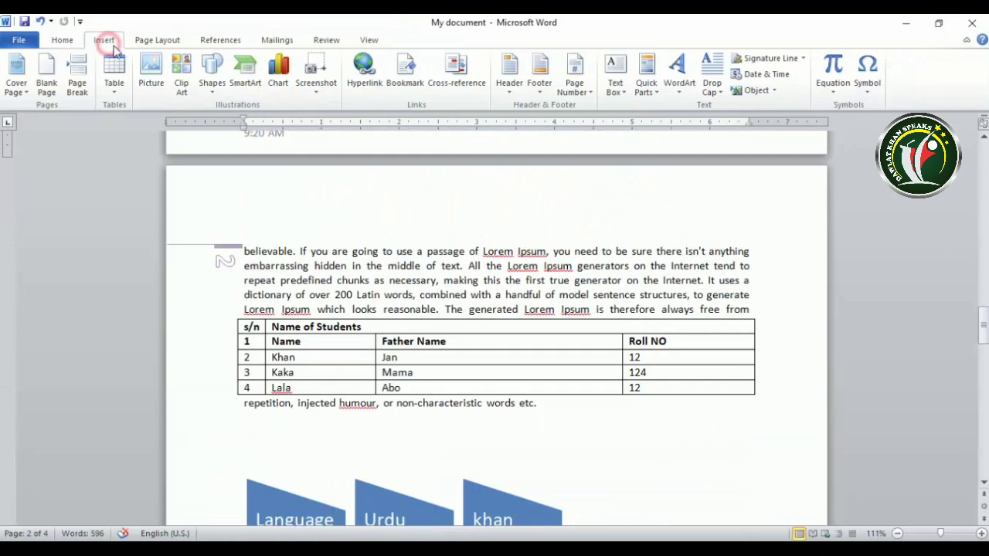
left_click(644, 87)
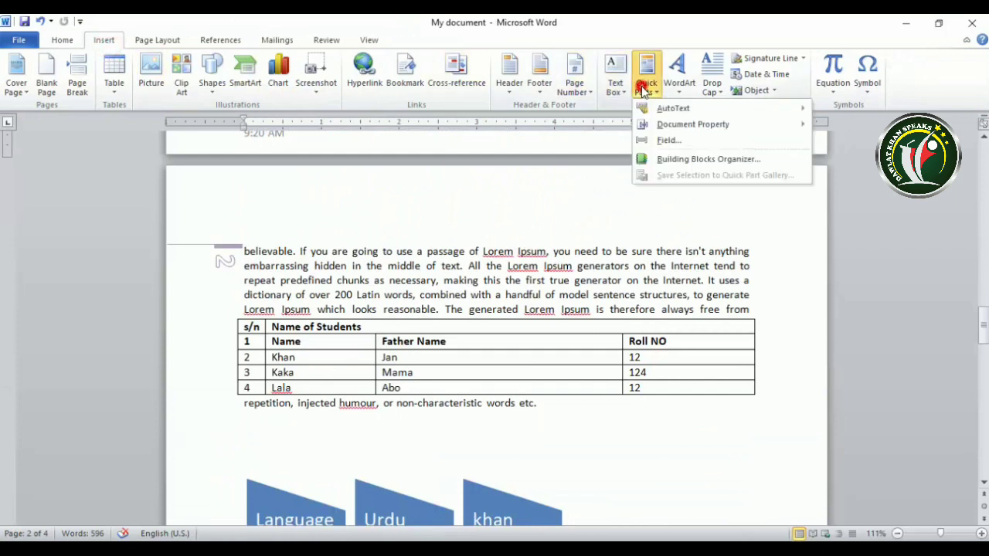
mouse_move(655, 109)
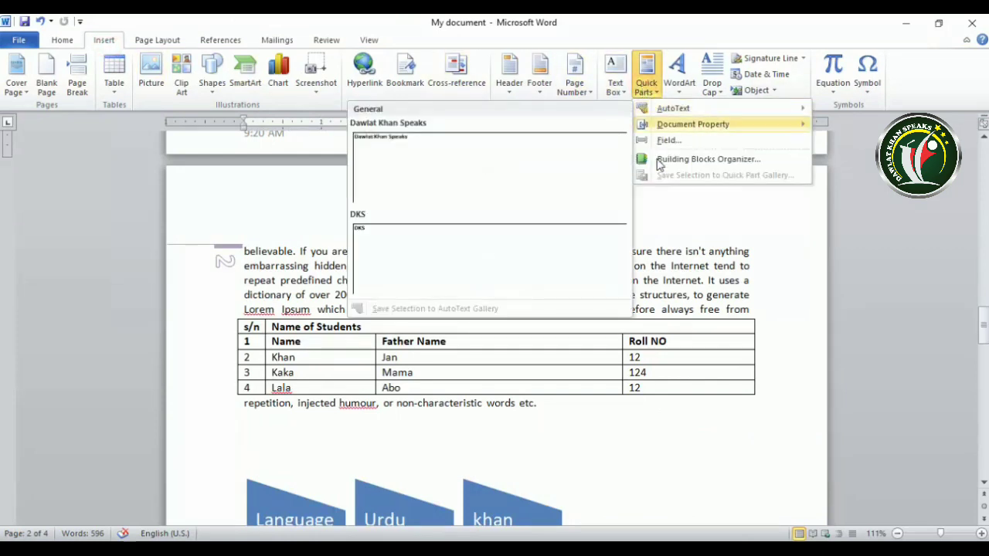
scroll(597, 409, "down", 15)
scroll(357, 413, "down", 10)
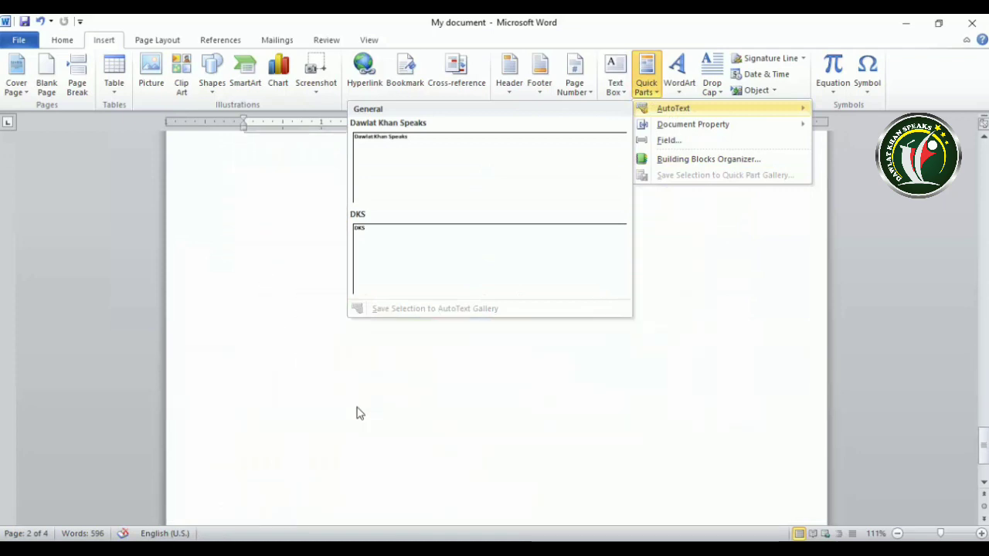
left_click(339, 349)
left_click(268, 354)
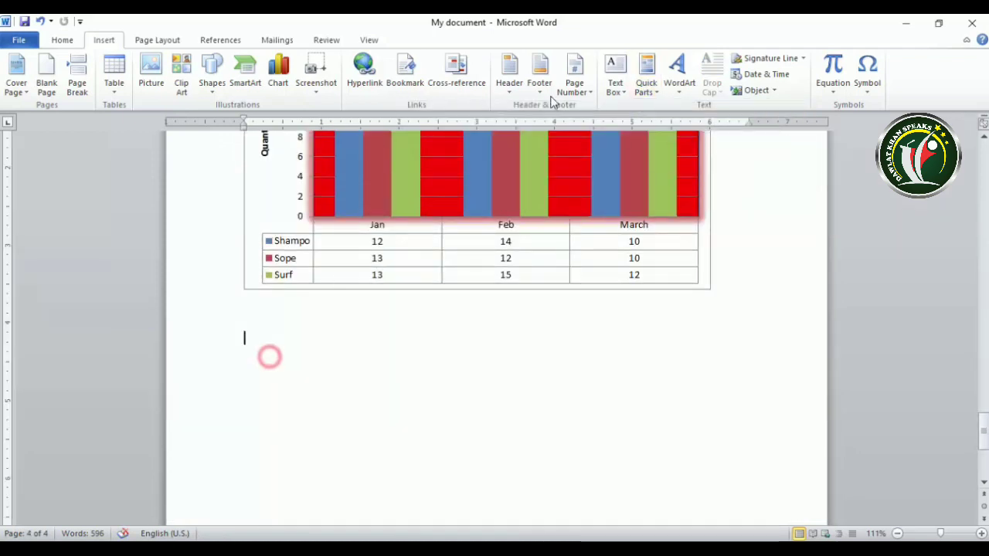
left_click(649, 88)
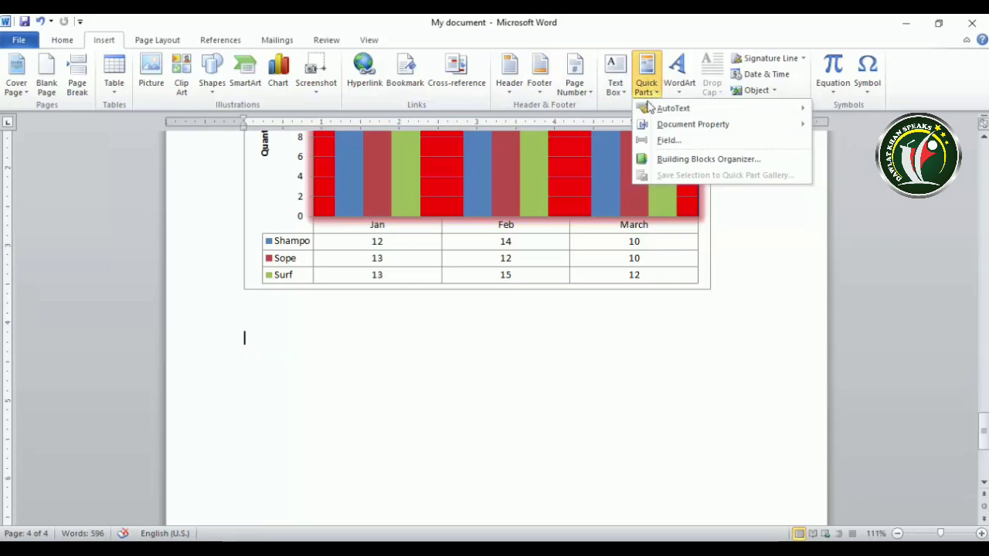
mouse_move(666, 114)
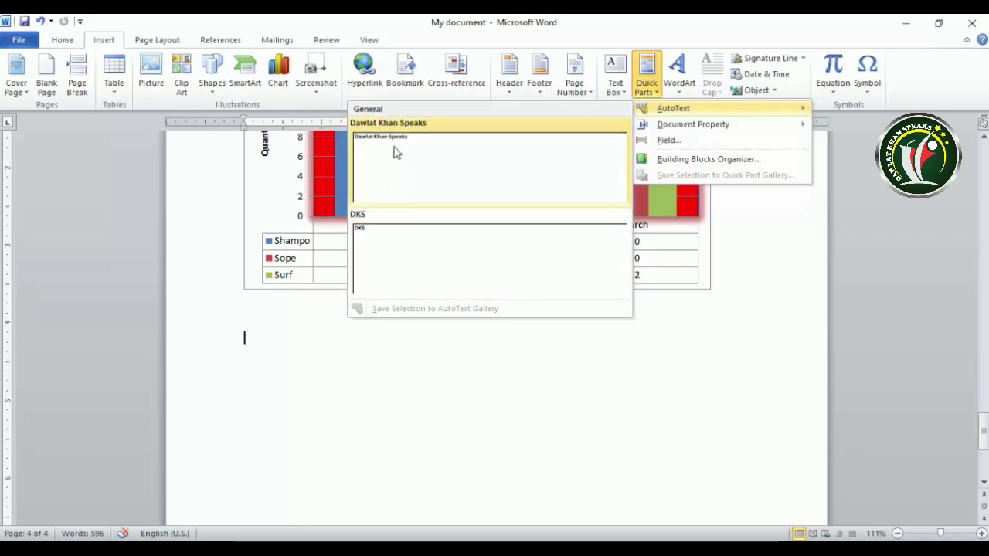
left_click(401, 169)
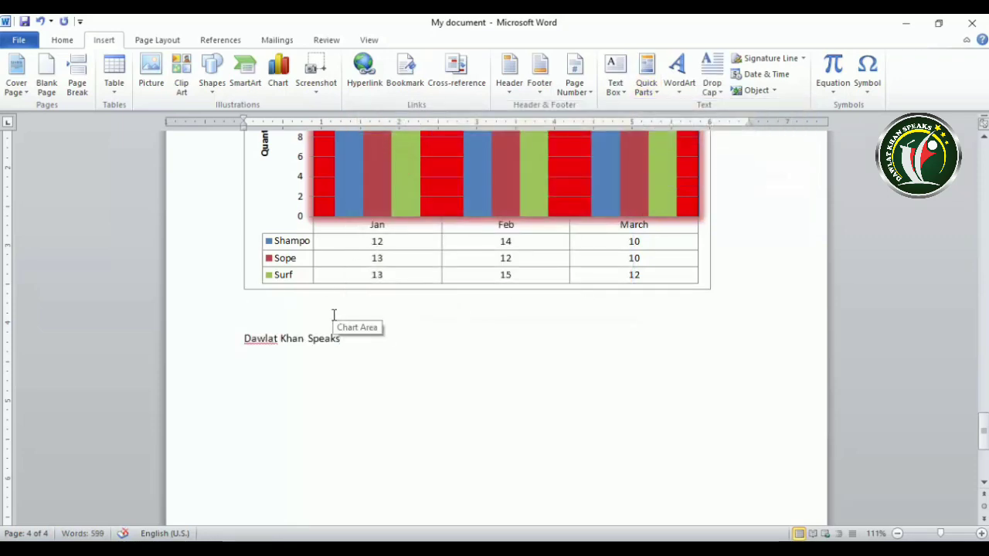
Select the 'Why do we use it?' heading.
scroll(328, 437, "up", 15)
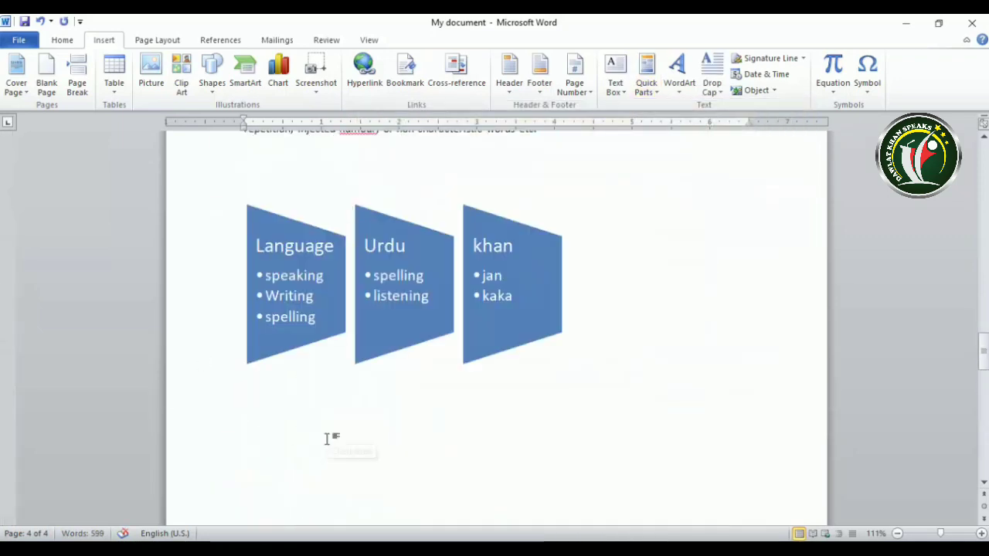
scroll(327, 445, "up", 15)
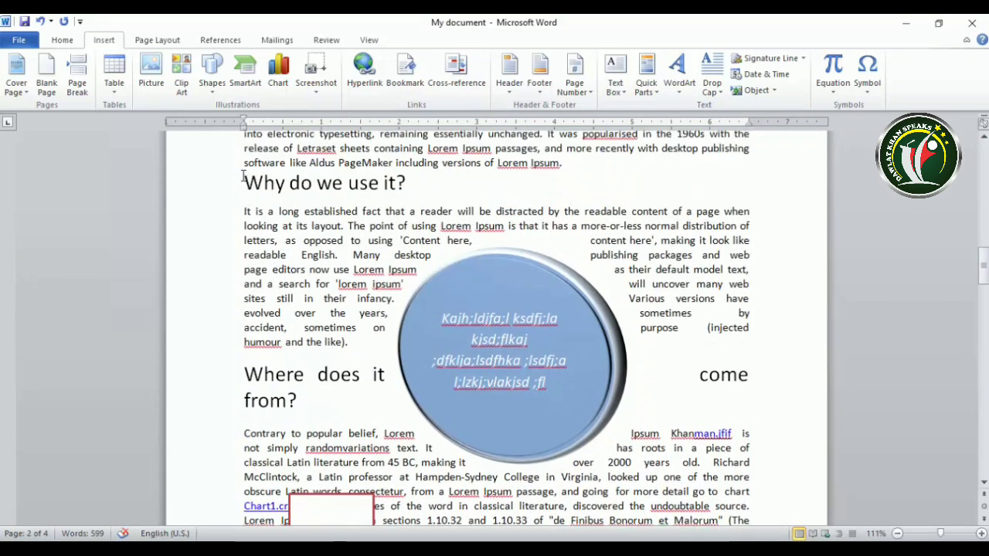
triple_click(242, 177)
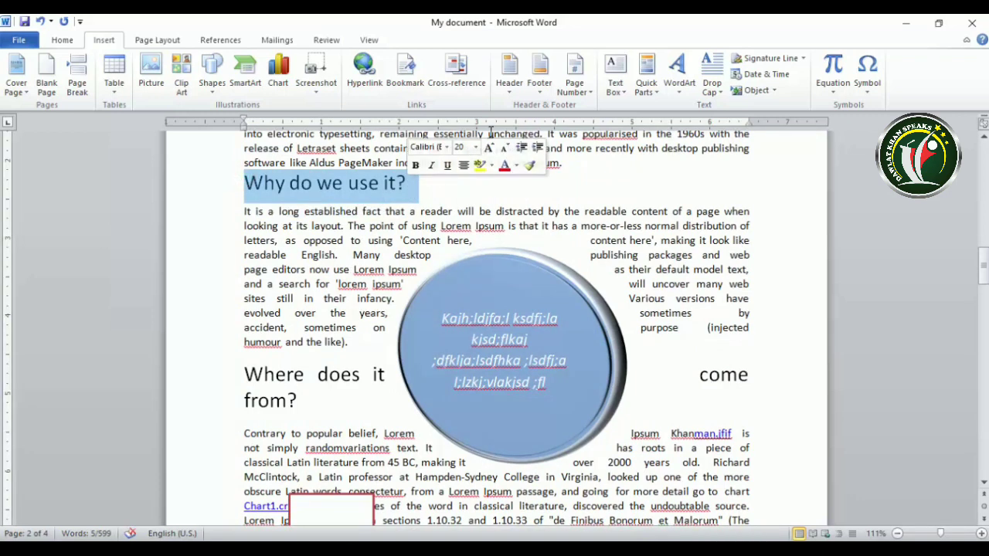
Save the selected heading to the Quick Part Gallery as 'Why do we use'.
left_click(646, 78)
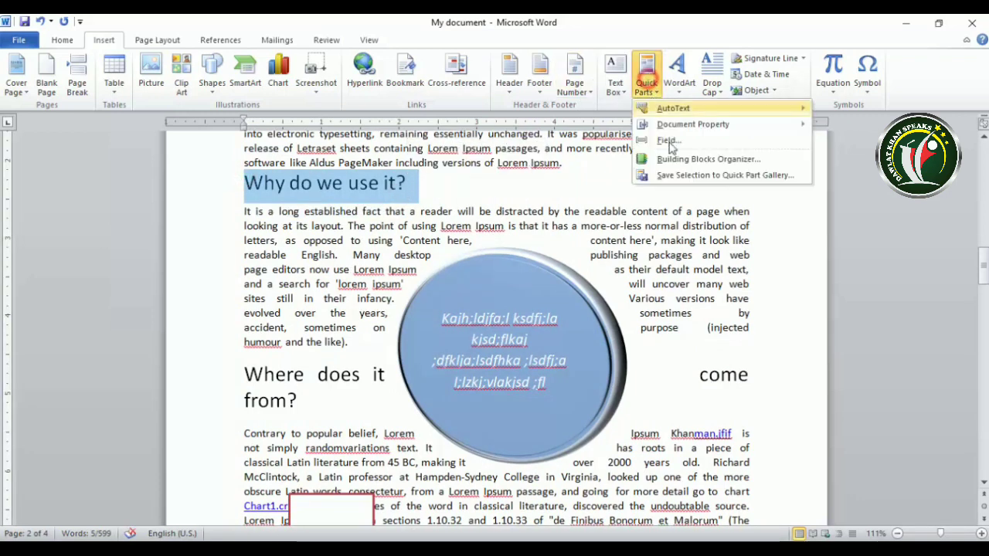
left_click(726, 176)
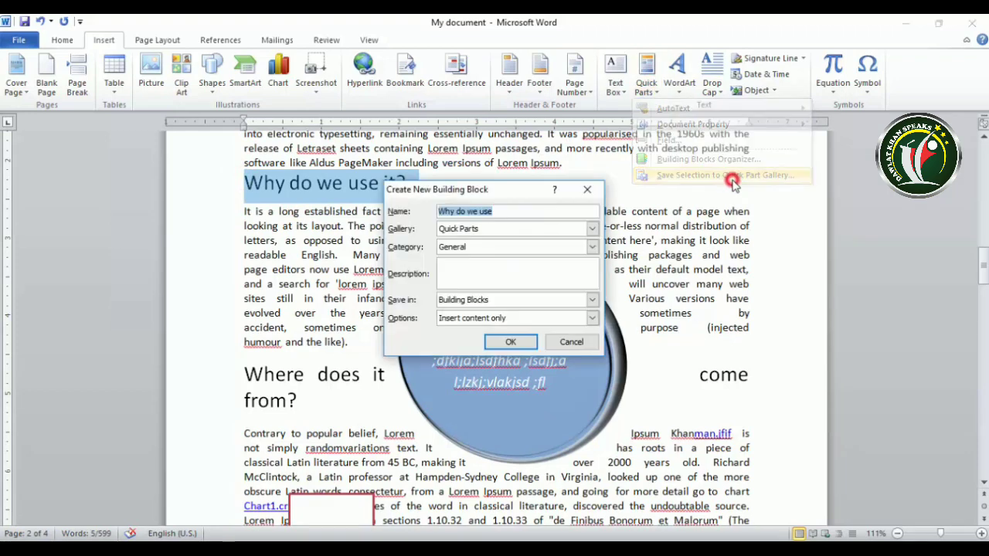
double_click(505, 208)
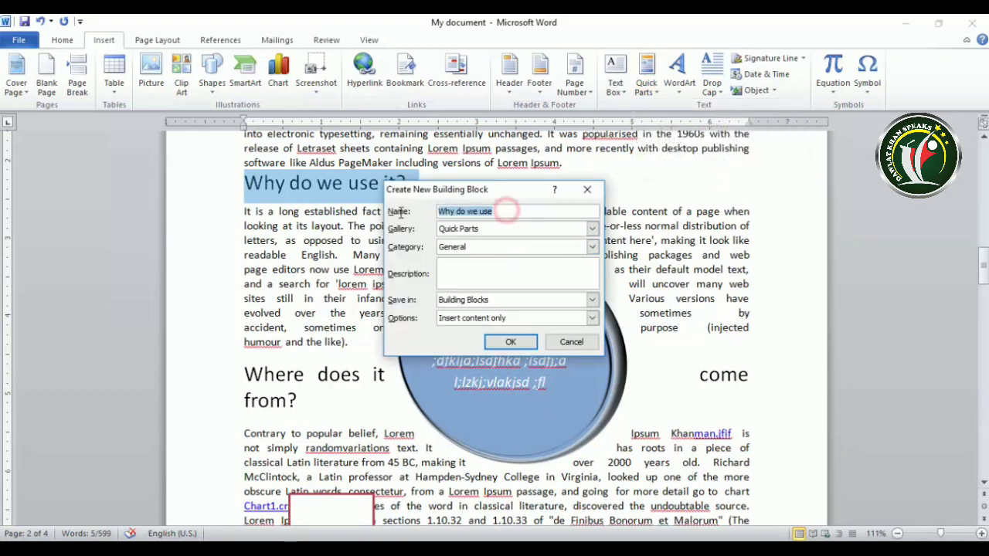
left_click(511, 341)
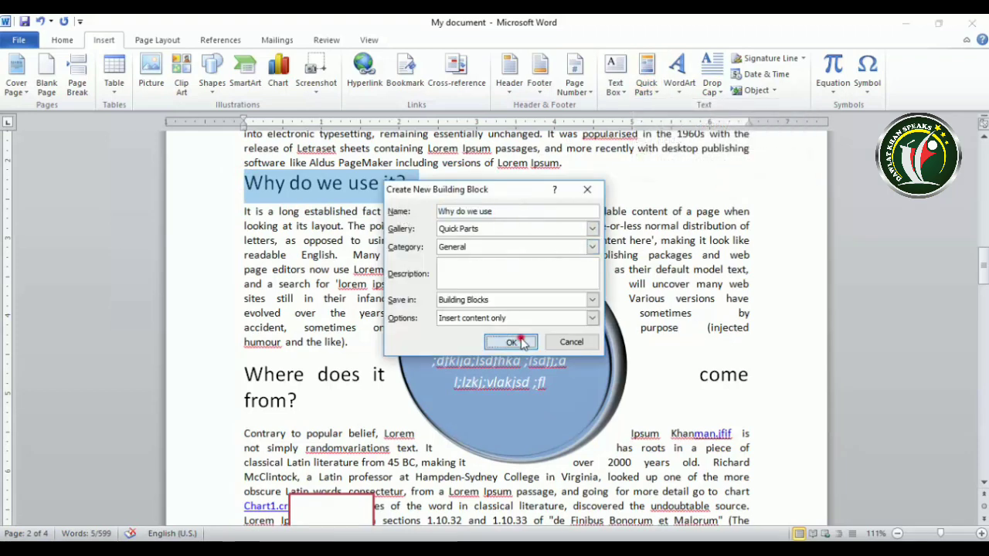
left_click(249, 258)
Insert the 'Why do we use it?' Quick Part below the Language, Urdu and khan diagram.
scroll(300, 267, "down", 15)
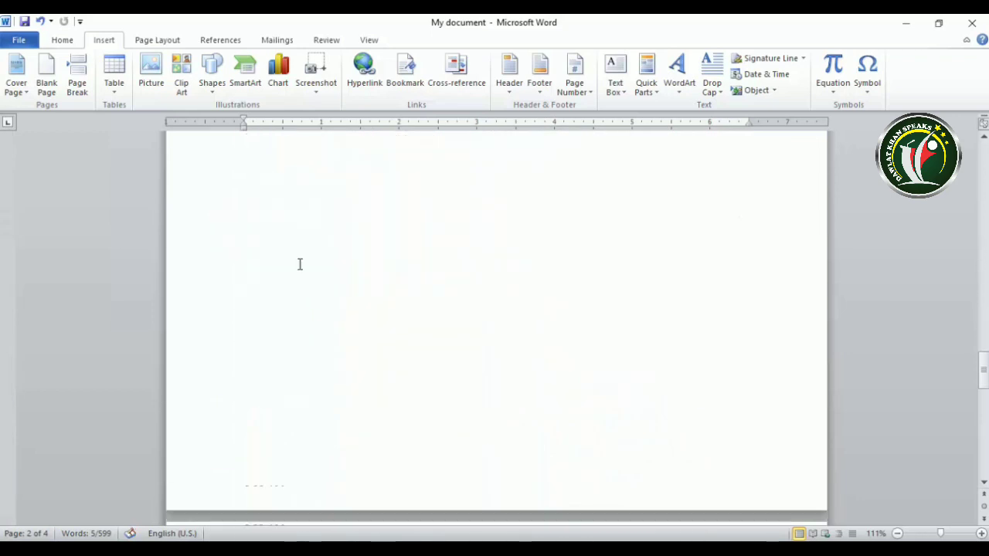
left_click(646, 78)
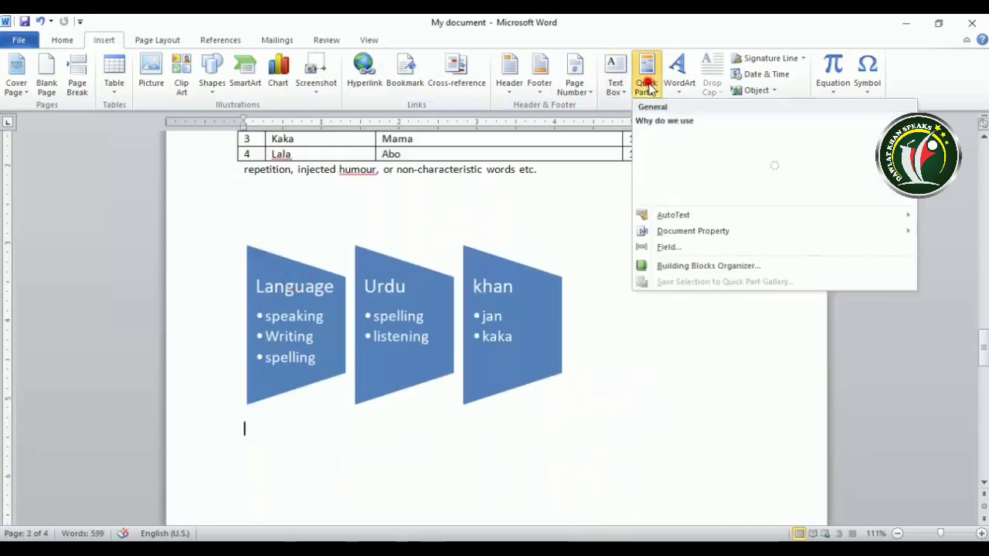
left_click(672, 152)
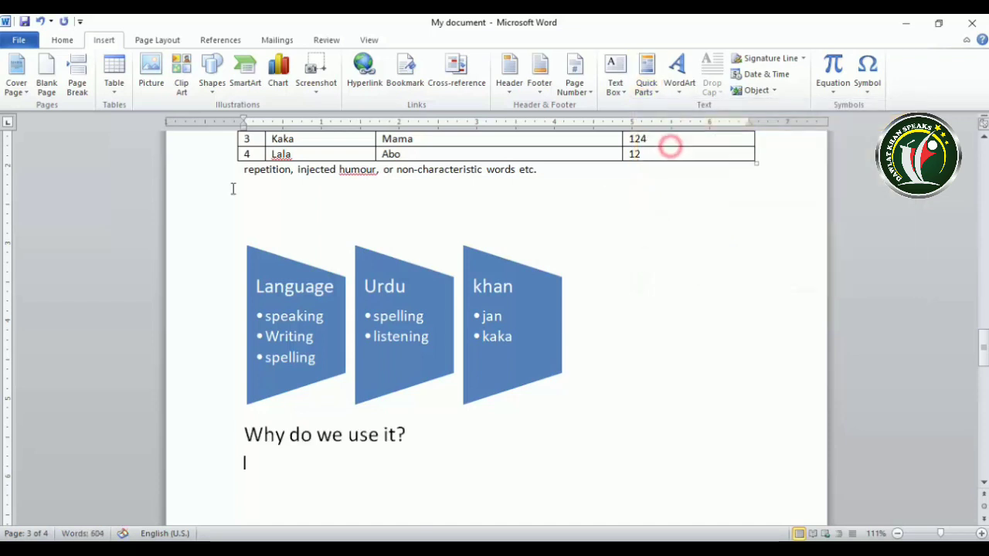
left_click(648, 84)
mouse_move(681, 222)
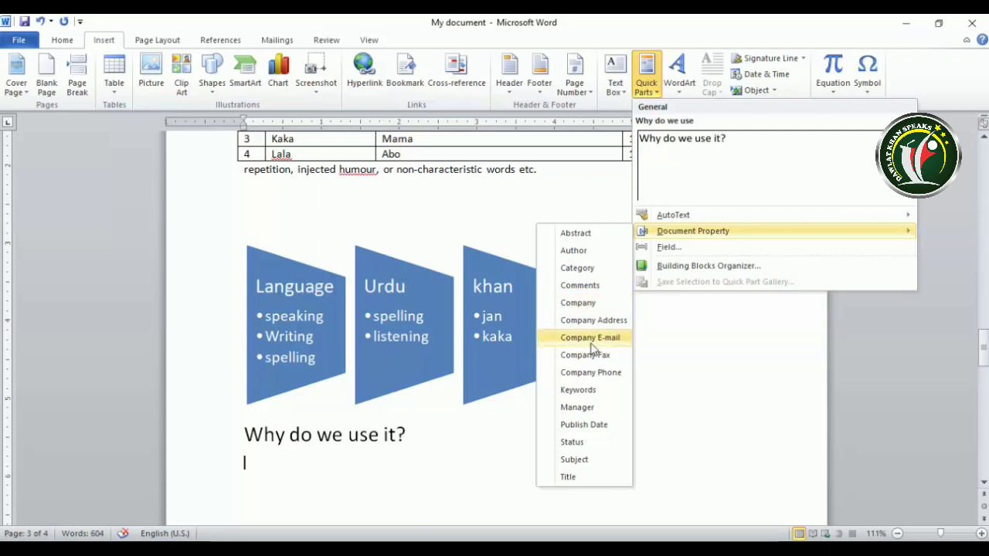
At the end of the document, insert a Company document property field.
left_click(404, 499)
scroll(371, 469, "down", 5)
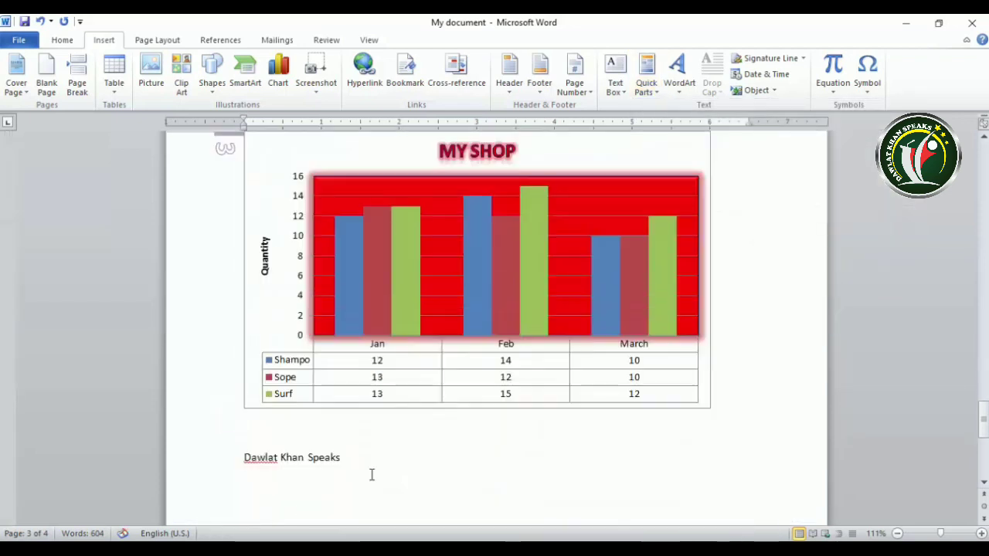
scroll(372, 469, "down", 3)
left_click(333, 391)
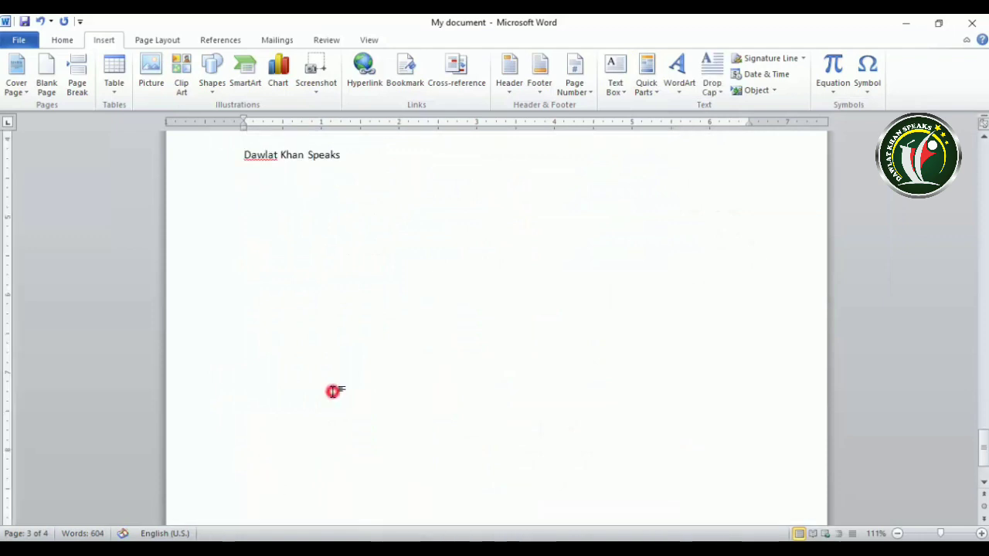
left_click(397, 190)
scroll(397, 190, "up", 3)
scroll(340, 237, "down", 3)
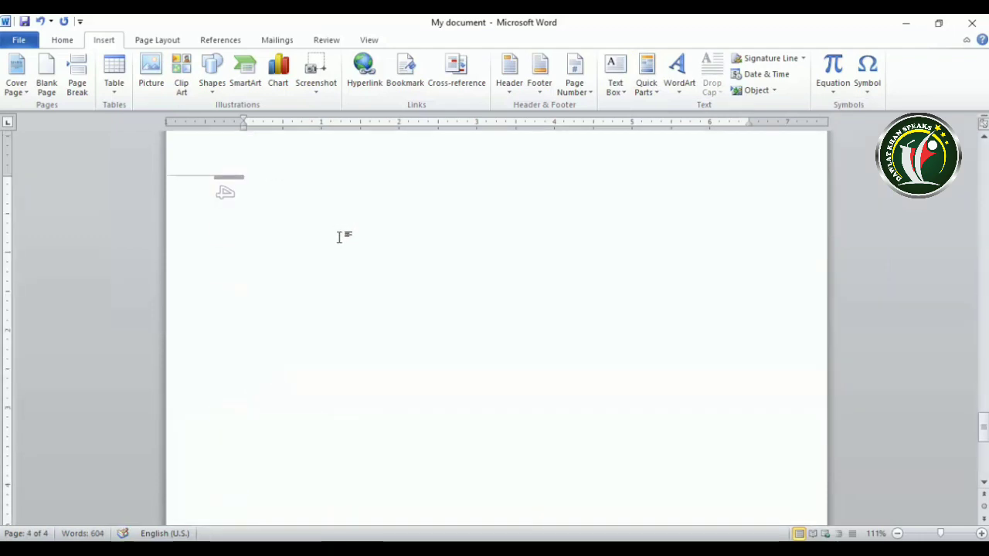
key("ctrl+s")
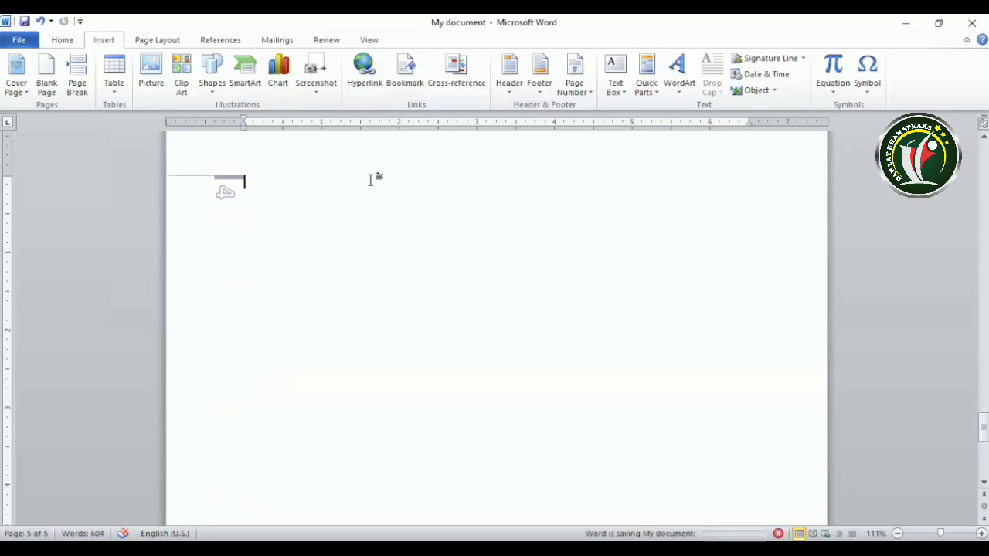
left_click(646, 85)
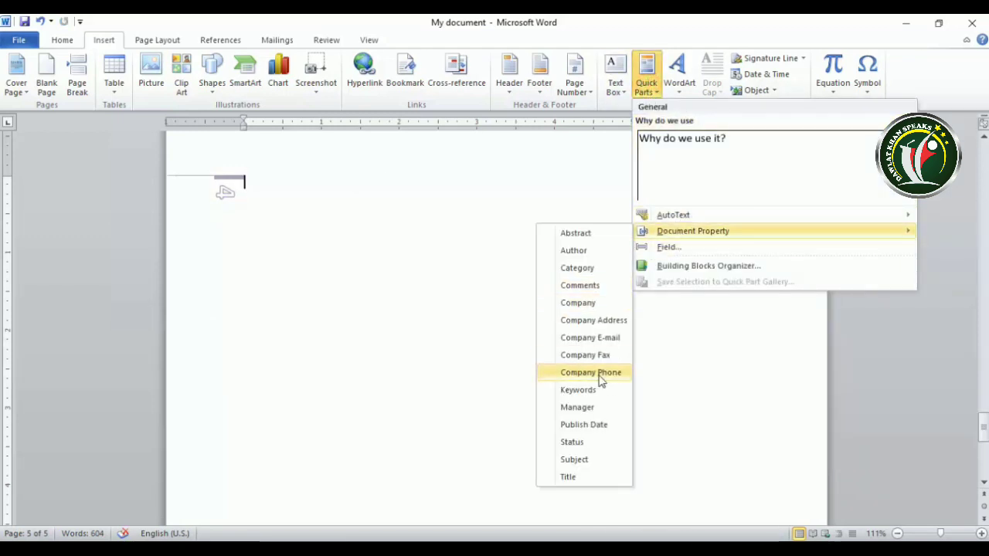
left_click(583, 302)
left_click(422, 268)
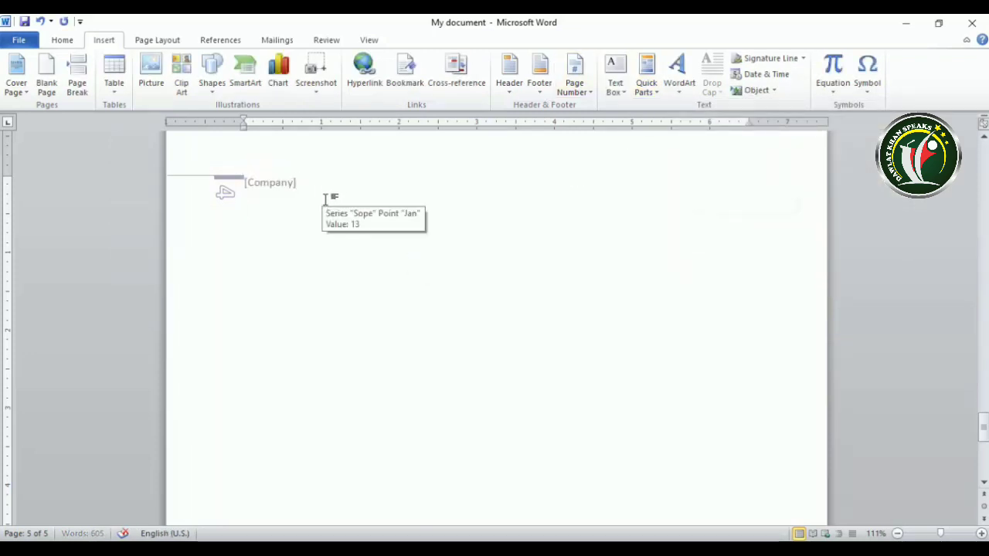
Add a Company Phone property field after the Company field.
left_click(646, 87)
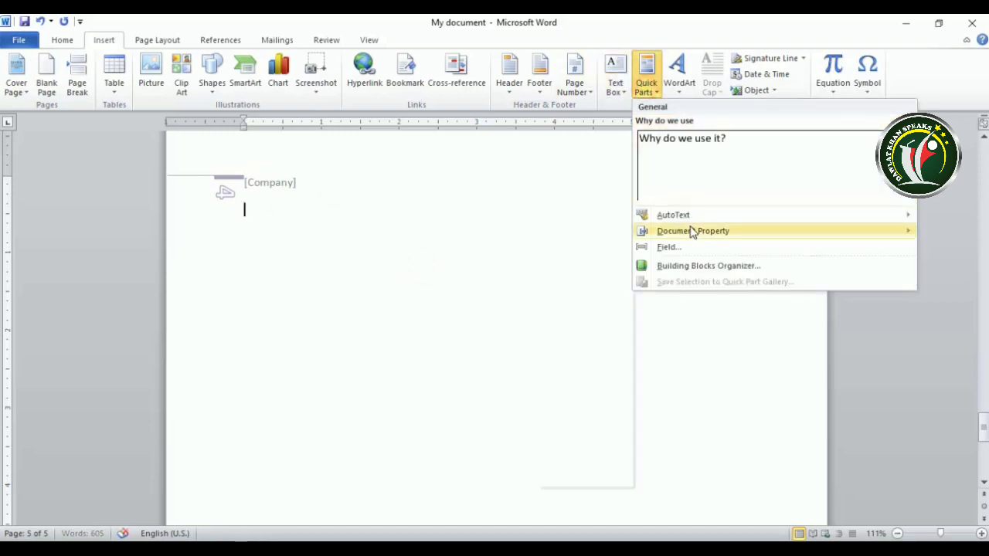
mouse_move(690, 230)
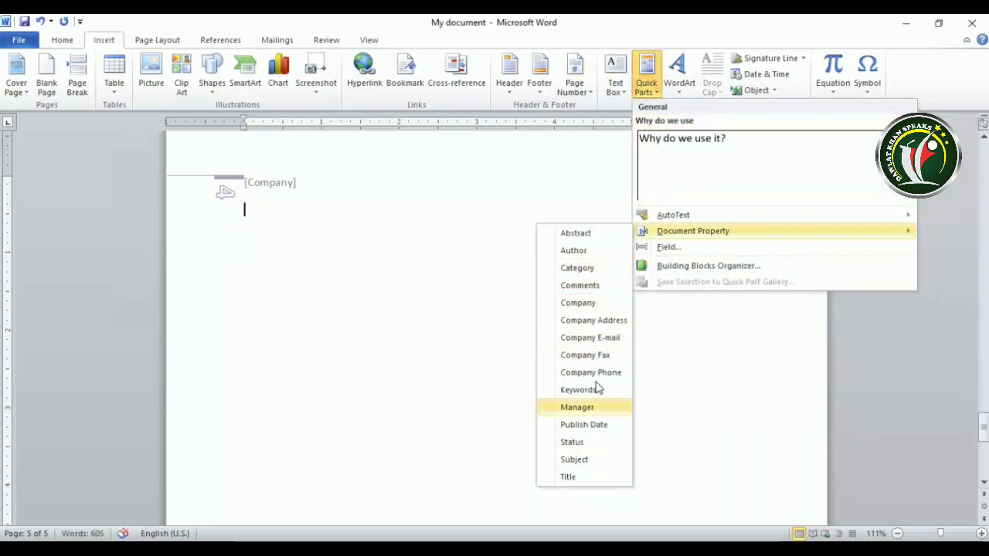
left_click(597, 374)
left_click(410, 219)
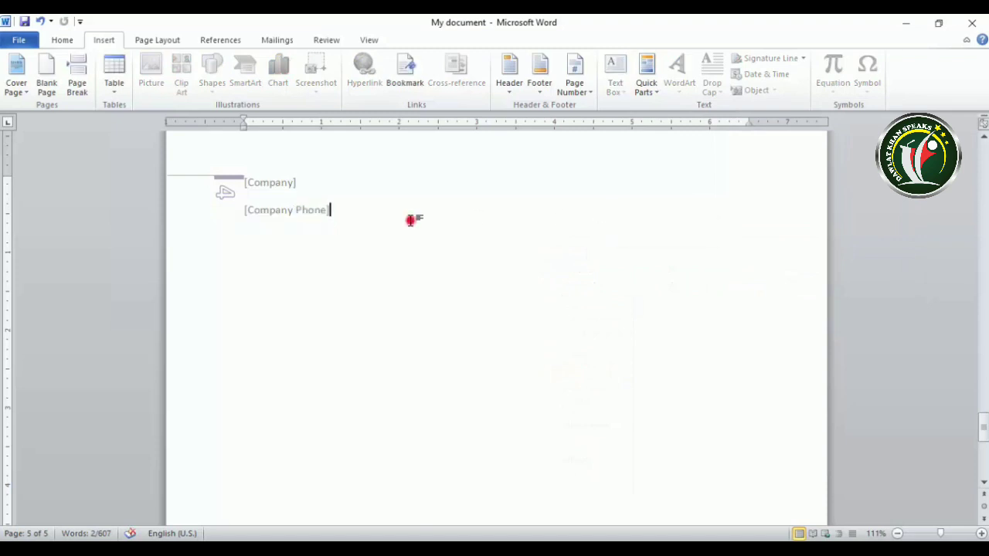
On a new line below, insert a Company E-mail property field.
key("Return")
left_click(657, 92)
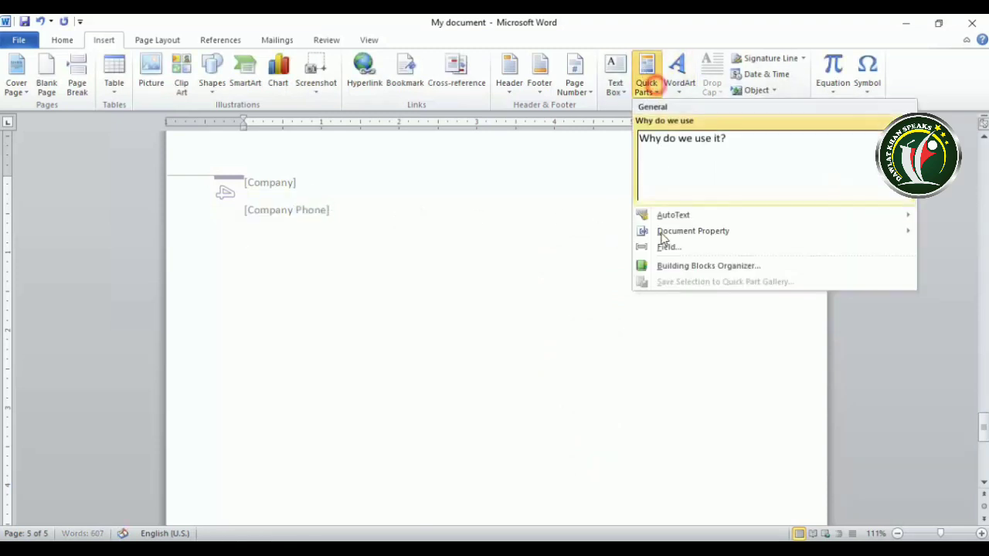
mouse_move(659, 233)
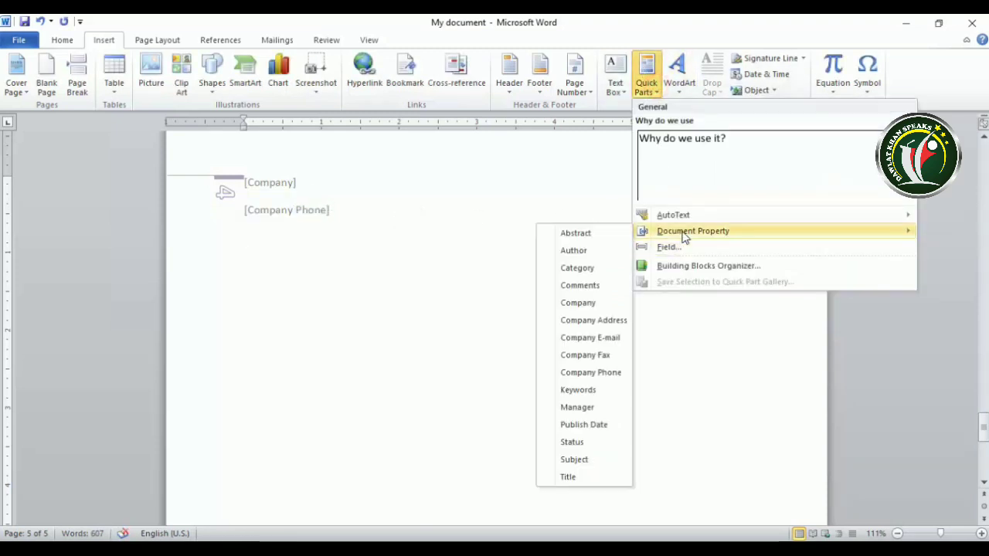
left_click(599, 340)
left_click(388, 323)
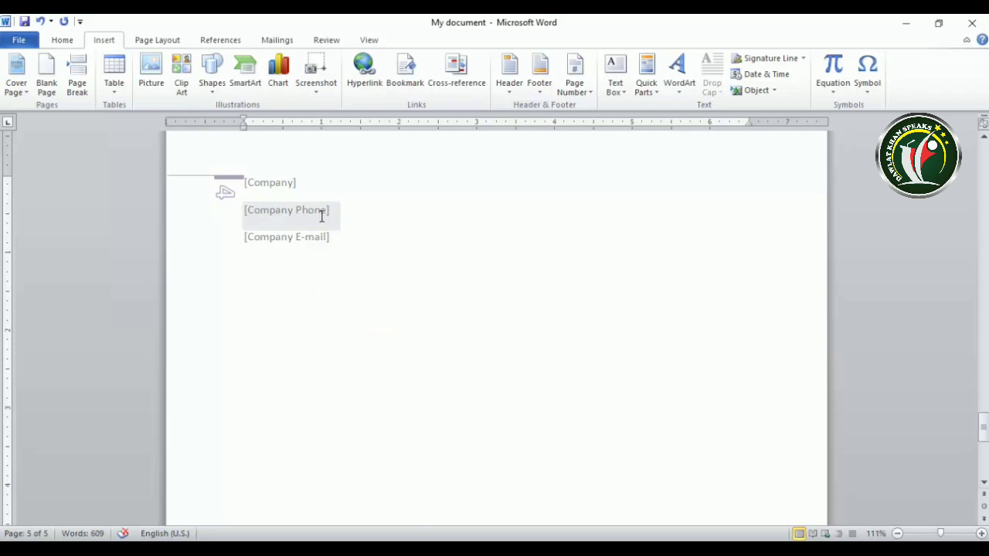
Fill the Company field with the company's name and Company Phone with its phone number.
left_click(286, 186)
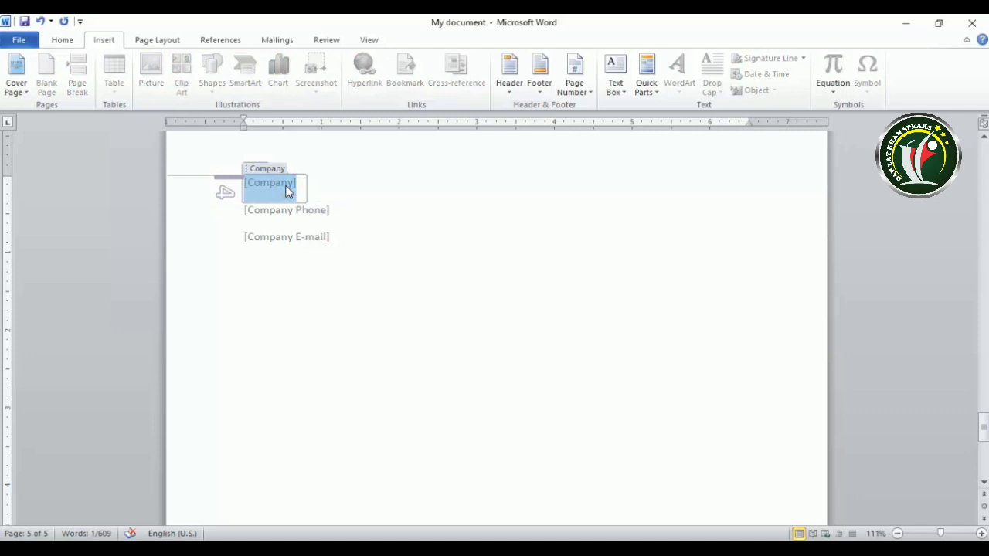
type("c")
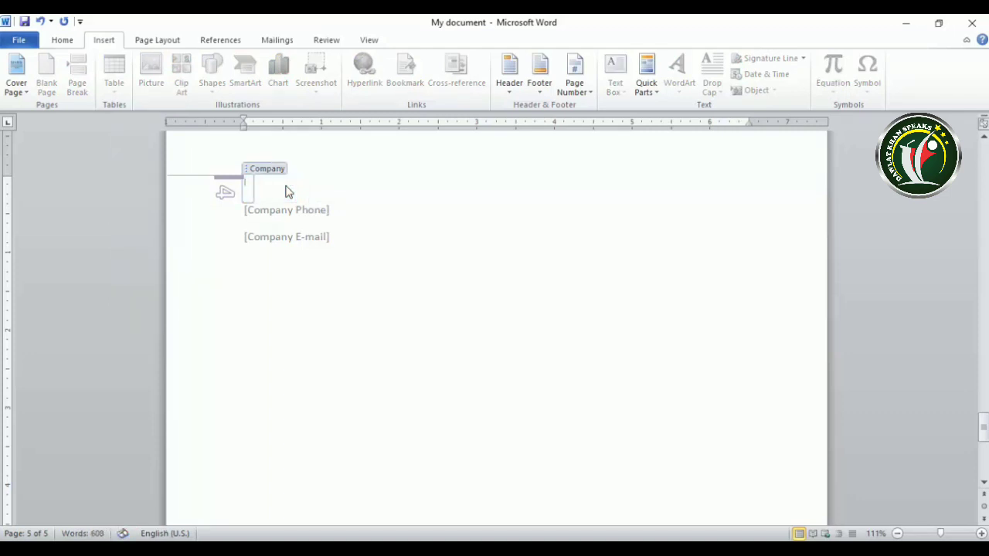
type("awlat Kha")
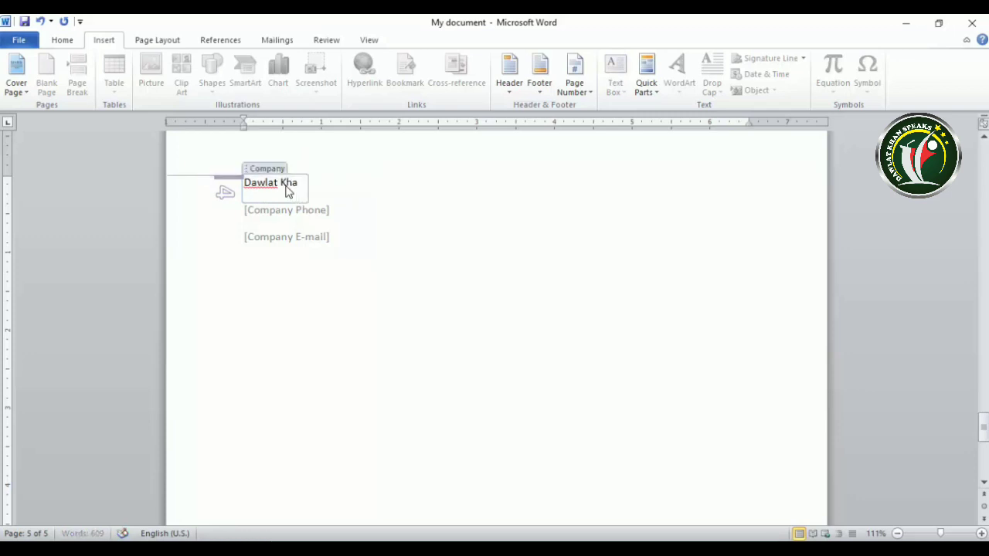
type("n Speaks")
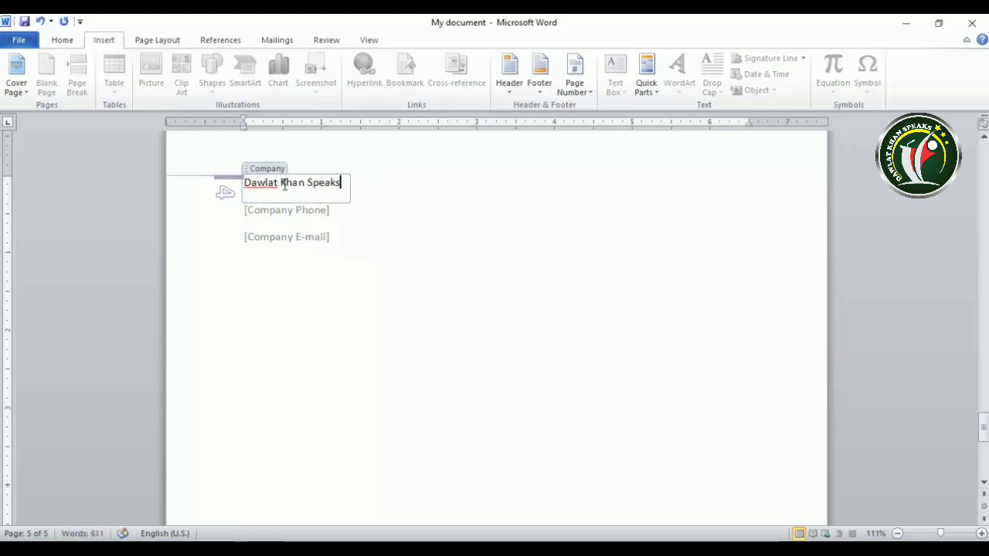
left_click(327, 207)
type("1")
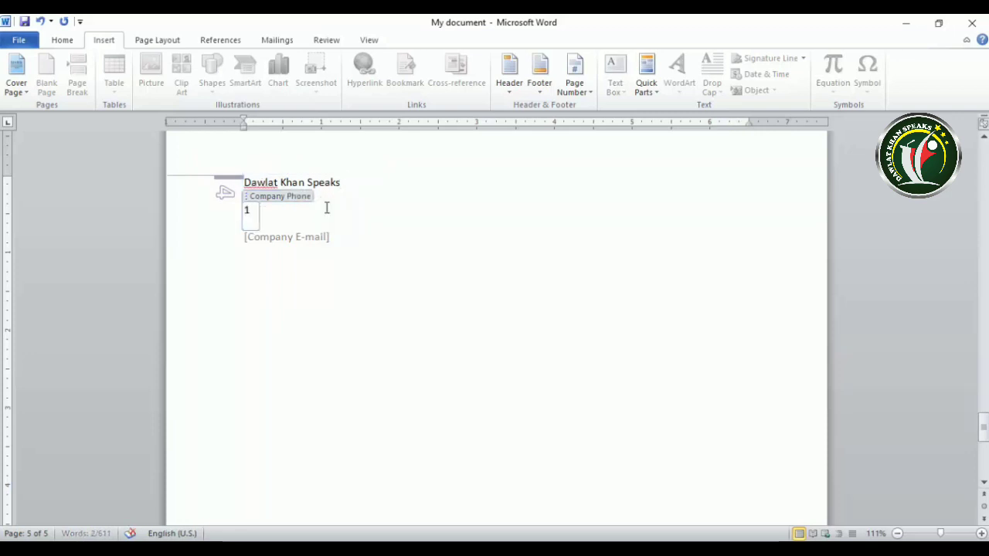
type("23010129")
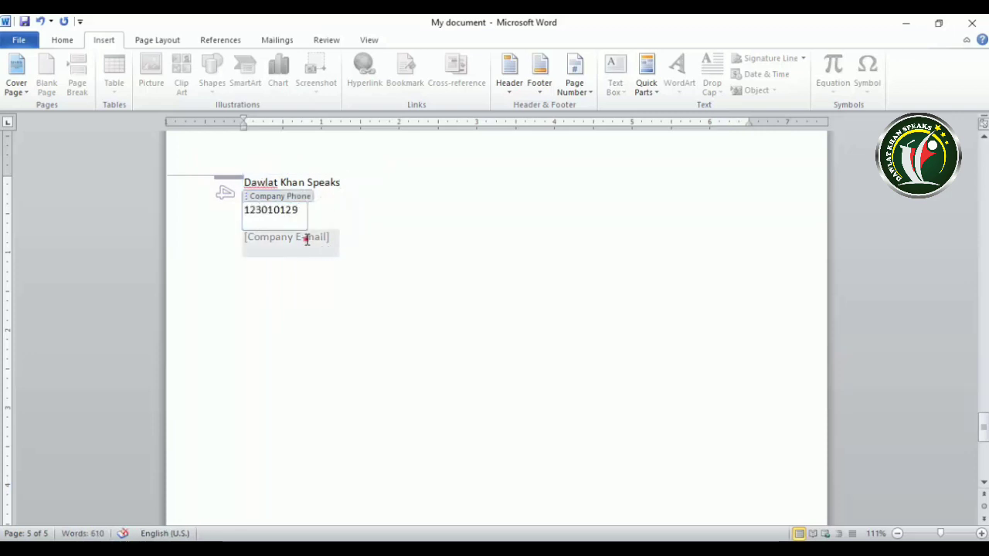
Enter a sample company e-mail in the Company E-mail field and start a new line below.
left_click(306, 237)
type("asdalkdfalk")
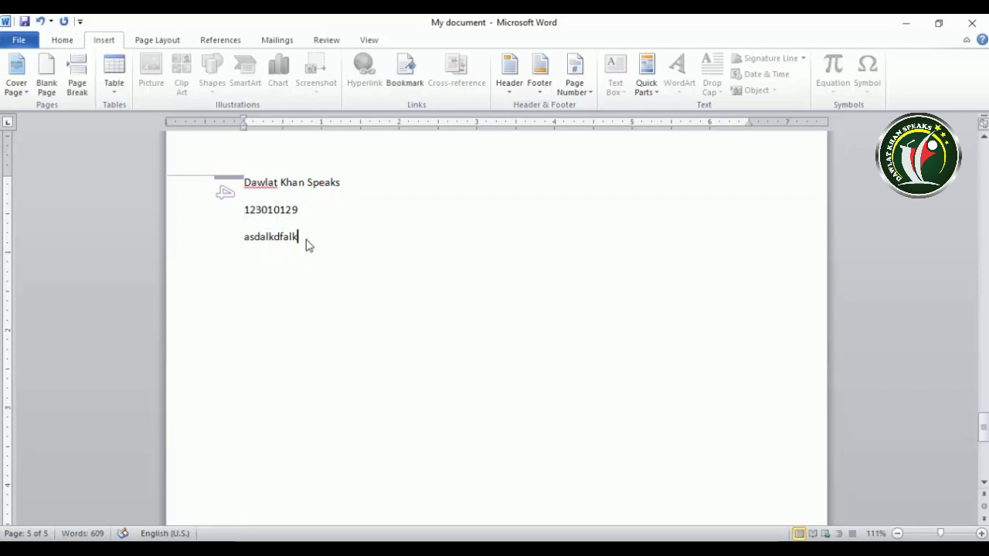
type("2ga")
key("Home")
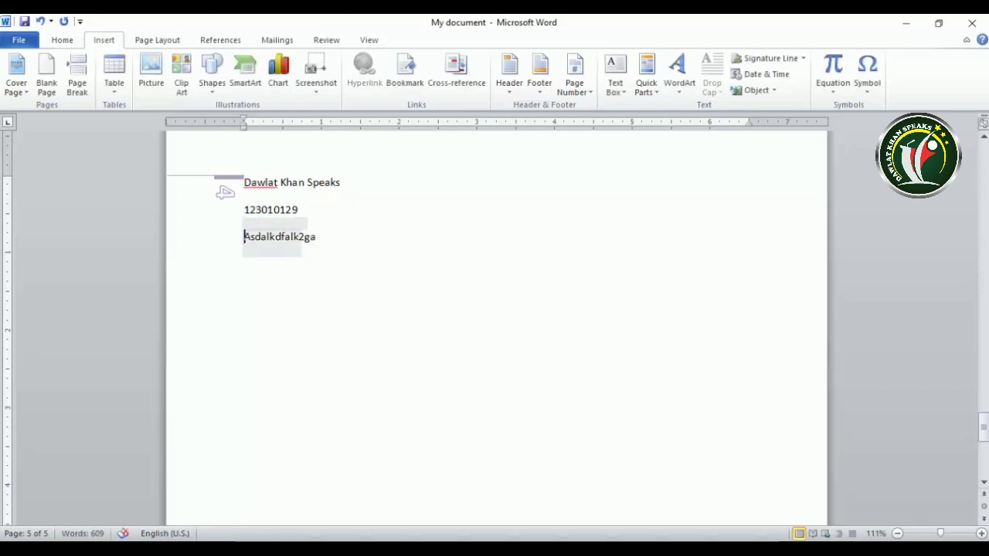
left_click(267, 238)
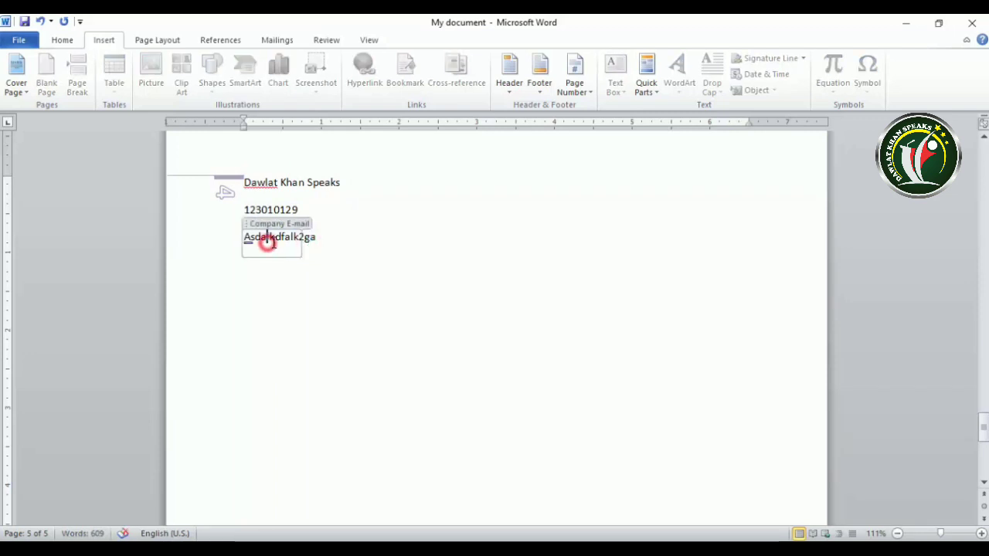
left_click(305, 237)
key("Return")
Check the filled Company, Company Phone and Company E-mail fields on page 5.
left_click(320, 305)
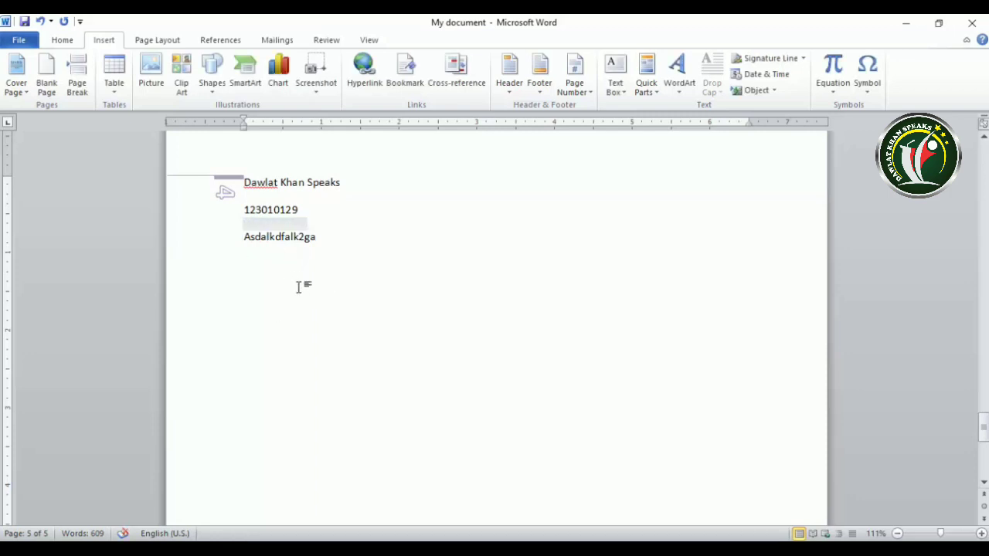
left_click(283, 228)
left_click(282, 316)
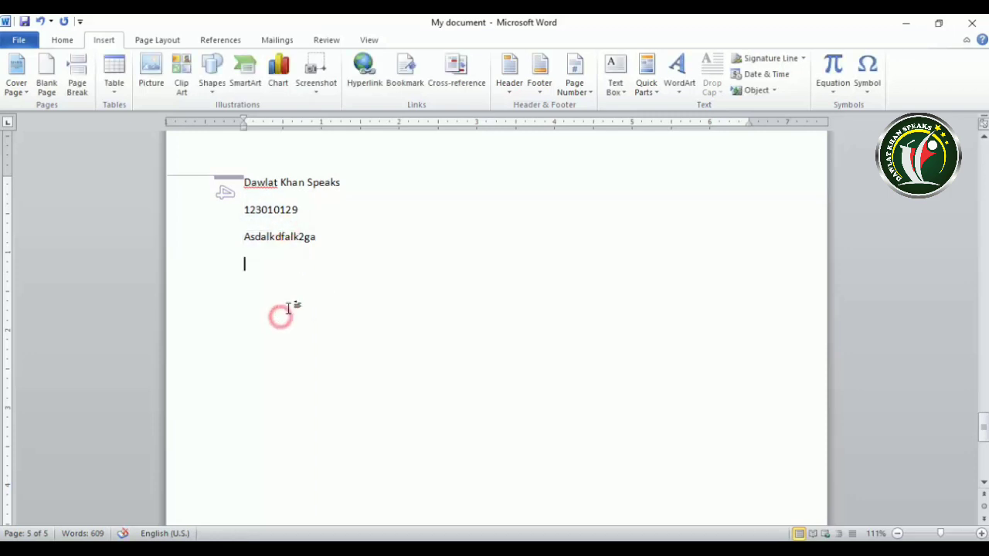
scroll(295, 259, "up", 1)
left_click(285, 228)
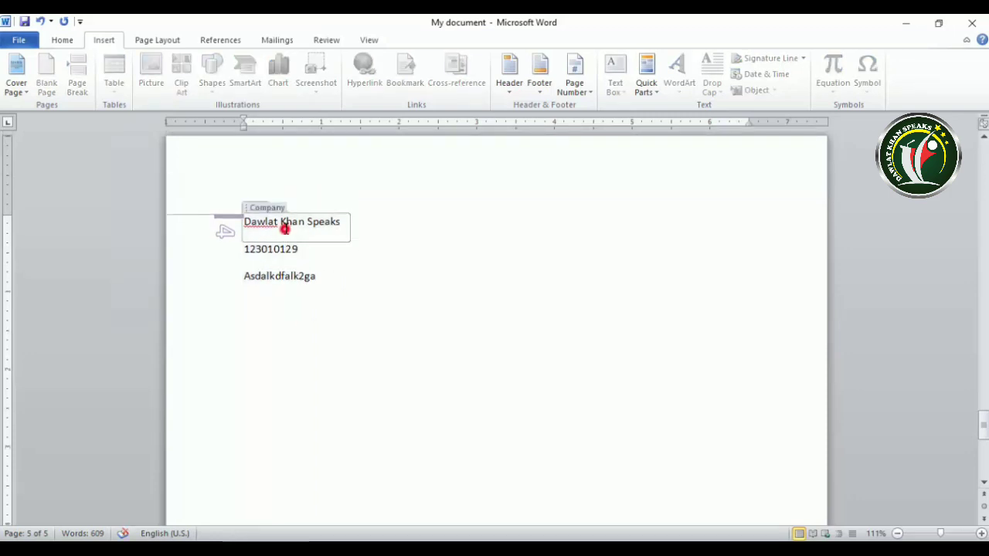
left_click(285, 249)
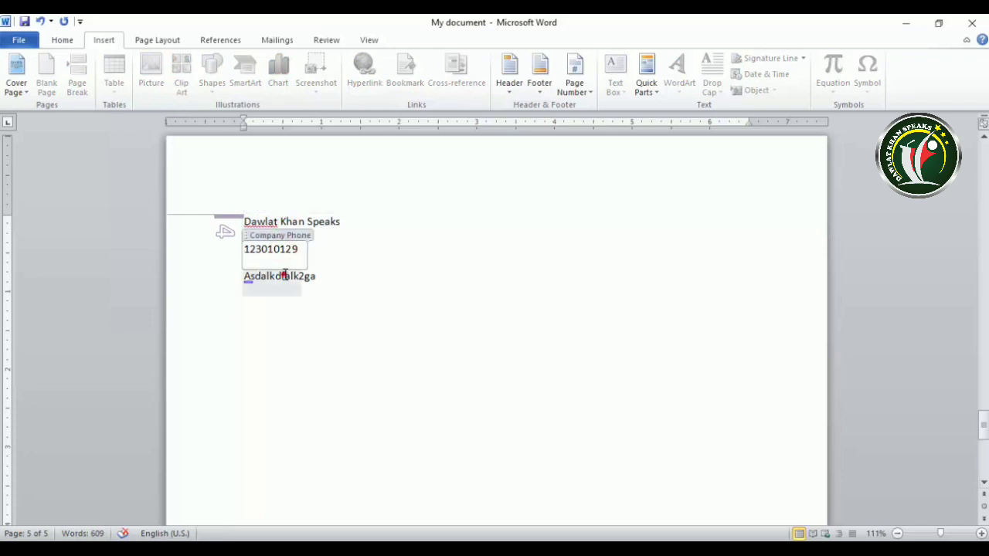
left_click(282, 276)
left_click(325, 340)
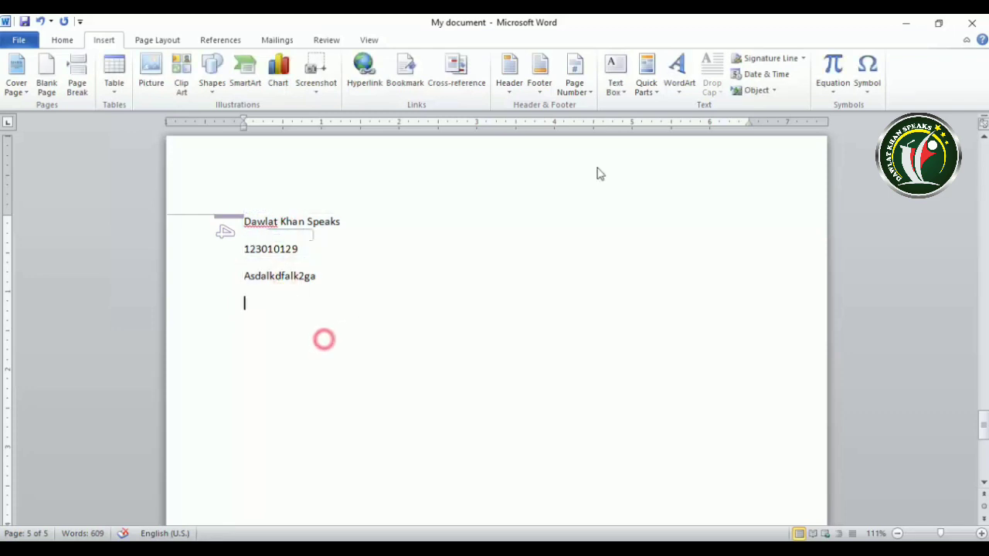
Insert a Publish Date property field set to 6/24/2020.
left_click(654, 95)
mouse_move(702, 229)
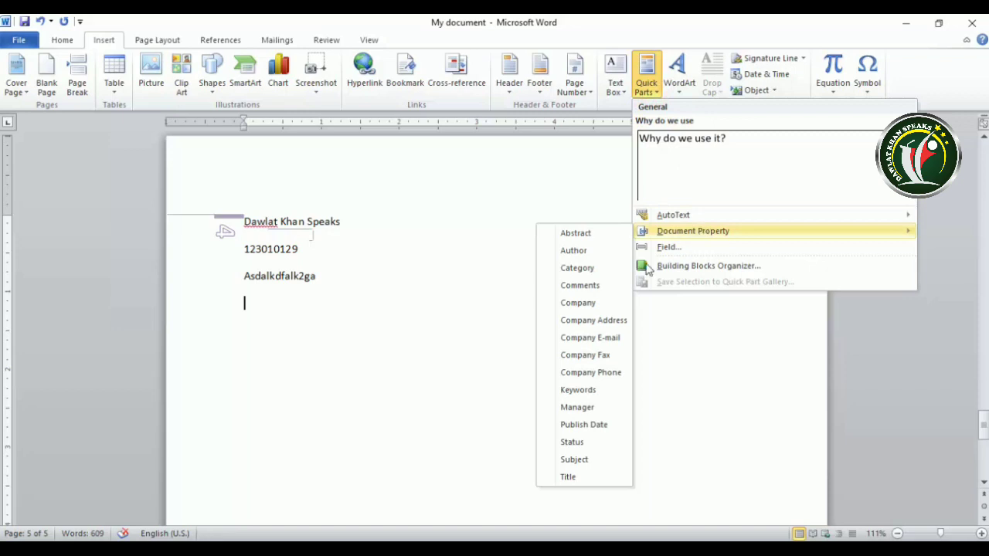
left_click(585, 426)
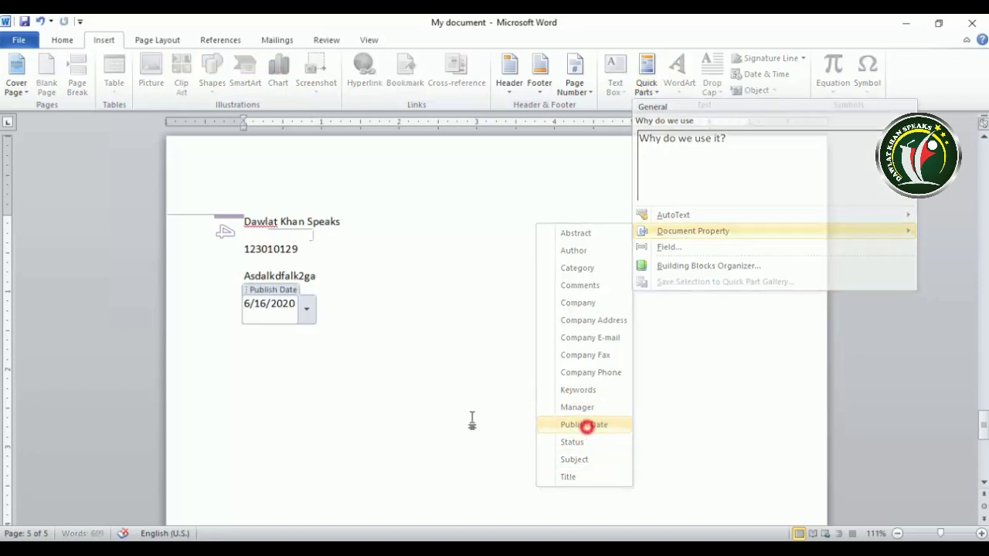
left_click(306, 310)
left_click(251, 393)
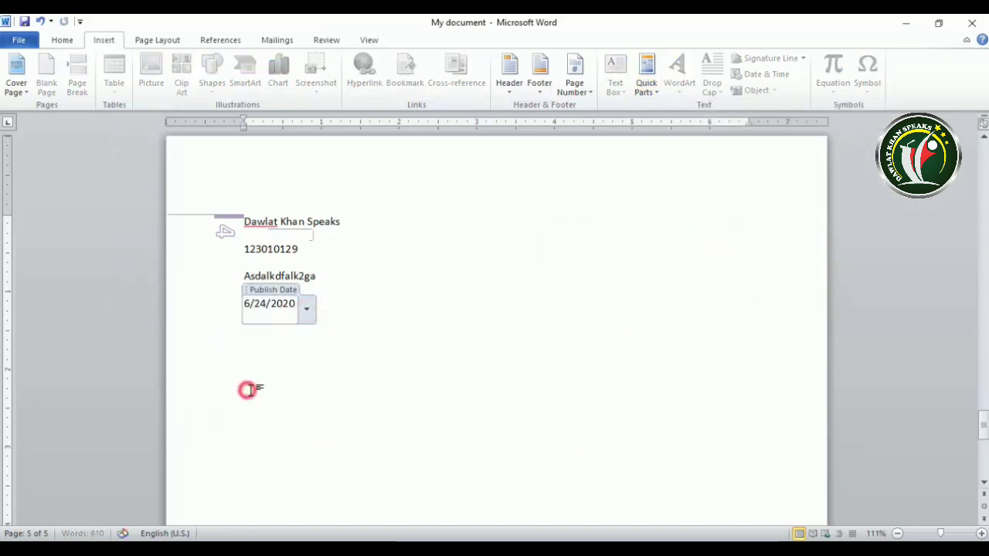
left_click(320, 360)
left_click(355, 338)
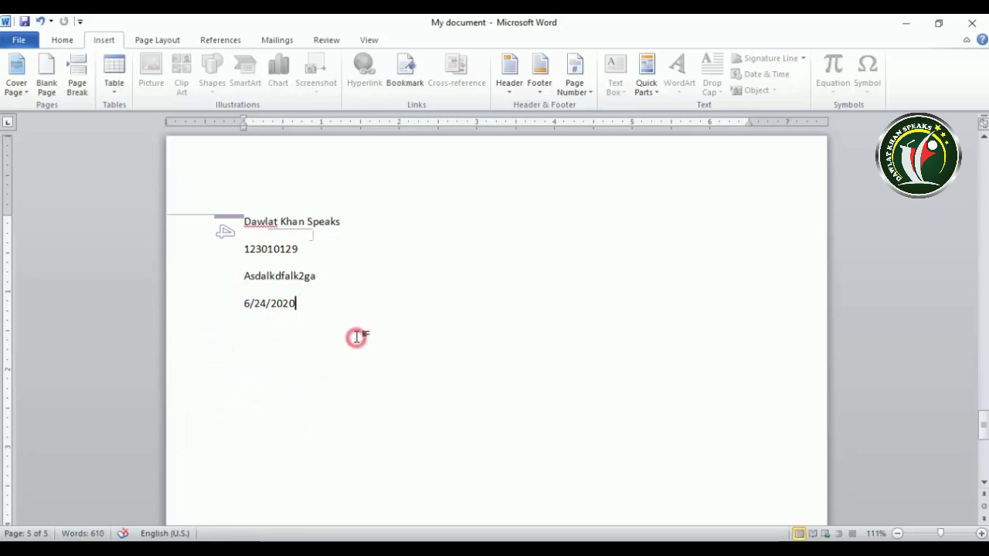
Insert a Title property field on the line below the publish date.
left_click(691, 93)
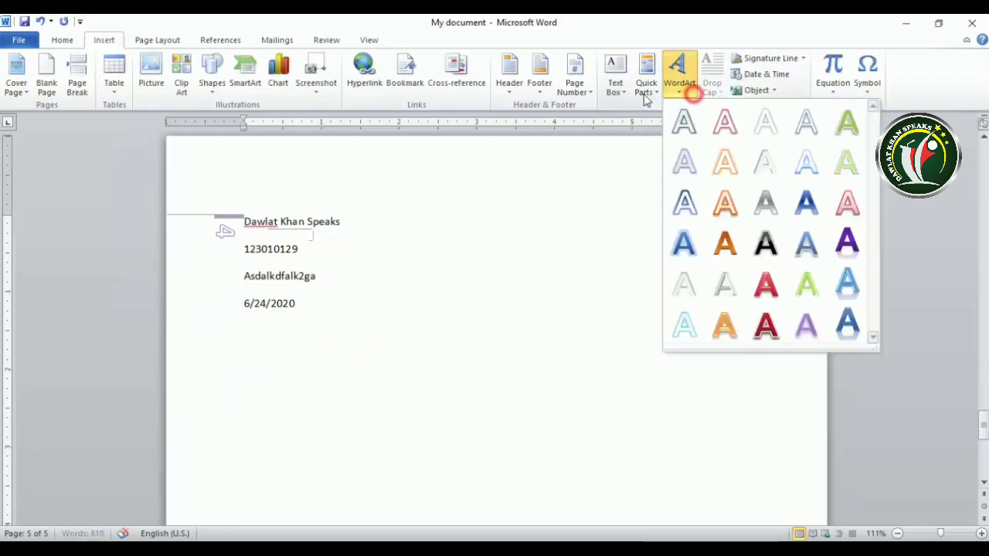
left_click(646, 86)
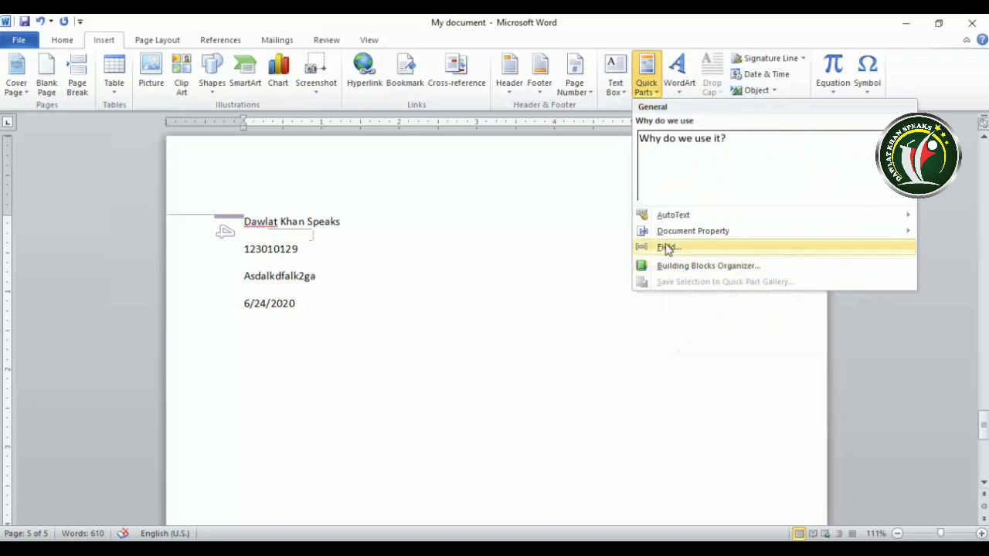
mouse_move(669, 234)
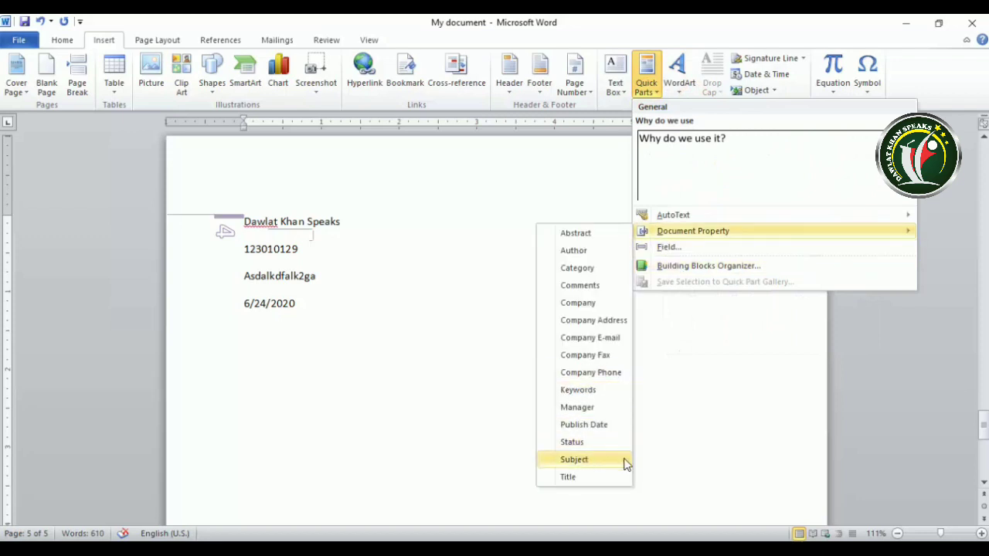
left_click(571, 478)
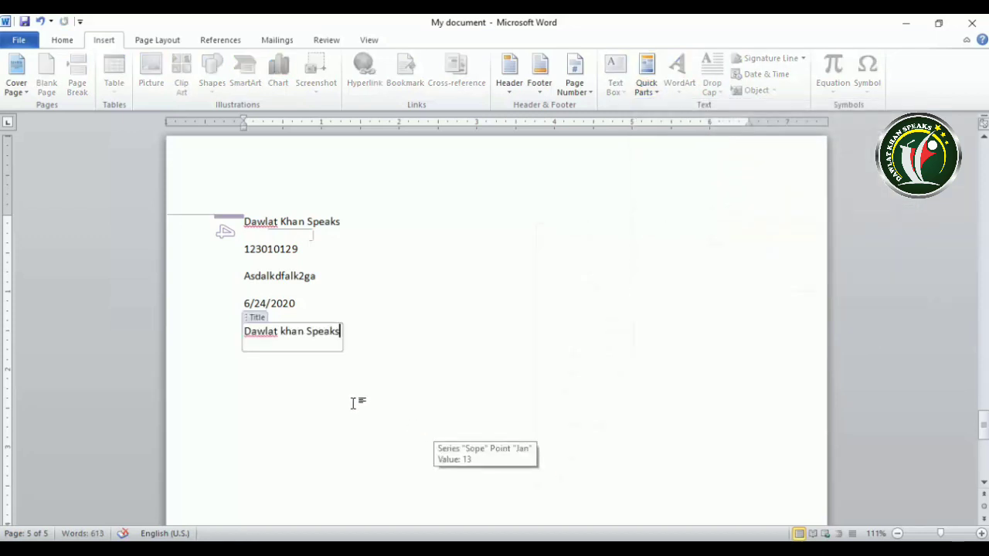
left_click(271, 386)
left_click(378, 382)
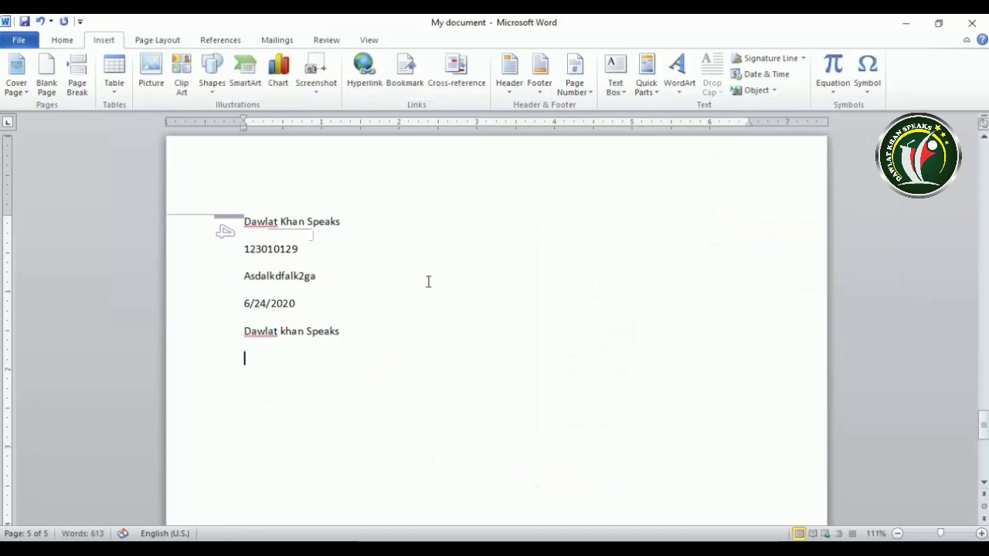
left_click(646, 93)
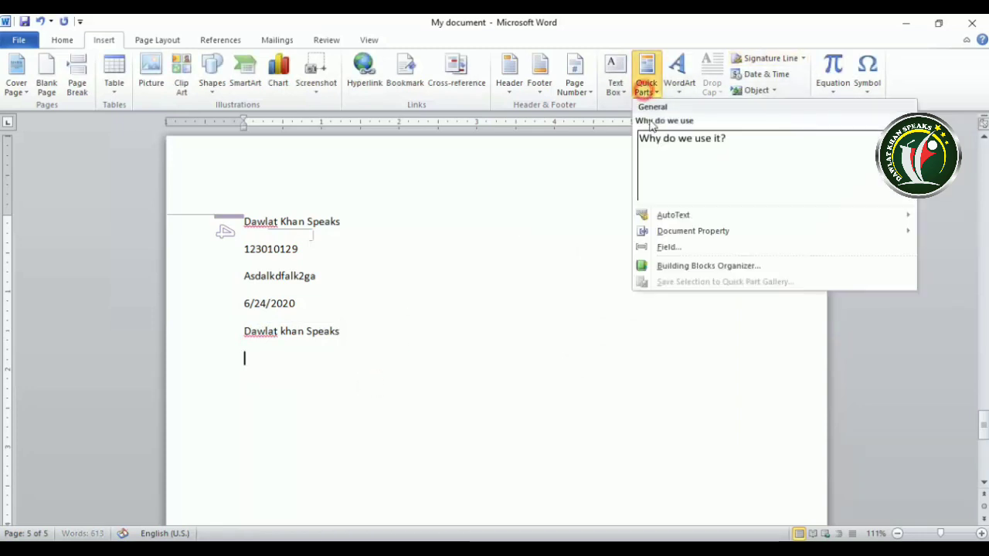
left_click(680, 253)
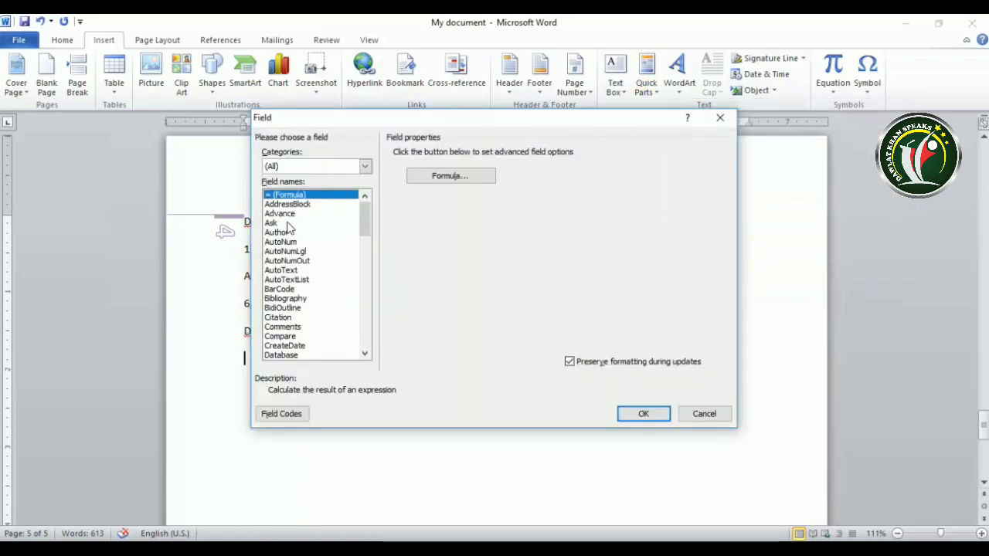
left_click(279, 214)
left_click(282, 252)
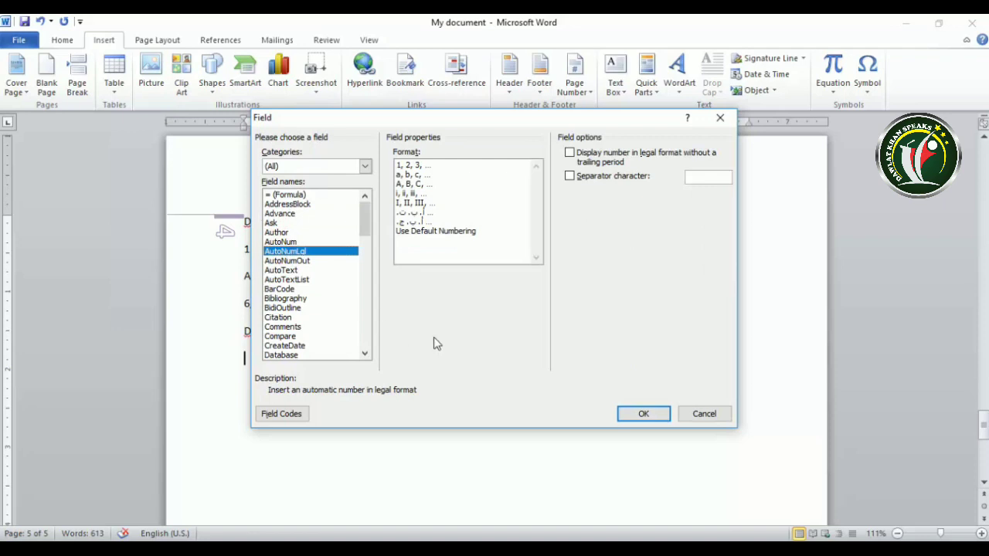
left_click(706, 415)
left_click(646, 87)
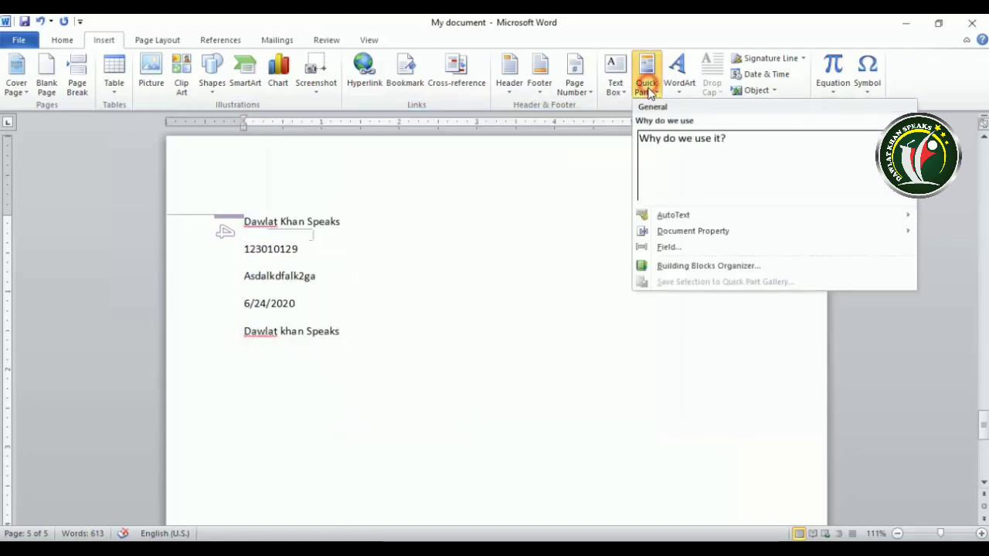
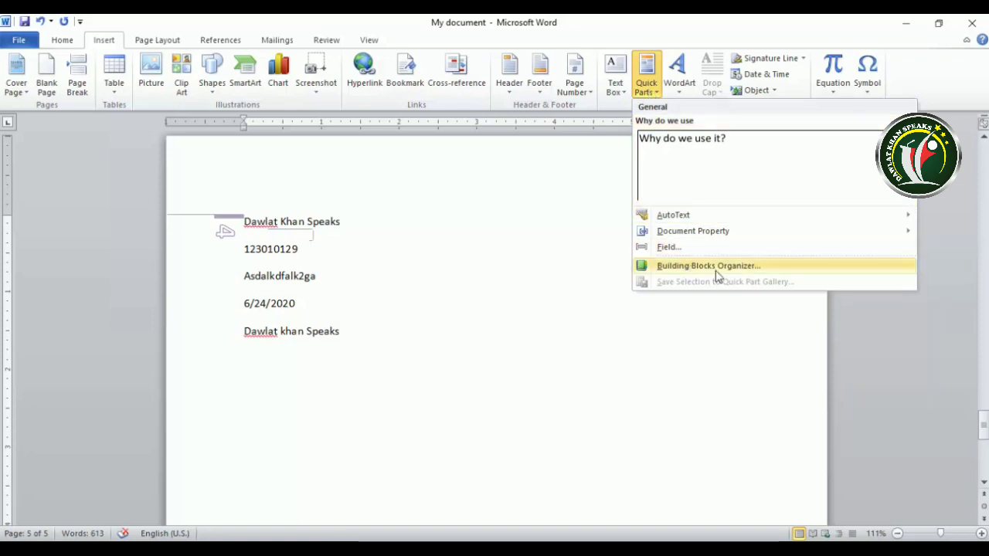
left_click(740, 272)
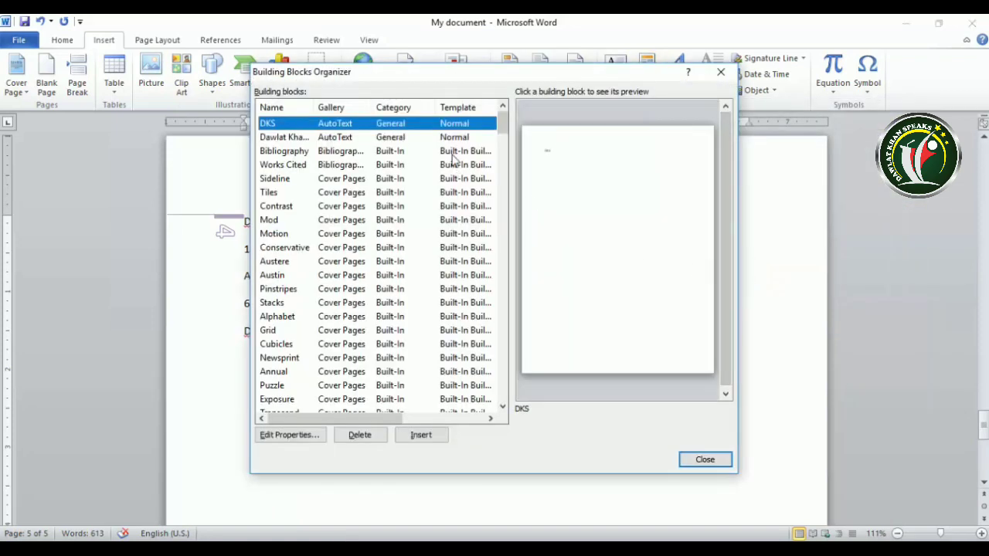
left_click(281, 138)
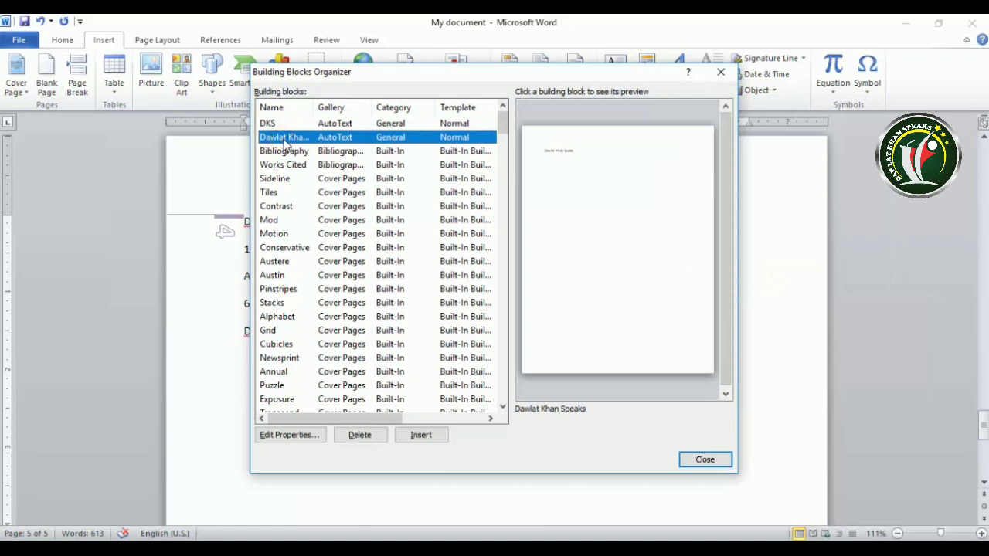
left_click(298, 167)
left_click(281, 205)
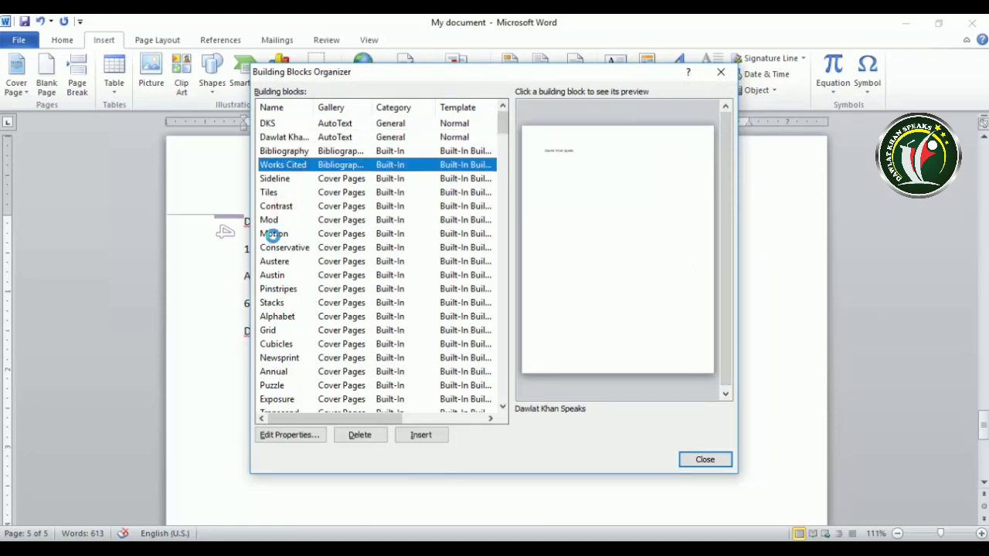
left_click(273, 234)
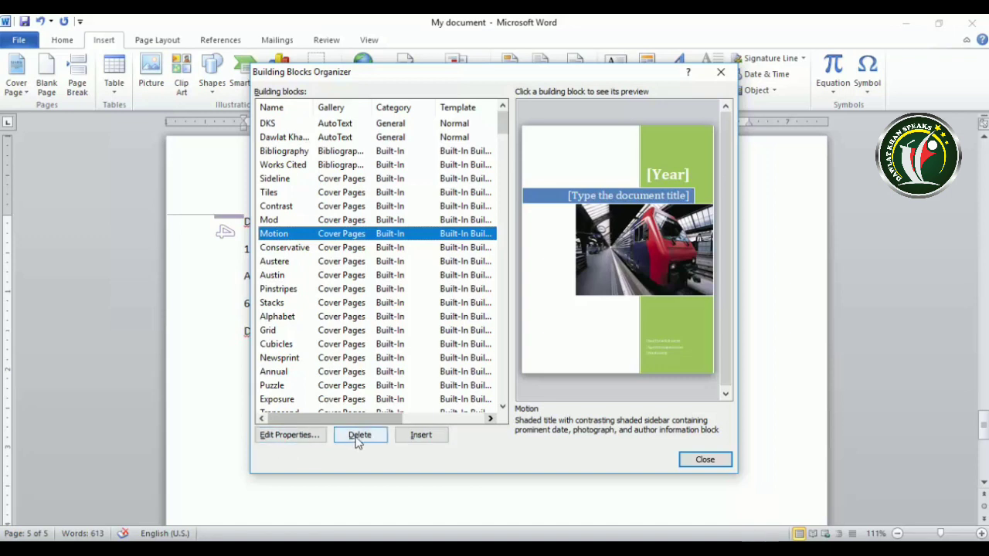
Close the organizer and insert a WordArt in the blue style.
left_click(705, 460)
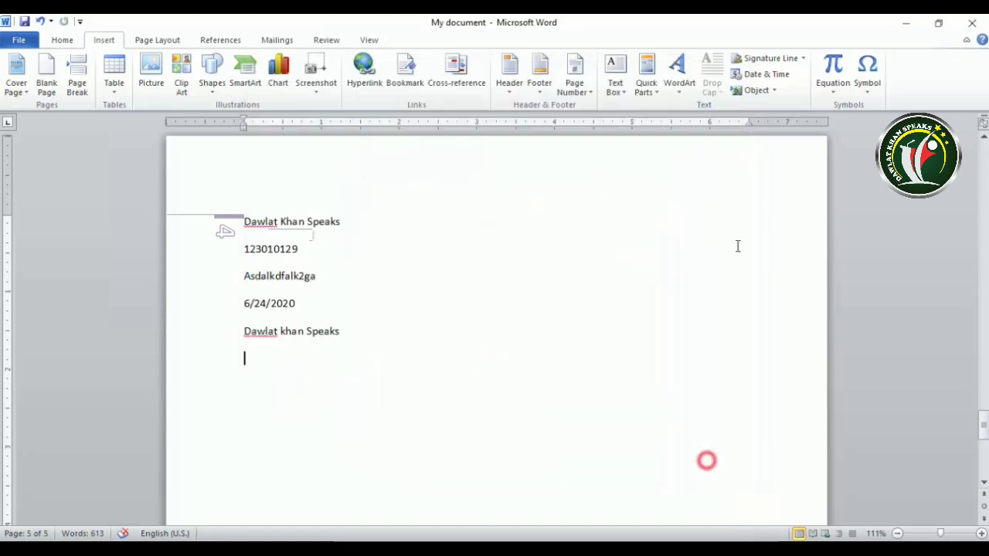
left_click(679, 77)
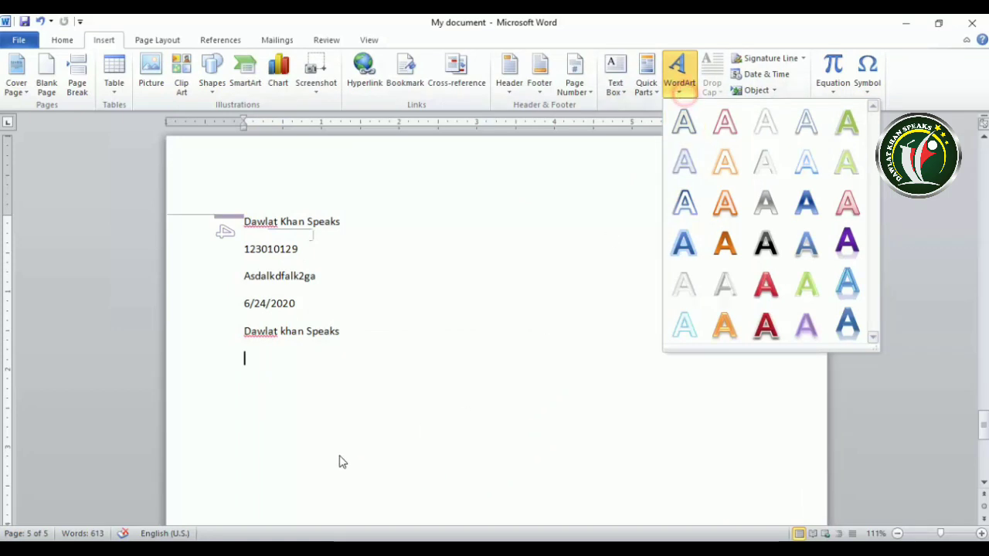
left_click(338, 433)
left_click(679, 89)
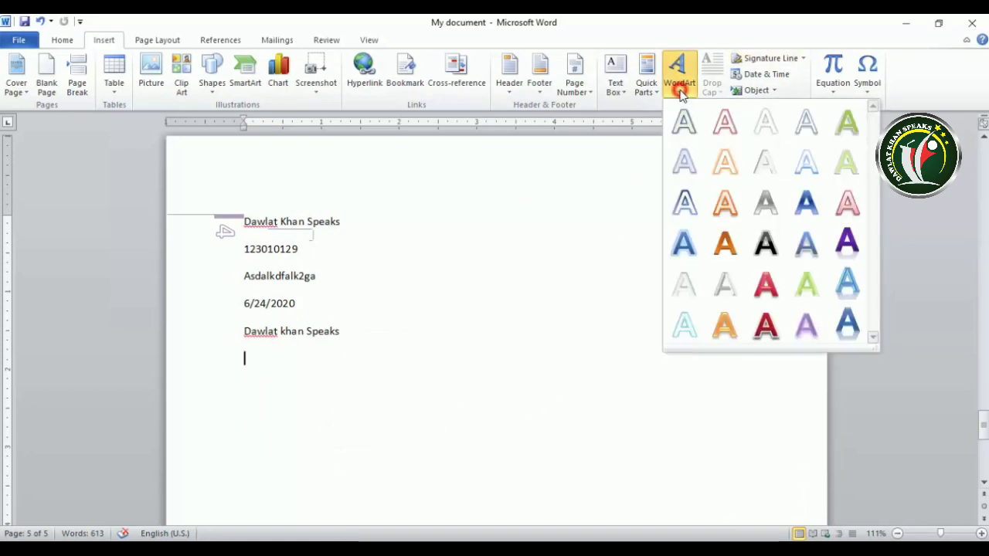
left_click(684, 244)
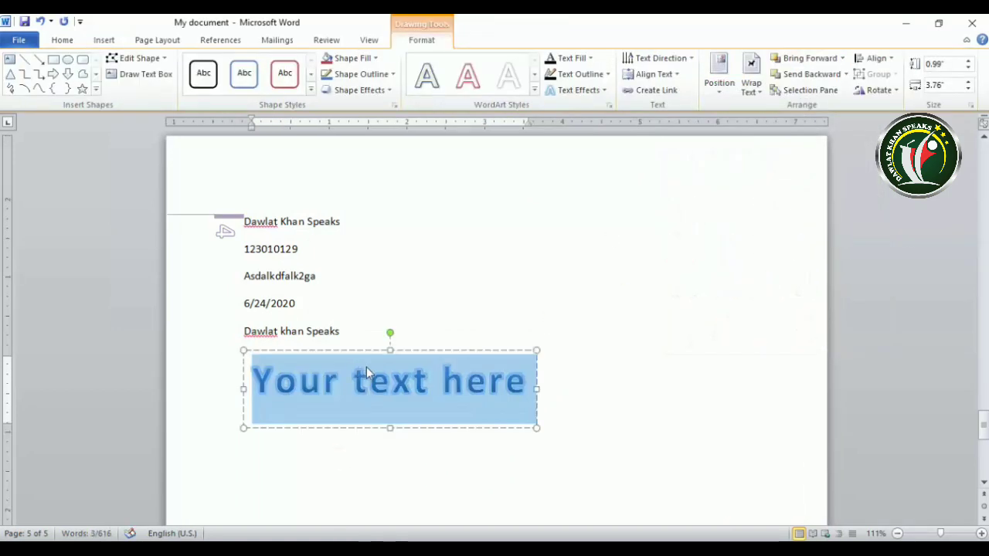
Enter 'Dawlat kk' as the blue WordArt's text, then reselect it.
type("asd;lkfa")
key("BackSpace")
key("BackSpace")
key("BackSpace")
key("BackSpace")
key("BackSpace")
key("BackSpace")
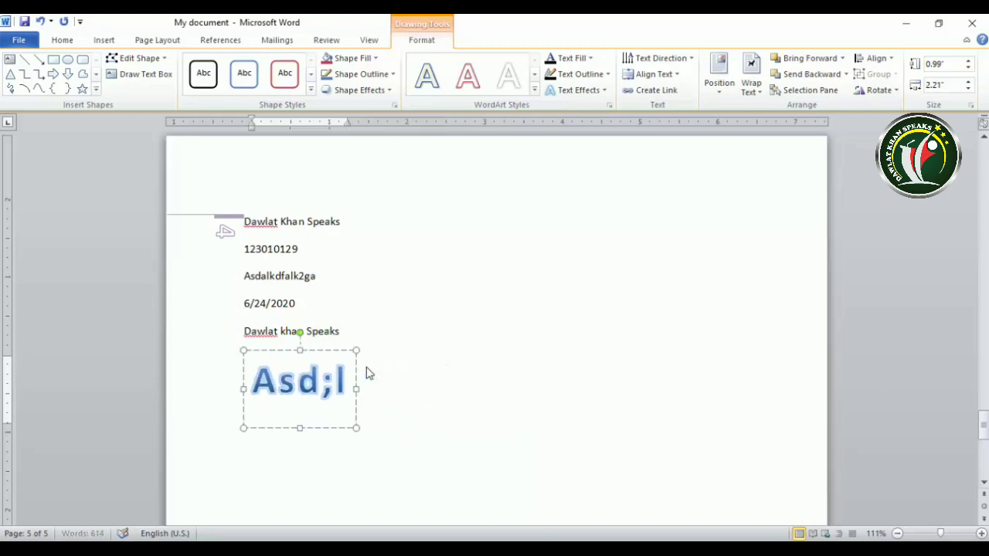
key("BackSpace")
key("BackSpace")
type("dawlat")
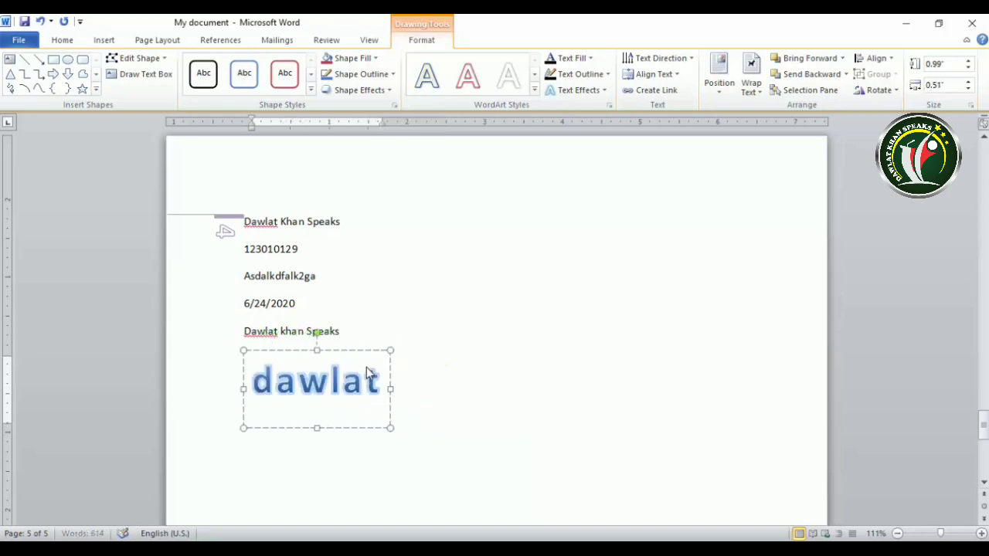
type(" ;lkha")
key("BackSpace")
key("BackSpace")
key("BackSpace")
key("BackSpace")
key("BackSpace")
key("BackSpace")
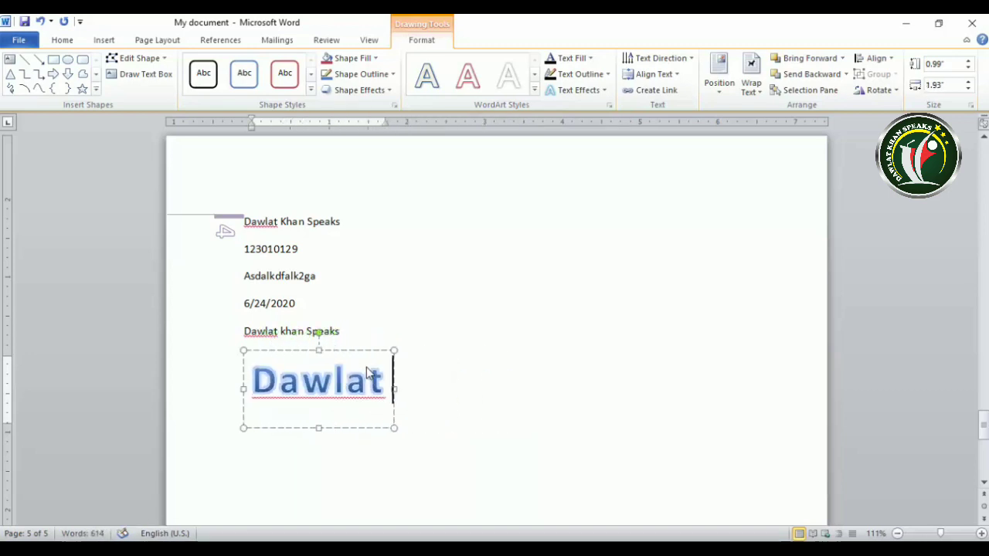
type("kkh")
key("BackSpace")
key("Home")
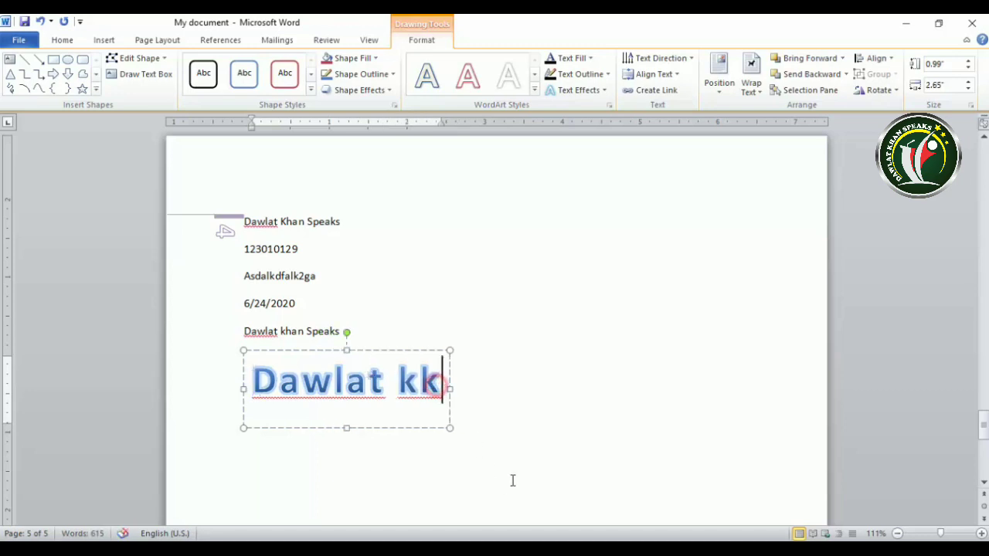
left_click(512, 479)
left_click(442, 389)
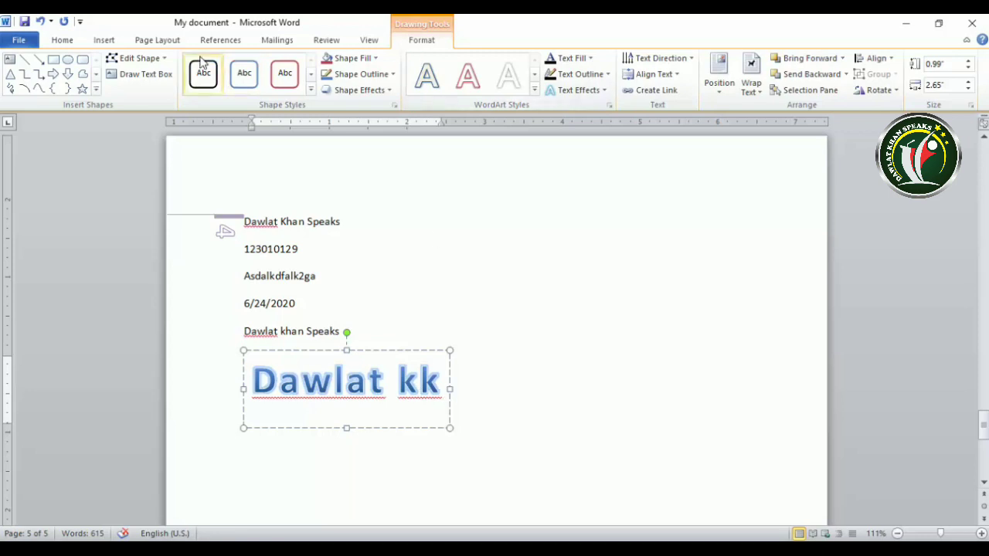
Look through the Shapes gallery and page layout settings without adding anything.
left_click(104, 41)
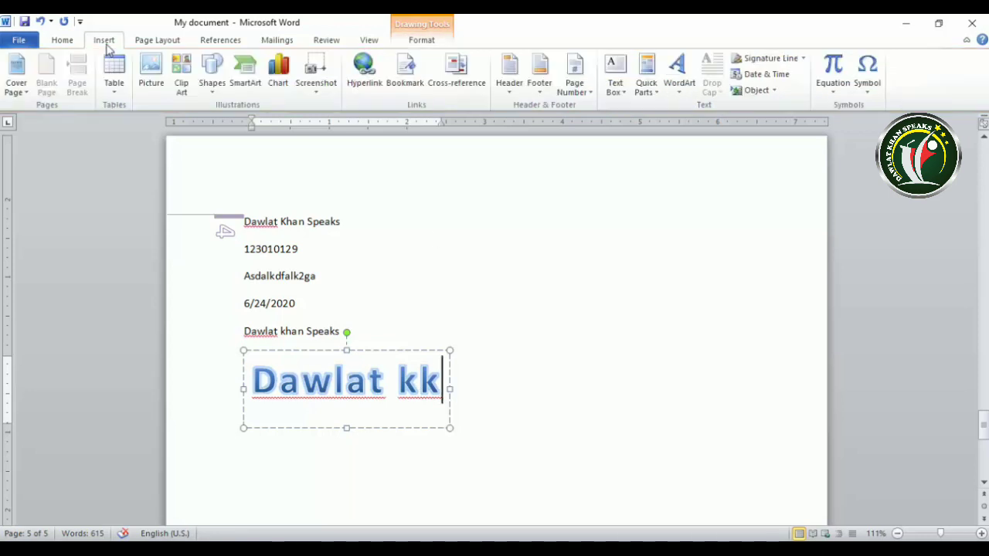
left_click(213, 83)
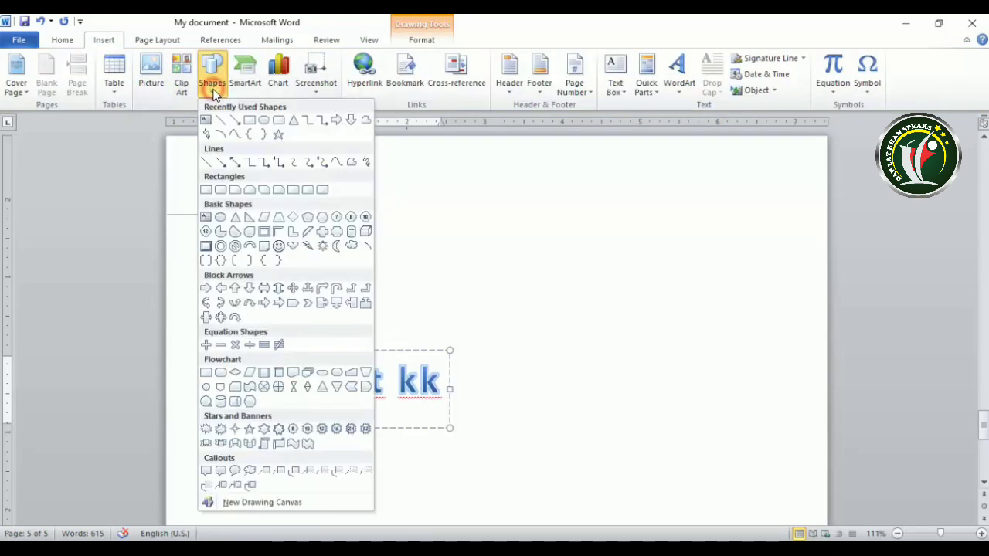
left_click(541, 333)
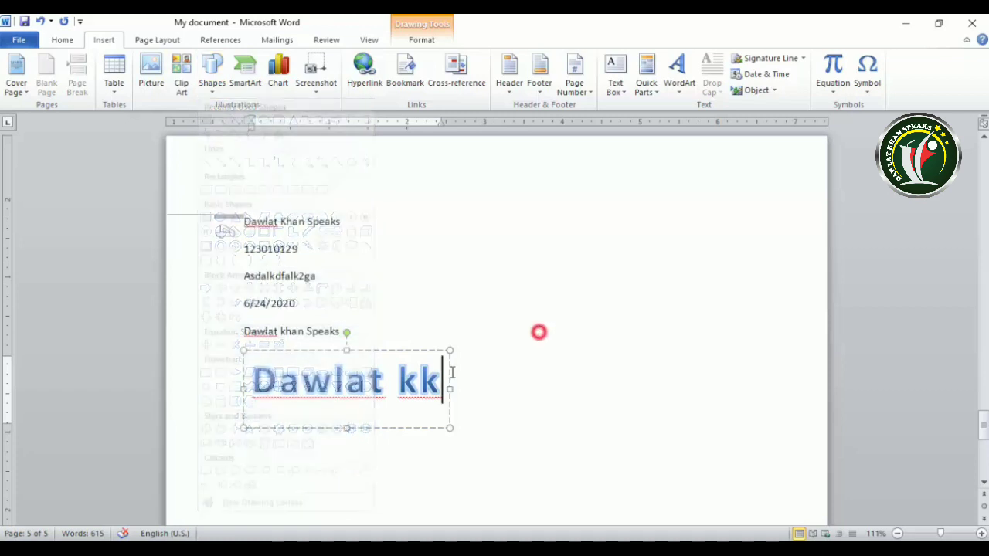
left_click(147, 43)
left_click(104, 40)
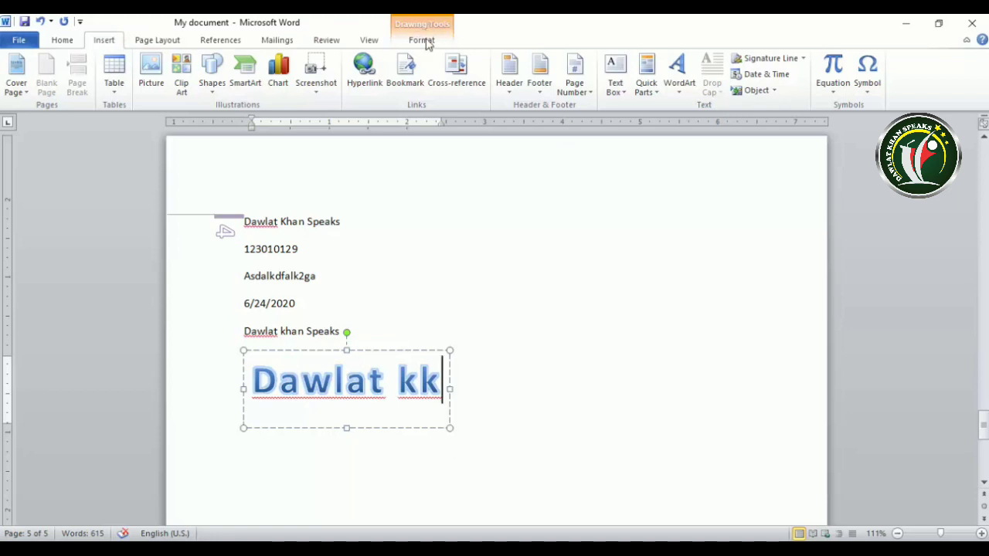
Add an orange 'Your text here' WordArt and drag it up and right of Dawlat kk.
left_click(679, 77)
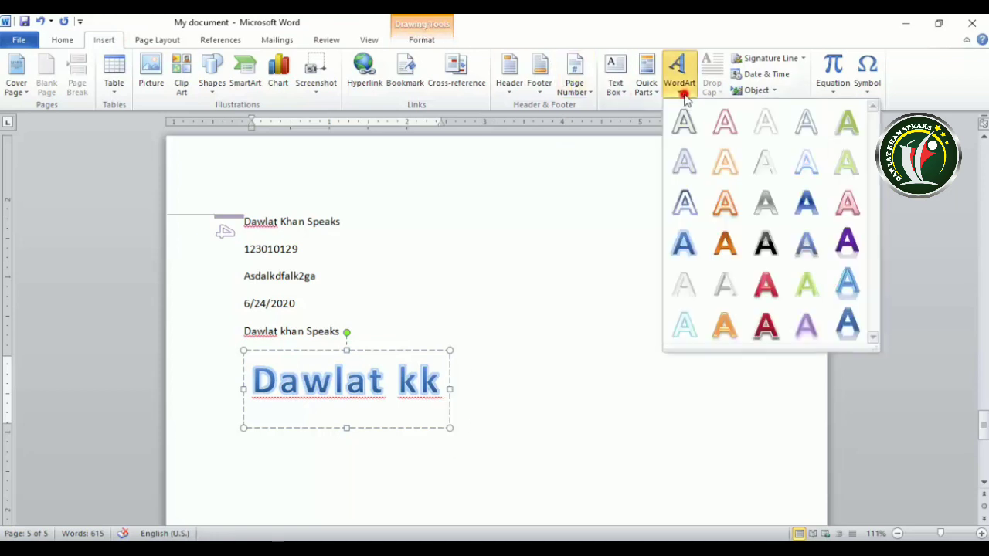
left_click(726, 332)
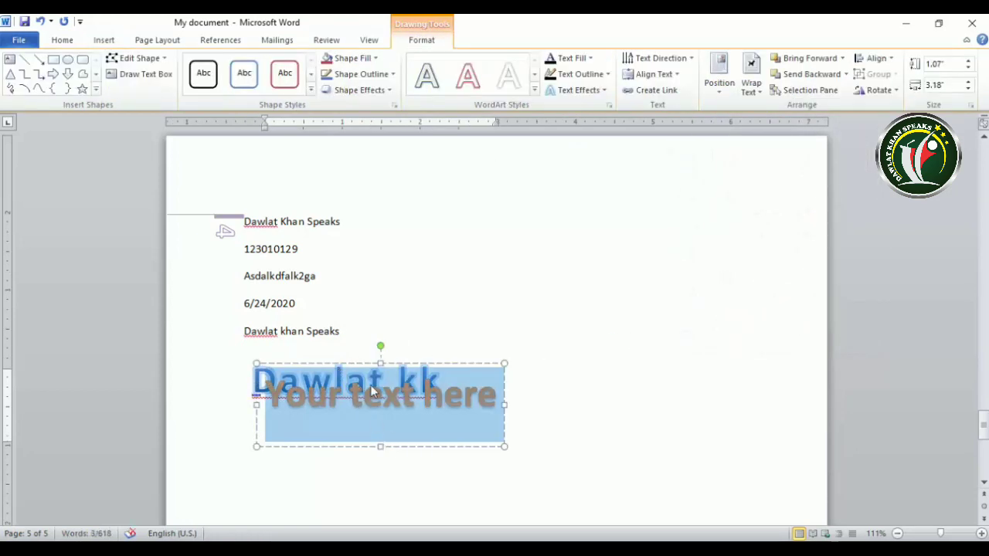
left_click_drag(366, 363, 538, 241)
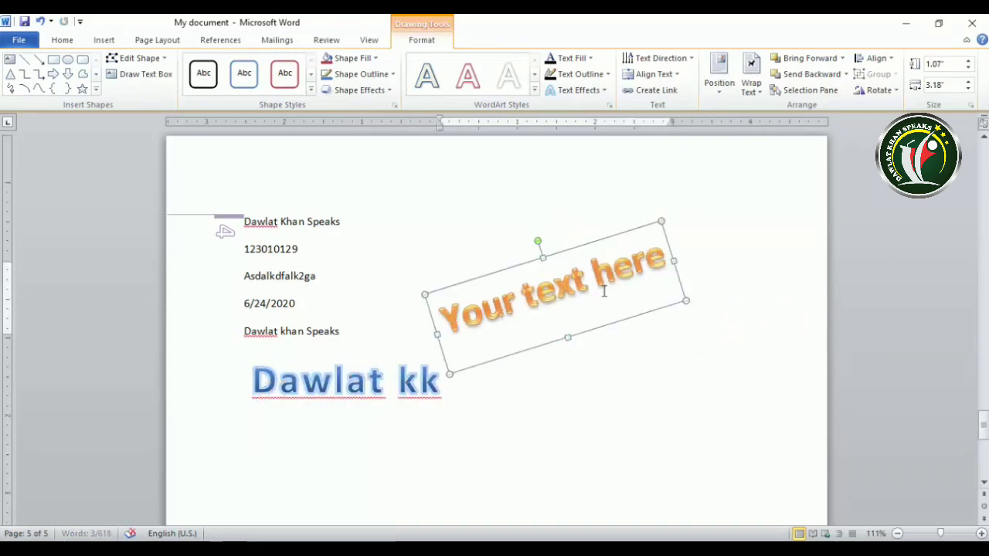
left_click(602, 373)
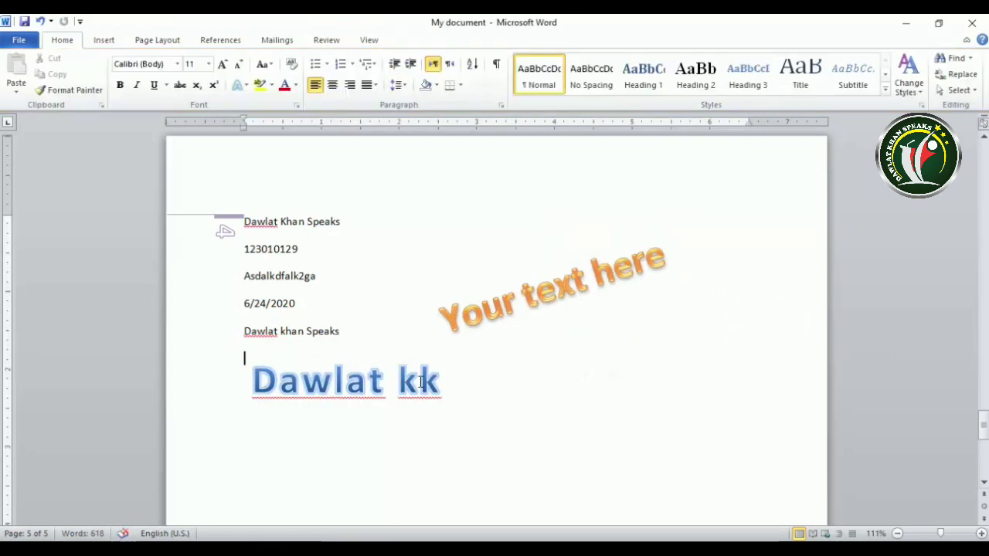
left_click(120, 42)
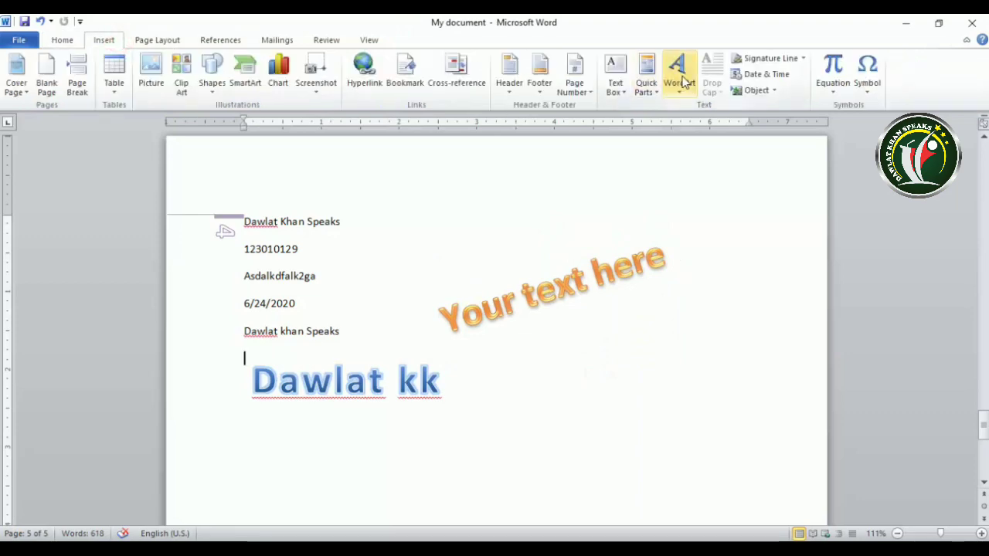
Give the paragraph starting 'There are many variations' a dropped capital T.
scroll(693, 147, "up", 1)
scroll(692, 147, "up", 15)
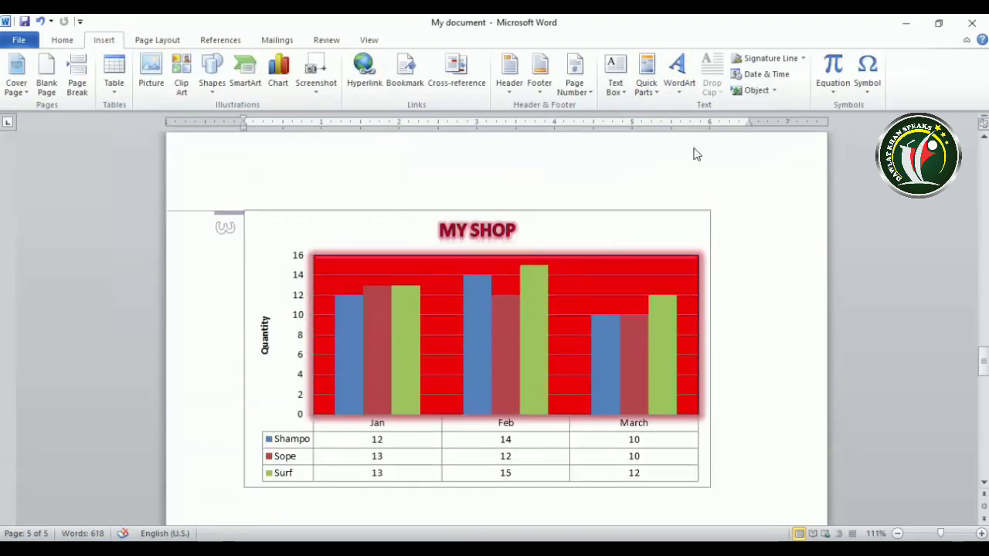
scroll(693, 148, "up", 12)
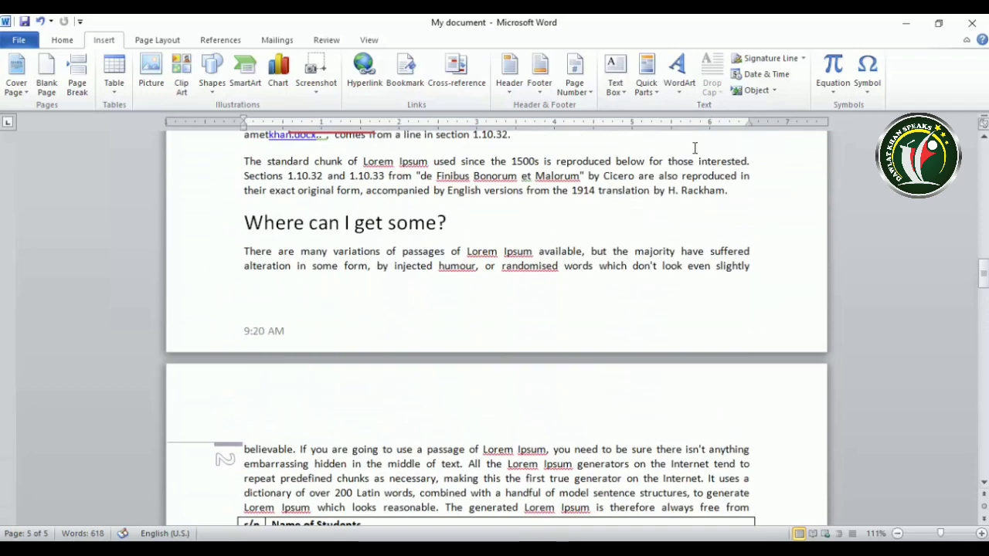
scroll(511, 284, "down", 1)
scroll(510, 284, "down", 3)
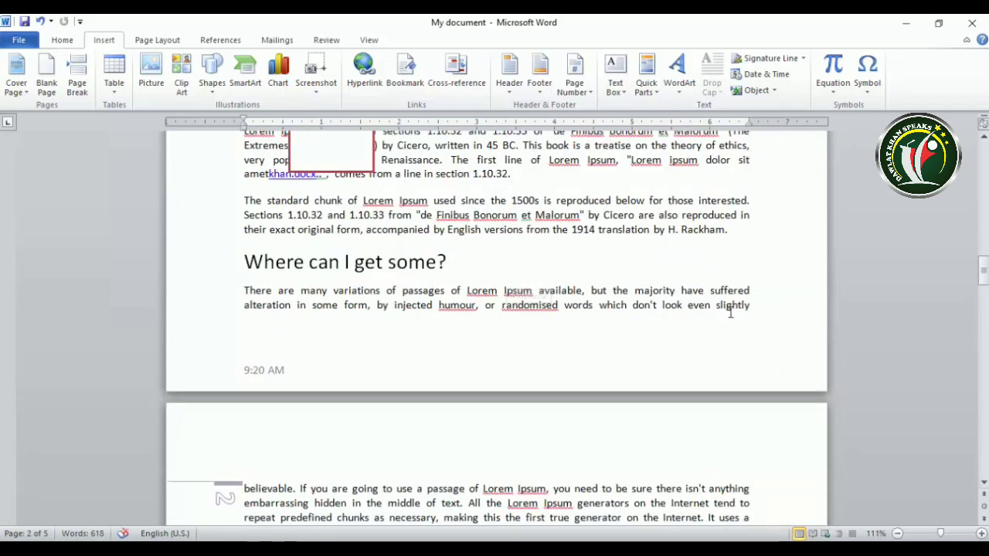
left_click(769, 309)
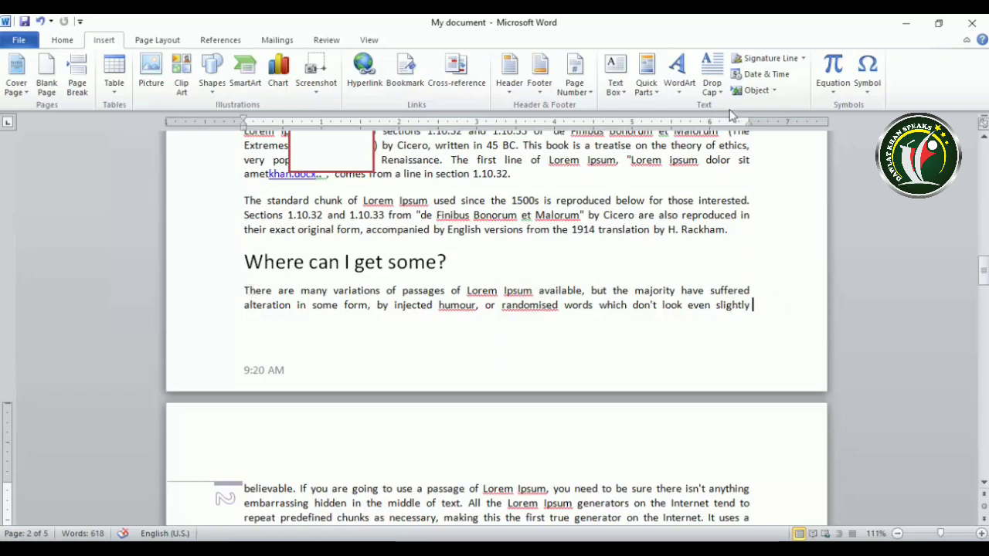
left_click(711, 75)
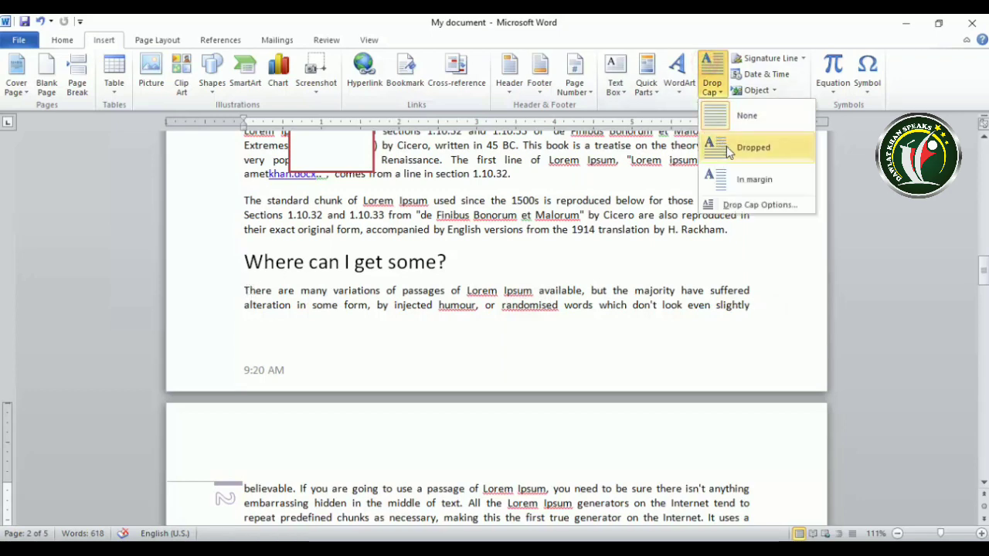
left_click(727, 147)
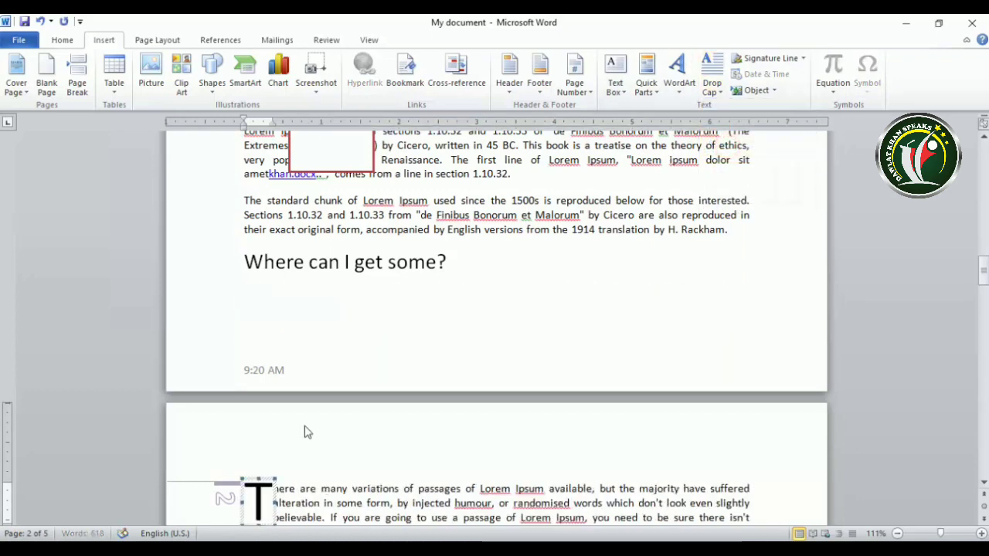
Try the drop cap in the margin, then set it back to Dropped.
scroll(305, 433, "down", 3)
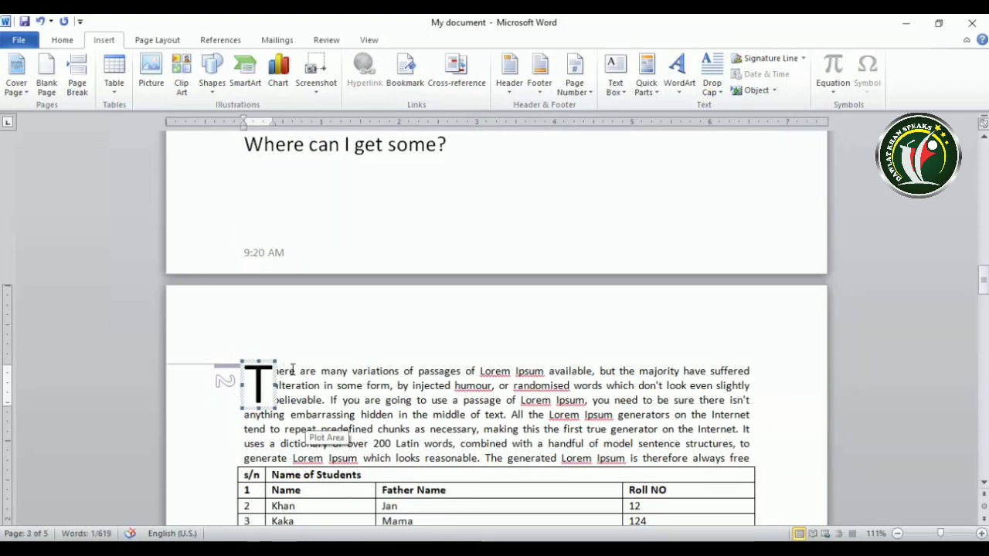
left_click(712, 77)
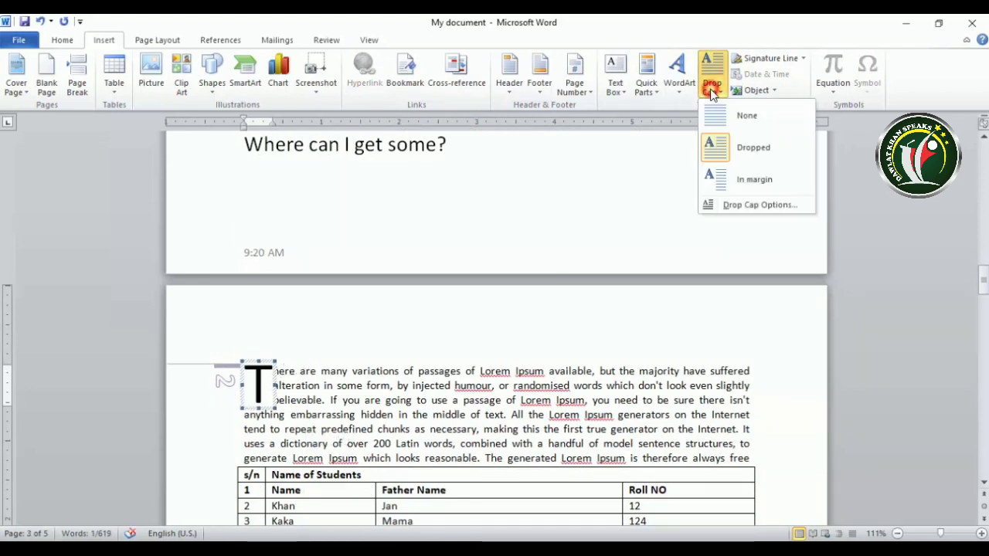
left_click(725, 185)
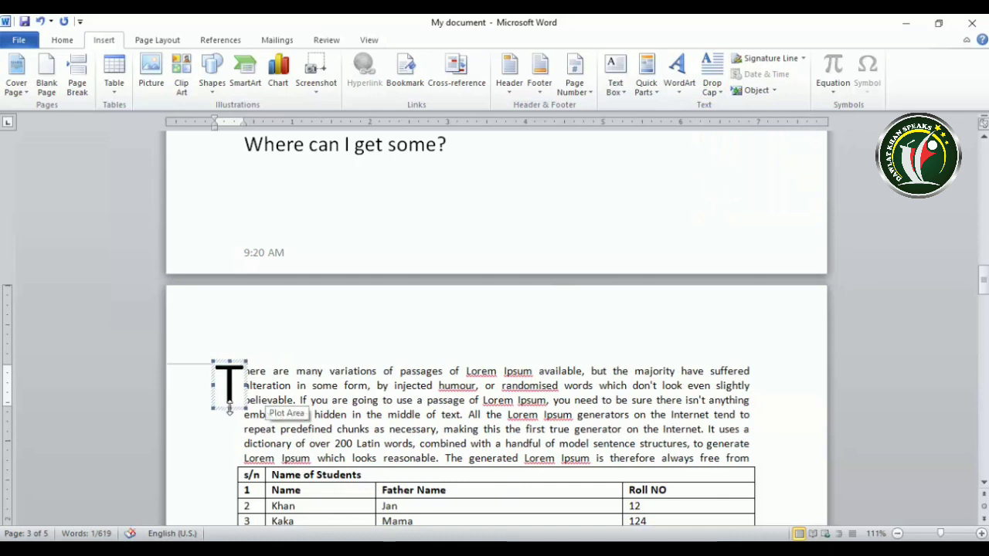
left_click(711, 76)
left_click(738, 147)
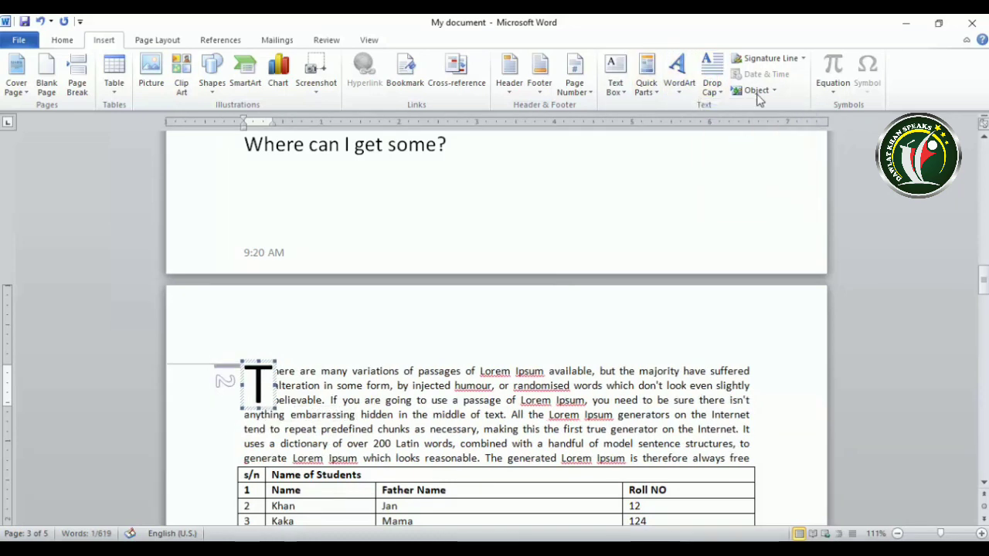
left_click(767, 58)
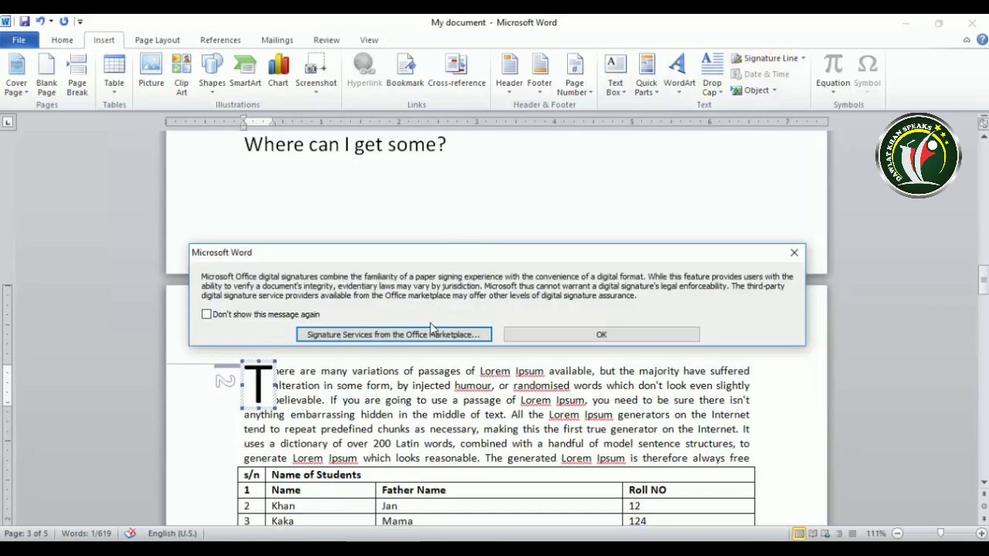
left_click(459, 338)
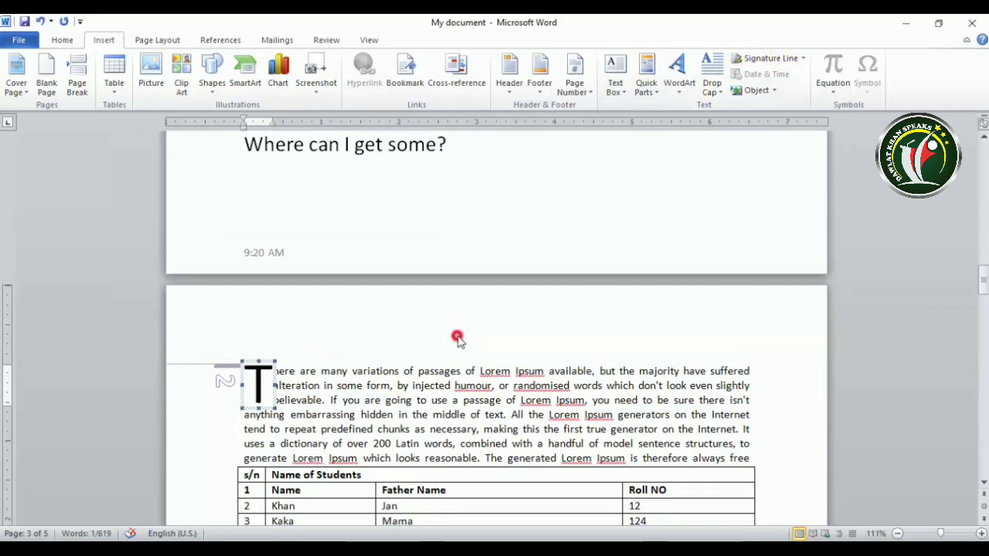
scroll(612, 343, "down", 8)
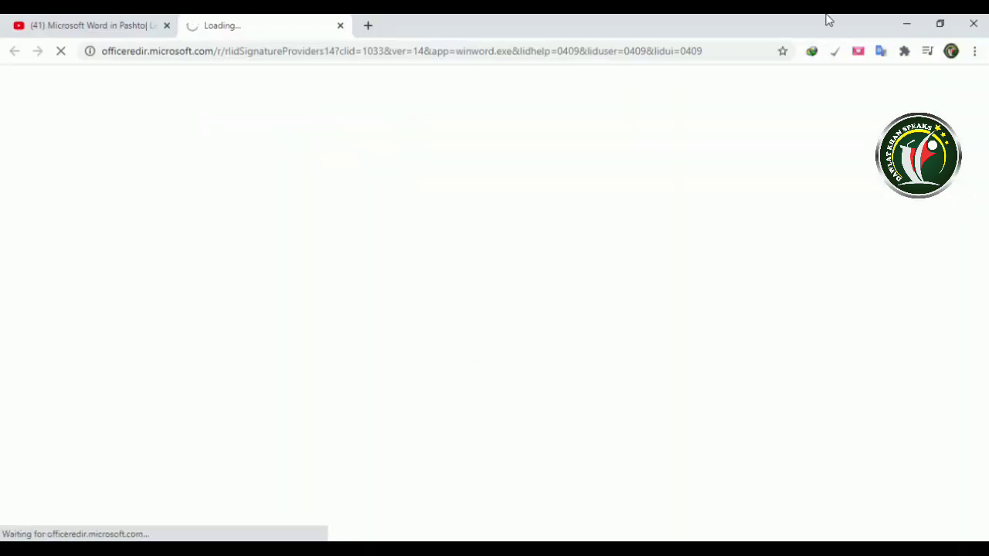
left_click(906, 25)
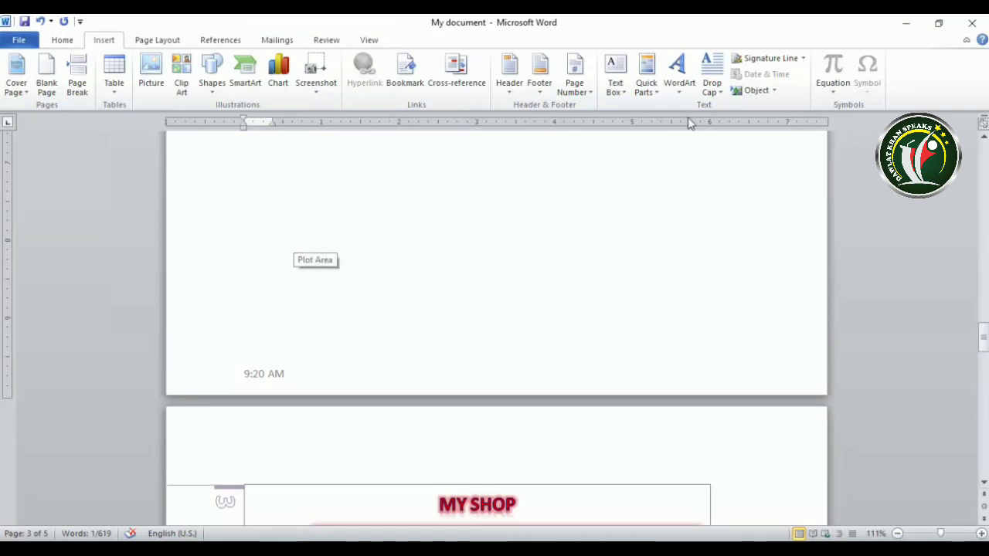
left_click(802, 59)
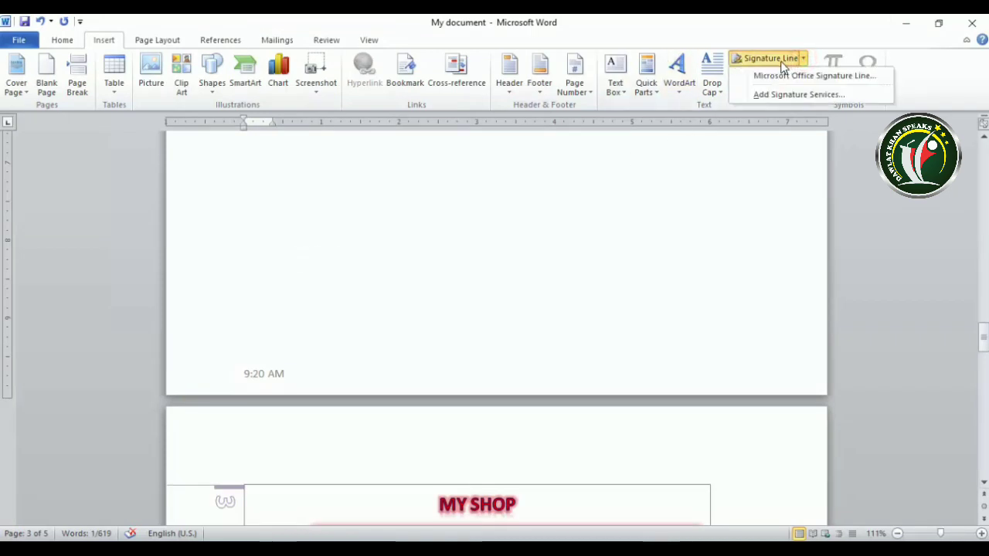
left_click(793, 96)
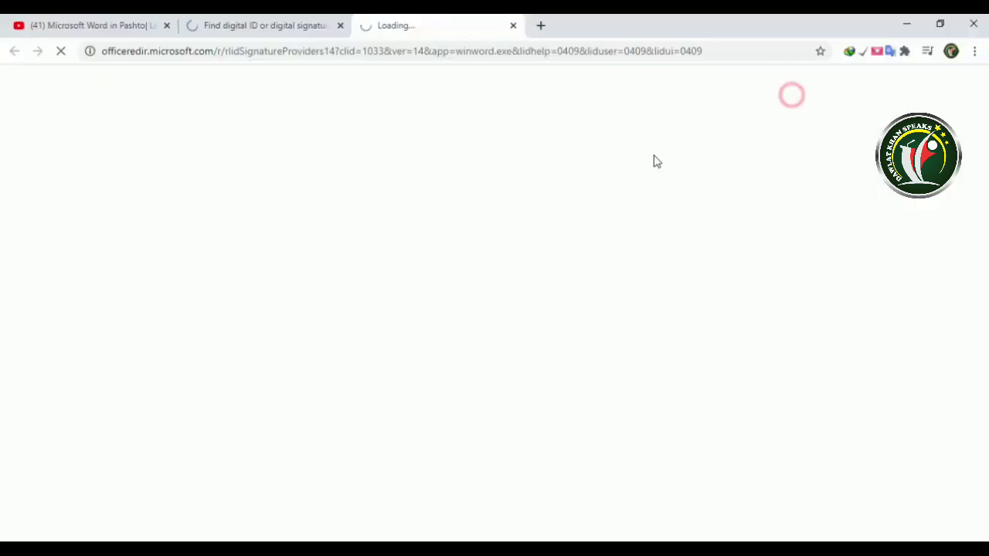
left_click(912, 24)
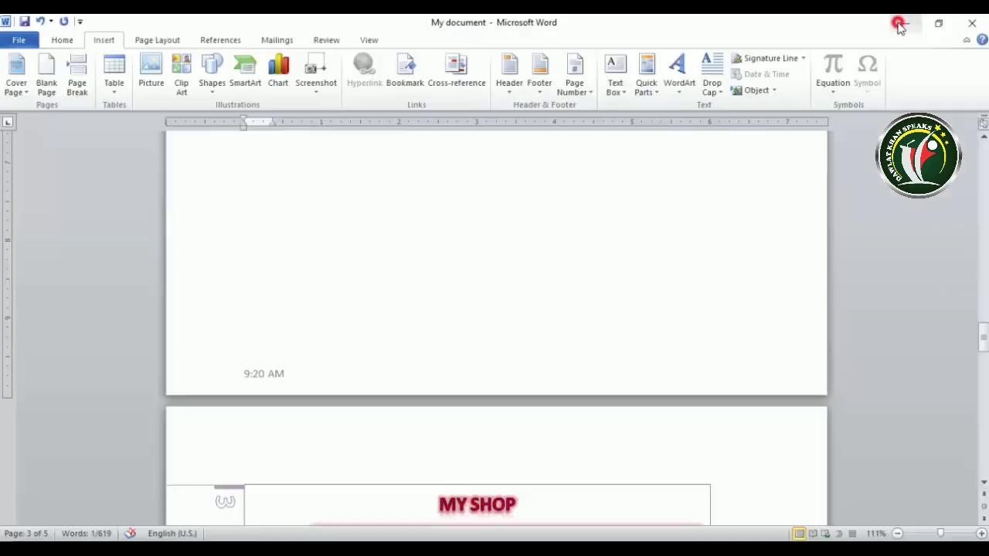
Set up a signature line with the suggested signer's details entered and the instructions selected, then confirm.
left_click(796, 60)
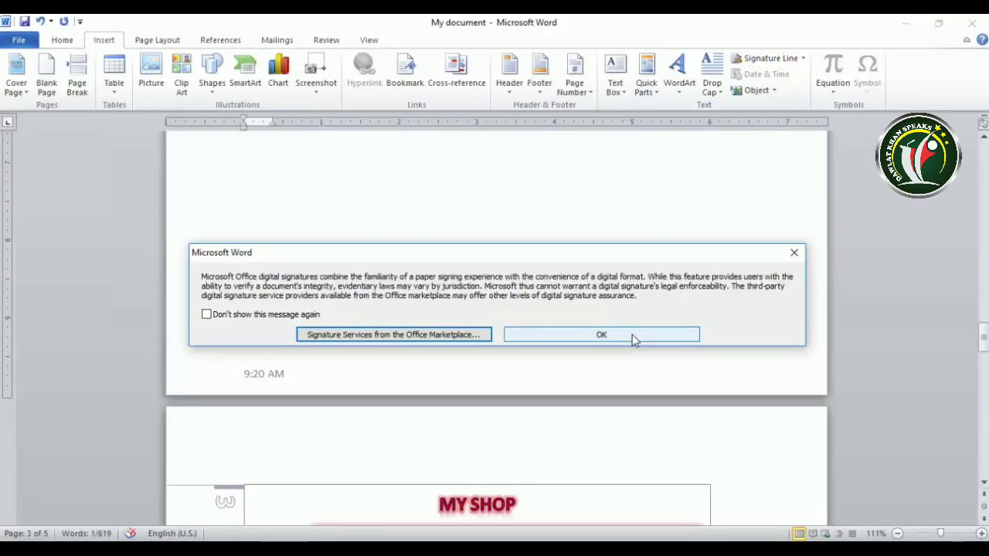
left_click(632, 335)
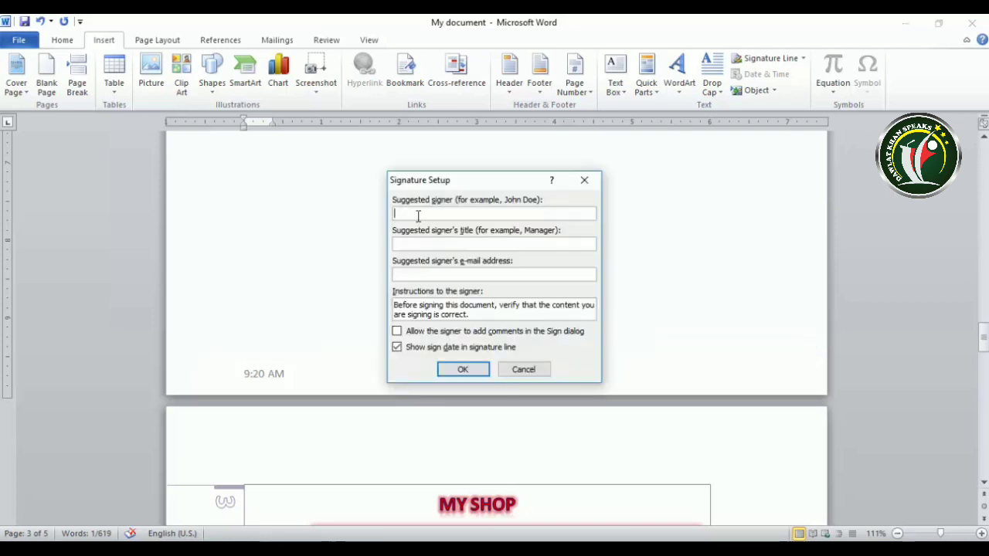
left_click(462, 213)
type("falsdfjal")
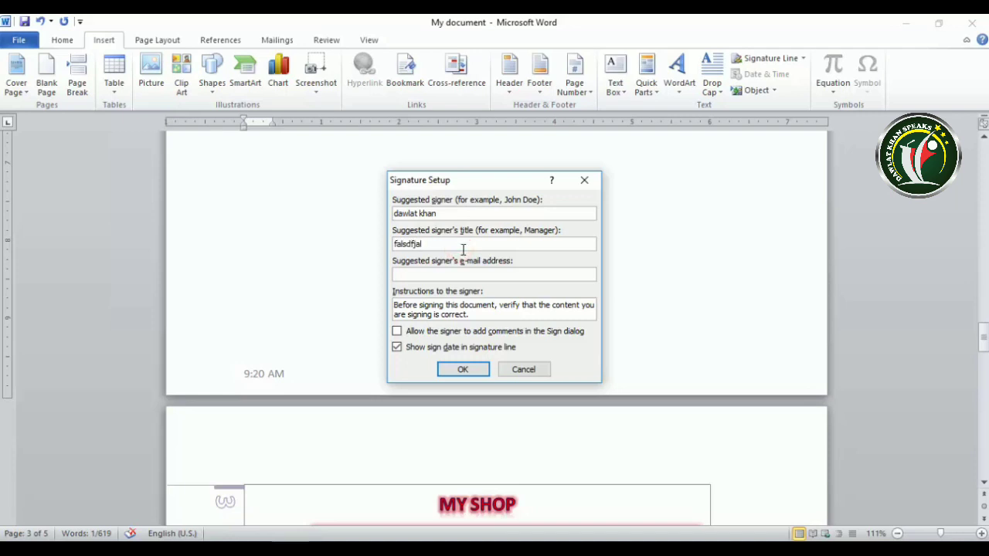
type("asdfsd")
triple_click(490, 313)
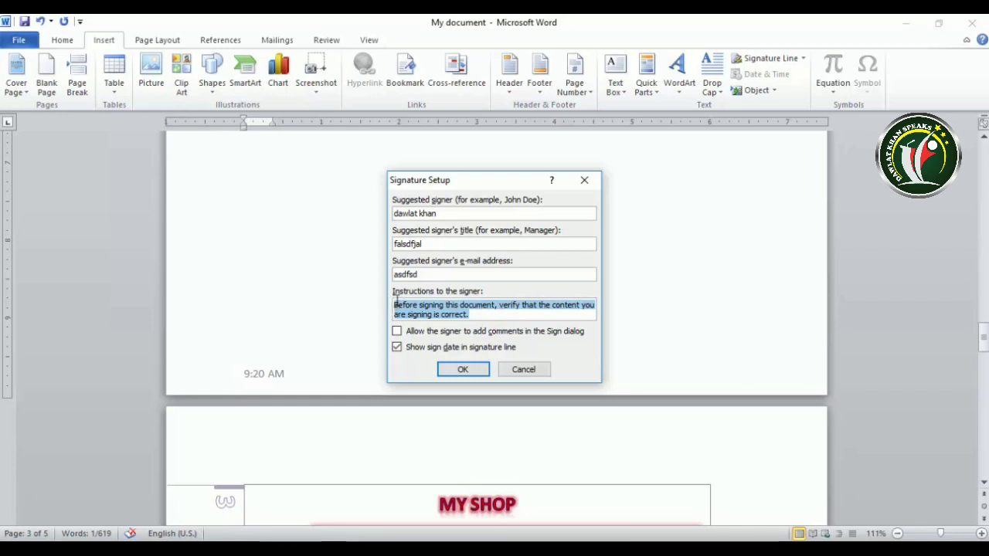
left_click(475, 370)
scroll(483, 344, "down", 2)
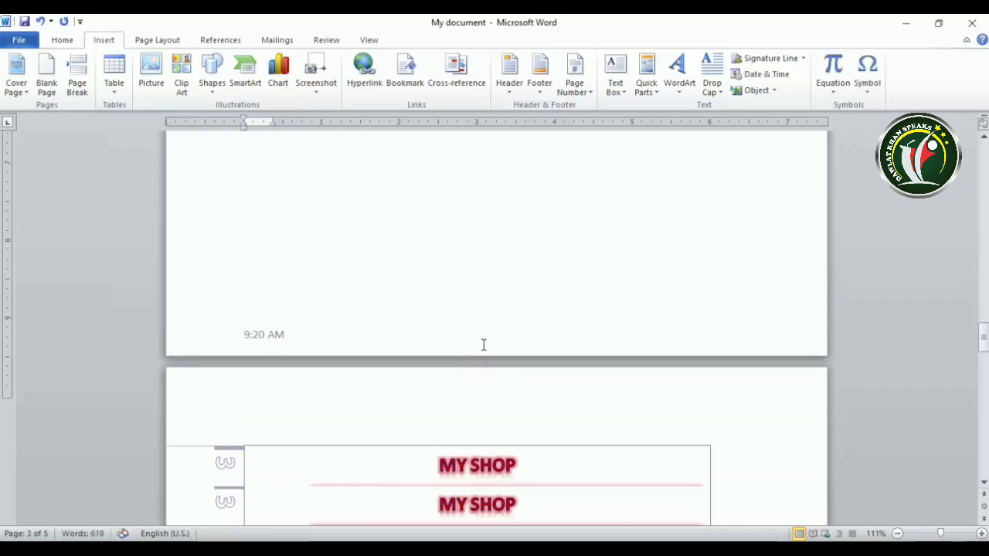
scroll(484, 345, "up", 15)
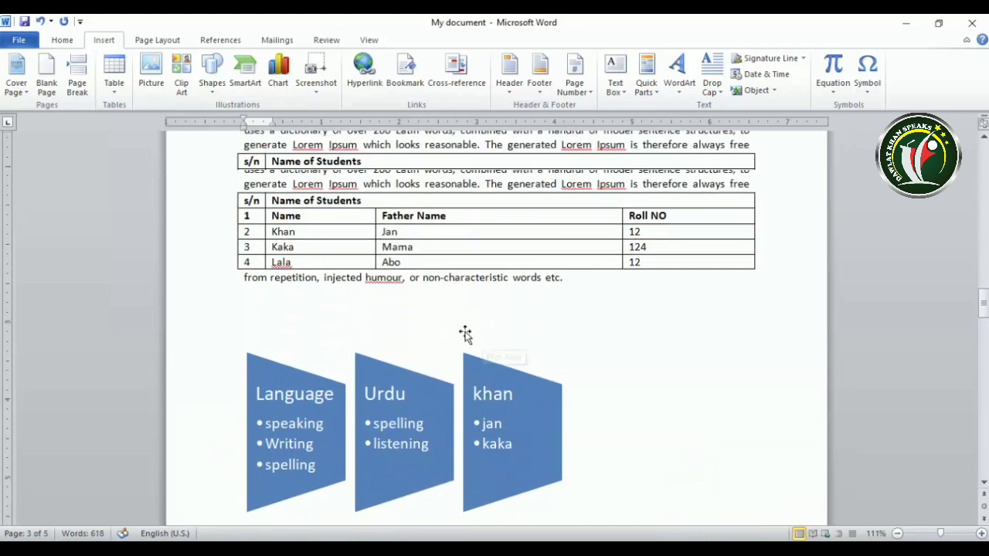
scroll(517, 358, "down", 15)
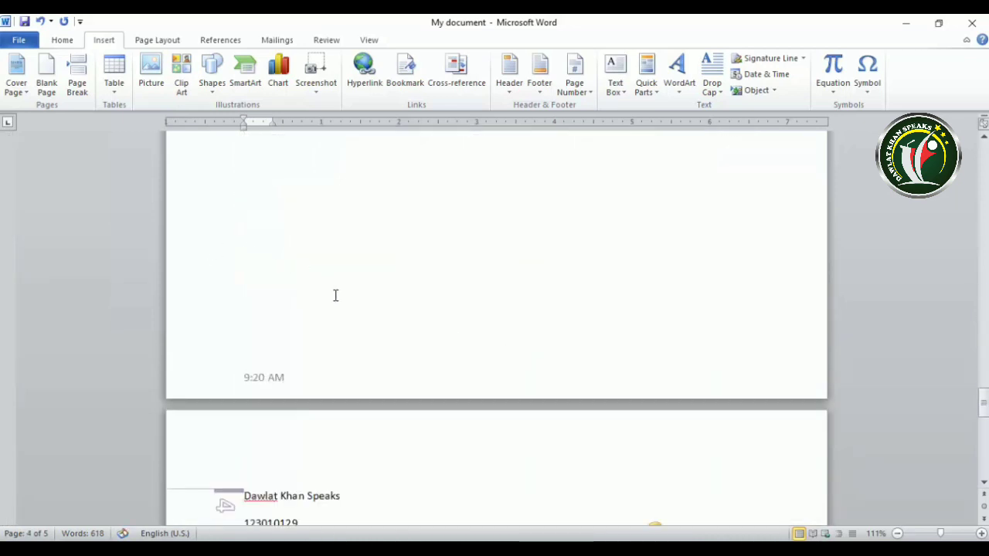
Insert an Office signature line with a suggested signer on page 5, under the 'Dawlat kk' WordArt.
scroll(336, 295, "down", 12)
left_click(315, 285)
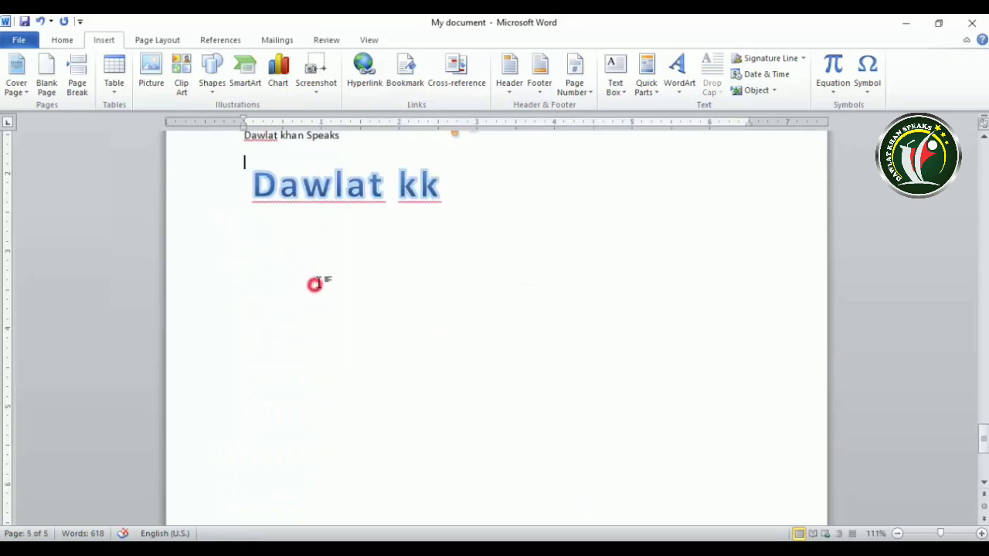
scroll(317, 283, "up", 3)
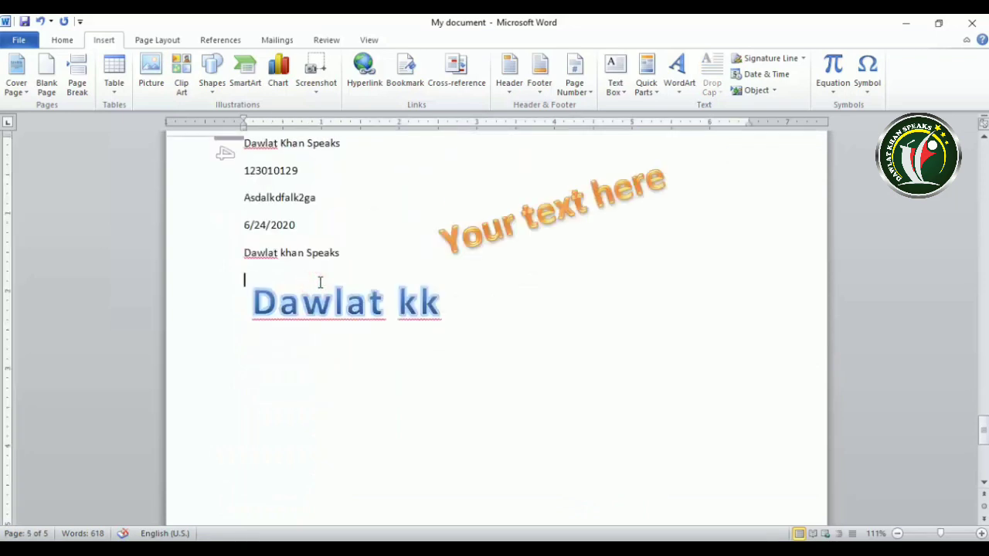
left_click(802, 59)
left_click(781, 75)
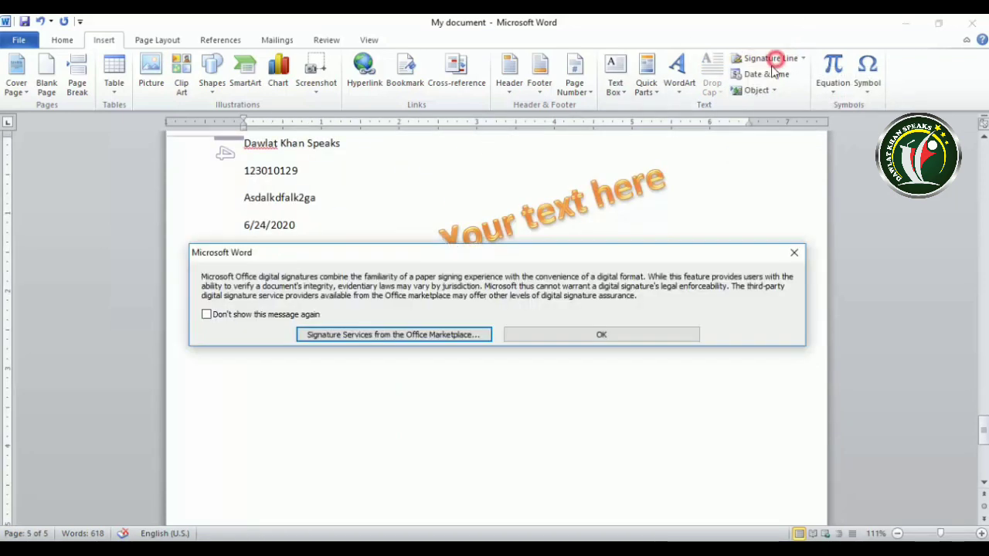
left_click(596, 334)
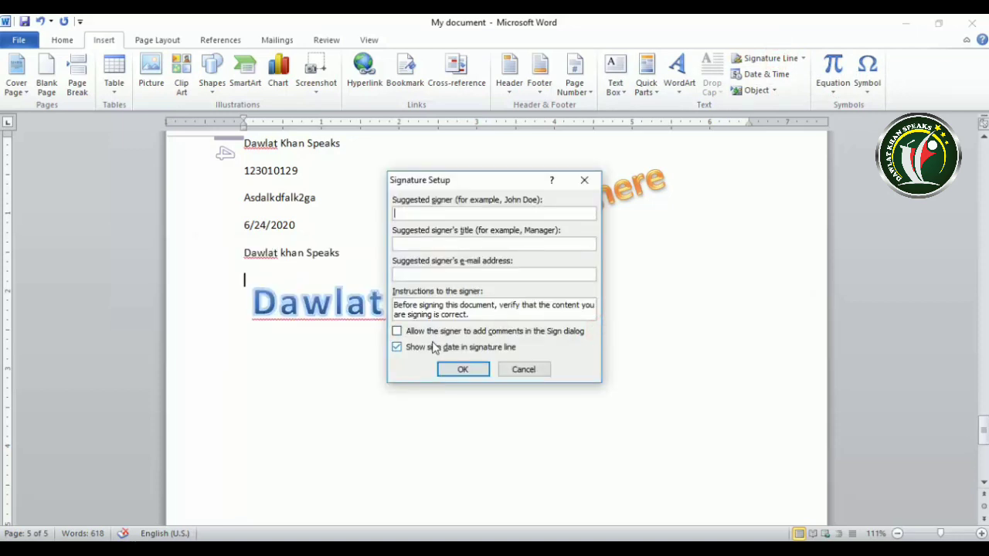
left_click(463, 371)
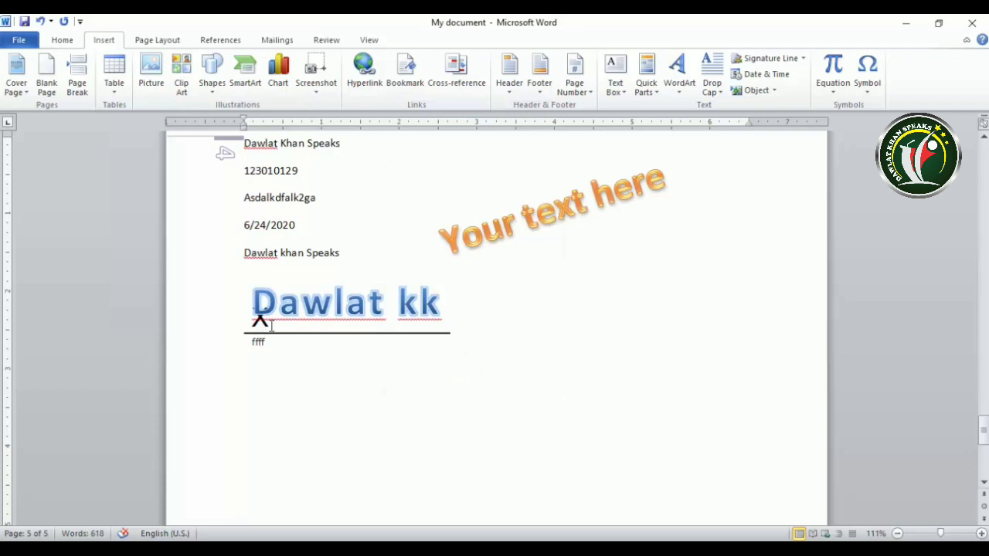
left_click(379, 410)
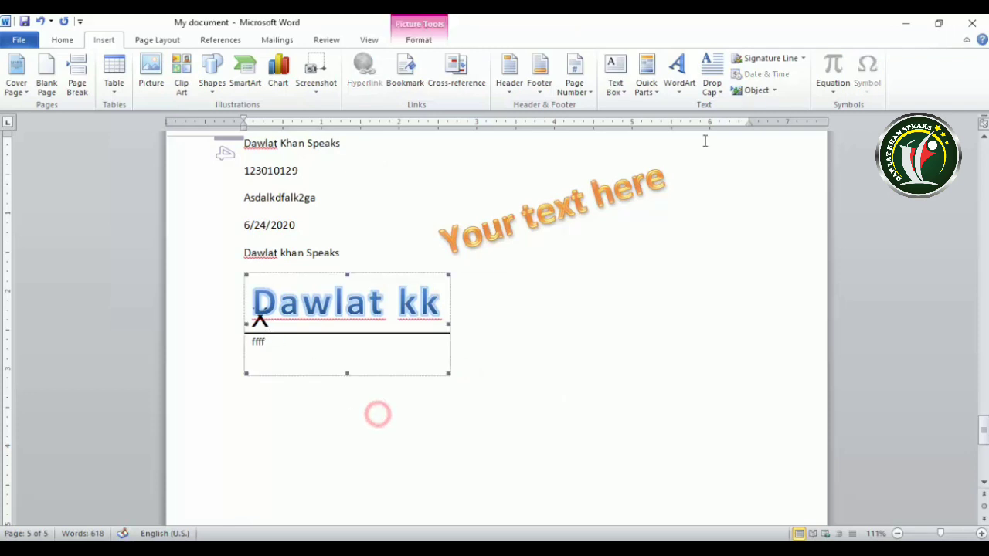
left_click(467, 352)
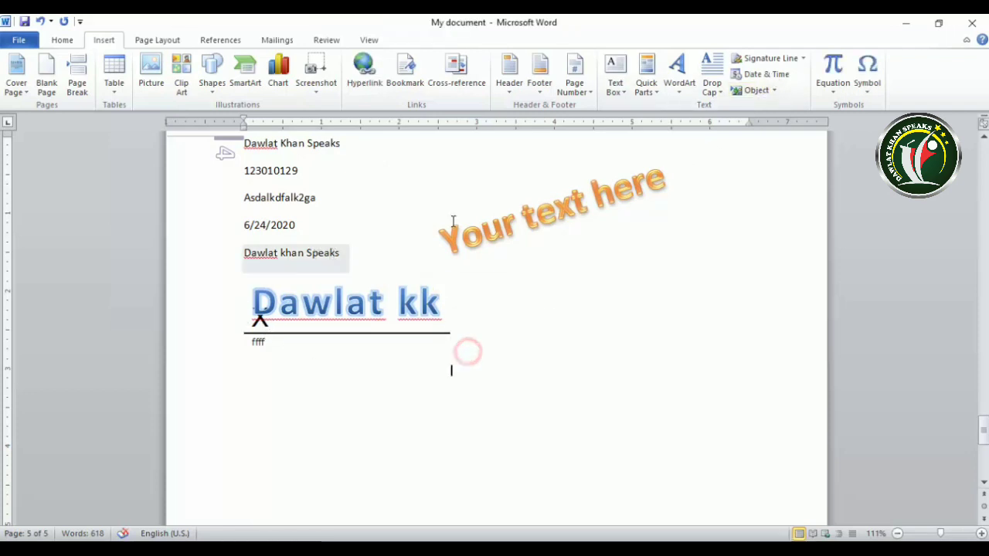
Insert the current date and time in the 7/2/2020 9:31:01 AM format with seconds.
left_click(769, 74)
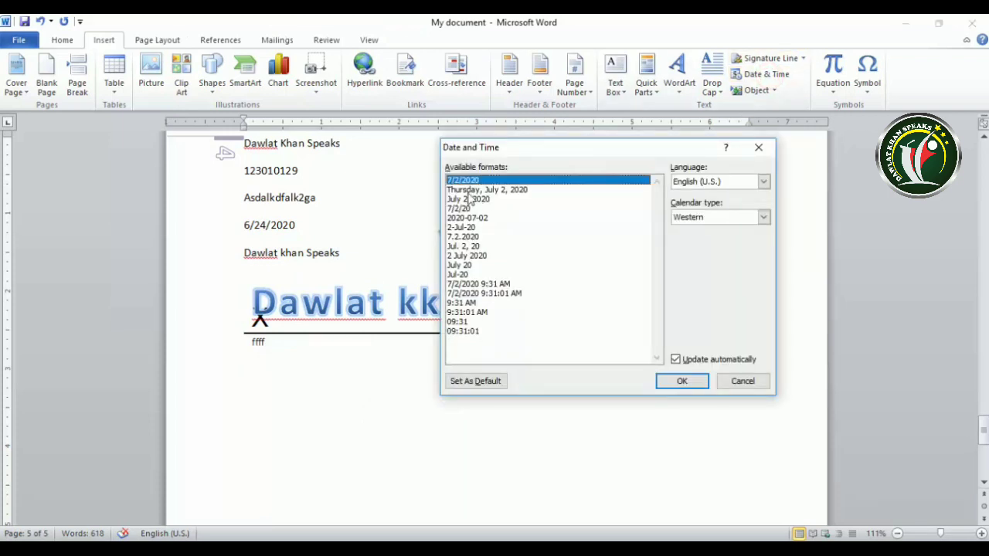
left_click(468, 192)
left_click(464, 228)
left_click(468, 294)
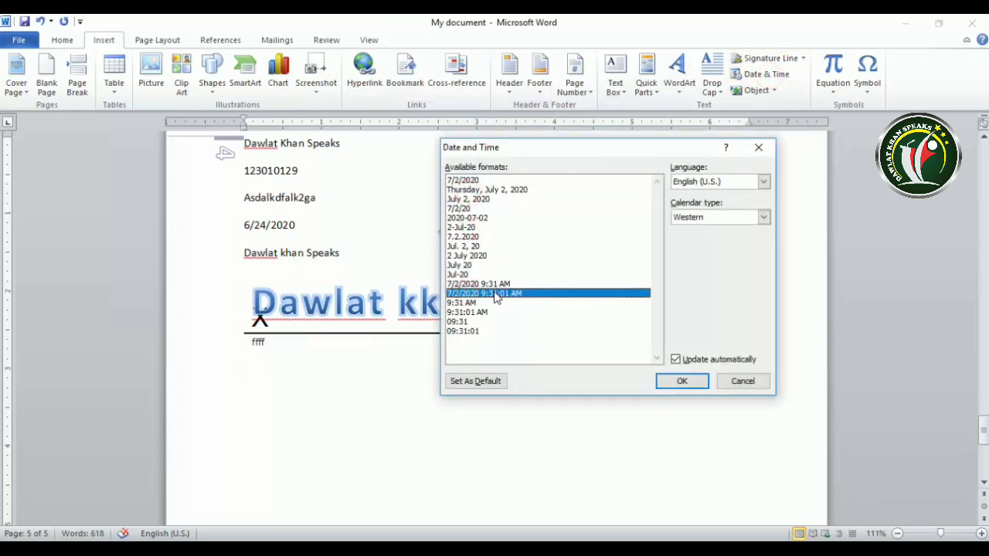
left_click(682, 381)
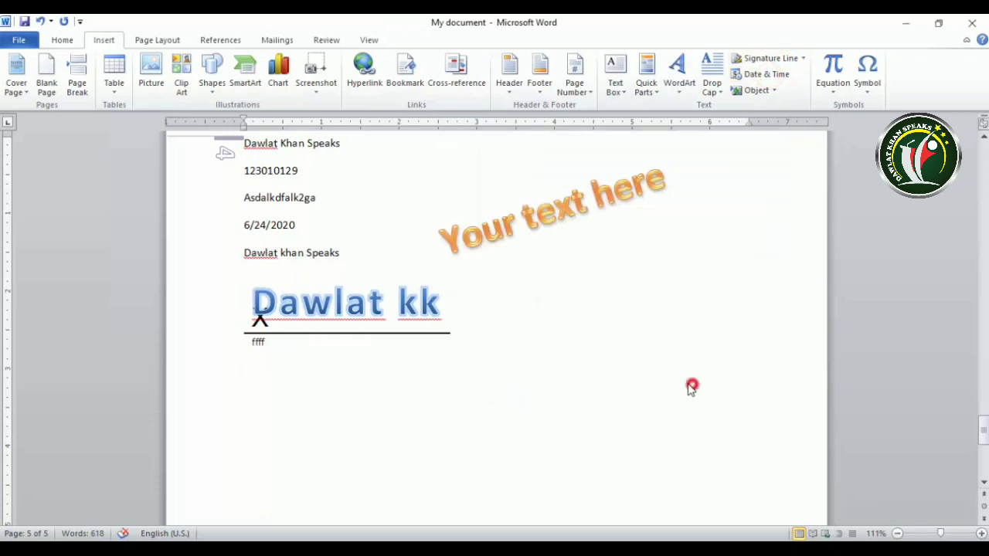
Move the cursor out of the signature text box and bring up the Object dialog.
left_click(419, 437)
left_click(551, 375)
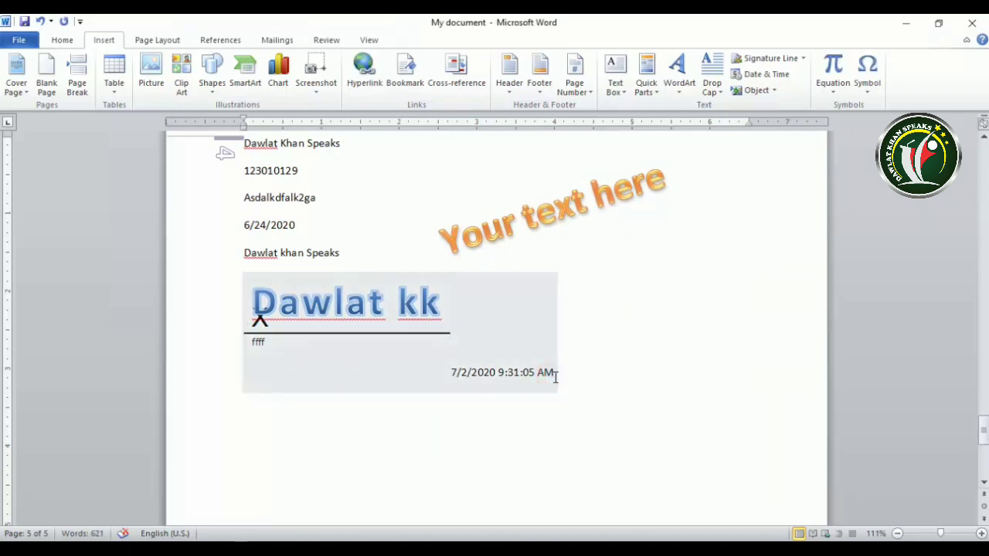
left_click(582, 419)
left_click(761, 90)
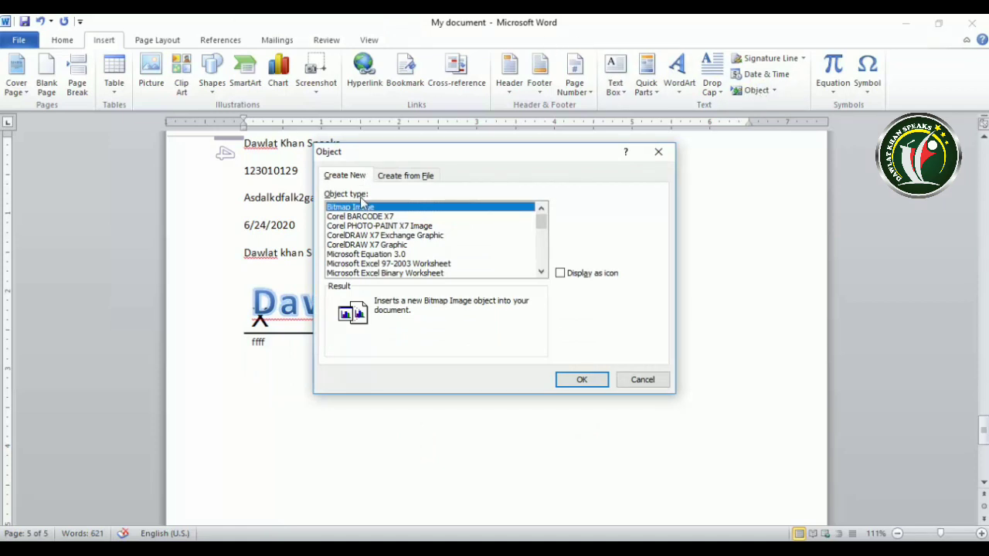
Embed a new Bitmap Image and draw a scribble on it in Paint.
left_click(580, 379)
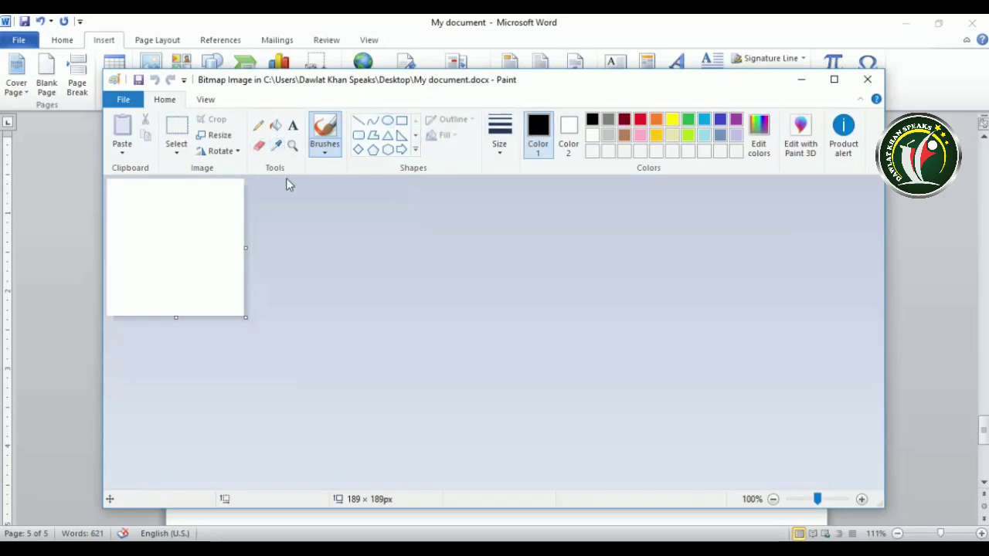
mouse_move(152, 207)
left_mouse_down()
mouse_move(177, 251)
mouse_move(135, 232)
mouse_move(159, 247)
left_mouse_up()
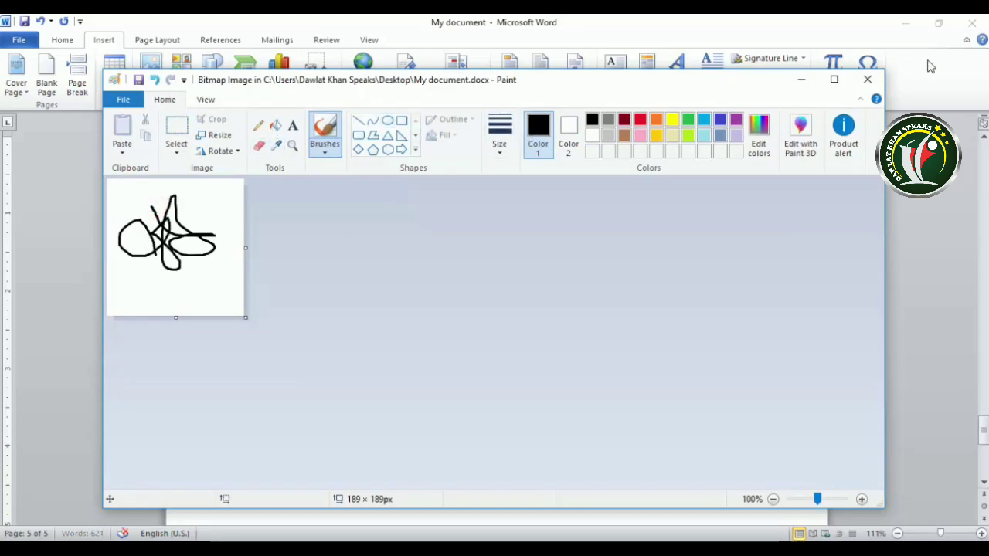
left_click(867, 79)
Select and deselect the scribble picture, then bring up the Object dialog again.
left_click(628, 350)
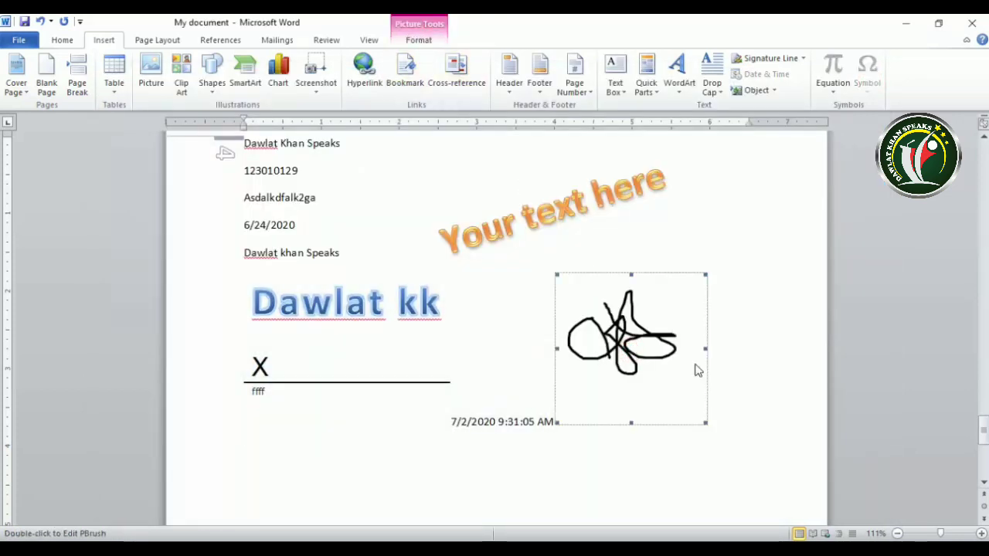
scroll(738, 377, "down", 2)
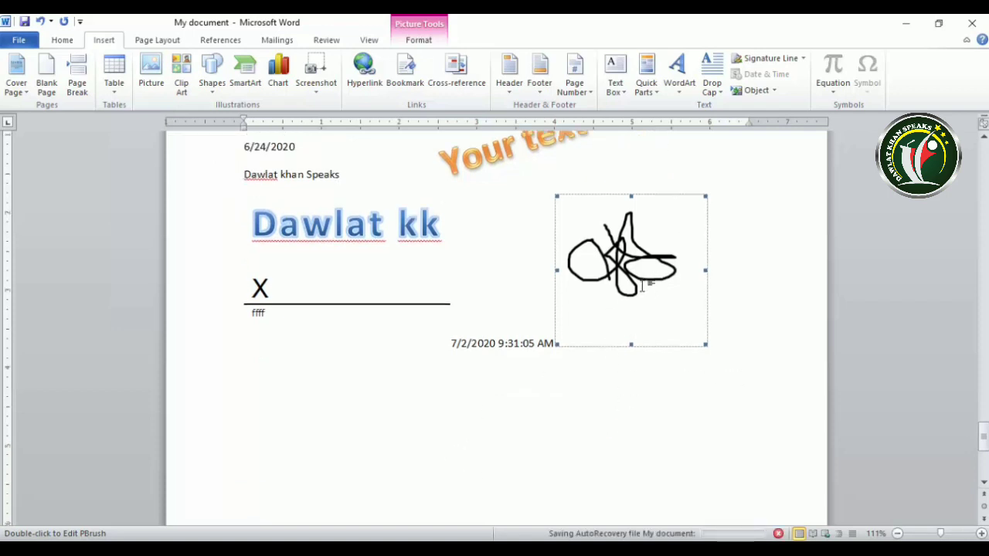
left_click(289, 405)
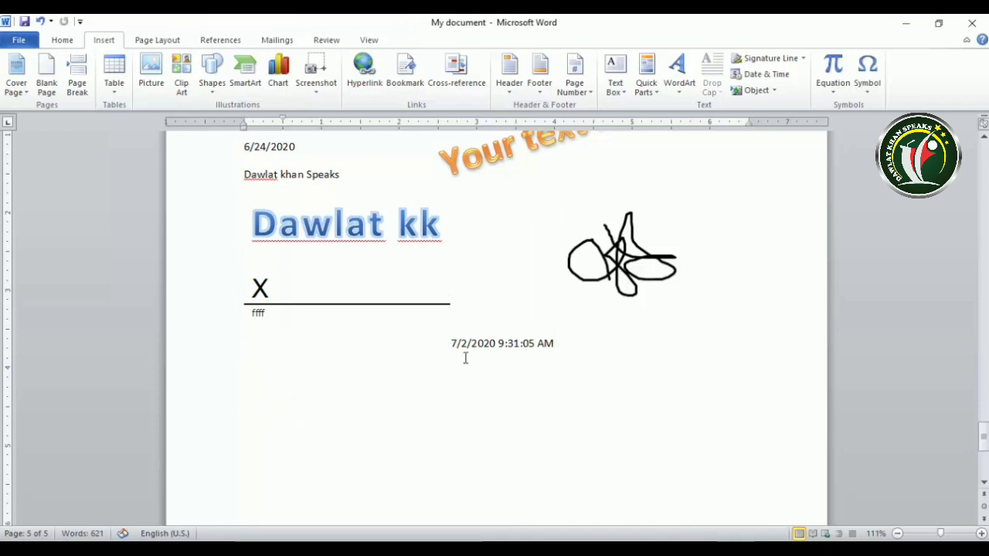
left_click(761, 90)
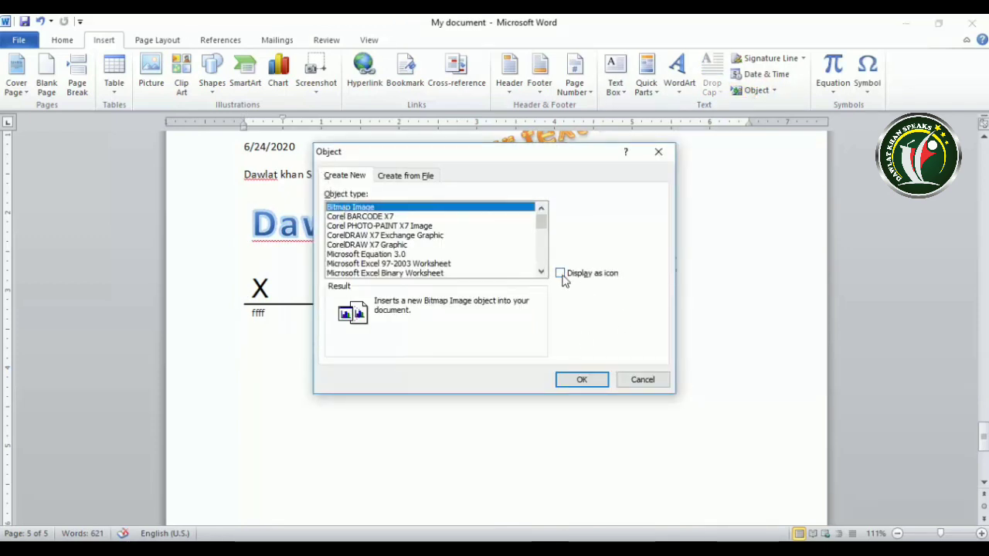
Embed a second Bitmap Image displayed as an icon, drawing freehand loops, and reopen it once.
left_click(560, 273)
left_click(581, 380)
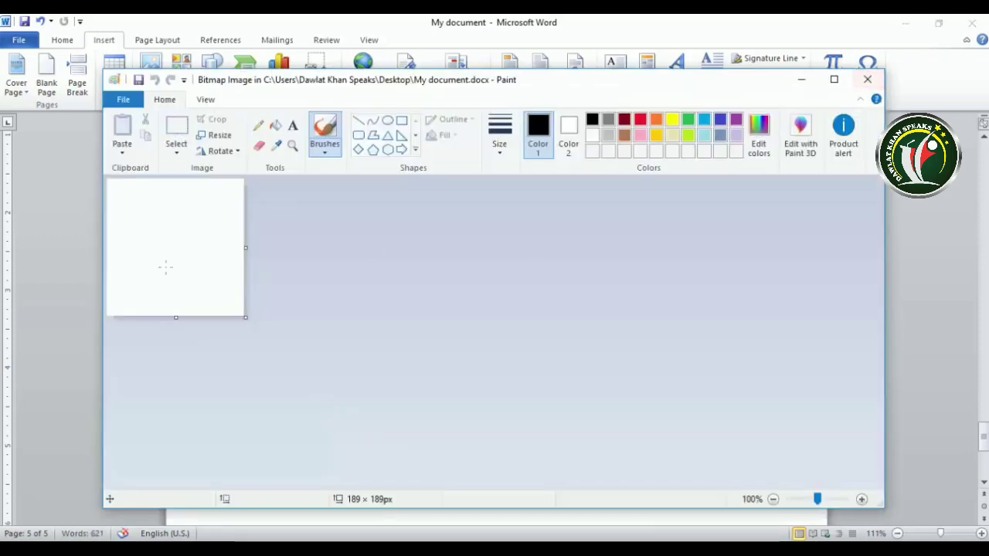
mouse_move(214, 260)
left_mouse_down()
mouse_move(199, 227)
mouse_move(232, 251)
left_mouse_up()
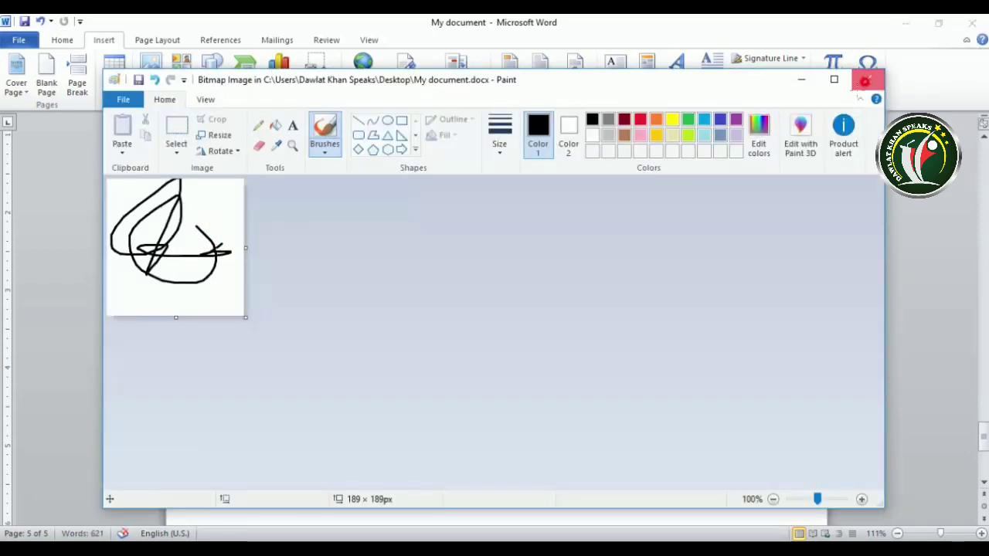
left_click(867, 79)
double_click(324, 408)
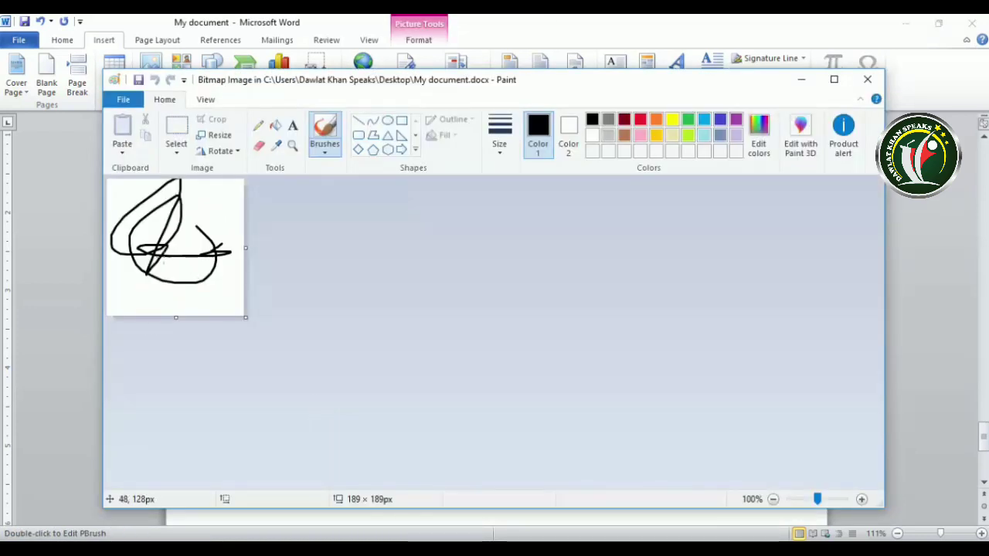
left_click(868, 80)
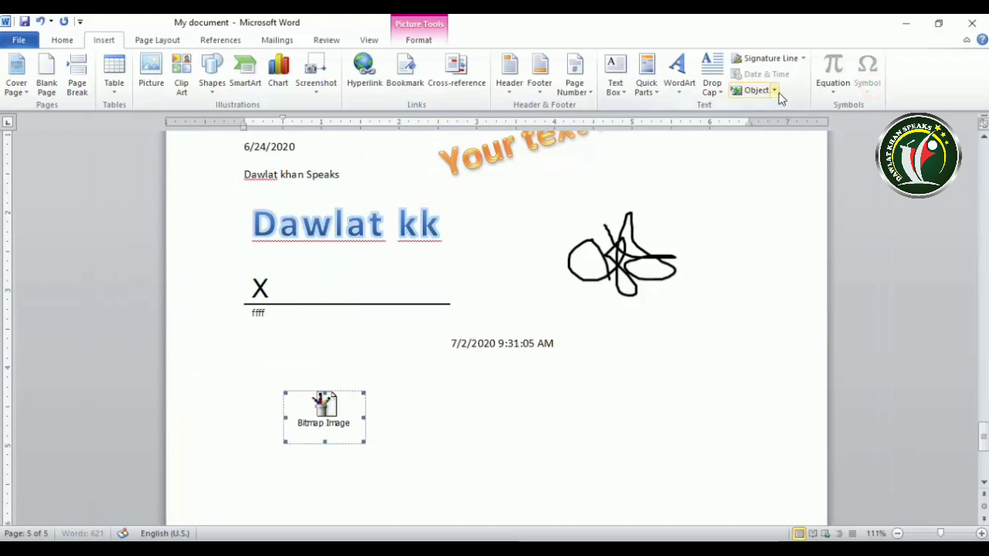
Bring up the Object dialog once more and cancel without inserting anything.
left_click(776, 91)
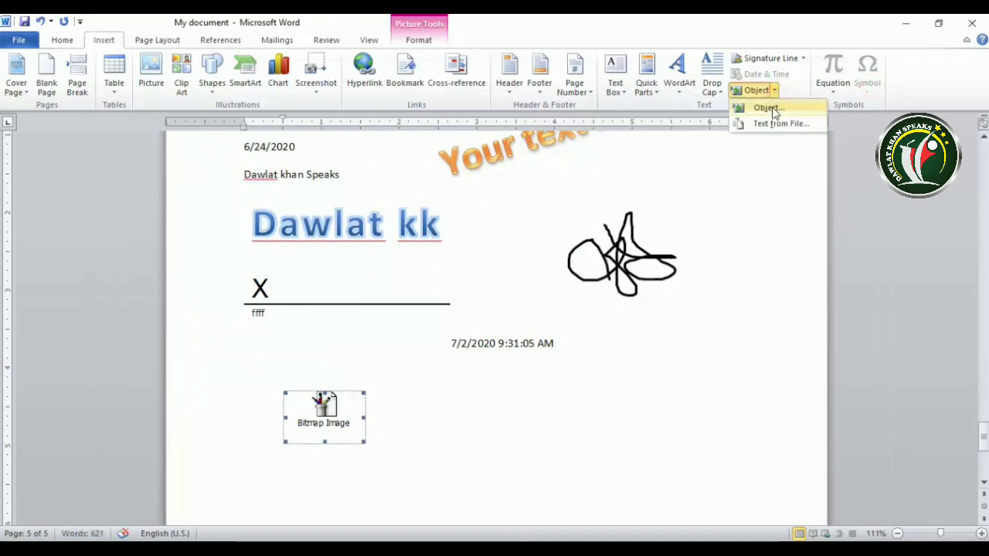
left_click(769, 108)
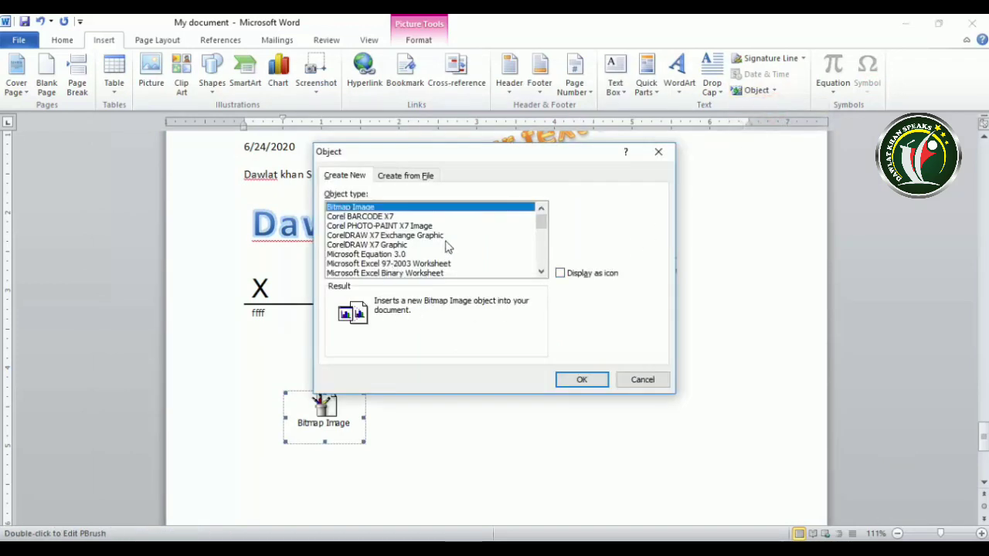
mouse_move(538, 222)
left_mouse_down()
mouse_move(539, 258)
mouse_move(543, 212)
left_mouse_up()
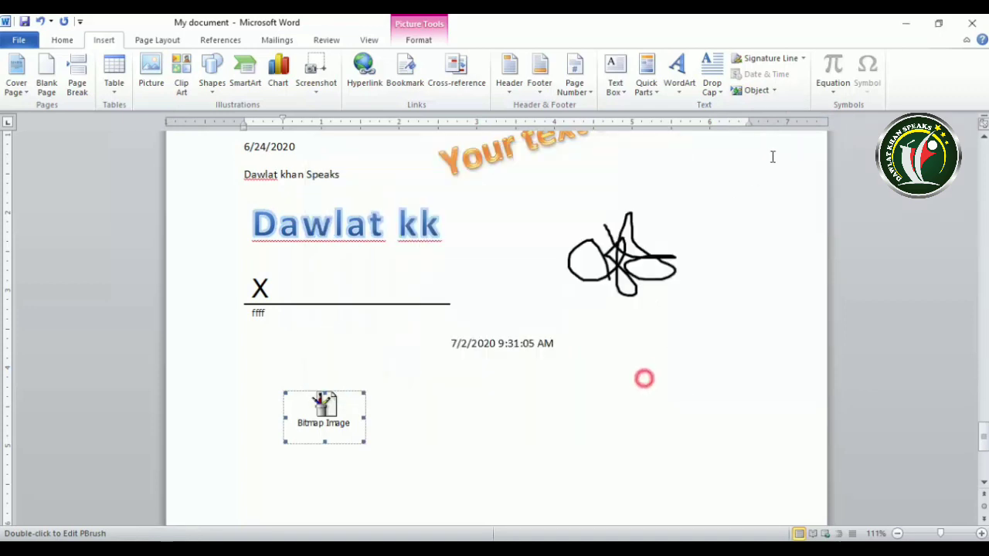
left_click(643, 379)
Insert the text of the khan file from the Desktop into the document.
left_click(775, 91)
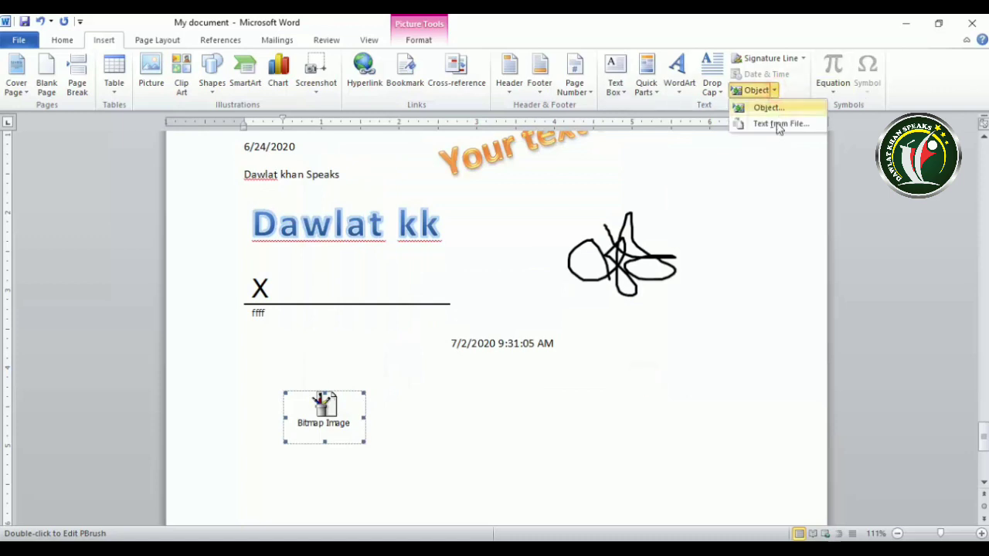
left_click(780, 126)
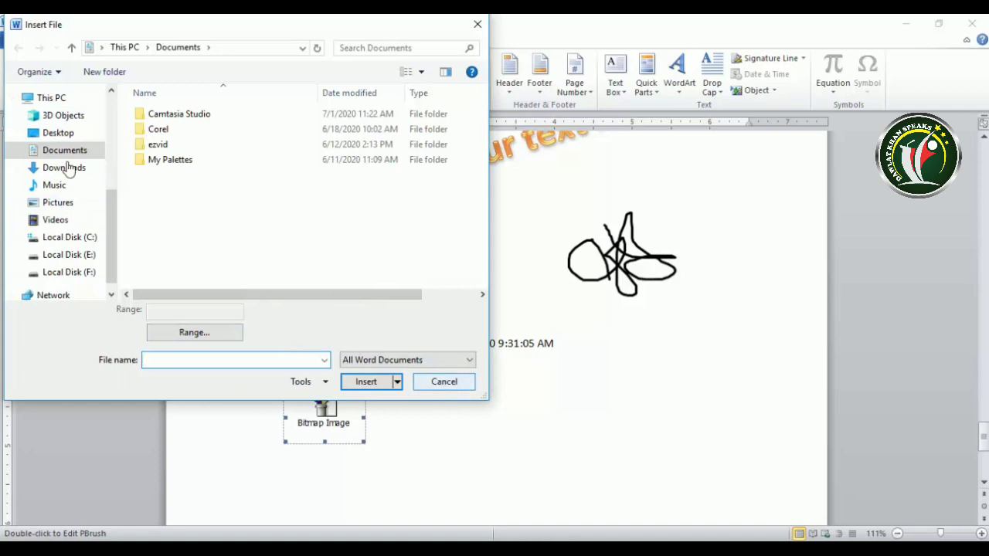
left_click(60, 134)
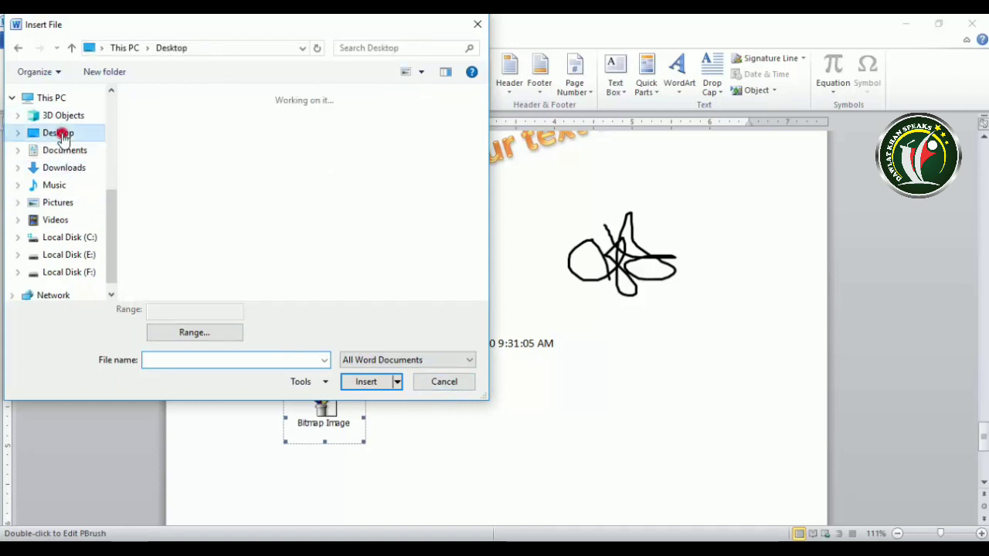
left_click(157, 114)
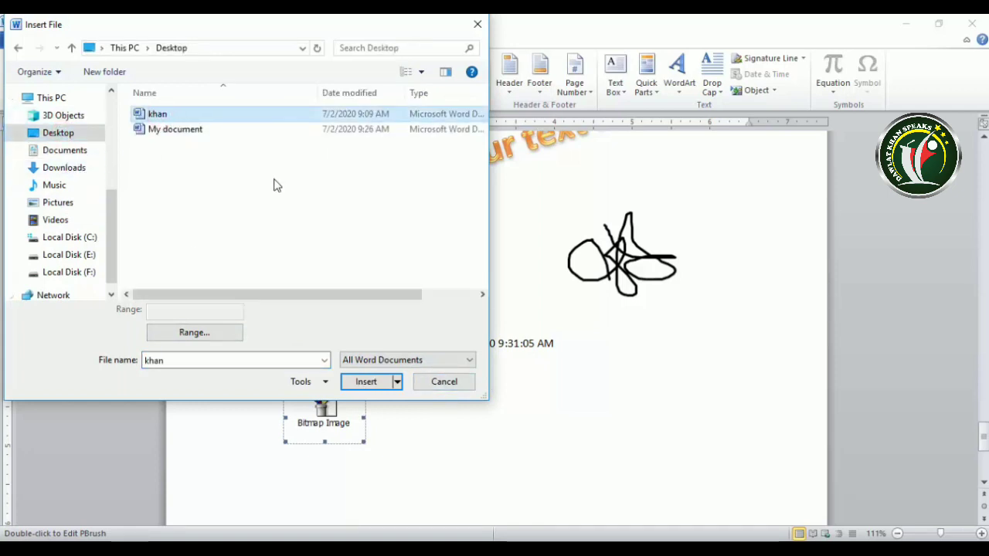
left_click(363, 382)
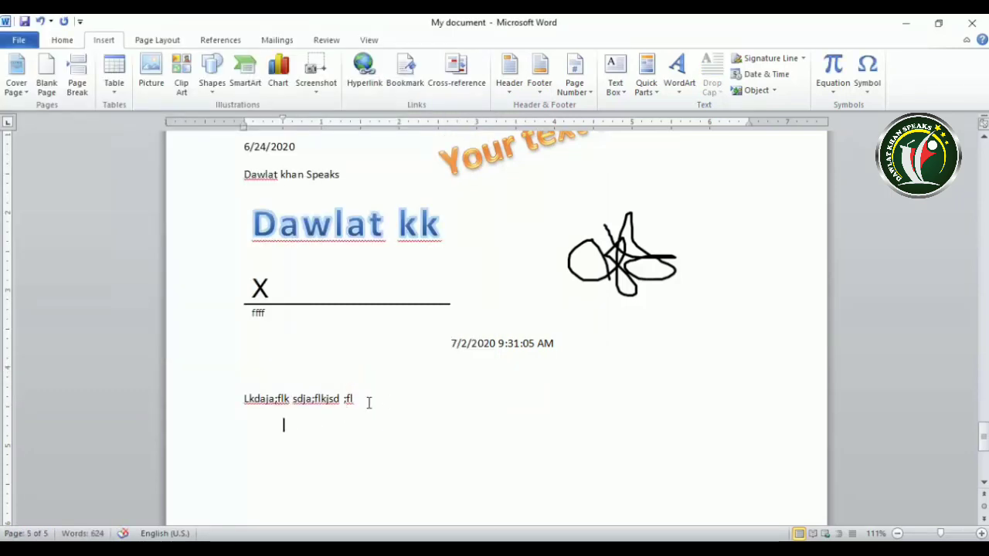
Attempt inserting 'My document' into itself, dismiss the warning, and move to the blank line below.
left_click(774, 90)
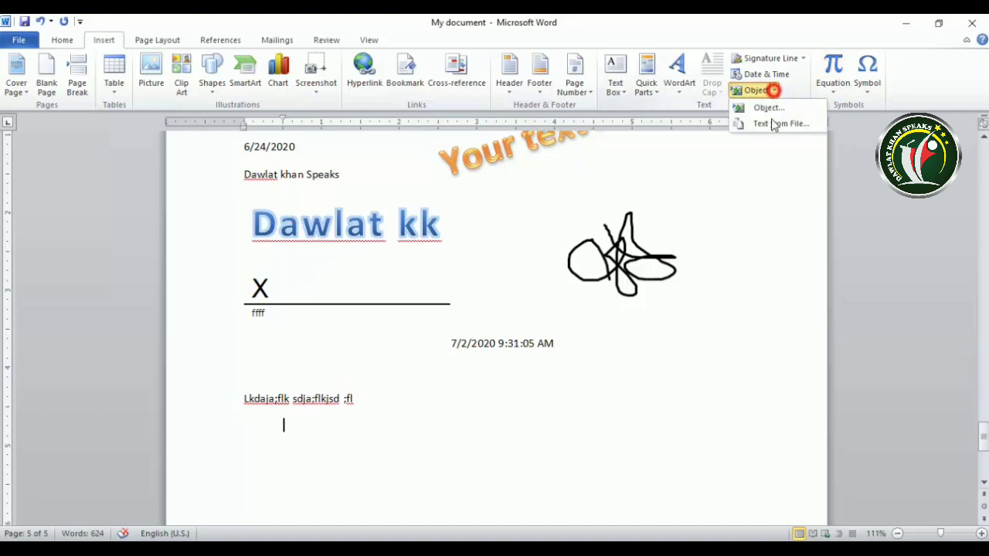
left_click(770, 124)
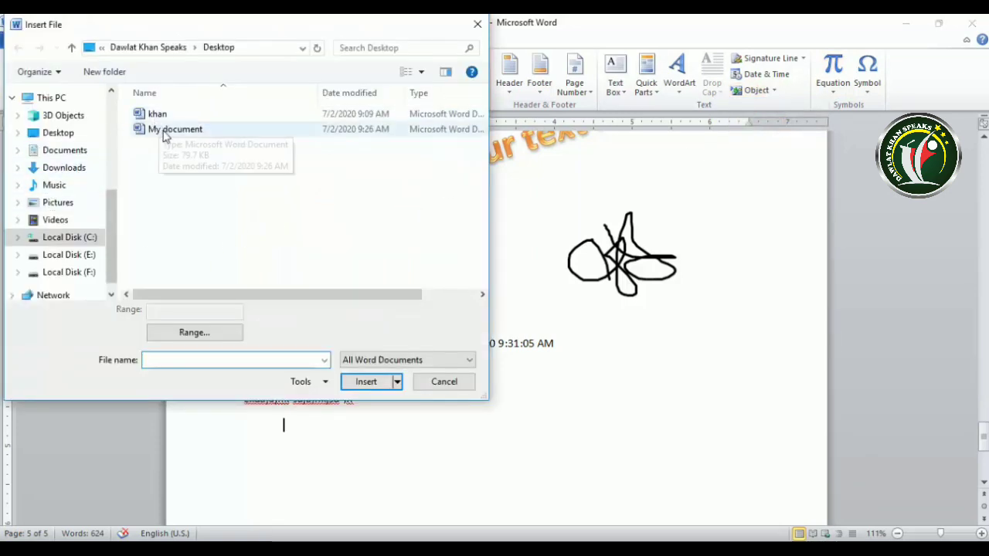
left_click(165, 130)
left_click(366, 382)
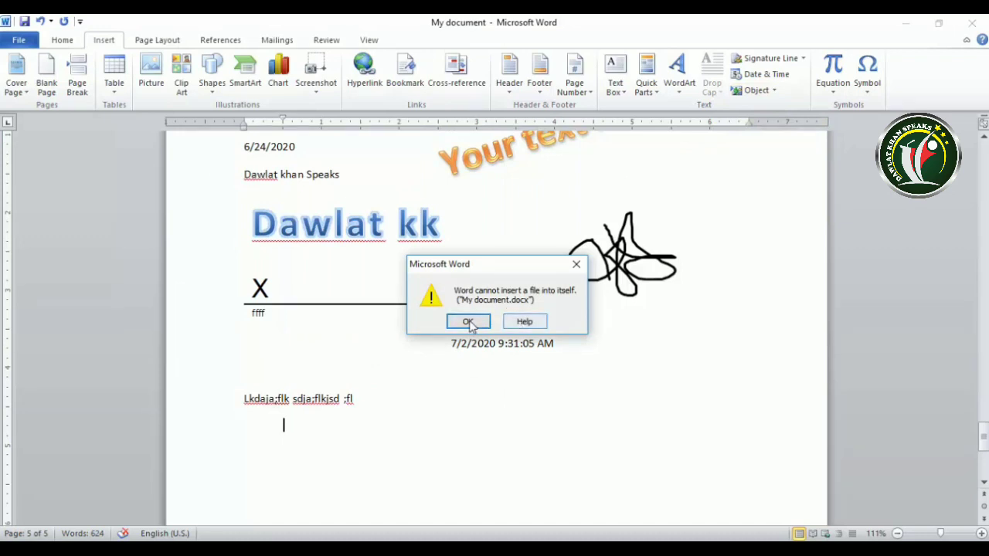
left_click(469, 322)
left_click(353, 425)
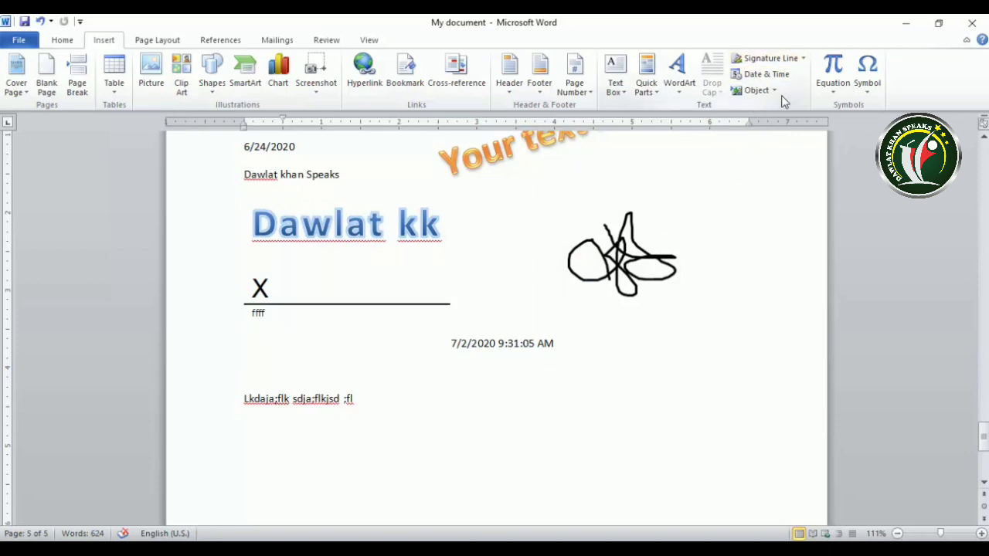
Start a new blank equation containing a square root sign.
left_click(834, 88)
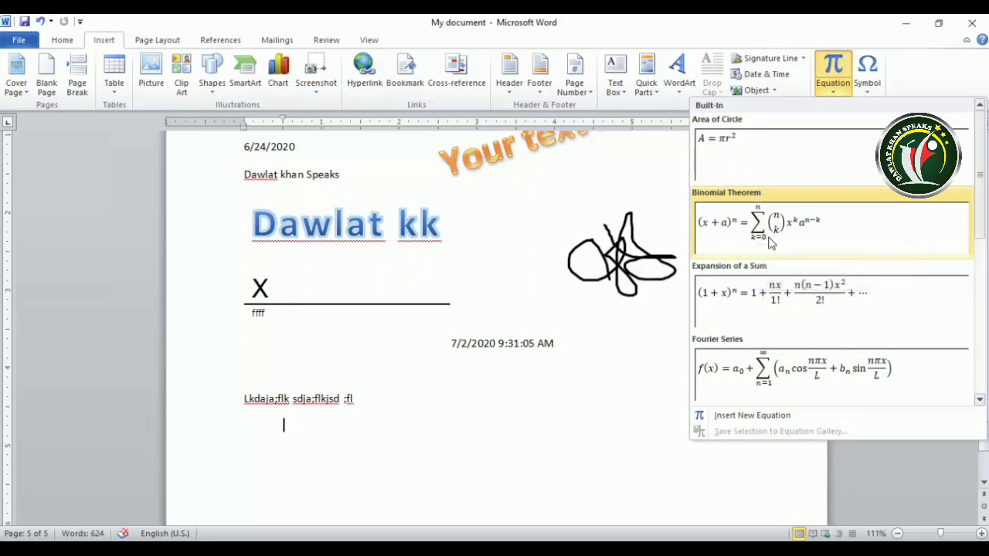
scroll(765, 371, "down", 3)
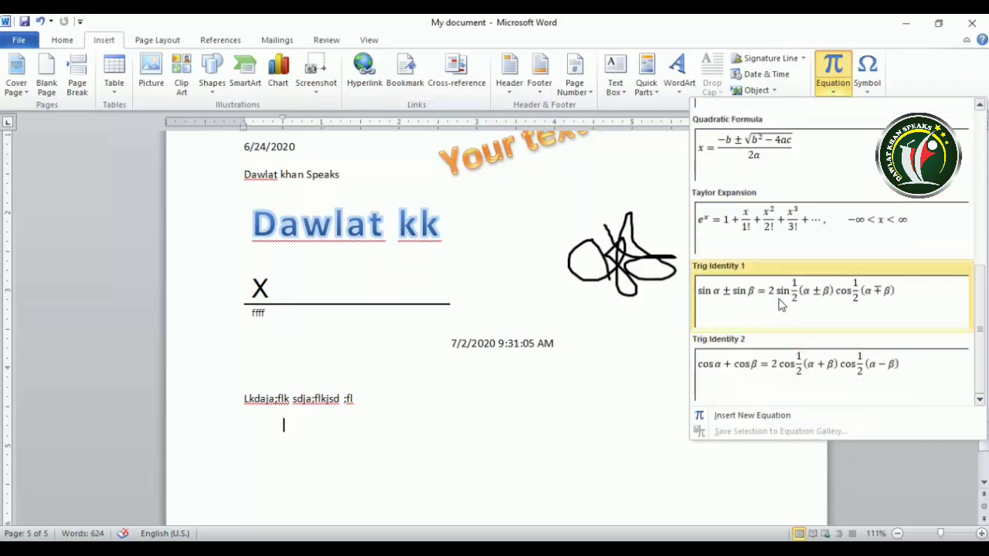
scroll(790, 355, "up", 3)
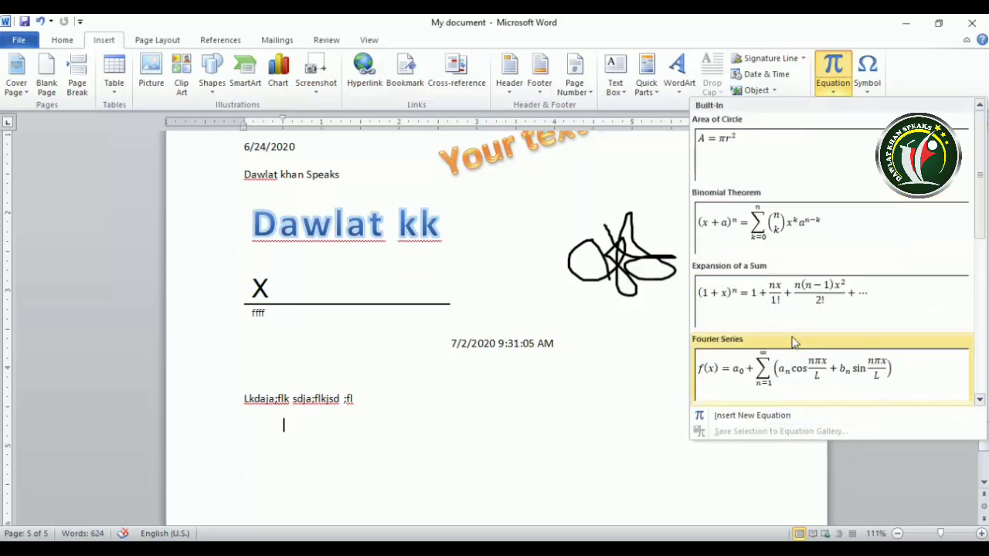
left_click(757, 415)
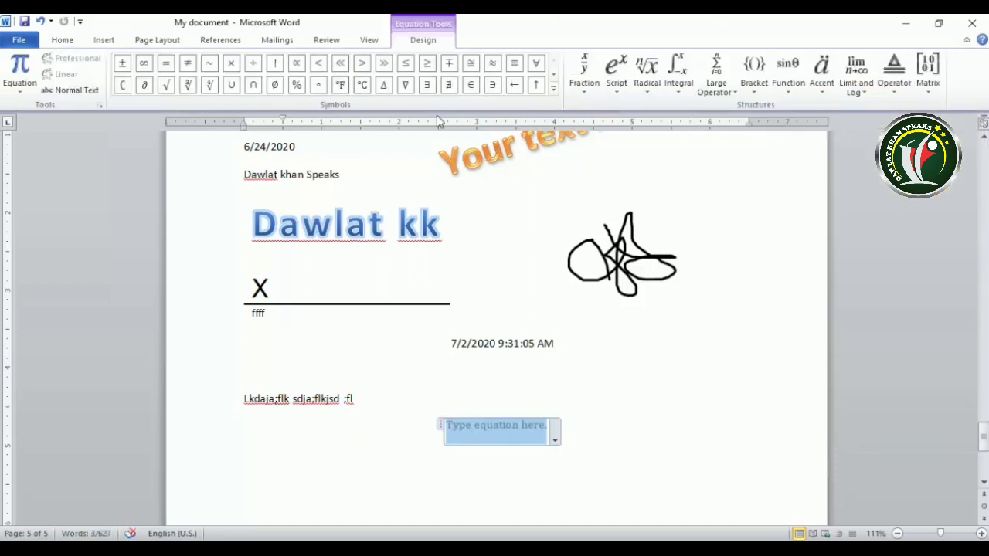
left_click(554, 89)
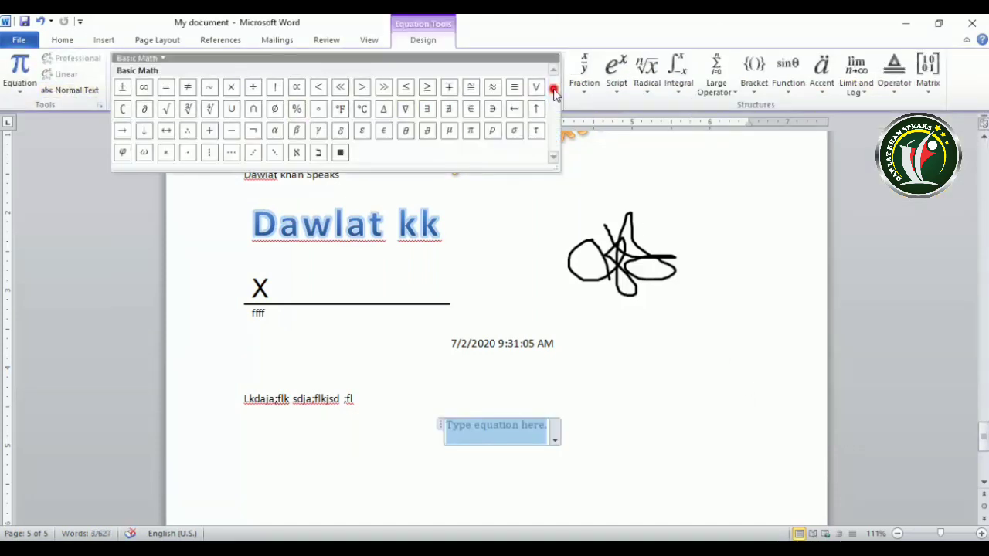
left_click(168, 115)
left_click(545, 452)
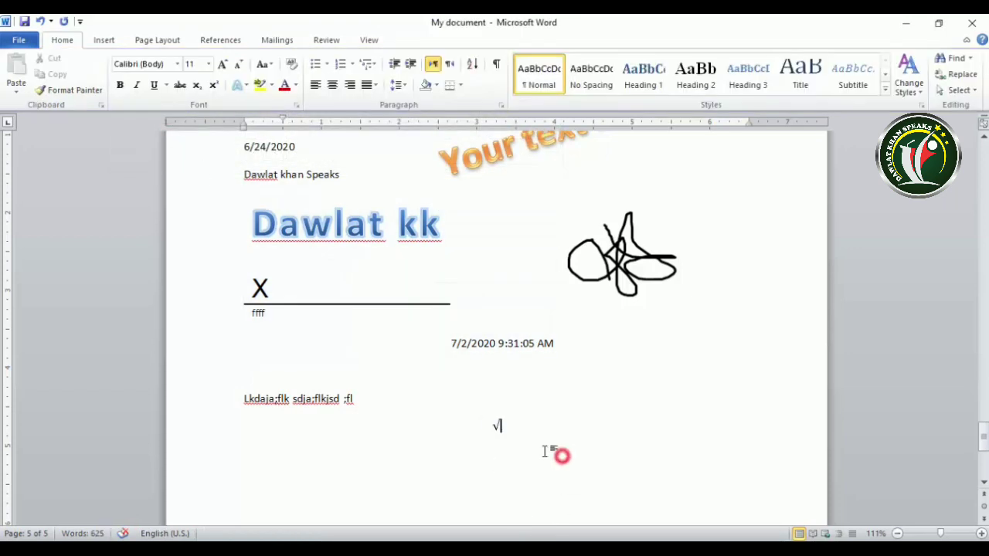
Add an upward arrow, a proportional-to sign and a plus sign to the equation.
left_click(495, 427)
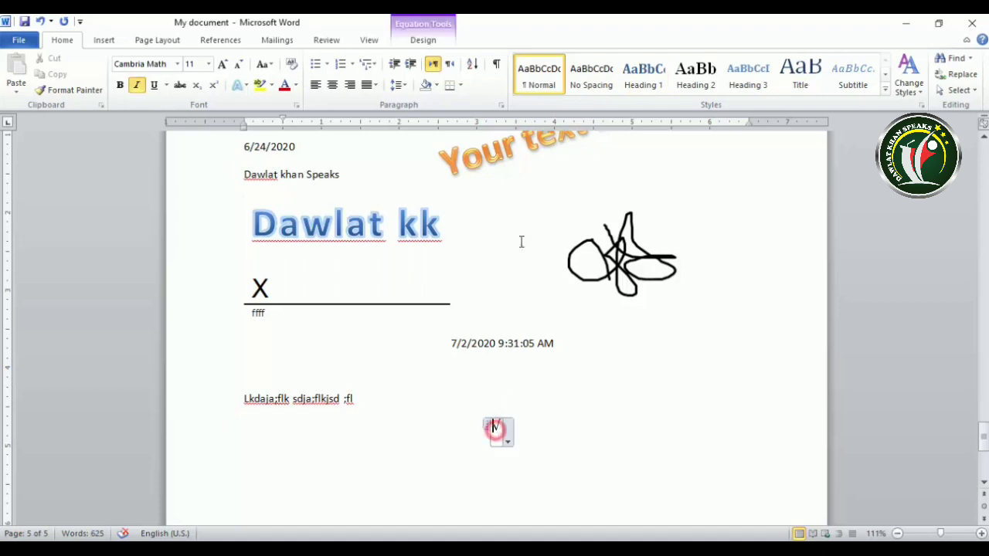
left_click(425, 39)
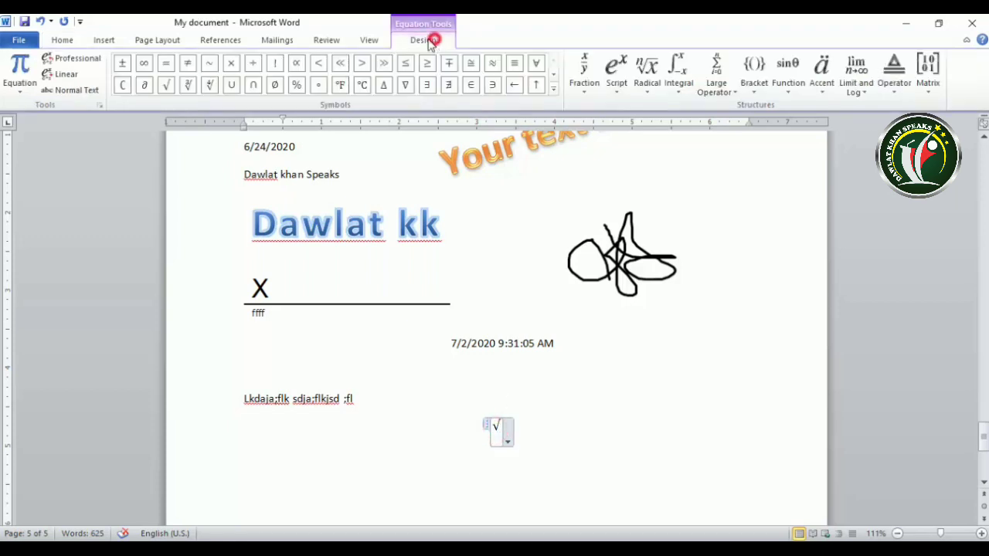
left_click(536, 85)
left_click(296, 63)
left_click(252, 63)
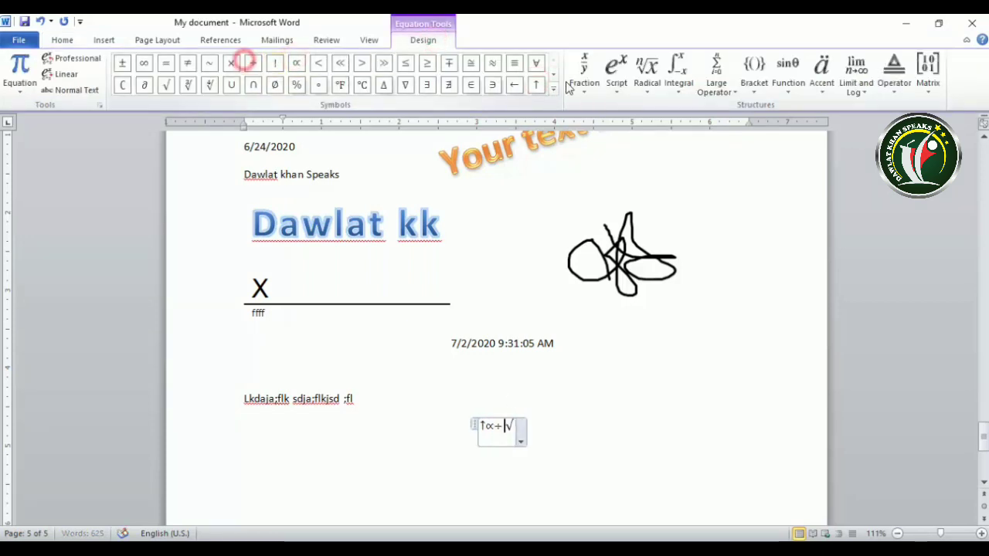
Browse the fraction, script, radical, integral and large operator structure layouts.
left_click(583, 77)
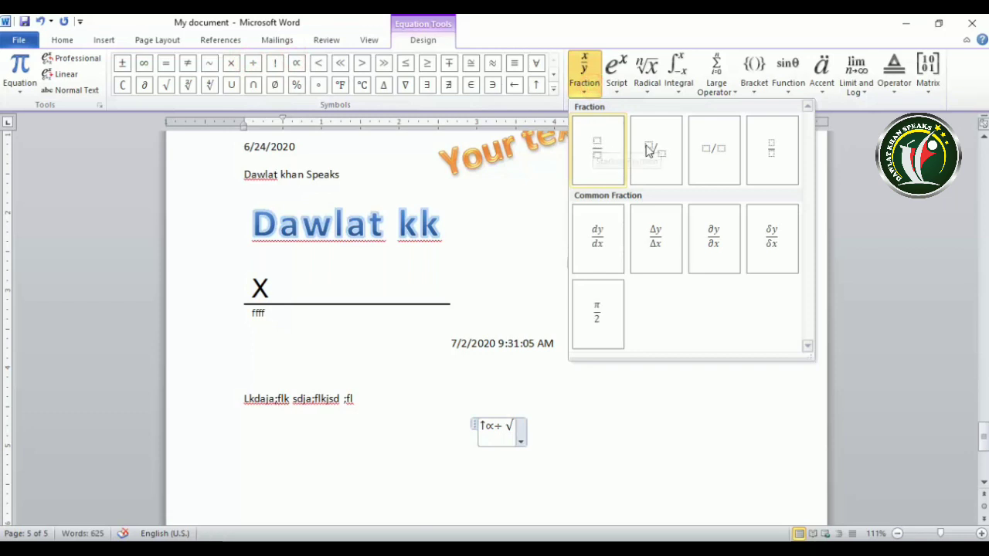
left_click(617, 85)
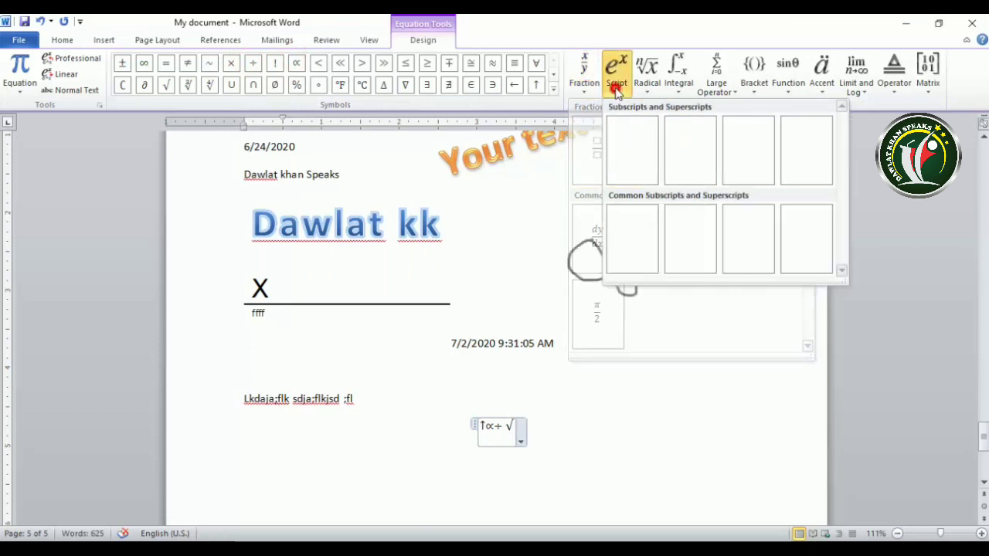
left_click(646, 81)
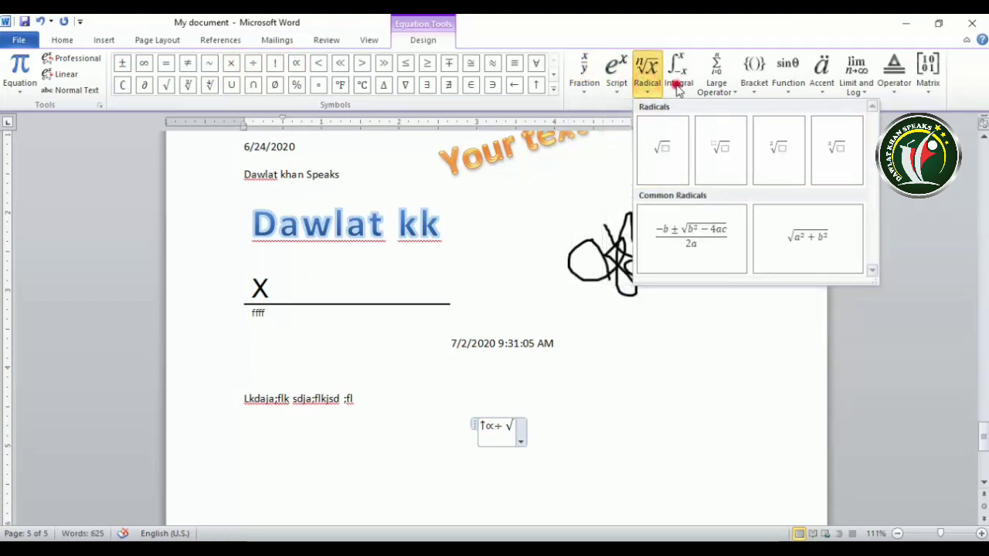
left_click(678, 83)
left_click(718, 91)
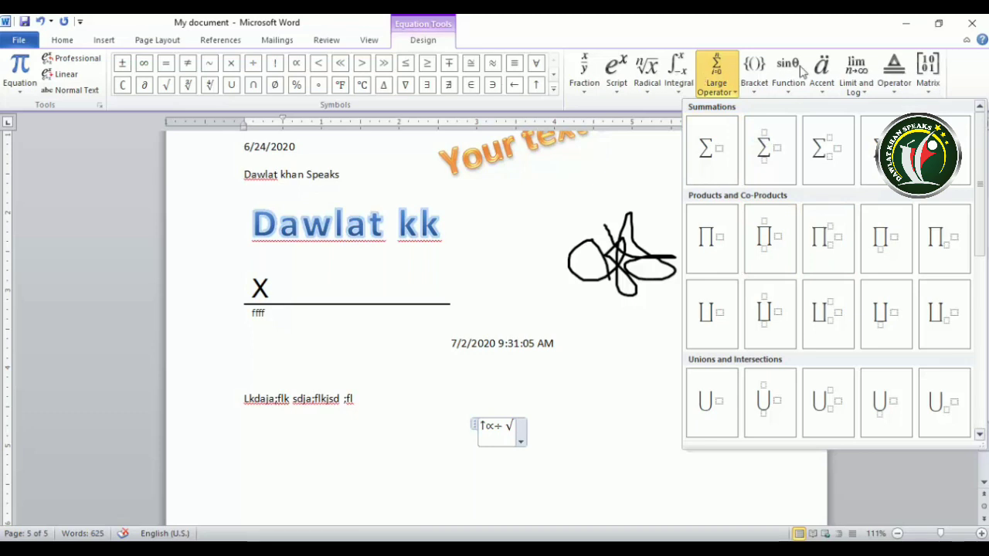
Insert the Binomial Theorem formula into the equation and finish editing.
mouse_move(856, 85)
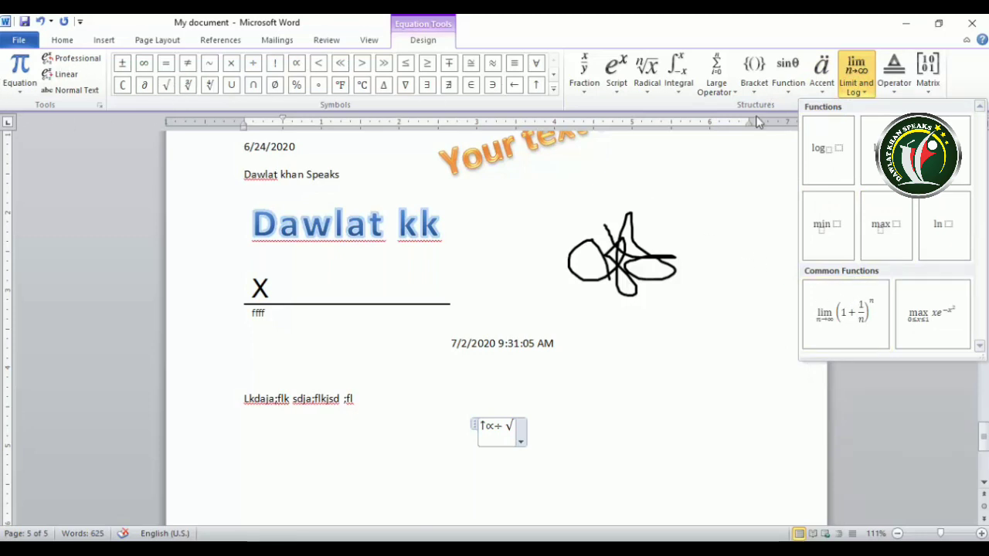
mouse_move(17, 90)
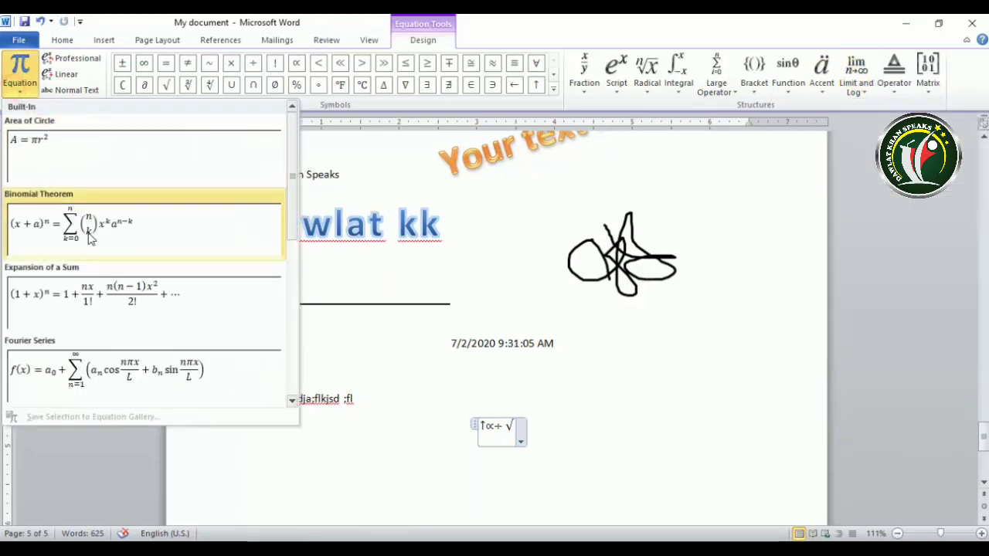
left_click(91, 232)
scroll(400, 329, "down", 2)
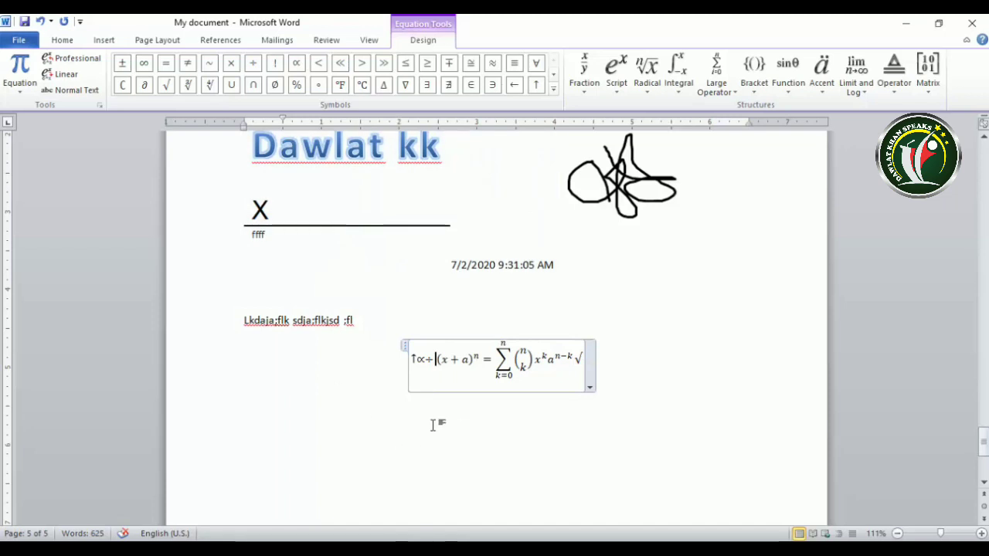
left_click(370, 425)
Insert a copyright sign © at the start of the equation.
left_click(108, 39)
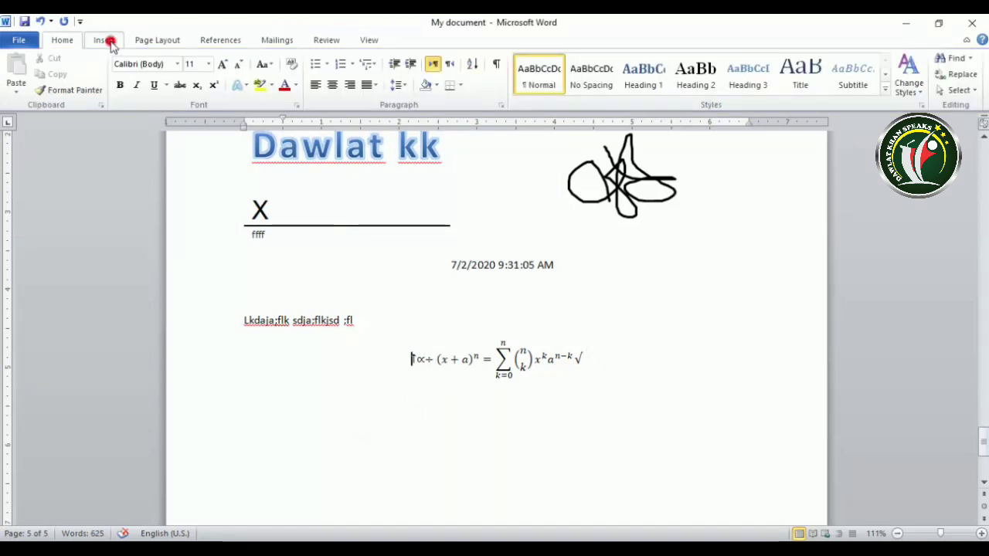
left_click(868, 92)
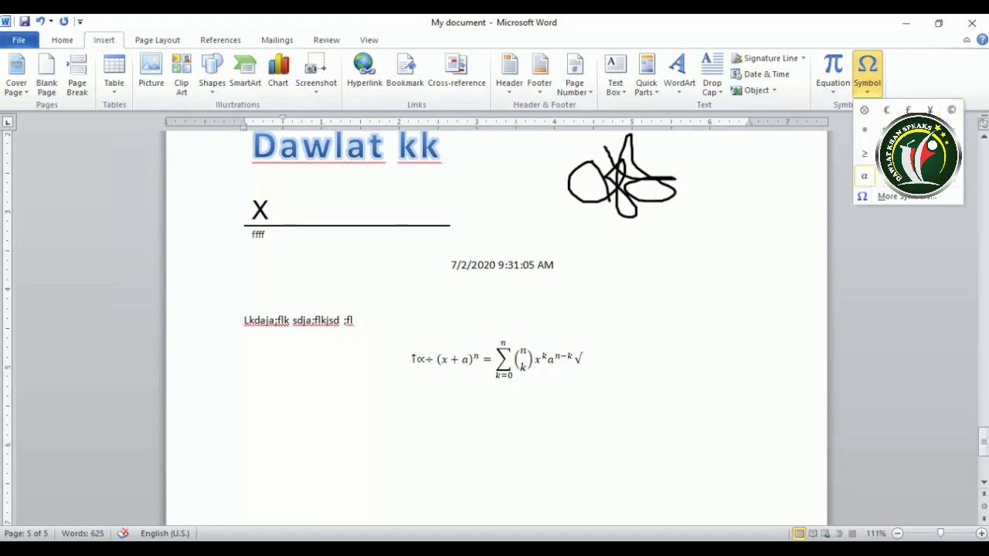
left_click(951, 110)
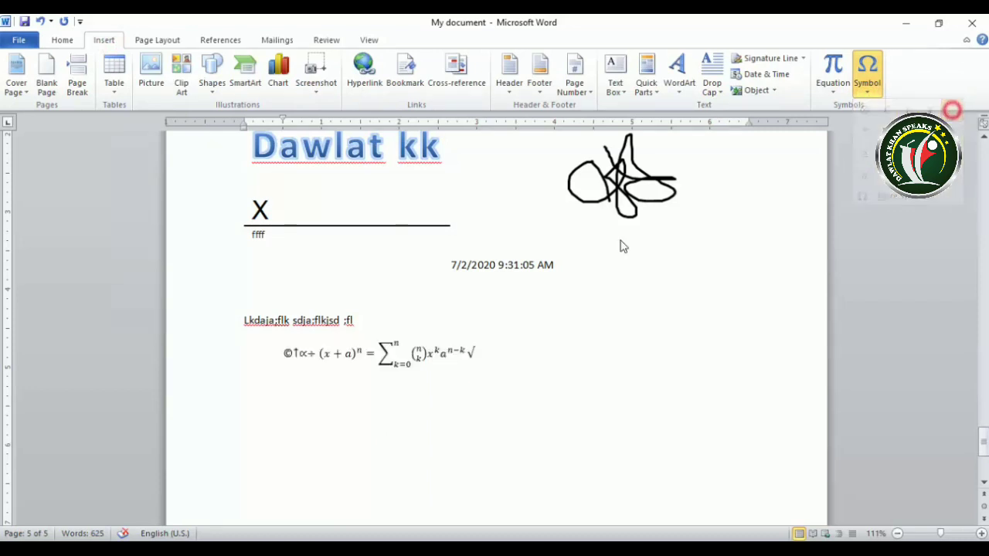
Add another © below the equation, then open More Symbols.
left_click(311, 442)
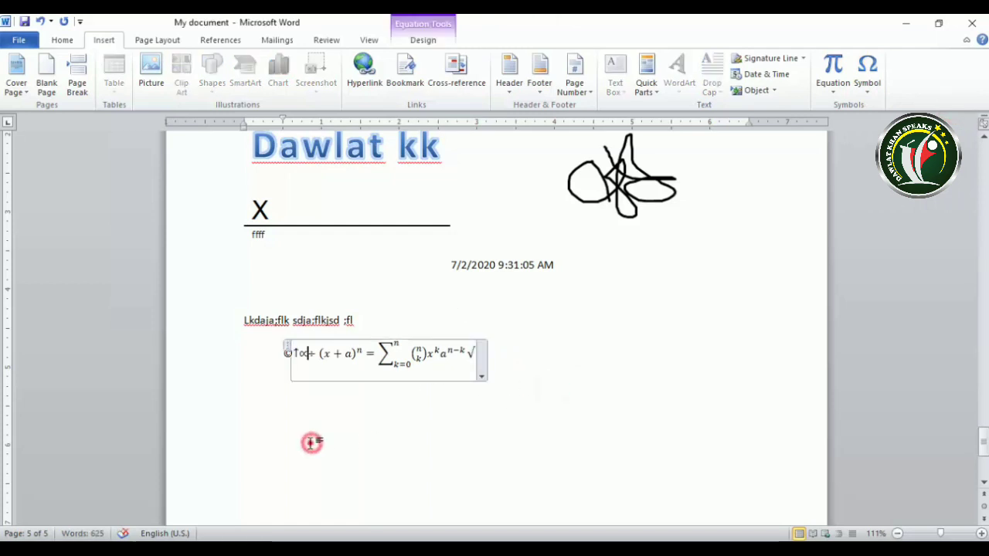
scroll(266, 382, "down", 2)
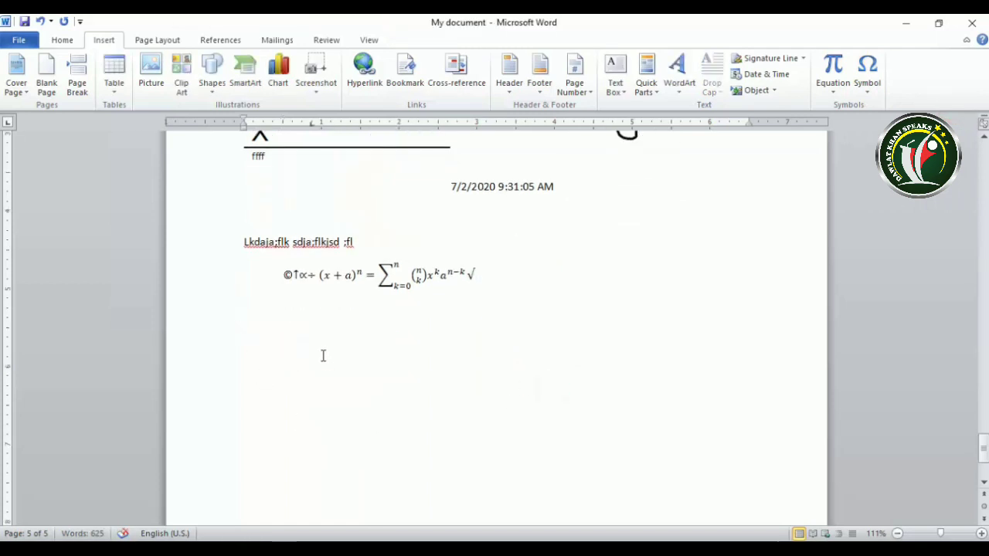
left_click(867, 77)
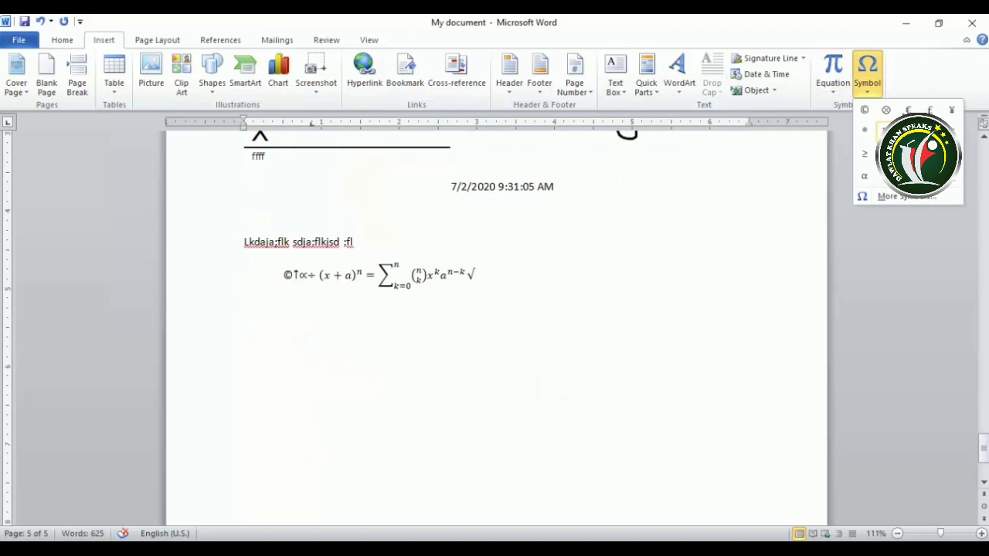
left_click(865, 110)
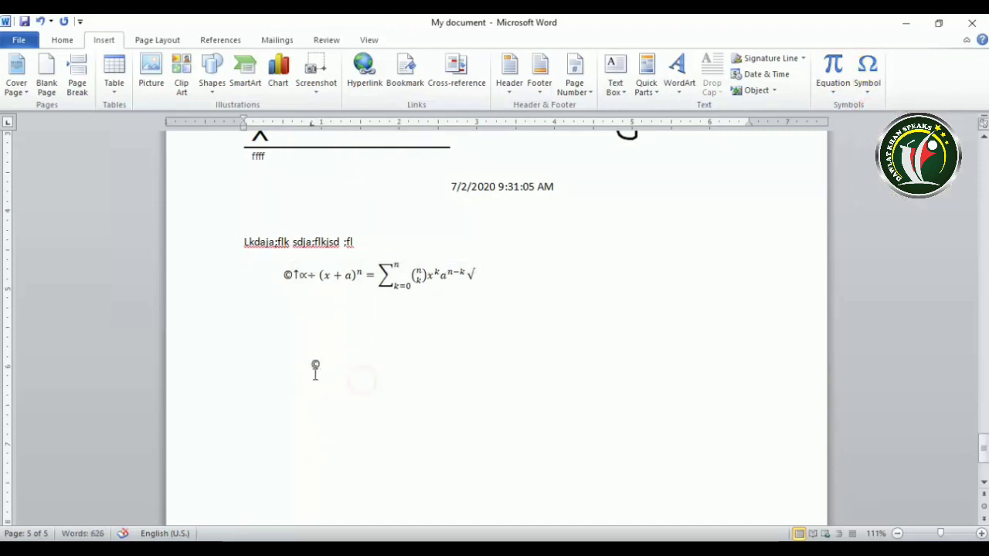
left_click(867, 77)
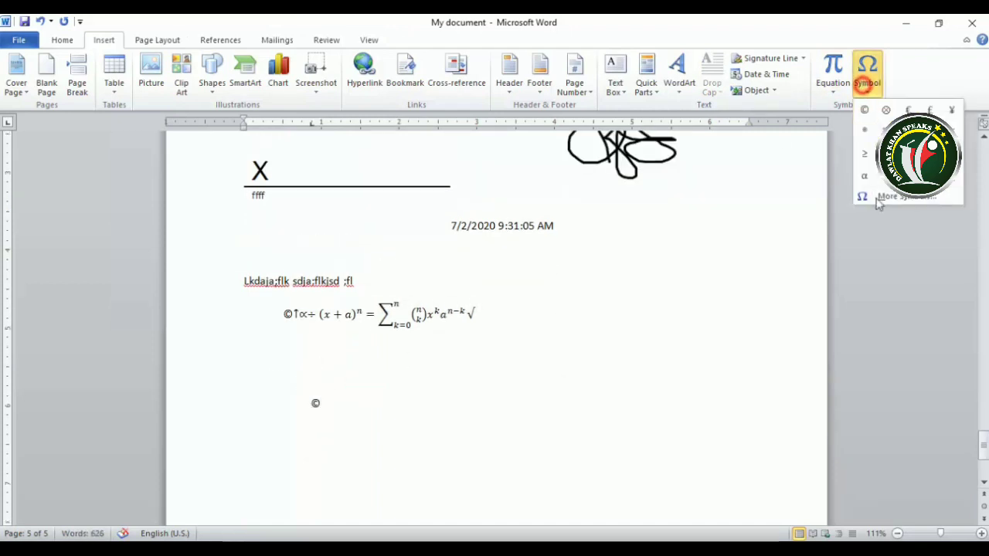
left_click(900, 199)
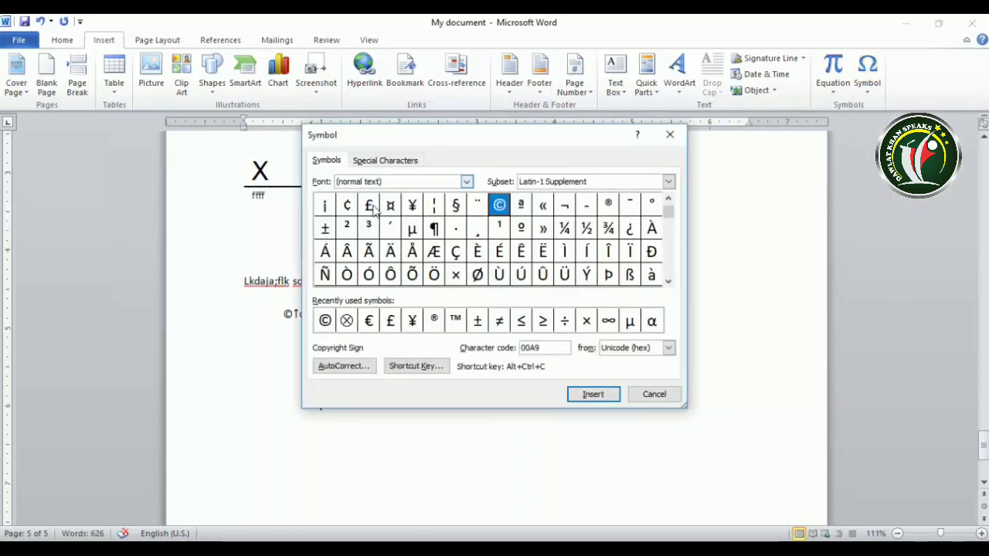
Insert the Arabic ligature Yeh with Hamza from the Arial font after the lower copyright sign.
left_click(412, 251)
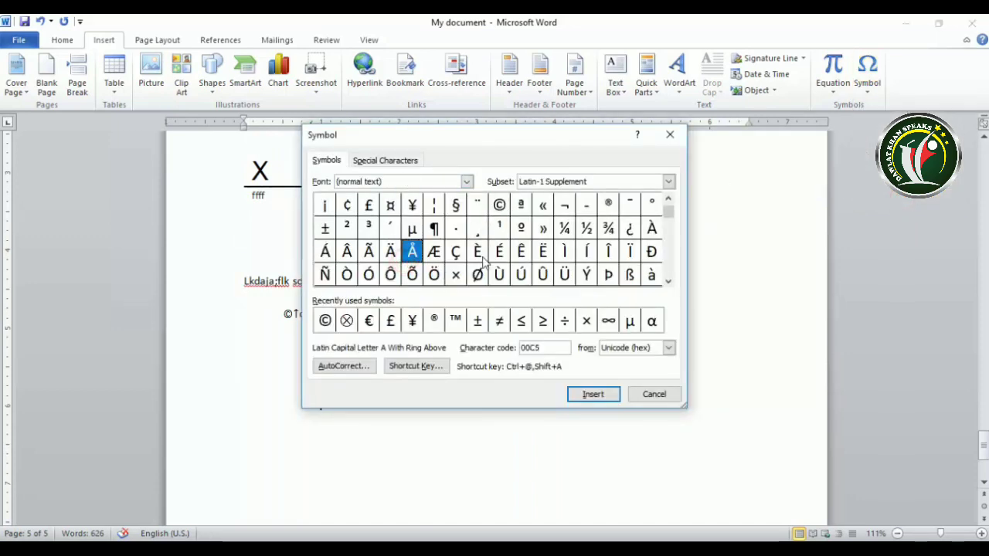
left_click(466, 182)
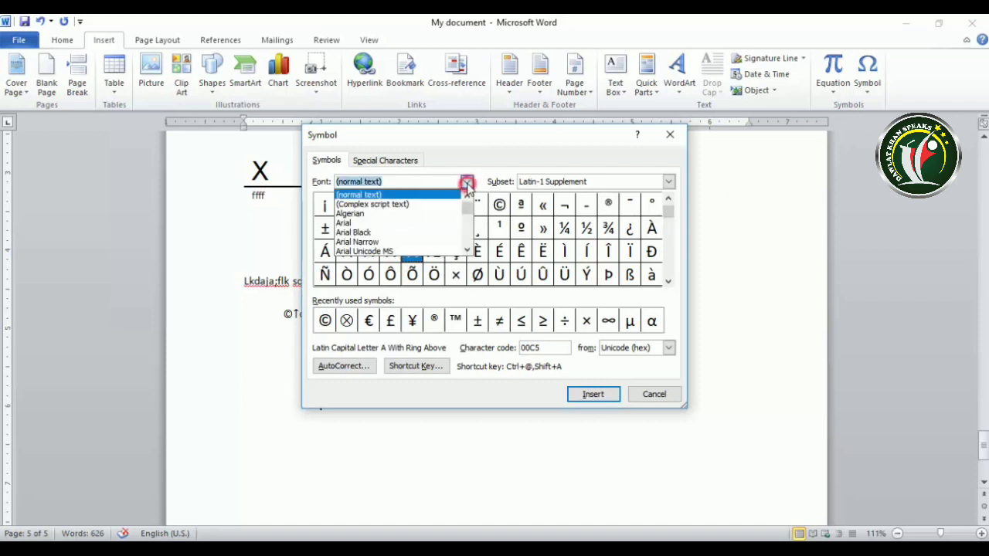
left_click(357, 224)
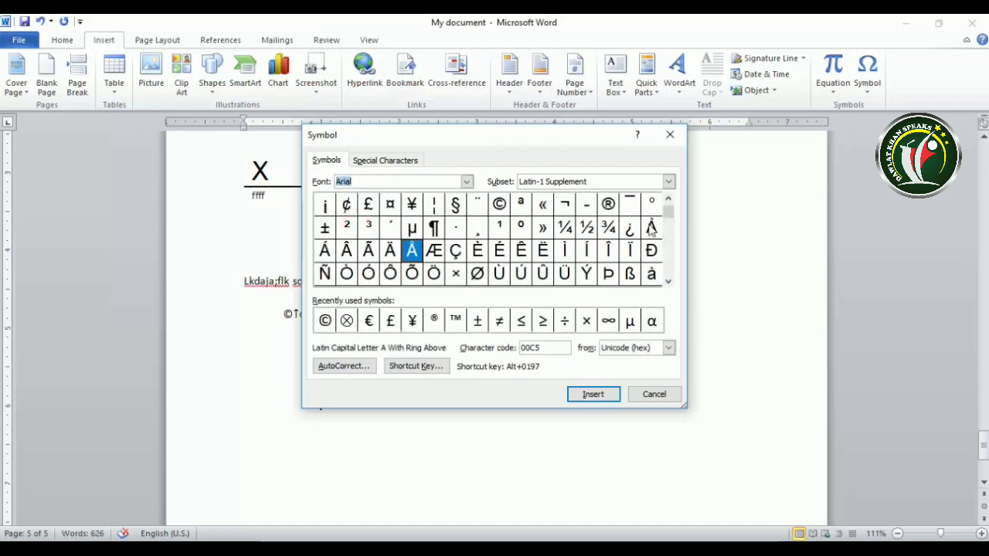
left_click_drag(668, 222, 671, 270)
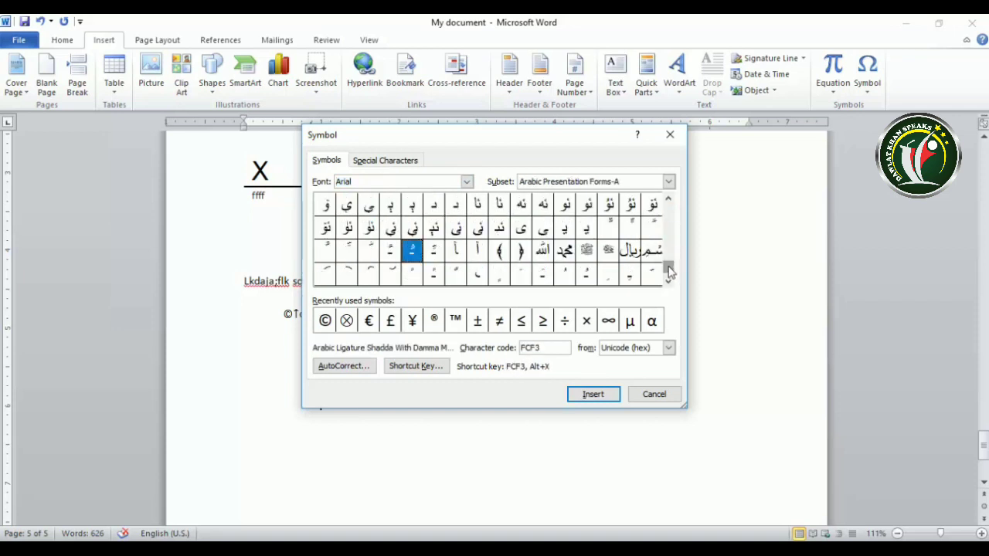
left_click(587, 205)
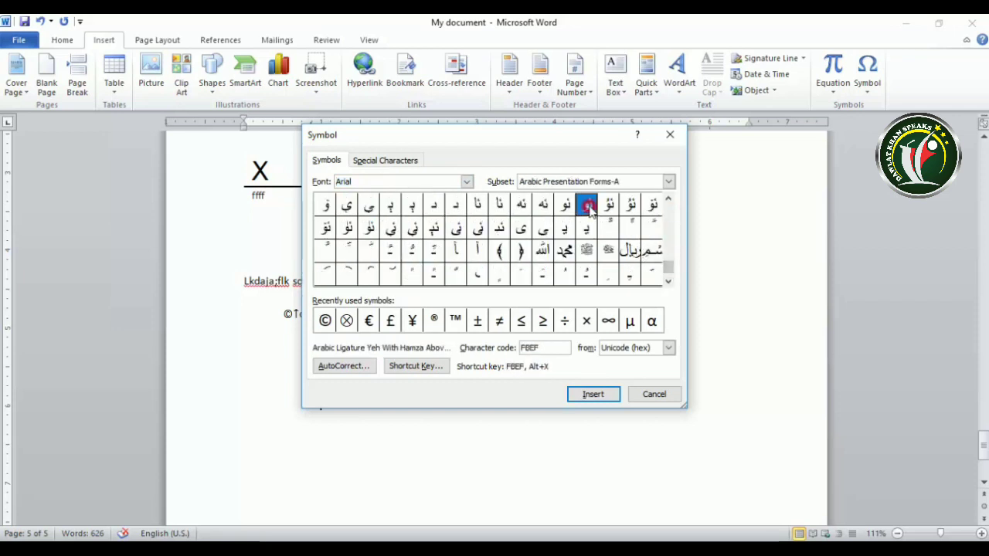
left_click(593, 394)
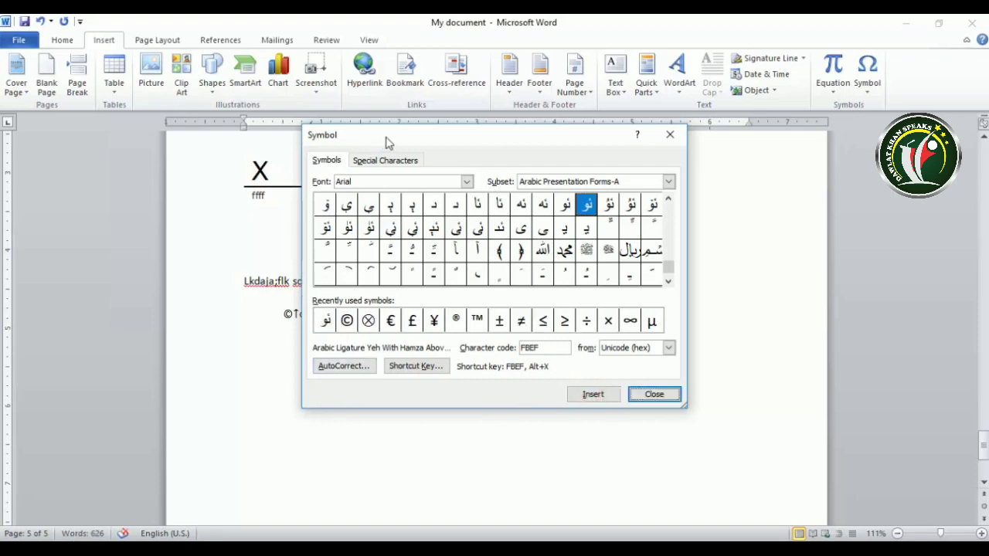
Browse Special Characters, then pick recently used symbols ©, ¥ and ™, ending on ¥.
left_click_drag(388, 143, 531, 114)
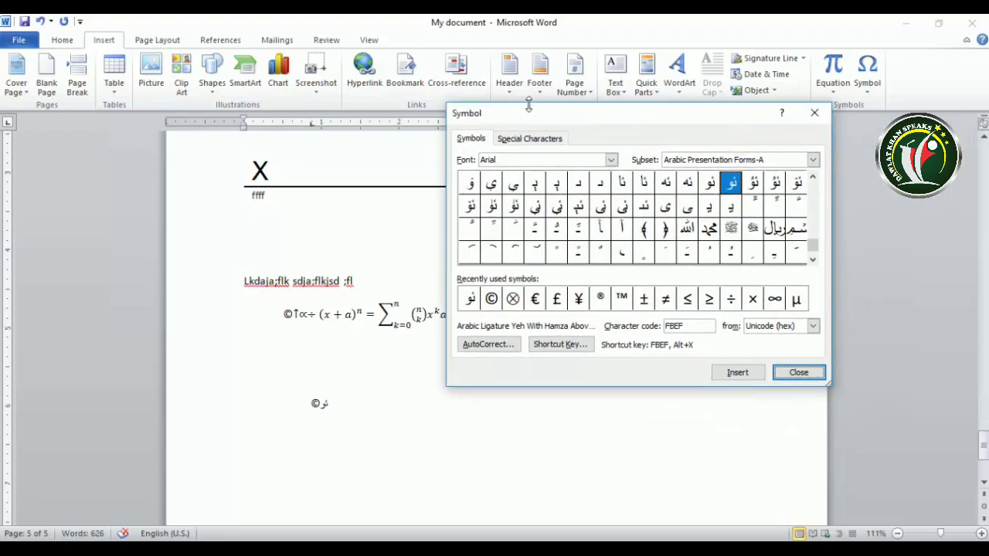
left_click(531, 138)
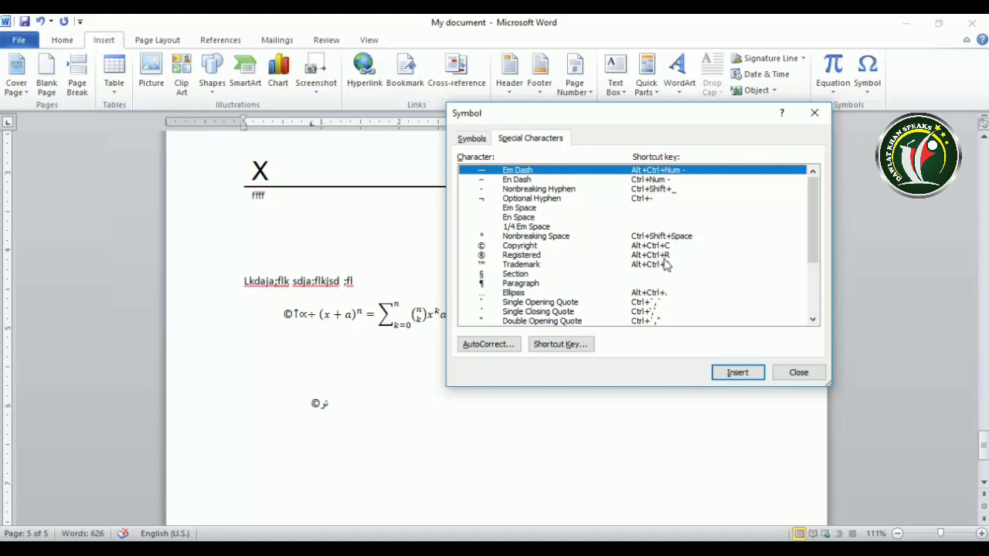
left_click(475, 139)
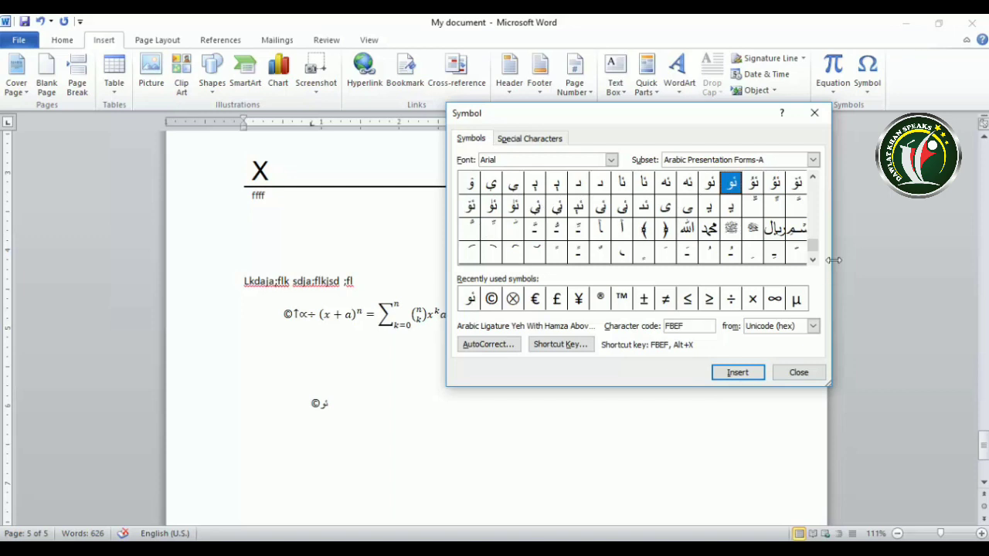
left_click_drag(815, 246, 812, 182)
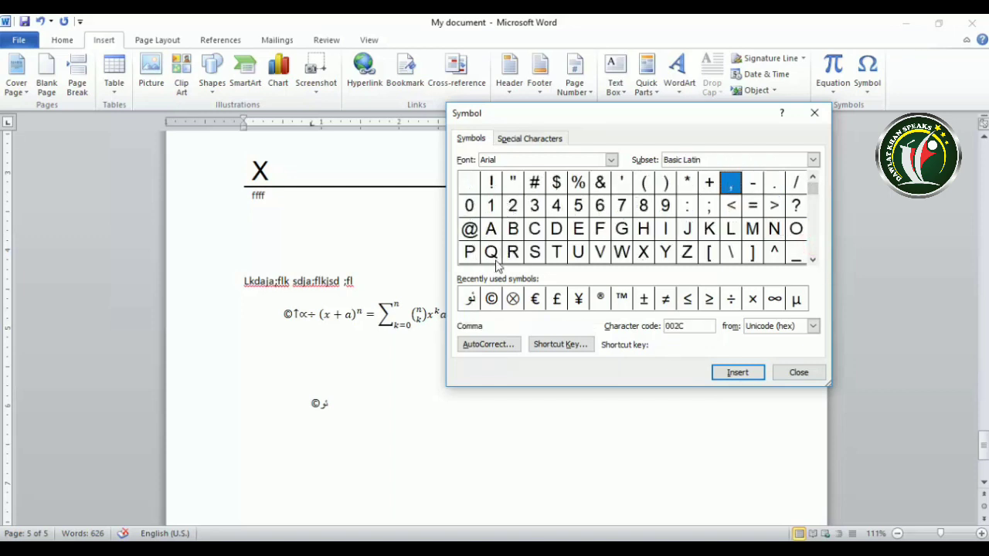
left_click(493, 302)
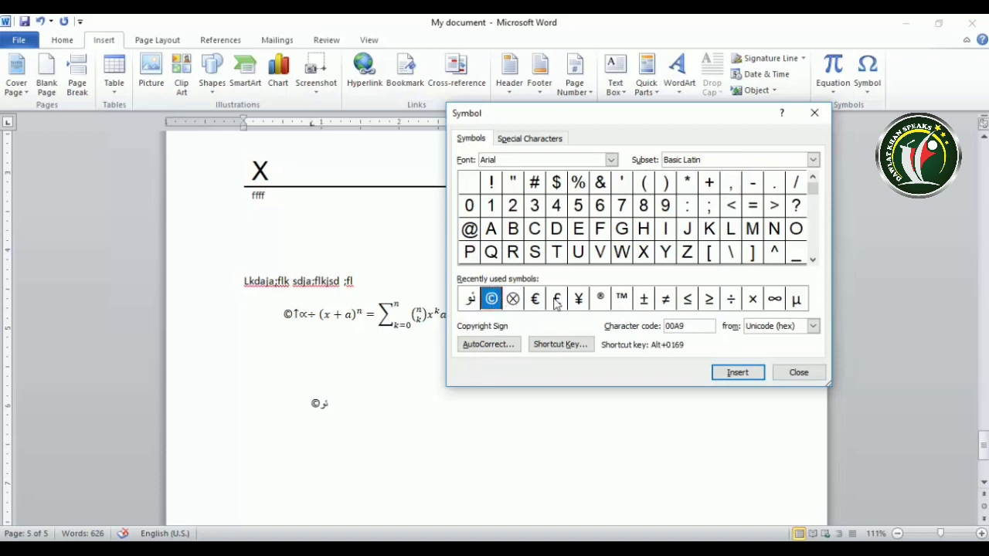
left_click(581, 301)
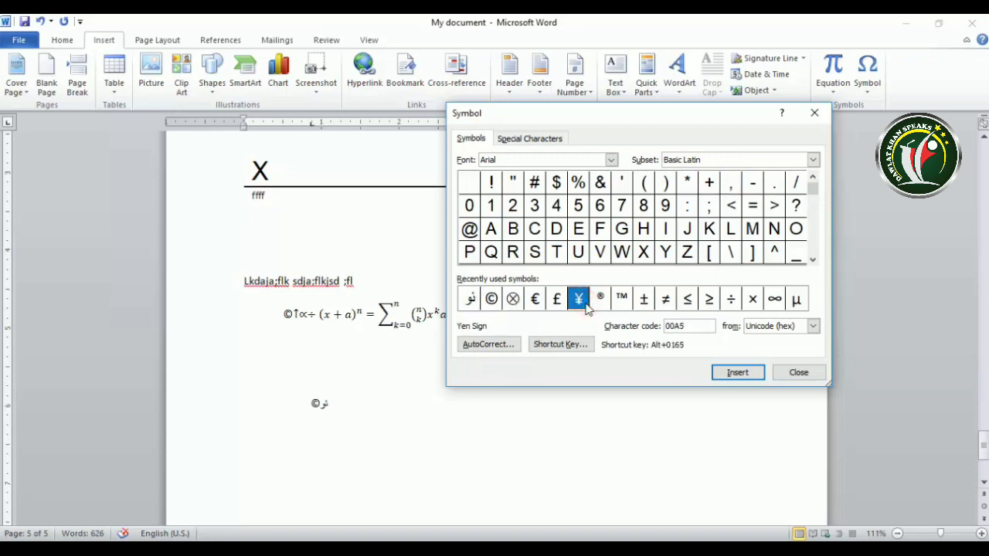
left_click(624, 300)
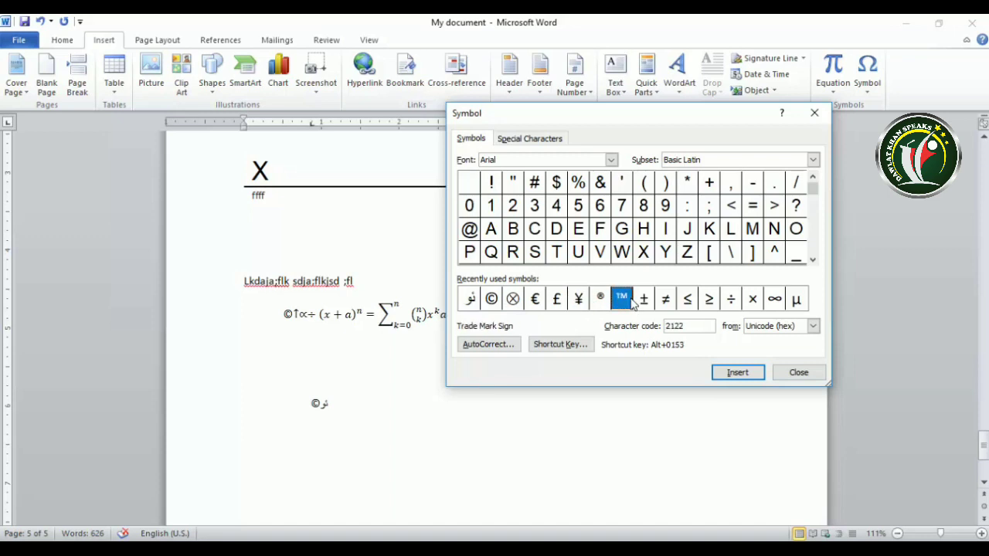
left_click(580, 303)
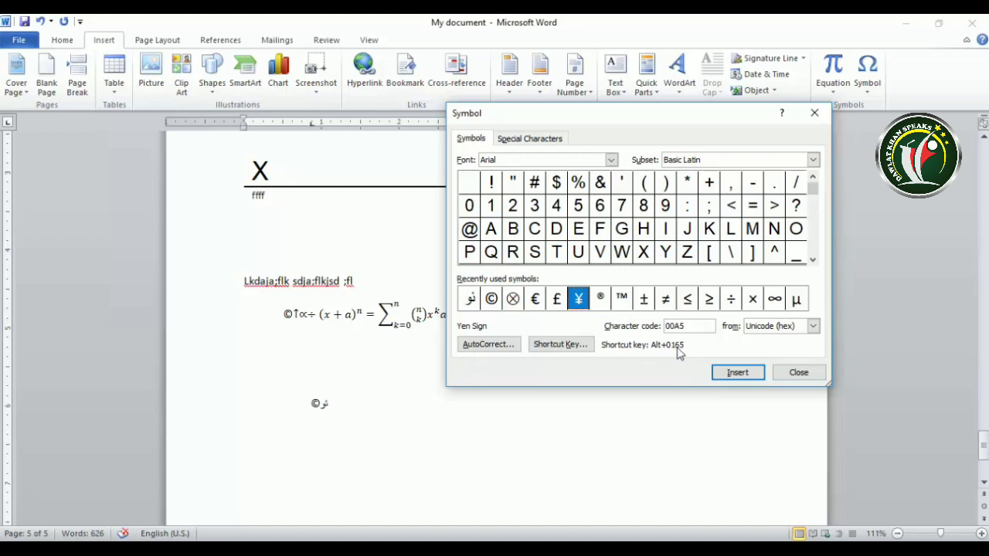
Close the Symbol dialog and scroll back up to the text below the chart.
left_click(799, 373)
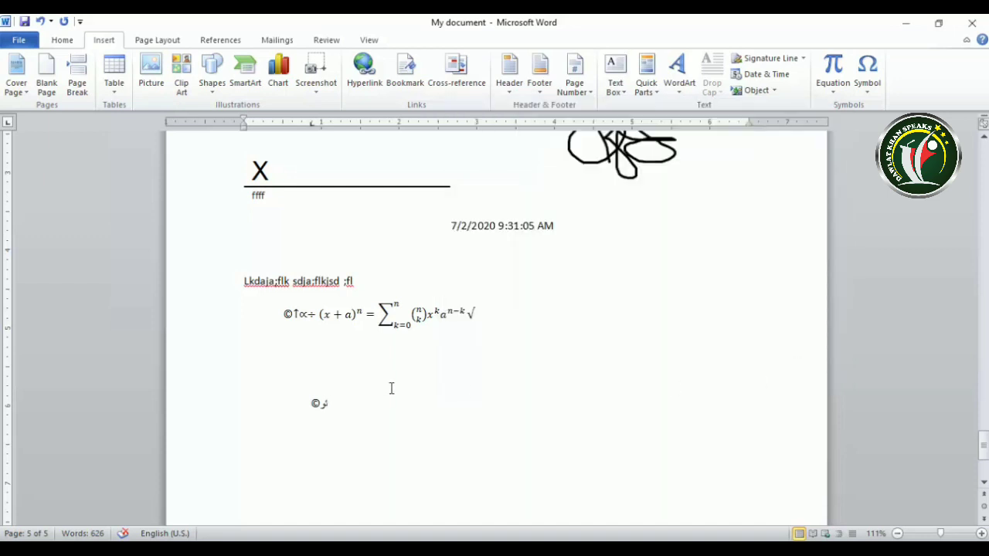
scroll(392, 390, "up", 5)
scroll(394, 390, "down", 10)
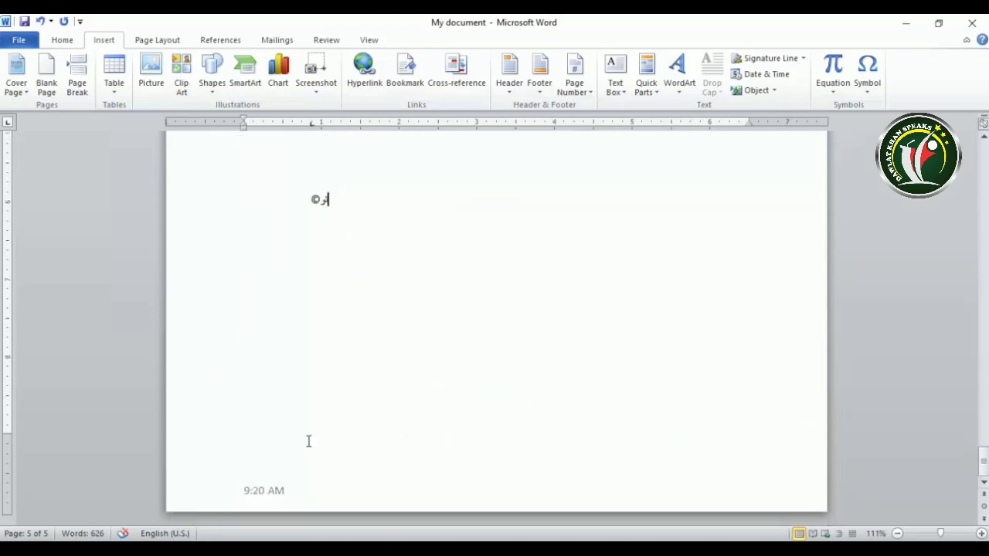
left_click(310, 369)
left_click(270, 247)
scroll(277, 253, "up", 7)
scroll(279, 256, "up", 2)
scroll(278, 258, "up", 15)
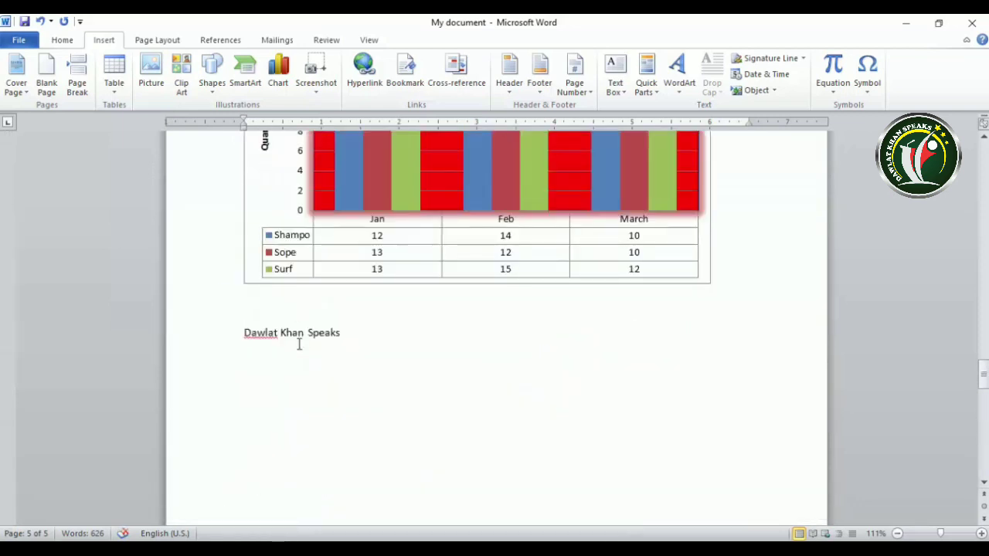
Select the last word below the chart, pick ¥ in More Symbols and open its Shortcut Key settings.
left_click_drag(346, 334, 308, 334)
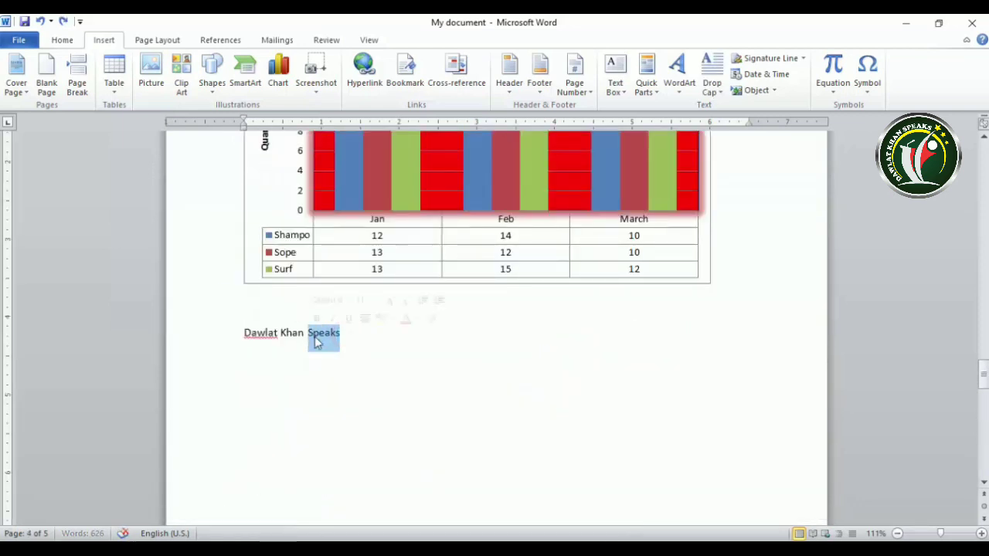
left_click(866, 74)
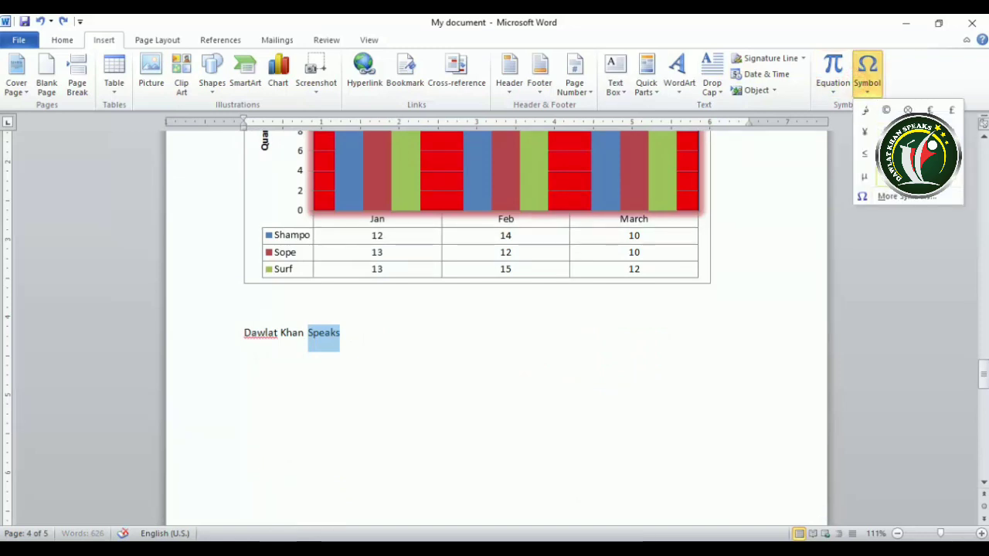
left_click(894, 197)
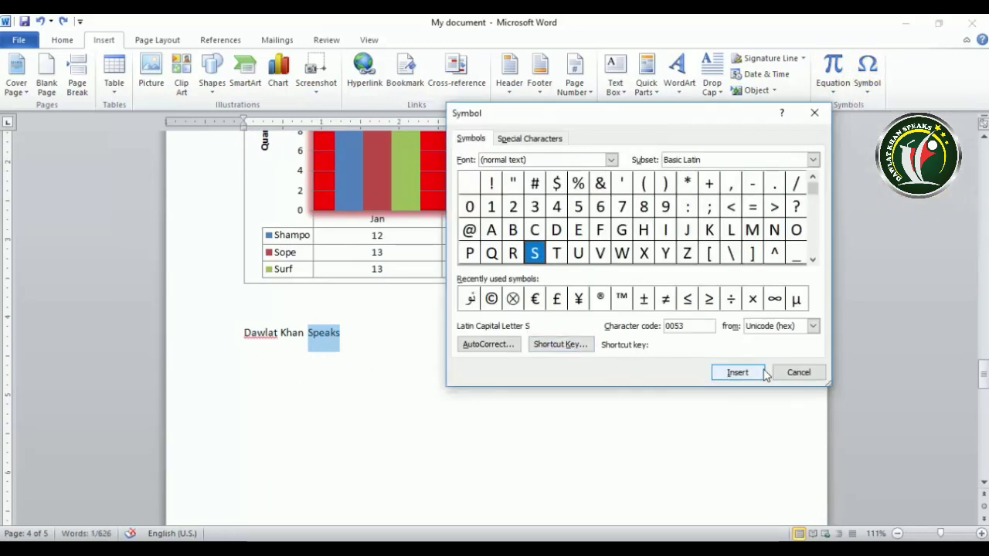
left_click(357, 345)
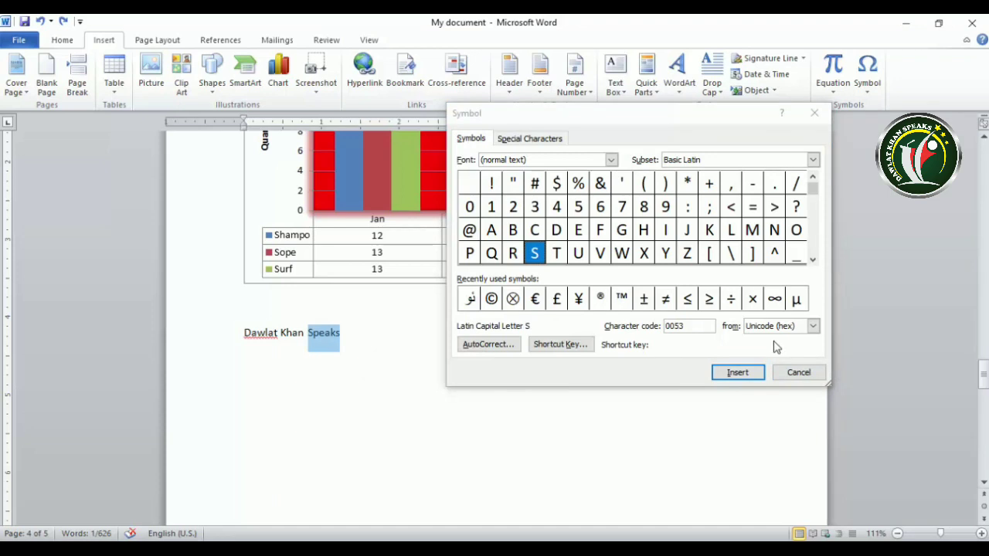
left_click(579, 299)
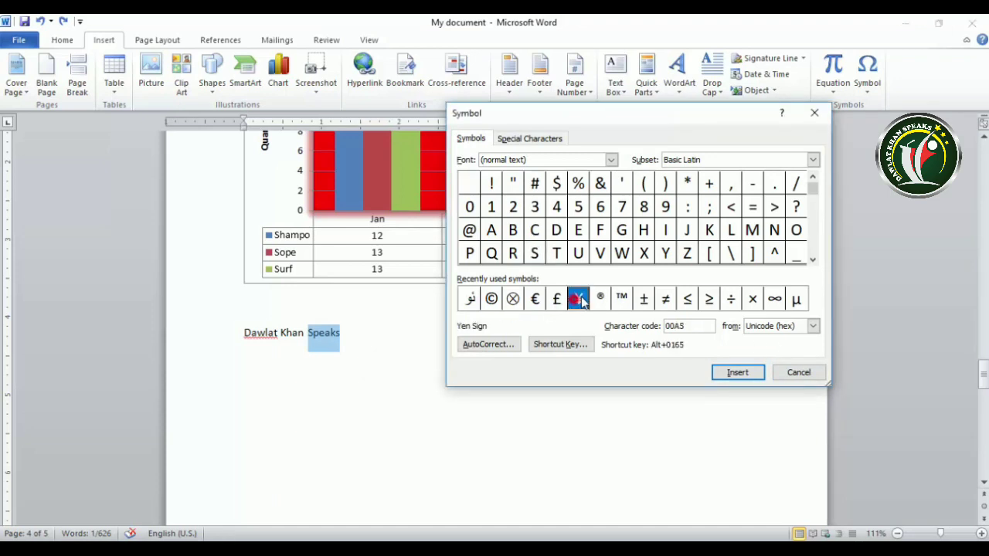
left_click(560, 344)
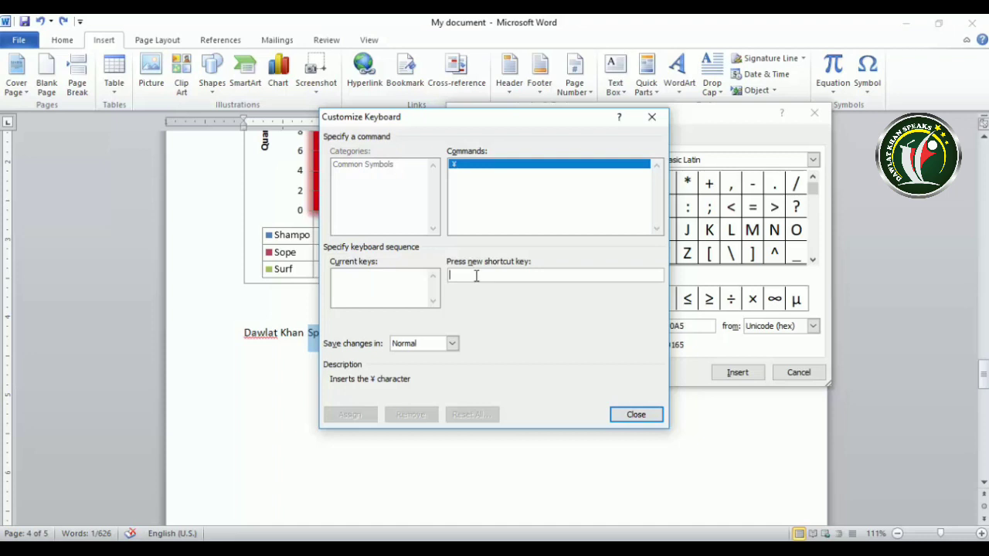
Assign Ctrl+Space as the shortcut for ¥ and close both dialogs.
key("ctrl+space")
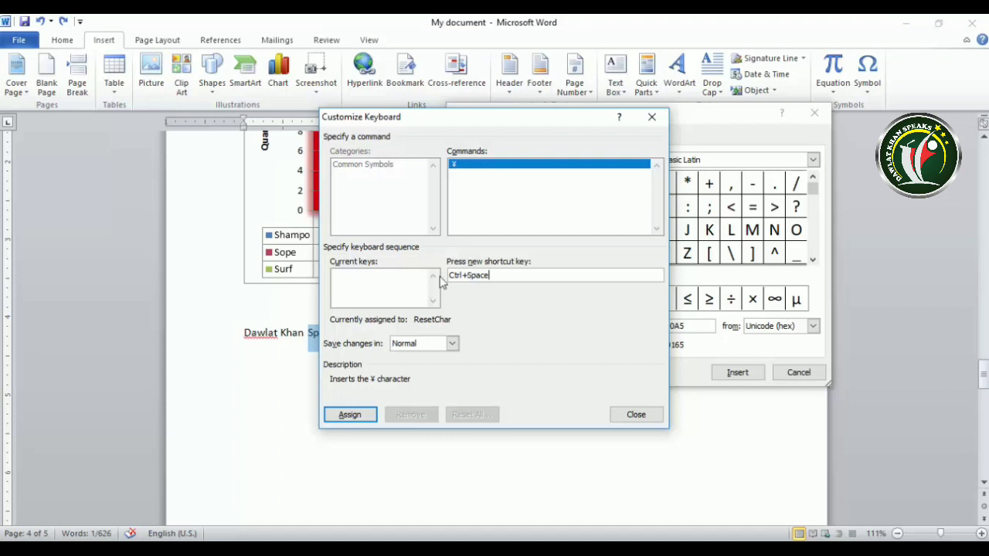
left_click(351, 415)
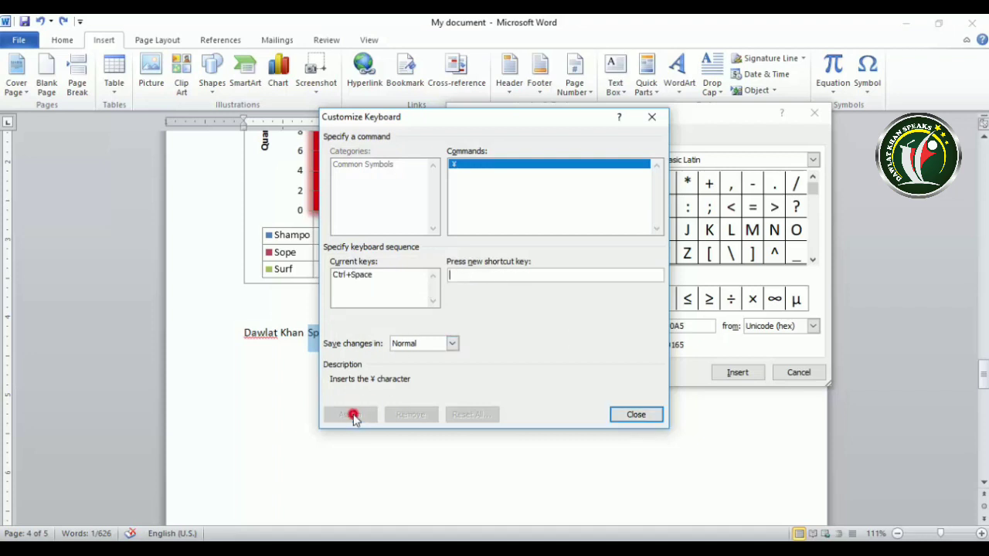
left_click(641, 415)
left_click(808, 374)
Test the new ¥ shortcut below the text and check the symbol gallery.
left_click(360, 402)
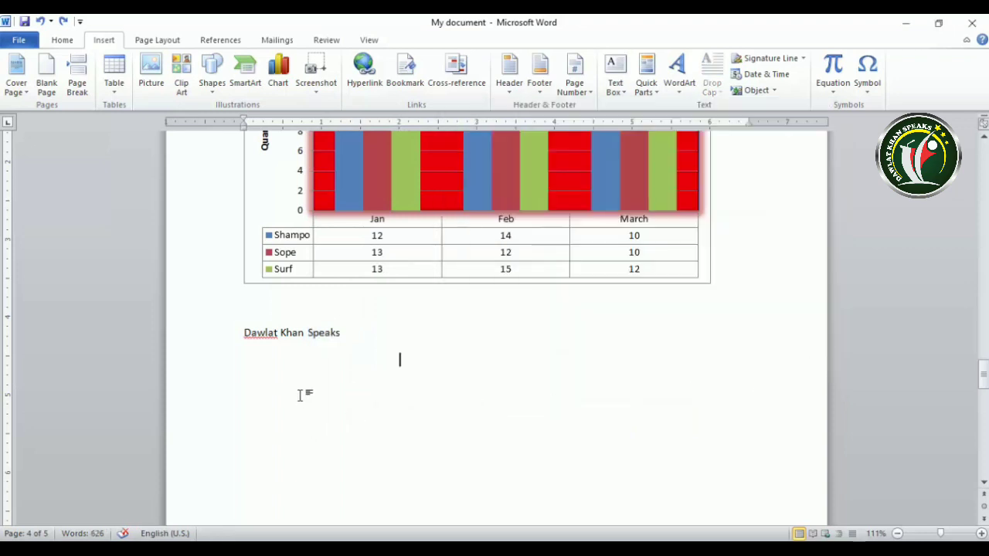
key("ctrl+Return")
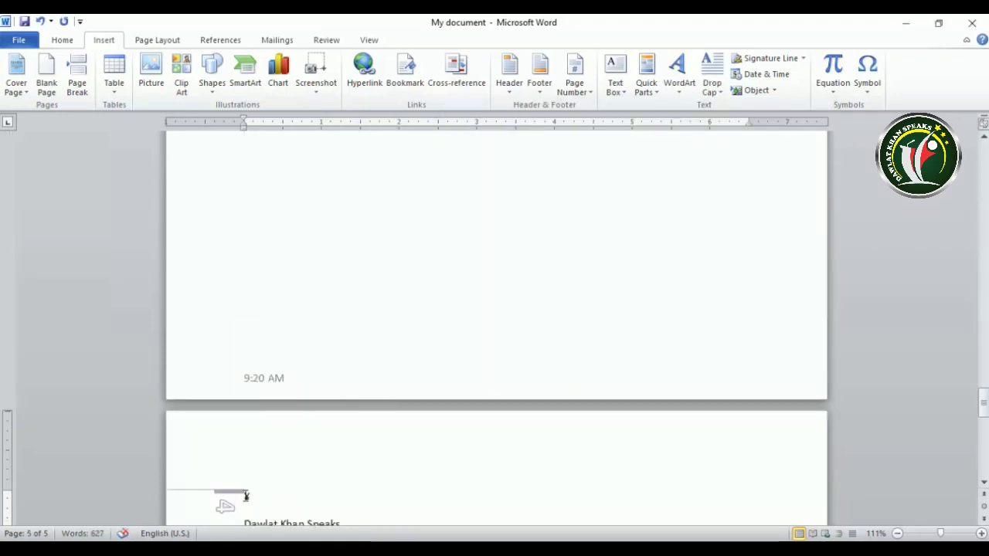
scroll(625, 285, "up", 5)
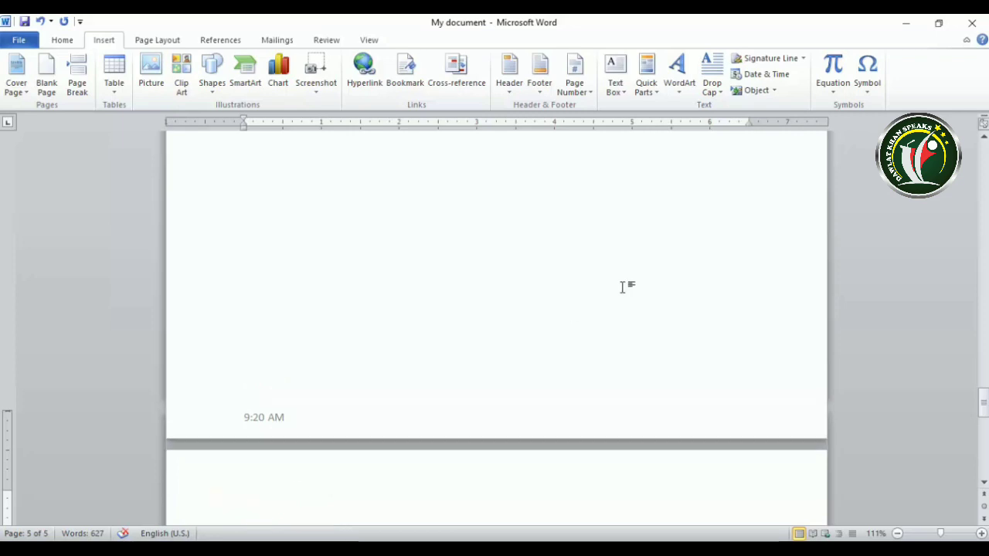
left_click(868, 86)
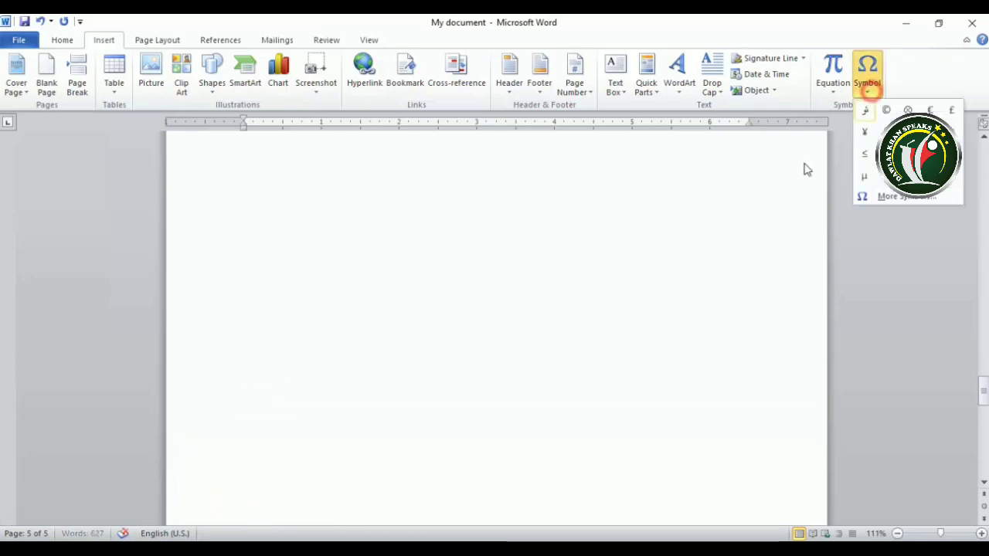
left_click(621, 267)
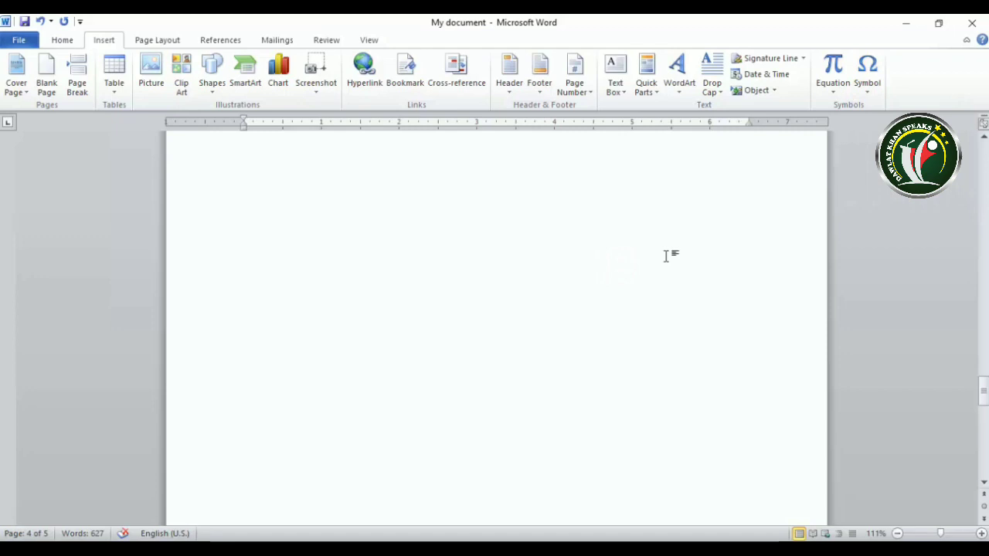